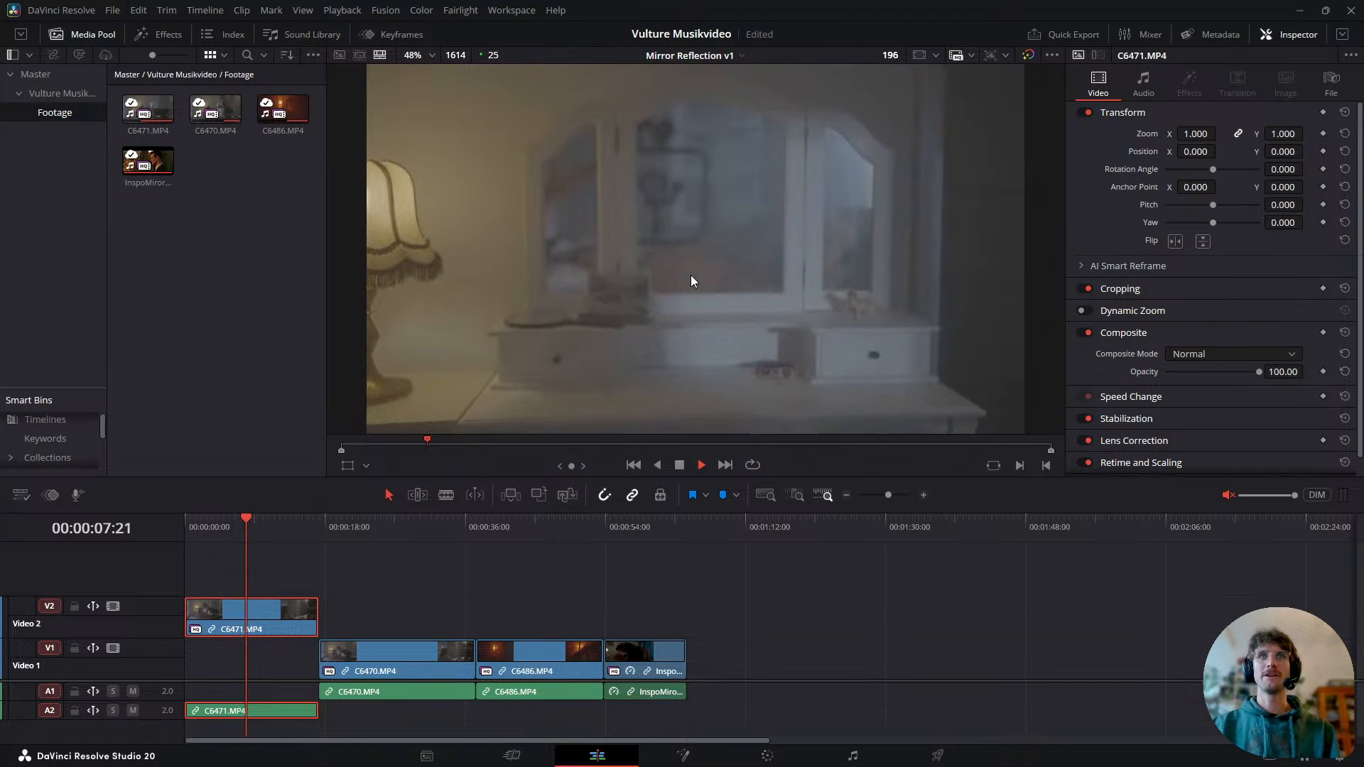
- Review the C6486 clip, the inspiration clip and the C6470 clip in the timeline
{"action": "left_click", "coordinate": [479, 526]}
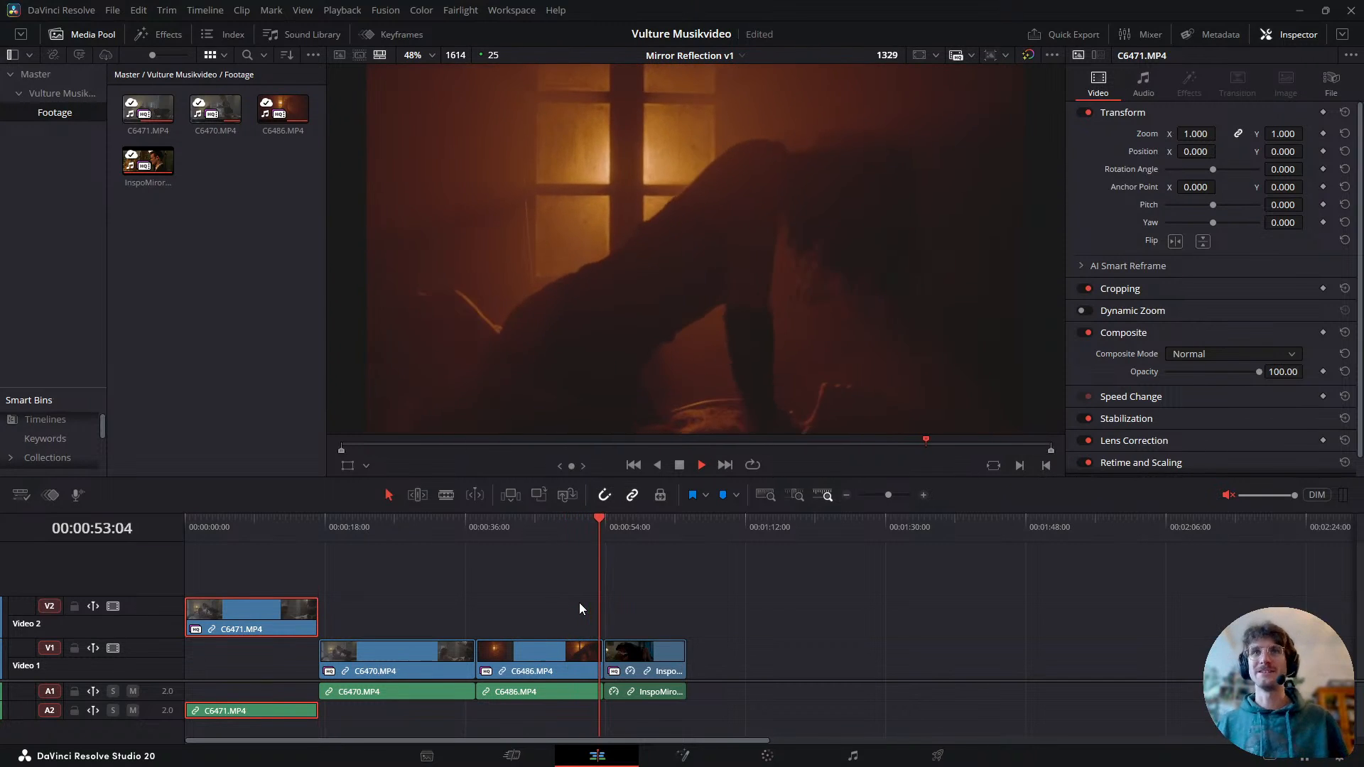
{"action": "key", "text": "space"}
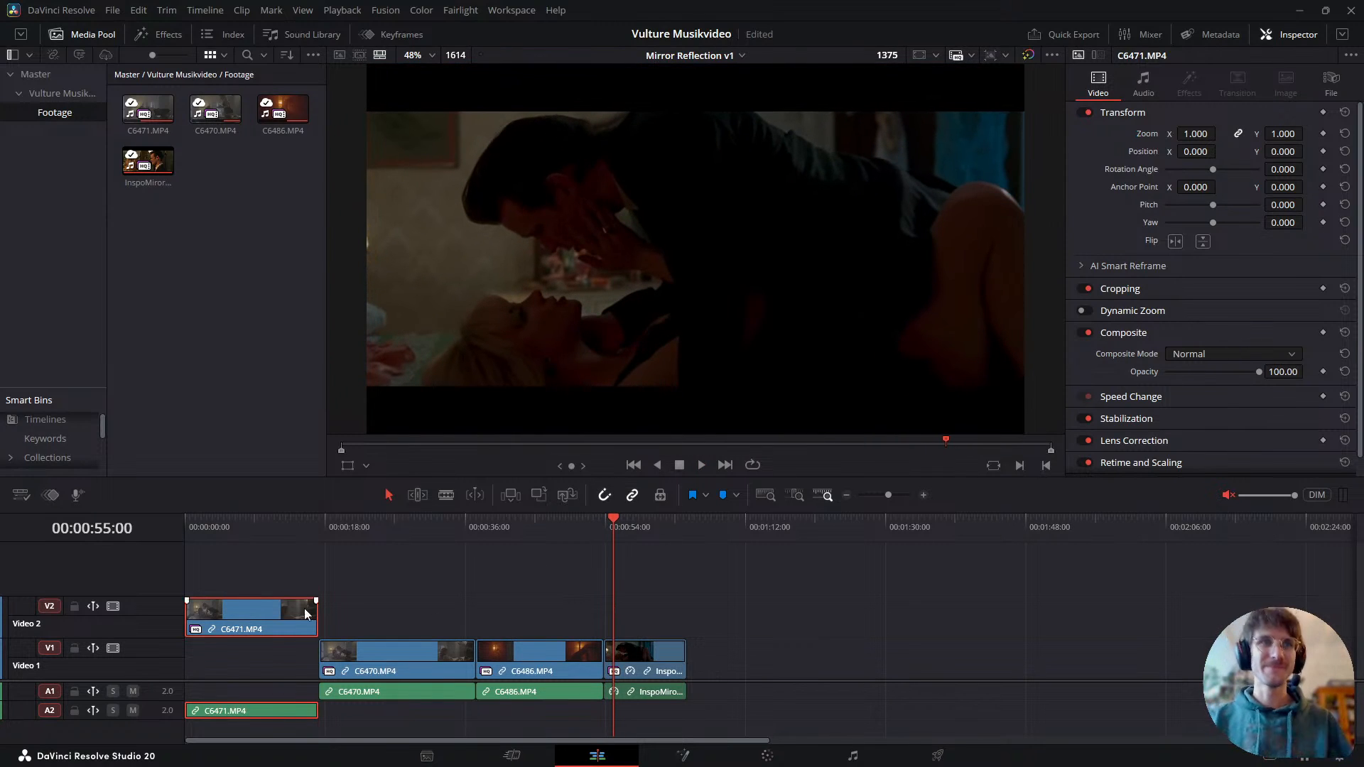
{"action": "left_click_drag", "start_coordinate": [307, 528], "coordinate": [322, 573]}
{"action": "key", "text": "space"}
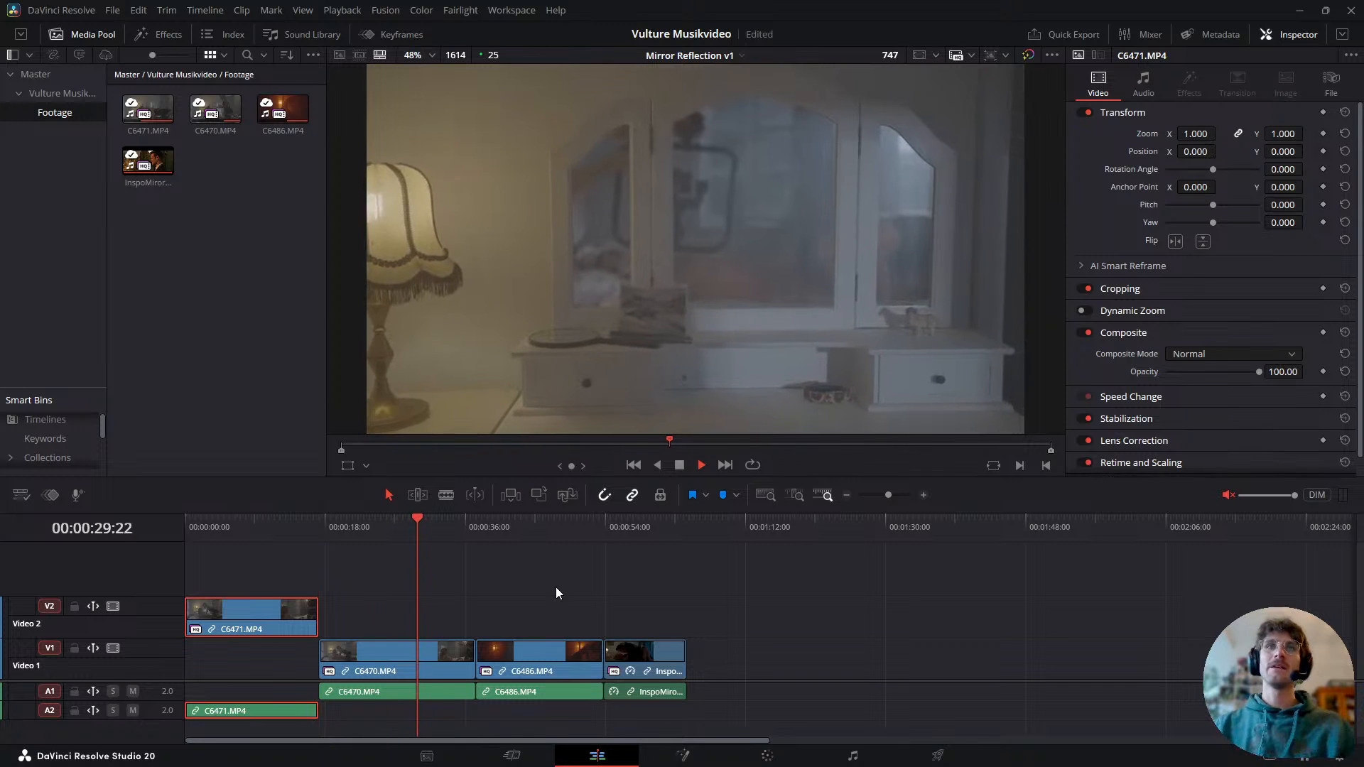
{"action": "key", "text": "space"}
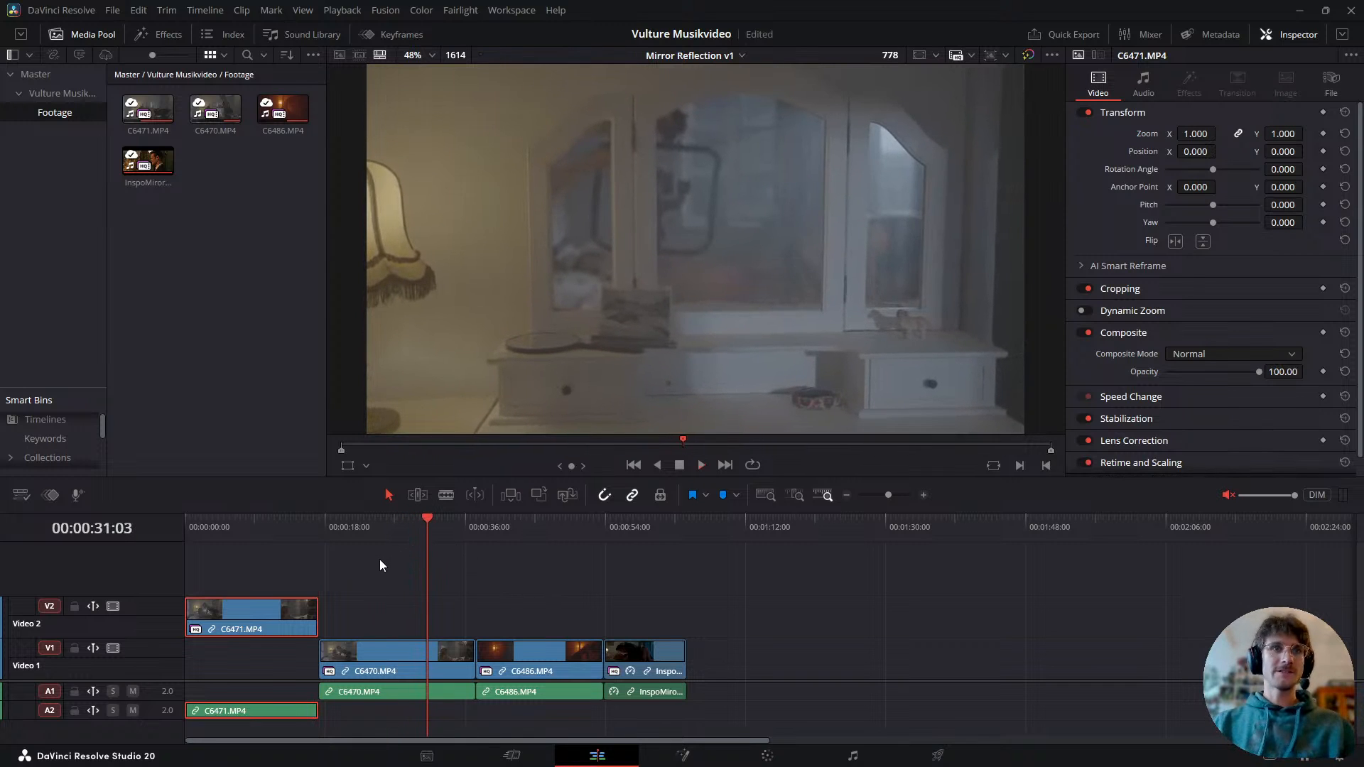
{"action": "left_click_drag", "start_coordinate": [348, 538], "coordinate": [381, 559]}
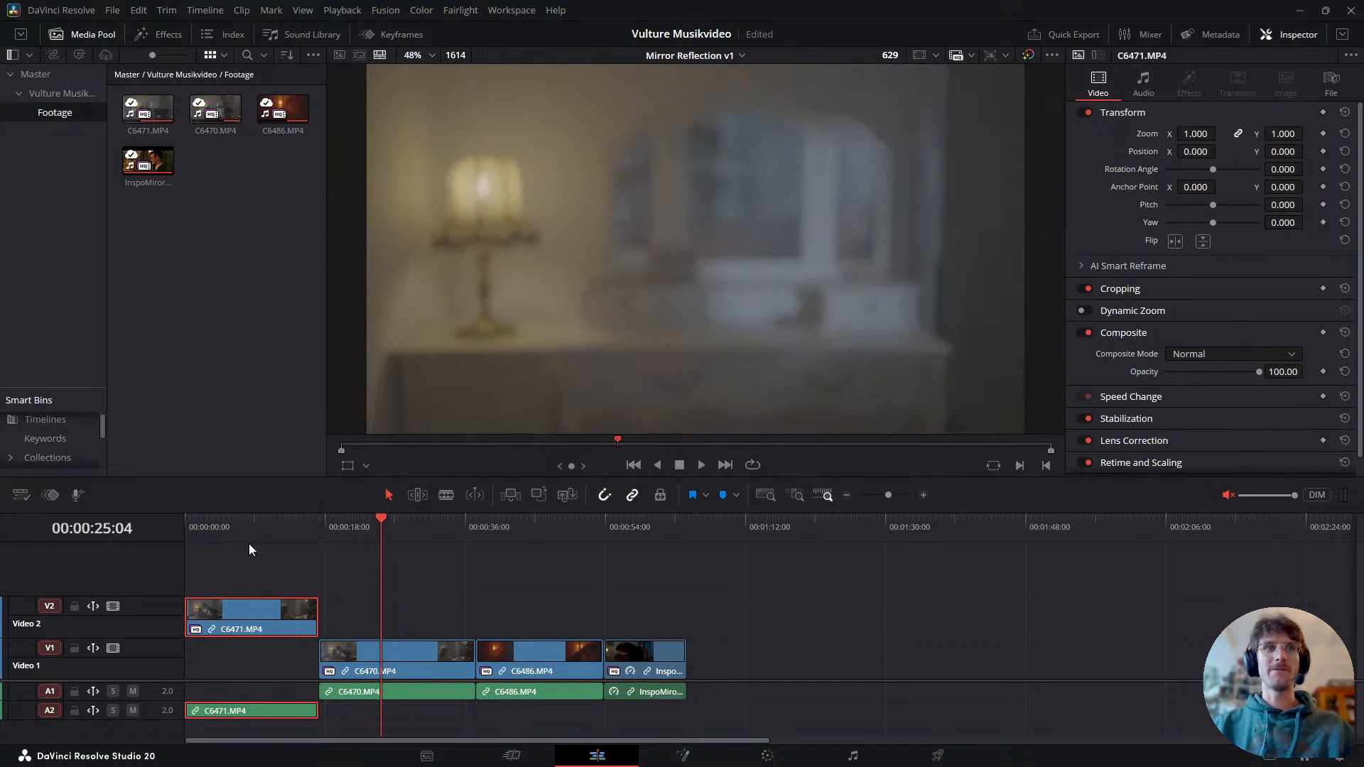
- Replay the opening of the C6471 clip and examine the camera move towards the dressing-table mirror
{"action": "left_click_drag", "start_coordinate": [207, 528], "coordinate": [223, 551]}
{"action": "key", "text": "space"}
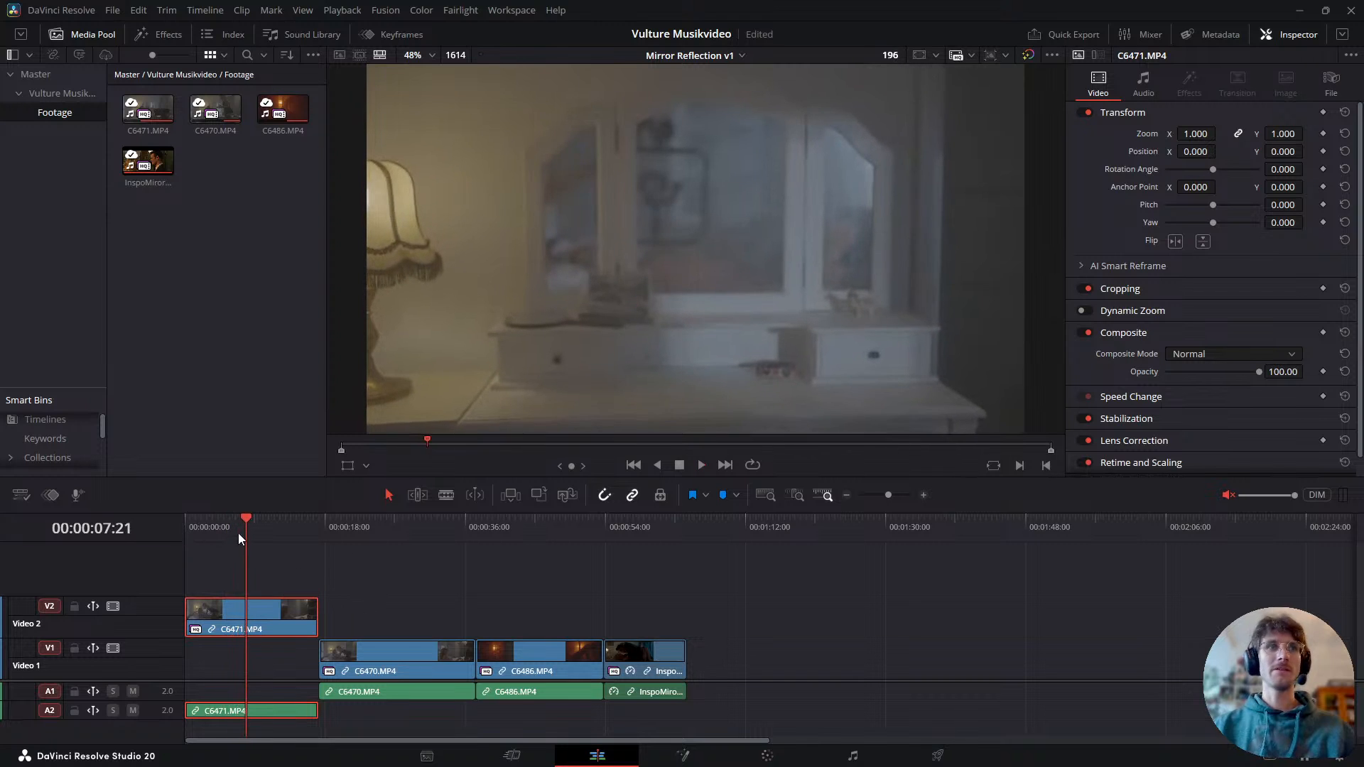
{"action": "left_click", "coordinate": [213, 540]}
{"action": "mouse_move", "coordinate": [213, 540]}
{"action": "left_mouse_down"}
{"action": "mouse_move", "coordinate": [225, 549]}
{"action": "mouse_move", "coordinate": [210, 551]}
{"action": "left_mouse_up"}
{"action": "key", "text": "space"}
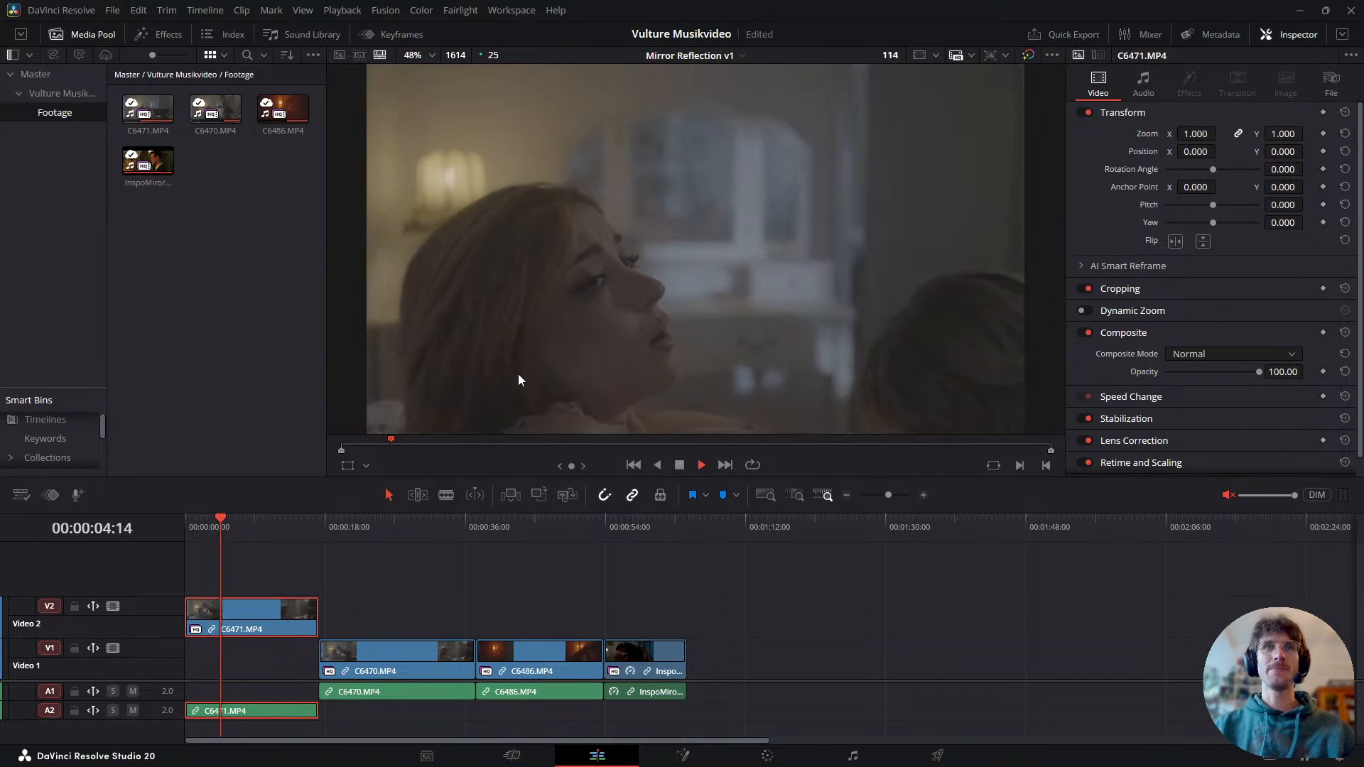
{"action": "key", "text": "space"}
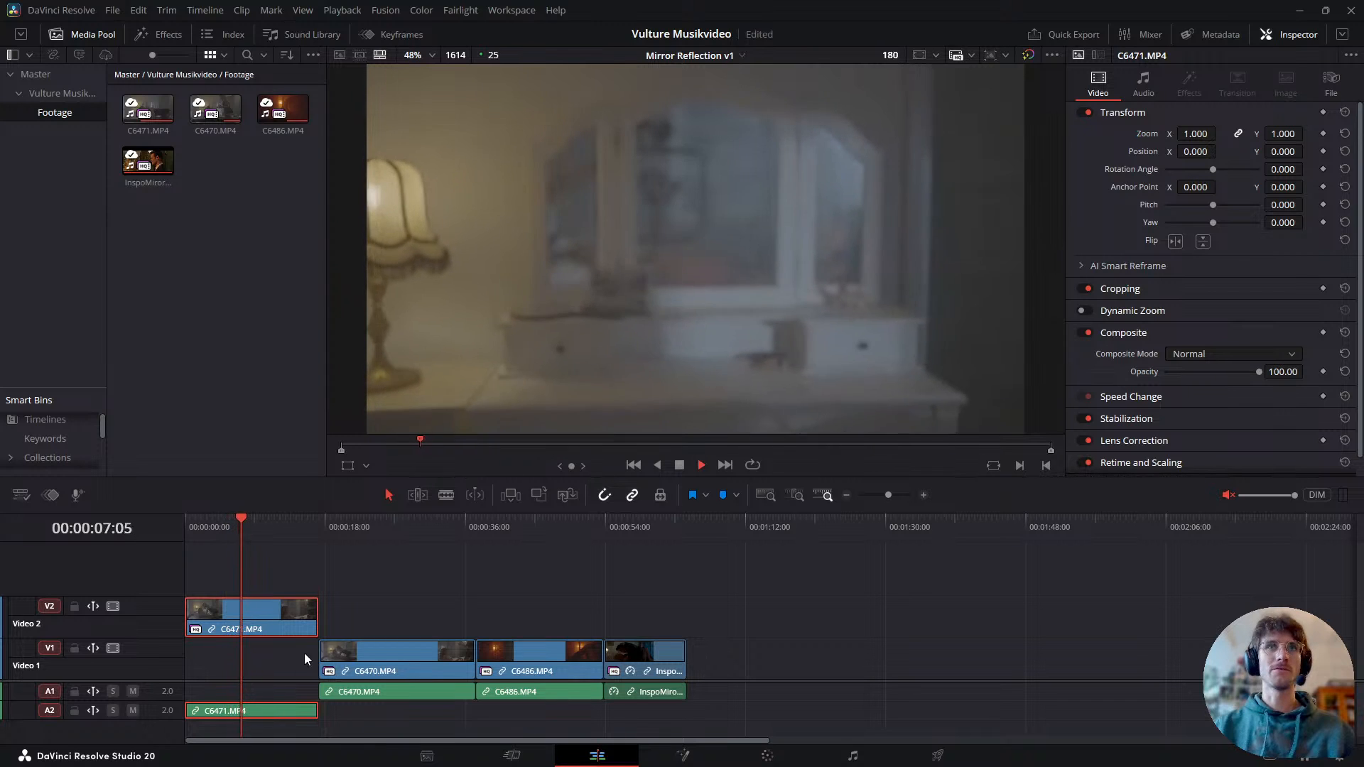
{"action": "key", "text": "space"}
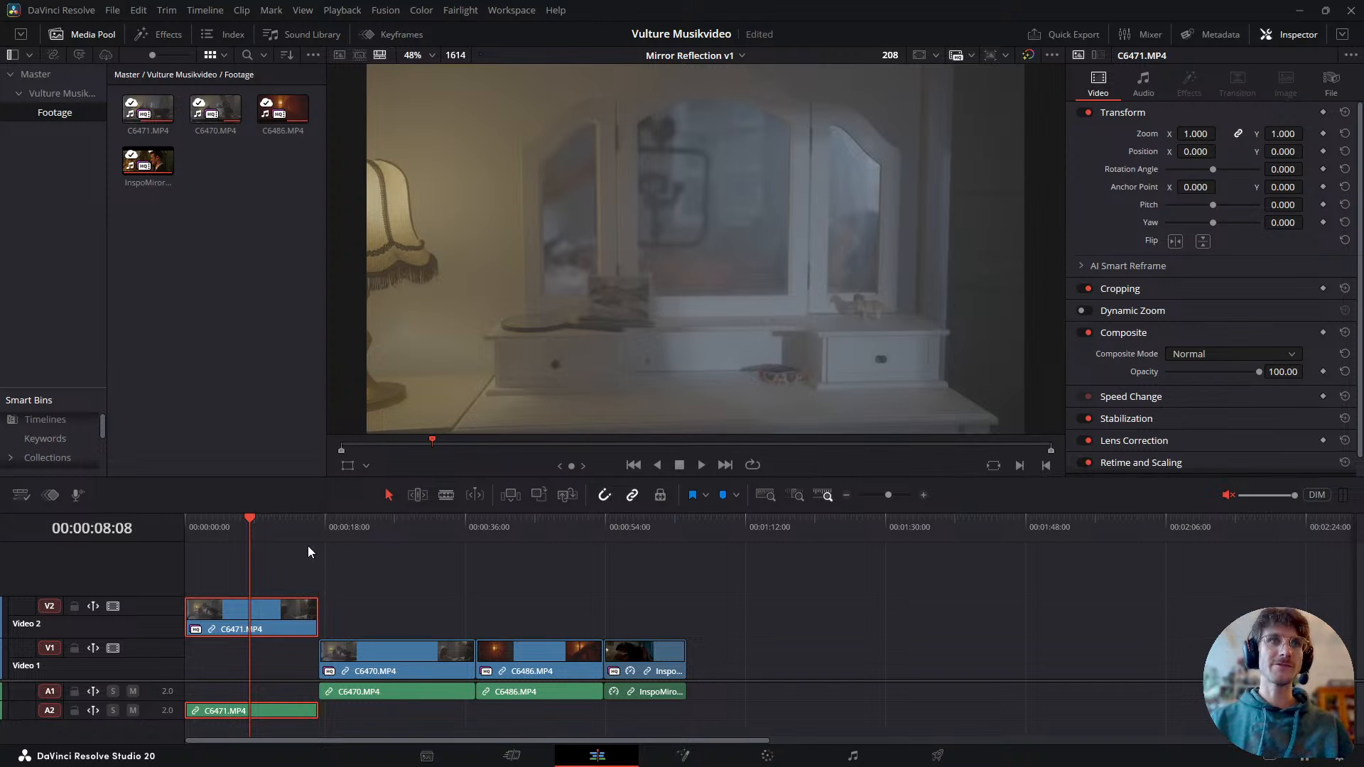
{"action": "left_click_drag", "start_coordinate": [228, 527], "coordinate": [218, 533]}
{"action": "key", "text": "Home"}
{"action": "key", "text": "space"}
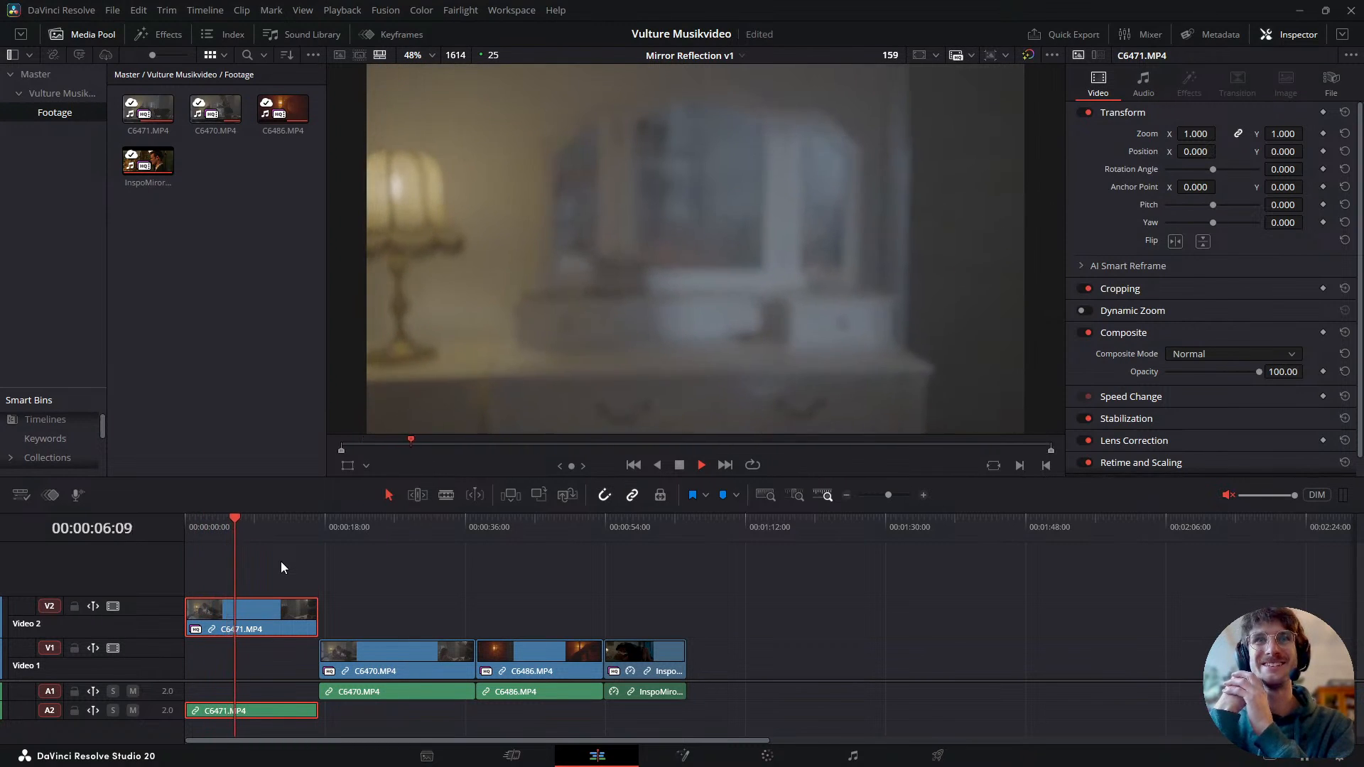
{"action": "key", "text": "space"}
{"action": "left_click_drag", "start_coordinate": [261, 527], "coordinate": [179, 533]}
{"action": "key", "text": "space"}
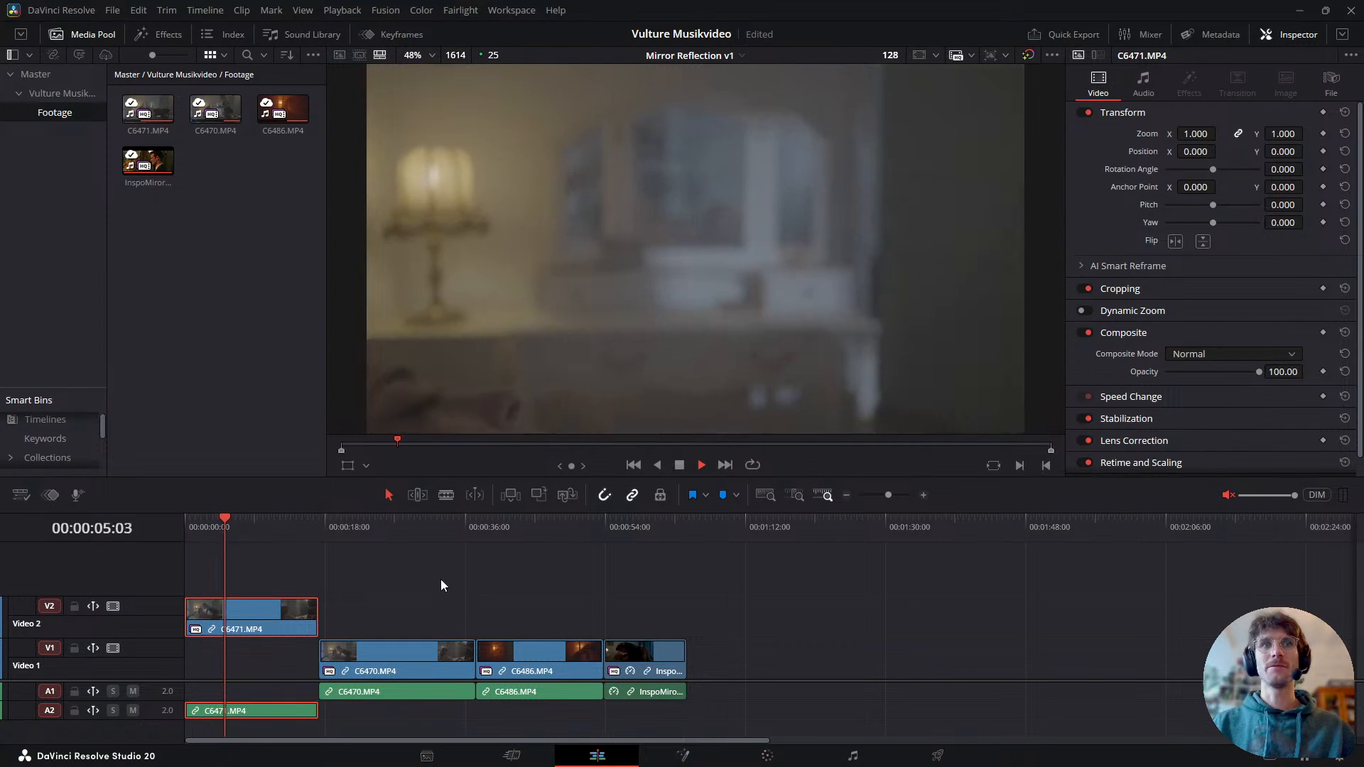
- Compare the C6470 take with C6471 and delete the C6470 clip from the timeline
{"action": "left_click", "coordinate": [319, 530]}
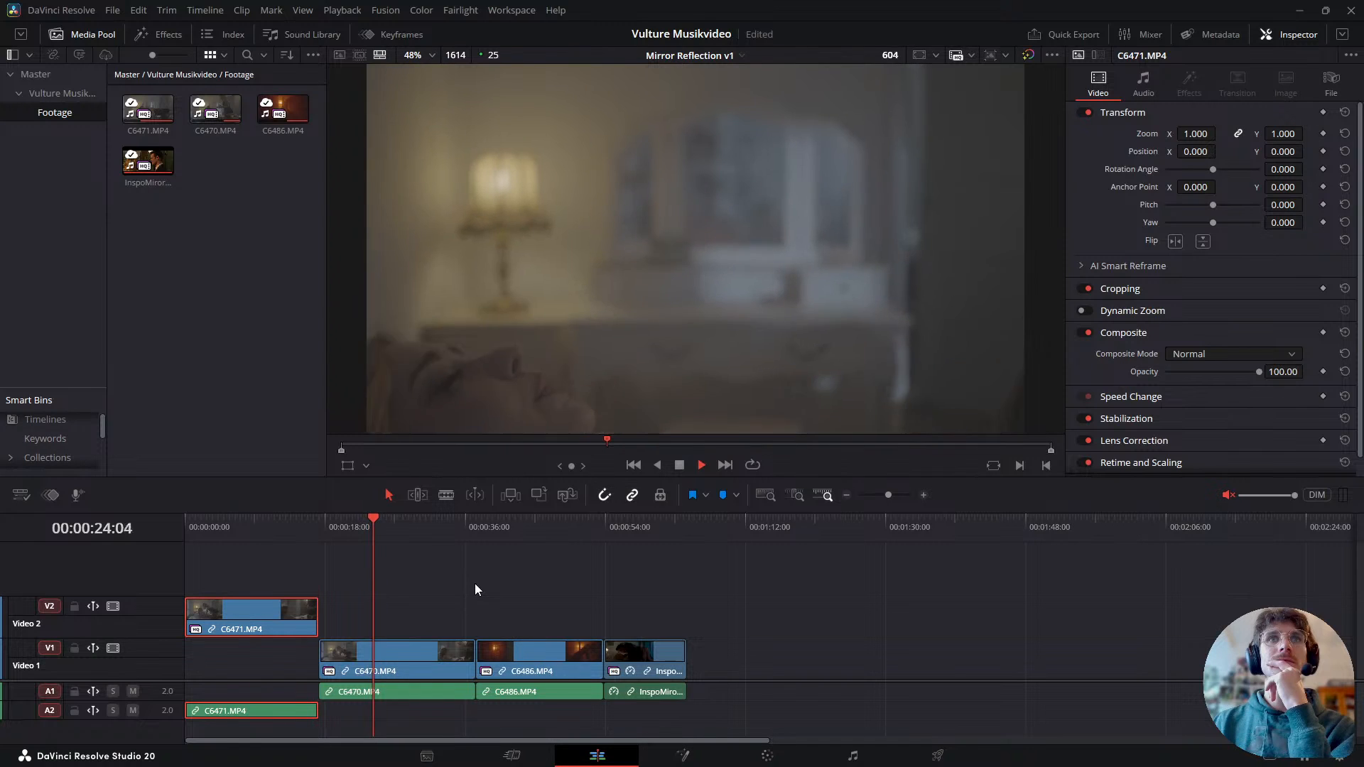
{"action": "left_click_drag", "start_coordinate": [223, 538], "coordinate": [184, 540]}
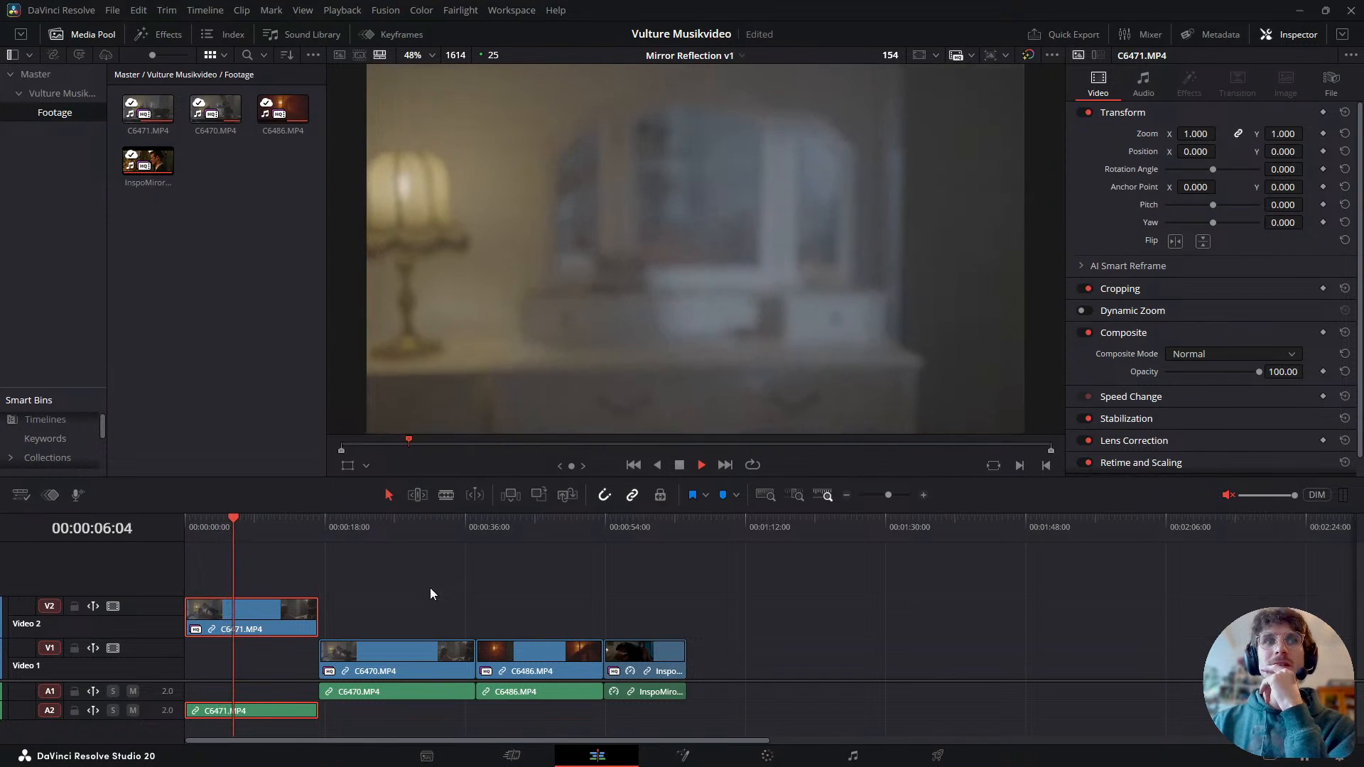
{"action": "key", "text": "space"}
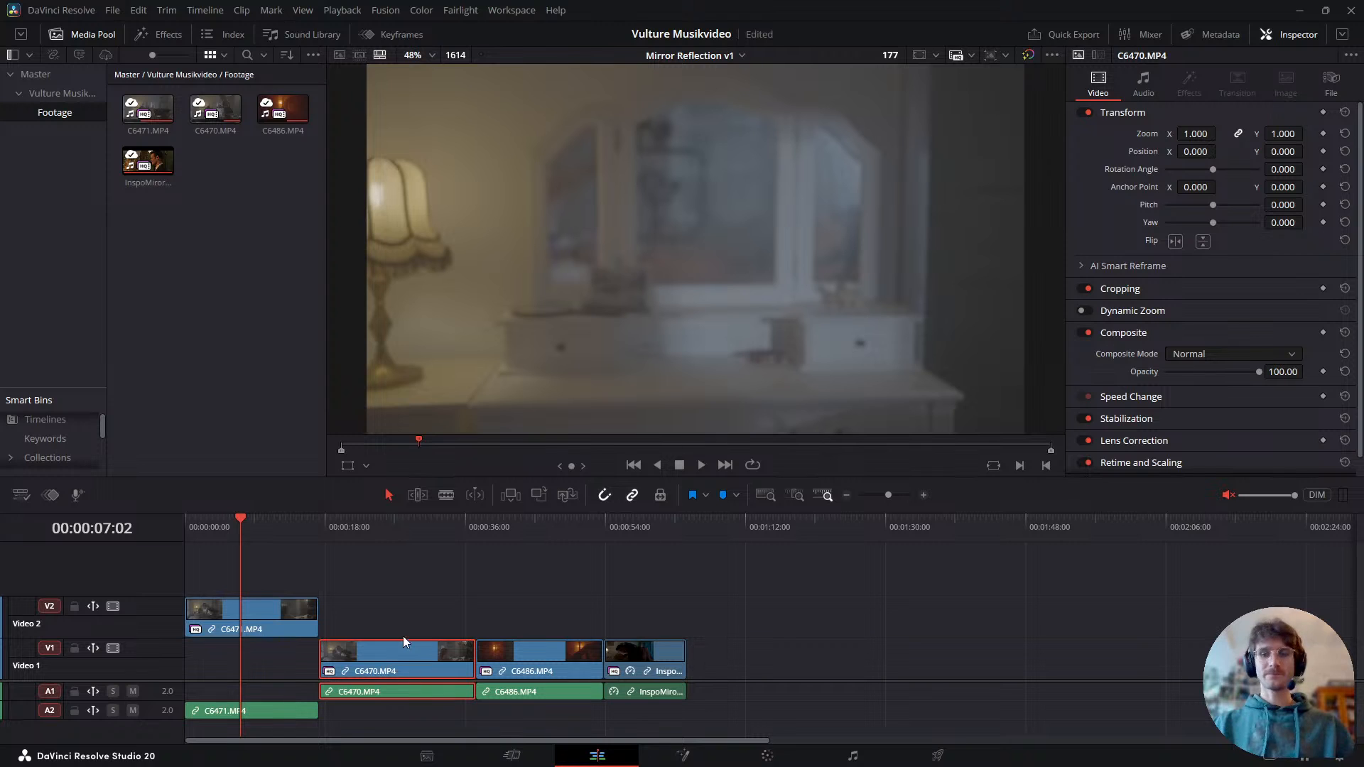
{"action": "key", "text": "BackSpace"}
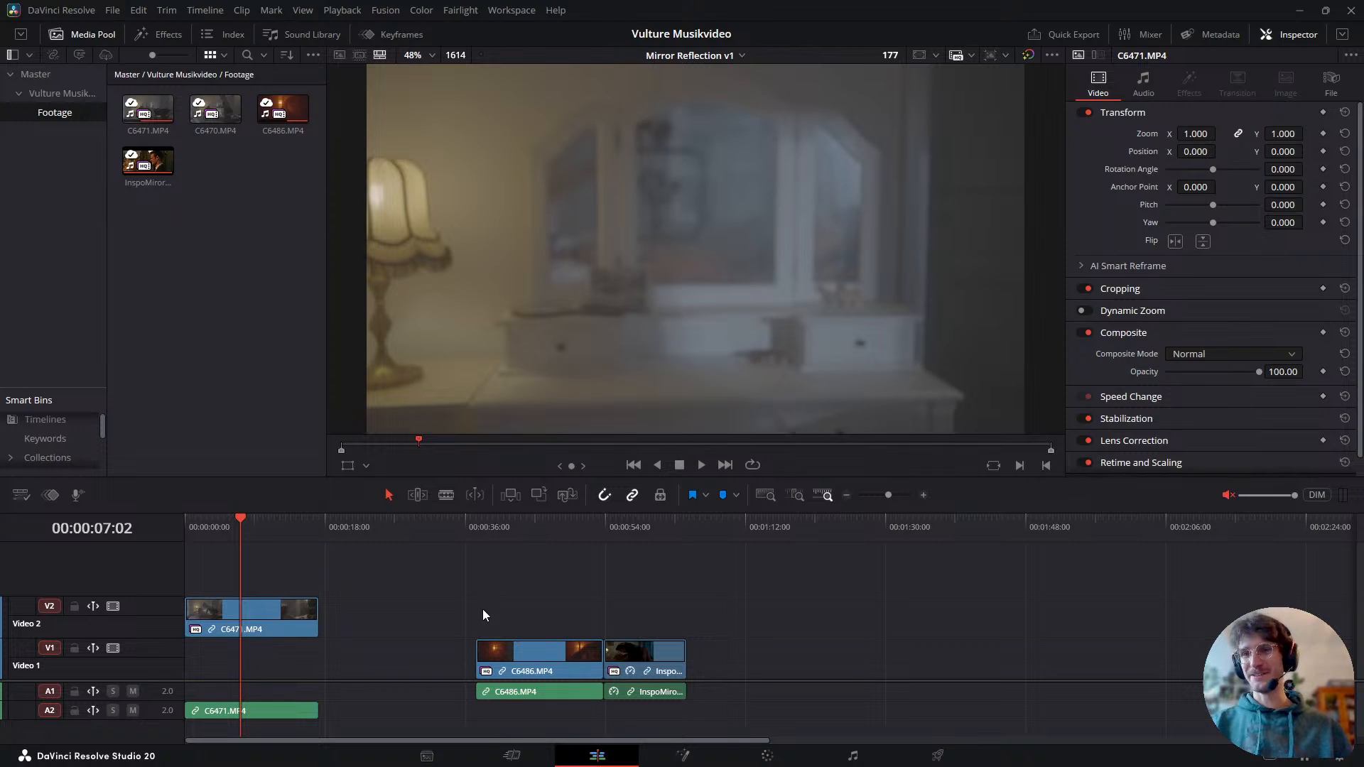
- Check the silhouette shot in C6486 and return to the opening of C6471
{"action": "left_click", "coordinate": [476, 529]}
{"action": "key", "text": "space"}
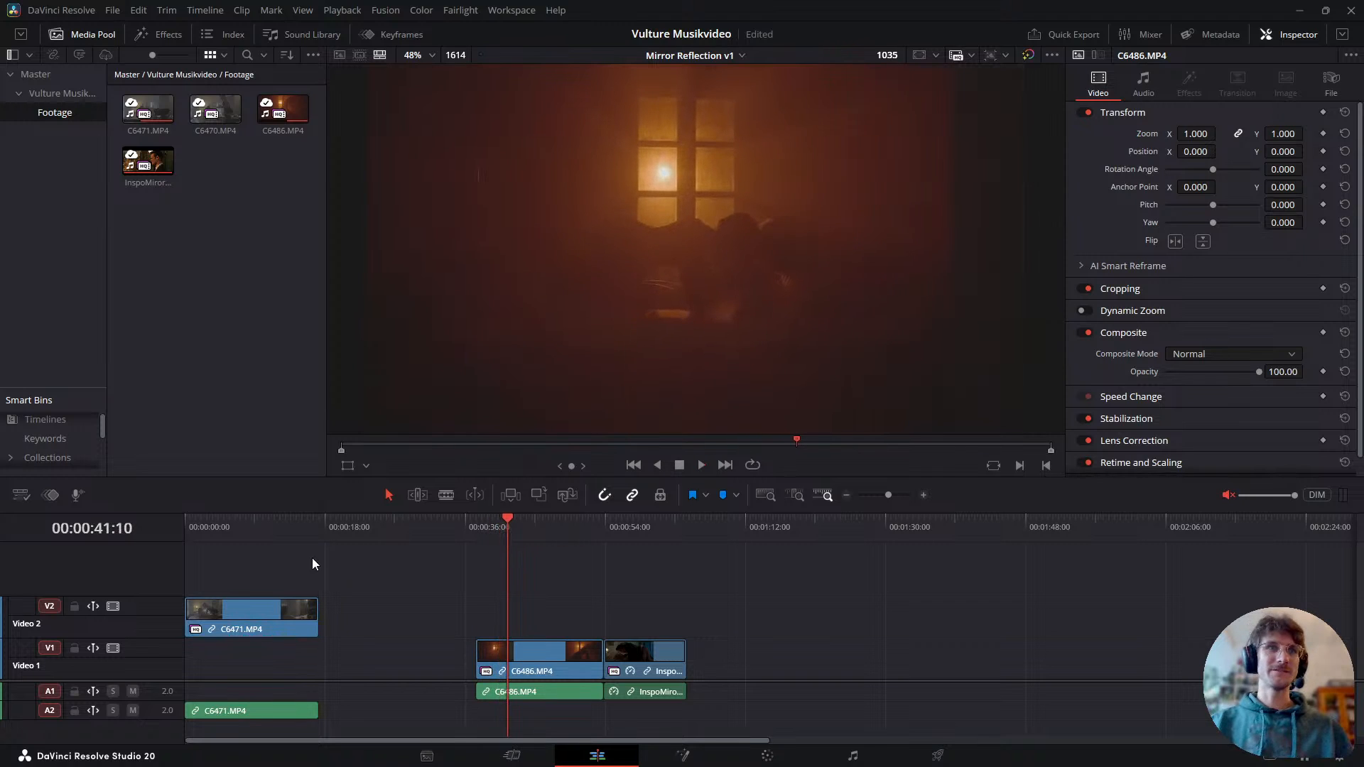
{"action": "left_click_drag", "start_coordinate": [270, 523], "coordinate": [208, 586]}
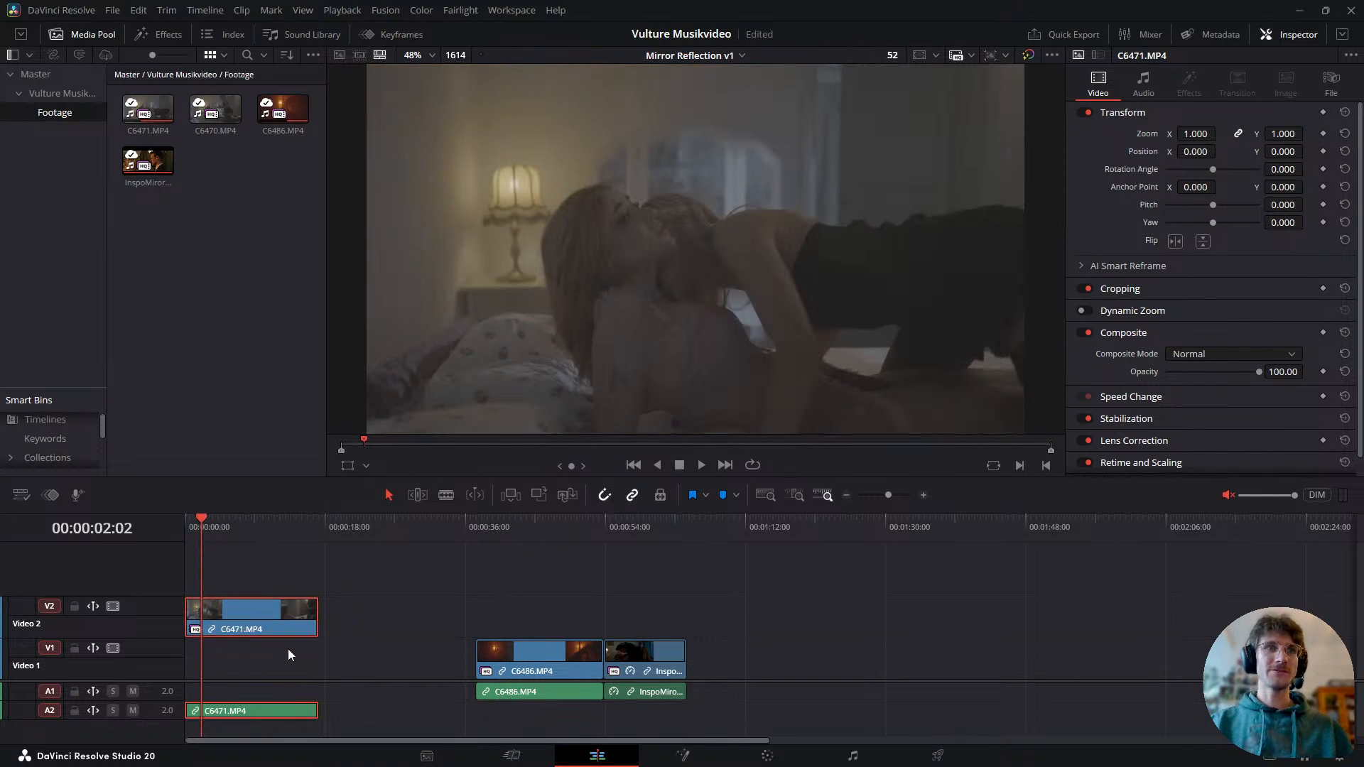
- Show the retime controls on C6471 and ripple-extend its start by about 68 frames
{"action": "key", "text": "ctrl+r"}
{"action": "left_click_drag", "start_coordinate": [224, 540], "coordinate": [179, 532]}
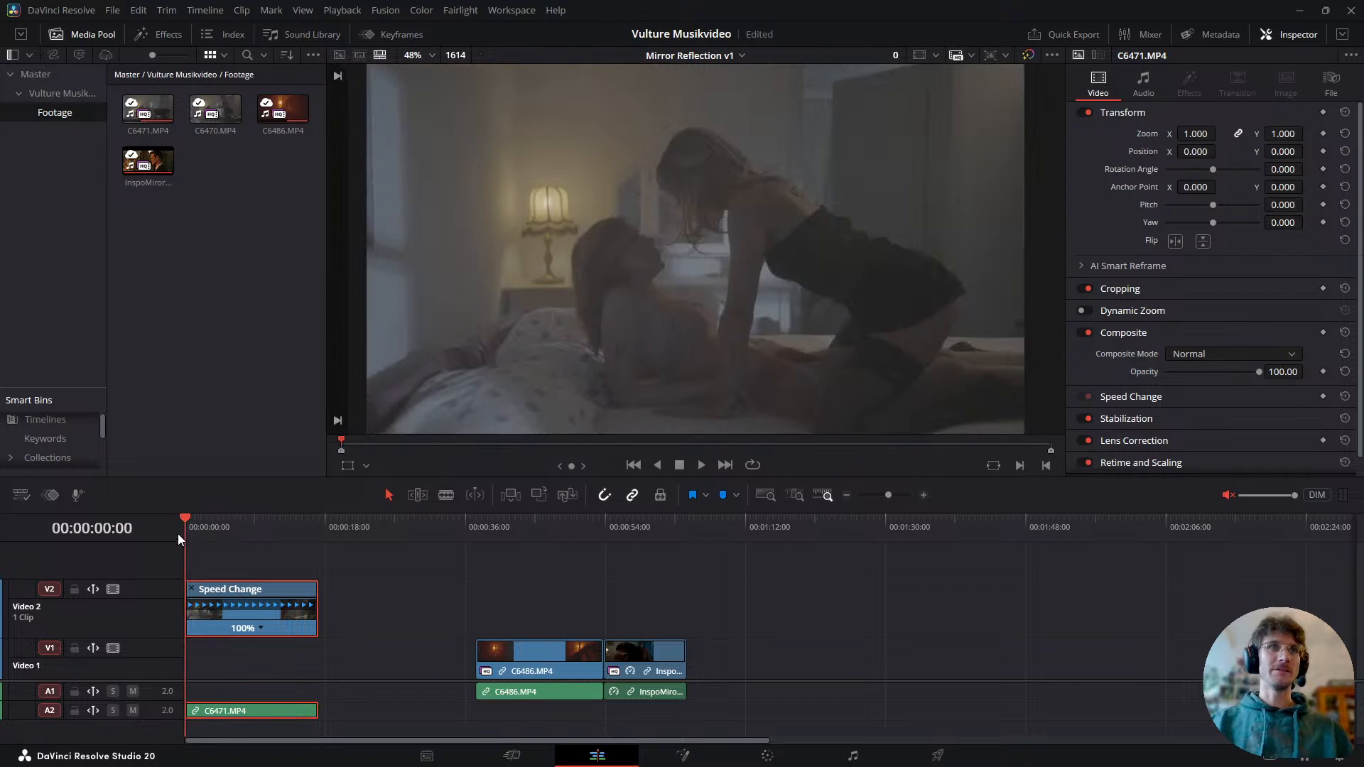
{"action": "key", "text": "space"}
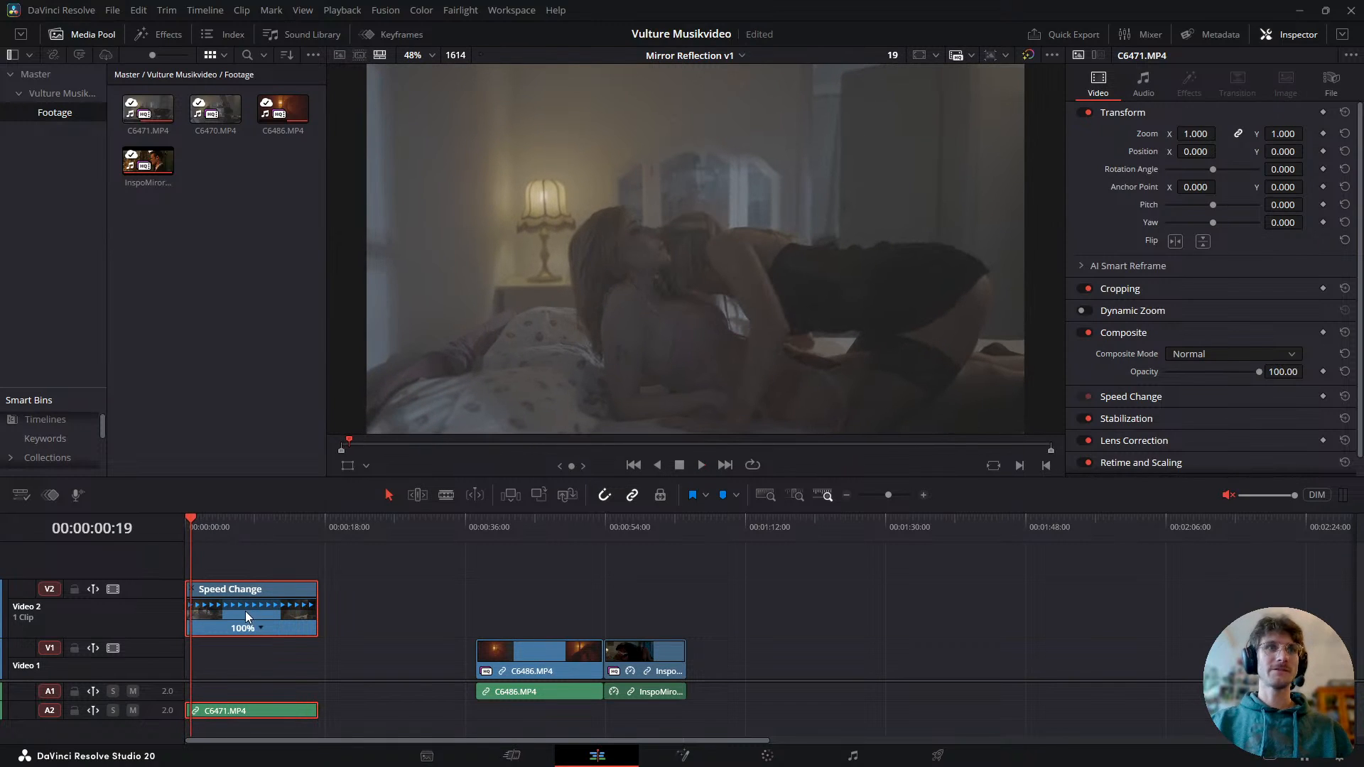
{"action": "left_click_drag", "start_coordinate": [190, 613], "coordinate": [171, 616]}
{"action": "left_click", "coordinate": [188, 538]}
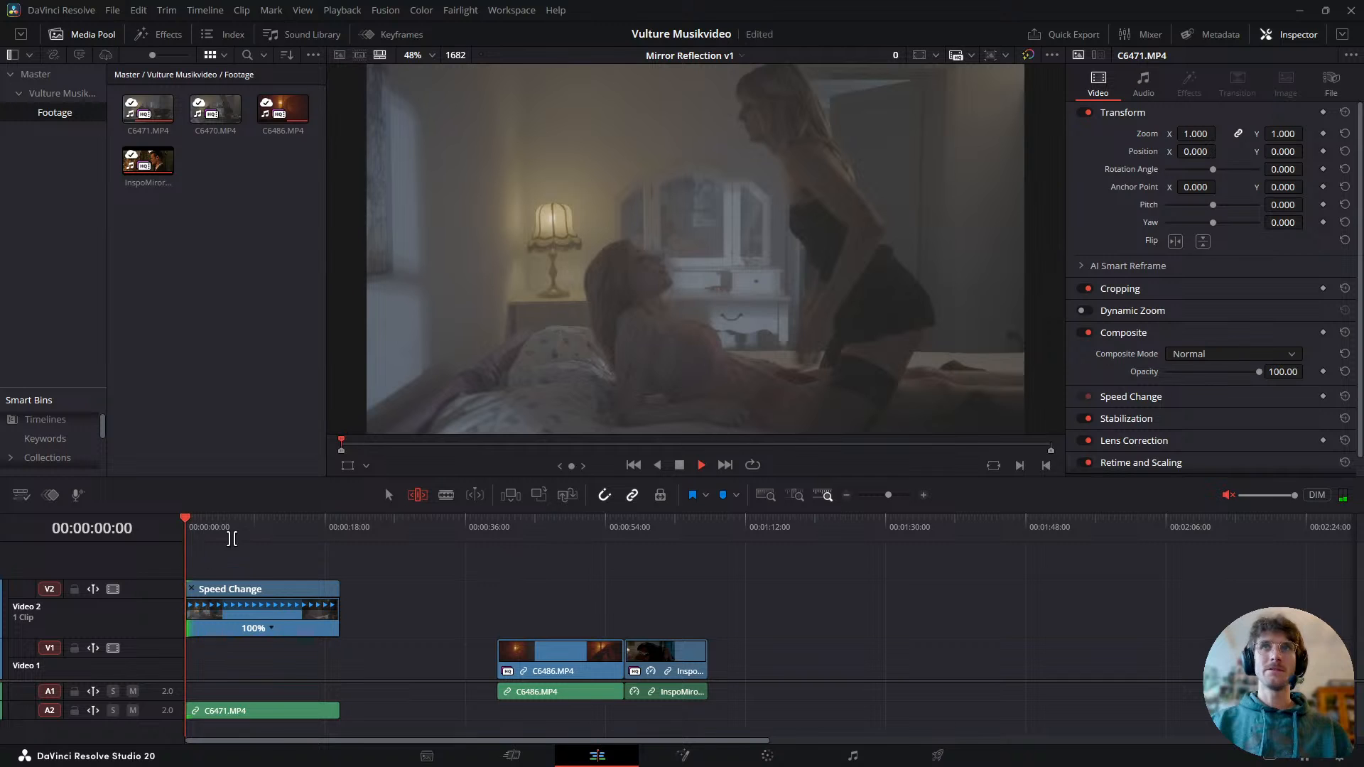
- Play through the extended C6471 clip, select it and park the playhead at 00:00:05:11
{"action": "key", "text": "space"}
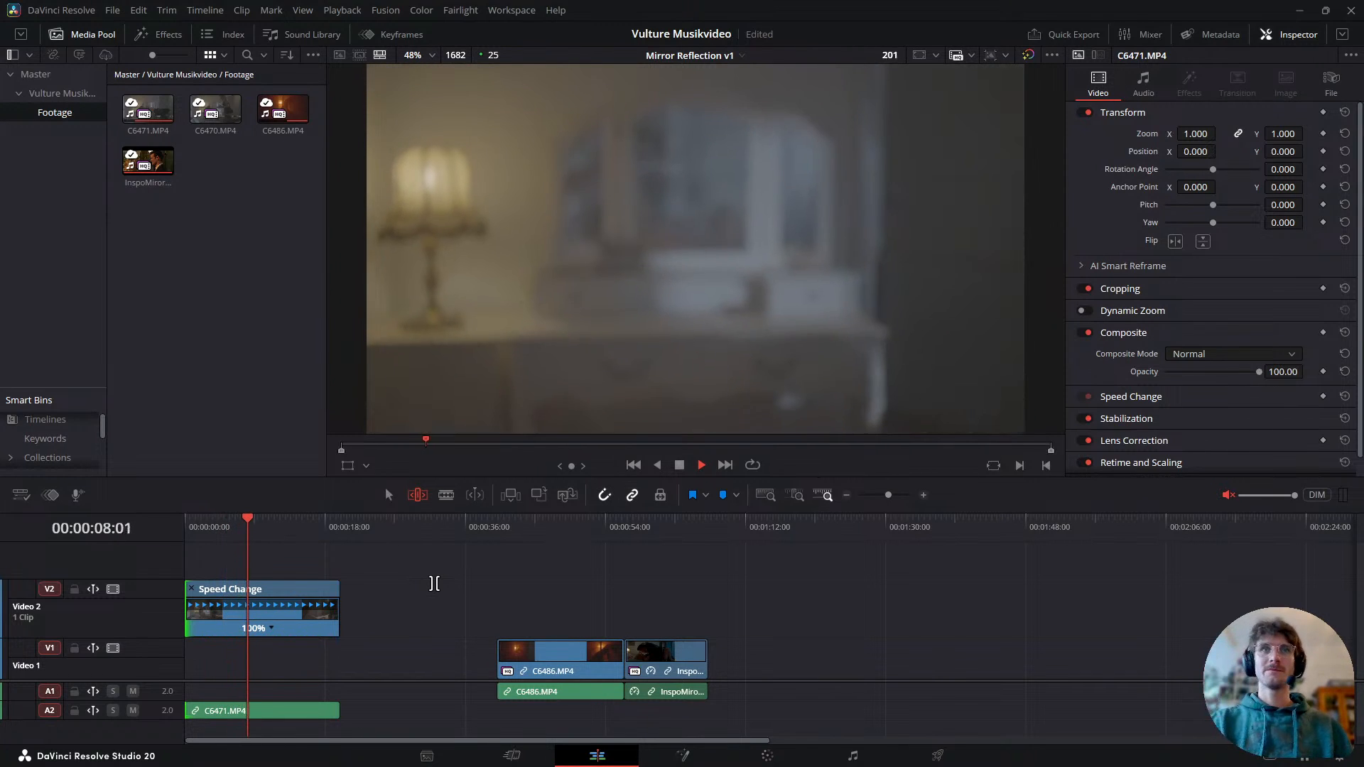
{"action": "key", "text": "space"}
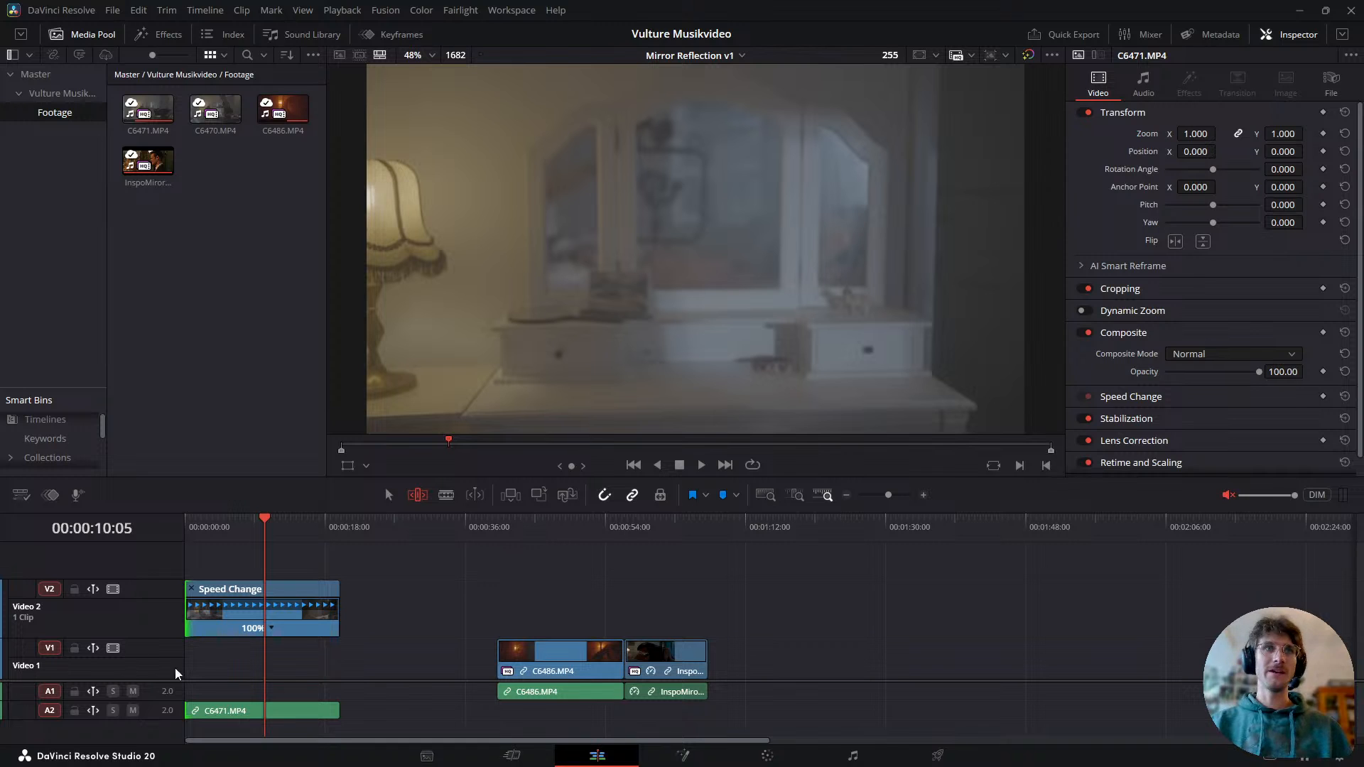
{"action": "left_click_drag", "start_coordinate": [275, 526], "coordinate": [275, 564]}
{"action": "left_click_drag", "start_coordinate": [517, 537], "coordinate": [233, 633]}
{"action": "key", "text": "space"}
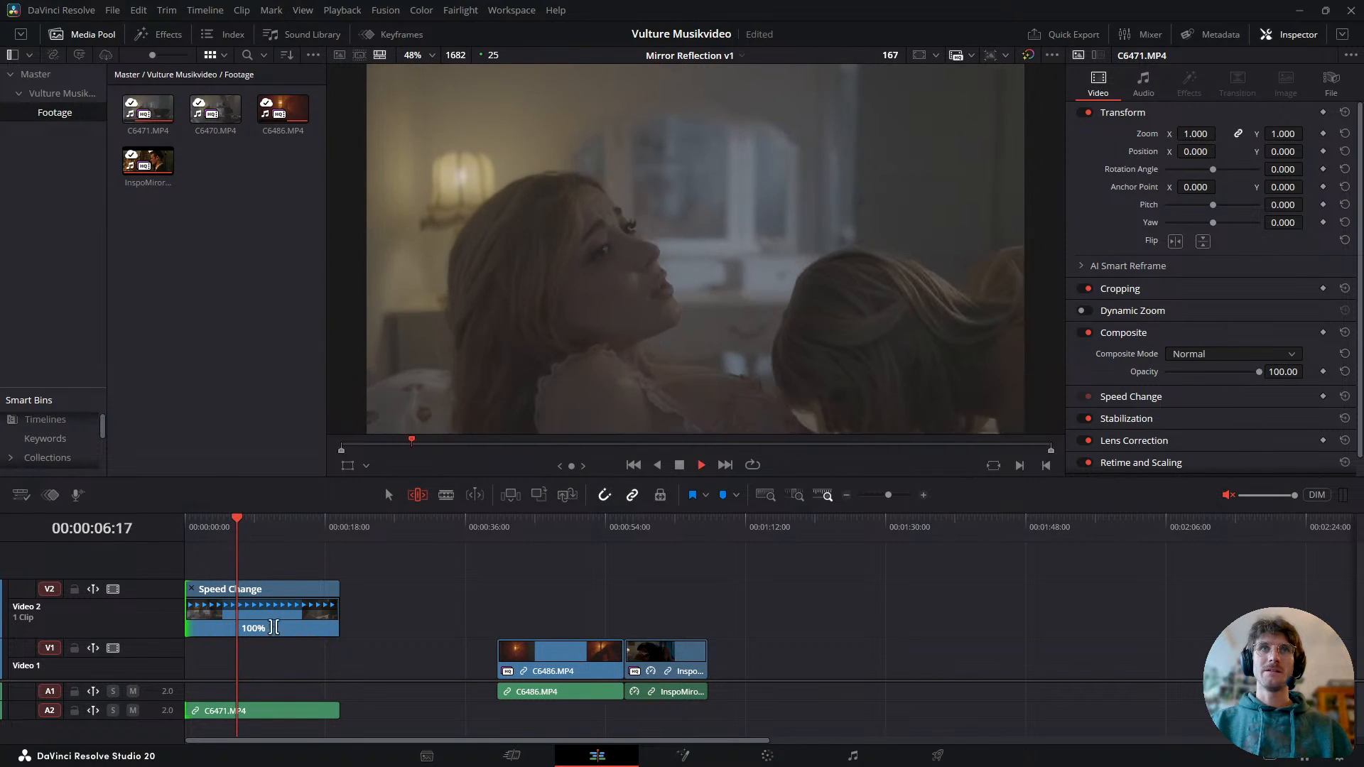
{"action": "key", "text": "a"}
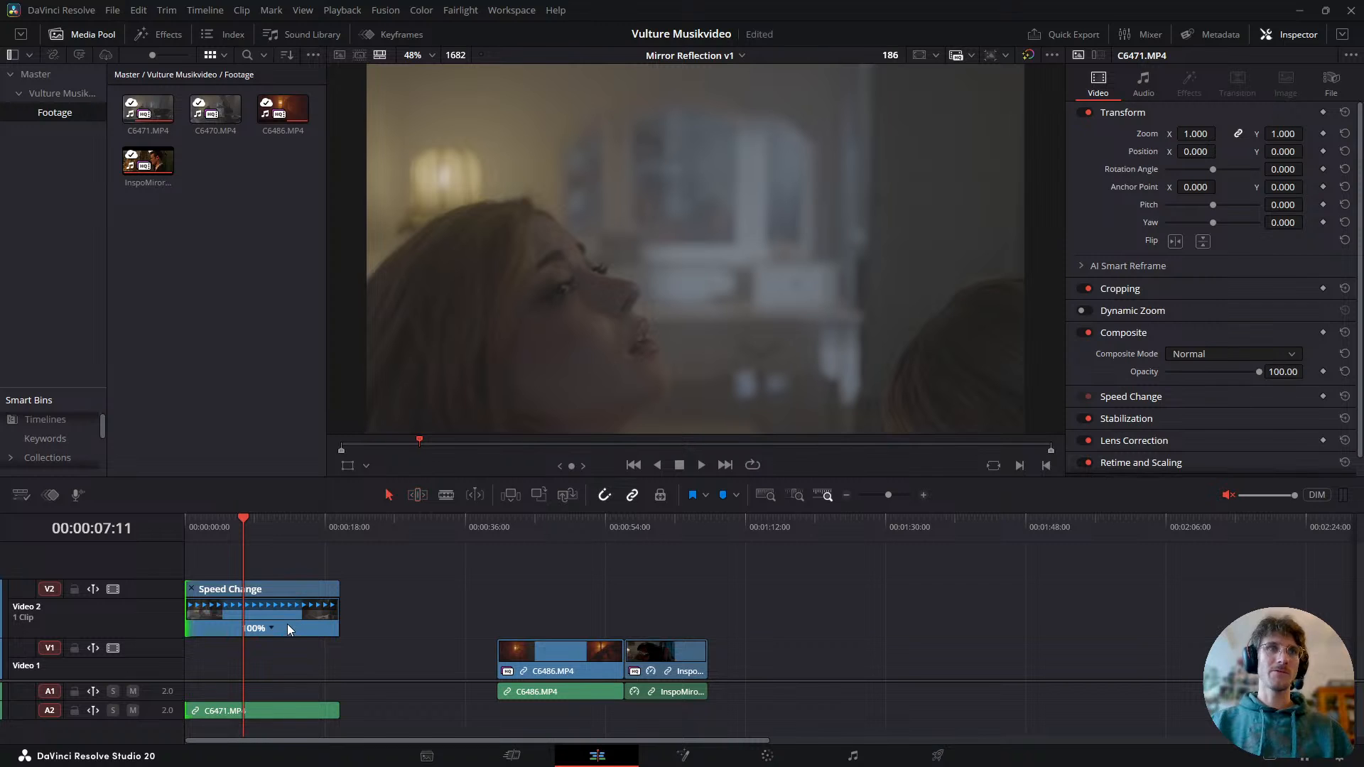
{"action": "left_click", "coordinate": [252, 588]}
{"action": "left_click_drag", "start_coordinate": [241, 519], "coordinate": [233, 543]}
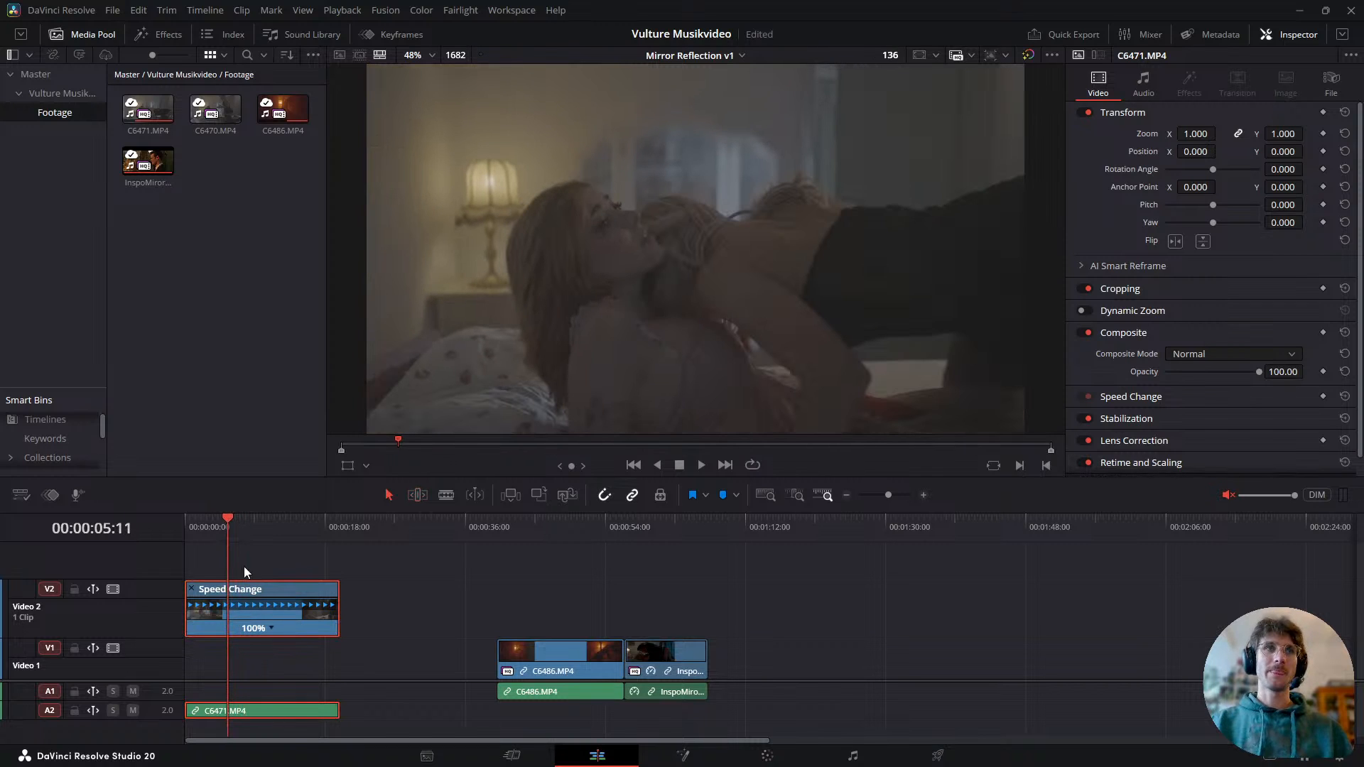
{"action": "left_click_drag", "start_coordinate": [252, 624], "coordinate": [246, 647]}
{"action": "left_click", "coordinate": [252, 619]}
{"action": "left_click", "coordinate": [249, 656]}
{"action": "left_click", "coordinate": [255, 625]}
{"action": "left_click", "coordinate": [258, 657]}
{"action": "key", "text": "d"}
{"action": "left_click", "coordinate": [260, 619]}
{"action": "key", "text": "d"}
{"action": "key", "text": "d"}
- On the Color page, add an alpha output for C6471 and connect node 01's key output to it
{"action": "left_click", "coordinate": [744, 765]}
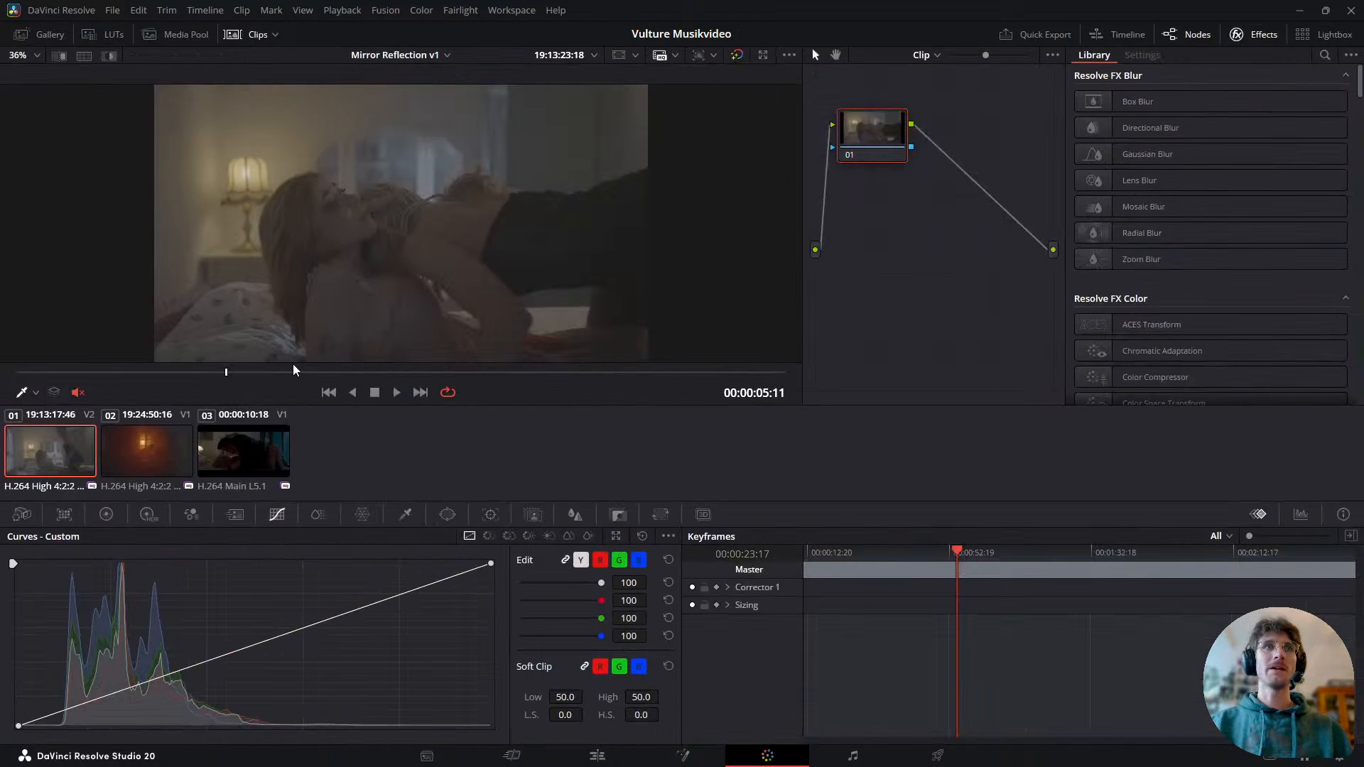
{"action": "left_click_drag", "start_coordinate": [295, 370], "coordinate": [246, 371]}
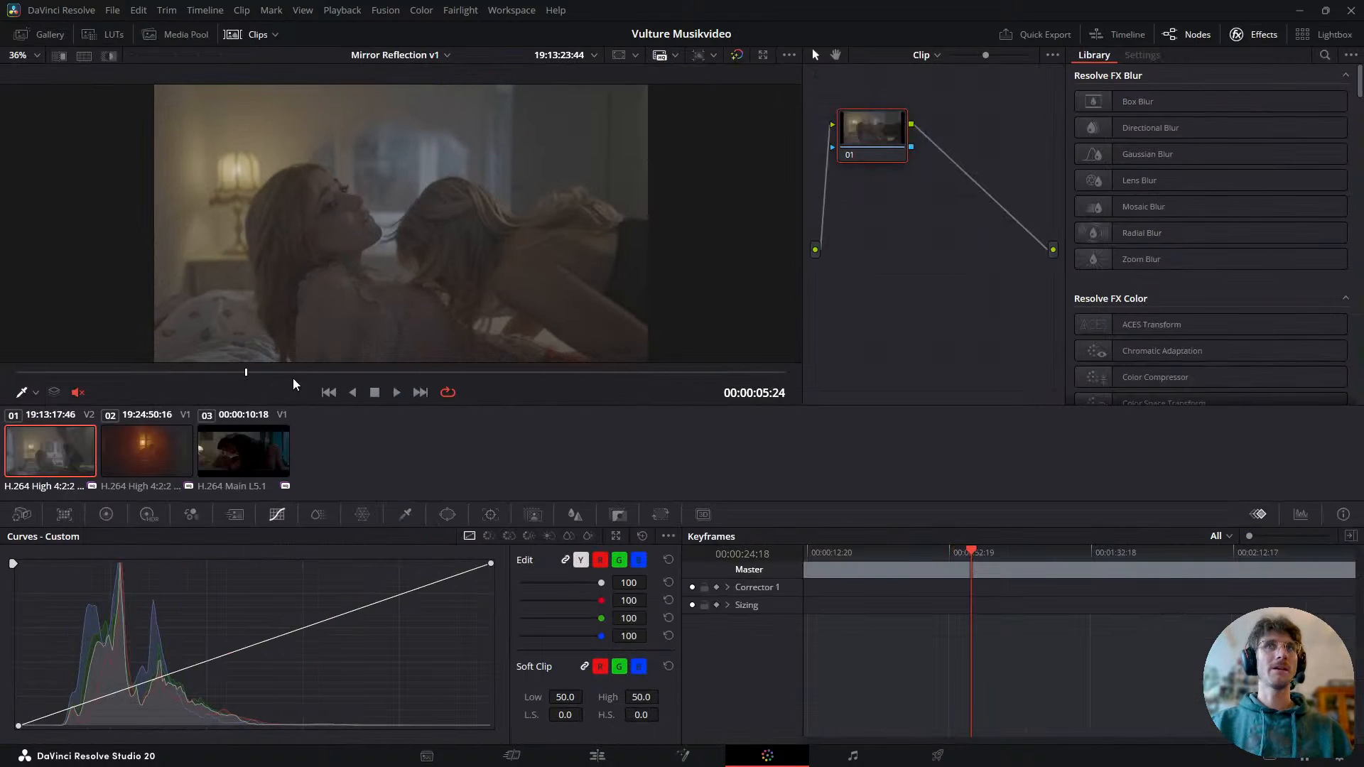
{"action": "right_click", "coordinate": [939, 218]}
{"action": "left_click", "coordinate": [955, 276]}
{"action": "left_click_drag", "start_coordinate": [912, 150], "coordinate": [1054, 277]}
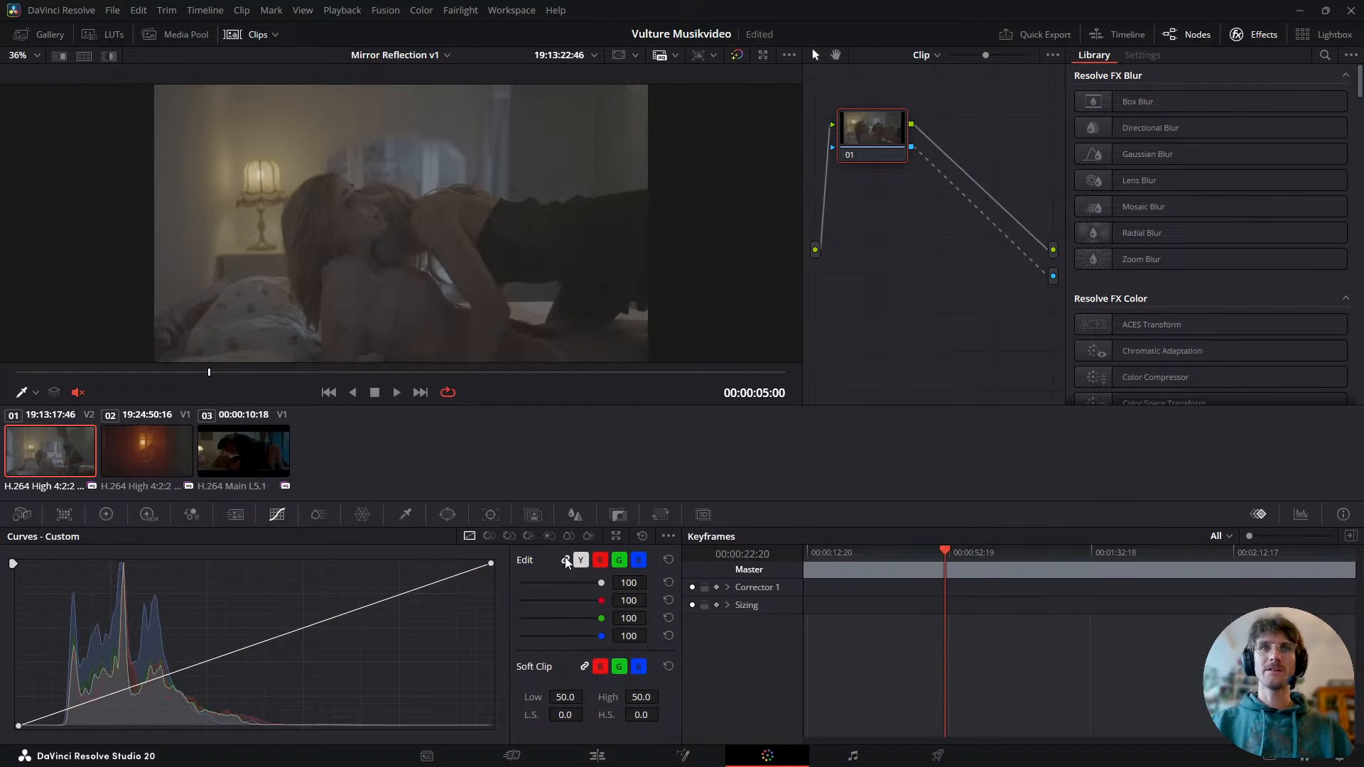
- Set AI Magic Mask 2 to Better quality and start a mask on the reclining woman's face at 00:00:05:00
{"action": "left_click", "coordinate": [539, 523]}
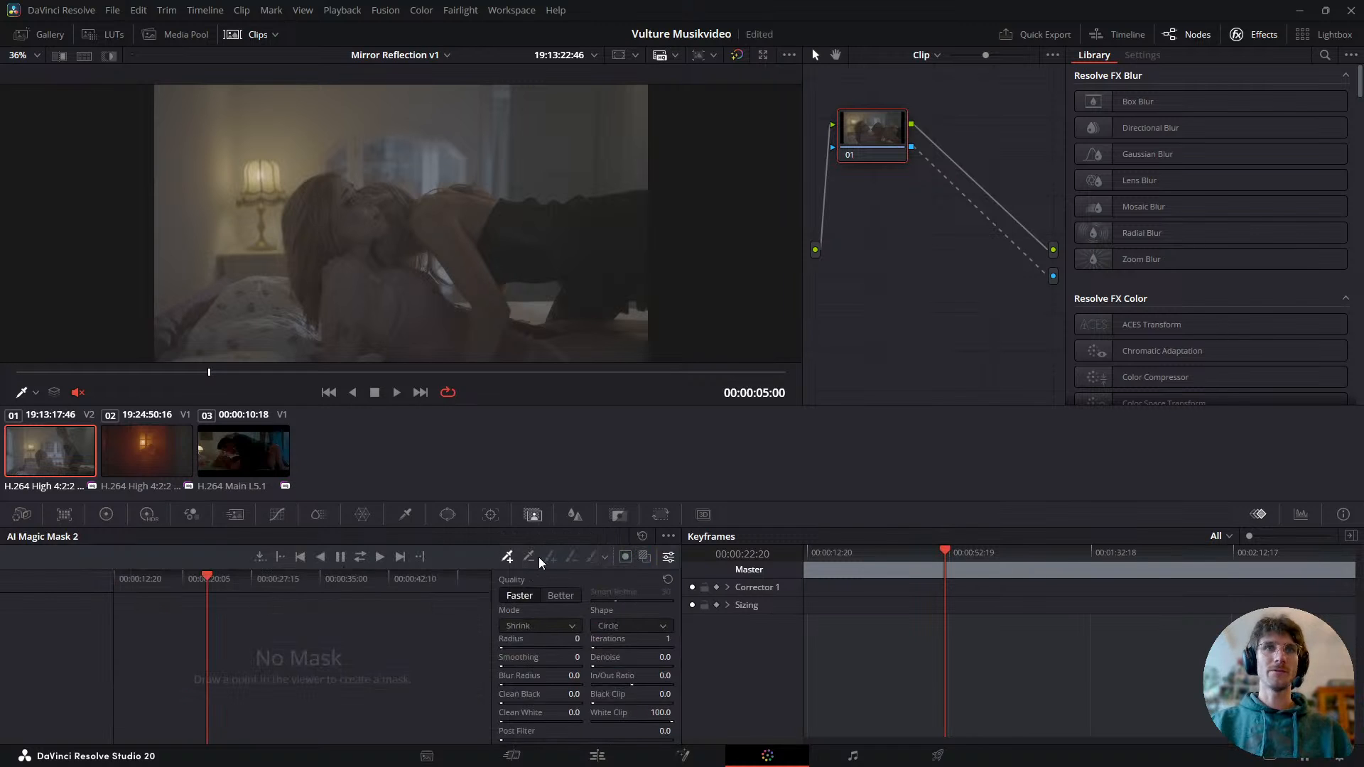
{"action": "left_click", "coordinate": [559, 596]}
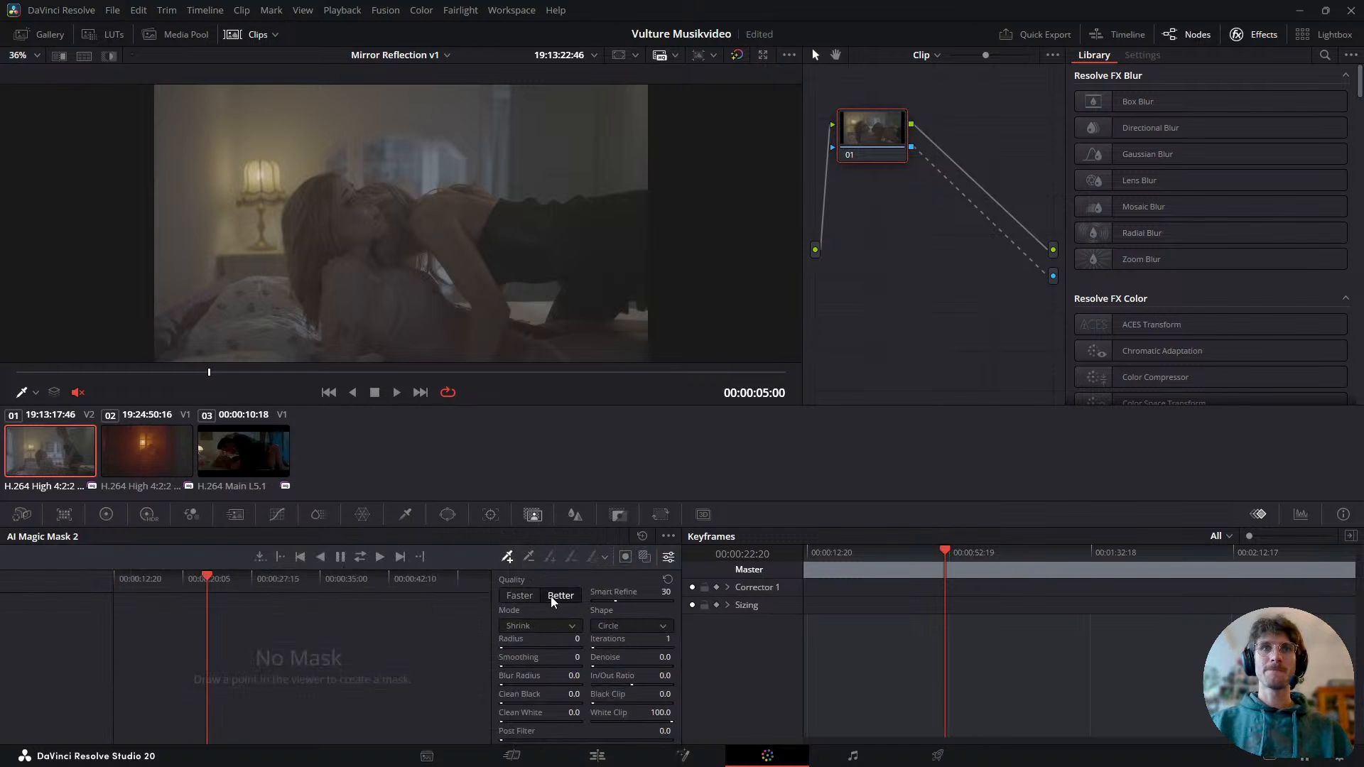
{"action": "left_click", "coordinate": [668, 538]}
{"action": "left_click", "coordinate": [626, 476]}
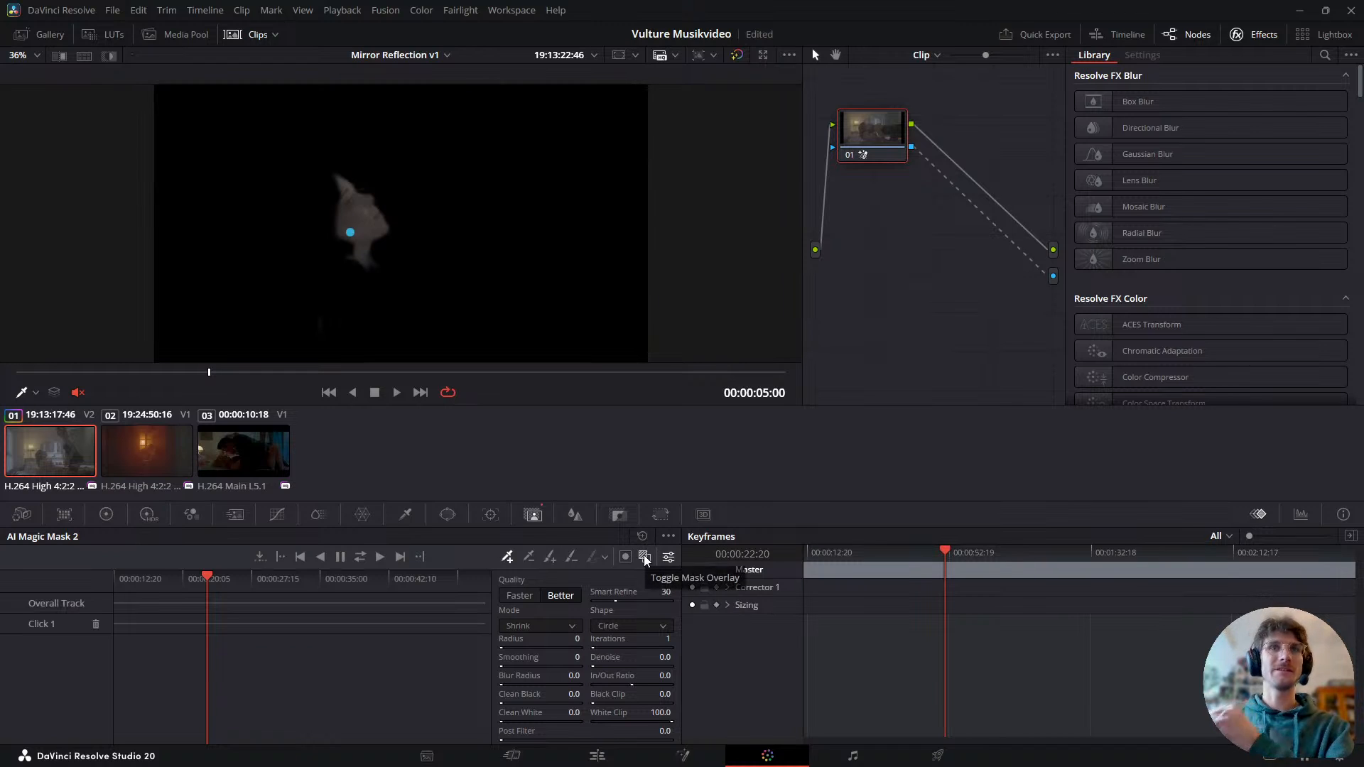
- Show the red mask overlay and add mask points on the second woman's back, the reclining woman's torso and the legs on the bed
{"action": "left_click", "coordinate": [646, 558]}
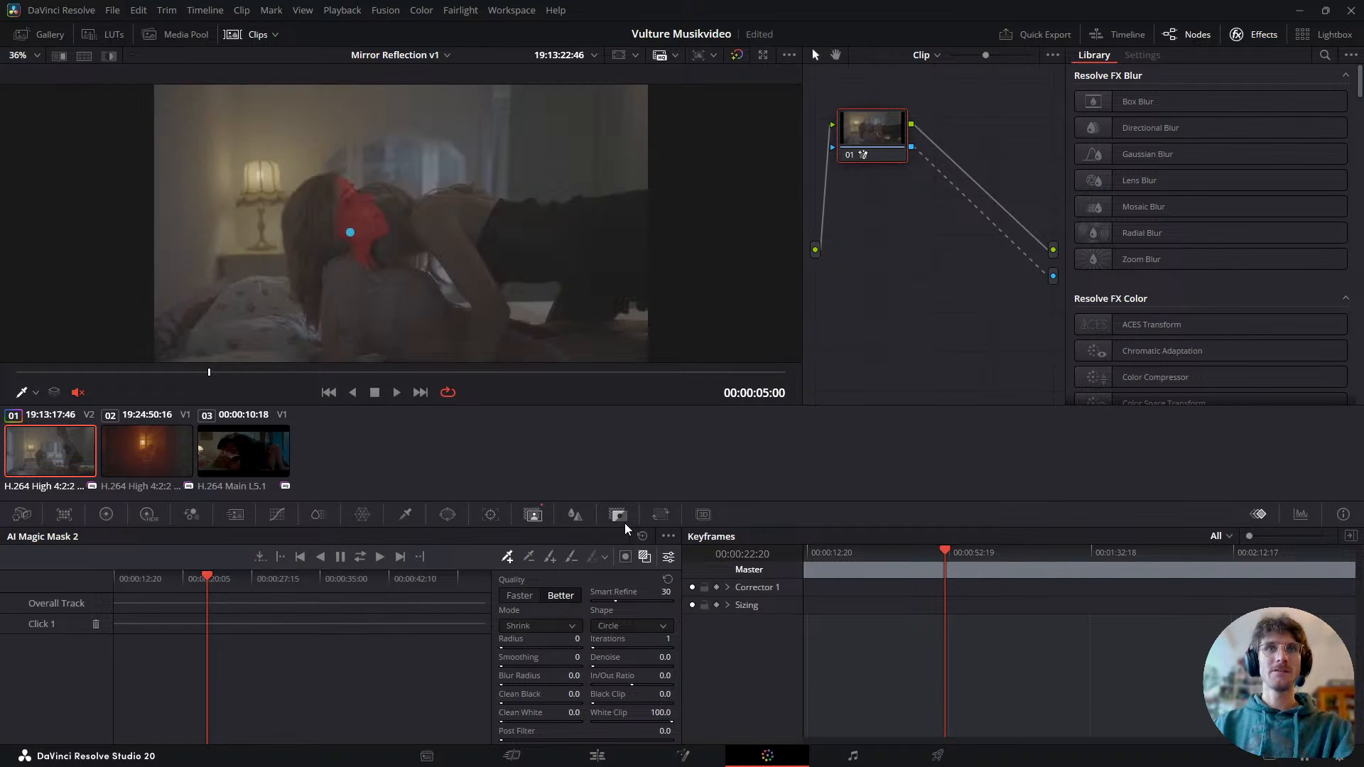
{"action": "left_click", "coordinate": [490, 227]}
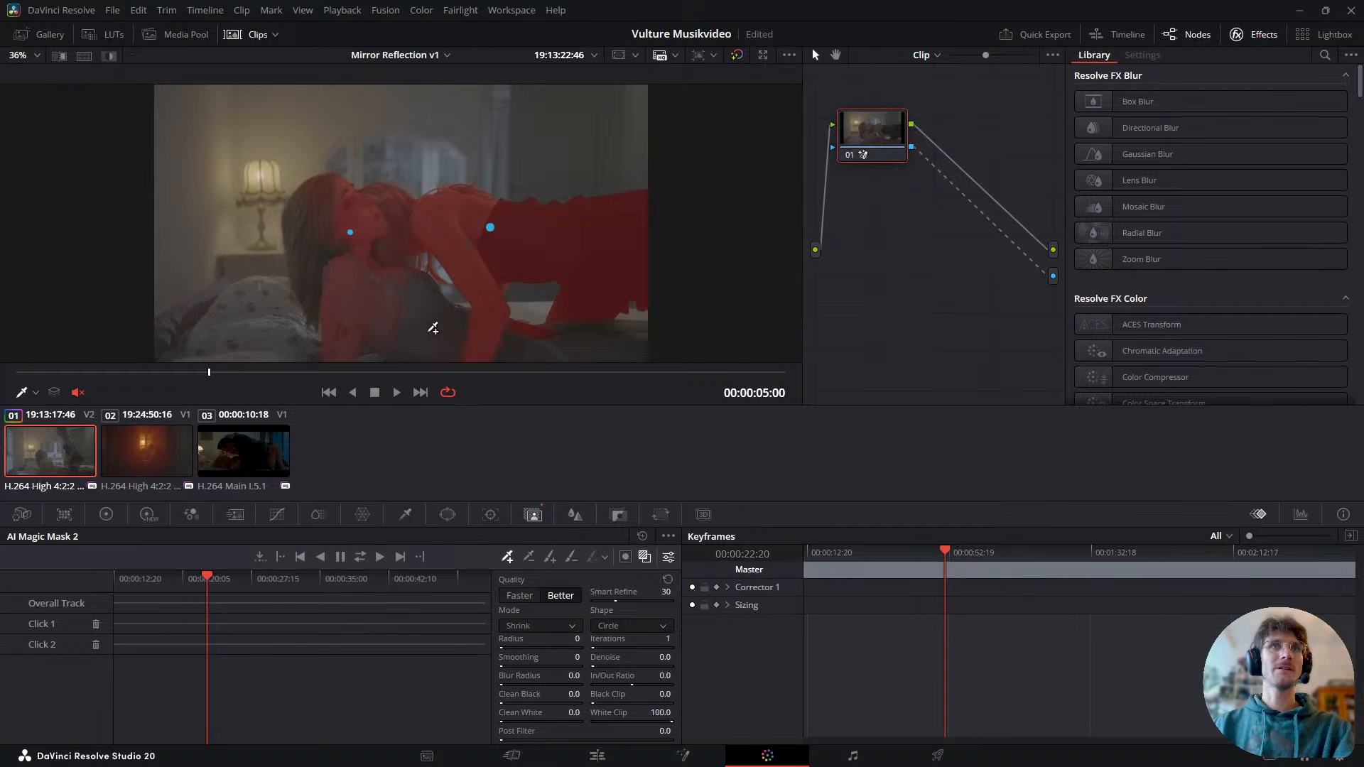
{"action": "left_click", "coordinate": [411, 326]}
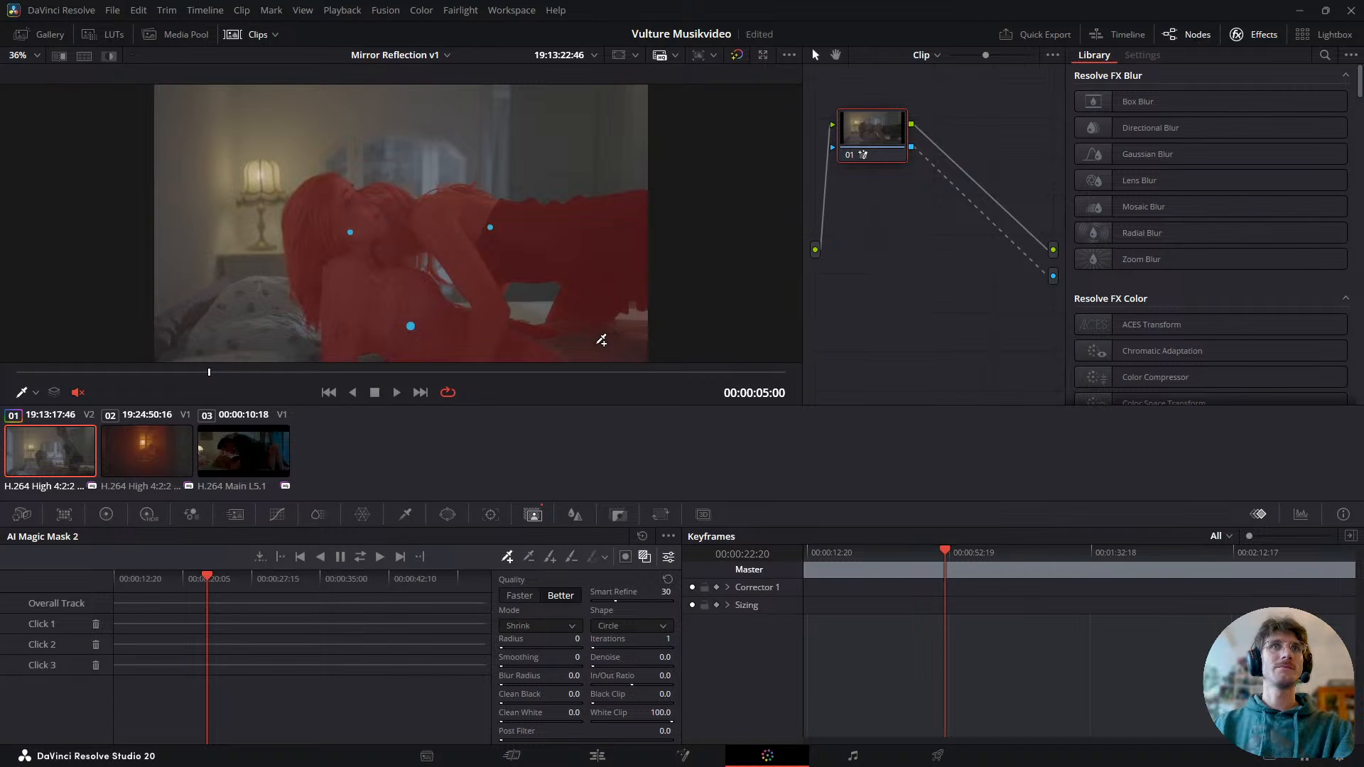
{"action": "left_click", "coordinate": [601, 347]}
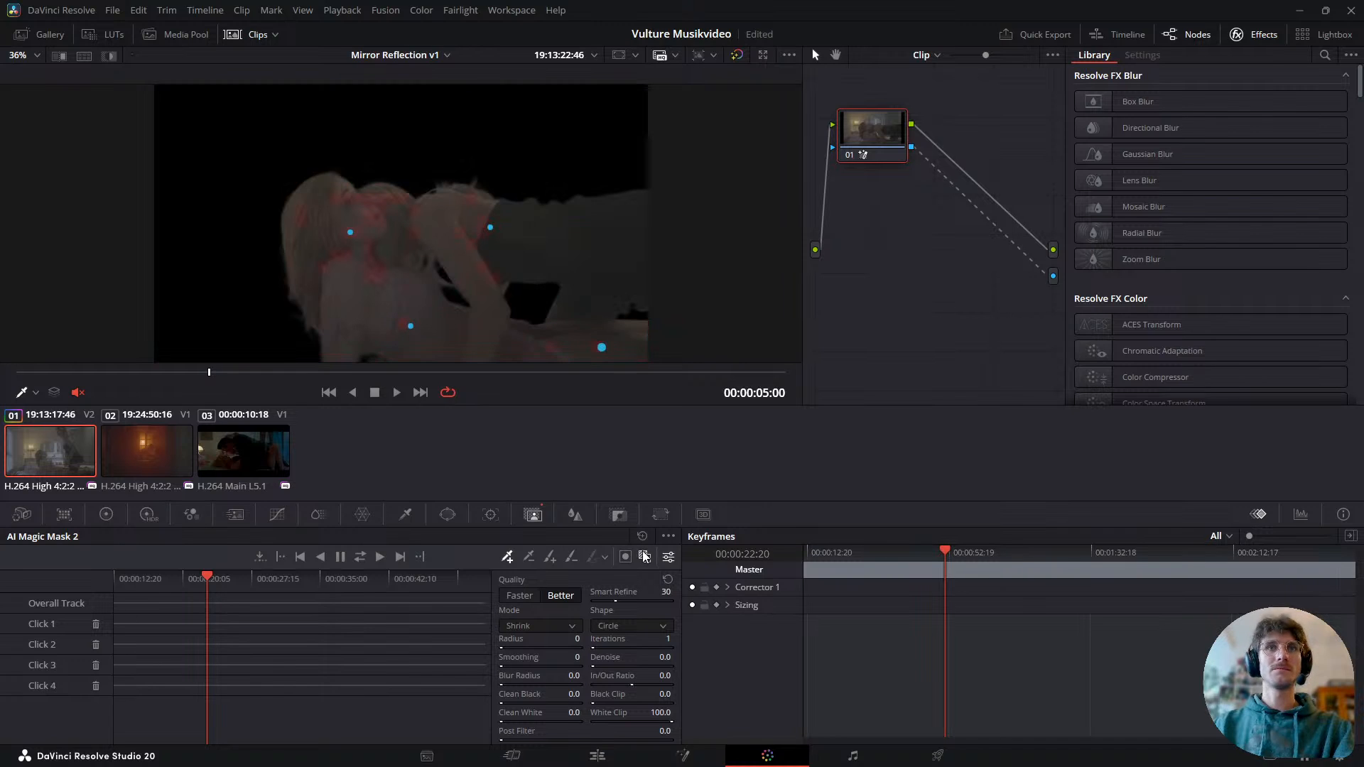
- Add mask points on the patterned pillow and the bedding at both frame edges and behind the women, and hide the mask overlay
{"action": "left_click", "coordinate": [270, 323]}
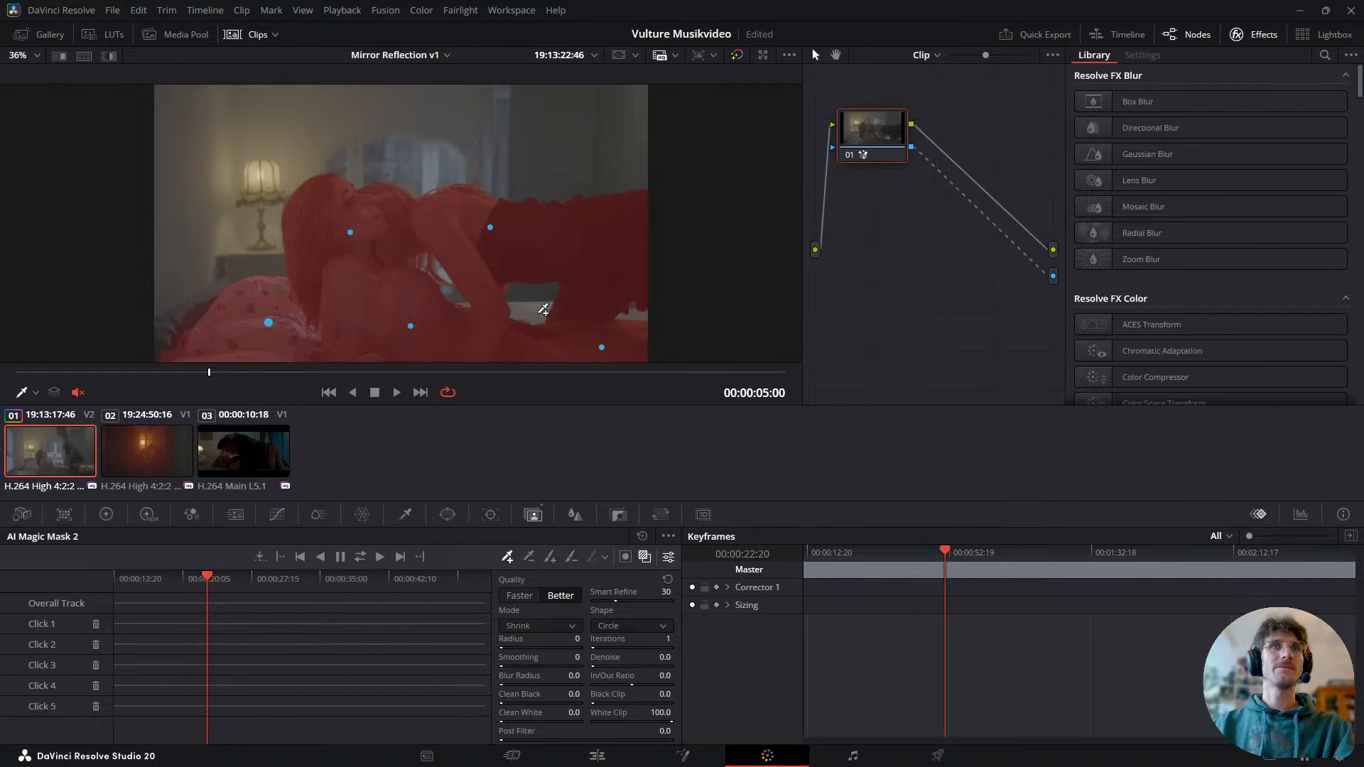
{"action": "left_click", "coordinate": [526, 319]}
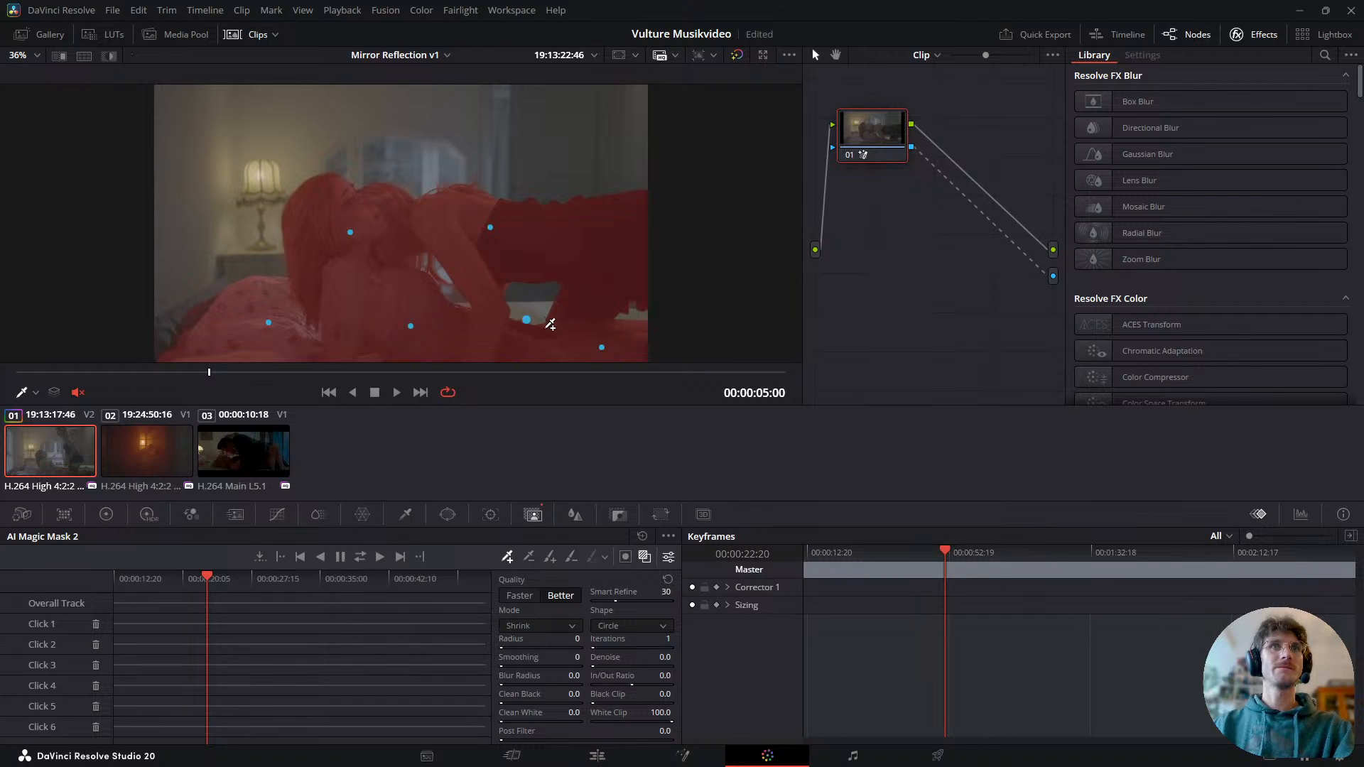
{"action": "left_click_drag", "start_coordinate": [527, 322], "coordinate": [531, 316]}
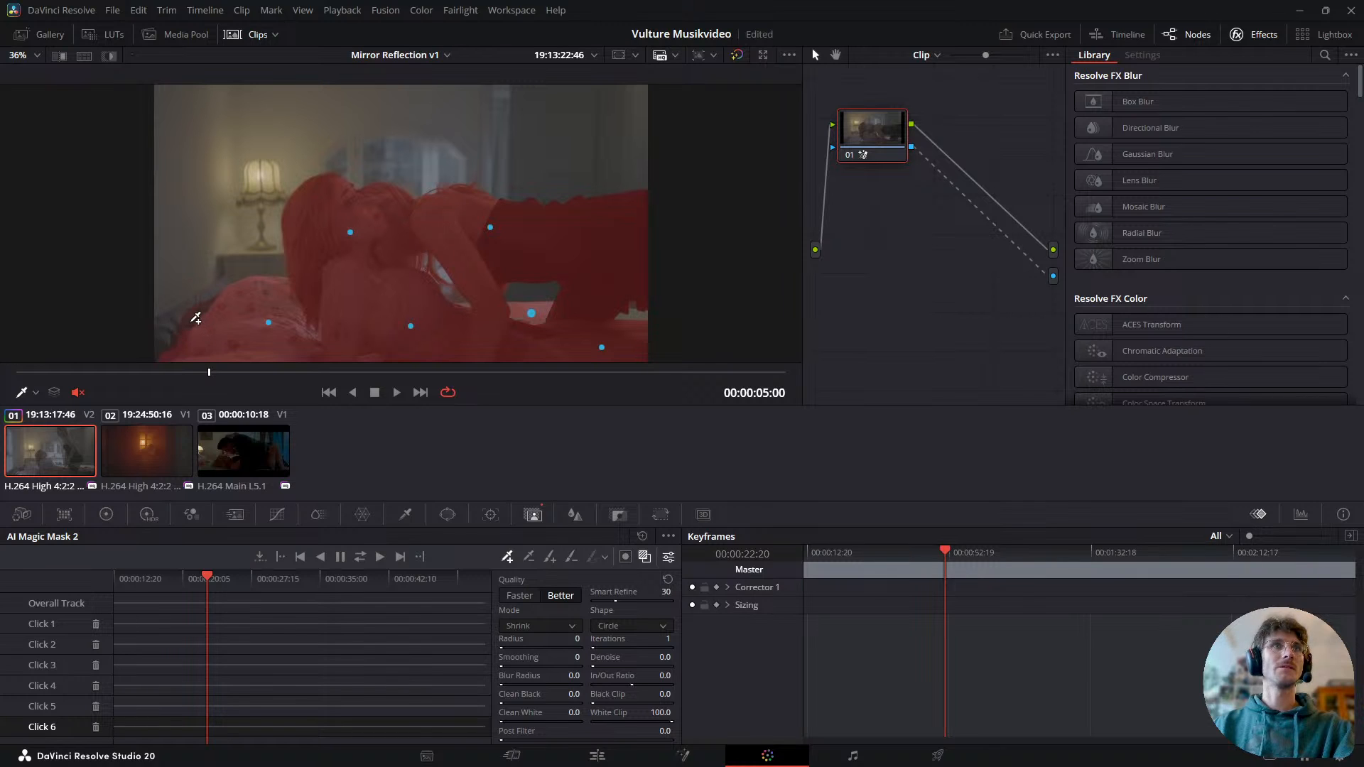
{"action": "left_click", "coordinate": [175, 324]}
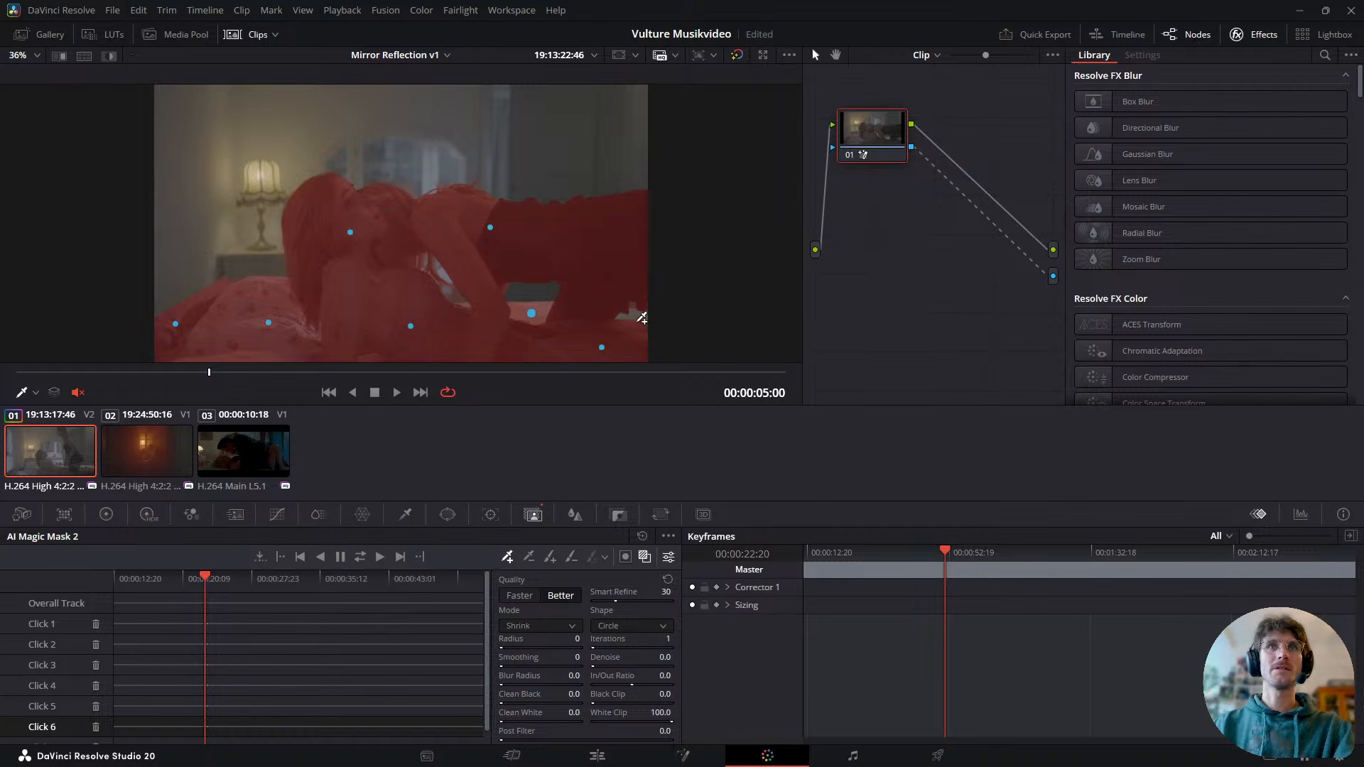
{"action": "left_click", "coordinate": [634, 318]}
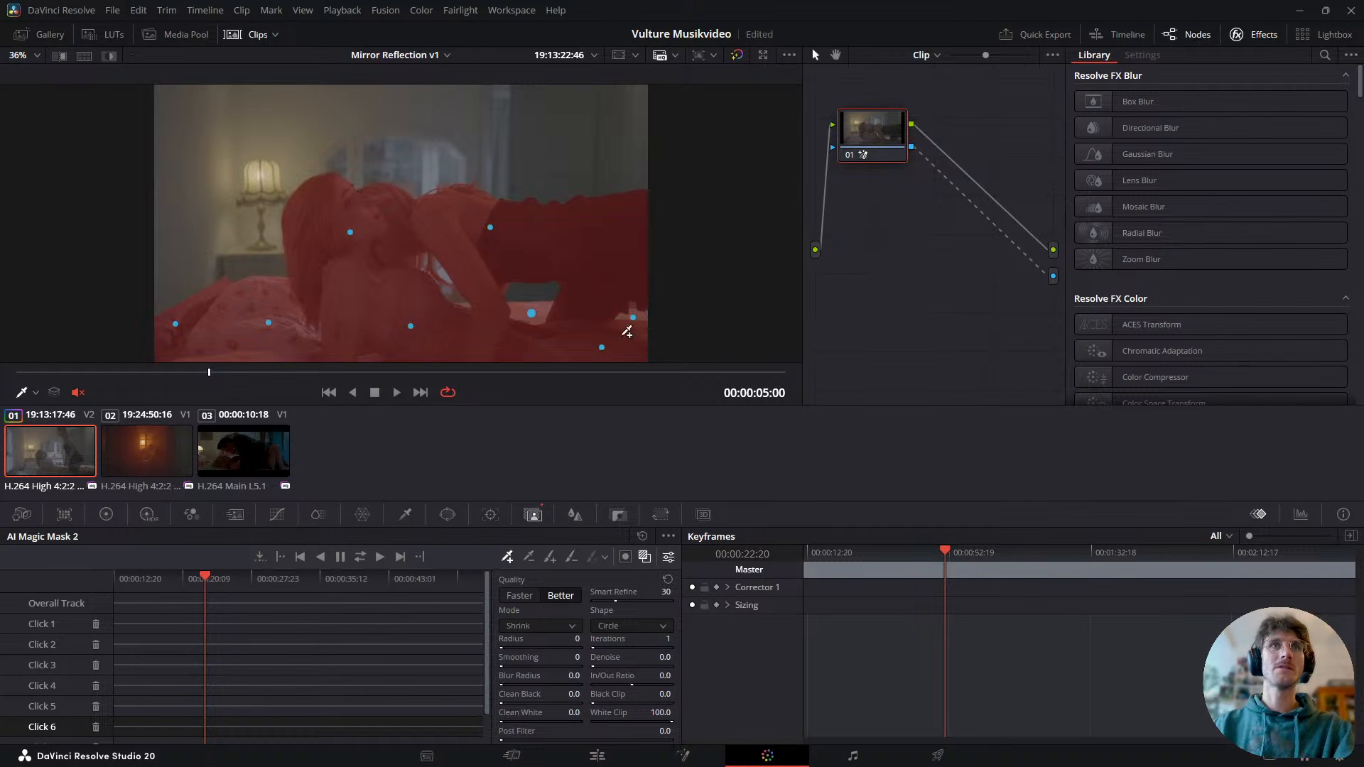
{"action": "left_click", "coordinate": [643, 558]}
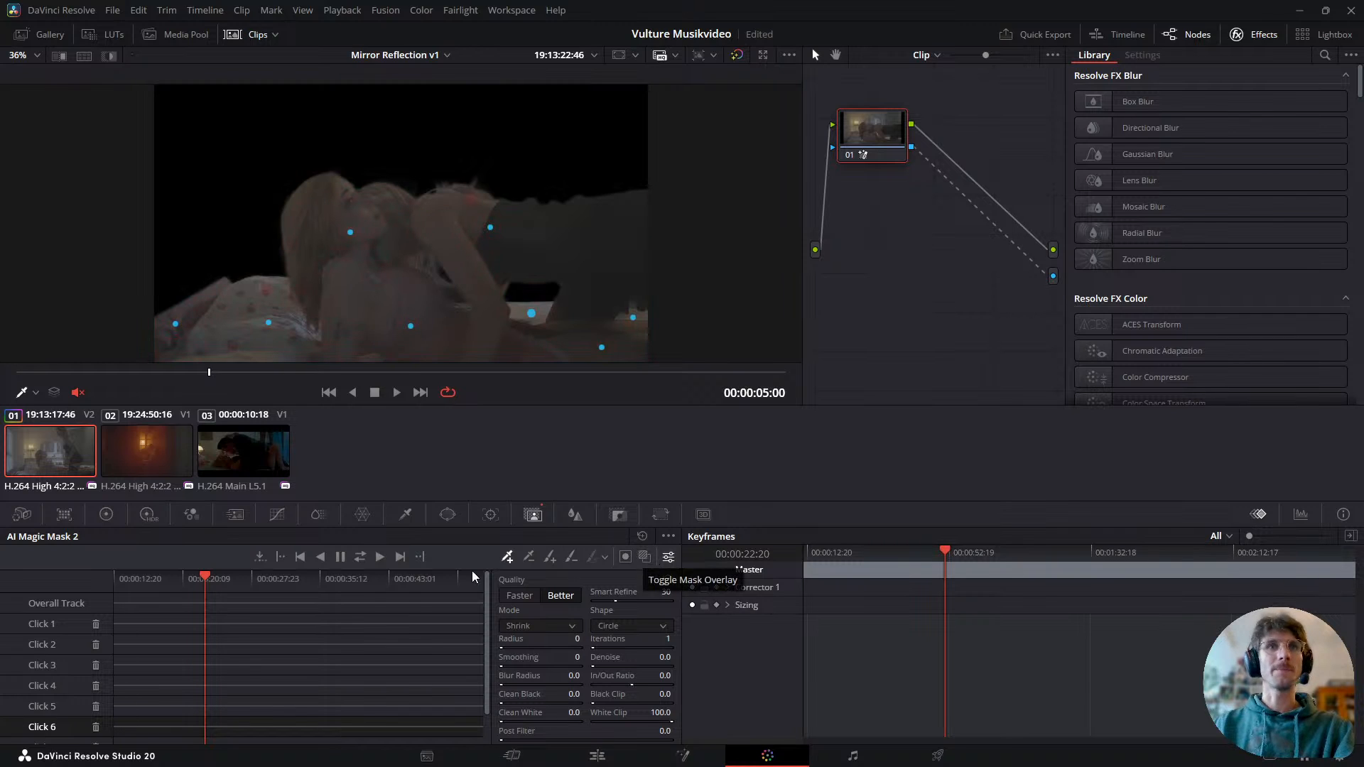
- Track the magic mask forward from 00:00:05:00 and stop at about 00:00:08:09, once the women have left the frame
{"action": "left_click", "coordinate": [361, 558]}
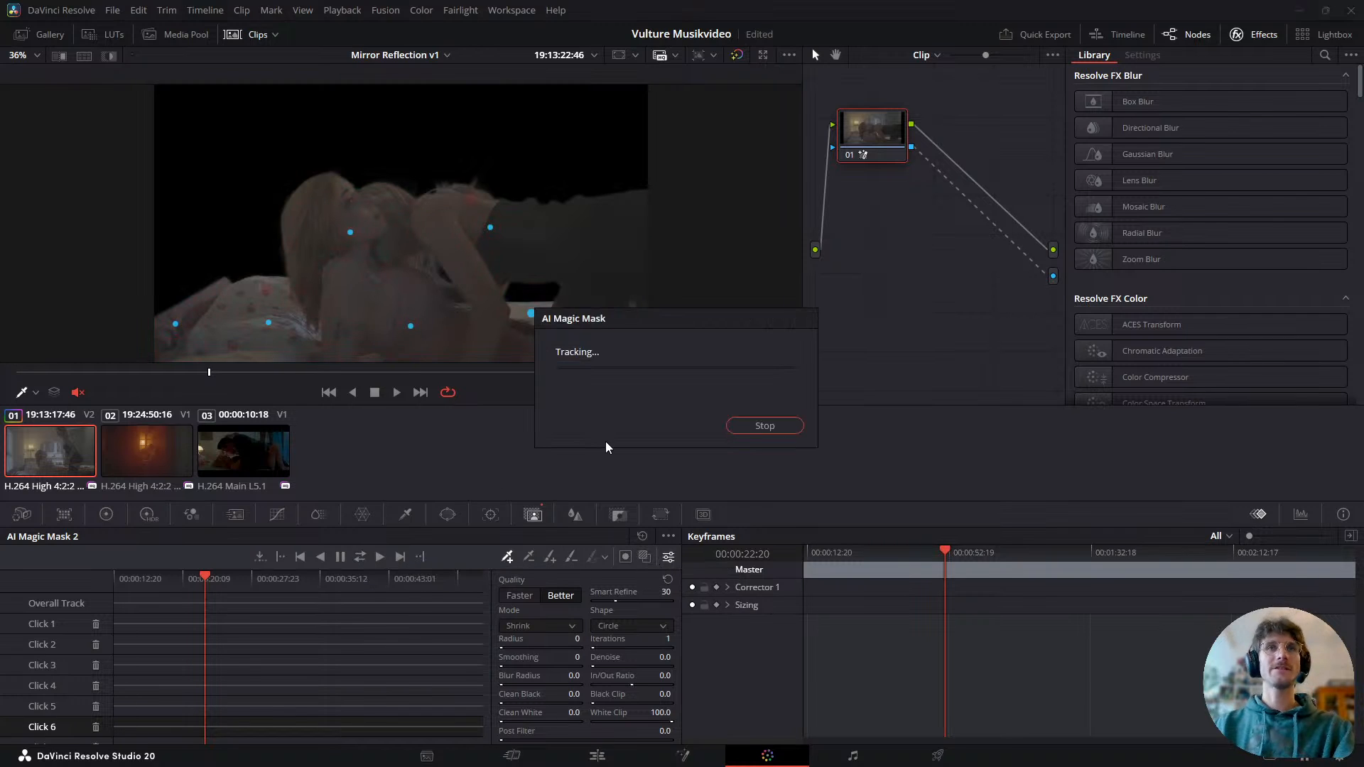
{"action": "left_click_drag", "start_coordinate": [614, 329], "coordinate": [688, 417]}
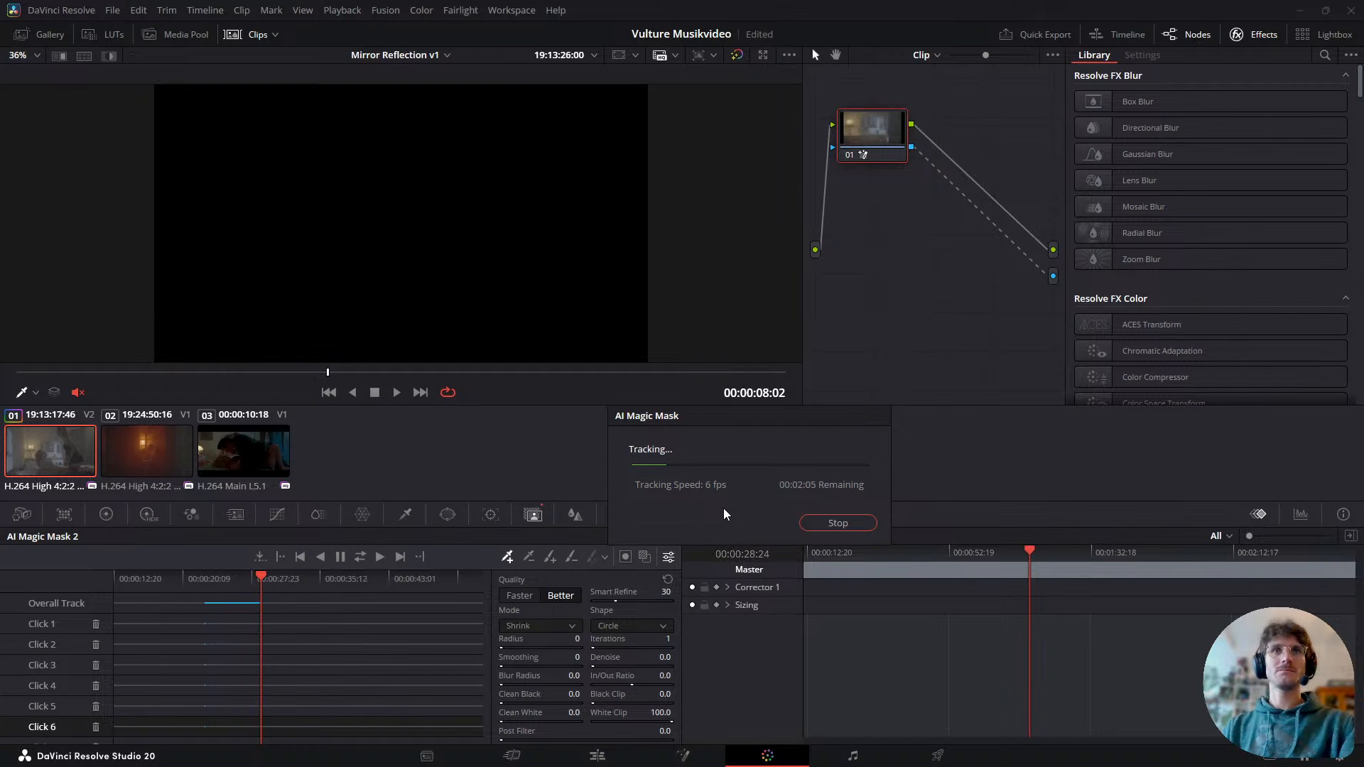
{"action": "left_click", "coordinate": [837, 523]}
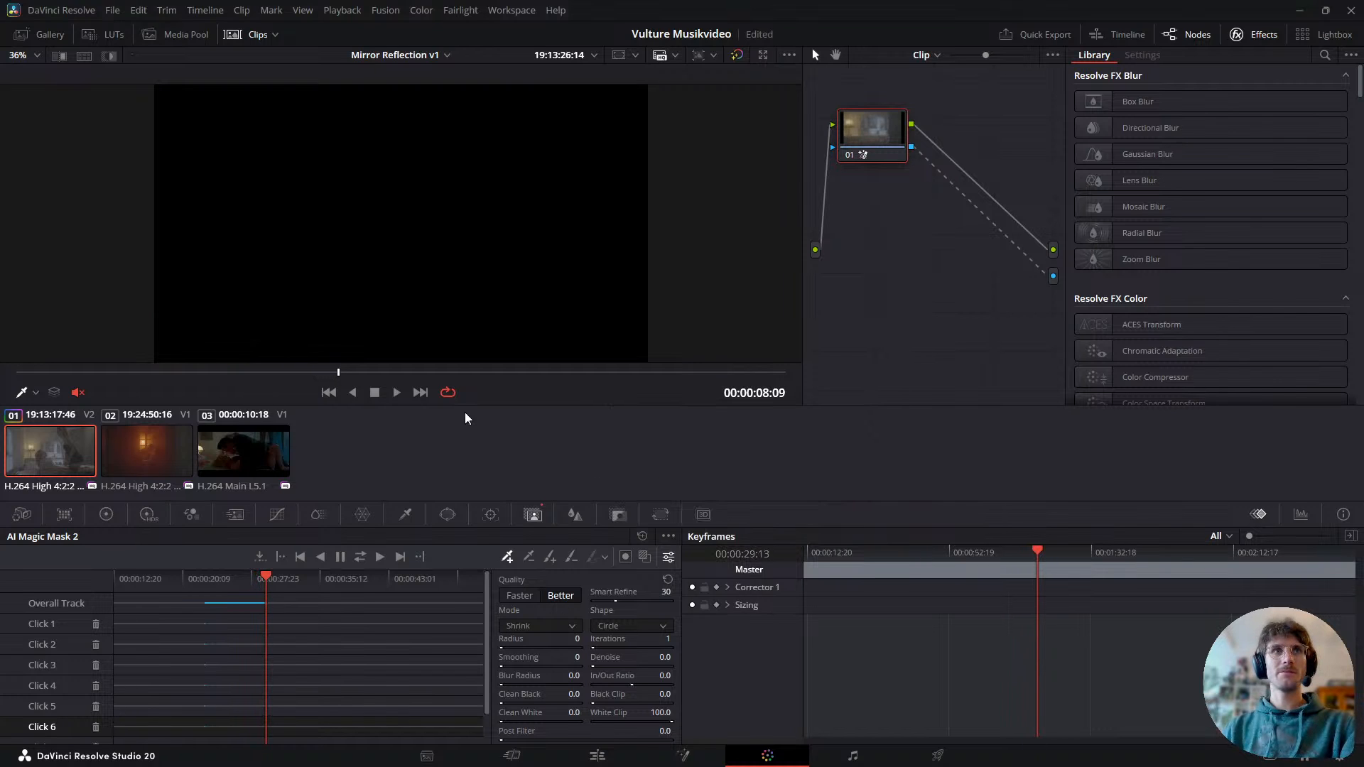
- Track the magic mask in reverse and stop at about 00:00:02:10
{"action": "left_click_drag", "start_coordinate": [346, 377], "coordinate": [287, 377]}
{"action": "left_click", "coordinate": [321, 558]}
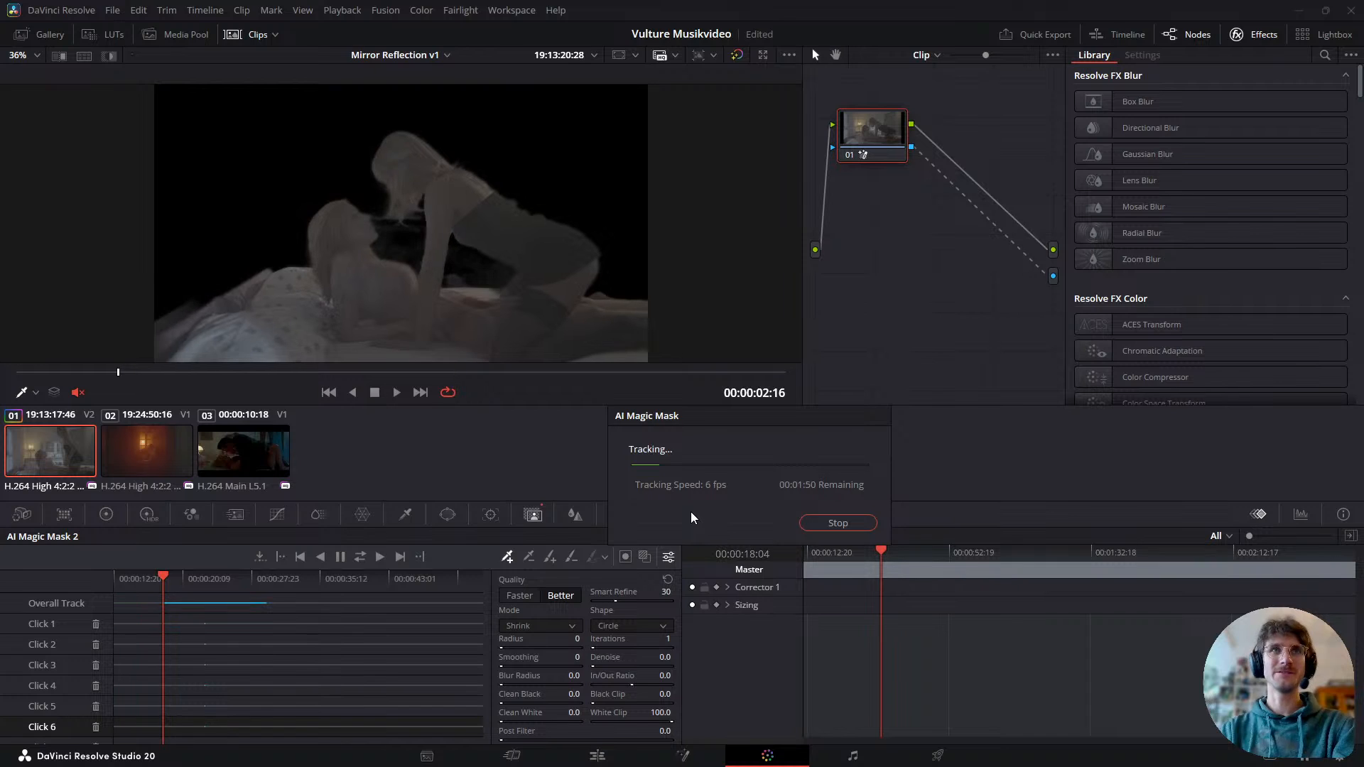
{"action": "left_click", "coordinate": [838, 523]}
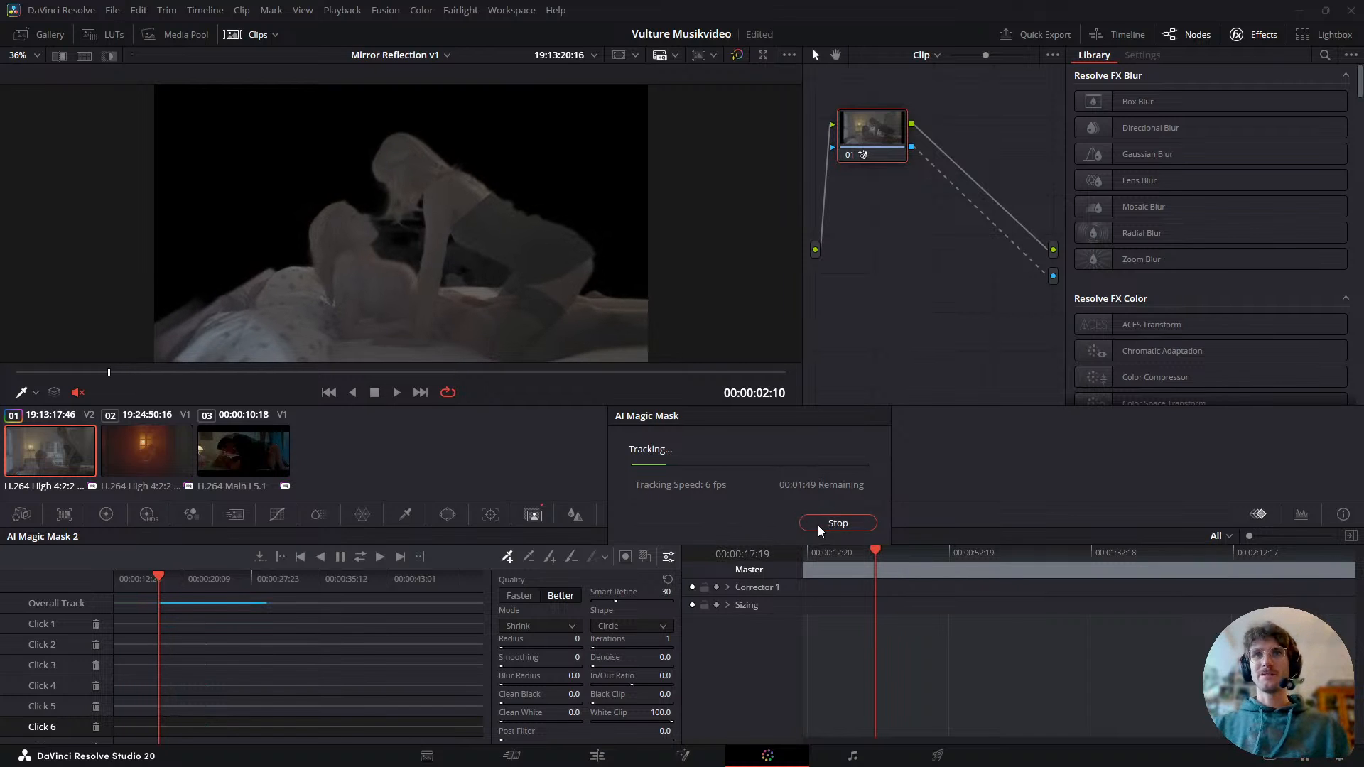
- On the Edit page, split the upper C6471 clip on V2 at 00:00:08:00, where the women have left the frame, and delete the remainder
{"action": "left_click_drag", "start_coordinate": [117, 373], "coordinate": [341, 384]}
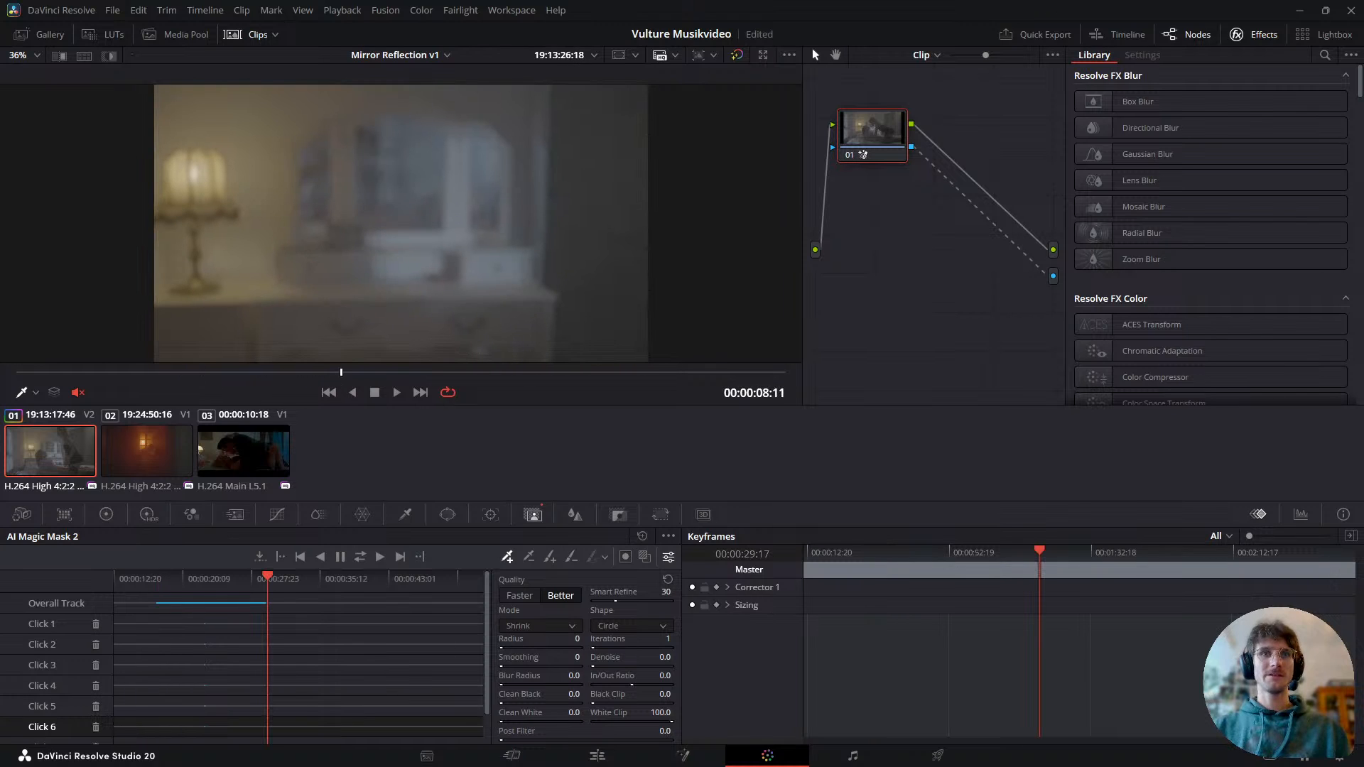
{"action": "left_click", "coordinate": [583, 754]}
{"action": "left_click_drag", "start_coordinate": [243, 523], "coordinate": [249, 527]}
{"action": "key", "text": "Right"}
{"action": "key", "text": "Right"}
{"action": "key", "text": "Right"}
{"action": "key", "text": "Left"}
{"action": "key", "text": "Left"}
{"action": "key", "text": "Left"}
{"action": "key", "text": "Left"}
{"action": "key", "text": "Left"}
{"action": "key", "text": "Left"}
{"action": "key", "text": "Left"}
{"action": "key", "text": "Left"}
{"action": "key", "text": "Left"}
{"action": "key", "text": "Left"}
{"action": "key", "text": "Left"}
{"action": "key", "text": "Left"}
{"action": "key", "text": "Left"}
{"action": "key", "text": "Left"}
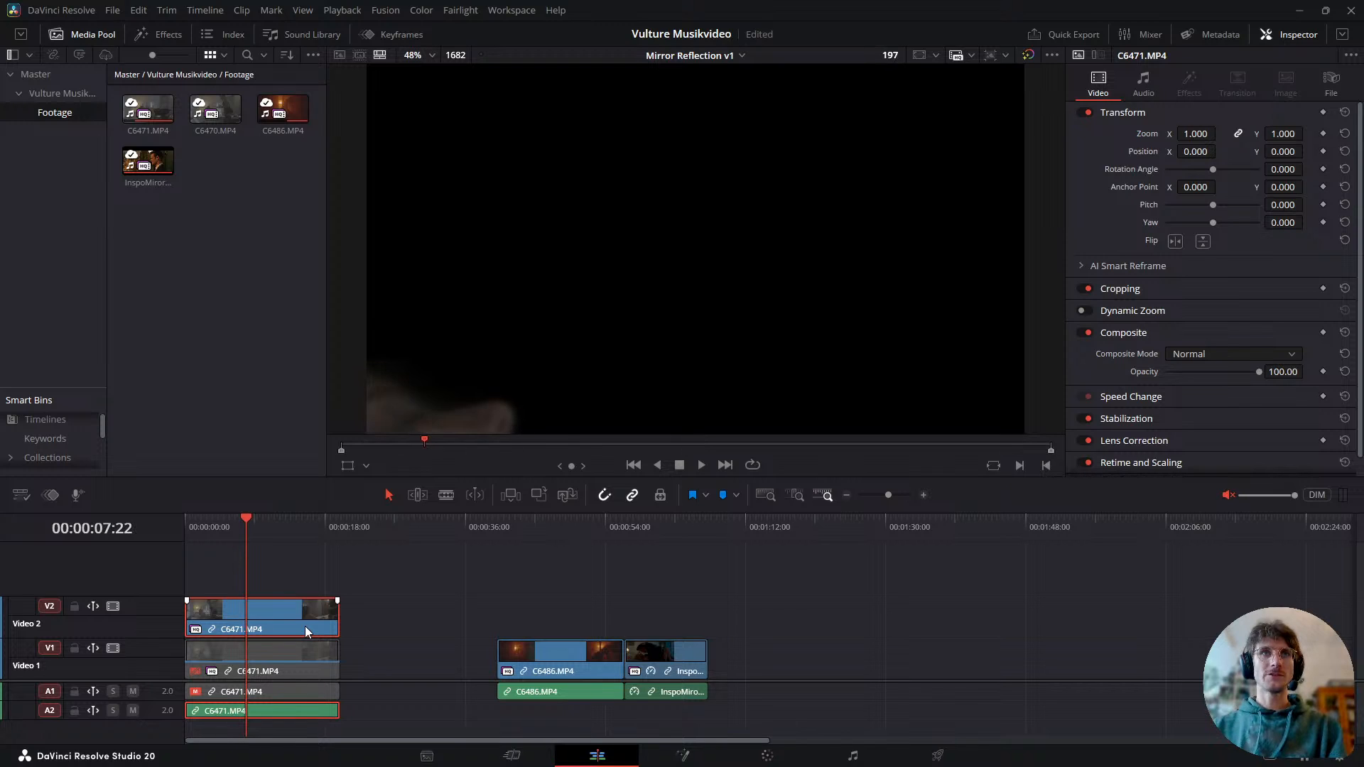
{"action": "key", "text": "Right"}
{"action": "key", "text": "Right"}
{"action": "key", "text": "Right"}
{"action": "key", "text": "Right"}
{"action": "key", "text": "ctrl+b"}
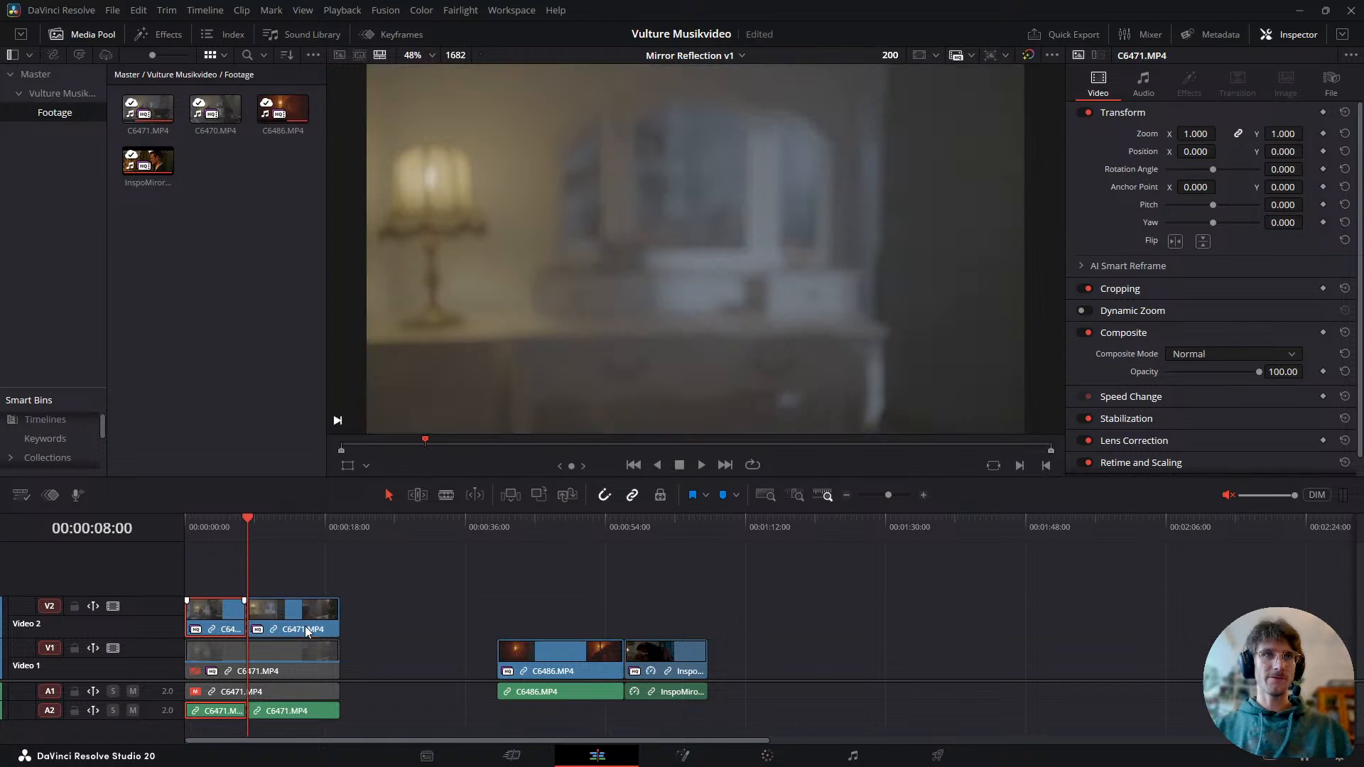
{"action": "key", "text": "Delete"}
{"action": "key", "text": "Left"}
{"action": "key", "text": "Left"}
{"action": "key", "text": "Left"}
{"action": "key", "text": "Left"}
{"action": "key", "text": "Left"}
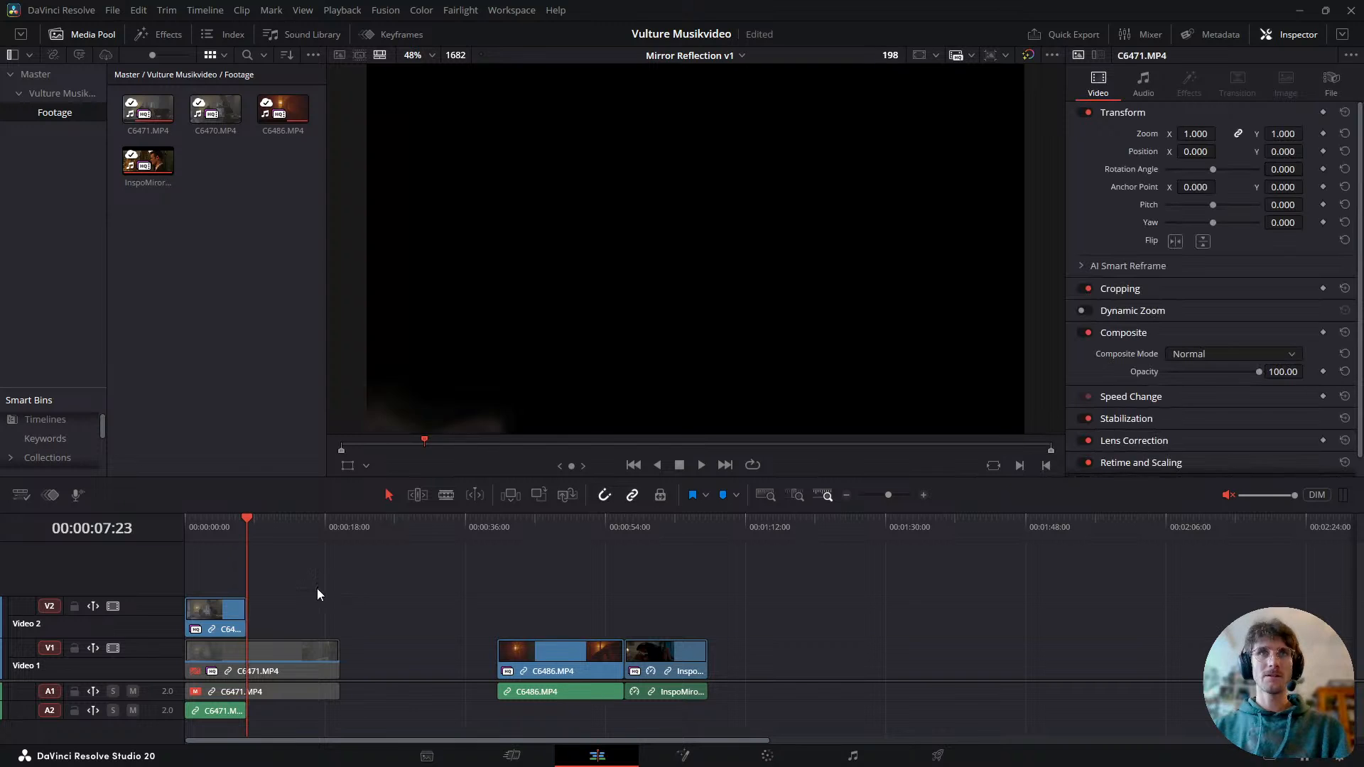
- Enable the C6471 clip on V1 and show its retime controls
{"action": "left_click_drag", "start_coordinate": [247, 520], "coordinate": [207, 569]}
{"action": "key", "text": "d"}
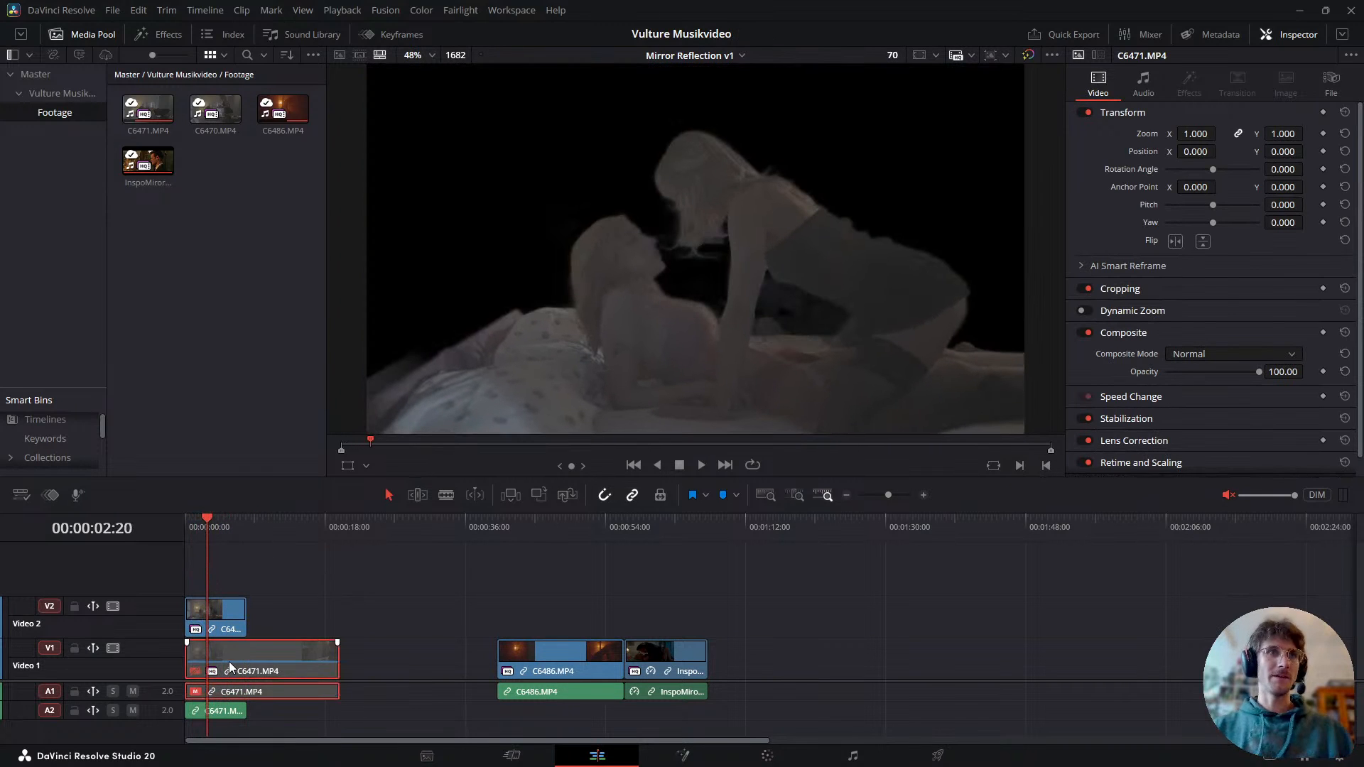
{"action": "mouse_move", "coordinate": [212, 521]}
{"action": "left_mouse_down"}
{"action": "mouse_move", "coordinate": [236, 539]}
{"action": "mouse_move", "coordinate": [224, 543]}
{"action": "left_mouse_up"}
{"action": "key", "text": "ctrl+r"}
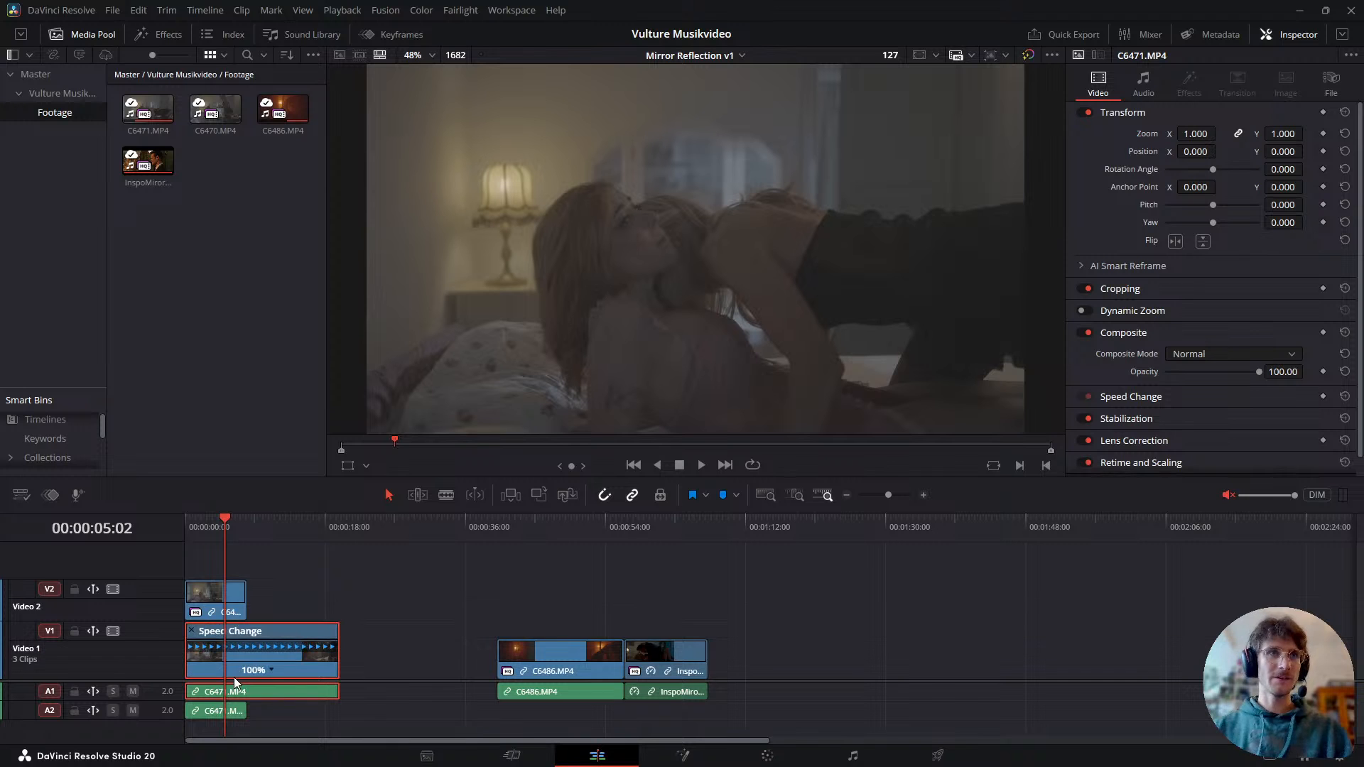
- Add speed points to the V1 C6471 clip at 00:00:05:22 and 00:00:10:19
{"action": "left_click_drag", "start_coordinate": [226, 528], "coordinate": [231, 543]}
{"action": "key", "text": "Left"}
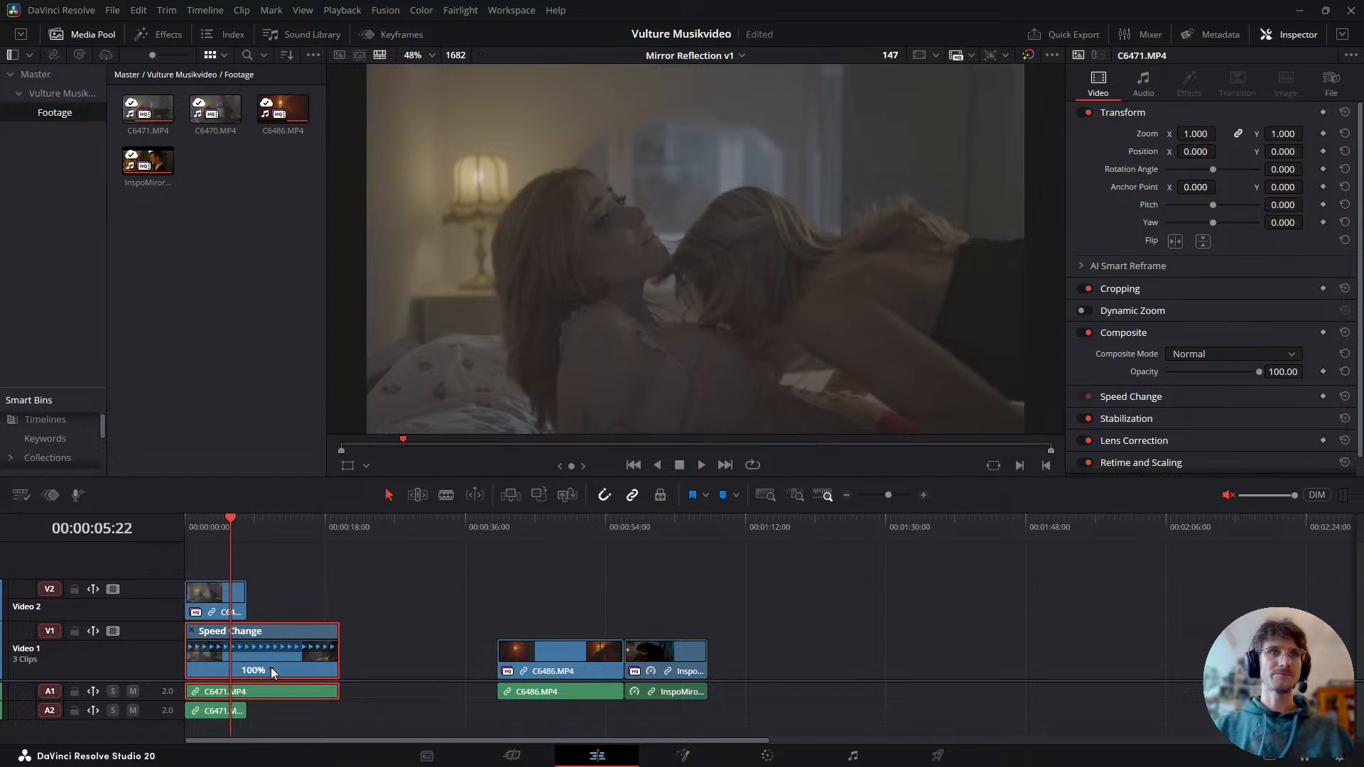
{"action": "right_click", "coordinate": [270, 671]}
{"action": "mouse_move", "coordinate": [290, 647]}
{"action": "left_click", "coordinate": [310, 613]}
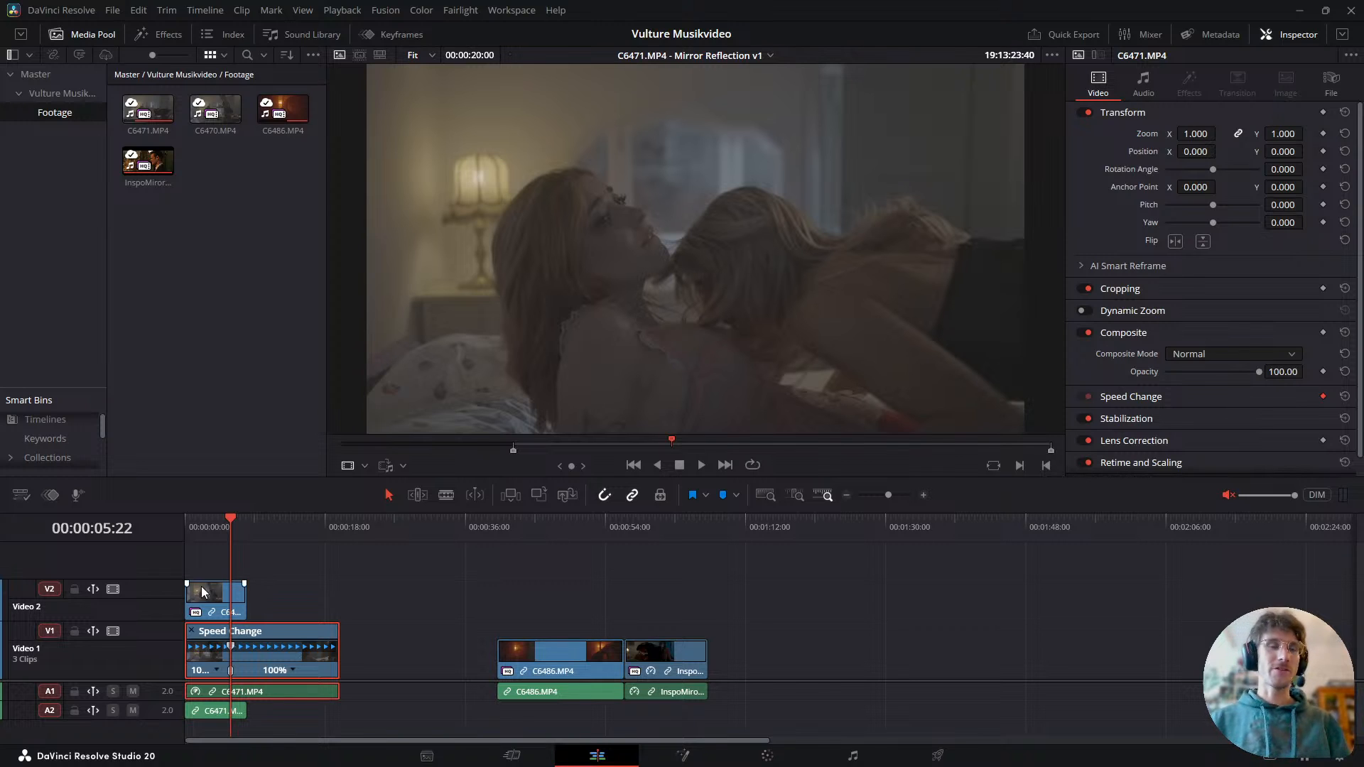
{"action": "left_click_drag", "start_coordinate": [236, 523], "coordinate": [268, 542]}
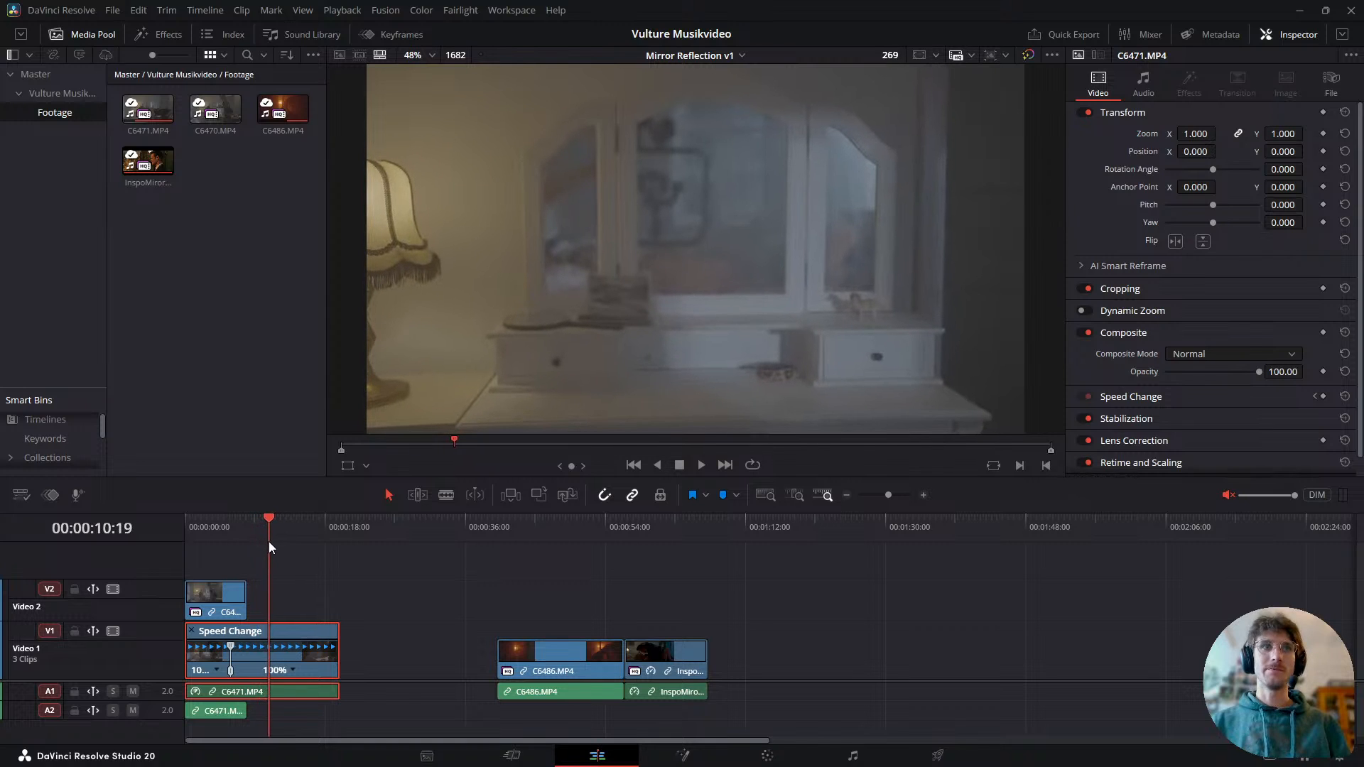
{"action": "left_click", "coordinate": [293, 671]}
{"action": "left_click", "coordinate": [316, 612]}
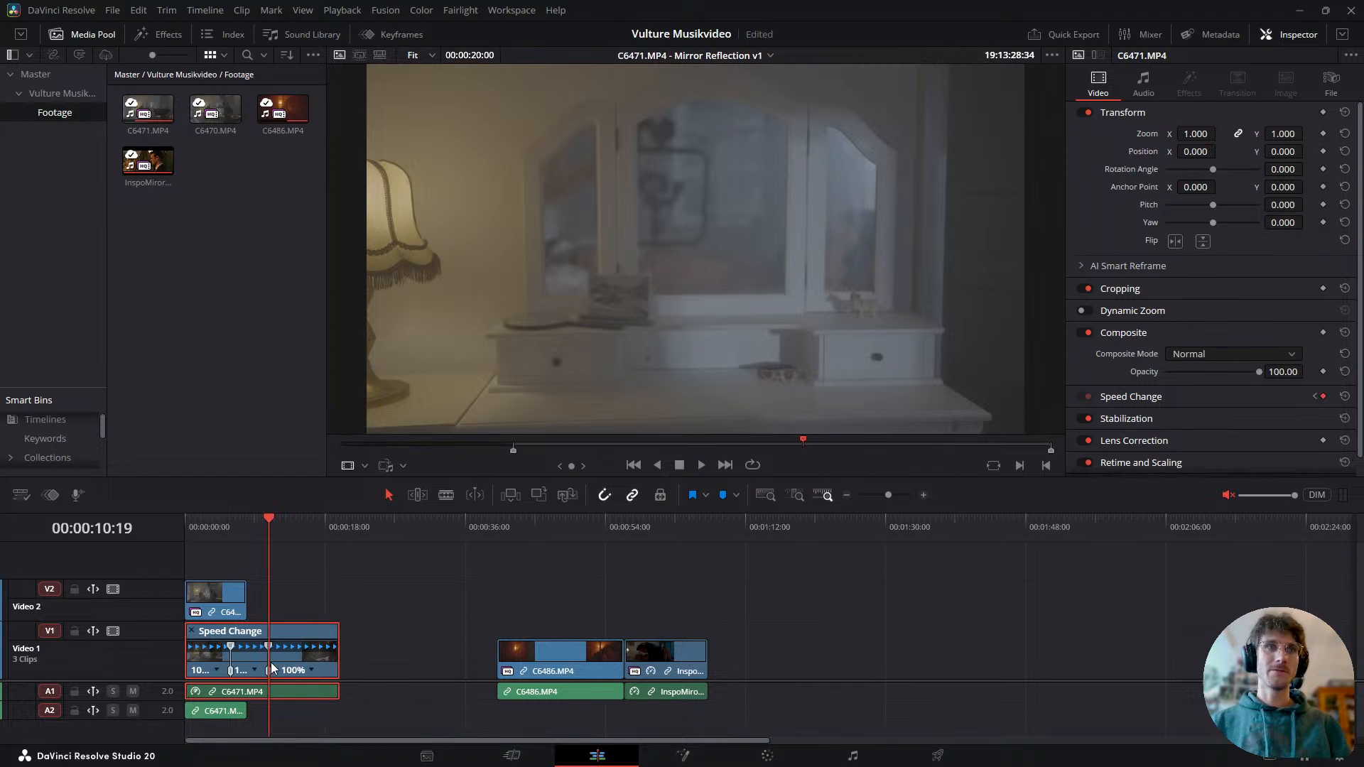
- Speed up the section between the two speed points so the V1 clip lasts 00:00:17:17, and play the result
{"action": "left_click_drag", "start_coordinate": [269, 649], "coordinate": [251, 657]}
{"action": "left_click_drag", "start_coordinate": [233, 531], "coordinate": [228, 533]}
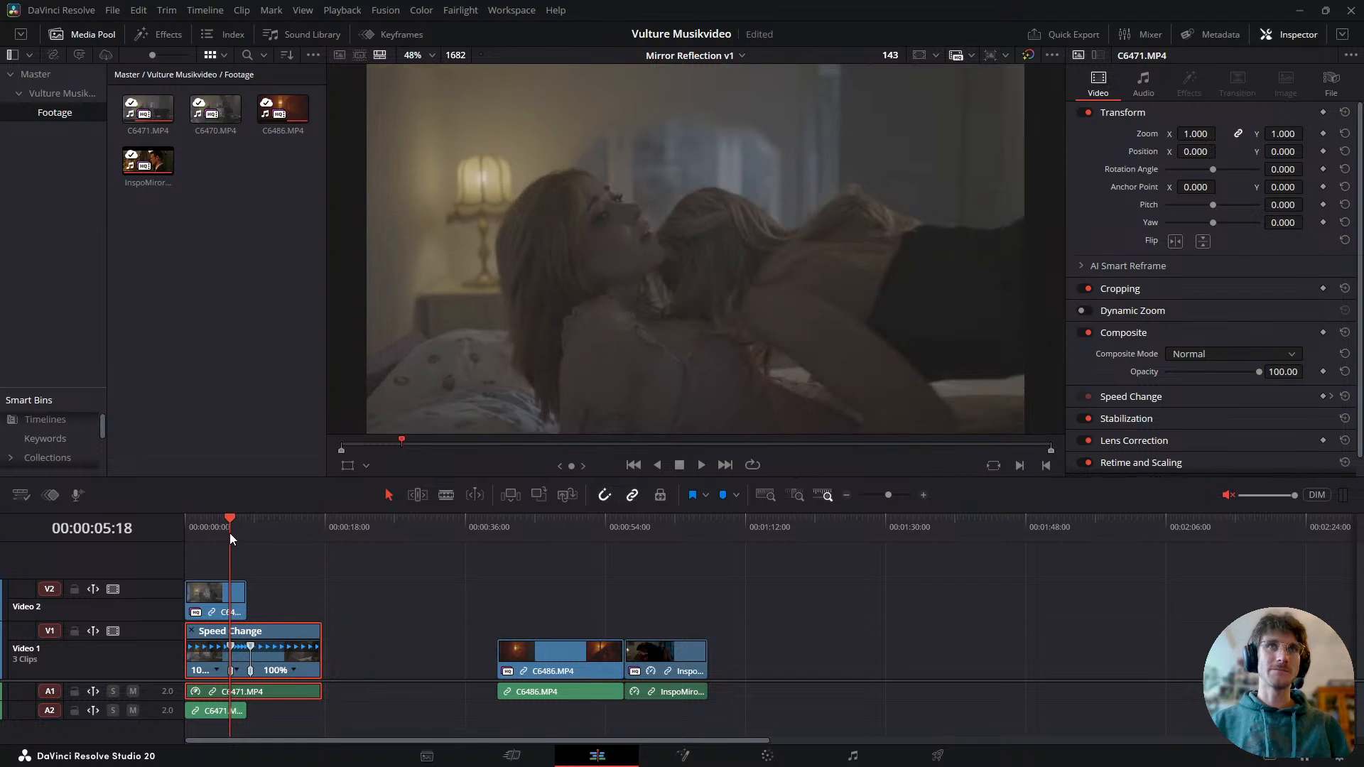
{"action": "key", "text": "space"}
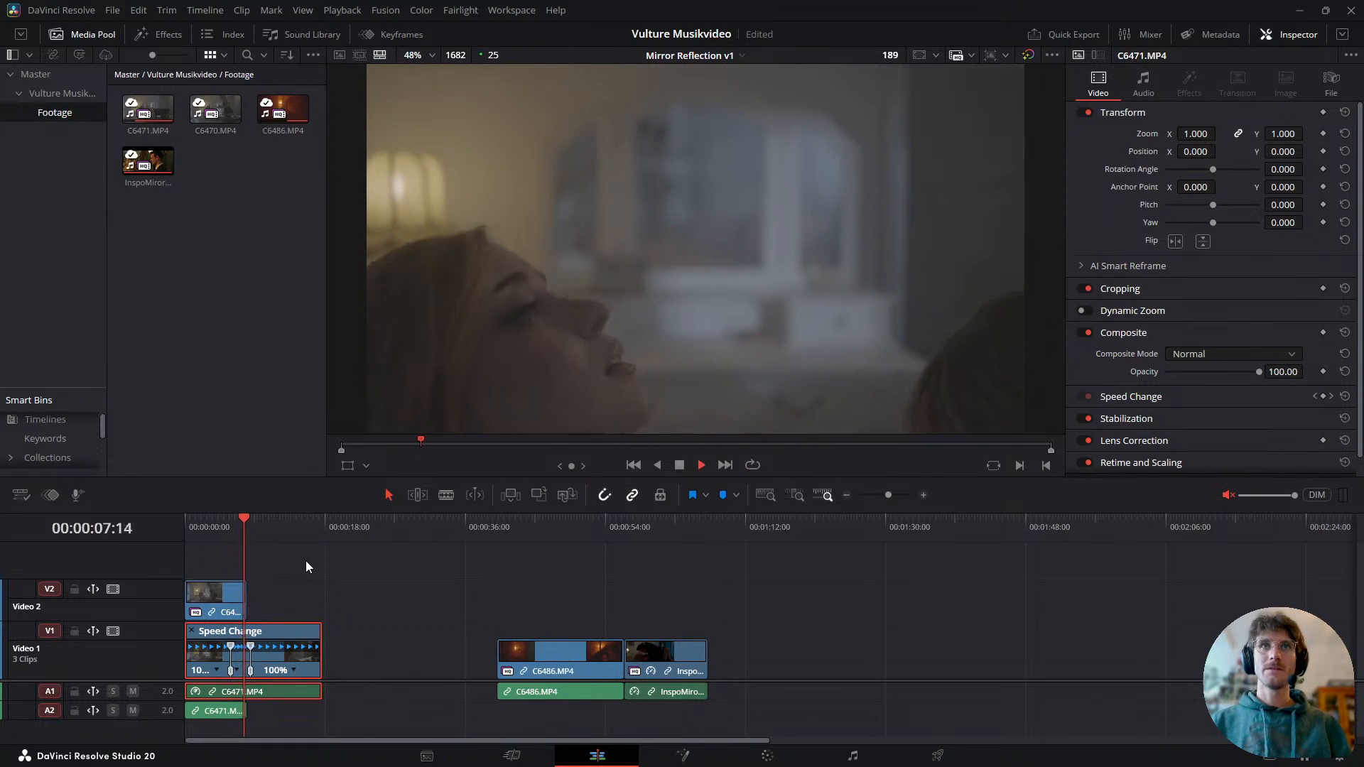
{"action": "left_click", "coordinate": [228, 520]}
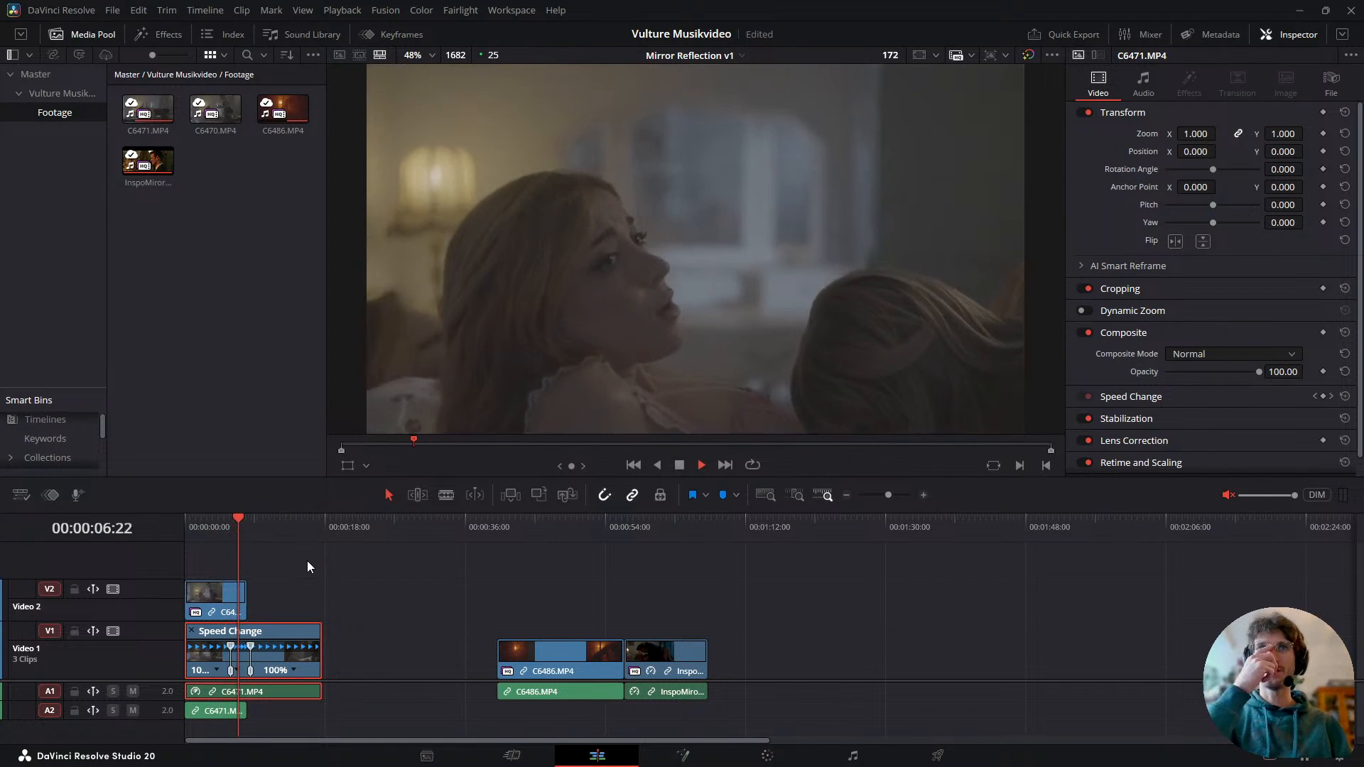
{"action": "key", "text": "space"}
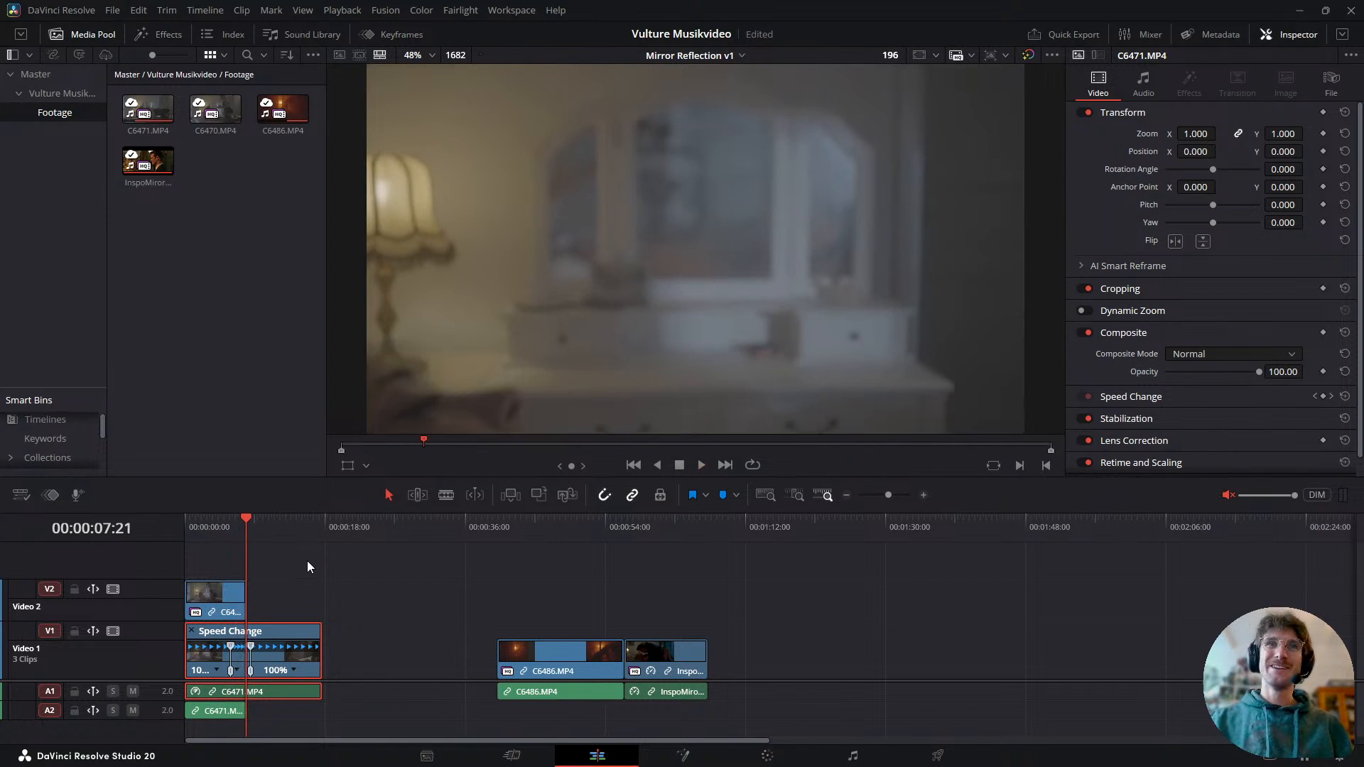
- Replay the retimed C6471 section several times and examine how the women and the mirror background move against each other
{"action": "left_click", "coordinate": [228, 538]}
{"action": "key", "text": "space"}
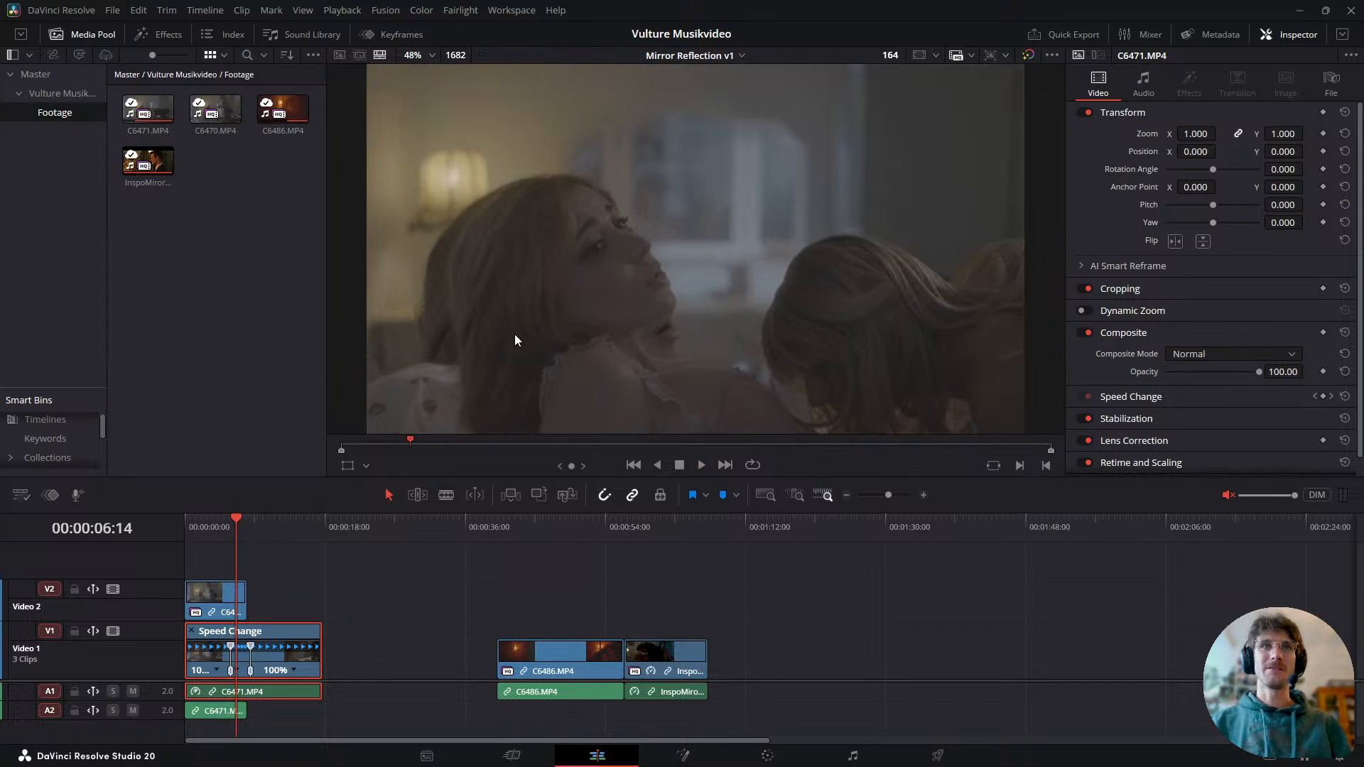
{"action": "left_click", "coordinate": [228, 526]}
{"action": "key", "text": "space"}
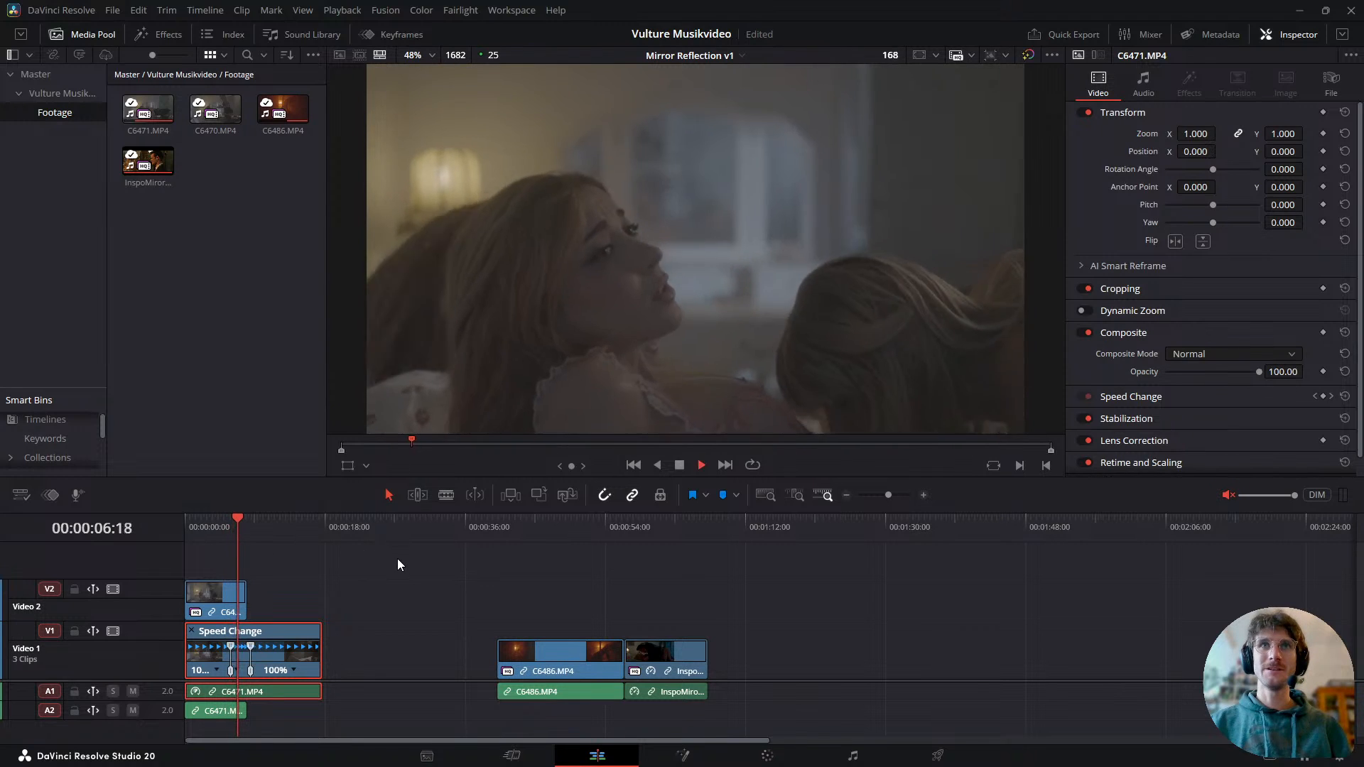
{"action": "key", "text": "space"}
{"action": "left_click_drag", "start_coordinate": [251, 648], "coordinate": [251, 648]}
{"action": "double_click", "coordinate": [250, 648]}
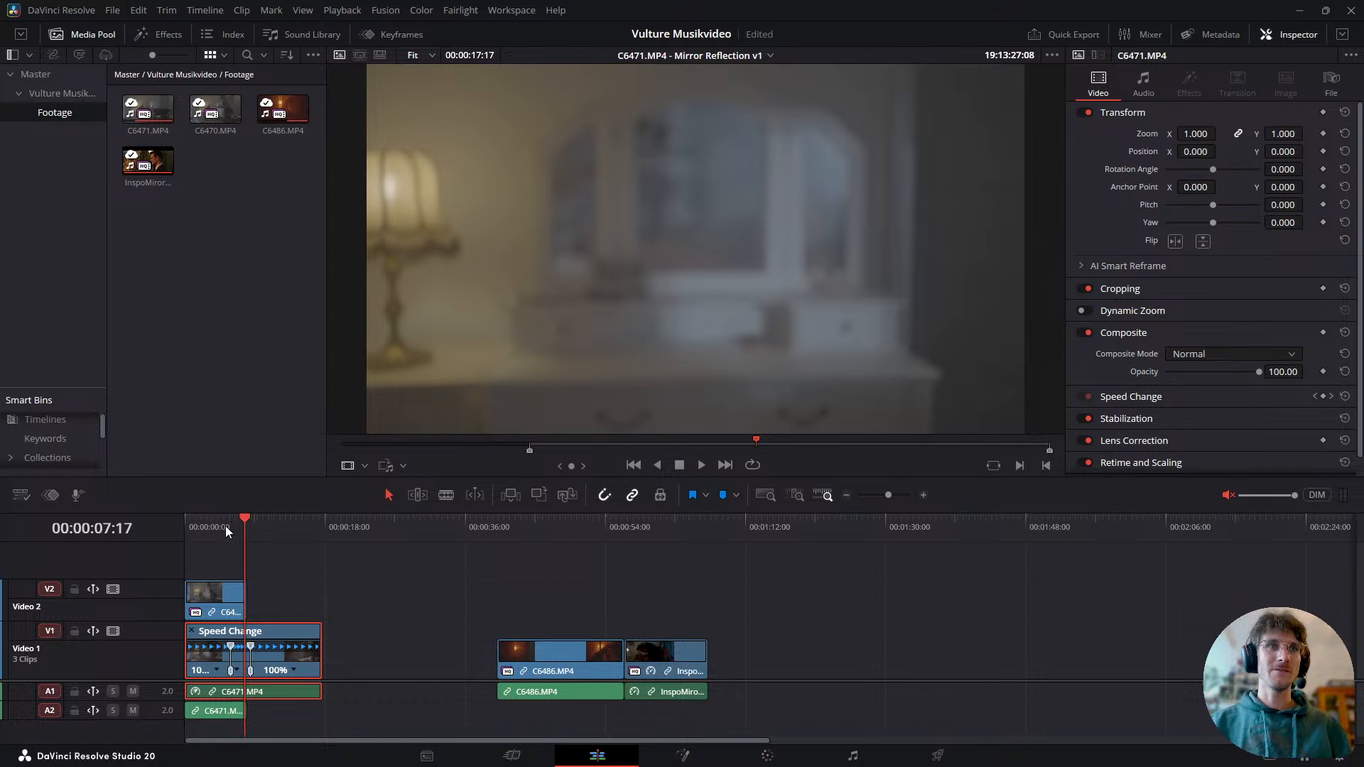
{"action": "left_click", "coordinate": [226, 526]}
{"action": "key", "text": "space"}
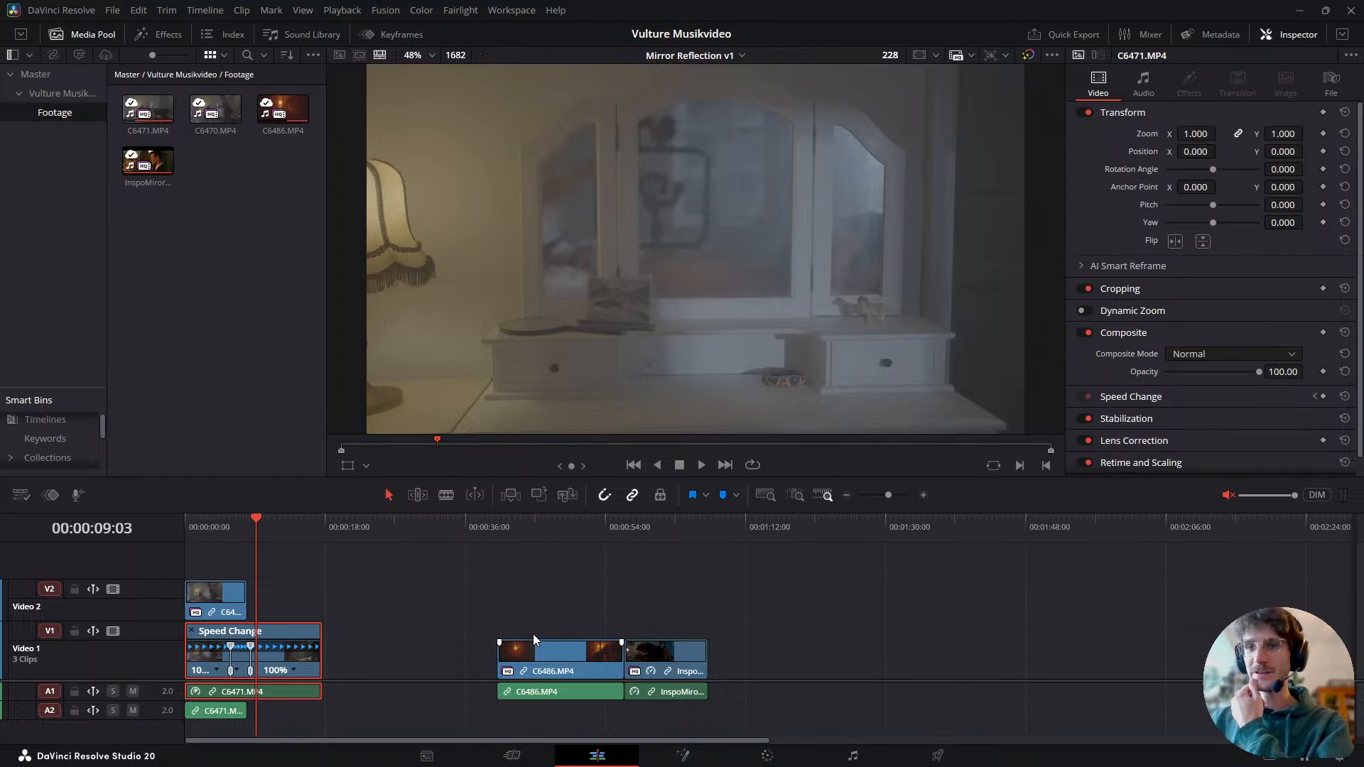
{"action": "left_click", "coordinate": [237, 526]}
{"action": "left_click_drag", "start_coordinate": [237, 526], "coordinate": [212, 529]}
{"action": "key", "text": "space"}
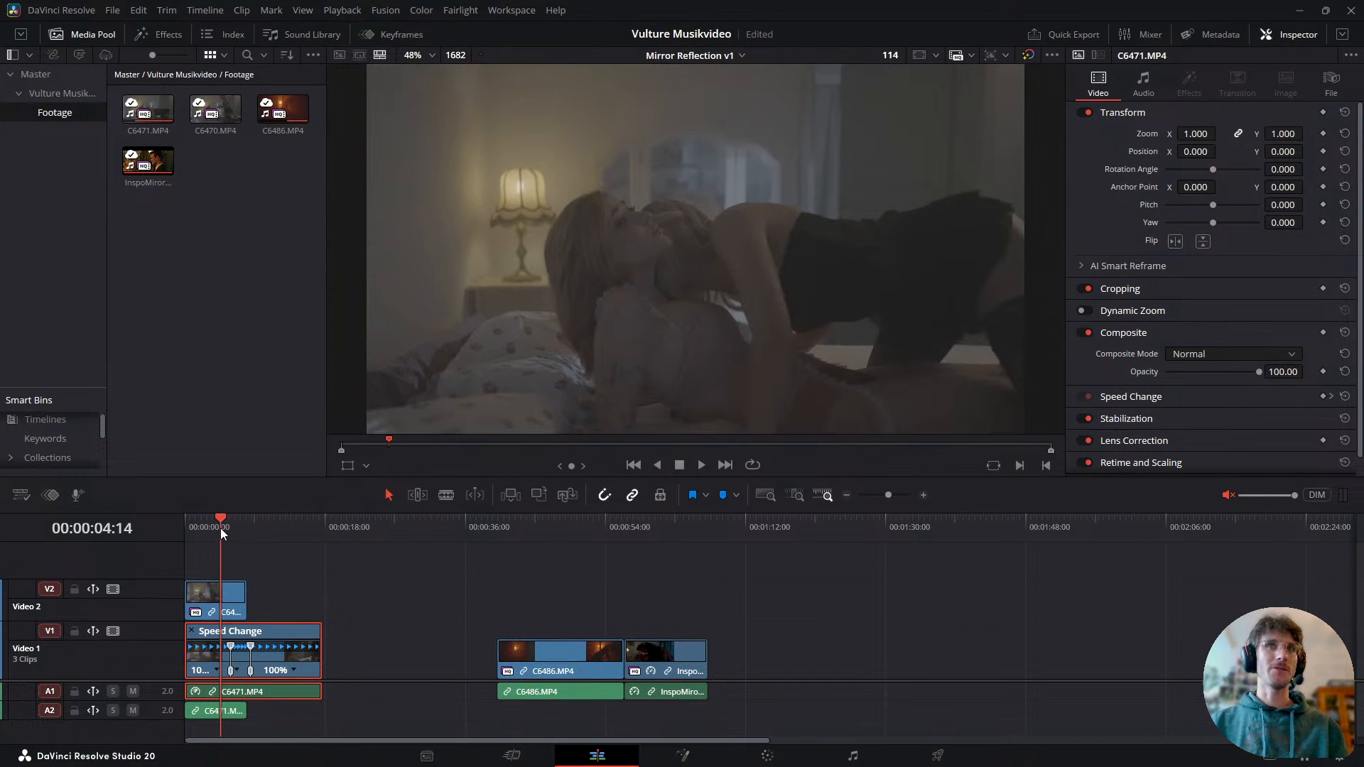
{"action": "left_click_drag", "start_coordinate": [226, 530], "coordinate": [235, 536]}
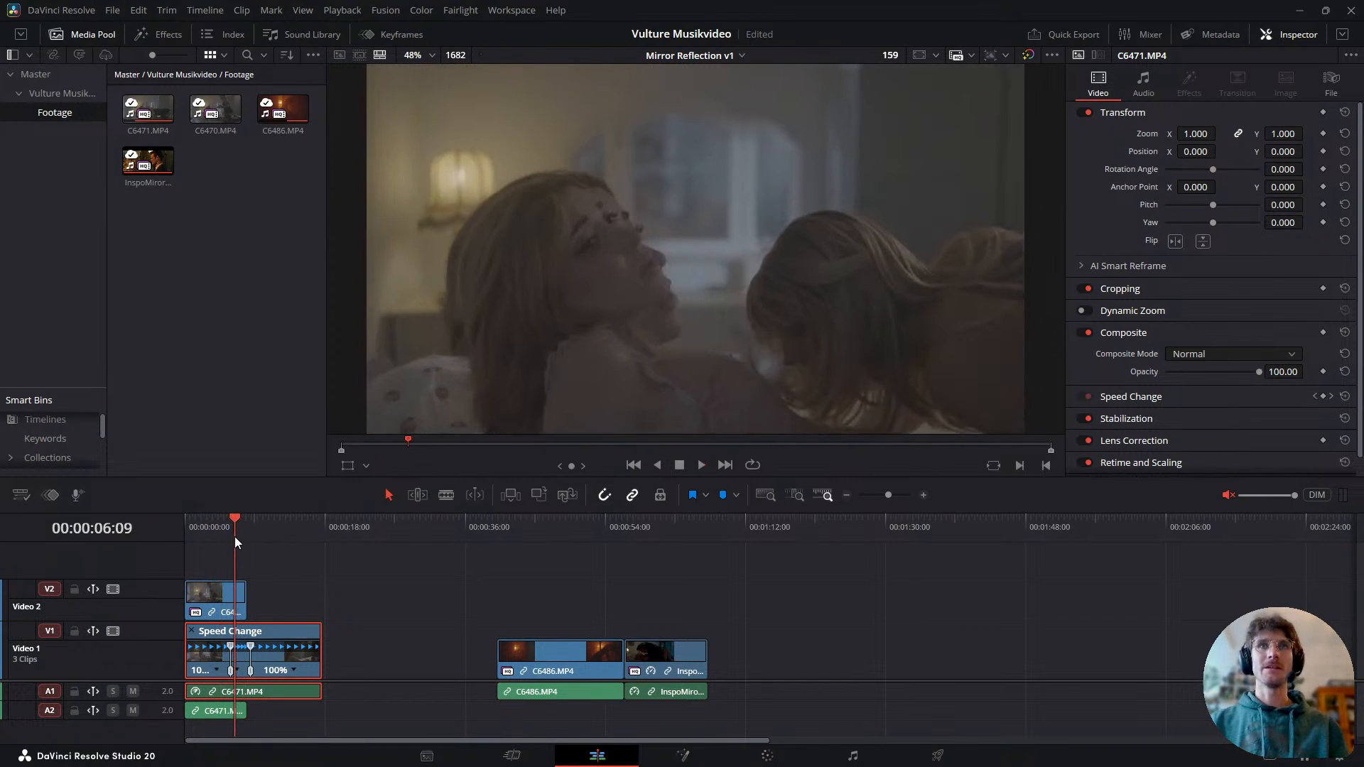
- Play the reference clip of the kissing couple and compare its camera move with C6486 and the retimed C6471 clip
{"action": "left_click", "coordinate": [635, 528]}
{"action": "key", "text": "space"}
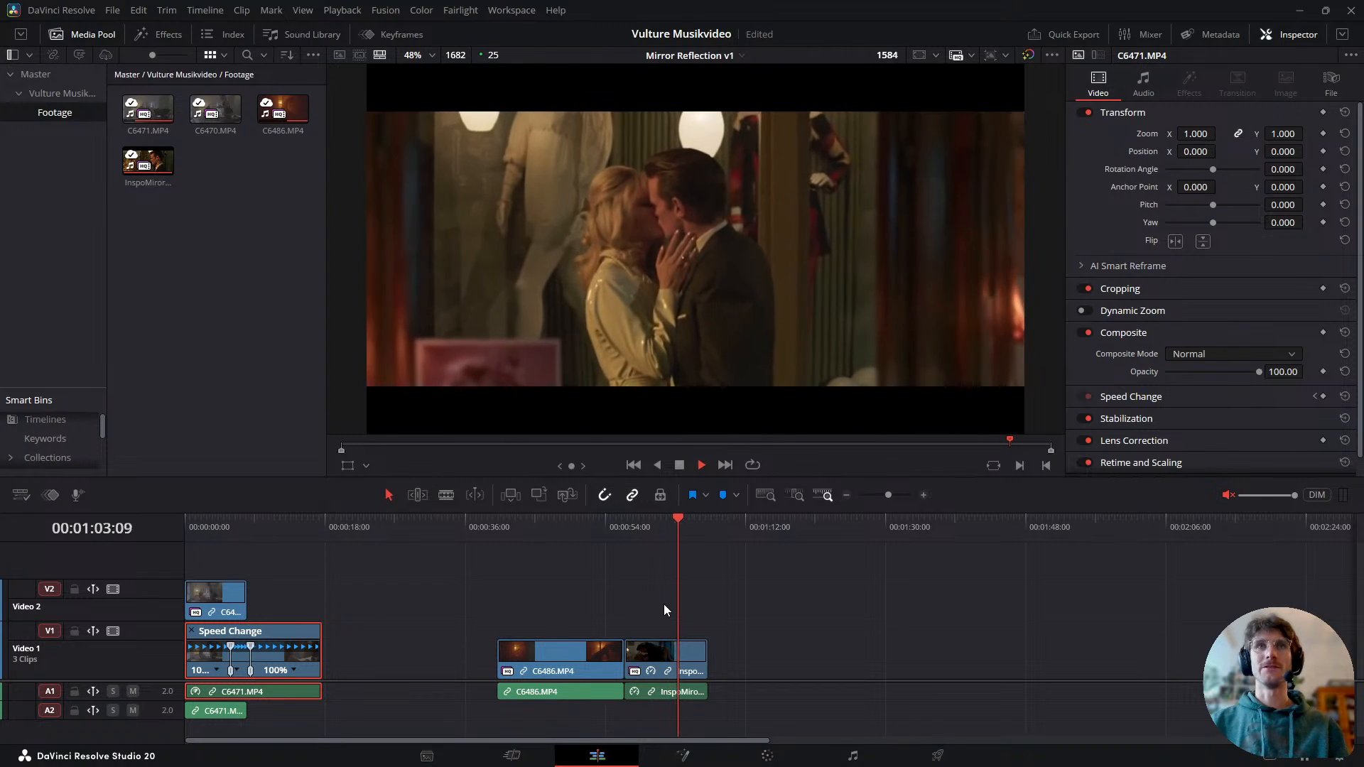
{"action": "key", "text": "space"}
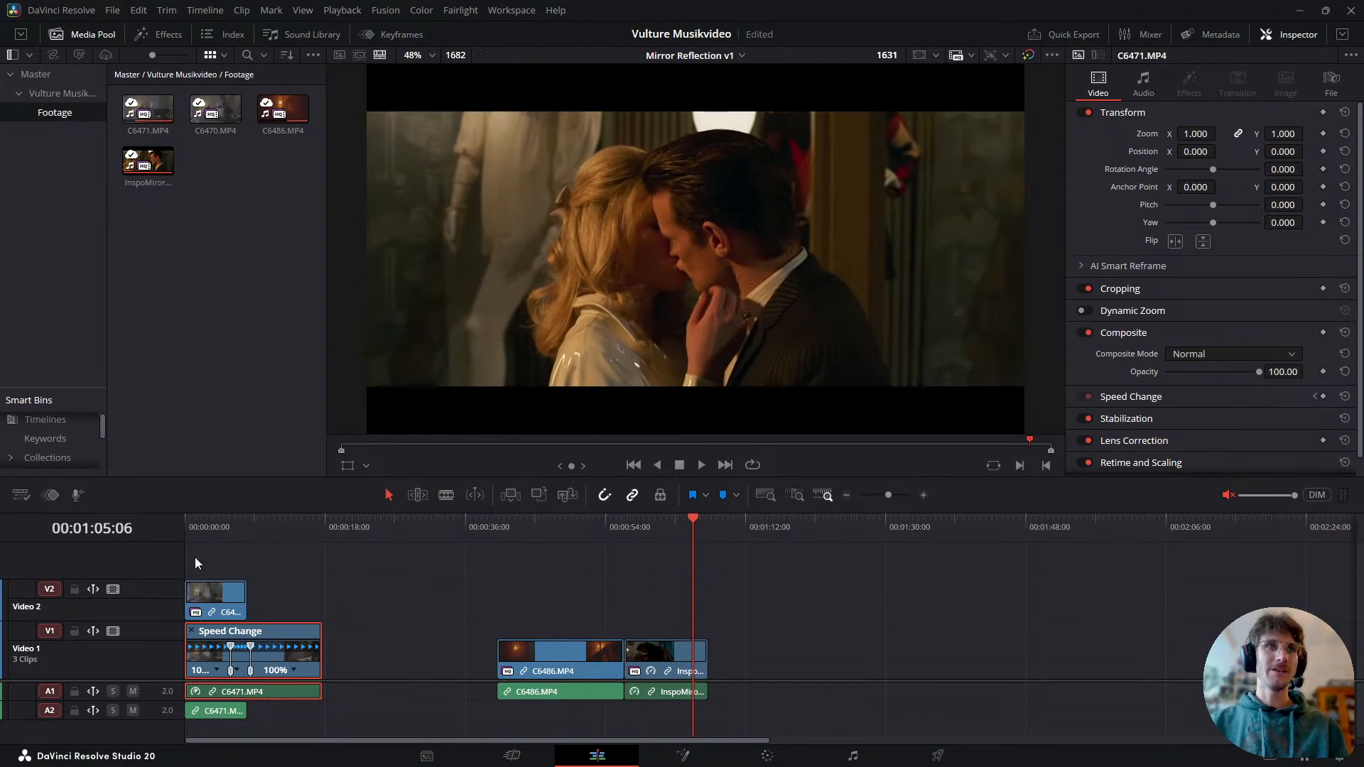
{"action": "left_click_drag", "start_coordinate": [213, 535], "coordinate": [203, 535]}
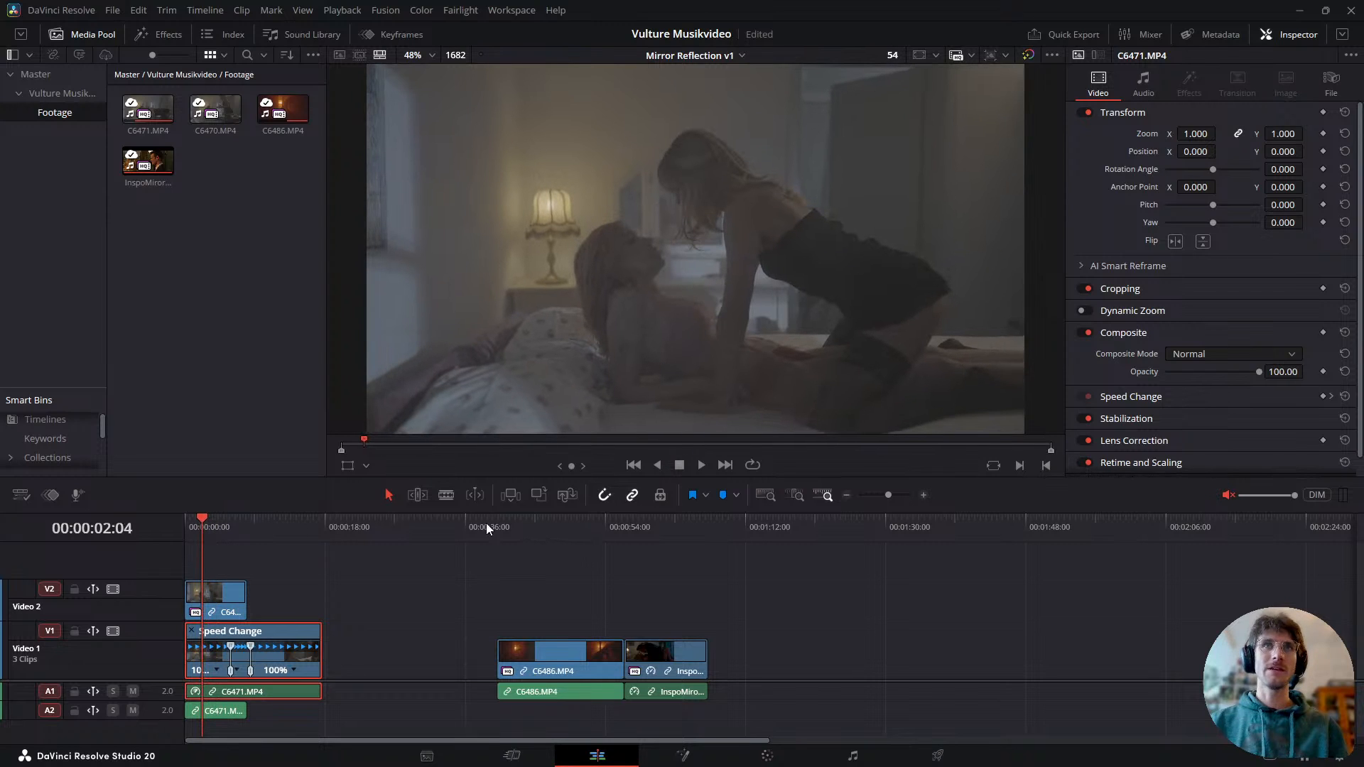
{"action": "left_click_drag", "start_coordinate": [525, 523], "coordinate": [577, 543]}
{"action": "left_click_drag", "start_coordinate": [208, 534], "coordinate": [225, 534]}
{"action": "key", "text": "space"}
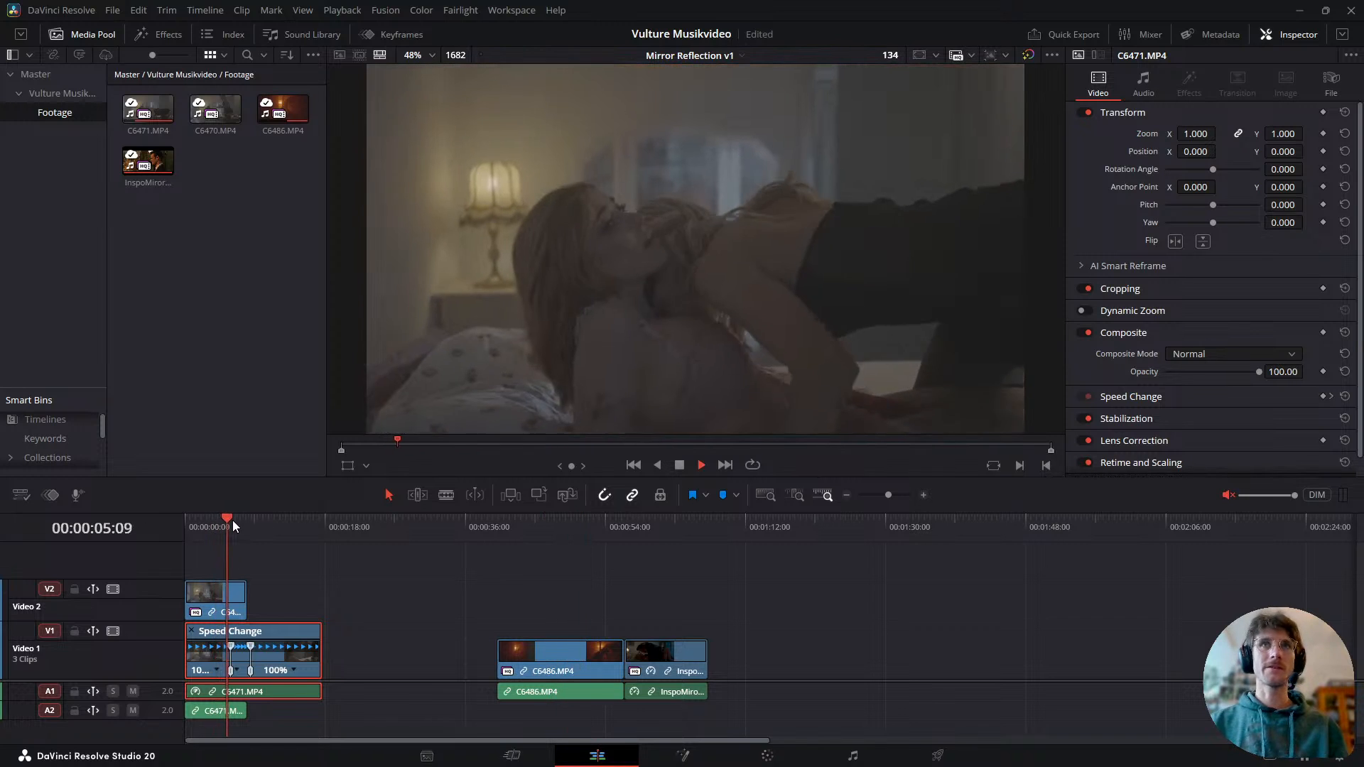
- Replay the transition, then lengthen the section between the speed points so the V1 C6471 clip lasts 00:00:18:12, and play it
{"action": "key", "text": "space"}
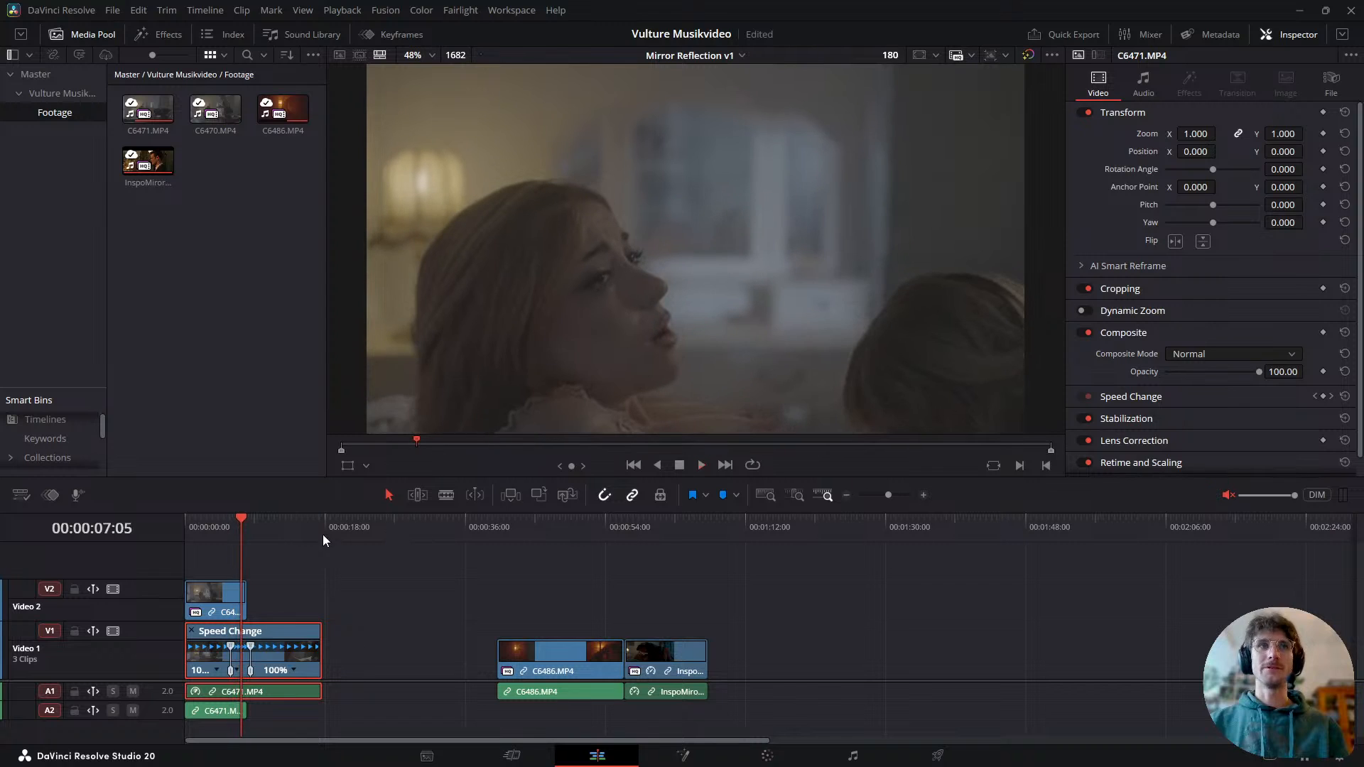
{"action": "left_click_drag", "start_coordinate": [232, 528], "coordinate": [232, 532]}
{"action": "key", "text": "space"}
{"action": "key", "text": "space"}
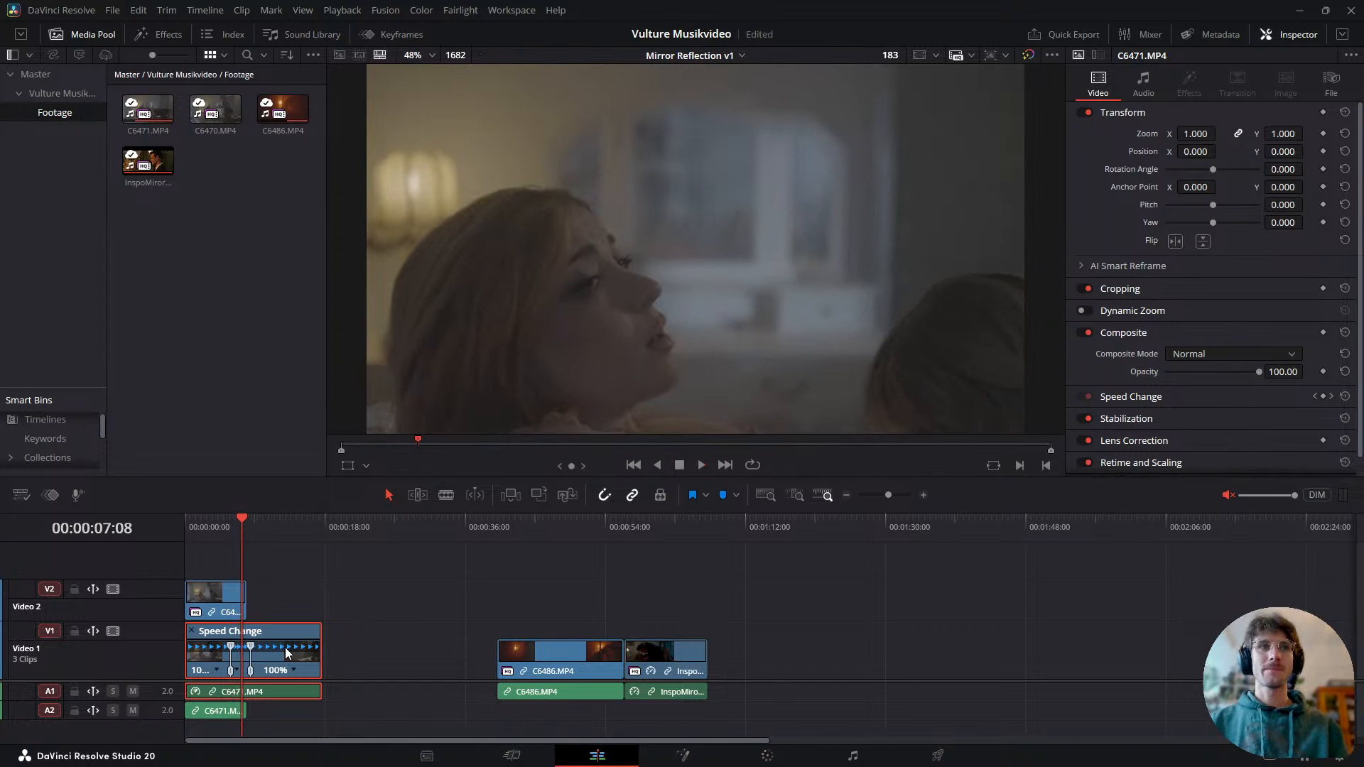
{"action": "left_click_drag", "start_coordinate": [250, 646], "coordinate": [257, 647]}
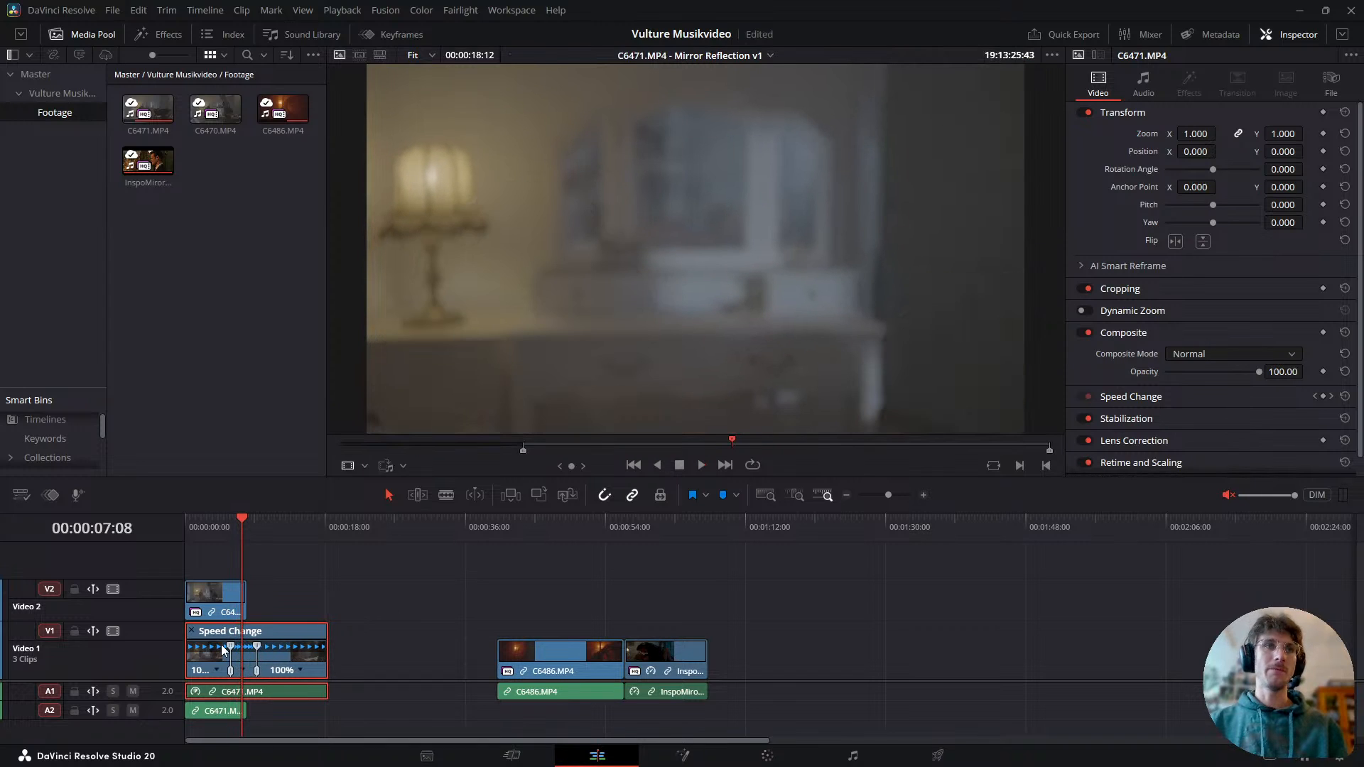
{"action": "left_click", "coordinate": [228, 521]}
{"action": "key", "text": "space"}
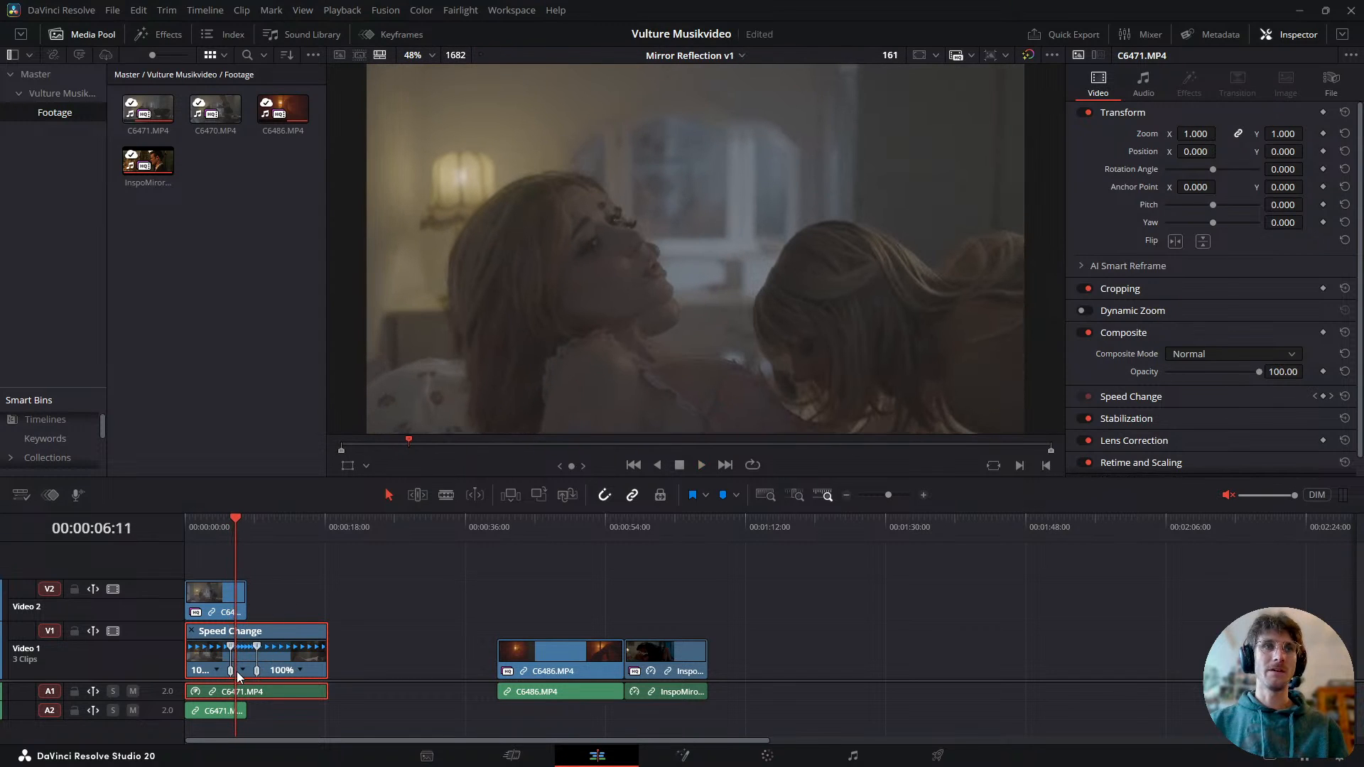
- Shift the V1 clip's first speed point further along so the clip lasts 00:00:18:20, and play the transition to the mirror
{"action": "left_click_drag", "start_coordinate": [231, 671], "coordinate": [264, 672]}
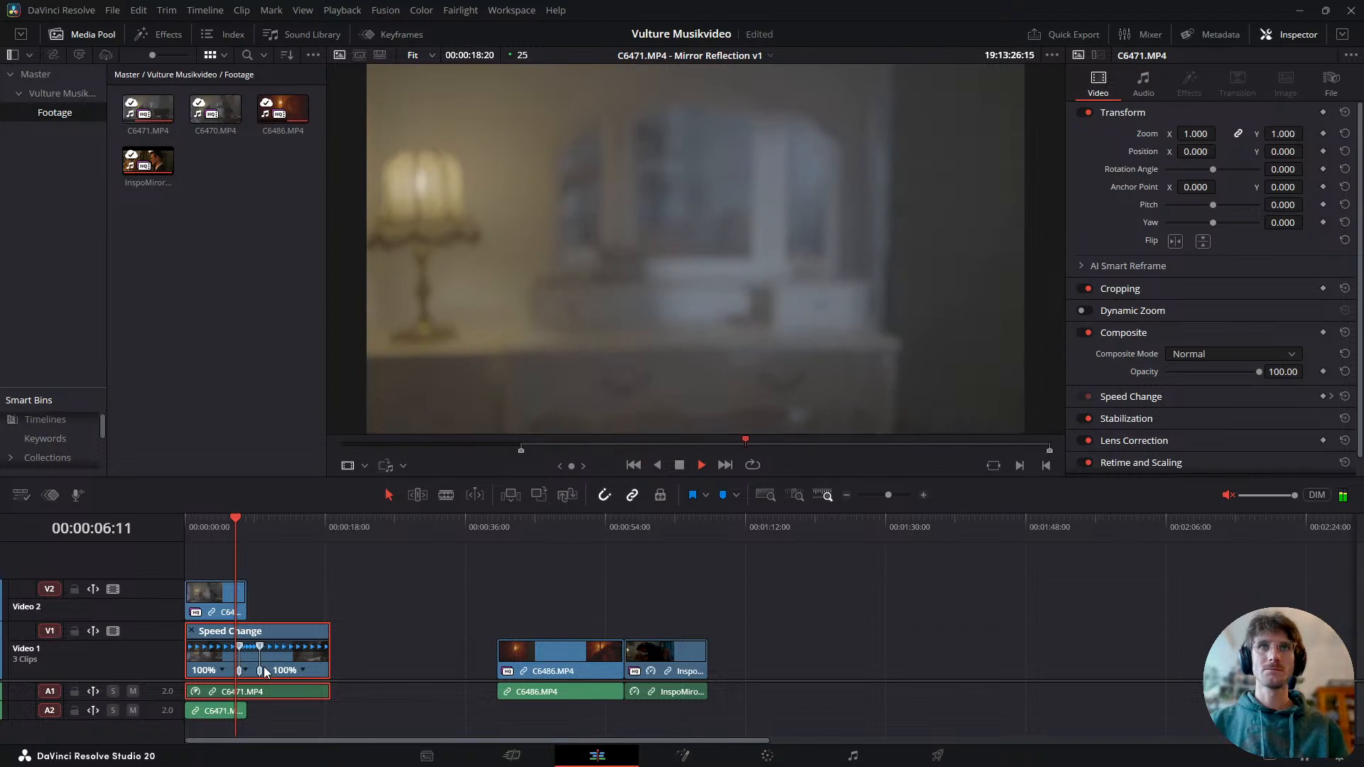
{"action": "key", "text": "space"}
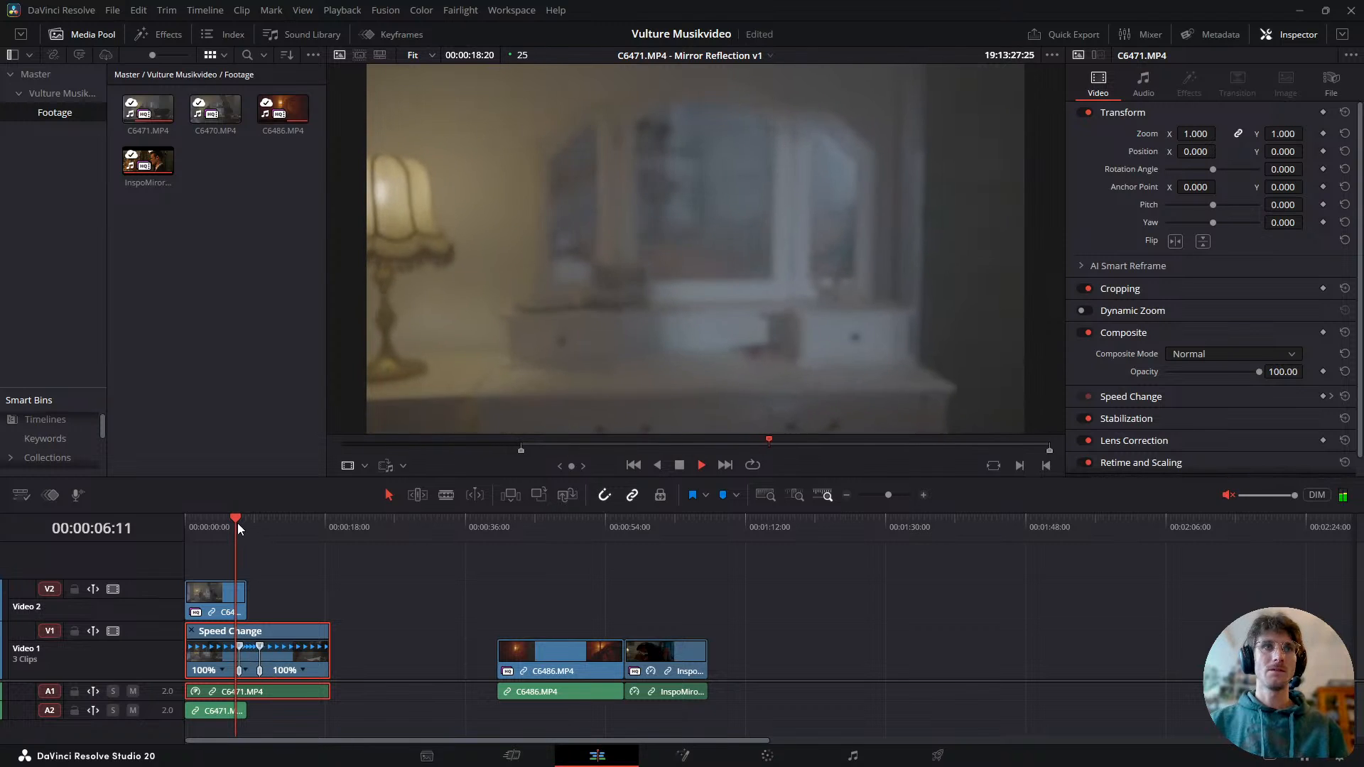
{"action": "left_click", "coordinate": [229, 527]}
{"action": "key", "text": "space"}
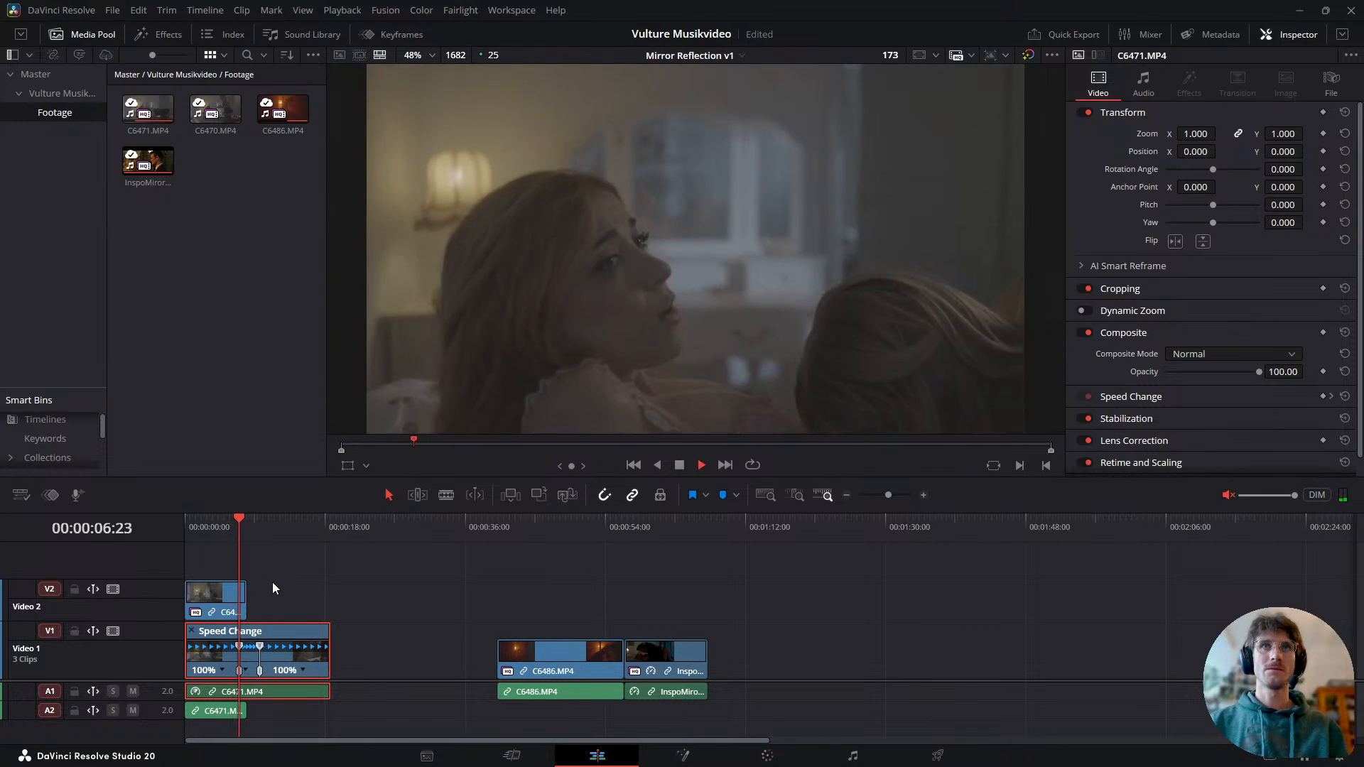
{"action": "key", "text": "space"}
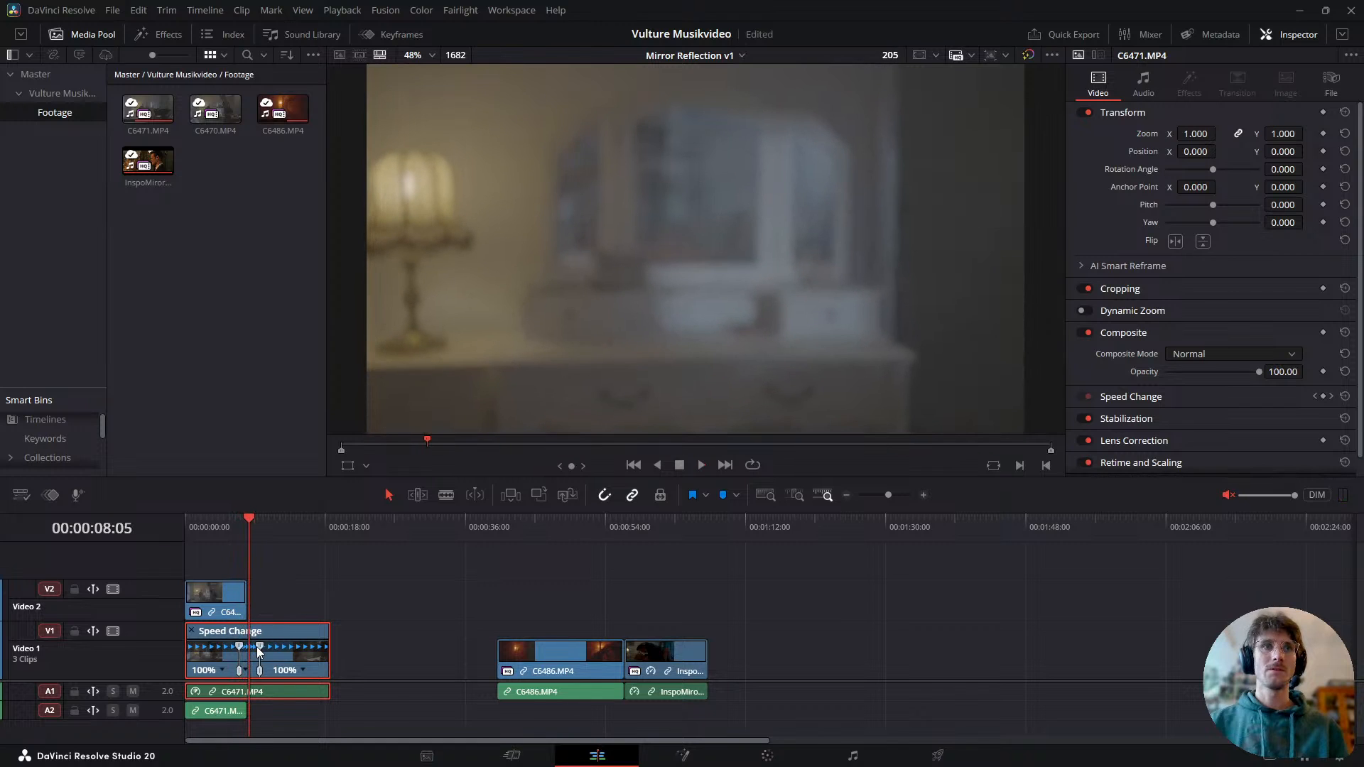
- Try to speed up the section between the speed points by pulling the second one closer, undo it, and replay the transition
{"action": "left_click_drag", "start_coordinate": [260, 652], "coordinate": [254, 651]}
{"action": "key", "text": "ctrl+z"}
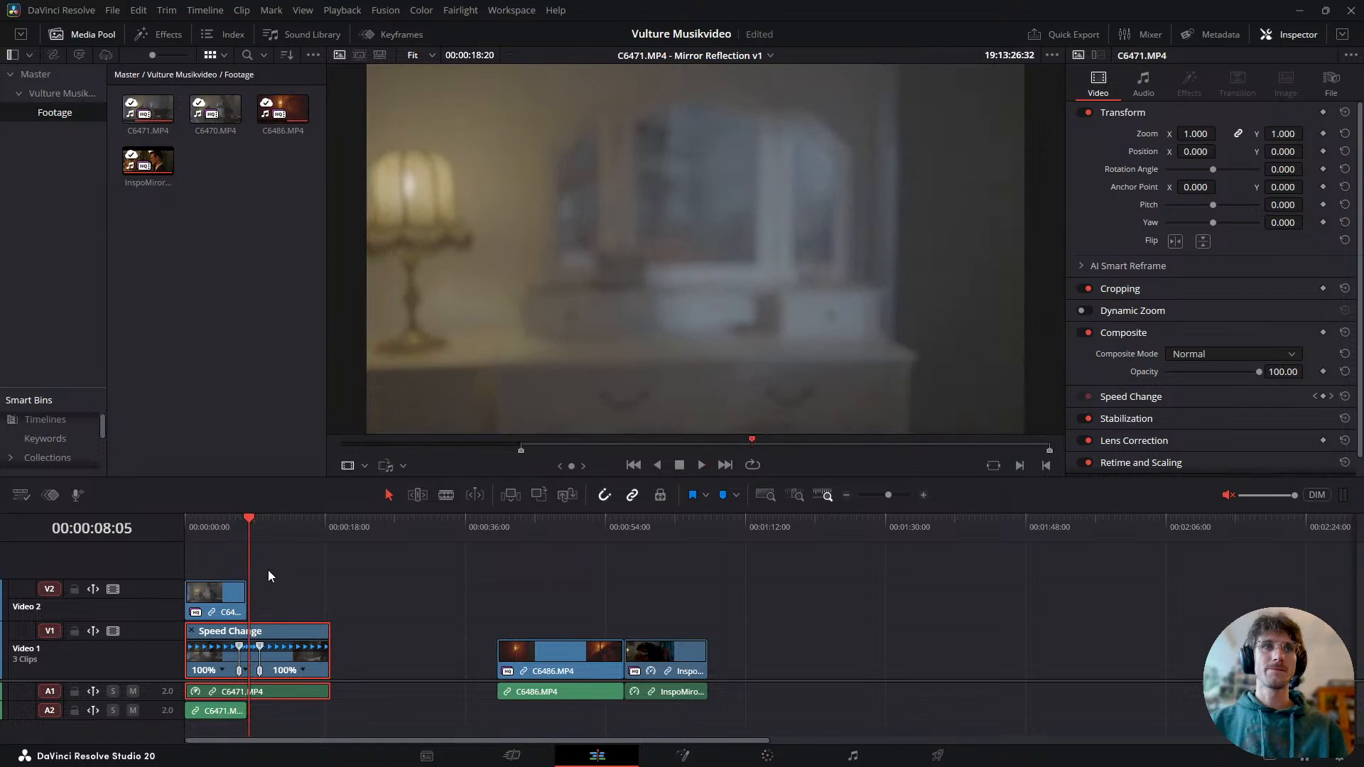
{"action": "left_click", "coordinate": [229, 519]}
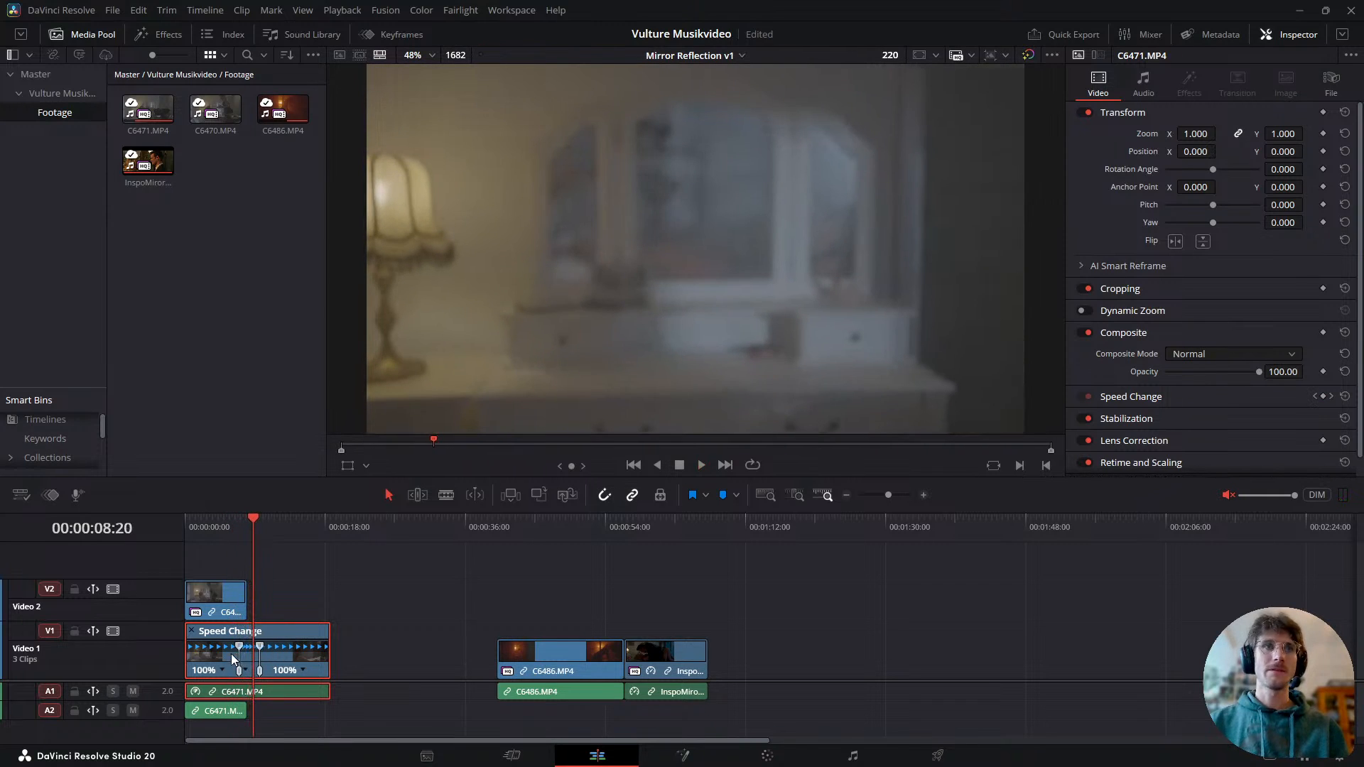
- Shift the first speed point back towards the clip's start so the V1 clip lasts 00:00:18:14, and play the transition
{"action": "left_click_drag", "start_coordinate": [239, 671], "coordinate": [231, 672]}
{"action": "left_click", "coordinate": [228, 527]}
{"action": "key", "text": "space"}
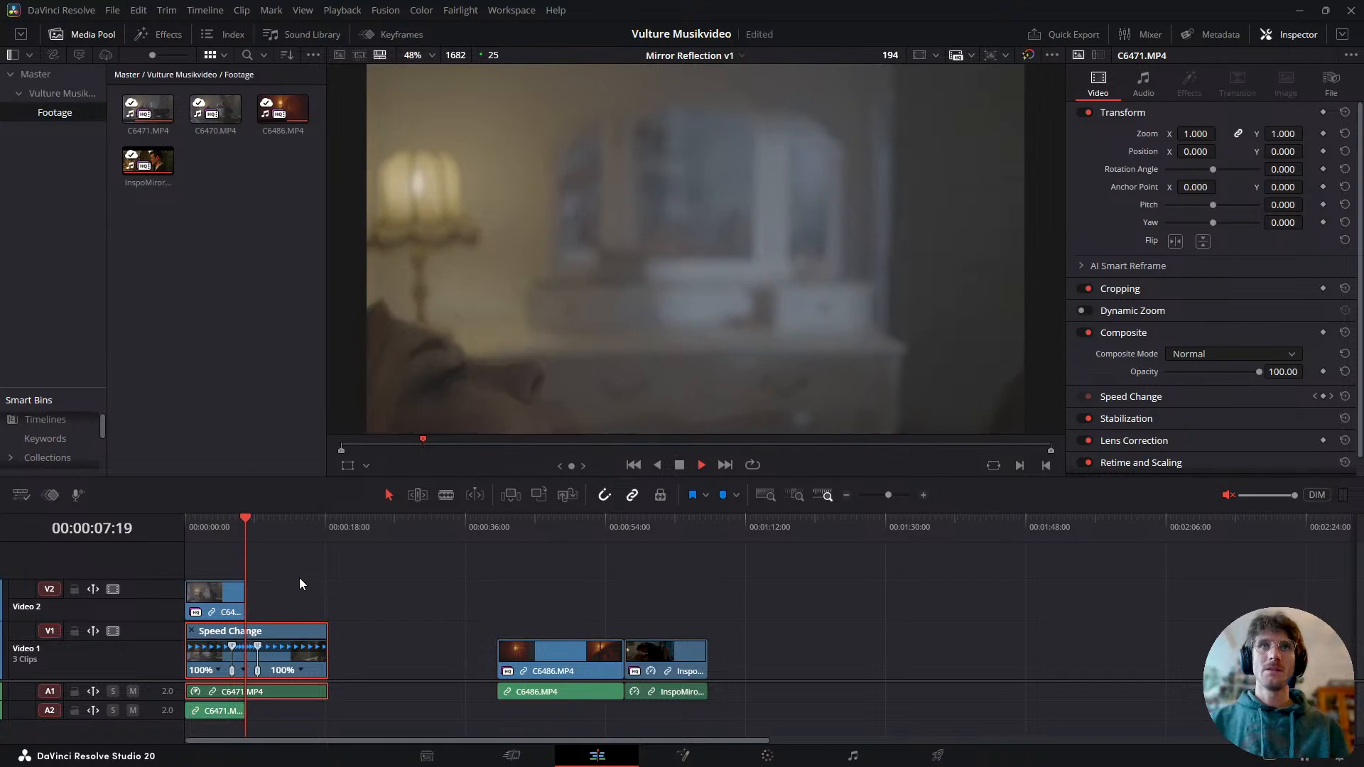
{"action": "key", "text": "space"}
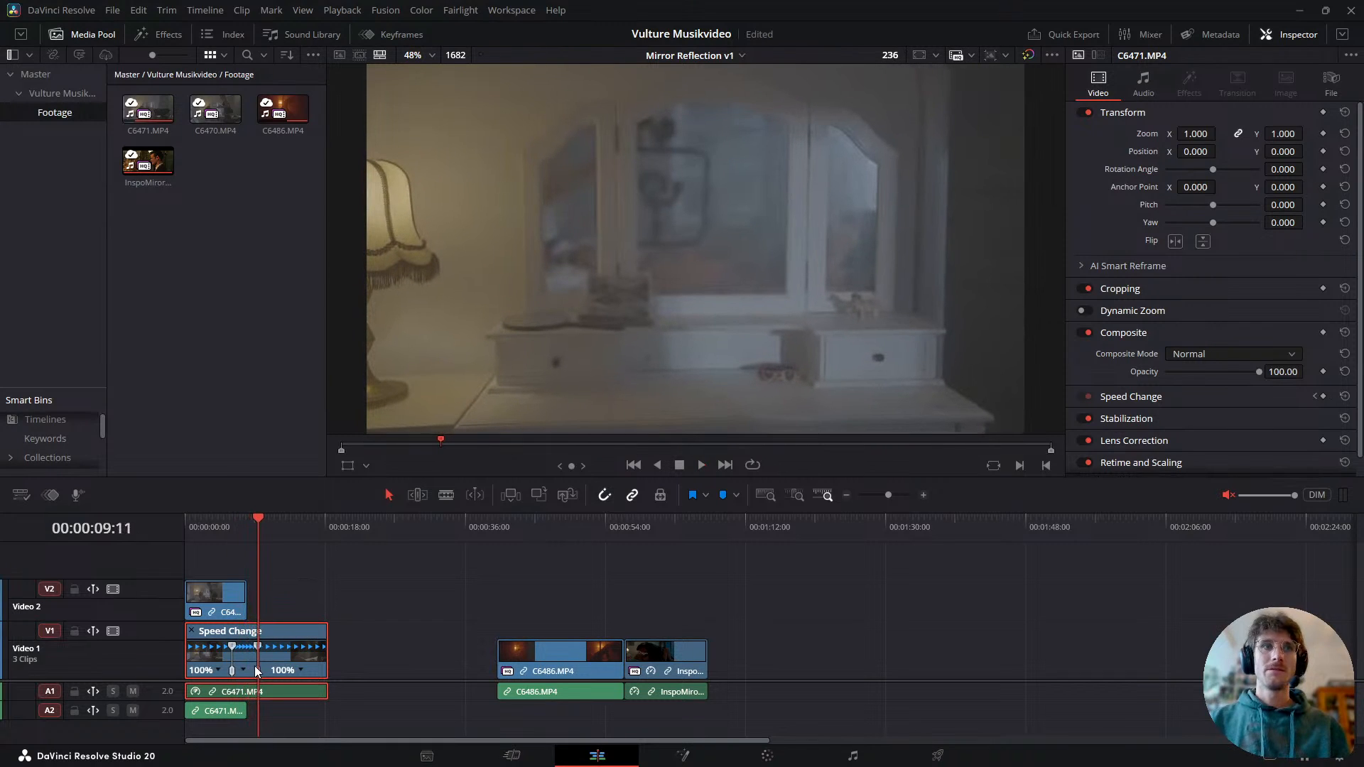
- Try shifting the V1 clip's second speed point closer to the first for a length of 00:00:18:24, play it, and undo the shift
{"action": "double_click", "coordinate": [251, 670]}
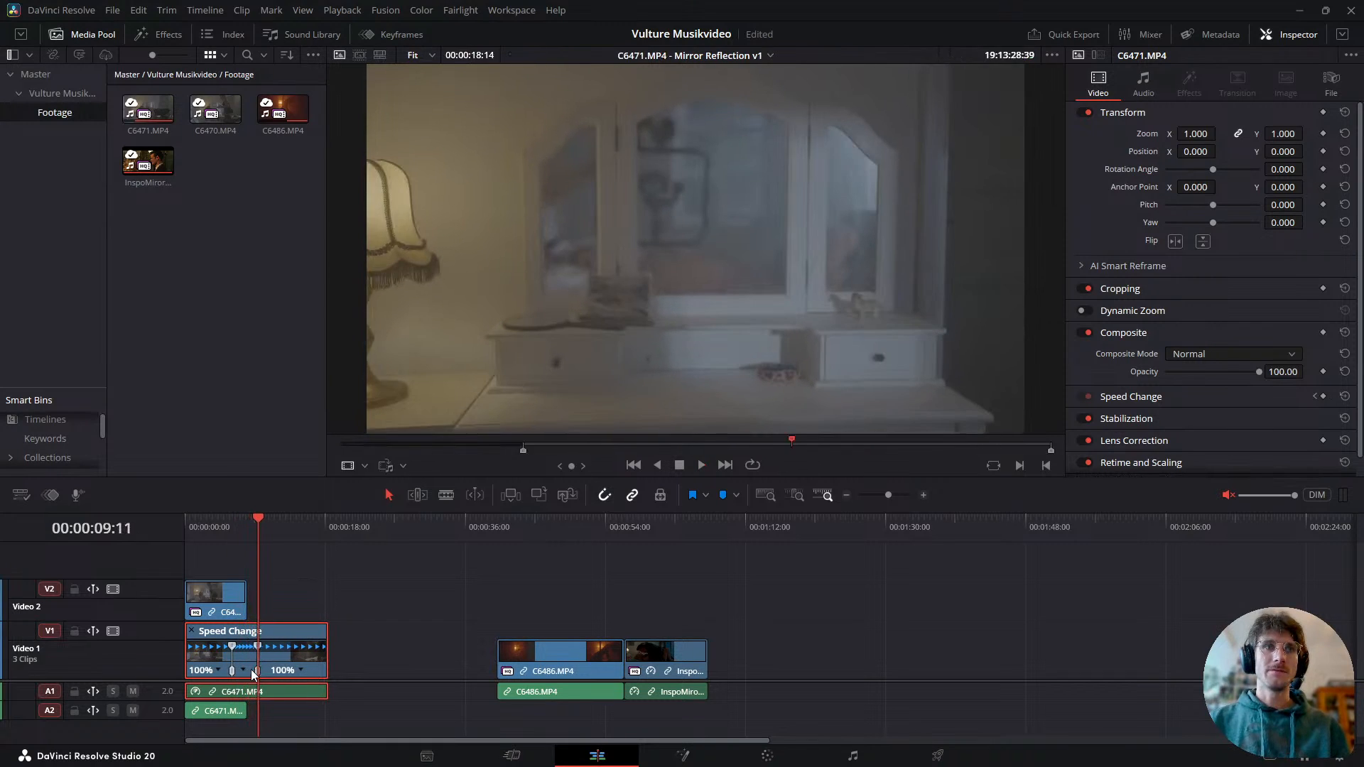
{"action": "left_click_drag", "start_coordinate": [258, 672], "coordinate": [252, 672]}
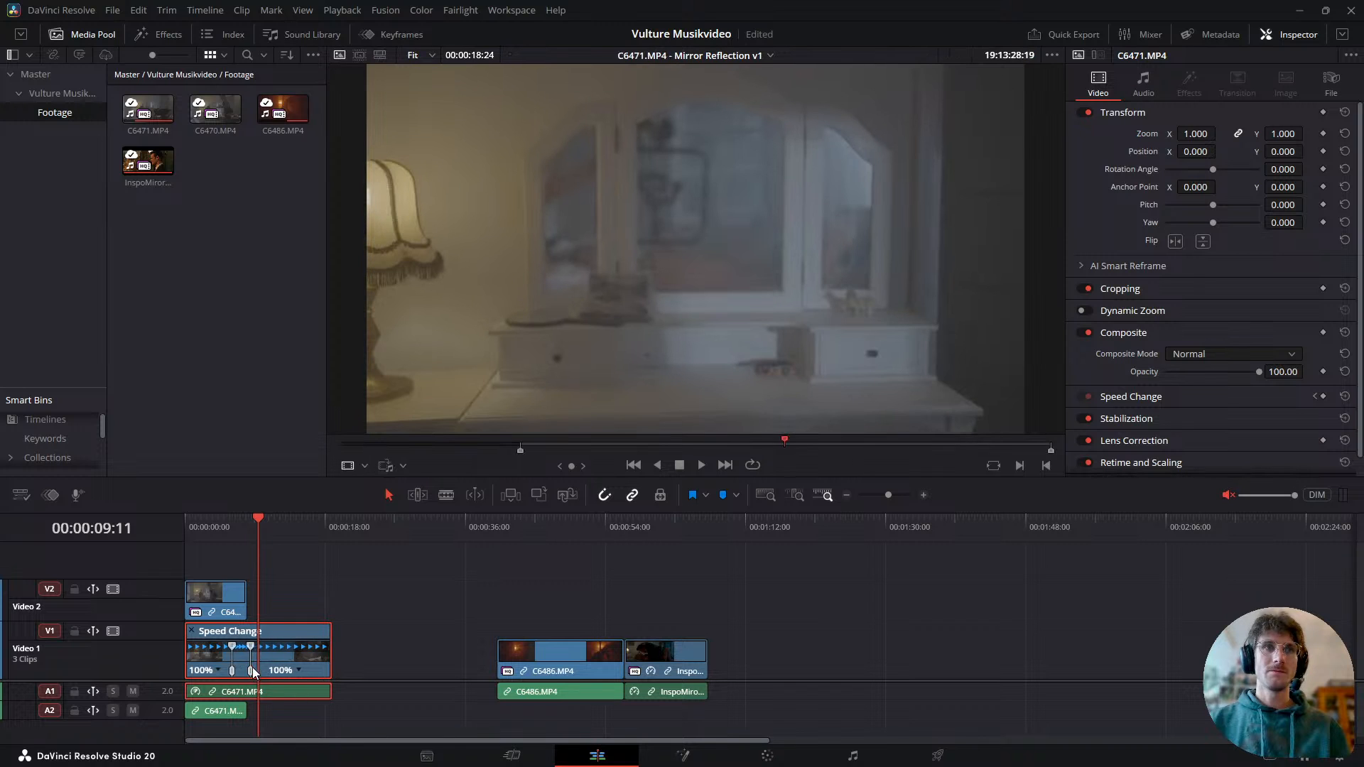
{"action": "left_click", "coordinate": [221, 529]}
{"action": "key", "text": "space"}
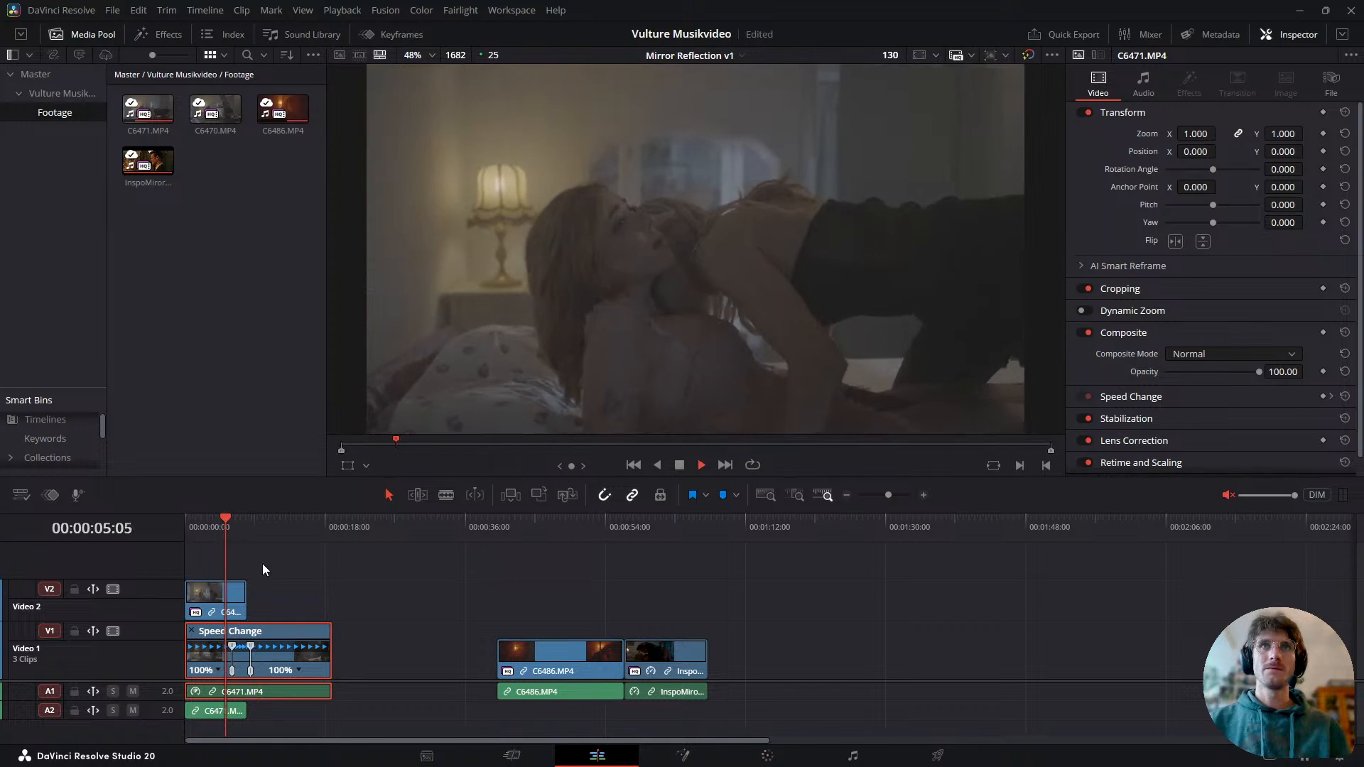
{"action": "key", "text": "space"}
{"action": "key", "text": "ctrl+z"}
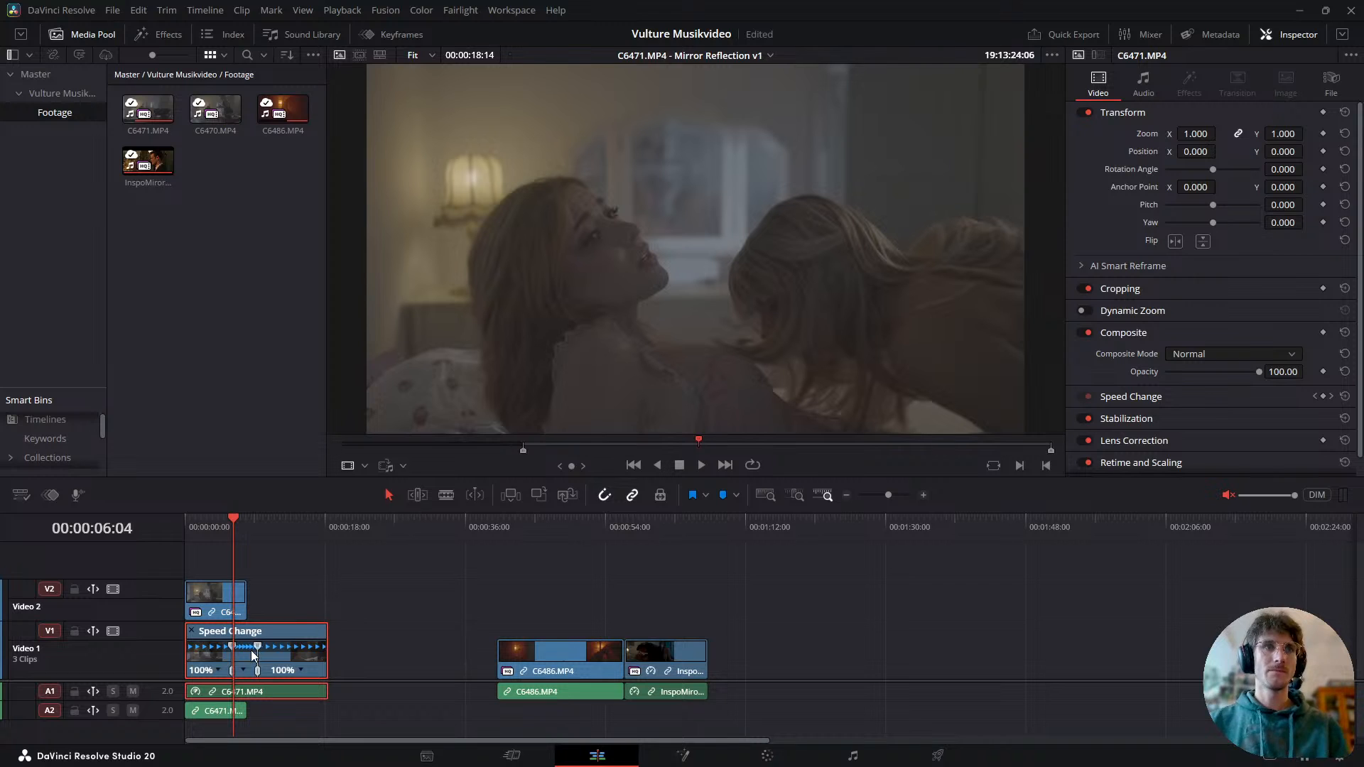
- Speed up the section between the two speed points so the V1 clip lasts 00:00:17:23, and play the transition
{"action": "left_click_drag", "start_coordinate": [258, 652], "coordinate": [253, 646]}
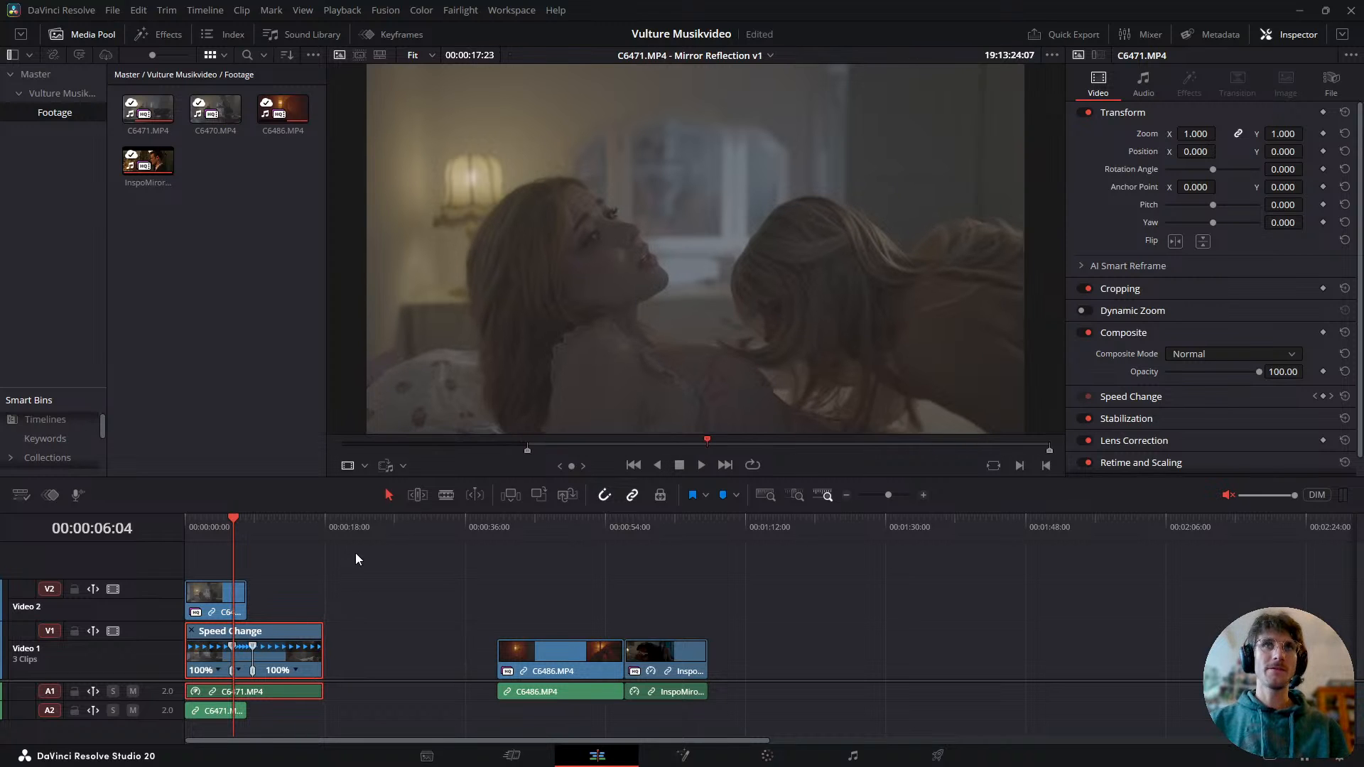
{"action": "key", "text": "space"}
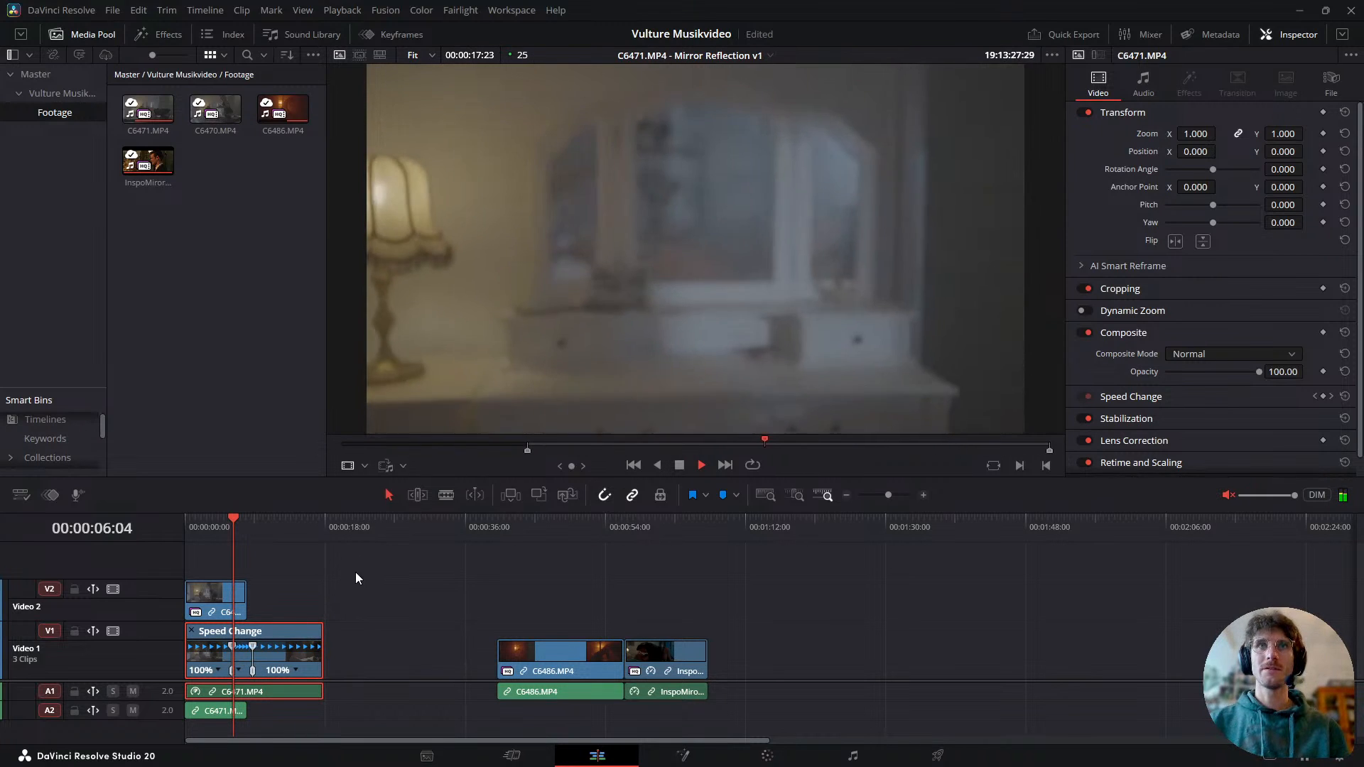
{"action": "left_click", "coordinate": [220, 526]}
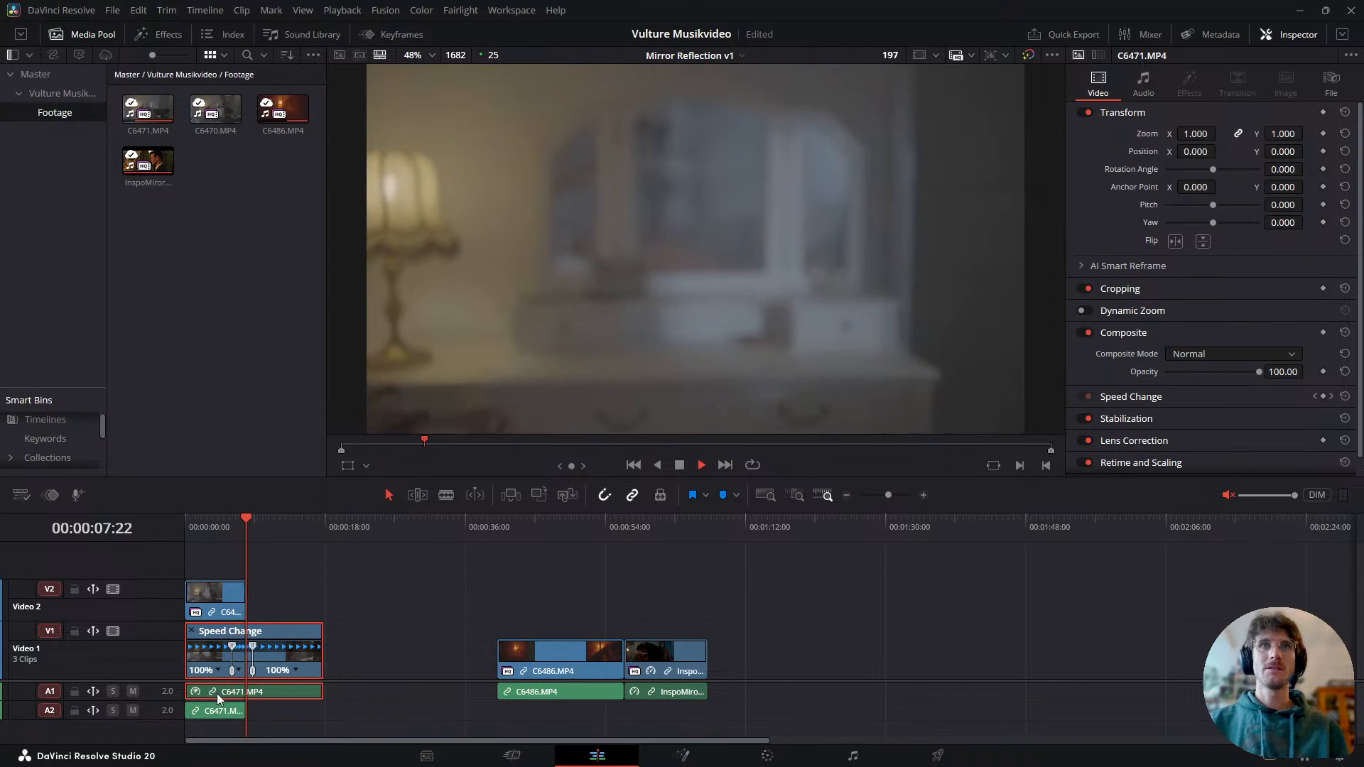
{"action": "left_click", "coordinate": [254, 539]}
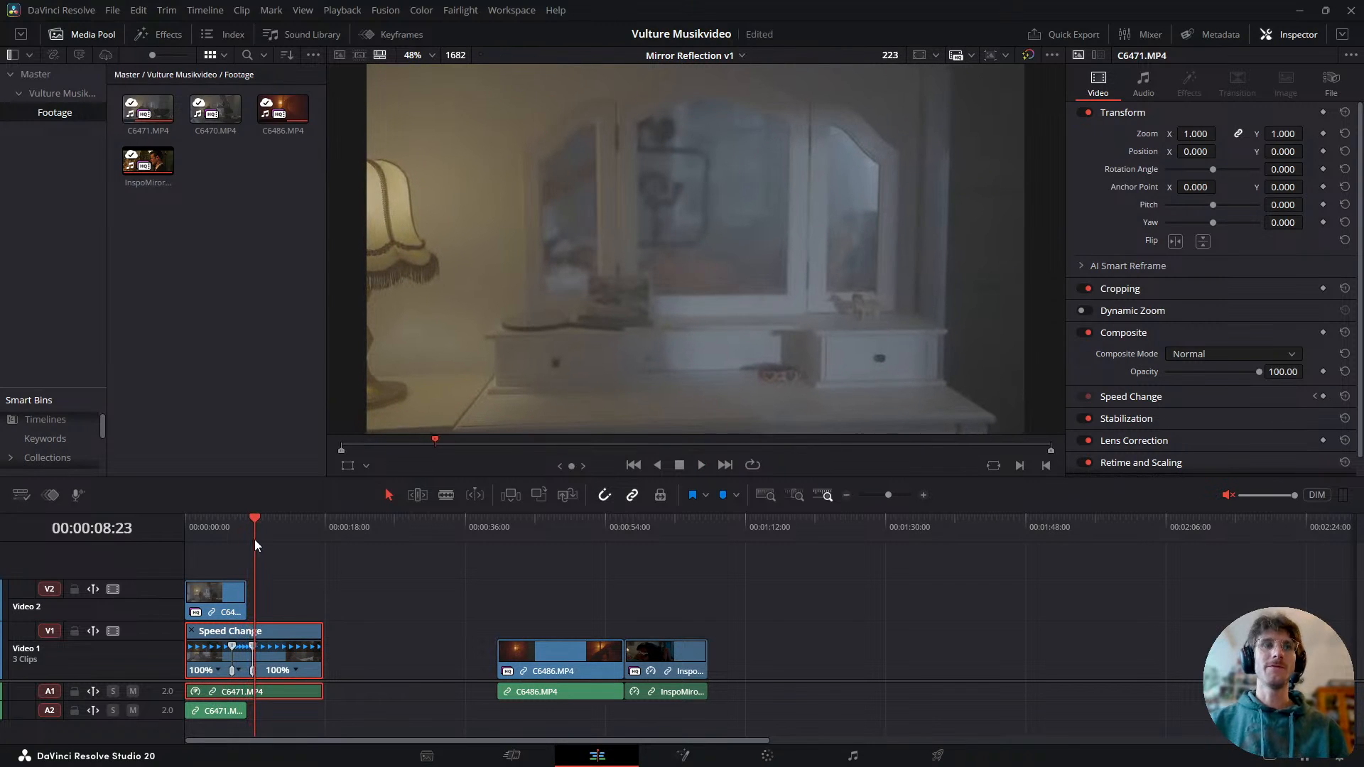
{"action": "left_click", "coordinate": [228, 533]}
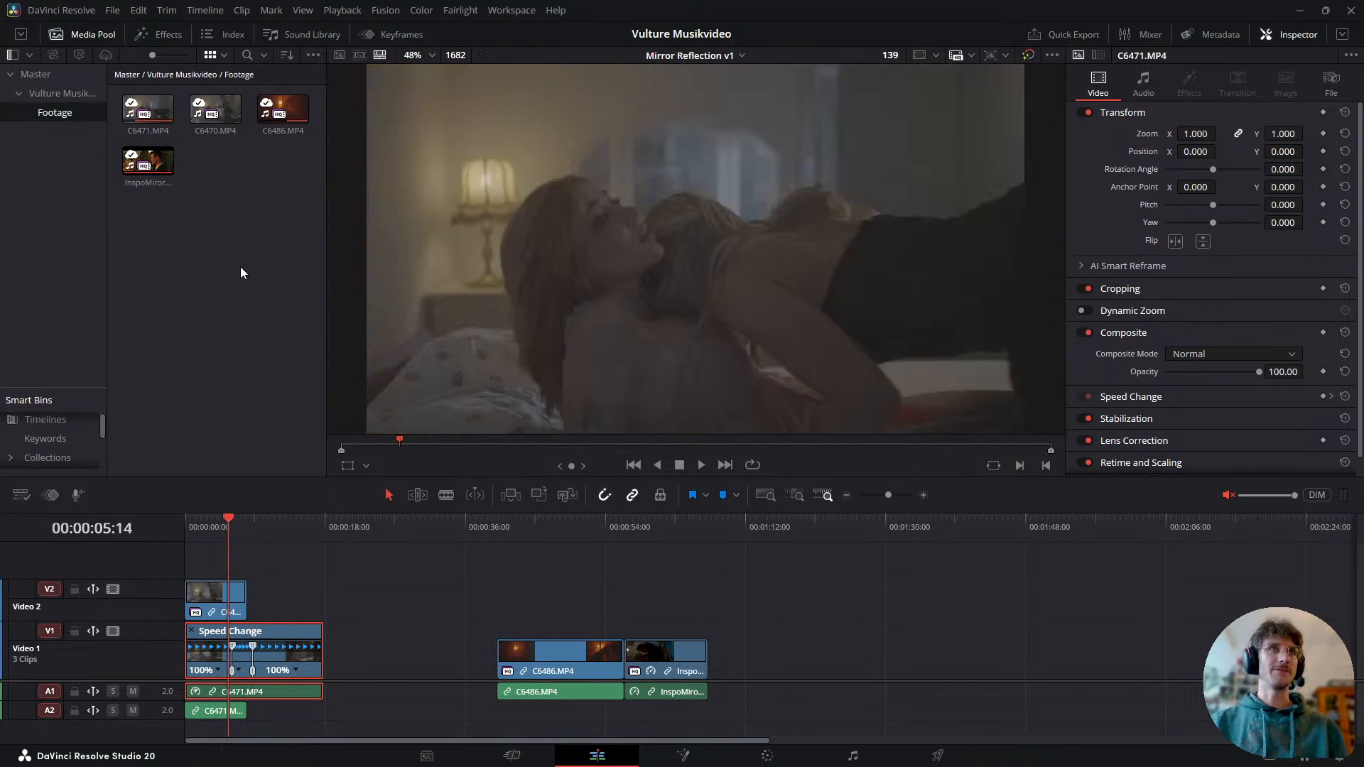
- Copy the V2 C6471 clip to V3, extend it past the end of the V1 clip, and replace its masked grade with one blank node
{"action": "left_click_drag", "start_coordinate": [220, 602], "coordinate": [339, 566]}
{"action": "left_click", "coordinate": [781, 759]}
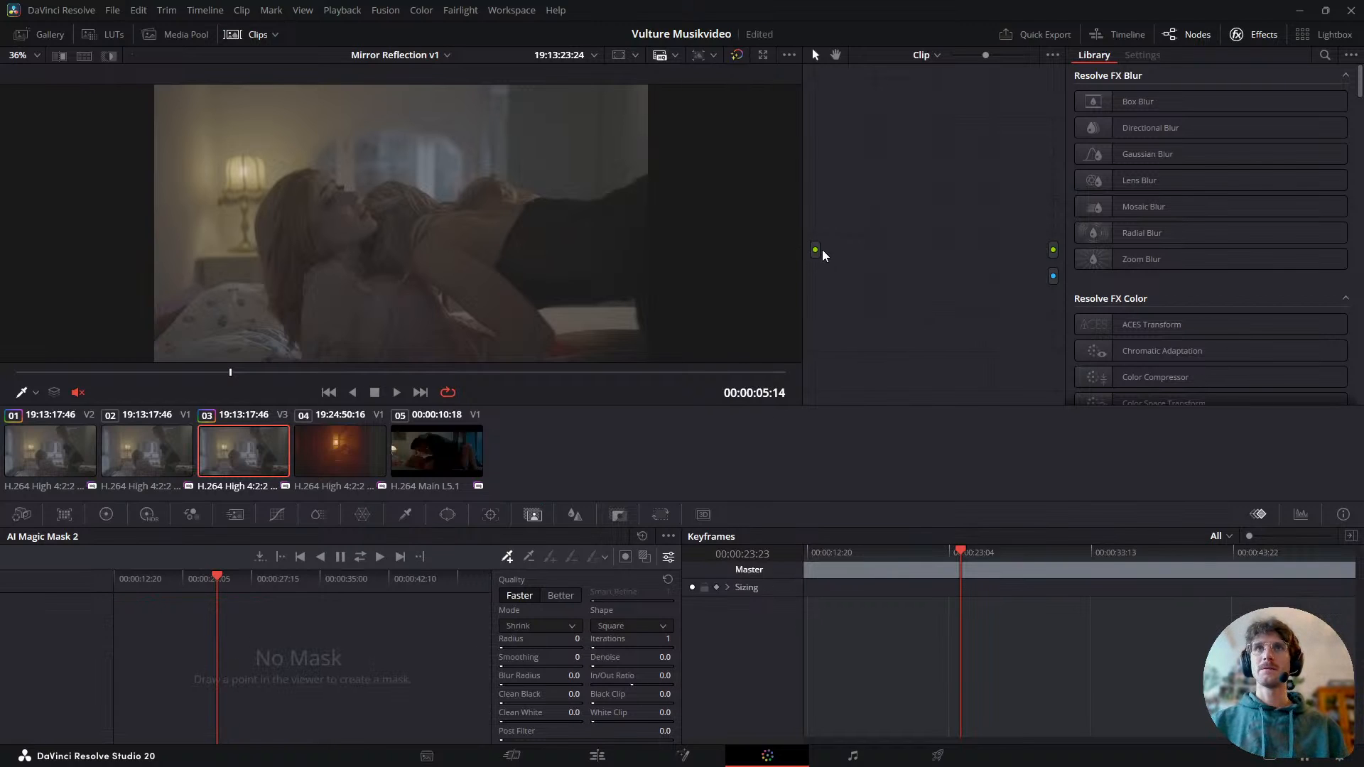
{"action": "left_click_drag", "start_coordinate": [817, 251], "coordinate": [1049, 256]}
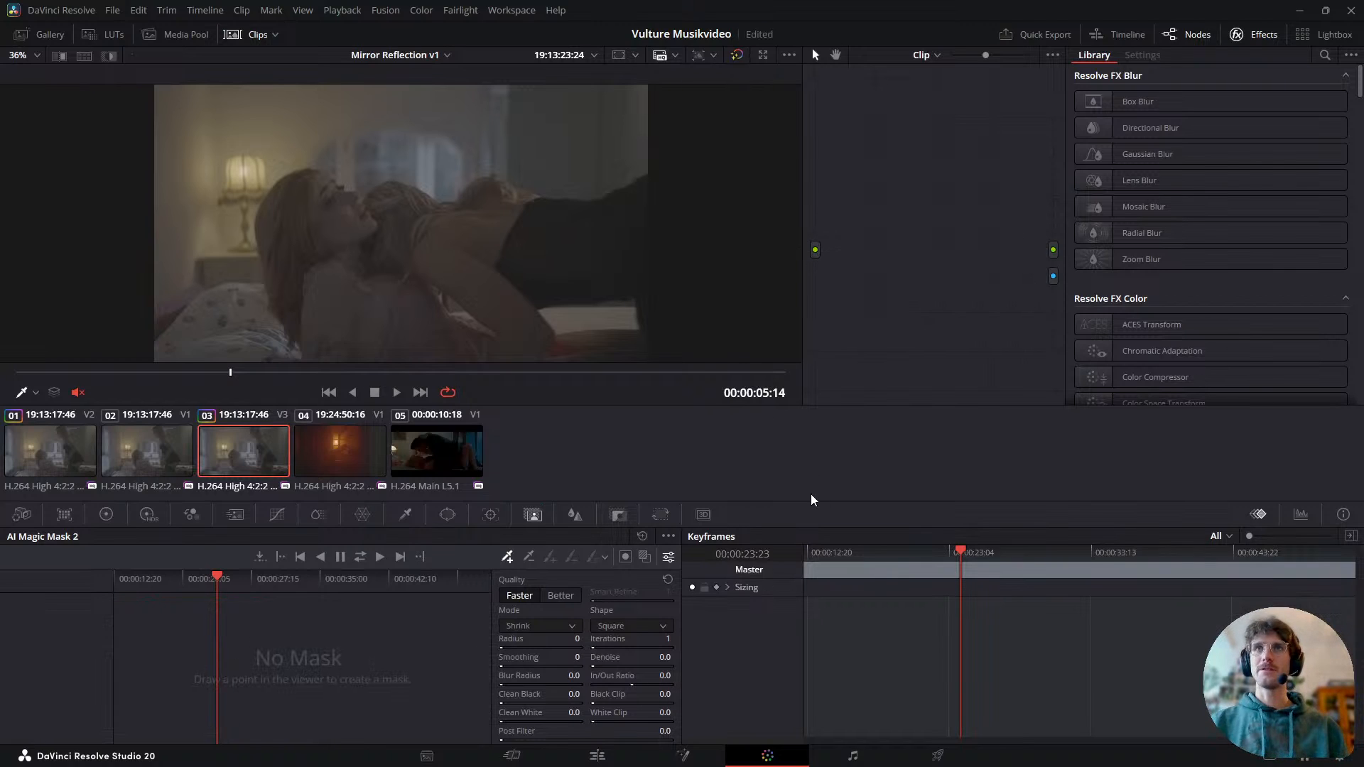
{"action": "left_click_drag", "start_coordinate": [815, 250], "coordinate": [1054, 255]}
{"action": "key", "text": "alt+s"}
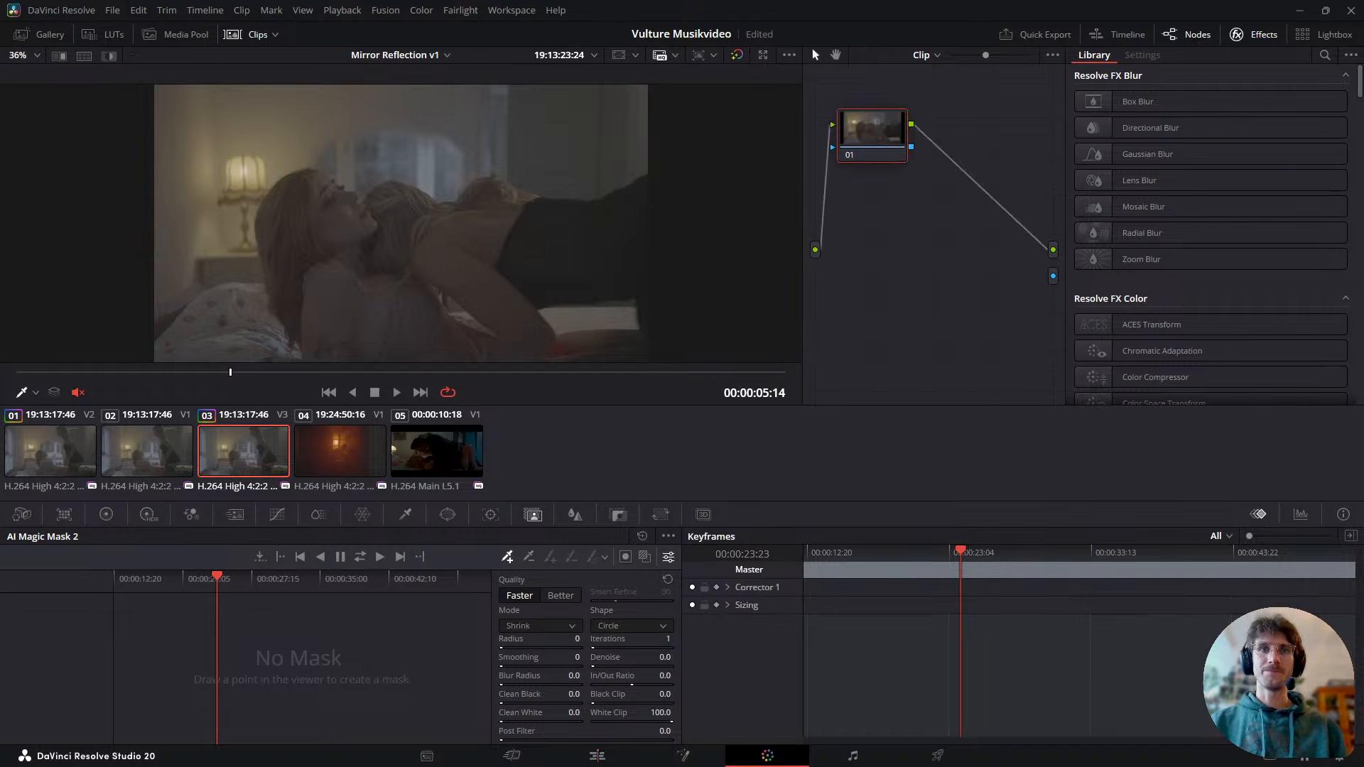
{"action": "left_click", "coordinate": [597, 754]}
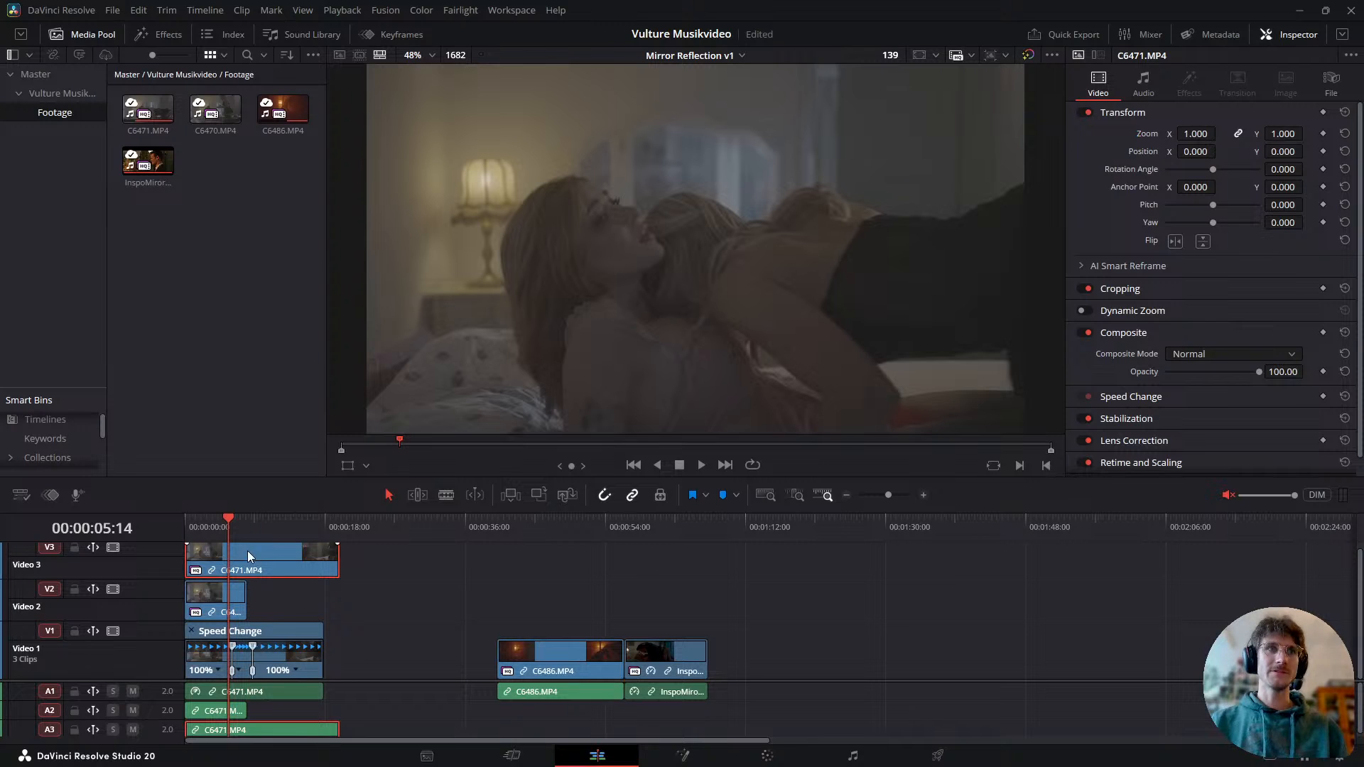
- Play the unretimed V3 C6471 clip and examine the original pace of the camera move from the women to the mirror
{"action": "left_click_drag", "start_coordinate": [210, 528], "coordinate": [189, 530]}
{"action": "key", "text": "space"}
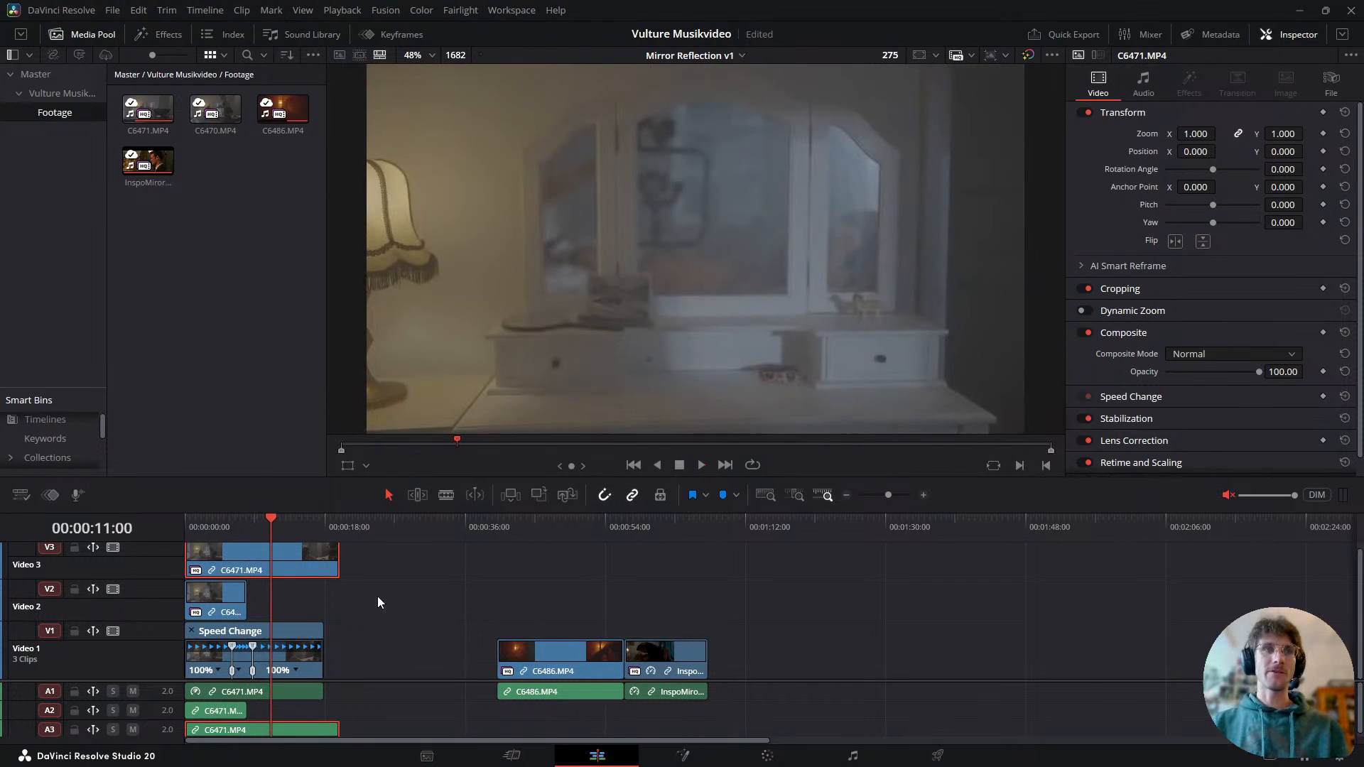
{"action": "left_click", "coordinate": [247, 524]}
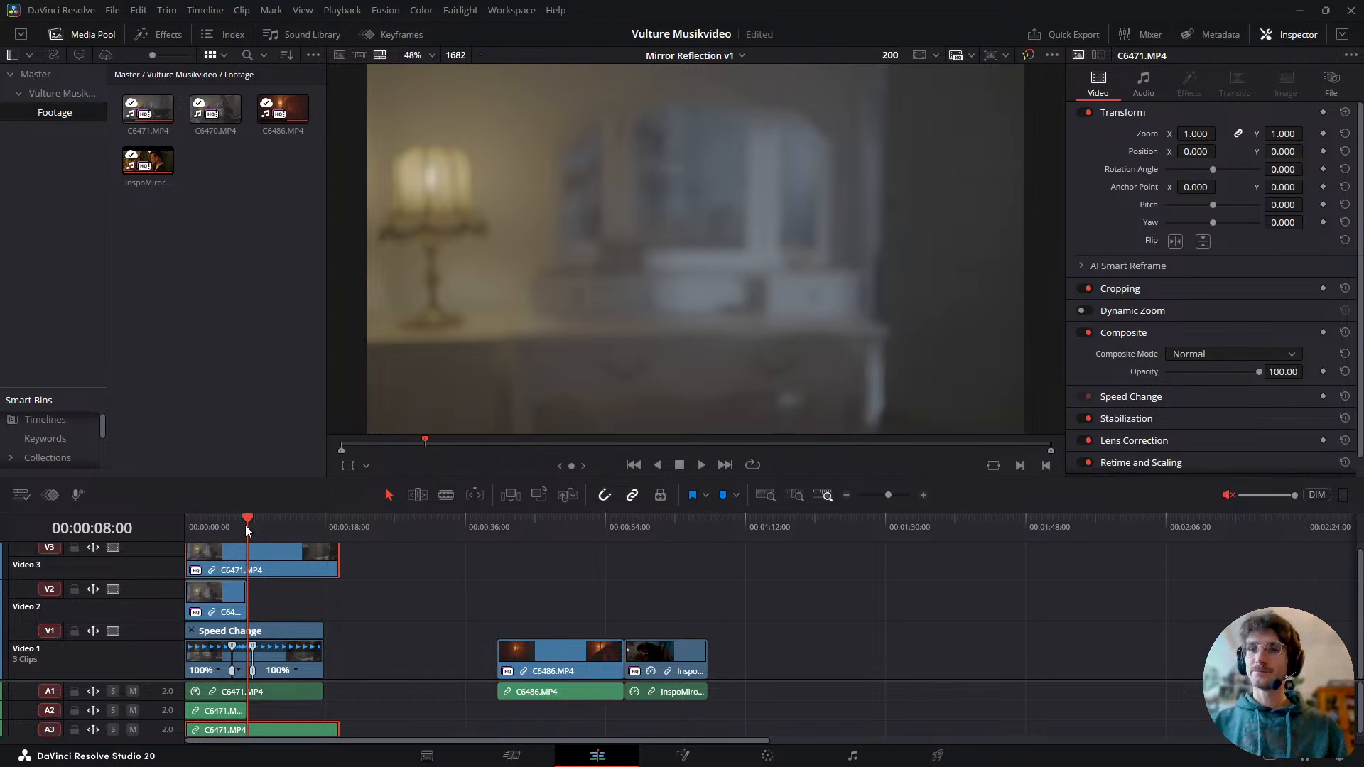
{"action": "key", "text": "space"}
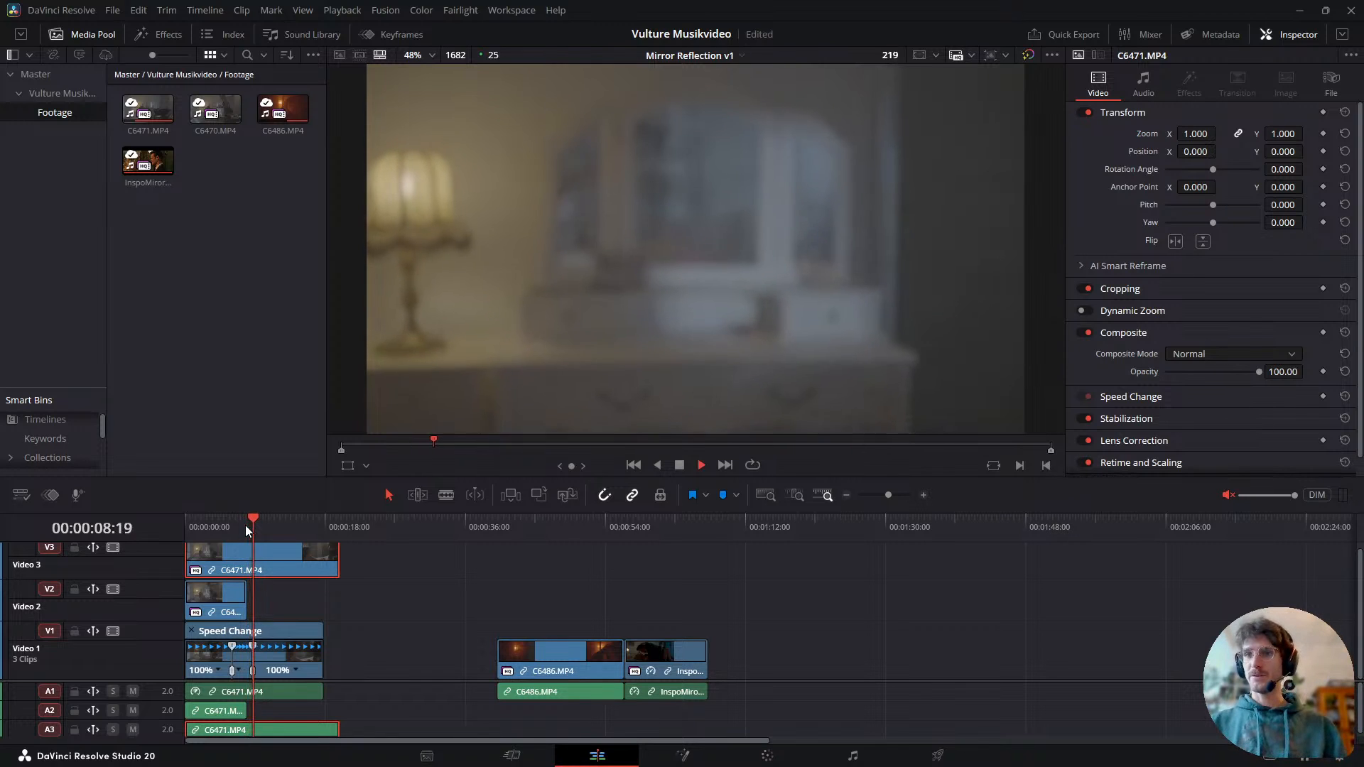
{"action": "key", "text": "space"}
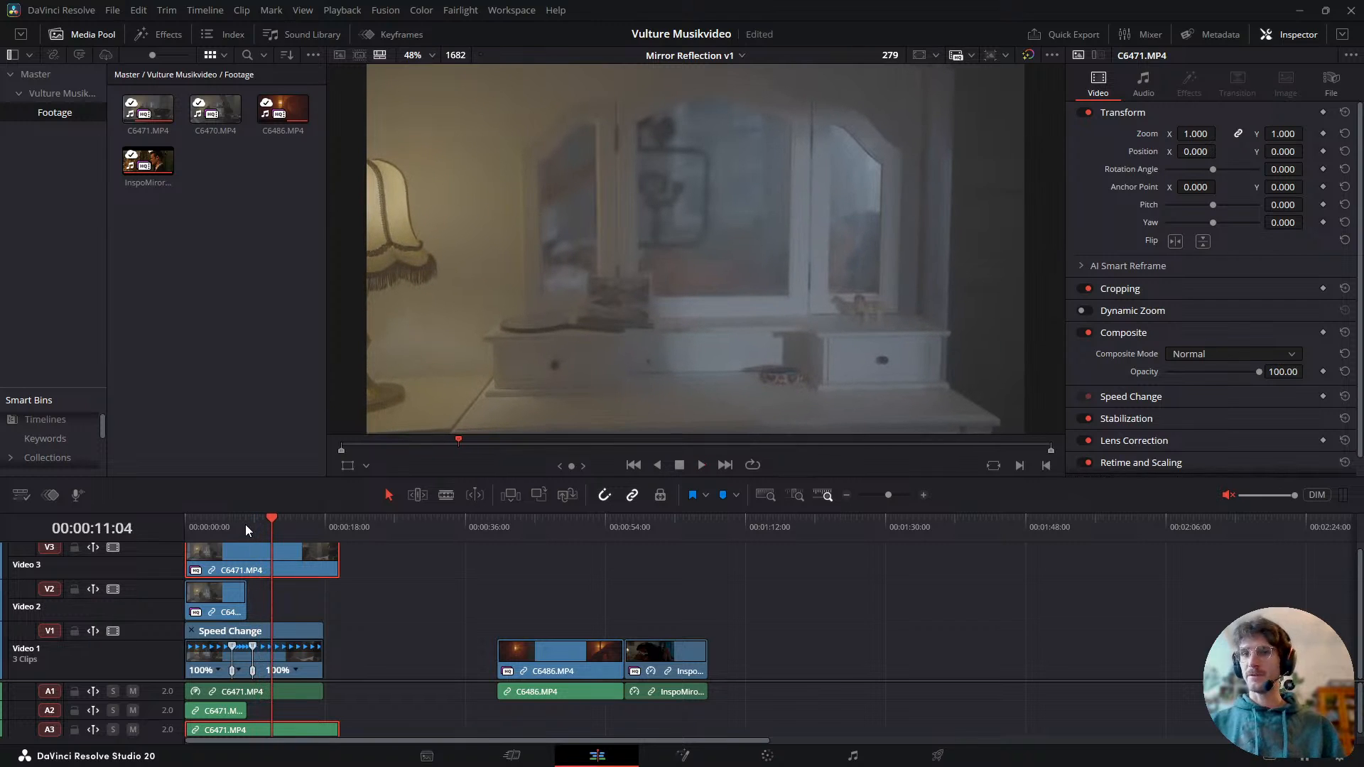
{"action": "key", "text": "space"}
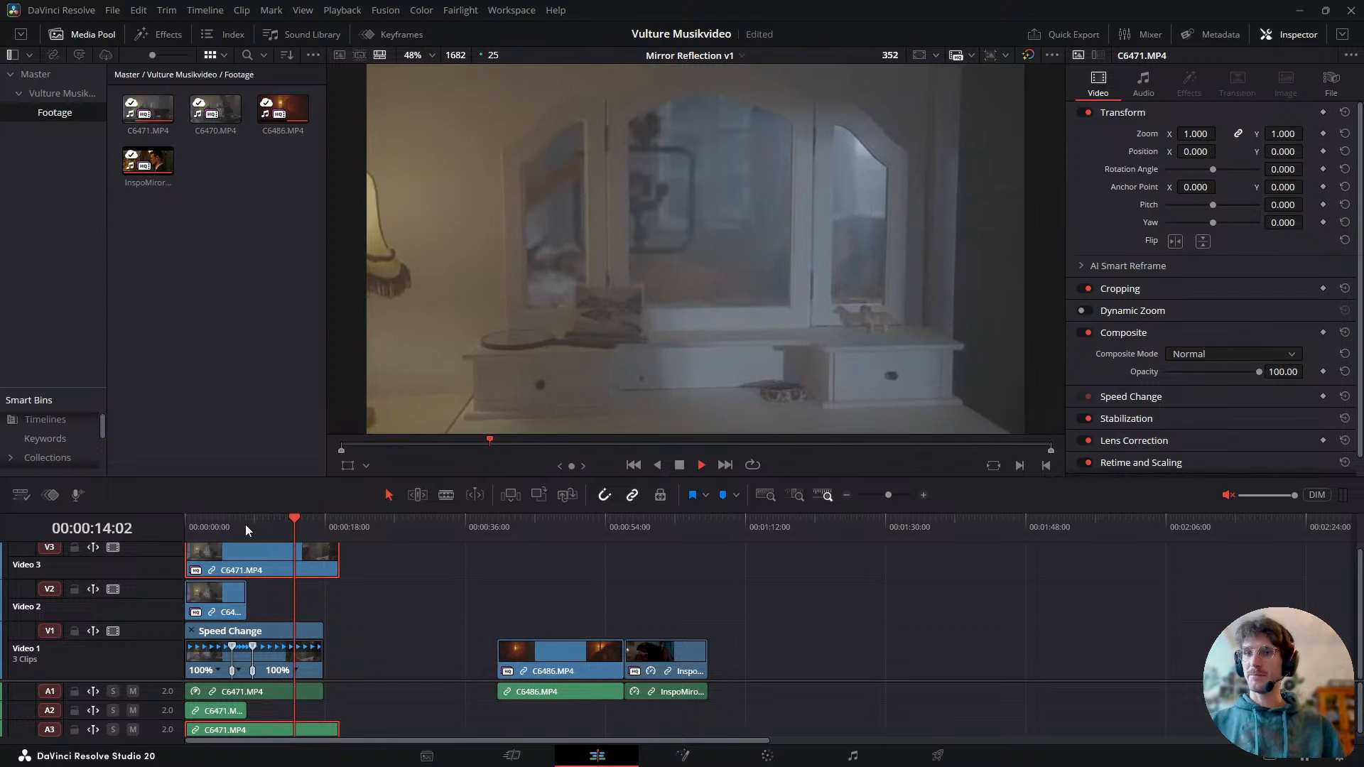
{"action": "key", "text": "space"}
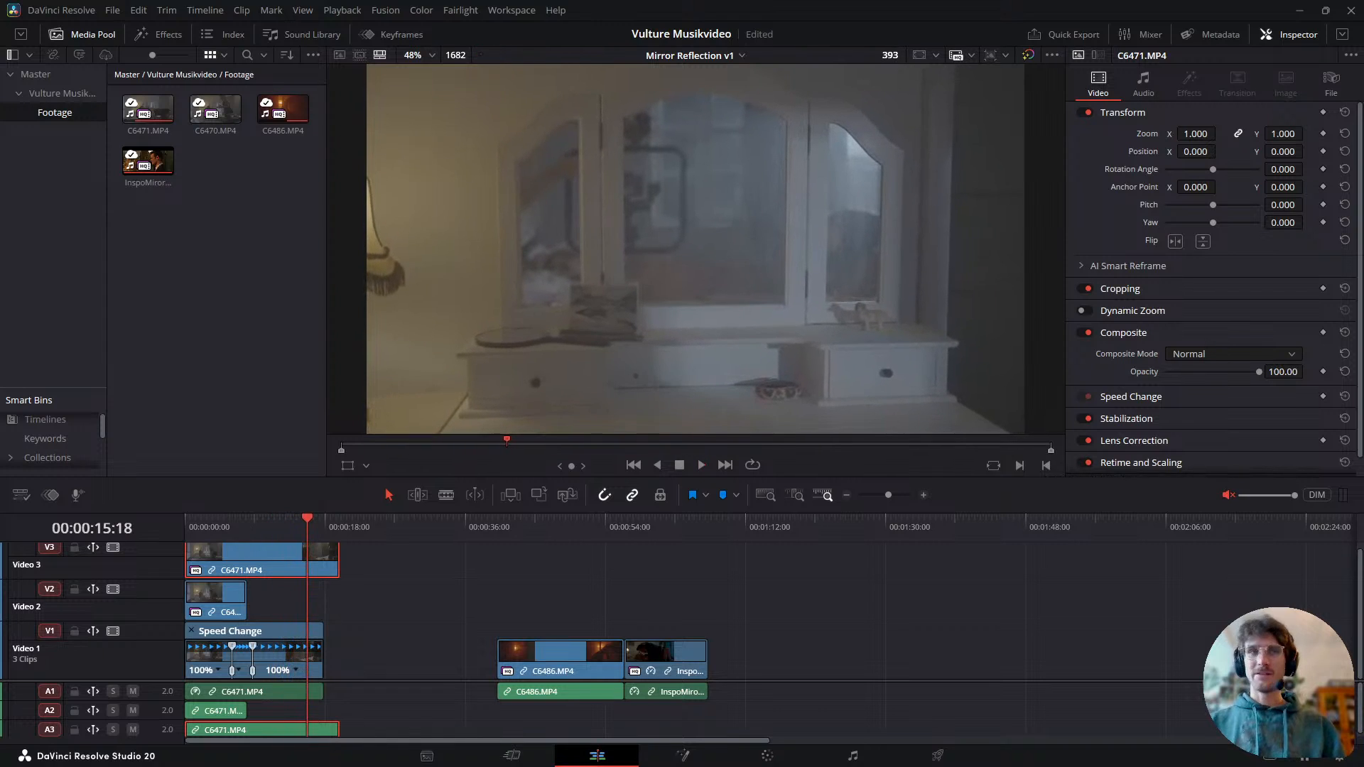
- Replay the V3 clip's transition, disable that clip, and play the retimed composite from about the same point for comparison
{"action": "left_click_drag", "start_coordinate": [288, 531], "coordinate": [216, 569]}
{"action": "key", "text": "space"}
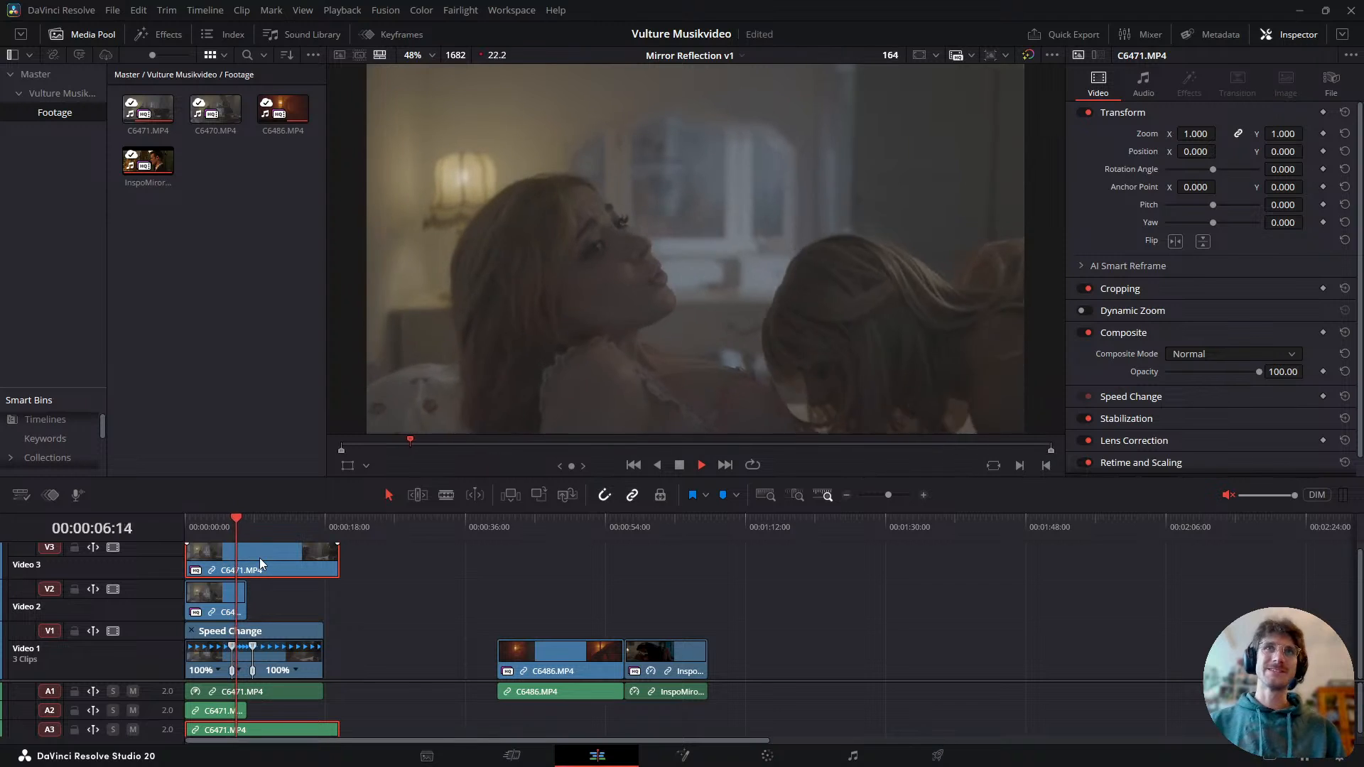
{"action": "key", "text": "space"}
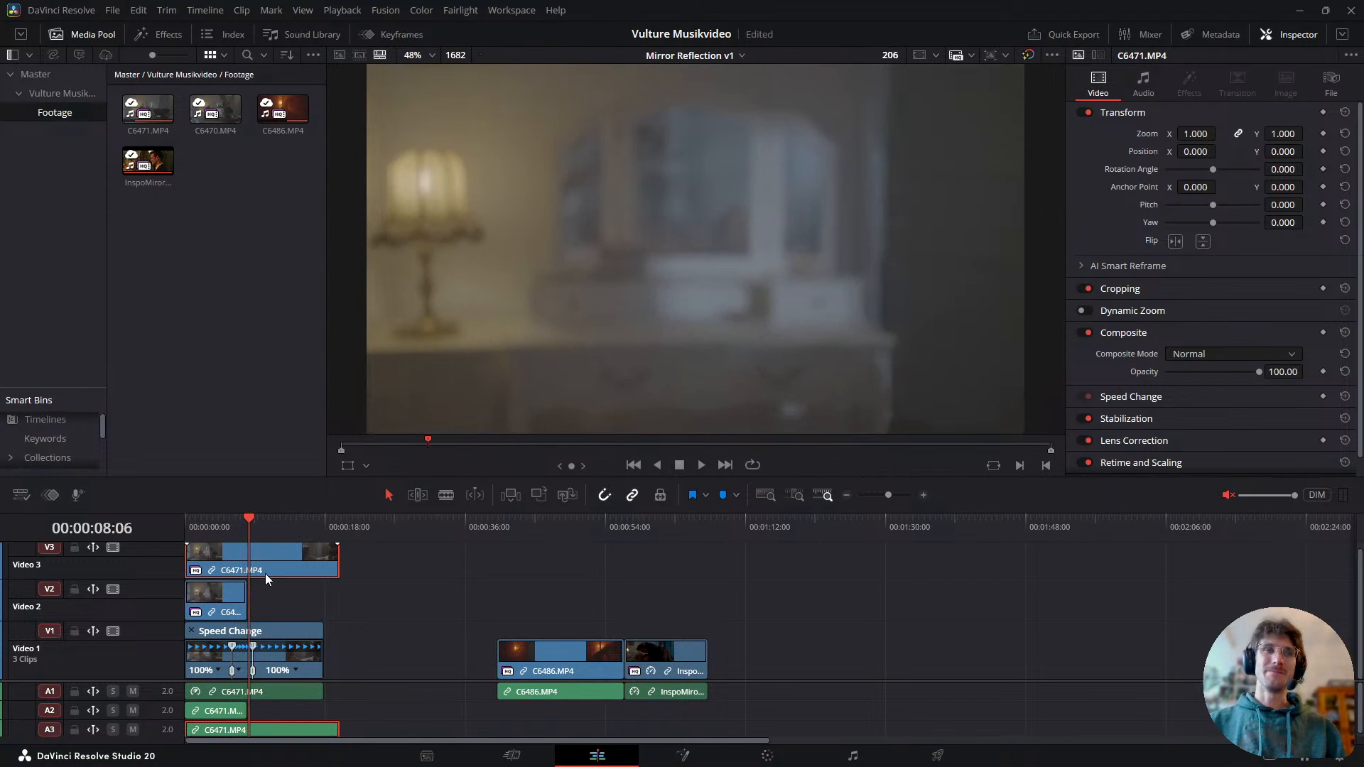
{"action": "key", "text": "d"}
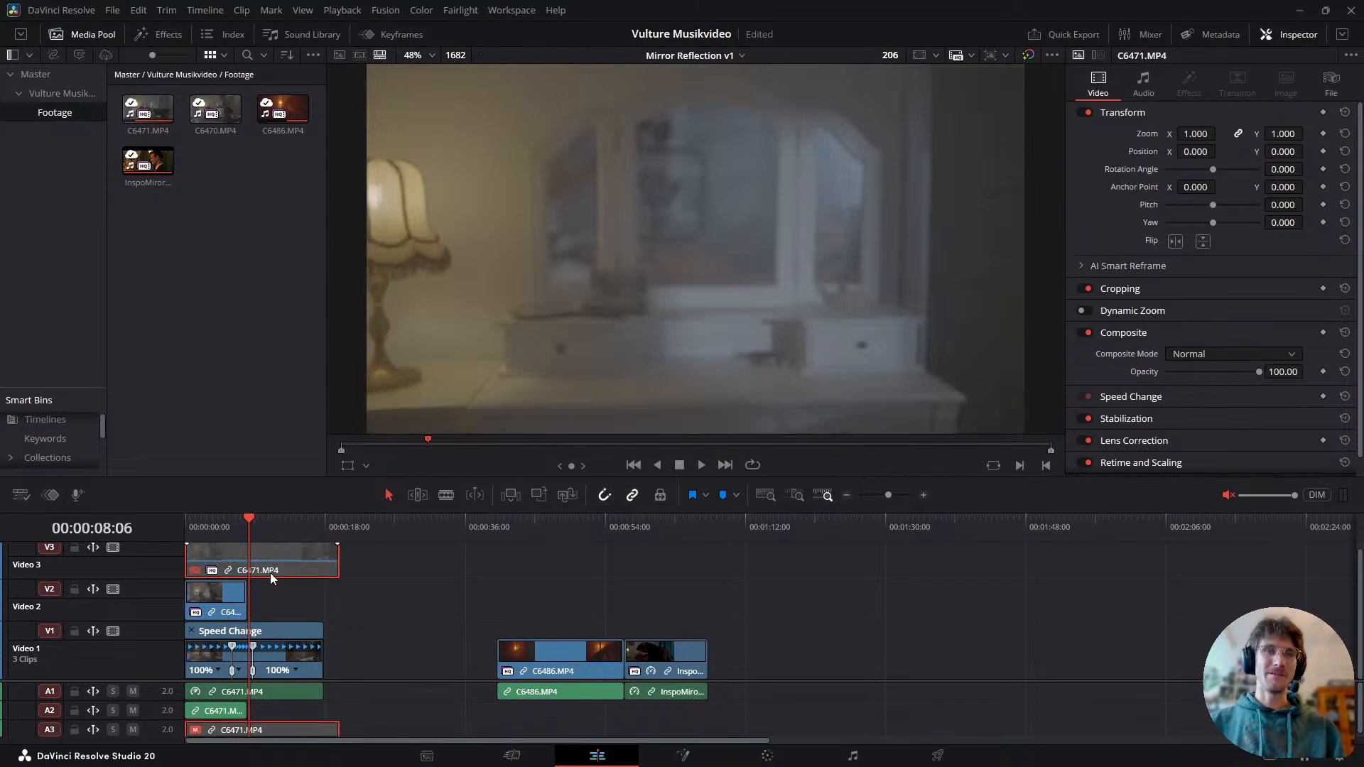
{"action": "left_click", "coordinate": [226, 538]}
{"action": "key", "text": "space"}
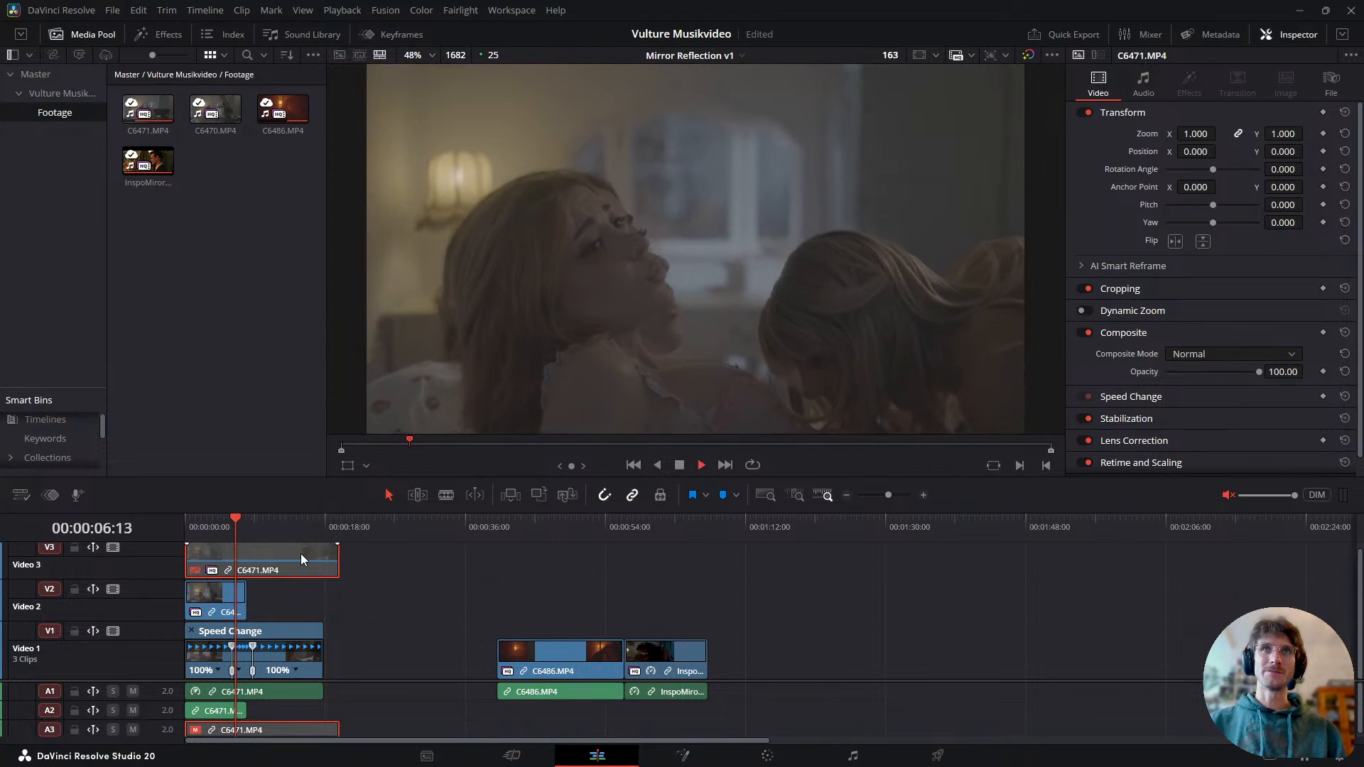
- Stop playback, re-enable the V3 C6471 clip, and play its transition from the women to the mirror
{"action": "key", "text": "space"}
{"action": "key", "text": "d"}
{"action": "left_click", "coordinate": [228, 534]}
{"action": "key", "text": "space"}
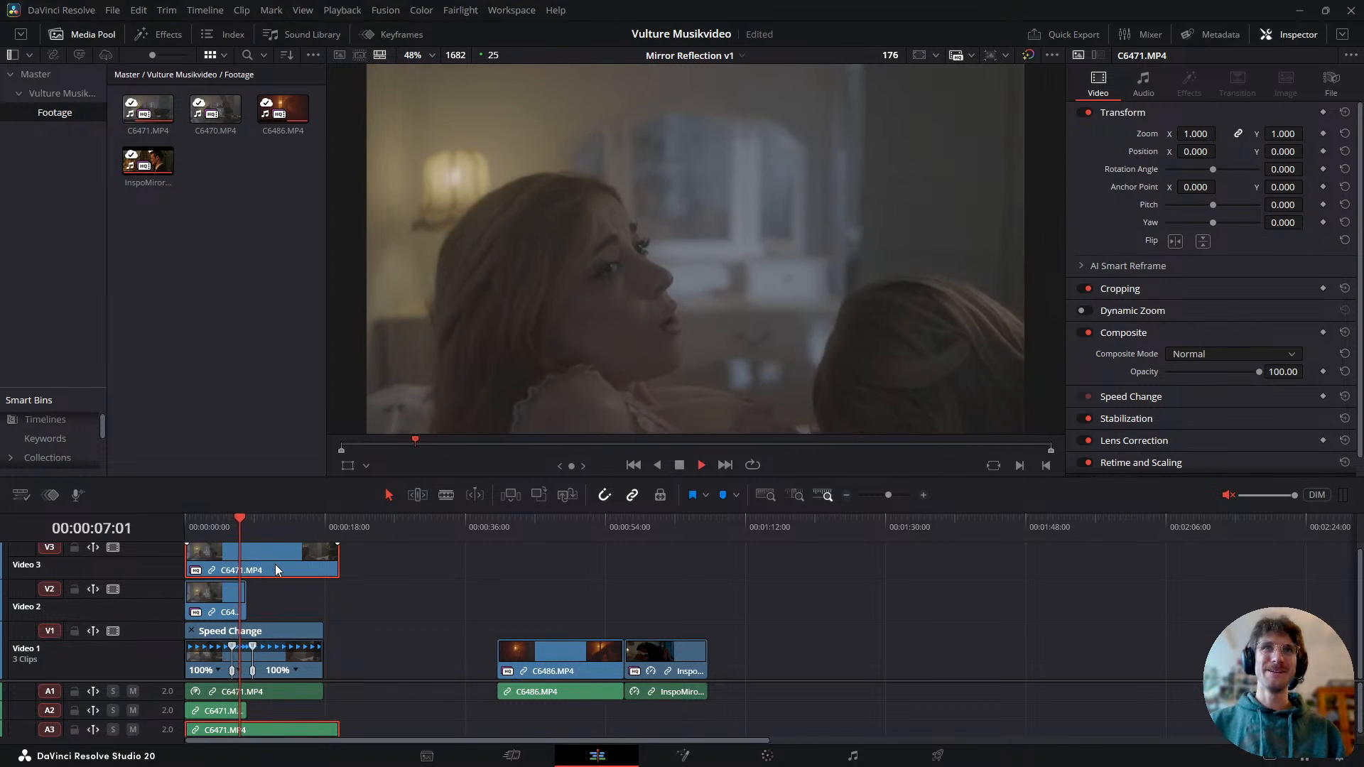
{"action": "key", "text": "space"}
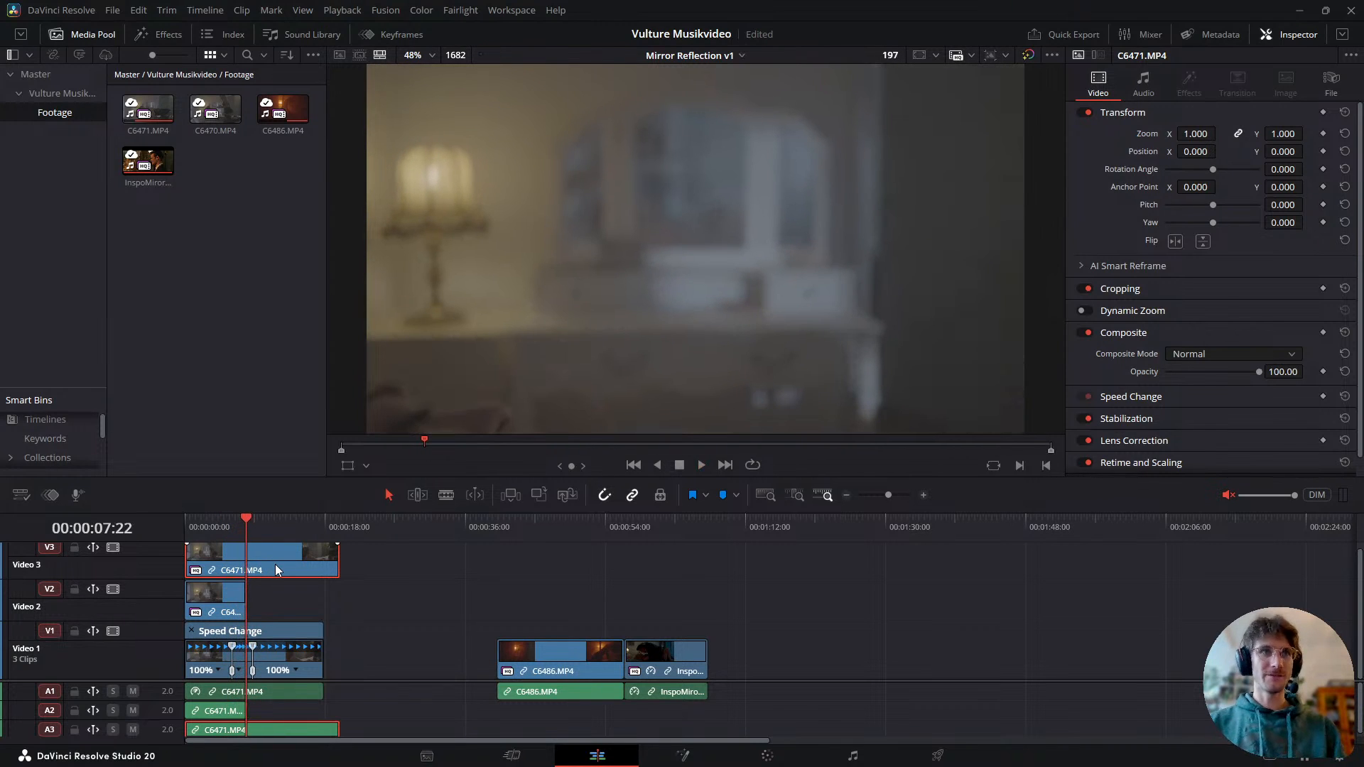
- Show the retime controls on the V3 C6471 clip and add a speed point at 00:00:07:16
{"action": "key", "text": "Left"}
{"action": "key", "text": "Left"}
{"action": "key", "text": "Left"}
{"action": "key", "text": "Left"}
{"action": "key", "text": "Left"}
{"action": "key", "text": "Left"}
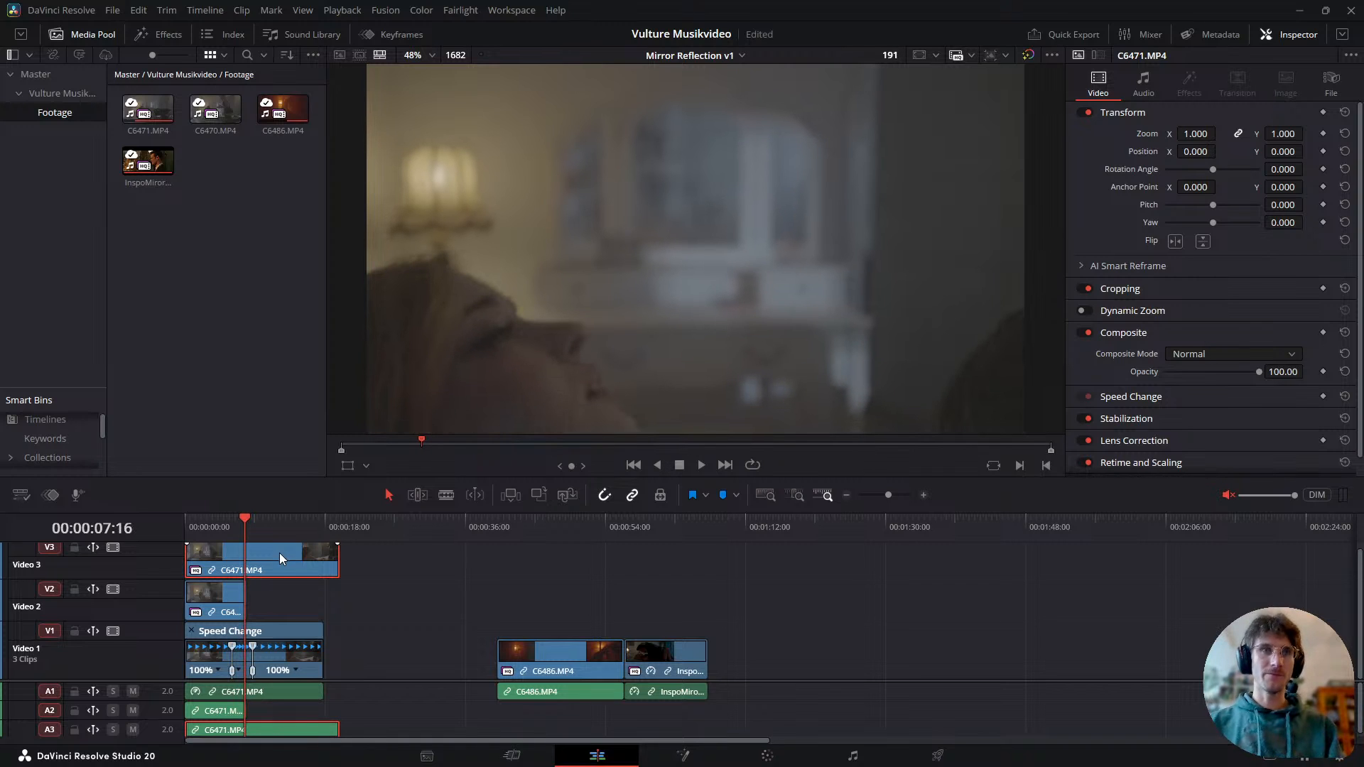
{"action": "key", "text": "ctrl+r"}
{"action": "left_click", "coordinate": [275, 591]}
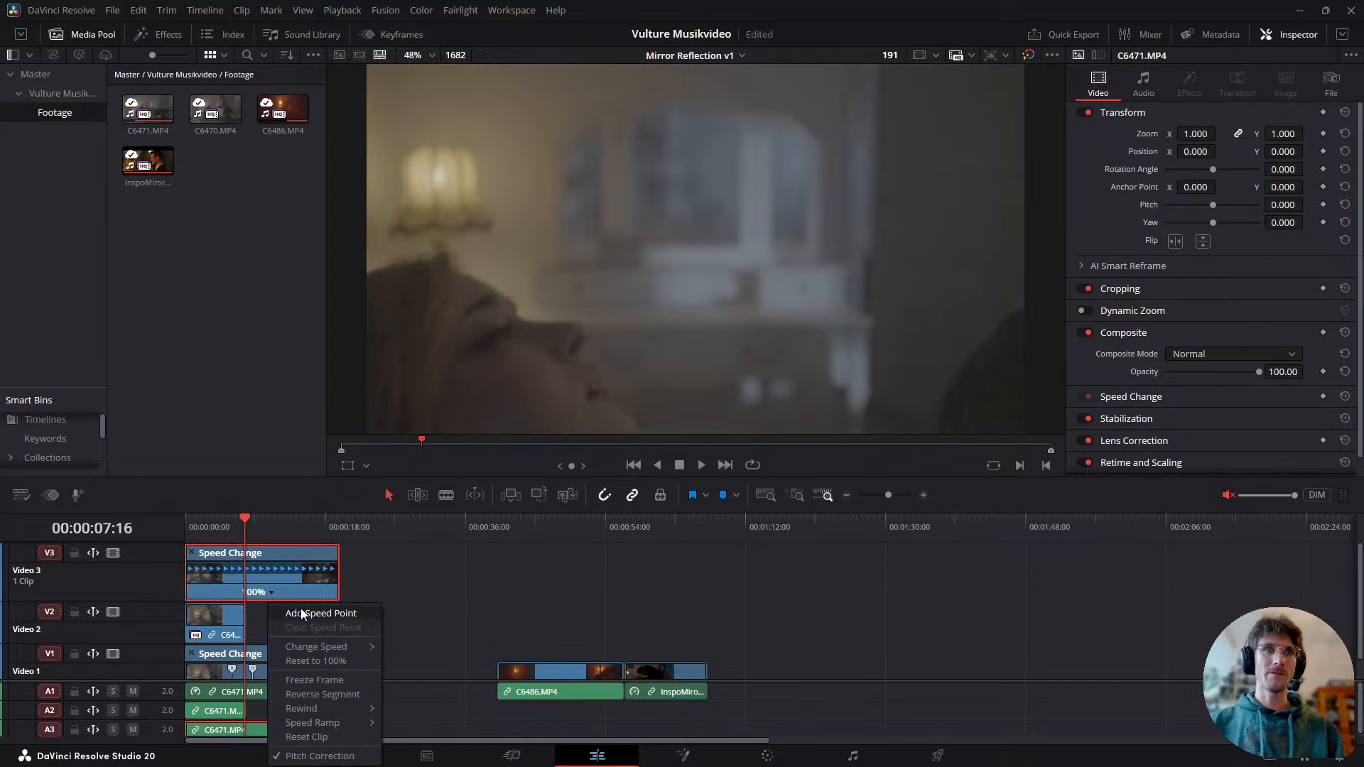
{"action": "left_click", "coordinate": [298, 613]}
- Add a second speed point to the V3 clip at 00:00:11:05, where the mirror is fully in view
{"action": "left_click", "coordinate": [245, 520]}
{"action": "left_click_drag", "start_coordinate": [246, 518], "coordinate": [271, 531]}
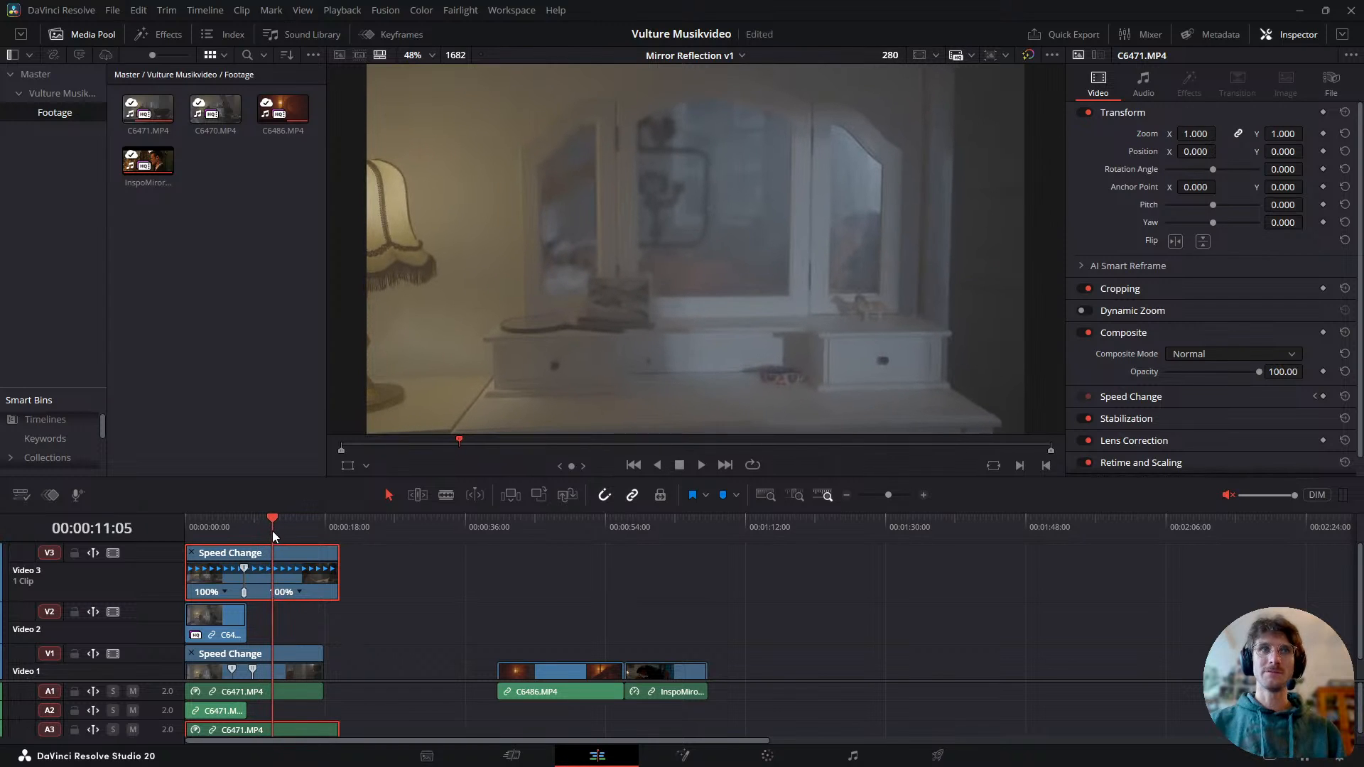
{"action": "left_click", "coordinate": [299, 594]}
{"action": "left_click", "coordinate": [293, 592]}
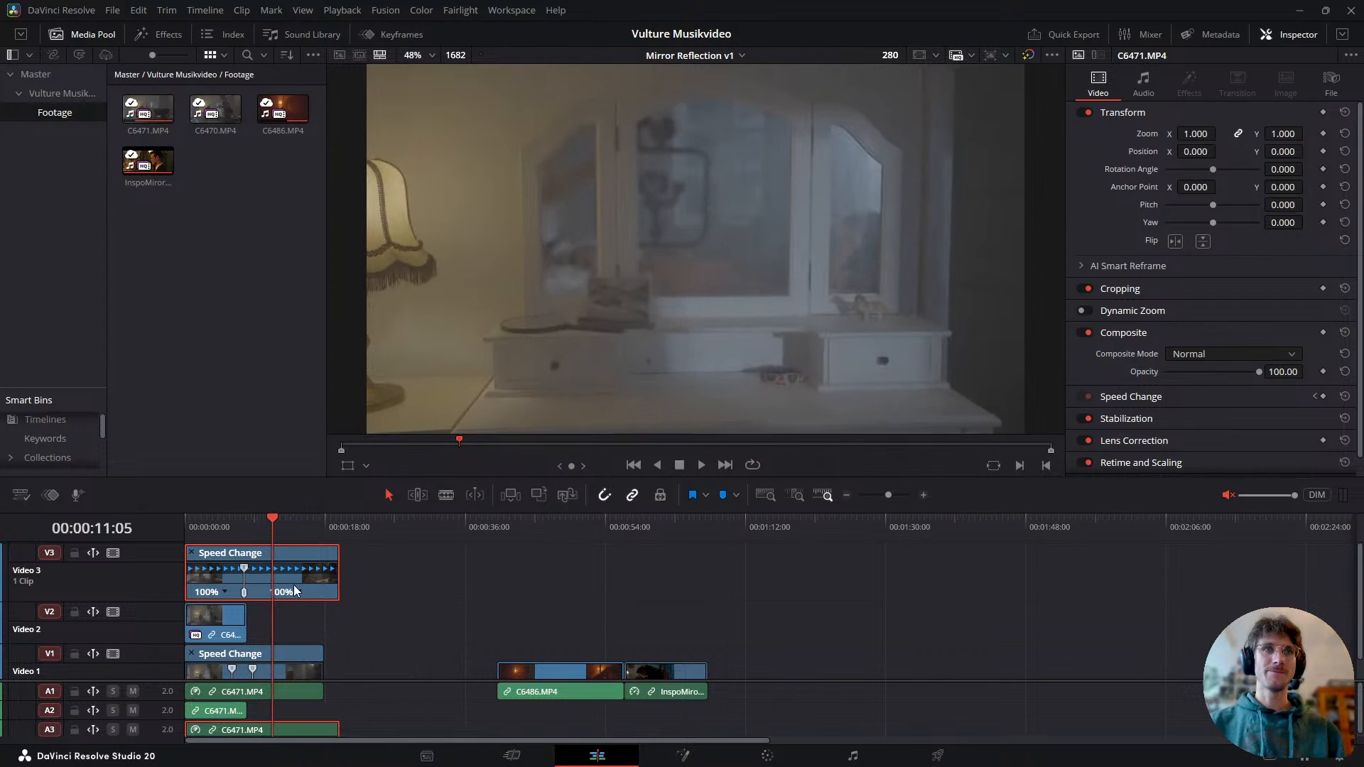
{"action": "left_click", "coordinate": [297, 591]}
{"action": "left_click", "coordinate": [323, 621]}
- Speed up the V3 section between the two speed points by pulling the second point earlier, and play the transition
{"action": "left_click_drag", "start_coordinate": [272, 569], "coordinate": [259, 570]}
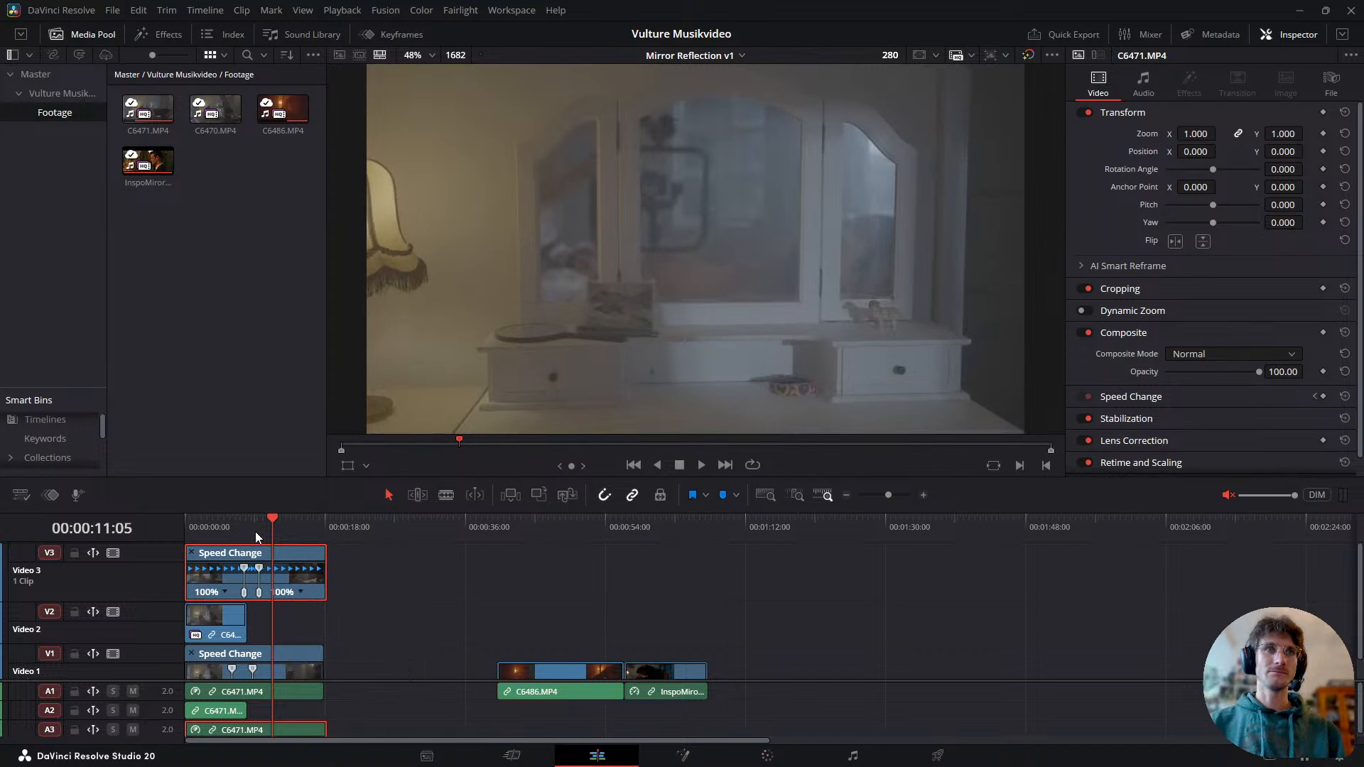
{"action": "left_click", "coordinate": [247, 528]}
{"action": "left_click", "coordinate": [239, 528]}
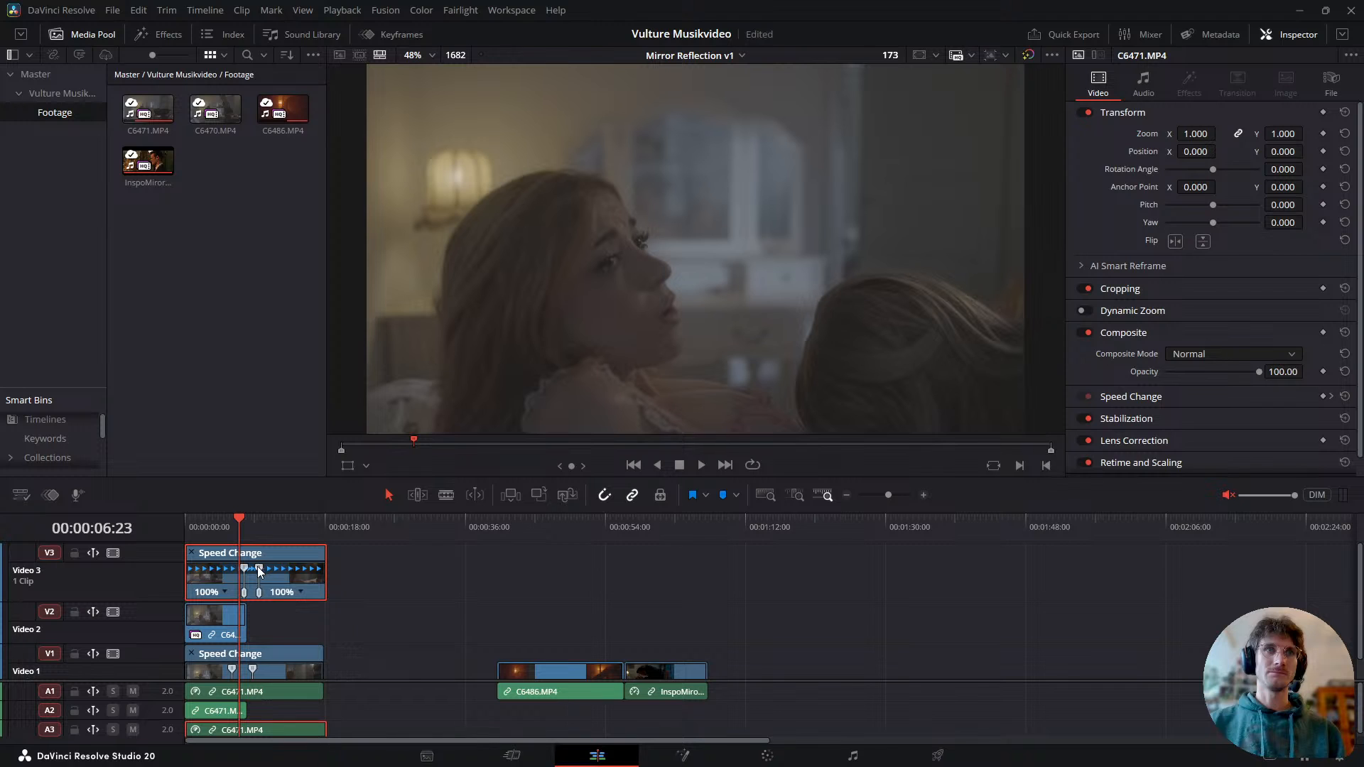
{"action": "left_click_drag", "start_coordinate": [258, 568], "coordinate": [259, 569]}
{"action": "key", "text": "space"}
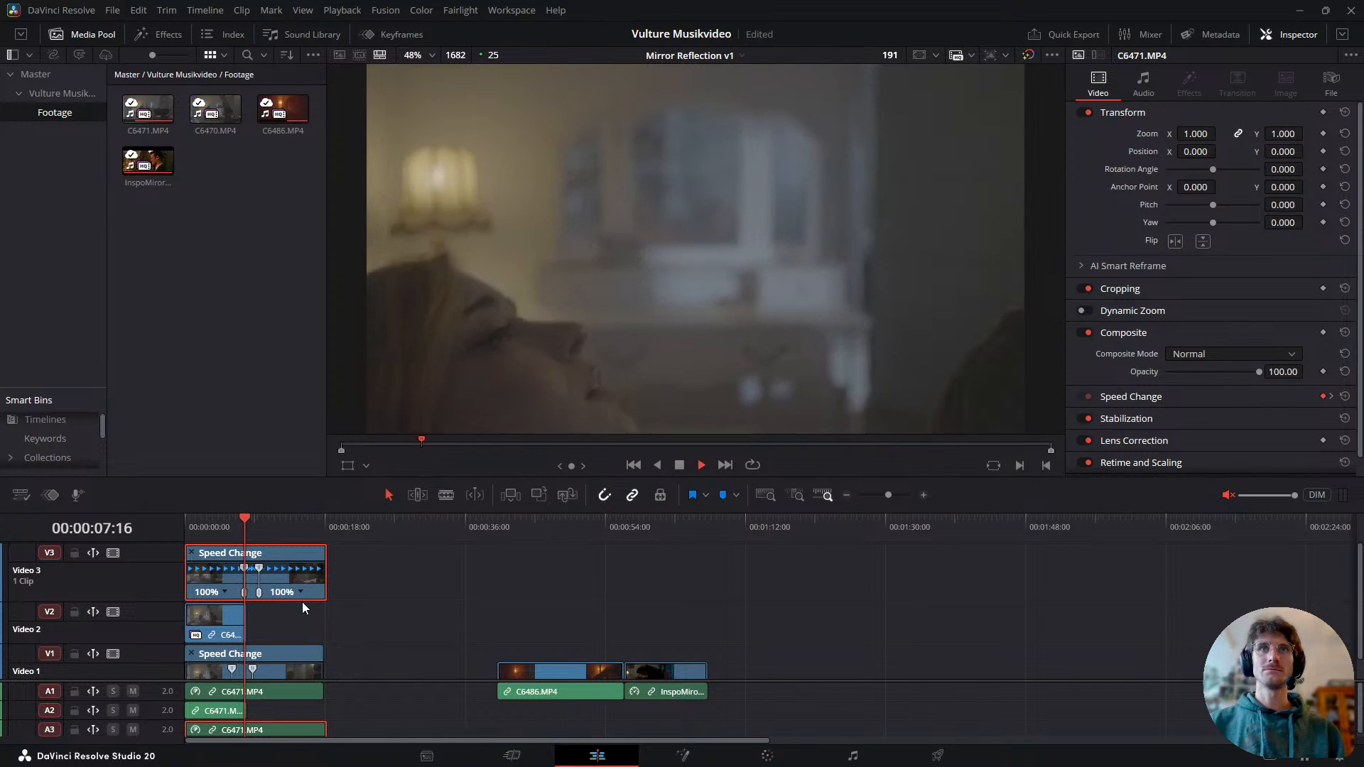
{"action": "key", "text": "space"}
{"action": "scroll", "coordinate": [296, 617], "scroll_direction": "up", "scroll_amount": 3}
{"action": "right_click", "coordinate": [279, 574]}
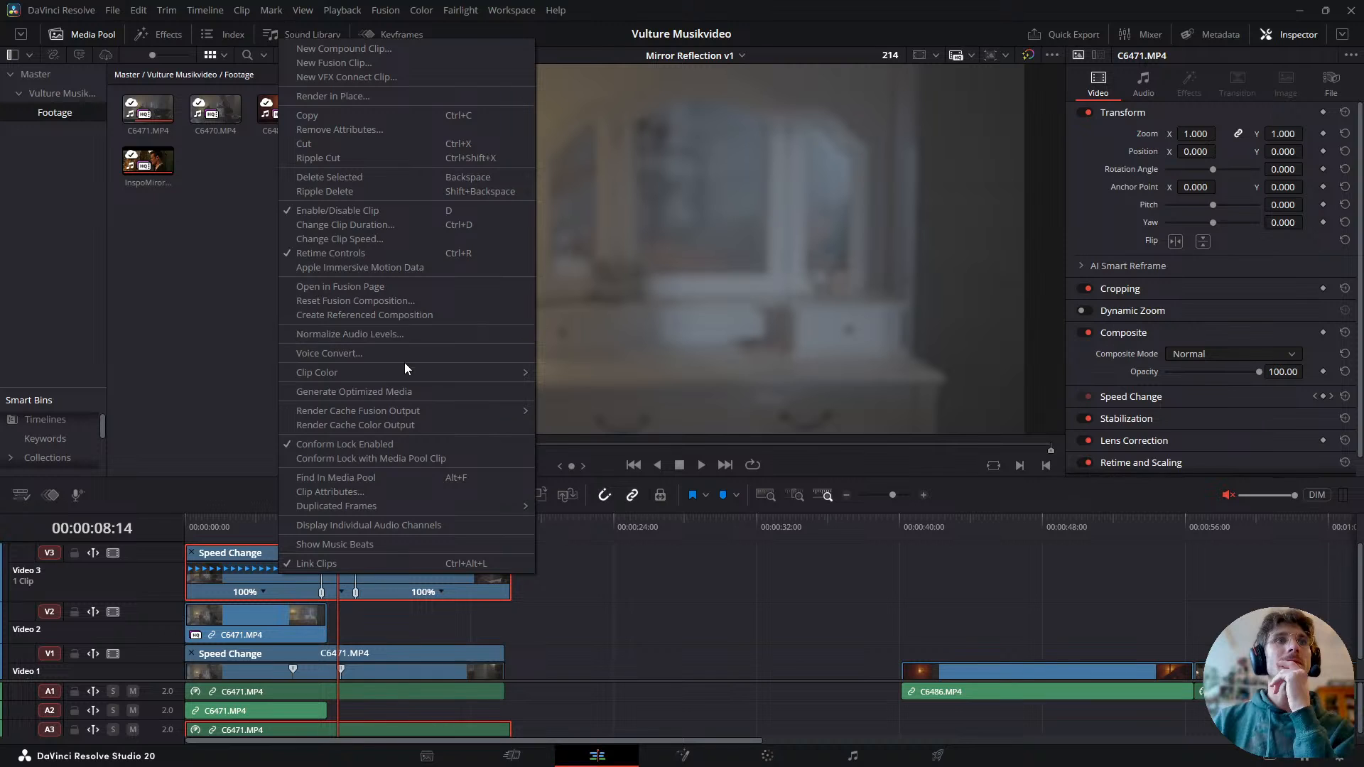
{"action": "left_click", "coordinate": [220, 327]}
{"action": "left_click", "coordinate": [391, 36]}
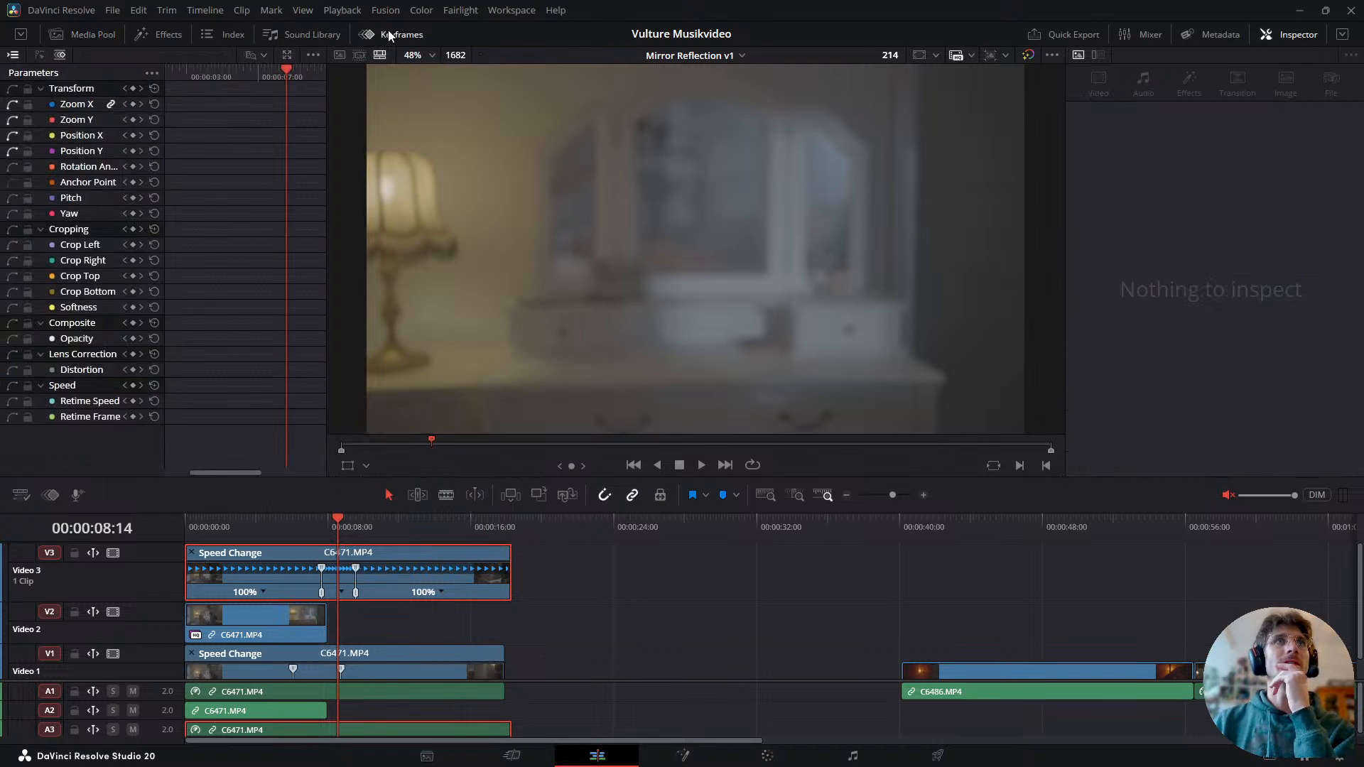
{"action": "left_click", "coordinate": [391, 35]}
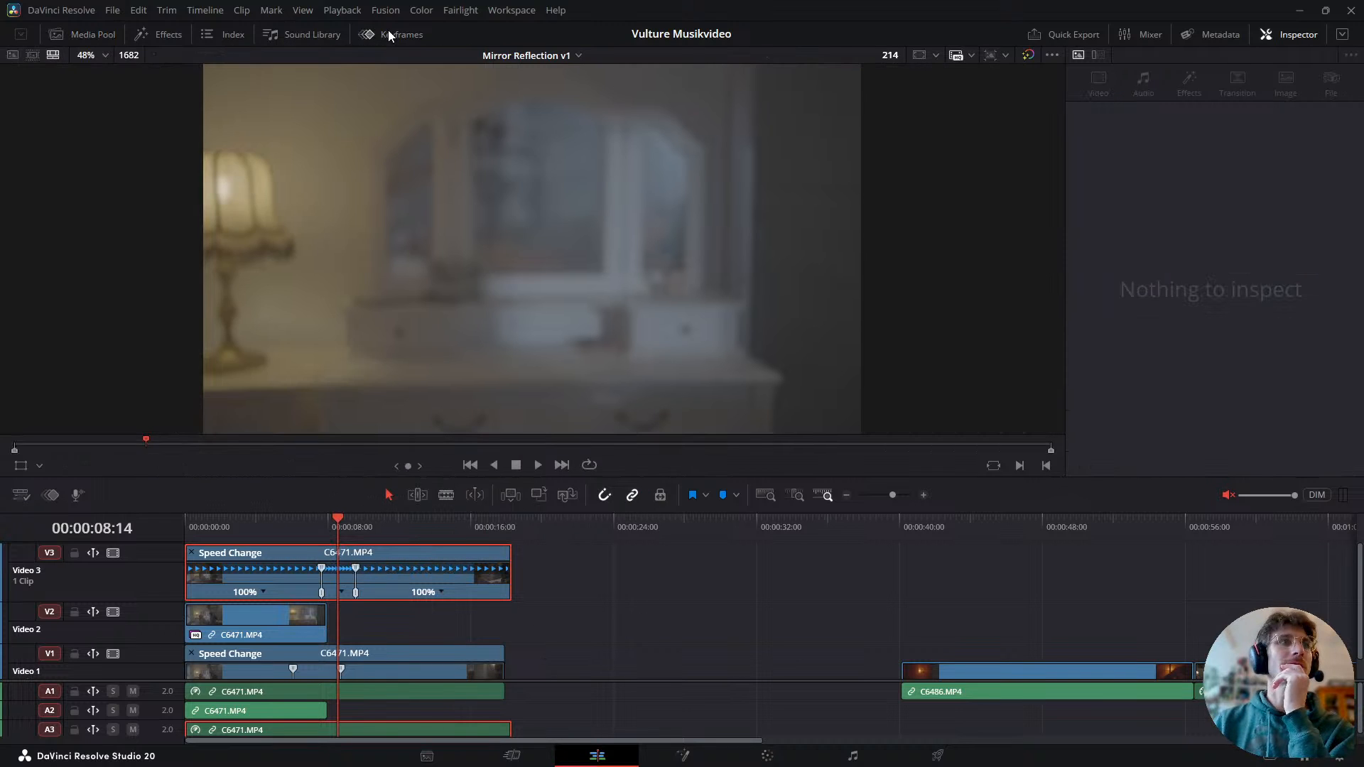
- Show the keyframe tray for the V3 clip in curve view, enlarge it, and move the playhead to 00:00:07:11
{"action": "left_click", "coordinate": [53, 496]}
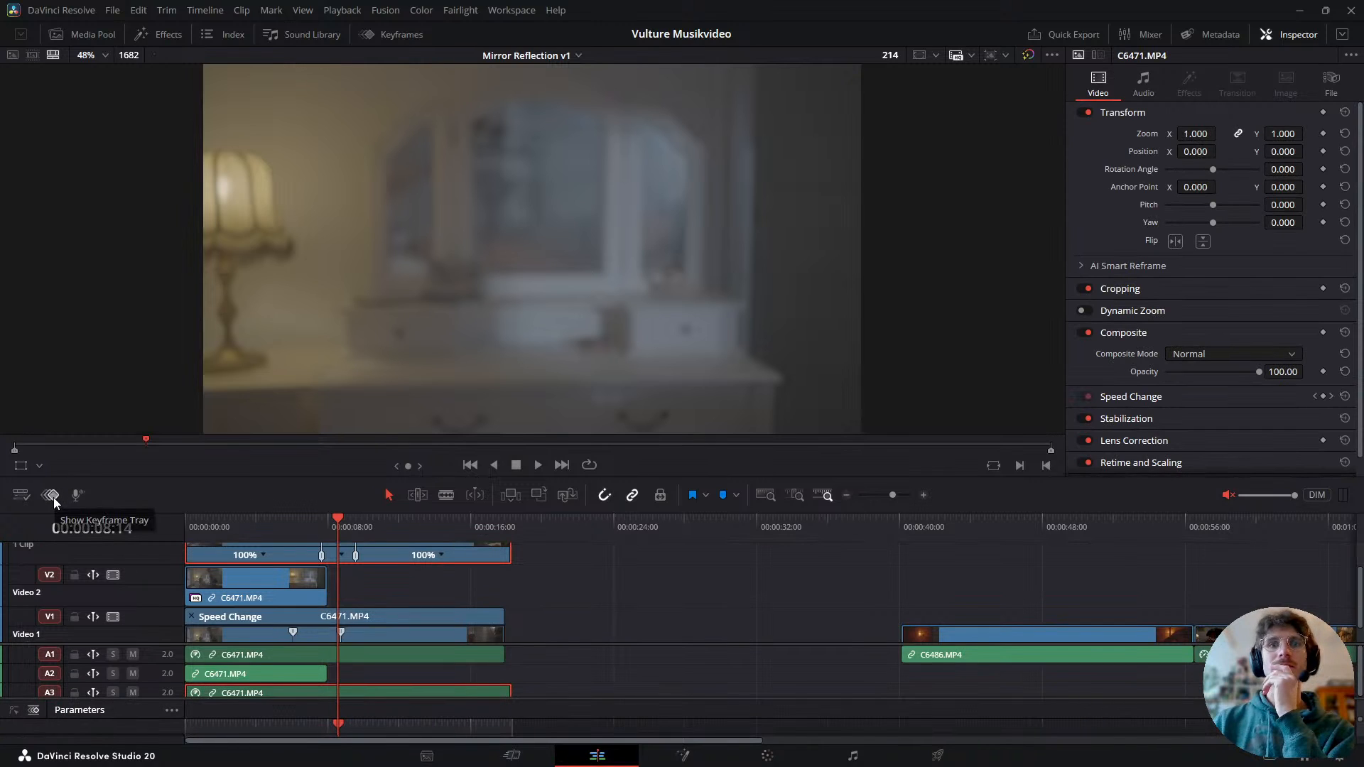
{"action": "left_click", "coordinate": [14, 710]}
{"action": "left_click_drag", "start_coordinate": [536, 701], "coordinate": [546, 636]}
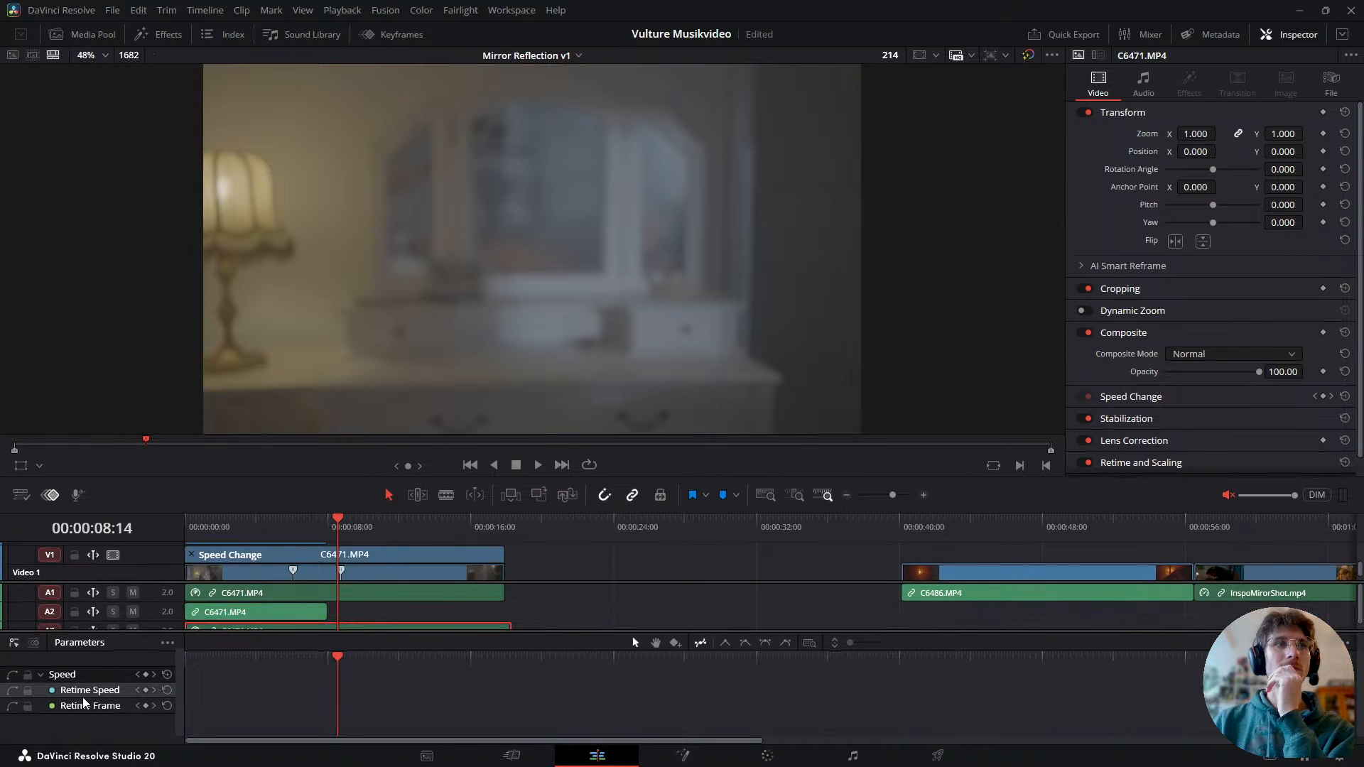
{"action": "scroll", "coordinate": [334, 573], "scroll_direction": "up", "scroll_amount": 2}
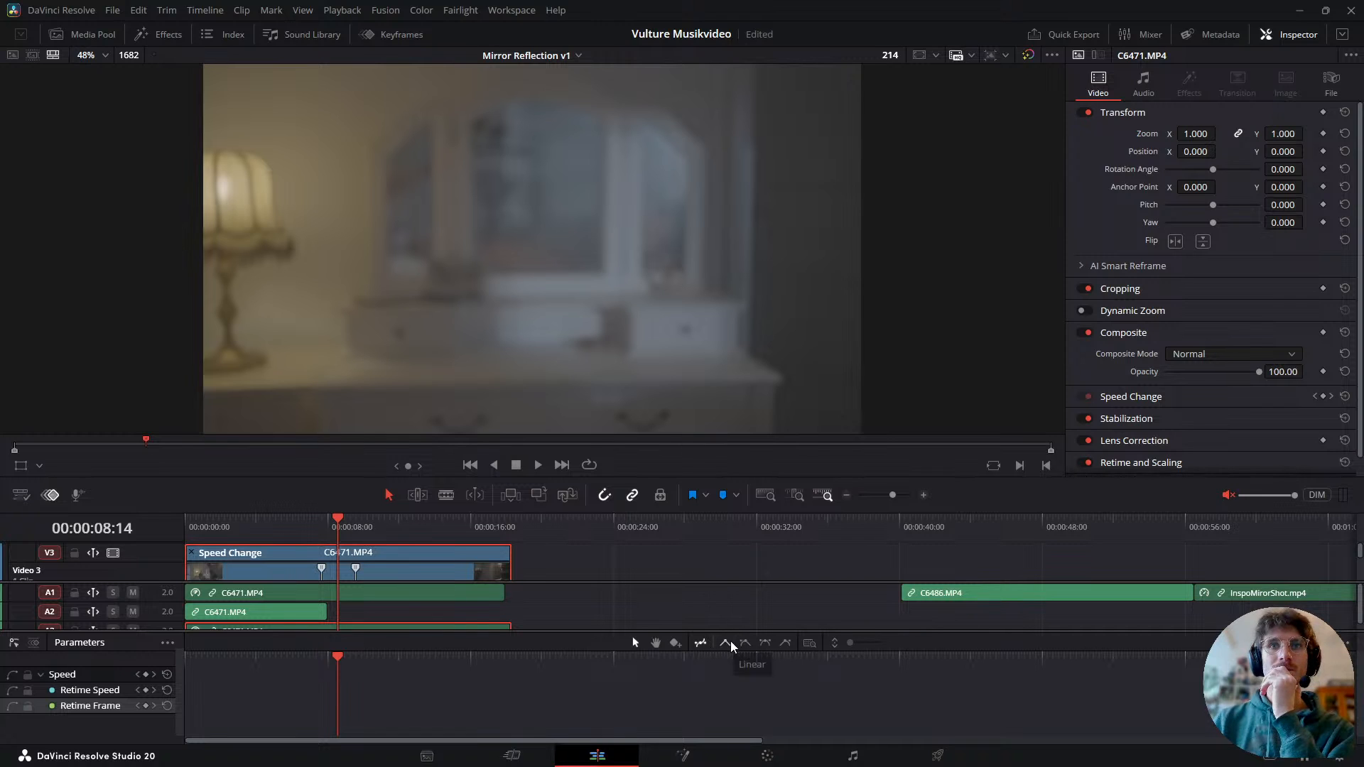
{"action": "left_click_drag", "start_coordinate": [336, 652], "coordinate": [318, 662]}
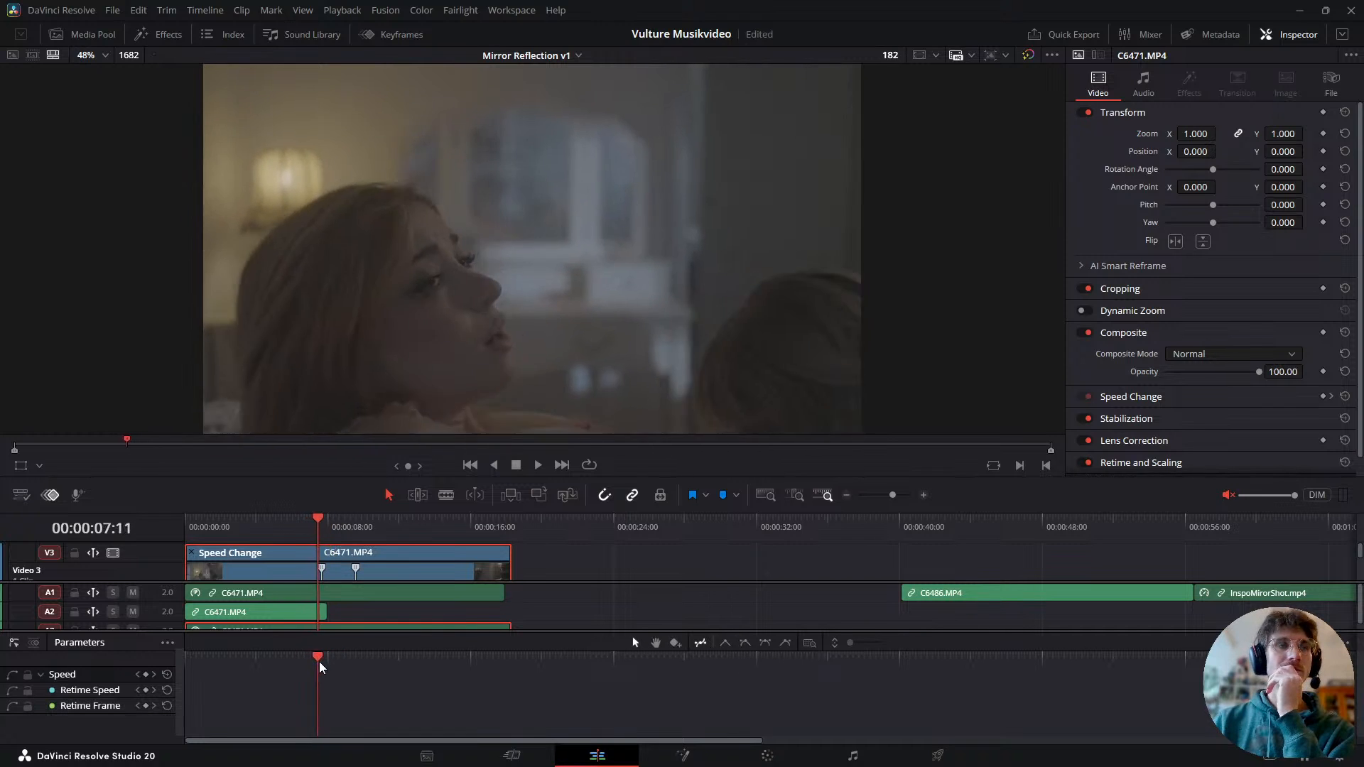
- Display only the Retime Speed curve of the V3 clip, with the Retime Frame curve hidden
{"action": "left_click", "coordinate": [11, 705]}
{"action": "left_click", "coordinate": [16, 687]}
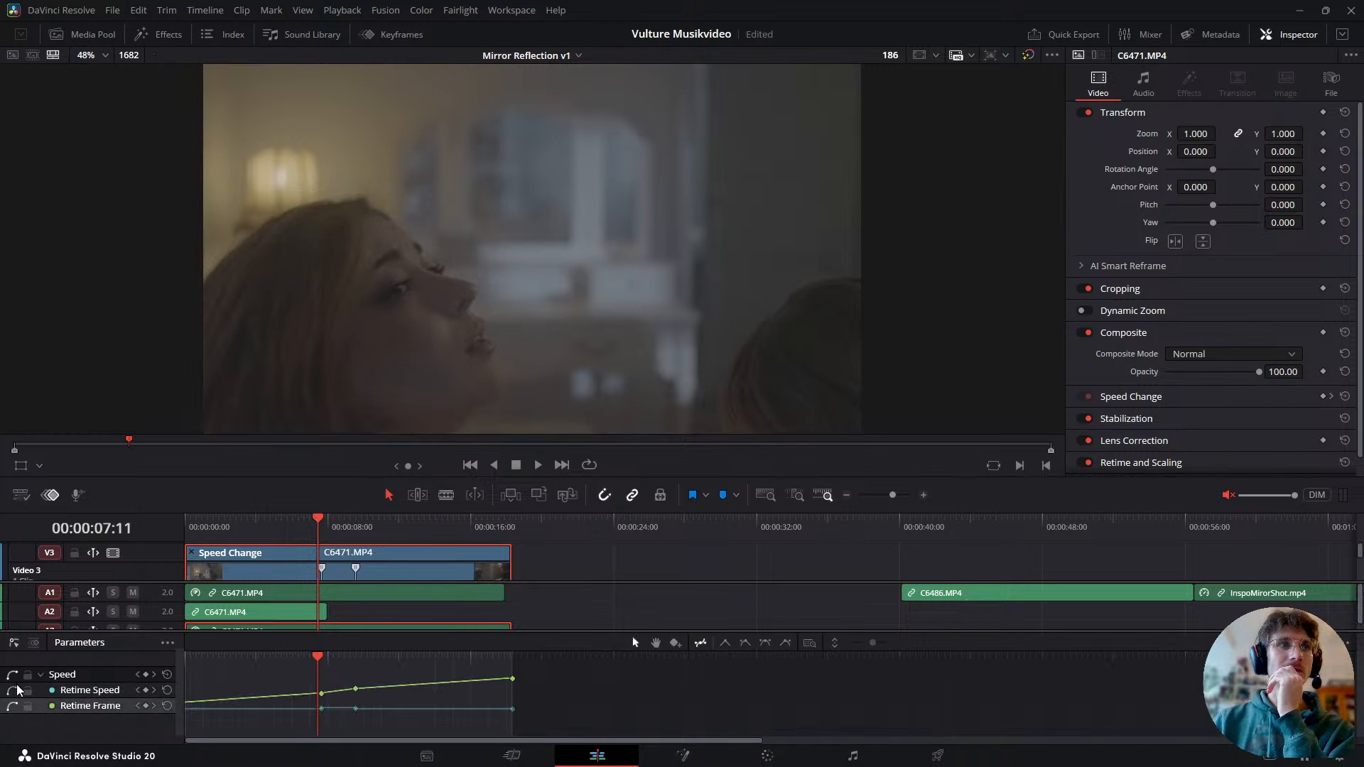
{"action": "left_click", "coordinate": [10, 707]}
{"action": "left_click", "coordinate": [10, 678]}
{"action": "left_click", "coordinate": [9, 707]}
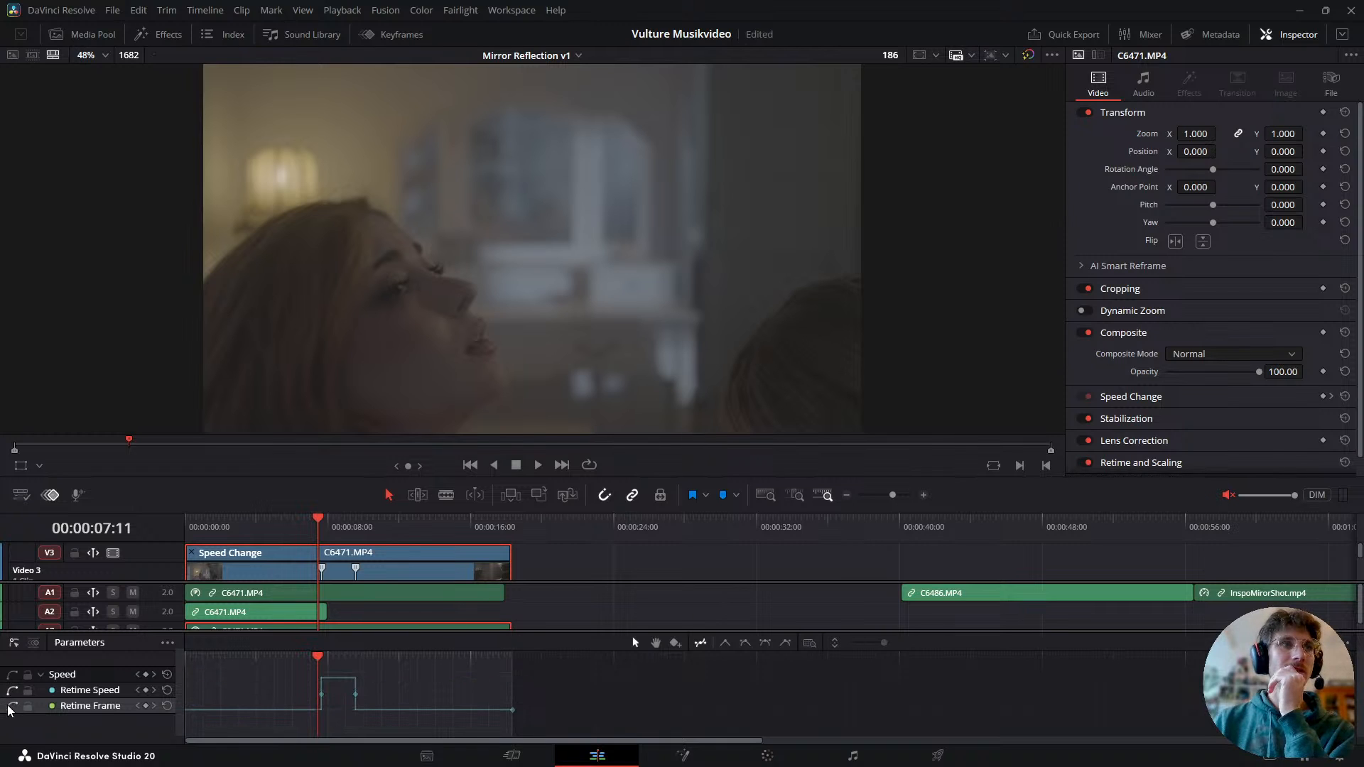
- Ease both speed changes on the Retime Speed curve into smooth ramps and play the result
{"action": "left_click", "coordinate": [322, 695]}
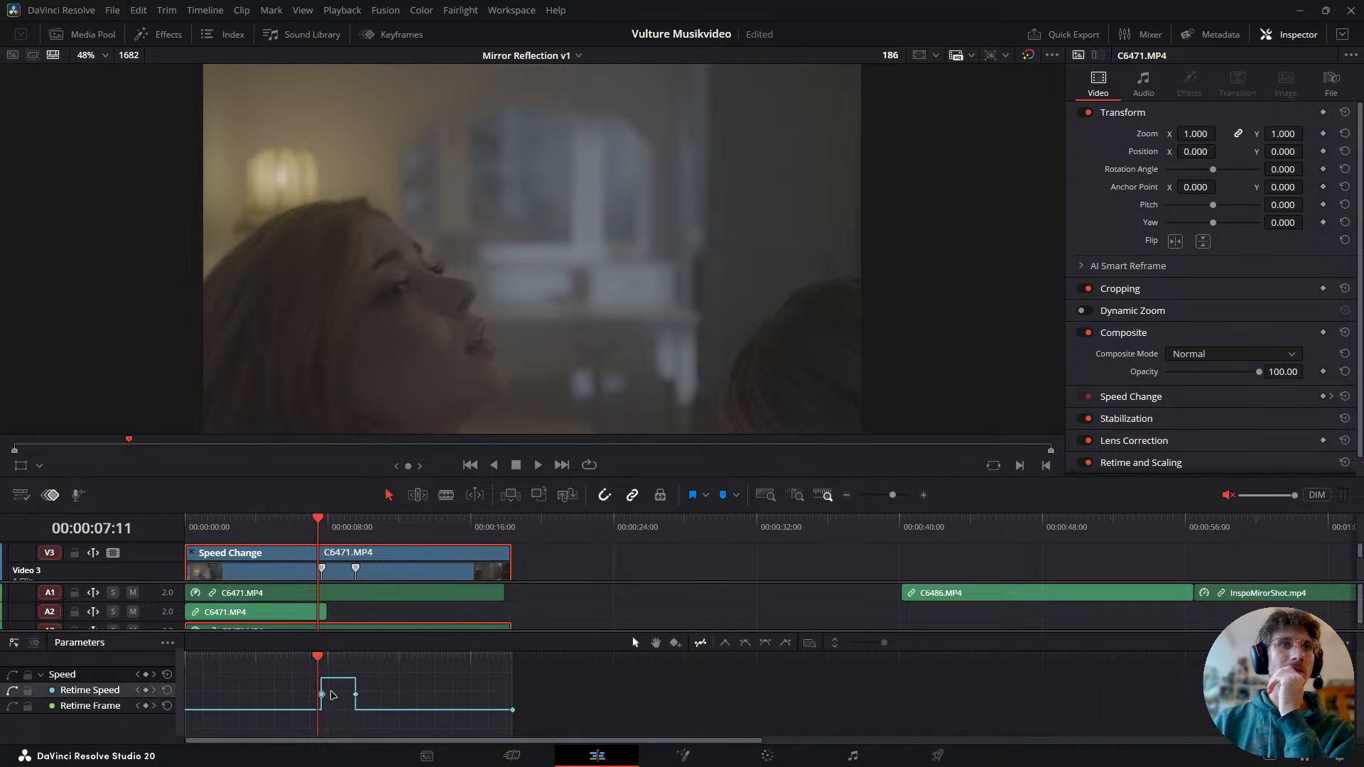
{"action": "left_click", "coordinate": [761, 644]}
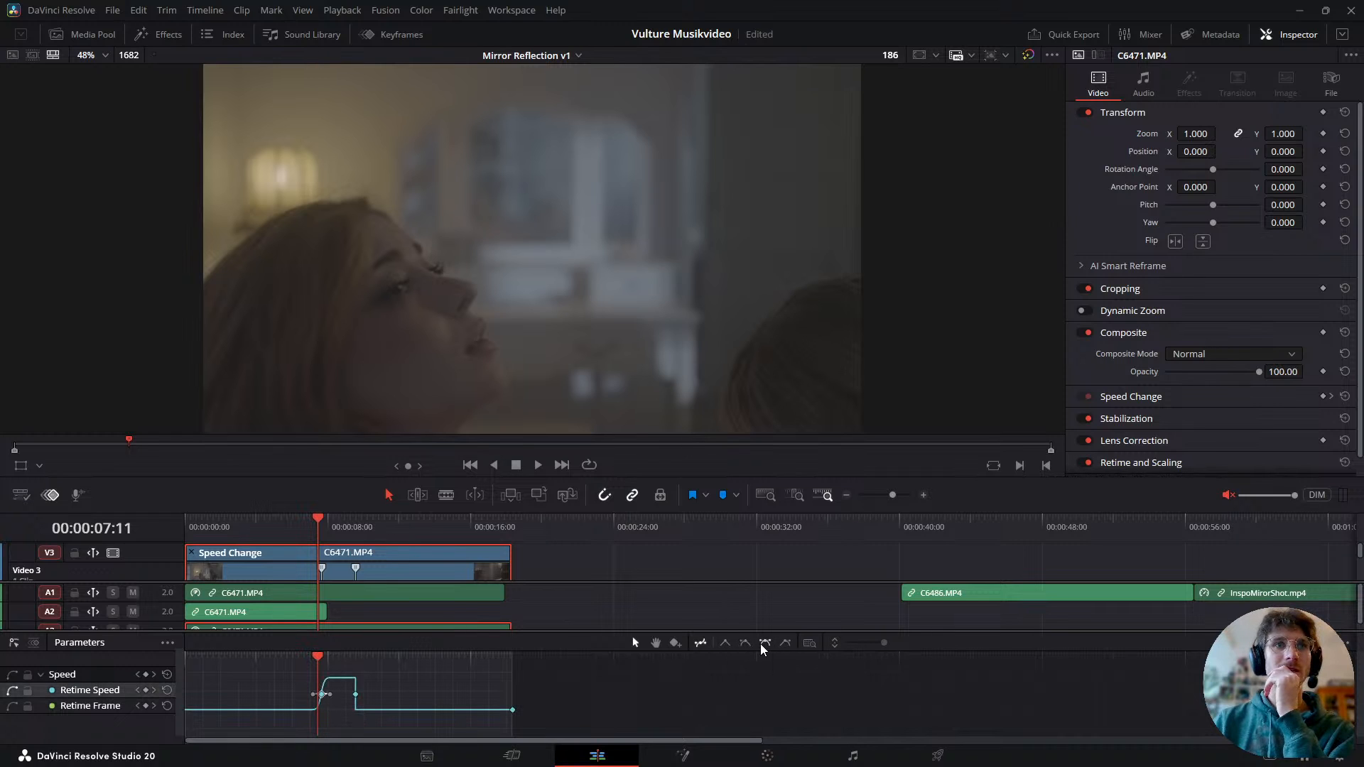
{"action": "left_click", "coordinate": [765, 643]}
{"action": "key", "text": "space"}
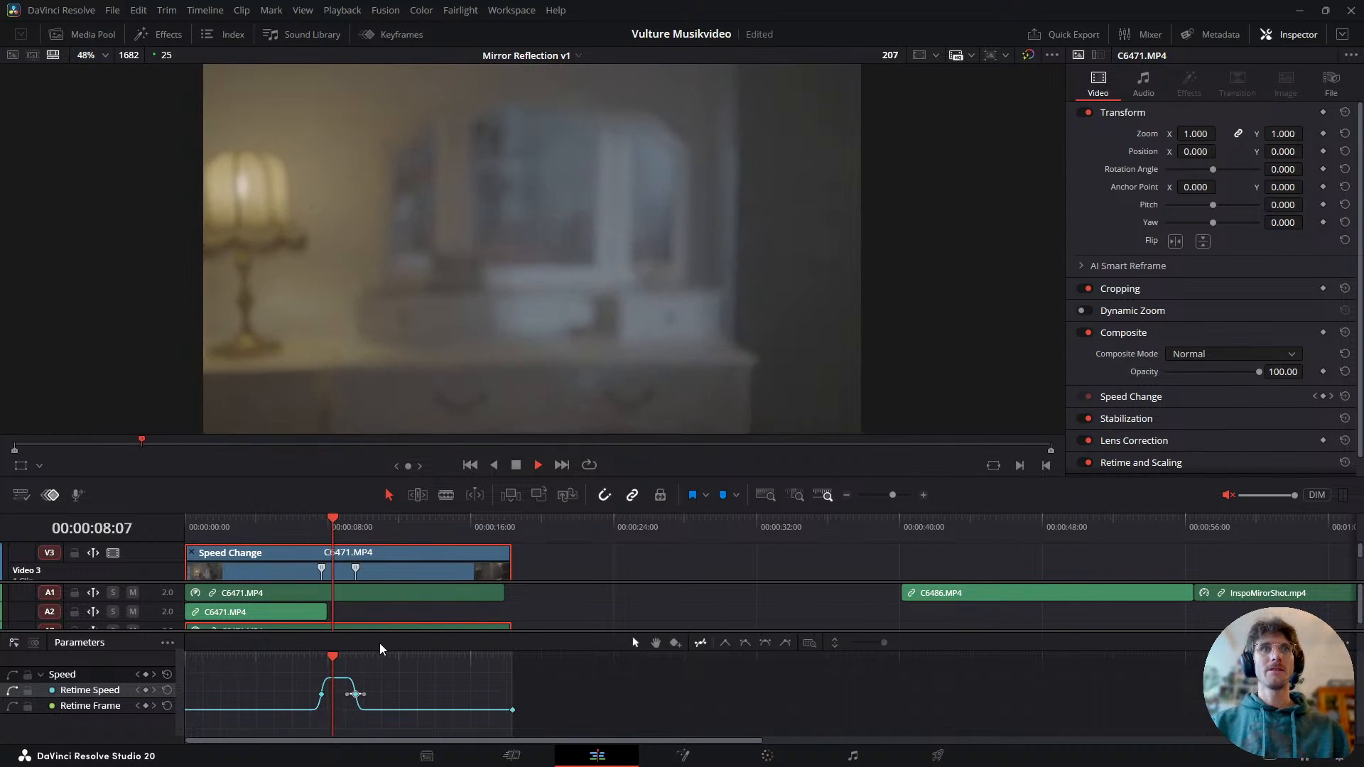
{"action": "key", "text": "space"}
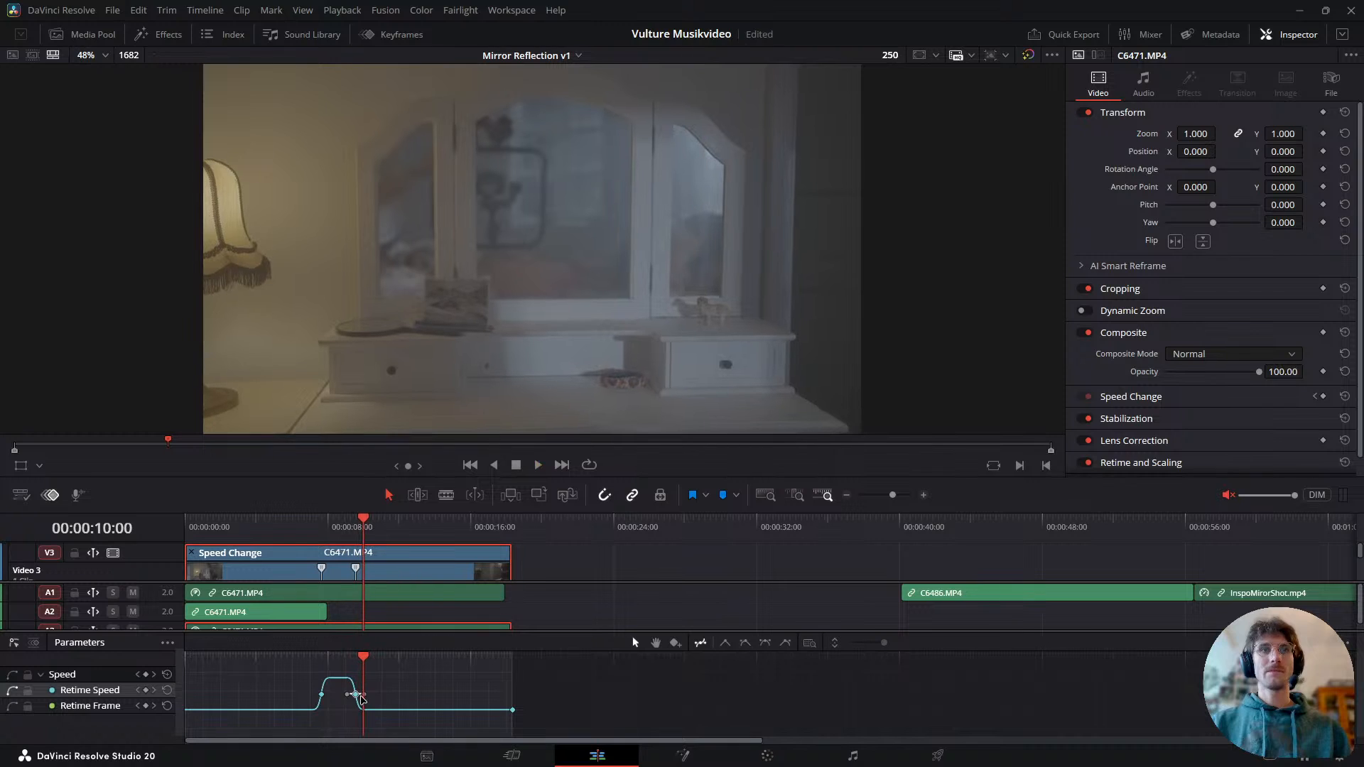
- Lengthen the easing handles at both Retime Speed keyframes for more gradual ramps, and play the transition
{"action": "left_click_drag", "start_coordinate": [365, 695], "coordinate": [370, 696]}
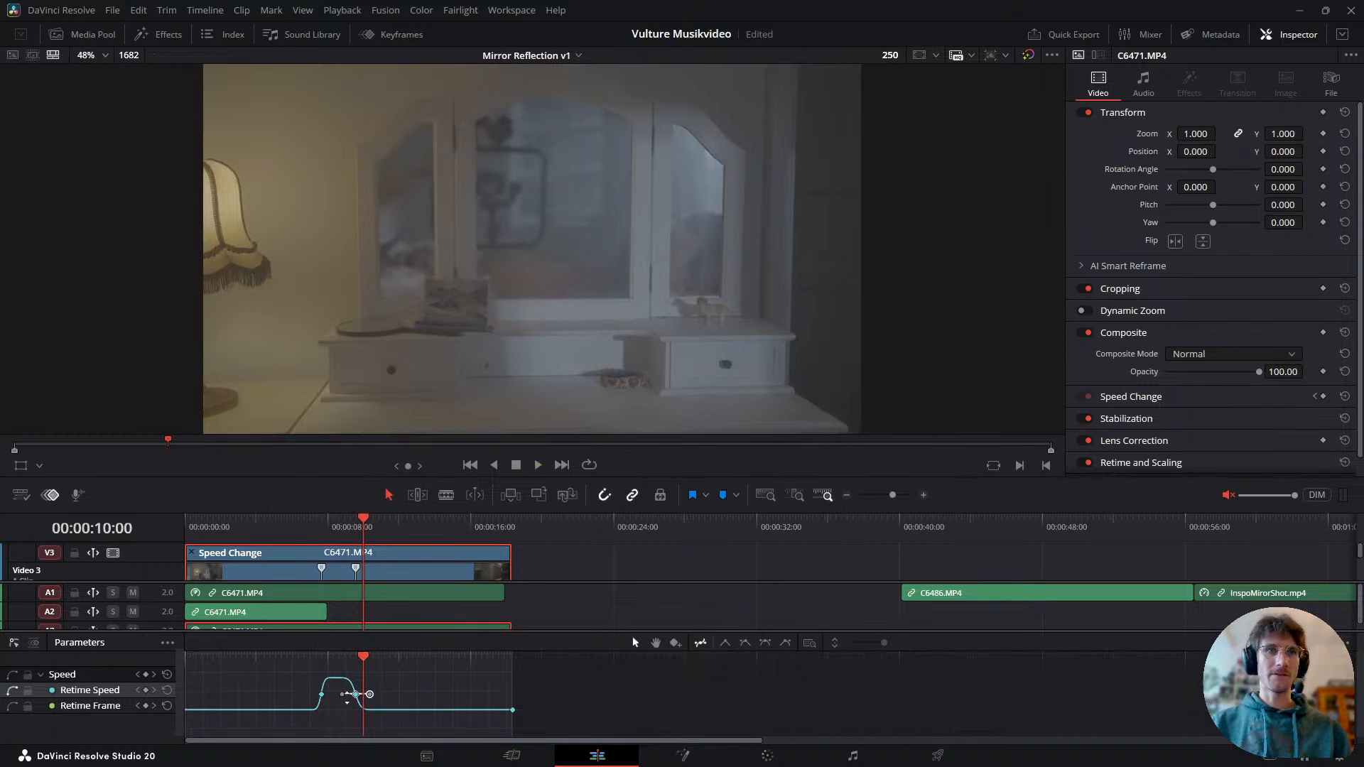
{"action": "left_click", "coordinate": [322, 694]}
{"action": "left_click_drag", "start_coordinate": [331, 695], "coordinate": [302, 657]}
{"action": "key", "text": "space"}
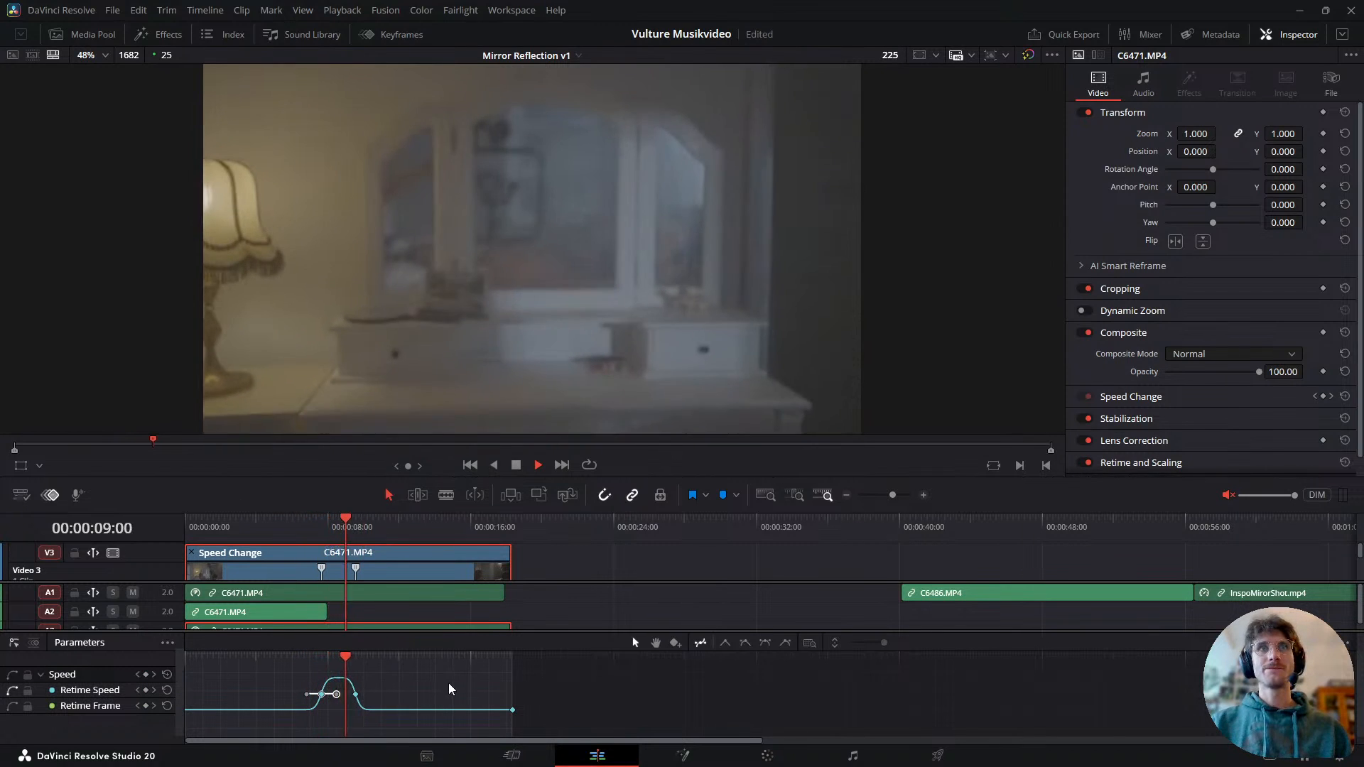
{"action": "key", "text": "space"}
- Try a slower section between the V3 speed points by moving the second point later, play it, and move the point back
{"action": "mouse_move", "coordinate": [339, 710]}
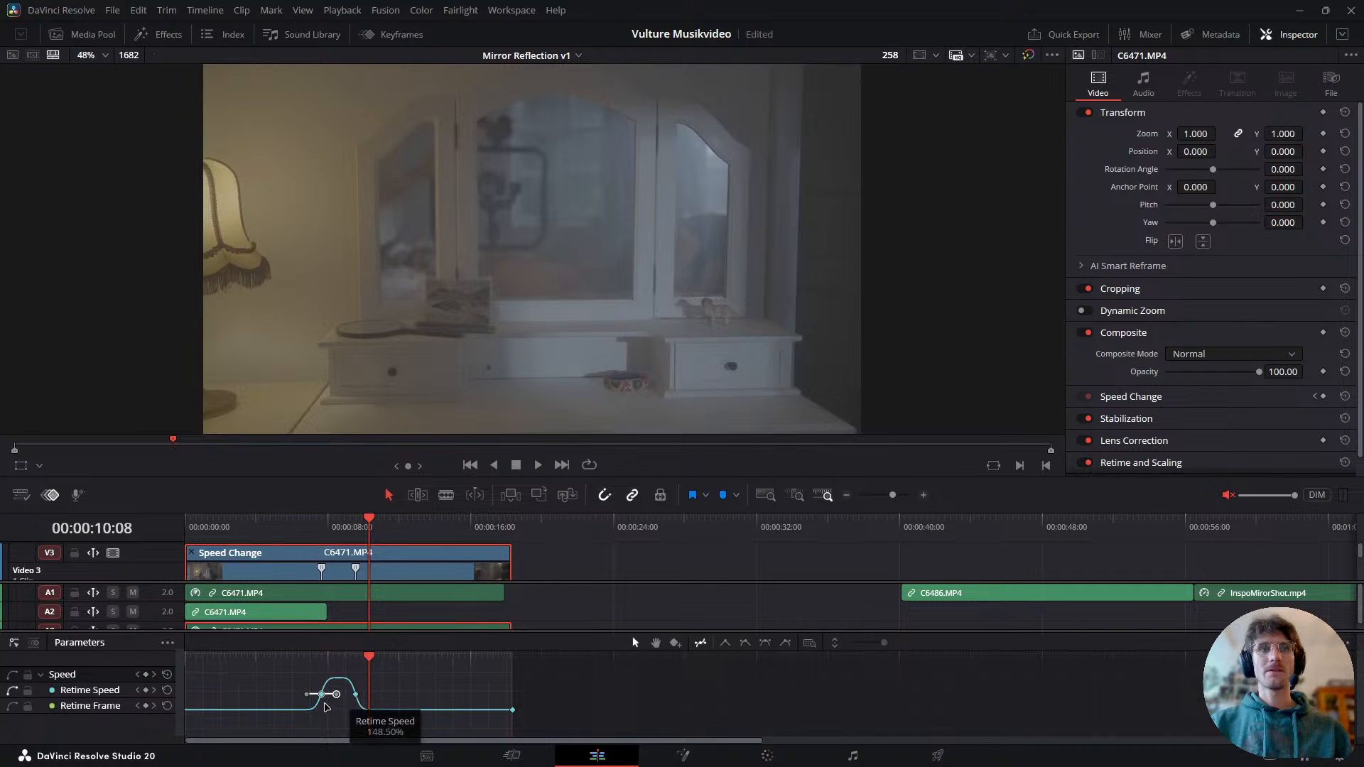
{"action": "left_click_drag", "start_coordinate": [358, 569], "coordinate": [367, 570]}
{"action": "left_click", "coordinate": [322, 526]}
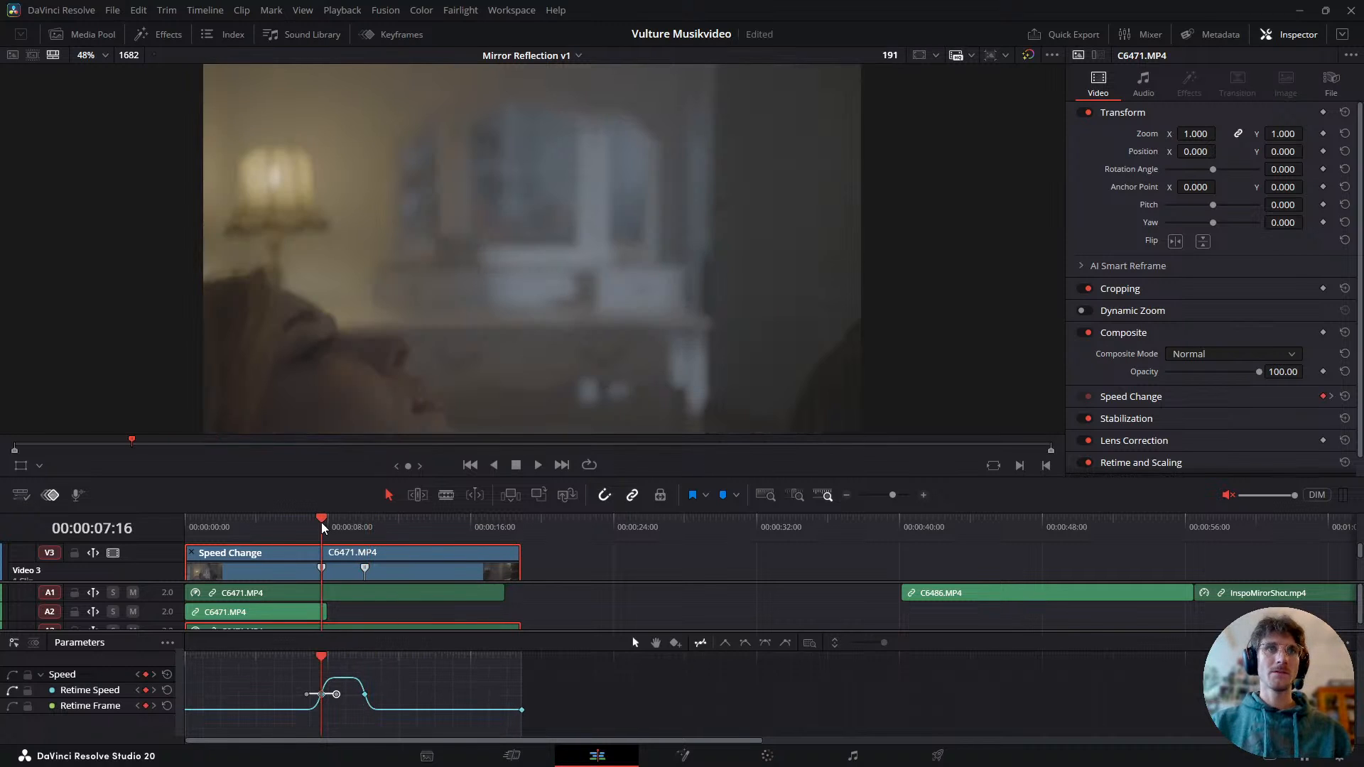
{"action": "key", "text": "space"}
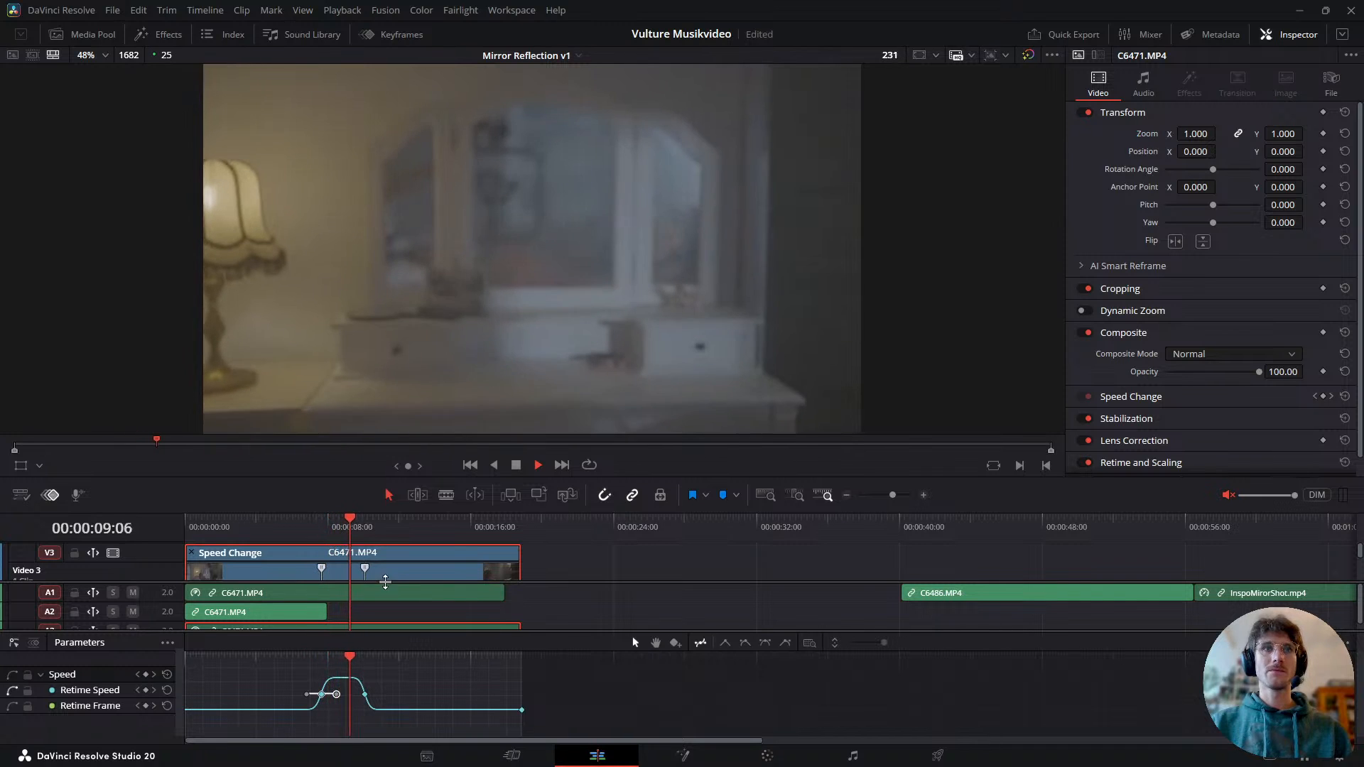
{"action": "left_click_drag", "start_coordinate": [365, 569], "coordinate": [356, 569]}
{"action": "left_click", "coordinate": [305, 522]}
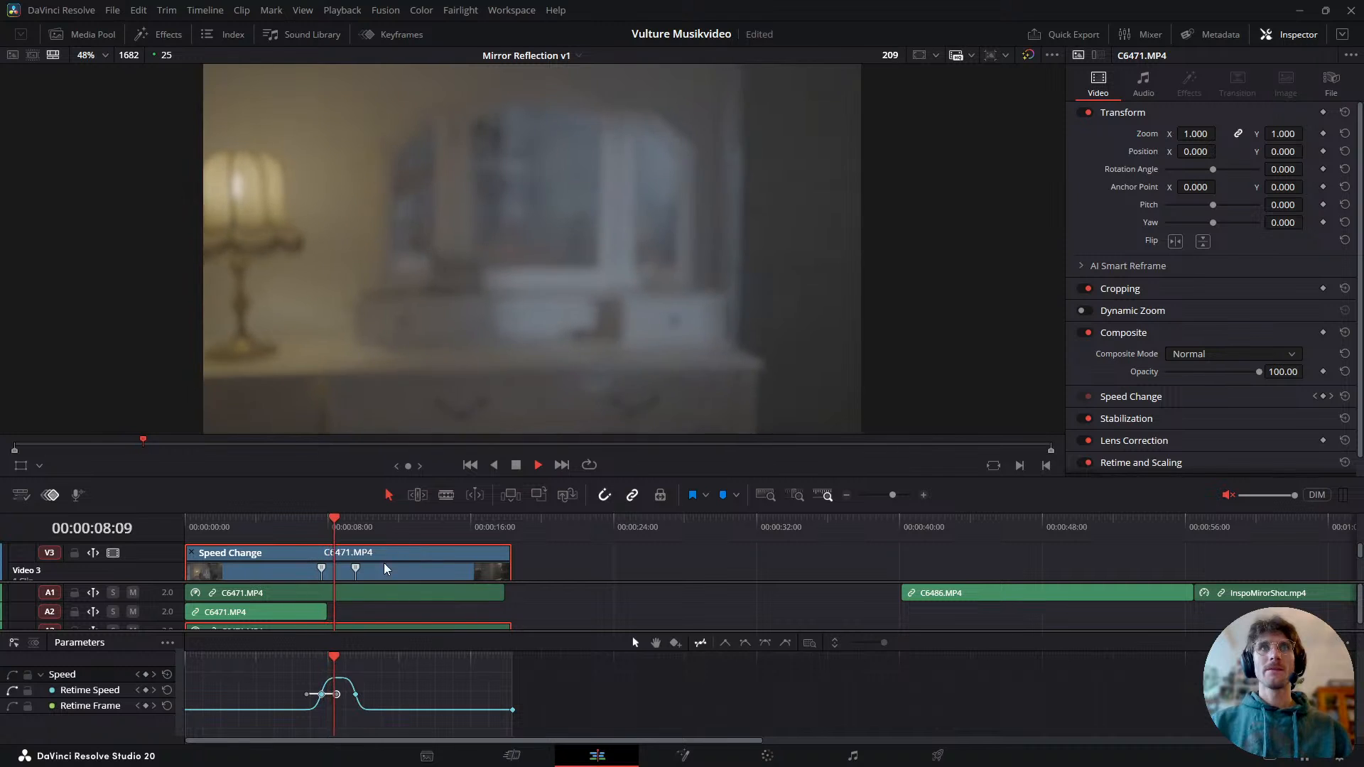
{"action": "key", "text": "space"}
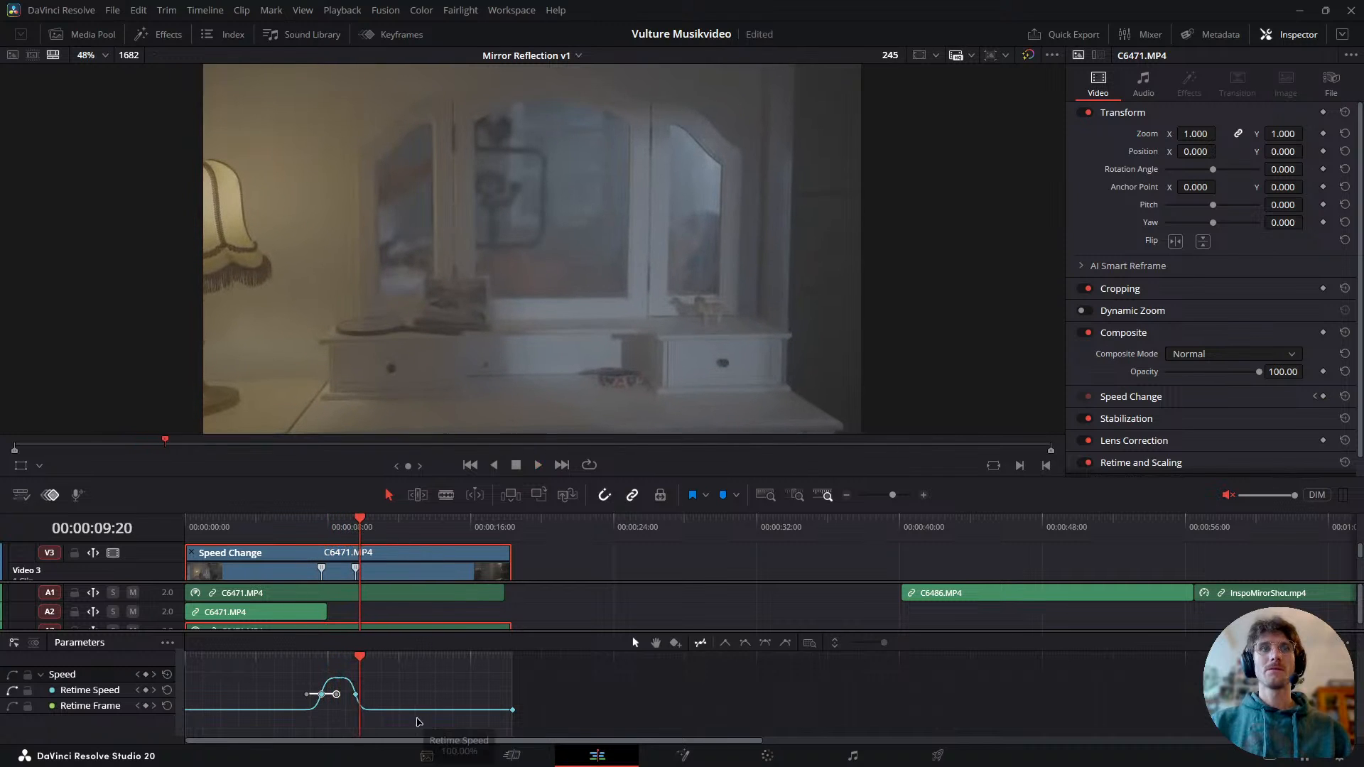
- Lengthen the easing handles at the second Retime Speed keyframe further and play the transition
{"action": "left_click", "coordinate": [356, 694]}
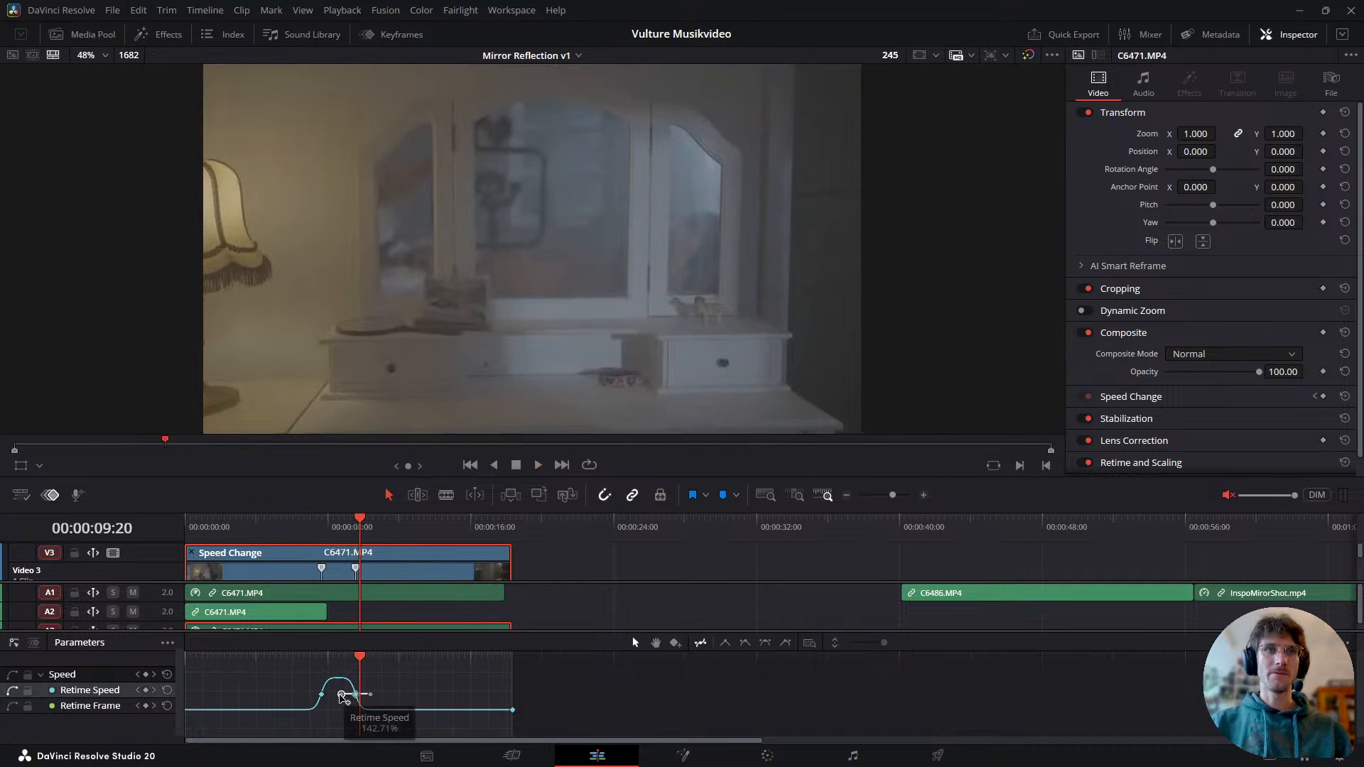
{"action": "left_click", "coordinate": [307, 662]}
{"action": "key", "text": "space"}
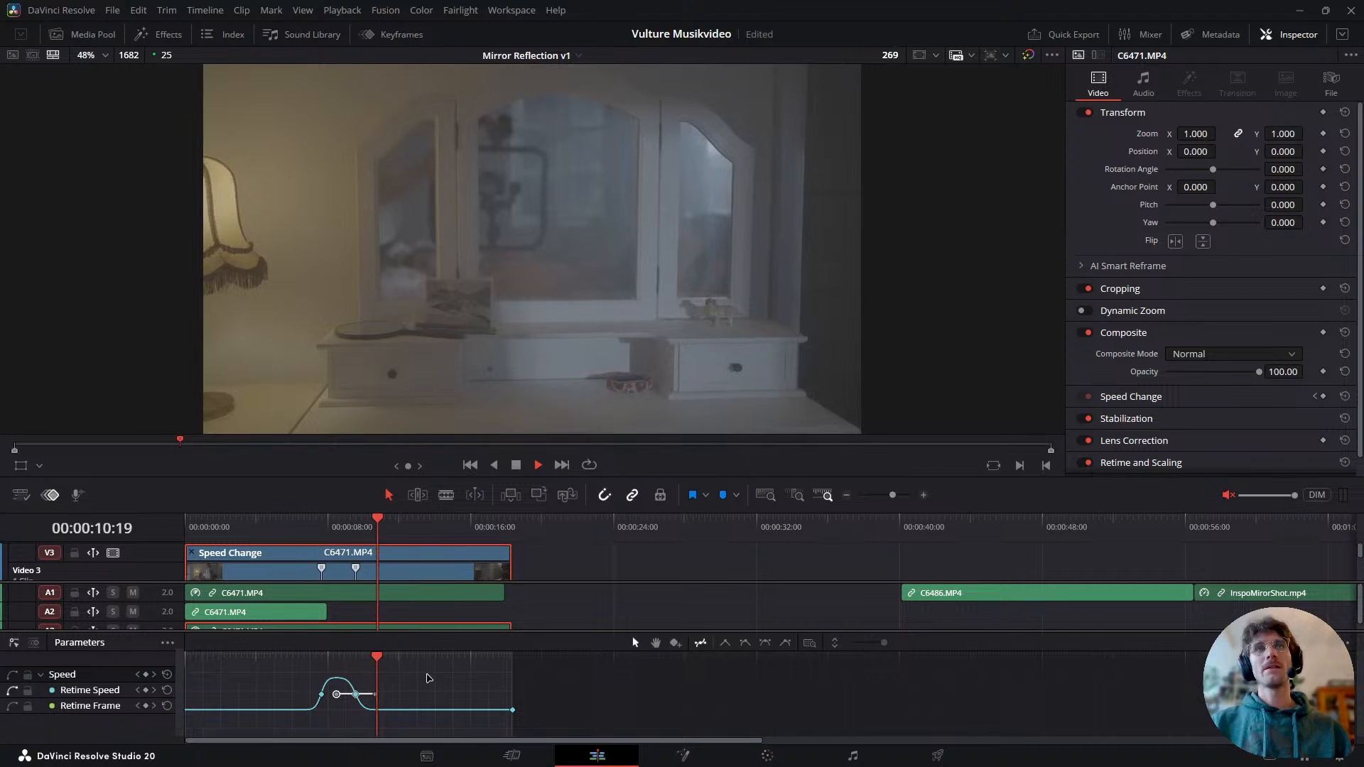
{"action": "key", "text": "space"}
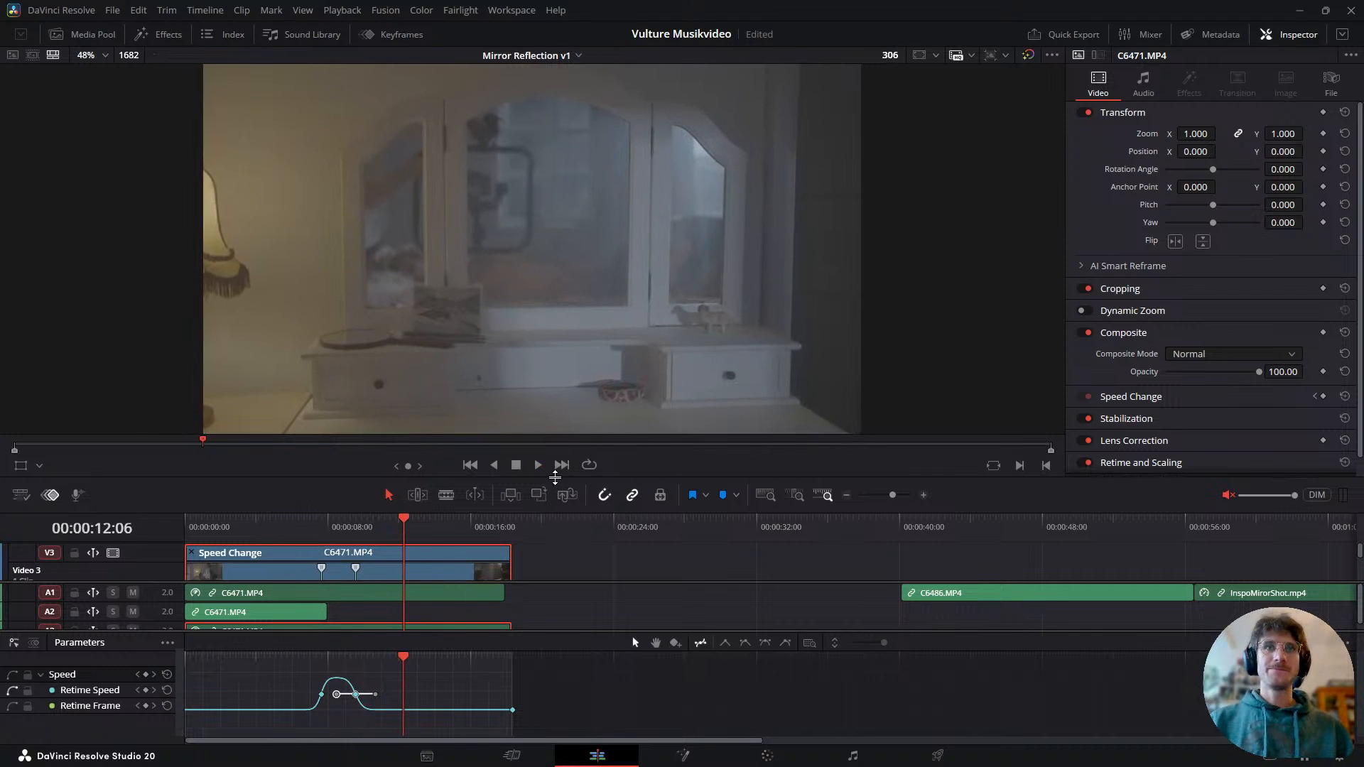
- Enlarge the timeline and its video track area, and play the speed-ramped V3 clip from 00:00:00:00
{"action": "left_click_drag", "start_coordinate": [556, 478], "coordinate": [556, 423]}
{"action": "scroll", "coordinate": [271, 507], "scroll_direction": "down", "scroll_amount": 3}
{"action": "scroll", "coordinate": [270, 508], "scroll_direction": "up", "scroll_amount": 3}
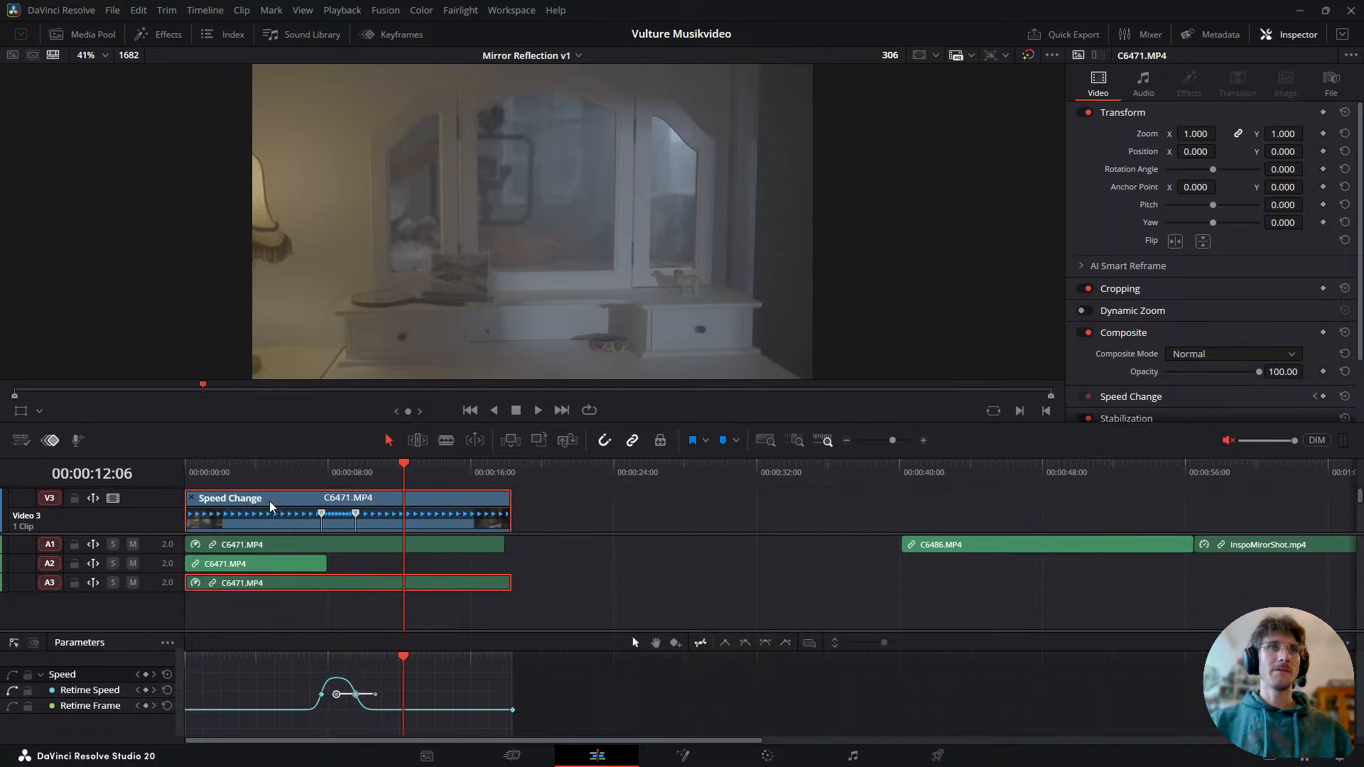
{"action": "left_click_drag", "start_coordinate": [156, 532], "coordinate": [168, 606]}
{"action": "left_click_drag", "start_coordinate": [295, 483], "coordinate": [189, 481]}
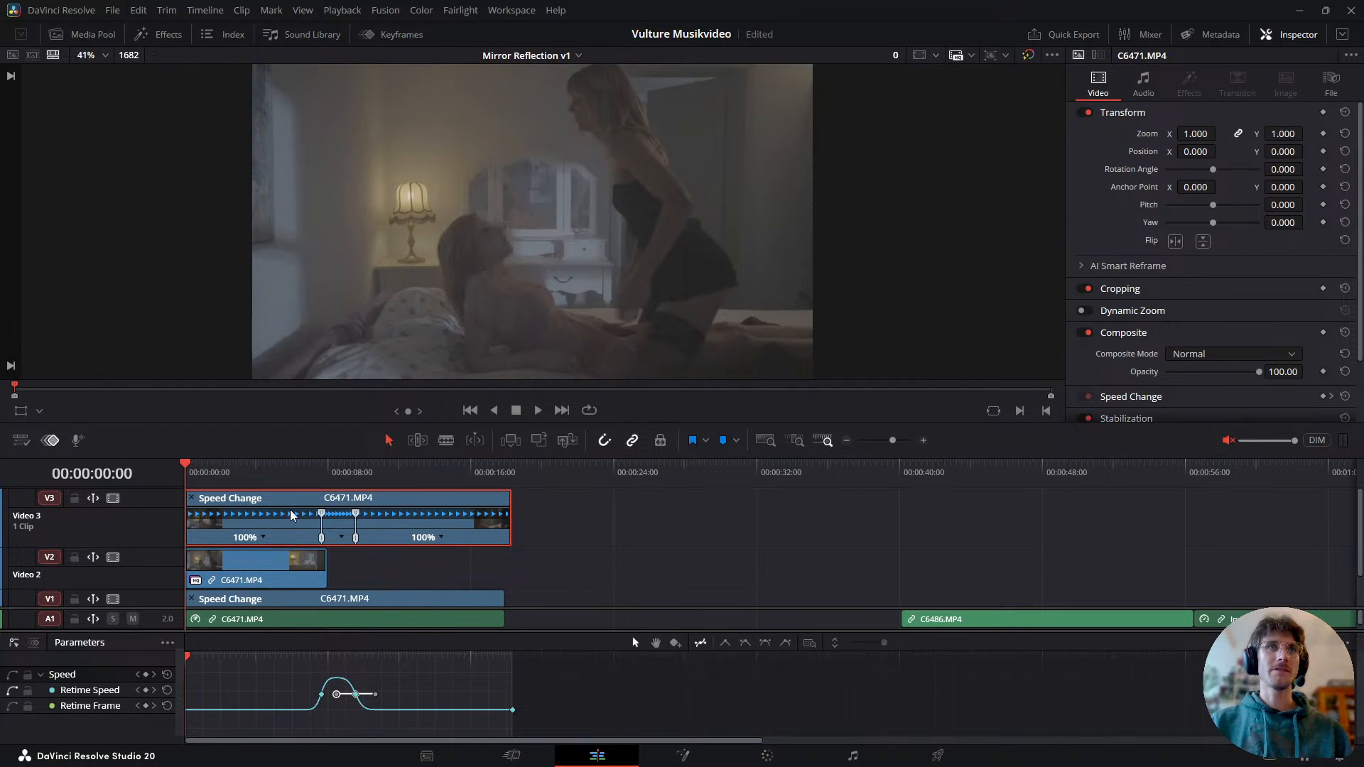
{"action": "key", "text": "space"}
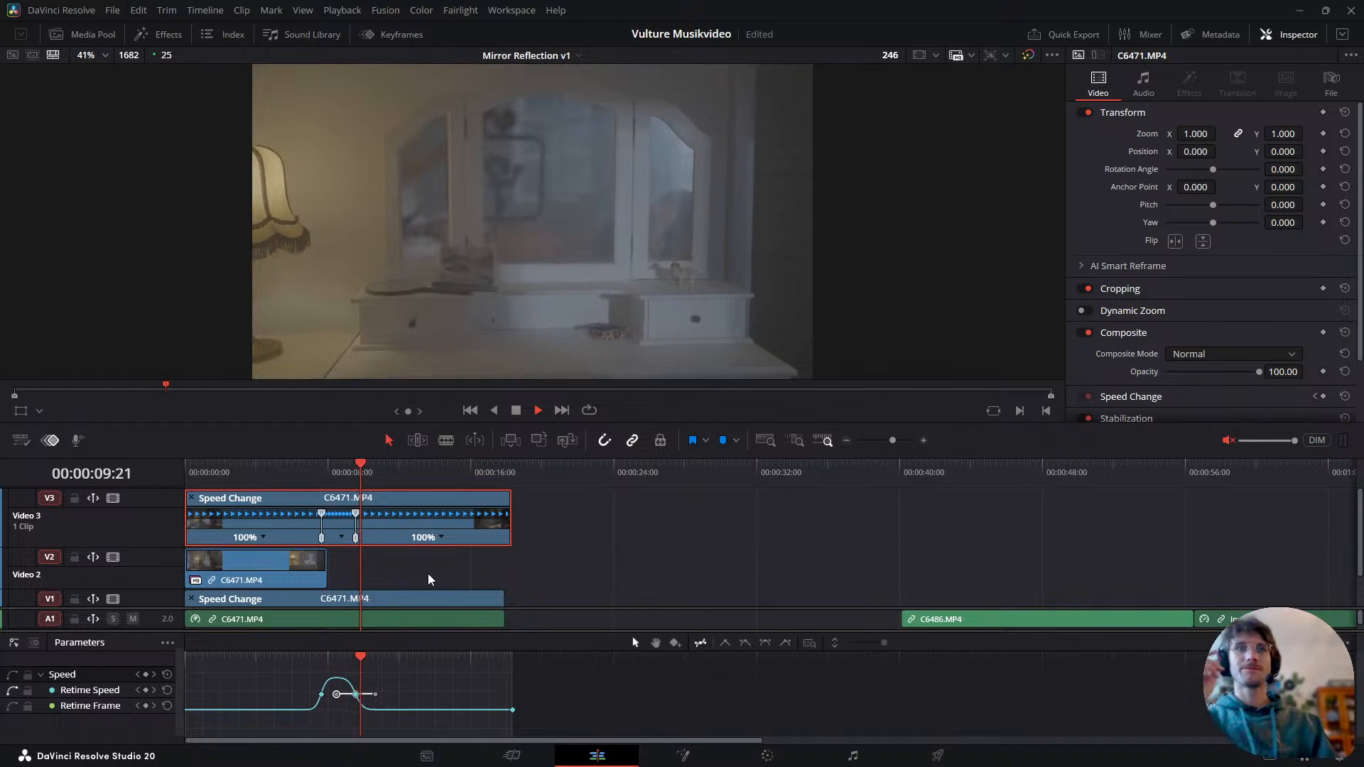
- Move the V3 clip's second speed point later, lengthen the easing handles at the first Retime Speed keyframe, and play the result
{"action": "key", "text": "space"}
{"action": "left_click", "coordinate": [322, 694]}
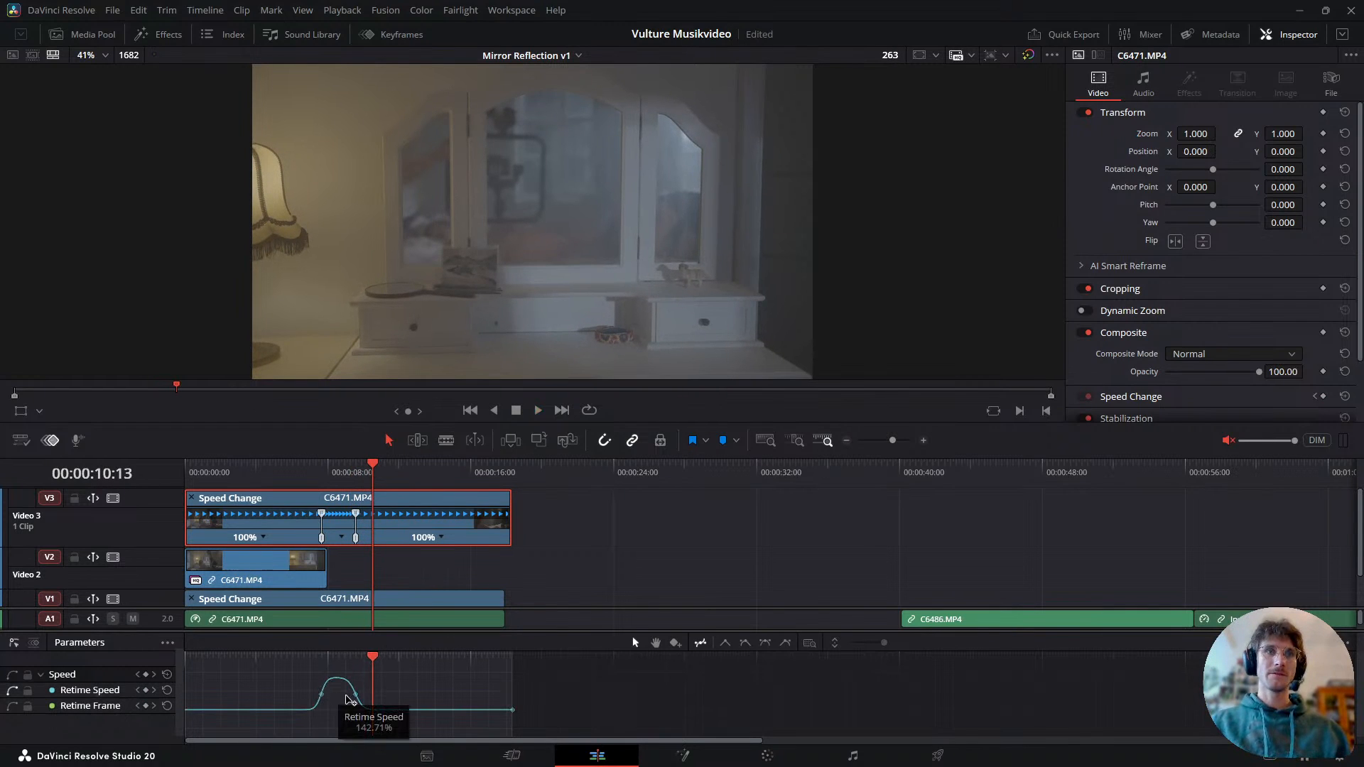
{"action": "left_click_drag", "start_coordinate": [354, 520], "coordinate": [367, 516]}
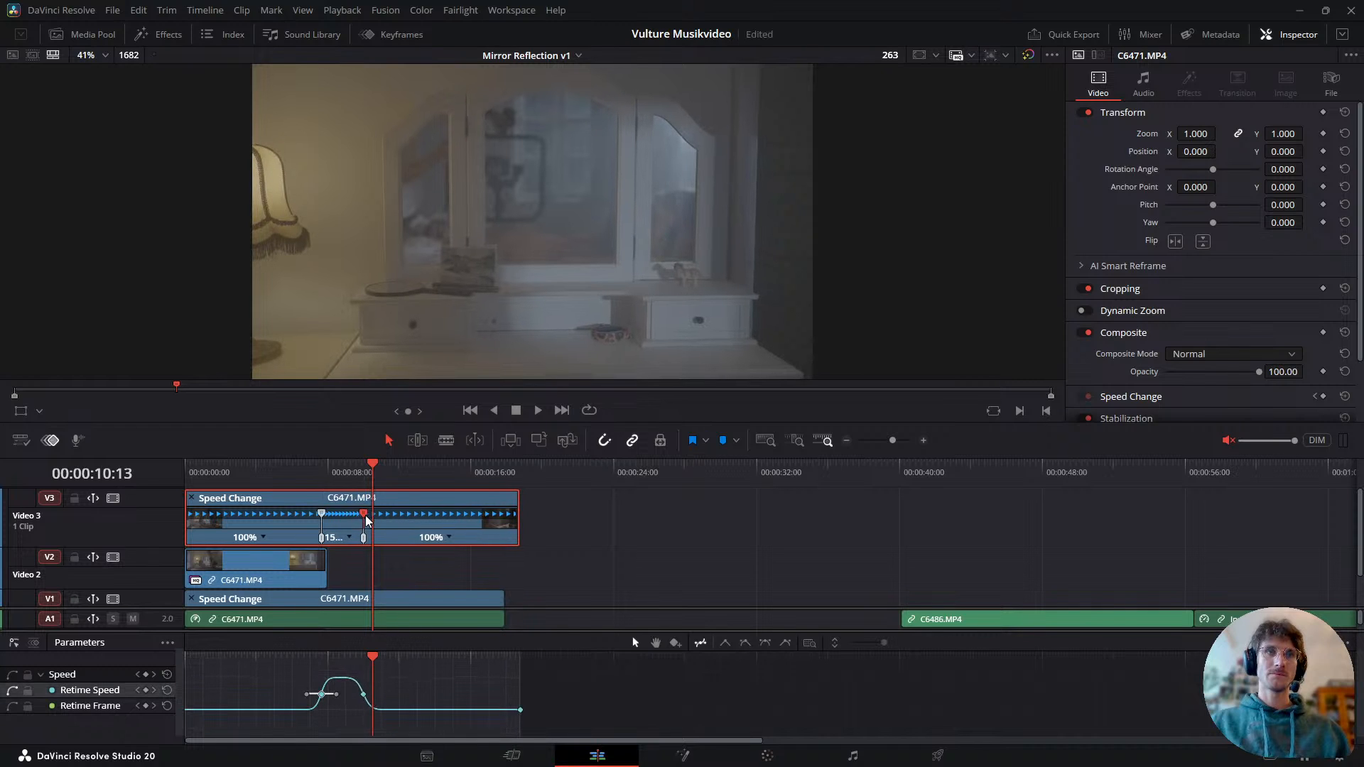
{"action": "left_click_drag", "start_coordinate": [337, 696], "coordinate": [342, 696]}
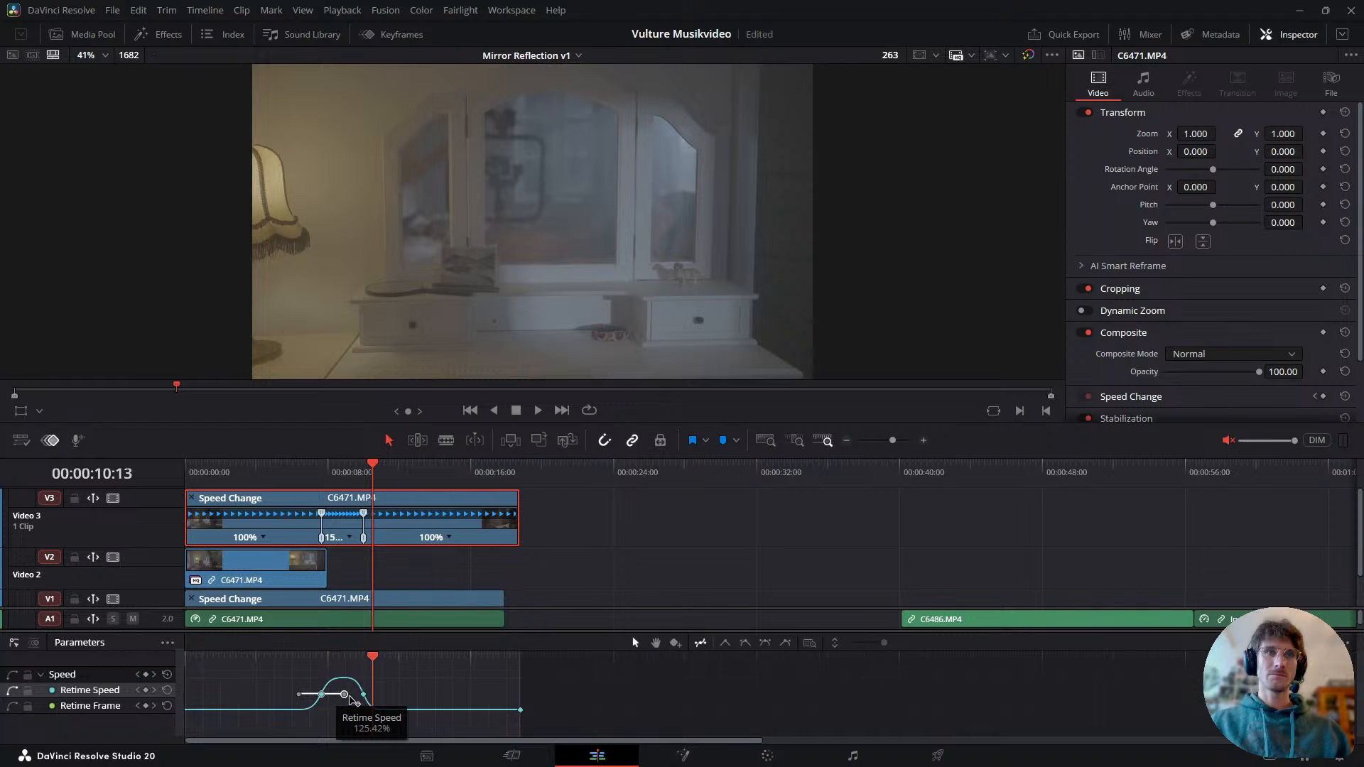
{"action": "left_click_drag", "start_coordinate": [315, 651], "coordinate": [298, 658]}
{"action": "key", "text": "space"}
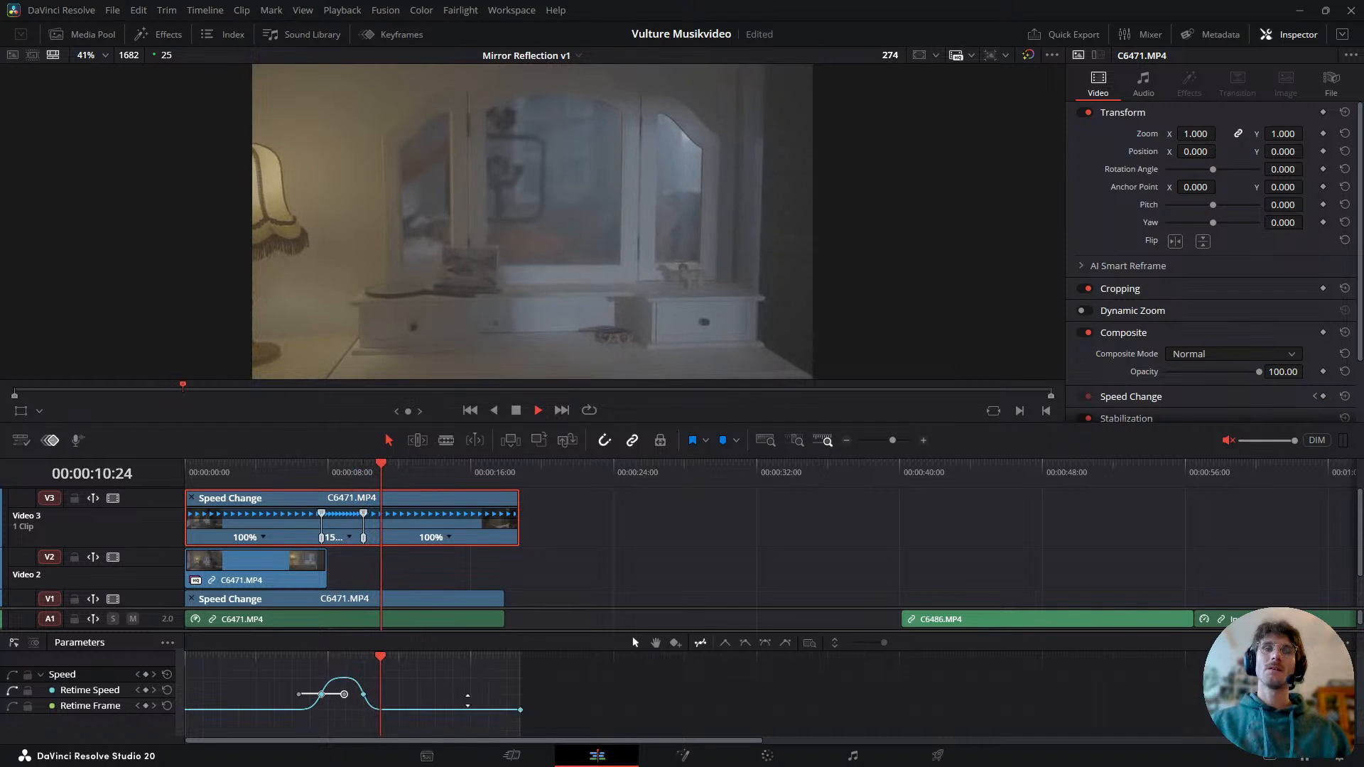
{"action": "key", "text": "space"}
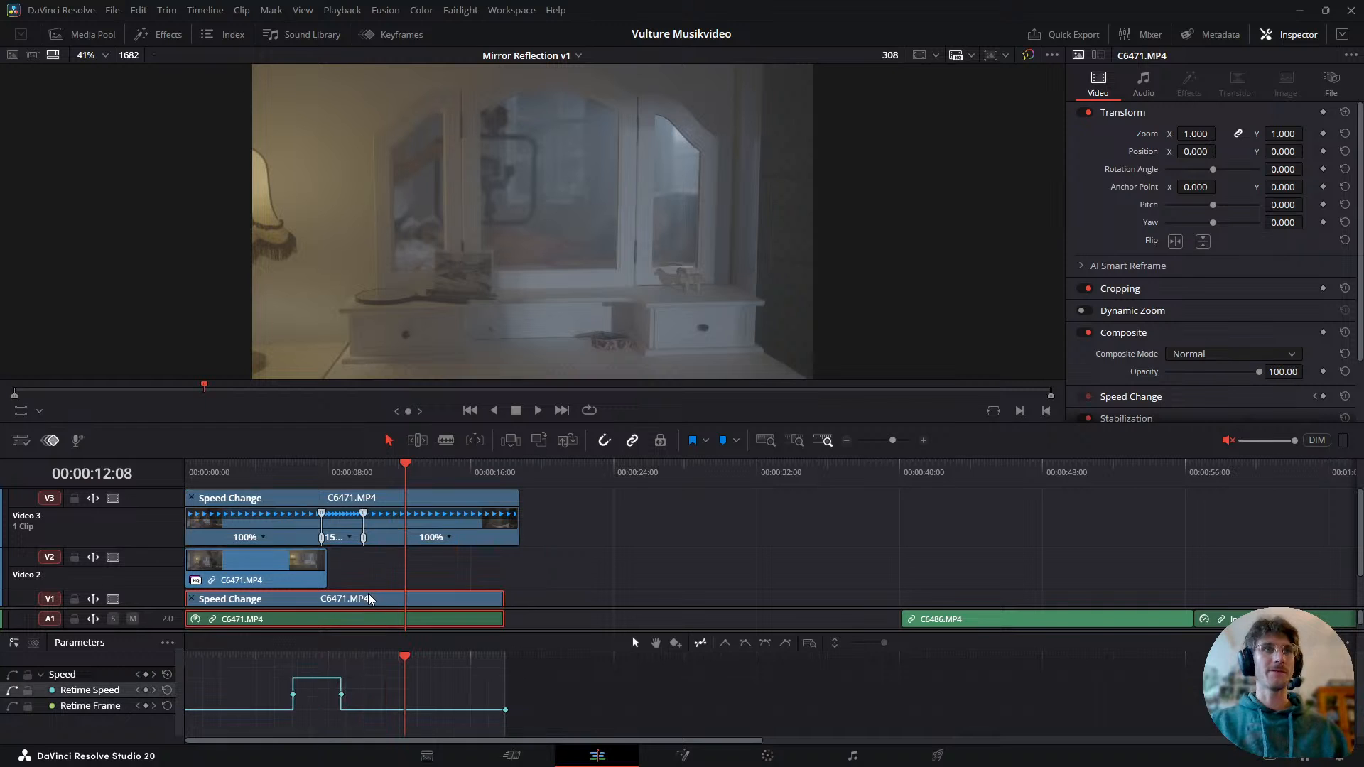
- Hide the retime curves, disable the V3 speed-ramp clip, and play the masked composite on V1 and V2
{"action": "left_click", "coordinate": [272, 577]}
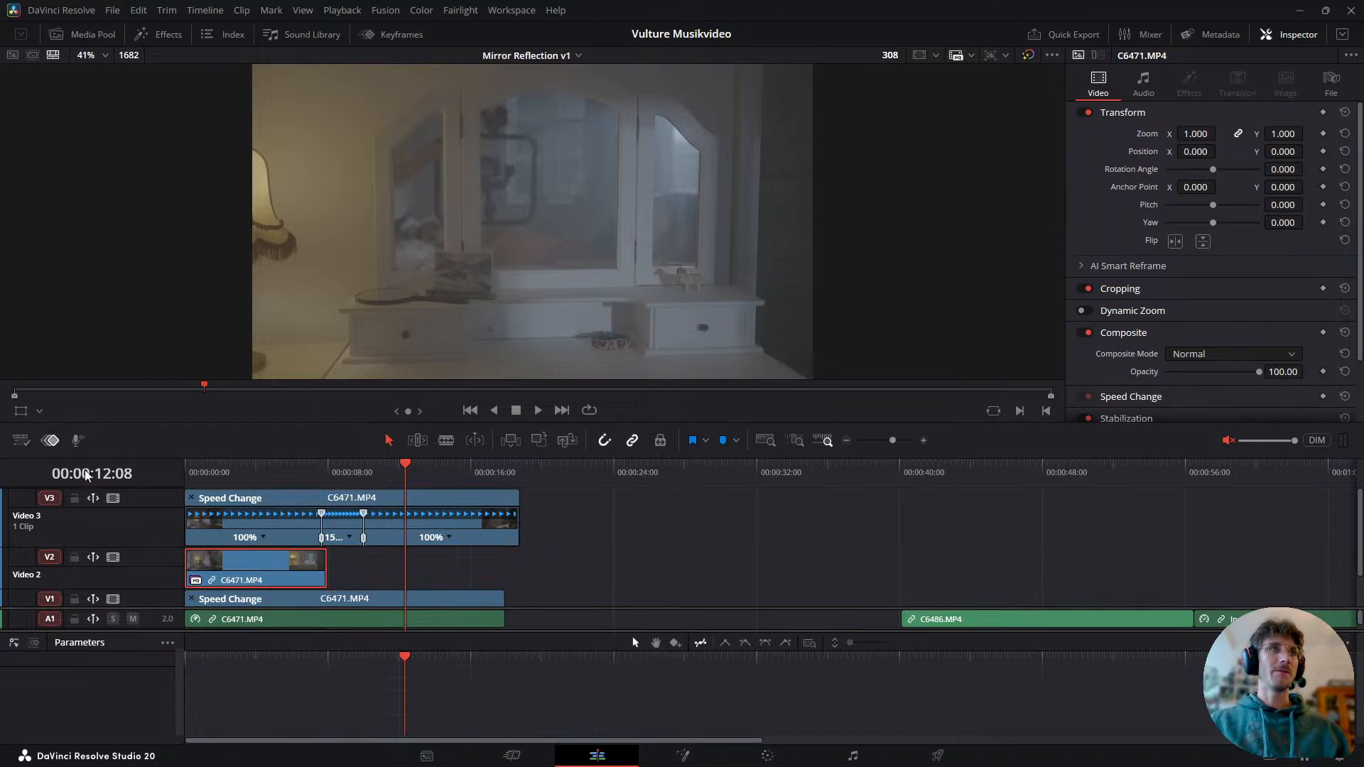
{"action": "left_click", "coordinate": [51, 443]}
{"action": "left_click_drag", "start_coordinate": [554, 609], "coordinate": [563, 654]}
{"action": "left_click", "coordinate": [339, 483]}
{"action": "left_click_drag", "start_coordinate": [339, 483], "coordinate": [262, 483]}
{"action": "left_click", "coordinate": [285, 545]}
{"action": "key", "text": "d"}
{"action": "key", "text": "space"}
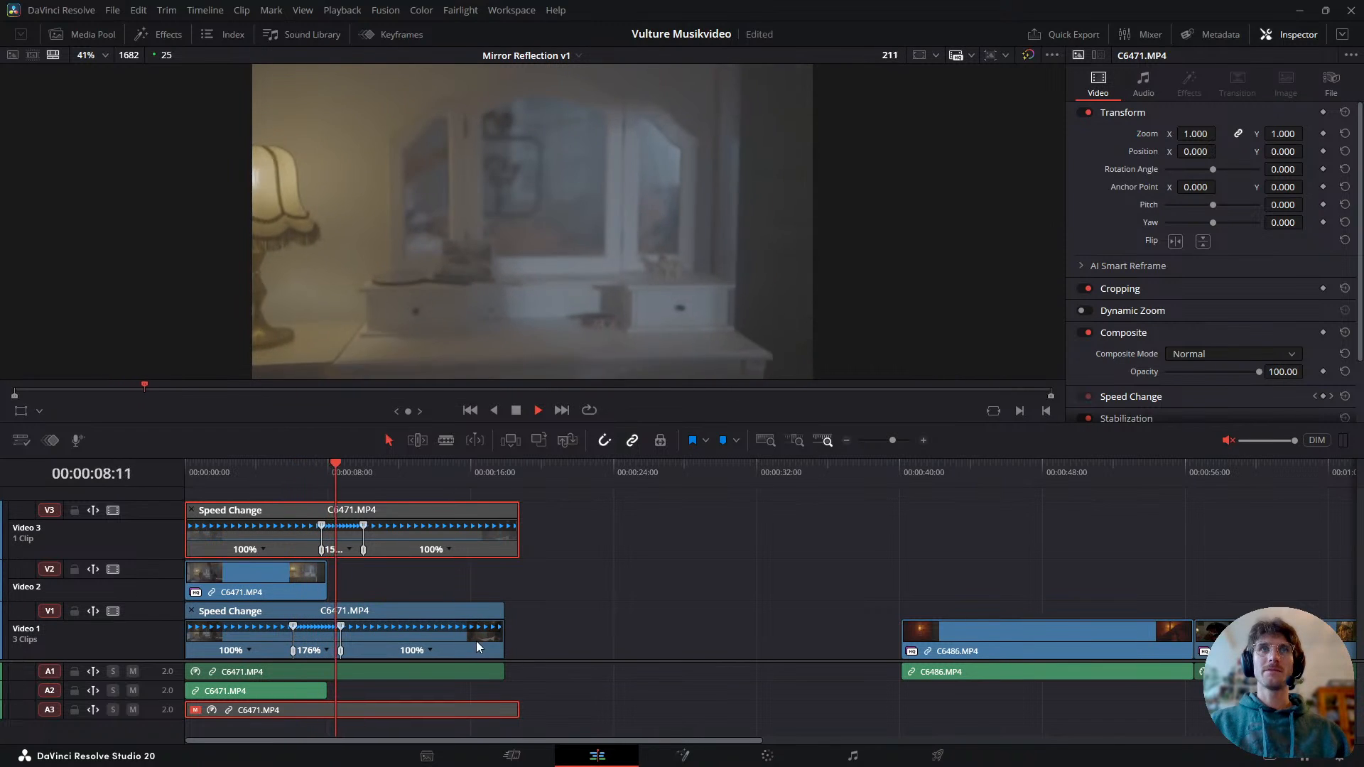
{"action": "key", "text": "space"}
- Replay the masked composite's transition from the women to the mirror several times
{"action": "left_click_drag", "start_coordinate": [289, 481], "coordinate": [280, 484]}
{"action": "key", "text": "space"}
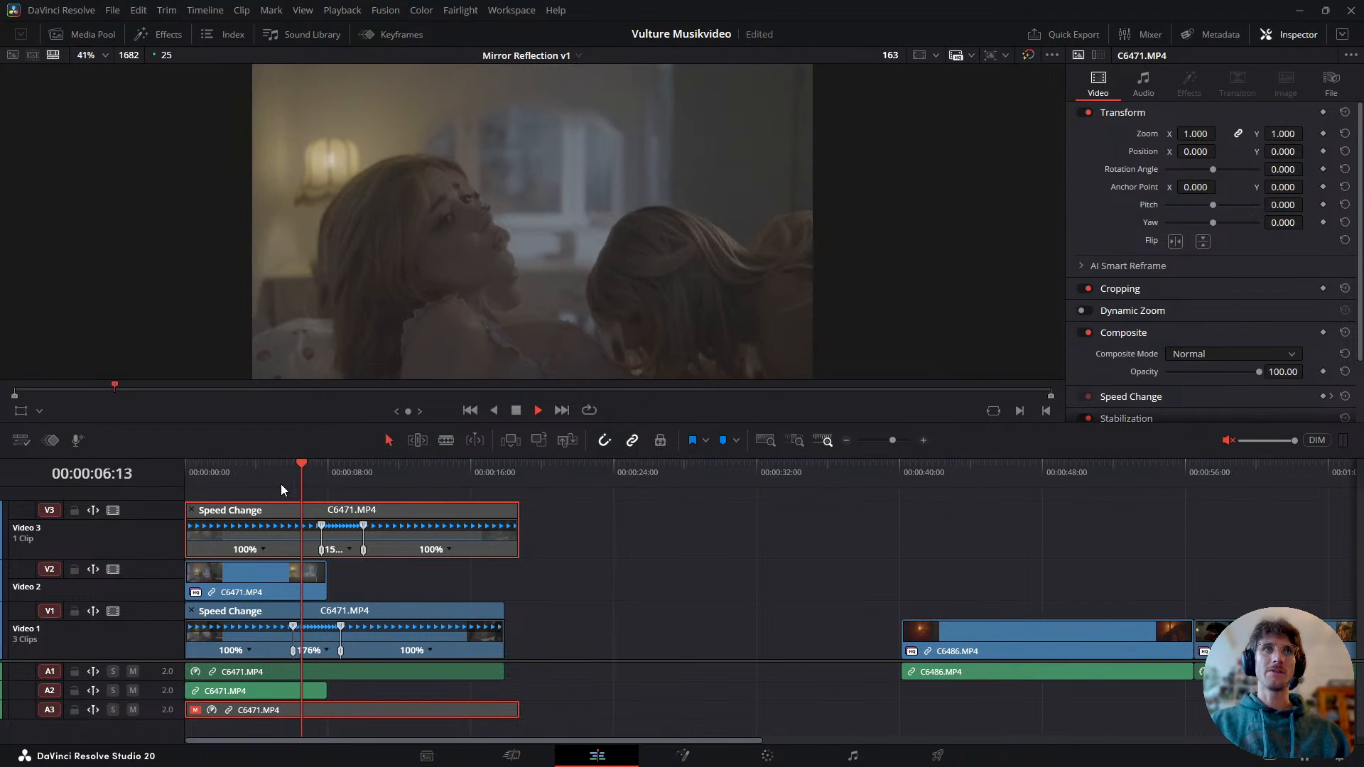
{"action": "left_click", "coordinate": [287, 472]}
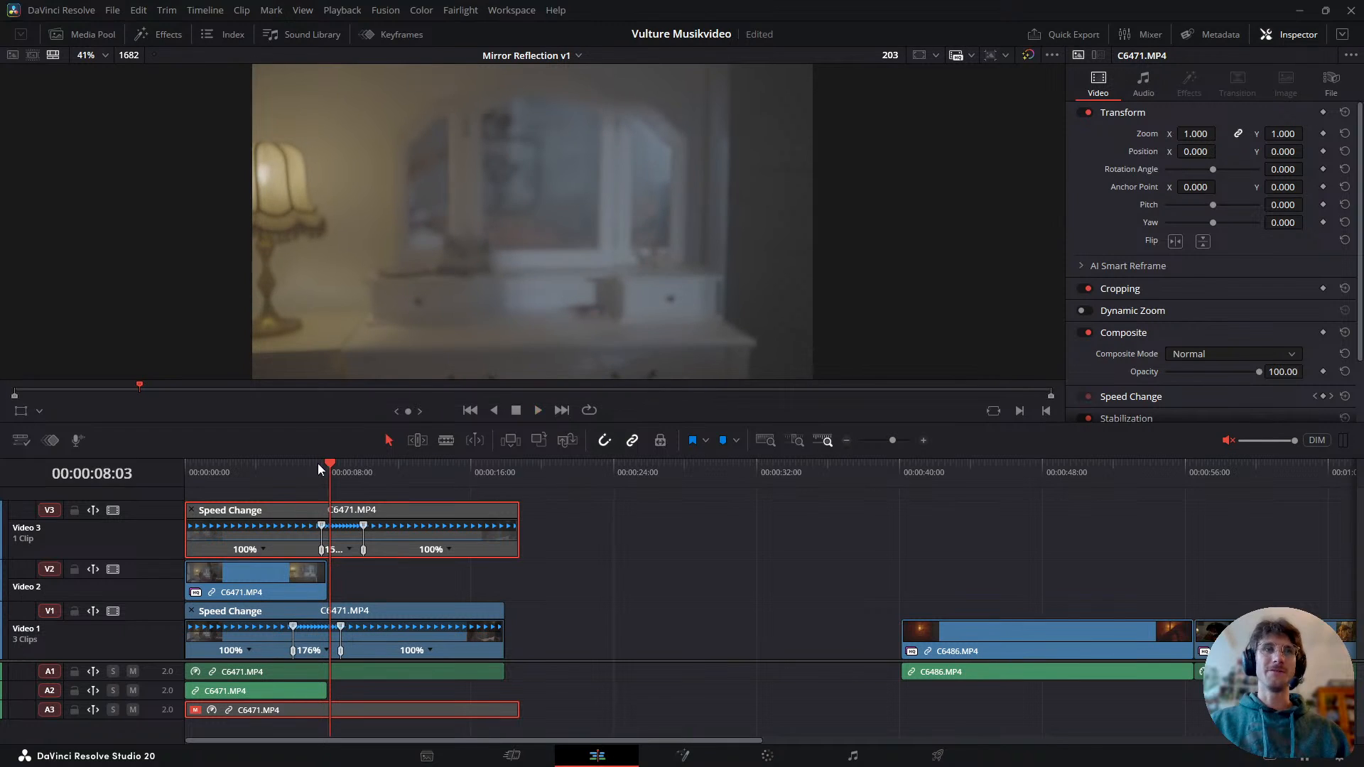
{"action": "left_click", "coordinate": [292, 476]}
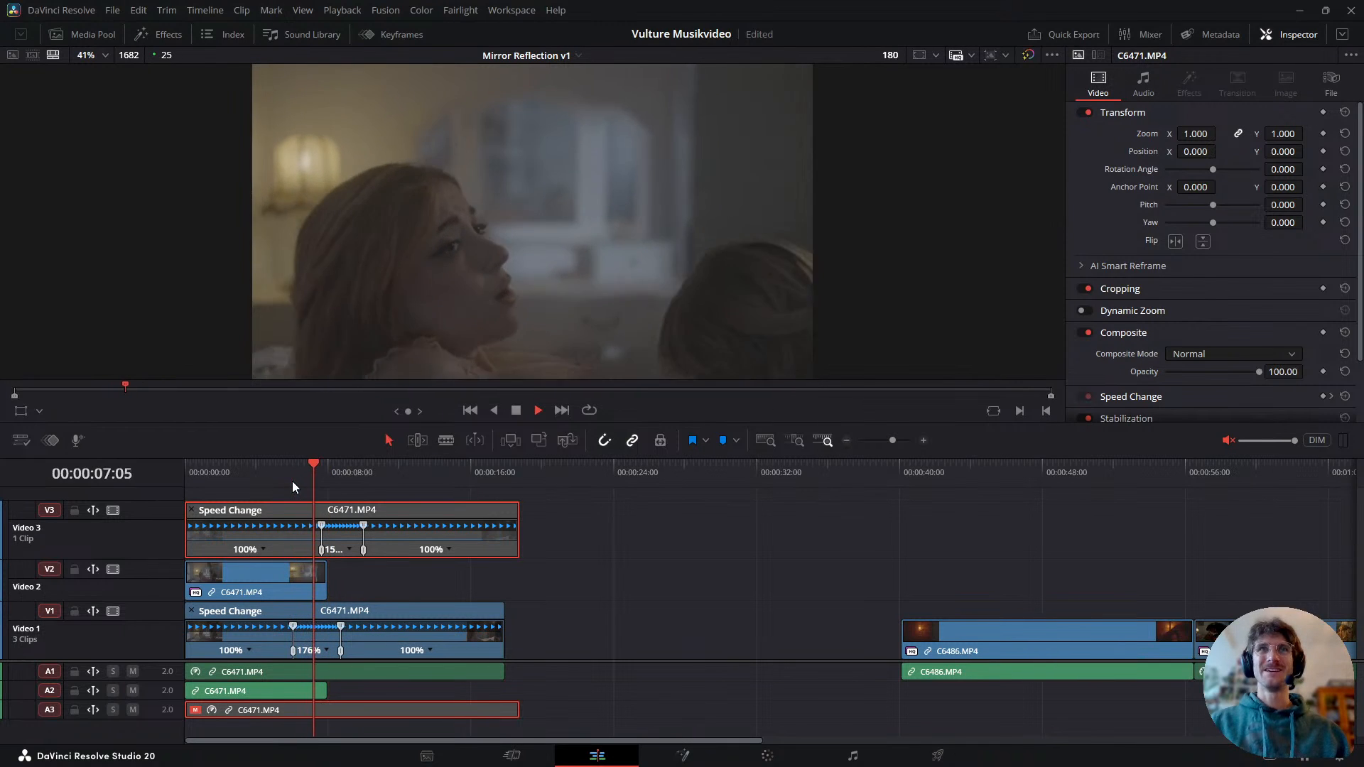
{"action": "left_click", "coordinate": [292, 480]}
{"action": "left_click", "coordinate": [282, 484]}
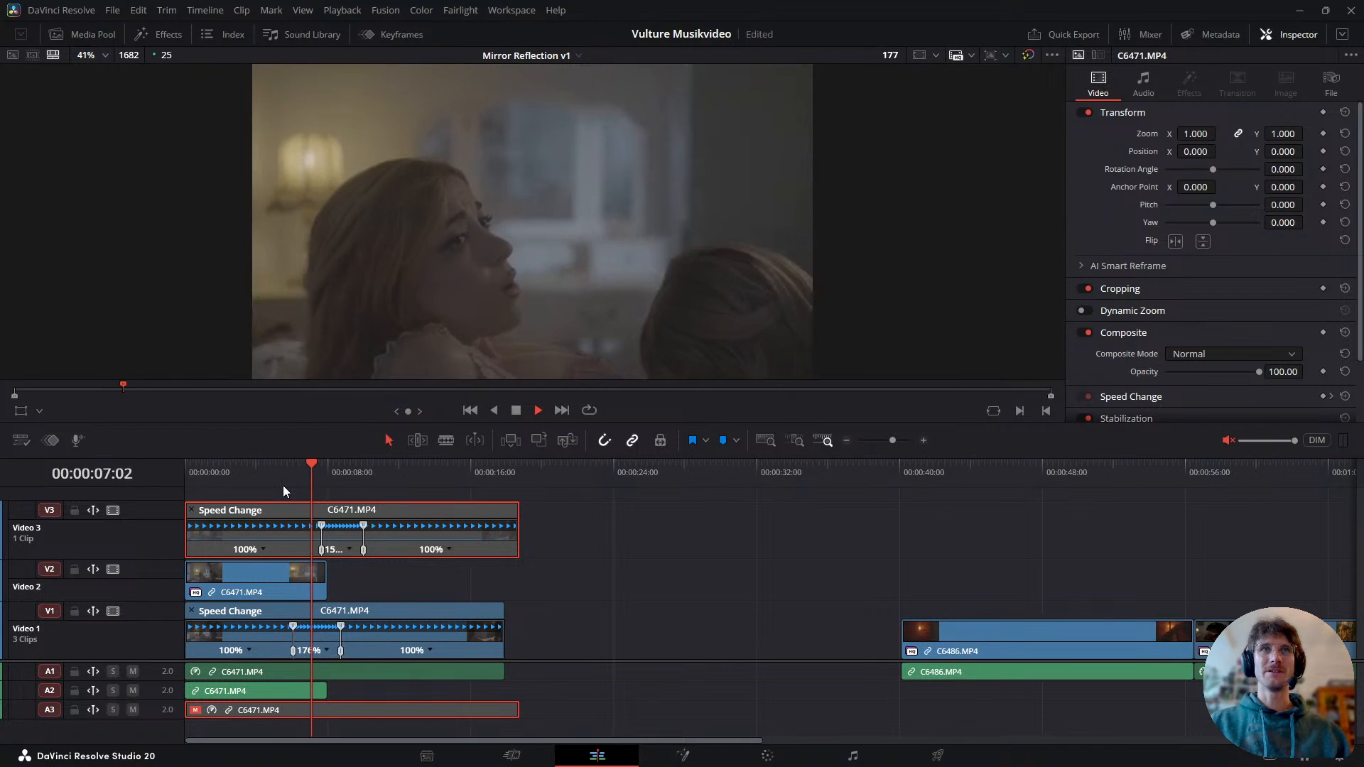
{"action": "key", "text": "space"}
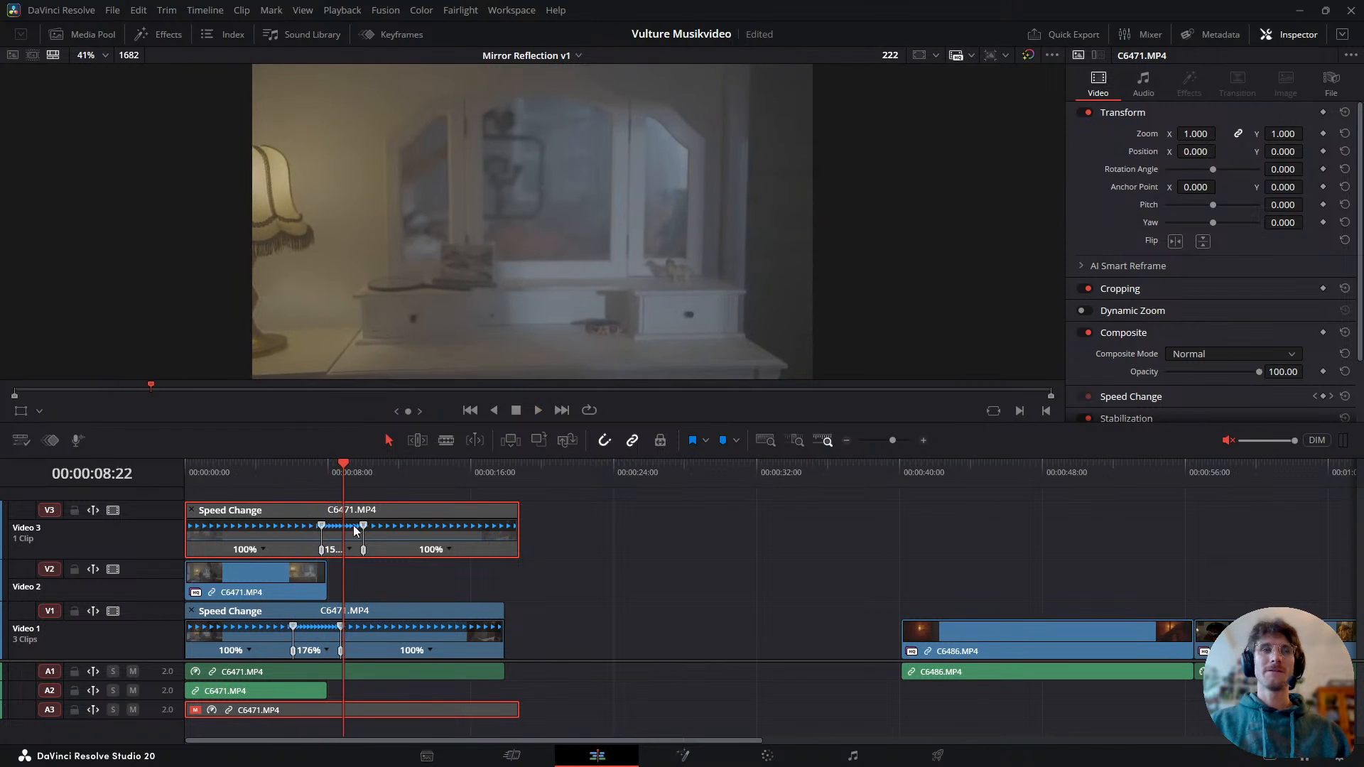
- Re-enable the V3 clip and play its eased speed ramp from 00:00:06:05 for comparison
{"action": "left_click_drag", "start_coordinate": [325, 480], "coordinate": [296, 511]}
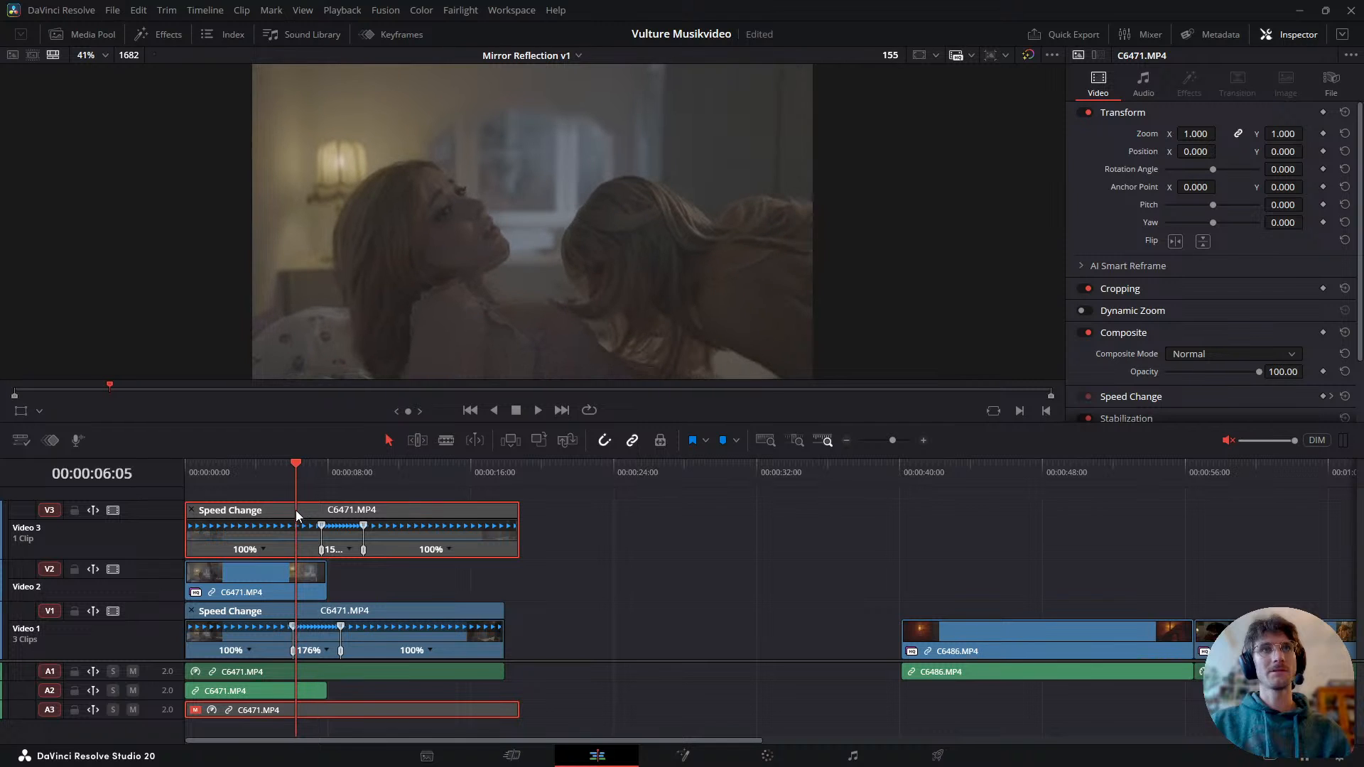
{"action": "left_click", "coordinate": [369, 610]}
{"action": "left_click", "coordinate": [301, 536]}
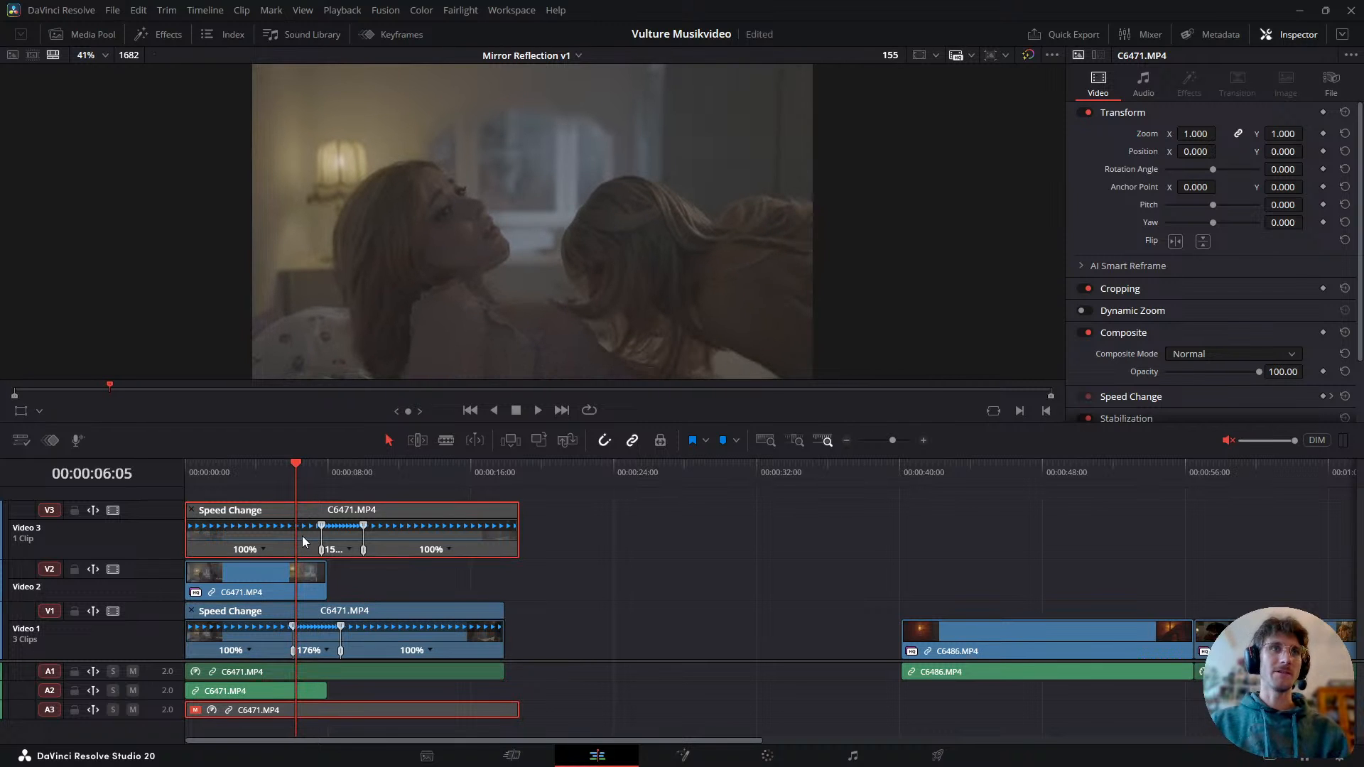
{"action": "key", "text": "d"}
{"action": "key", "text": "space"}
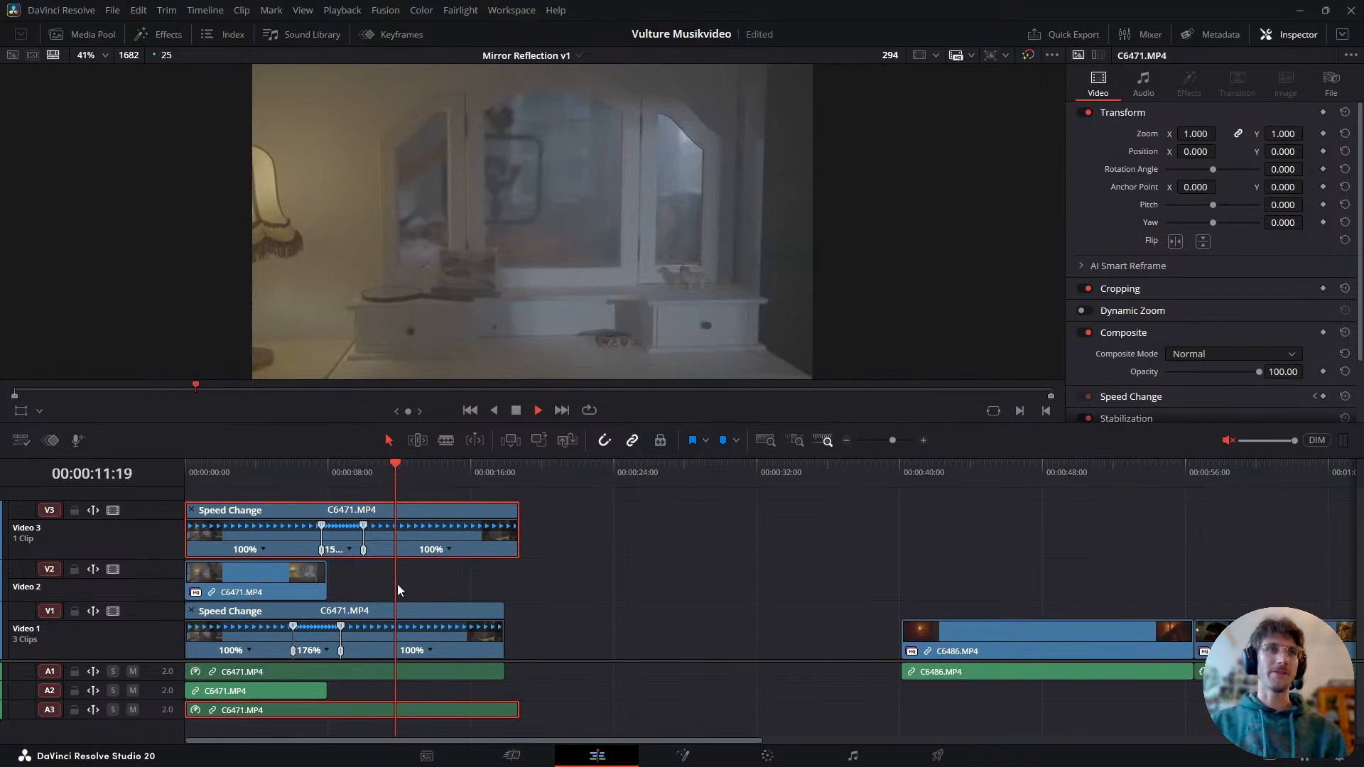
{"action": "left_click", "coordinate": [398, 631]}
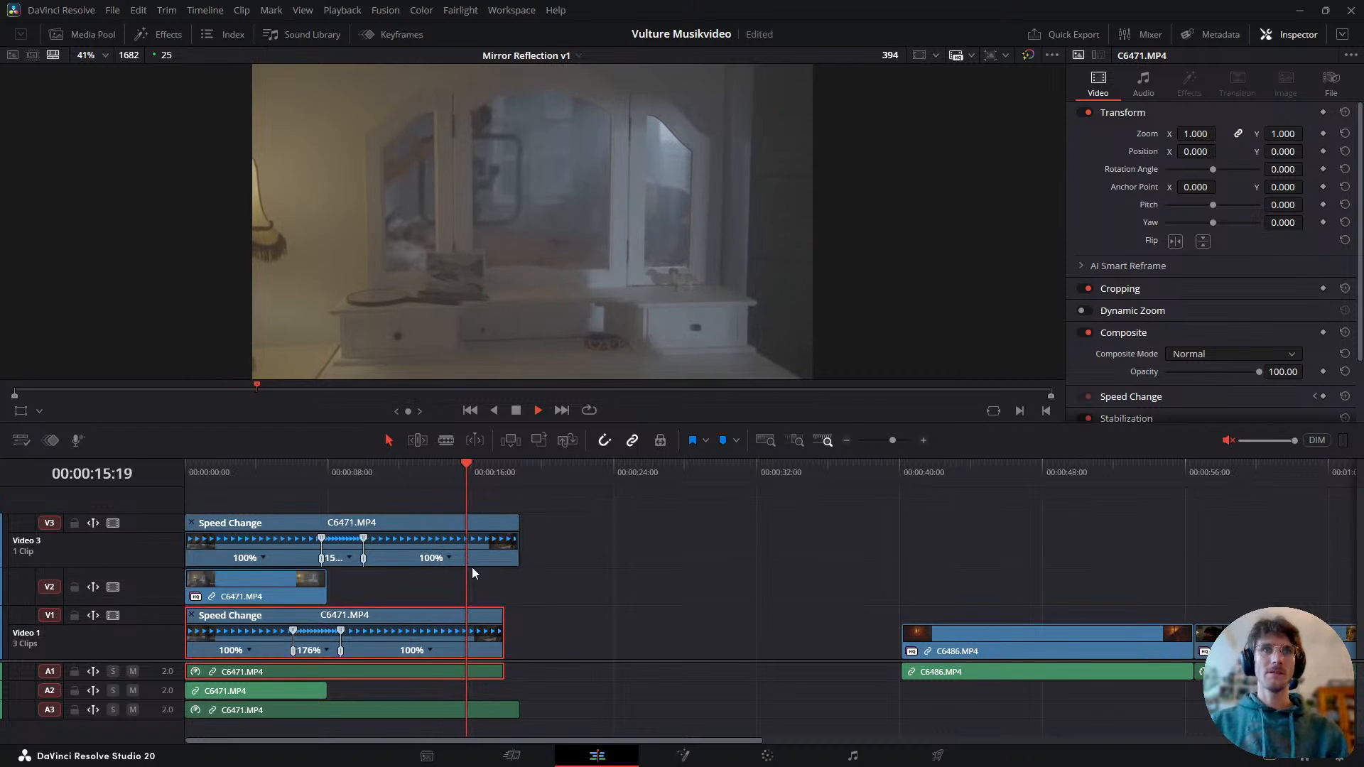
{"action": "left_click", "coordinate": [441, 552]}
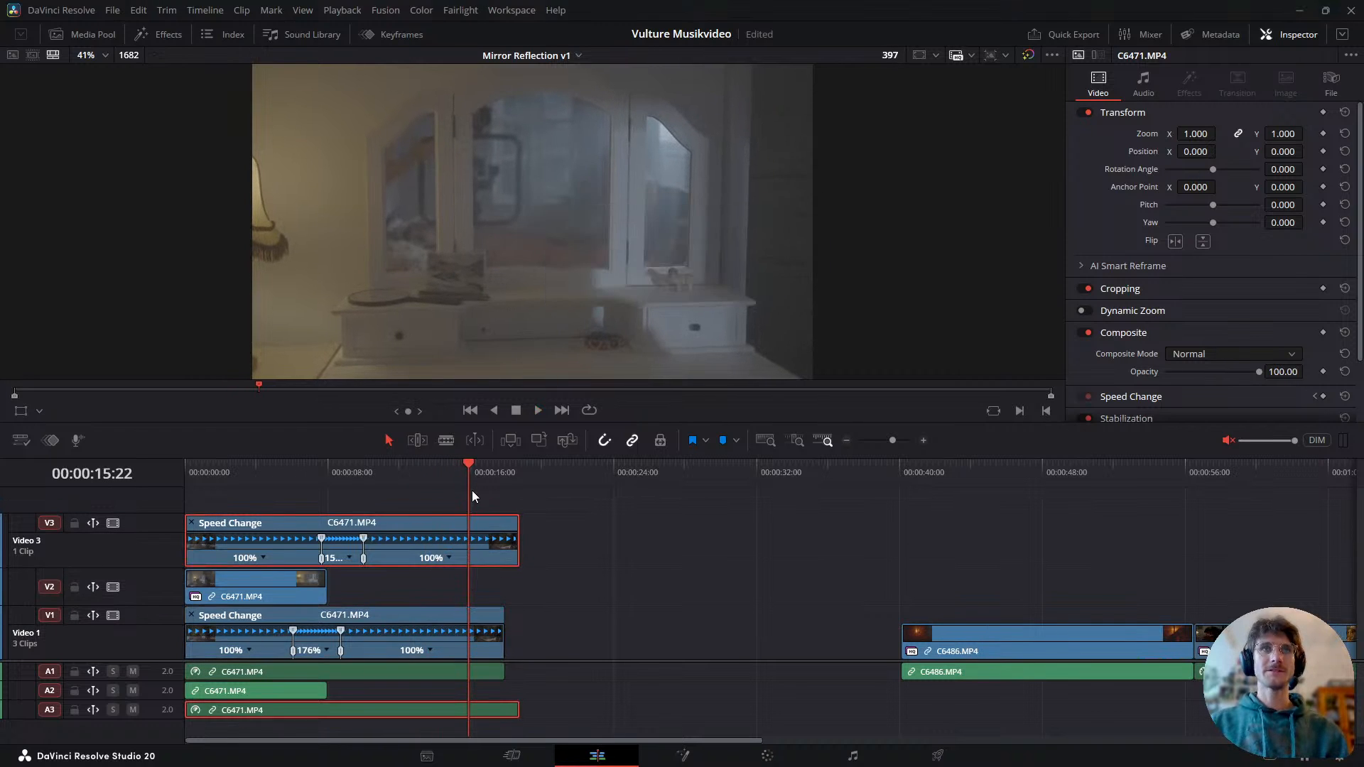
- Trim the end of the V3 clip back to 00:00:14:09 and undo the extra adjustment to its end
{"action": "left_click", "coordinate": [449, 471]}
{"action": "left_click", "coordinate": [429, 477]}
{"action": "key", "text": "space"}
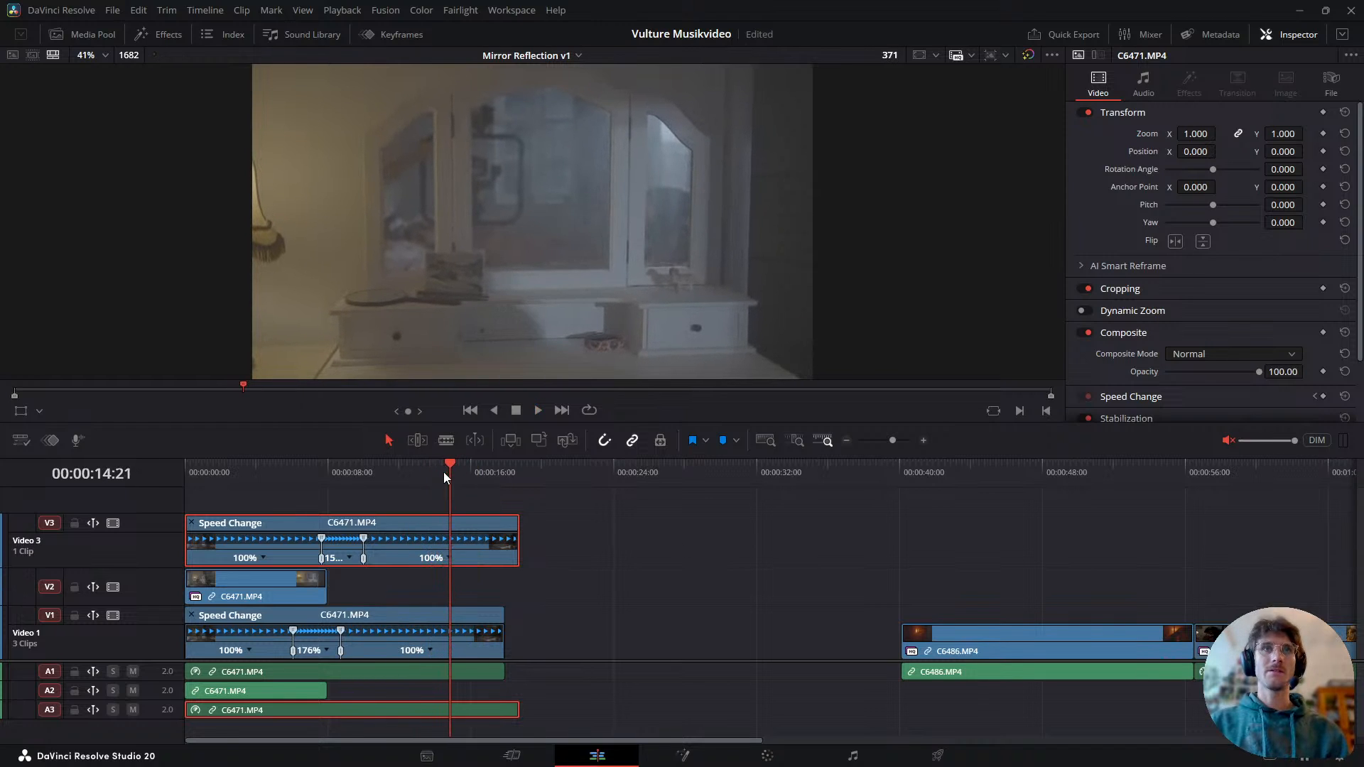
{"action": "left_click_drag", "start_coordinate": [452, 484], "coordinate": [442, 498]}
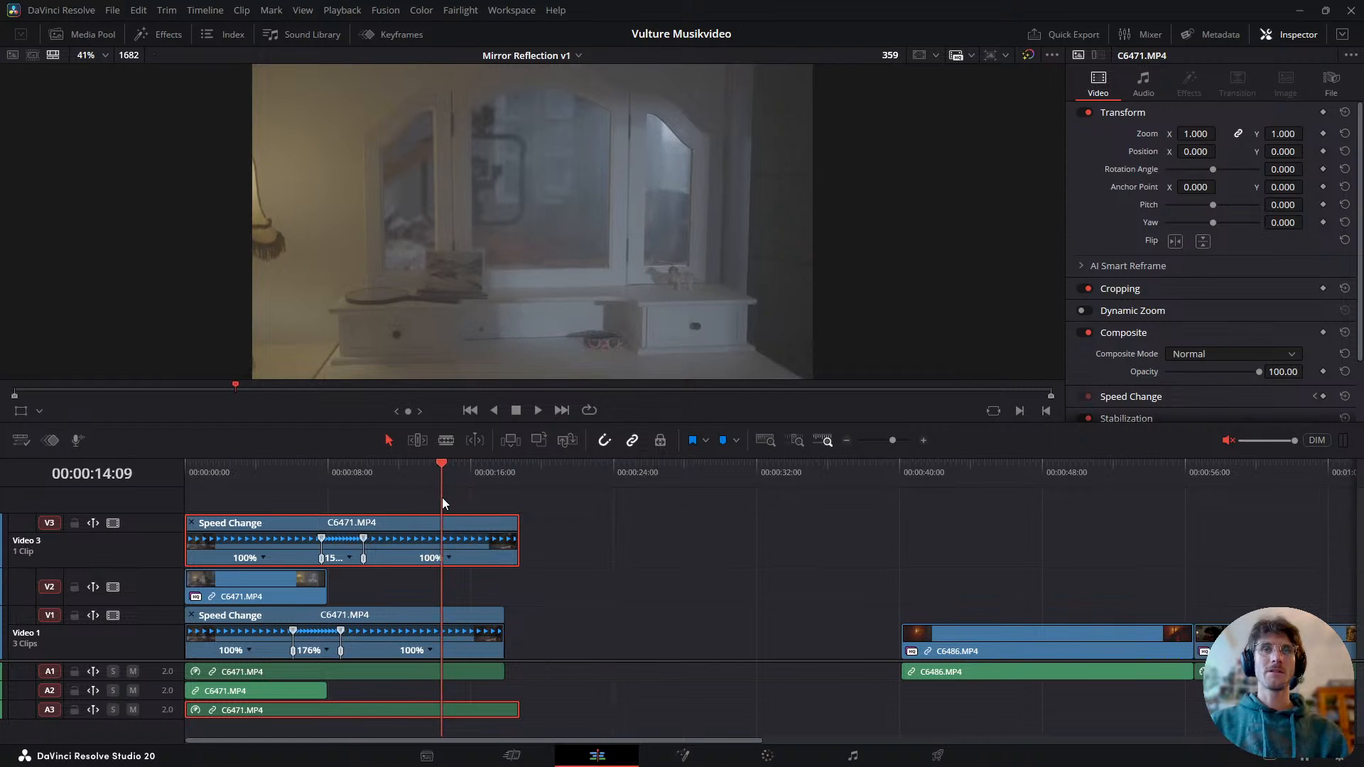
{"action": "left_click_drag", "start_coordinate": [516, 553], "coordinate": [440, 581]}
{"action": "left_click_drag", "start_coordinate": [438, 522], "coordinate": [459, 521]}
{"action": "key", "text": "ctrl+z"}
- Add a third speed point to V3 at about 00:00:11:10, stretch the last section to 44% to match V1's end, and play it
{"action": "left_click_drag", "start_coordinate": [376, 479], "coordinate": [361, 484]}
{"action": "key", "text": "space"}
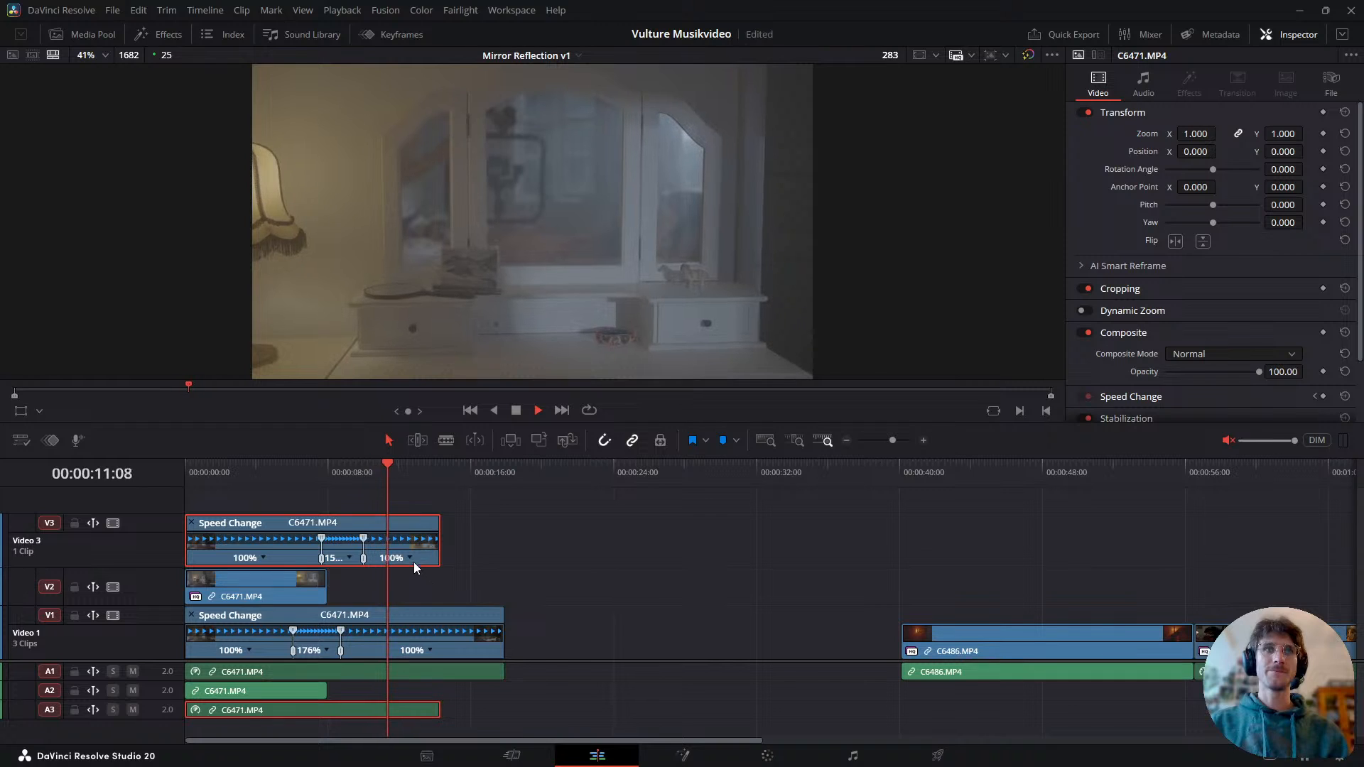
{"action": "left_click", "coordinate": [410, 559]}
{"action": "left_click", "coordinate": [433, 579]}
{"action": "left_click_drag", "start_coordinate": [439, 523], "coordinate": [509, 559]}
{"action": "key", "text": "space"}
{"action": "left_click", "coordinate": [365, 471]}
{"action": "key", "text": "space"}
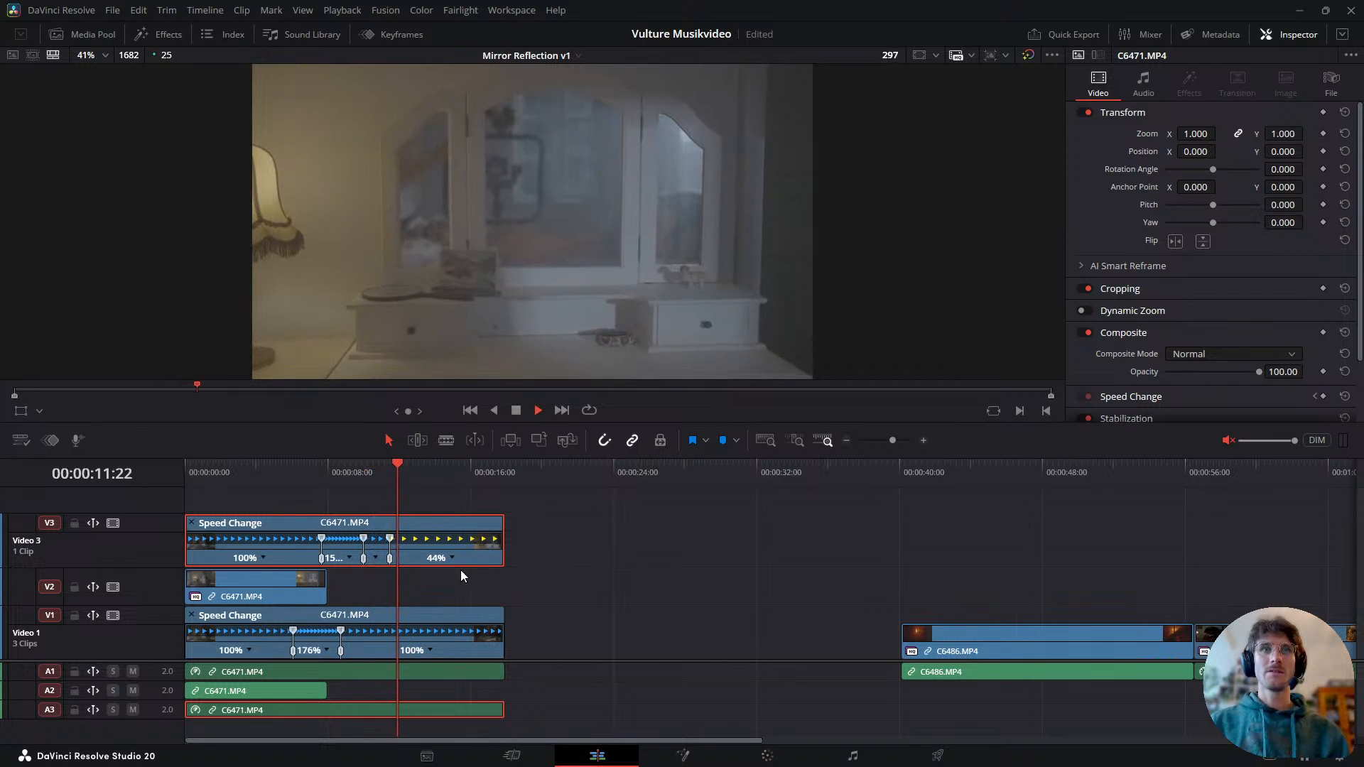
{"action": "key", "text": "space"}
- Show the V3 retime curve, smooth the Retime Speed keyframe at the third speed point with longer handles, and play it
{"action": "left_click", "coordinate": [49, 443]}
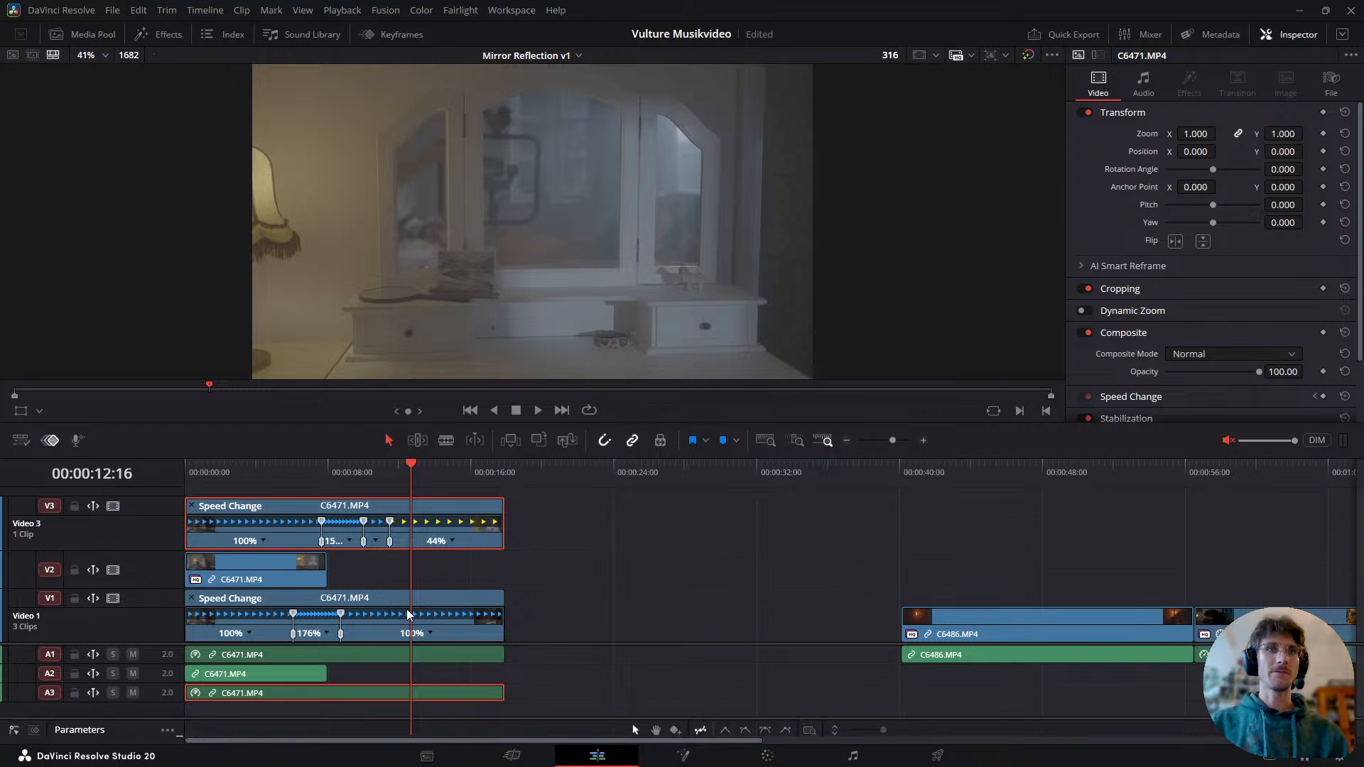
{"action": "left_click", "coordinate": [558, 717]}
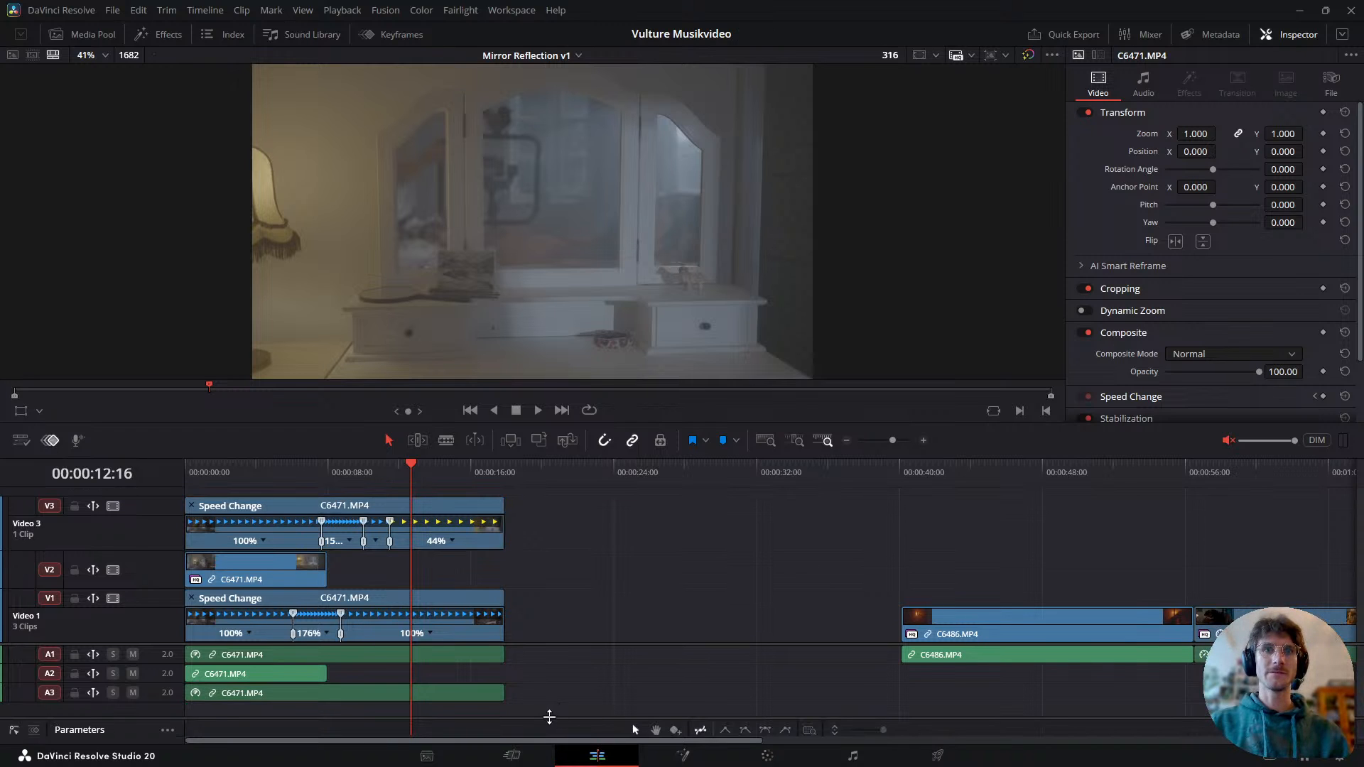
{"action": "left_click_drag", "start_coordinate": [633, 722], "coordinate": [548, 627]}
{"action": "left_click", "coordinate": [399, 503]}
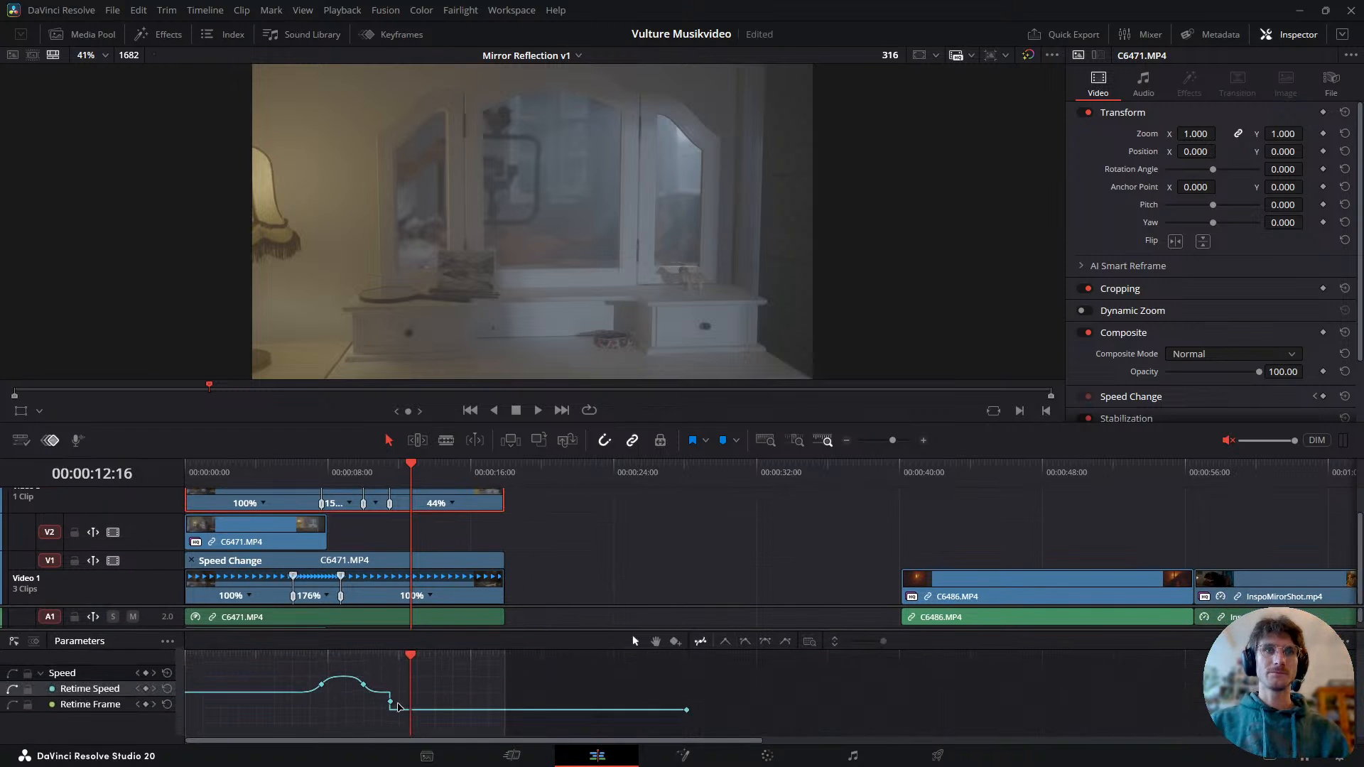
{"action": "left_click", "coordinate": [765, 642]}
{"action": "left_click_drag", "start_coordinate": [385, 701], "coordinate": [381, 668]}
{"action": "key", "text": "space"}
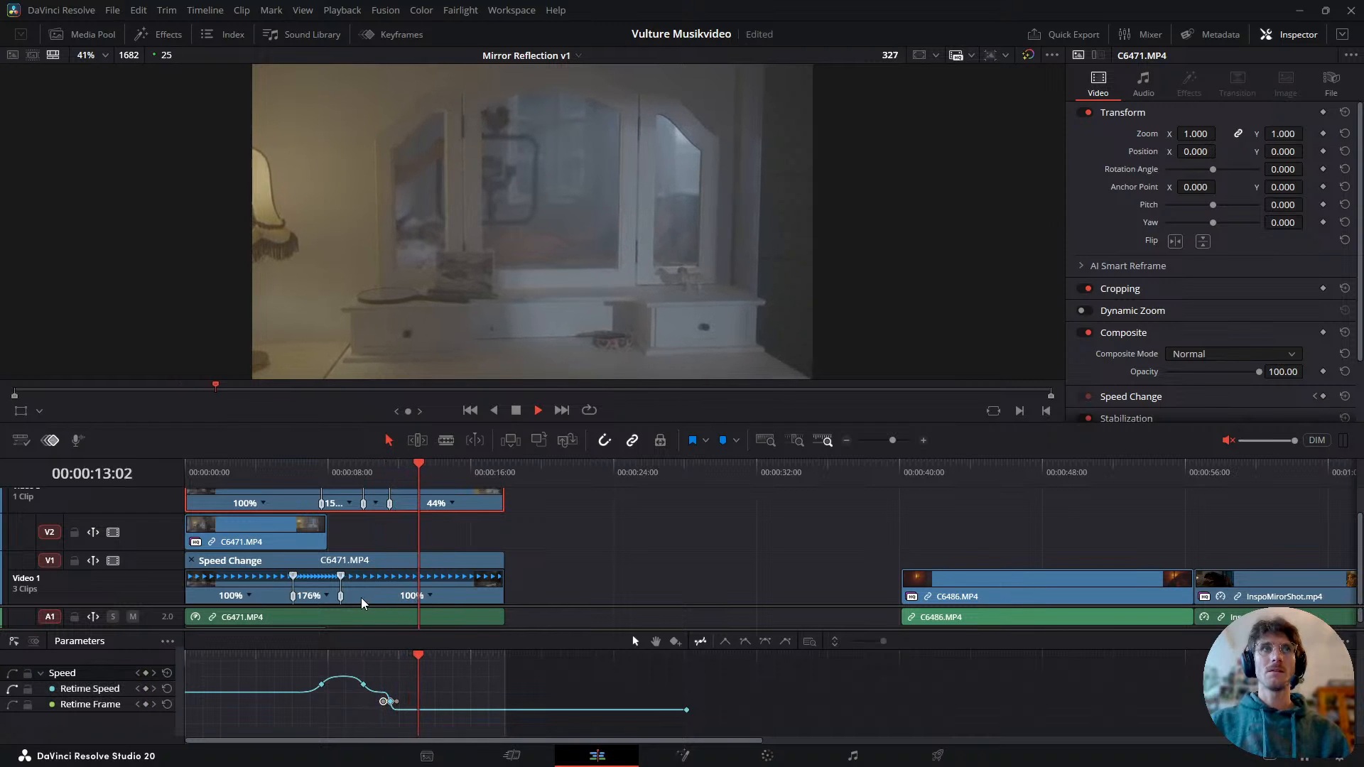
{"action": "key", "text": "space"}
- Hide the retime curve and set the V3 clip's Motion Estimation to Enhanced Better
{"action": "left_click", "coordinate": [46, 442]}
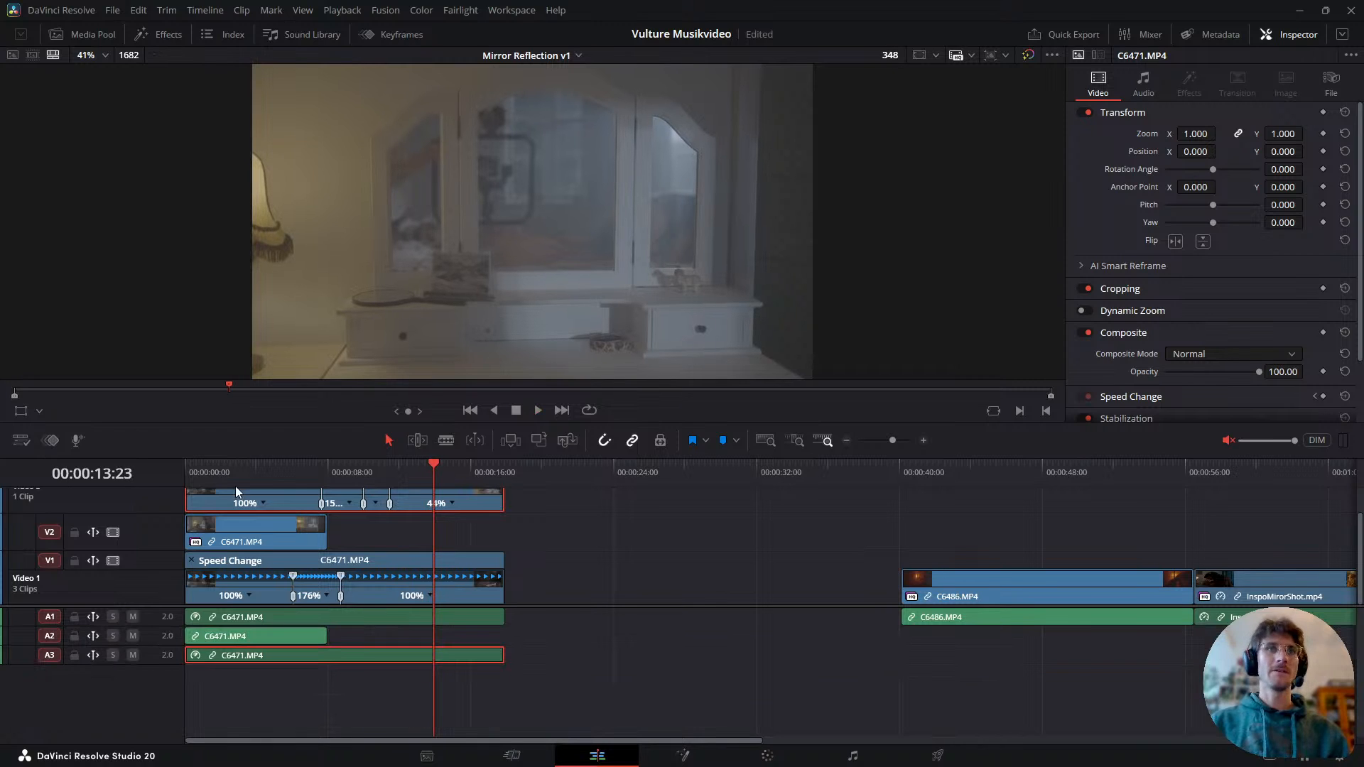
{"action": "scroll", "coordinate": [1112, 377], "scroll_direction": "down", "scroll_amount": 2}
{"action": "left_click", "coordinate": [1133, 388]}
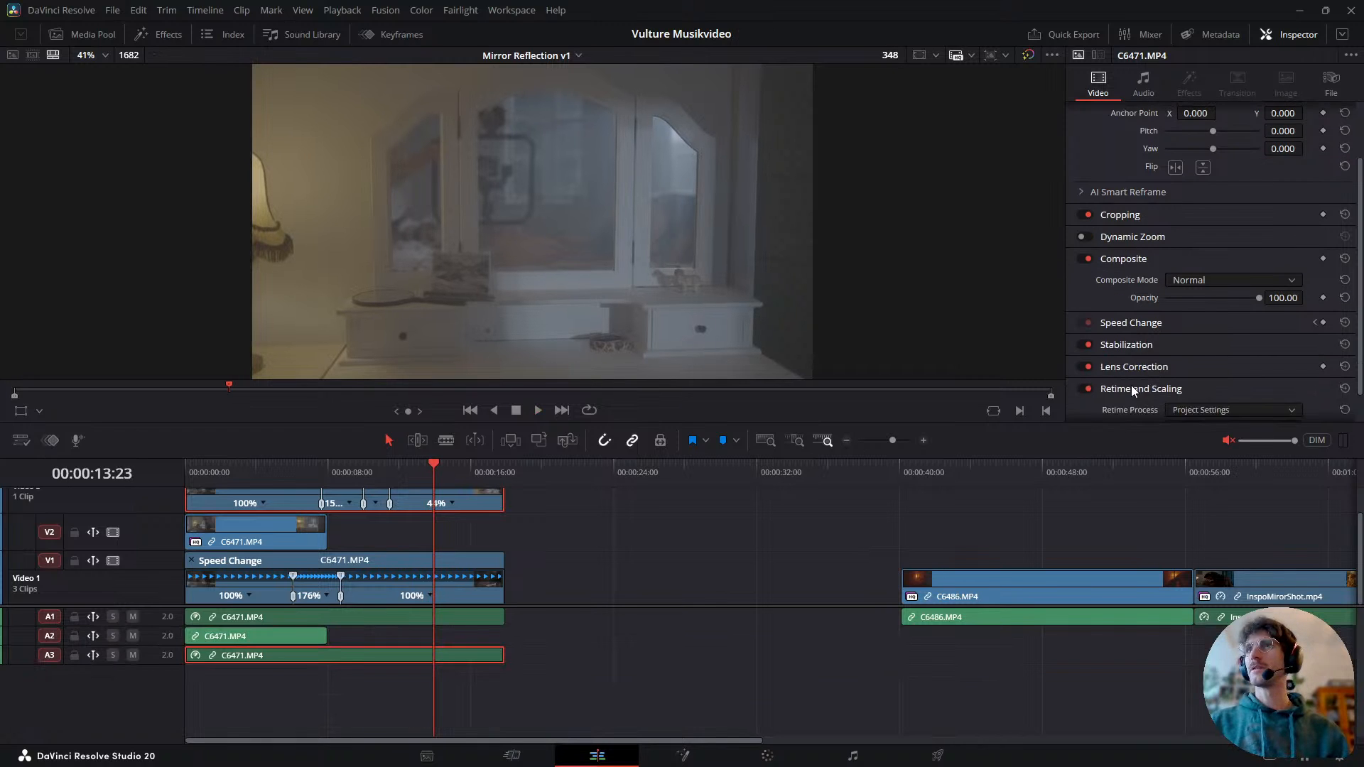
{"action": "scroll", "coordinate": [1134, 384], "scroll_direction": "down", "scroll_amount": 3}
{"action": "left_click", "coordinate": [1205, 334]}
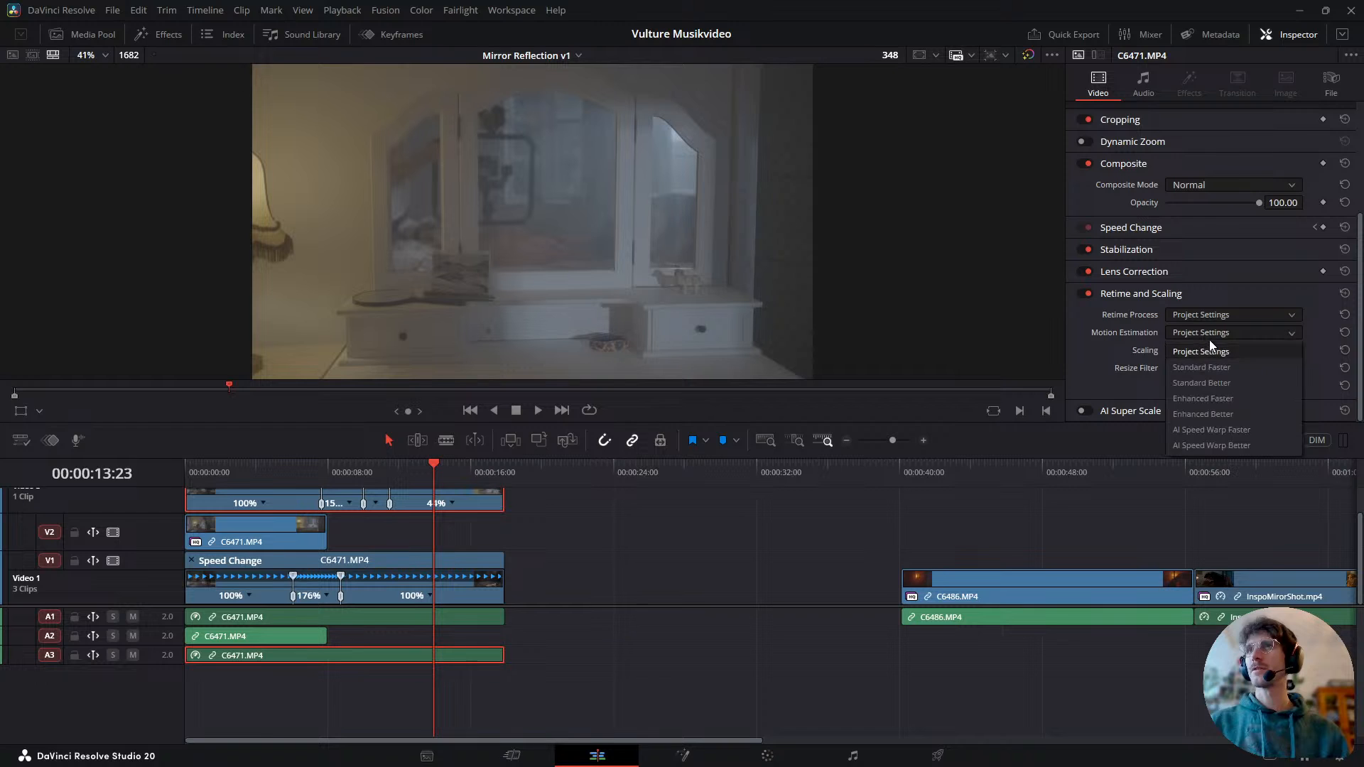
{"action": "left_click", "coordinate": [1249, 420]}
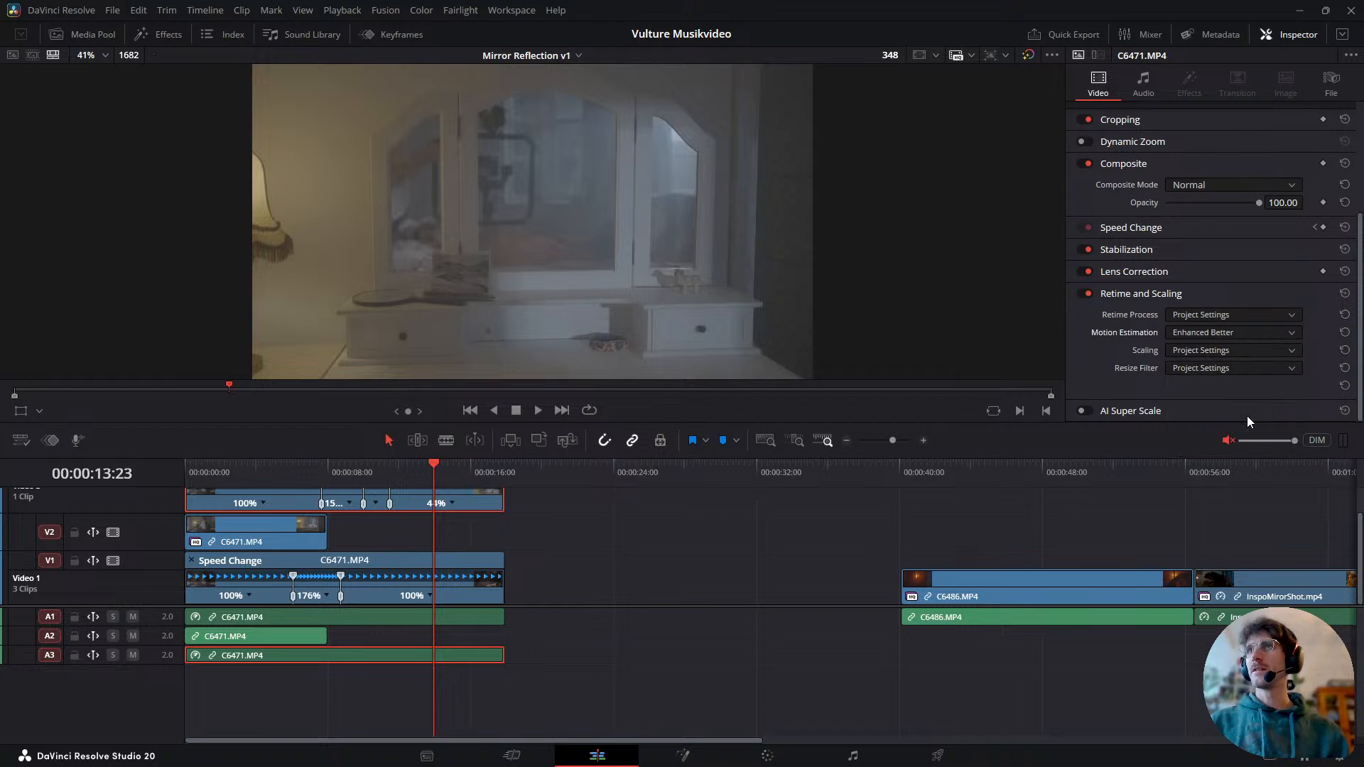
- Play the V3 clip through its speed-ramped transition and slowed ending, and adjust the video track heights
{"action": "left_click_drag", "start_coordinate": [417, 479], "coordinate": [321, 543]}
{"action": "key", "text": "space"}
{"action": "key", "text": "space"}
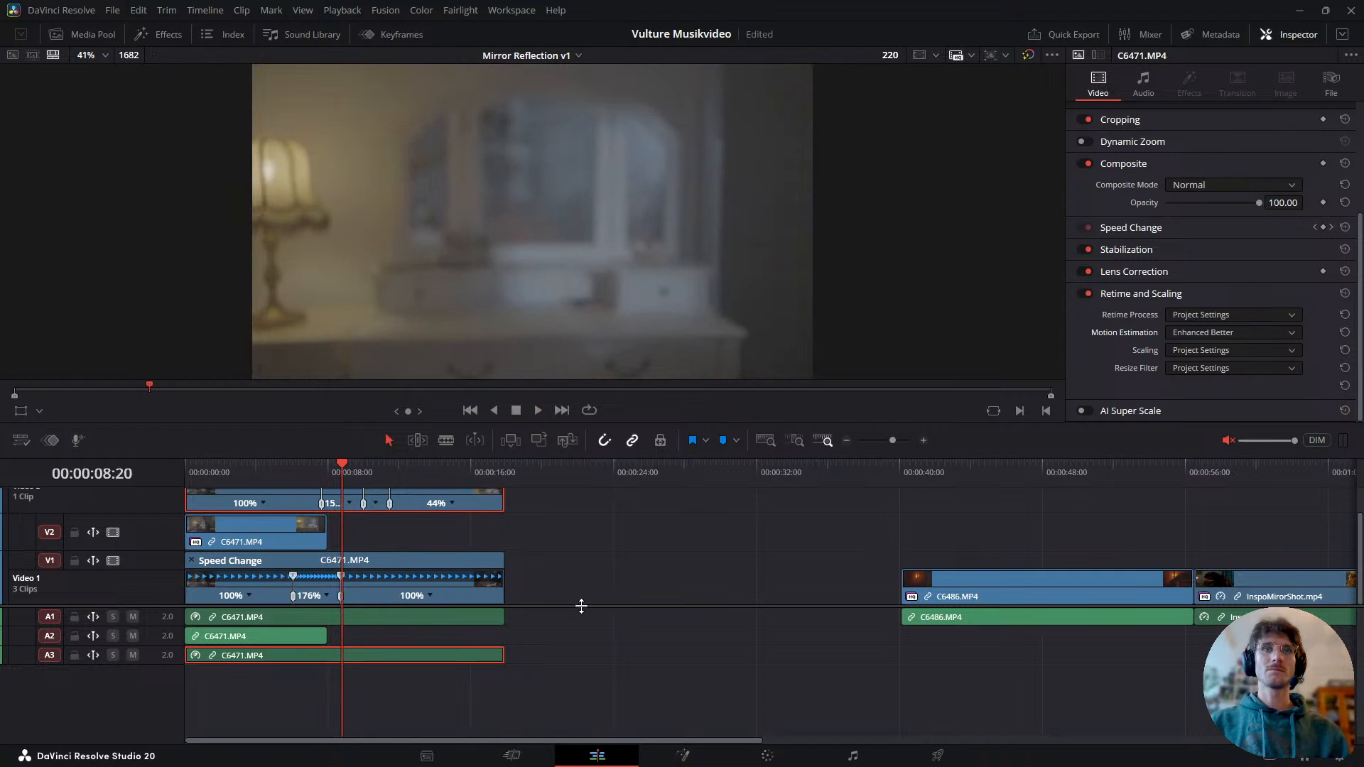
{"action": "scroll", "coordinate": [589, 622], "scroll_direction": "up", "scroll_amount": 3}
{"action": "scroll", "coordinate": [588, 622], "scroll_direction": "down", "scroll_amount": 2}
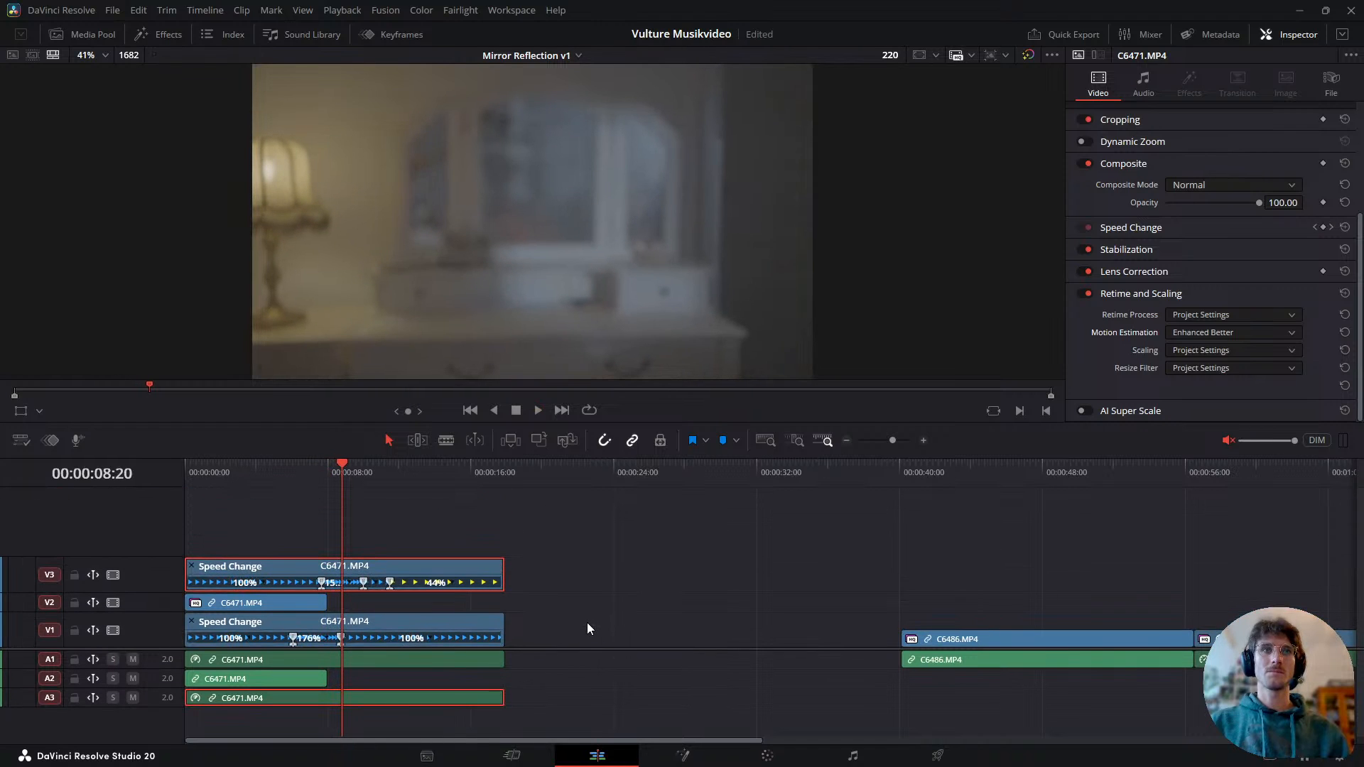
{"action": "key", "text": "space"}
{"action": "key", "text": "space"}
{"action": "scroll", "coordinate": [548, 595], "scroll_direction": "up", "scroll_amount": 2}
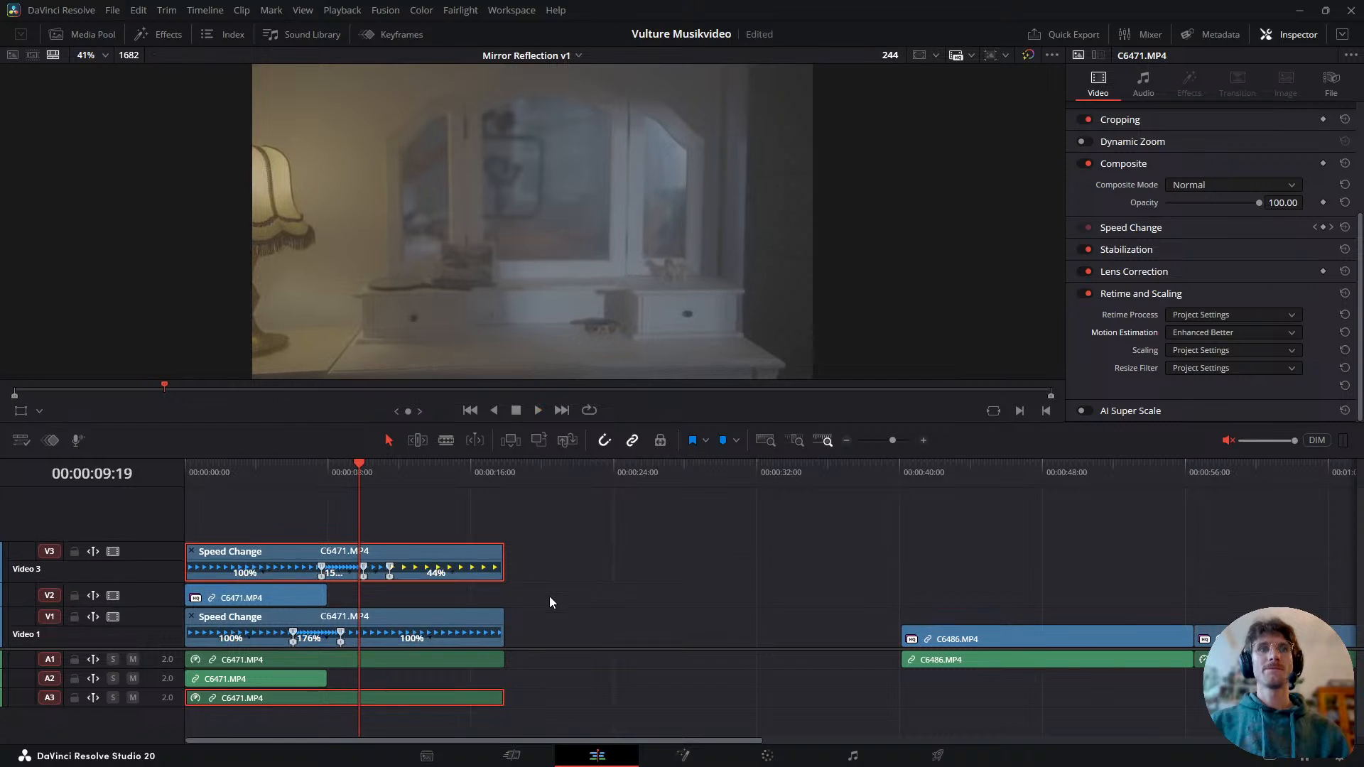
{"action": "scroll", "coordinate": [549, 596], "scroll_direction": "up", "scroll_amount": 3}
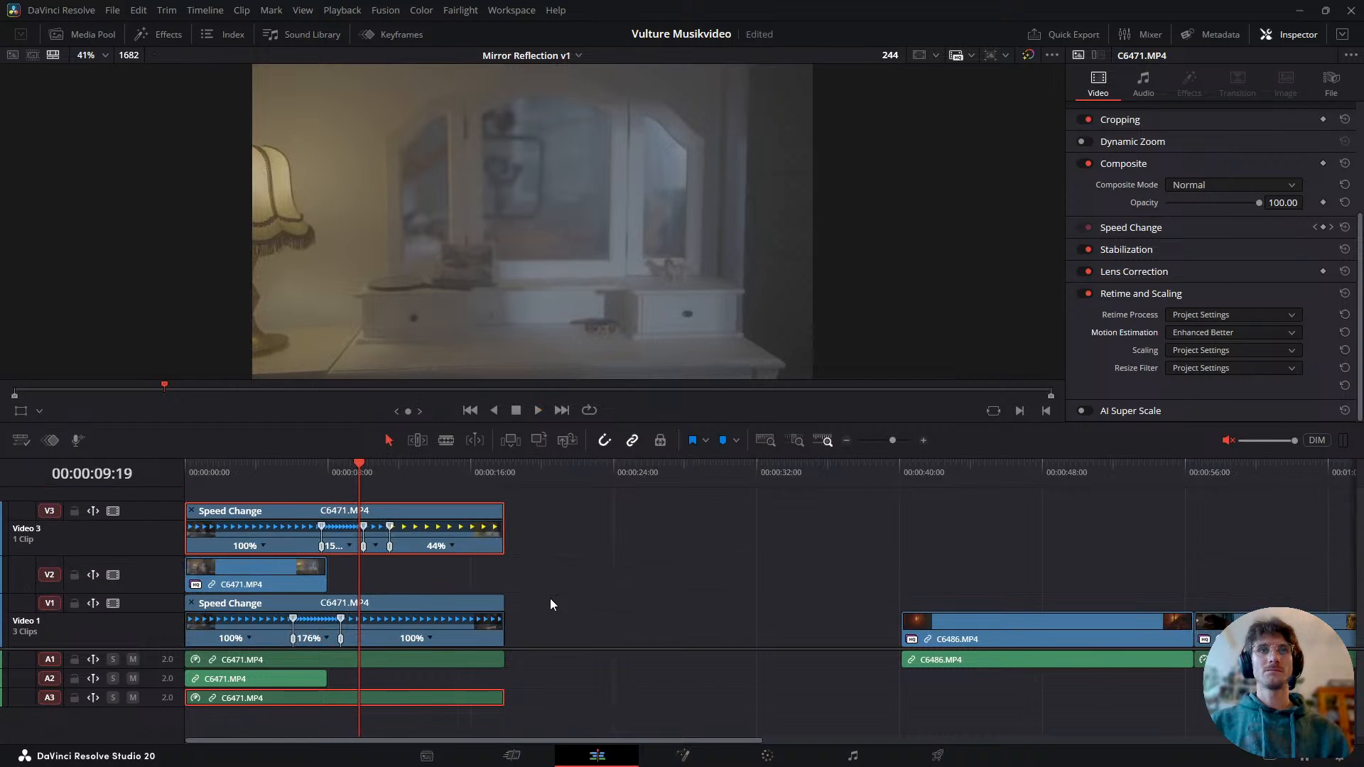
{"action": "key", "text": "space"}
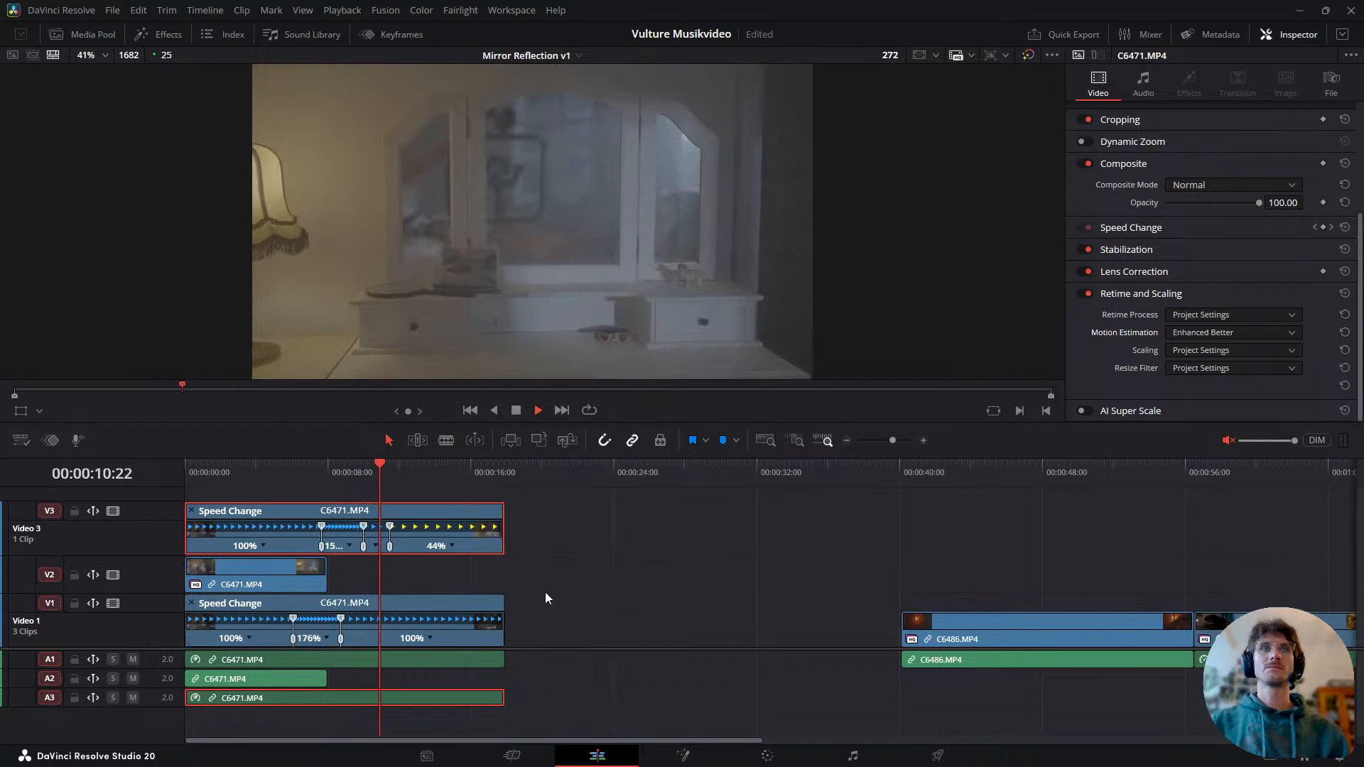
{"action": "key", "text": "space"}
- Move the C6486 clip from V1 to V2, starting at about 00:00:22
{"action": "scroll", "coordinate": [871, 569], "scroll_direction": "right", "scroll_amount": 3}
{"action": "left_click_drag", "start_coordinate": [853, 629], "coordinate": [557, 600]}
{"action": "scroll", "coordinate": [557, 599], "scroll_direction": "left", "scroll_amount": 3}
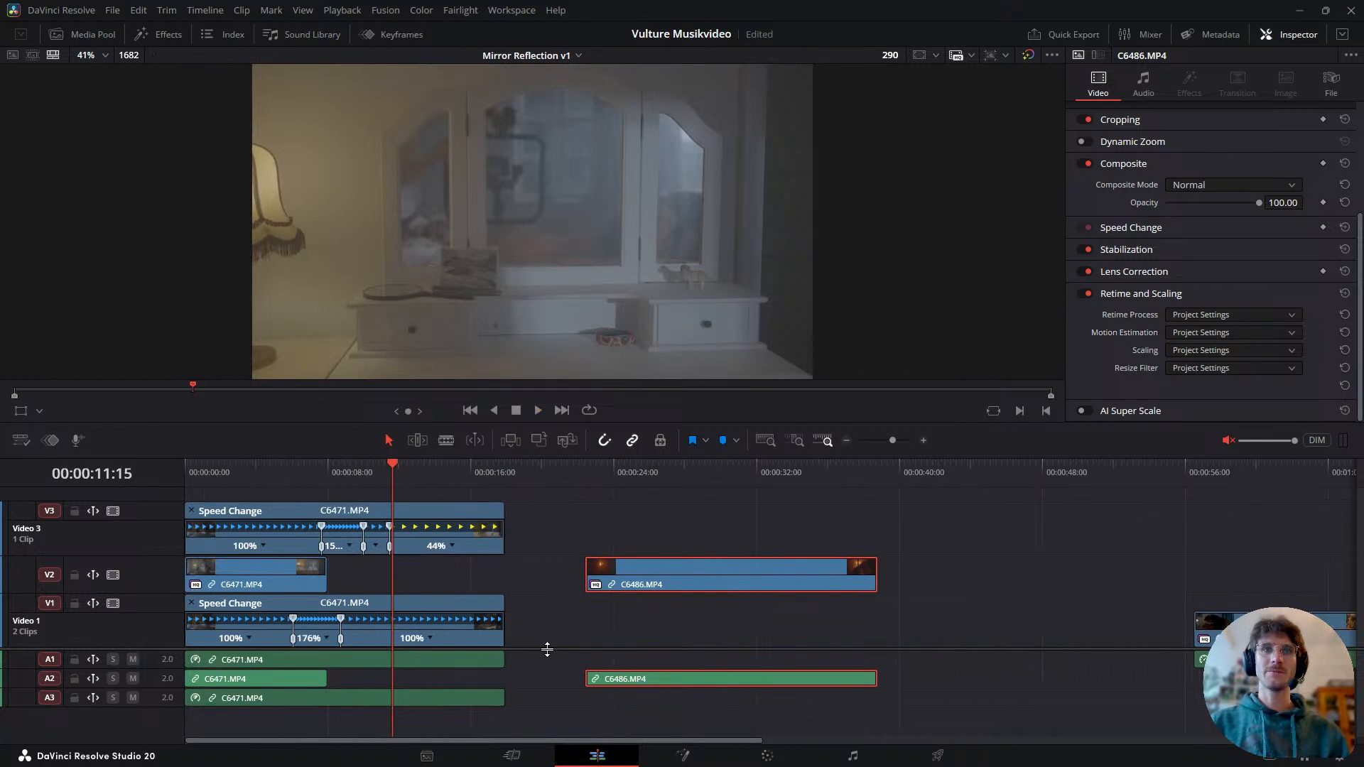
- Move the C6486 clip to a new V4 track above the C6471 clips, starting at about 00:00:05:10
{"action": "scroll", "coordinate": [548, 658], "scroll_direction": "up", "scroll_amount": 2}
{"action": "left_click_drag", "start_coordinate": [675, 623], "coordinate": [534, 528]}
{"action": "left_click_drag", "start_coordinate": [385, 531], "coordinate": [775, 531]}
{"action": "left_click_drag", "start_coordinate": [638, 473], "coordinate": [306, 575]}
{"action": "left_click_drag", "start_coordinate": [604, 546], "coordinate": [322, 539]}
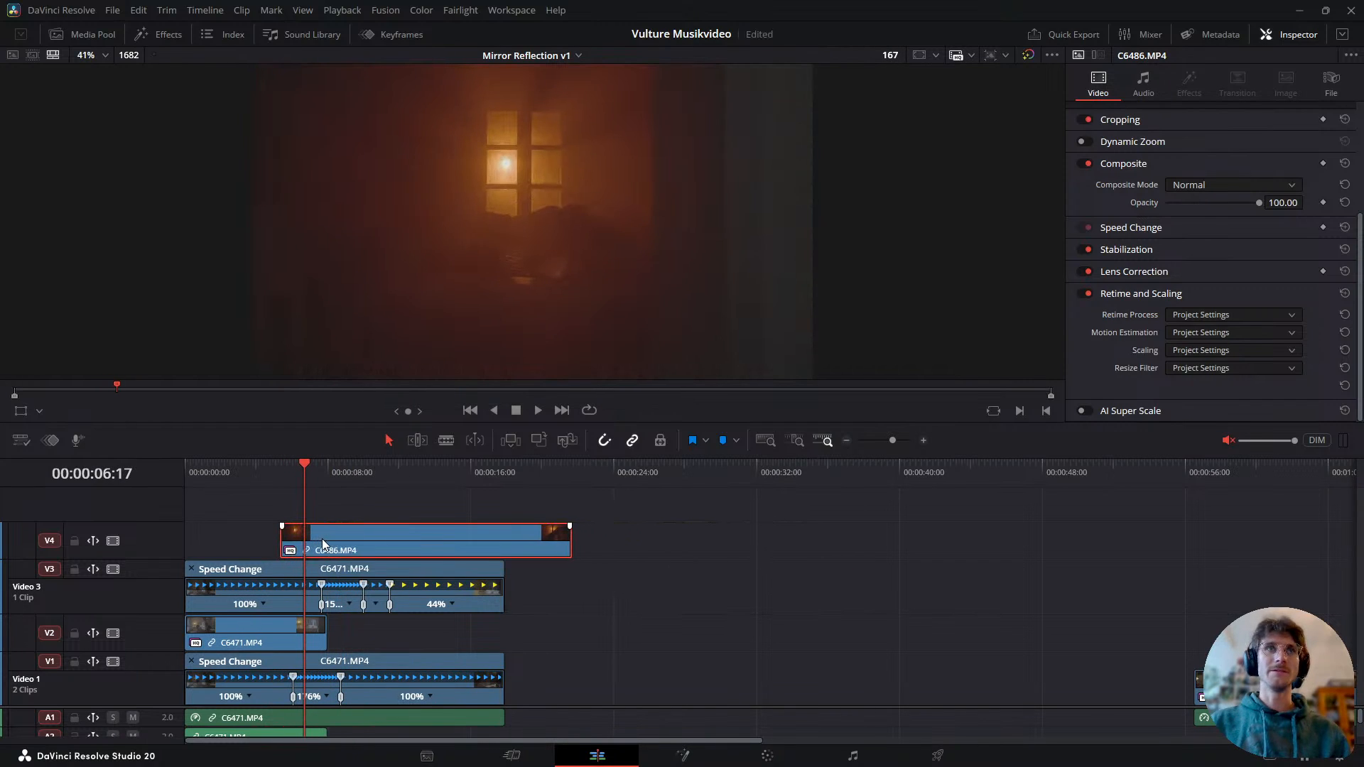
- Scale the C6486 clip to a zoom of 0.500 and raise it in the frame to position X 2.432, Y 201.892
{"action": "scroll", "coordinate": [1111, 275], "scroll_direction": "up", "scroll_amount": 4}
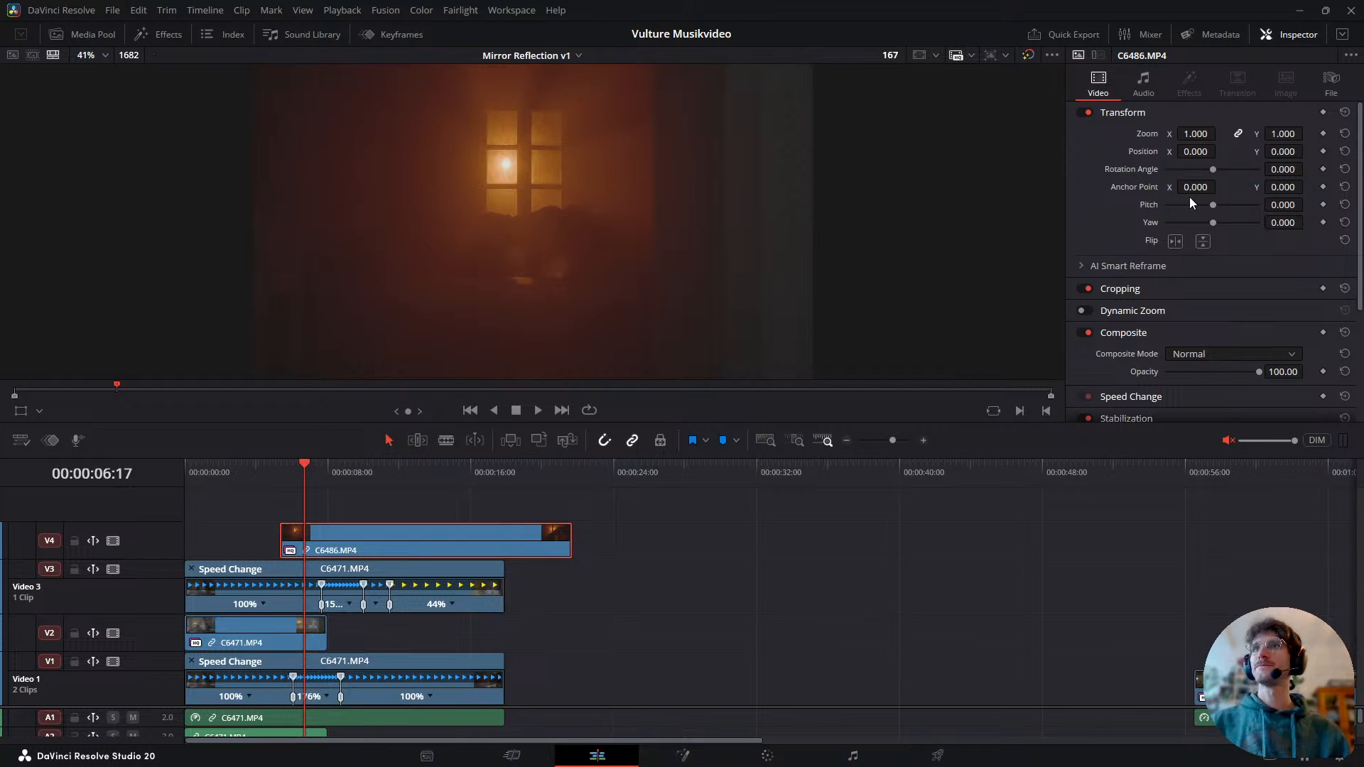
{"action": "left_click_drag", "start_coordinate": [1193, 134], "coordinate": [1157, 135]}
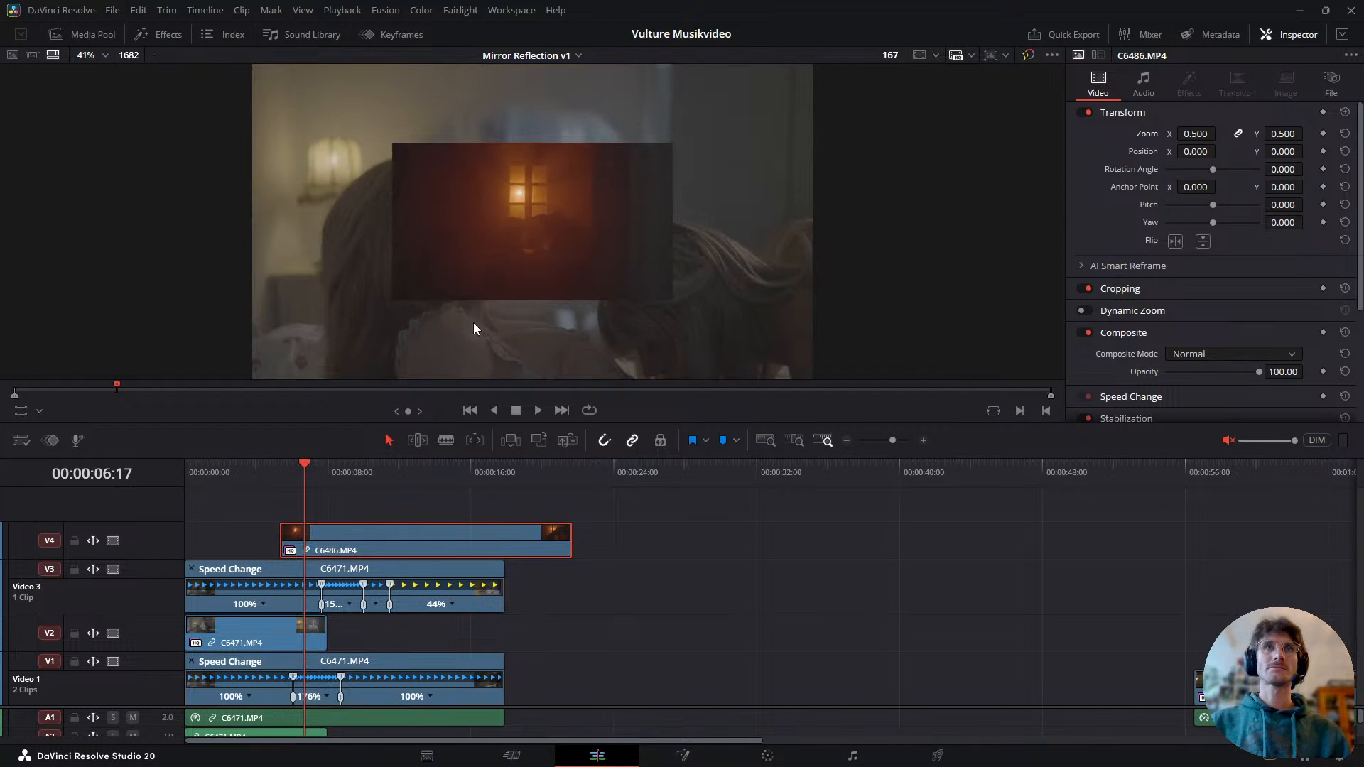
{"action": "left_click", "coordinate": [20, 411]}
{"action": "left_click_drag", "start_coordinate": [557, 281], "coordinate": [569, 198]}
{"action": "mouse_move", "coordinate": [309, 467]}
{"action": "left_mouse_down"}
{"action": "mouse_move", "coordinate": [266, 479]}
{"action": "mouse_move", "coordinate": [299, 475]}
{"action": "left_mouse_up"}
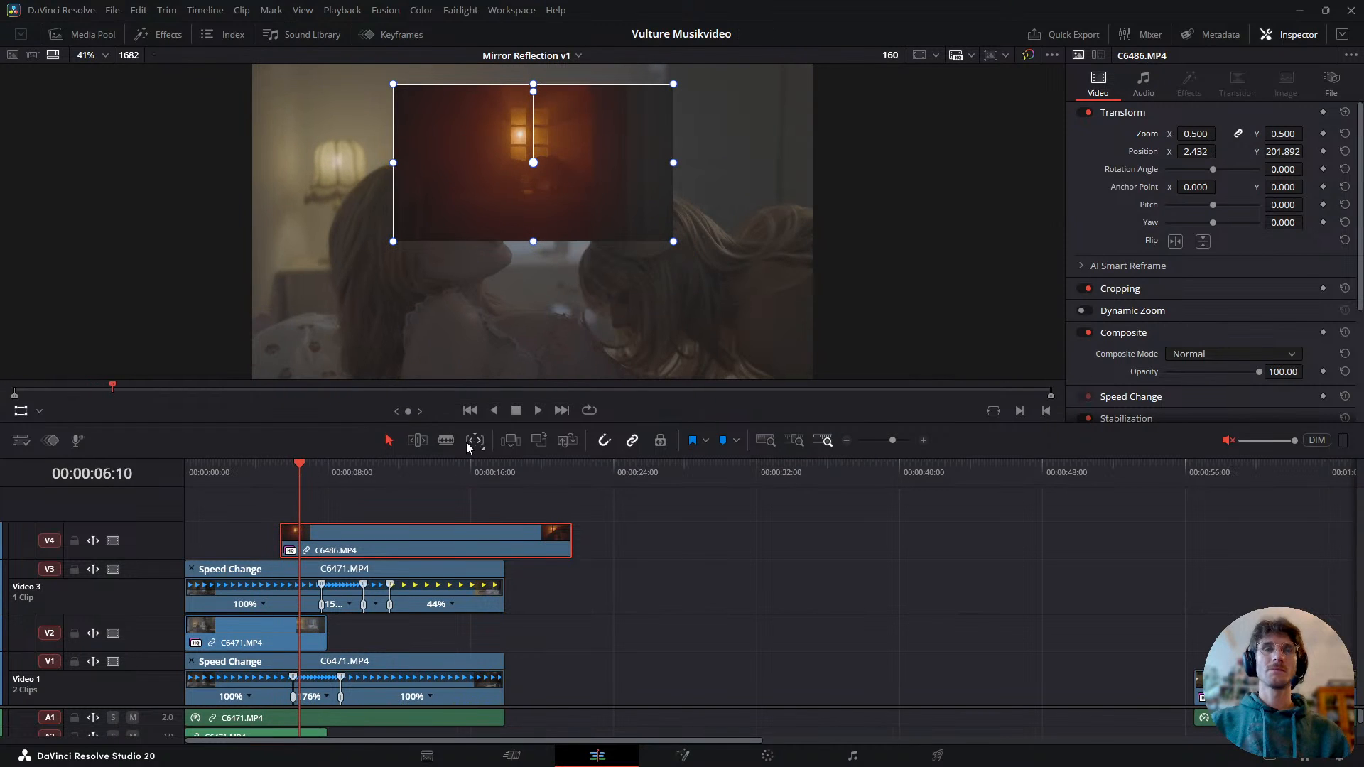
- Flip C6486 horizontally, slide it earlier on V4 to start at about 00:00:02:12, and play it against C6471
{"action": "left_click", "coordinate": [1175, 242]}
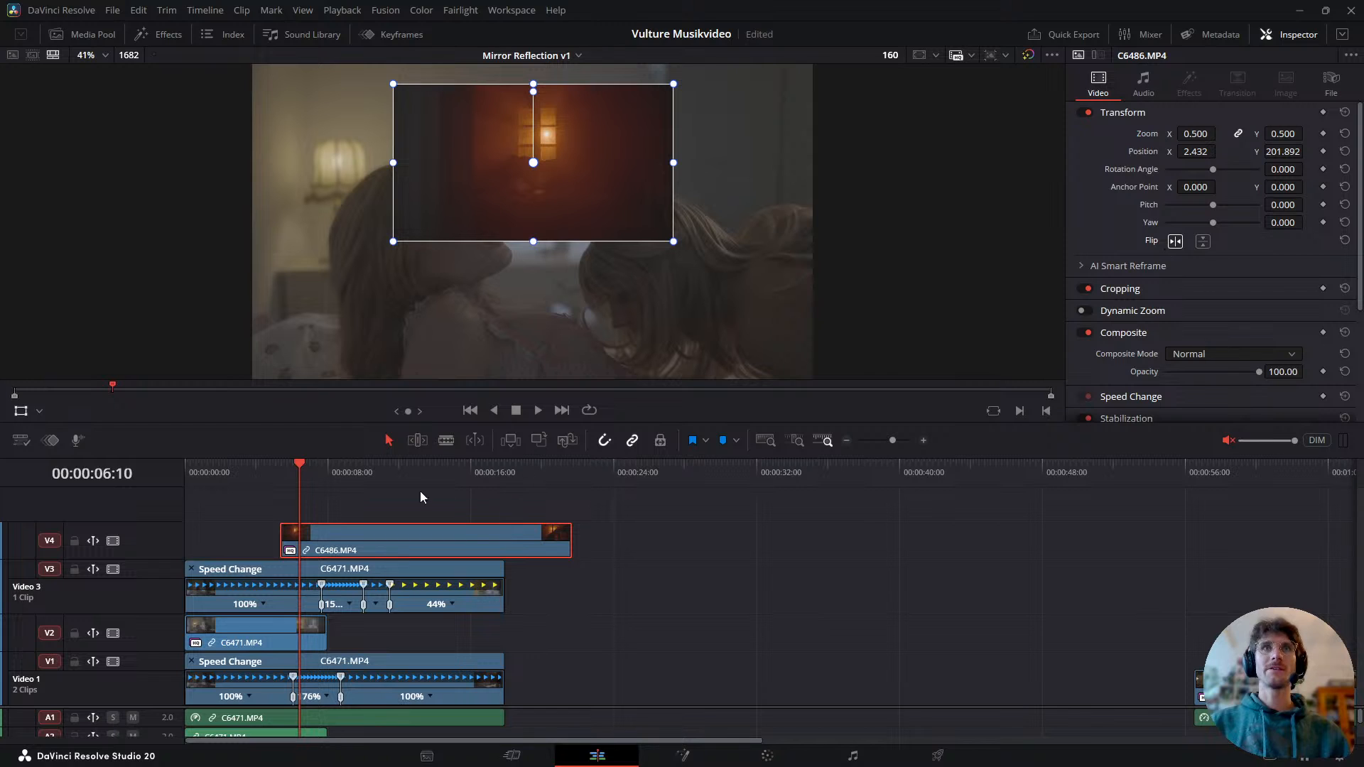
{"action": "key", "text": "space"}
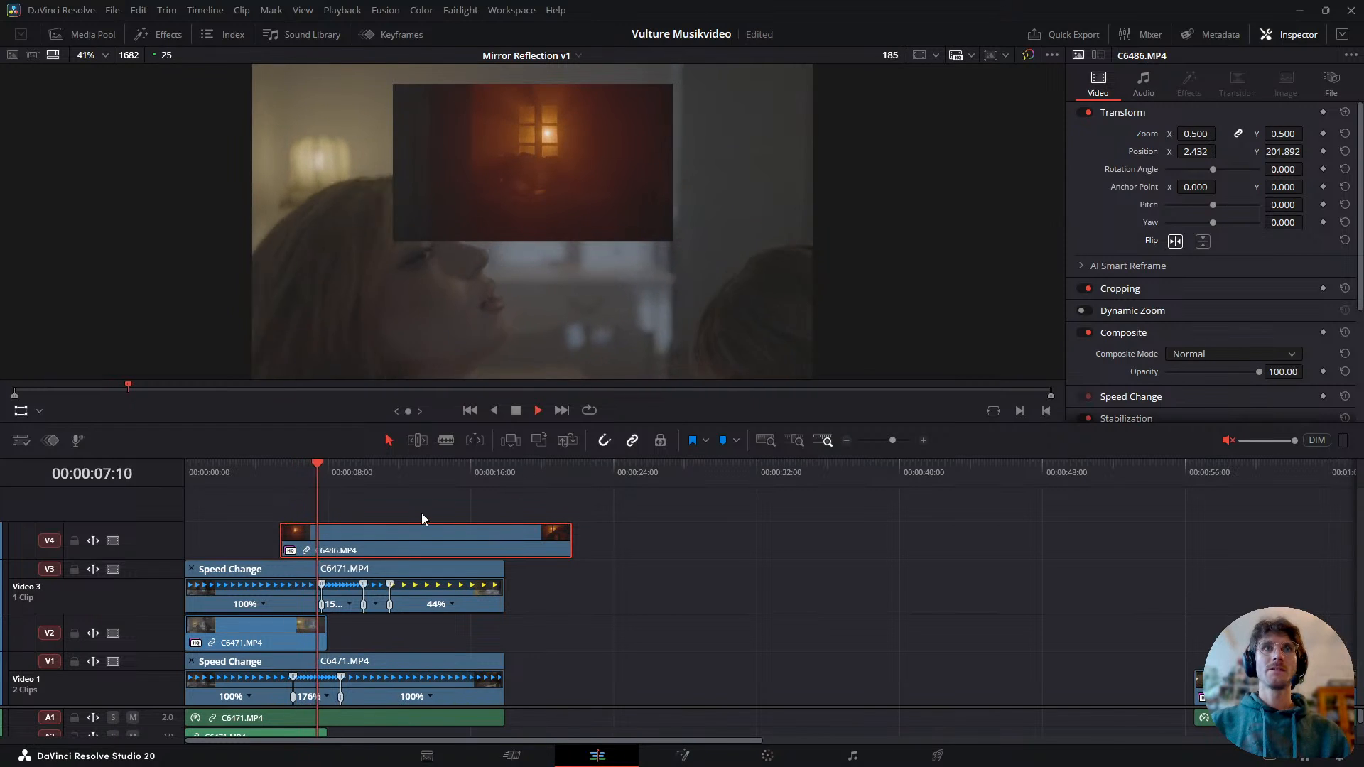
{"action": "left_click_drag", "start_coordinate": [401, 548], "coordinate": [348, 544]}
{"action": "left_click_drag", "start_coordinate": [321, 480], "coordinate": [304, 482]}
{"action": "key", "text": "space"}
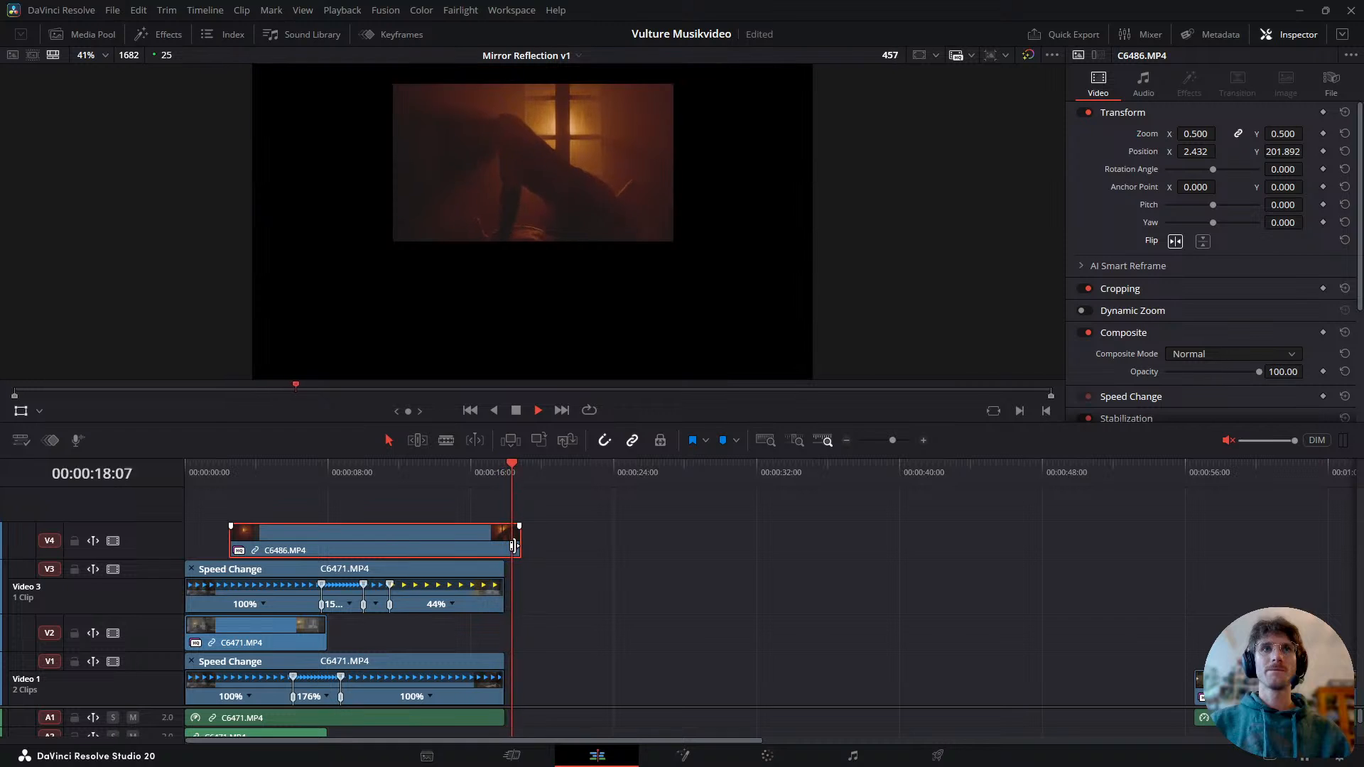
- Trim the end of C6486 to match the V3 clip's end, extend its start to 00:00:00:00, and play it
{"action": "left_click_drag", "start_coordinate": [513, 546], "coordinate": [543, 568]}
{"action": "left_click_drag", "start_coordinate": [507, 469], "coordinate": [487, 501]}
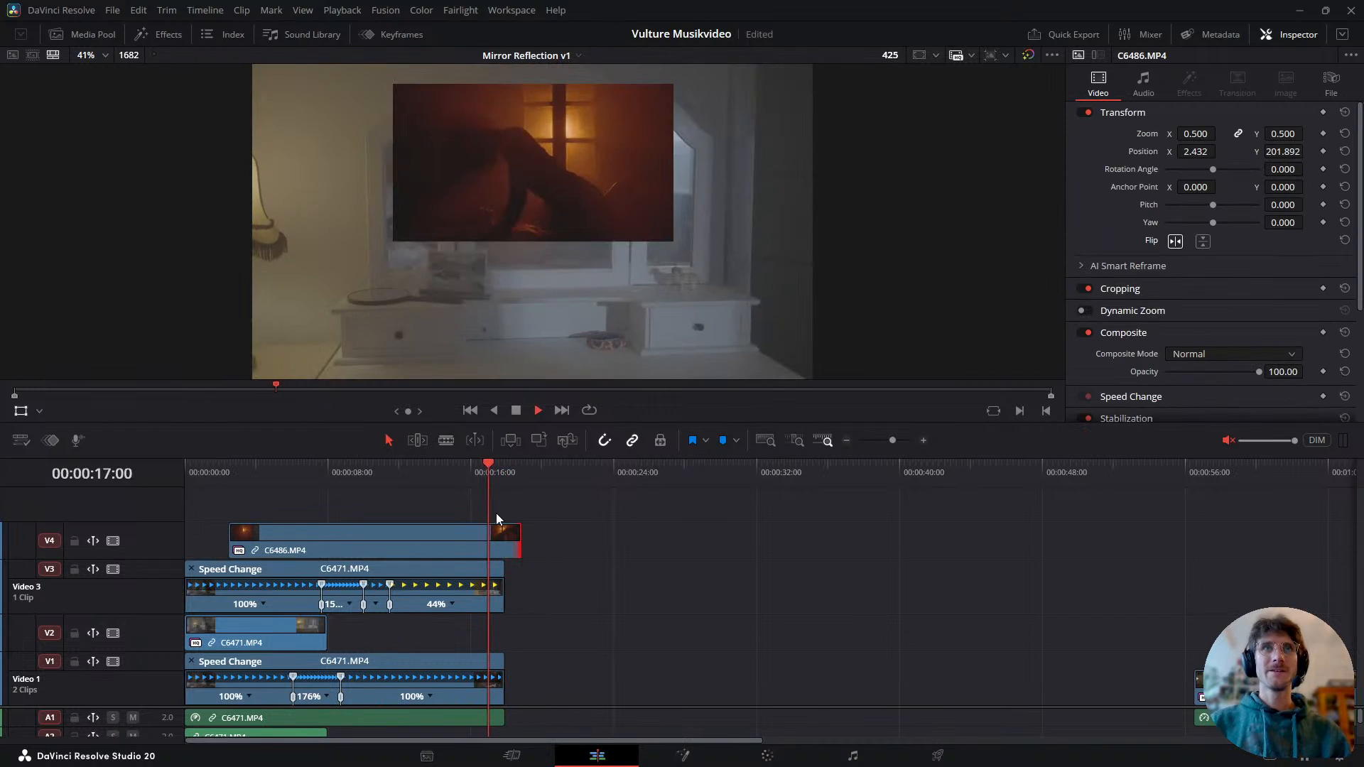
{"action": "left_click_drag", "start_coordinate": [518, 547], "coordinate": [495, 547]}
{"action": "left_click_drag", "start_coordinate": [483, 480], "coordinate": [188, 538]}
{"action": "left_click", "coordinate": [238, 547]}
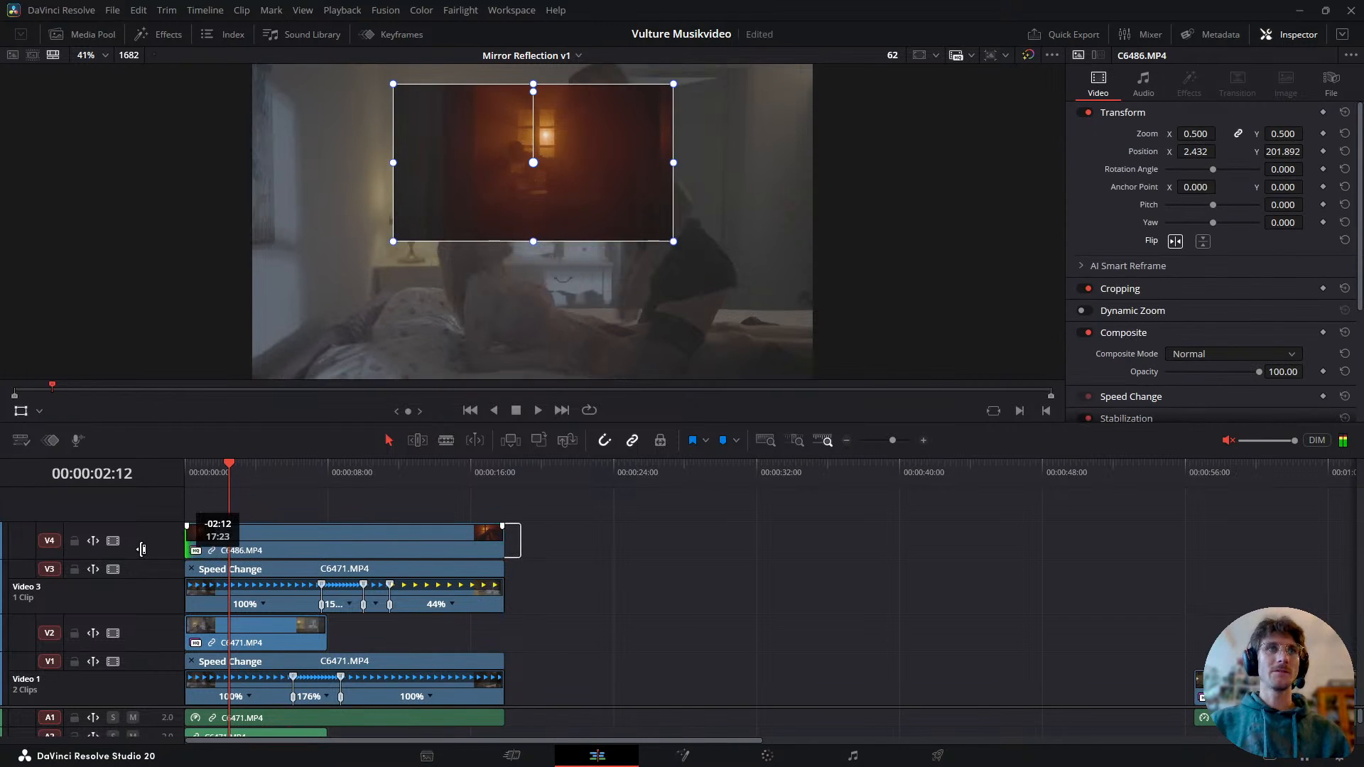
{"action": "left_click_drag", "start_coordinate": [221, 476], "coordinate": [185, 481]}
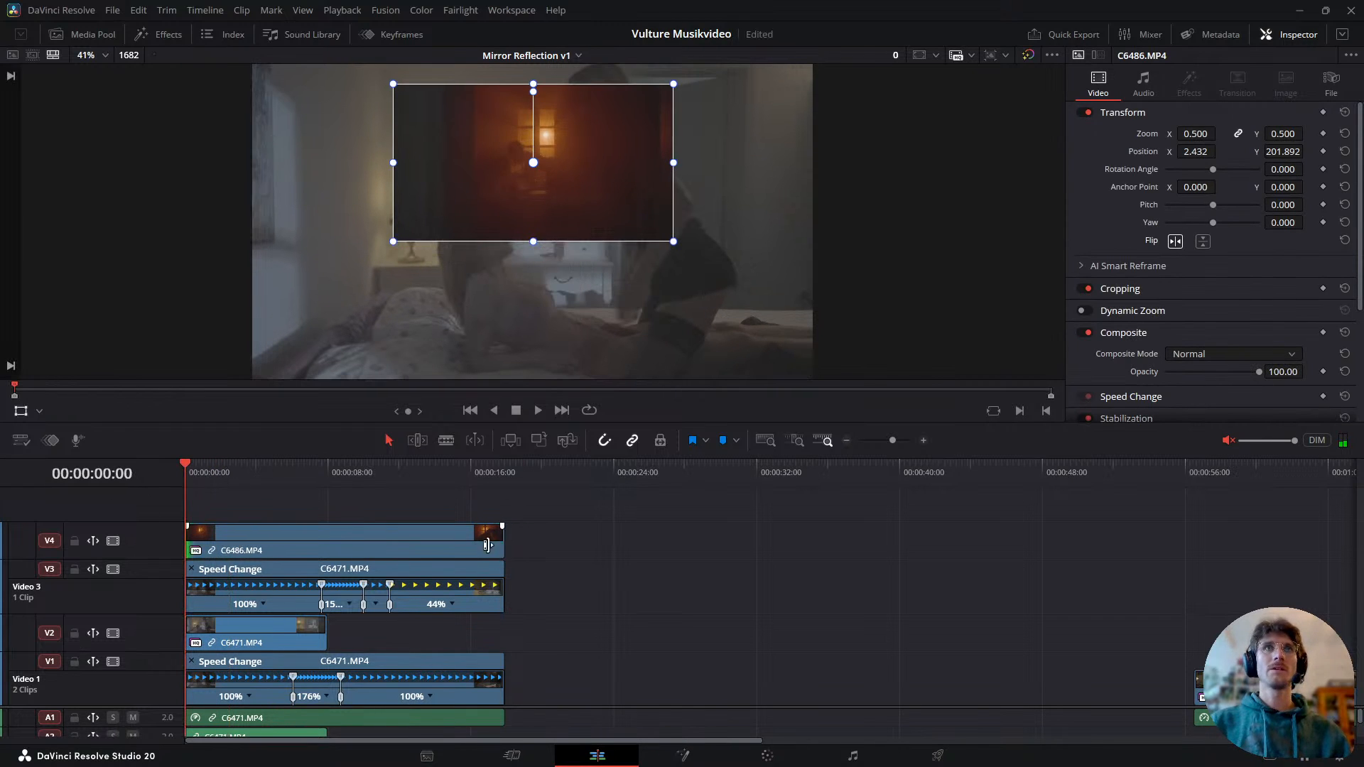
{"action": "key", "text": "space"}
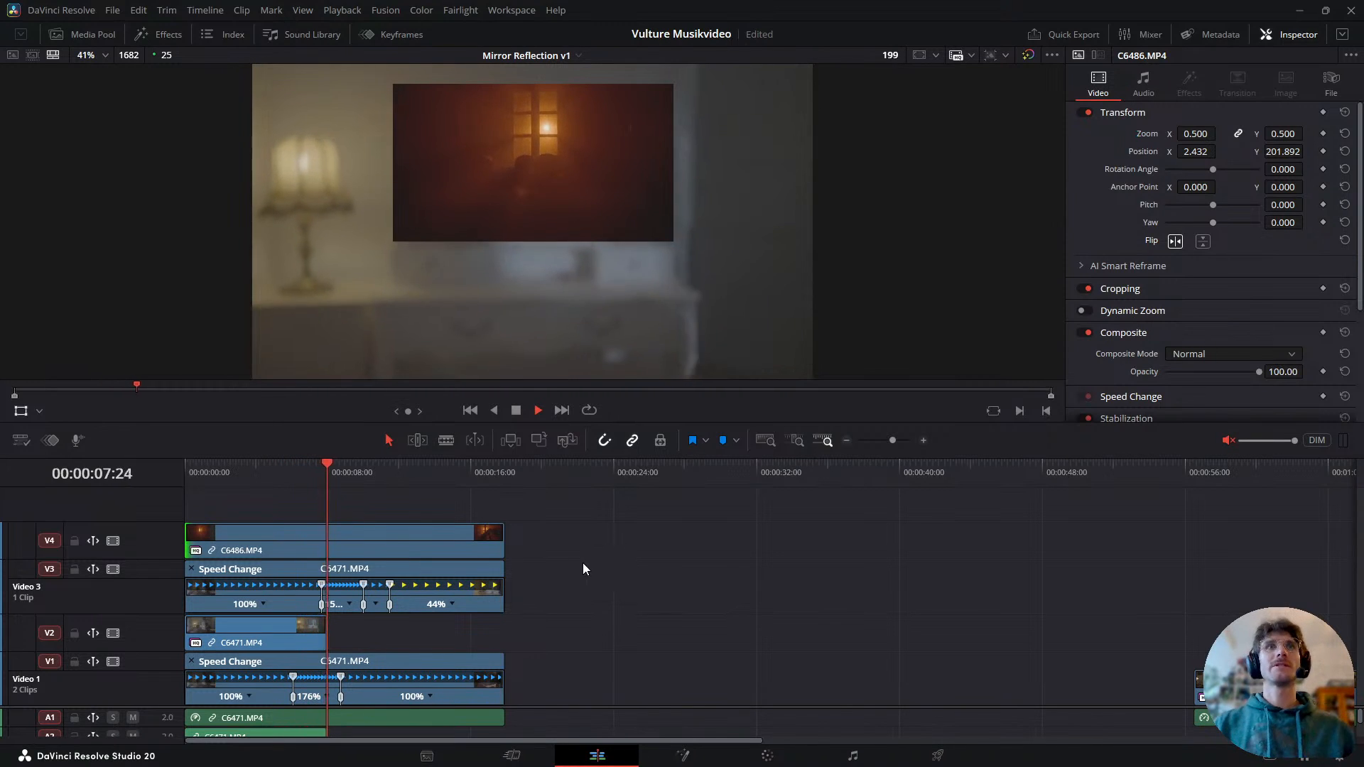
- Reposition the C6486 overlay to X 498.649, Y 226.216 and compare its movement with C6471 through the transition
{"action": "mouse_move", "coordinate": [327, 474]}
{"action": "left_mouse_down"}
{"action": "mouse_move", "coordinate": [292, 479]}
{"action": "mouse_move", "coordinate": [310, 480]}
{"action": "left_mouse_up"}
{"action": "left_click_drag", "start_coordinate": [570, 187], "coordinate": [627, 202]}
{"action": "key", "text": "space"}
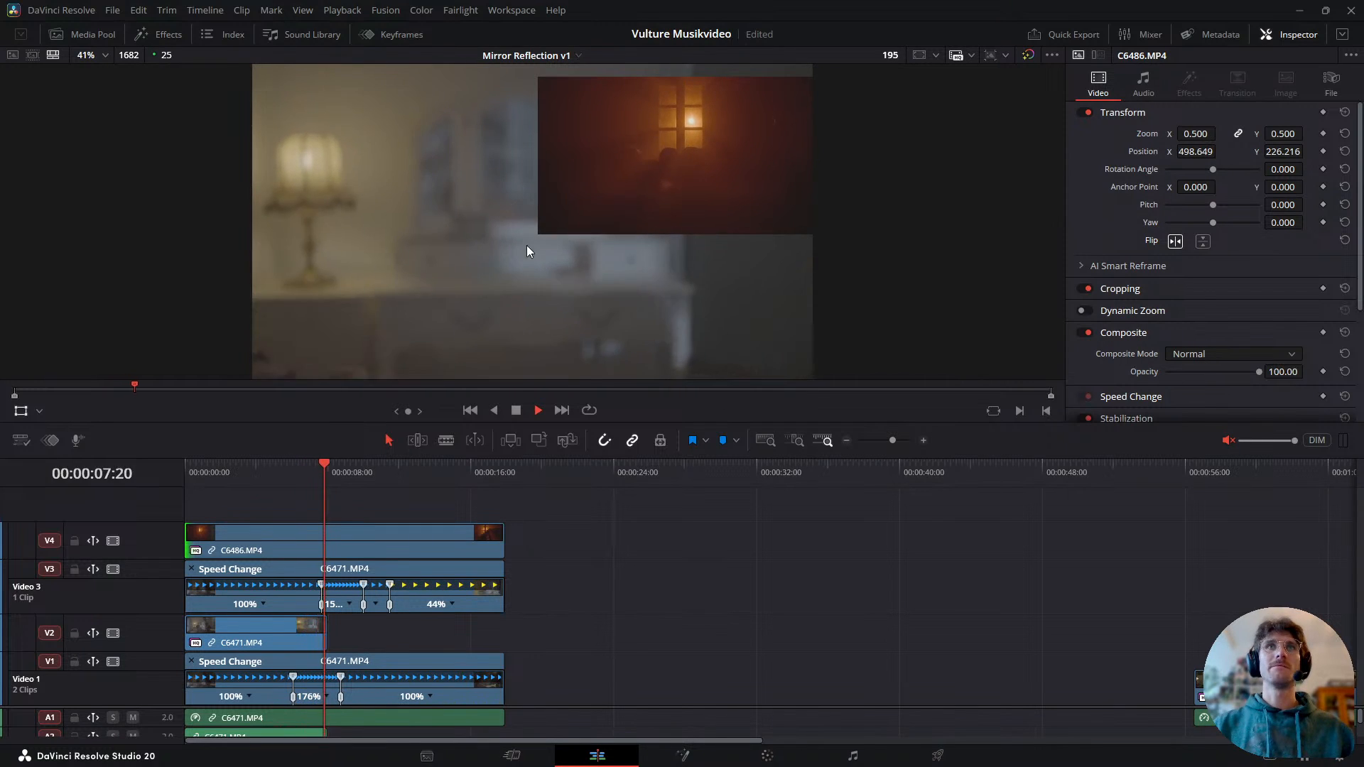
{"action": "left_click_drag", "start_coordinate": [329, 475], "coordinate": [276, 483]}
{"action": "key", "text": "space"}
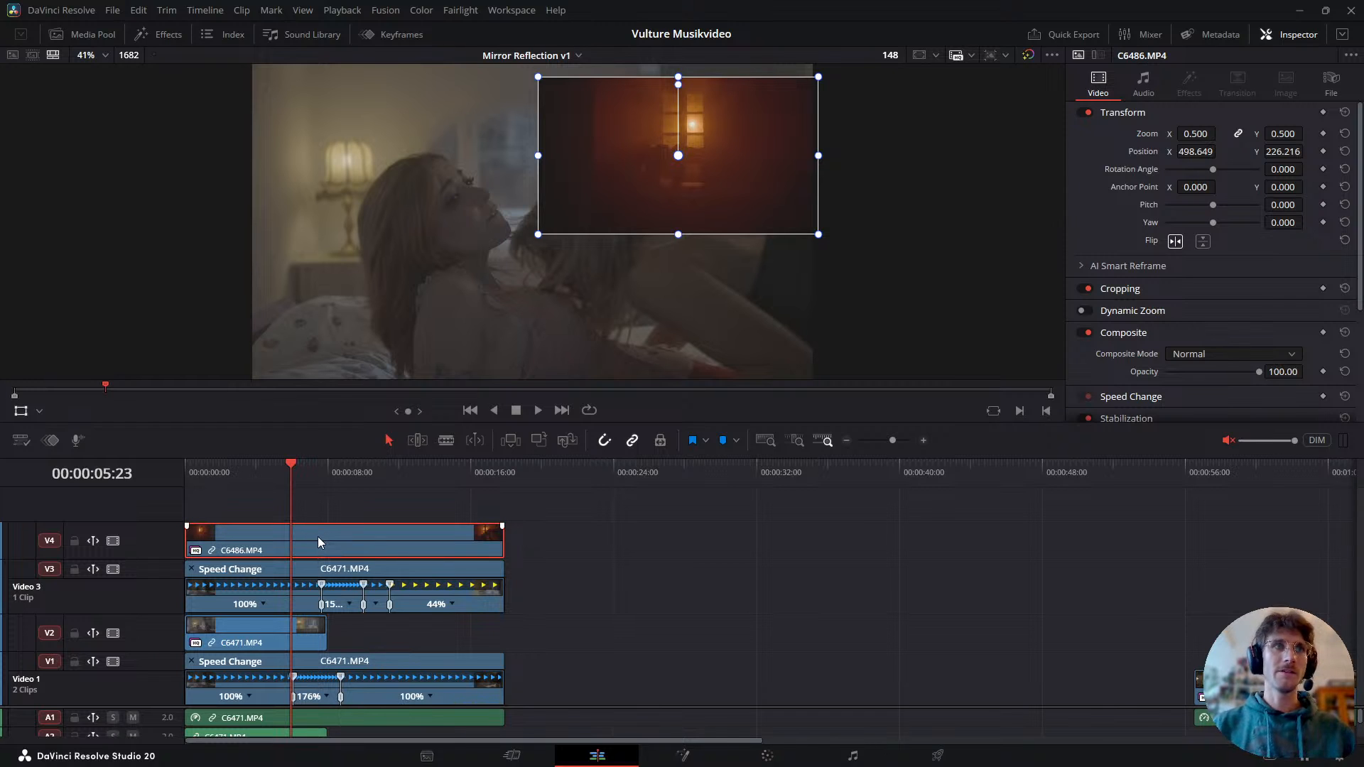
- Show the retime controls on the V4 C6486 clip and play both clips up to the transition at 00:00:07:19
{"action": "key", "text": "ctrl+r"}
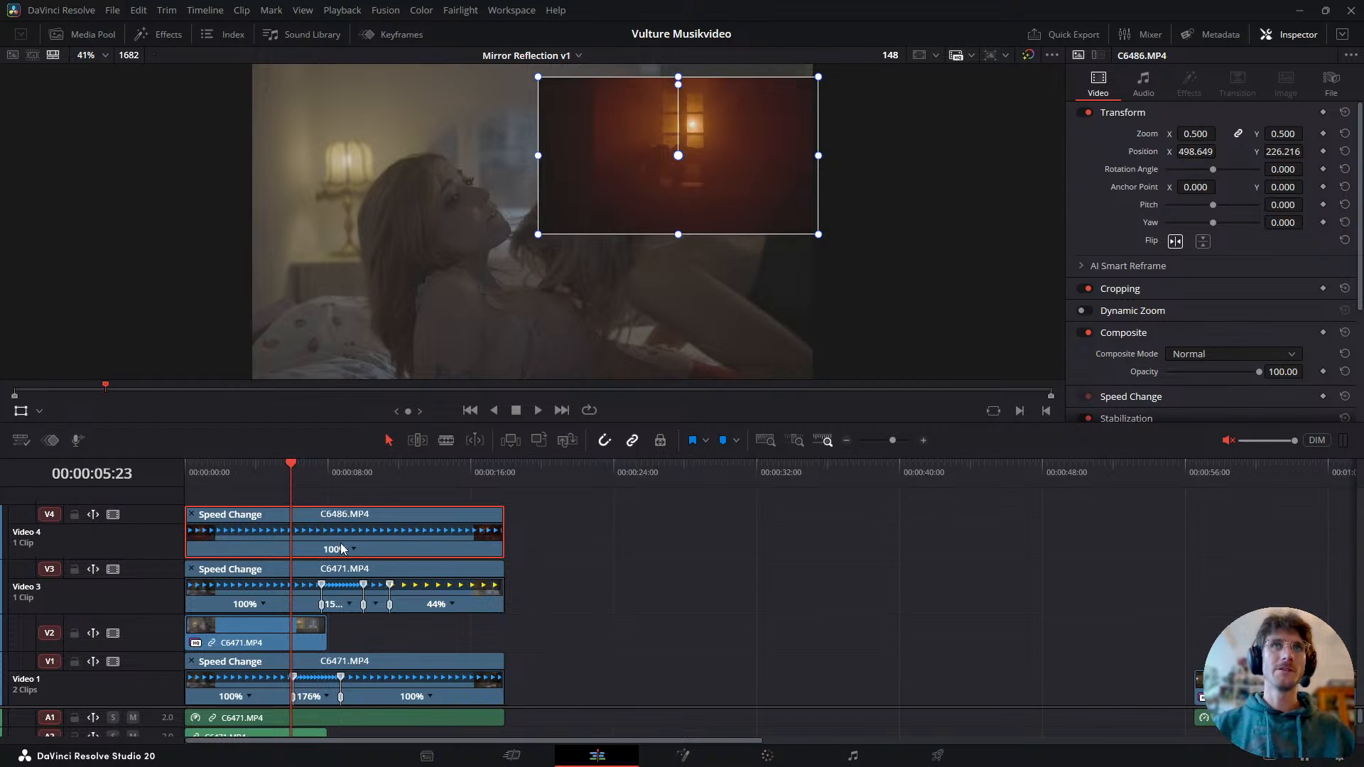
{"action": "mouse_move", "coordinate": [297, 458]}
{"action": "left_mouse_down"}
{"action": "mouse_move", "coordinate": [271, 484]}
{"action": "mouse_move", "coordinate": [326, 490]}
{"action": "mouse_move", "coordinate": [322, 471]}
{"action": "mouse_move", "coordinate": [304, 477]}
{"action": "left_mouse_up"}
{"action": "key", "text": "space"}
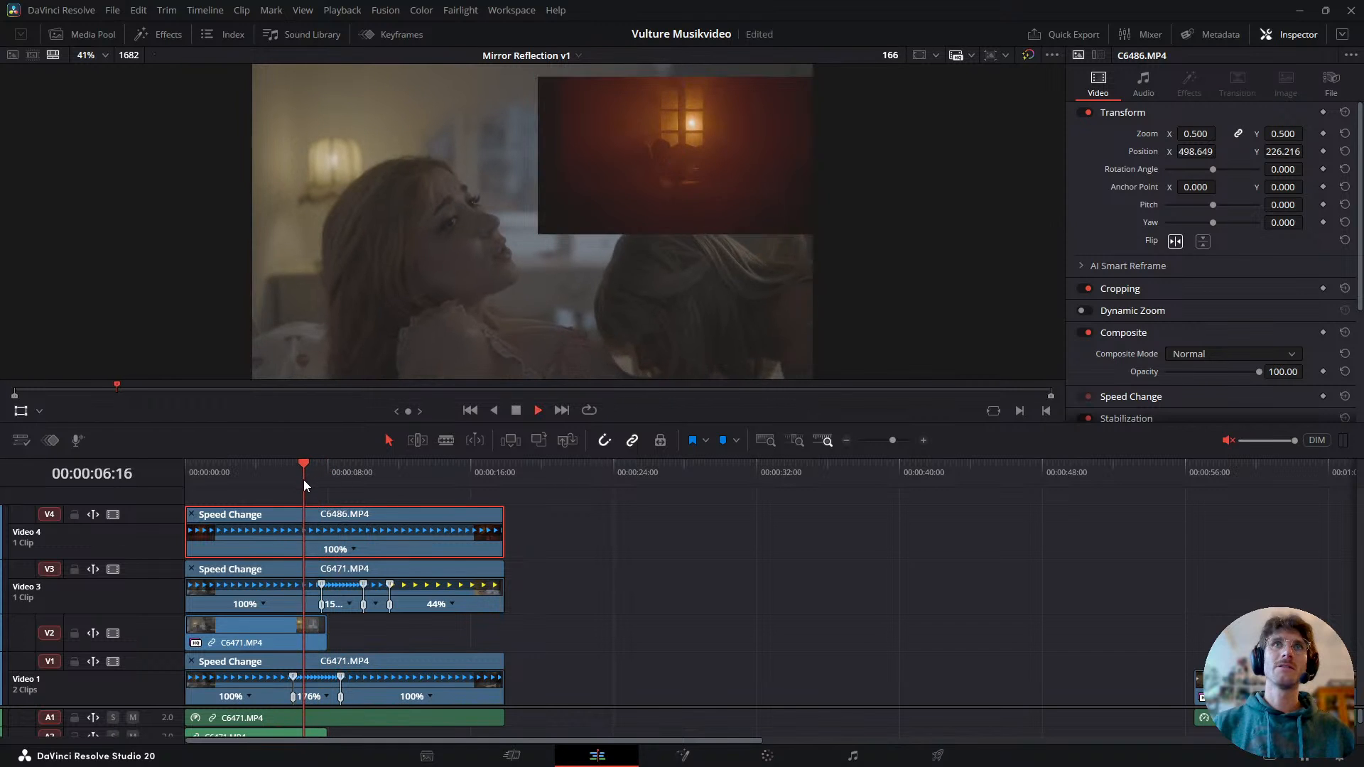
{"action": "key", "text": "space"}
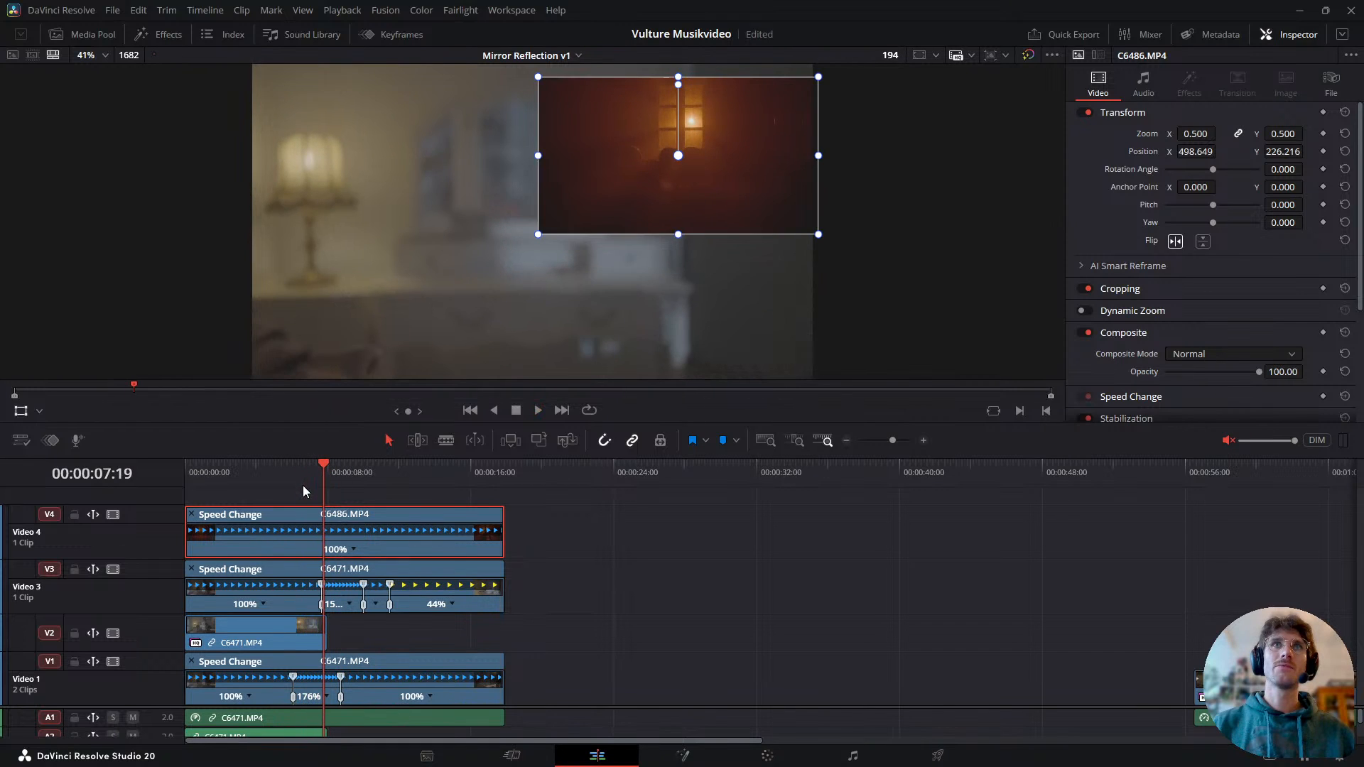
- Try adding speed points to the V4 clip at 00:00:07:19 and at an earlier frame around 00:00:06:11
{"action": "left_click", "coordinate": [353, 549]}
{"action": "left_click", "coordinate": [365, 570]}
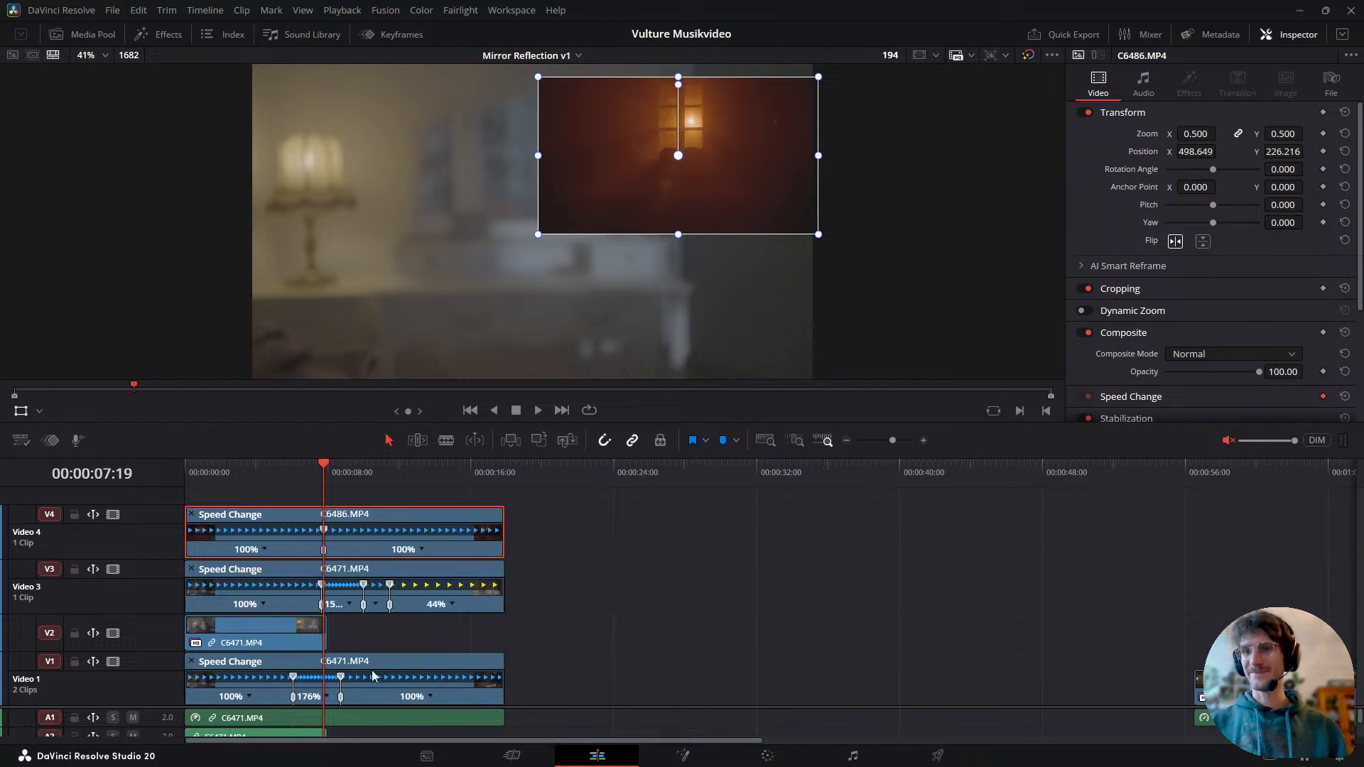
{"action": "left_click_drag", "start_coordinate": [321, 468], "coordinate": [282, 488]}
{"action": "left_click", "coordinate": [264, 549]}
{"action": "left_click", "coordinate": [297, 568]}
{"action": "mouse_move", "coordinate": [283, 475]}
{"action": "left_mouse_down"}
{"action": "mouse_move", "coordinate": [318, 467]}
{"action": "mouse_move", "coordinate": [284, 467]}
{"action": "mouse_move", "coordinate": [314, 475]}
{"action": "mouse_move", "coordinate": [301, 473]}
{"action": "left_mouse_up"}
{"action": "key", "text": "ctrl+z"}
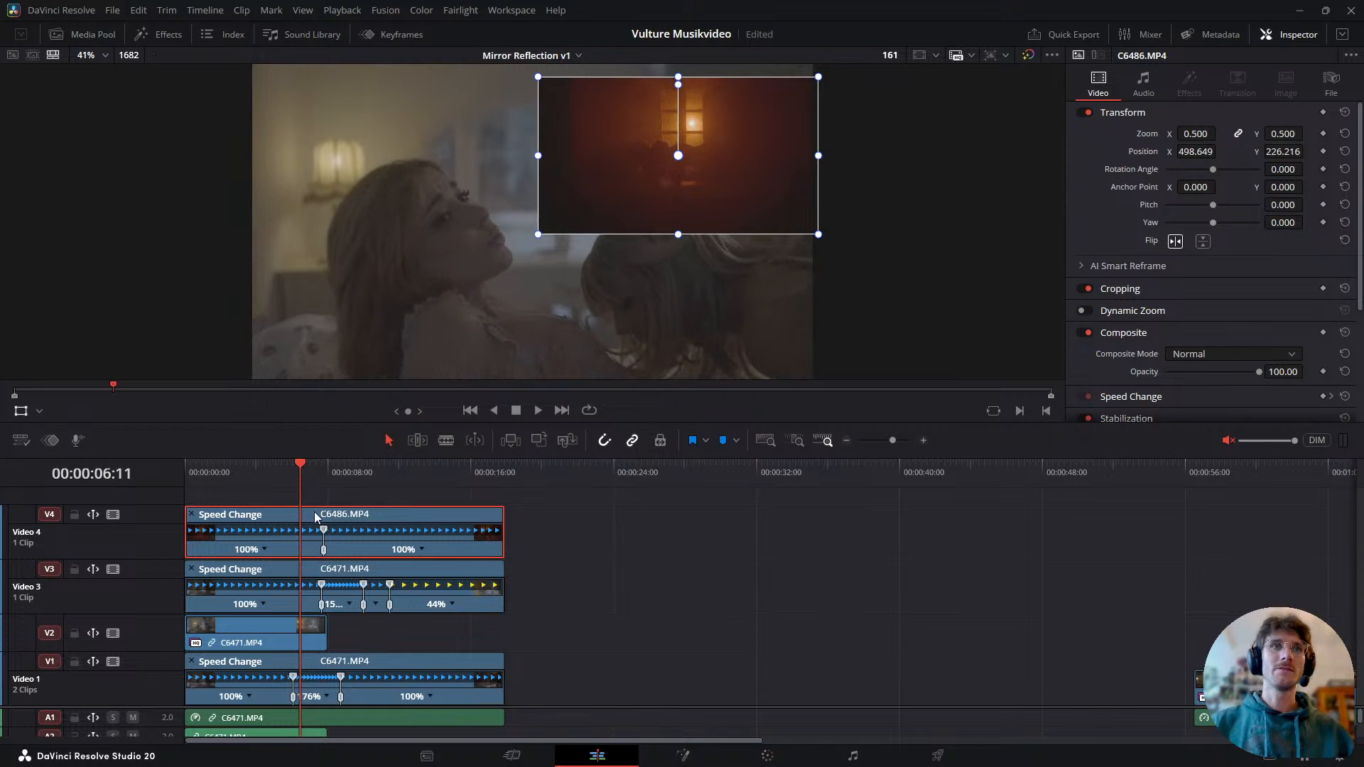
{"action": "left_click", "coordinate": [264, 550]}
{"action": "left_click", "coordinate": [300, 568]}
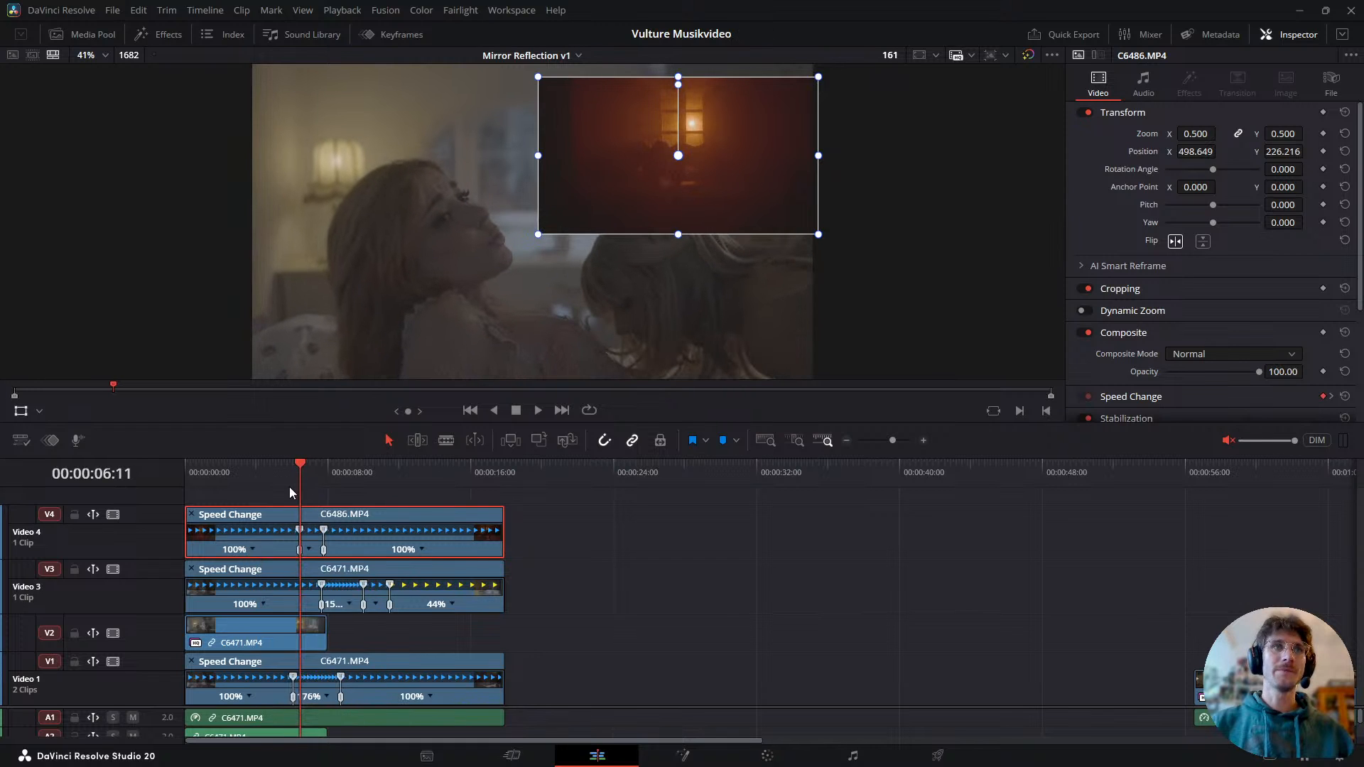
{"action": "left_click_drag", "start_coordinate": [302, 472], "coordinate": [281, 475]}
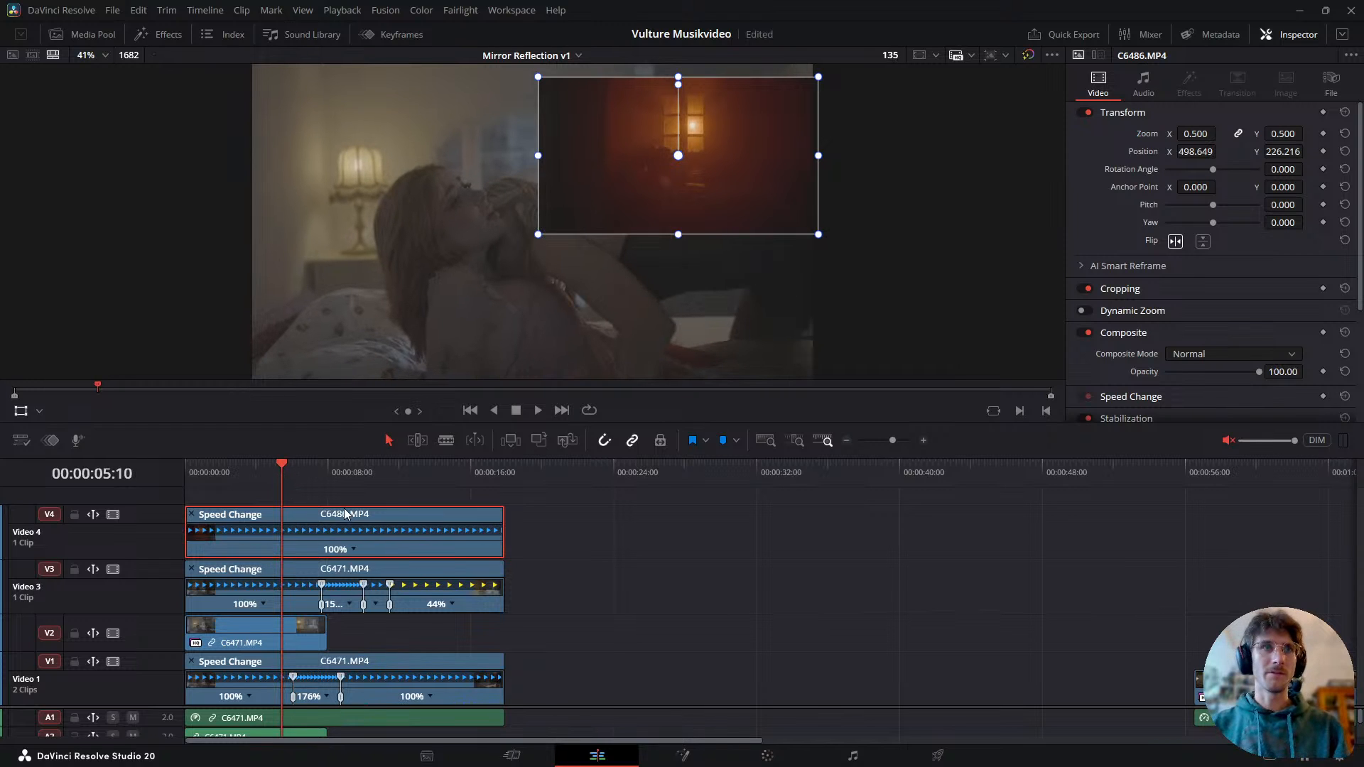
- Add a speed point to the V4 C6486 clip at 00:00:03:10
{"action": "left_click_drag", "start_coordinate": [275, 484], "coordinate": [247, 498]}
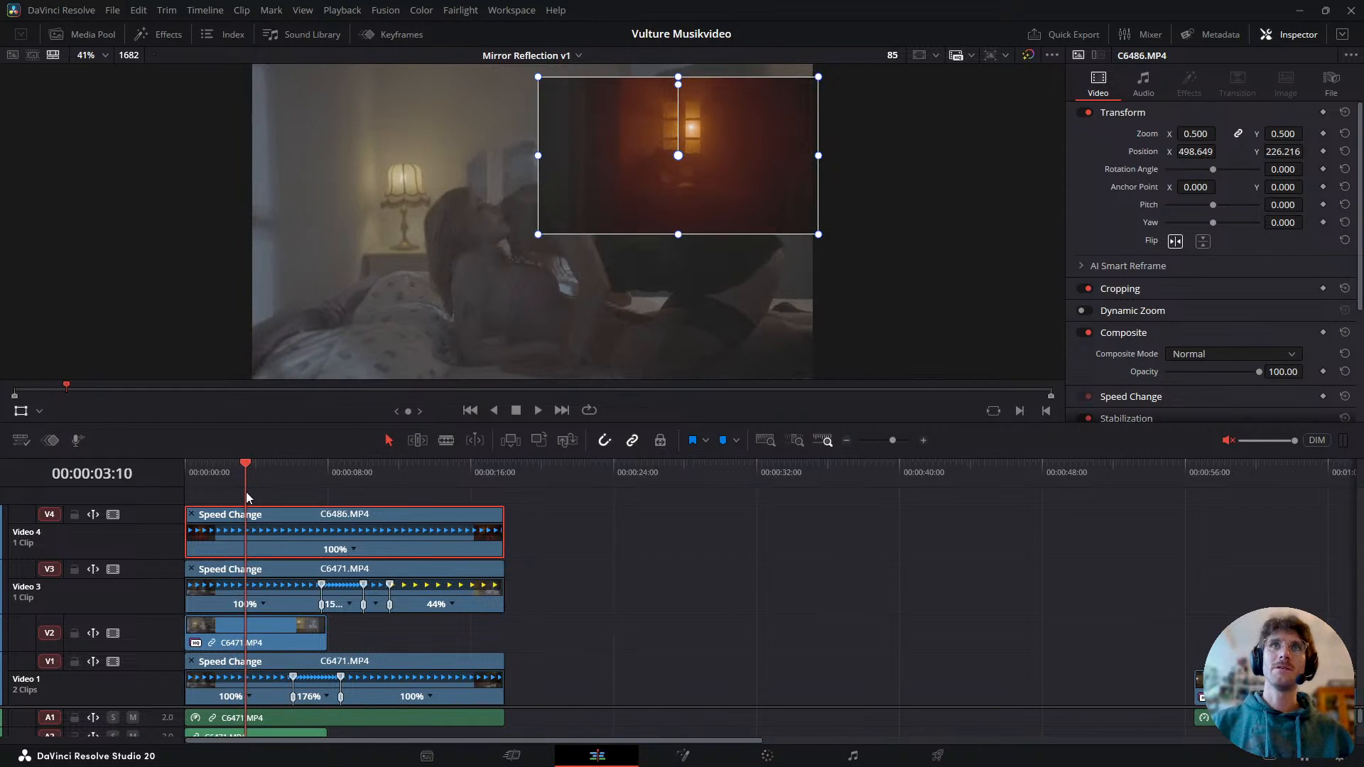
{"action": "left_click", "coordinate": [354, 550]}
{"action": "left_click", "coordinate": [378, 576]}
- Add a second V4 speed point at 00:00:06:10 and pull it back to about 00:00:05:17 to speed up the segment
{"action": "left_click_drag", "start_coordinate": [249, 470], "coordinate": [300, 484]}
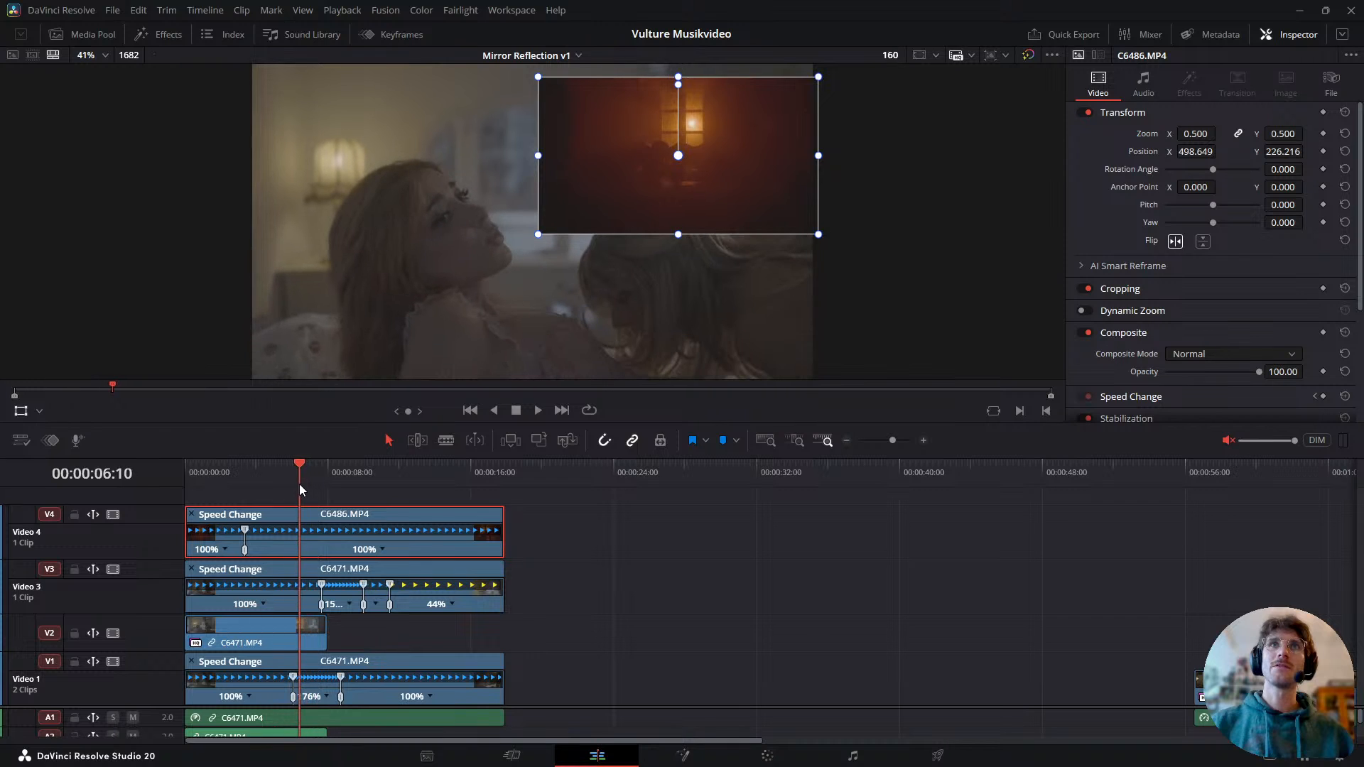
{"action": "left_click", "coordinate": [383, 551]}
{"action": "left_click", "coordinate": [390, 572]}
{"action": "left_click_drag", "start_coordinate": [304, 469], "coordinate": [287, 476]}
{"action": "left_click_drag", "start_coordinate": [299, 535], "coordinate": [290, 535]}
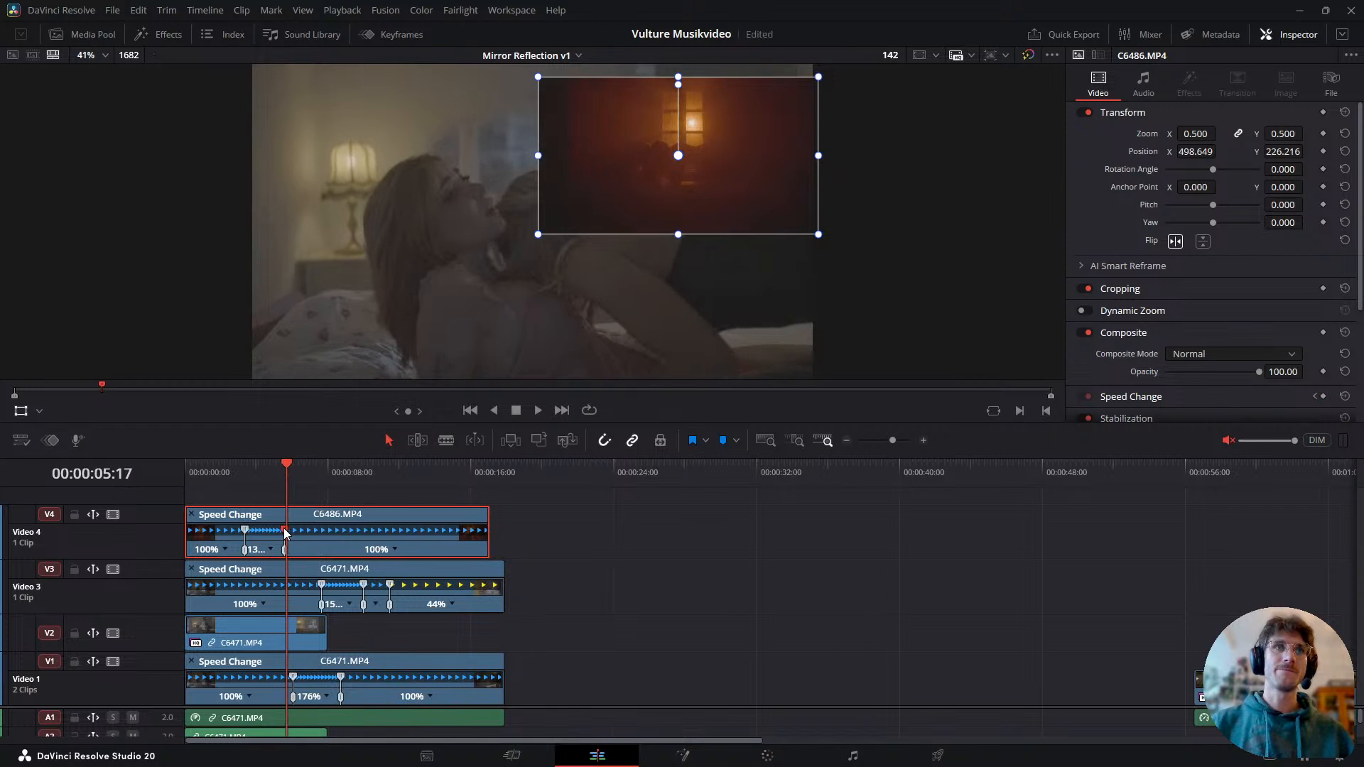
- Play the transition repeatedly to compare the sped-up C6486 motion with C6471
{"action": "key", "text": "space"}
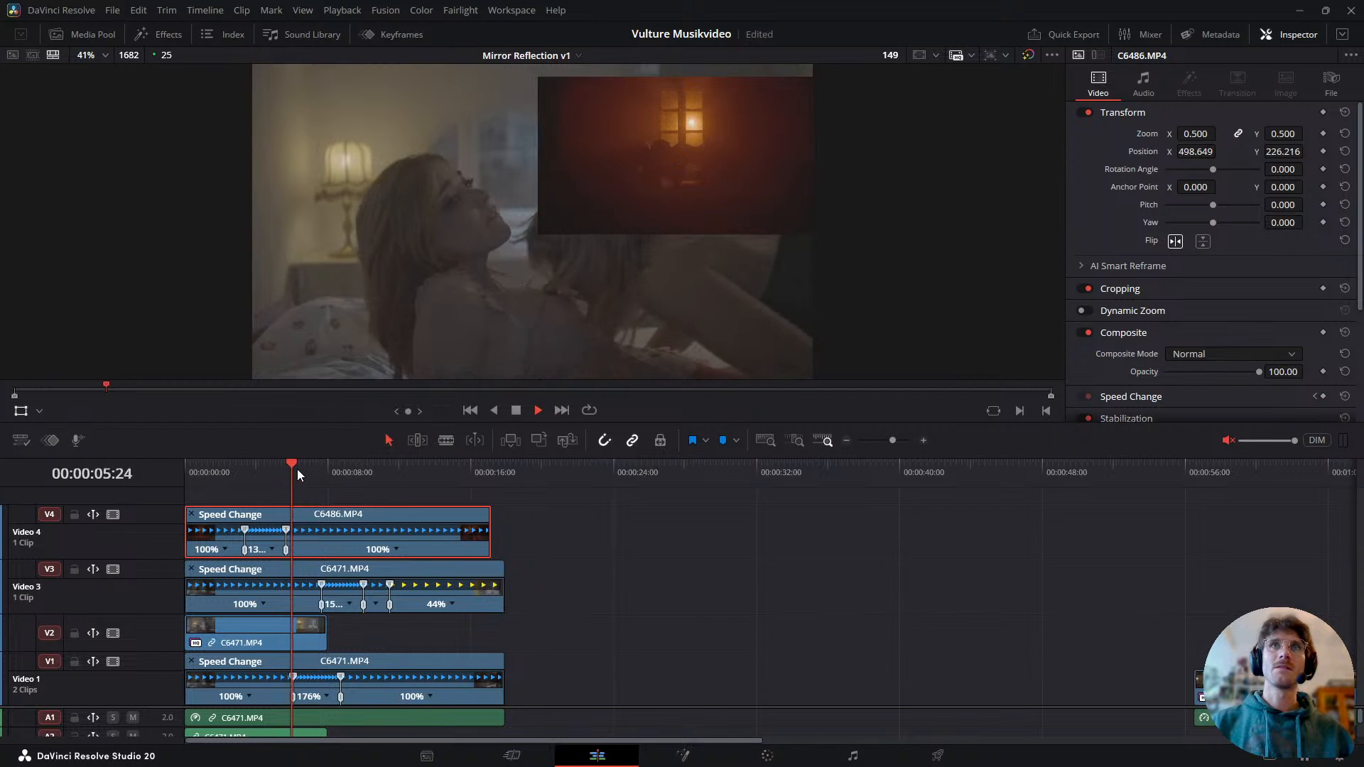
{"action": "key", "text": "space"}
{"action": "left_click_drag", "start_coordinate": [325, 479], "coordinate": [305, 479]}
{"action": "key", "text": "space"}
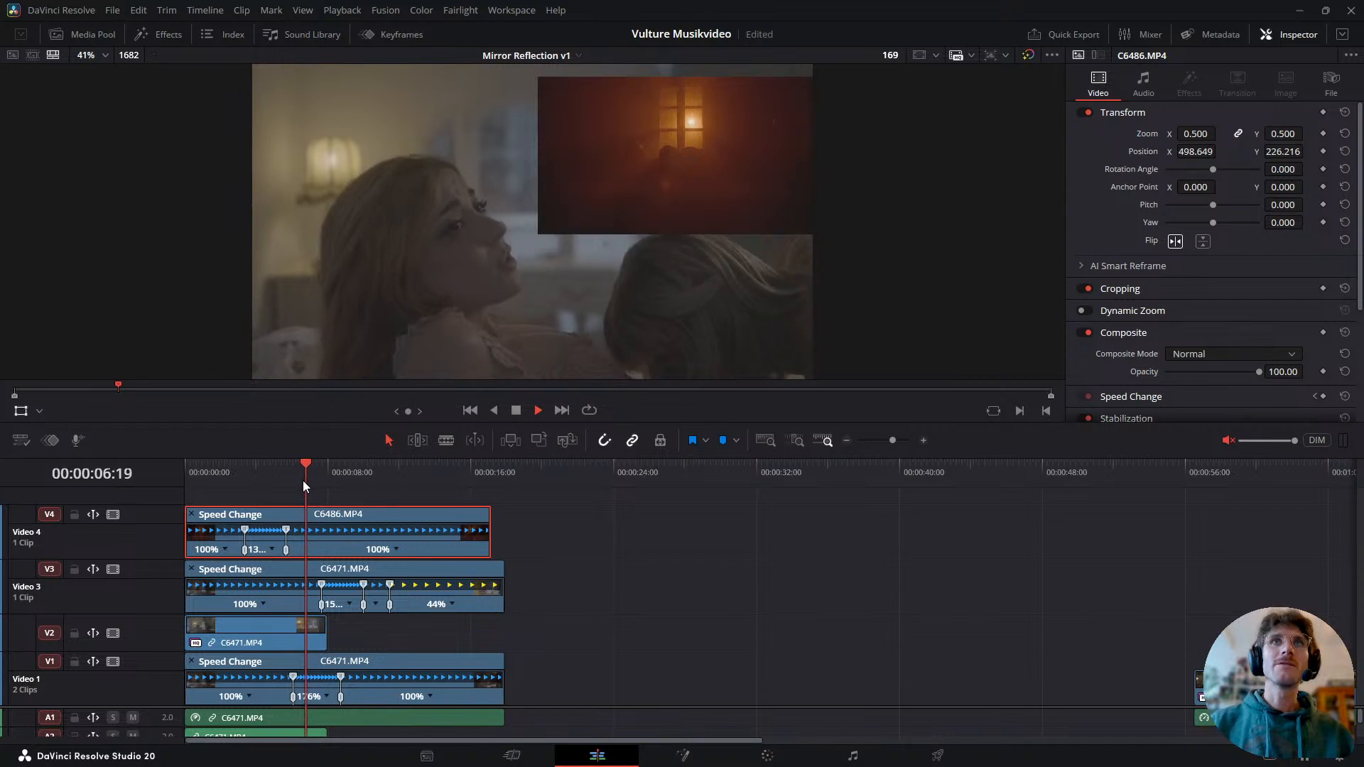
{"action": "key", "text": "space"}
- Add a third V4 speed point at 00:00:06:07, extend it to about 00:00:07:05 to slow its segment, and play the transition
{"action": "left_click_drag", "start_coordinate": [324, 472], "coordinate": [298, 486]}
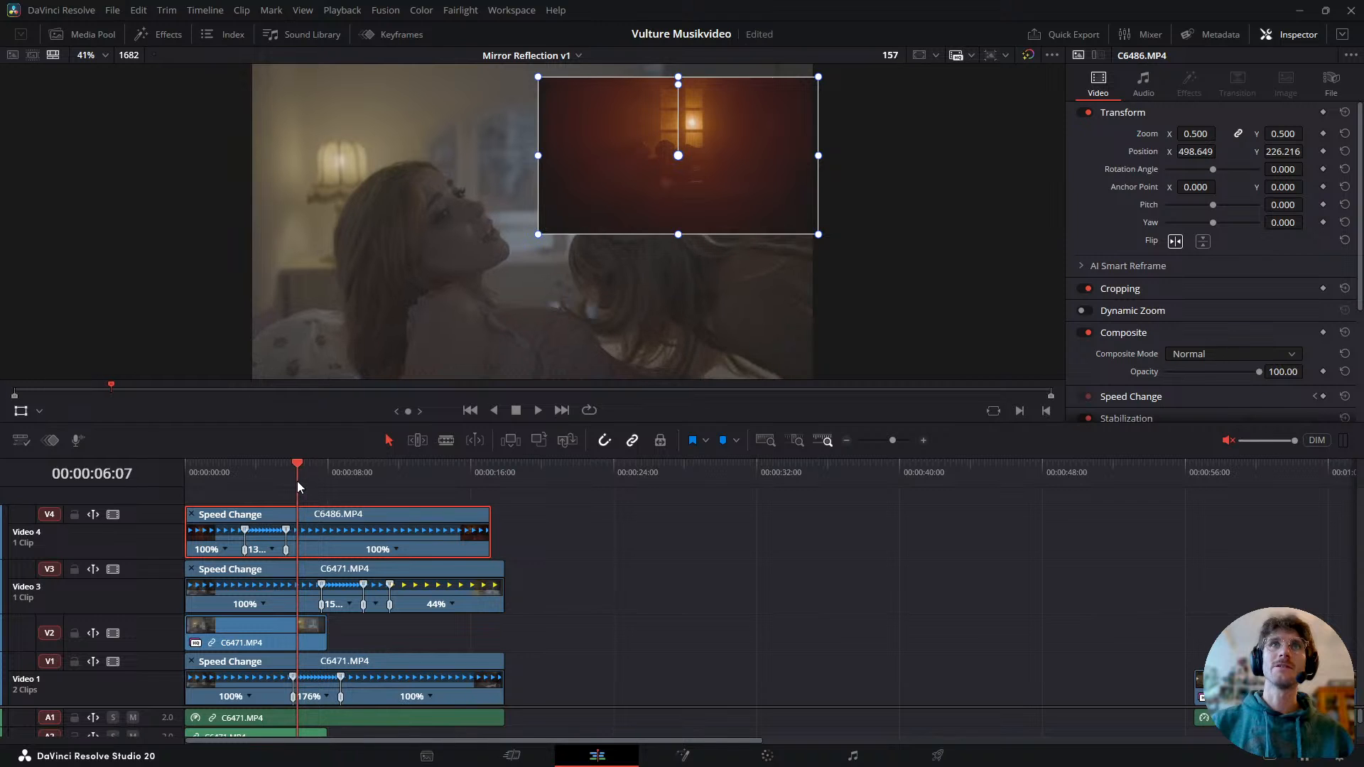
{"action": "left_click", "coordinate": [396, 550]}
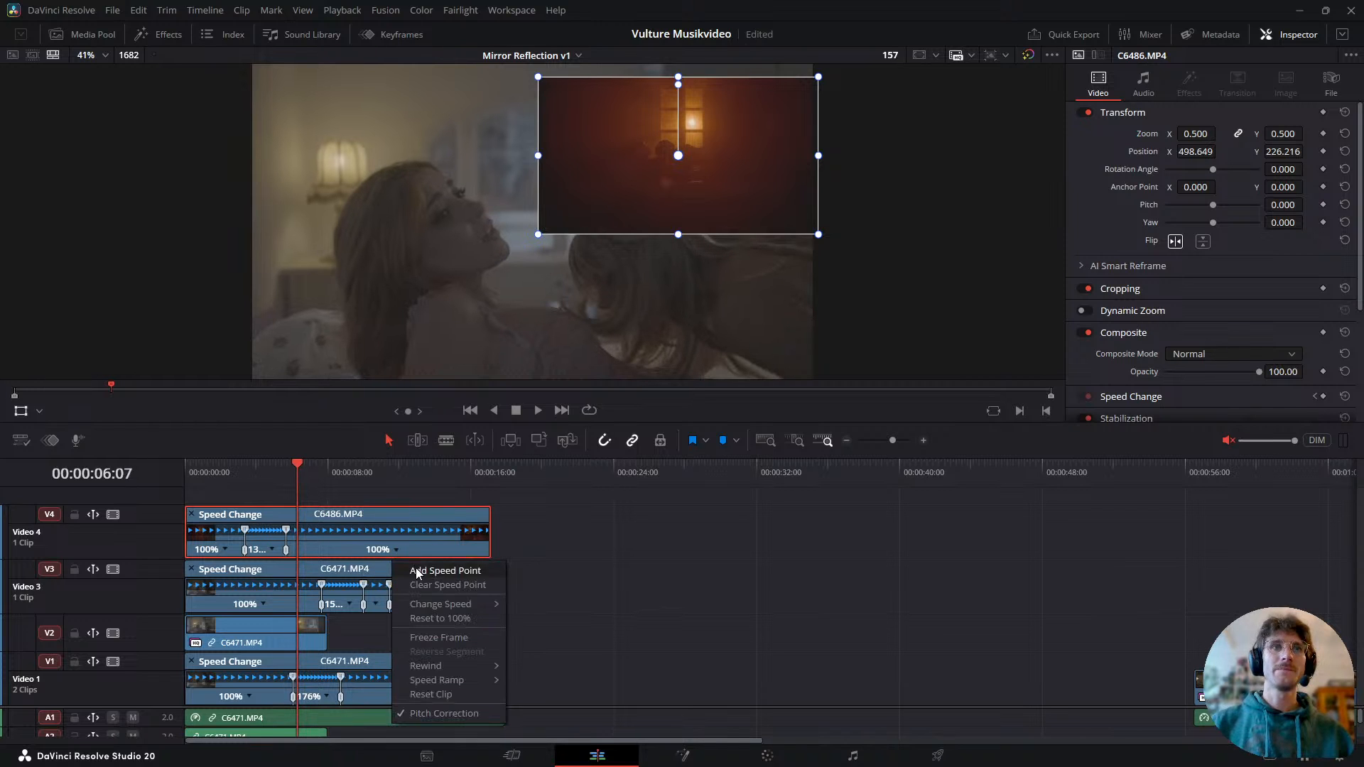
{"action": "left_click", "coordinate": [416, 571]}
{"action": "left_click_drag", "start_coordinate": [298, 477], "coordinate": [317, 482]}
{"action": "left_click_drag", "start_coordinate": [303, 536], "coordinate": [314, 540]}
{"action": "left_click_drag", "start_coordinate": [314, 467], "coordinate": [277, 470]}
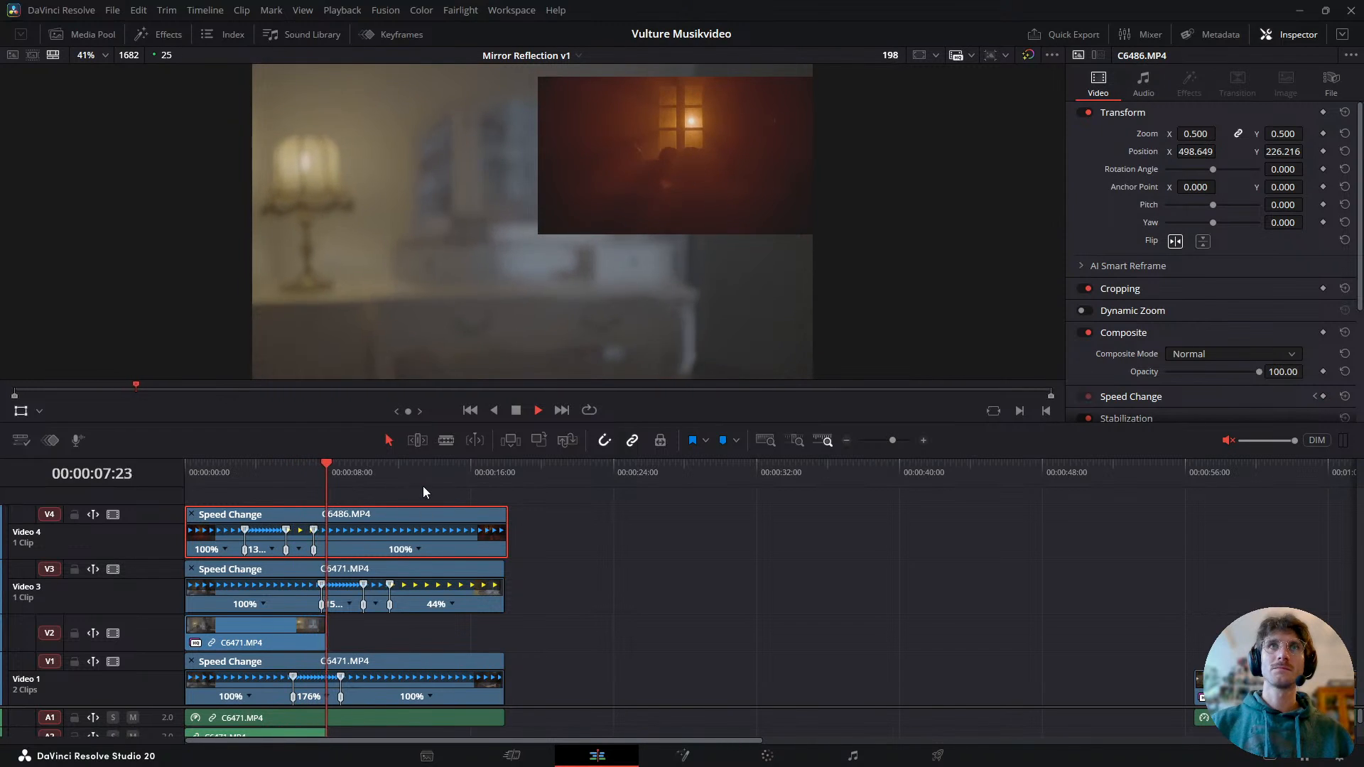
{"action": "key", "text": "space"}
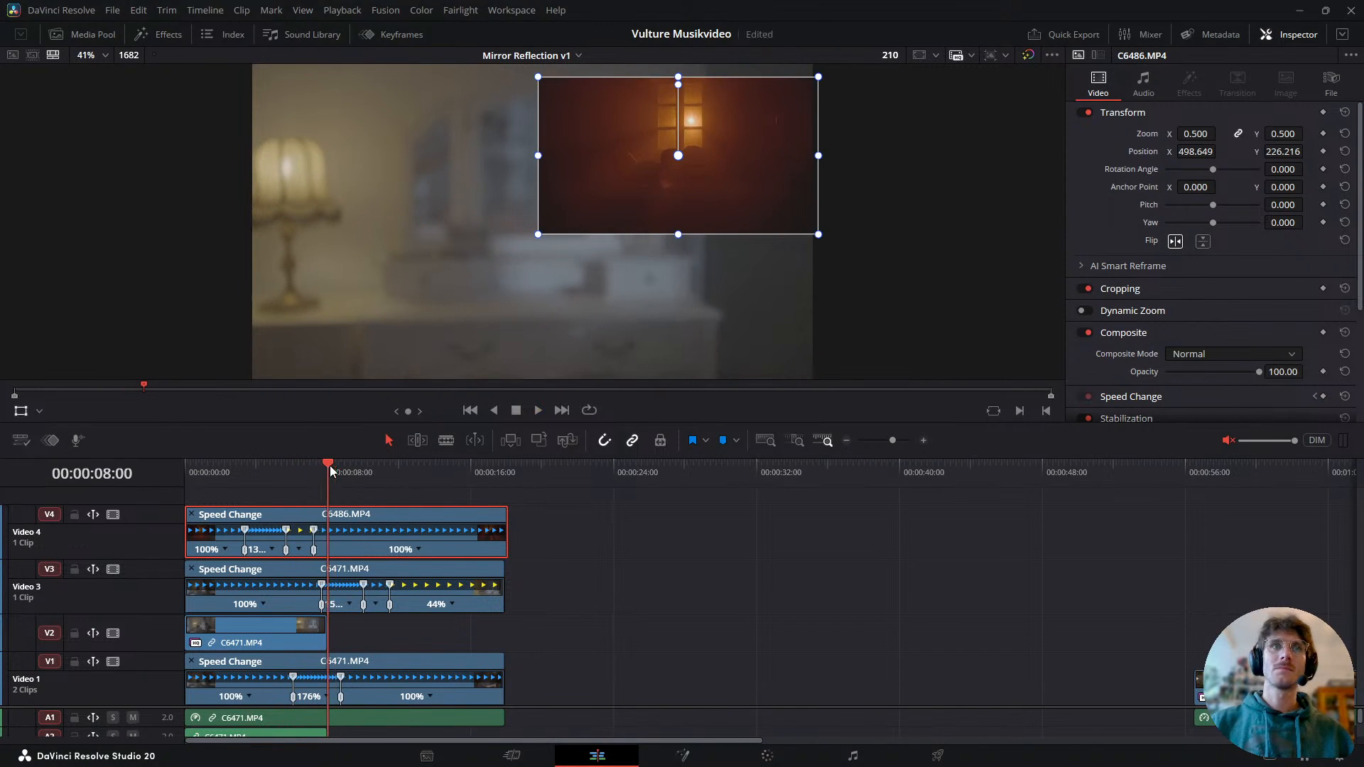
- Pull the third V4 speed point back to about 00:00:06:22 and play the transition
{"action": "left_click", "coordinate": [317, 475]}
{"action": "left_click_drag", "start_coordinate": [313, 530], "coordinate": [309, 532]}
{"action": "key", "text": "ctrl+z"}
{"action": "left_click_drag", "start_coordinate": [318, 470], "coordinate": [310, 470]}
{"action": "left_click_drag", "start_coordinate": [312, 530], "coordinate": [308, 534]}
{"action": "left_click_drag", "start_coordinate": [311, 475], "coordinate": [300, 476]}
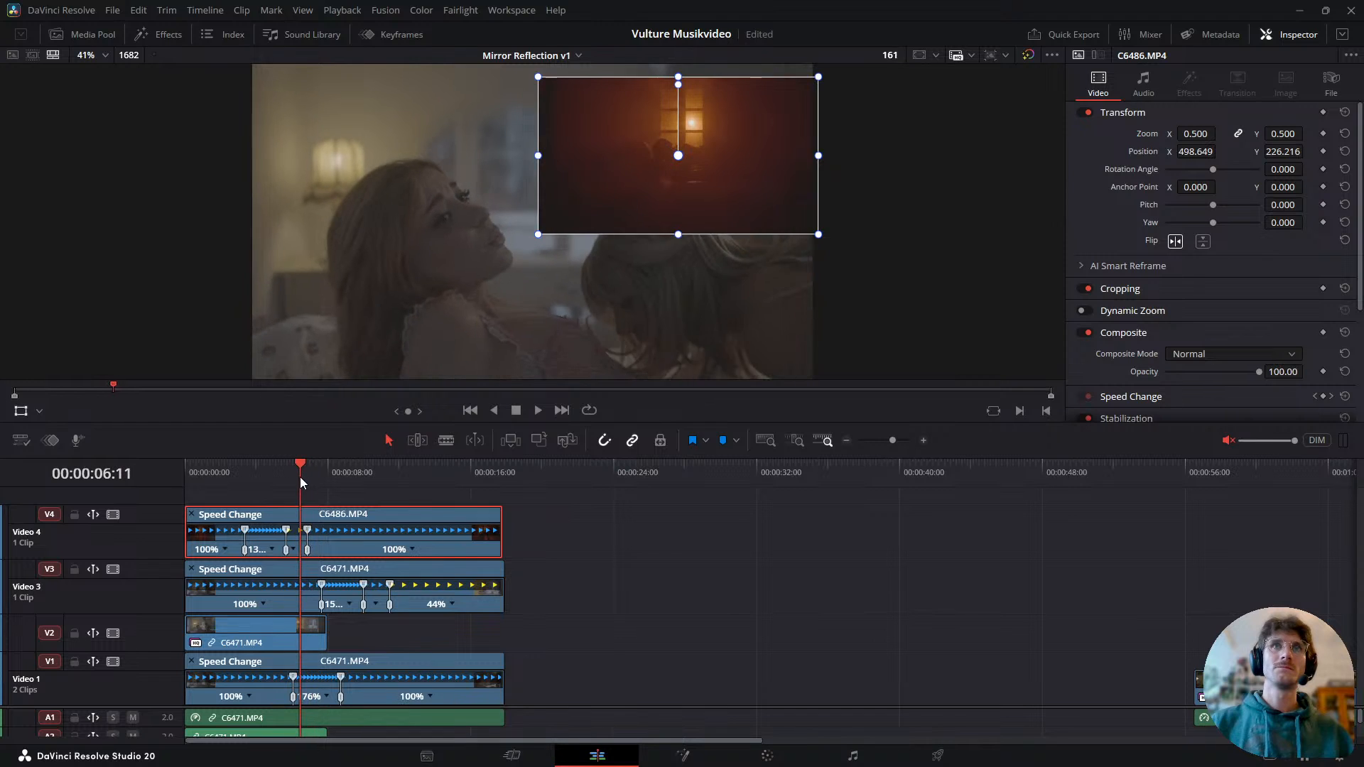
{"action": "key", "text": "space"}
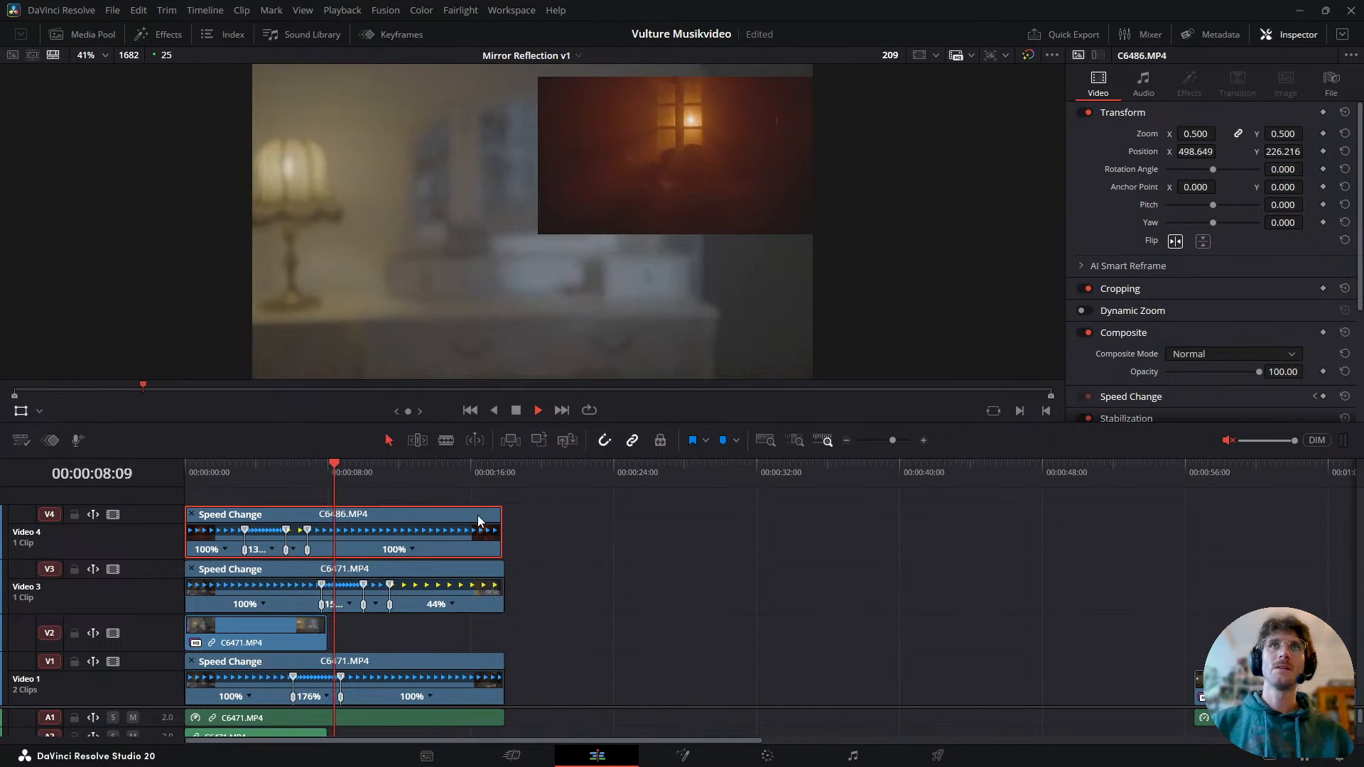
- Extend the end of the V4 C6486 clip to align with the end of the V3 clip
{"action": "left_click_drag", "start_coordinate": [500, 543], "coordinate": [504, 543]}
{"action": "left_click", "coordinate": [475, 539]}
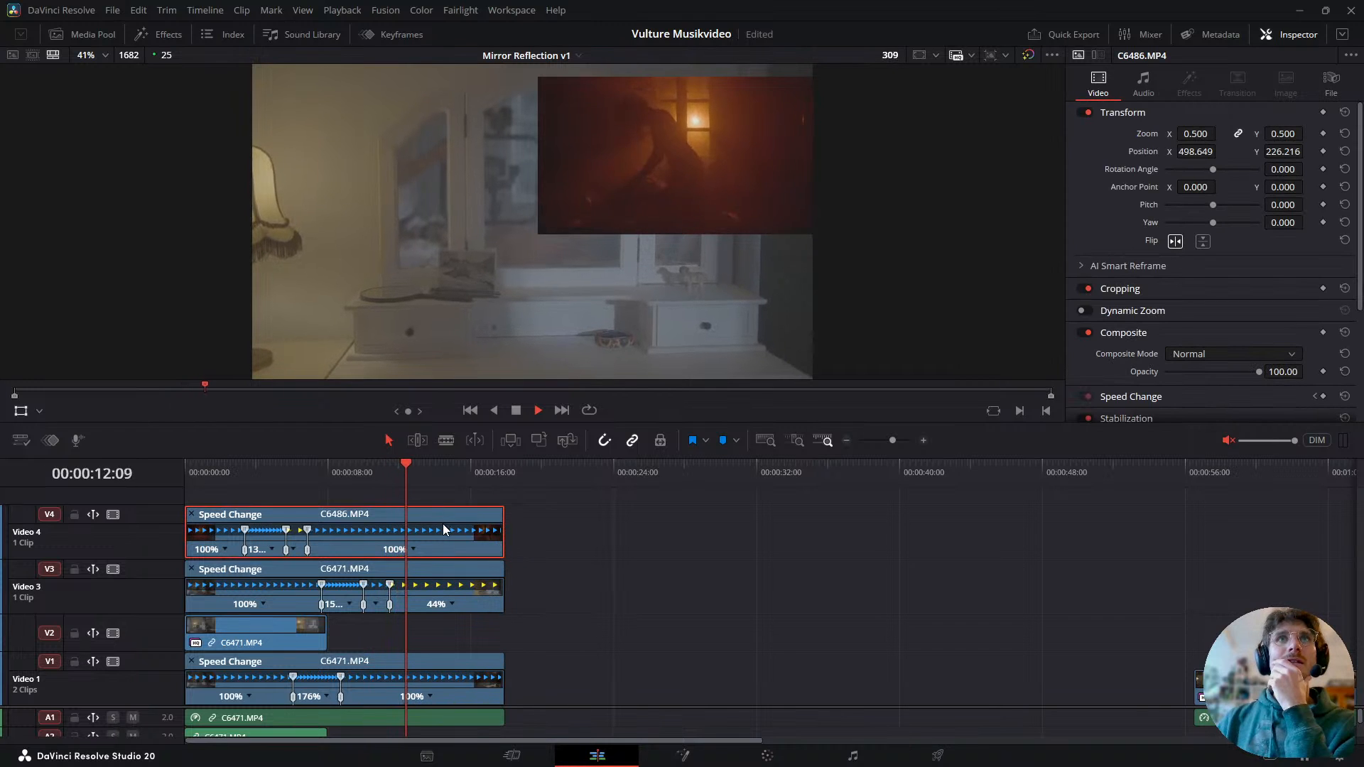
{"action": "key", "text": "space"}
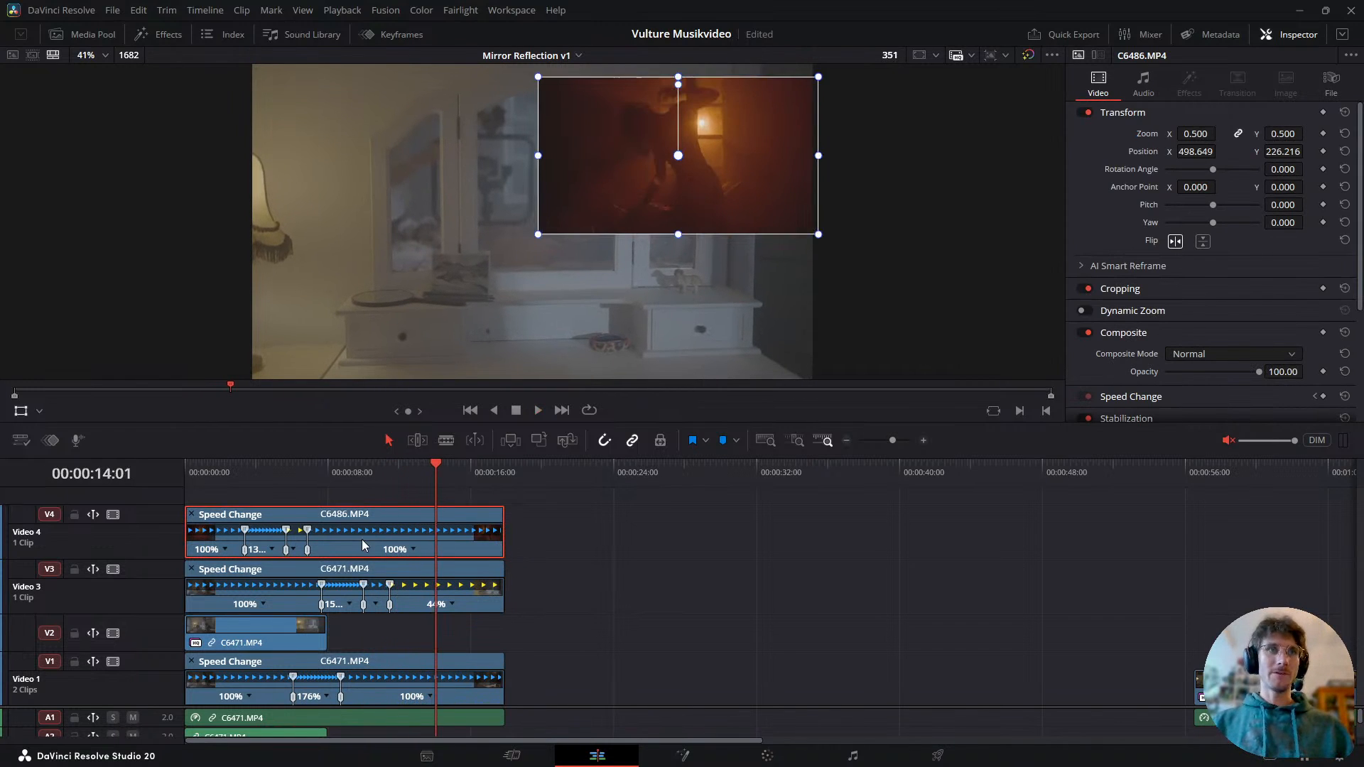
- Play the layered clips from the start through the transition to check that C6486 stays in sync with C6471
{"action": "left_click_drag", "start_coordinate": [365, 478], "coordinate": [173, 529]}
{"action": "key", "text": "space"}
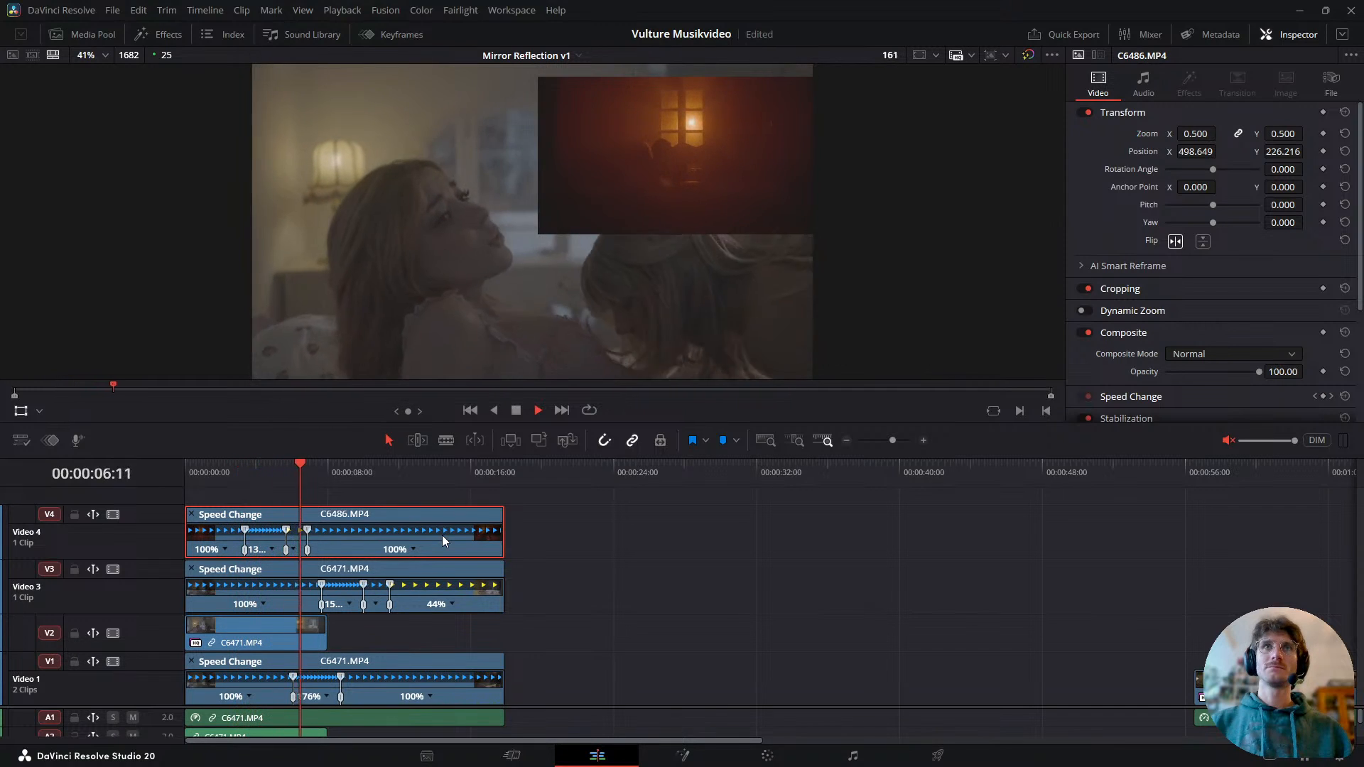
{"action": "key", "text": "space"}
{"action": "left_click_drag", "start_coordinate": [302, 497], "coordinate": [274, 483]}
{"action": "key", "text": "space"}
{"action": "key", "text": "space"}
{"action": "key", "text": "space"}
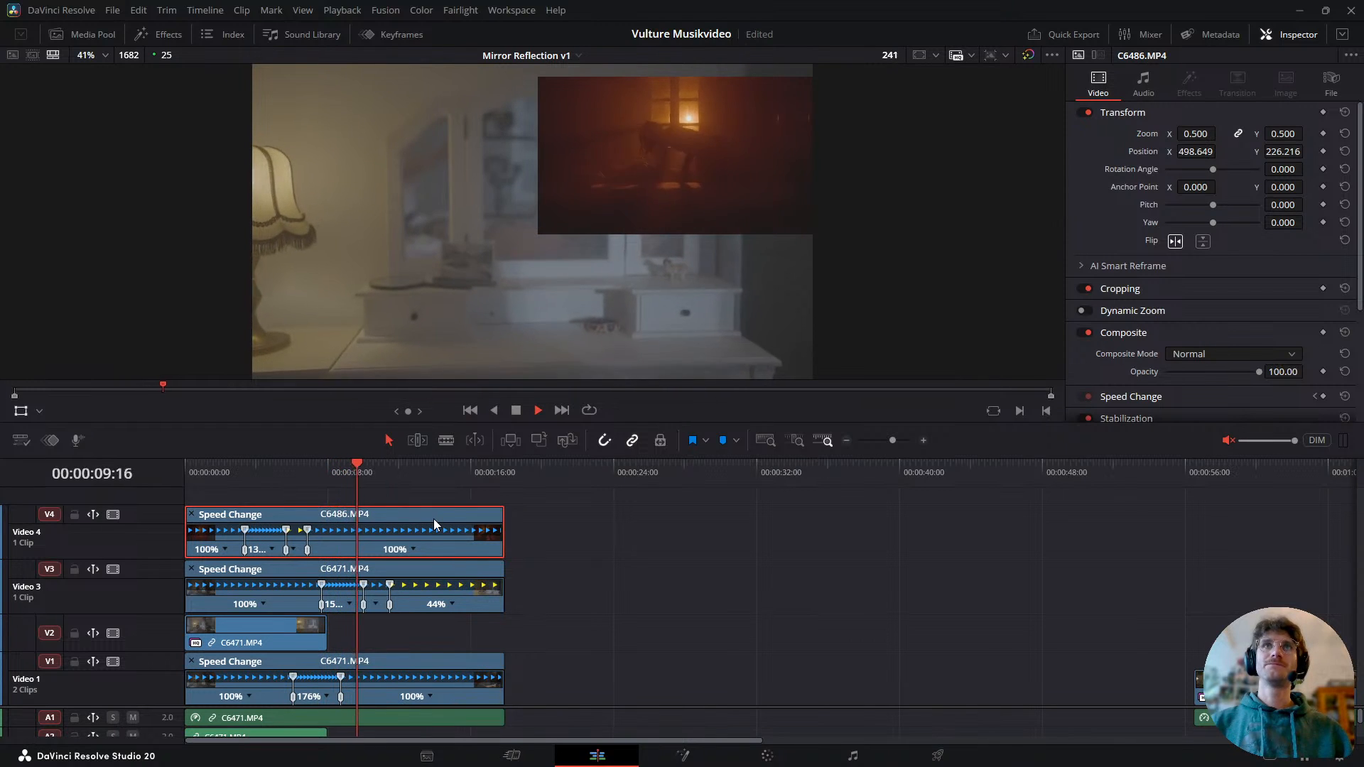
- Stop playback and reset all transform settings of the V4 C6486 clip to their defaults
{"action": "key", "text": "space"}
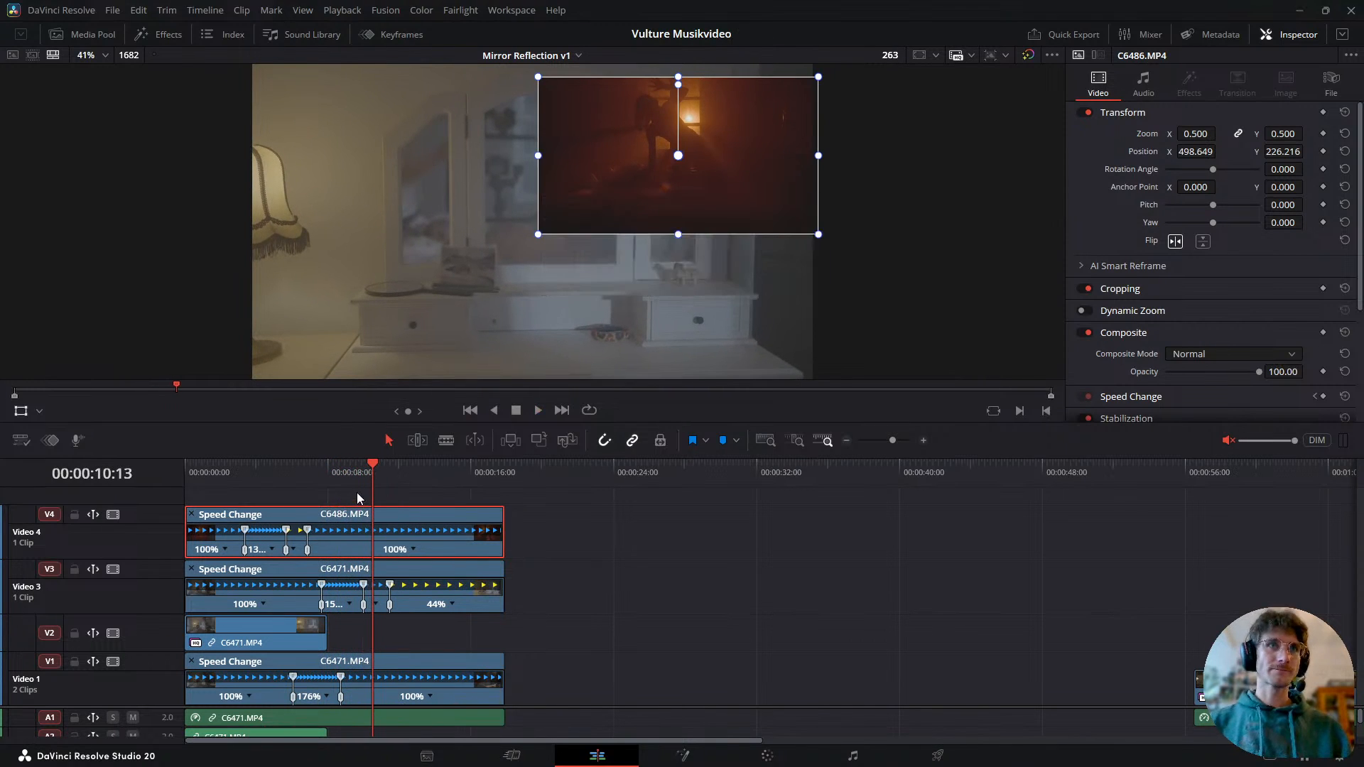
{"action": "key", "text": "Up"}
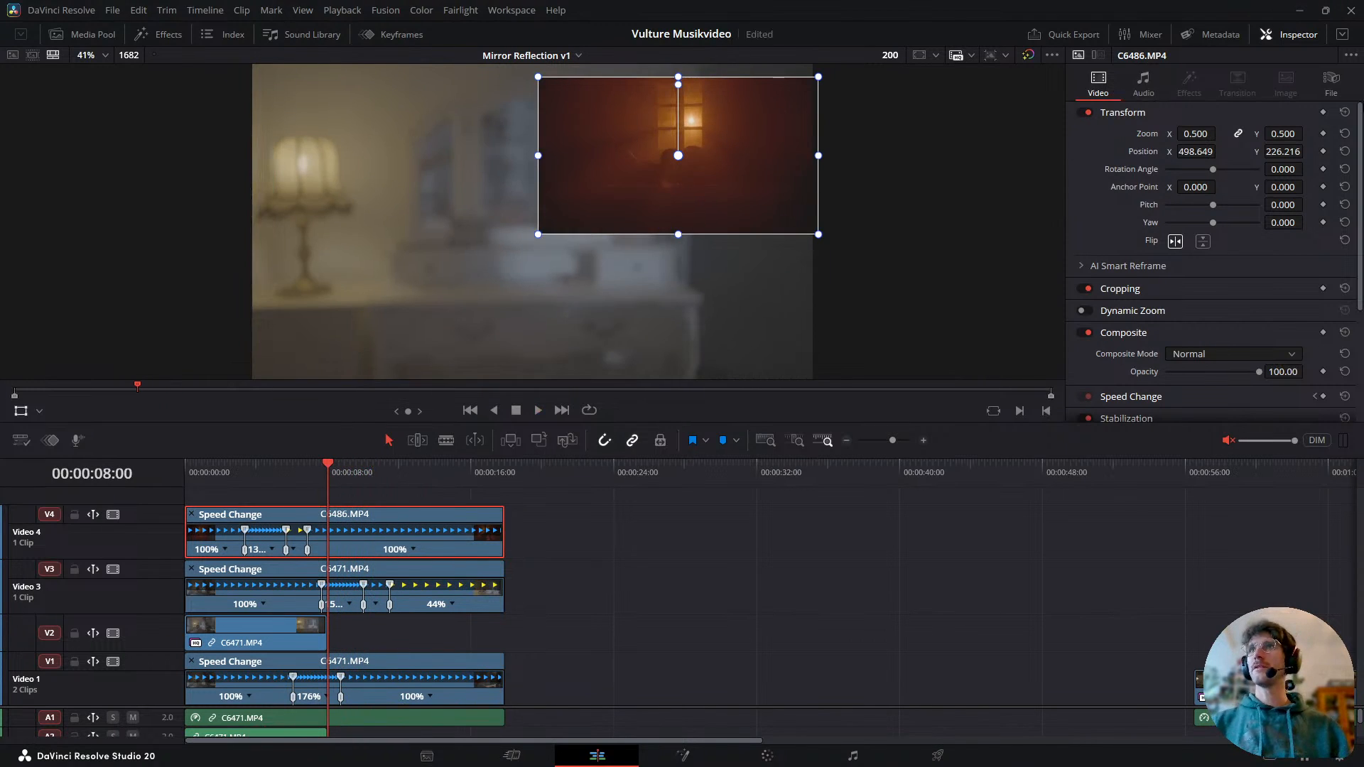
{"action": "left_click", "coordinate": [1345, 112]}
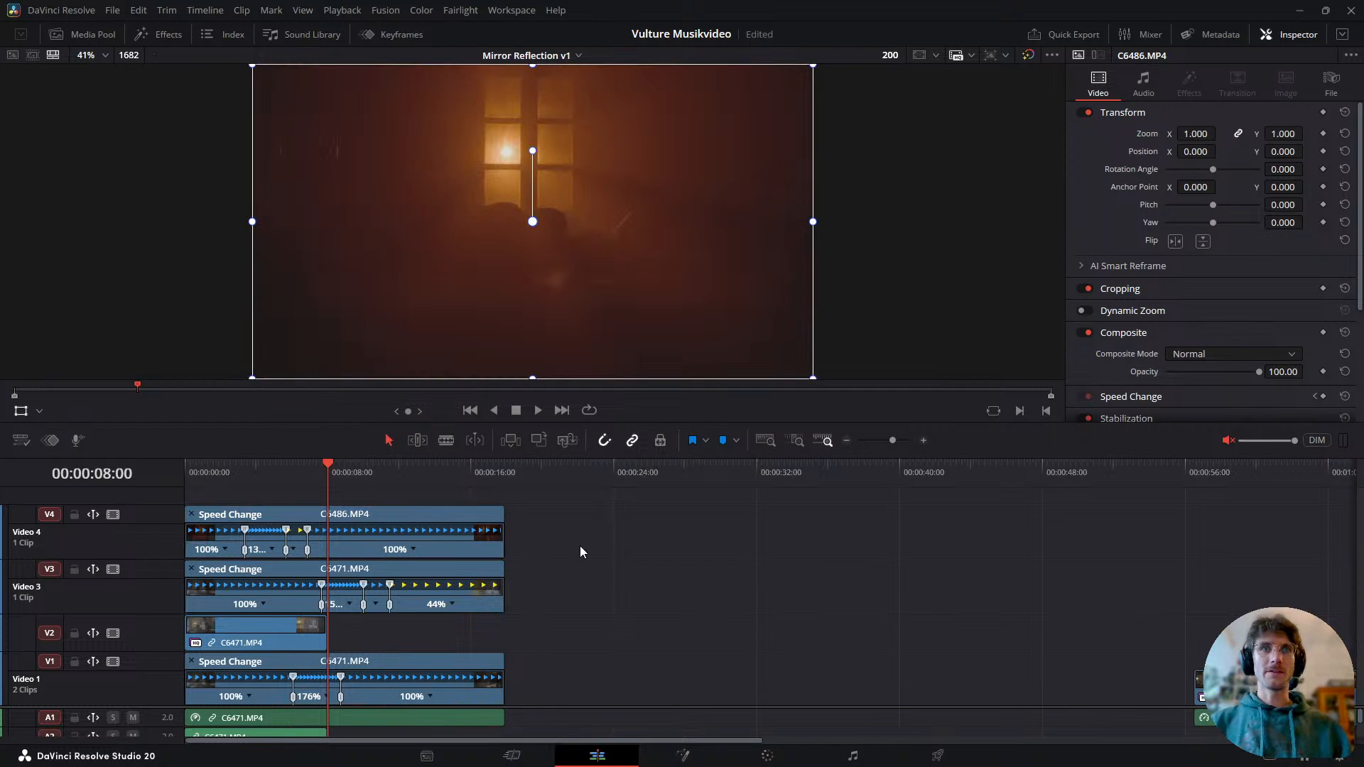
{"action": "left_click", "coordinate": [480, 588]}
{"action": "left_click", "coordinate": [402, 556]}
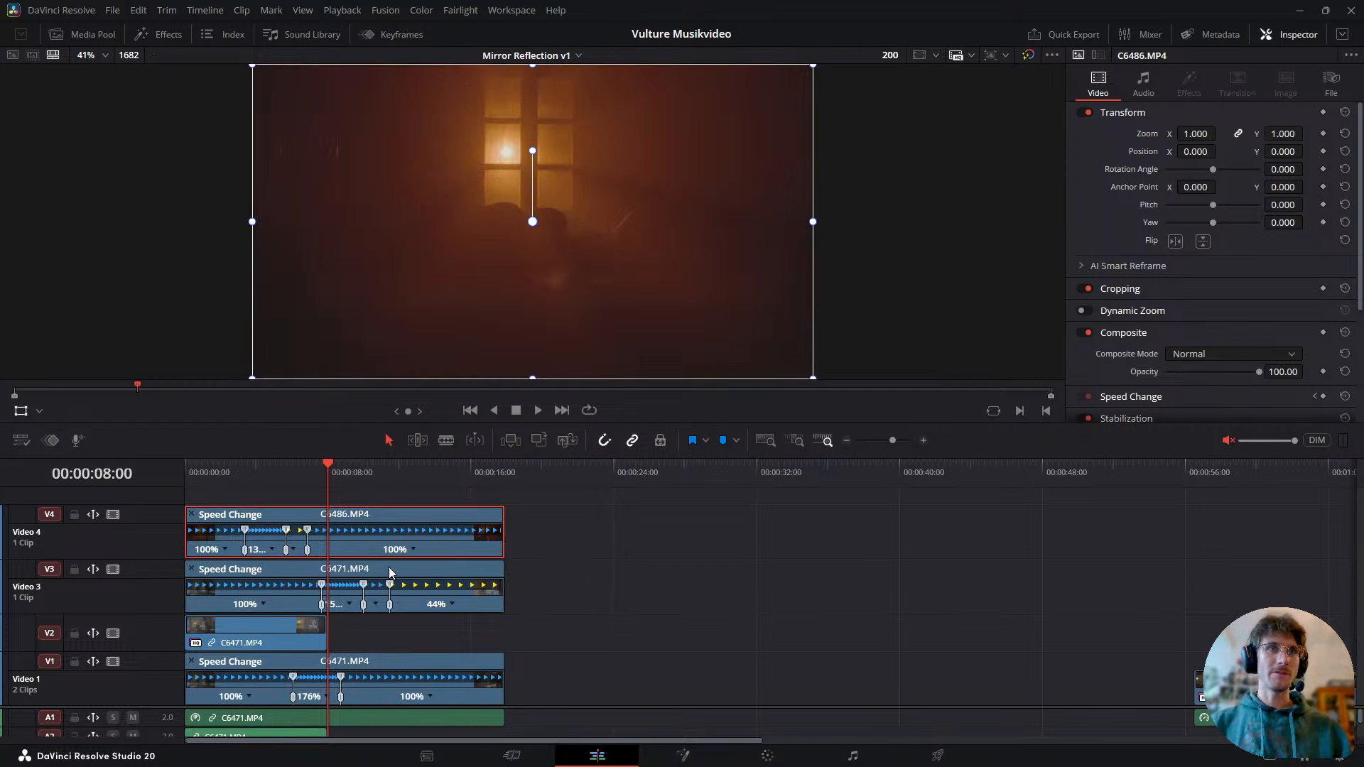
{"action": "left_click", "coordinate": [545, 574]}
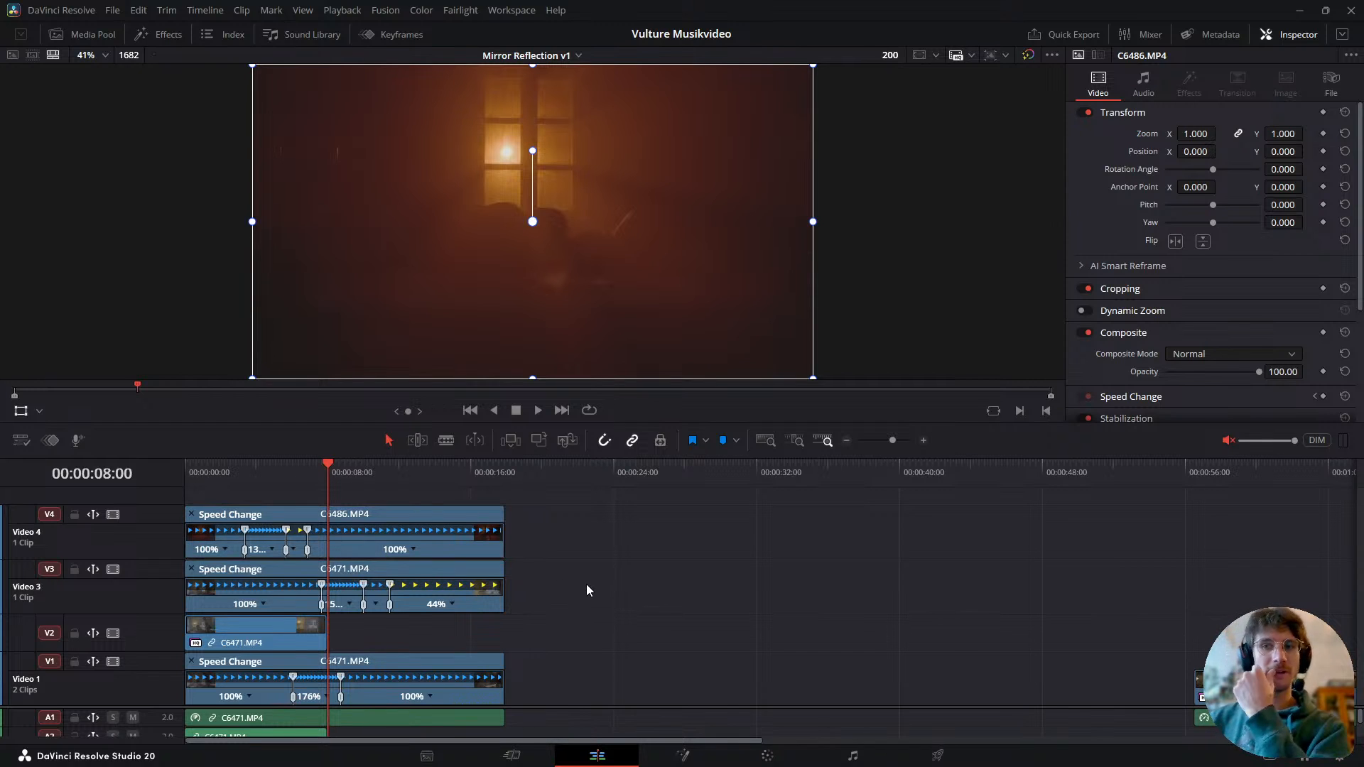
{"action": "left_click", "coordinate": [441, 543]}
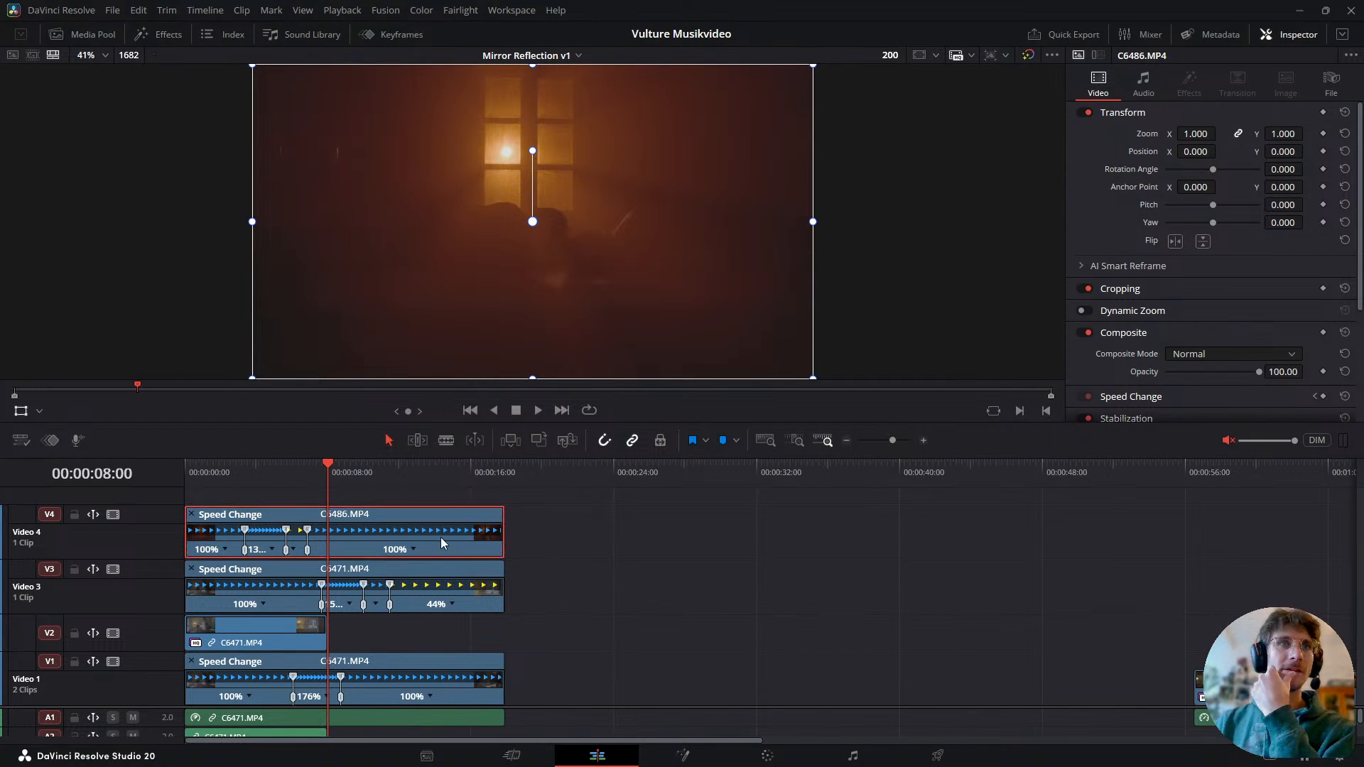
{"action": "right_click", "coordinate": [355, 538]}
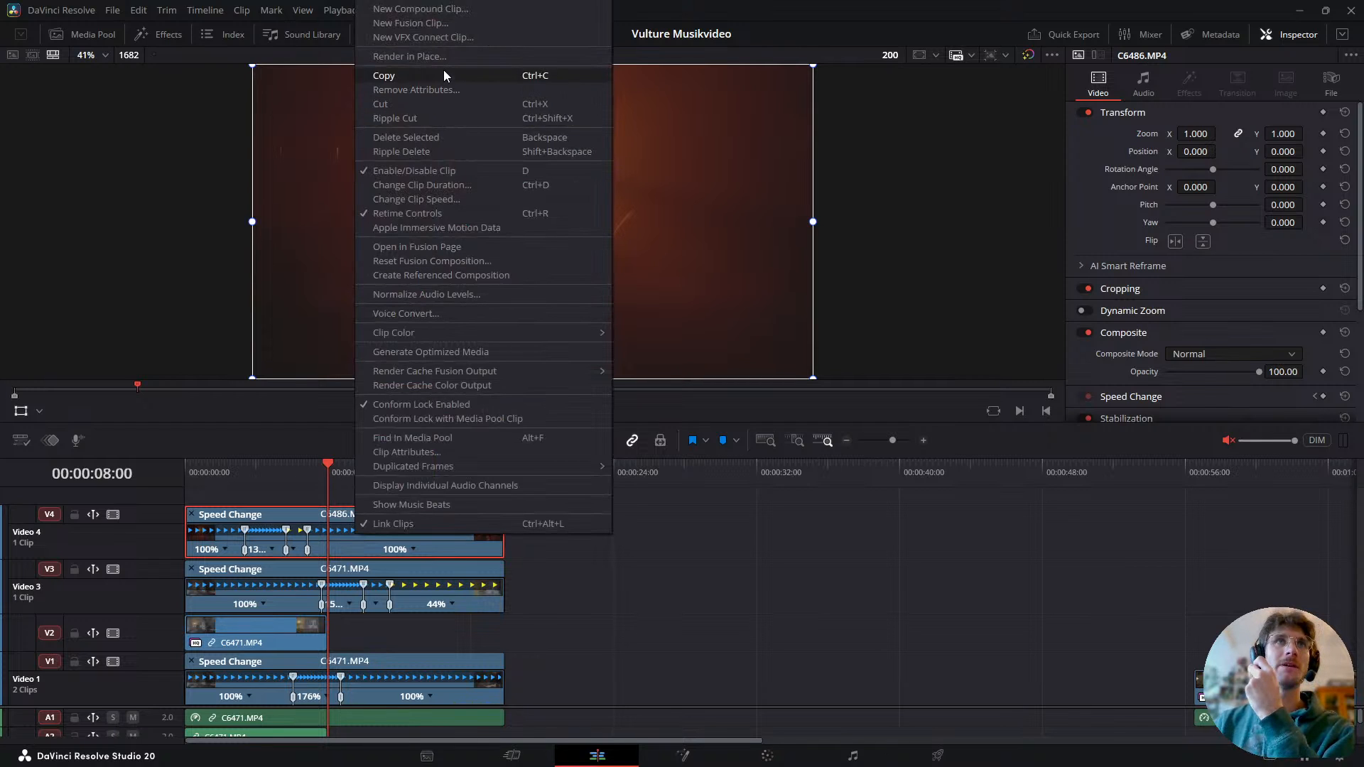
{"action": "left_click_drag", "start_coordinate": [548, 545], "coordinate": [463, 589]}
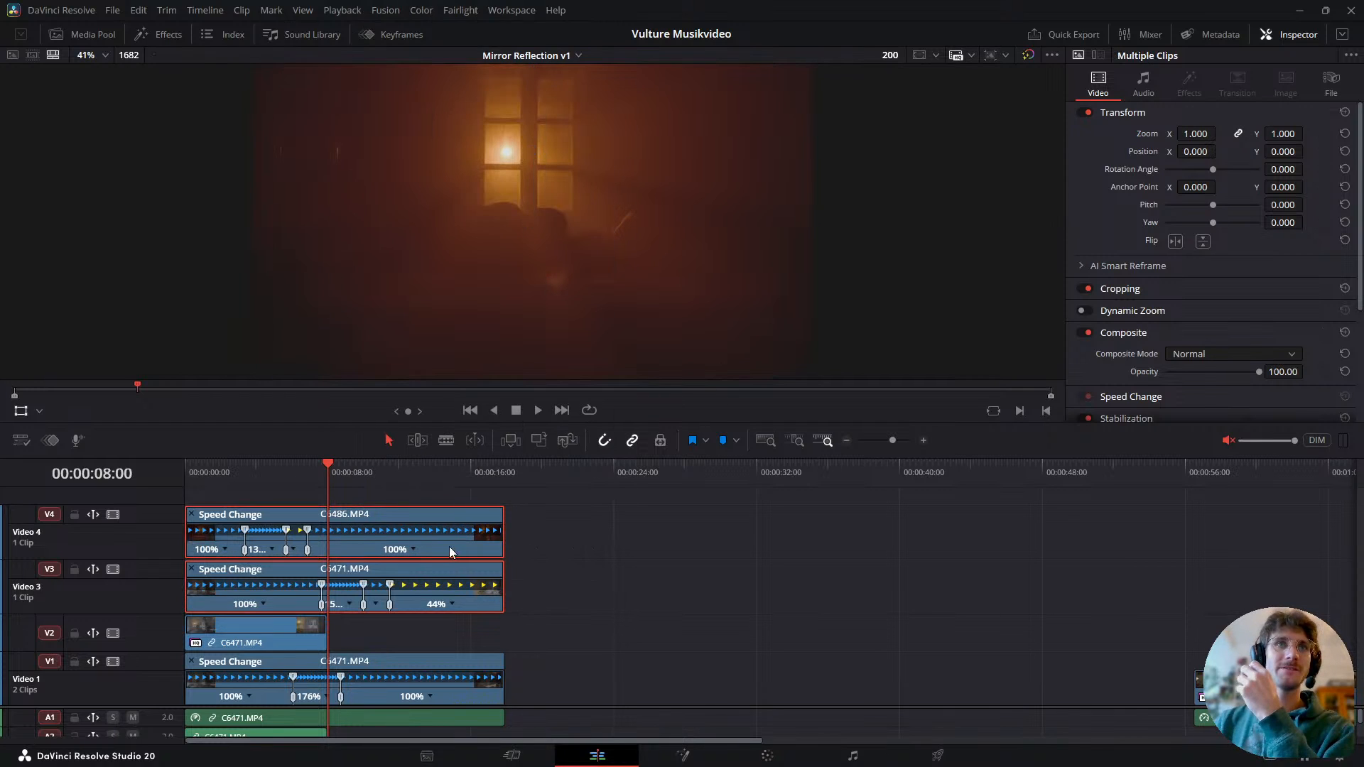
{"action": "right_click", "coordinate": [450, 547]}
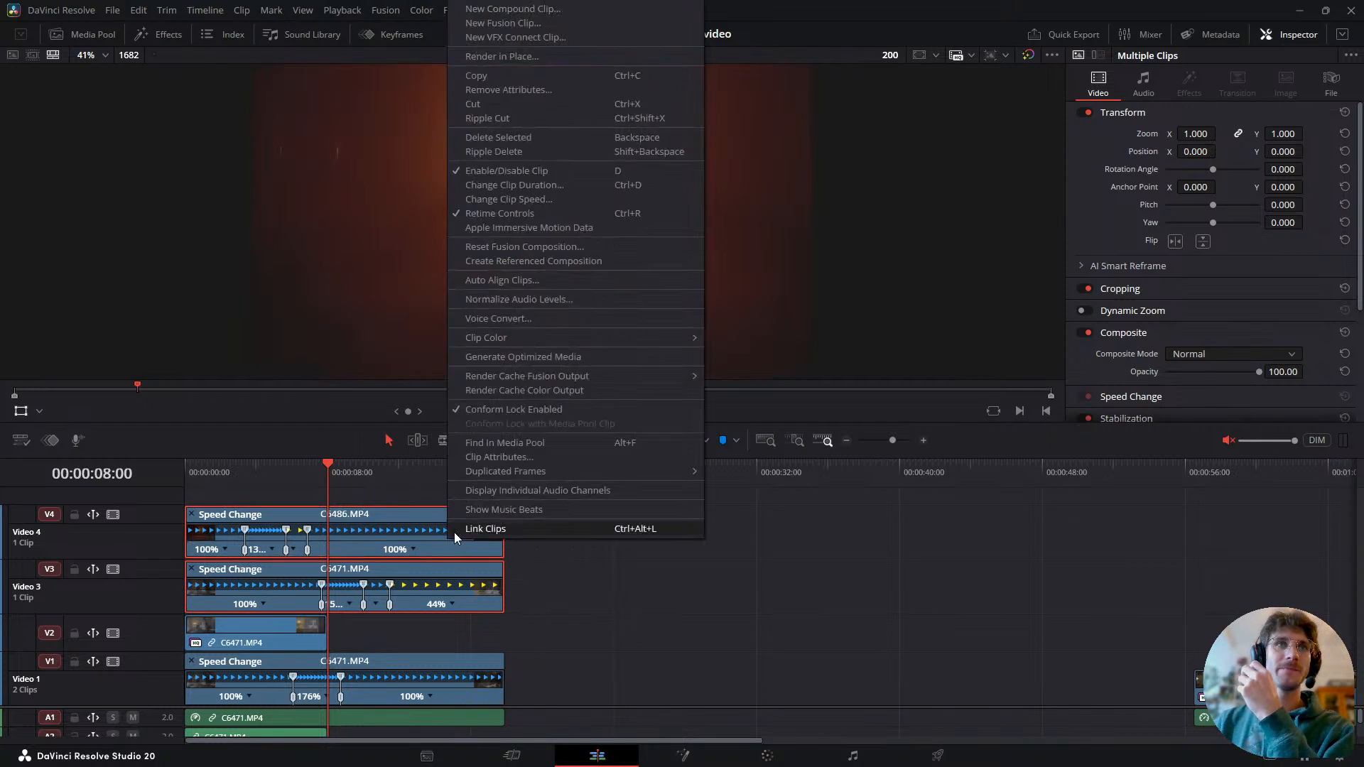
{"action": "left_click", "coordinate": [544, 61]}
{"action": "left_click", "coordinate": [704, 360]}
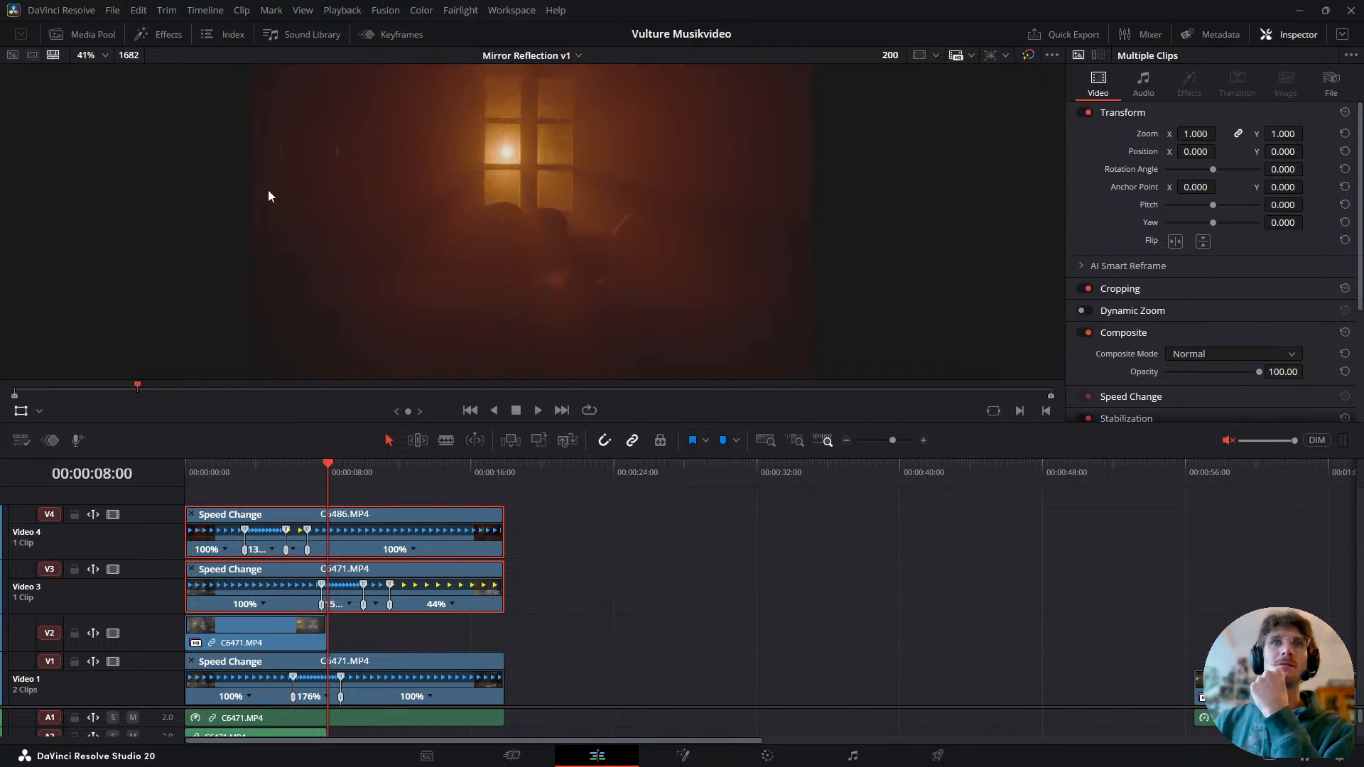
- Show the media pool, and in File Explorer create and open a VFX folder inside the Vulture Musikvideo Footage folder
{"action": "left_click", "coordinate": [92, 34]}
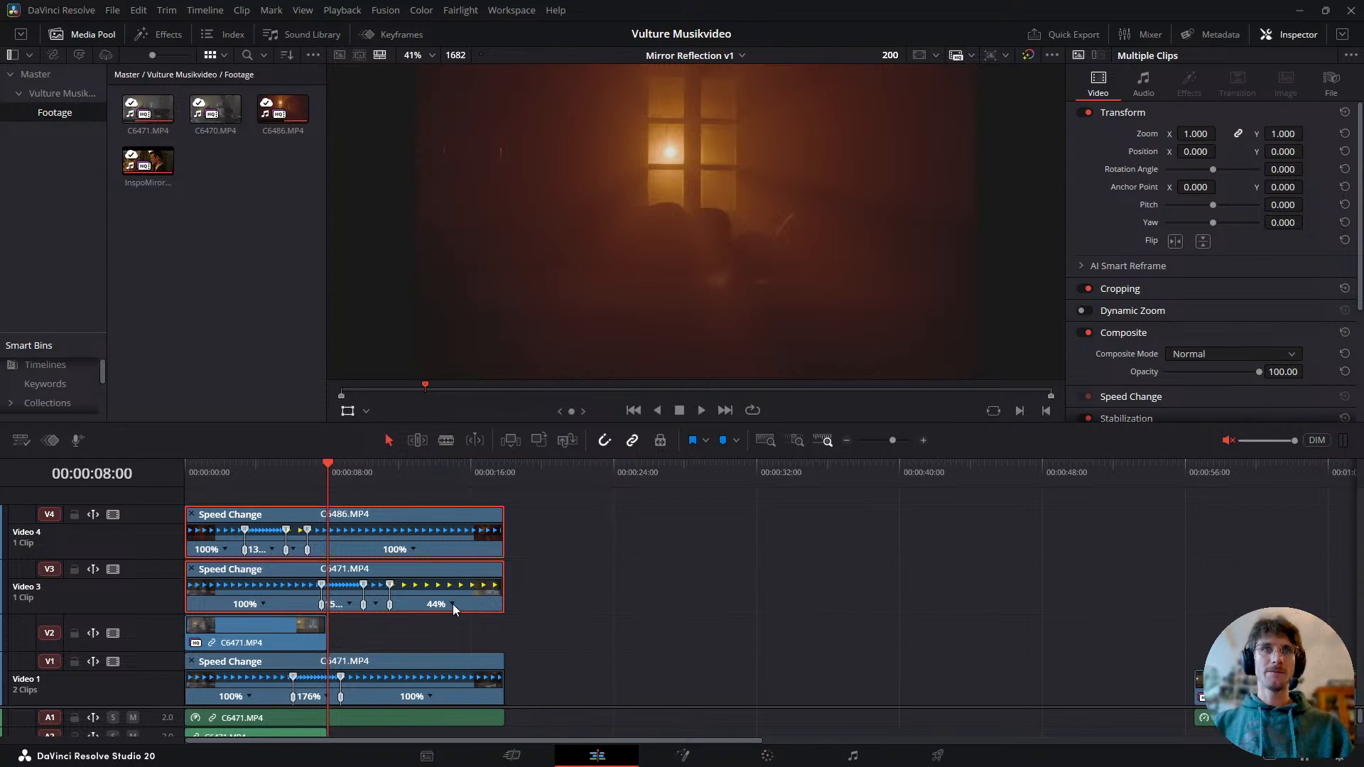
{"action": "left_click", "coordinate": [652, 562]}
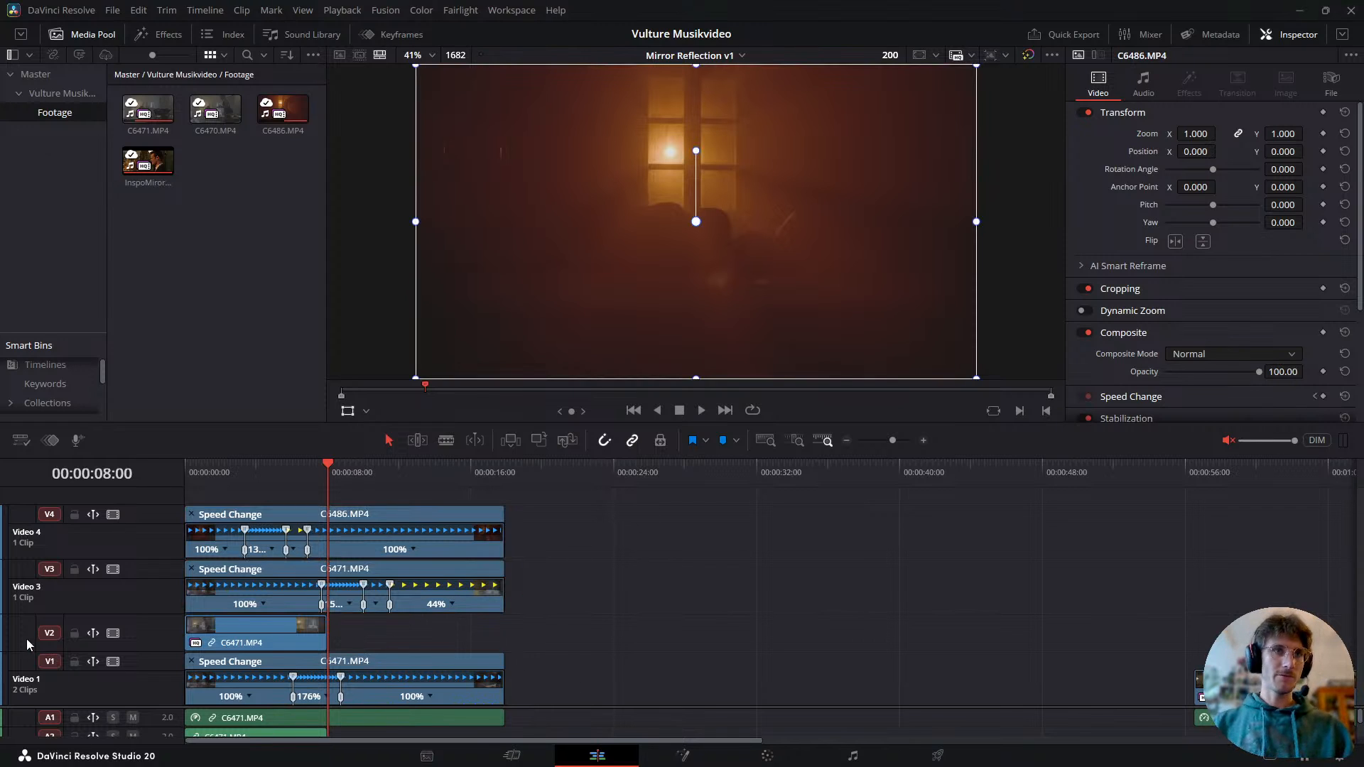
{"action": "key", "text": "alt+Tab"}
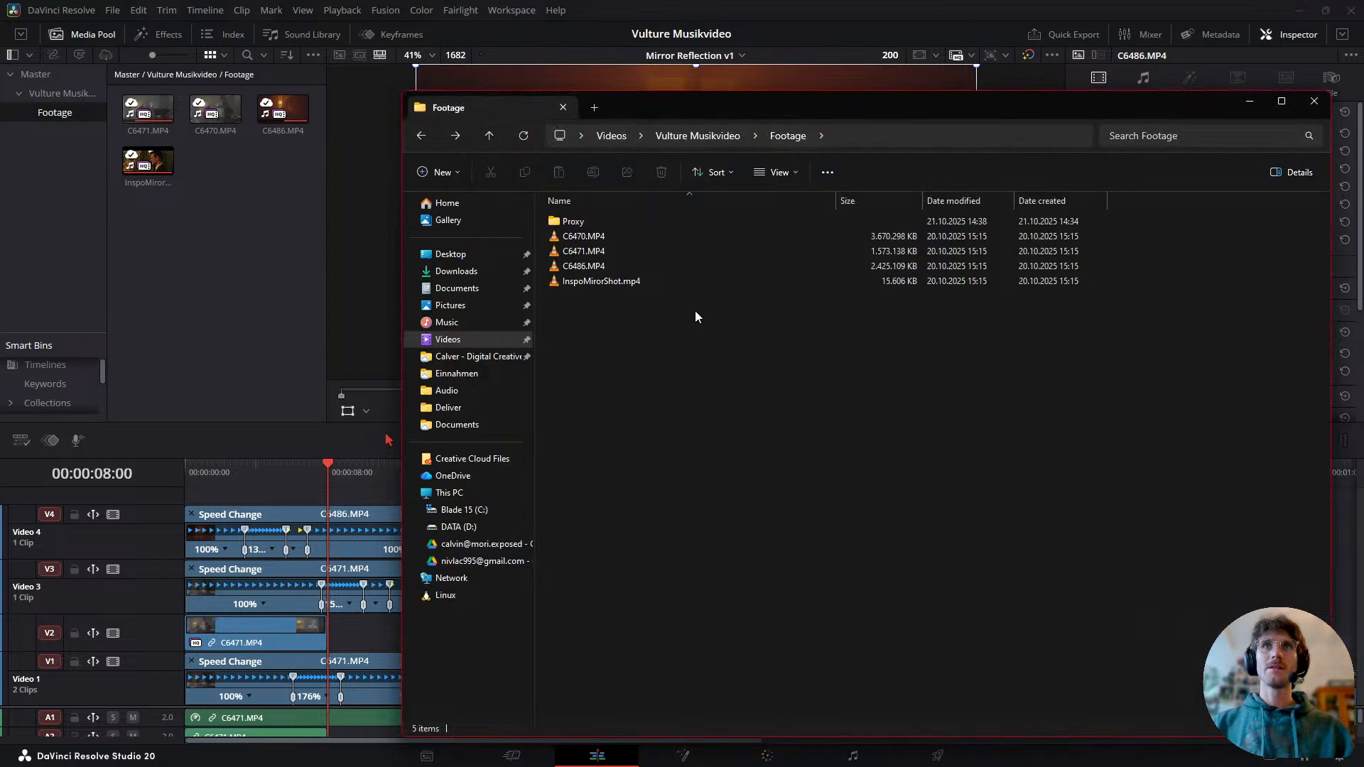
{"action": "left_click", "coordinate": [702, 136]}
{"action": "double_click", "coordinate": [596, 222]}
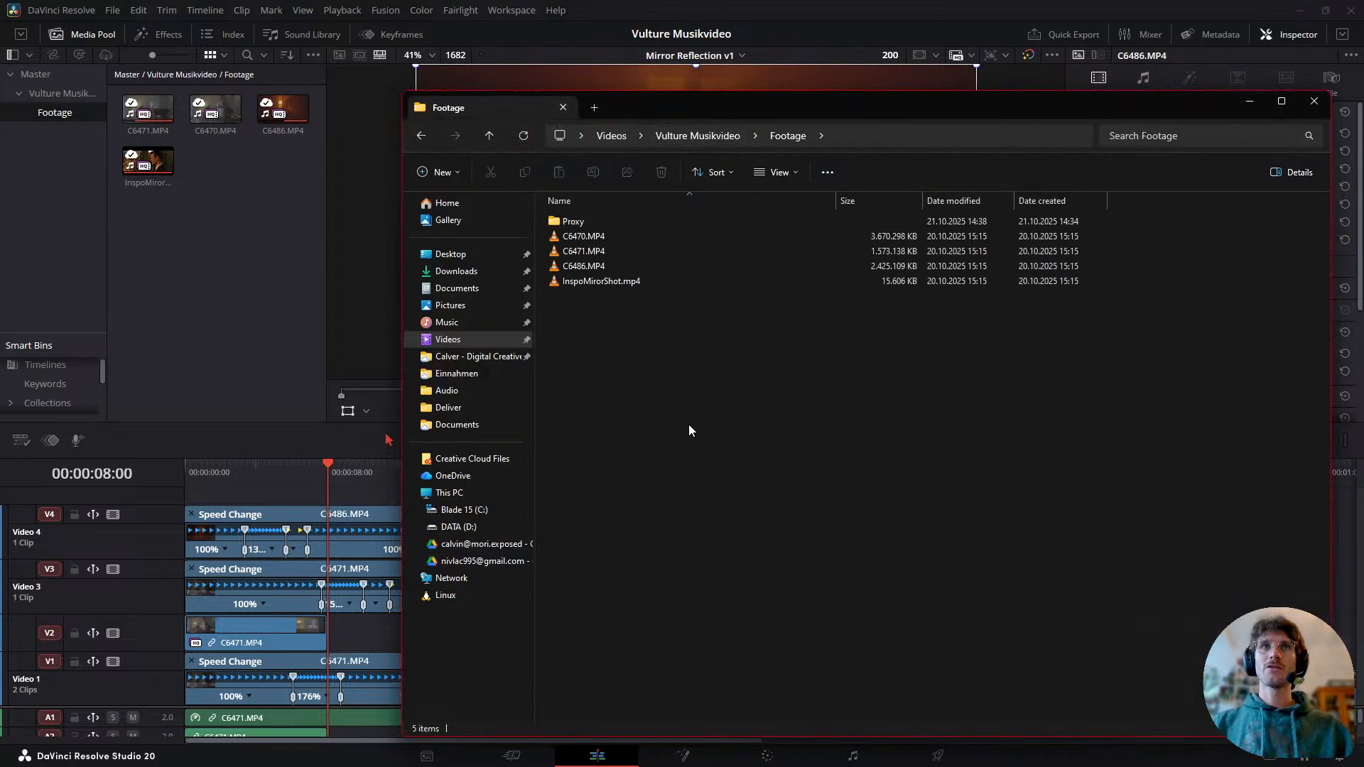
{"action": "key", "text": "ctrl+shift+n"}
{"action": "type", "text": "VFX"}
{"action": "key", "text": "Return"}
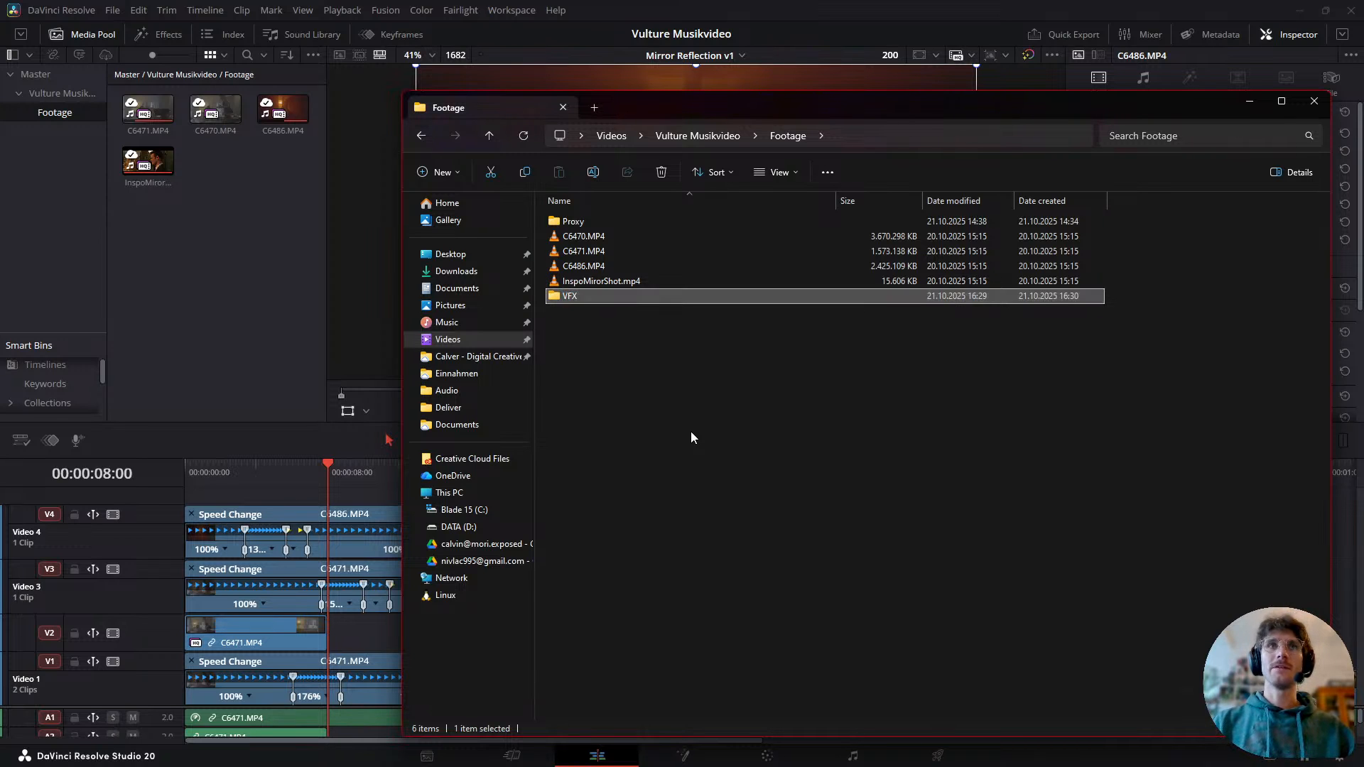
{"action": "key", "text": "Return"}
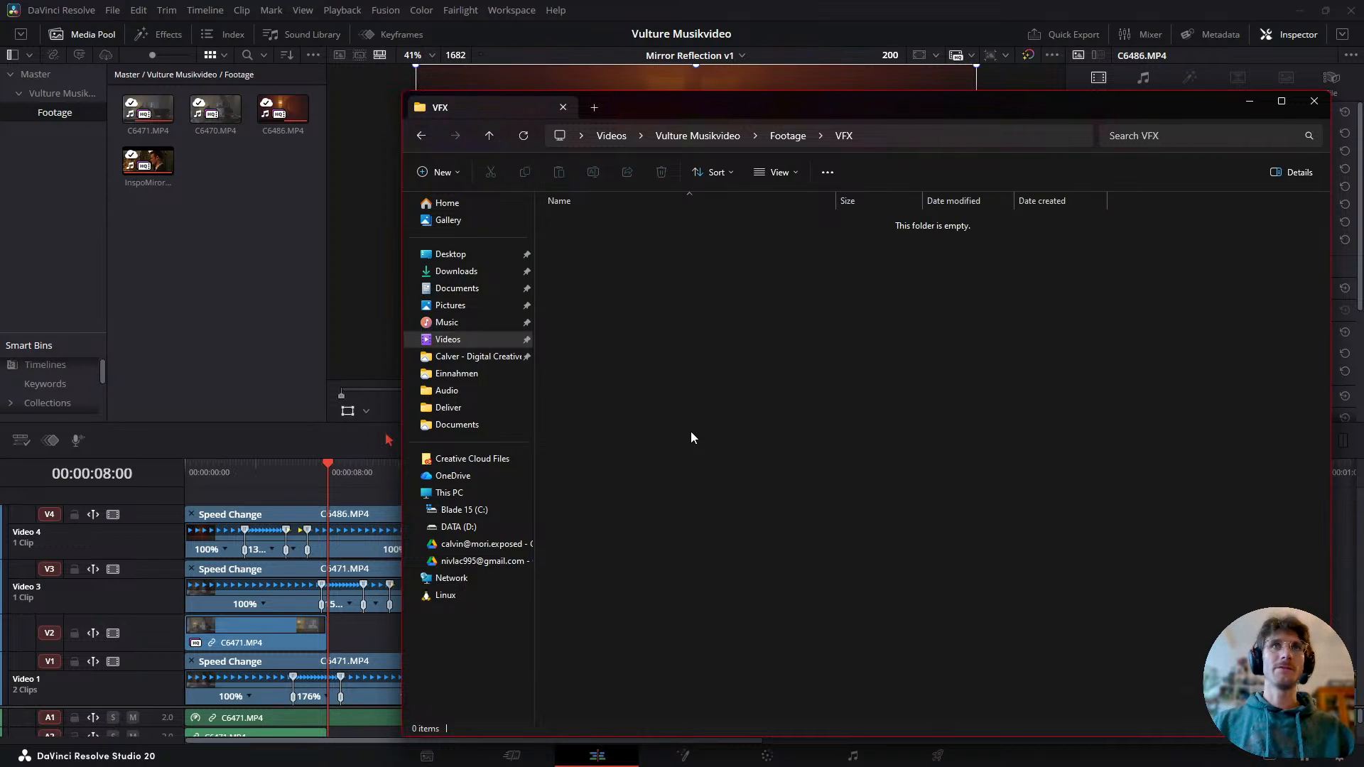
- Set up Render in Place for the V3 and V4 clips as QuickTime Apple ProRes 422 at source resolution
{"action": "left_click", "coordinate": [270, 383]}
{"action": "left_click_drag", "start_coordinate": [541, 543], "coordinate": [479, 591]}
{"action": "right_click", "coordinate": [479, 590]}
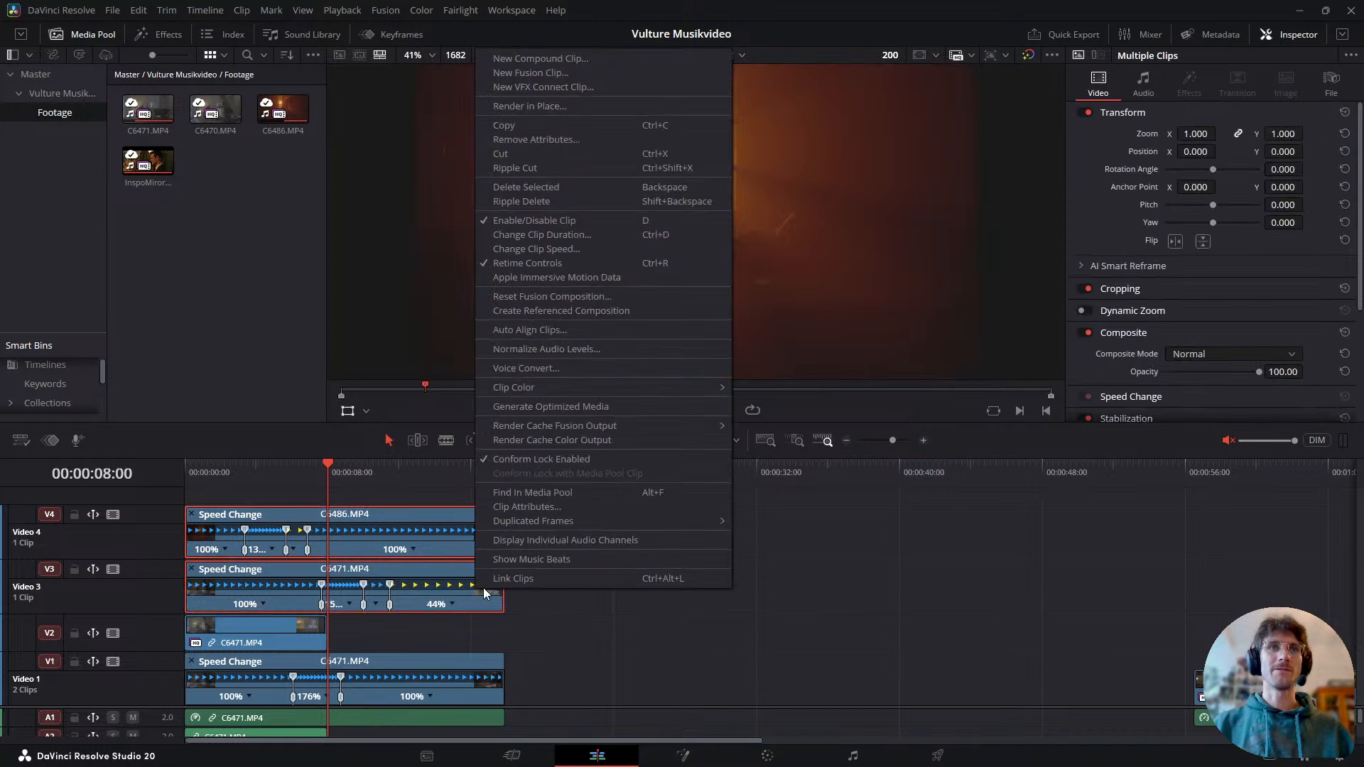
{"action": "left_click", "coordinate": [576, 105]}
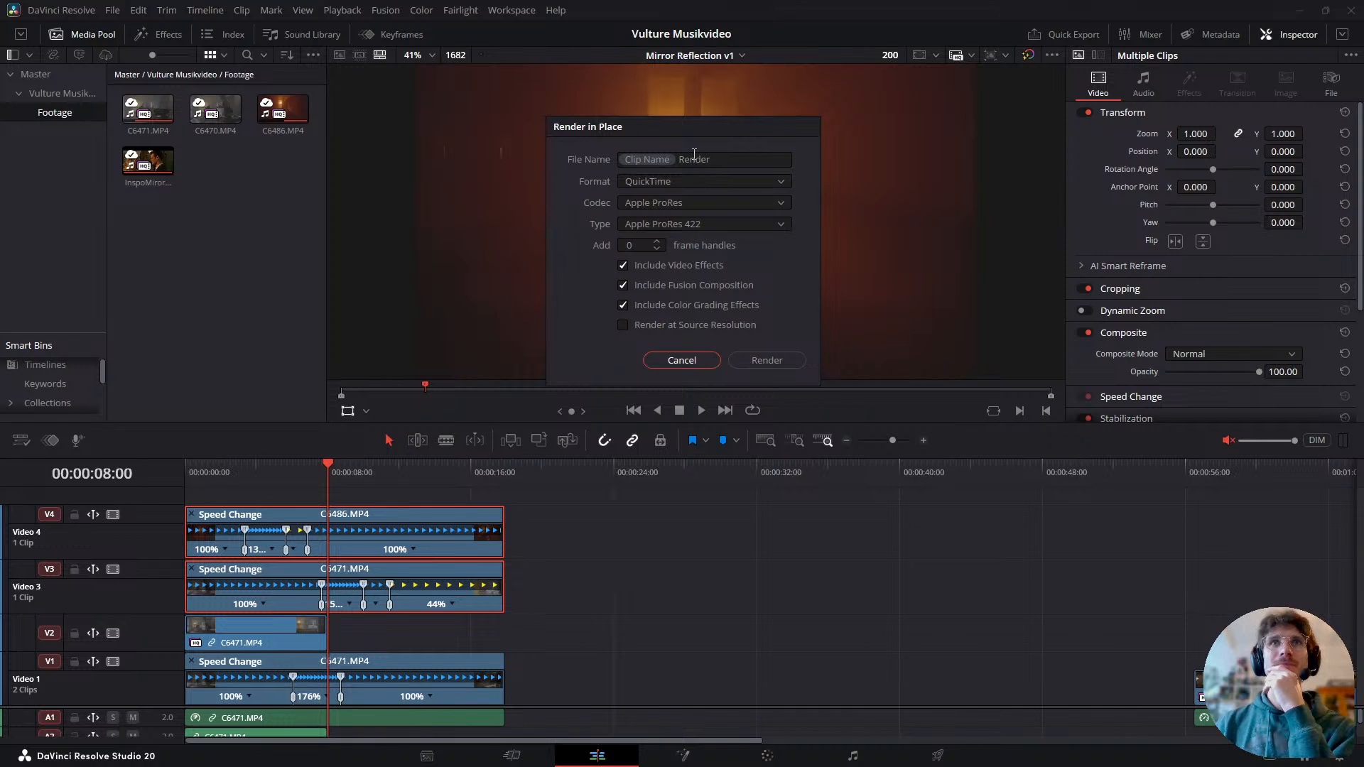
{"action": "left_click", "coordinate": [741, 222]}
{"action": "left_click", "coordinate": [741, 223]}
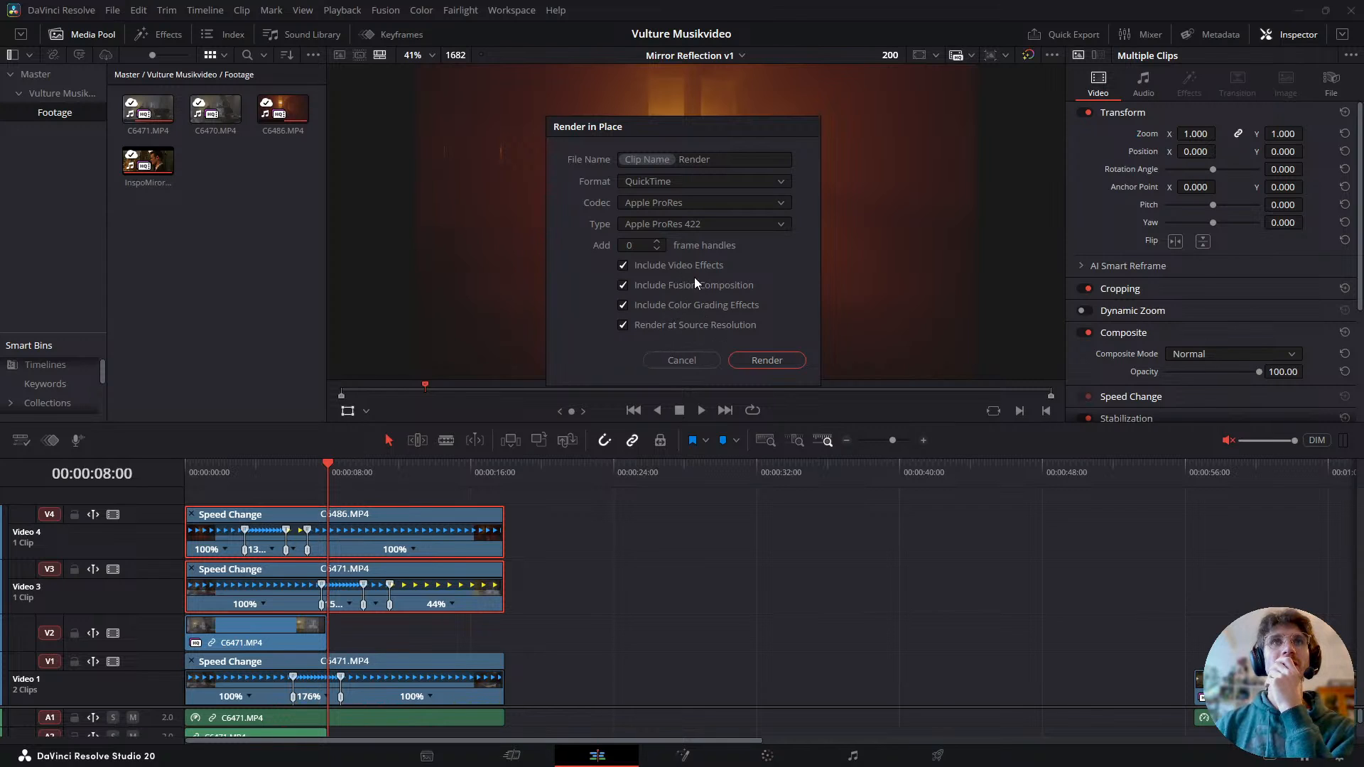
{"action": "left_click", "coordinate": [760, 363]}
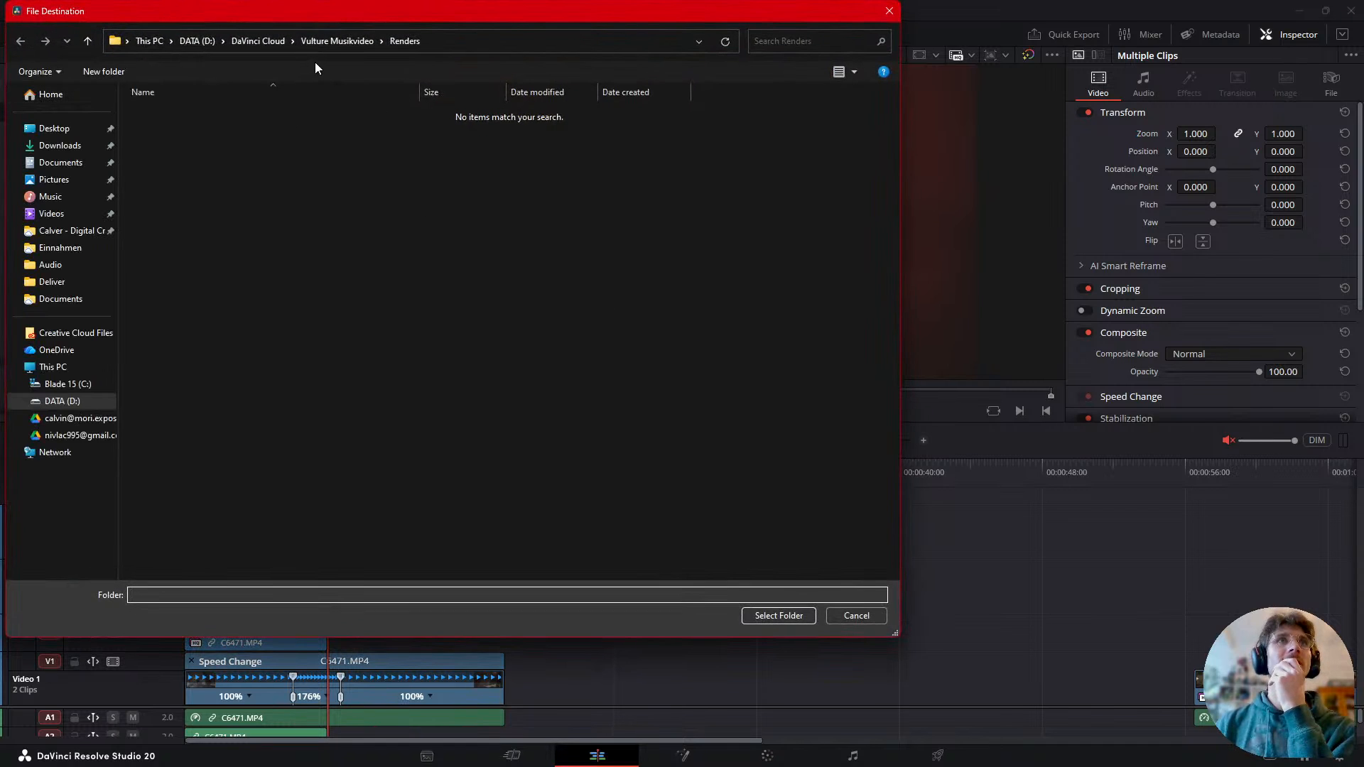
- Choose Videos > Vulture Musikvideo > Footage > VFX as the destination and render both clips
{"action": "left_click", "coordinate": [351, 43]}
{"action": "left_click", "coordinate": [183, 128]}
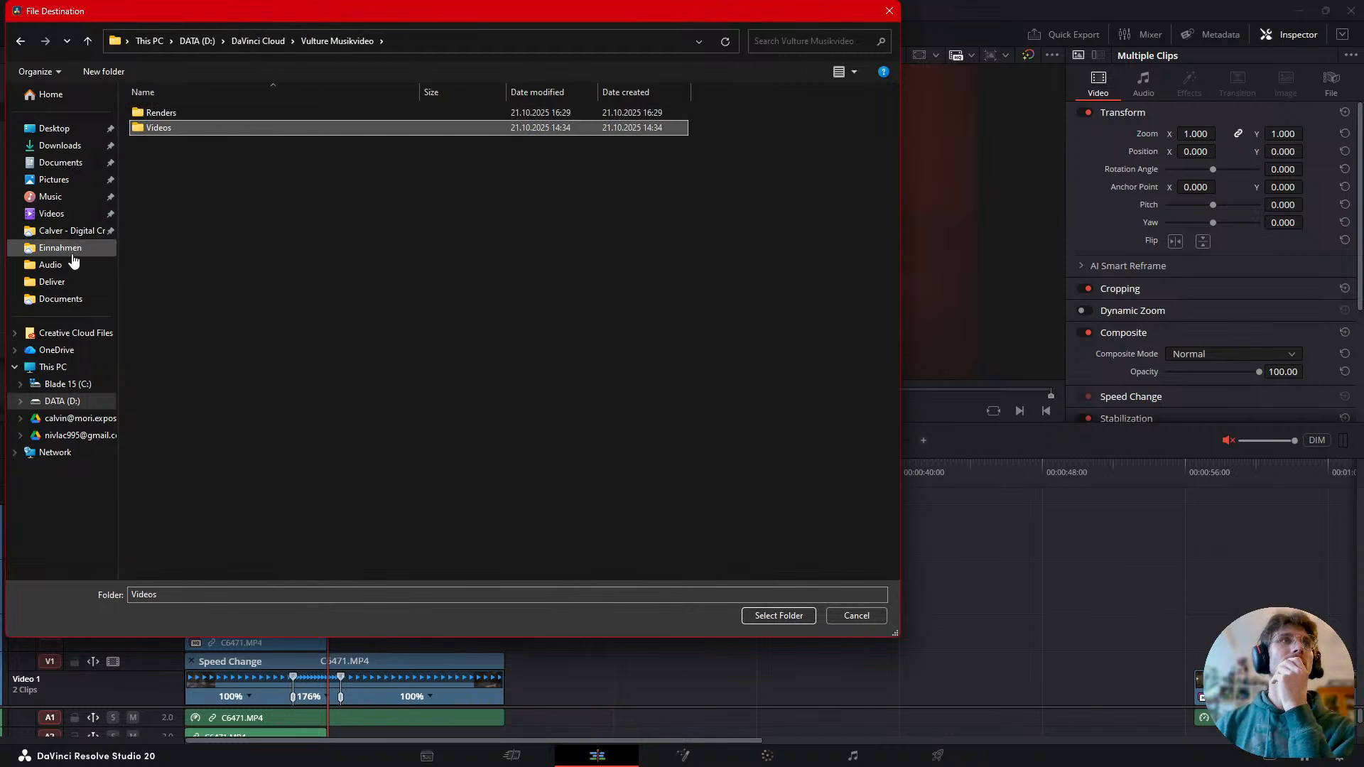
{"action": "left_click", "coordinate": [53, 214]}
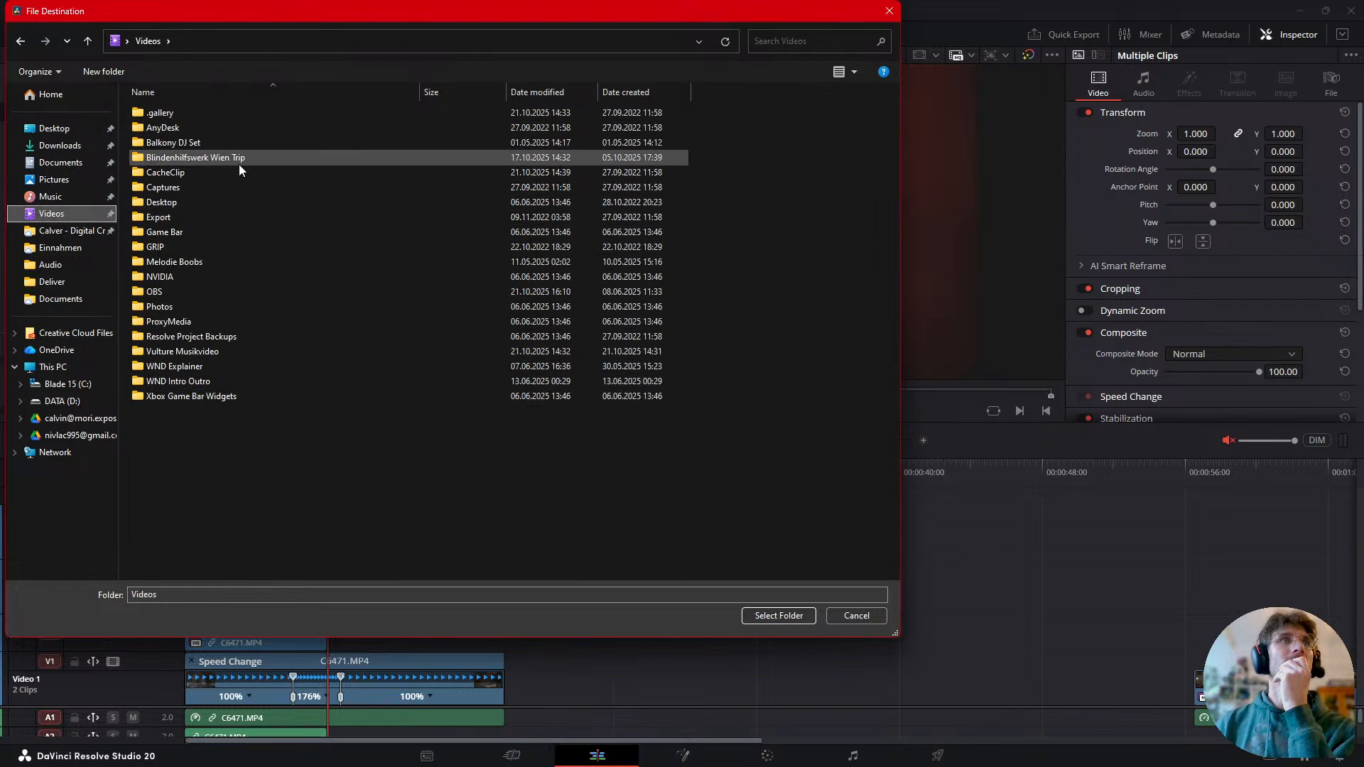
{"action": "double_click", "coordinate": [216, 351]}
{"action": "left_click", "coordinate": [188, 108]}
{"action": "double_click", "coordinate": [187, 111]}
{"action": "double_click", "coordinate": [175, 129]}
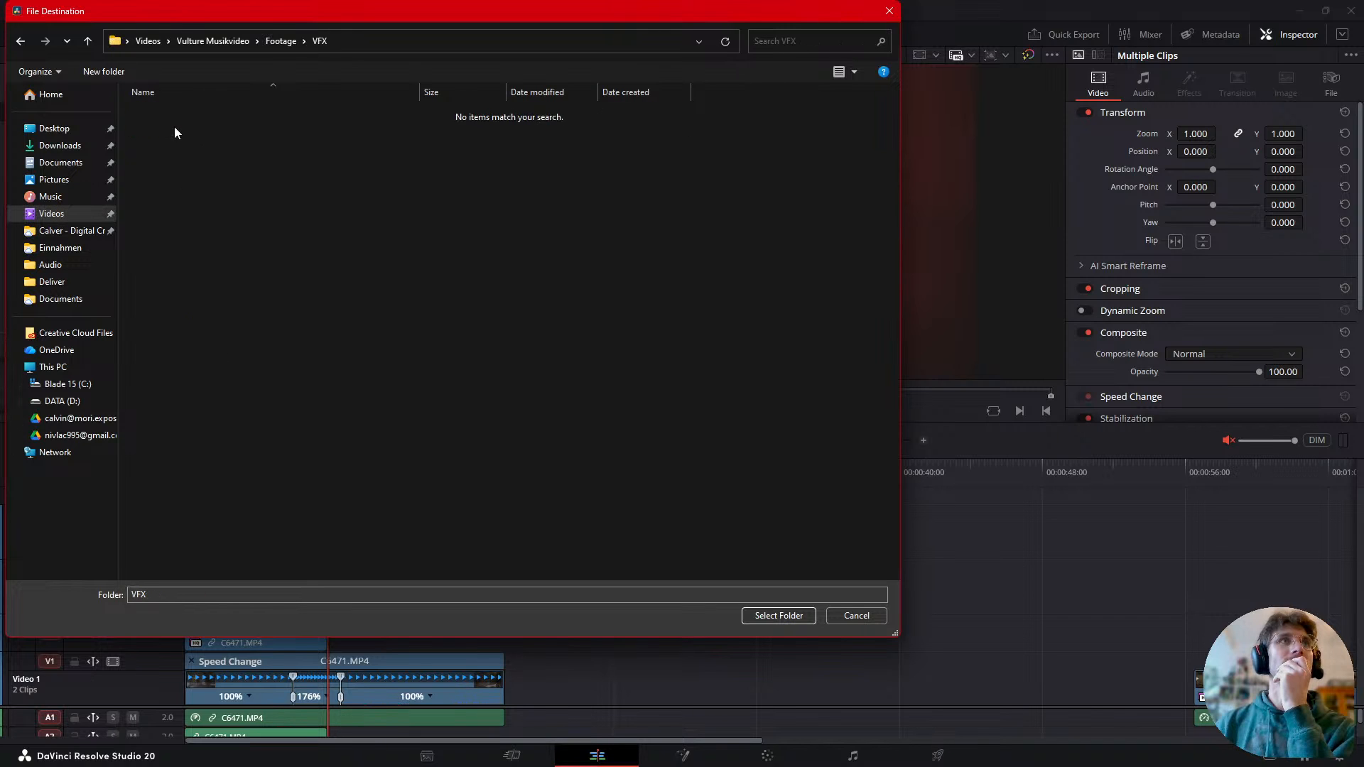
{"action": "left_click", "coordinate": [782, 616]}
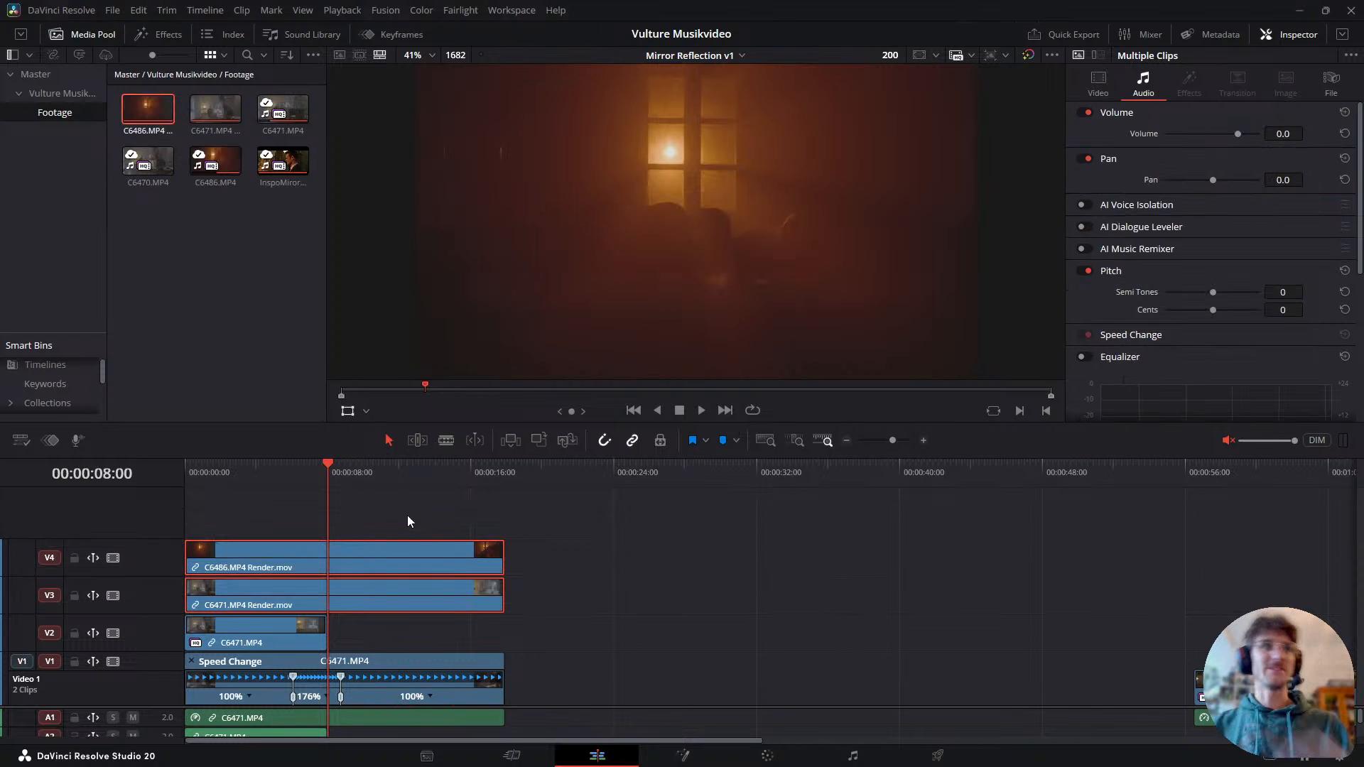
- Undo the Render in Place replacement of the V3 and V4 clips on the timeline
{"action": "left_click", "coordinate": [543, 587]}
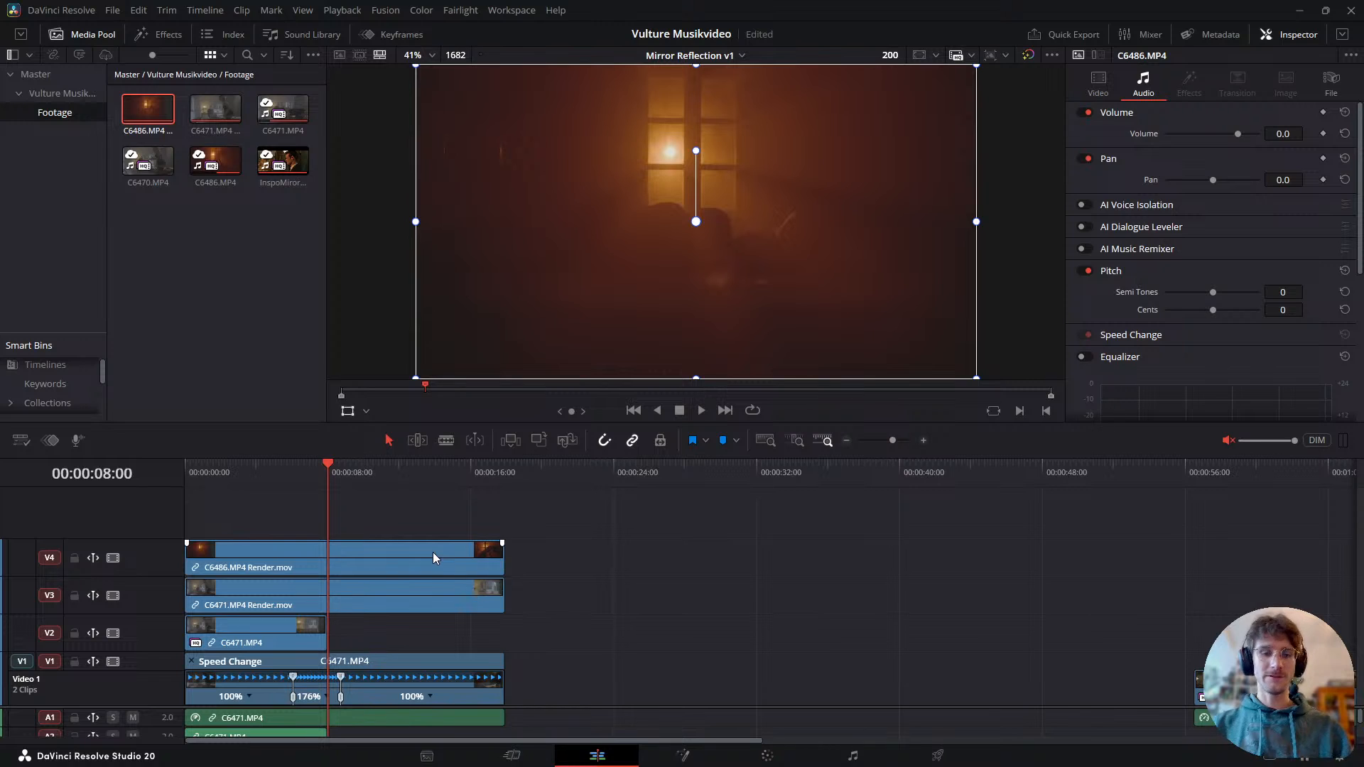
{"action": "key", "text": "ctrl+z"}
{"action": "left_click", "coordinate": [424, 582]}
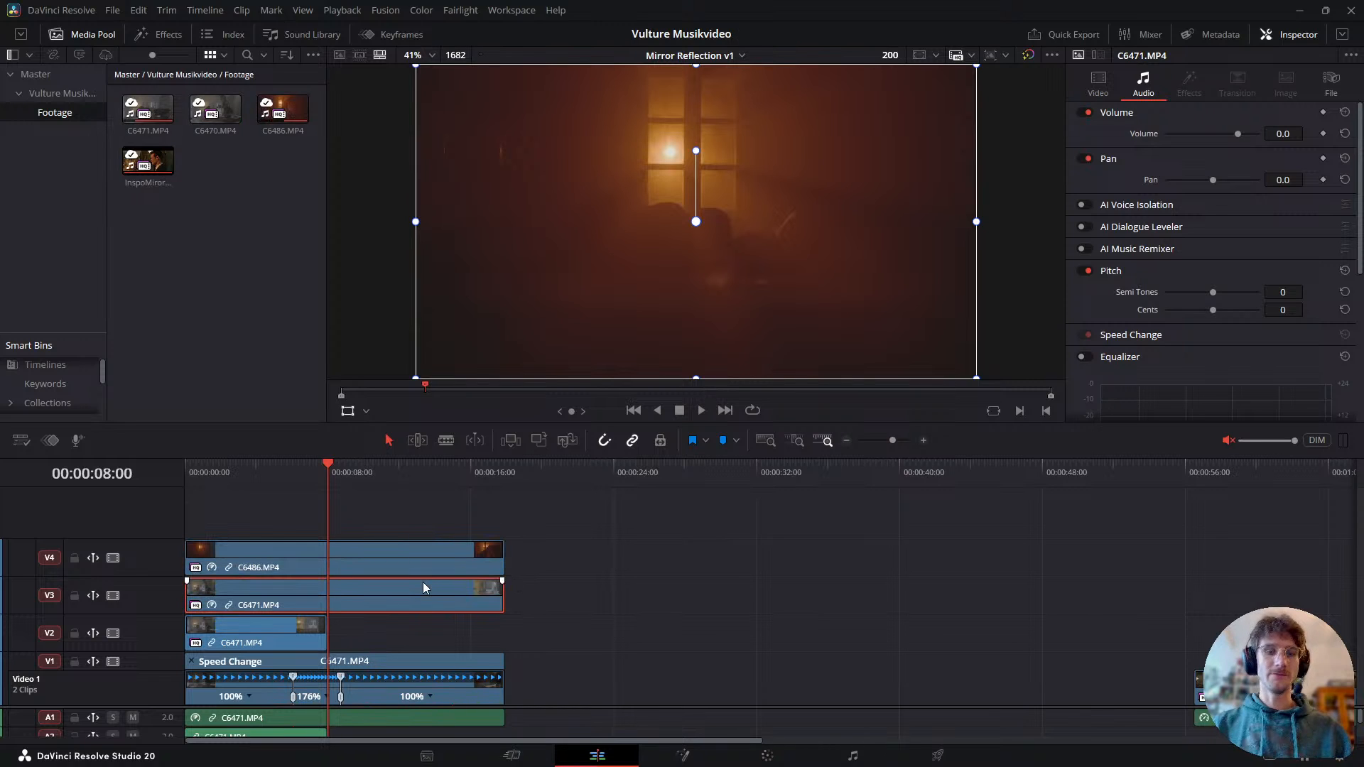
{"action": "key", "text": "ctrl+r"}
{"action": "key", "text": "ctrl+r"}
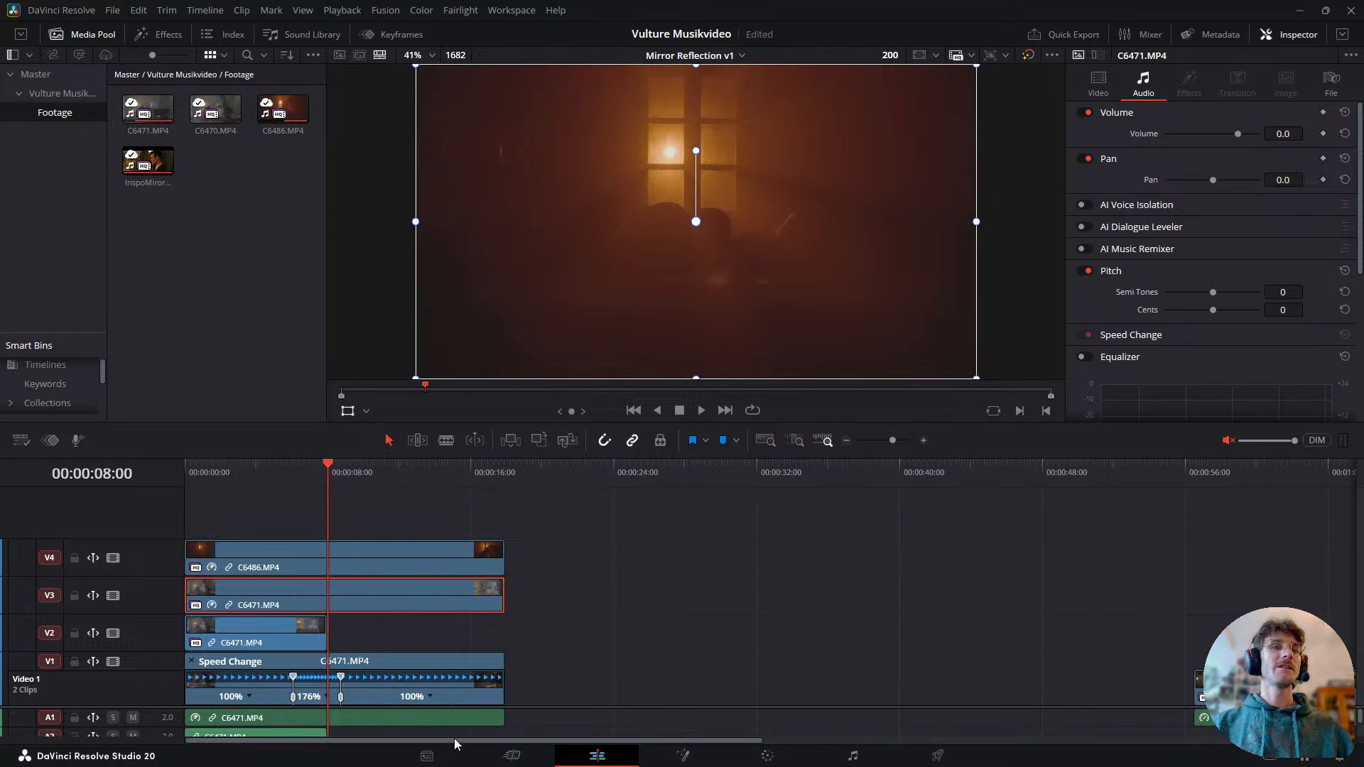
- On the Media page, import the Vulture Musikvideo folder into the Master bin and open its VFX bin
{"action": "left_click", "coordinate": [427, 755]}
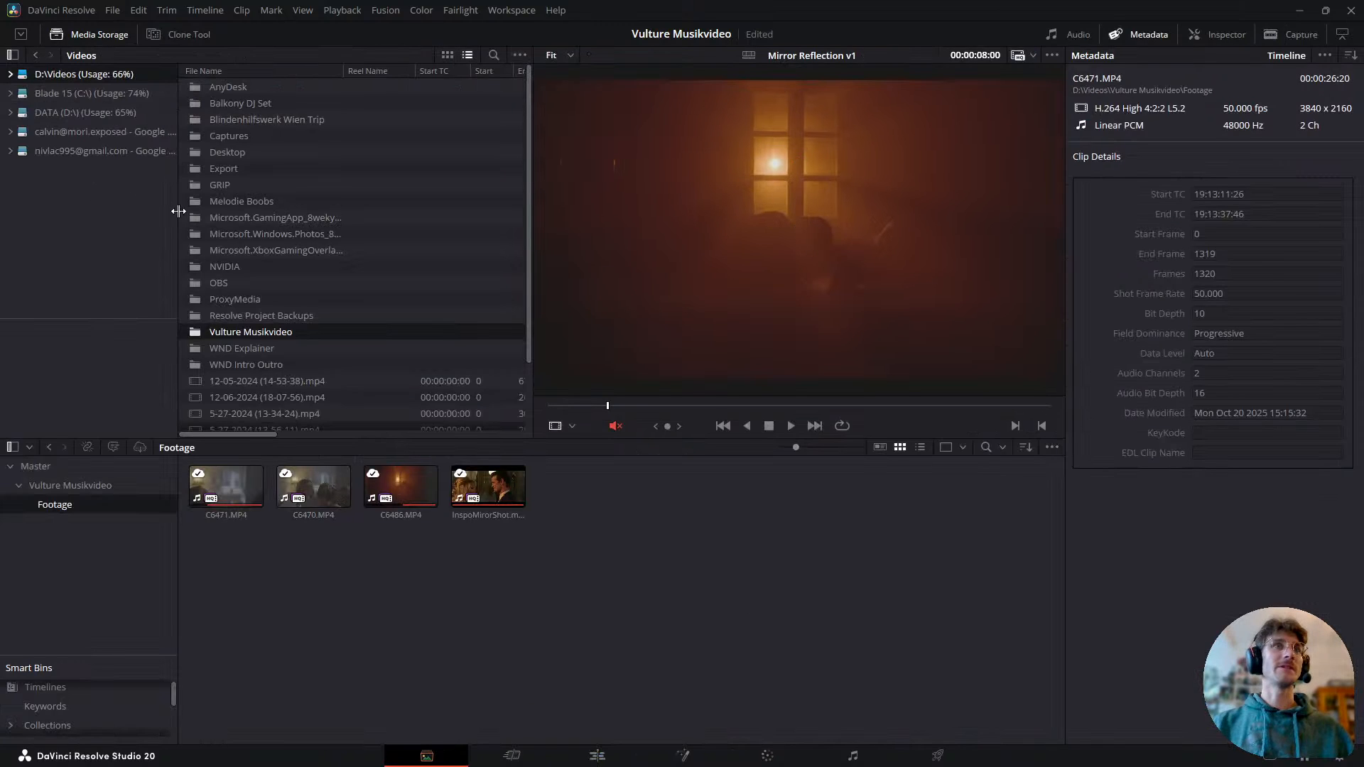
{"action": "left_click_drag", "start_coordinate": [234, 328], "coordinate": [85, 470]}
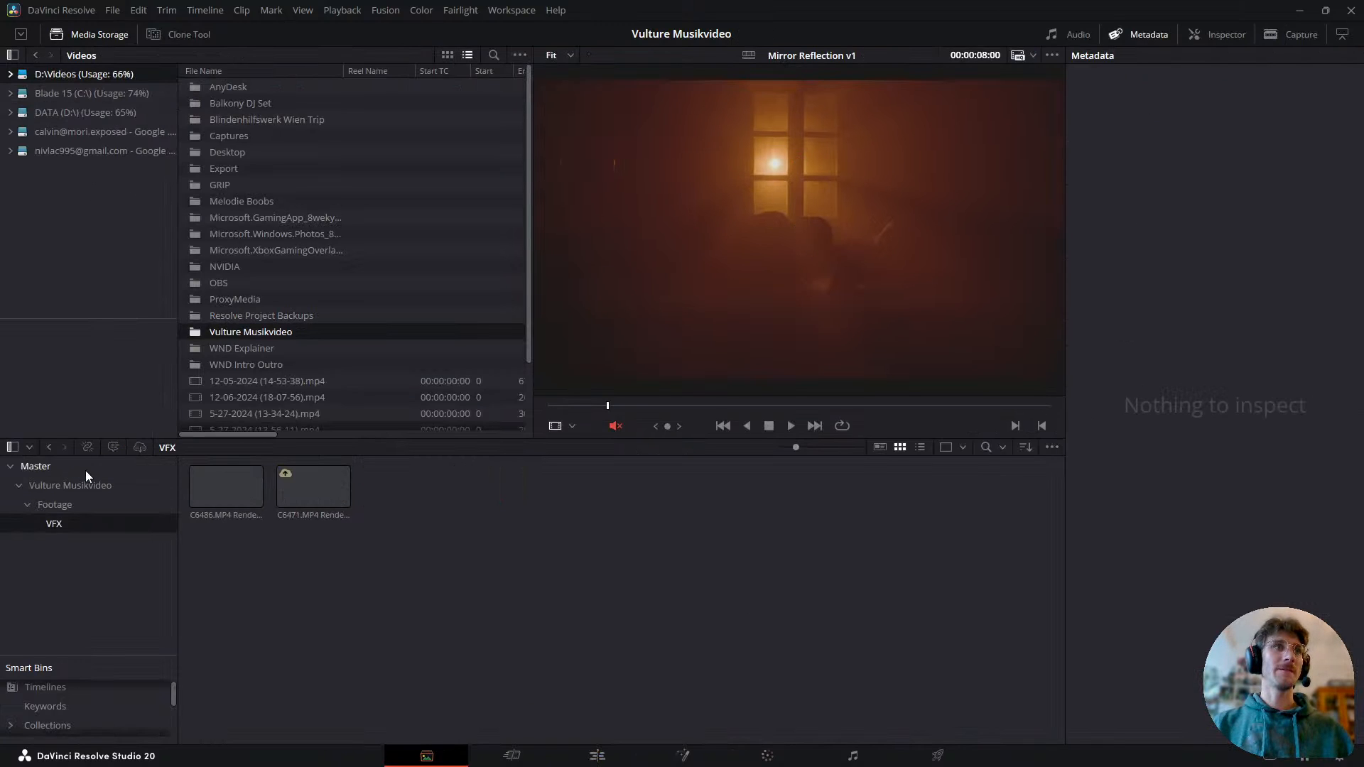
{"action": "left_click", "coordinate": [91, 507]}
{"action": "left_click", "coordinate": [100, 520]}
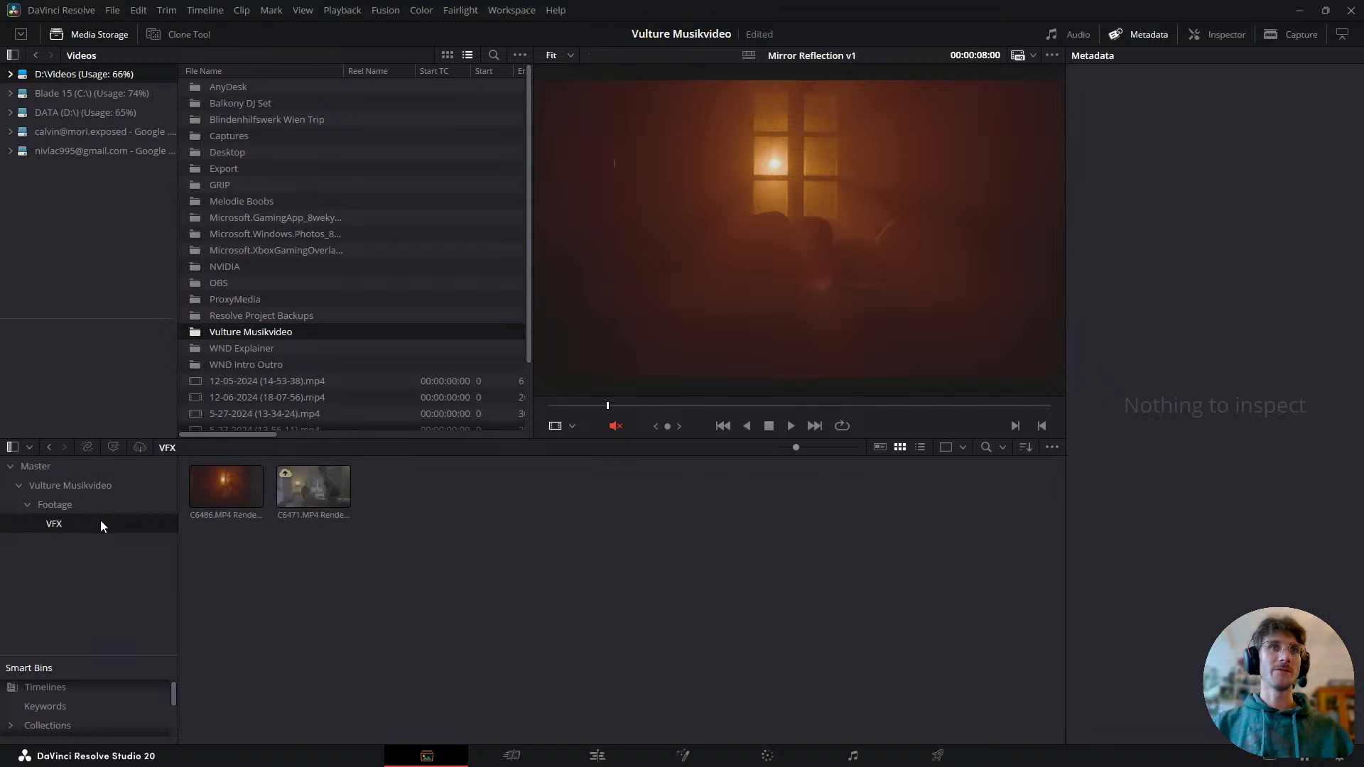
- Return to the Edit page and check the rendered C6486 and C6471 clips in the VFX bin
{"action": "key", "text": "shift+4"}
{"action": "left_click", "coordinate": [143, 111]}
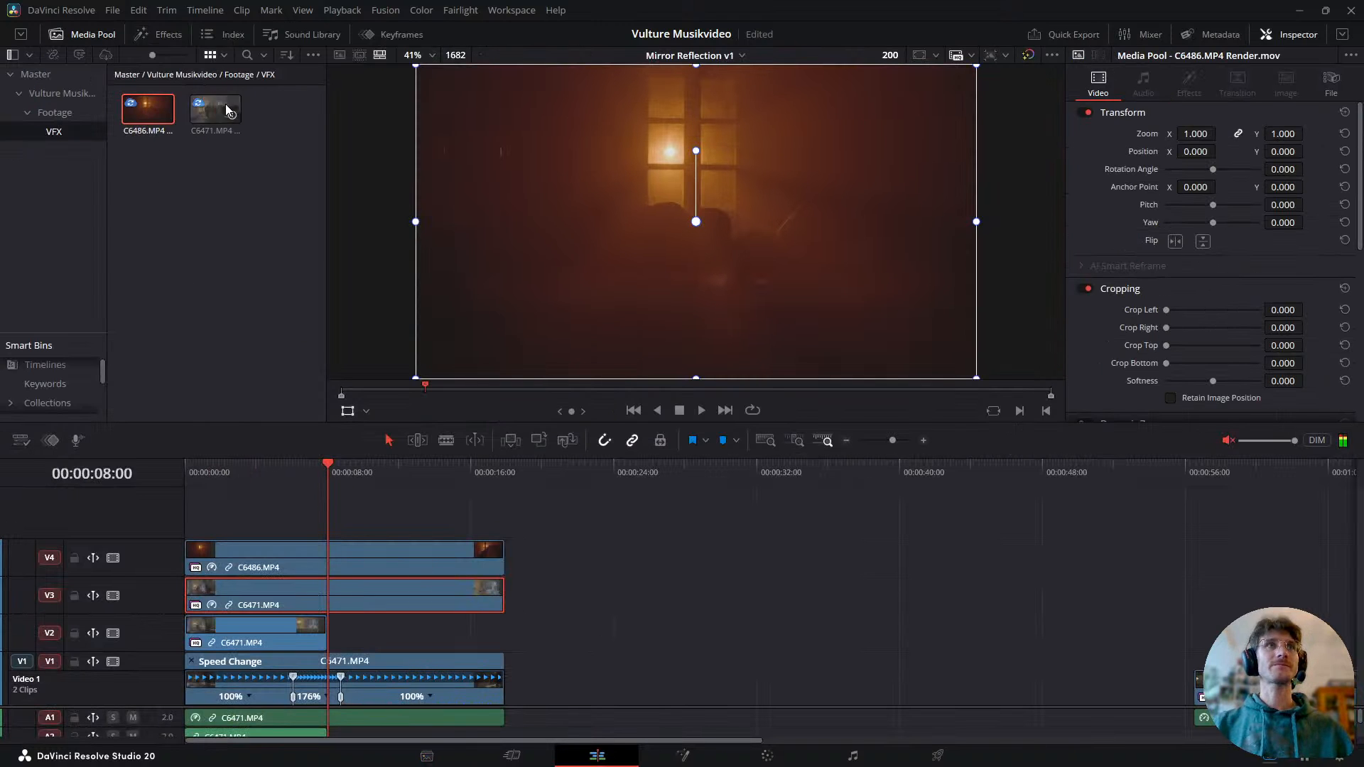
{"action": "left_click", "coordinate": [201, 116]}
{"action": "left_click", "coordinate": [225, 317]}
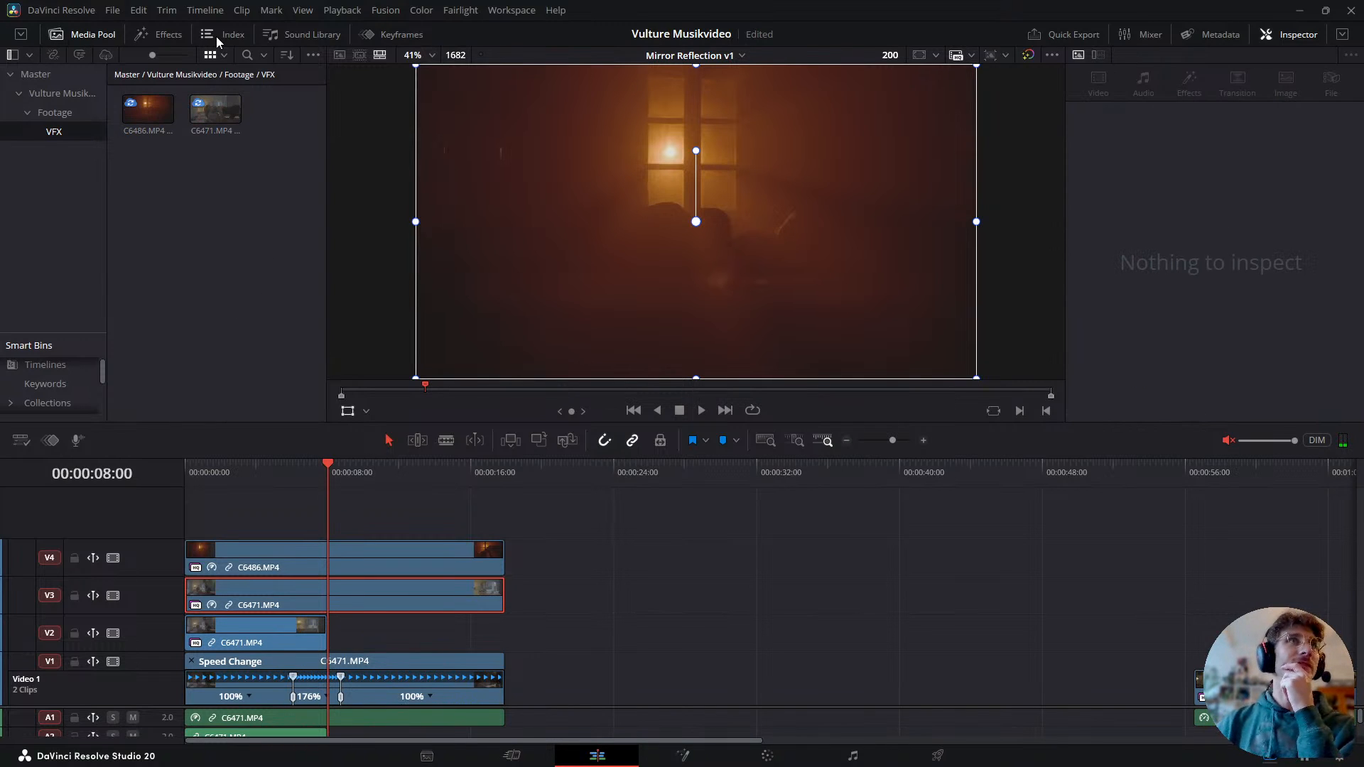
- Add an Adjustment Clip on V5 above the C6486 clip, spanning the full length of the layered clips
{"action": "left_click", "coordinate": [163, 34]}
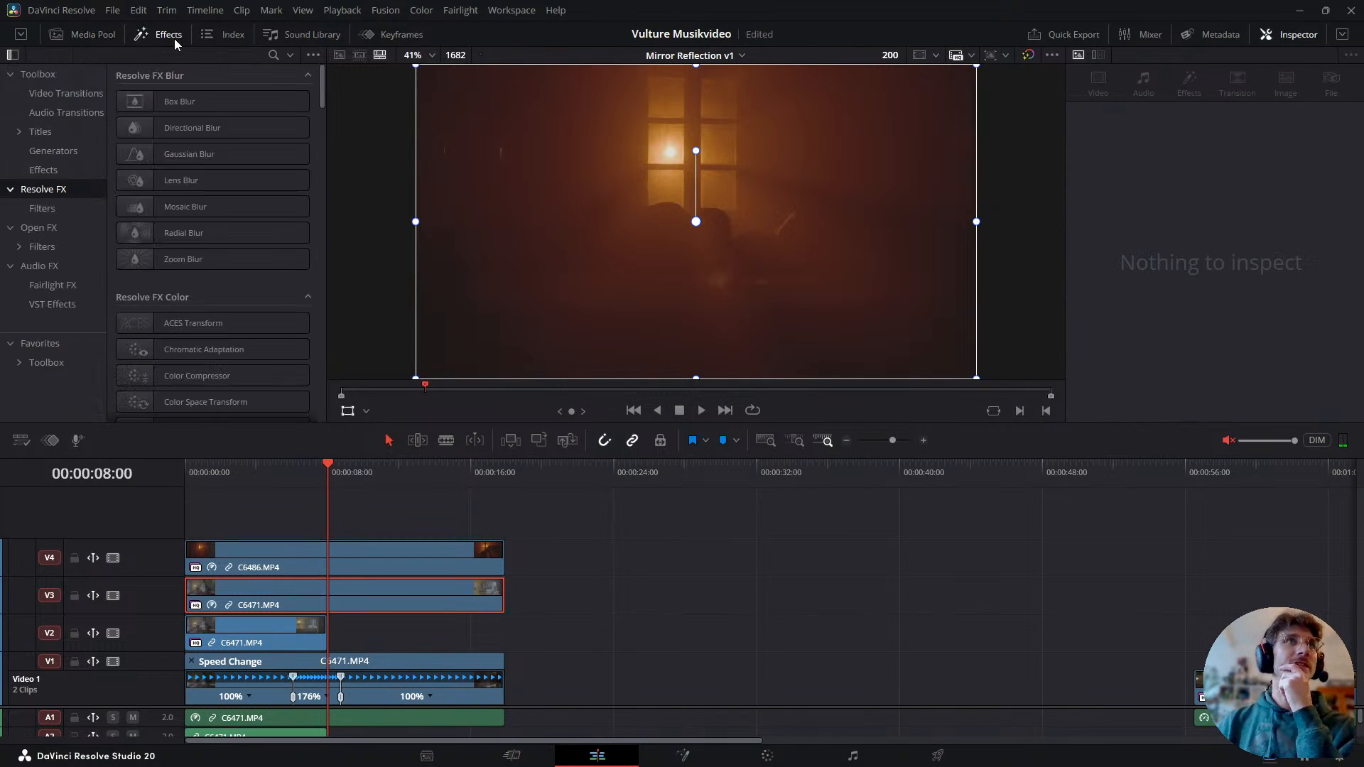
{"action": "left_click", "coordinate": [53, 170]}
{"action": "left_click_drag", "start_coordinate": [183, 105], "coordinate": [504, 525]}
- Move the playhead to 00:00:04:13 and open the adjustment clip in Fusion
{"action": "left_click", "coordinate": [283, 467]}
{"action": "left_click_drag", "start_coordinate": [283, 466], "coordinate": [266, 467]}
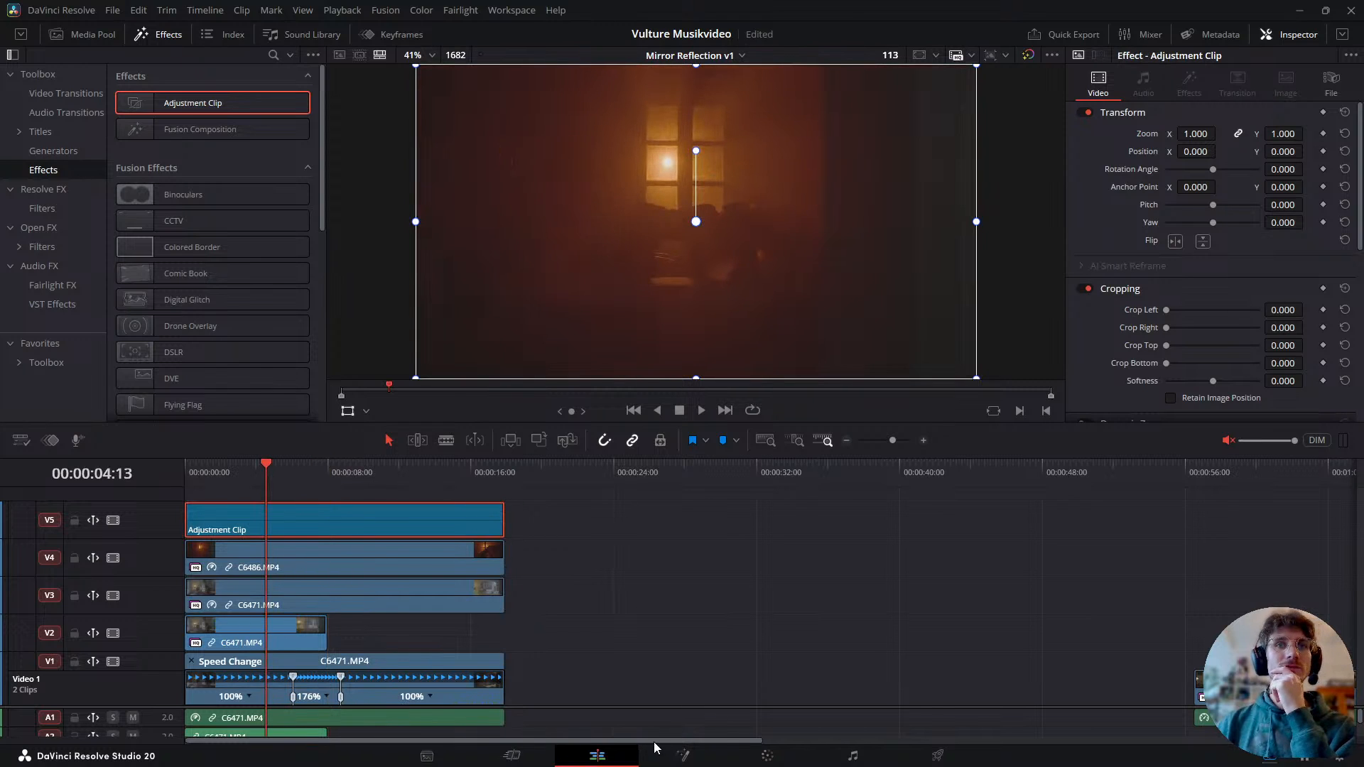
{"action": "left_click", "coordinate": [673, 756]}
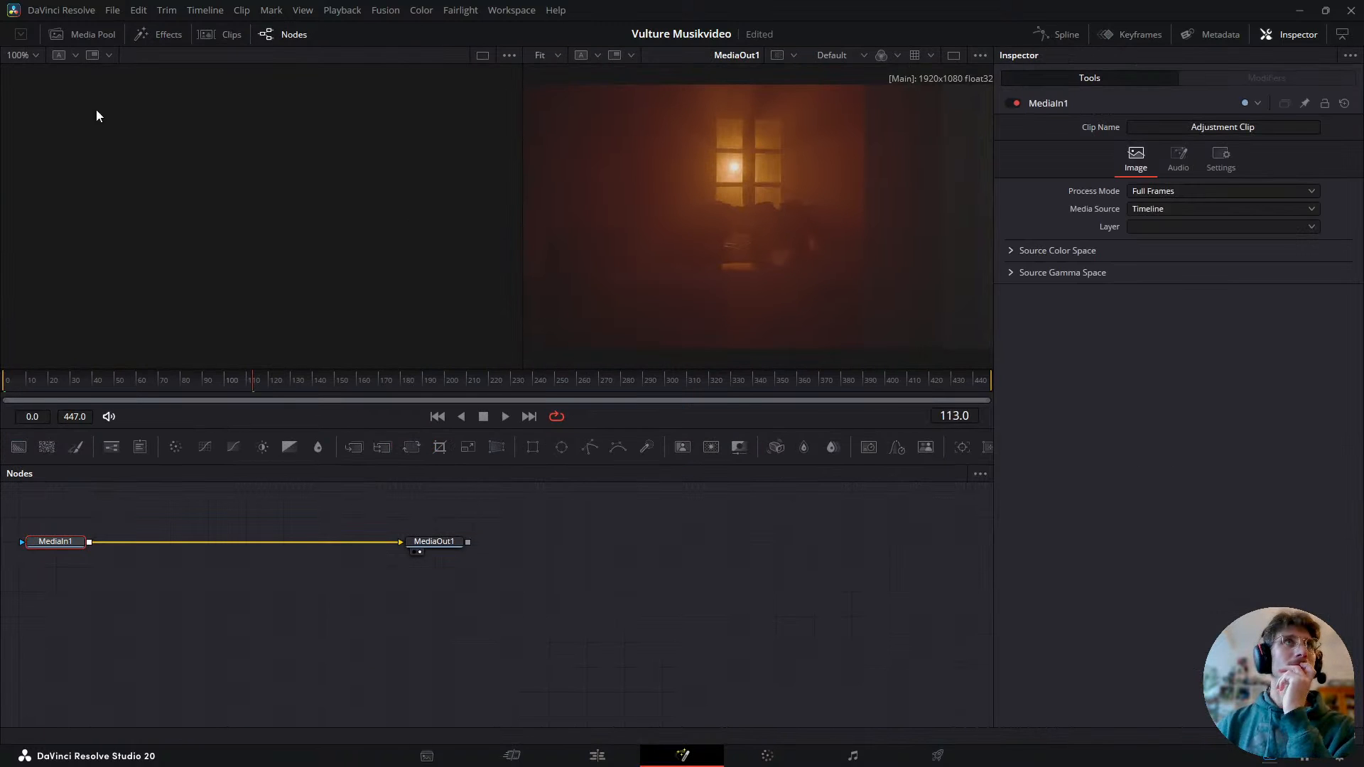
- Add the C6486 and C6471 renders from the VFX bin to the node graph and view their Merge1 node
{"action": "left_click", "coordinate": [100, 36]}
{"action": "left_click_drag", "start_coordinate": [228, 172], "coordinate": [213, 593]}
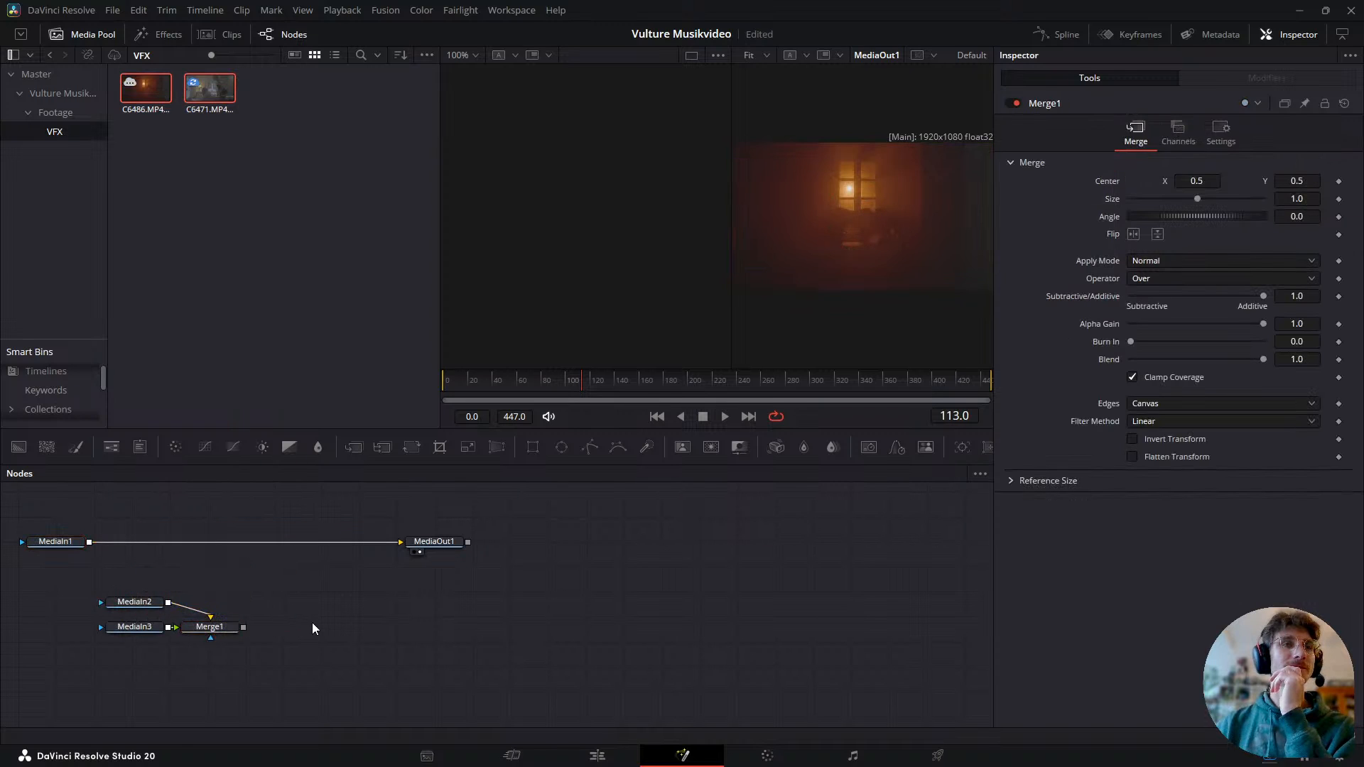
{"action": "left_click", "coordinate": [208, 630]}
{"action": "key", "text": "2"}
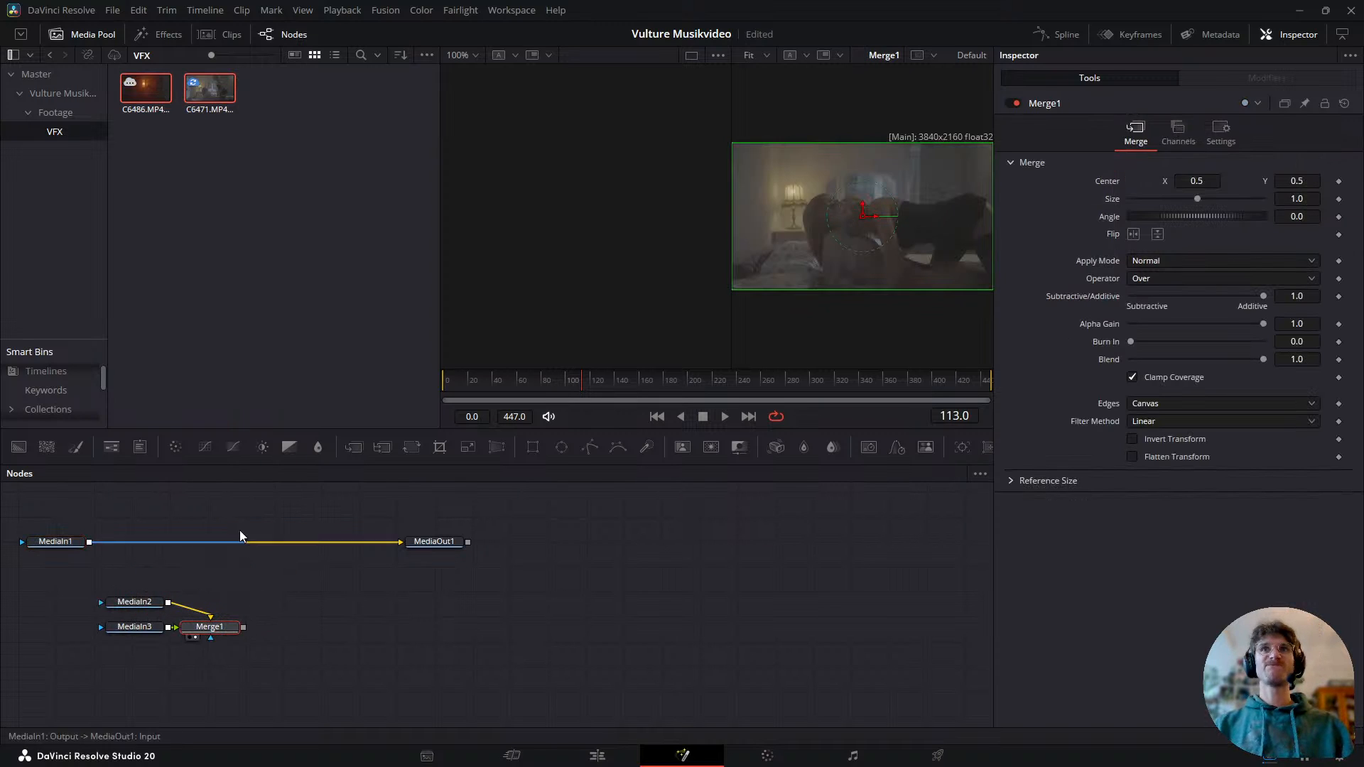
{"action": "left_click", "coordinate": [97, 35]}
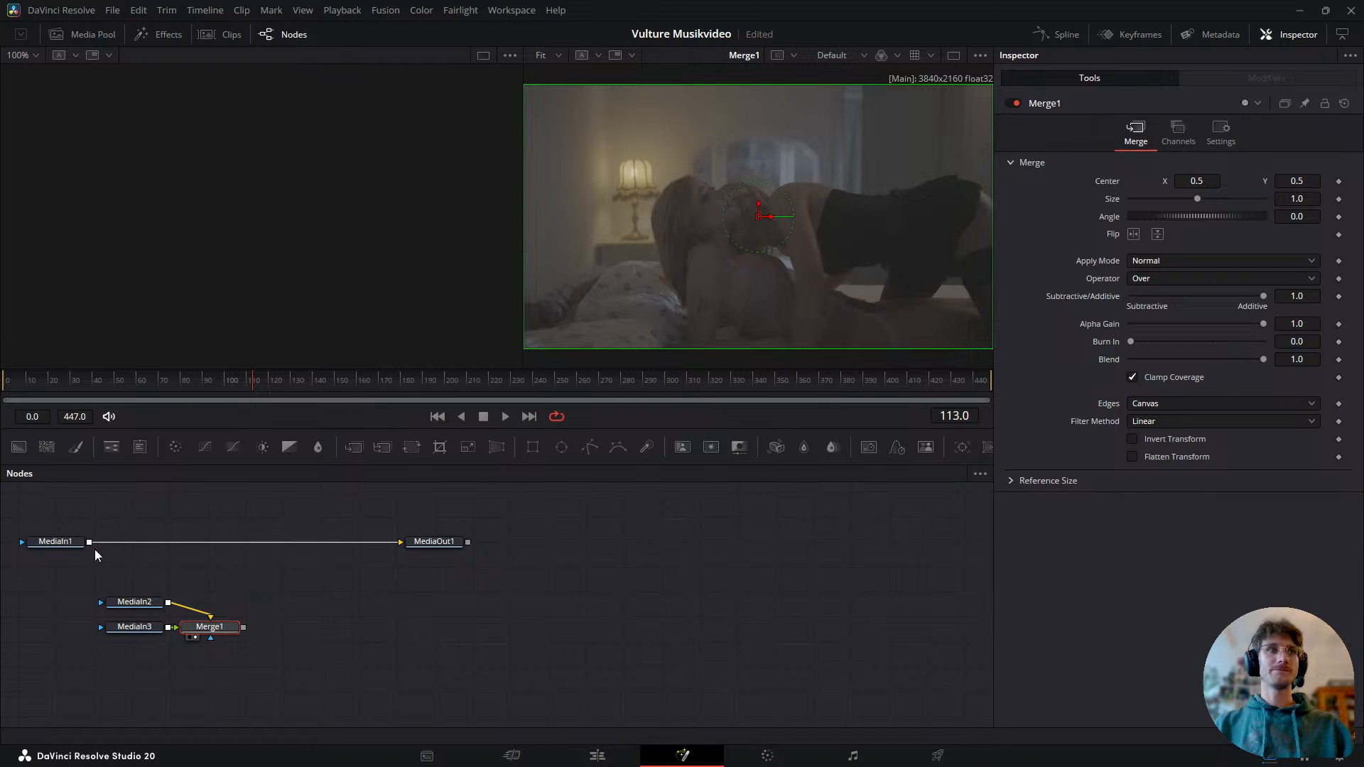
- Delete the MediaIn1 node and move Merge1 up in line with MediaIn2
{"action": "left_click", "coordinate": [49, 545]}
{"action": "key", "text": "Delete"}
{"action": "left_click_drag", "start_coordinate": [219, 630], "coordinate": [247, 600]}
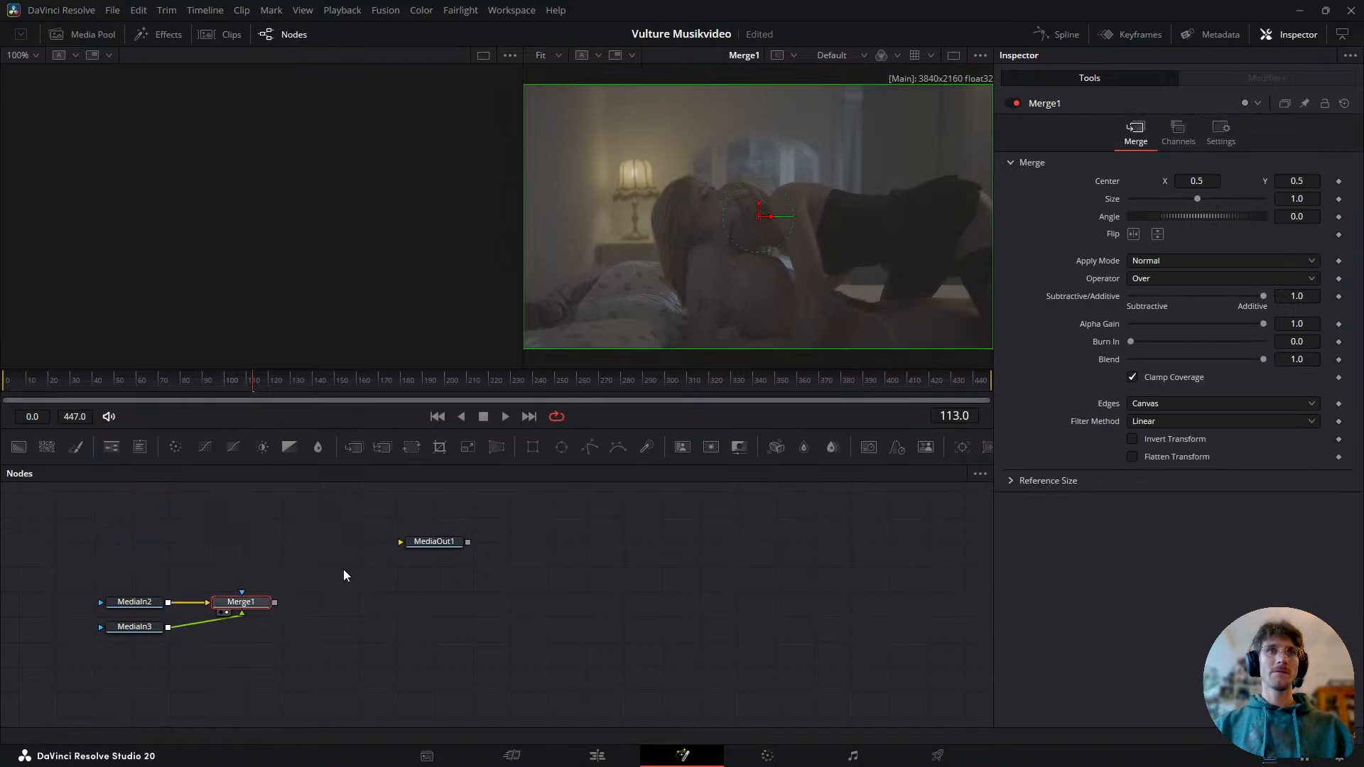
- Compare MediaIn3 and MediaIn2 side by side in the two viewers, scrubbing back to frame 0
{"action": "left_click", "coordinate": [131, 601]}
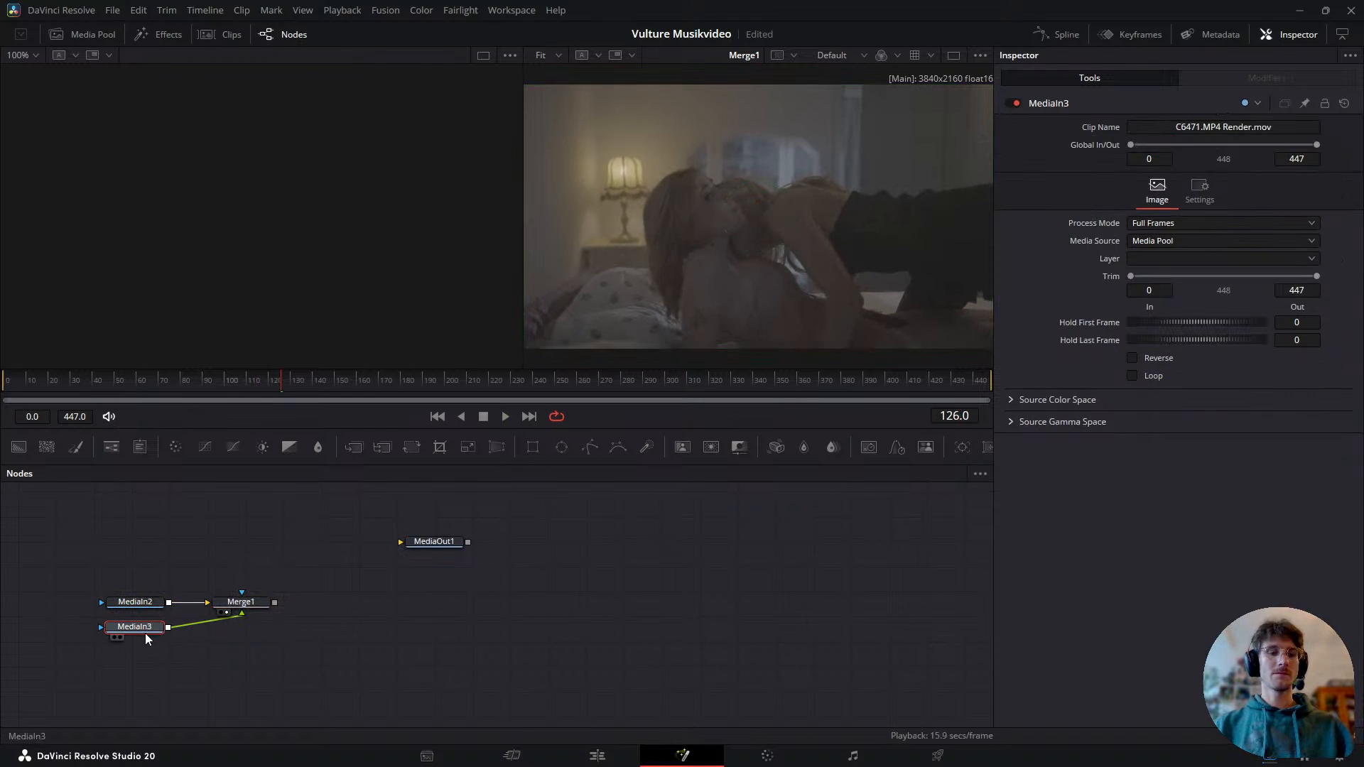
{"action": "key", "text": "1"}
{"action": "left_click", "coordinate": [142, 602]}
{"action": "key", "text": "2"}
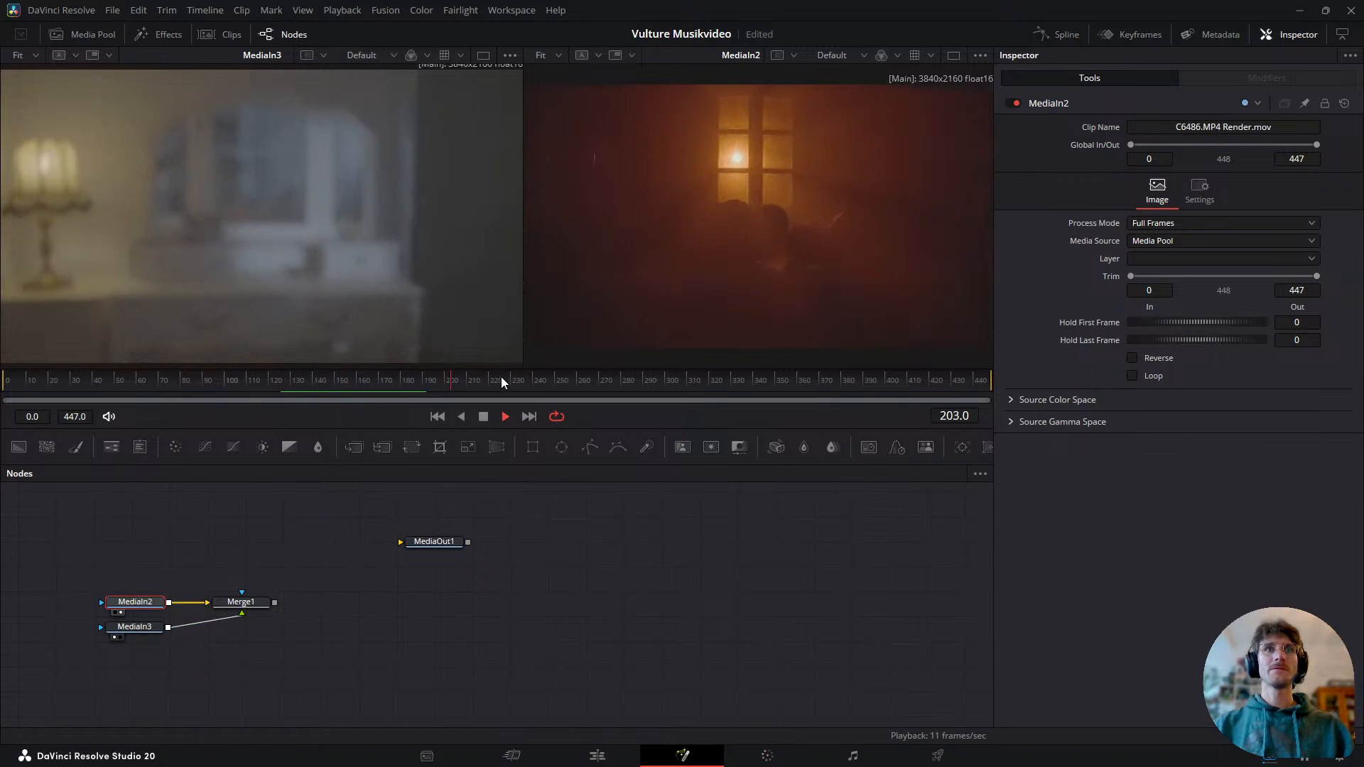
{"action": "left_click_drag", "start_coordinate": [539, 381], "coordinate": [8, 409]}
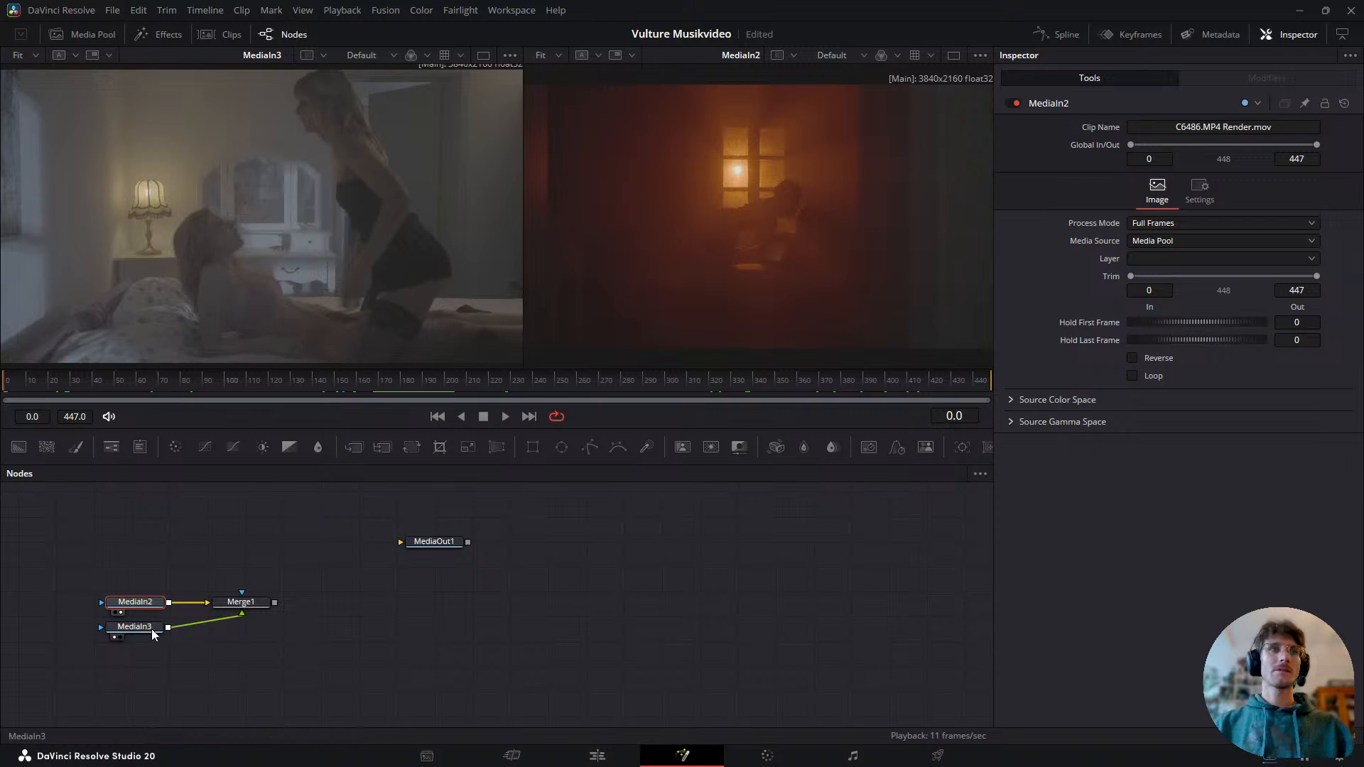
- Insert a horizontally flipped Transform node after MediaIn2 and view it next to Merge1
{"action": "mouse_move", "coordinate": [135, 604]}
{"action": "left_mouse_down"}
{"action": "mouse_move", "coordinate": [124, 576]}
{"action": "mouse_move", "coordinate": [143, 582]}
{"action": "left_mouse_up"}
{"action": "key", "text": "shift+space"}
{"action": "type", "text": "tt"}
{"action": "key", "text": "BackSpace"}
{"action": "type", "text": "ran"}
{"action": "key", "text": "Return"}
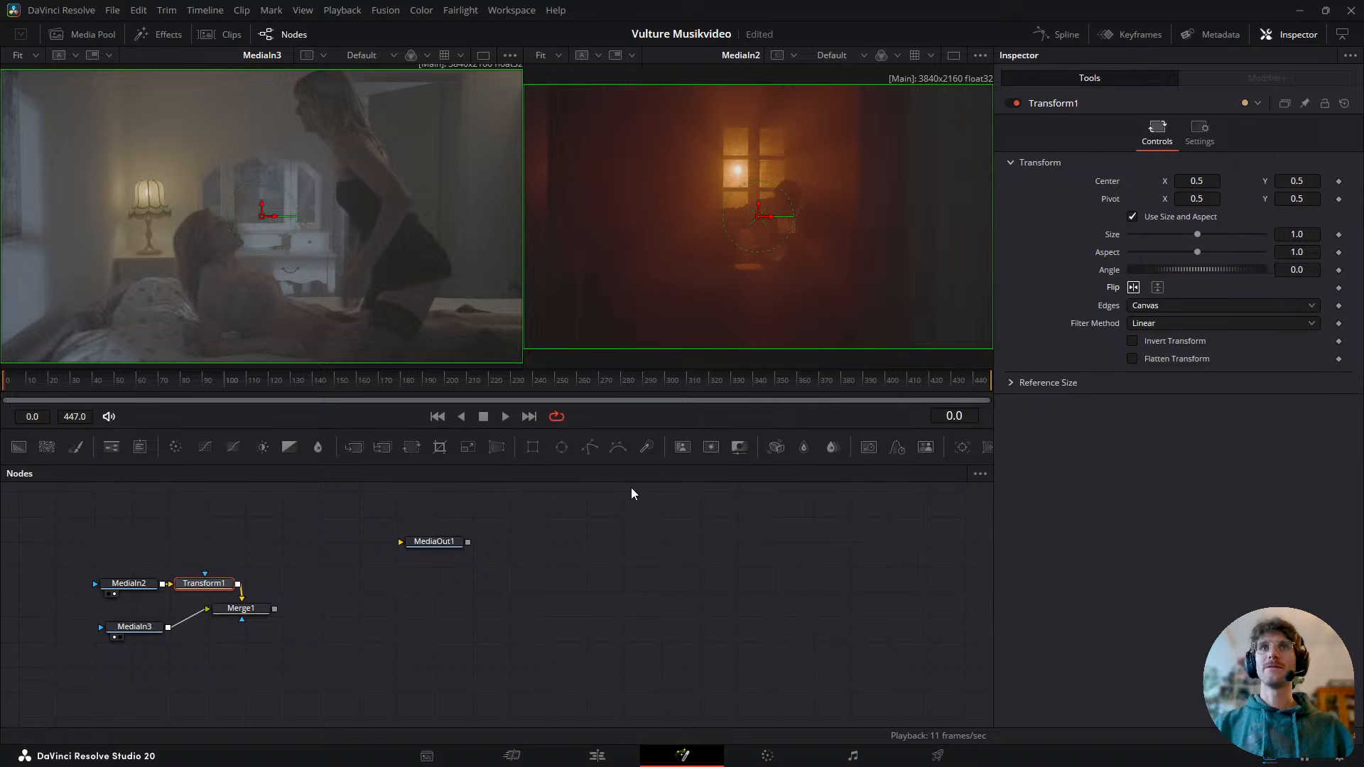
{"action": "key", "text": "1"}
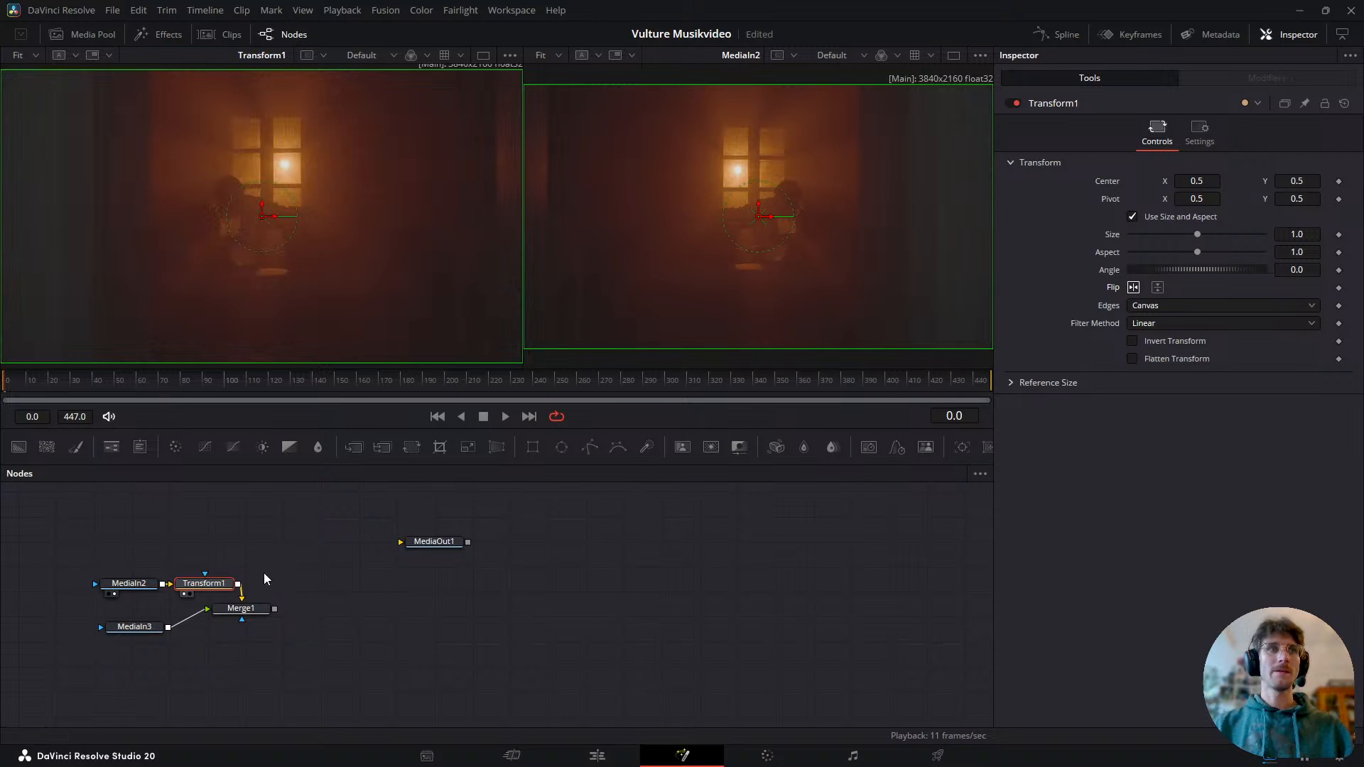
{"action": "left_click", "coordinate": [252, 609]}
{"action": "key", "text": "2"}
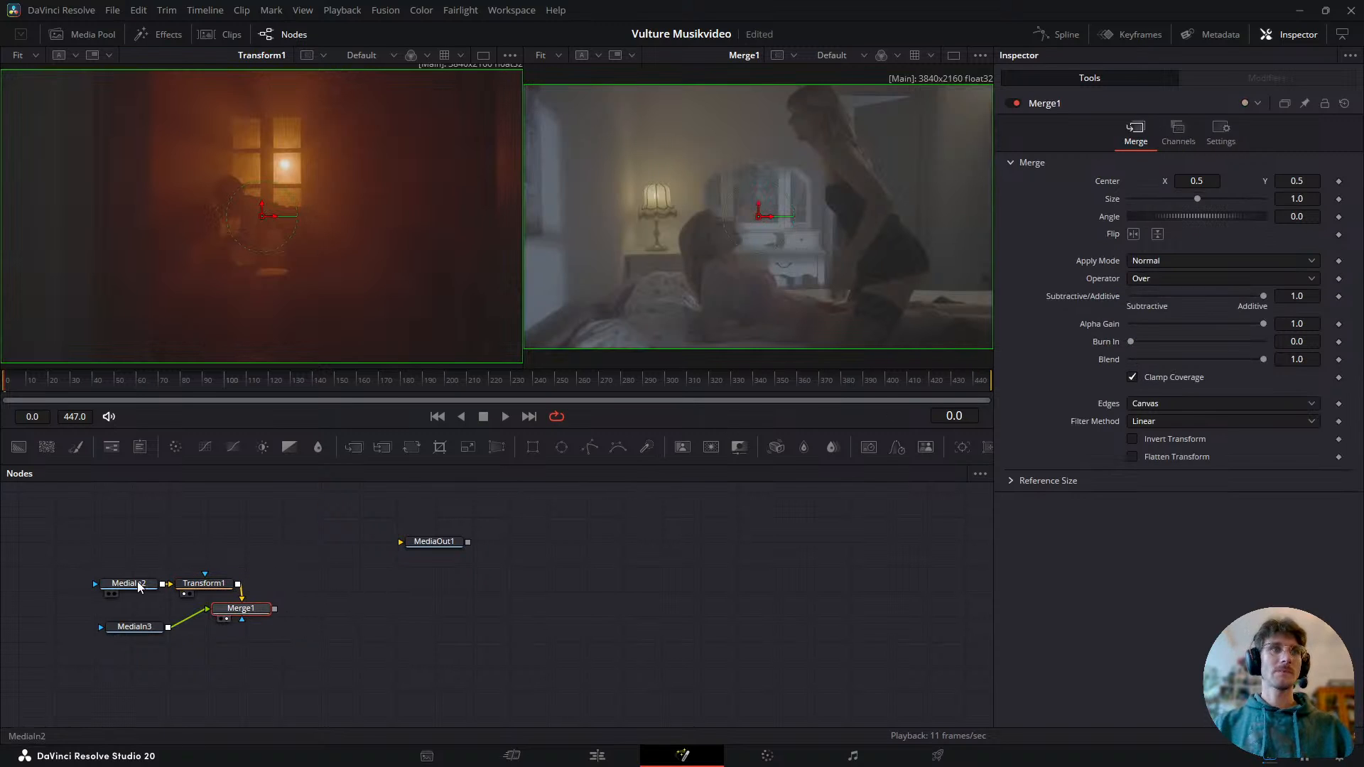
- Hide the Fusion toolbar and spread out the MediaIn2, Merge1 and MediaIn3 nodes
{"action": "left_click", "coordinate": [118, 584]}
{"action": "left_click", "coordinate": [369, 13]}
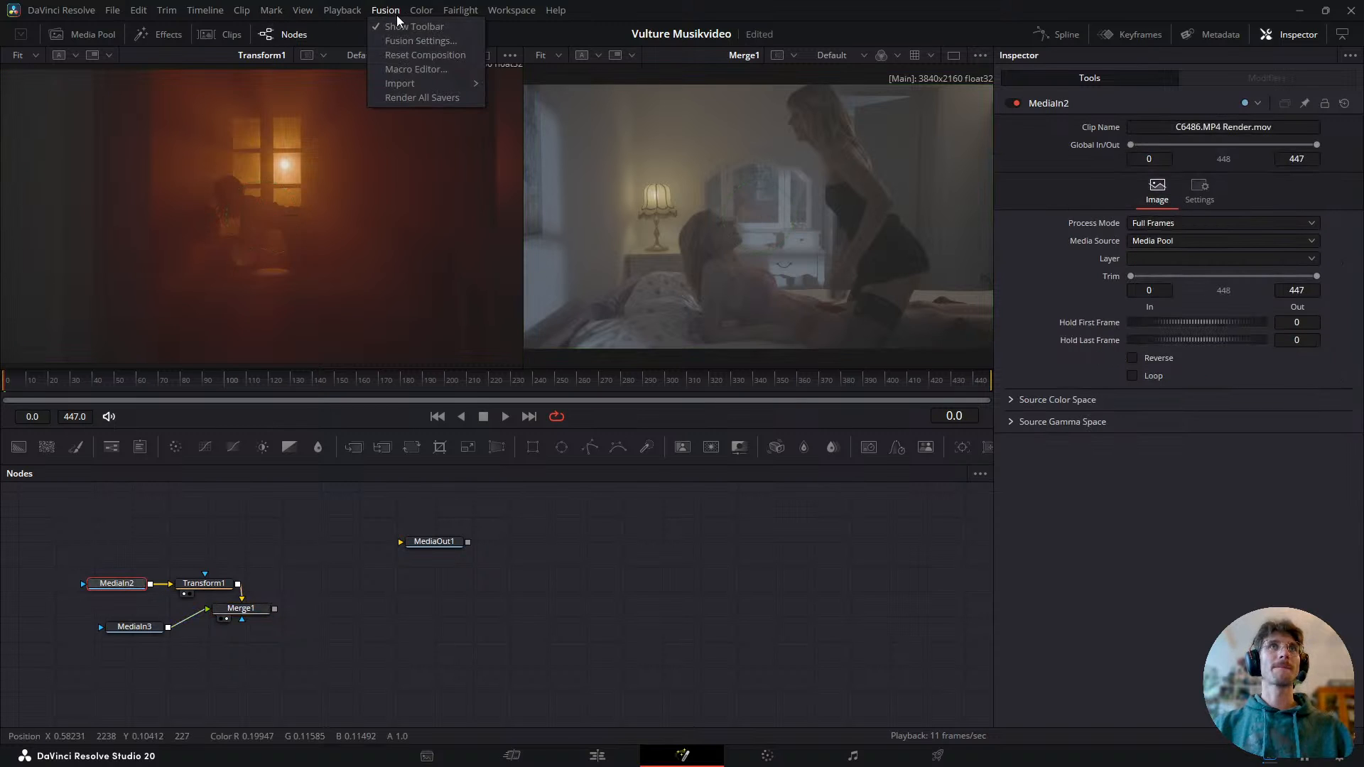
{"action": "left_click", "coordinate": [405, 26]}
{"action": "left_click_drag", "start_coordinate": [242, 597], "coordinate": [340, 587]}
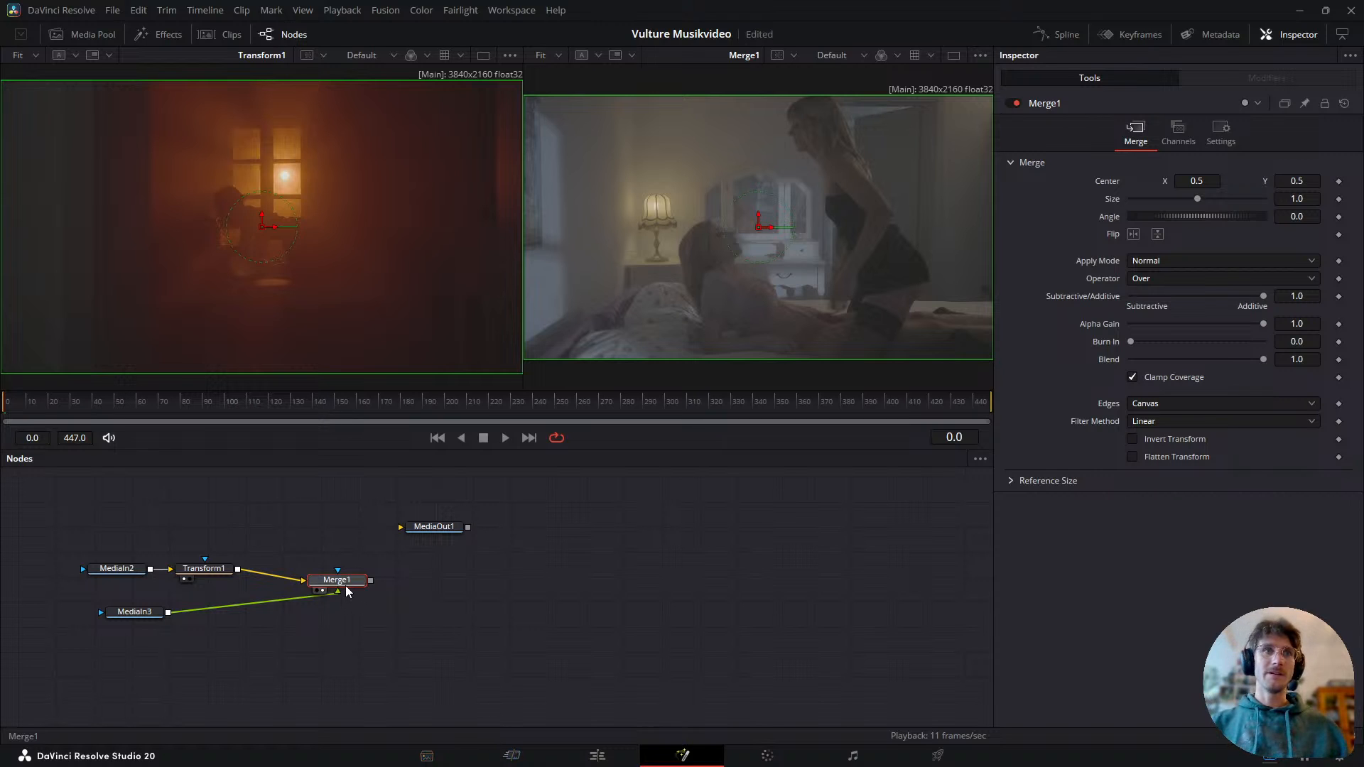
{"action": "left_click_drag", "start_coordinate": [349, 585], "coordinate": [353, 574]}
{"action": "left_click_drag", "start_coordinate": [131, 626], "coordinate": [184, 634]}
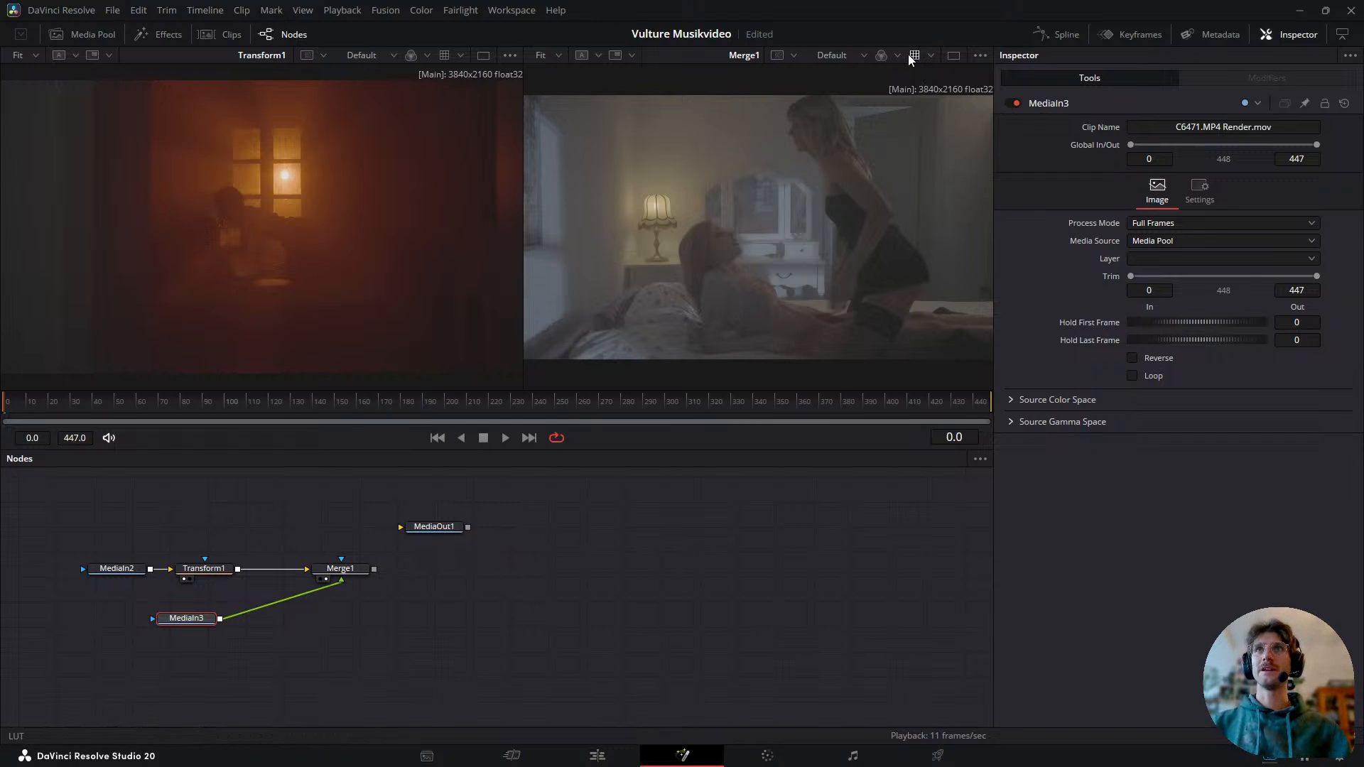
- Apply the Sony SLog3SGamut3.CineToCine+709 view LUT to the Merge1 viewer and scrub through the shot
{"action": "left_click", "coordinate": [932, 58]}
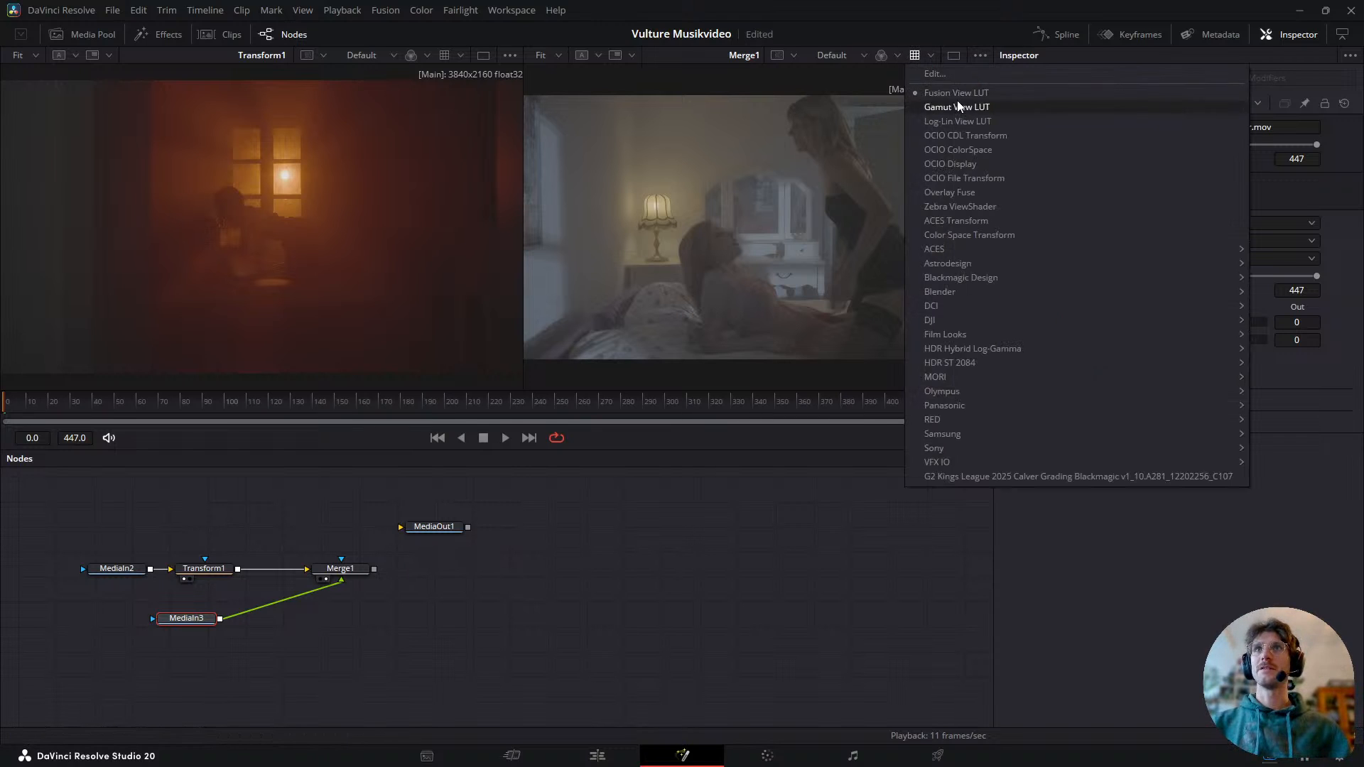
{"action": "mouse_move", "coordinate": [987, 270]}
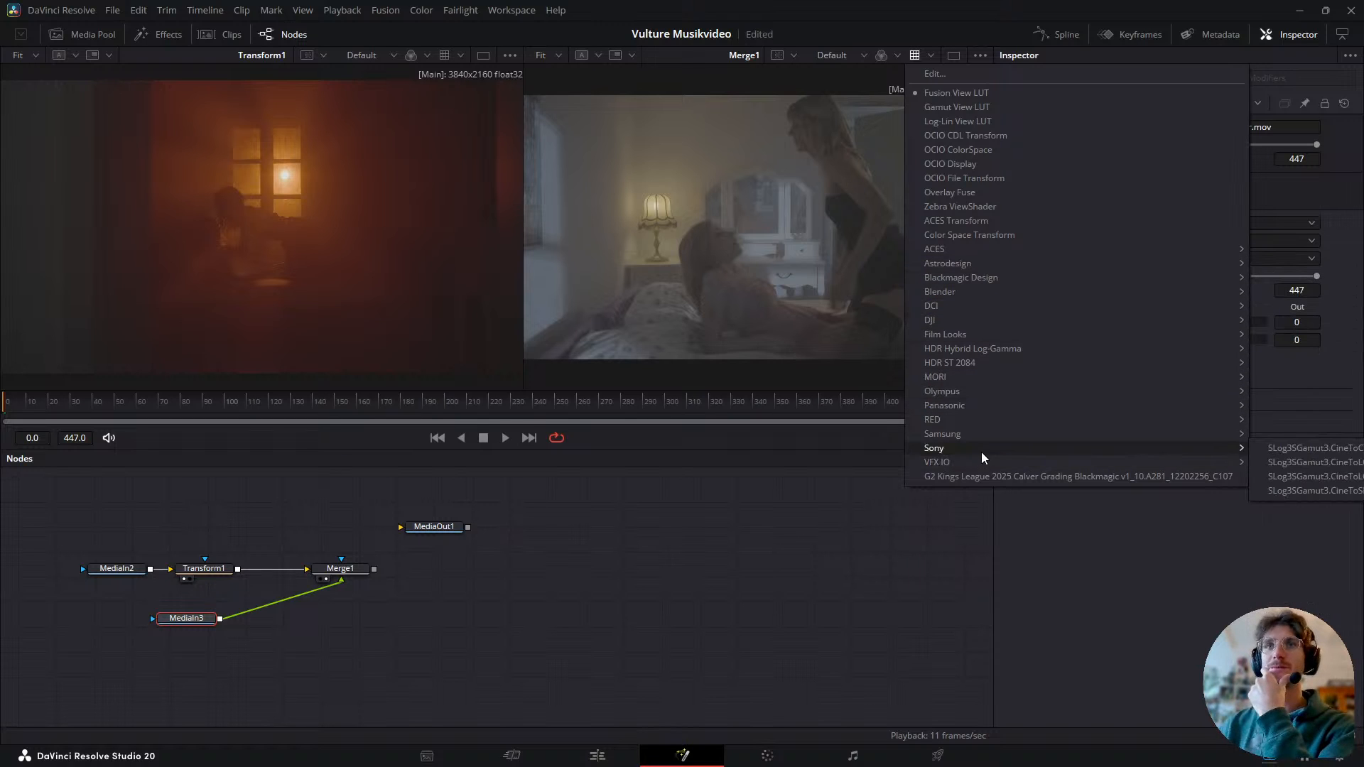
{"action": "mouse_move", "coordinate": [988, 449]}
{"action": "left_click", "coordinate": [1307, 449]}
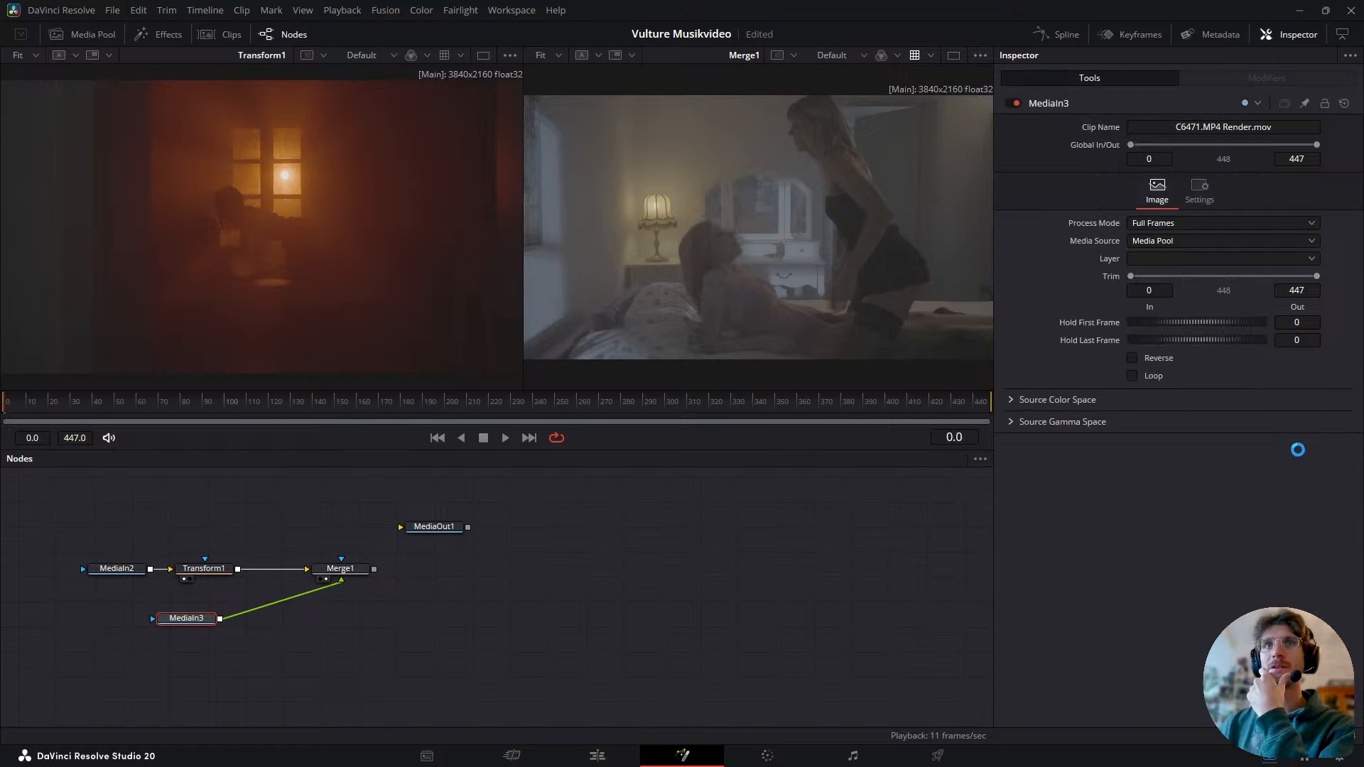
{"action": "left_click_drag", "start_coordinate": [483, 402], "coordinate": [341, 399]}
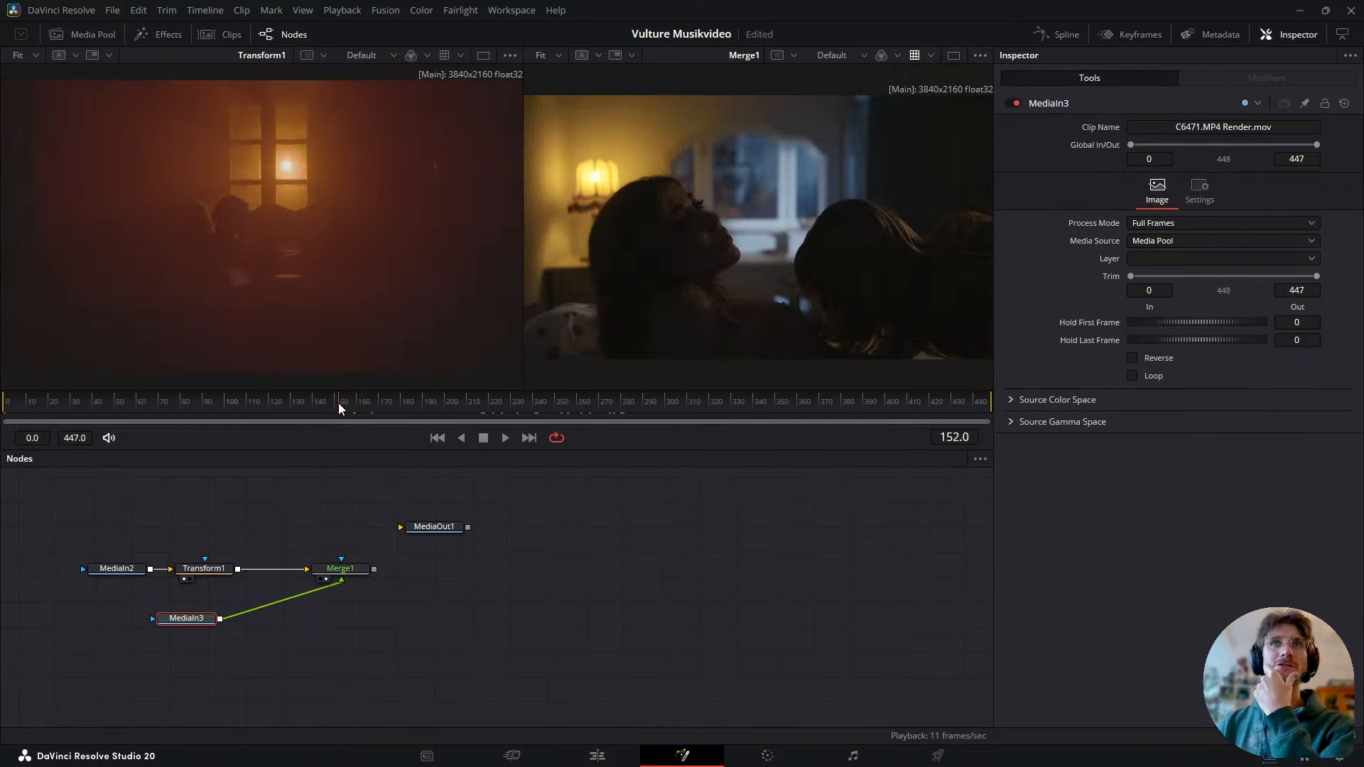
- Apply the Sony SLog3SGamut3.CineToCine+709 view LUT to the Transform1 viewer and check it around frame 245
{"action": "left_click", "coordinate": [460, 55]}
{"action": "mouse_move", "coordinate": [526, 465]}
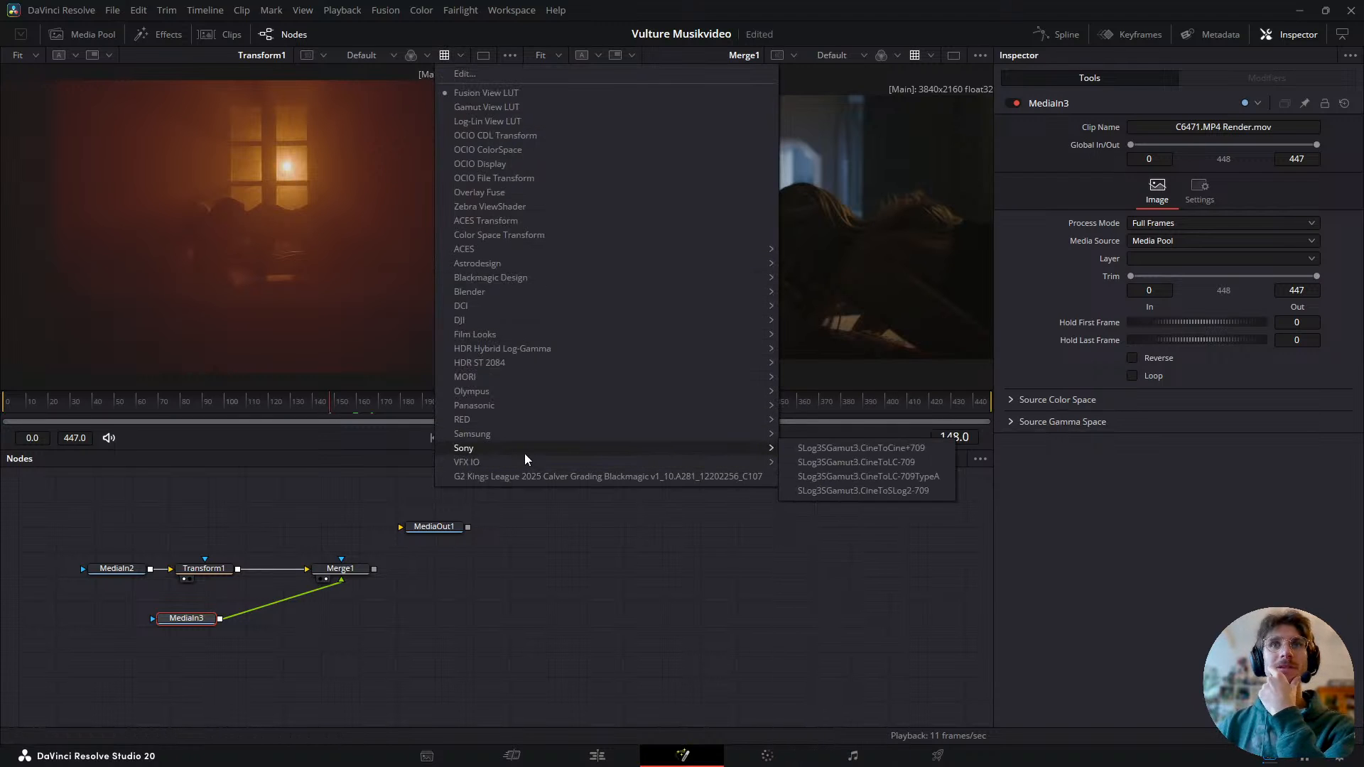
{"action": "left_click", "coordinate": [844, 446]}
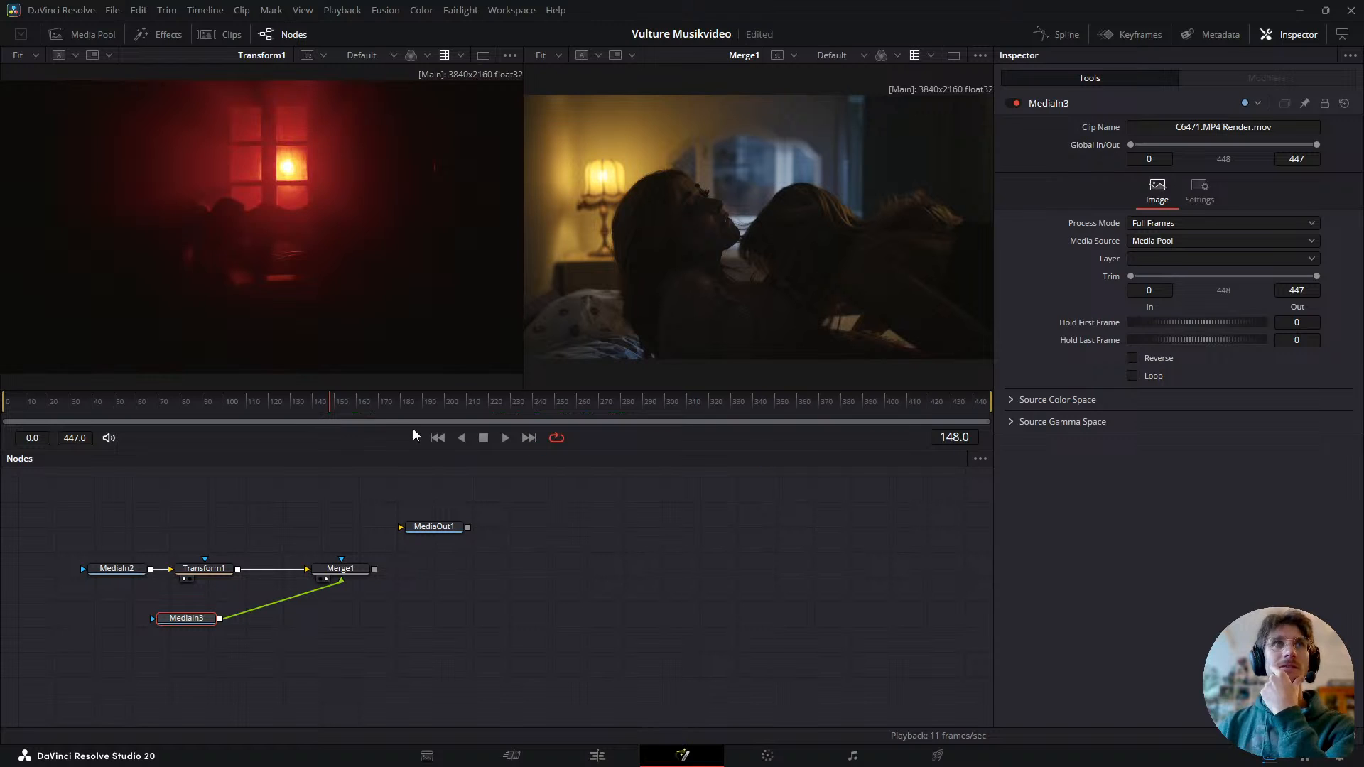
{"action": "left_click_drag", "start_coordinate": [360, 406], "coordinate": [548, 405]}
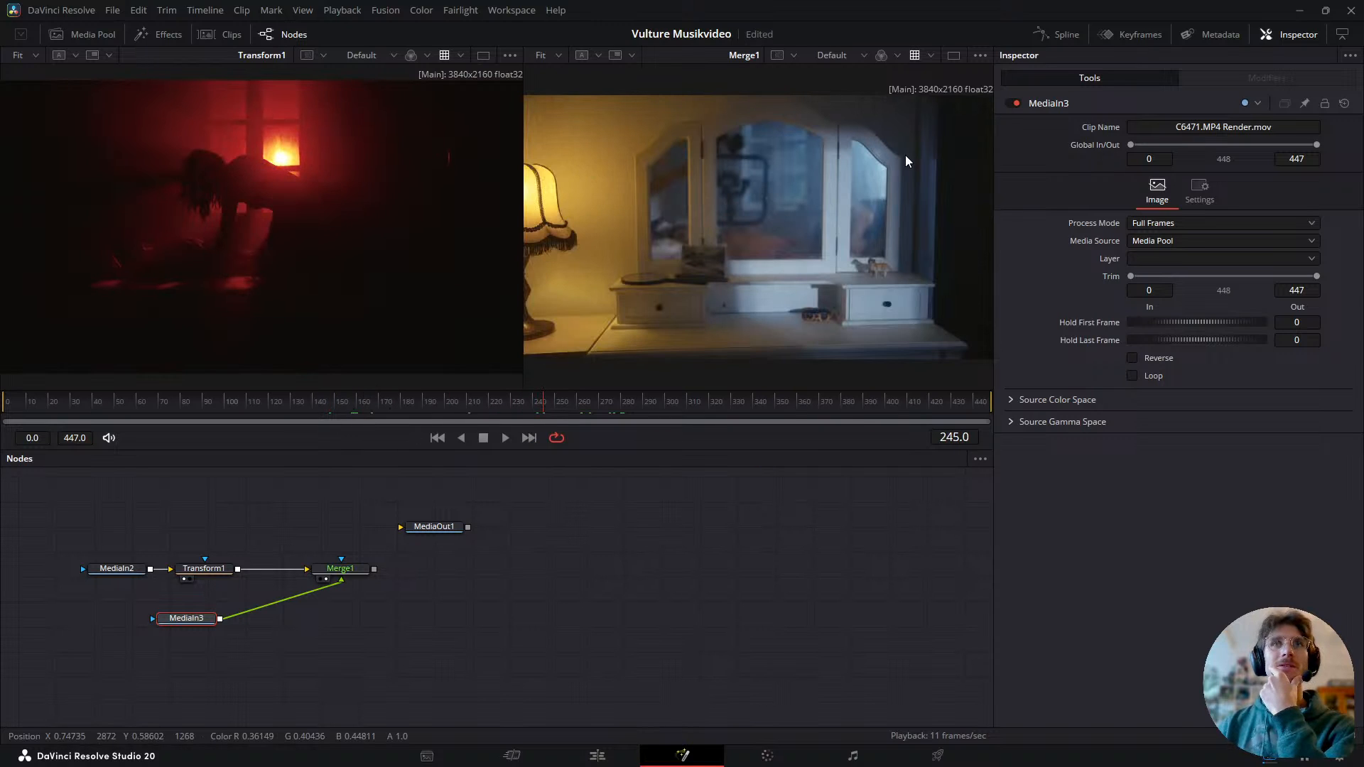
- Toggle the Merge1 viewer's LUT off and on to compare the log and converted image
{"action": "left_click", "coordinate": [915, 57]}
{"action": "left_click", "coordinate": [916, 58]}
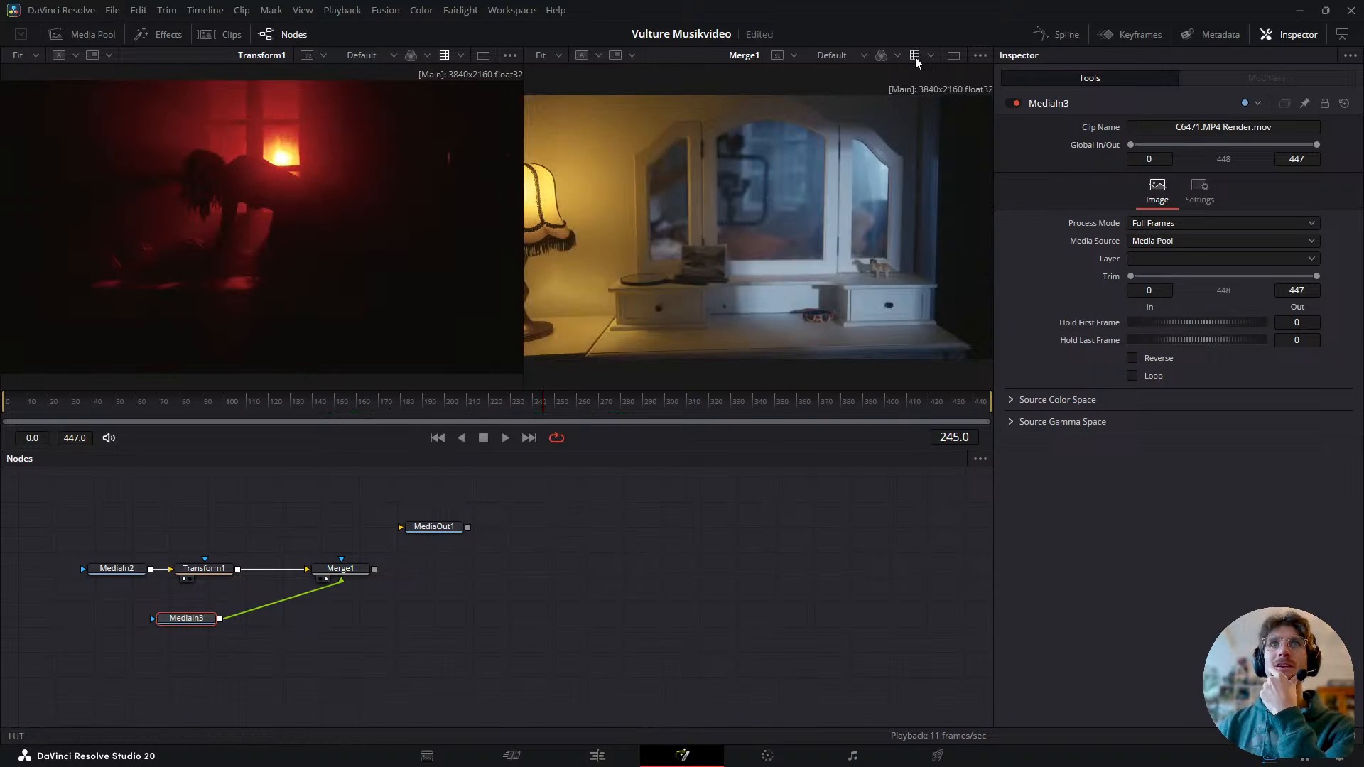
{"action": "left_click", "coordinate": [916, 59]}
{"action": "left_click", "coordinate": [916, 59]}
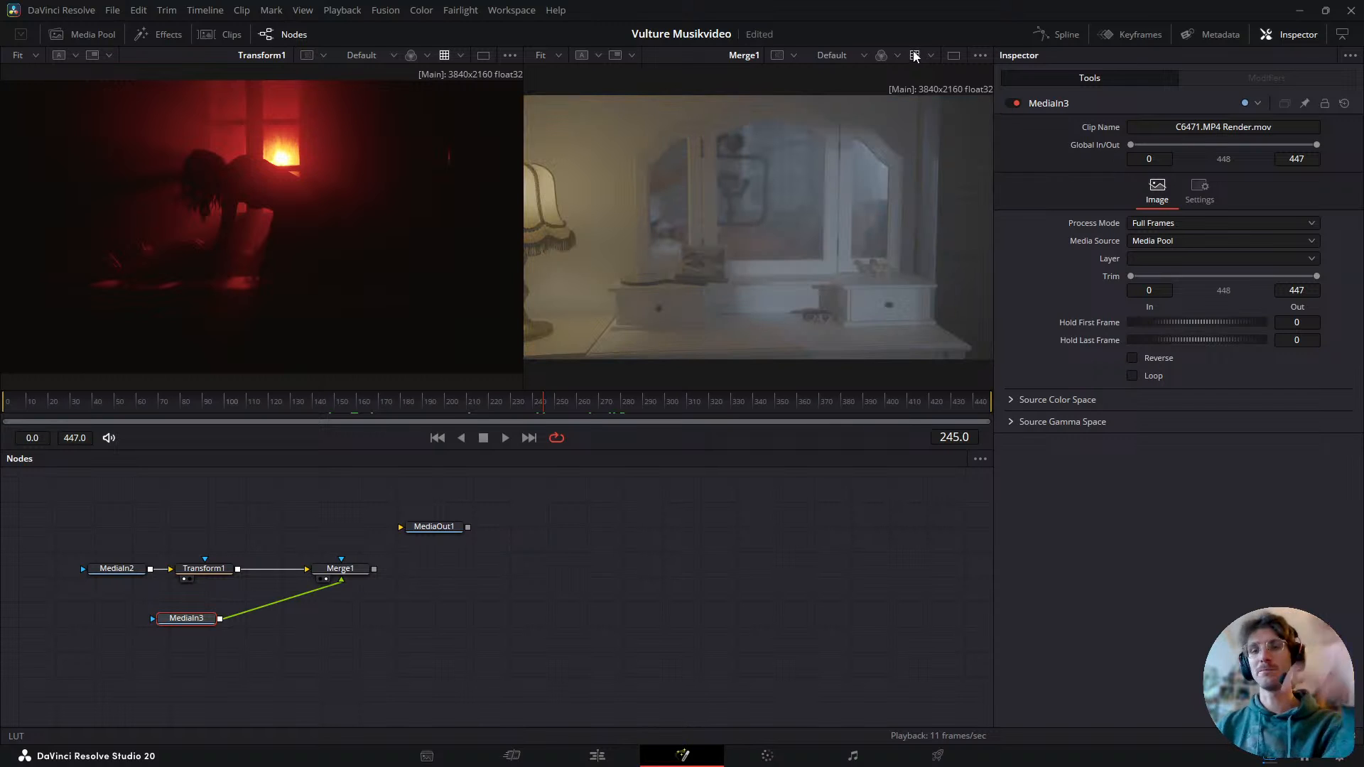
{"action": "left_click", "coordinate": [916, 57]}
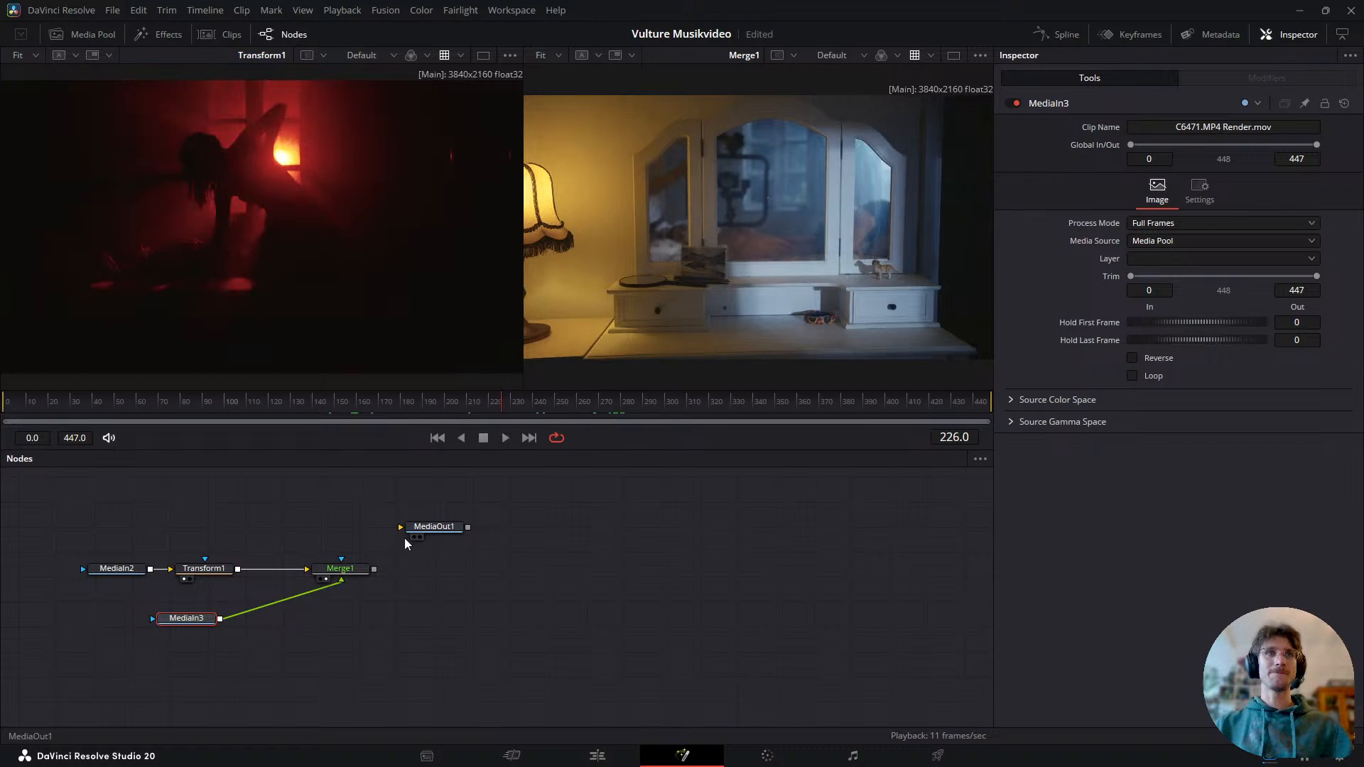
- Place MediaOut1 in line after Merge1 and connect Merge1's output to it
{"action": "left_click_drag", "start_coordinate": [442, 530], "coordinate": [677, 567]}
{"action": "left_click_drag", "start_coordinate": [374, 569], "coordinate": [689, 576]}
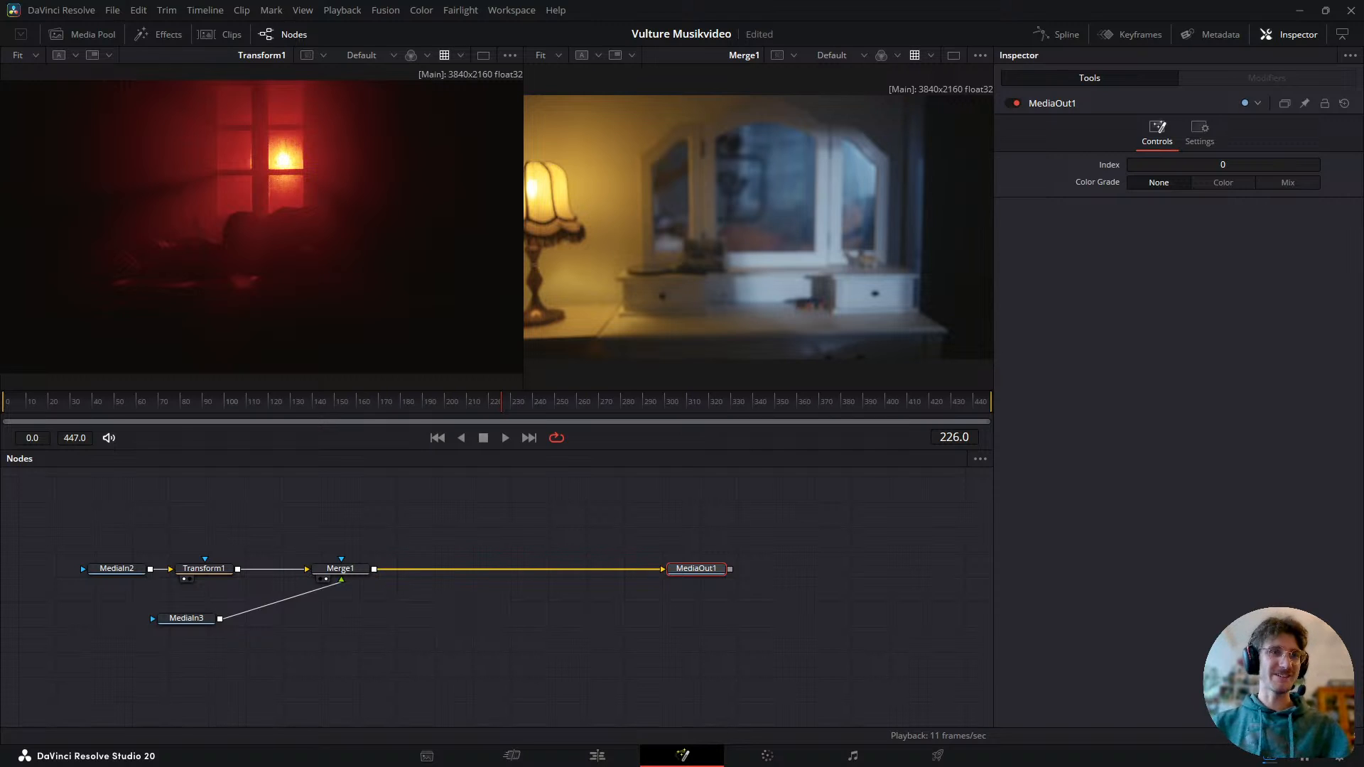
{"action": "left_click", "coordinate": [261, 526]}
{"action": "left_click_drag", "start_coordinate": [261, 525], "coordinate": [378, 536]}
- Play and scrub through the shot to review how the flipped clip lines up with the mirror footage
{"action": "left_click_drag", "start_coordinate": [359, 401], "coordinate": [226, 445]}
{"action": "key", "text": "space"}
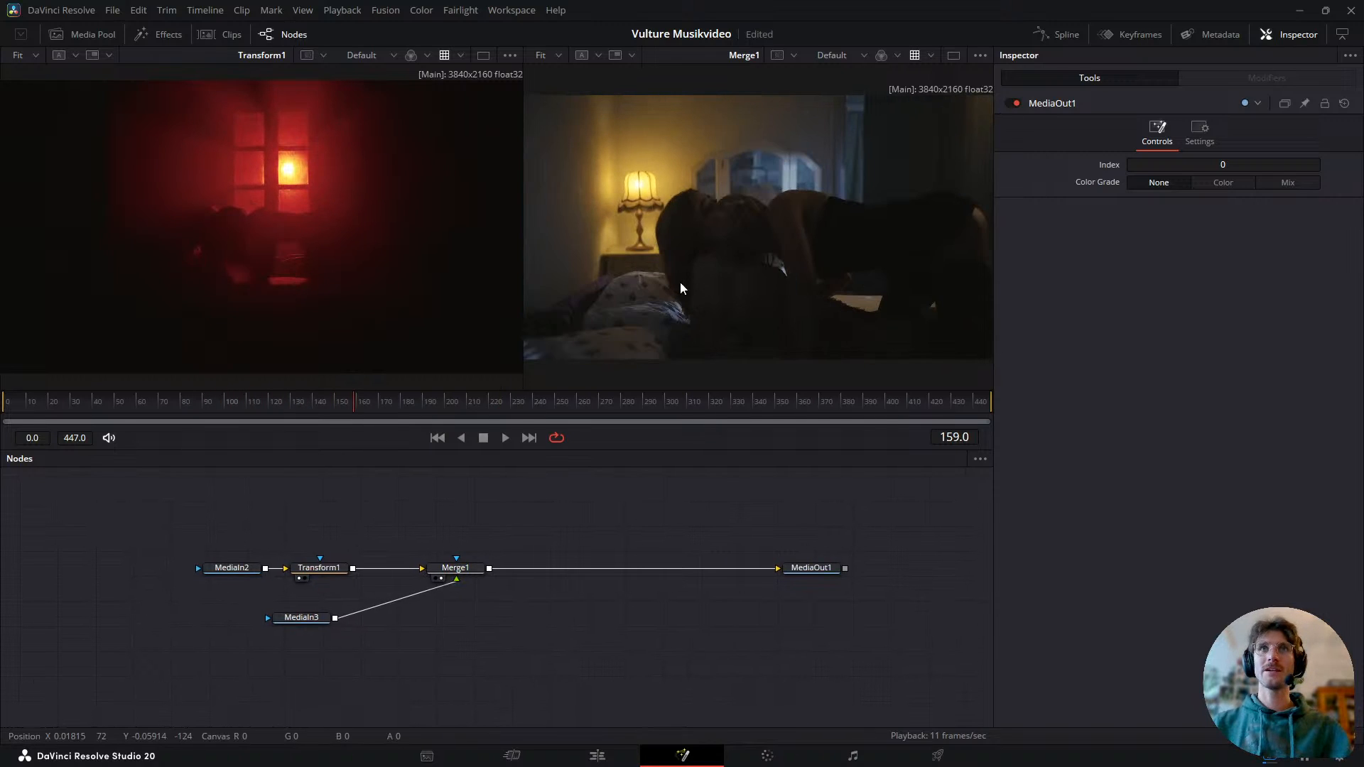
{"action": "left_click_drag", "start_coordinate": [376, 402], "coordinate": [562, 399]}
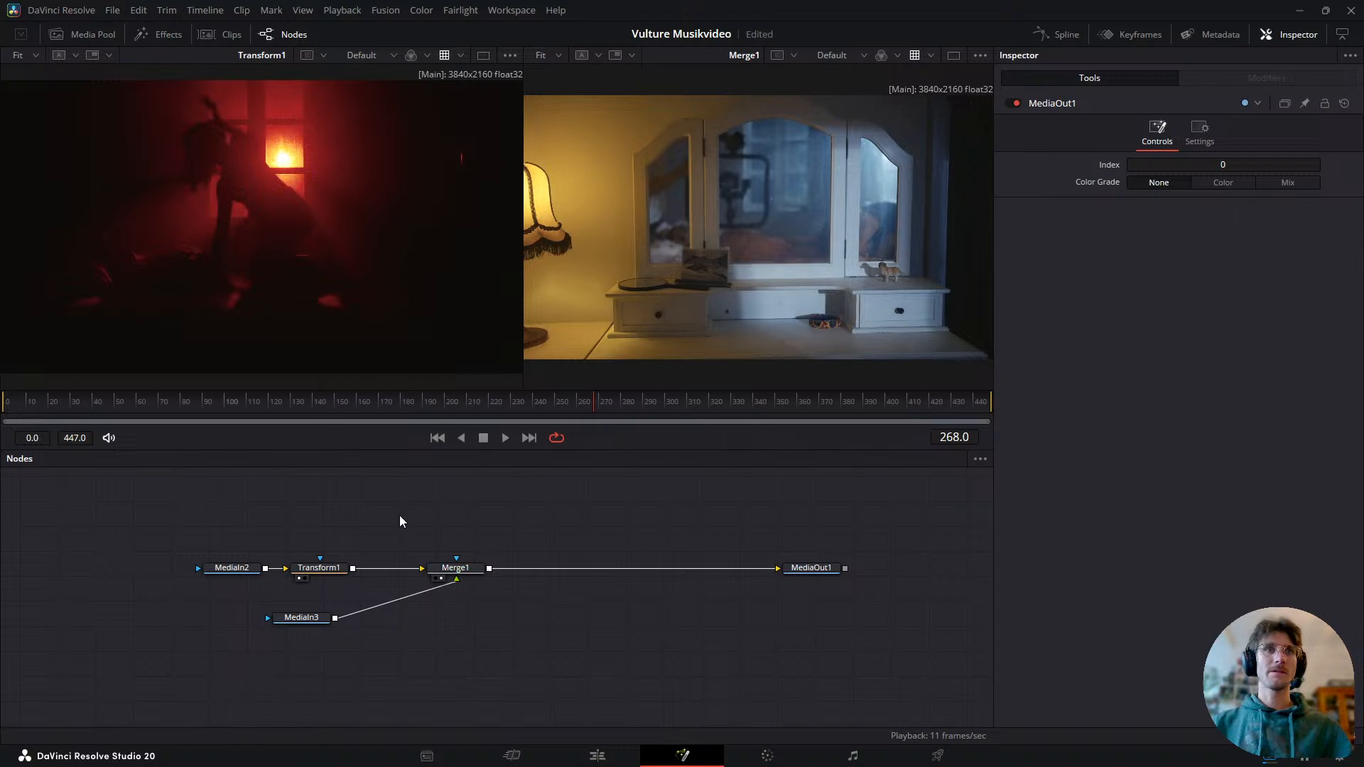
- Position MediaIn3 well below Merge1, show it beside the merge, and go to frame 248
{"action": "left_click_drag", "start_coordinate": [294, 621], "coordinate": [372, 650]}
{"action": "key", "text": "1"}
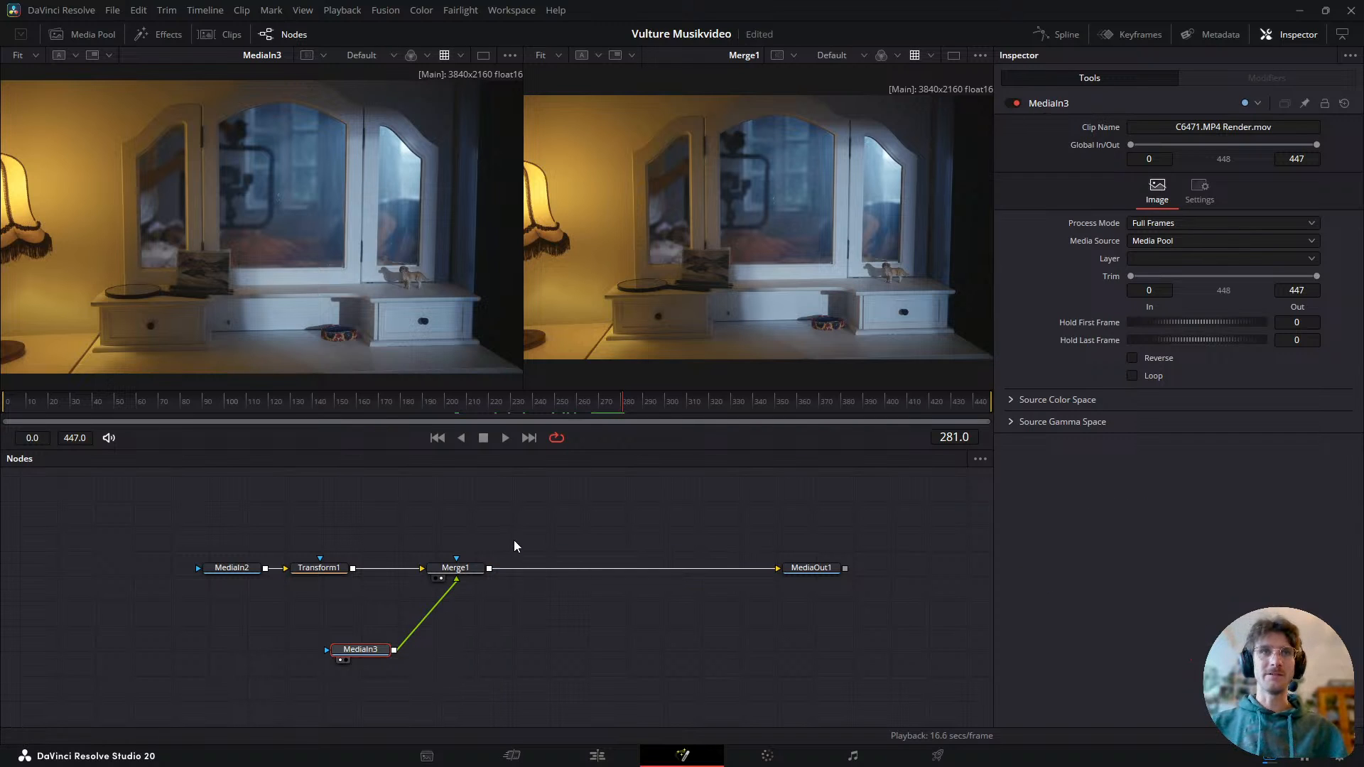
{"action": "left_click_drag", "start_coordinate": [365, 659], "coordinate": [462, 712]}
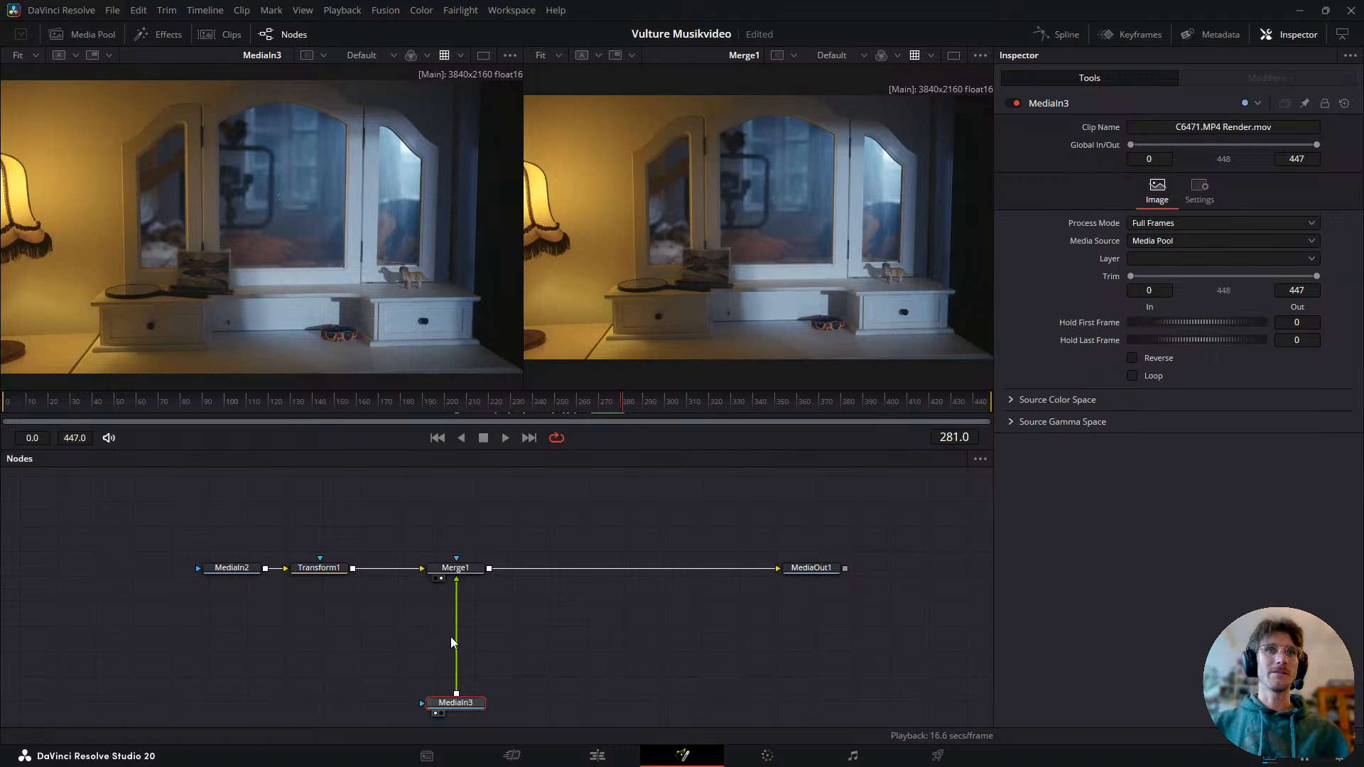
{"action": "left_click_drag", "start_coordinate": [620, 405], "coordinate": [551, 422]}
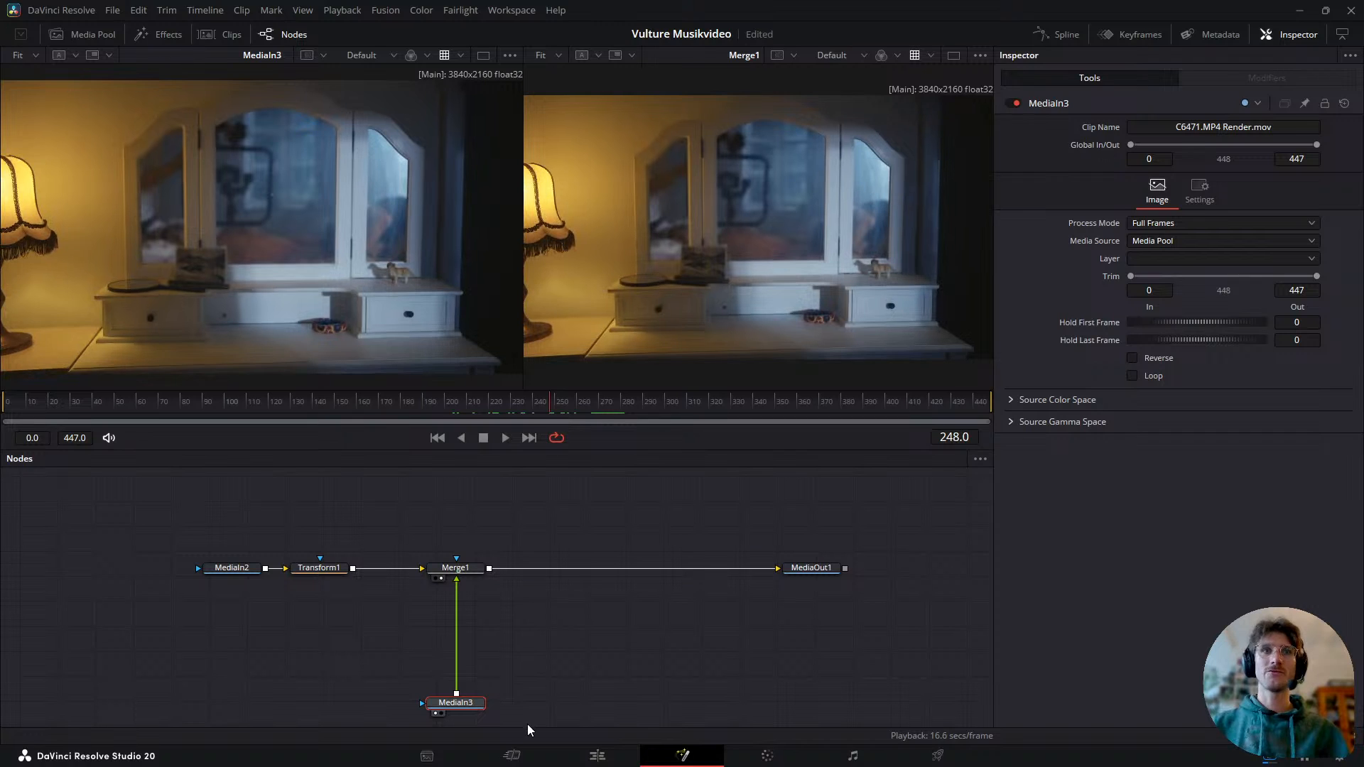
- Insert a Tracker node between MediaIn3 and Merge1
{"action": "key", "text": "shift+space"}
{"action": "type", "text": "tran"}
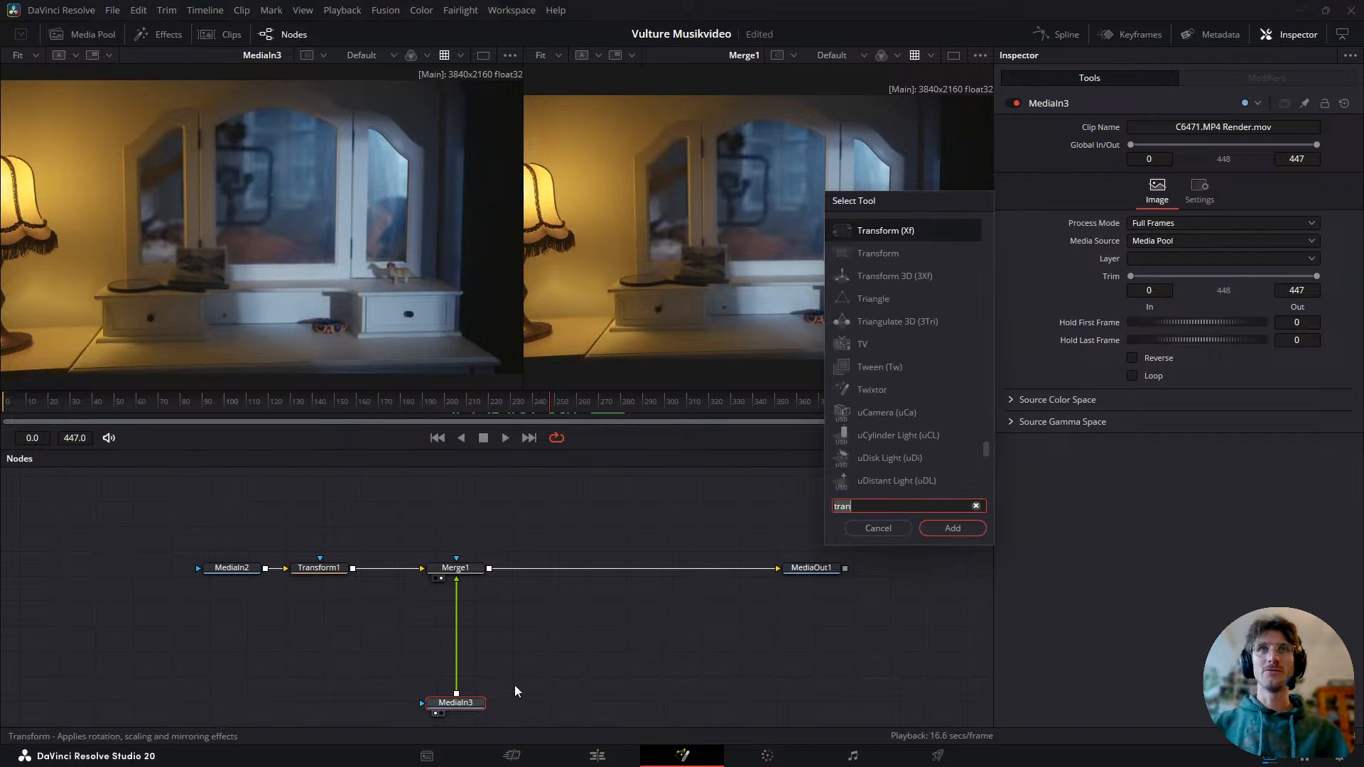
{"action": "key", "text": "BackSpace"}
{"action": "type", "text": "vck"}
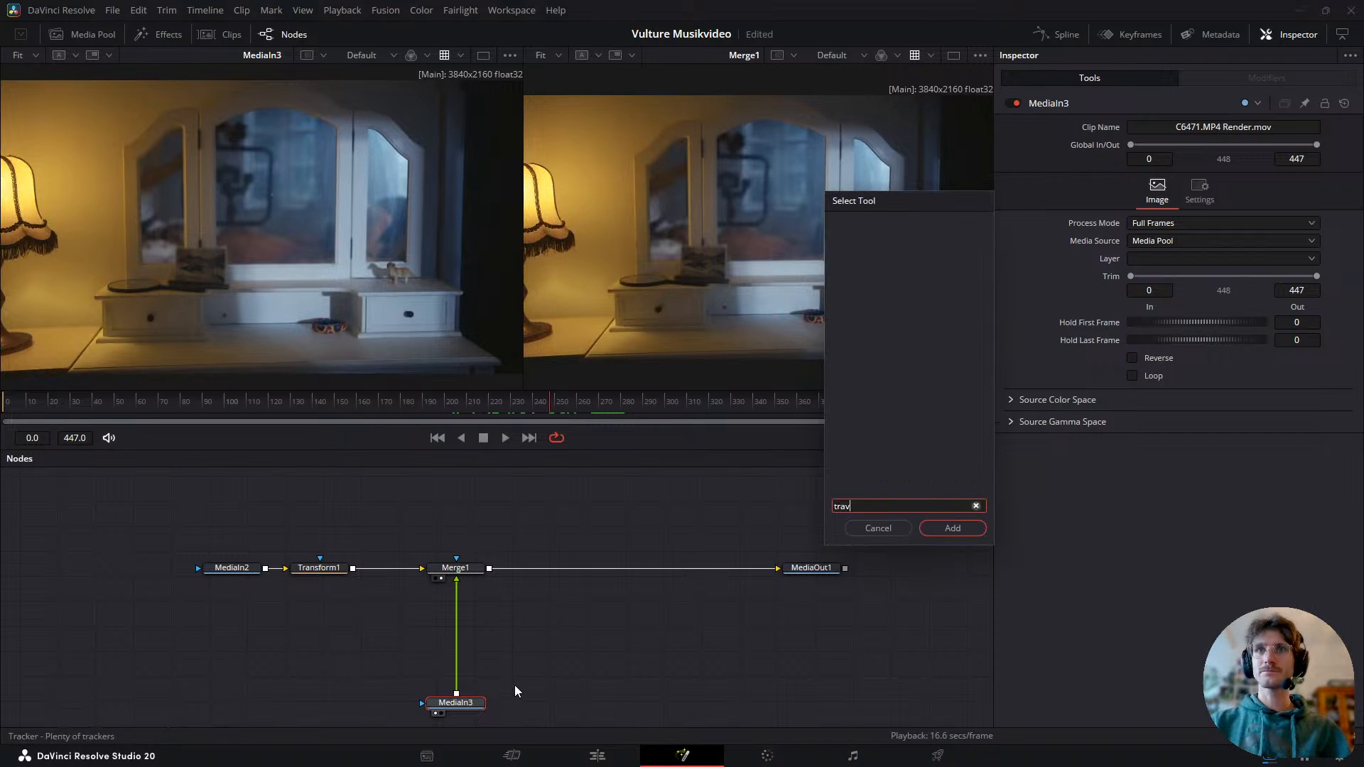
{"action": "key", "text": "BackSpace"}
{"action": "key", "text": "Return"}
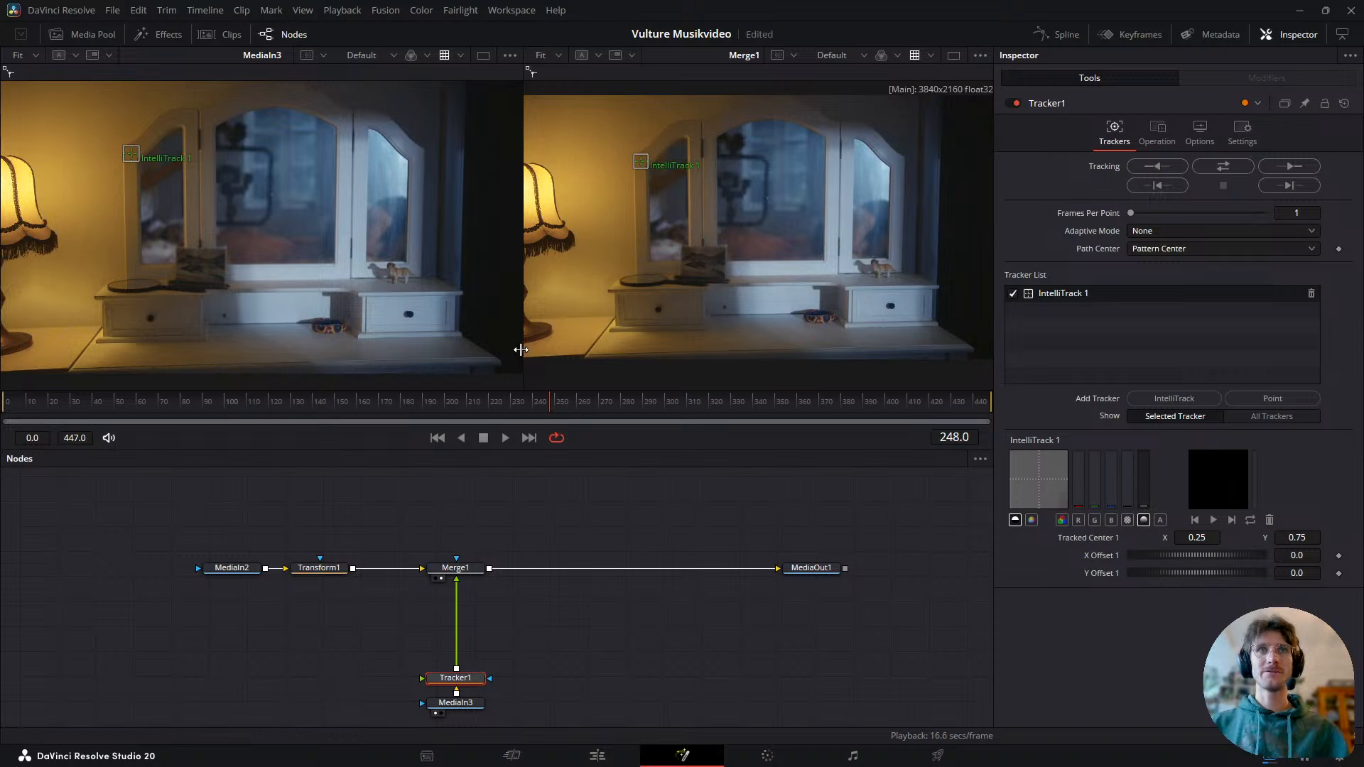
- Enlarge the Merge1 viewer, save the project, and move the playhead to frame 275
{"action": "left_click_drag", "start_coordinate": [522, 350], "coordinate": [467, 351]}
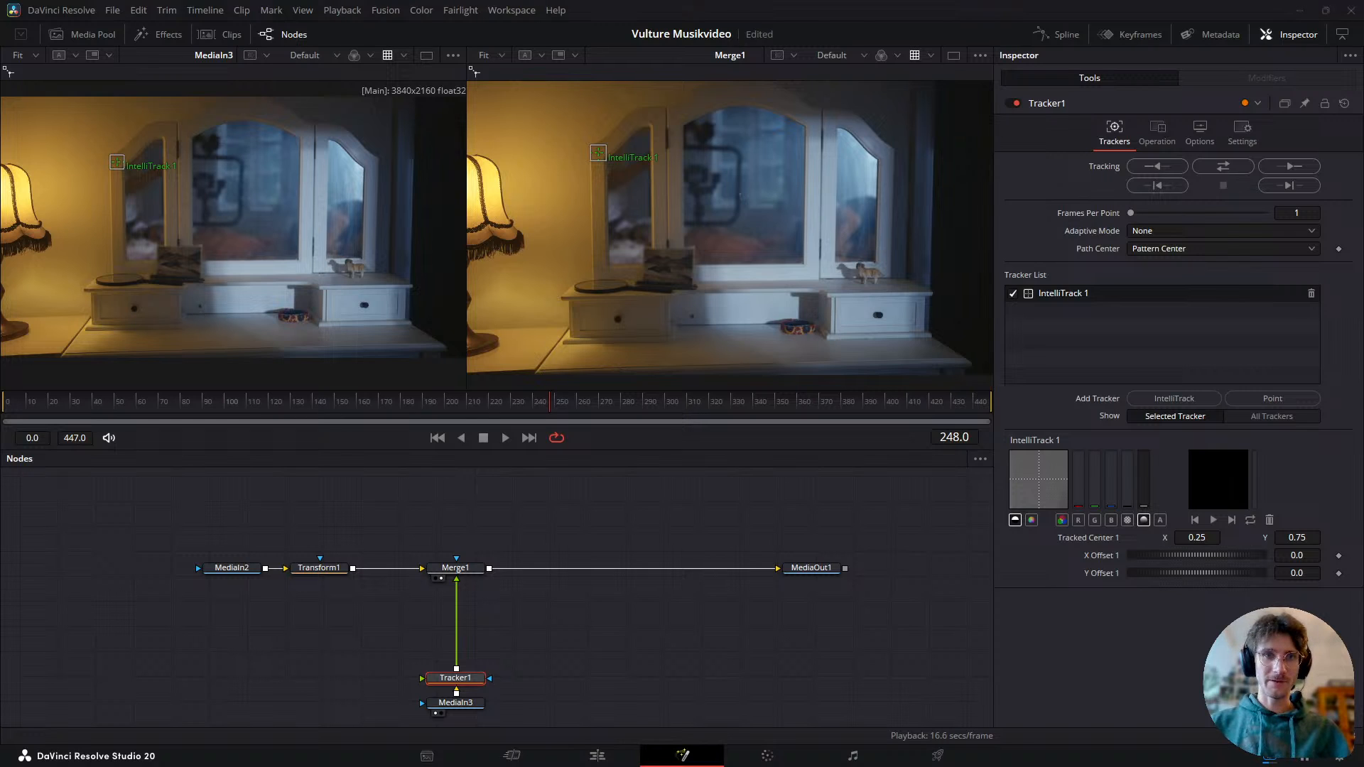
{"action": "key", "text": "ctrl+s"}
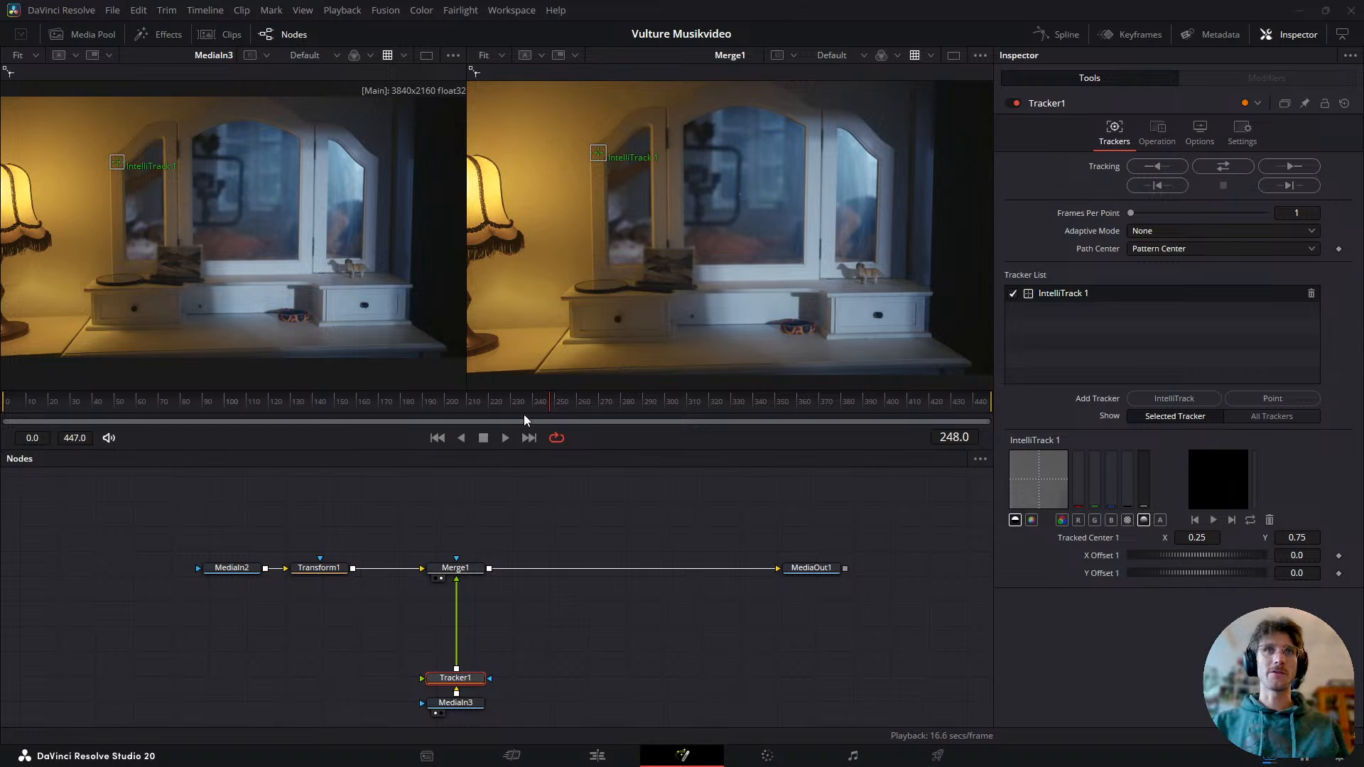
{"action": "left_click_drag", "start_coordinate": [488, 394], "coordinate": [610, 414]}
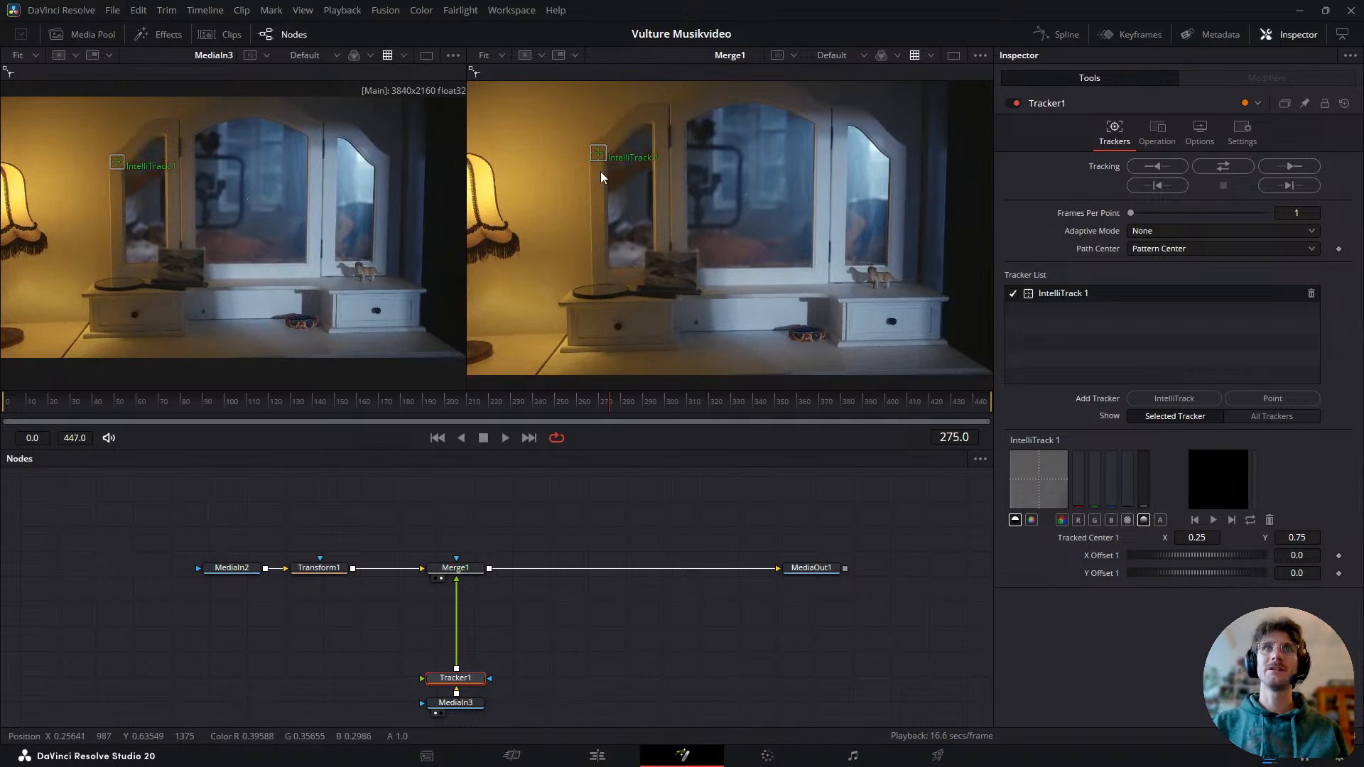
- Add a second IntelliTrack and place the two trackers on the upper frame joints either side of the centre mirror
{"action": "left_click_drag", "start_coordinate": [599, 155], "coordinate": [687, 263]}
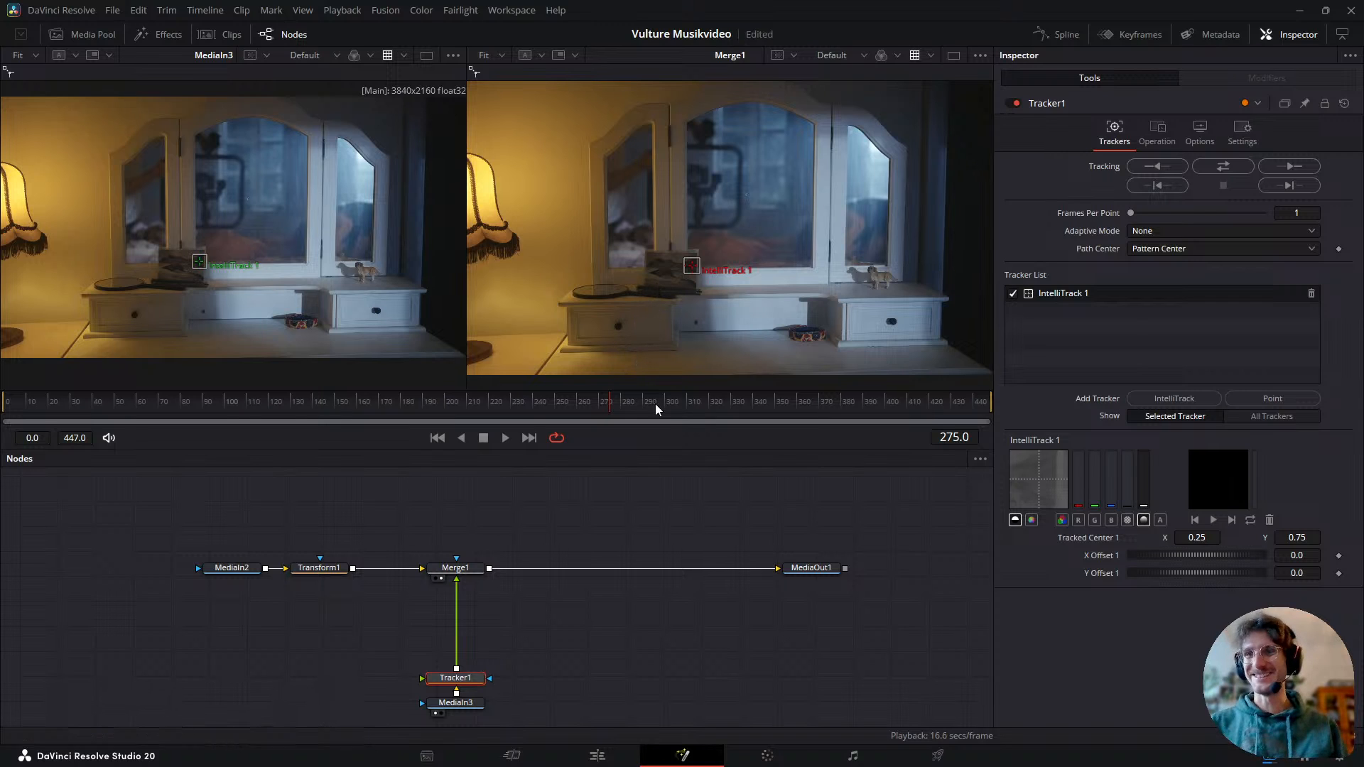
{"action": "left_click_drag", "start_coordinate": [689, 267], "coordinate": [700, 254]}
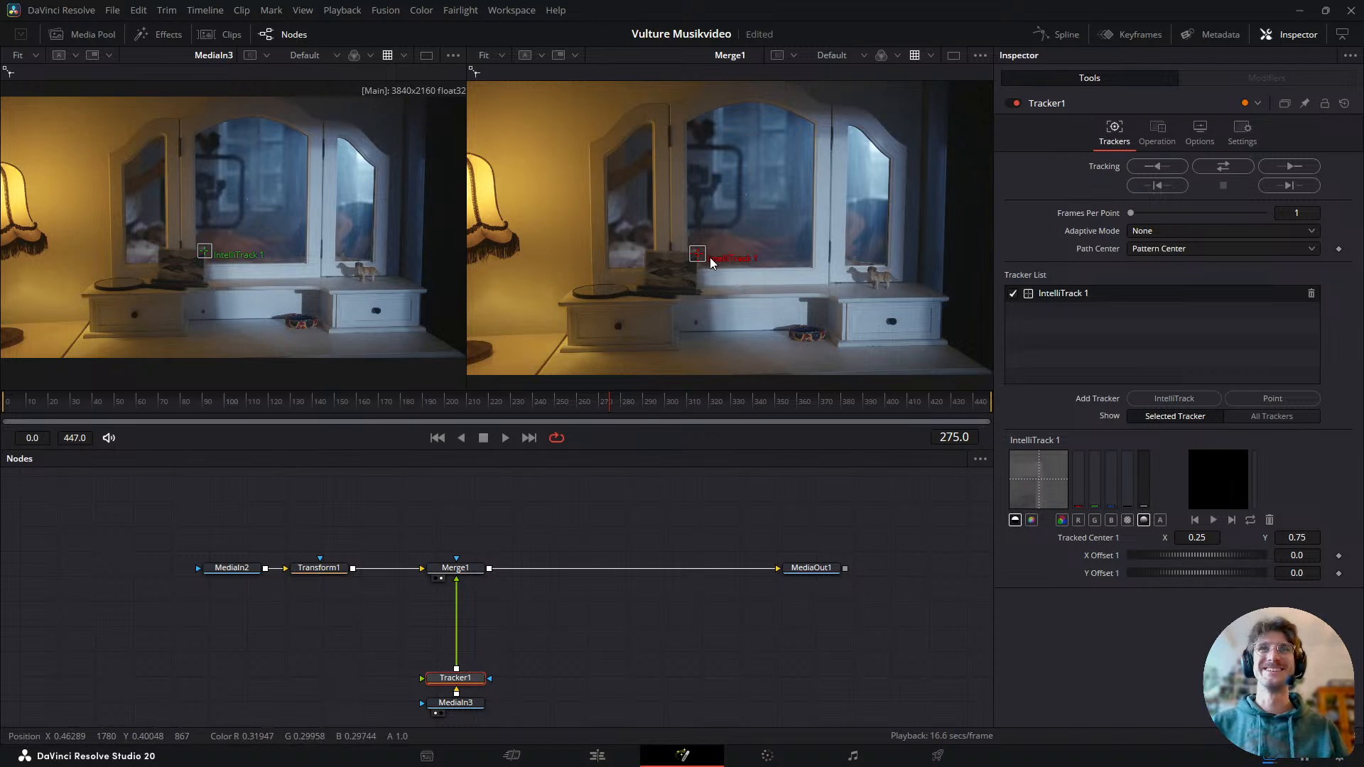
{"action": "left_click", "coordinate": [1165, 398]}
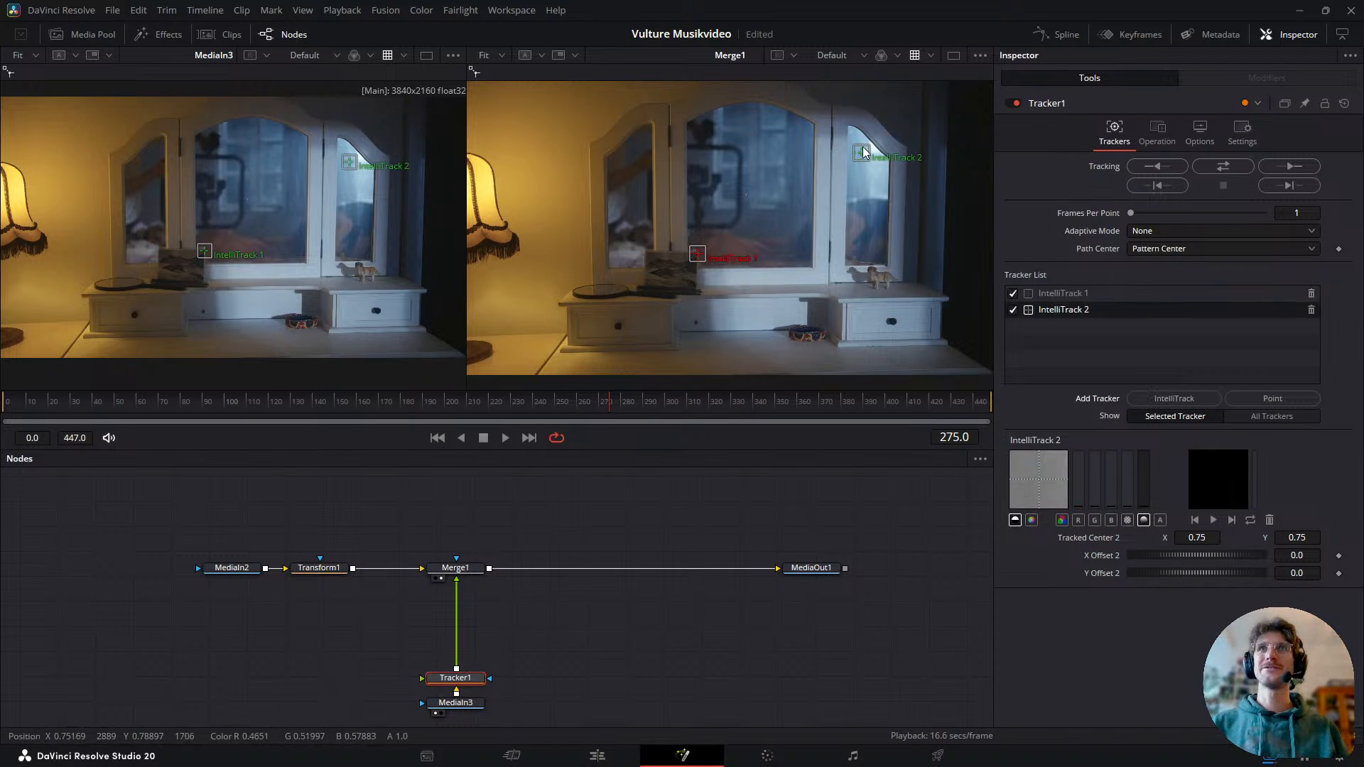
{"action": "left_click_drag", "start_coordinate": [863, 151], "coordinate": [874, 277]}
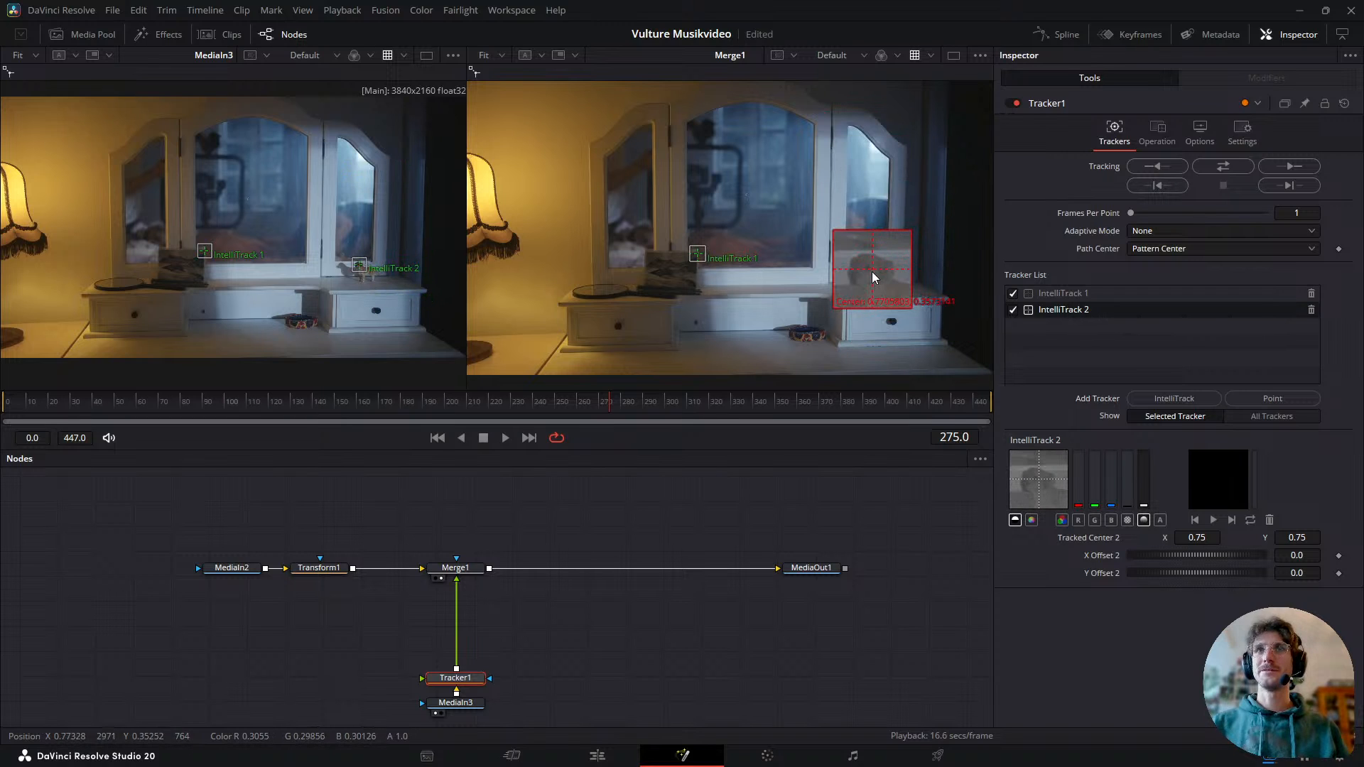
{"action": "left_click_drag", "start_coordinate": [697, 257], "coordinate": [669, 126]}
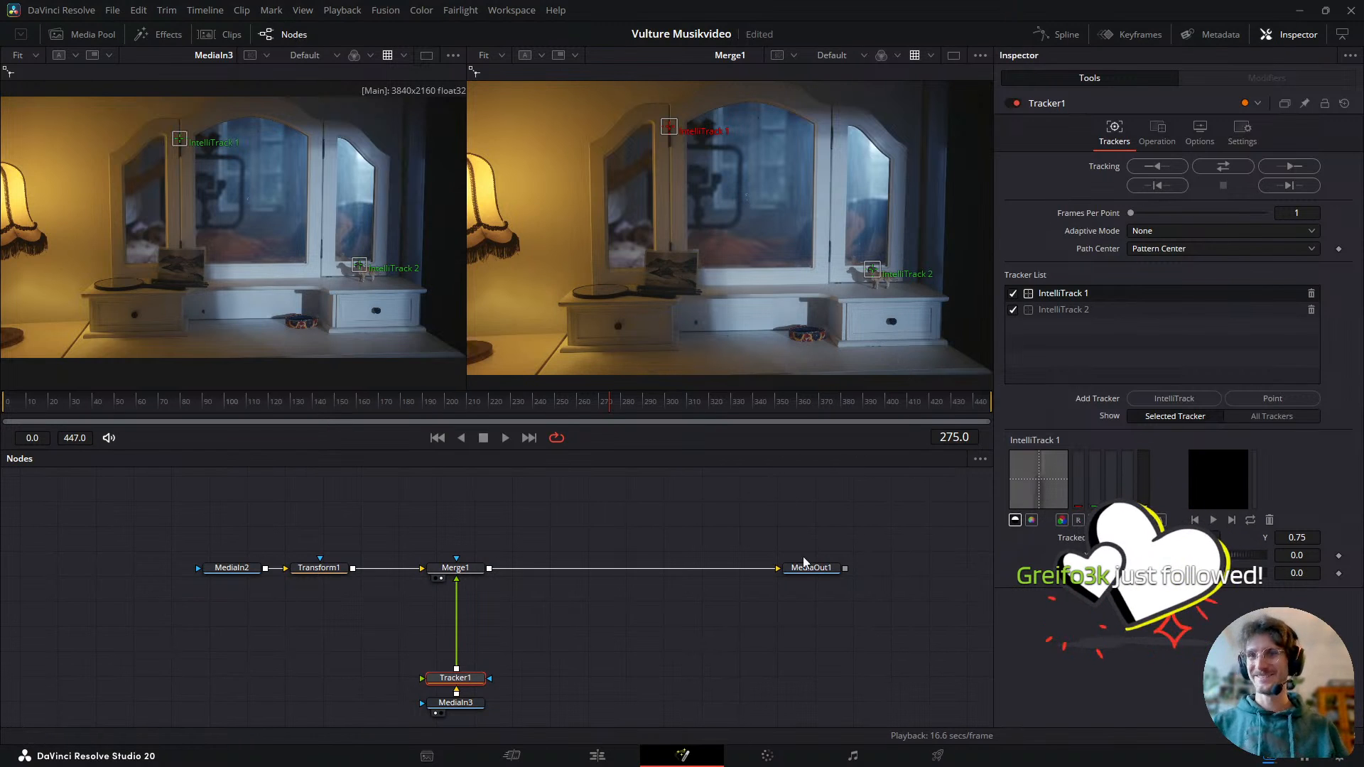
{"action": "left_click_drag", "start_coordinate": [866, 270], "coordinate": [826, 125]}
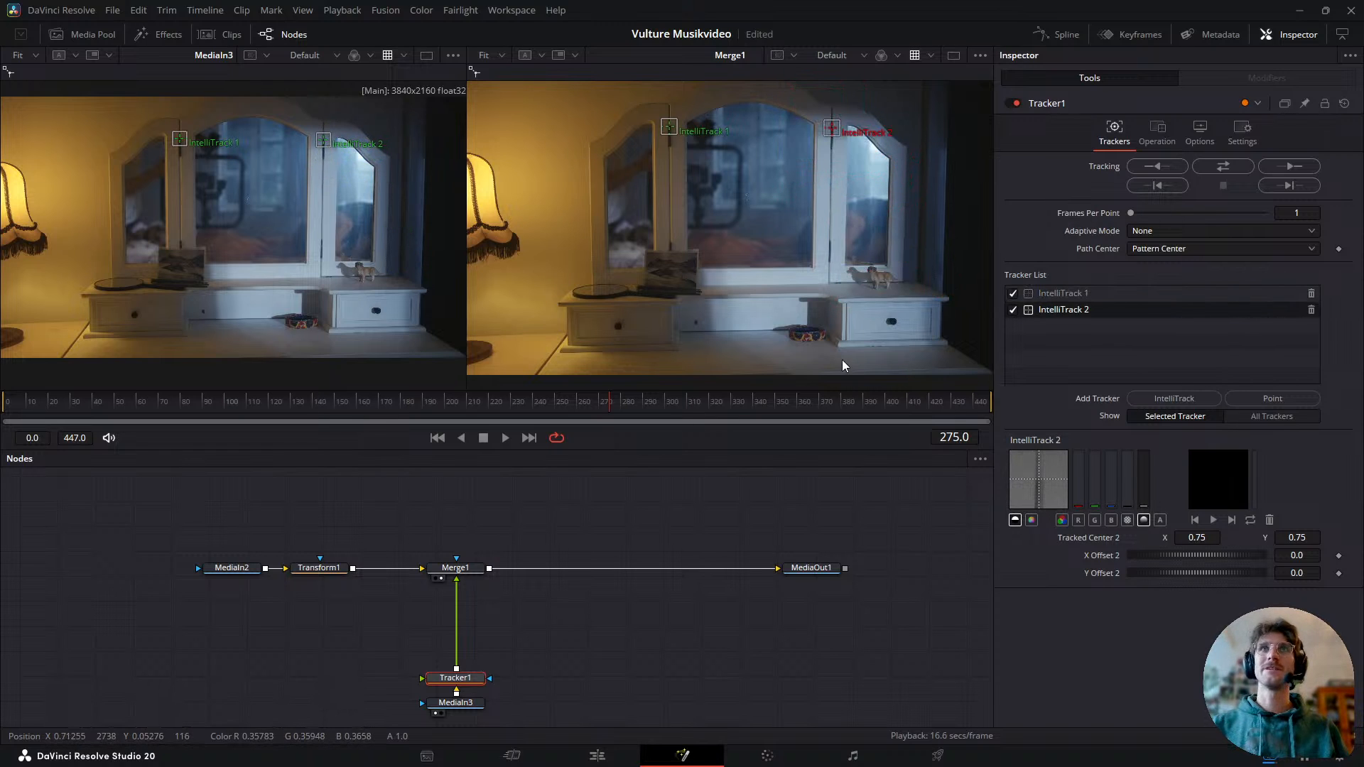
{"action": "left_click", "coordinate": [1210, 170]}
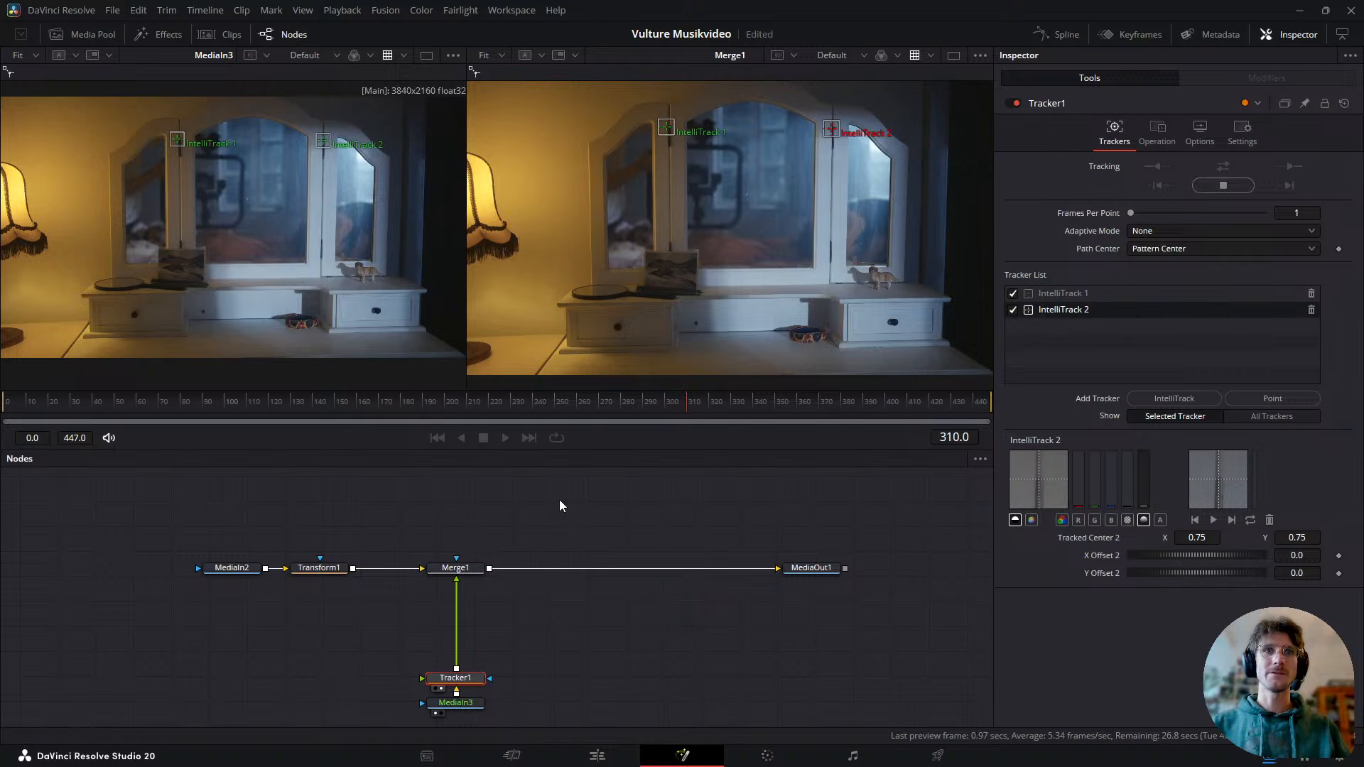
{"action": "left_click", "coordinate": [1219, 184]}
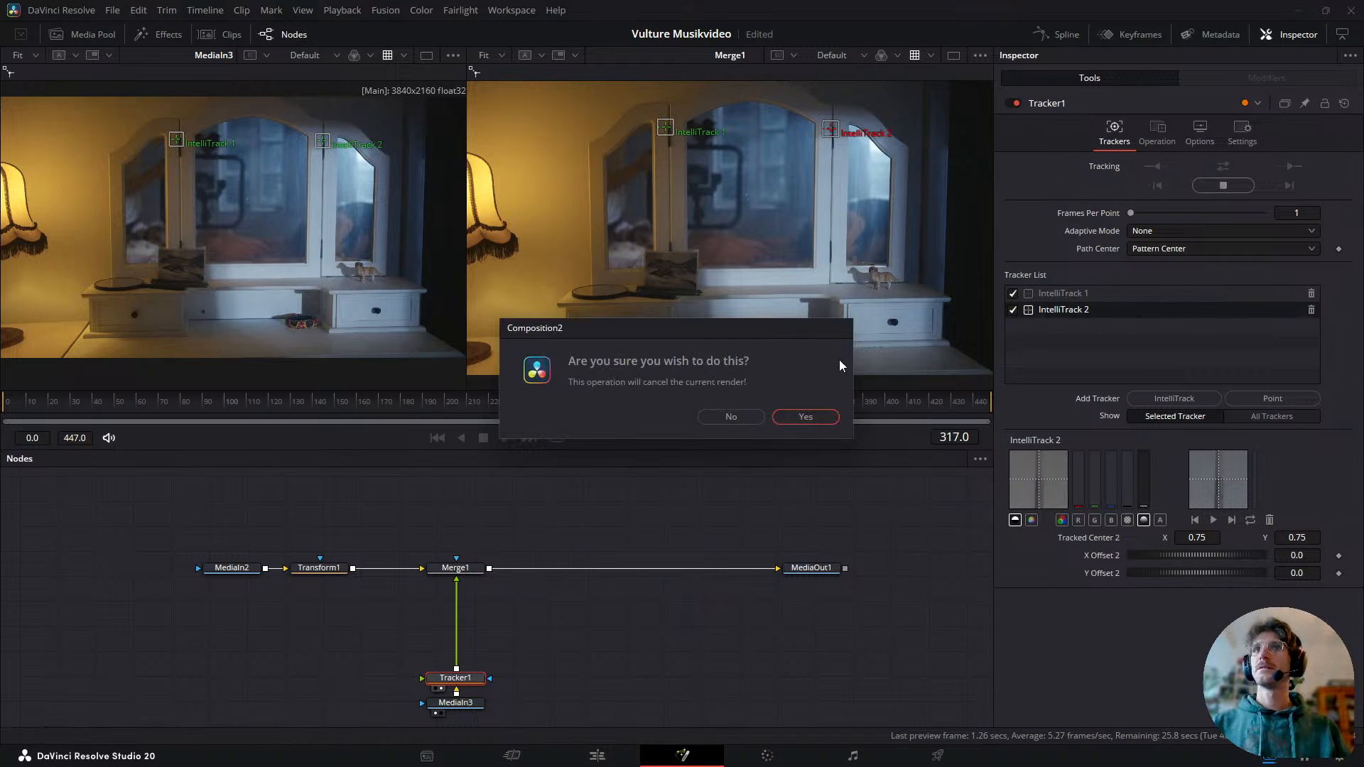
{"action": "left_click", "coordinate": [803, 417]}
{"action": "left_click", "coordinate": [607, 403]}
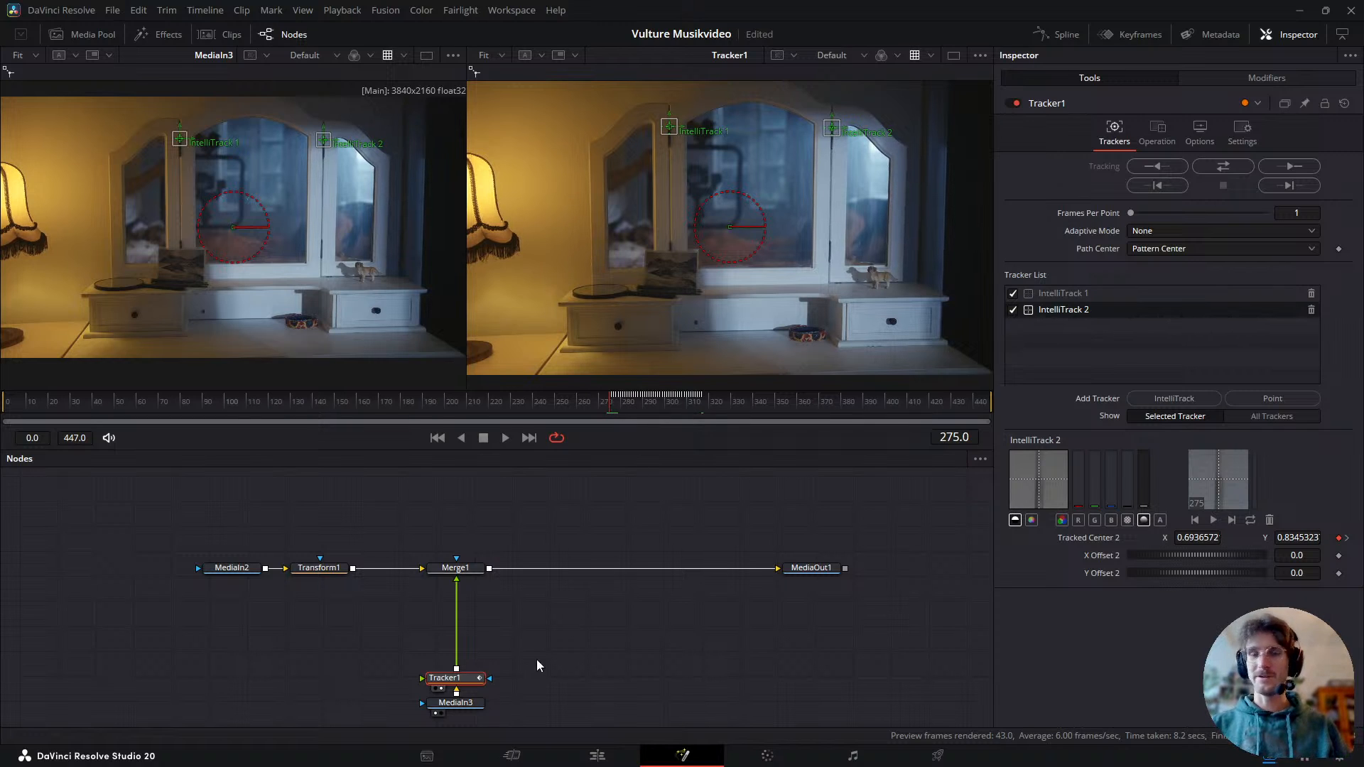
- Move MediaIn3 slightly away from Tracker1, track both points in both directions from frame 275, and scrub the tracked frames to check them
{"action": "left_click_drag", "start_coordinate": [476, 704], "coordinate": [475, 715]}
{"action": "left_click", "coordinate": [469, 679]}
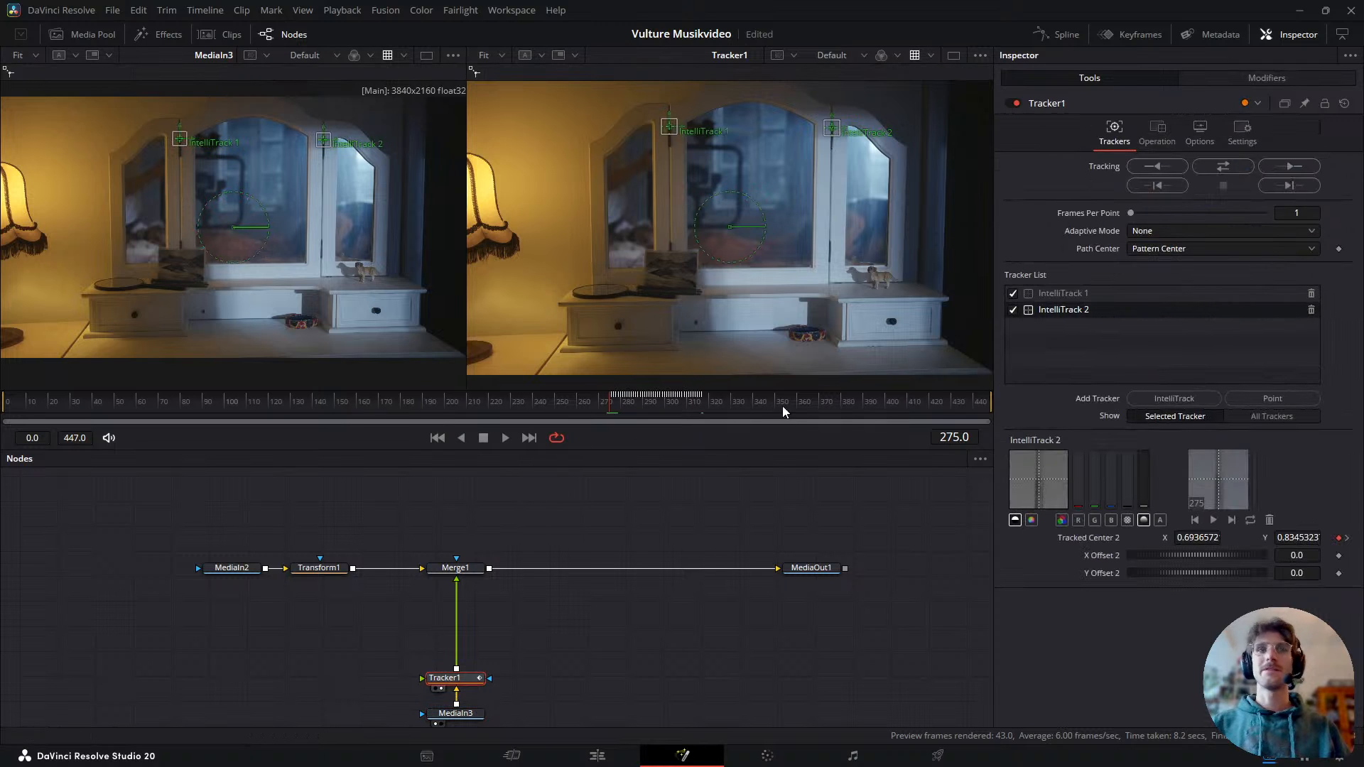
{"action": "left_click", "coordinate": [1213, 170]}
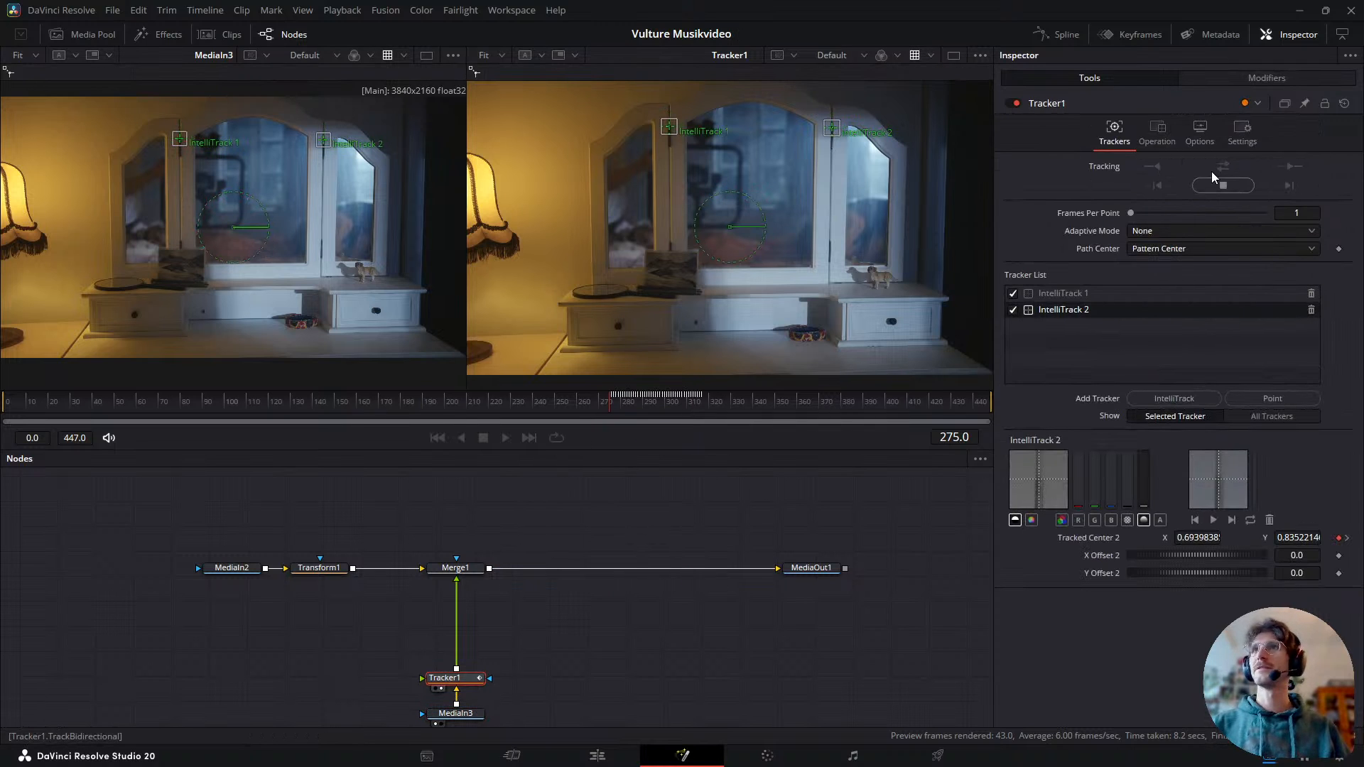
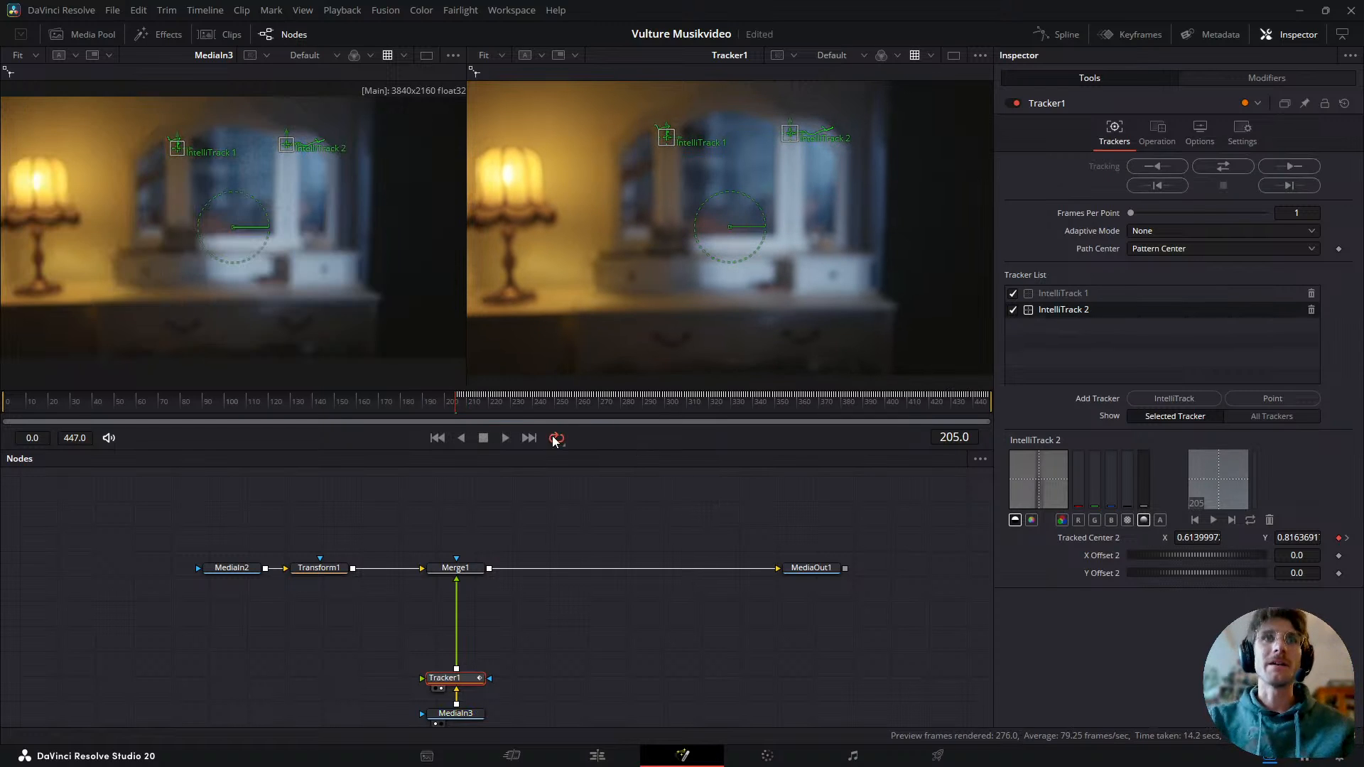
{"action": "left_click_drag", "start_coordinate": [455, 400], "coordinate": [482, 445]}
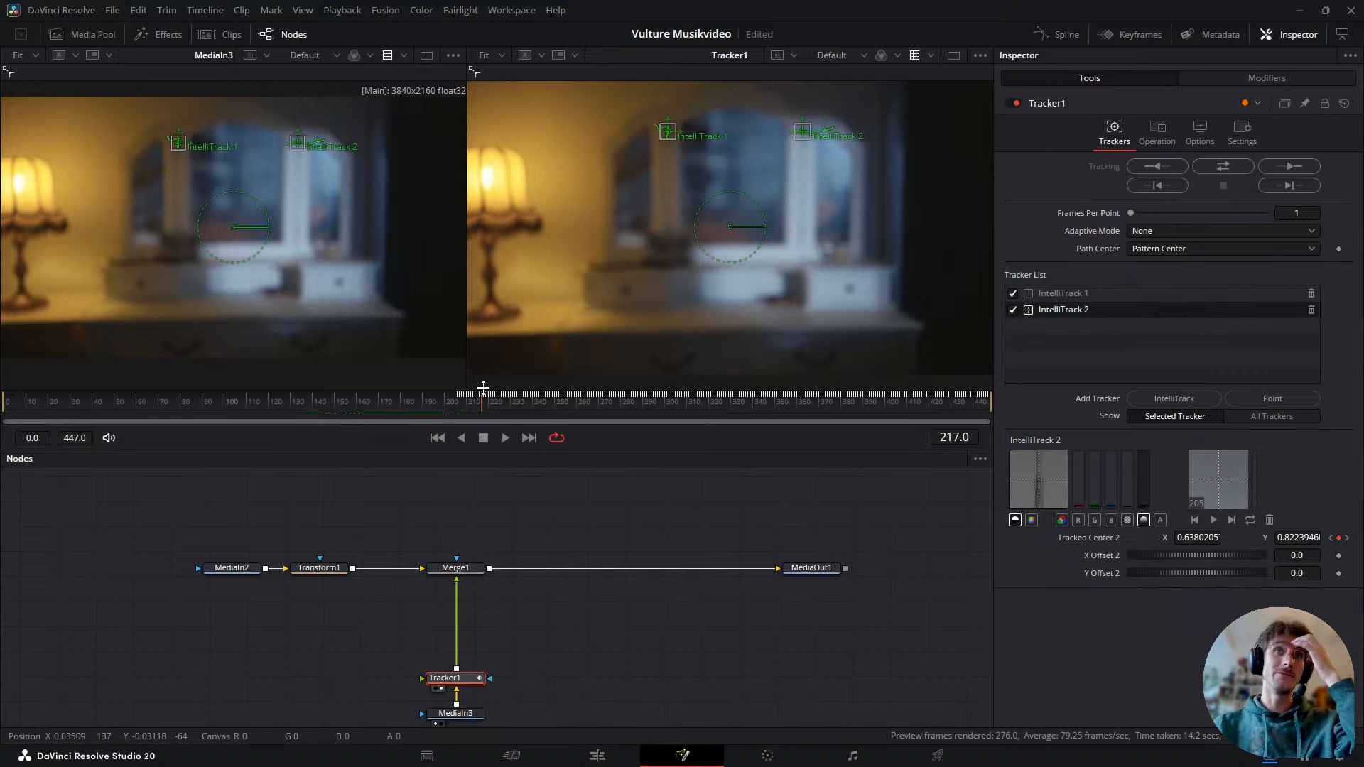
{"action": "left_click", "coordinate": [502, 403]}
{"action": "left_click_drag", "start_coordinate": [502, 404], "coordinate": [624, 405]}
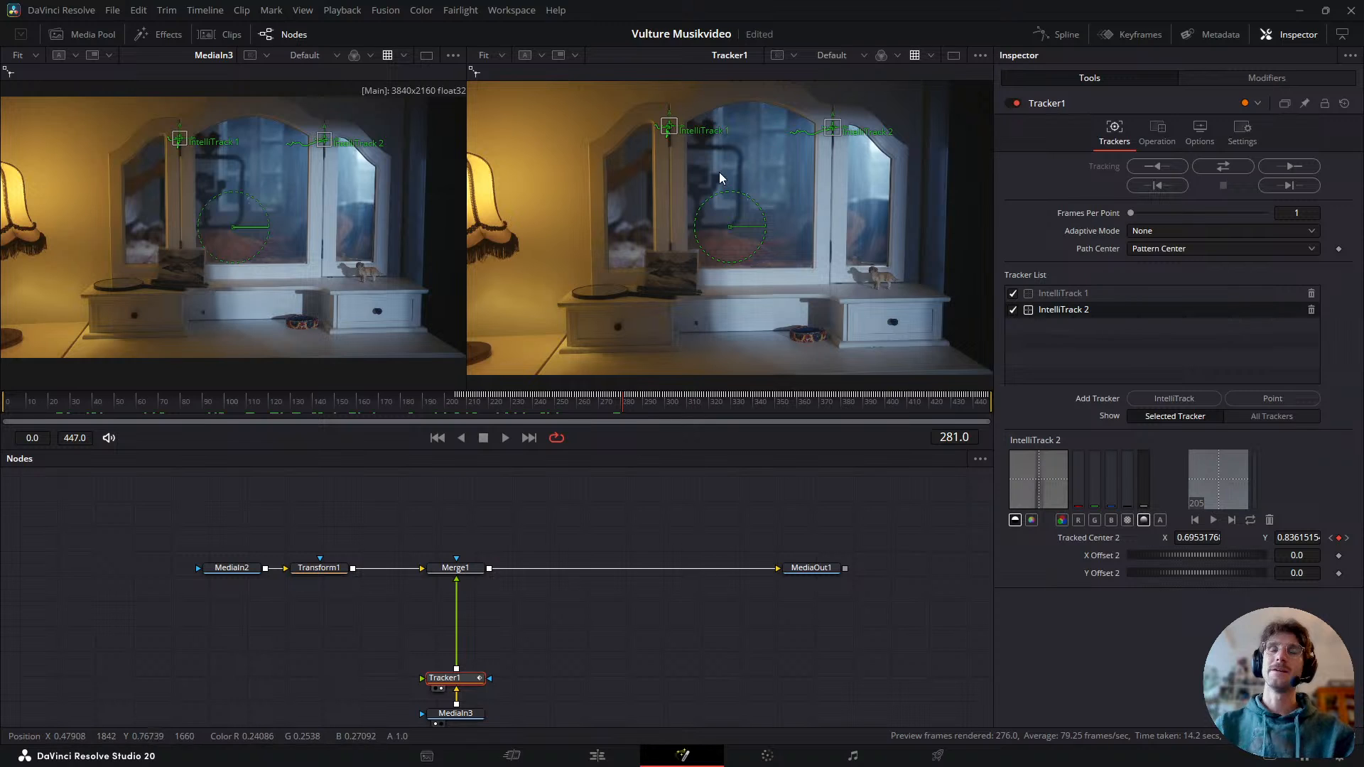
{"action": "left_click_drag", "start_coordinate": [627, 403], "coordinate": [517, 415]}
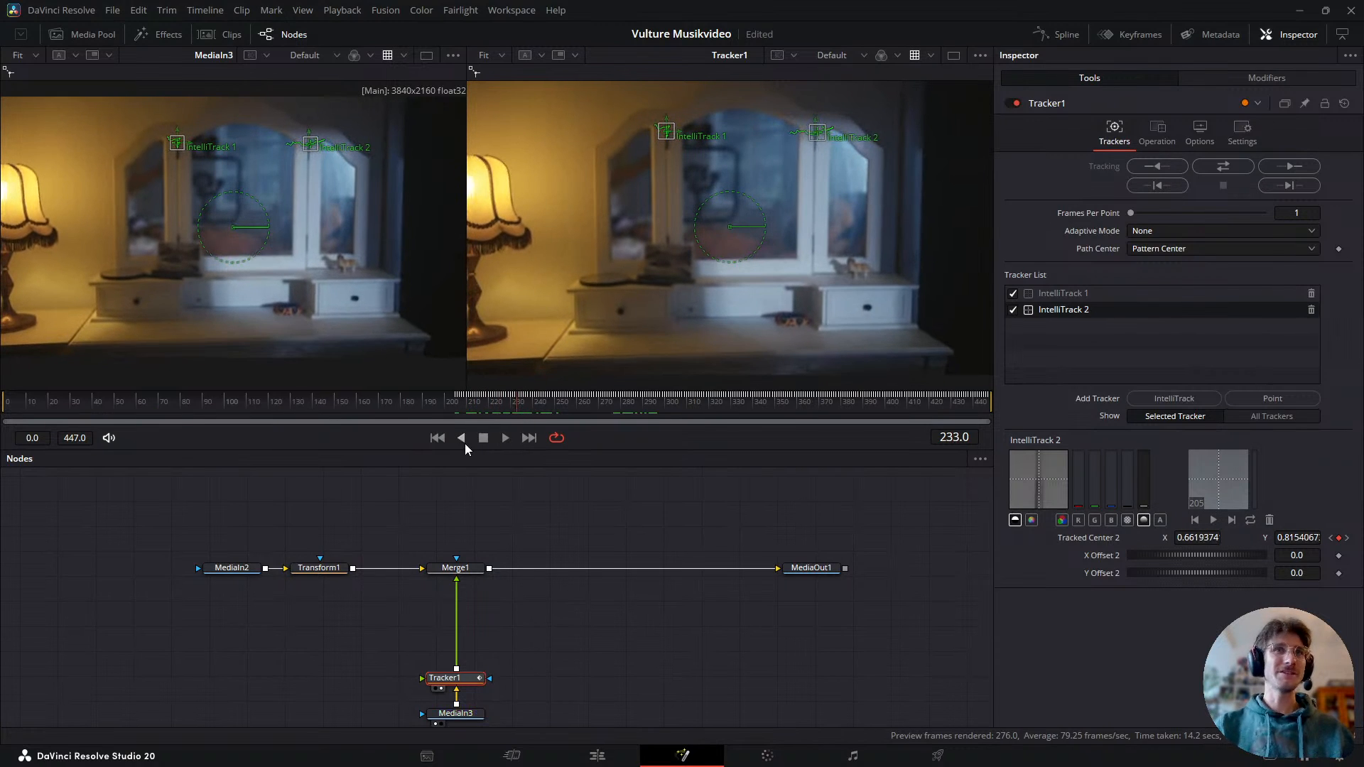
- At frame 284, add a Magic Mask node, feed it from MediaIn3, and view it in place of Tracker1
{"action": "left_click", "coordinate": [626, 403]}
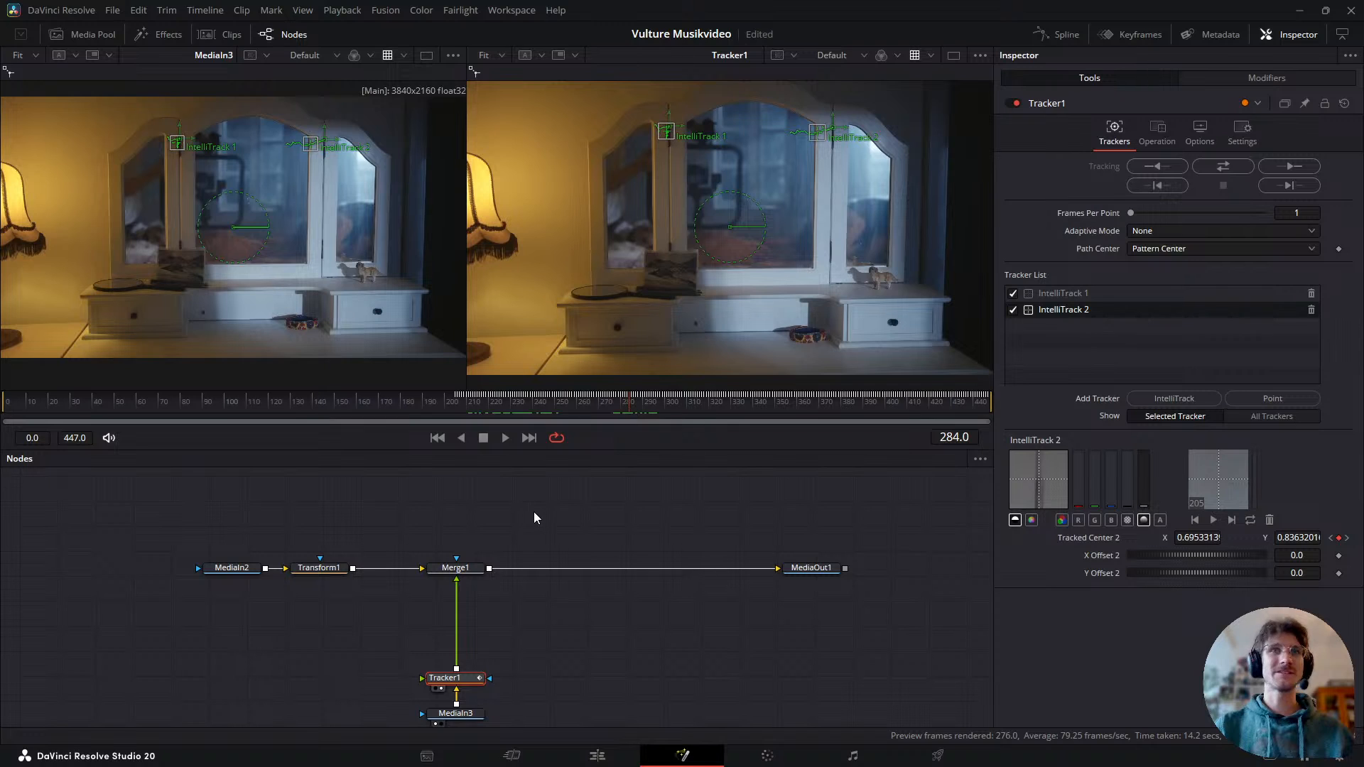
{"action": "left_click", "coordinate": [534, 513]}
{"action": "key", "text": "shift+space"}
{"action": "type", "text": "tra"}
{"action": "key", "text": "BackSpace"}
{"action": "key", "text": "BackSpace"}
{"action": "key", "text": "BackSpace"}
{"action": "type", "text": "magi"}
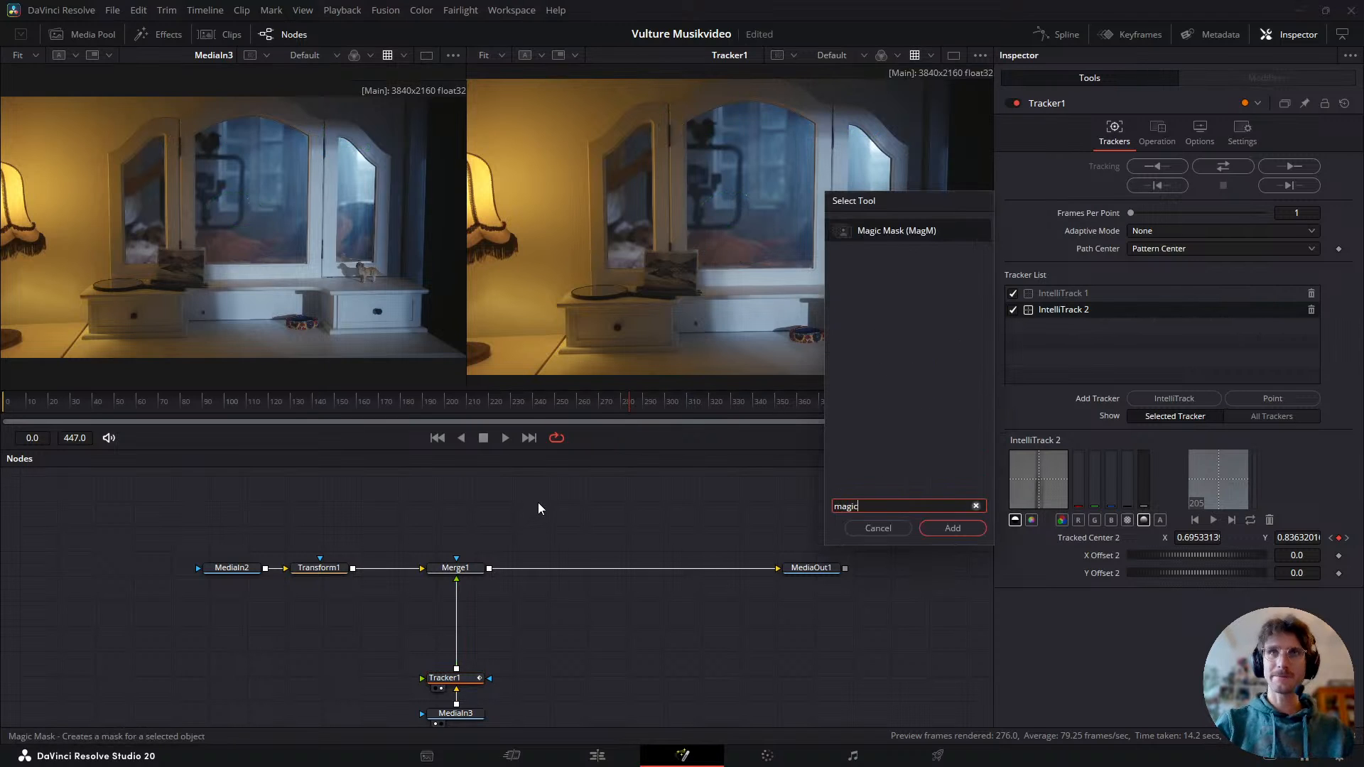
{"action": "type", "text": "c"}
{"action": "key", "text": "Return"}
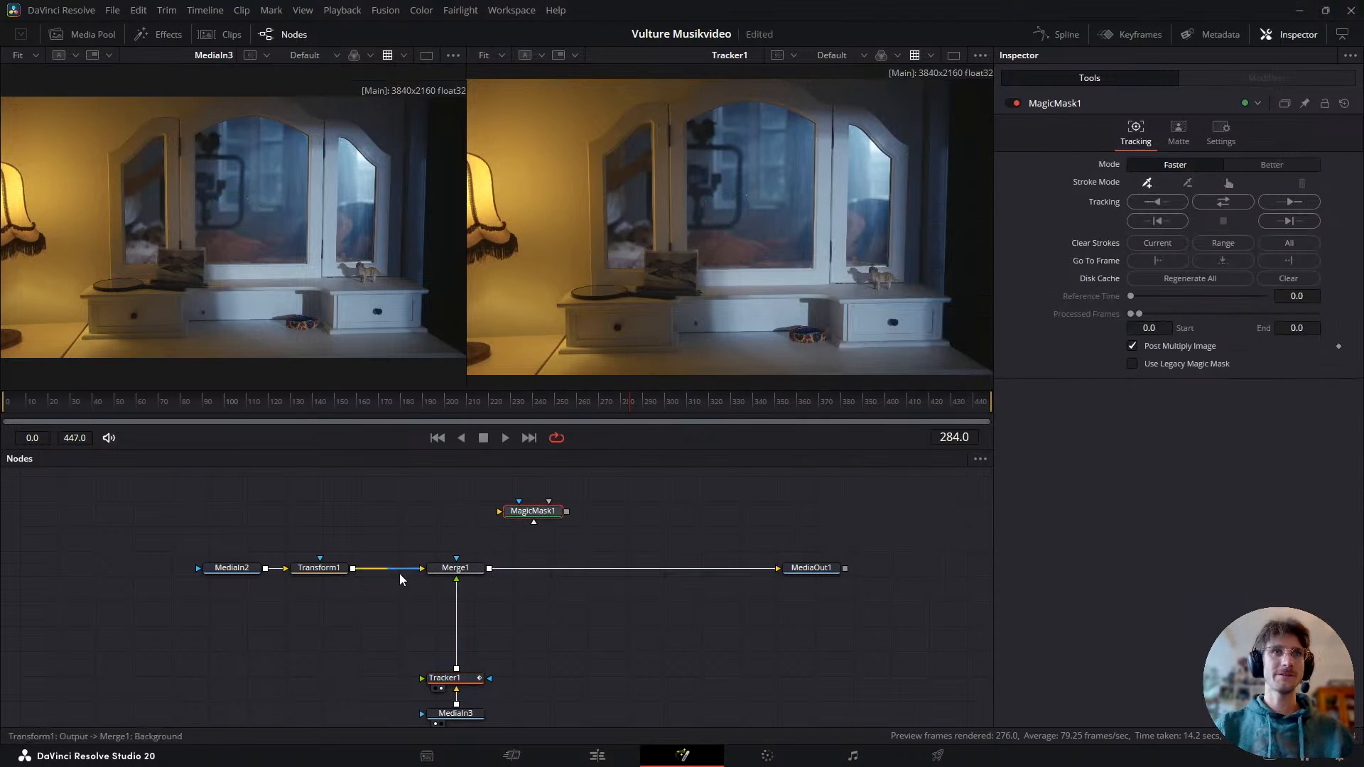
{"action": "left_click_drag", "start_coordinate": [456, 704], "coordinate": [534, 519]}
{"action": "key", "text": "2"}
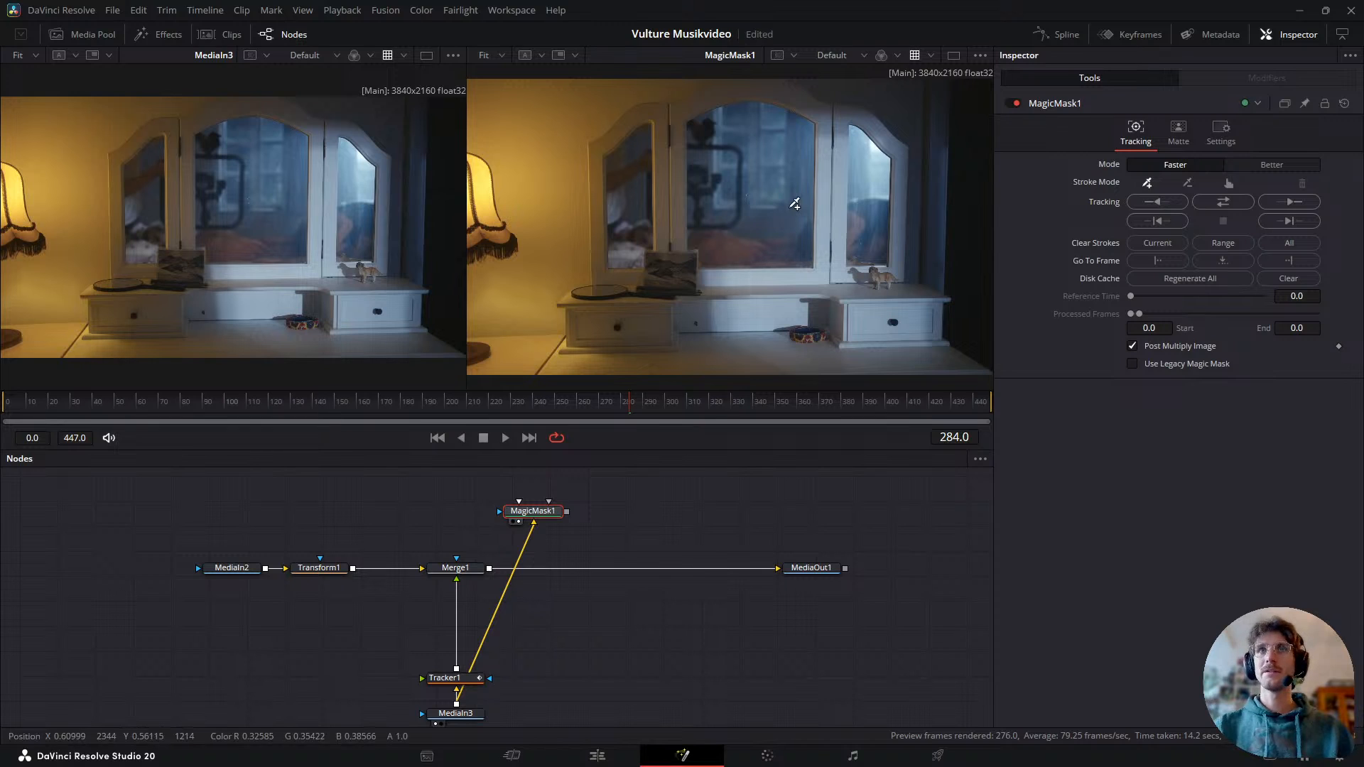
- Mark Magic Mask points on the mirror frame's inner posts, lower corners and top arch, with the mode set to Better
{"action": "left_click", "coordinate": [664, 178]}
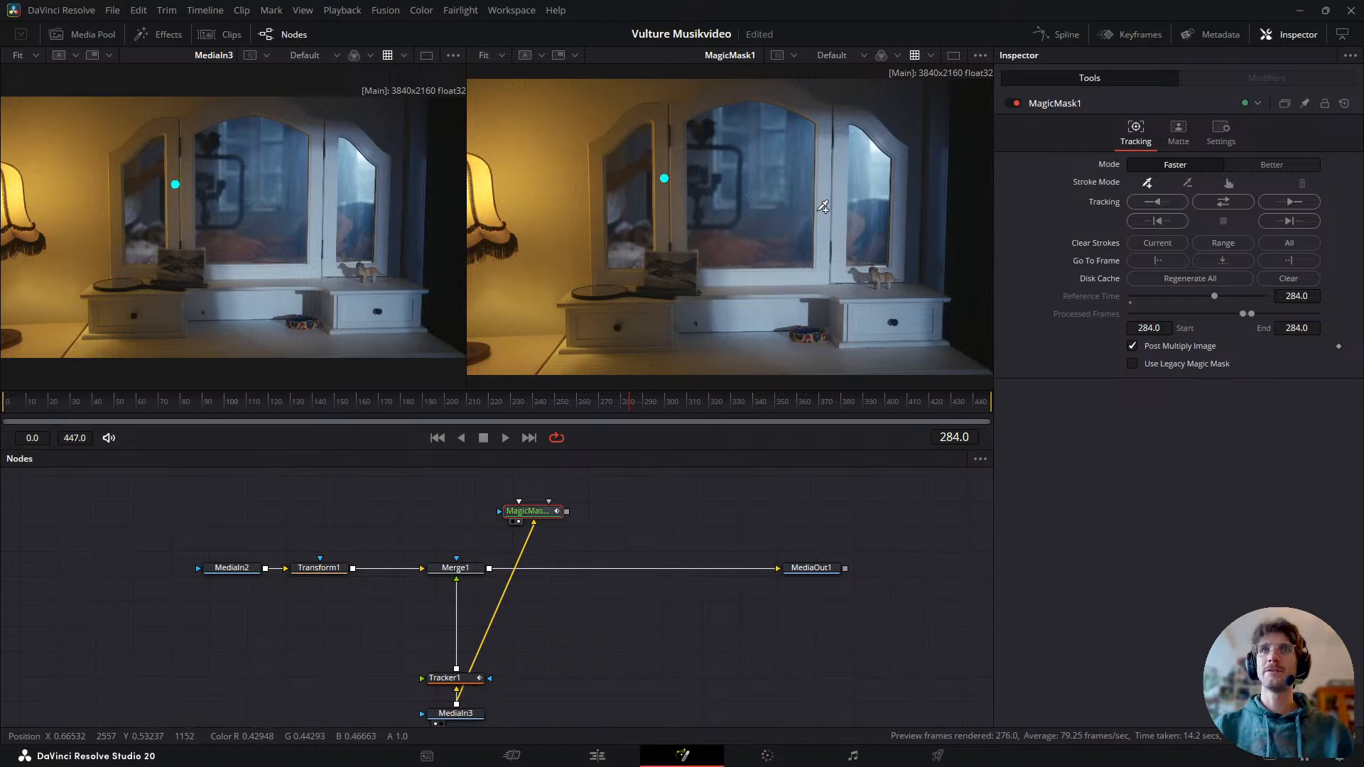
{"action": "left_click", "coordinate": [1251, 167]}
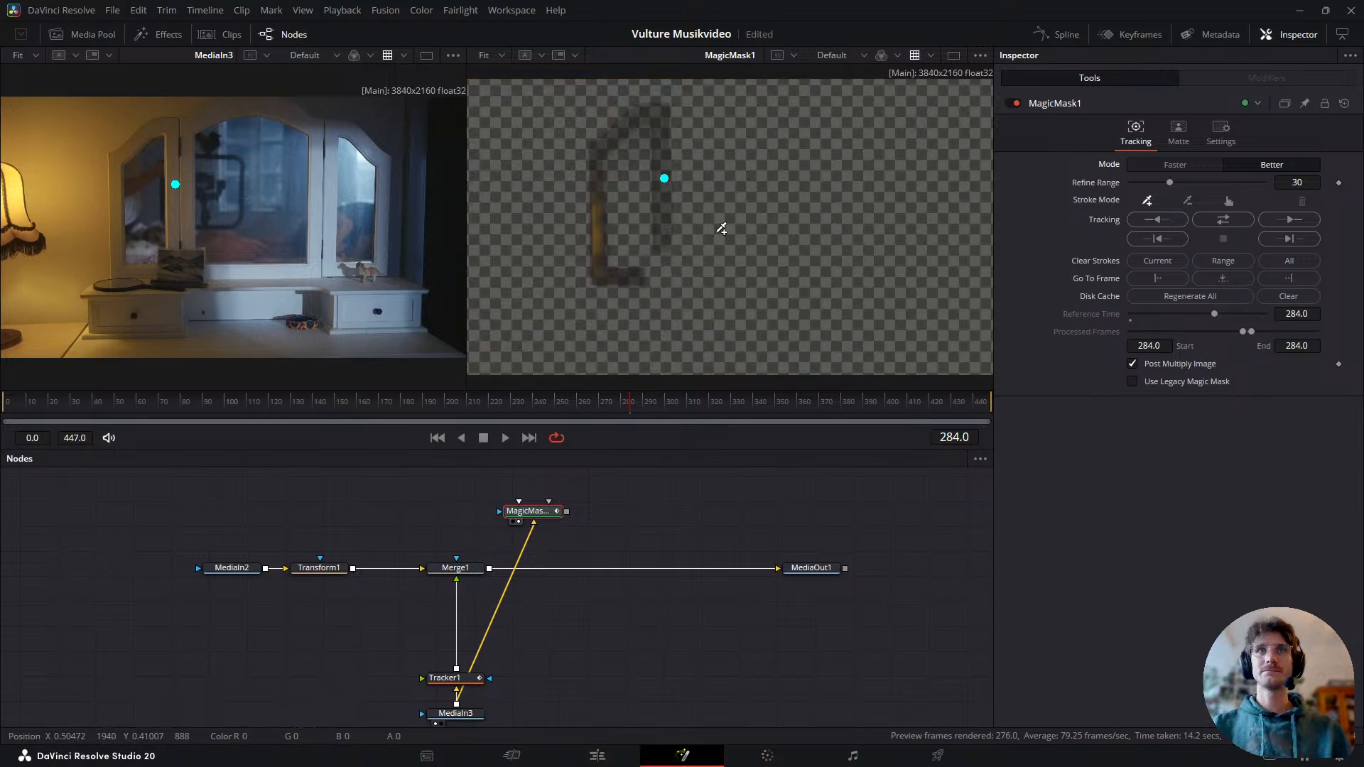
{"action": "mouse_move", "coordinate": [784, 233]}
{"action": "left_mouse_down"}
{"action": "mouse_move", "coordinate": [771, 231]}
{"action": "mouse_move", "coordinate": [786, 235]}
{"action": "left_mouse_up"}
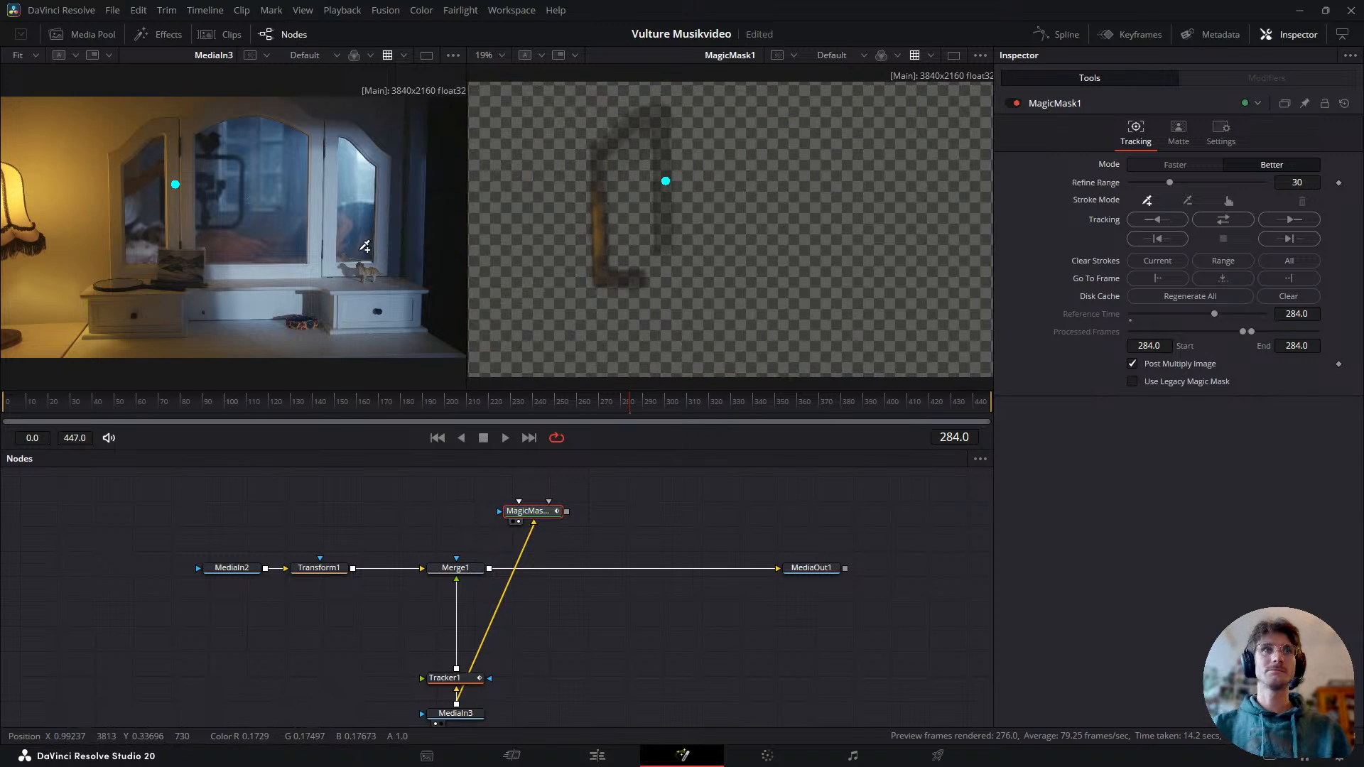
{"action": "left_click", "coordinate": [318, 189]}
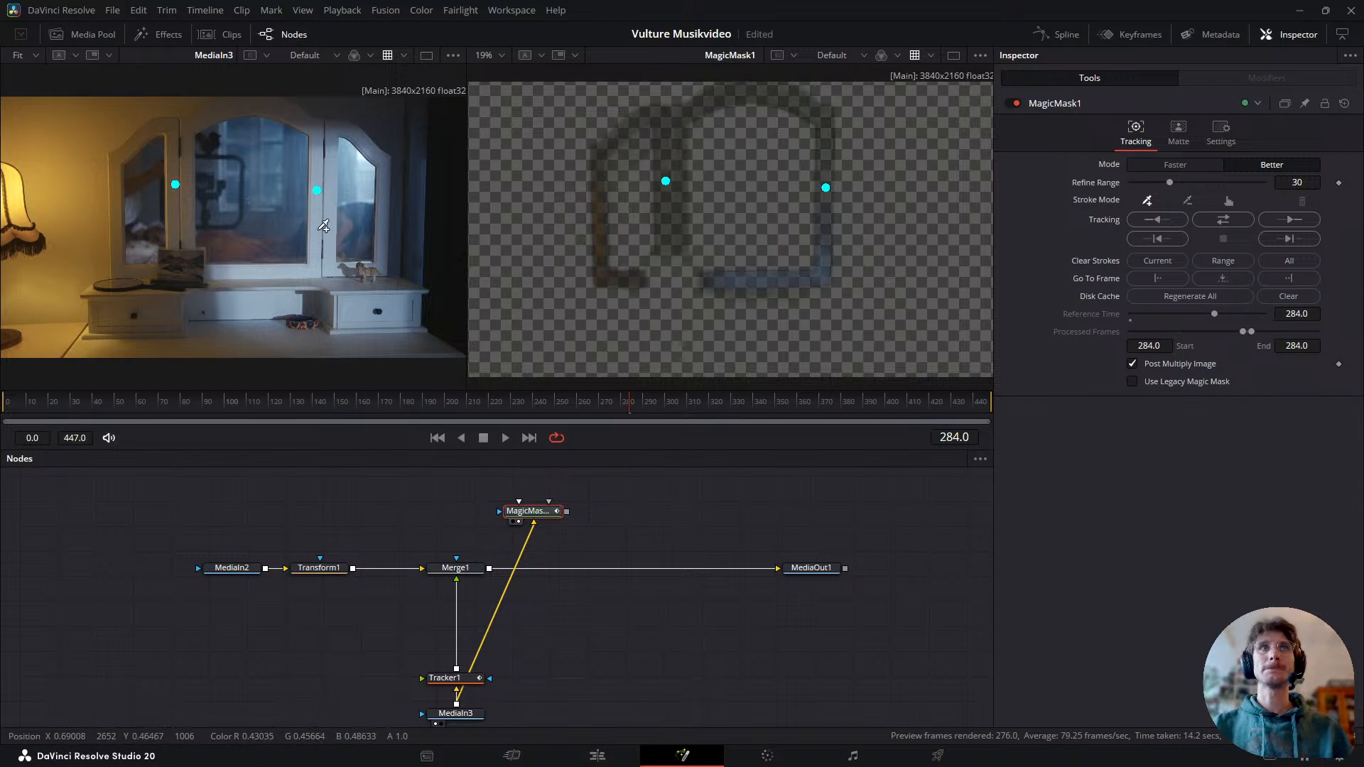
{"action": "left_click", "coordinate": [381, 267]}
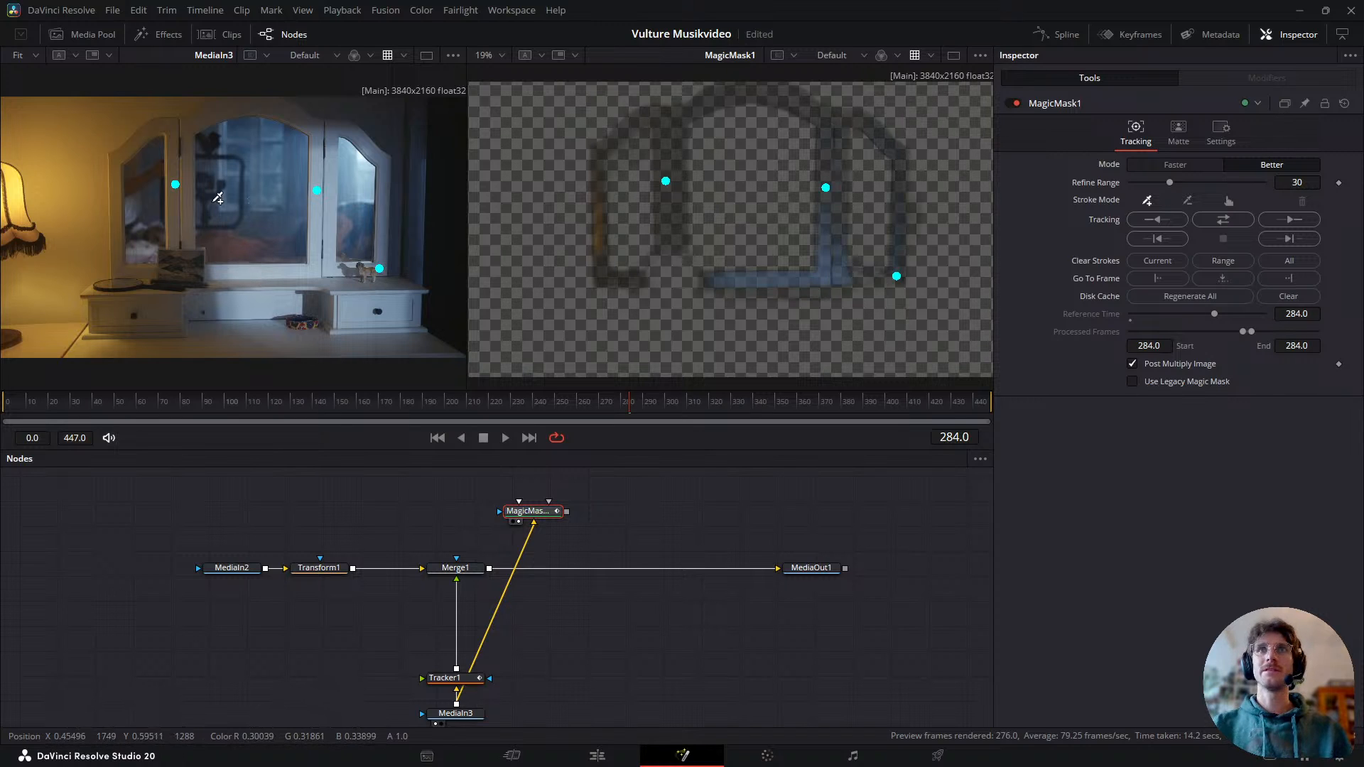
{"action": "left_click", "coordinate": [179, 273]}
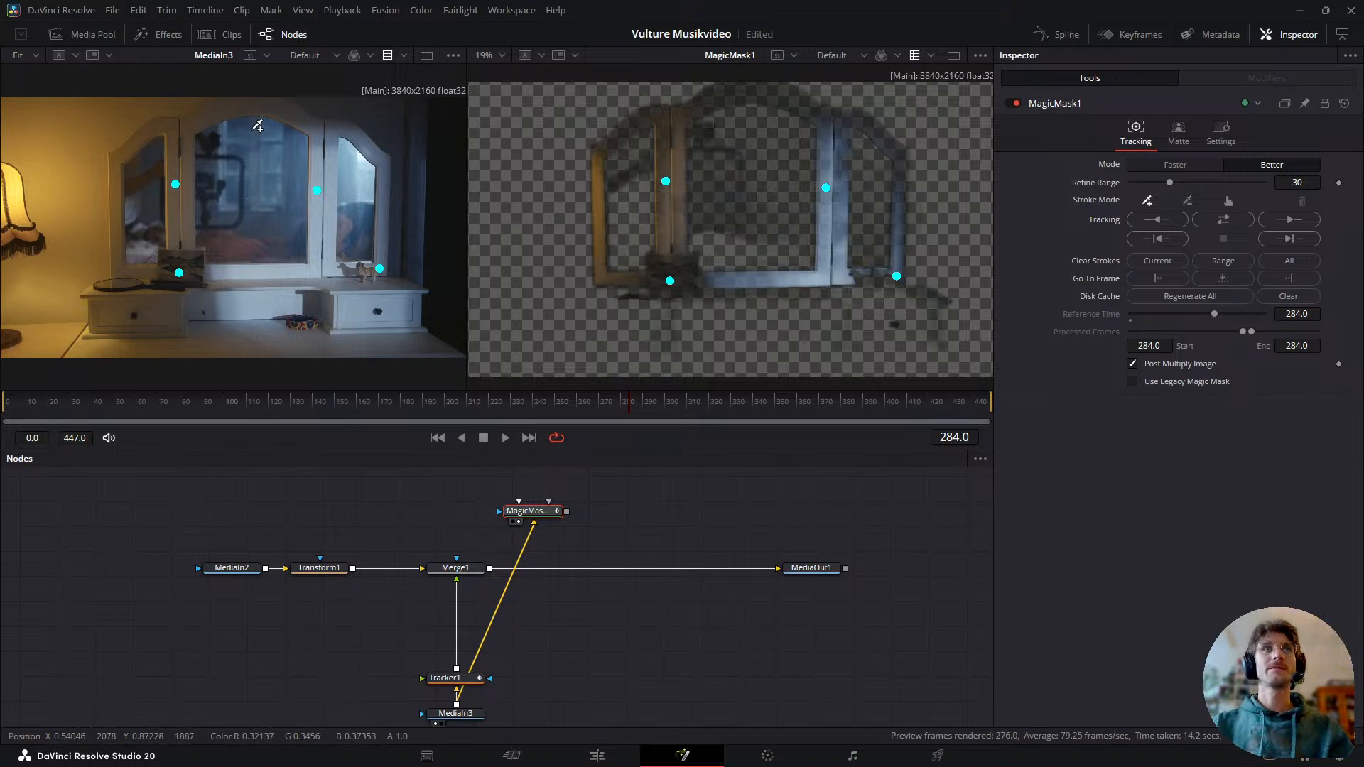
{"action": "left_click", "coordinate": [250, 107]}
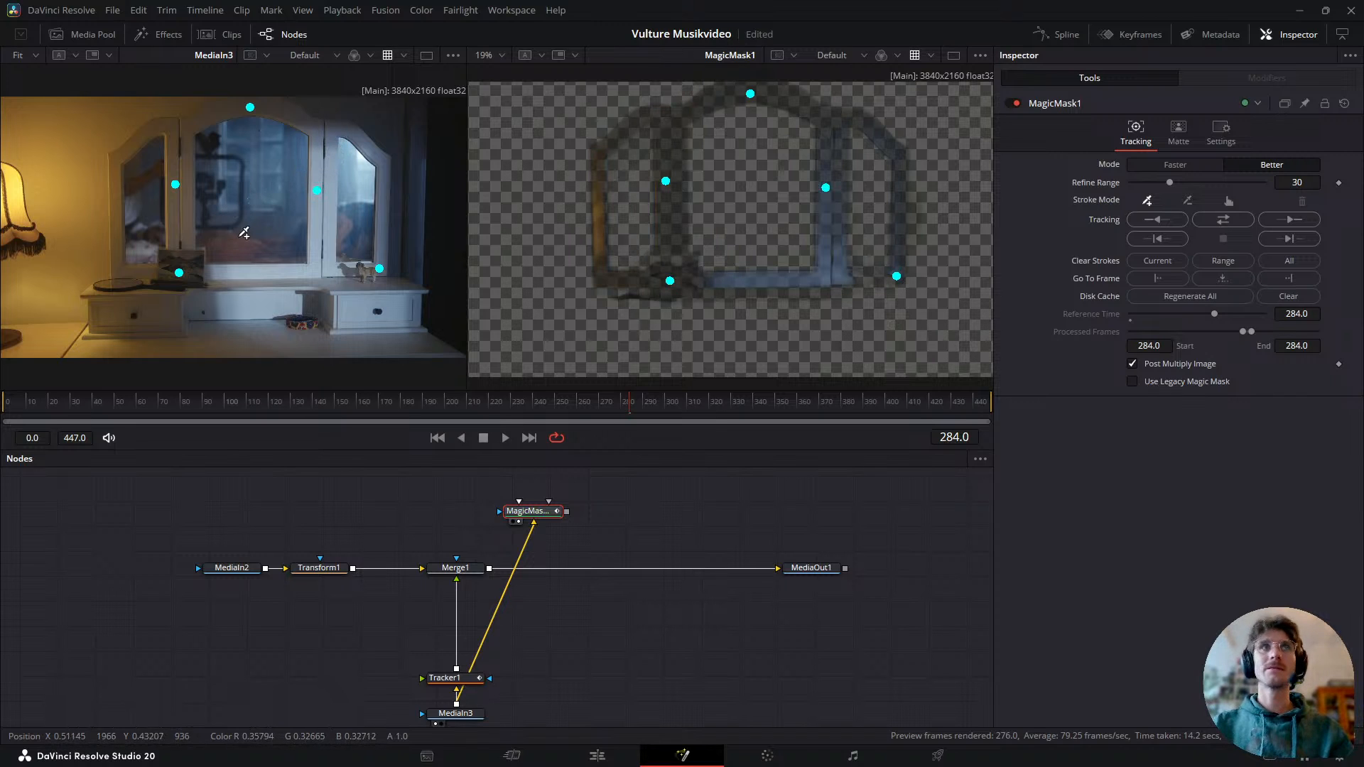
- Compare the mask in Faster mode, add a point at the top edge of the standing picture, and return to Better mode
{"action": "scroll", "coordinate": [654, 199], "scroll_direction": "up", "scroll_amount": 3}
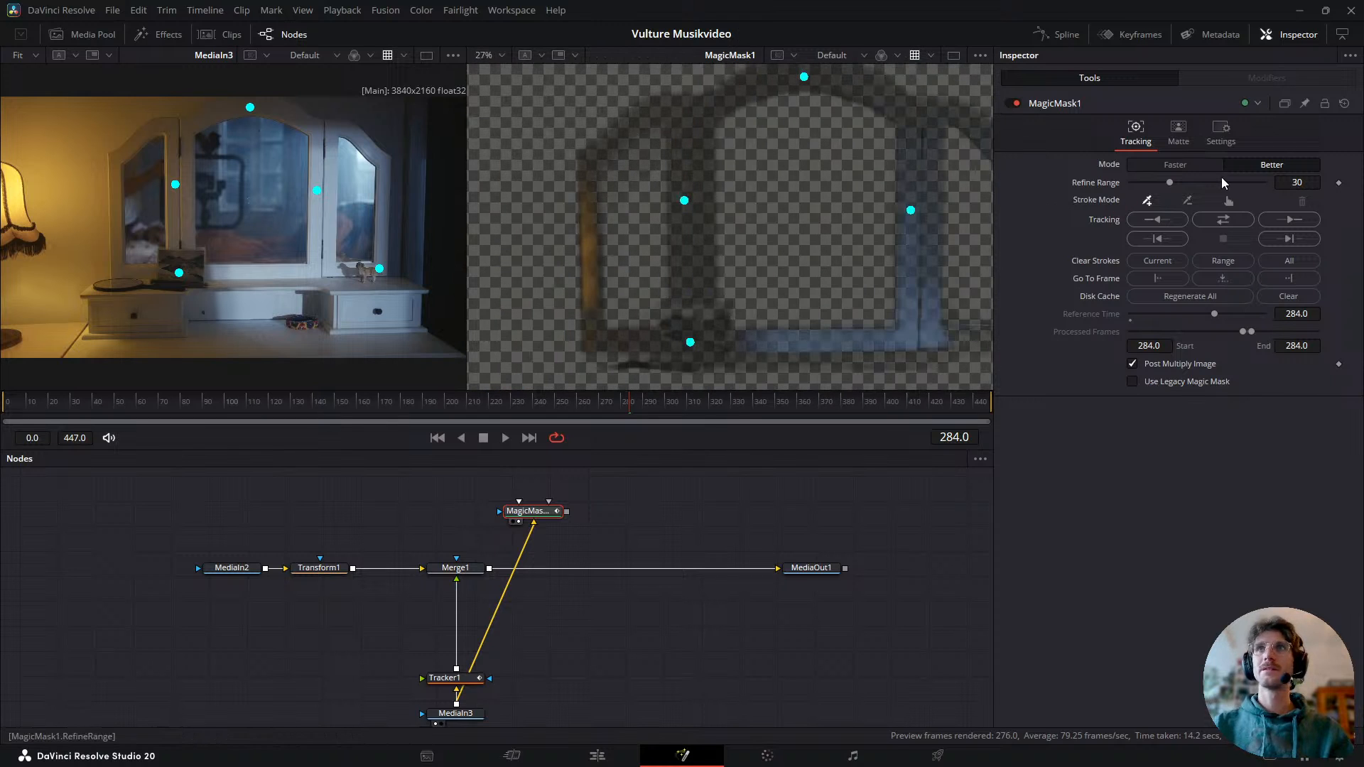
{"action": "left_click", "coordinate": [1196, 163]}
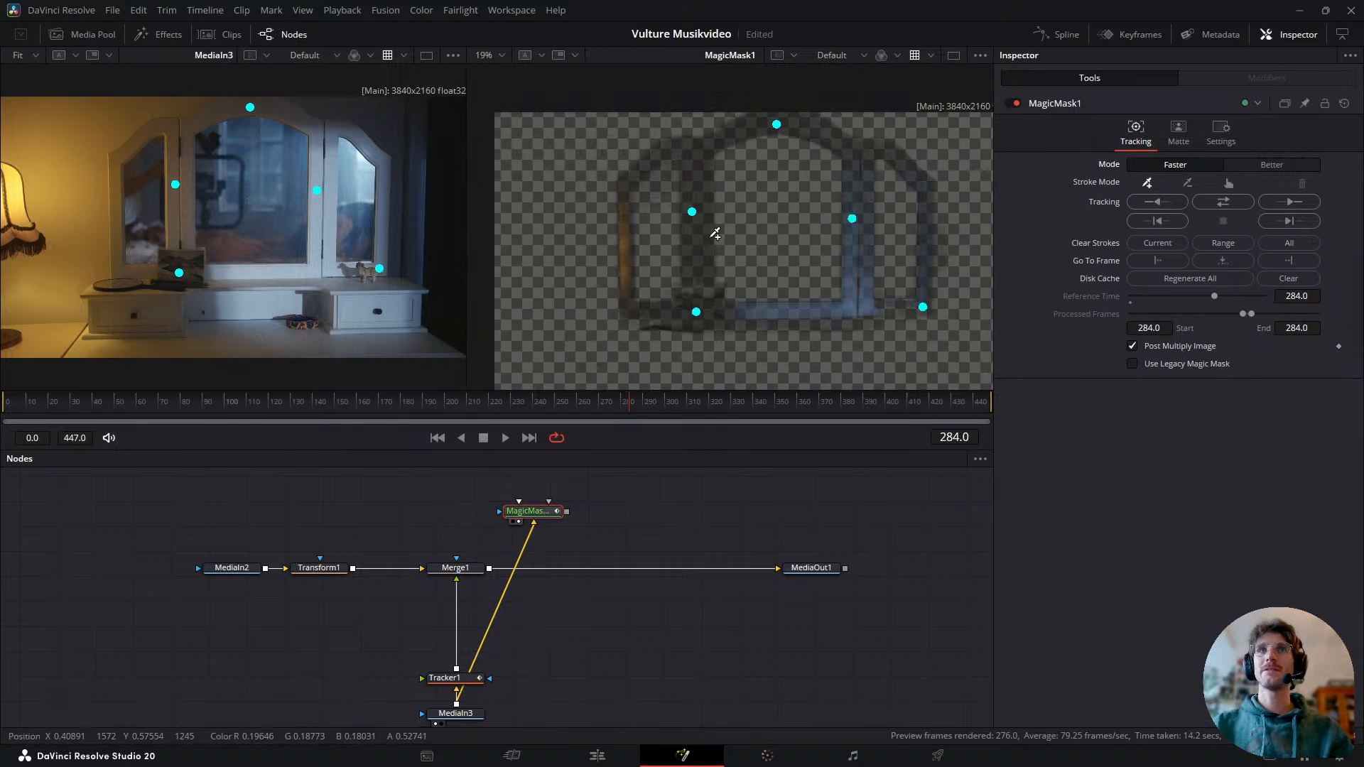
{"action": "scroll", "coordinate": [775, 223], "scroll_direction": "down", "scroll_amount": 2}
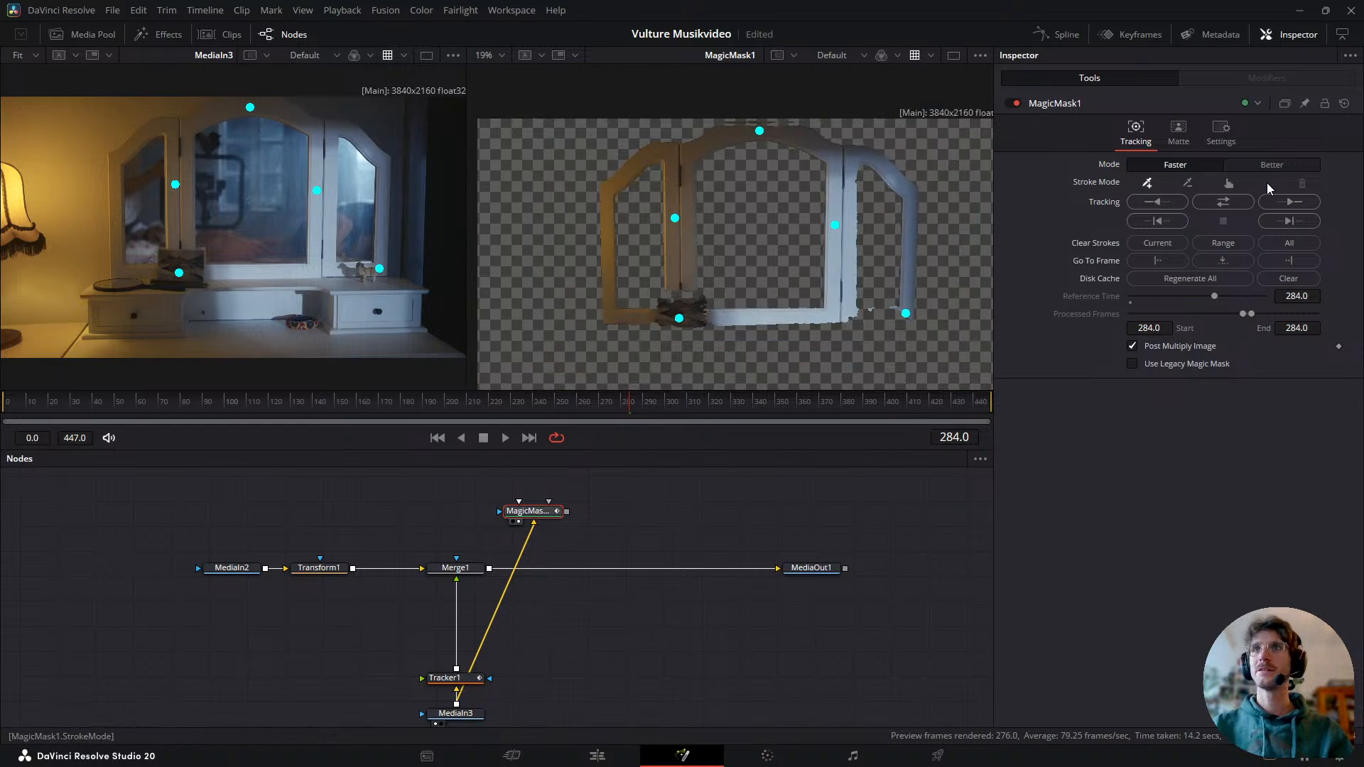
{"action": "left_click", "coordinate": [188, 246]}
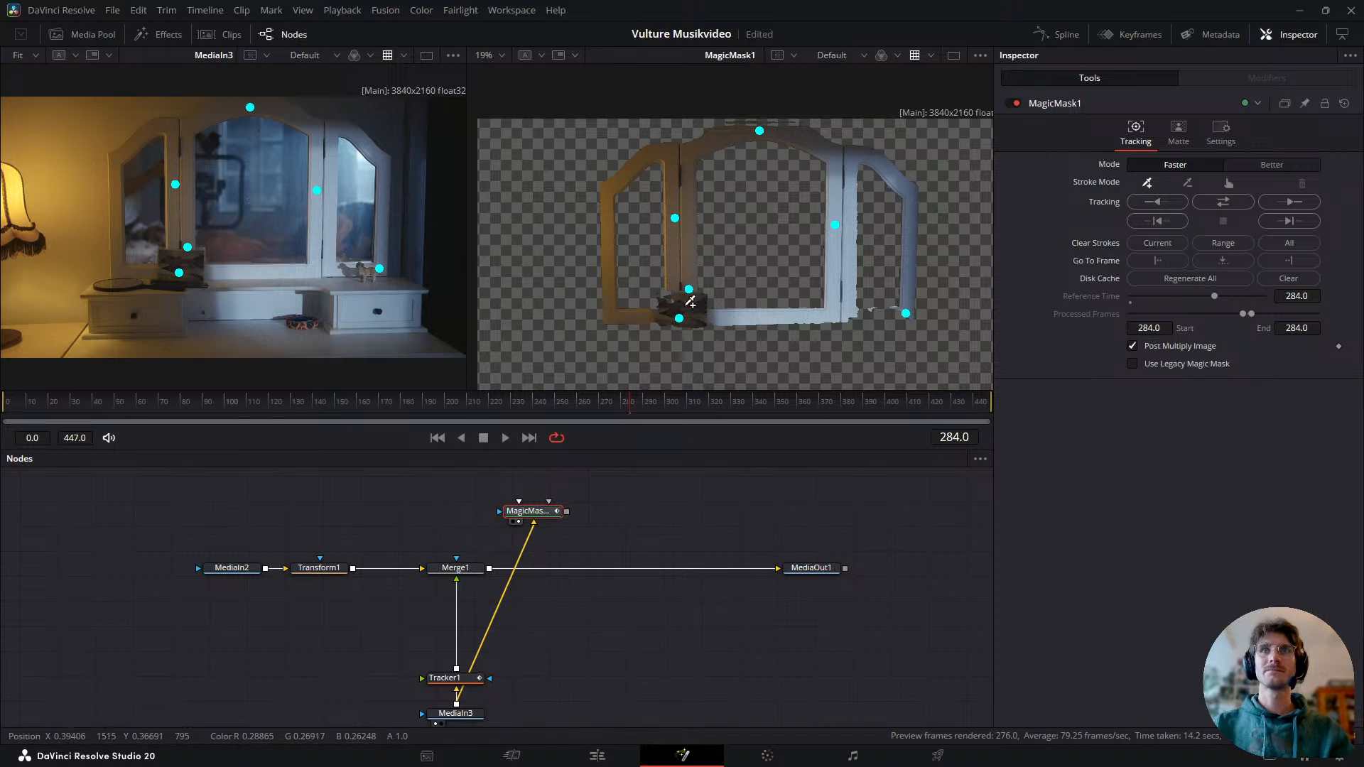
{"action": "left_click", "coordinate": [1253, 165]}
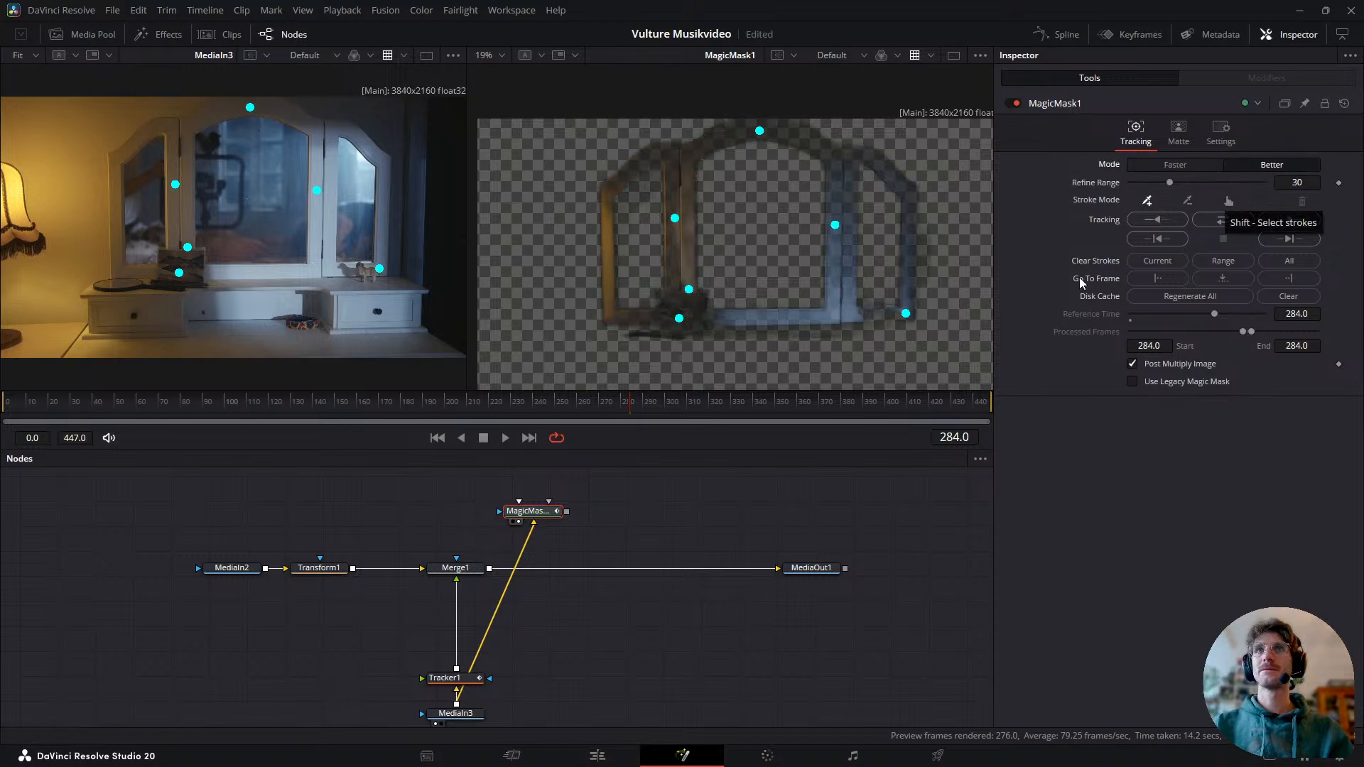
- Add mask points beside the figurine, on the table's centre front and along the upper frame, and exclude the centre mirror glass
{"action": "left_click", "coordinate": [349, 270]}
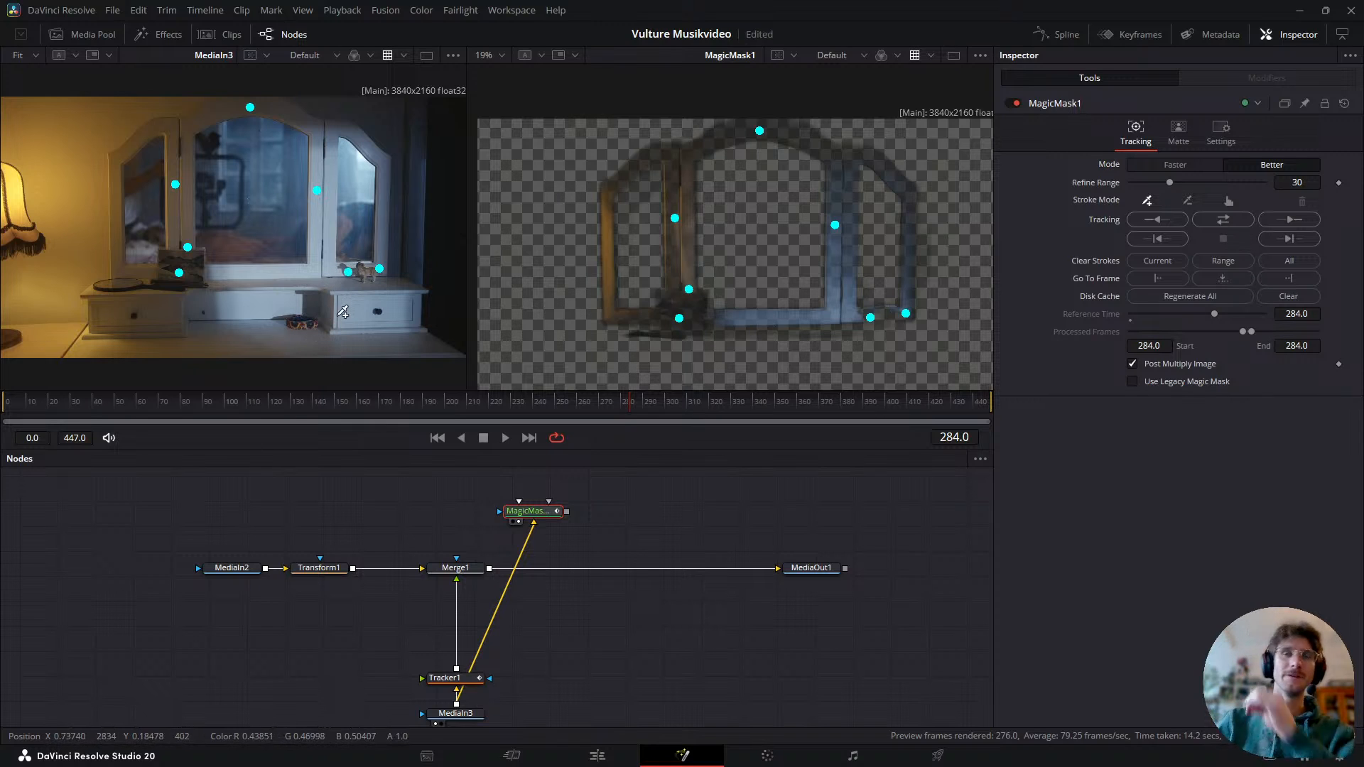
{"action": "left_click", "coordinate": [253, 299]}
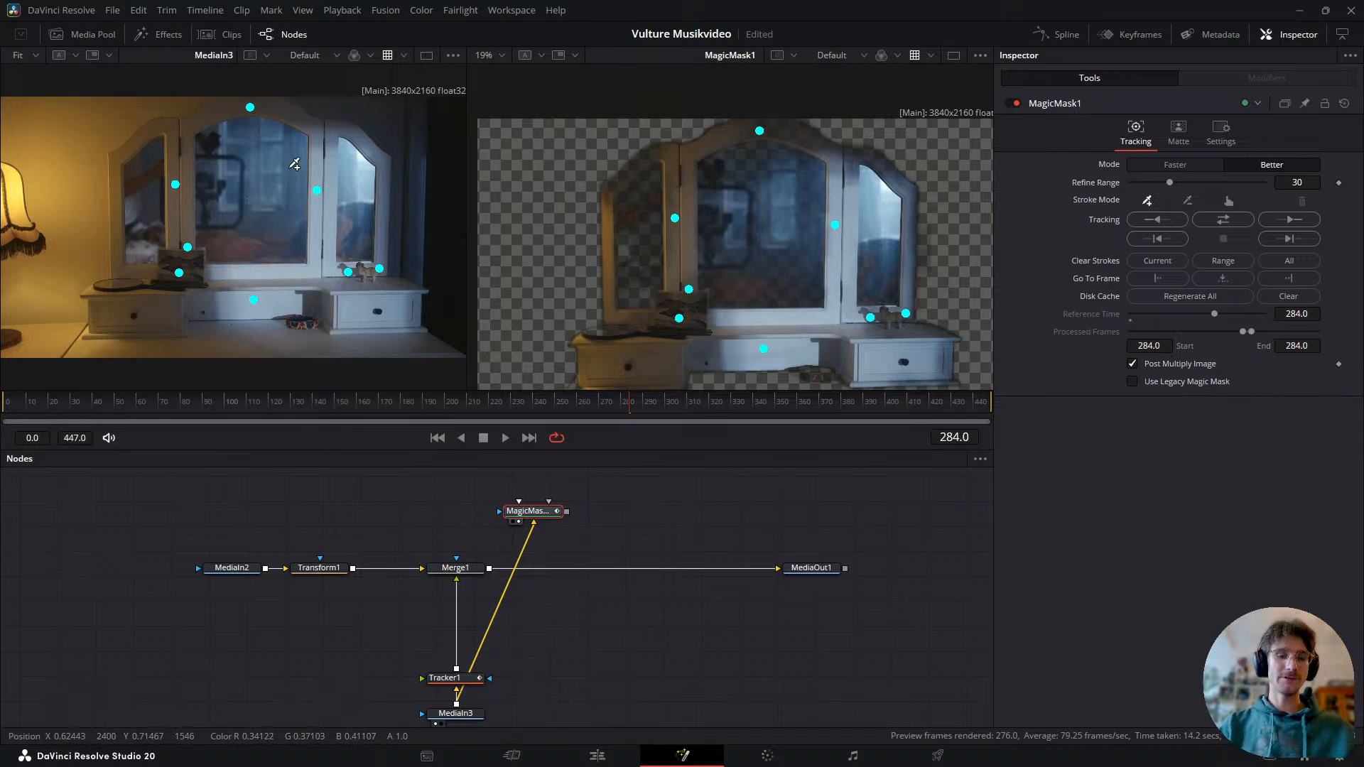
{"action": "left_click", "coordinate": [258, 192]}
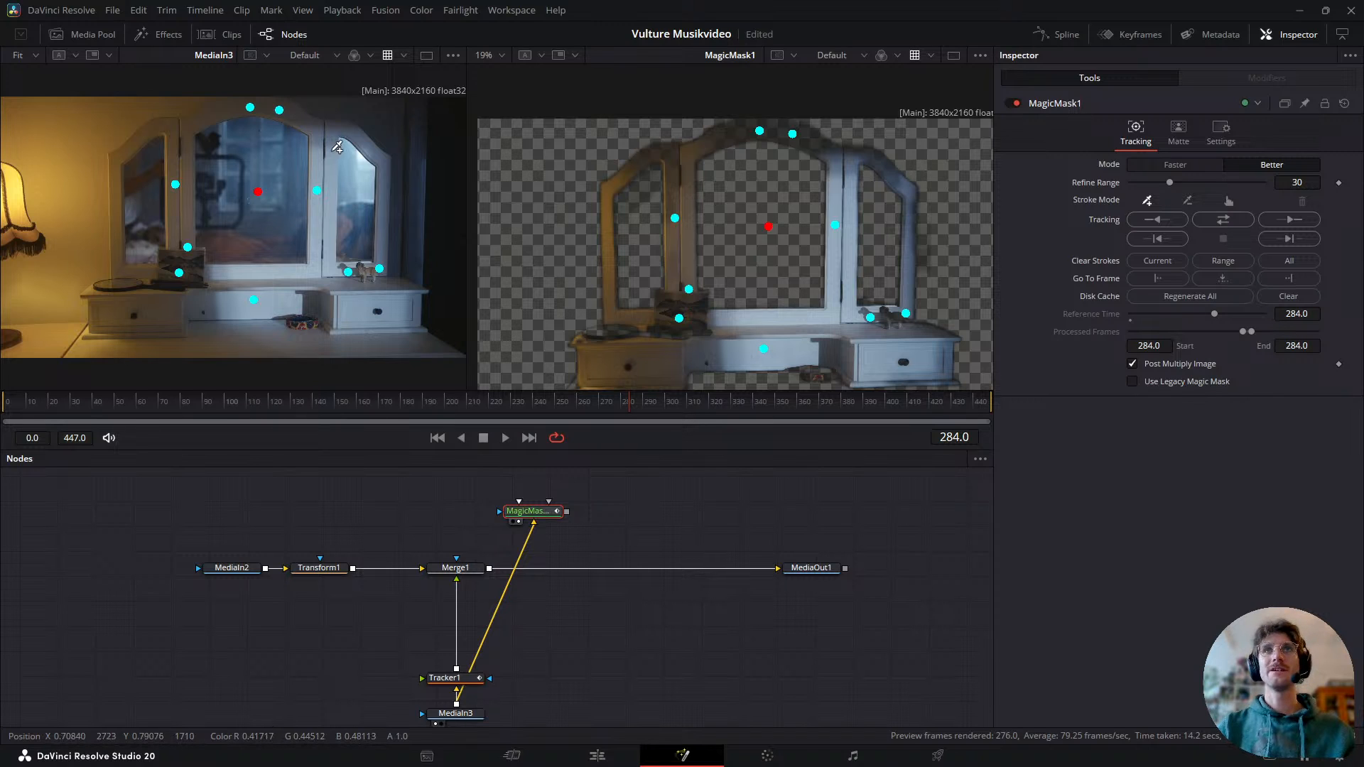
{"action": "left_click", "coordinate": [171, 125]}
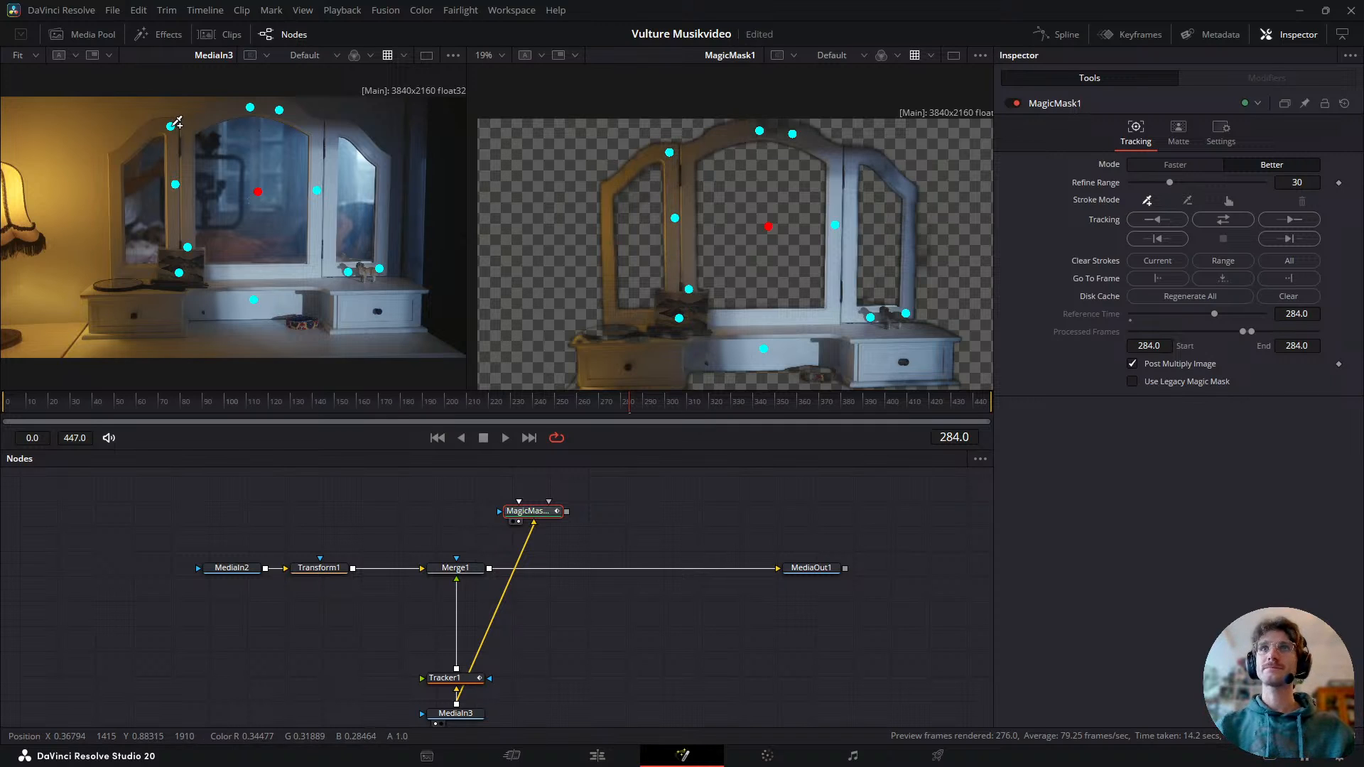
- Add mask points on the centre arch and the right wing's upper frame, and exclude the glass of both side mirrors
{"action": "left_click", "coordinate": [261, 106]}
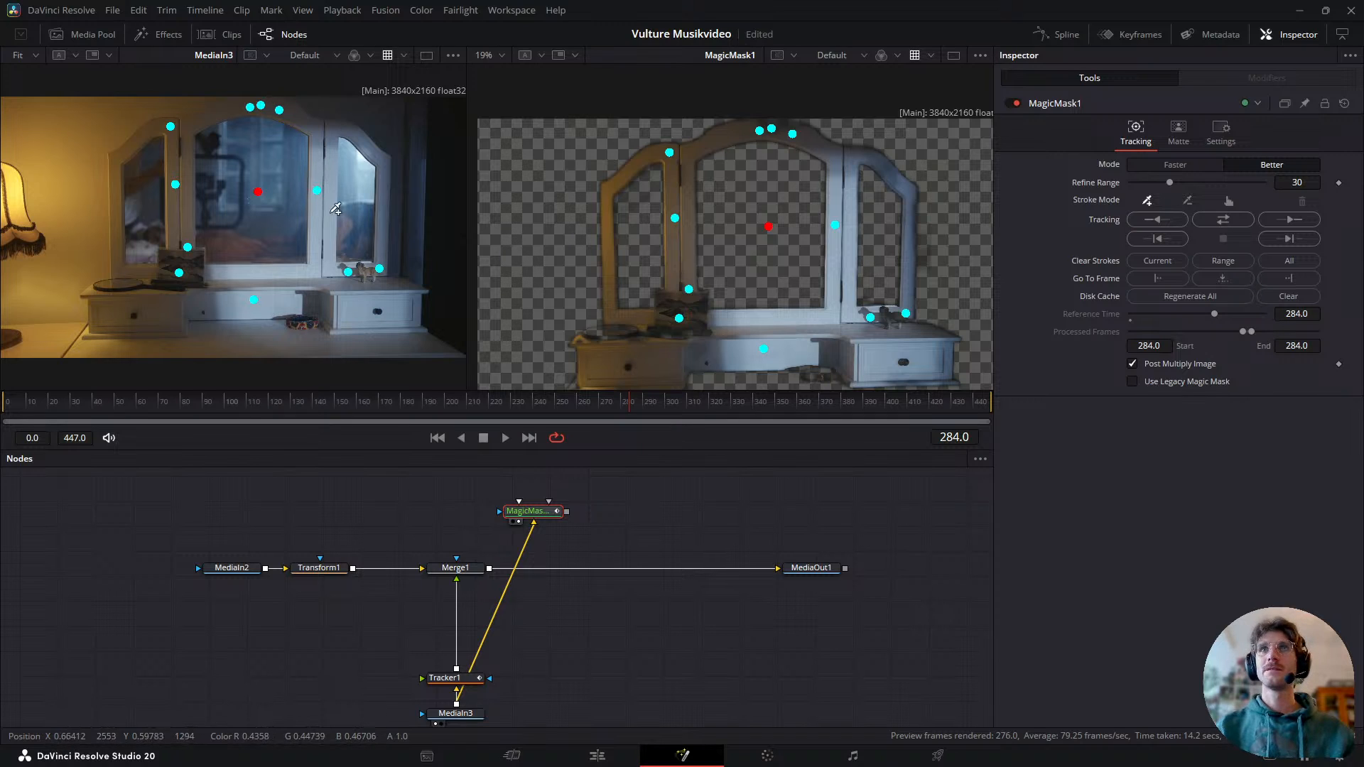
{"action": "left_click", "coordinate": [365, 144]}
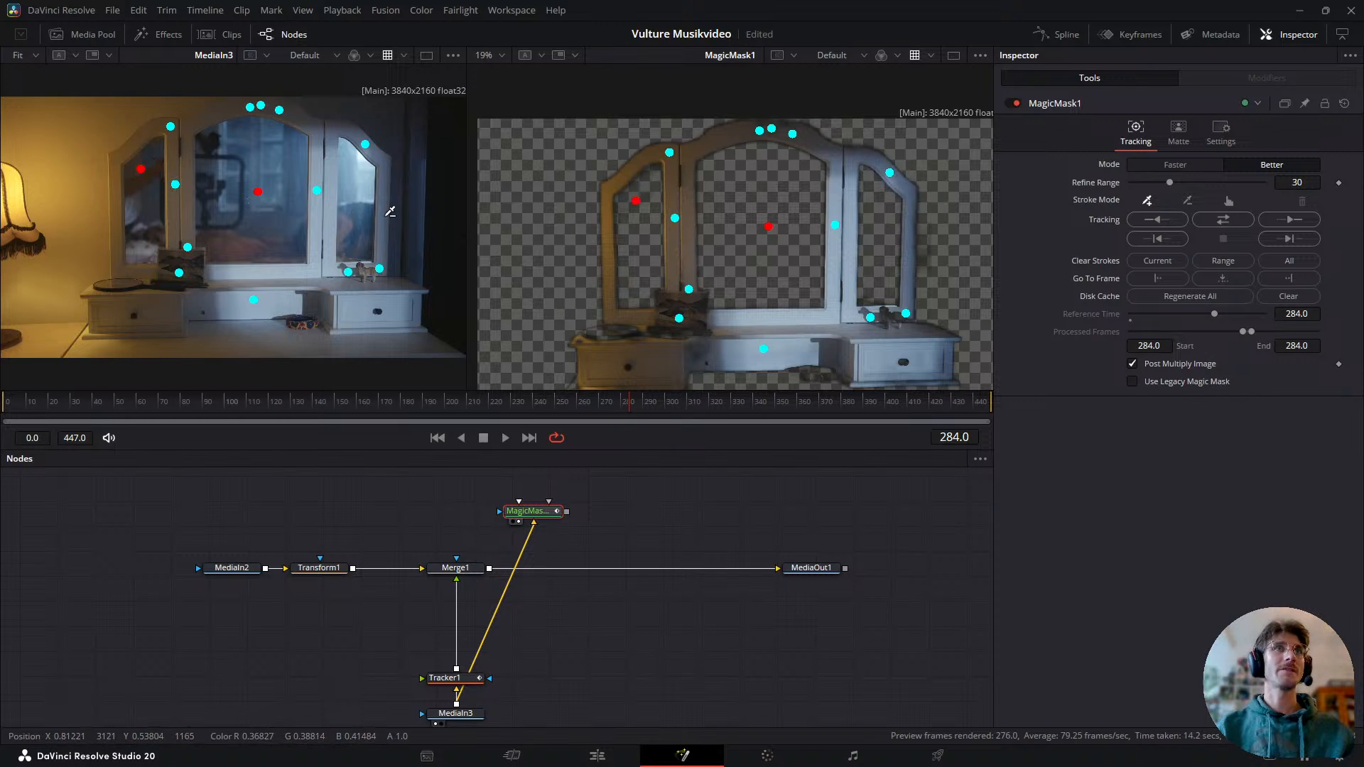
{"action": "left_click", "coordinate": [366, 173]}
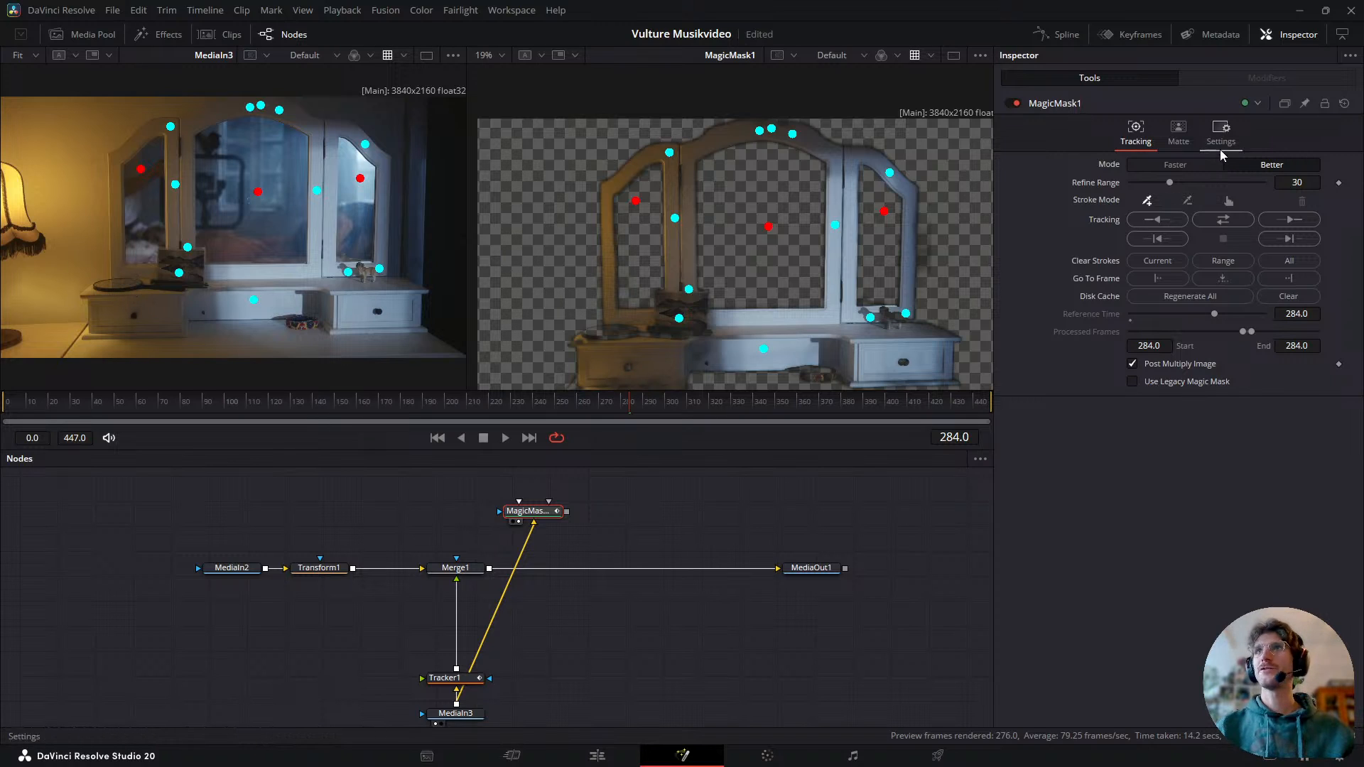
- Track MagicMask1 in both directions from frame 284 and stop the tracking partway
{"action": "left_click", "coordinate": [1226, 224]}
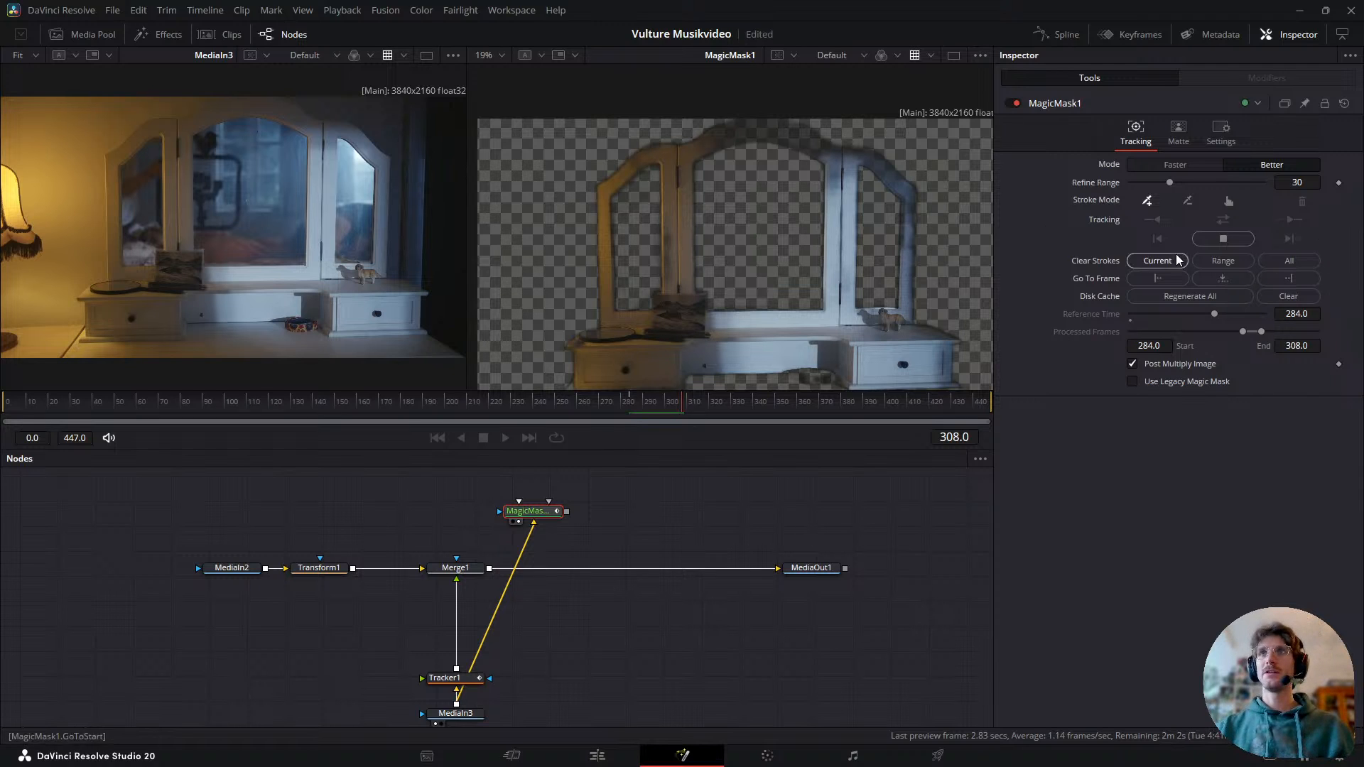
{"action": "left_click", "coordinate": [1212, 237]}
{"action": "left_click", "coordinate": [830, 413]}
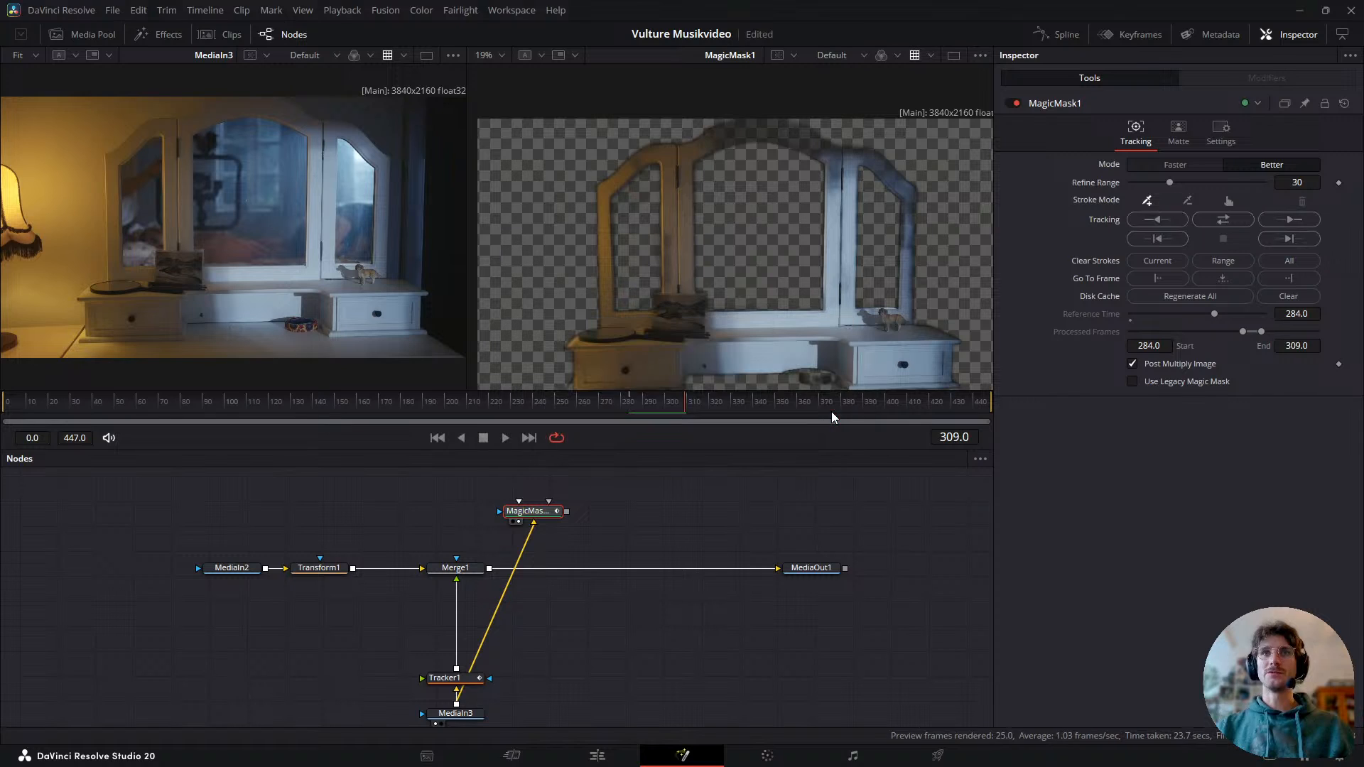
- Insert a 1920 × 1080 Resize node between MediaIn3 and MagicMask1
{"action": "mouse_move", "coordinate": [533, 513]}
{"action": "left_mouse_down"}
{"action": "mouse_move", "coordinate": [547, 516]}
{"action": "mouse_move", "coordinate": [537, 506]}
{"action": "left_mouse_up"}
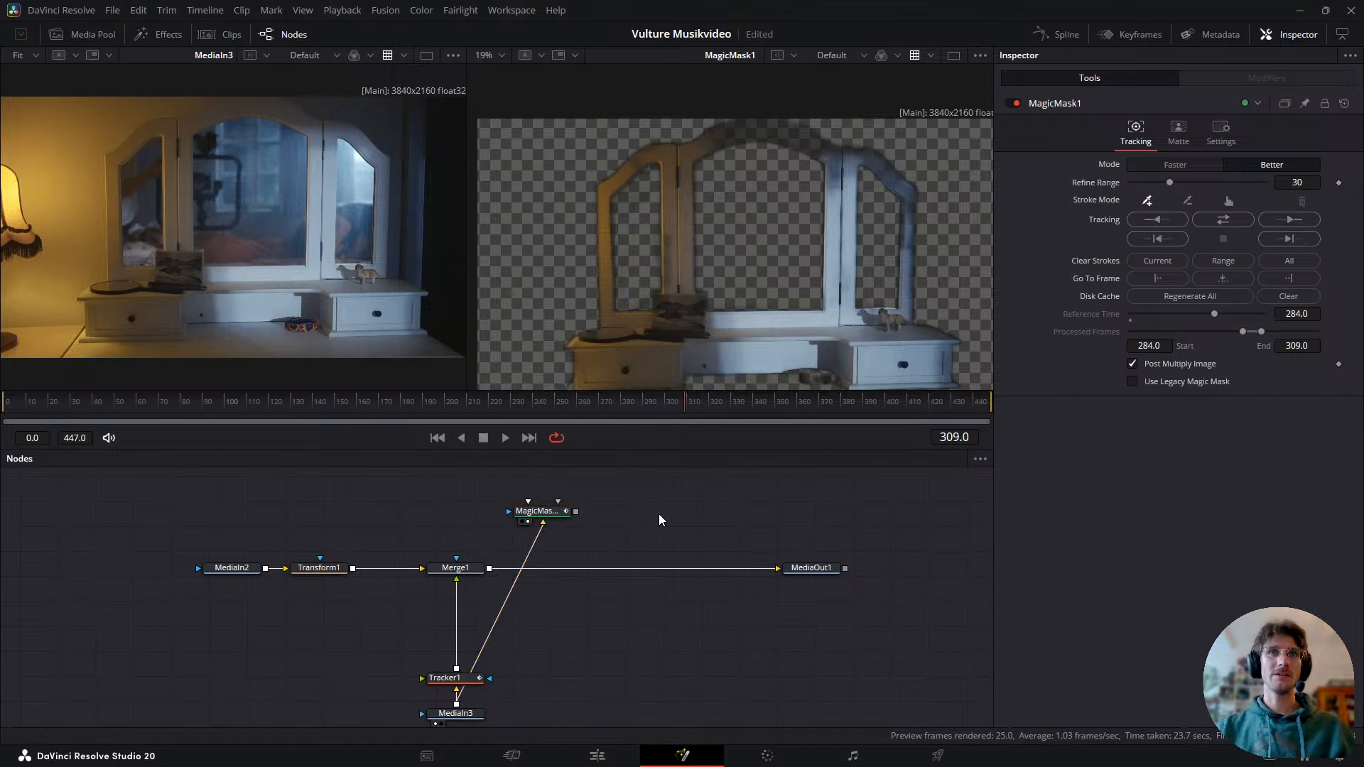
{"action": "key", "text": "shift+space"}
{"action": "type", "text": "resiz"}
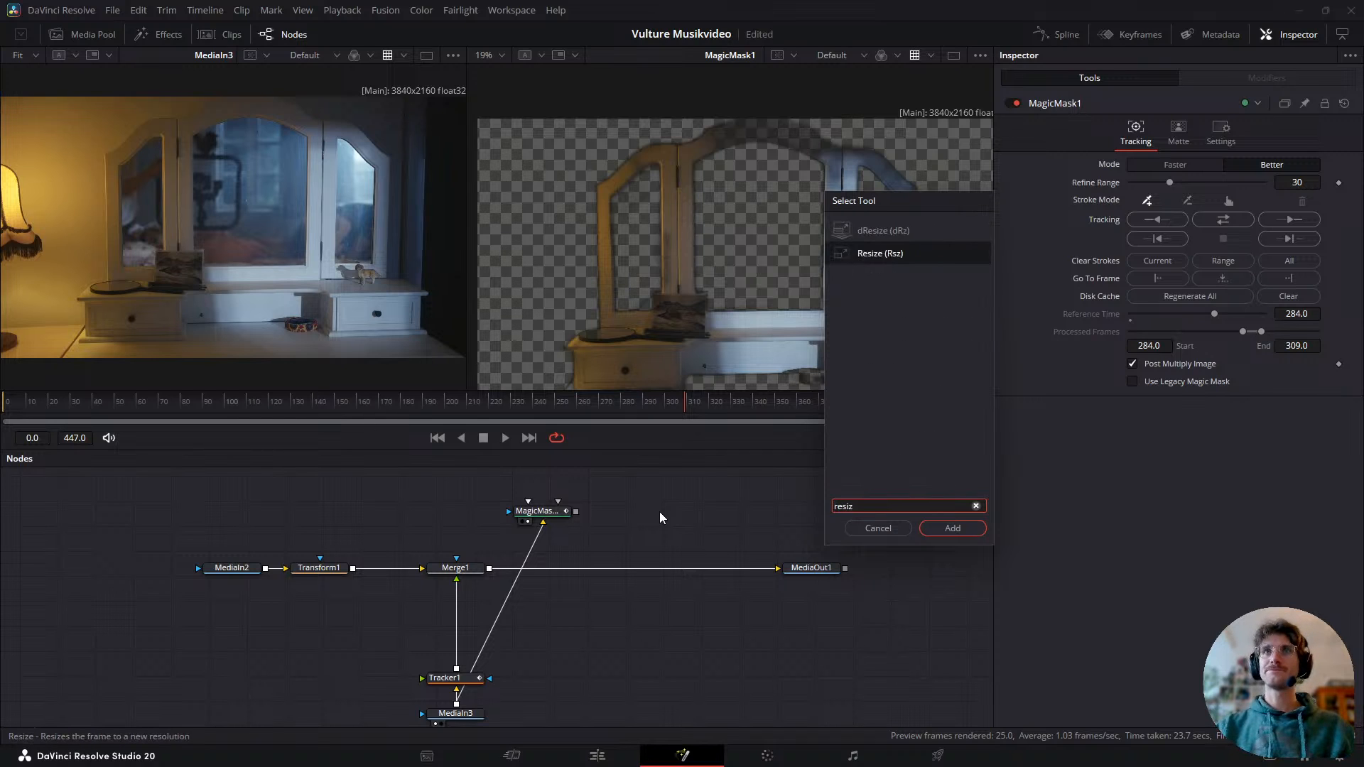
{"action": "key", "text": "Return"}
{"action": "left_click_drag", "start_coordinate": [660, 513], "coordinate": [551, 551]}
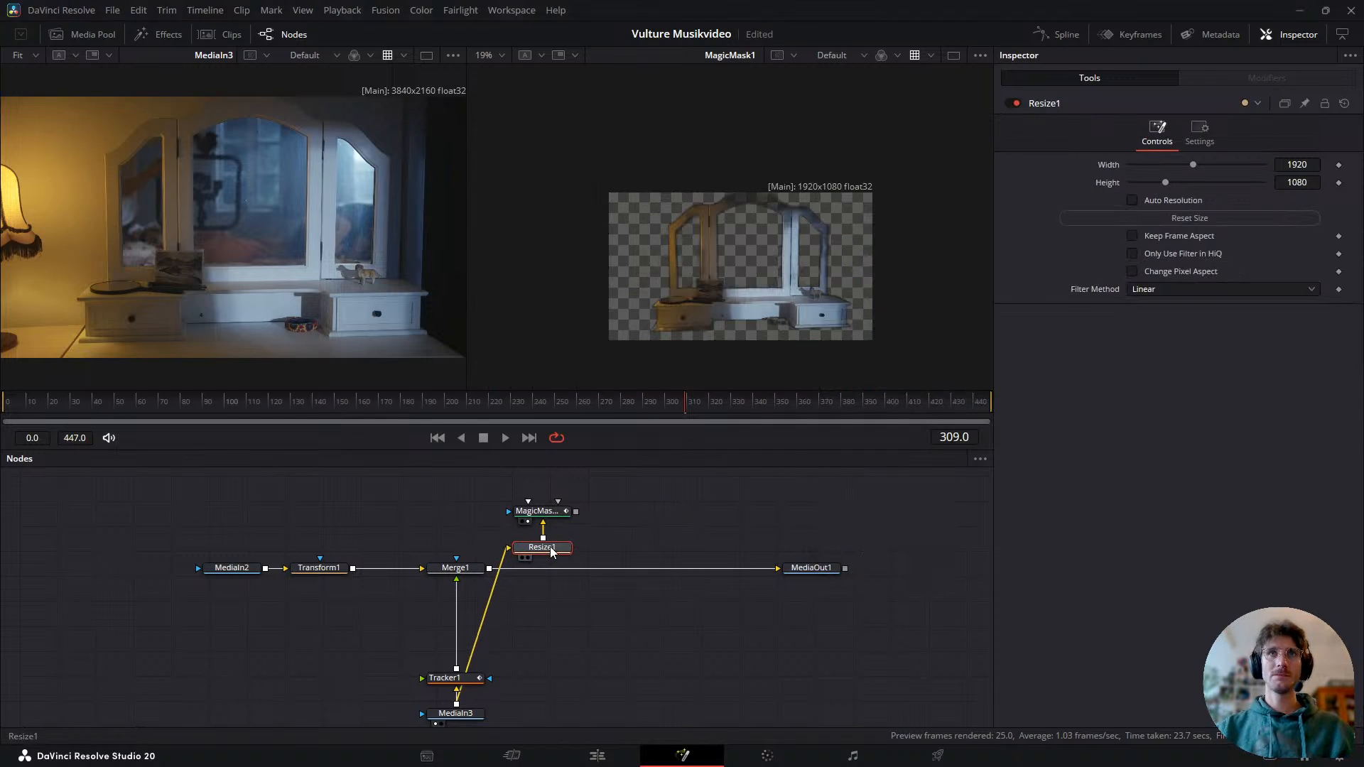
- Track MagicMask1 in both directions from frame 284 on the resized clip, and cancel the tracking before it completes
{"action": "left_click", "coordinate": [541, 511]}
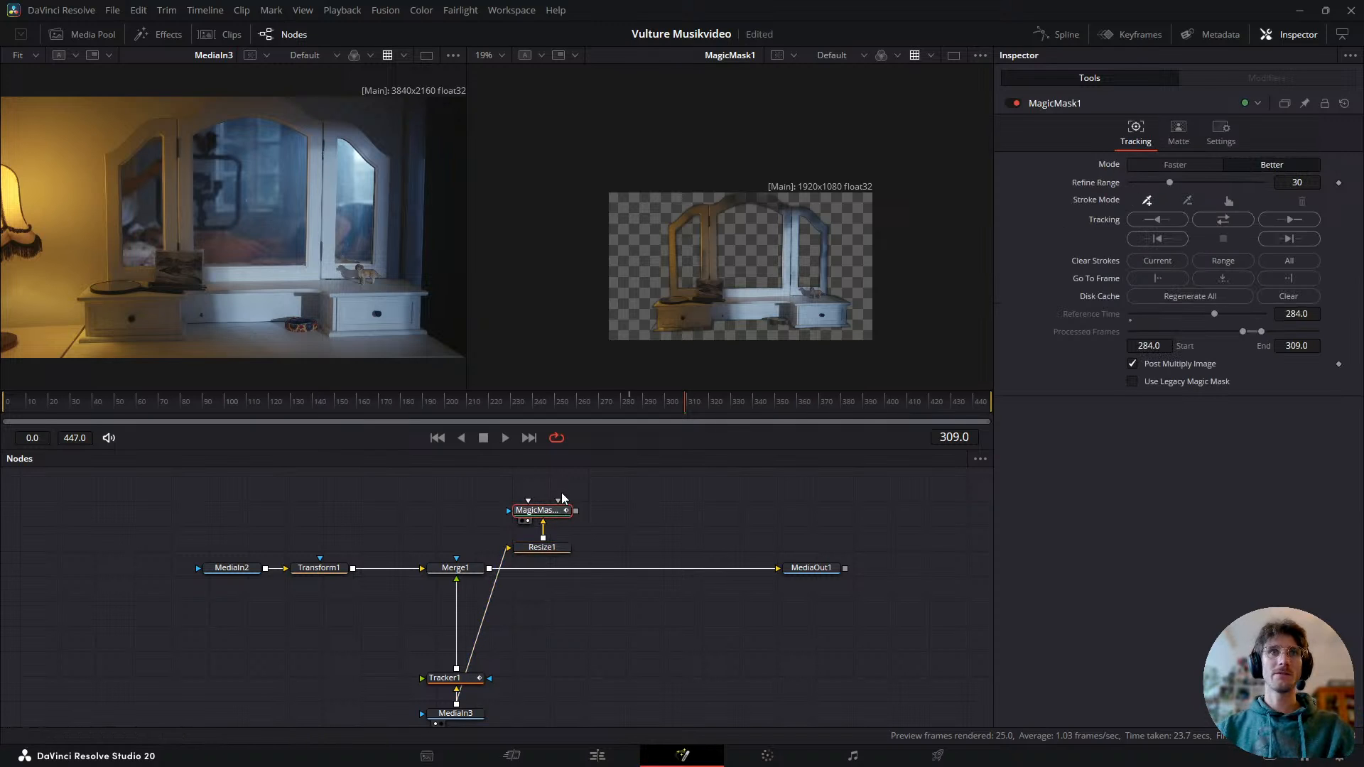
{"action": "left_click", "coordinate": [633, 399]}
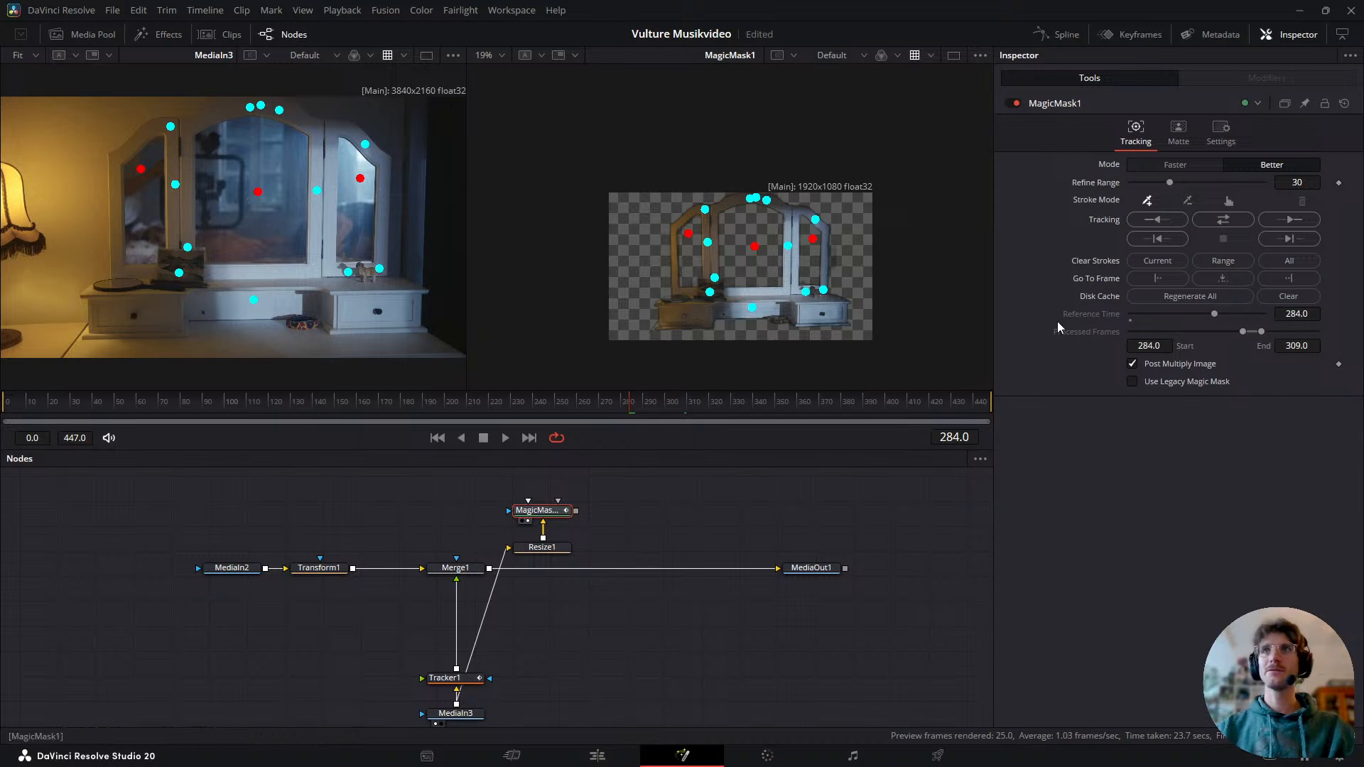
{"action": "left_click", "coordinate": [1230, 221]}
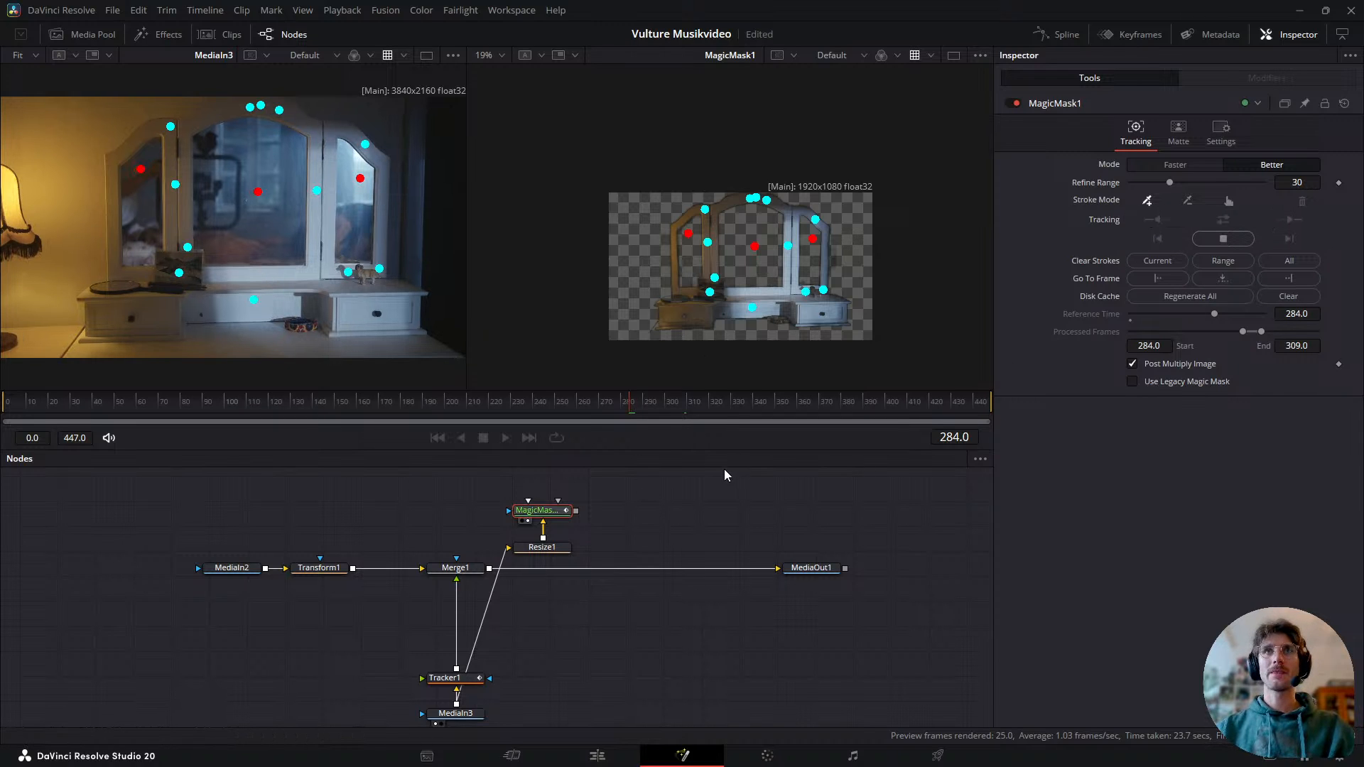
{"action": "scroll", "coordinate": [749, 292], "scroll_direction": "up", "scroll_amount": 2}
{"action": "scroll", "coordinate": [783, 302], "scroll_direction": "down", "scroll_amount": 1}
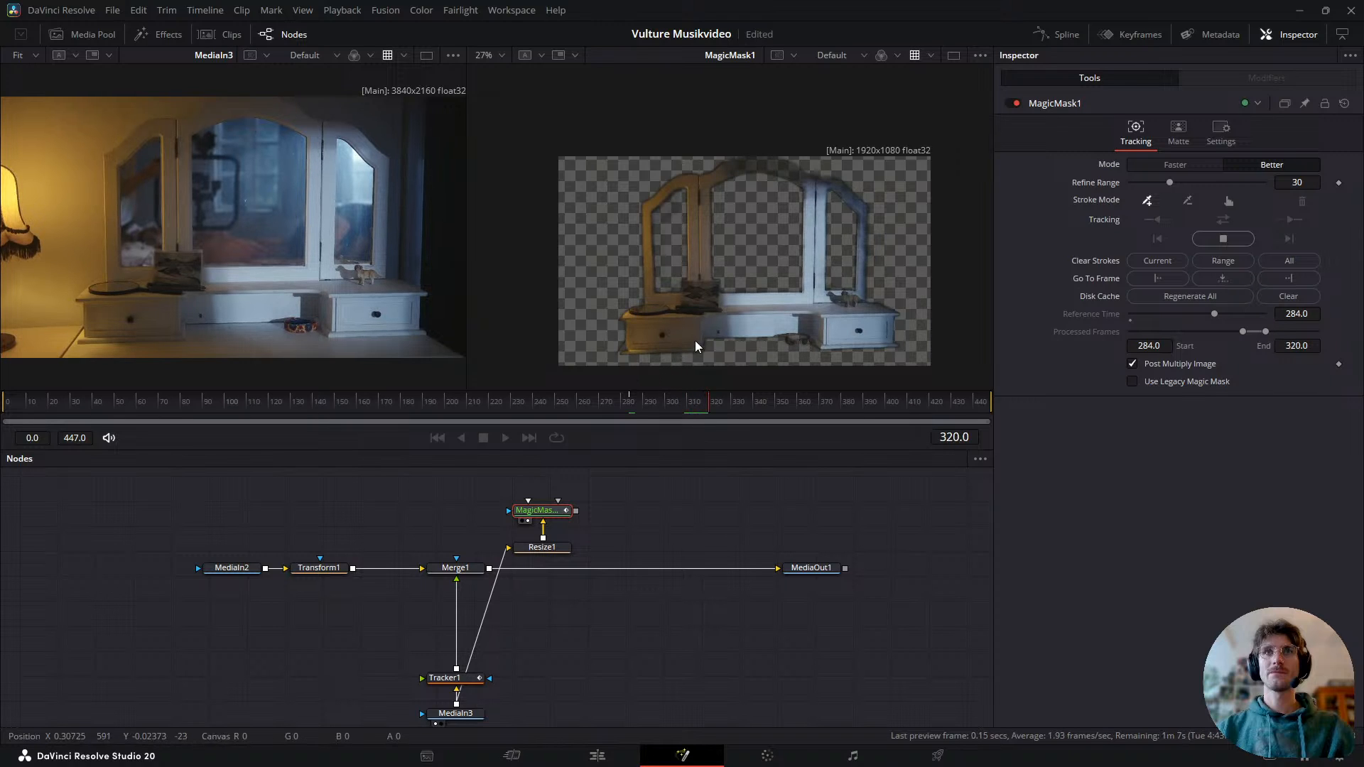
{"action": "scroll", "coordinate": [748, 309], "scroll_direction": "up", "scroll_amount": 1}
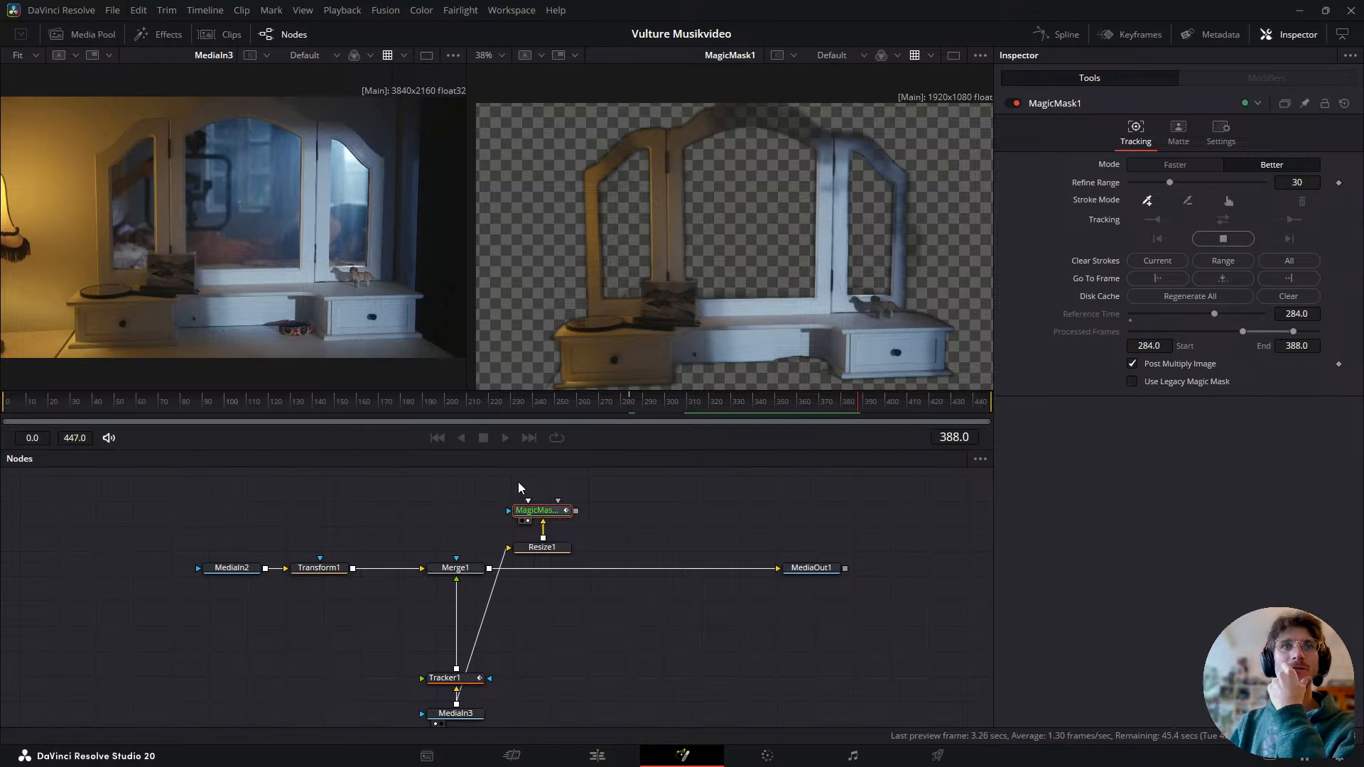
{"action": "left_click", "coordinate": [1201, 240]}
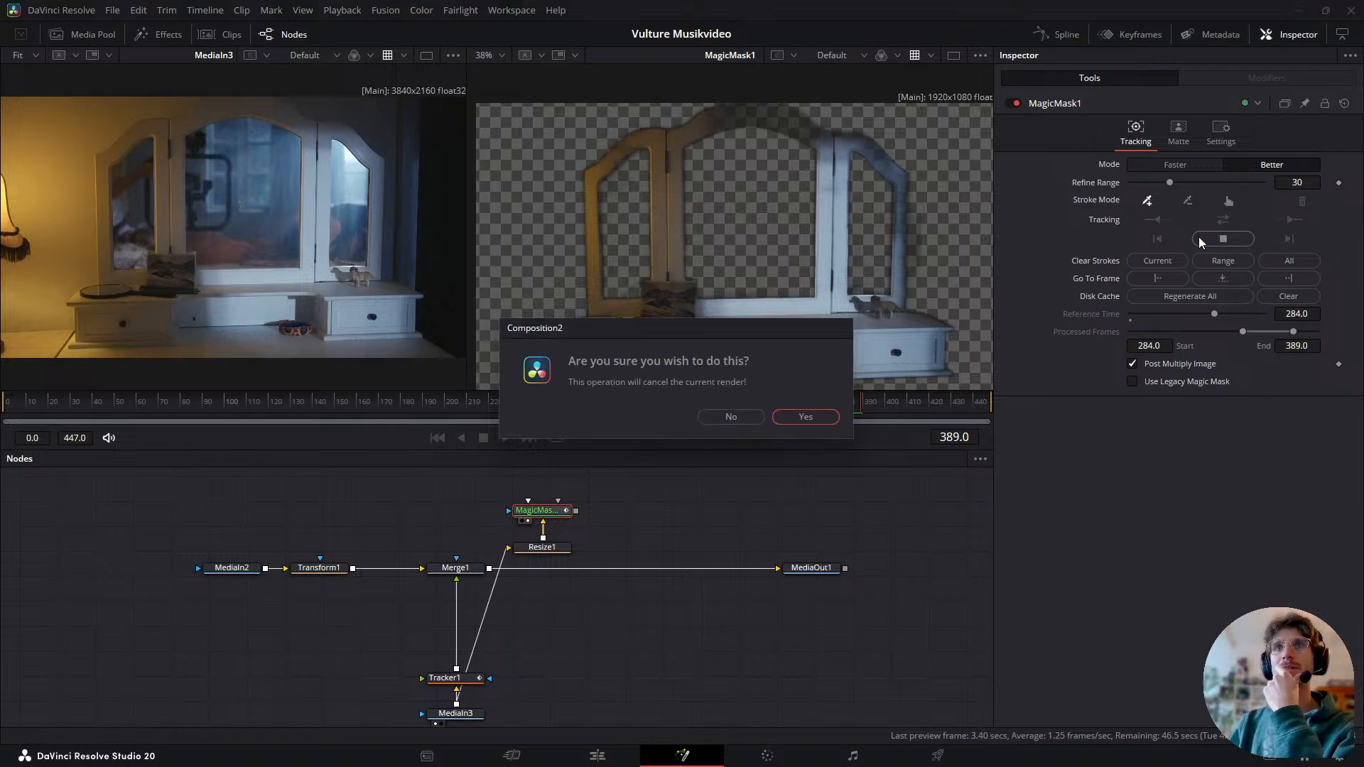
{"action": "left_click", "coordinate": [805, 422]}
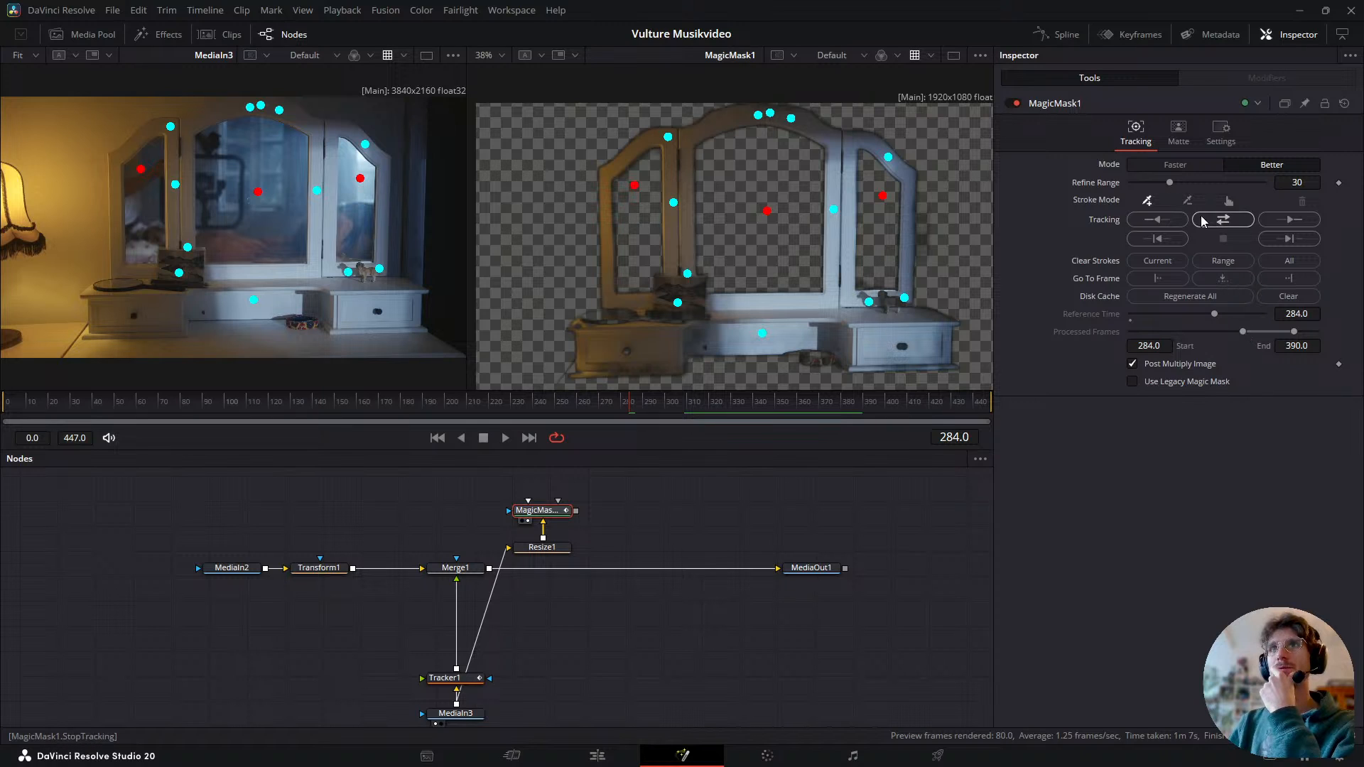
- Tighten MagicMask1's matte threshold to 0.168 low and 0.776 high
{"action": "left_click", "coordinate": [1180, 138]}
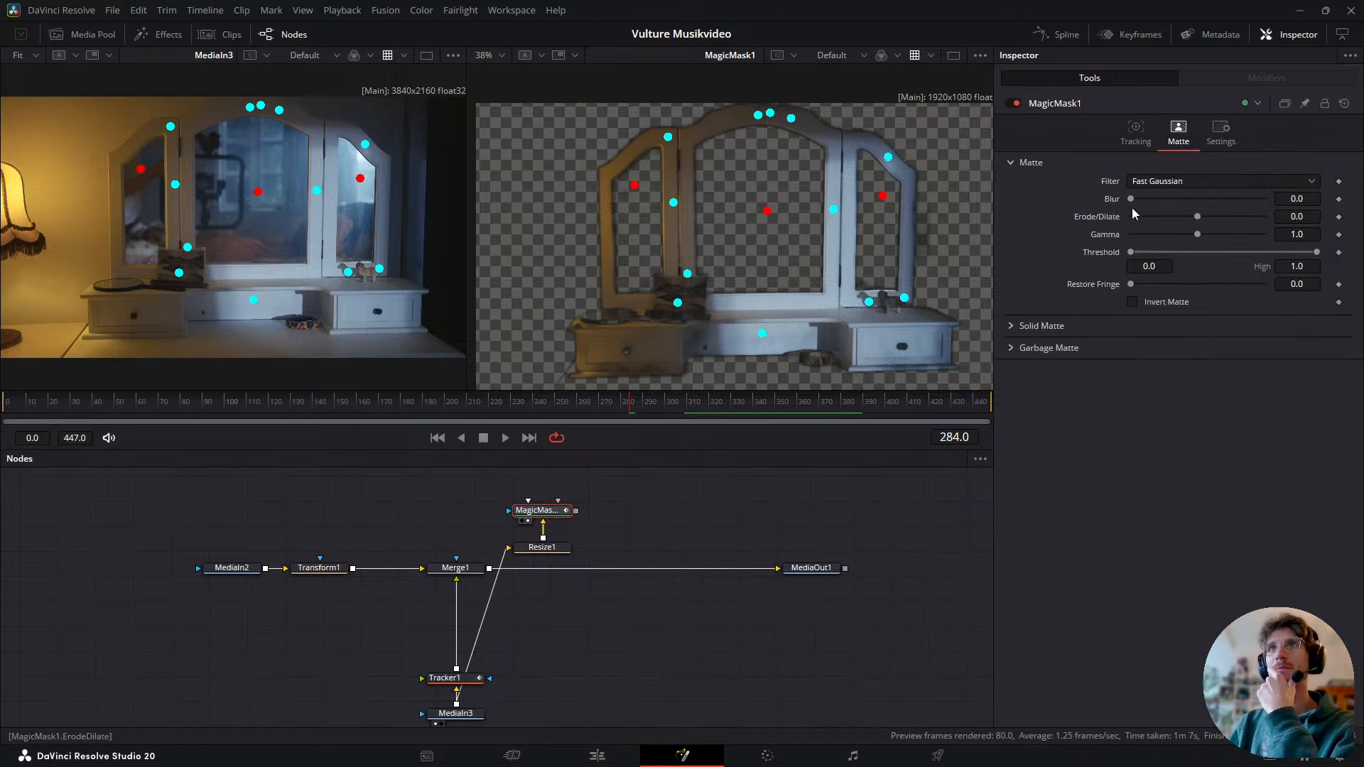
{"action": "left_click_drag", "start_coordinate": [1132, 251], "coordinate": [1161, 247]}
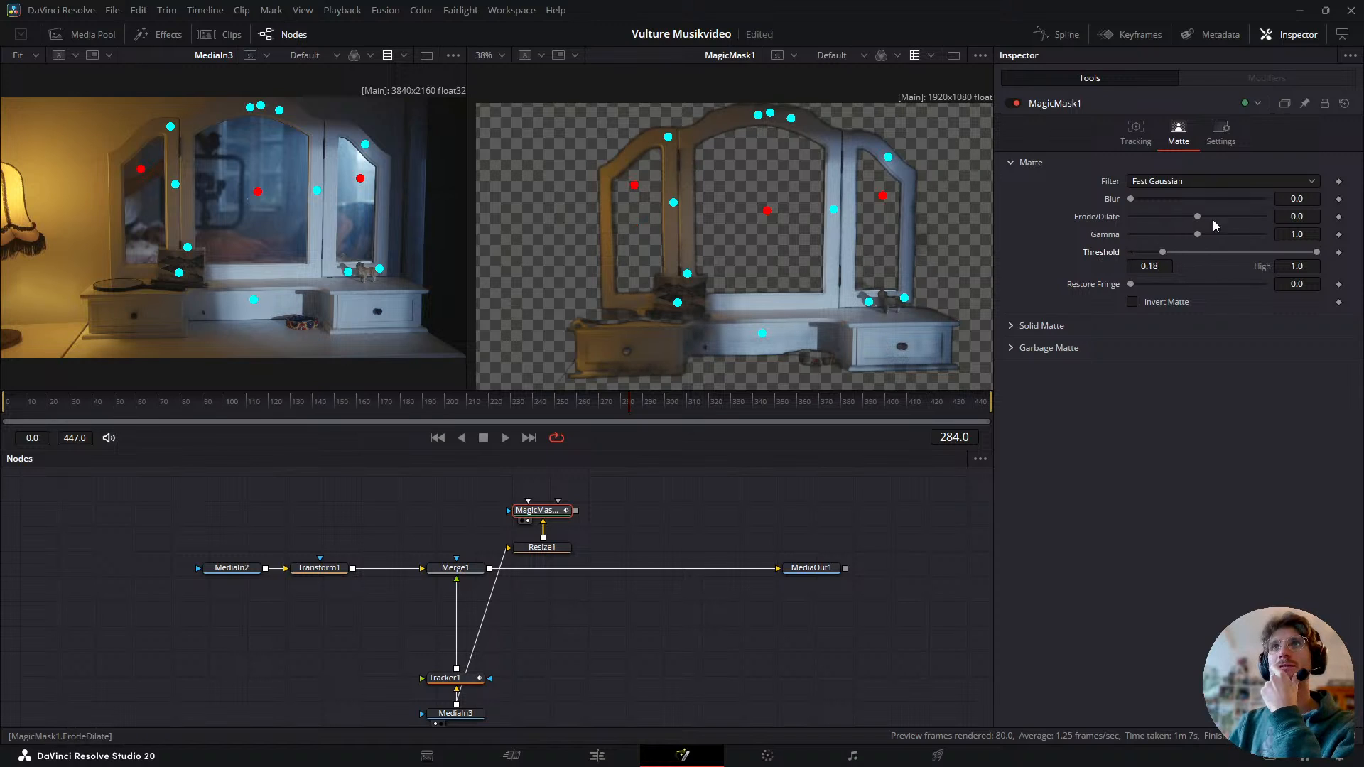
{"action": "left_click_drag", "start_coordinate": [1316, 251], "coordinate": [1276, 284]}
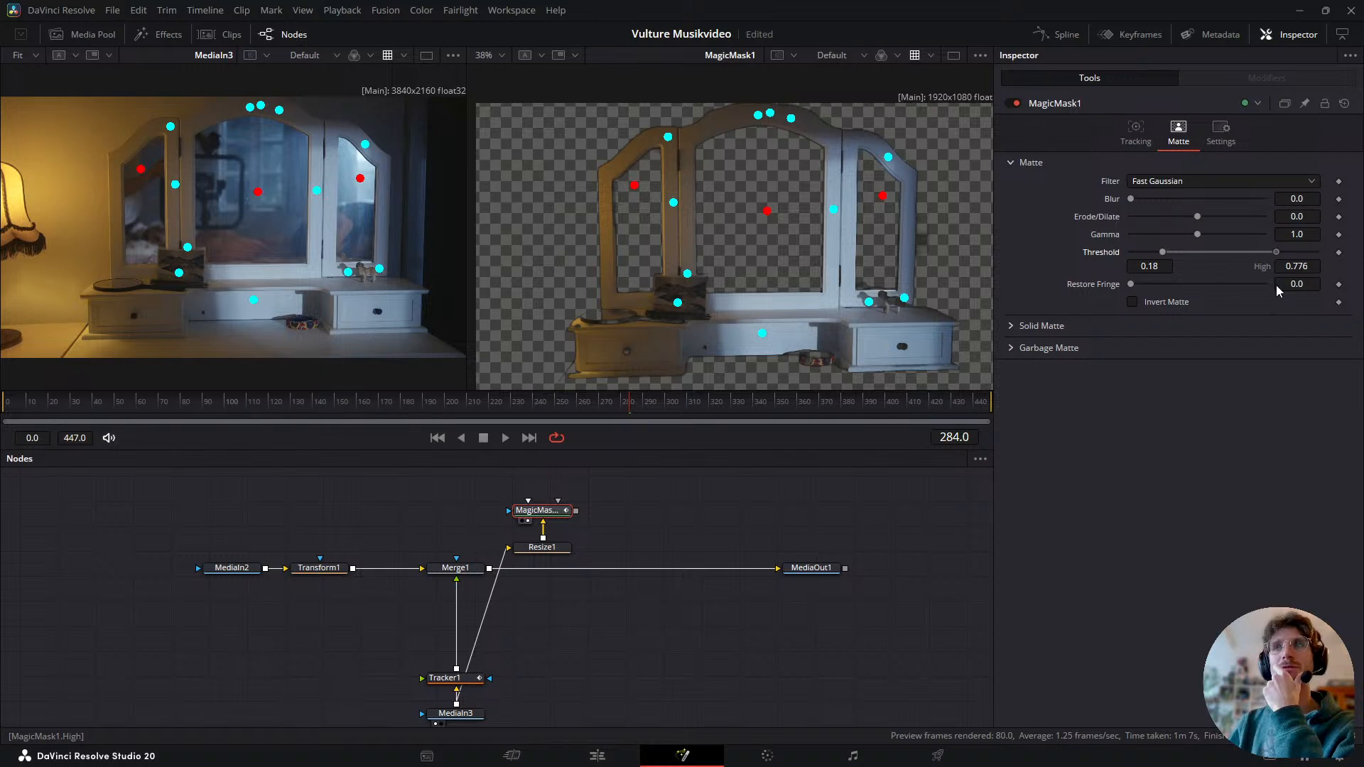
{"action": "left_click_drag", "start_coordinate": [1174, 254], "coordinate": [1164, 263]}
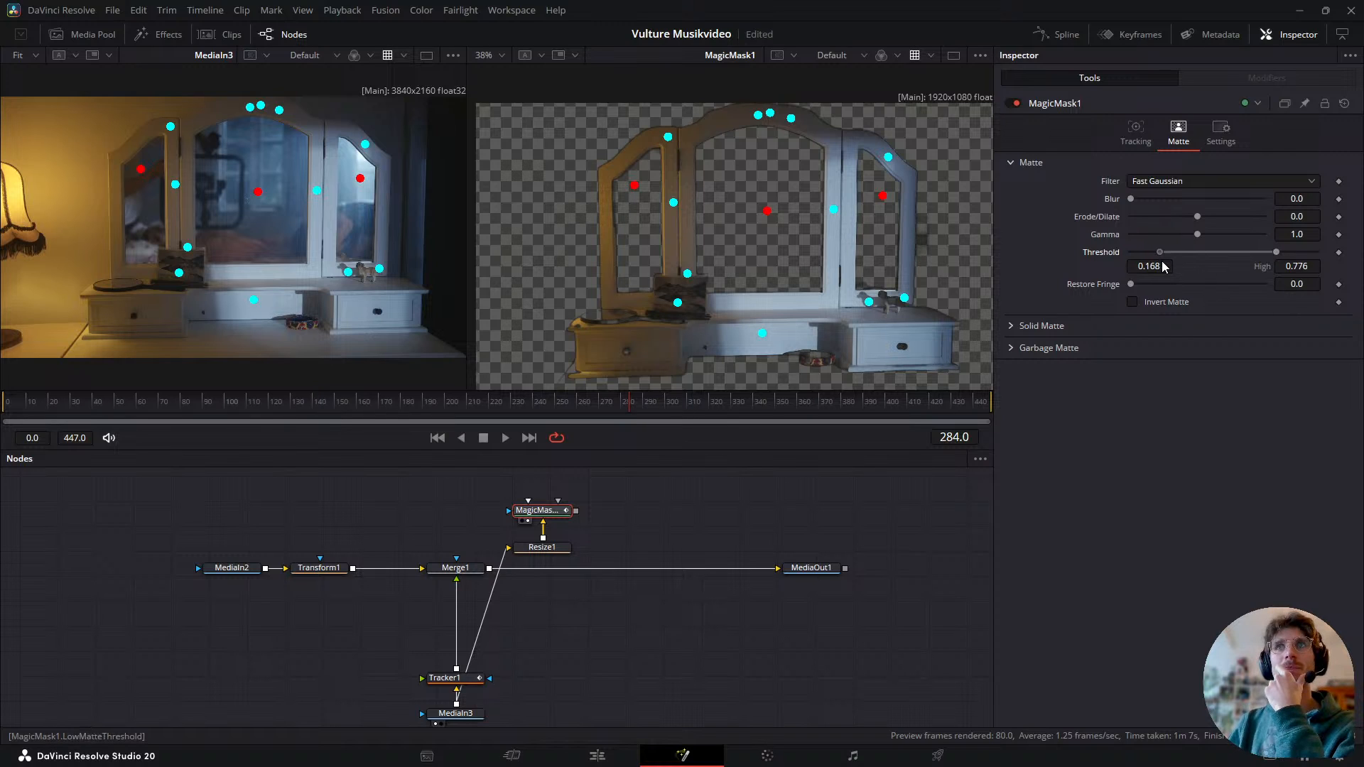
- Add a second Magic Mask node fed from Resize1, and enable Use Legacy Magic Mask on it
{"action": "left_click", "coordinate": [659, 518]}
{"action": "key", "text": "shift+space"}
{"action": "type", "text": "magic"}
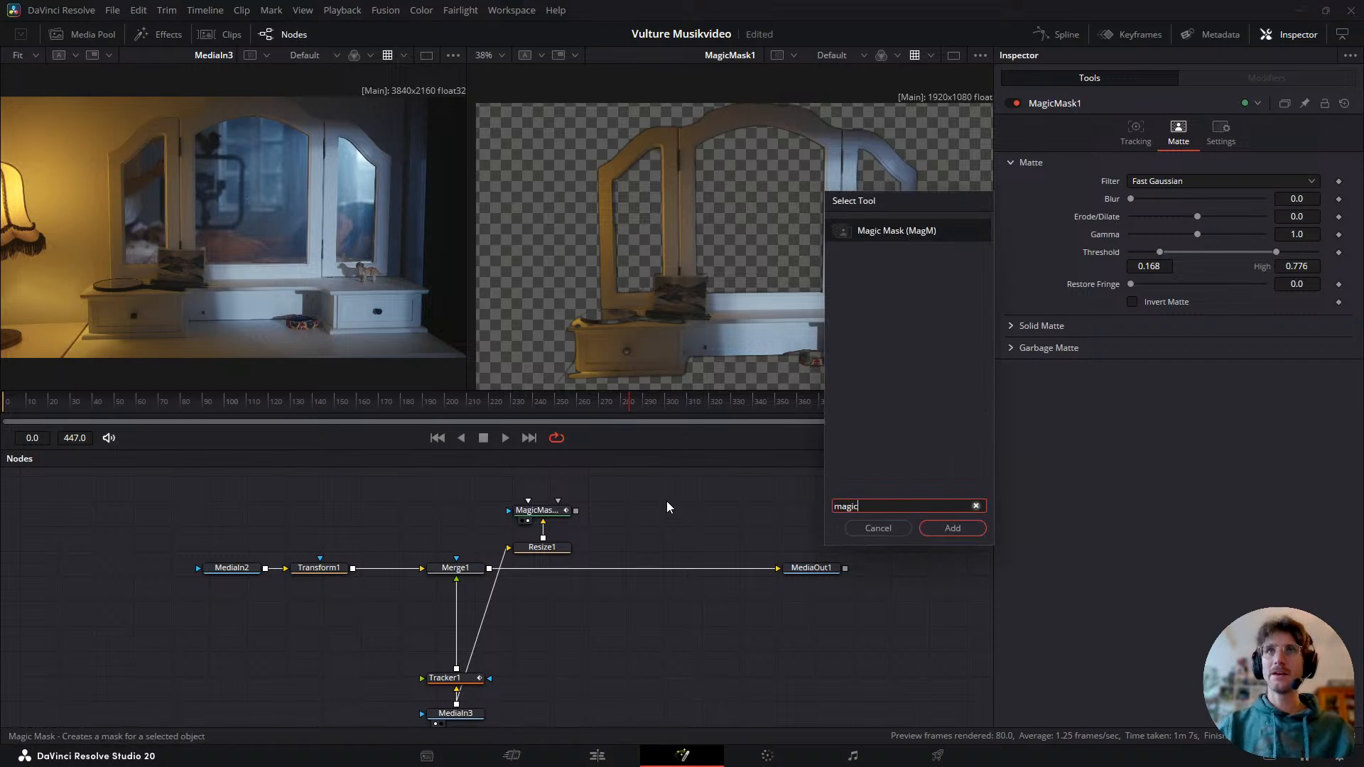
{"action": "key", "text": "Return"}
{"action": "left_click_drag", "start_coordinate": [543, 538], "coordinate": [645, 527]}
{"action": "left_click", "coordinate": [1173, 365]}
- Draw MagicMask2 strokes along the centre frame, tabletop, right wing and left wing's upper frame, with the mode set to Better
{"action": "mouse_move", "coordinate": [611, 310]}
{"action": "left_mouse_down"}
{"action": "mouse_move", "coordinate": [681, 300]}
{"action": "mouse_move", "coordinate": [690, 138]}
{"action": "mouse_move", "coordinate": [732, 112]}
{"action": "mouse_move", "coordinate": [788, 108]}
{"action": "mouse_move", "coordinate": [833, 133]}
{"action": "mouse_move", "coordinate": [854, 180]}
{"action": "mouse_move", "coordinate": [856, 316]}
{"action": "mouse_move", "coordinate": [711, 334]}
{"action": "left_mouse_up"}
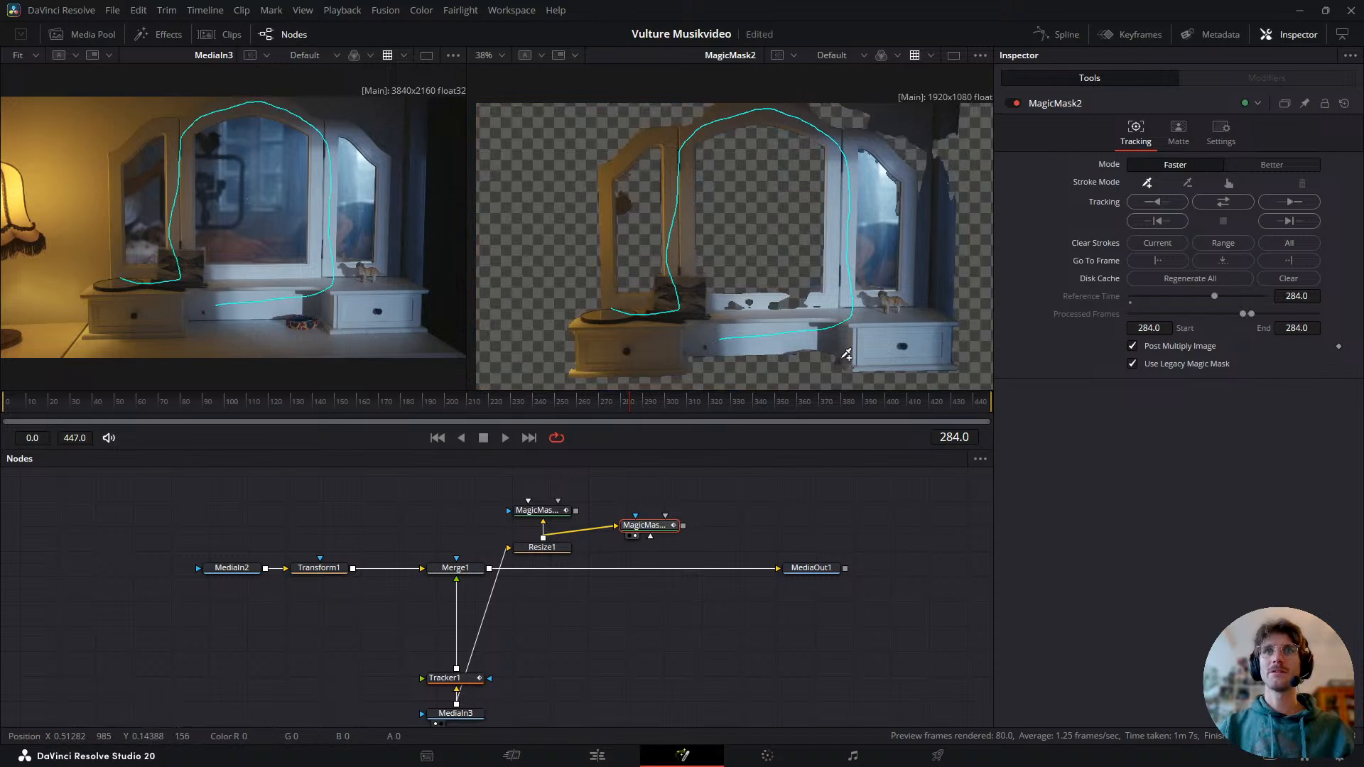
{"action": "left_click", "coordinate": [1253, 164]}
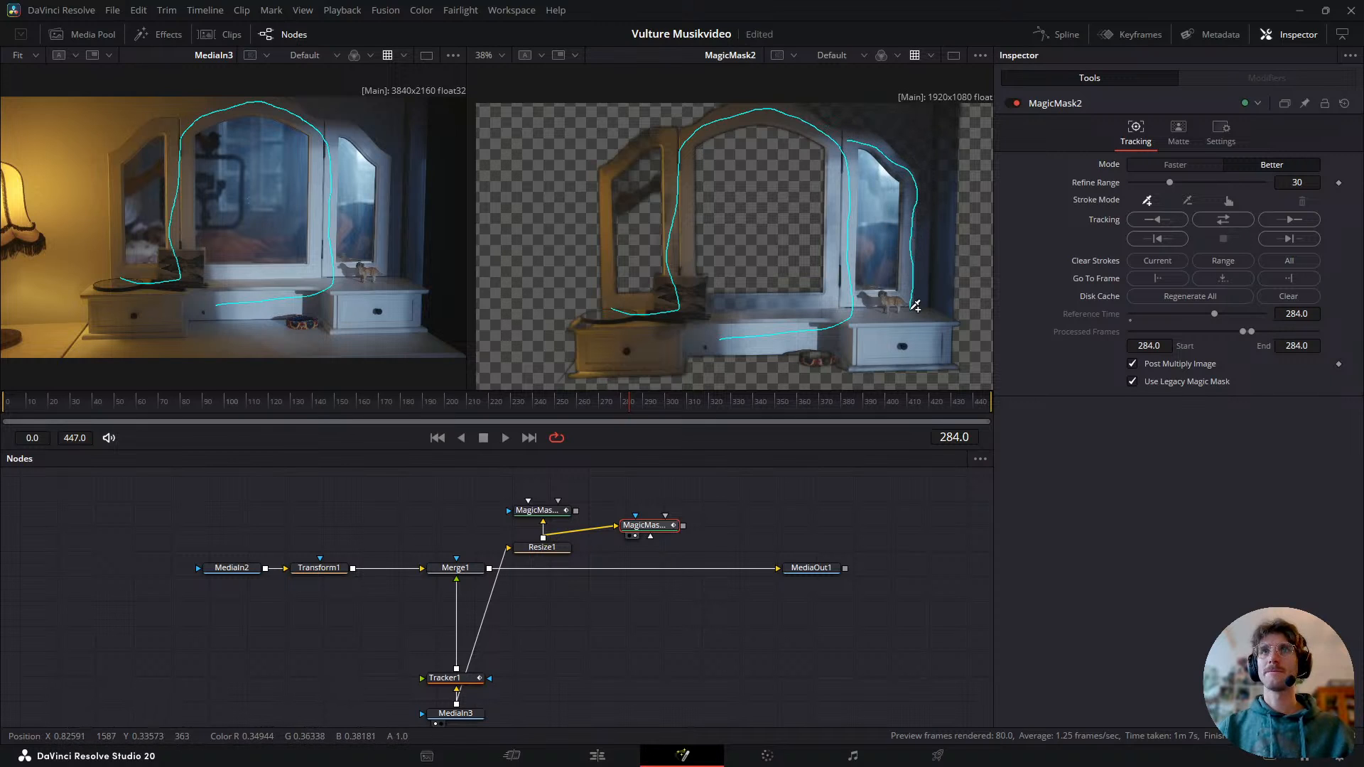
{"action": "left_click_drag", "start_coordinate": [916, 302], "coordinate": [911, 314]}
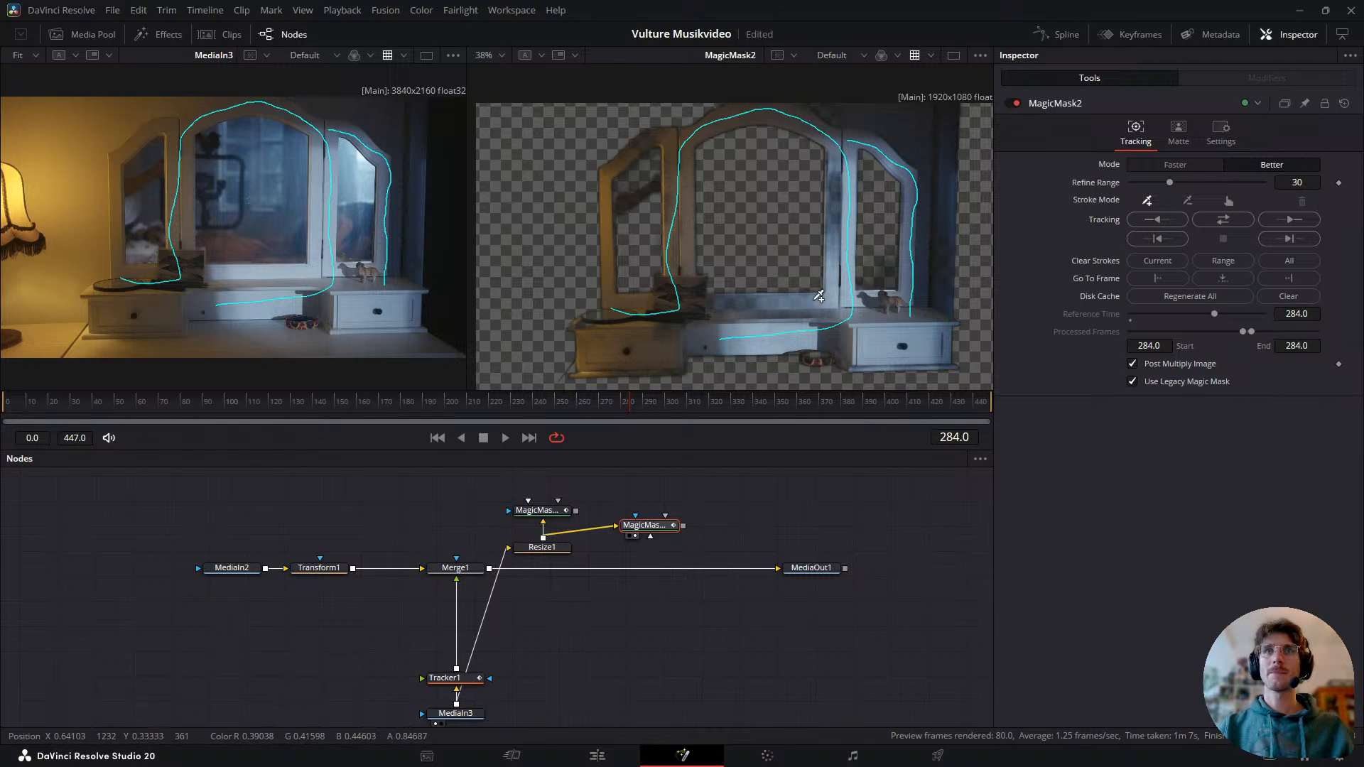
{"action": "left_click_drag", "start_coordinate": [674, 313], "coordinate": [677, 312]}
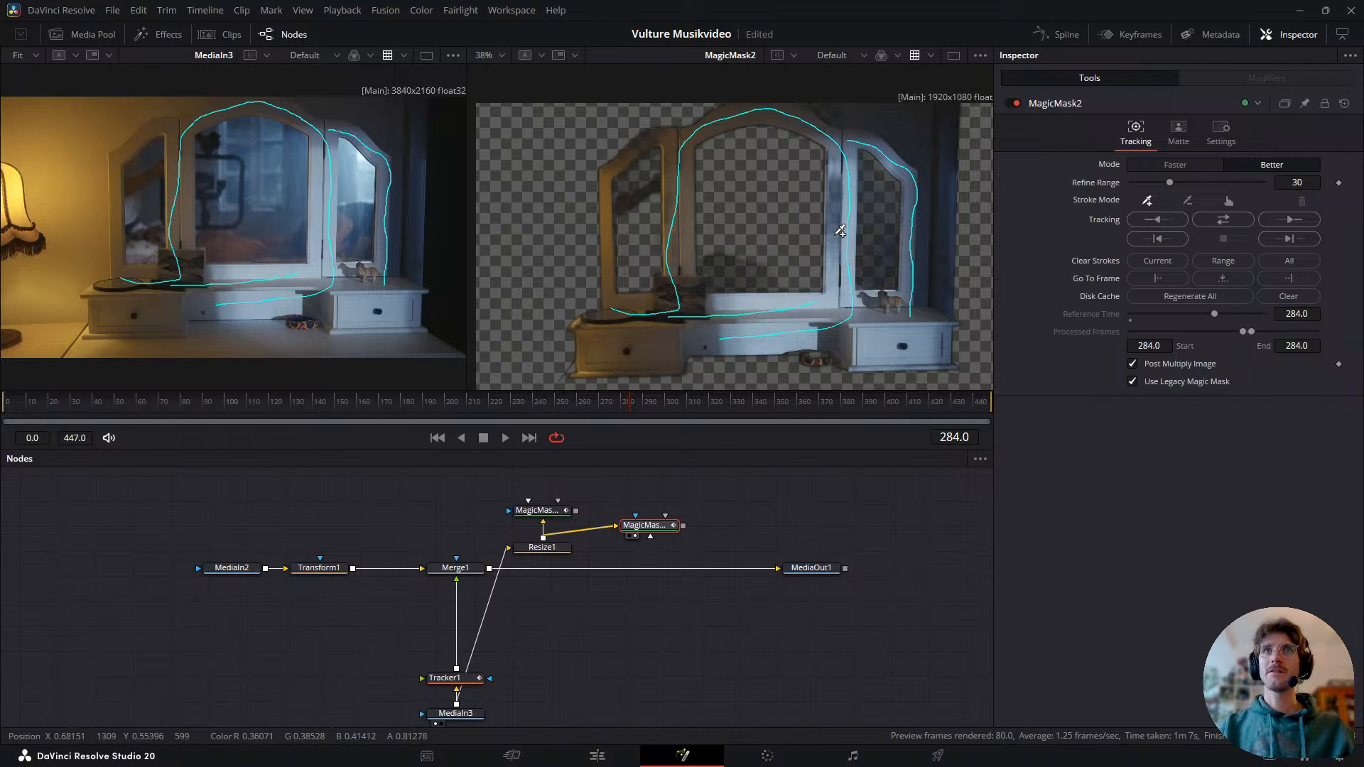
{"action": "left_click_drag", "start_coordinate": [834, 230], "coordinate": [833, 169]}
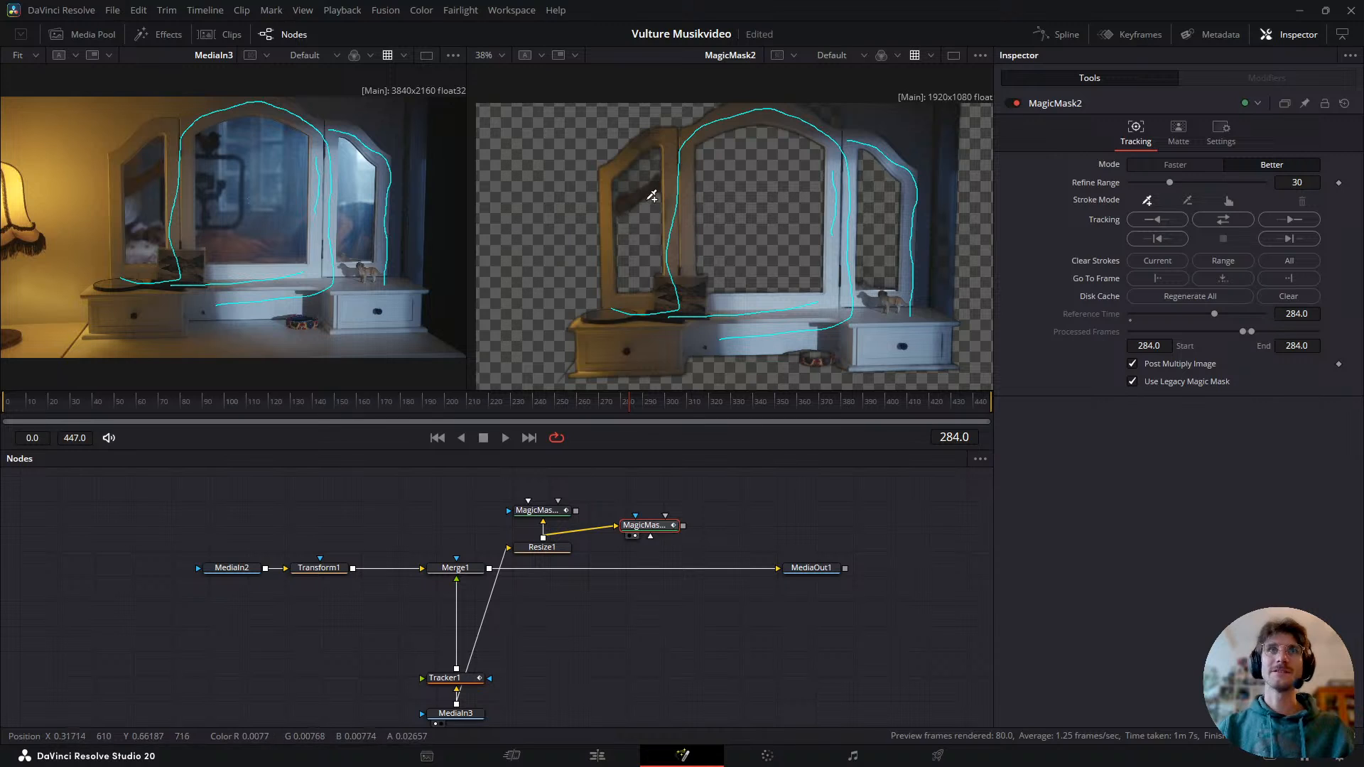
{"action": "left_click_drag", "start_coordinate": [651, 130], "coordinate": [652, 130]}
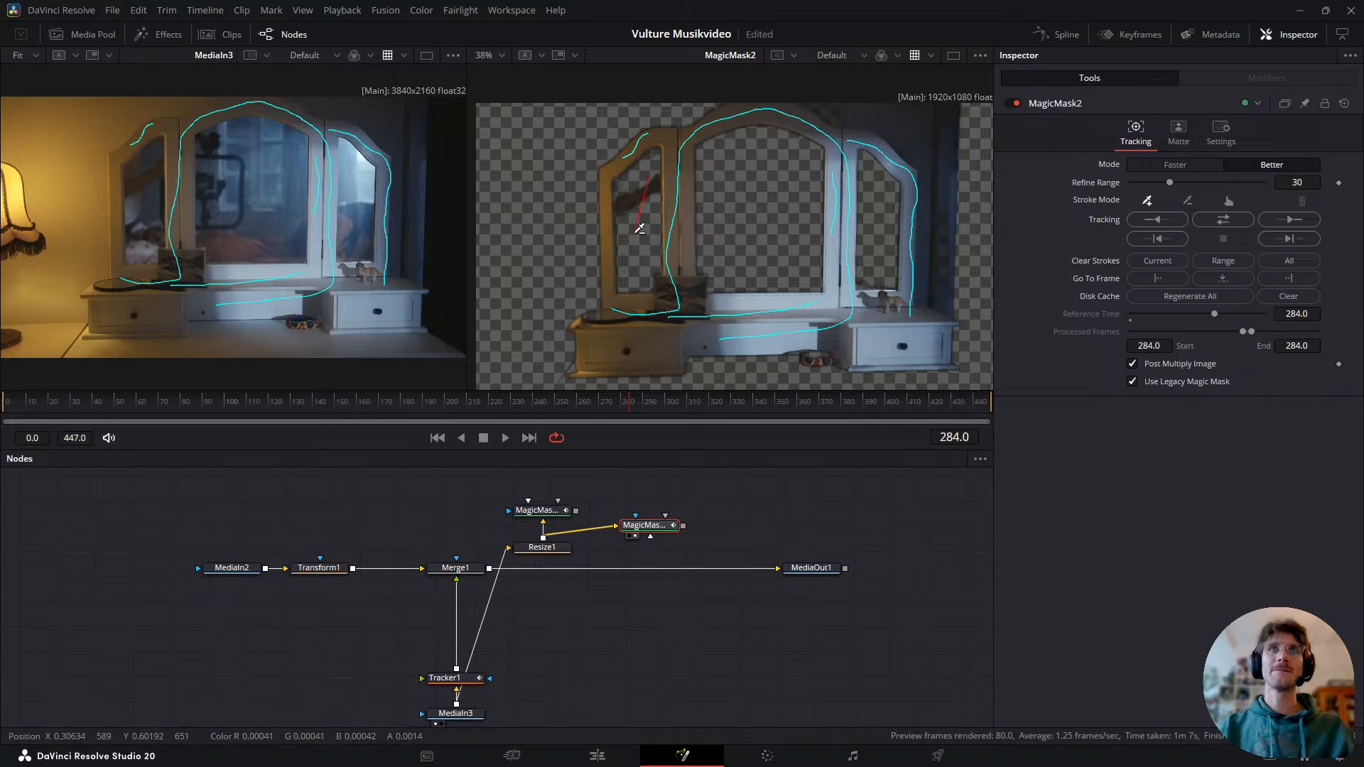
- Exclude the glass of all three mirrors with strokes, and undo a trial exclusion stroke on the wall beside the right wing
{"action": "left_click_drag", "start_coordinate": [639, 228], "coordinate": [639, 231]}
{"action": "left_click_drag", "start_coordinate": [750, 228], "coordinate": [745, 238]}
{"action": "left_click_drag", "start_coordinate": [885, 257], "coordinate": [881, 263]}
{"action": "left_click_drag", "start_coordinate": [918, 129], "coordinate": [955, 169]}
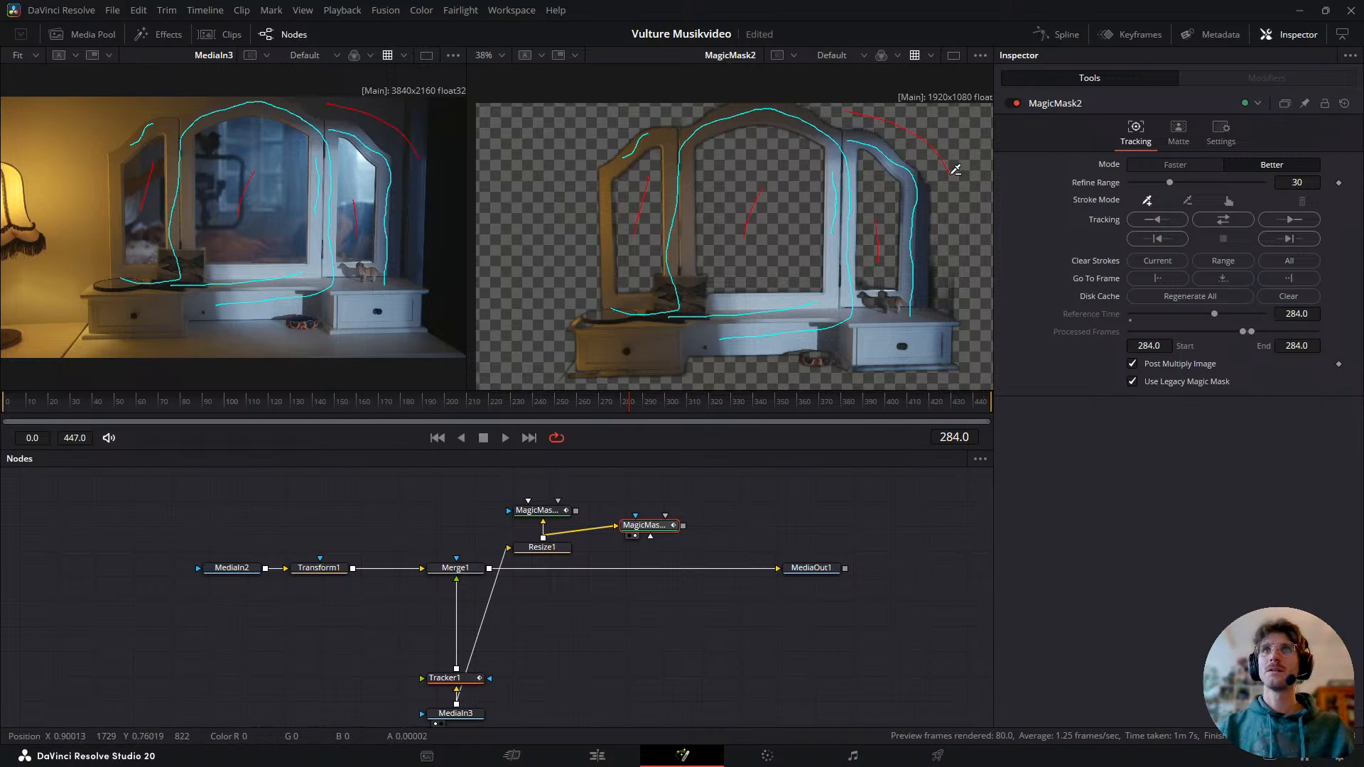
{"action": "key", "text": "ctrl+z"}
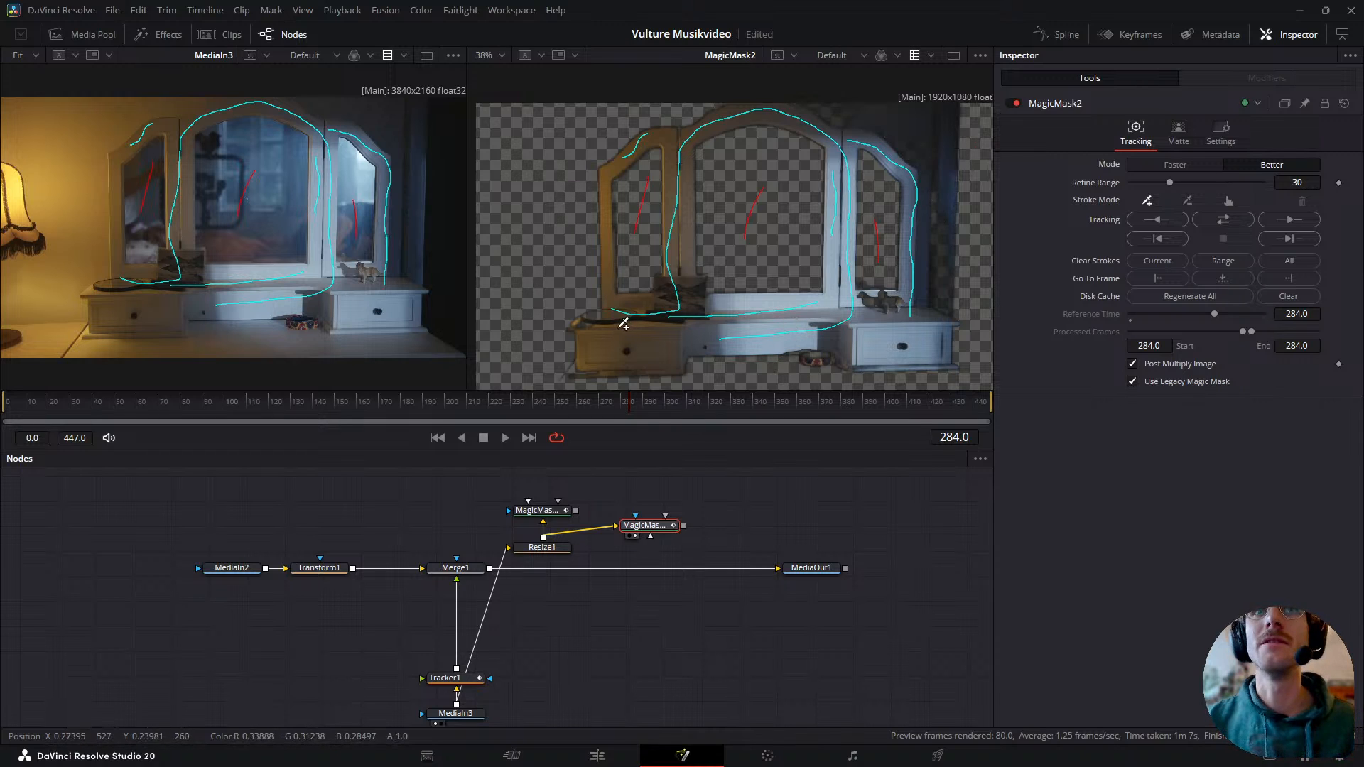
- Add mask strokes along the bases of the left and right wings, and track MagicMask2 in both directions
{"action": "left_click_drag", "start_coordinate": [648, 301], "coordinate": [673, 310]}
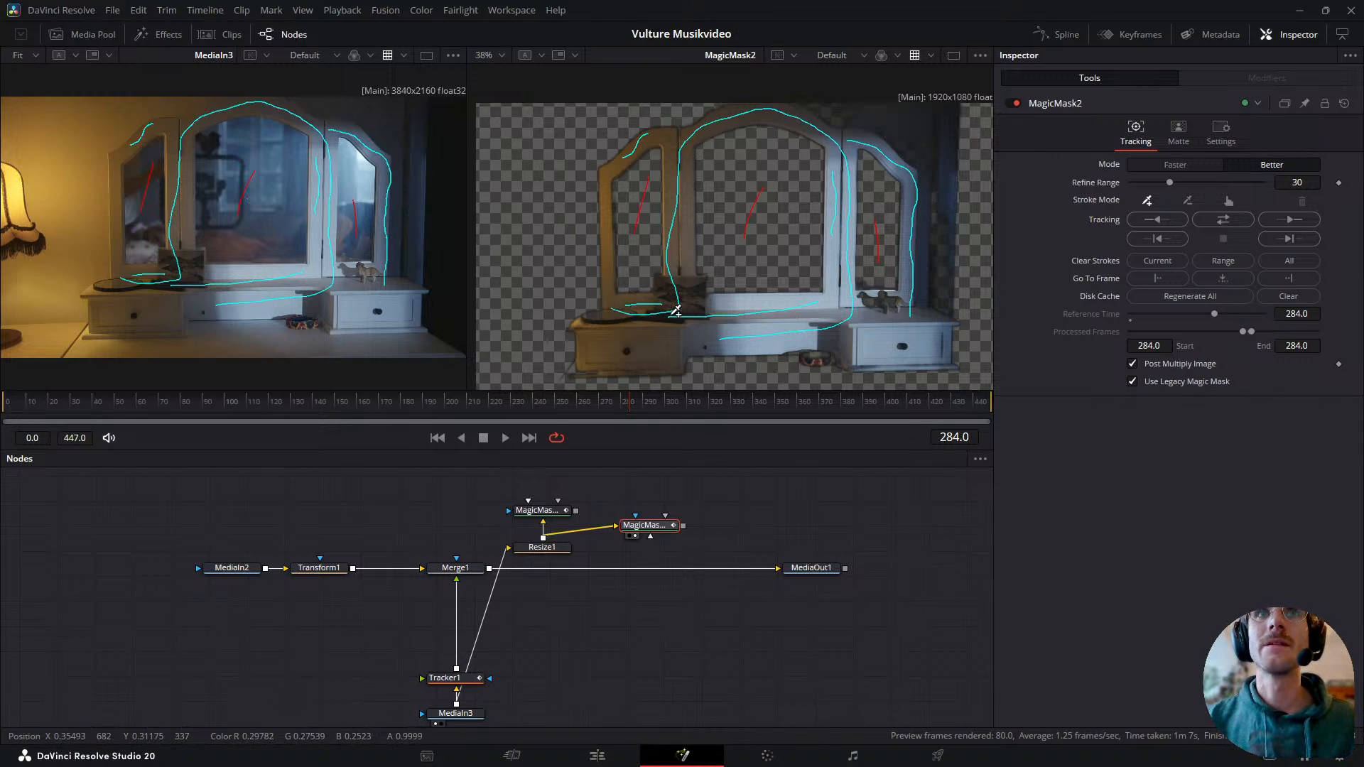
{"action": "left_click_drag", "start_coordinate": [870, 301], "coordinate": [899, 302]}
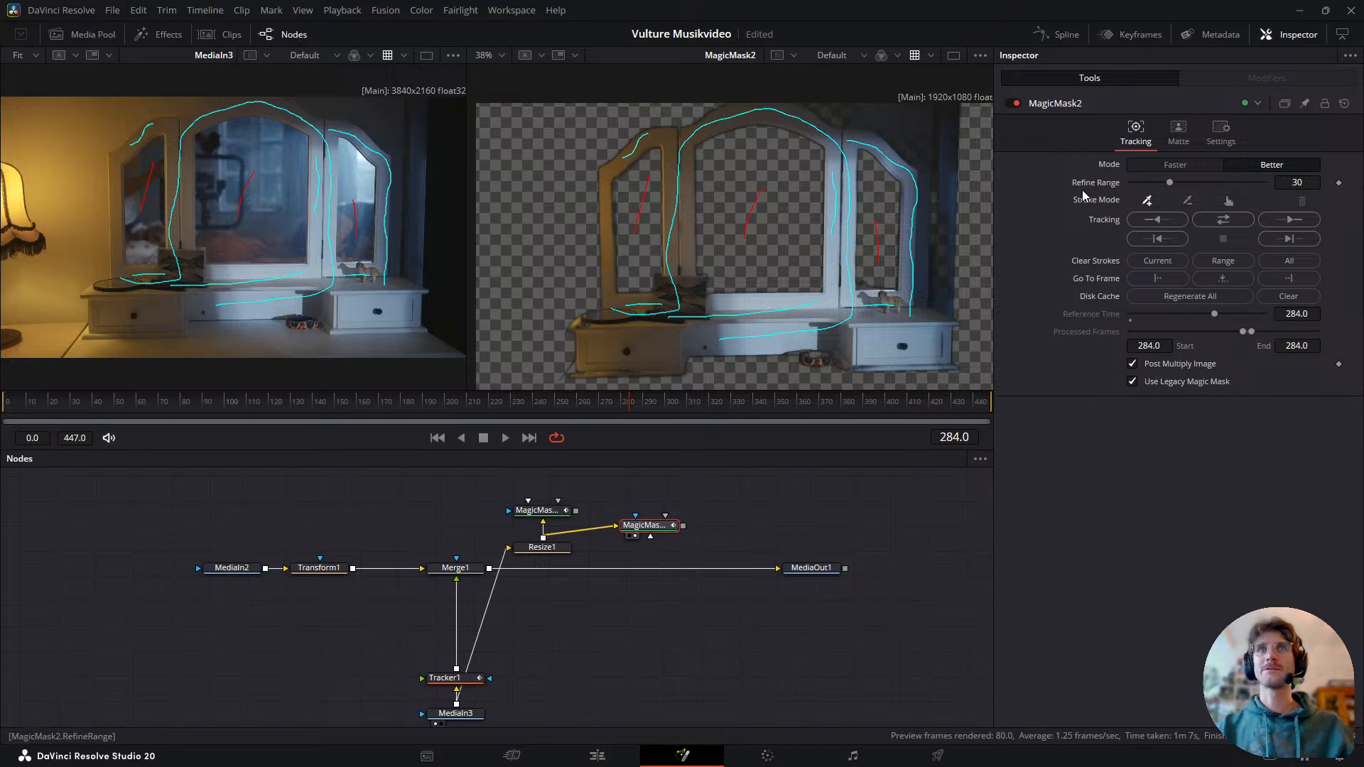
{"action": "left_click", "coordinate": [1224, 219]}
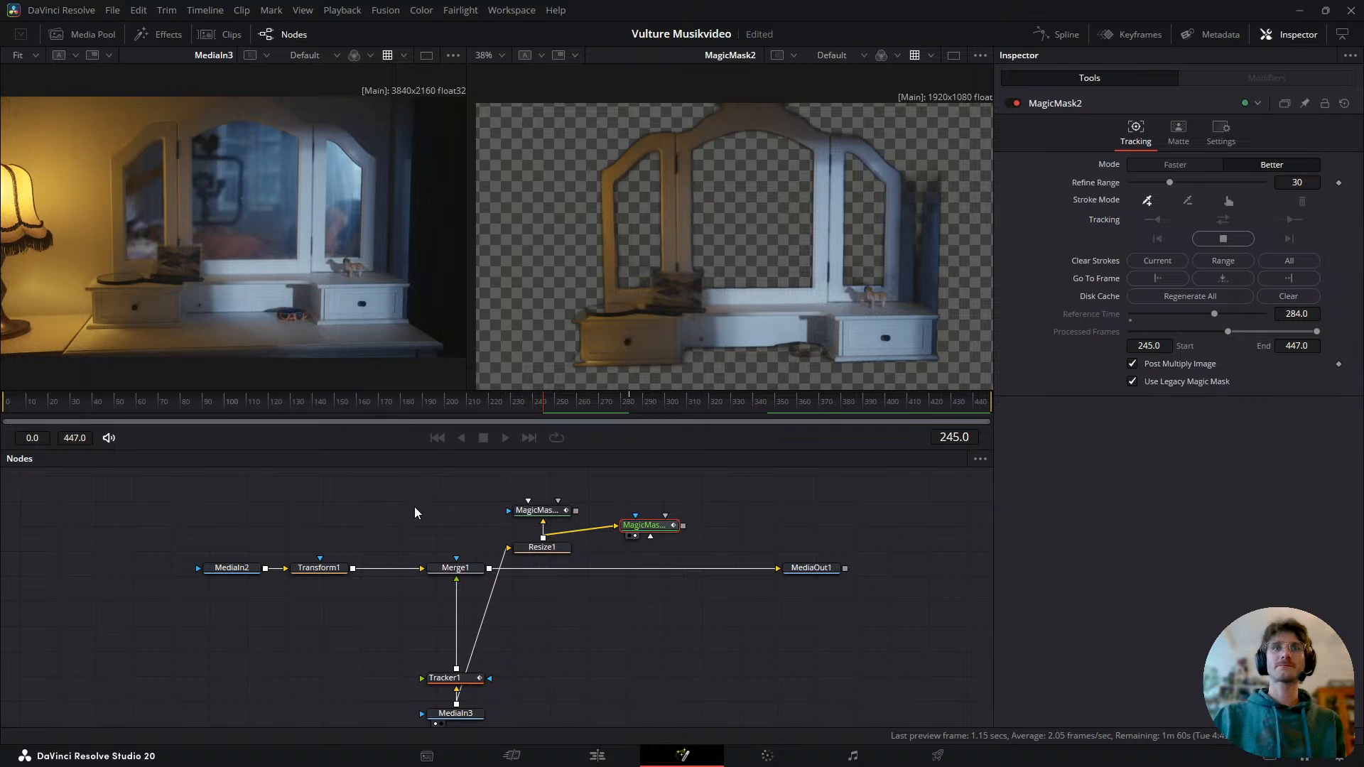
{"action": "left_click", "coordinate": [318, 577]}
{"action": "left_click_drag", "start_coordinate": [319, 577], "coordinate": [326, 506]}
{"action": "key", "text": "ctrl+z"}
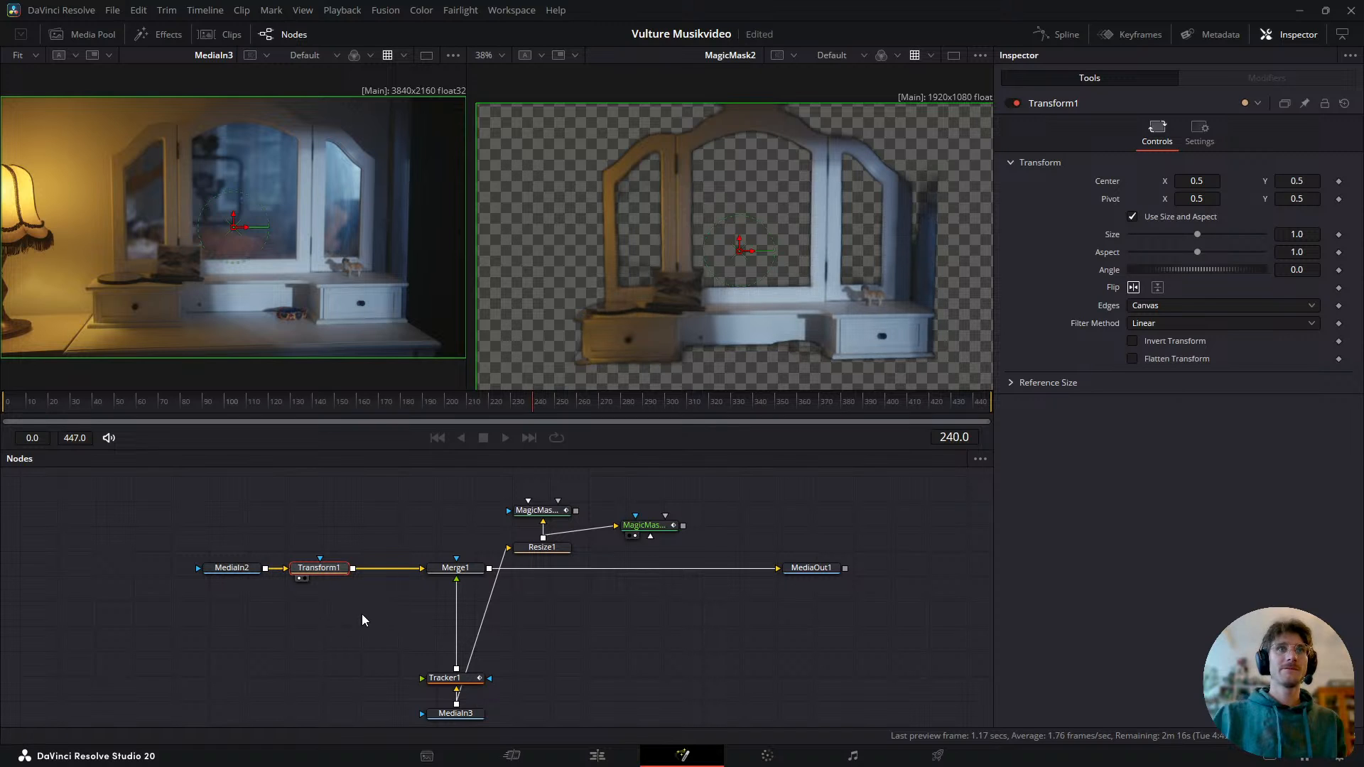
{"action": "left_click", "coordinate": [391, 524]}
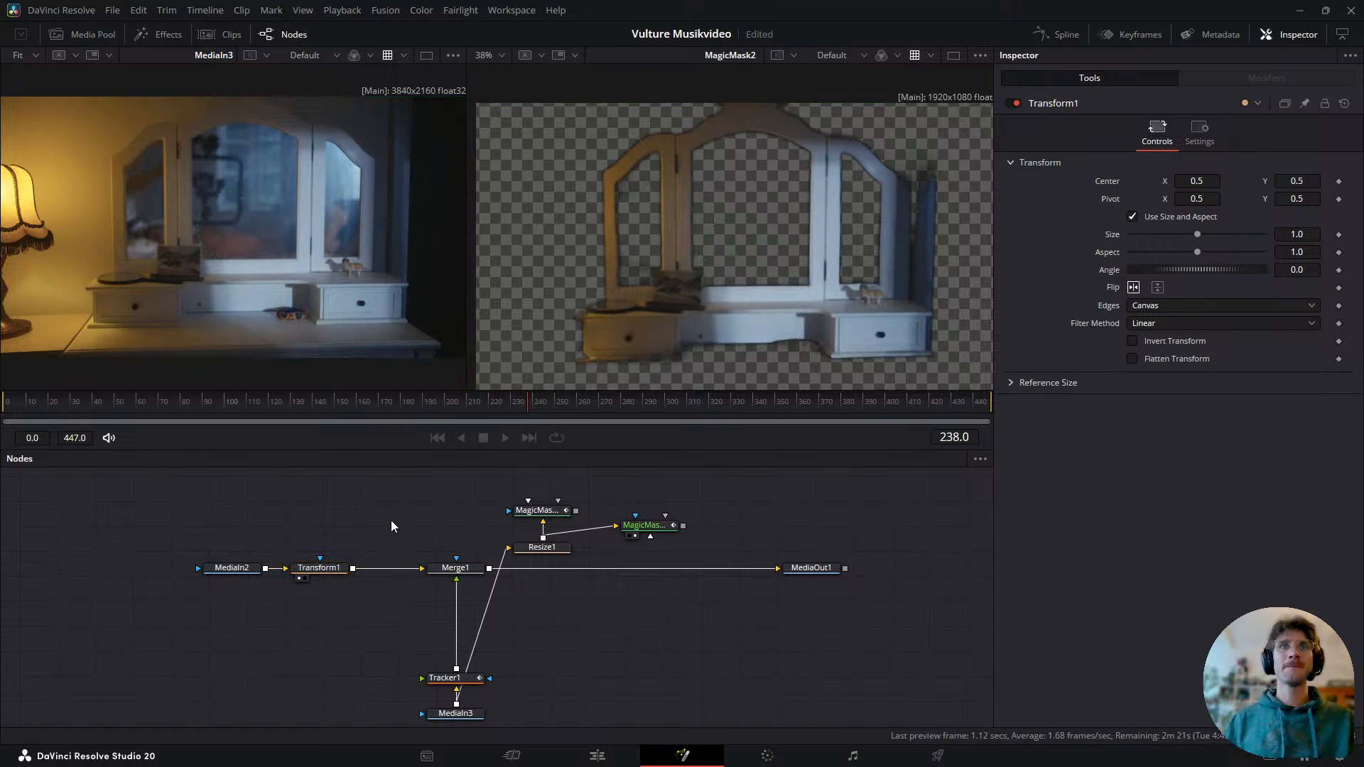
- Cancel the running MagicMask2 tracking and go to frame 229
{"action": "left_click", "coordinate": [644, 530]}
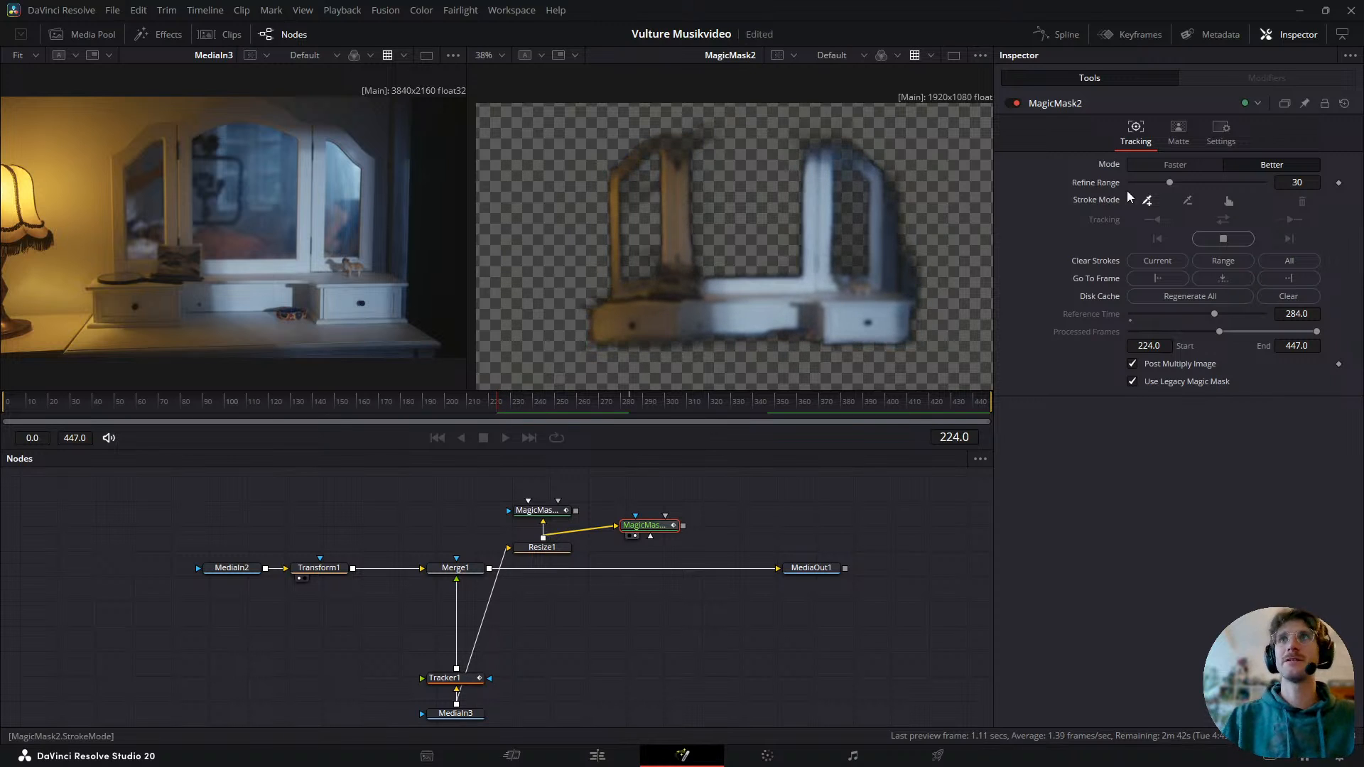
{"action": "left_click", "coordinate": [1232, 237]}
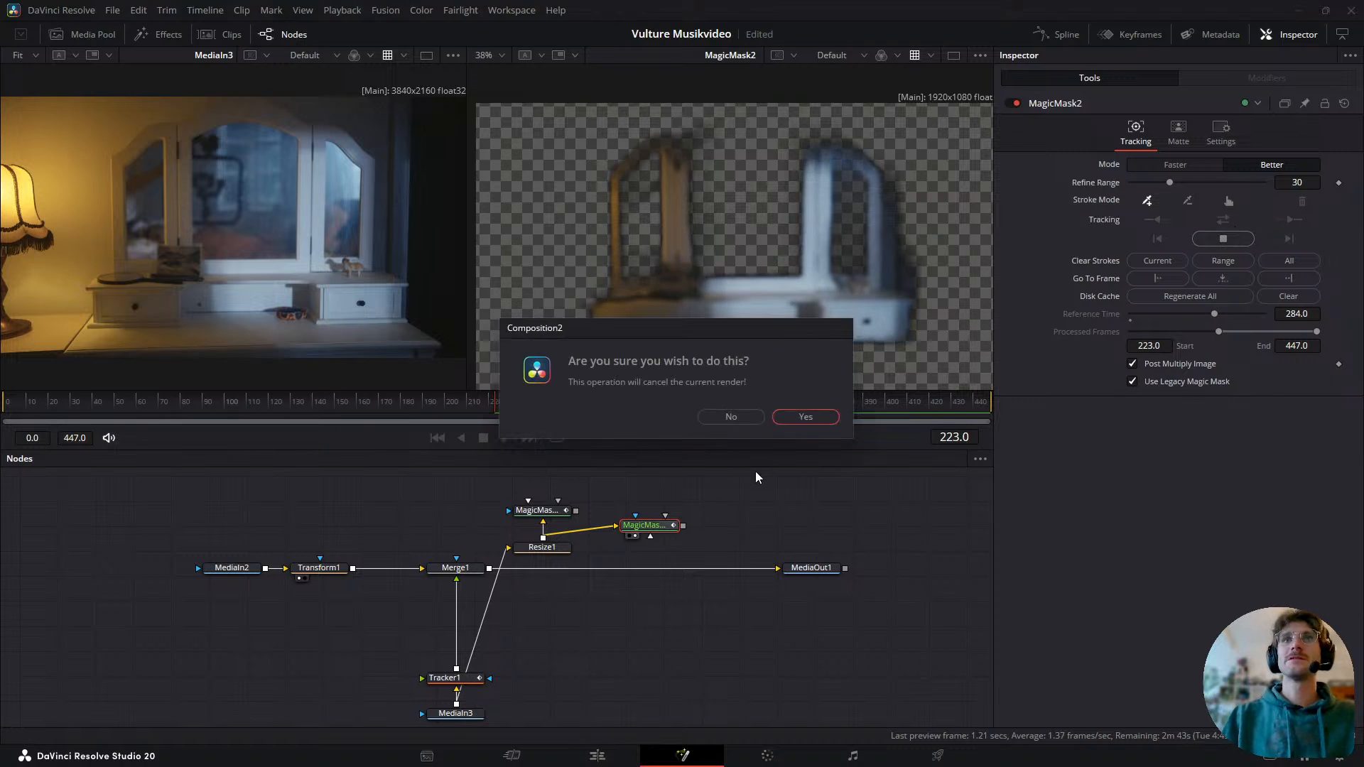
{"action": "left_click", "coordinate": [804, 418]}
{"action": "mouse_move", "coordinate": [496, 408]}
{"action": "left_mouse_down"}
{"action": "mouse_move", "coordinate": [522, 405]}
{"action": "mouse_move", "coordinate": [507, 400]}
{"action": "left_mouse_up"}
{"action": "key", "text": "Right"}
{"action": "key", "text": "Right"}
{"action": "key", "text": "Left"}
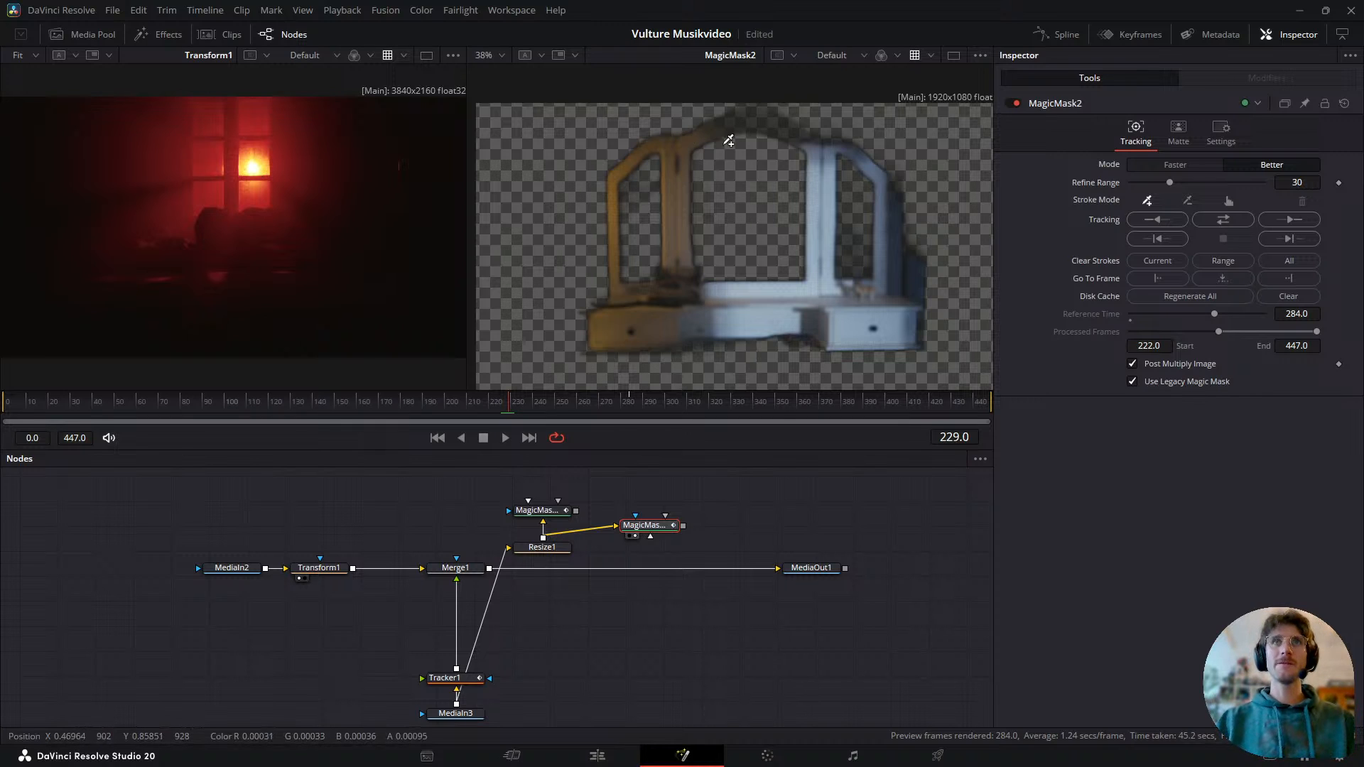
- Add MagicMask2 strokes along the centre arch and drawer fronts at frame 229, and exclude the glass of all three mirrors
{"action": "mouse_move", "coordinate": [701, 134]}
{"action": "left_mouse_down"}
{"action": "mouse_move", "coordinate": [749, 112]}
{"action": "mouse_move", "coordinate": [788, 119]}
{"action": "mouse_move", "coordinate": [816, 146]}
{"action": "left_mouse_up"}
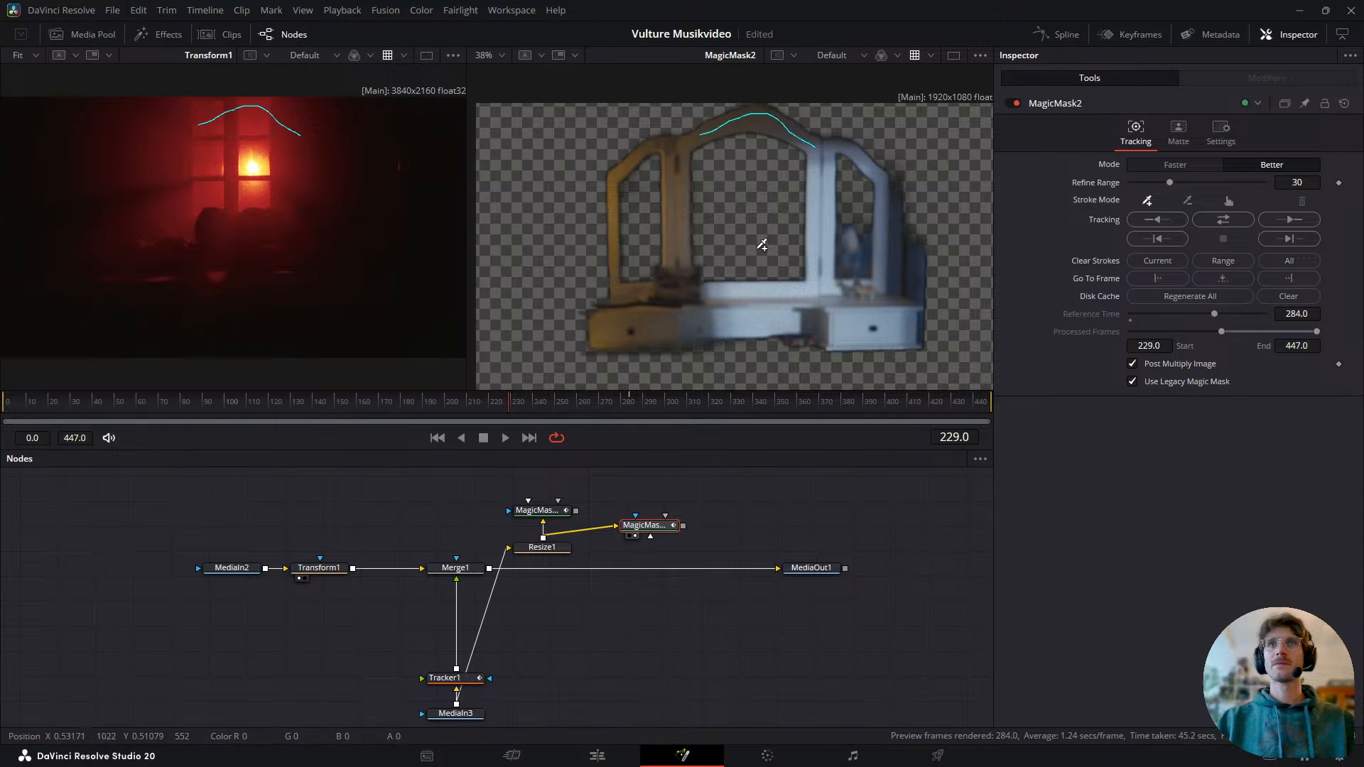
{"action": "left_click_drag", "start_coordinate": [853, 228], "coordinate": [857, 263]}
{"action": "left_click_drag", "start_coordinate": [637, 236], "coordinate": [638, 250]}
{"action": "left_click_drag", "start_coordinate": [761, 191], "coordinate": [758, 234]}
{"action": "left_click_drag", "start_coordinate": [643, 322], "coordinate": [868, 311]}
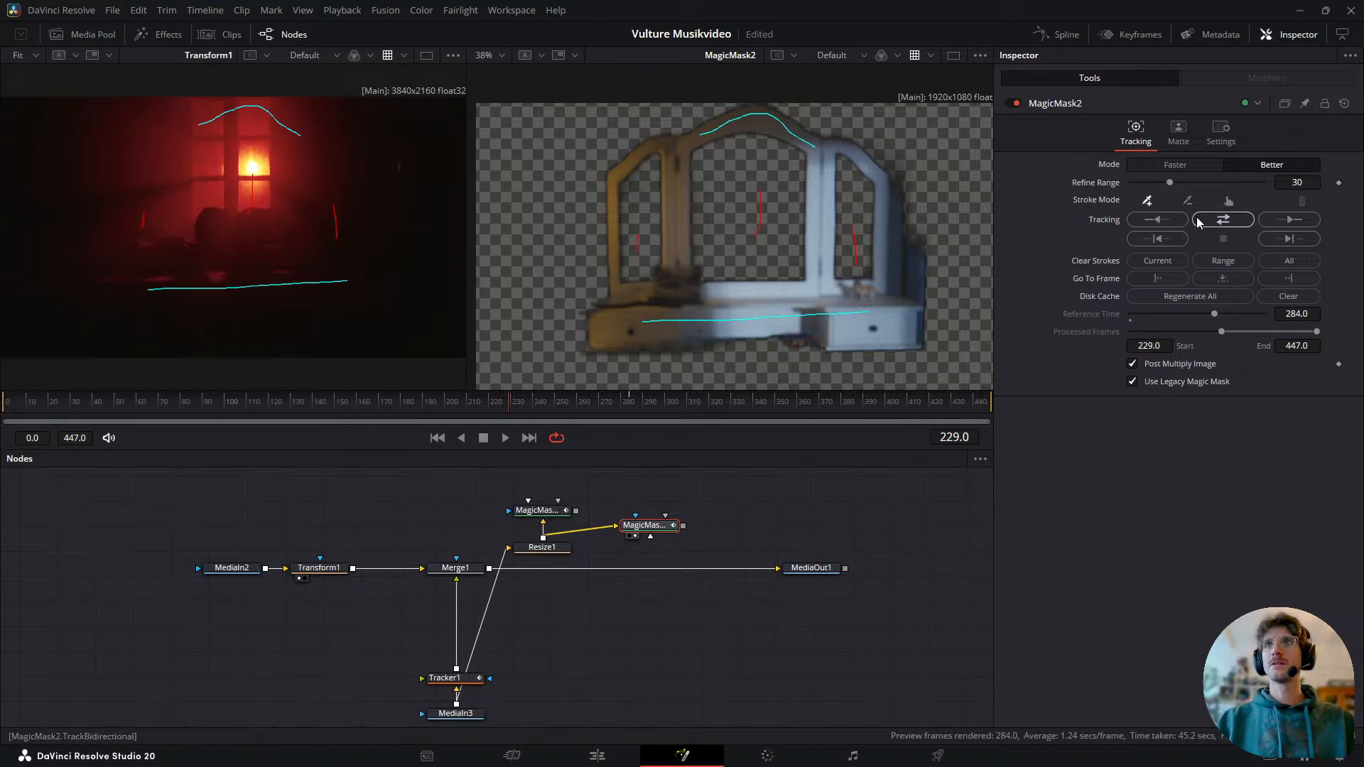
- Track MagicMask2 backward from frame 229 and stop the tracking at frame 97
{"action": "left_click", "coordinate": [1157, 220]}
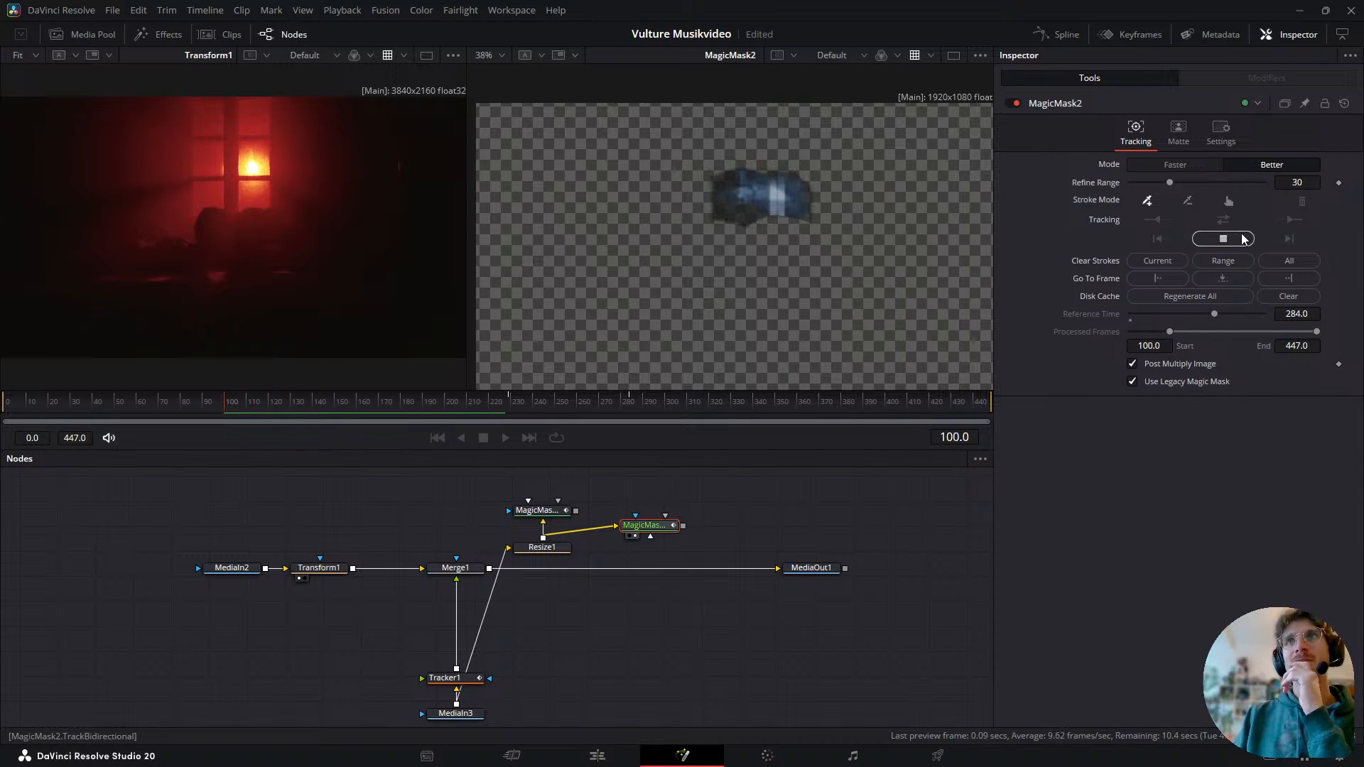
{"action": "left_click", "coordinate": [1223, 239]}
{"action": "left_click", "coordinate": [806, 417]}
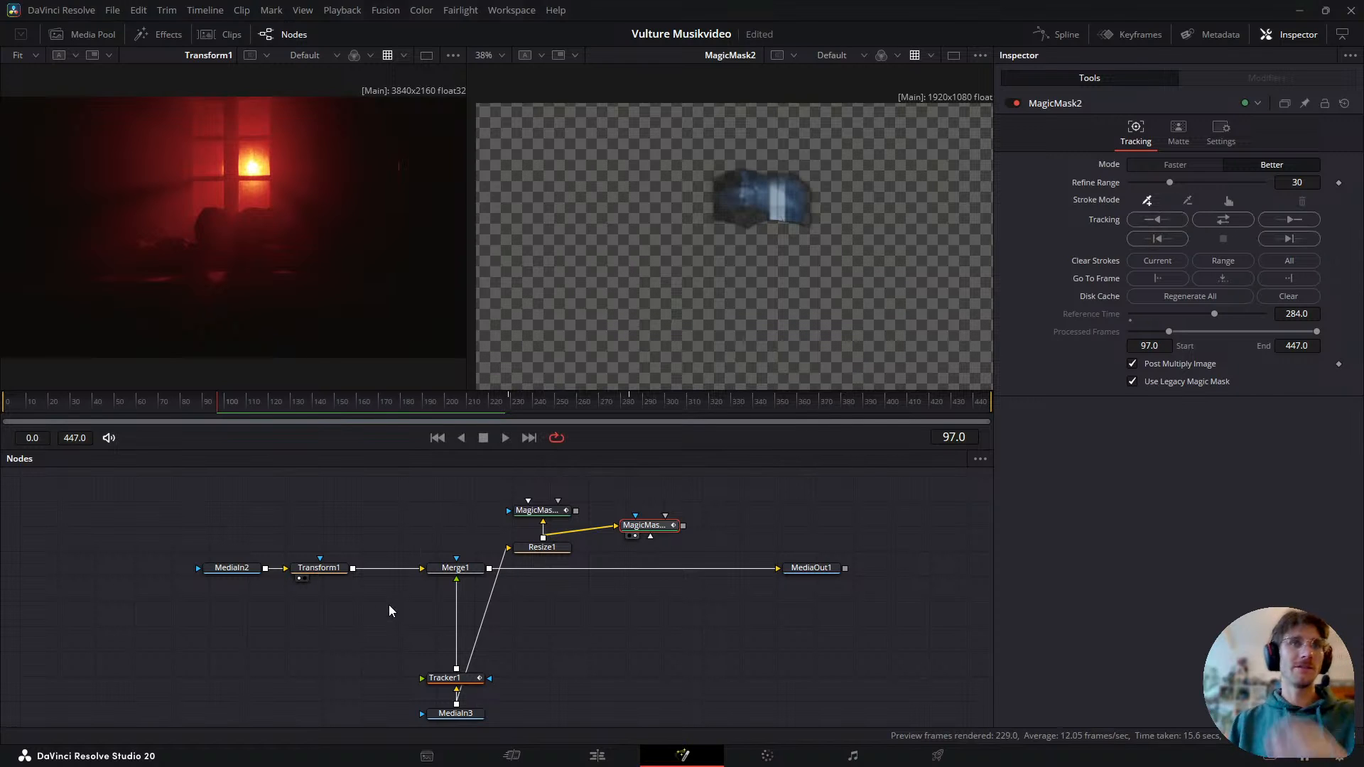
- View the MediaIn3 clip beside the MagicMask2 result and compare the mask at frames 228 and 229
{"action": "left_click", "coordinate": [460, 714]}
{"action": "scroll", "coordinate": [566, 645], "scroll_direction": "down", "scroll_amount": 1}
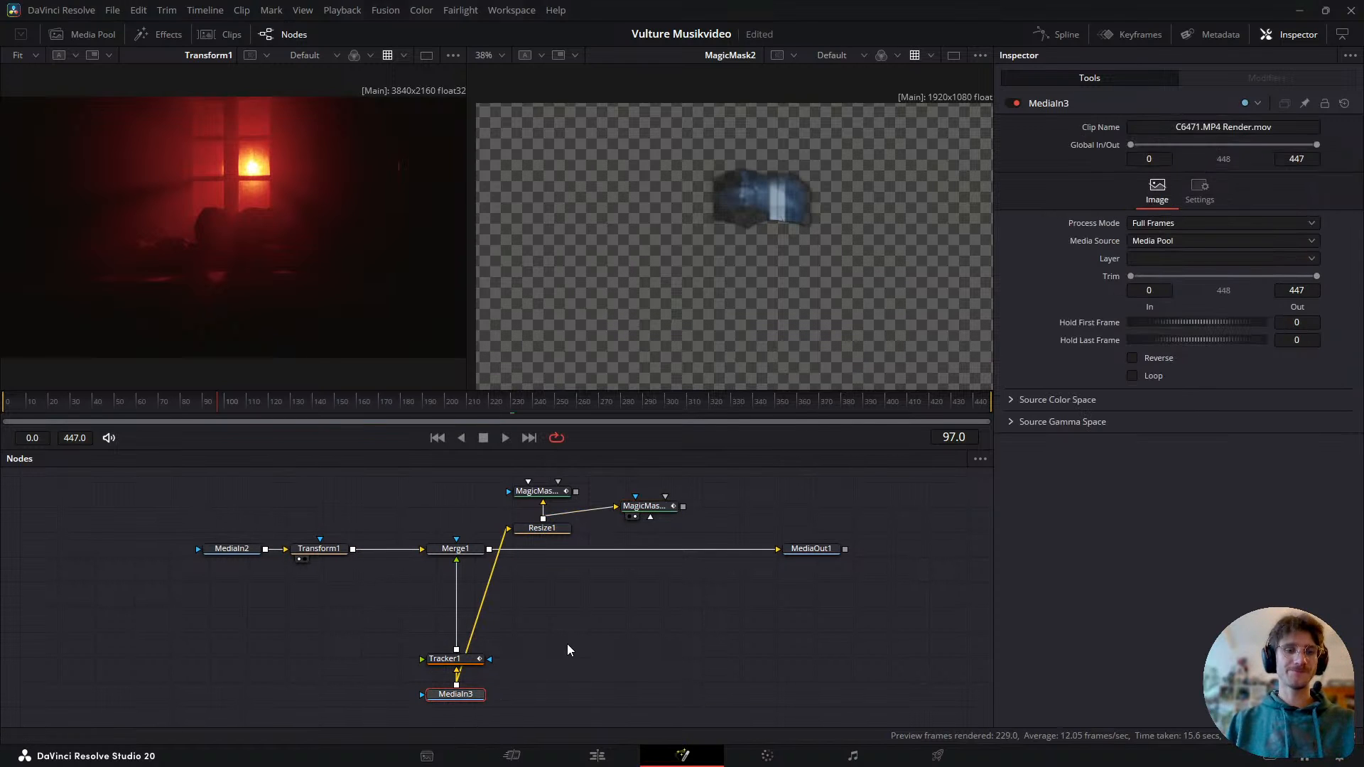
{"action": "key", "text": "1"}
{"action": "left_click_drag", "start_coordinate": [229, 411], "coordinate": [511, 429]}
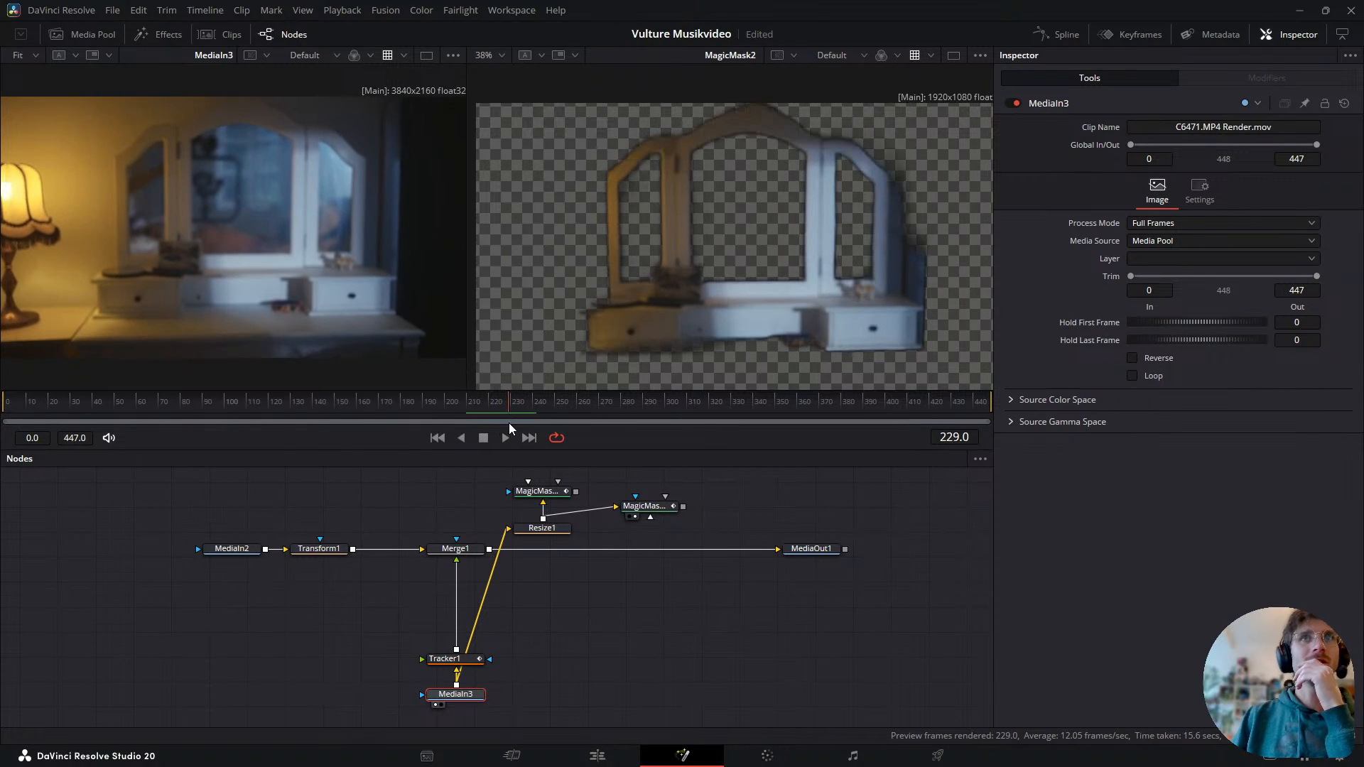
{"action": "key", "text": "Left"}
{"action": "key", "text": "Right"}
{"action": "key", "text": "Left"}
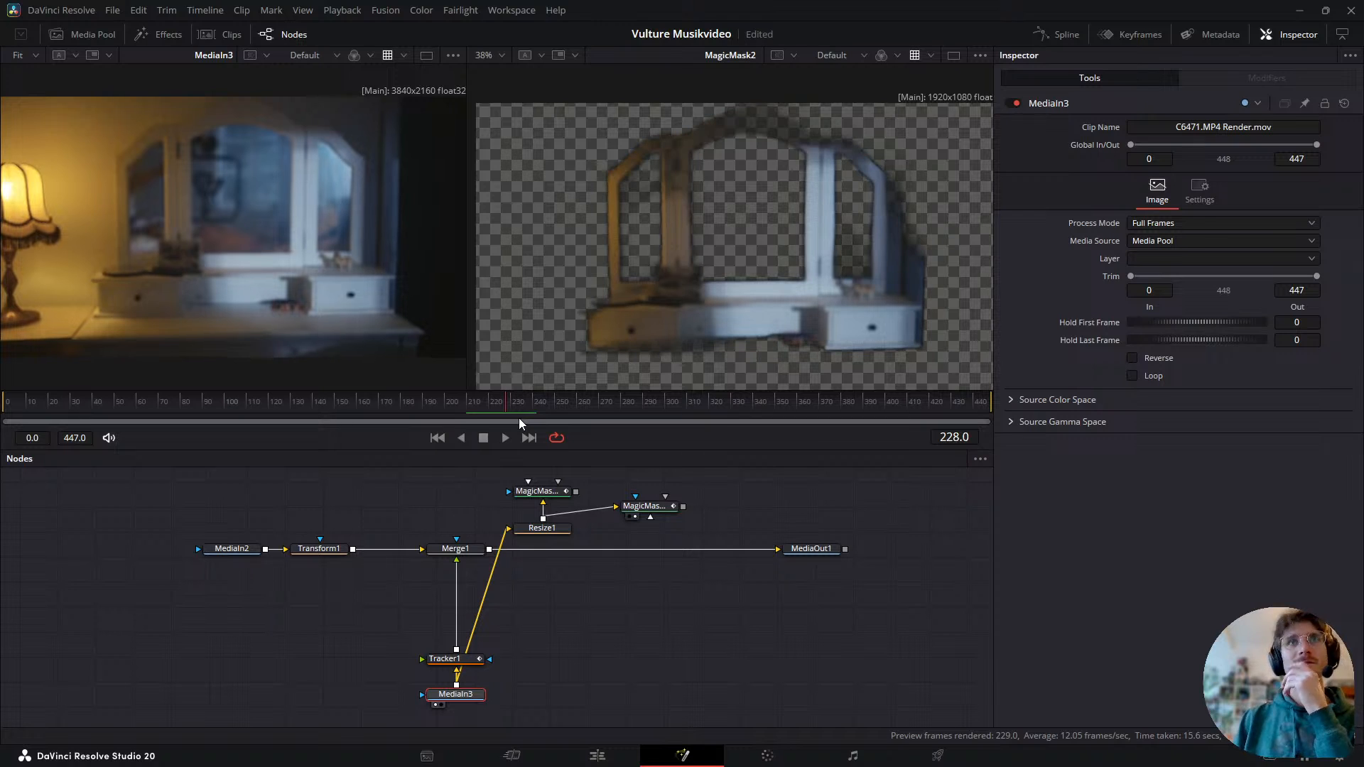
- Add a third Magic Mask node and feed it from Resize1
{"action": "left_click_drag", "start_coordinate": [752, 529], "coordinate": [730, 566]}
{"action": "left_click", "coordinate": [717, 519]}
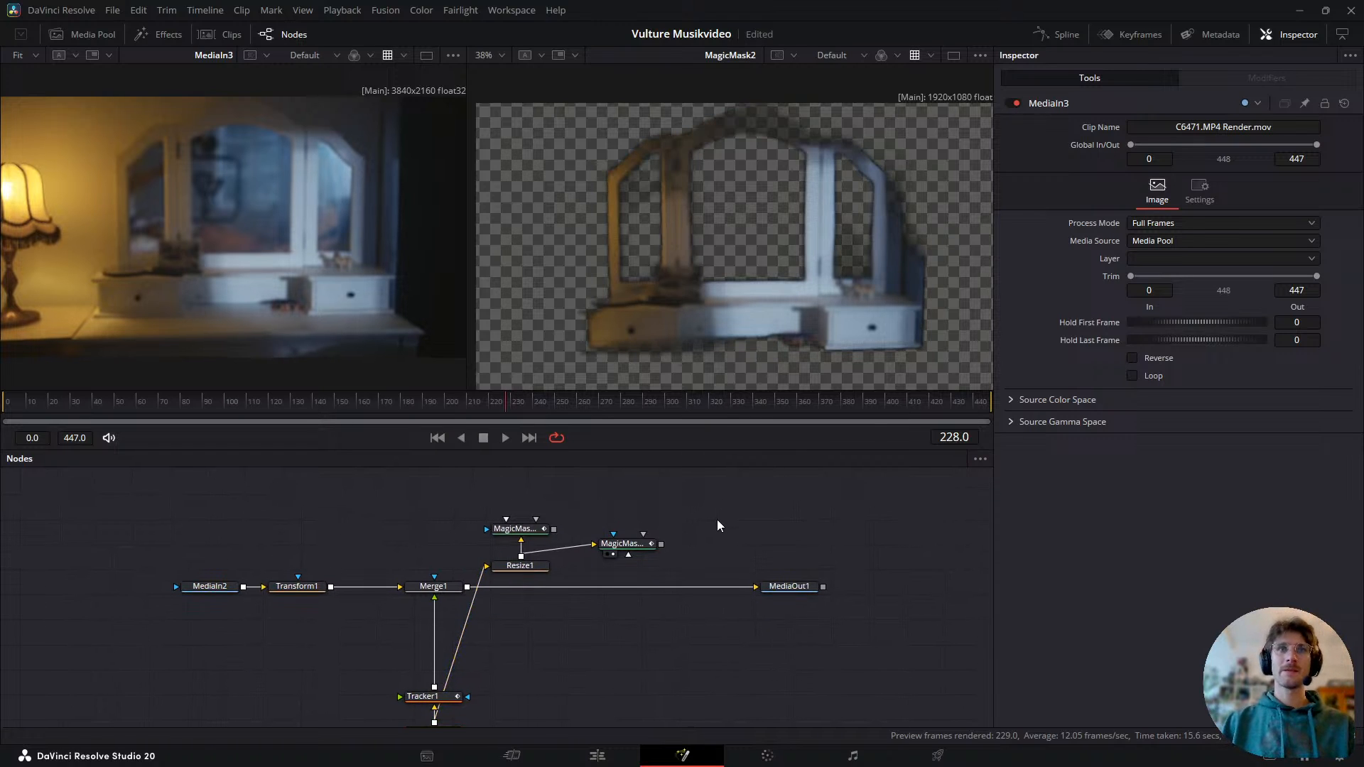
{"action": "key", "text": "shift+space"}
{"action": "key", "text": "Return"}
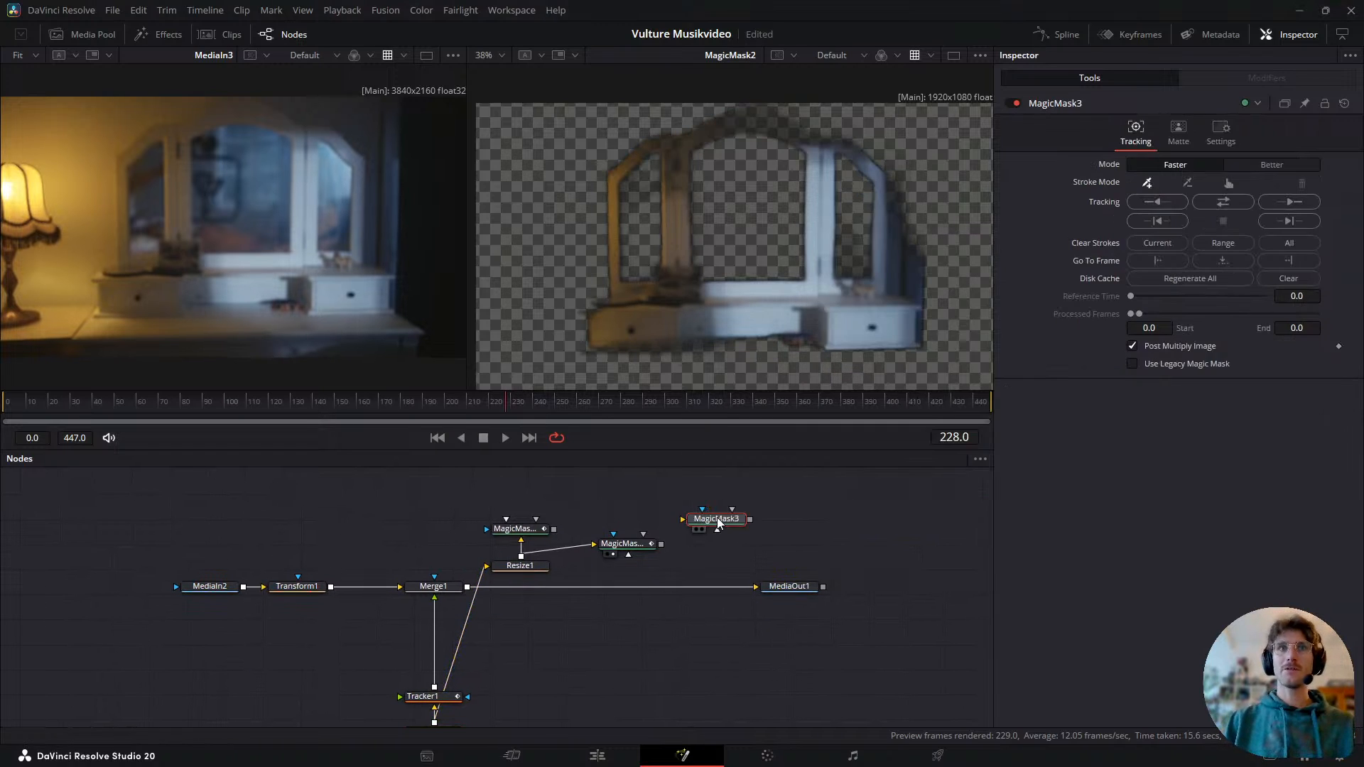
{"action": "left_click_drag", "start_coordinate": [521, 557], "coordinate": [711, 518]}
- Delete the MagicMask1 node and move MagicMask2 into its place above Resize1
{"action": "left_click", "coordinate": [528, 530]}
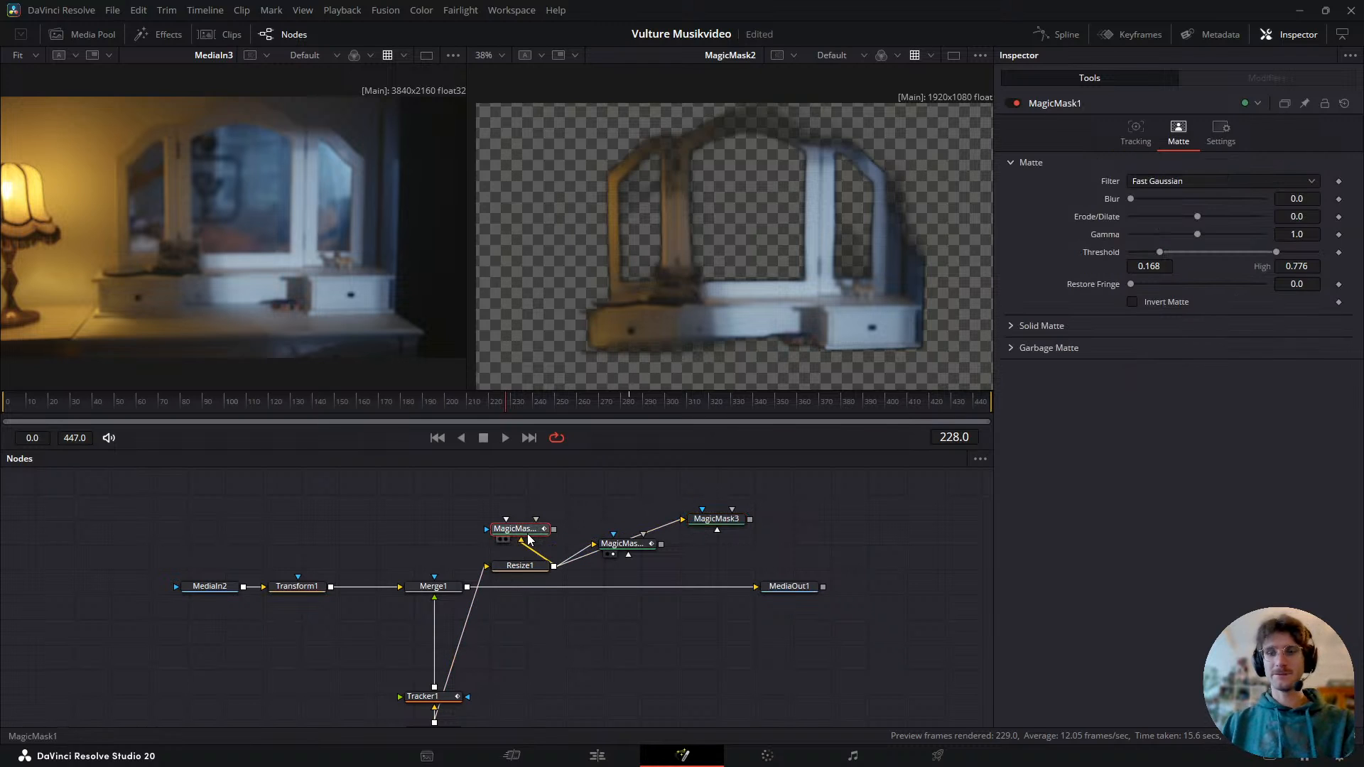
{"action": "key", "text": "Delete"}
{"action": "left_click_drag", "start_coordinate": [618, 544], "coordinate": [512, 522]}
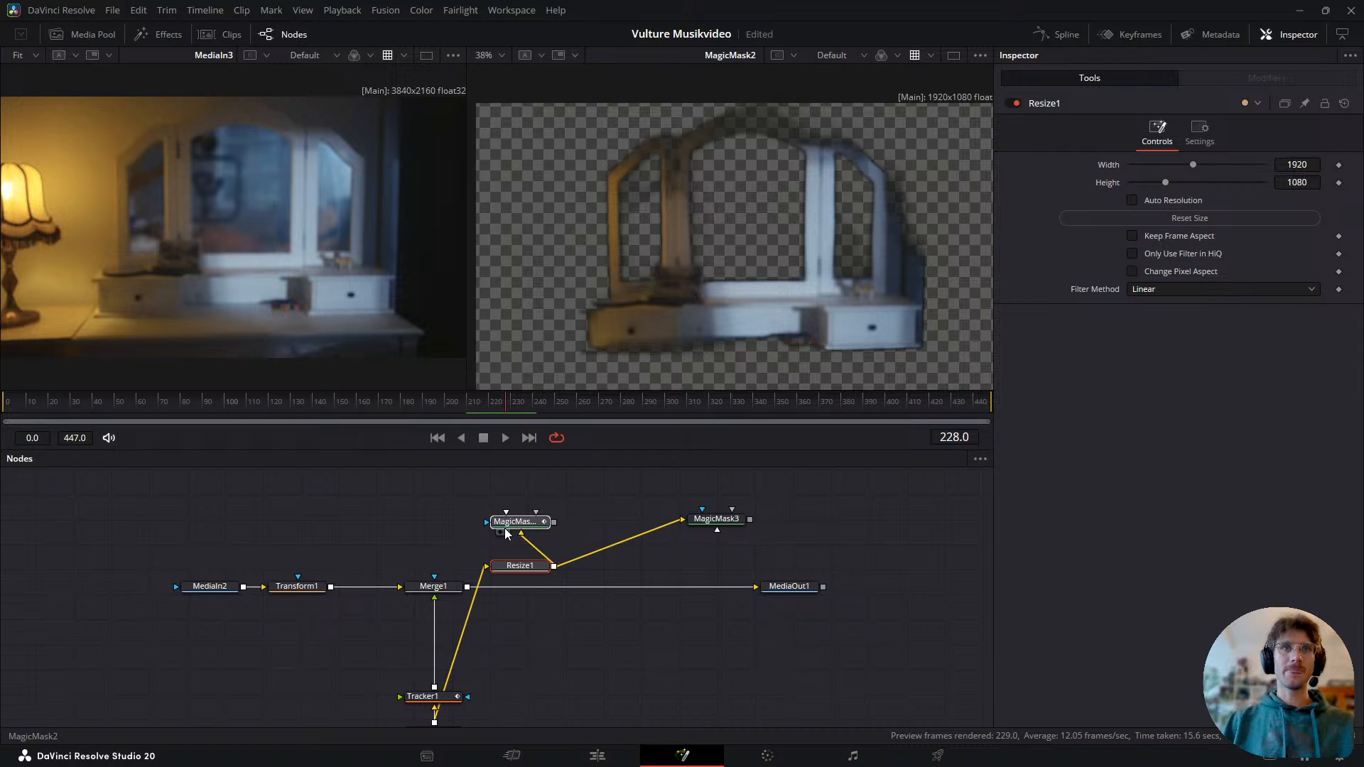
- Move MagicMask3 closer to Resize1, view its output, and enable Use Legacy Magic Mask on it
{"action": "left_click_drag", "start_coordinate": [736, 513], "coordinate": [713, 517]}
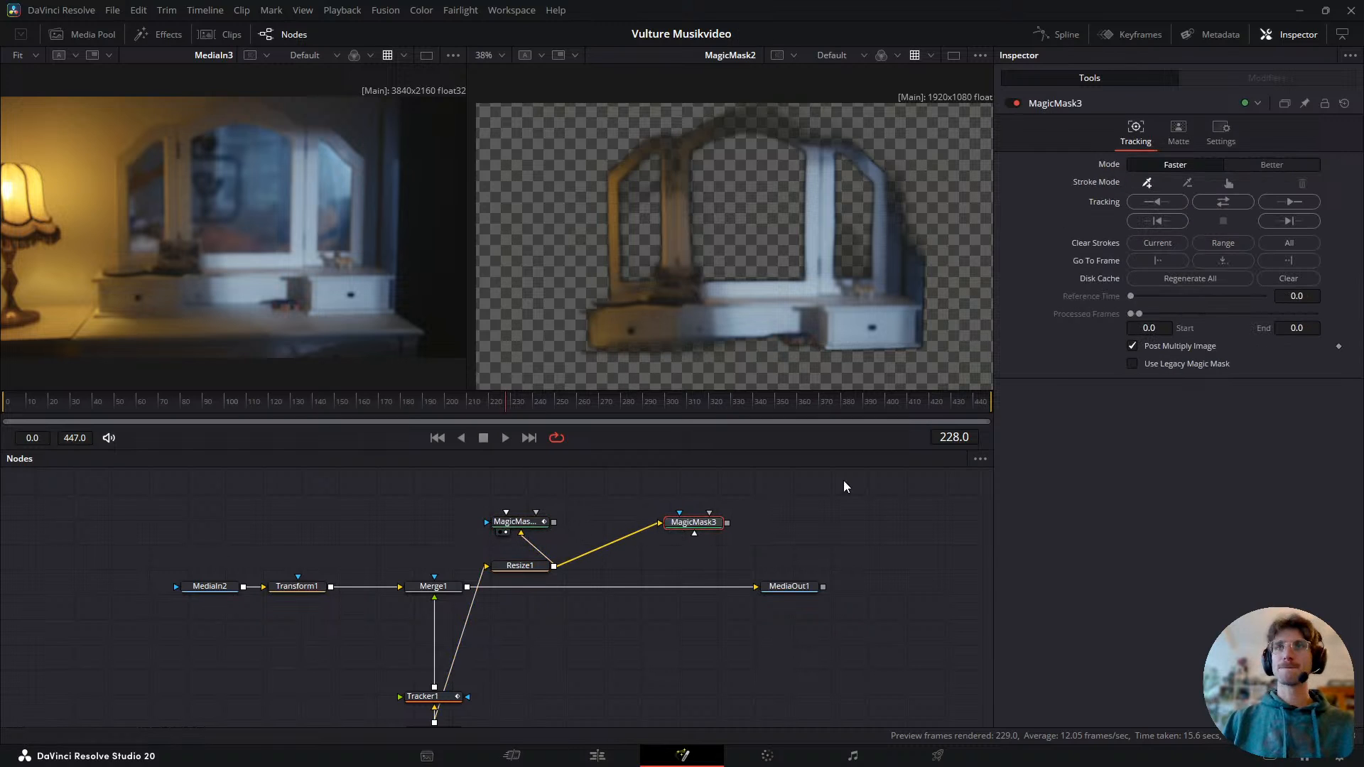
{"action": "key", "text": "2"}
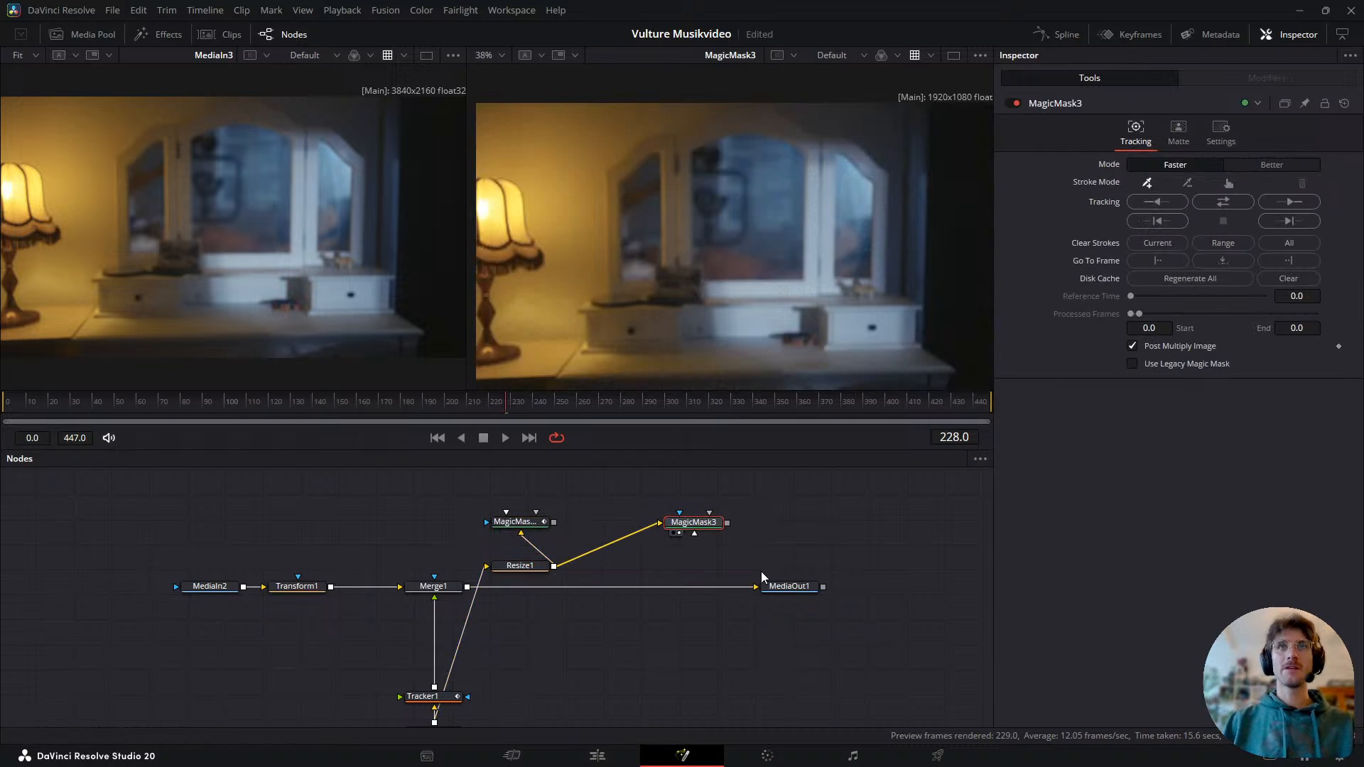
{"action": "left_click", "coordinate": [1132, 364]}
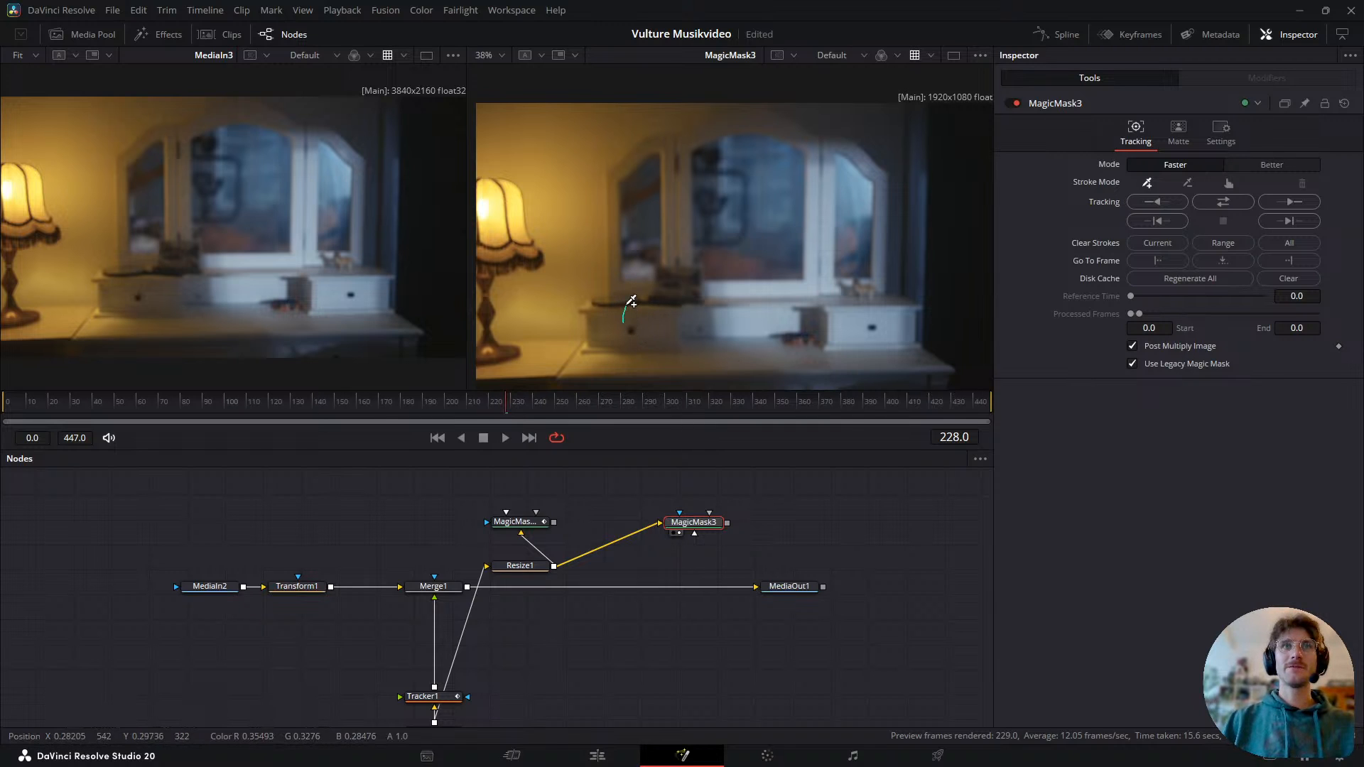
- Draw MagicMask3 strokes along the mirror frames and tabletop in Better mode, and exclude the glass of all three mirrors
{"action": "left_click_drag", "start_coordinate": [624, 288], "coordinate": [615, 275]}
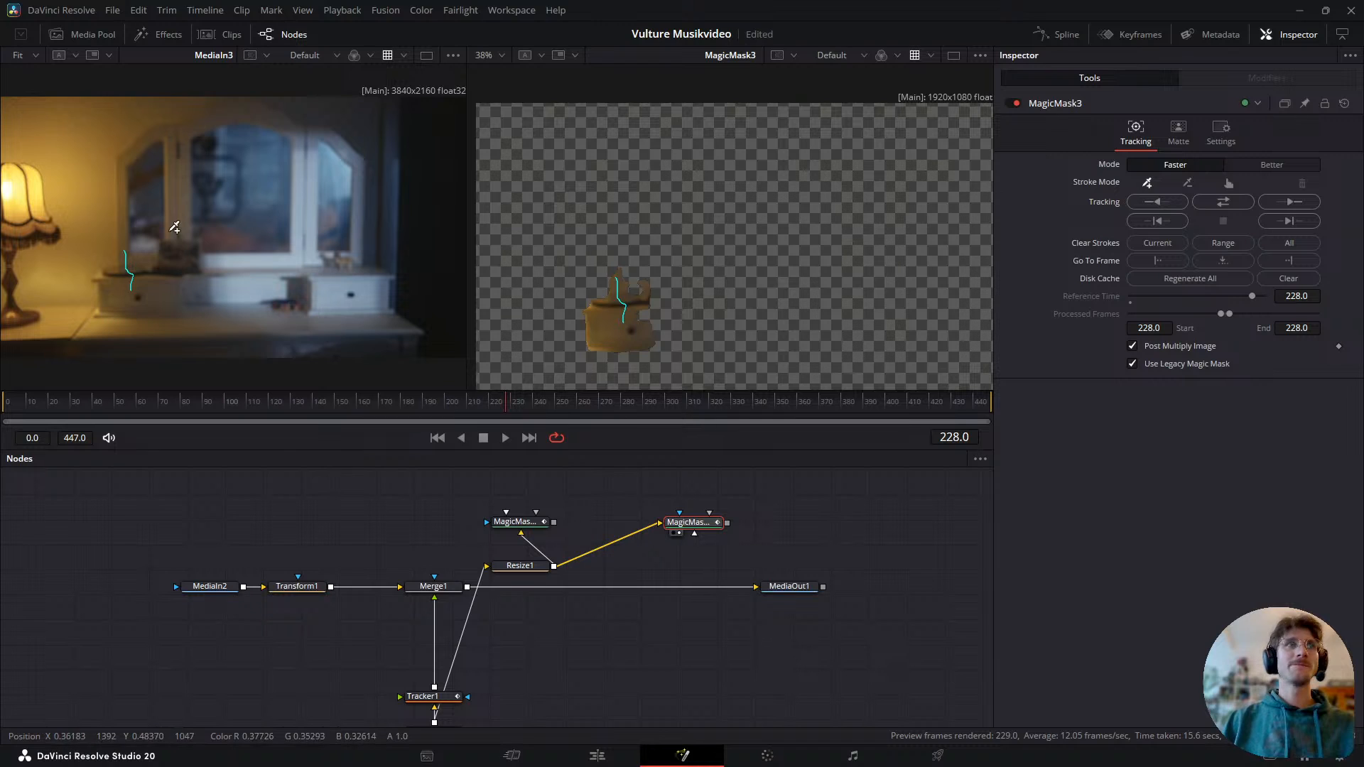
{"action": "mouse_move", "coordinate": [200, 126]}
{"action": "left_mouse_down"}
{"action": "mouse_move", "coordinate": [280, 116]}
{"action": "mouse_move", "coordinate": [311, 135]}
{"action": "left_mouse_up"}
{"action": "left_click_drag", "start_coordinate": [304, 273], "coordinate": [303, 153]}
{"action": "left_click", "coordinate": [1255, 162]}
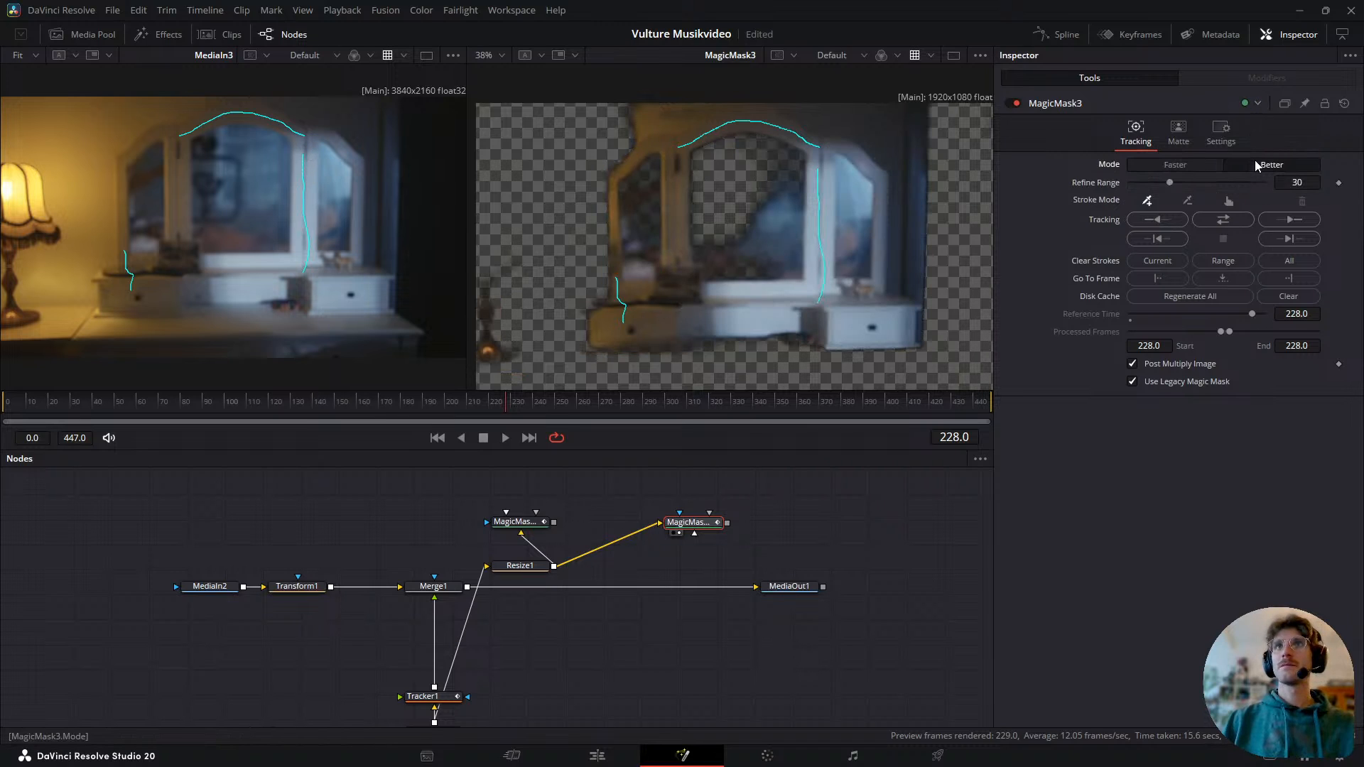
{"action": "left_click_drag", "start_coordinate": [335, 172], "coordinate": [347, 236]}
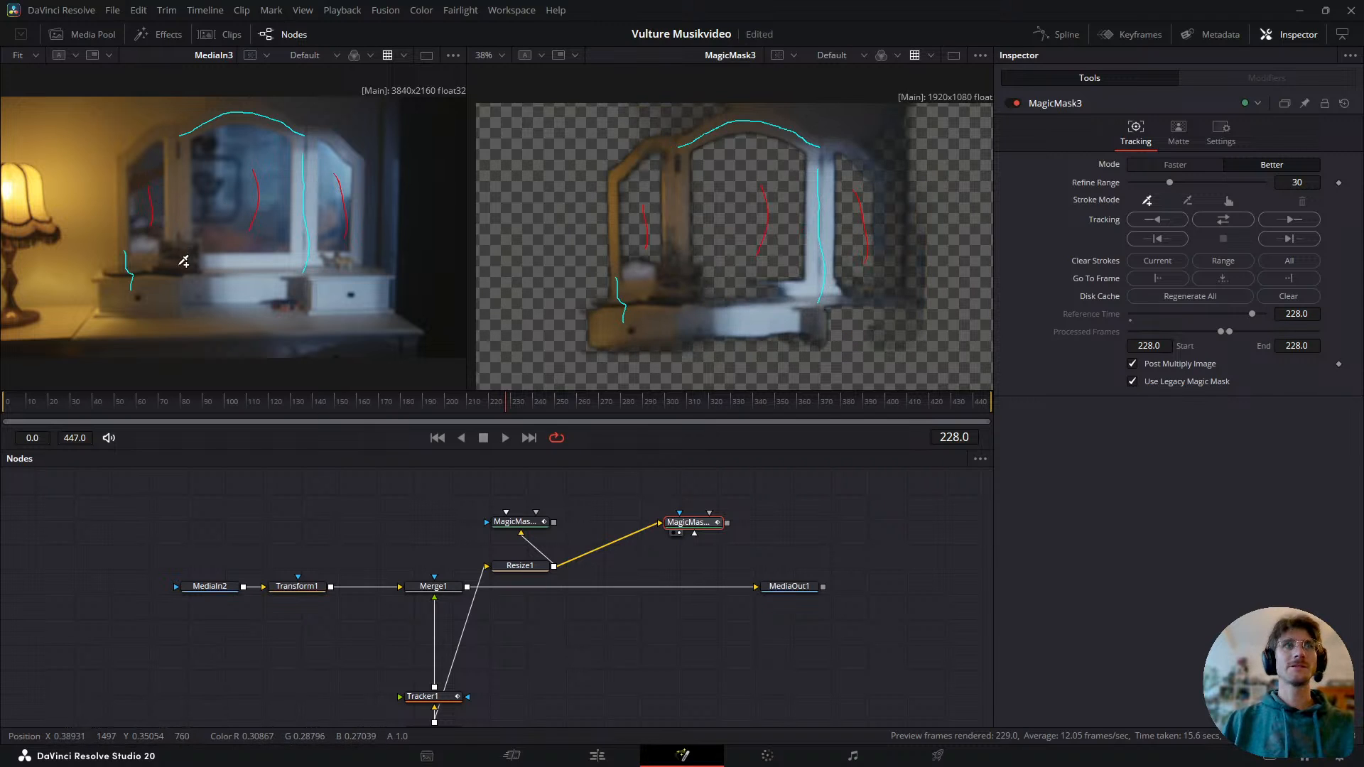
{"action": "left_click_drag", "start_coordinate": [231, 264], "coordinate": [275, 272]}
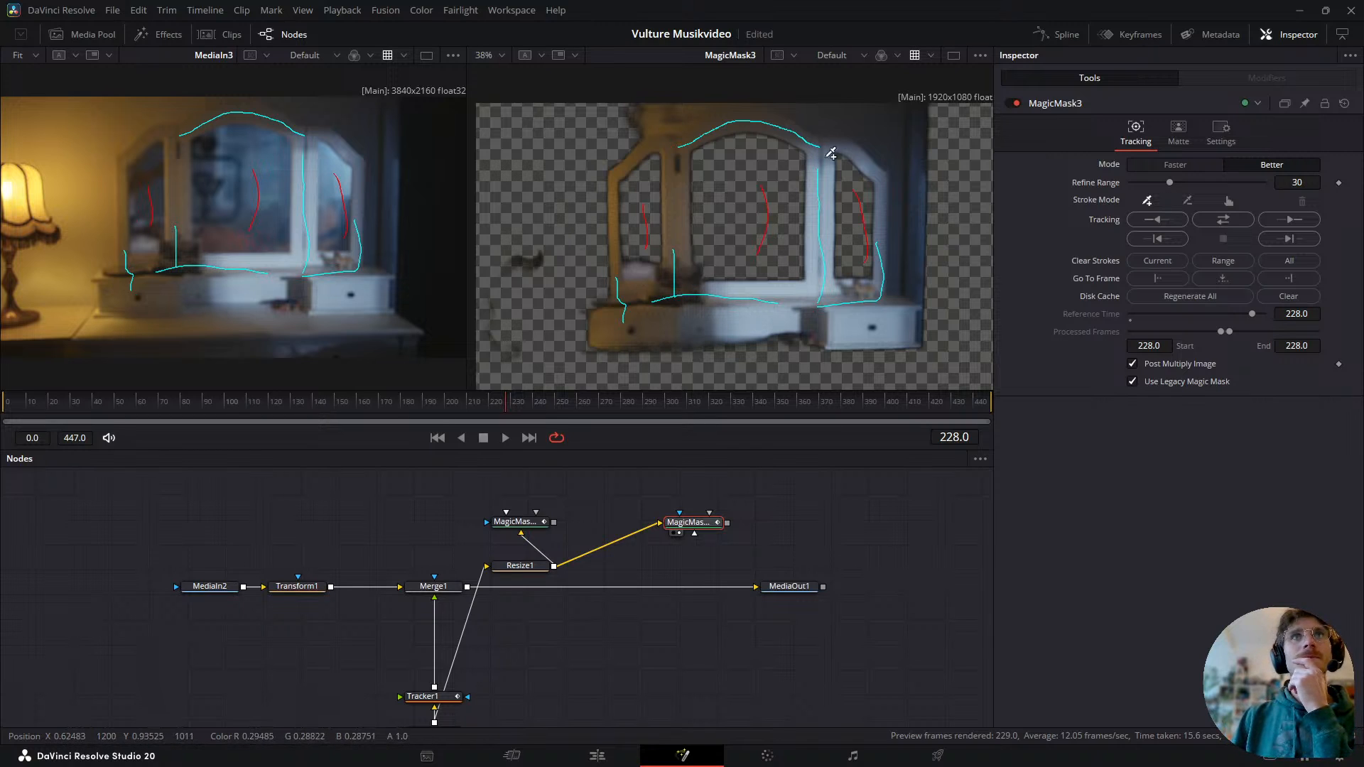
- Track MagicMask3 backward from frame 228 and stop the tracking at frame 162
{"action": "left_click", "coordinate": [1163, 219]}
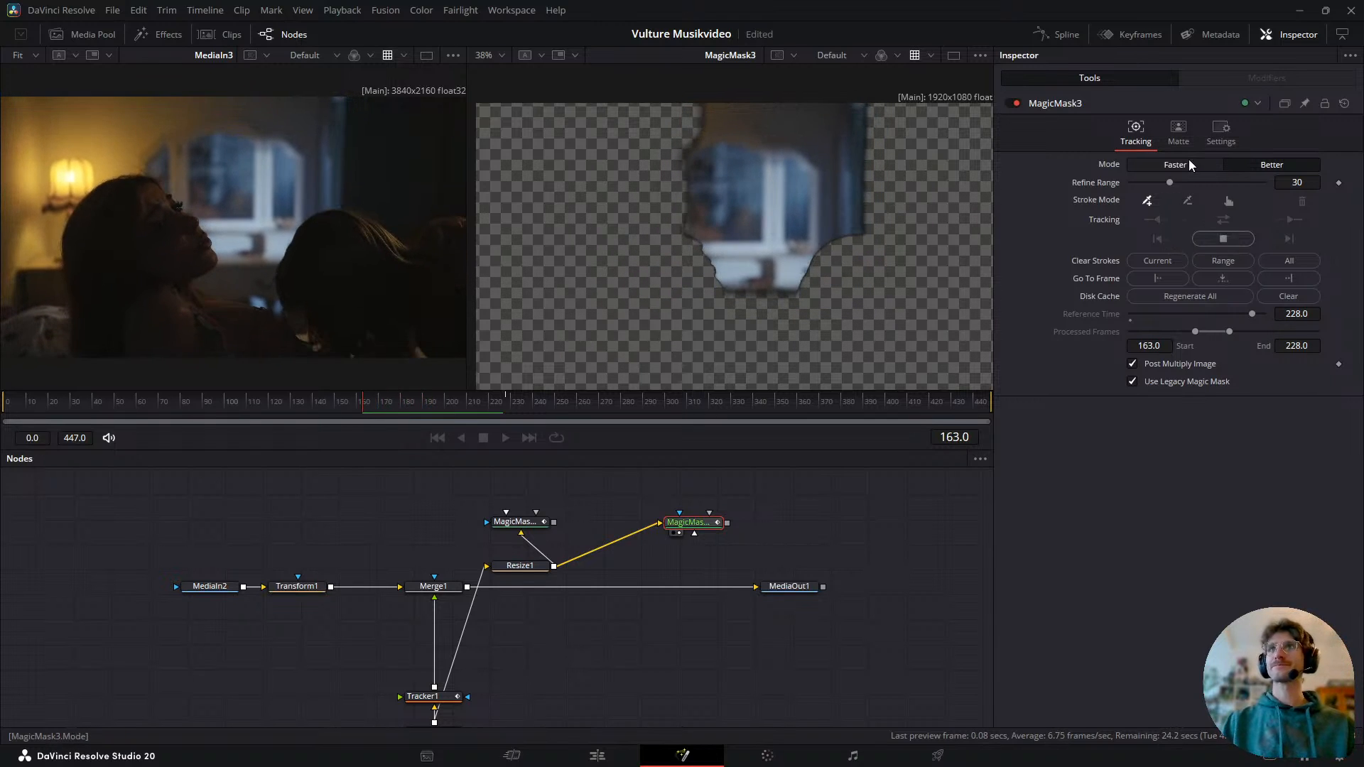
{"action": "left_click", "coordinate": [1204, 240]}
{"action": "left_click", "coordinate": [794, 420]}
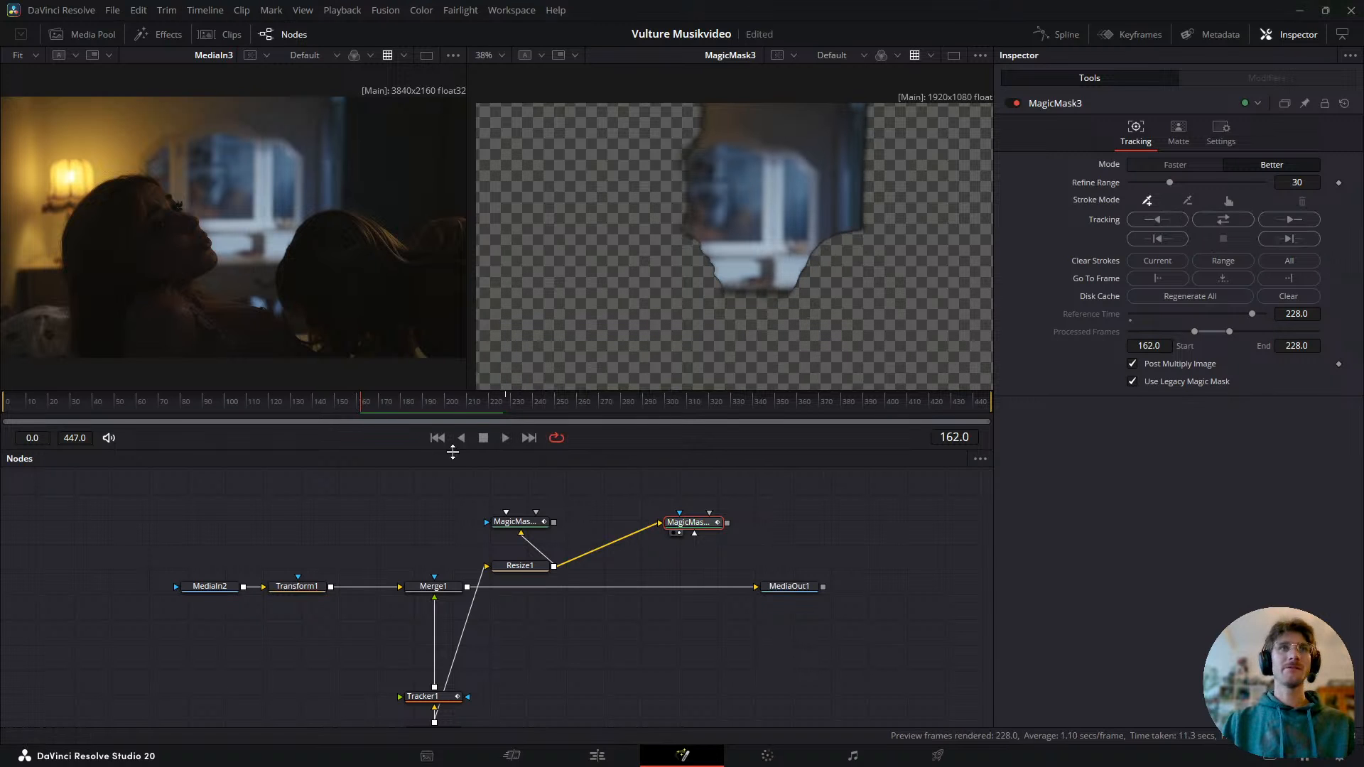
- Scrub between frames 92 and 197 to examine the mirror and the MagicMask3 result
{"action": "left_click_drag", "start_coordinate": [364, 405], "coordinate": [208, 414]}
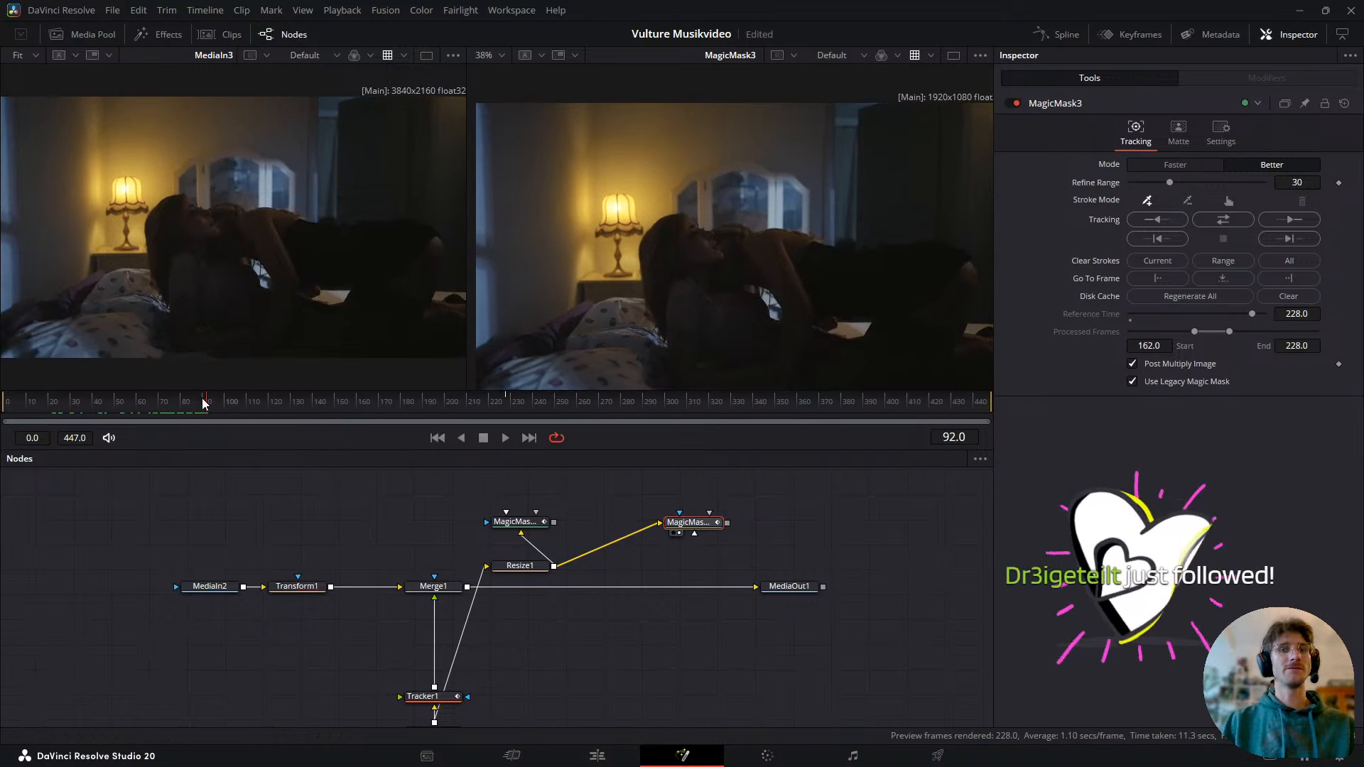
{"action": "mouse_move", "coordinate": [210, 406]}
{"action": "left_mouse_down"}
{"action": "mouse_move", "coordinate": [198, 405]}
{"action": "mouse_move", "coordinate": [222, 410]}
{"action": "left_mouse_up"}
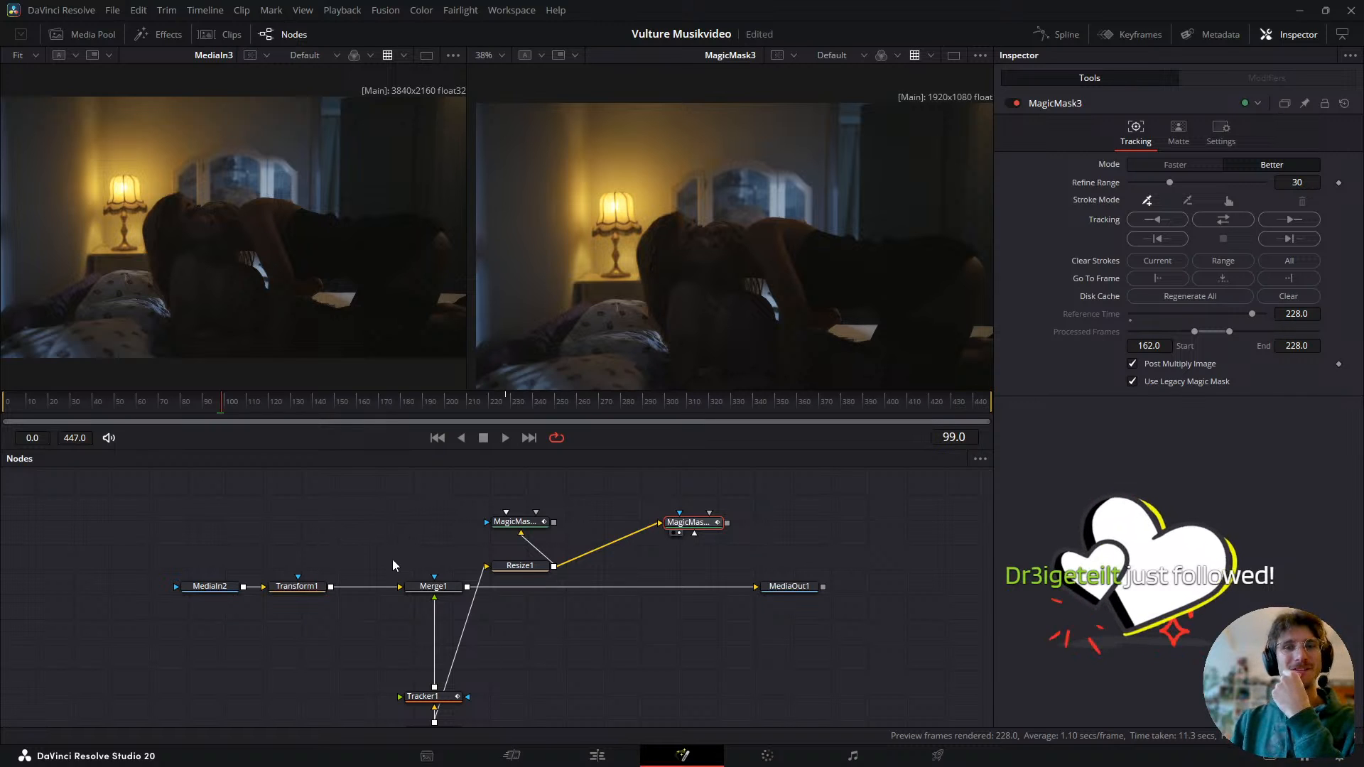
{"action": "left_click_drag", "start_coordinate": [219, 402], "coordinate": [439, 482]}
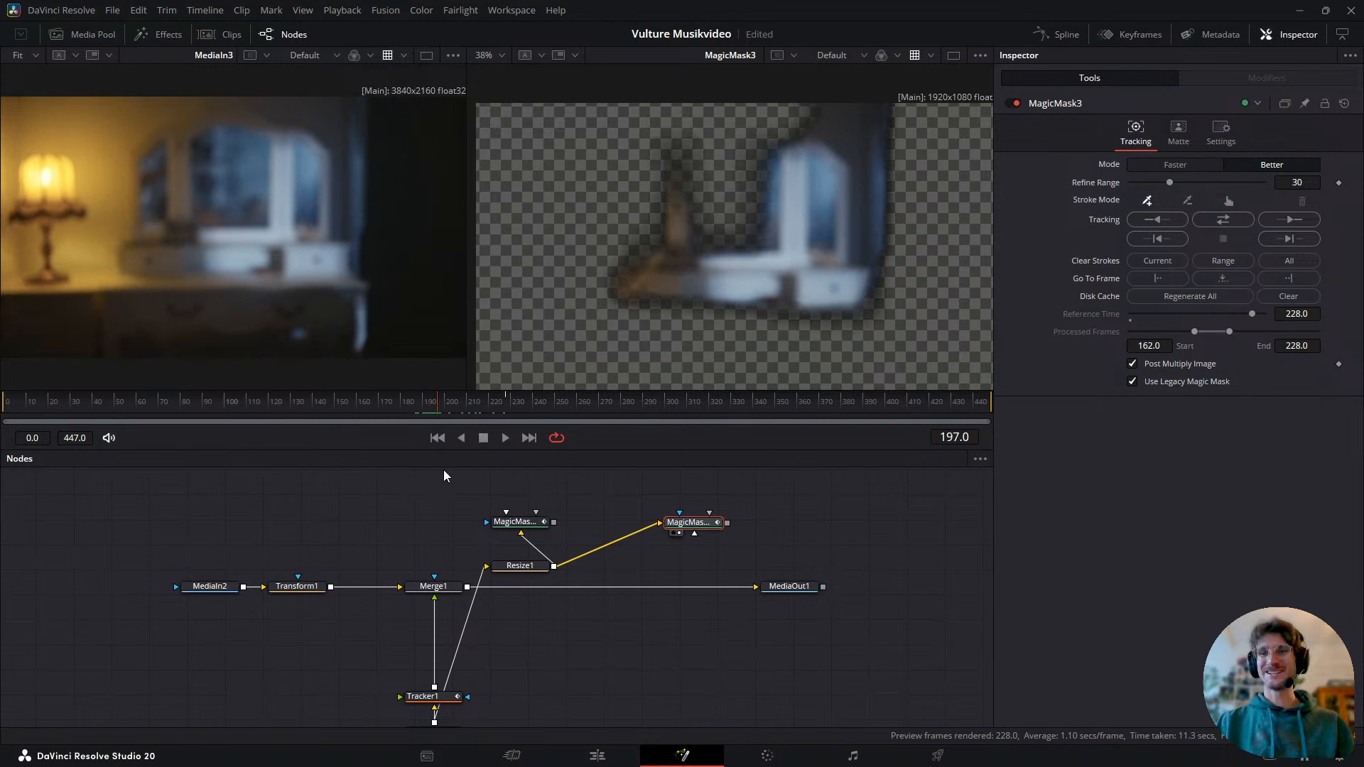
{"action": "left_click_drag", "start_coordinate": [472, 405], "coordinate": [445, 414]}
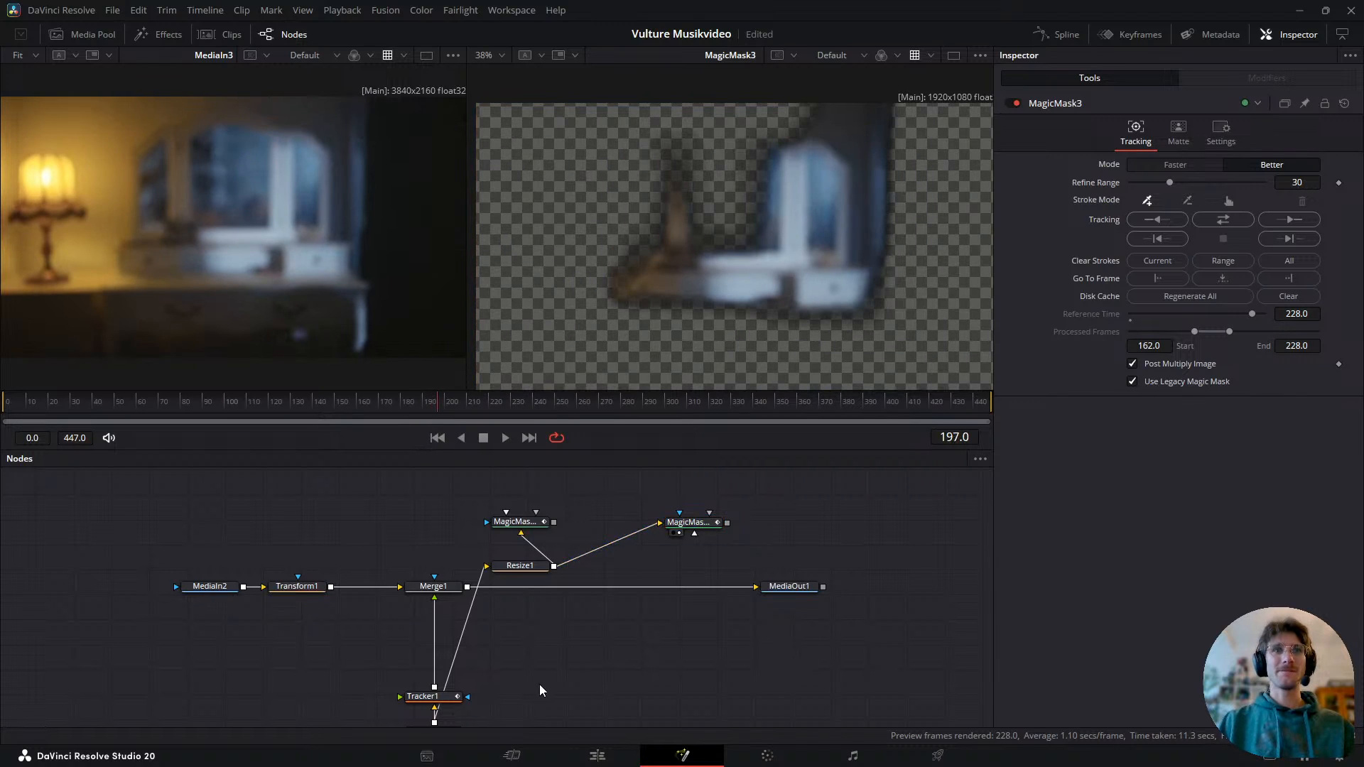
{"action": "left_click_drag", "start_coordinate": [543, 685], "coordinate": [566, 650]}
{"action": "key", "text": "shift+space"}
{"action": "key", "text": "Escape"}
- View the Tracker1 output and examine its track points between frames 229 and 249
{"action": "left_click", "coordinate": [466, 662]}
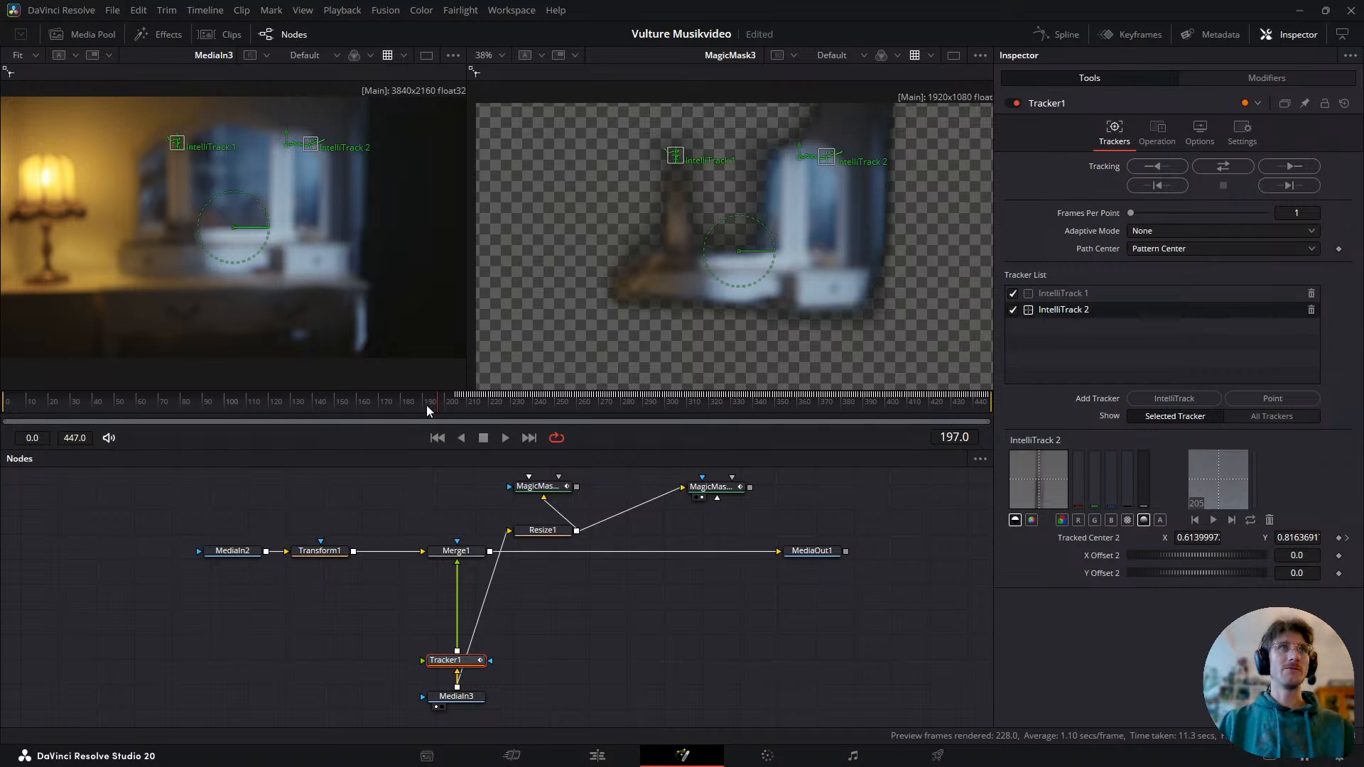
{"action": "left_click_drag", "start_coordinate": [462, 414], "coordinate": [508, 408]}
{"action": "key", "text": "2"}
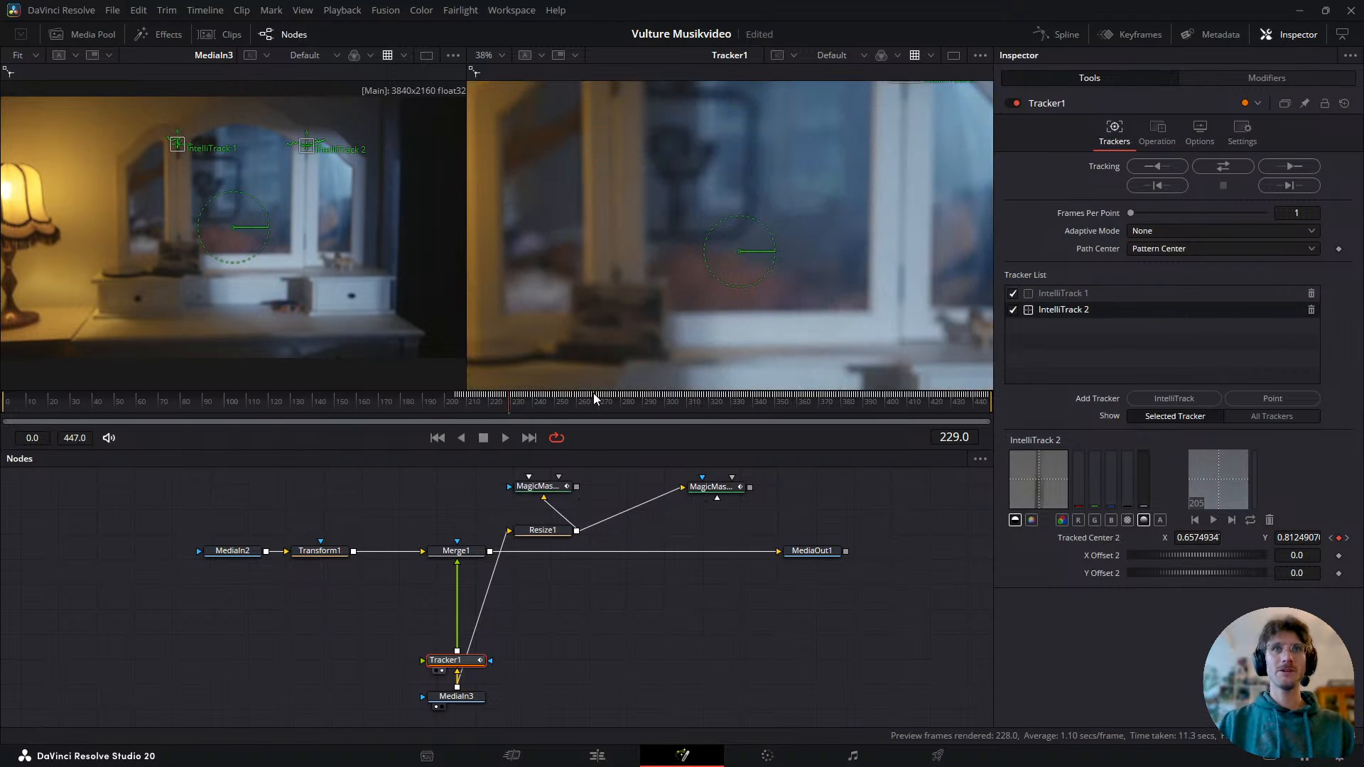
{"action": "scroll", "coordinate": [710, 244], "scroll_direction": "down", "scroll_amount": 2}
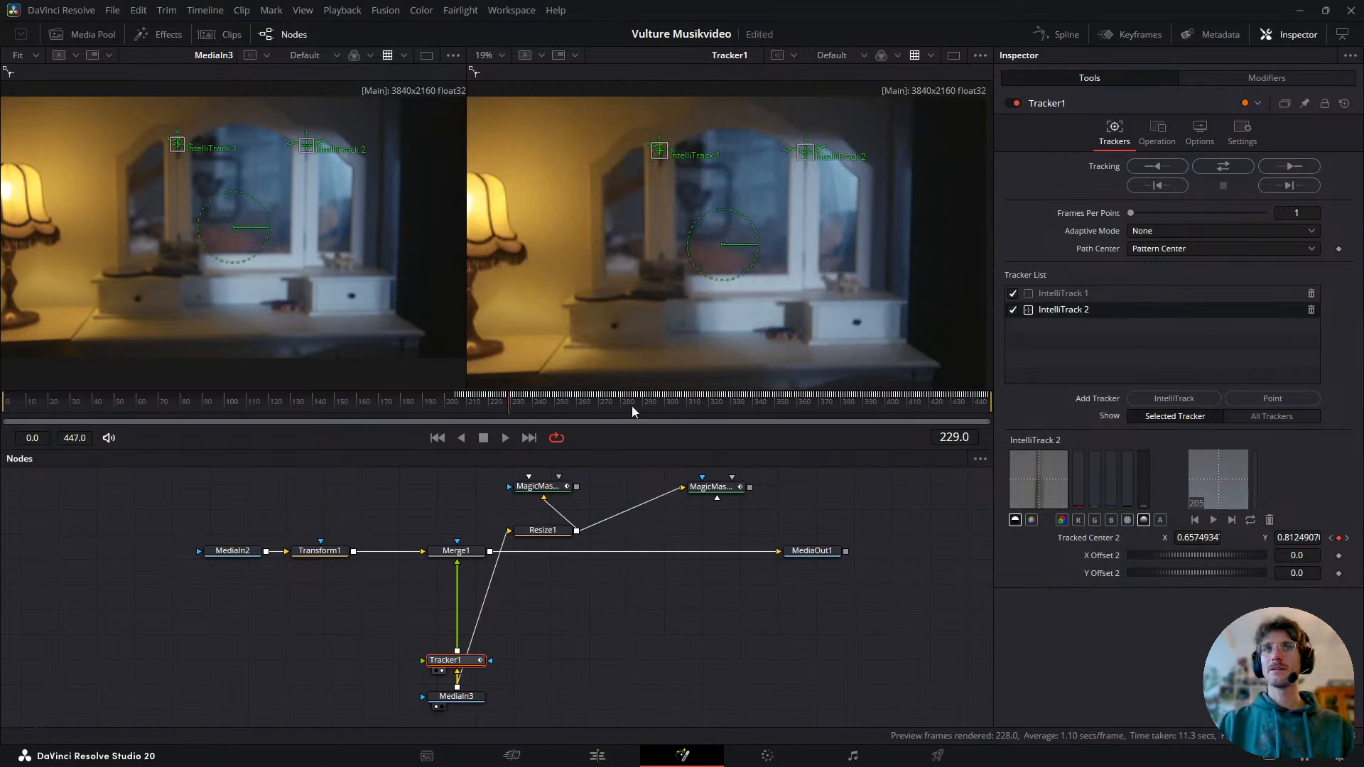
{"action": "left_click_drag", "start_coordinate": [513, 405], "coordinate": [553, 410]}
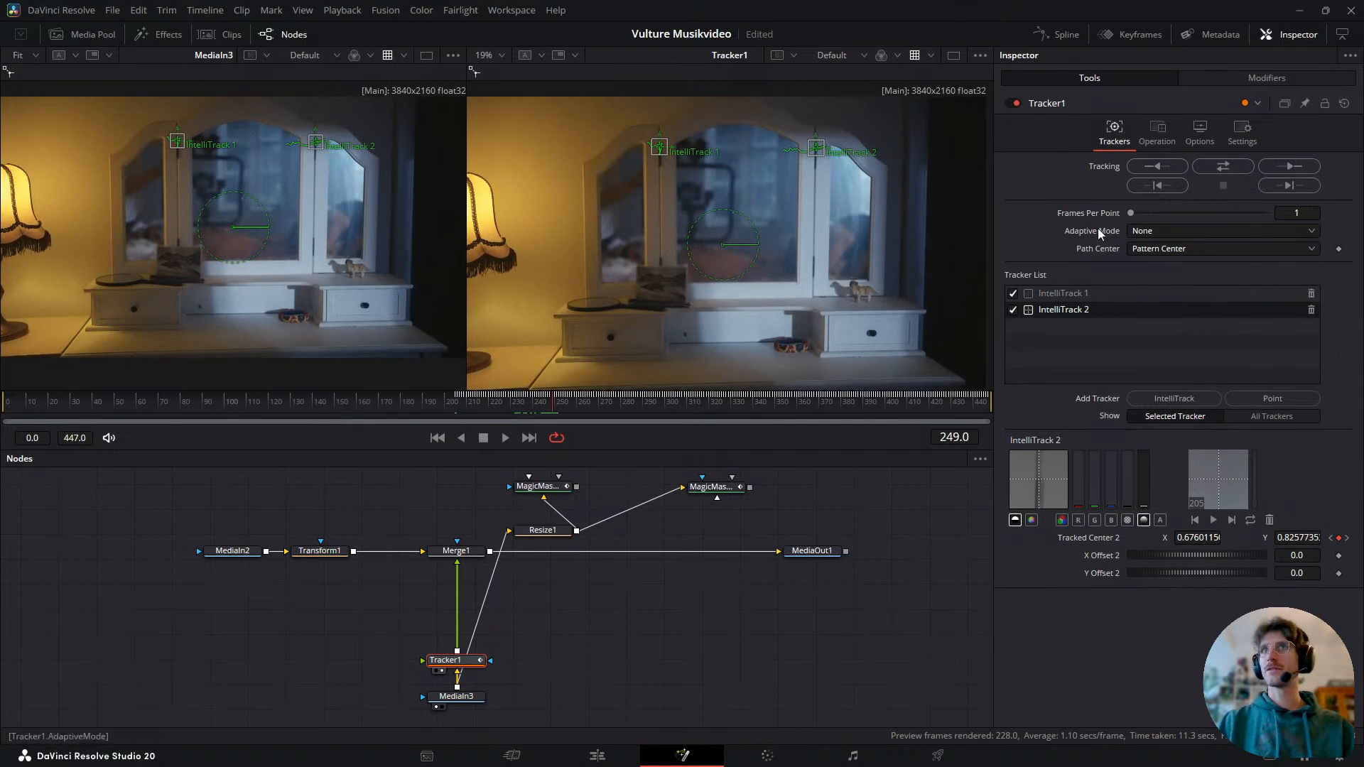
- Compare IntelliTrack 1 and IntelliTrack 2 in Tracker1's list, and check their positions back at frame 234
{"action": "left_click", "coordinate": [1079, 302]}
{"action": "left_click", "coordinate": [1063, 311]}
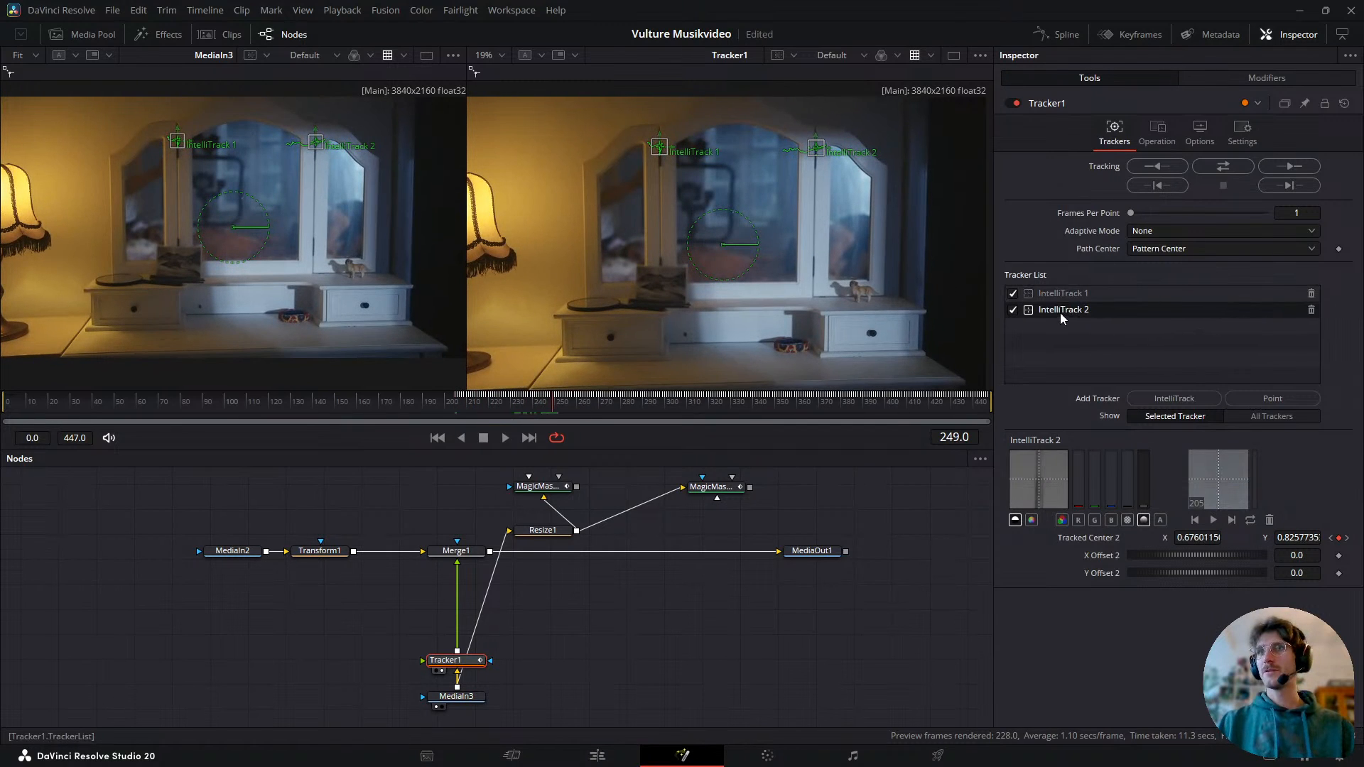
{"action": "left_click", "coordinate": [1067, 295]}
{"action": "left_click", "coordinate": [1050, 313]}
{"action": "left_click", "coordinate": [1056, 294]}
{"action": "left_click", "coordinate": [1060, 311]}
{"action": "left_click", "coordinate": [1073, 296]}
{"action": "left_click", "coordinate": [1260, 419]}
{"action": "left_click", "coordinate": [1176, 418]}
{"action": "left_click", "coordinate": [1075, 312]}
{"action": "left_click", "coordinate": [1075, 299]}
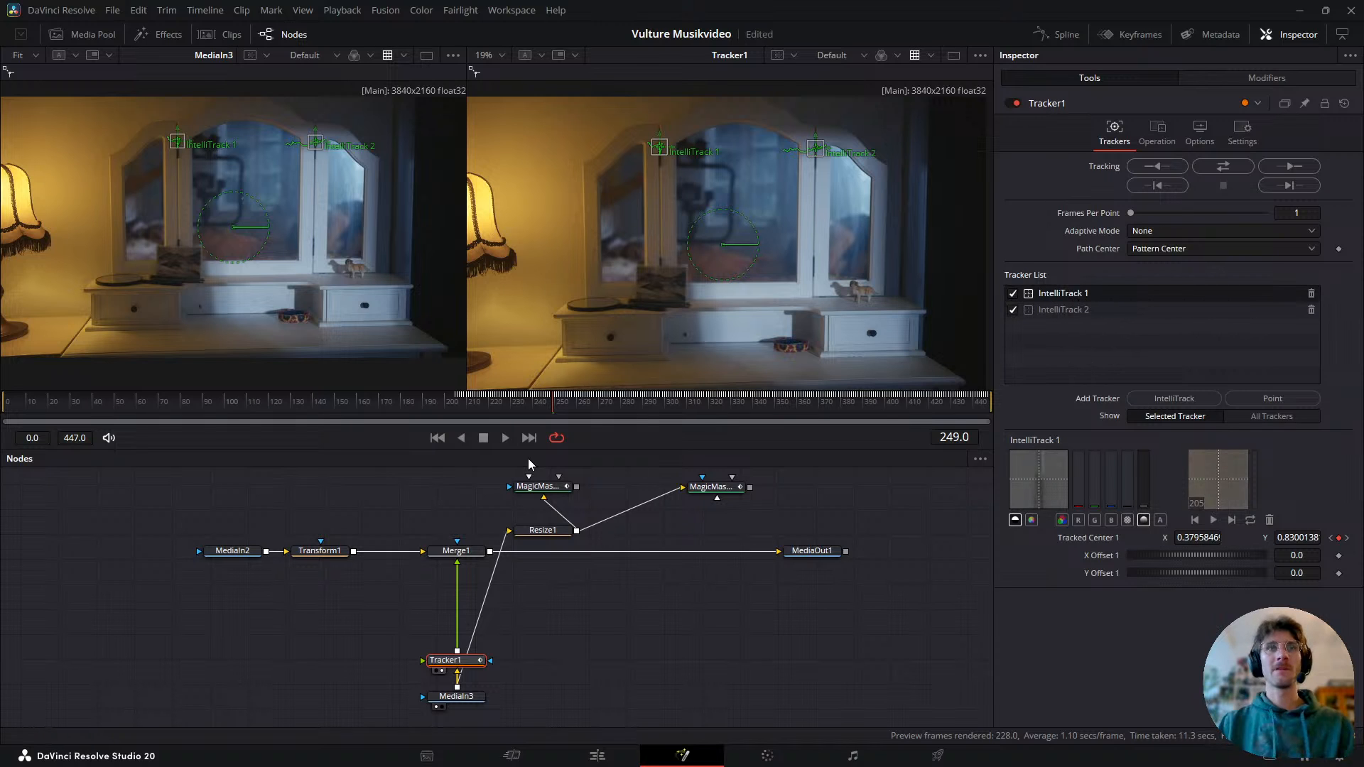
{"action": "left_click_drag", "start_coordinate": [555, 407], "coordinate": [518, 428]}
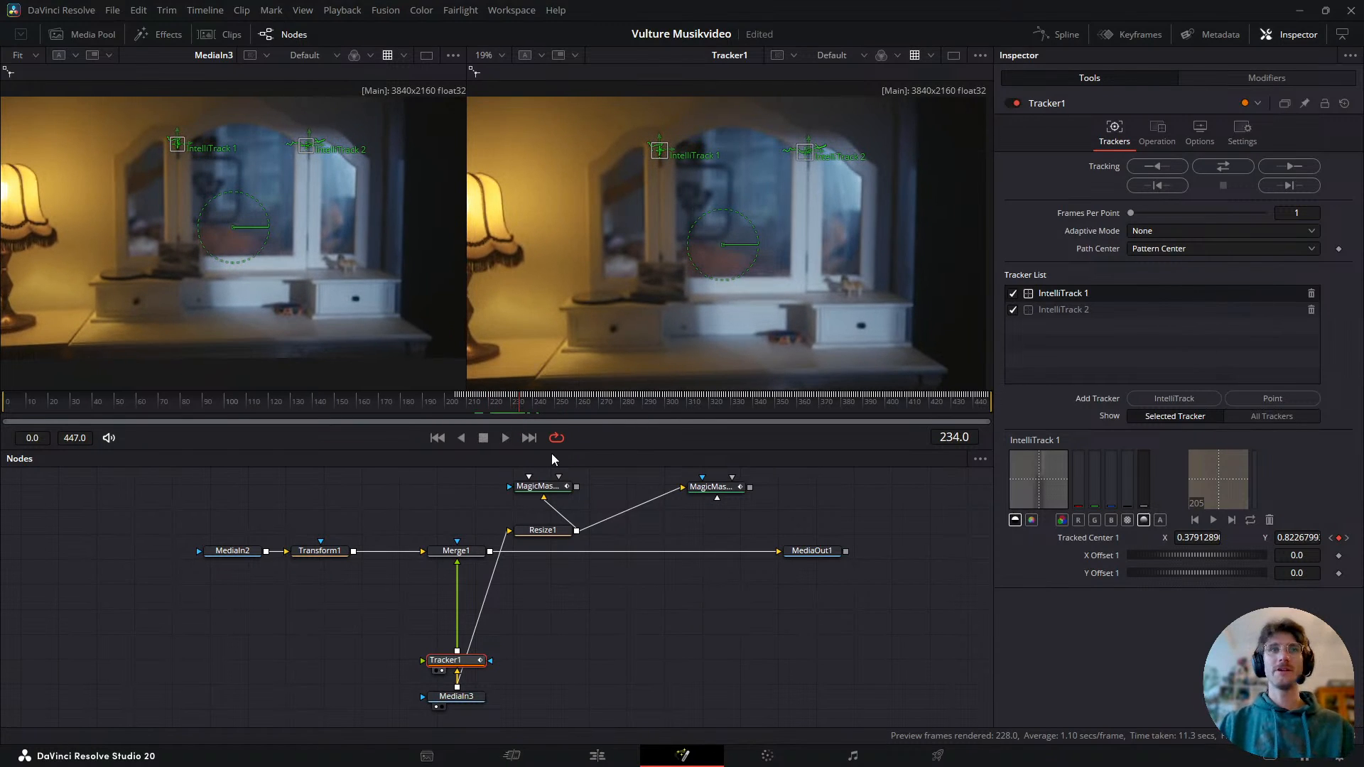
- Add a second Tracker node, connect MediaIn3's output to its input, and show Tracker2 in the second viewer
{"action": "left_click", "coordinate": [611, 628]}
{"action": "key", "text": "shift+space"}
{"action": "type", "text": "track"}
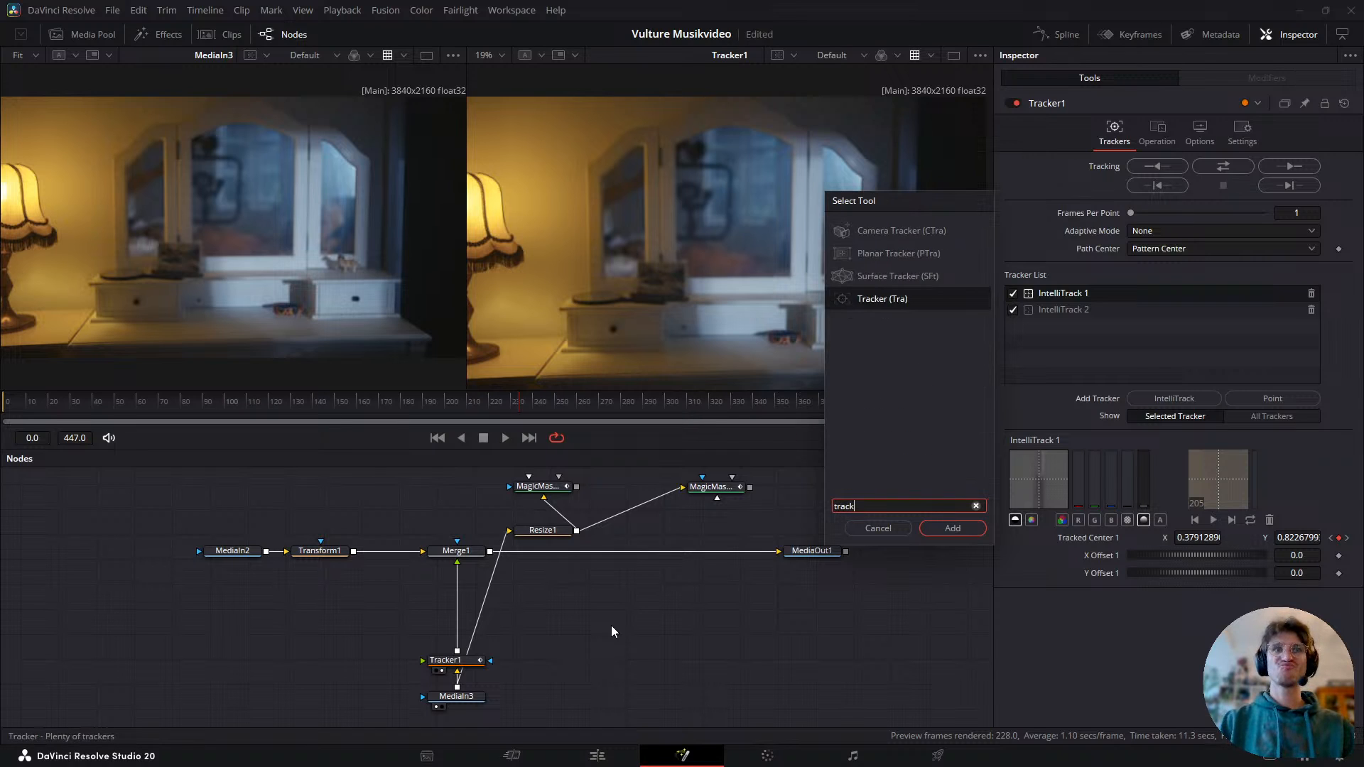
{"action": "key", "text": "Return"}
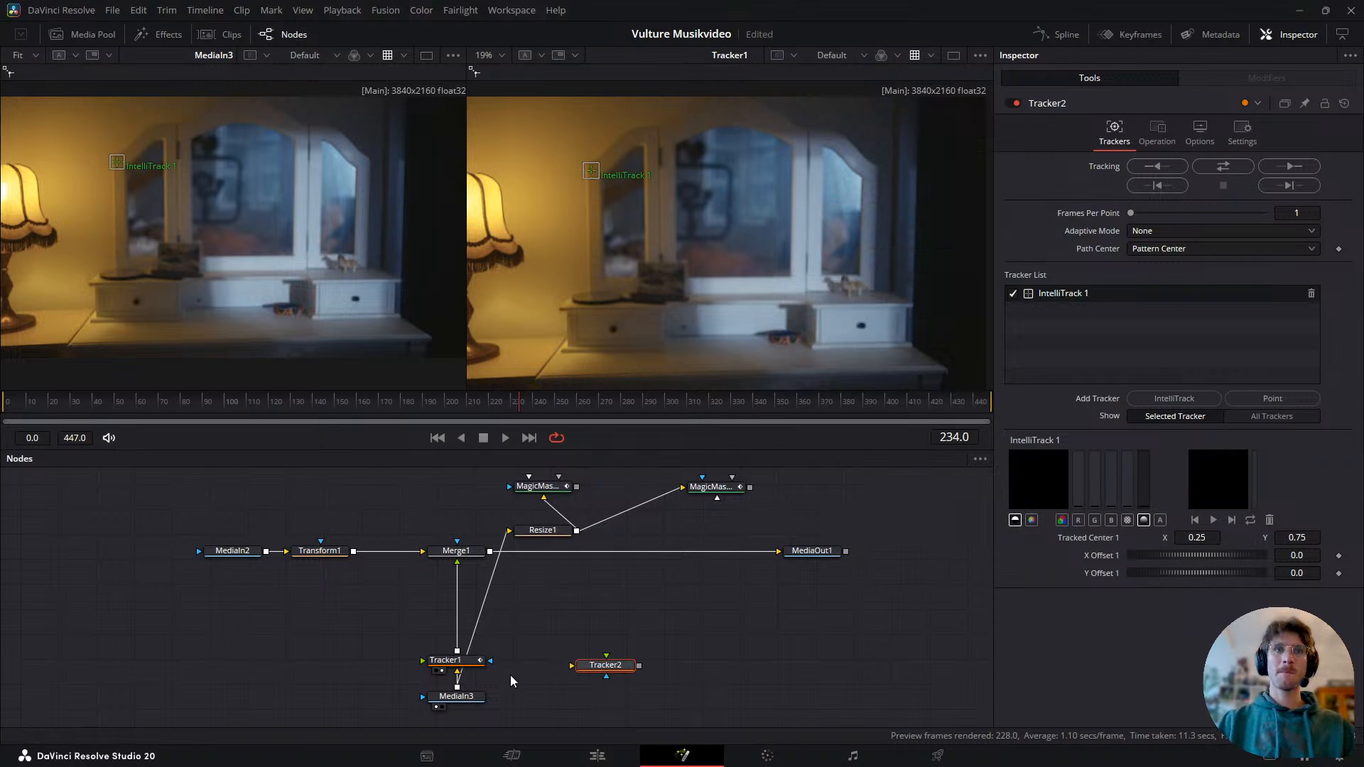
{"action": "left_click_drag", "start_coordinate": [466, 685], "coordinate": [566, 667]}
{"action": "key", "text": "2"}
- At frame 282, add two point trackers to Tracker2 and delete its default IntelliTrack 1
{"action": "mouse_move", "coordinate": [625, 404]}
{"action": "left_mouse_down"}
{"action": "mouse_move", "coordinate": [649, 405]}
{"action": "mouse_move", "coordinate": [612, 429]}
{"action": "mouse_move", "coordinate": [627, 423]}
{"action": "left_mouse_up"}
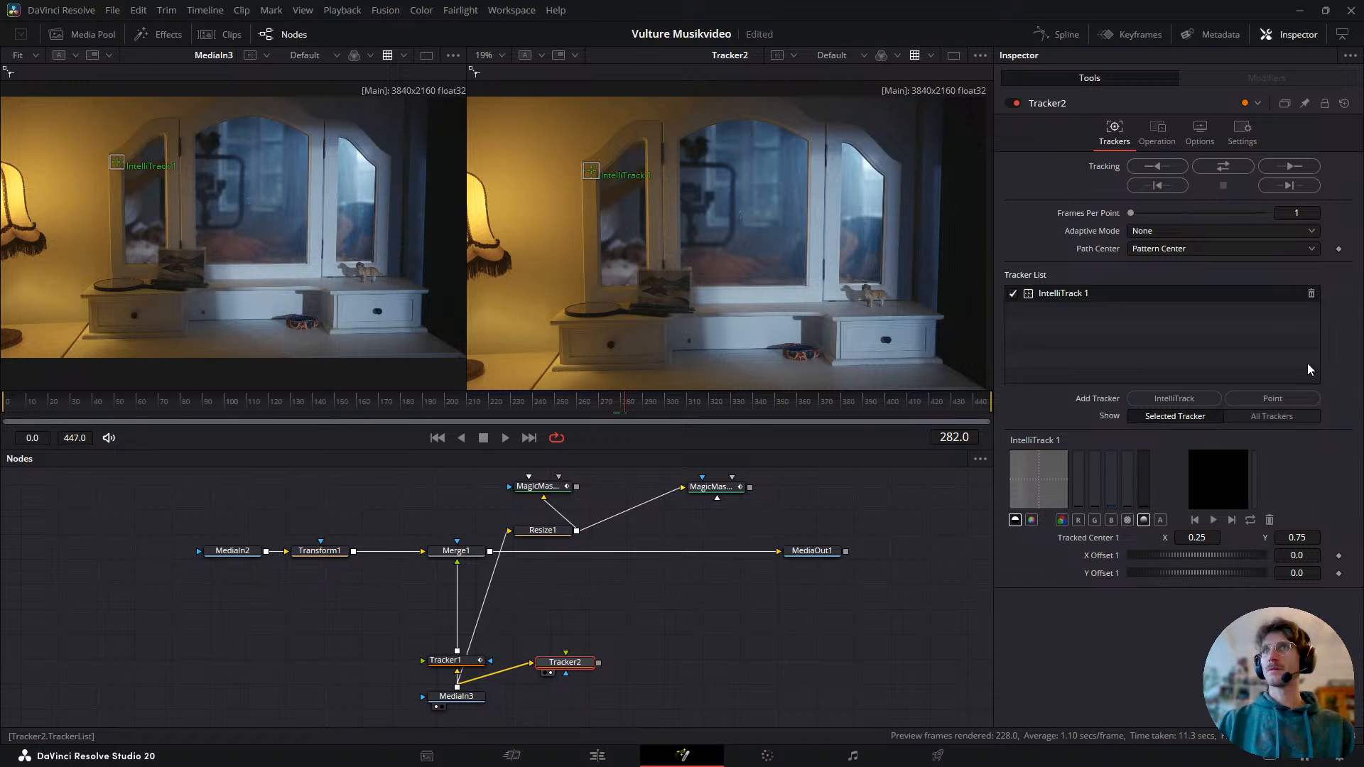
{"action": "left_click", "coordinate": [1273, 398]}
{"action": "left_click", "coordinate": [1272, 398]}
{"action": "left_click", "coordinate": [1300, 294]}
{"action": "left_click", "coordinate": [1311, 293]}
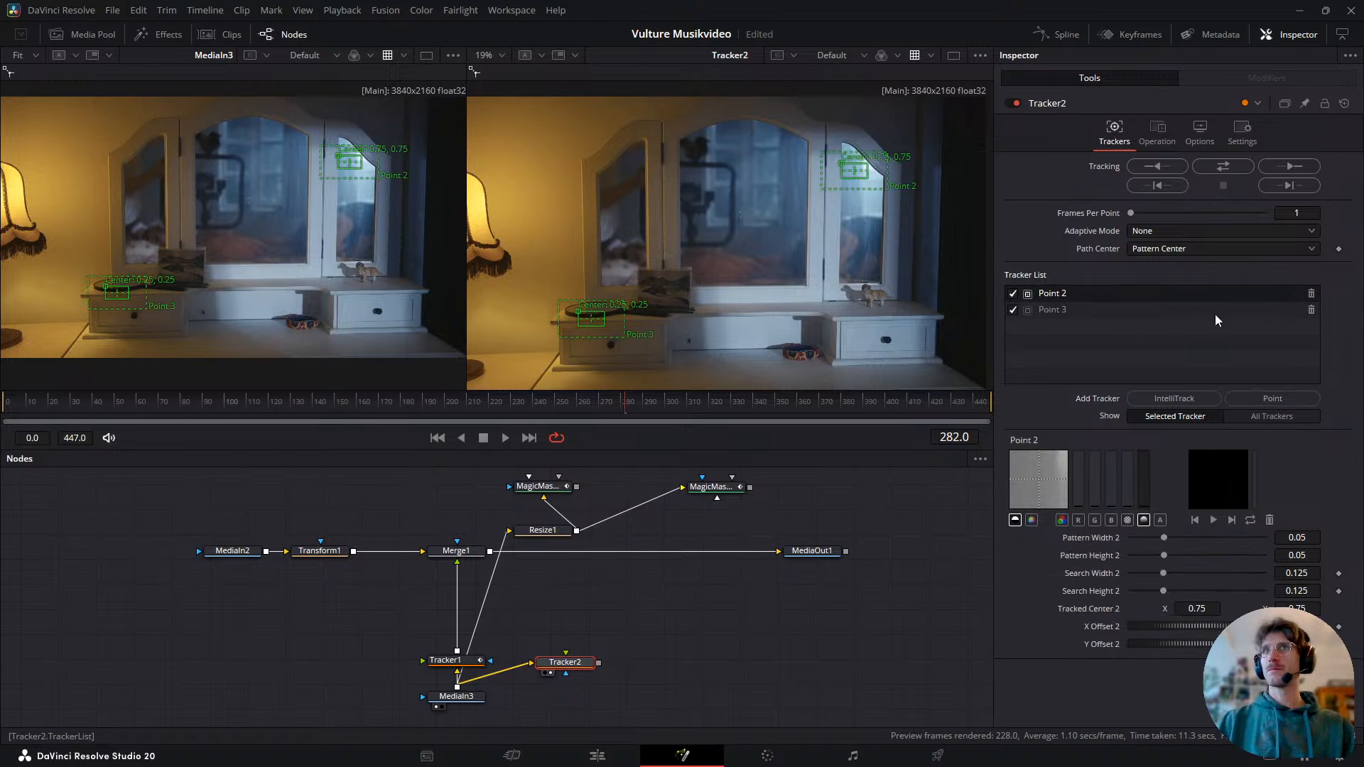
- Place Point 2 on the frame above the mirror's right hinge gap and Point 3 at the top of the left hinge gap, with smaller patterns
{"action": "left_click_drag", "start_coordinate": [843, 167], "coordinate": [837, 136]}
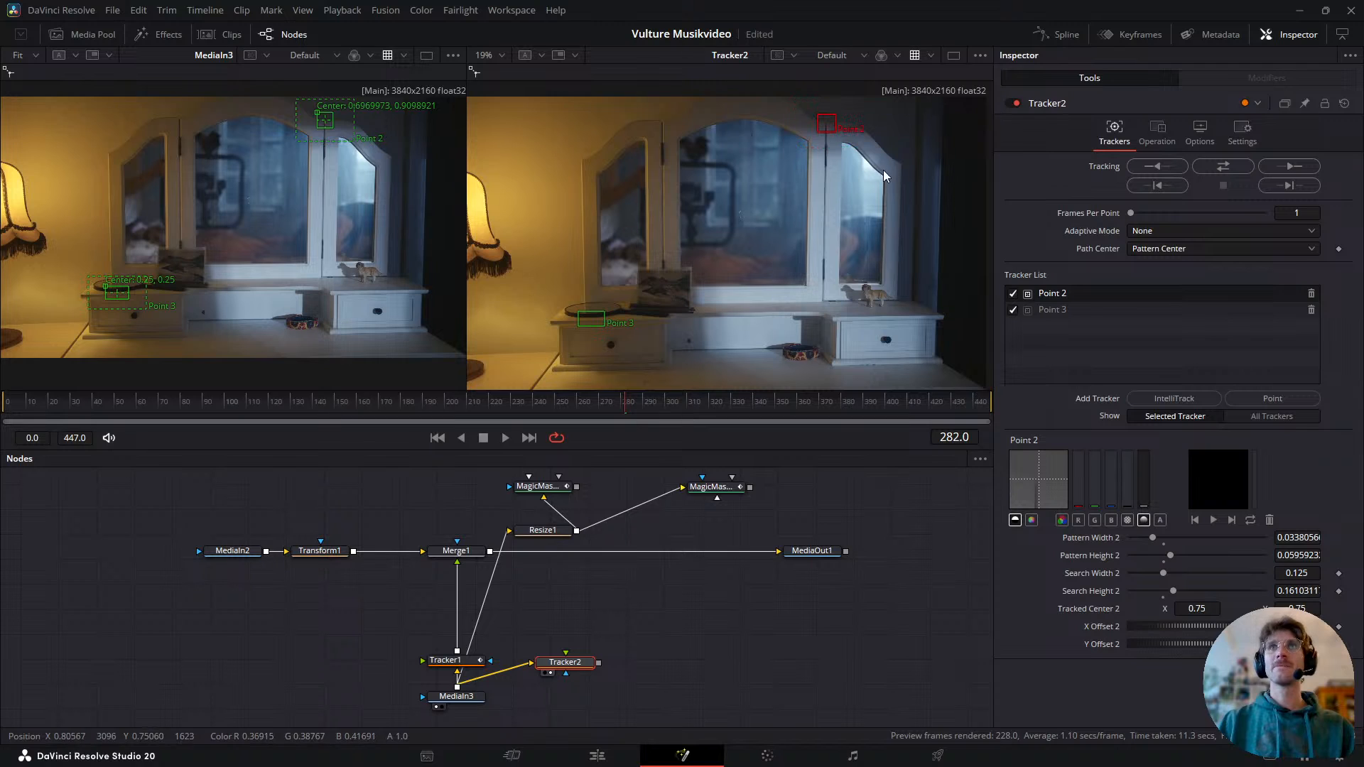
{"action": "left_click", "coordinate": [1065, 311]}
{"action": "left_click_drag", "start_coordinate": [582, 313], "coordinate": [657, 141]}
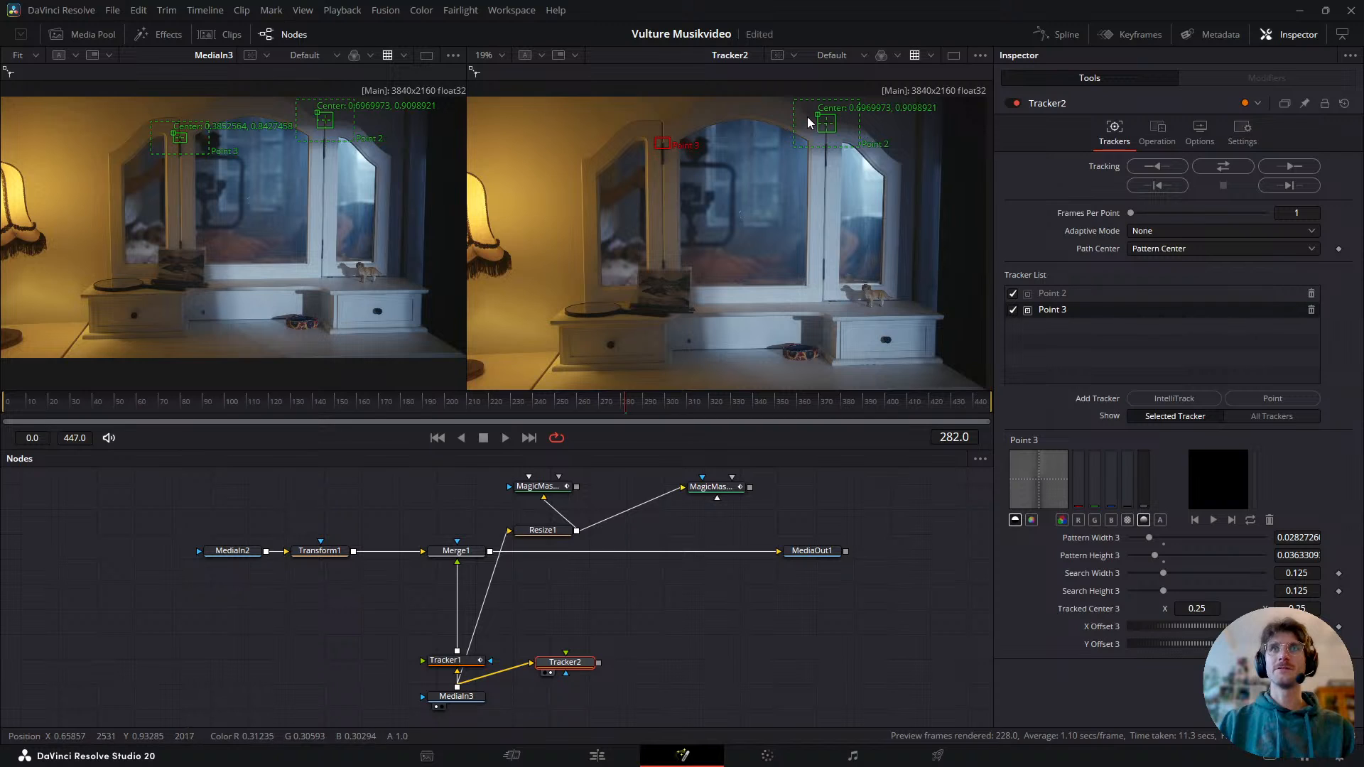
- Move Point 2 down onto the top of the right hinge gap and stretch its pattern height to about 0.161 along the gap
{"action": "left_click_drag", "start_coordinate": [819, 118], "coordinate": [818, 142]}
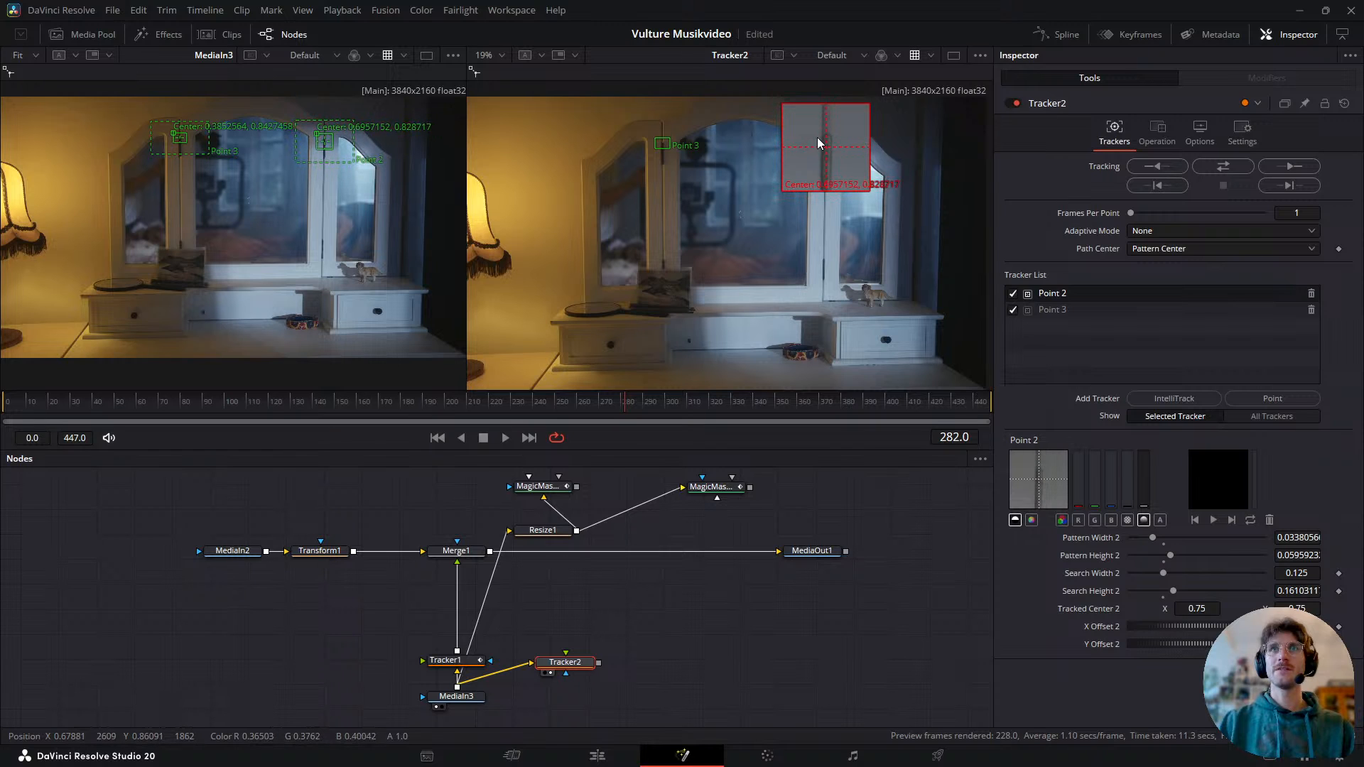
{"action": "scroll", "coordinate": [818, 142], "scroll_direction": "up", "scroll_amount": 5}
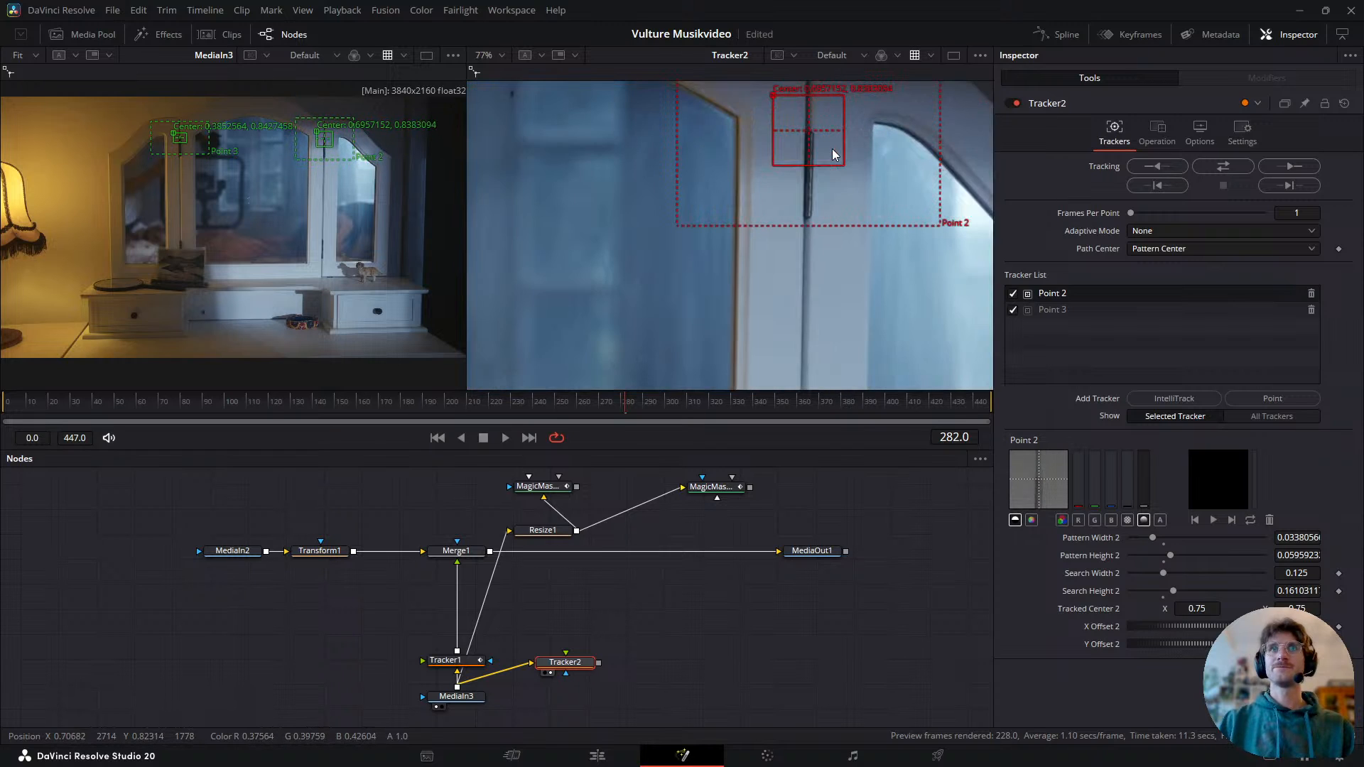
{"action": "left_click_drag", "start_coordinate": [821, 232], "coordinate": [823, 292]}
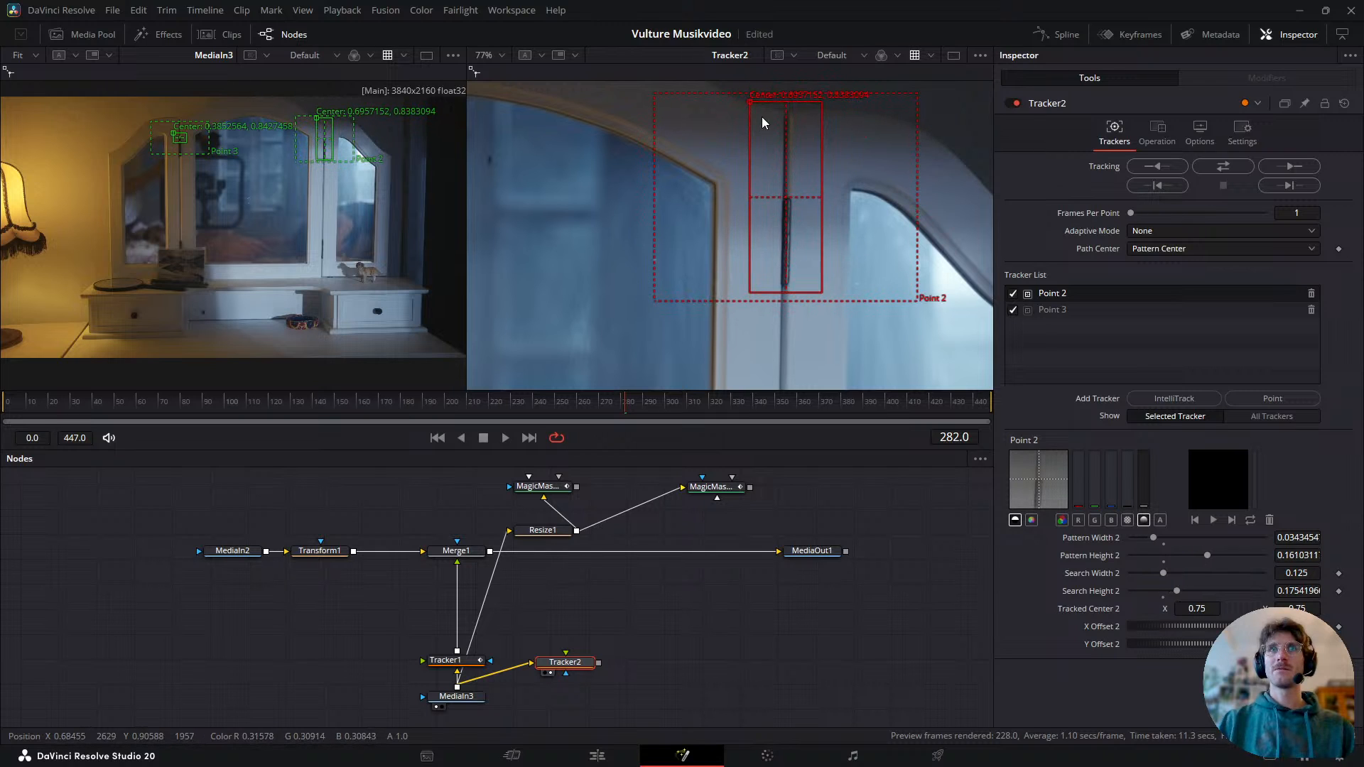
- Fit Point 2's pattern box and search area tightly around the dark hinge on the mirror's right frame joint
{"action": "left_click_drag", "start_coordinate": [751, 104], "coordinate": [750, 145]}
{"action": "scroll", "coordinate": [774, 212], "scroll_direction": "down", "scroll_amount": 2}
{"action": "left_click_drag", "start_coordinate": [809, 294], "coordinate": [805, 276]}
{"action": "left_click_drag", "start_coordinate": [761, 181], "coordinate": [761, 189]}
{"action": "left_click_drag", "start_coordinate": [886, 299], "coordinate": [830, 317]}
{"action": "scroll", "coordinate": [643, 295], "scroll_direction": "down", "scroll_amount": 2}
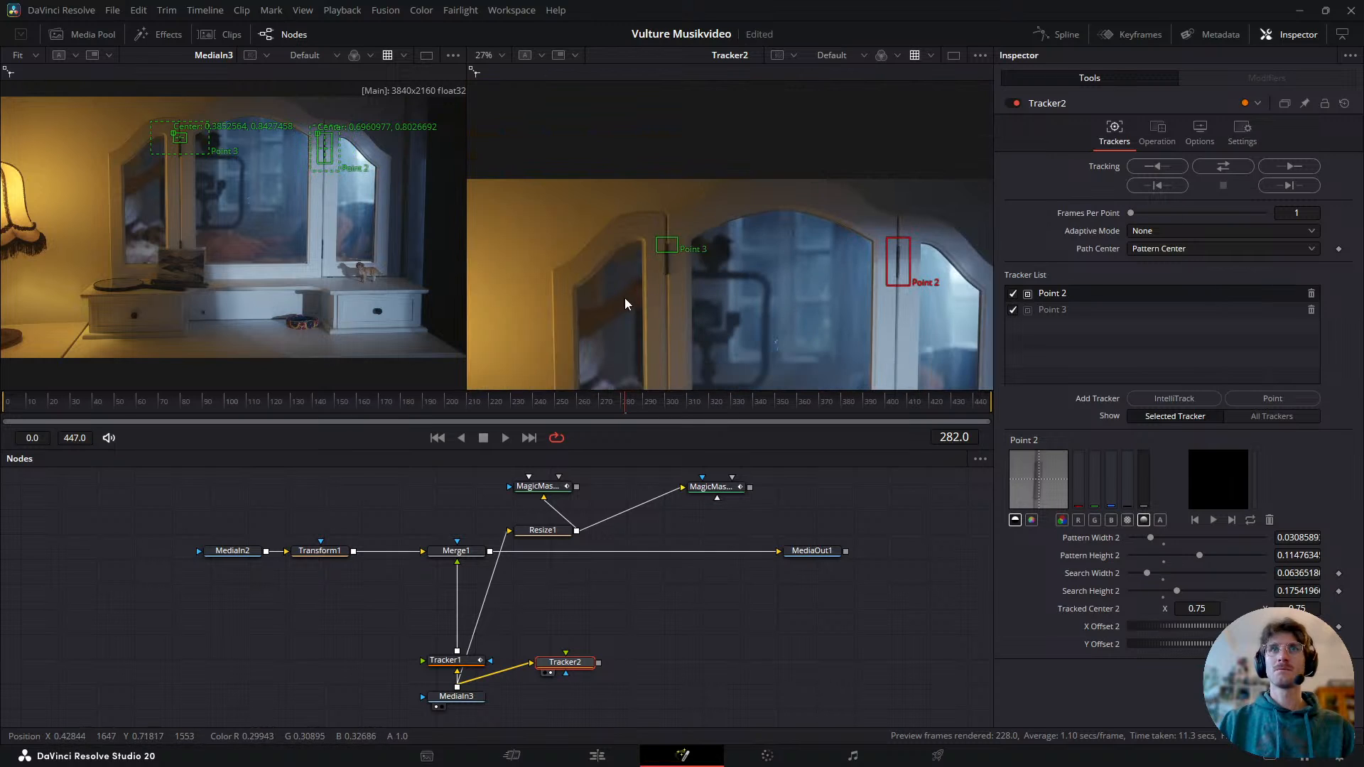
- Fit Point 3's pattern box and search area tightly around the hinge on the mirror's left frame joint
{"action": "scroll", "coordinate": [668, 263], "scroll_direction": "up", "scroll_amount": 1}
{"action": "left_click_drag", "start_coordinate": [665, 237], "coordinate": [675, 276]}
{"action": "left_click_drag", "start_coordinate": [655, 221], "coordinate": [651, 224]}
{"action": "left_click_drag", "start_coordinate": [680, 287], "coordinate": [677, 291]}
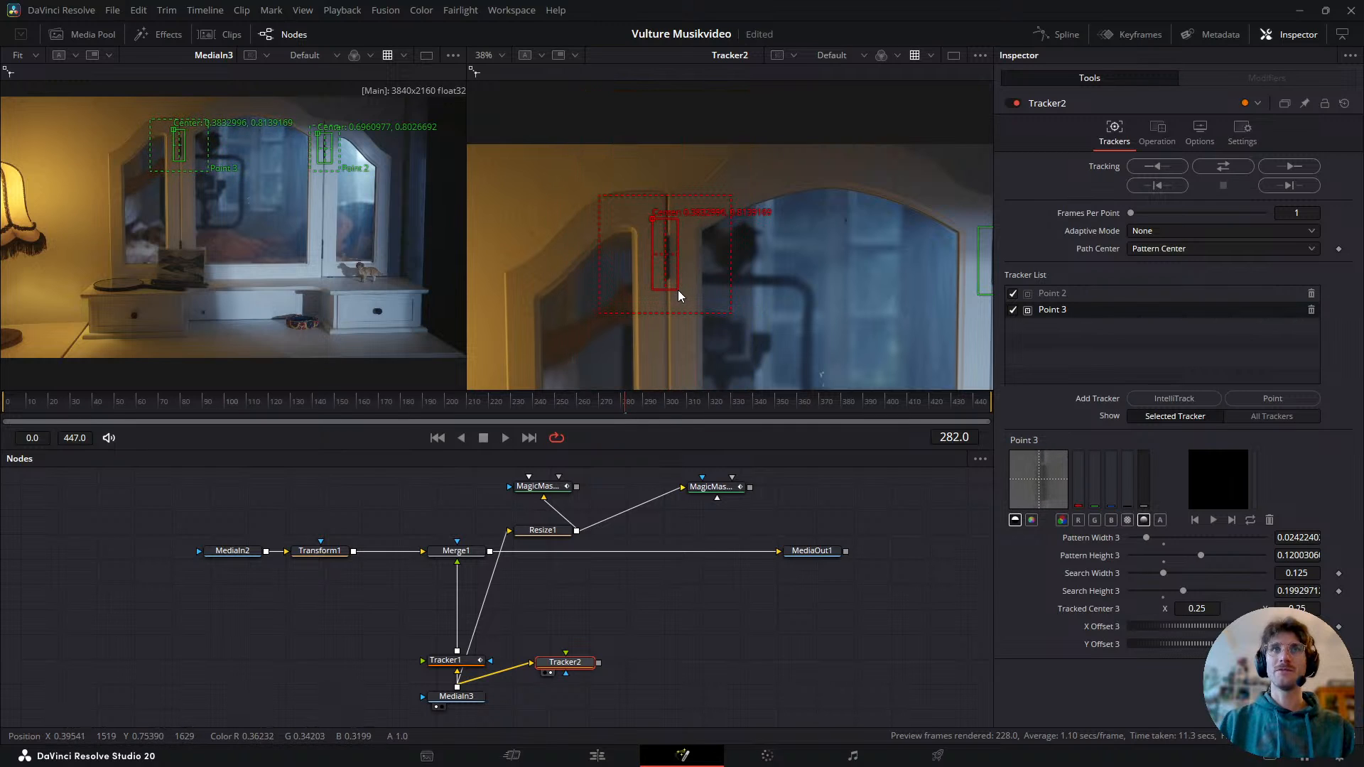
{"action": "left_click_drag", "start_coordinate": [654, 223], "coordinate": [654, 222]}
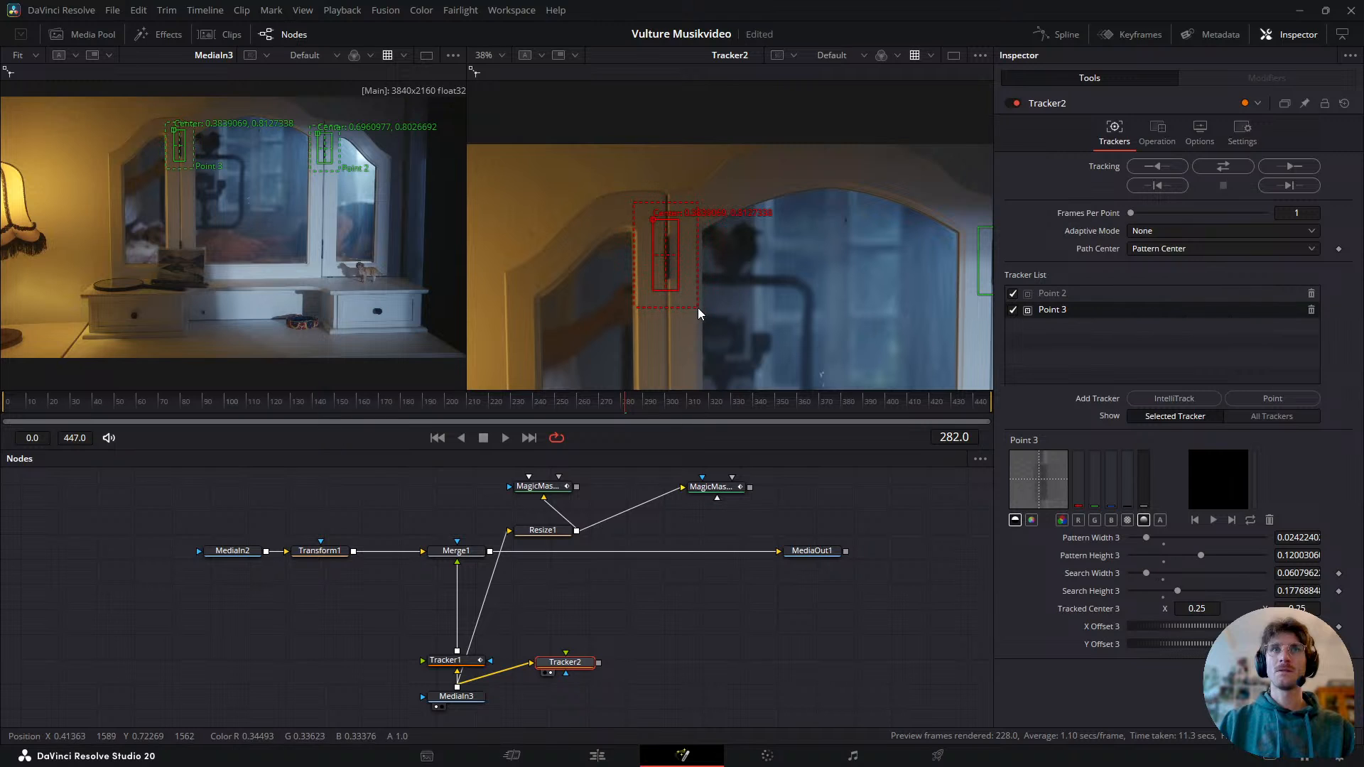
{"action": "scroll", "coordinate": [743, 248], "scroll_direction": "down", "scroll_amount": 3}
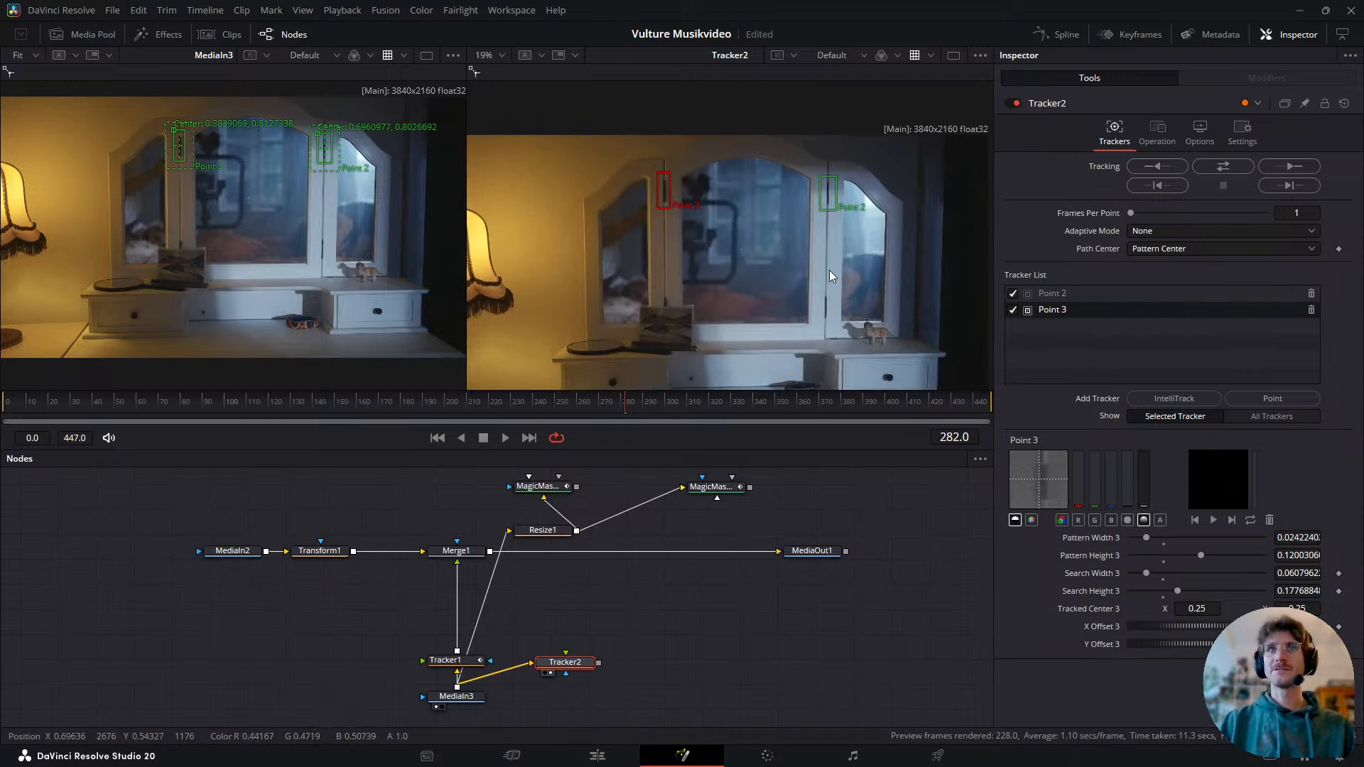
- Try tracking both points in both directions from frame 282, cancel the render, and return to frame 282
{"action": "left_click", "coordinate": [1223, 166]}
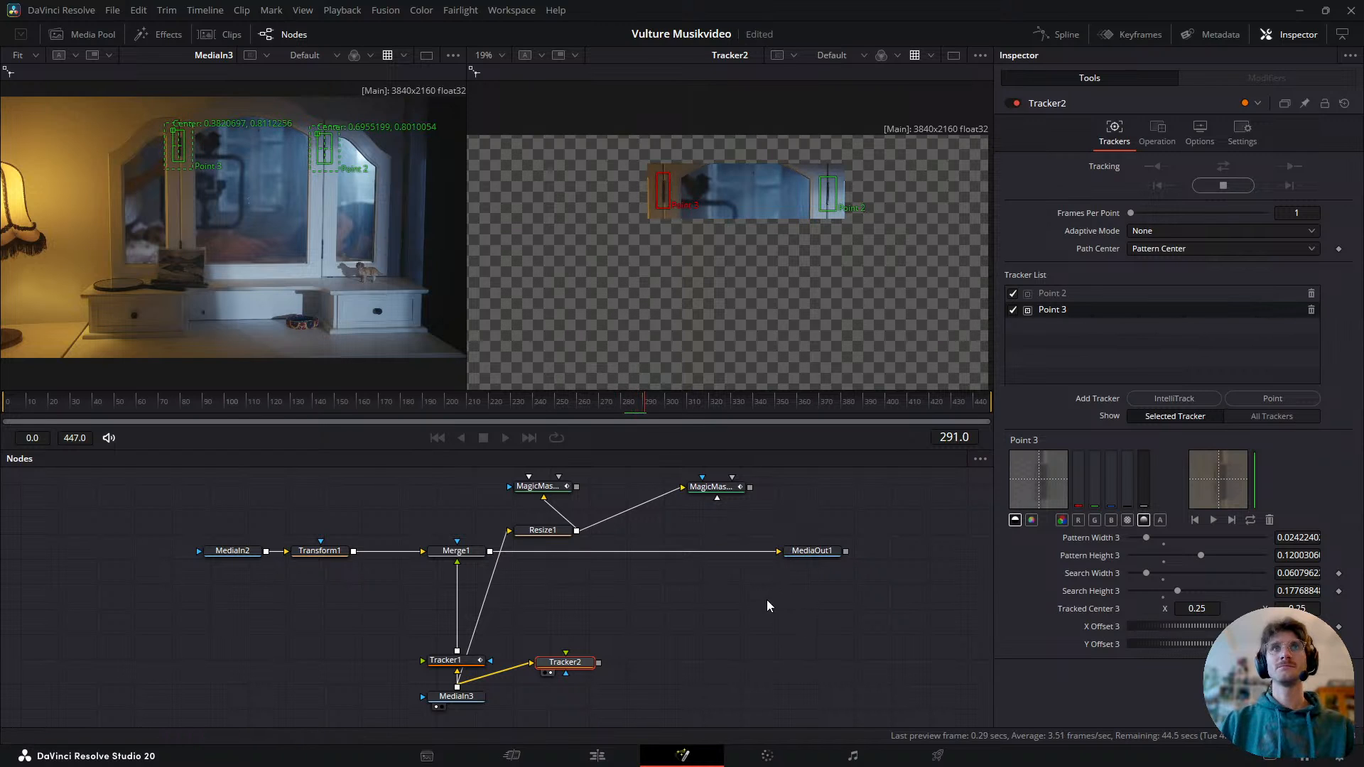
{"action": "left_click", "coordinate": [1223, 186]}
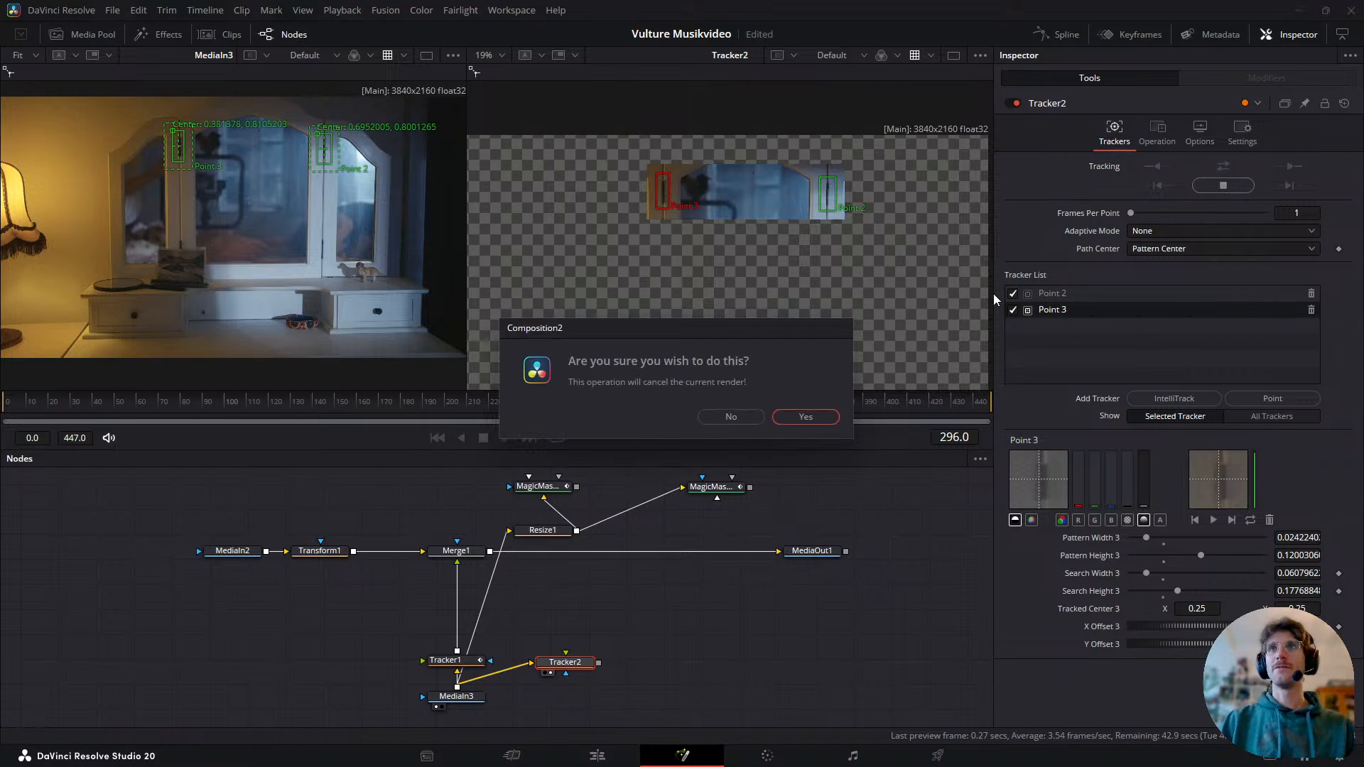
{"action": "left_click", "coordinate": [806, 416]}
{"action": "left_click_drag", "start_coordinate": [616, 410], "coordinate": [624, 410]}
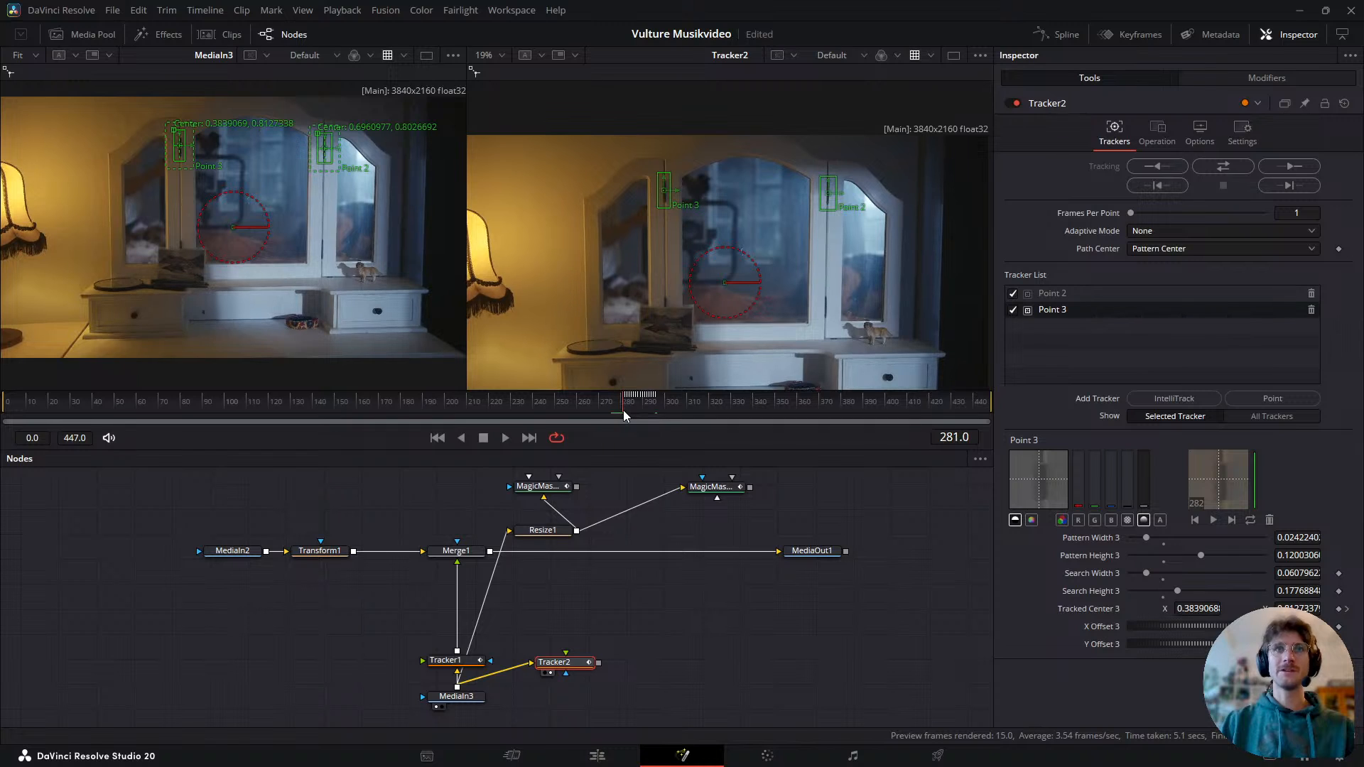
{"action": "key", "text": "Right"}
{"action": "key", "text": "Right"}
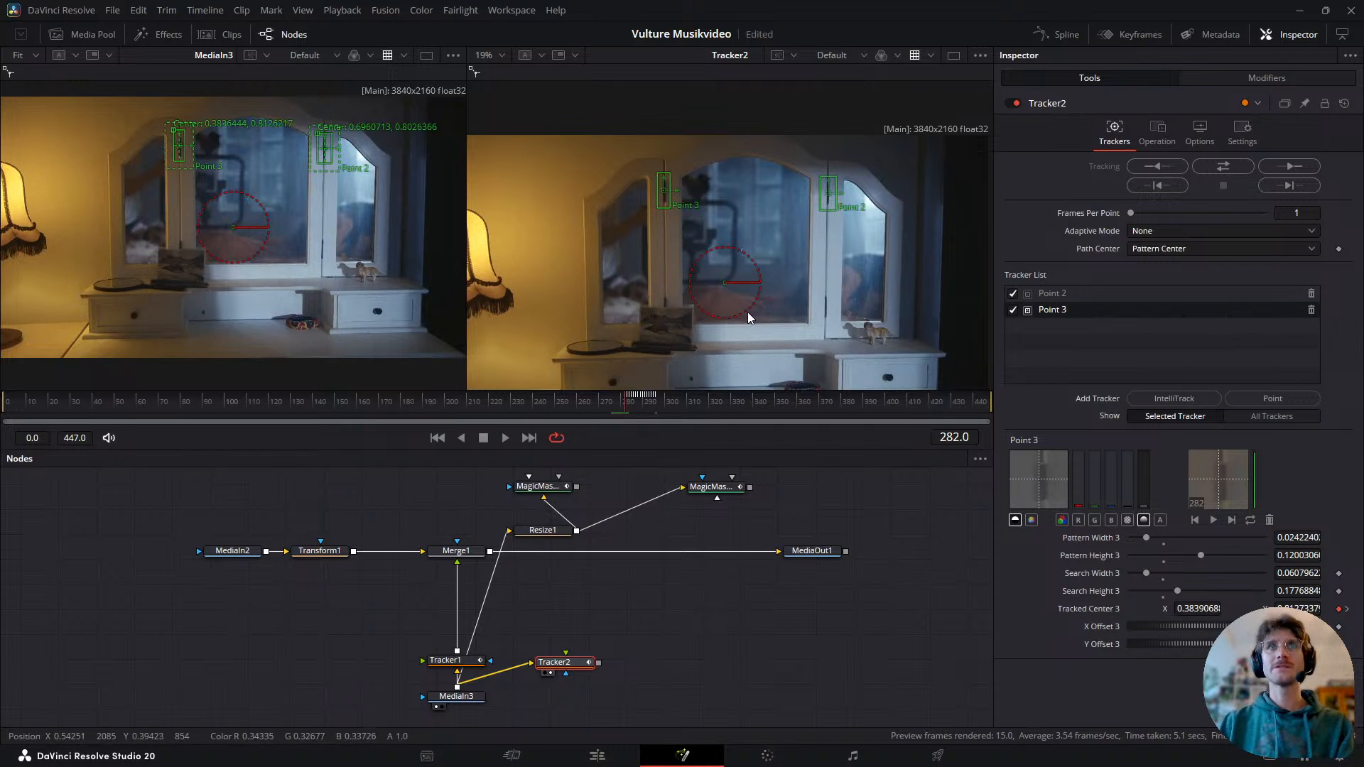
- Try tracking Points 2 and 3 backward from frame 282, cancel at frame 185, and scrub the timeline to frame 245
{"action": "left_click", "coordinate": [1160, 169]}
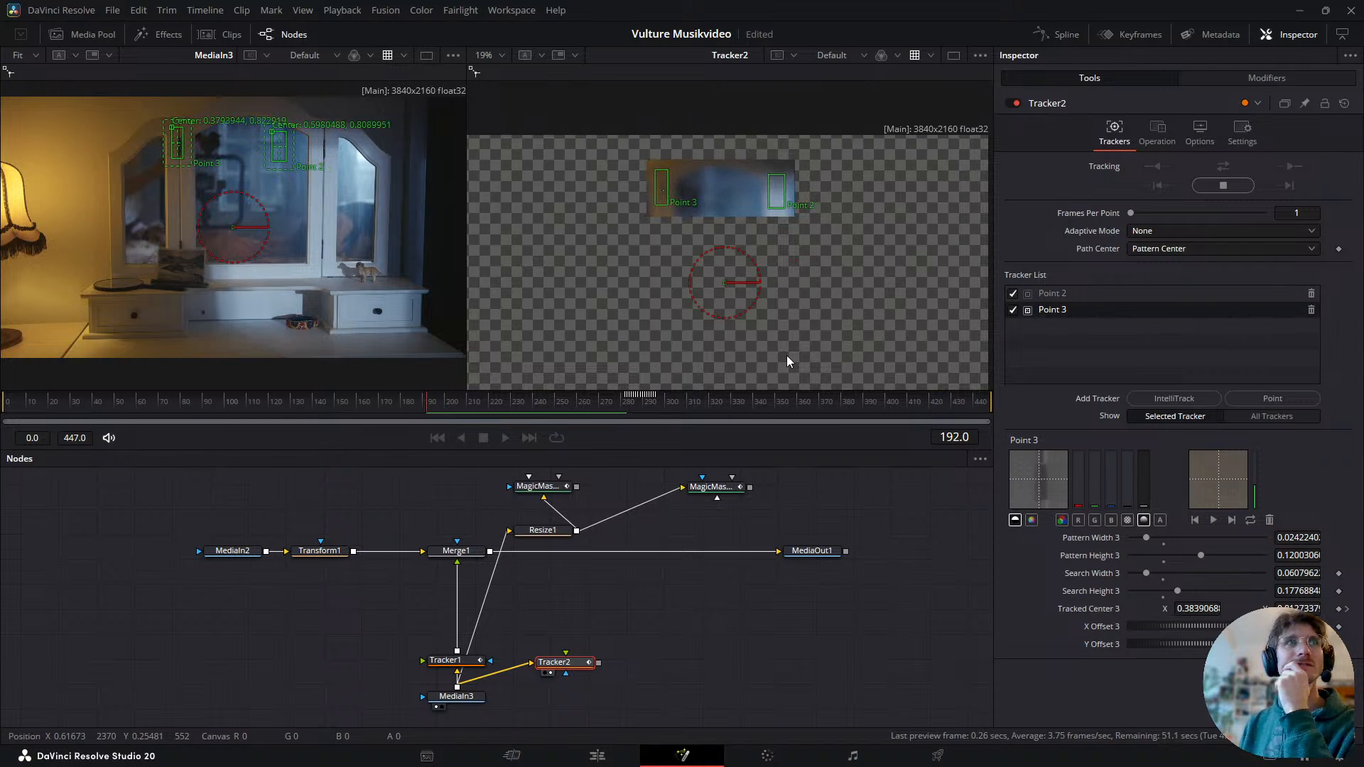
{"action": "left_click", "coordinate": [1216, 183]}
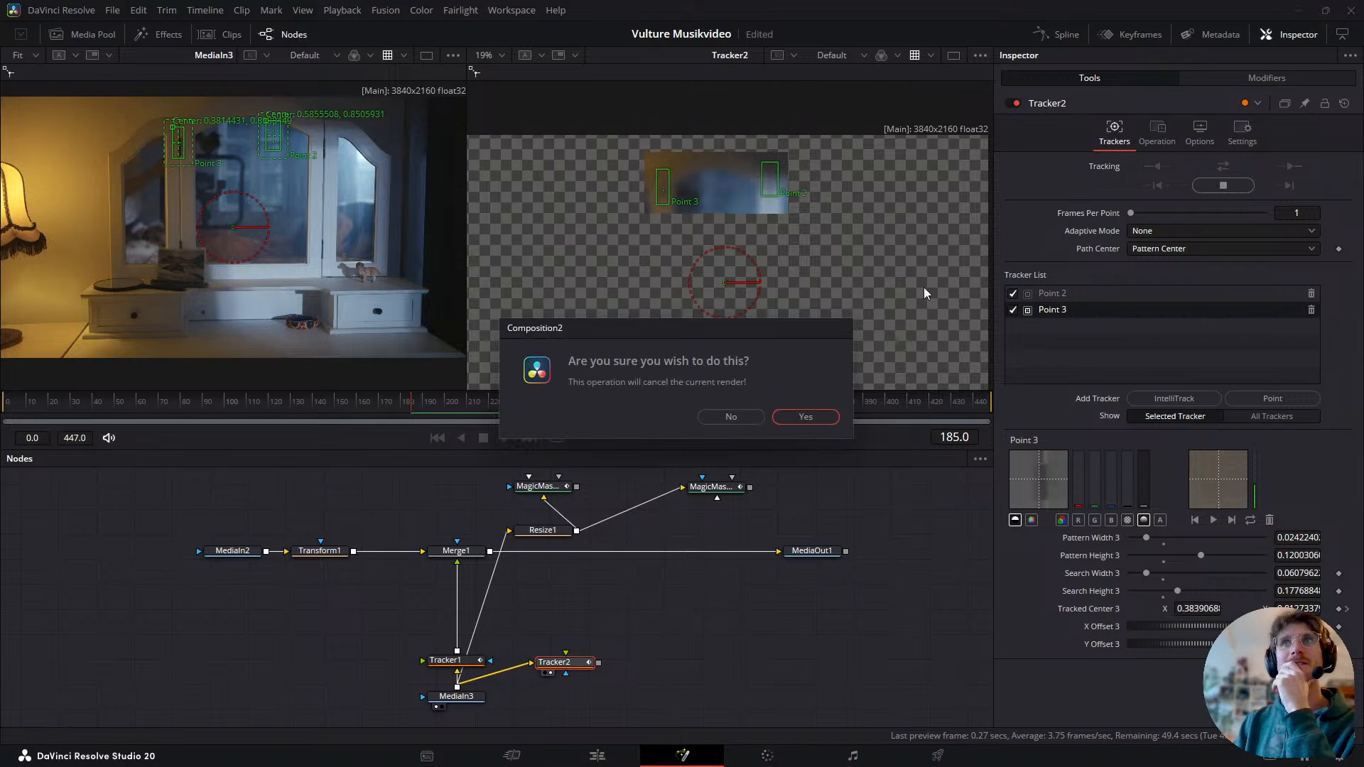
{"action": "left_click", "coordinate": [806, 417]}
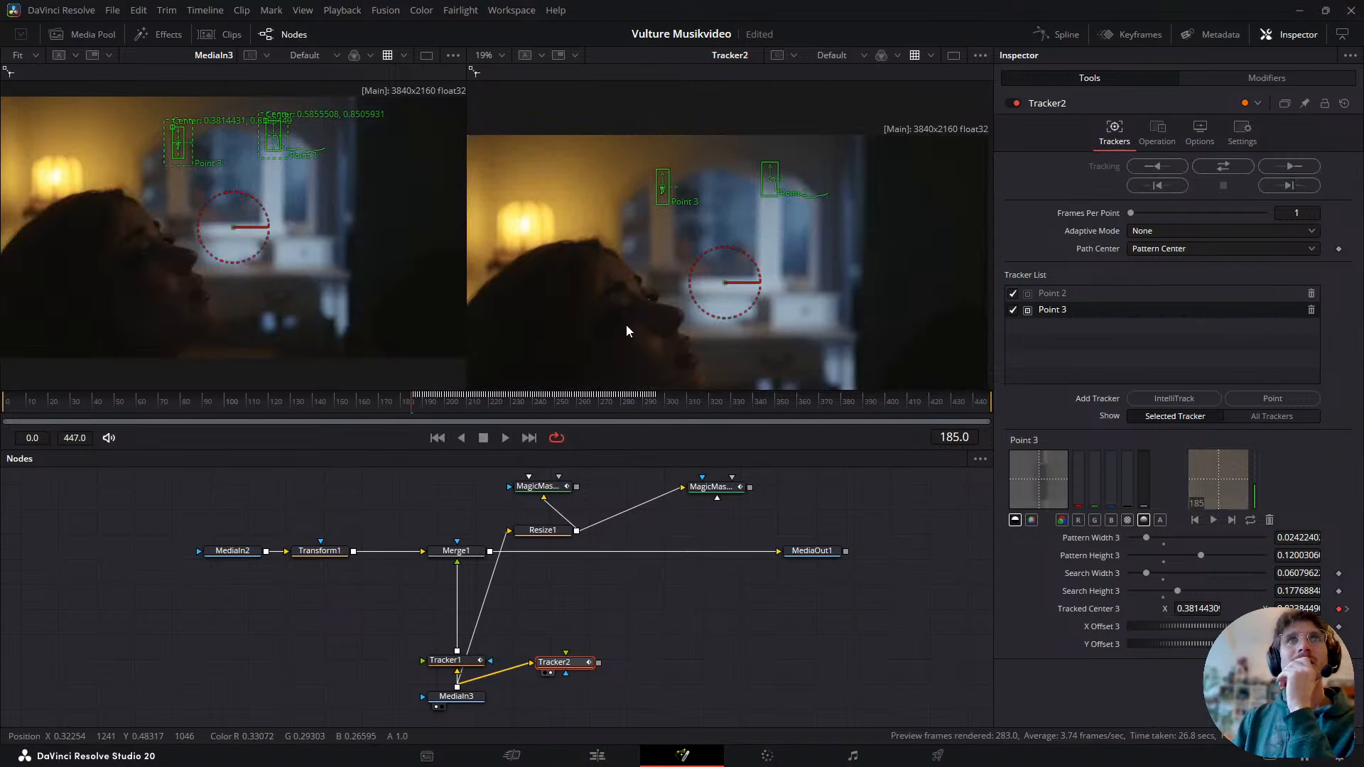
{"action": "left_click_drag", "start_coordinate": [410, 411], "coordinate": [545, 443]}
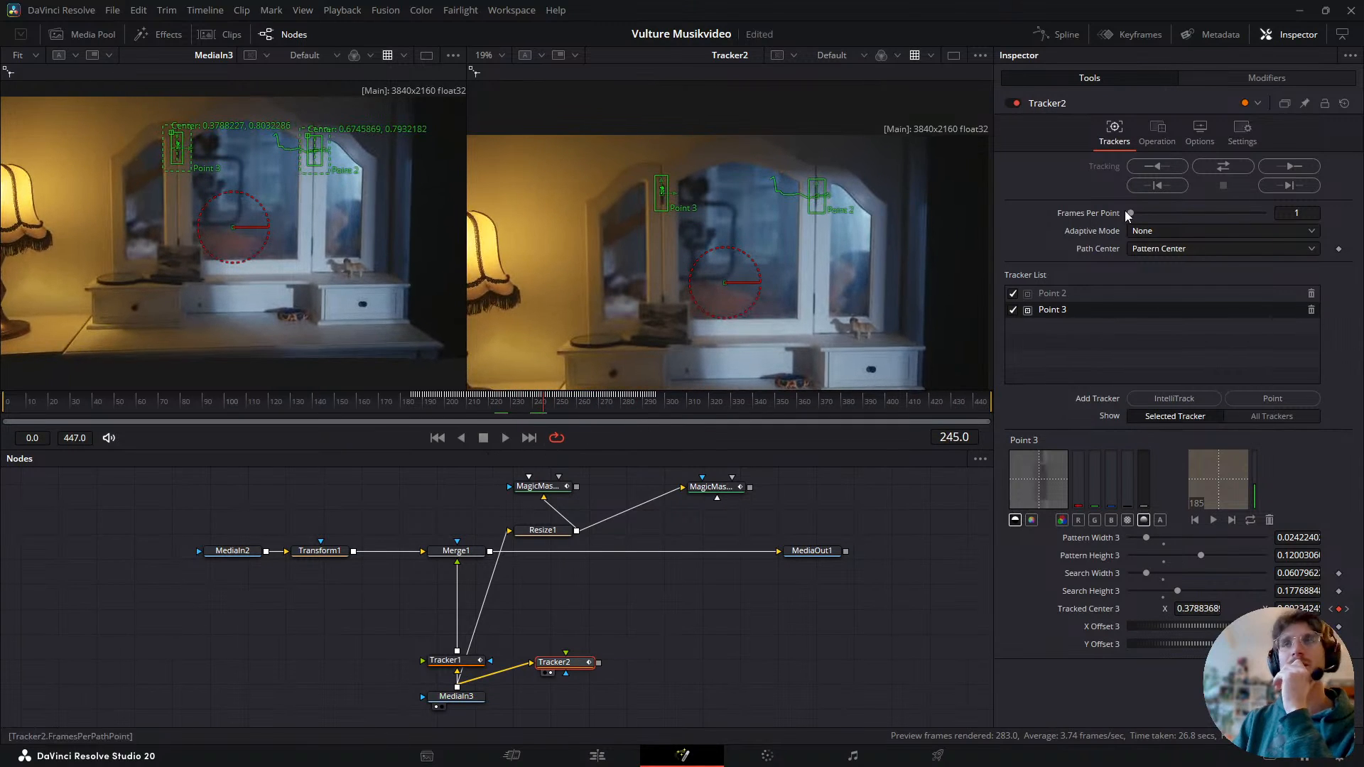
- Replace Point 2 and Point 3 in Tracker2 with two new point trackers
{"action": "left_click", "coordinate": [1312, 293]}
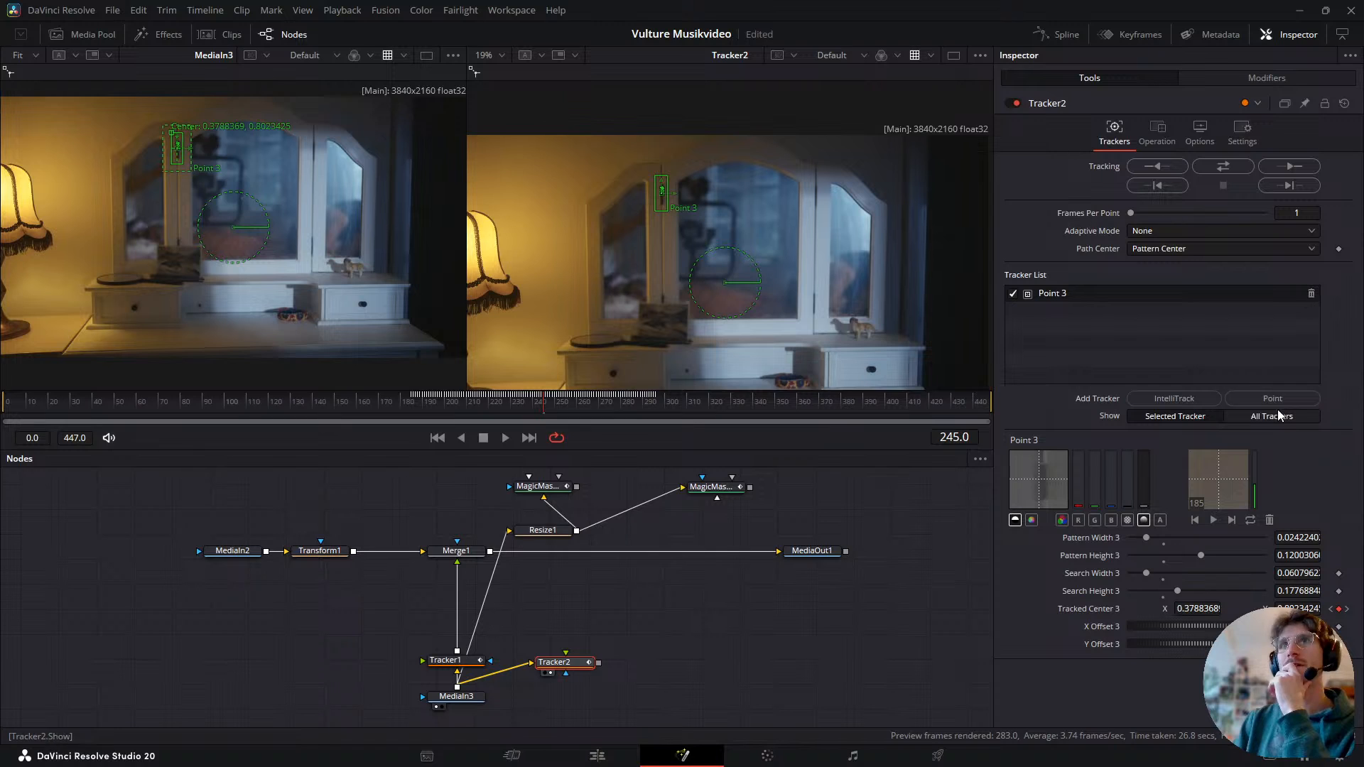
{"action": "left_click", "coordinate": [1254, 397]}
{"action": "left_click", "coordinate": [1255, 396]}
{"action": "left_click", "coordinate": [1298, 292]}
{"action": "left_click", "coordinate": [1312, 294]}
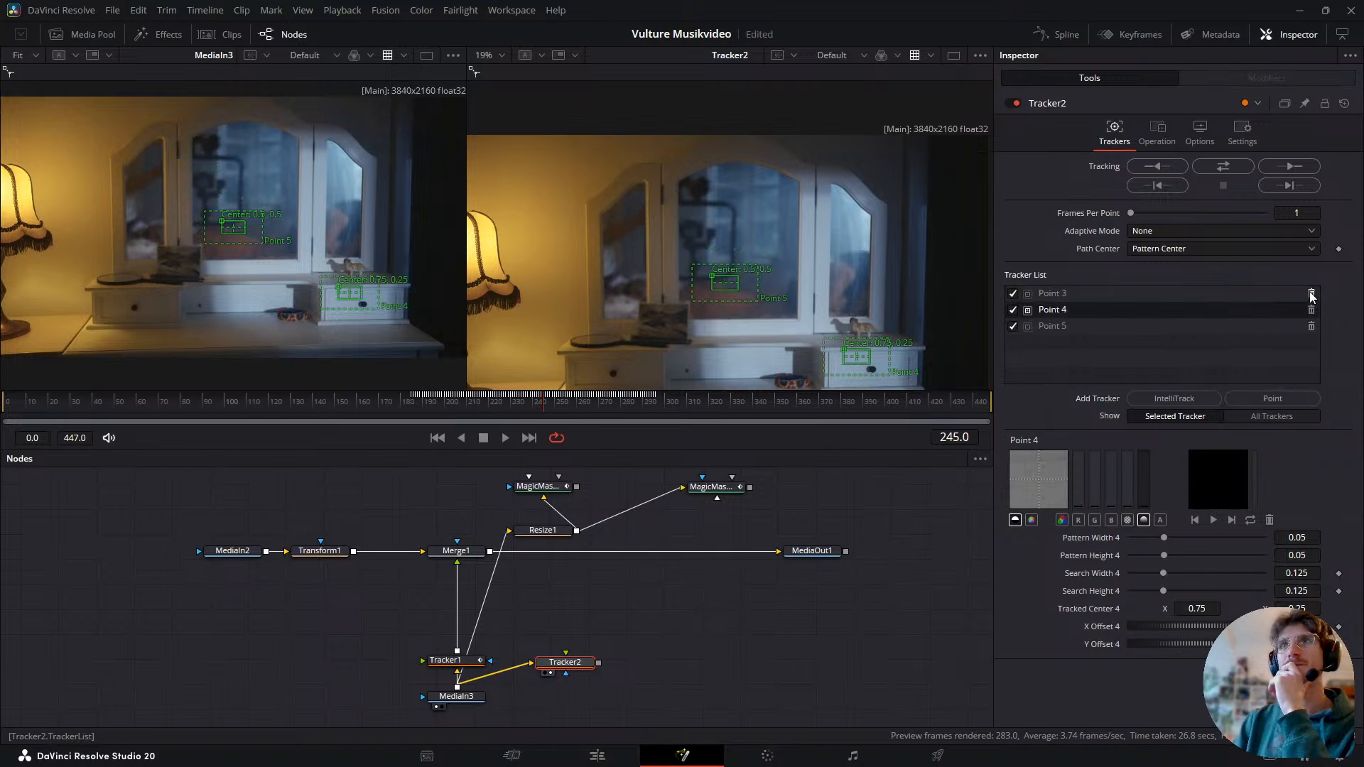
- Place and resize Point 5 over the mirror's upper-left frame joint and Point 4 over its upper-right frame joint
{"action": "left_click_drag", "start_coordinate": [712, 279], "coordinate": [634, 240]}
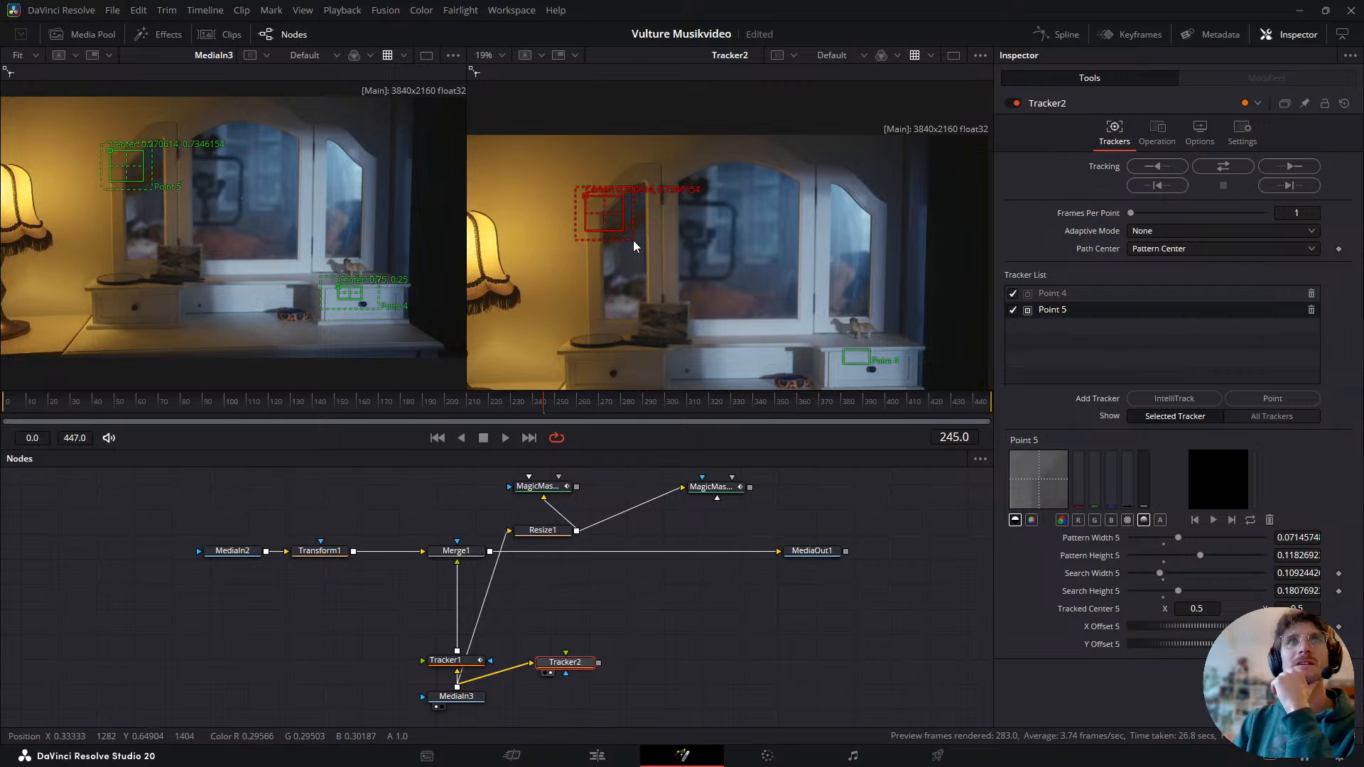
{"action": "left_click_drag", "start_coordinate": [590, 199], "coordinate": [668, 206]}
{"action": "left_click", "coordinate": [1098, 296]}
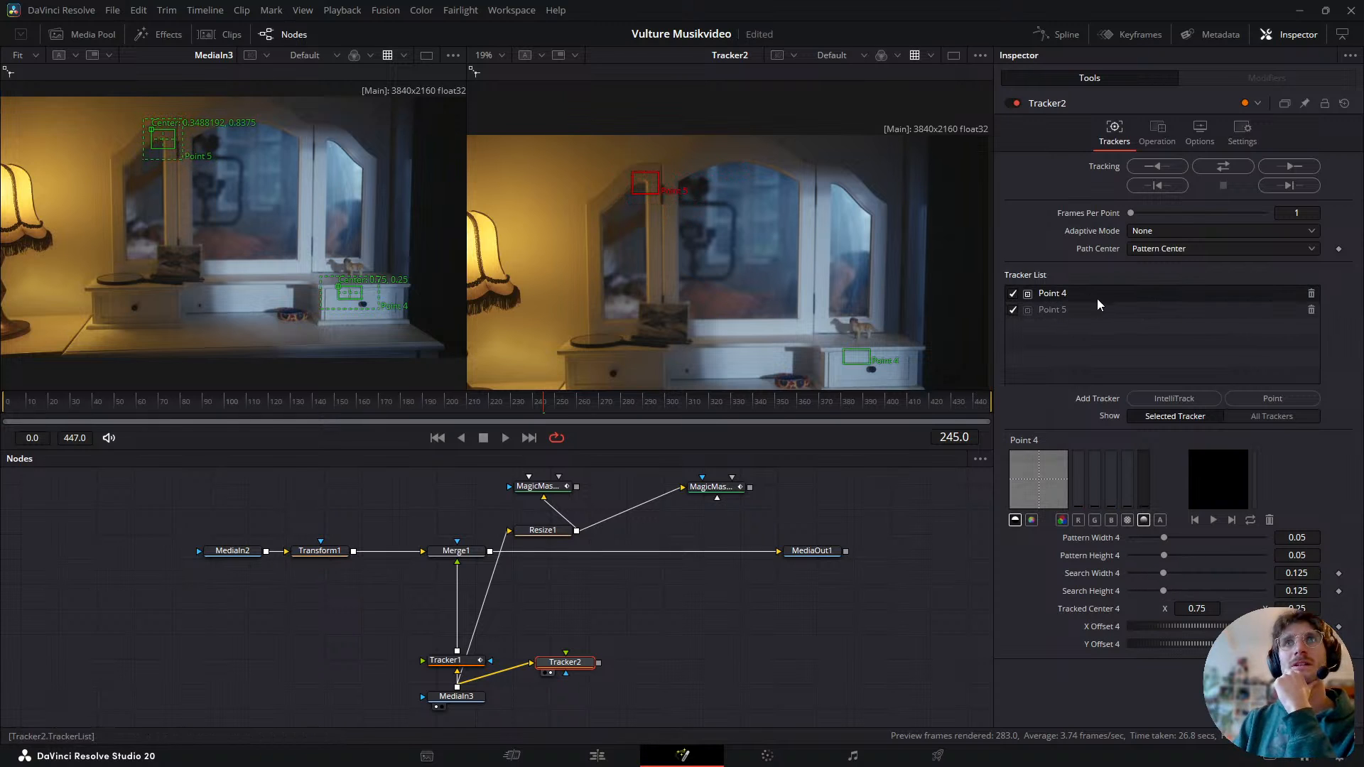
{"action": "left_click_drag", "start_coordinate": [845, 357], "coordinate": [818, 171]}
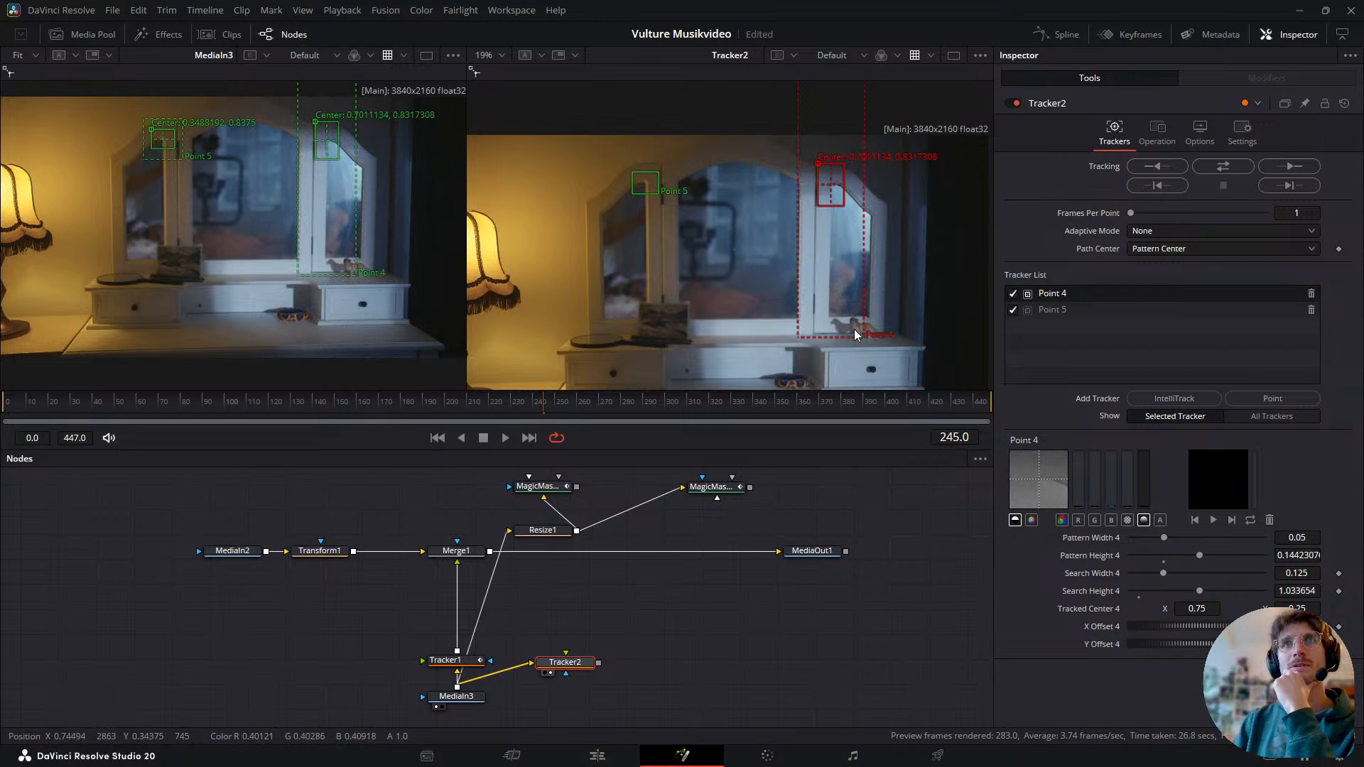
{"action": "left_click_drag", "start_coordinate": [867, 335], "coordinate": [844, 197]}
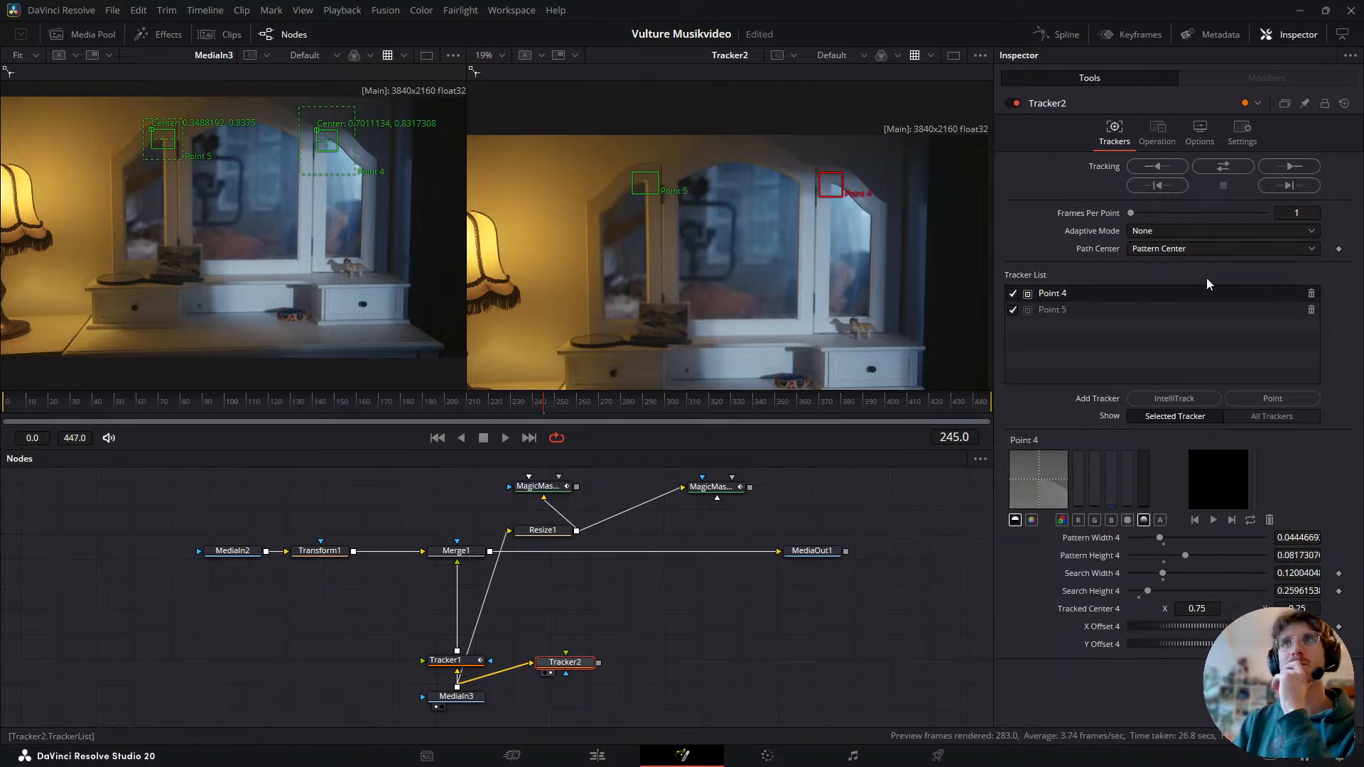
- Track both points backward from frame 245, cancel at frame 171, and return to frame 245 after scrubbing the result
{"action": "left_click", "coordinate": [1166, 165]}
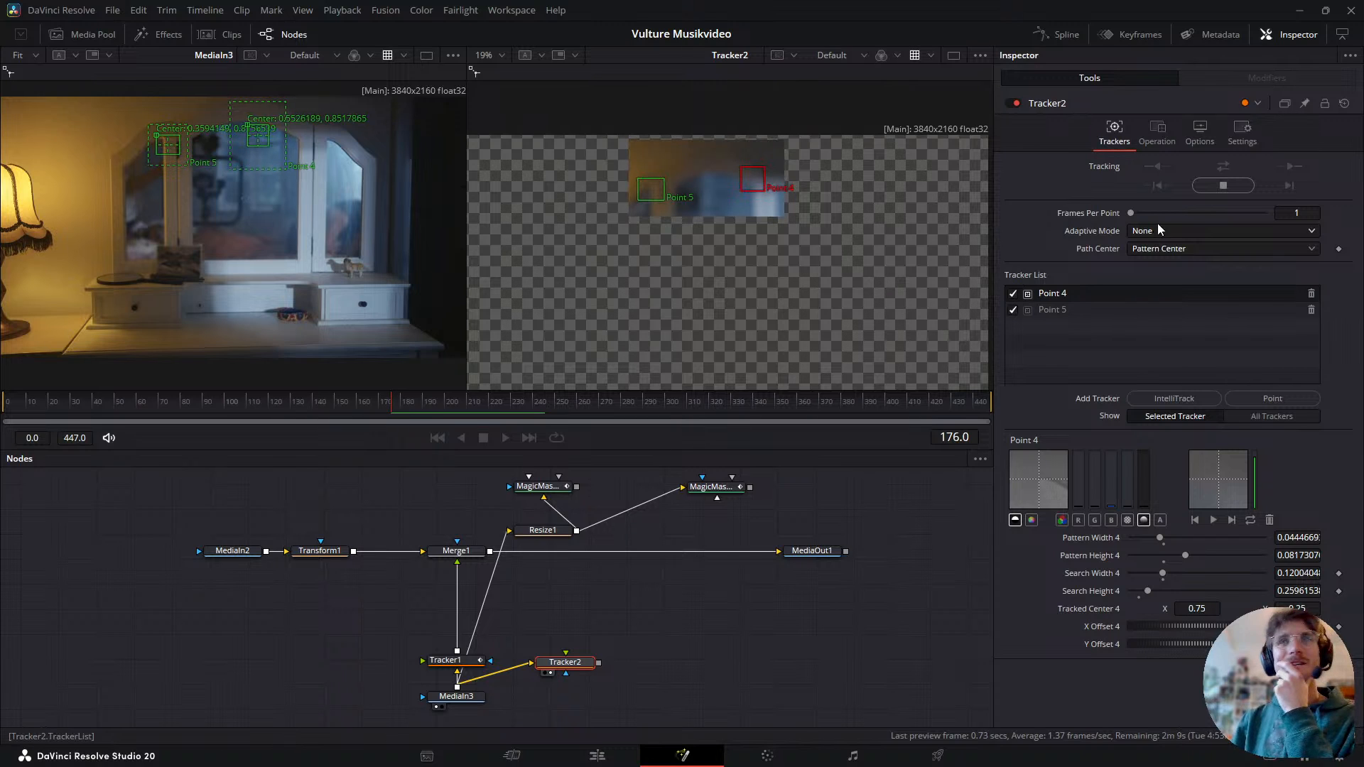
{"action": "left_click", "coordinate": [1238, 187]}
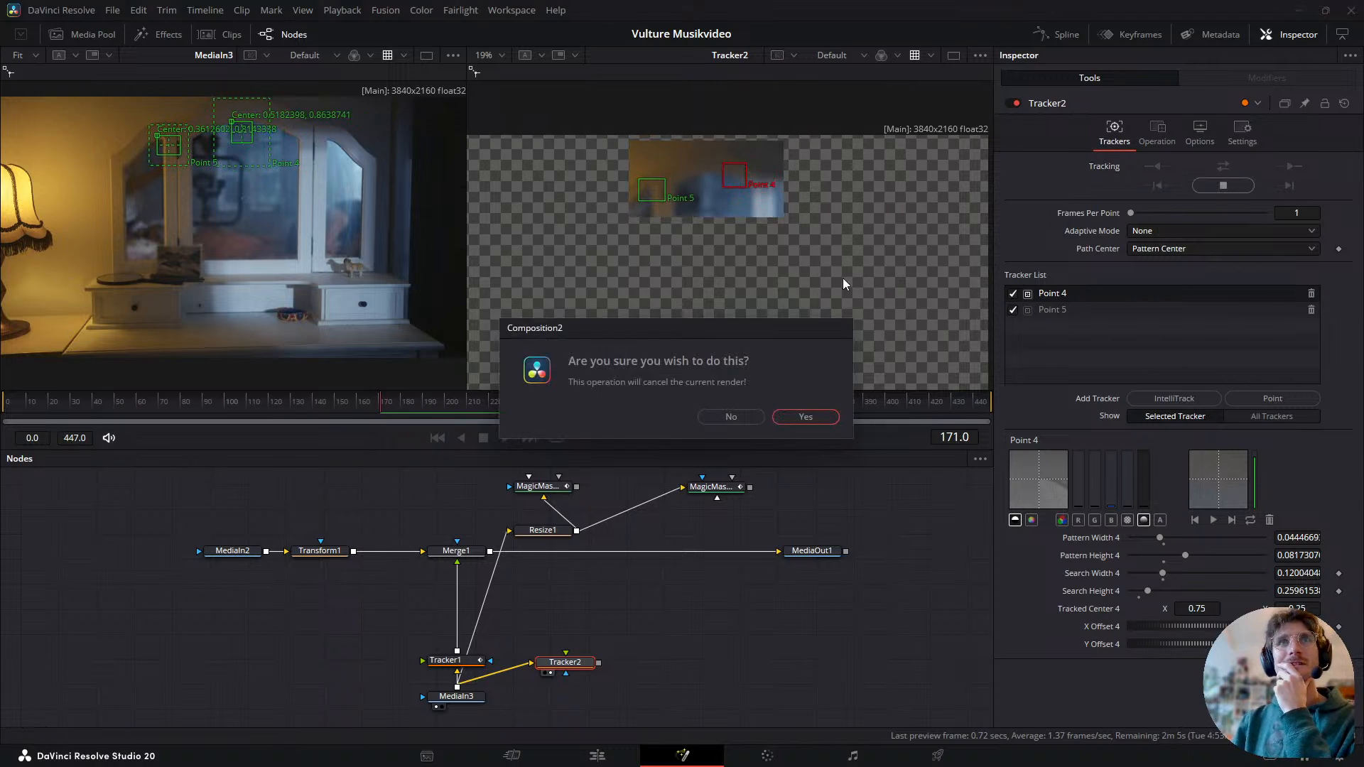
{"action": "left_click", "coordinate": [805, 418]}
{"action": "left_click_drag", "start_coordinate": [387, 407], "coordinate": [492, 393]}
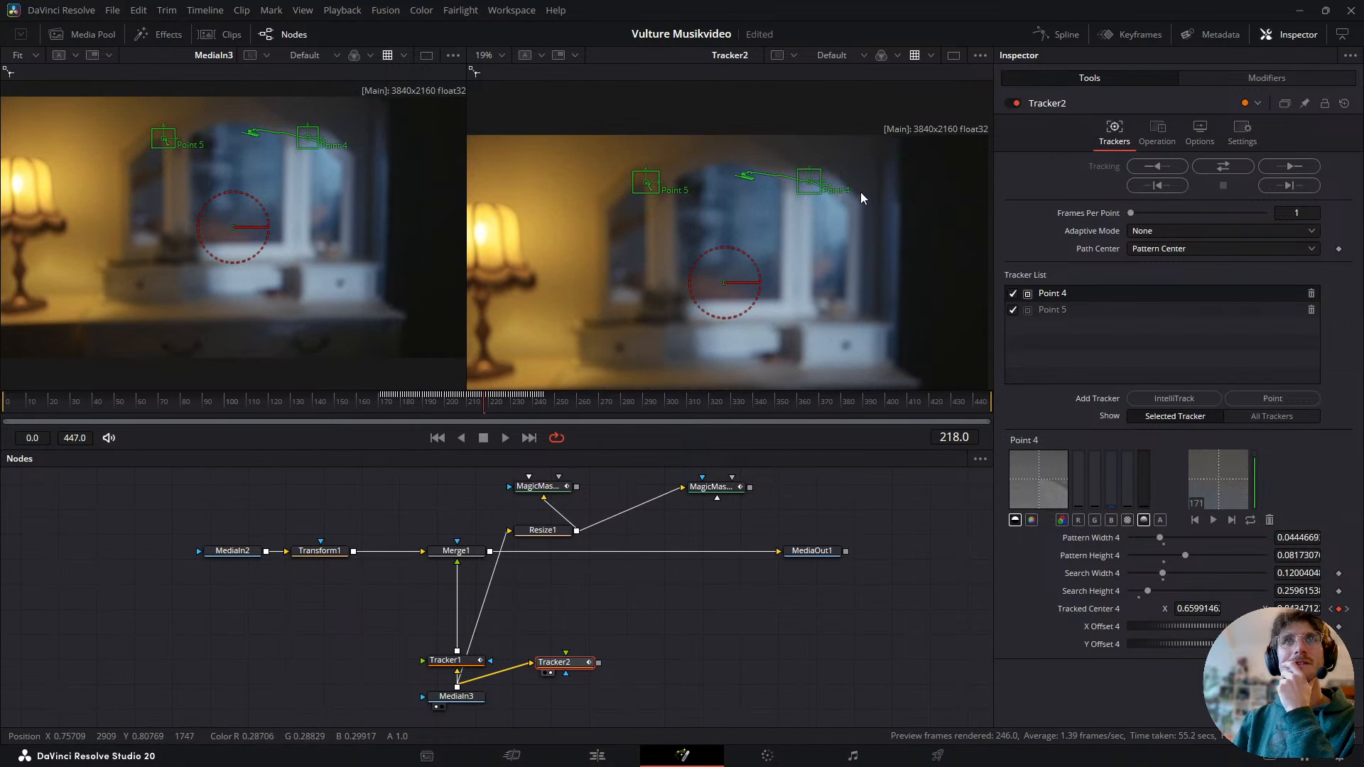
{"action": "left_click", "coordinate": [547, 399]}
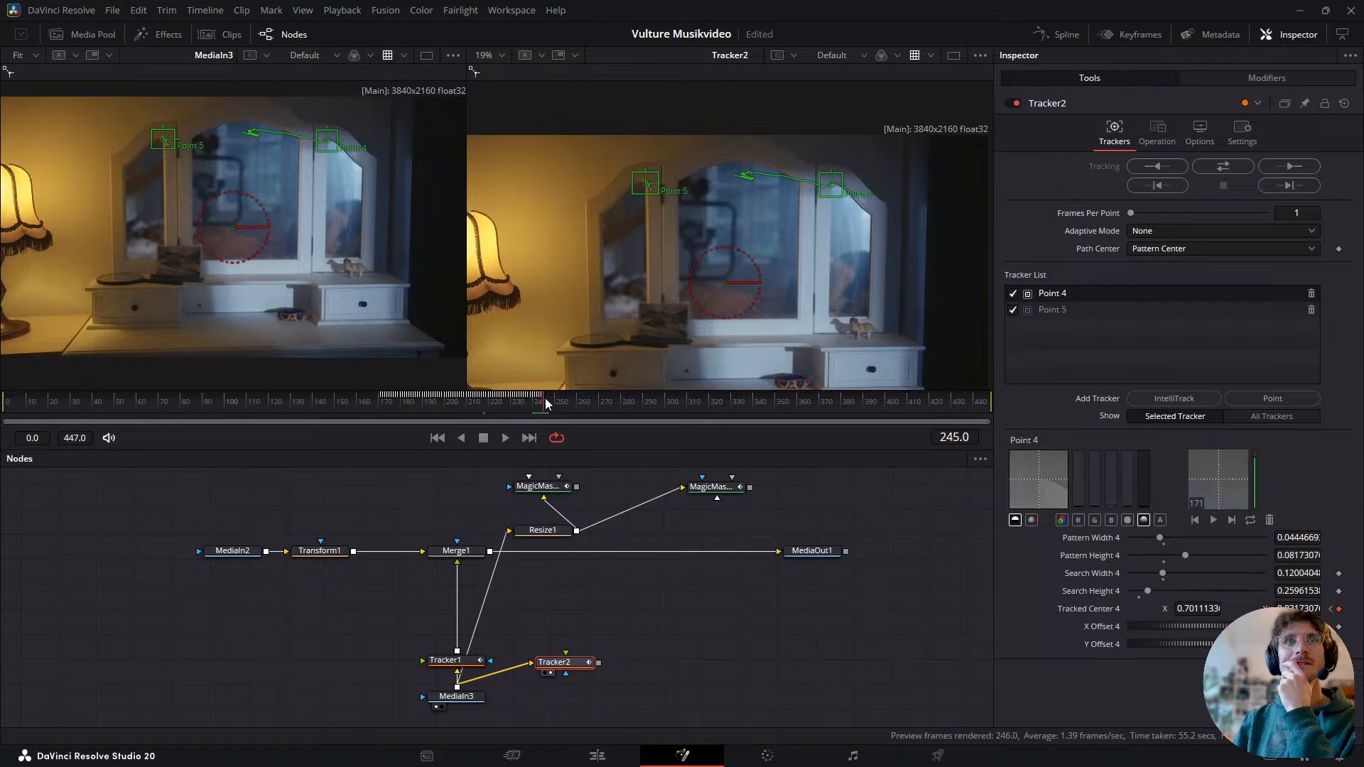
- Move Point 4 onto the right mirror's outer curved edge, track backward until frame 212, and scrub through the tracked range
{"action": "mouse_move", "coordinate": [832, 188]}
{"action": "left_mouse_down"}
{"action": "mouse_move", "coordinate": [828, 176]}
{"action": "mouse_move", "coordinate": [865, 206]}
{"action": "mouse_move", "coordinate": [848, 186]}
{"action": "left_mouse_up"}
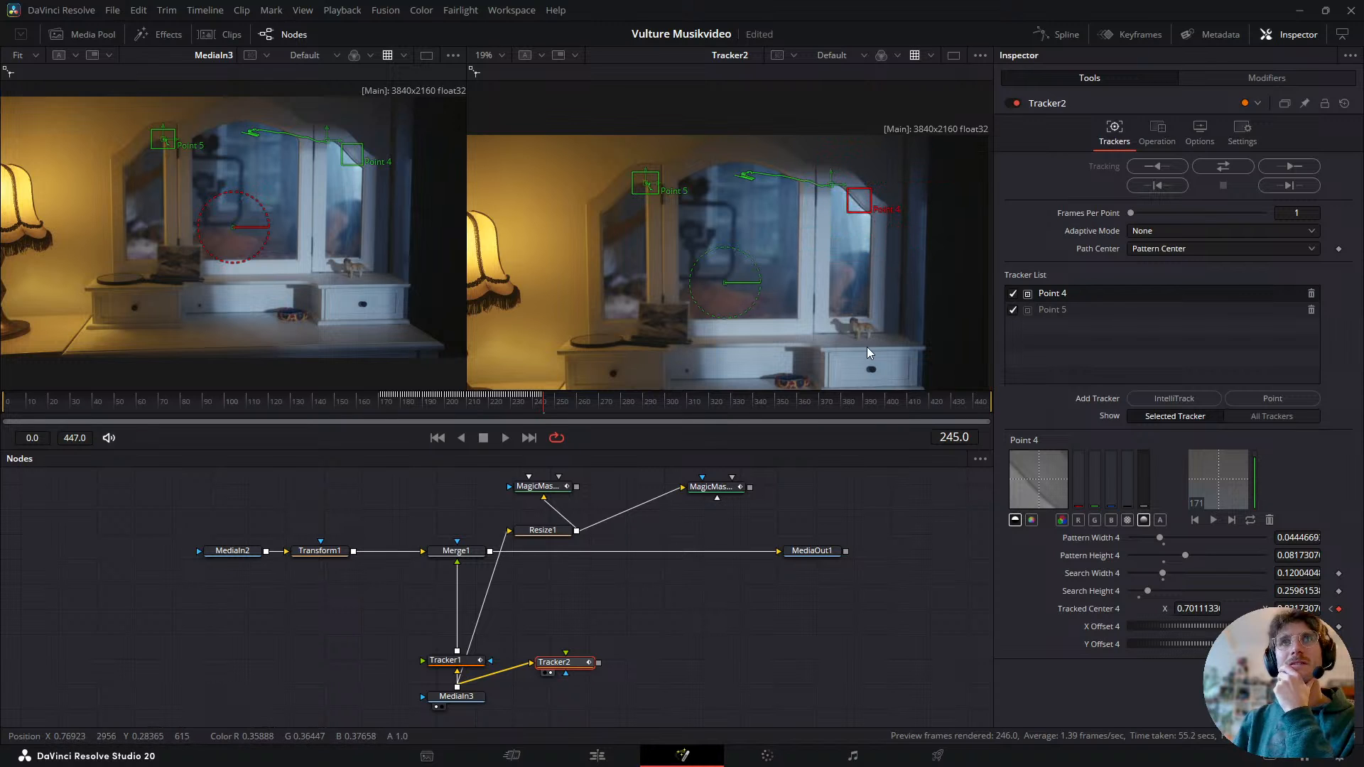
{"action": "left_click", "coordinate": [1166, 168]}
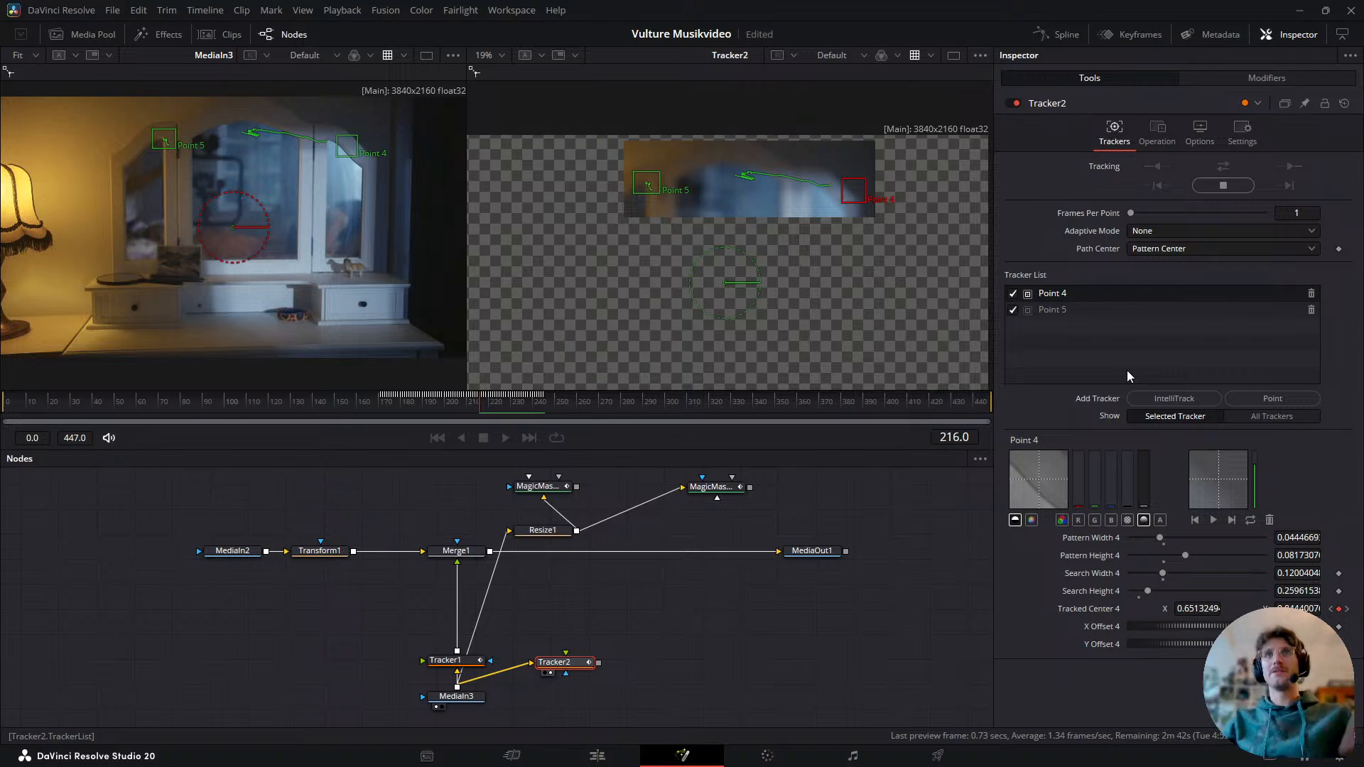
{"action": "left_click", "coordinate": [1227, 189]}
{"action": "left_click", "coordinate": [805, 417]}
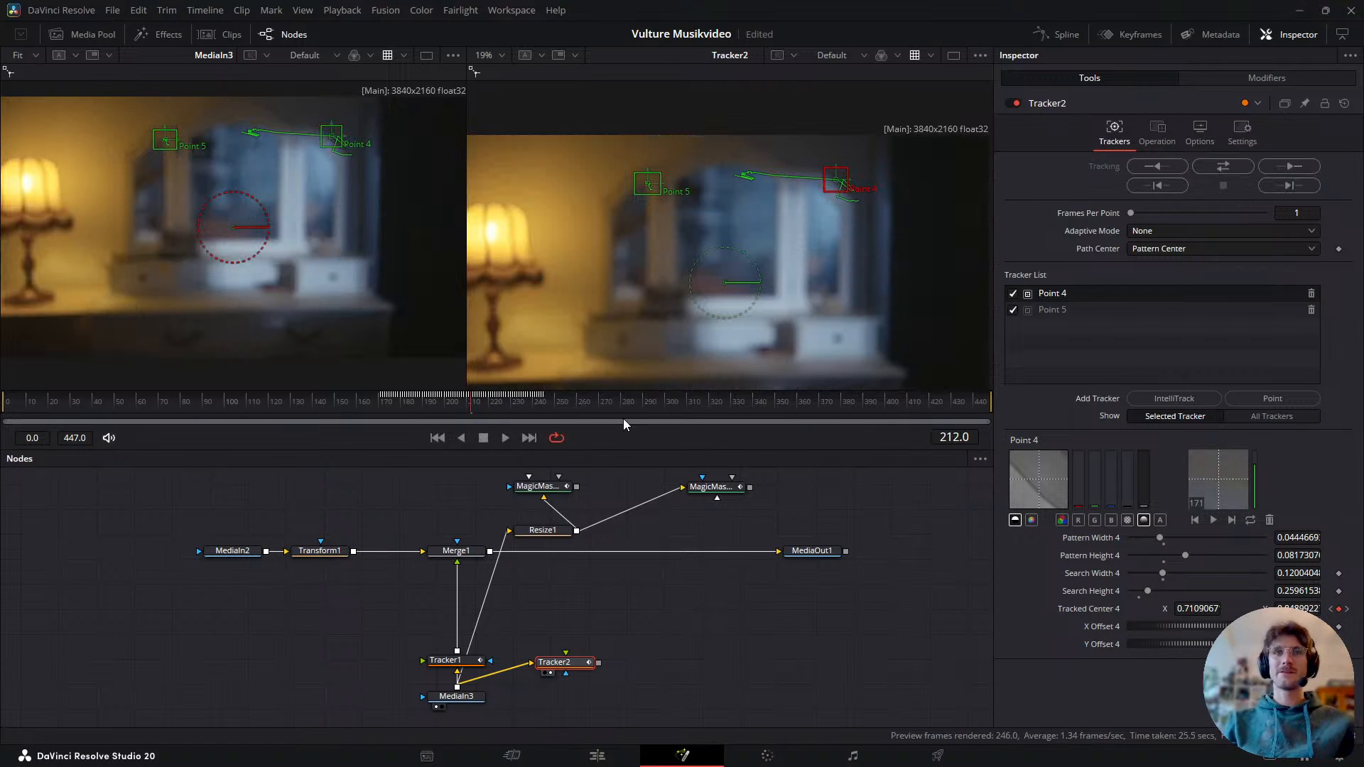
{"action": "left_click_drag", "start_coordinate": [516, 403], "coordinate": [245, 477]}
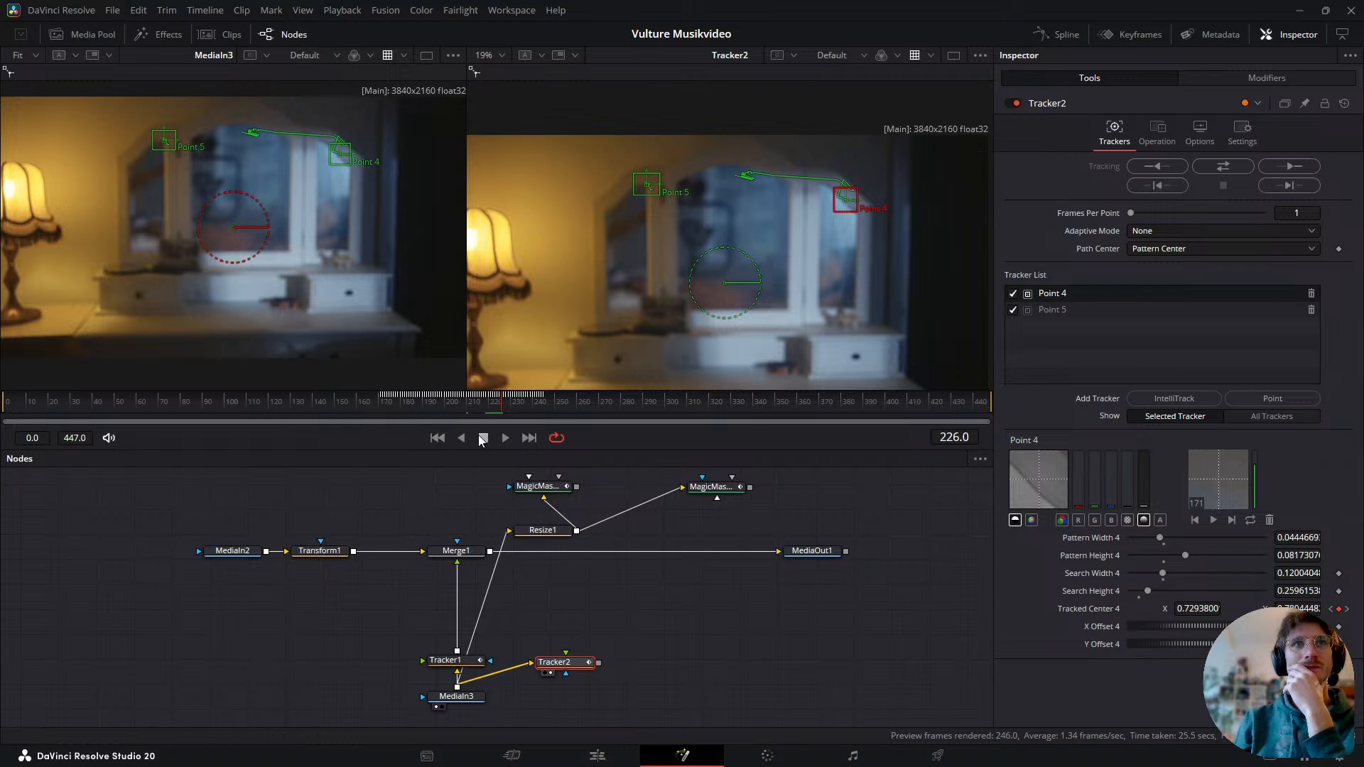
{"action": "left_click_drag", "start_coordinate": [463, 421], "coordinate": [485, 480]}
- Show MagicMask2 in the first viewer and scrub the timeline to inspect its matte
{"action": "left_click_drag", "start_coordinate": [537, 541], "coordinate": [552, 582]}
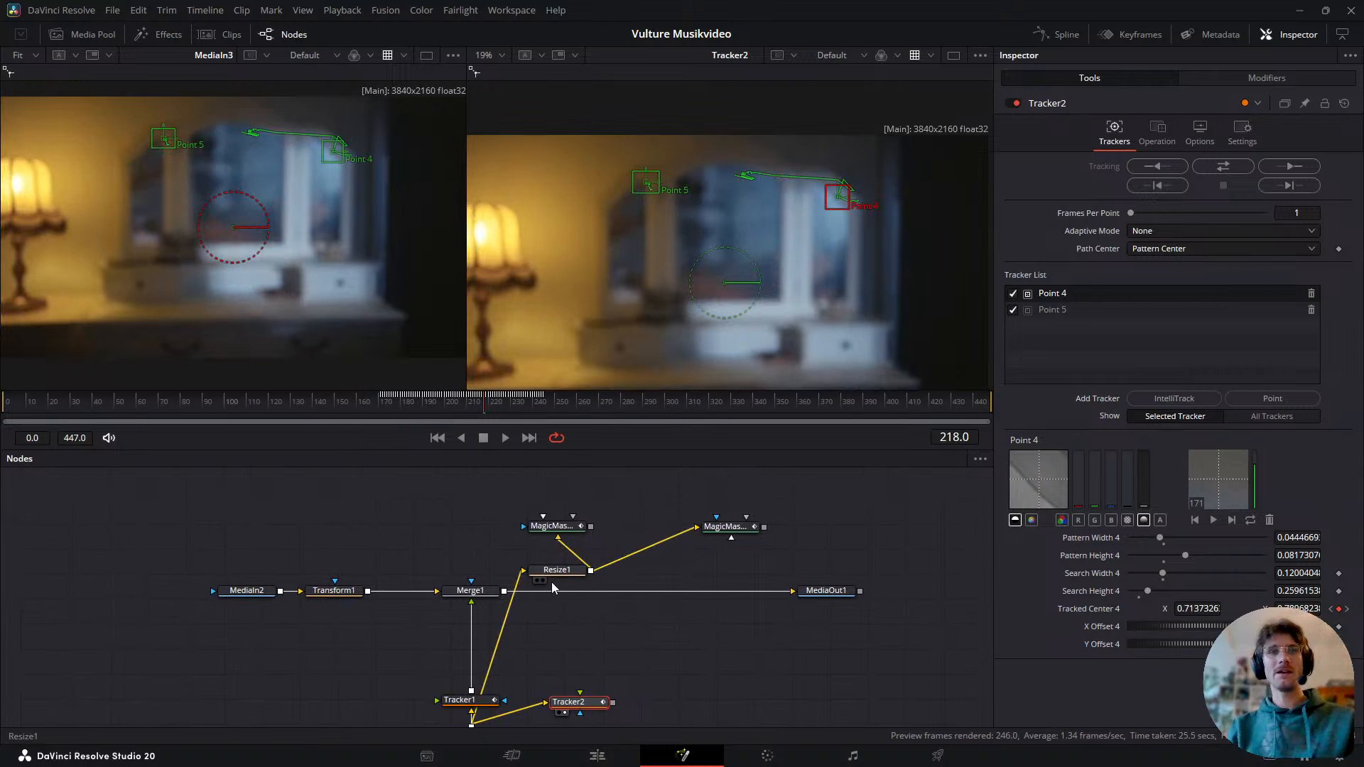
{"action": "left_click", "coordinate": [571, 532]}
{"action": "key", "text": "1"}
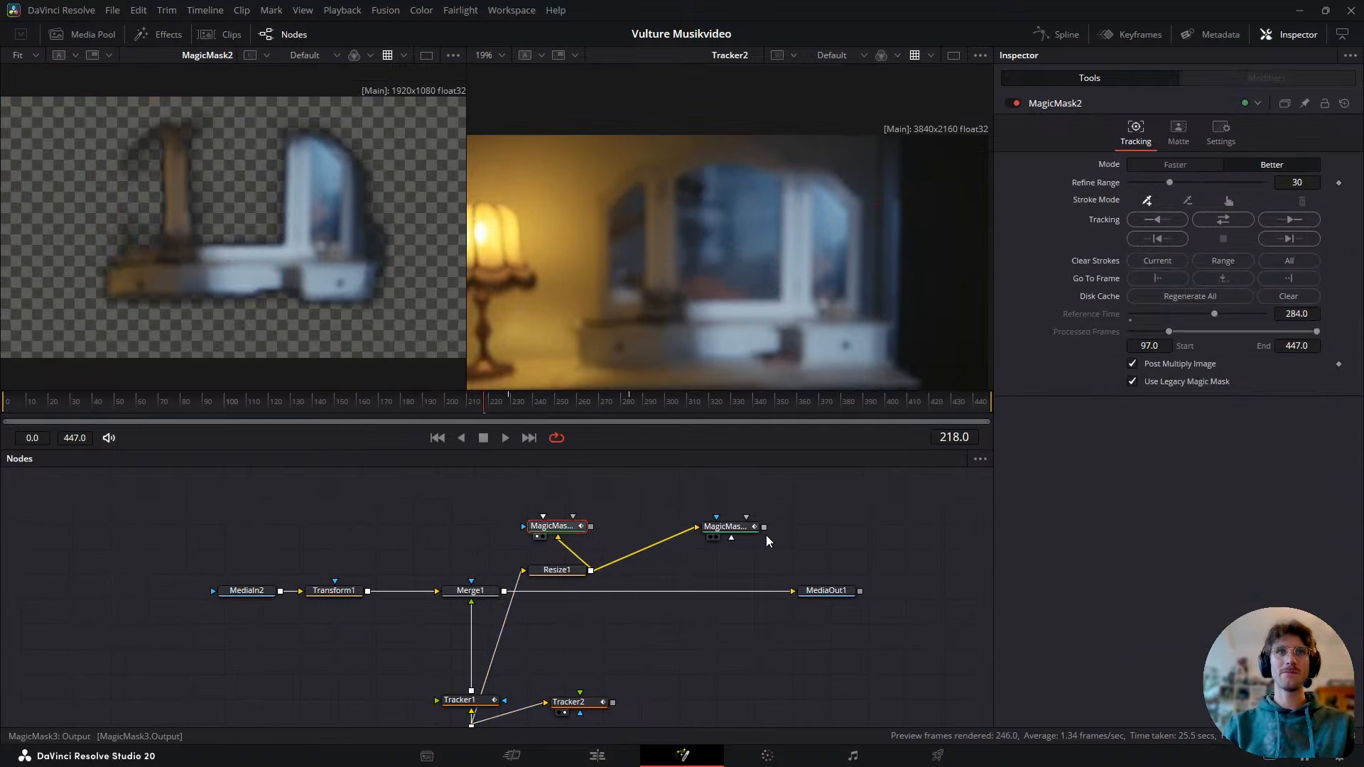
{"action": "left_click_drag", "start_coordinate": [543, 415], "coordinate": [501, 454]}
- Show MagicMask3 in the first viewer and delete that node
{"action": "left_click", "coordinate": [725, 526]}
{"action": "key", "text": "1"}
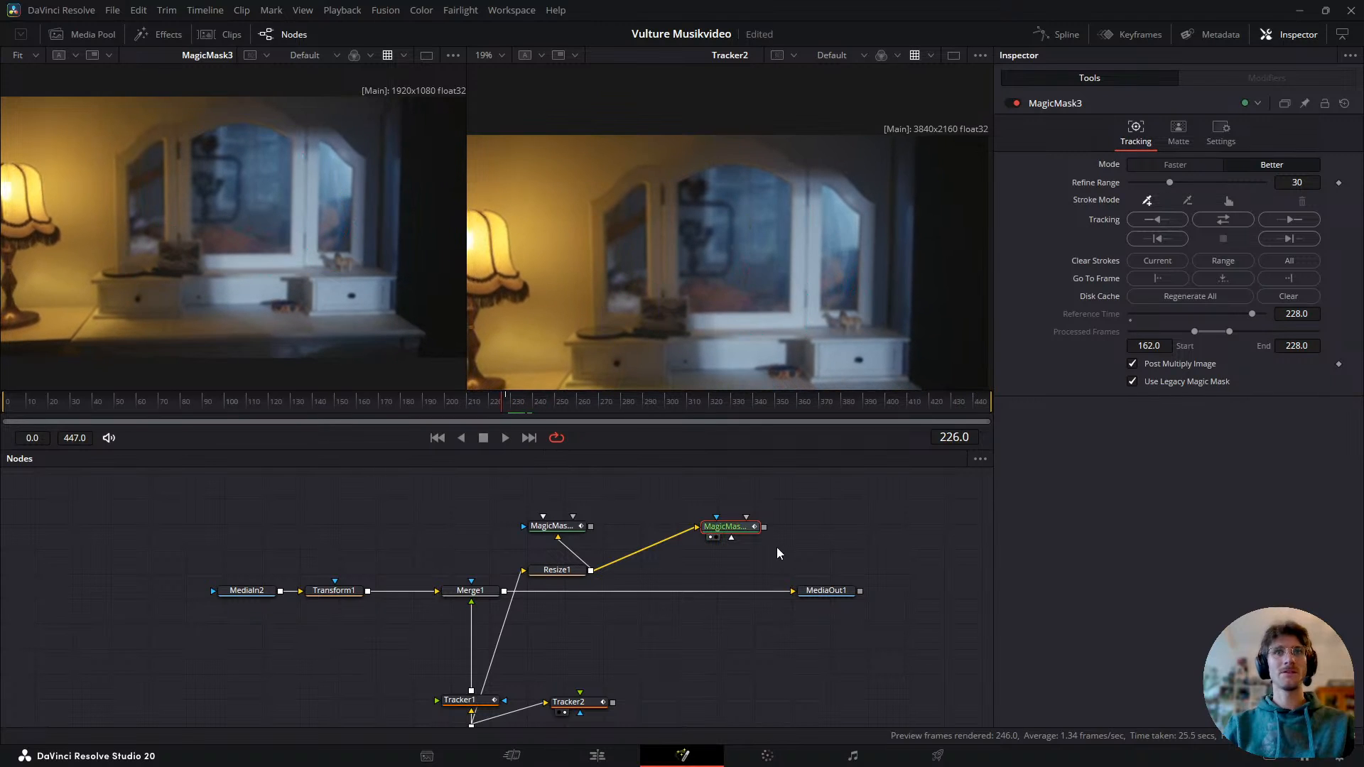
{"action": "key", "text": "Delete"}
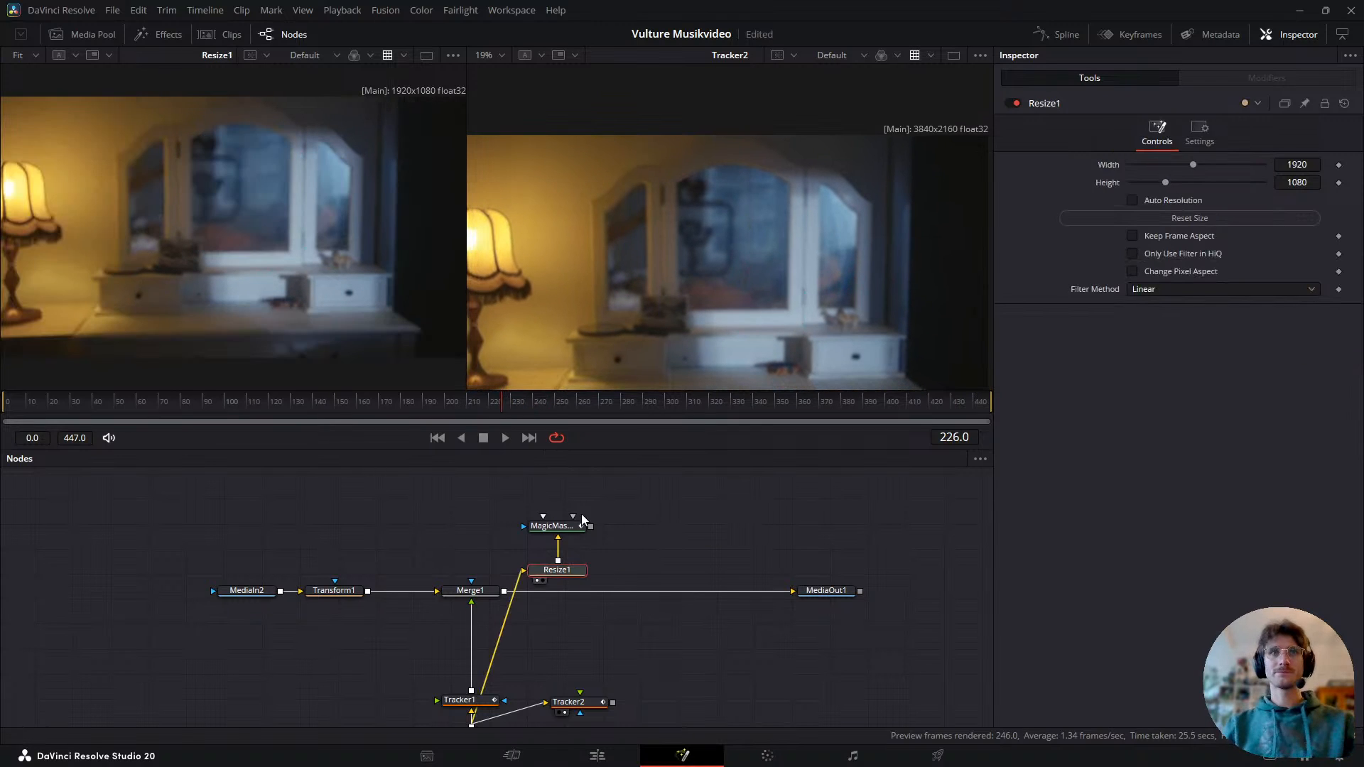
- Inspect MagicMask2's vanity matte across the frames between 242 and 262
{"action": "left_click", "coordinate": [546, 529]}
{"action": "left_click_drag", "start_coordinate": [530, 421], "coordinate": [582, 517]}
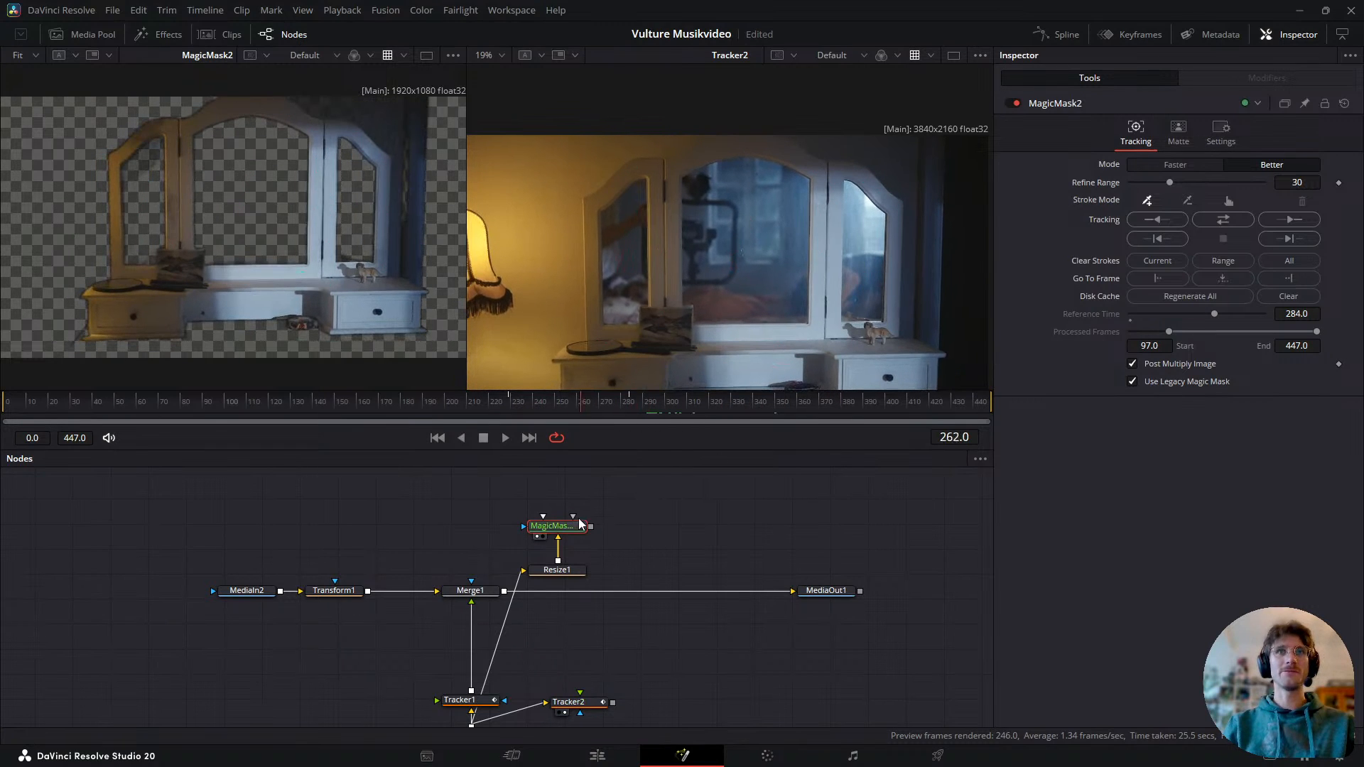
{"action": "left_click_drag", "start_coordinate": [479, 532], "coordinate": [538, 542]}
- Add a new Magic Mask node beside MagicMask2 and feed it from Resize1's output
{"action": "left_click", "coordinate": [671, 546]}
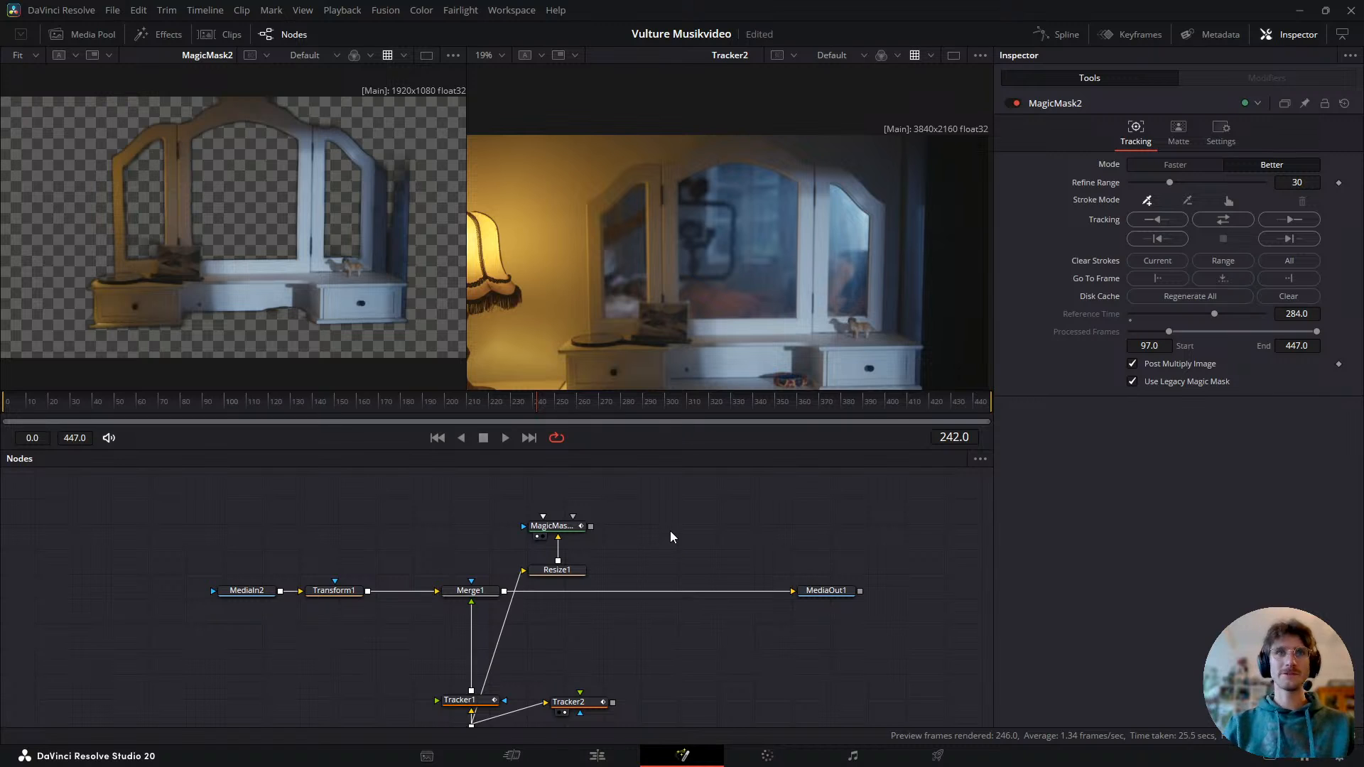
{"action": "key", "text": "shift+space"}
{"action": "type", "text": "magic"}
{"action": "key", "text": "Return"}
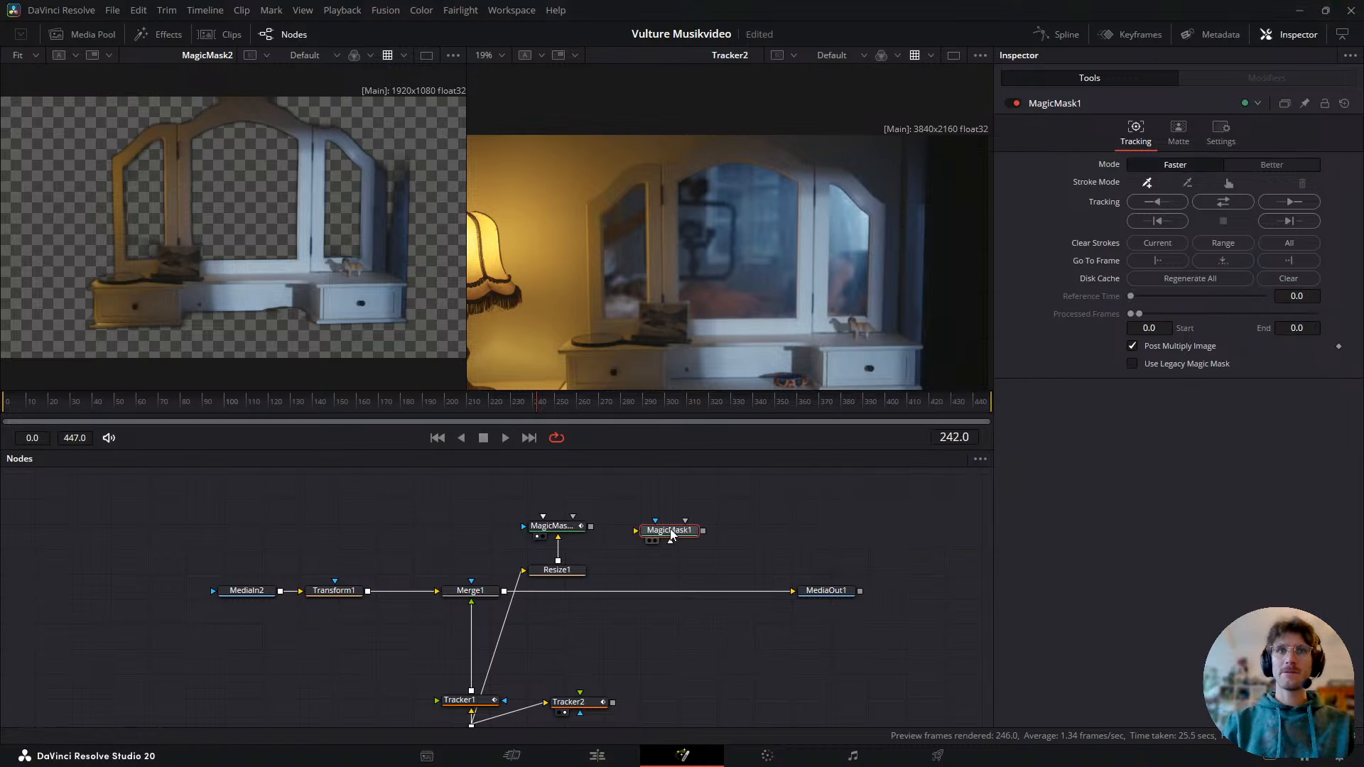
{"action": "left_click_drag", "start_coordinate": [558, 561], "coordinate": [663, 535]}
- Show MagicMask1 in the first viewer, go to frame 149, and enable Use Legacy Magic Mask
{"action": "key", "text": "1"}
{"action": "left_click_drag", "start_coordinate": [374, 398], "coordinate": [334, 441]}
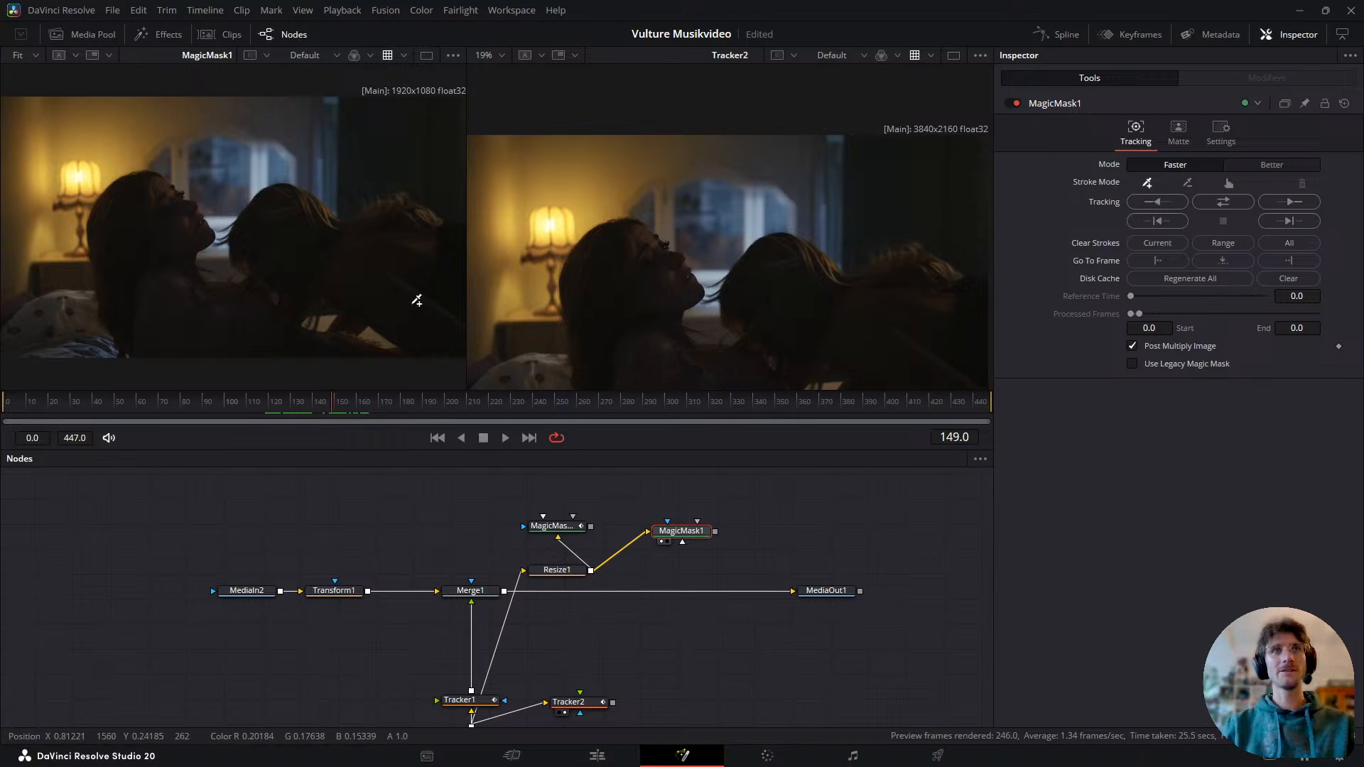
{"action": "left_click", "coordinate": [1135, 365]}
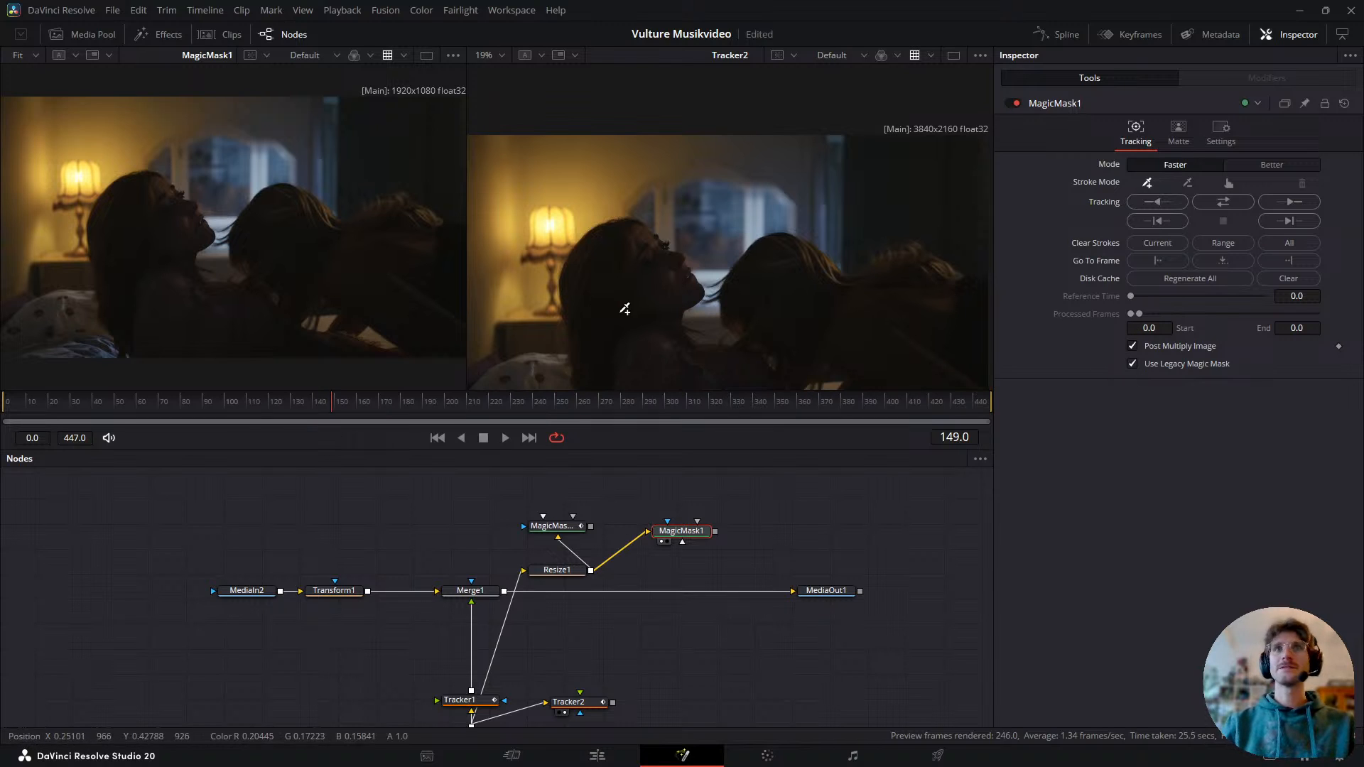
- Paint Magic Mask strokes over both women at frame 149, undo the extra third stroke, and set the mode to Better
{"action": "left_click_drag", "start_coordinate": [201, 329], "coordinate": [203, 331]}
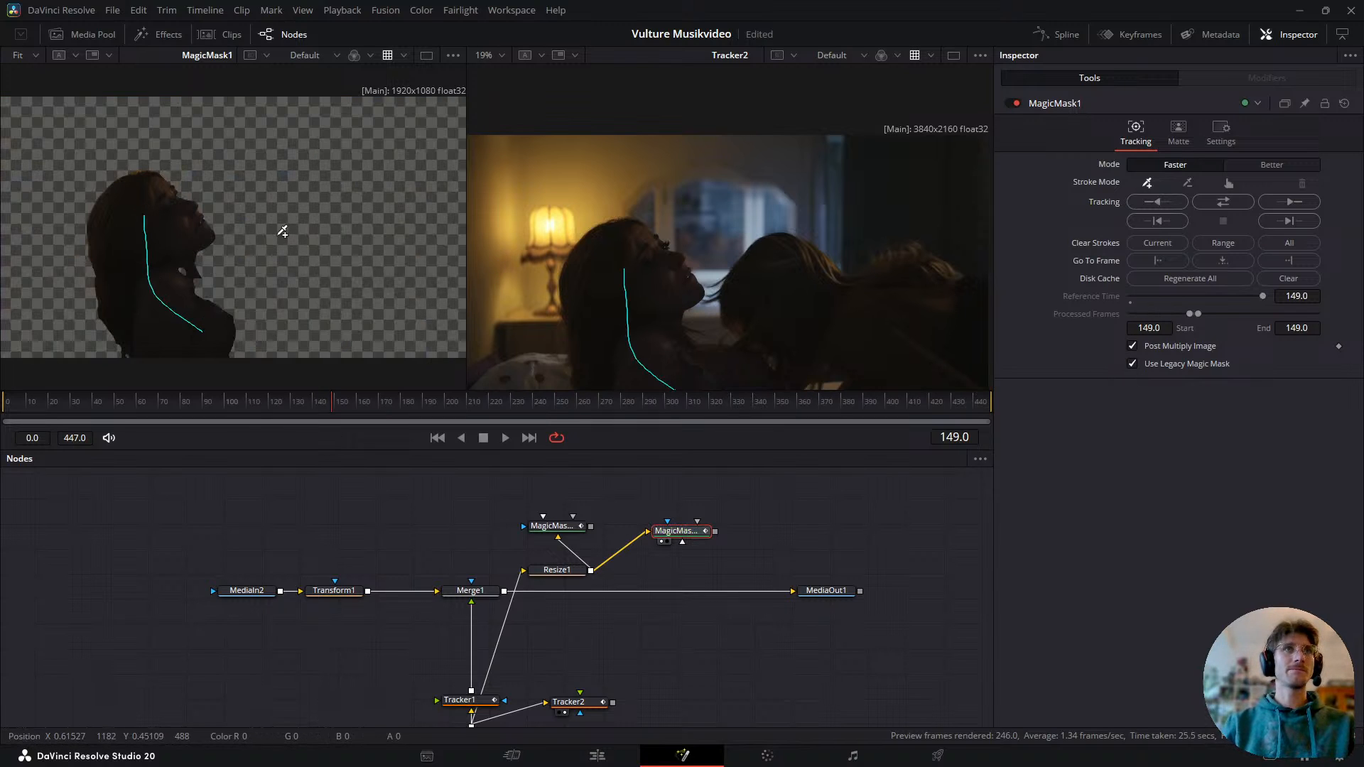
{"action": "left_click_drag", "start_coordinate": [400, 270], "coordinate": [407, 275]}
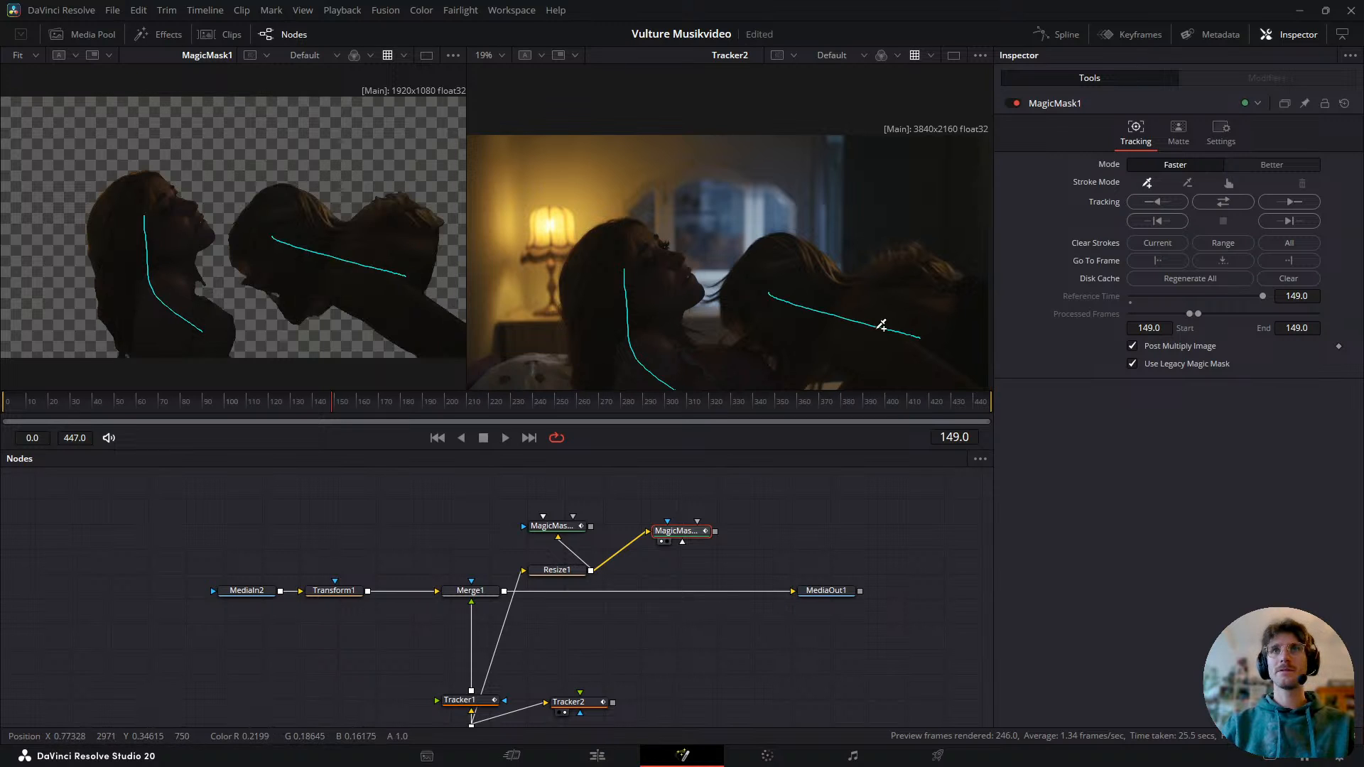
{"action": "left_click_drag", "start_coordinate": [968, 317], "coordinate": [915, 299]}
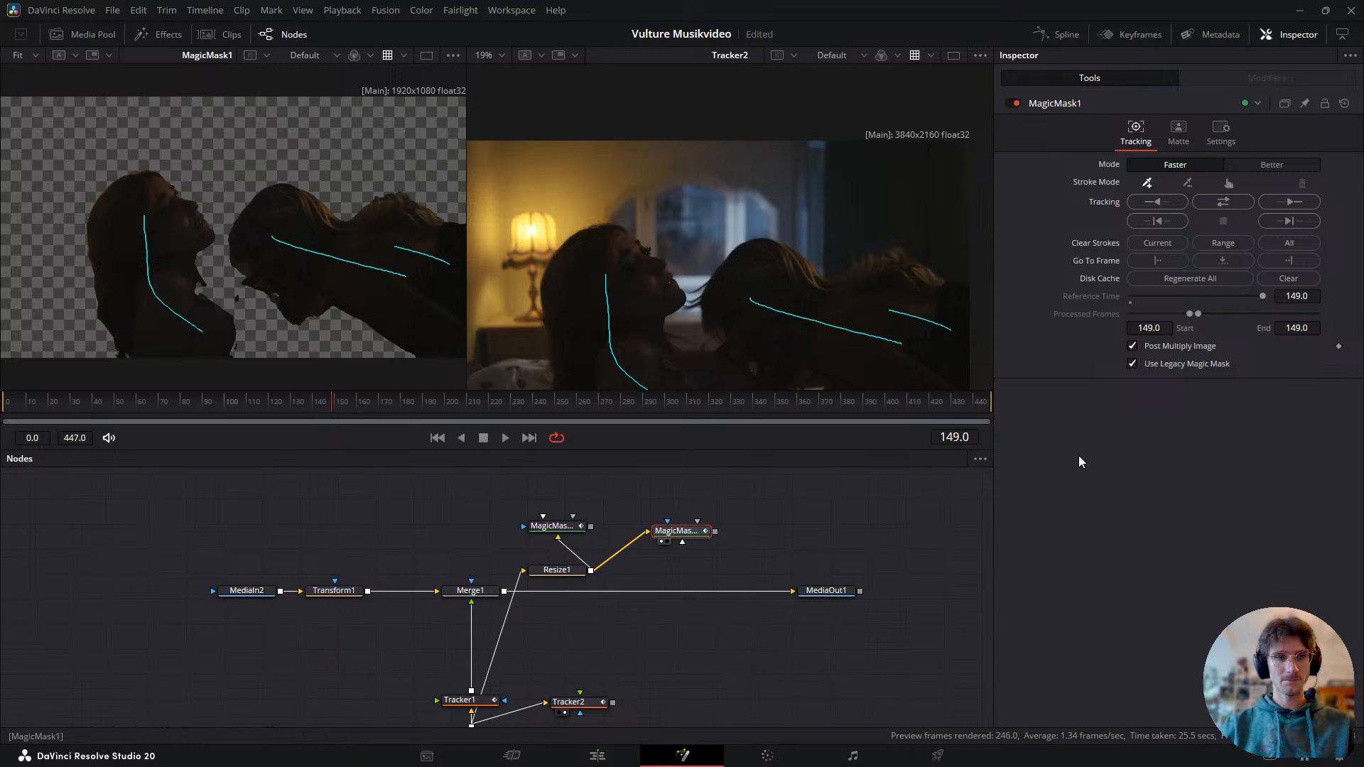
{"action": "key", "text": "ctrl+z"}
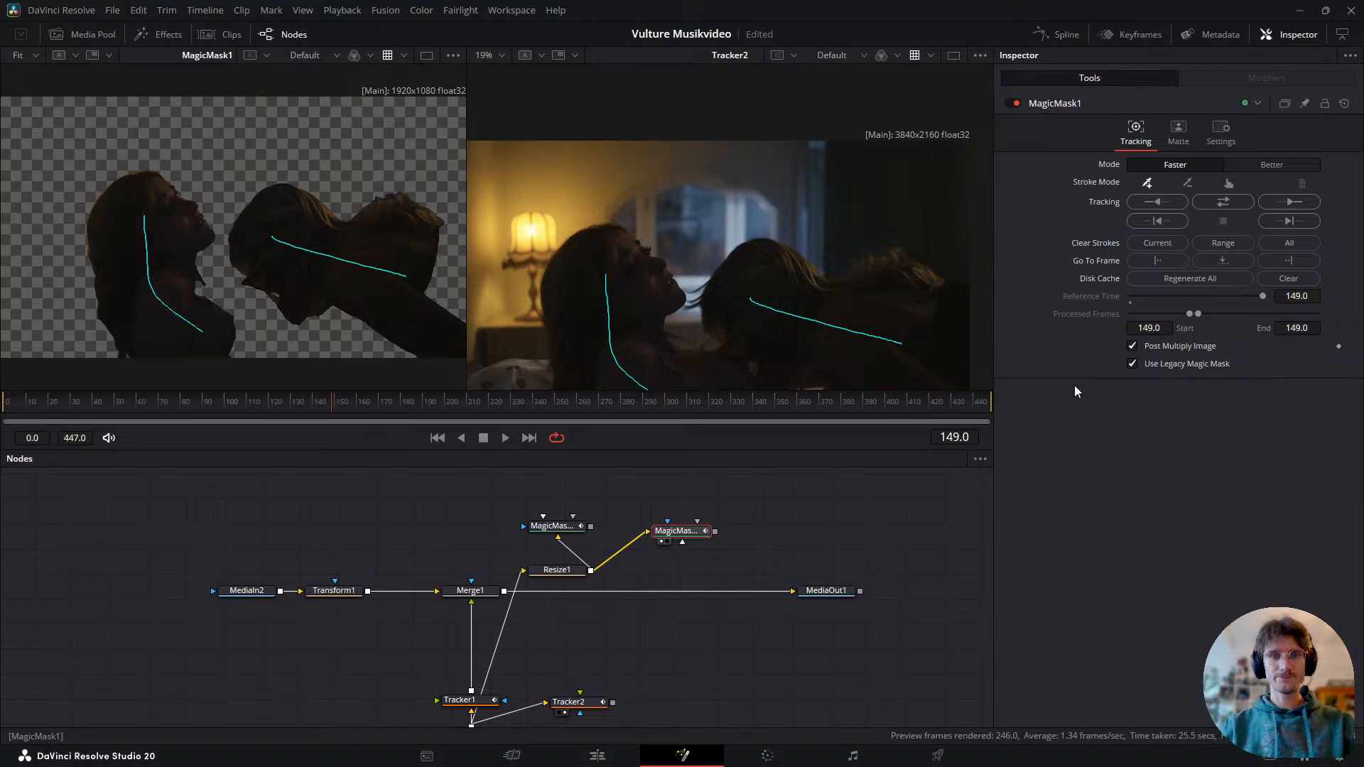
{"action": "left_click", "coordinate": [1260, 165]}
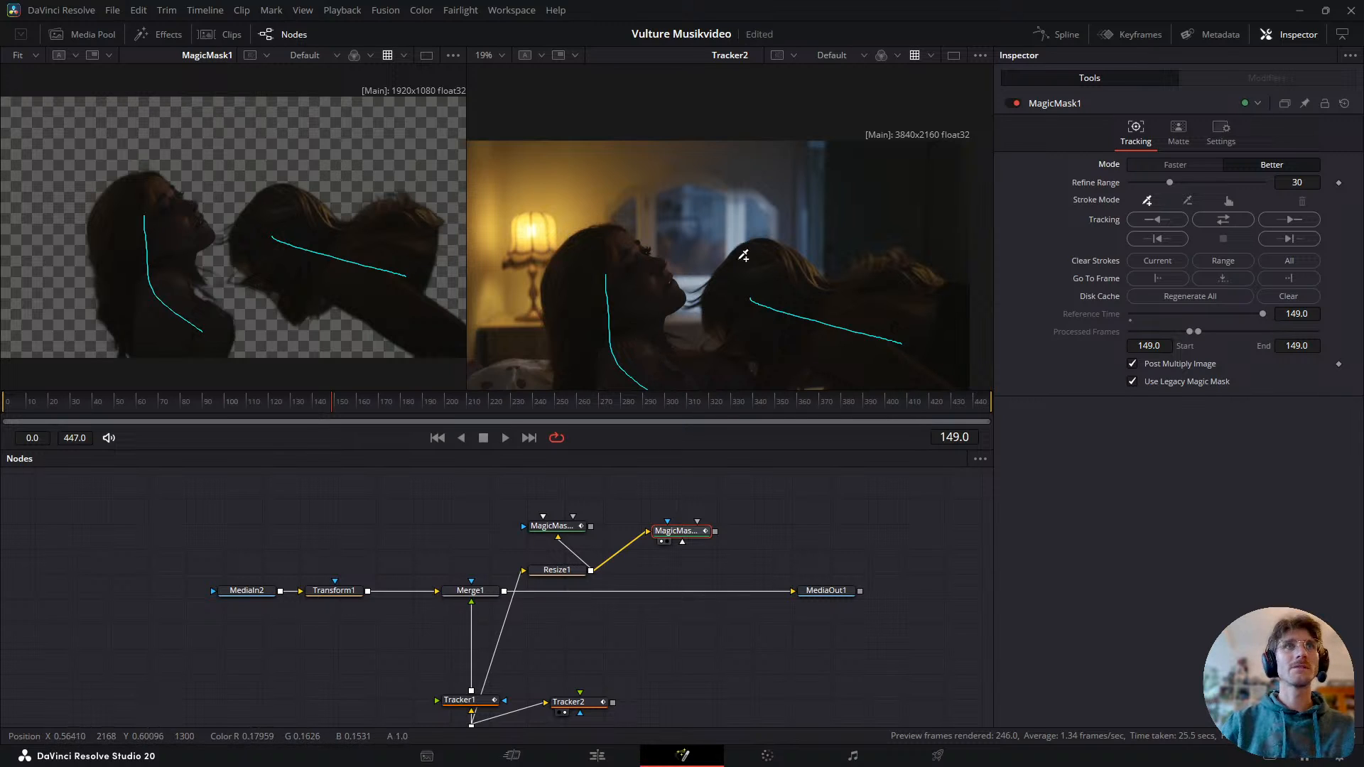
- Track MagicMask1 forward from frame 149, stop at frame 233, and track it backward from frame 149
{"action": "left_click", "coordinate": [1226, 215]}
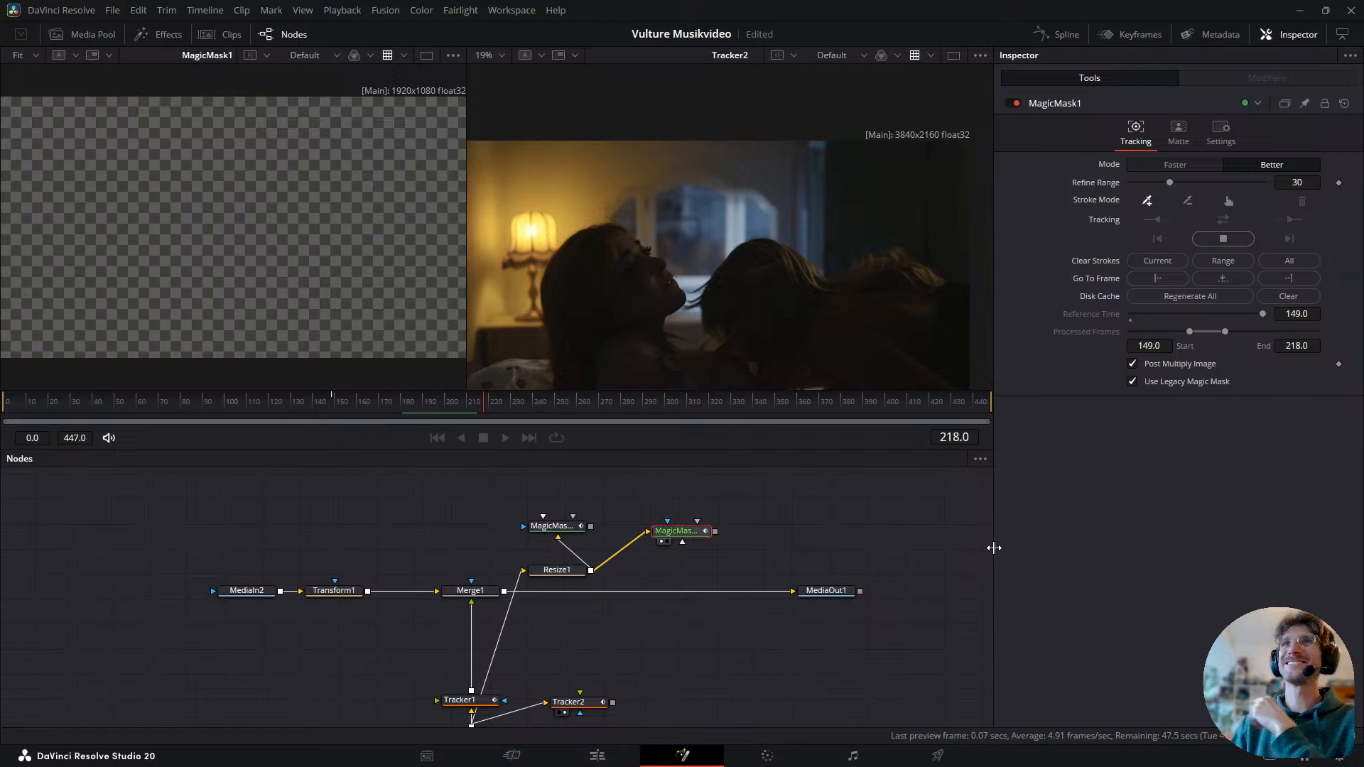
{"action": "left_click", "coordinate": [1217, 241]}
{"action": "left_click", "coordinate": [786, 418]}
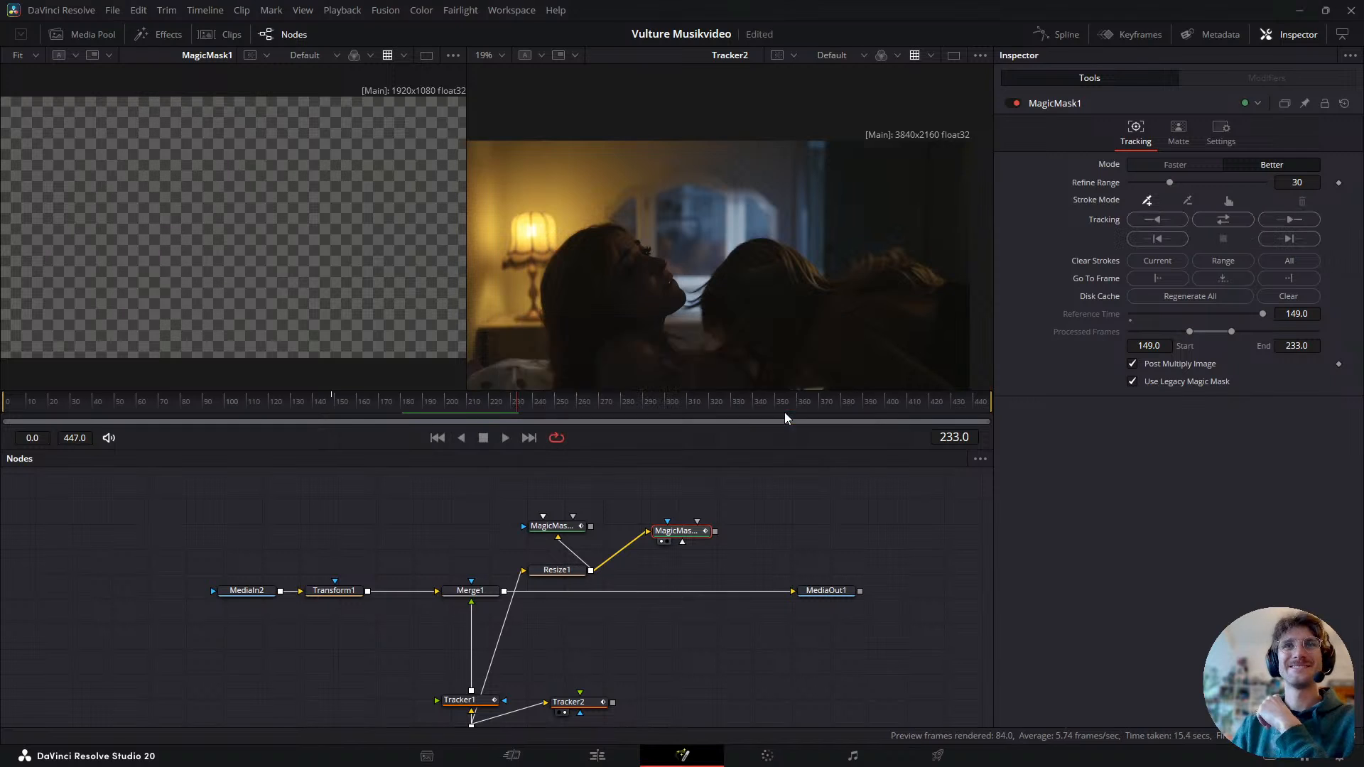
{"action": "left_click_drag", "start_coordinate": [337, 402], "coordinate": [334, 412]}
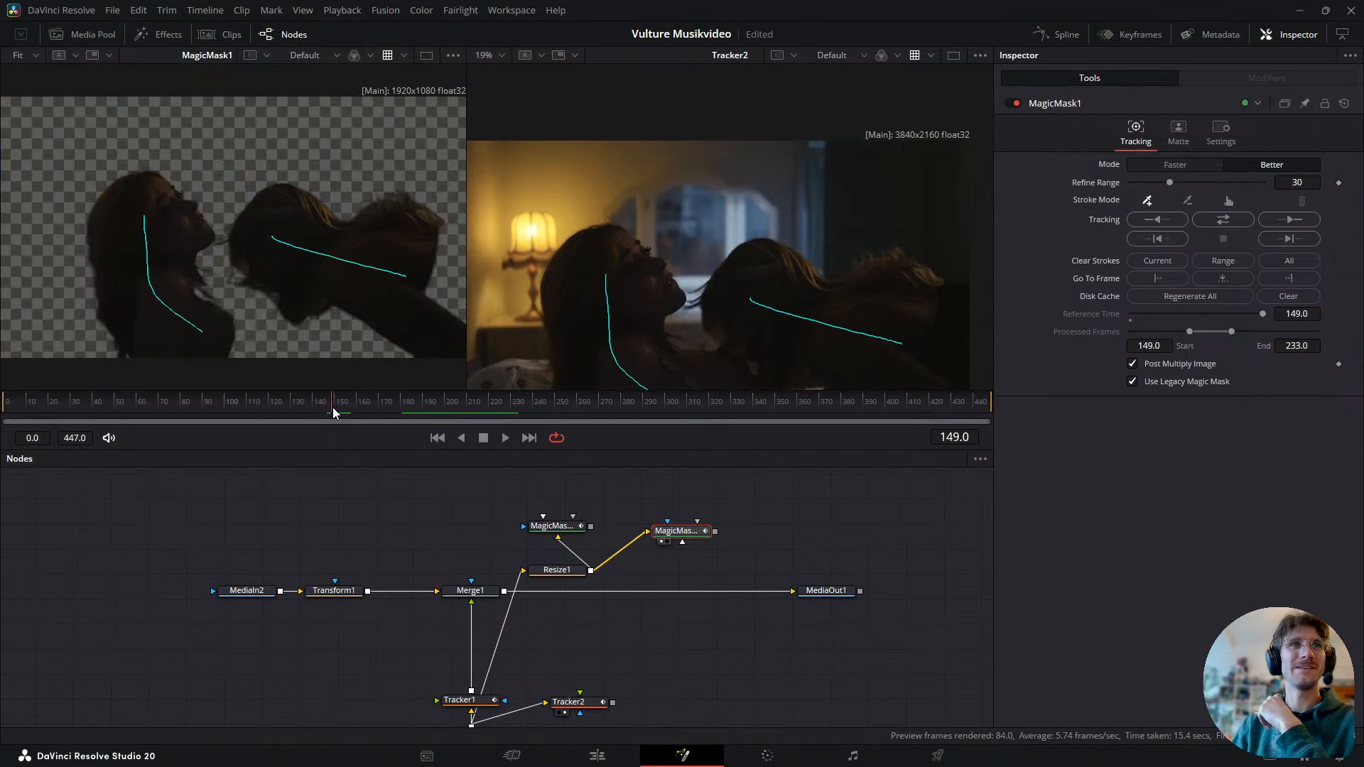
{"action": "left_click", "coordinate": [1157, 216]}
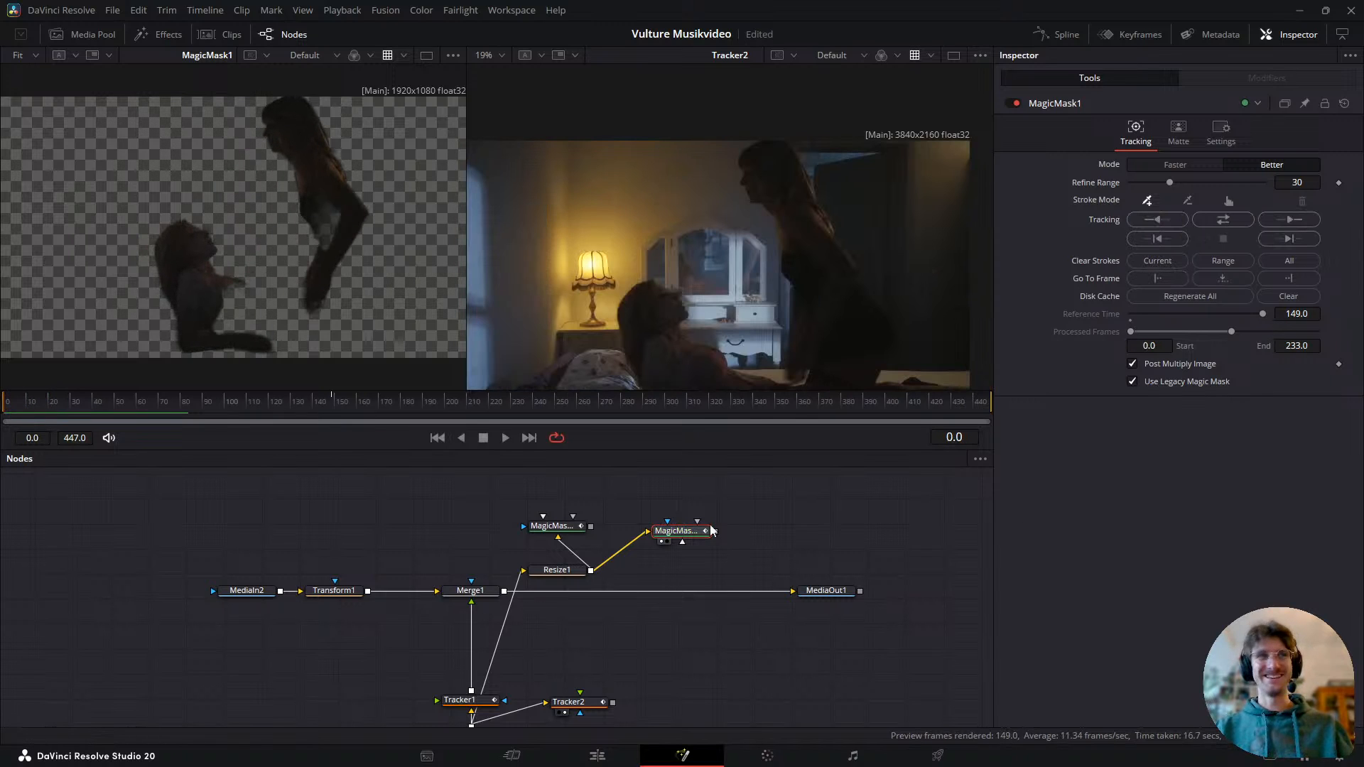
- Check MagicMask1's tracked matte up to about frame 181, and show MagicMask2 in the first viewer for comparison
{"action": "left_click_drag", "start_coordinate": [299, 405], "coordinate": [408, 426]}
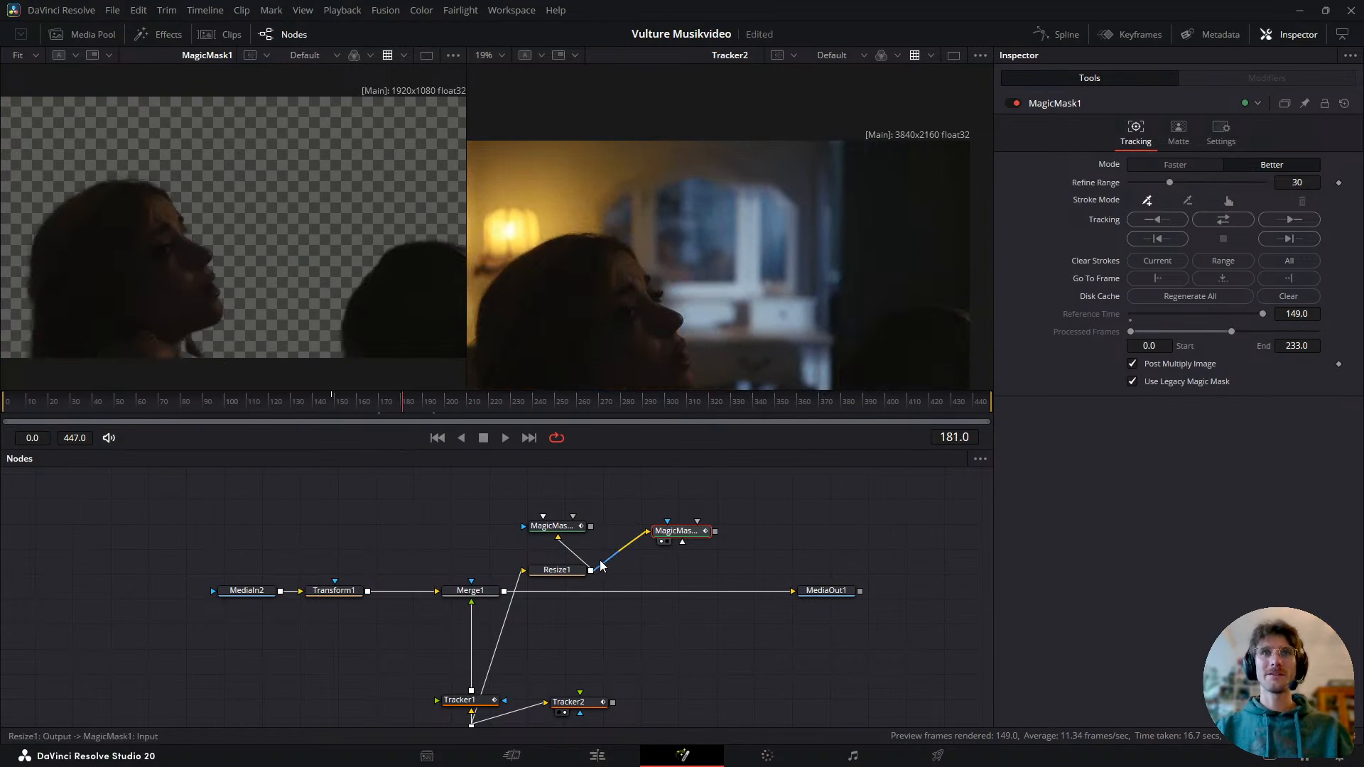
{"action": "left_click", "coordinate": [556, 526]}
{"action": "key", "text": "1"}
{"action": "key", "text": "space"}
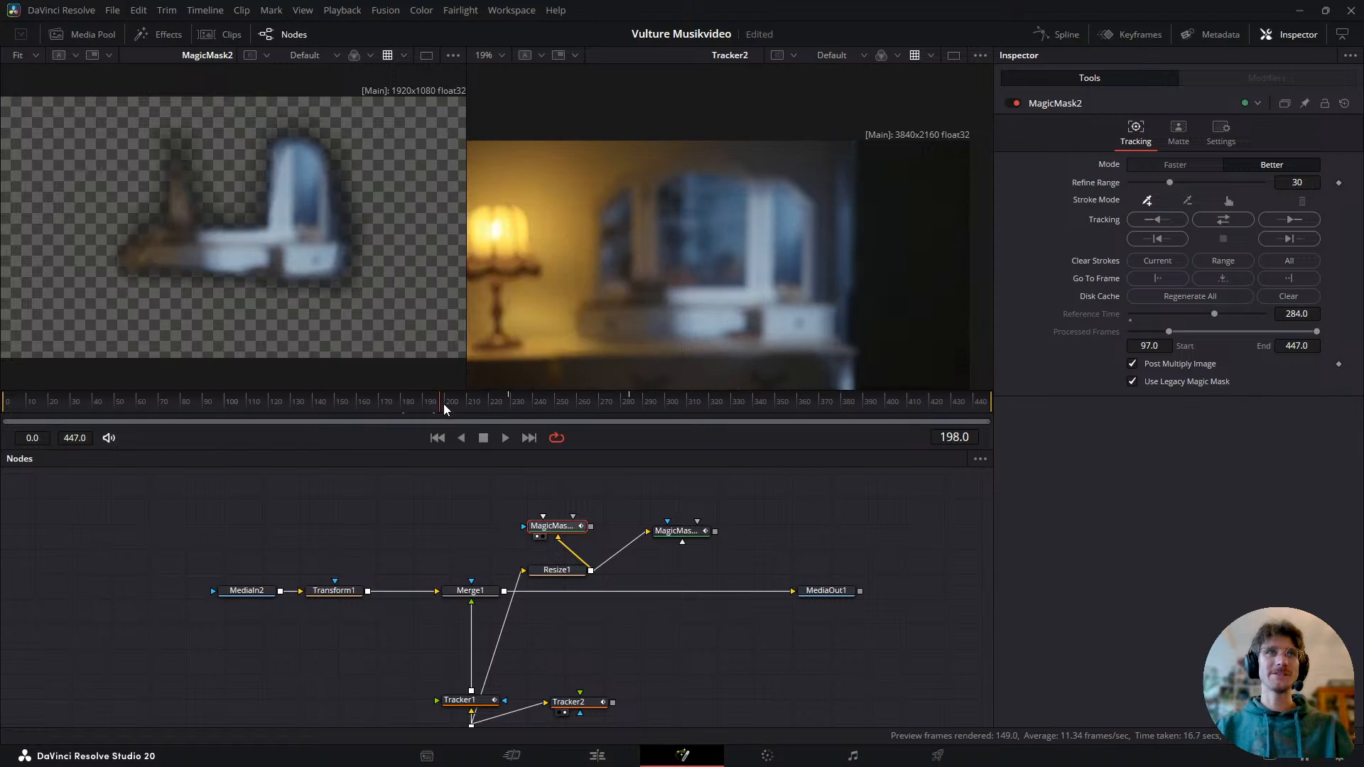
- Merge MagicMask2 over MagicMask1 and review the new Merge node in the first viewer
{"action": "left_click_drag", "start_coordinate": [590, 531], "coordinate": [562, 509]}
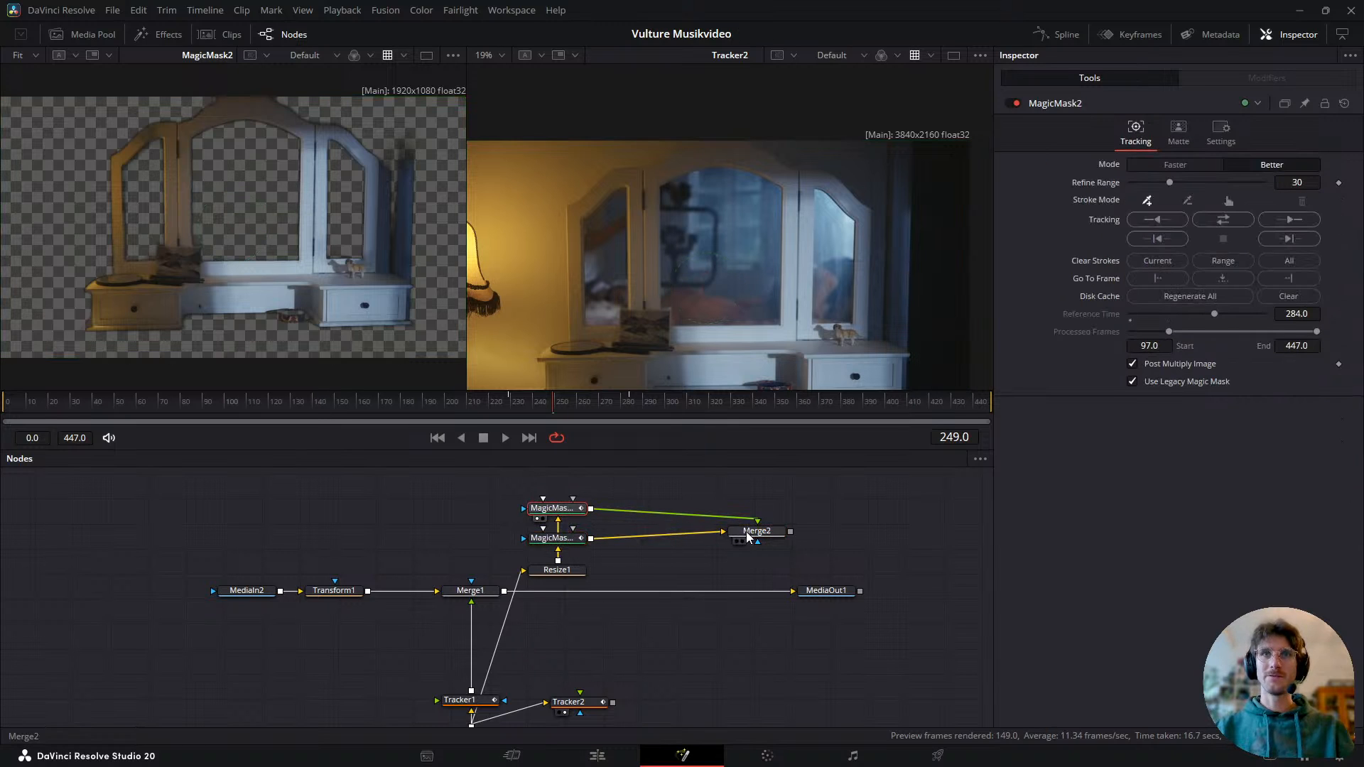
{"action": "left_click_drag", "start_coordinate": [750, 538], "coordinate": [720, 536]}
{"action": "key", "text": "1"}
{"action": "left_click_drag", "start_coordinate": [397, 421], "coordinate": [526, 491]}
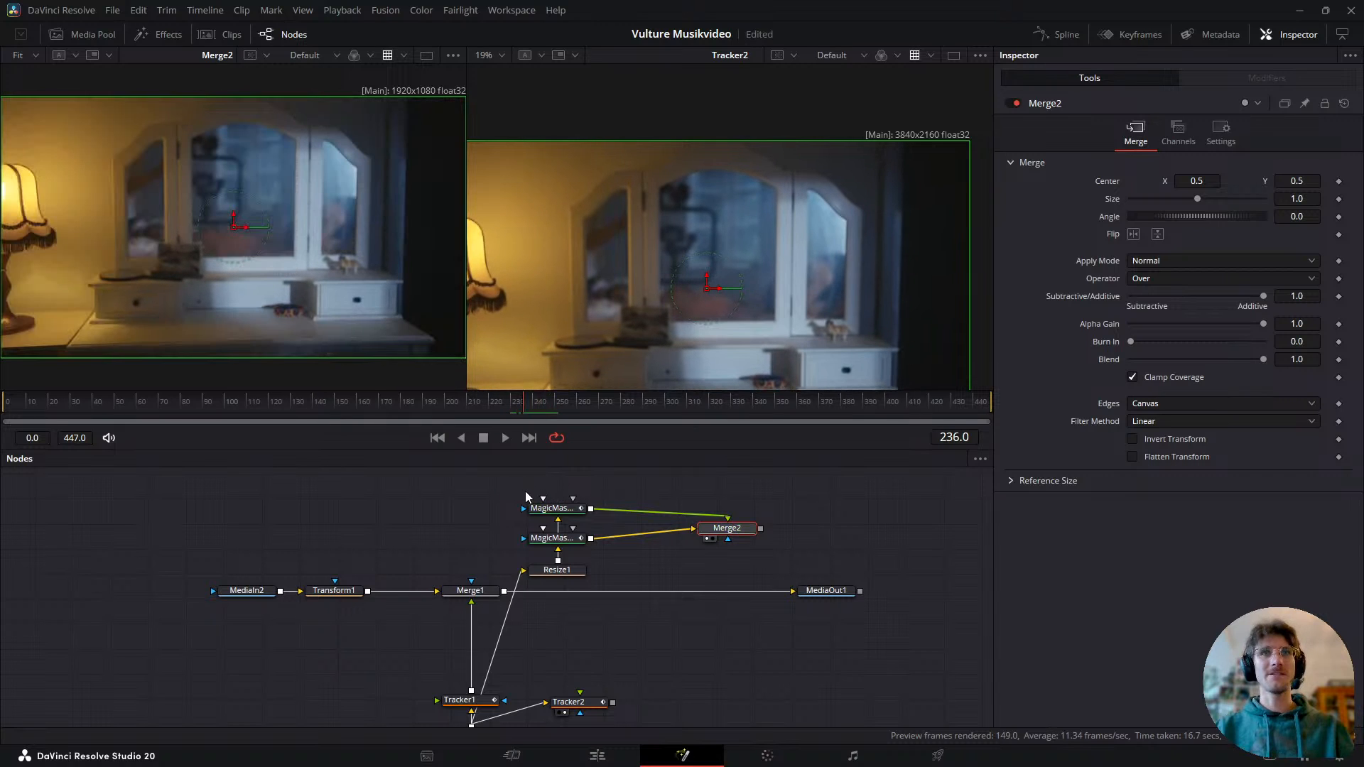
- Show MagicMask1 in the first viewer, inspect its matte around frame 207, and look through its matte and general settings
{"action": "left_click", "coordinate": [568, 542]}
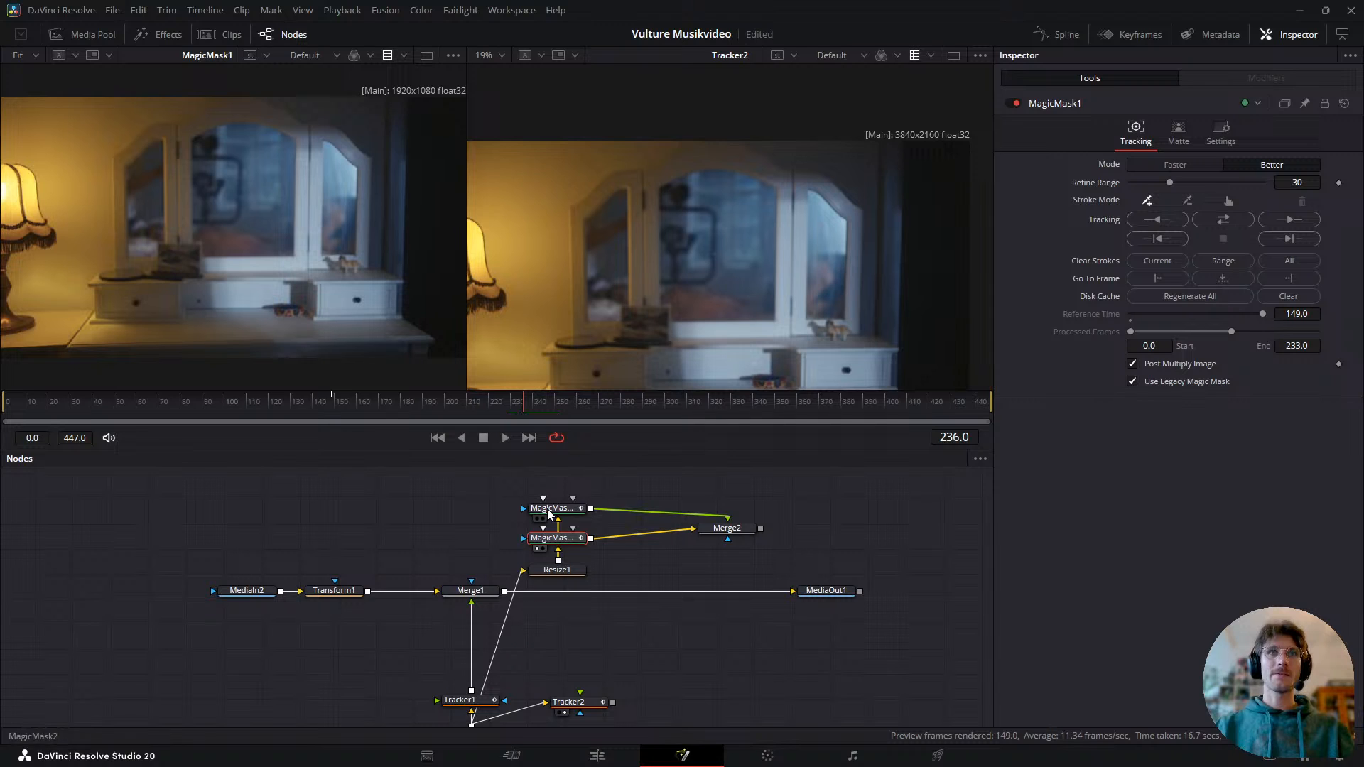
{"action": "left_click_drag", "start_coordinate": [497, 409], "coordinate": [462, 458]}
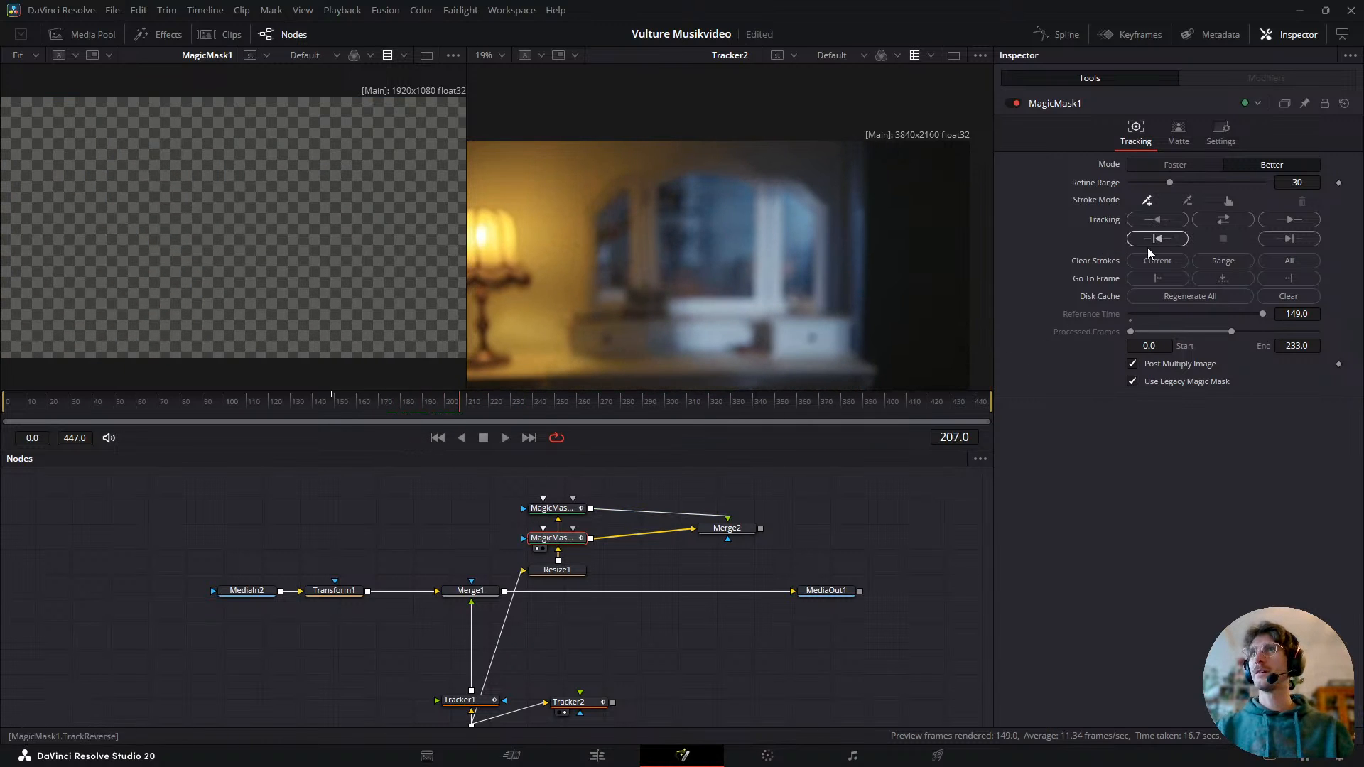
{"action": "left_click", "coordinate": [1177, 138]}
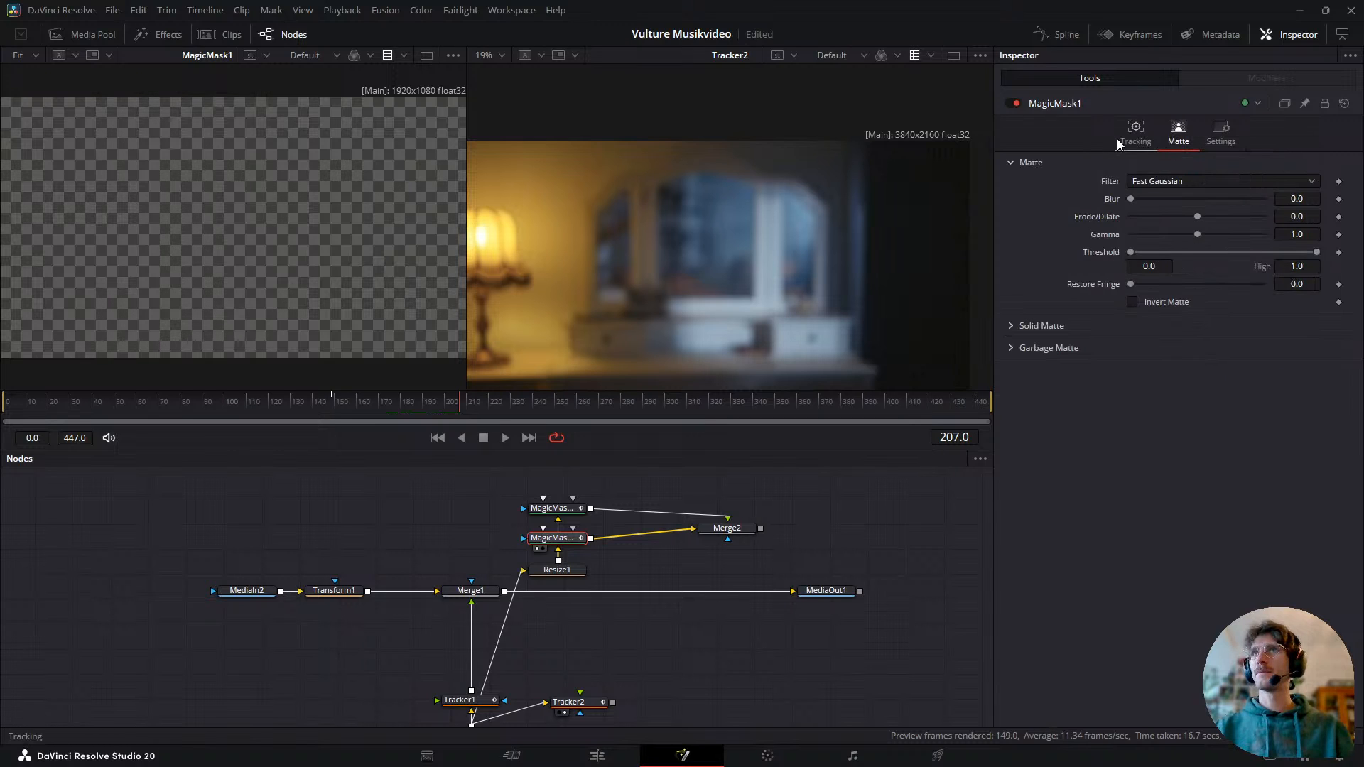
{"action": "left_click", "coordinate": [1117, 139]}
{"action": "left_click", "coordinate": [1219, 133]}
{"action": "left_click", "coordinate": [1141, 131]}
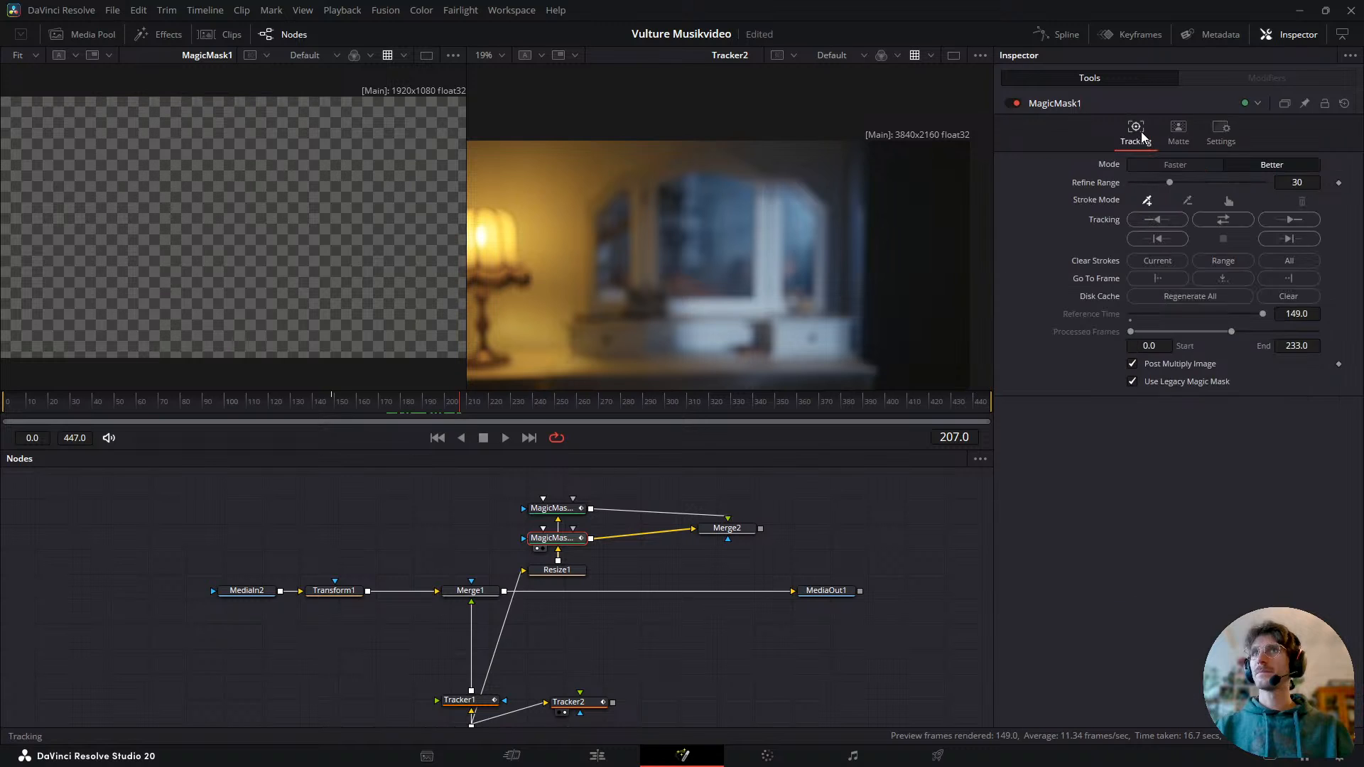
- Make room before Merge2 and insert another Merge node between MagicMask1 and Merge2
{"action": "left_click_drag", "start_coordinate": [732, 533], "coordinate": [773, 544]}
{"action": "left_click", "coordinate": [773, 543]}
{"action": "left_click", "coordinate": [562, 541]}
{"action": "key", "text": "shift+space"}
{"action": "type", "text": "magic"}
{"action": "key", "text": "BackSpace"}
{"action": "key", "text": "BackSpace"}
{"action": "key", "text": "BackSpace"}
{"action": "key", "text": "BackSpace"}
{"action": "key", "text": "BackSpace"}
{"action": "type", "text": "merg"}
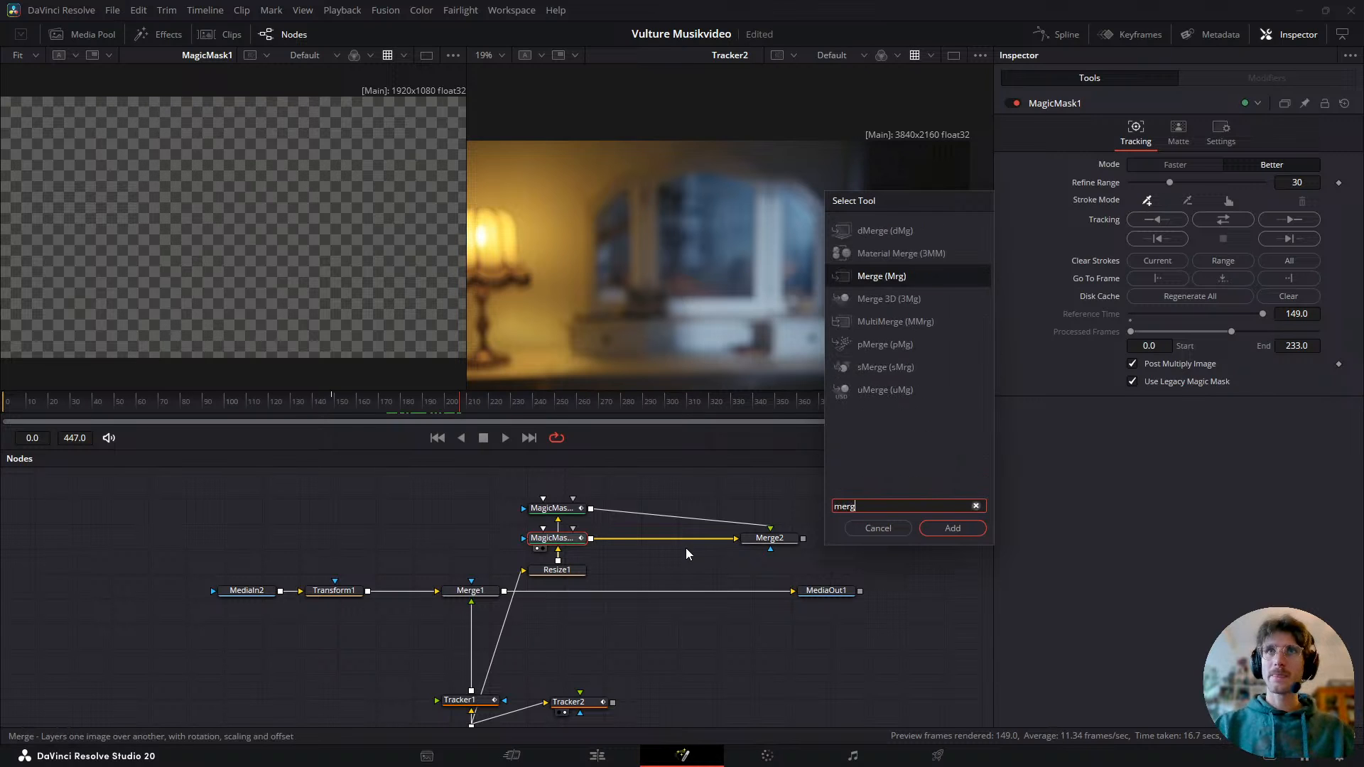
{"action": "key", "text": "Return"}
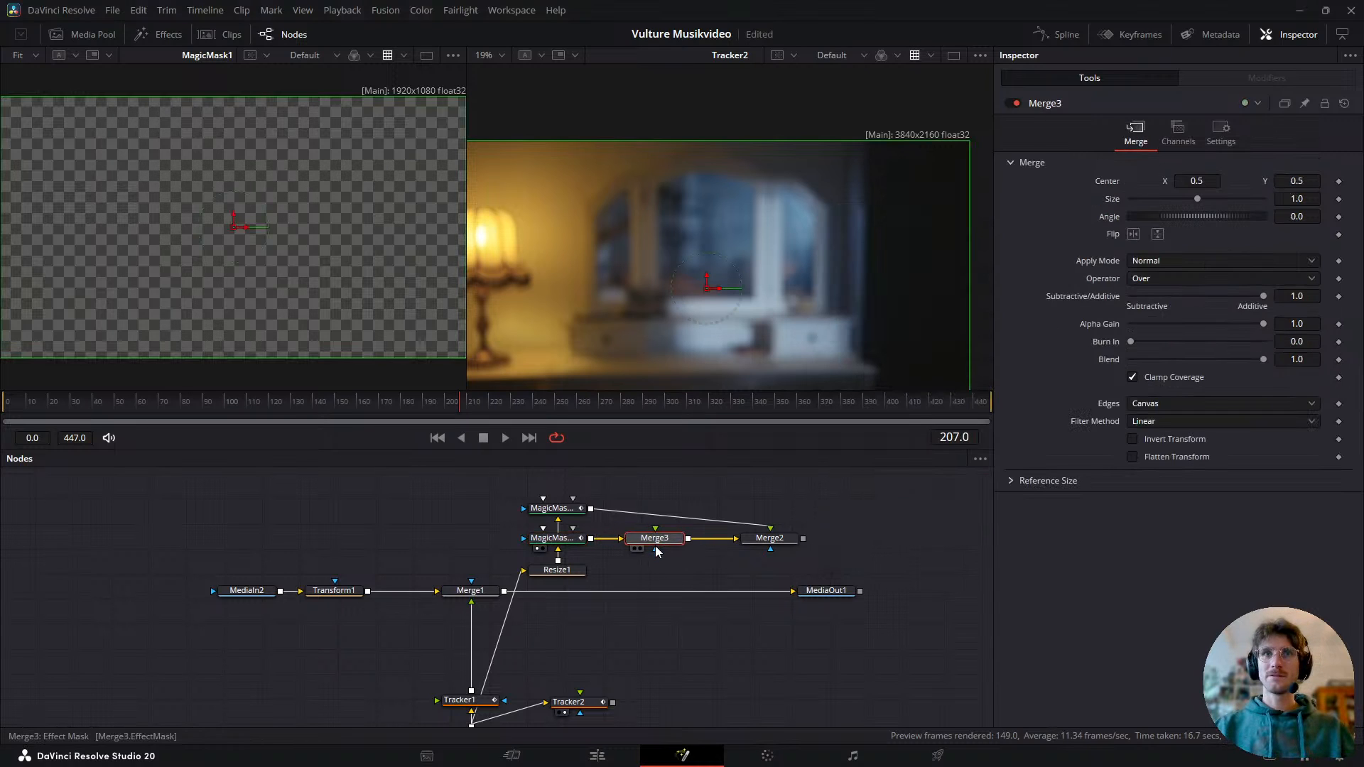
- Try a lower blend and the In, Held Out, Atop, Conjoint, Mask, Disjoint and Under operators on Merge3 at frame 258
{"action": "left_click_drag", "start_coordinate": [475, 404], "coordinate": [574, 403]}
{"action": "left_click_drag", "start_coordinate": [1268, 361], "coordinate": [1111, 371]}
{"action": "left_click", "coordinate": [1161, 275]}
{"action": "left_click", "coordinate": [1139, 312]}
{"action": "left_click", "coordinate": [1157, 278]}
{"action": "left_click", "coordinate": [1149, 329]}
{"action": "left_click", "coordinate": [1155, 279]}
{"action": "left_click", "coordinate": [1141, 345]}
{"action": "left_click", "coordinate": [1165, 280]}
{"action": "left_click", "coordinate": [1158, 375]}
{"action": "left_click", "coordinate": [1153, 279]}
{"action": "left_click", "coordinate": [1173, 412]}
{"action": "left_click", "coordinate": [1154, 282]}
{"action": "left_click", "coordinate": [1152, 282]}
{"action": "left_click", "coordinate": [1188, 278]}
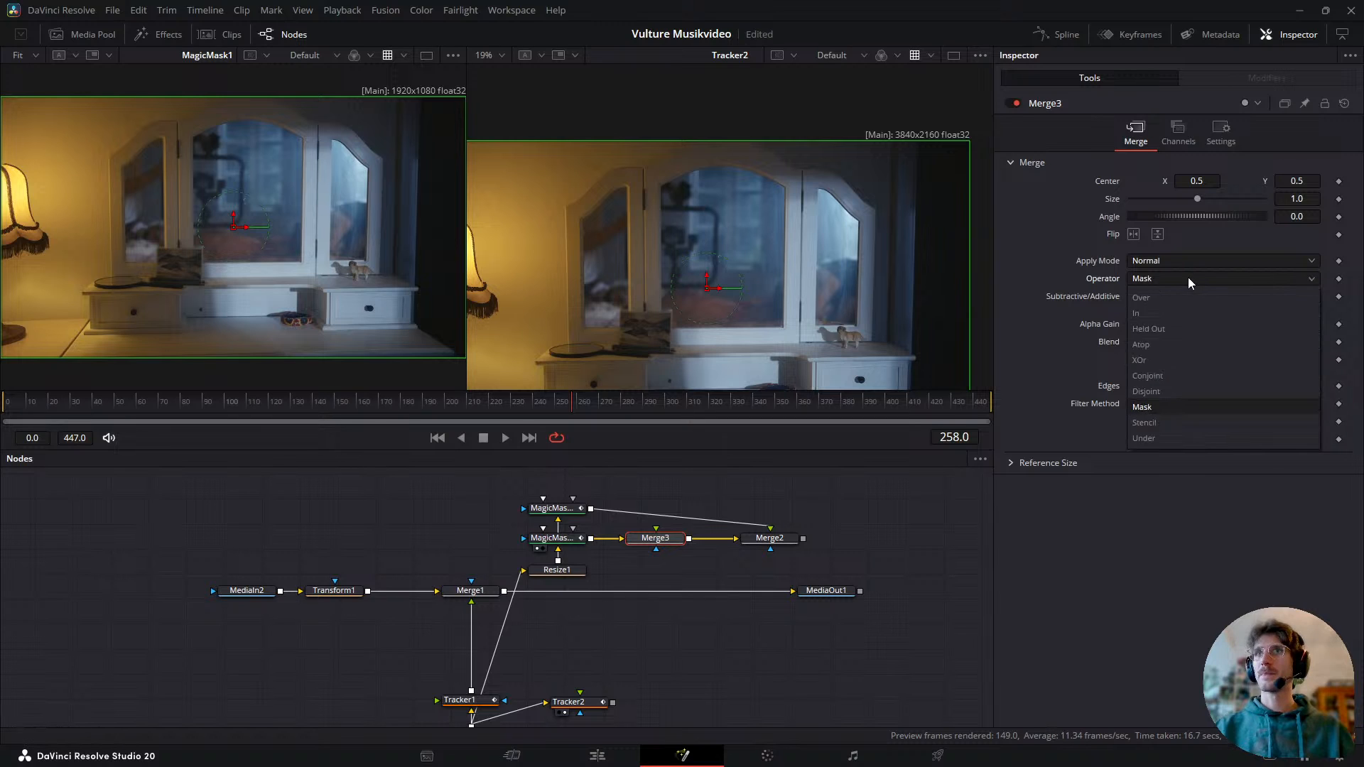
{"action": "left_click", "coordinate": [1150, 391]}
{"action": "left_click", "coordinate": [1158, 282]}
{"action": "left_click", "coordinate": [1173, 438]}
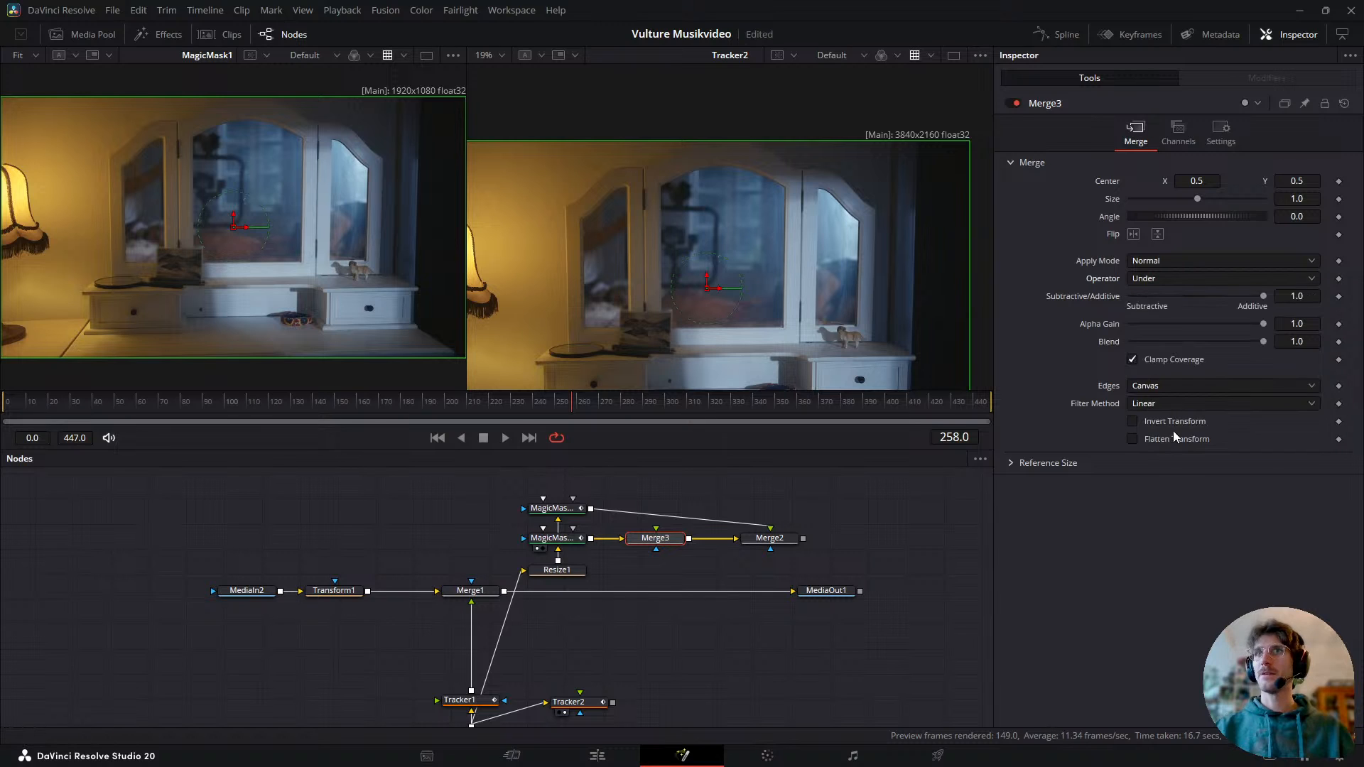
{"action": "scroll", "coordinate": [1154, 284], "scroll_direction": "up", "scroll_amount": 3}
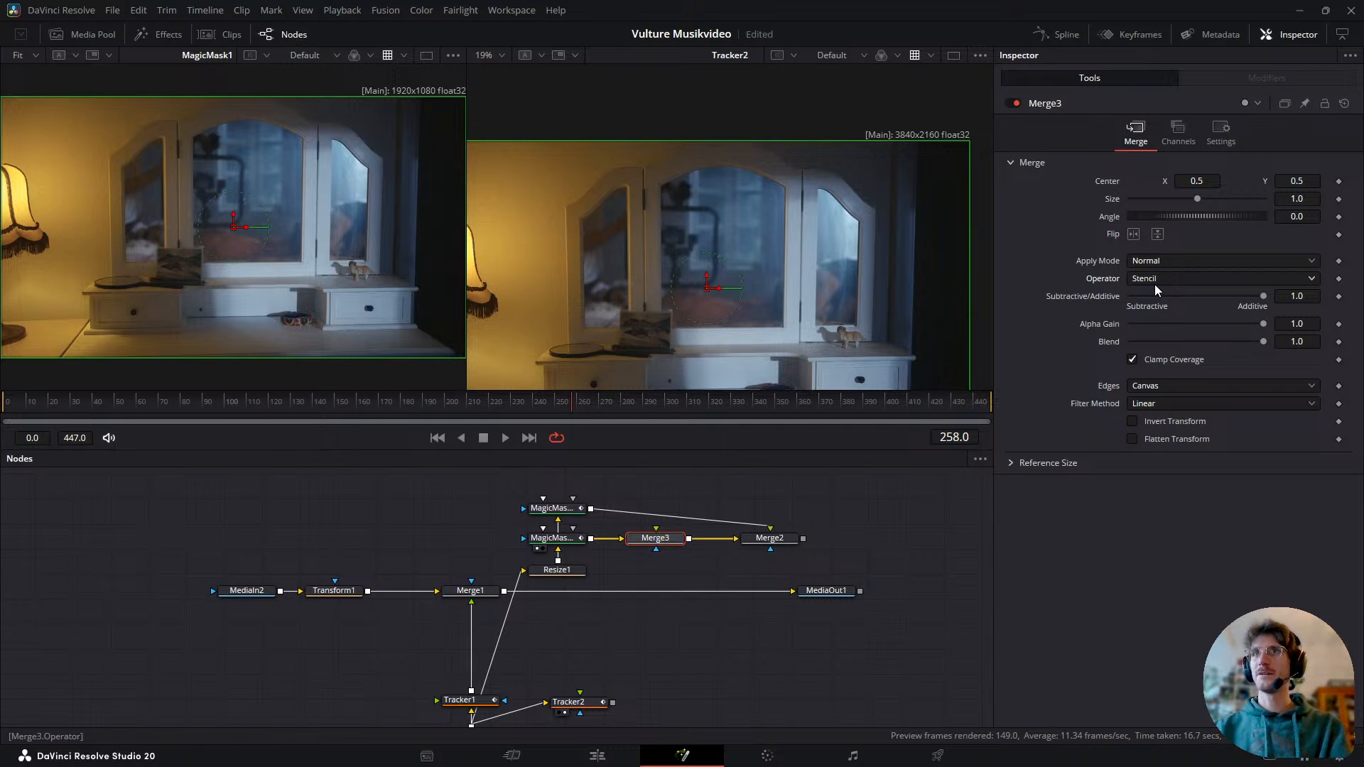
{"action": "scroll", "coordinate": [1154, 284], "scroll_direction": "up", "scroll_amount": 3}
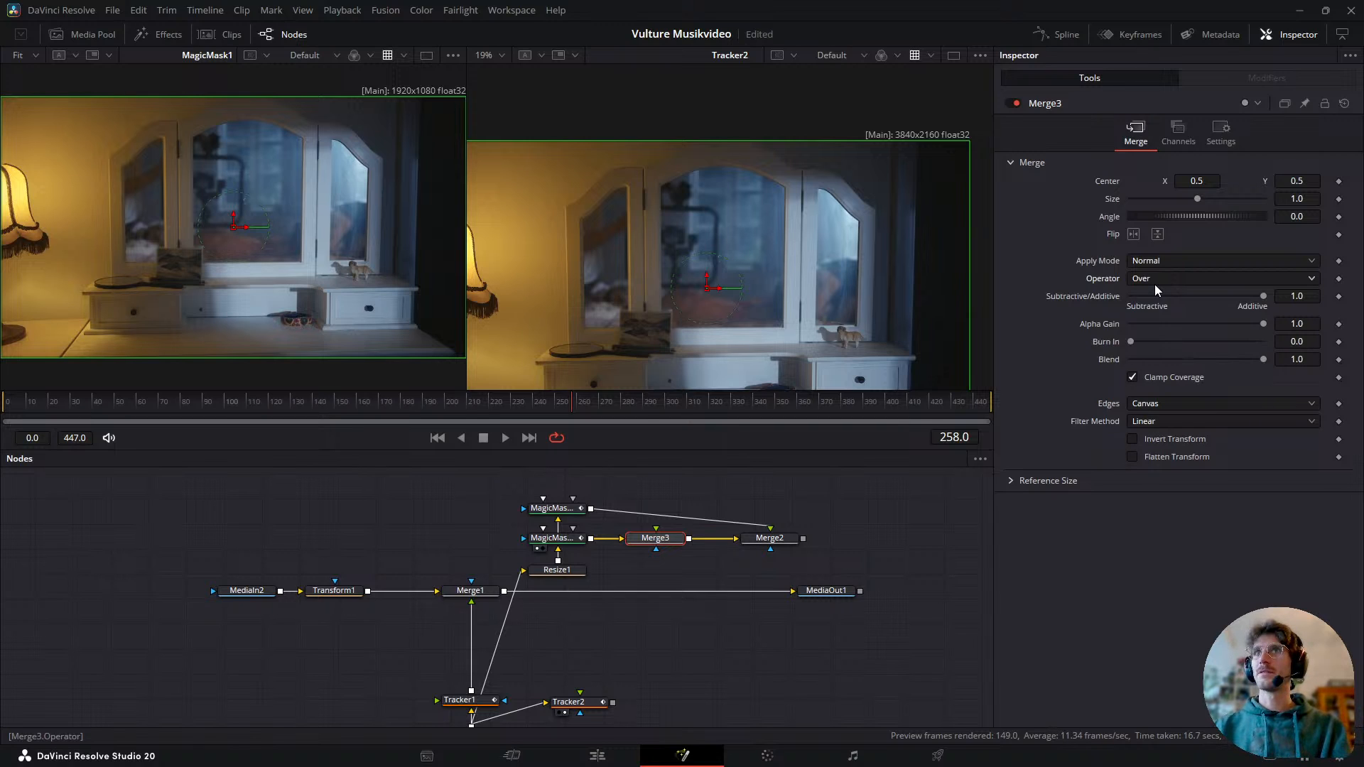
- Add a Background node below Merge3, connect it to Merge3's foreground input, and lower its alpha
{"action": "left_click", "coordinate": [710, 567]}
{"action": "key", "text": "shift+space"}
{"action": "type", "text": "merg"}
{"action": "key", "text": "BackSpace"}
{"action": "key", "text": "BackSpace"}
{"action": "key", "text": "BackSpace"}
{"action": "key", "text": "BackSpace"}
{"action": "type", "text": "back"}
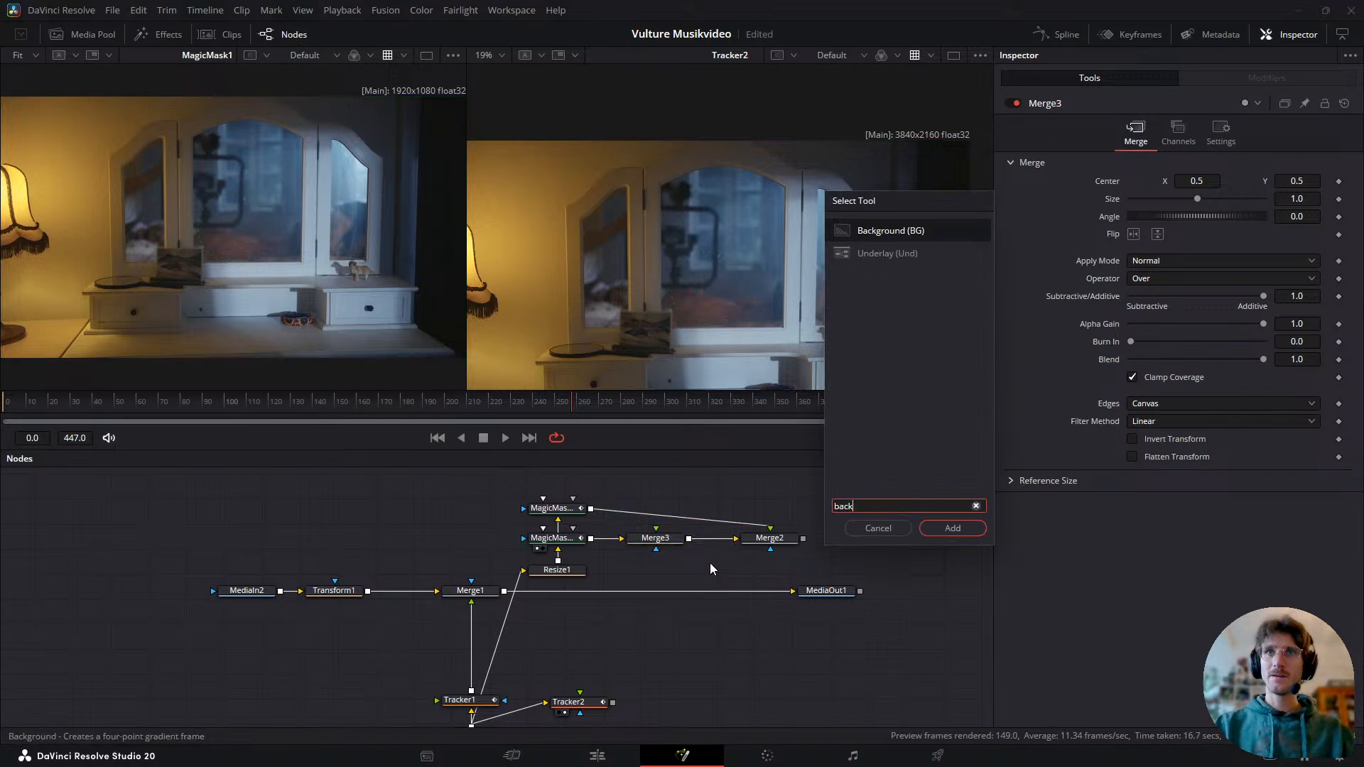
{"action": "key", "text": "Return"}
{"action": "left_click_drag", "start_coordinate": [710, 567], "coordinate": [659, 536]}
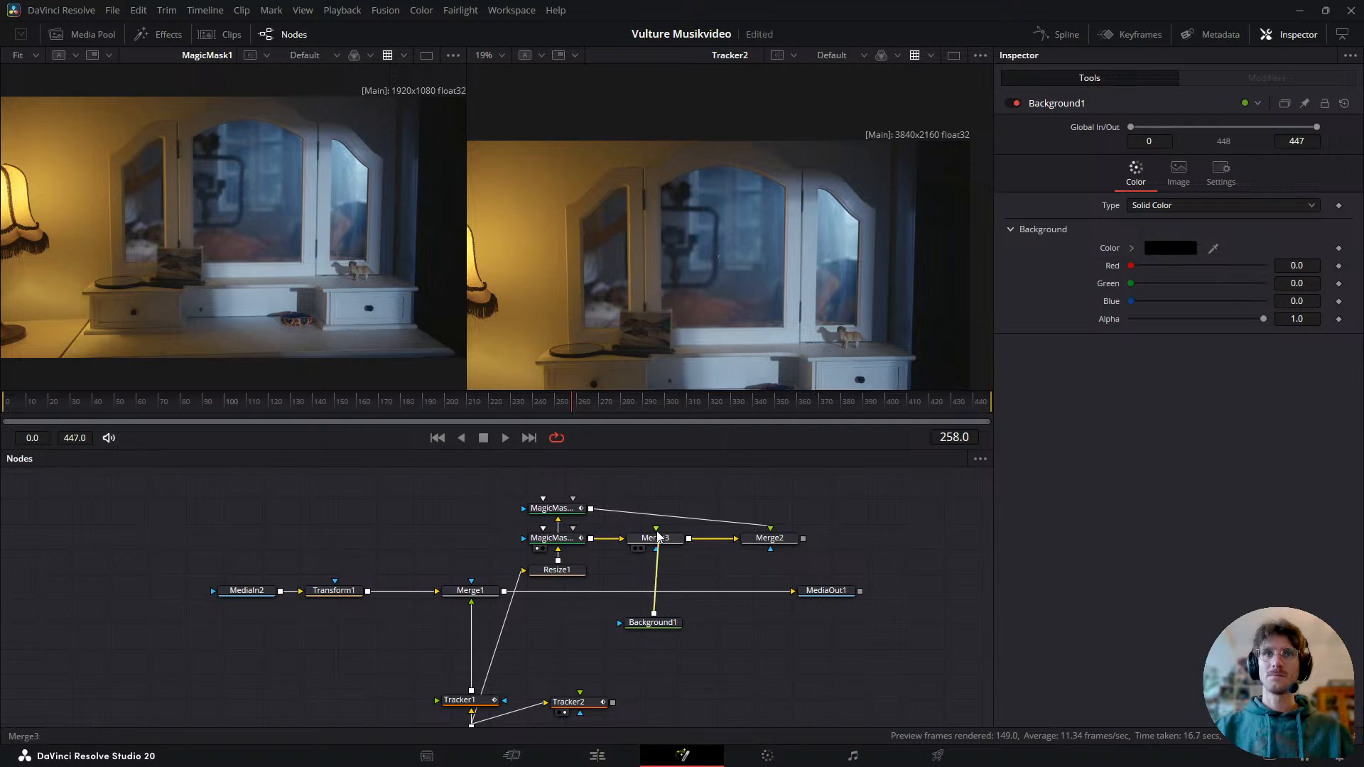
{"action": "left_click", "coordinate": [653, 624]}
{"action": "left_click_drag", "start_coordinate": [1257, 318], "coordinate": [1156, 319]}
- Try different operators on Merge3 with the Background connected, ending on Stencil
{"action": "left_click", "coordinate": [654, 538]}
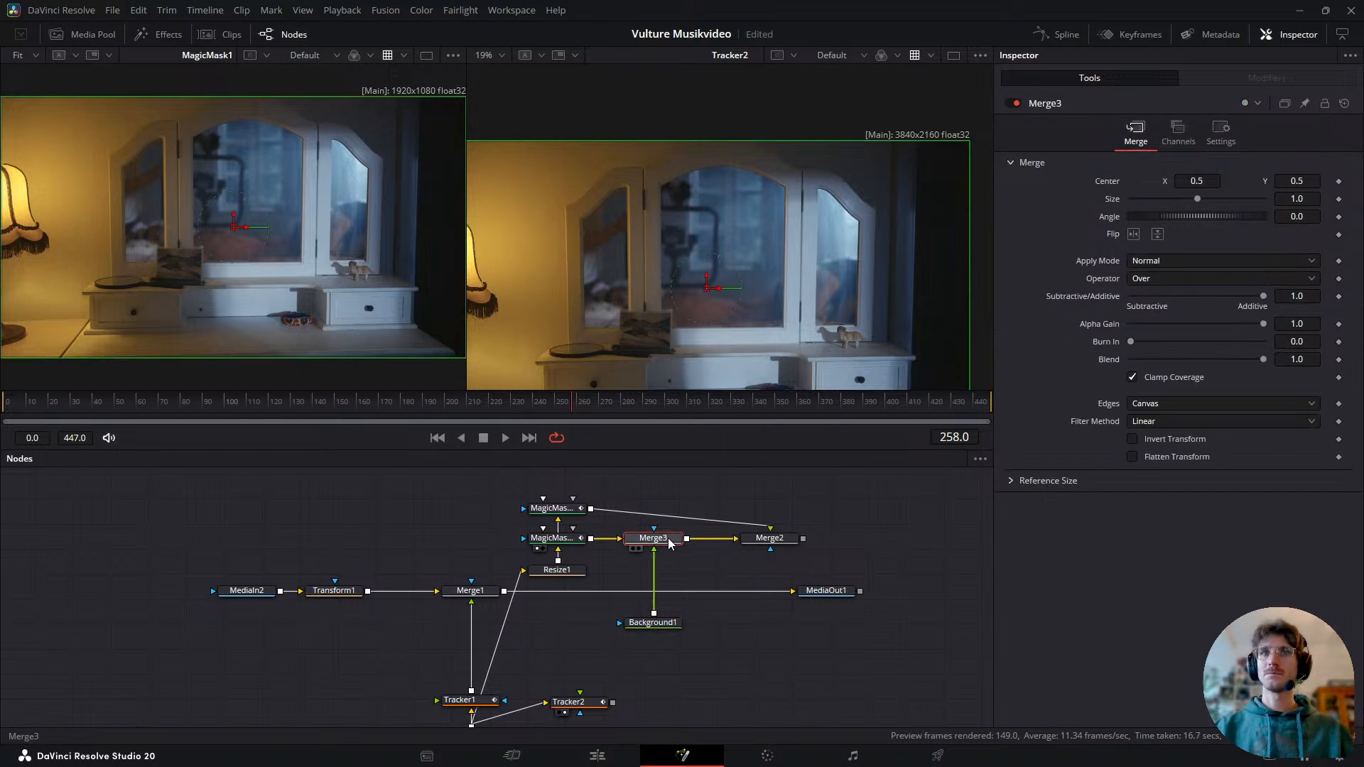
{"action": "left_click", "coordinate": [1166, 281]}
{"action": "left_click", "coordinate": [1163, 290]}
{"action": "left_click", "coordinate": [1169, 278]}
{"action": "left_click", "coordinate": [1156, 313]}
{"action": "scroll", "coordinate": [1153, 281], "scroll_direction": "down", "scroll_amount": 3}
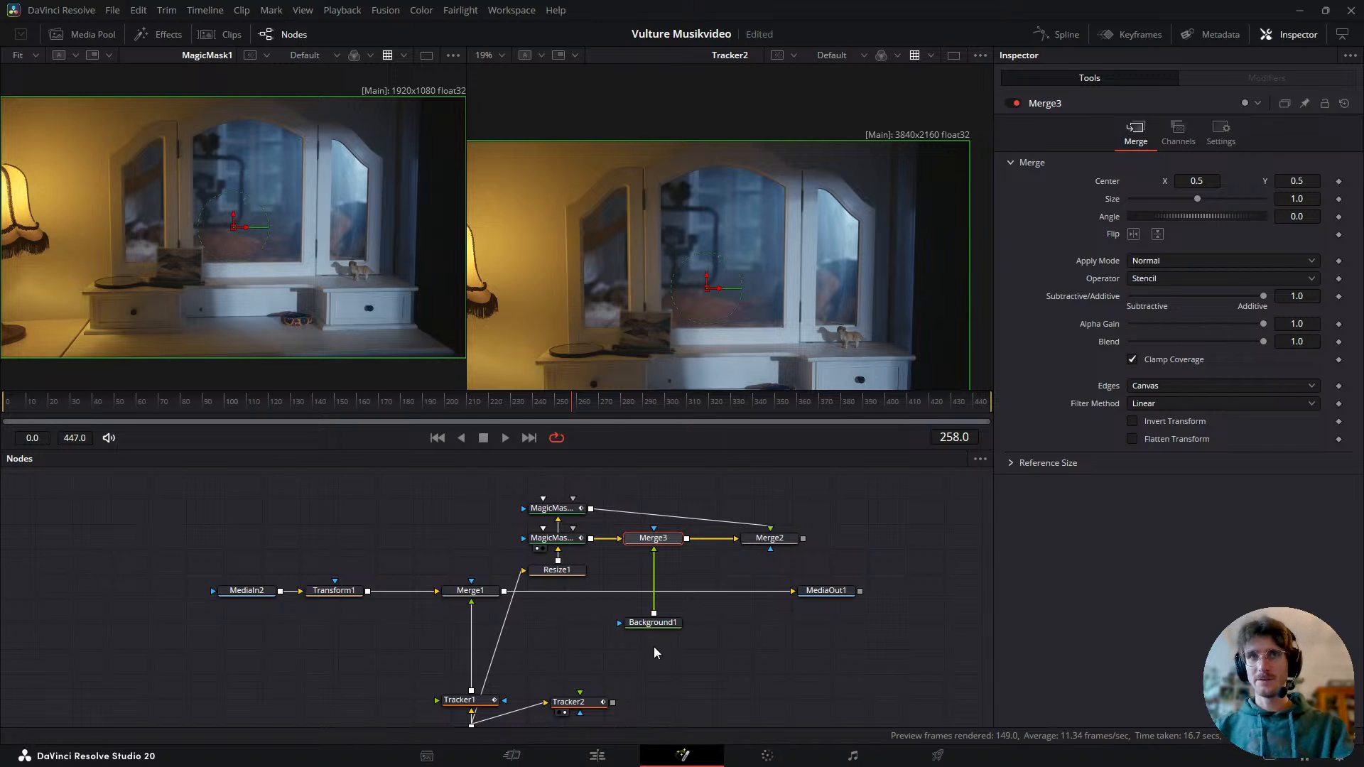
- Delete the Background node and add a Rectangle mask to Merge3
{"action": "left_click", "coordinate": [654, 624]}
{"action": "key", "text": "Delete"}
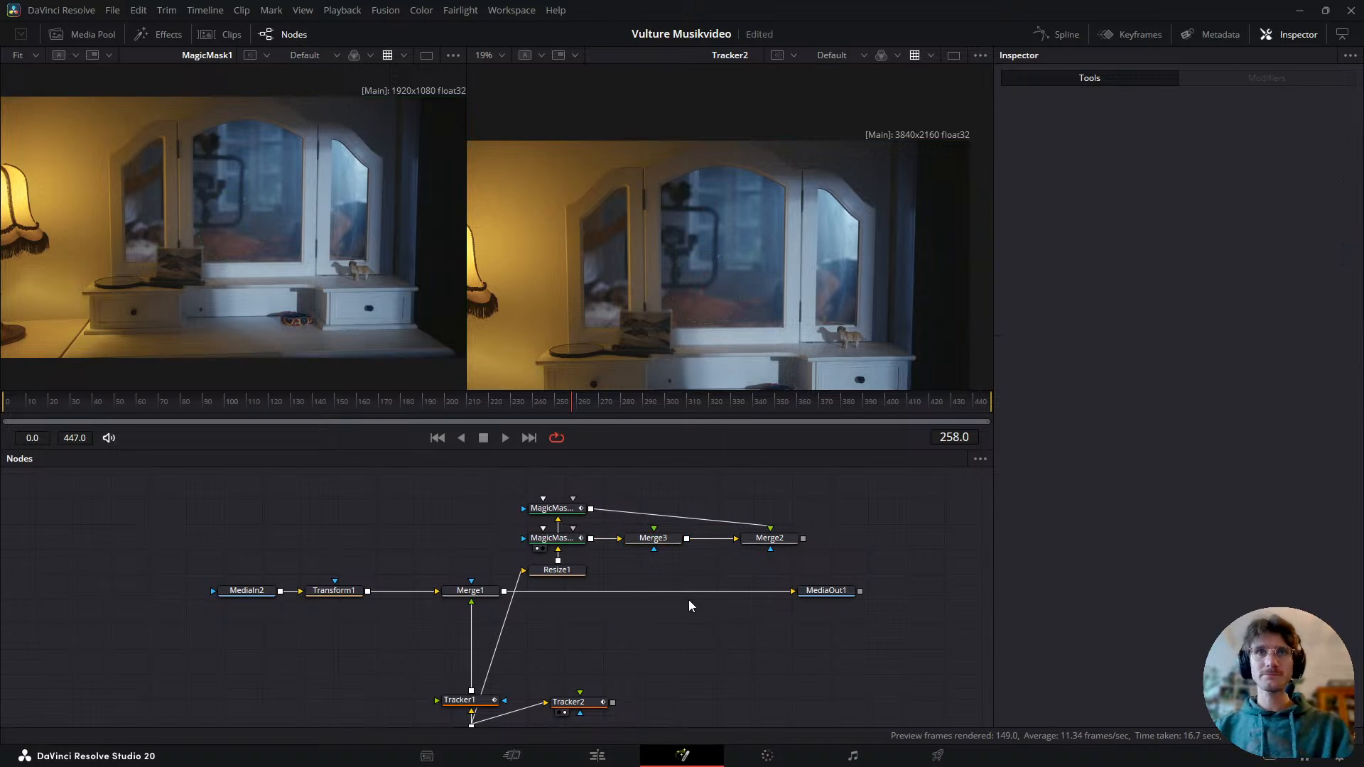
{"action": "left_click", "coordinate": [665, 546]}
{"action": "key", "text": "shift+space"}
{"action": "type", "text": "rect"}
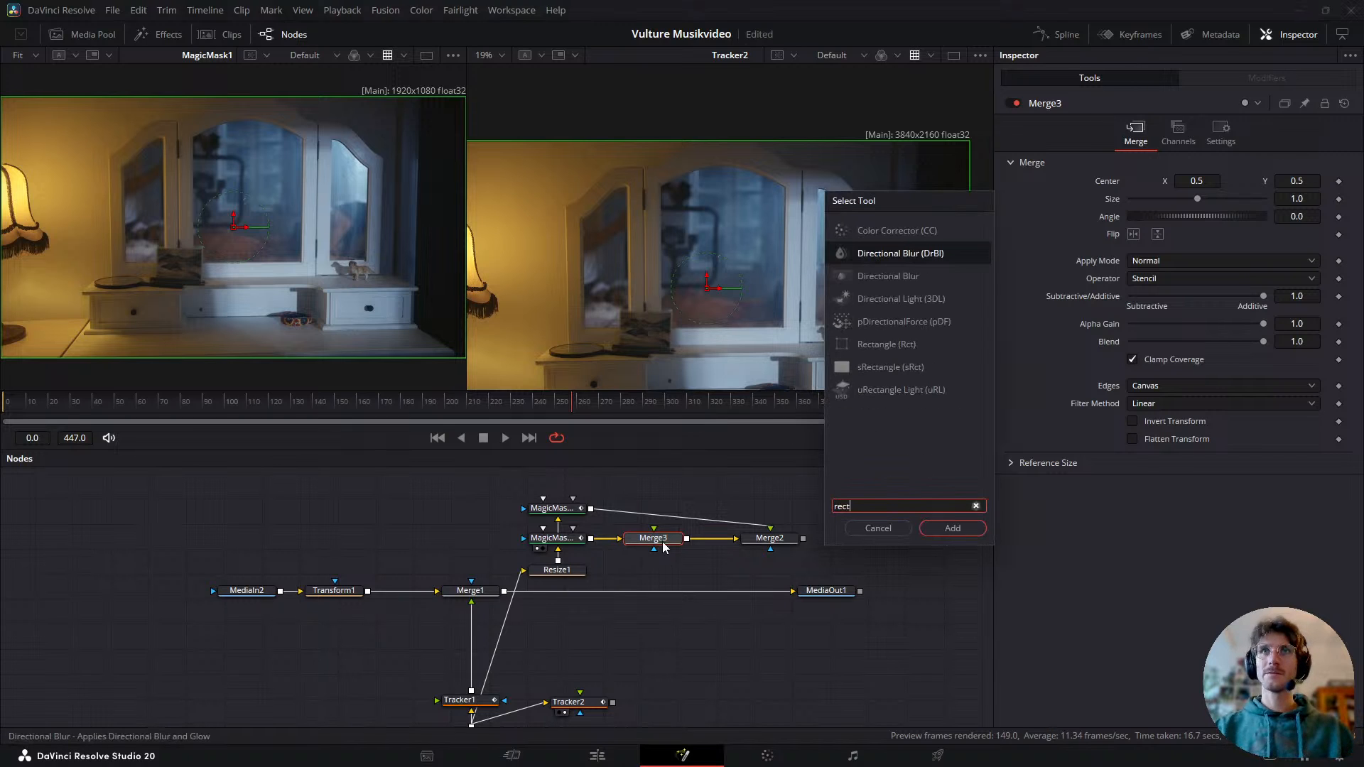
{"action": "key", "text": "Down"}
{"action": "key", "text": "Down"}
{"action": "key", "text": "Down"}
{"action": "key", "text": "Down"}
{"action": "key", "text": "Return"}
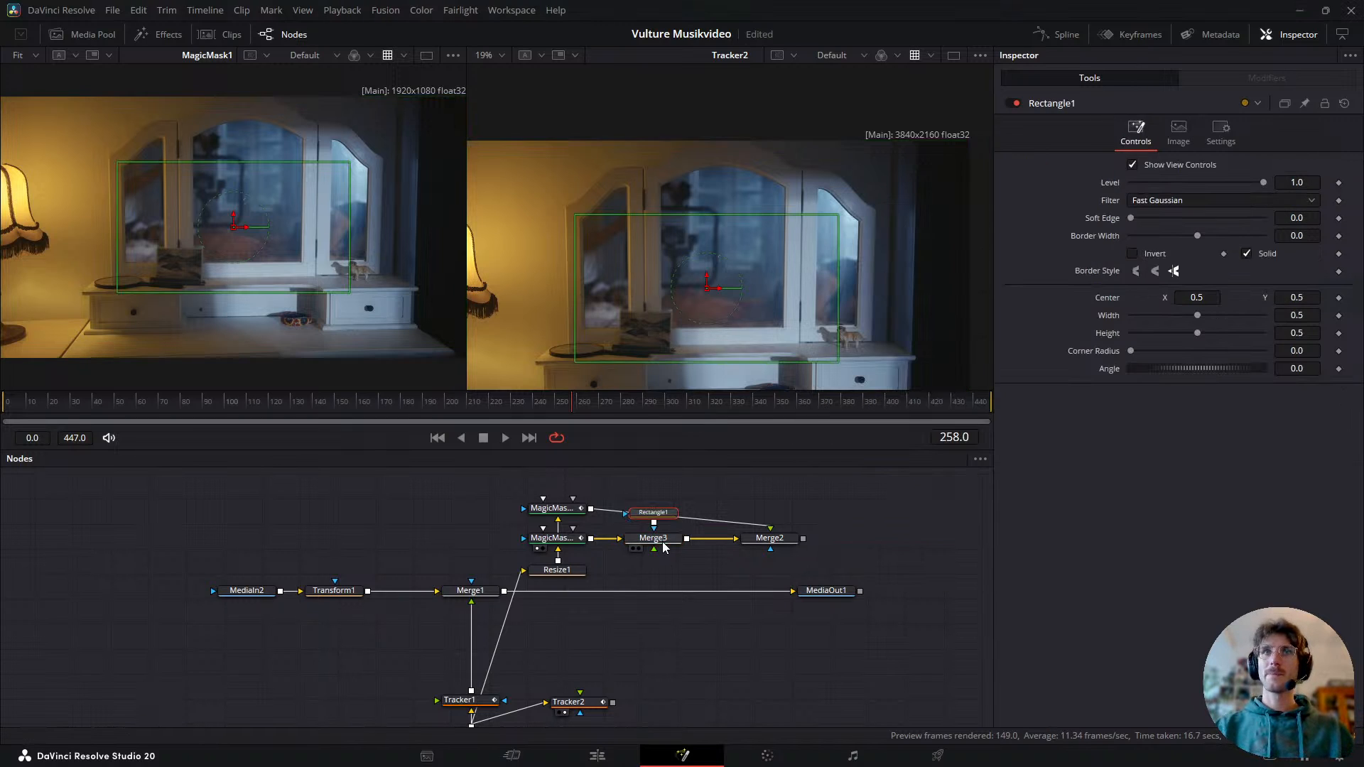
- Show Merge3 in the first viewer and detach the Rectangle mask from it, placing it above
{"action": "left_click", "coordinate": [669, 540]}
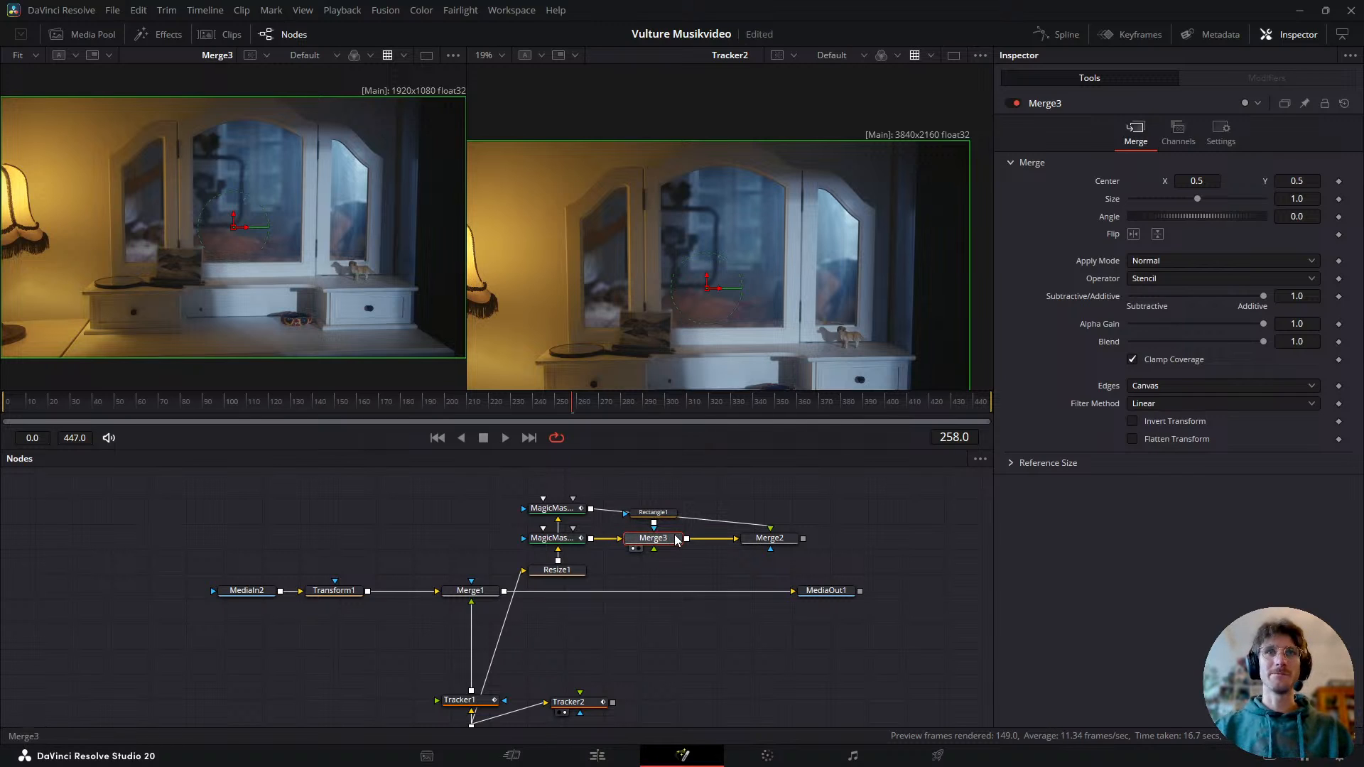
{"action": "left_click_drag", "start_coordinate": [660, 514], "coordinate": [691, 488]}
- Cycle through Merge3's operators, set it to Over, and reconnect the Rectangle's output to Merge3
{"action": "left_click", "coordinate": [649, 542]}
{"action": "left_click", "coordinate": [1174, 280]}
{"action": "left_click", "coordinate": [1174, 283]}
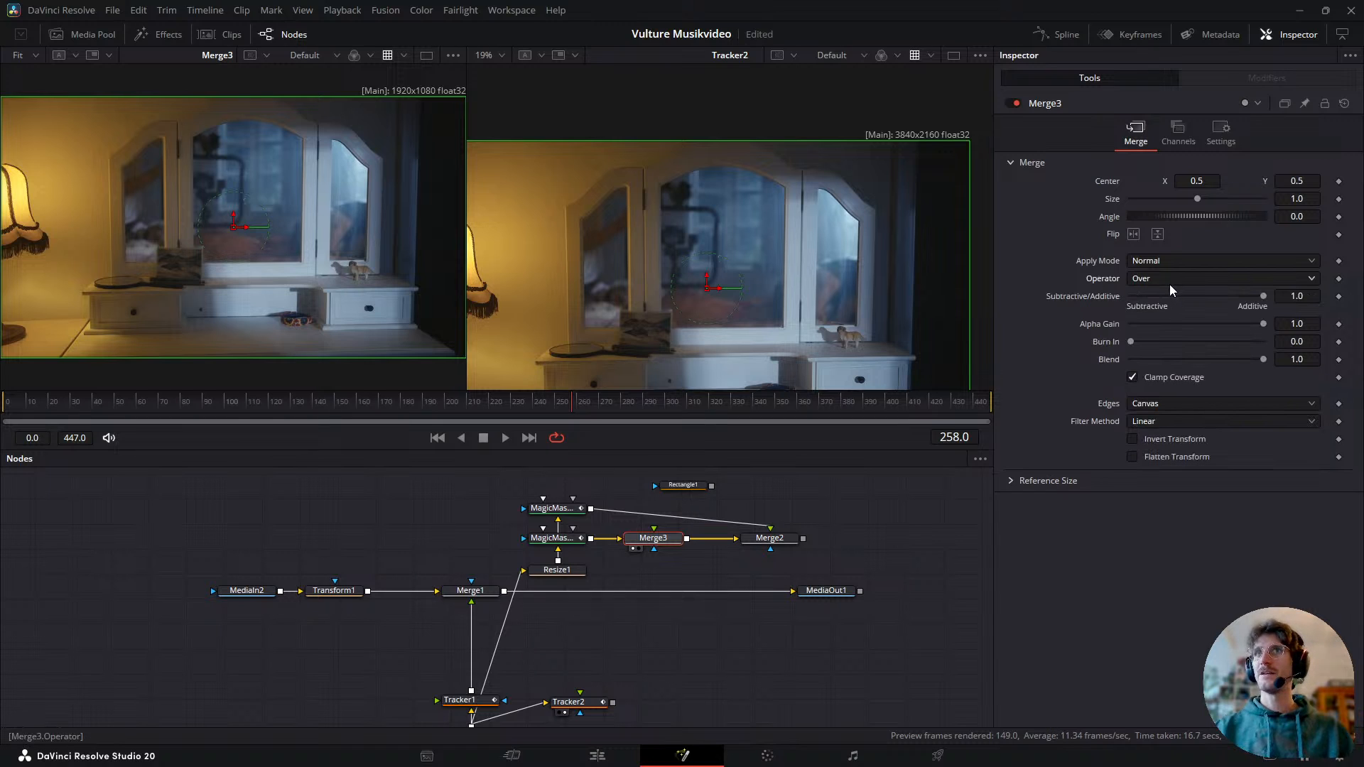
{"action": "scroll", "coordinate": [1170, 283], "scroll_direction": "down", "scroll_amount": 1}
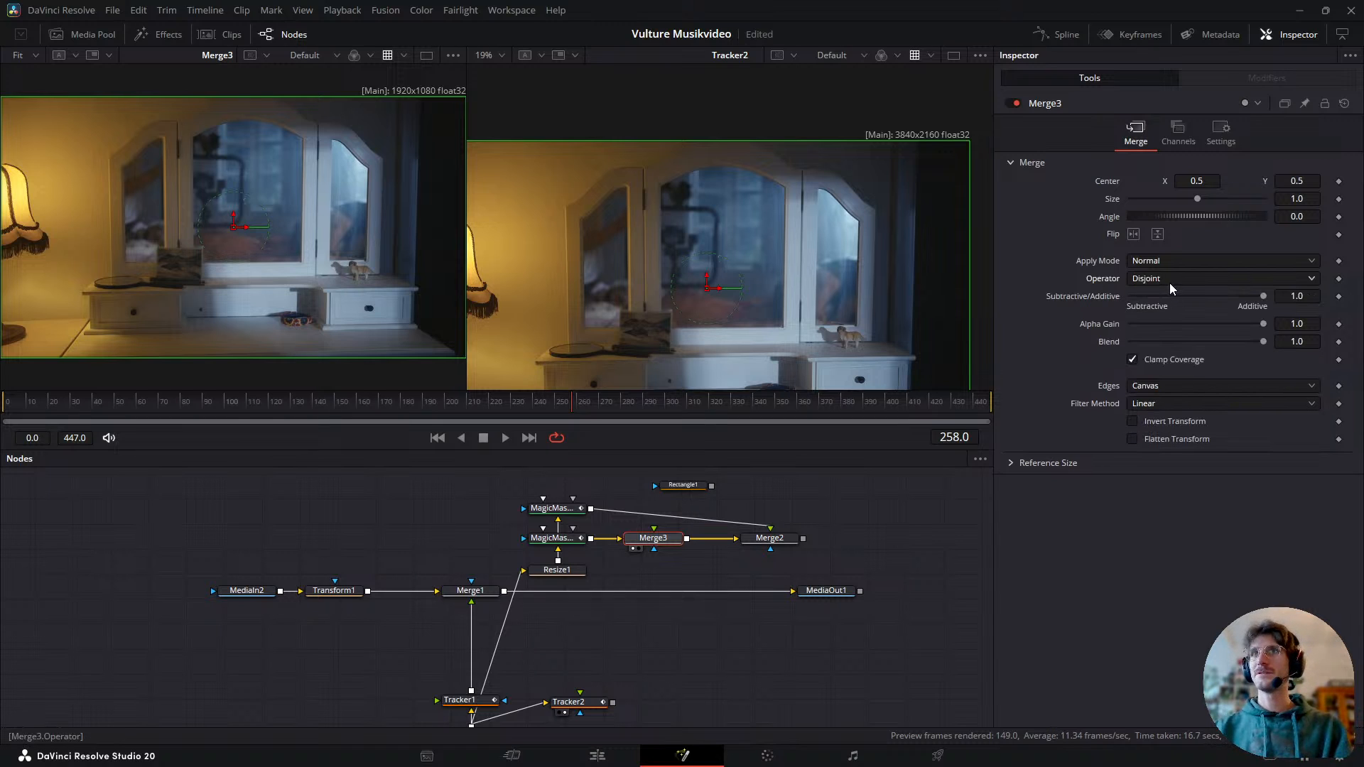
{"action": "scroll", "coordinate": [1170, 283], "scroll_direction": "up", "scroll_amount": 4}
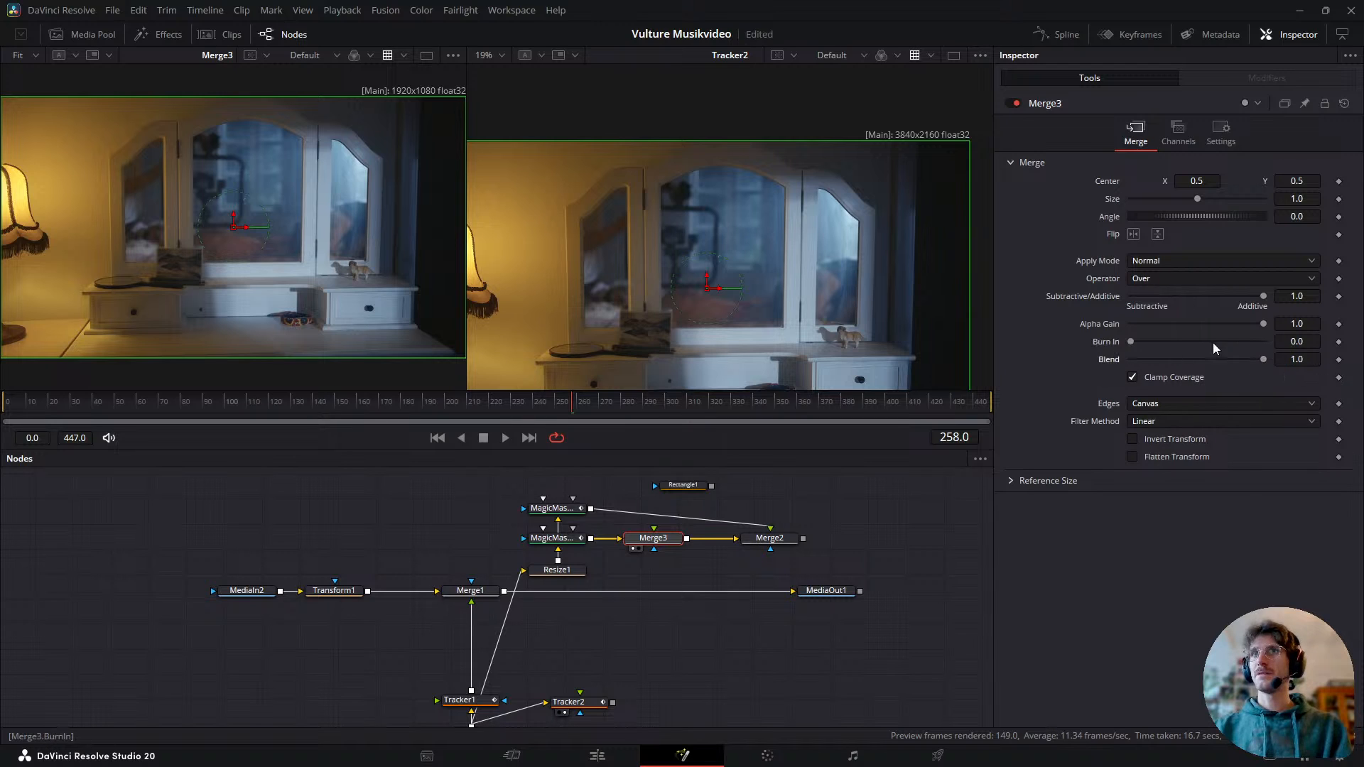
{"action": "left_click_drag", "start_coordinate": [712, 486], "coordinate": [655, 555]}
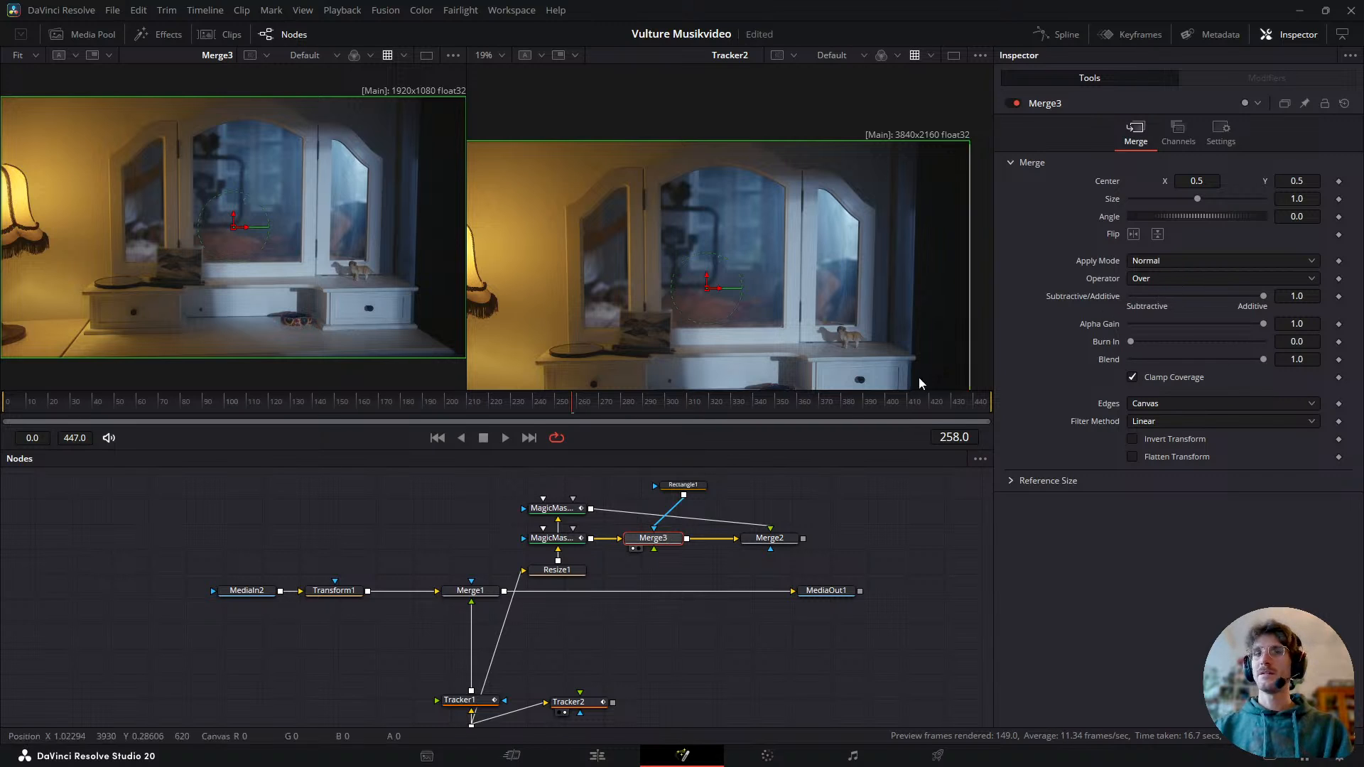
- Connect the Rectangle mask to Merge3's foreground input instead of its mask input and set the operator to Held Out
{"action": "left_click_drag", "start_coordinate": [666, 507], "coordinate": [655, 554]}
{"action": "left_click", "coordinate": [1167, 277]}
{"action": "left_click", "coordinate": [1167, 277]}
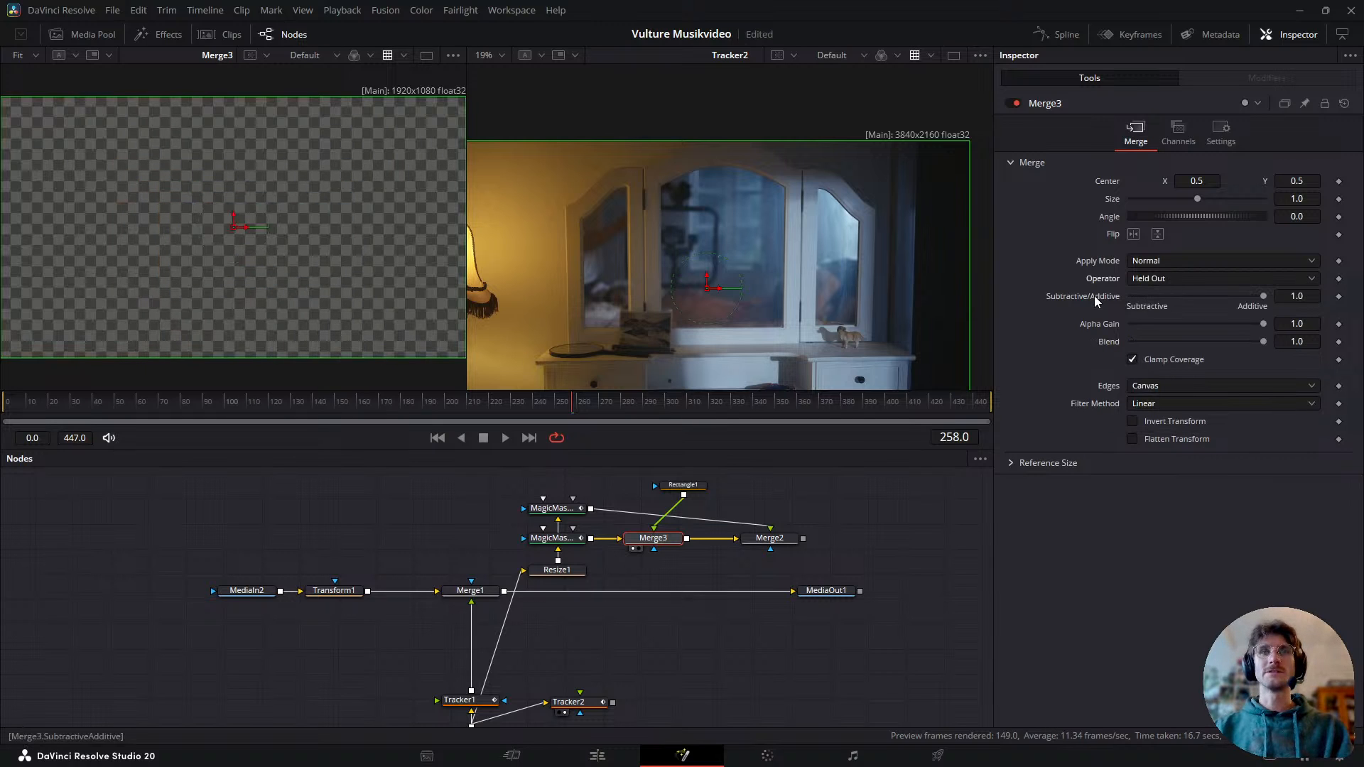
{"action": "scroll", "coordinate": [1151, 275], "scroll_direction": "down", "scroll_amount": 3}
{"action": "scroll", "coordinate": [1157, 276], "scroll_direction": "up", "scroll_amount": 2}
{"action": "scroll", "coordinate": [1157, 274], "scroll_direction": "up", "scroll_amount": 1}
- Test Merge3's Blend slider and lower Blend to 0.0
{"action": "left_click_drag", "start_coordinate": [1260, 344], "coordinate": [1339, 376]}
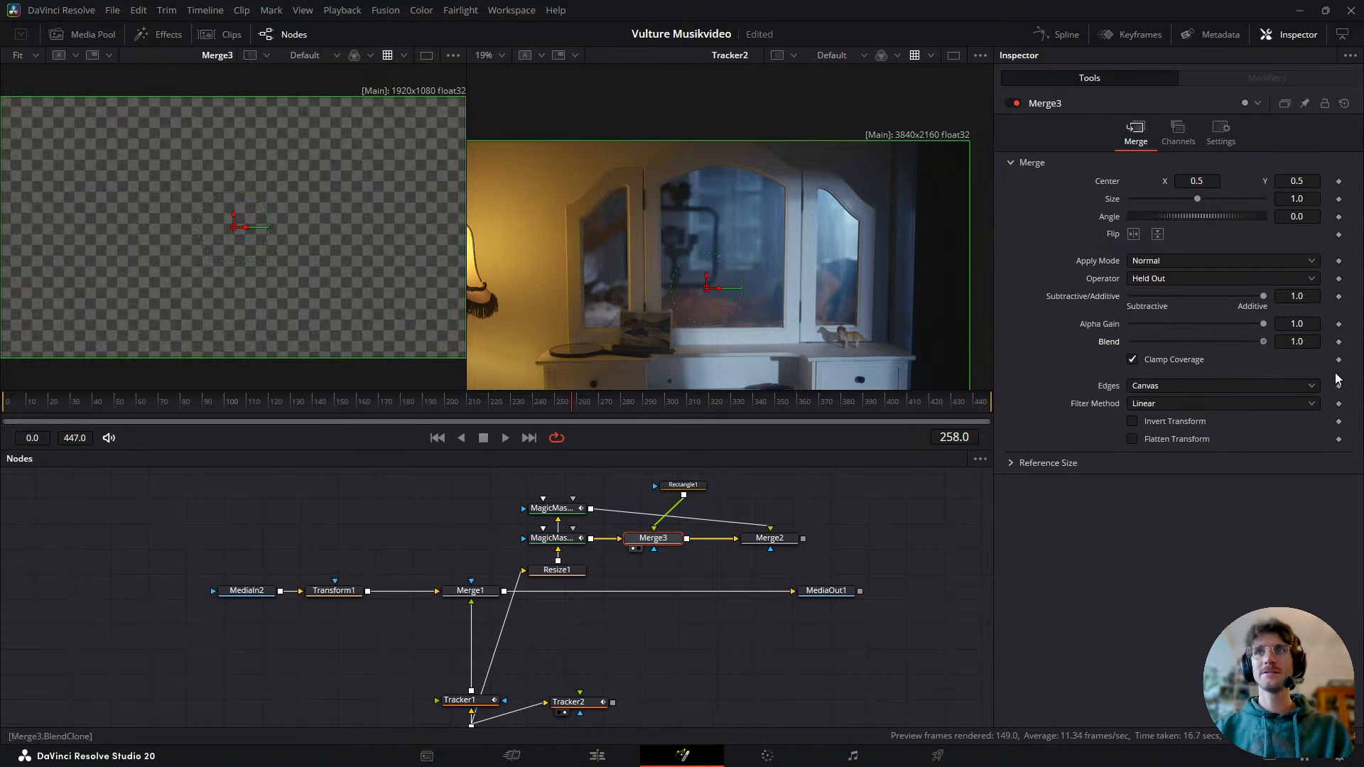
{"action": "left_click_drag", "start_coordinate": [1261, 343], "coordinate": [1088, 373]}
{"action": "scroll", "coordinate": [950, 435], "scroll_direction": "down", "scroll_amount": 1}
{"action": "scroll", "coordinate": [922, 485], "scroll_direction": "down", "scroll_amount": 2}
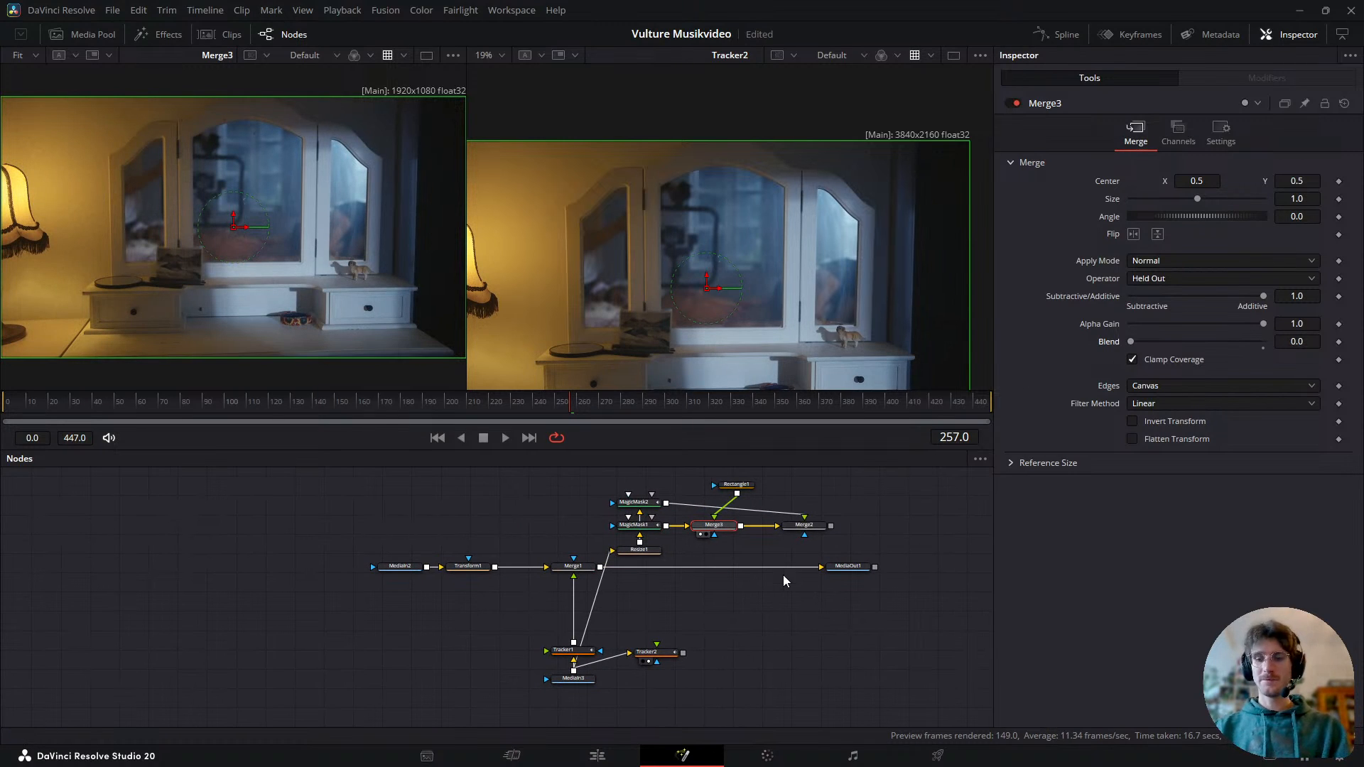
- Keyframe Merge3's Blend from 0.0 at frame 201 to 1.0 at frame 202
{"action": "left_click_drag", "start_coordinate": [572, 403], "coordinate": [487, 424]}
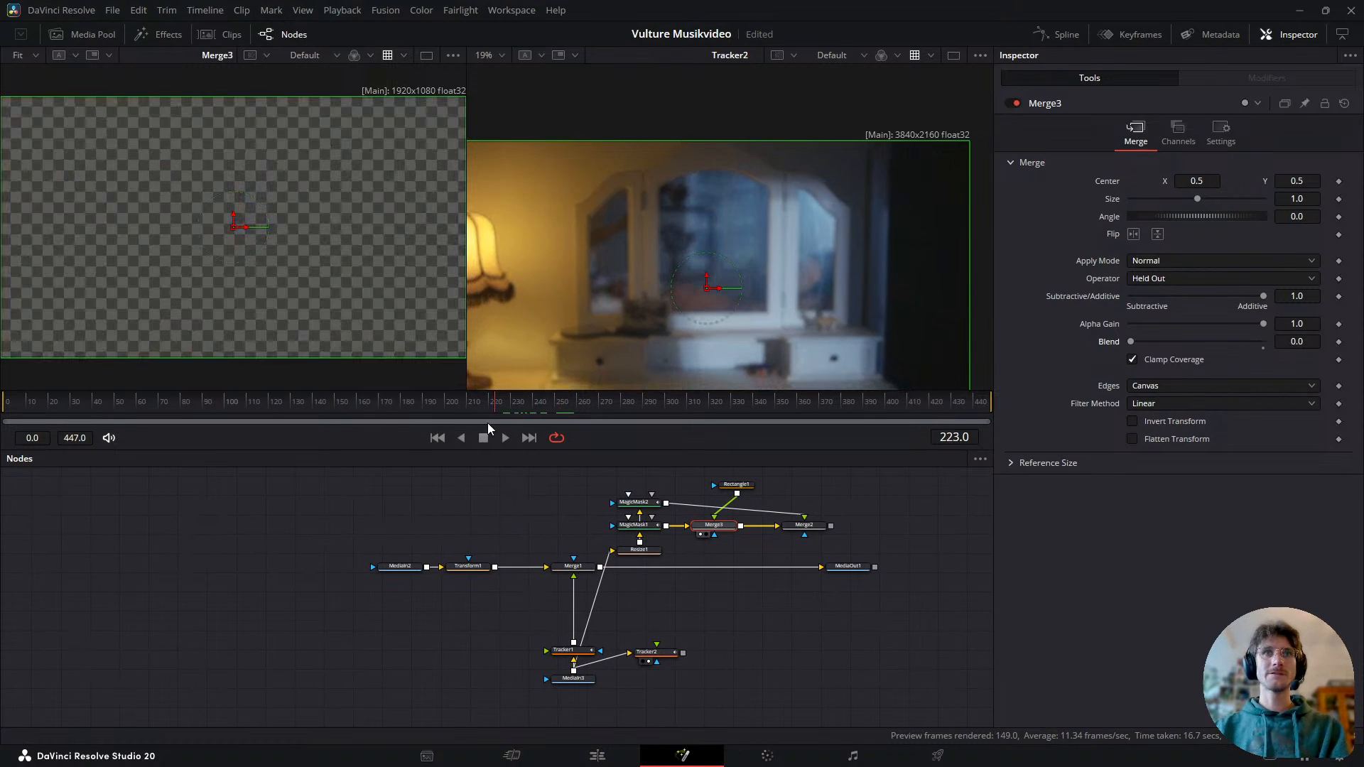
{"action": "left_click_drag", "start_coordinate": [374, 420], "coordinate": [447, 434]}
{"action": "left_click", "coordinate": [1339, 343]}
{"action": "key", "text": "Right"}
{"action": "left_click_drag", "start_coordinate": [1130, 342], "coordinate": [1264, 342]}
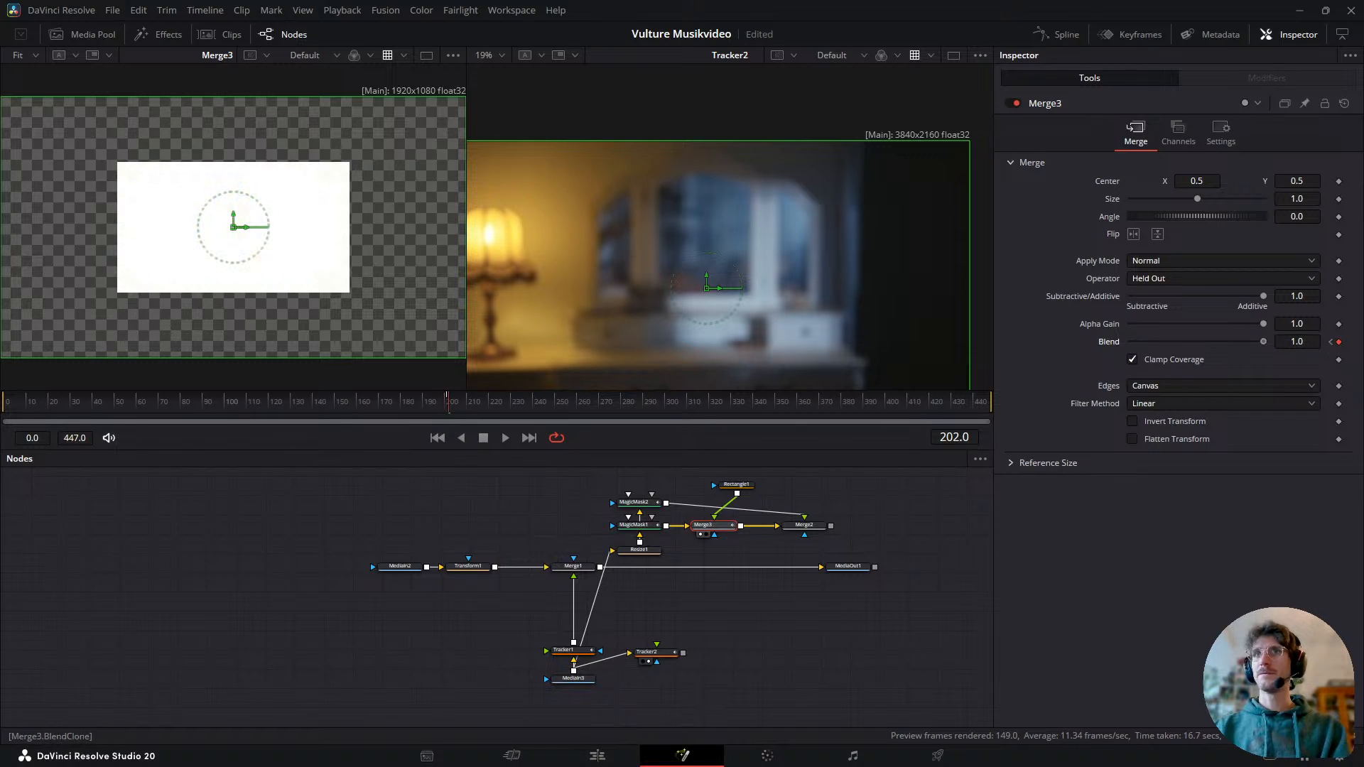
- Enlarge Rectangle1 beyond the whole frame, to about 1.21 wide and 1.08 high
{"action": "mouse_move", "coordinate": [472, 400]}
{"action": "left_mouse_down"}
{"action": "mouse_move", "coordinate": [638, 405]}
{"action": "mouse_move", "coordinate": [472, 415]}
{"action": "left_mouse_up"}
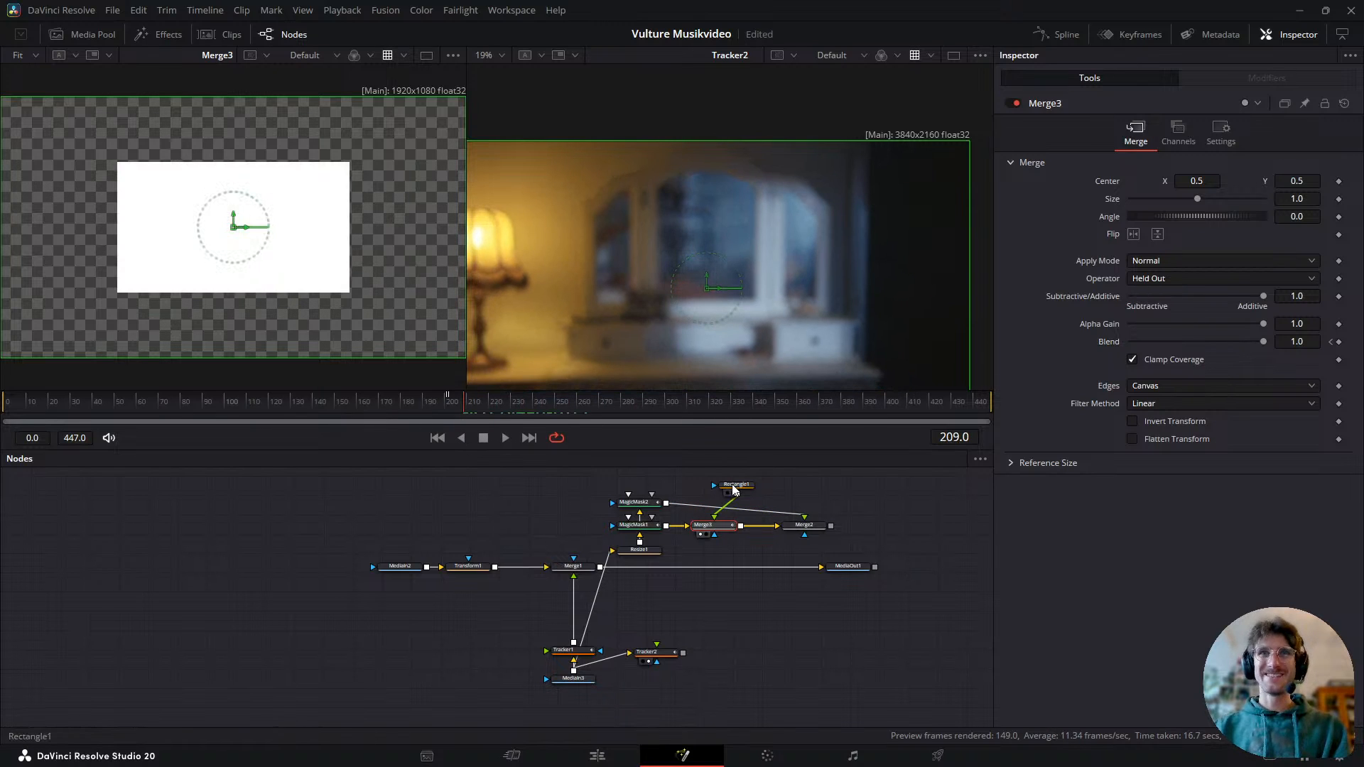
{"action": "left_click", "coordinate": [736, 486]}
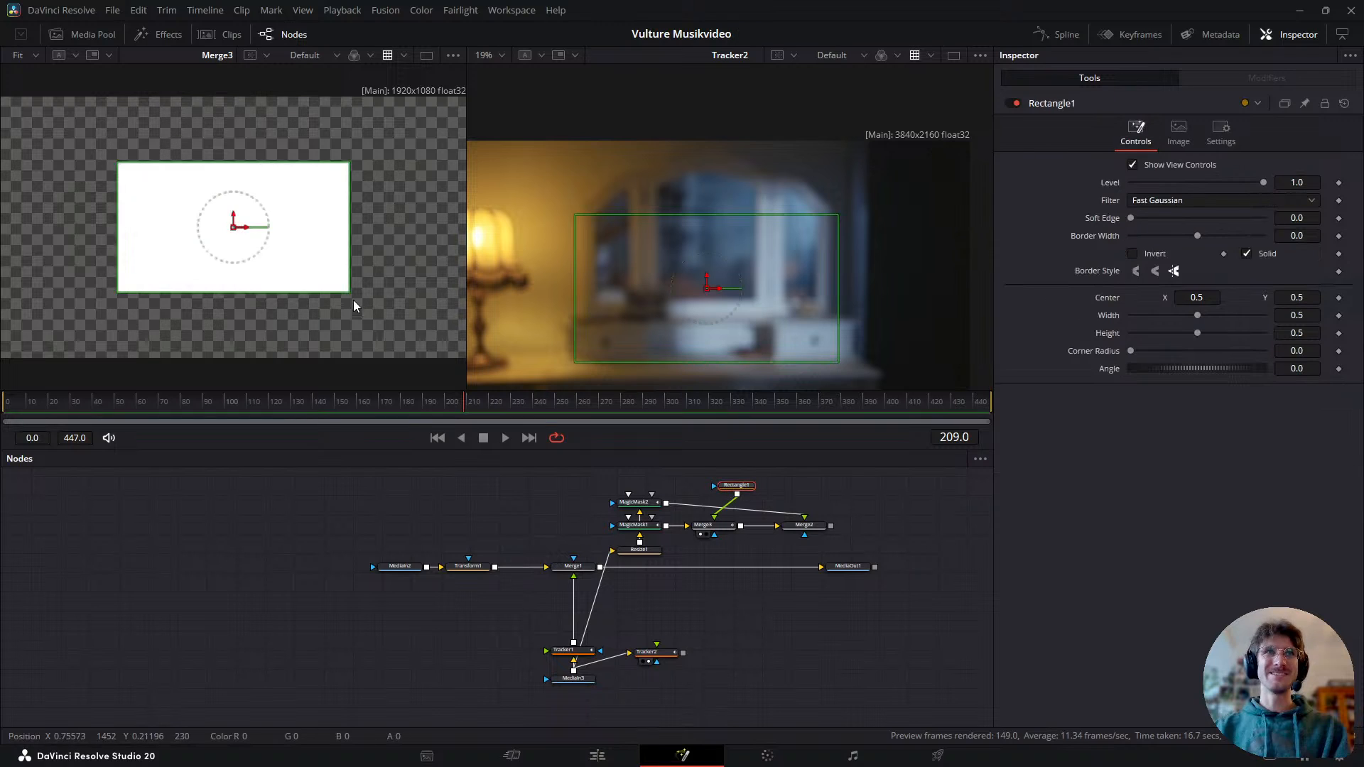
{"action": "left_click_drag", "start_coordinate": [348, 293], "coordinate": [515, 369]}
- Try the Atop, XOr and Mask operators on Merge3, scrubbing the timeline to compare their effect
{"action": "left_click", "coordinate": [717, 527]}
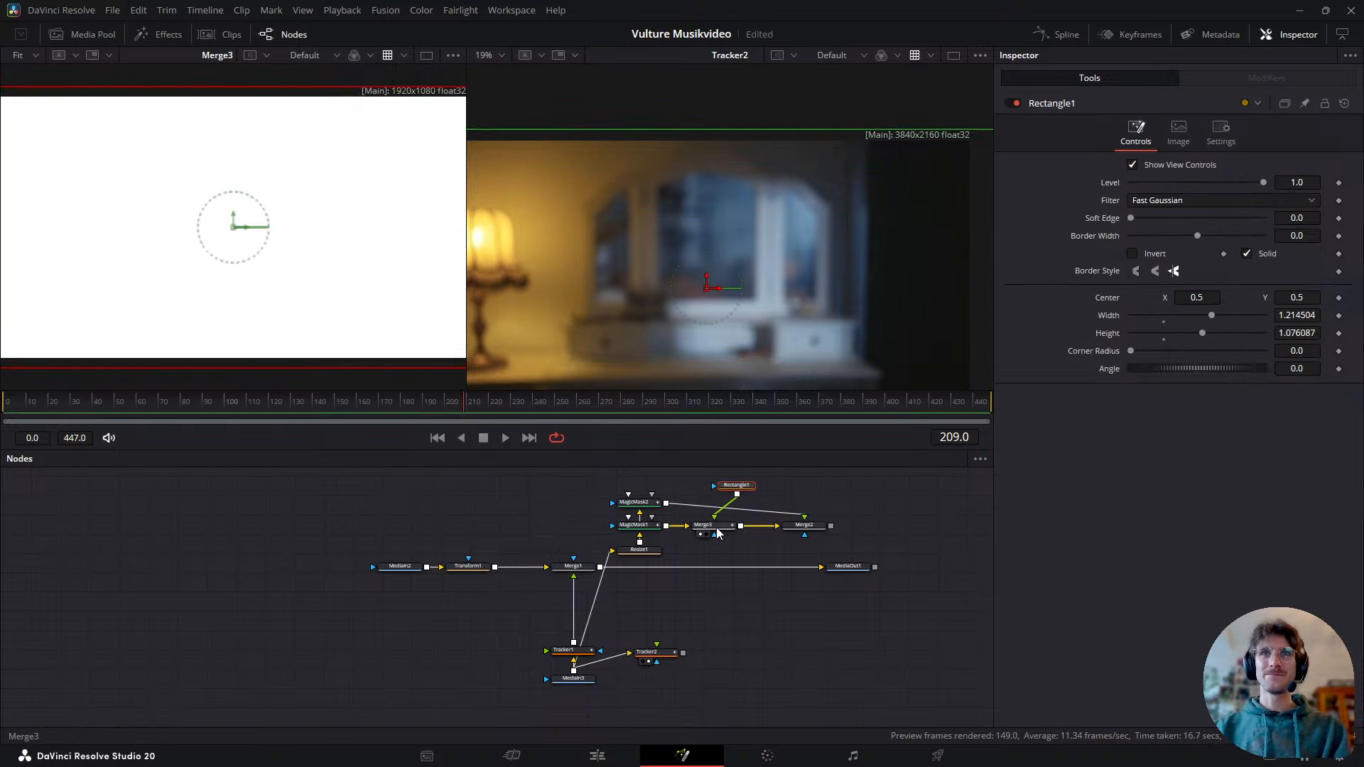
{"action": "left_click", "coordinate": [1181, 287]}
{"action": "left_click", "coordinate": [1180, 294]}
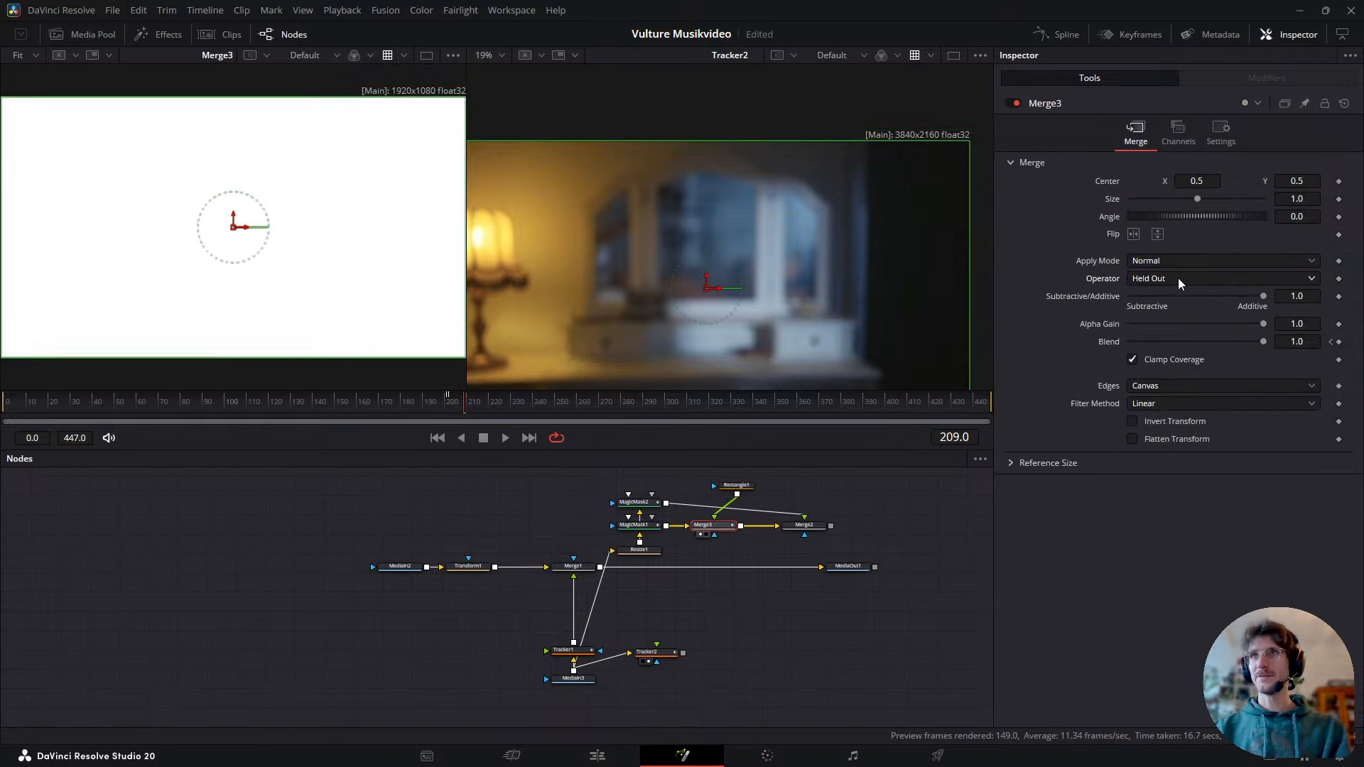
{"action": "left_click_drag", "start_coordinate": [466, 403], "coordinate": [570, 401]}
{"action": "left_click", "coordinate": [1226, 277]}
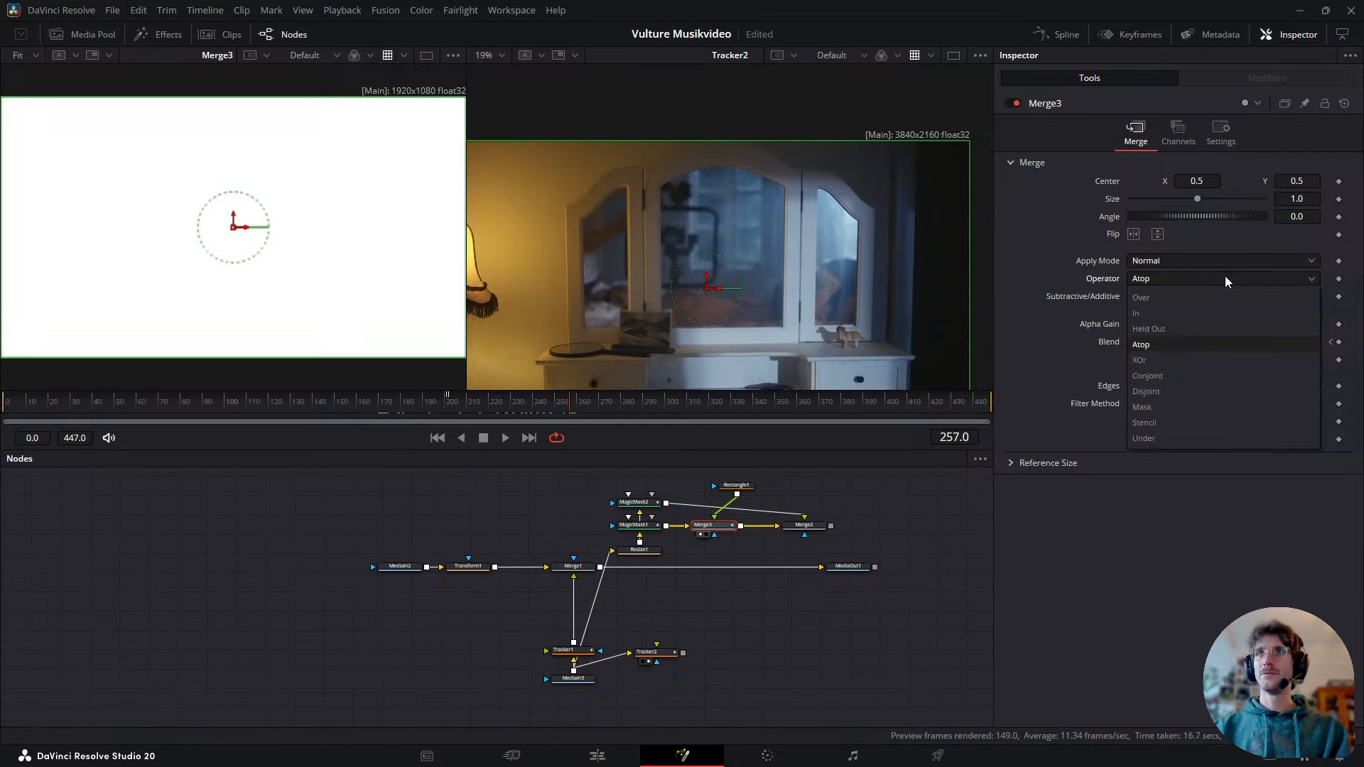
{"action": "left_click", "coordinate": [1223, 283]}
{"action": "left_click_drag", "start_coordinate": [656, 421], "coordinate": [509, 403]}
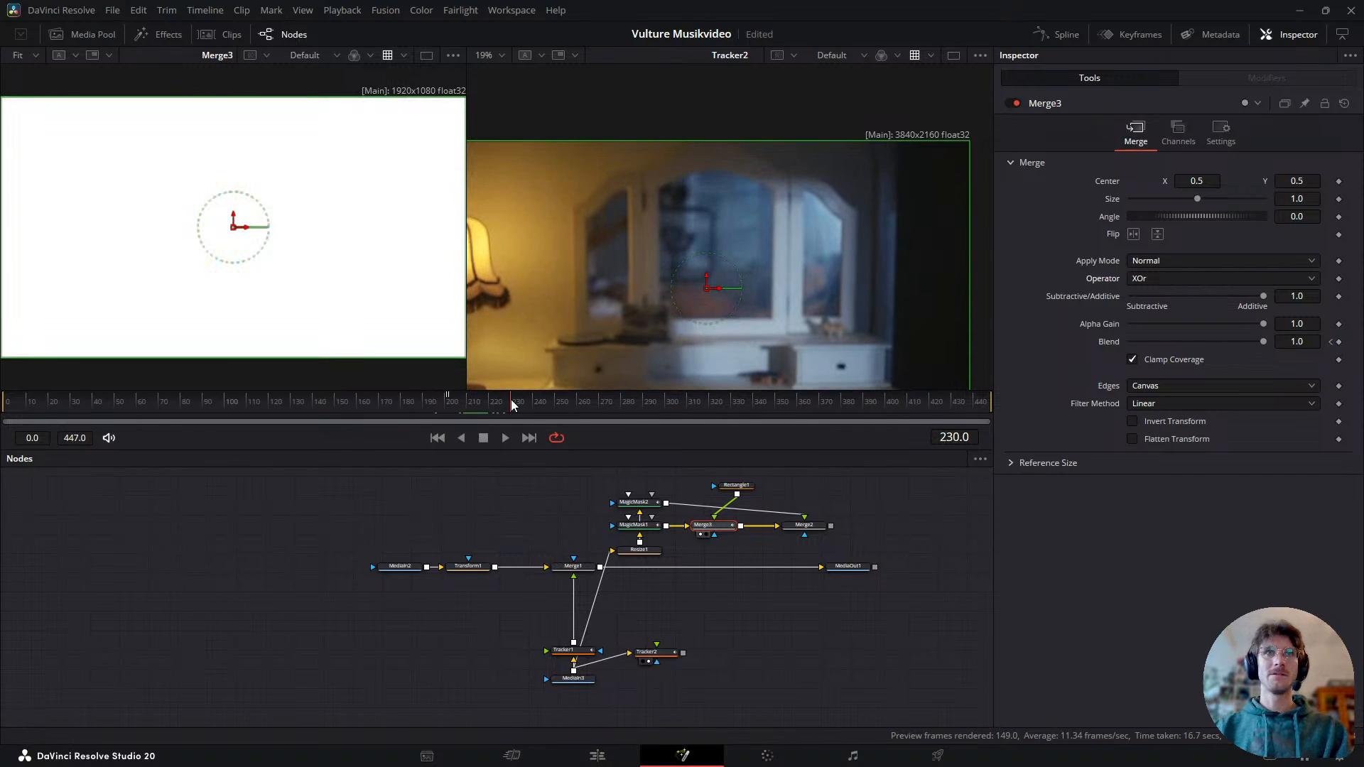
{"action": "left_click", "coordinate": [1140, 279]}
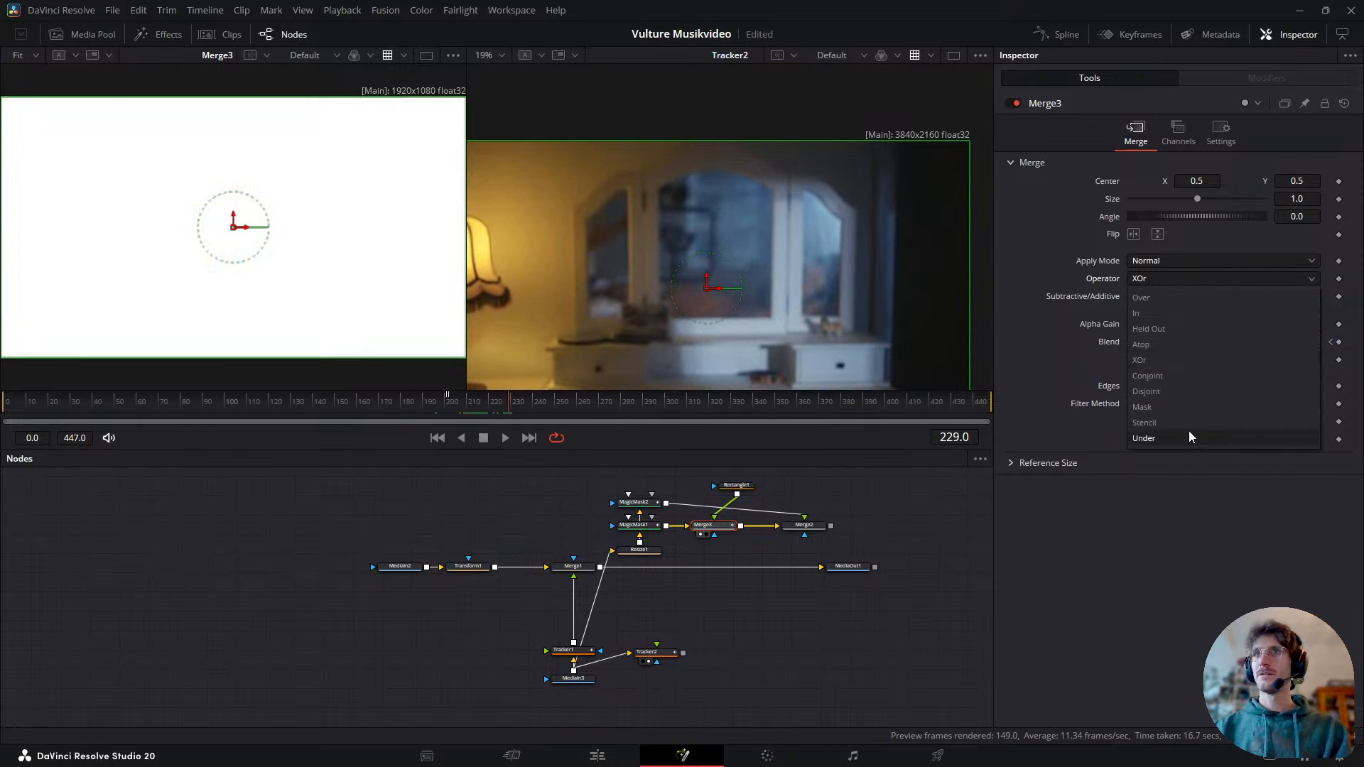
{"action": "left_click", "coordinate": [1174, 407]}
{"action": "left_click_drag", "start_coordinate": [441, 405], "coordinate": [362, 419]}
- Set Merge3's operator to Stencil and play the shot to check the cutout
{"action": "left_click", "coordinate": [1155, 283]}
{"action": "left_click", "coordinate": [1160, 430]}
{"action": "key", "text": "space"}
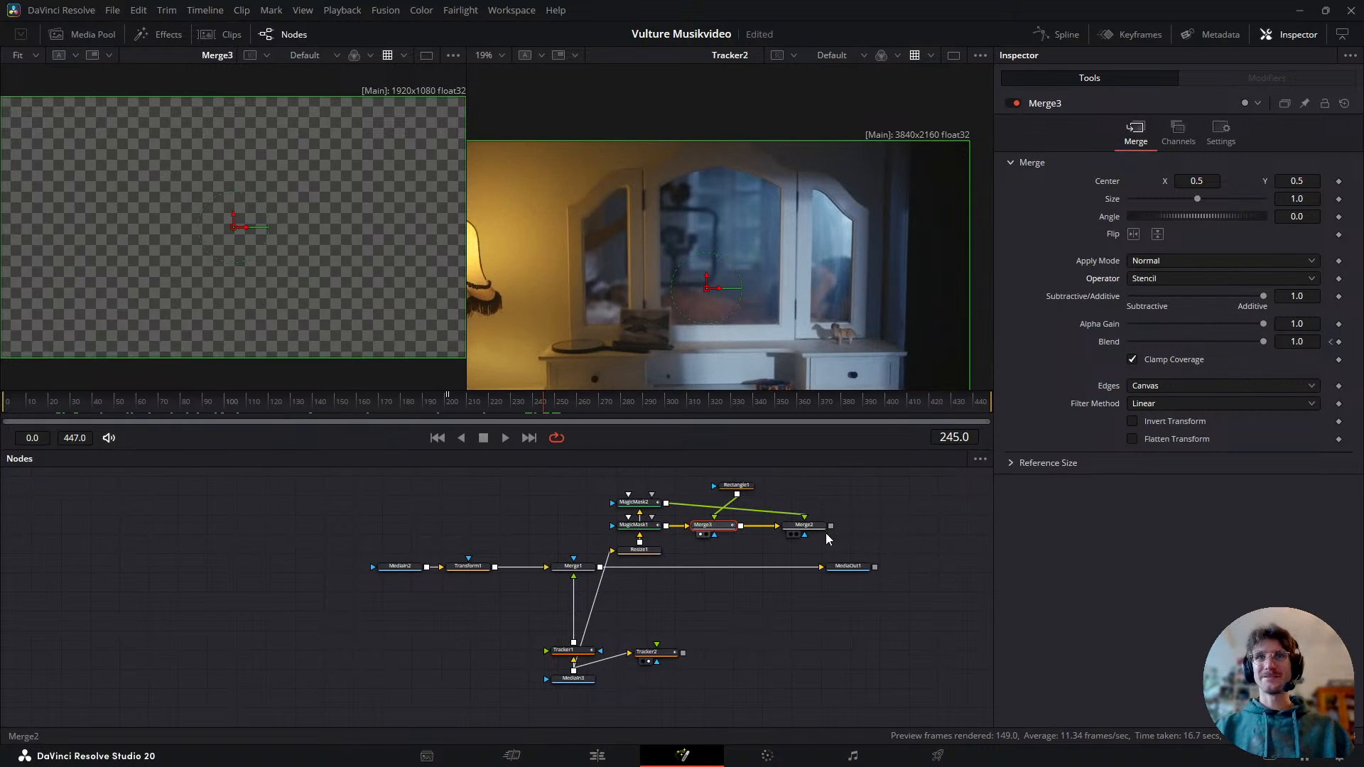
- Show MediaOut1 in the second viewer and Merge2 in the first, and scrub back to about frame 96
{"action": "left_click", "coordinate": [819, 528]}
{"action": "left_click", "coordinate": [852, 566]}
{"action": "key", "text": "2"}
{"action": "left_click", "coordinate": [809, 527]}
{"action": "key", "text": "1"}
{"action": "left_click_drag", "start_coordinate": [526, 402], "coordinate": [216, 496]}
- Compare MagicMask1 and MagicMask2 in the first viewer around frame 87
{"action": "left_click", "coordinate": [632, 525]}
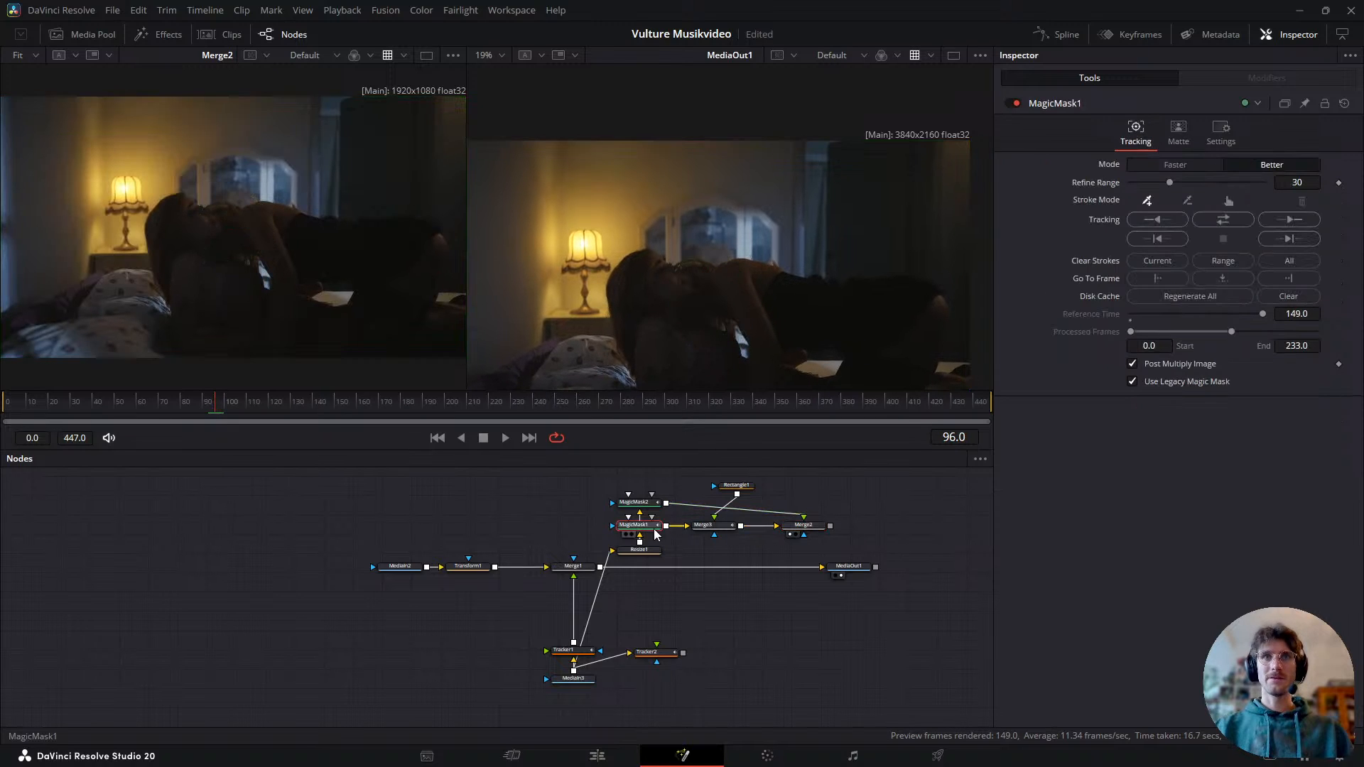
{"action": "key", "text": "1"}
{"action": "left_click", "coordinate": [199, 412]}
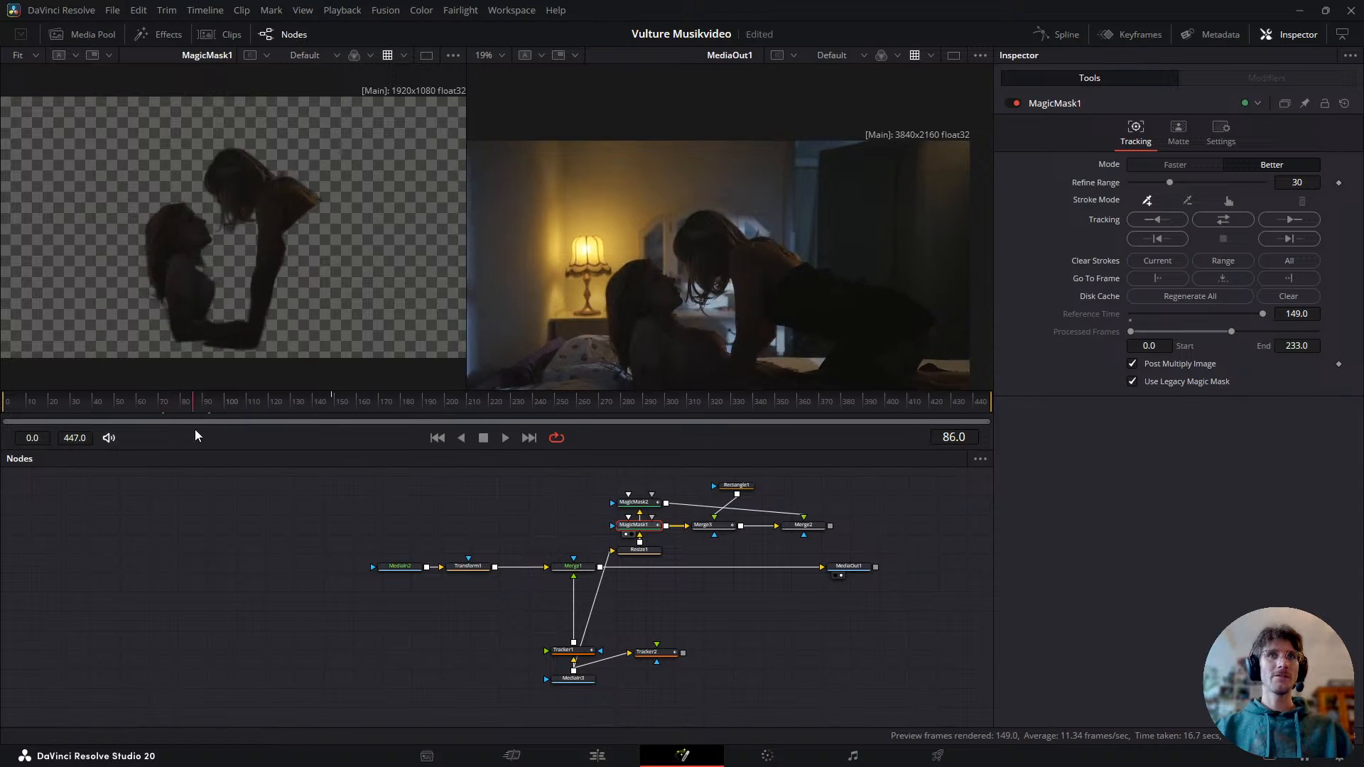
{"action": "left_click", "coordinate": [634, 503]}
{"action": "key", "text": "1"}
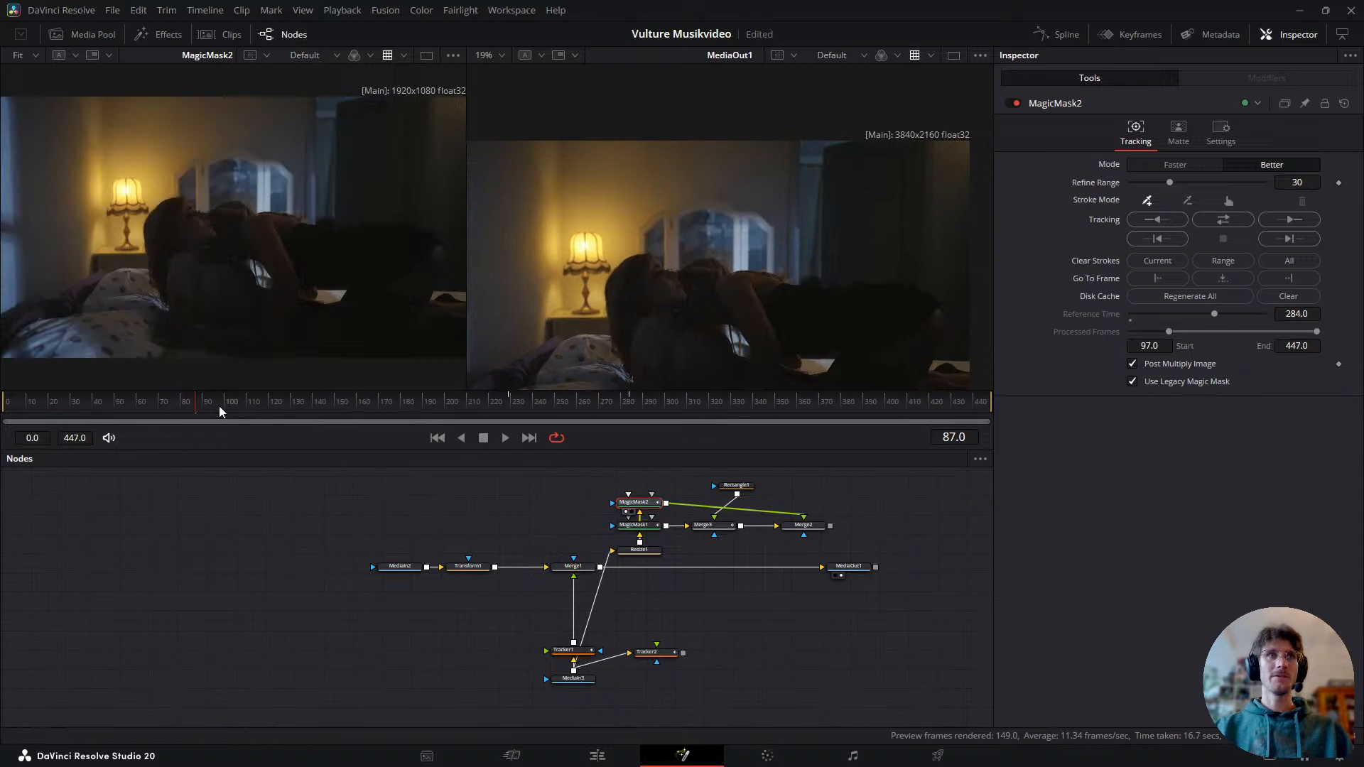
- Copy Merge3, paste it after MagicMask2, and connect Rectangle1 to the copy's foreground
{"action": "scroll", "coordinate": [670, 498], "scroll_direction": "up", "scroll_amount": 3}
{"action": "left_click", "coordinate": [766, 554]}
{"action": "key", "text": "ctrl+c"}
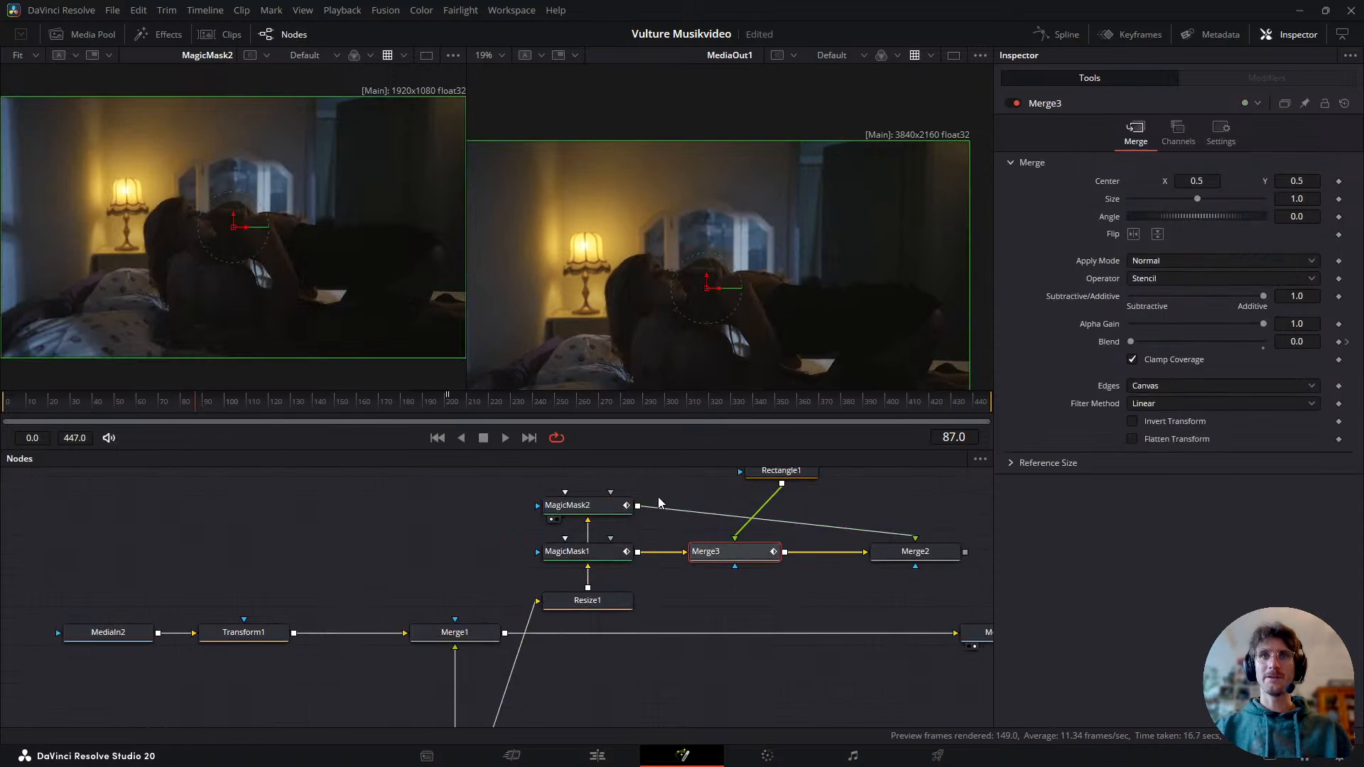
{"action": "left_click", "coordinate": [600, 506]}
{"action": "key", "text": "ctrl+v"}
{"action": "left_click_drag", "start_coordinate": [761, 493], "coordinate": [677, 487]}
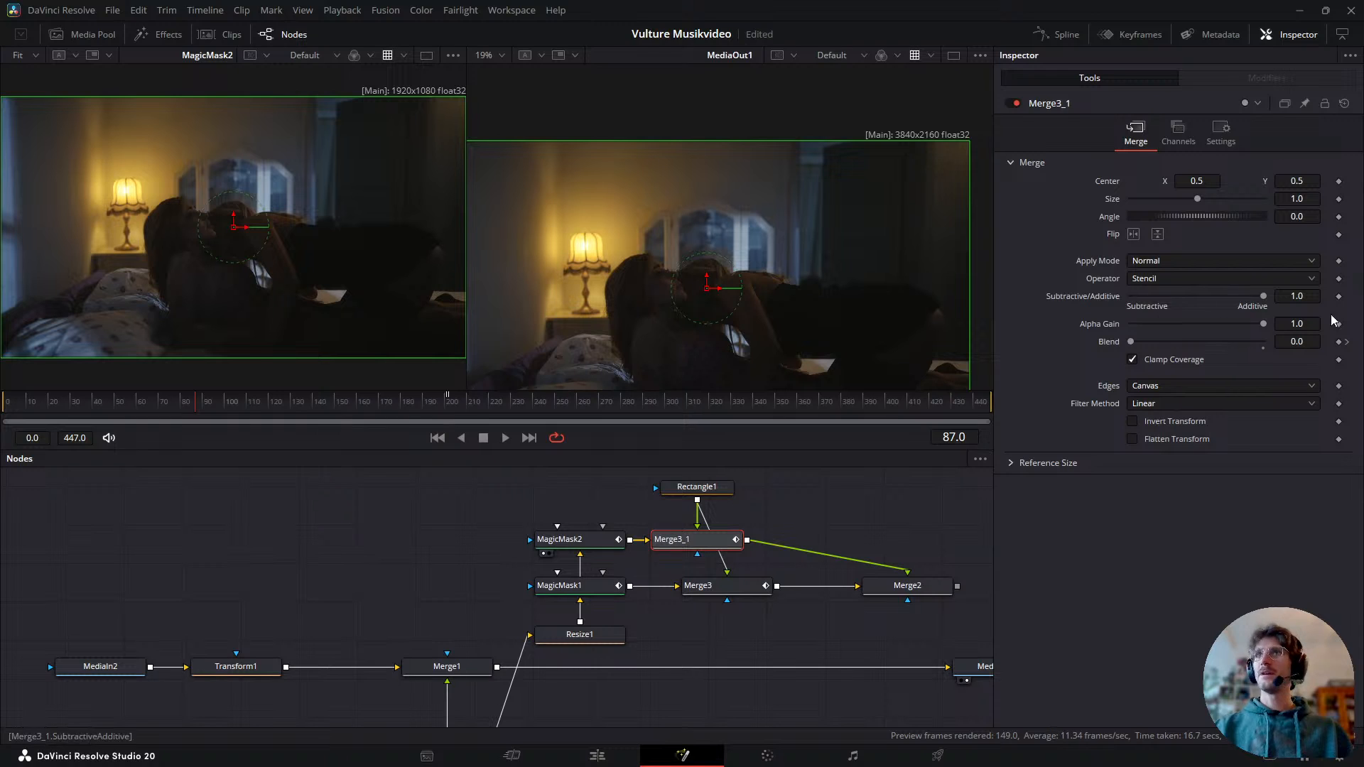
- Show only the selected tool in the keyframe editor and remove the Blend animation from Merge3_1
{"action": "left_click", "coordinate": [1131, 35]}
{"action": "left_click", "coordinate": [980, 458]}
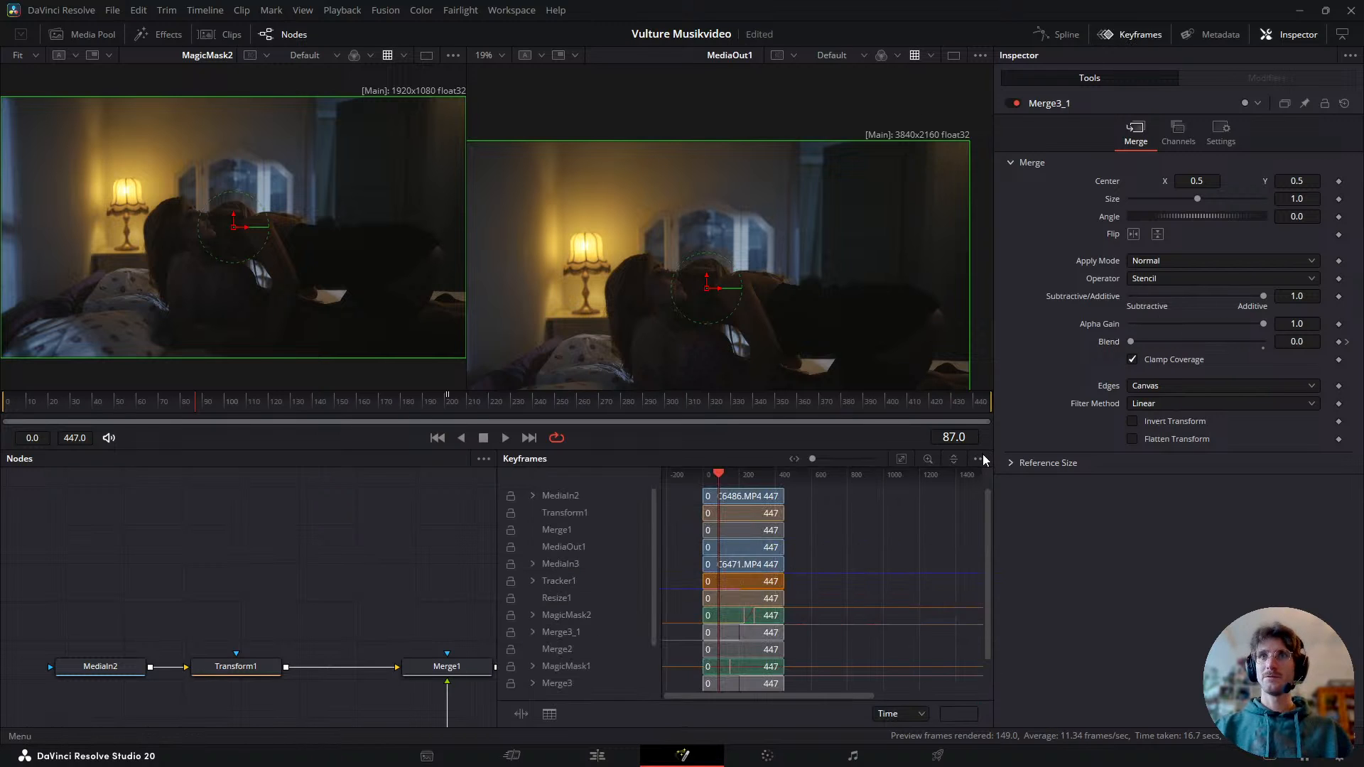
{"action": "left_click", "coordinate": [978, 477]}
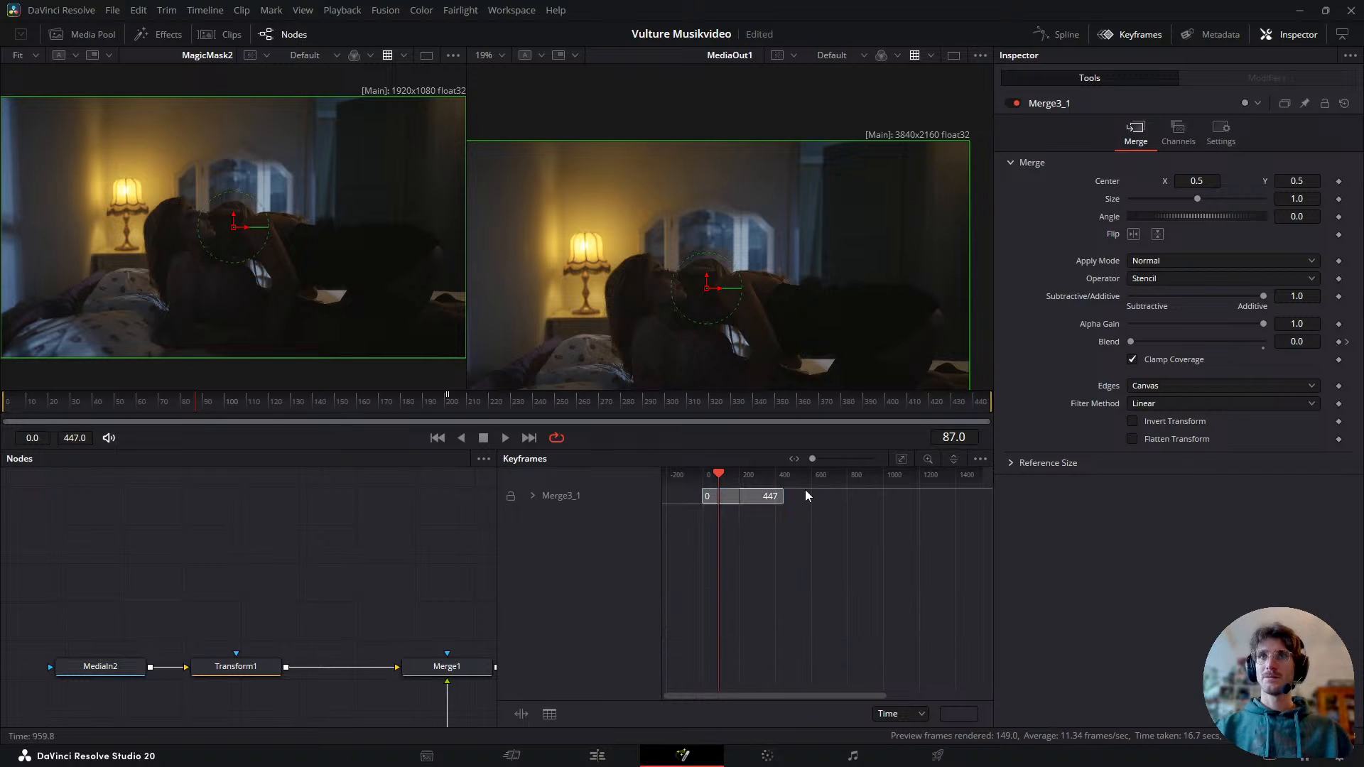
{"action": "right_click", "coordinate": [1102, 346]}
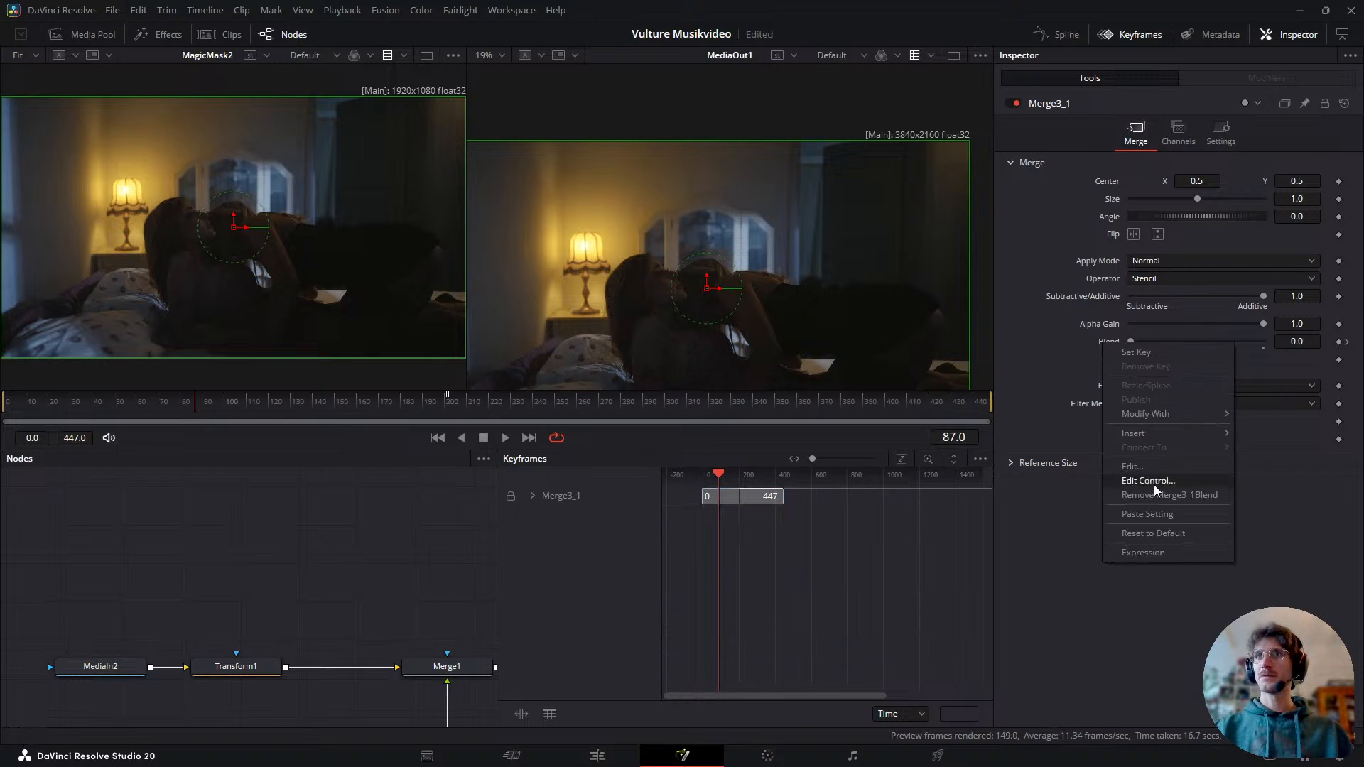
{"action": "left_click", "coordinate": [1137, 496]}
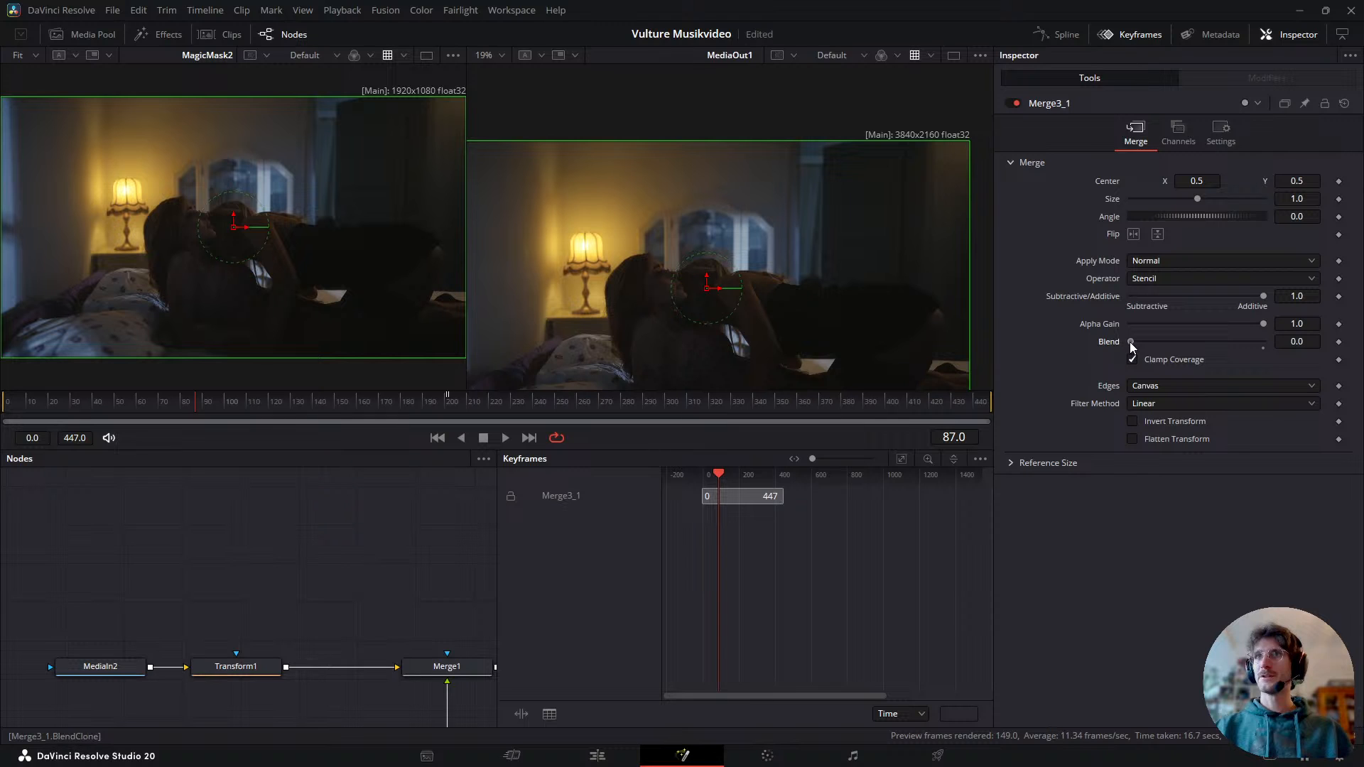
- Close the keyframe editor, show Merge3_1 in the first viewer, and test its Blend at 0.0 around frame 103
{"action": "mouse_move", "coordinate": [217, 417]}
{"action": "left_mouse_down"}
{"action": "mouse_move", "coordinate": [283, 405]}
{"action": "mouse_move", "coordinate": [207, 426]}
{"action": "mouse_move", "coordinate": [228, 428]}
{"action": "left_mouse_up"}
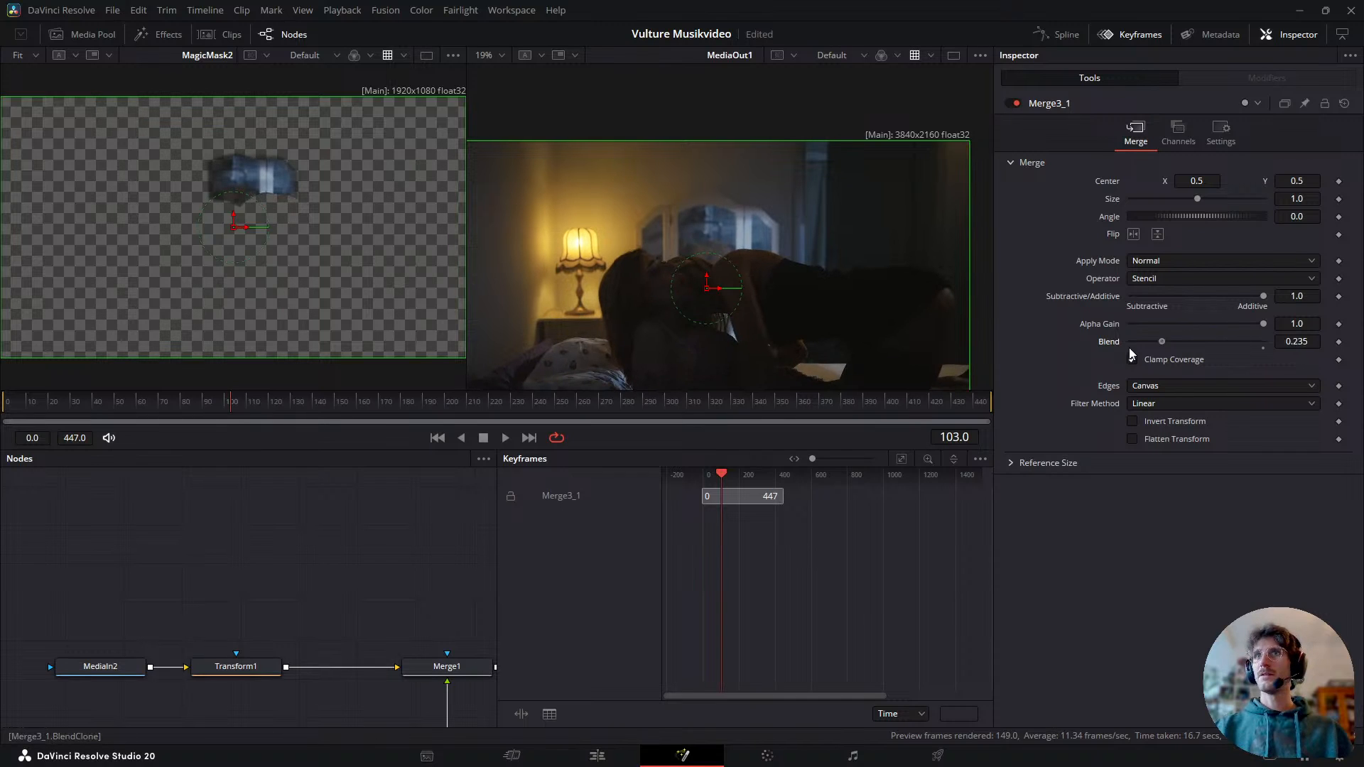
{"action": "left_click", "coordinate": [1140, 35]}
{"action": "key", "text": "1"}
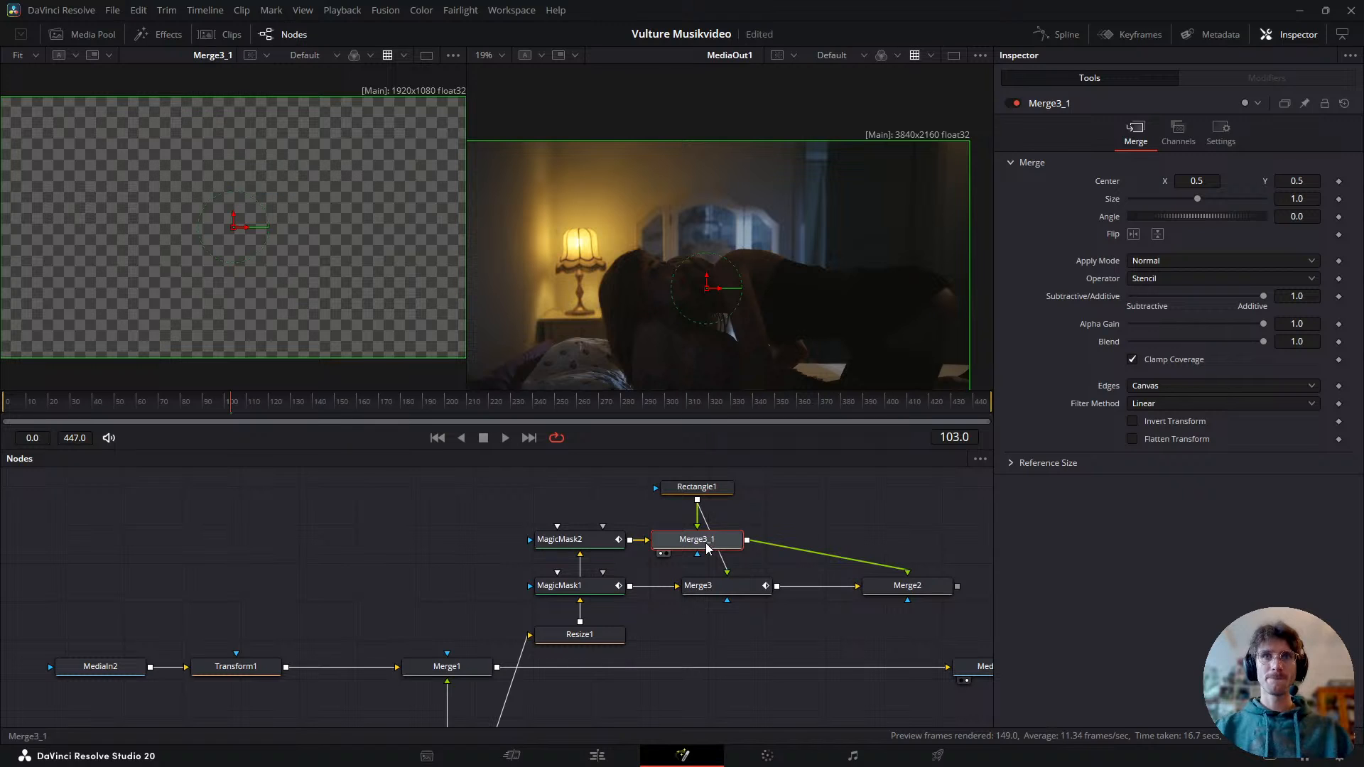
{"action": "left_click_drag", "start_coordinate": [1263, 343], "coordinate": [1130, 344]}
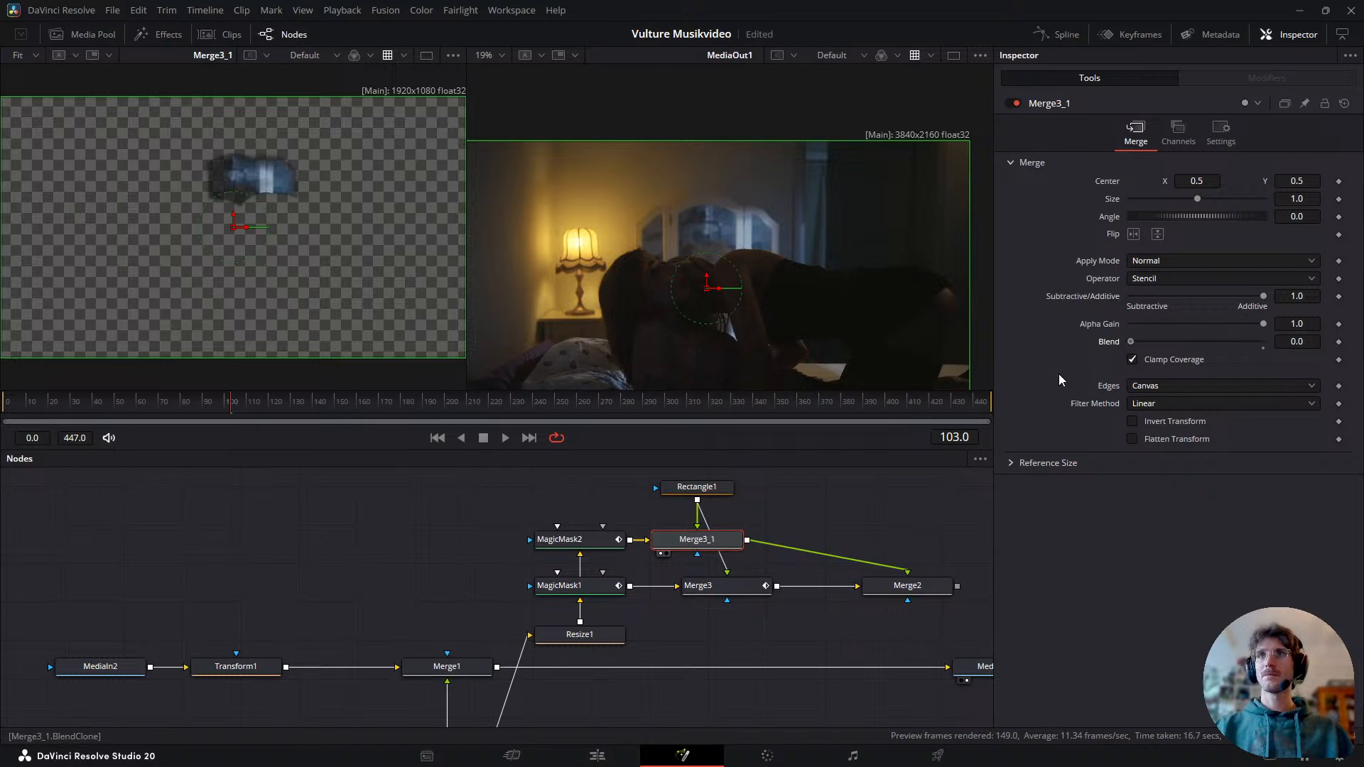
{"action": "left_click_drag", "start_coordinate": [204, 410], "coordinate": [142, 405]}
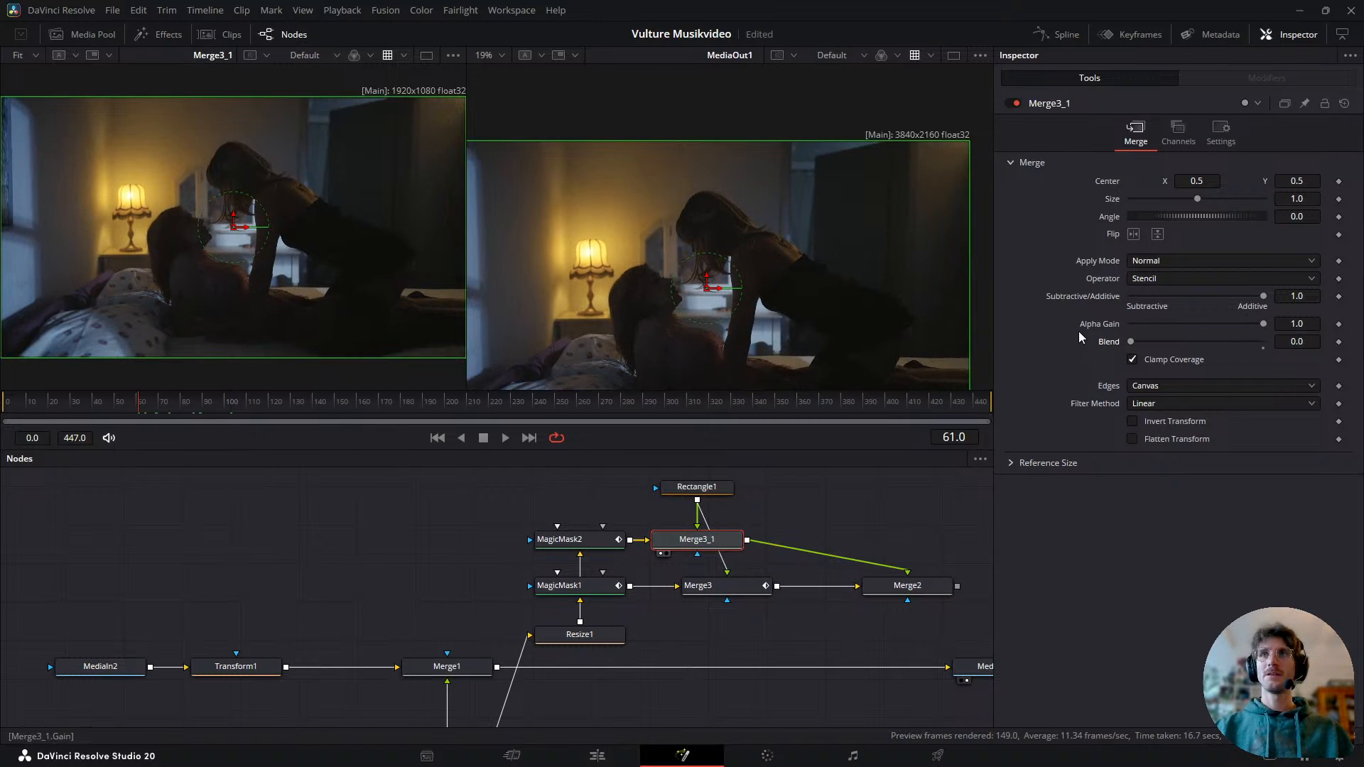
- Keyframe Merge3_1's Blend at 1.0 on frame 96 and 0.0 on frame 97
{"action": "left_click_drag", "start_coordinate": [1131, 344], "coordinate": [1355, 368]}
{"action": "left_click_drag", "start_coordinate": [151, 405], "coordinate": [217, 418]}
{"action": "key", "text": "Right"}
{"action": "key", "text": "Left"}
{"action": "key", "text": "Left"}
{"action": "key", "text": "Right"}
{"action": "key", "text": "Right"}
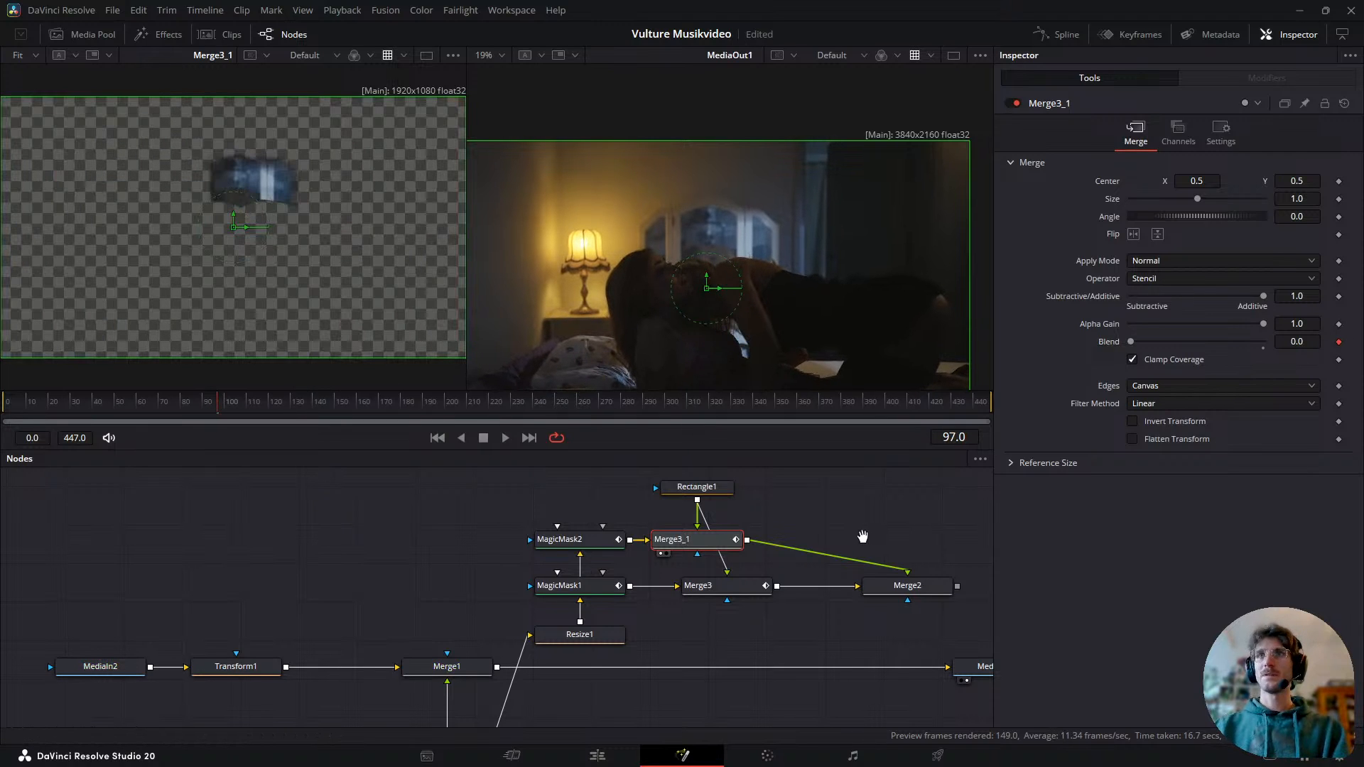
{"action": "key", "text": "Left"}
{"action": "left_click_drag", "start_coordinate": [1132, 347], "coordinate": [1275, 347]}
- Show Merge2 in the first viewer and scrub through the timeline to check the combined masks
{"action": "left_click_drag", "start_coordinate": [193, 411], "coordinate": [177, 434]}
{"action": "left_click", "coordinate": [377, 402]}
{"action": "left_click", "coordinate": [911, 594]}
{"action": "key", "text": "1"}
{"action": "left_click_drag", "start_coordinate": [380, 409], "coordinate": [11, 411]}
{"action": "left_click_drag", "start_coordinate": [22, 500], "coordinate": [678, 544]}
{"action": "left_click_drag", "start_coordinate": [751, 571], "coordinate": [695, 565]}
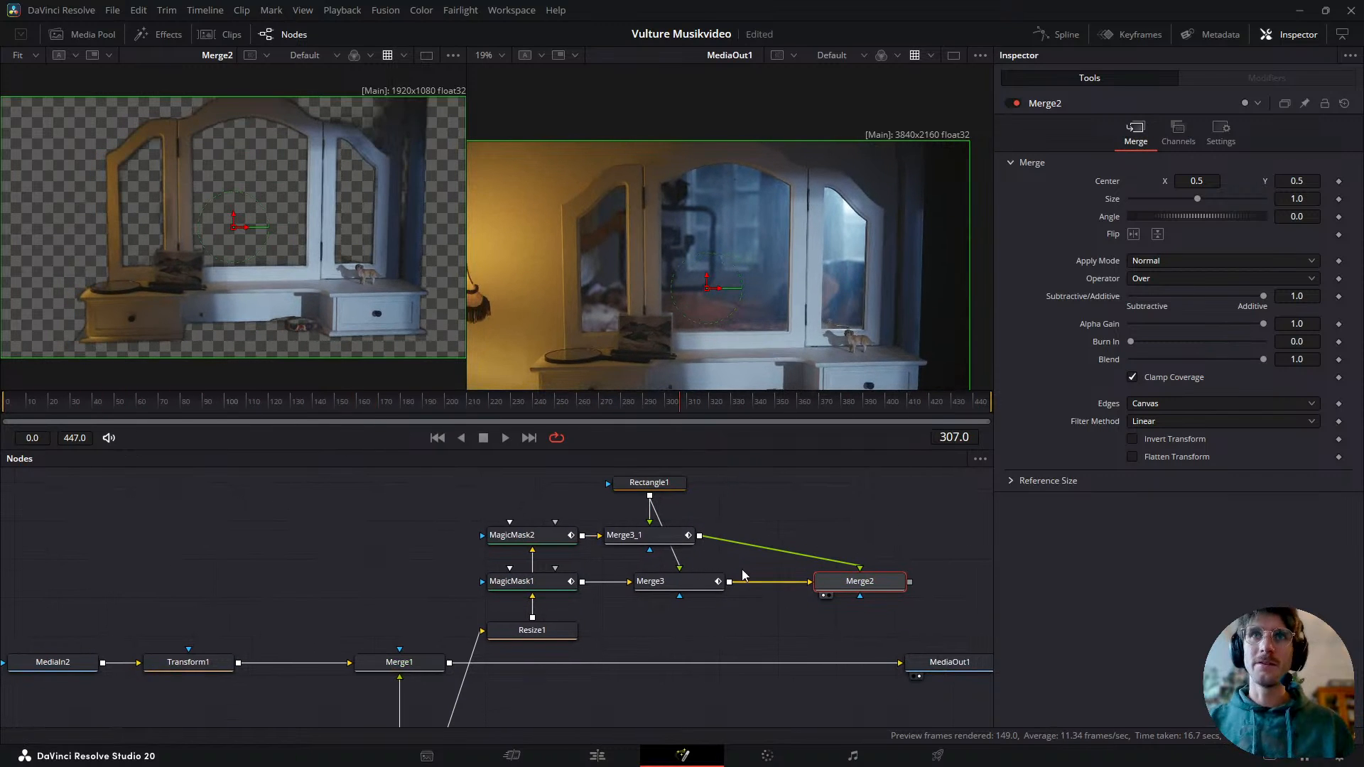
{"action": "scroll", "coordinate": [746, 569], "scroll_direction": "down", "scroll_amount": 2}
{"action": "left_click_drag", "start_coordinate": [700, 405], "coordinate": [587, 526]}
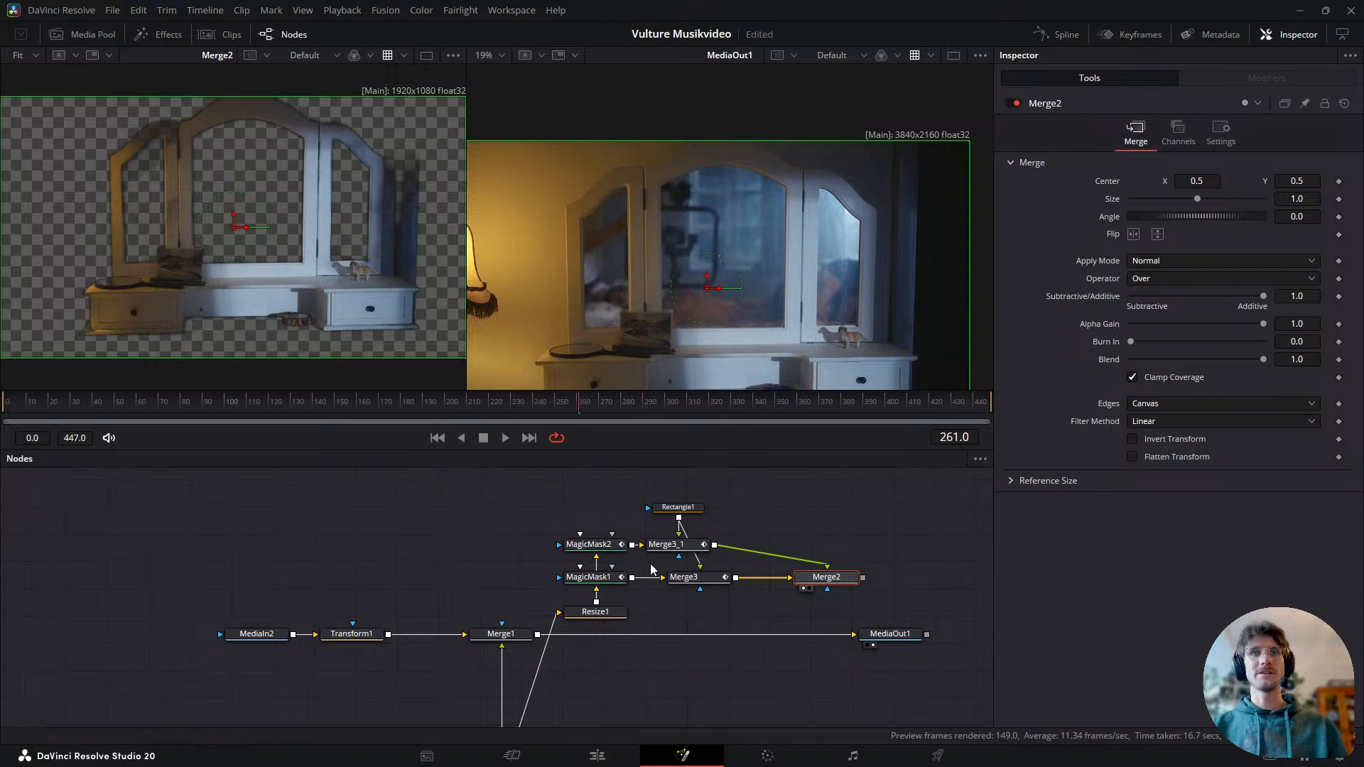
- Move Merge2 farther from Merge3 in the node graph
{"action": "left_click_drag", "start_coordinate": [826, 577], "coordinate": [874, 577]}
{"action": "left_click", "coordinate": [834, 497]}
{"action": "key", "text": "shift+space"}
{"action": "type", "text": "rect"}
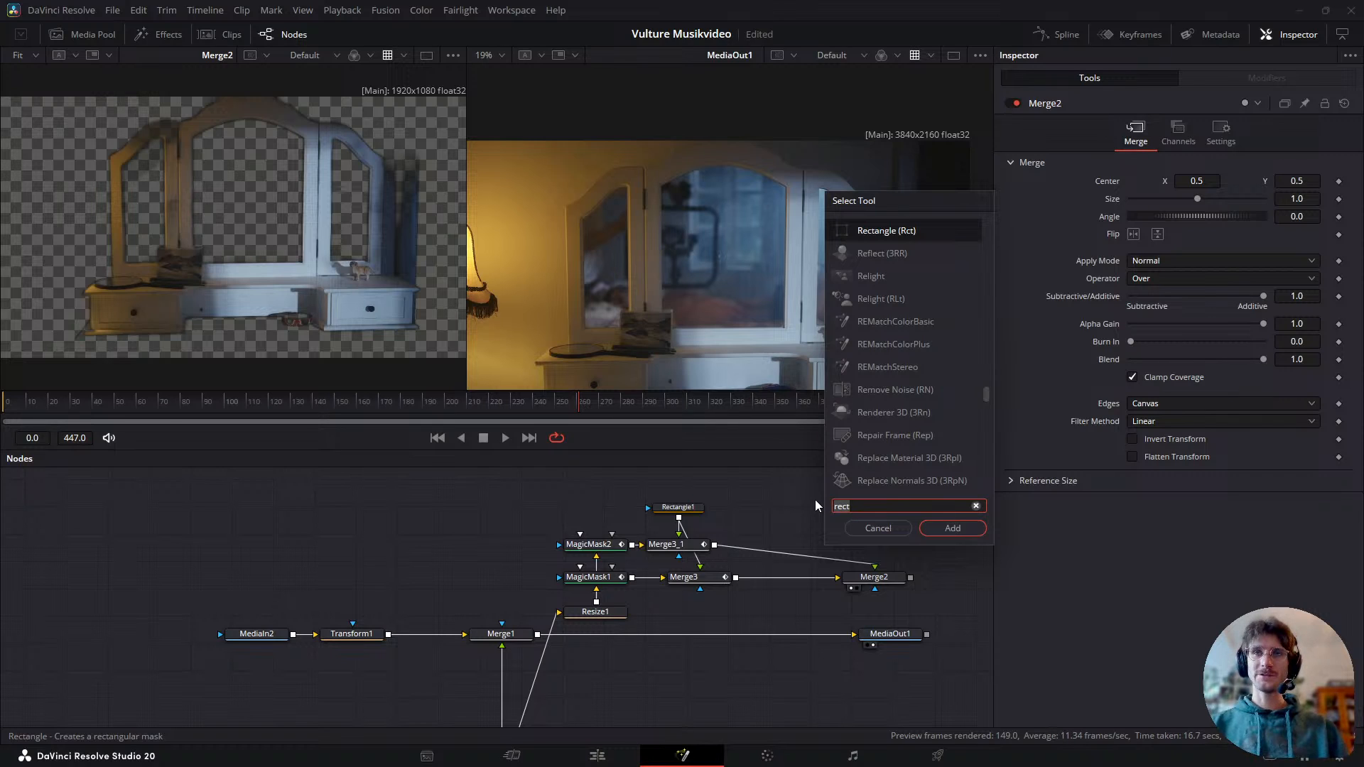
{"action": "key", "text": "Escape"}
- Add a Background node, show it in the first viewer, look up the Polygon tool, and delete the Background node
{"action": "key", "text": "shift+space"}
{"action": "type", "text": "back"}
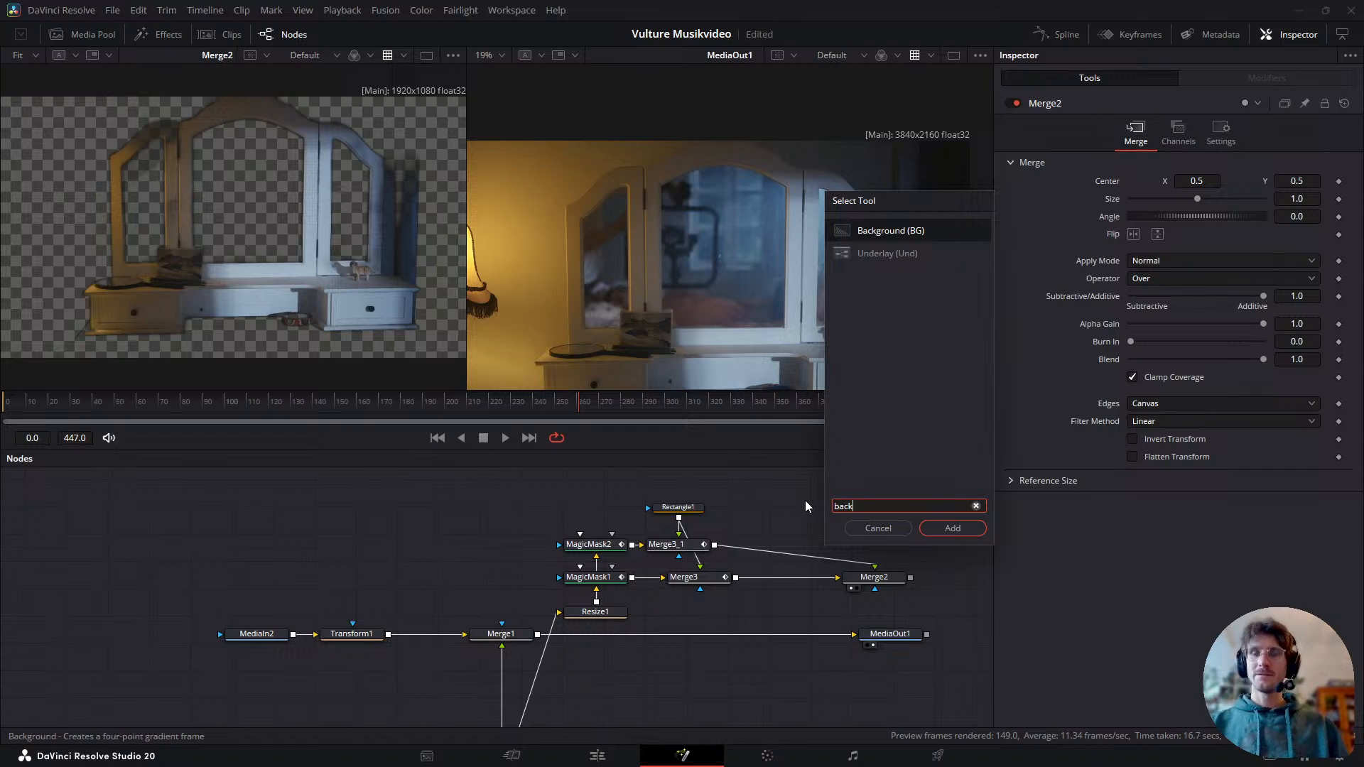
{"action": "key", "text": "Return"}
{"action": "key", "text": "1"}
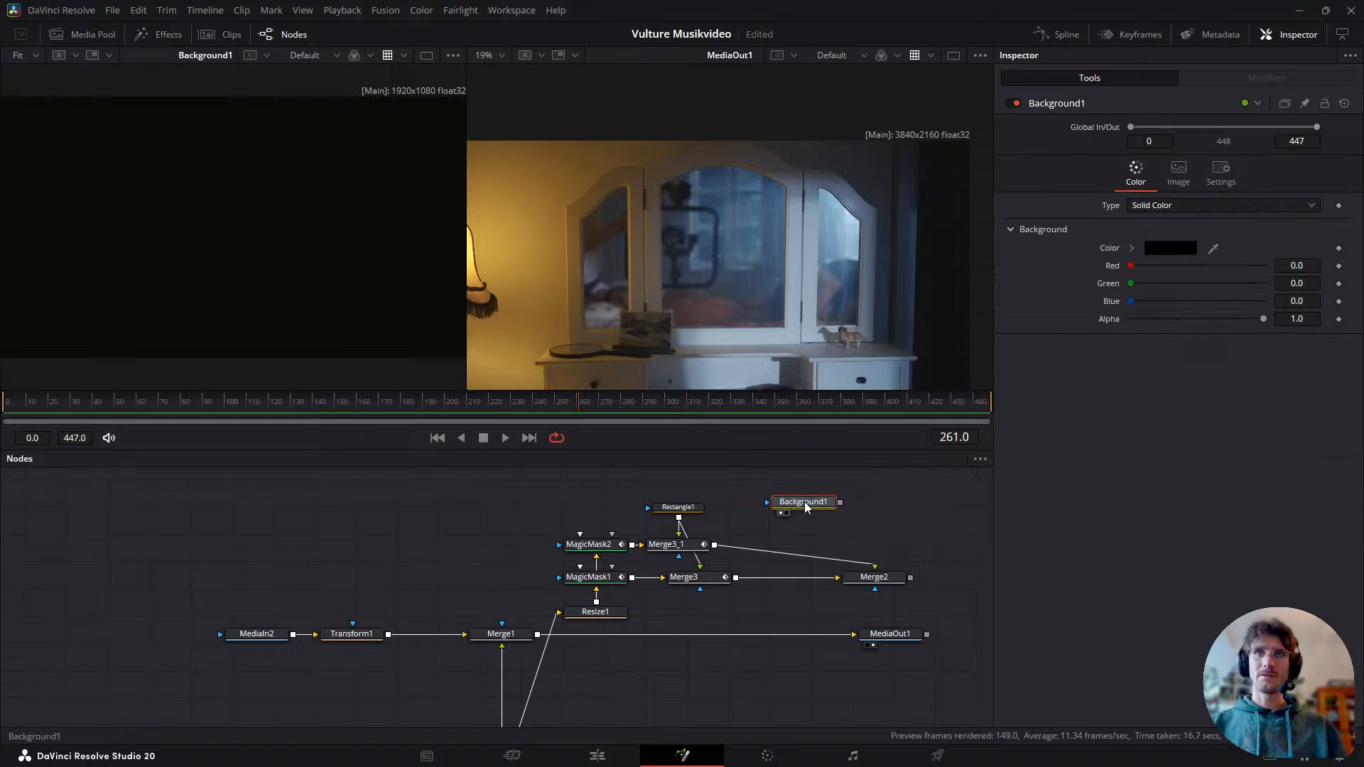
{"action": "key", "text": "shift+space"}
{"action": "type", "text": "poly"}
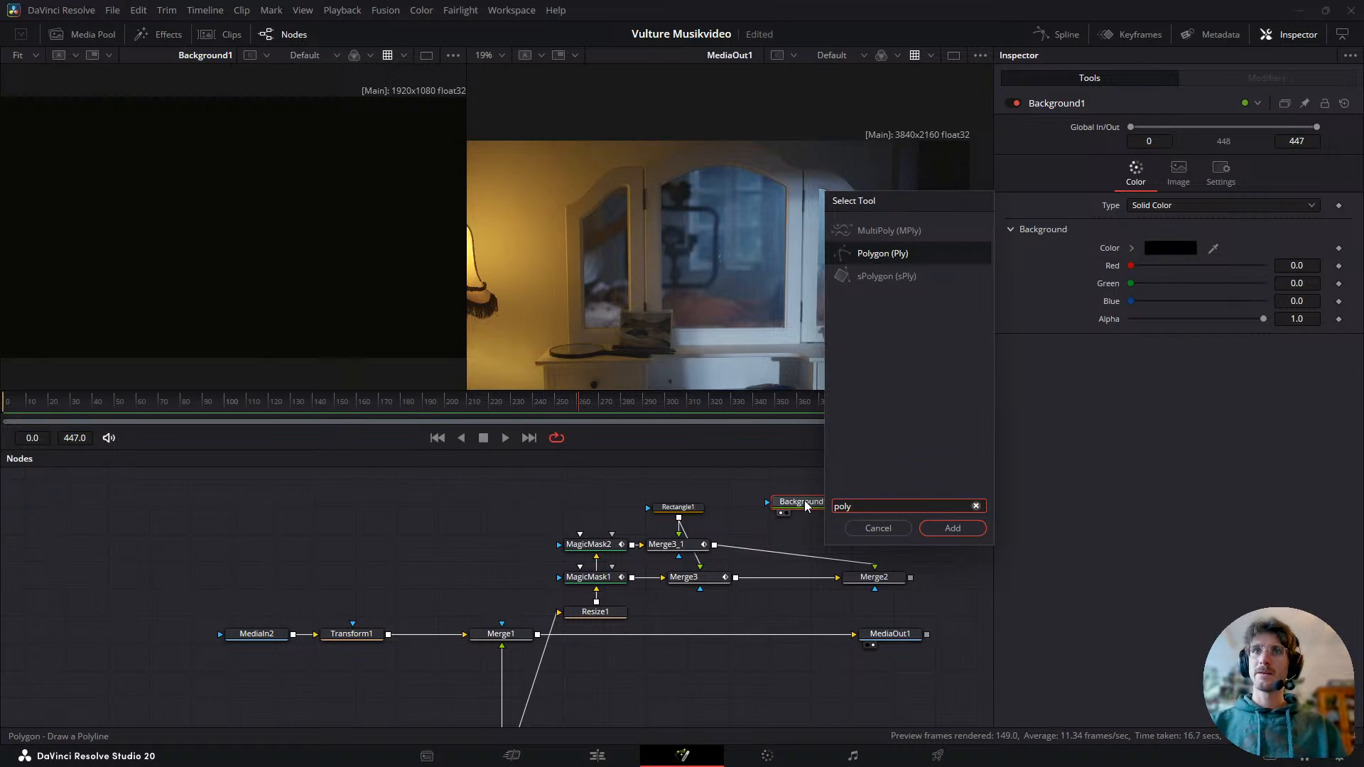
{"action": "key", "text": "Escape"}
{"action": "key", "text": "Delete"}
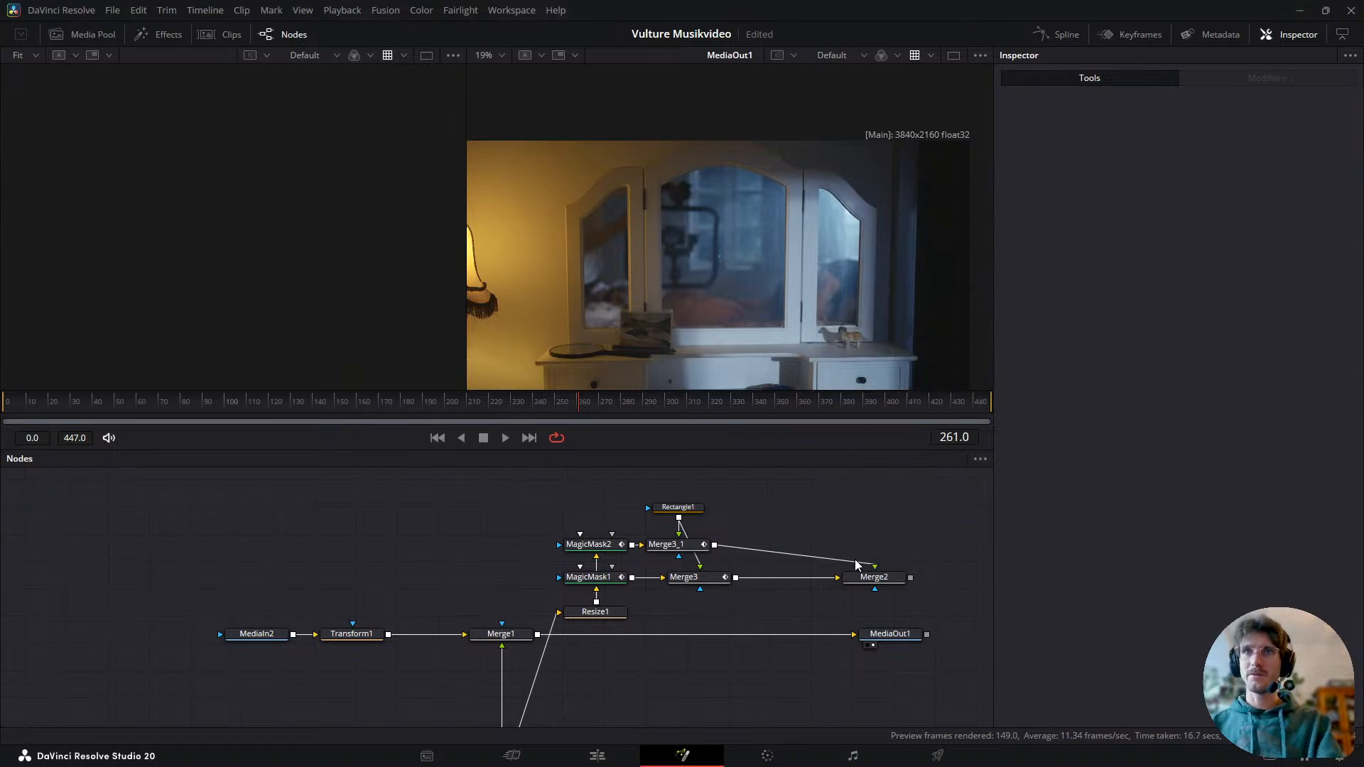
- Add a Merge node after Merge2, fed by Merge2's output
{"action": "left_click", "coordinate": [870, 576]}
{"action": "key", "text": "shift+space"}
{"action": "type", "text": "merge"}
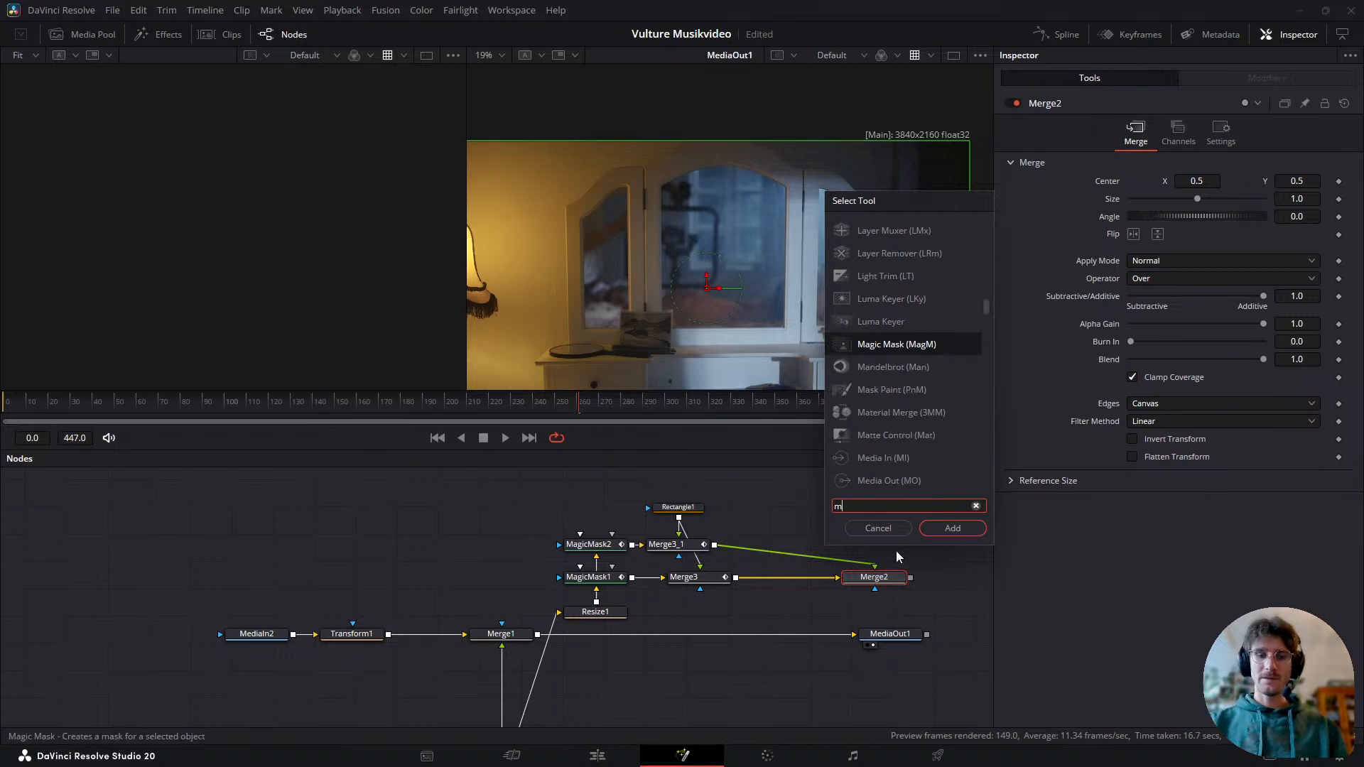
{"action": "key", "text": "Return"}
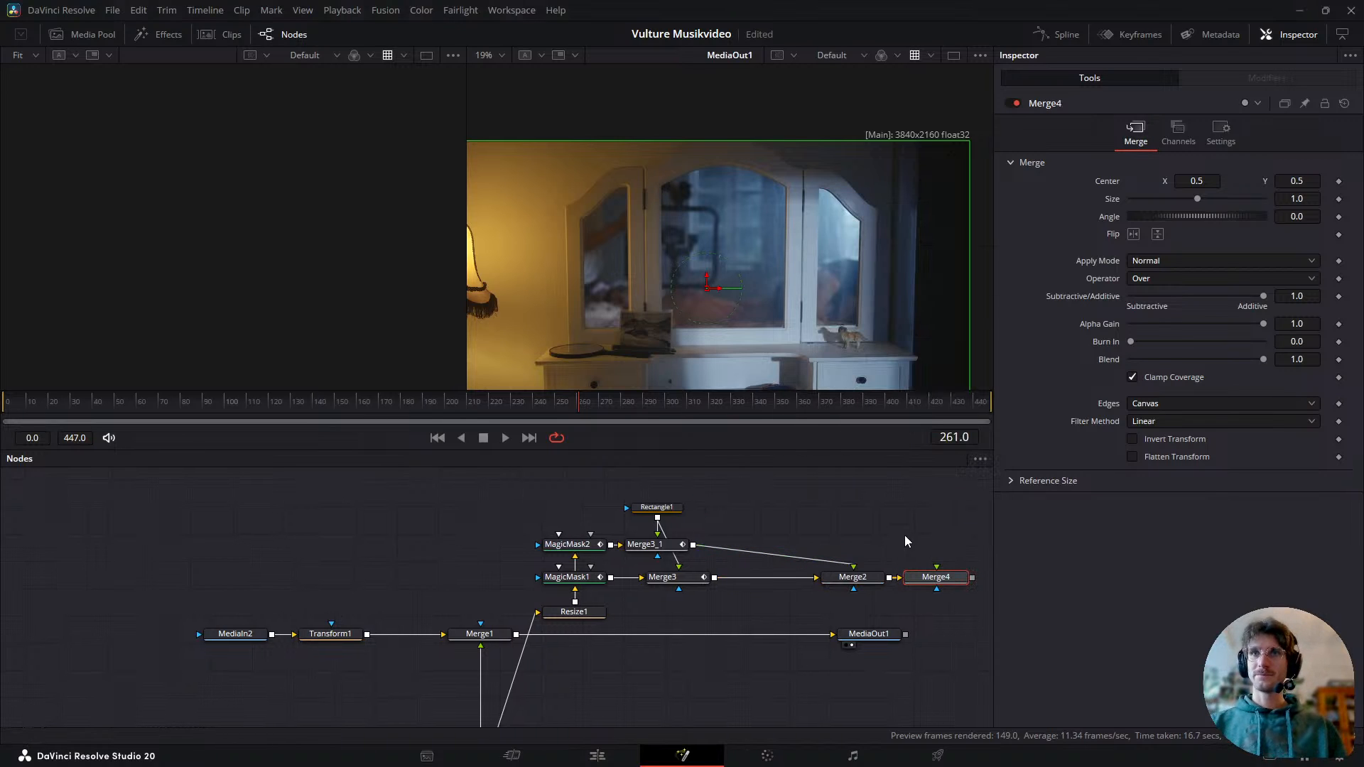
- Add a Polygon node above Merge4, connect it to Merge4's foreground input, and show Merge4 in the first viewer
{"action": "key", "text": "shift+space"}
{"action": "type", "text": "poly"}
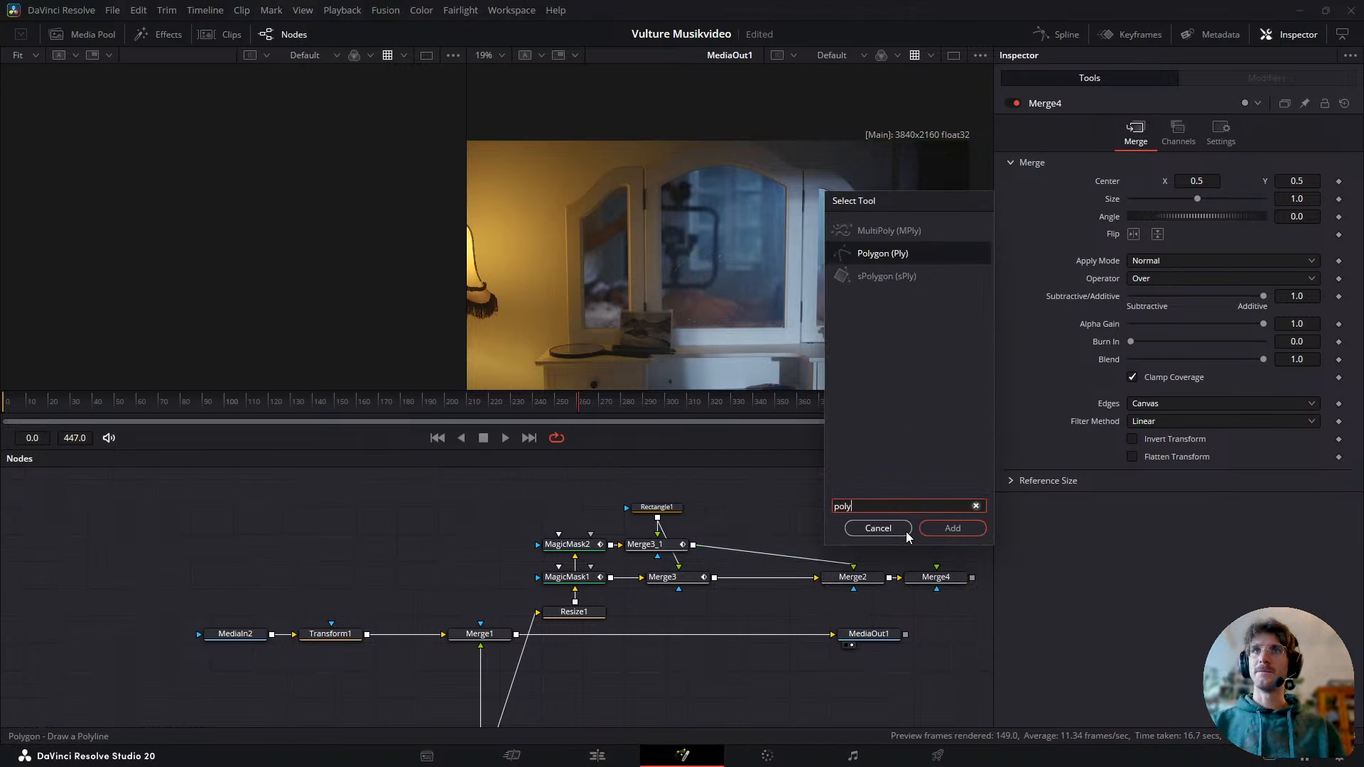
{"action": "key", "text": "Return"}
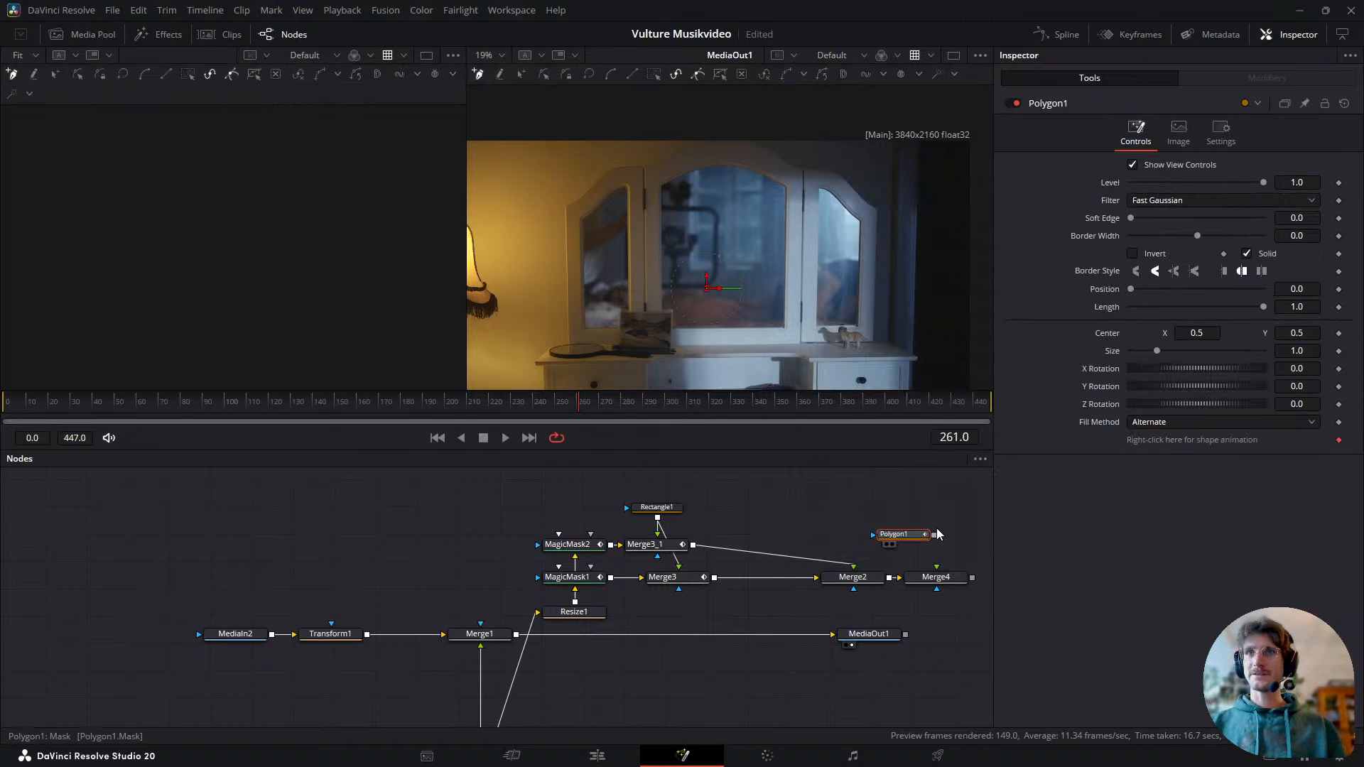
{"action": "left_click_drag", "start_coordinate": [936, 535], "coordinate": [943, 574]}
{"action": "left_click", "coordinate": [938, 576]}
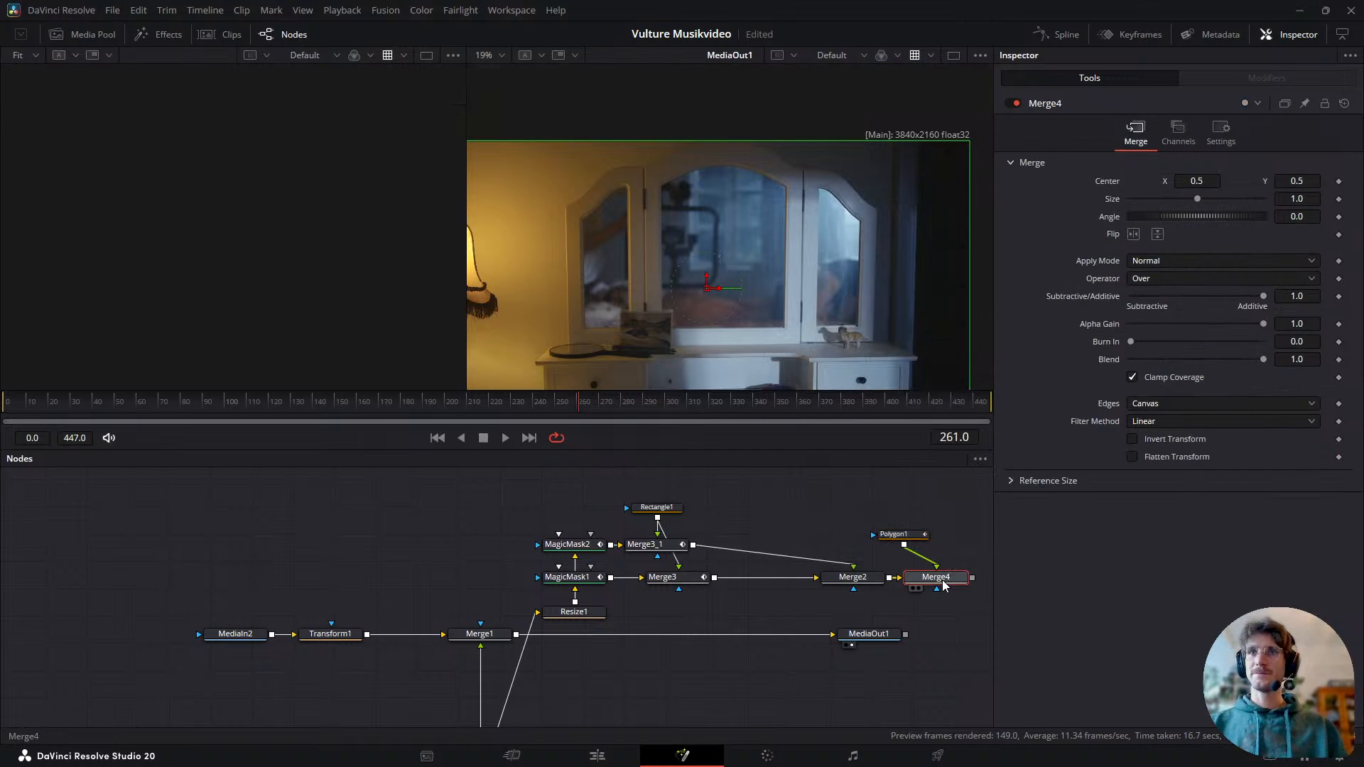
{"action": "key", "text": "1"}
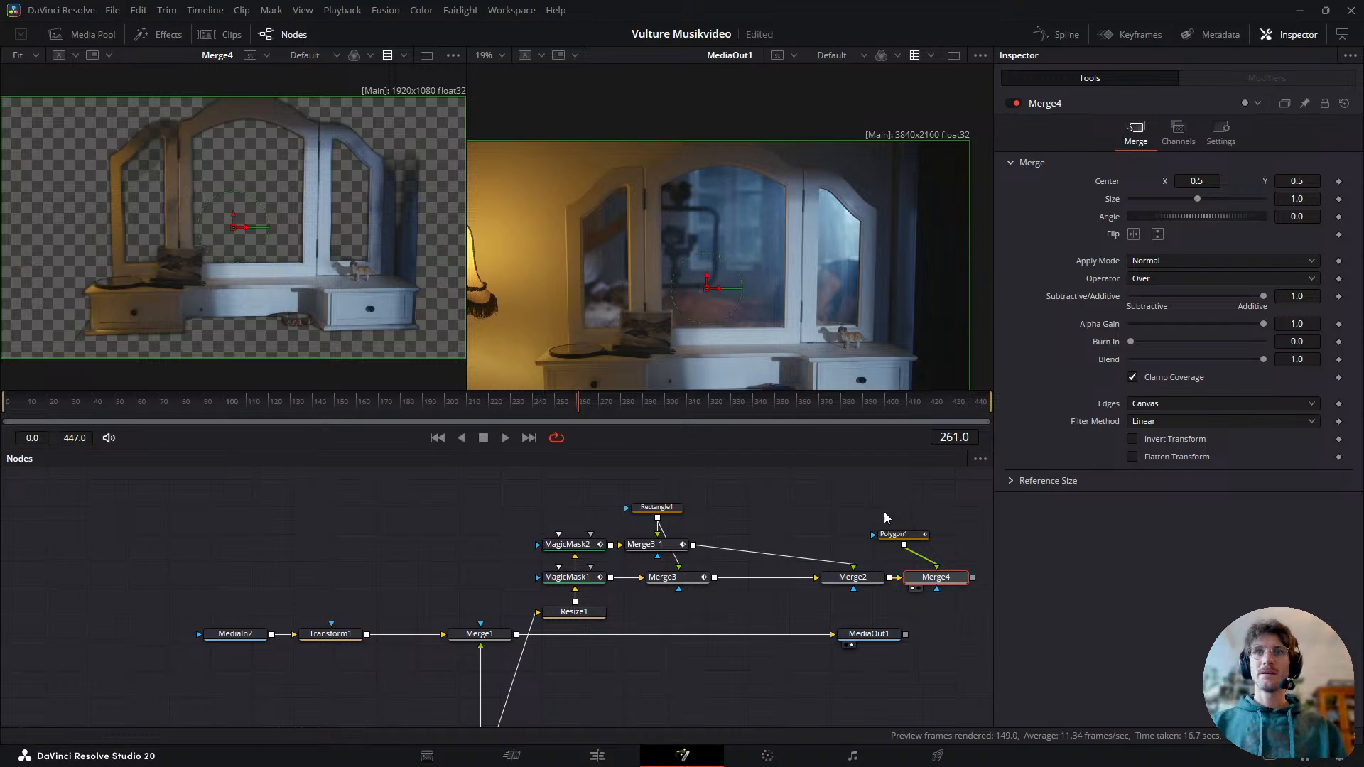
{"action": "left_click_drag", "start_coordinate": [894, 535], "coordinate": [928, 541]}
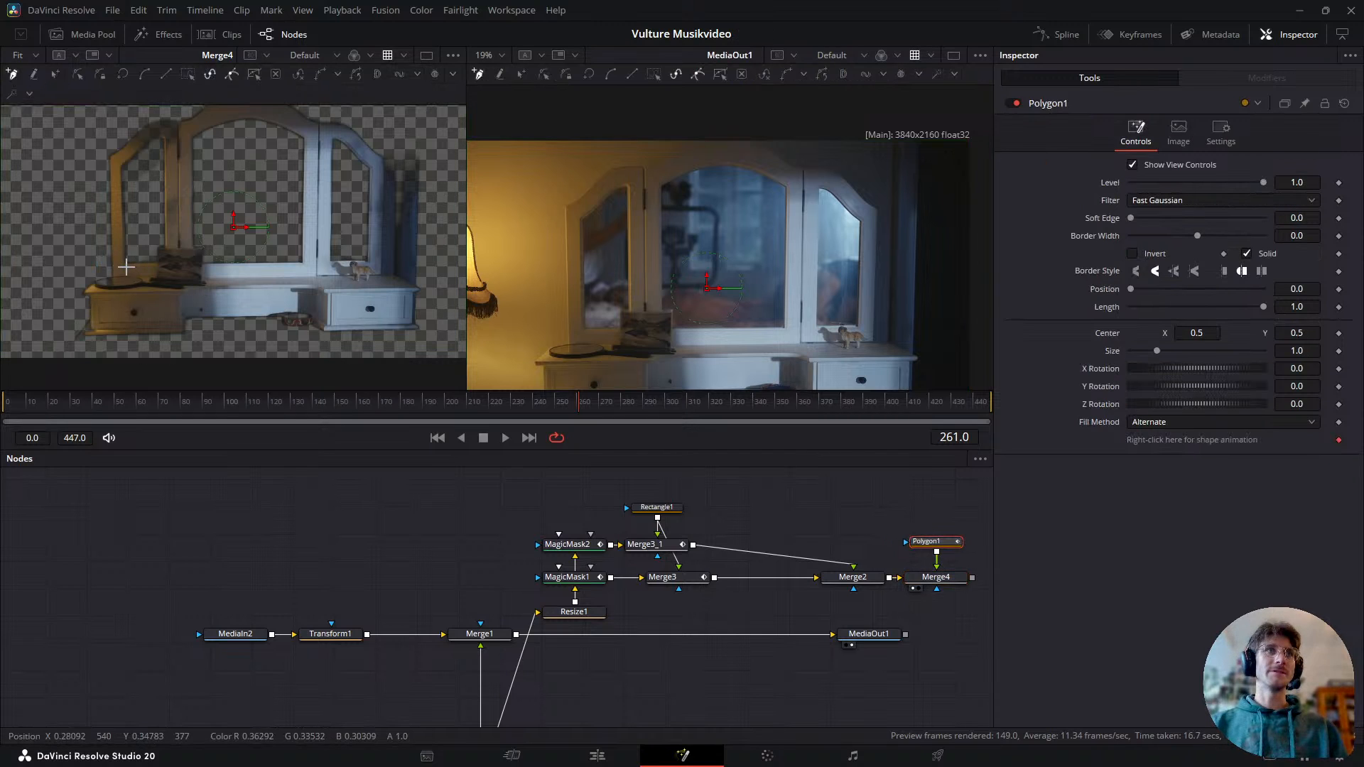
- Draw a closed polygon along the vanity's three-part mirror frame on frame 261 and invert the shape
{"action": "left_click", "coordinate": [118, 271]}
{"action": "left_click", "coordinate": [116, 160]}
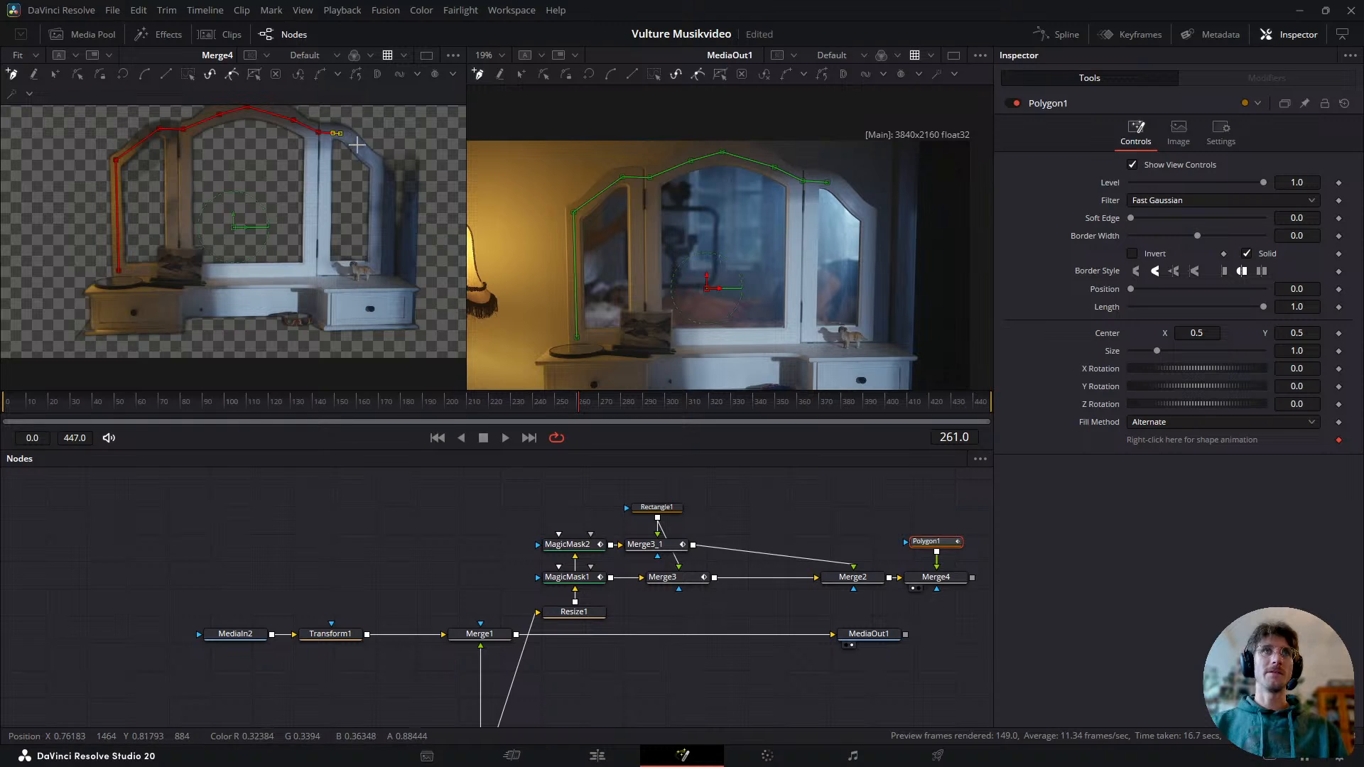
{"action": "left_click", "coordinate": [378, 234]}
{"action": "left_click", "coordinate": [380, 270]}
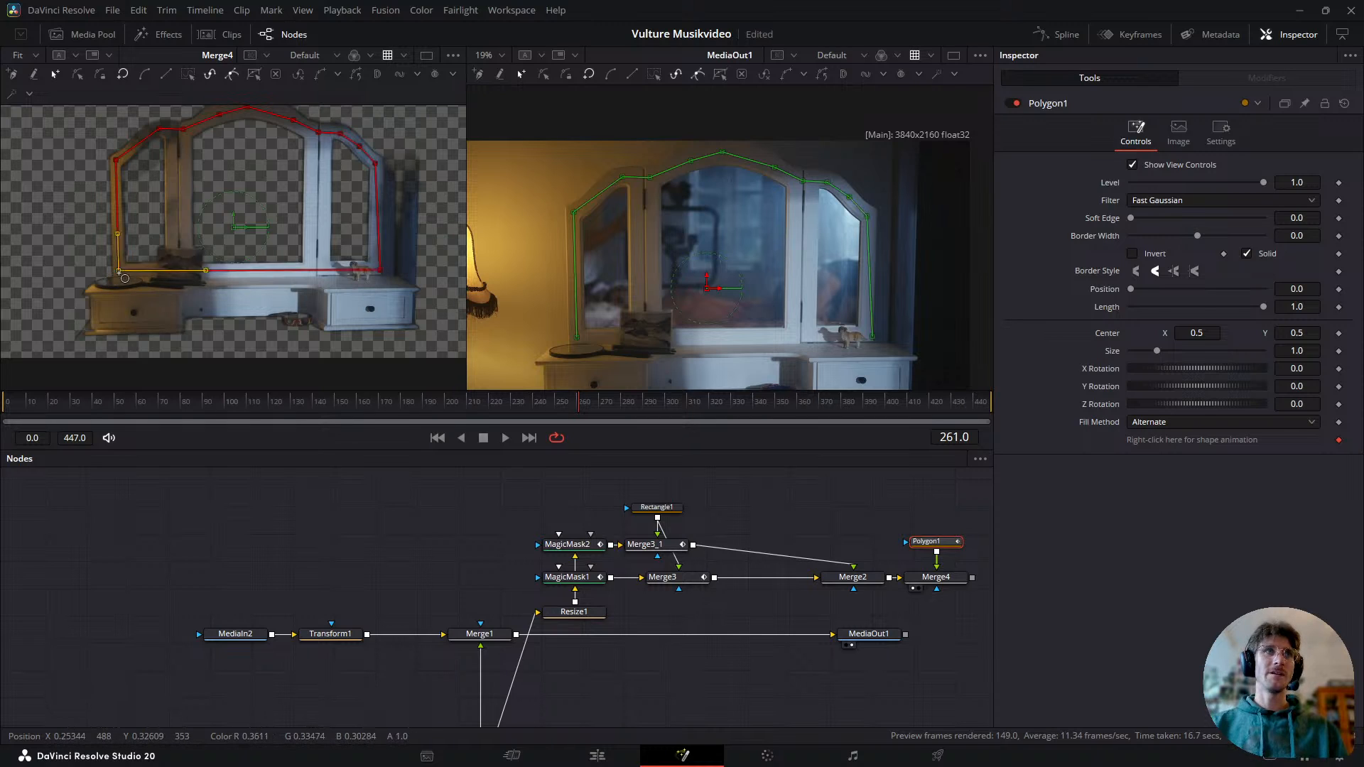
{"action": "left_click", "coordinate": [120, 273]}
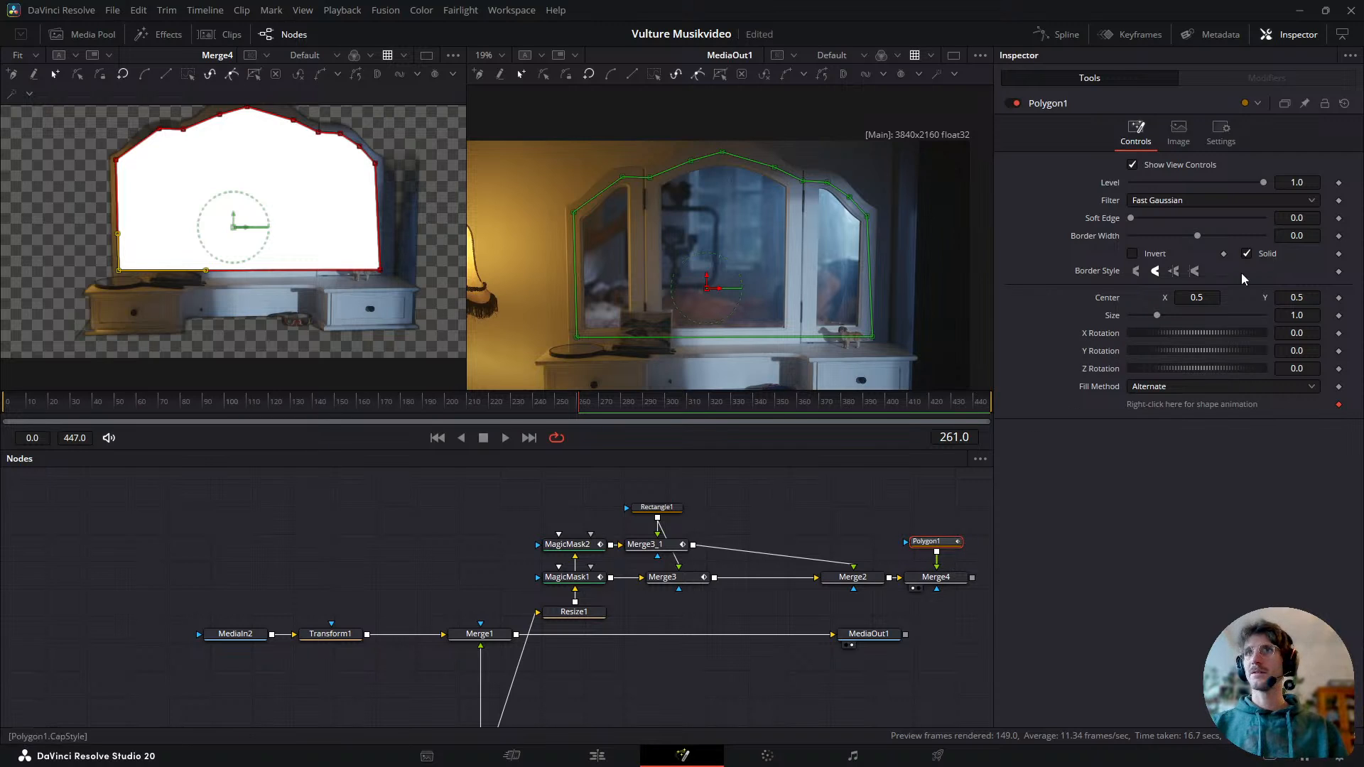
{"action": "left_click", "coordinate": [1147, 260]}
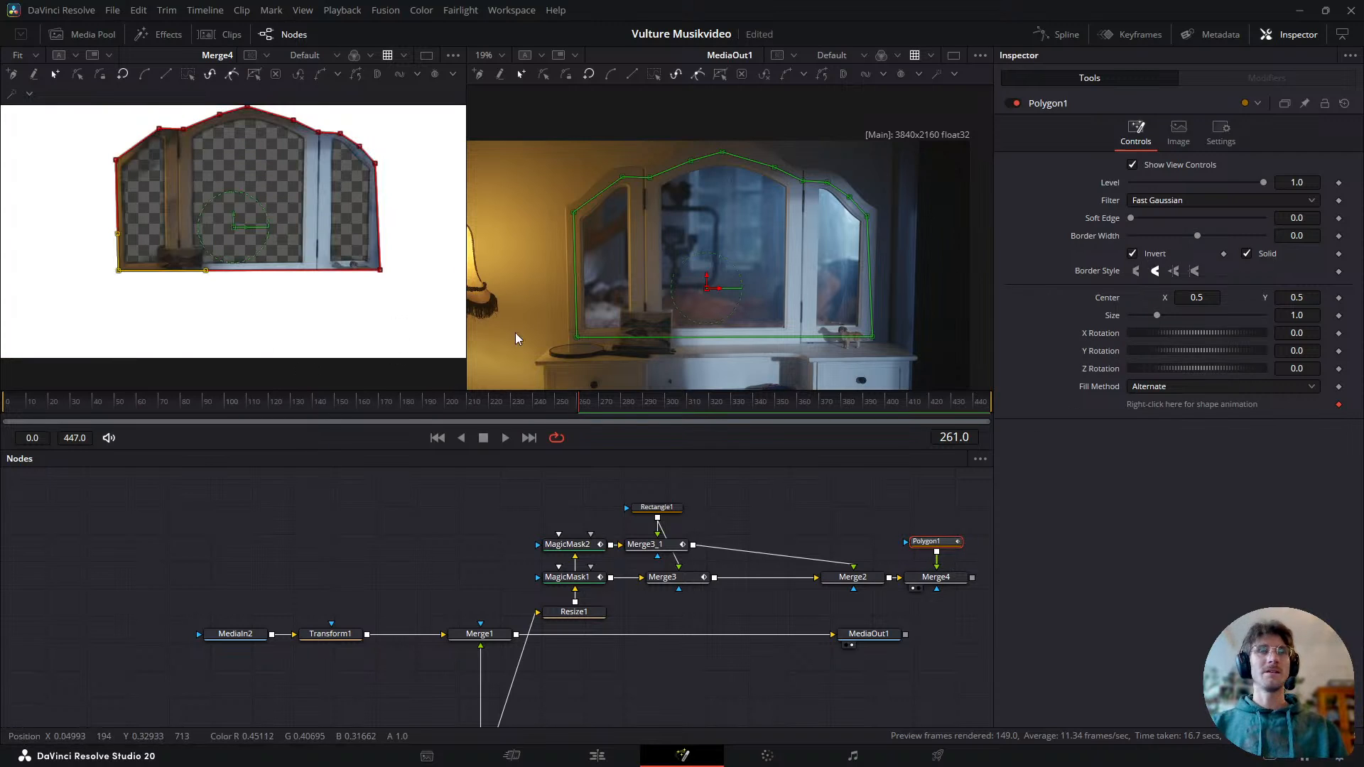
- Disable Polygon1 so its outline can be adjusted over the unmasked image
{"action": "left_click", "coordinate": [940, 581]}
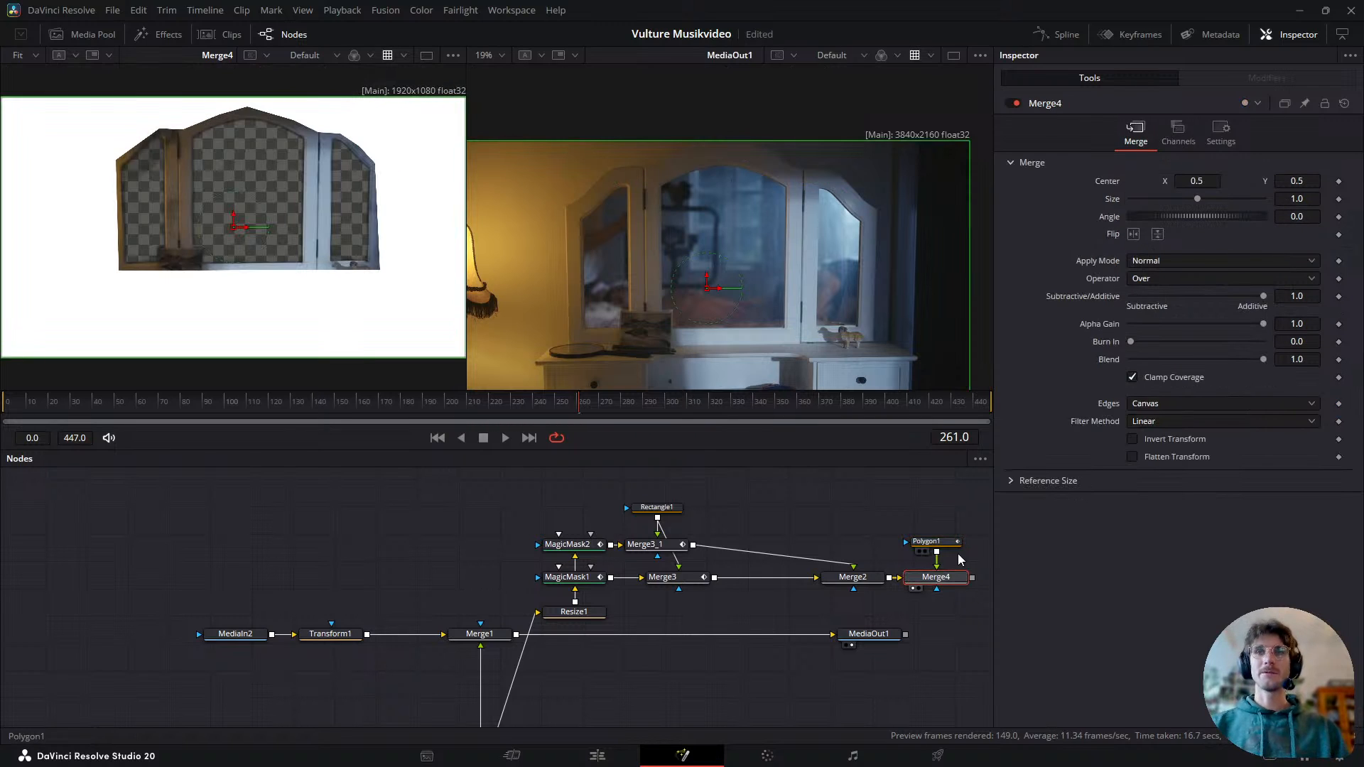
{"action": "left_click", "coordinate": [950, 545]}
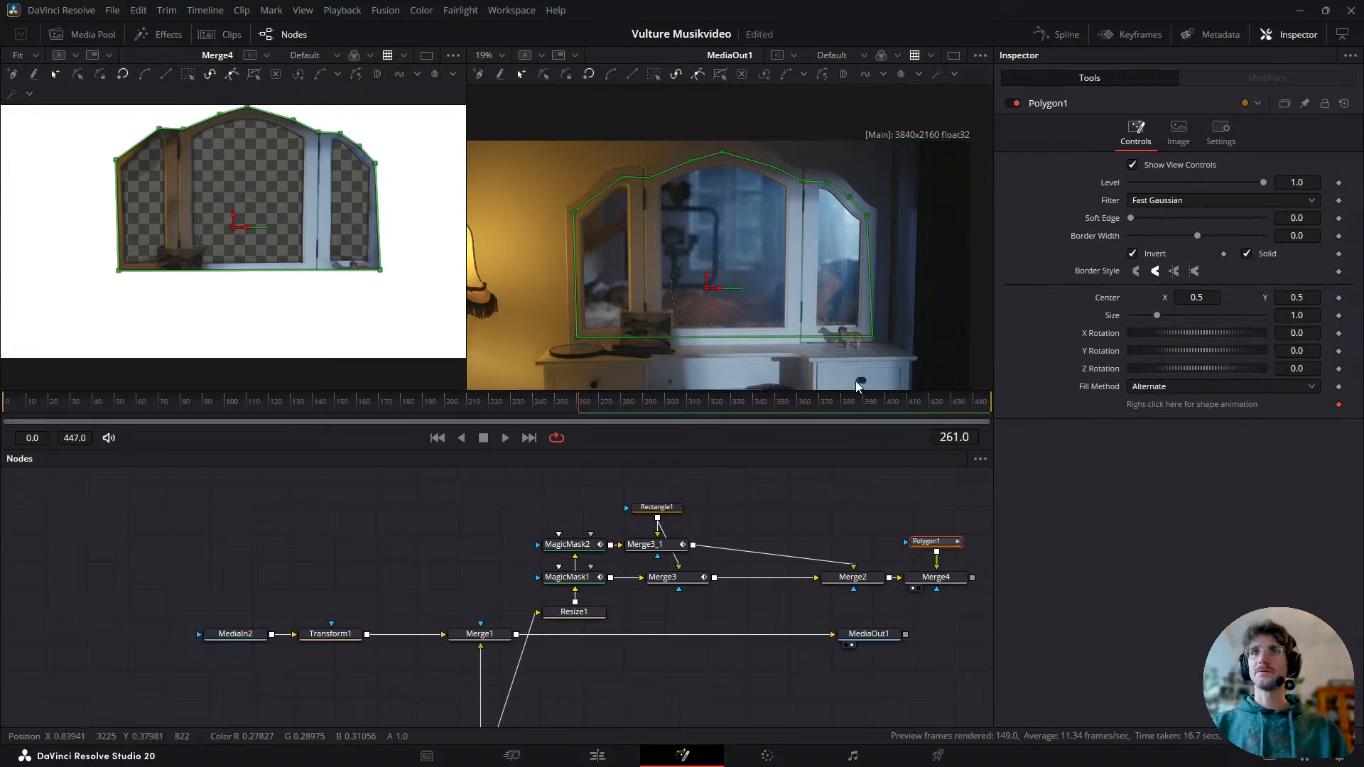
{"action": "key", "text": "ctrl+p"}
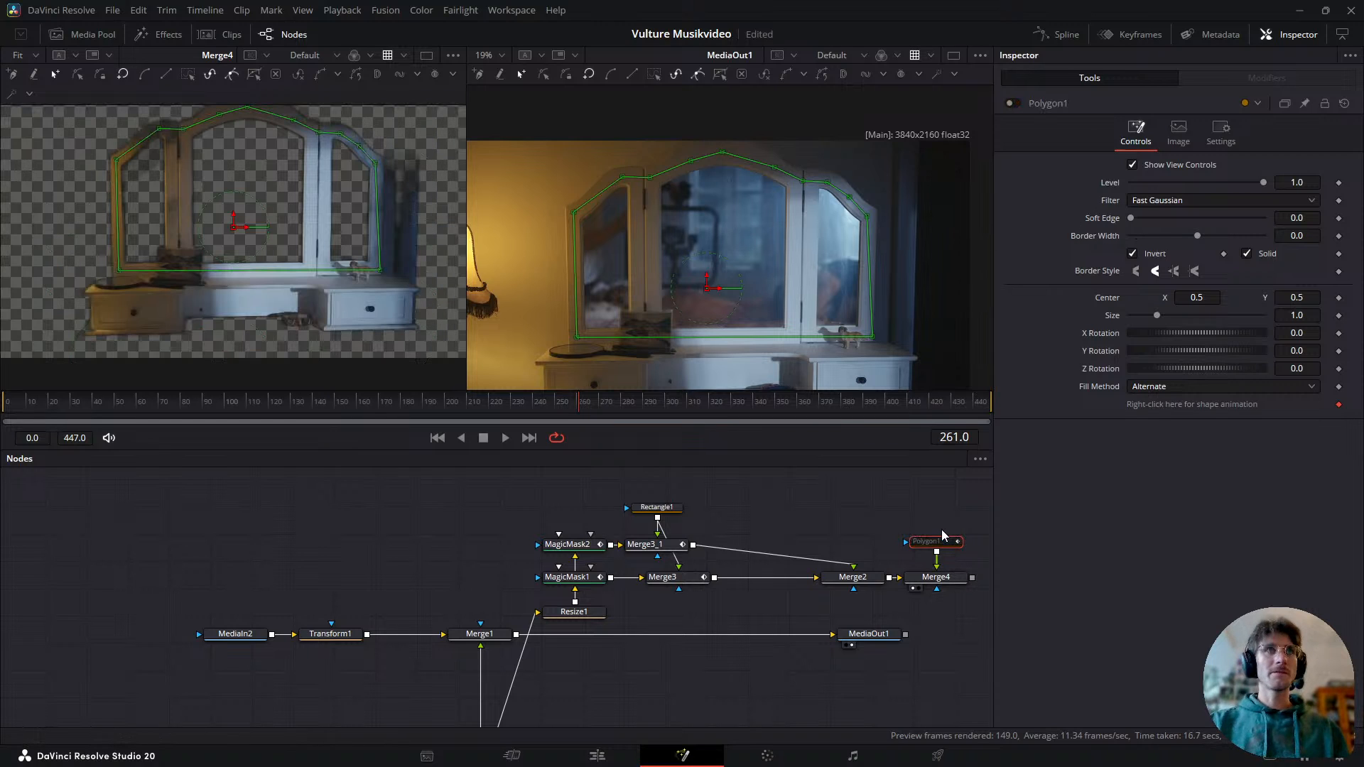
- Select all polygon points on frame 286 and scale and move the shape to fit the vanity mirror
{"action": "left_click_drag", "start_coordinate": [591, 408], "coordinate": [634, 406]}
{"action": "left_click_drag", "start_coordinate": [225, 190], "coordinate": [35, 105]}
{"action": "key", "text": "s"}
{"action": "left_click_drag", "start_coordinate": [157, 232], "coordinate": [184, 245]}
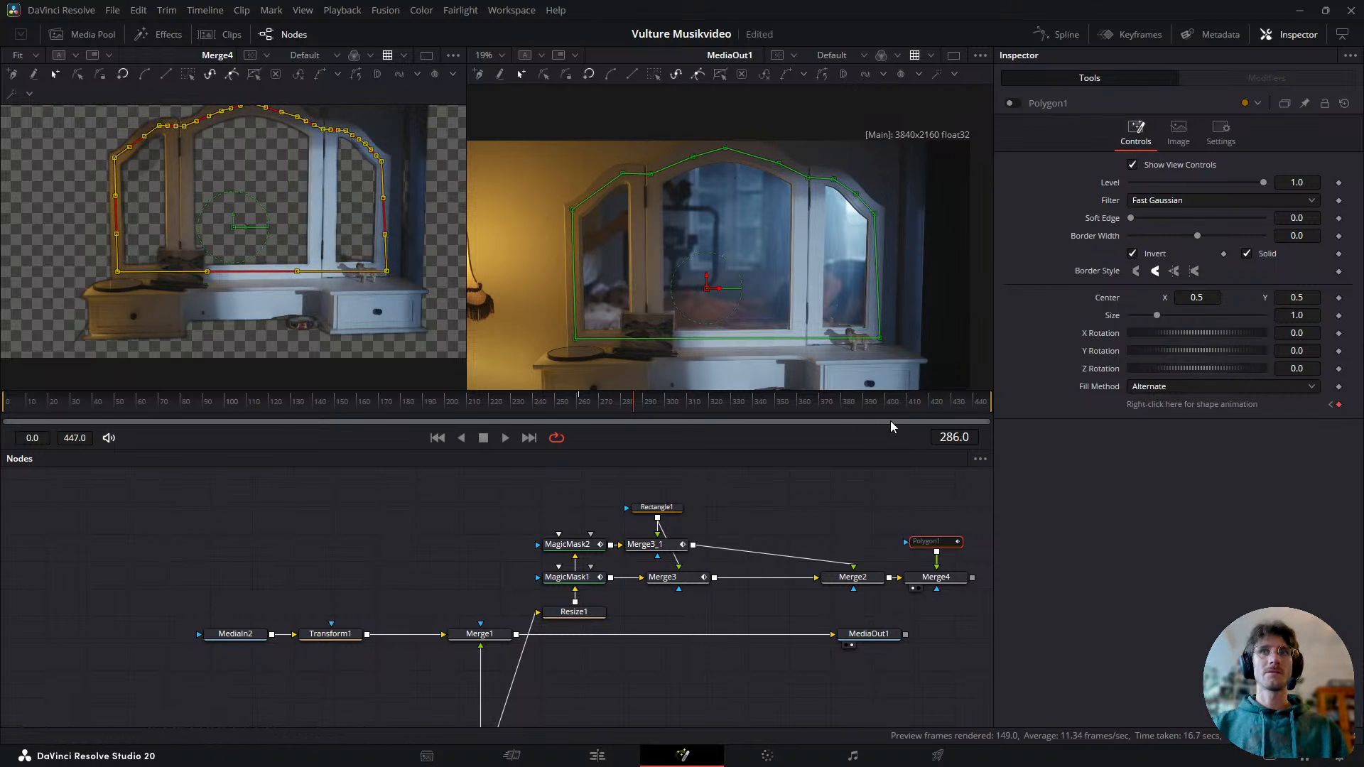
- Refit the polygon to the vanity mirror around frame 350 and at the end of the timeline
{"action": "left_click_drag", "start_coordinate": [624, 402], "coordinate": [783, 448]}
{"action": "left_click_drag", "start_coordinate": [387, 272], "coordinate": [382, 279]}
{"action": "left_click_drag", "start_coordinate": [786, 406], "coordinate": [1141, 452]}
{"action": "left_click_drag", "start_coordinate": [380, 278], "coordinate": [375, 276]}
- Scale down and reposition the polygon on frame 207 to fit the blurred vanity mirror
{"action": "left_click", "coordinate": [927, 407]}
{"action": "left_click_drag", "start_coordinate": [927, 407], "coordinate": [461, 415]}
{"action": "scroll", "coordinate": [714, 579], "scroll_direction": "down", "scroll_amount": 2}
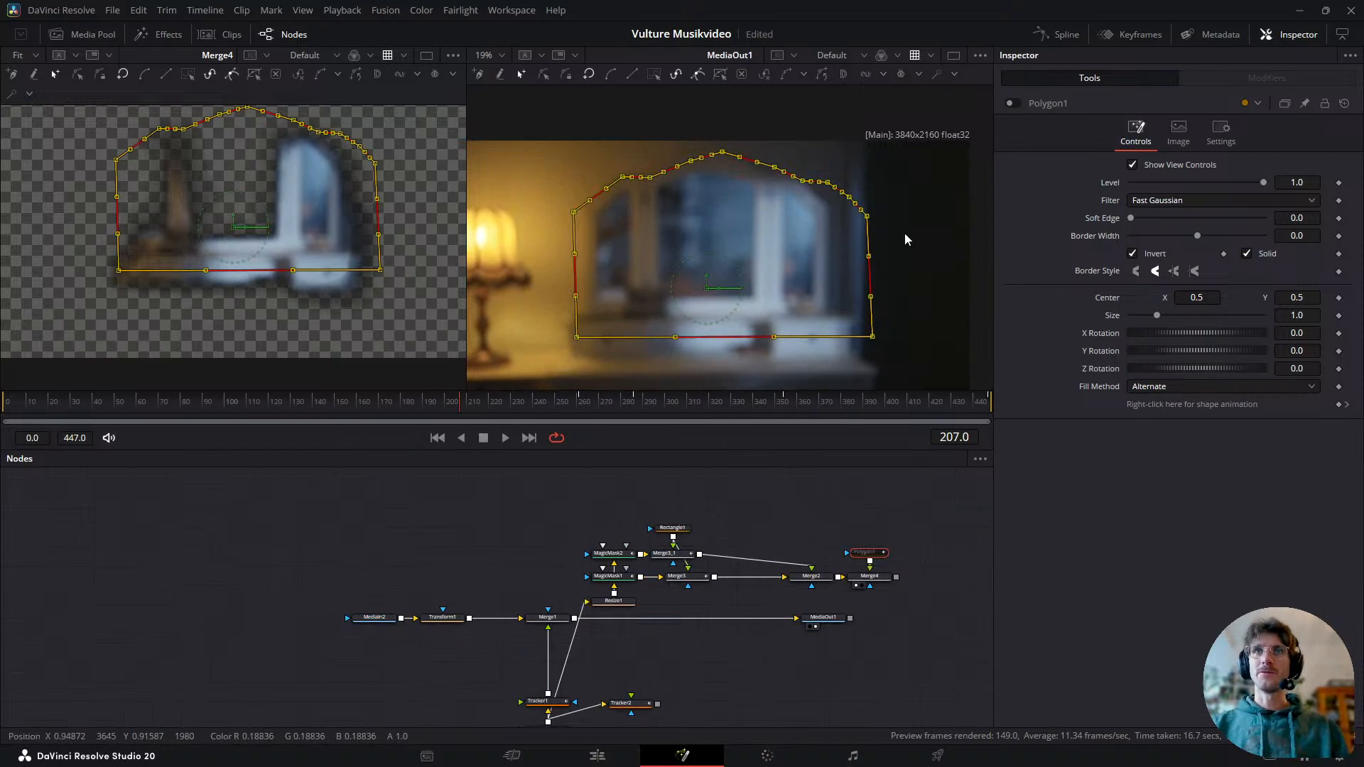
{"action": "left_click_drag", "start_coordinate": [873, 336], "coordinate": [859, 333]}
{"action": "key", "text": "s"}
{"action": "left_click_drag", "start_coordinate": [714, 230], "coordinate": [581, 213]}
{"action": "left_click_drag", "start_coordinate": [785, 285], "coordinate": [837, 320]}
- Check the polygon back to frame 0, and shrink and realign it to the mirror on frame 188
{"action": "left_click", "coordinate": [350, 421]}
{"action": "left_click_drag", "start_coordinate": [349, 421], "coordinate": [3, 427]}
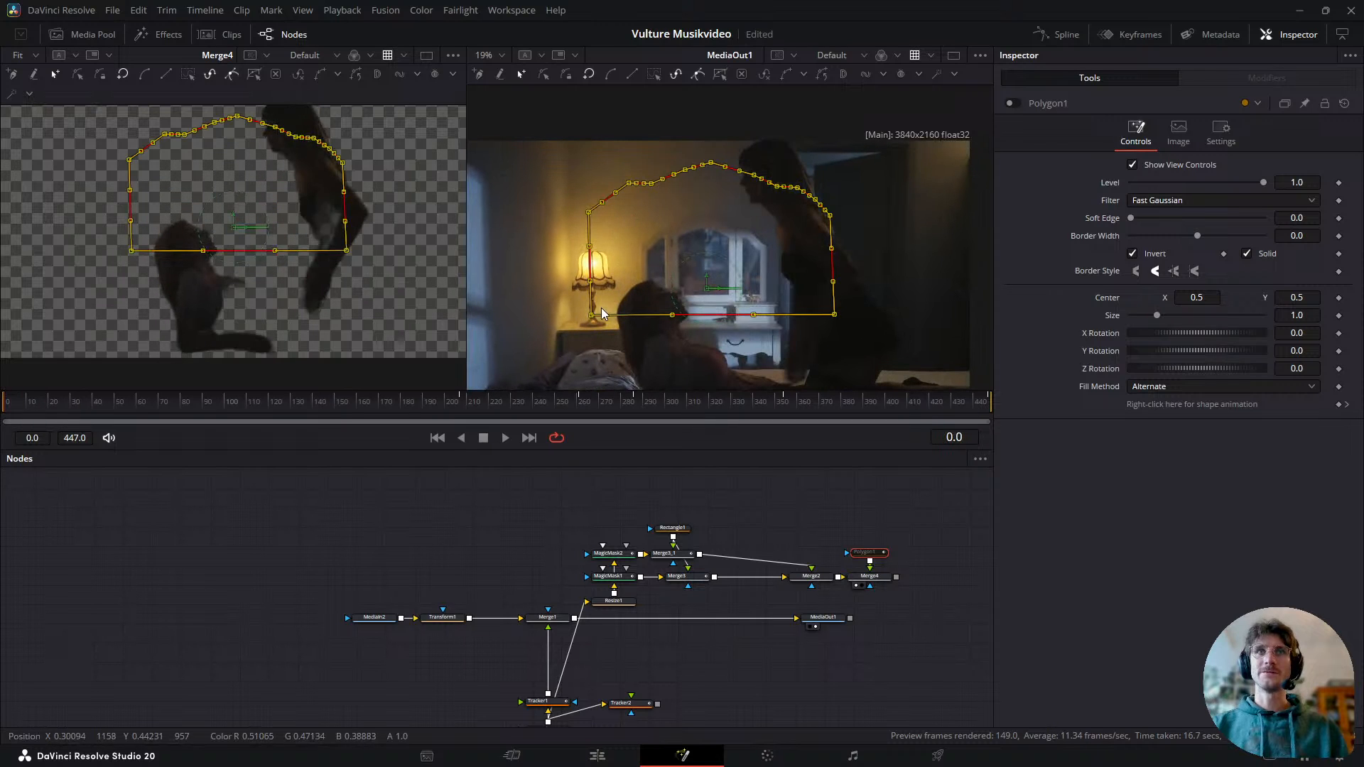
{"action": "left_click_drag", "start_coordinate": [207, 412], "coordinate": [421, 403]}
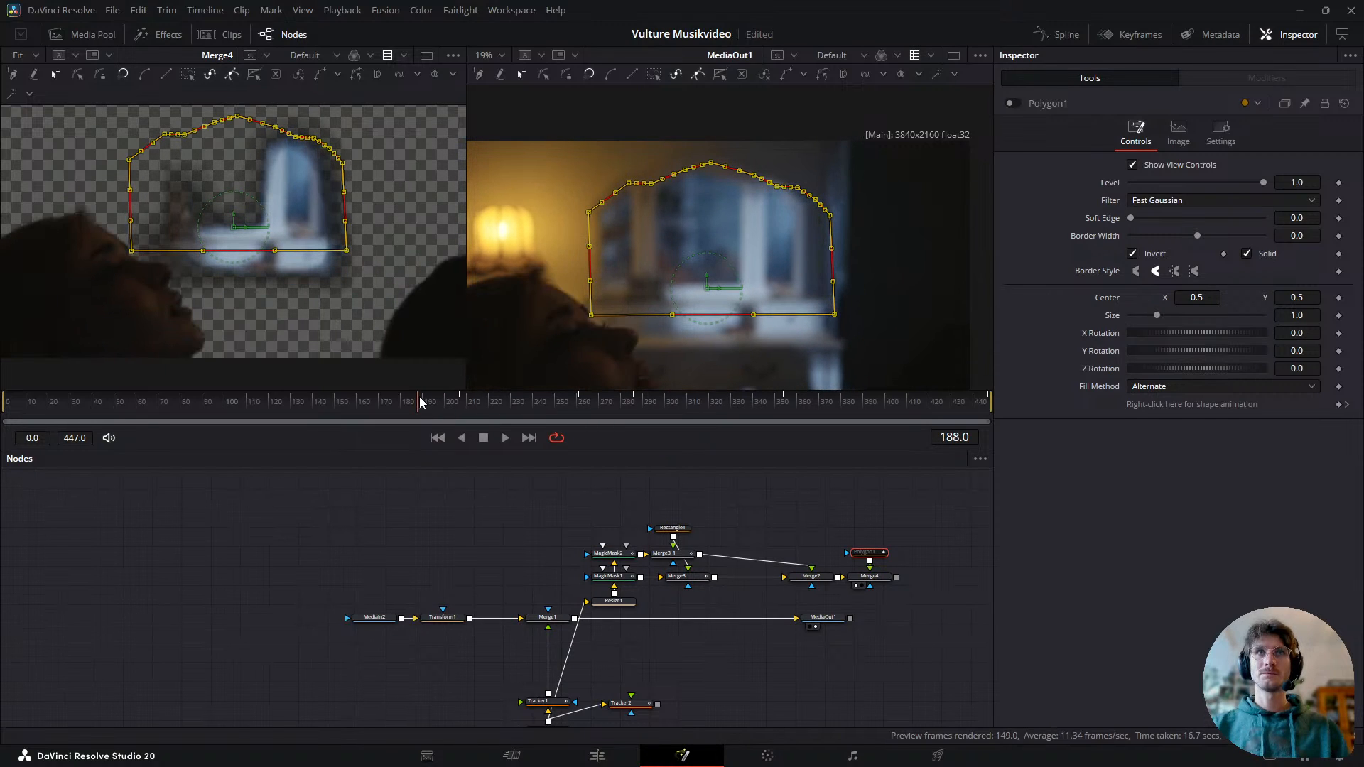
{"action": "key", "text": "s"}
{"action": "left_click_drag", "start_coordinate": [784, 297], "coordinate": [617, 228]}
{"action": "left_click_drag", "start_coordinate": [616, 318], "coordinate": [601, 305]}
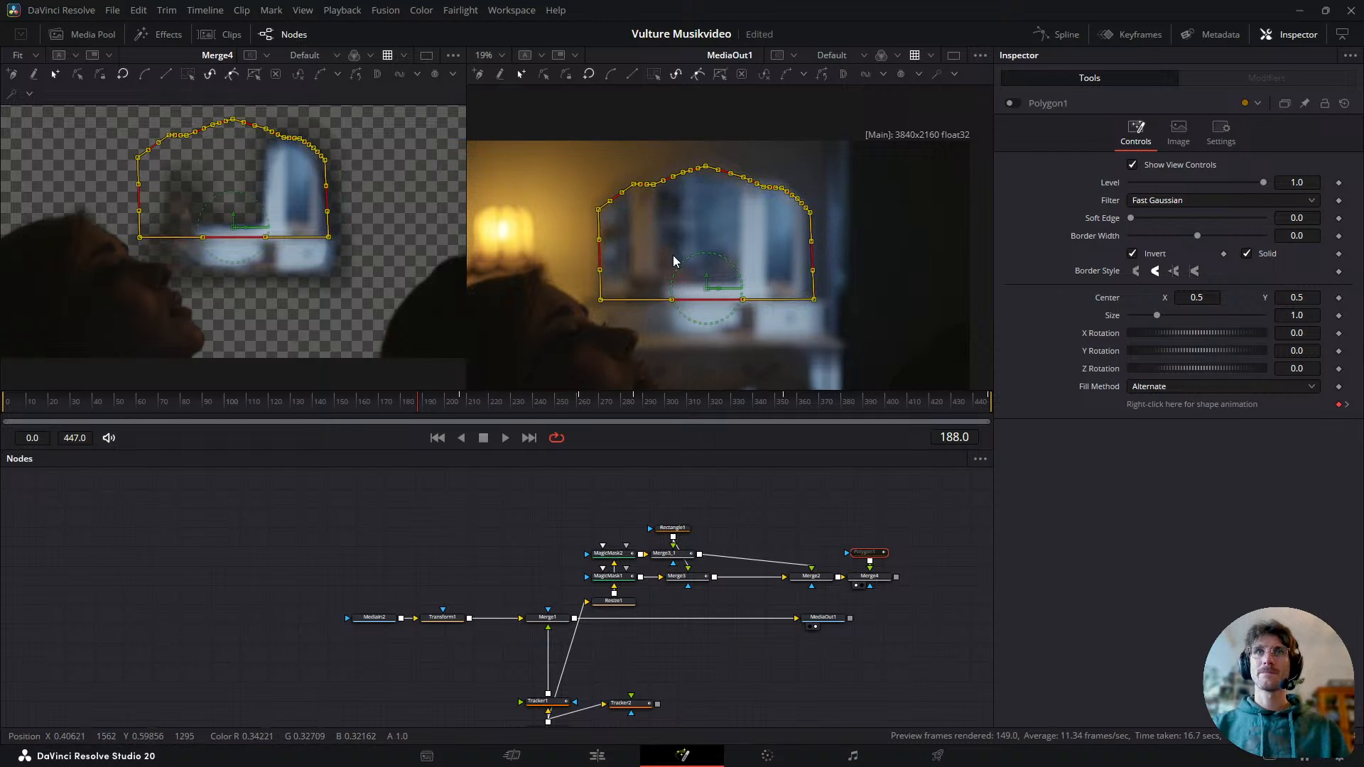
{"action": "key", "text": "s"}
{"action": "left_click_drag", "start_coordinate": [708, 235], "coordinate": [659, 248]}
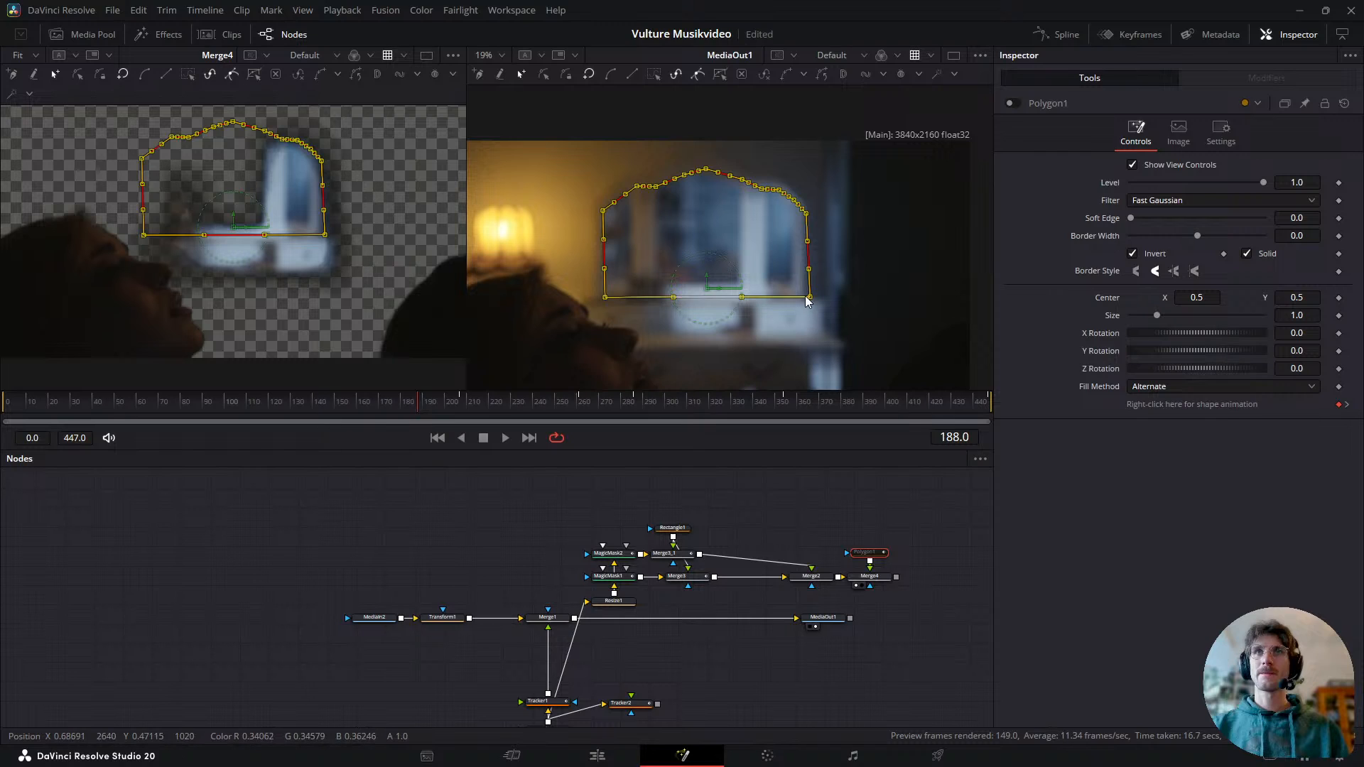
{"action": "left_click_drag", "start_coordinate": [808, 300], "coordinate": [806, 295]}
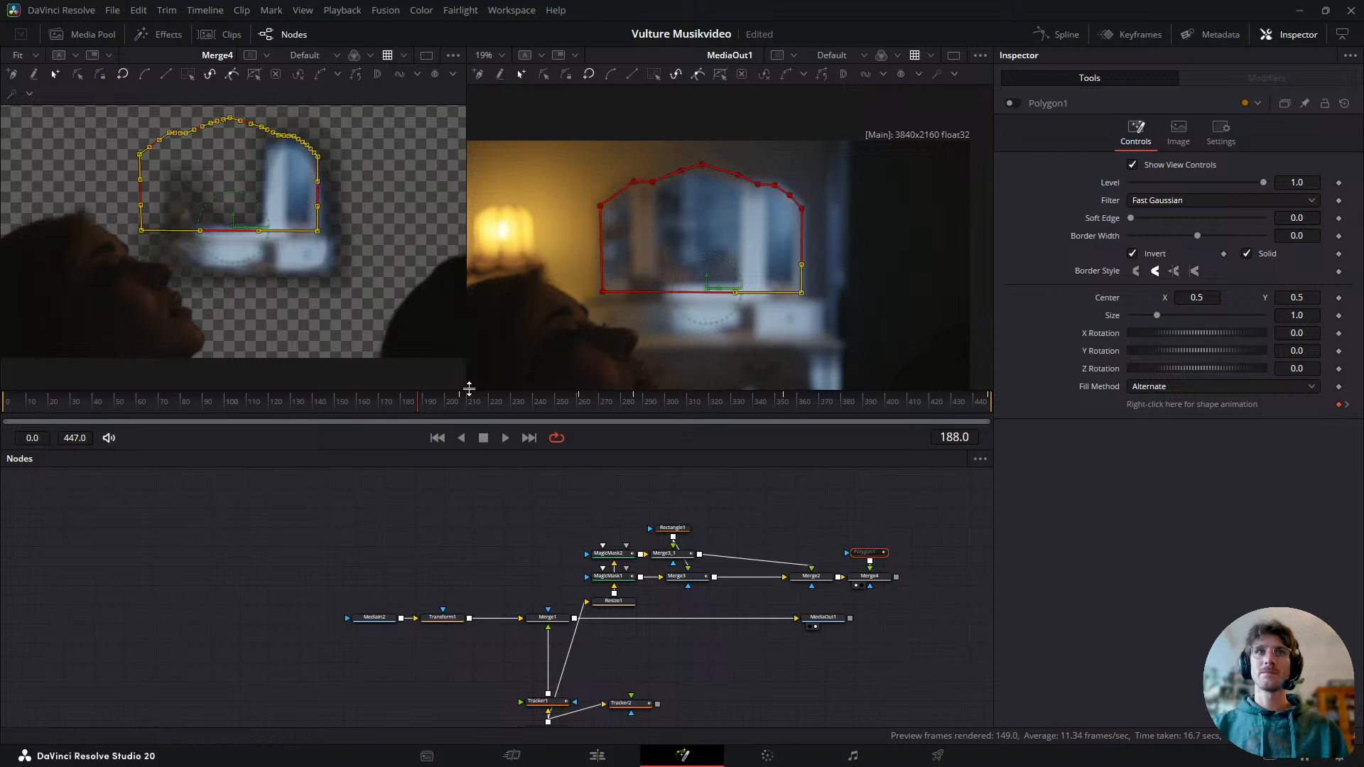
- Select all polygon points on frame 78 and scale and move the shape to fit the distant mirror
{"action": "left_click", "coordinate": [405, 407]}
{"action": "left_click_drag", "start_coordinate": [405, 408], "coordinate": [176, 424]}
{"action": "left_click_drag", "start_coordinate": [492, 326], "coordinate": [909, 126]}
{"action": "key", "text": "s"}
{"action": "left_click_drag", "start_coordinate": [692, 229], "coordinate": [40, 262]}
{"action": "left_click_drag", "start_coordinate": [636, 268], "coordinate": [643, 287]}
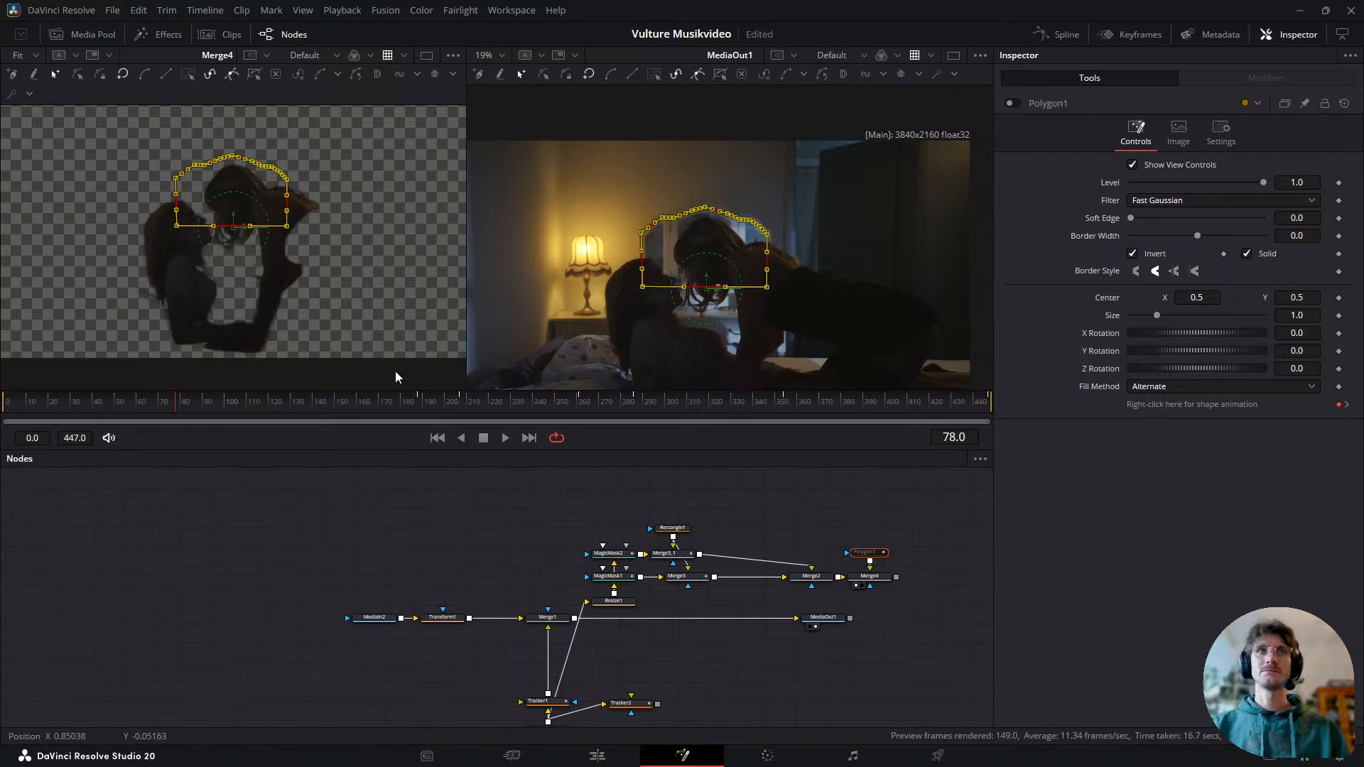
- Align the polygon with the vanity mirror on frame 0 and around frame 28, and check up to frame 108
{"action": "left_click_drag", "start_coordinate": [171, 410], "coordinate": [7, 413]}
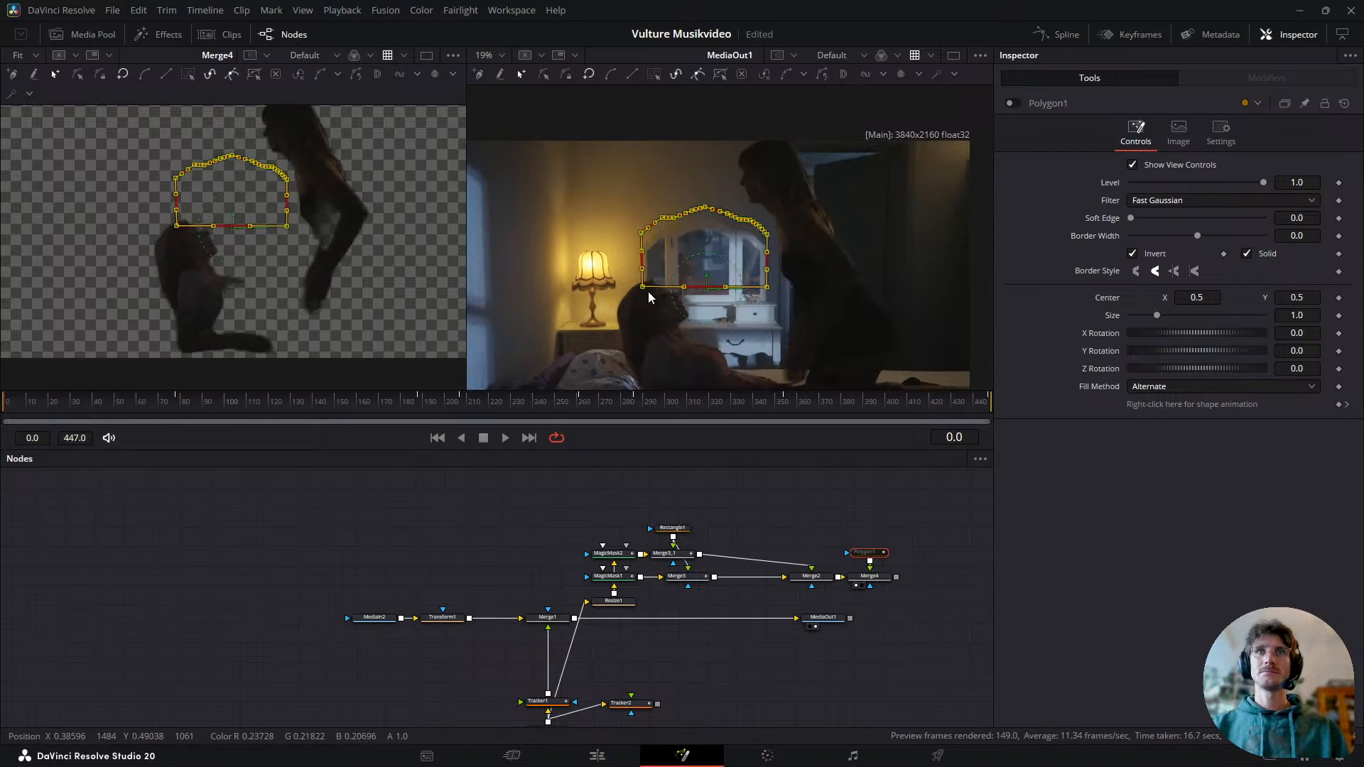
{"action": "mouse_move", "coordinate": [644, 299]}
{"action": "left_mouse_down"}
{"action": "mouse_move", "coordinate": [672, 290]}
{"action": "mouse_move", "coordinate": [643, 307]}
{"action": "left_mouse_up"}
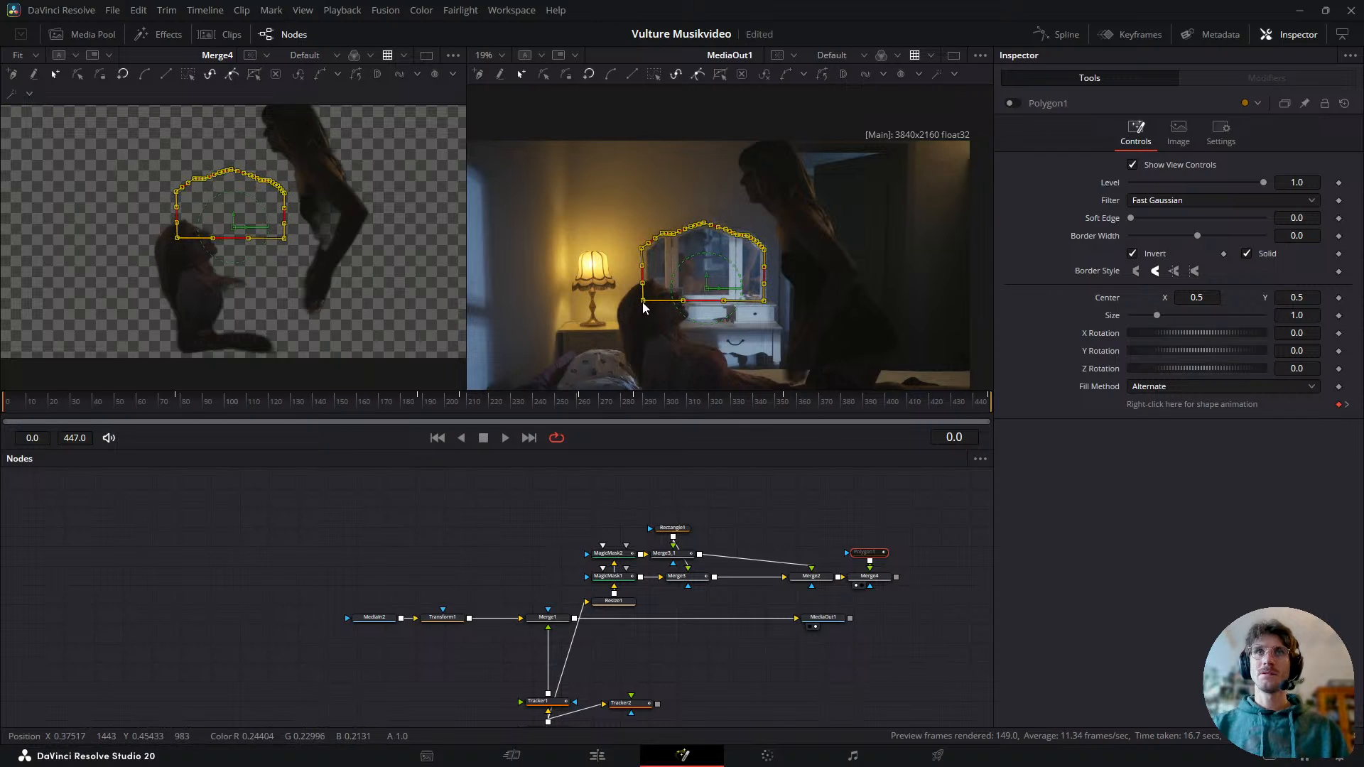
{"action": "left_click_drag", "start_coordinate": [29, 405], "coordinate": [61, 425]}
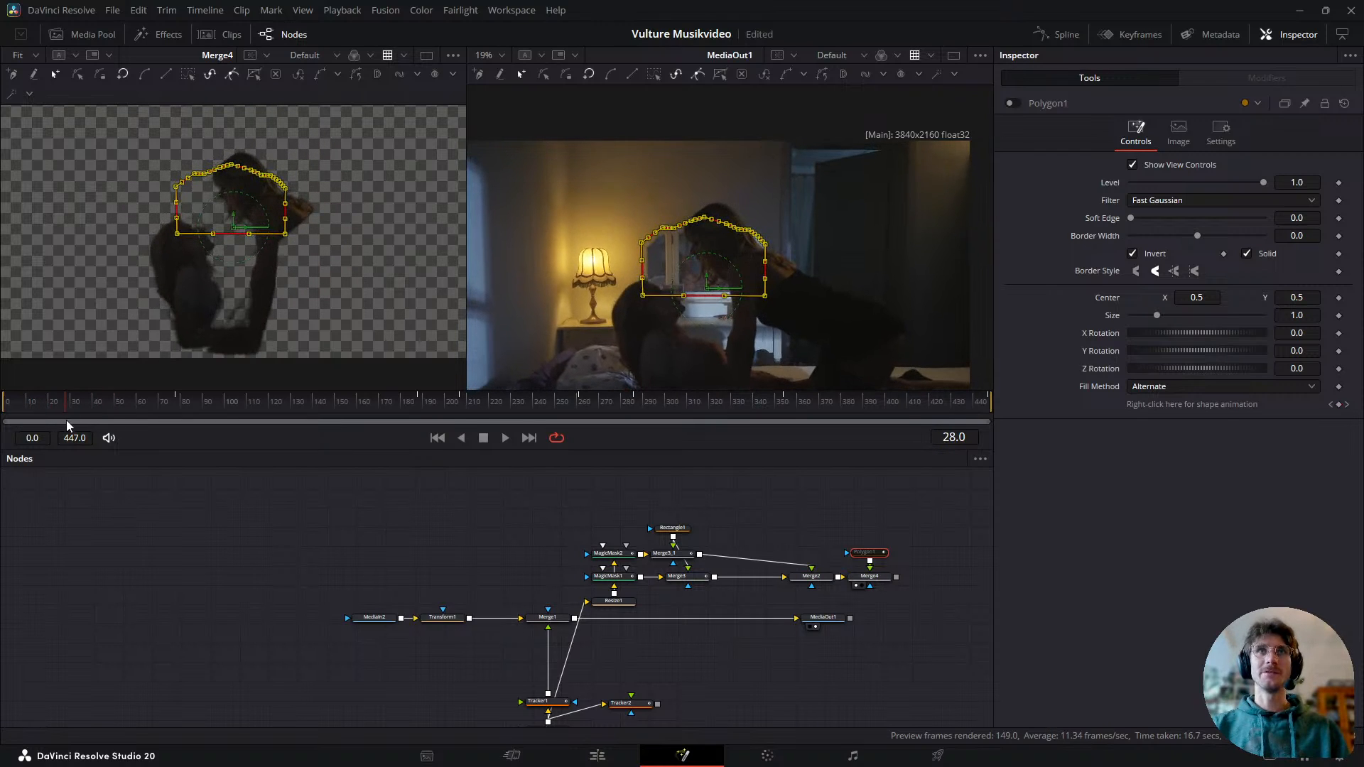
{"action": "left_click_drag", "start_coordinate": [645, 300], "coordinate": [645, 307]}
{"action": "left_click_drag", "start_coordinate": [69, 410], "coordinate": [242, 413]}
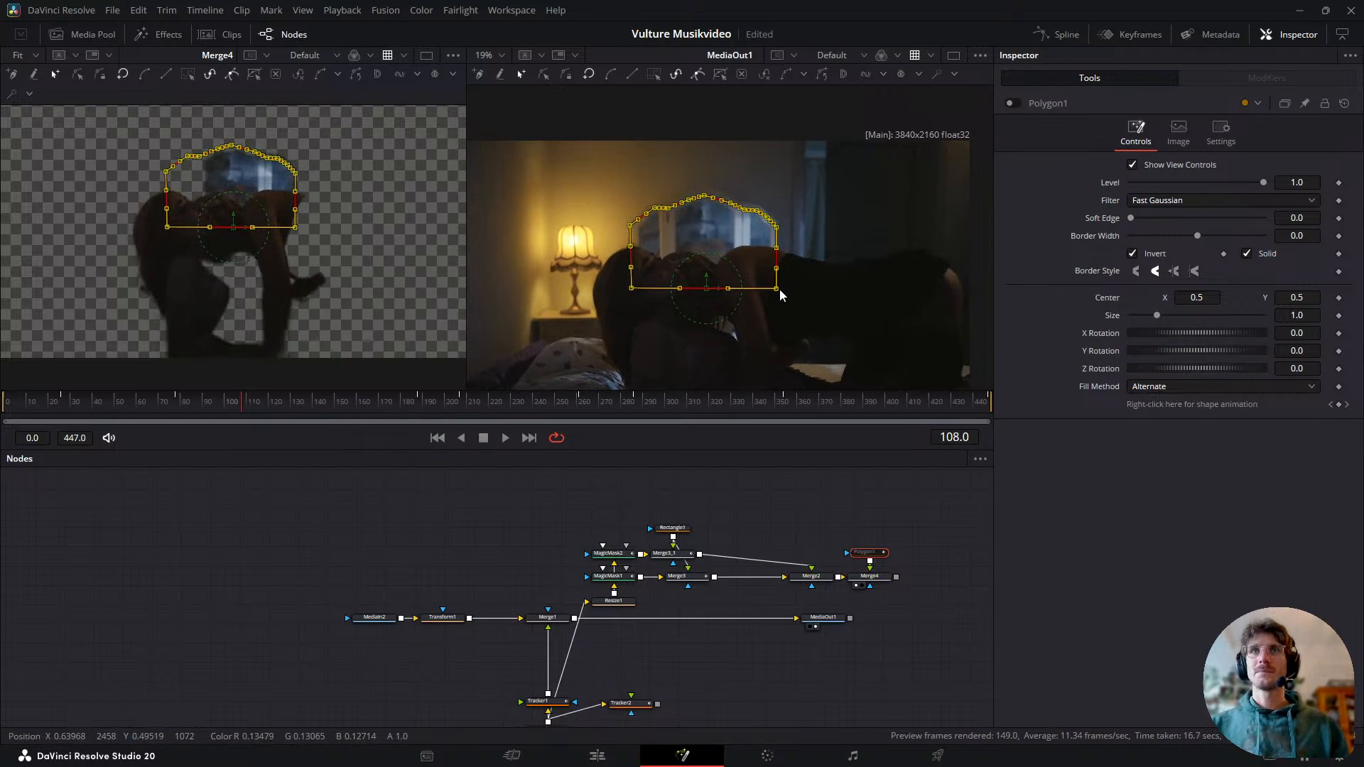
- Re-enable Polygon1 and scrub to frame 221 to check the inverted mask
{"action": "left_click", "coordinate": [841, 619]}
{"action": "left_click", "coordinate": [878, 577]}
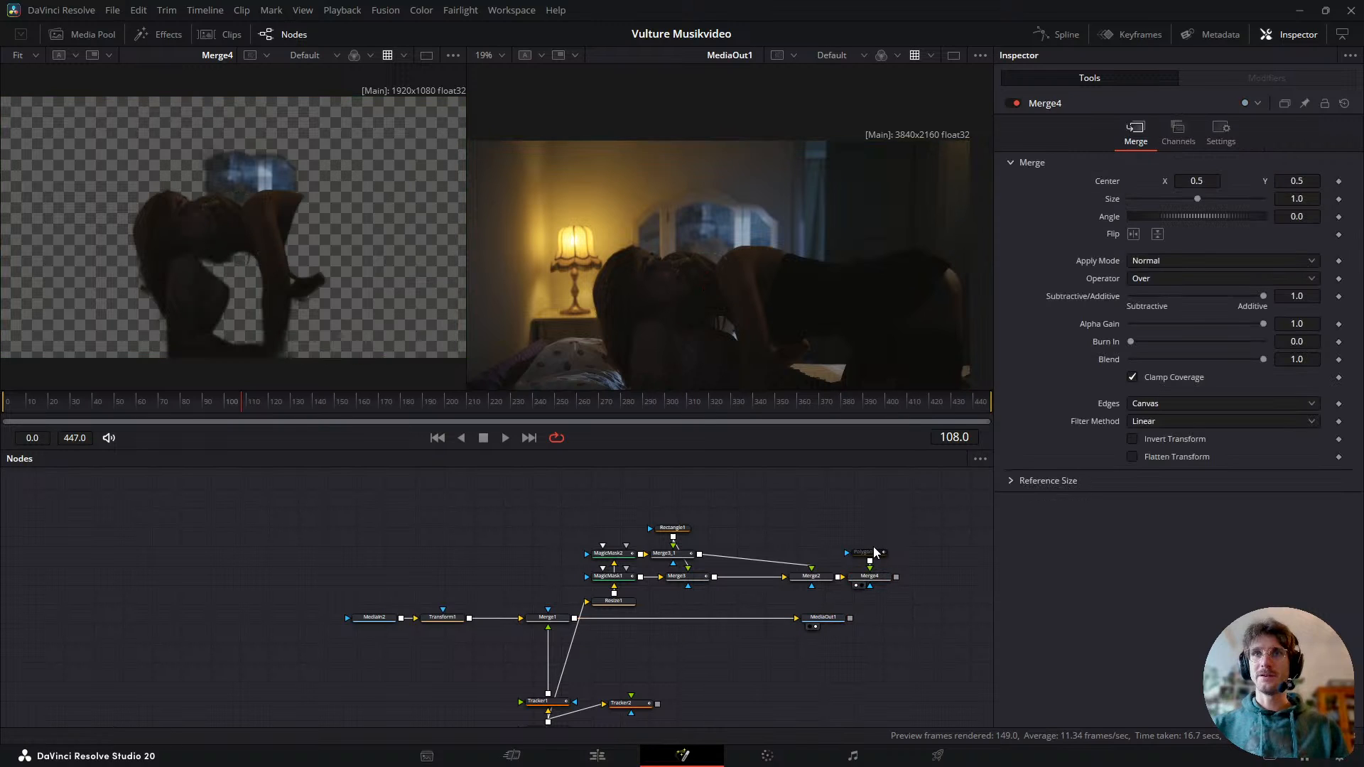
{"action": "left_click", "coordinate": [876, 555]}
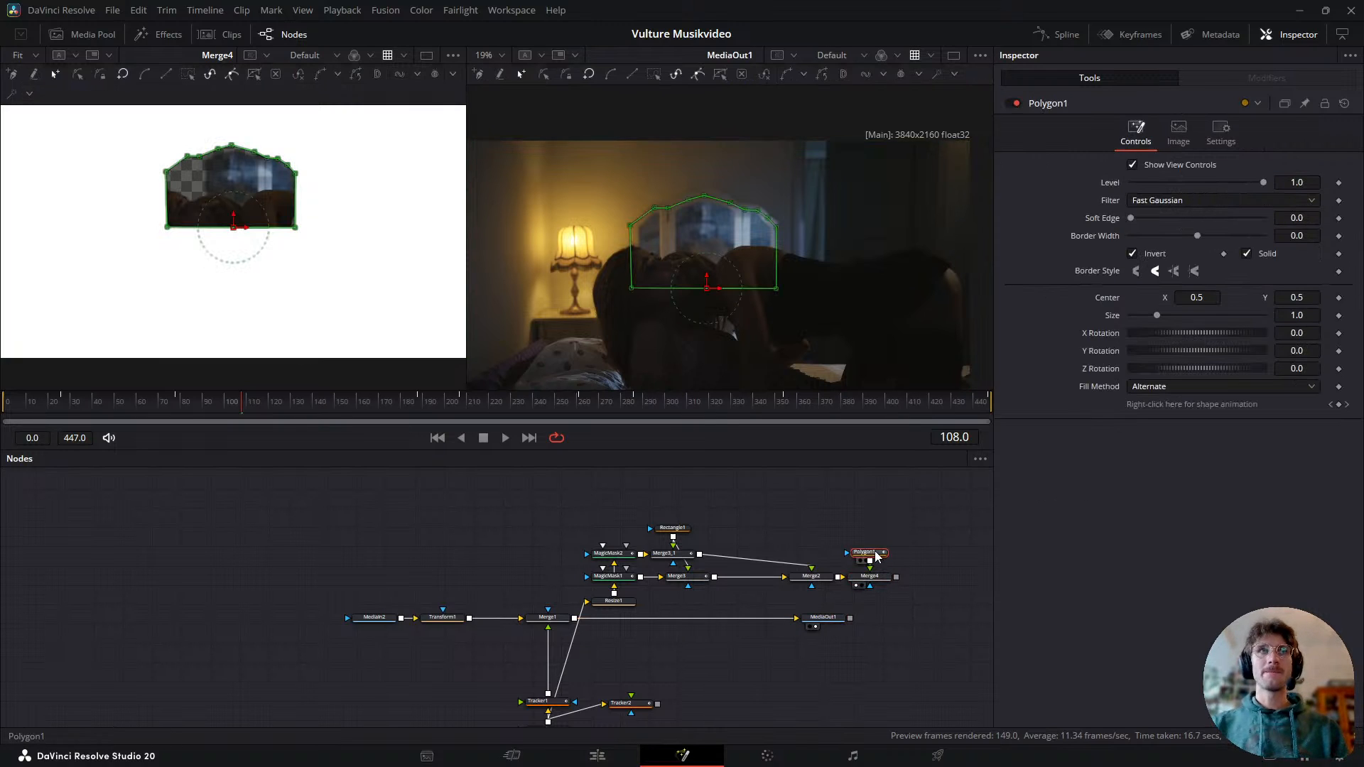
{"action": "left_click_drag", "start_coordinate": [275, 414], "coordinate": [493, 418]}
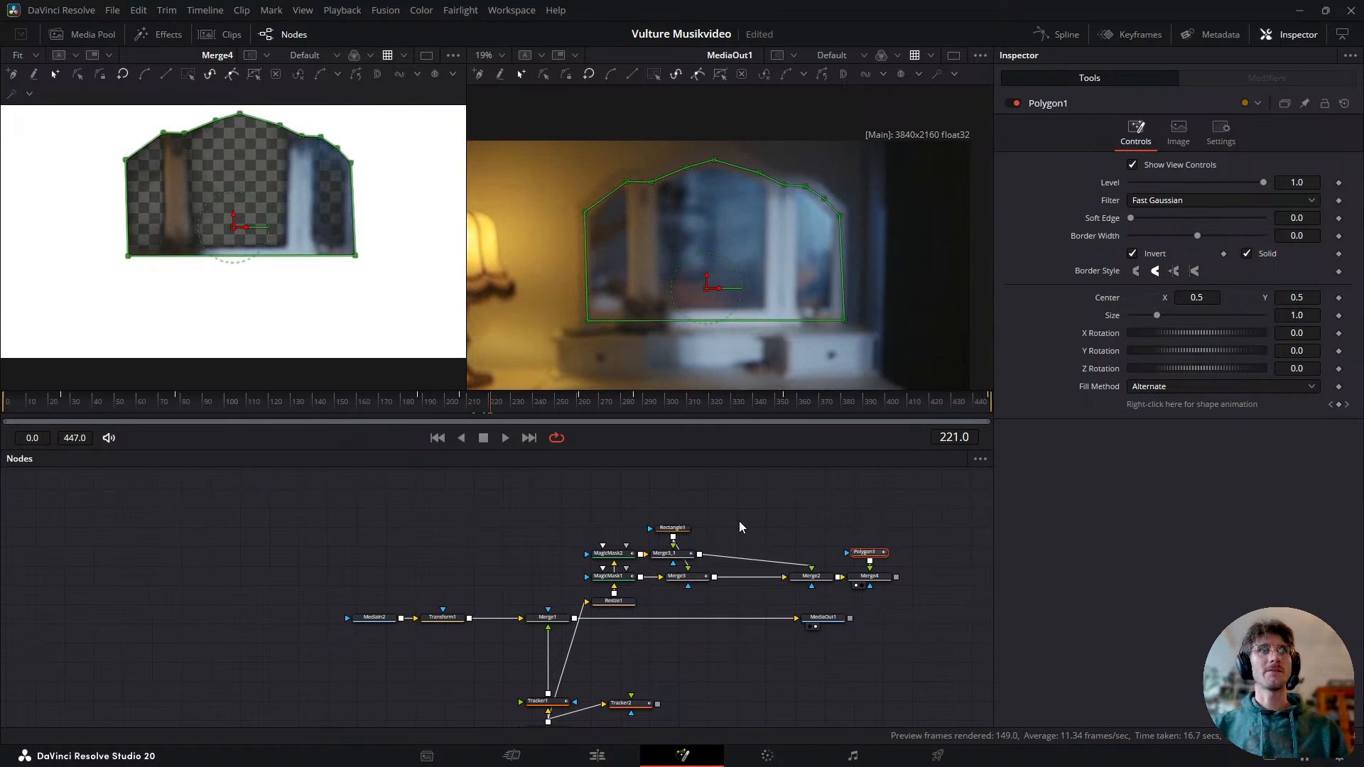
{"action": "left_click", "coordinate": [783, 522]}
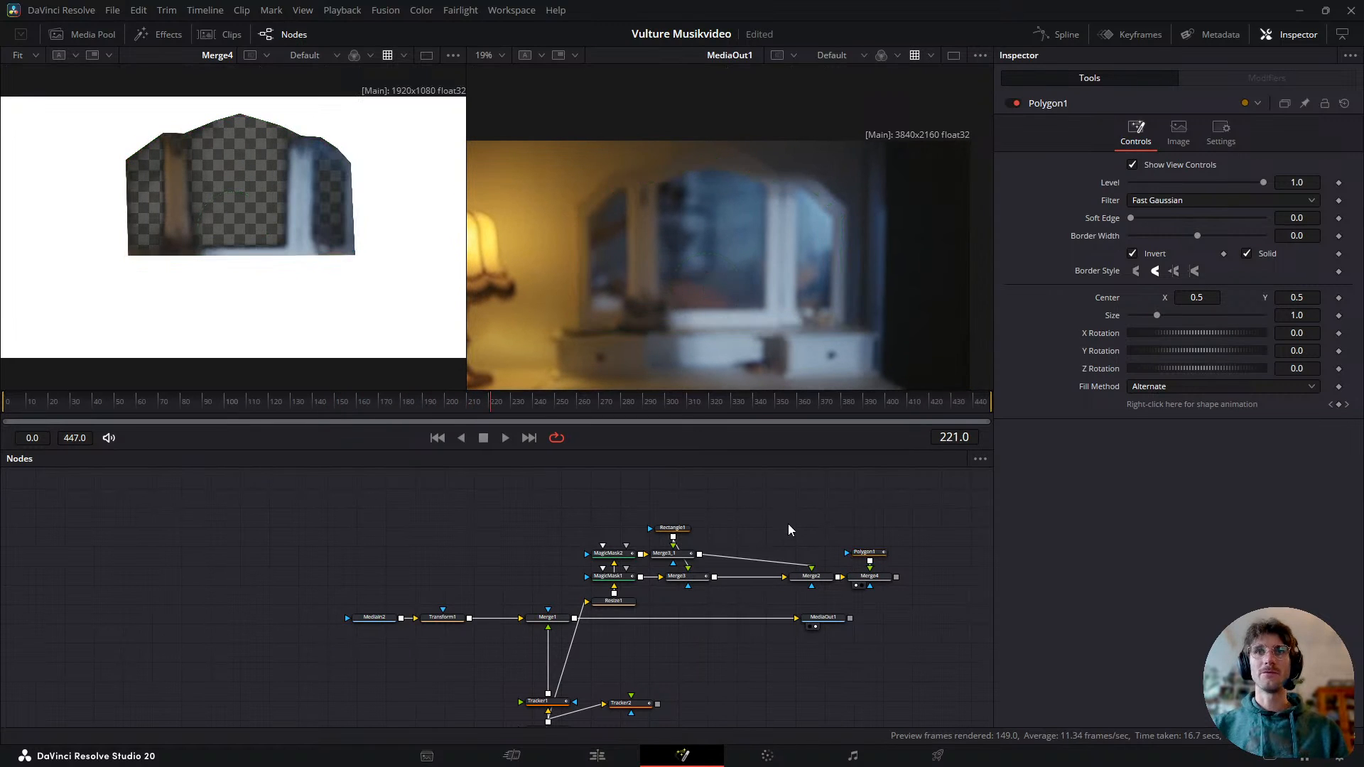
- Tidy the node graph by moving the mask and merge nodes closer together above the main chain and MediaOut1 farther away
{"action": "left_click_drag", "start_coordinate": [909, 568], "coordinate": [756, 556]}
{"action": "left_click_drag", "start_coordinate": [795, 614], "coordinate": [796, 613]}
{"action": "left_click_drag", "start_coordinate": [670, 606], "coordinate": [852, 607]}
{"action": "left_click_drag", "start_coordinate": [525, 565], "coordinate": [509, 565]}
{"action": "left_click_drag", "start_coordinate": [652, 568], "coordinate": [587, 567]}
{"action": "left_click", "coordinate": [725, 568]}
{"action": "left_click_drag", "start_coordinate": [726, 567], "coordinate": [668, 567]}
{"action": "left_click", "coordinate": [719, 552]}
{"action": "left_click_drag", "start_coordinate": [481, 684], "coordinate": [492, 675]}
{"action": "scroll", "coordinate": [417, 602], "scroll_direction": "down", "scroll_amount": 2}
{"action": "scroll", "coordinate": [415, 600], "scroll_direction": "up", "scroll_amount": 2}
- Add a Merge node between Merge1 and MediaOut1 and place it below Merge4
{"action": "left_click", "coordinate": [415, 600]}
{"action": "key", "text": "shift+space"}
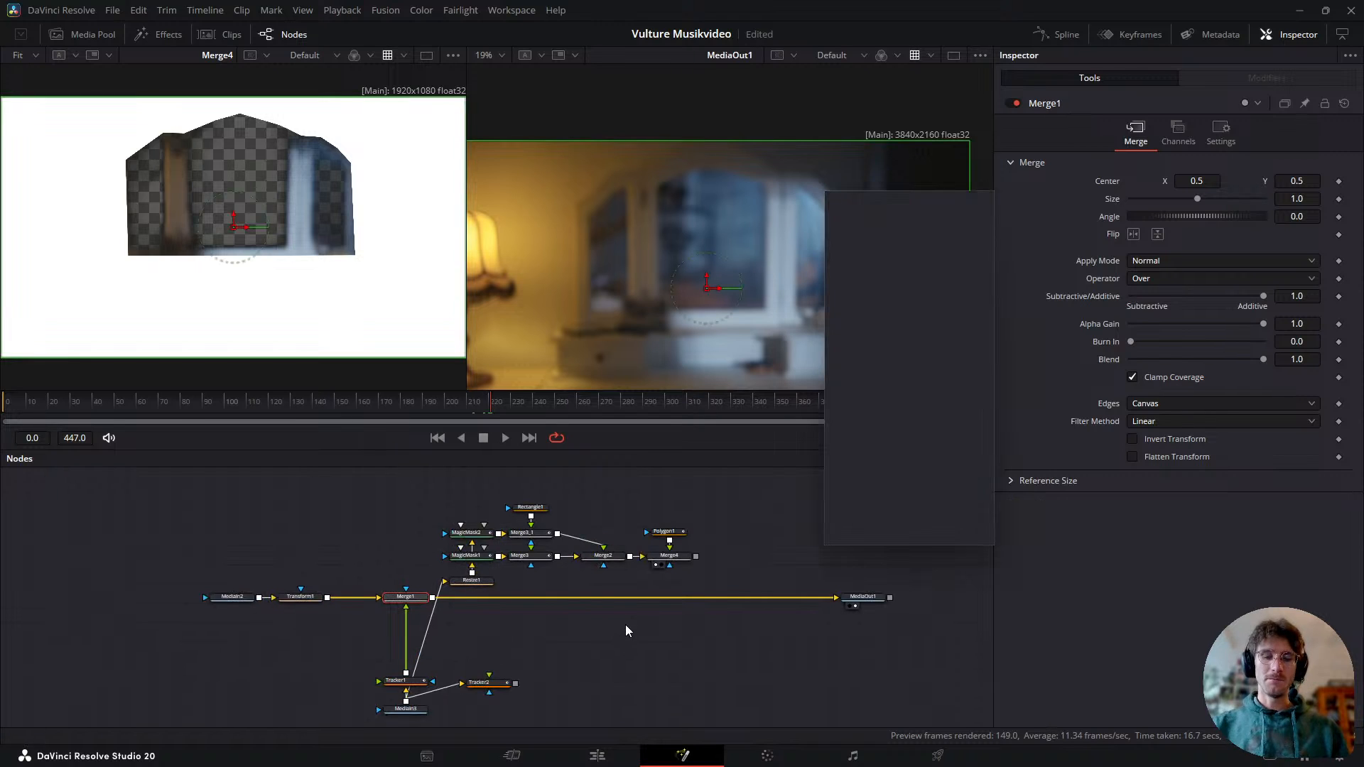
{"action": "type", "text": "merge"}
{"action": "key", "text": "Return"}
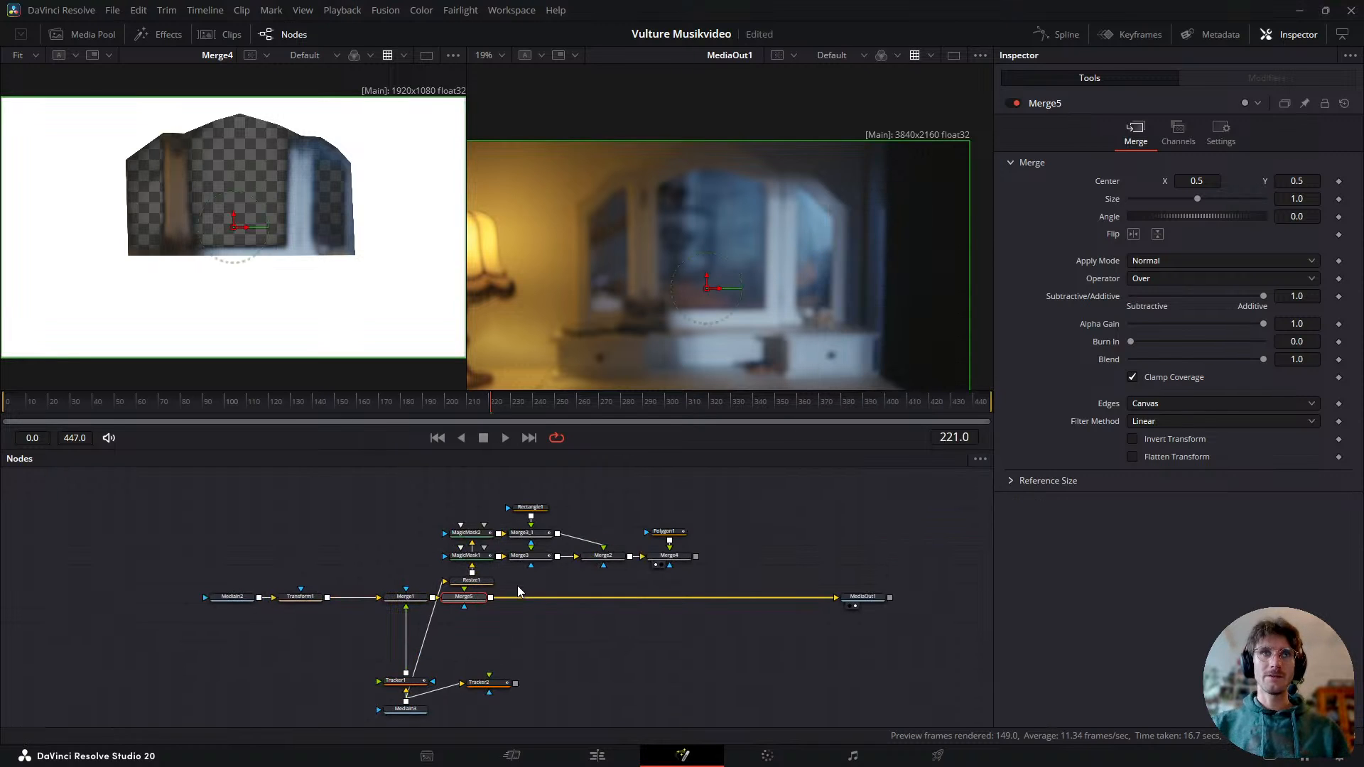
{"action": "left_click_drag", "start_coordinate": [464, 596], "coordinate": [671, 598]}
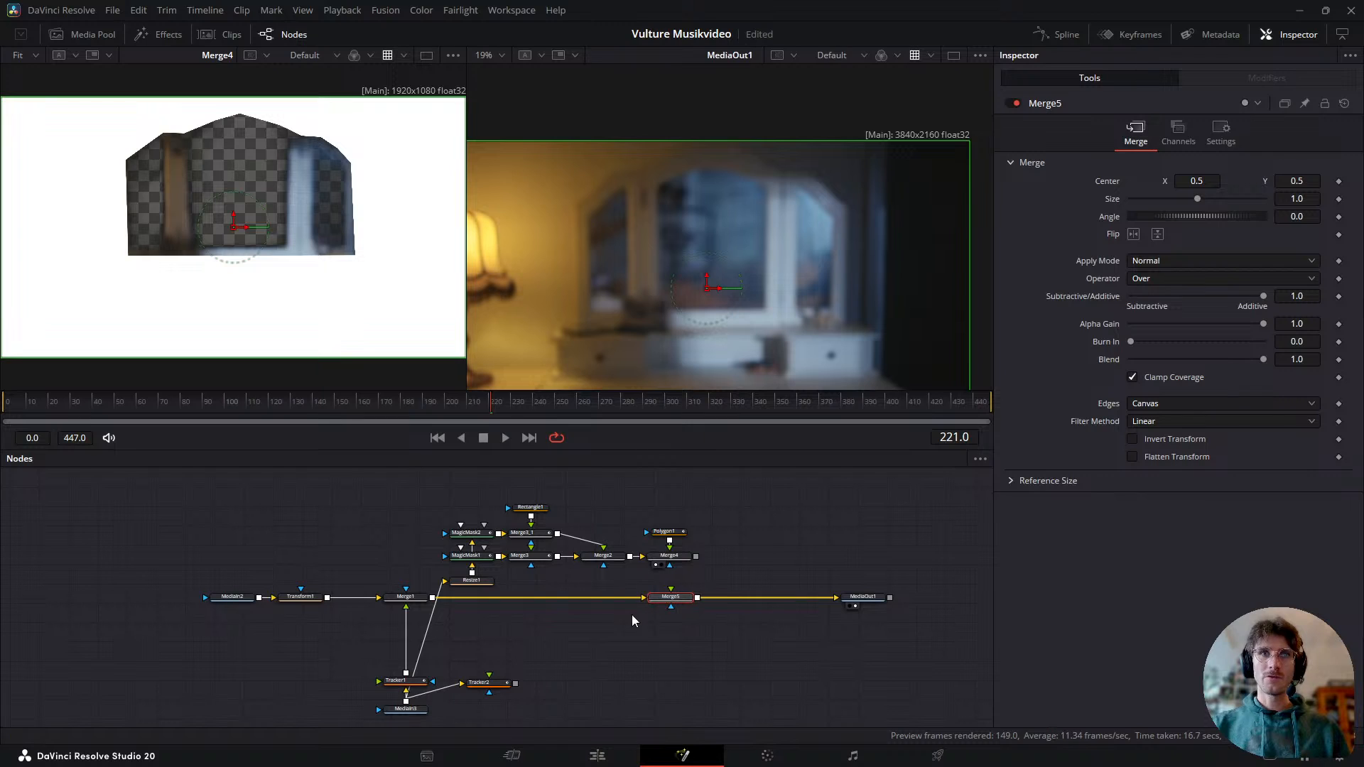
- Show Transform1 in the first viewer and connect its output to Merge5's foreground input
{"action": "left_click", "coordinate": [299, 594]}
{"action": "key", "text": "1"}
{"action": "left_click_drag", "start_coordinate": [330, 603], "coordinate": [671, 606]}
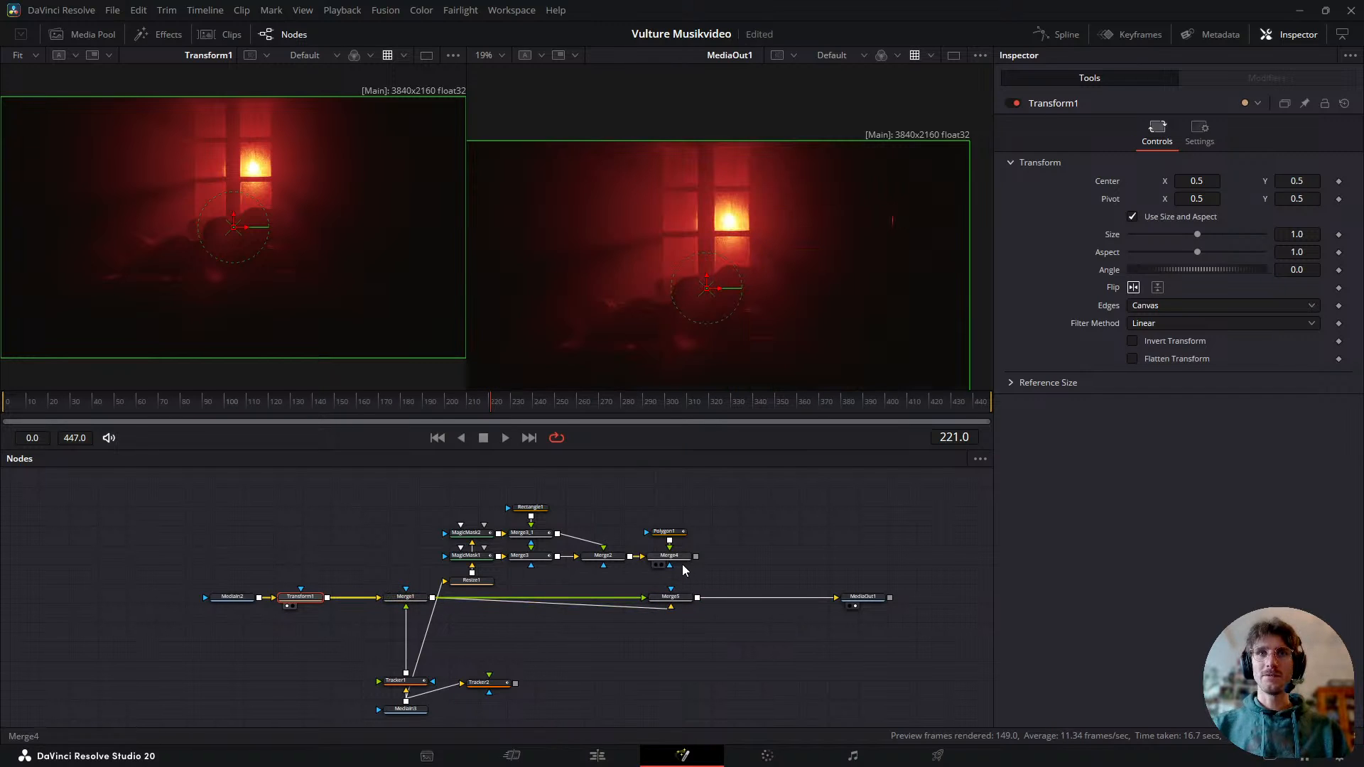
- Connect Merge4 to Merge5's mask input, move MediaIn2 and Transform1 lower in the graph, and select Merge1
{"action": "left_click_drag", "start_coordinate": [697, 561], "coordinate": [671, 590]}
{"action": "left_click_drag", "start_coordinate": [237, 637], "coordinate": [296, 627]}
{"action": "left_click", "coordinate": [420, 597]}
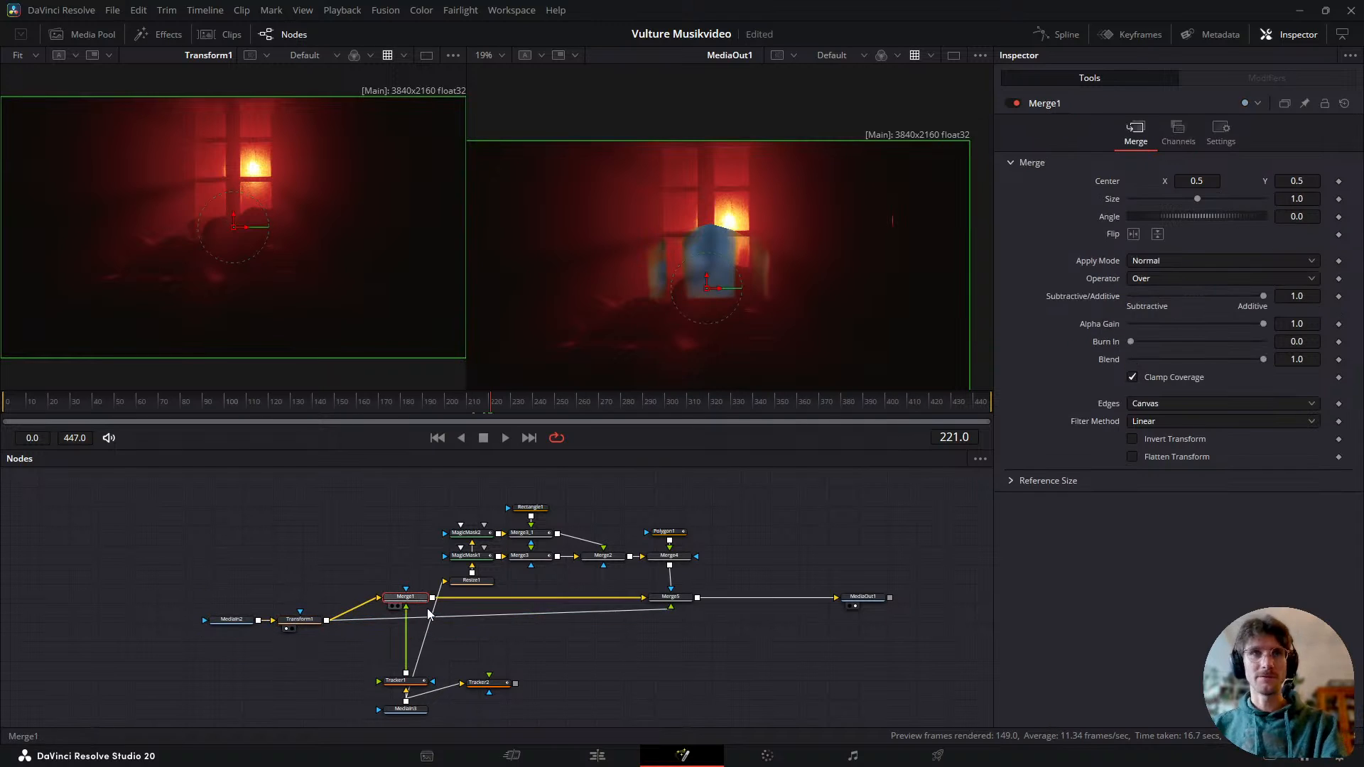
- Delete Merge1 and move MediaIn2 and Transform1 directly below Merge5 in the node graph
{"action": "key", "text": "Delete"}
{"action": "left_click_drag", "start_coordinate": [223, 584], "coordinate": [308, 658]}
{"action": "left_click_drag", "start_coordinate": [229, 613], "coordinate": [681, 714]}
{"action": "left_click_drag", "start_coordinate": [735, 670], "coordinate": [670, 668]}
- Connect MediaIn3's output to Merge5 and swap Merge5's background and foreground inputs
{"action": "left_click", "coordinate": [715, 634]}
{"action": "left_click_drag", "start_coordinate": [405, 701], "coordinate": [661, 614]}
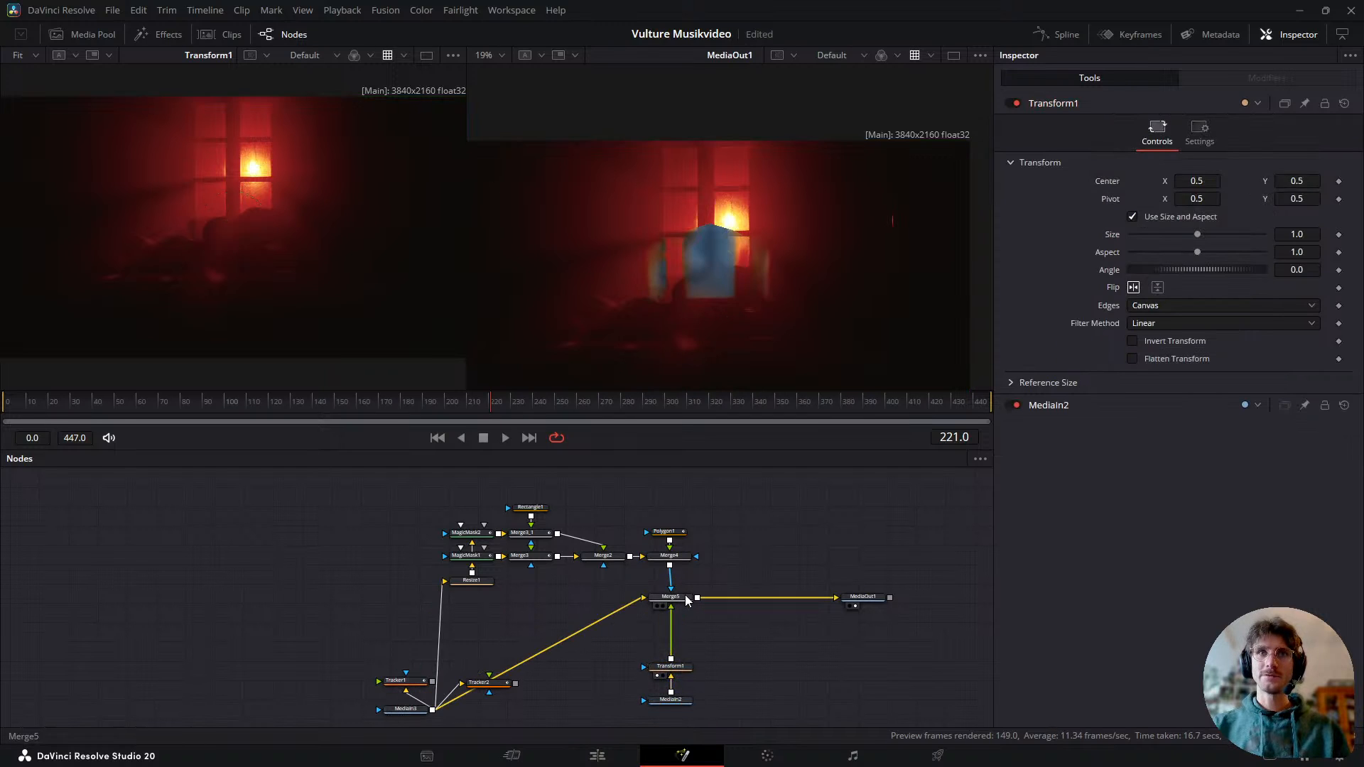
{"action": "left_click", "coordinate": [687, 599]}
{"action": "key", "text": "ctrl+t"}
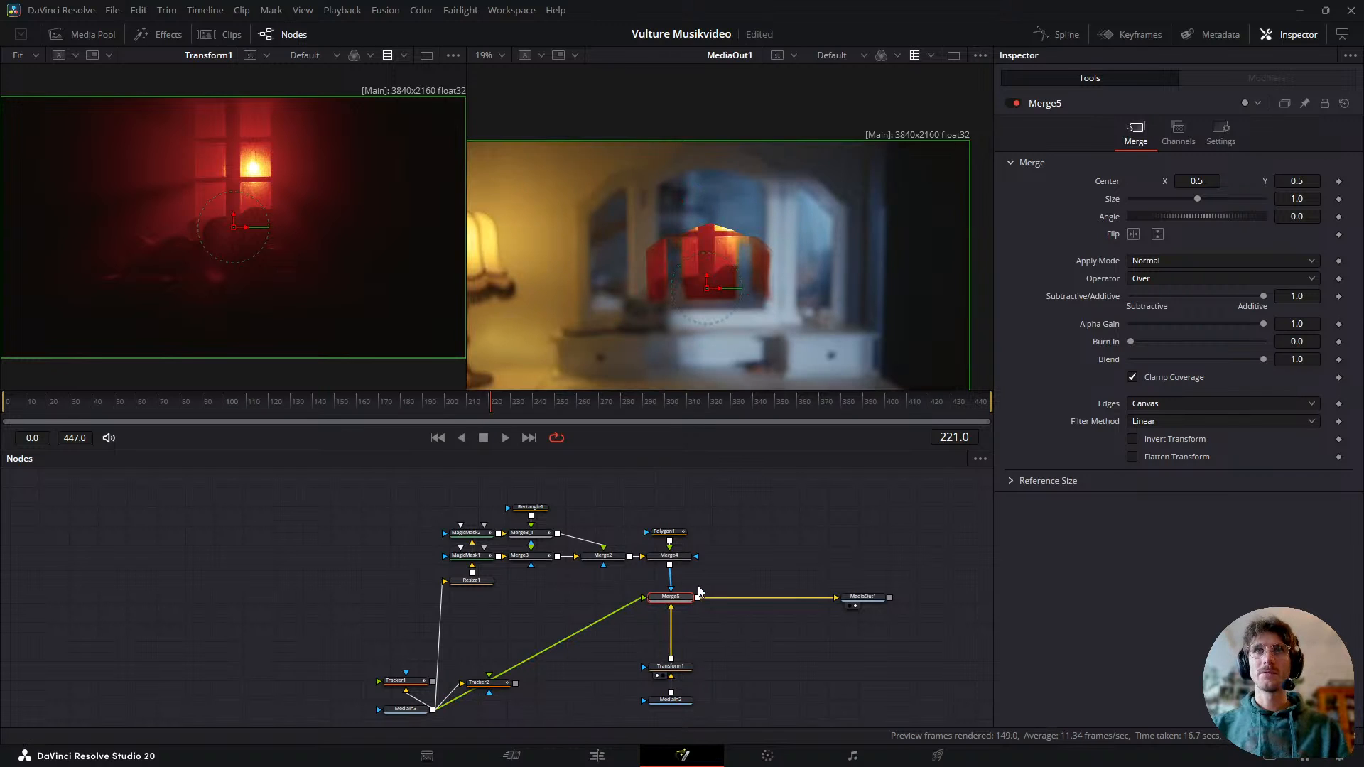
- Add a Resize node after Merge4 so it feeds Merge5's mask input
{"action": "scroll", "coordinate": [608, 560], "scroll_direction": "up", "scroll_amount": 2}
{"action": "left_click", "coordinate": [695, 553]}
{"action": "key", "text": "shift+space"}
{"action": "type", "text": "resiz"}
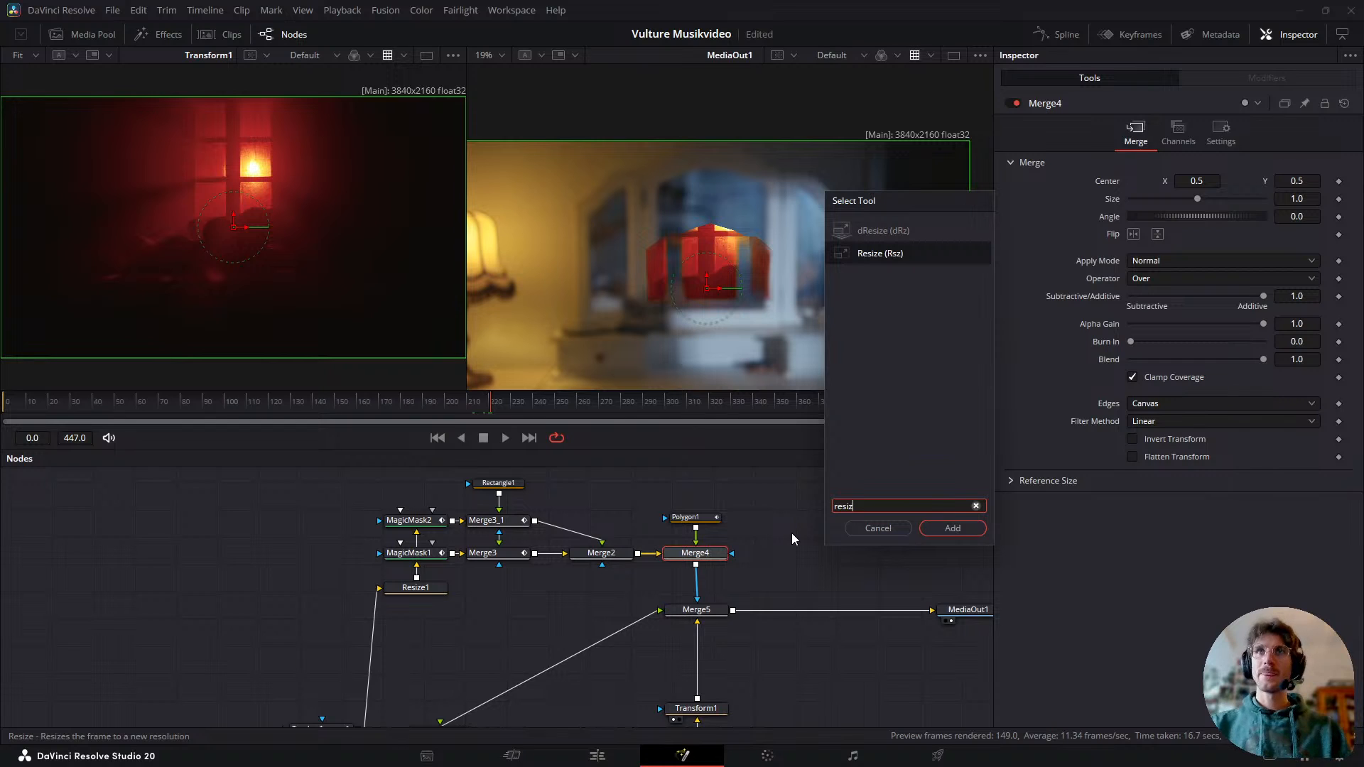
{"action": "key", "text": "Up"}
{"action": "key", "text": "Down"}
{"action": "key", "text": "Return"}
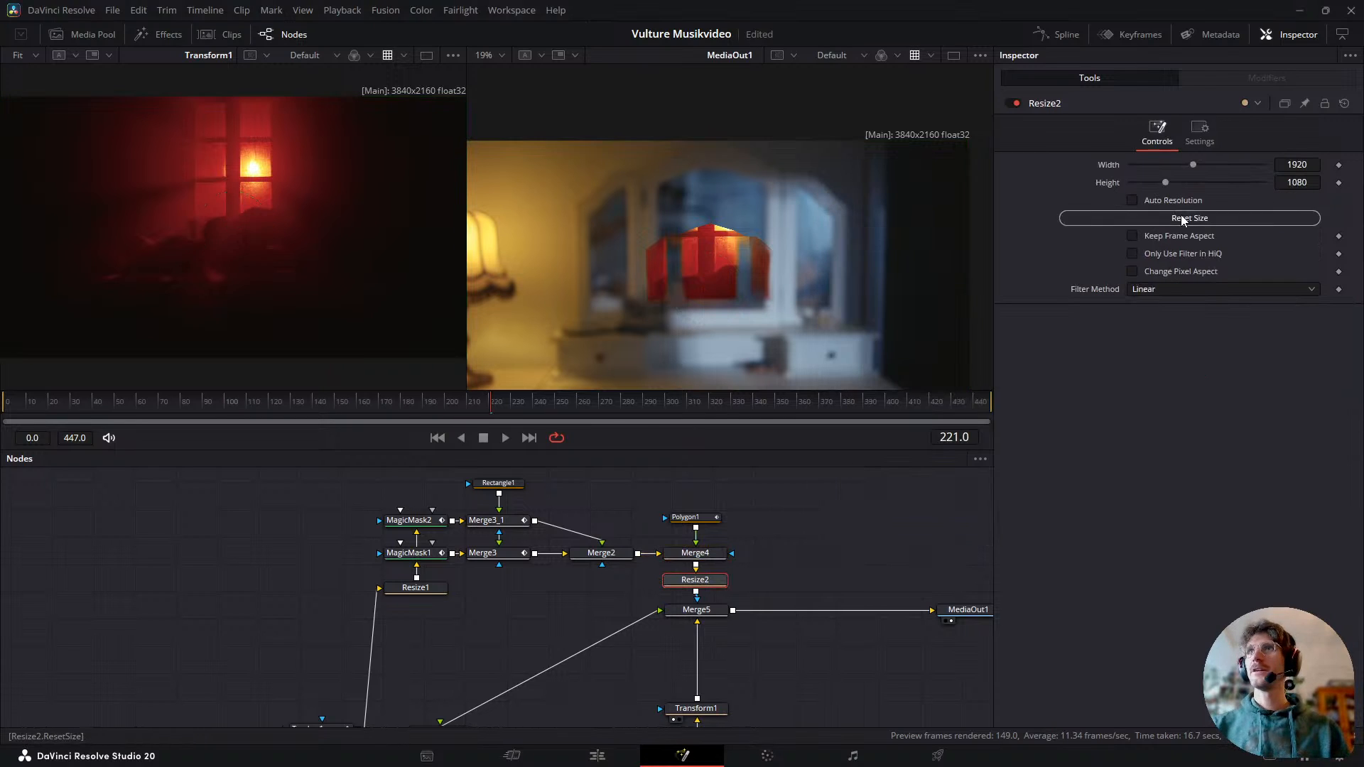
- Set the new Resize node's width to 3840 and height to 2160
{"action": "left_click", "coordinate": [1156, 201]}
{"action": "left_click", "coordinate": [1156, 201]}
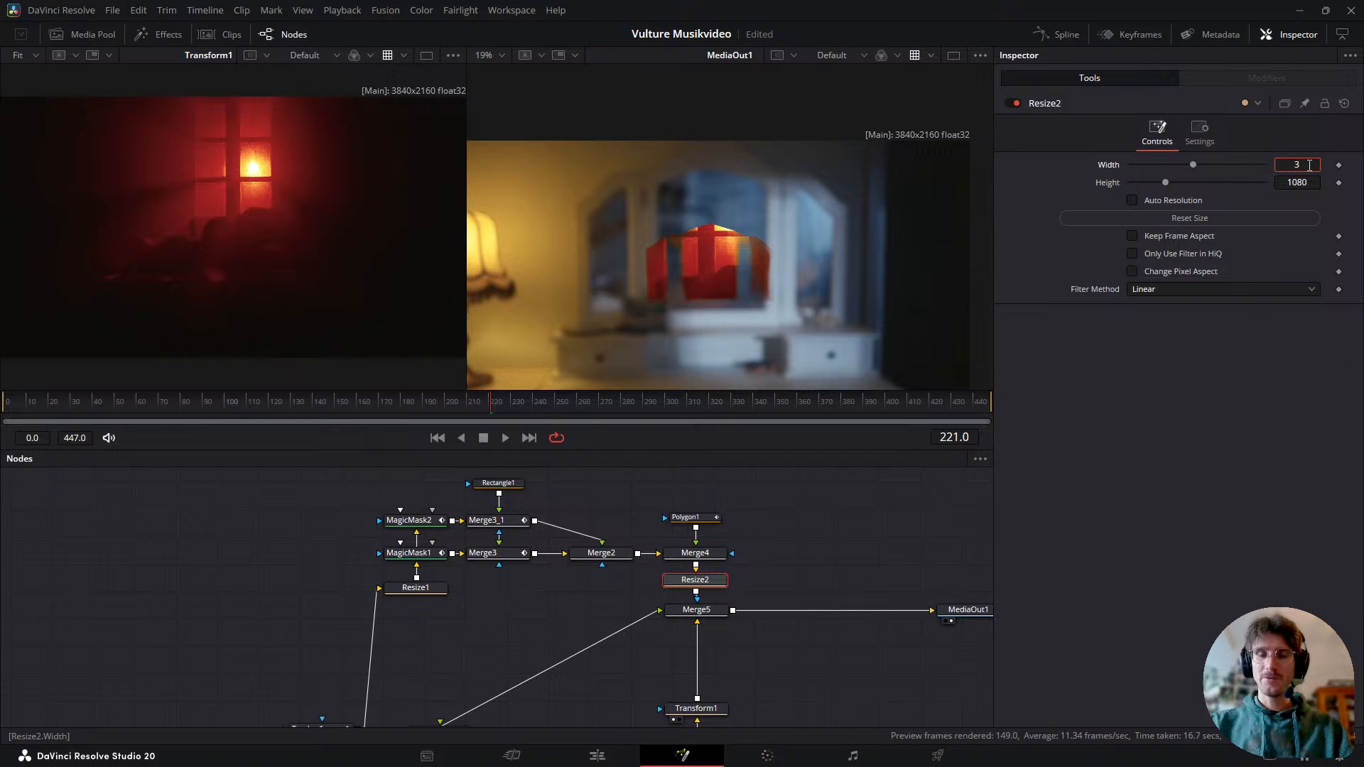
{"action": "left_click", "coordinate": [1310, 165]}
{"action": "type", "text": "384"}
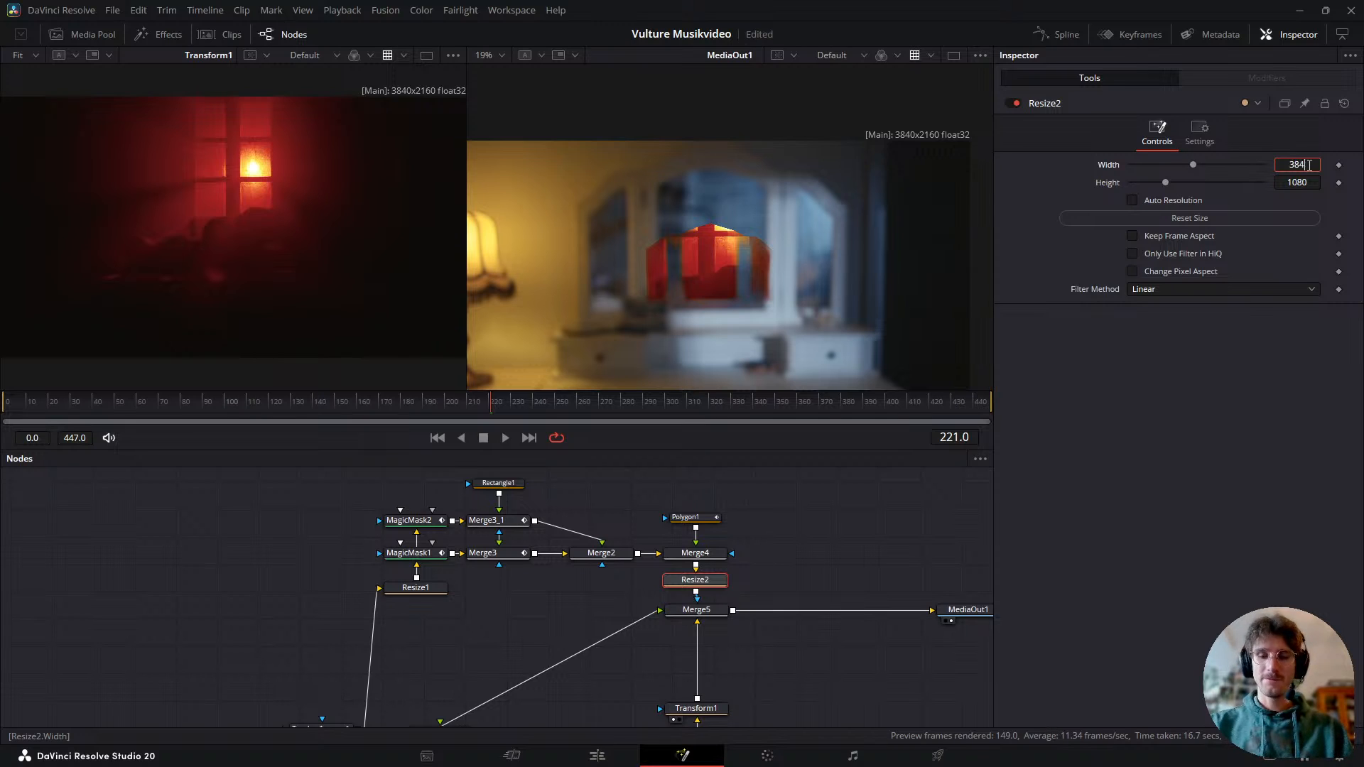
{"action": "type", "text": "0"}
{"action": "key", "text": "Tab"}
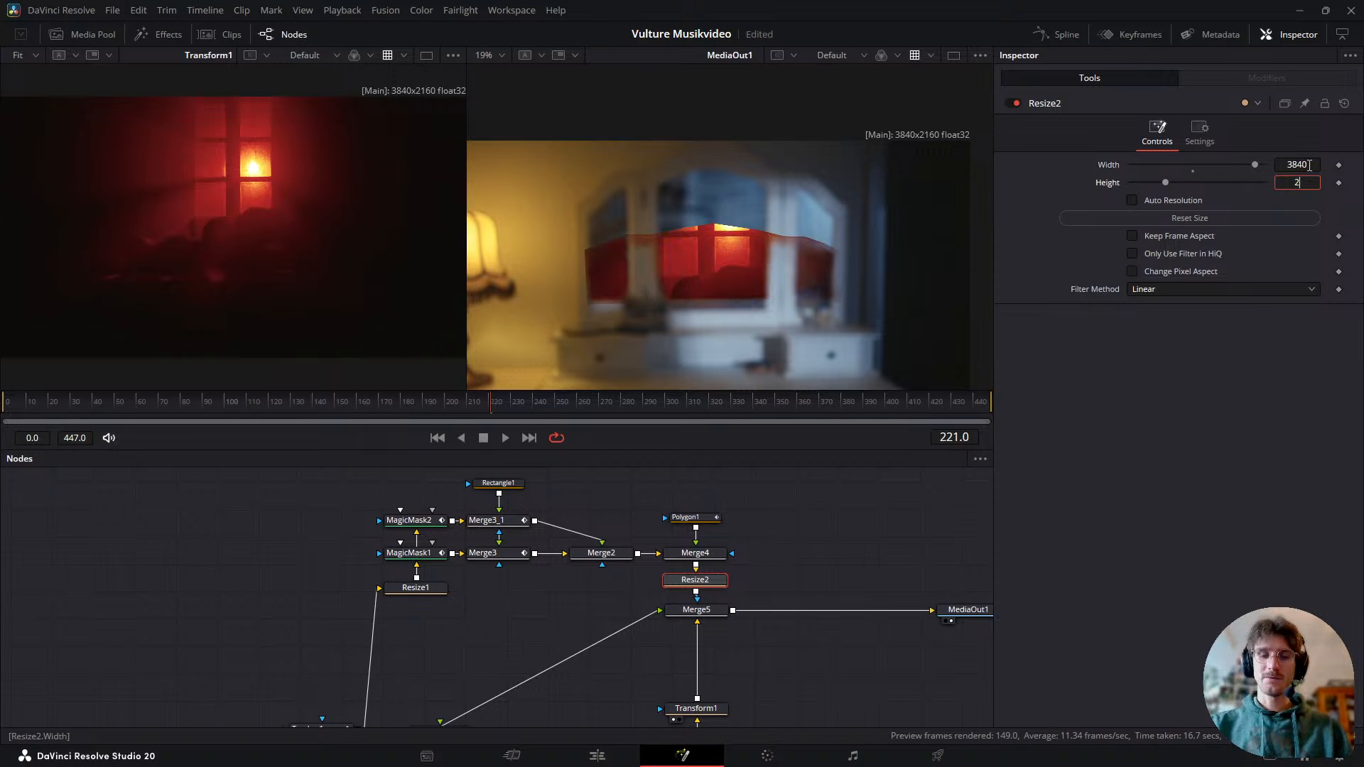
{"action": "type", "text": "2160"}
{"action": "key", "text": "Tab"}
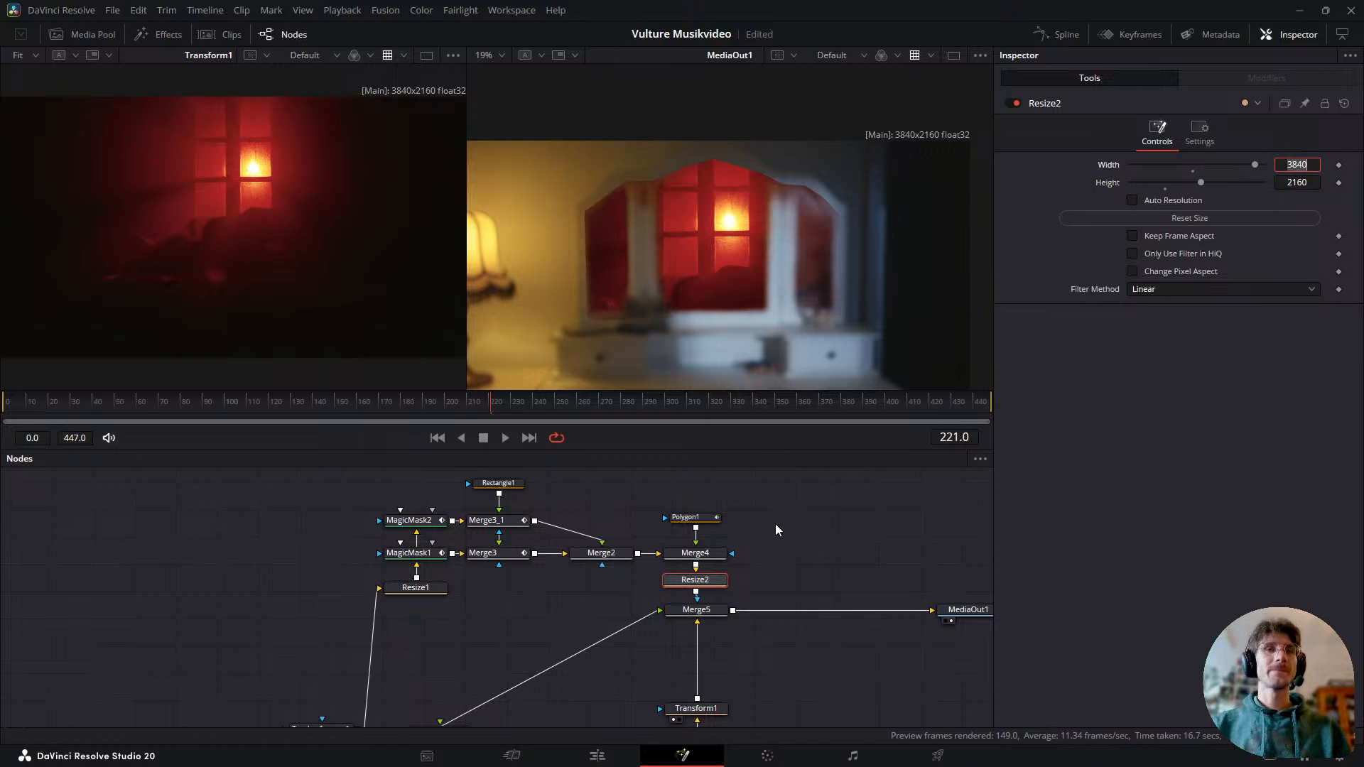
{"action": "left_click", "coordinate": [782, 544]}
- Adjust the vertical spacing of MediaIn2 and Transform1 below Merge5 in the node graph
{"action": "left_click", "coordinate": [716, 609]}
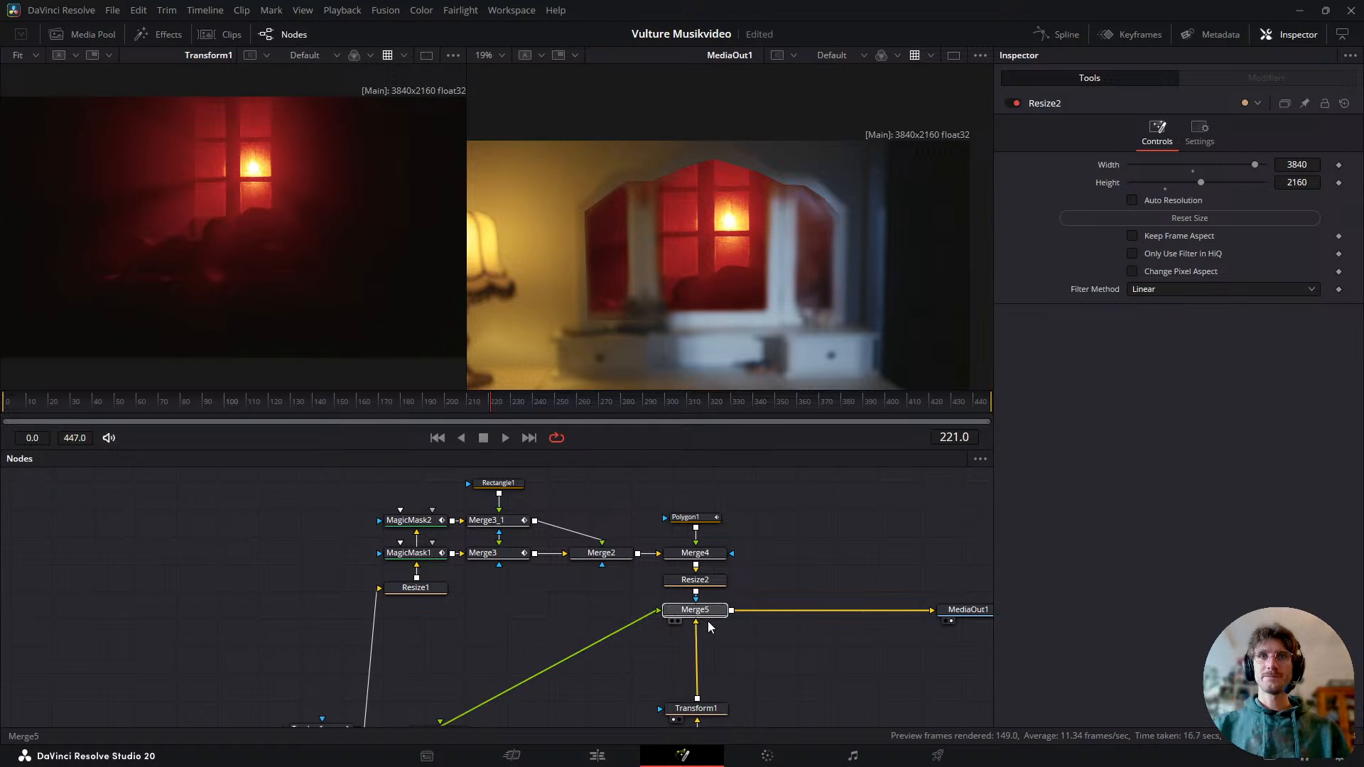
{"action": "scroll", "coordinate": [733, 682], "scroll_direction": "down", "scroll_amount": 1}
{"action": "left_click_drag", "start_coordinate": [732, 682], "coordinate": [710, 714]}
{"action": "left_click_drag", "start_coordinate": [711, 654], "coordinate": [710, 661]}
{"action": "left_click", "coordinate": [738, 612]}
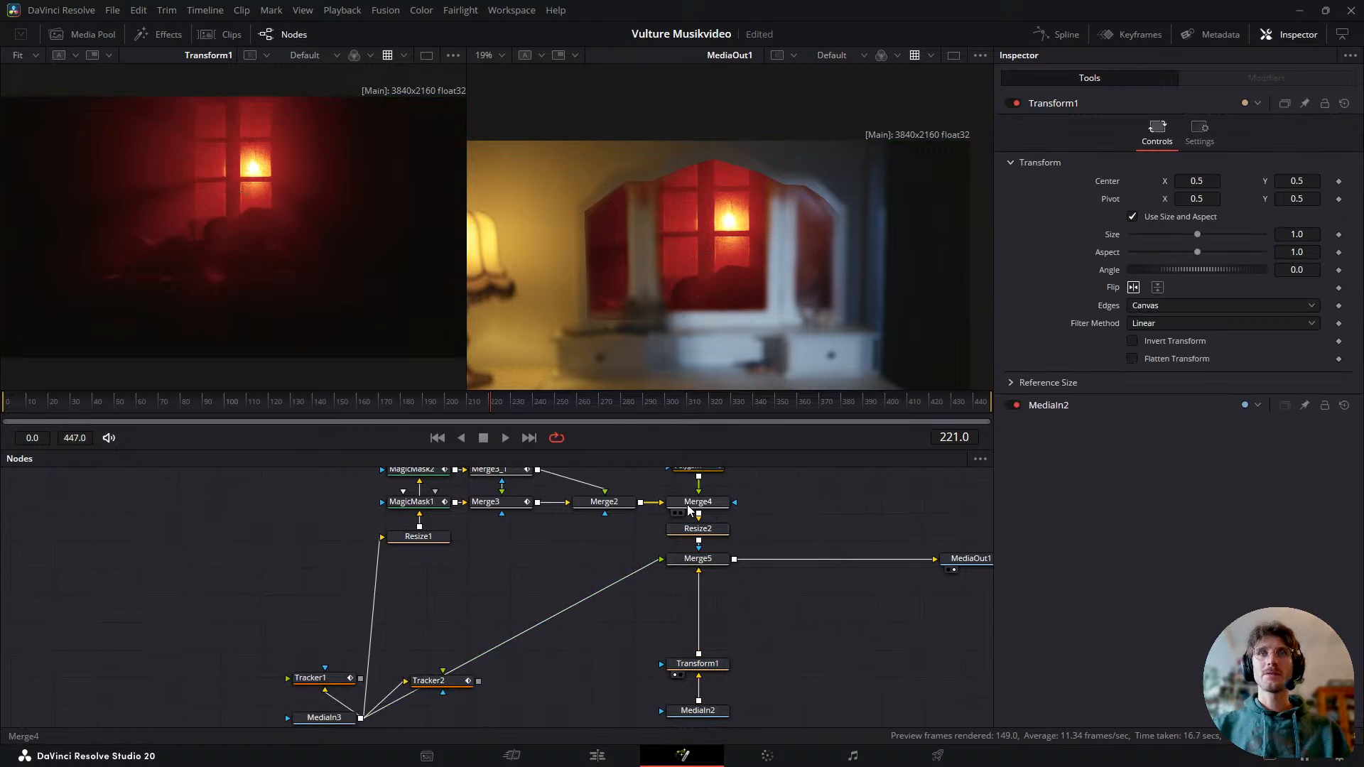
- At frame 247, scale Transform1 to about 0.68 and move its center to about X 0.54, Y 0.58 over the vanity mirror
{"action": "left_click", "coordinate": [484, 406]}
{"action": "left_click_drag", "start_coordinate": [484, 406], "coordinate": [563, 430]}
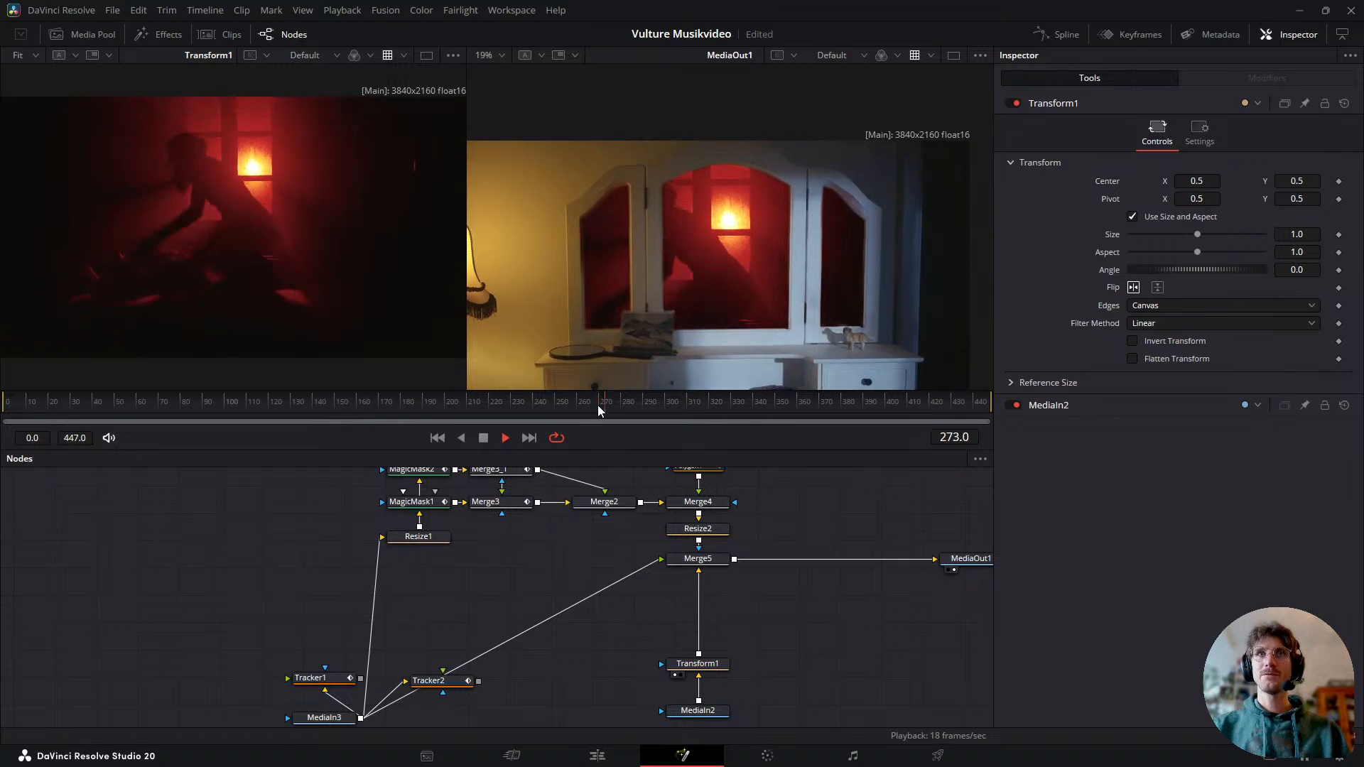
{"action": "left_click", "coordinate": [684, 407]}
{"action": "left_click_drag", "start_coordinate": [684, 406], "coordinate": [547, 417]}
{"action": "scroll", "coordinate": [702, 599], "scroll_direction": "down", "scroll_amount": 1}
{"action": "left_click", "coordinate": [682, 642]}
{"action": "scroll", "coordinate": [654, 341], "scroll_direction": "down", "scroll_amount": 2}
{"action": "left_click_drag", "start_coordinate": [792, 297], "coordinate": [786, 235]}
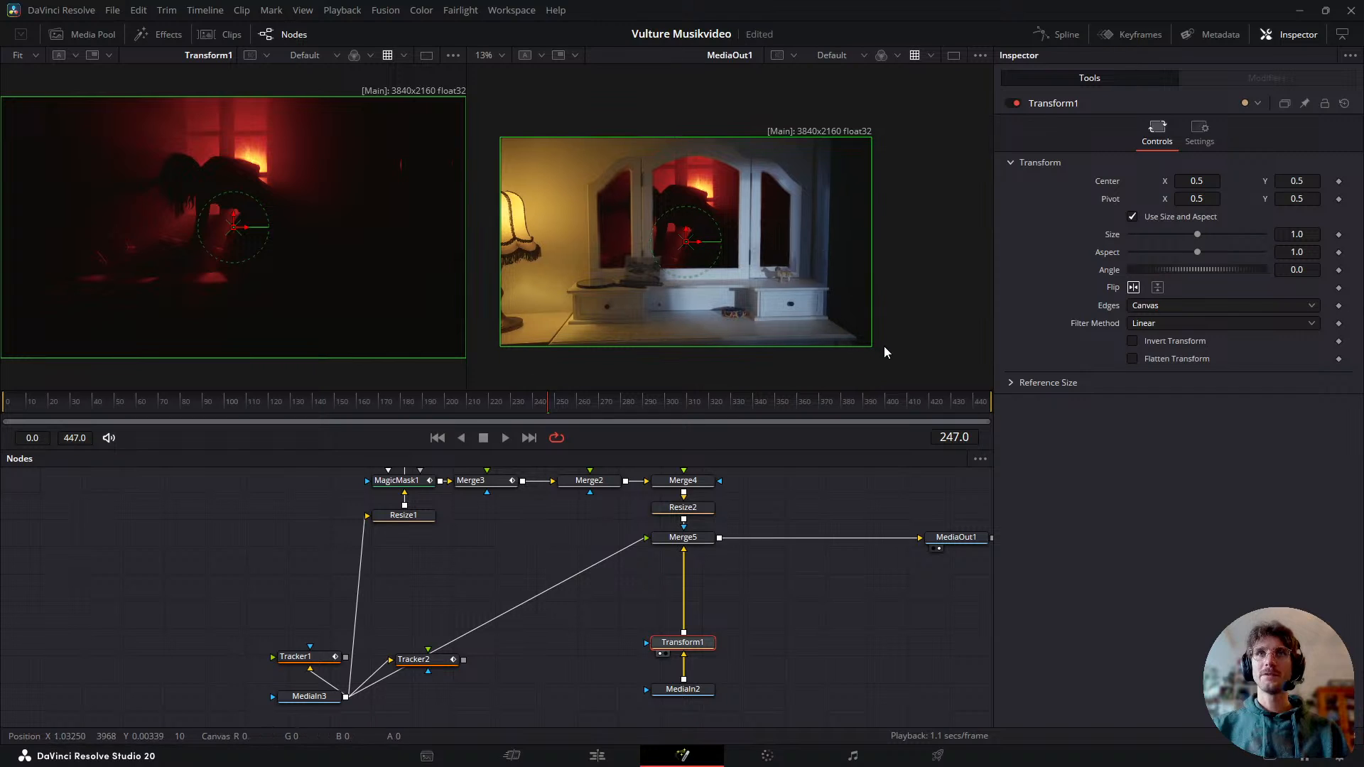
{"action": "left_click_drag", "start_coordinate": [868, 350], "coordinate": [768, 297]}
{"action": "left_click_drag", "start_coordinate": [687, 240], "coordinate": [701, 229]}
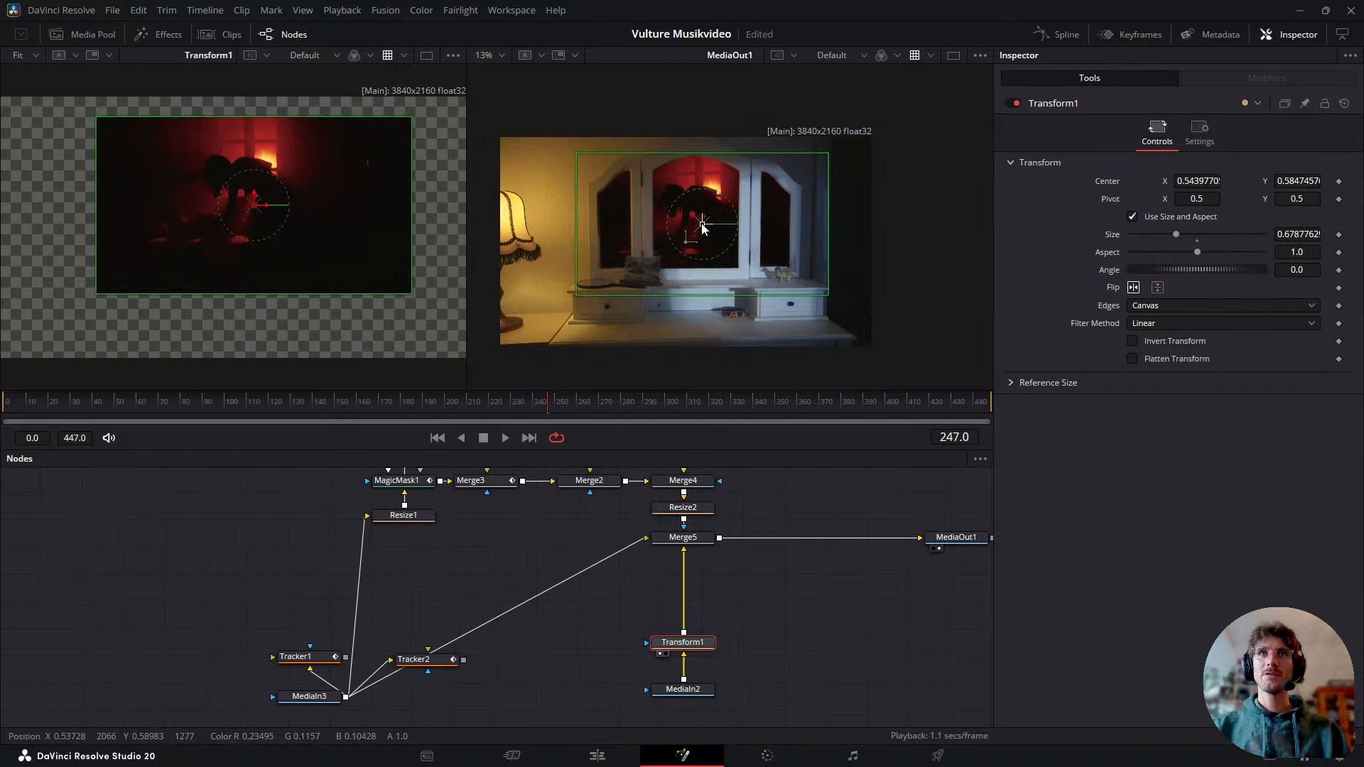
- Refine Transform1 to a size of about 0.66 with its center at about X 0.54, Y 0.59
{"action": "scroll", "coordinate": [701, 229], "scroll_direction": "up", "scroll_amount": 2}
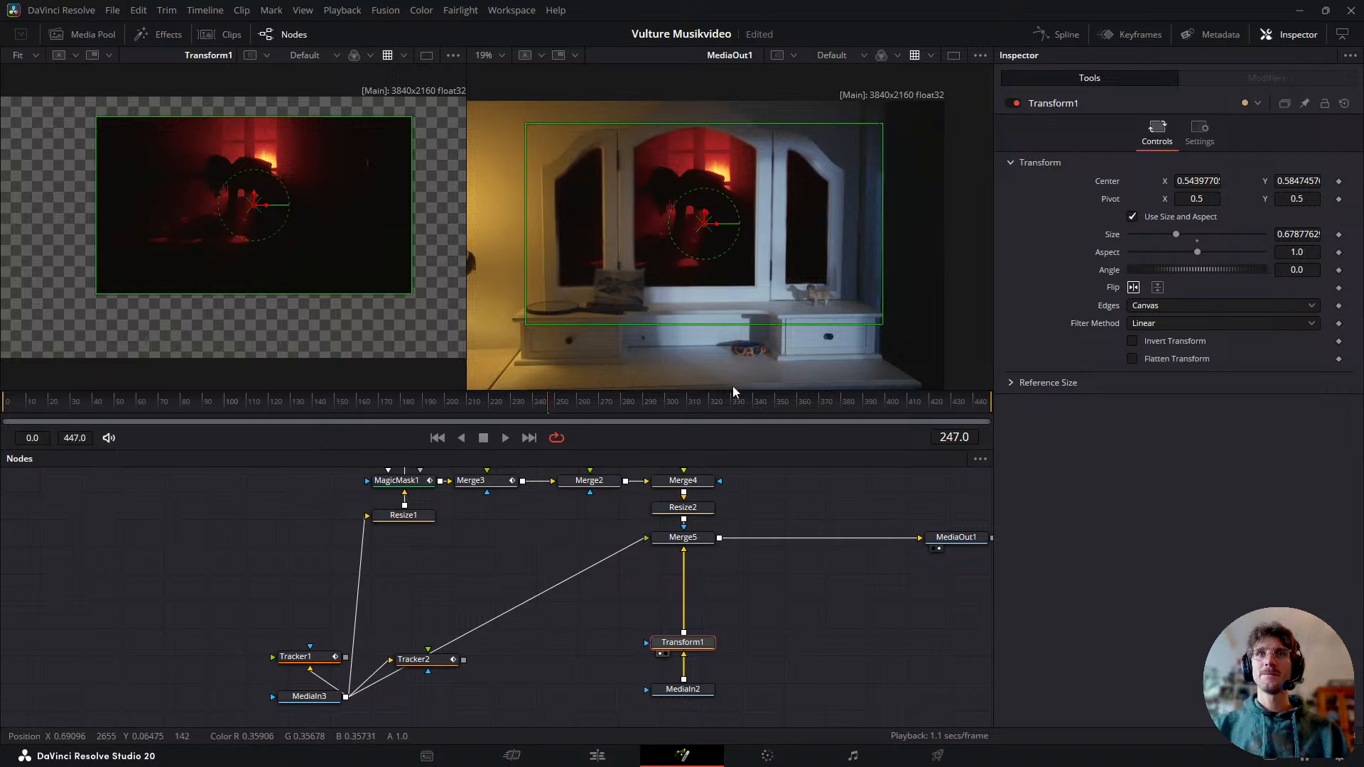
{"action": "left_click_drag", "start_coordinate": [878, 322], "coordinate": [879, 323]}
{"action": "left_click_drag", "start_coordinate": [704, 226], "coordinate": [700, 226]}
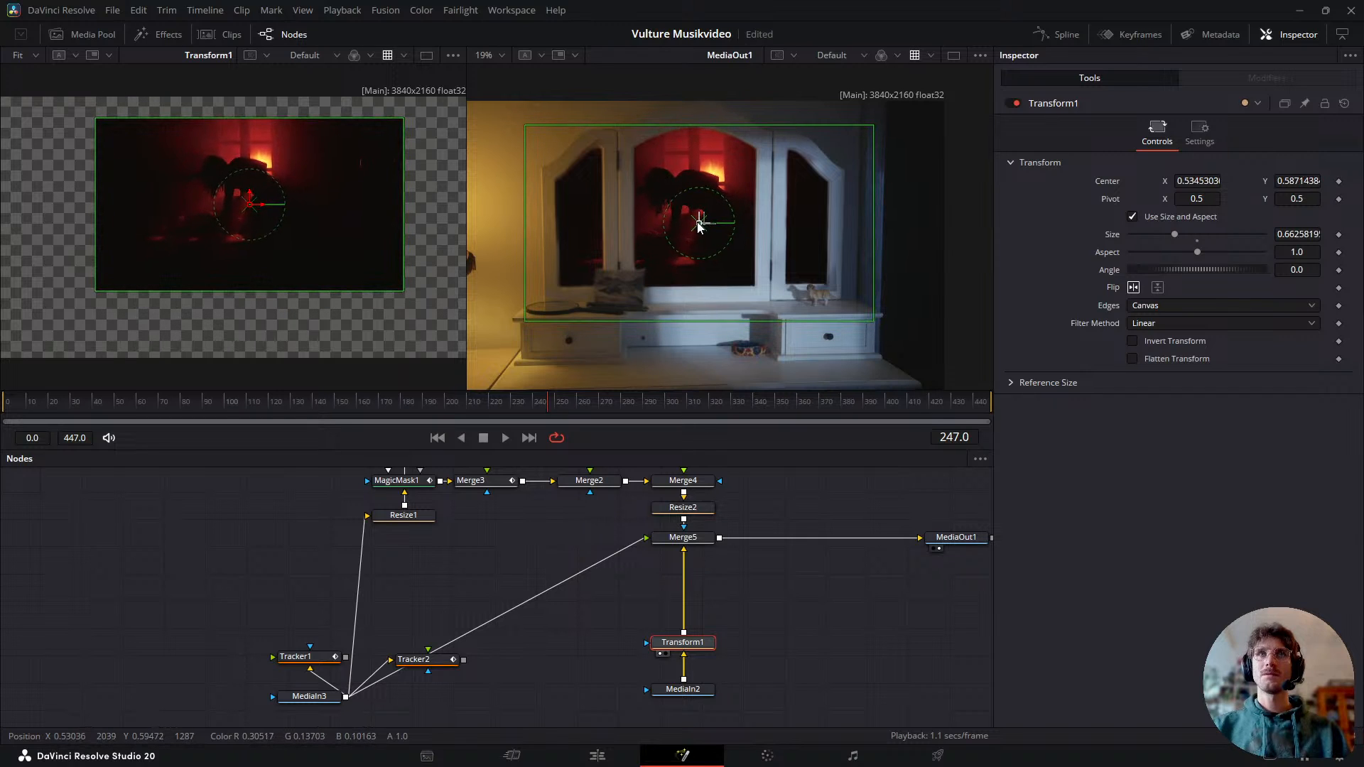
- Play back the composite from the start to check the red room's placement in the mirror
{"action": "key", "text": "space"}
{"action": "key", "text": "space"}
{"action": "left_click_drag", "start_coordinate": [668, 398], "coordinate": [6, 436]}
{"action": "key", "text": "space"}
{"action": "key", "text": "space"}
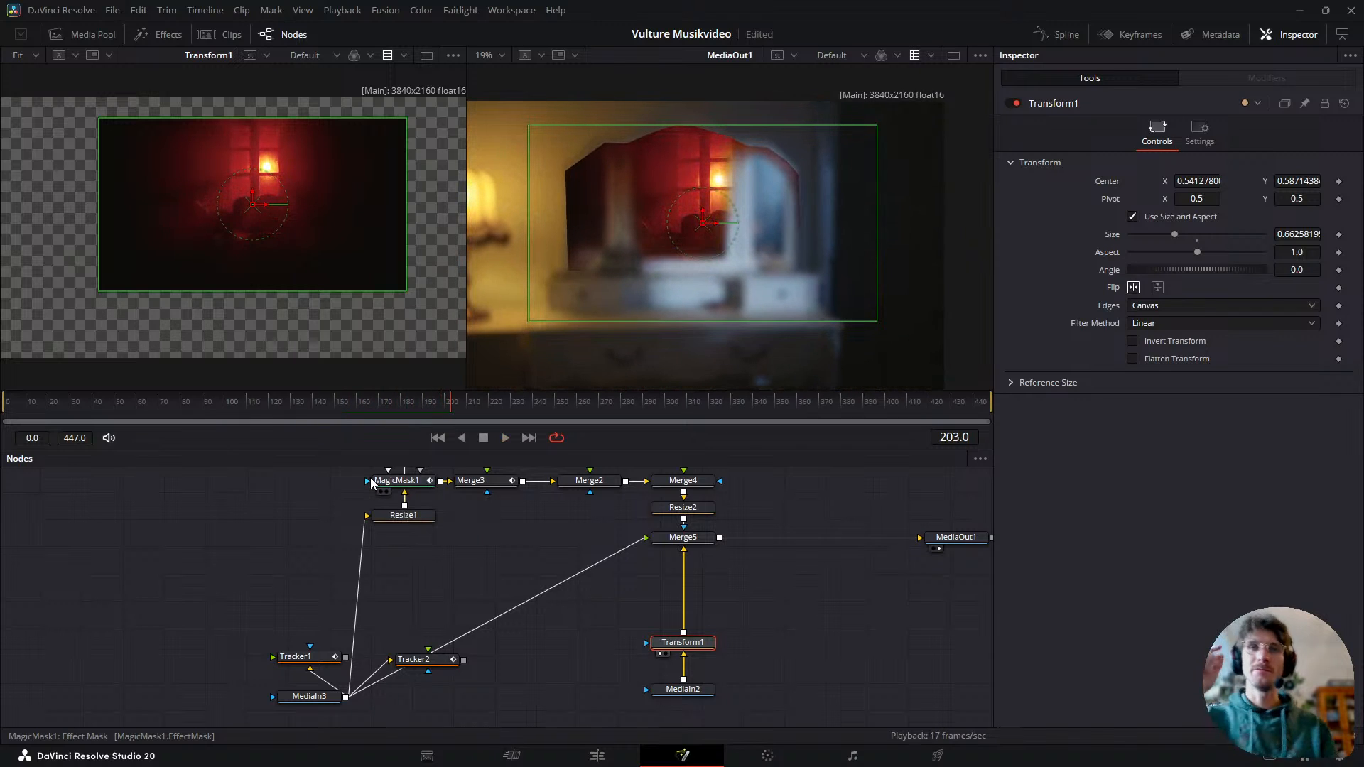
{"action": "key", "text": "space"}
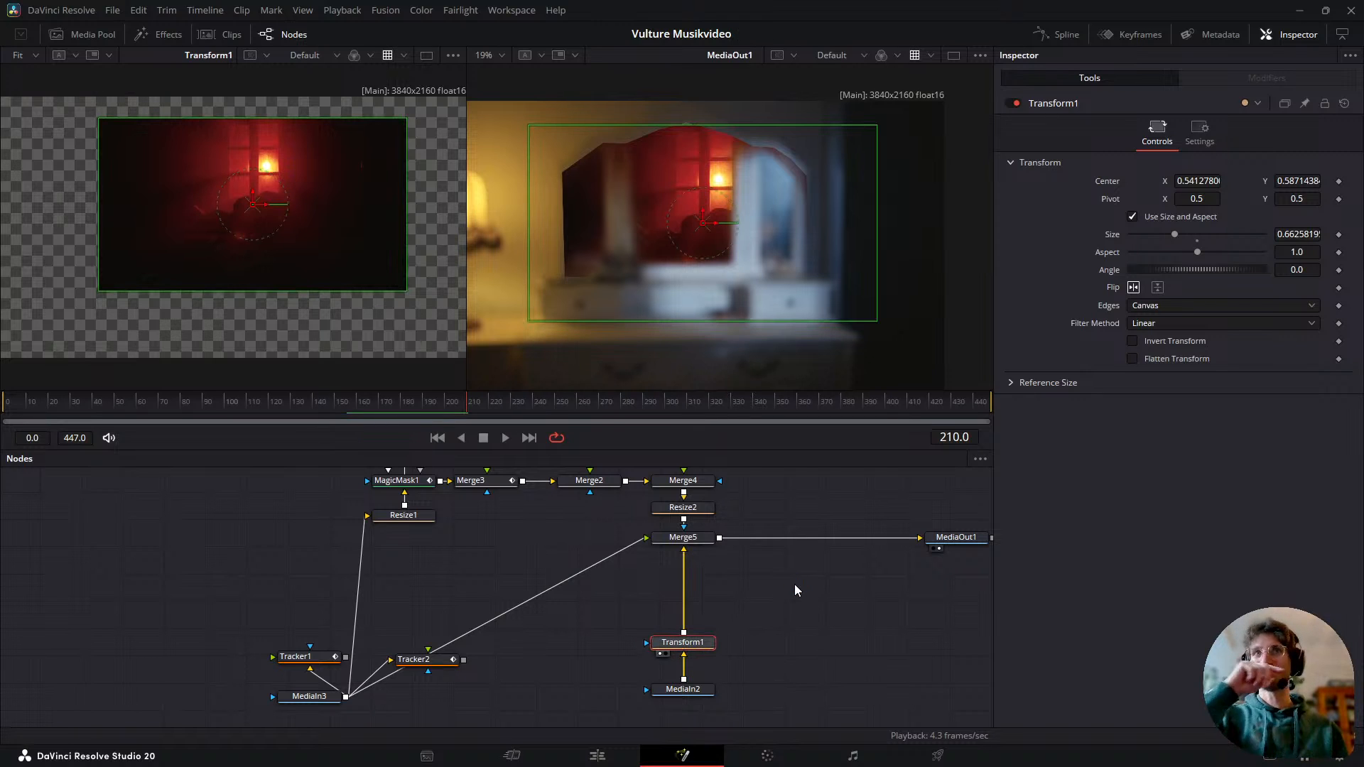
- Add a Lens Blur node after Transform1 and place it between Transform1 and Merge5
{"action": "key", "text": "shift+space"}
{"action": "type", "text": "resiz"}
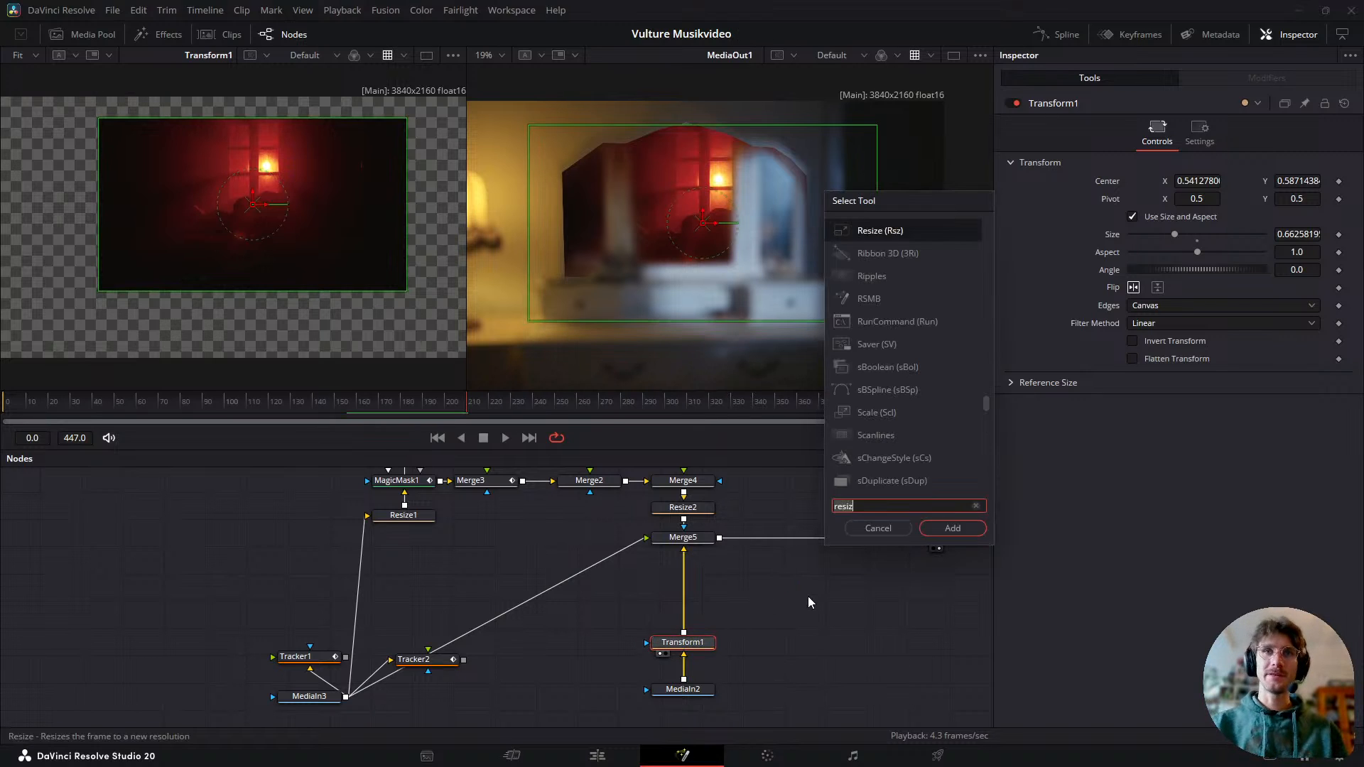
{"action": "key", "text": "BackSpace"}
{"action": "key", "text": "BackSpace"}
{"action": "key", "text": "BackSpace"}
{"action": "key", "text": "BackSpace"}
{"action": "key", "text": "BackSpace"}
{"action": "type", "text": "lens"}
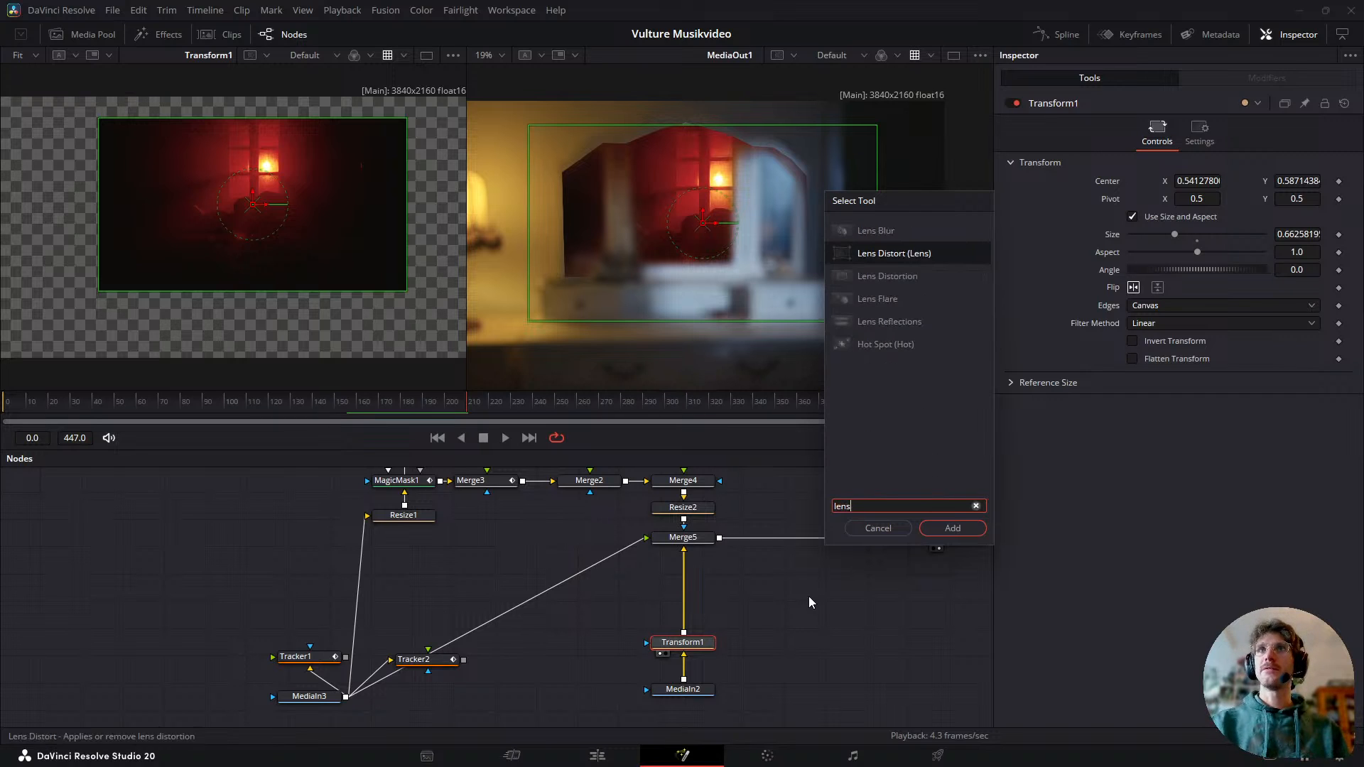
{"action": "key", "text": "Up"}
{"action": "key", "text": "Return"}
{"action": "left_click_drag", "start_coordinate": [680, 615], "coordinate": [688, 592]}
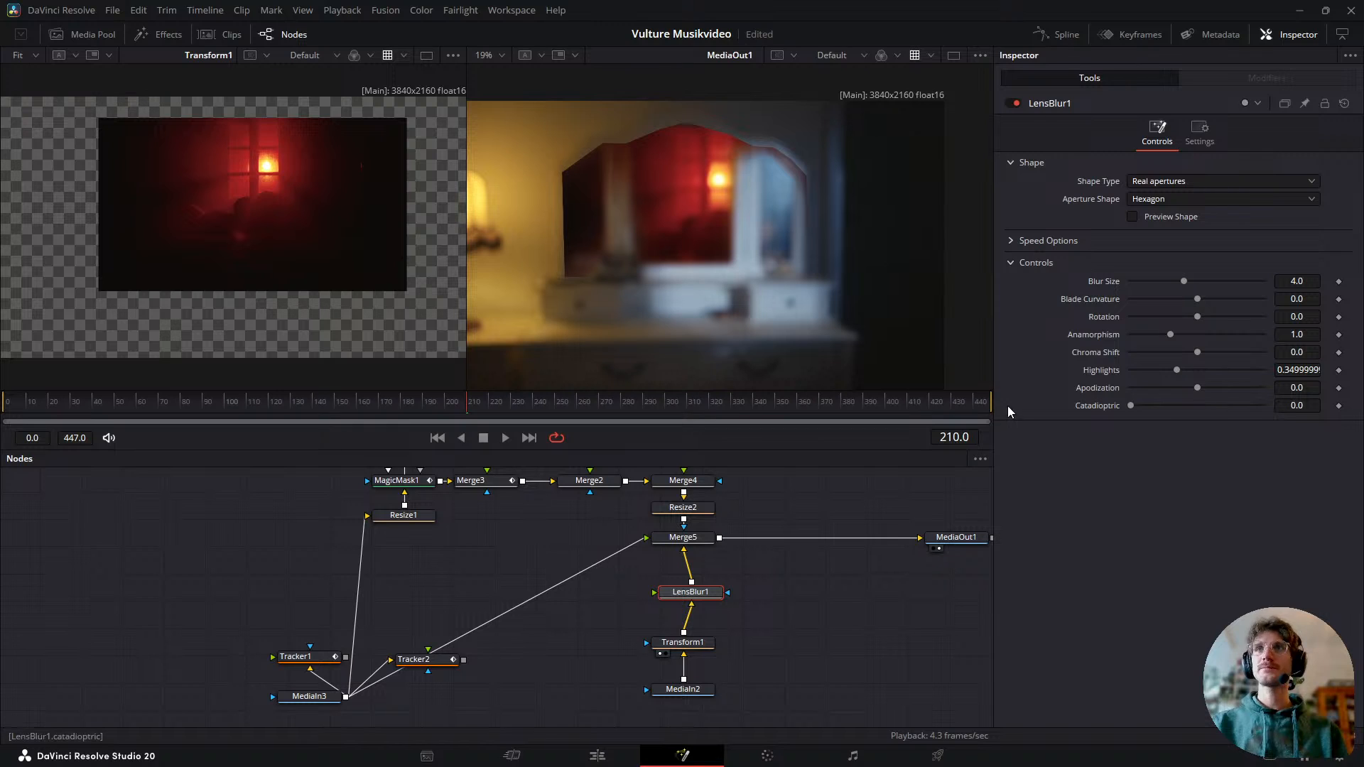
- Set the Lens Blur's aperture shape to Octagon and its blur size to about 4.6
{"action": "left_click_drag", "start_coordinate": [1184, 282], "coordinate": [1195, 278]}
{"action": "left_click", "coordinate": [1197, 199]}
{"action": "left_click", "coordinate": [1158, 296]}
{"action": "left_click", "coordinate": [1192, 198]}
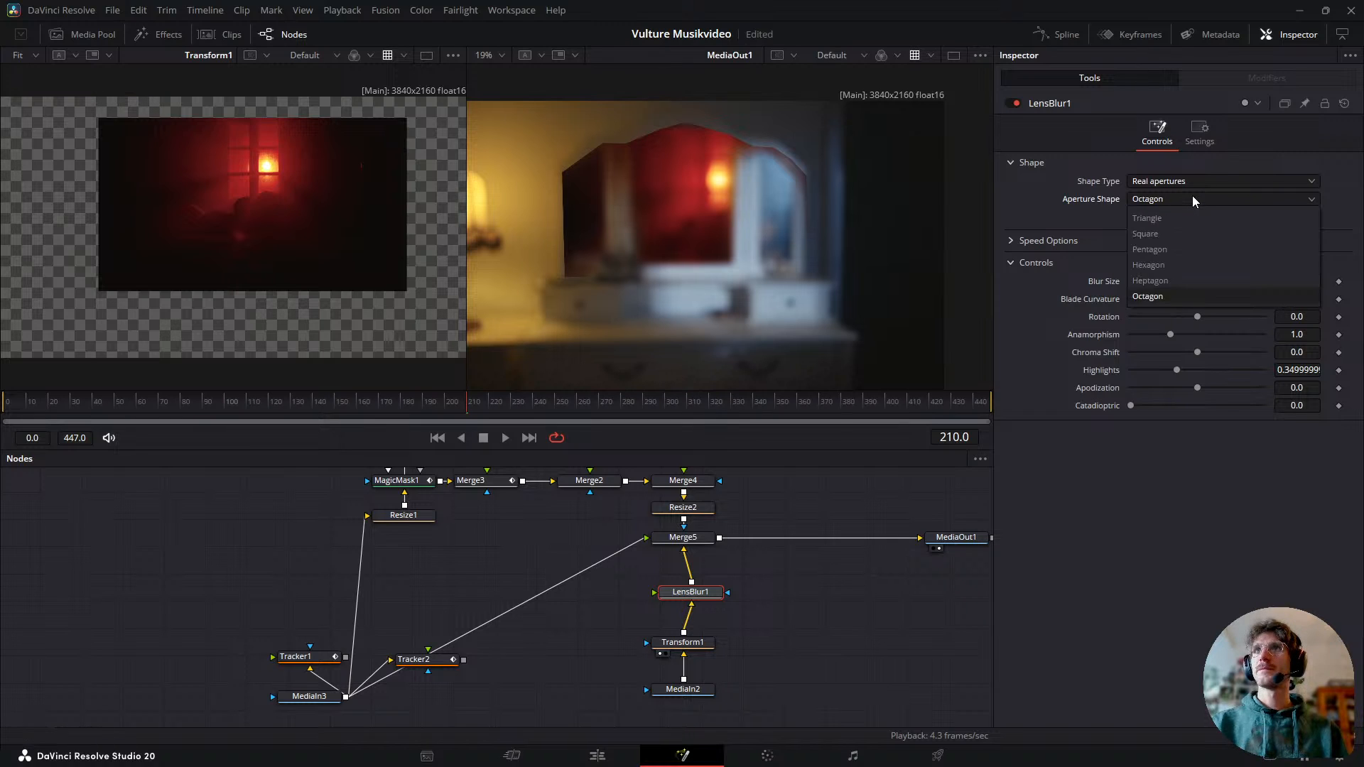
{"action": "left_click", "coordinate": [1200, 281]}
{"action": "mouse_move", "coordinate": [1214, 278]}
{"action": "left_mouse_down"}
{"action": "mouse_move", "coordinate": [1170, 290]}
{"action": "mouse_move", "coordinate": [1196, 295]}
{"action": "left_mouse_up"}
- Keyframe LensBlur1's blur size at 0.0 on frame 247 and at 4.55 on frame 199
{"action": "left_click_drag", "start_coordinate": [464, 412], "coordinate": [550, 440]}
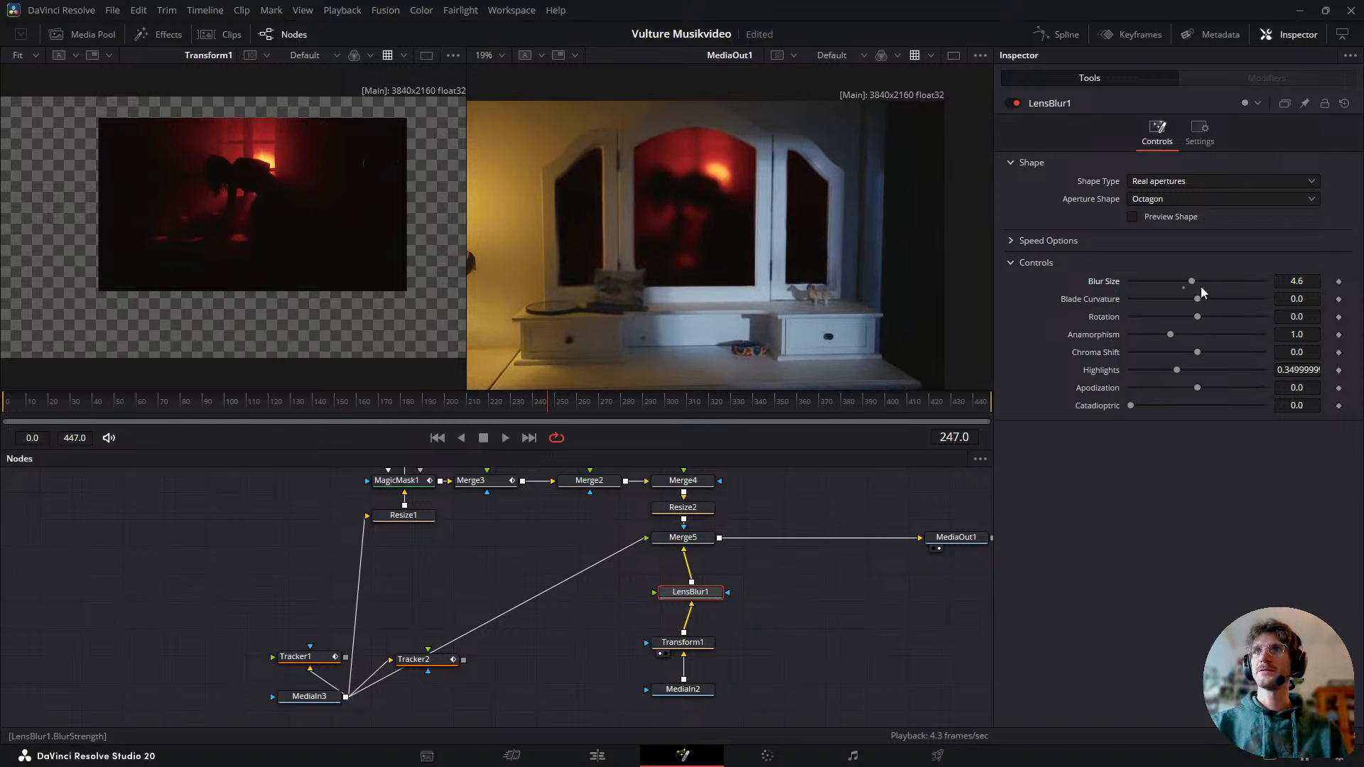
{"action": "left_click_drag", "start_coordinate": [1182, 281], "coordinate": [1129, 293]}
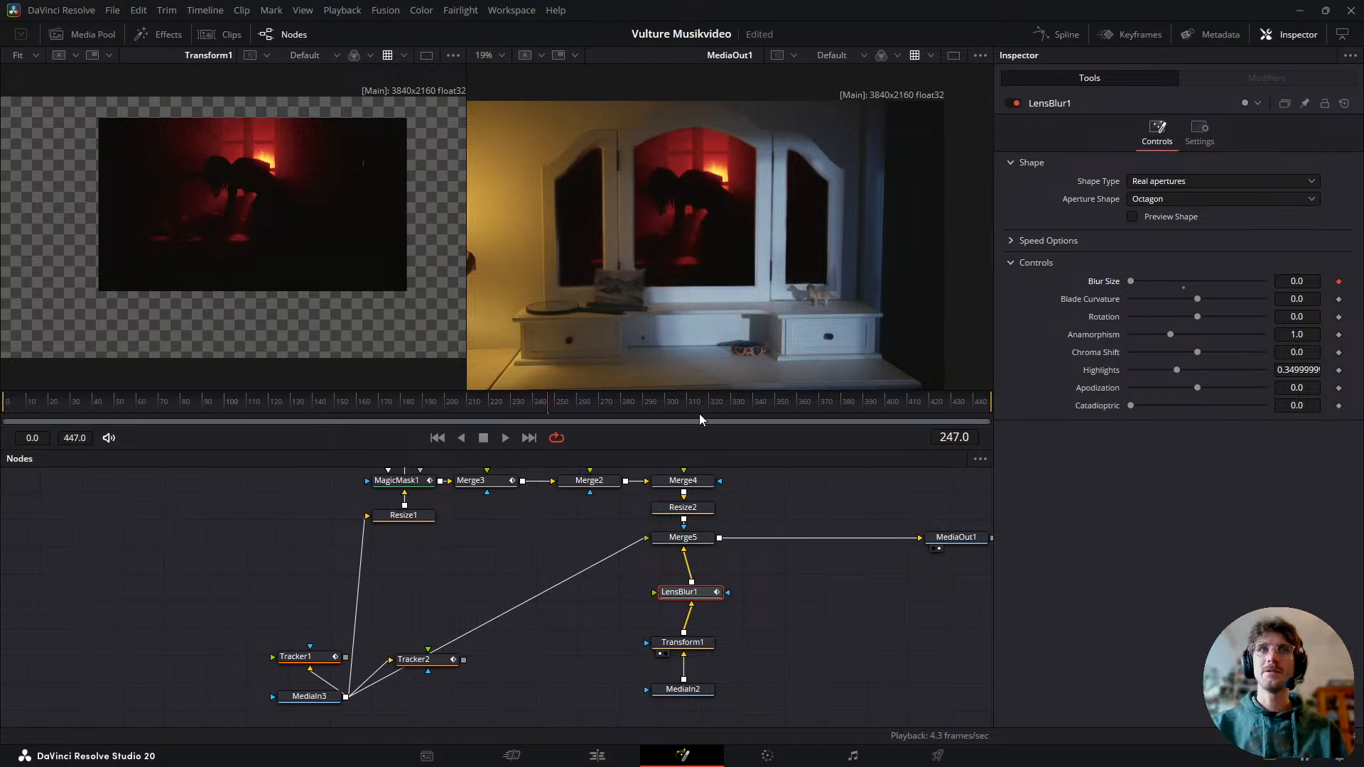
{"action": "left_click_drag", "start_coordinate": [564, 408], "coordinate": [444, 419]}
{"action": "left_click_drag", "start_coordinate": [1131, 282], "coordinate": [1189, 289]}
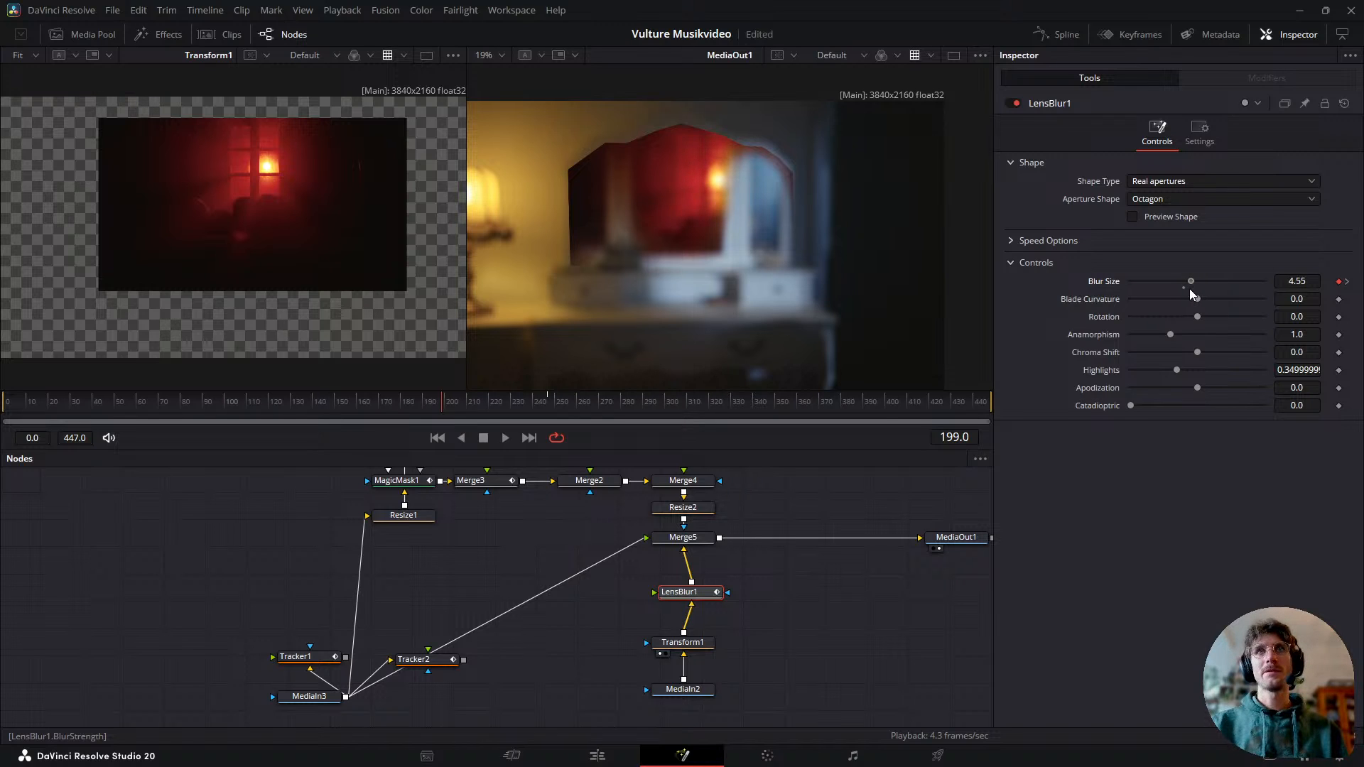
- Align LensBlur1 above Transform1 and keyframe its blur size at about 0.6 on frame 65
{"action": "left_click_drag", "start_coordinate": [439, 404], "coordinate": [147, 434]}
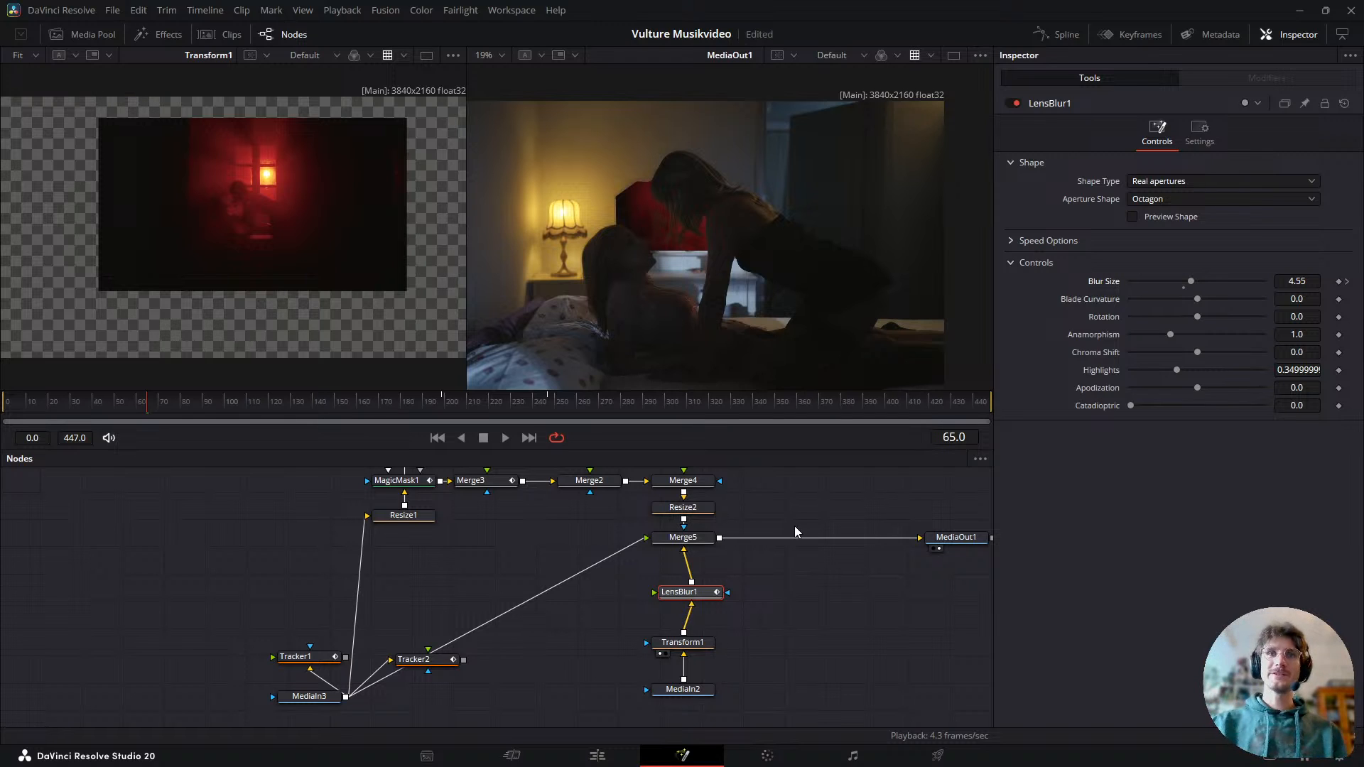
{"action": "left_click_drag", "start_coordinate": [702, 598], "coordinate": [700, 610]}
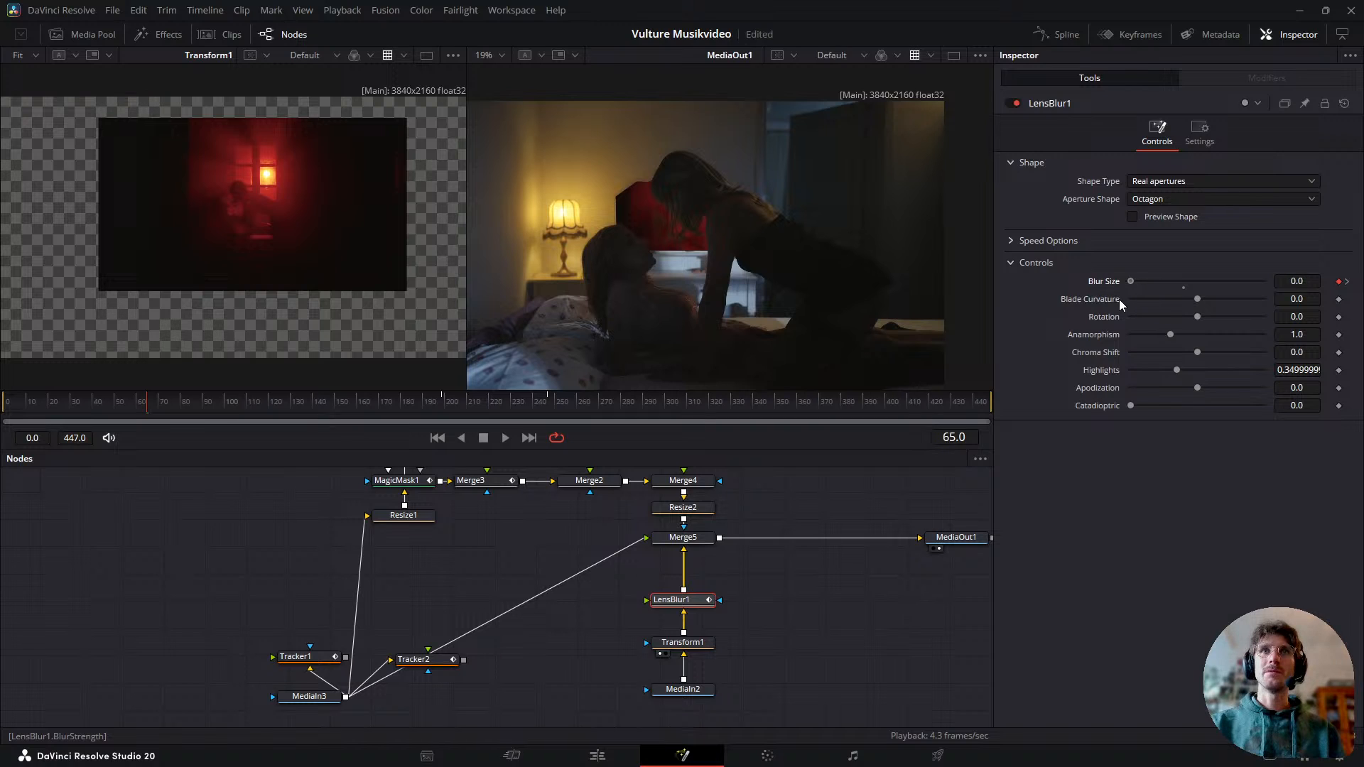
{"action": "left_click_drag", "start_coordinate": [1127, 300], "coordinate": [1143, 299]}
- Play back the shot to compare the animated red room blur with the vanity's focus change
{"action": "key", "text": "space"}
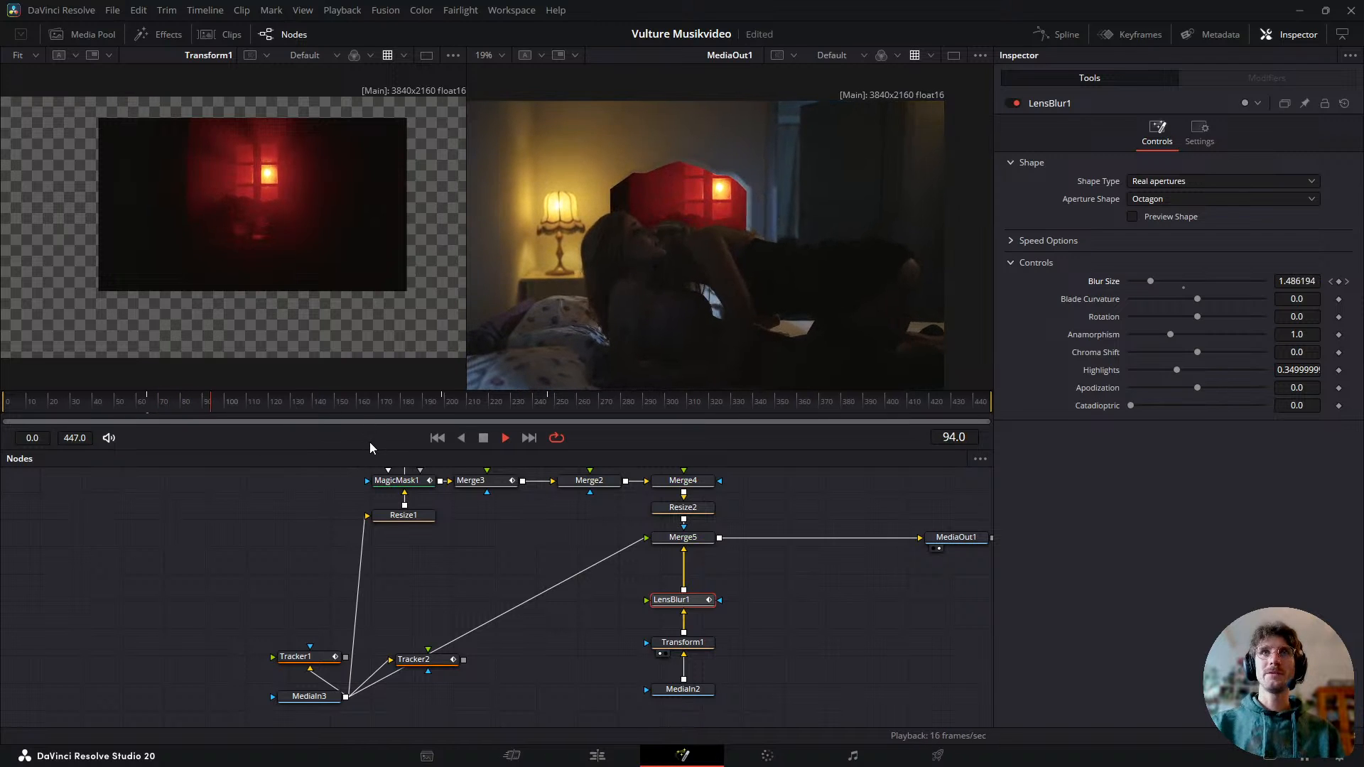
{"action": "left_click_drag", "start_coordinate": [314, 403], "coordinate": [410, 402]}
{"action": "key", "text": "space"}
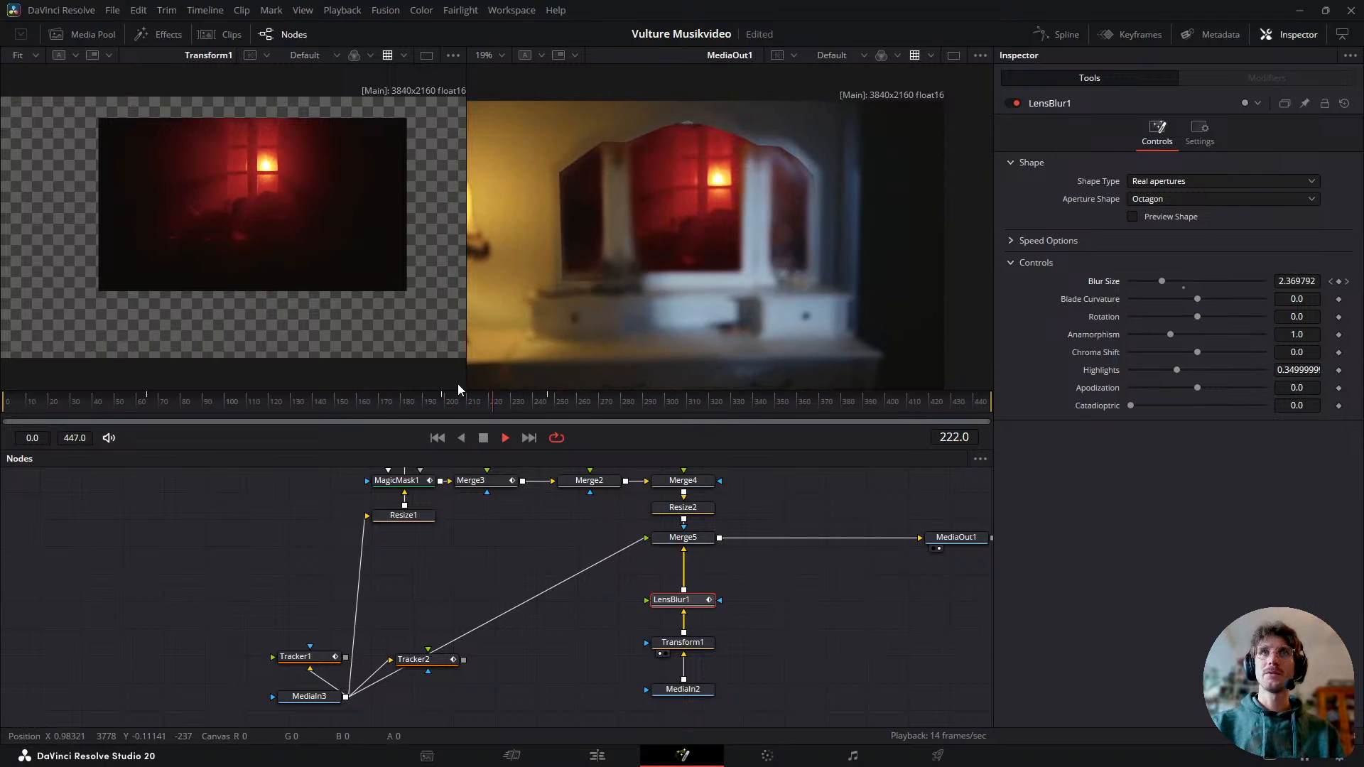
{"action": "key", "text": "space"}
{"action": "left_click_drag", "start_coordinate": [516, 405], "coordinate": [523, 409]}
- Open the spline editor, limit it to the selected tool, and display LensBlur1's Blur Size curve fitted to the view
{"action": "left_click", "coordinate": [1066, 34]}
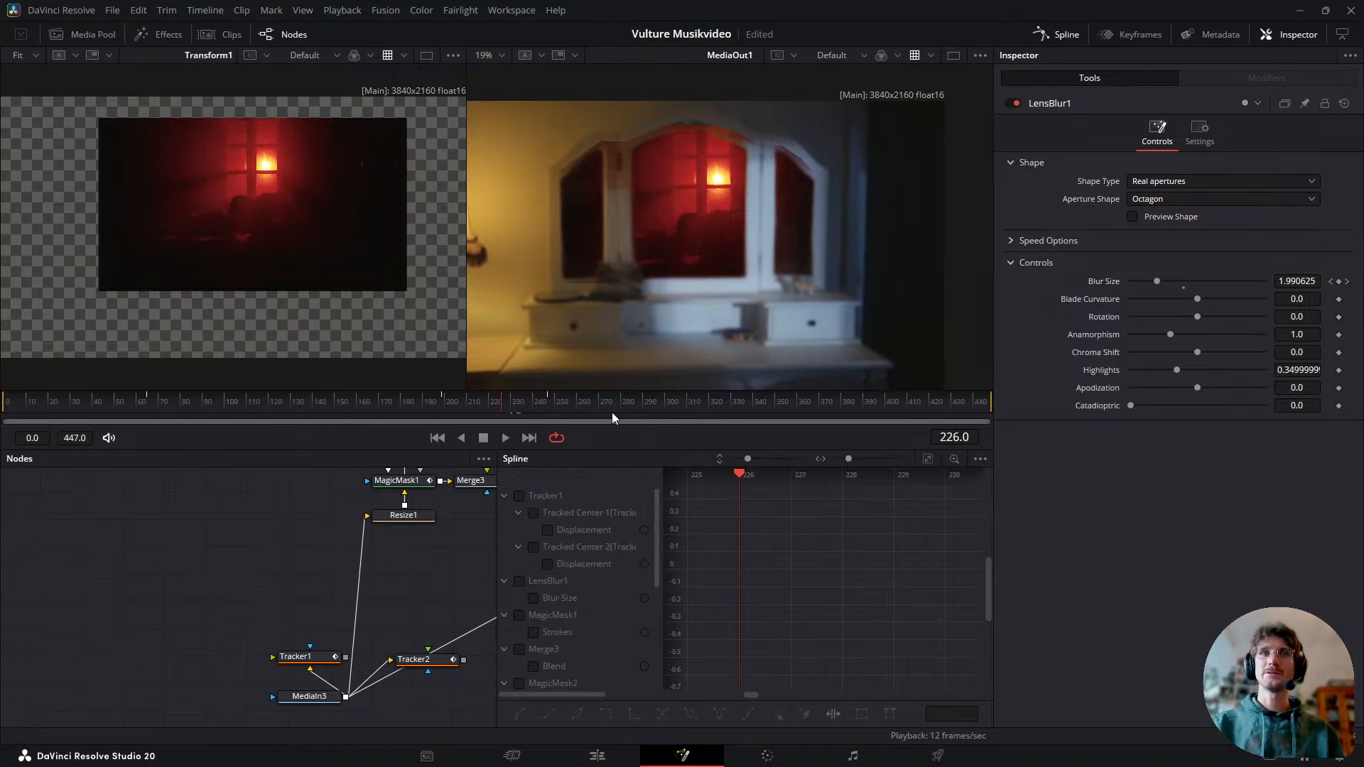
{"action": "left_click", "coordinate": [981, 459]}
{"action": "left_click", "coordinate": [923, 476]}
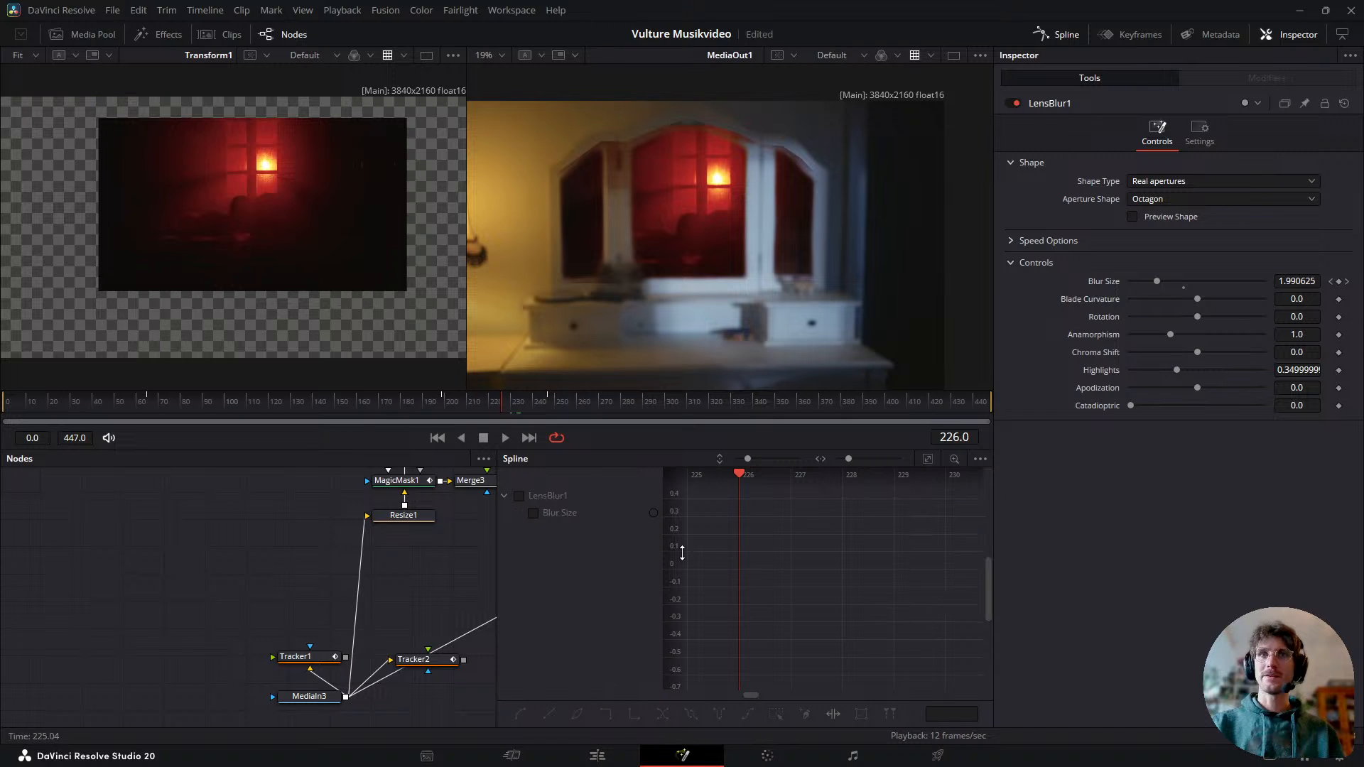
{"action": "left_click", "coordinate": [533, 513]}
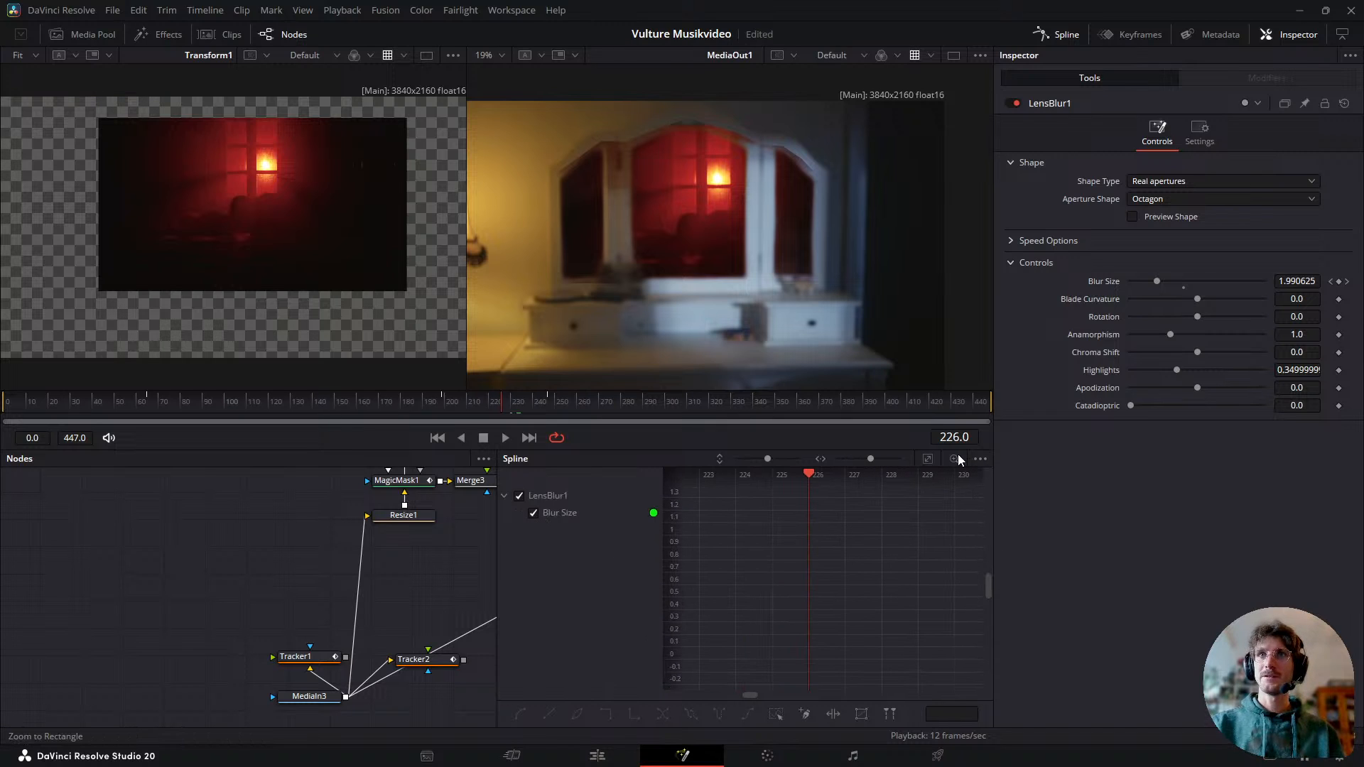
{"action": "left_click", "coordinate": [927, 458]}
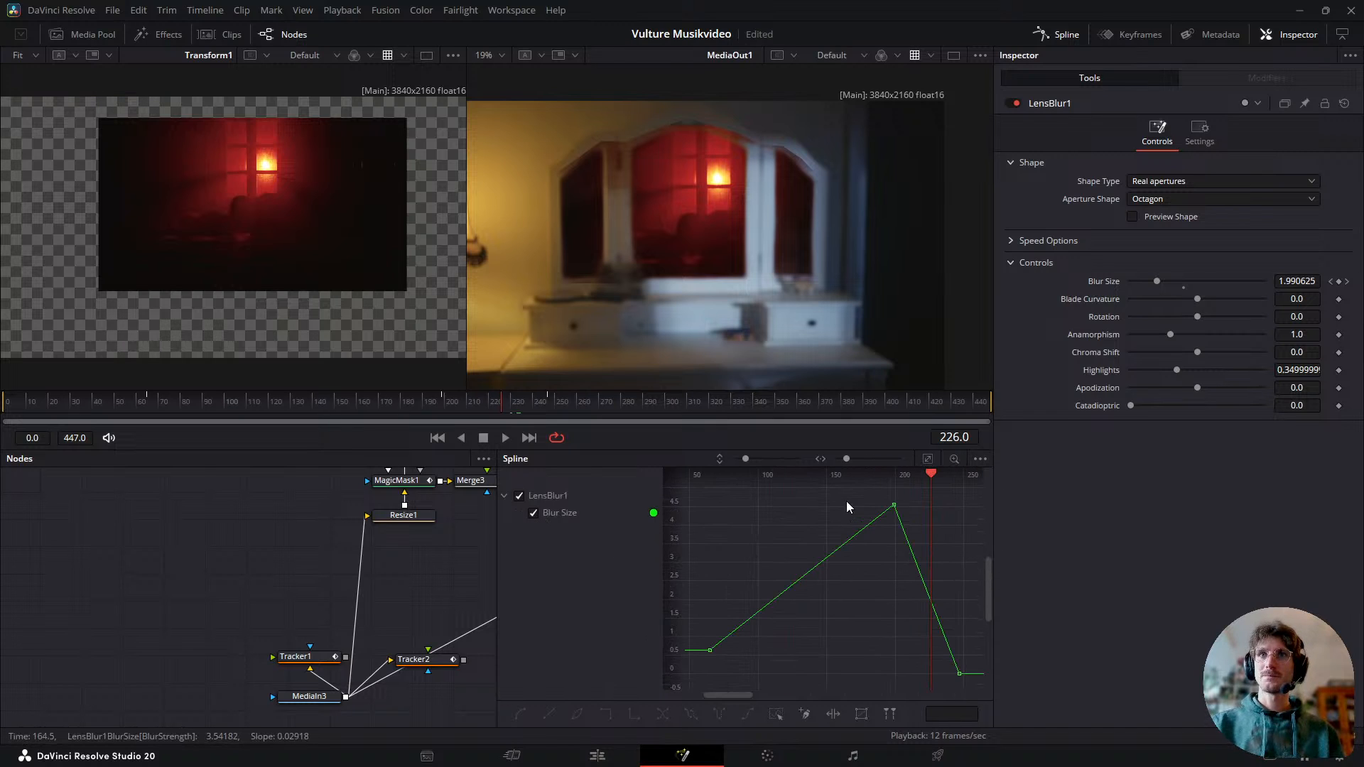
- Smooth the Blur Size curve at the frame 199 keyframe, extend its outgoing handle horizontally, and preview the result
{"action": "key", "text": "s"}
{"action": "left_click_drag", "start_coordinate": [909, 509], "coordinate": [947, 510]}
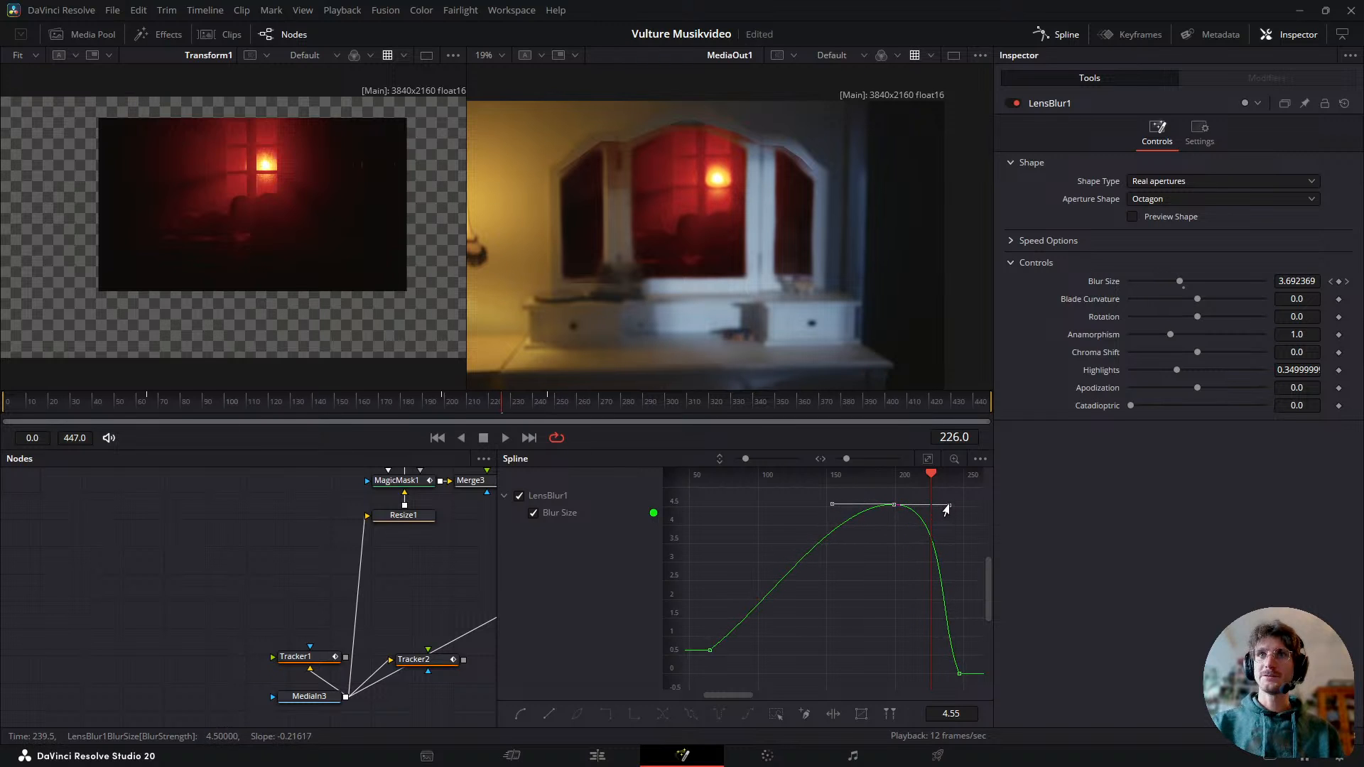
{"action": "key", "text": "space"}
{"action": "key", "text": "space"}
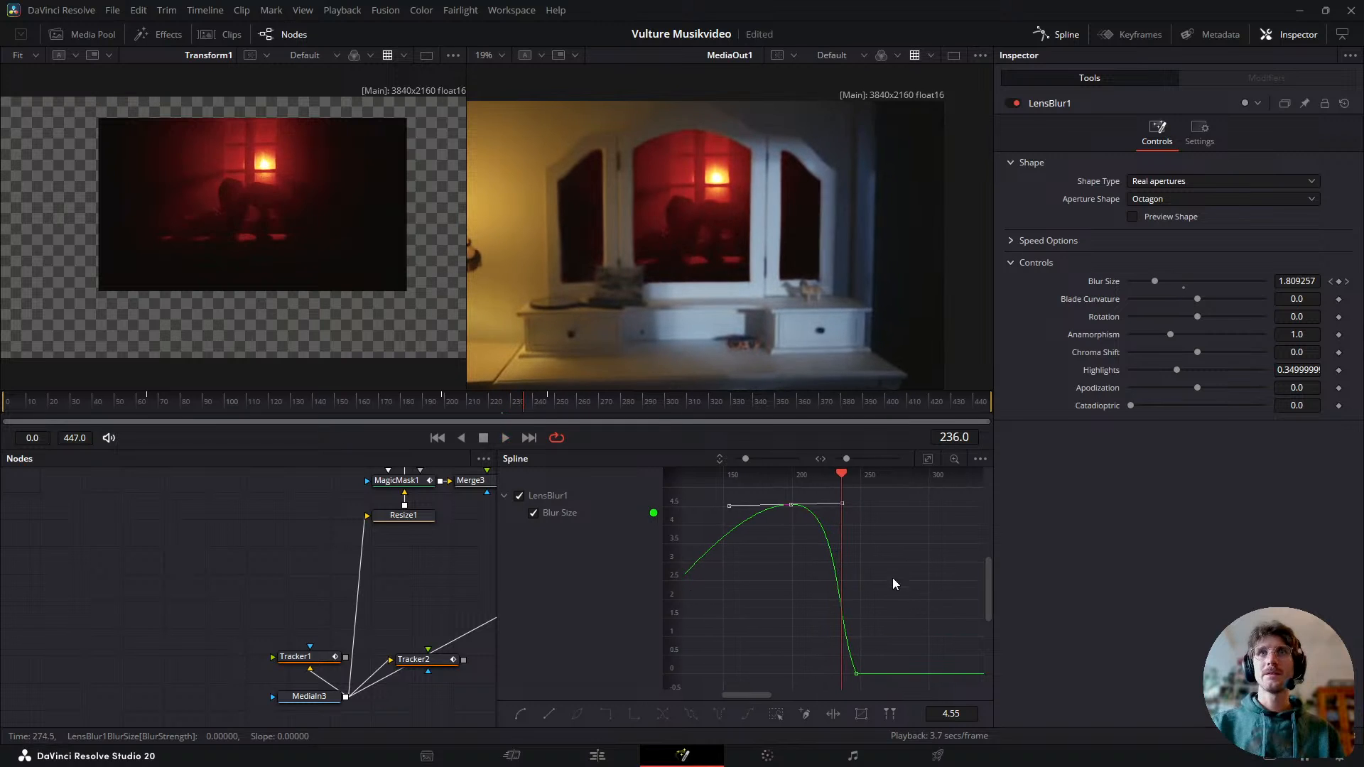
- Raise the incoming handle of the last Blur Size keyframe vertically so the curve drops steeply into zero
{"action": "left_click_drag", "start_coordinate": [509, 409], "coordinate": [542, 410]}
{"action": "left_click_drag", "start_coordinate": [839, 671], "coordinate": [833, 674]}
{"action": "left_click_drag", "start_coordinate": [828, 622], "coordinate": [865, 637]}
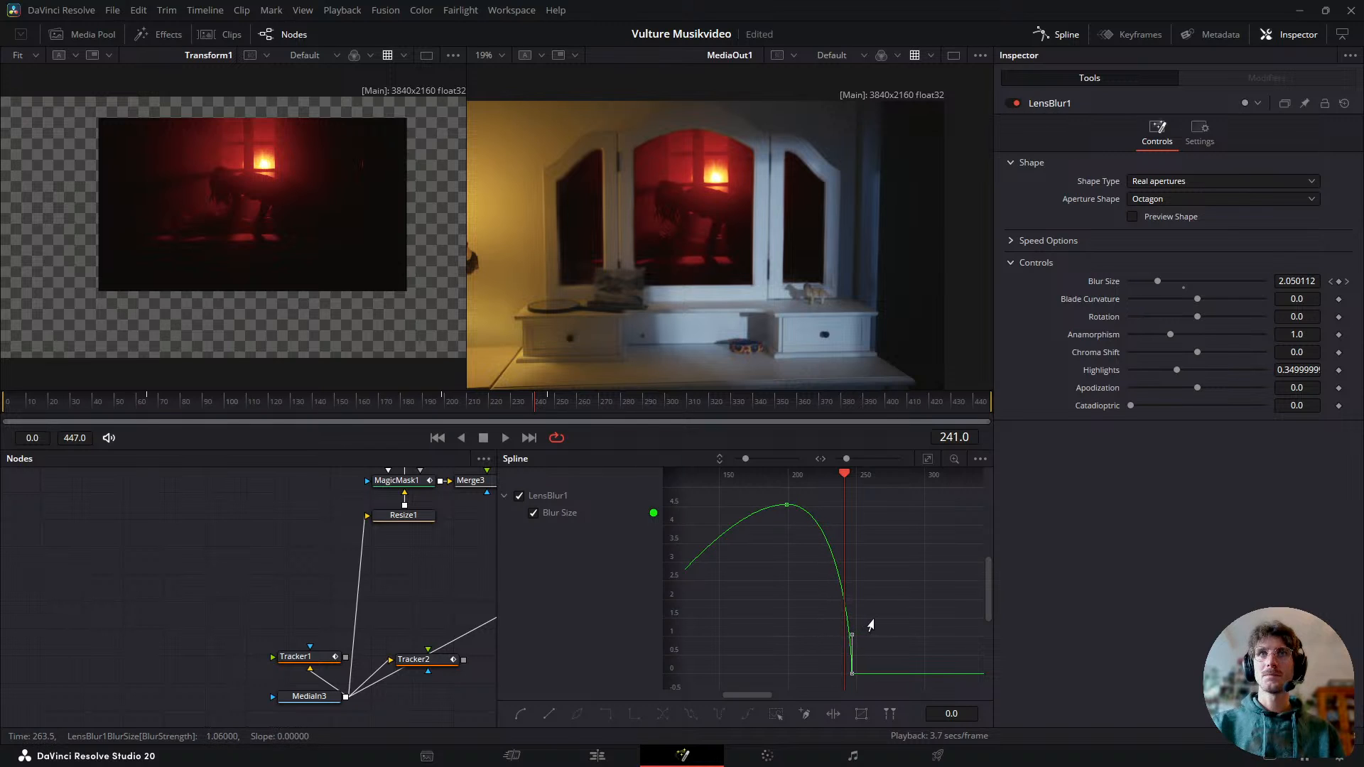
- Raise the outgoing handle of the first Blur Size keyframe vertically so the blur rises steeply, and play back the shot
{"action": "left_click_drag", "start_coordinate": [760, 493], "coordinate": [858, 507]}
{"action": "left_click_drag", "start_coordinate": [768, 540], "coordinate": [747, 496]}
{"action": "left_click_drag", "start_coordinate": [839, 626], "coordinate": [722, 644]}
{"action": "key", "text": "f"}
{"action": "left_click_drag", "start_coordinate": [804, 637], "coordinate": [703, 607]}
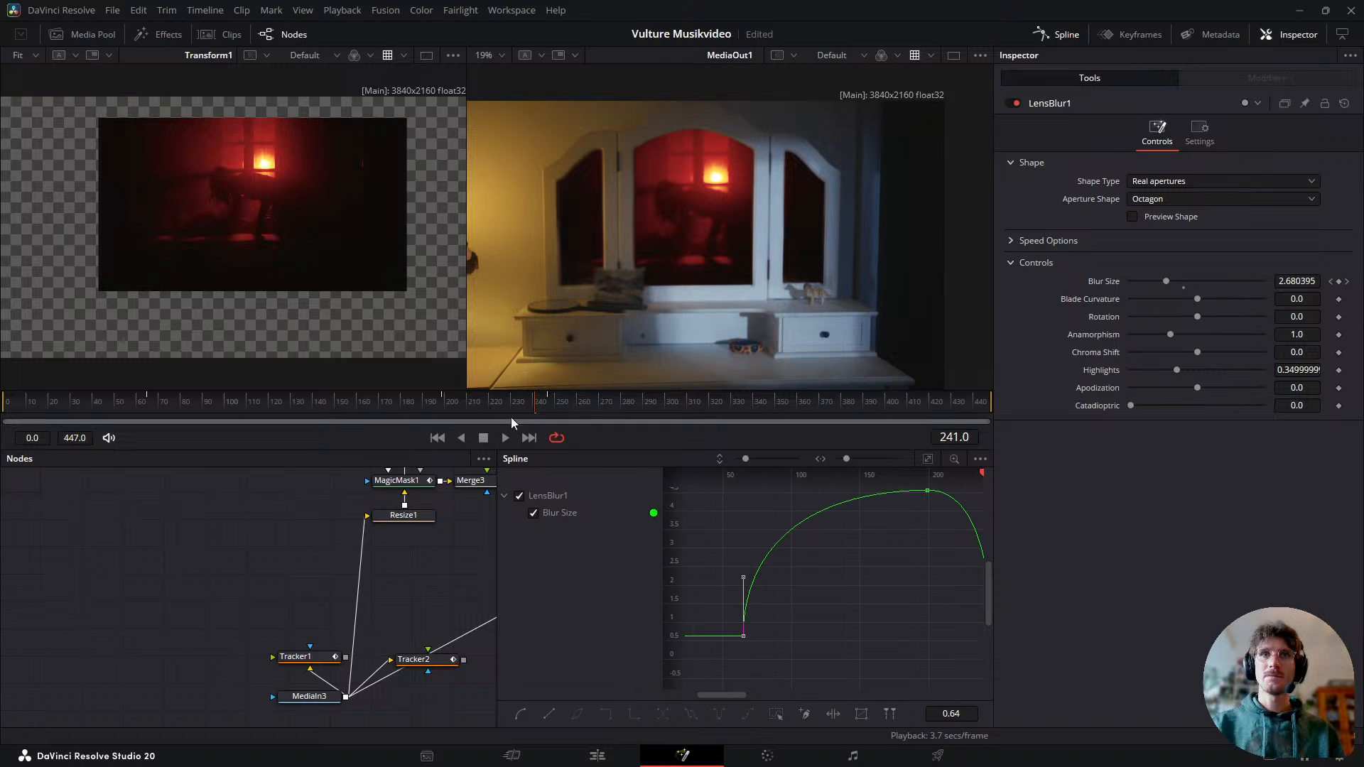
{"action": "left_click_drag", "start_coordinate": [738, 478], "coordinate": [693, 486]}
{"action": "left_click_drag", "start_coordinate": [938, 474], "coordinate": [899, 548]}
{"action": "key", "text": "space"}
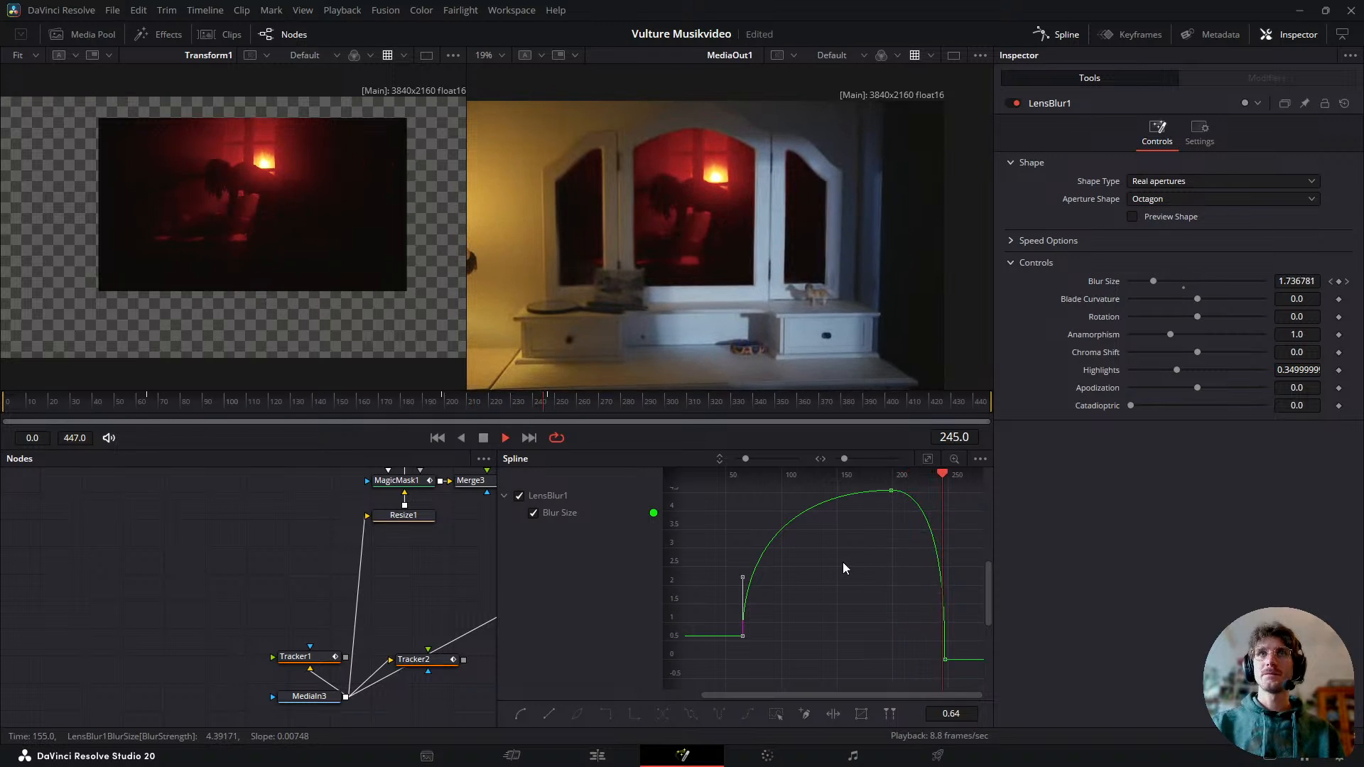
{"action": "key", "text": "space"}
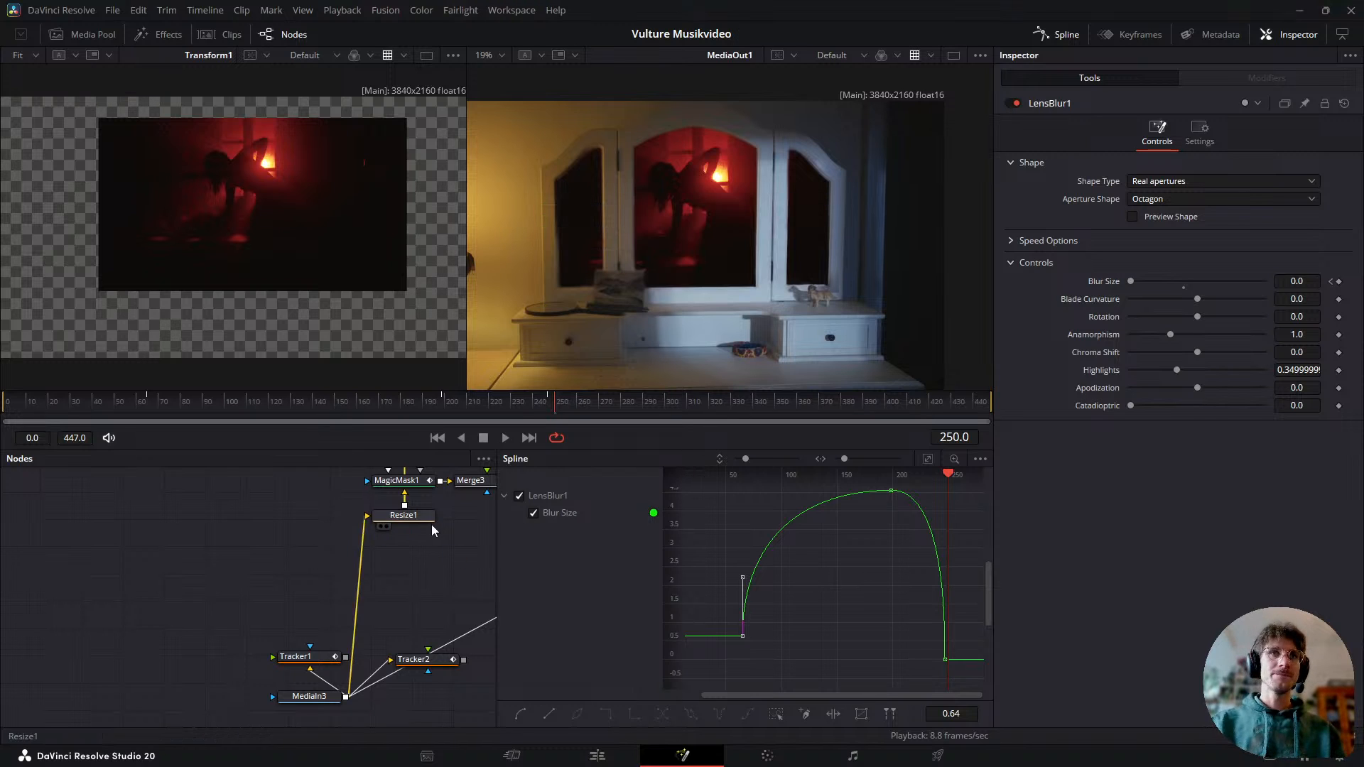
- Load MagicMask2 in the first viewer and go to frame 241 to inspect its vanity matte
{"action": "left_click_drag", "start_coordinate": [434, 527], "coordinate": [236, 597]}
{"action": "left_click_drag", "start_coordinate": [365, 539], "coordinate": [207, 600]}
{"action": "left_click_drag", "start_coordinate": [371, 566], "coordinate": [292, 543]}
{"action": "left_click_drag", "start_coordinate": [208, 610], "coordinate": [301, 587]}
{"action": "left_click_drag", "start_coordinate": [185, 556], "coordinate": [216, 560]}
{"action": "left_click", "coordinate": [104, 539]}
{"action": "left_click_drag", "start_coordinate": [124, 525], "coordinate": [379, 548]}
{"action": "scroll", "coordinate": [379, 547], "scroll_direction": "down", "scroll_amount": 2}
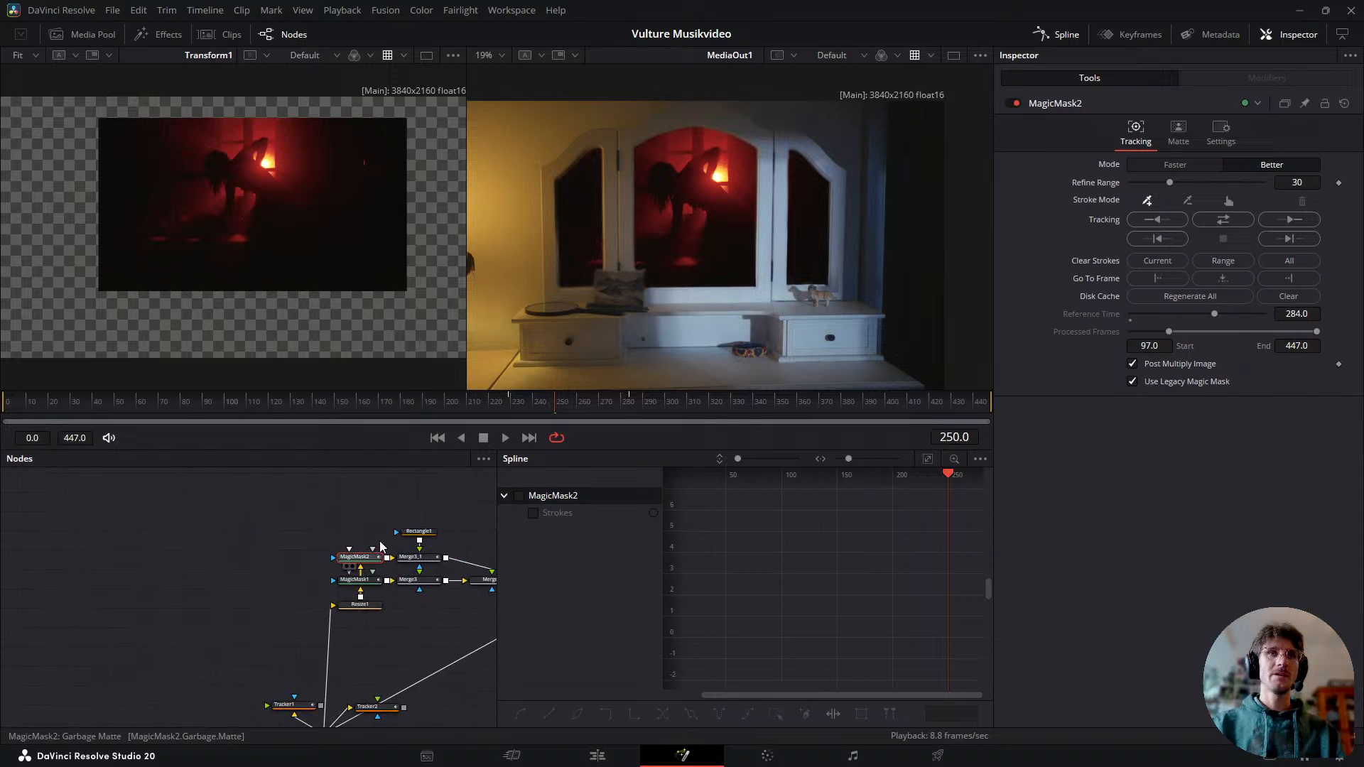
{"action": "key", "text": "1"}
{"action": "mouse_move", "coordinate": [552, 412]}
{"action": "left_mouse_down"}
{"action": "mouse_move", "coordinate": [573, 406]}
{"action": "mouse_move", "coordinate": [535, 419]}
{"action": "left_mouse_up"}
{"action": "left_click_drag", "start_coordinate": [373, 602], "coordinate": [310, 593]}
{"action": "scroll", "coordinate": [310, 593], "scroll_direction": "up", "scroll_amount": 2}
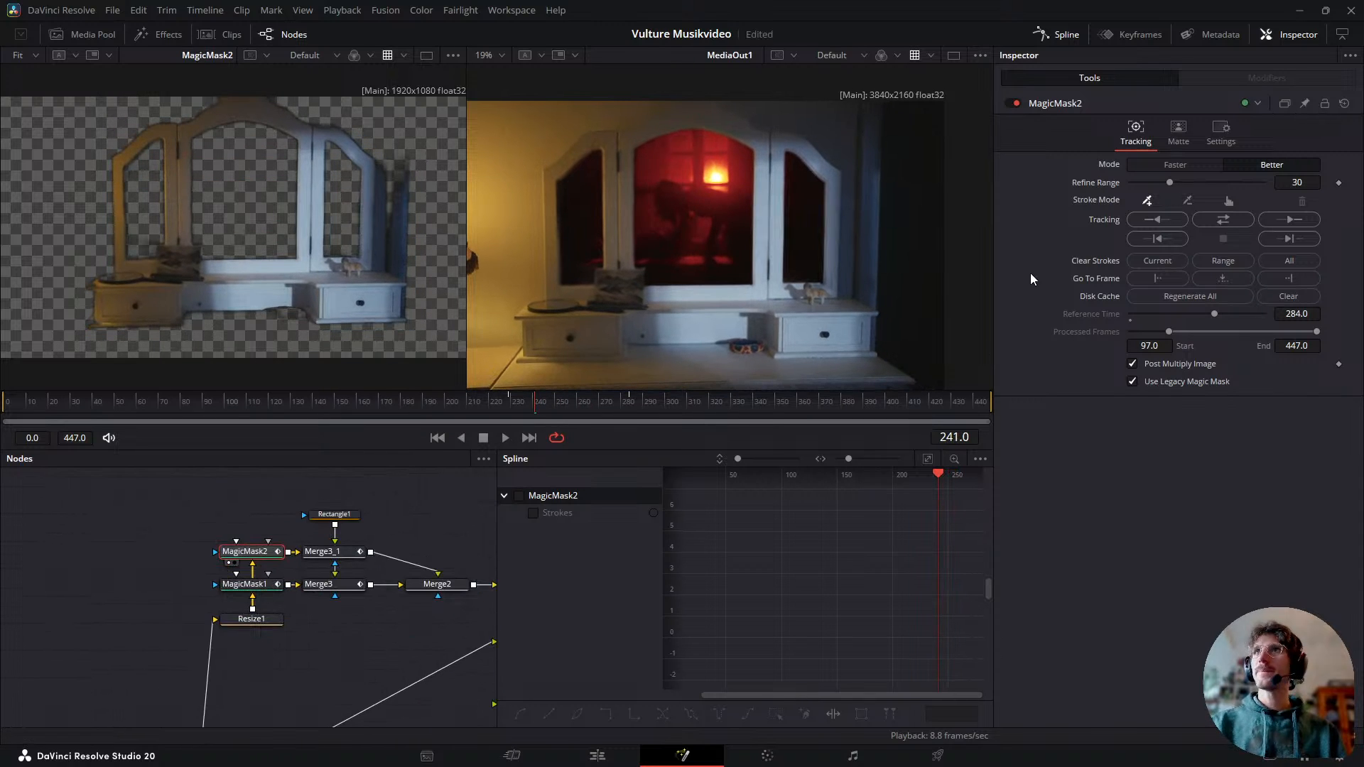
- Set MagicMask2's matte threshold to 0.184 low and 0.608 high, previewing the vanity edges over several frames
{"action": "left_click", "coordinate": [1179, 133]}
{"action": "left_click_drag", "start_coordinate": [1131, 253], "coordinate": [1167, 263]}
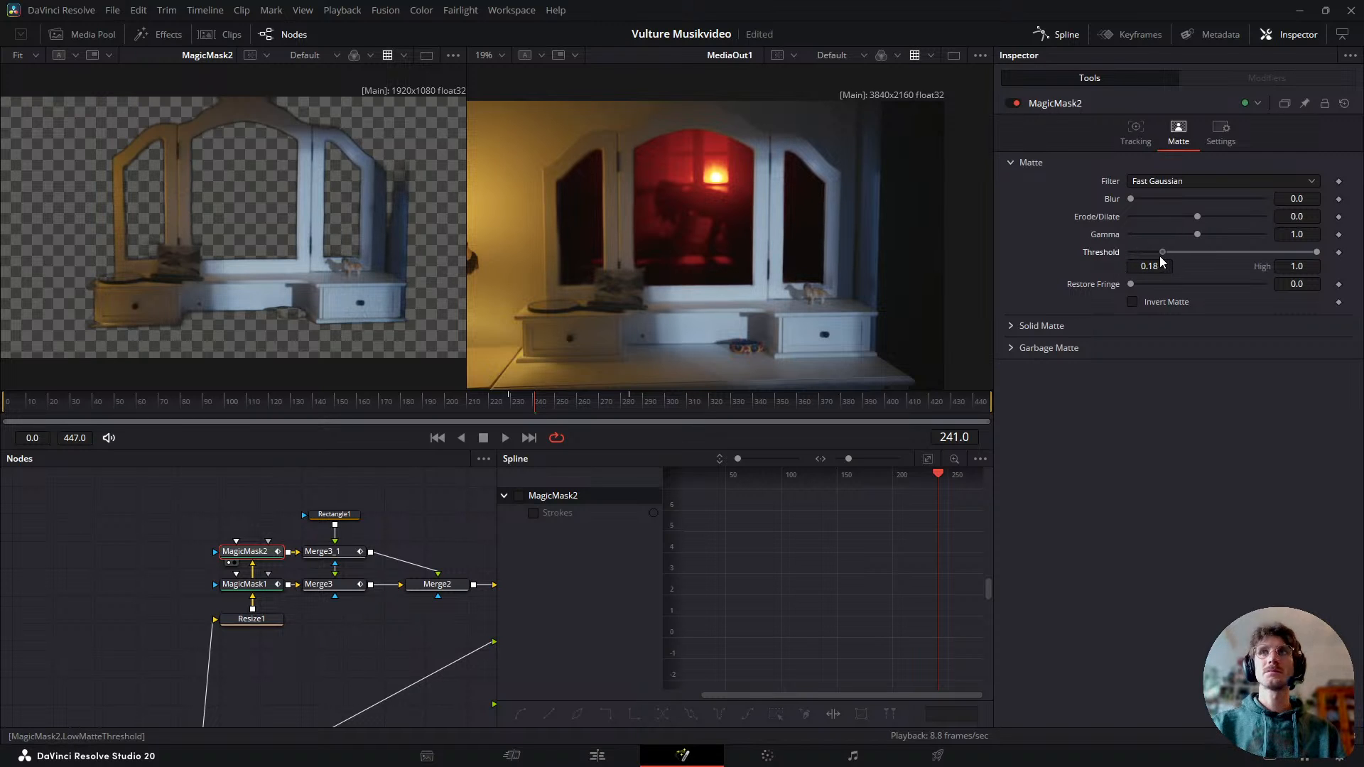
{"action": "left_click_drag", "start_coordinate": [1318, 254], "coordinate": [1247, 254]}
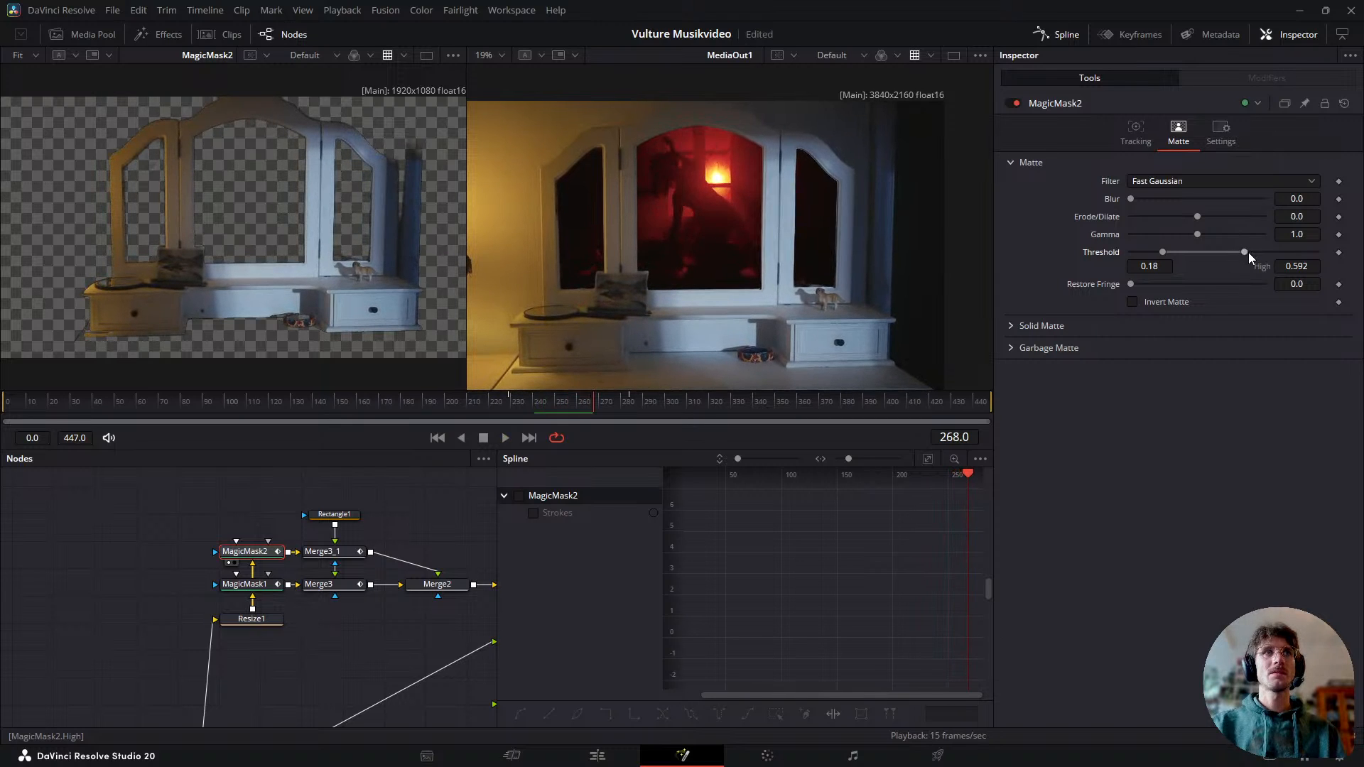
{"action": "left_click_drag", "start_coordinate": [1252, 251], "coordinate": [1079, 263]}
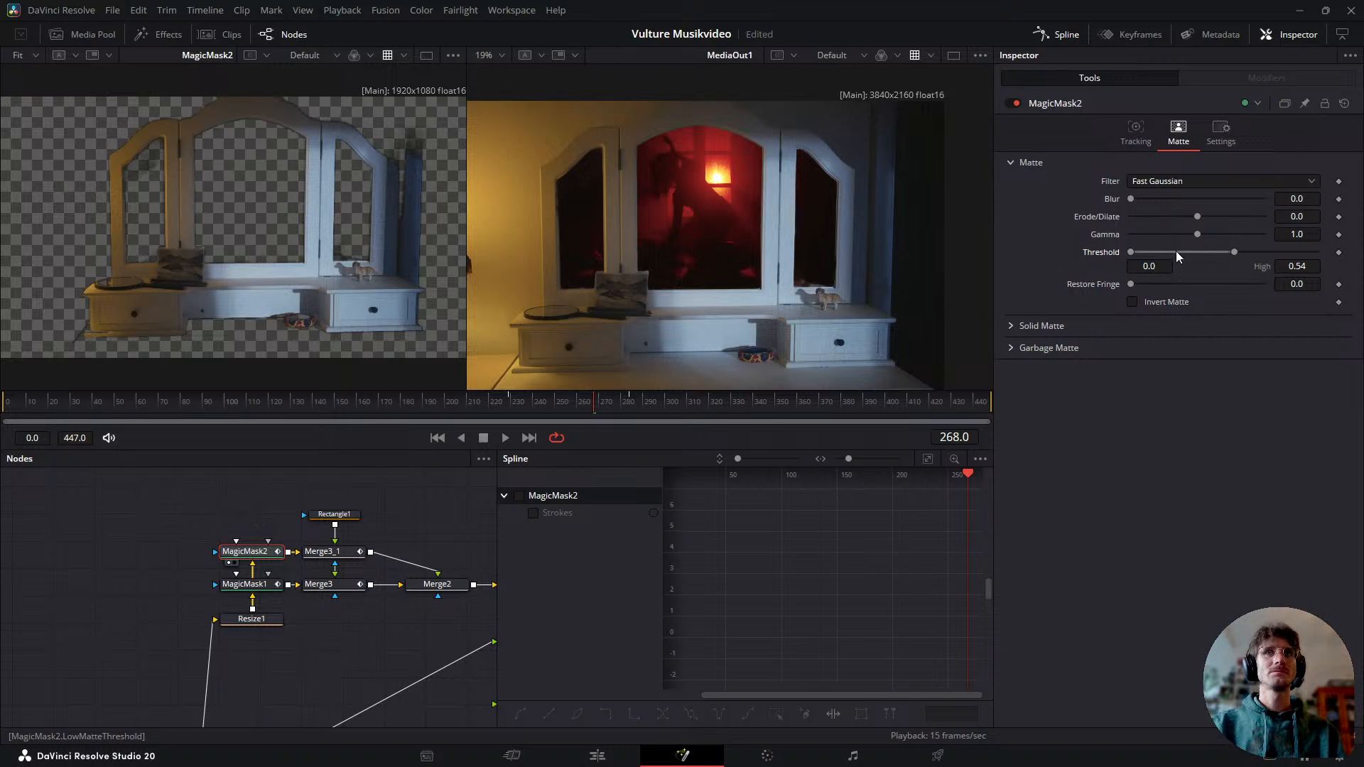
{"action": "mouse_move", "coordinate": [1233, 252]}
{"action": "left_mouse_down"}
{"action": "mouse_move", "coordinate": [1209, 260]}
{"action": "mouse_move", "coordinate": [1244, 258]}
{"action": "left_mouse_up"}
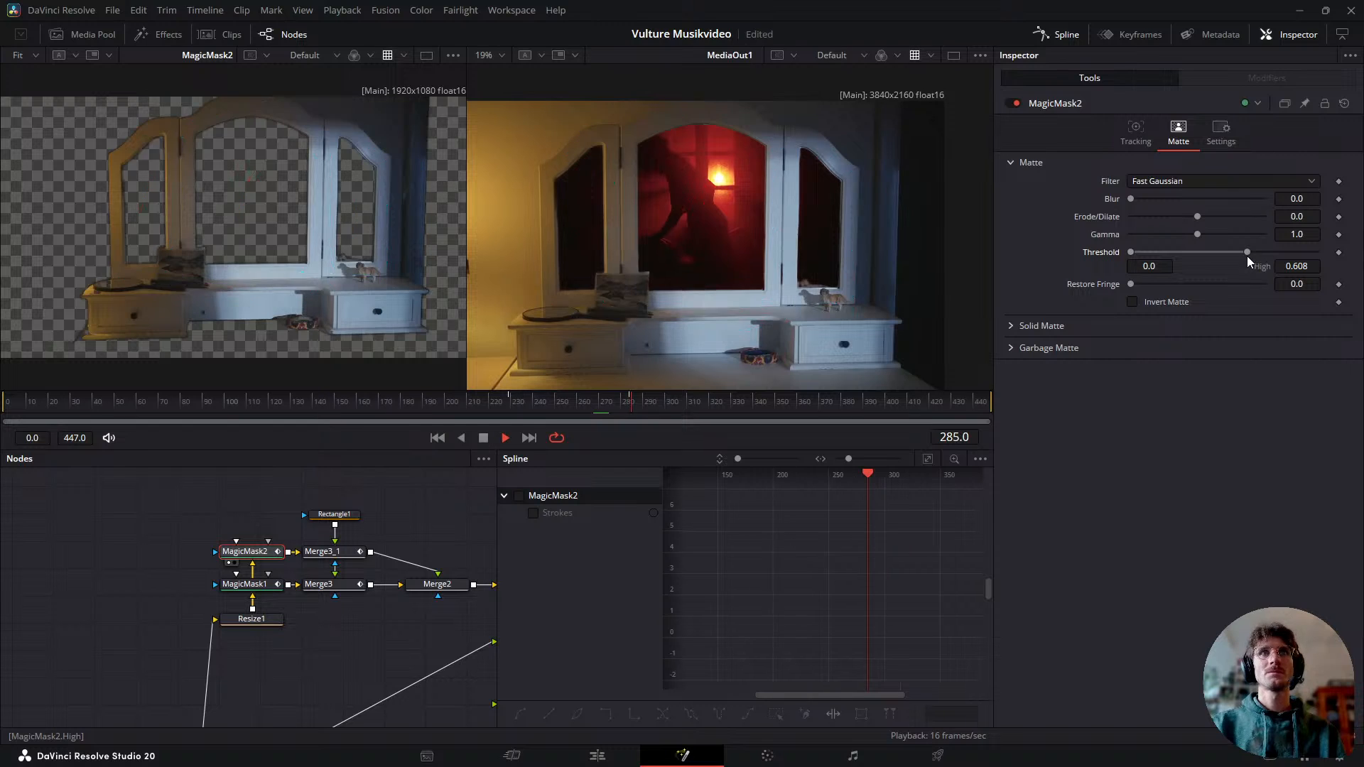
{"action": "key", "text": "space"}
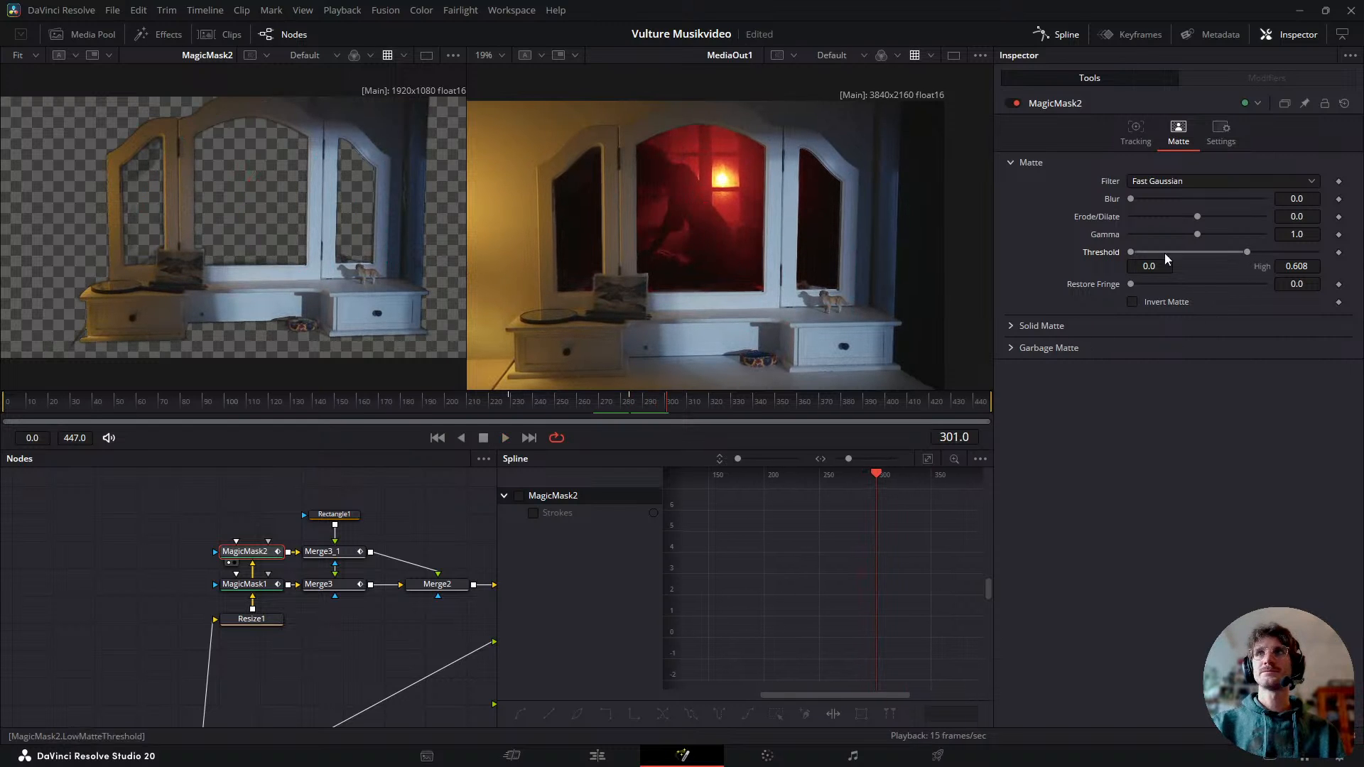
{"action": "left_click_drag", "start_coordinate": [1133, 251], "coordinate": [1169, 264]}
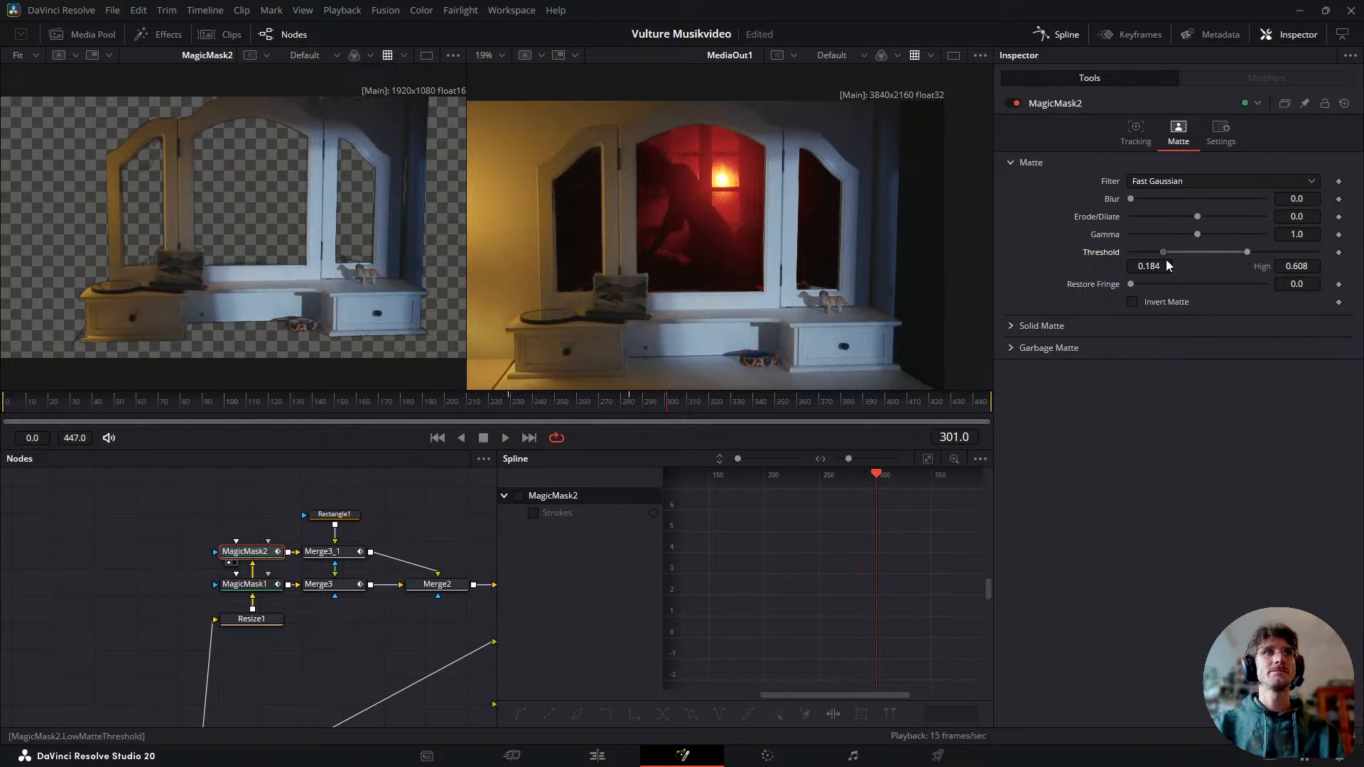
{"action": "key", "text": "space"}
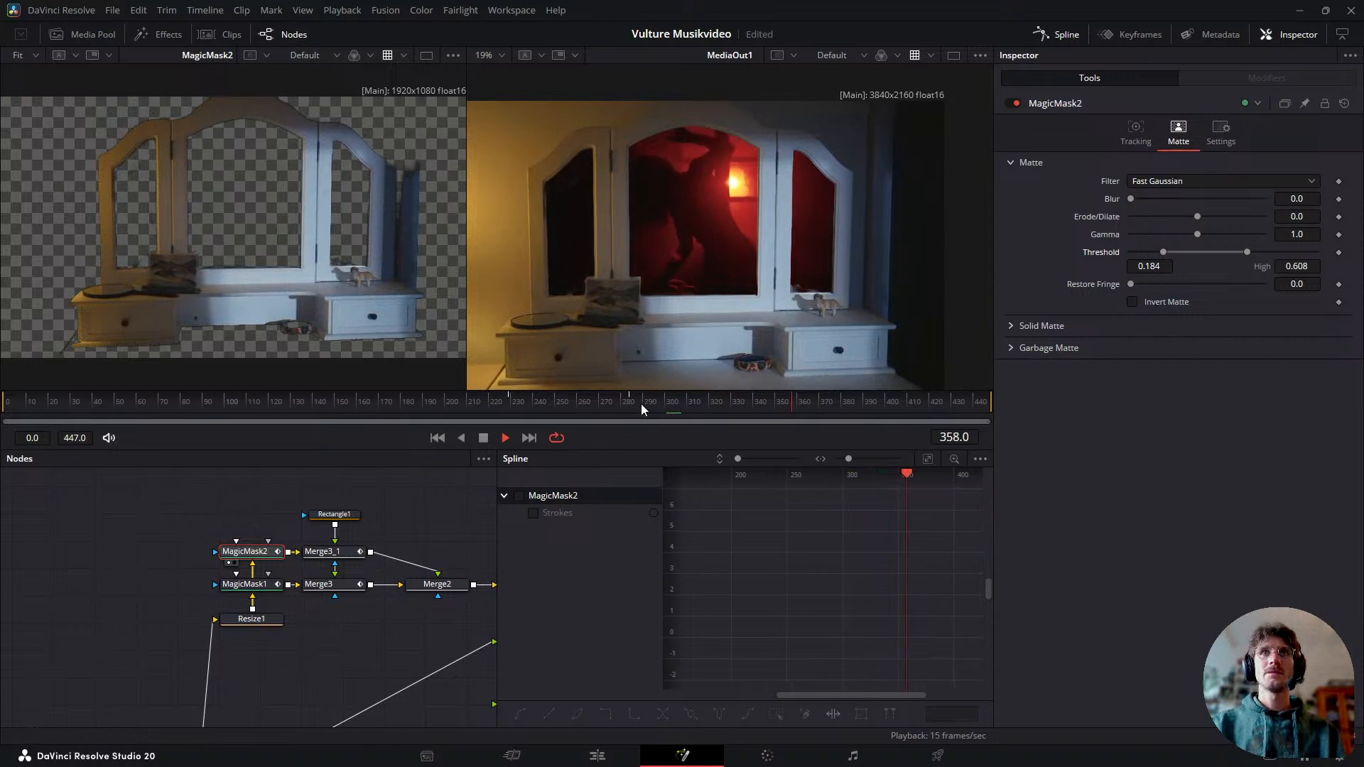
{"action": "left_click_drag", "start_coordinate": [866, 397], "coordinate": [543, 449]}
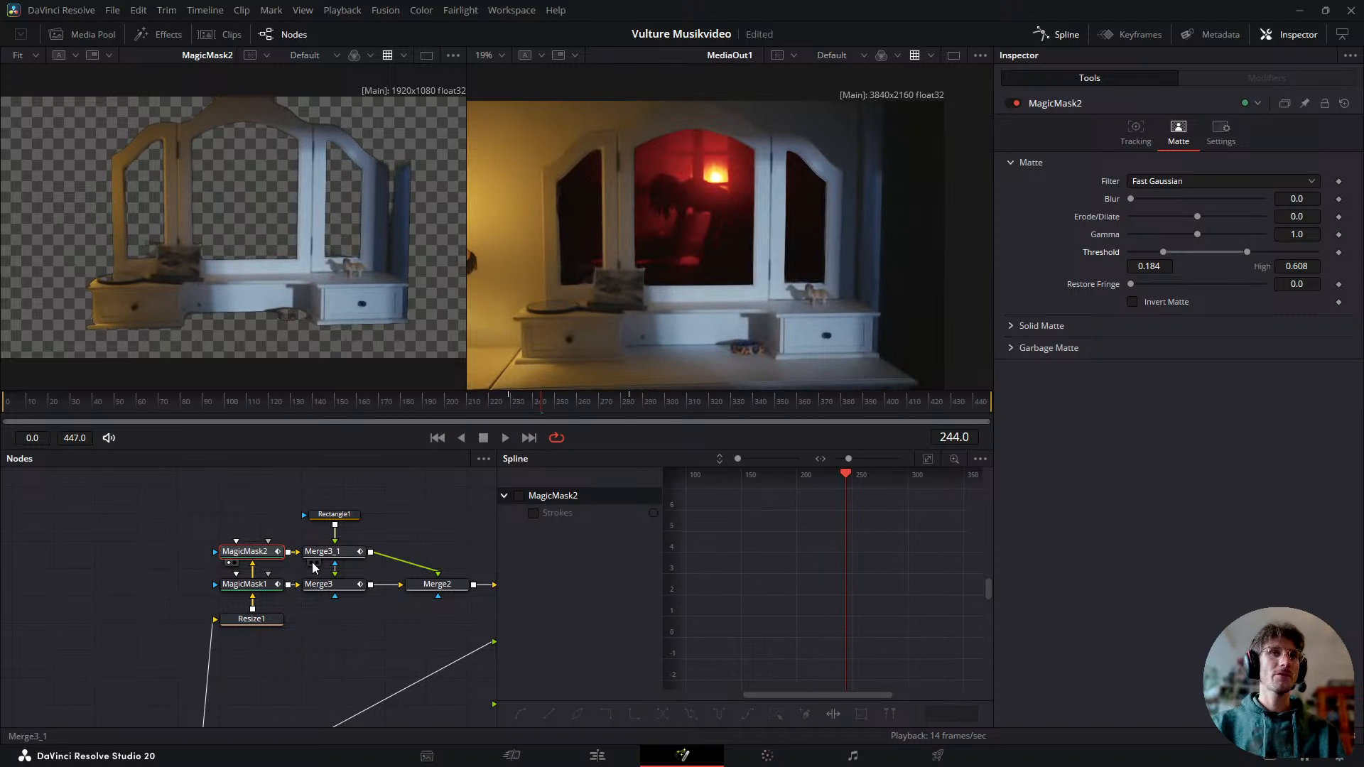
- Load MediaIn3 in the first viewer and compare the original footage with the composite around frame 227
{"action": "mouse_move", "coordinate": [418, 552]}
{"action": "left_mouse_down"}
{"action": "mouse_move", "coordinate": [334, 609]}
{"action": "mouse_move", "coordinate": [432, 570]}
{"action": "left_mouse_up"}
{"action": "scroll", "coordinate": [431, 569], "scroll_direction": "down", "scroll_amount": 4}
{"action": "scroll", "coordinate": [281, 639], "scroll_direction": "up", "scroll_amount": 2}
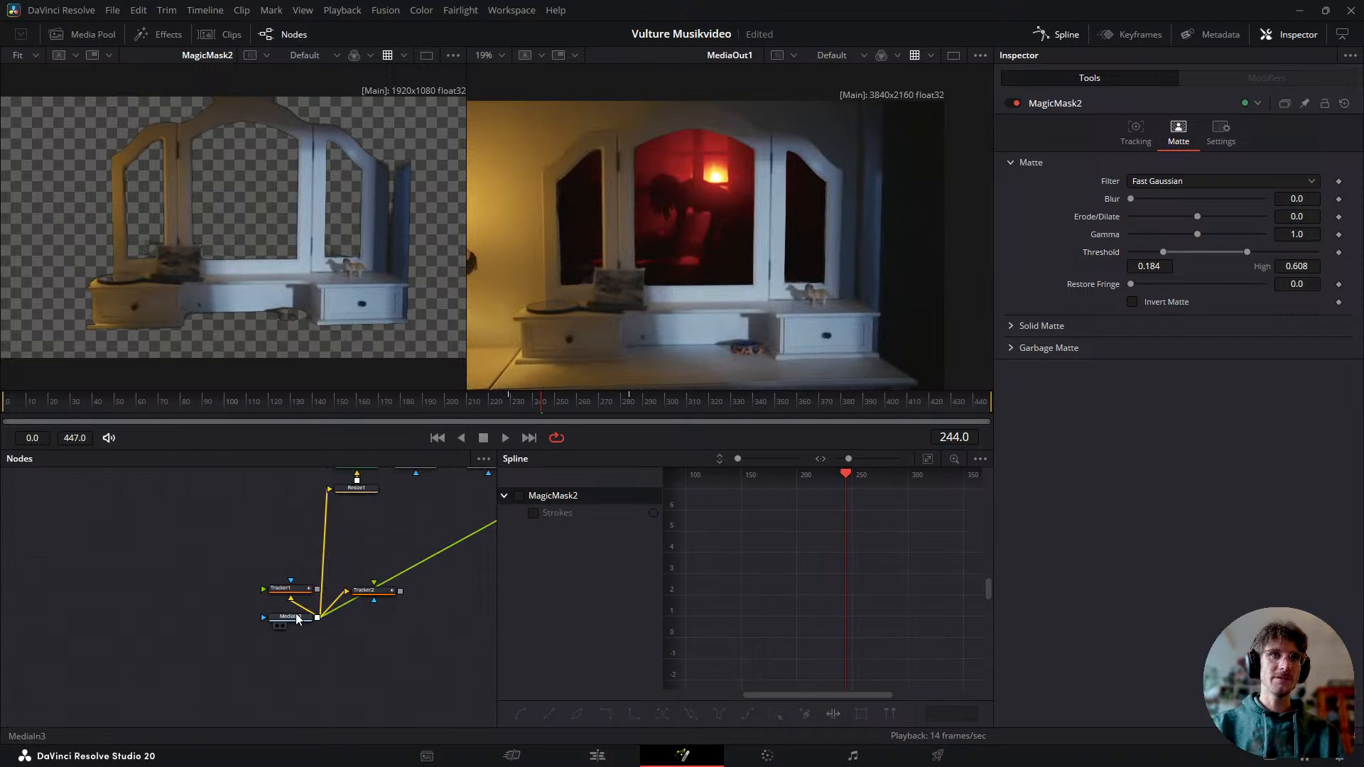
{"action": "left_click", "coordinate": [297, 620]}
{"action": "key", "text": "1"}
{"action": "left_click_drag", "start_coordinate": [529, 410], "coordinate": [508, 464]}
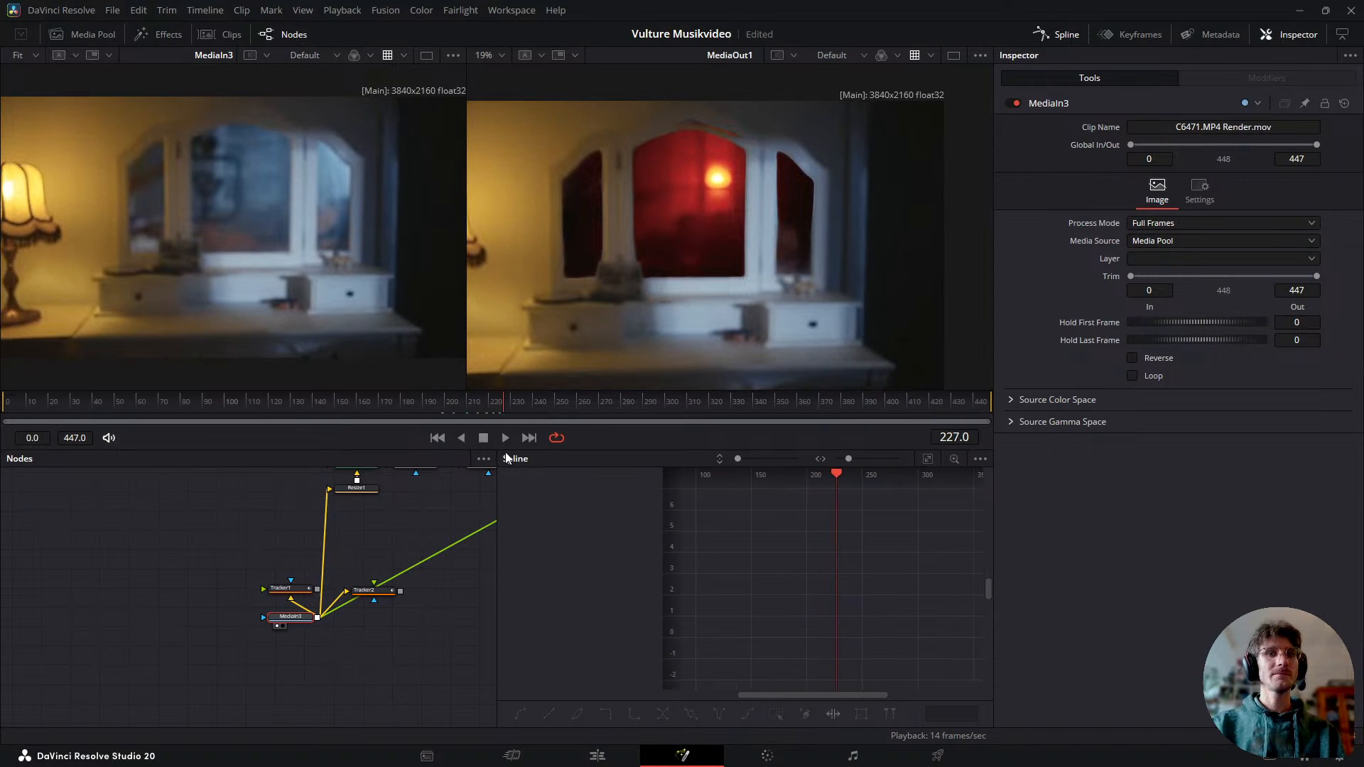
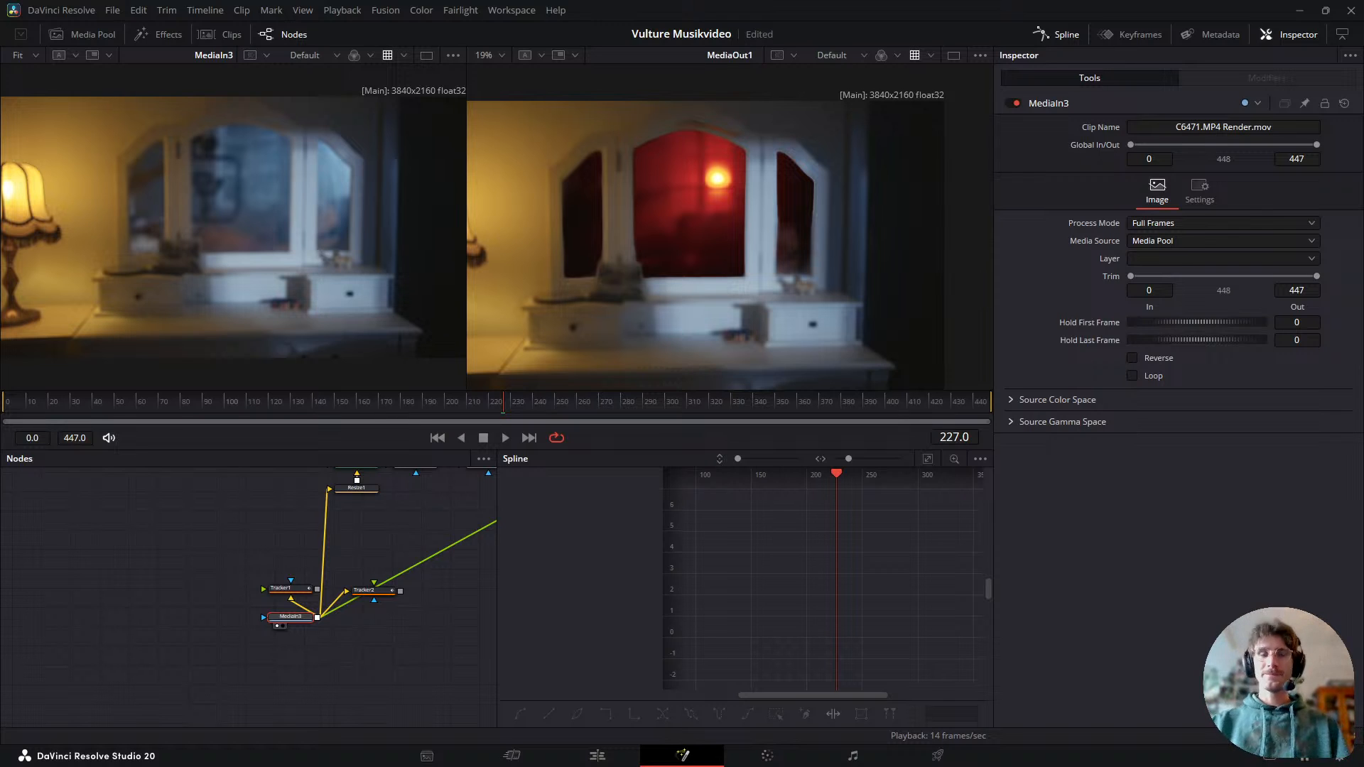
- Close the spline editor, stack Tracker2 above Tracker1, and align both trackers and MediaIn3 beneath Resize1
{"action": "left_click_drag", "start_coordinate": [401, 549], "coordinate": [363, 607]}
{"action": "left_click", "coordinate": [1060, 38]}
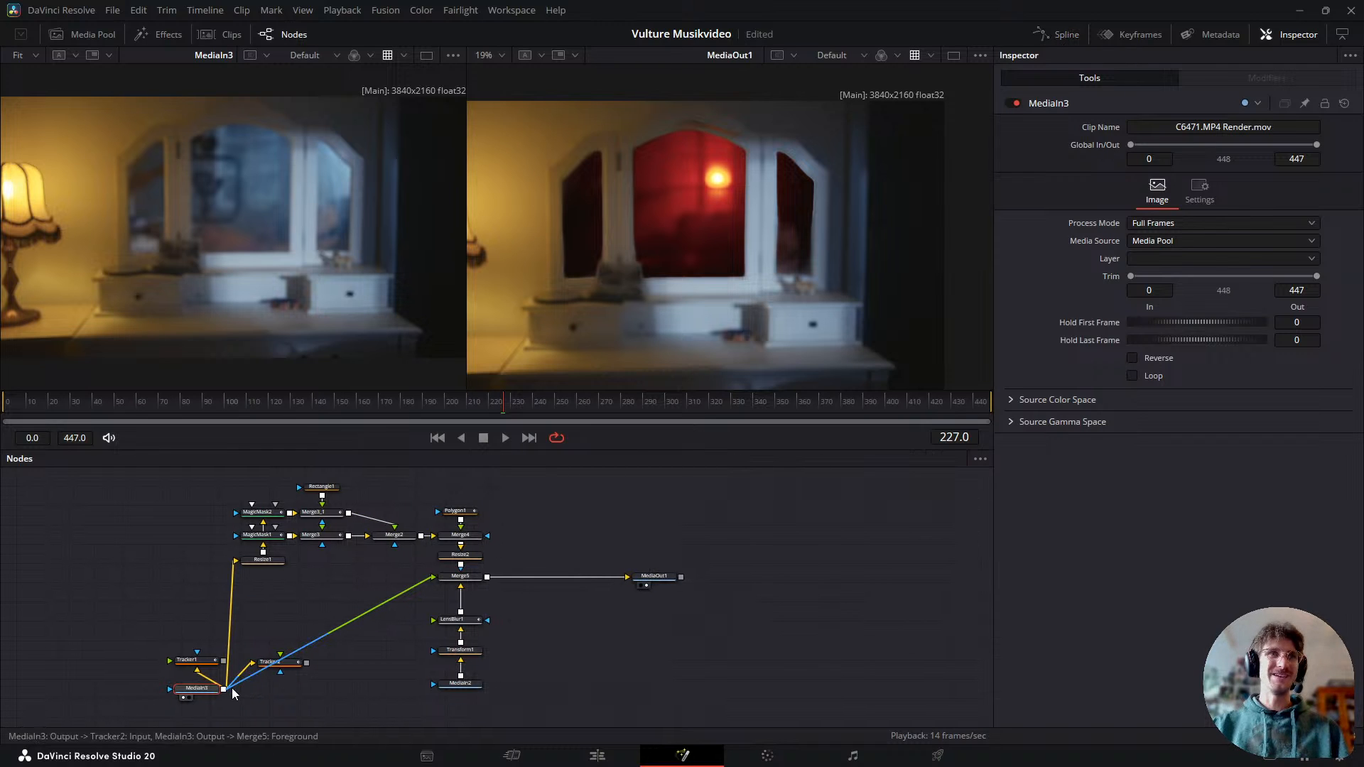
{"action": "left_click_drag", "start_coordinate": [281, 666], "coordinate": [209, 631]}
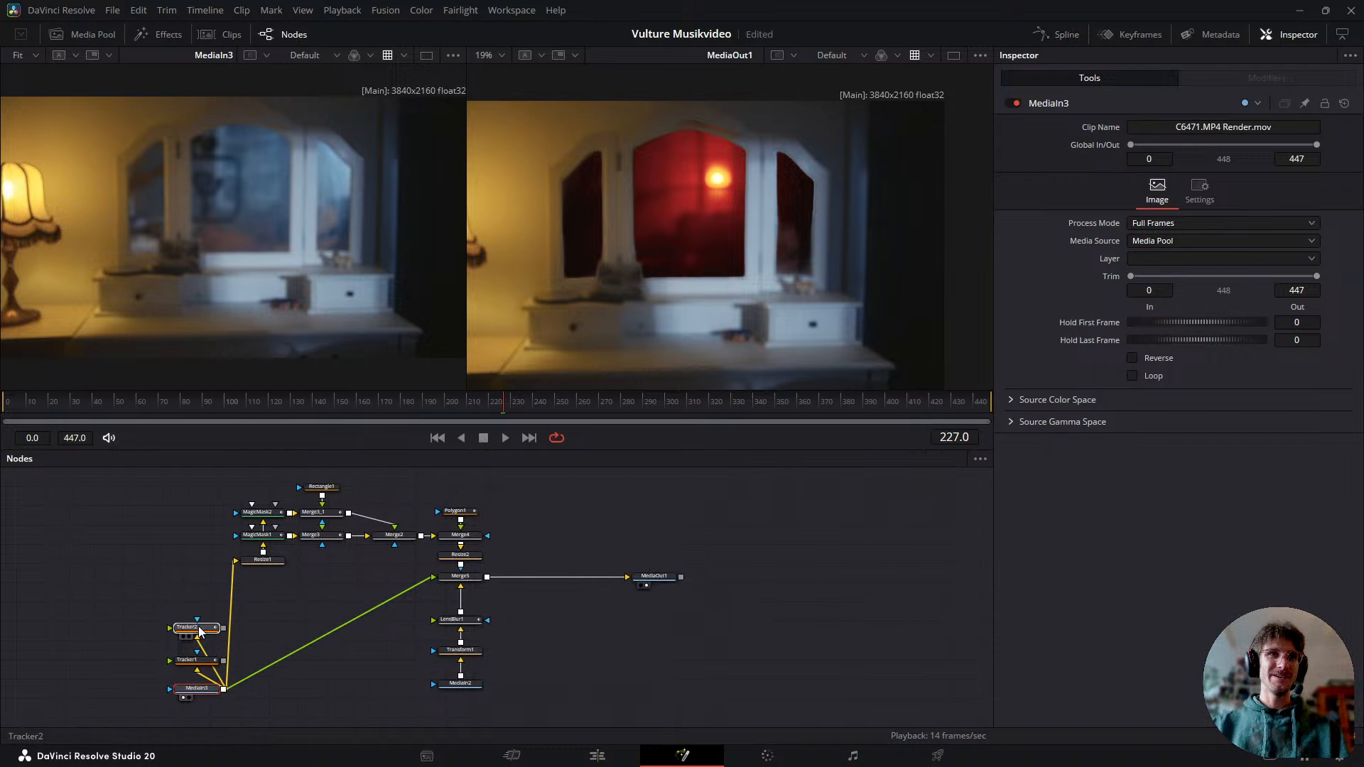
{"action": "left_click_drag", "start_coordinate": [155, 698], "coordinate": [228, 614]}
{"action": "left_click_drag", "start_coordinate": [196, 689], "coordinate": [263, 698]}
{"action": "left_click", "coordinate": [345, 607]}
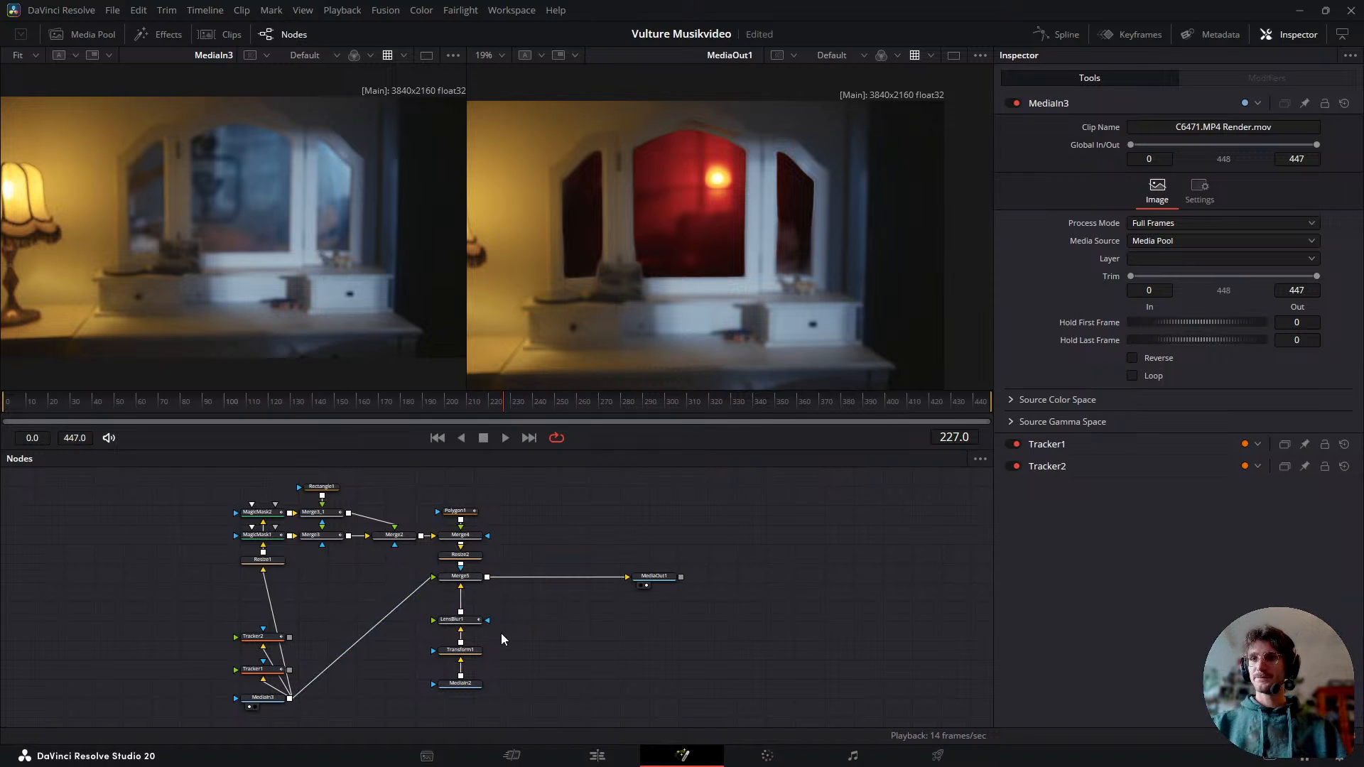
- Play back the focus pull and the sharp section to compare the original footage with the composite
{"action": "left_click_drag", "start_coordinate": [589, 639], "coordinate": [610, 636]}
{"action": "key", "text": "space"}
{"action": "key", "text": "space"}
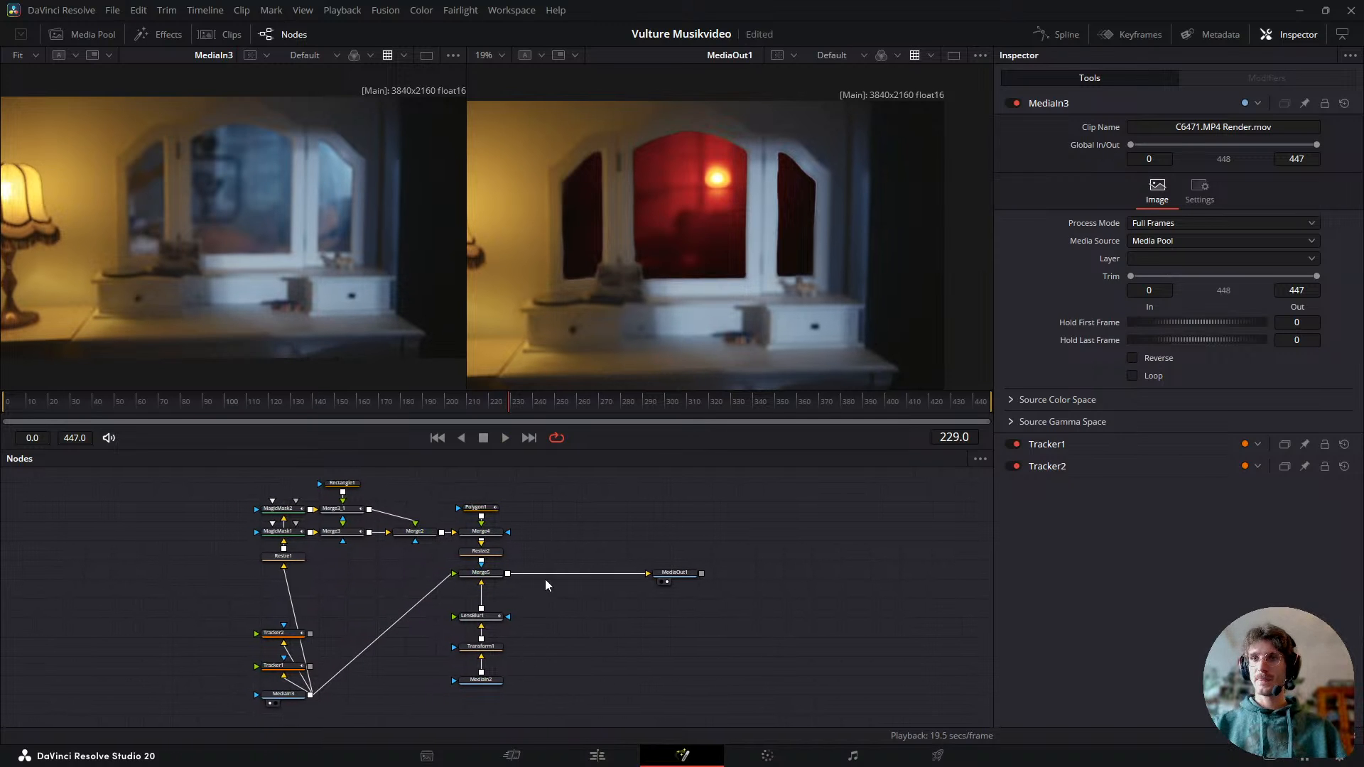
{"action": "left_click_drag", "start_coordinate": [476, 405], "coordinate": [509, 429]}
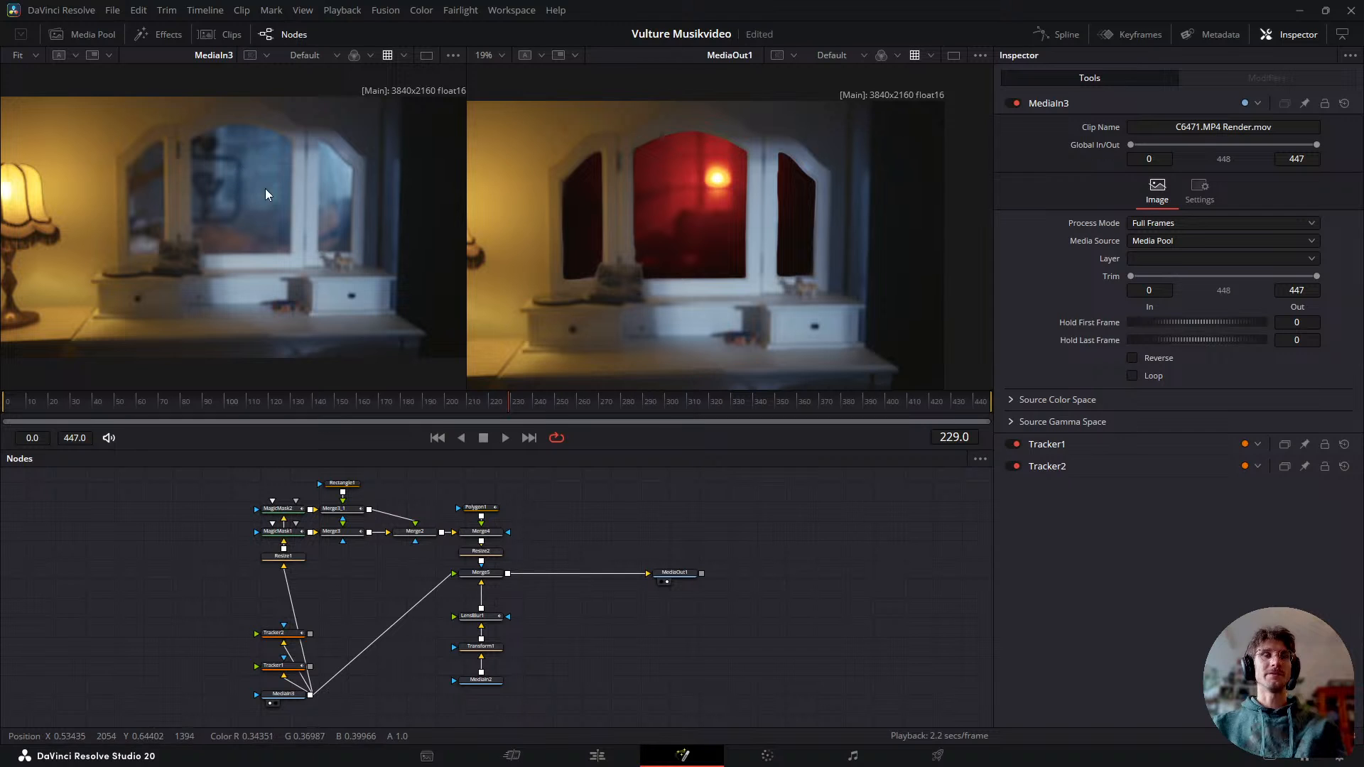
{"action": "left_click_drag", "start_coordinate": [501, 403], "coordinate": [614, 407]}
{"action": "key", "text": "space"}
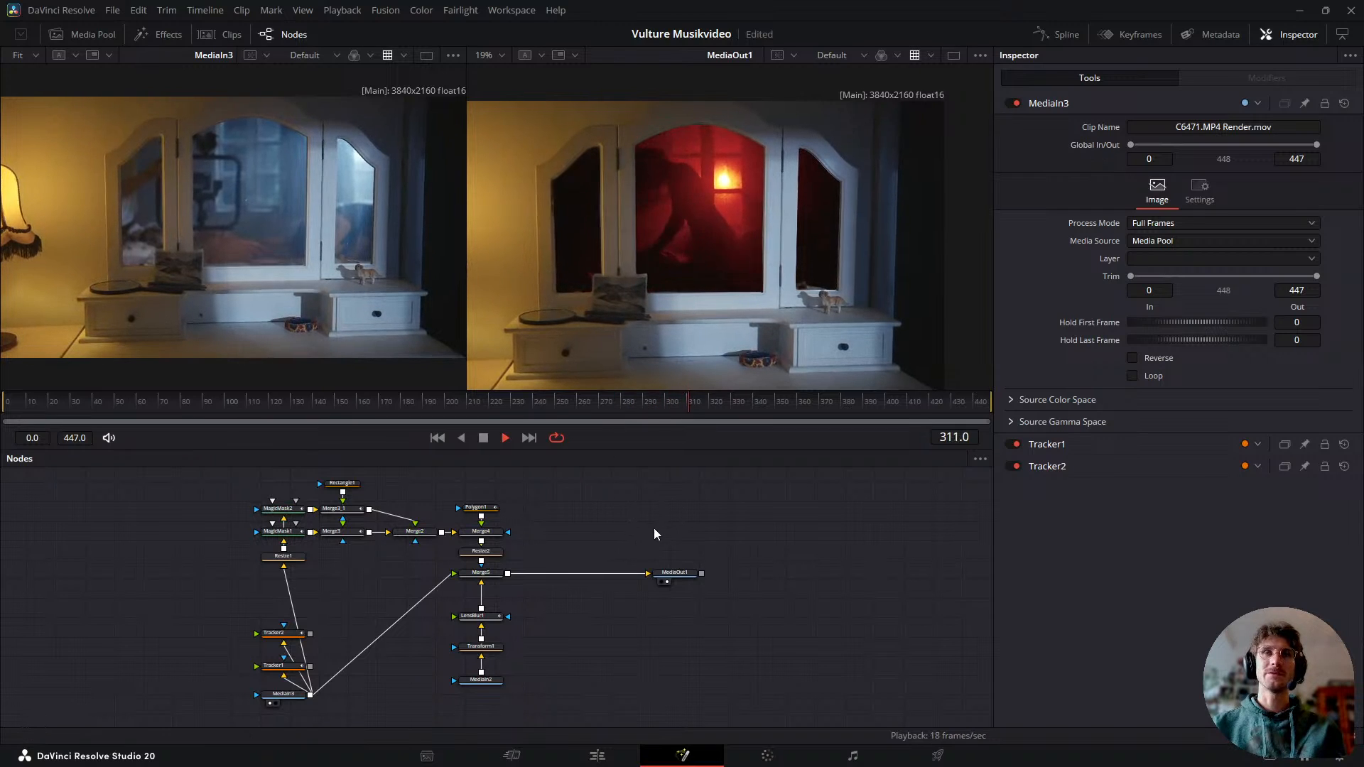
{"action": "key", "text": "space"}
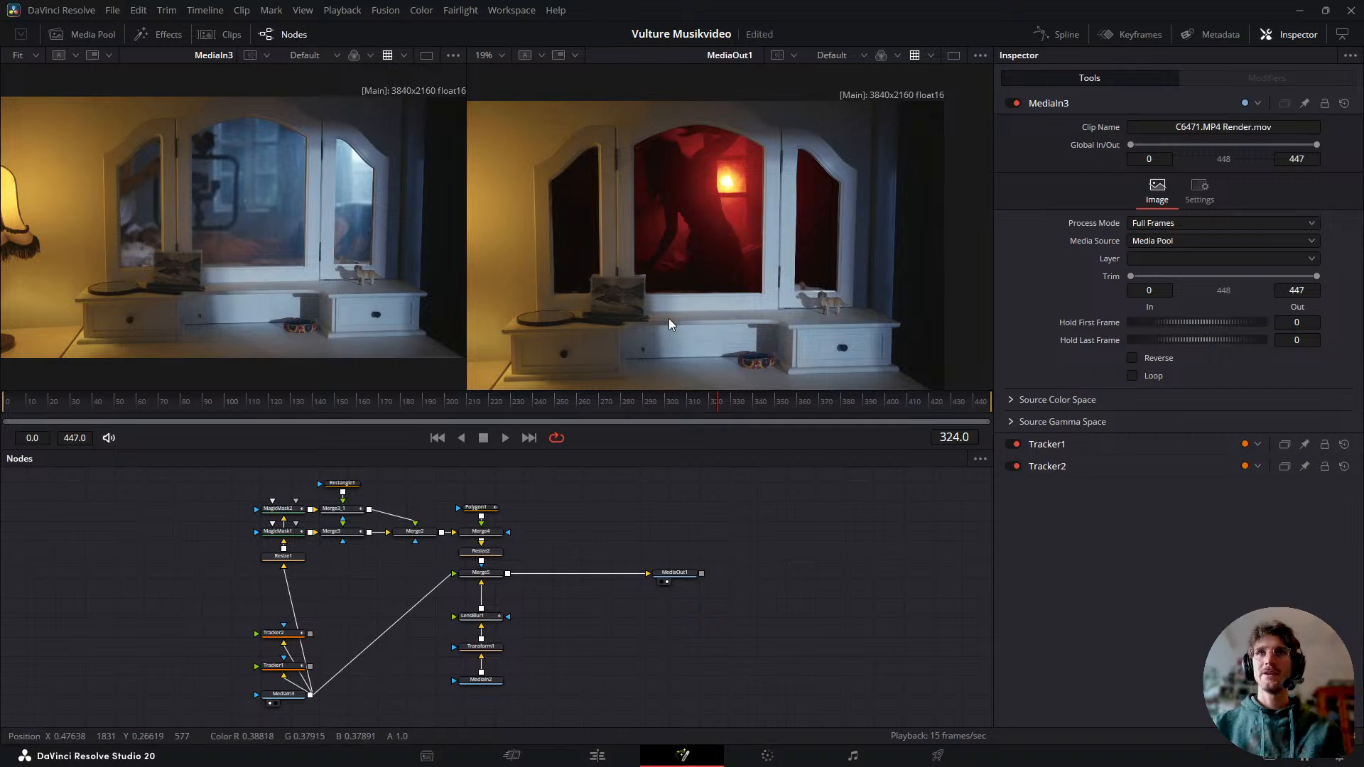
- Fit the composite to the MediaOut1 viewer and replay the shot to review the whole frame
{"action": "scroll", "coordinate": [701, 288], "scroll_direction": "down", "scroll_amount": 3}
{"action": "scroll", "coordinate": [701, 289], "scroll_direction": "up", "scroll_amount": 1}
{"action": "key", "text": "ctrl+f"}
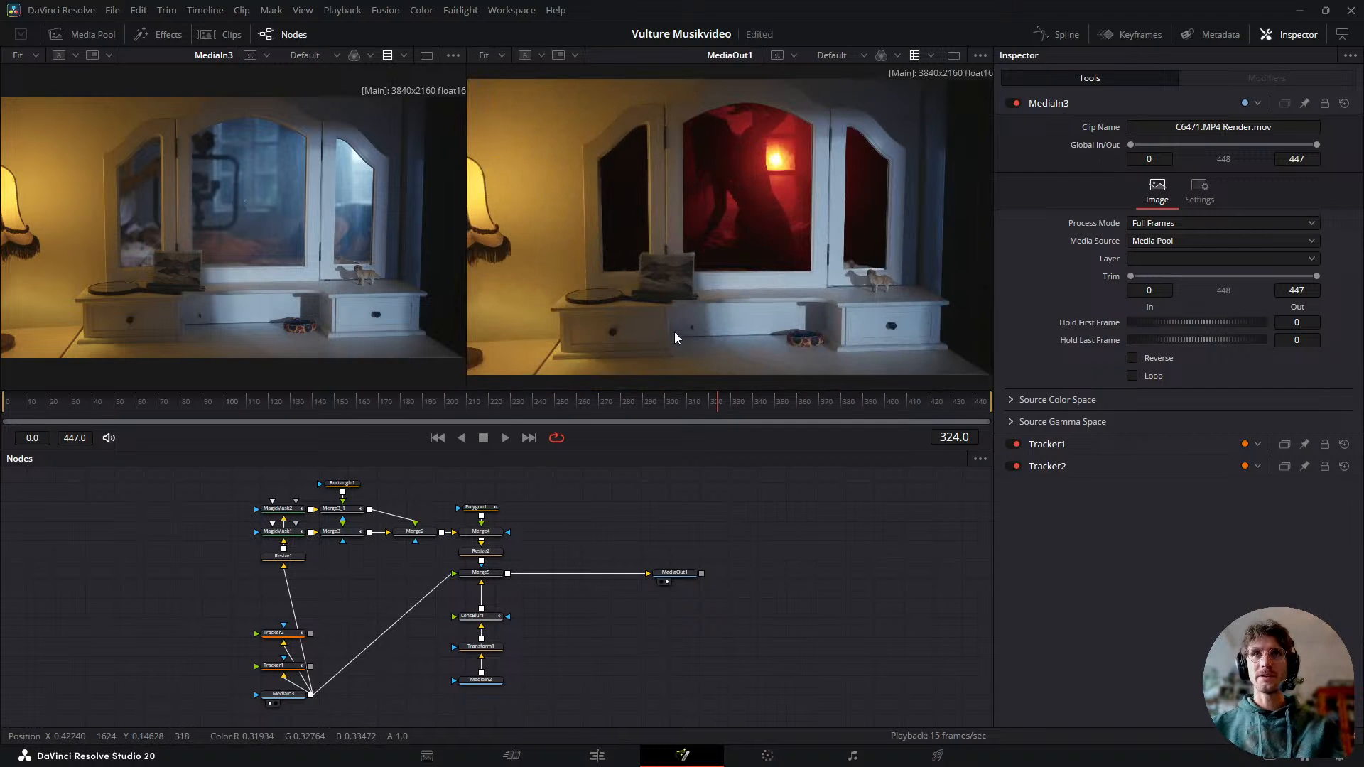
{"action": "left_click_drag", "start_coordinate": [652, 408], "coordinate": [406, 453]}
{"action": "key", "text": "space"}
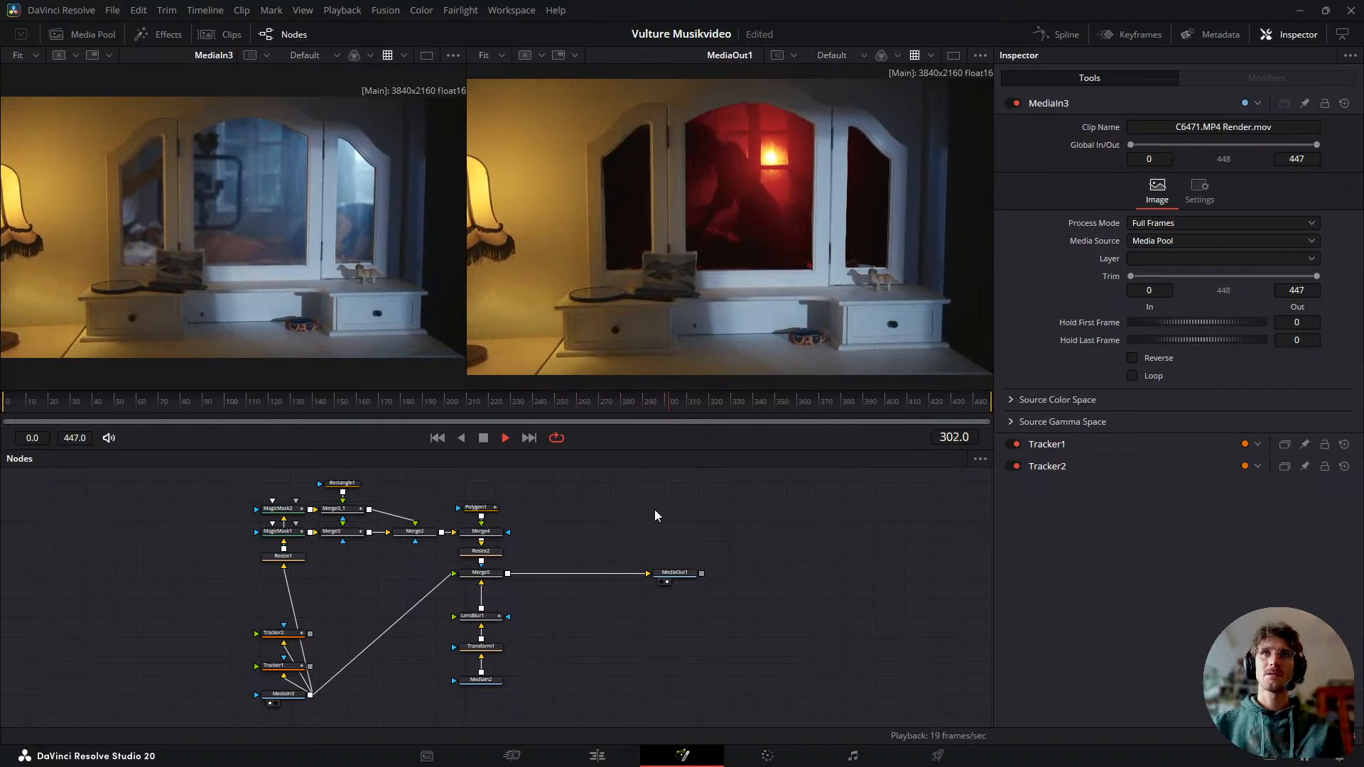
{"action": "left_click_drag", "start_coordinate": [680, 399], "coordinate": [544, 514]}
{"action": "key", "text": "space"}
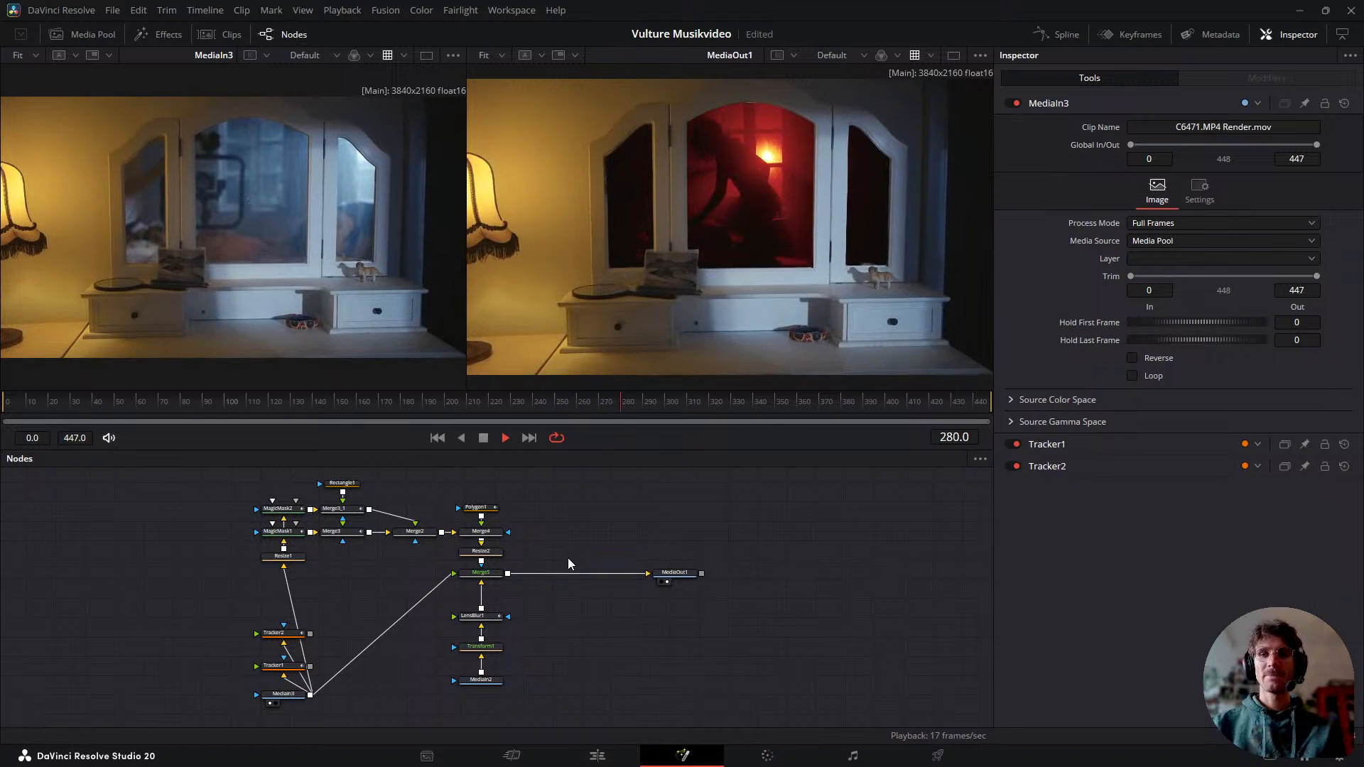
- Scrub the composite between frames 365 and 218 to examine the red room in the mirror before and after the focus change
{"action": "left_click_drag", "start_coordinate": [668, 402], "coordinate": [825, 459]}
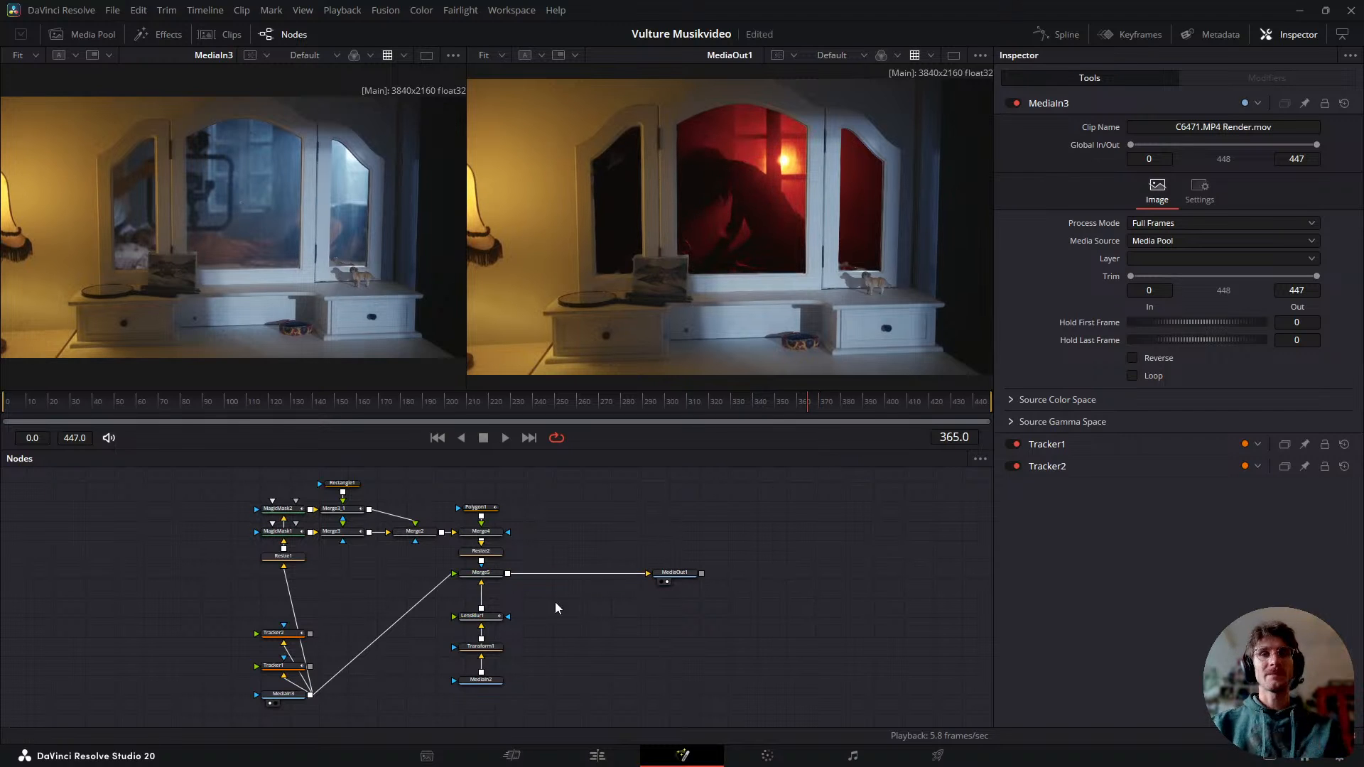
{"action": "scroll", "coordinate": [549, 552], "scroll_direction": "down", "scroll_amount": 5}
{"action": "scroll", "coordinate": [549, 597], "scroll_direction": "up", "scroll_amount": 6}
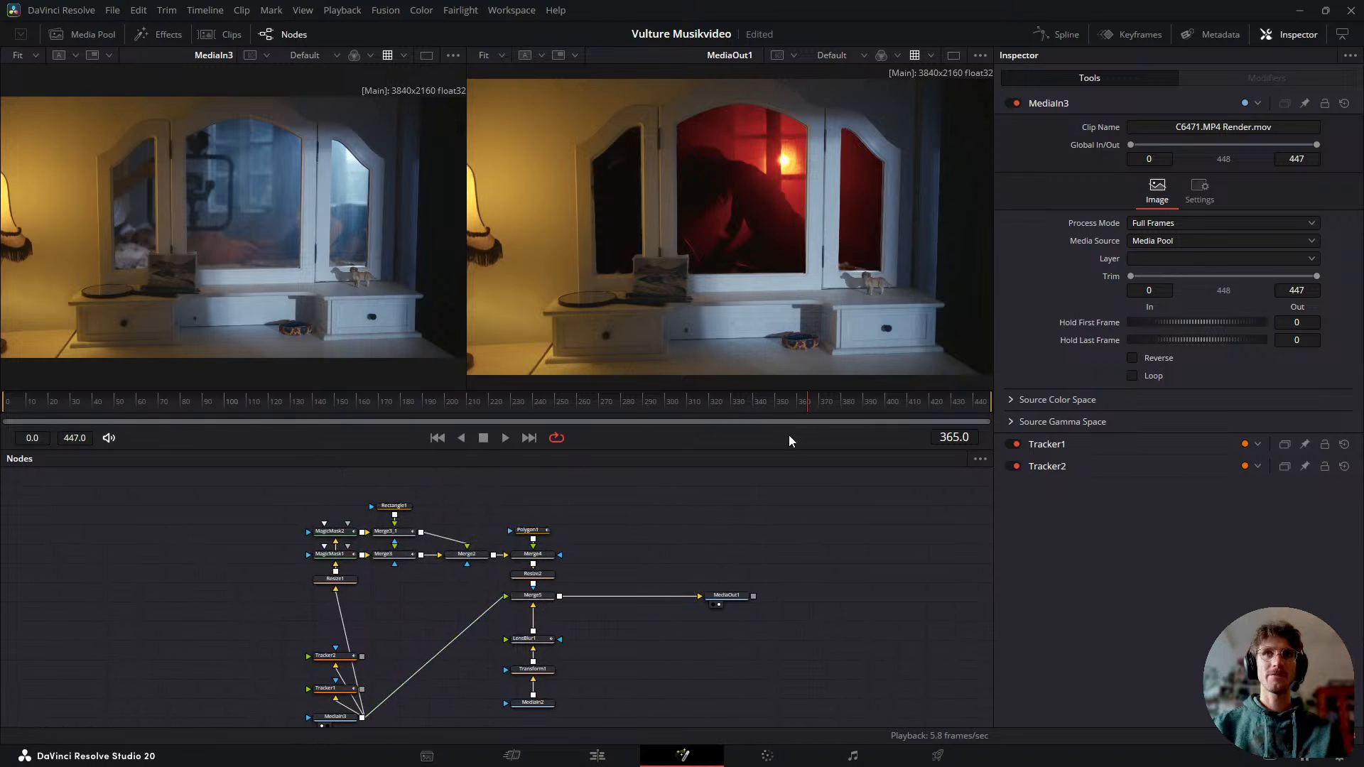
{"action": "left_click_drag", "start_coordinate": [797, 403], "coordinate": [624, 454]}
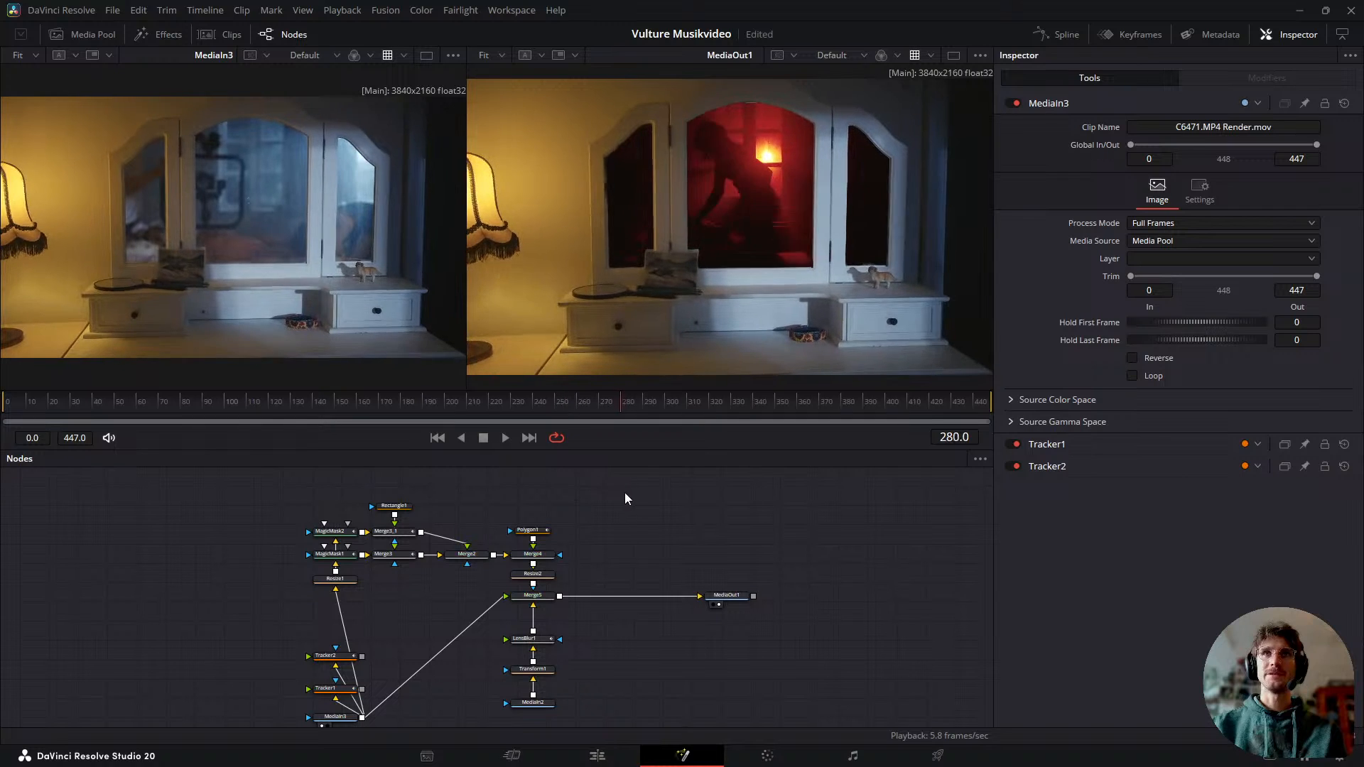
{"action": "left_click_drag", "start_coordinate": [695, 402], "coordinate": [620, 441]}
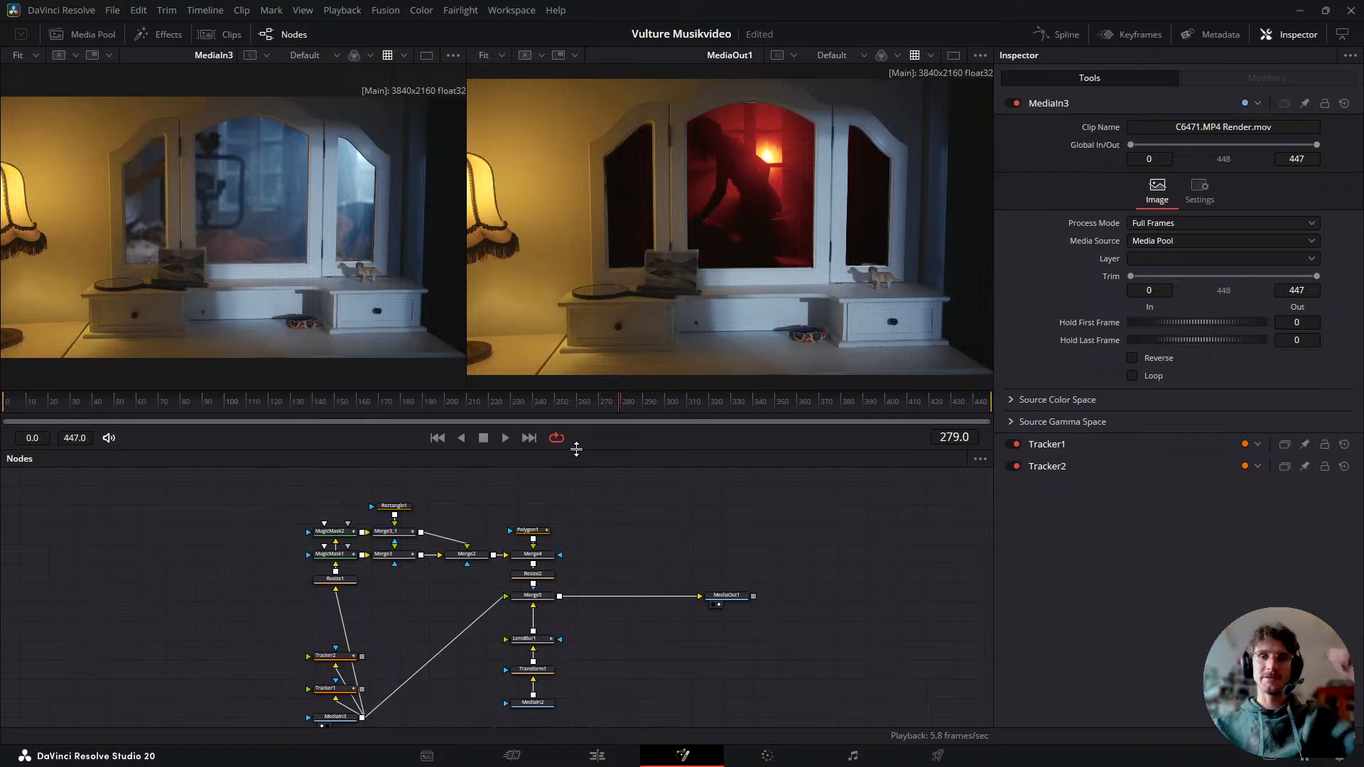
{"action": "left_click_drag", "start_coordinate": [615, 403], "coordinate": [485, 476]}
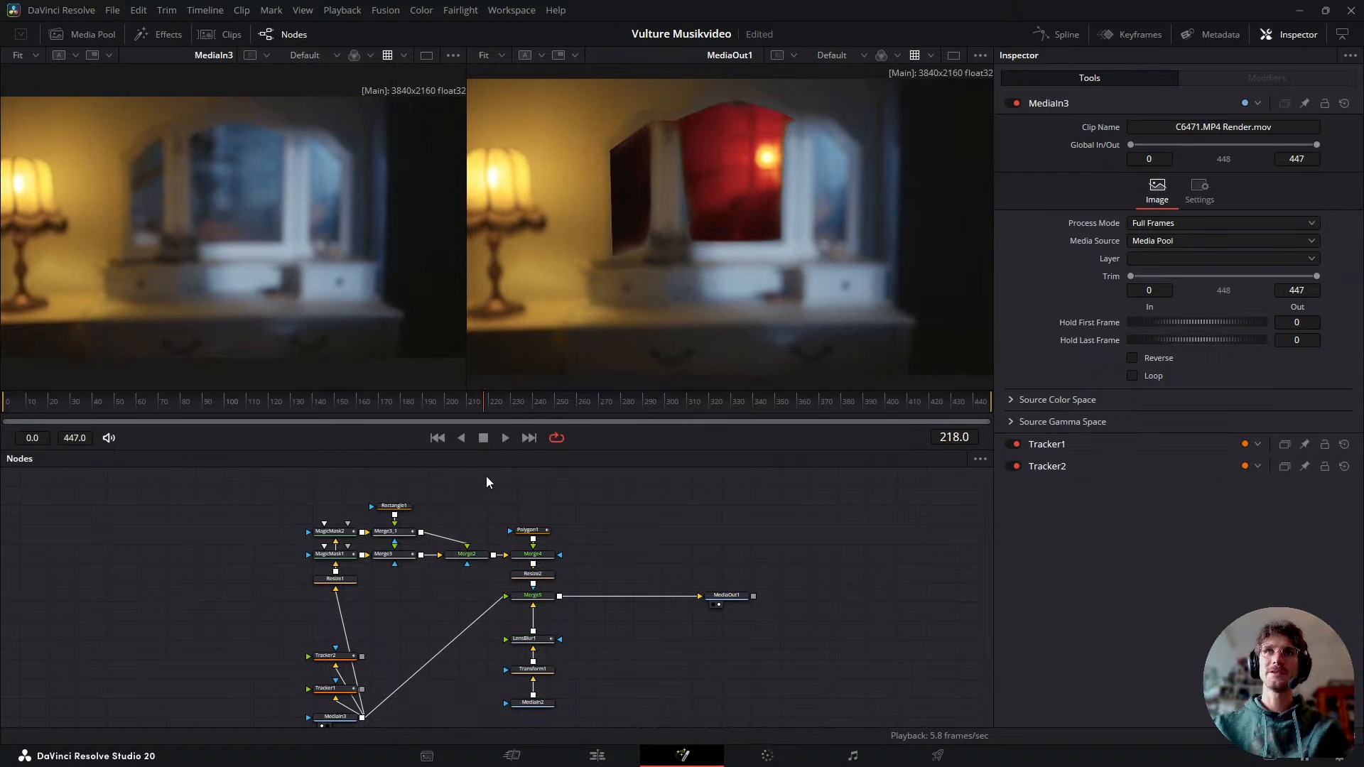
- Toggle the MediaOut1 viewer's LUT and scrub from frame 293 back to 171 to check the mask behind the foreground woman
{"action": "left_click", "coordinate": [916, 58]}
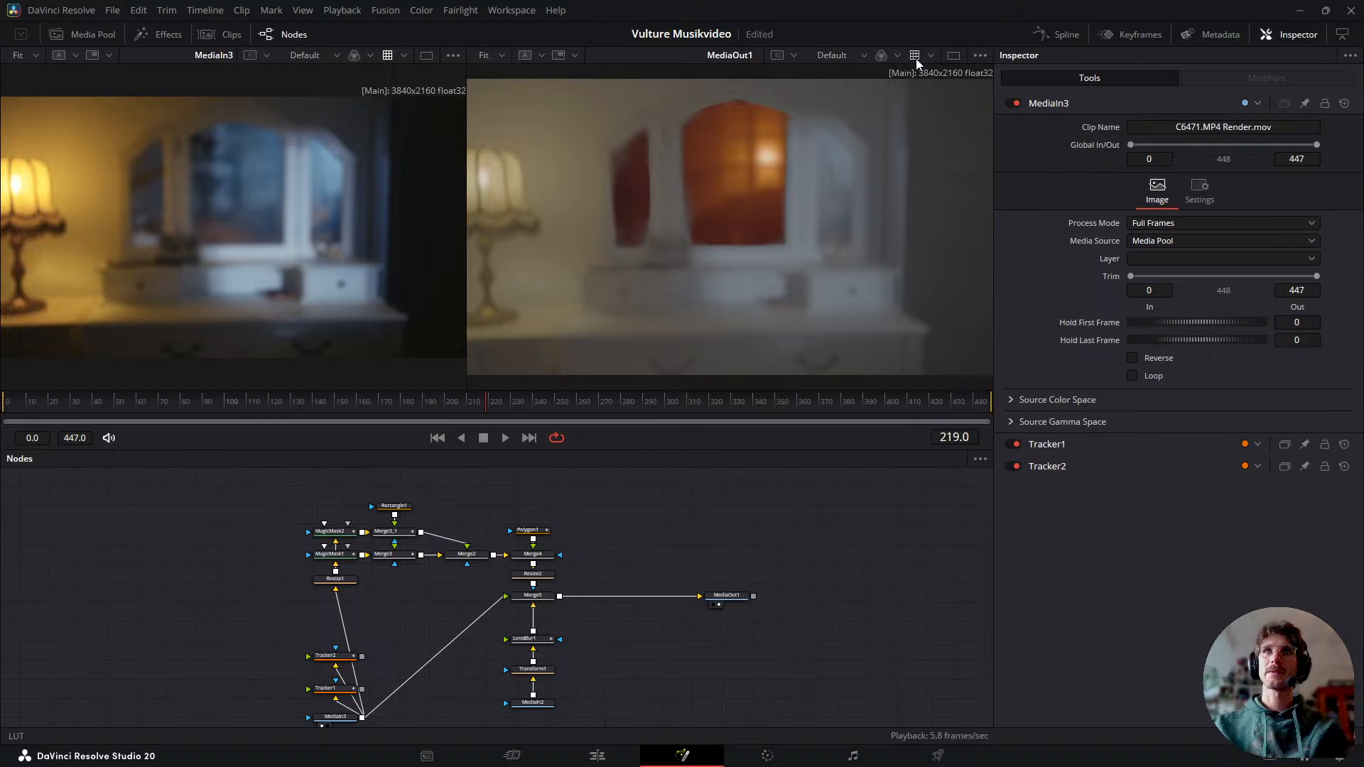
{"action": "left_click_drag", "start_coordinate": [493, 399], "coordinate": [631, 405]}
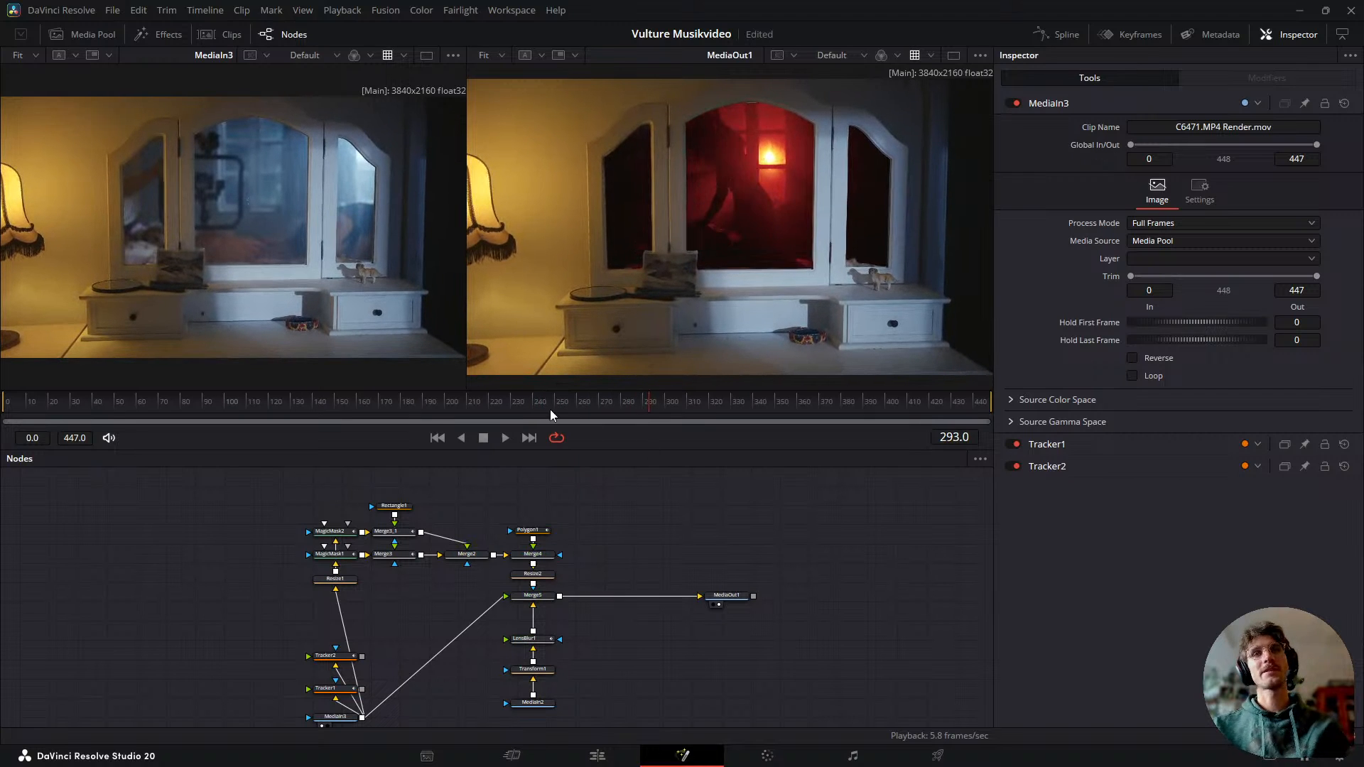
{"action": "left_click_drag", "start_coordinate": [663, 406], "coordinate": [458, 436]}
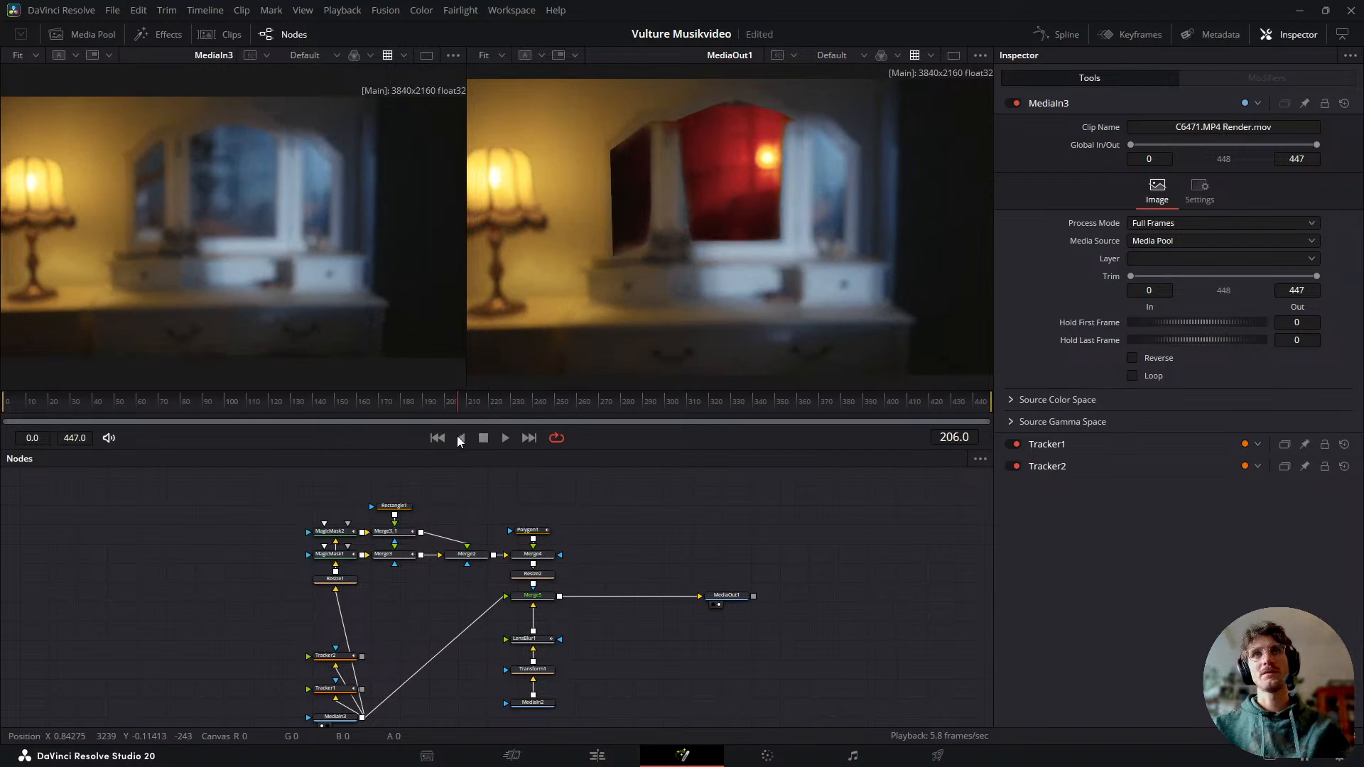
{"action": "left_click", "coordinate": [459, 437]}
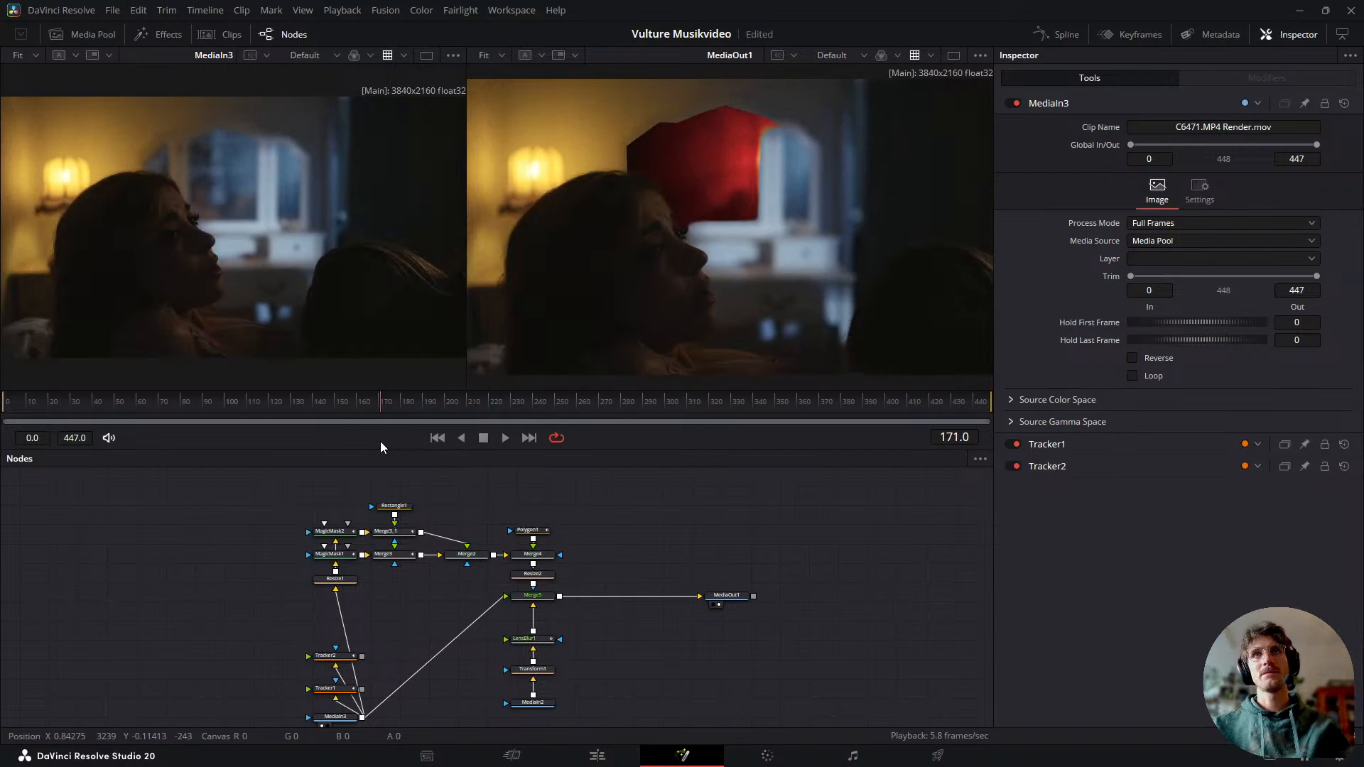
- Play and scrub the composite between frames 171 and 303 to examine the red room's movement in the mirror
{"action": "left_click_drag", "start_coordinate": [191, 496], "coordinate": [605, 547]}
{"action": "key", "text": "space"}
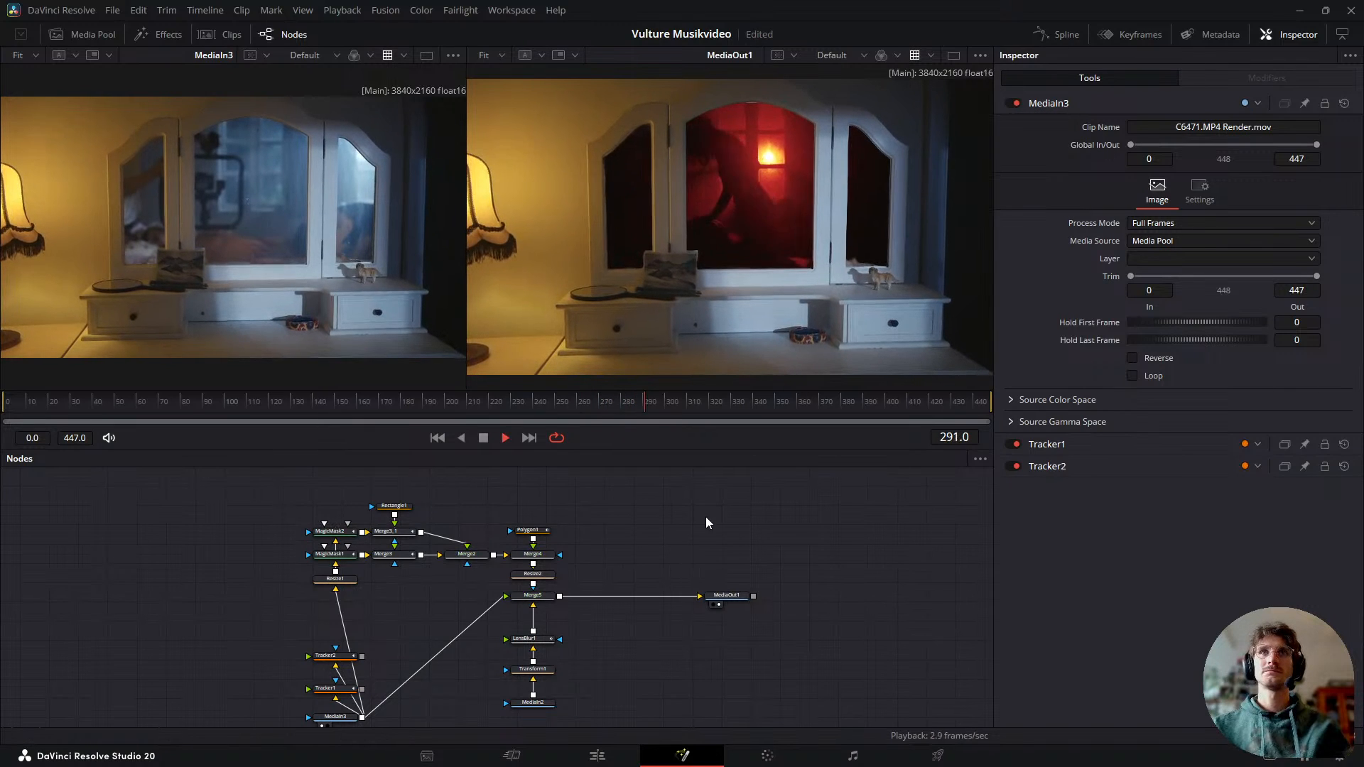
{"action": "left_click_drag", "start_coordinate": [706, 403], "coordinate": [536, 428]}
{"action": "left_click_drag", "start_coordinate": [463, 635], "coordinate": [522, 596]}
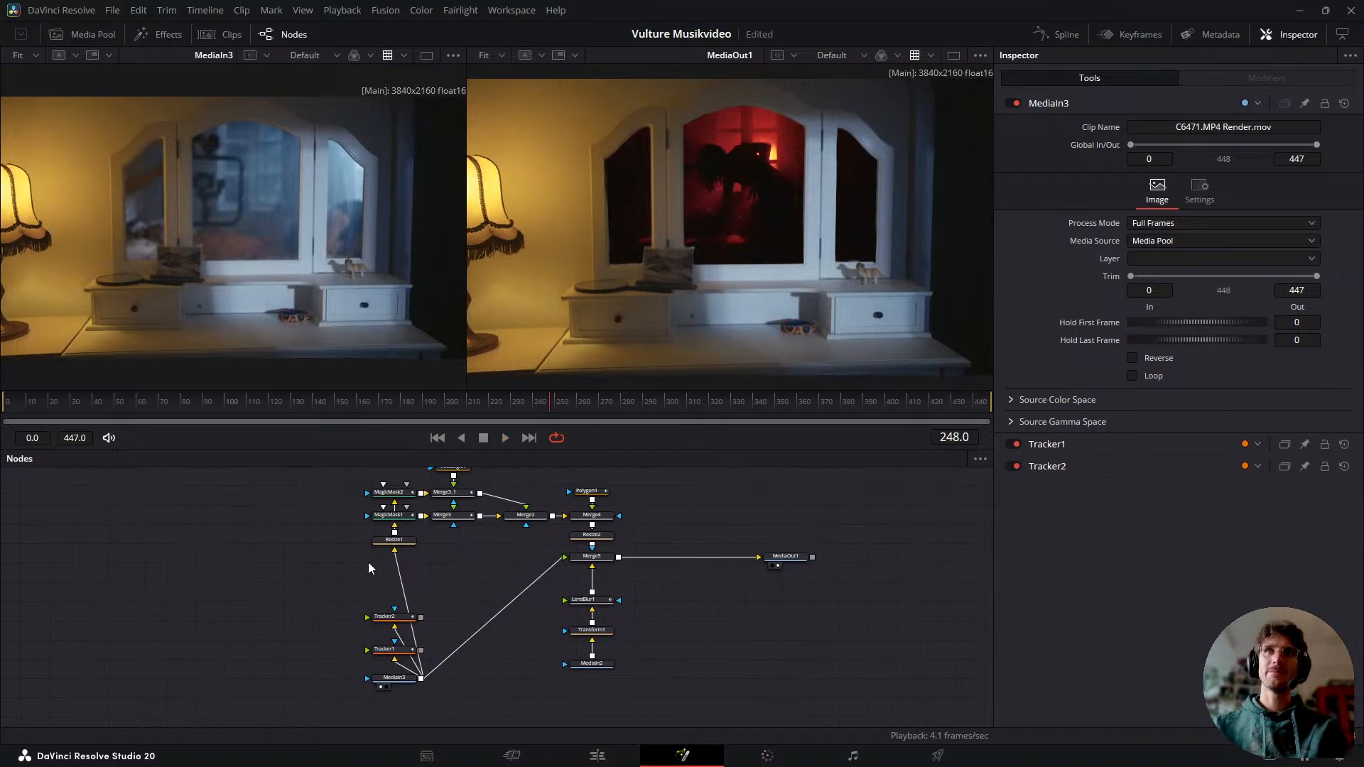
{"action": "left_click_drag", "start_coordinate": [437, 642], "coordinate": [450, 601]}
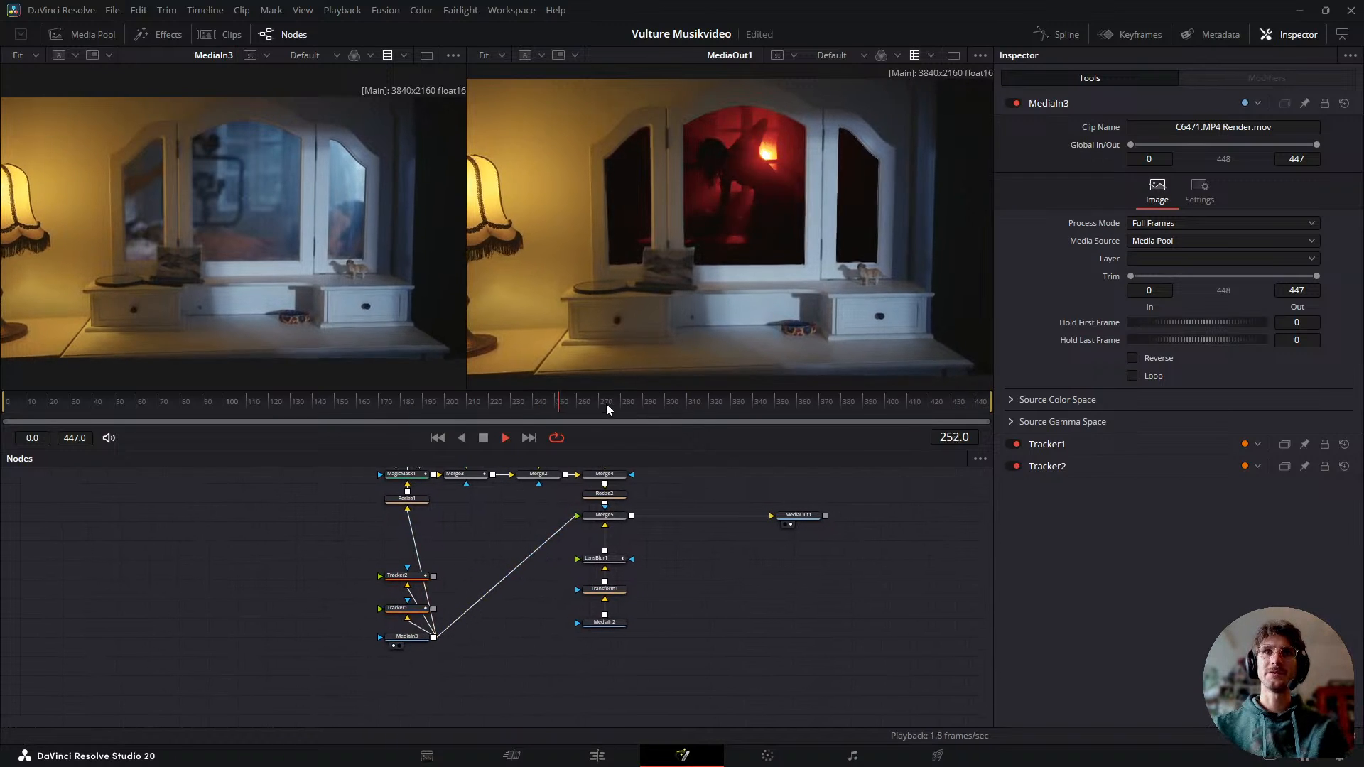
{"action": "key", "text": "space"}
{"action": "left_click_drag", "start_coordinate": [782, 428], "coordinate": [669, 562]}
{"action": "left_click_drag", "start_coordinate": [476, 604], "coordinate": [434, 635]}
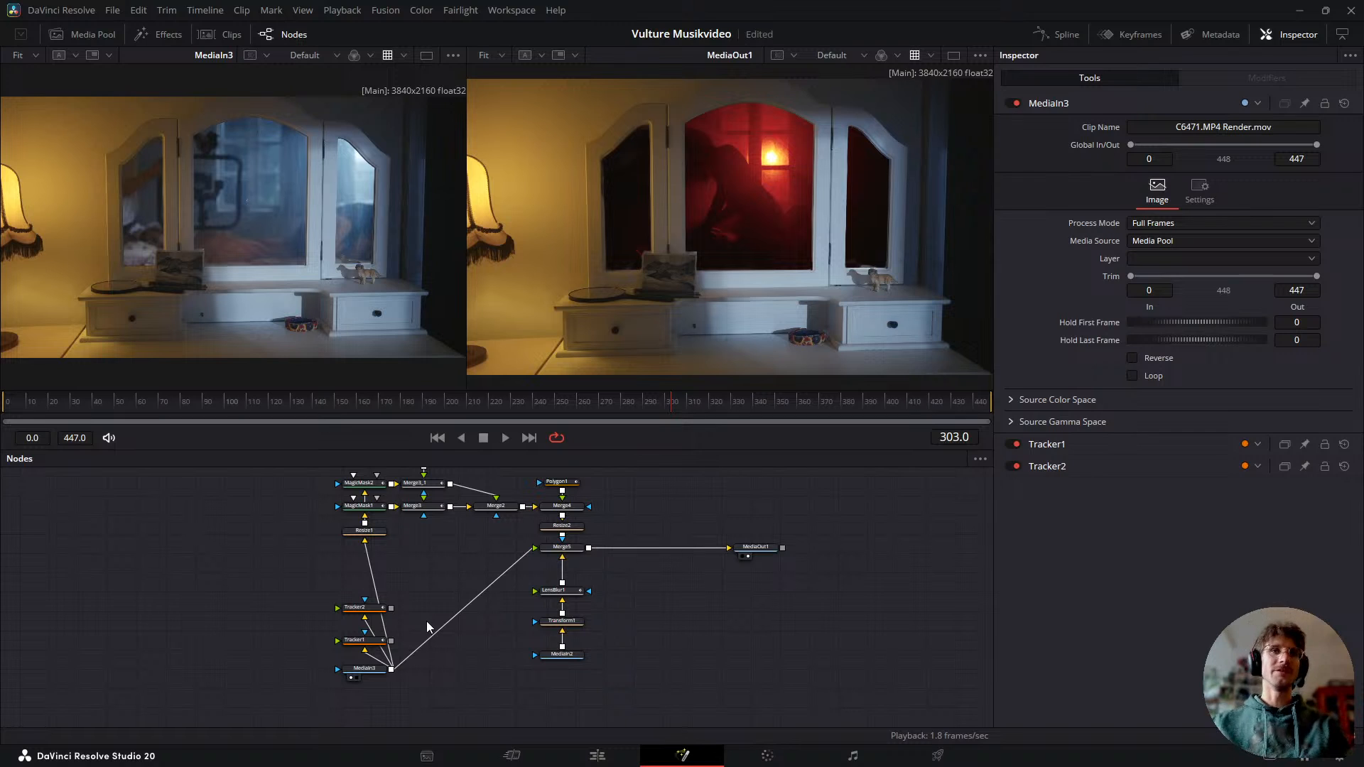
- Move MediaIn2 and Transform1 lower in the node tree to make room, and view Transform1 beside the composite in place of MediaIn3
{"action": "left_click", "coordinate": [373, 669]}
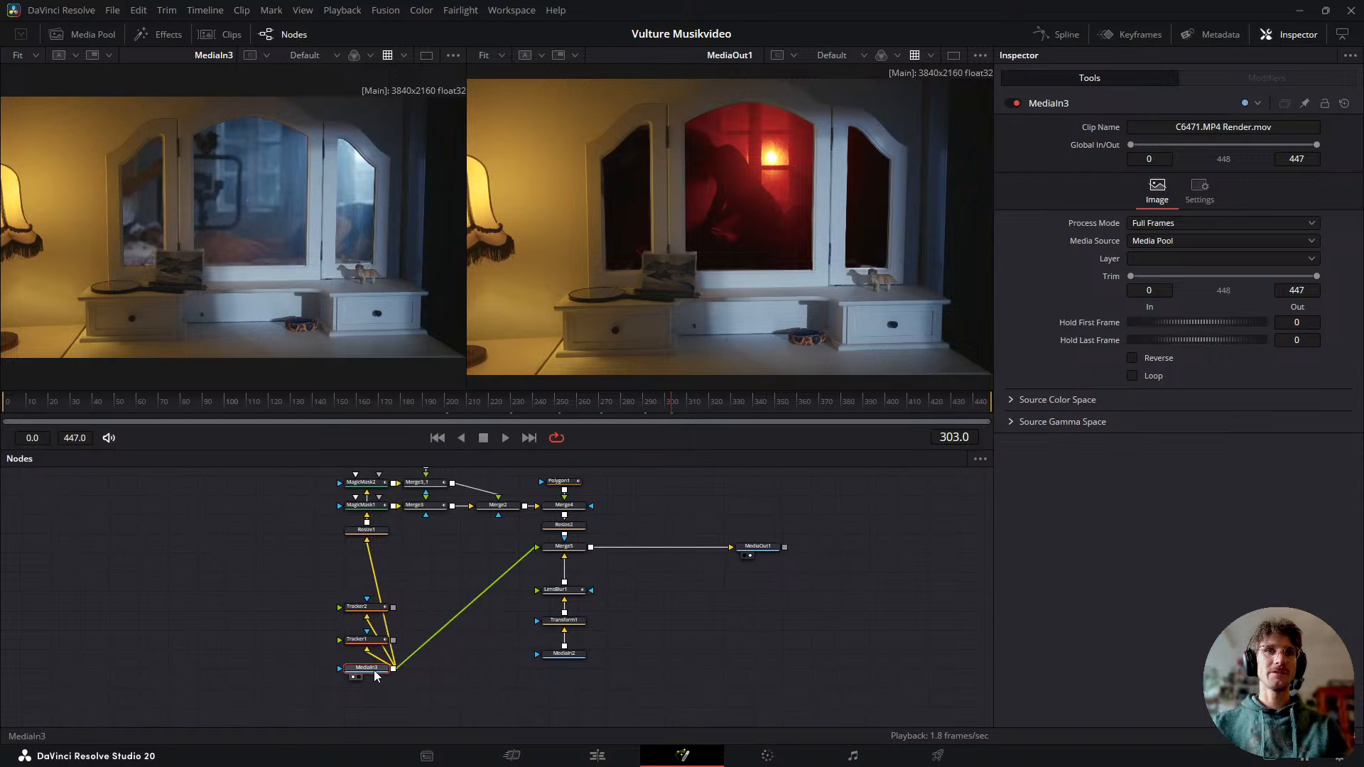
{"action": "key", "text": "1"}
{"action": "left_click", "coordinate": [554, 591]}
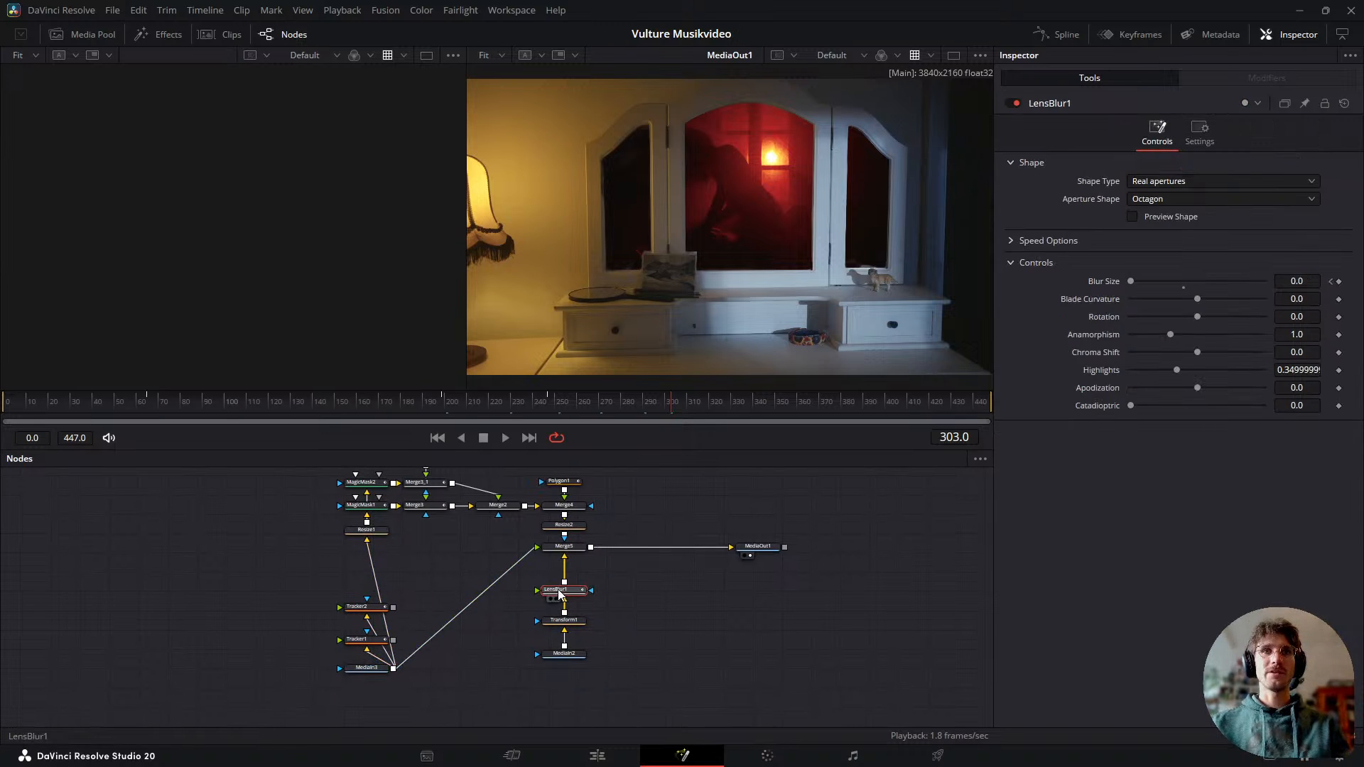
{"action": "left_click", "coordinate": [581, 658]}
{"action": "key", "text": "1"}
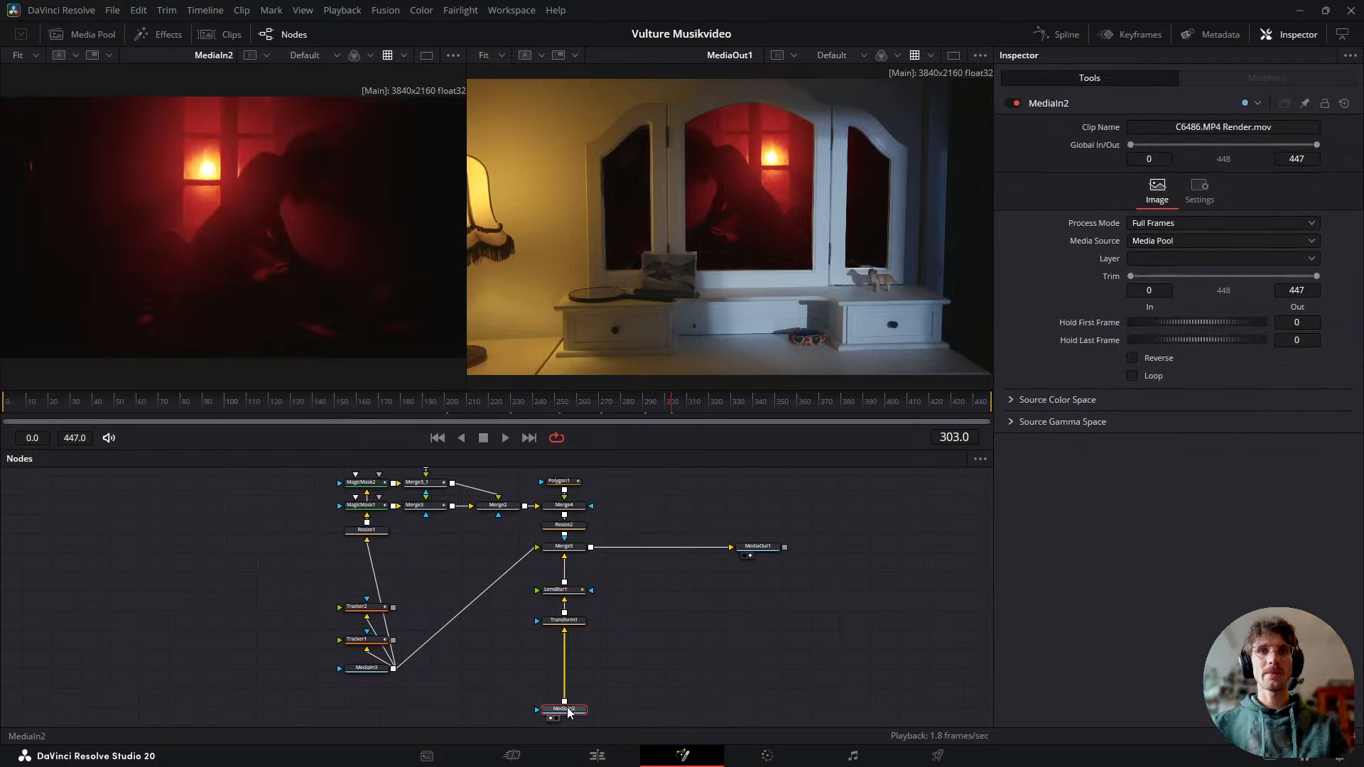
{"action": "left_click", "coordinate": [565, 692]}
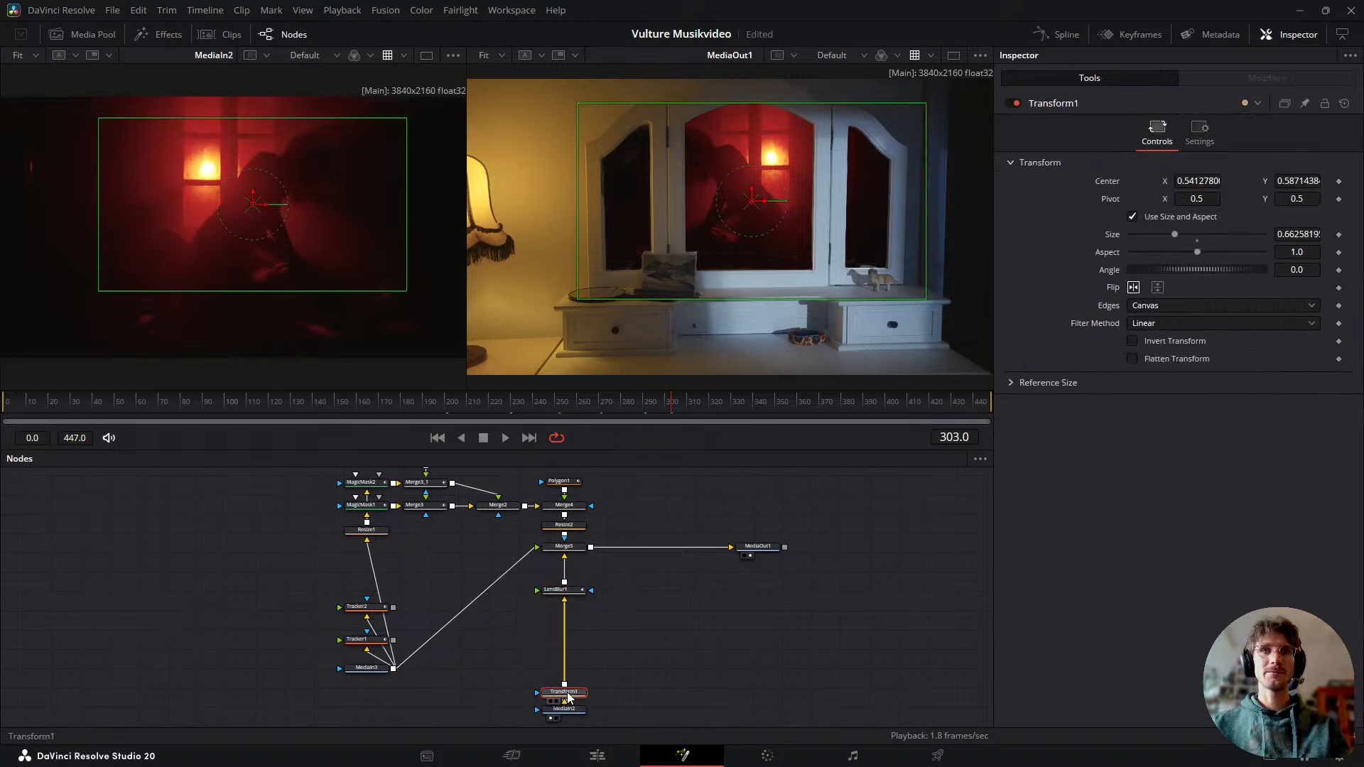
{"action": "key", "text": "1"}
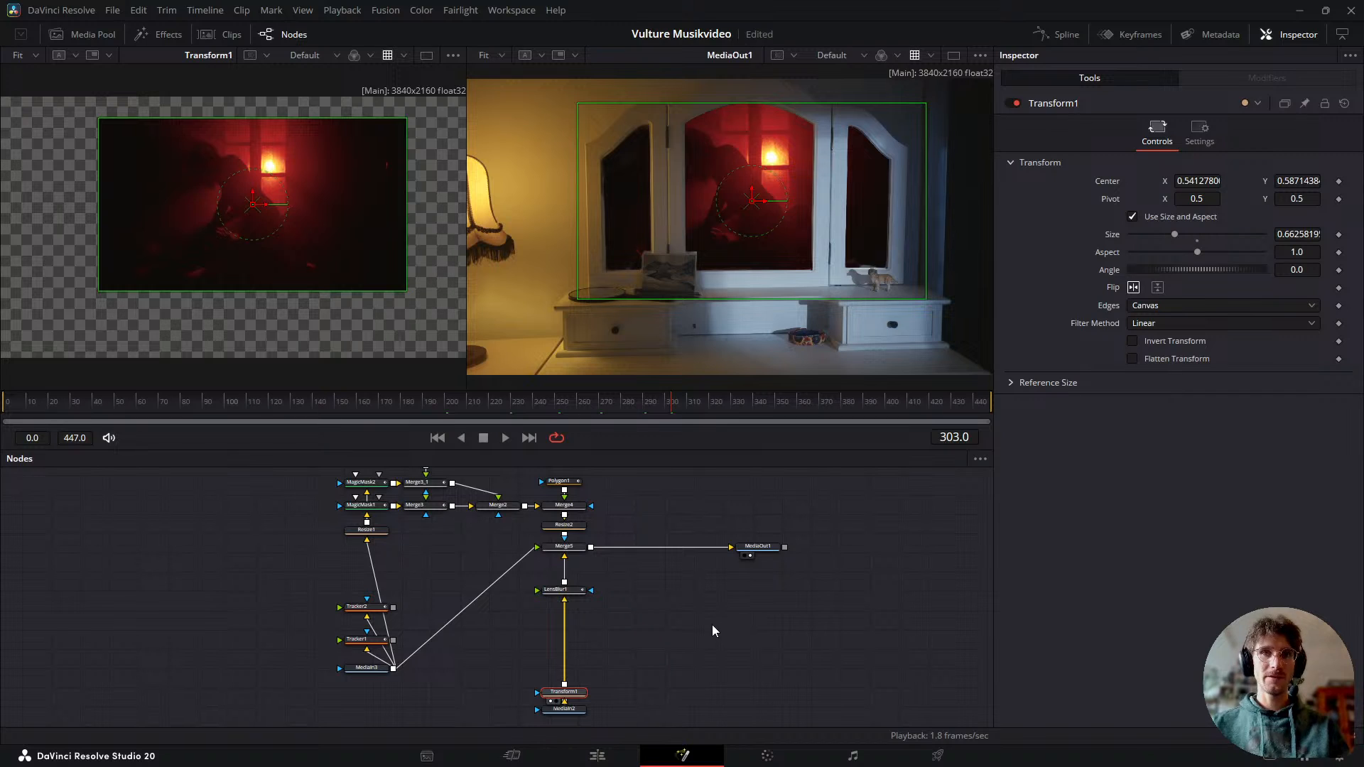
- Duplicate Transform1 directly after itself, and reset the original so that it only flips the red room footage horizontally
{"action": "key", "text": "ctrl+v"}
{"action": "left_click", "coordinate": [570, 695]}
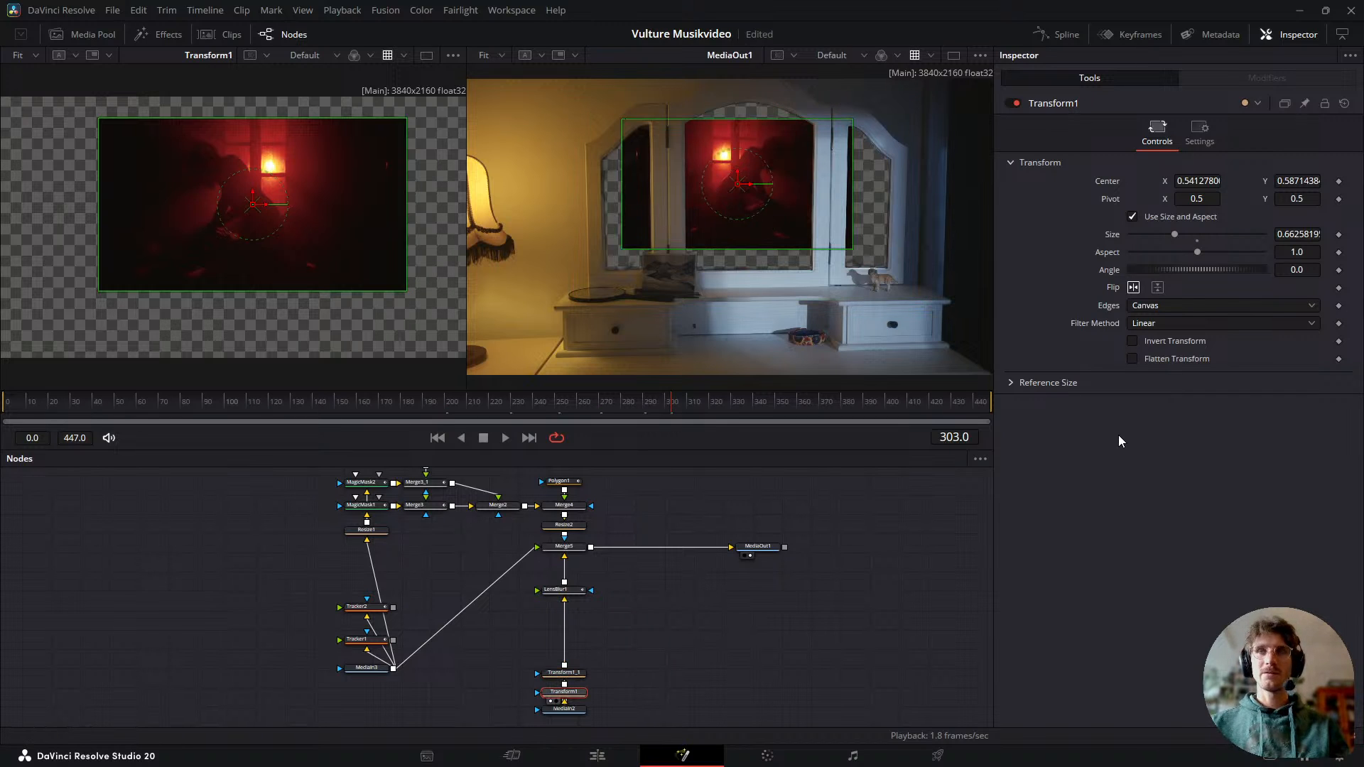
{"action": "left_click", "coordinate": [1346, 105]}
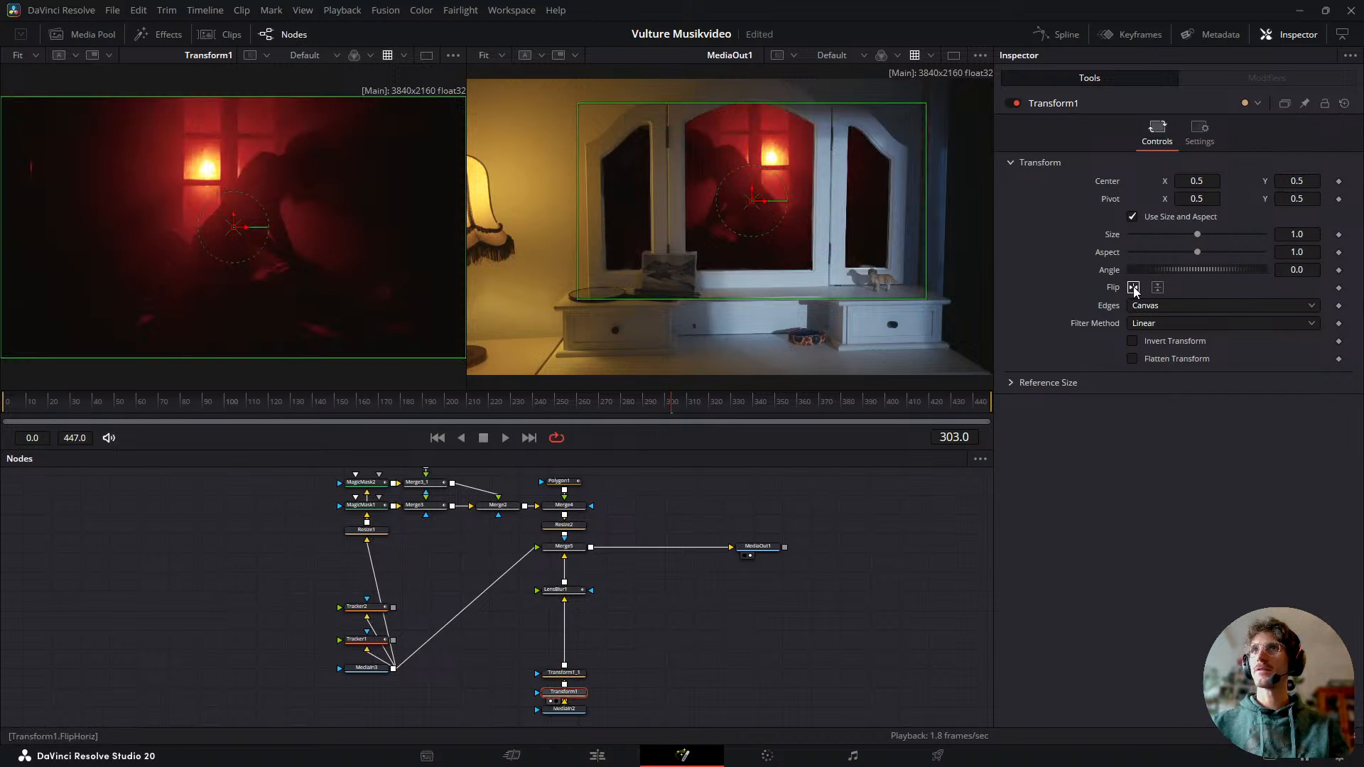
{"action": "left_click", "coordinate": [1134, 287]}
- Turn off the horizontal flip in the Transform1_1 copy and place that node just before LensBlur1
{"action": "left_click", "coordinate": [585, 673]}
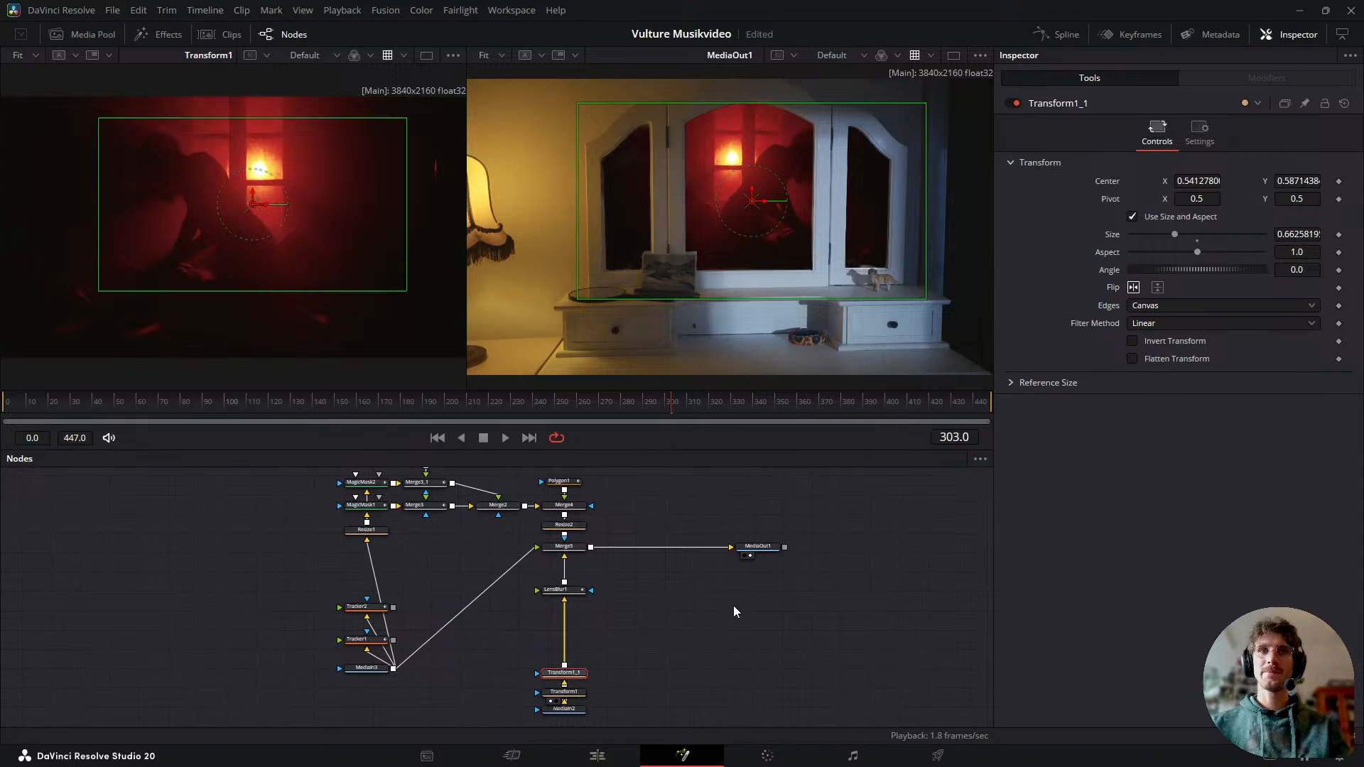
{"action": "left_click", "coordinate": [1135, 288]}
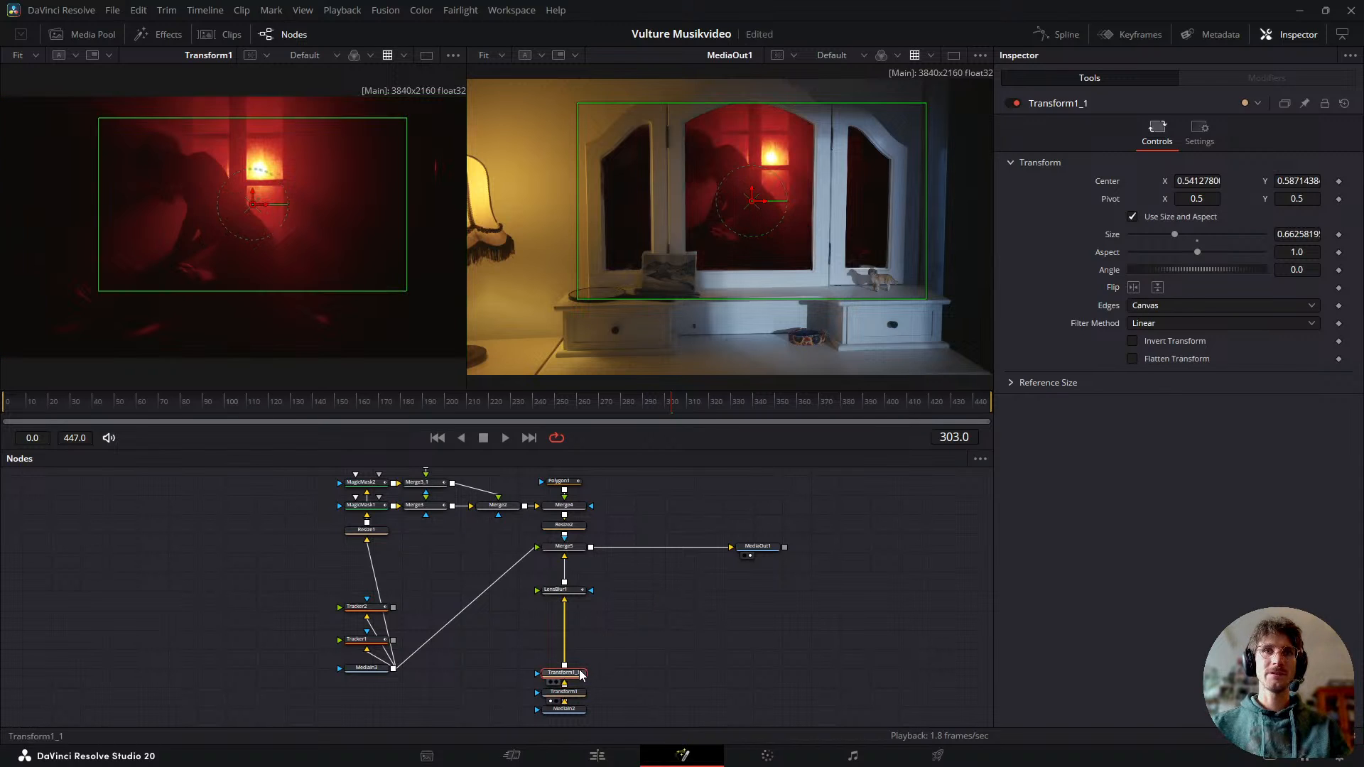
{"action": "left_click_drag", "start_coordinate": [607, 702], "coordinate": [584, 642]}
- Add a Tracker node after Transform1 in the red room branch
{"action": "left_click", "coordinate": [609, 614]}
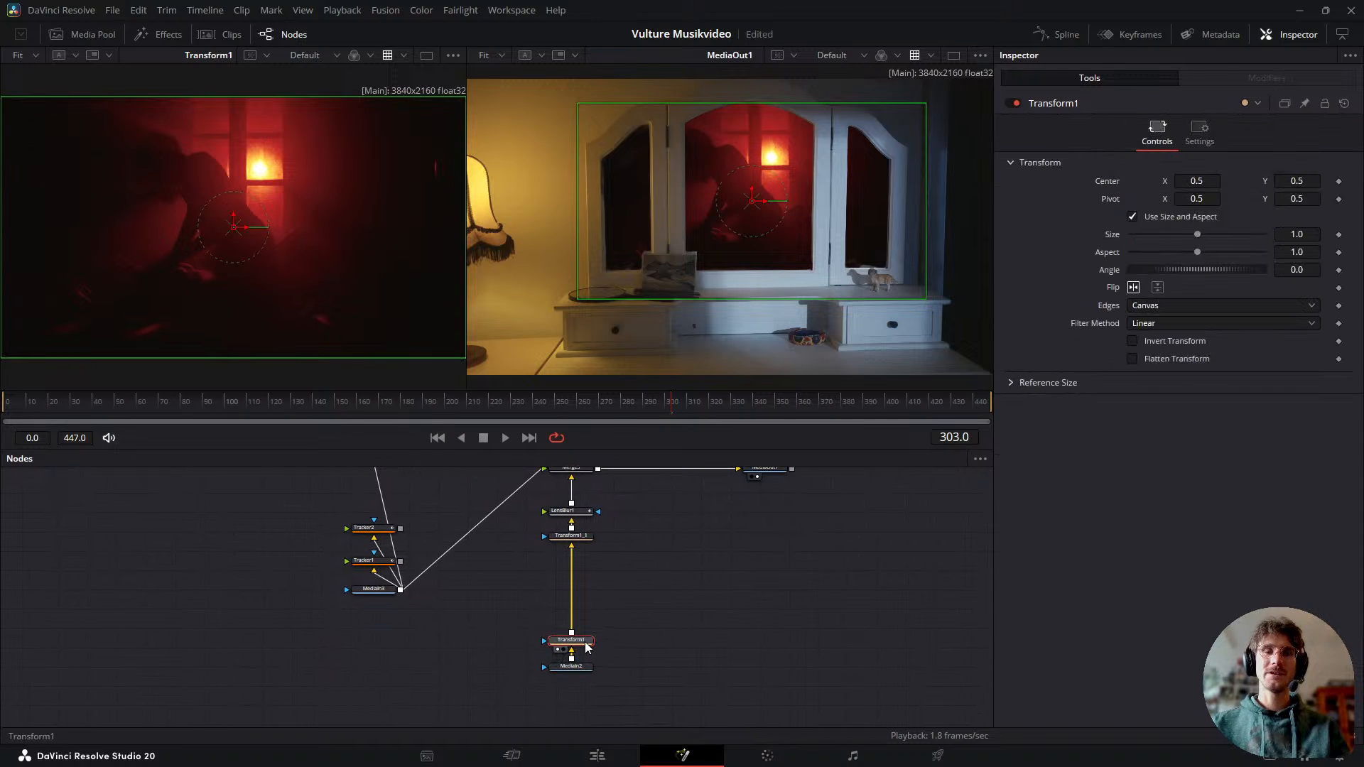
{"action": "key", "text": "shift+space"}
{"action": "type", "text": "track"}
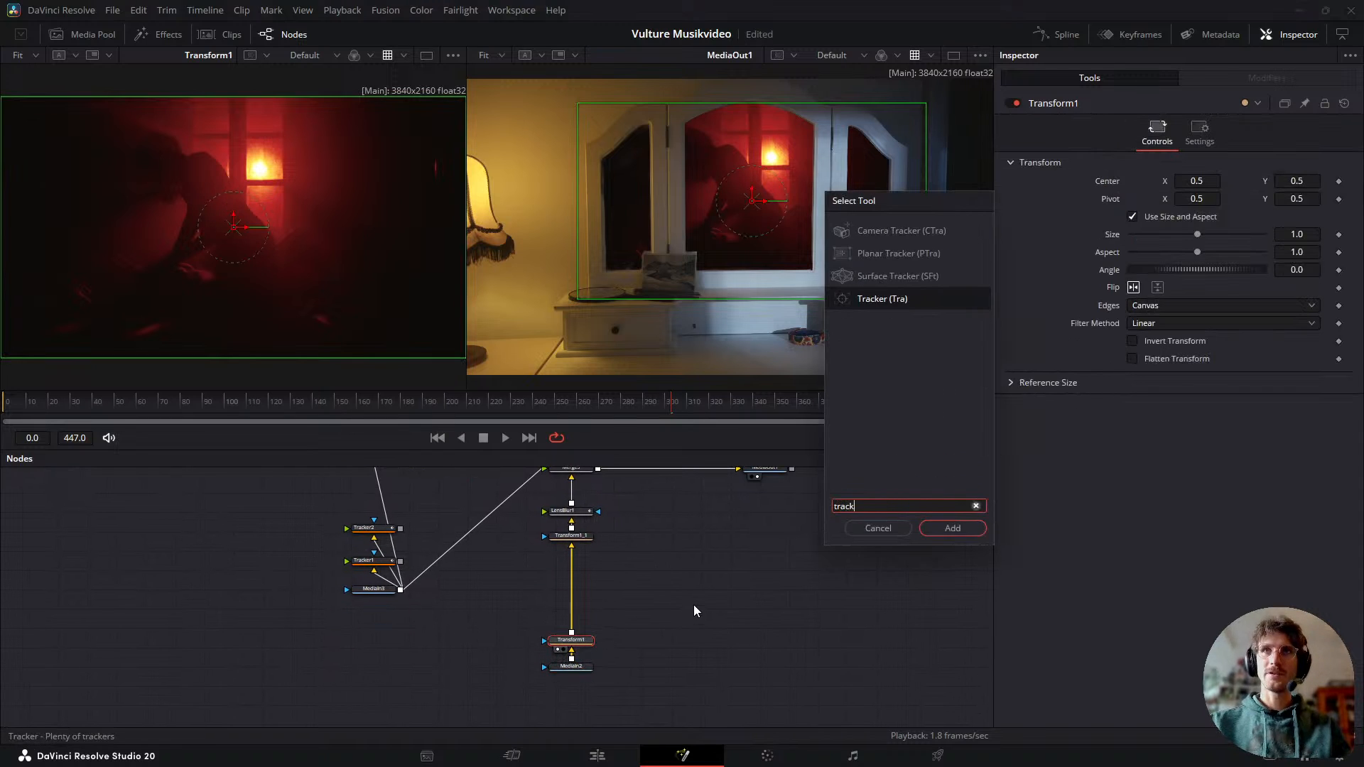
{"action": "key", "text": "Return"}
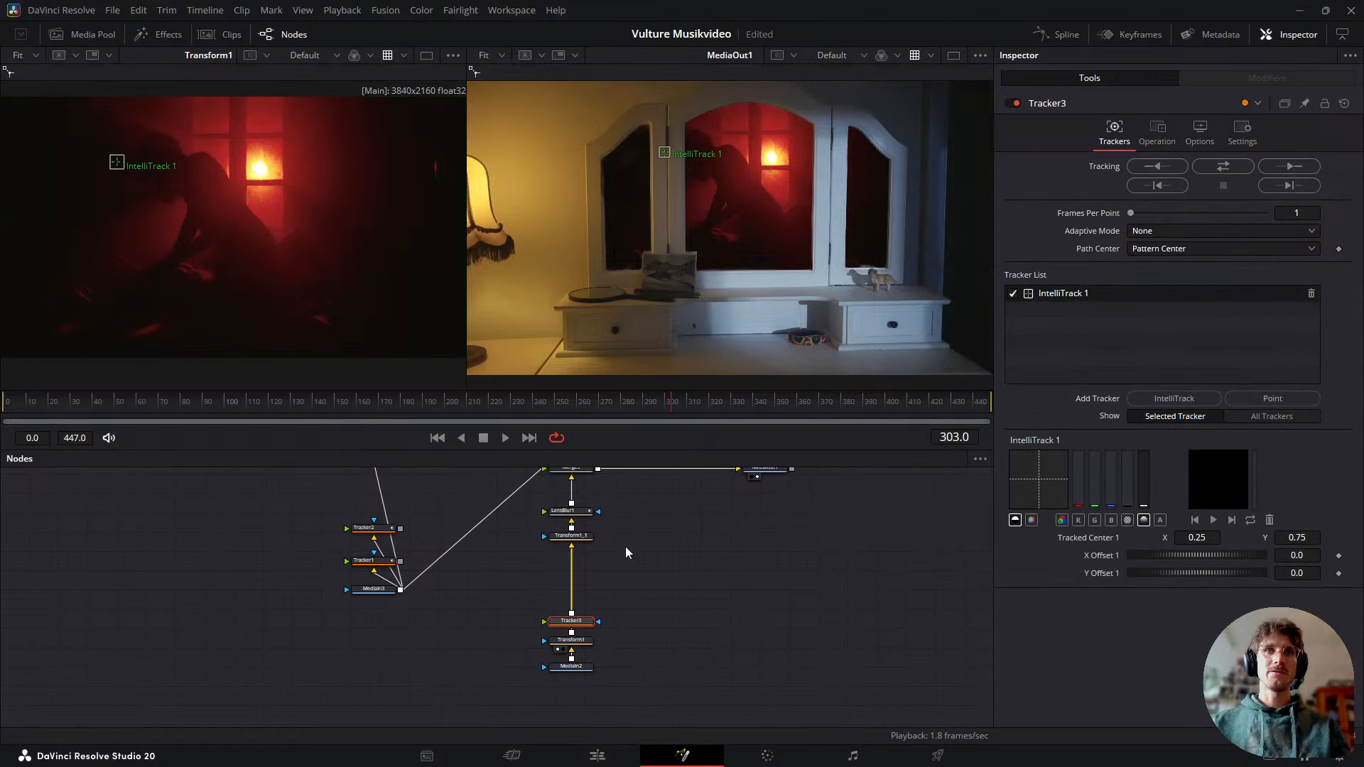
- Scrub and play the red room footage to examine its camera movement and find a frame with an unobstructed window to track
{"action": "left_click_drag", "start_coordinate": [631, 399], "coordinate": [704, 446]}
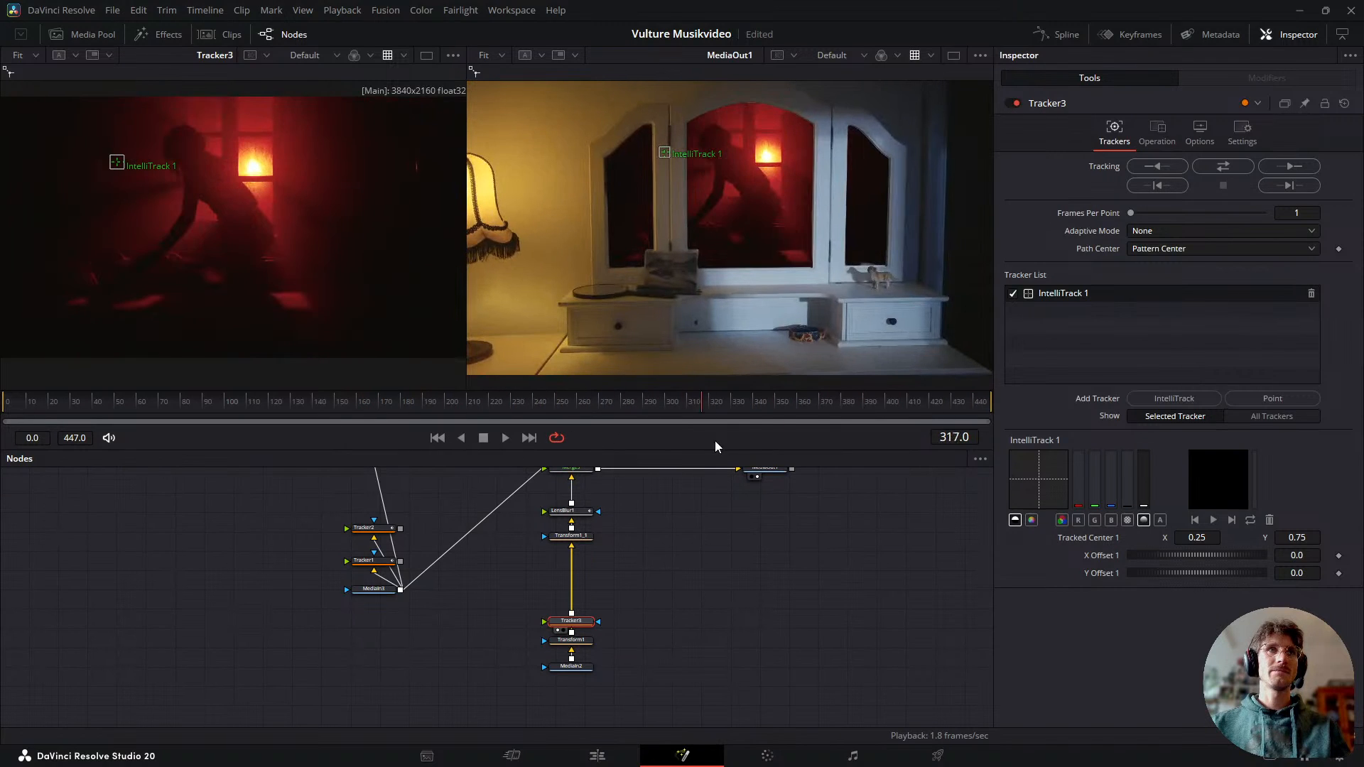
{"action": "left_click_drag", "start_coordinate": [793, 442], "coordinate": [286, 507]}
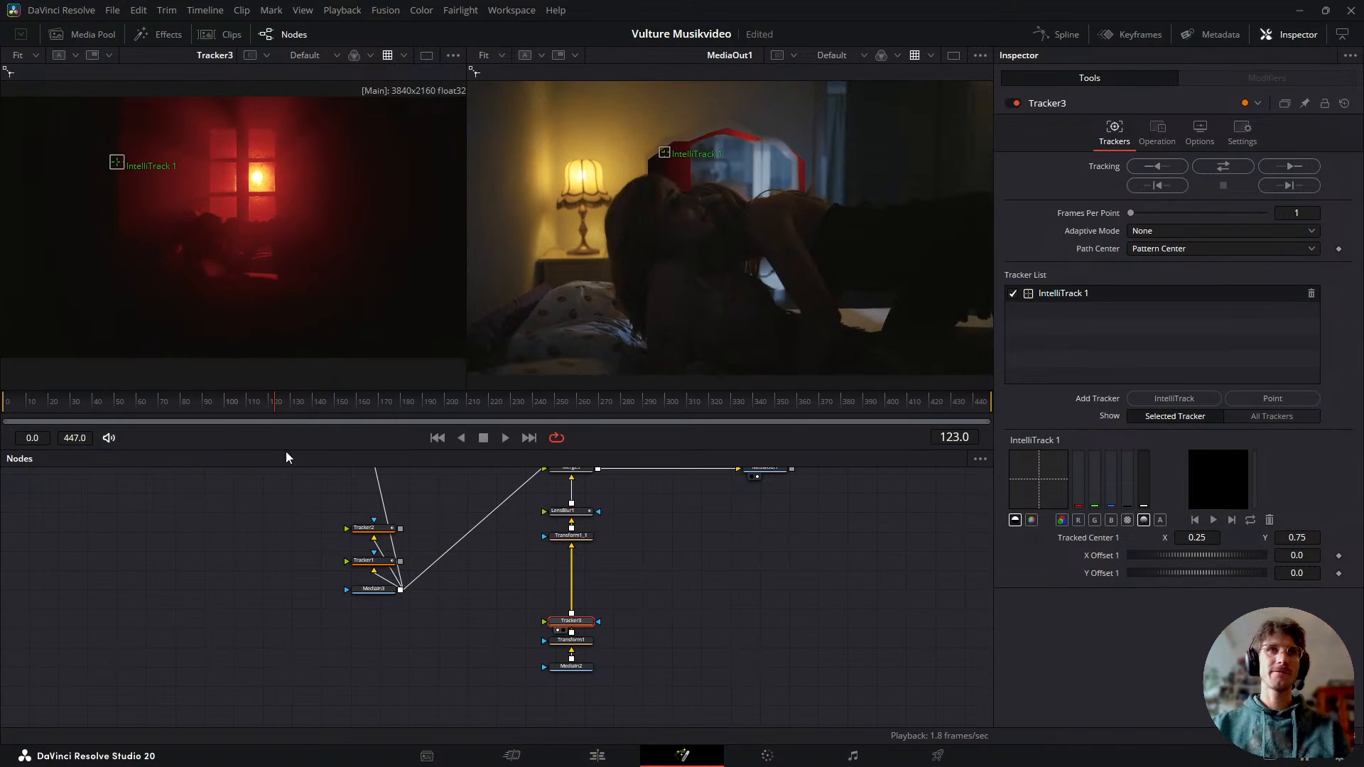
{"action": "left_click_drag", "start_coordinate": [283, 402], "coordinate": [378, 403]}
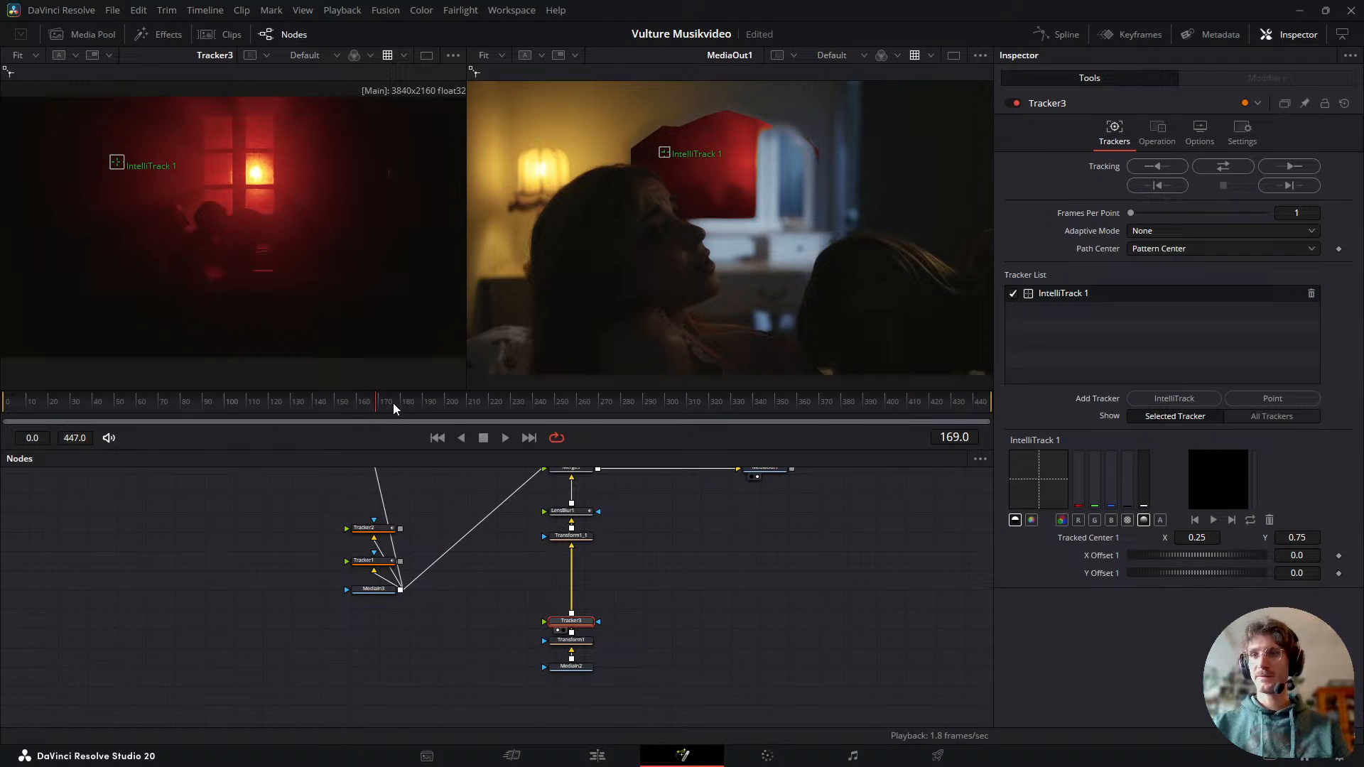
{"action": "left_click_drag", "start_coordinate": [379, 404], "coordinate": [622, 442]}
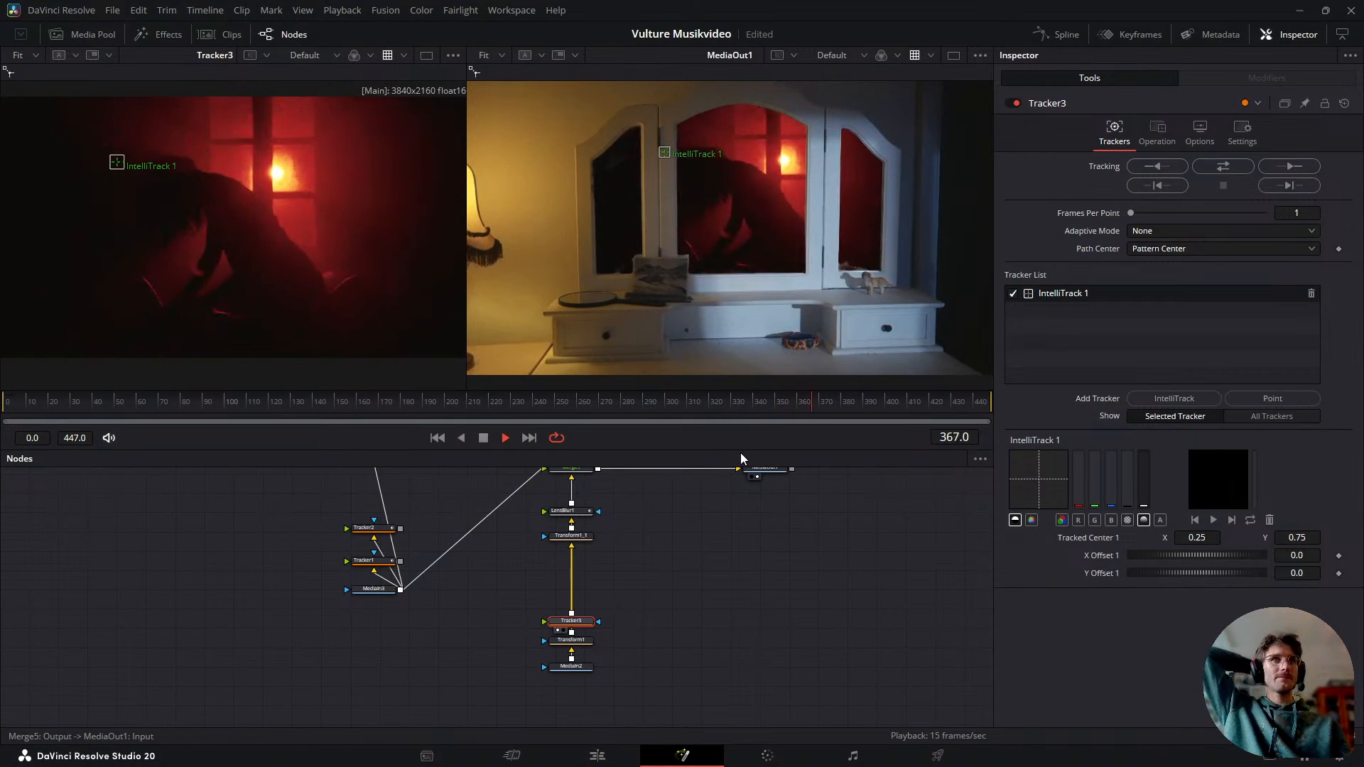
{"action": "left_click", "coordinate": [789, 403]}
{"action": "left_click_drag", "start_coordinate": [787, 399], "coordinate": [287, 250]}
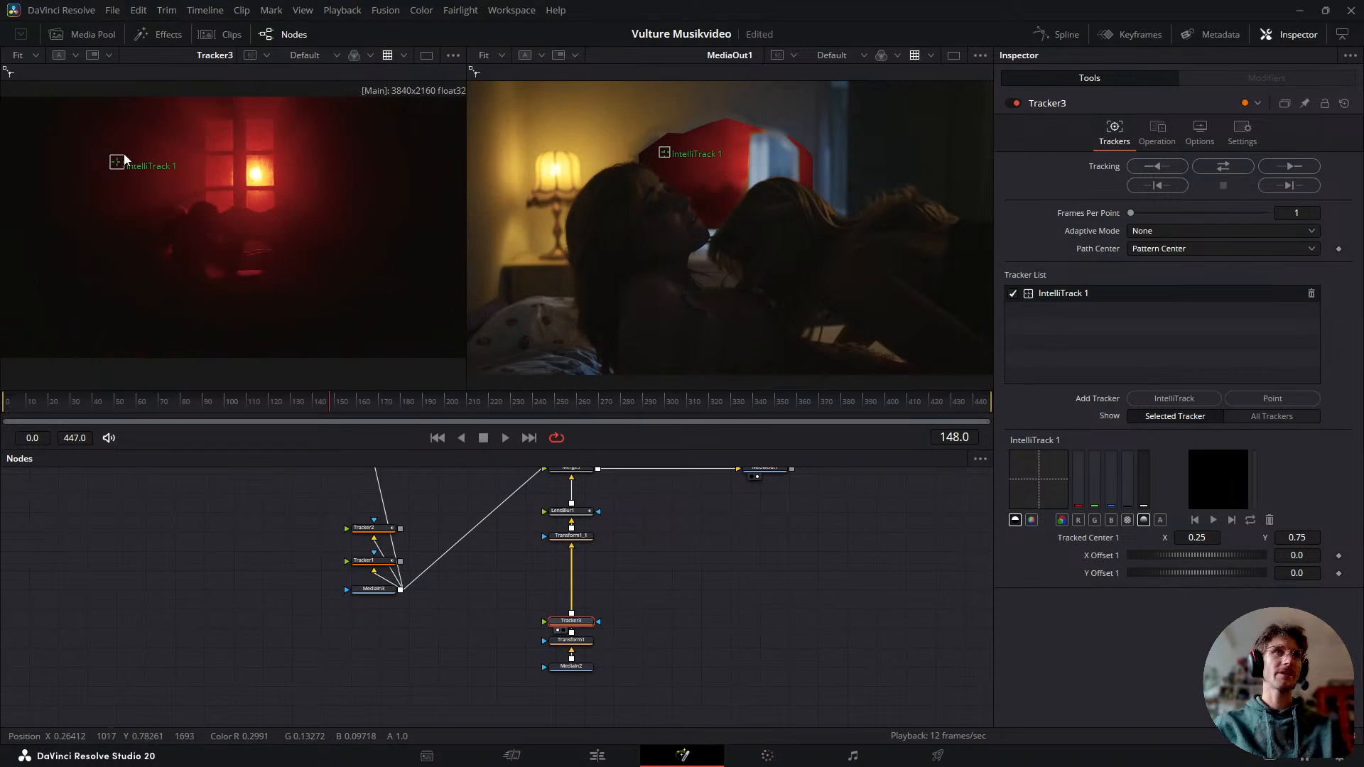
- Try to track the top of the window forward from frame 148 with IntelliTrack 1, and cancel the running track
{"action": "left_click_drag", "start_coordinate": [116, 165], "coordinate": [248, 126]}
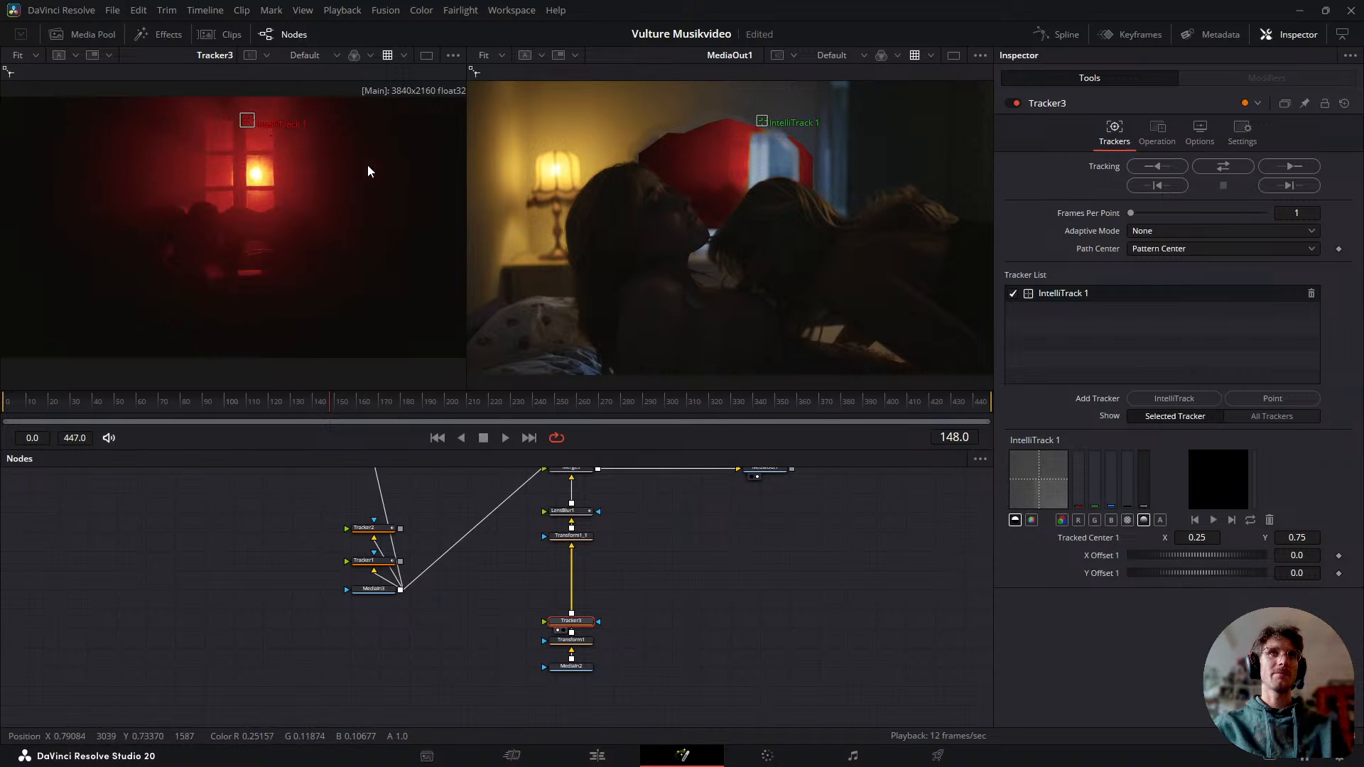
{"action": "scroll", "coordinate": [264, 125], "scroll_direction": "up", "scroll_amount": 5}
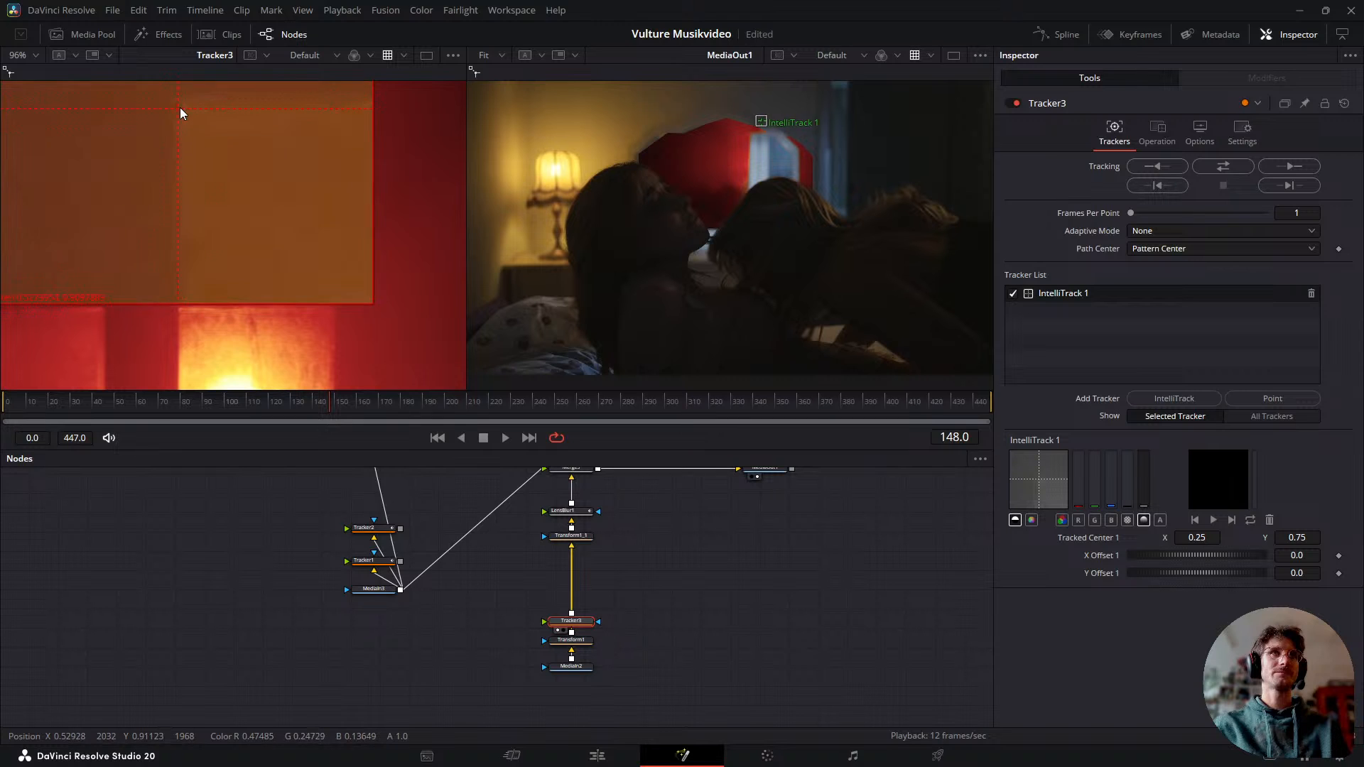
{"action": "scroll", "coordinate": [181, 105], "scroll_direction": "down", "scroll_amount": 5}
{"action": "left_click_drag", "start_coordinate": [252, 192], "coordinate": [266, 167]}
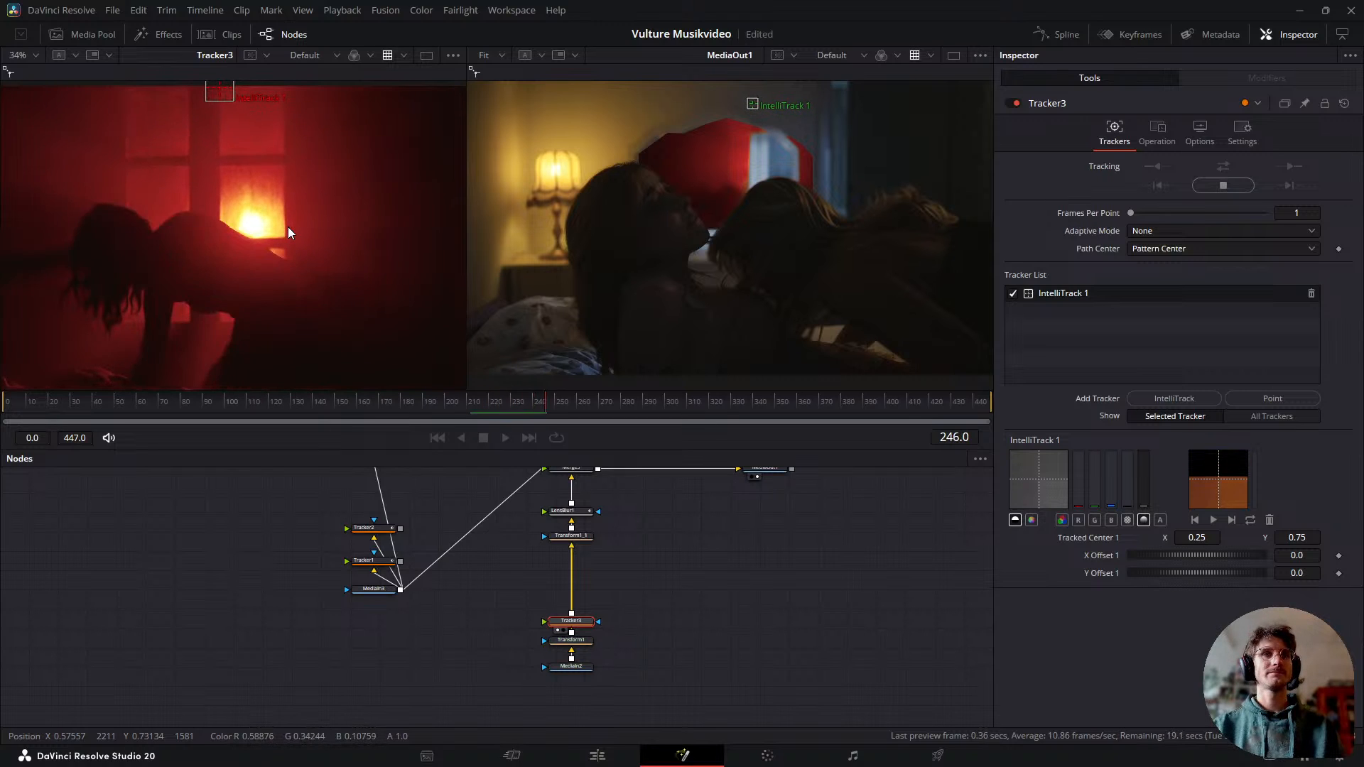
{"action": "key", "text": "ctrl+z"}
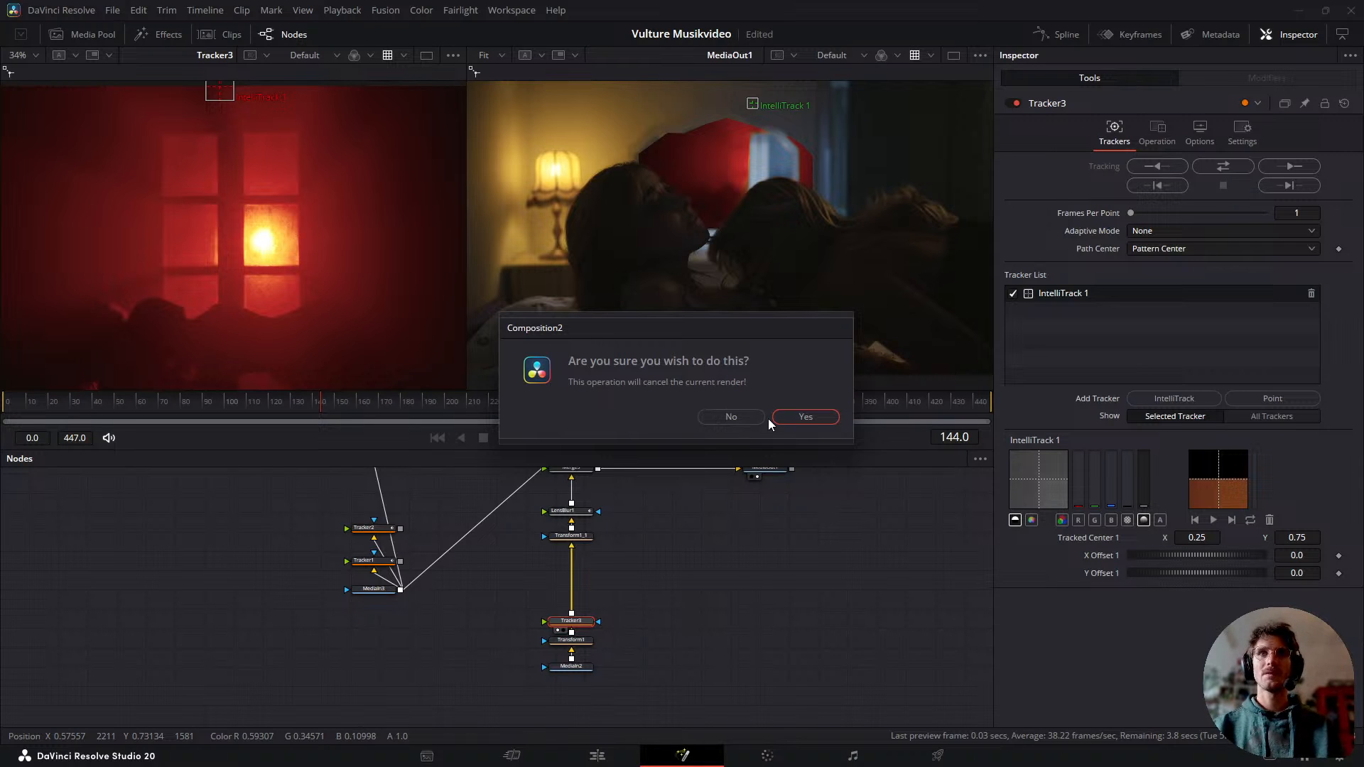
{"action": "left_click", "coordinate": [805, 416]}
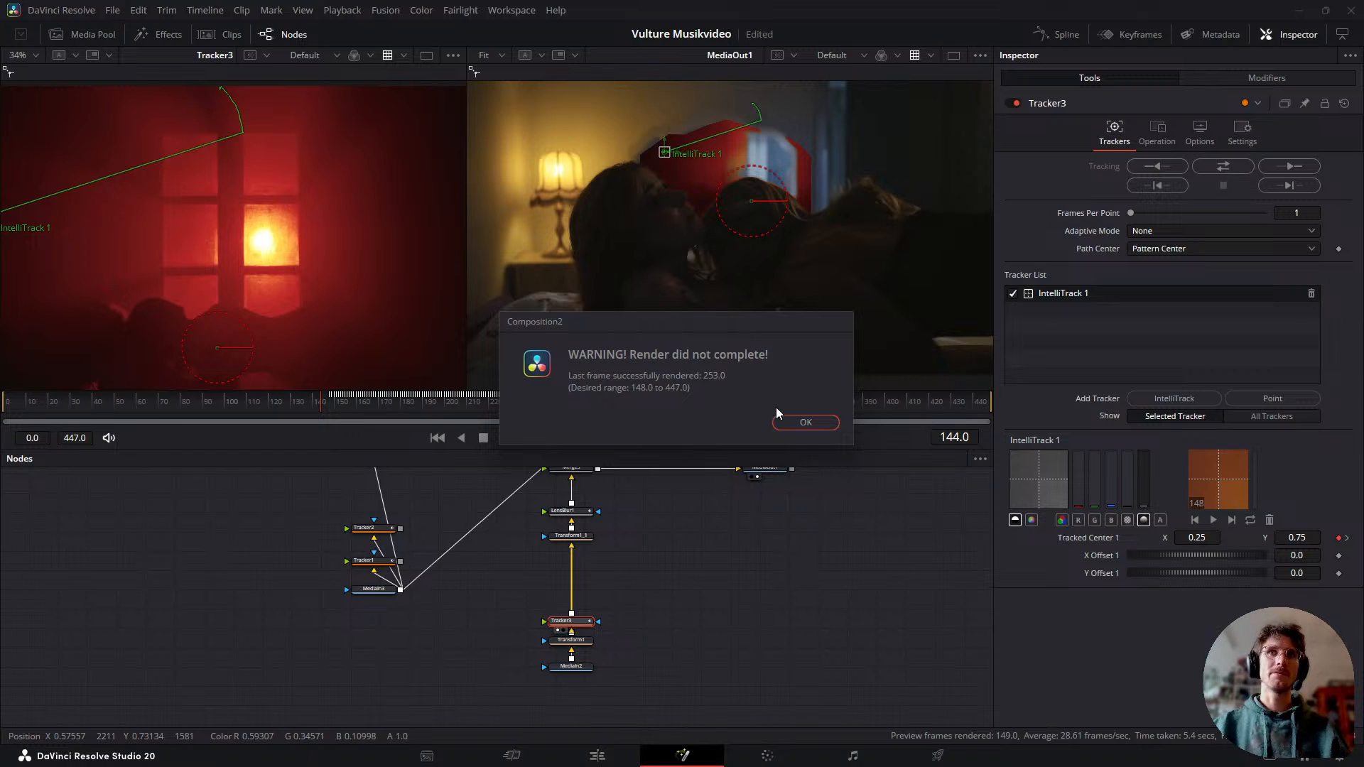
{"action": "left_click", "coordinate": [804, 421]}
- Scrub the partial track from frame 255 back to 144 to inspect the tracker's path against the window
{"action": "left_click_drag", "start_coordinate": [519, 399], "coordinate": [566, 395]}
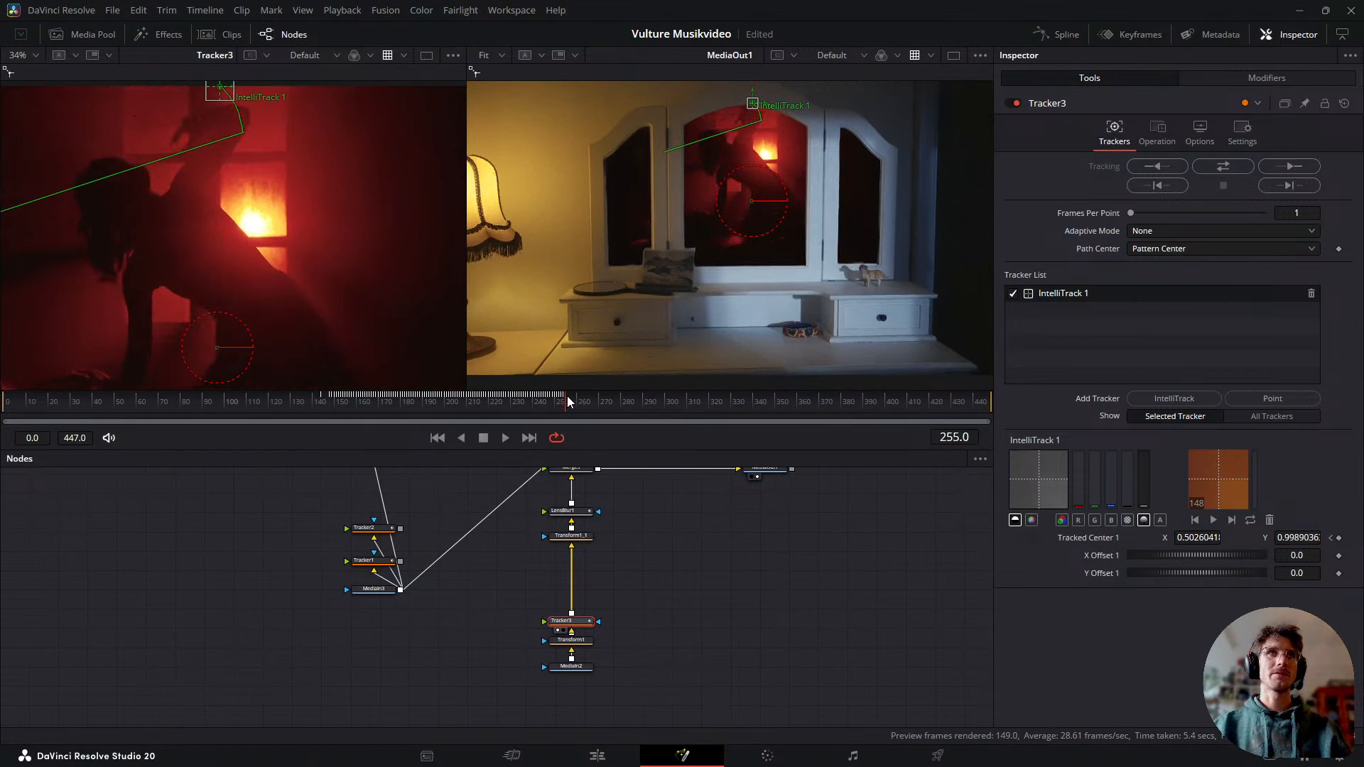
{"action": "scroll", "coordinate": [275, 168], "scroll_direction": "down", "scroll_amount": 3}
{"action": "scroll", "coordinate": [279, 229], "scroll_direction": "up", "scroll_amount": 2}
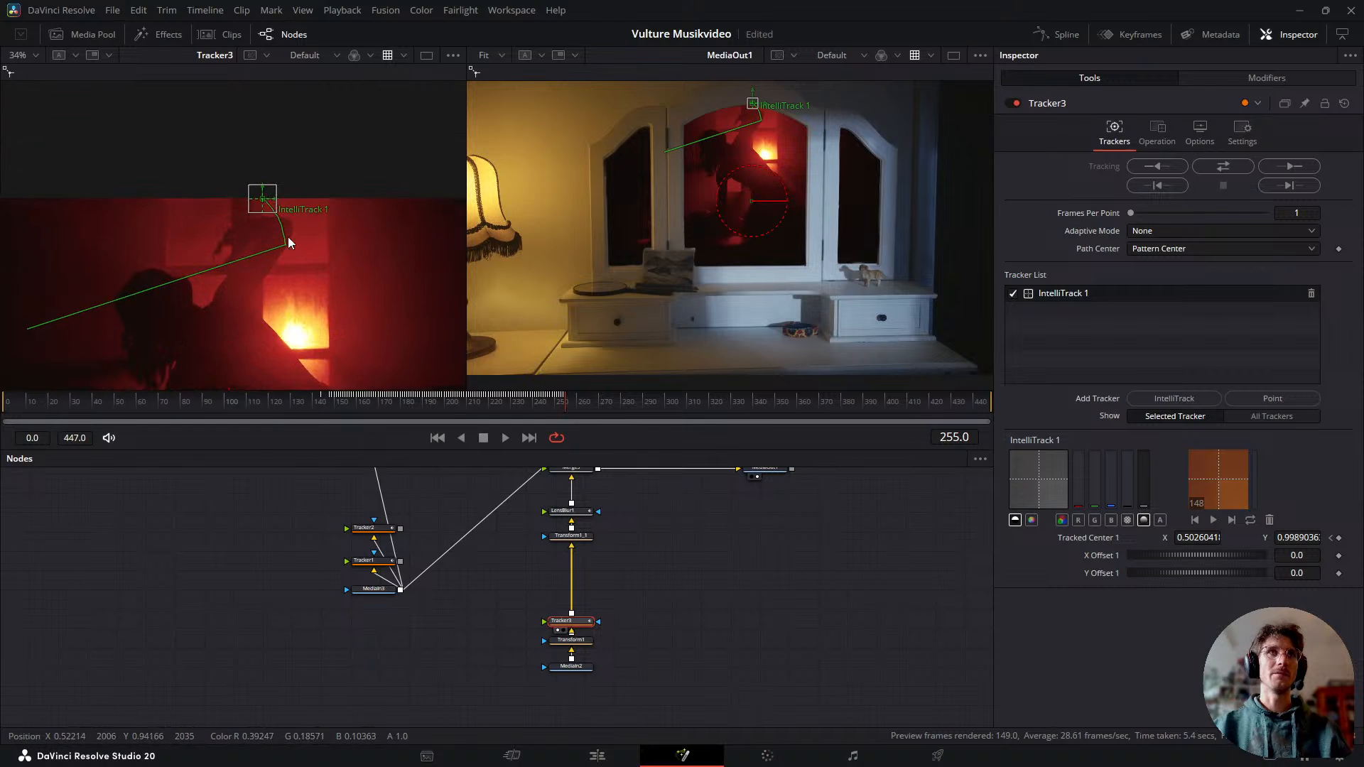
{"action": "left_click_drag", "start_coordinate": [538, 398], "coordinate": [438, 394]}
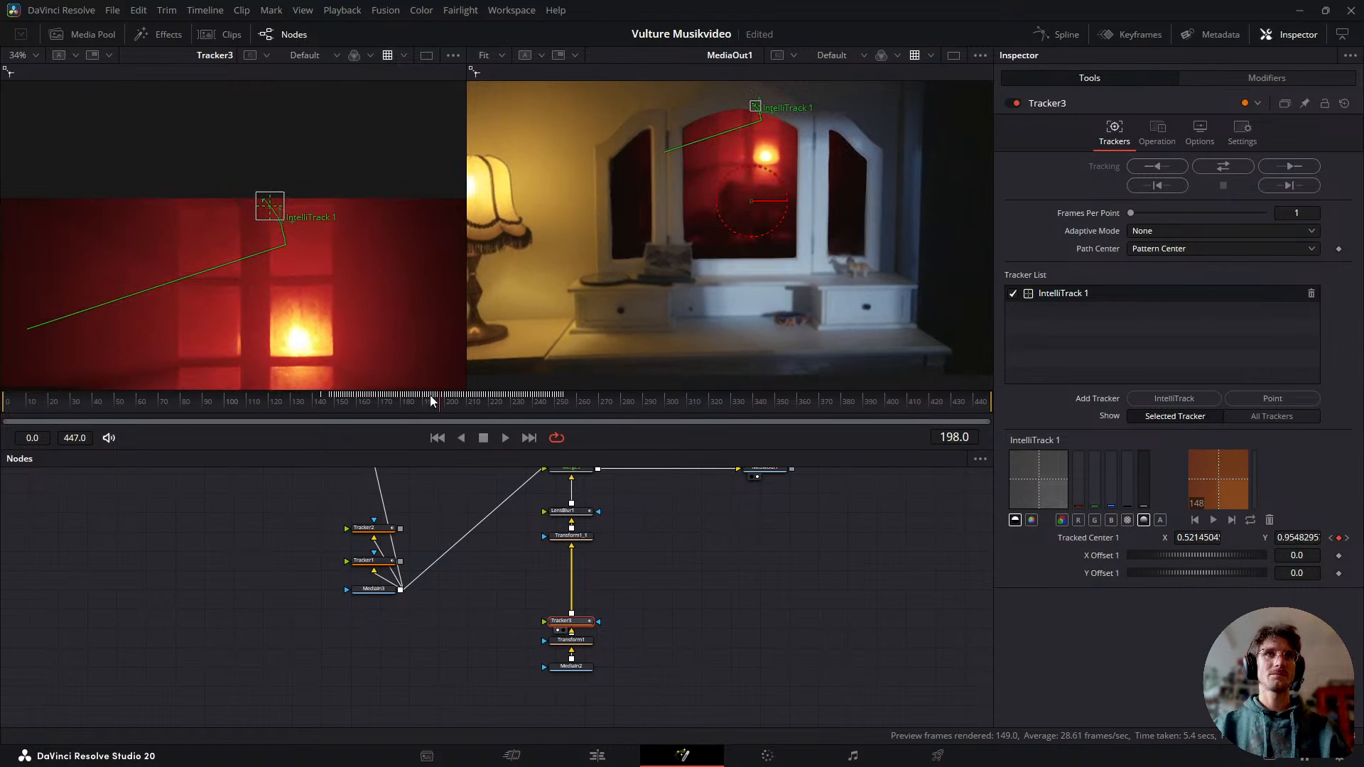
{"action": "left_click_drag", "start_coordinate": [333, 390], "coordinate": [321, 396]}
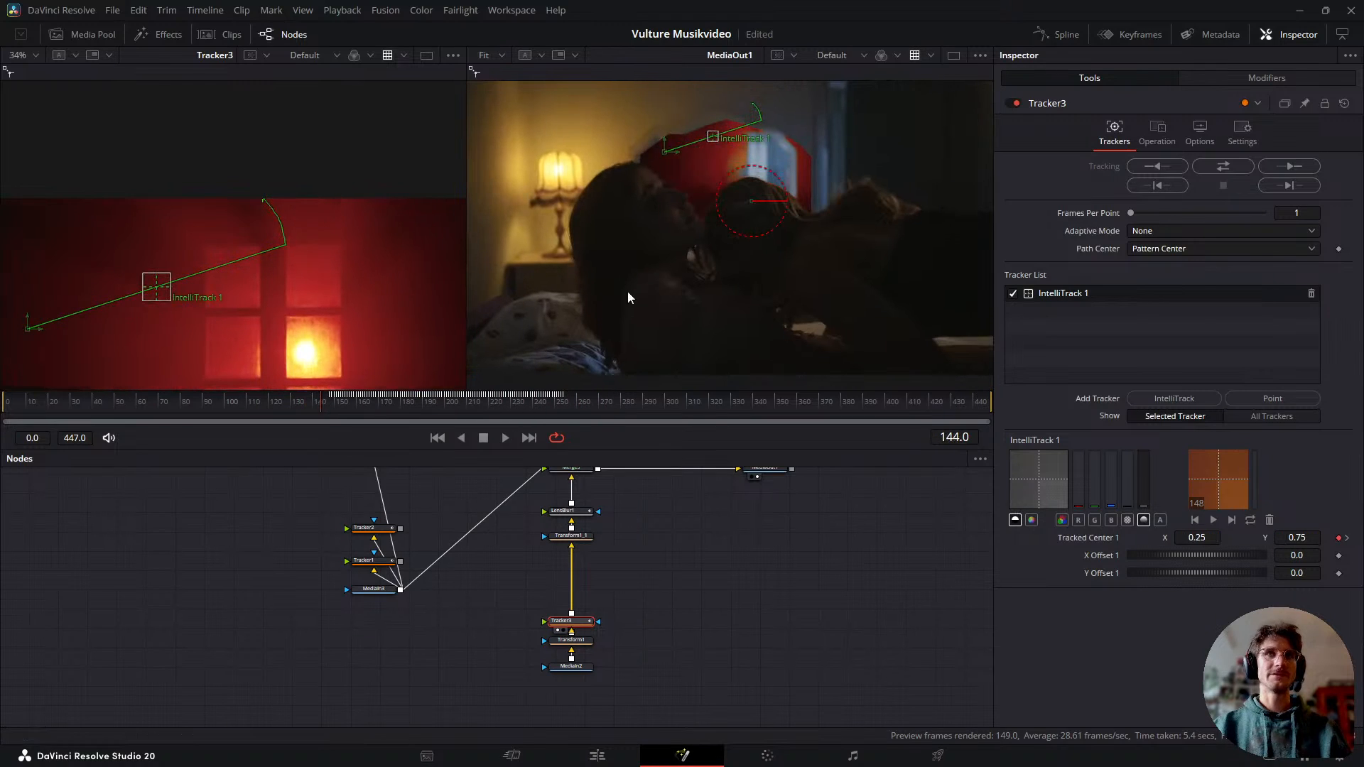
- Reset Tracker3, place IntelliTrack 1 on the upper outer corner of the lit window pane at frame 144, and track the whole shot
{"action": "left_click", "coordinate": [1345, 105]}
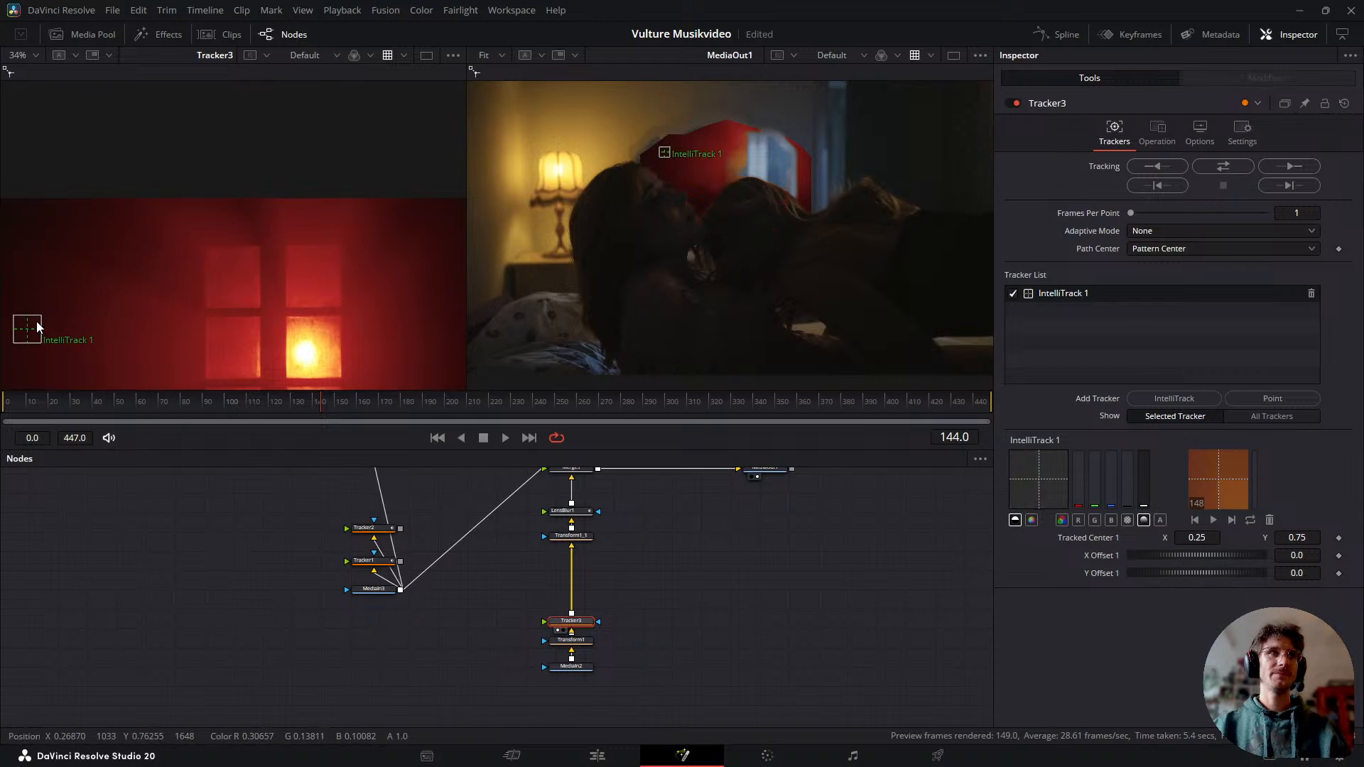
{"action": "left_click_drag", "start_coordinate": [30, 324], "coordinate": [344, 303]}
{"action": "left_click", "coordinate": [1289, 183]}
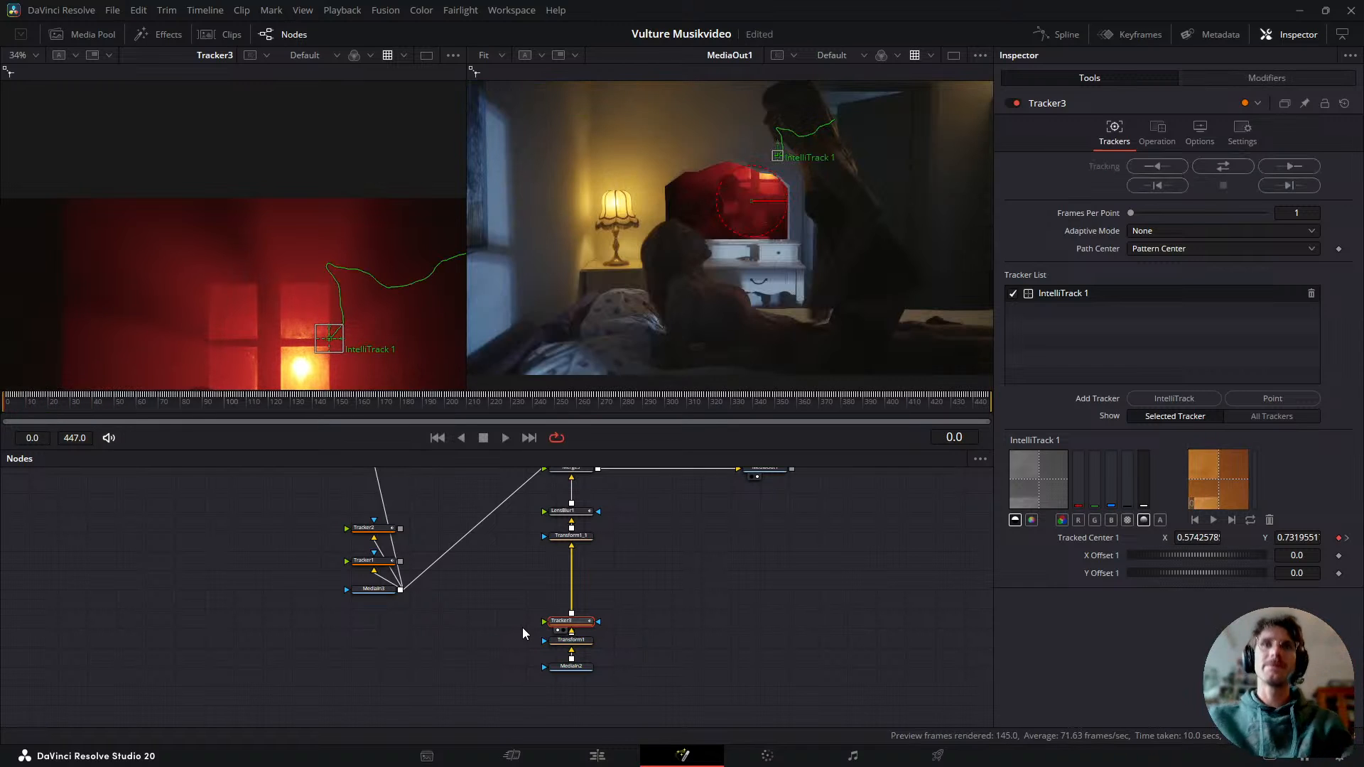
- Set Tracker3's operation to Match Move and scrub forward to frame 204 to check the footage
{"action": "left_click", "coordinate": [1158, 132]}
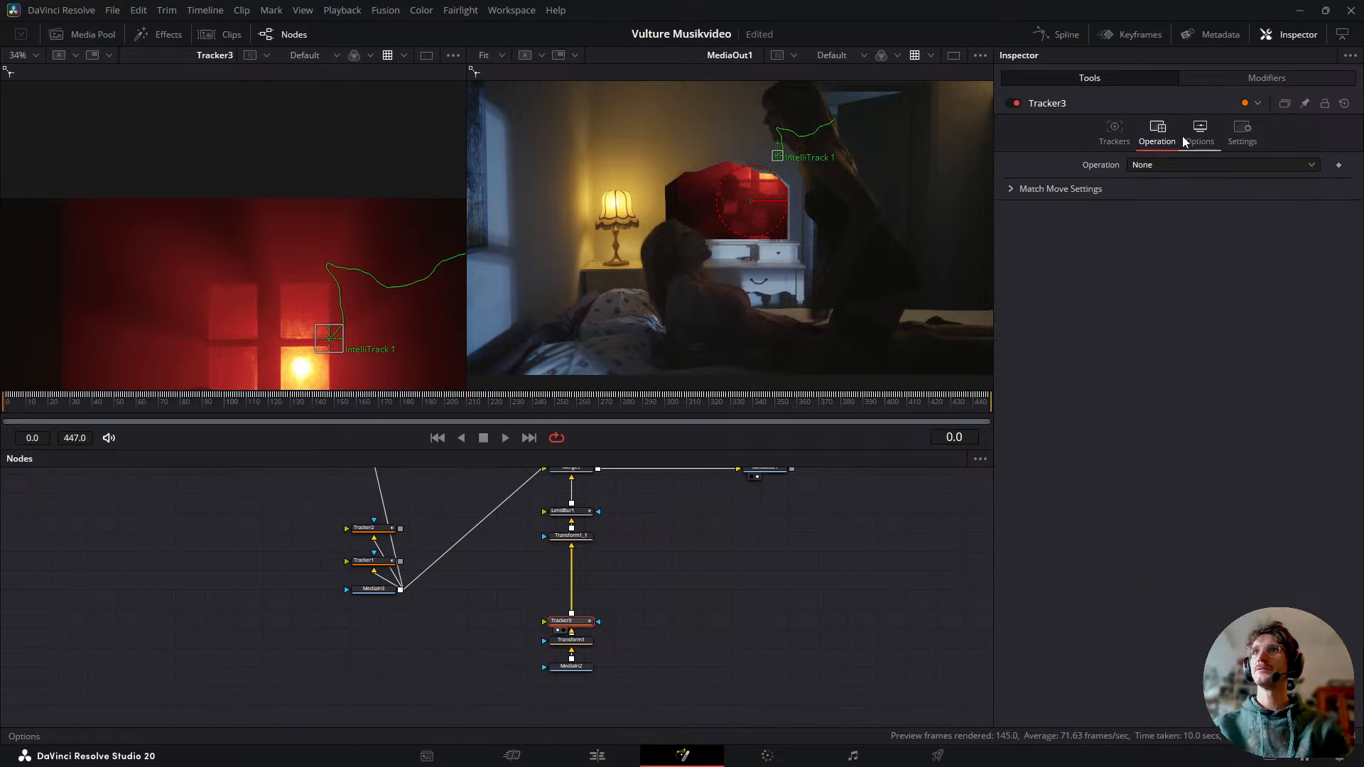
{"action": "left_click", "coordinate": [1183, 168]}
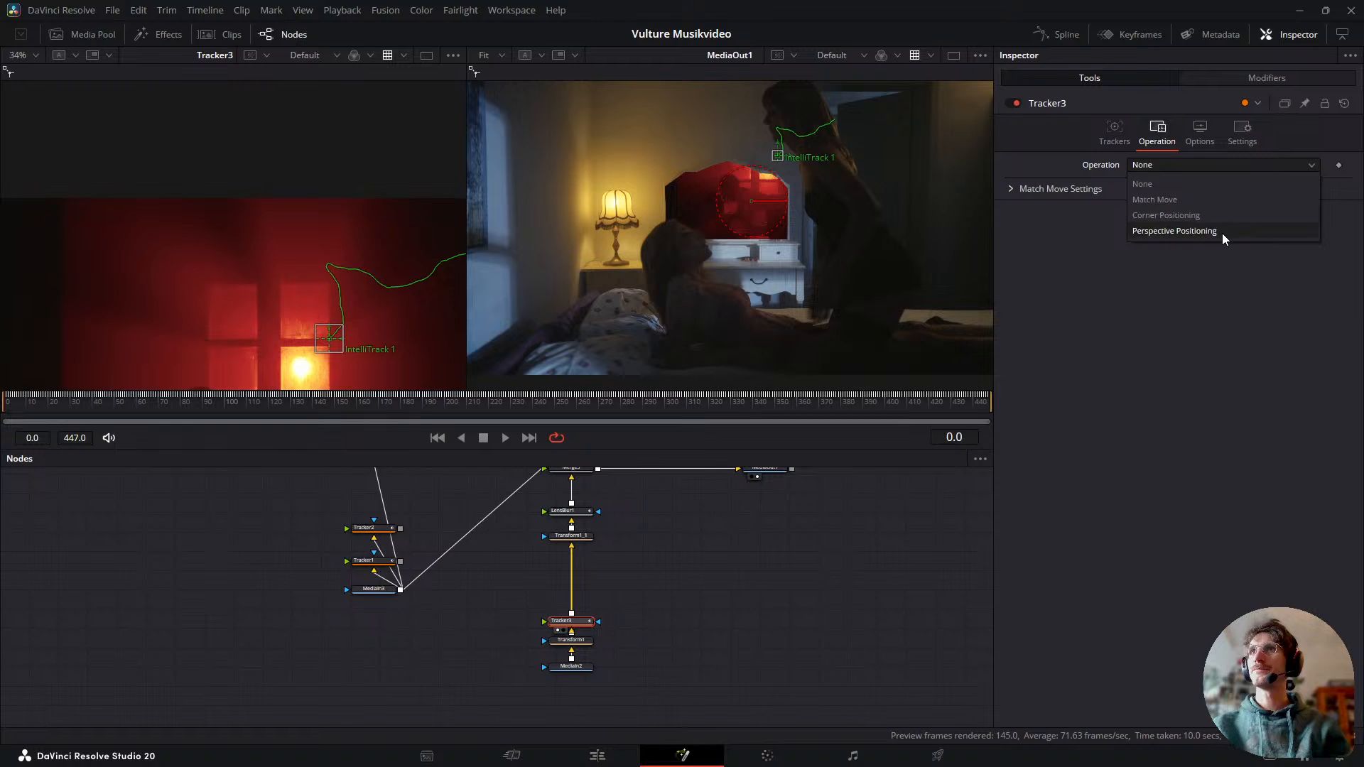
{"action": "left_click", "coordinate": [1226, 201]}
{"action": "left_click_drag", "start_coordinate": [300, 399], "coordinate": [453, 402]}
- Try Corner Positioning and Perspective Positioning on Tracker3, return the operation to Match Move, and scrub to frame 231
{"action": "left_click", "coordinate": [1187, 165]}
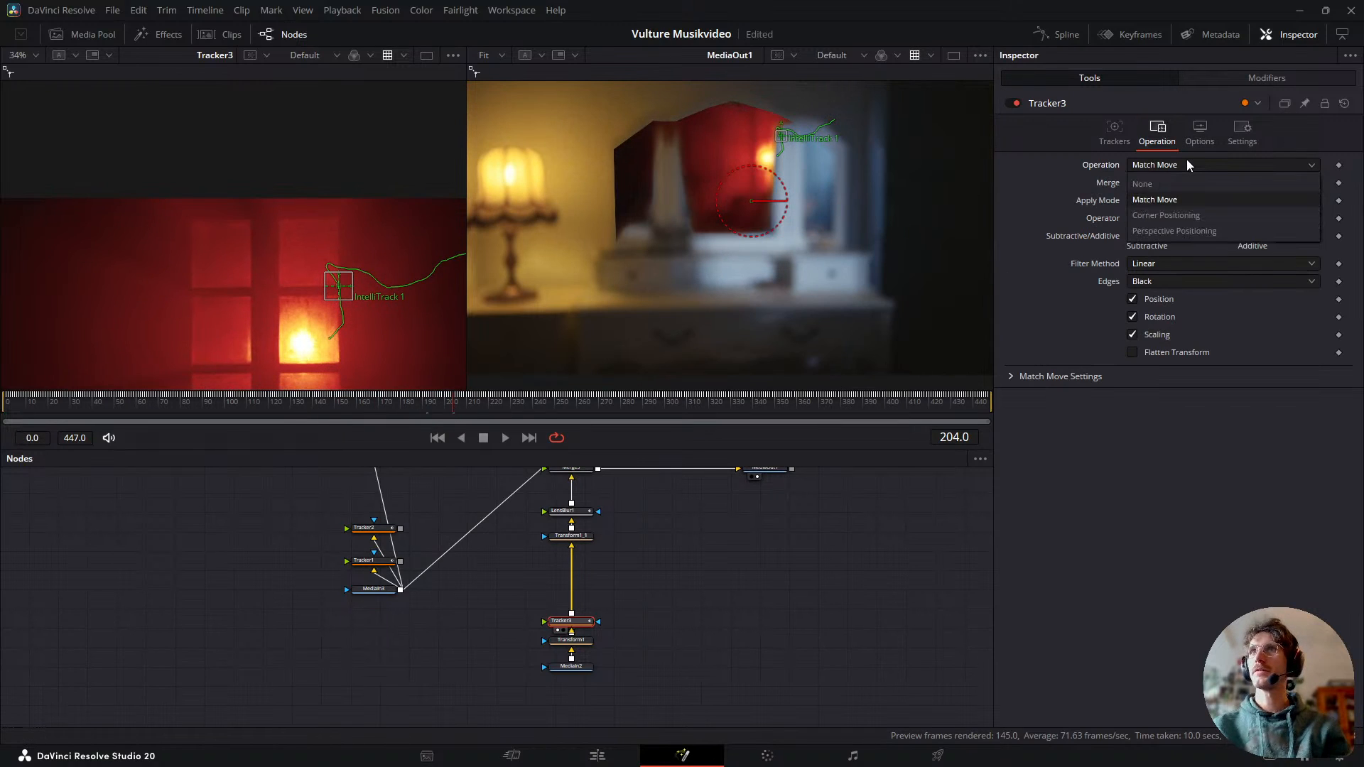
{"action": "left_click", "coordinate": [1166, 219]}
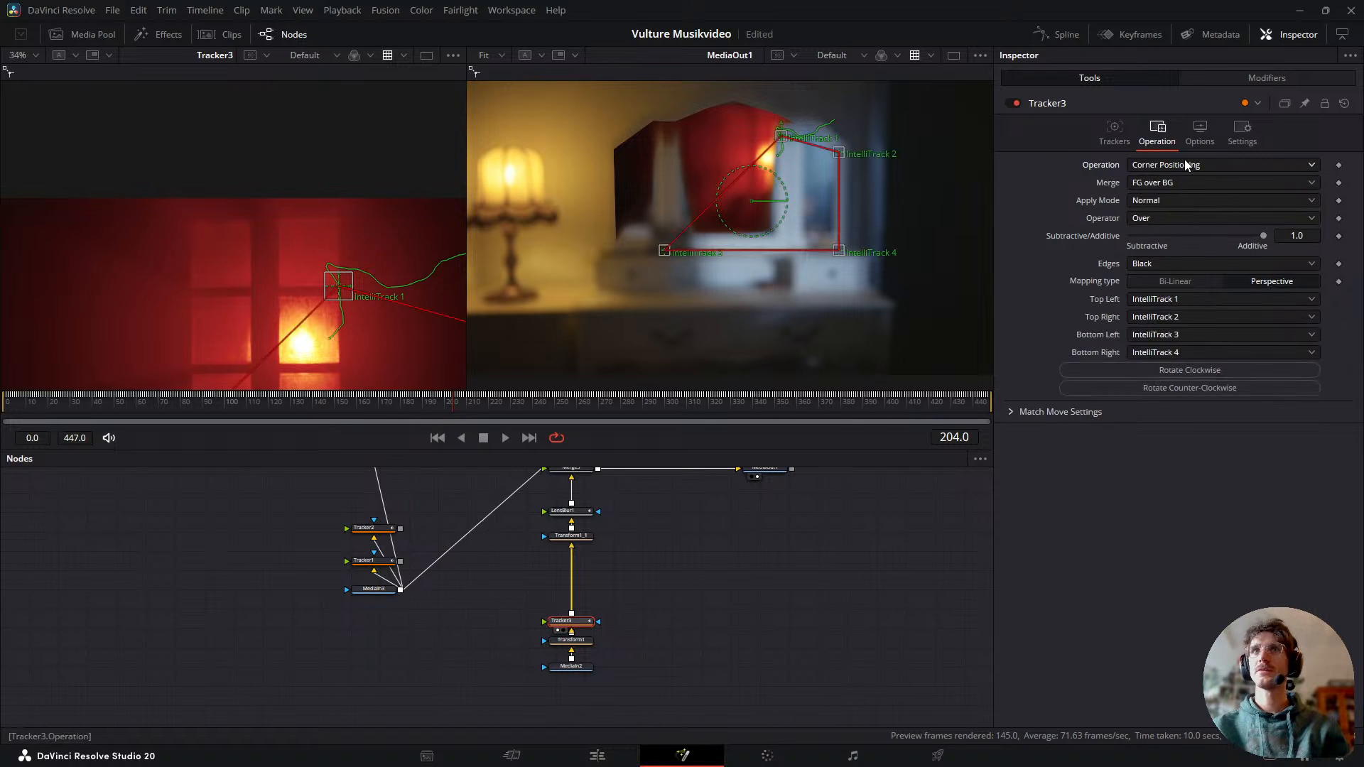
{"action": "left_click", "coordinate": [1186, 165]}
{"action": "left_click", "coordinate": [1174, 232]}
{"action": "left_click", "coordinate": [1179, 164]}
{"action": "left_click", "coordinate": [1170, 202]}
{"action": "left_click_drag", "start_coordinate": [378, 414], "coordinate": [513, 399]}
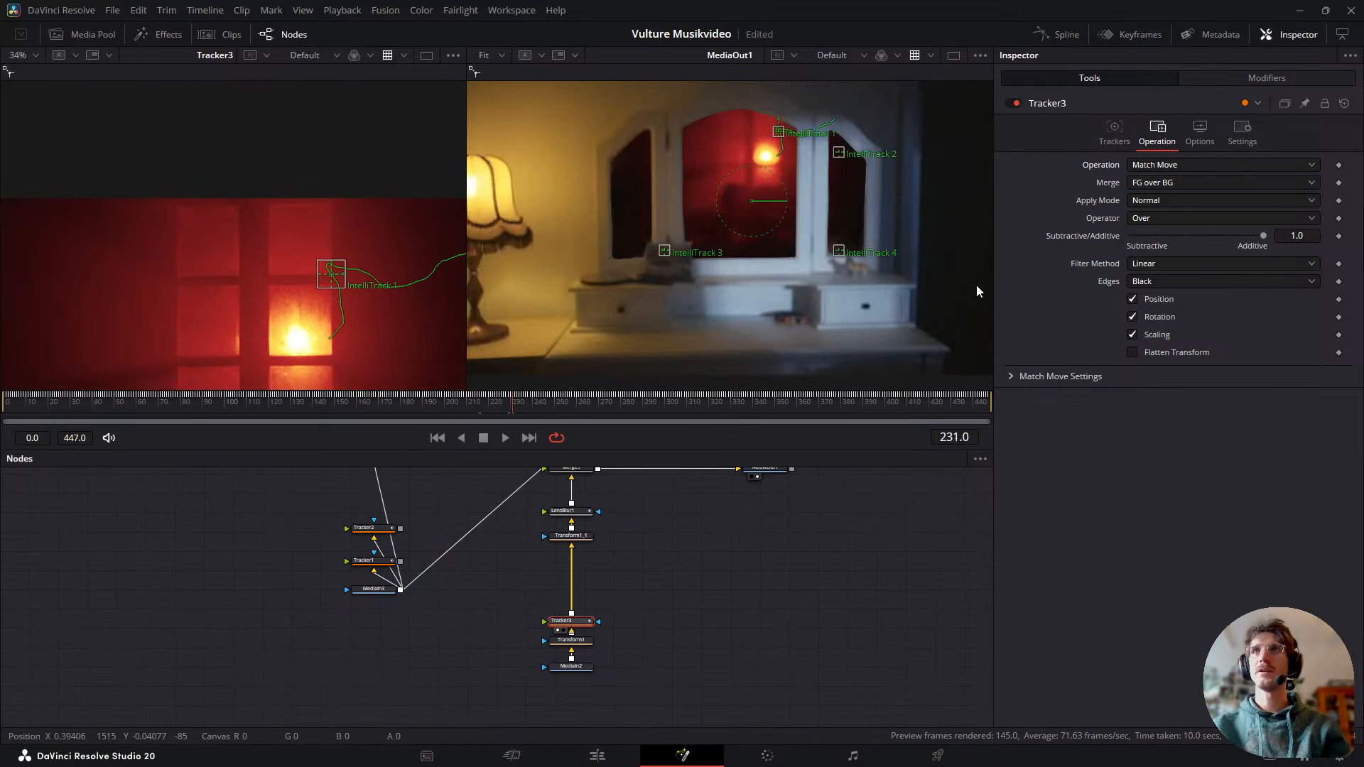
- Try BG only as Tracker3's Merge option
{"action": "left_click", "coordinate": [1188, 164]}
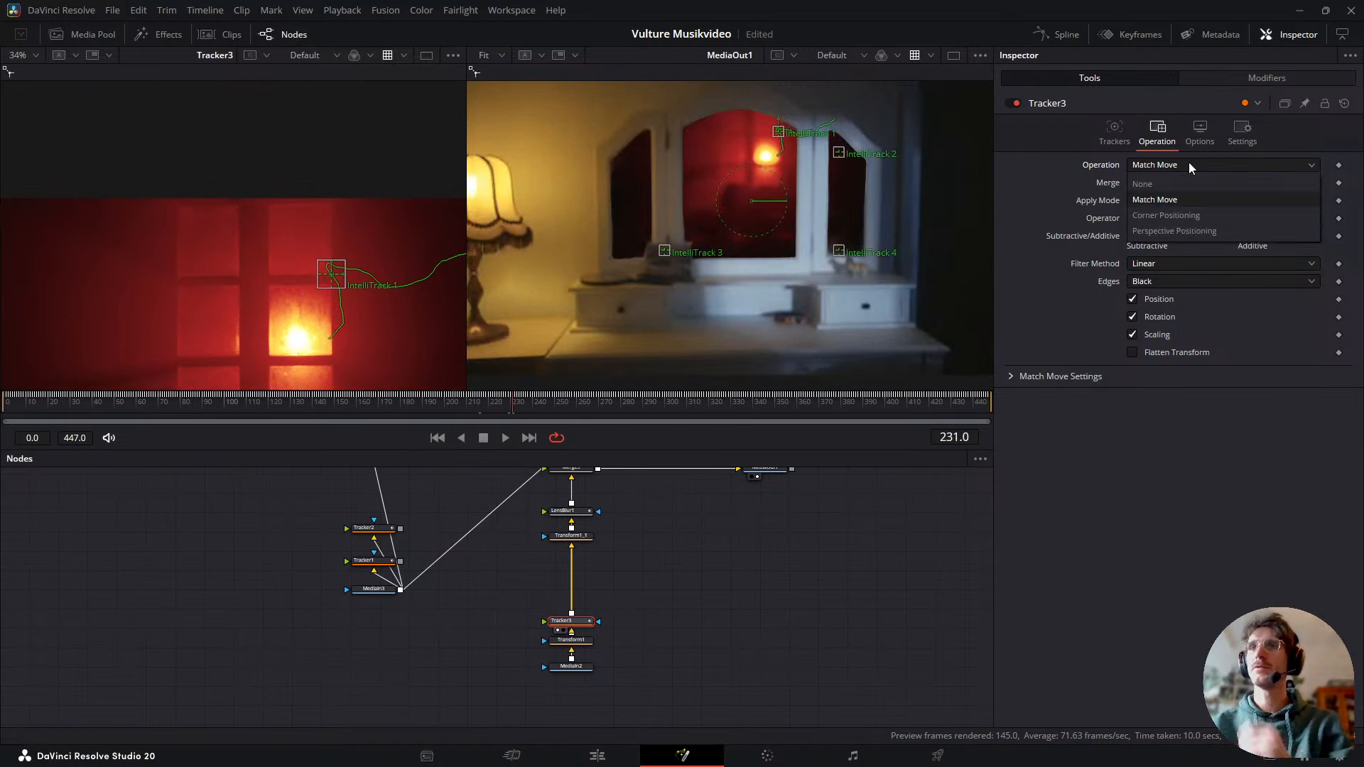
{"action": "left_click", "coordinate": [1068, 271]}
{"action": "left_click", "coordinate": [1188, 182]}
{"action": "left_click", "coordinate": [1187, 181]}
{"action": "left_click", "coordinate": [1185, 182]}
{"action": "left_click", "coordinate": [1183, 179]}
{"action": "left_click", "coordinate": [1165, 201]}
{"action": "left_click", "coordinate": [1166, 198]}
{"action": "left_click", "coordinate": [1171, 184]}
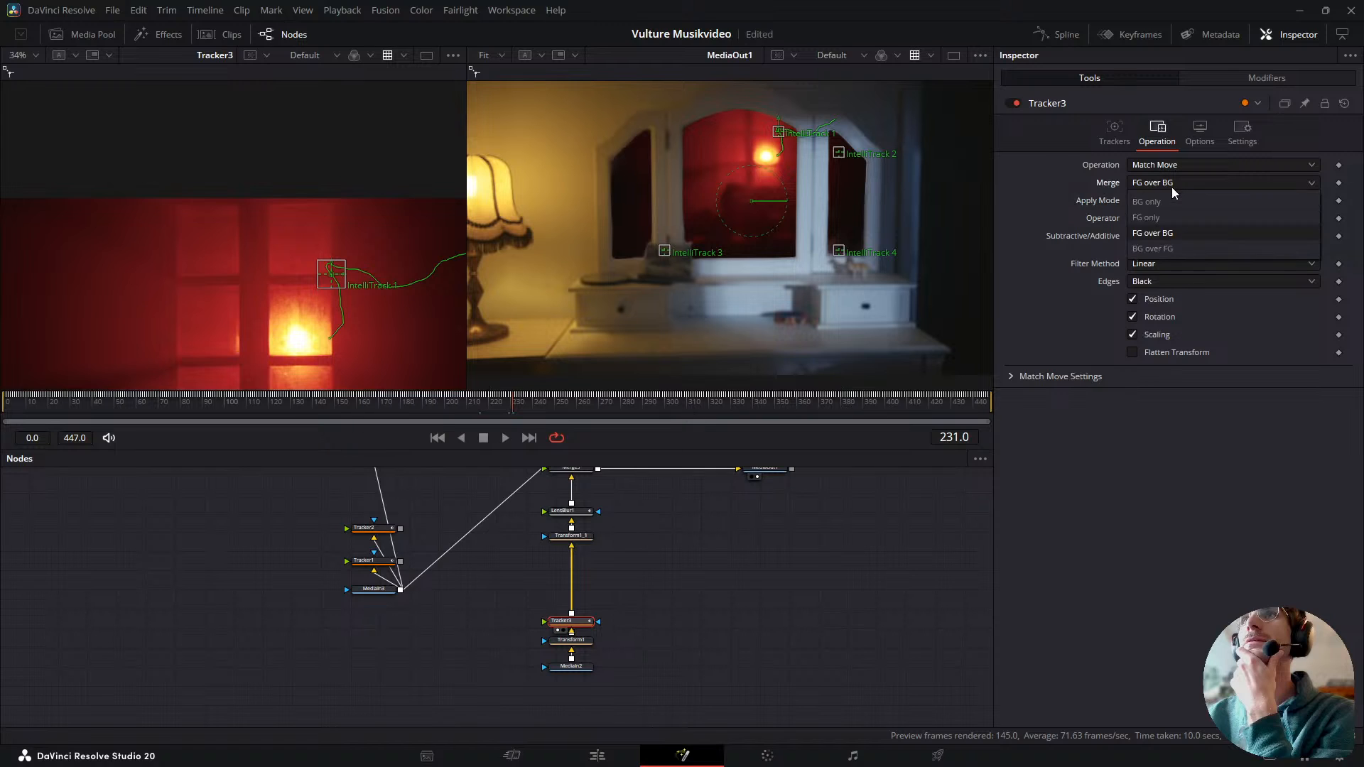
{"action": "left_click", "coordinate": [1171, 201]}
- Play the match-moved footage and scrub back to frame 129 to examine how steady the window stays
{"action": "key", "text": "space"}
{"action": "scroll", "coordinate": [305, 288], "scroll_direction": "up", "scroll_amount": 2}
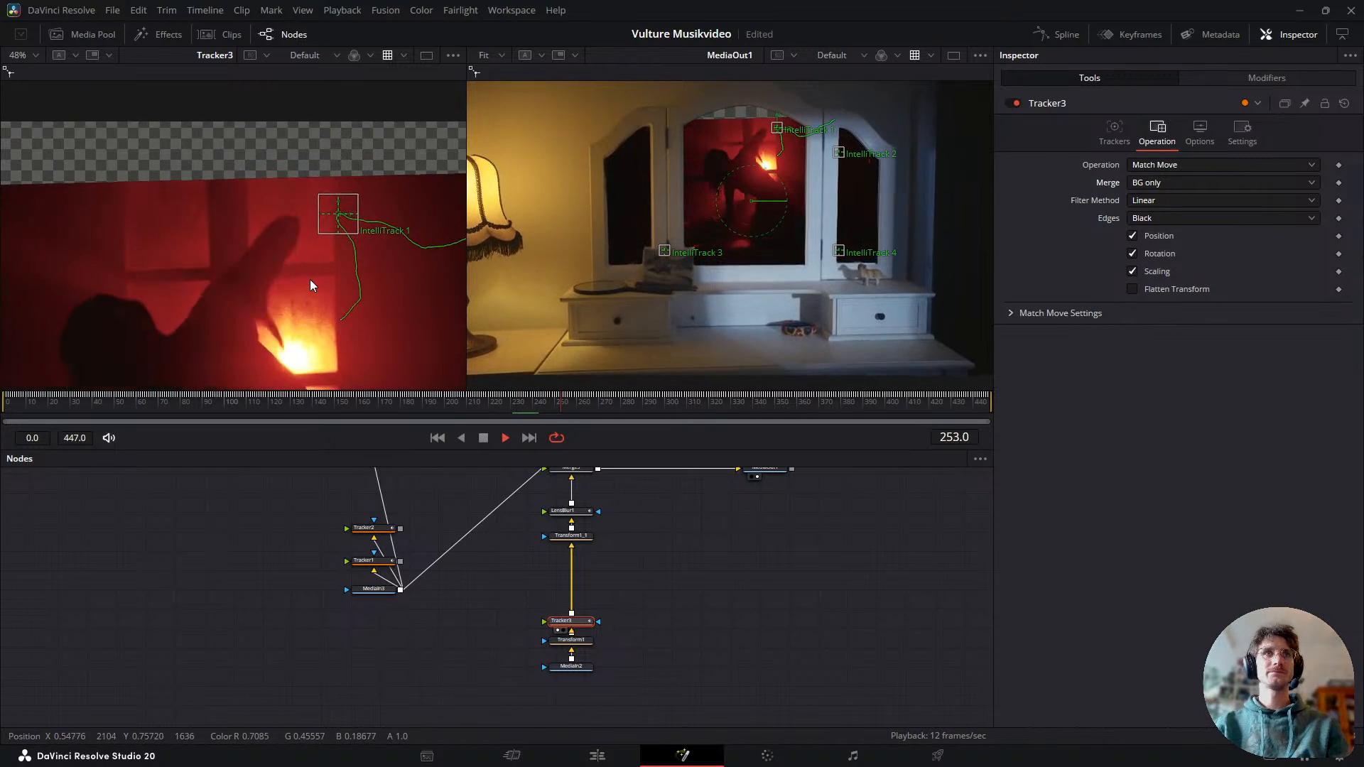
{"action": "left_click", "coordinate": [776, 402]}
{"action": "left_click_drag", "start_coordinate": [776, 403], "coordinate": [425, 407]}
{"action": "left_click_drag", "start_coordinate": [546, 402], "coordinate": [288, 402]}
- Try FG only and BG over FG as Tracker3's Merge option, and return it to FG over BG
{"action": "left_click", "coordinate": [1208, 183]}
{"action": "left_click", "coordinate": [1180, 217]}
{"action": "left_click", "coordinate": [1168, 182]}
{"action": "left_click", "coordinate": [1165, 233]}
{"action": "left_click", "coordinate": [1172, 184]}
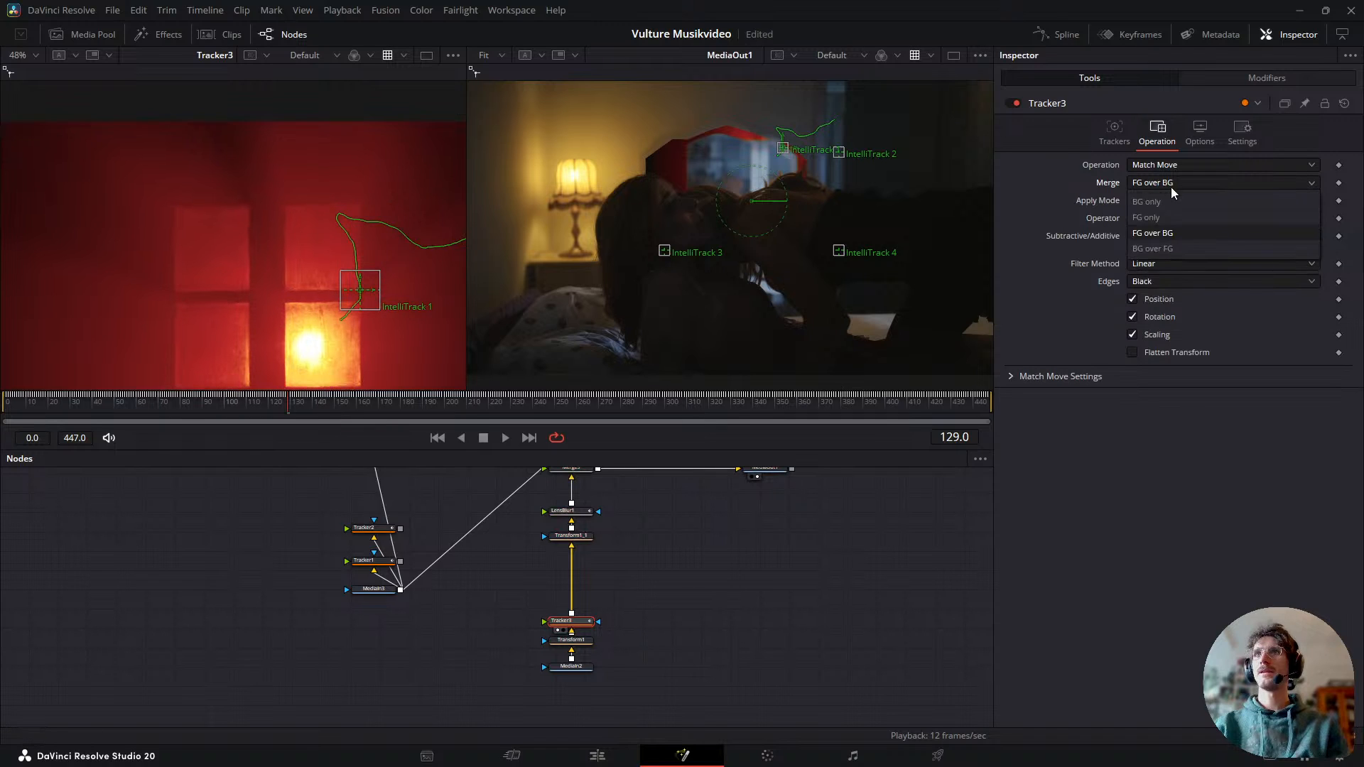
{"action": "left_click", "coordinate": [1152, 247]}
{"action": "left_click", "coordinate": [1159, 179]}
{"action": "left_click", "coordinate": [1154, 233]}
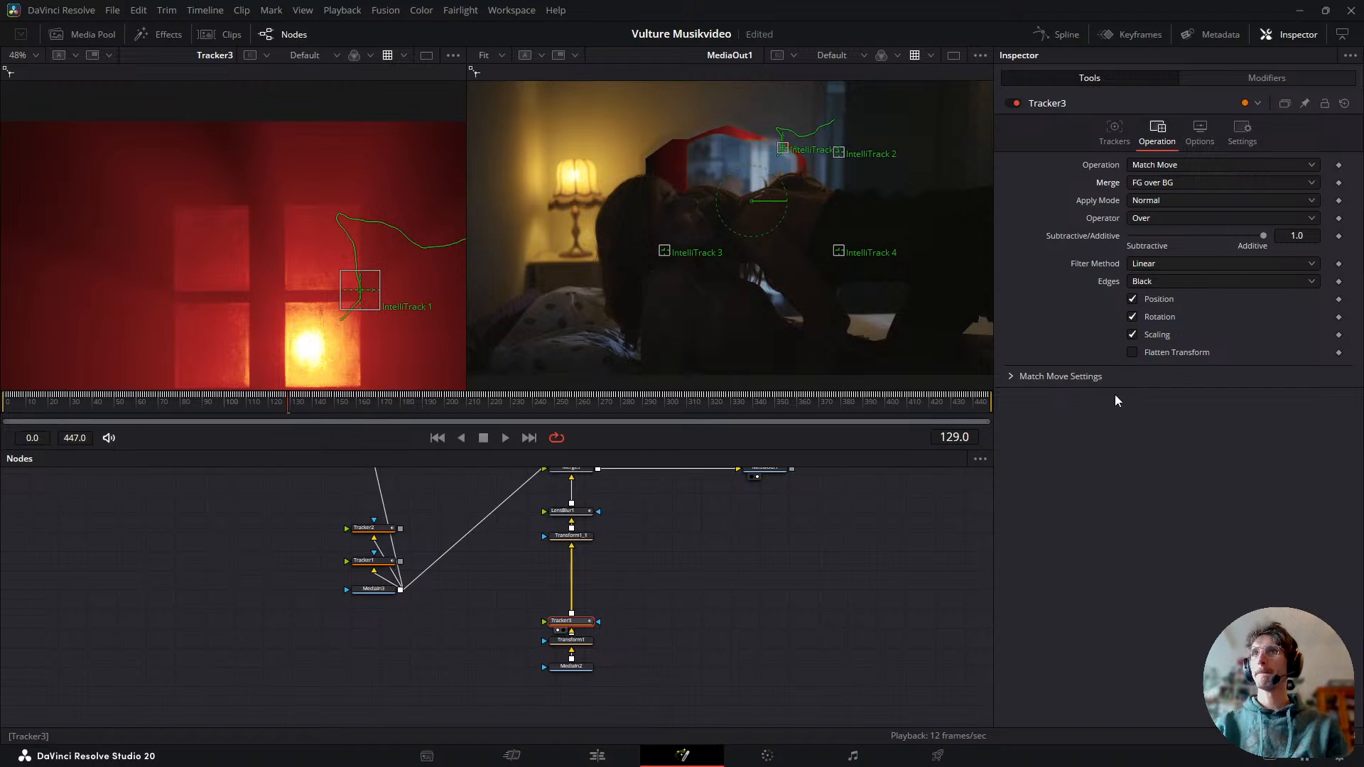
- Try Flatten Transform on Tracker3 and look through its other operation settings and display options
{"action": "left_click", "coordinate": [1164, 351]}
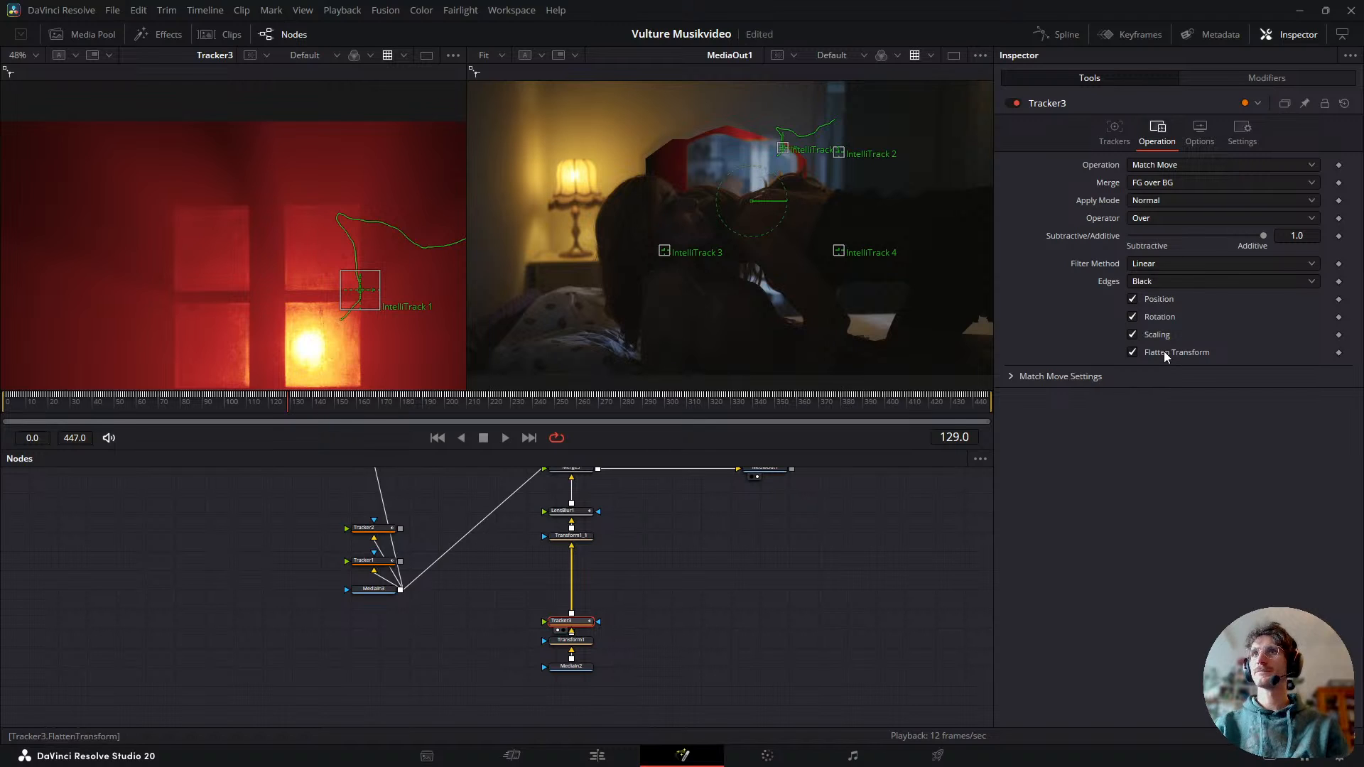
{"action": "left_click", "coordinate": [1163, 212]}
{"action": "left_click", "coordinate": [1163, 212]}
{"action": "left_click", "coordinate": [1167, 200]}
{"action": "left_click", "coordinate": [1167, 200]}
{"action": "left_click", "coordinate": [1184, 178]}
{"action": "left_click", "coordinate": [1184, 177]}
{"action": "left_click", "coordinate": [1186, 169]}
{"action": "left_click", "coordinate": [1188, 168]}
{"action": "left_click", "coordinate": [1205, 131]}
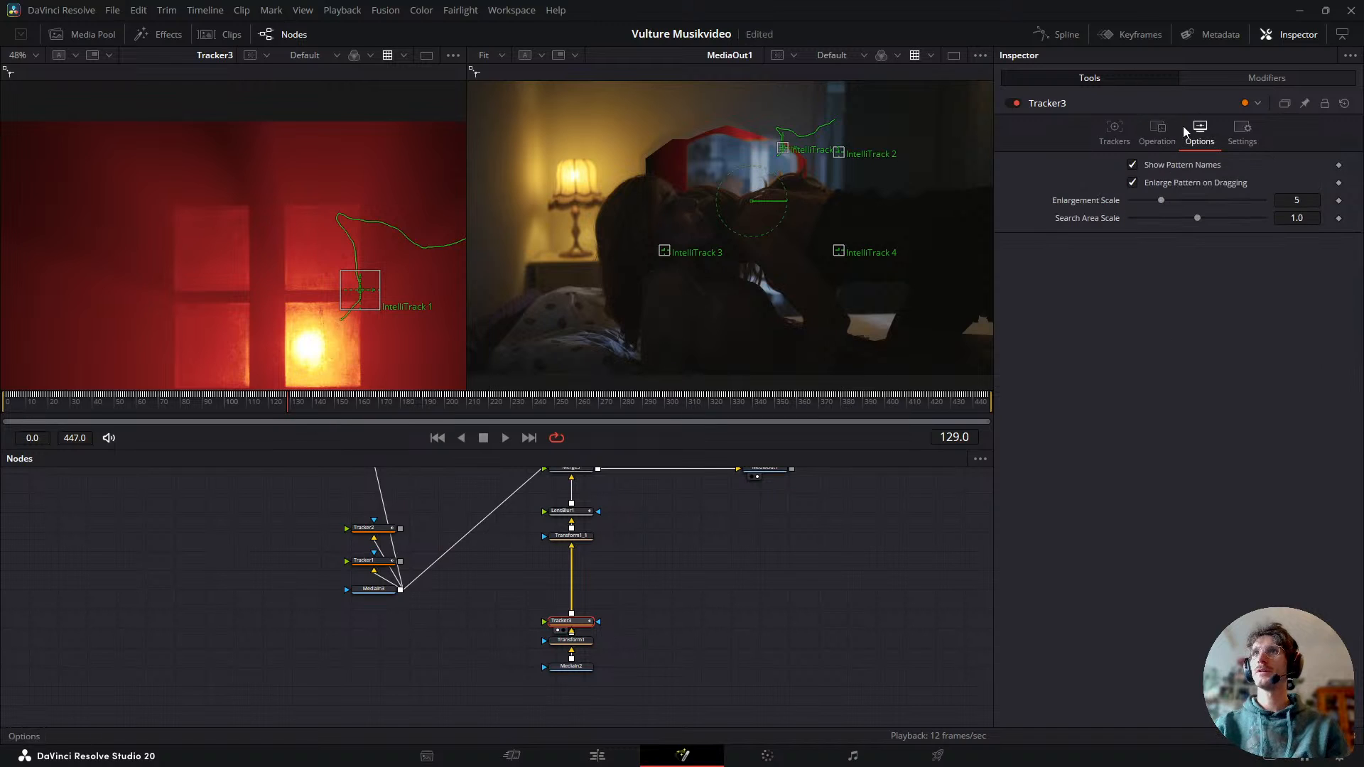
- Delete IntelliTrack 4, 3 and 2 from Tracker3's tracker list, keeping only IntelliTrack 1, and scrub to frame 183
{"action": "left_click", "coordinate": [1107, 146]}
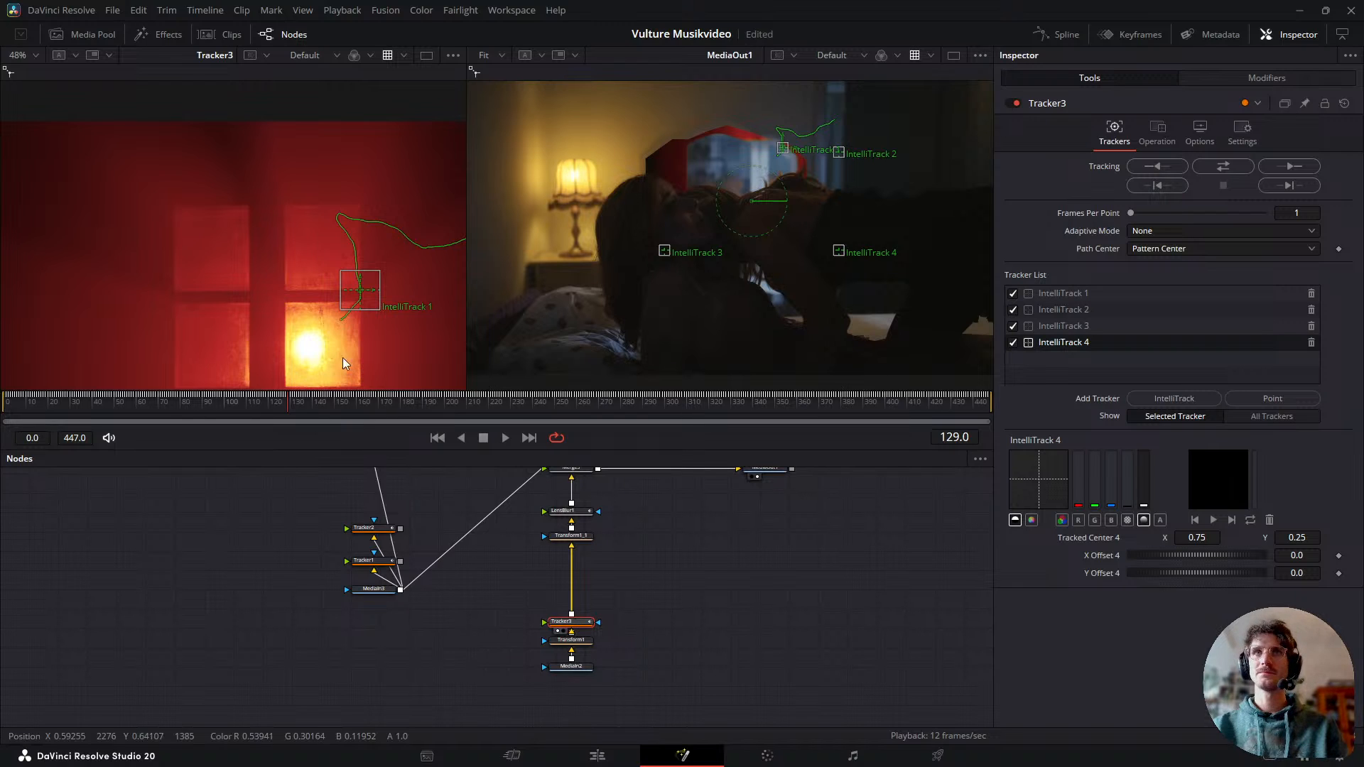
{"action": "scroll", "coordinate": [290, 279], "scroll_direction": "down", "scroll_amount": 2}
{"action": "left_click_drag", "start_coordinate": [348, 324], "coordinate": [272, 287]}
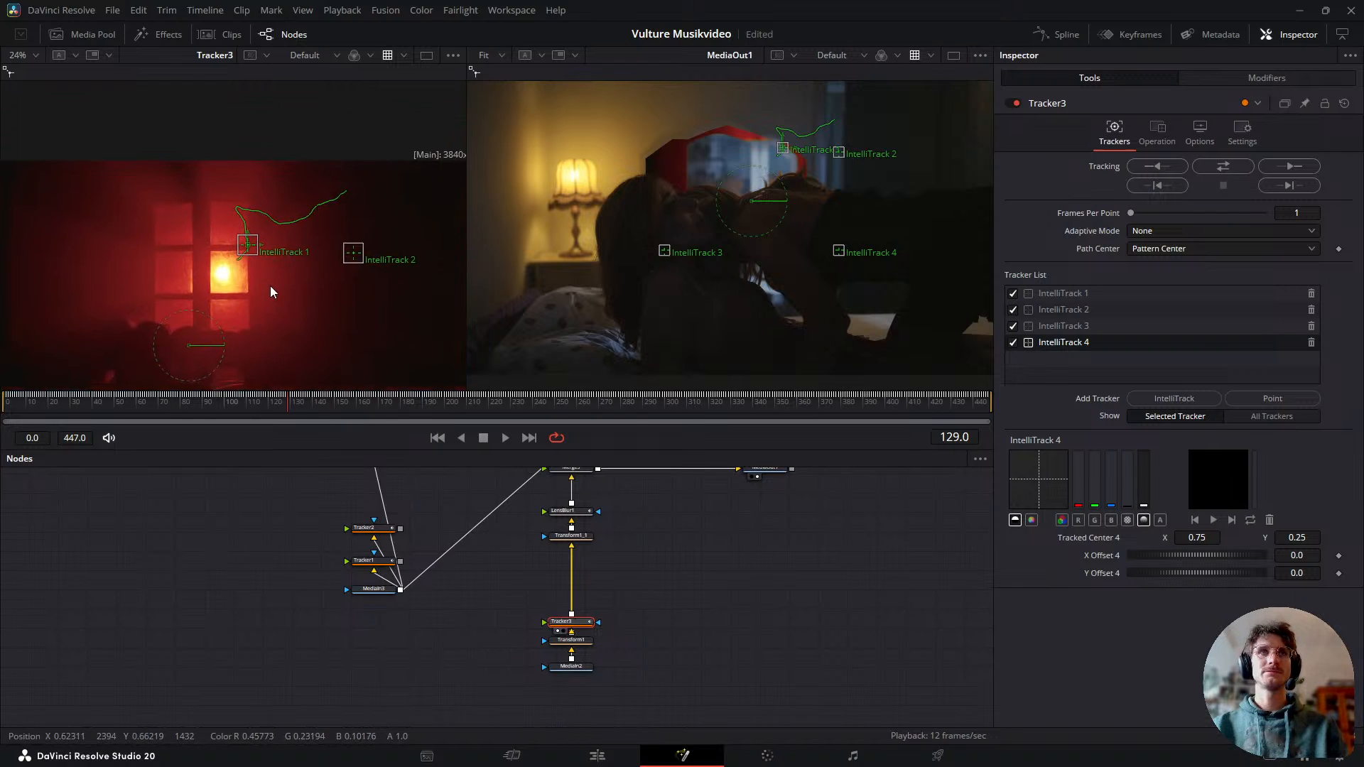
{"action": "left_click", "coordinate": [1093, 327]}
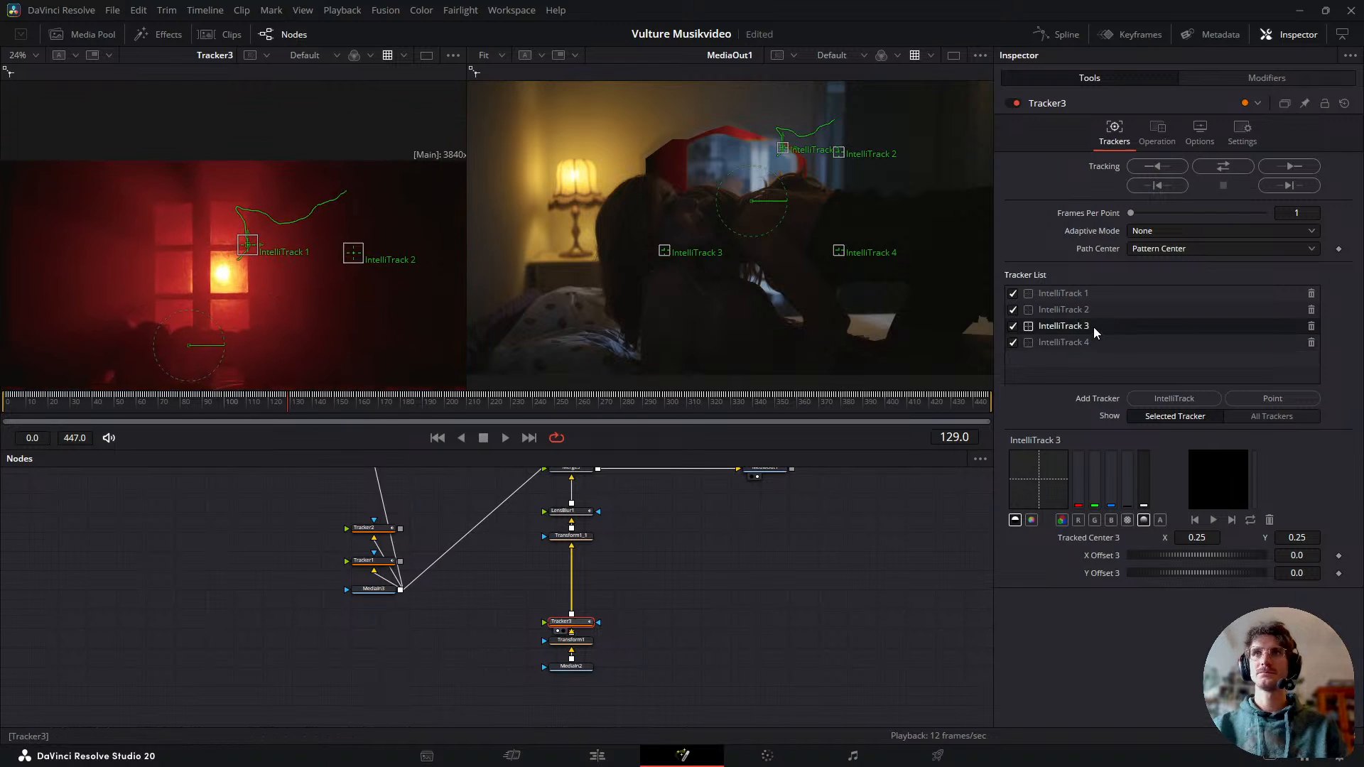
{"action": "left_click", "coordinate": [1086, 292]}
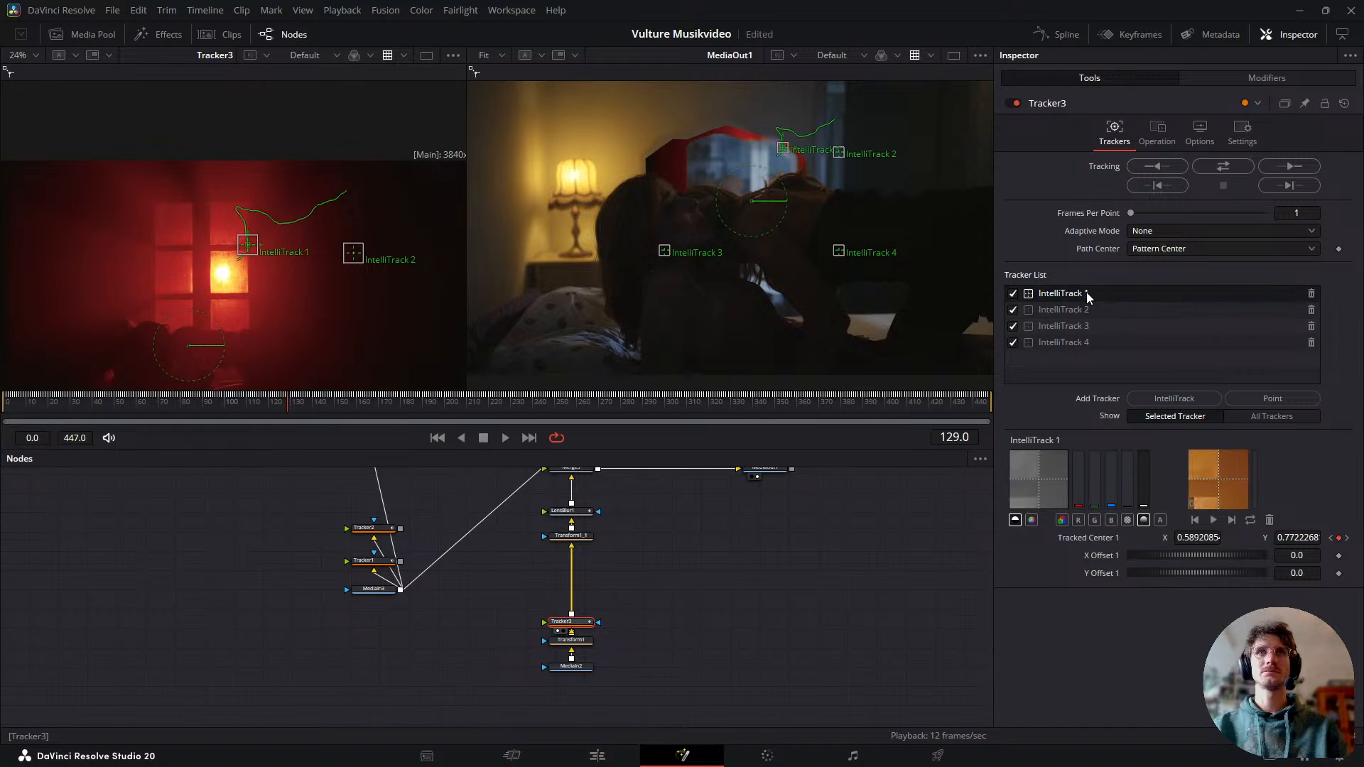
{"action": "left_click", "coordinate": [1149, 344]}
{"action": "left_click", "coordinate": [1311, 343]}
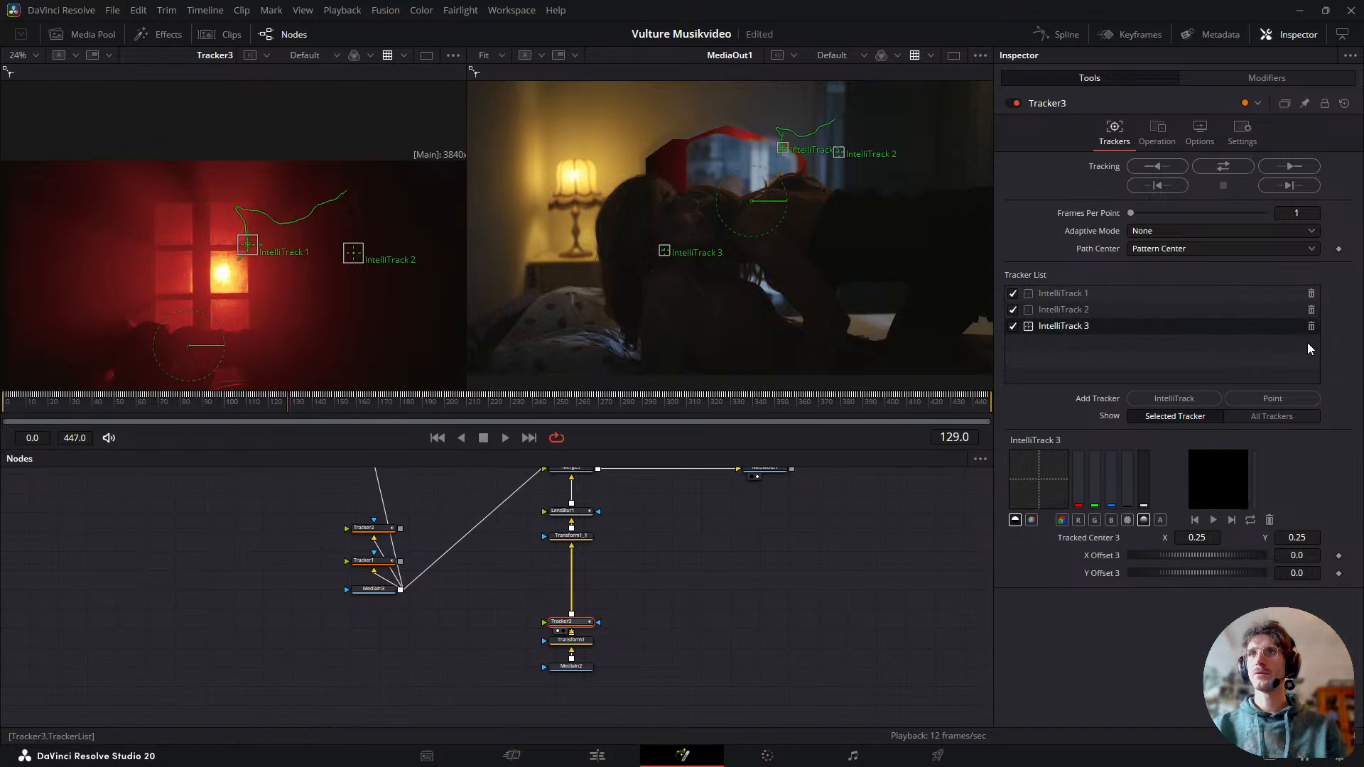
{"action": "left_click", "coordinate": [1311, 326]}
{"action": "left_click", "coordinate": [1311, 310]}
{"action": "left_click_drag", "start_coordinate": [483, 400], "coordinate": [411, 387]}
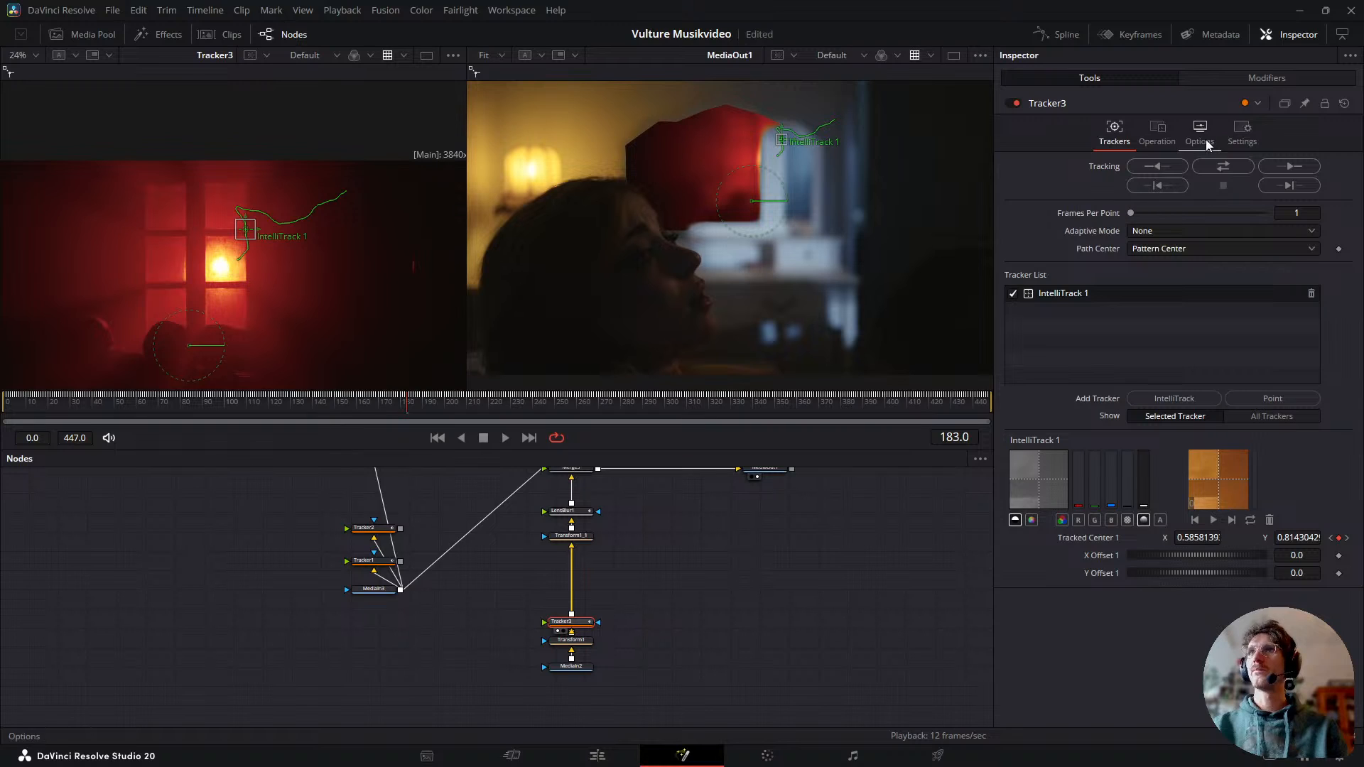
- Try None as Tracker3's operation, inspect the expanded Match Move Settings, and return the operation to Match Move
{"action": "left_click", "coordinate": [1169, 135]}
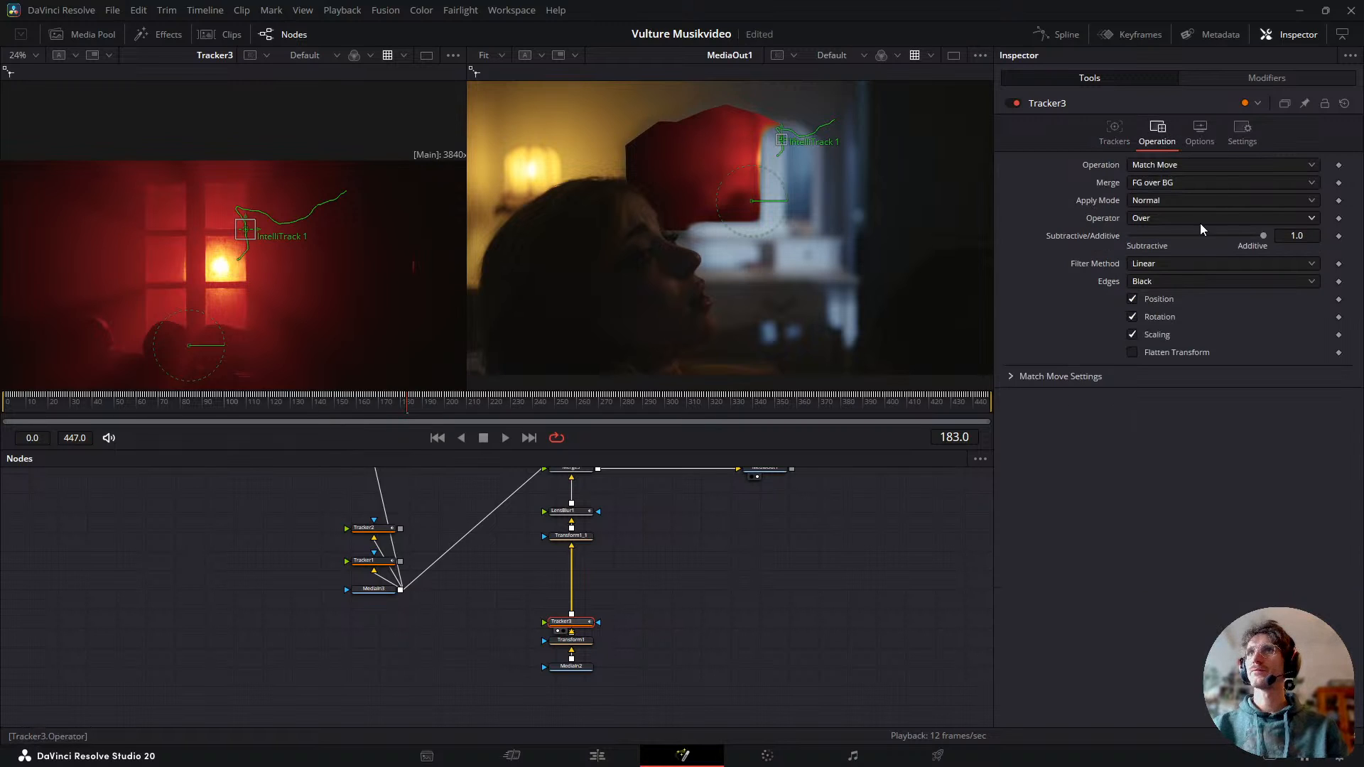
{"action": "left_click", "coordinate": [1186, 167]}
{"action": "left_click", "coordinate": [1188, 168]}
{"action": "left_click", "coordinate": [1191, 162]}
{"action": "left_click", "coordinate": [1183, 183]}
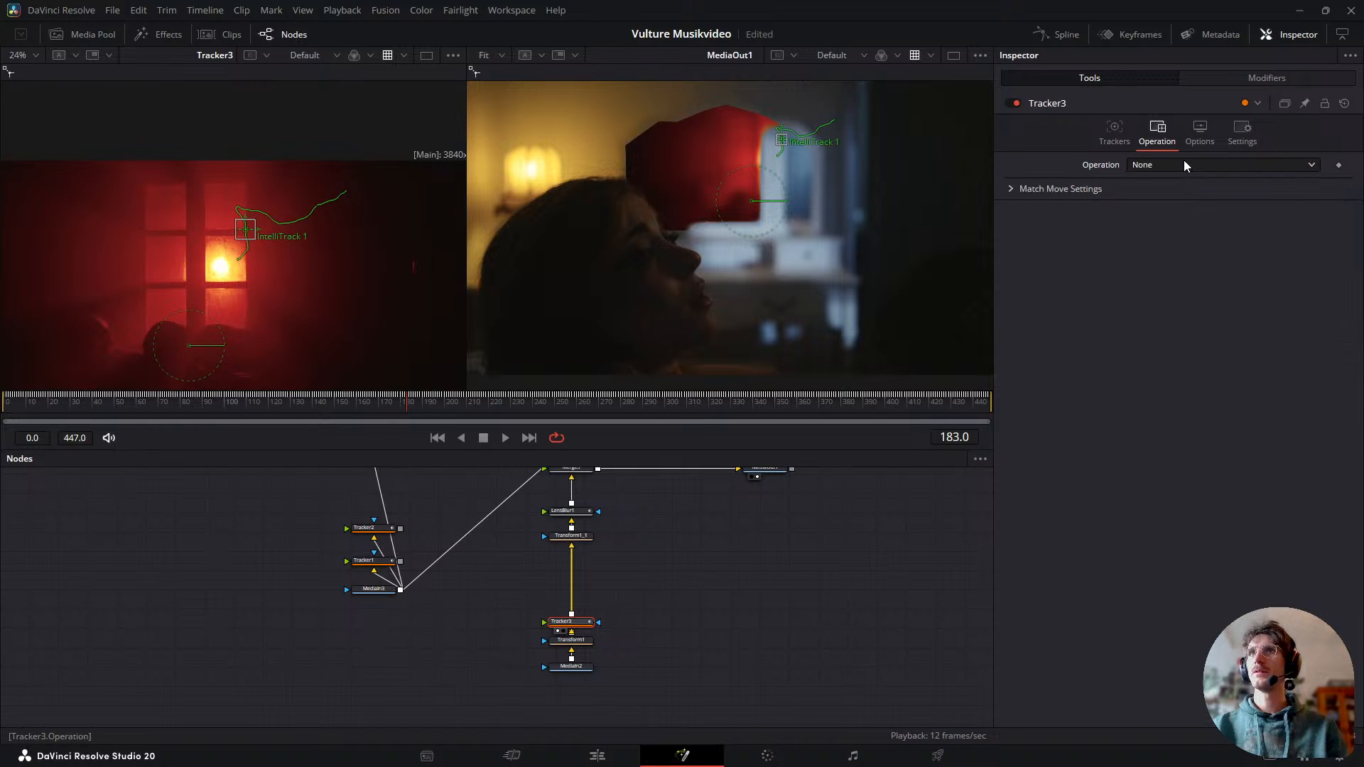
{"action": "left_click", "coordinate": [1009, 188]}
{"action": "left_click", "coordinate": [1200, 165]}
{"action": "left_click", "coordinate": [1201, 165]}
{"action": "left_click", "coordinate": [1187, 203]}
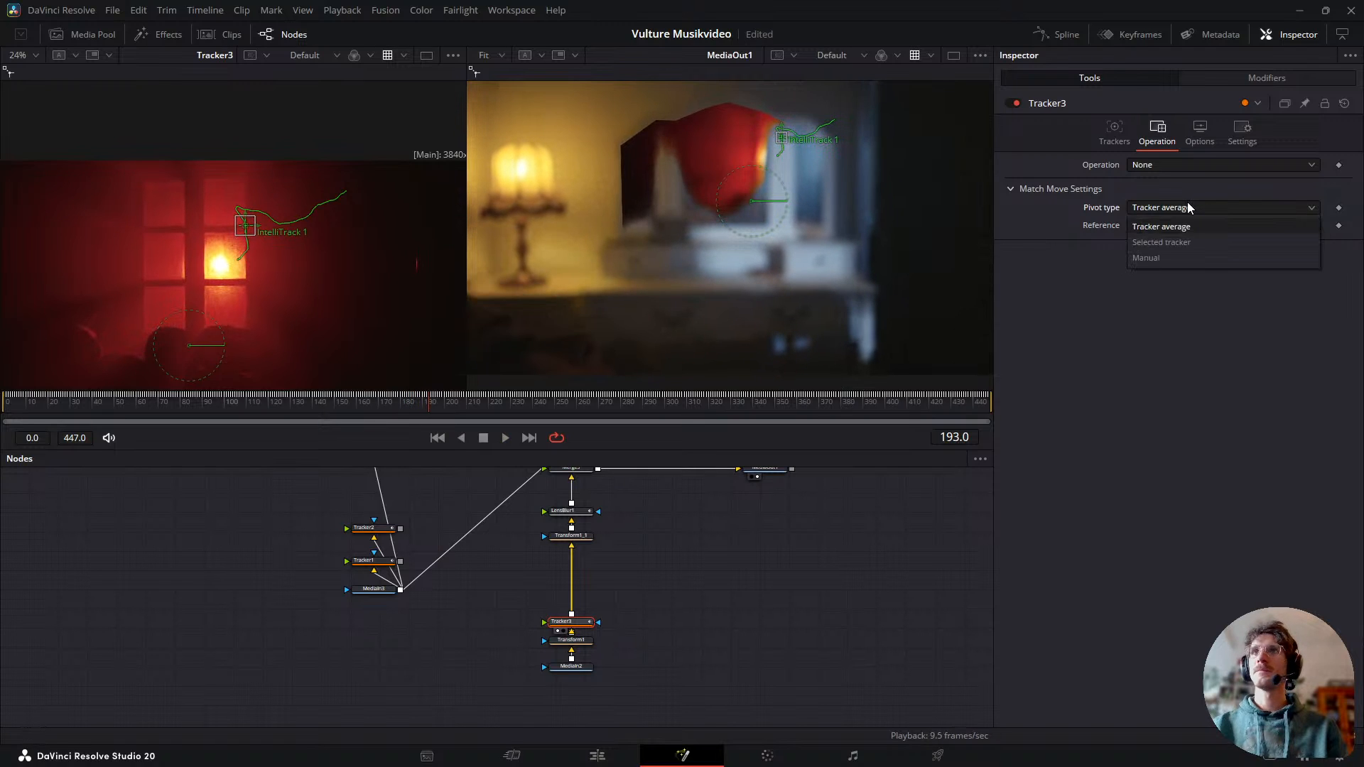
{"action": "left_click", "coordinate": [1191, 167]}
{"action": "left_click", "coordinate": [1175, 199]}
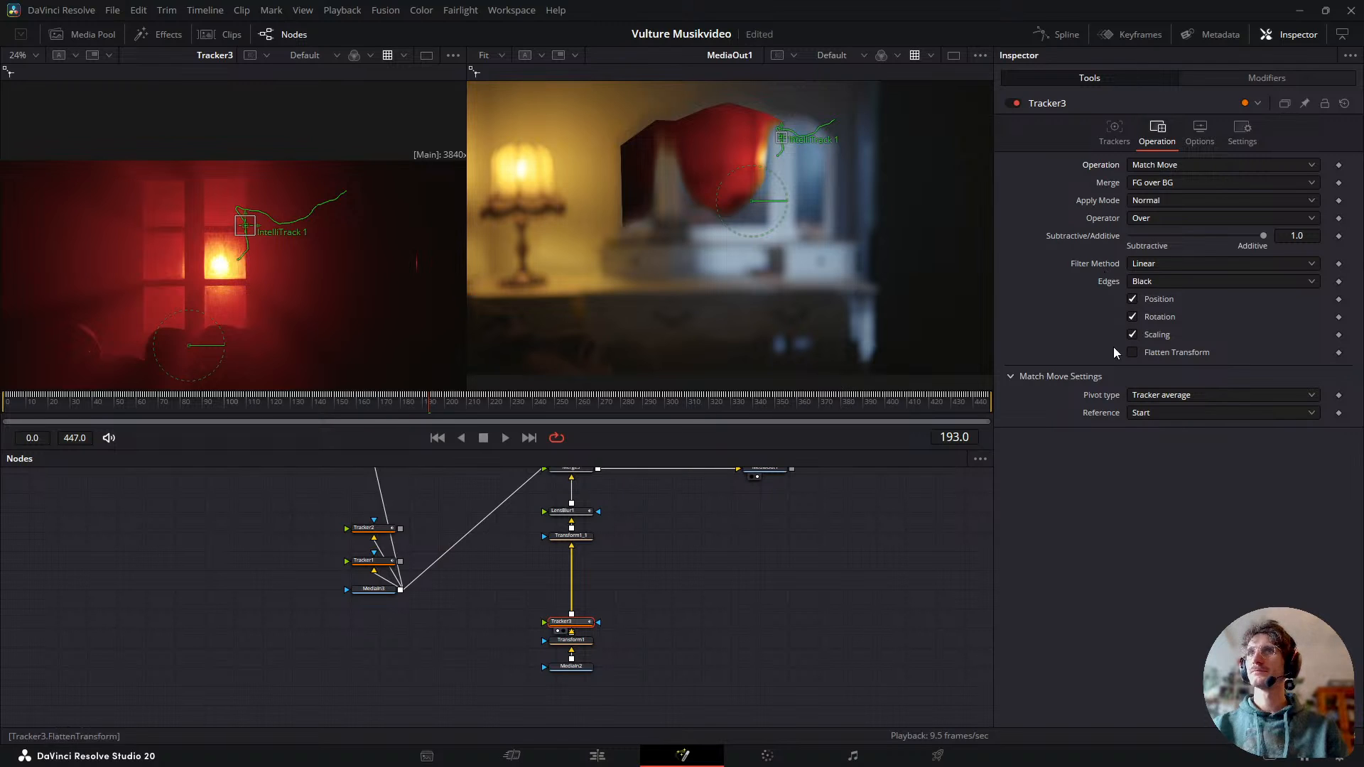
- Examine the Apply Mode, Merge, Pivot type and Reference choices of Tracker3 for a way to stabilize the footage
{"action": "left_click", "coordinate": [1166, 202]}
{"action": "left_click", "coordinate": [1165, 202]}
{"action": "left_click", "coordinate": [1184, 183]}
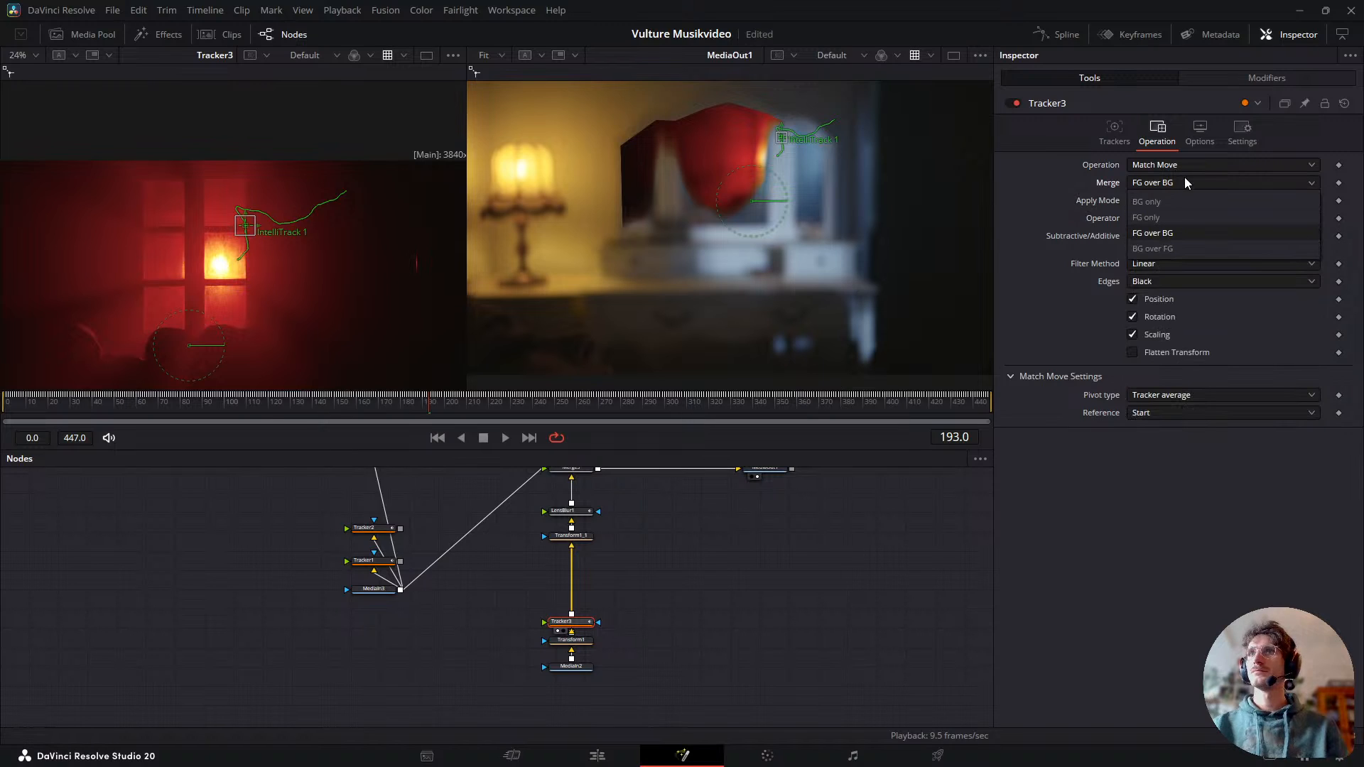
{"action": "left_click", "coordinate": [1184, 179]}
{"action": "left_click", "coordinate": [1171, 395]}
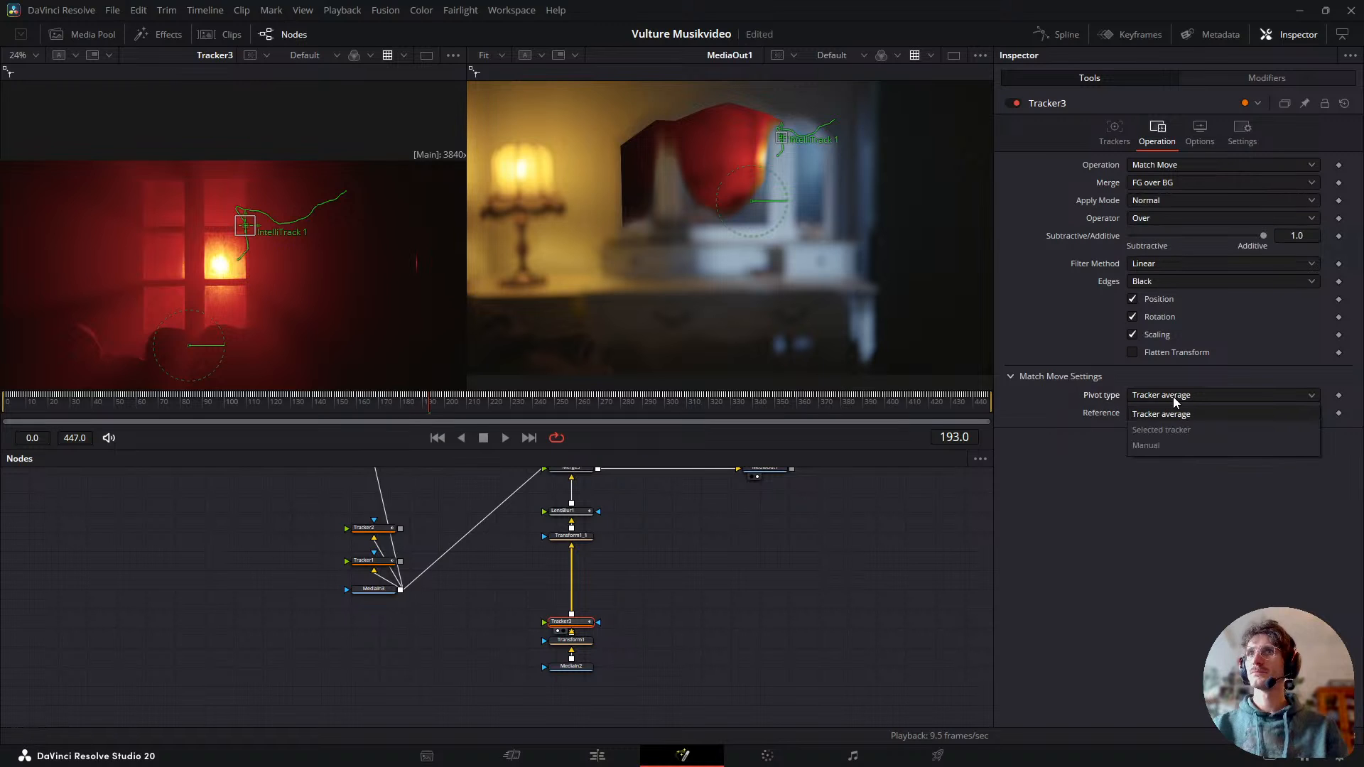
{"action": "left_click", "coordinate": [1174, 396]}
{"action": "left_click", "coordinate": [1175, 411]}
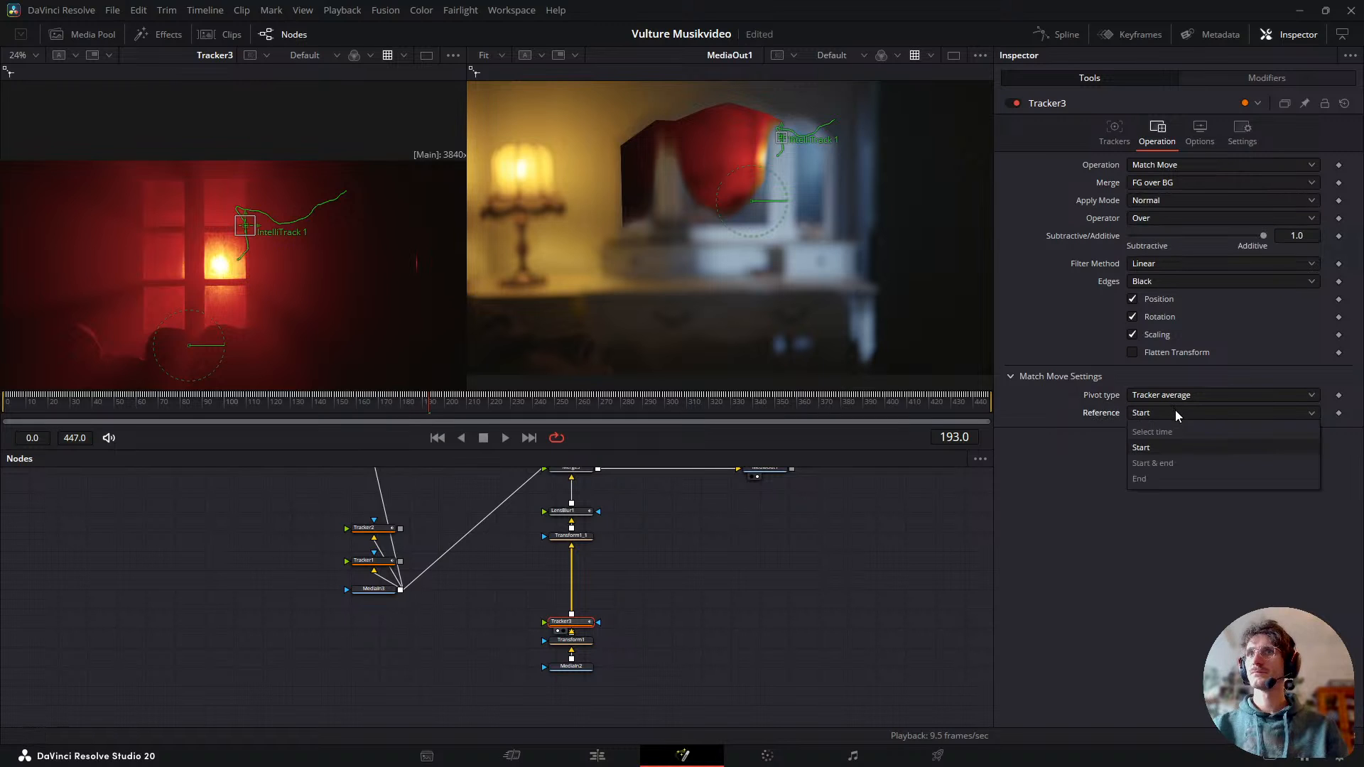
{"action": "left_click", "coordinate": [1171, 409]}
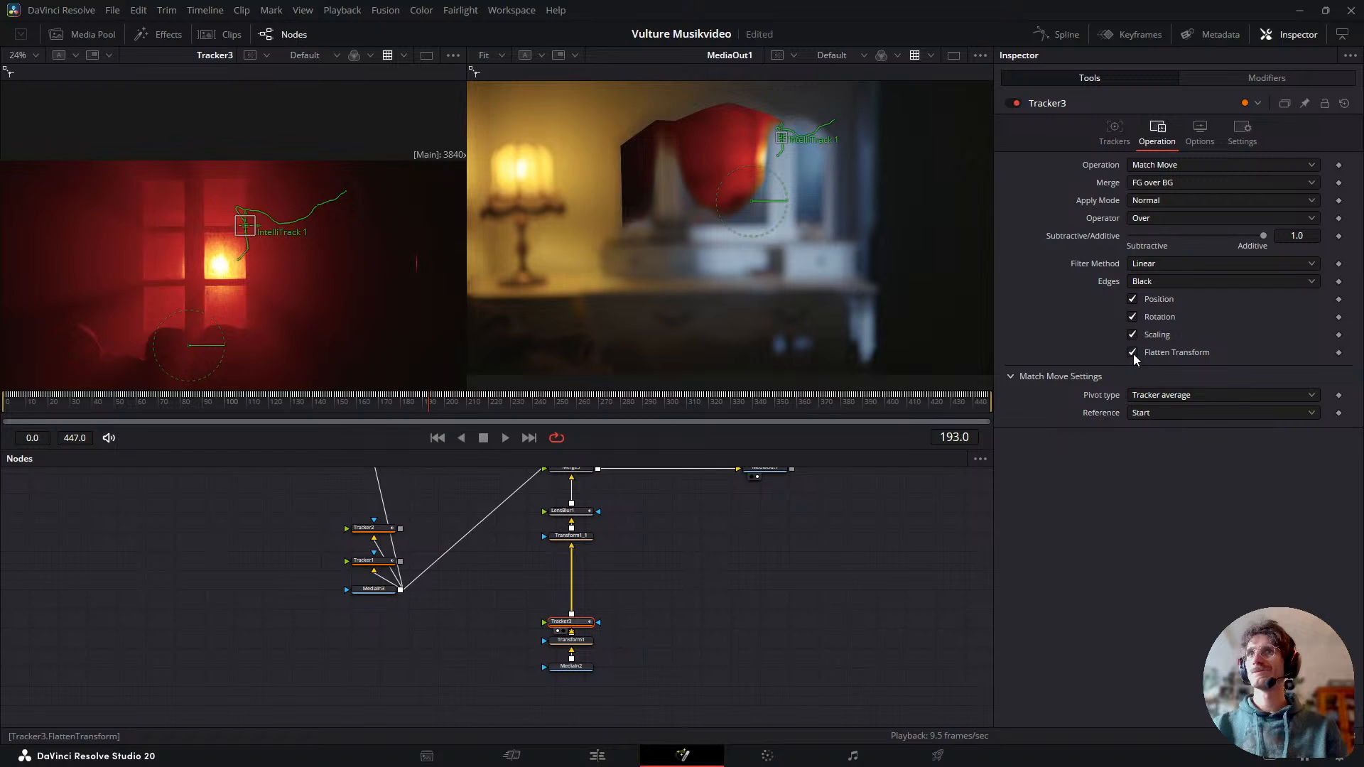
{"action": "left_click", "coordinate": [630, 589]}
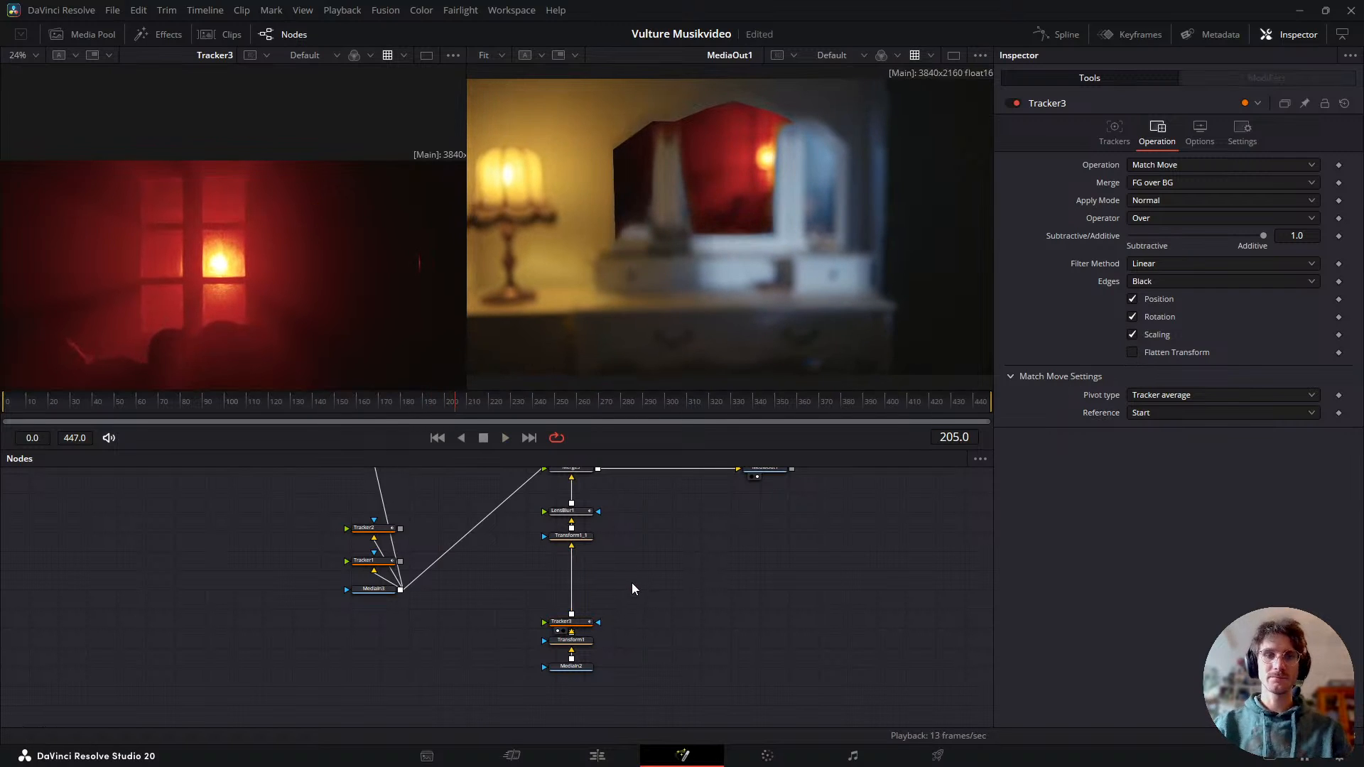
{"action": "key", "text": "shift+space"}
{"action": "type", "text": "track"}
{"action": "key", "text": "BackSpace"}
{"action": "key", "text": "BackSpace"}
{"action": "key", "text": "BackSpace"}
{"action": "key", "text": "BackSpace"}
{"action": "key", "text": "BackSpace"}
{"action": "type", "text": "stab"}
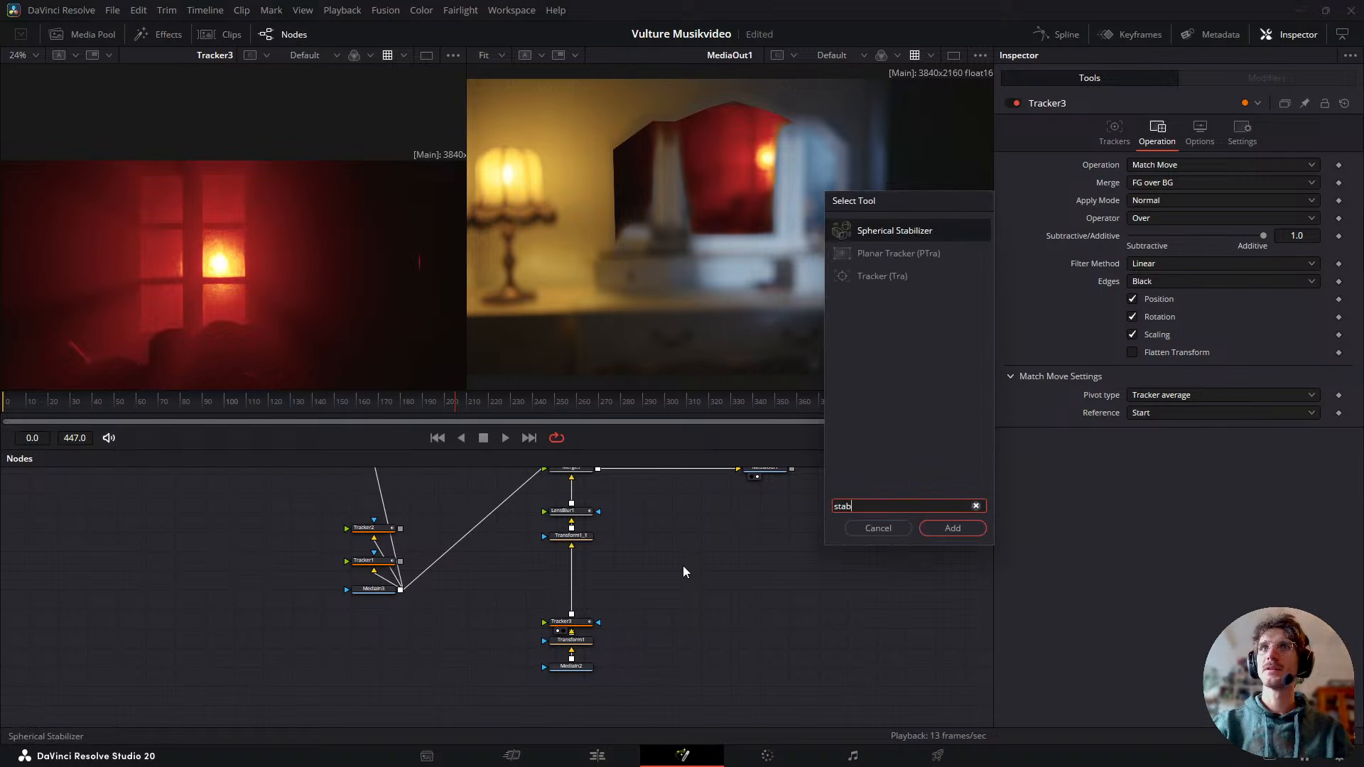
{"action": "key", "text": "Escape"}
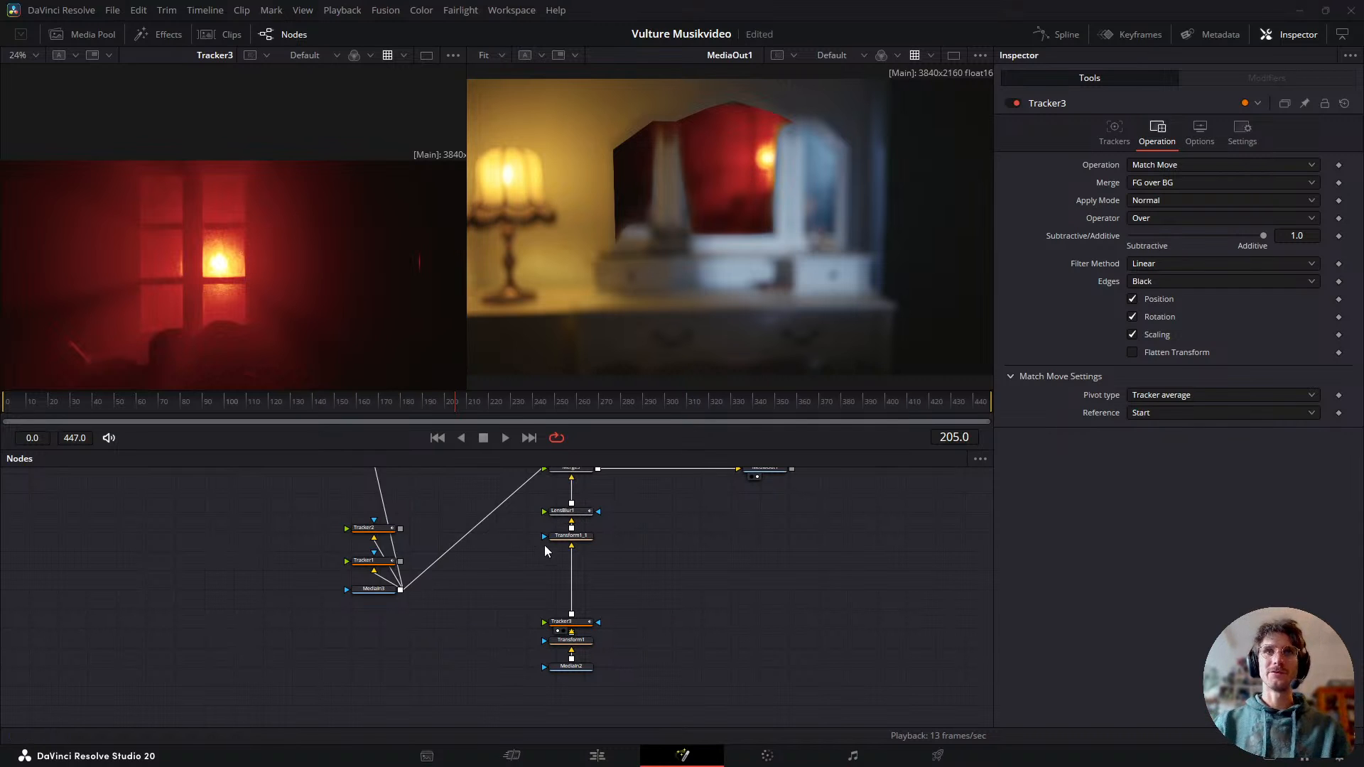
- Switch to the web browser, open YouTube, and search for "resolve fusion tracker stabilize"
{"action": "left_click_drag", "start_coordinate": [803, 764], "coordinate": [739, 3]}
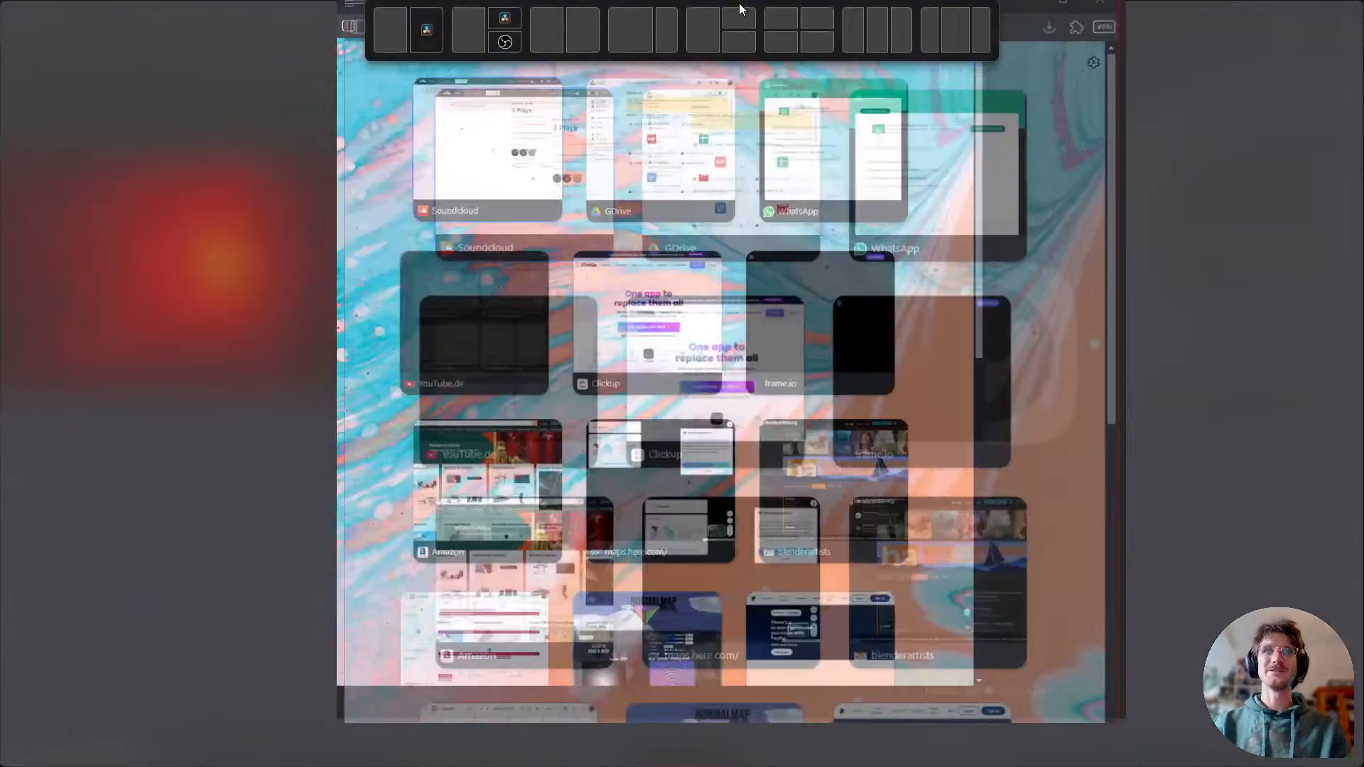
{"action": "left_click", "coordinate": [632, 174]}
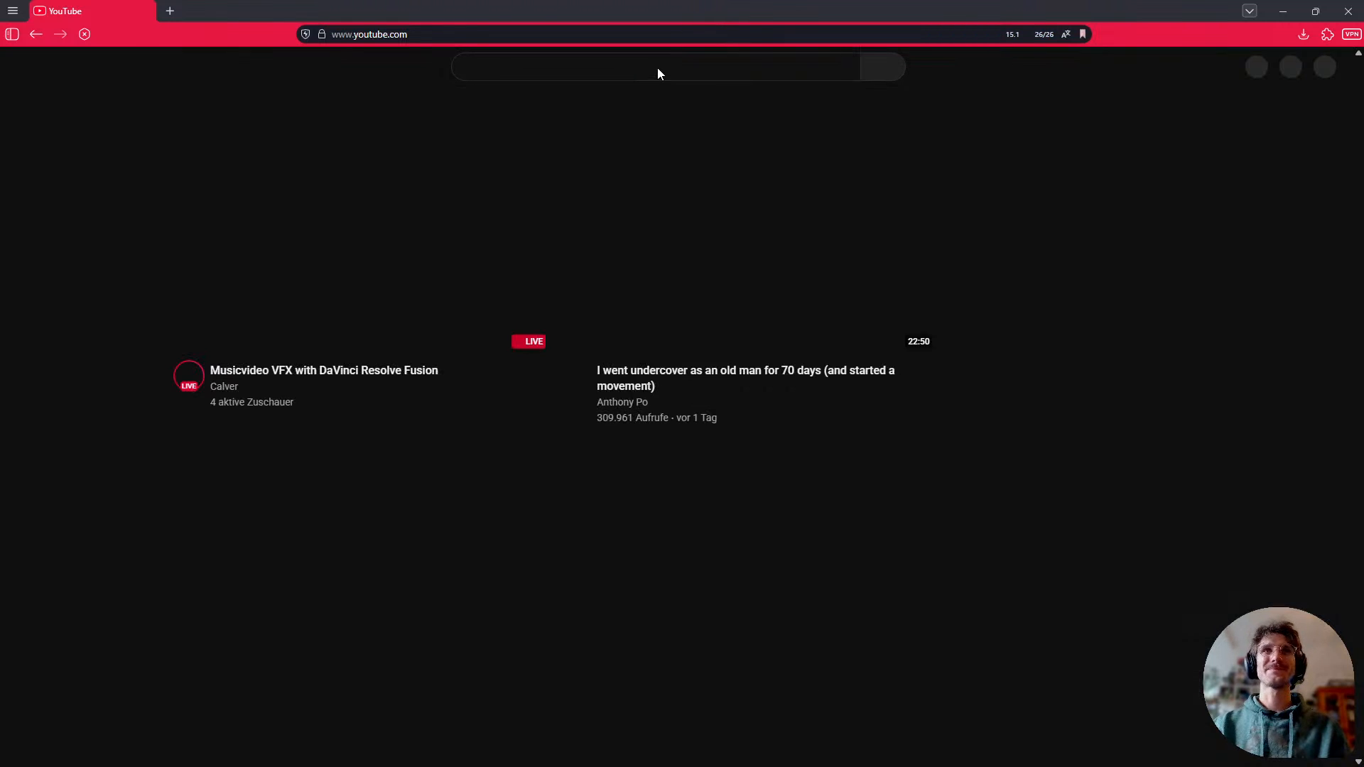
{"action": "left_click", "coordinate": [658, 68]}
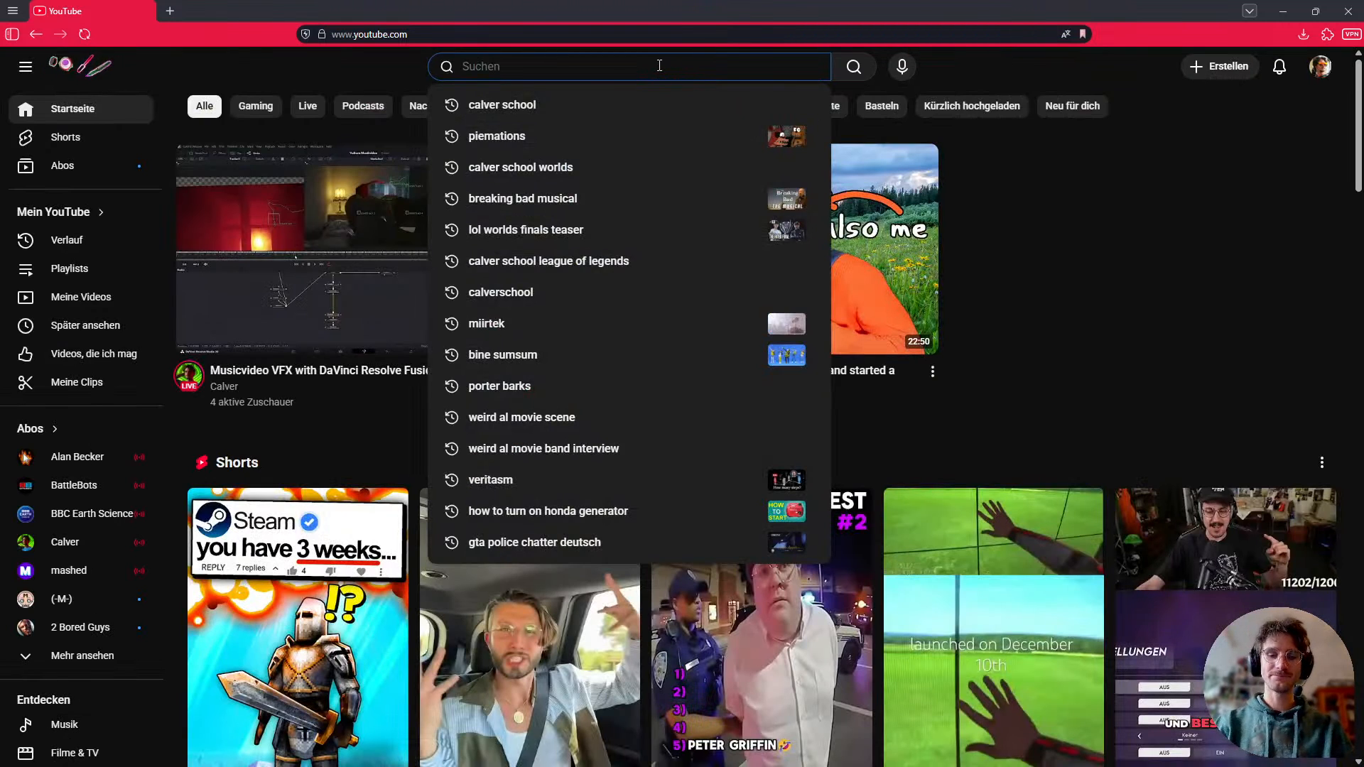
{"action": "type", "text": "resolve fusi"}
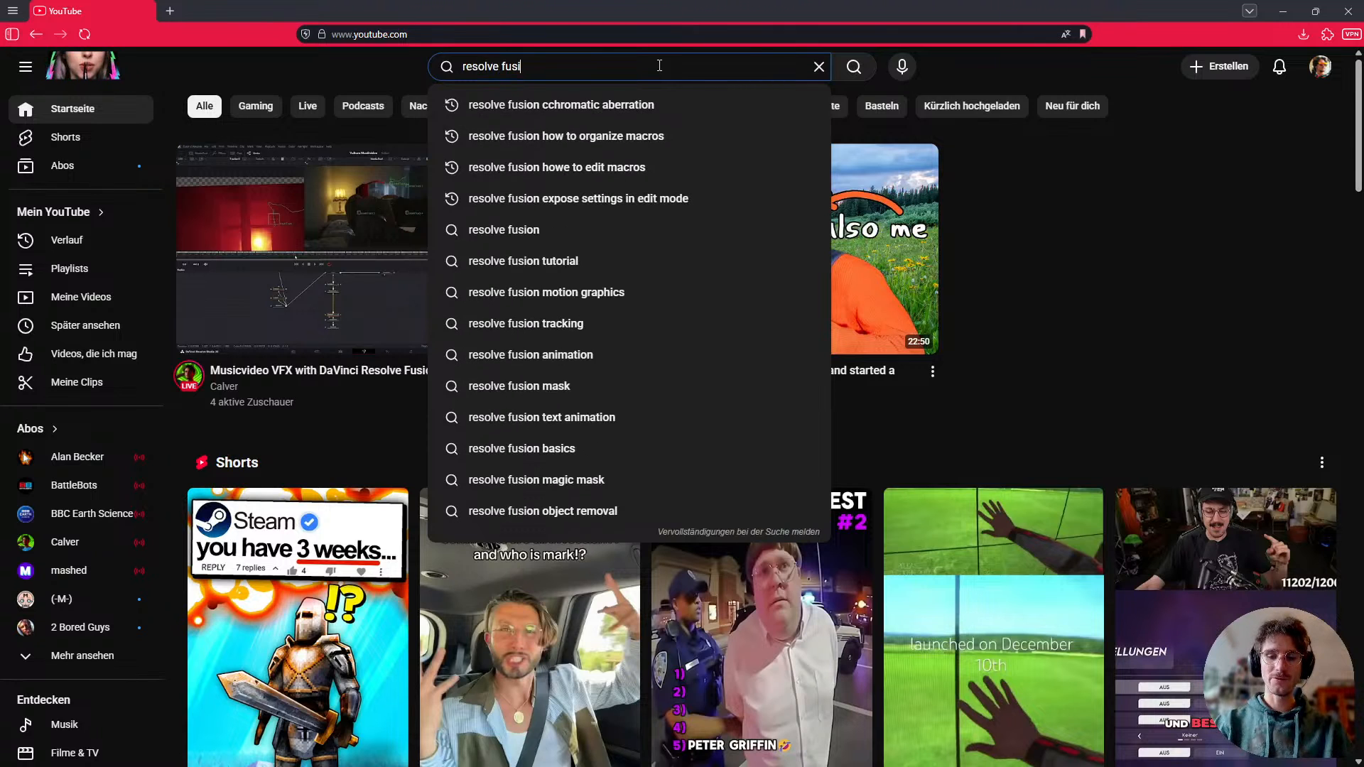
{"action": "type", "text": "on tracker stabi"}
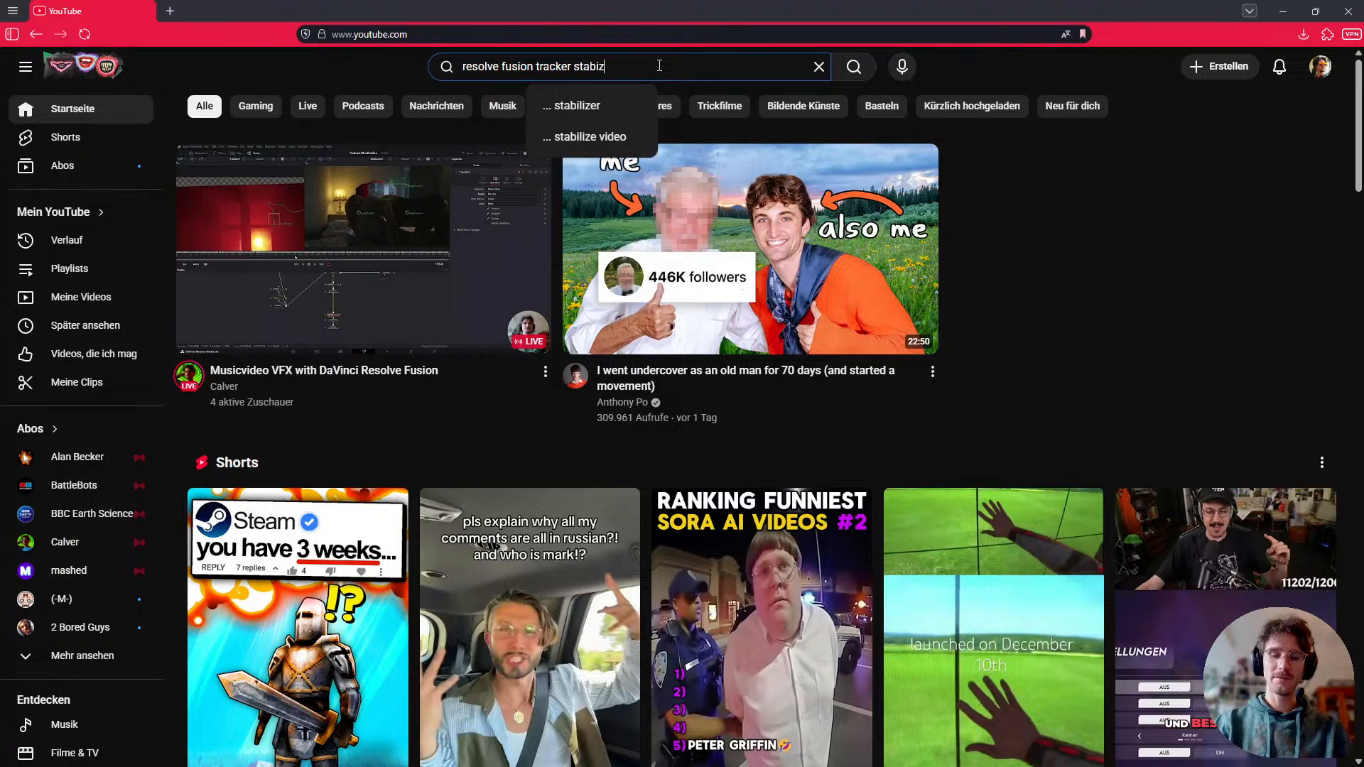
{"action": "type", "text": "lize"}
{"action": "key", "text": "Return"}
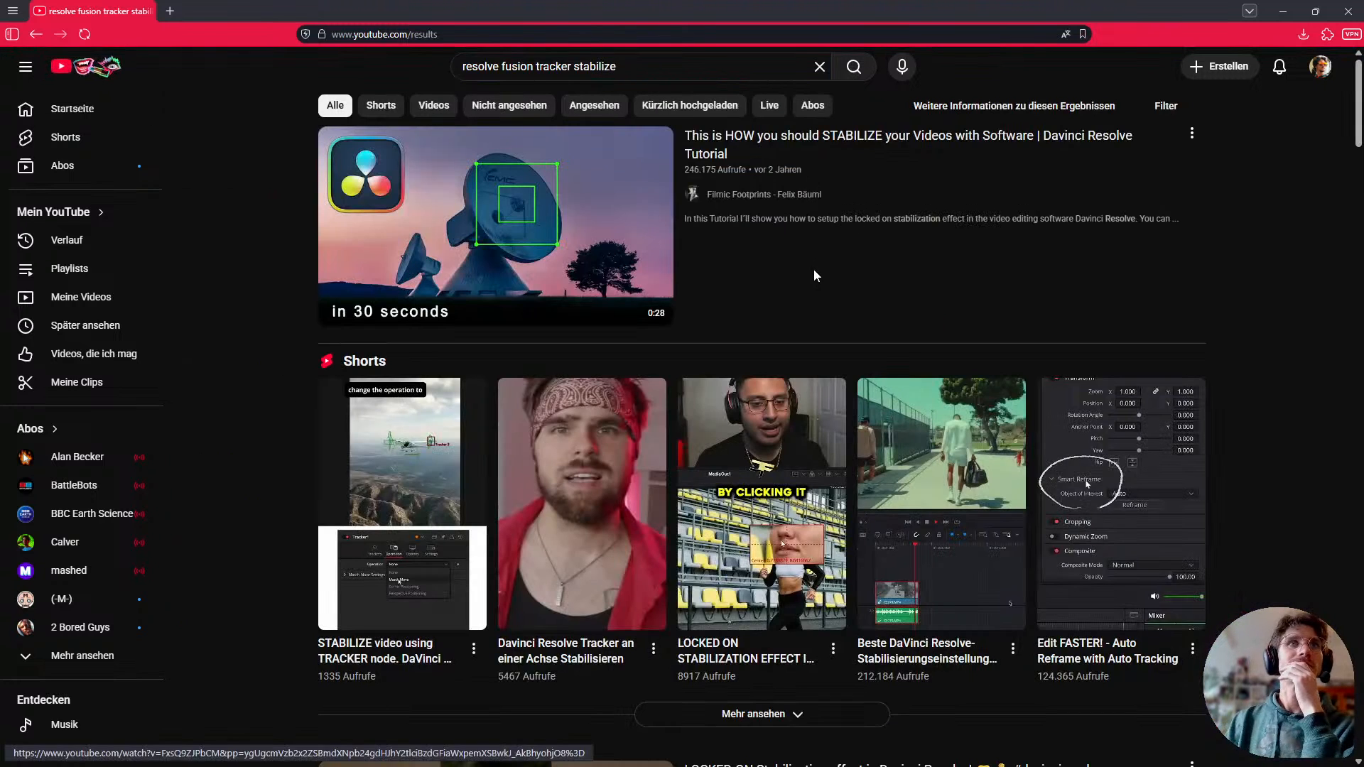
- Open the top search result, "This is HOW you should STABILIZE your Videos with Software", and study how it sets up the stabilization
{"action": "mouse_move", "coordinate": [904, 156]}
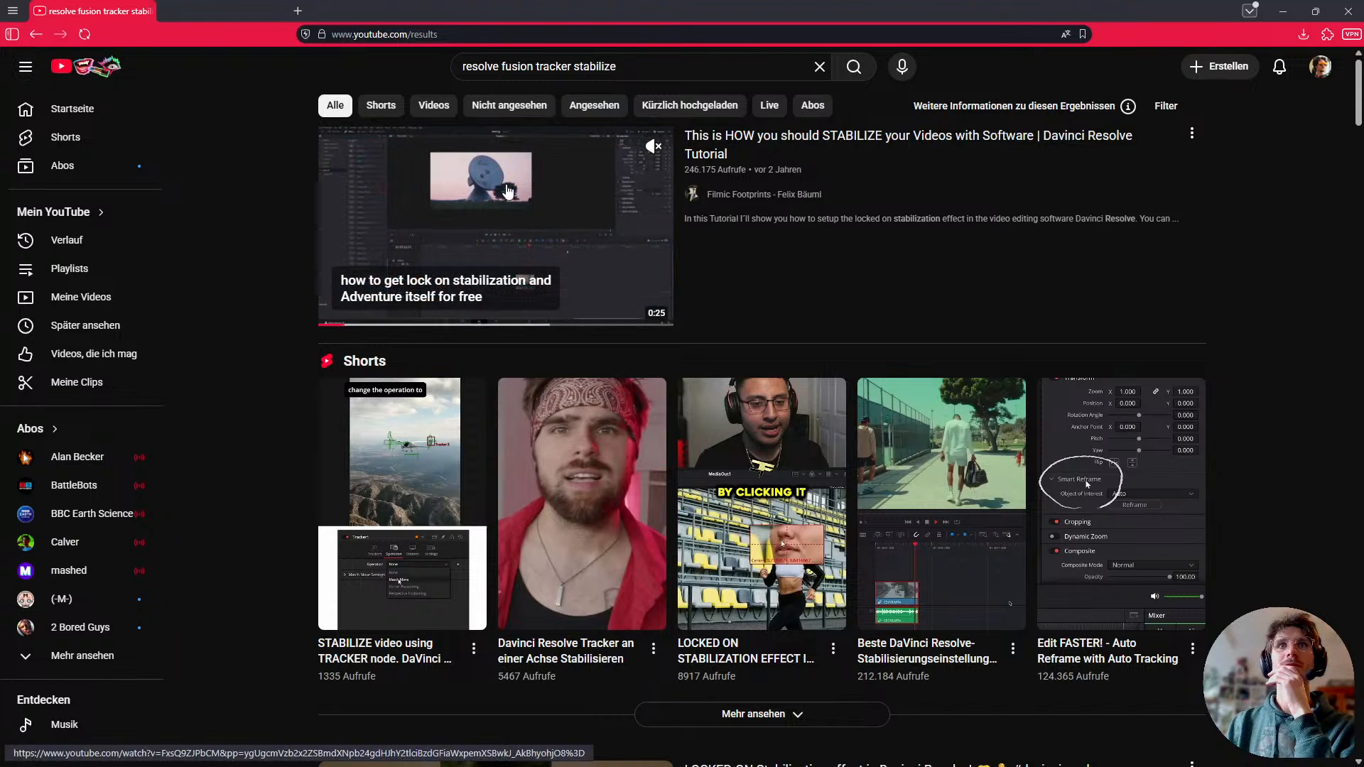
{"action": "middle_click", "coordinate": [565, 194]}
{"action": "left_click", "coordinate": [220, 10]}
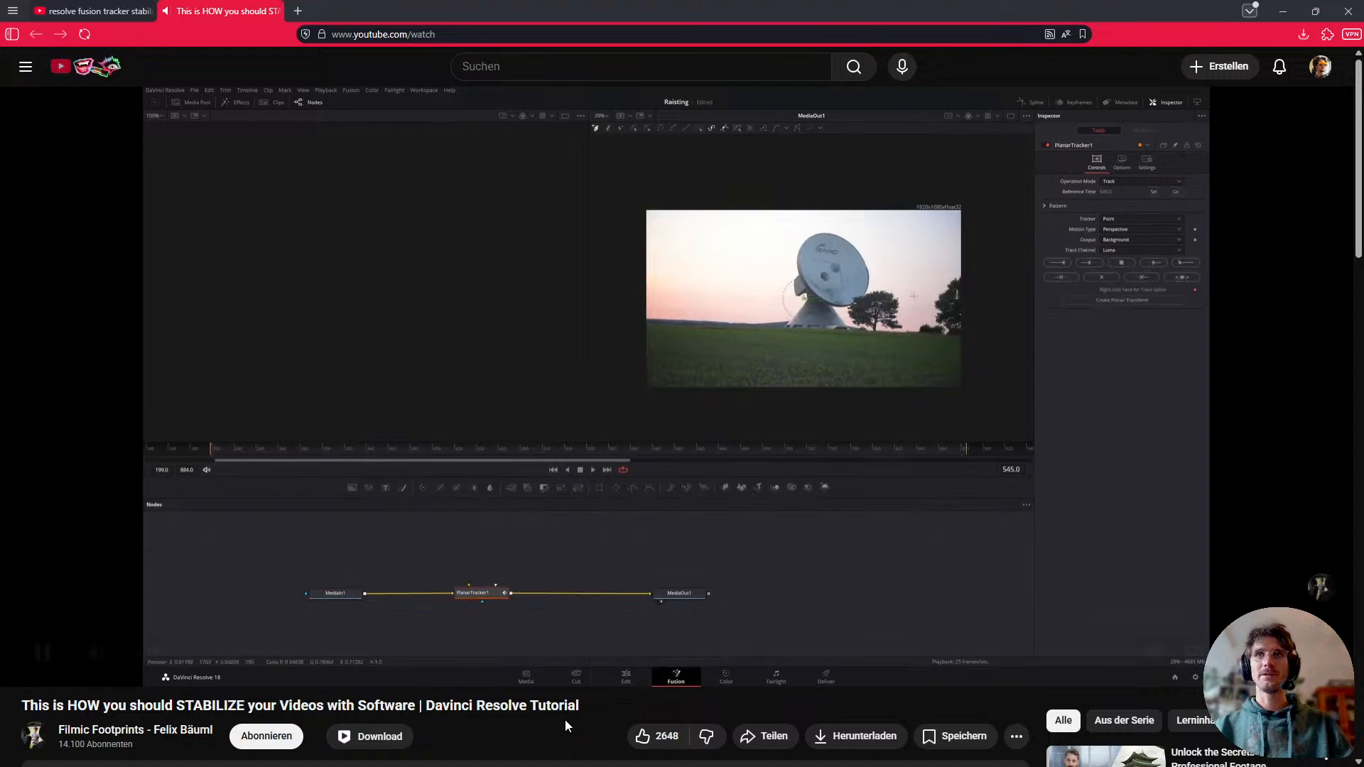
{"action": "key", "text": "Right"}
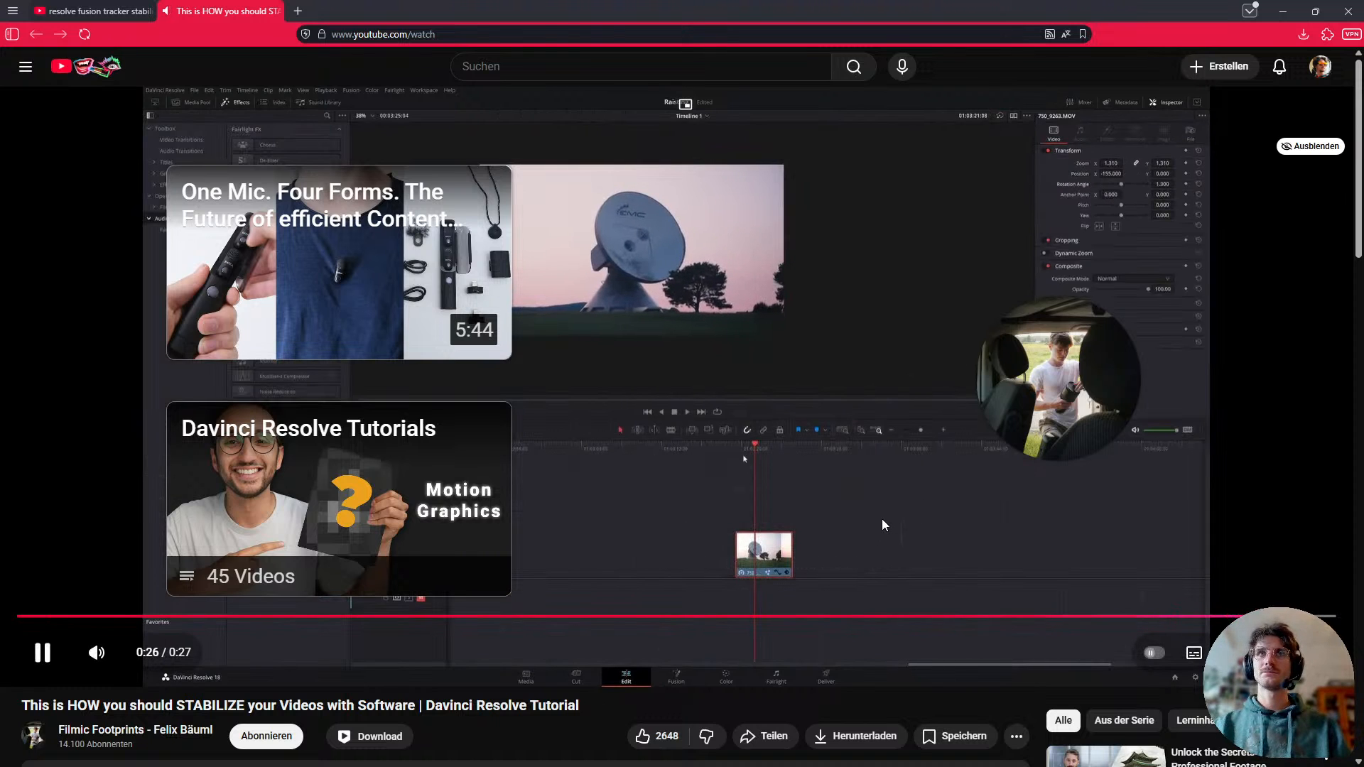
{"action": "key", "text": "Left"}
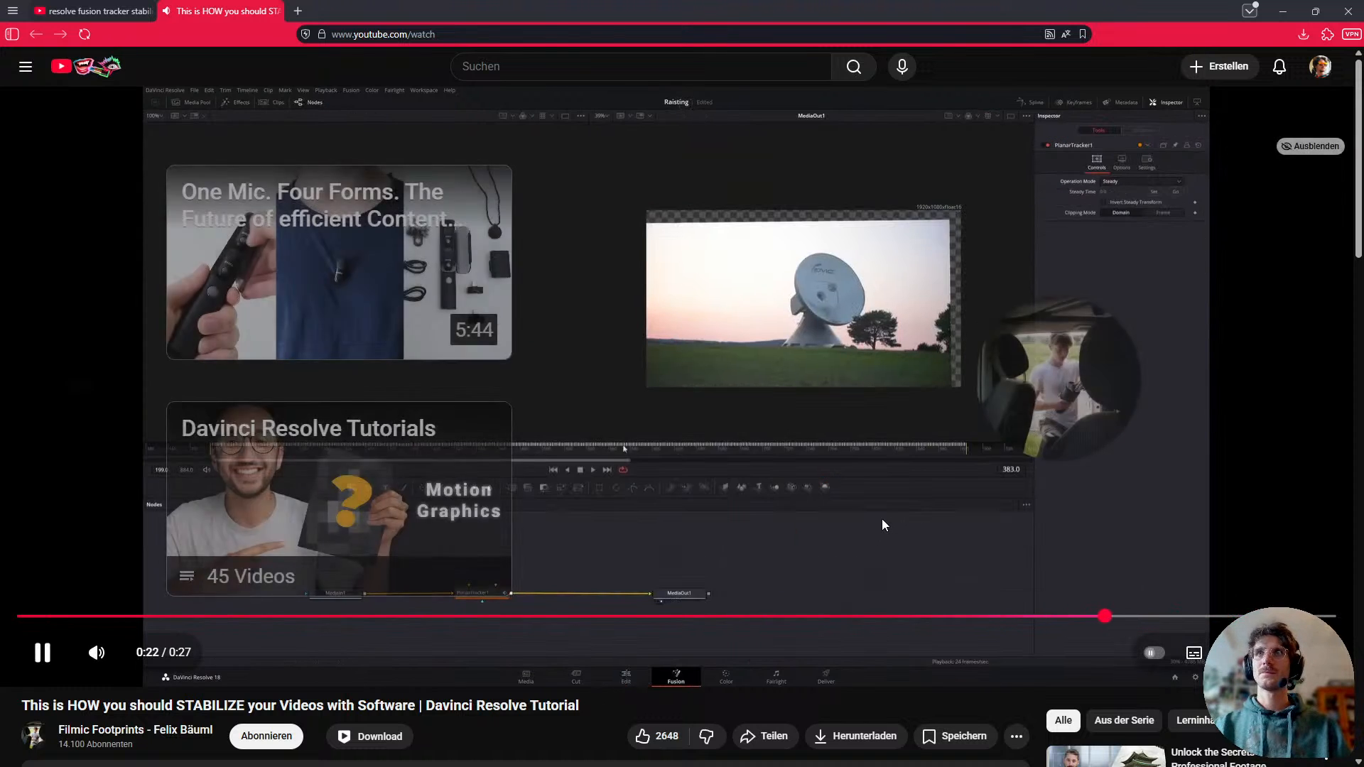
{"action": "key", "text": "Left"}
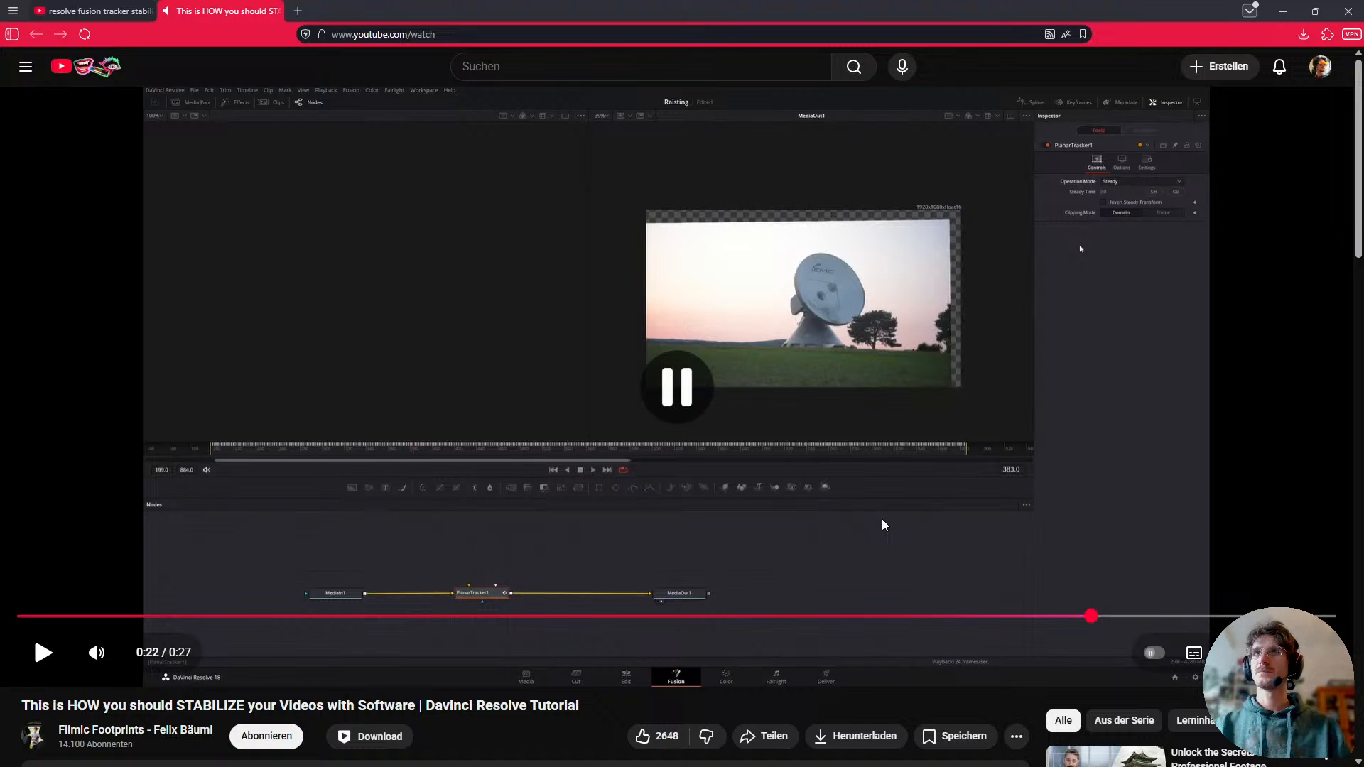
{"action": "key", "text": "space"}
{"action": "key", "text": "space"}
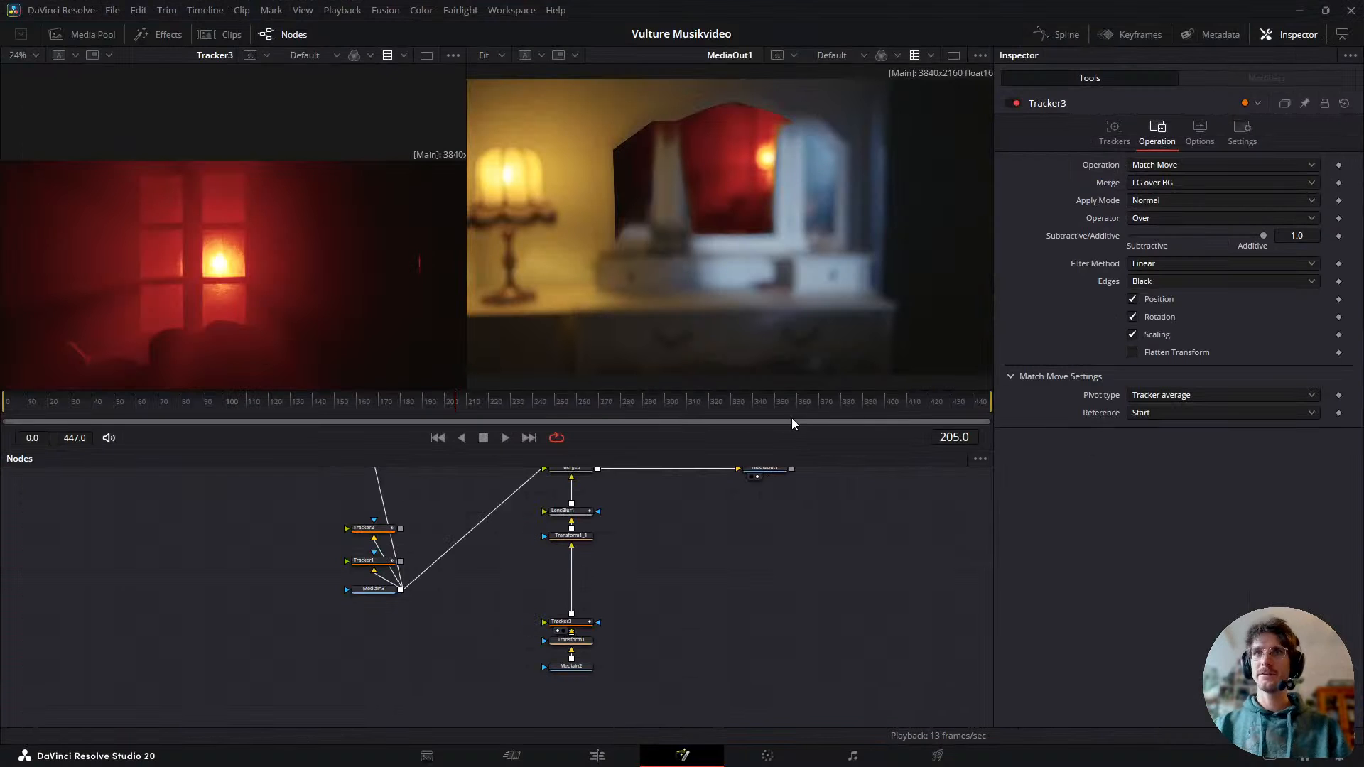
- Switch to DaVinci Resolve and check Tracker3's operation choices, options and tracker settings for a stabilization mode
{"action": "left_click", "coordinate": [573, 627]}
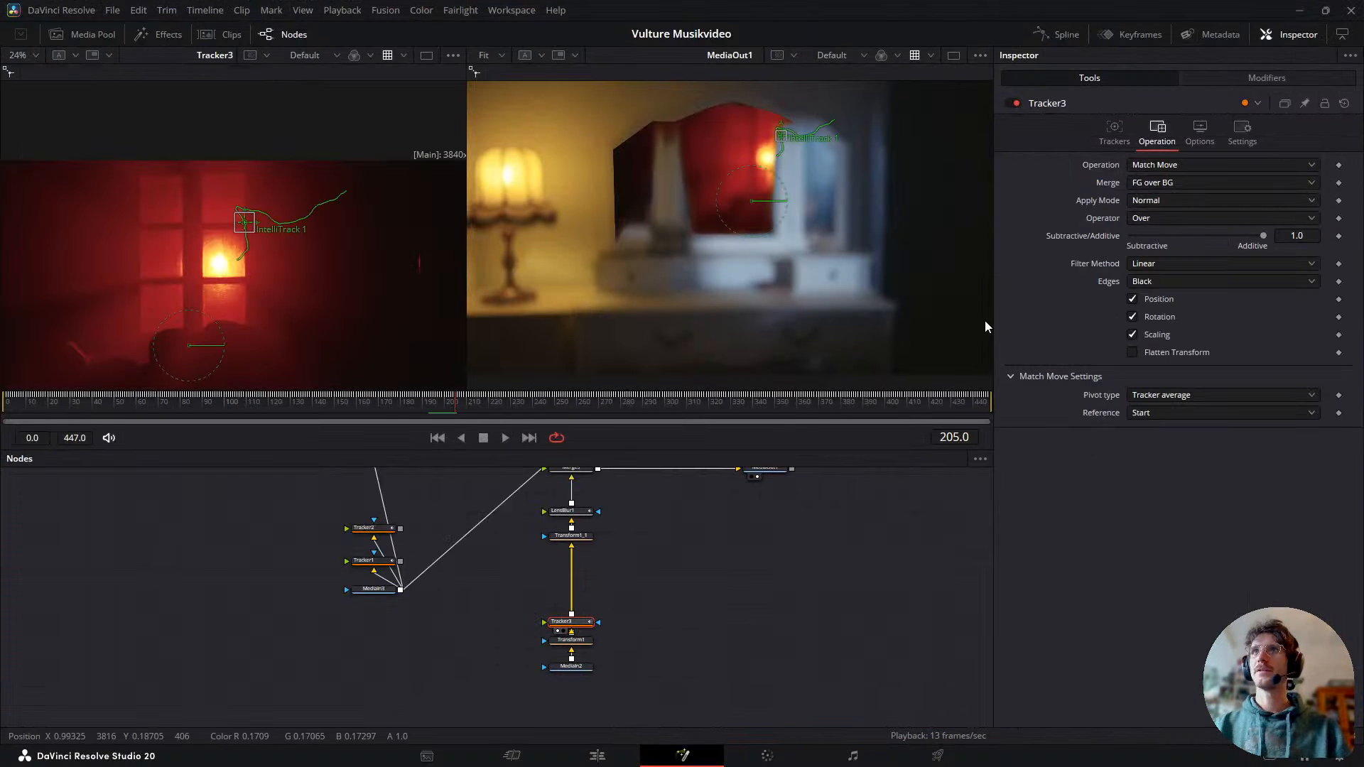
{"action": "left_click", "coordinate": [1187, 164]}
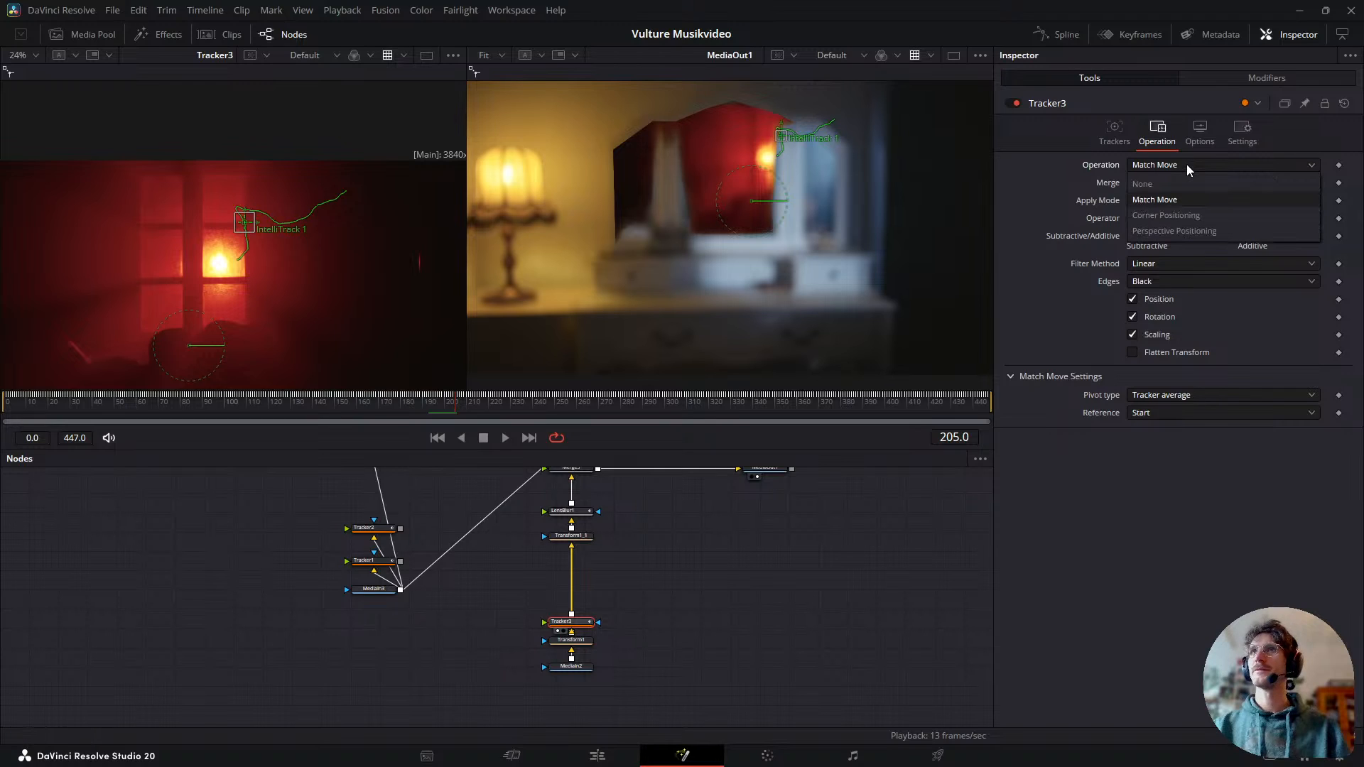
{"action": "left_click", "coordinate": [1192, 162]}
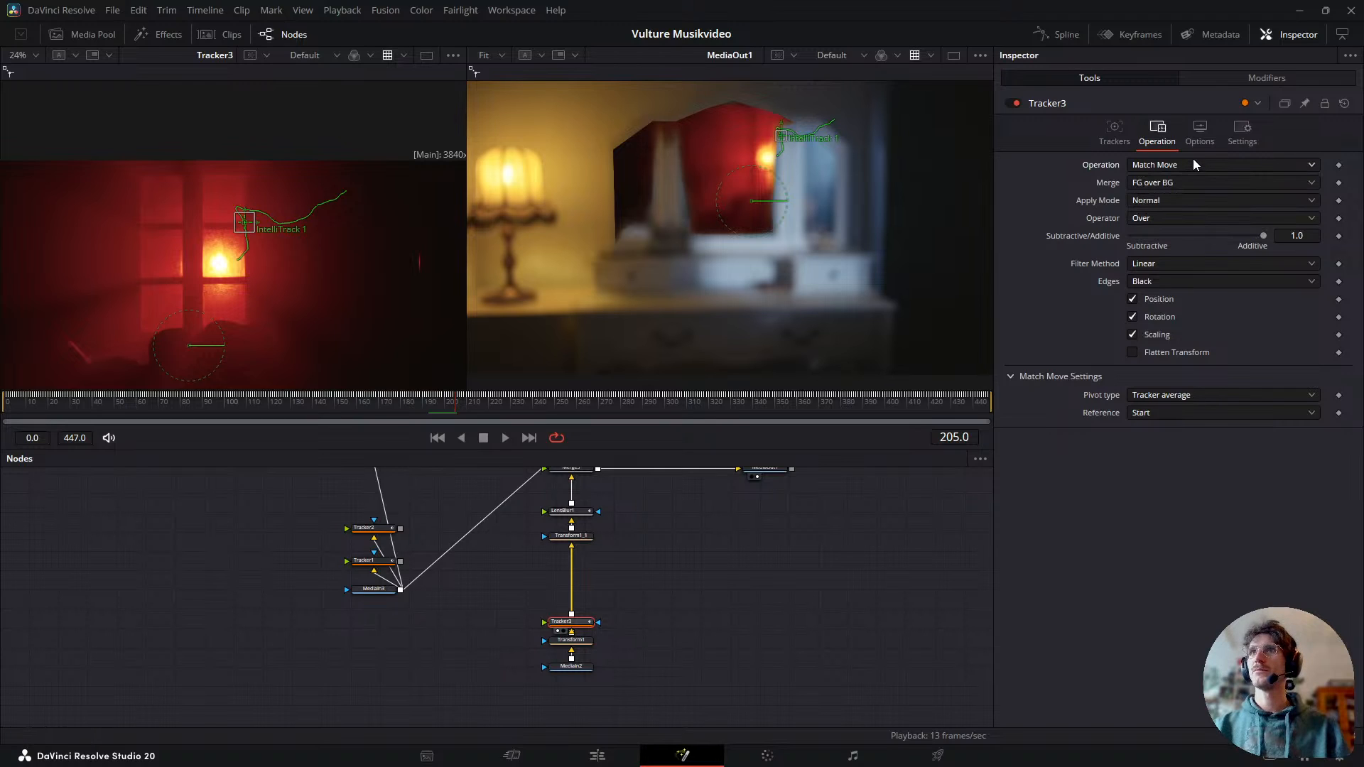
{"action": "left_click", "coordinate": [1191, 143]}
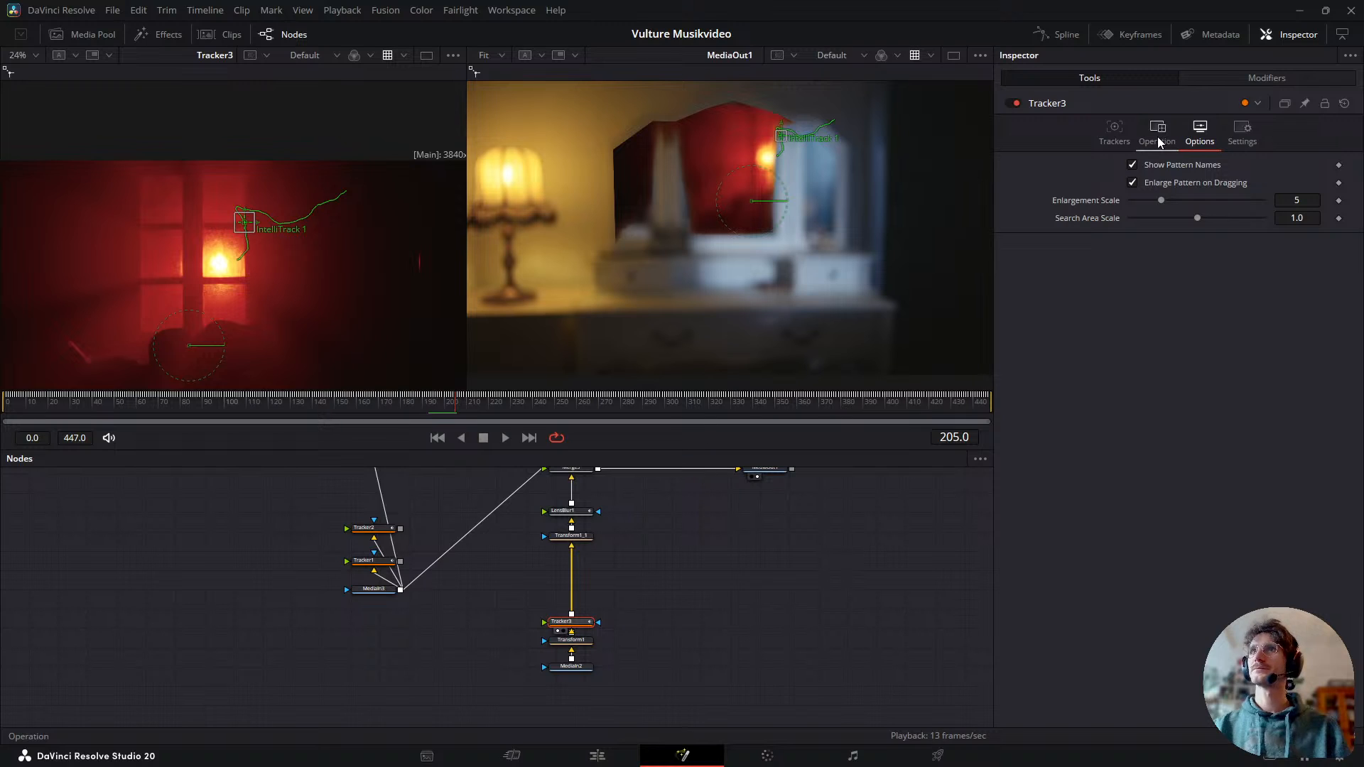
{"action": "left_click", "coordinate": [1159, 142]}
{"action": "left_click", "coordinate": [1120, 141]}
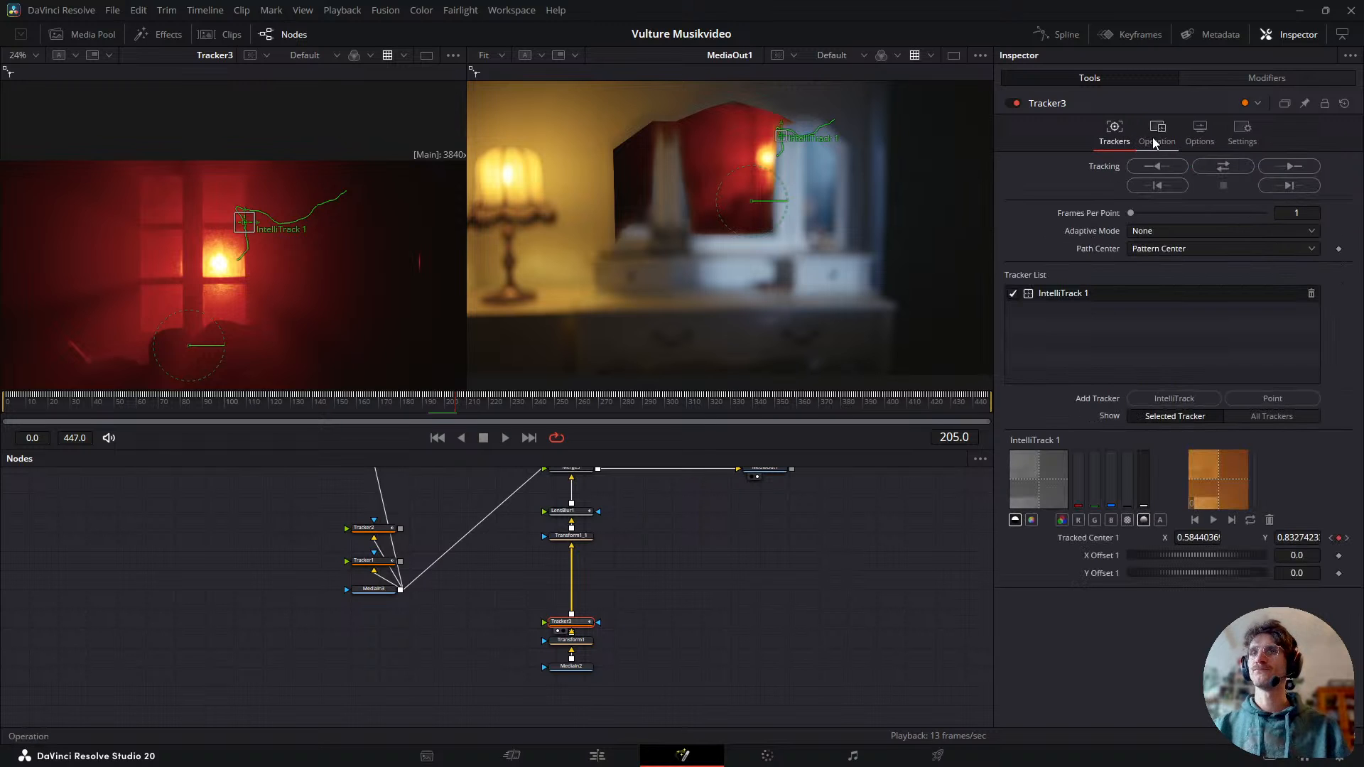
{"action": "left_click", "coordinate": [1154, 140]}
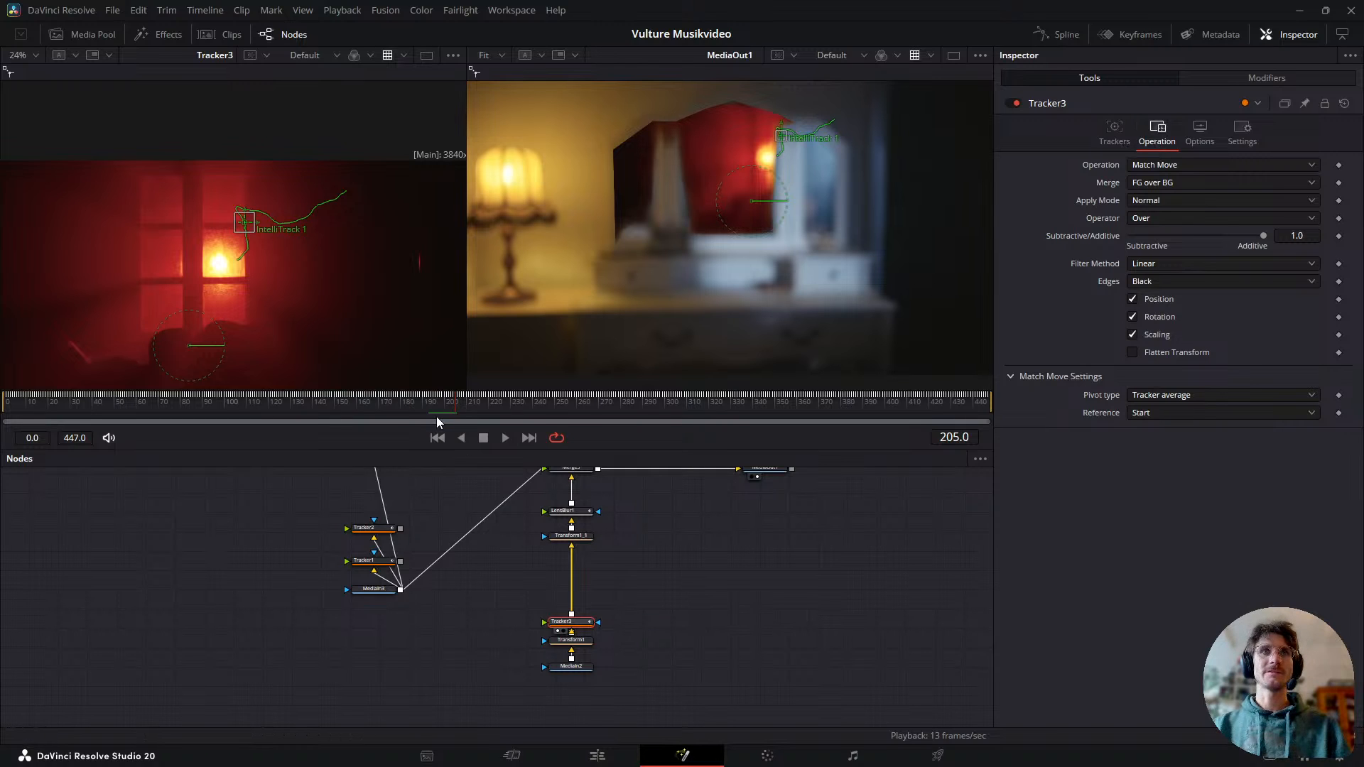
- Scrub to frame 293 and add a Planar Tracker node after Tracker3
{"action": "left_click_drag", "start_coordinate": [457, 402], "coordinate": [462, 456]}
{"action": "left_click_drag", "start_coordinate": [498, 412], "coordinate": [693, 418]}
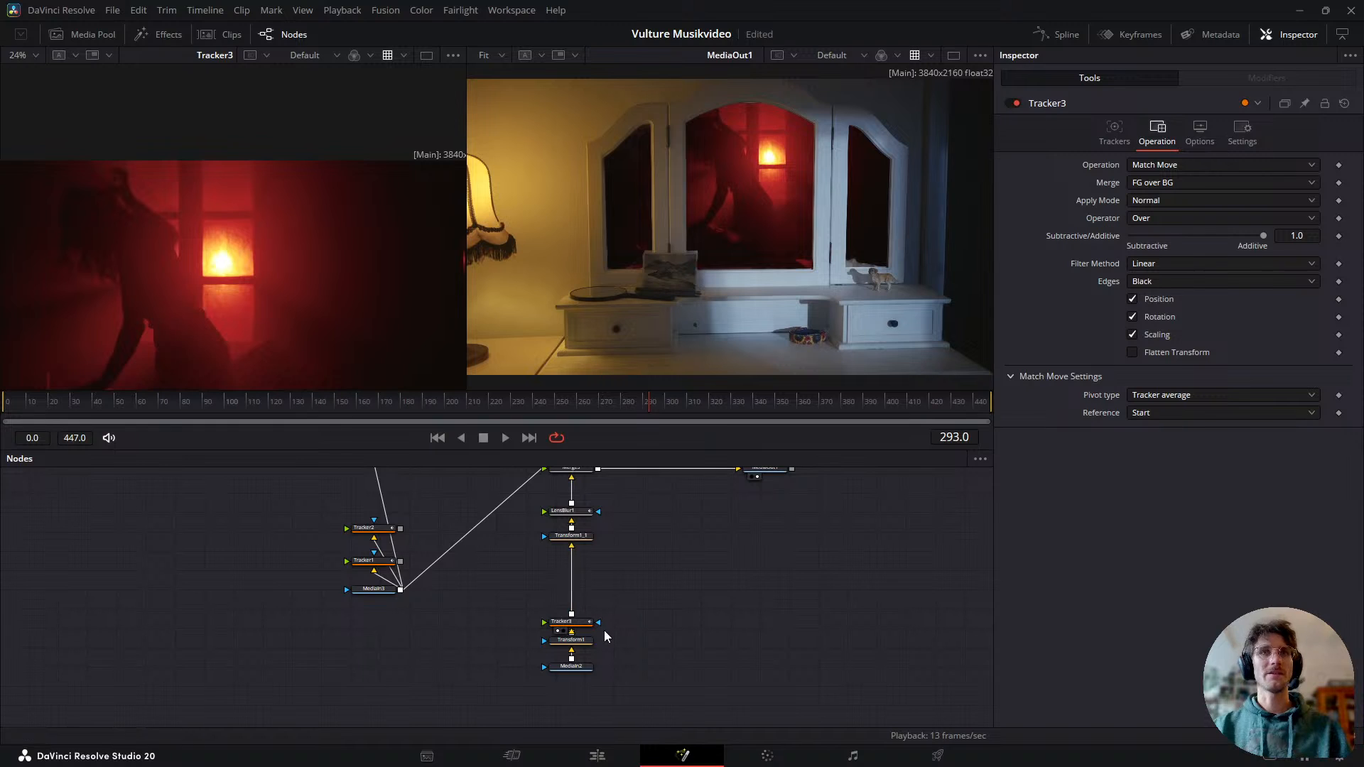
{"action": "left_click", "coordinate": [581, 628]}
{"action": "key", "text": "shift+space"}
{"action": "type", "text": "plan"}
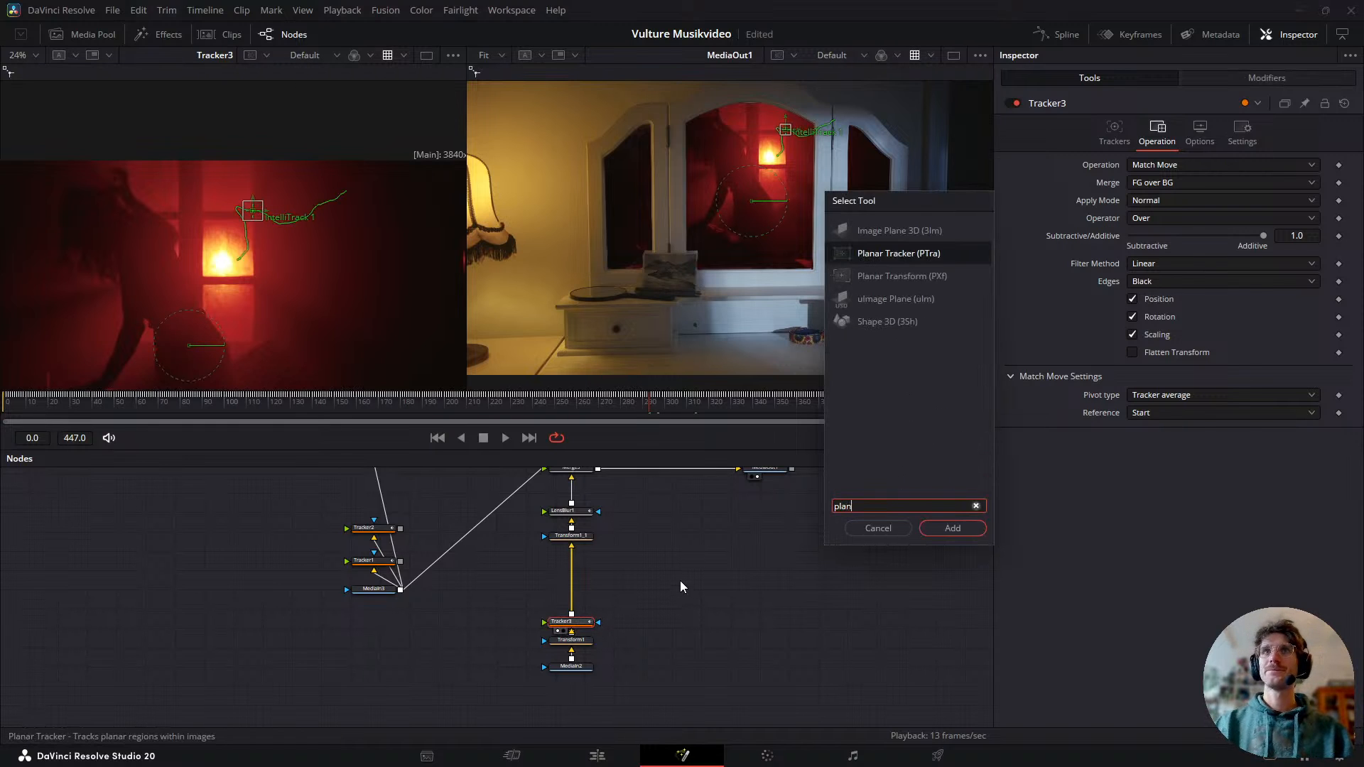
{"action": "key", "text": "Return"}
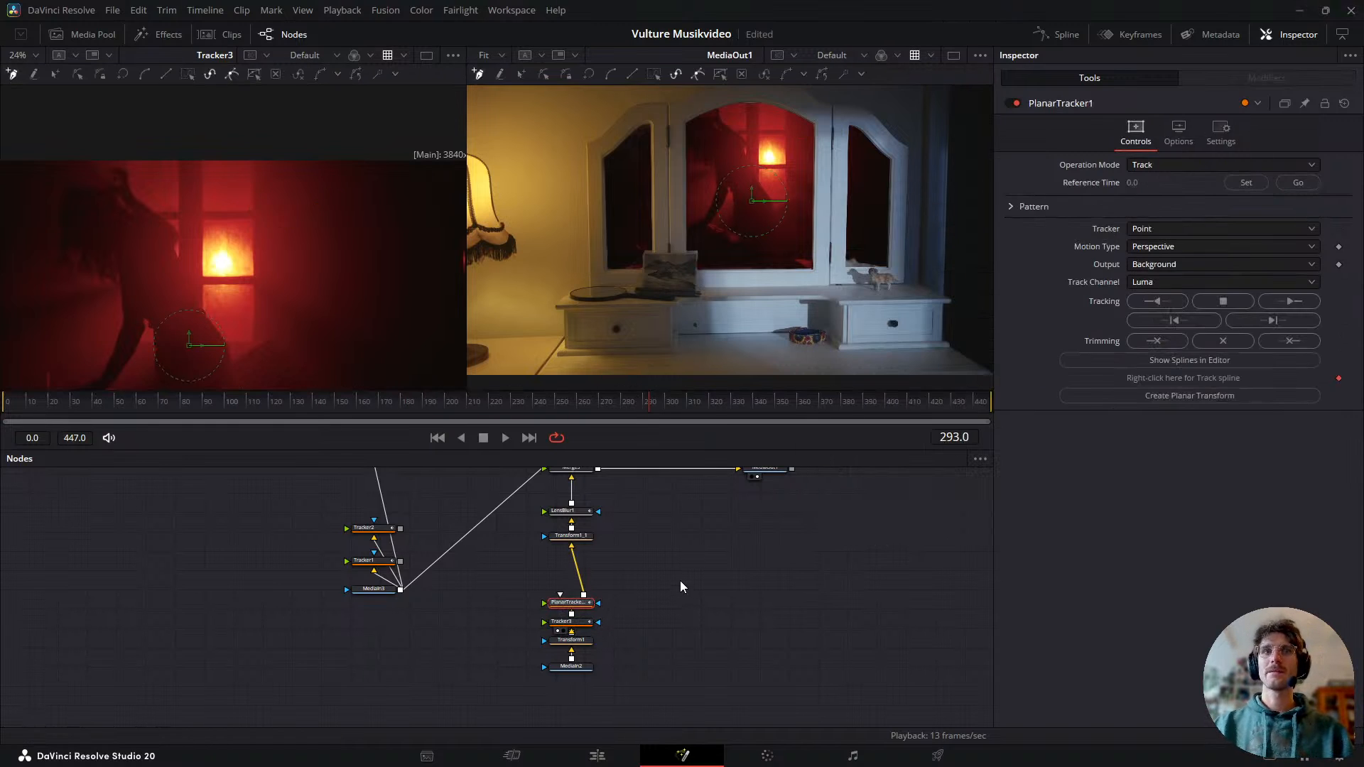
- Inspect the new planar tracker's options and its available operation modes without changing them
{"action": "left_click", "coordinate": [1179, 134]}
{"action": "left_click", "coordinate": [1133, 132]}
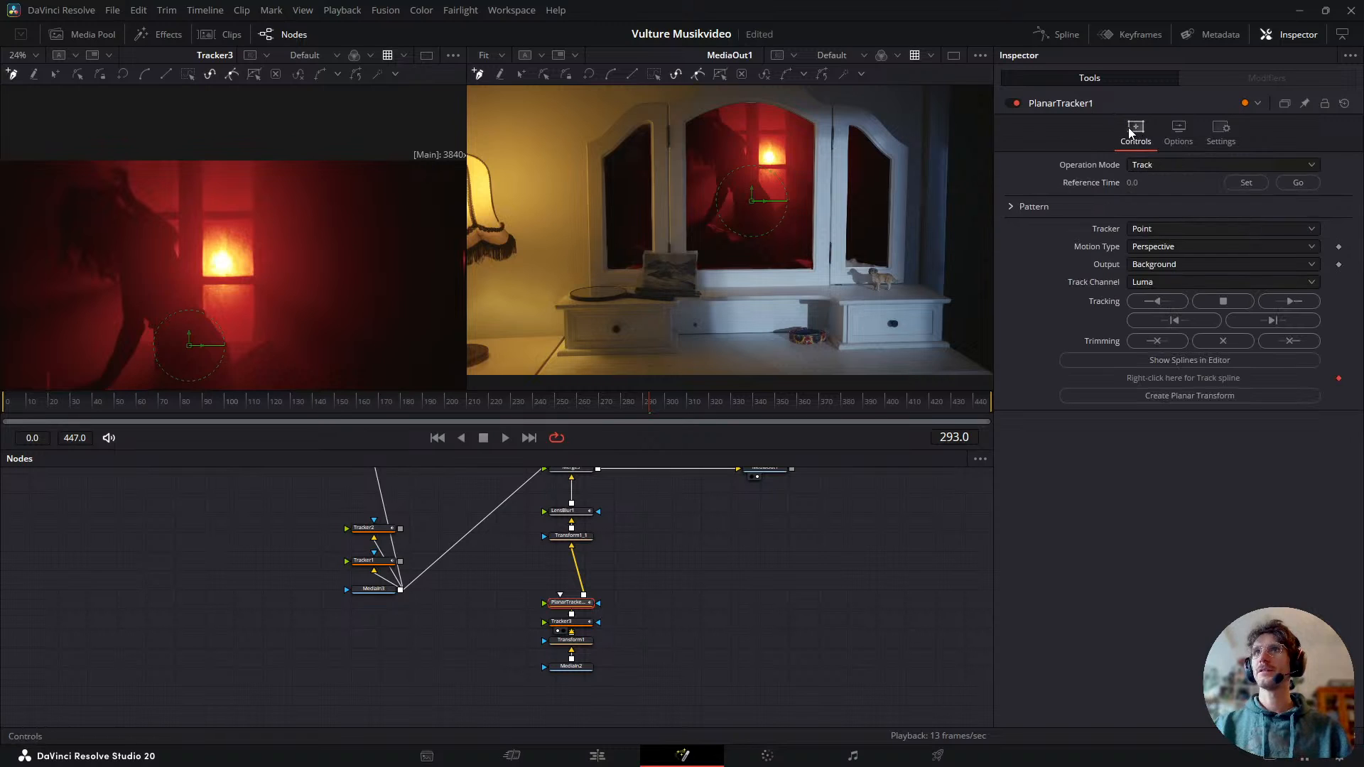
{"action": "left_click", "coordinate": [1203, 166]}
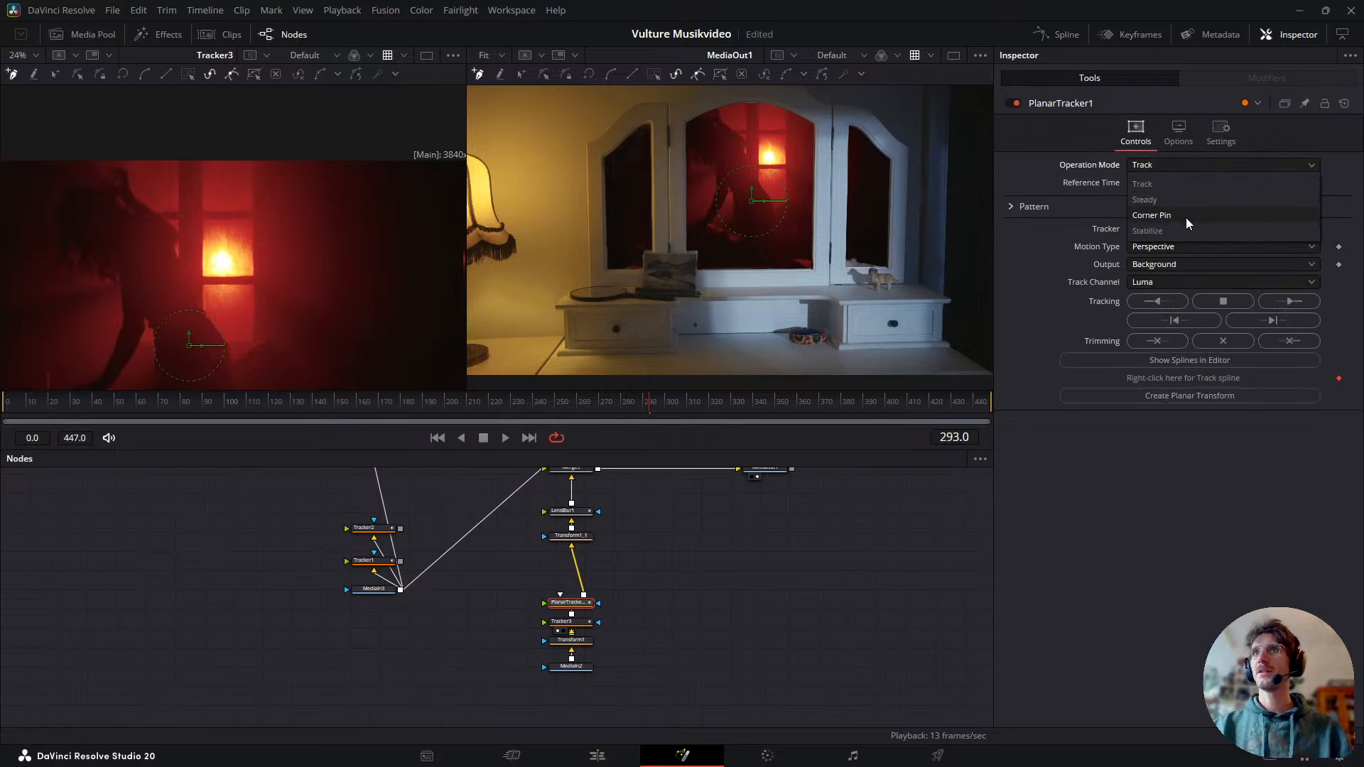
{"action": "left_click", "coordinate": [525, 523]}
- Compare Tracker3's Adaptive Mode and Operation choices with those of the planar tracker
{"action": "left_click", "coordinate": [577, 624]}
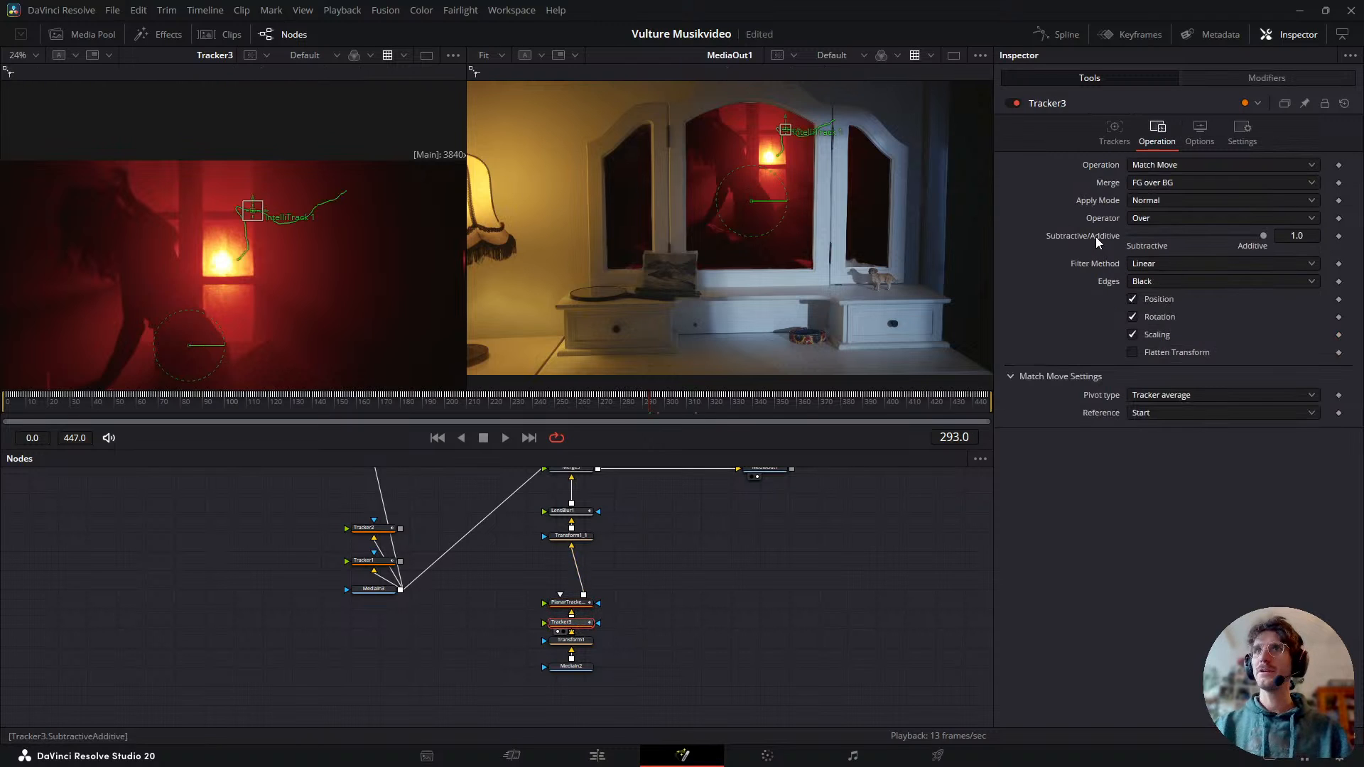
{"action": "left_click", "coordinate": [1118, 139]}
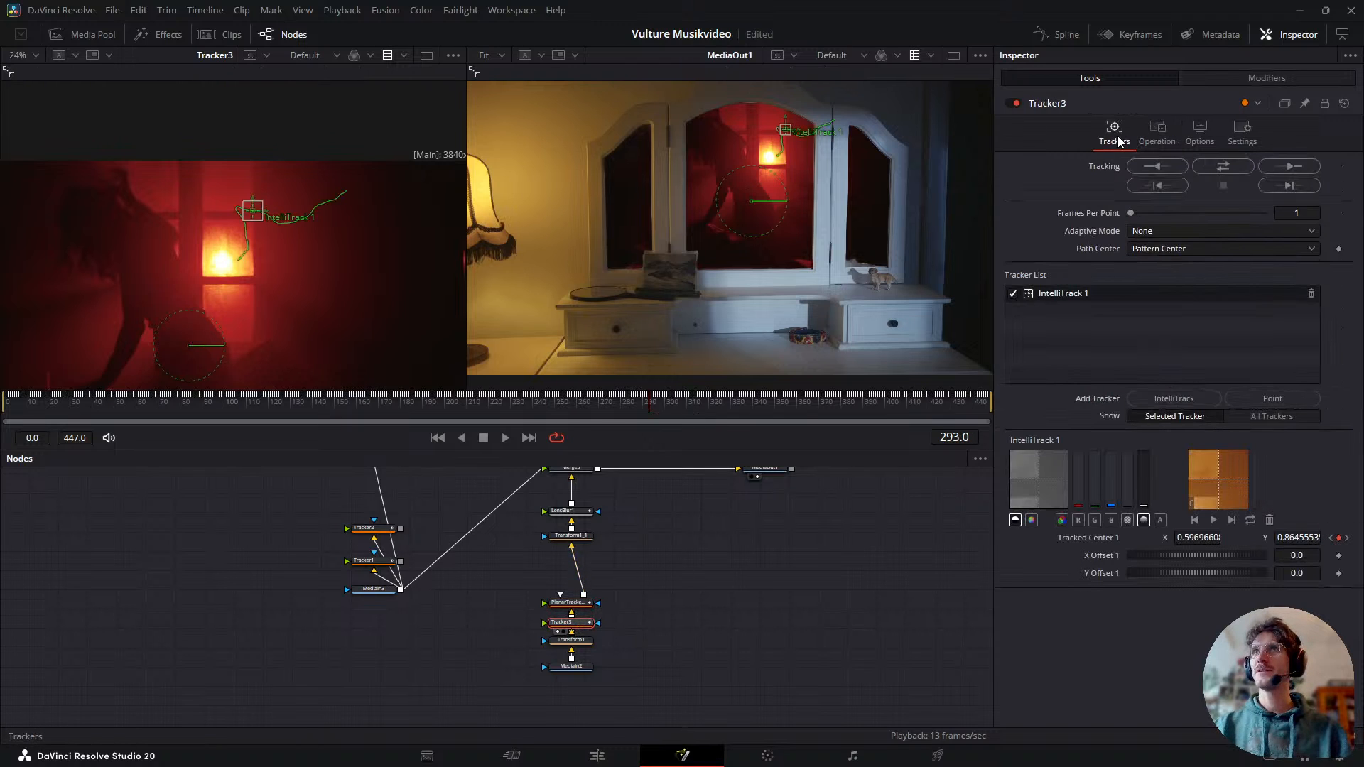
{"action": "left_click", "coordinate": [1180, 232]}
{"action": "left_click", "coordinate": [1179, 232]}
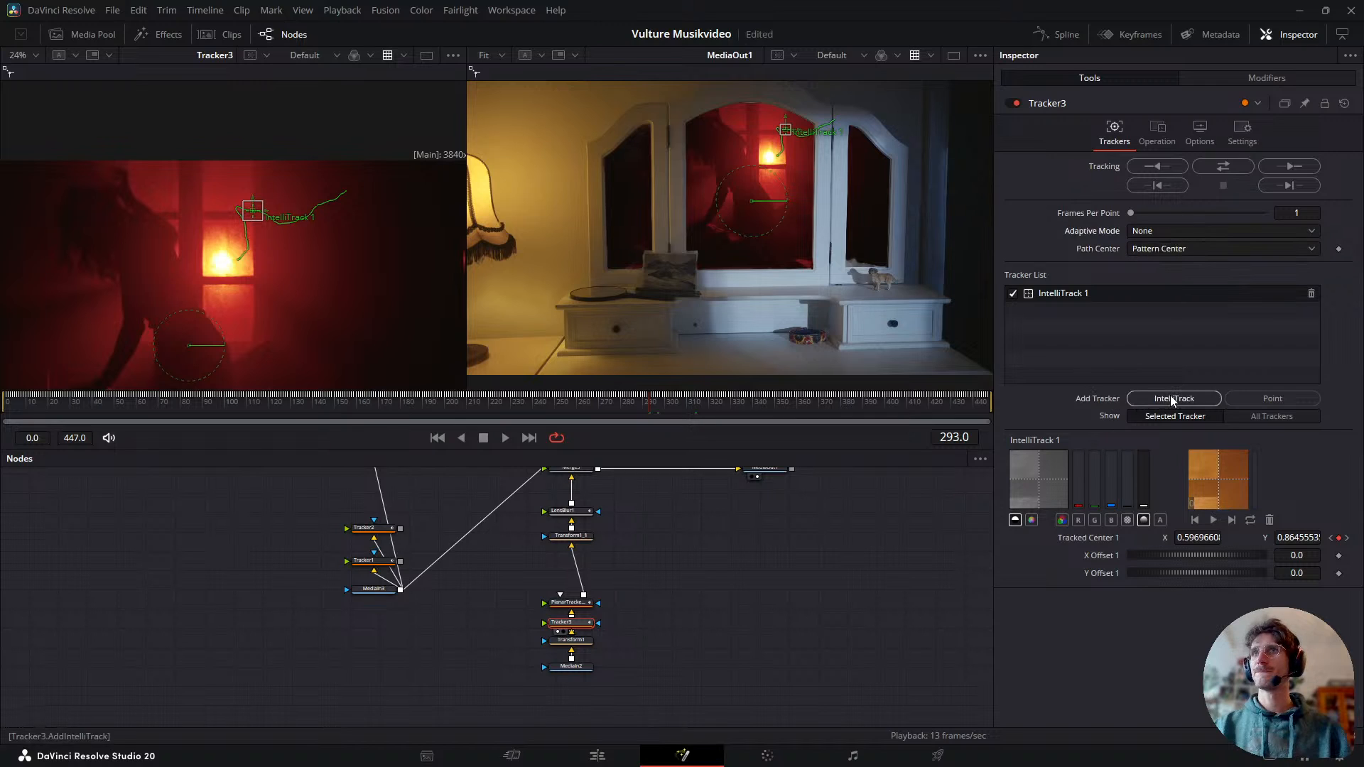
{"action": "left_click", "coordinate": [1160, 135]}
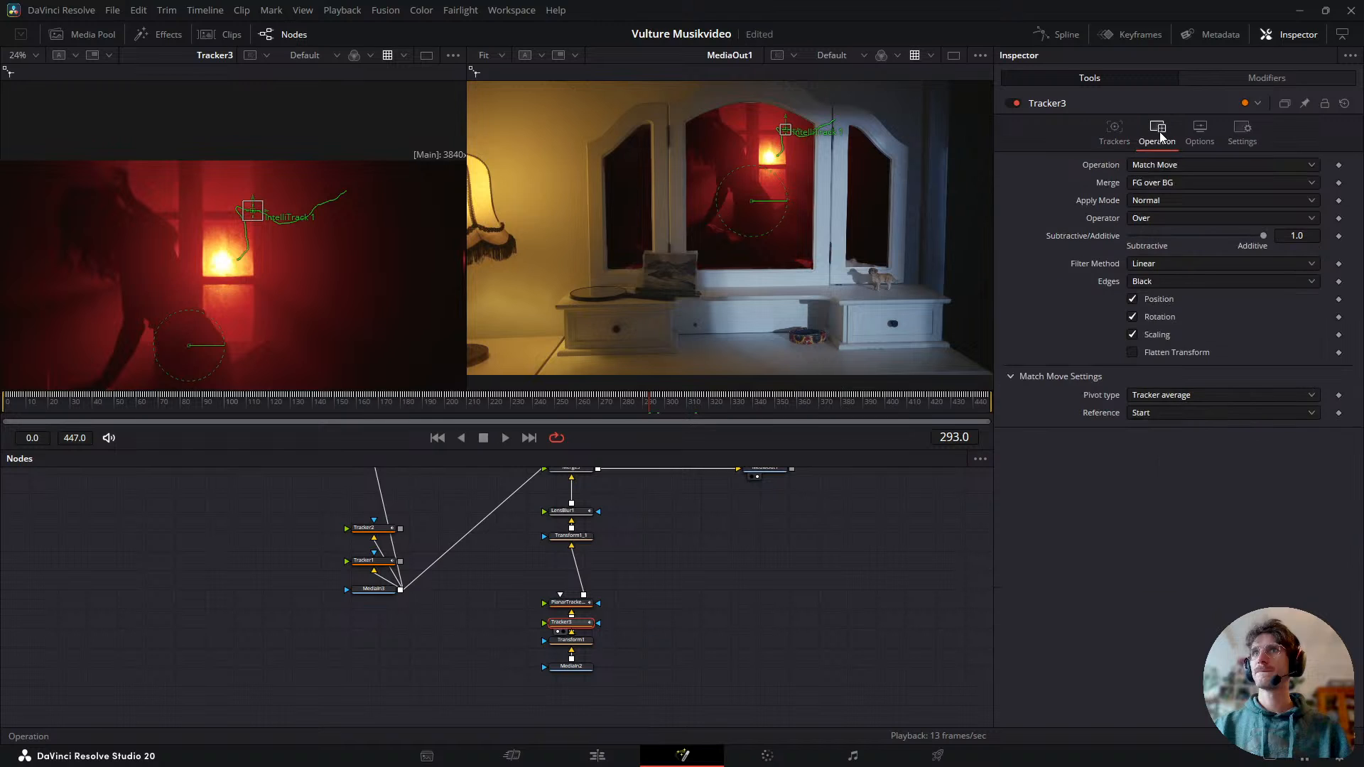
{"action": "left_click", "coordinate": [1191, 166]}
{"action": "left_click", "coordinate": [1193, 161]}
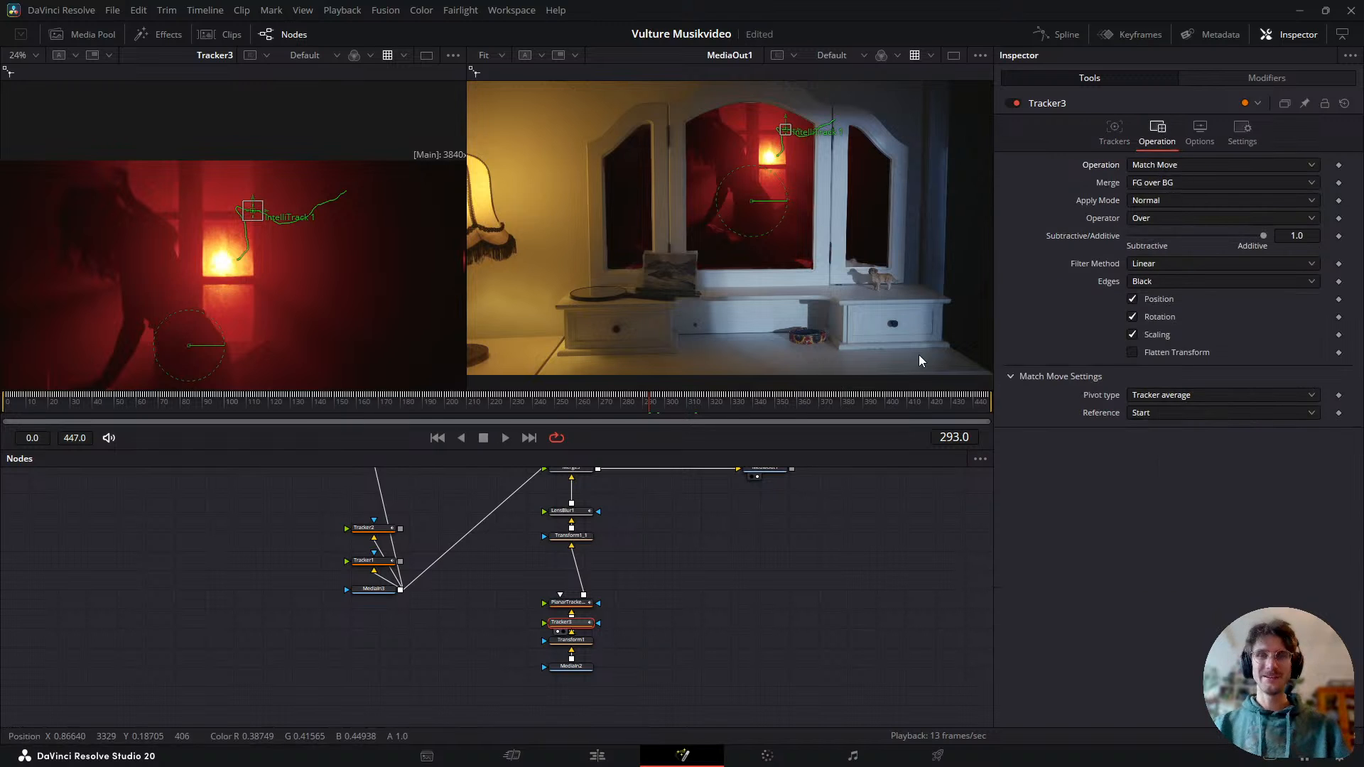
- Switch to the browser, close the finished video, and open "LOCKED-ON Stabilization effect in Davinci Resolve!" from the search results
{"action": "key", "text": "alt+Tab"}
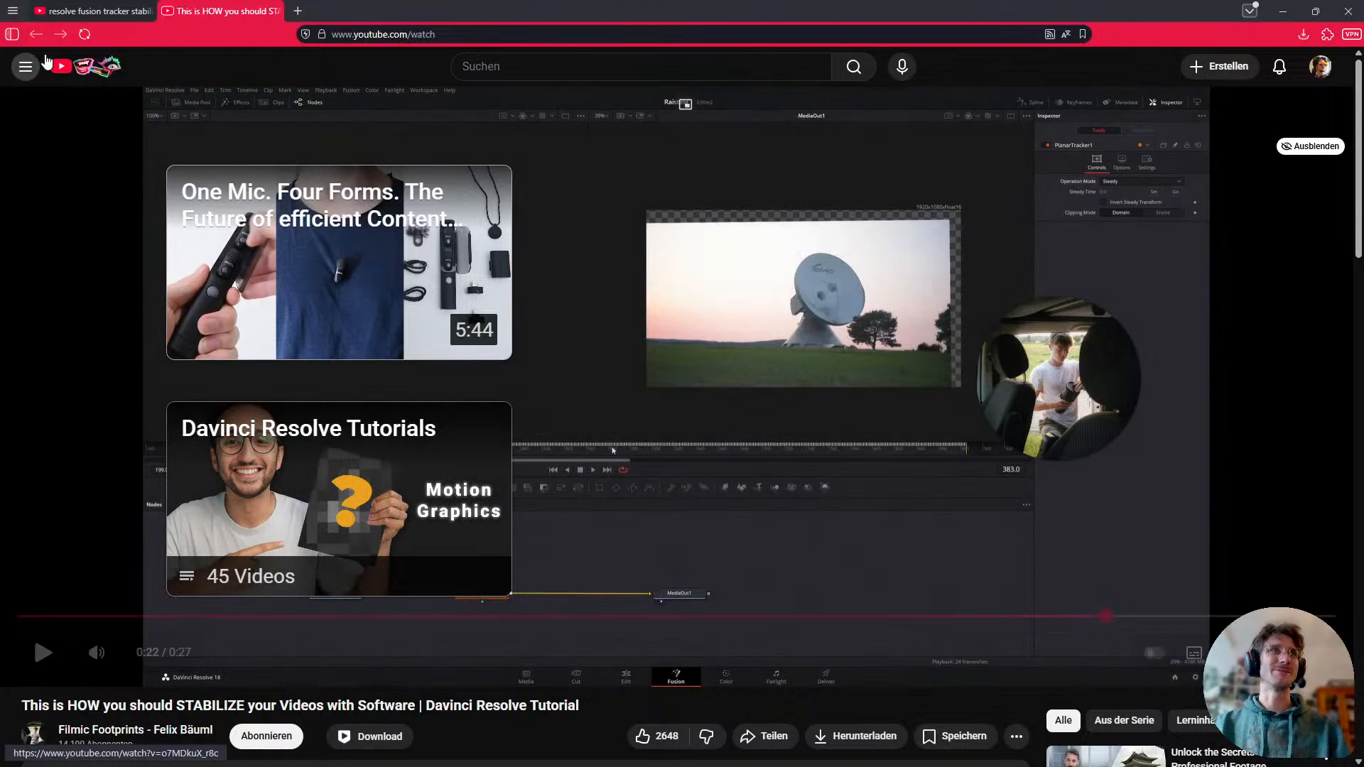
{"action": "middle_click", "coordinate": [211, 15]}
{"action": "scroll", "coordinate": [339, 323], "scroll_direction": "down", "scroll_amount": 5}
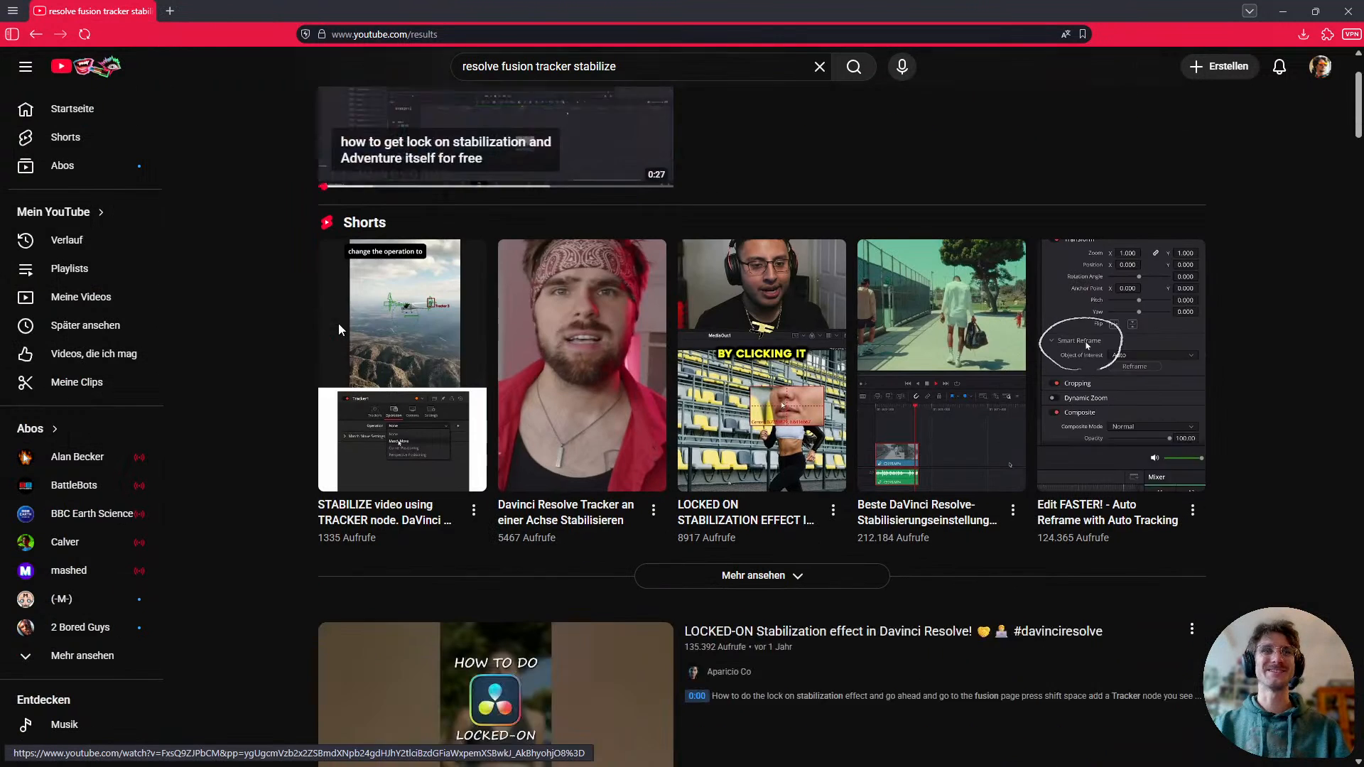
{"action": "scroll", "coordinate": [274, 430], "scroll_direction": "down", "scroll_amount": 1}
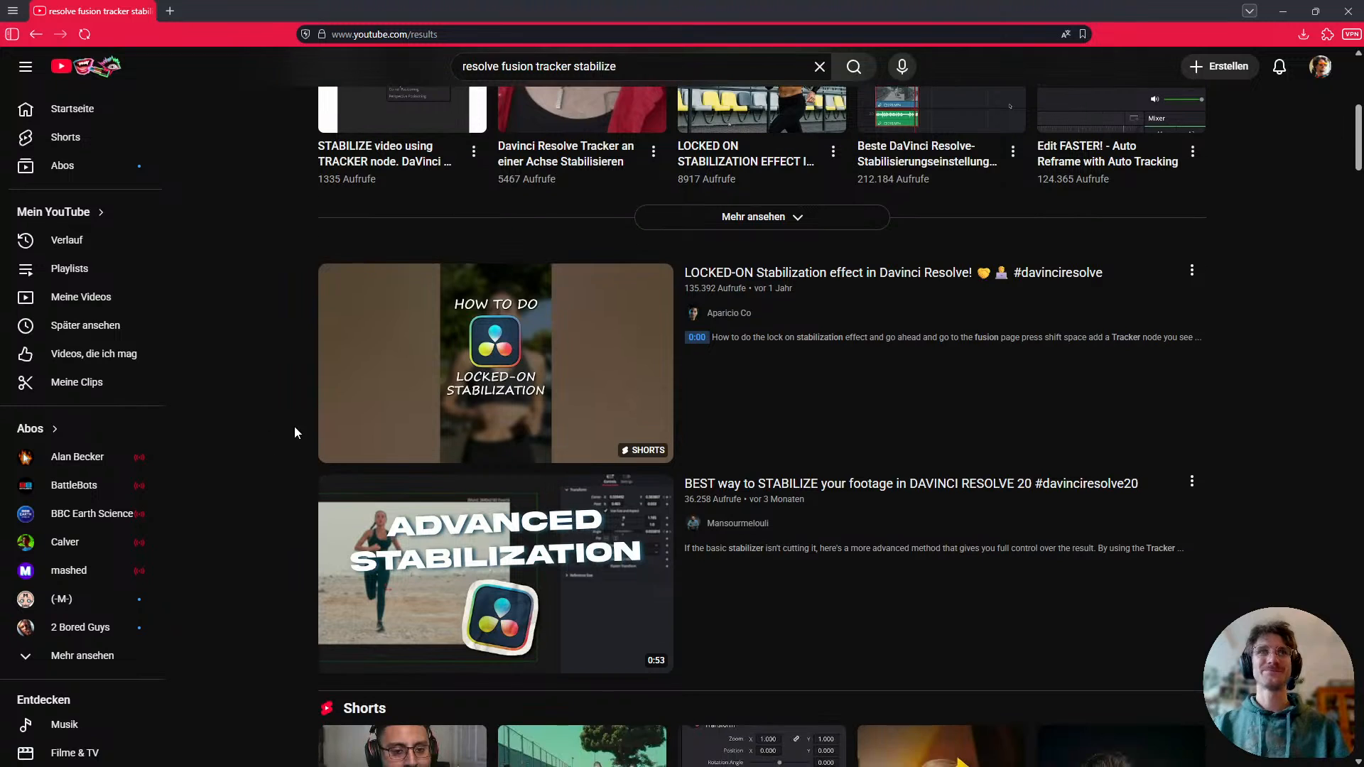
{"action": "left_click", "coordinate": [503, 366]}
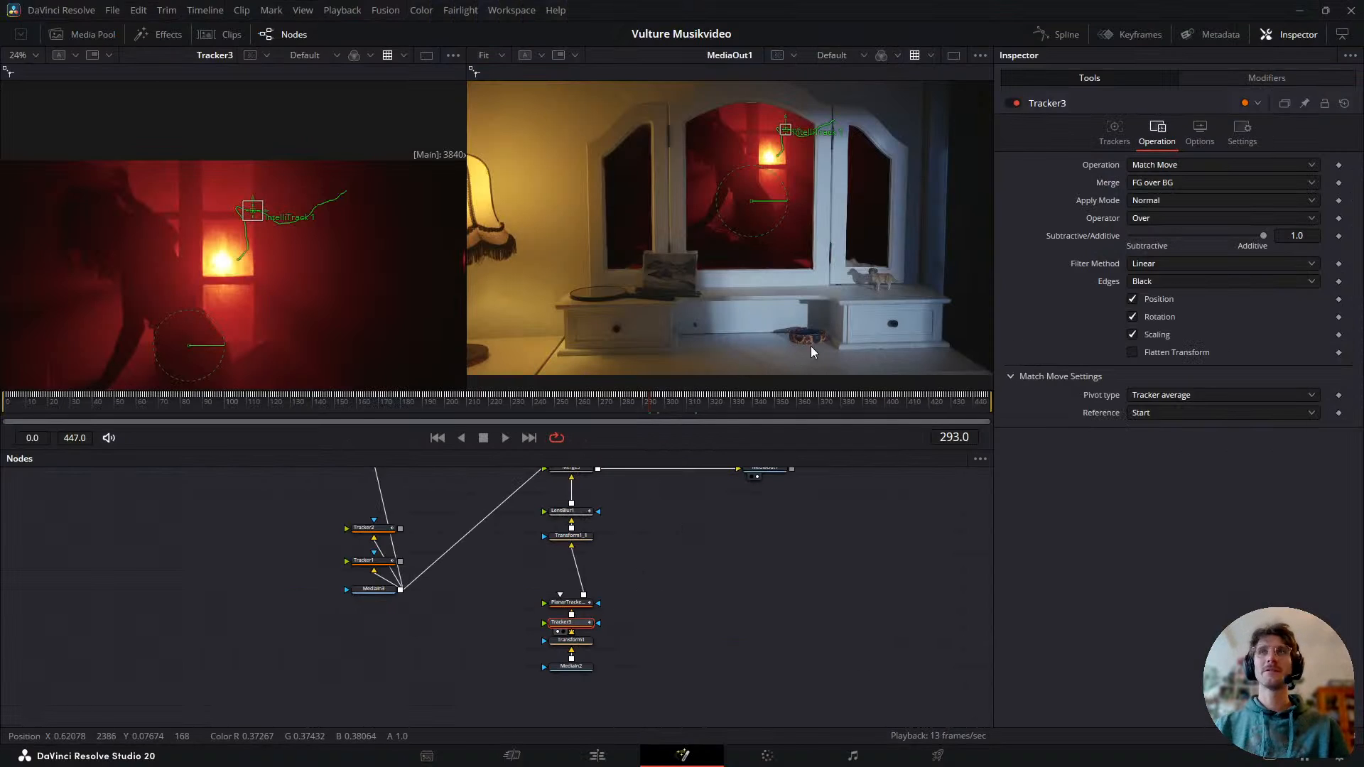
- Switch to DaVinci Resolve, set Tracker3's Merge to BG only, and play the composite
{"action": "left_click_drag", "start_coordinate": [290, 312], "coordinate": [311, 308]}
{"action": "key", "text": "space"}
{"action": "key", "text": "space"}
{"action": "left_click", "coordinate": [1192, 180]}
{"action": "left_click", "coordinate": [1182, 196]}
{"action": "key", "text": "space"}
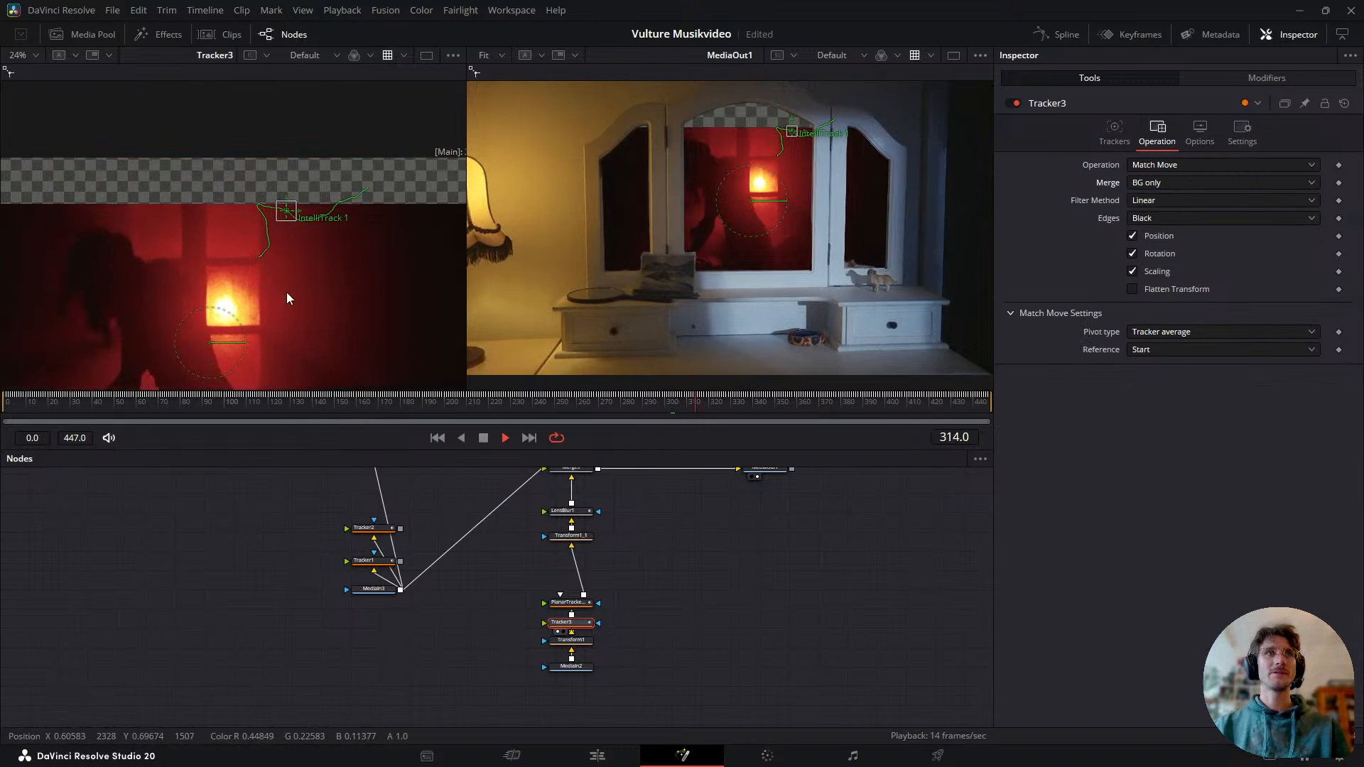
- Review the stabilized footage in the mirror from frame 266 onward, and scrub back to frame 203
{"action": "left_click_drag", "start_coordinate": [704, 410], "coordinate": [590, 454]}
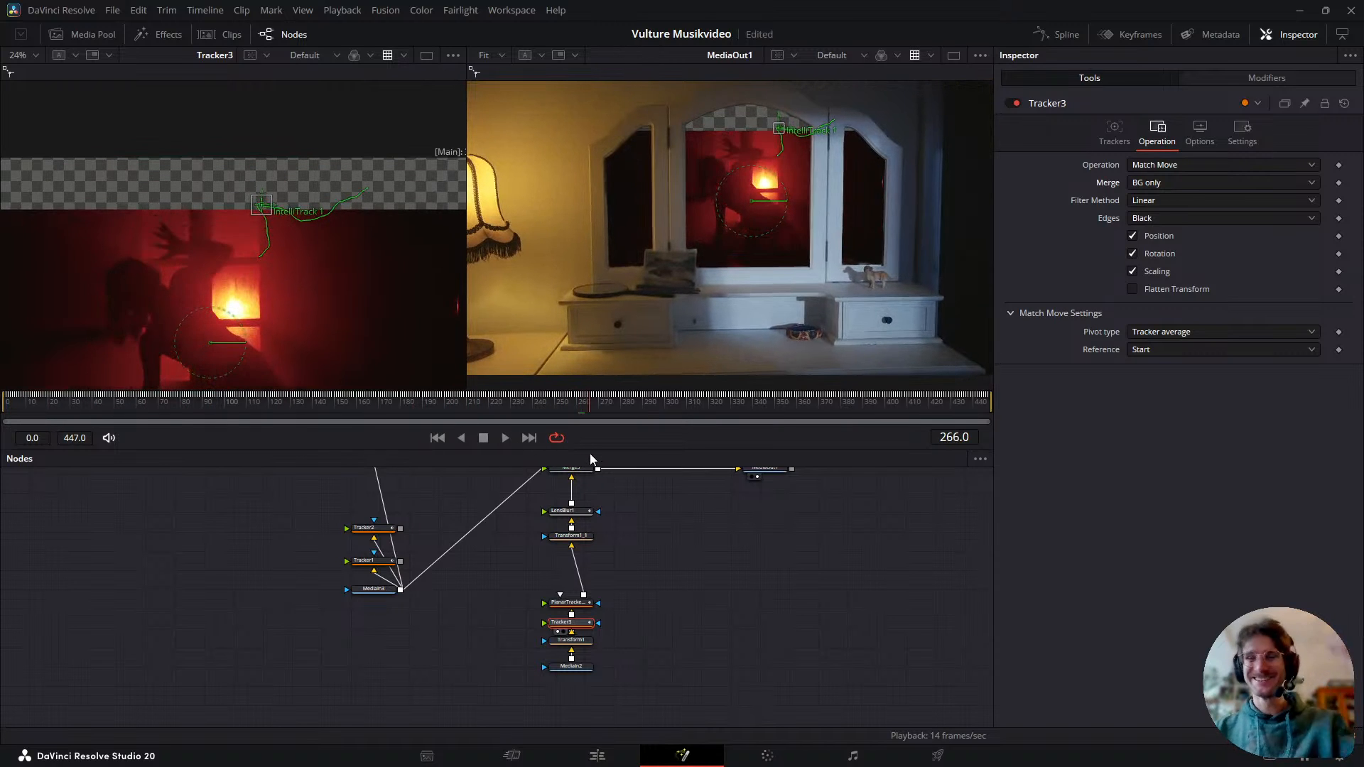
{"action": "key", "text": "space"}
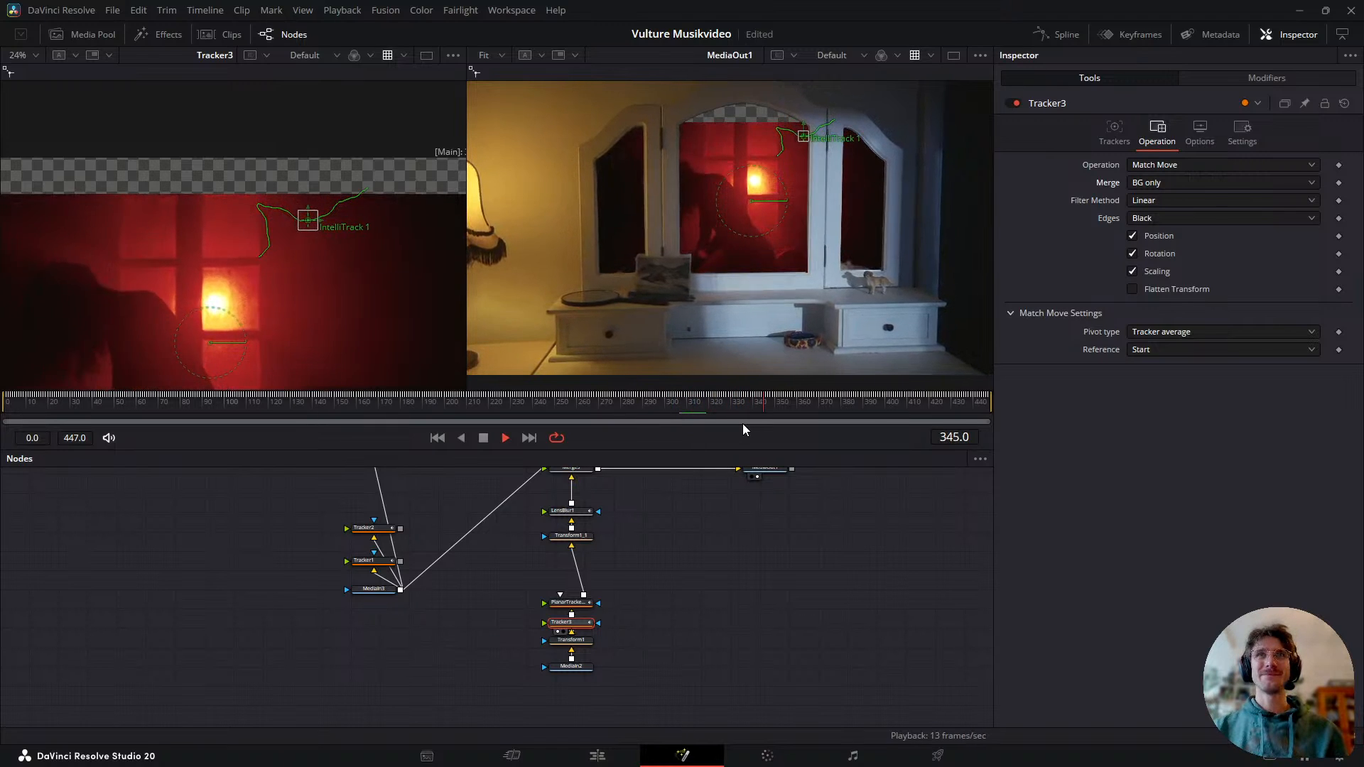
{"action": "left_click_drag", "start_coordinate": [766, 398], "coordinate": [429, 490]}
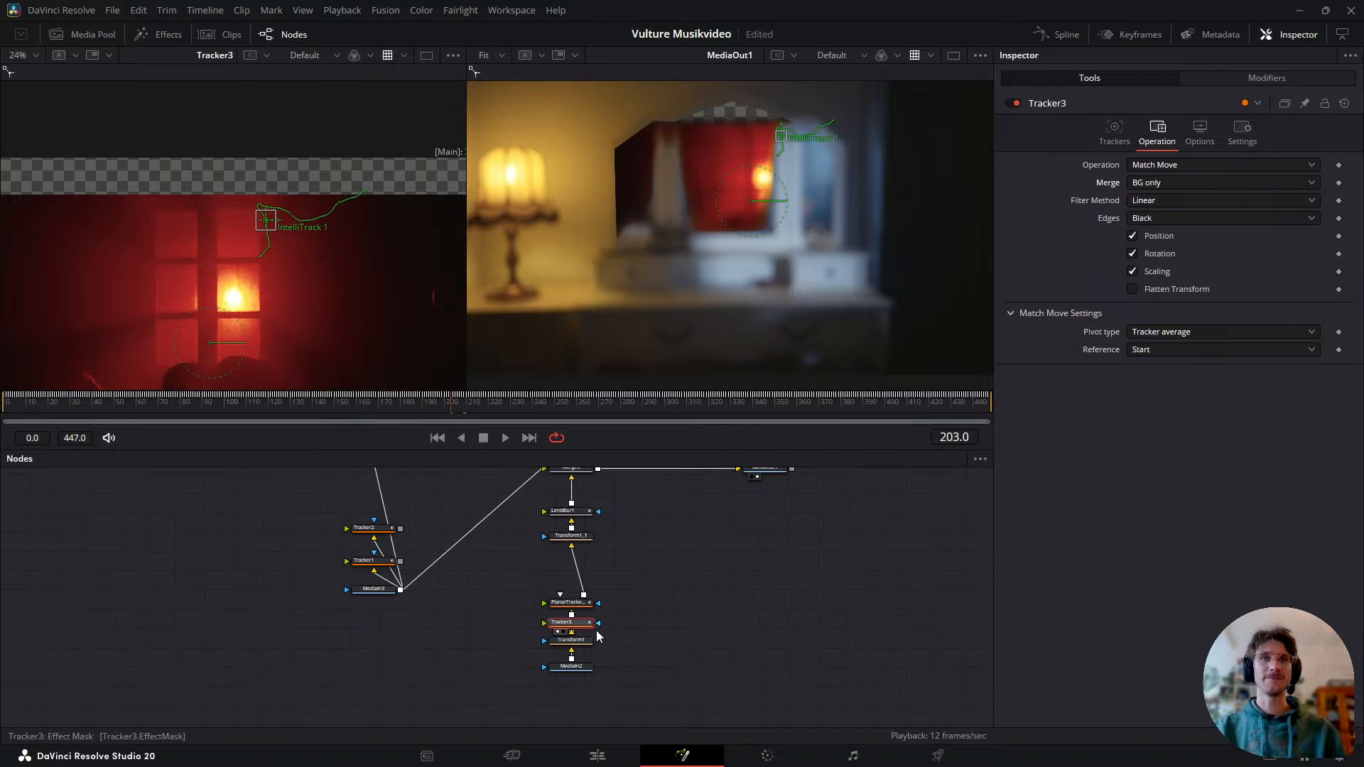
- Delete the PlanarTracker1 node between Tracker3 and Transform1_1
{"action": "left_click_drag", "start_coordinate": [634, 612], "coordinate": [546, 652]}
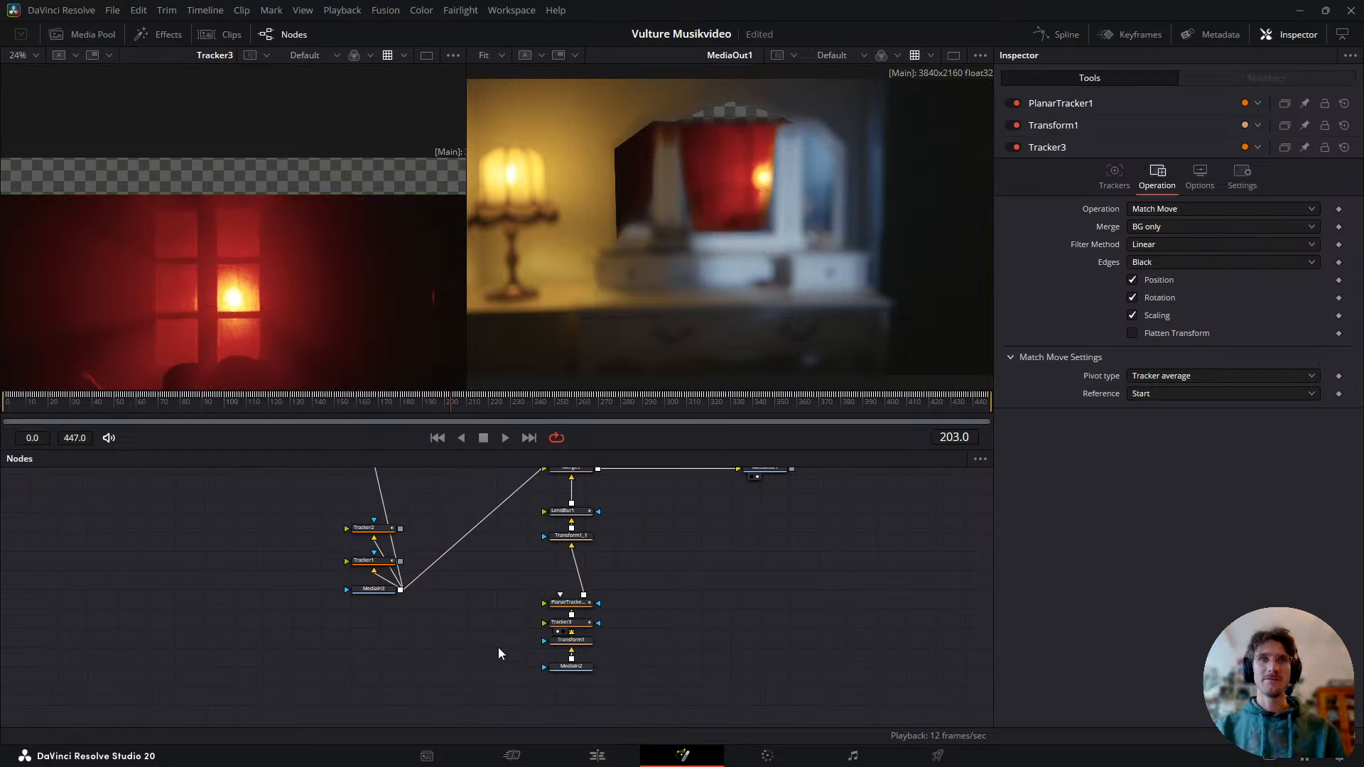
{"action": "left_click", "coordinate": [582, 648]}
{"action": "left_click", "coordinate": [577, 603]}
{"action": "key", "text": "Delete"}
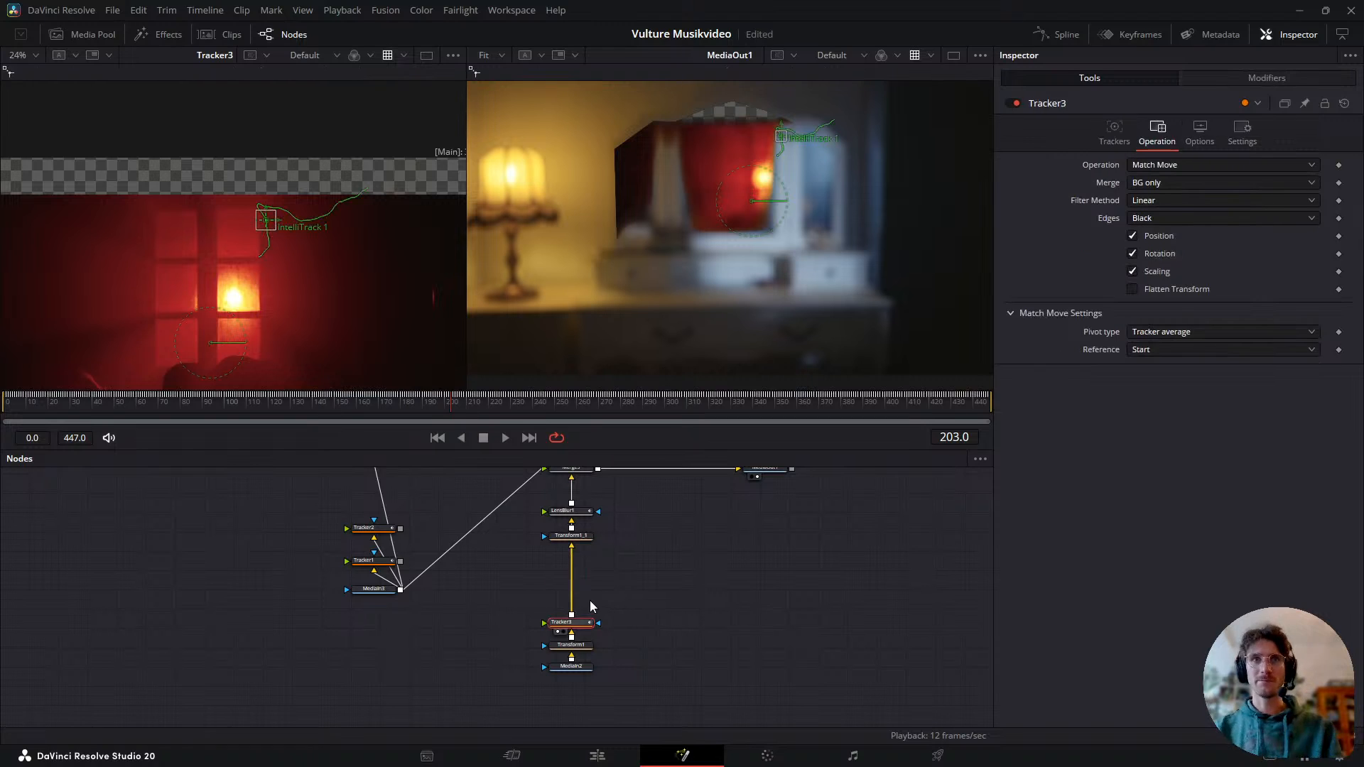
- Use Transform1_1 to move the red footage up to about 0.552, 0.664 and enlarge it to size 0.754 in the mirror
{"action": "key", "text": "space"}
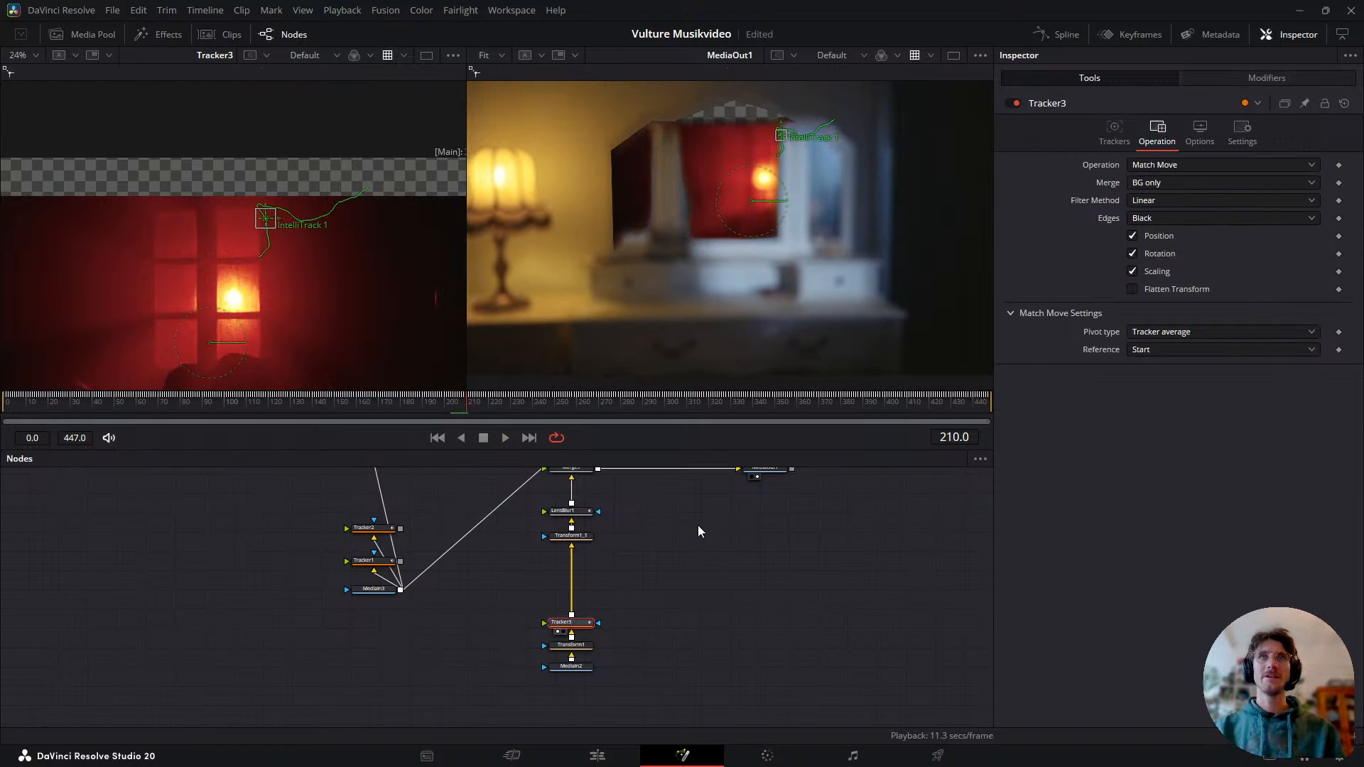
{"action": "key", "text": "space"}
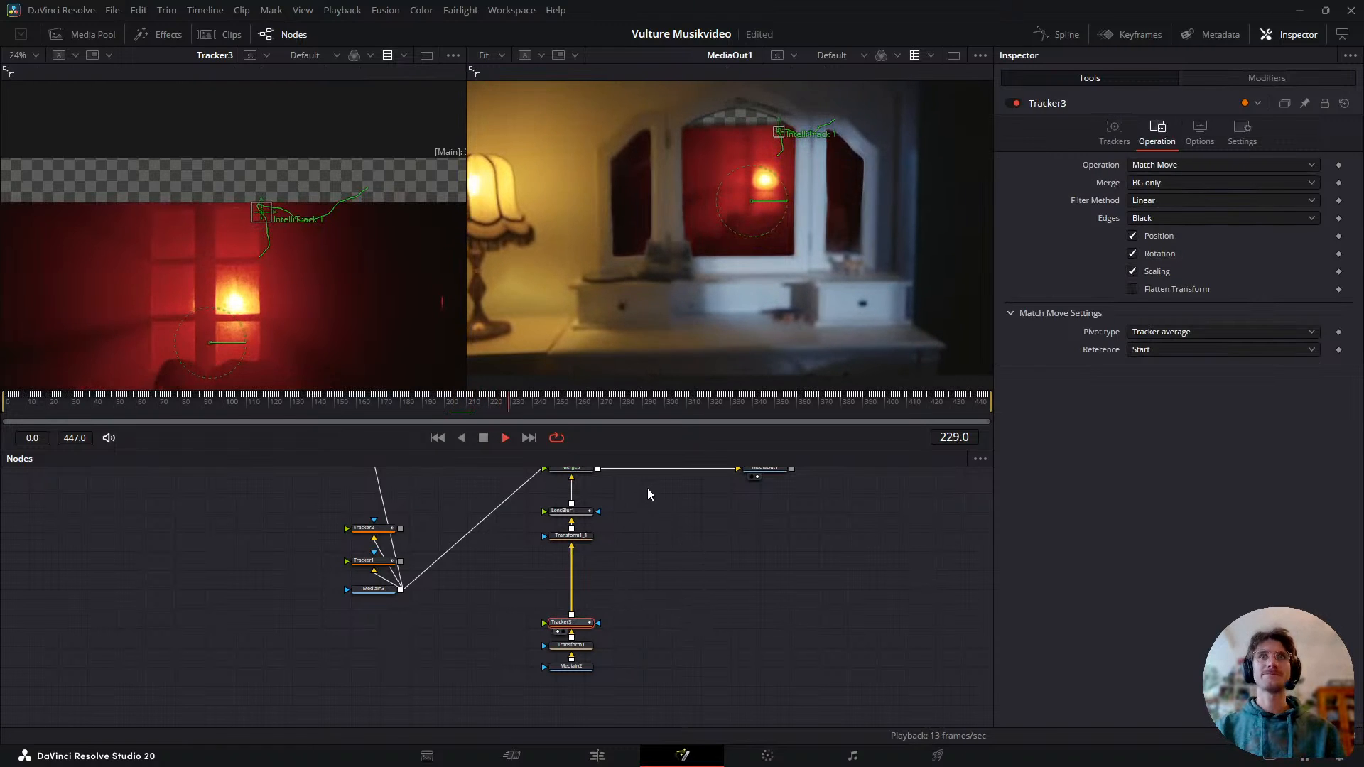
{"action": "left_click", "coordinate": [571, 536]}
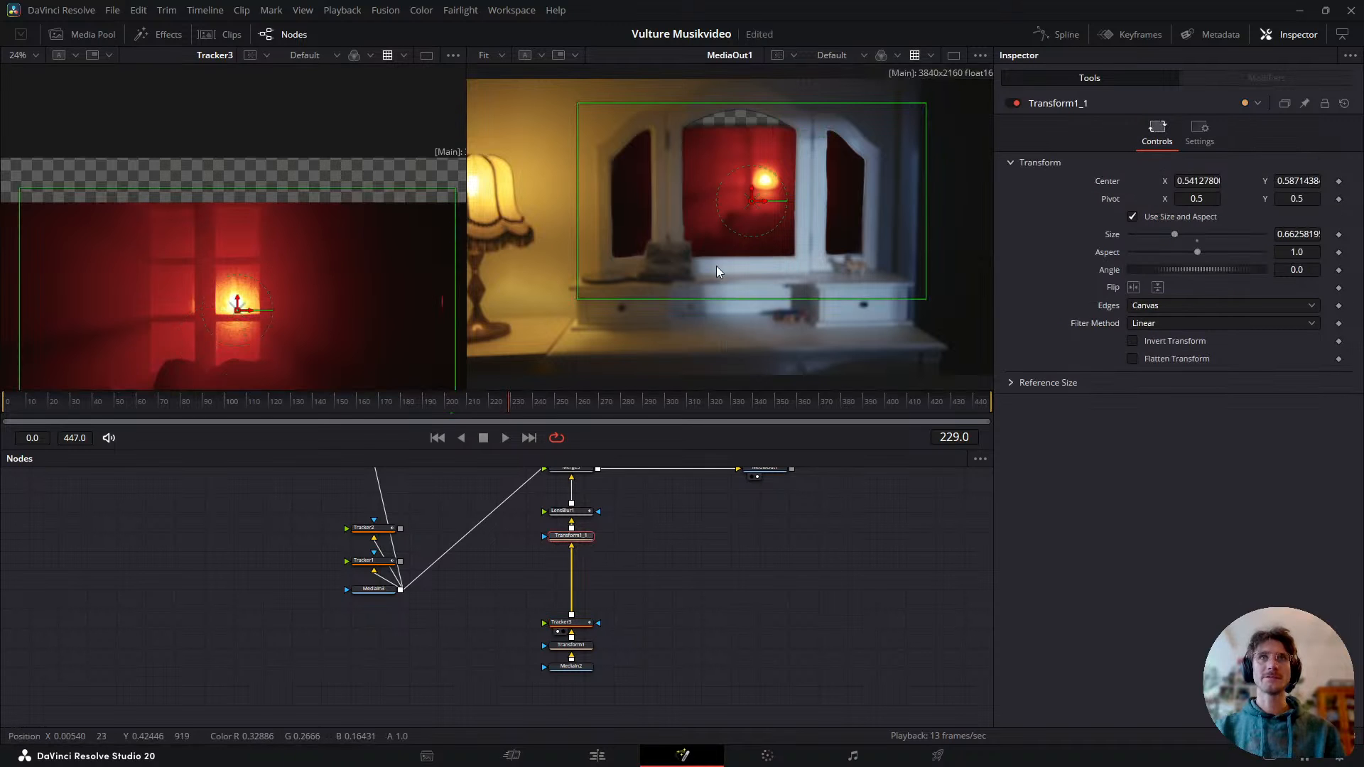
{"action": "key", "text": "space"}
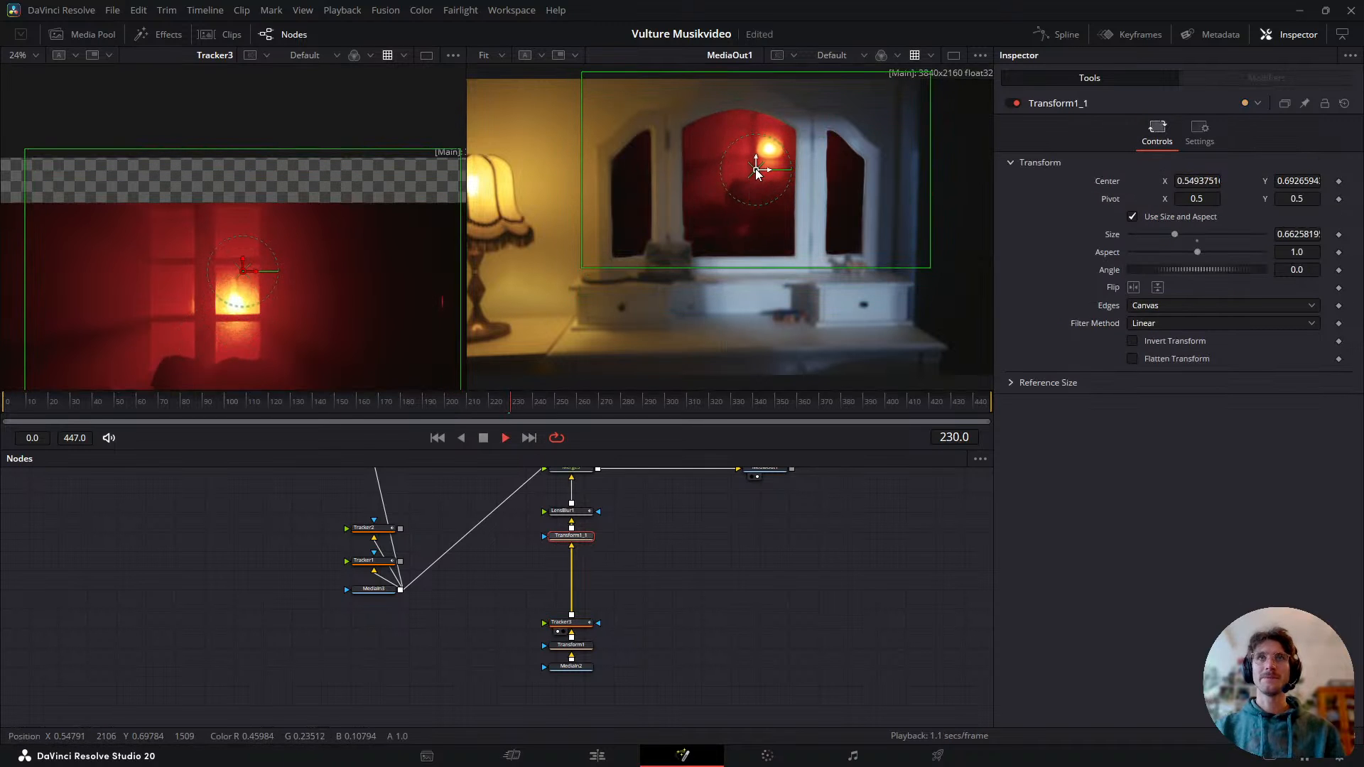
{"action": "key", "text": "space"}
{"action": "left_click_drag", "start_coordinate": [930, 267], "coordinate": [954, 281]}
{"action": "key", "text": "space"}
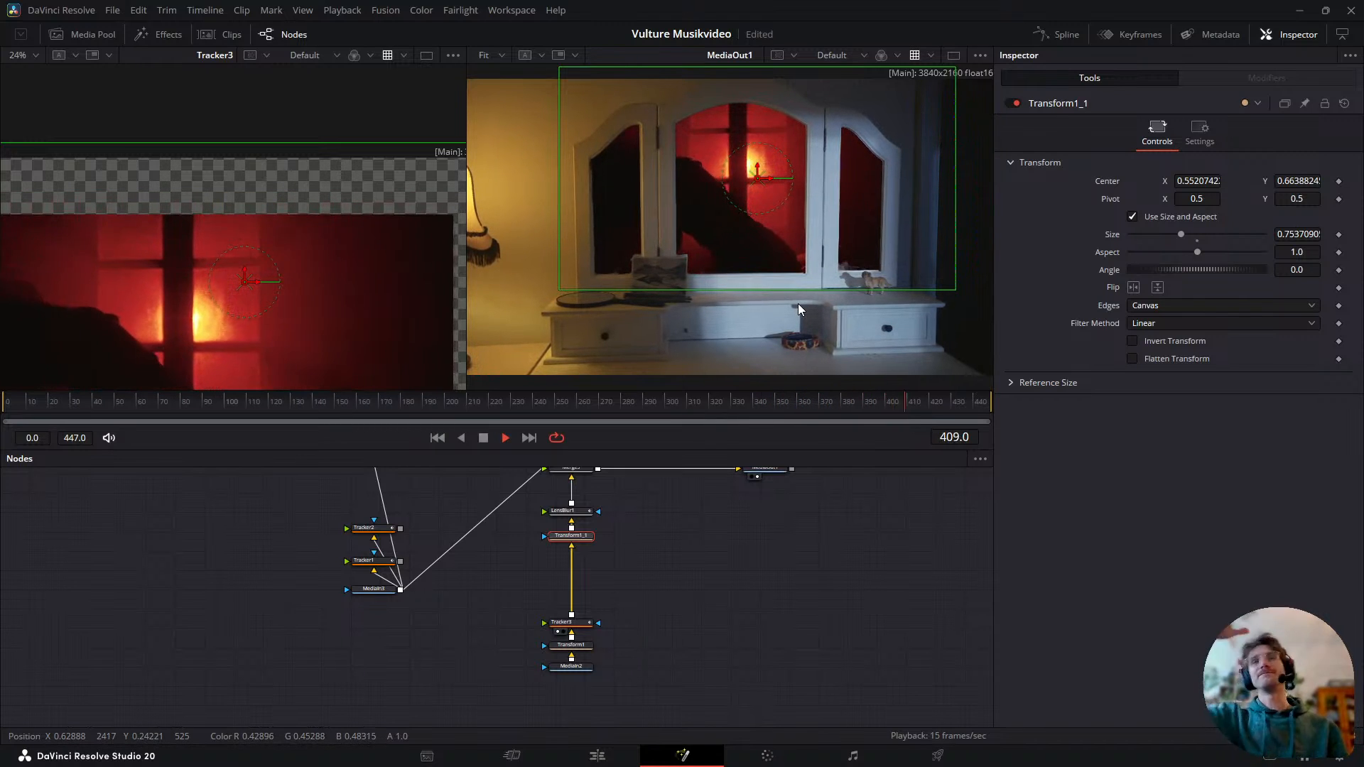
- Shift Transform1_1's center to about 0.582, 0.652 and play the composite from the start of the mirror shot to frame 263
{"action": "left_click_drag", "start_coordinate": [901, 396], "coordinate": [693, 407]}
{"action": "mouse_move", "coordinate": [759, 187]}
{"action": "left_mouse_down"}
{"action": "mouse_move", "coordinate": [756, 204]}
{"action": "mouse_move", "coordinate": [754, 125]}
{"action": "mouse_move", "coordinate": [752, 169]}
{"action": "mouse_move", "coordinate": [773, 185]}
{"action": "left_mouse_up"}
{"action": "key", "text": "space"}
{"action": "left_click_drag", "start_coordinate": [729, 404], "coordinate": [787, 424]}
{"action": "left_click_drag", "start_coordinate": [673, 421], "coordinate": [530, 482]}
{"action": "key", "text": "space"}
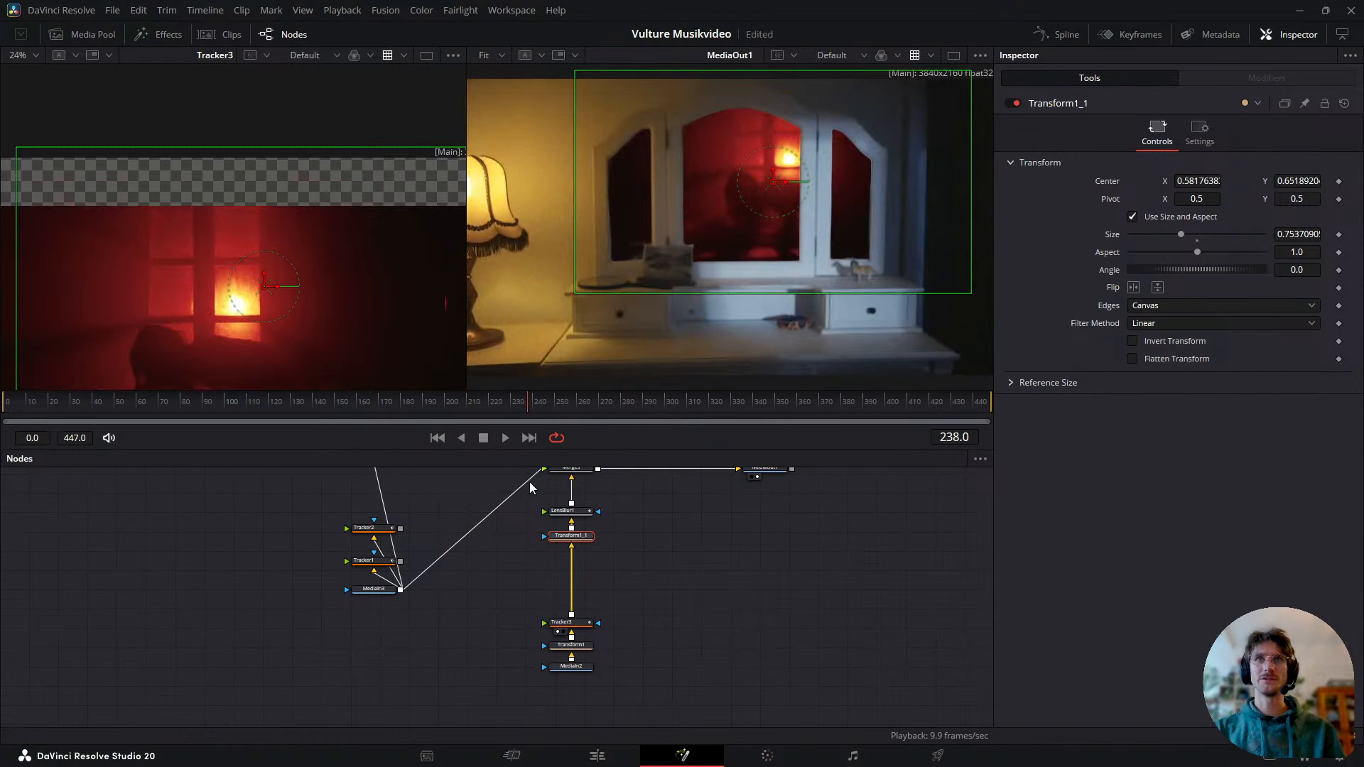
{"action": "key", "text": "space"}
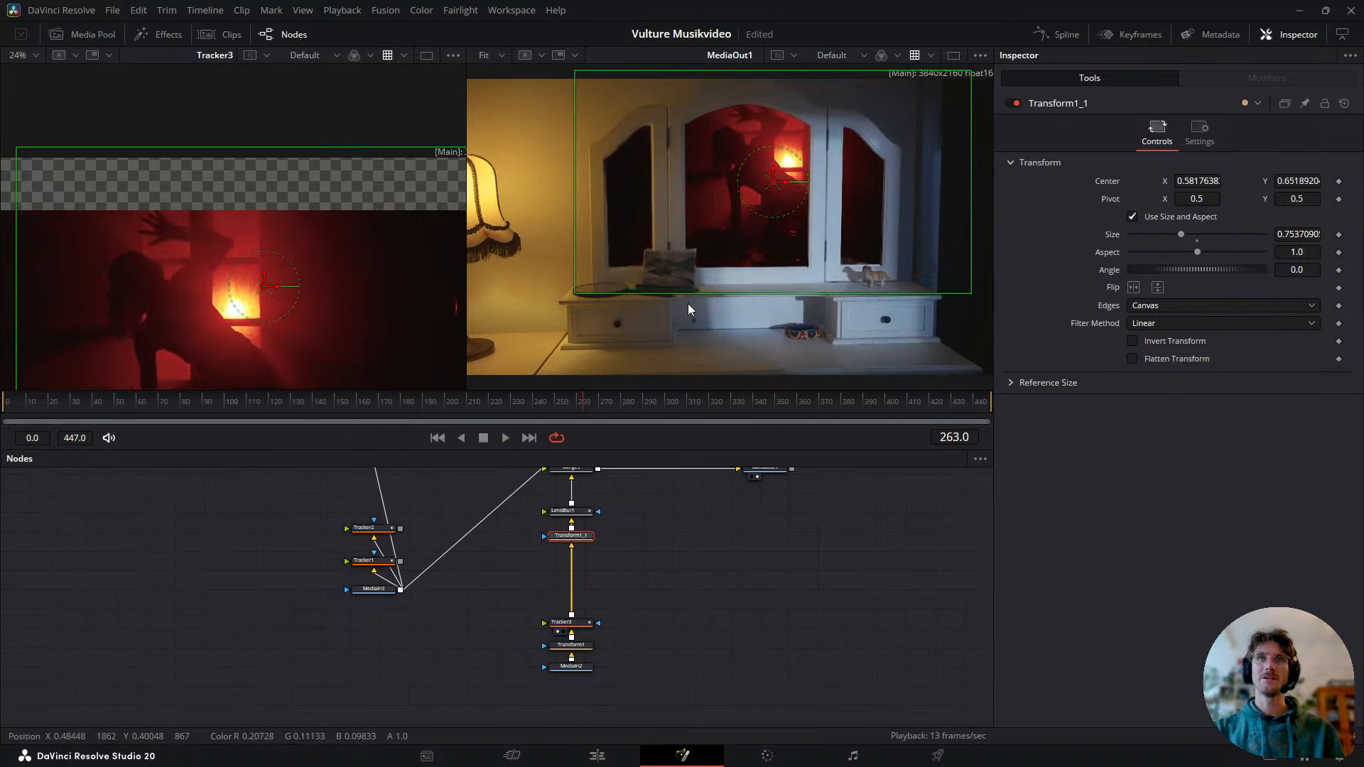
- Add a Tracker node and insert it between the vanity footage and Merge5's background, with LensBlur1 feeding its foreground
{"action": "scroll", "coordinate": [491, 602], "scroll_direction": "up", "scroll_amount": 3}
{"action": "left_click", "coordinate": [449, 567]}
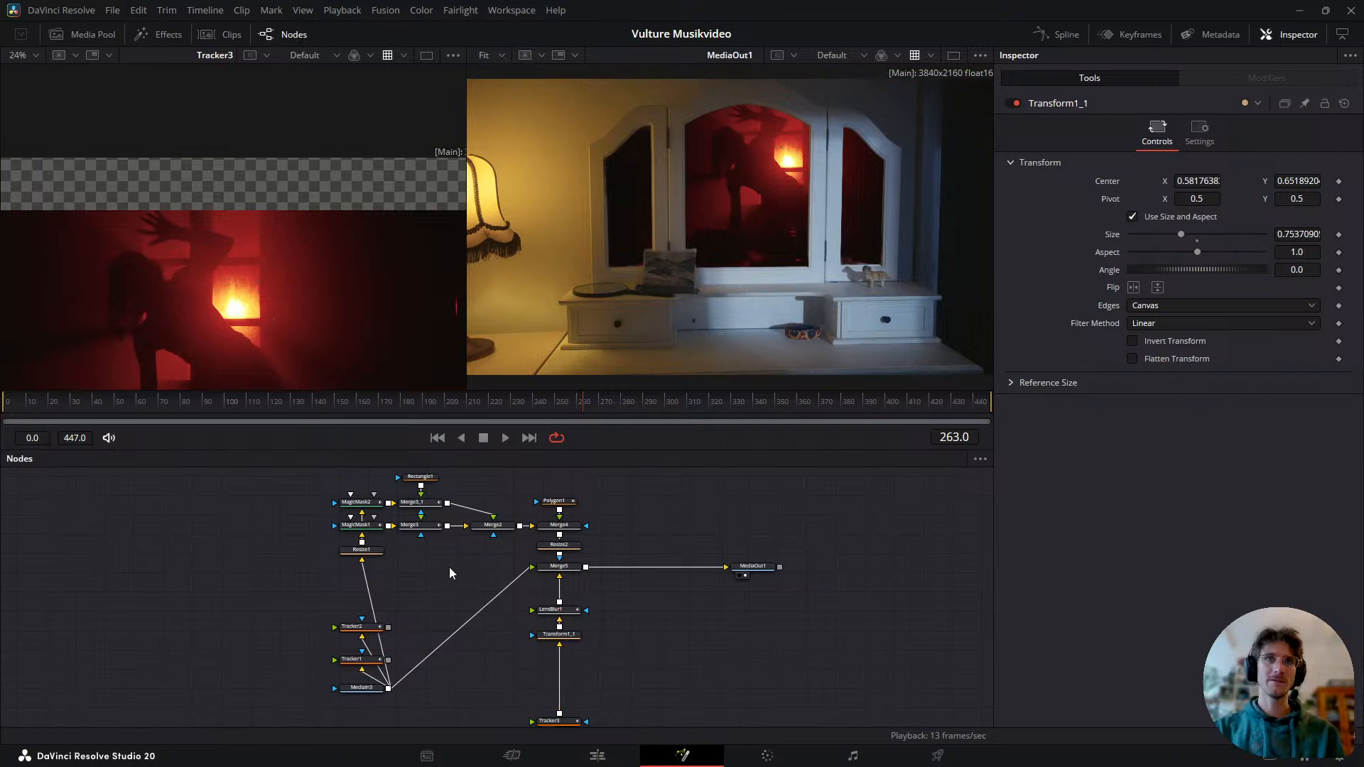
{"action": "key", "text": "shift+space"}
{"action": "type", "text": "plan"}
{"action": "key", "text": "BackSpace"}
{"action": "key", "text": "BackSpace"}
{"action": "key", "text": "BackSpace"}
{"action": "key", "text": "BackSpace"}
{"action": "type", "text": "trac"}
{"action": "key", "text": "Return"}
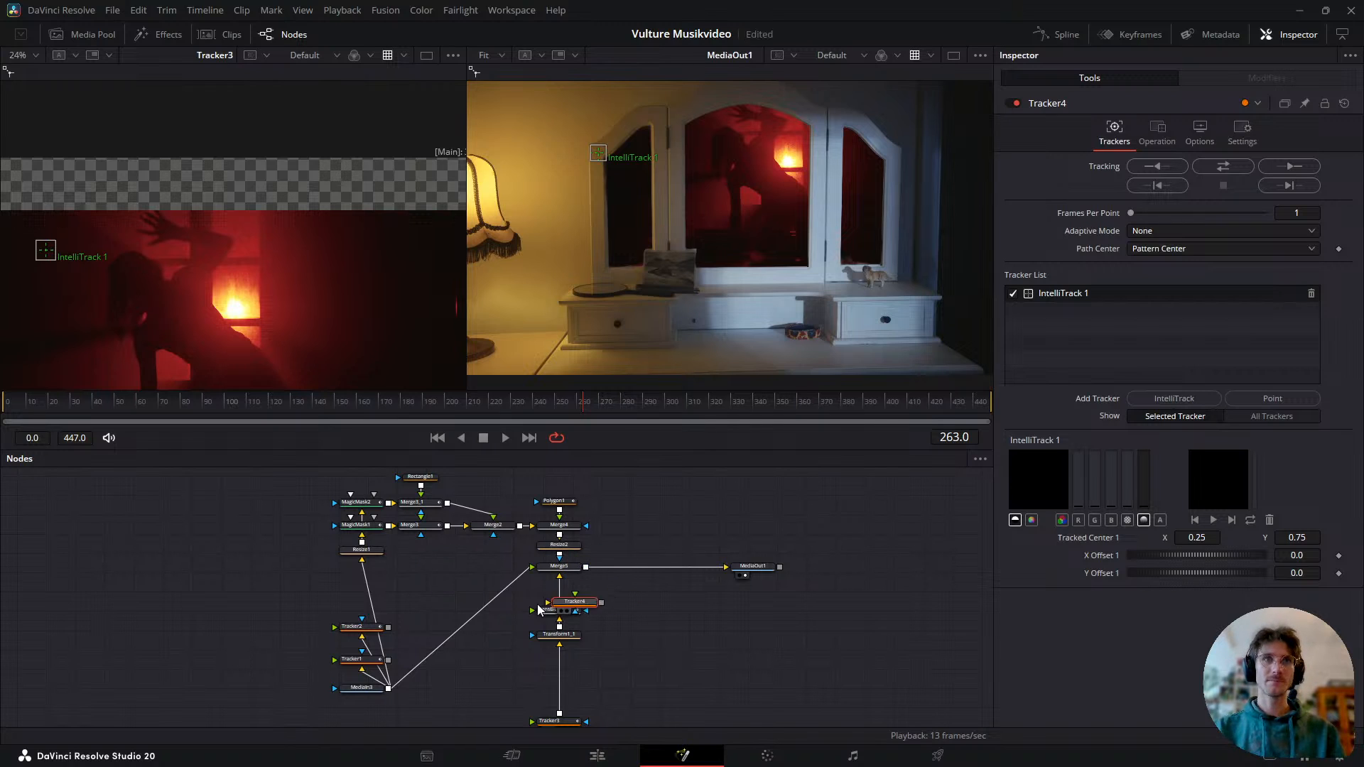
{"action": "left_click_drag", "start_coordinate": [478, 615], "coordinate": [487, 579]}
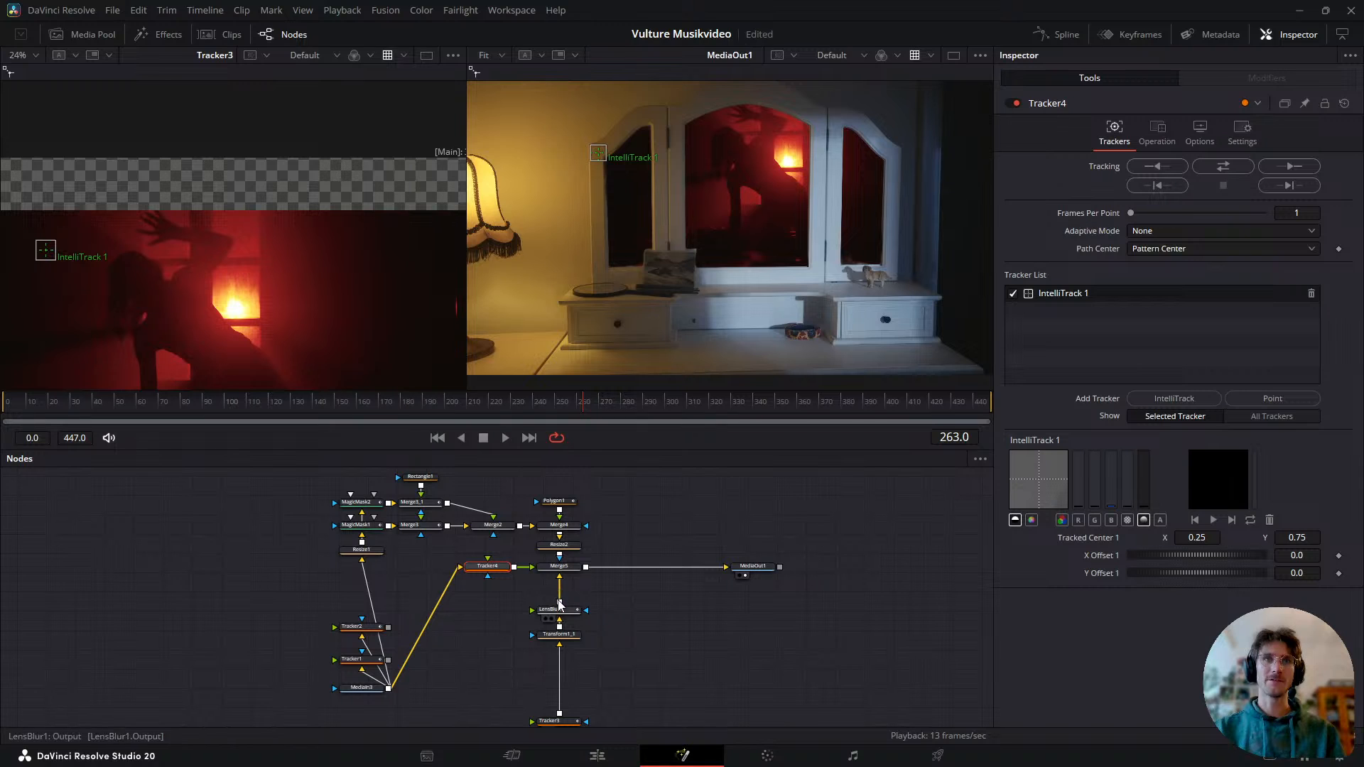
{"action": "left_click", "coordinate": [562, 567]}
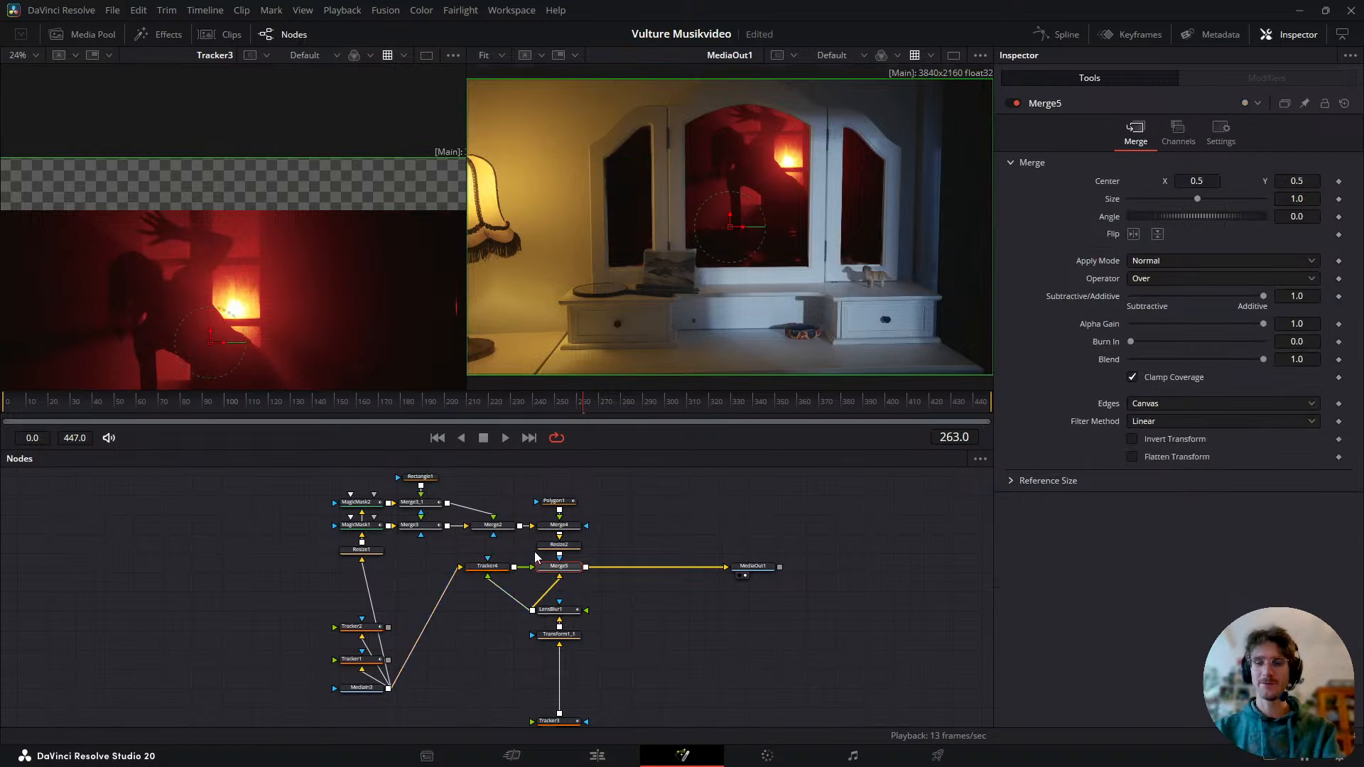
{"action": "key", "text": "Delete"}
{"action": "left_click_drag", "start_coordinate": [489, 572], "coordinate": [560, 580]}
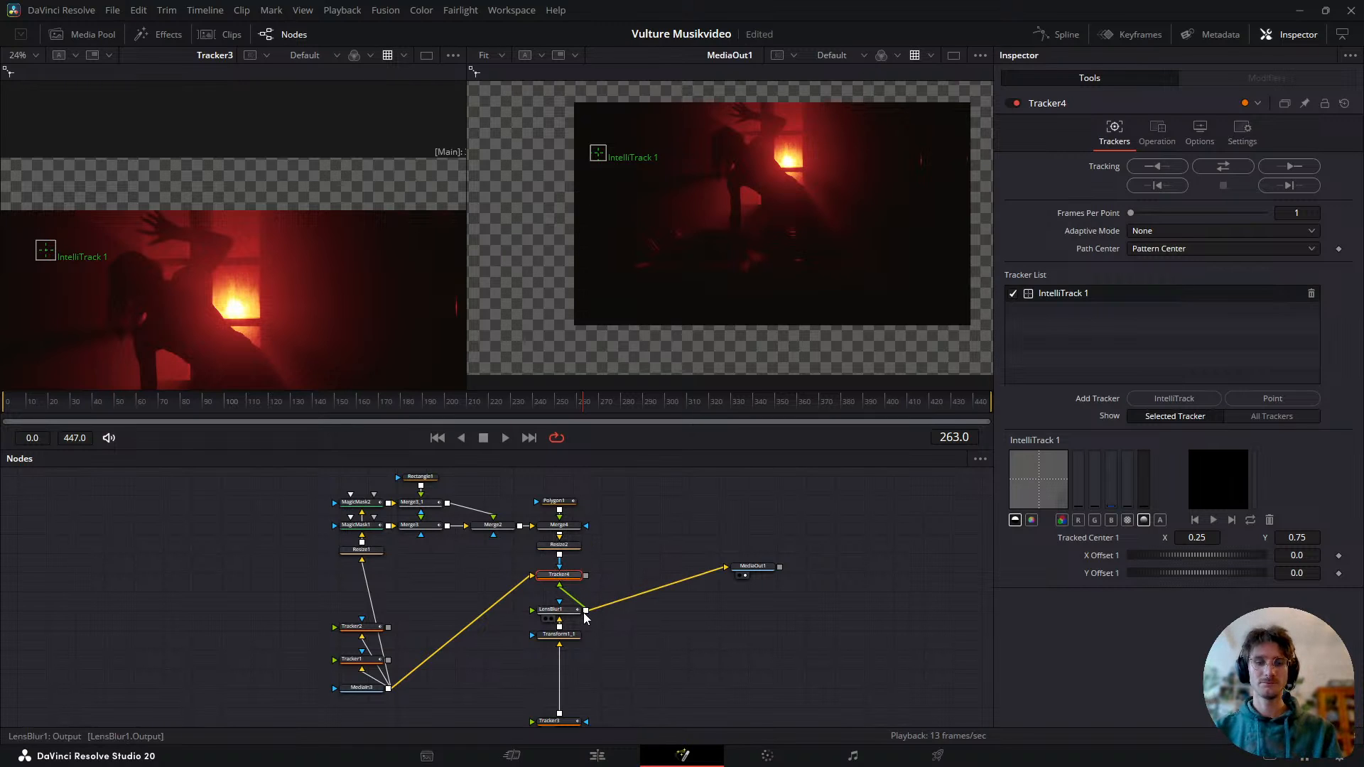
{"action": "key", "text": "ctrl+z"}
{"action": "key", "text": "ctrl+z"}
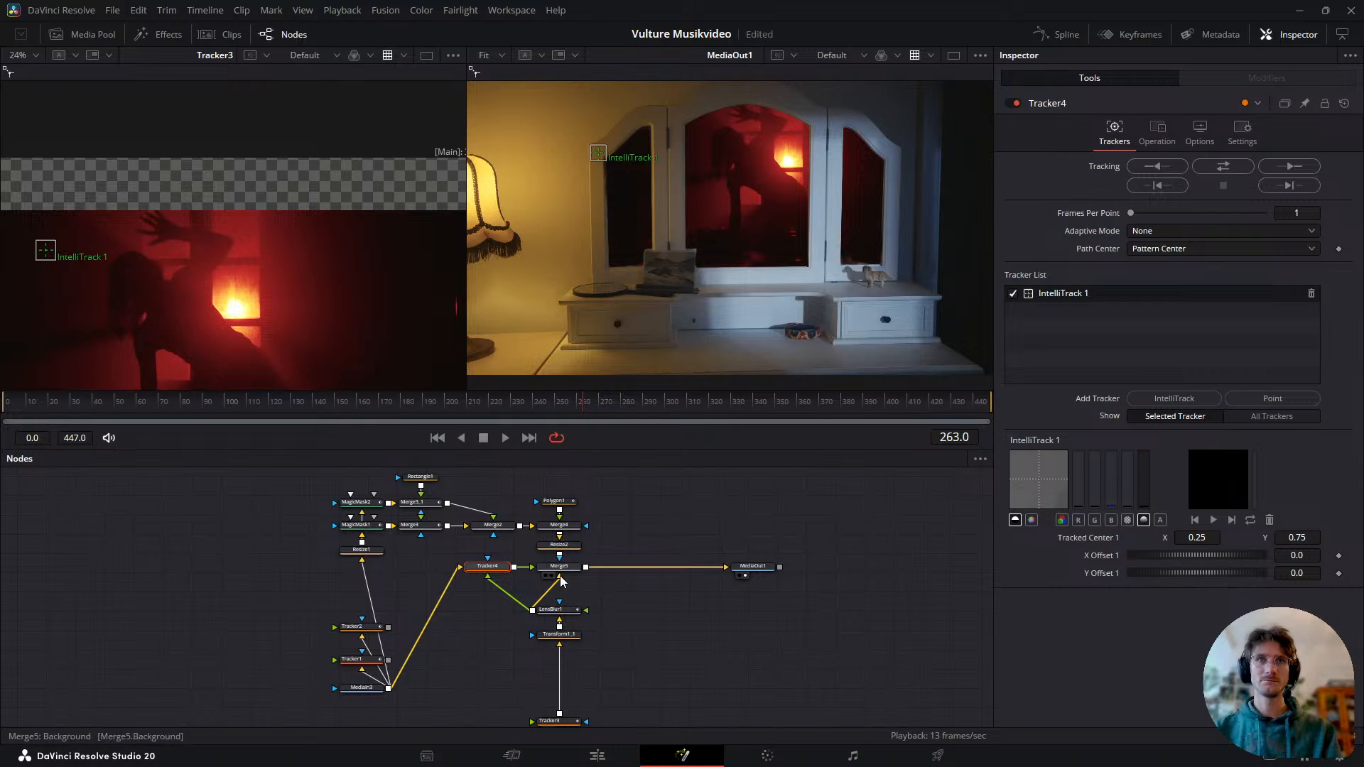
- Move the LensBlur1 chain down, place Tracker4 between LensBlur1 and Merge5, and reconnect the vanity footage directly to Merge5's background
{"action": "left_click_drag", "start_coordinate": [637, 605], "coordinate": [634, 577]}
{"action": "left_click_drag", "start_coordinate": [630, 564], "coordinate": [528, 739]}
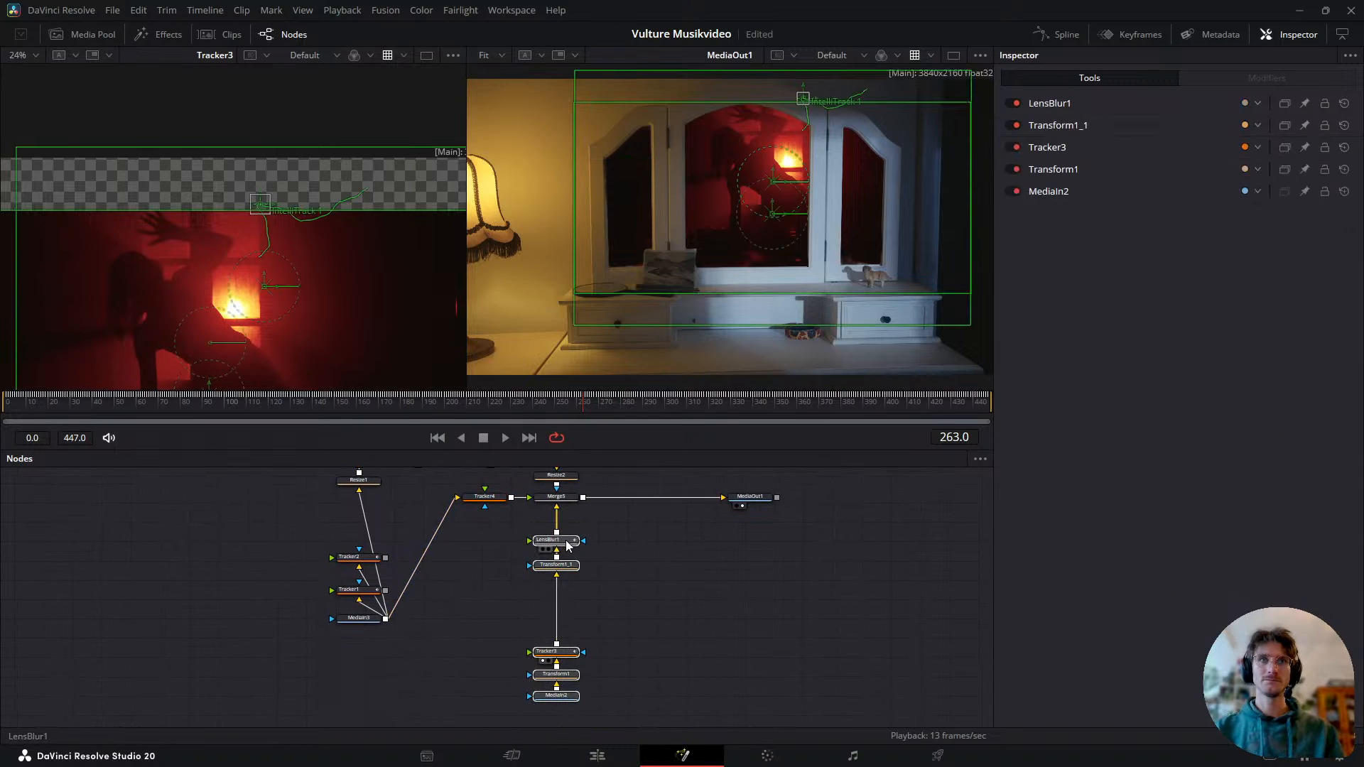
{"action": "left_click_drag", "start_coordinate": [566, 546], "coordinate": [568, 594]}
{"action": "left_click_drag", "start_coordinate": [488, 502], "coordinate": [559, 553]}
{"action": "left_click_drag", "start_coordinate": [385, 619], "coordinate": [556, 542]}
- View Tracker4, place IntelliTrack 1 on the frame between the center and right mirrors at frame 263, and track in both directions
{"action": "key", "text": "1"}
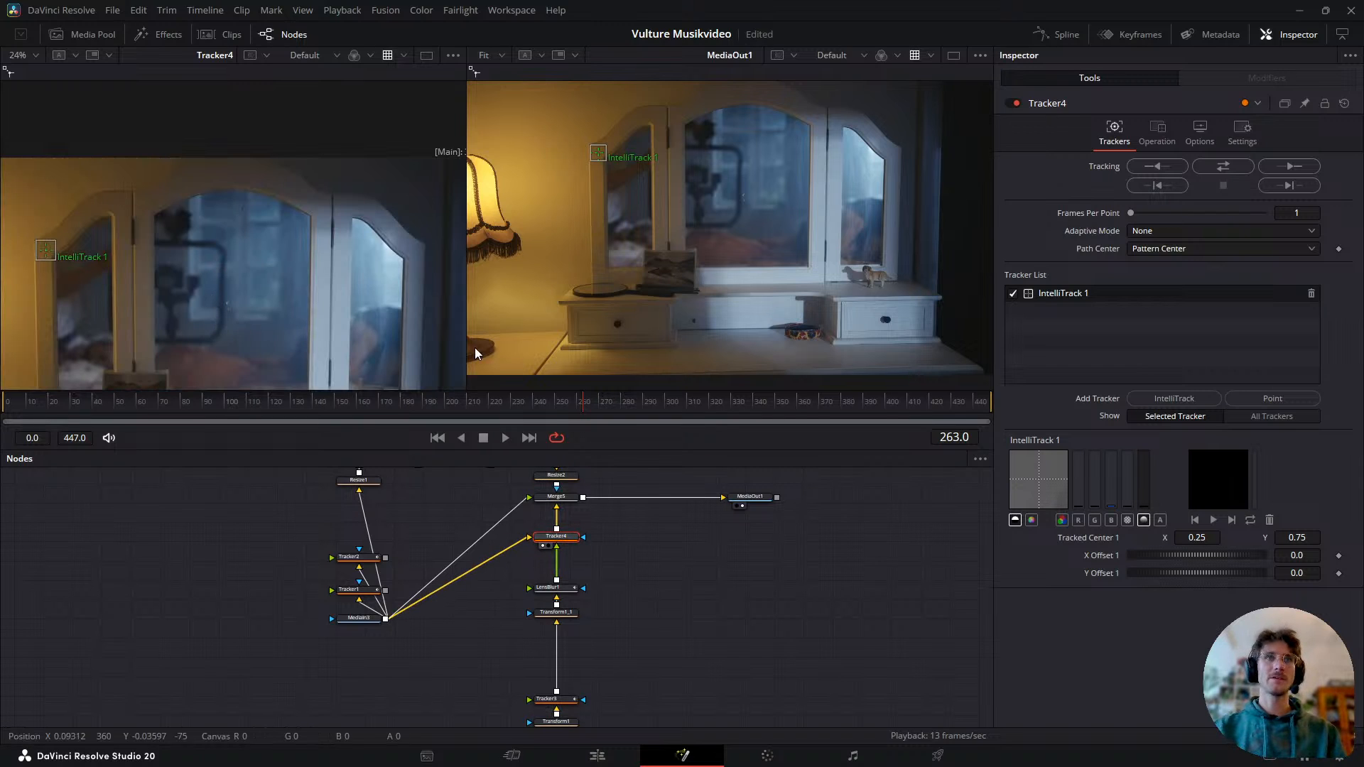
{"action": "mouse_move", "coordinate": [49, 252]}
{"action": "left_mouse_down"}
{"action": "mouse_move", "coordinate": [305, 250]}
{"action": "mouse_move", "coordinate": [336, 228]}
{"action": "left_mouse_up"}
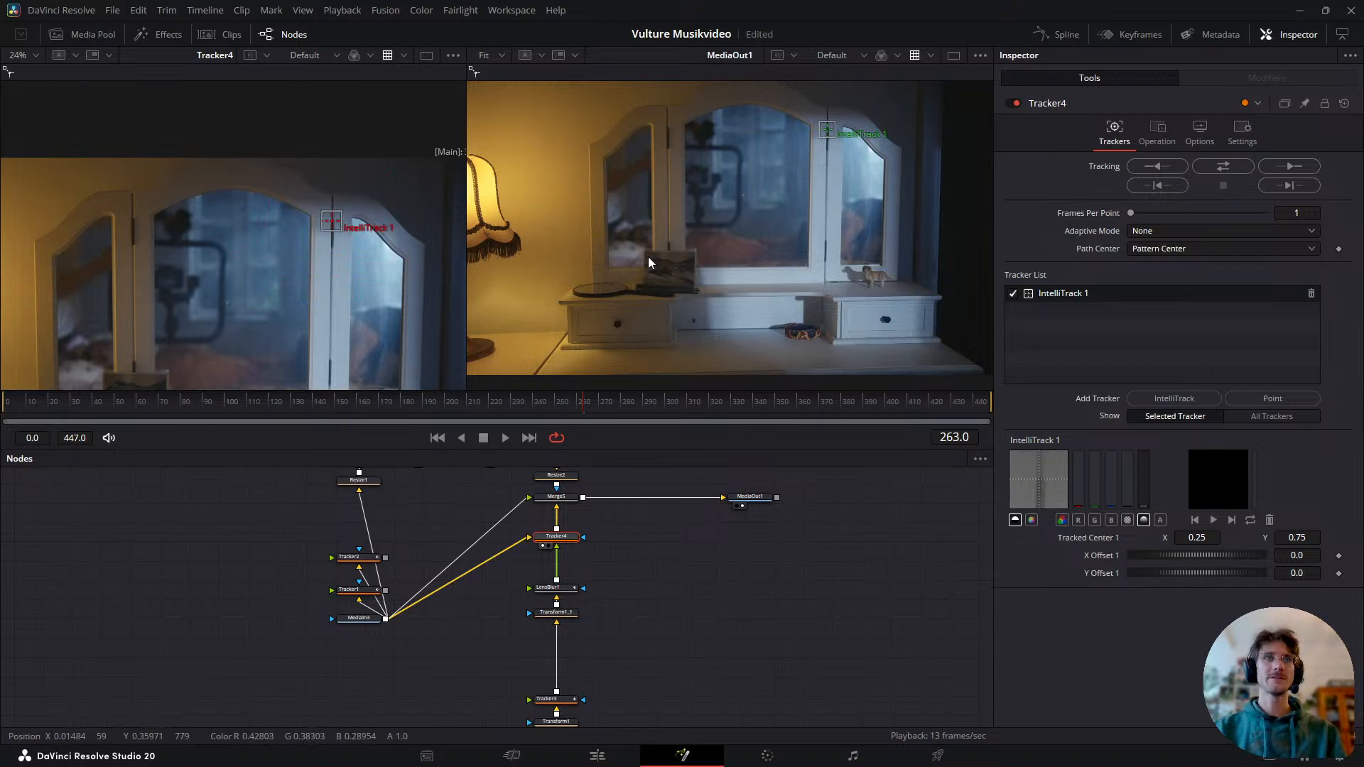
{"action": "left_click", "coordinate": [1222, 168]}
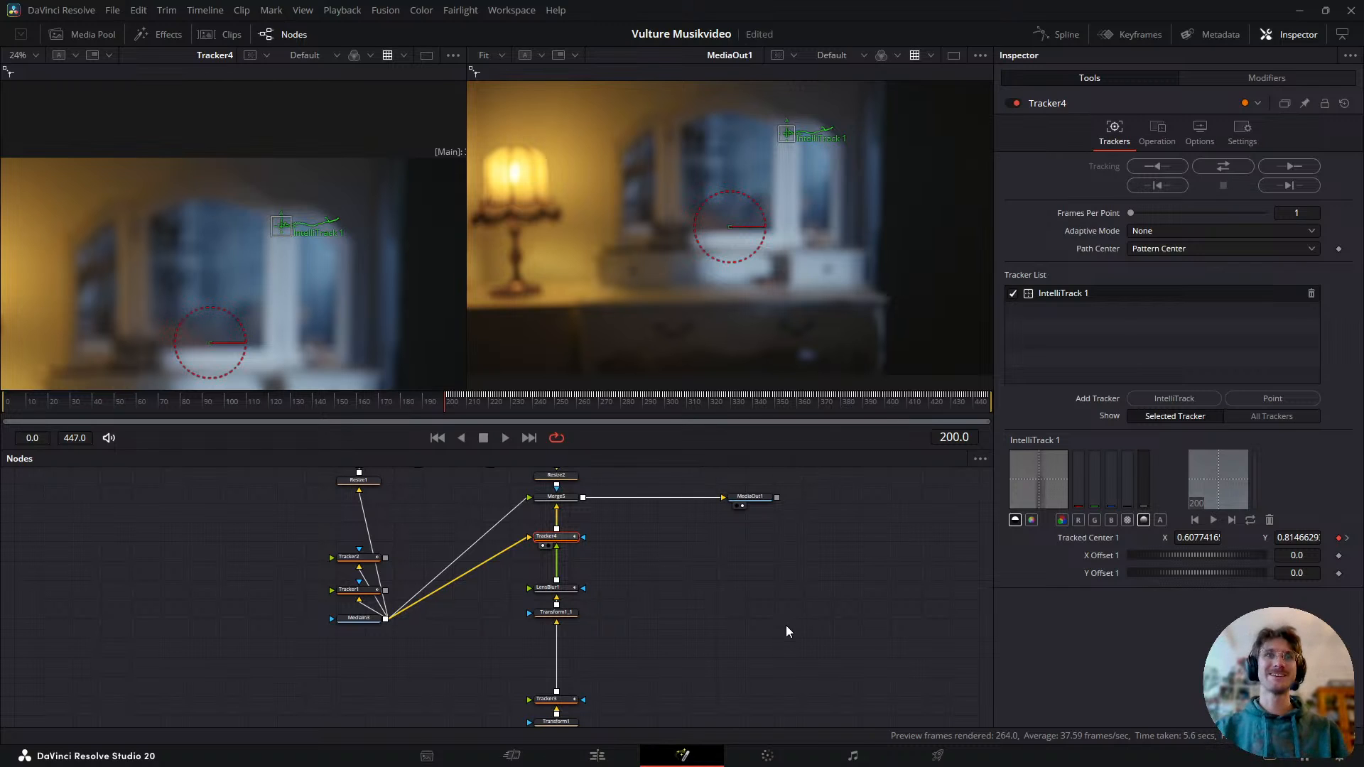
{"action": "left_click", "coordinate": [444, 409]}
{"action": "left_click", "coordinate": [448, 409]}
{"action": "left_click", "coordinate": [1158, 171]}
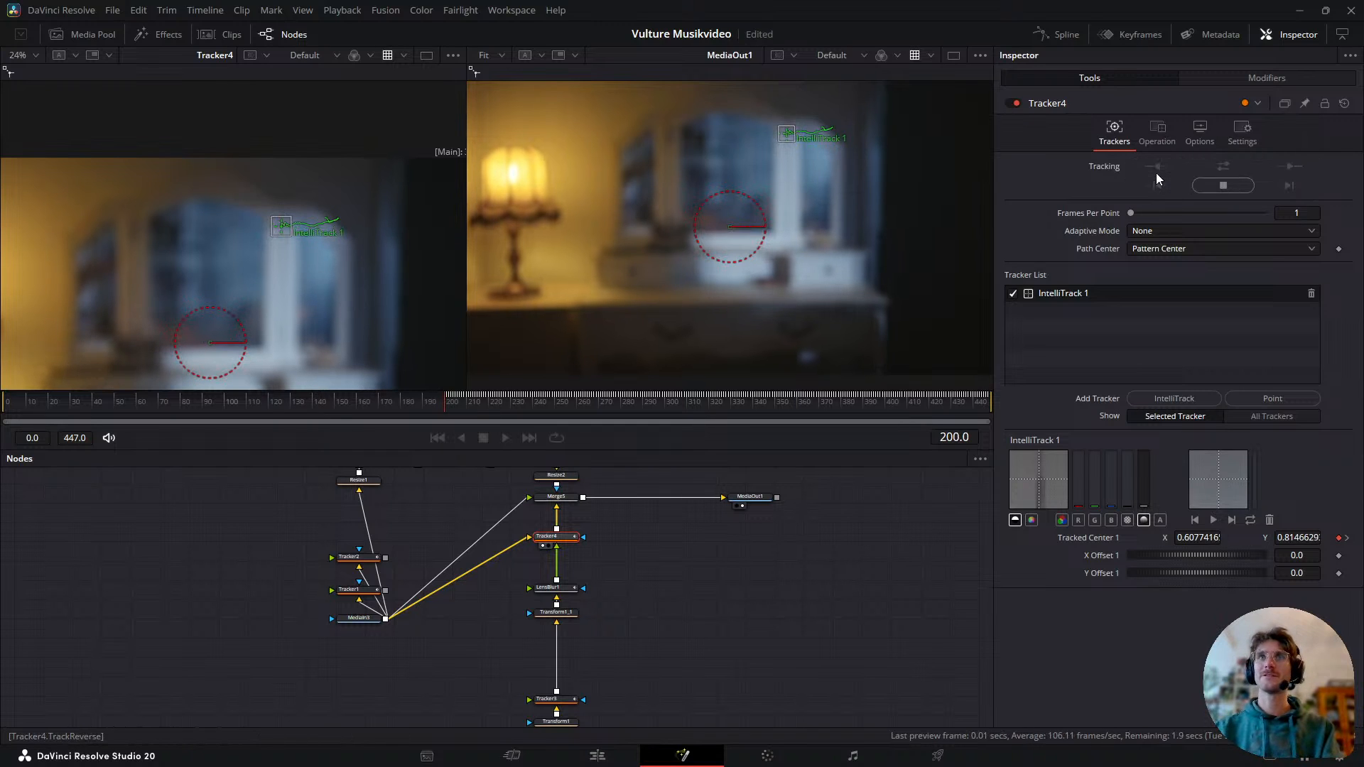
{"action": "left_click", "coordinate": [1228, 188]}
{"action": "left_click", "coordinate": [817, 422]}
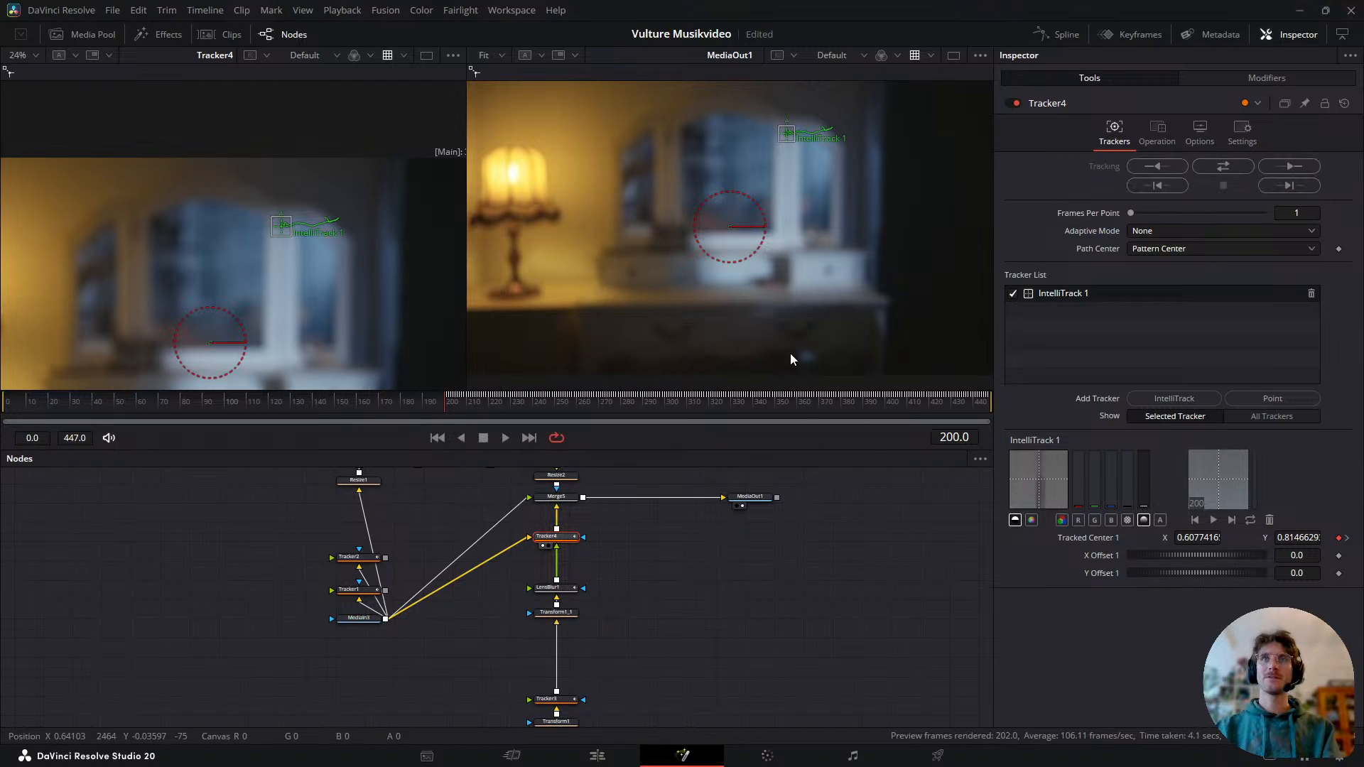
- Set Tracker4's operation to Match Move with Merge on FG only, and scrub through the composite to frame 299
{"action": "left_click", "coordinate": [1157, 133]}
{"action": "left_click", "coordinate": [1192, 165]}
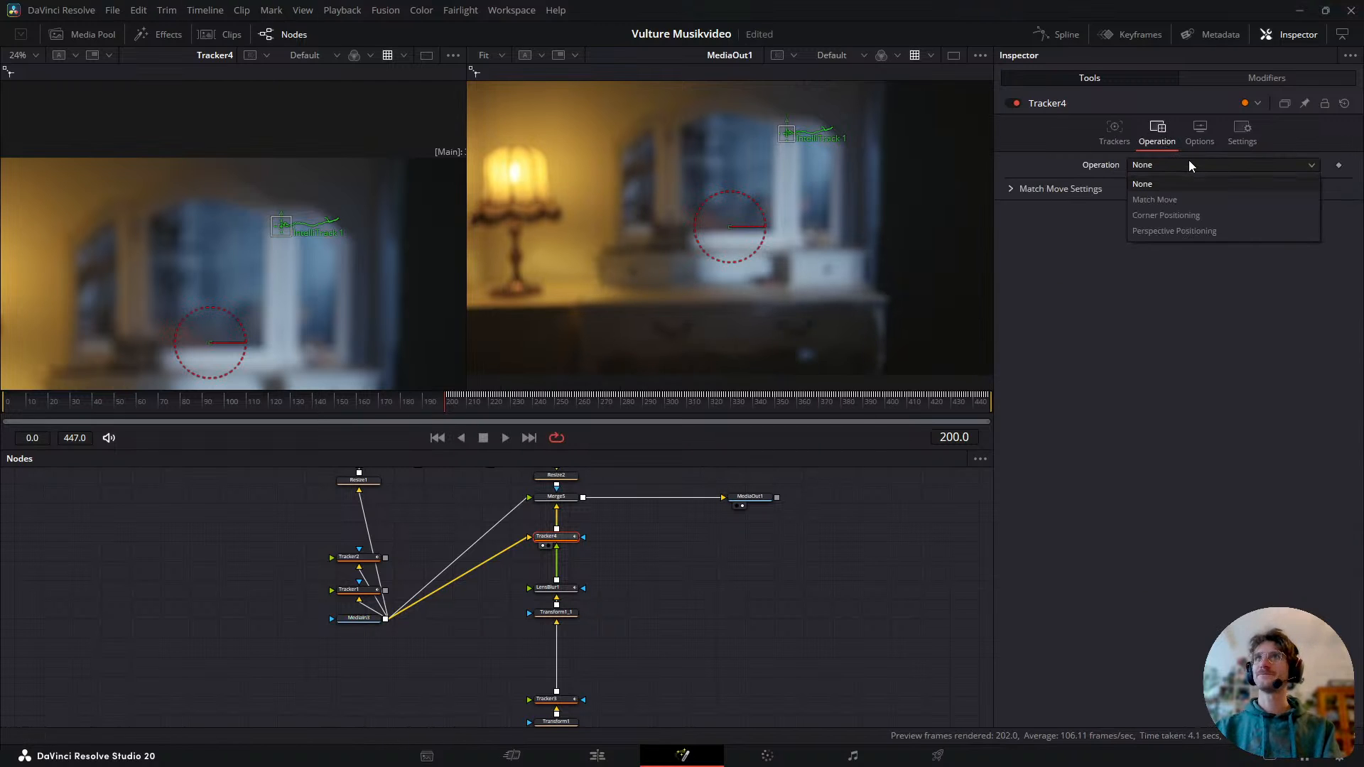
{"action": "left_click", "coordinate": [1159, 200]}
{"action": "left_click_drag", "start_coordinate": [456, 406], "coordinate": [678, 385]}
{"action": "left_click", "coordinate": [1198, 184]}
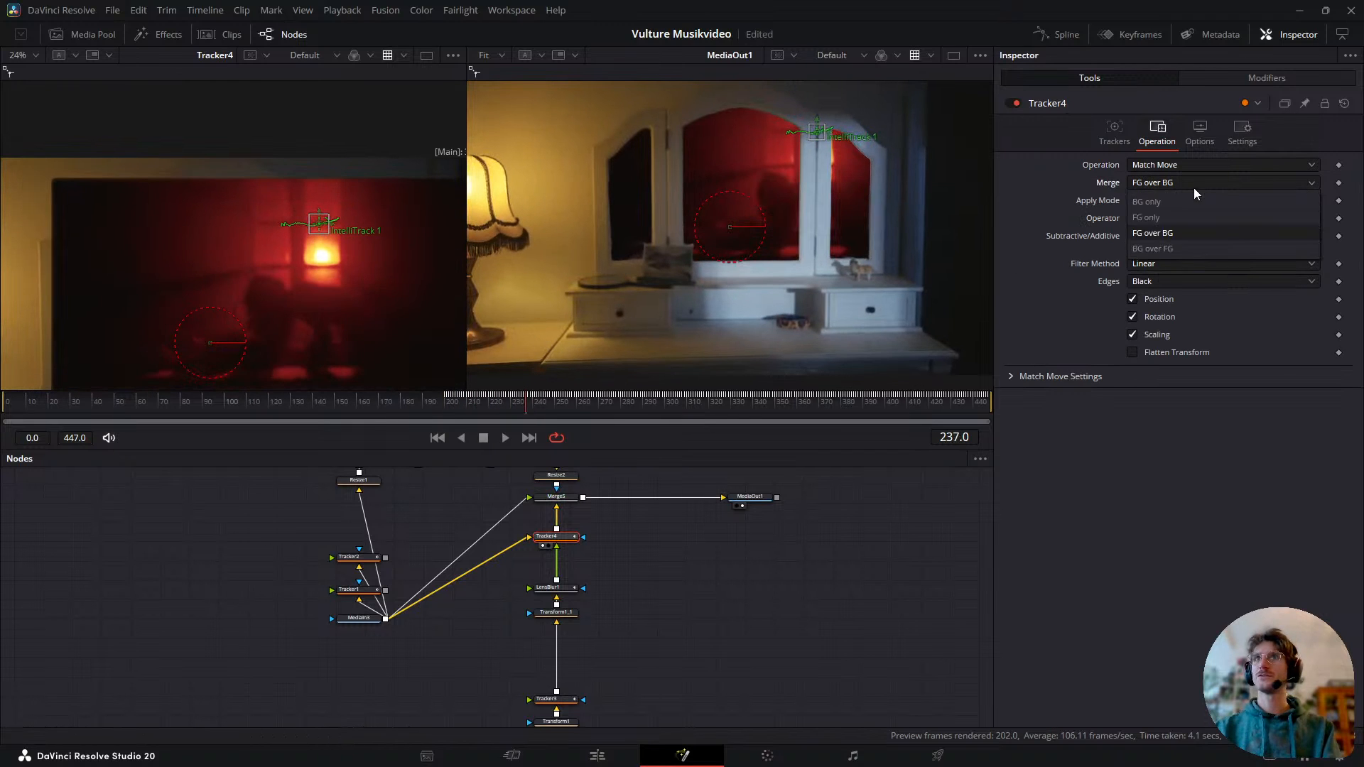
{"action": "left_click", "coordinate": [1163, 219]}
{"action": "left_click_drag", "start_coordinate": [527, 410], "coordinate": [668, 411]}
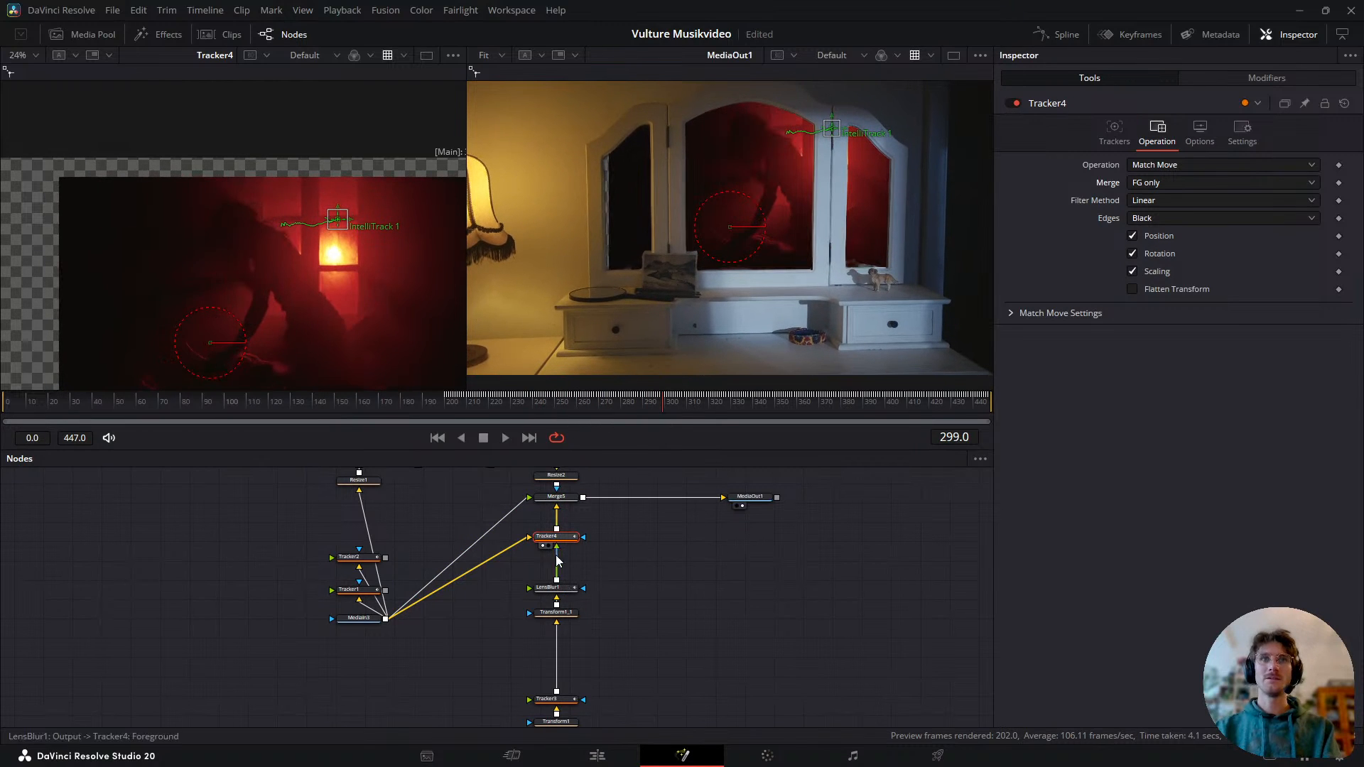
- Reposition the red footage with Transform1_1 to a center of about 0.467, 0.649, and check the playback between frames 200 and 242
{"action": "left_click", "coordinate": [560, 614]}
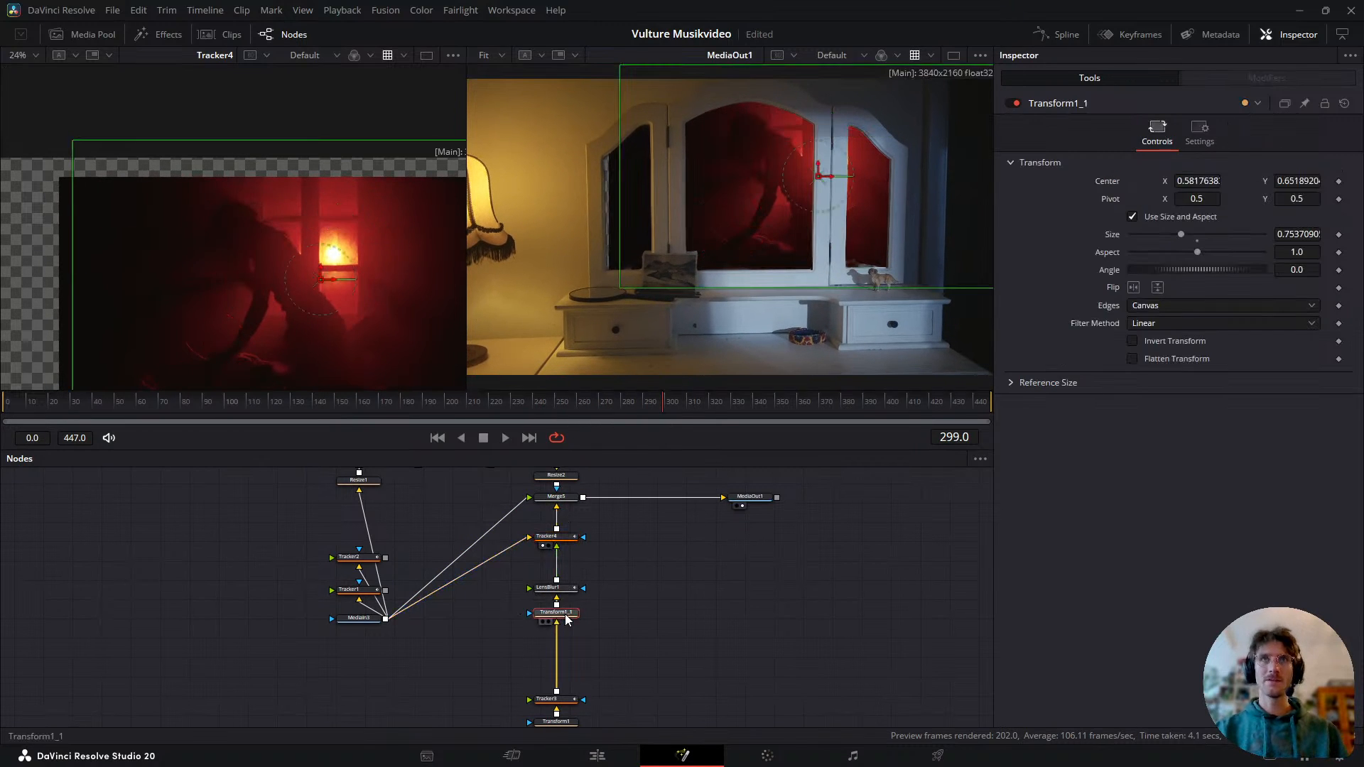
{"action": "left_click_drag", "start_coordinate": [821, 182], "coordinate": [761, 184]}
{"action": "key", "text": "space"}
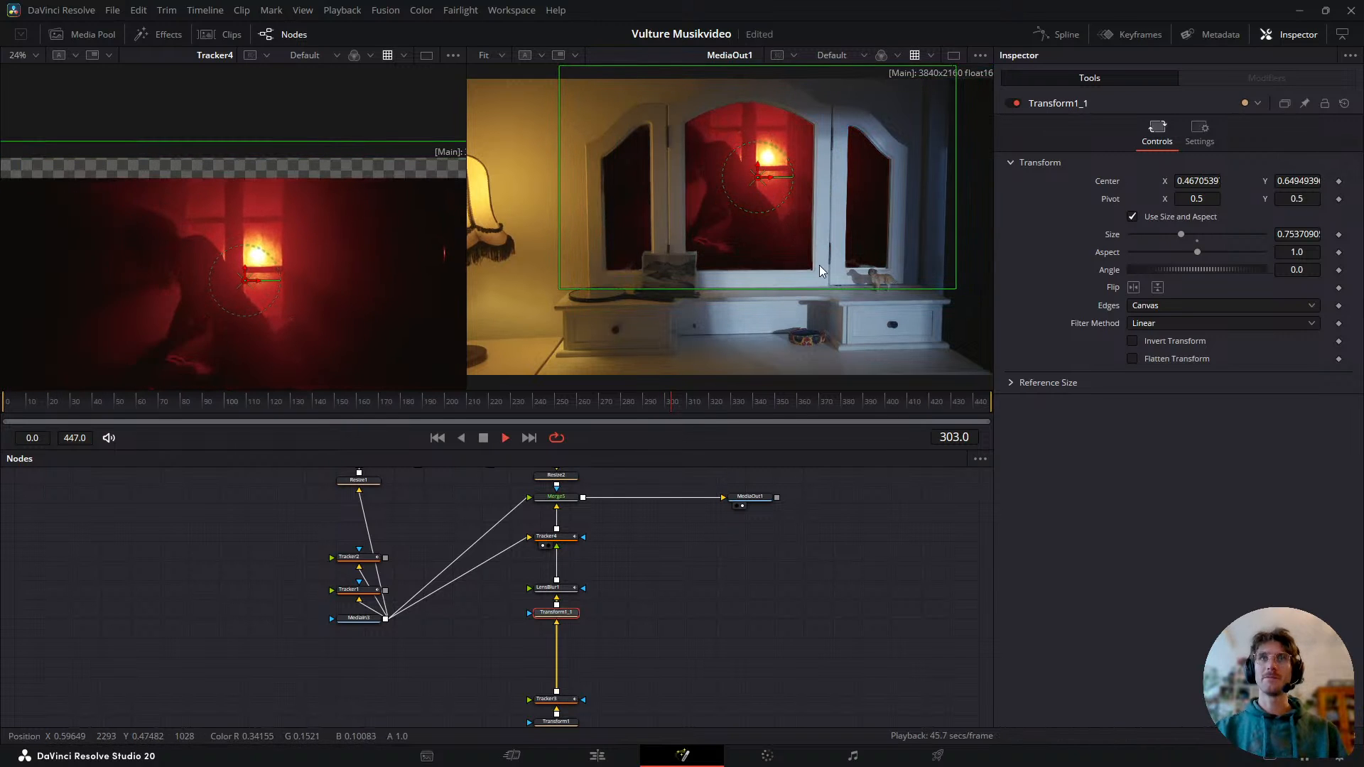
{"action": "left_click_drag", "start_coordinate": [672, 426], "coordinate": [456, 411]}
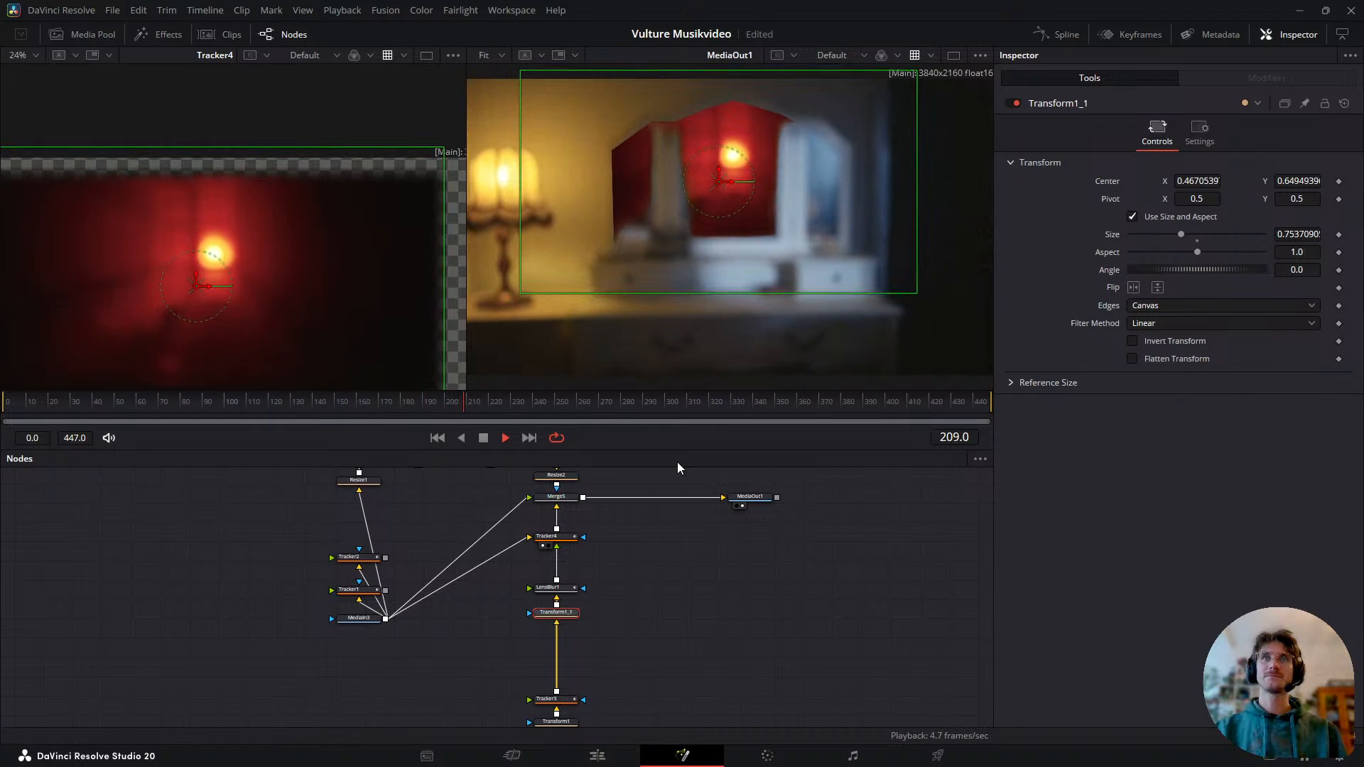
{"action": "left_click", "coordinate": [497, 402]}
{"action": "key", "text": "space"}
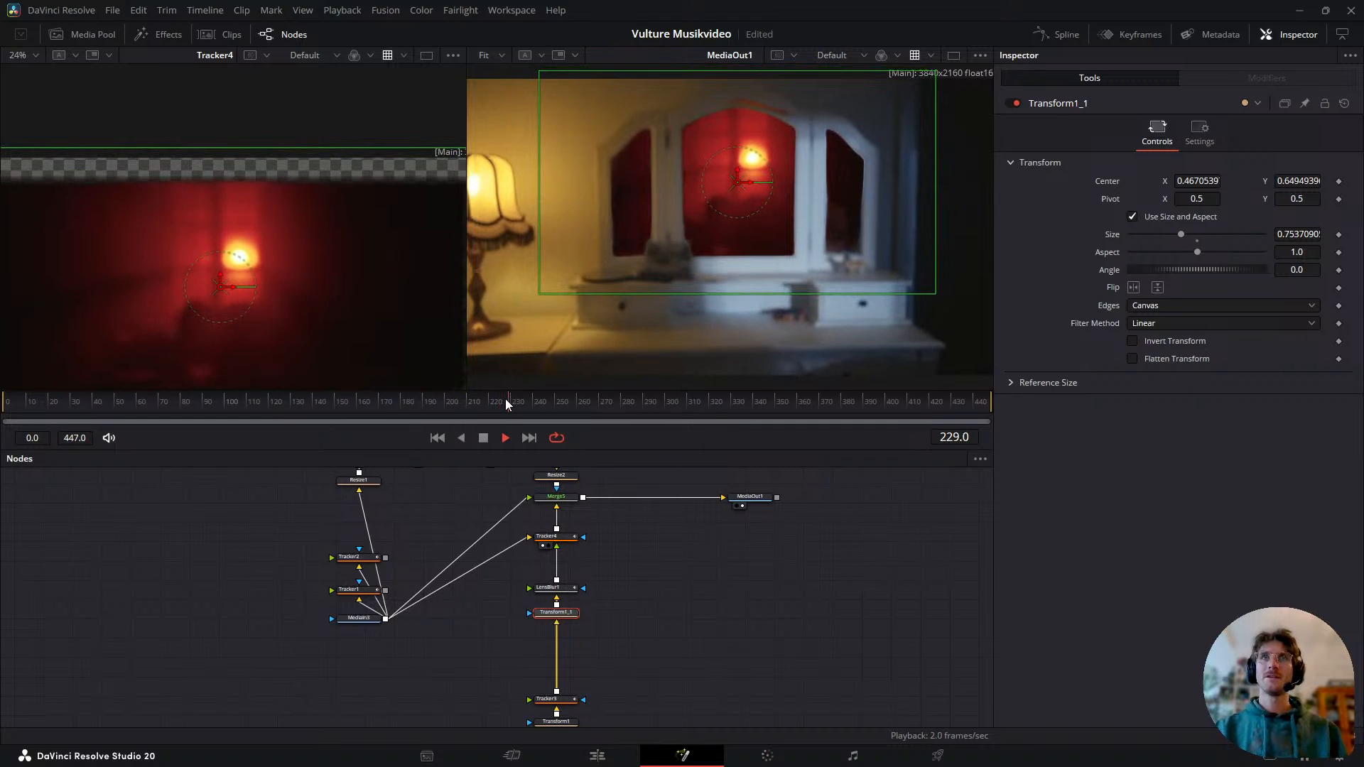
{"action": "left_click", "coordinate": [541, 408]}
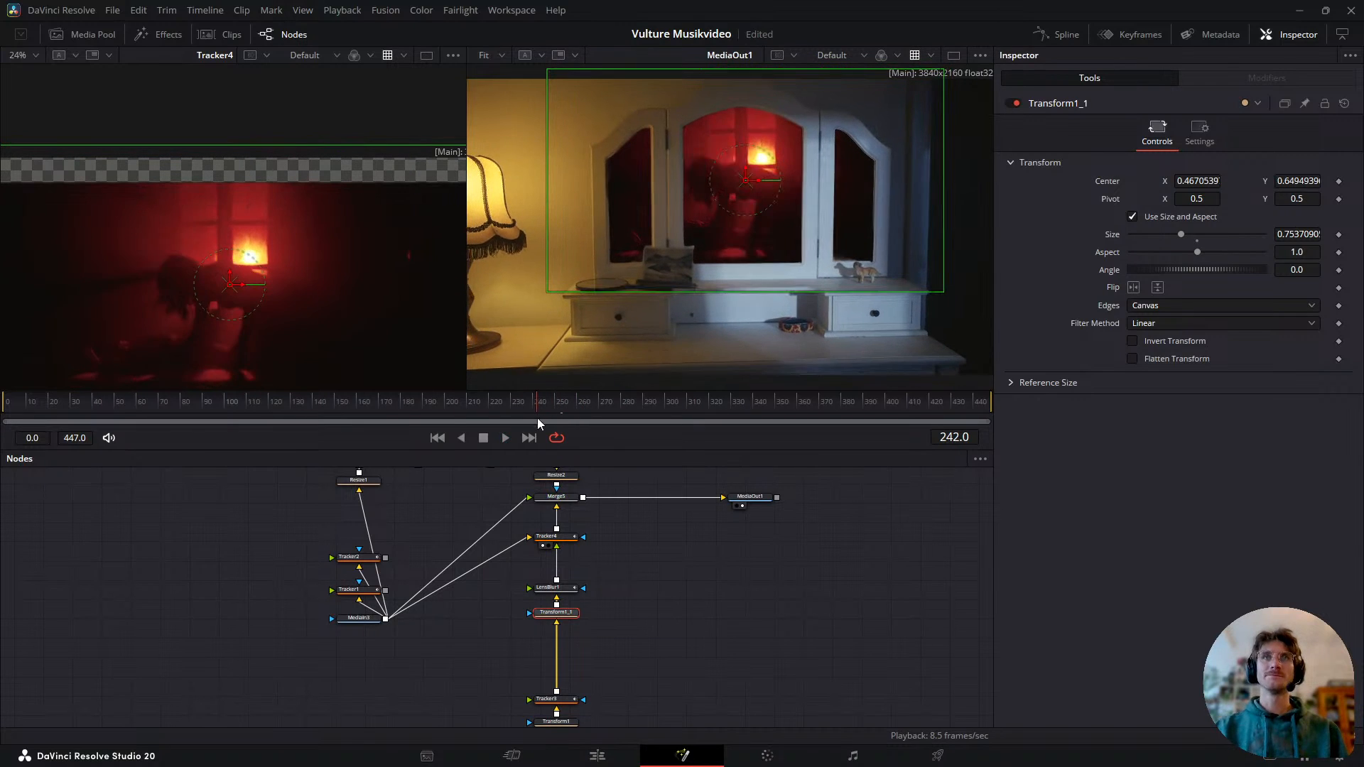
- Open the Keyframes editor for Tracker4, fit its range in view, and expand its Tracked Center 1 keyframes
{"action": "left_click", "coordinate": [551, 537]}
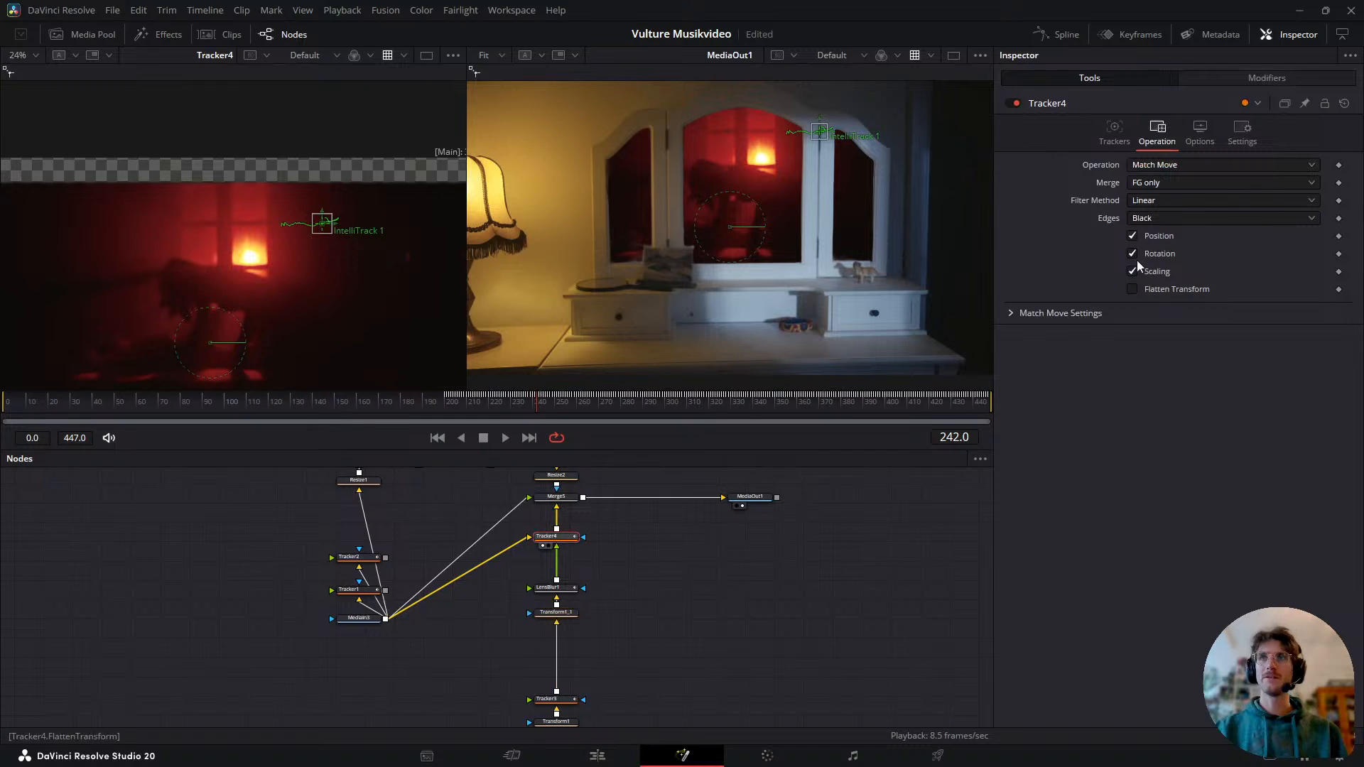
{"action": "left_click", "coordinate": [1116, 138]}
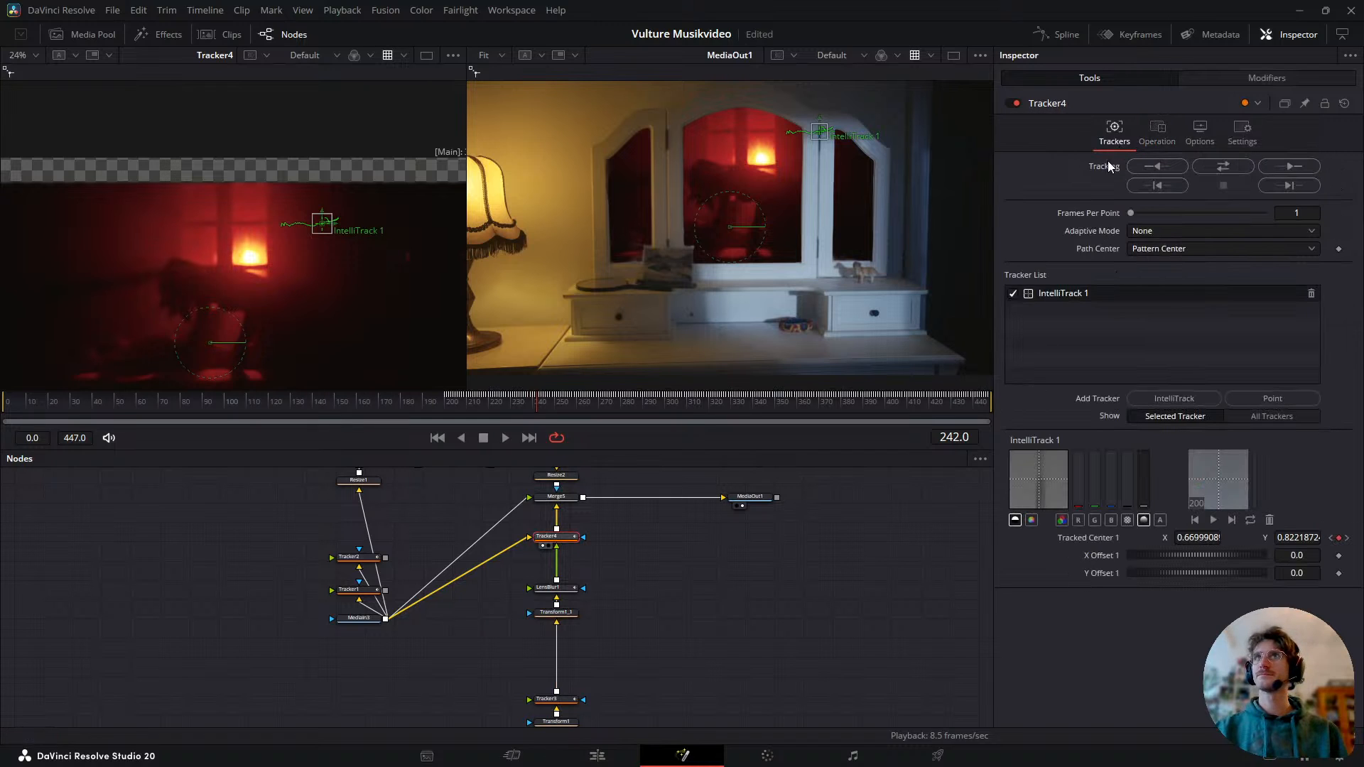
{"action": "left_click", "coordinate": [1130, 34]}
{"action": "left_click", "coordinate": [981, 459]}
{"action": "left_click", "coordinate": [917, 477]}
{"action": "left_click", "coordinate": [981, 459]}
{"action": "left_click", "coordinate": [953, 477]}
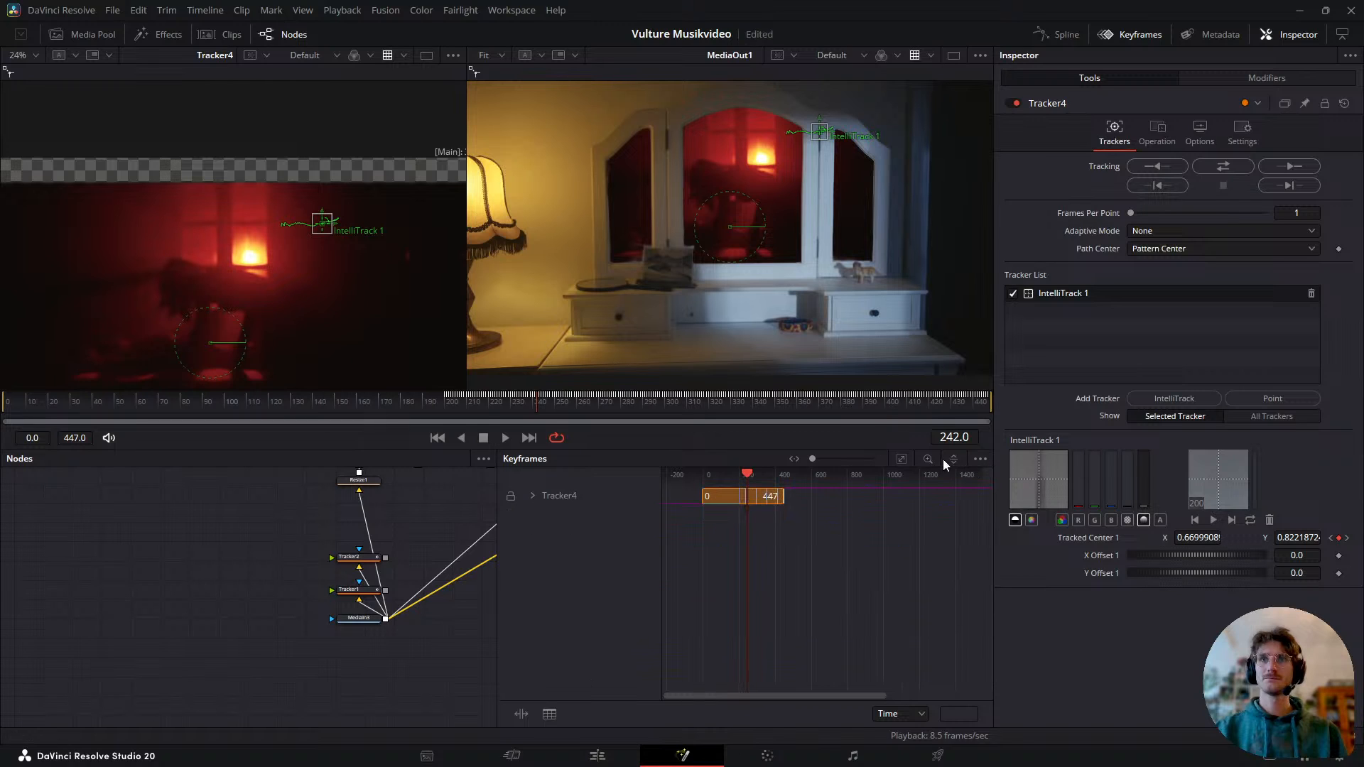
{"action": "left_click", "coordinate": [902, 459]}
{"action": "left_click", "coordinate": [533, 495]}
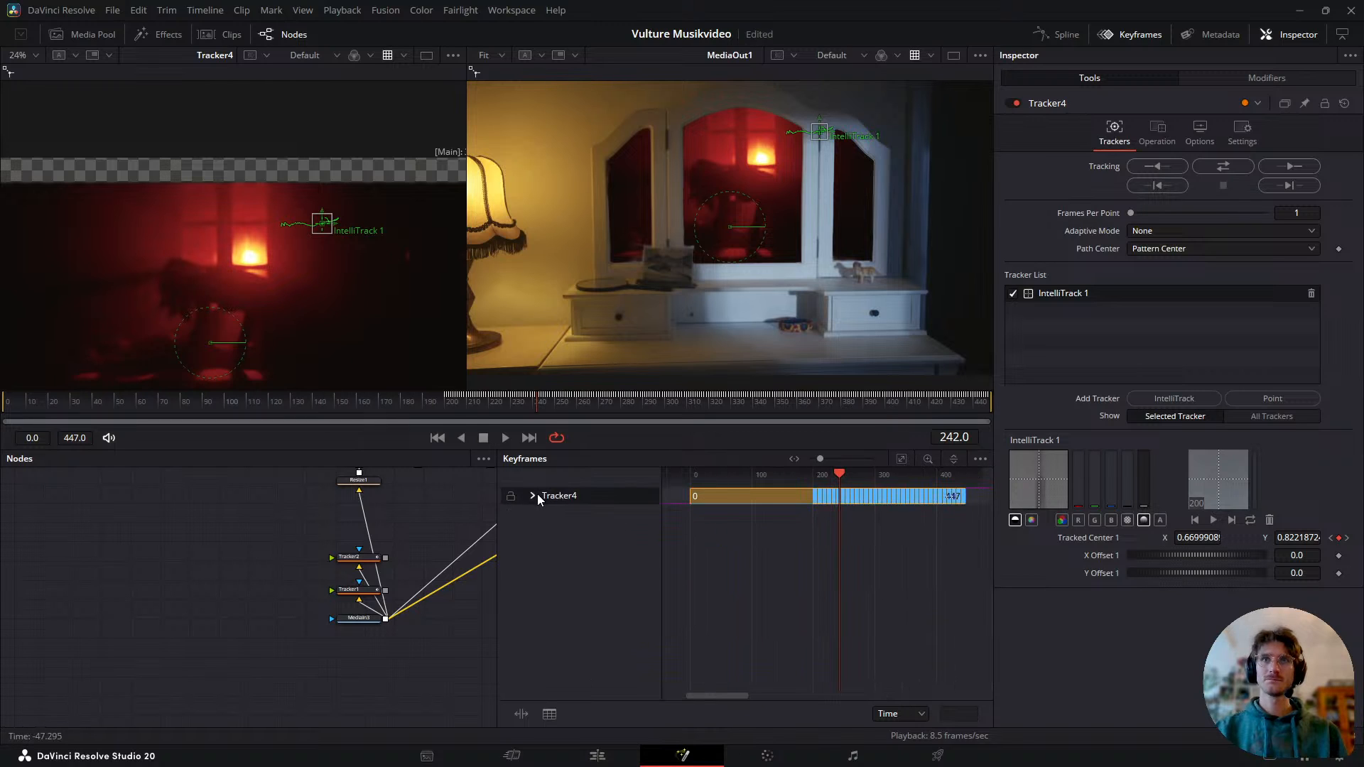
- Delete Tracker4's Tracked Center 1 keyframes from frame 200 up to about frame 242, and scrub to frame 263 to check the mirror
{"action": "scroll", "coordinate": [839, 552], "scroll_direction": "up", "scroll_amount": 5}
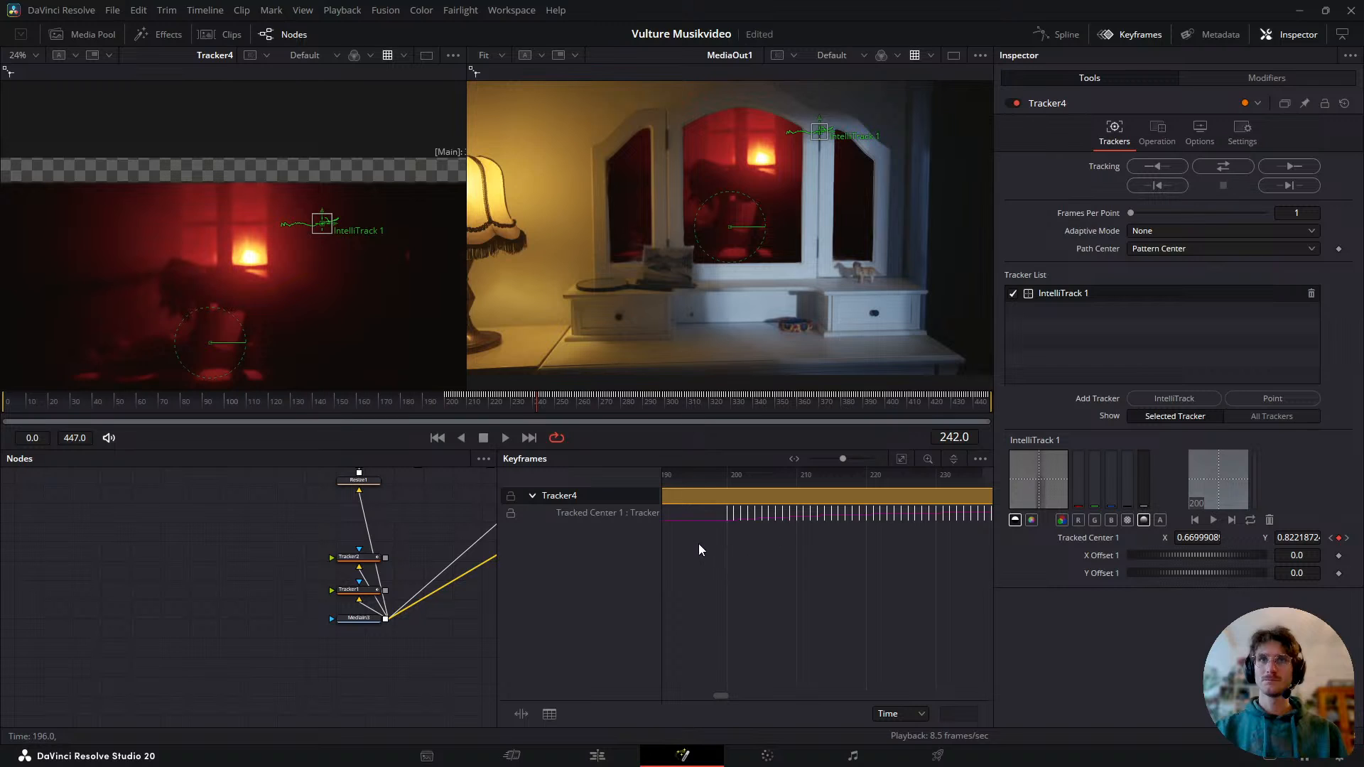
{"action": "left_click_drag", "start_coordinate": [860, 517], "coordinate": [860, 517]}
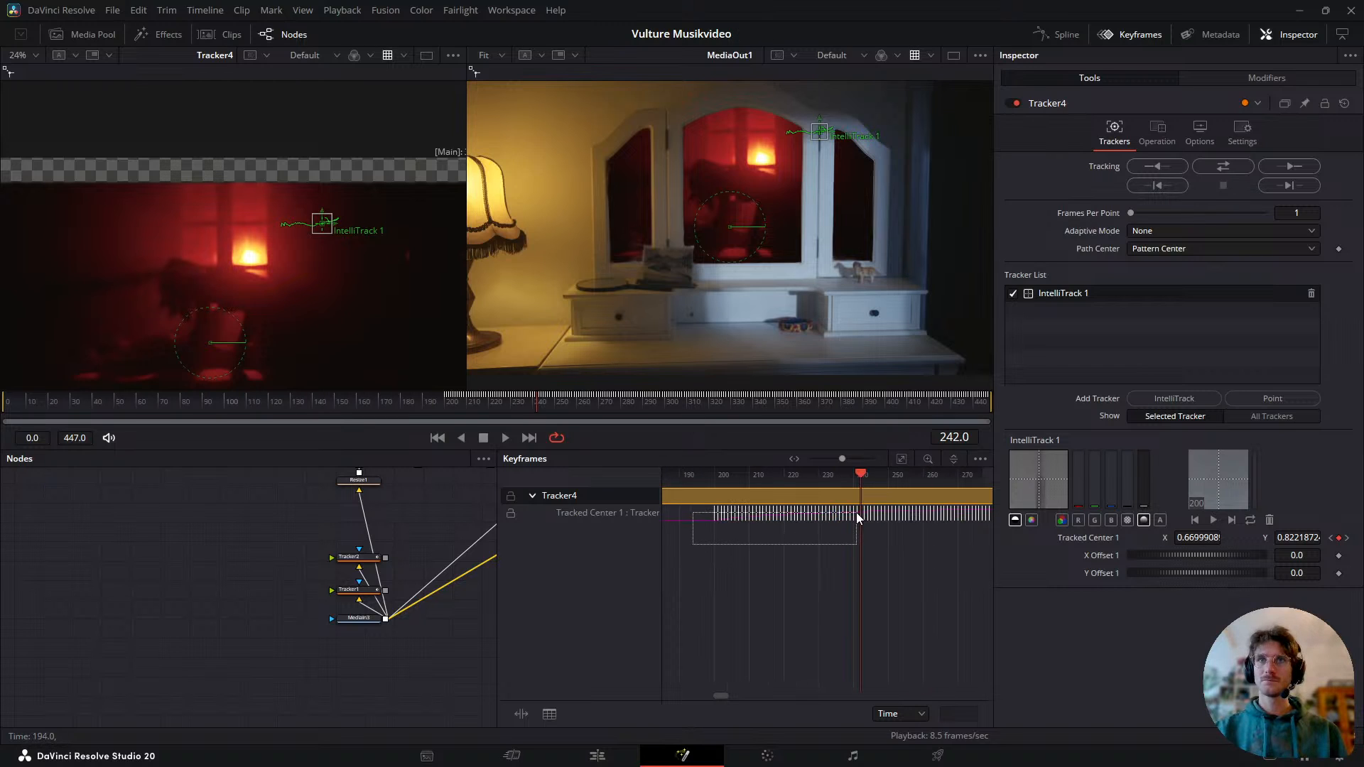
{"action": "key", "text": "Delete"}
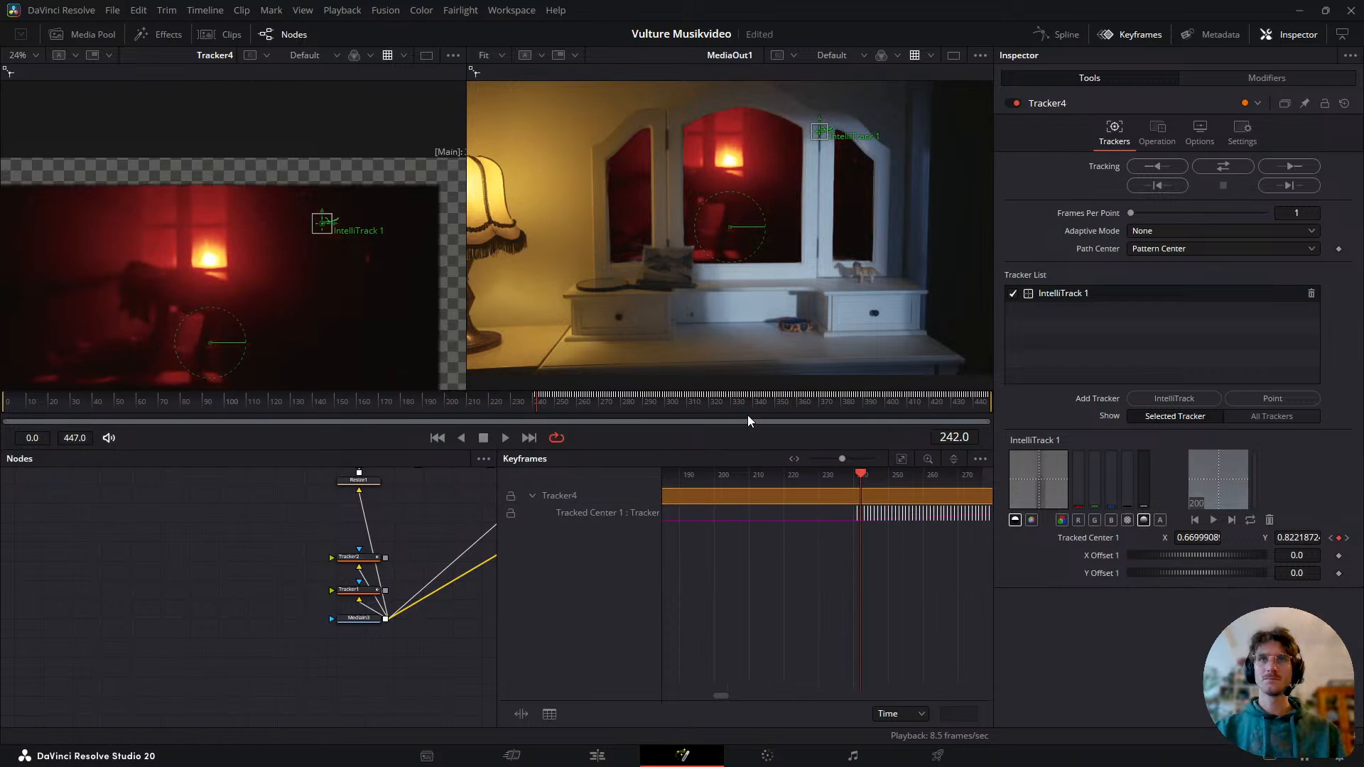
{"action": "left_click_drag", "start_coordinate": [529, 408], "coordinate": [587, 474]}
{"action": "left_click_drag", "start_coordinate": [474, 519], "coordinate": [271, 631]}
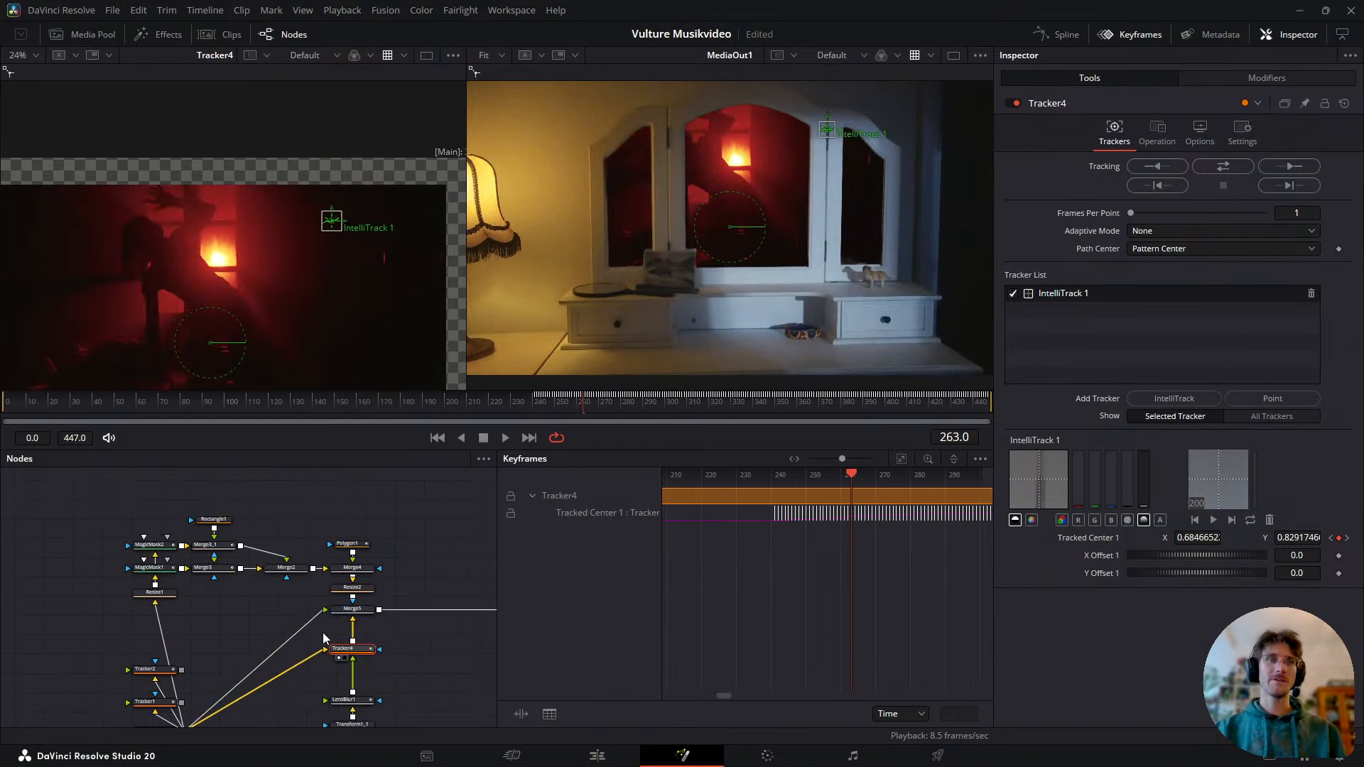
- Shift the red footage with Transform1_1 to a center X of about 0.545, play the shot, and scrub back to frame 244
{"action": "scroll", "coordinate": [322, 632], "scroll_direction": "up", "scroll_amount": 2}
{"action": "scroll", "coordinate": [333, 625], "scroll_direction": "down", "scroll_amount": 2}
{"action": "left_click", "coordinate": [320, 686]}
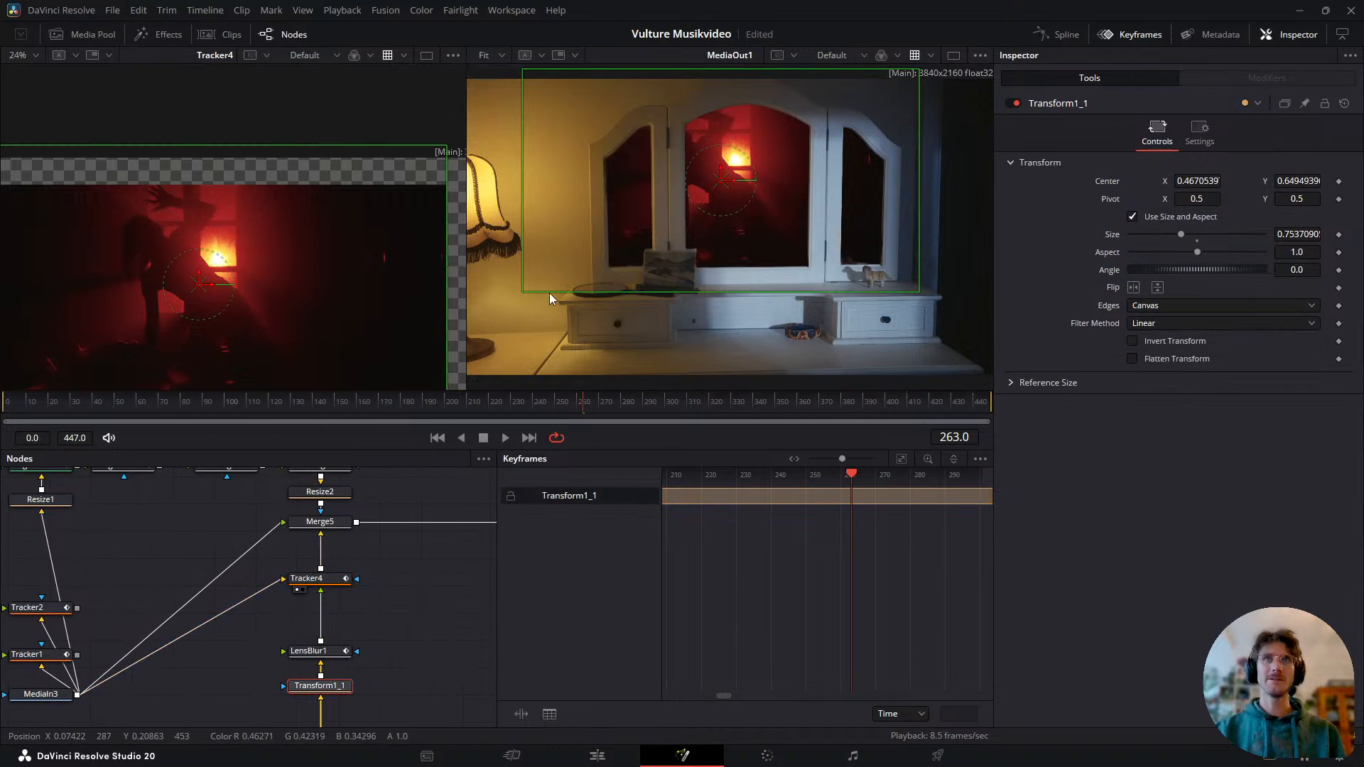
{"action": "left_click_drag", "start_coordinate": [726, 192], "coordinate": [761, 185]}
{"action": "key", "text": "space"}
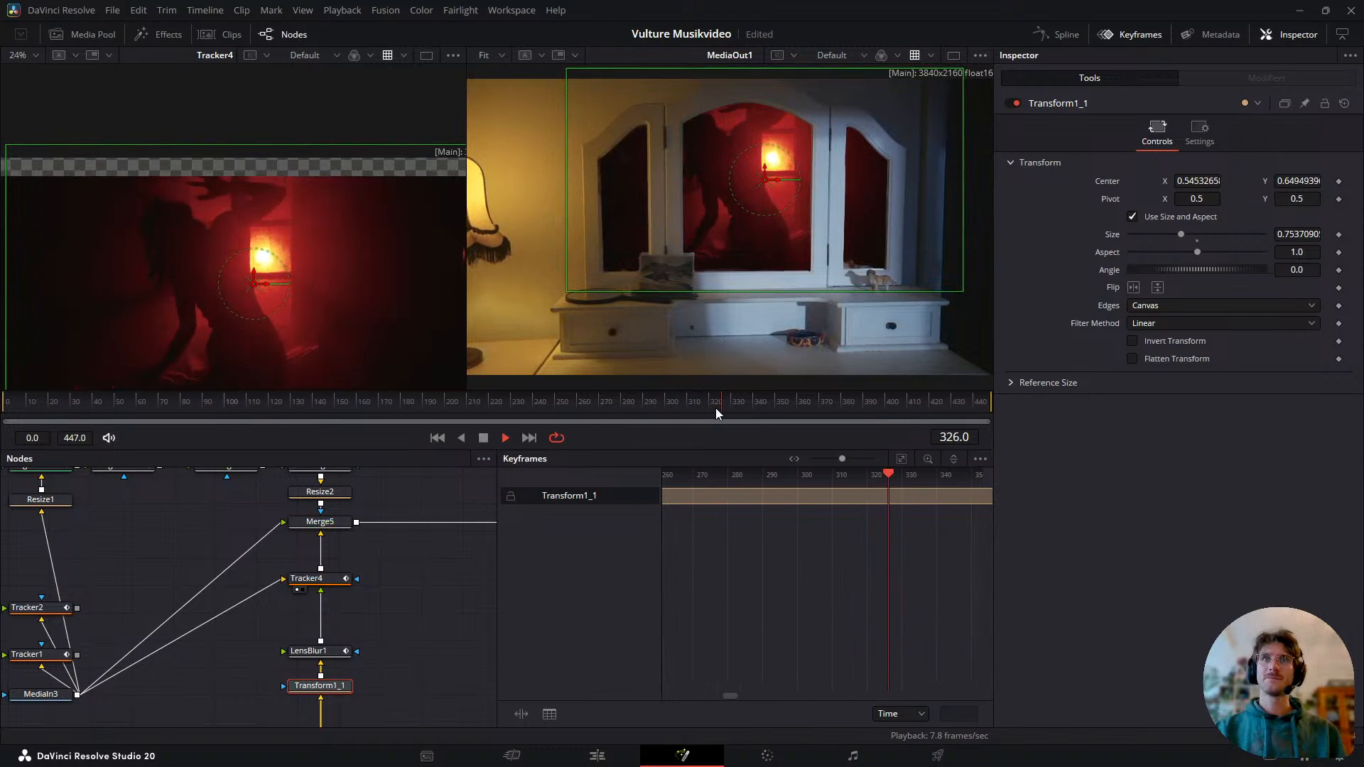
{"action": "left_click_drag", "start_coordinate": [735, 409], "coordinate": [543, 442]}
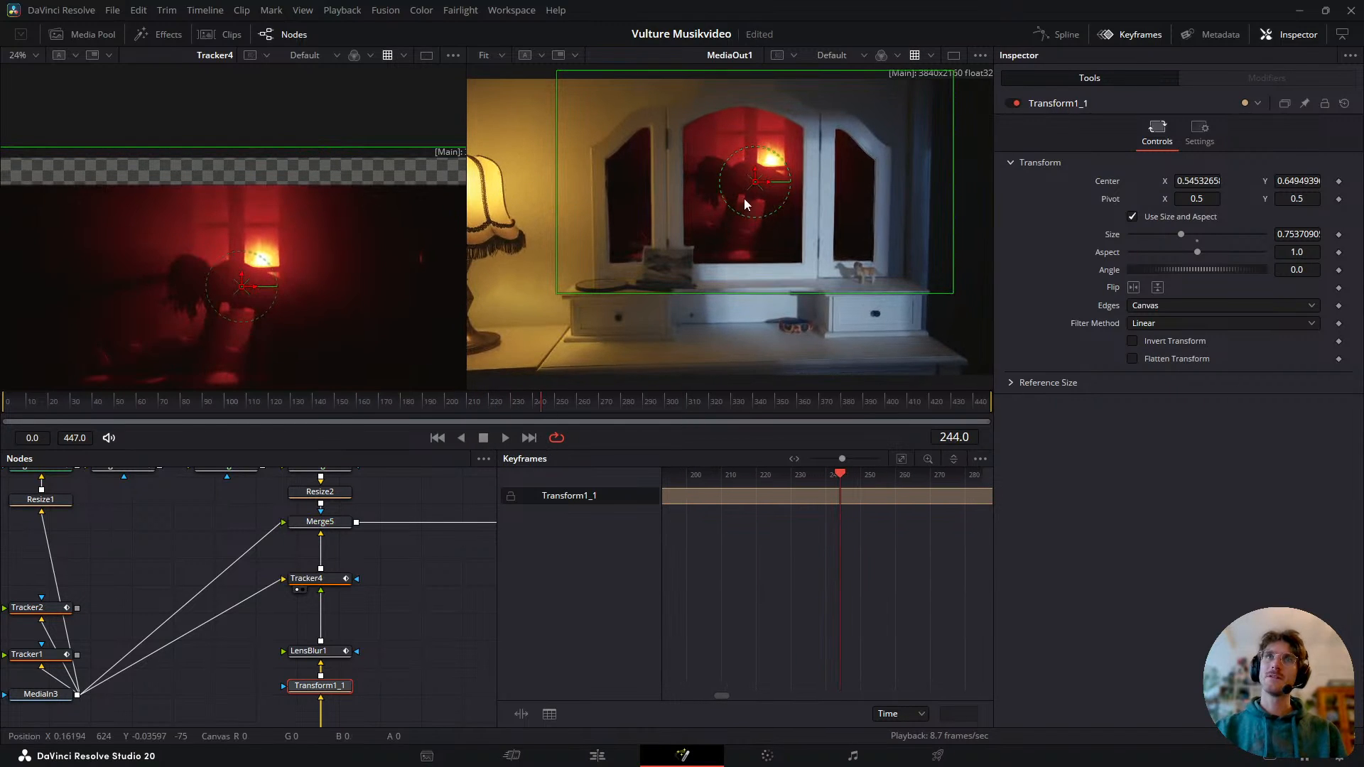
- Keyframe Transform1_1's Center at frame 244, and at frame 162 move the footage to a center X of about 0.432
{"action": "left_click", "coordinate": [1341, 182]}
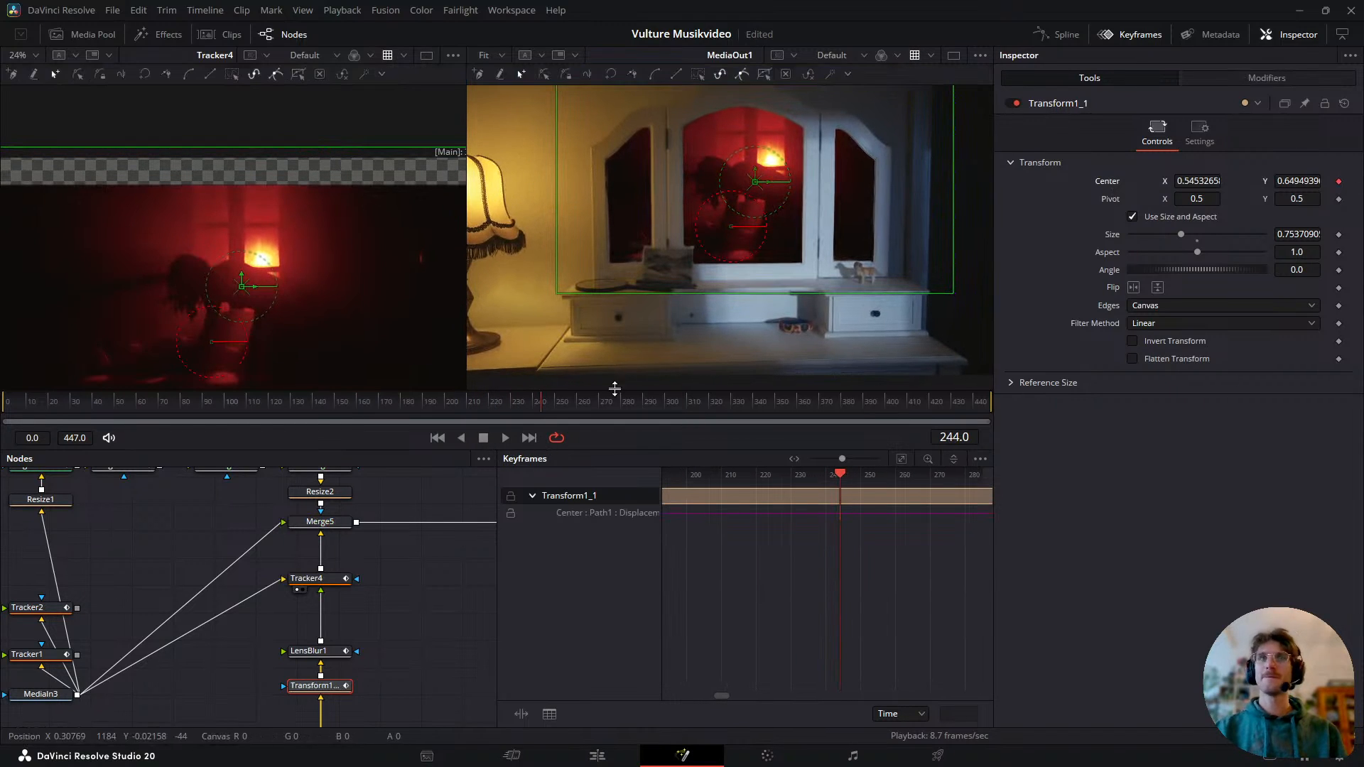
{"action": "left_click_drag", "start_coordinate": [539, 407], "coordinate": [361, 403]}
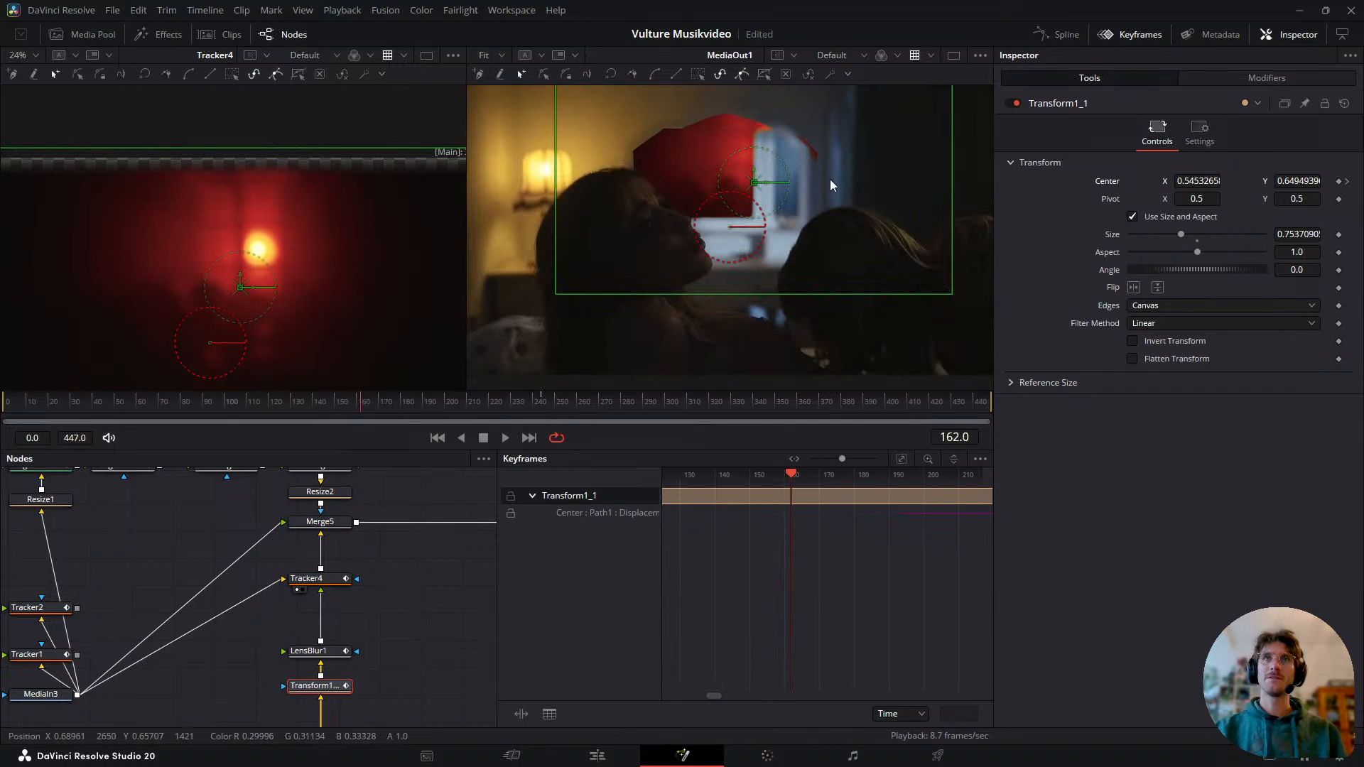
{"action": "left_click_drag", "start_coordinate": [771, 188], "coordinate": [710, 246]}
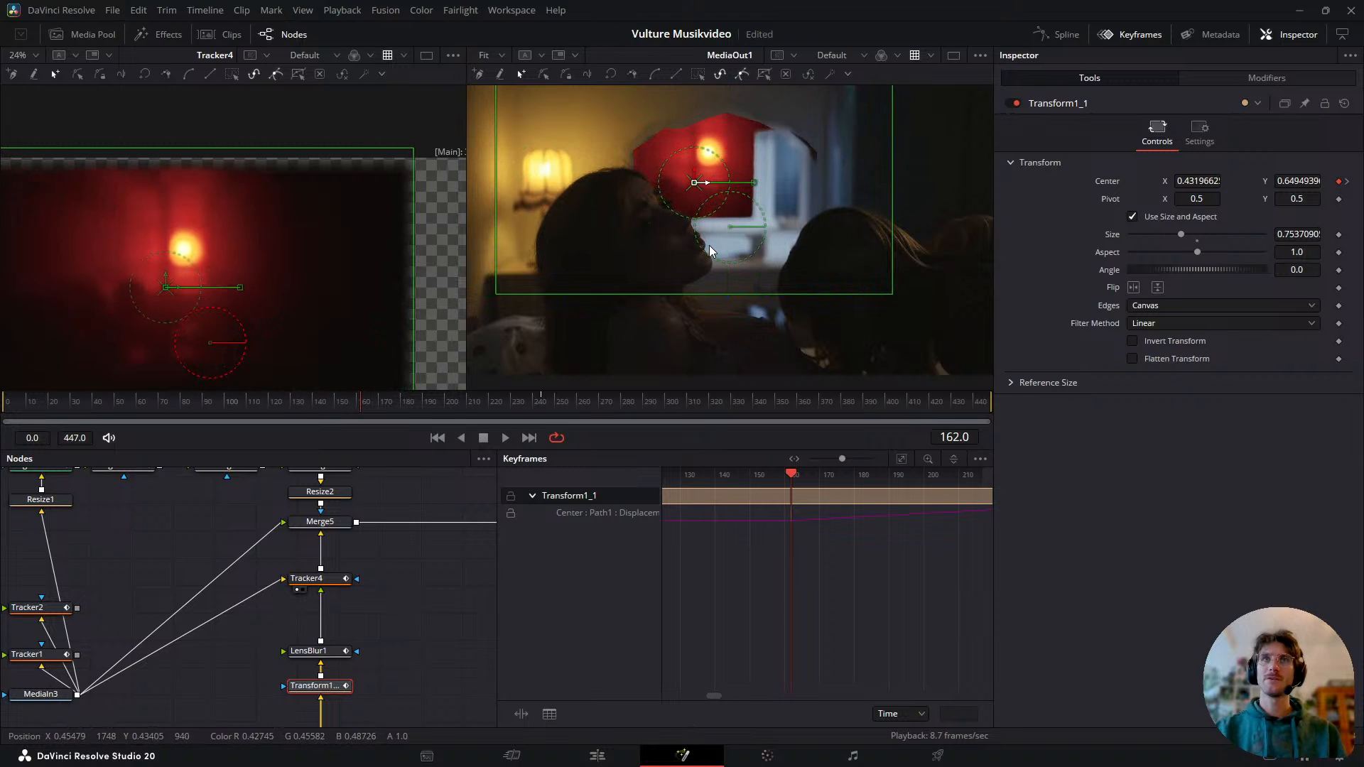
- Play back the mirror shot to check the keyframed position, save the project, and scrub to frame 246
{"action": "mouse_move", "coordinate": [310, 410]}
{"action": "left_mouse_down"}
{"action": "mouse_move", "coordinate": [112, 420]}
{"action": "mouse_move", "coordinate": [306, 390]}
{"action": "left_mouse_up"}
{"action": "key", "text": "space"}
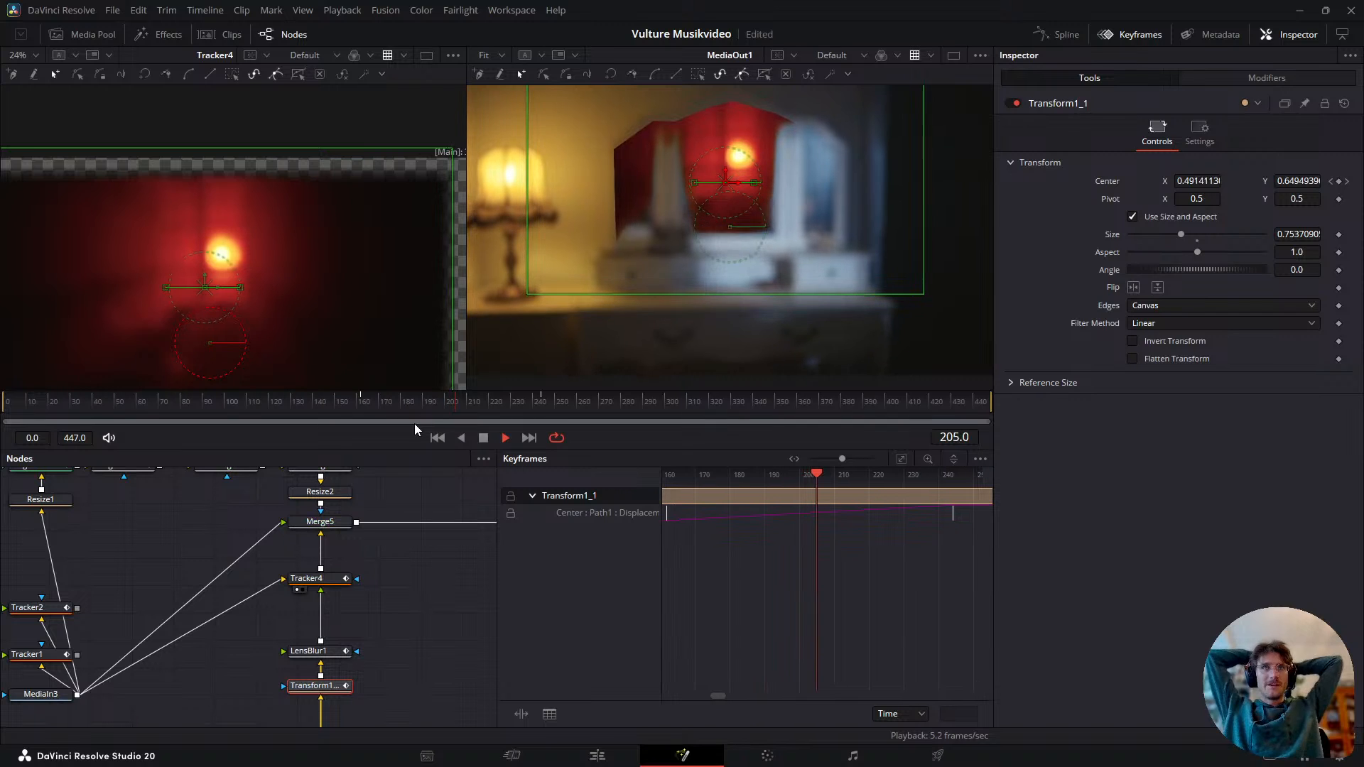
{"action": "left_click_drag", "start_coordinate": [494, 404], "coordinate": [491, 577]}
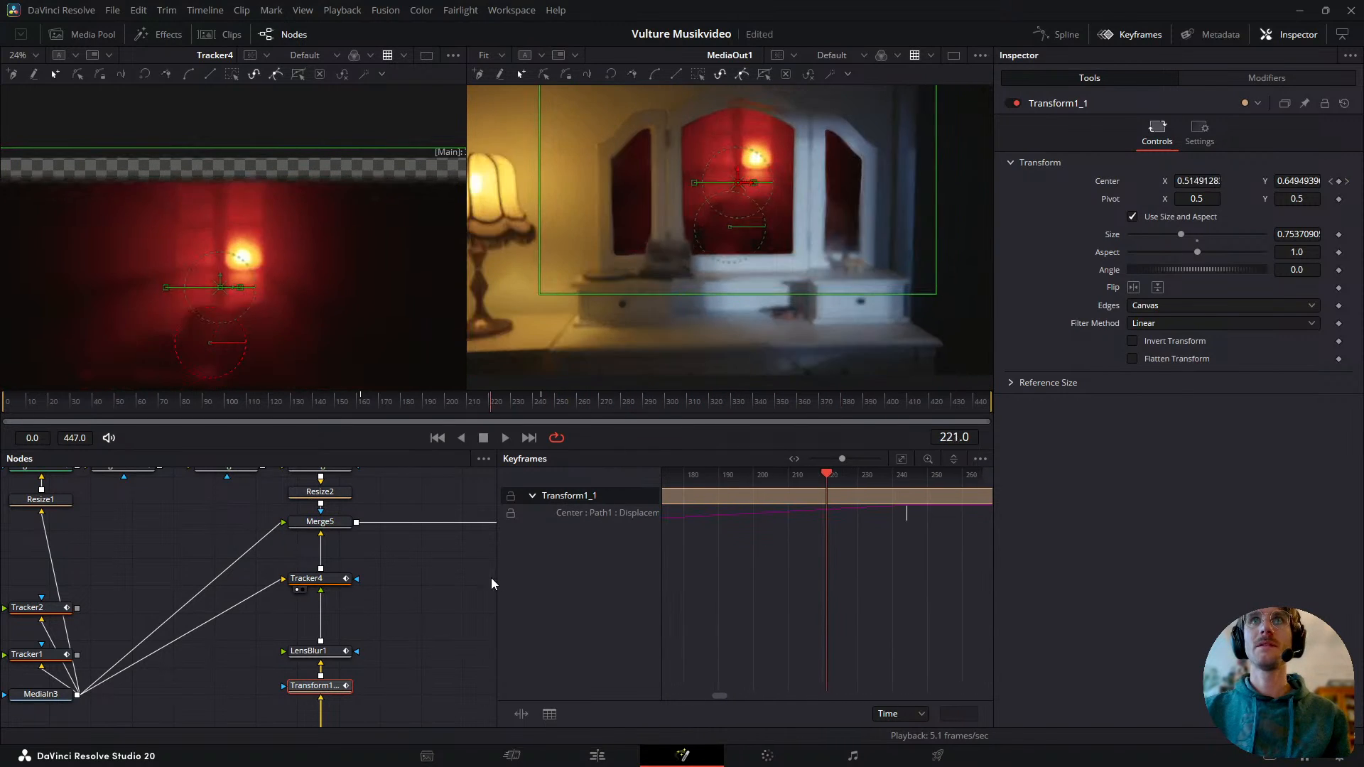
{"action": "key", "text": "space"}
{"action": "key", "text": "ctrl+s"}
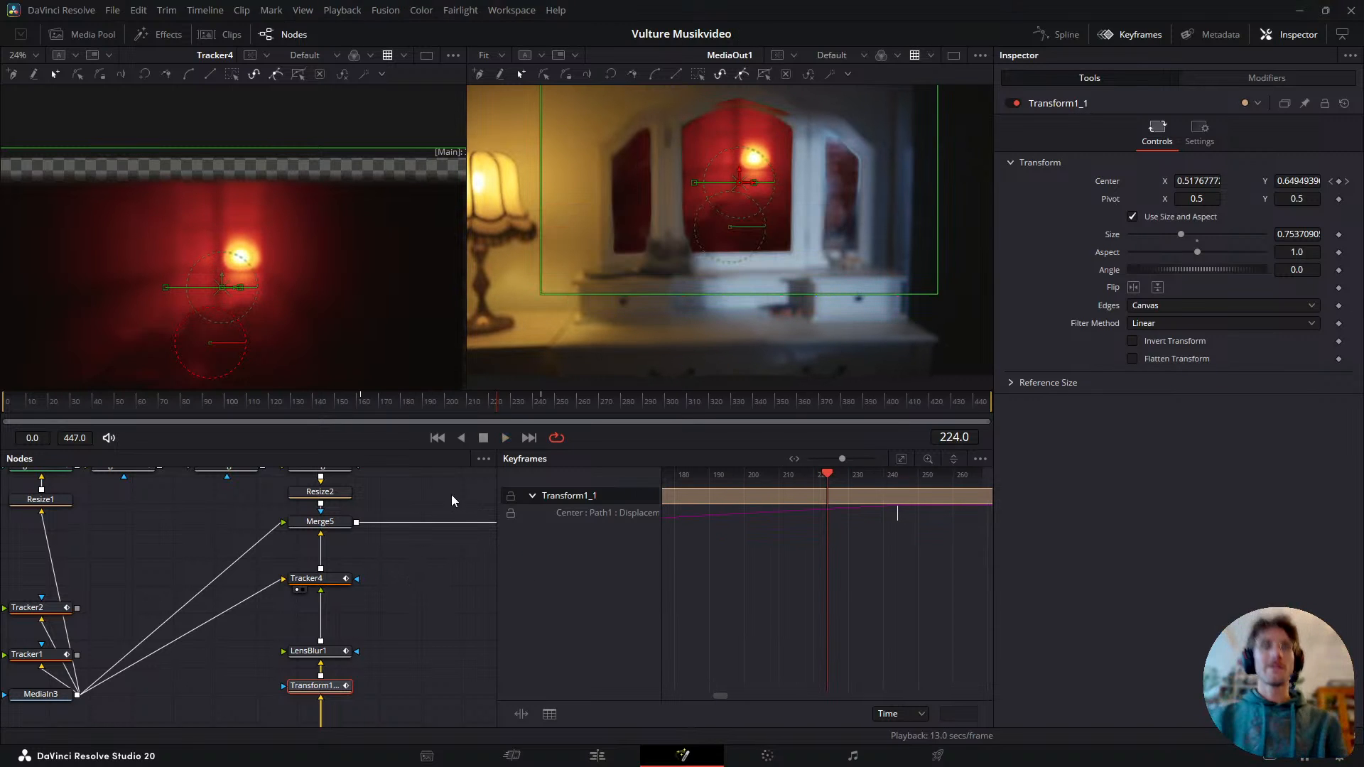
{"action": "left_click_drag", "start_coordinate": [428, 513], "coordinate": [373, 547]}
{"action": "left_click_drag", "start_coordinate": [518, 398], "coordinate": [546, 478]}
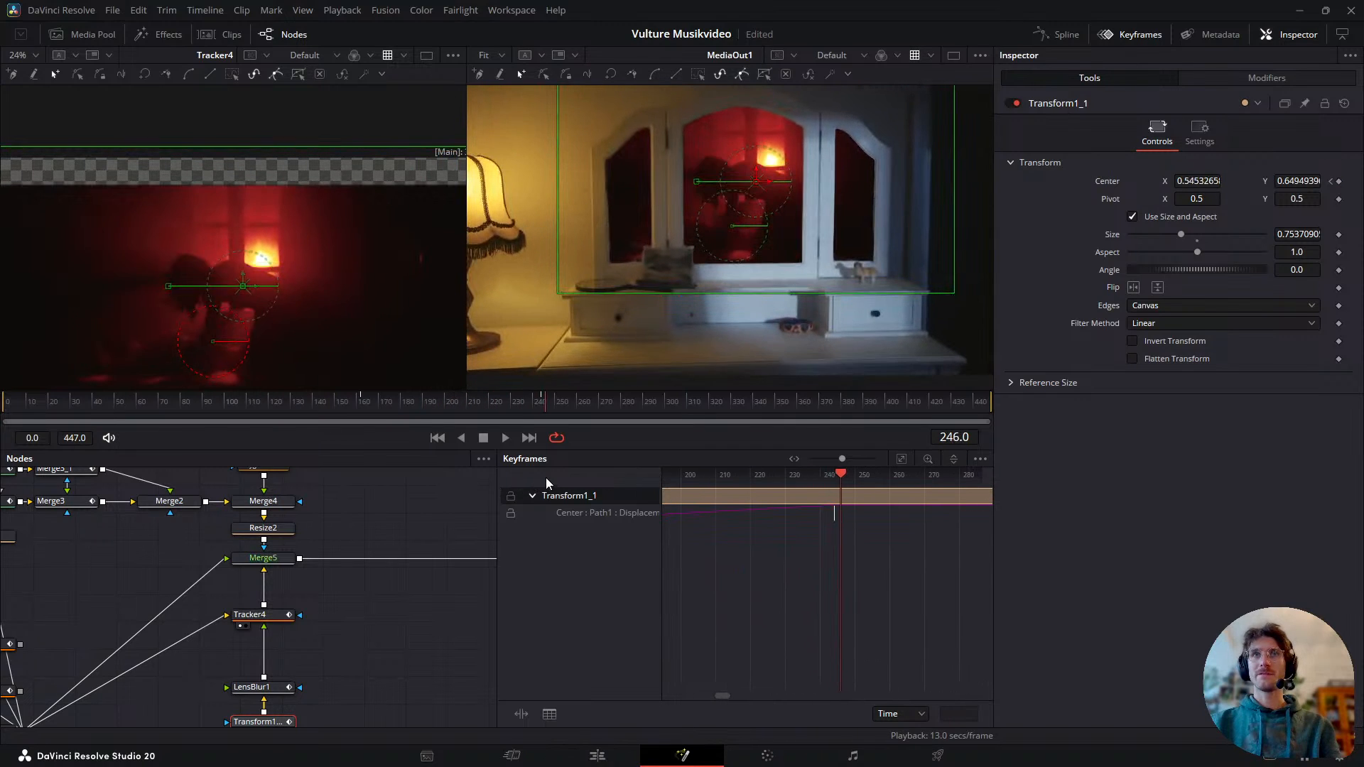
- Add an unconnected Planar Tracker node to the composition in free space beside the Tracker4 branch
{"action": "left_click", "coordinate": [452, 537]}
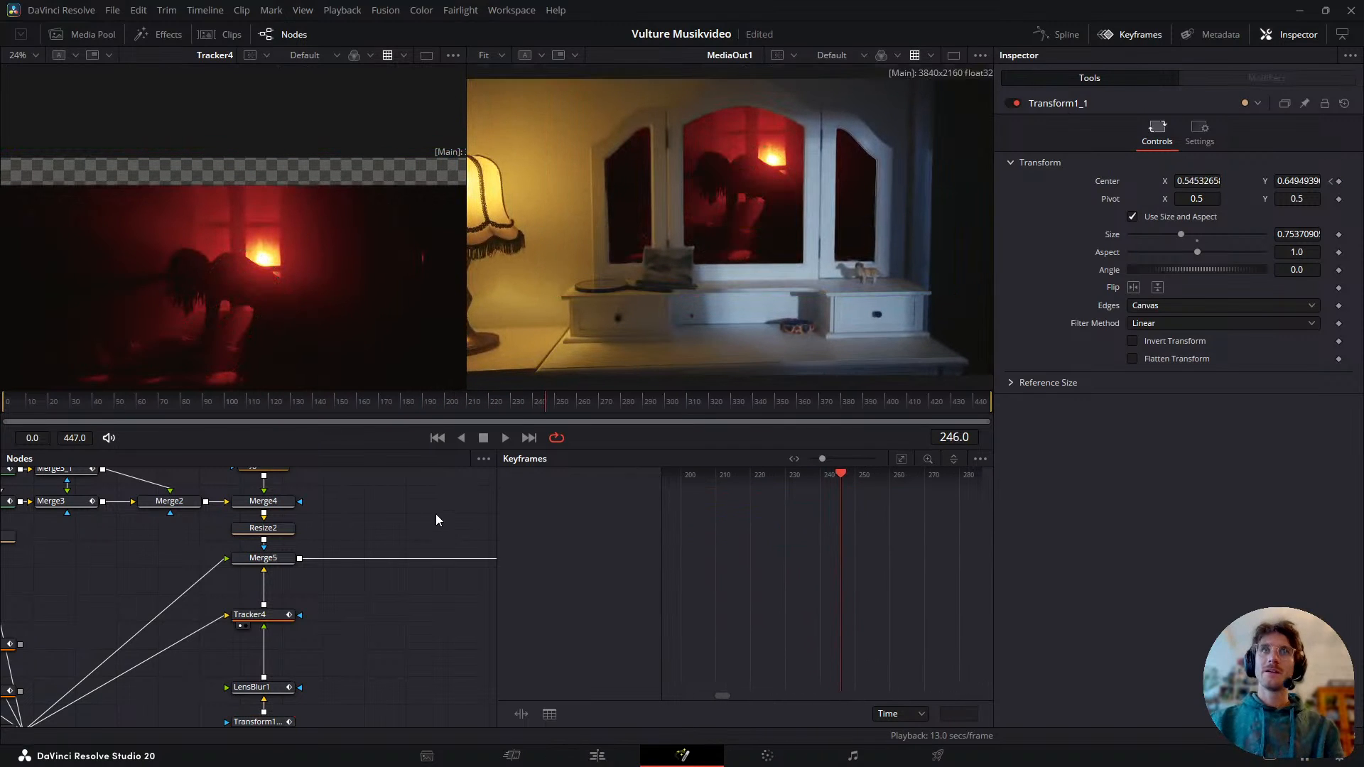
{"action": "left_click_drag", "start_coordinate": [424, 531], "coordinate": [418, 585]}
{"action": "scroll", "coordinate": [304, 573], "scroll_direction": "down", "scroll_amount": 6}
{"action": "left_click_drag", "start_coordinate": [319, 600], "coordinate": [369, 545]}
{"action": "scroll", "coordinate": [361, 570], "scroll_direction": "up", "scroll_amount": 2}
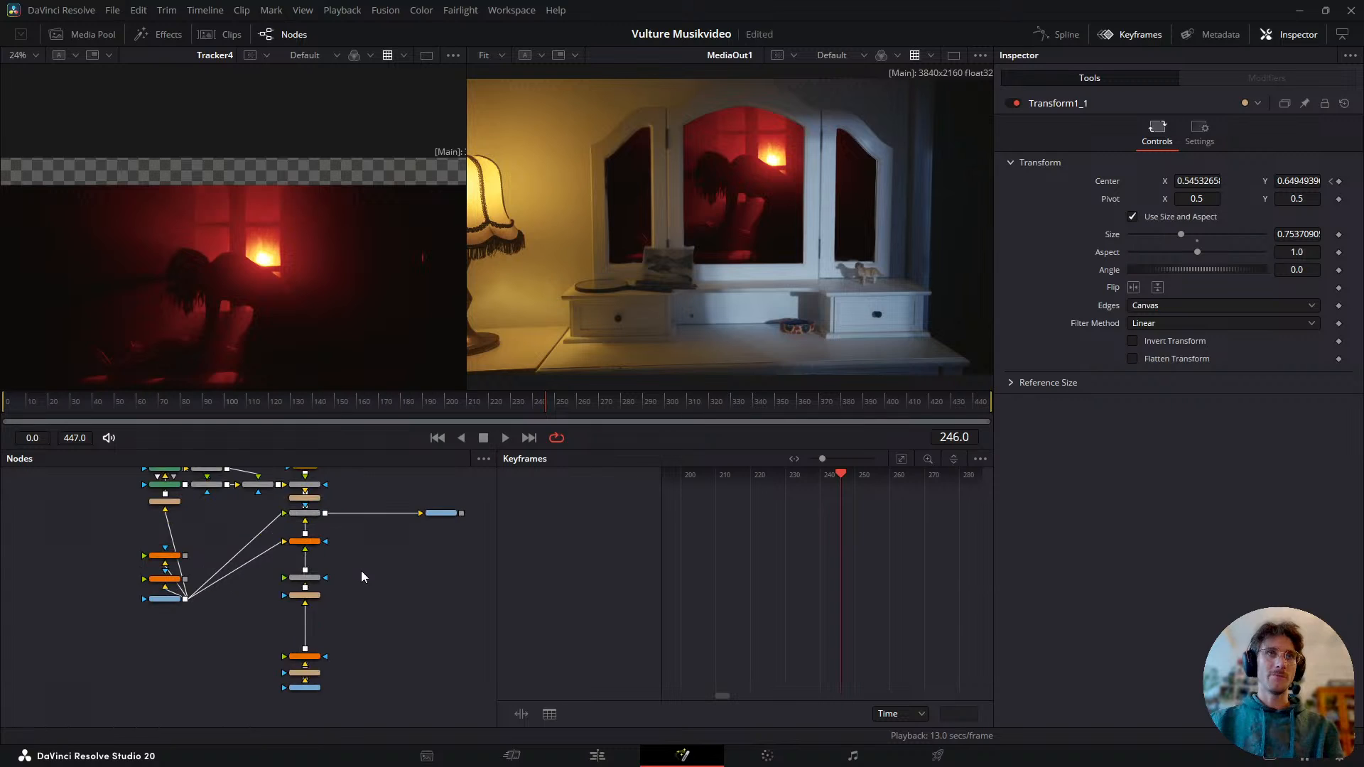
{"action": "key", "text": "shift+space"}
{"action": "type", "text": "plan"}
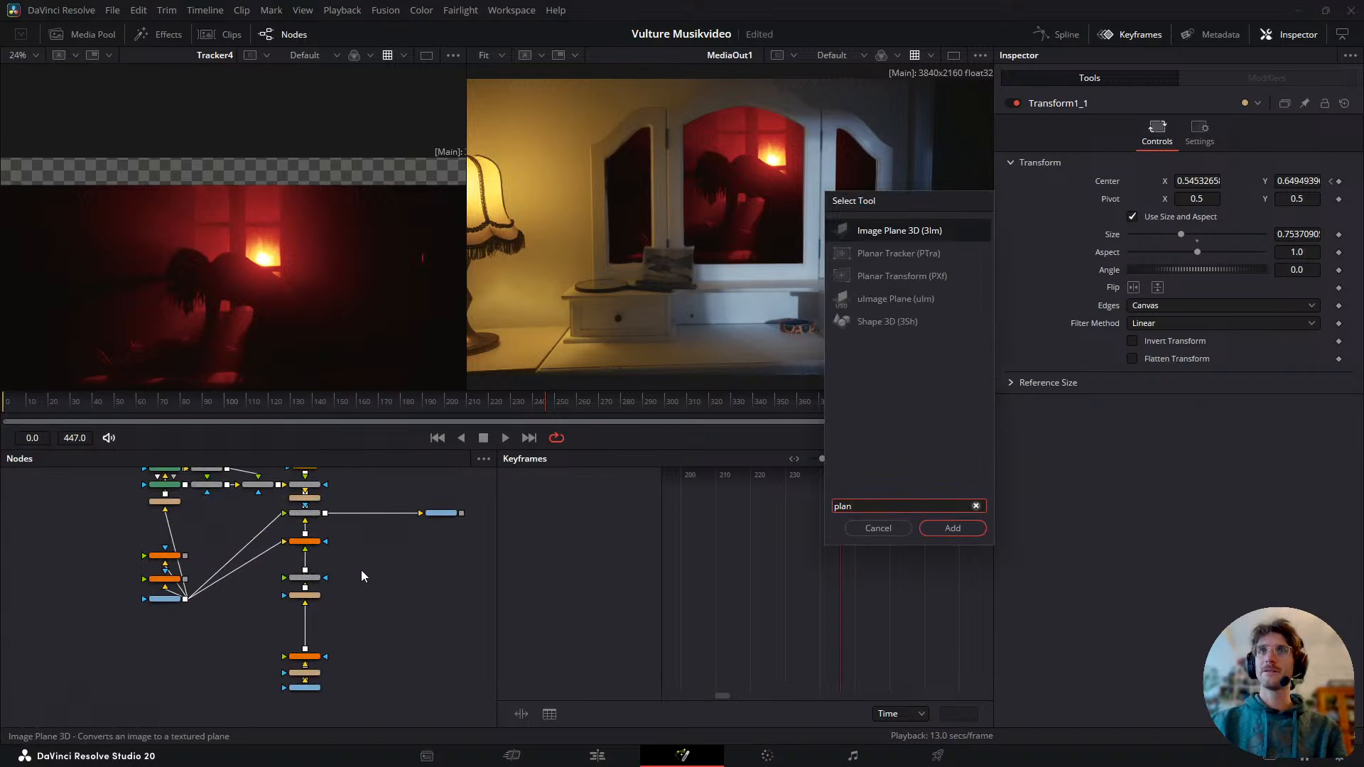
{"action": "key", "text": "Down"}
{"action": "key", "text": "Down"}
{"action": "key", "text": "Up"}
{"action": "key", "text": "Return"}
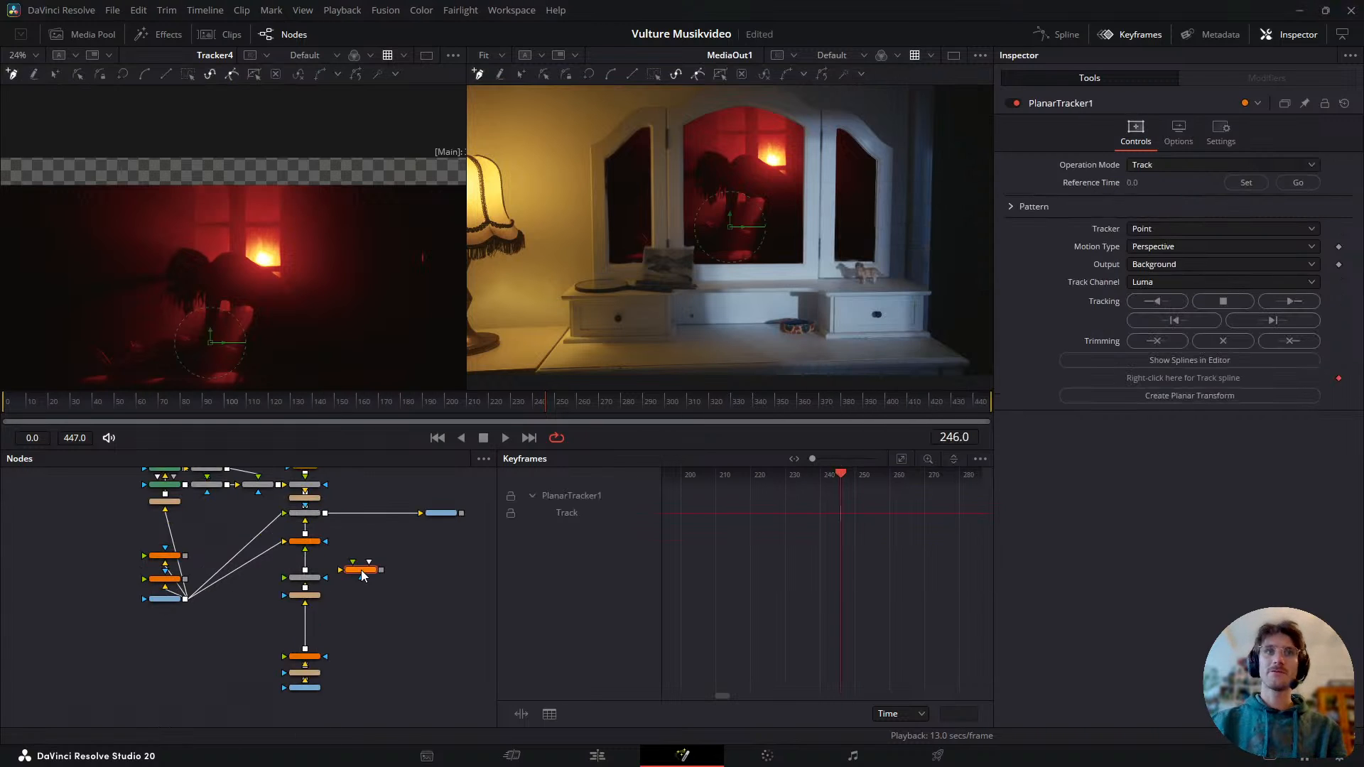
- Position PlanarTracker1 beside the Tracker4 branch, preview MediaIn3, and connect MediaIn3 to the planar tracker's background input
{"action": "scroll", "coordinate": [361, 570], "scroll_direction": "up", "scroll_amount": 2}
{"action": "left_click_drag", "start_coordinate": [361, 570], "coordinate": [340, 630]}
{"action": "scroll", "coordinate": [327, 634], "scroll_direction": "down", "scroll_amount": 1}
{"action": "left_click_drag", "start_coordinate": [290, 674], "coordinate": [288, 627]}
{"action": "left_click", "coordinate": [270, 616]}
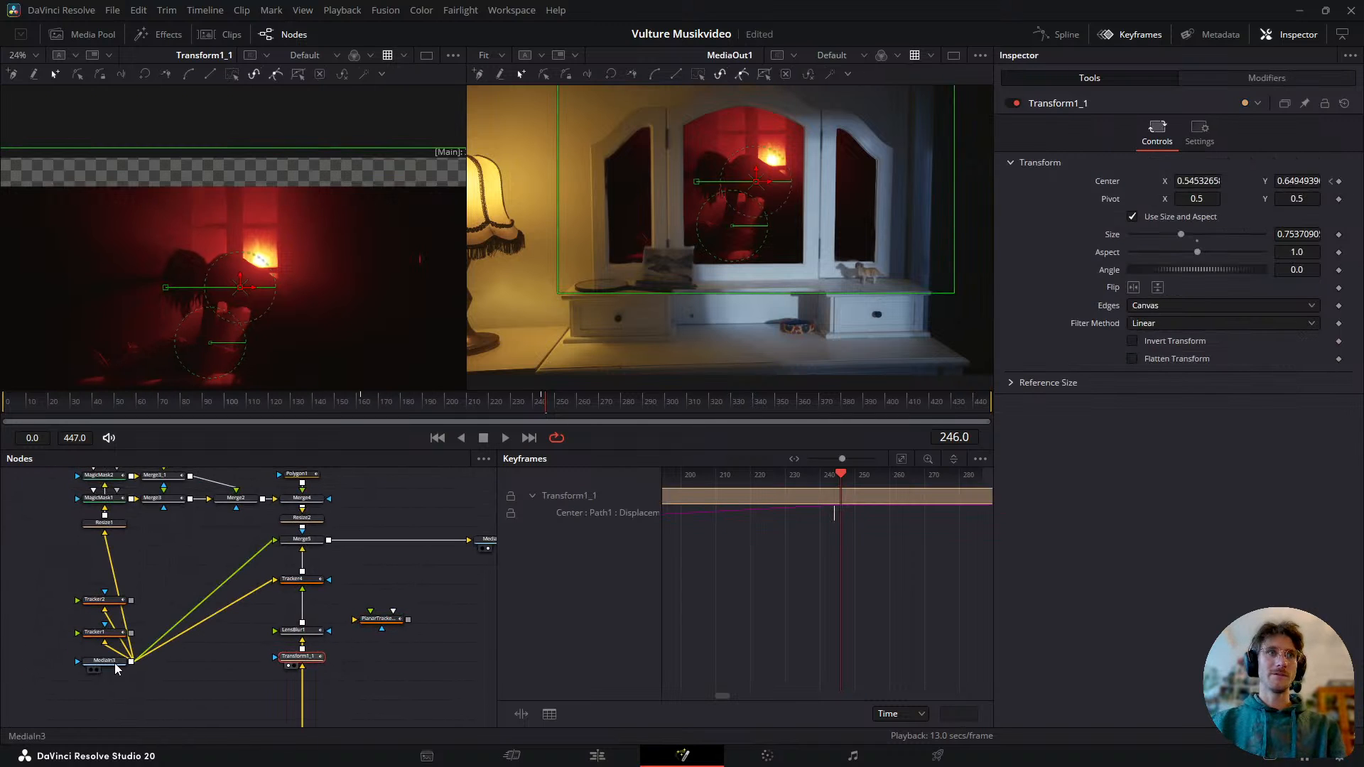
{"action": "left_click", "coordinate": [110, 661]}
{"action": "key", "text": "1"}
{"action": "left_click_drag", "start_coordinate": [139, 659], "coordinate": [388, 608]}
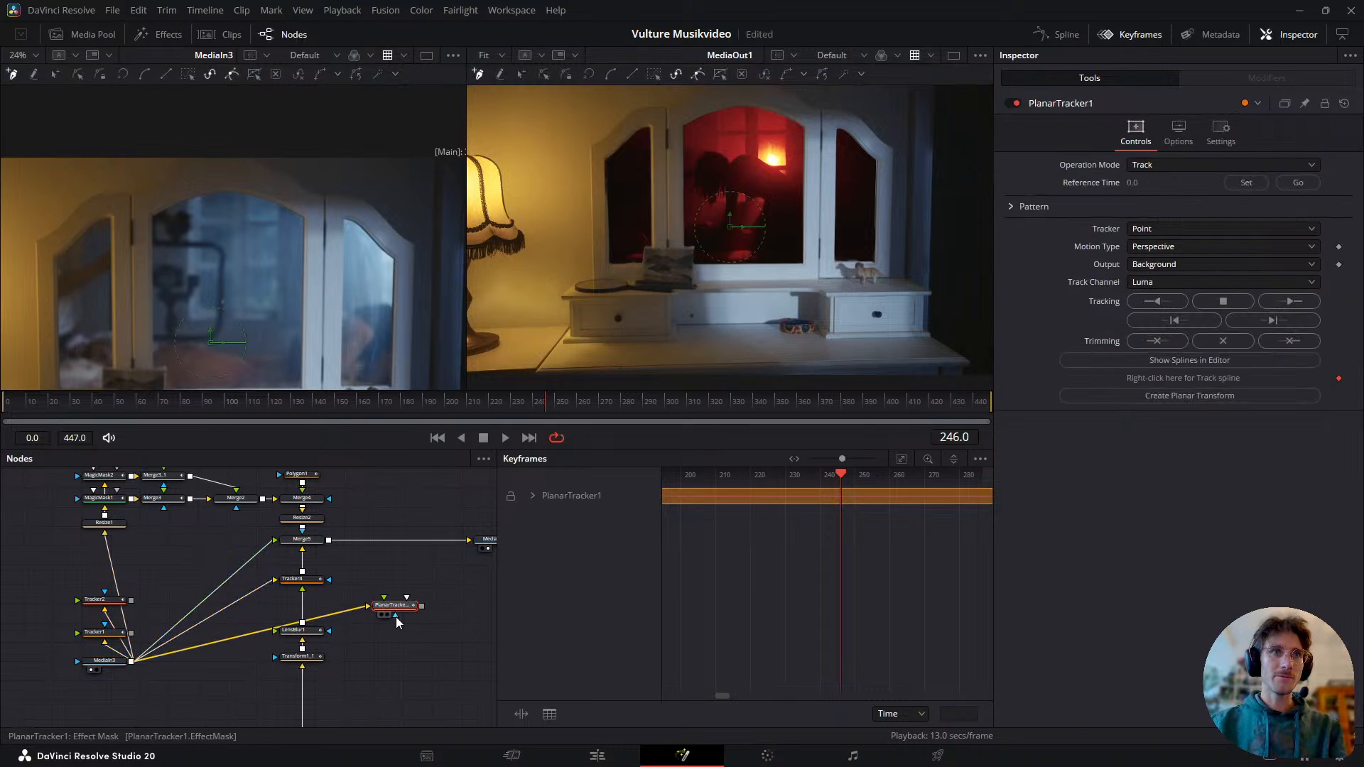
- Preview the Merge3 and Merge3_1 mask branches, and connect Merge3's output to PlanarTracker1
{"action": "scroll", "coordinate": [273, 532], "scroll_direction": "up", "scroll_amount": 2}
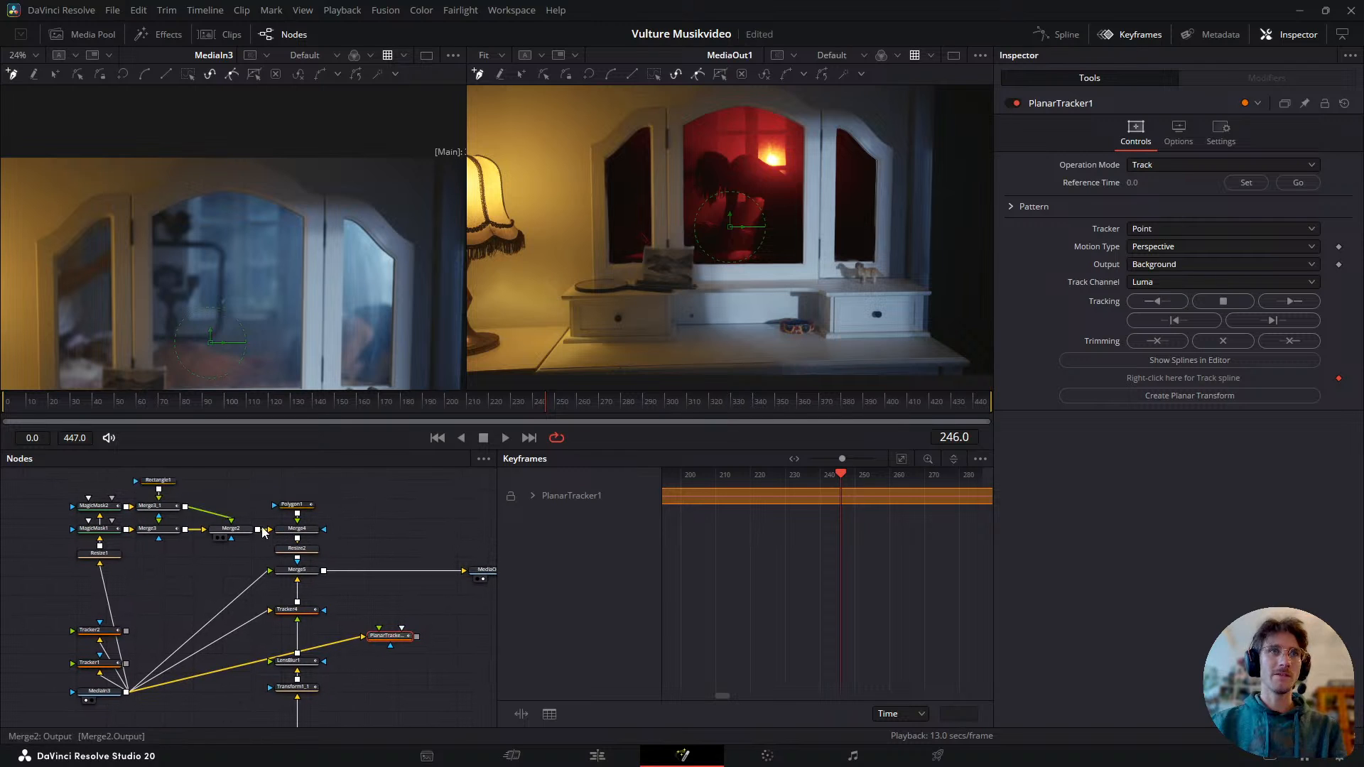
{"action": "left_click", "coordinate": [172, 529]}
{"action": "key", "text": "1"}
{"action": "left_click", "coordinate": [168, 507]}
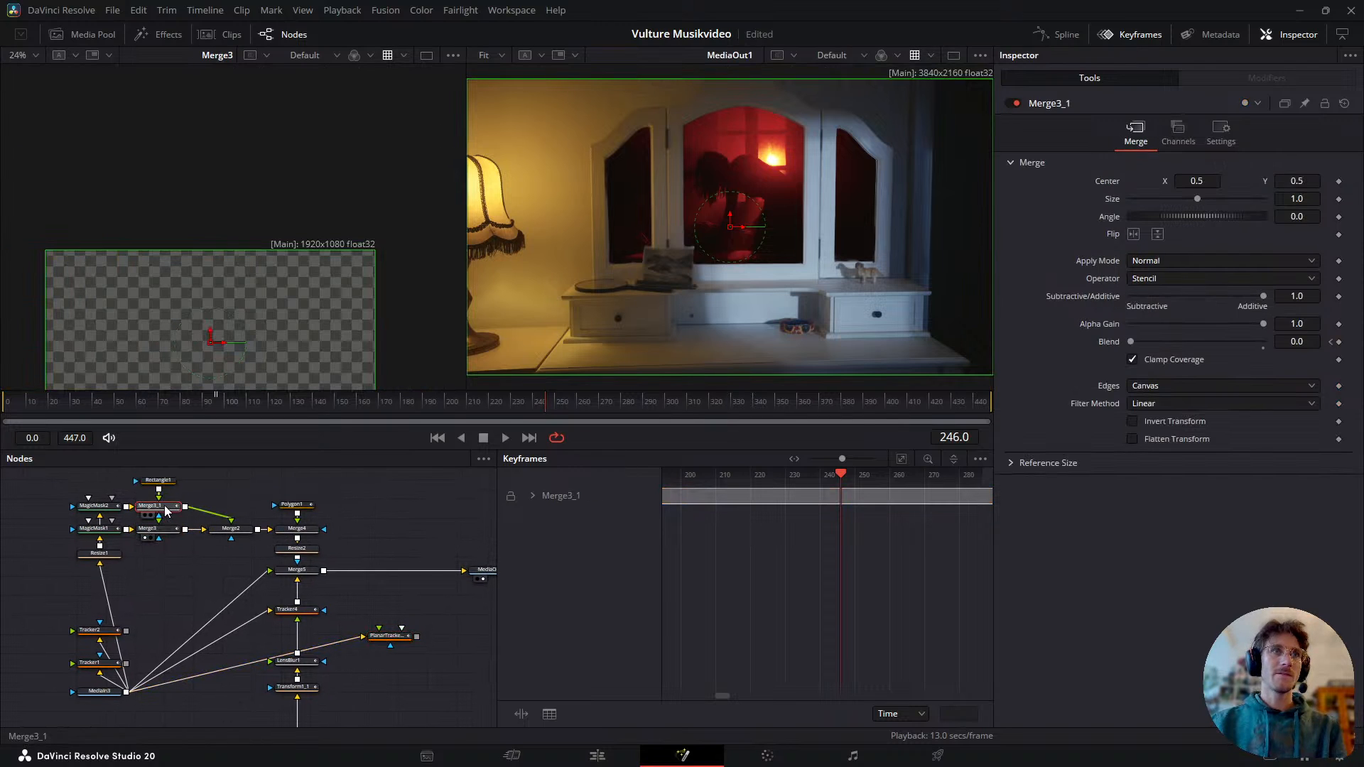
{"action": "key", "text": "1"}
{"action": "left_click", "coordinate": [169, 530]}
{"action": "key", "text": "1"}
{"action": "left_click", "coordinate": [234, 533]}
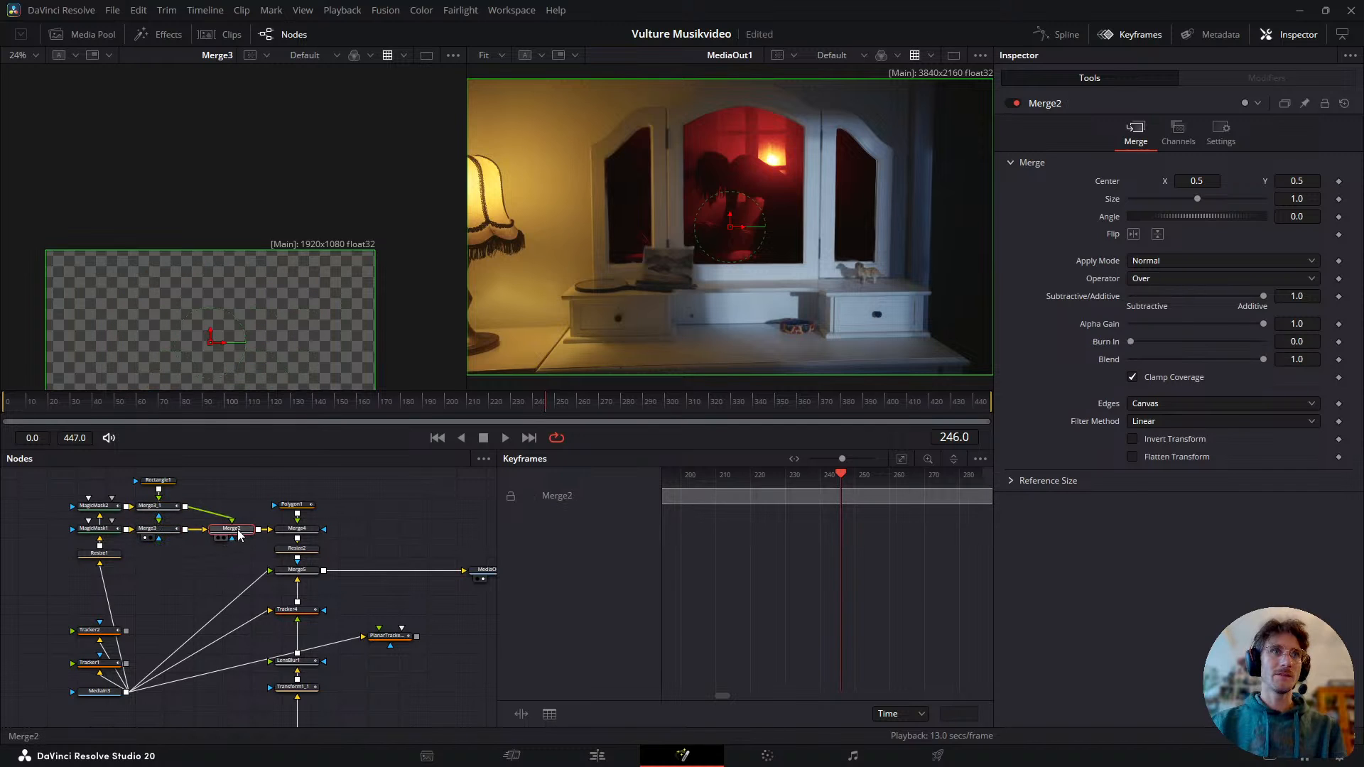
{"action": "left_click", "coordinate": [179, 529]}
{"action": "left_click_drag", "start_coordinate": [186, 530], "coordinate": [402, 629]}
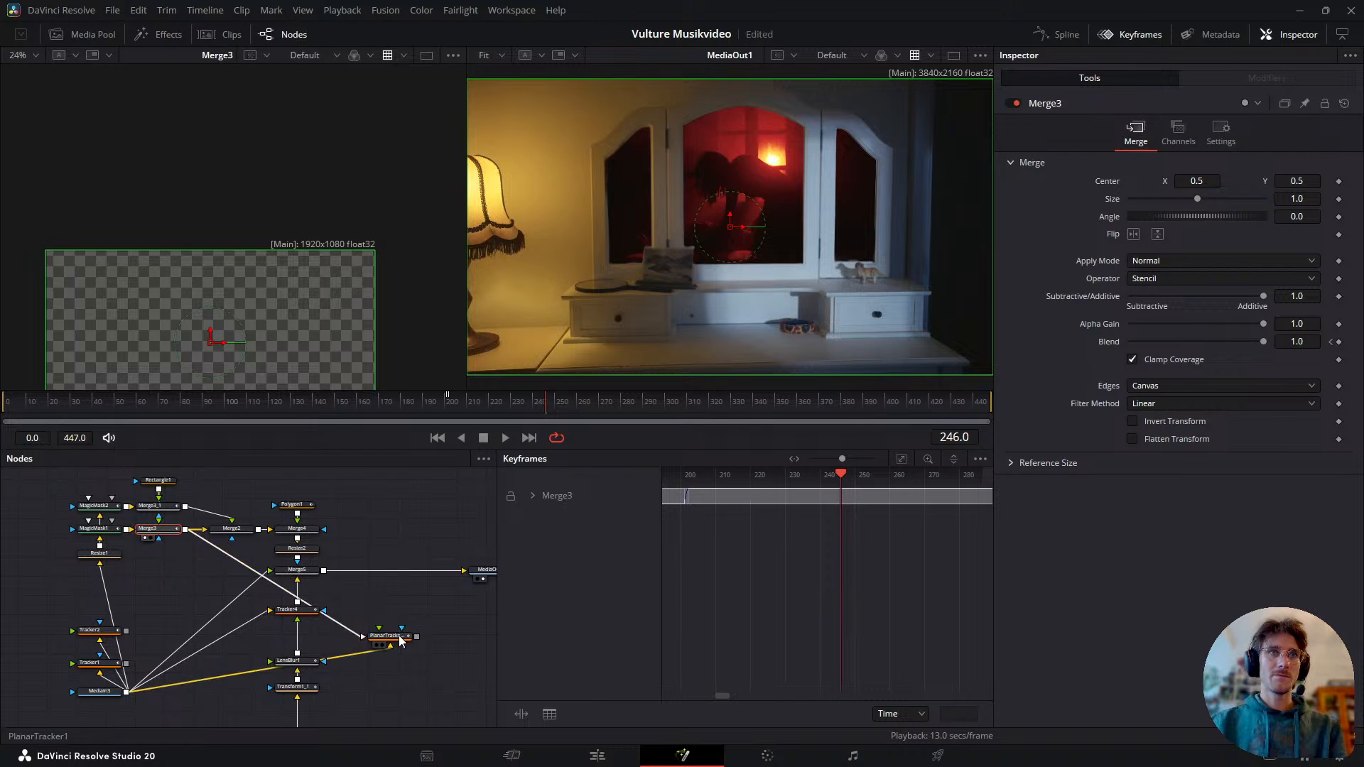
{"action": "left_click", "coordinate": [397, 637]}
- Duplicate Resize2 and place the copy between Merge3 and PlanarTracker1 to scale the mask to 3840 x 2160
{"action": "left_click", "coordinate": [297, 548]}
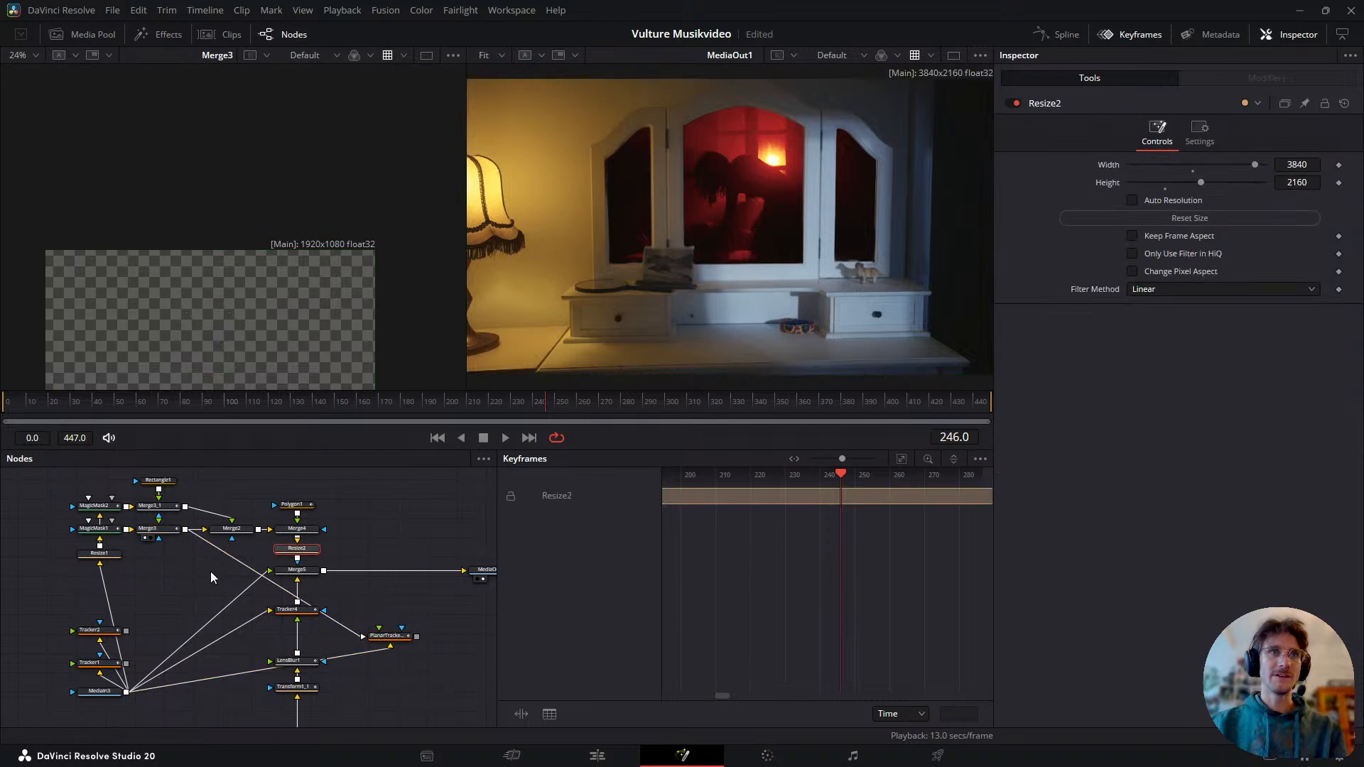
{"action": "key", "text": "ctrl+v"}
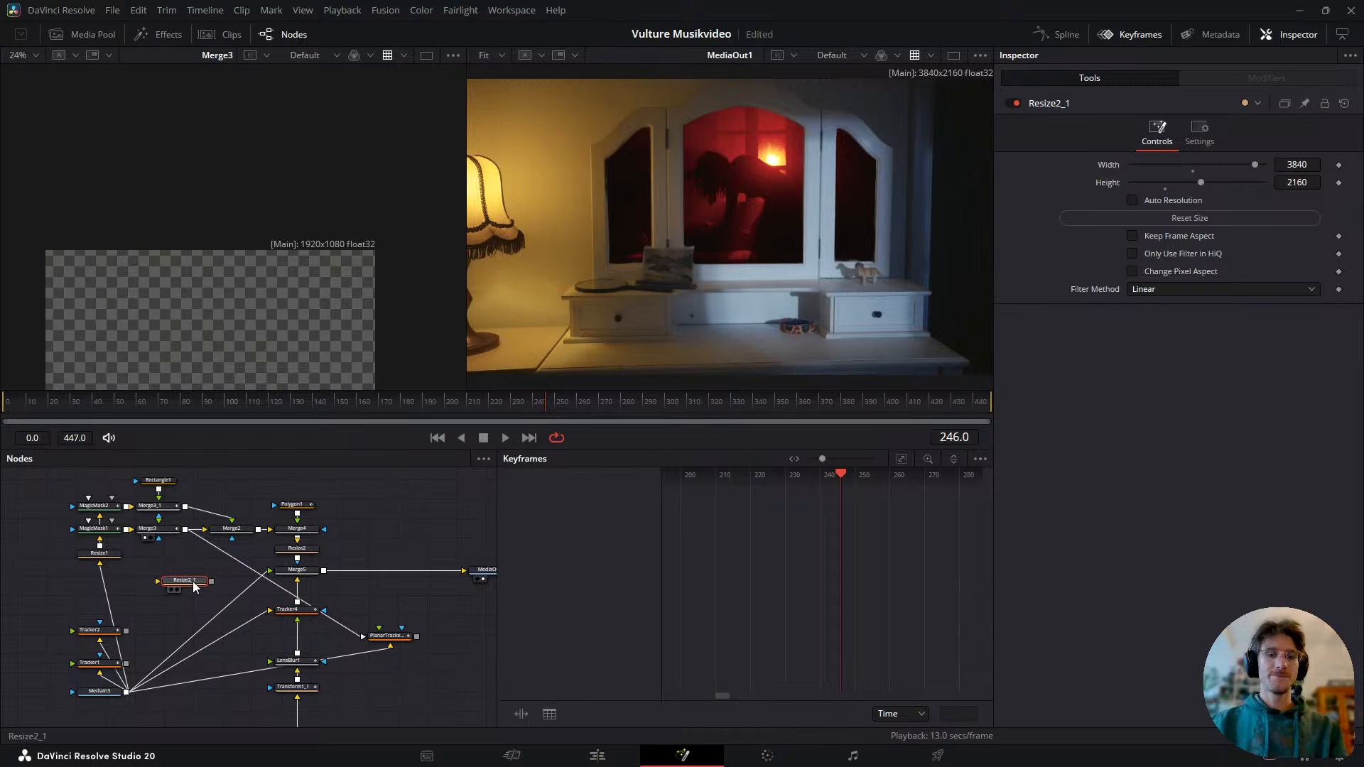
{"action": "left_click_drag", "start_coordinate": [193, 582], "coordinate": [394, 609]}
- Preview PlanarTracker1 and draw a closed tracking outline around the whole three-part vanity mirror at frame 246
{"action": "left_click", "coordinate": [388, 636]}
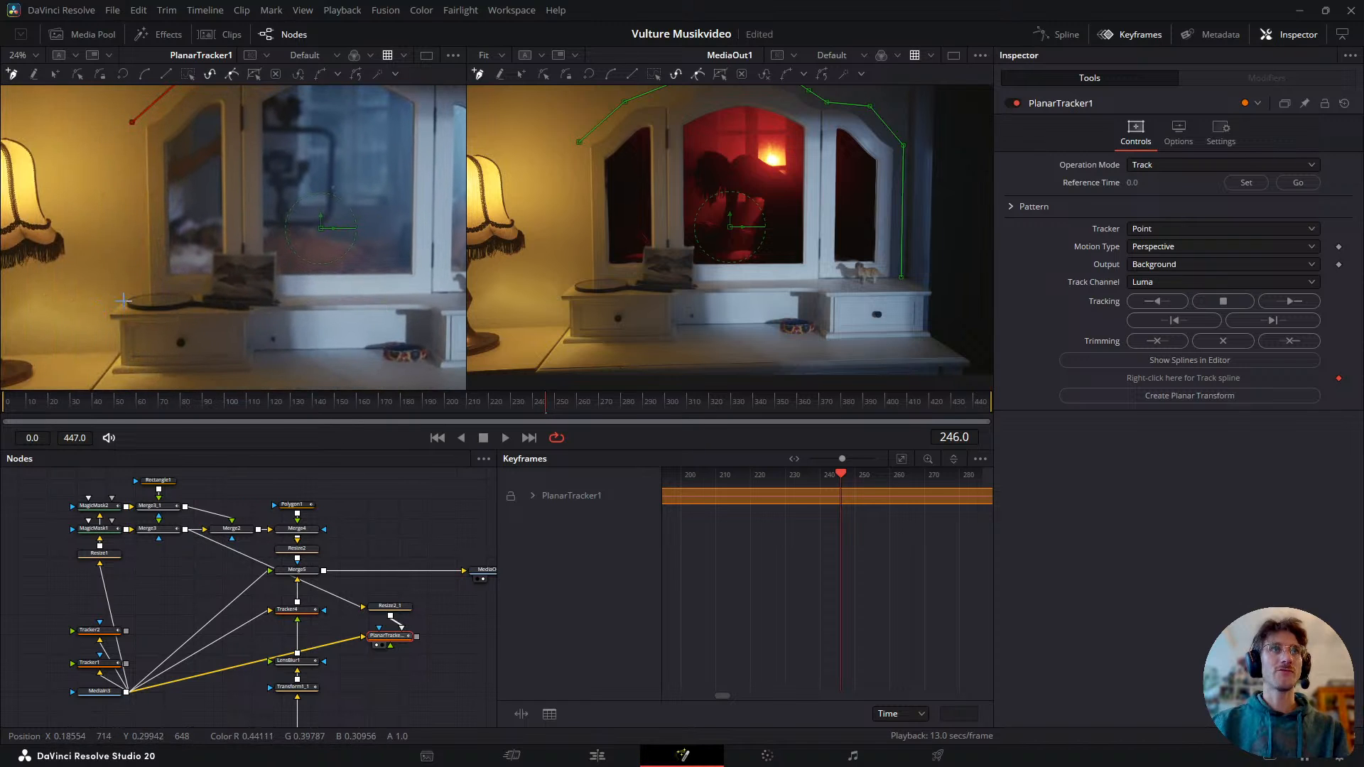
{"action": "left_click", "coordinate": [142, 298]}
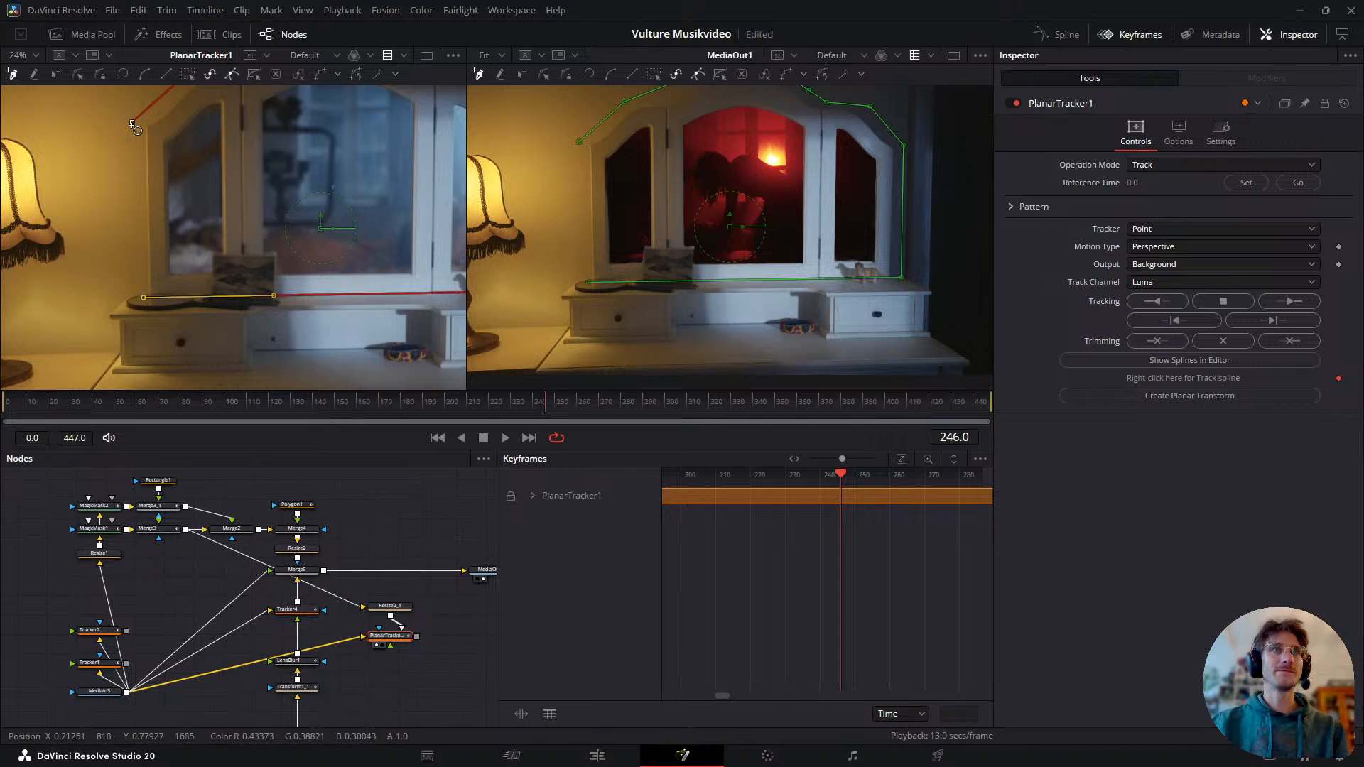
{"action": "scroll", "coordinate": [297, 227], "scroll_direction": "down", "scroll_amount": 2}
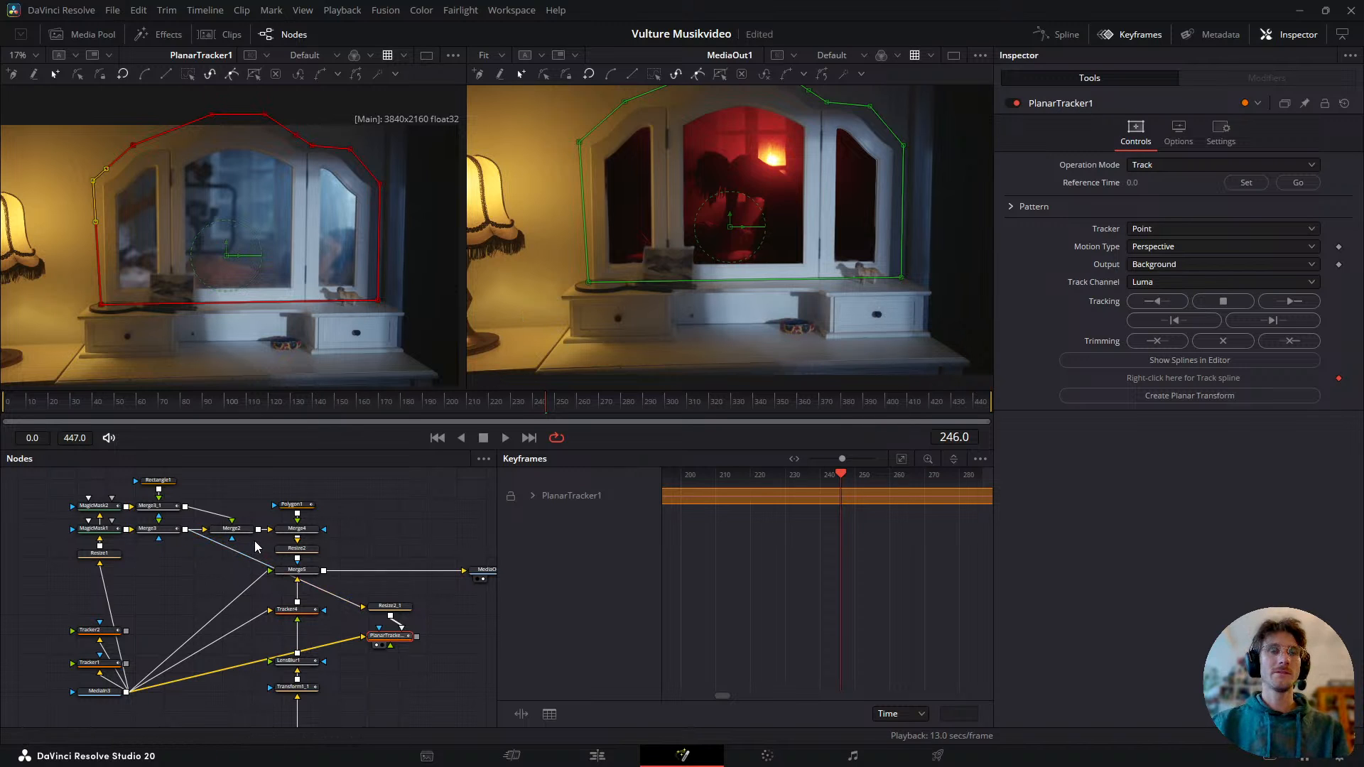
- Preview Merge2 and Resize2, connect Resize2 to PlanarTracker1 as its mask, and delete the Resize2_1 copy
{"action": "left_click", "coordinate": [231, 529]}
{"action": "key", "text": "1"}
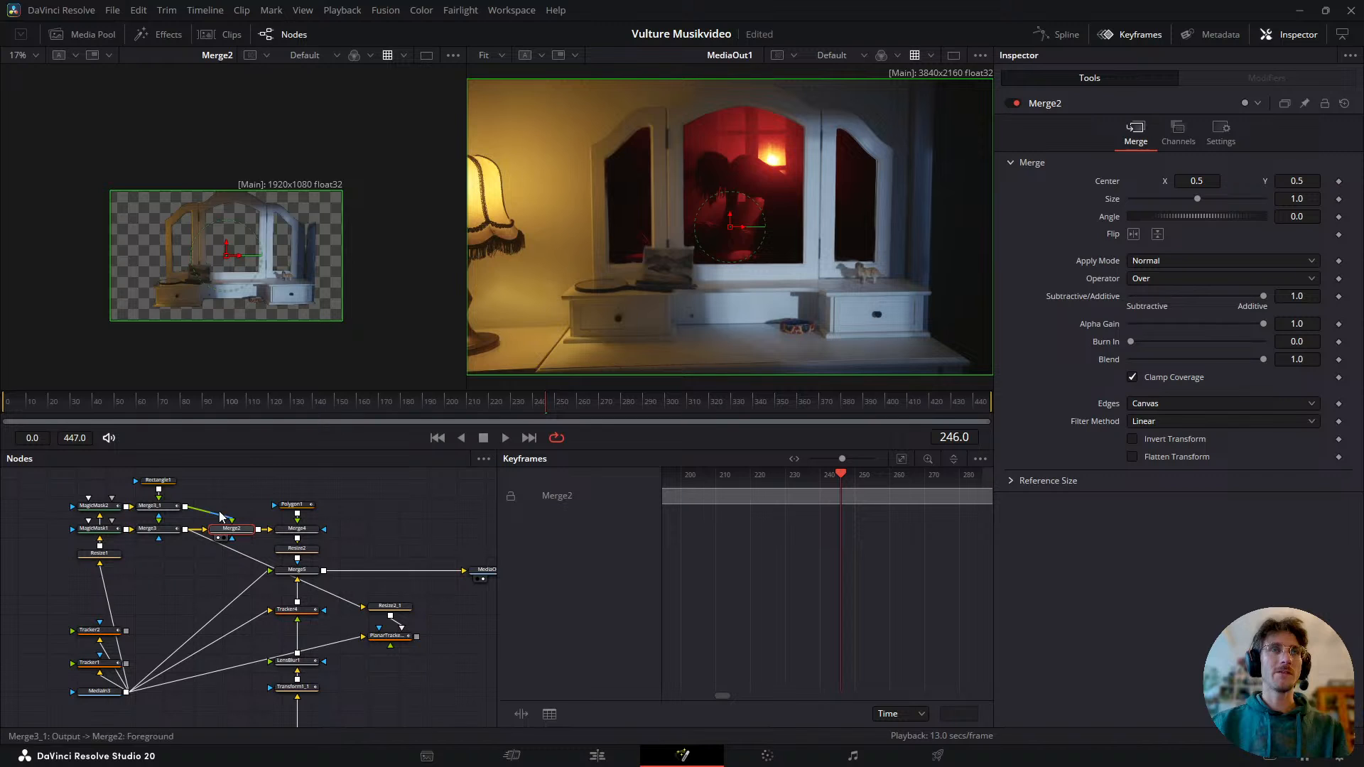
{"action": "scroll", "coordinate": [238, 266], "scroll_direction": "up", "scroll_amount": 2}
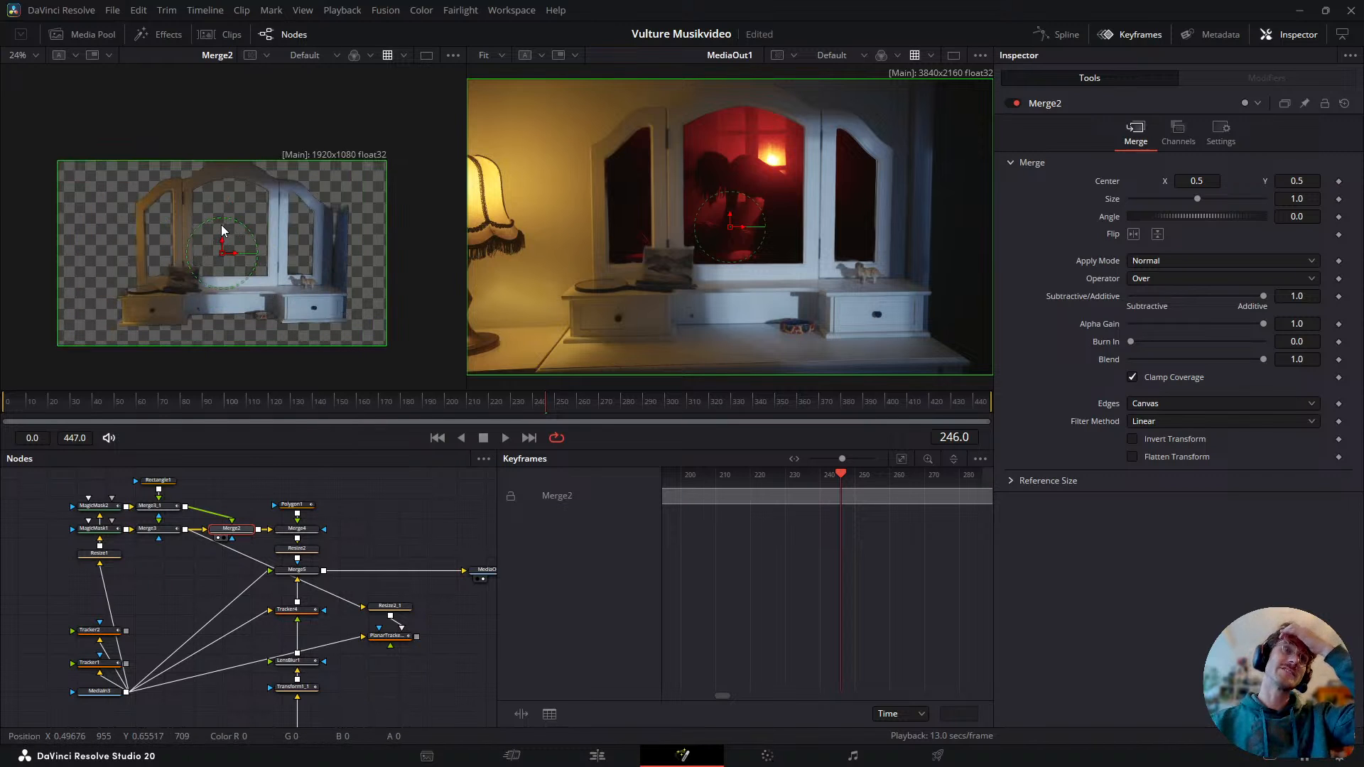
{"action": "left_click", "coordinate": [312, 551]}
{"action": "key", "text": "1"}
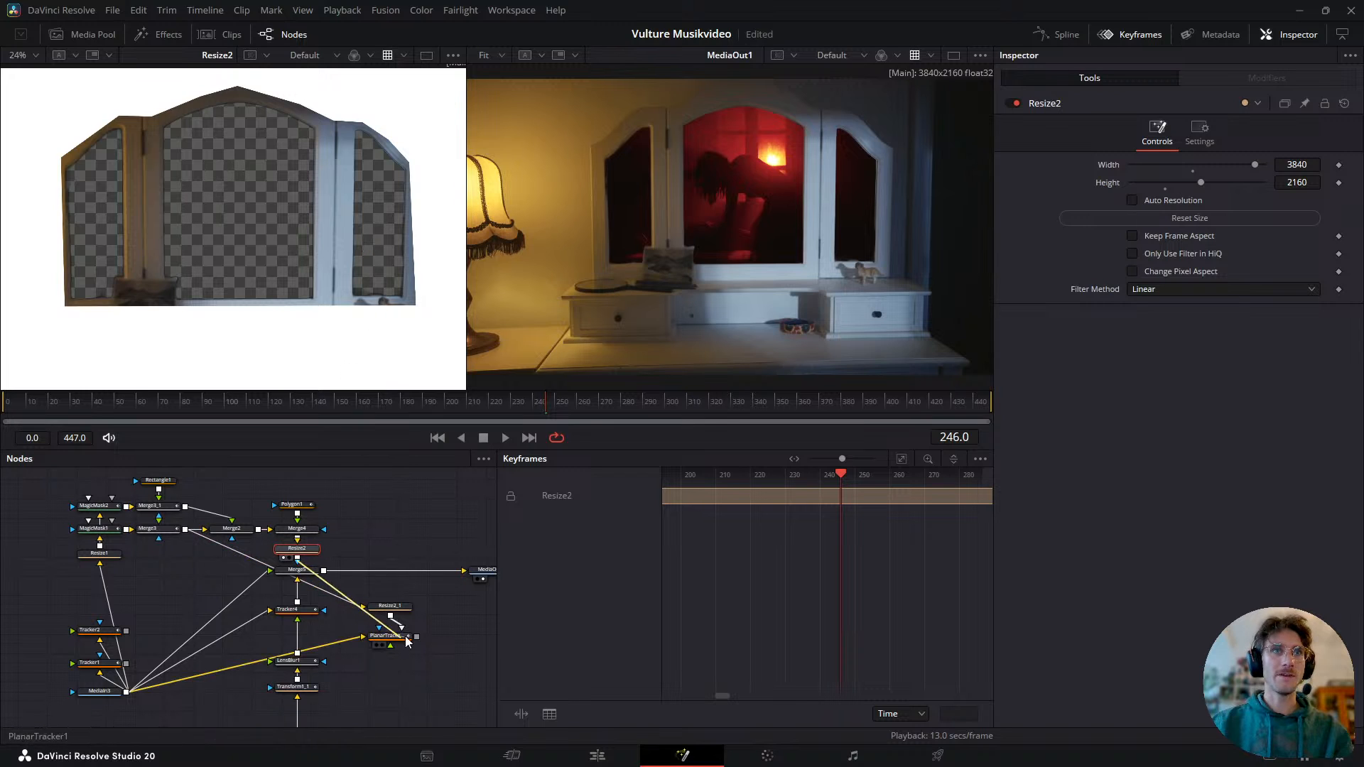
{"action": "left_click", "coordinate": [402, 614]}
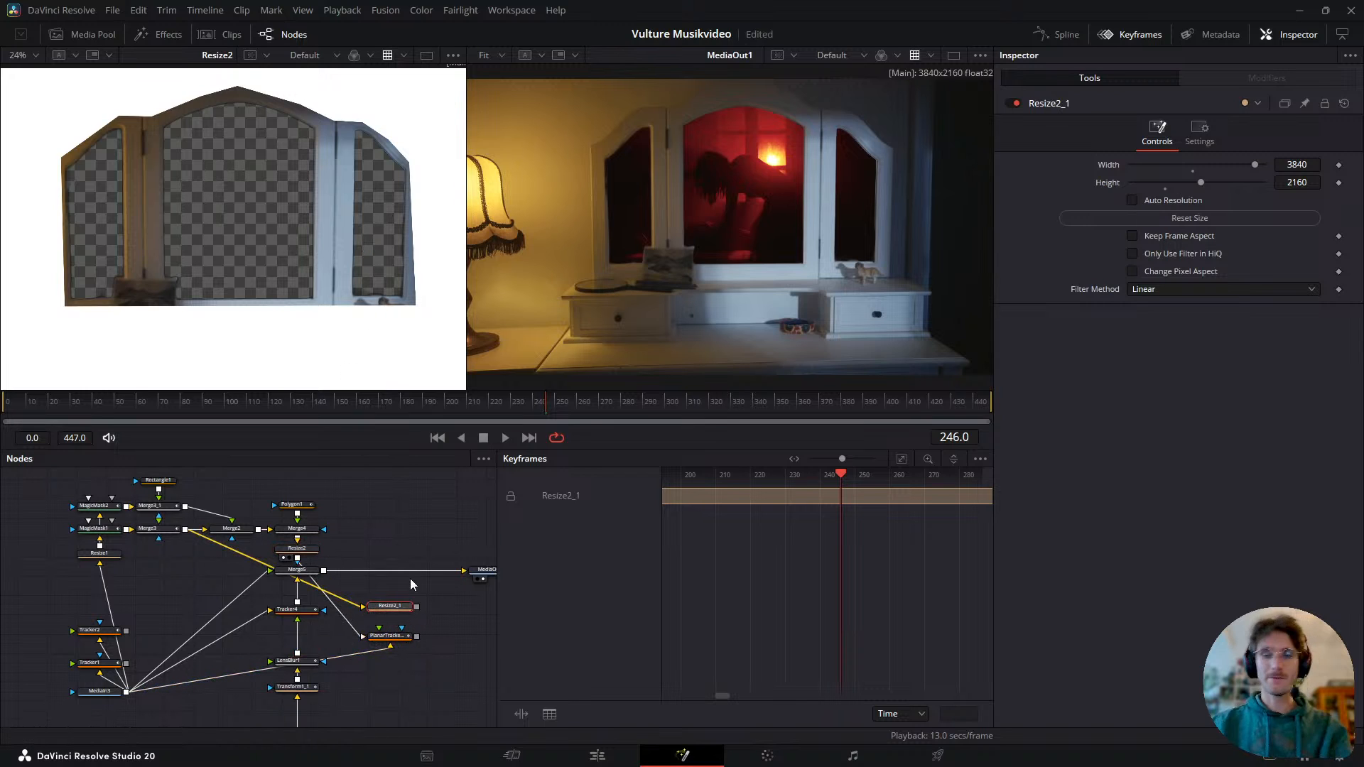
{"action": "key", "text": "Delete"}
{"action": "left_click", "coordinate": [402, 638]}
{"action": "key", "text": "1"}
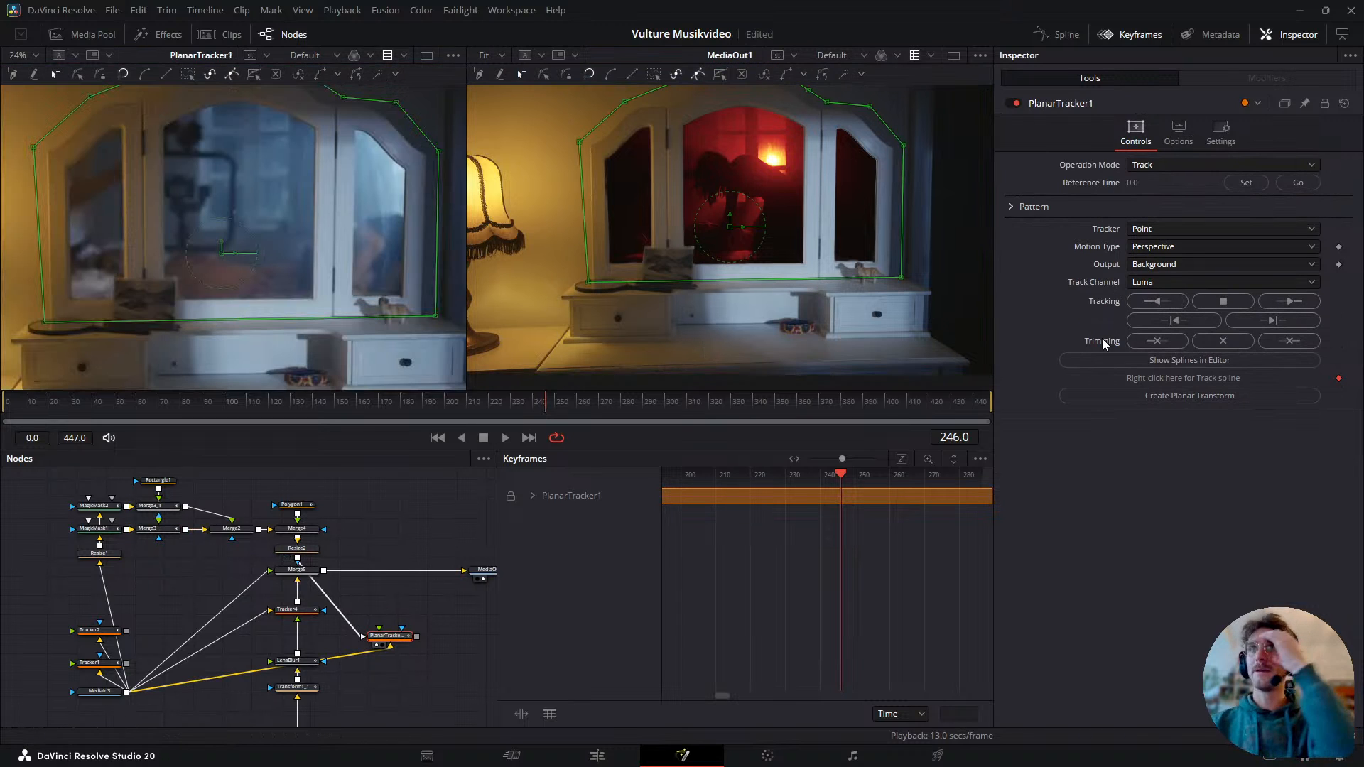
- Set PlanarTracker1's reference time to frame 246 and its tracker to Hybrid Point/Area, and track the mirror forward
{"action": "left_click", "coordinate": [1247, 183]}
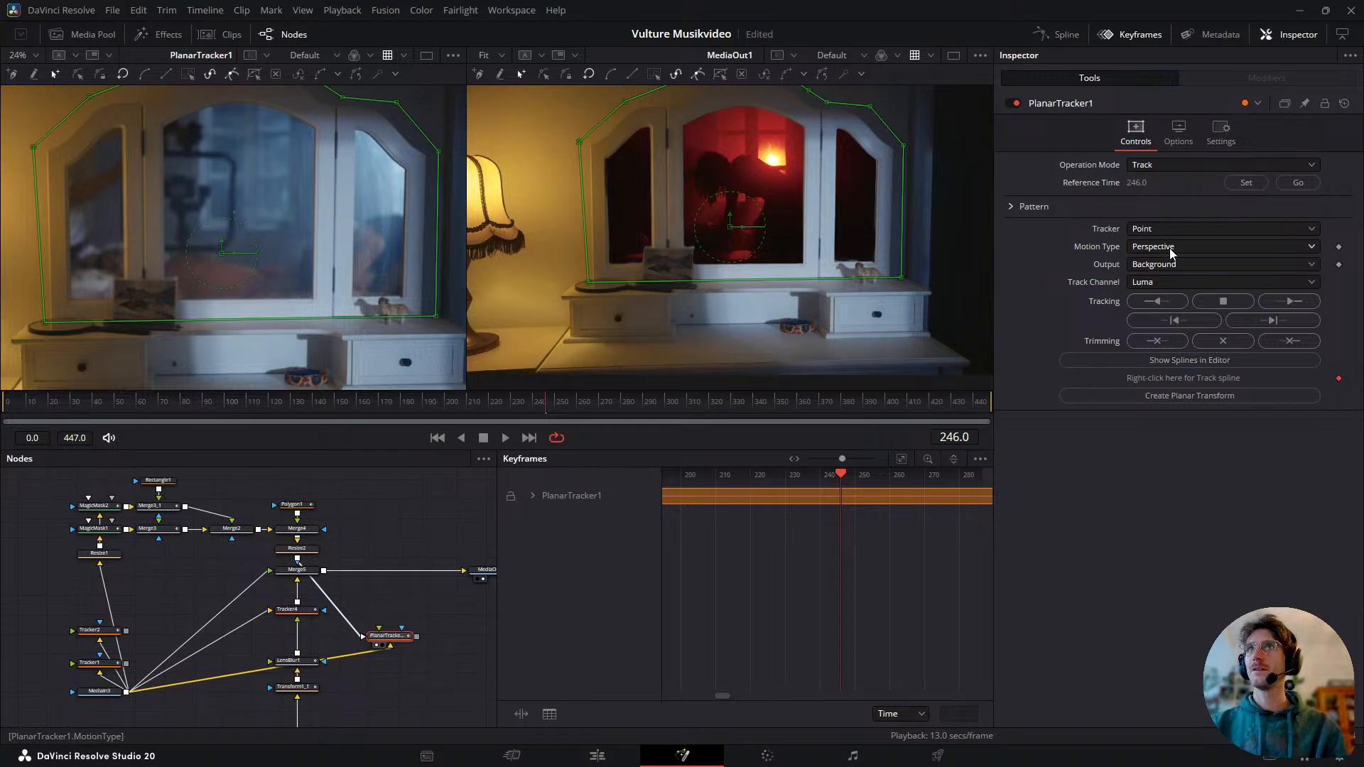
{"action": "left_click", "coordinate": [1179, 135]}
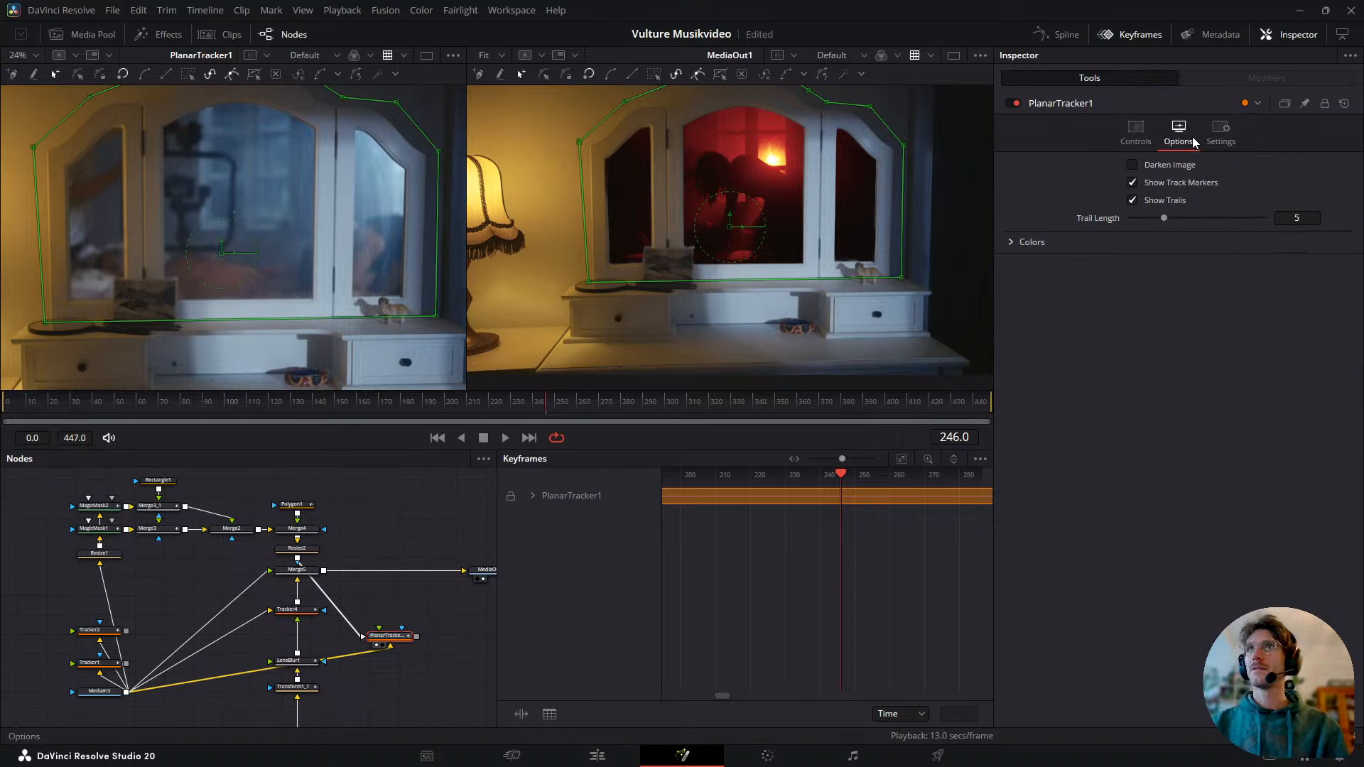
{"action": "left_click", "coordinate": [1137, 140]}
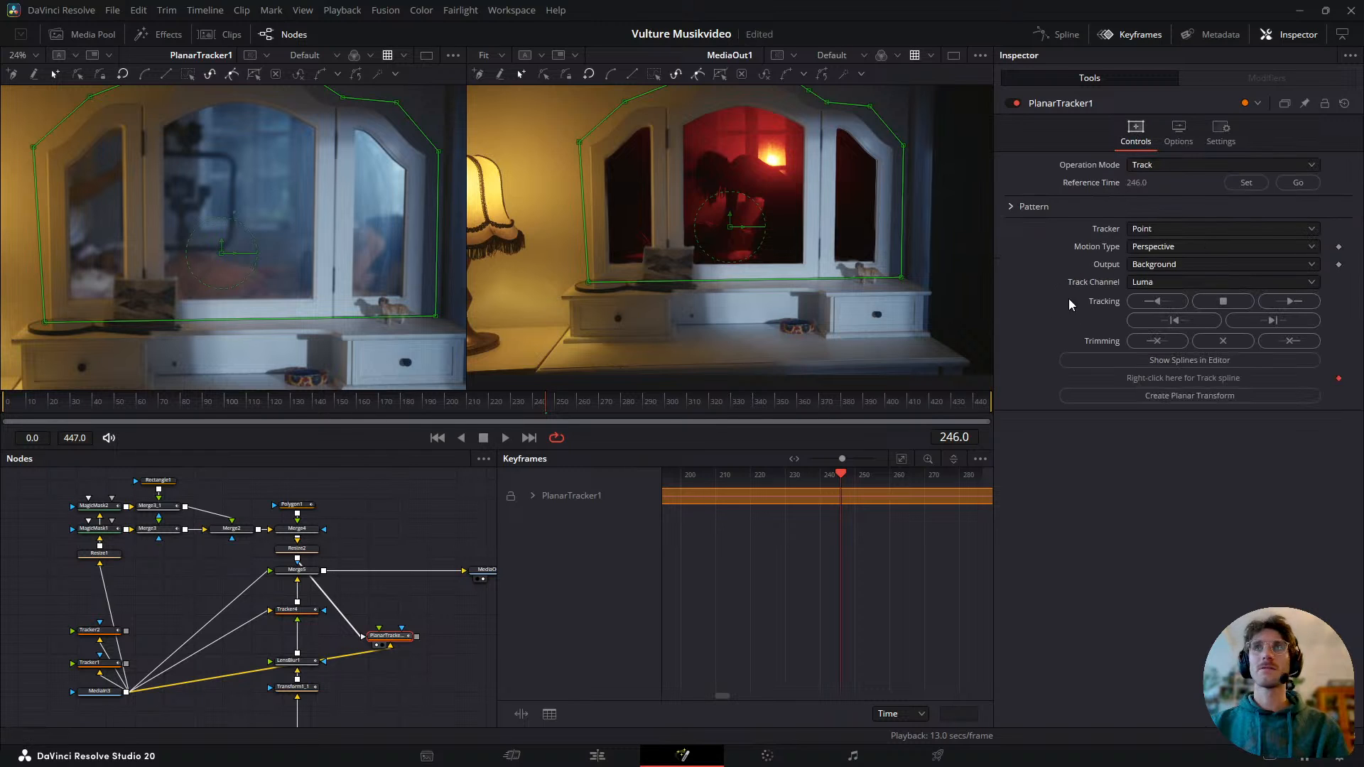
{"action": "left_click", "coordinate": [1171, 229]}
{"action": "left_click", "coordinate": [1164, 265]}
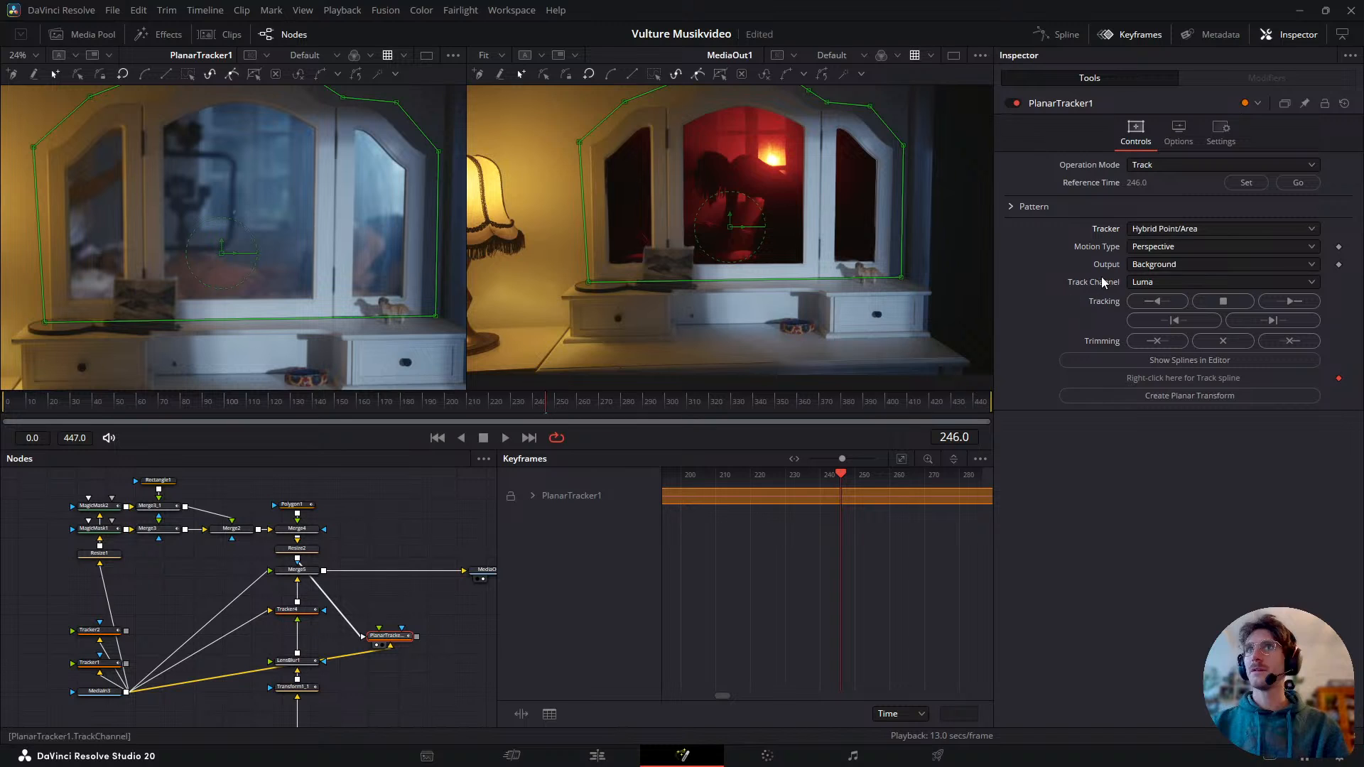
{"action": "left_click", "coordinate": [1283, 304]}
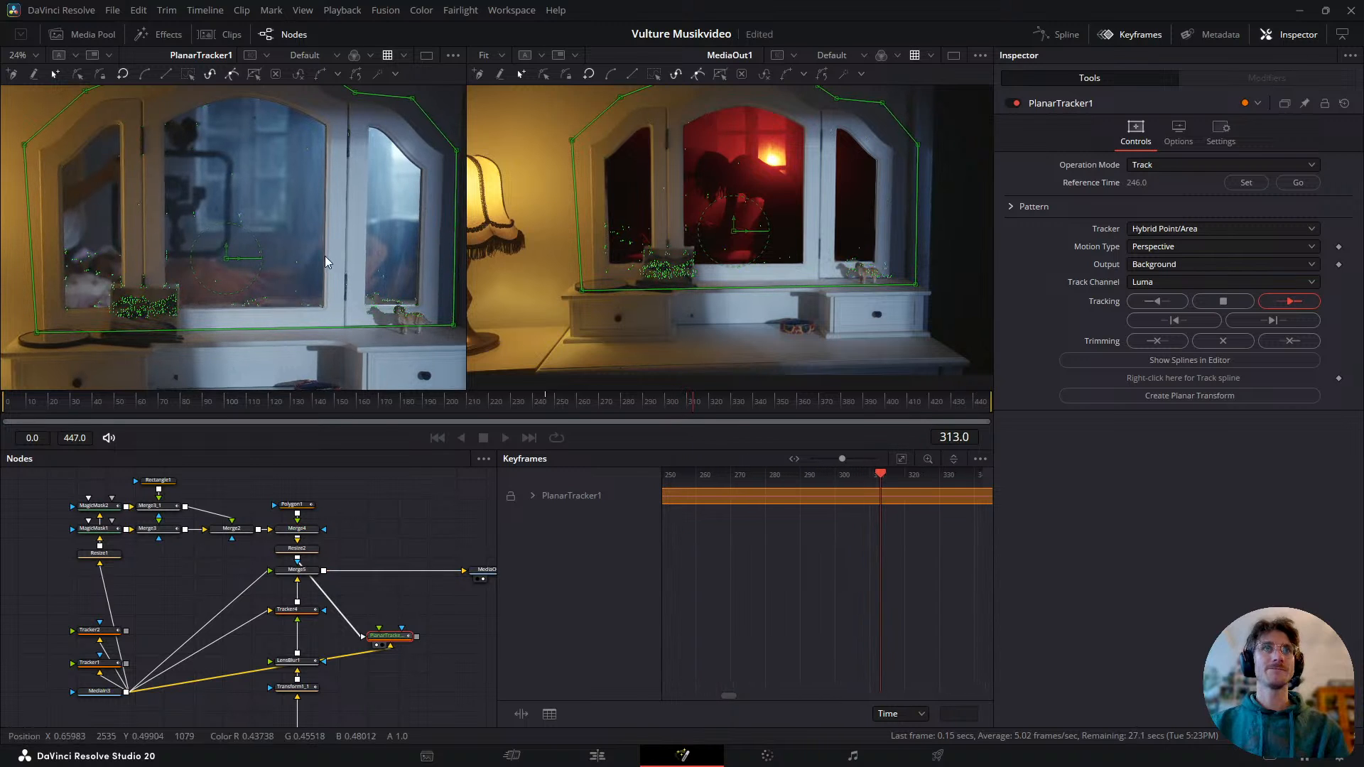
- Stop PlanarTracker1's forward track, return to the reference frame 246, and track the mirror backward
{"action": "scroll", "coordinate": [326, 257], "scroll_direction": "down", "scroll_amount": 2}
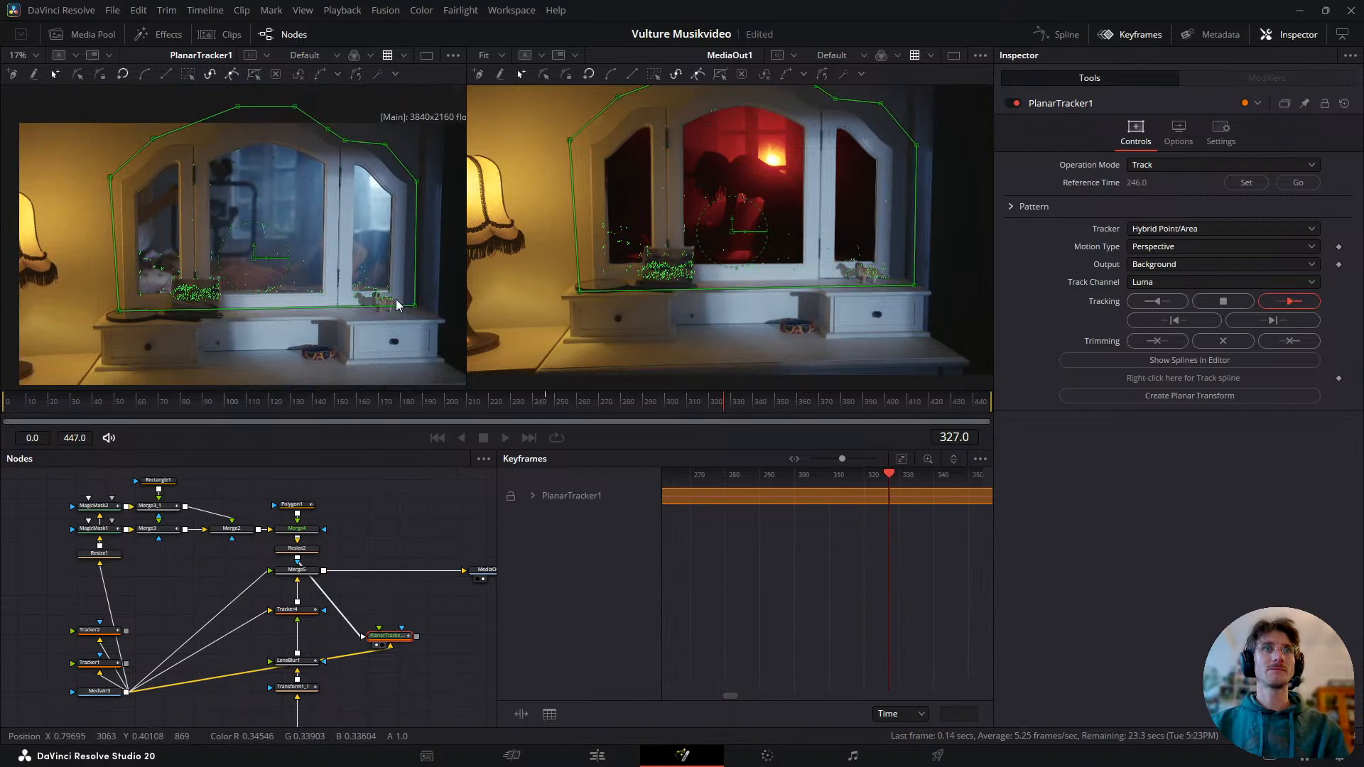
{"action": "left_click", "coordinate": [1204, 301]}
{"action": "left_click", "coordinate": [561, 402]}
{"action": "mouse_move", "coordinate": [561, 405]}
{"action": "left_mouse_down"}
{"action": "mouse_move", "coordinate": [705, 423]}
{"action": "mouse_move", "coordinate": [546, 421]}
{"action": "left_mouse_up"}
{"action": "key", "text": "Right"}
{"action": "key", "text": "Left"}
{"action": "left_click", "coordinate": [1137, 302]}
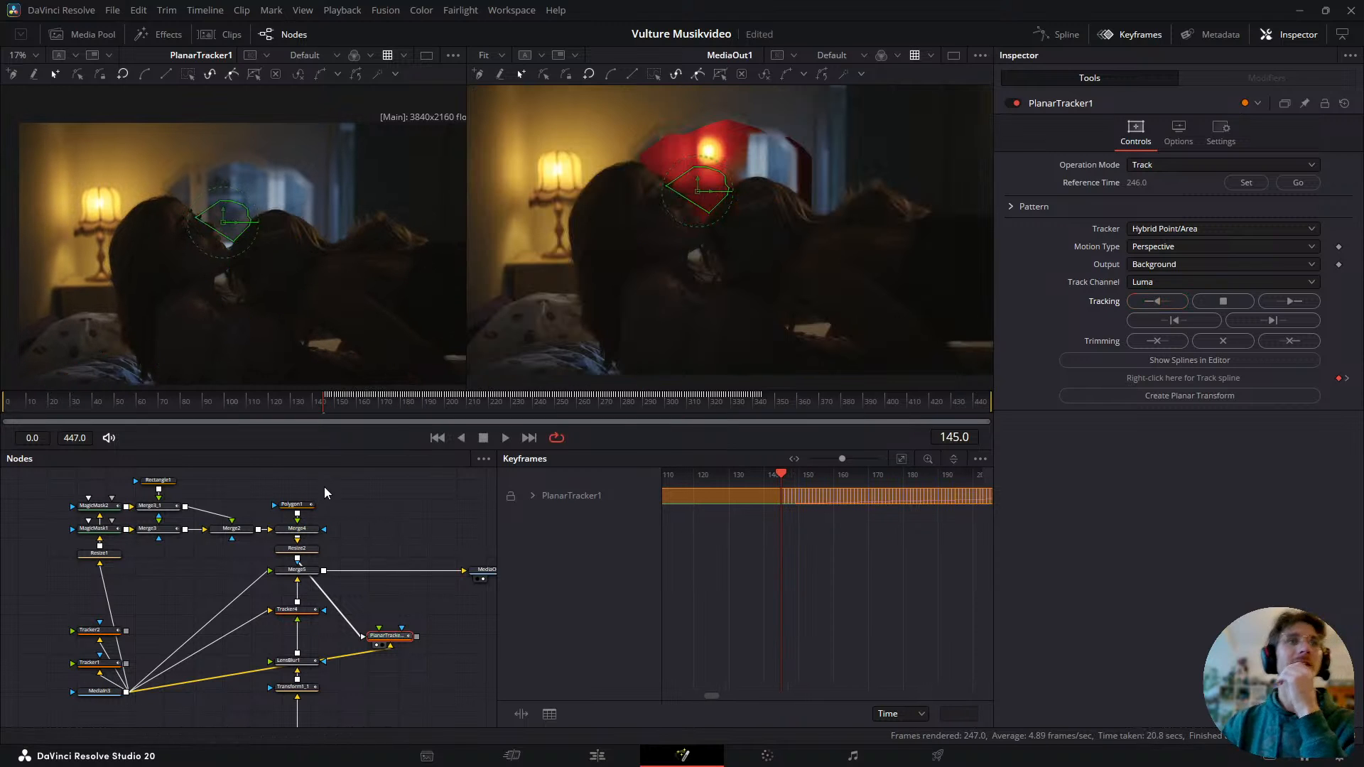
- Review the tracked mirror outline across the shot, look through PlanarTracker1's options, and go to its reference frame
{"action": "left_click_drag", "start_coordinate": [414, 406], "coordinate": [612, 422]}
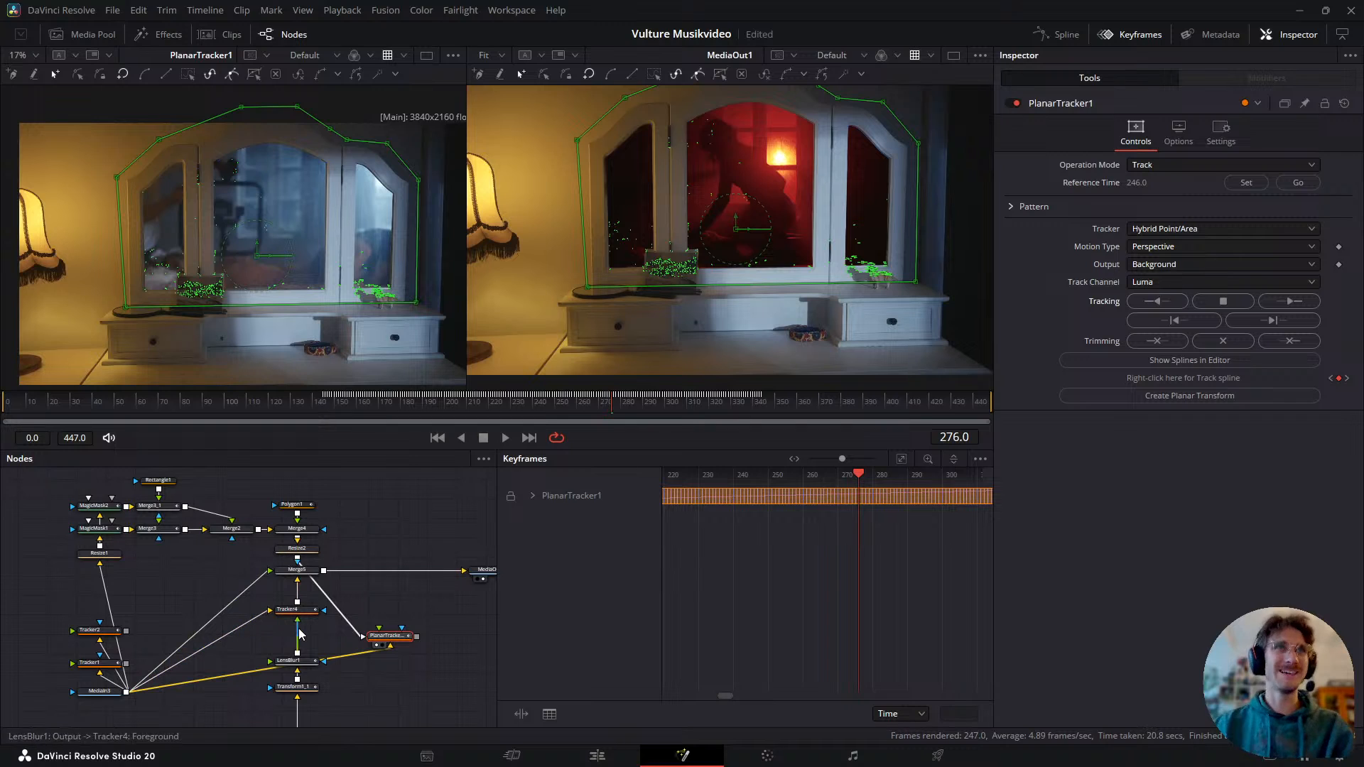
{"action": "left_click", "coordinate": [1179, 133]}
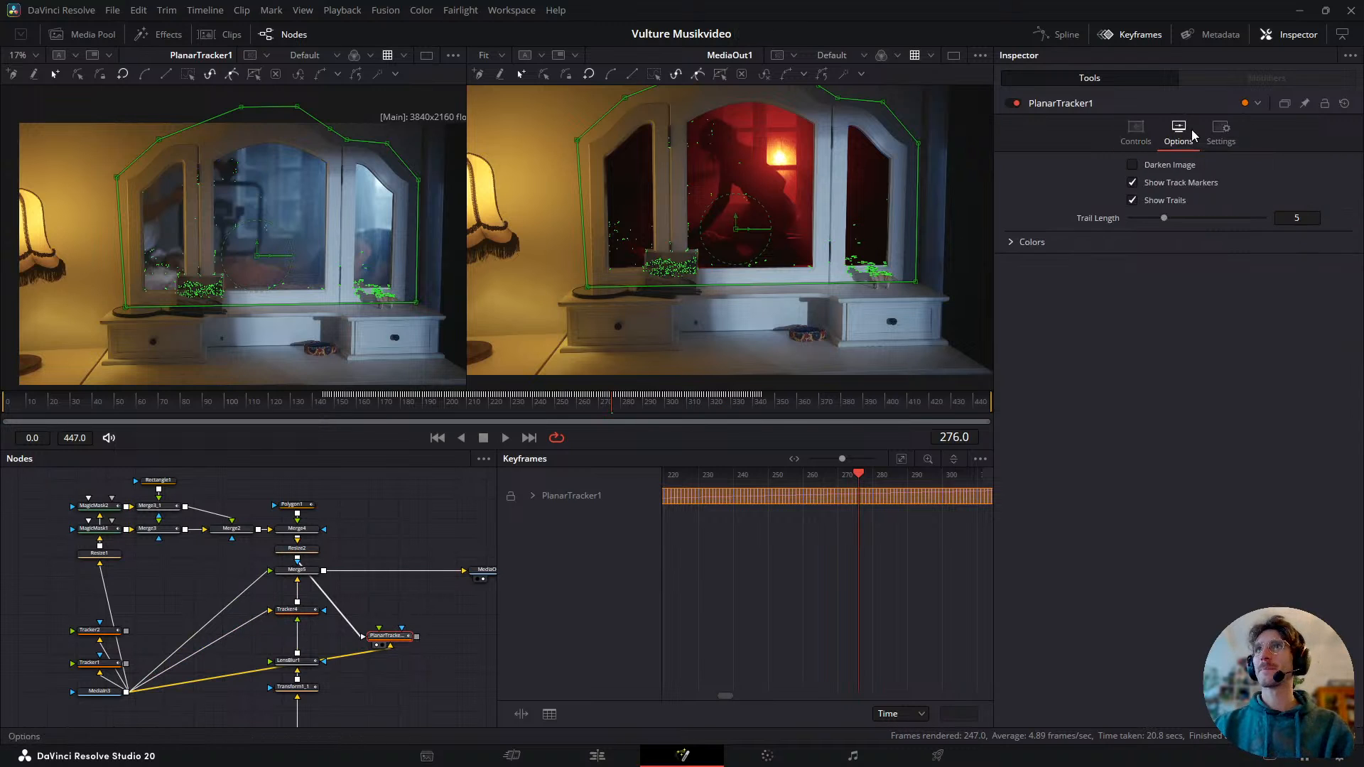
{"action": "left_click", "coordinate": [1138, 135]}
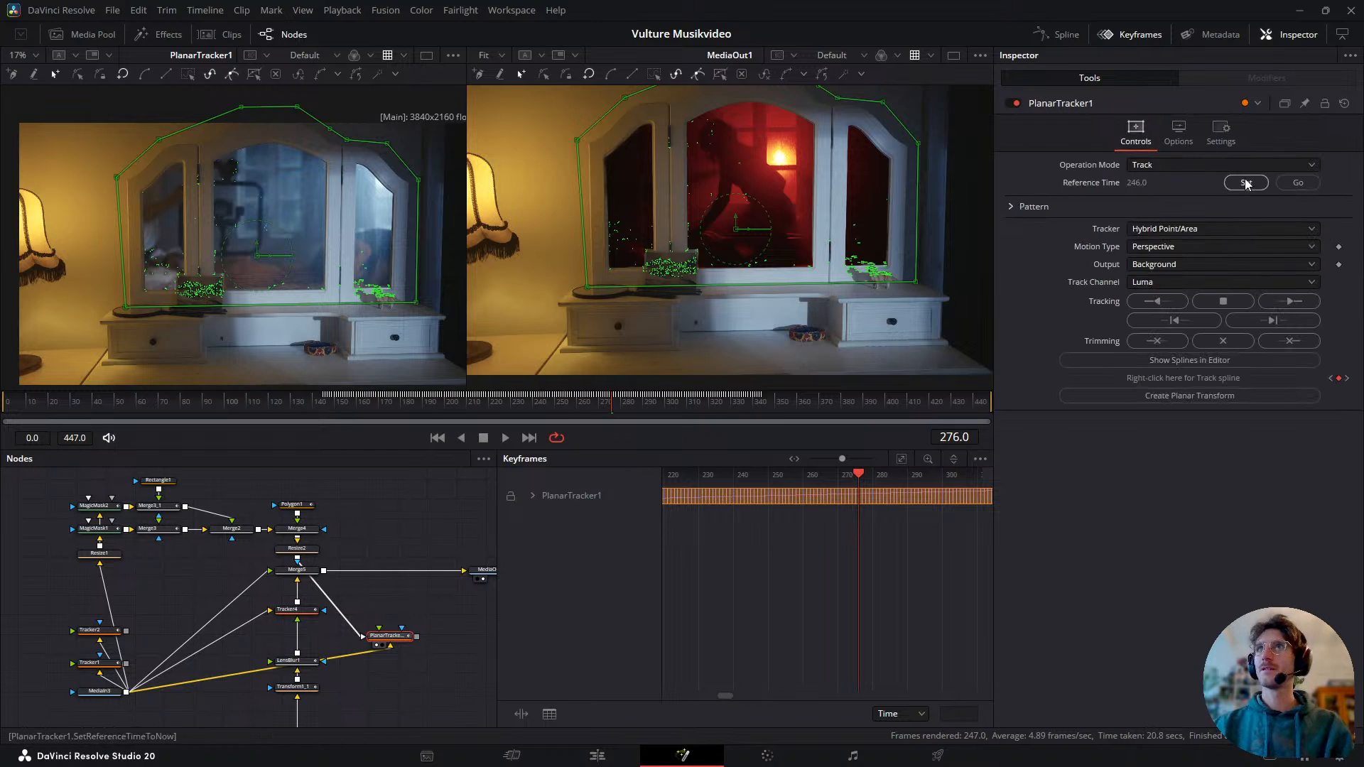
{"action": "left_click", "coordinate": [1298, 183]}
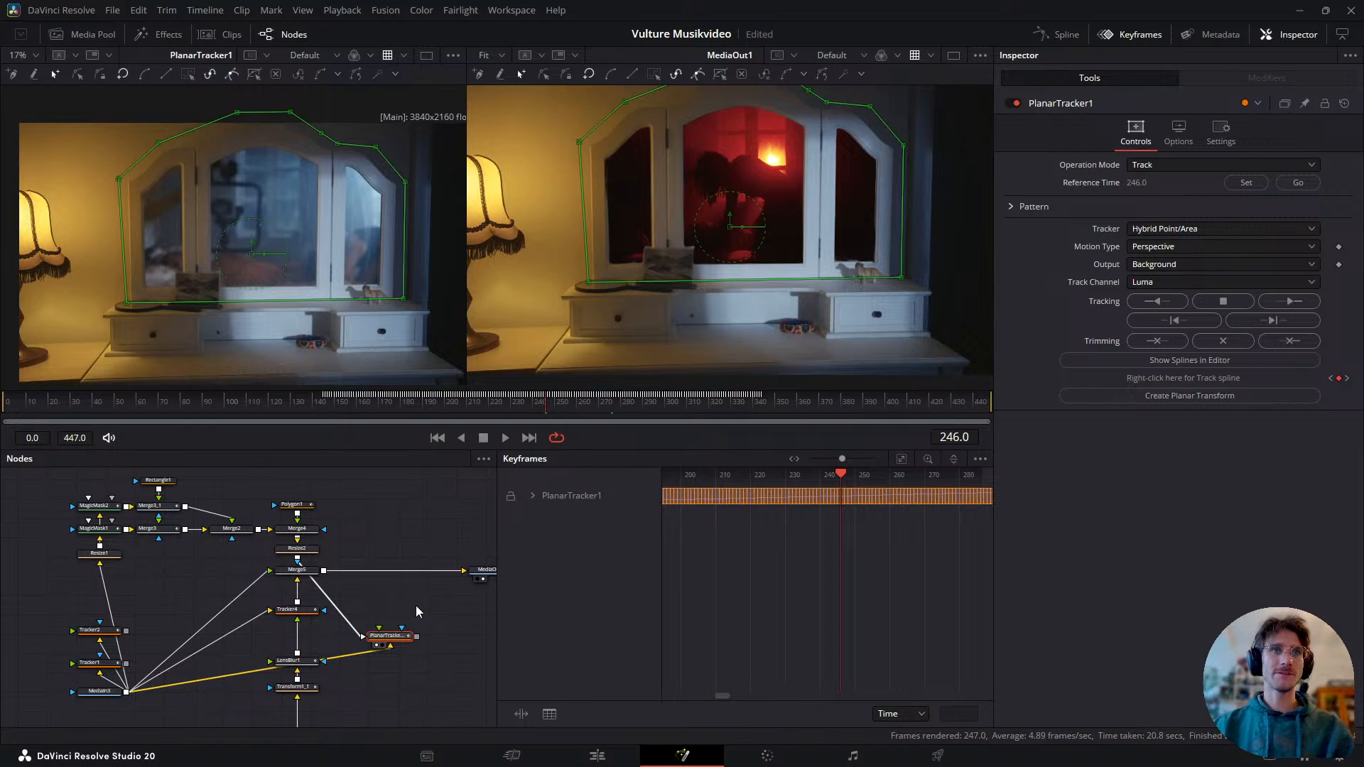
- Add a Bitmap node between Resize2 and PlanarTracker1's occlusion mask input and preview its mask
{"action": "left_click", "coordinate": [395, 594]}
{"action": "key", "text": "shift+space"}
{"action": "type", "text": "bit"}
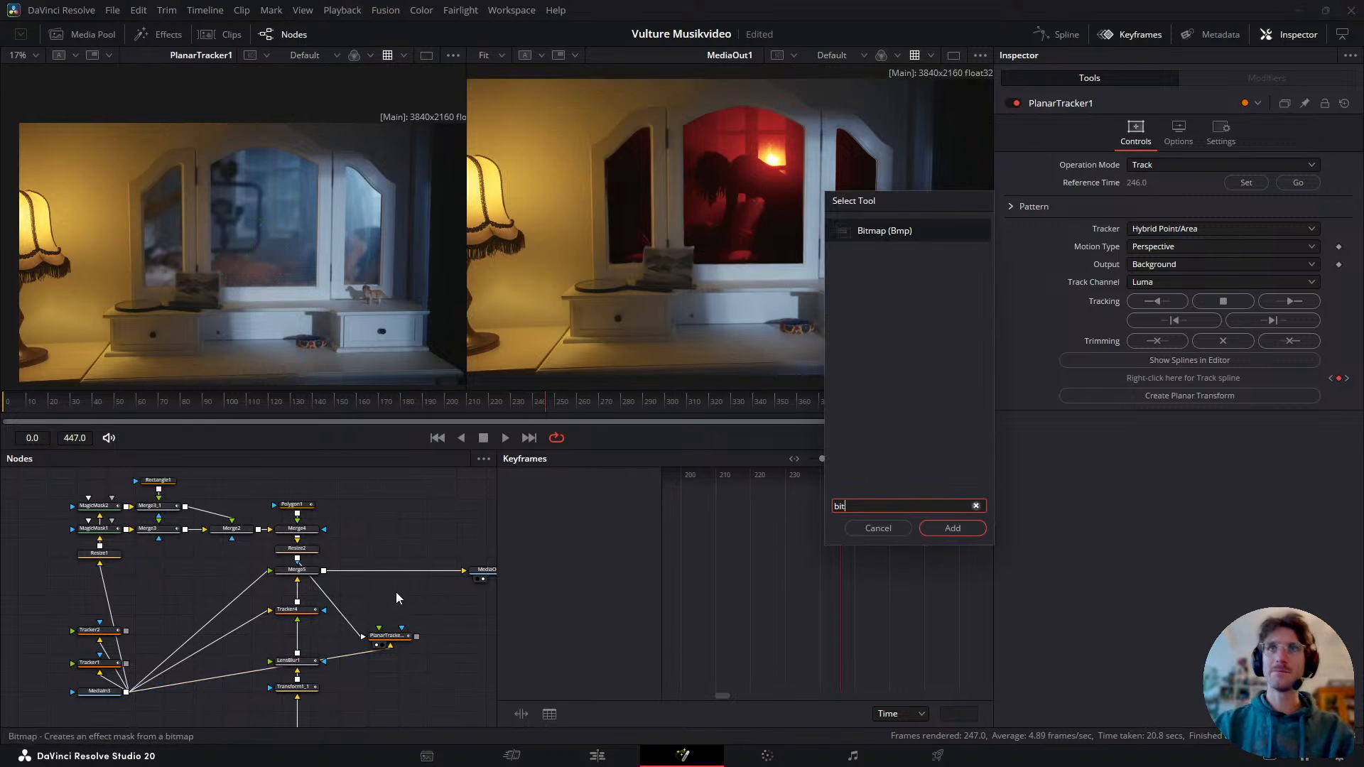
{"action": "key", "text": "Return"}
{"action": "left_click_drag", "start_coordinate": [428, 613], "coordinate": [347, 624]}
{"action": "left_click_drag", "start_coordinate": [347, 624], "coordinate": [412, 609]}
{"action": "key", "text": "1"}
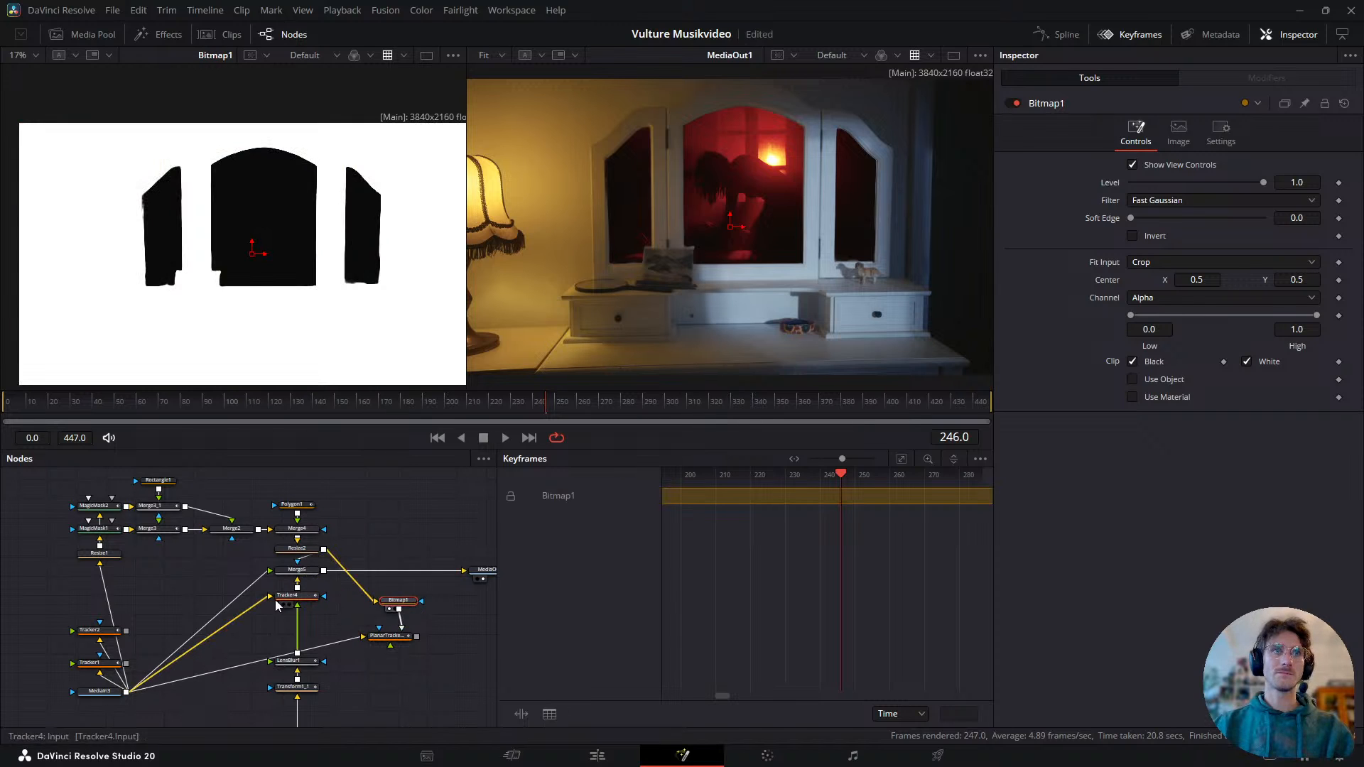
- Space Tracker4 farther below Merge3 in the node graph and invert Bitmap1's mask
{"action": "left_click_drag", "start_coordinate": [313, 598], "coordinate": [314, 619]}
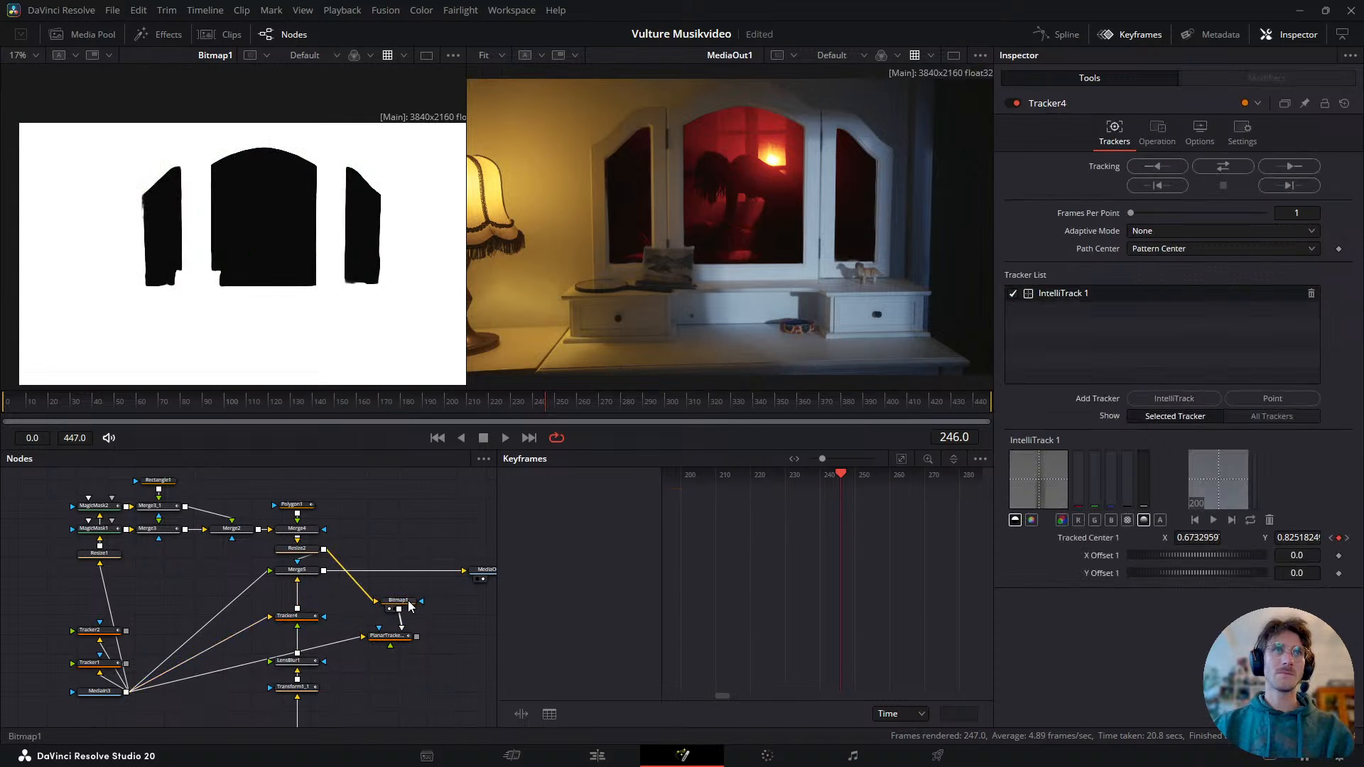
{"action": "left_click", "coordinate": [408, 599]}
{"action": "left_click", "coordinate": [1150, 240]}
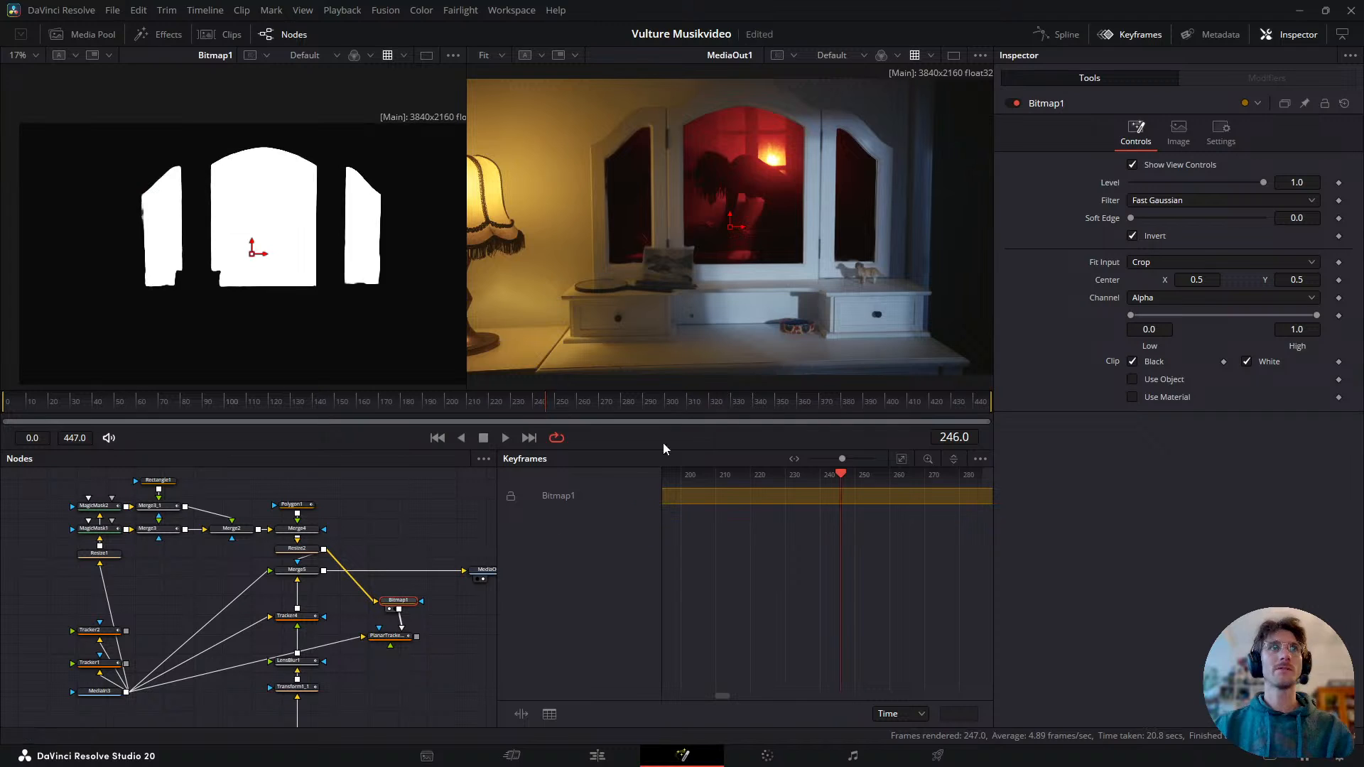
- Preview PlanarTracker1 and track the mirror backward from frame 246 using the inverted bitmap as occlusion mask
{"action": "left_click", "coordinate": [401, 643]}
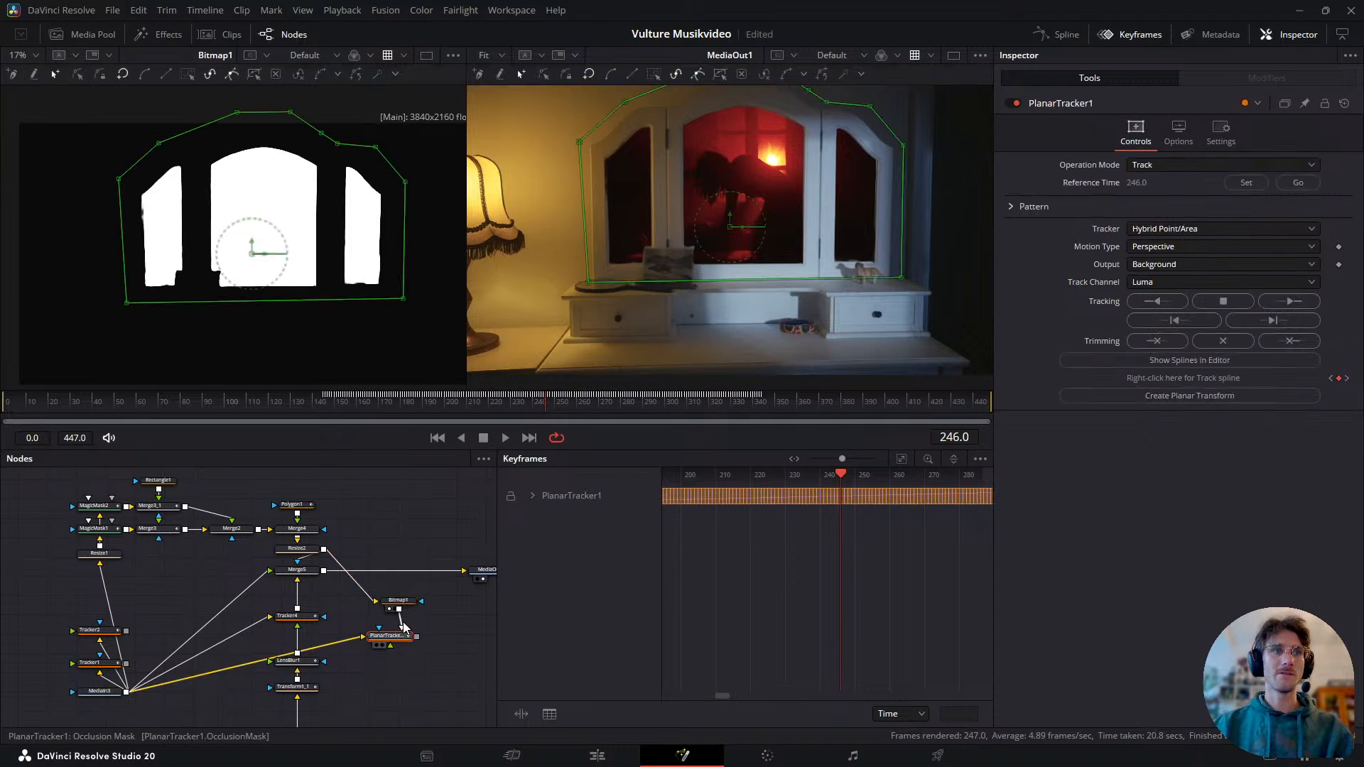
{"action": "key", "text": "1"}
{"action": "left_click_drag", "start_coordinate": [398, 645], "coordinate": [402, 645]}
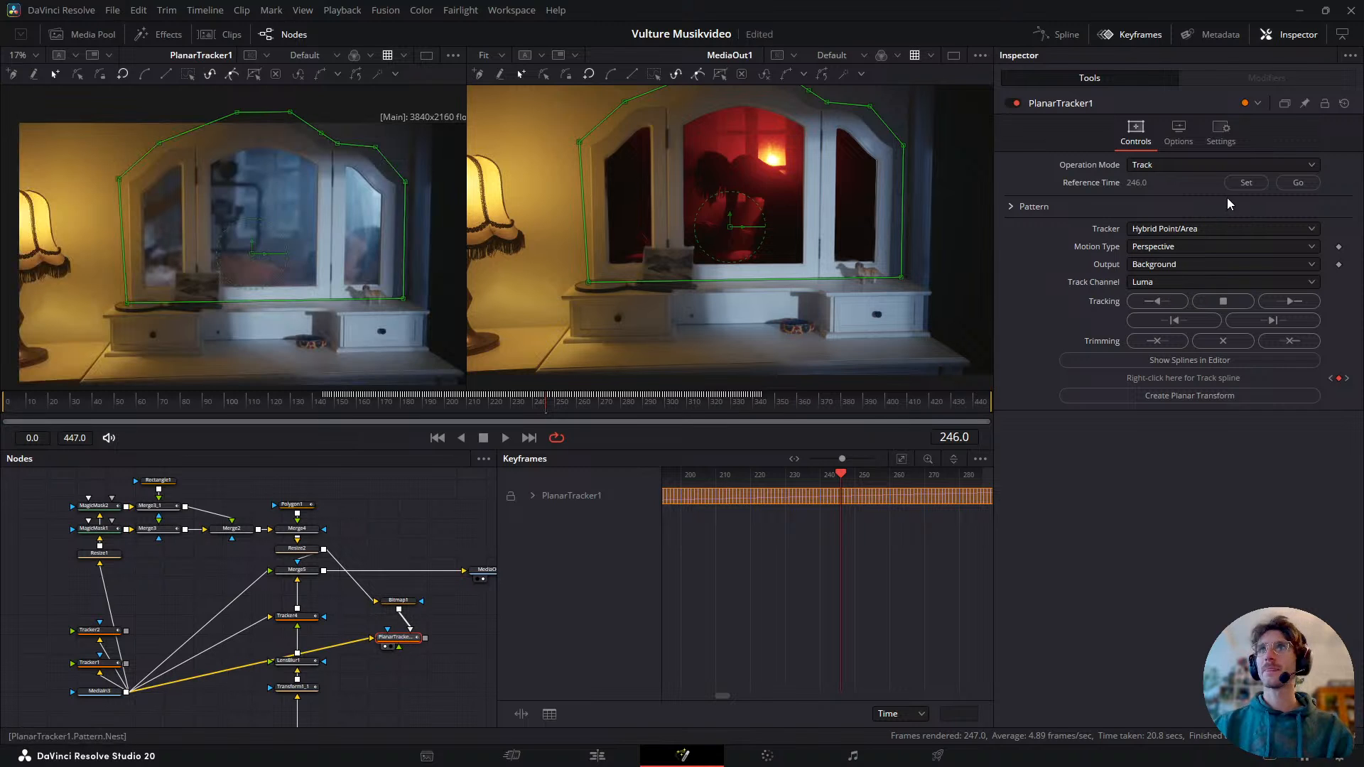
{"action": "left_click", "coordinate": [1158, 302]}
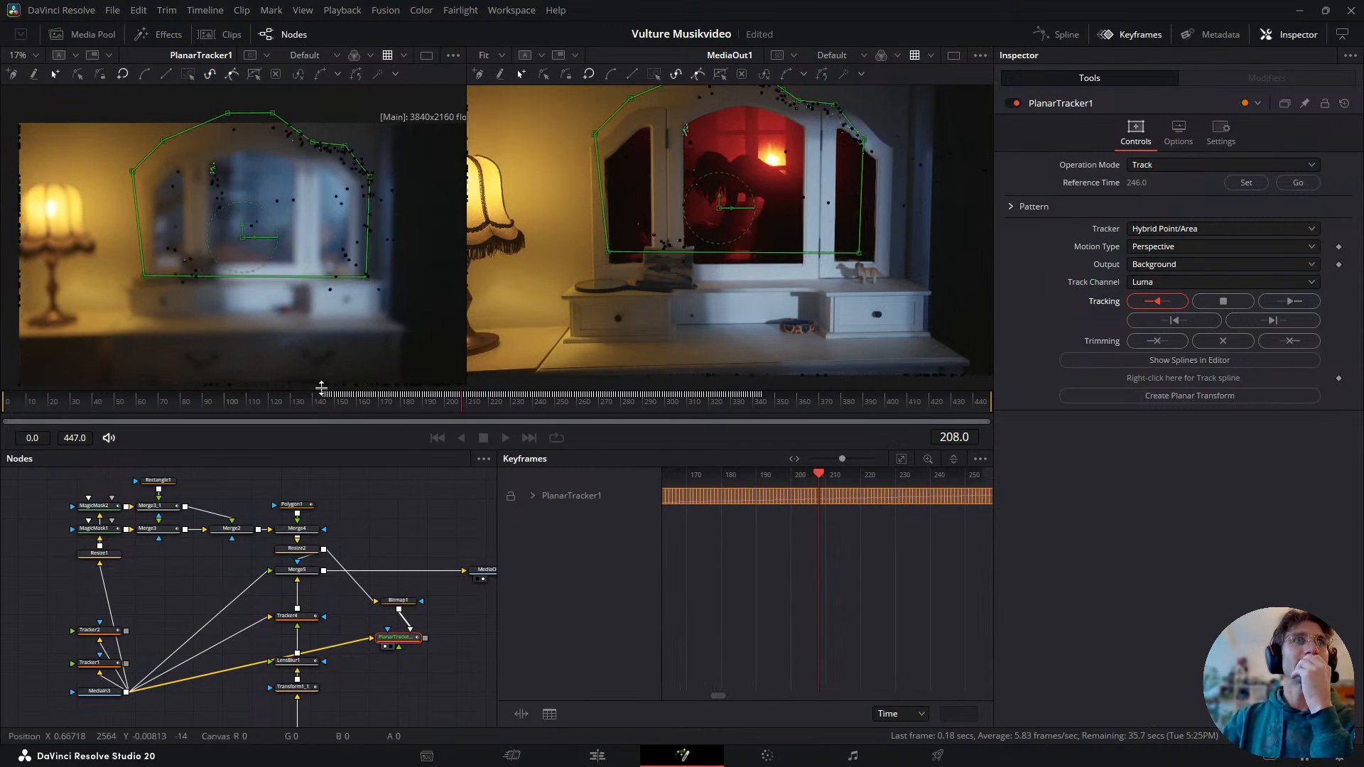
- Stop the backward track and track the planar pattern forward from reference frame 246 with Perspective motion
{"action": "left_click", "coordinate": [1243, 305]}
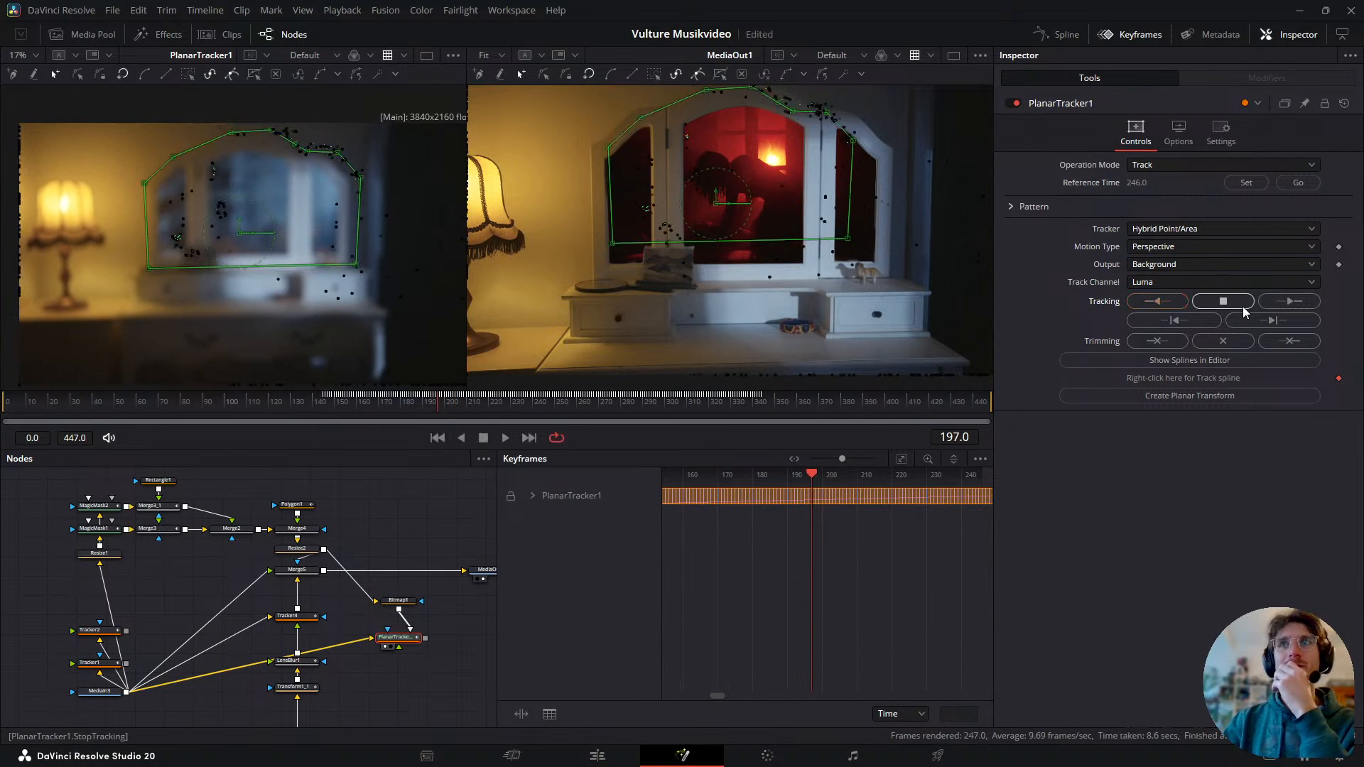
{"action": "left_click_drag", "start_coordinate": [478, 410], "coordinate": [513, 408]}
{"action": "left_click", "coordinate": [1298, 183]}
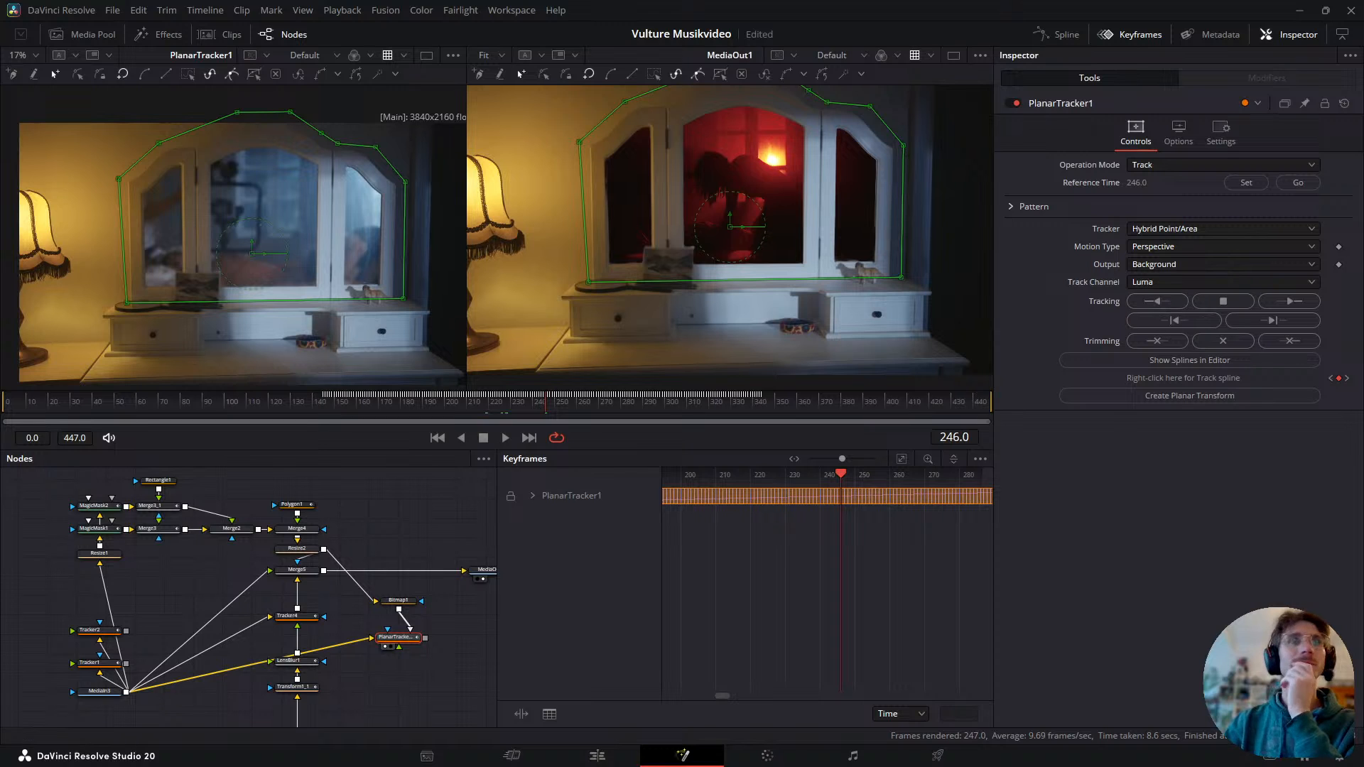
{"action": "left_click", "coordinate": [1303, 302]}
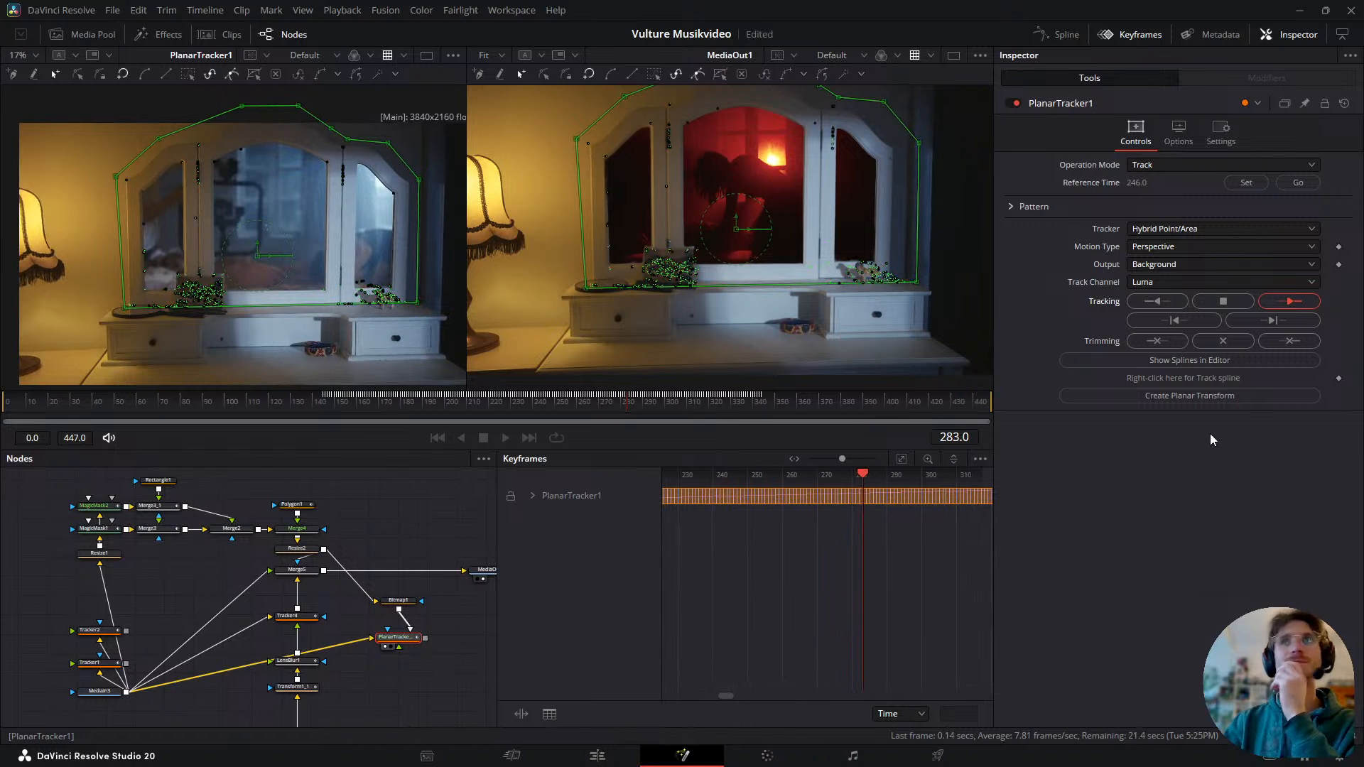
{"action": "left_click", "coordinate": [1202, 281]}
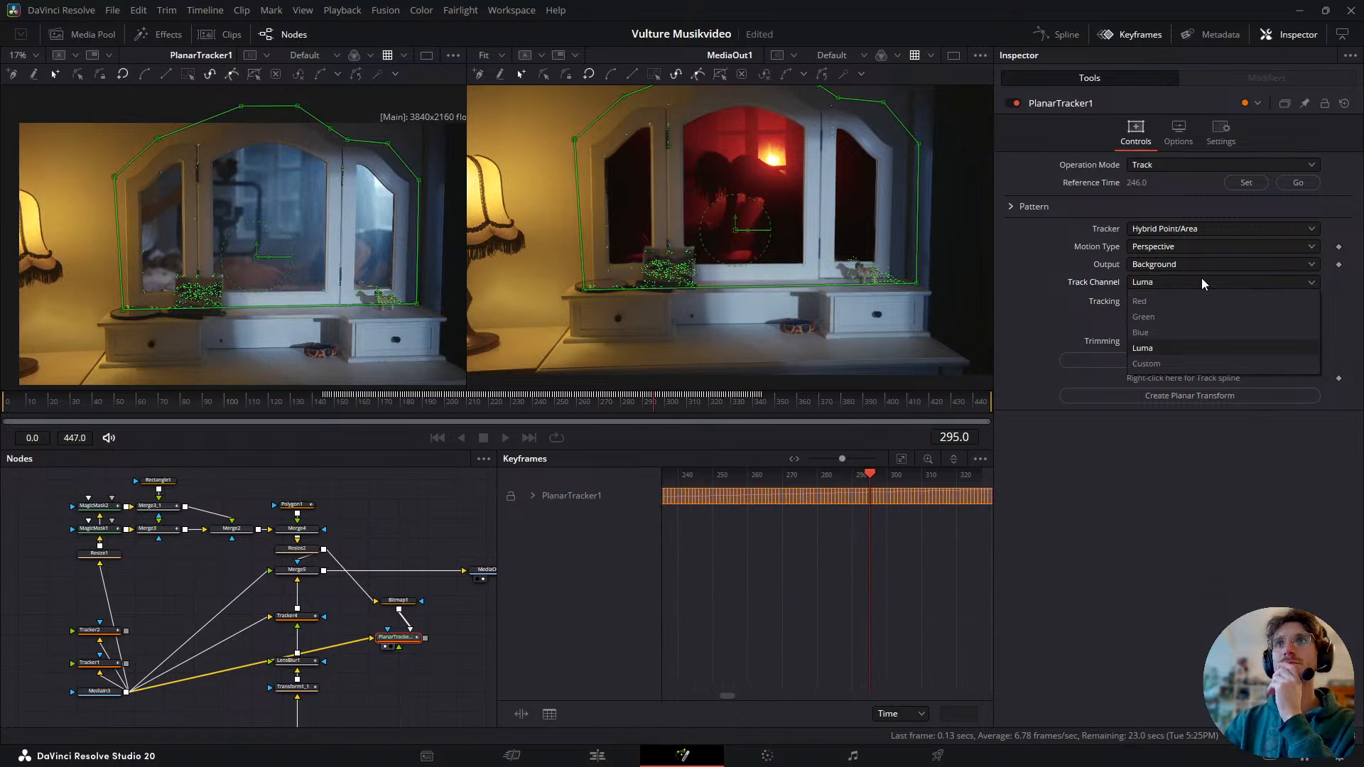
{"action": "left_click", "coordinate": [1201, 279]}
{"action": "left_click", "coordinate": [1196, 263]}
{"action": "left_click", "coordinate": [1196, 263]}
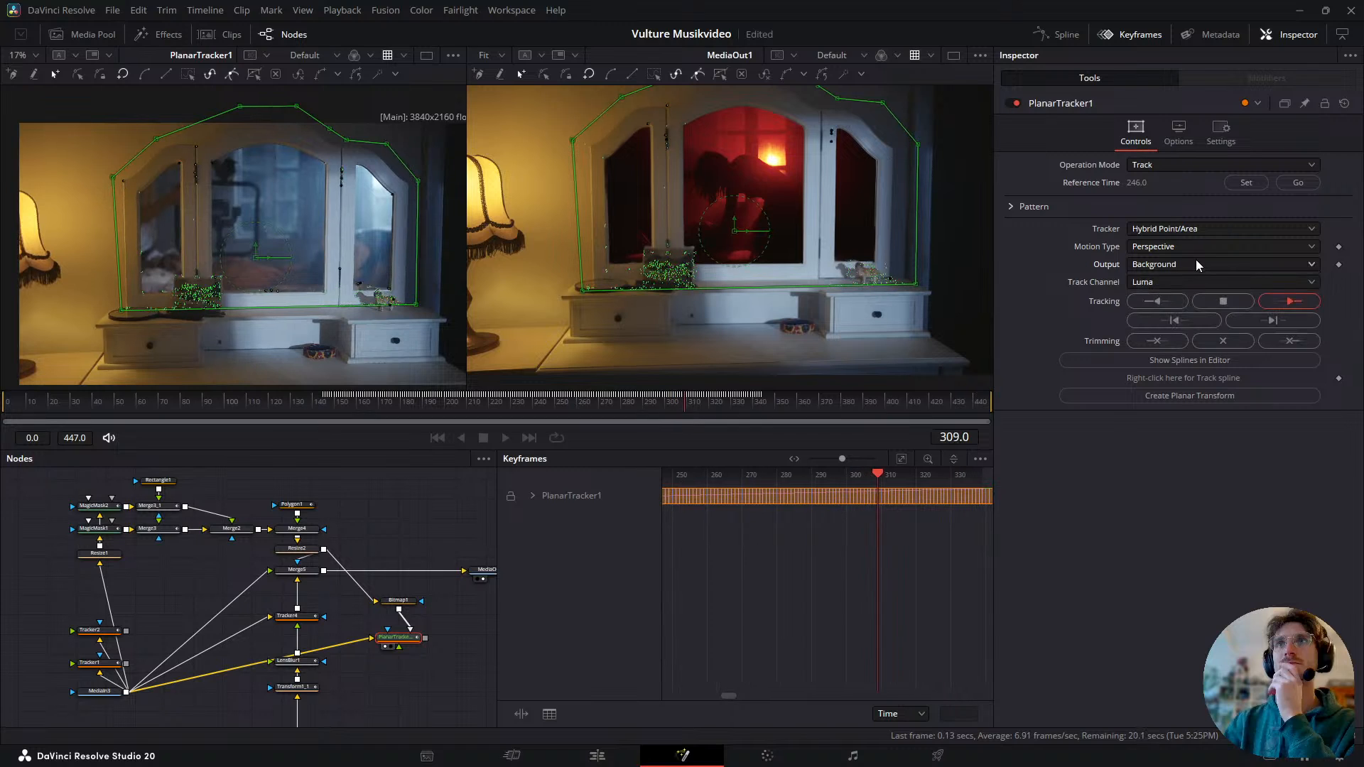
{"action": "left_click", "coordinate": [1199, 247]}
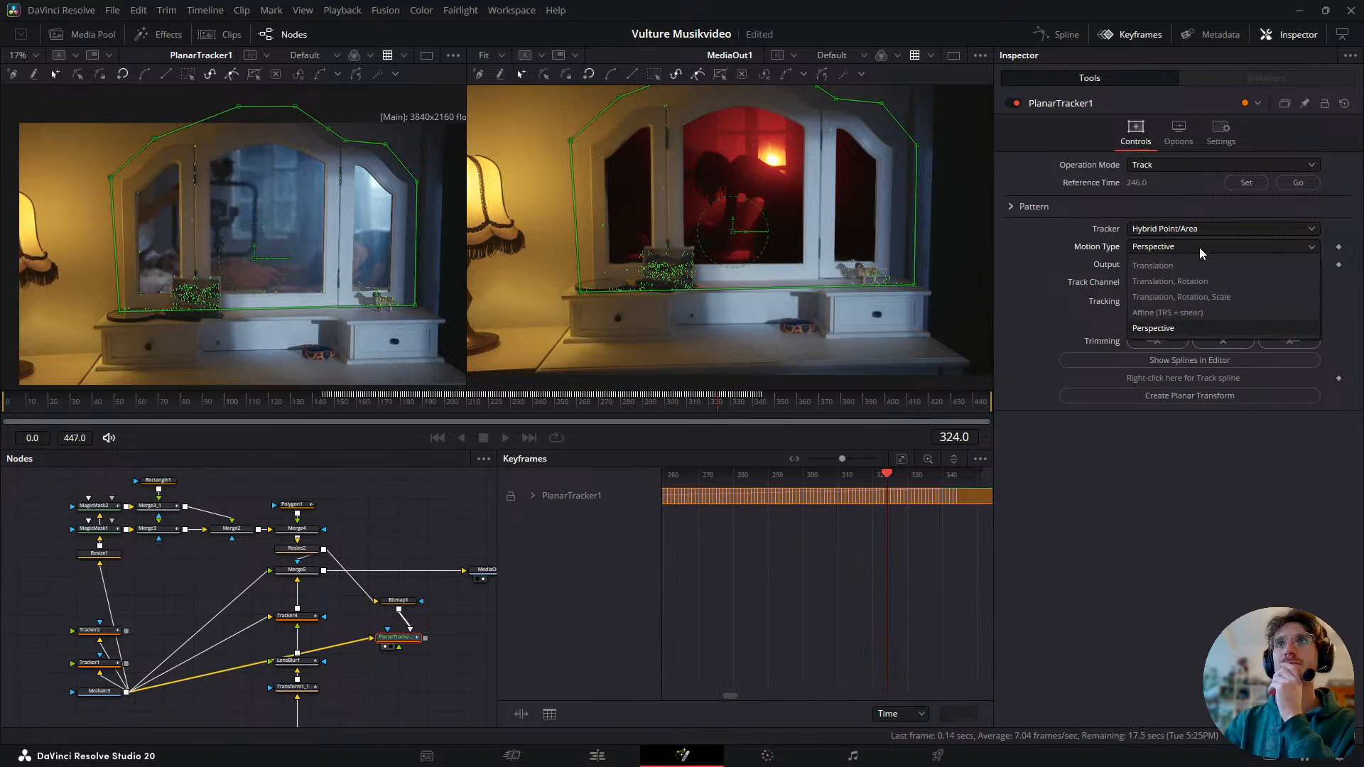
{"action": "left_click", "coordinate": [1199, 247]}
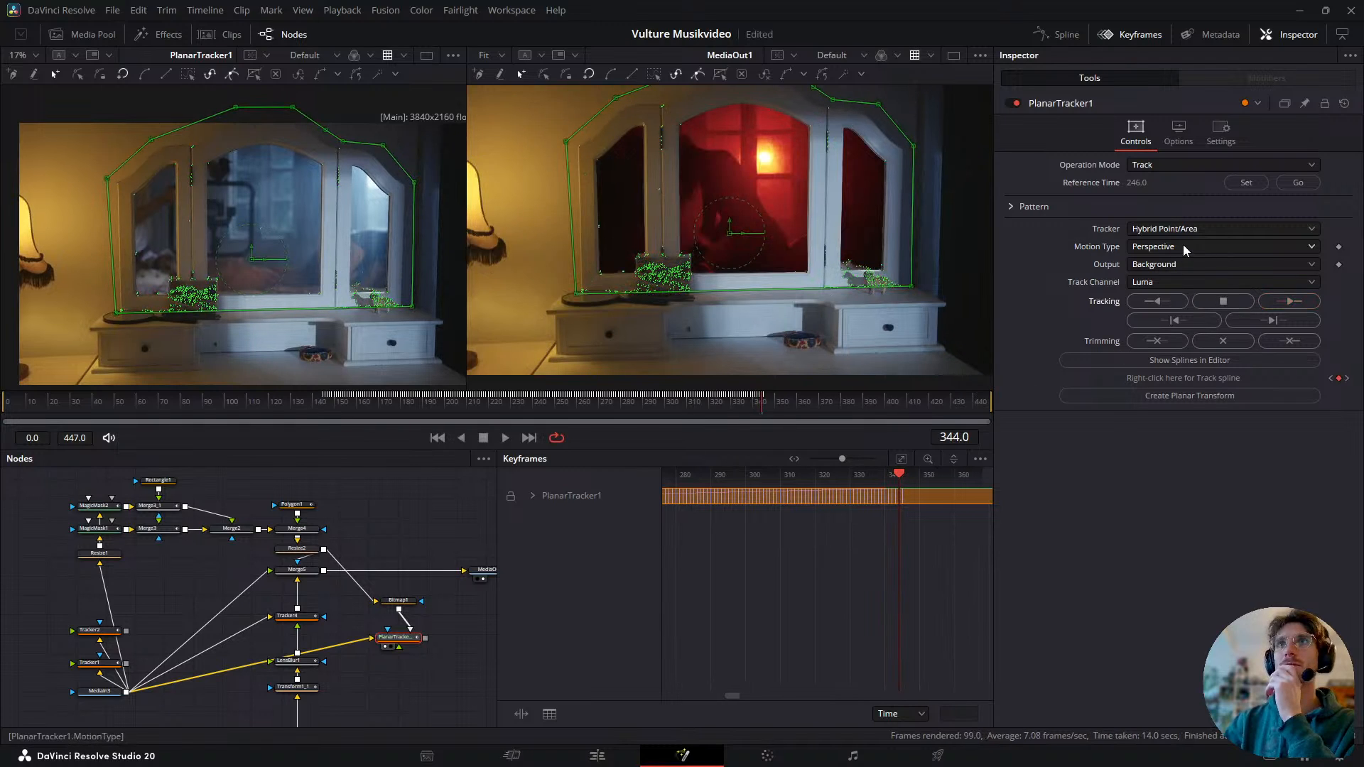
- Set PlanarTracker1's motion type to Translation, Rotation, Scale and track forward from reference frame 246
{"action": "left_click", "coordinate": [1183, 245]}
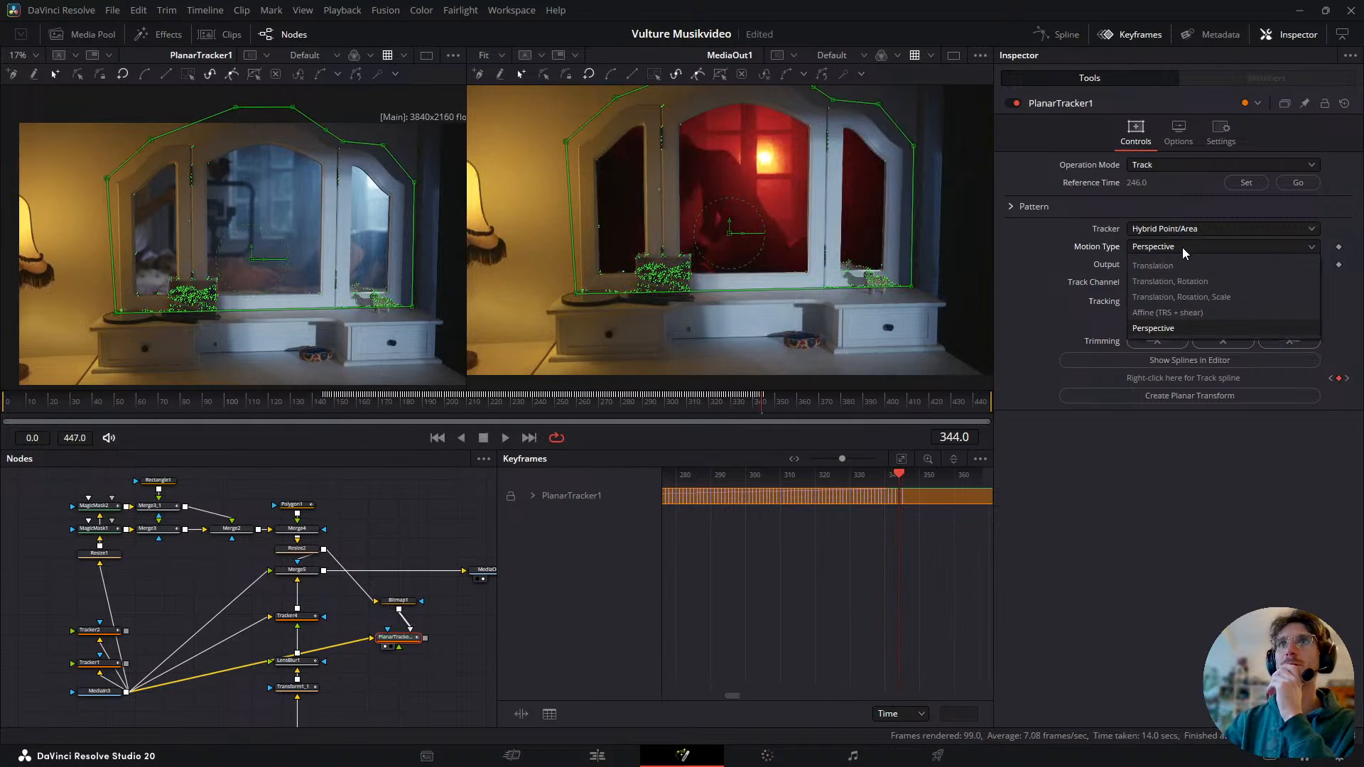
{"action": "left_click", "coordinate": [1243, 295]}
{"action": "left_click", "coordinate": [1299, 183]}
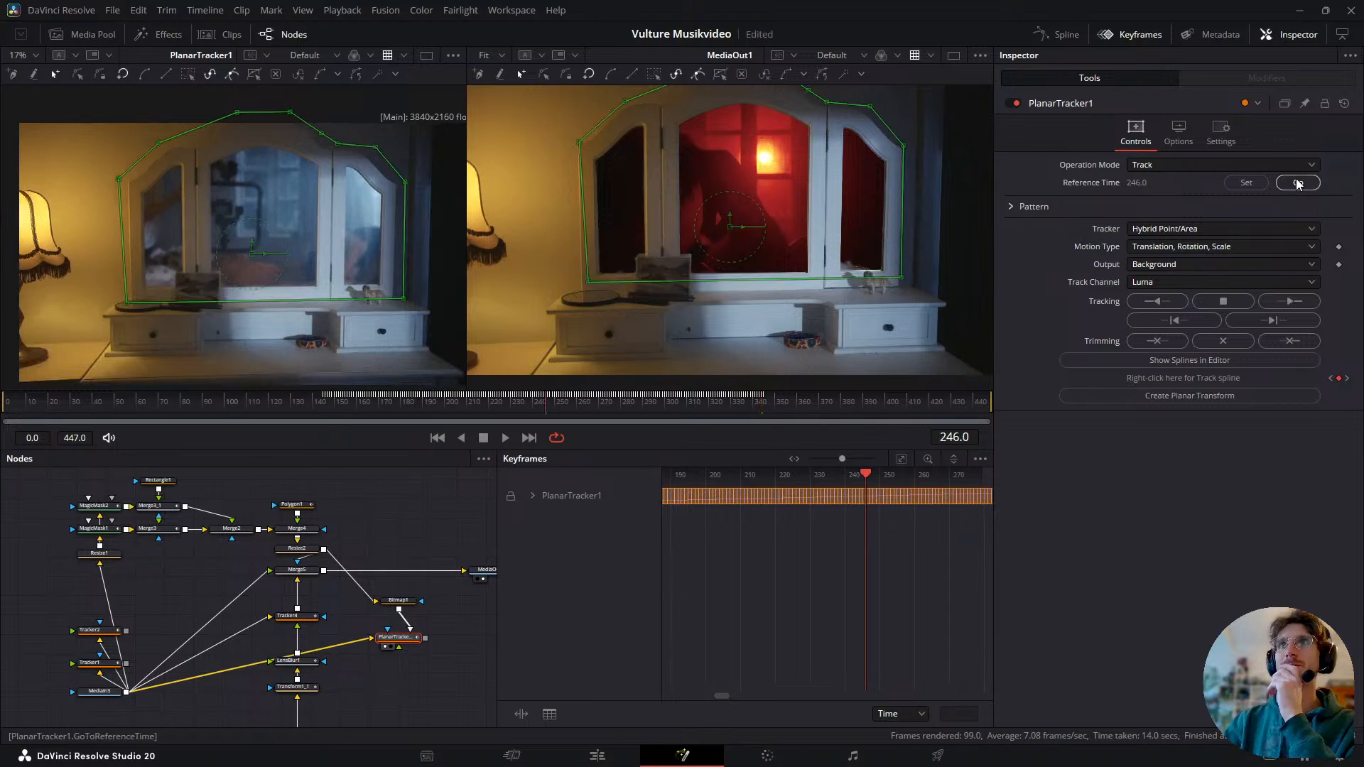
{"action": "left_click", "coordinate": [1286, 297]}
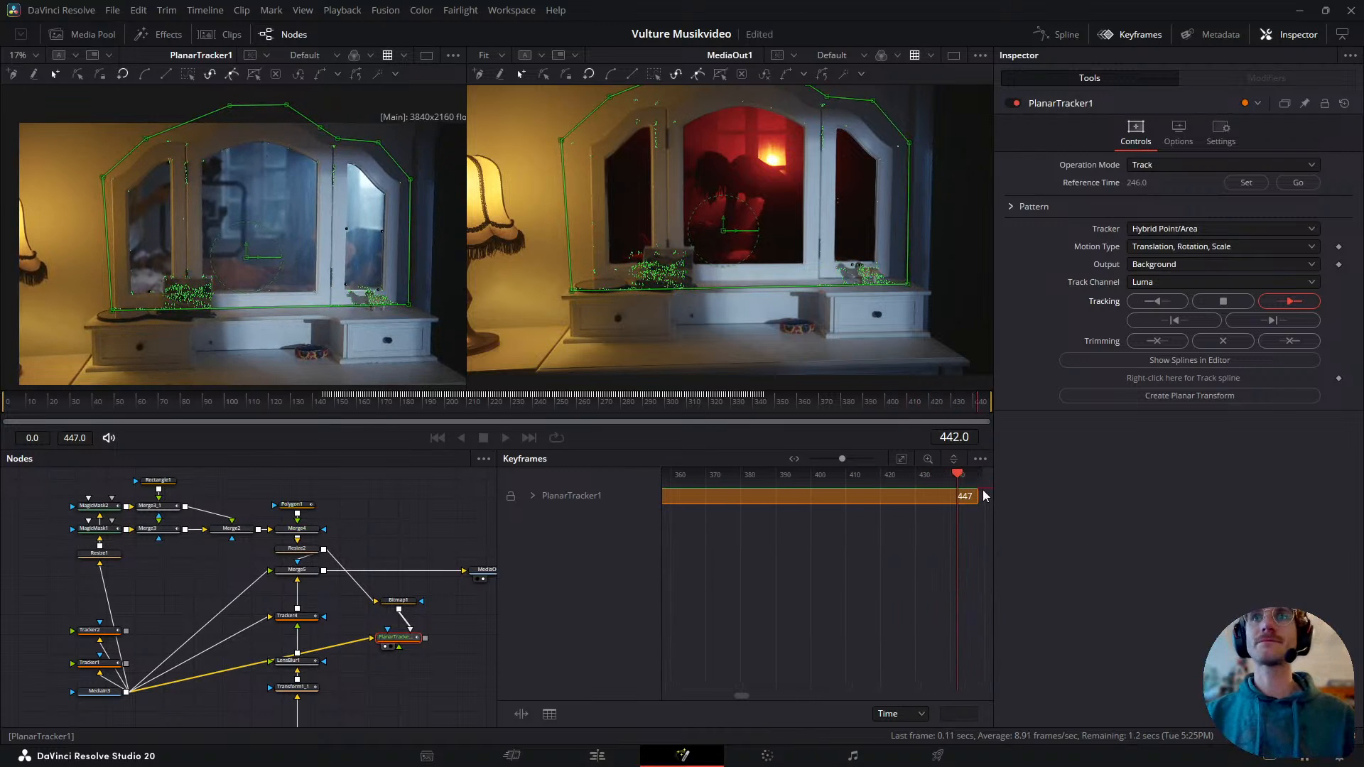
- Try tracking backward from the reference frame with the Hybrid Point/Area tracker, then stop the track
{"action": "left_click", "coordinate": [1298, 182]}
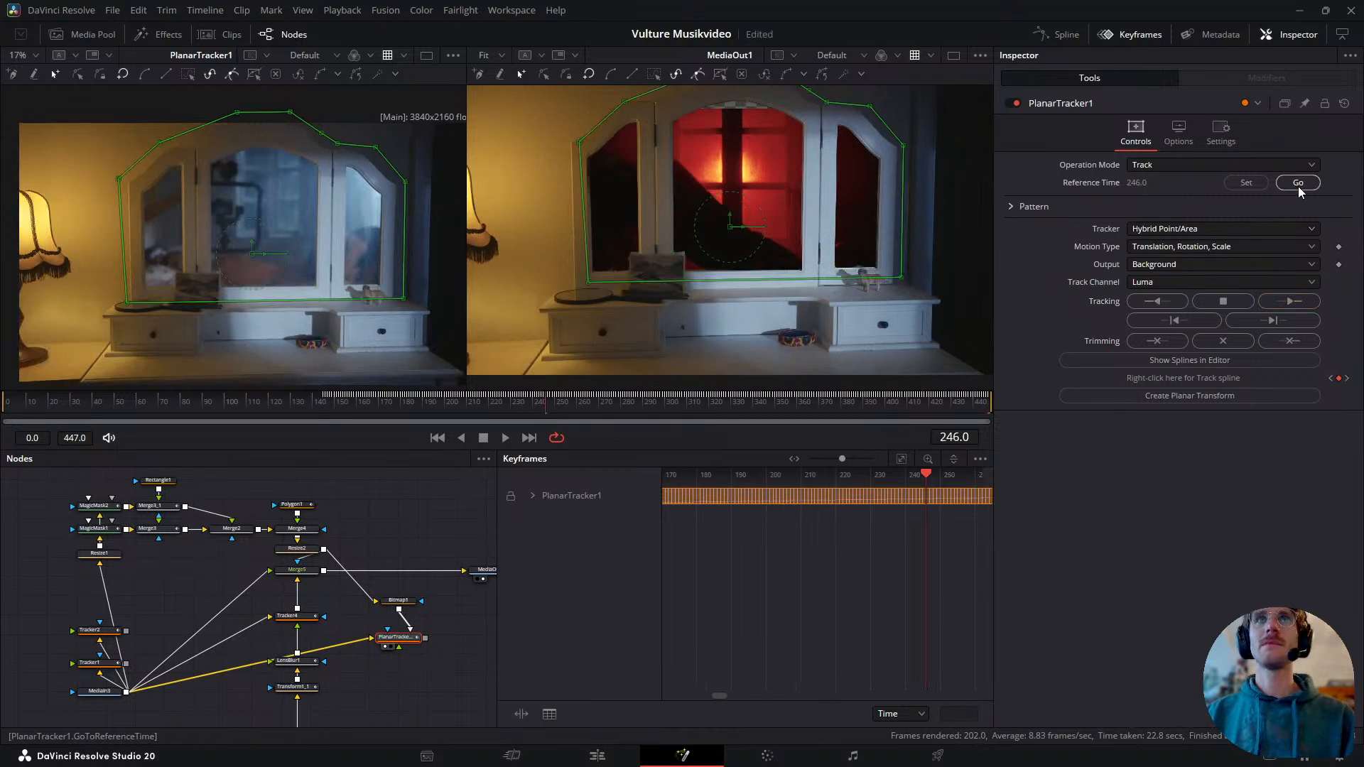
{"action": "left_click", "coordinate": [1164, 304]}
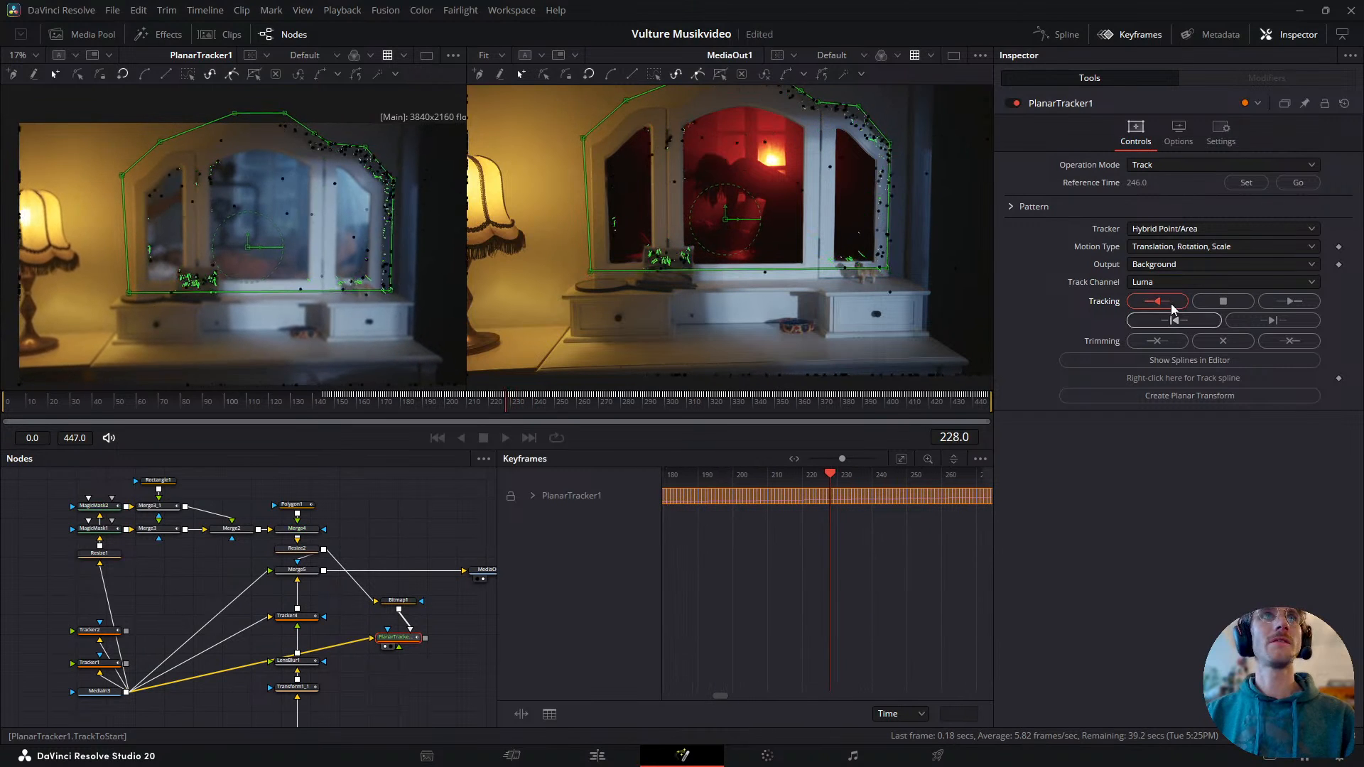
{"action": "left_click", "coordinate": [1216, 299]}
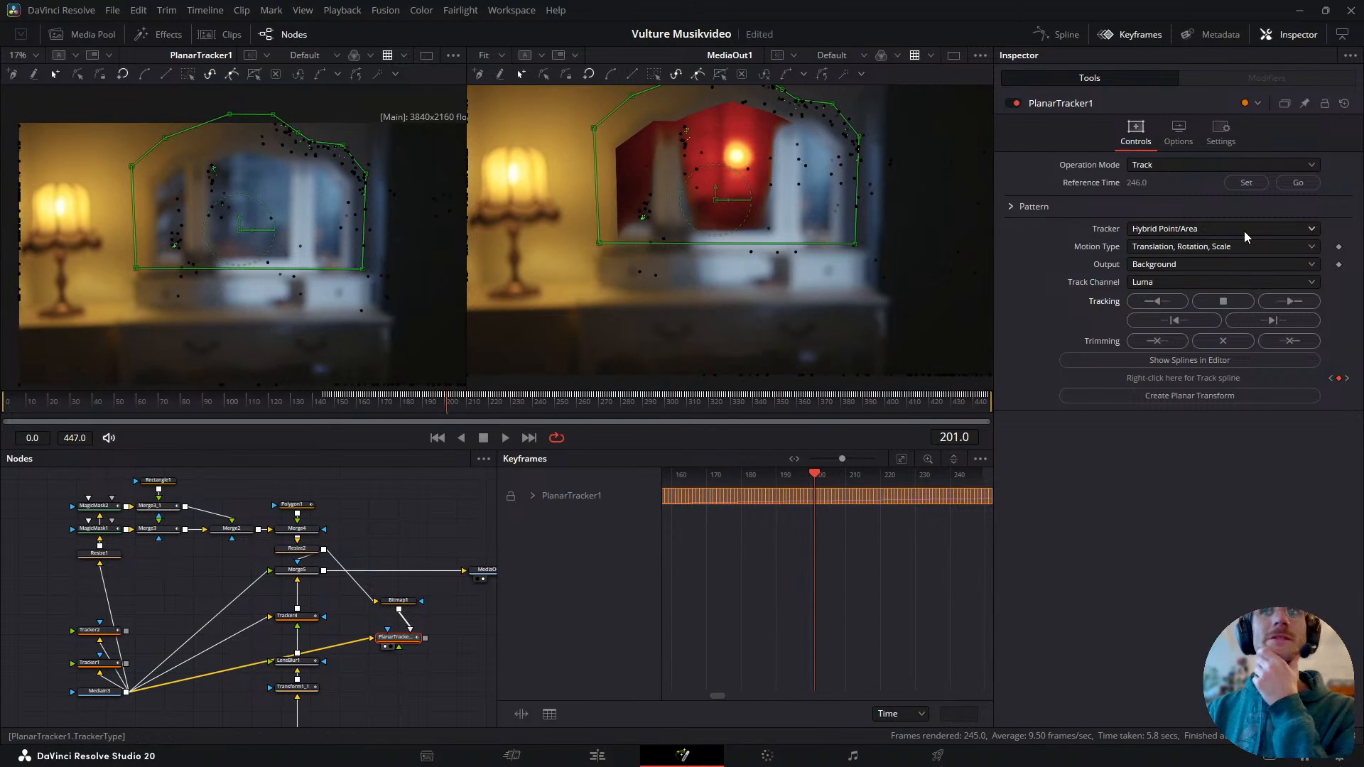
- Try tracking backward from the reference frame with the track channel set to Custom
{"action": "left_click", "coordinate": [1312, 188]}
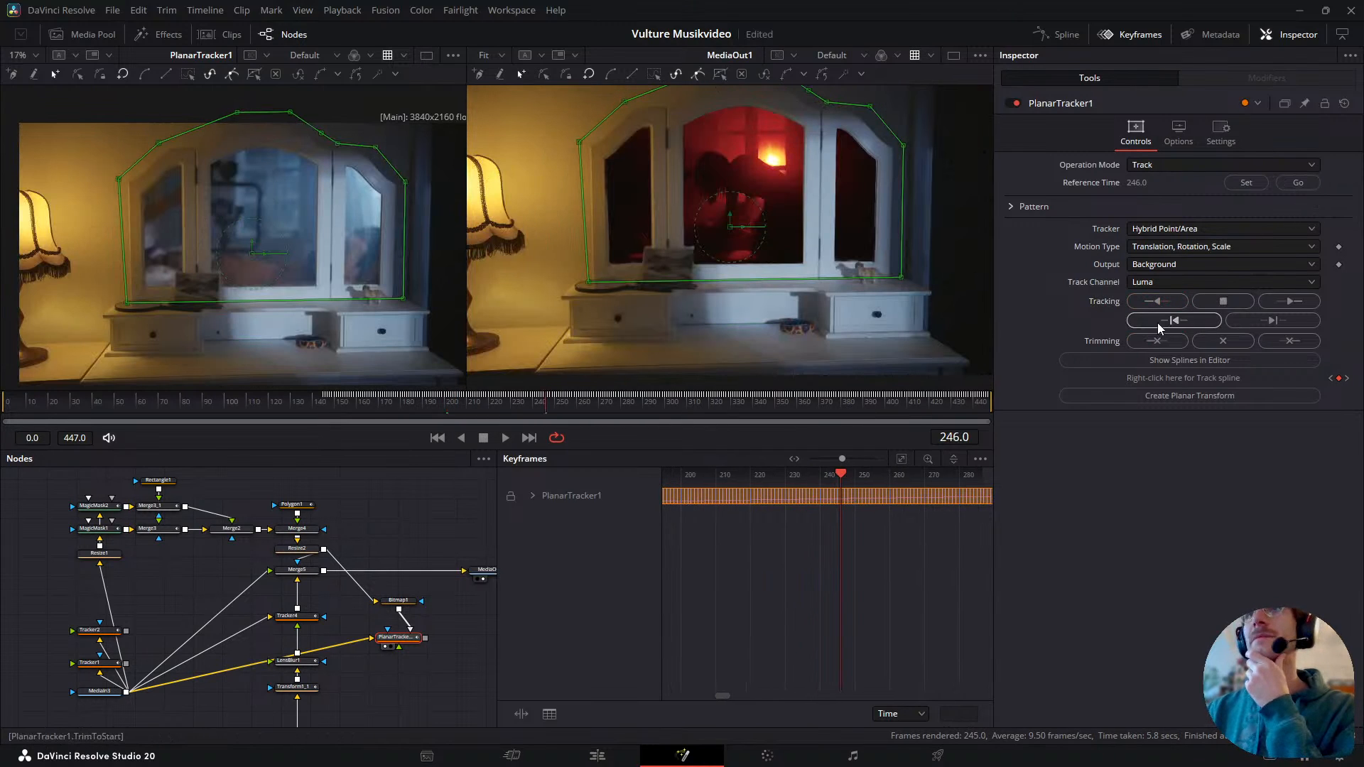
{"action": "left_click", "coordinate": [1197, 280]}
{"action": "left_click", "coordinate": [1177, 362]}
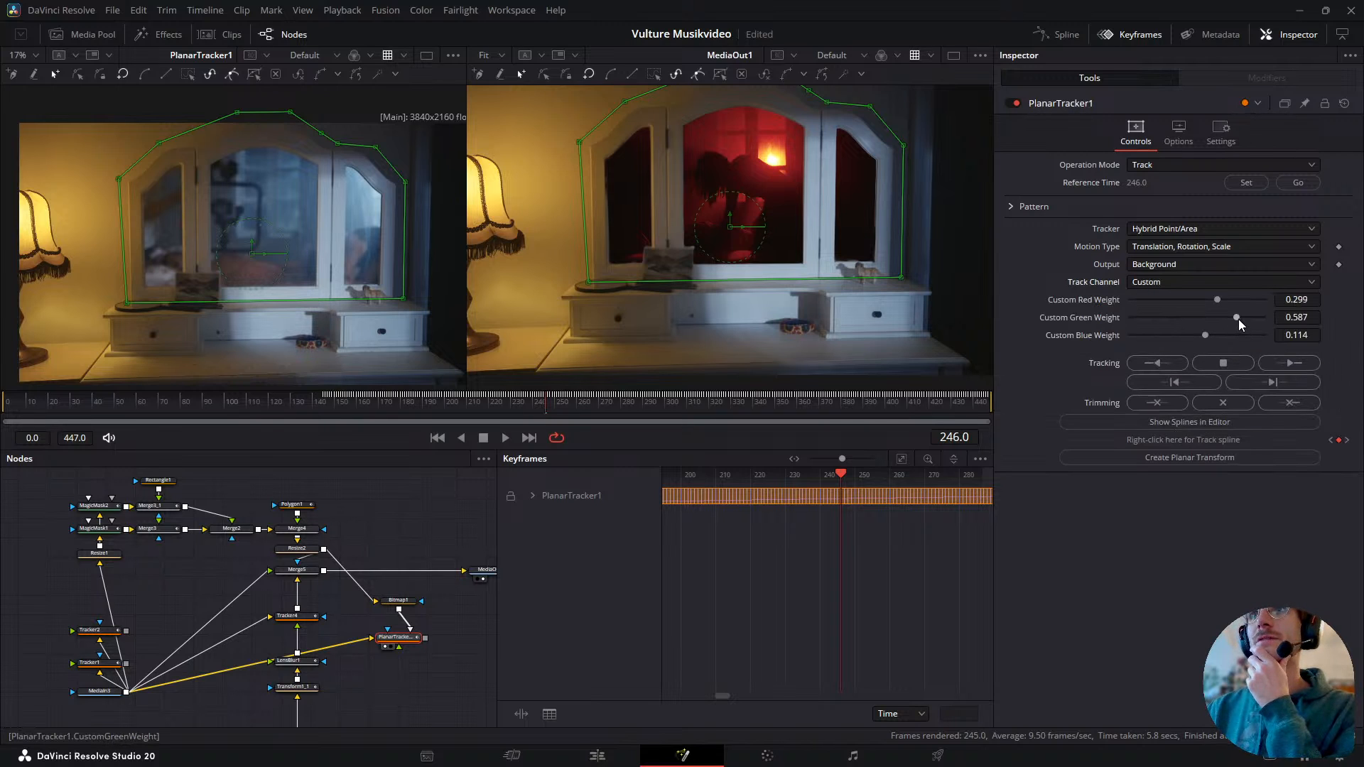
{"action": "left_click", "coordinate": [1157, 364]}
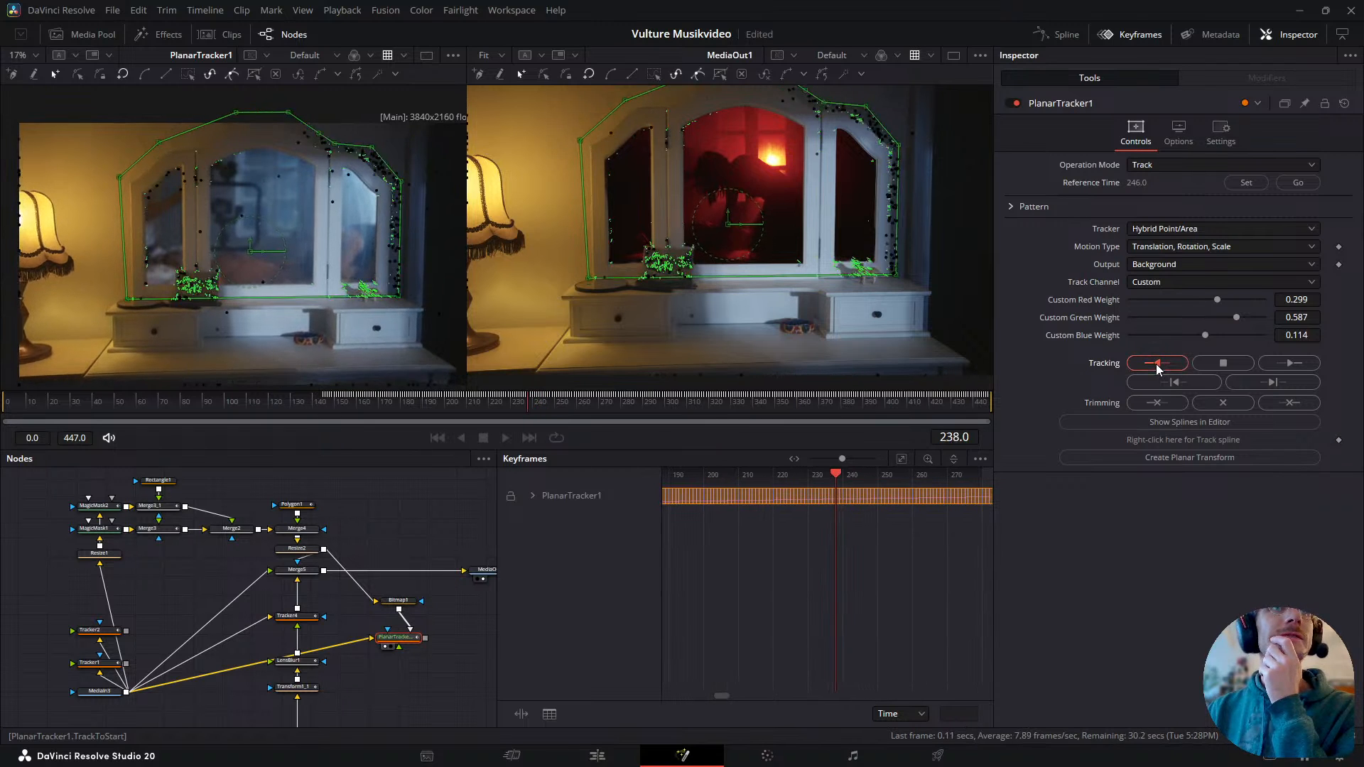
{"action": "left_click", "coordinate": [1201, 361]}
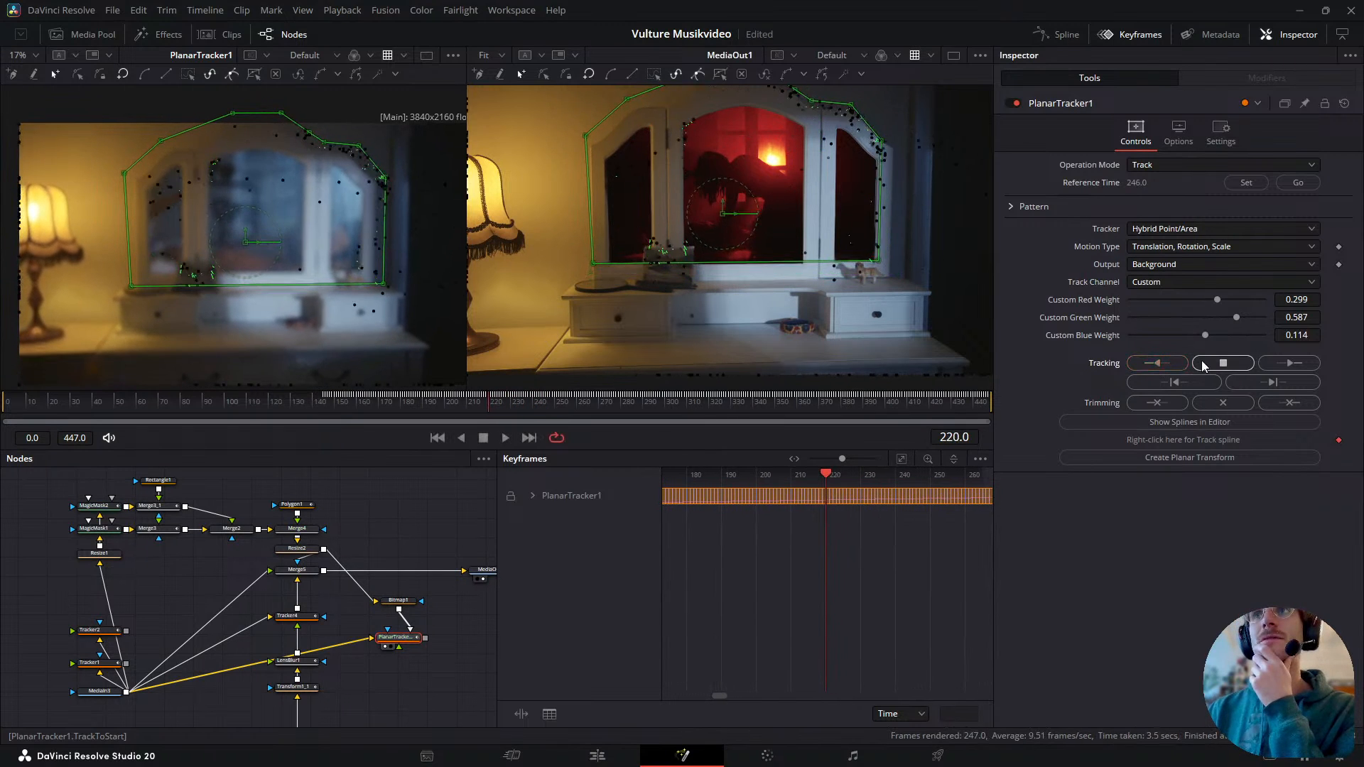
- Set the tracker to Point and the track channel to Luma, and track backward from the reference frame to frame 138
{"action": "left_click", "coordinate": [1301, 185]}
{"action": "left_click", "coordinate": [1237, 224]}
{"action": "left_click", "coordinate": [1183, 250]}
{"action": "left_click", "coordinate": [1166, 284]}
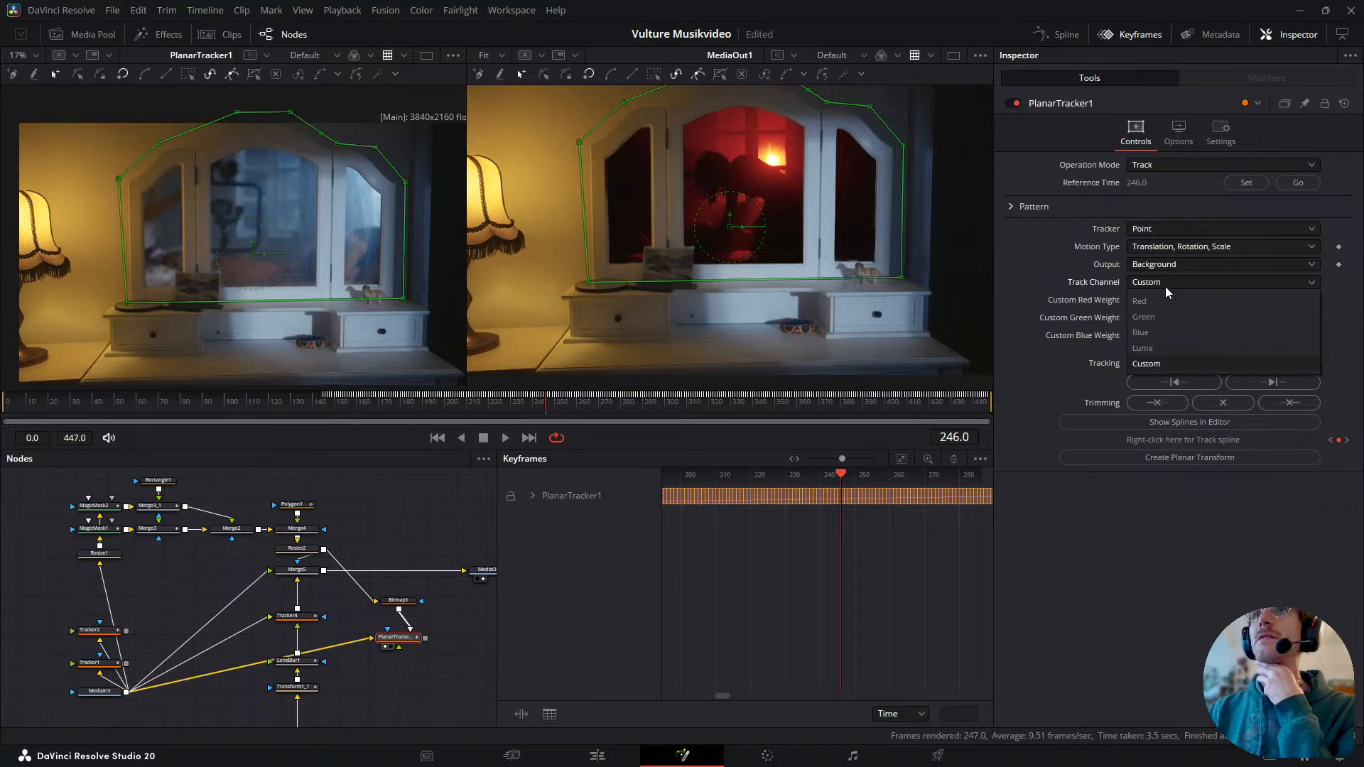
{"action": "left_click", "coordinate": [1158, 344]}
{"action": "left_click", "coordinate": [1168, 304]}
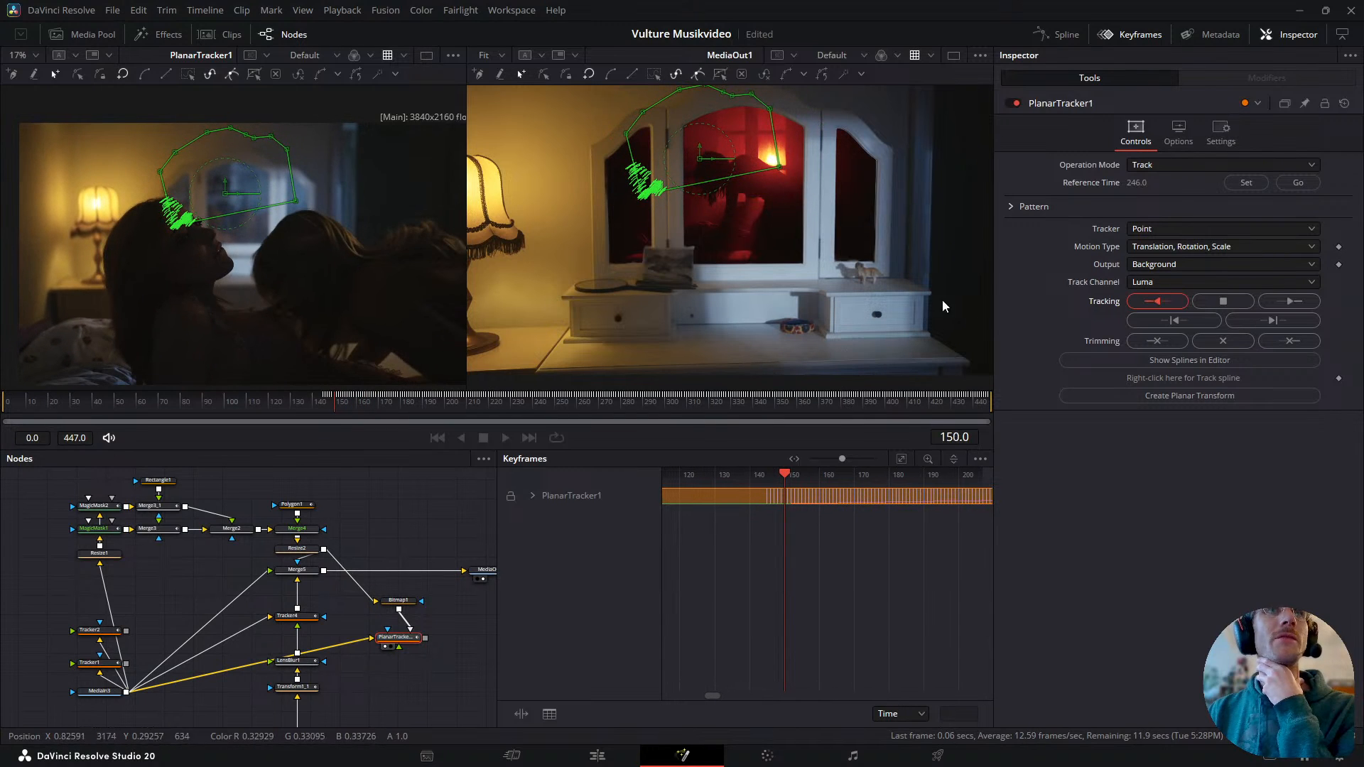
{"action": "left_click", "coordinate": [1220, 302]}
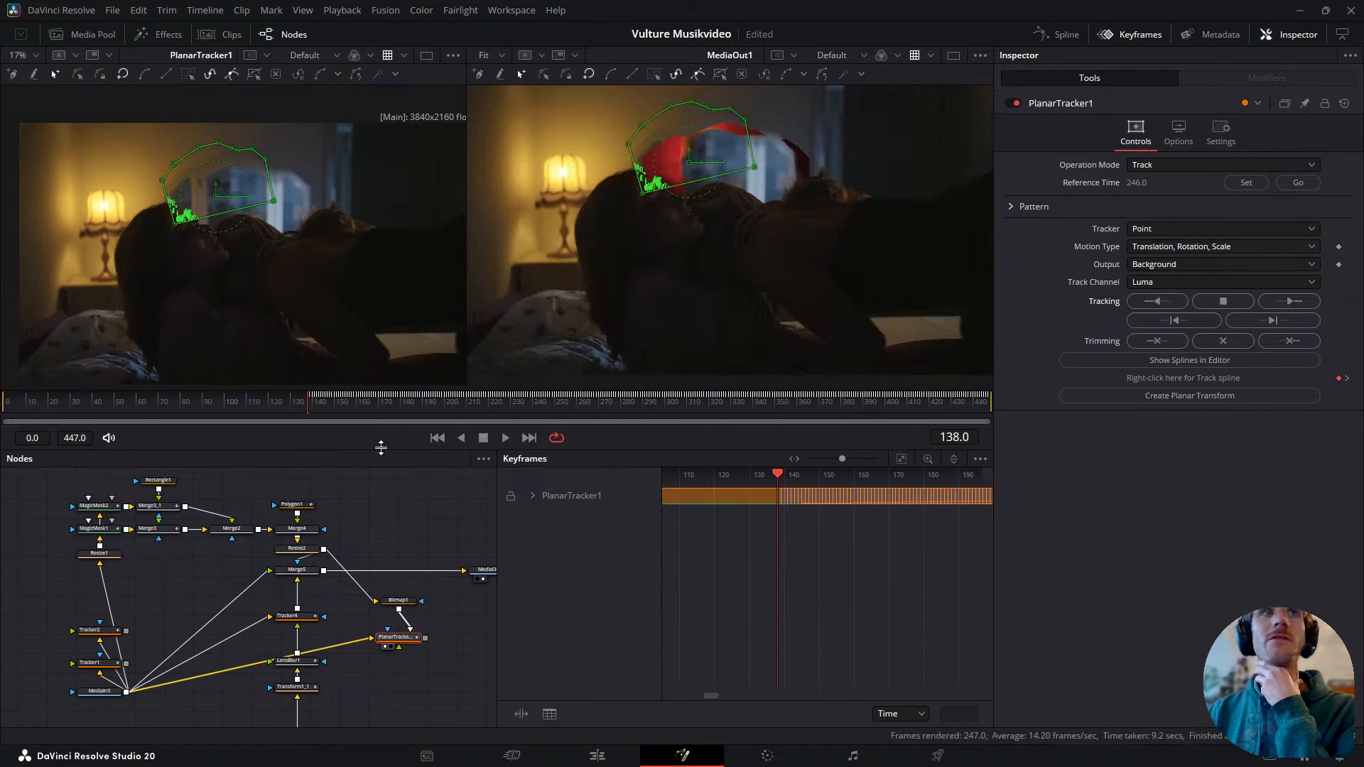
- Display Bitmap1 in the first viewer and scrub through the shot to examine the mirror mask against the final output
{"action": "left_click", "coordinate": [407, 601]}
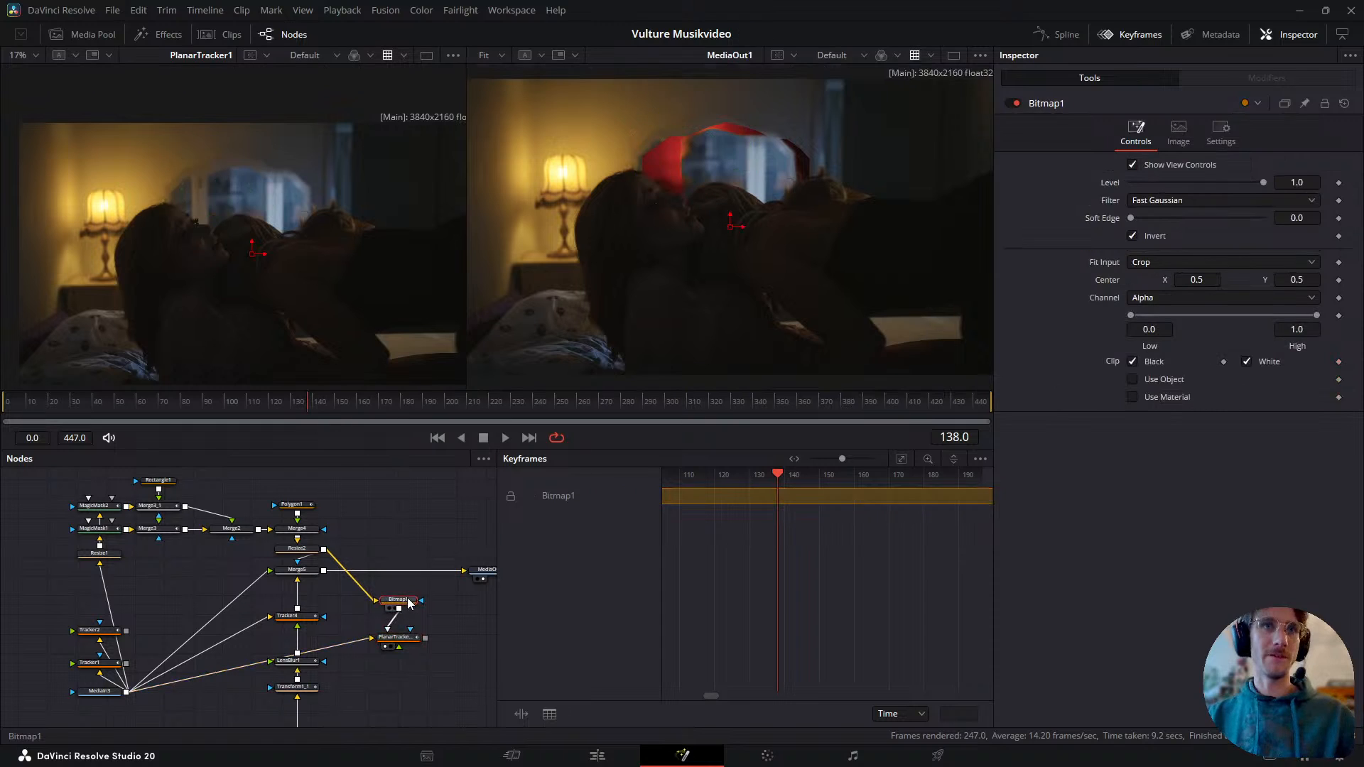
{"action": "key", "text": "1"}
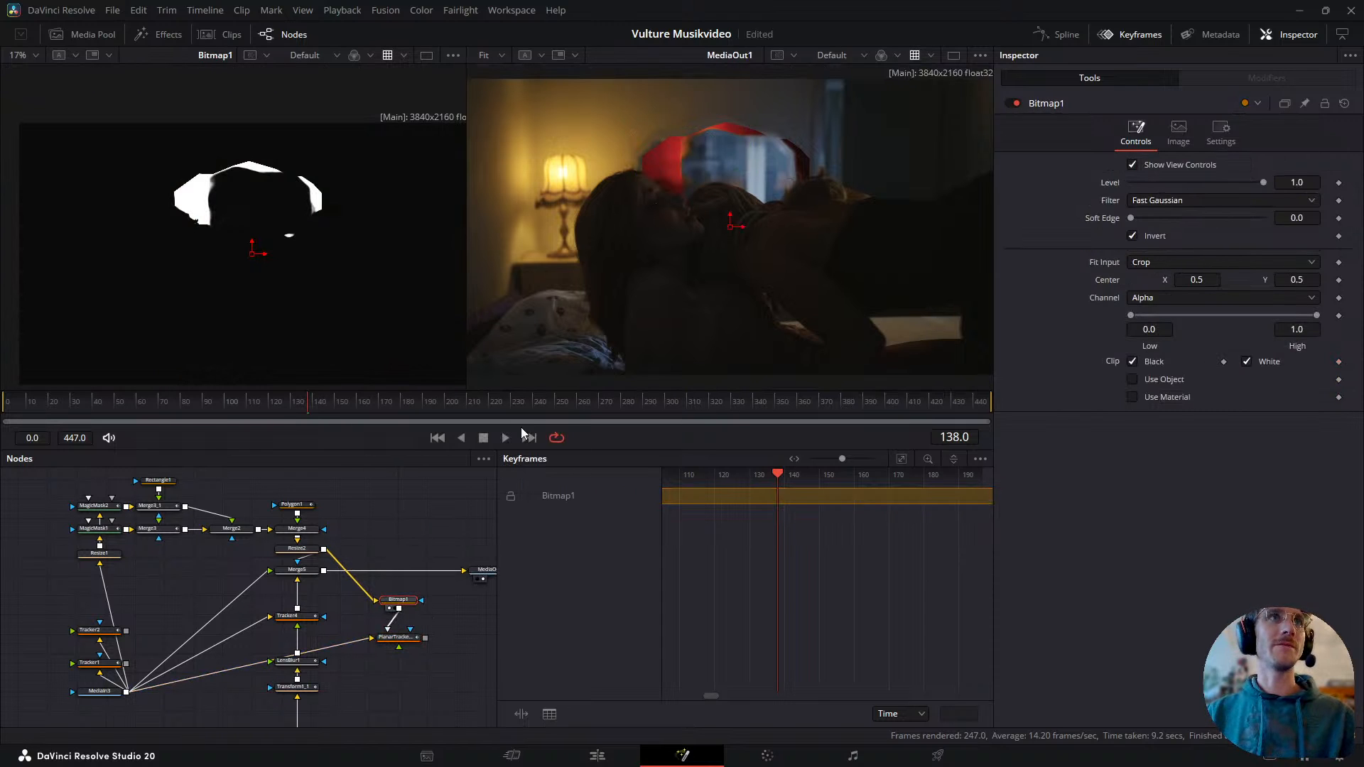
{"action": "left_click_drag", "start_coordinate": [325, 403], "coordinate": [382, 429]}
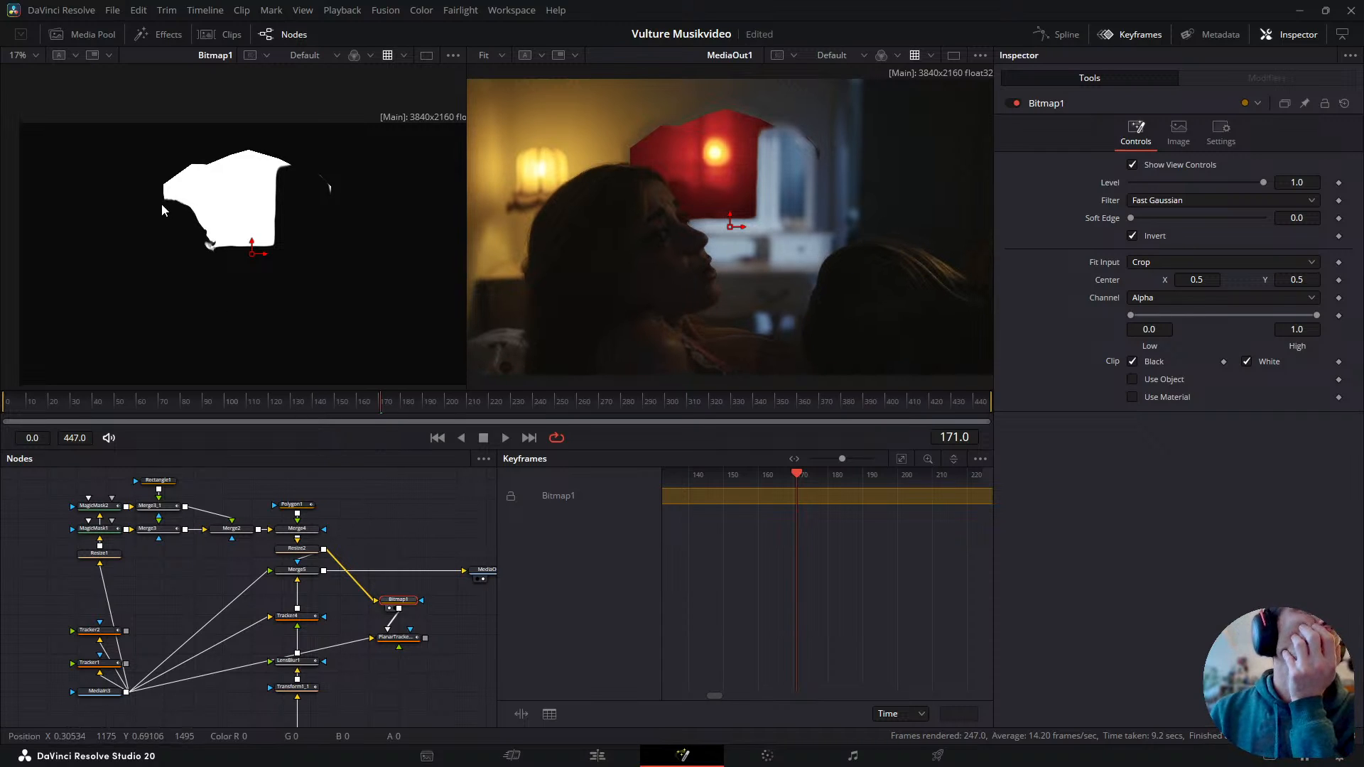
{"action": "left_click_drag", "start_coordinate": [401, 395], "coordinate": [559, 428]}
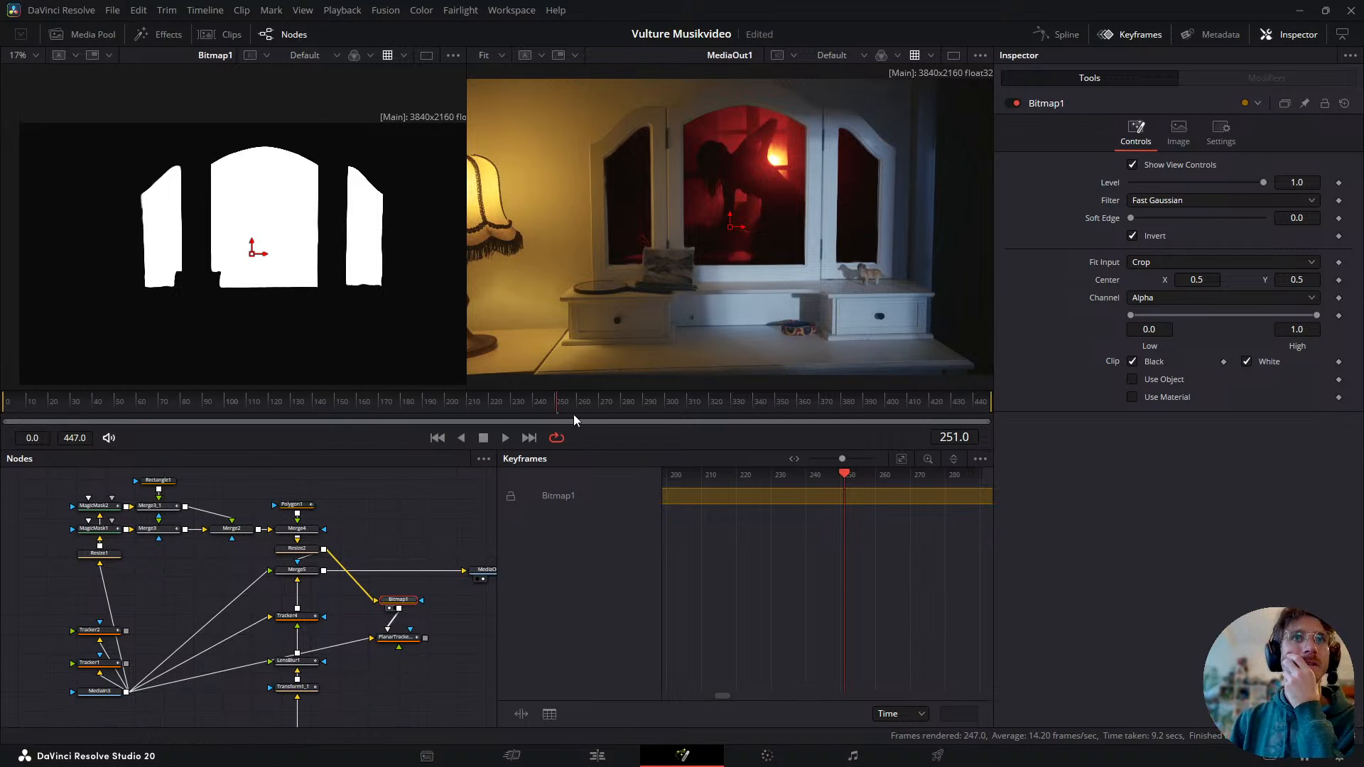
{"action": "left_click_drag", "start_coordinate": [554, 402], "coordinate": [395, 433]}
- Display Merge3's output in the first viewer to inspect the foreground people cutout
{"action": "left_click", "coordinate": [408, 561]}
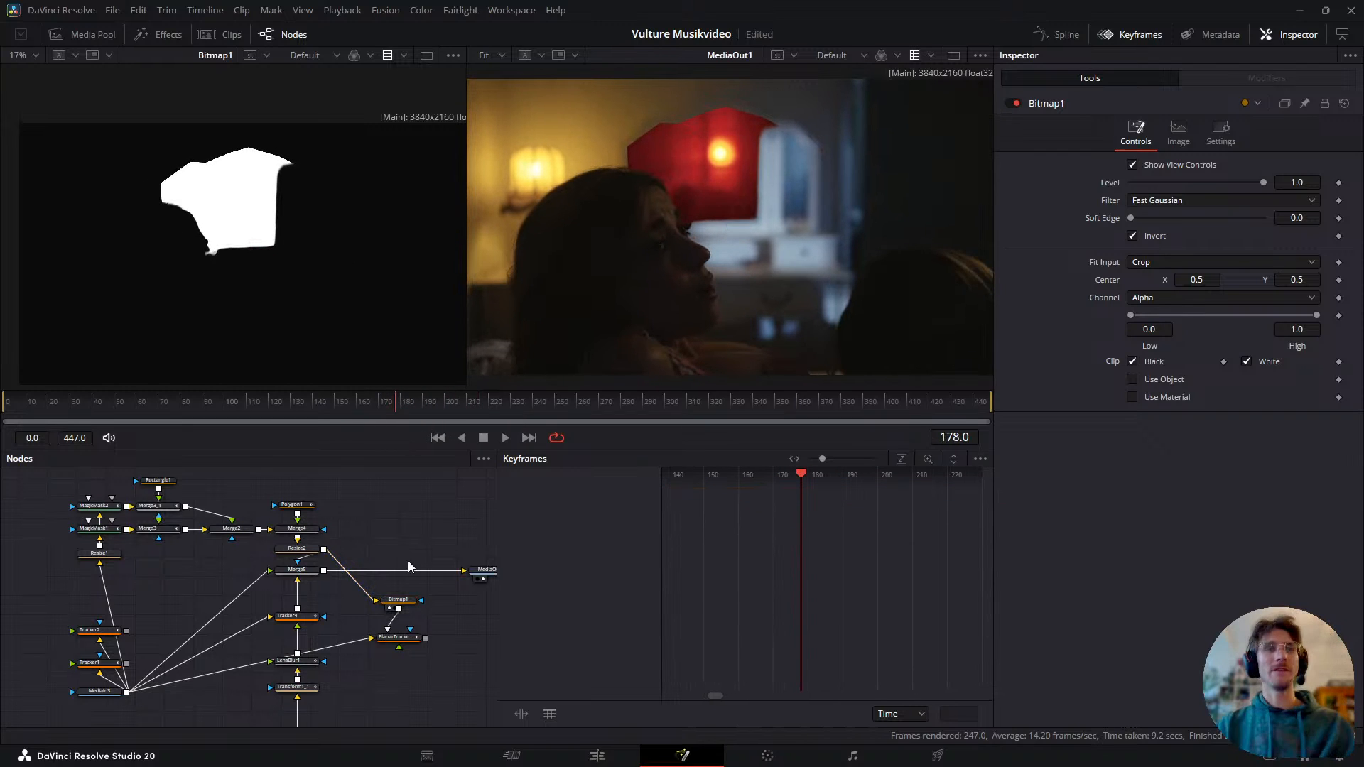
{"action": "left_click", "coordinate": [412, 605]}
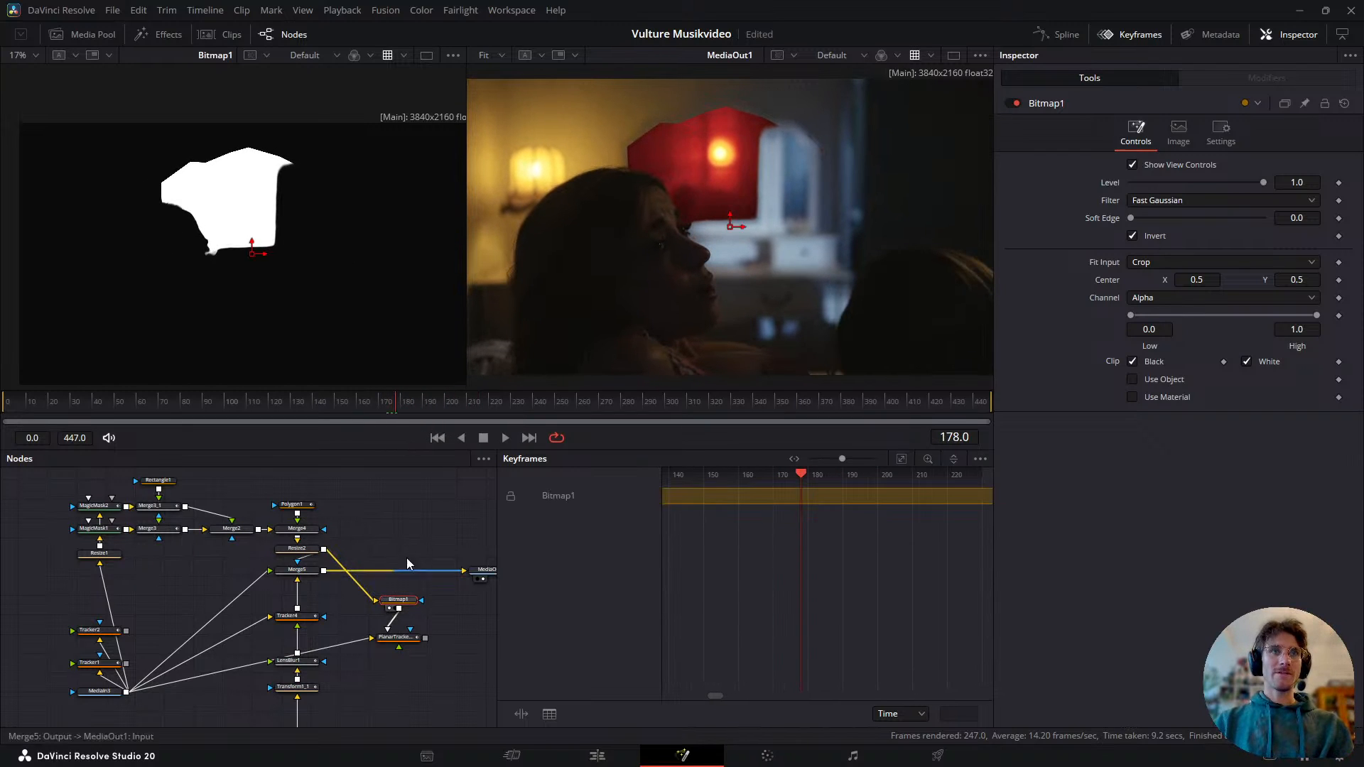
{"action": "left_click", "coordinate": [412, 501]}
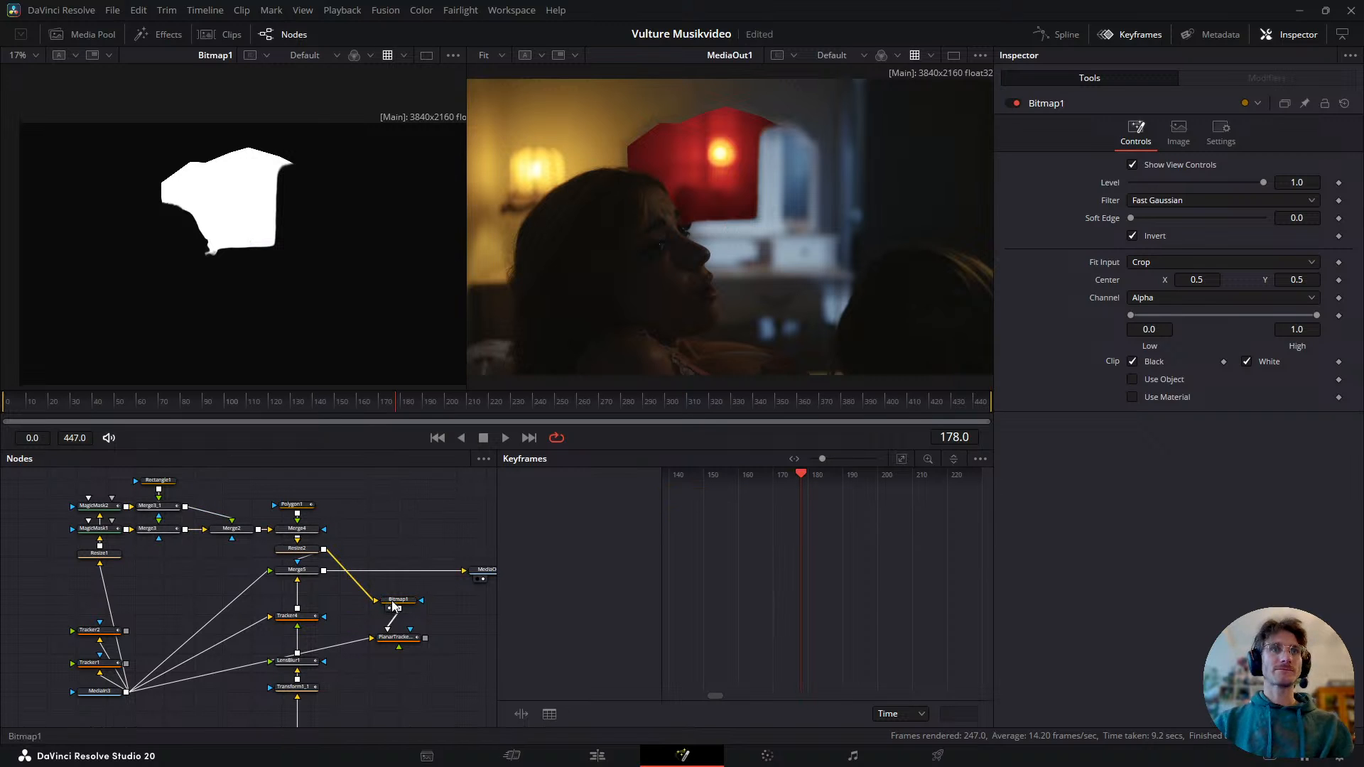
{"action": "left_click", "coordinate": [172, 533]}
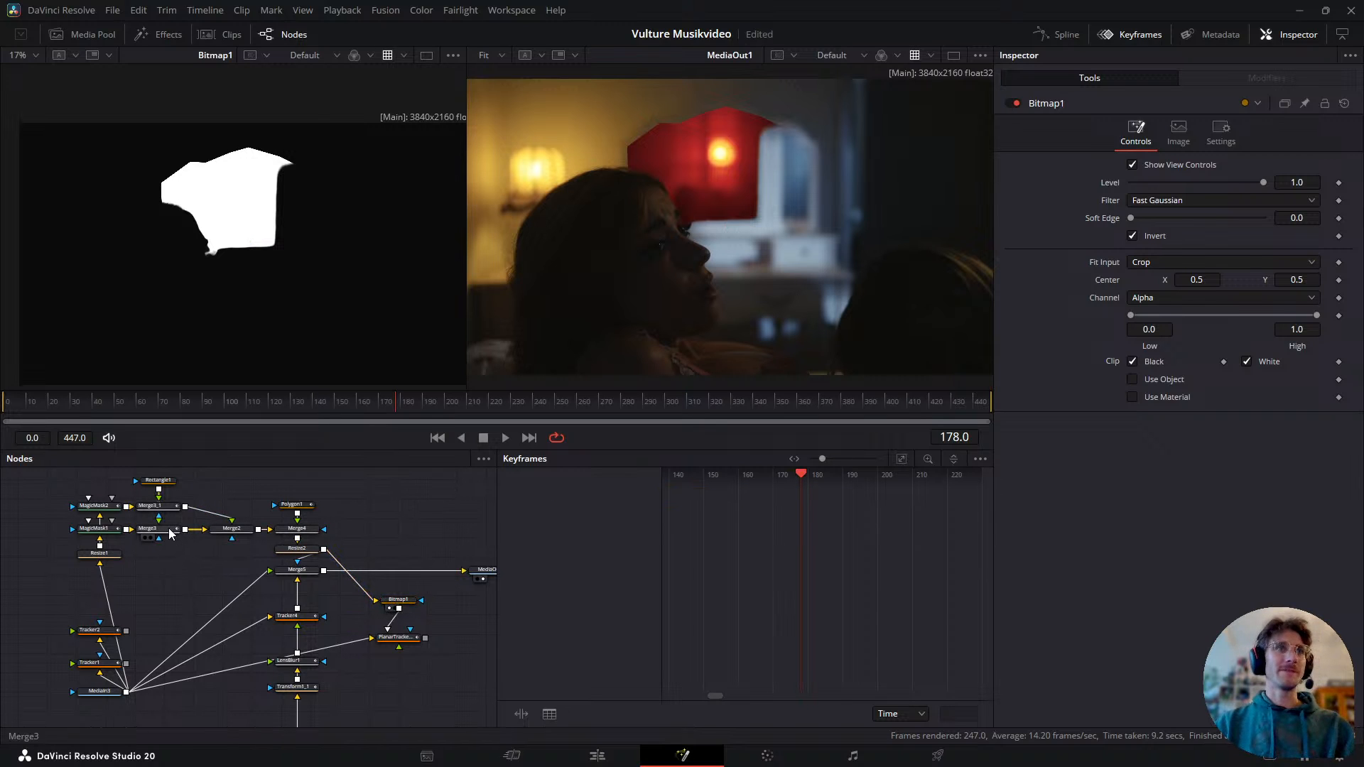
{"action": "key", "text": "1"}
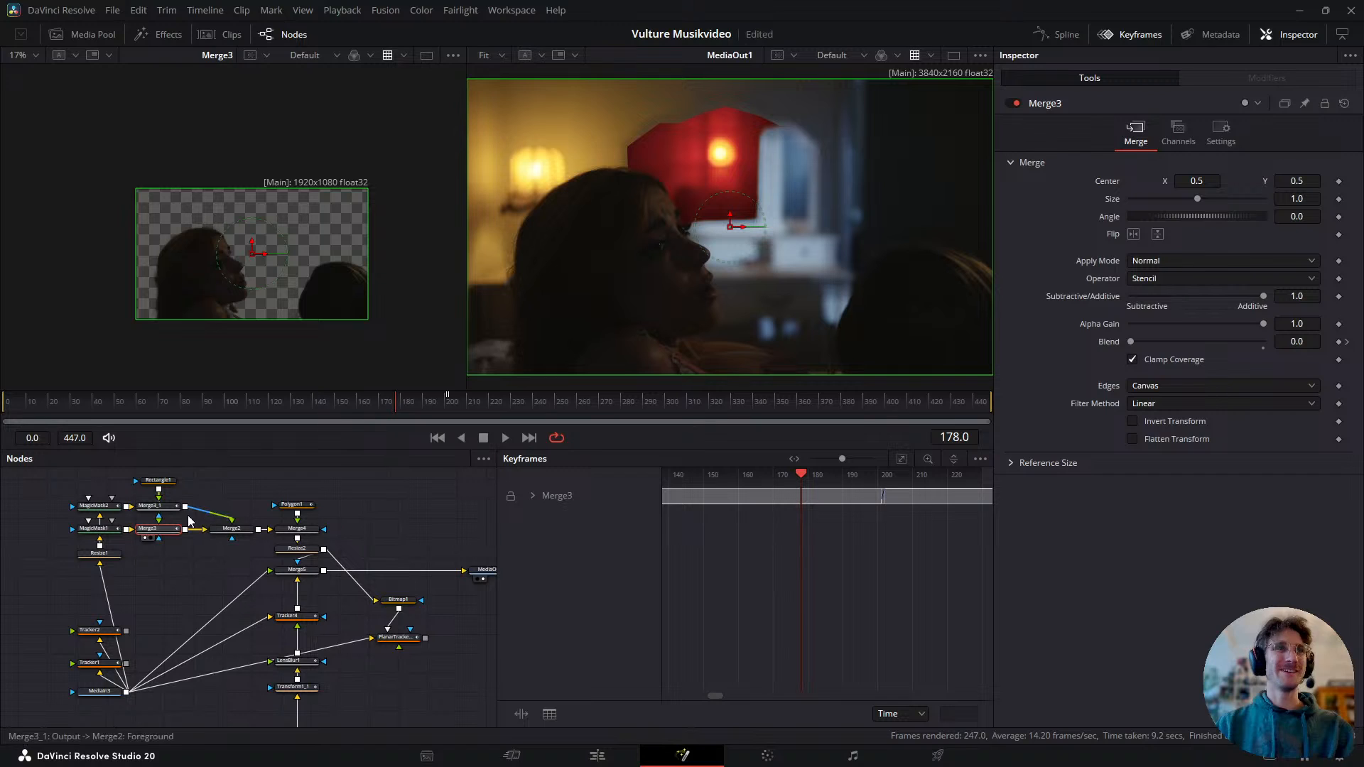
- Add a Merge node above Bitmap1, connecting Merge3's output as its background and Merge4's output as its foreground
{"action": "left_click", "coordinate": [171, 560]}
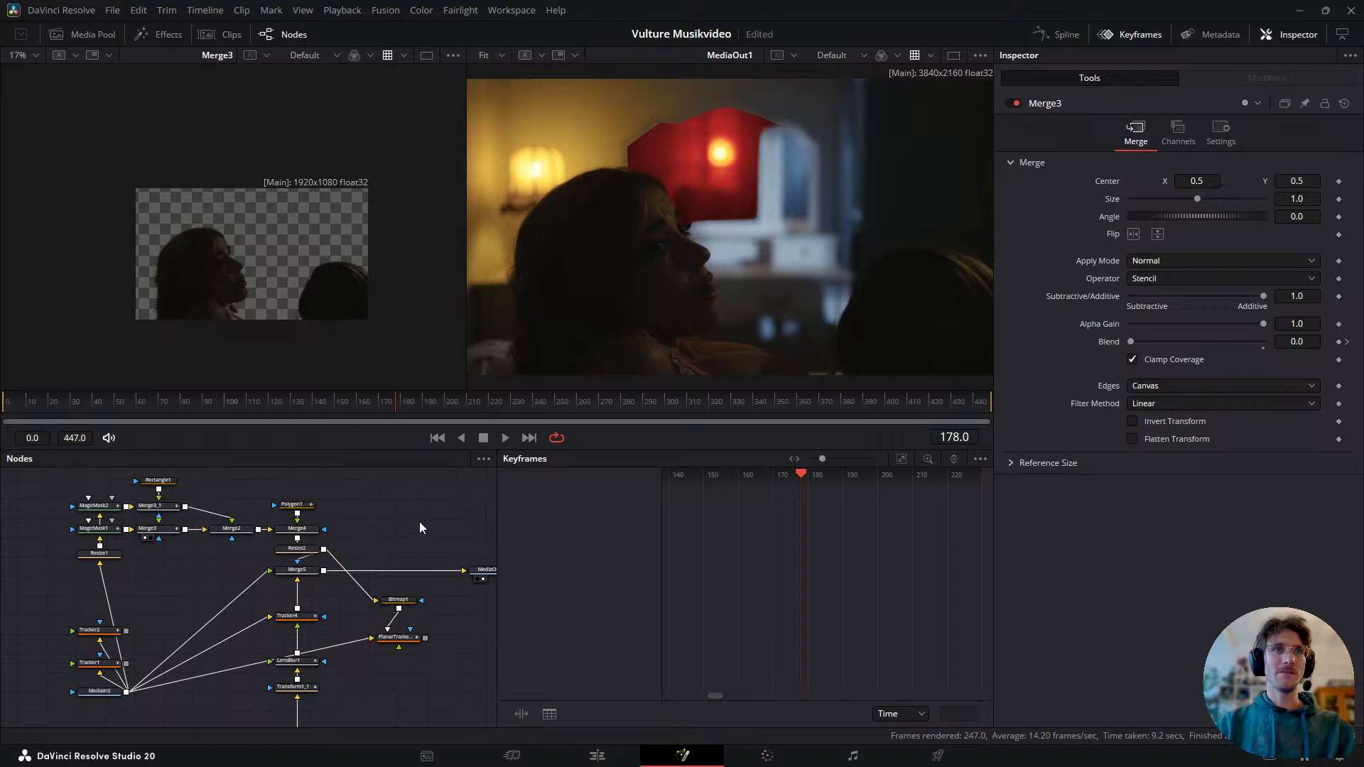
{"action": "key", "text": "shift+space"}
{"action": "type", "text": "merg"}
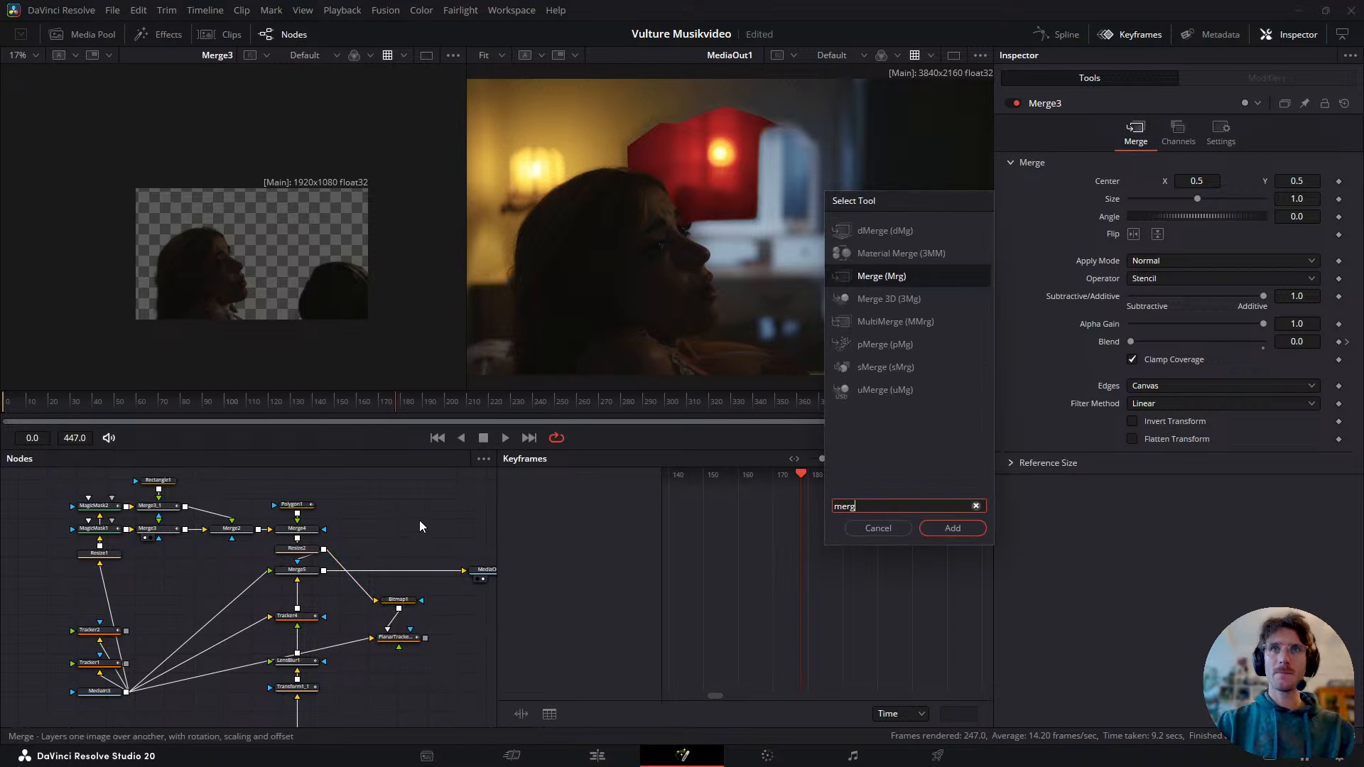
{"action": "key", "text": "Return"}
{"action": "left_click", "coordinate": [383, 501]}
{"action": "left_click_drag", "start_coordinate": [182, 530], "coordinate": [391, 523]}
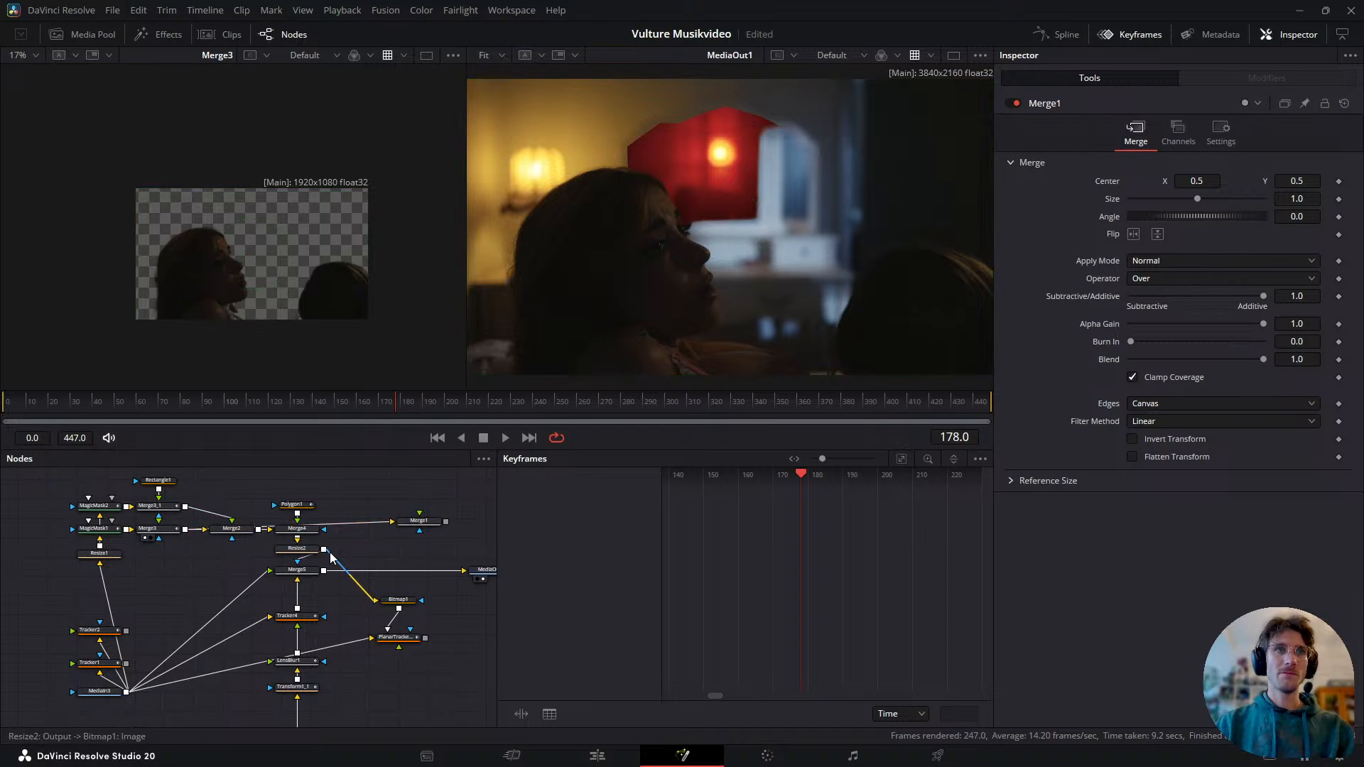
{"action": "left_click_drag", "start_coordinate": [438, 506], "coordinate": [419, 522]}
- Display Merge1's output in the first viewer and try its Stencil and Mask operators
{"action": "left_click", "coordinate": [423, 521]}
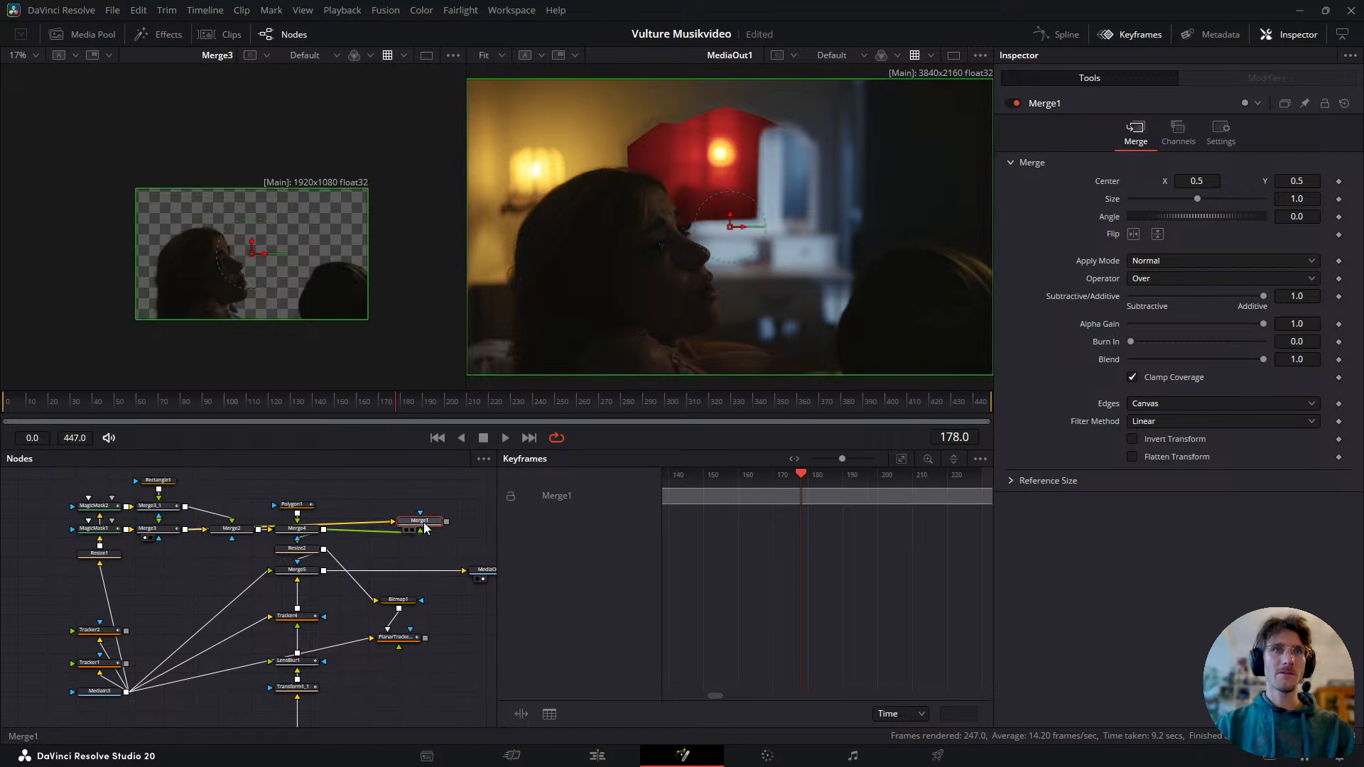
{"action": "key", "text": "1"}
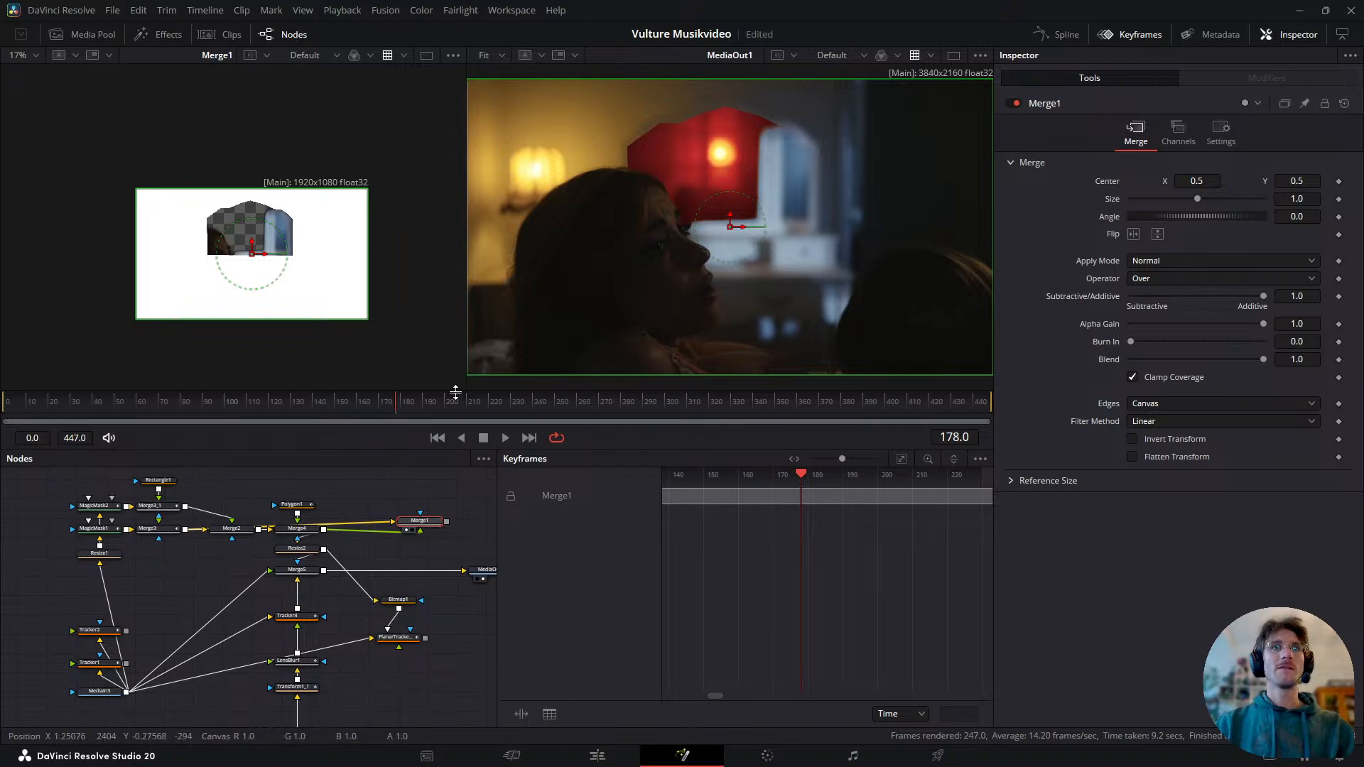
{"action": "left_click", "coordinate": [1183, 280]}
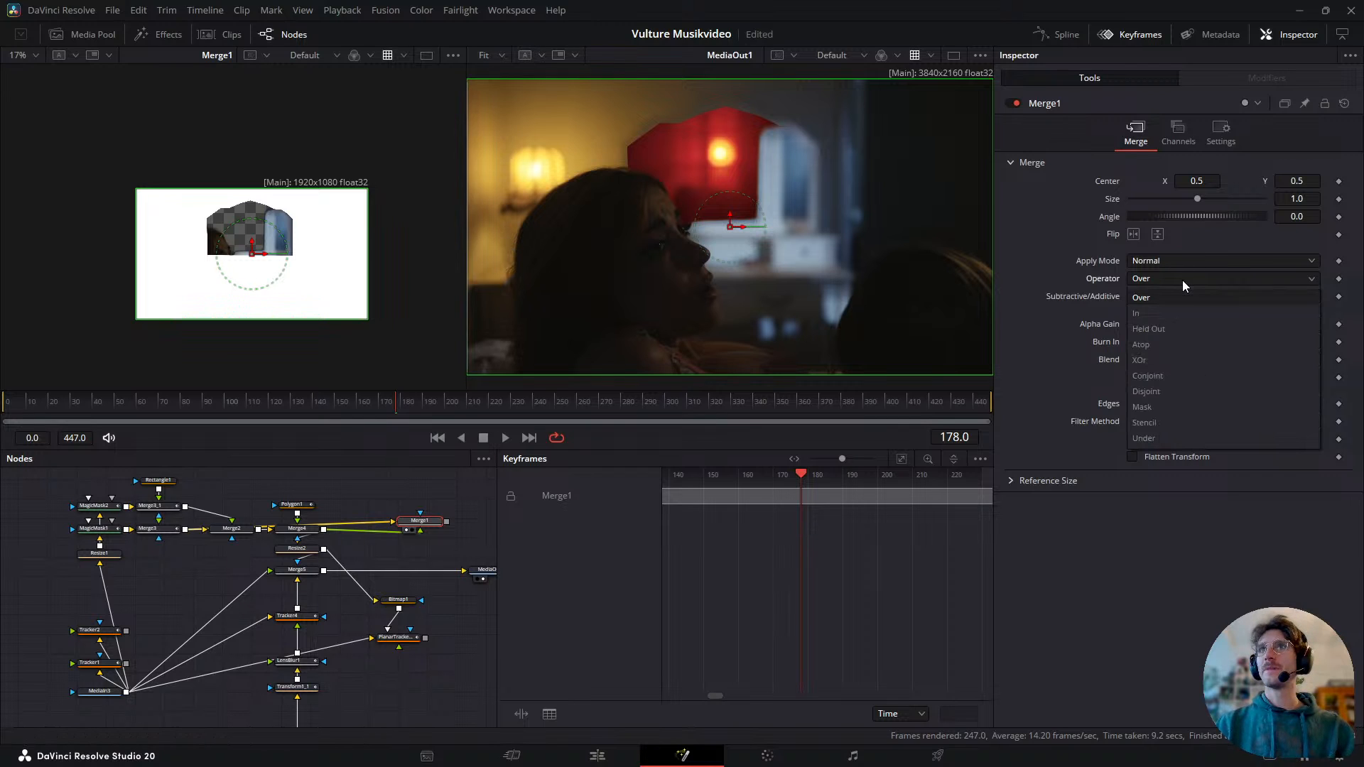
{"action": "left_click", "coordinate": [1152, 422]}
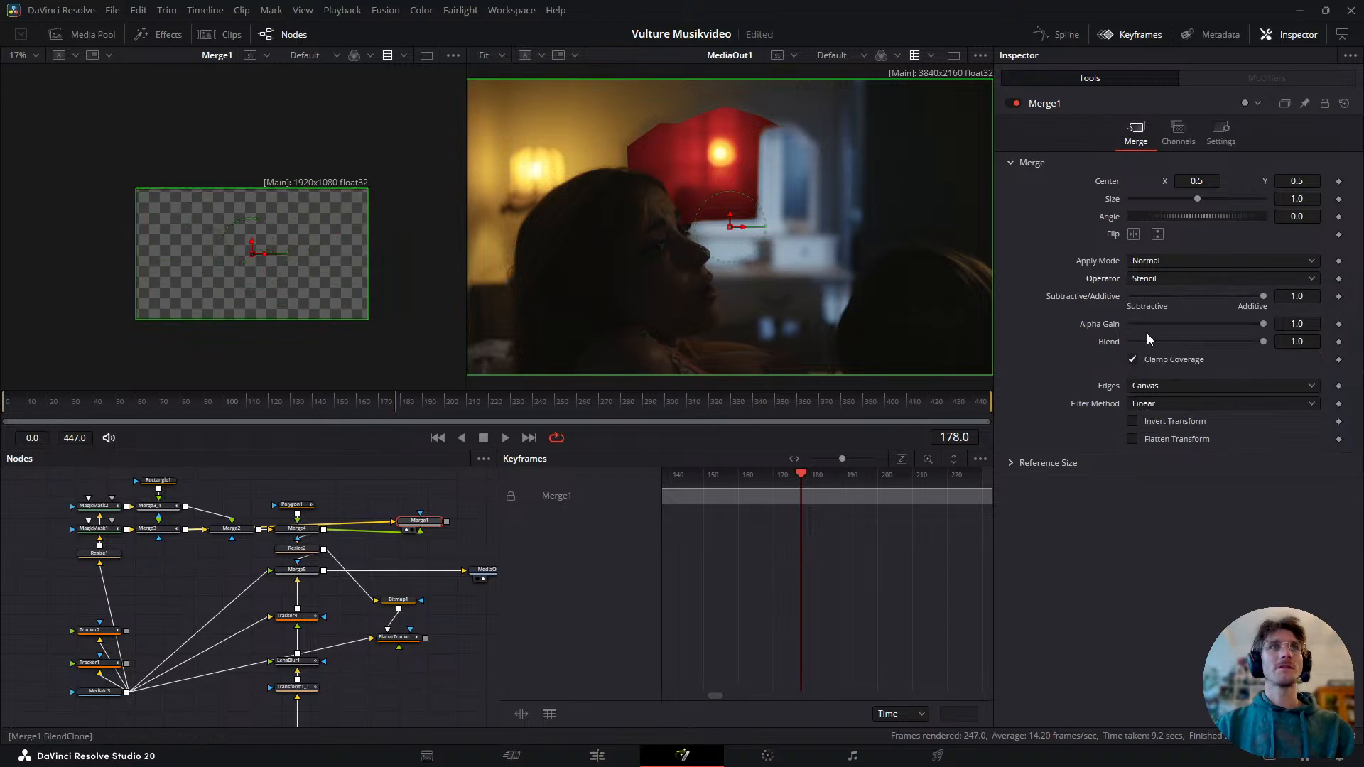
{"action": "left_click", "coordinate": [1161, 277]}
{"action": "left_click", "coordinate": [1158, 421]}
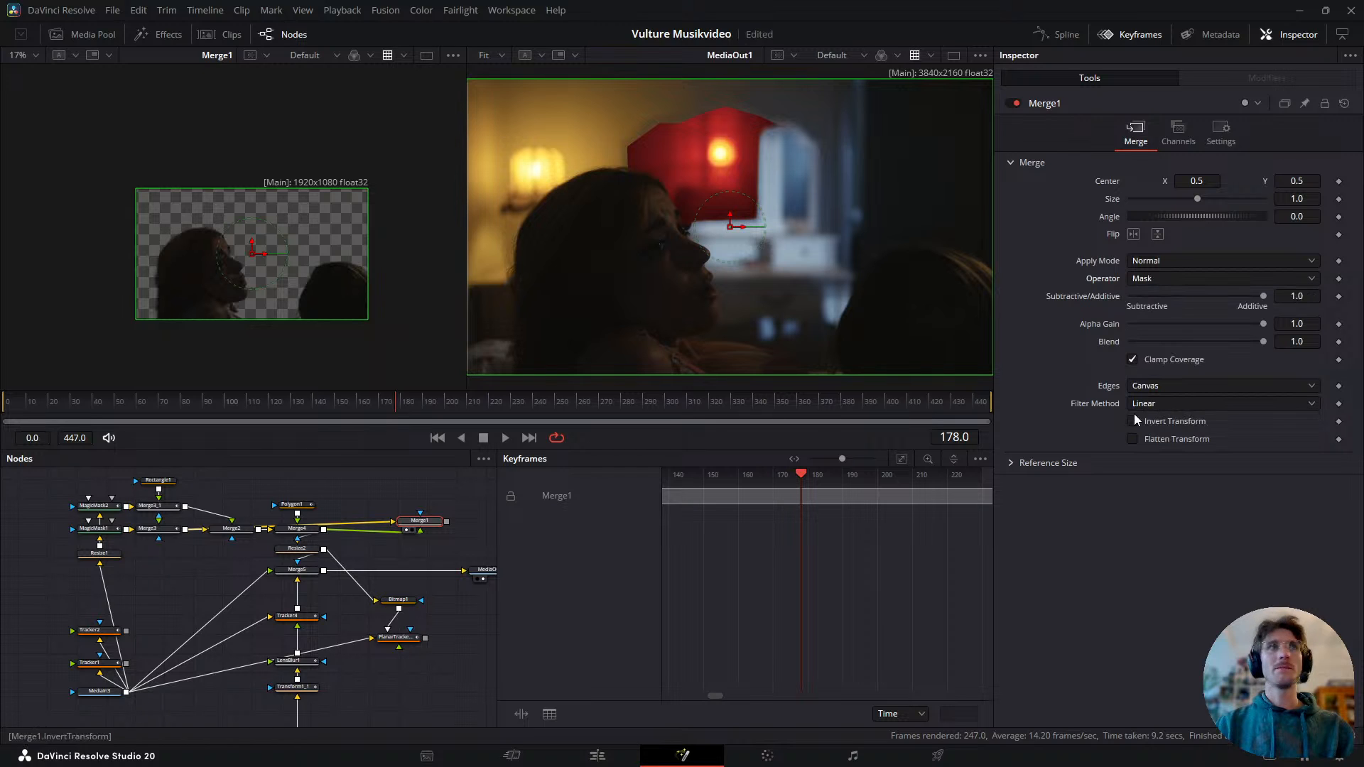
- Try the Disjoint, XOr and Held Out operators on Merge1
{"action": "left_click", "coordinate": [1170, 265]}
{"action": "left_click", "coordinate": [1171, 264]}
{"action": "left_click", "coordinate": [1168, 277]}
{"action": "left_click", "coordinate": [1174, 391]}
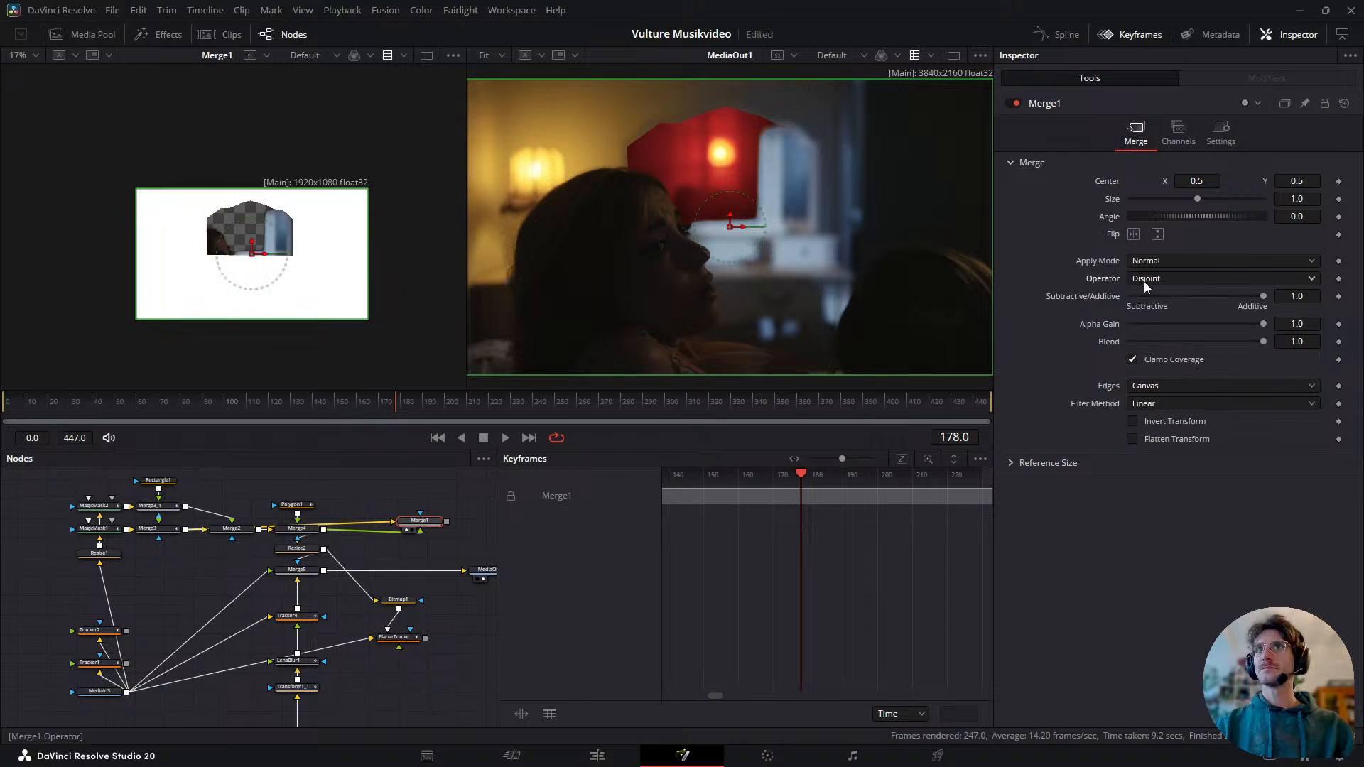
{"action": "scroll", "coordinate": [1150, 276], "scroll_direction": "up", "scroll_amount": 1}
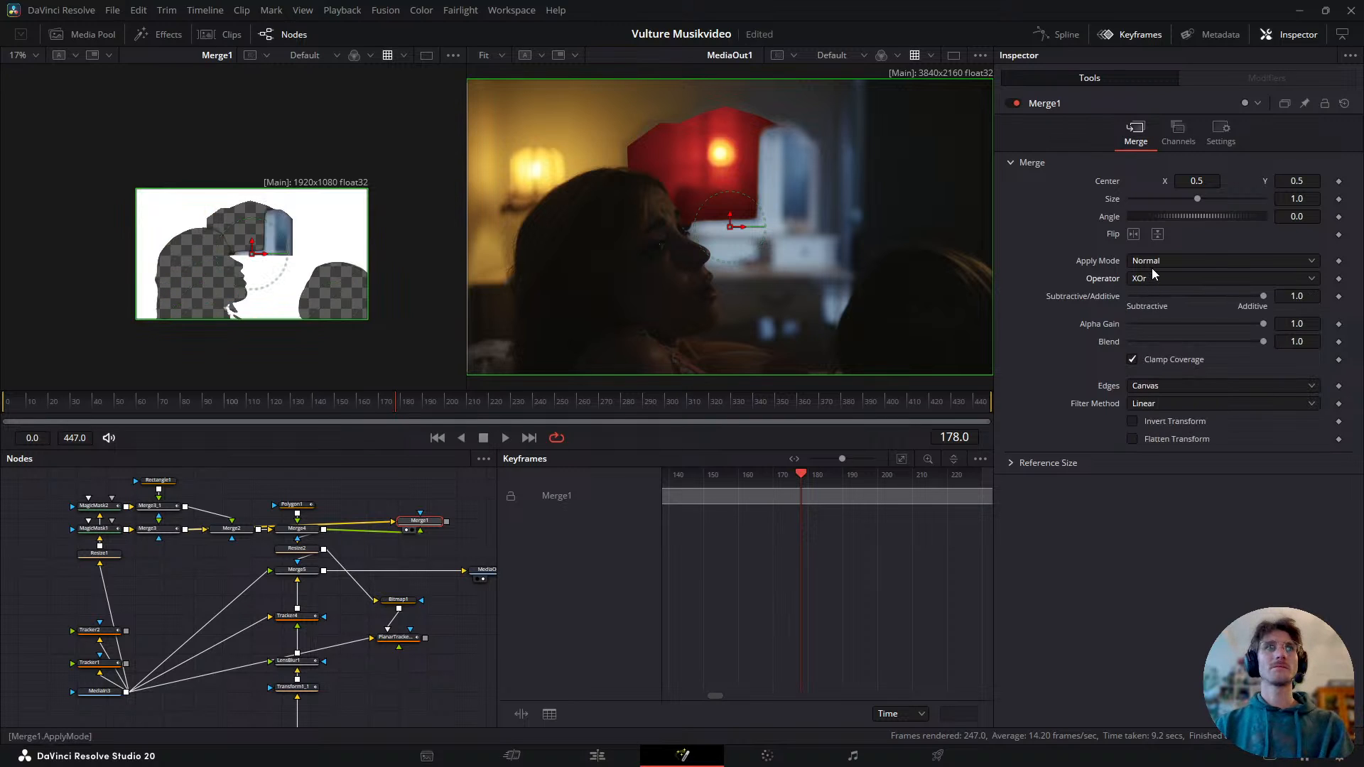
{"action": "scroll", "coordinate": [1167, 276], "scroll_direction": "up", "scroll_amount": 3}
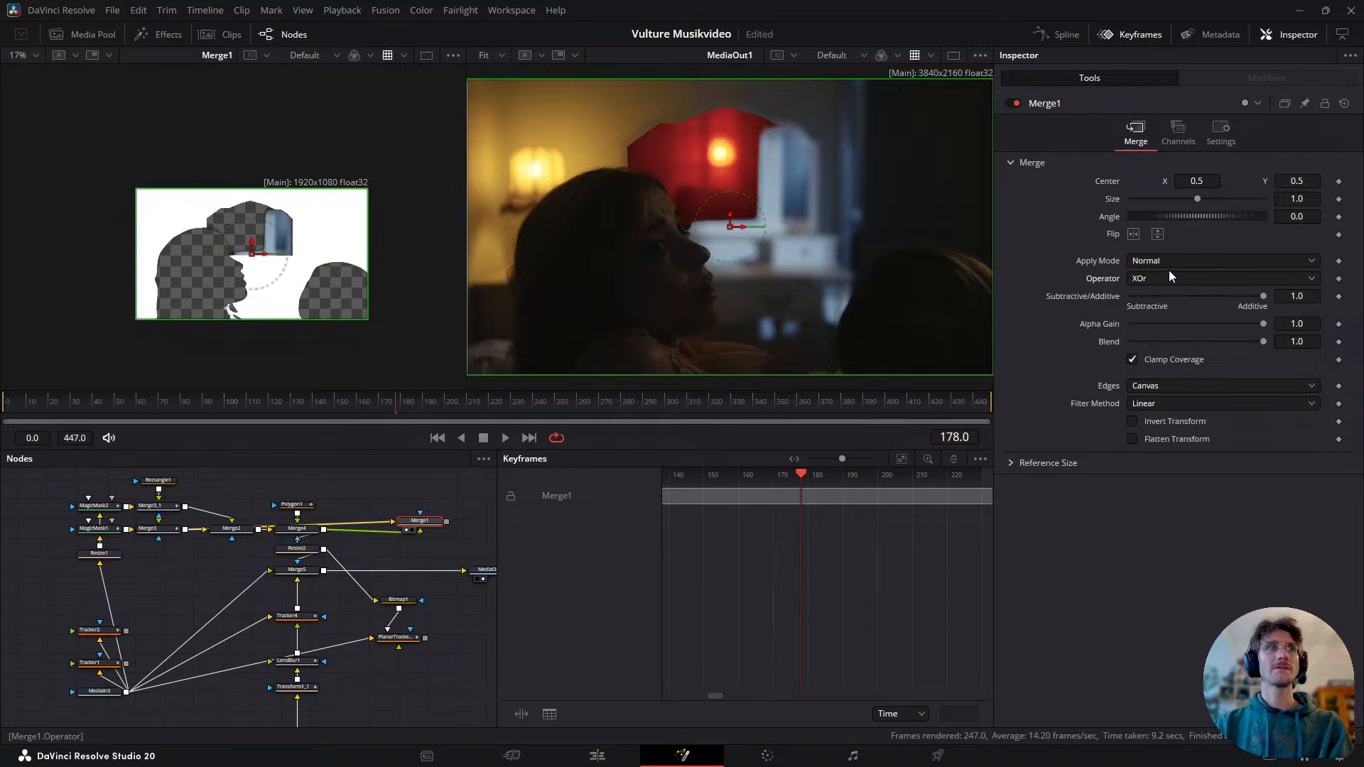
{"action": "scroll", "coordinate": [1167, 278], "scroll_direction": "down", "scroll_amount": 1}
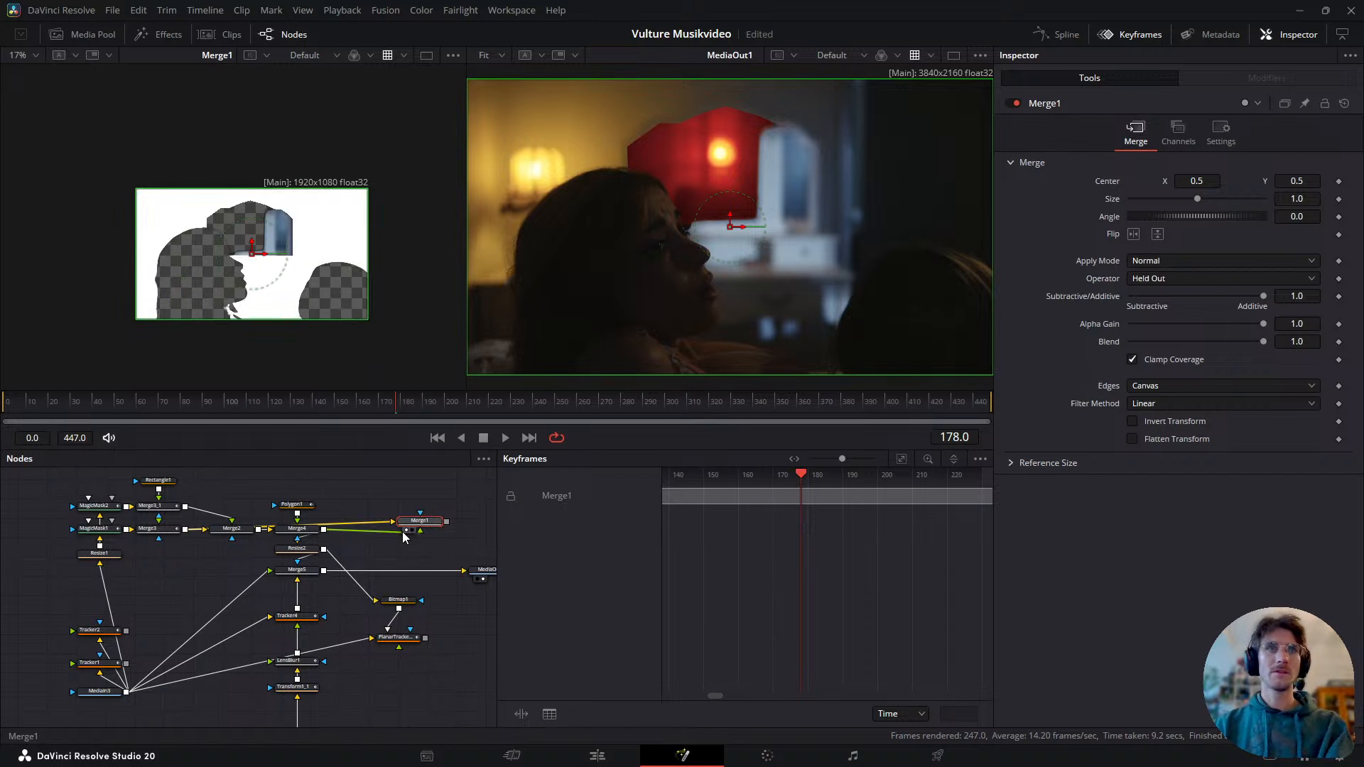
- Delete Merge1 and add a fresh, unconnected Merge node above Bitmap1
{"action": "key", "text": "Delete"}
{"action": "scroll", "coordinate": [232, 494], "scroll_direction": "up", "scroll_amount": 3}
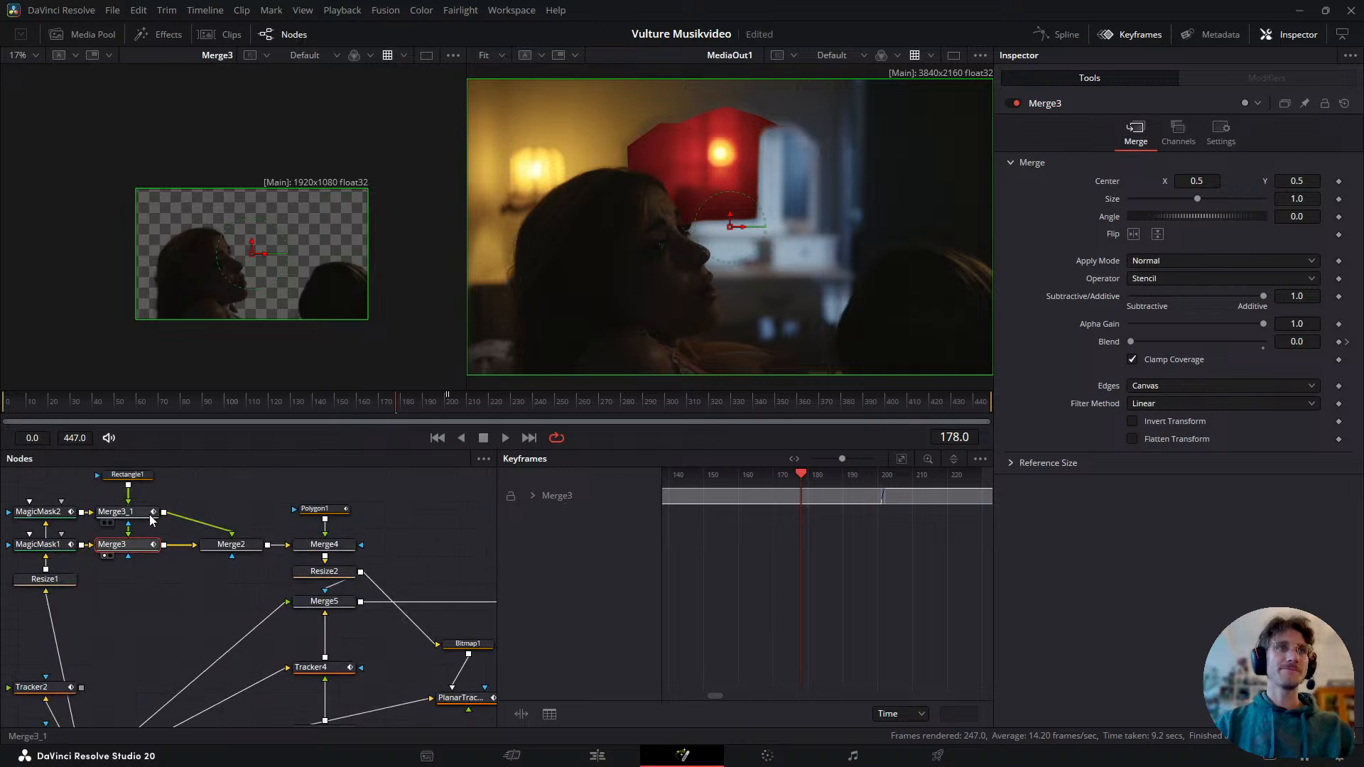
{"action": "left_click", "coordinate": [426, 506]}
{"action": "key", "text": "shift+space"}
{"action": "type", "text": "mergmerg"}
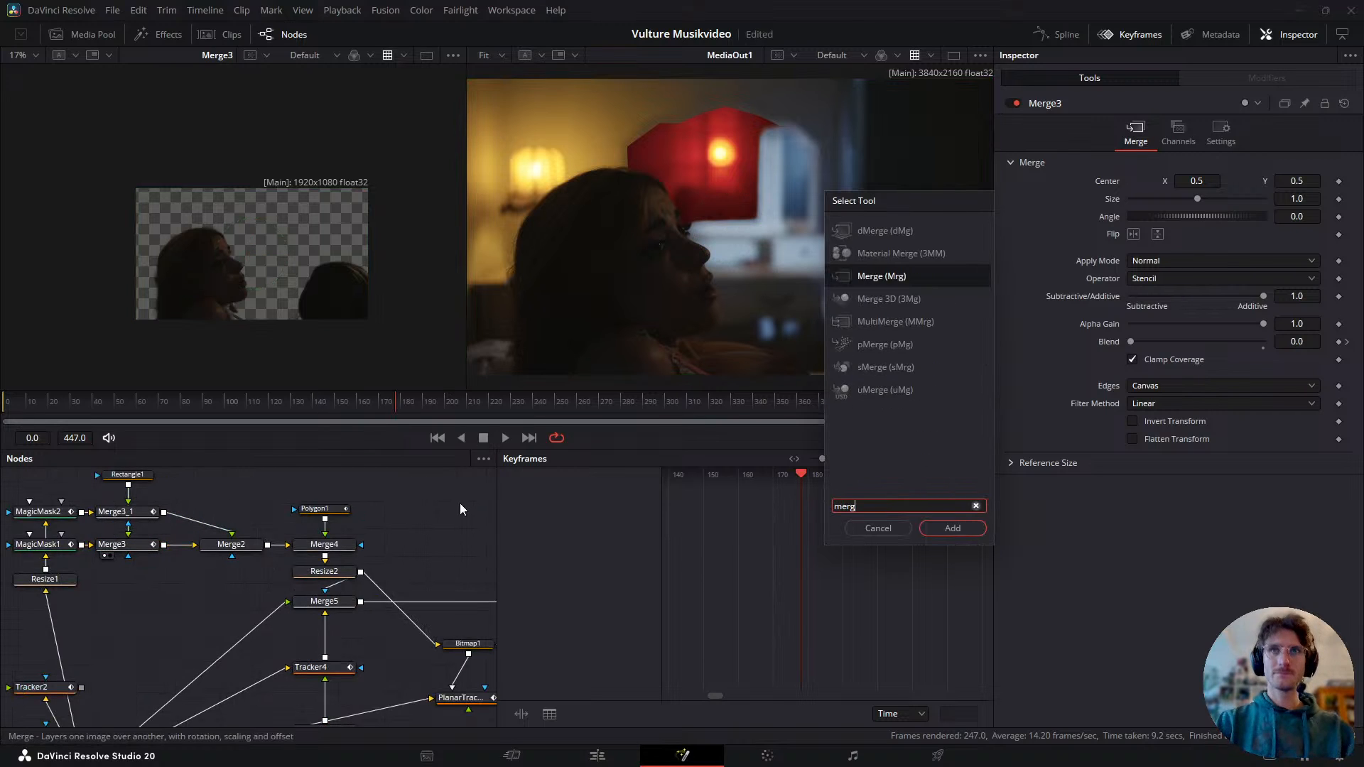
{"action": "key", "text": "Return"}
{"action": "key", "text": "shift+space"}
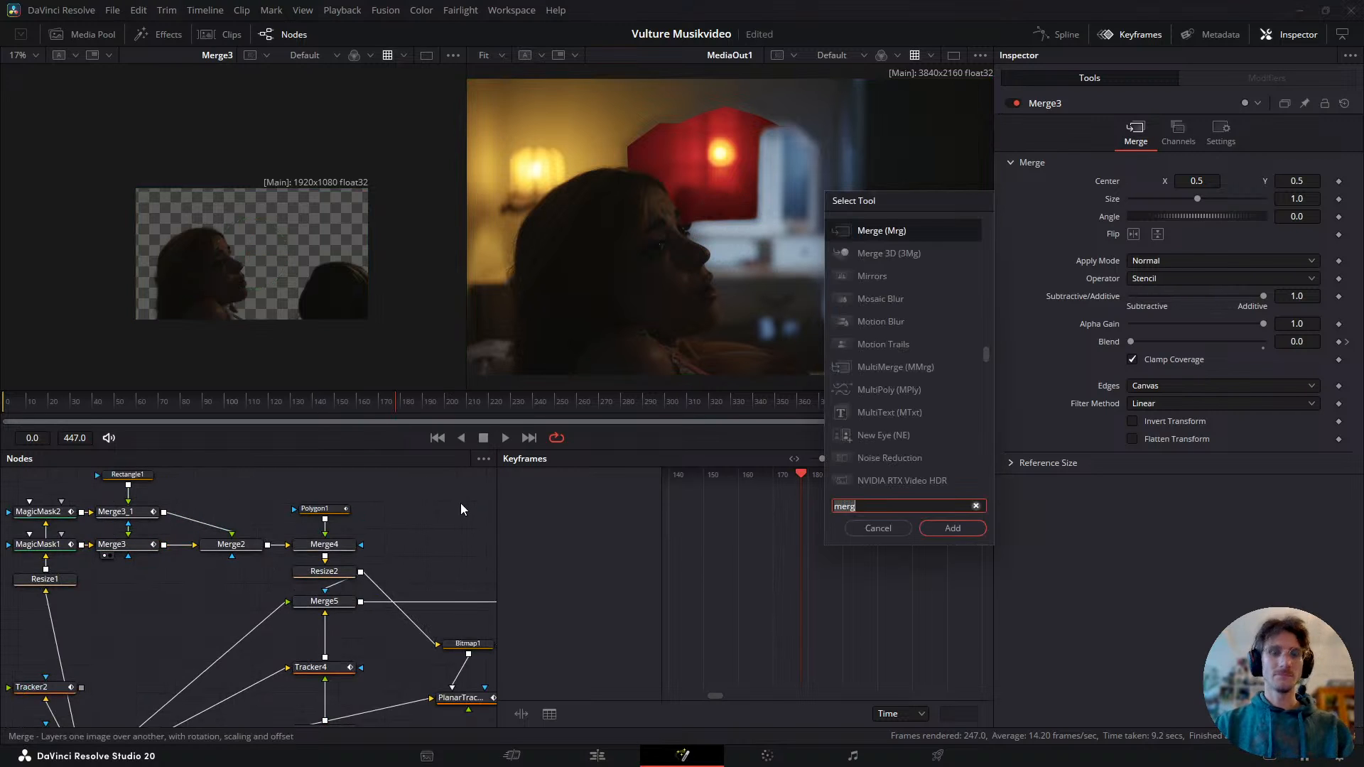
{"action": "type", "text": "merge"}
{"action": "key", "text": "Return"}
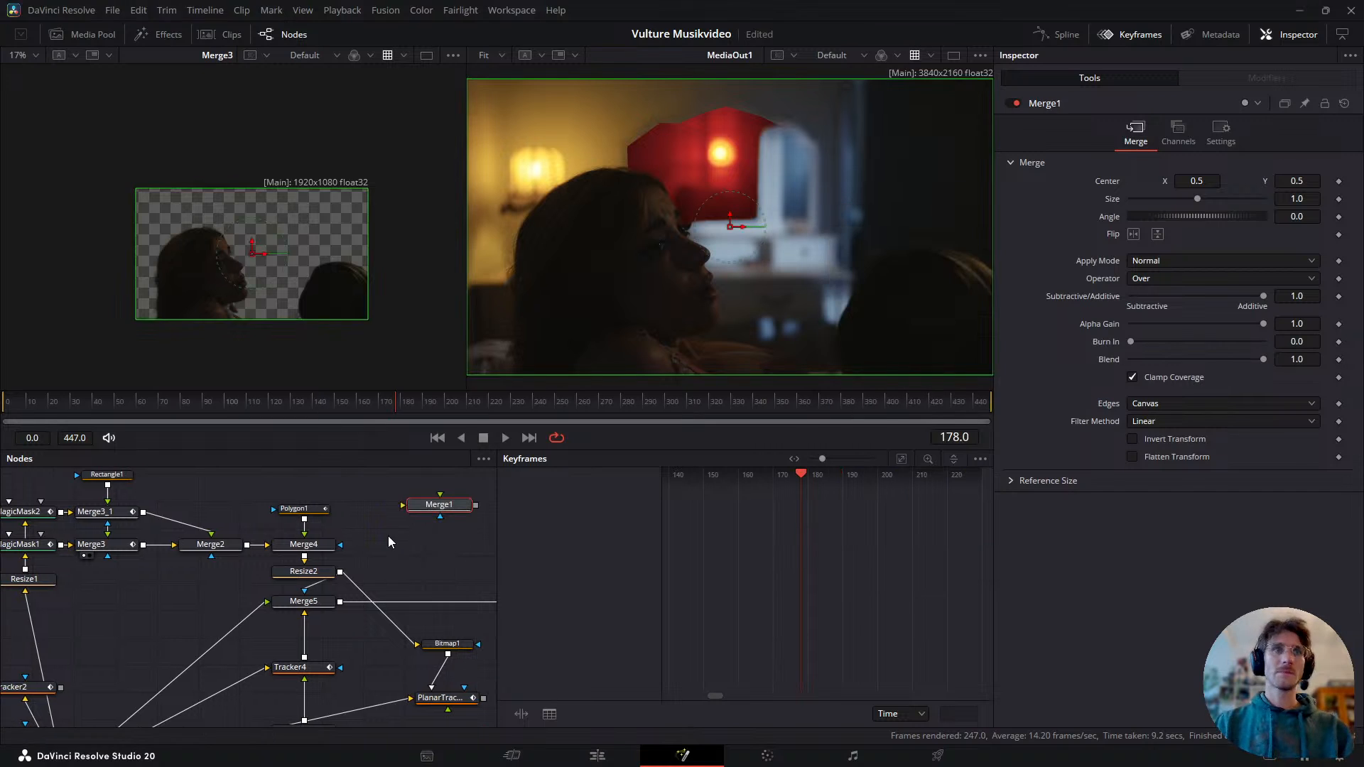
- Display Merge3_1 and Merge4 in the first viewer and scrub through the shot to examine their cutouts
{"action": "left_click", "coordinate": [118, 514]}
{"action": "left_click_drag", "start_coordinate": [504, 403], "coordinate": [599, 420]}
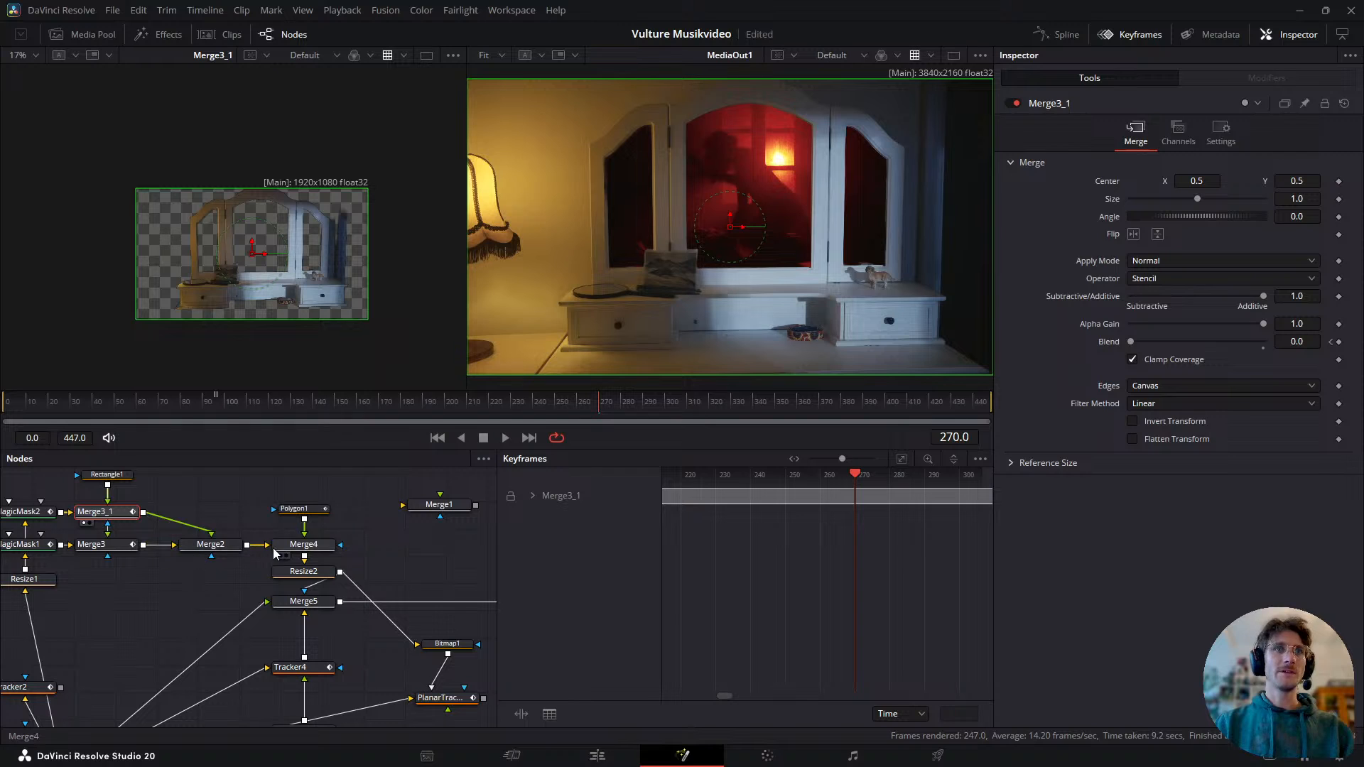
{"action": "left_click", "coordinate": [310, 545]}
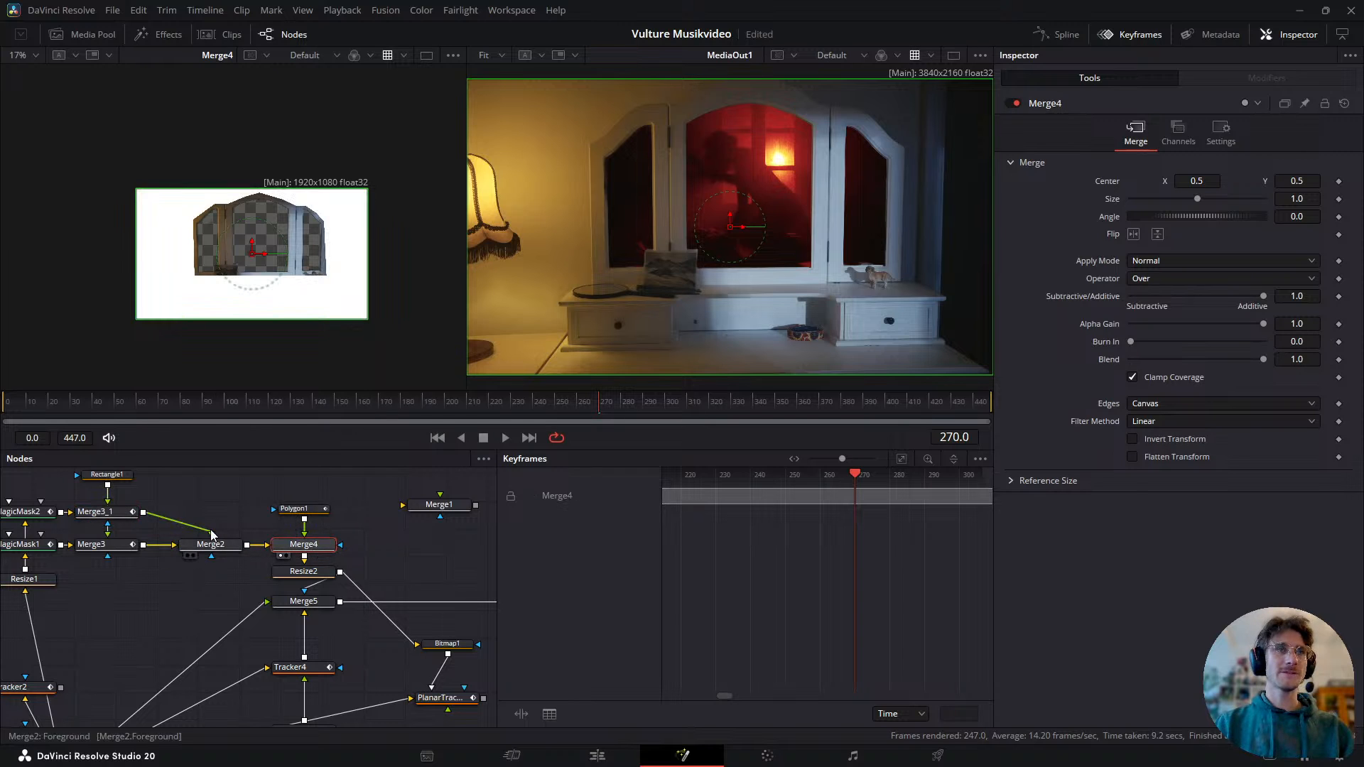
{"action": "left_click_drag", "start_coordinate": [585, 419], "coordinate": [340, 420]}
- Undo the Merge node replacement, restoring the original Merge1 with its connections to Merge3 and Merge4
{"action": "key", "text": "ctrl+z"}
{"action": "key", "text": "ctrl+z"}
{"action": "left_click", "coordinate": [475, 533]}
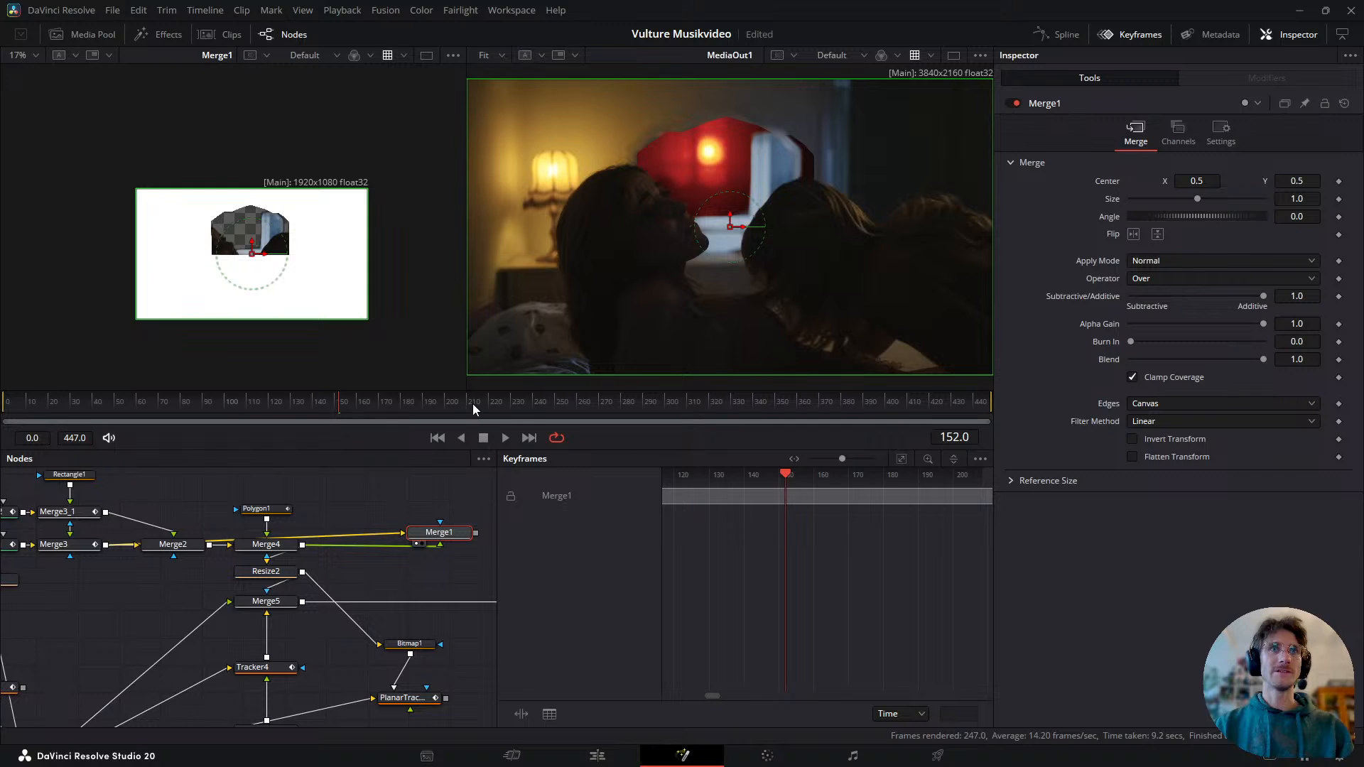
{"action": "left_click_drag", "start_coordinate": [473, 407], "coordinate": [530, 407]}
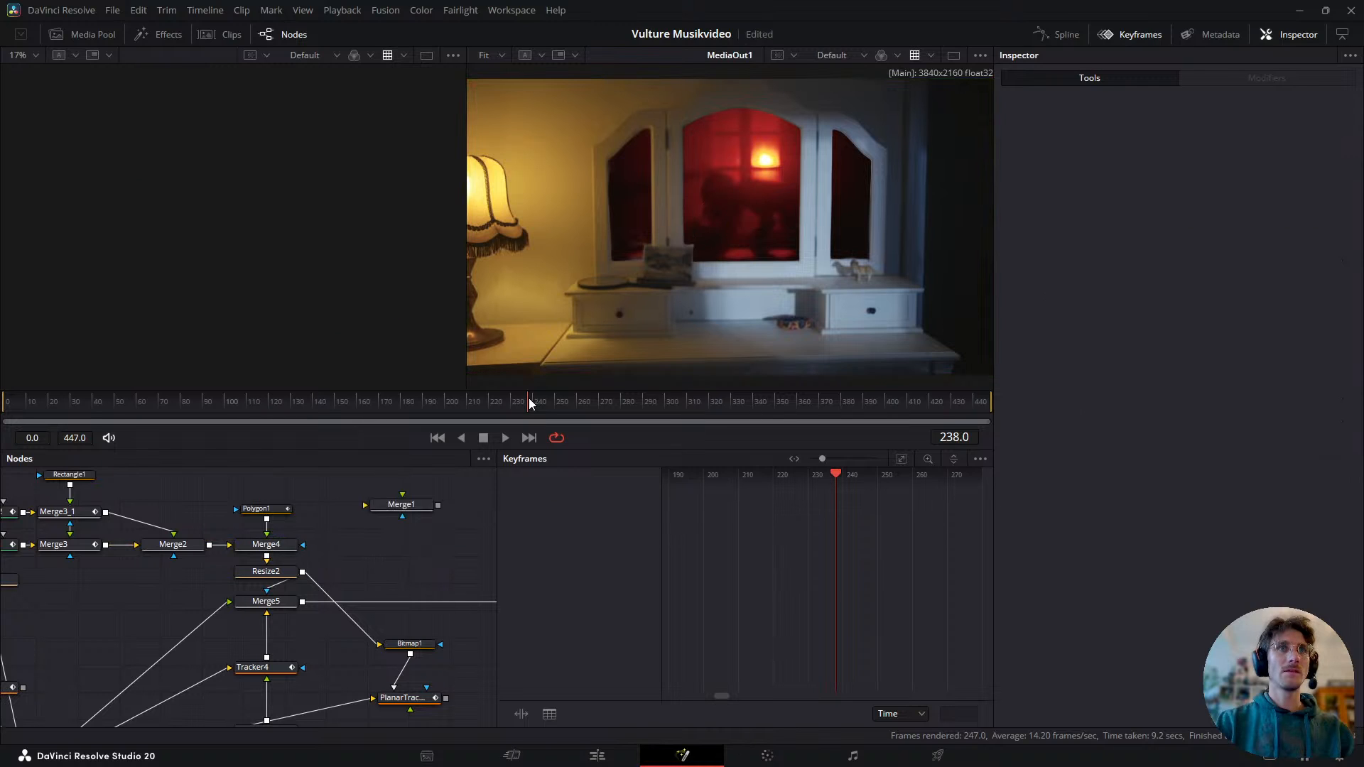
{"action": "key", "text": "ctrl+z"}
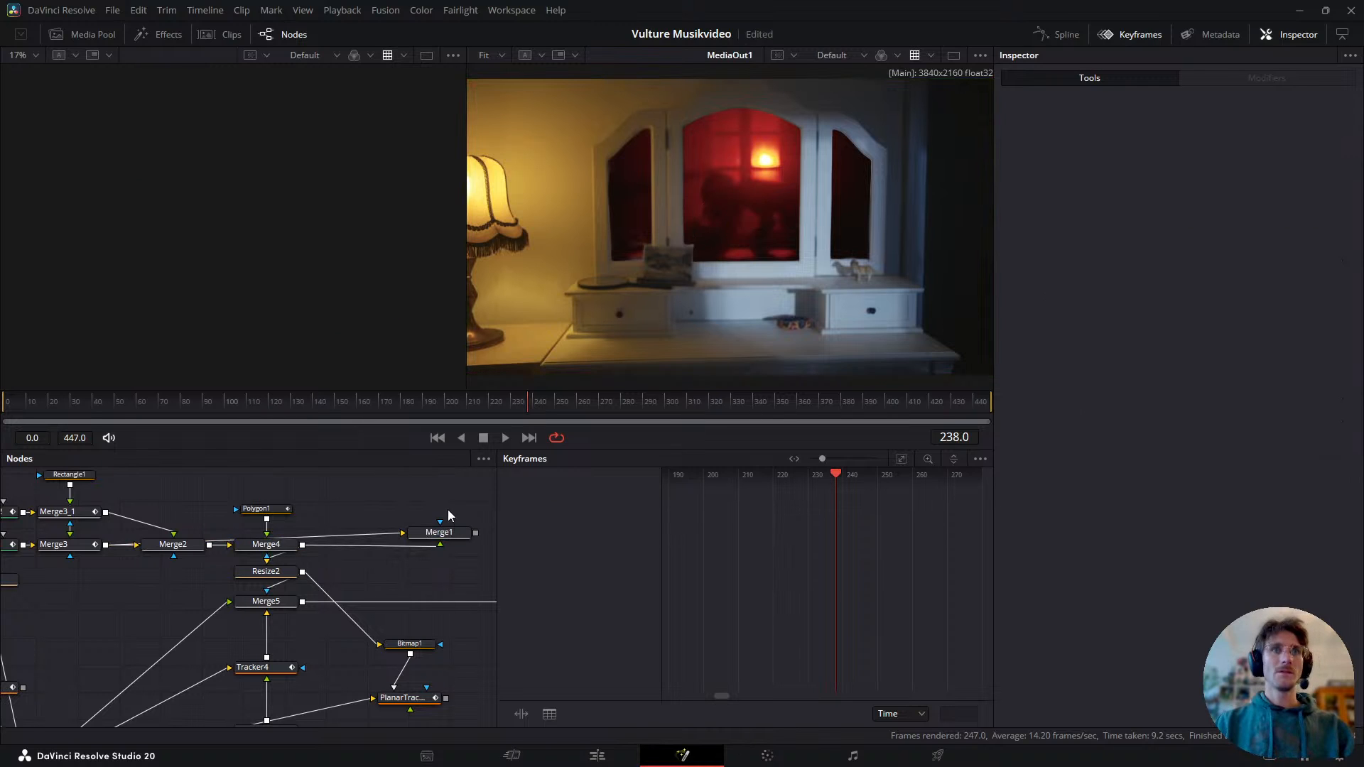
- Display Merge1 in the first viewer, set its operator to XOr and scrub through the shot to check the matte
{"action": "left_click", "coordinate": [439, 533]}
{"action": "key", "text": "1"}
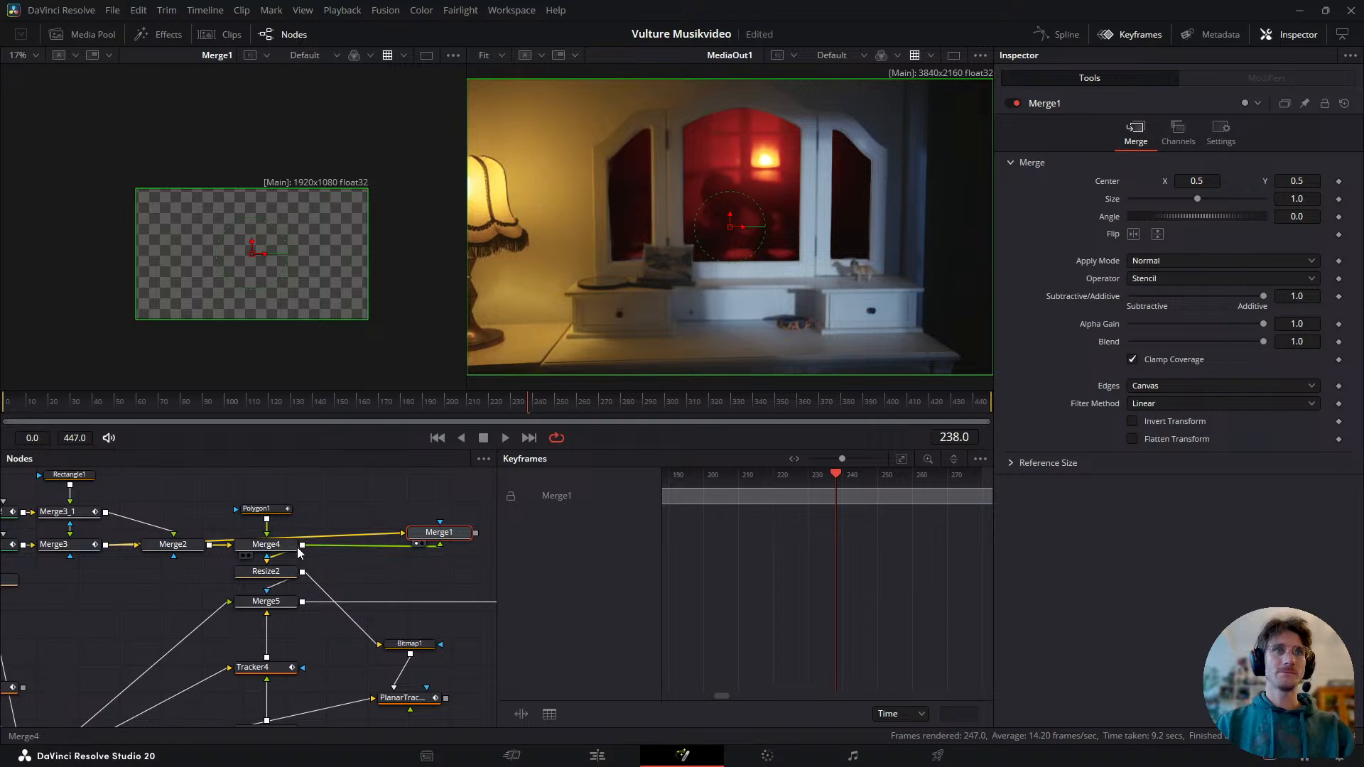
{"action": "left_click_drag", "start_coordinate": [532, 391], "coordinate": [622, 434]}
{"action": "left_click", "coordinate": [1150, 278]}
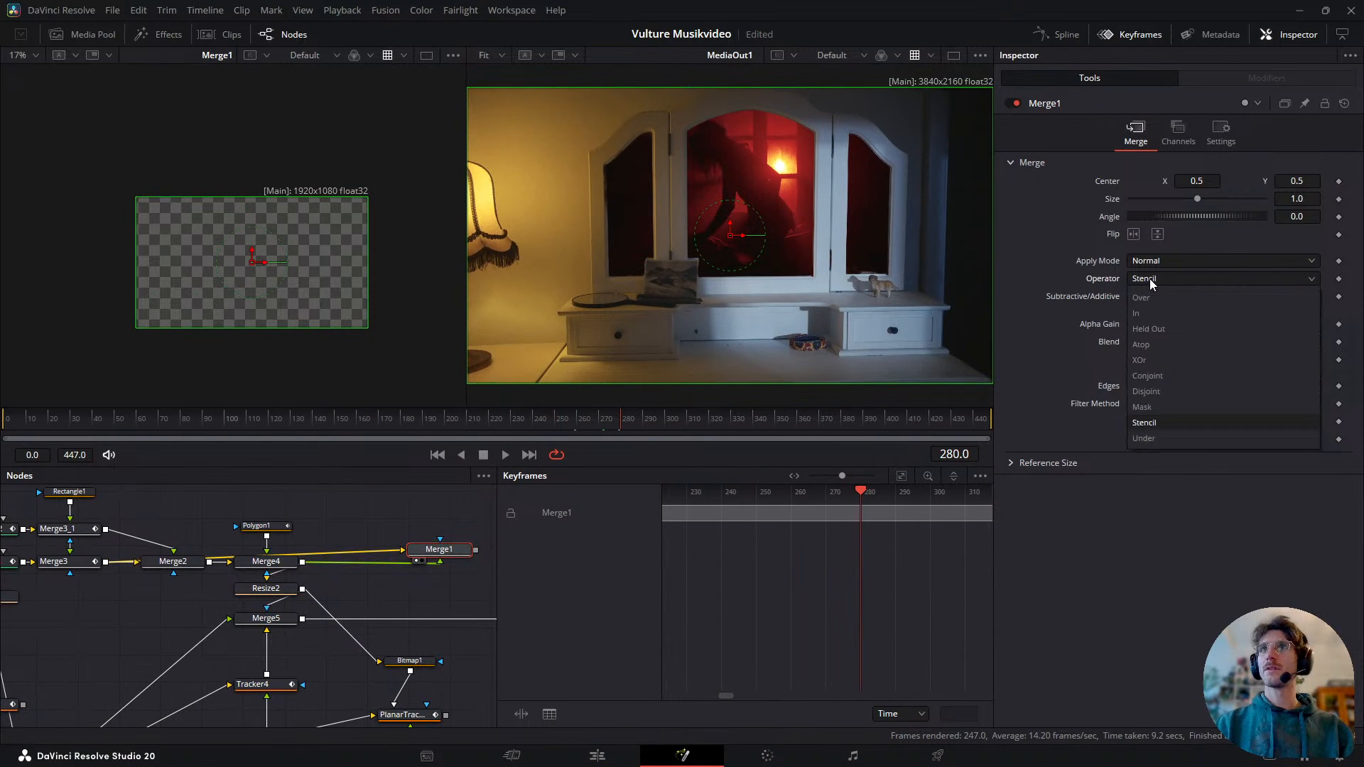
{"action": "left_click", "coordinate": [1179, 359]}
{"action": "left_click_drag", "start_coordinate": [600, 446], "coordinate": [572, 490]}
- Connect Merge1's output to Bitmap1's image input, then display Bitmap1 and scrub to frame 217 to check the mask
{"action": "left_click_drag", "start_coordinate": [421, 599], "coordinate": [371, 567]}
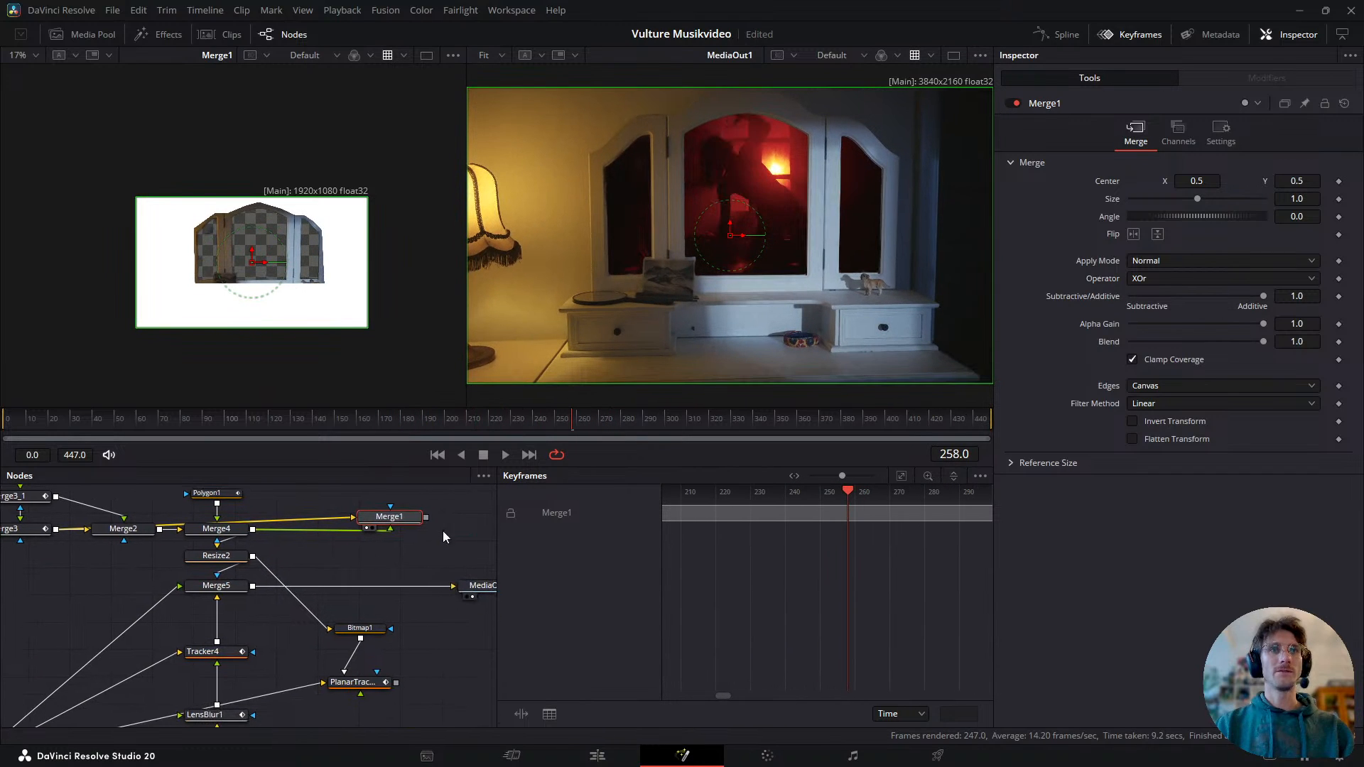
{"action": "left_click_drag", "start_coordinate": [427, 517], "coordinate": [359, 628]}
{"action": "left_click", "coordinate": [374, 631]}
{"action": "left_click_drag", "start_coordinate": [549, 420], "coordinate": [482, 448]}
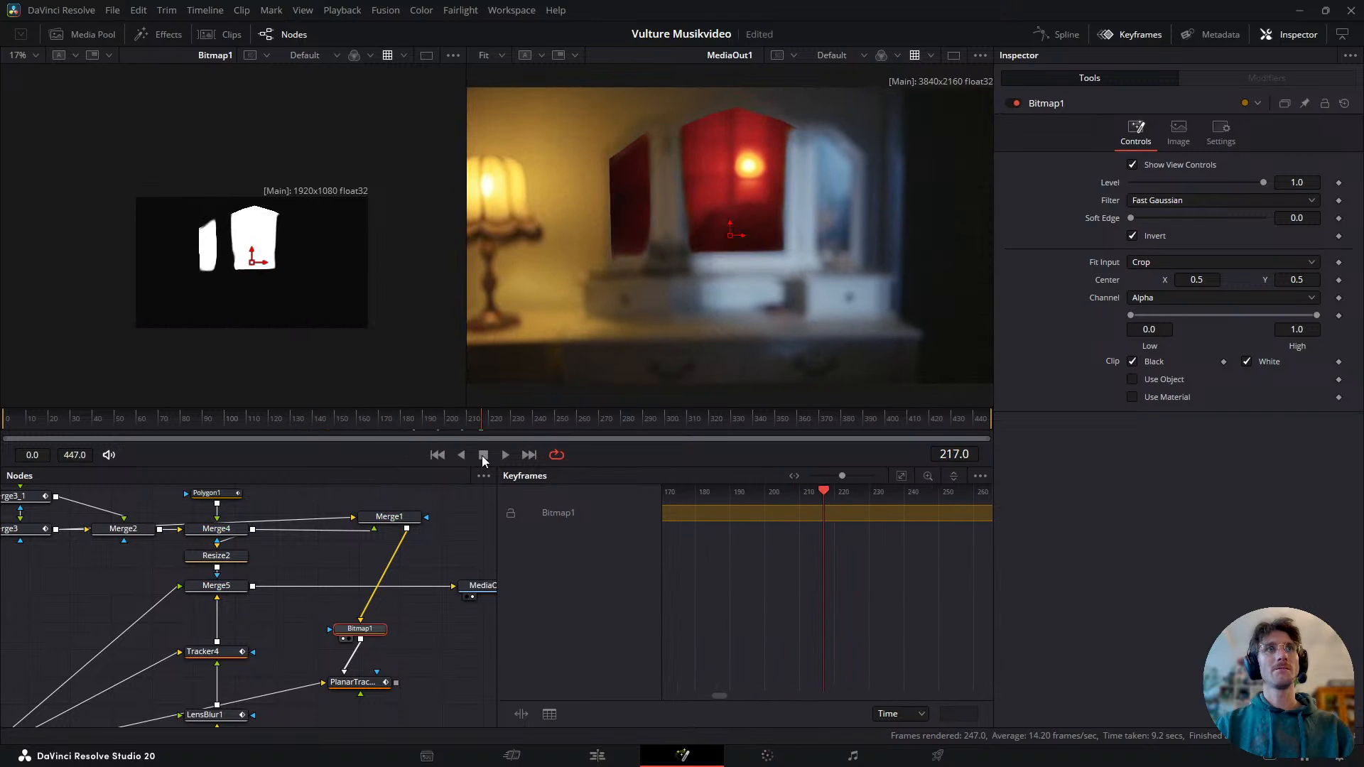
- Switch Bitmap1 to a custom output size with Use Frame Format Settings off, and try a width of 3840
{"action": "left_click", "coordinate": [370, 685]}
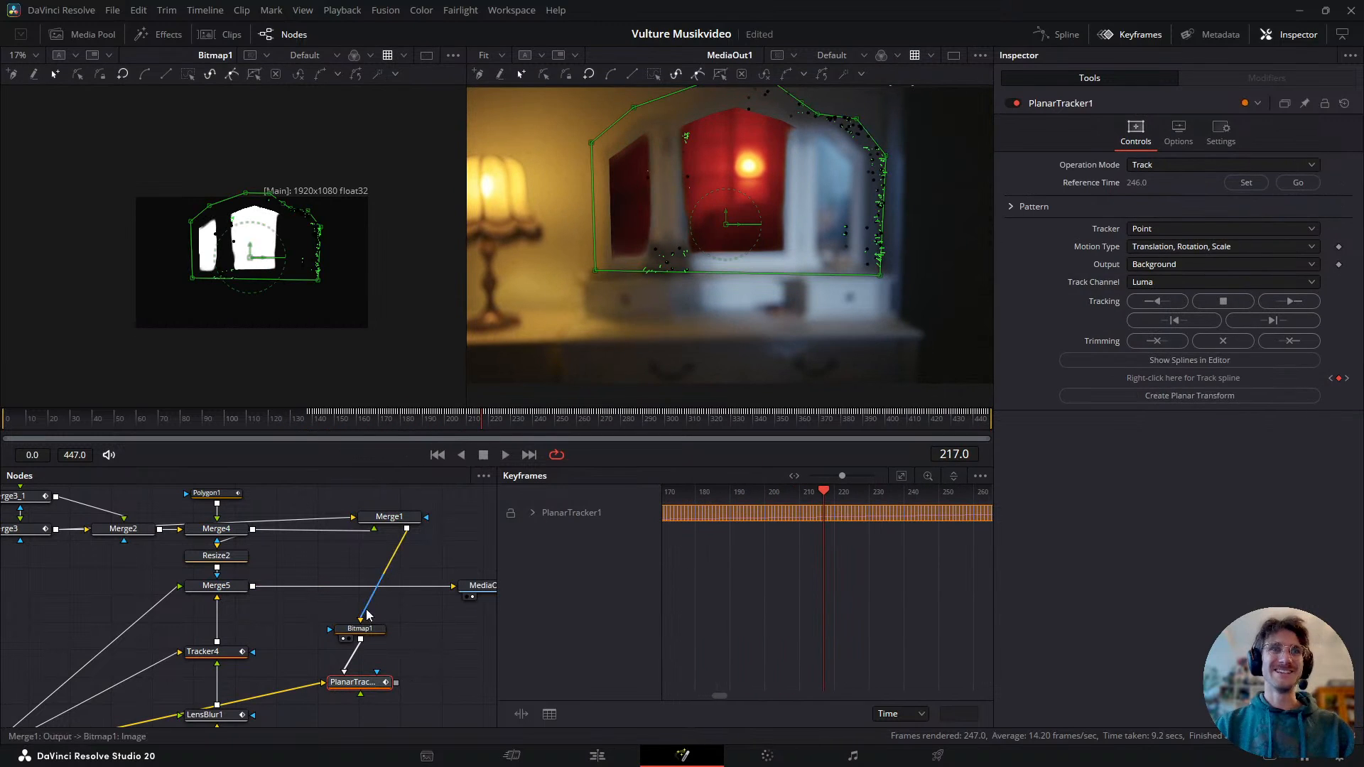
{"action": "left_click", "coordinate": [232, 559]}
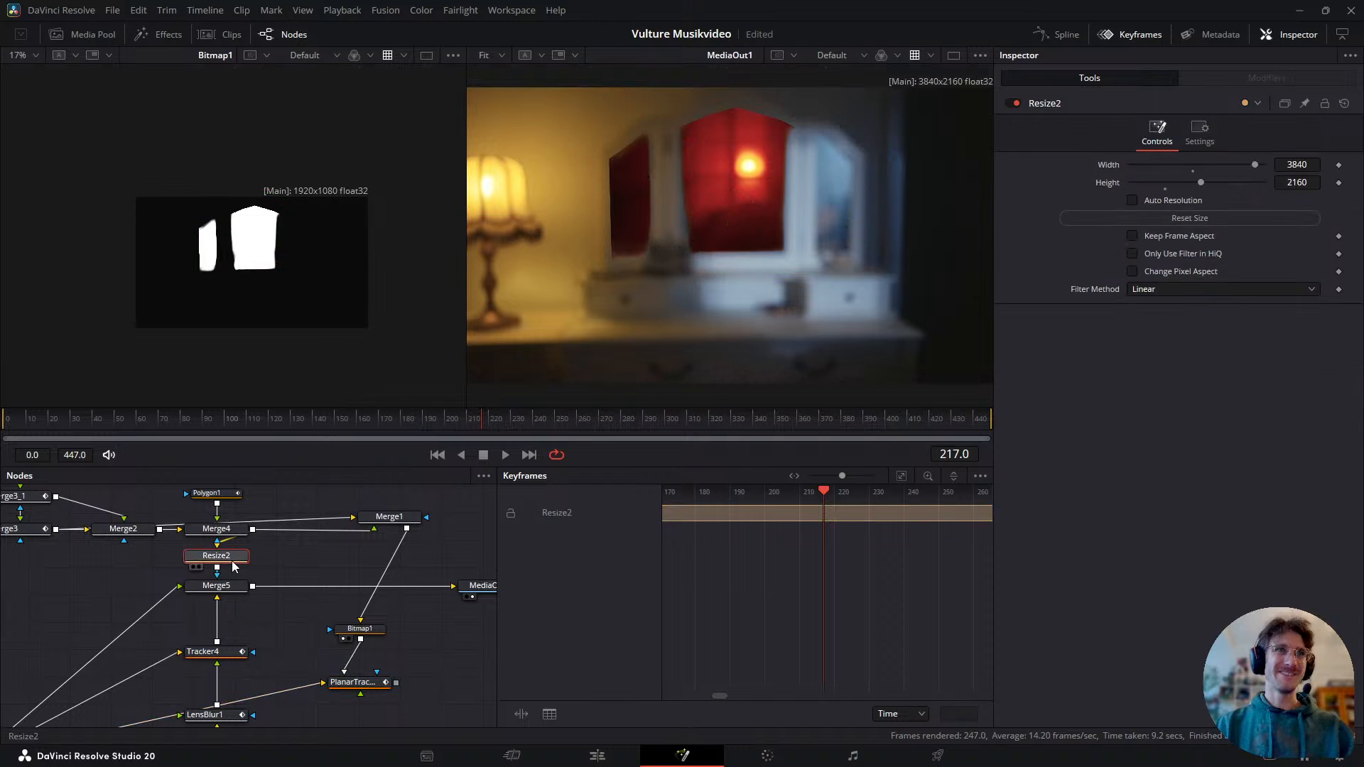
{"action": "left_click", "coordinate": [371, 628]}
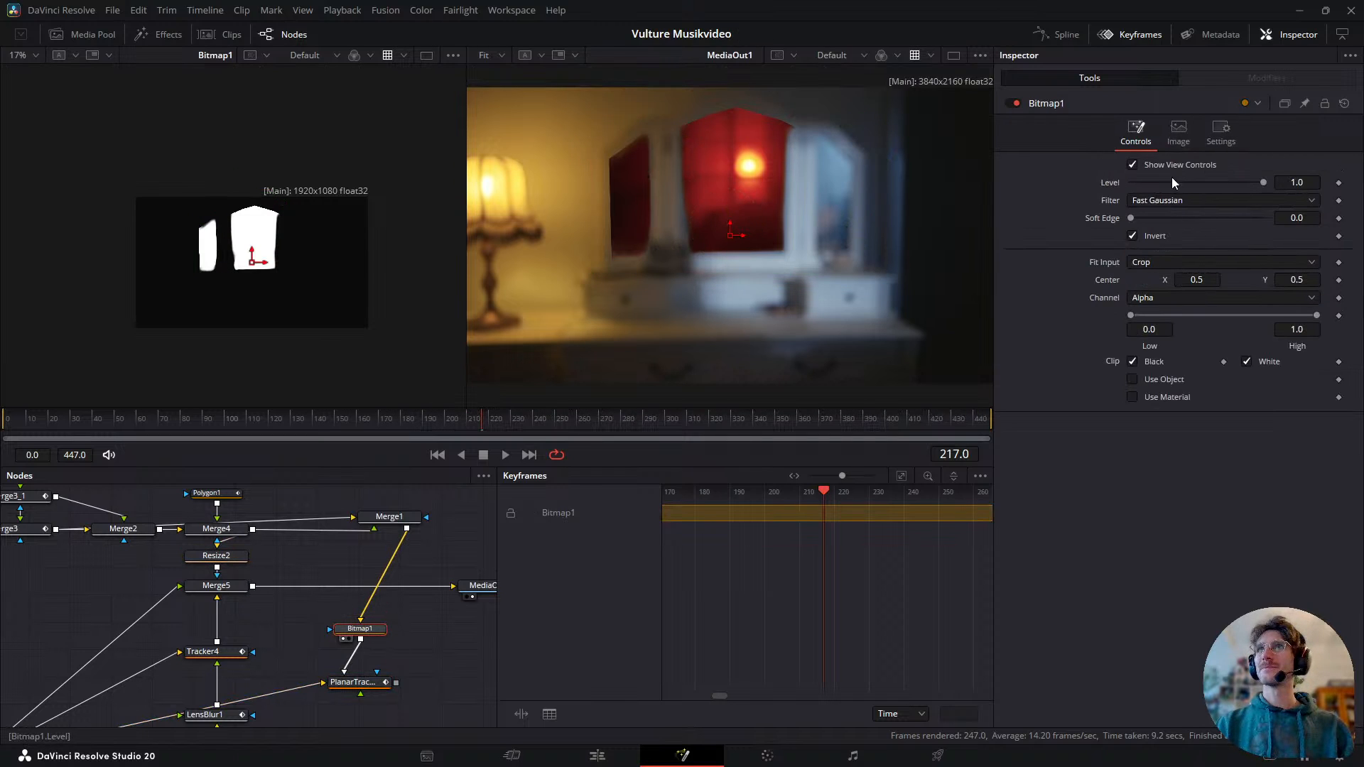
{"action": "left_click", "coordinate": [1179, 135]}
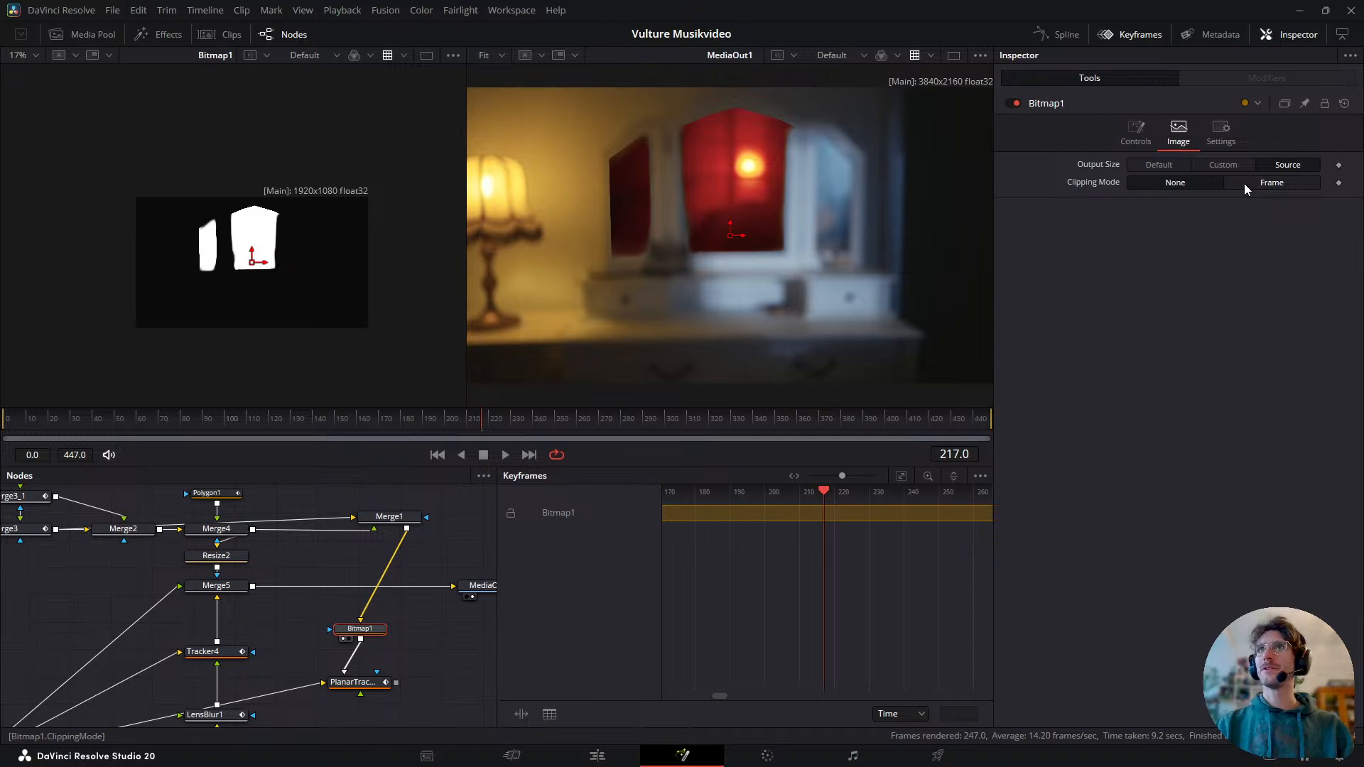
{"action": "left_click", "coordinate": [1193, 165]}
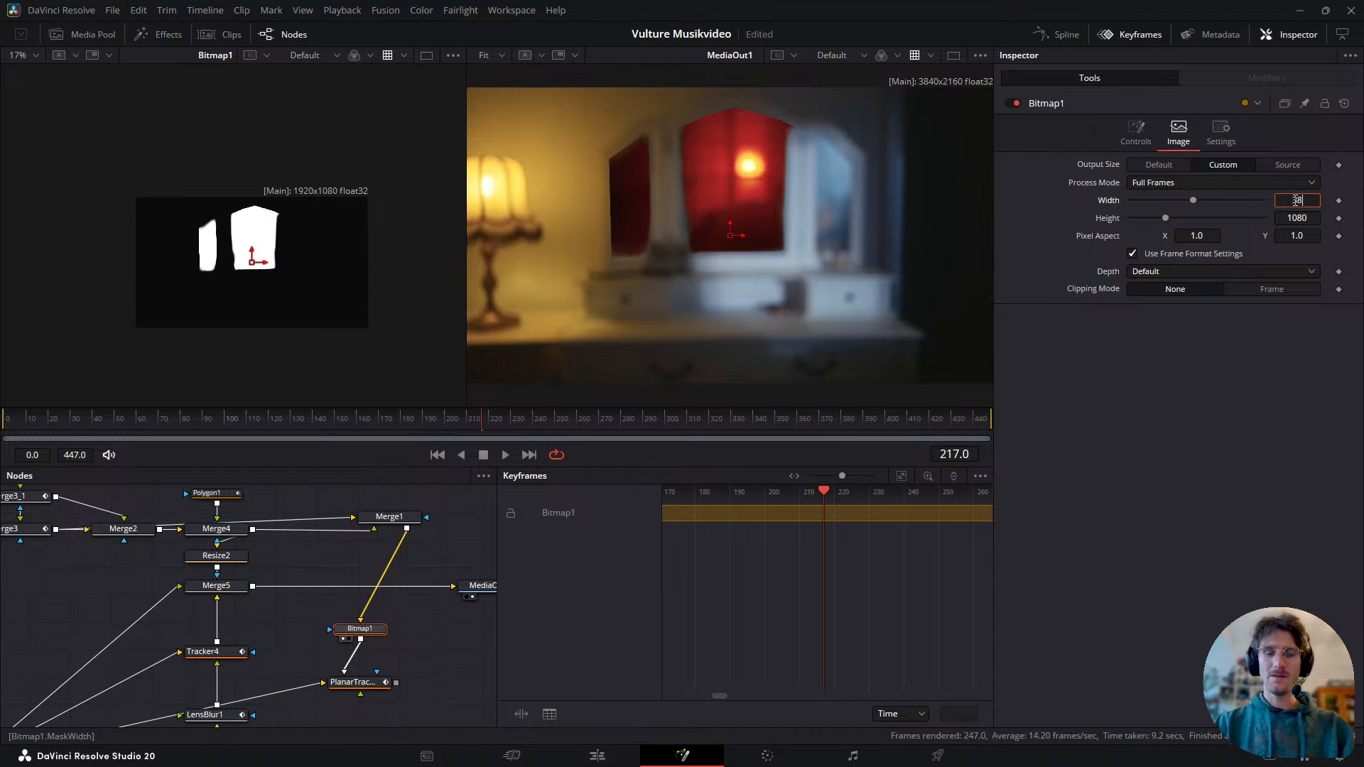
{"action": "type", "text": "2"}
{"action": "key", "text": "Tab"}
{"action": "left_click", "coordinate": [1219, 258]}
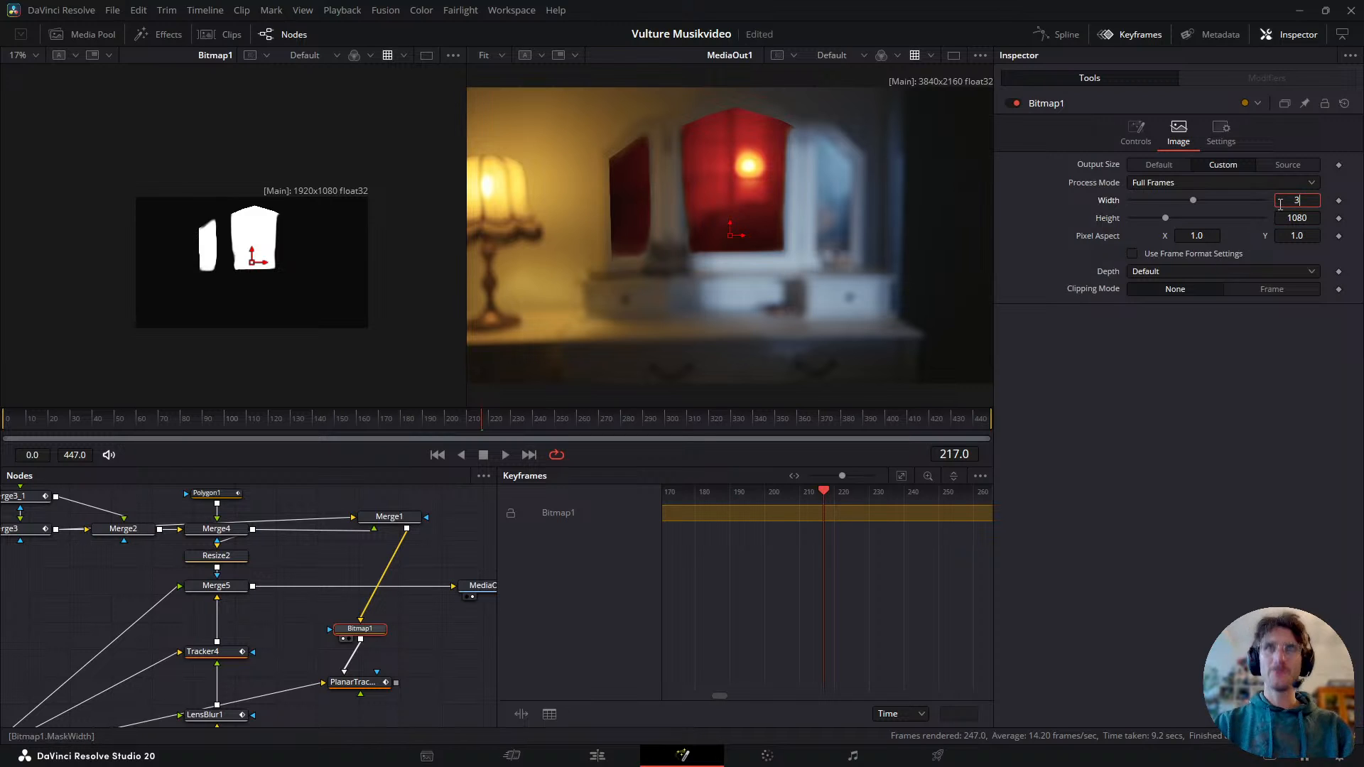
{"action": "key", "text": "Tab"}
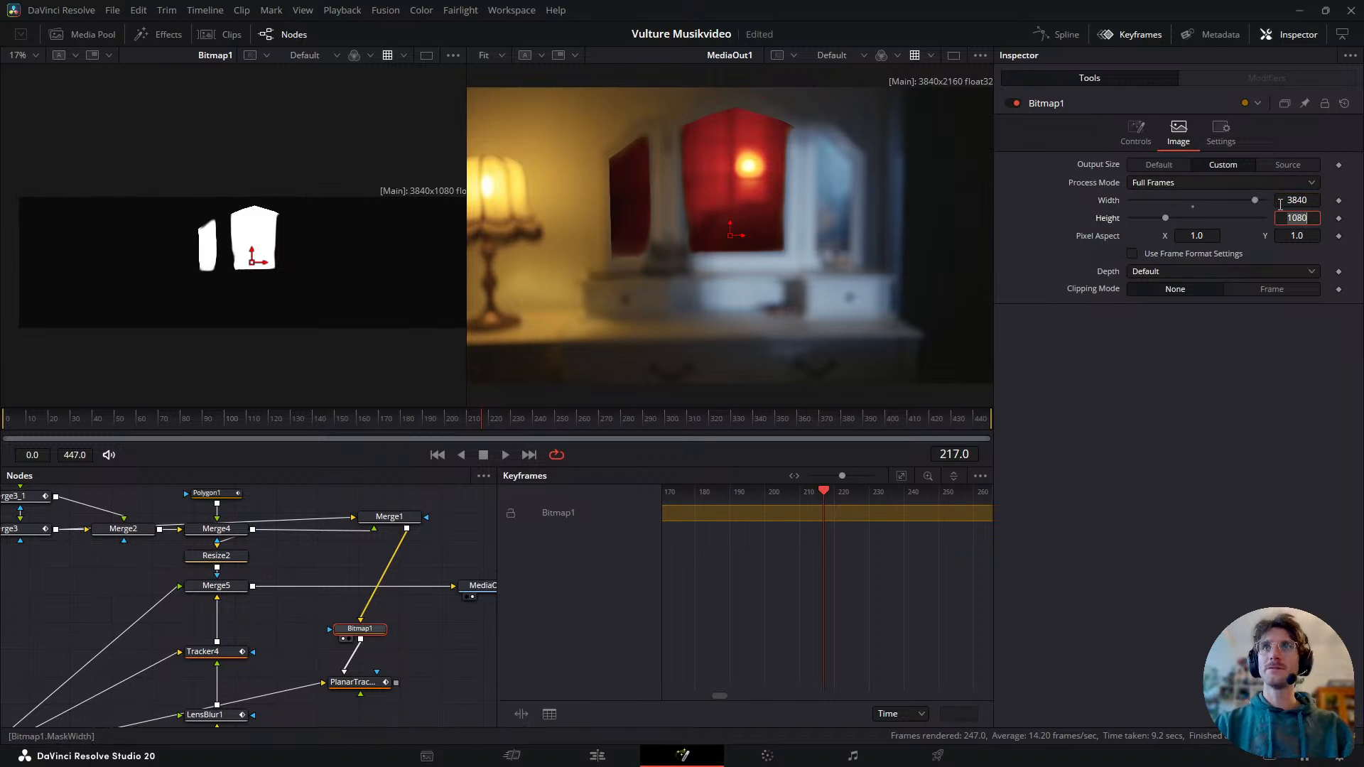
{"action": "left_click", "coordinate": [1263, 344]}
{"action": "key", "text": "ctrl+z"}
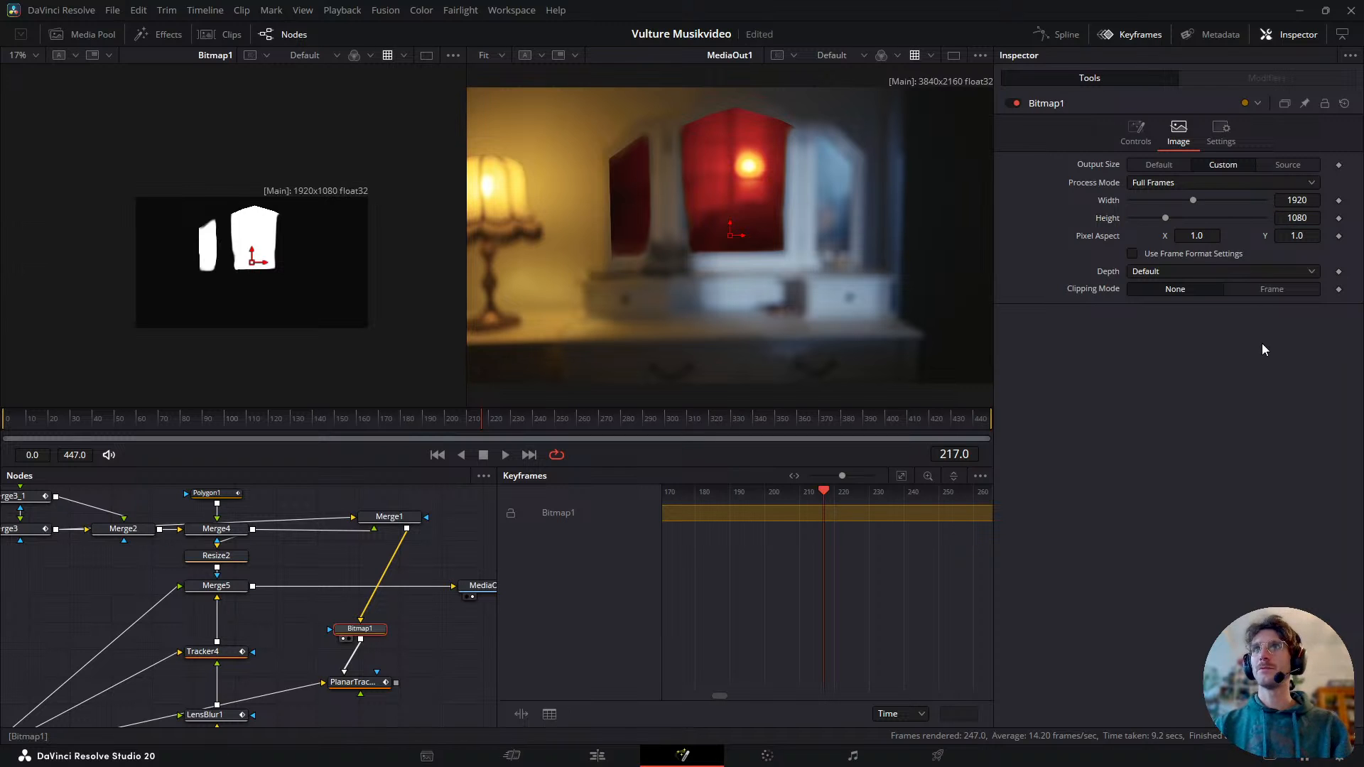
- Insert a copy of the 3840 by 2160 Resize2 node between Bitmap1 and PlanarTracker1, moving the tracker lower to make room
{"action": "left_click", "coordinate": [221, 558]}
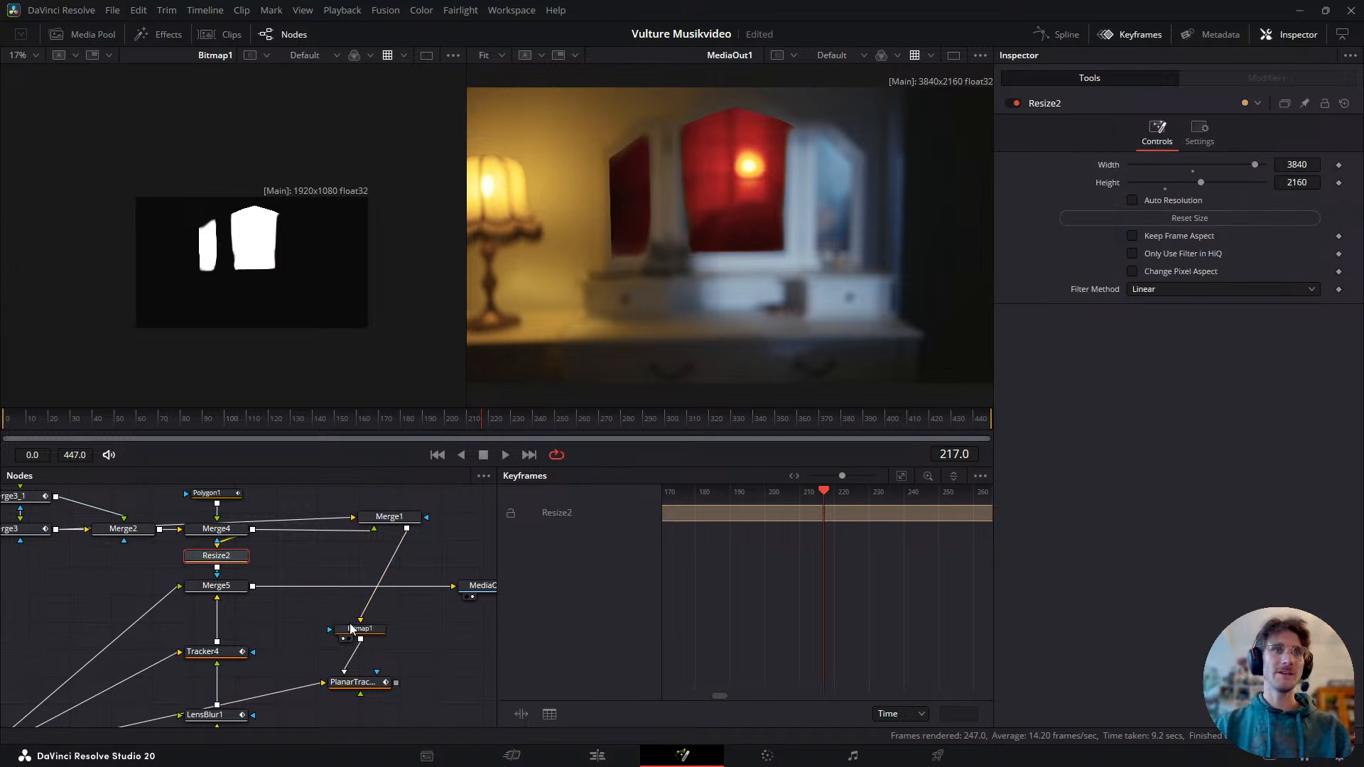
{"action": "left_click", "coordinate": [370, 630]}
{"action": "key", "text": "ctrl+v"}
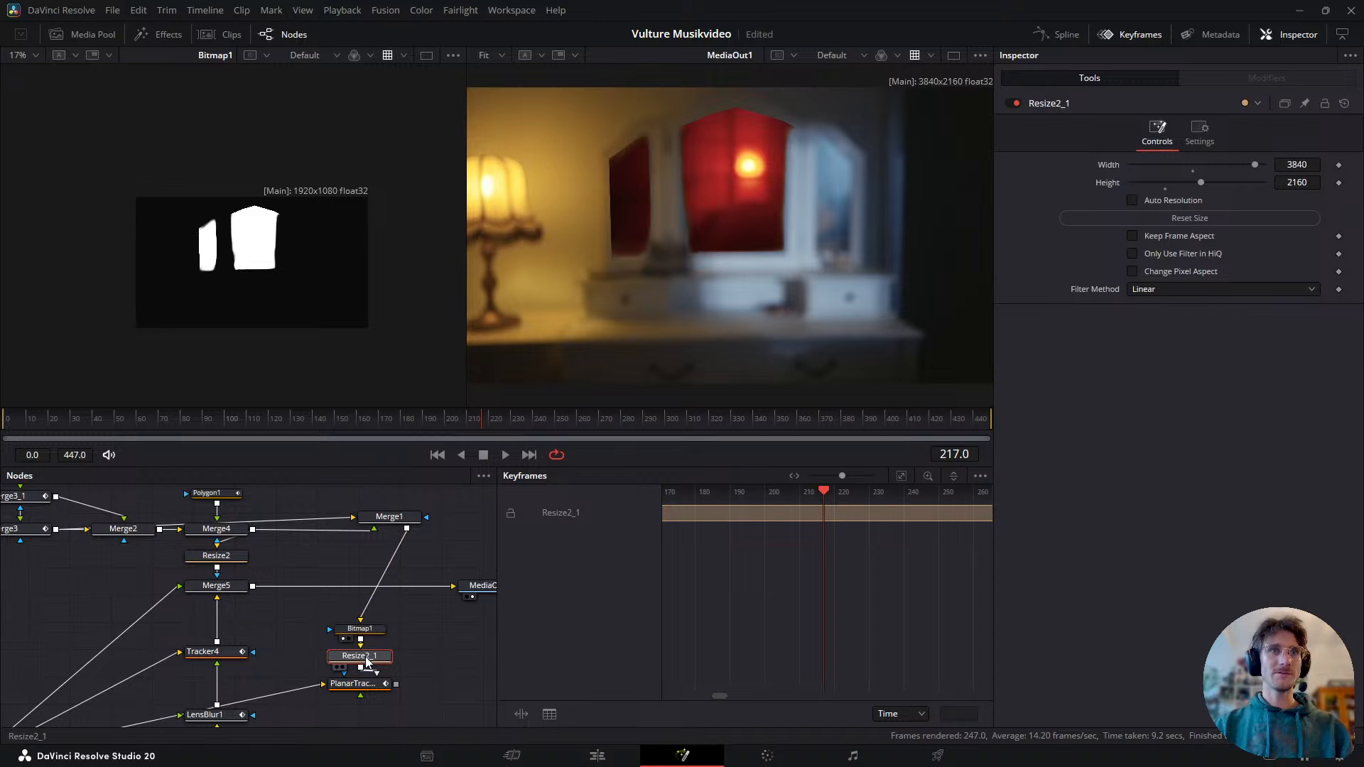
{"action": "left_click_drag", "start_coordinate": [354, 685], "coordinate": [358, 713]}
- Display PlanarTracker1, return to its reference frame 246 and track the masked mirror backward to frame 123
{"action": "key", "text": "1"}
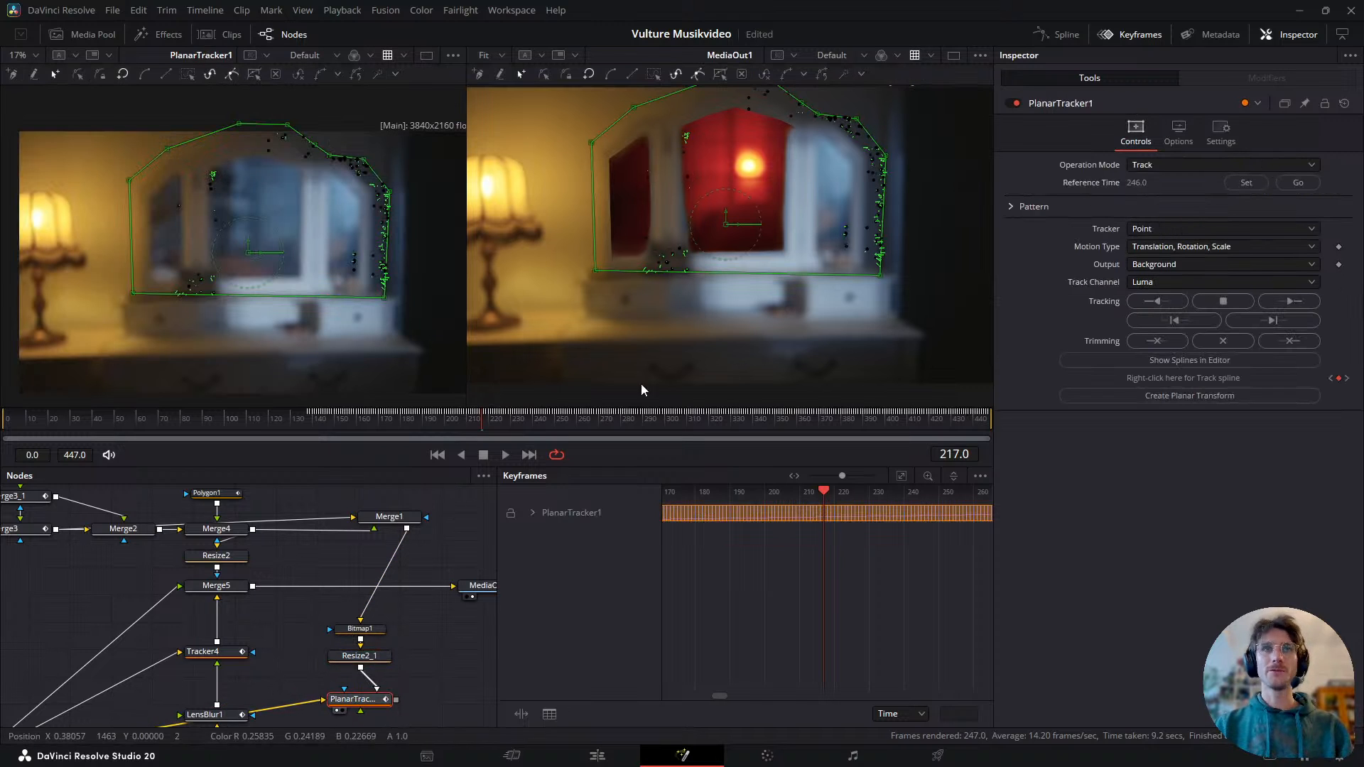
{"action": "left_click", "coordinate": [1297, 183]}
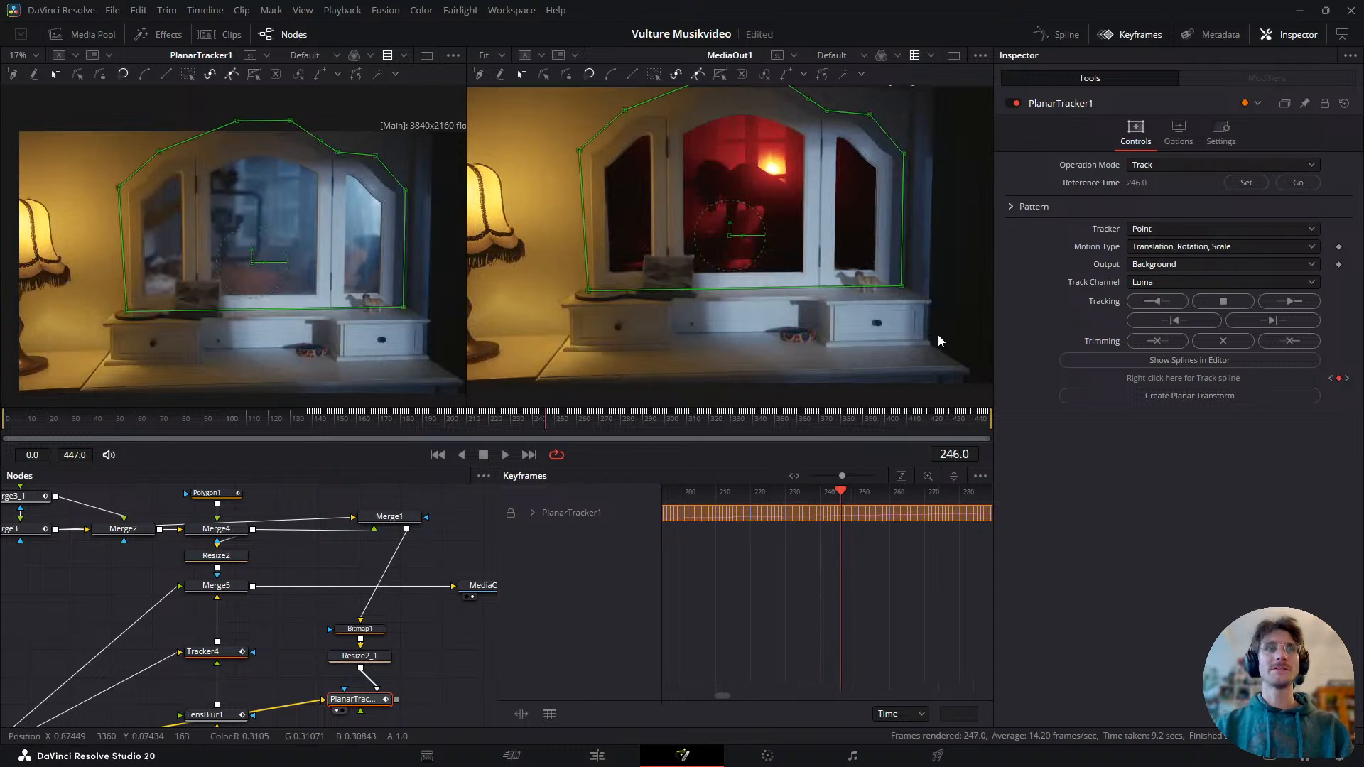
{"action": "left_click", "coordinate": [1149, 308]}
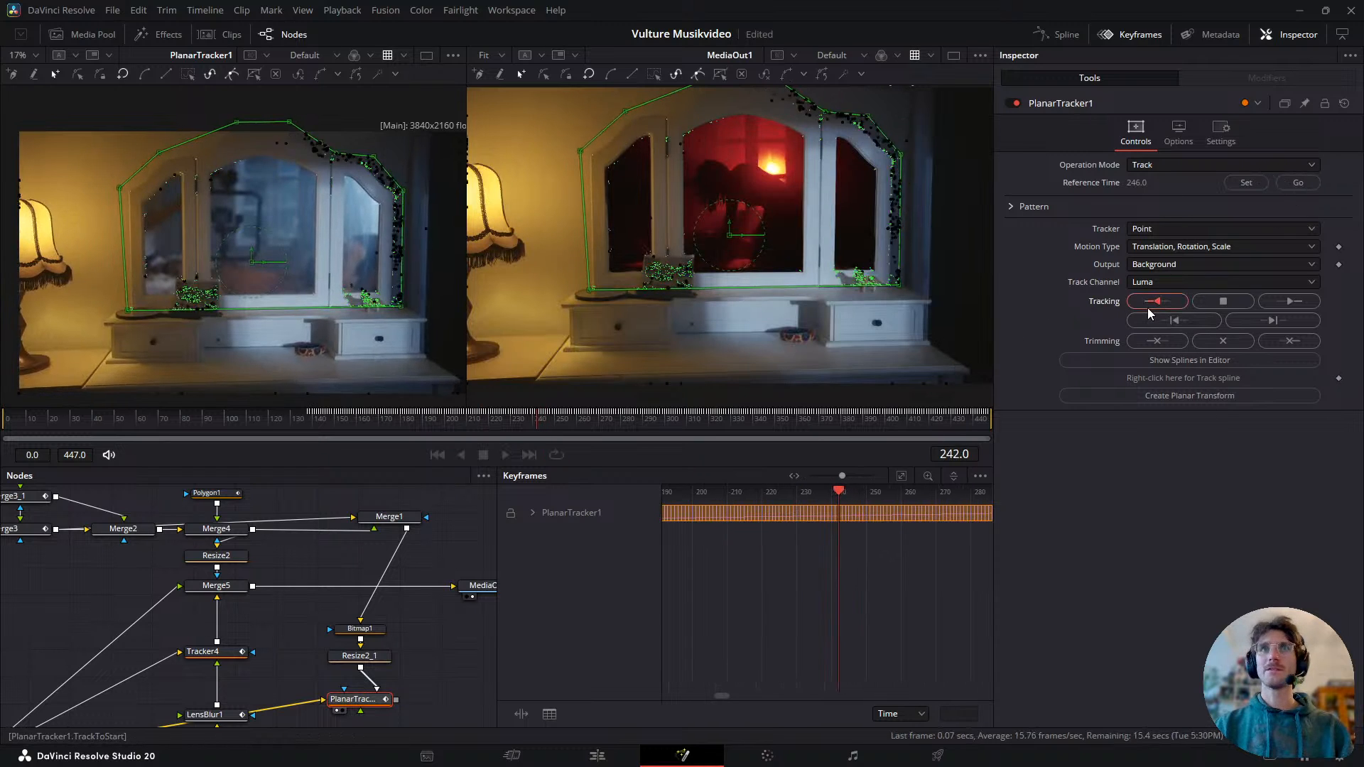
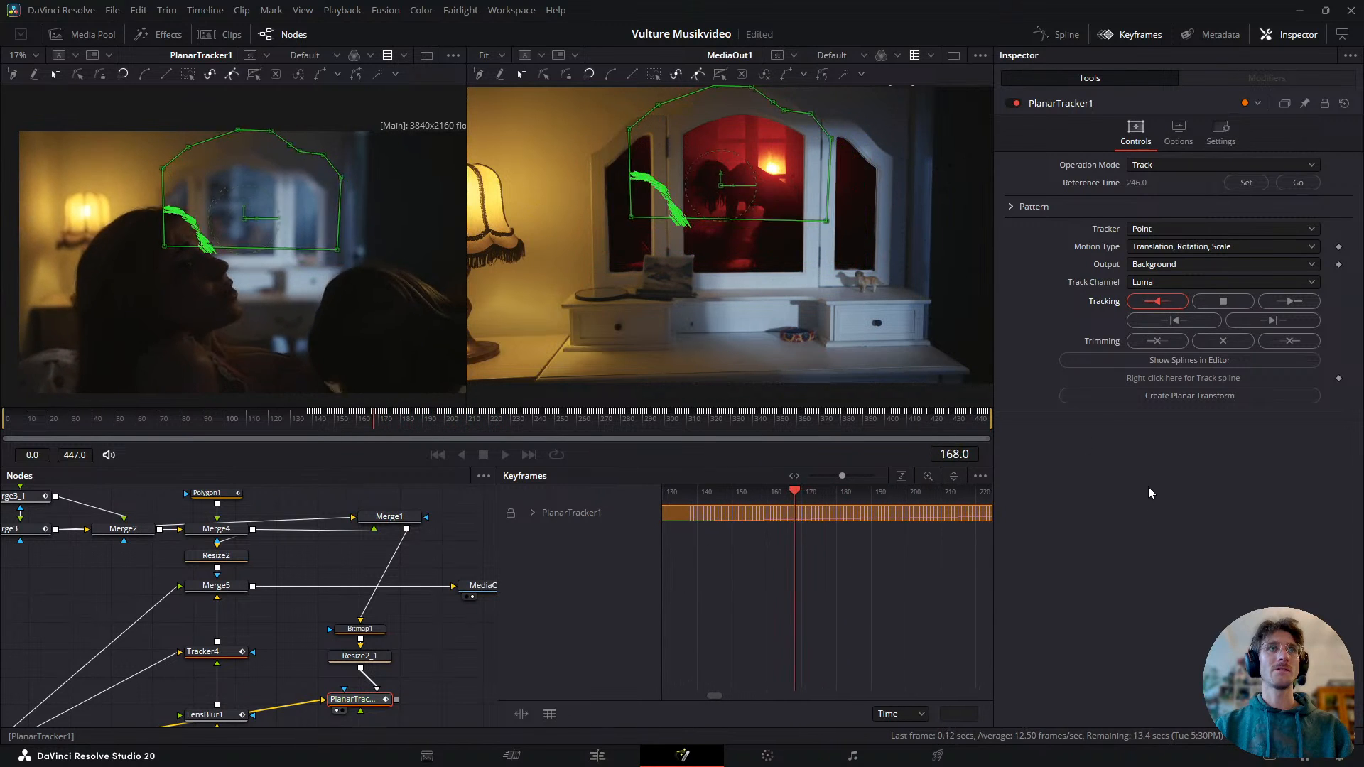
{"action": "left_click", "coordinate": [1193, 304]}
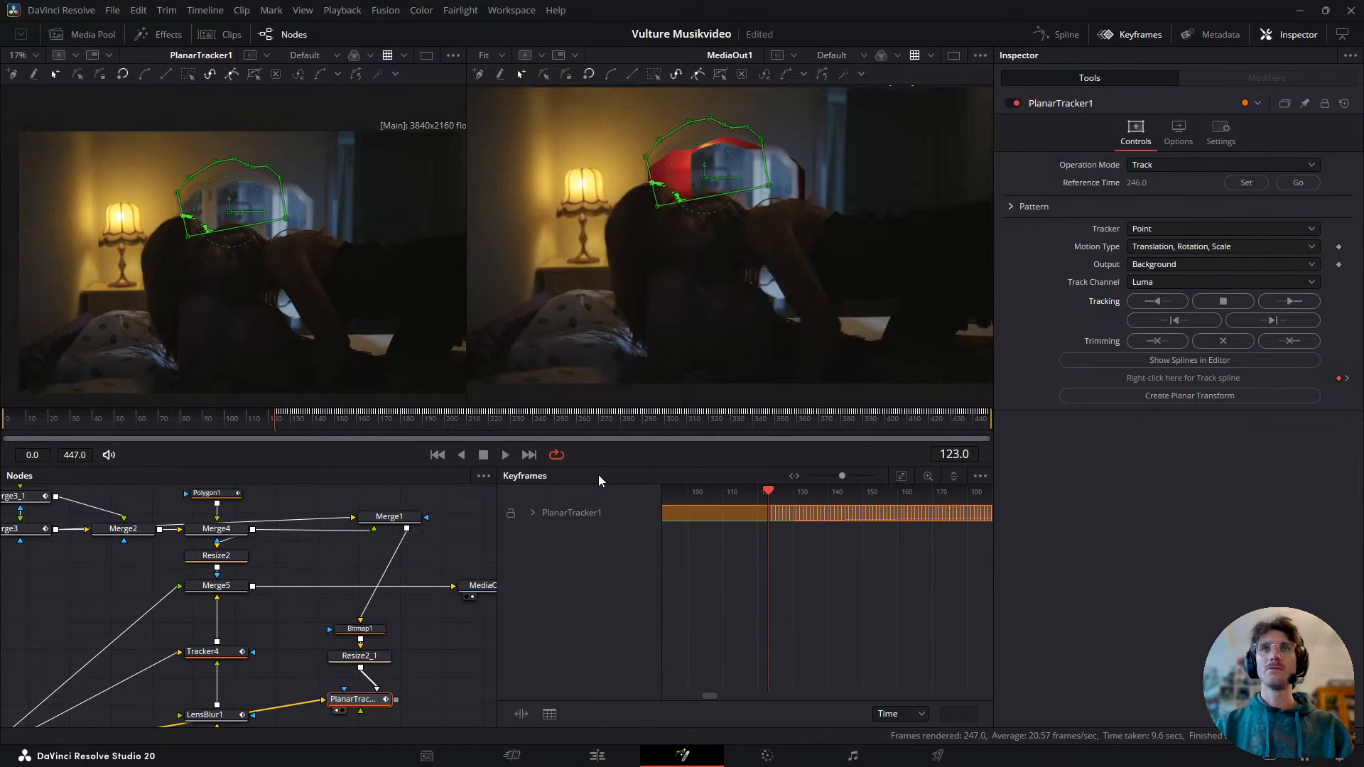
- Display Resize2_1 and examine the mask up close around frame 150, where the foreground person overlaps the mirror
{"action": "left_click", "coordinate": [1283, 188]}
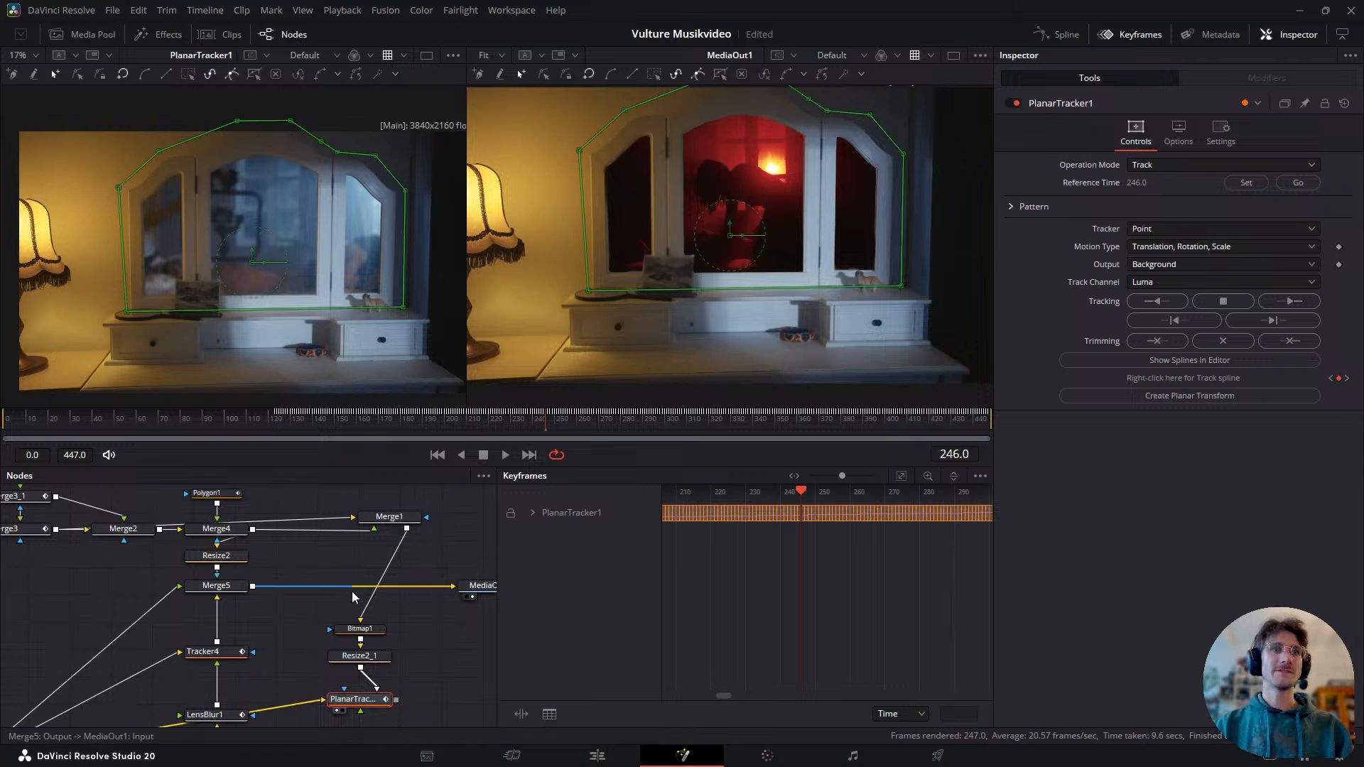
{"action": "left_click", "coordinate": [359, 650]}
{"action": "key", "text": "1"}
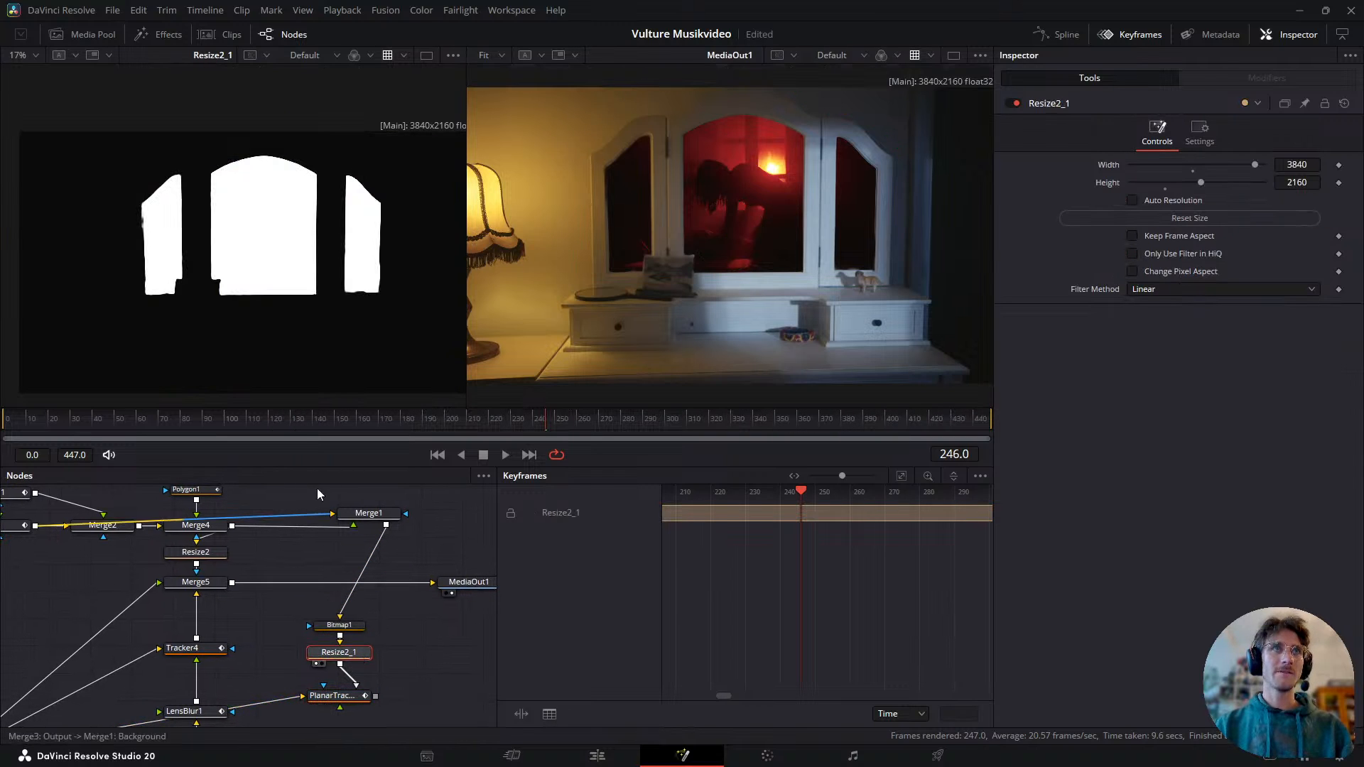
{"action": "mouse_move", "coordinate": [326, 418]}
{"action": "left_mouse_down"}
{"action": "mouse_move", "coordinate": [287, 433]}
{"action": "mouse_move", "coordinate": [326, 419]}
{"action": "left_mouse_up"}
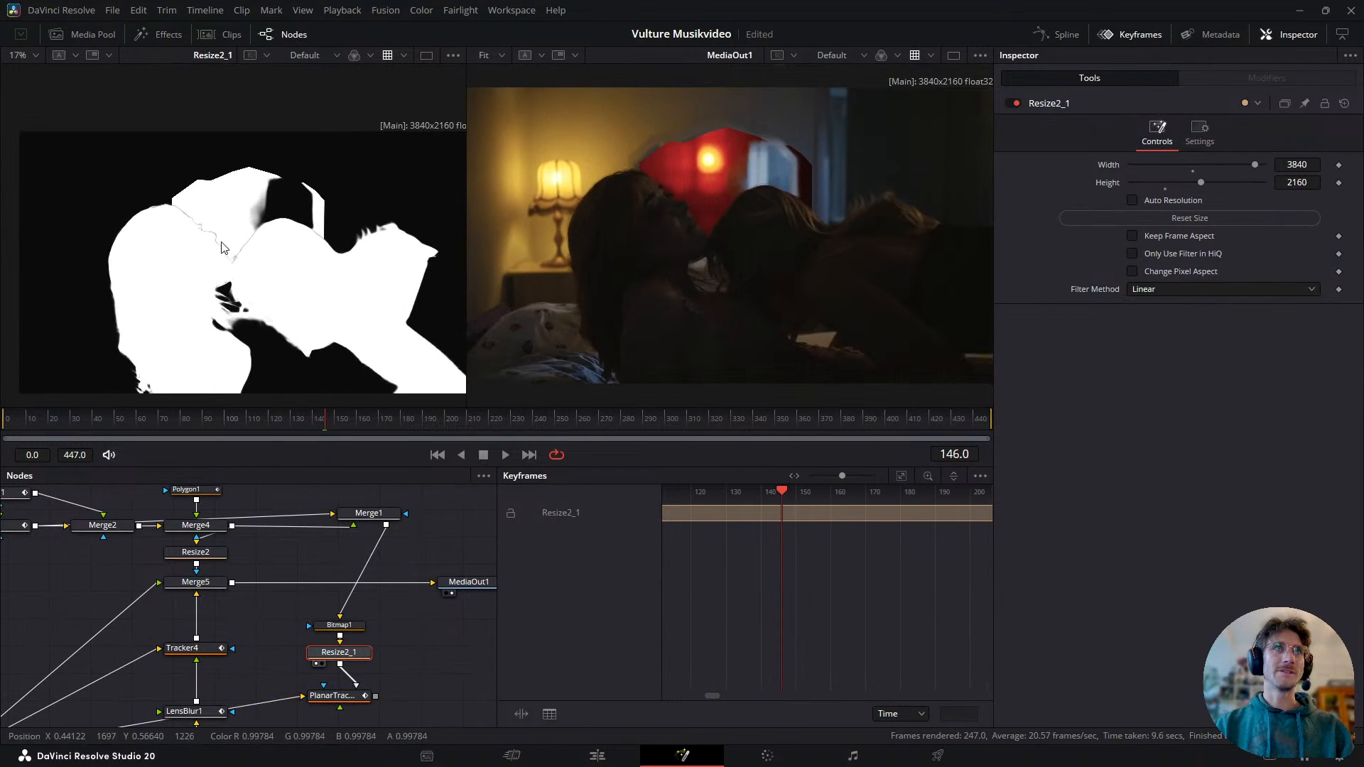
{"action": "scroll", "coordinate": [167, 208], "scroll_direction": "up", "scroll_amount": 4}
{"action": "left_click", "coordinate": [335, 421]}
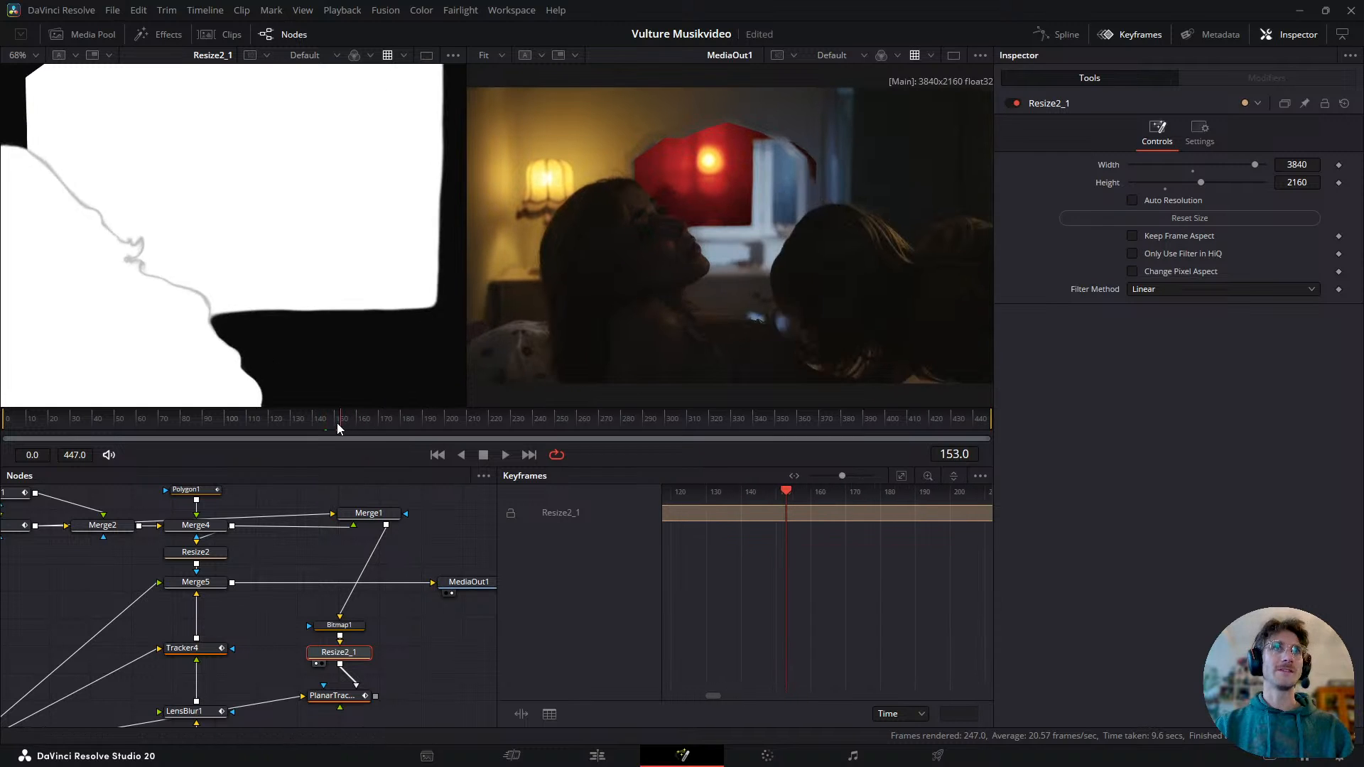
{"action": "left_click_drag", "start_coordinate": [360, 527], "coordinate": [340, 549]}
{"action": "left_click", "coordinate": [313, 507]}
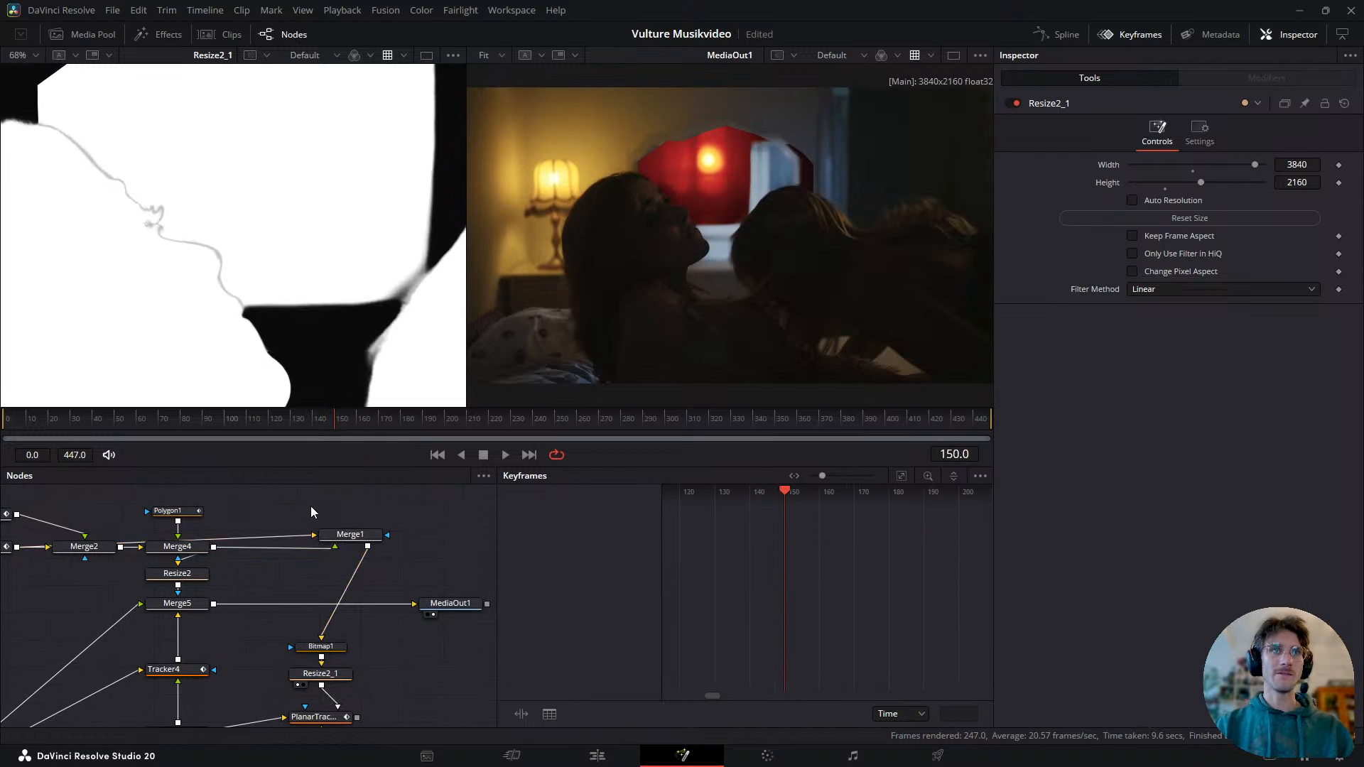
- Display Merge3 and insert a Matte Control node between Merge3 and Merge1
{"action": "left_click_drag", "start_coordinate": [247, 544], "coordinate": [348, 544]}
{"action": "left_click", "coordinate": [92, 549]}
{"action": "key", "text": "1"}
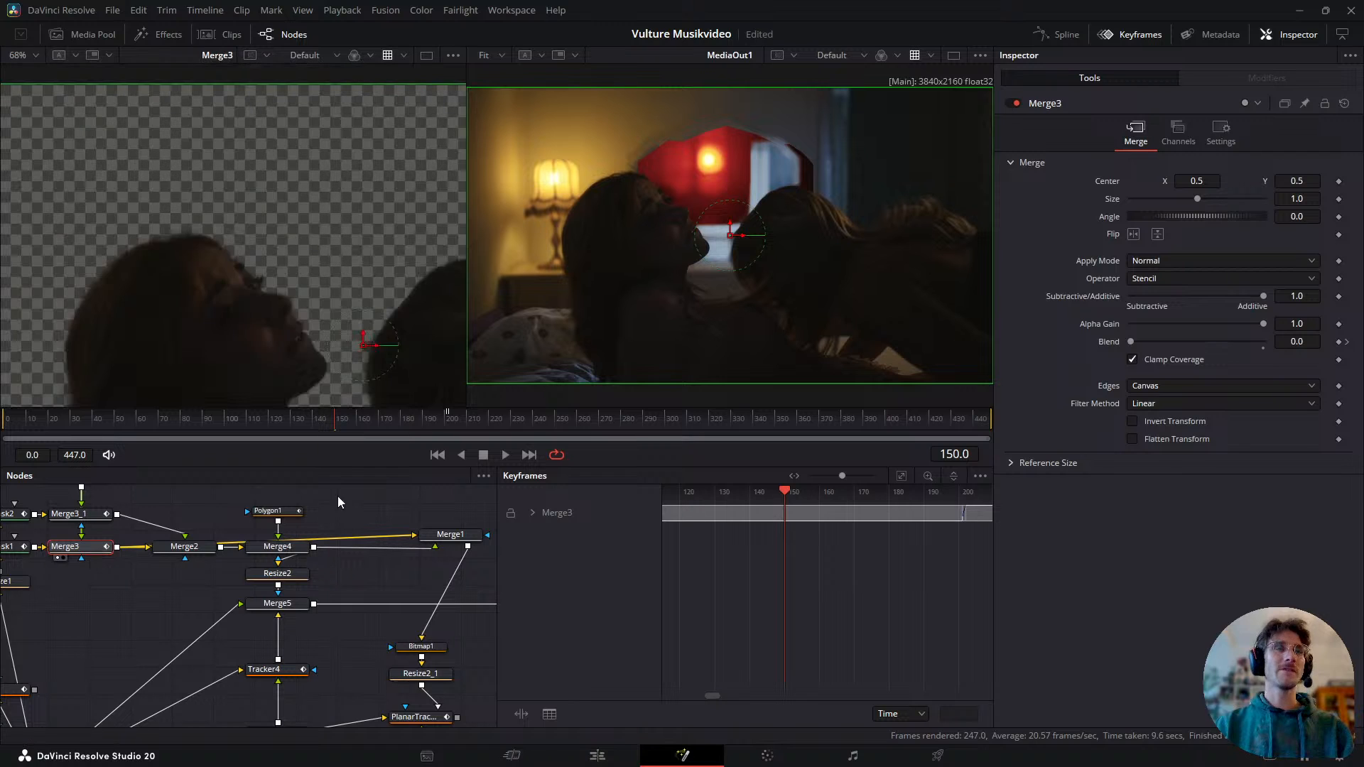
{"action": "key", "text": "shift+space"}
{"action": "type", "text": "matte"}
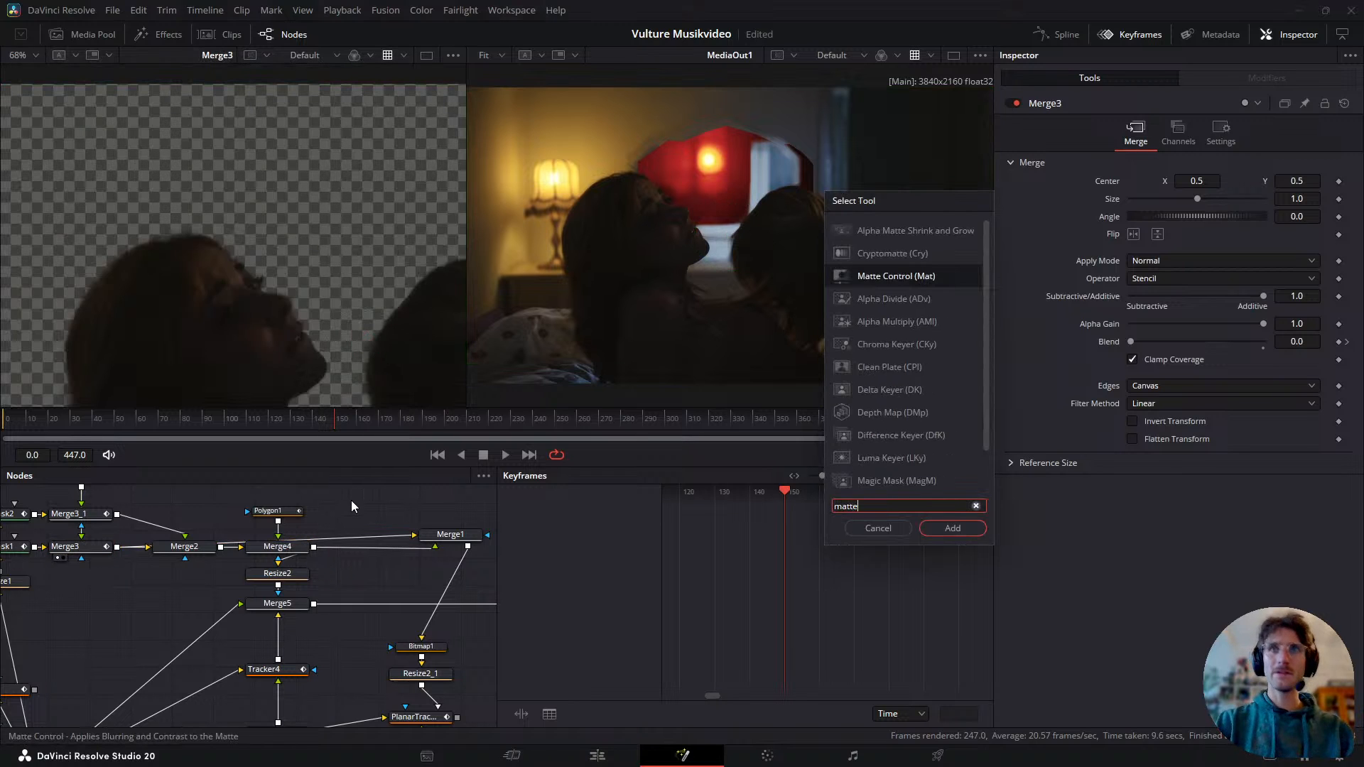
{"action": "key", "text": "Return"}
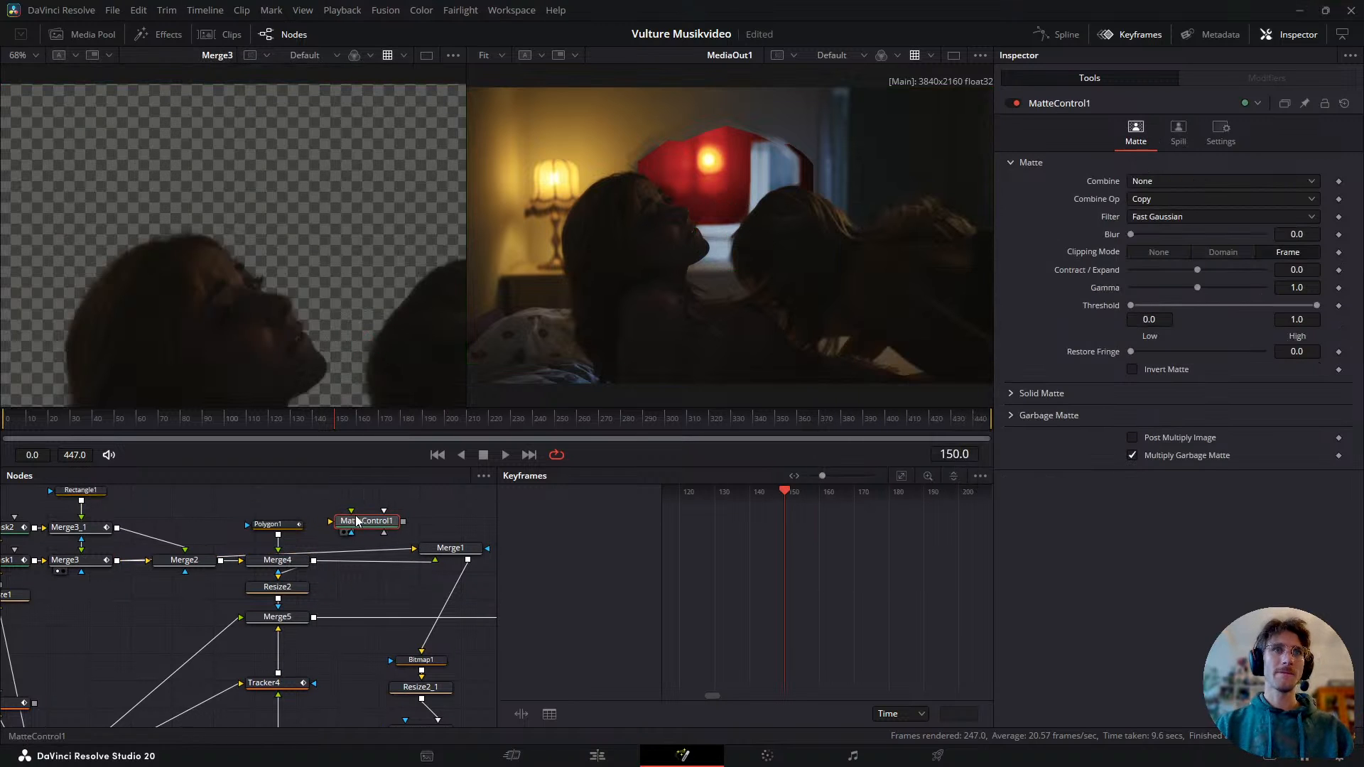
{"action": "left_click_drag", "start_coordinate": [356, 519], "coordinate": [375, 539]}
{"action": "left_click", "coordinate": [454, 548]}
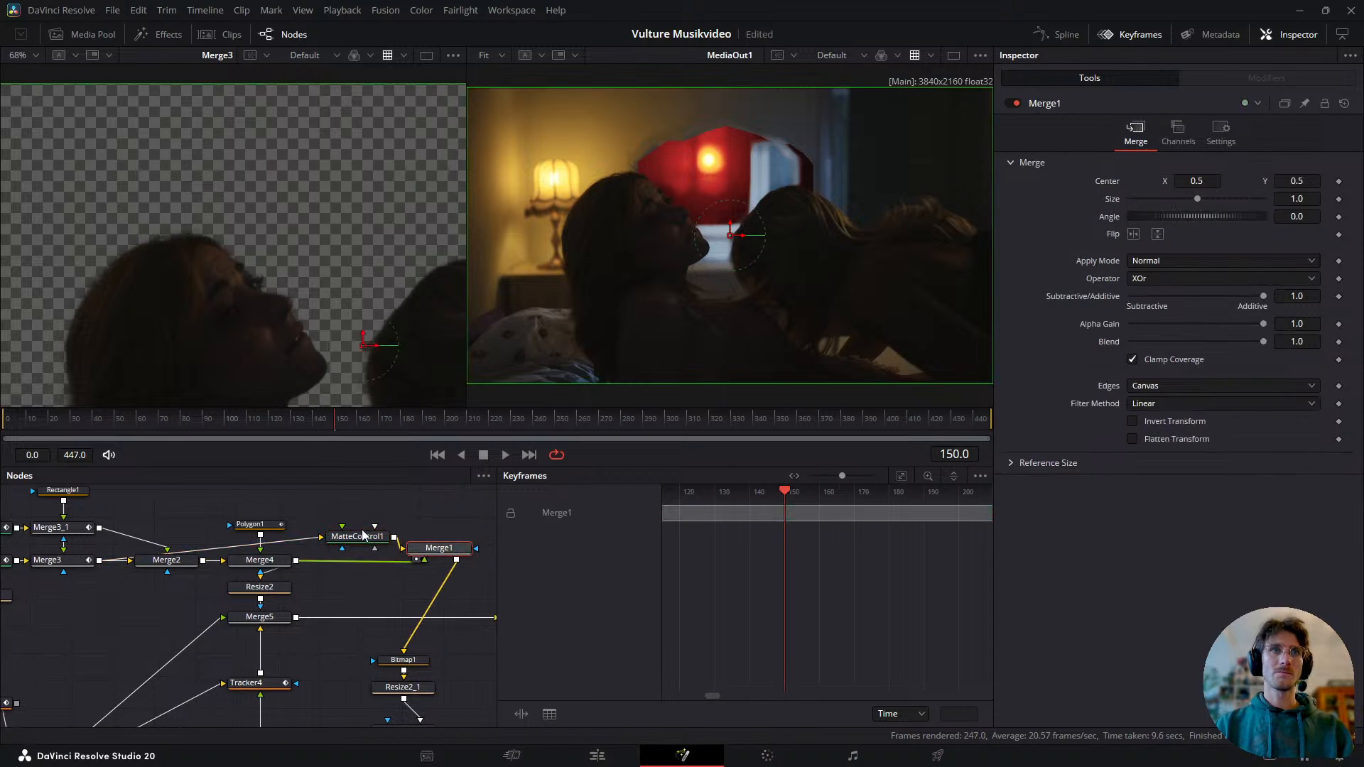
- Display Resize2_1 and try MatteControl1's Contract/Expand, Post Multiply Image, Invert Matte and Blur settings on the mask, resetting them again
{"action": "scroll", "coordinate": [405, 566], "scroll_direction": "down", "scroll_amount": 1}
{"action": "scroll", "coordinate": [398, 567], "scroll_direction": "down", "scroll_amount": 3}
{"action": "left_click", "coordinate": [384, 637]}
{"action": "key", "text": "1"}
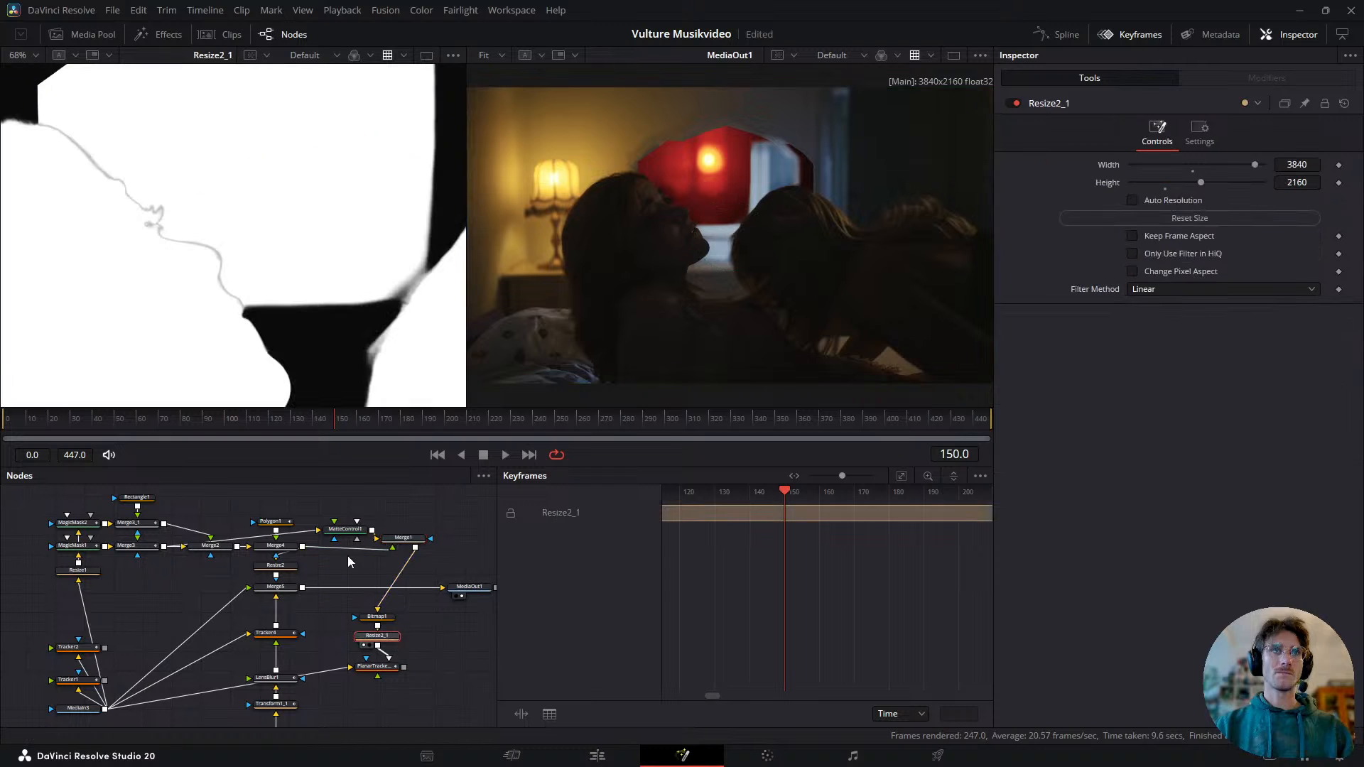
{"action": "left_click", "coordinate": [350, 530]}
{"action": "left_click_drag", "start_coordinate": [1201, 269], "coordinate": [1240, 293]}
{"action": "left_click", "coordinate": [1167, 436]}
{"action": "left_click", "coordinate": [1164, 439]}
{"action": "left_click", "coordinate": [1178, 366]}
{"action": "left_click", "coordinate": [1179, 367]}
{"action": "left_click_drag", "start_coordinate": [1242, 269], "coordinate": [1198, 271]}
{"action": "left_click_drag", "start_coordinate": [1132, 234], "coordinate": [1115, 304]}
{"action": "left_click", "coordinate": [1132, 242]}
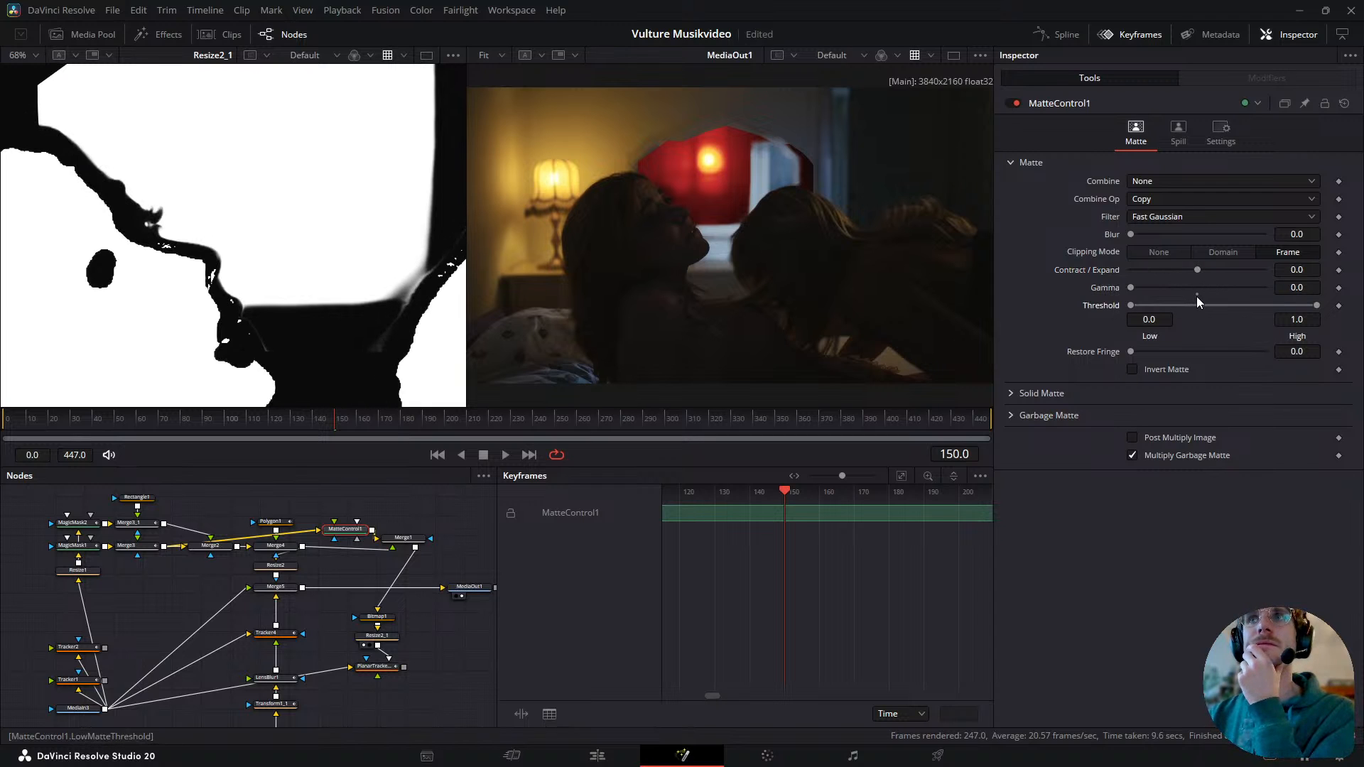
- Try MatteControl1 with Gamma 0.9 and Contract/Expand 0.33, testing Invert Matte on and off
{"action": "left_click_drag", "start_coordinate": [1200, 291], "coordinate": [1190, 289]}
{"action": "left_click", "coordinate": [1134, 370]}
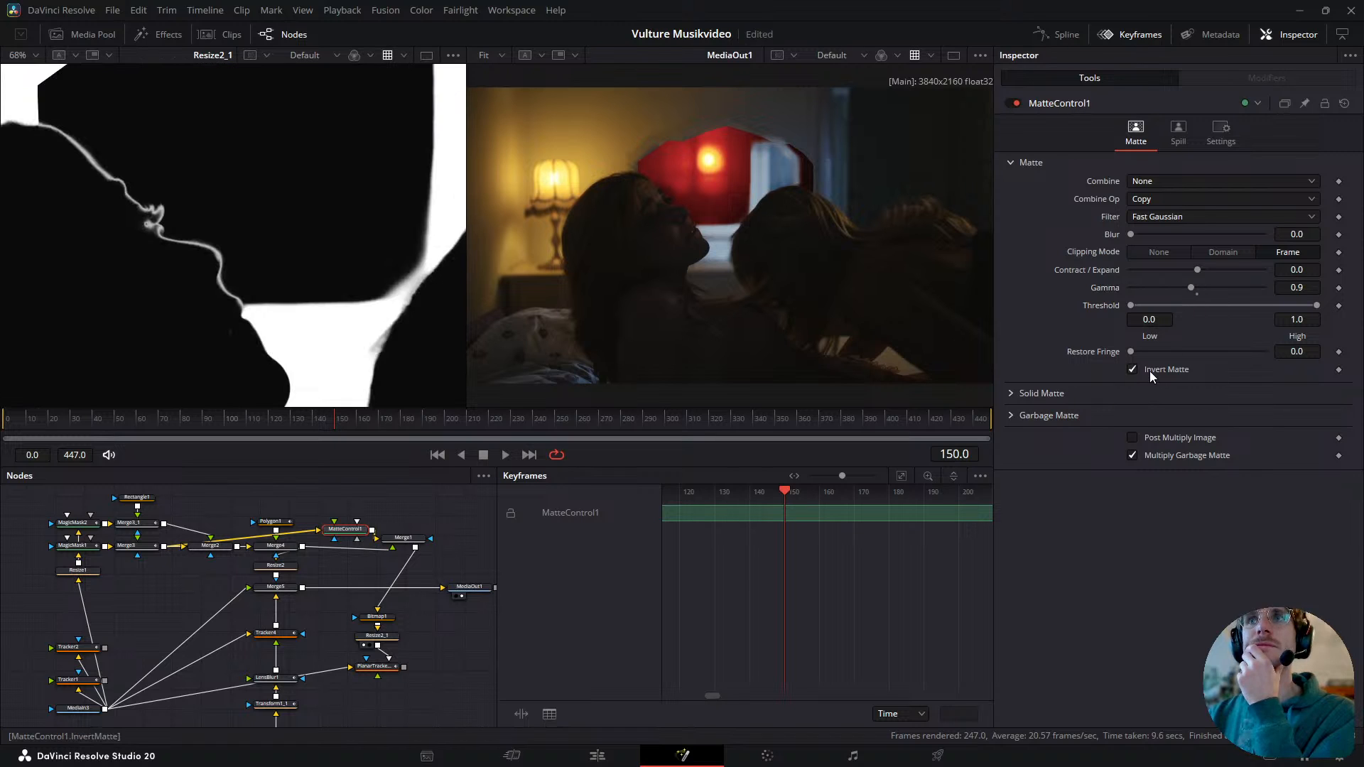
{"action": "left_click", "coordinate": [1151, 371]}
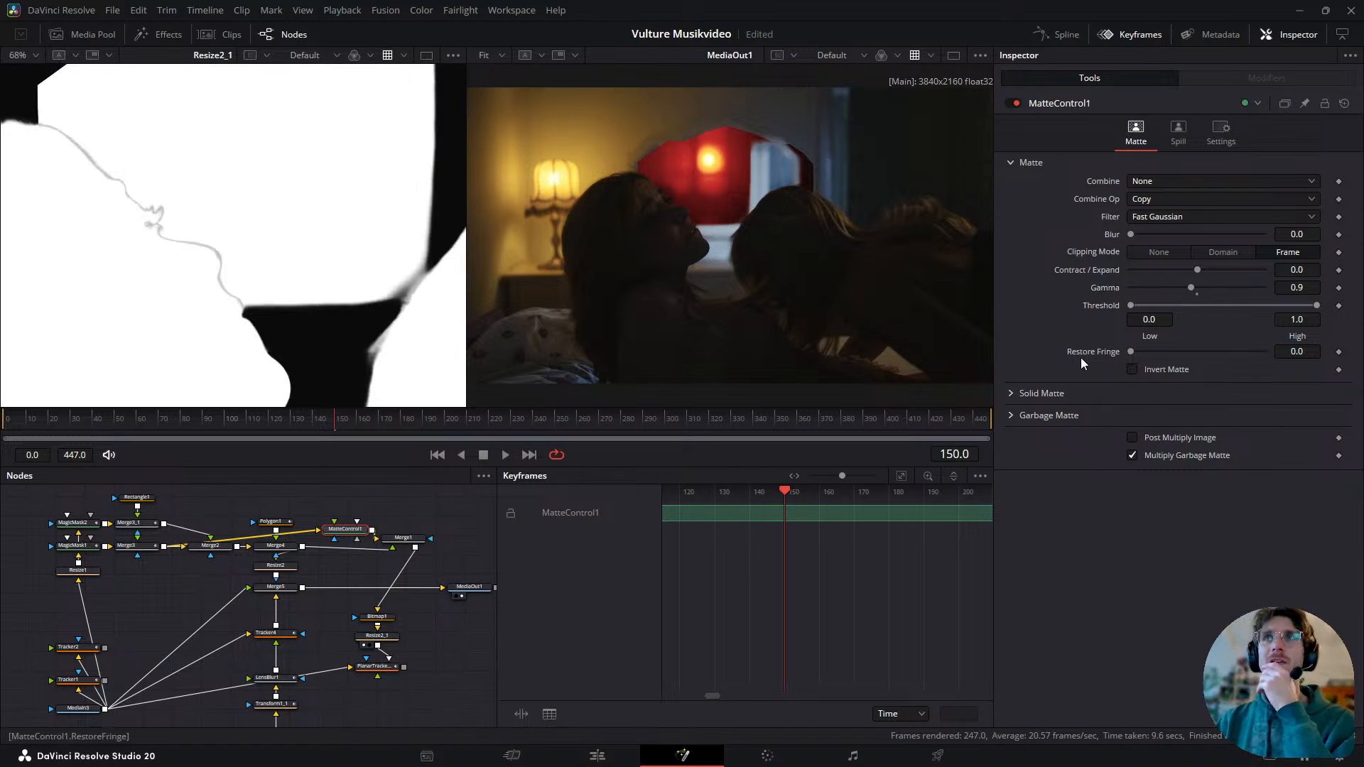
{"action": "left_click_drag", "start_coordinate": [1196, 274], "coordinate": [1209, 273]}
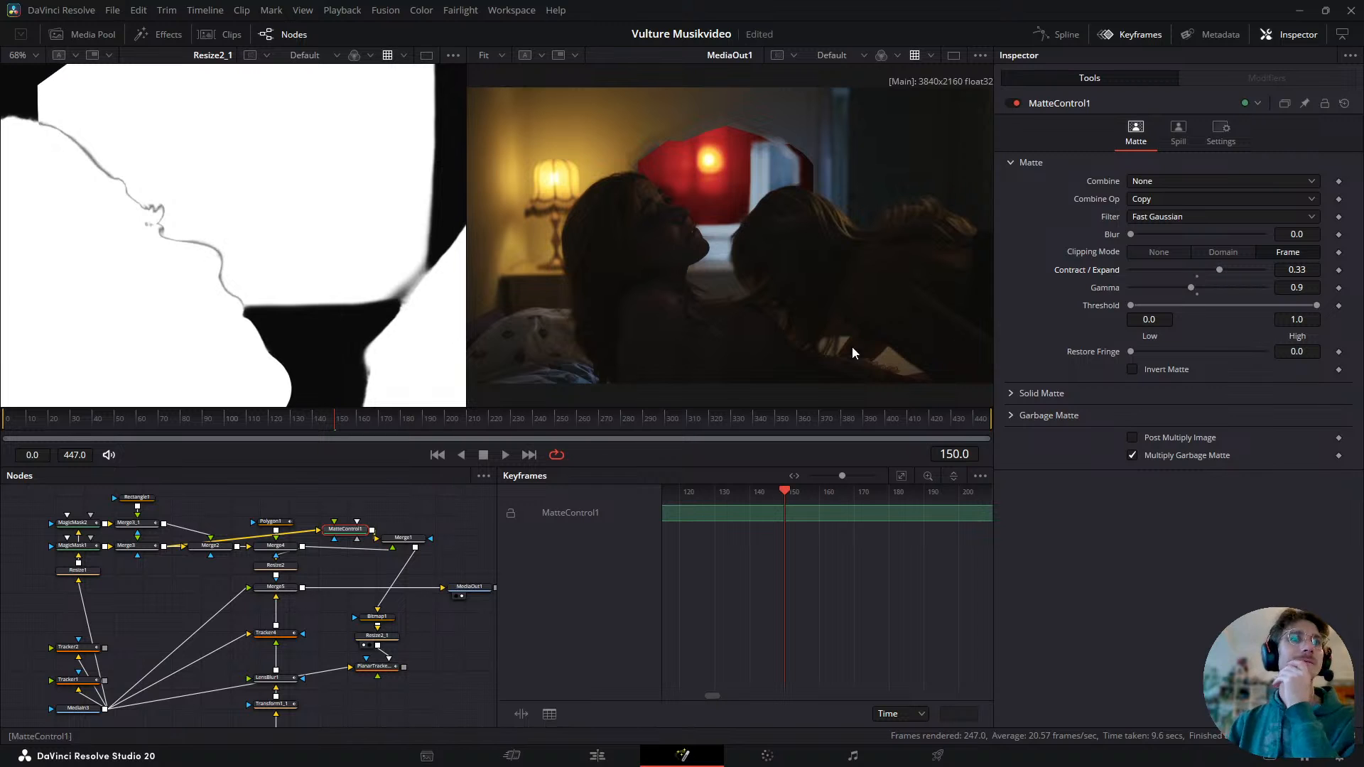
- Display Merge1, raise MatteControl1's Contract/Expand to 1.0 and move the node higher in the graph
{"action": "left_click", "coordinate": [422, 538]}
{"action": "left_click", "coordinate": [419, 538]}
{"action": "key", "text": "1"}
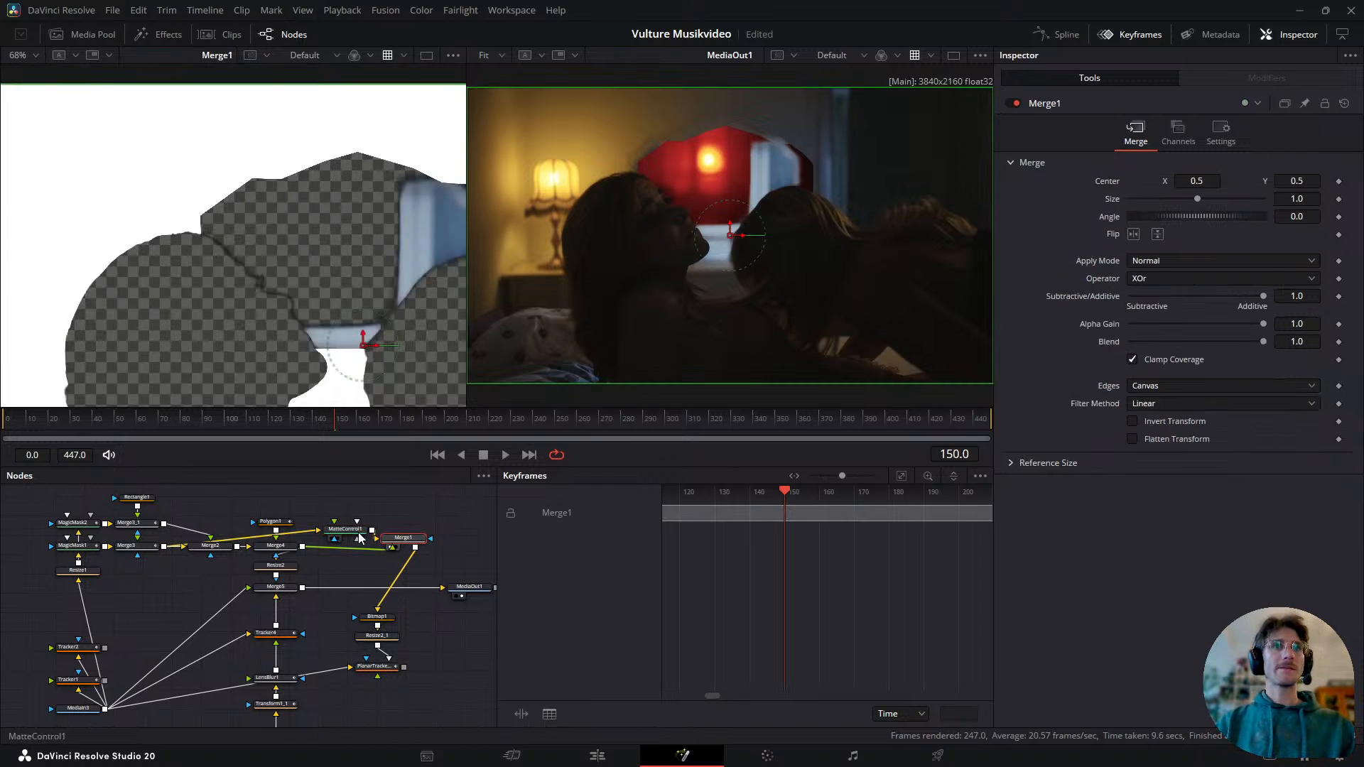
{"action": "left_click", "coordinate": [357, 531]}
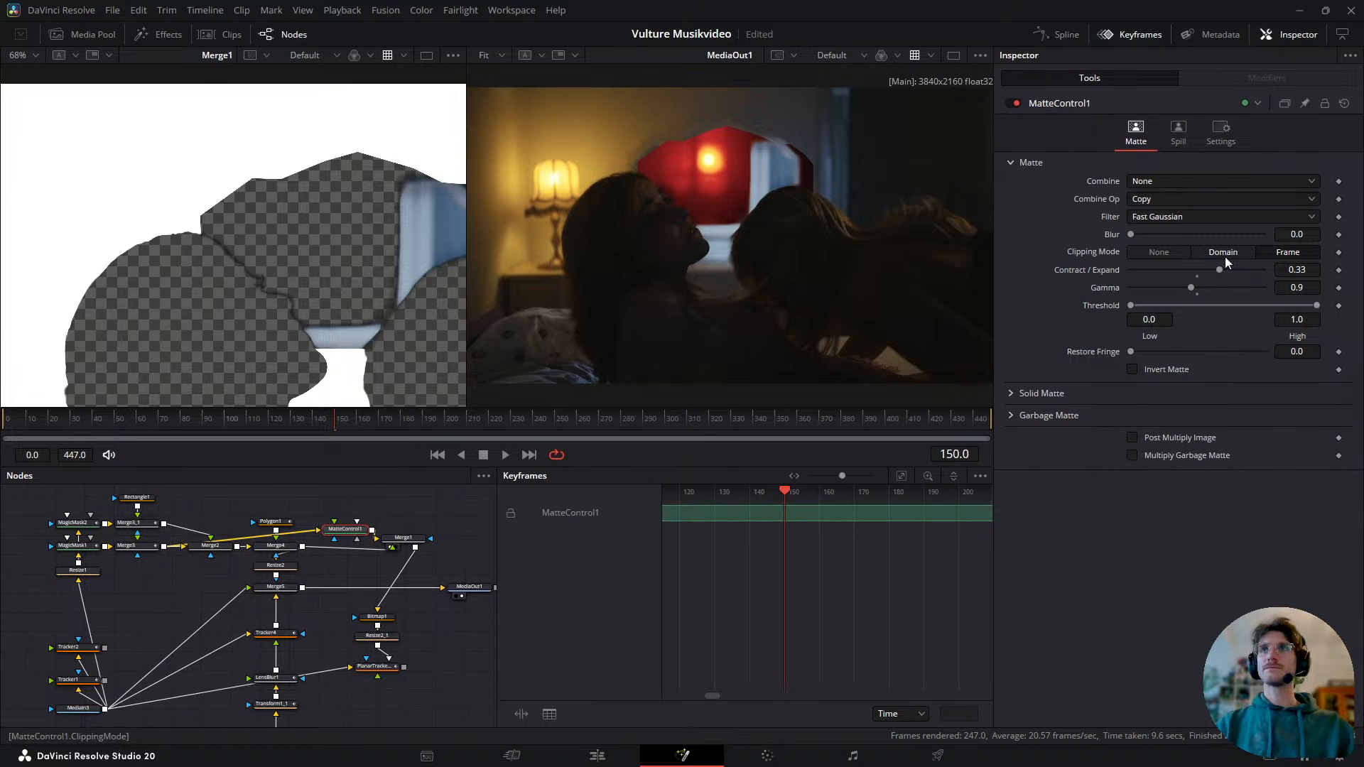
{"action": "left_click_drag", "start_coordinate": [1218, 270], "coordinate": [1318, 284]}
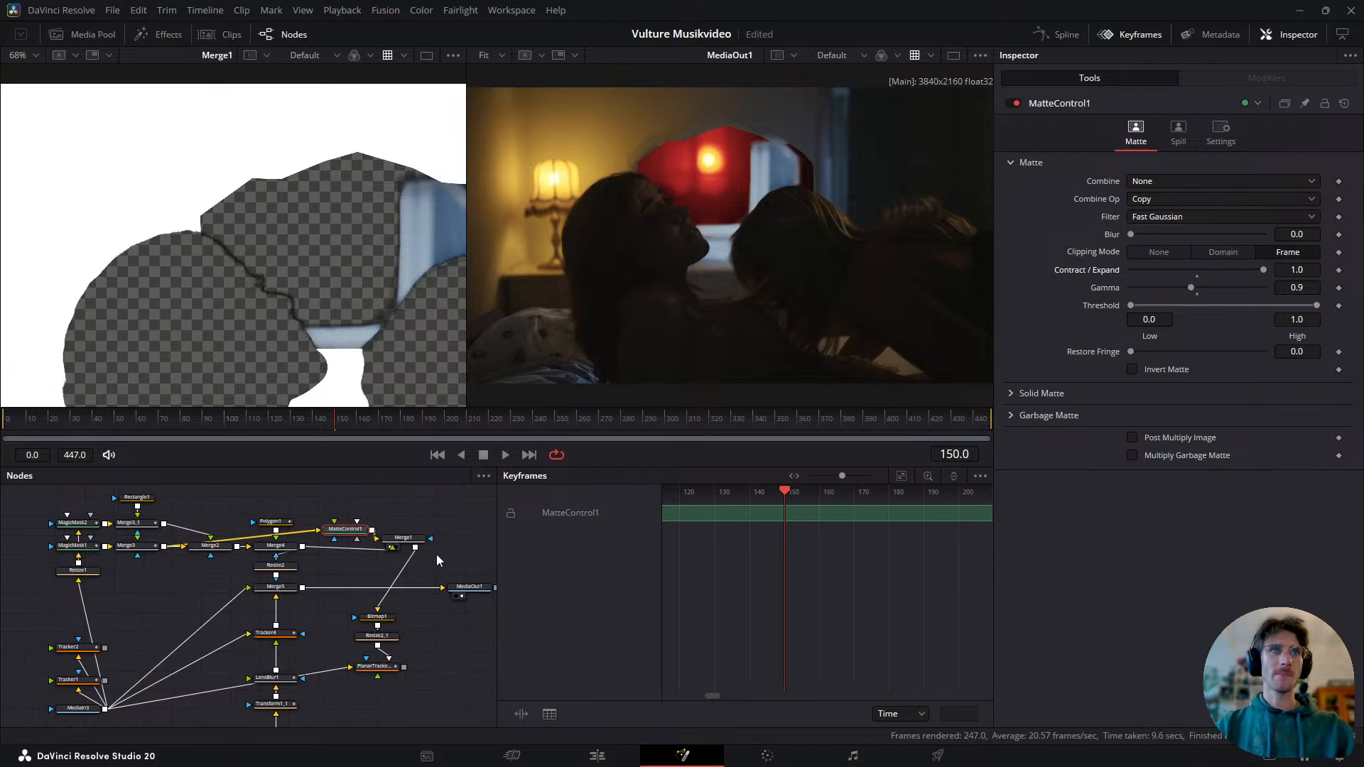
{"action": "left_click_drag", "start_coordinate": [336, 540], "coordinate": [335, 521]}
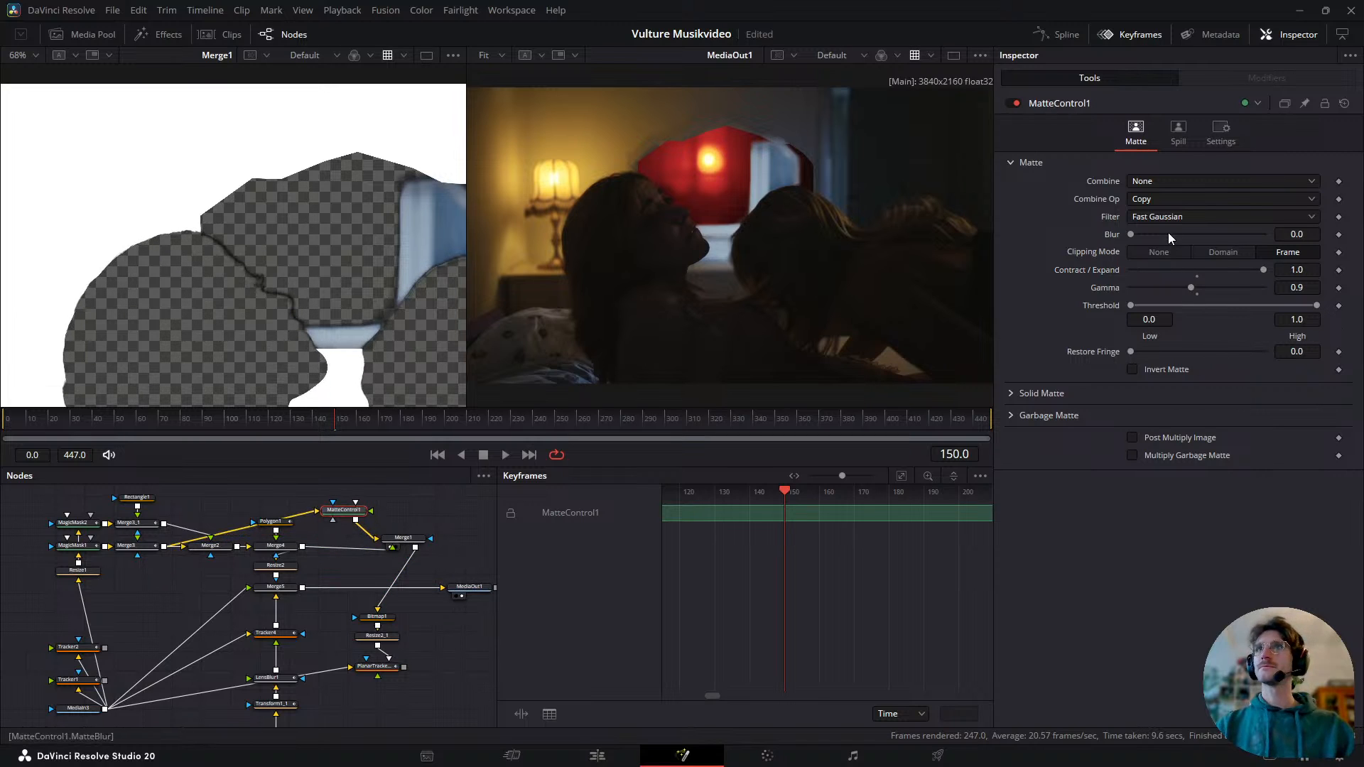
- Compare MatteControl1's Combine modes Solid and Clear, and leave it on Solid
{"action": "left_click", "coordinate": [1171, 179]}
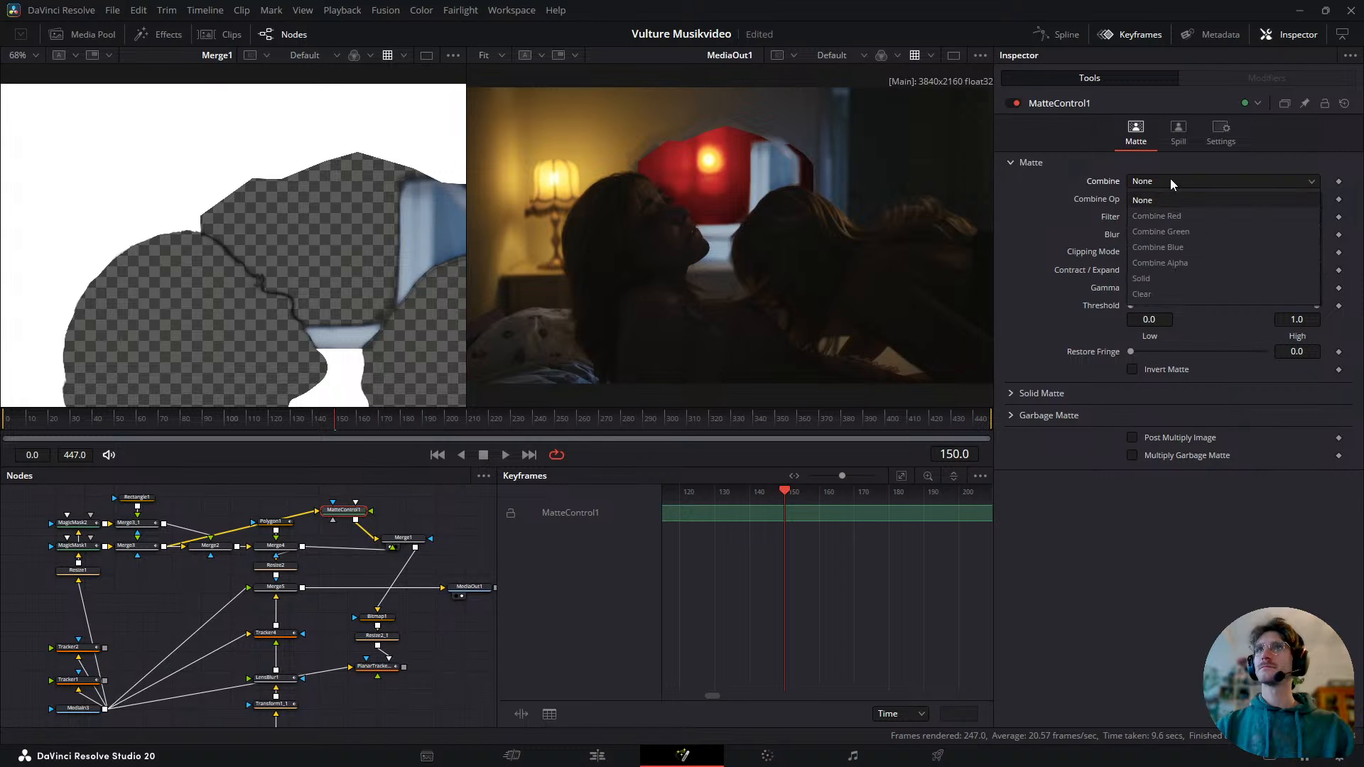
{"action": "left_click", "coordinate": [1140, 282]}
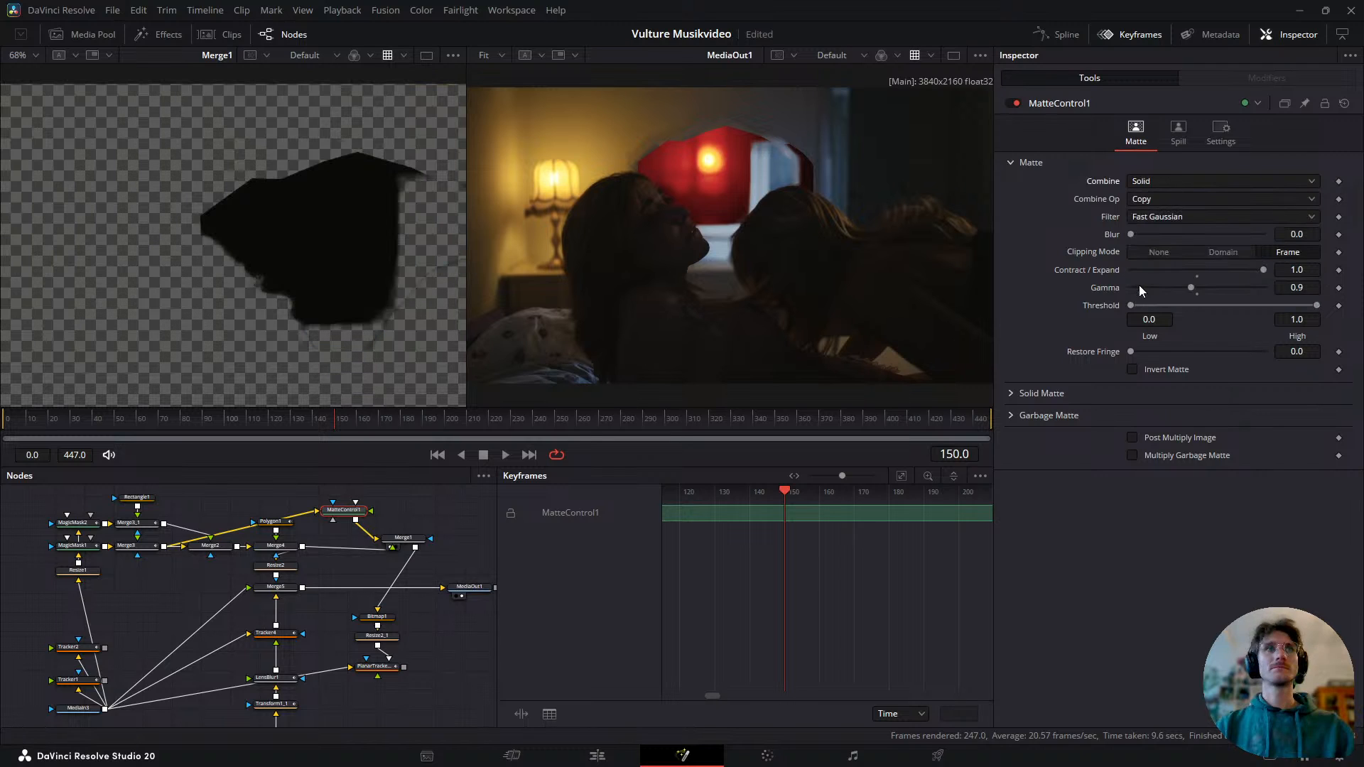
{"action": "left_click", "coordinate": [1173, 182]}
{"action": "left_click", "coordinate": [1147, 294]}
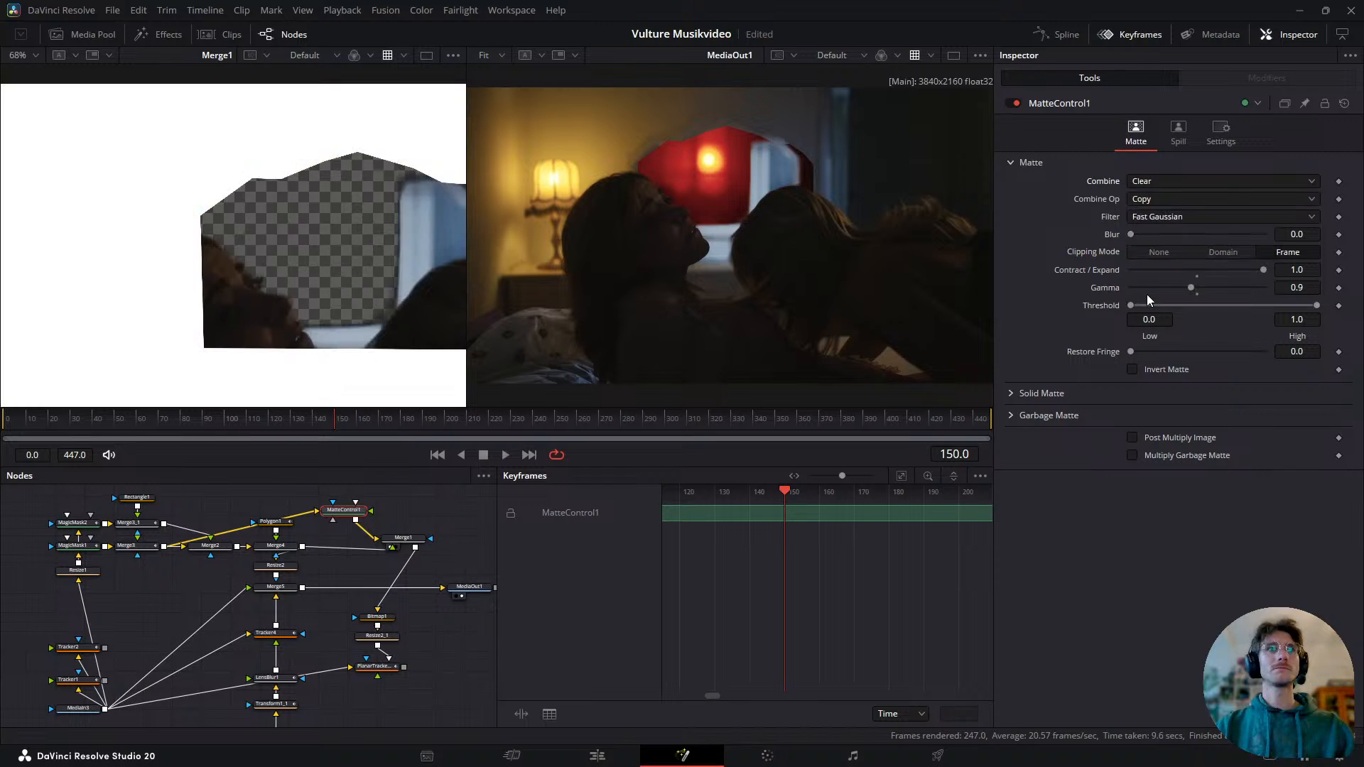
{"action": "left_click", "coordinate": [1193, 182]}
{"action": "left_click", "coordinate": [1183, 284]}
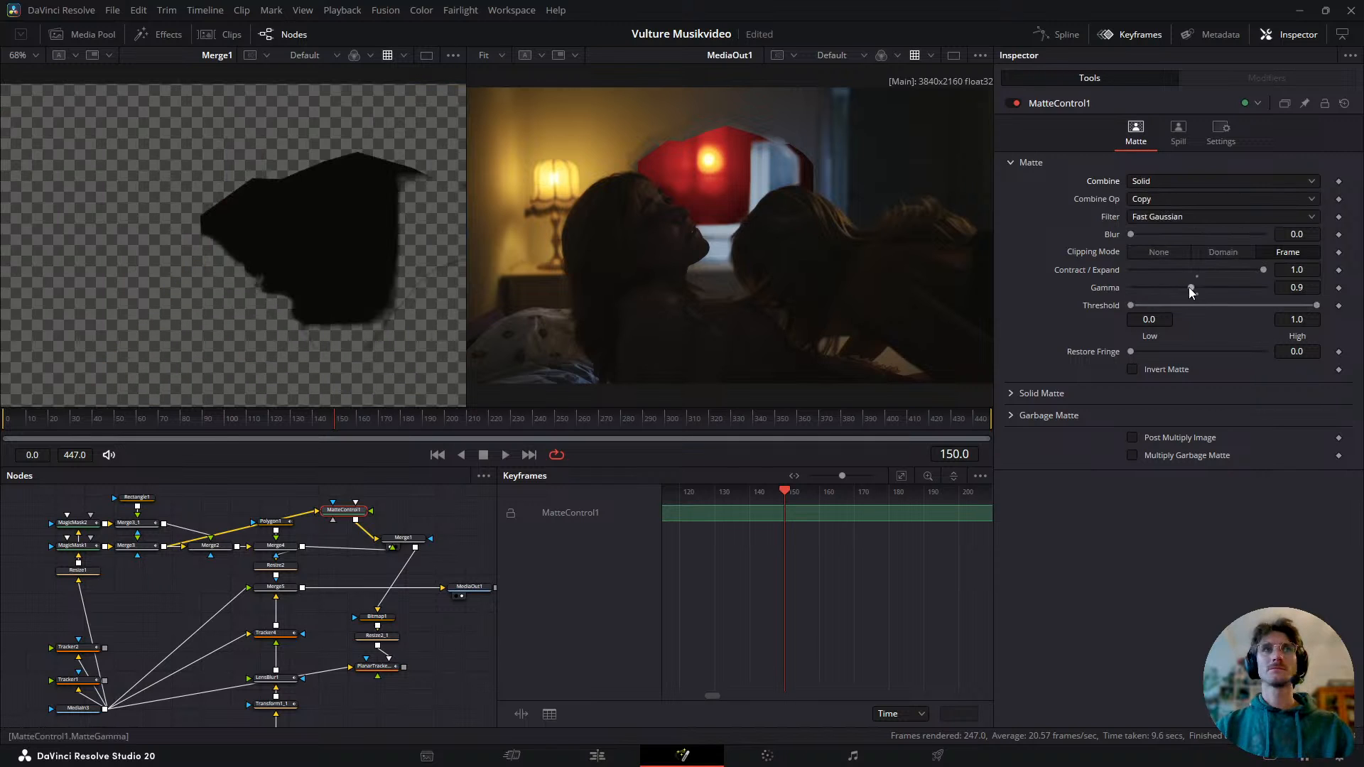
- Reset MatteControl1's Contract/Expand to 0.0 and Gamma to 1.0, and delete the node
{"action": "left_click_drag", "start_coordinate": [1265, 268], "coordinate": [1197, 280]}
{"action": "left_click", "coordinate": [1198, 277]}
{"action": "left_click", "coordinate": [1200, 293]}
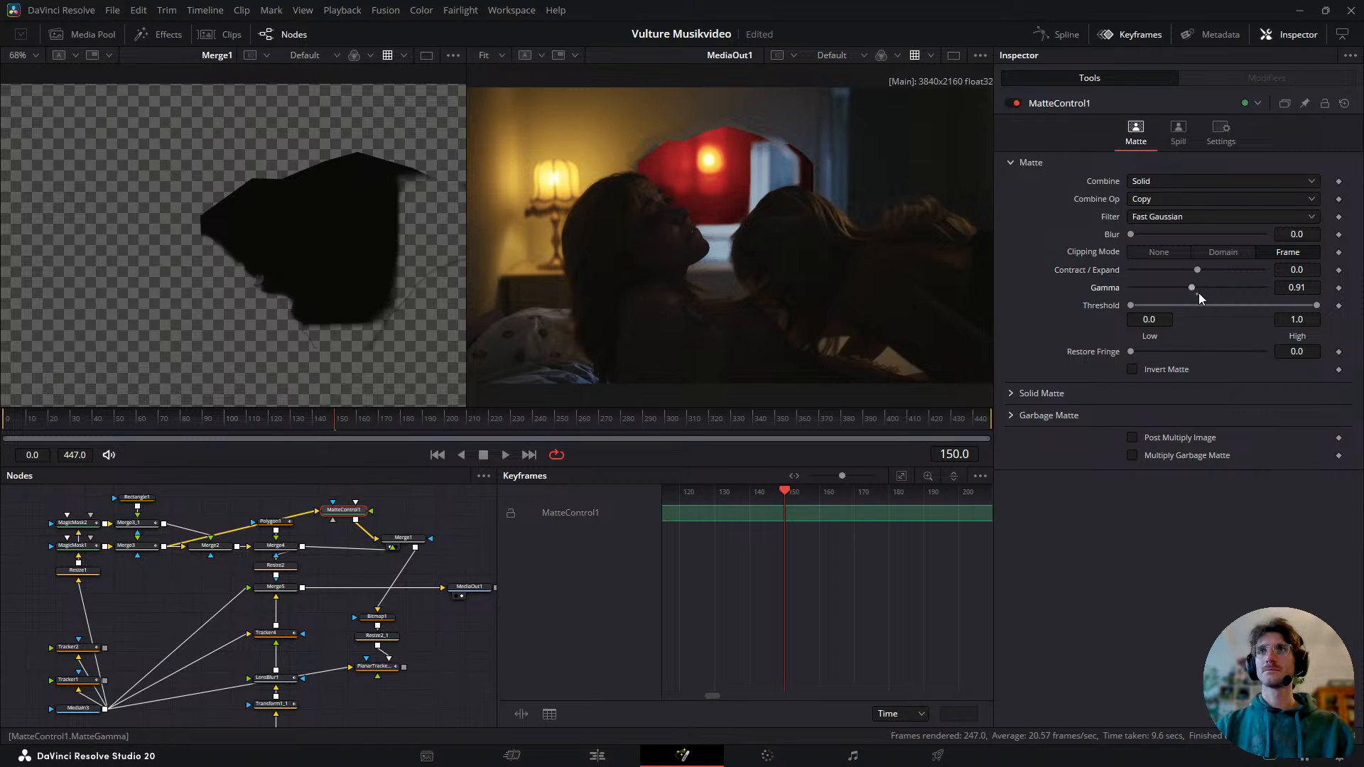
{"action": "left_click", "coordinate": [1200, 294]}
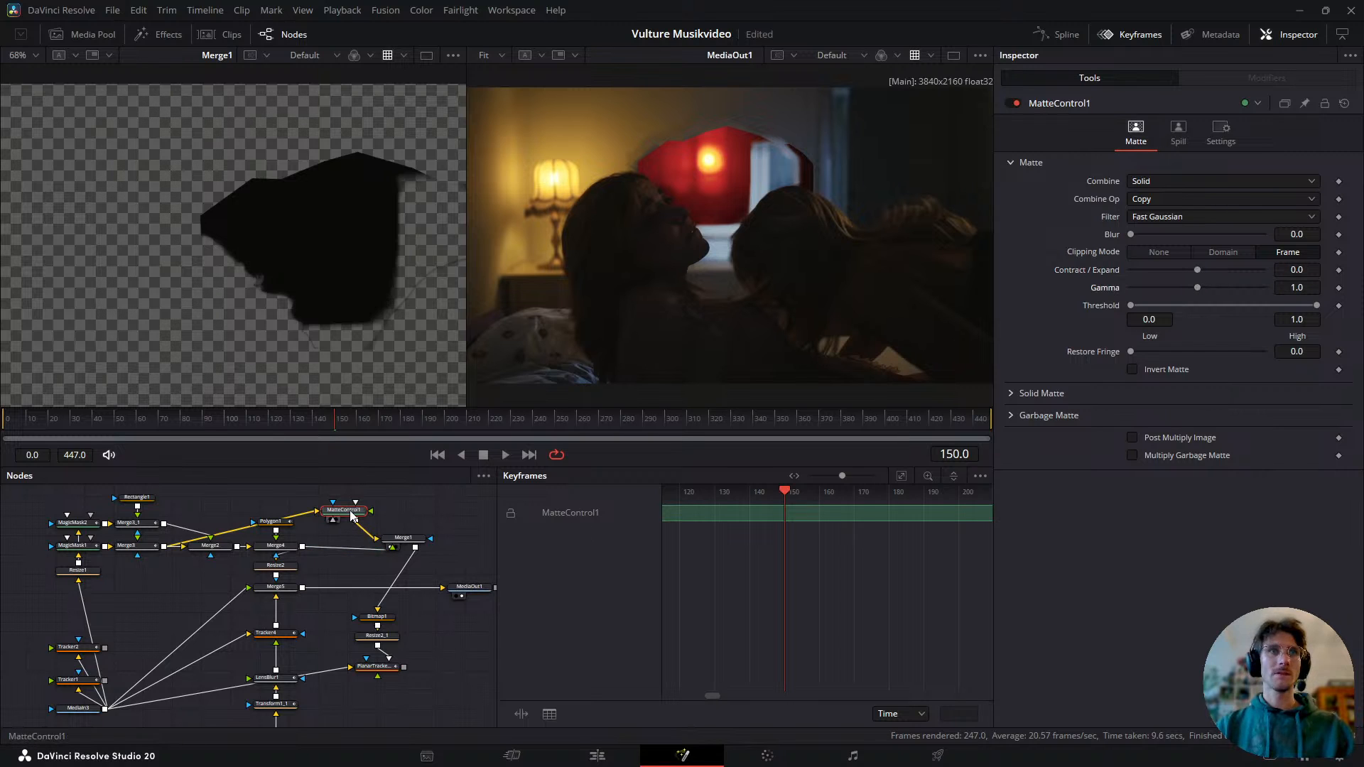
{"action": "key", "text": "Delete"}
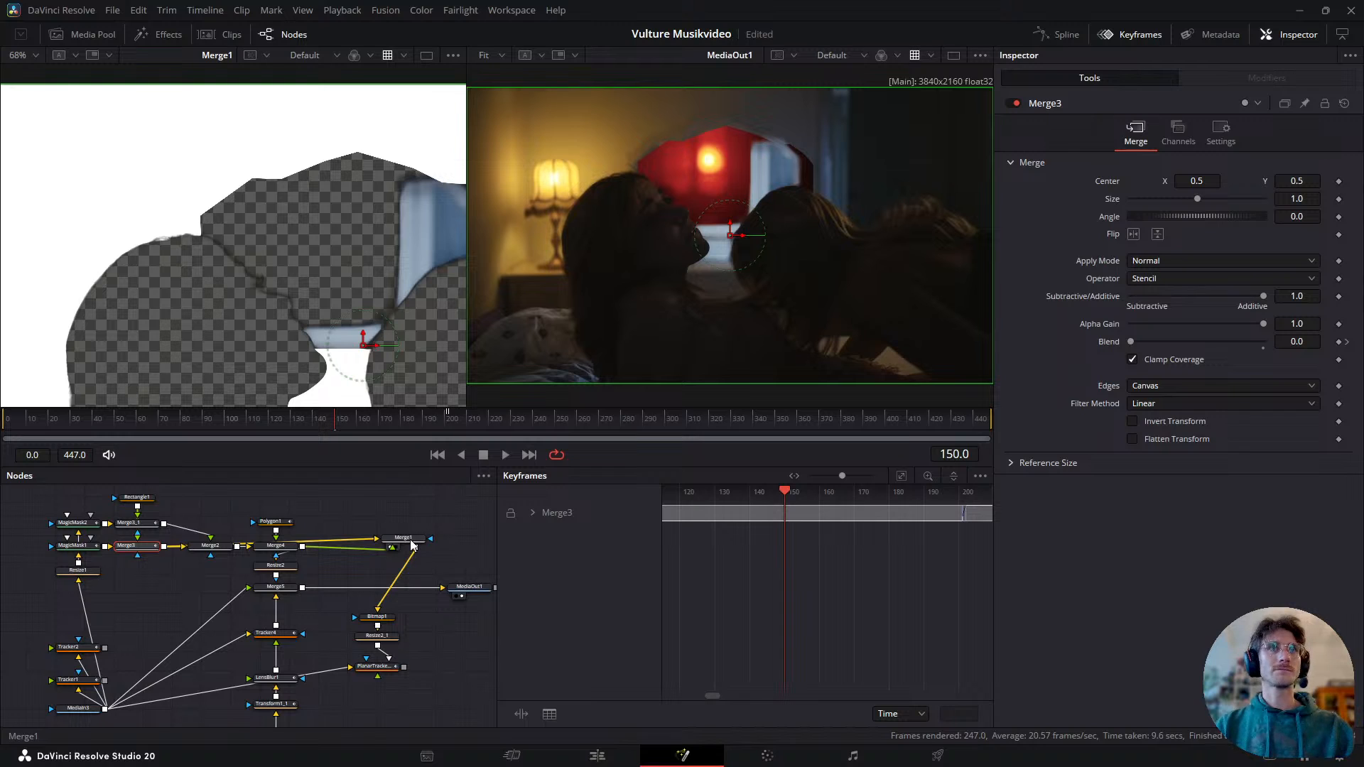
- Inspect the thin seam in Merge1 up close, then display Merge3 and Merge3_1 in the first viewer to compare their mattes
{"action": "scroll", "coordinate": [262, 280], "scroll_direction": "up", "scroll_amount": 3}
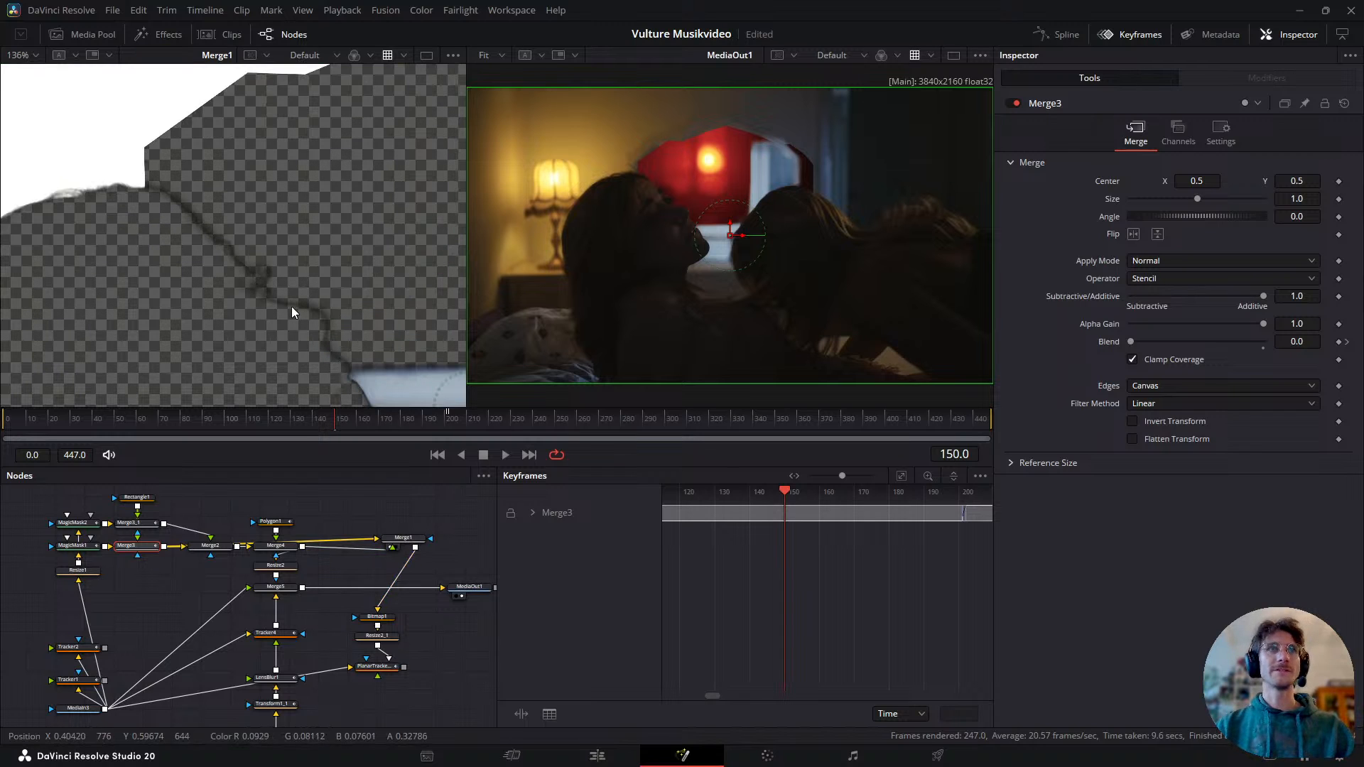
{"action": "left_click", "coordinate": [319, 515]}
{"action": "left_click", "coordinate": [403, 538]}
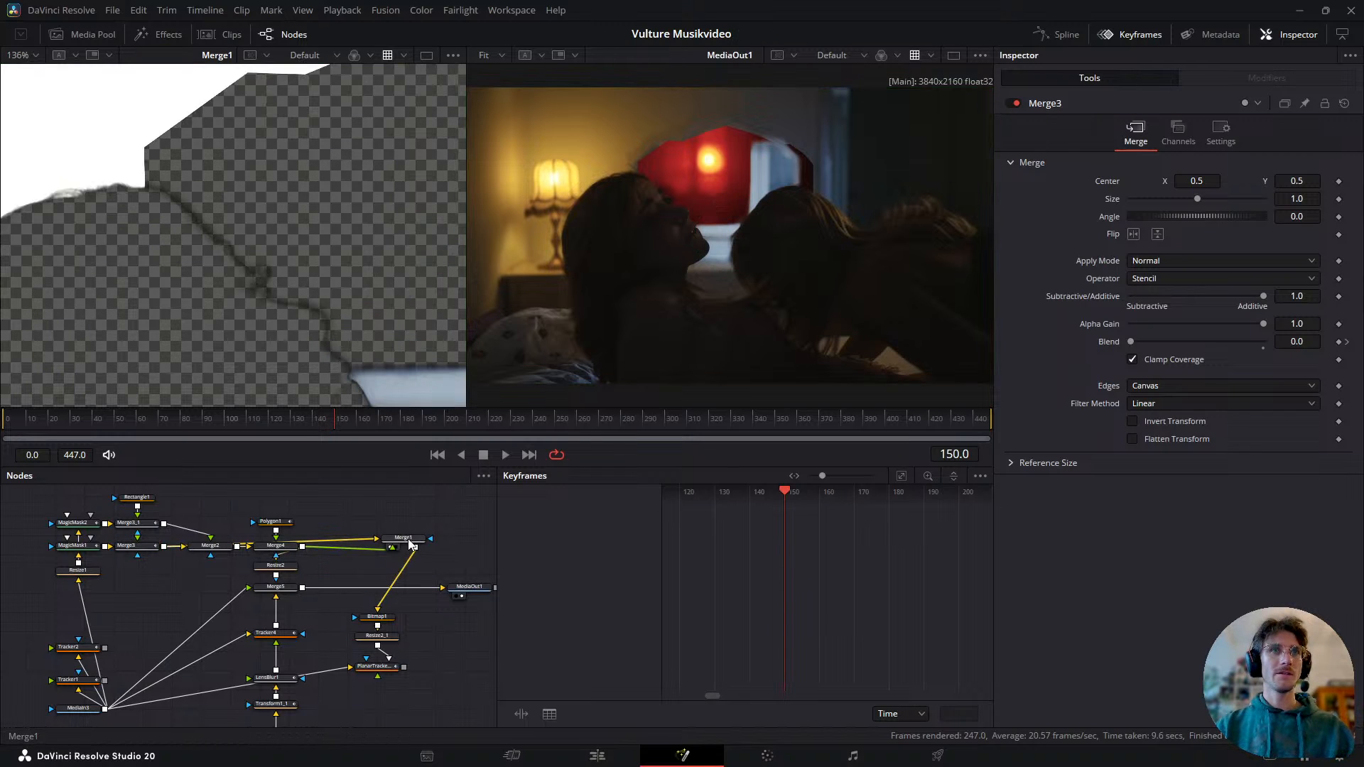
{"action": "left_click", "coordinate": [140, 547]}
{"action": "key", "text": "1"}
{"action": "left_click", "coordinate": [145, 523]}
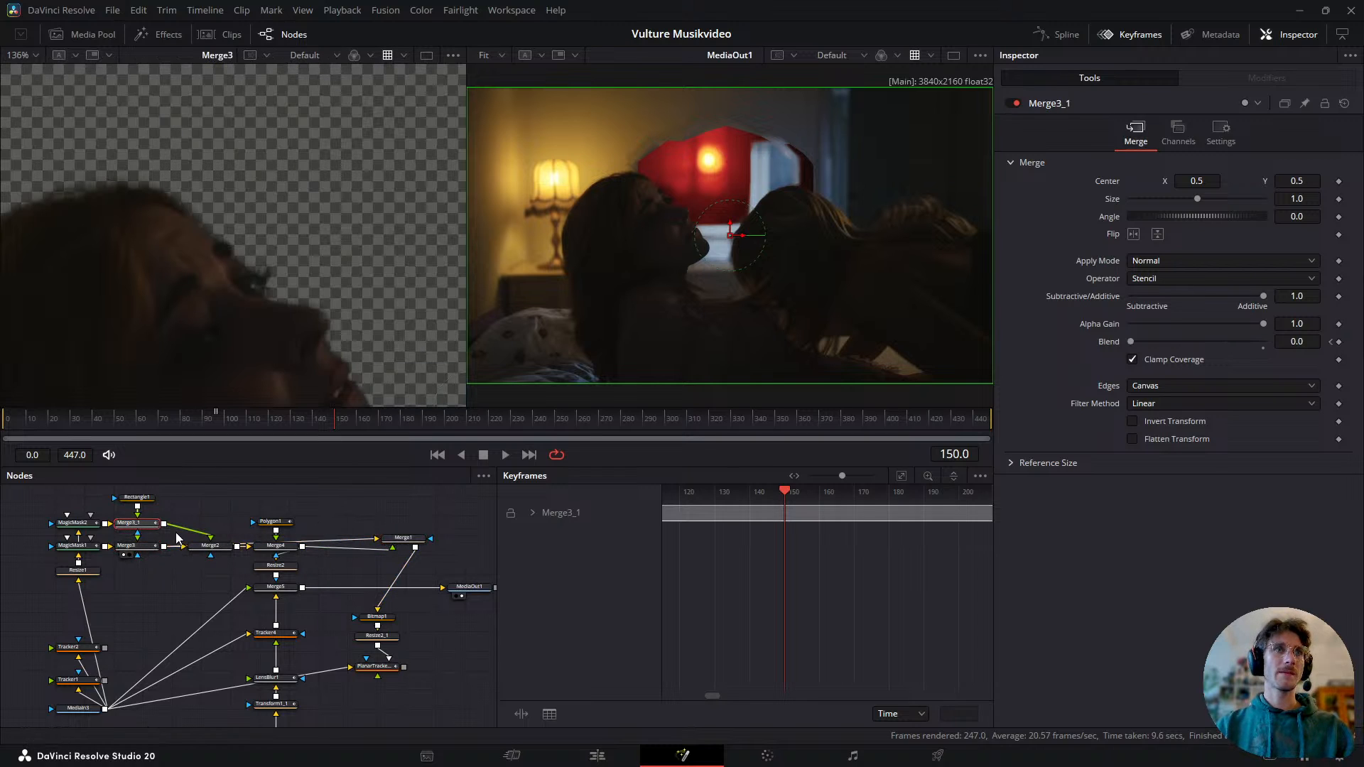
{"action": "key", "text": "1"}
{"action": "scroll", "coordinate": [304, 277], "scroll_direction": "down", "scroll_amount": 3}
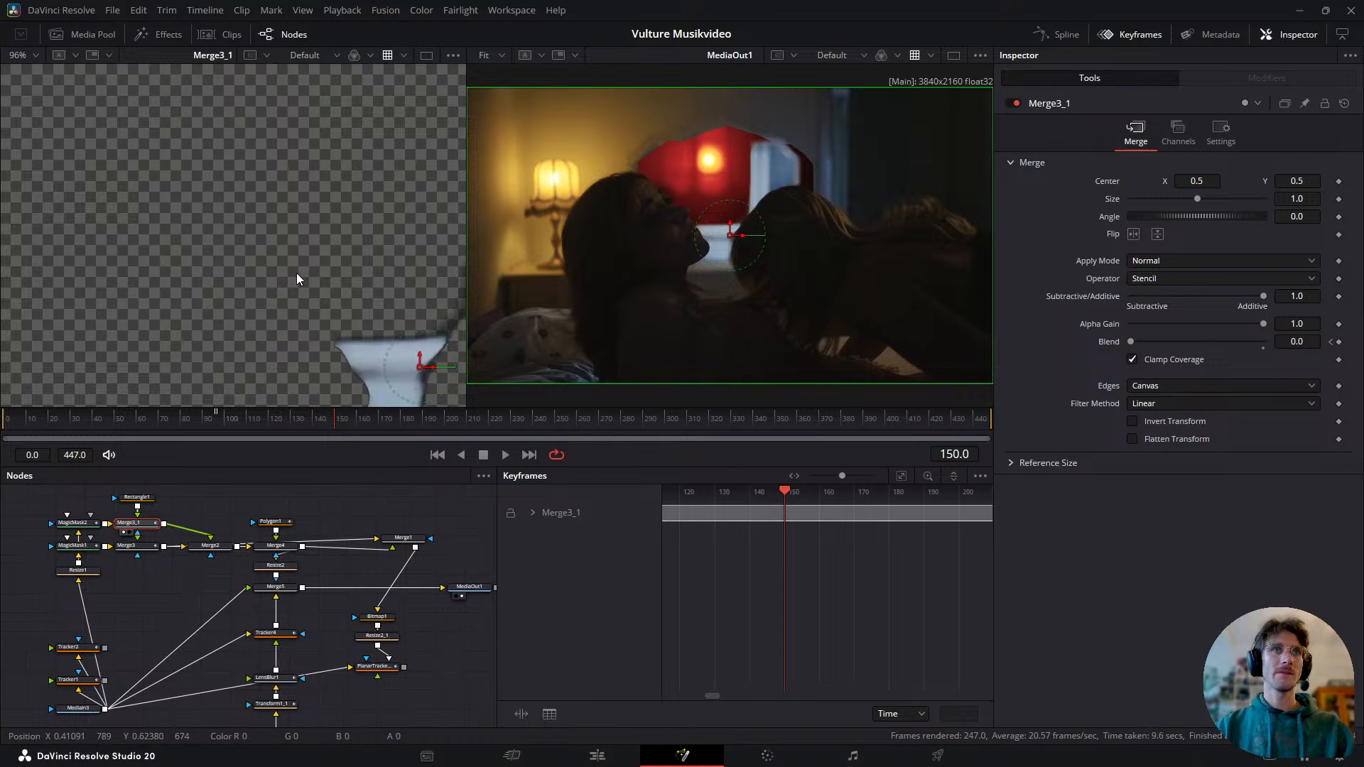
- Display Resize2 and Merge4 in the first viewer to check their mattes, then select Merge1
{"action": "left_click", "coordinate": [281, 567]}
{"action": "key", "text": "1"}
{"action": "left_click", "coordinate": [282, 546]}
{"action": "key", "text": "1"}
{"action": "left_click", "coordinate": [395, 524]}
{"action": "left_click", "coordinate": [411, 538]}
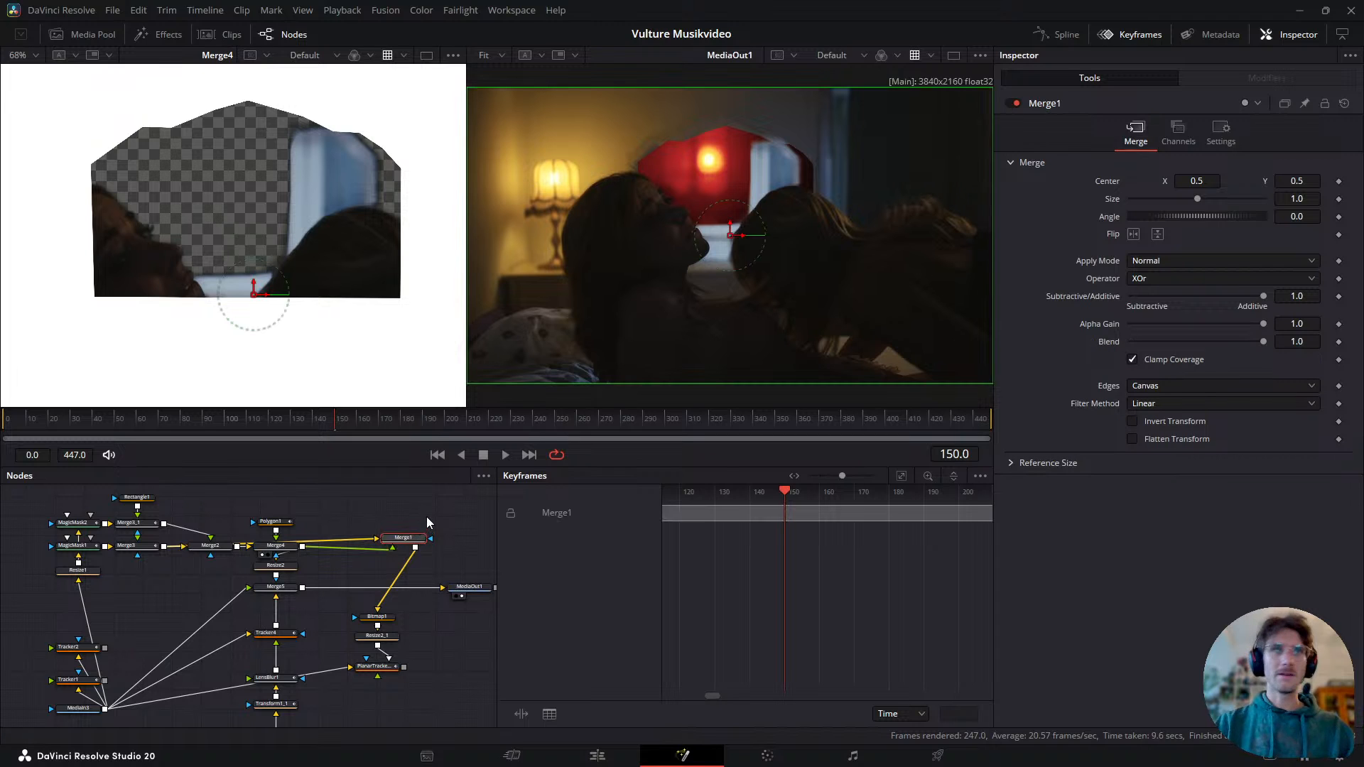
- Delete Merge1 and add a MultiMerge node in its place
{"action": "key", "text": "Delete"}
{"action": "key", "text": "shift+space"}
{"action": "type", "text": "matte"}
{"action": "key", "text": "BackSpace"}
{"action": "key", "text": "BackSpace"}
{"action": "key", "text": "BackSpace"}
{"action": "key", "text": "BackSpace"}
{"action": "type", "text": "ulti"}
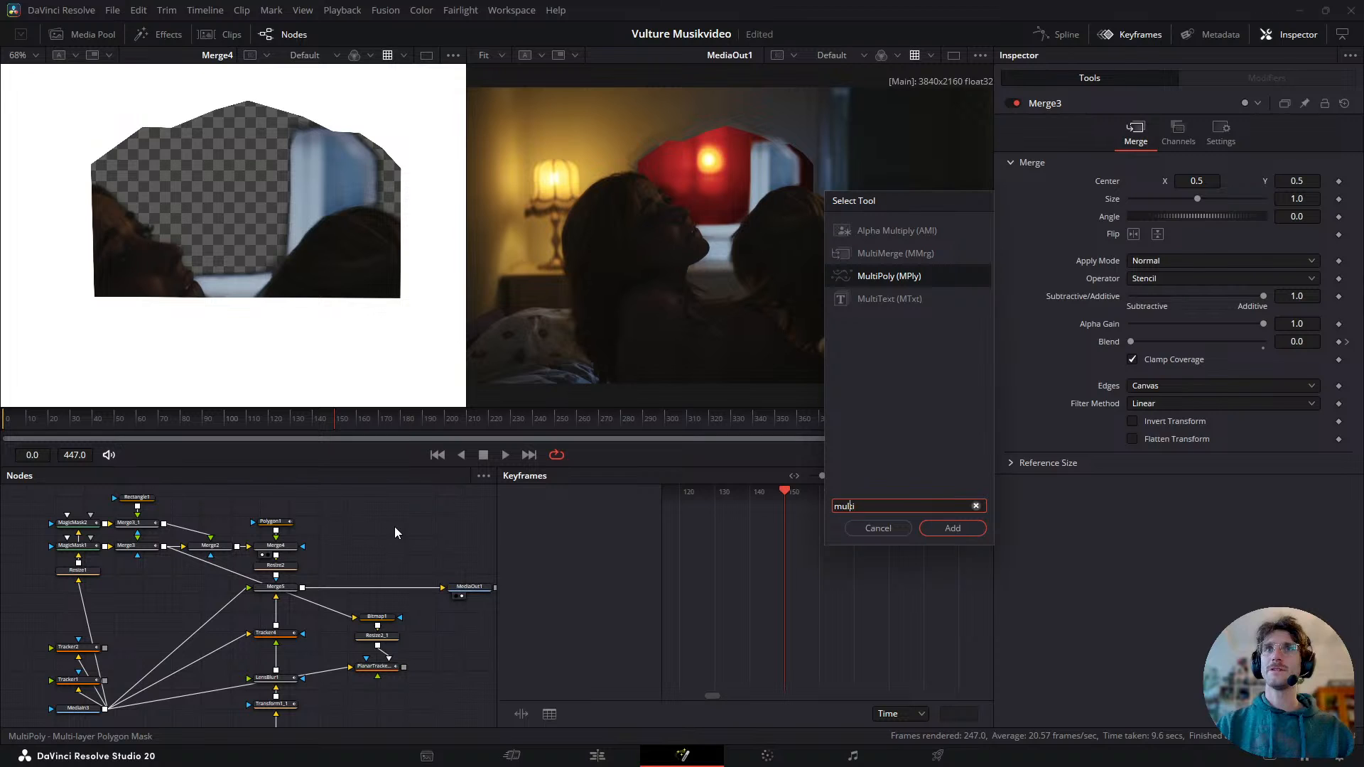
{"action": "left_click", "coordinate": [905, 253]}
{"action": "double_click", "coordinate": [905, 240]}
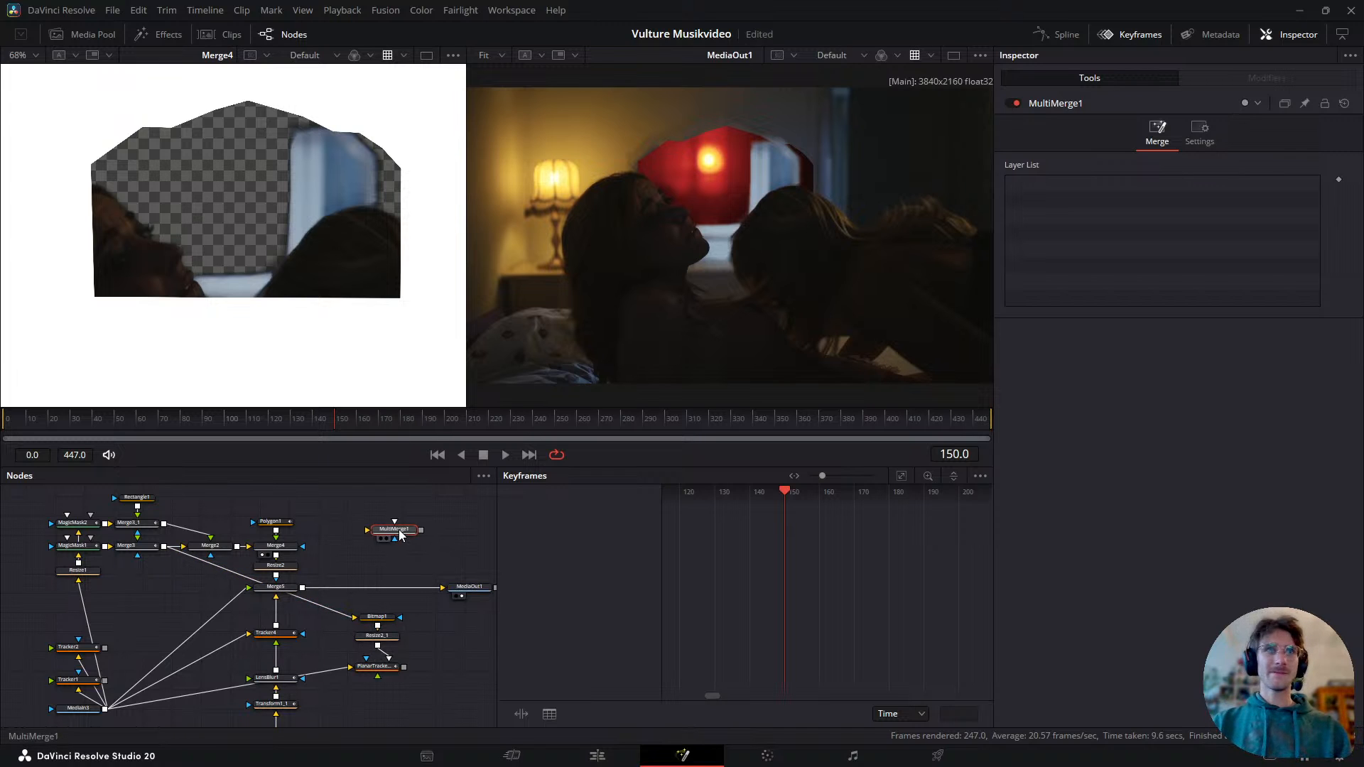
- Connect Merge3_1 as MultiMerge1's background and display MultiMerge1 in the second viewer
{"action": "left_click", "coordinate": [141, 531]}
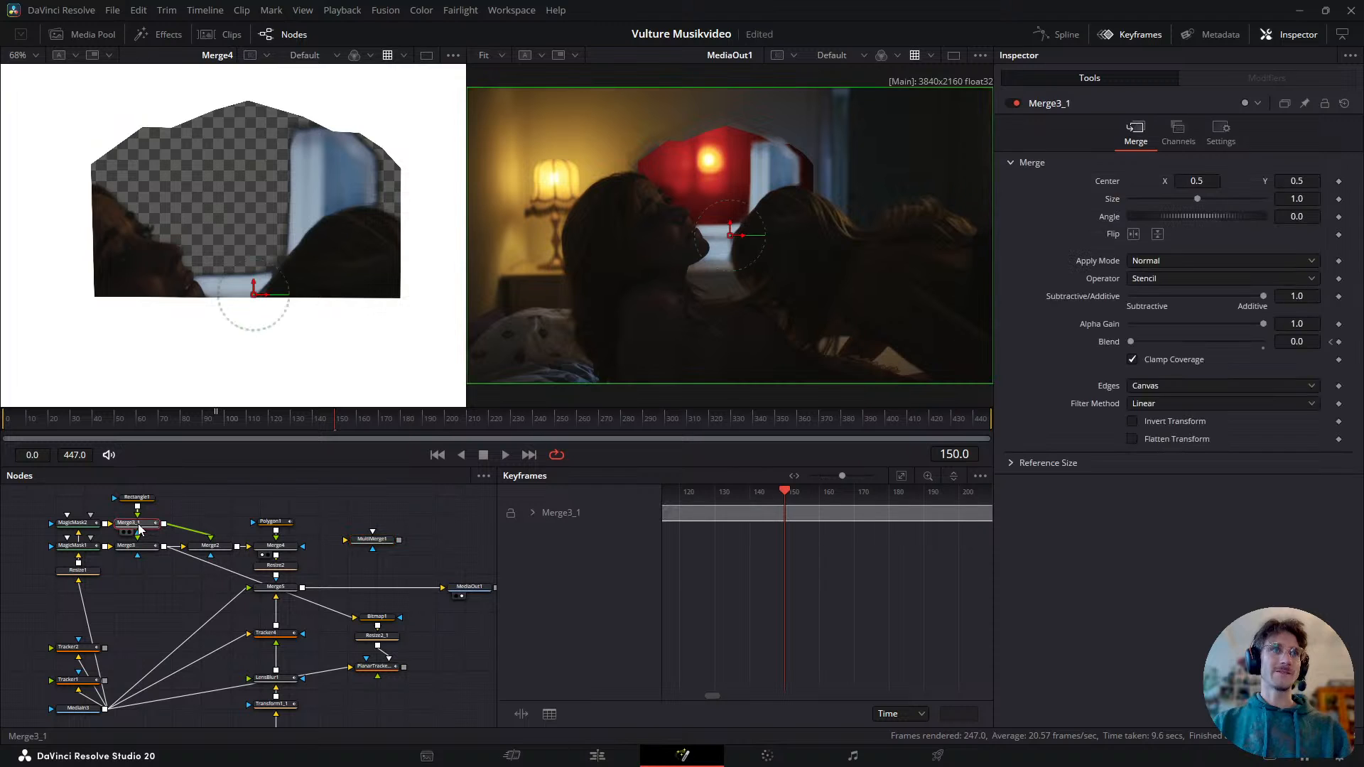
{"action": "key", "text": "1"}
{"action": "left_click", "coordinate": [517, 423]}
{"action": "left_click_drag", "start_coordinate": [517, 422], "coordinate": [591, 424]}
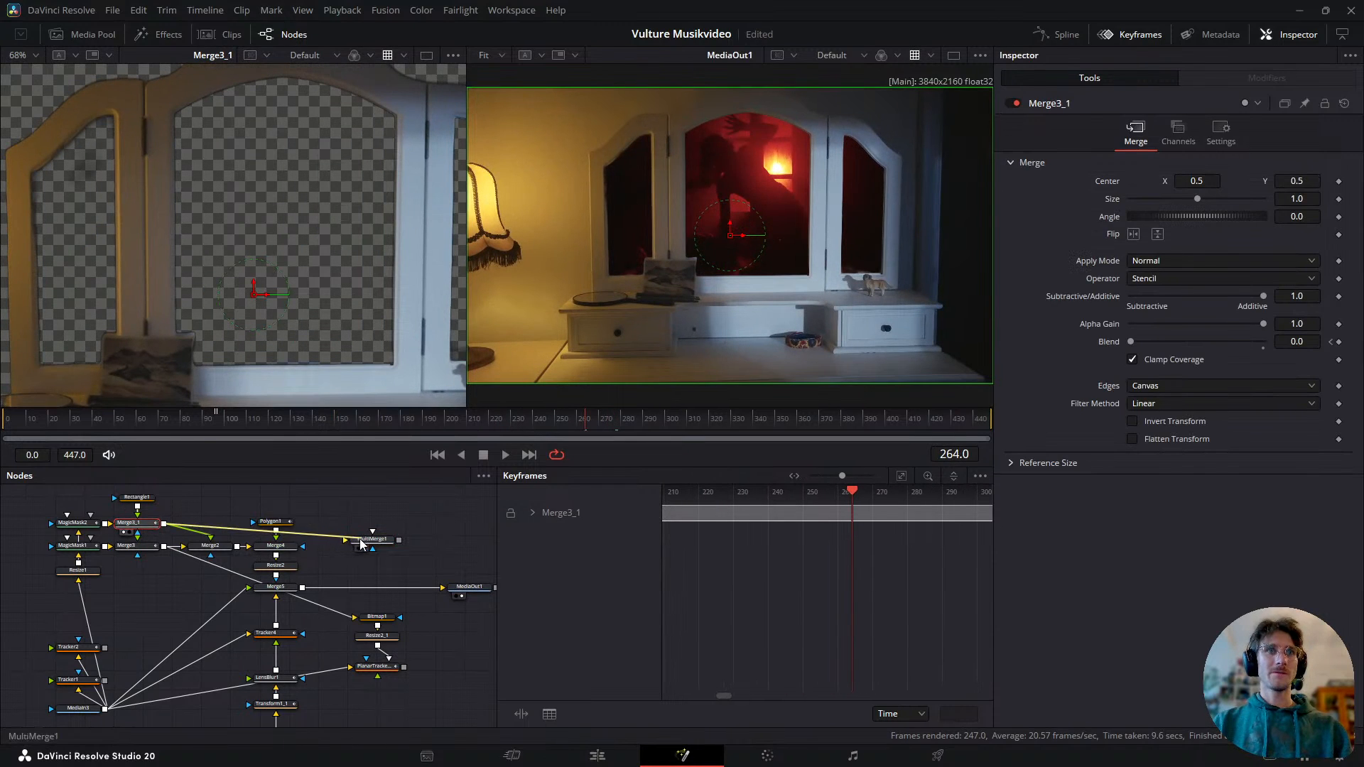
{"action": "left_click", "coordinate": [373, 548]}
{"action": "key", "text": "2"}
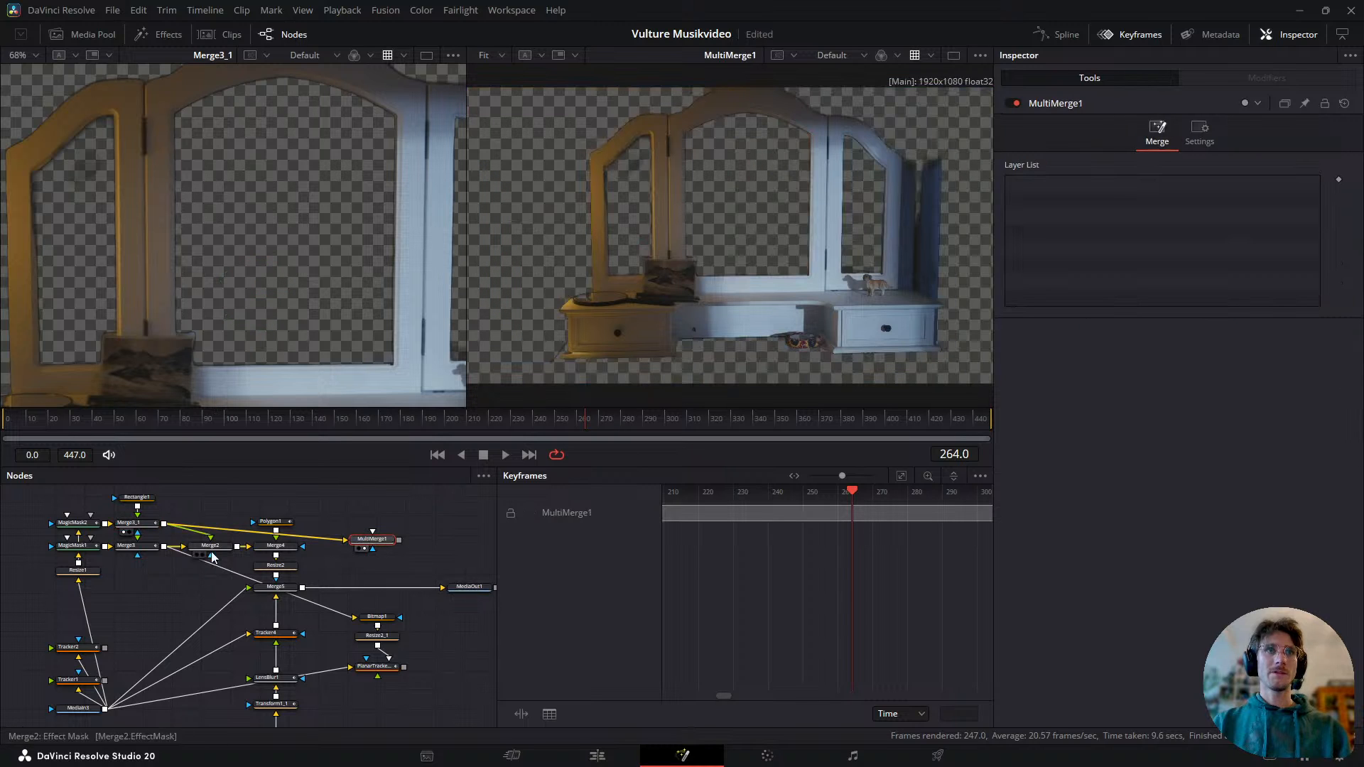
- Display Merge3 in the first viewer and connect Polygon1 to MultiMerge1 as a layer
{"action": "left_click", "coordinate": [133, 545]}
{"action": "key", "text": "1"}
{"action": "left_click_drag", "start_coordinate": [407, 423], "coordinate": [377, 426]}
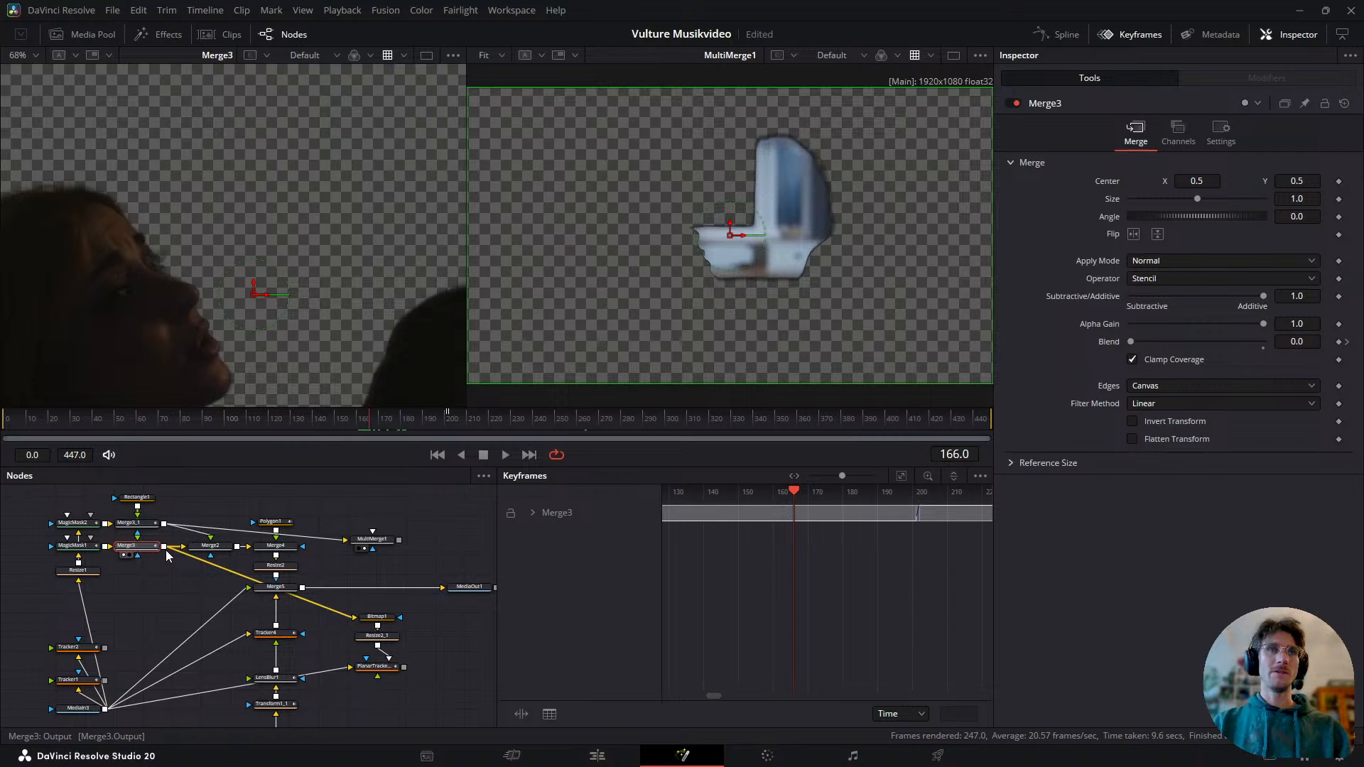
{"action": "left_click_drag", "start_coordinate": [279, 513], "coordinate": [279, 509]}
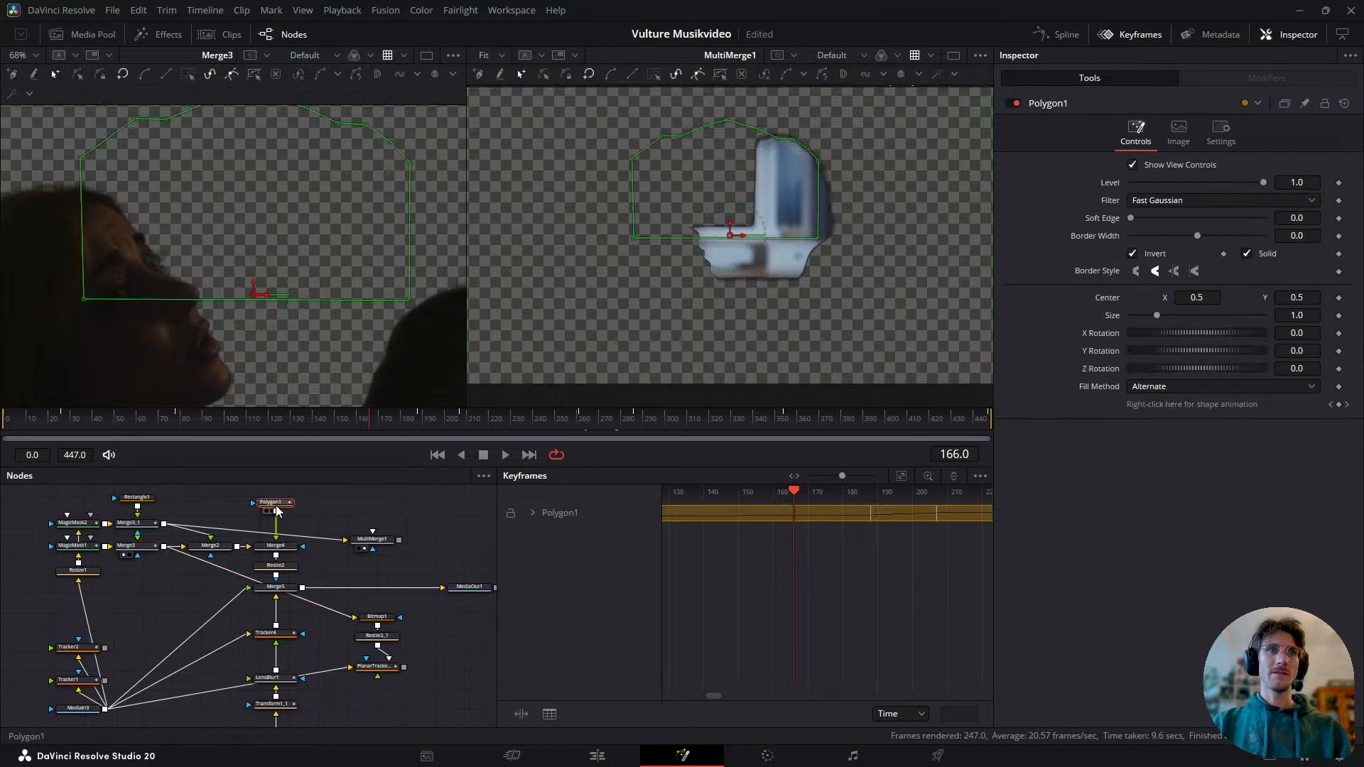
{"action": "left_click_drag", "start_coordinate": [365, 535], "coordinate": [364, 537]}
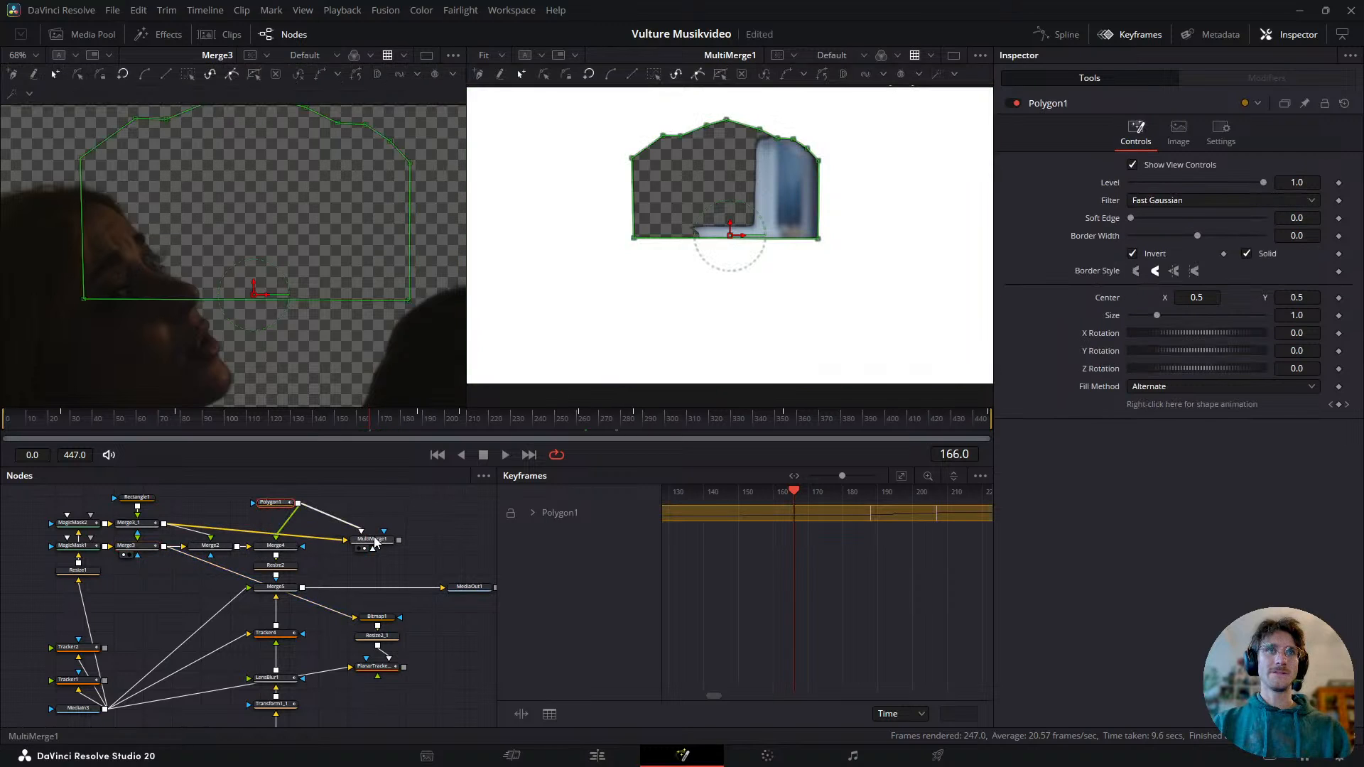
- Go to frame 152 and connect Merge3 to MultiMerge1 as a second layer
{"action": "left_click", "coordinate": [383, 544]}
{"action": "left_click_drag", "start_coordinate": [629, 421], "coordinate": [254, 455]}
{"action": "key", "text": "space"}
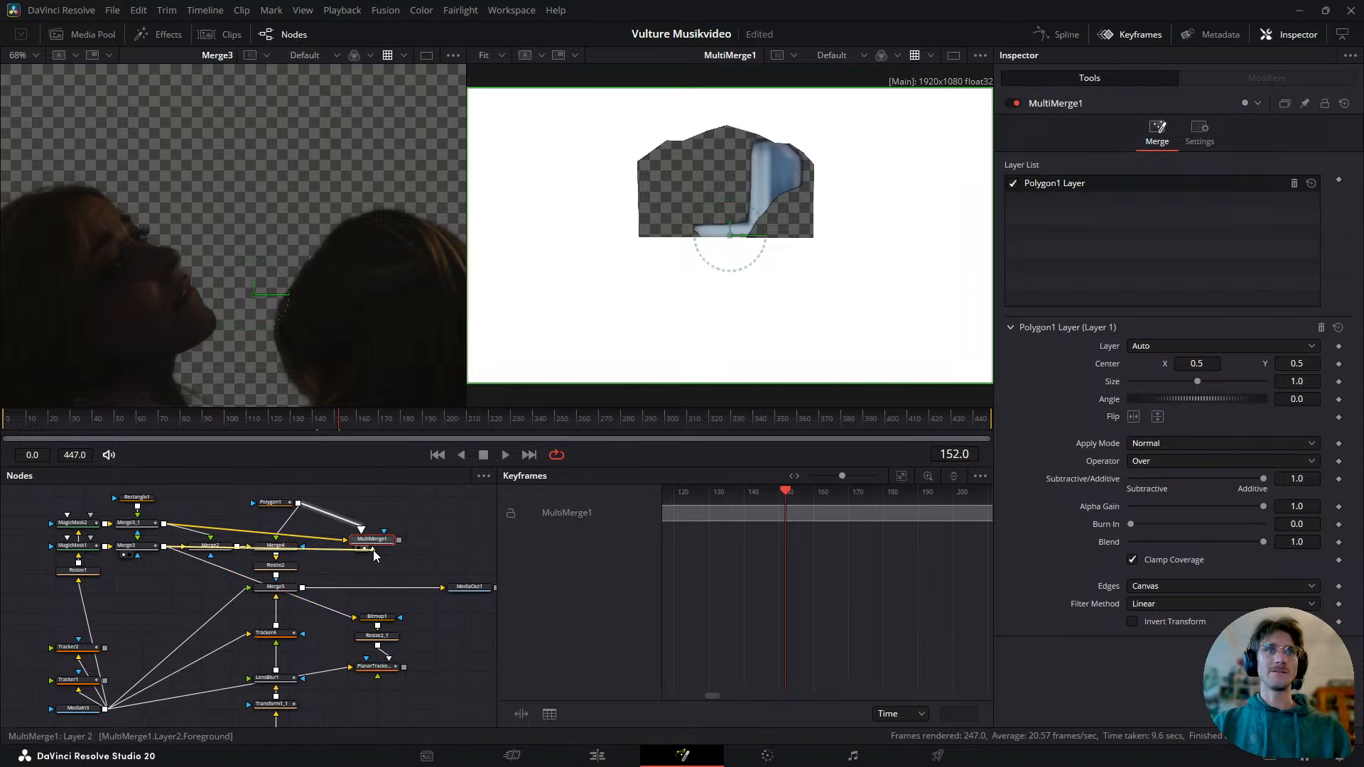
{"action": "left_click_drag", "start_coordinate": [373, 550], "coordinate": [375, 545]}
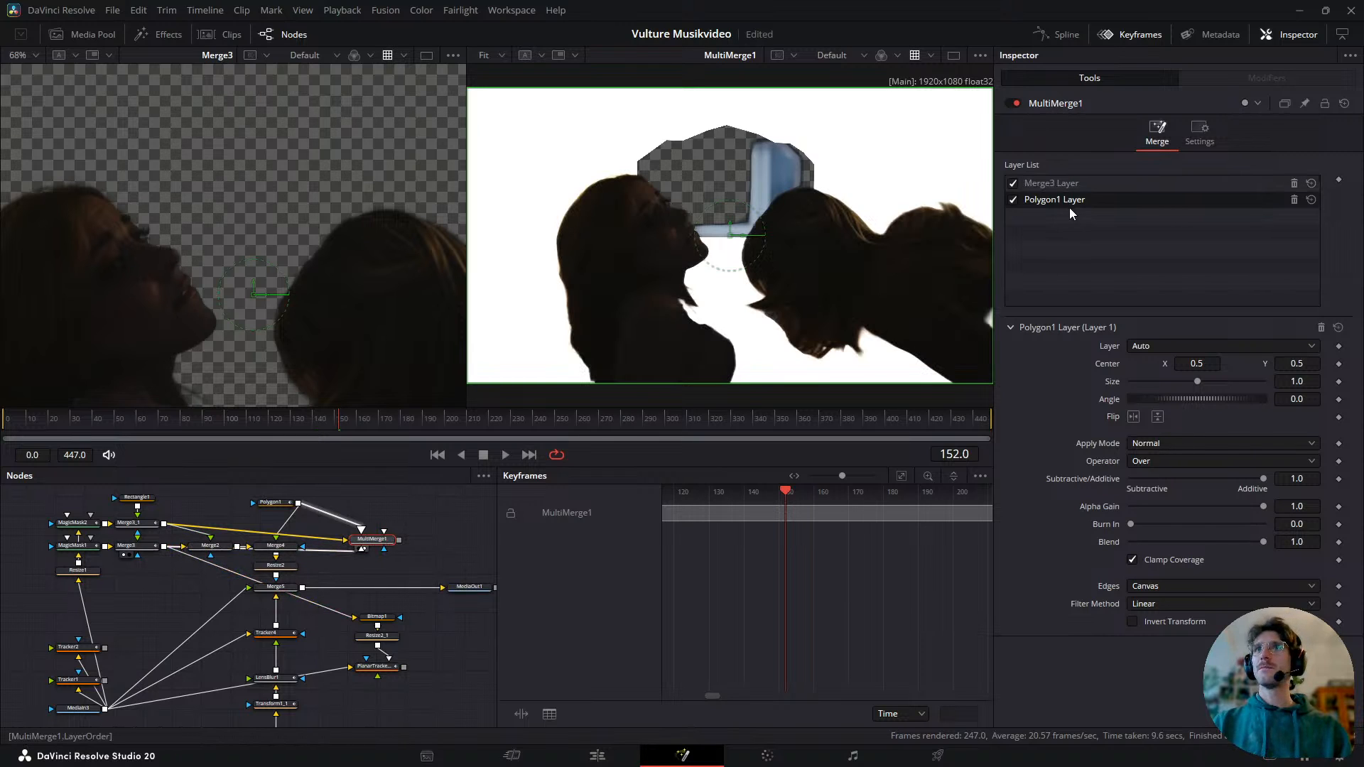
- Try the XOr and Mask operators on MultiMerge1's Polygon1 layer, and return it to Over
{"action": "left_click", "coordinate": [1137, 462]}
{"action": "left_click", "coordinate": [1142, 540]}
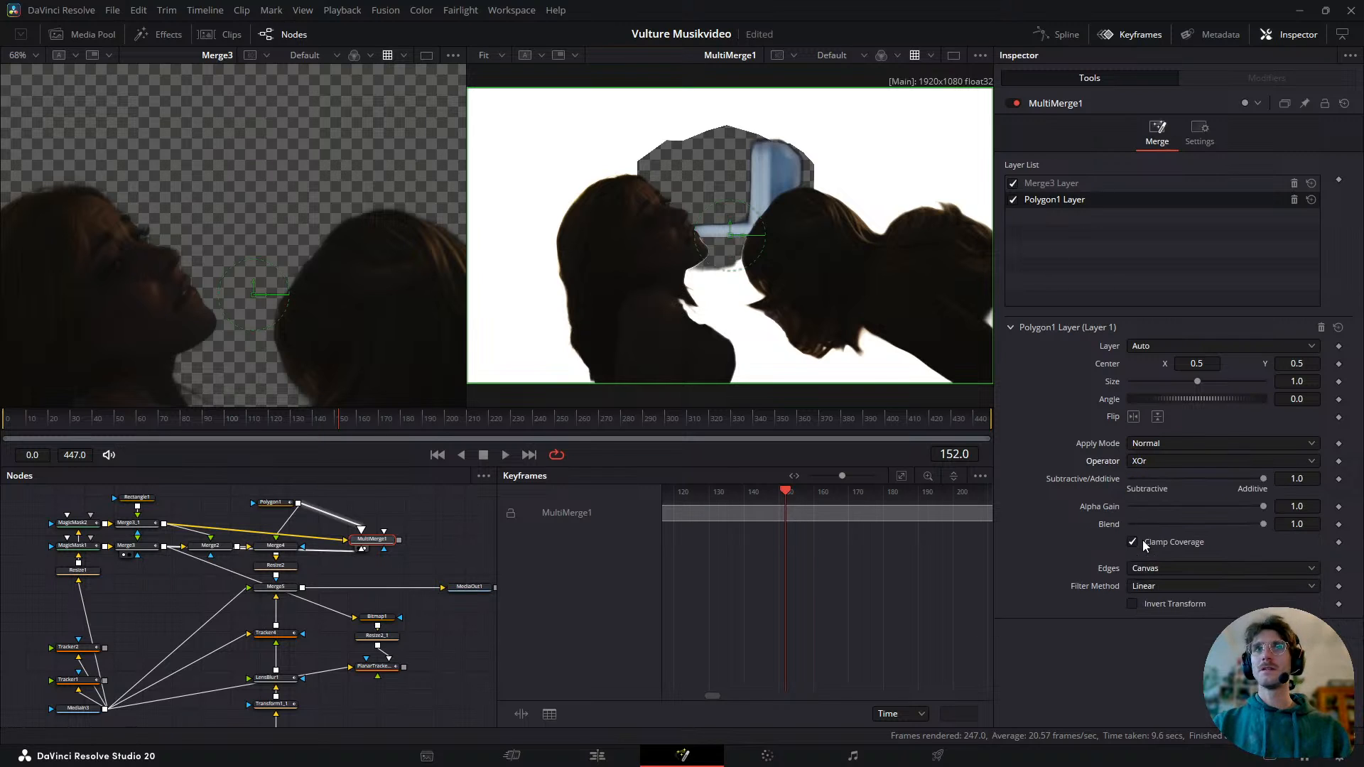
{"action": "left_click", "coordinate": [1162, 462]}
{"action": "left_click", "coordinate": [1154, 586]}
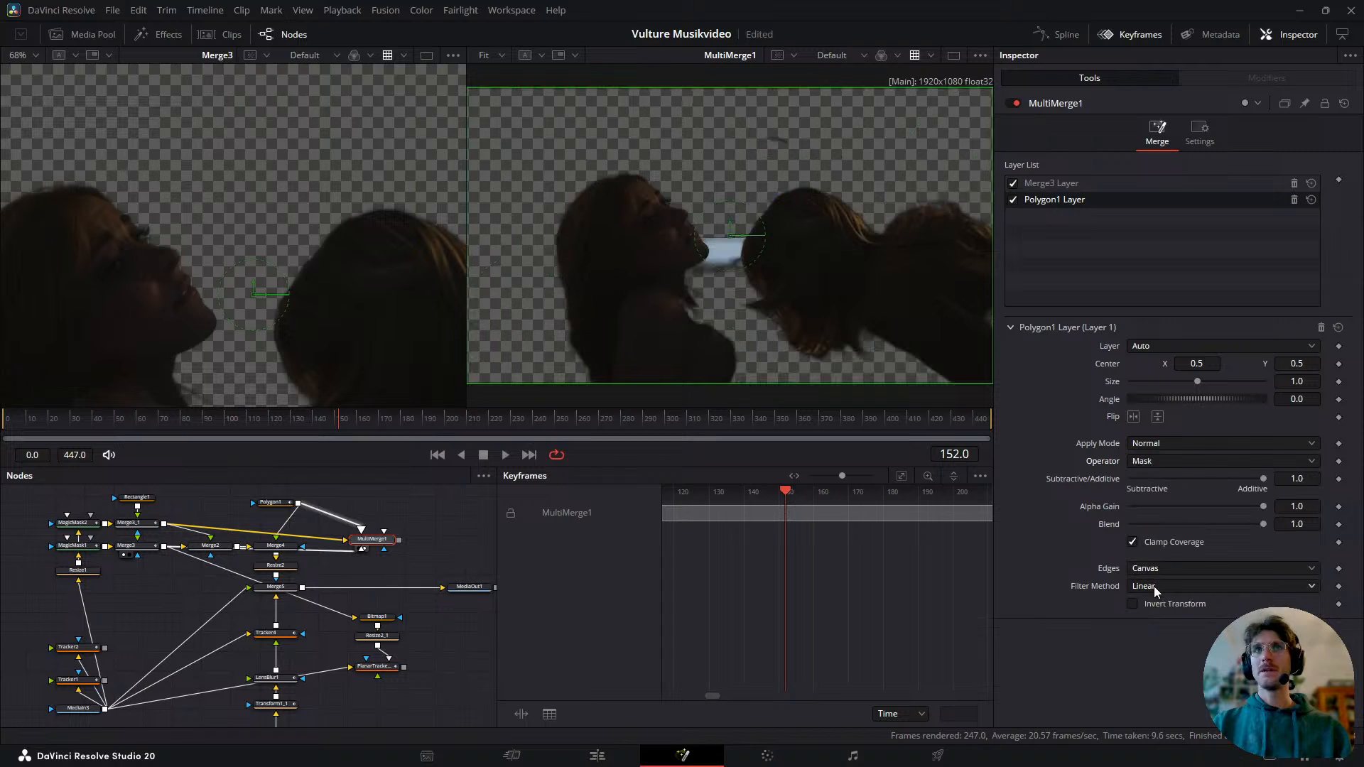
{"action": "left_click", "coordinate": [1175, 462]}
{"action": "left_click", "coordinate": [1158, 604]}
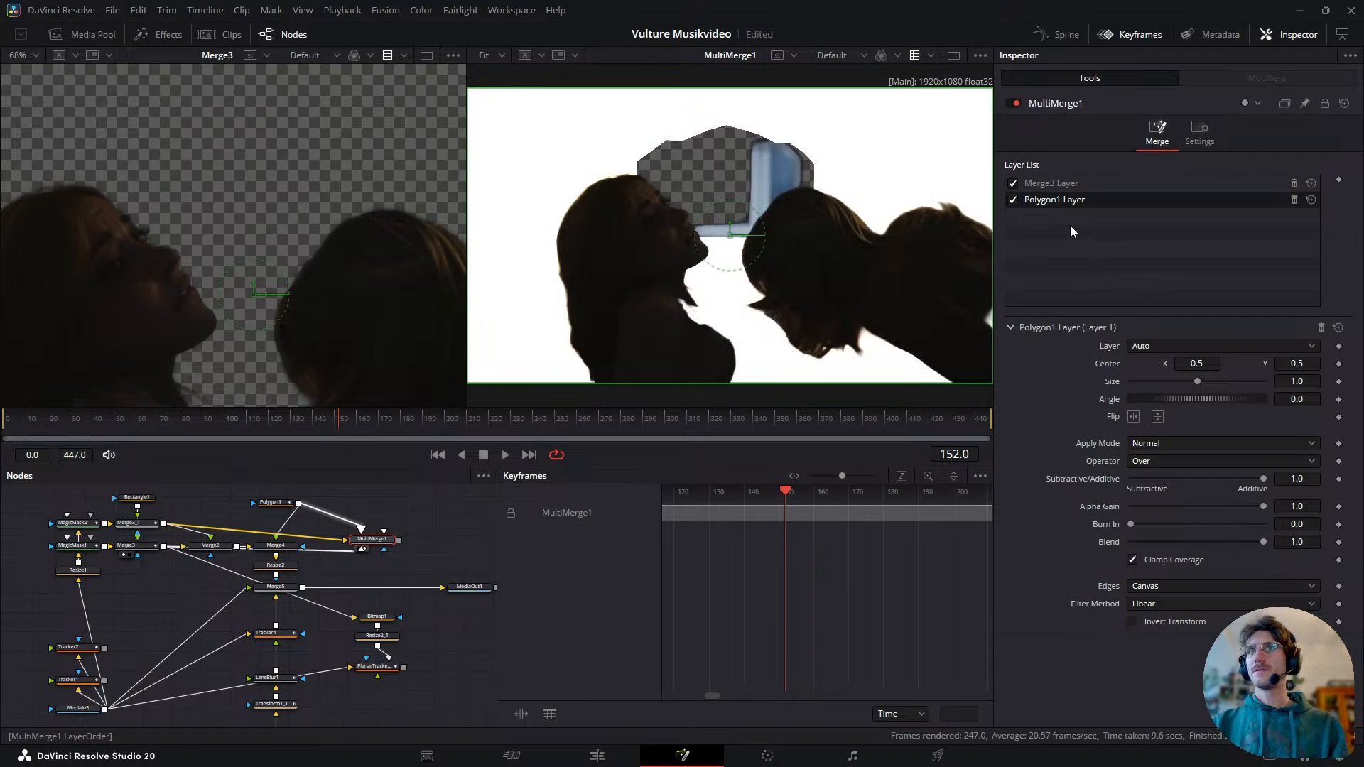
- Compare the Mask and Stencil operators on MultiMerge1's Merge3 layer, and leave it on Stencil
{"action": "left_click", "coordinate": [1059, 183]}
{"action": "left_click", "coordinate": [1160, 464]}
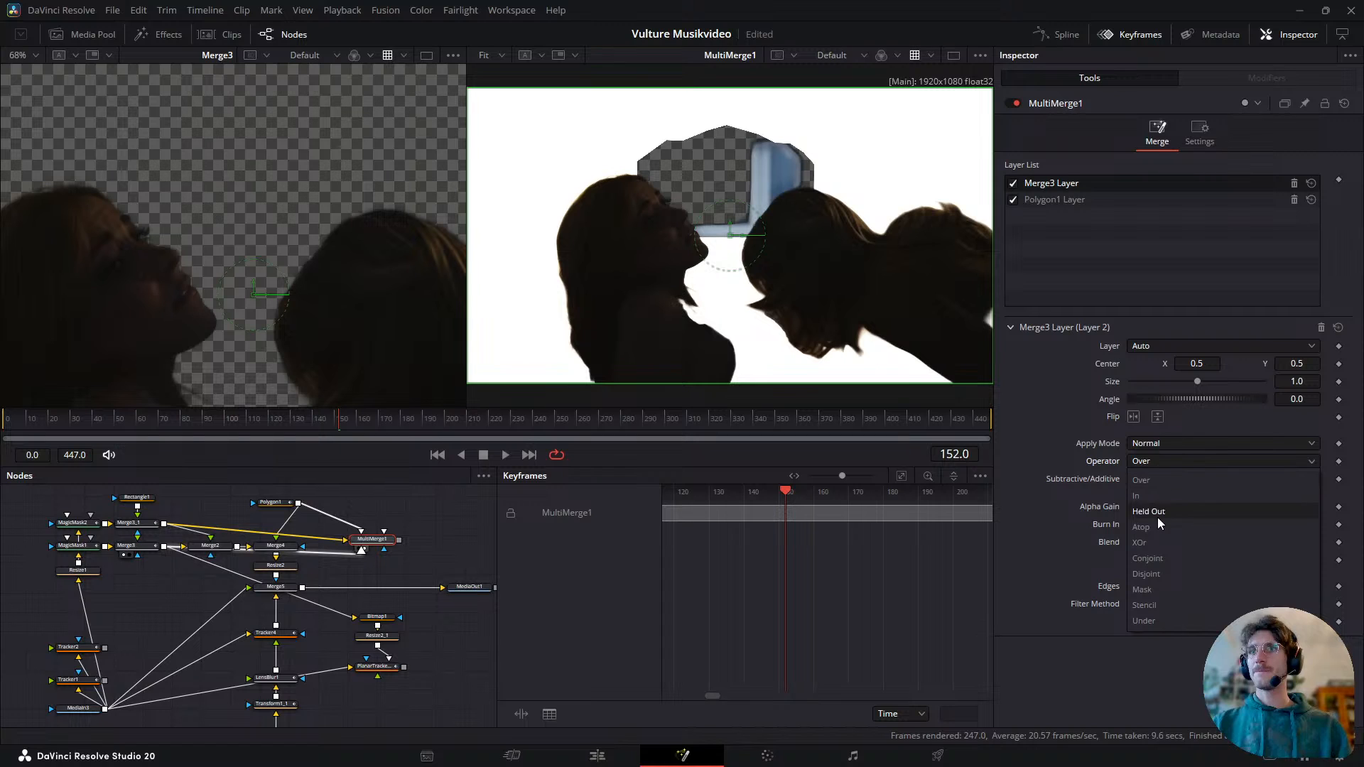
{"action": "left_click", "coordinate": [1167, 590]}
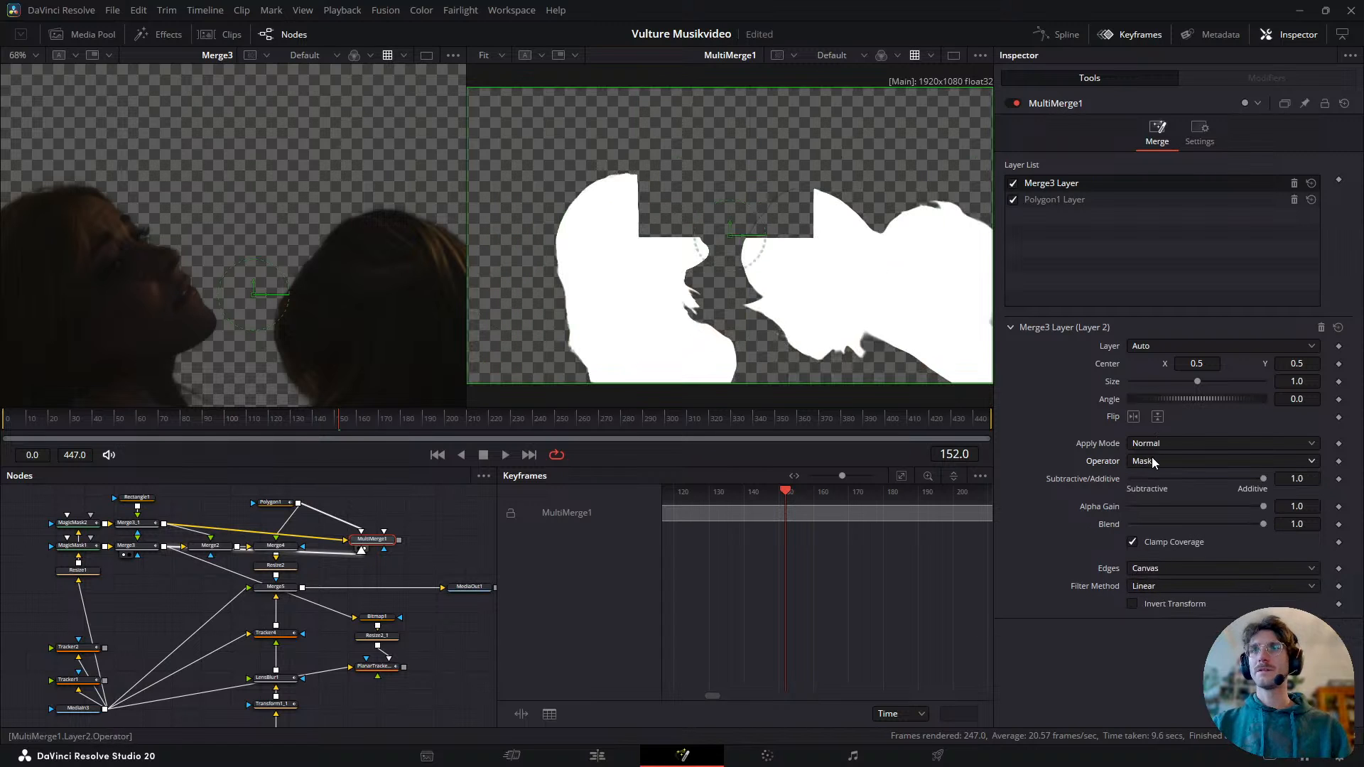
{"action": "left_click", "coordinate": [1153, 460]}
{"action": "left_click", "coordinate": [1176, 606]}
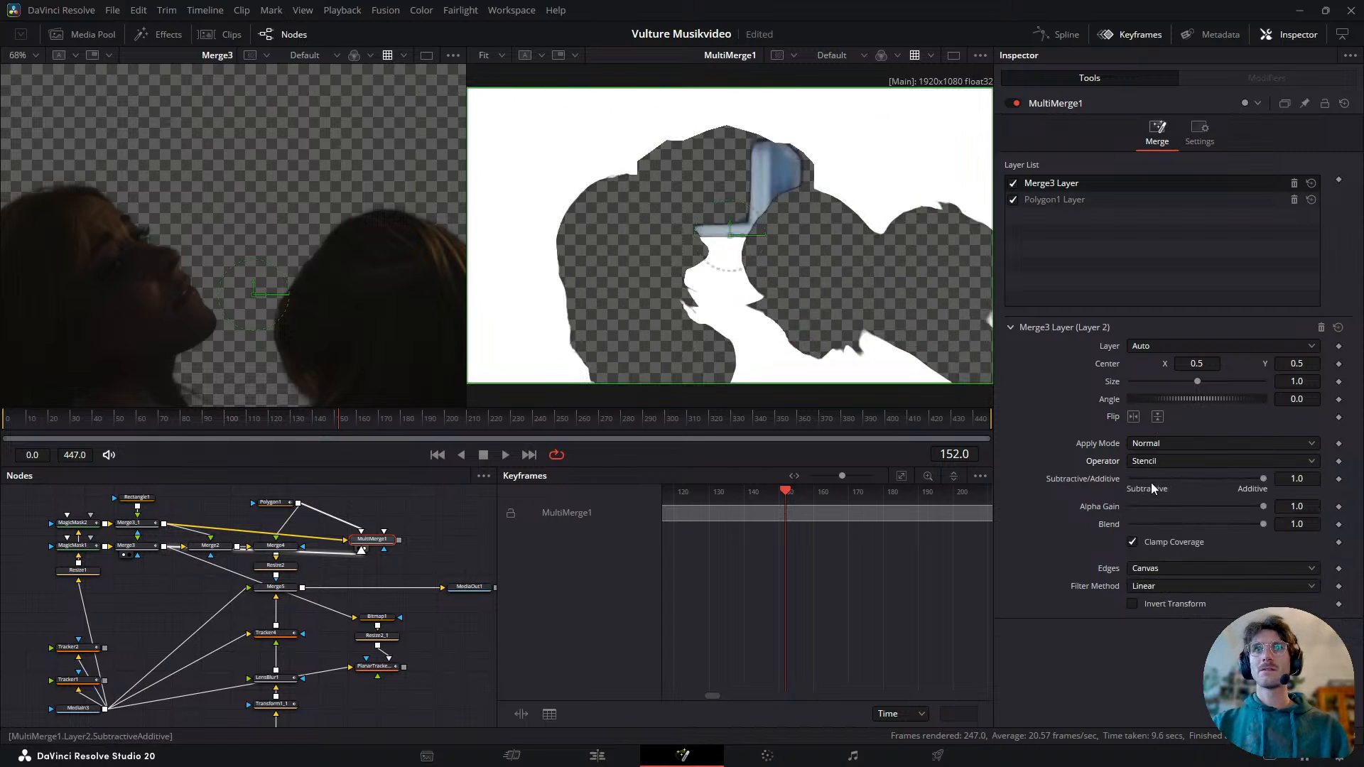
{"action": "left_click_drag", "start_coordinate": [557, 428], "coordinate": [334, 490]}
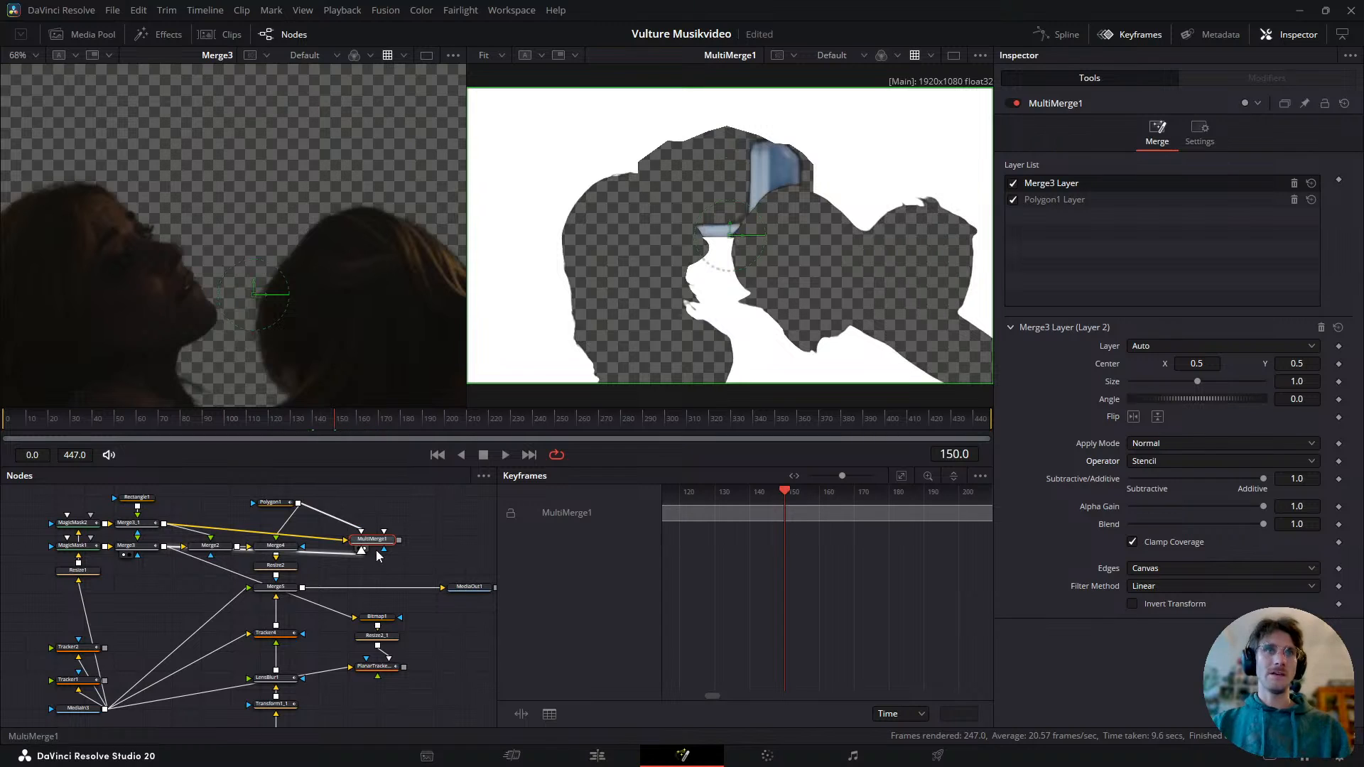
- Connect MultiMerge1's output to Bitmap1 and display Resize2_1 in the first viewer
{"action": "left_click_drag", "start_coordinate": [388, 621], "coordinate": [350, 617]}
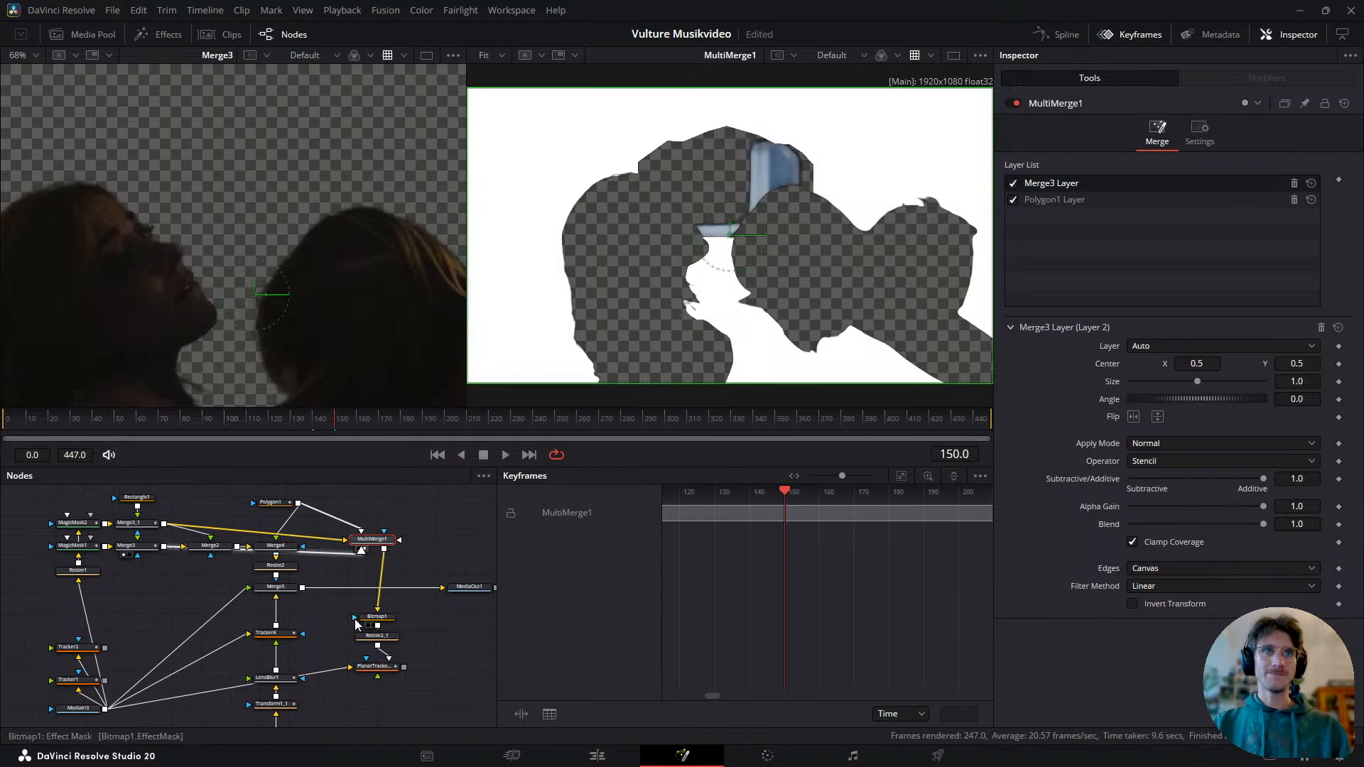
{"action": "left_click", "coordinate": [384, 620]}
{"action": "key", "text": "1"}
{"action": "left_click", "coordinate": [389, 638]}
{"action": "key", "text": "1"}
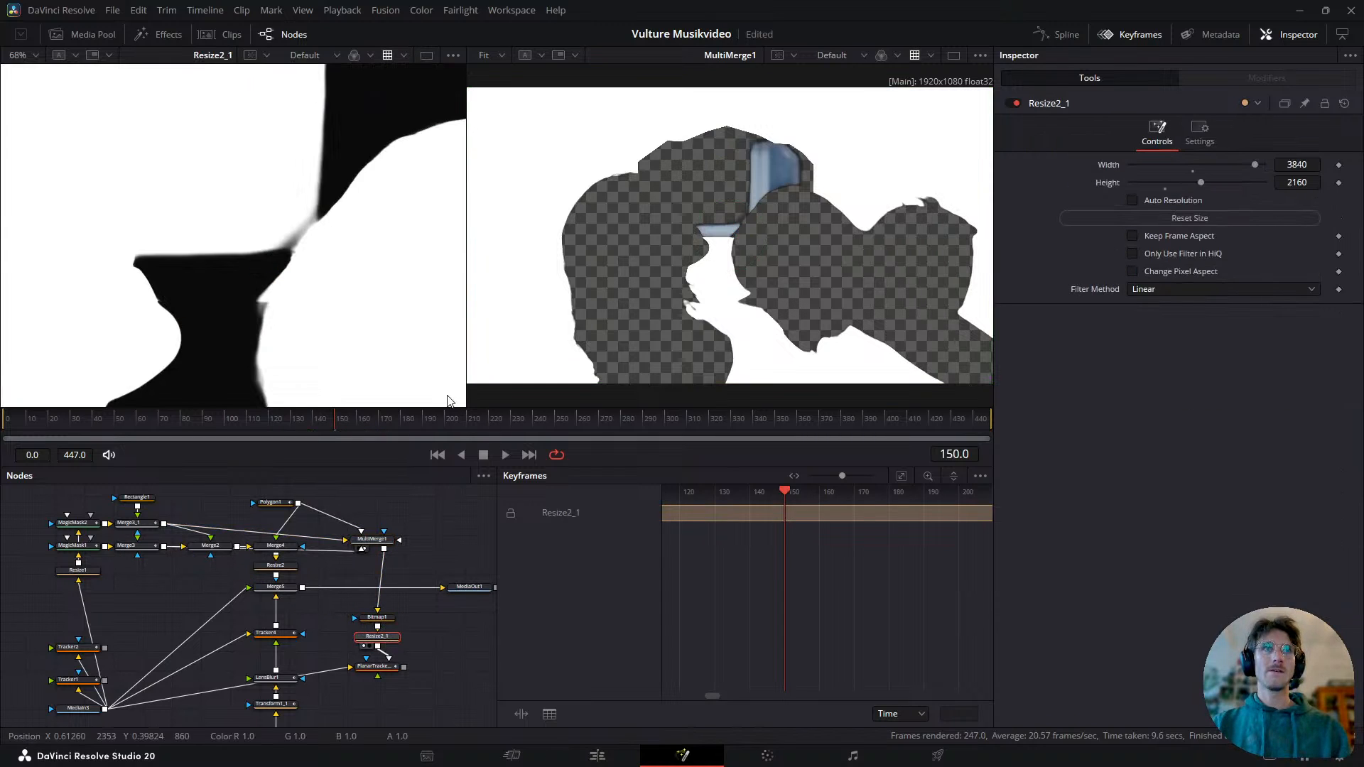
- Check the combined mask across the clip, comparing Resize2_1, Bitmap1 and MultiMerge1 in the first viewer
{"action": "left_click_drag", "start_coordinate": [346, 424], "coordinate": [93, 458]}
{"action": "left_click_drag", "start_coordinate": [256, 419], "coordinate": [147, 435]}
{"action": "scroll", "coordinate": [244, 226], "scroll_direction": "down", "scroll_amount": 2}
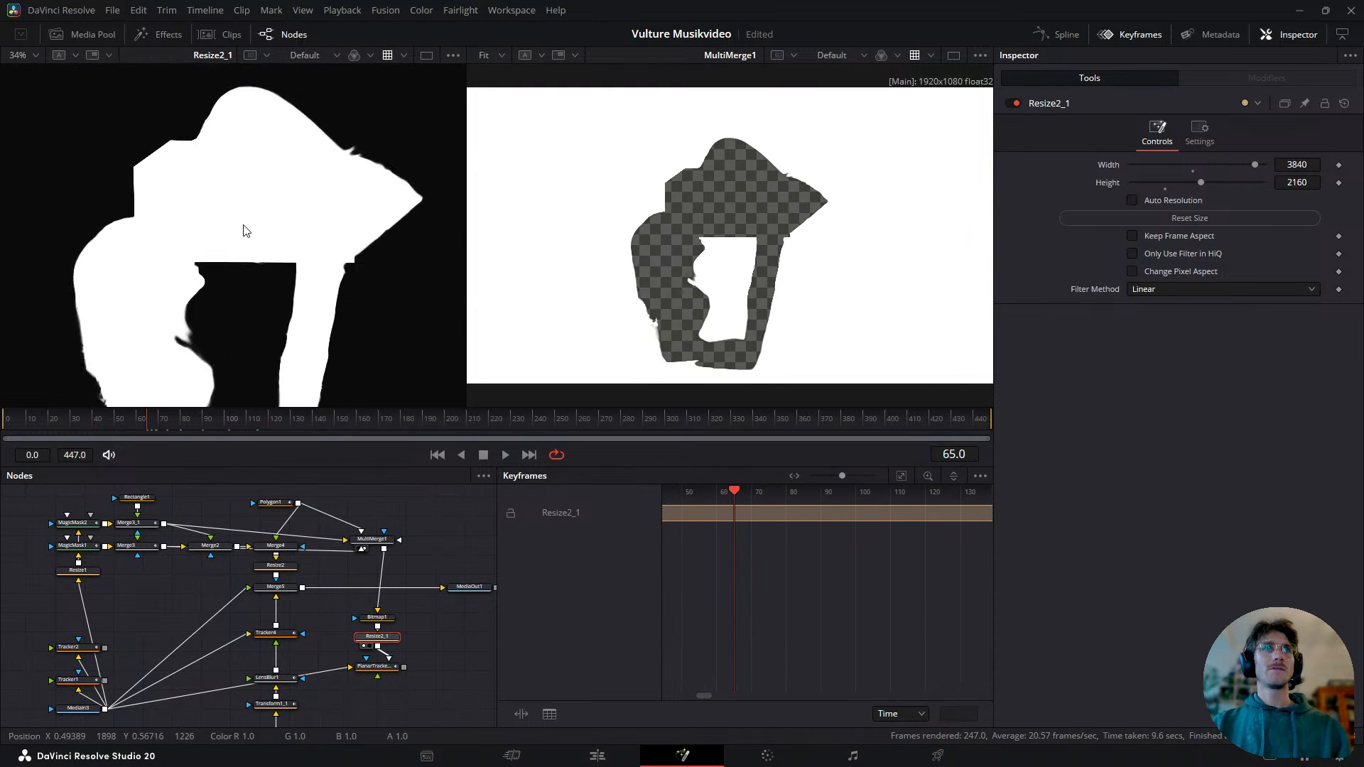
{"action": "left_click", "coordinate": [378, 617]}
{"action": "key", "text": "1"}
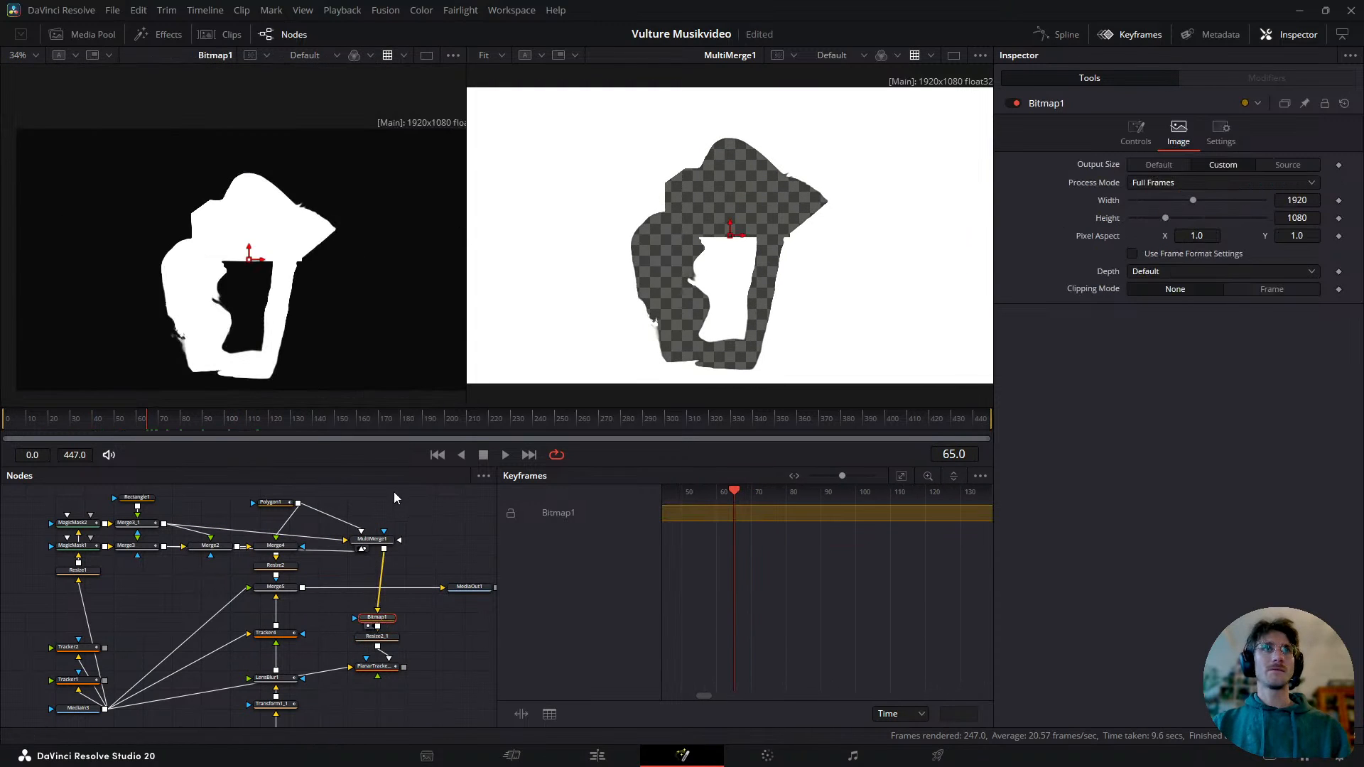
{"action": "left_click", "coordinate": [373, 540]}
{"action": "key", "text": "1"}
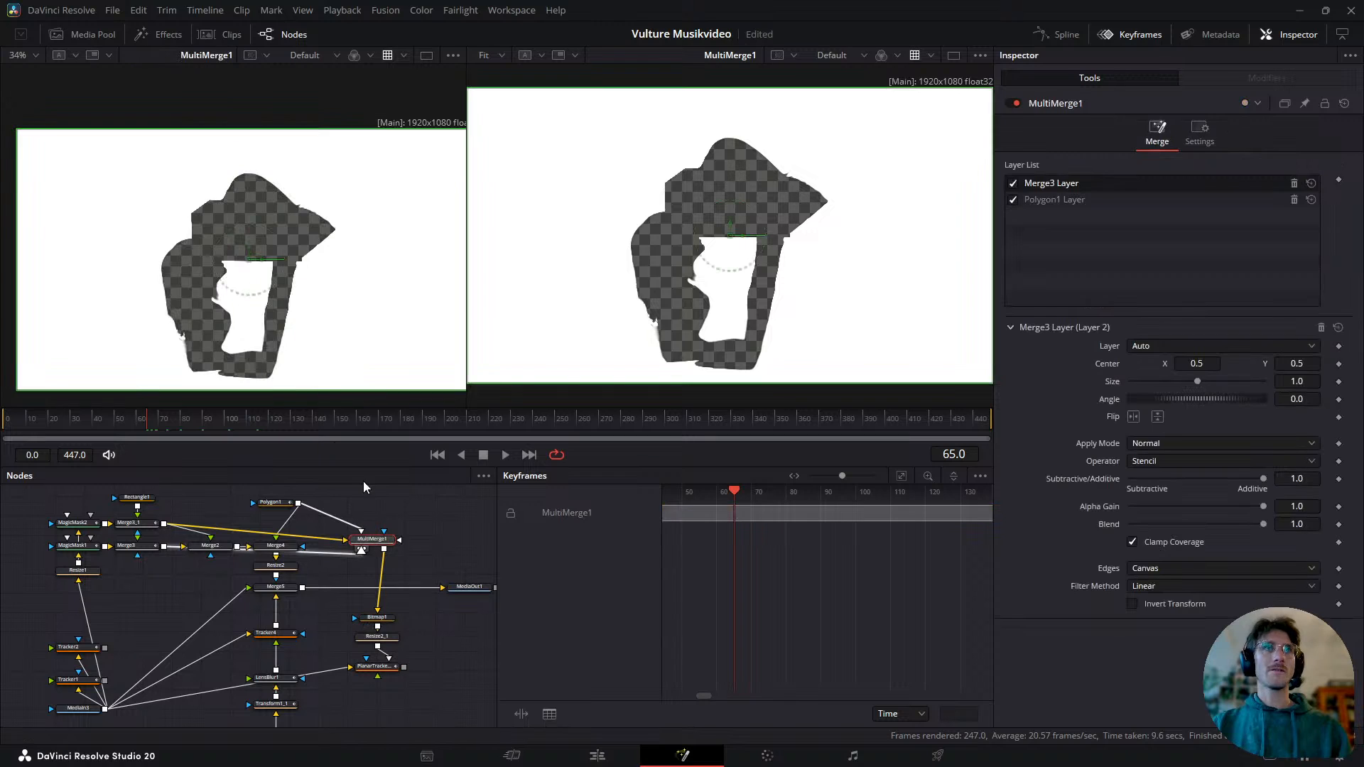
{"action": "left_click", "coordinate": [379, 622]}
{"action": "key", "text": "1"}
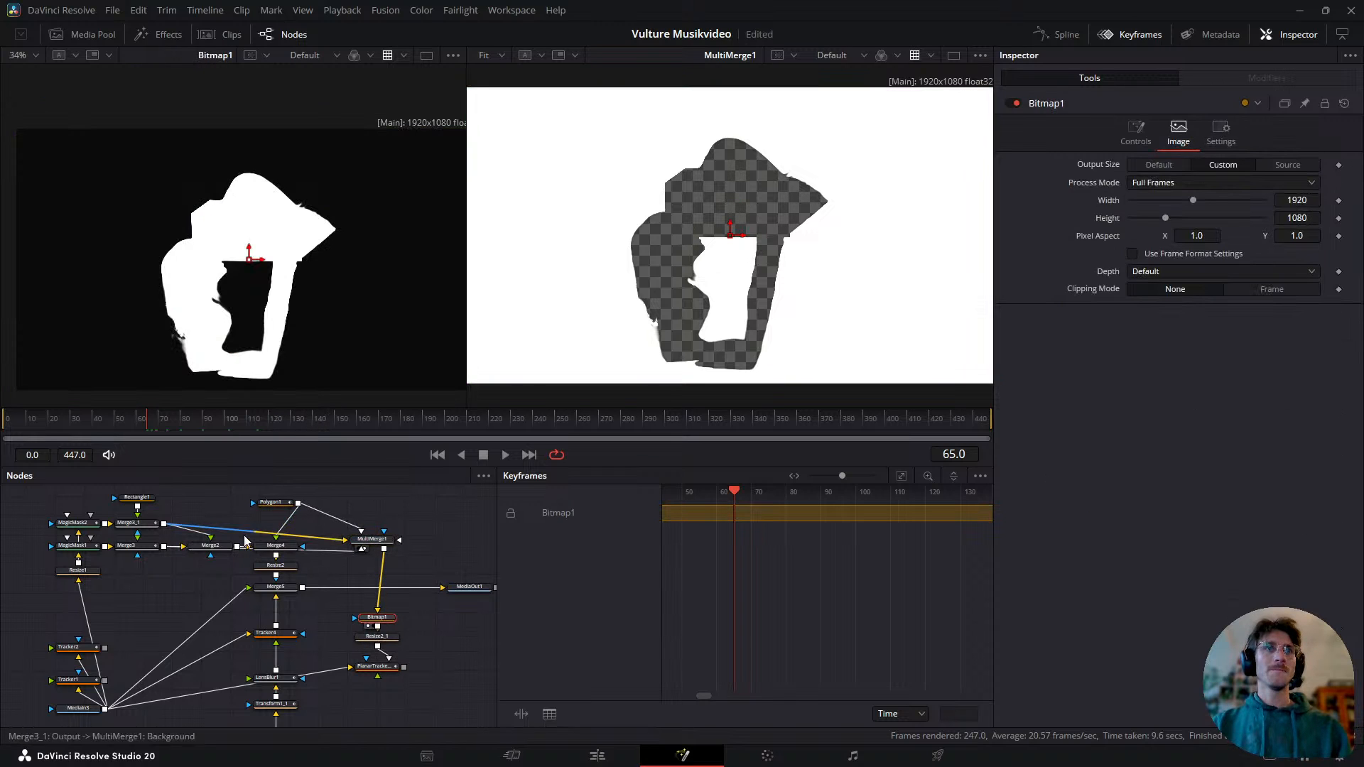
{"action": "left_click_drag", "start_coordinate": [320, 418], "coordinate": [406, 481]}
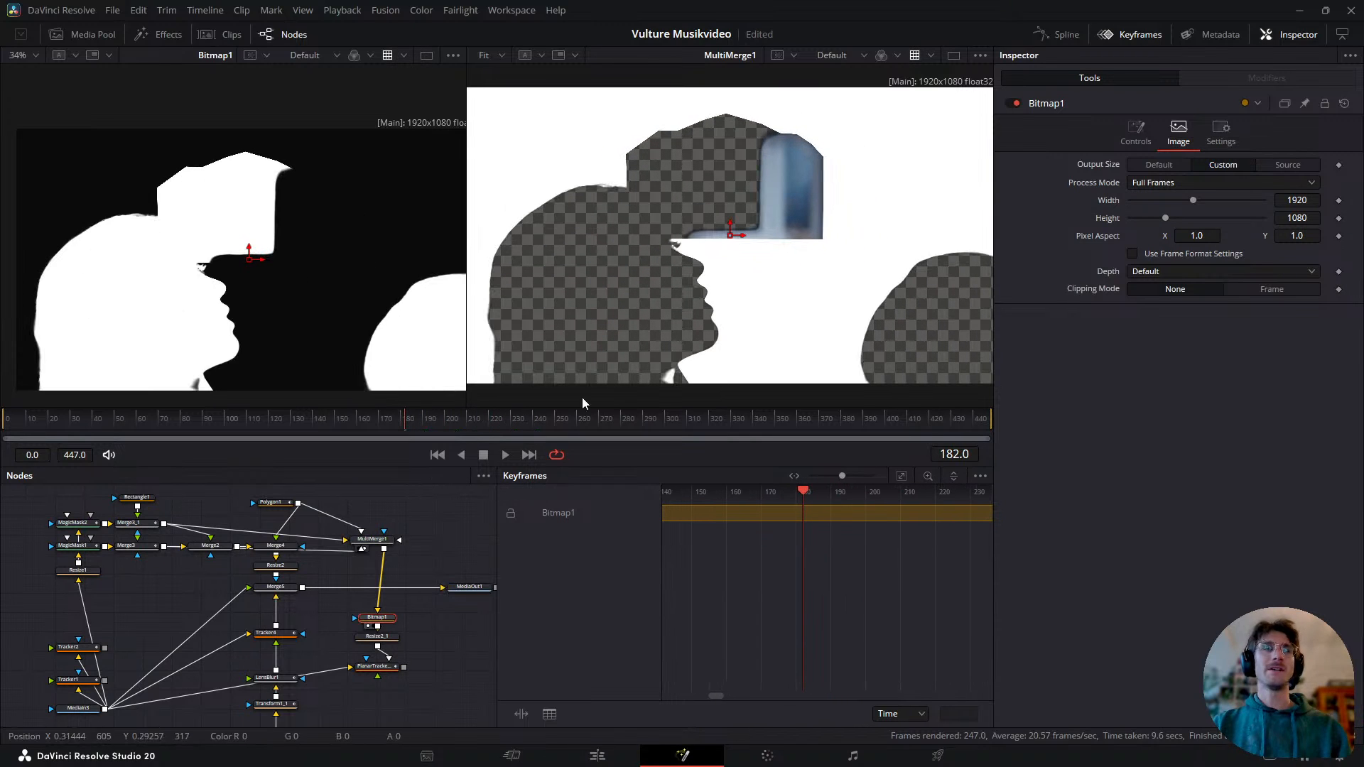
{"action": "left_click_drag", "start_coordinate": [412, 425], "coordinate": [522, 529]}
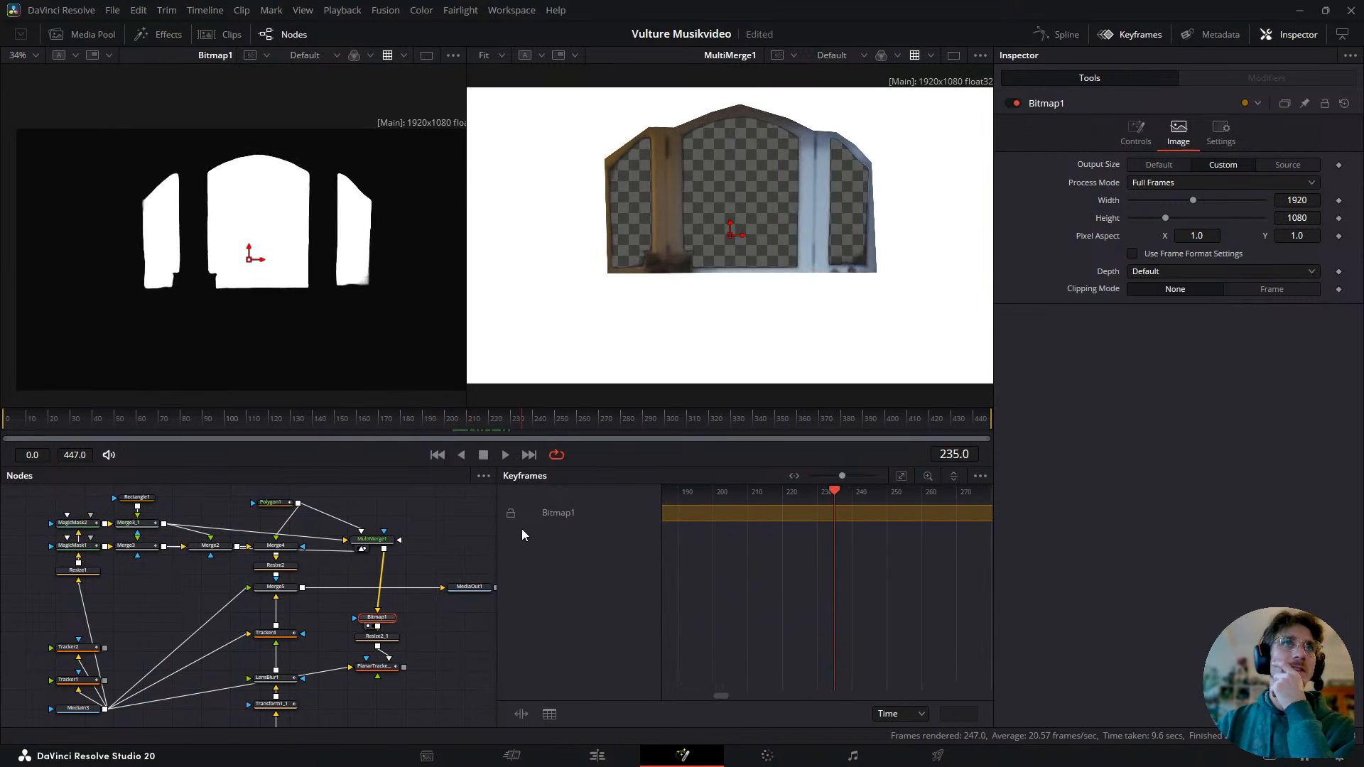
- Inspect MultiMerge1's Polygon1 layer settings and compare the matte at frames 194 and 235
{"action": "left_click", "coordinate": [363, 548]}
{"action": "left_click", "coordinate": [1086, 202]}
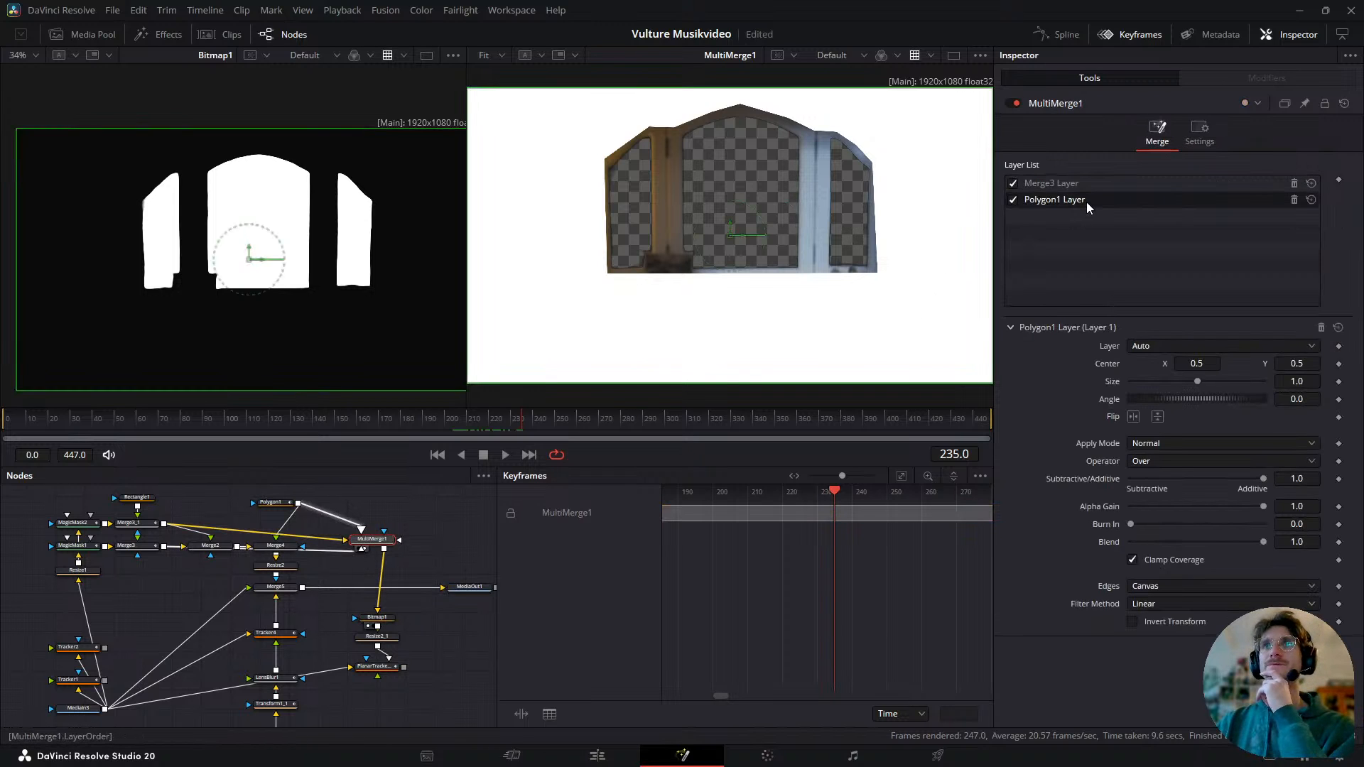
{"action": "left_click_drag", "start_coordinate": [1273, 543], "coordinate": [1265, 573]}
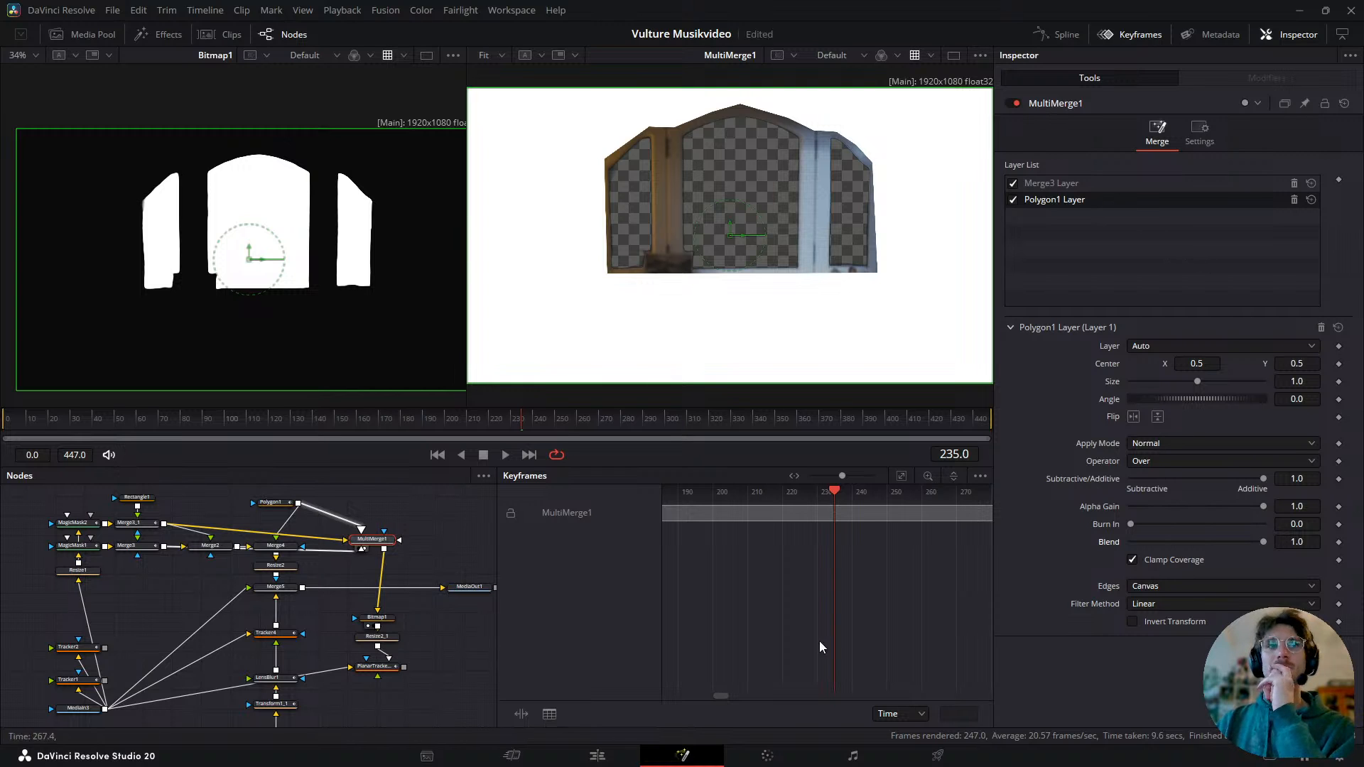
{"action": "left_click_drag", "start_coordinate": [514, 424], "coordinate": [431, 488]}
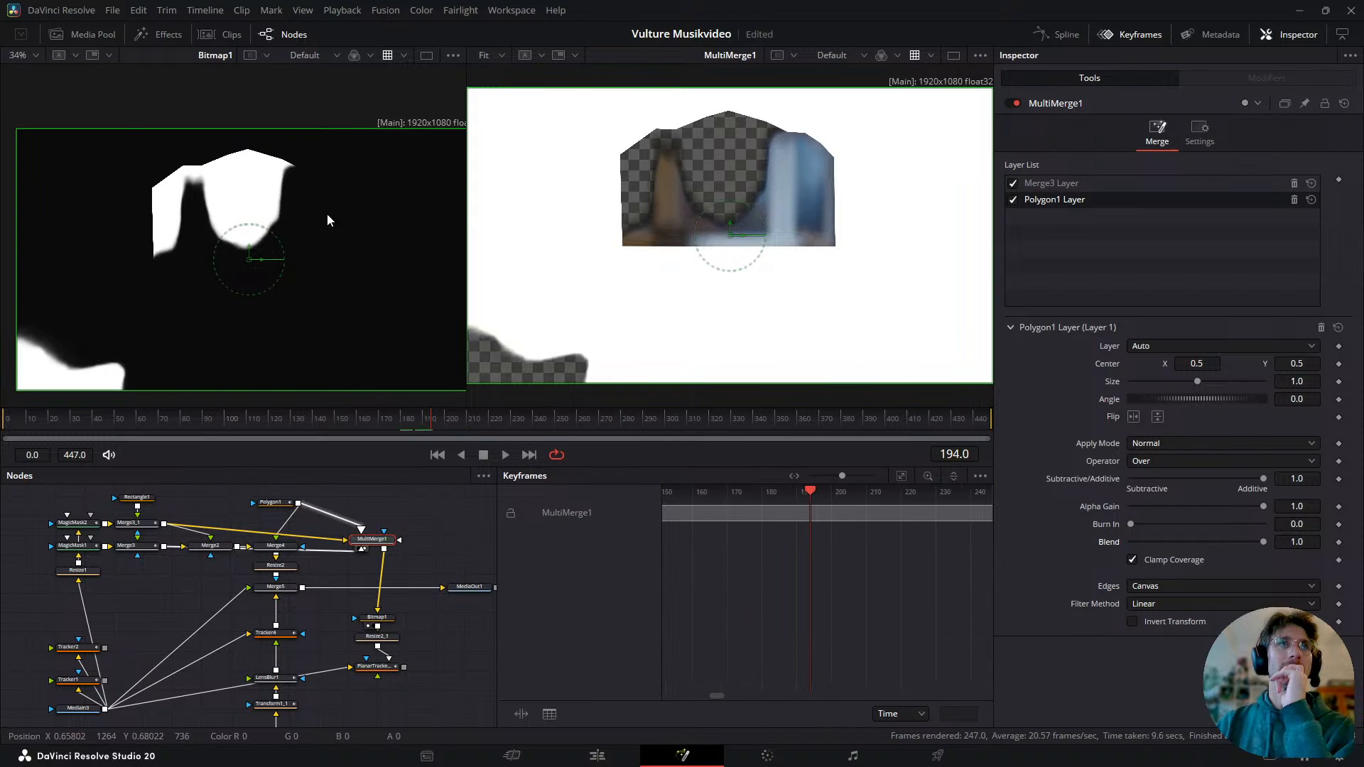
{"action": "left_click_drag", "start_coordinate": [429, 440], "coordinate": [522, 444]}
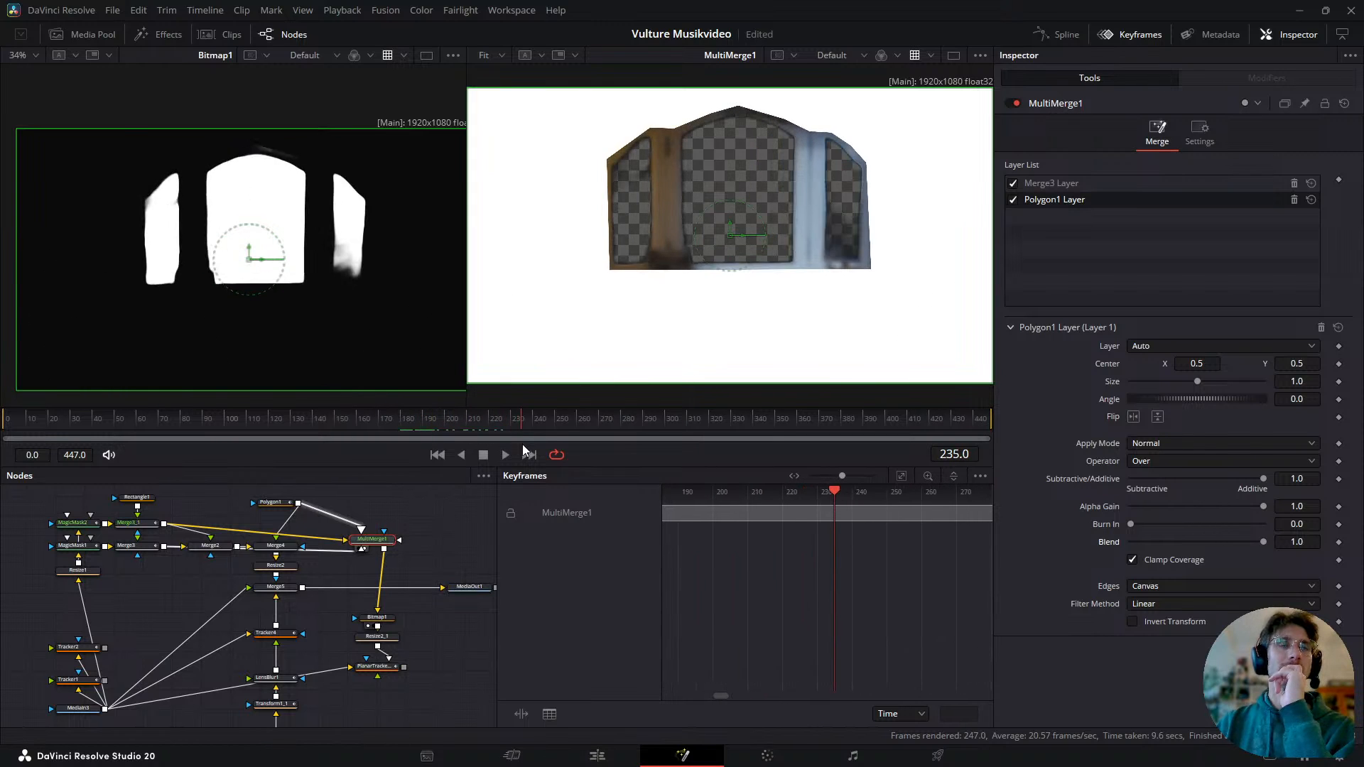
- Go to frame 195, add a Background node and connect it to MultiMerge1 as a third layer
{"action": "left_click_drag", "start_coordinate": [430, 523], "coordinate": [399, 539]}
{"action": "left_click_drag", "start_coordinate": [511, 420], "coordinate": [434, 442]}
{"action": "left_click", "coordinate": [409, 523]}
{"action": "key", "text": "shift+space"}
{"action": "type", "text": "back"}
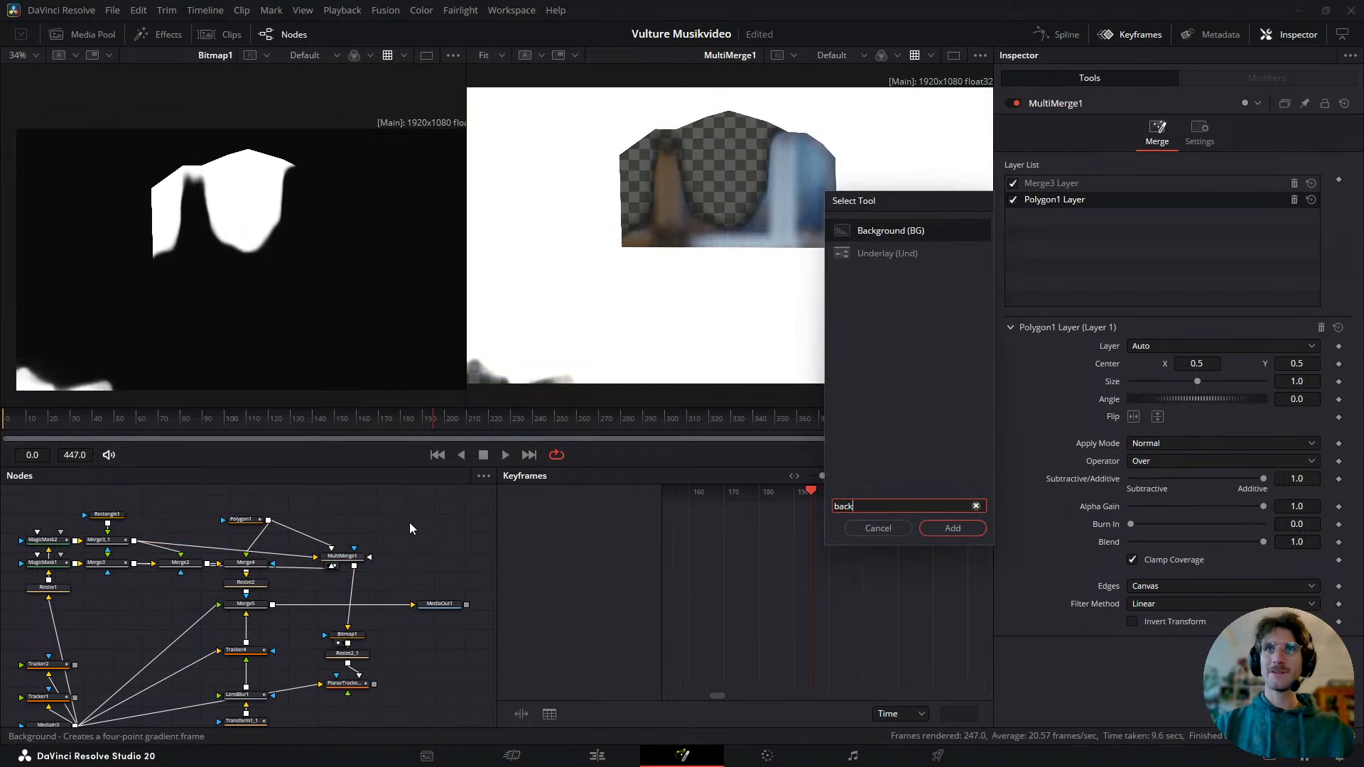
{"action": "key", "text": "Return"}
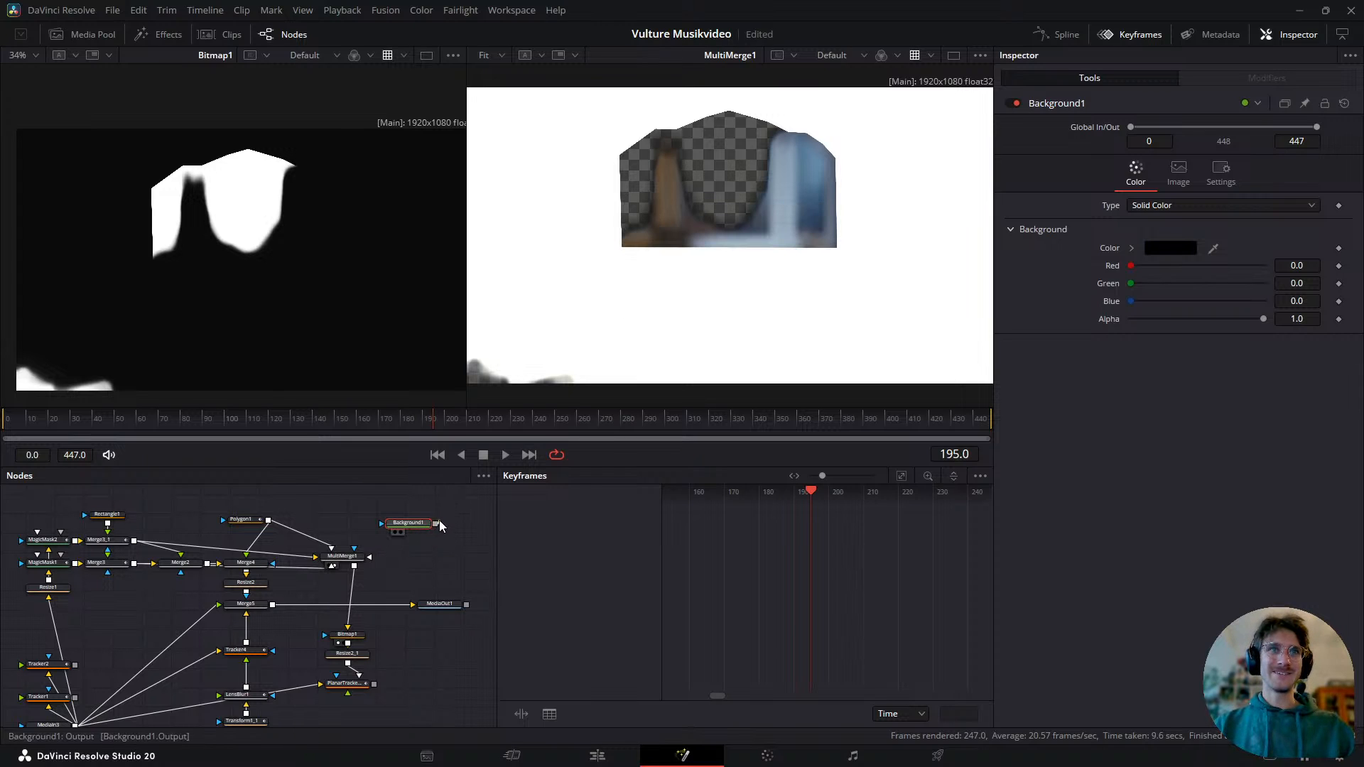
{"action": "left_click_drag", "start_coordinate": [384, 558], "coordinate": [370, 557]}
{"action": "left_click", "coordinate": [342, 557]}
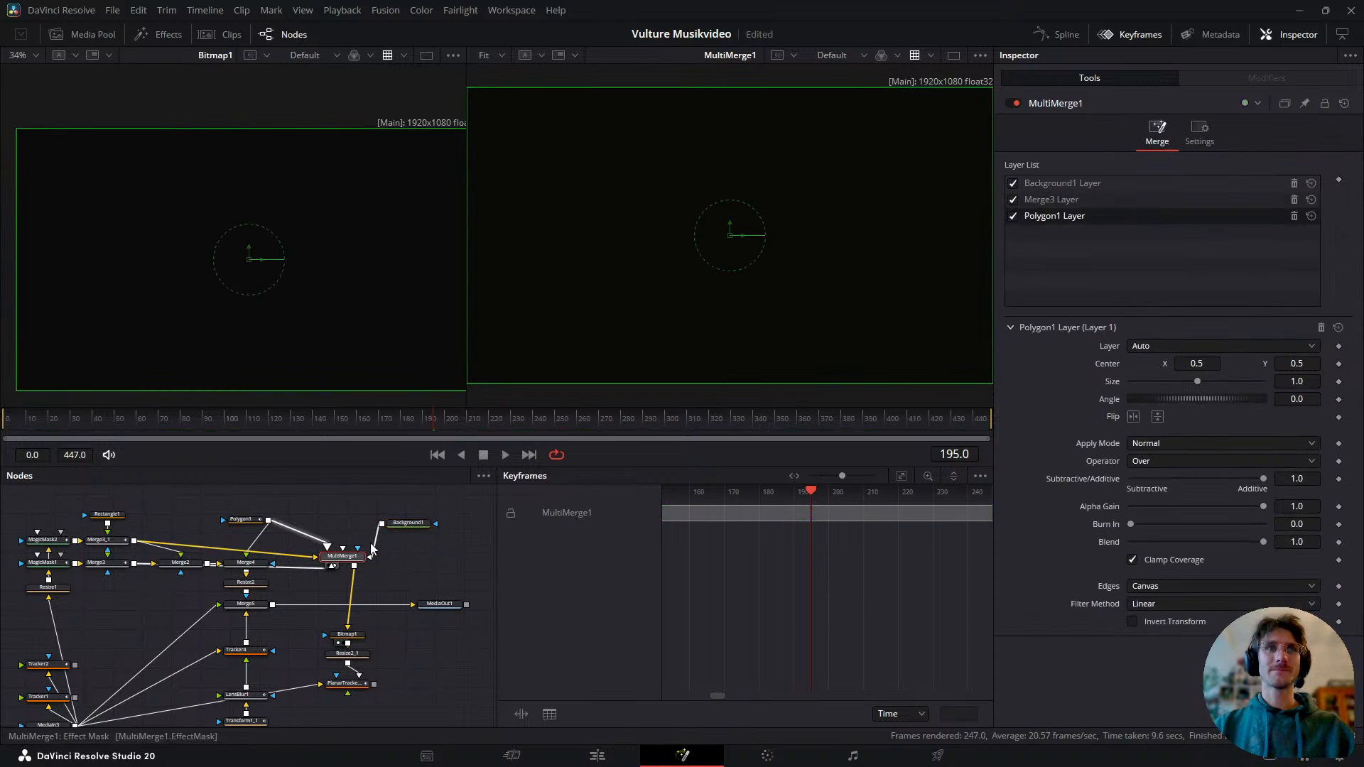
- Move MultiMerge1's Background1 layer below the Merge3 layer and set its Blend to 0.0, checking the matte at other frames
{"action": "left_click_drag", "start_coordinate": [1087, 184], "coordinate": [1087, 206]}
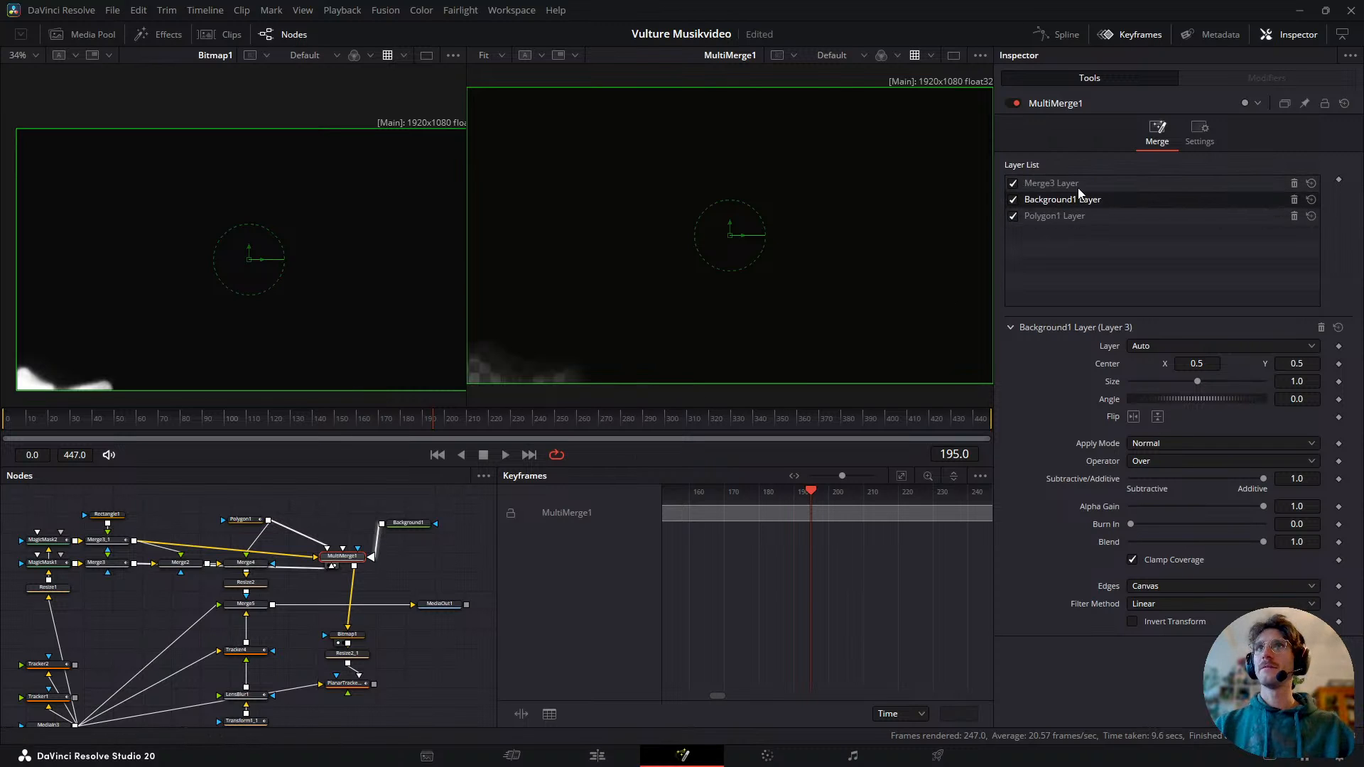
{"action": "left_click", "coordinate": [403, 423]}
{"action": "left_click_drag", "start_coordinate": [403, 424], "coordinate": [370, 426]}
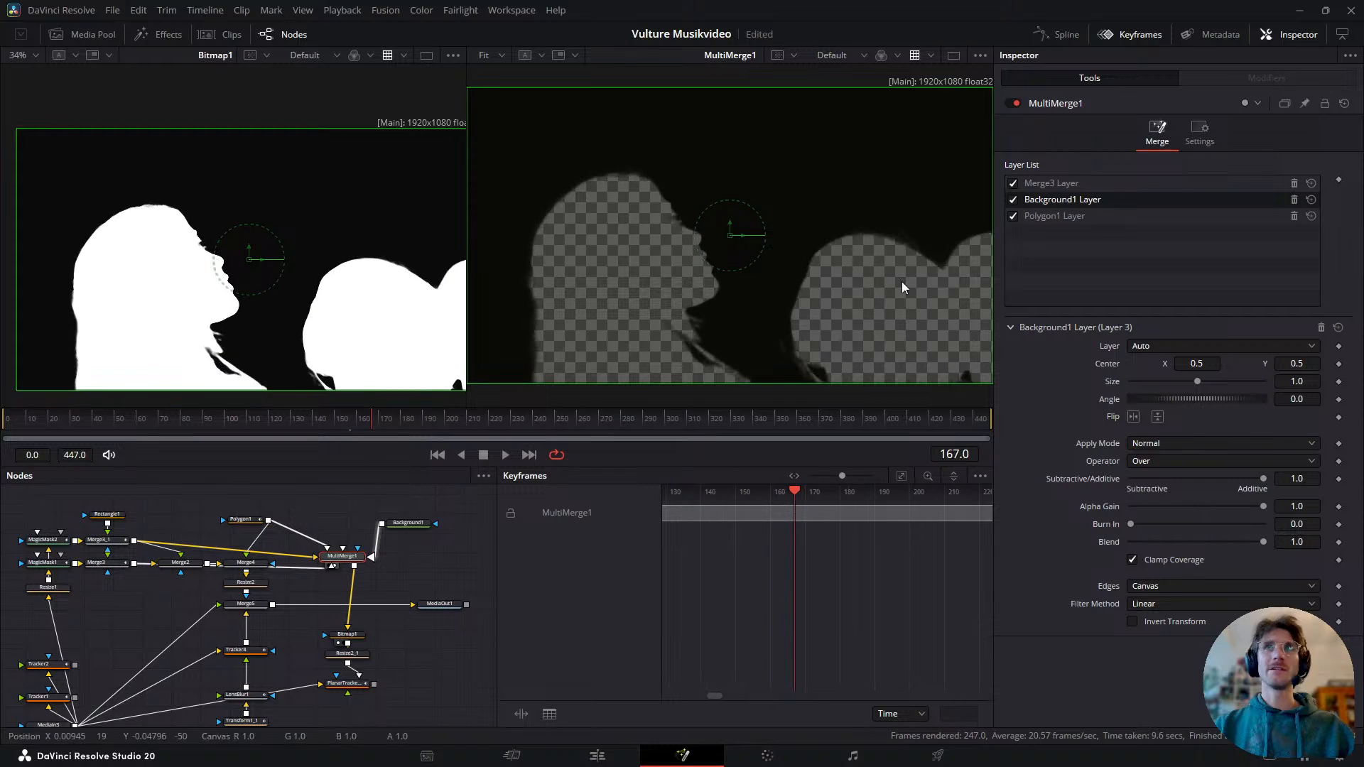
{"action": "left_click_drag", "start_coordinate": [1263, 542], "coordinate": [1131, 542]}
{"action": "left_click", "coordinate": [474, 425]}
{"action": "left_click_drag", "start_coordinate": [480, 430], "coordinate": [544, 460]}
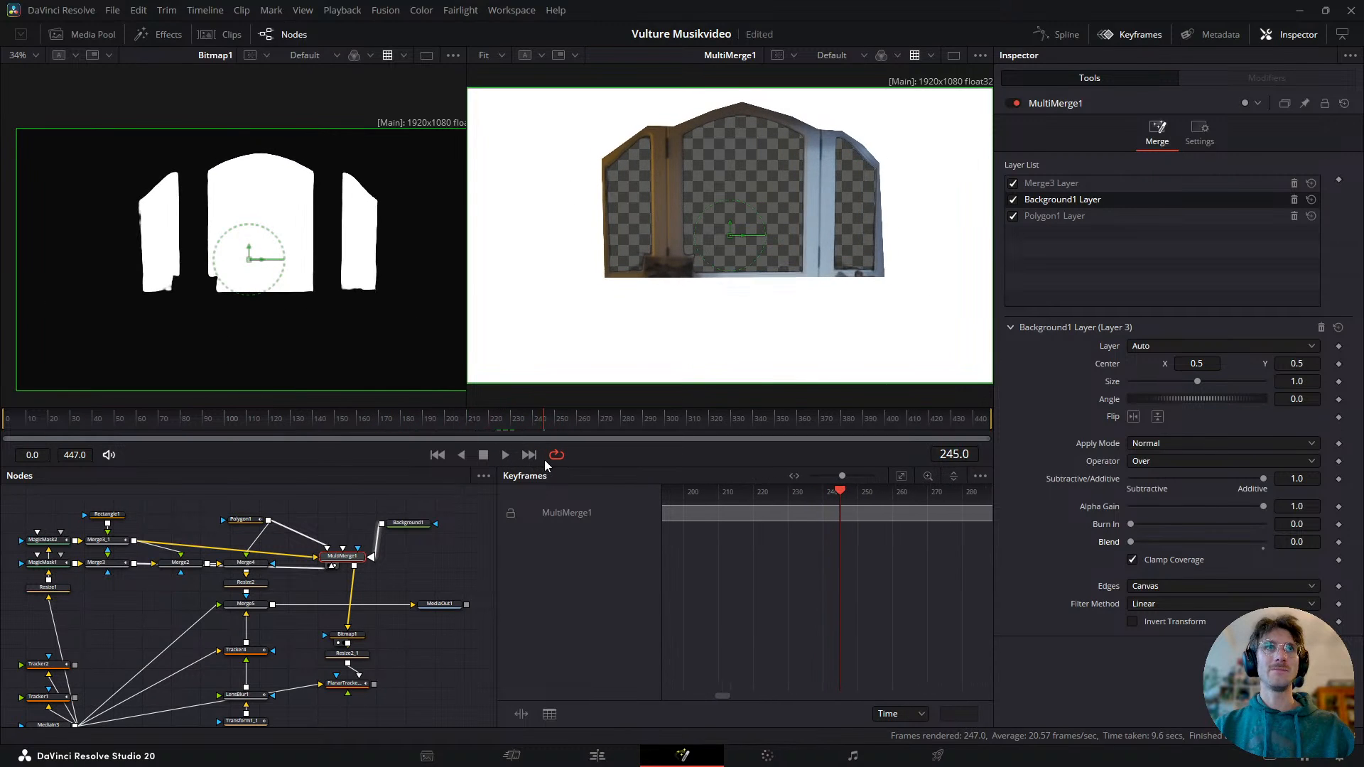
- Keyframe the Blend of MultiMerge1's Background1 layer at 0.0 on frame 245 and 0.995 on frame 223, checking the fade
{"action": "left_click", "coordinate": [1340, 543]}
{"action": "left_click_drag", "start_coordinate": [540, 423], "coordinate": [500, 442]}
{"action": "left_click_drag", "start_coordinate": [1132, 543], "coordinate": [1269, 561]}
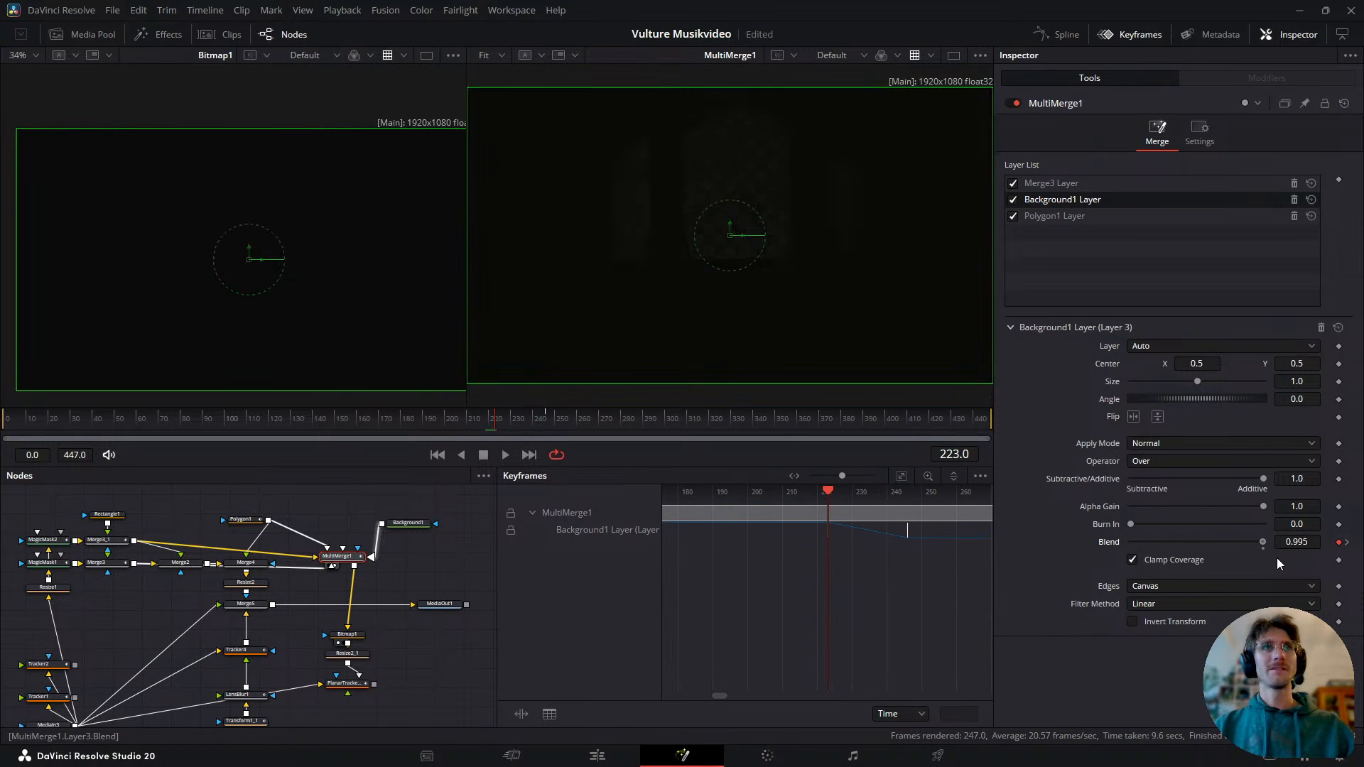
{"action": "left_click_drag", "start_coordinate": [505, 424], "coordinate": [588, 490]}
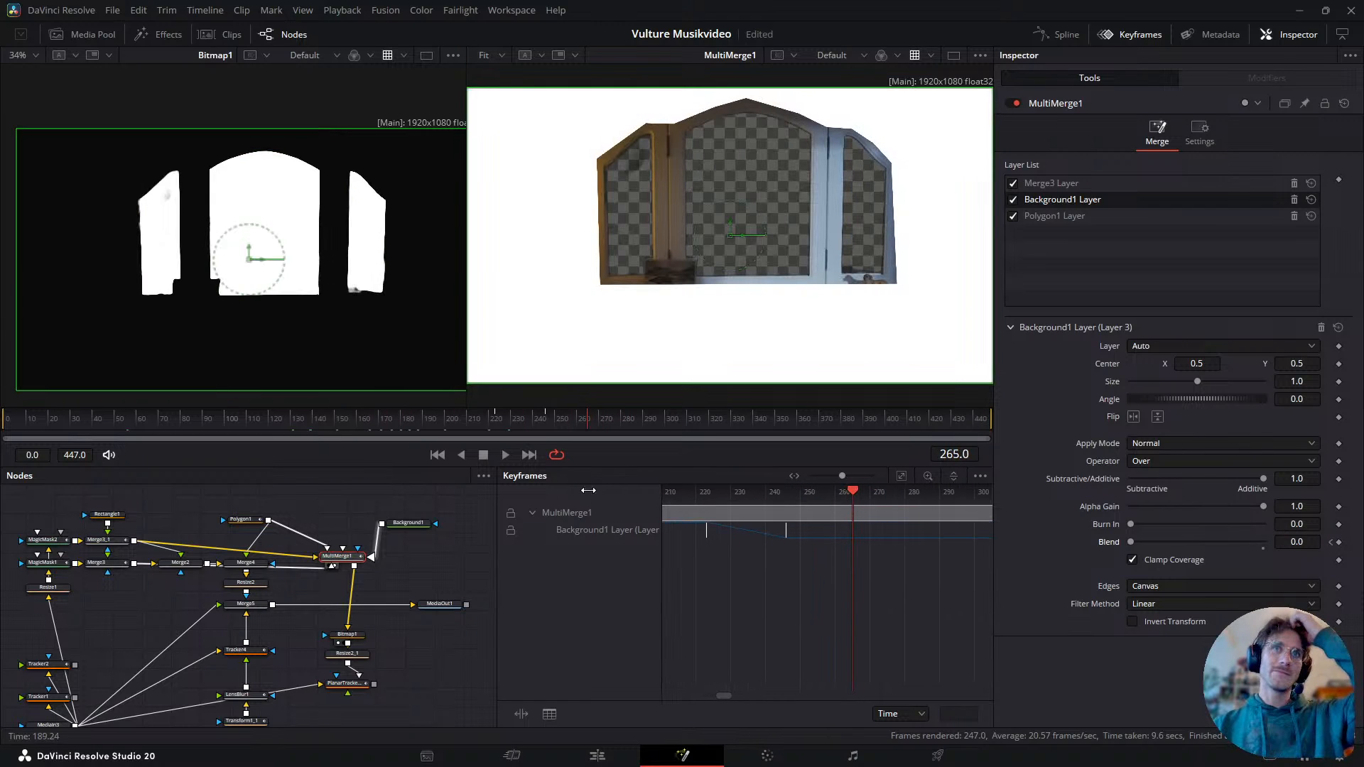
- Go to PlanarTracker1's reference frame and show the tracker in the second viewer
{"action": "left_click", "coordinate": [344, 684]}
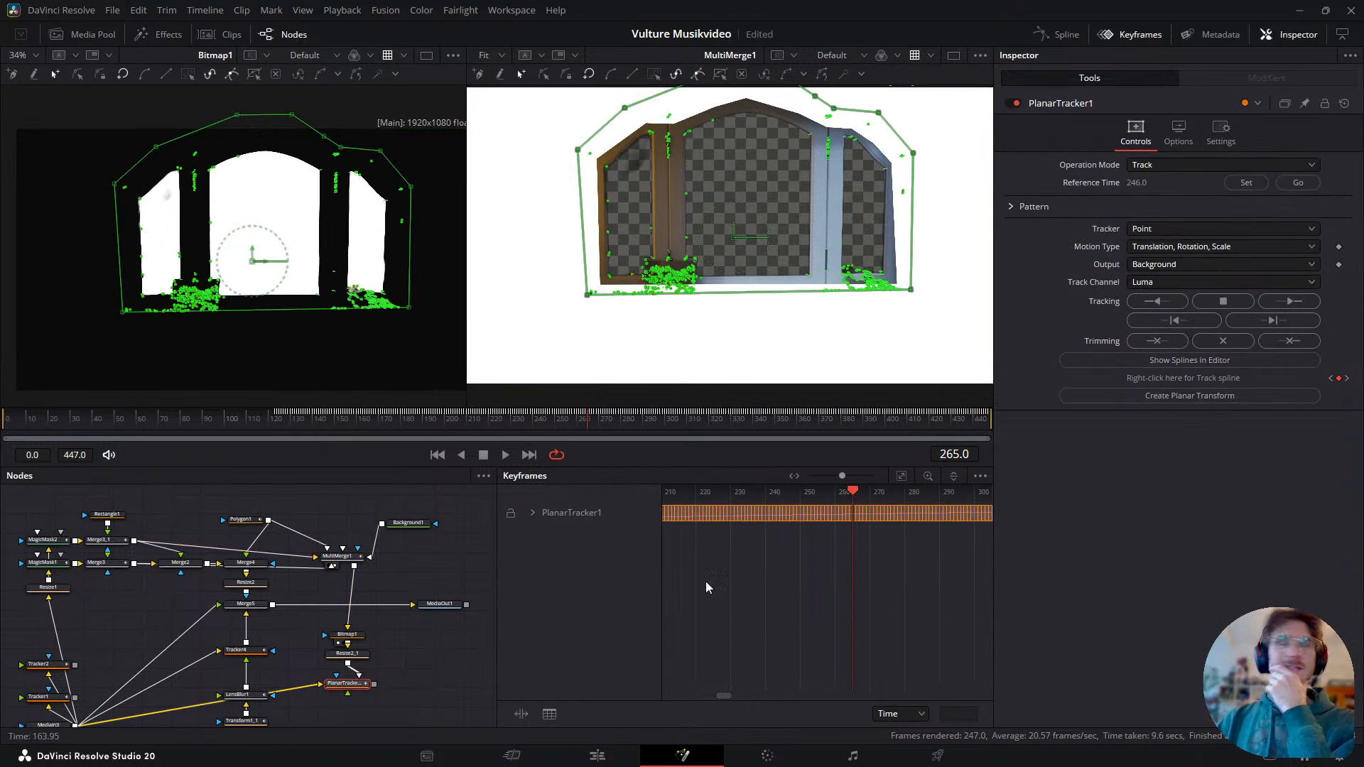
{"action": "left_click", "coordinate": [1306, 188]}
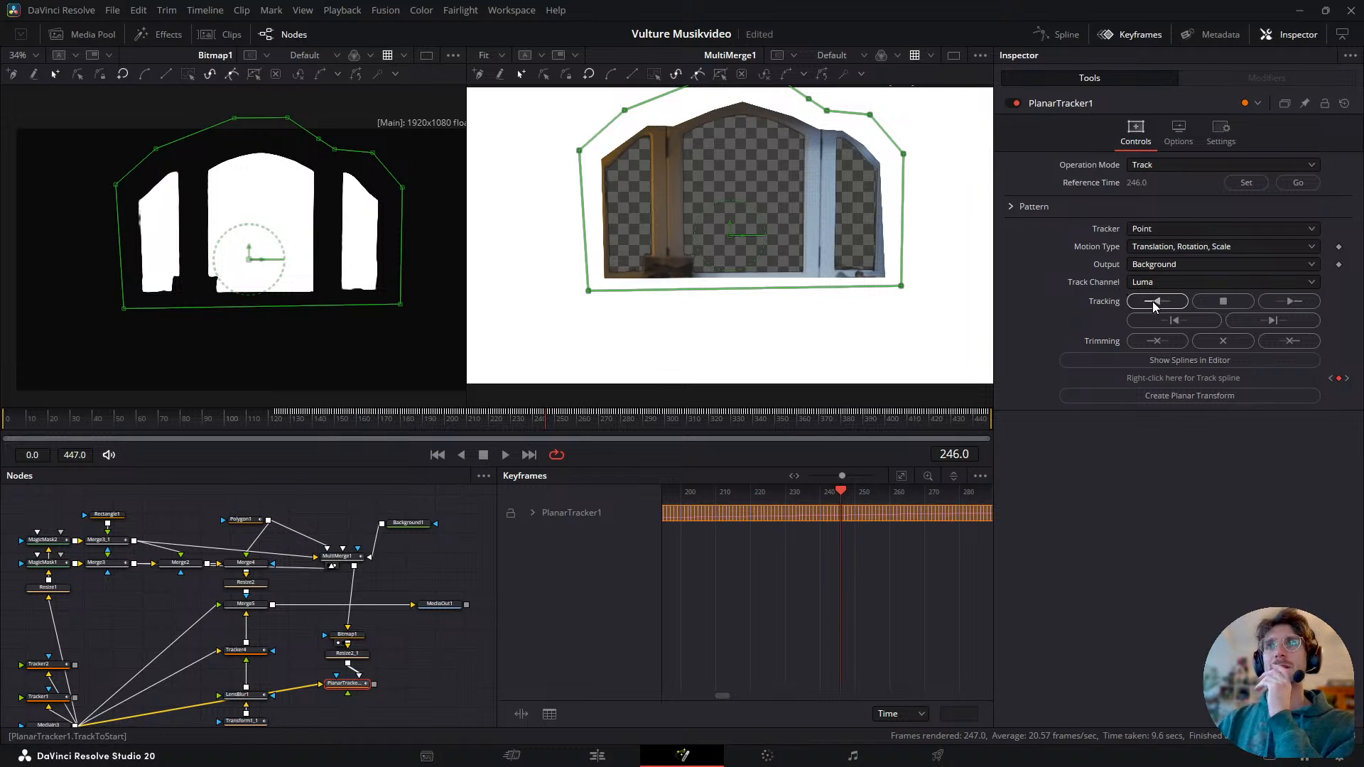
{"action": "left_click", "coordinate": [452, 606]}
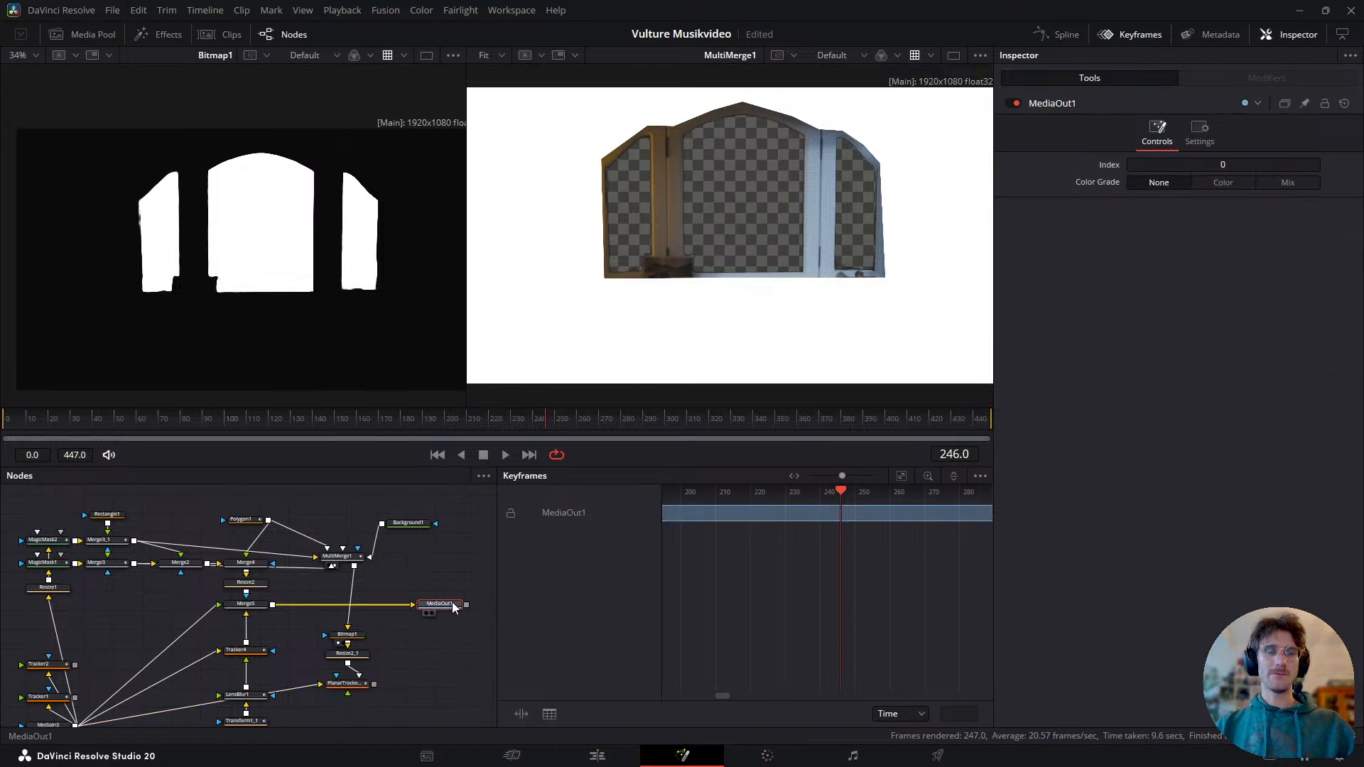
{"action": "key", "text": "2"}
{"action": "left_click", "coordinate": [337, 683]}
{"action": "key", "text": "2"}
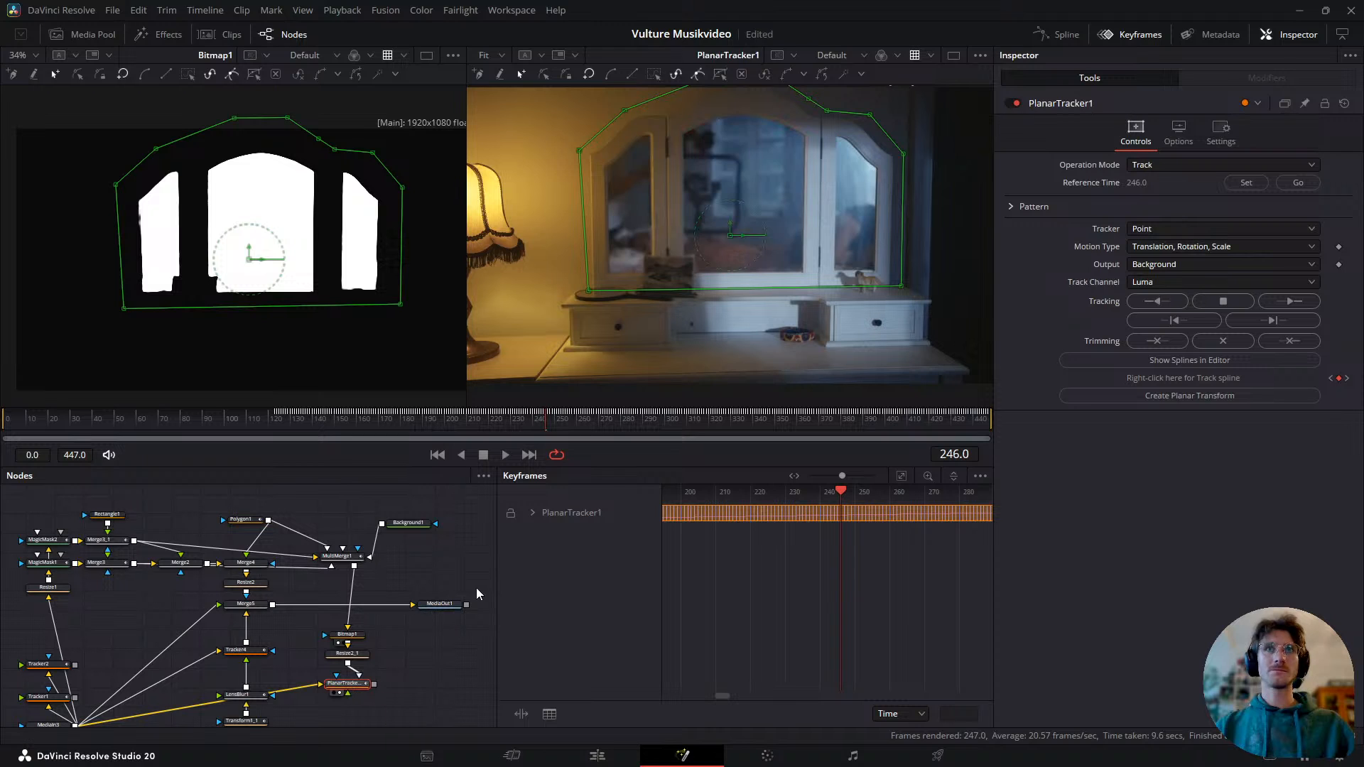
- Try tracking the mirror backward from the reference frame, stop at frame 131 and review the track at other frames
{"action": "left_click", "coordinate": [1160, 301]}
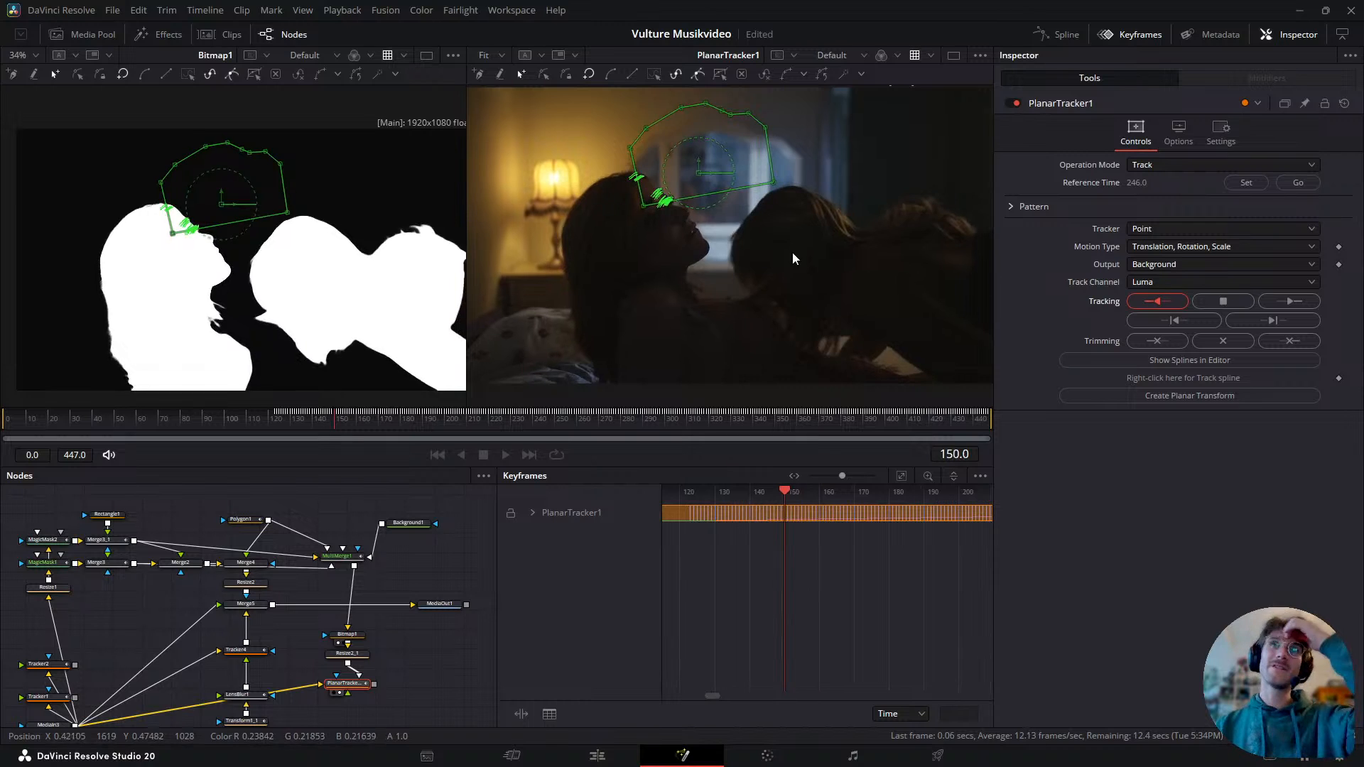
{"action": "left_click", "coordinate": [1233, 300]}
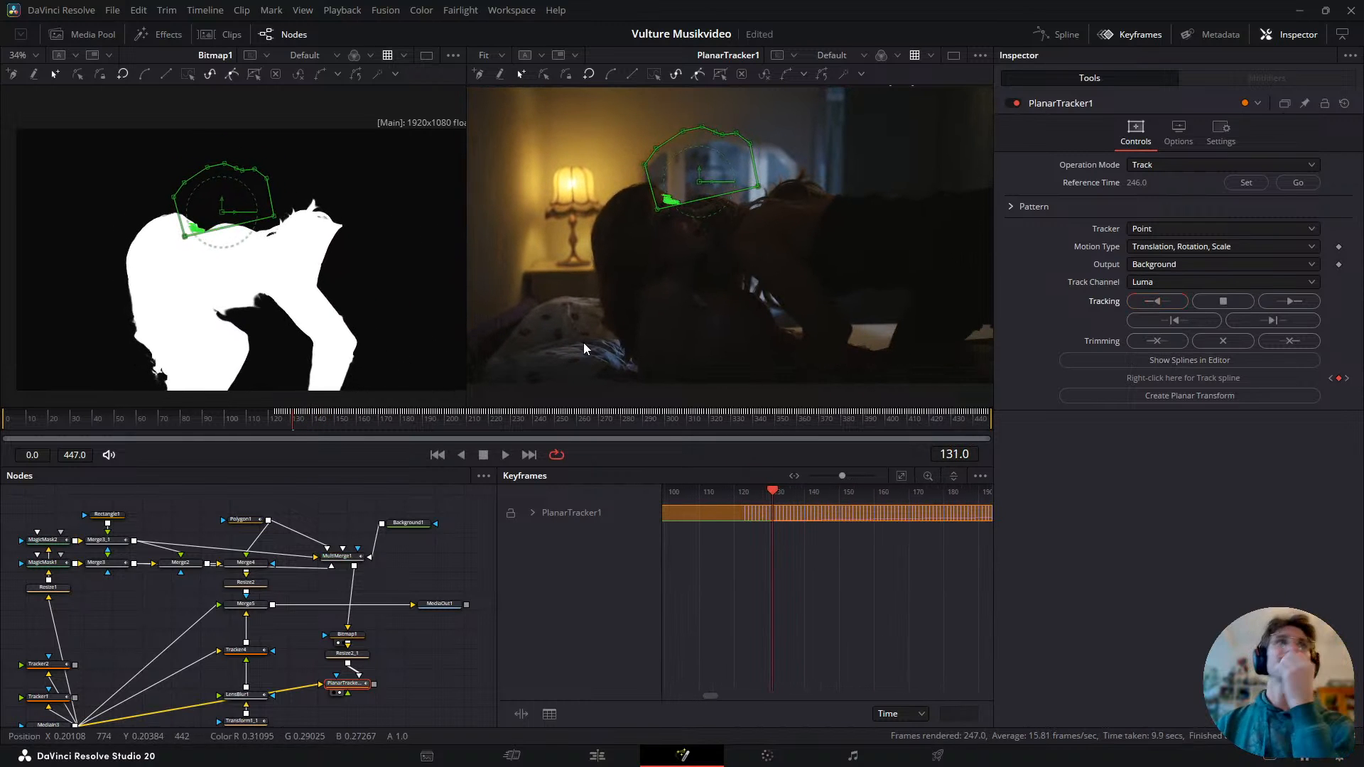
{"action": "left_click_drag", "start_coordinate": [296, 419], "coordinate": [425, 446]}
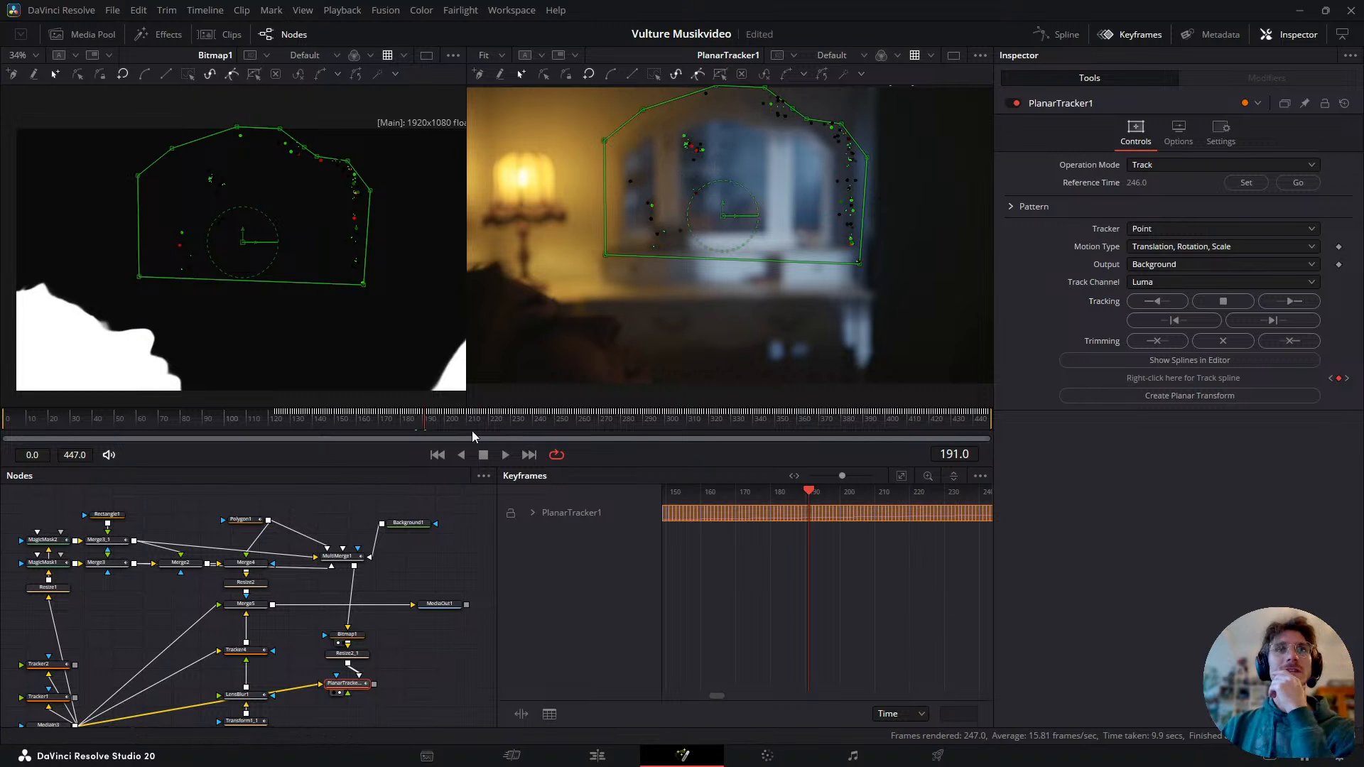
{"action": "left_click_drag", "start_coordinate": [450, 428], "coordinate": [350, 446]}
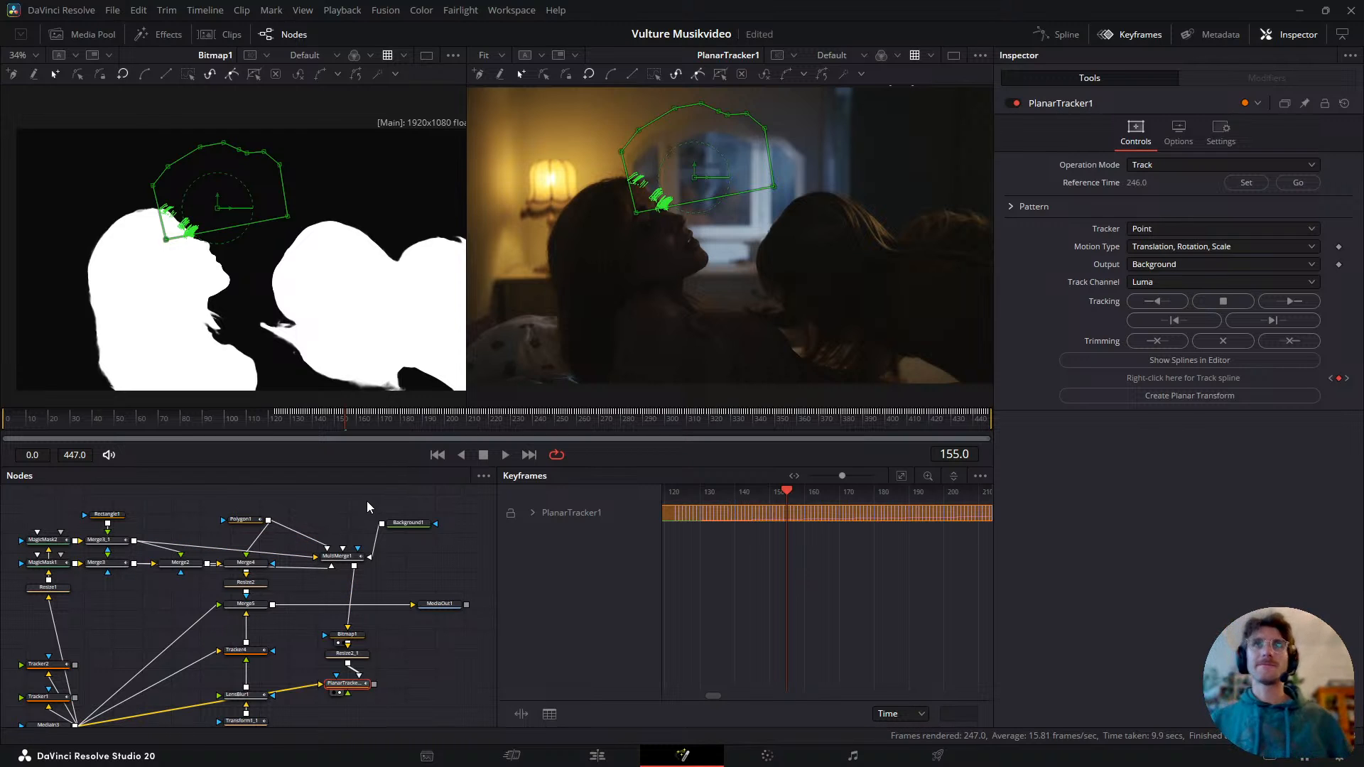
{"action": "left_click_drag", "start_coordinate": [344, 441], "coordinate": [516, 422]}
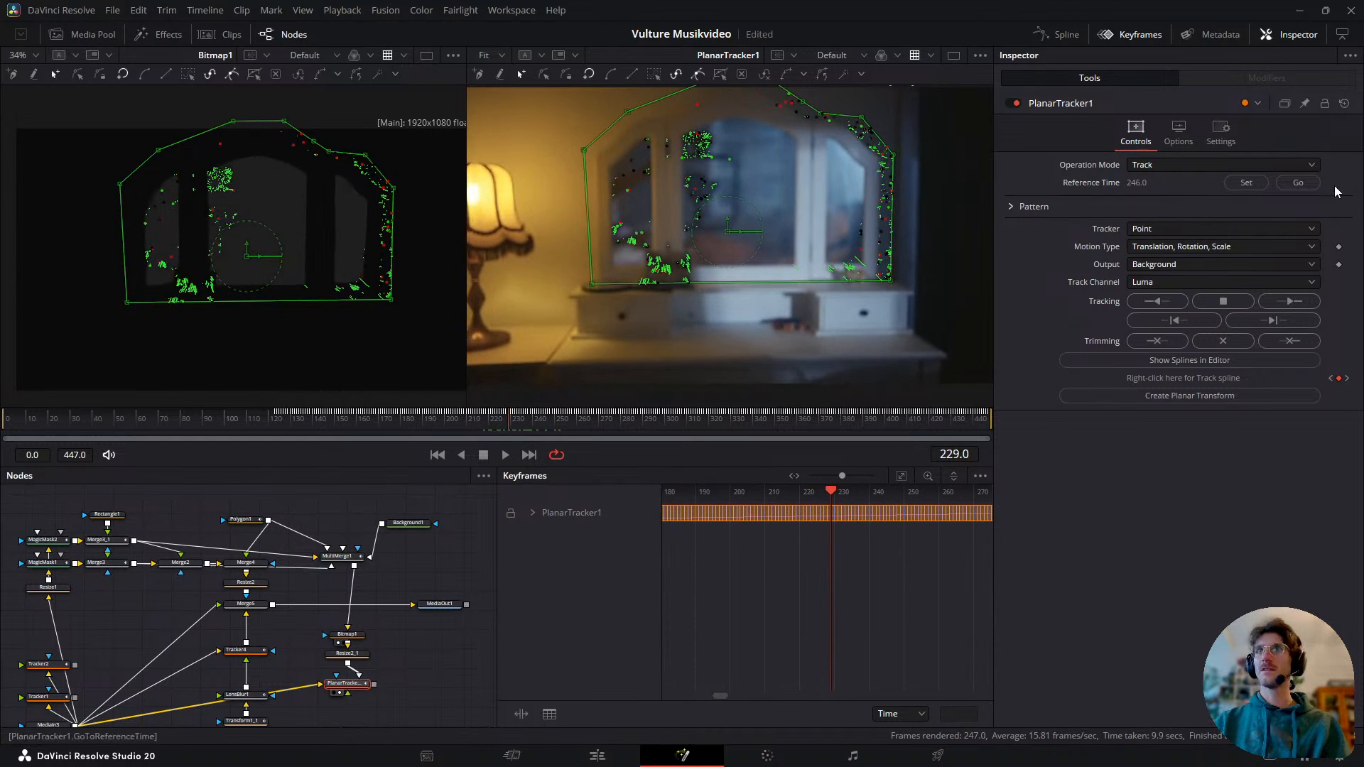
- Return to the reference frame and trim PlanarTracker1's tracking data from there to the start
{"action": "left_click", "coordinate": [1311, 186]}
{"action": "left_click_drag", "start_coordinate": [338, 689], "coordinate": [327, 685]}
{"action": "left_click", "coordinate": [1159, 342]}
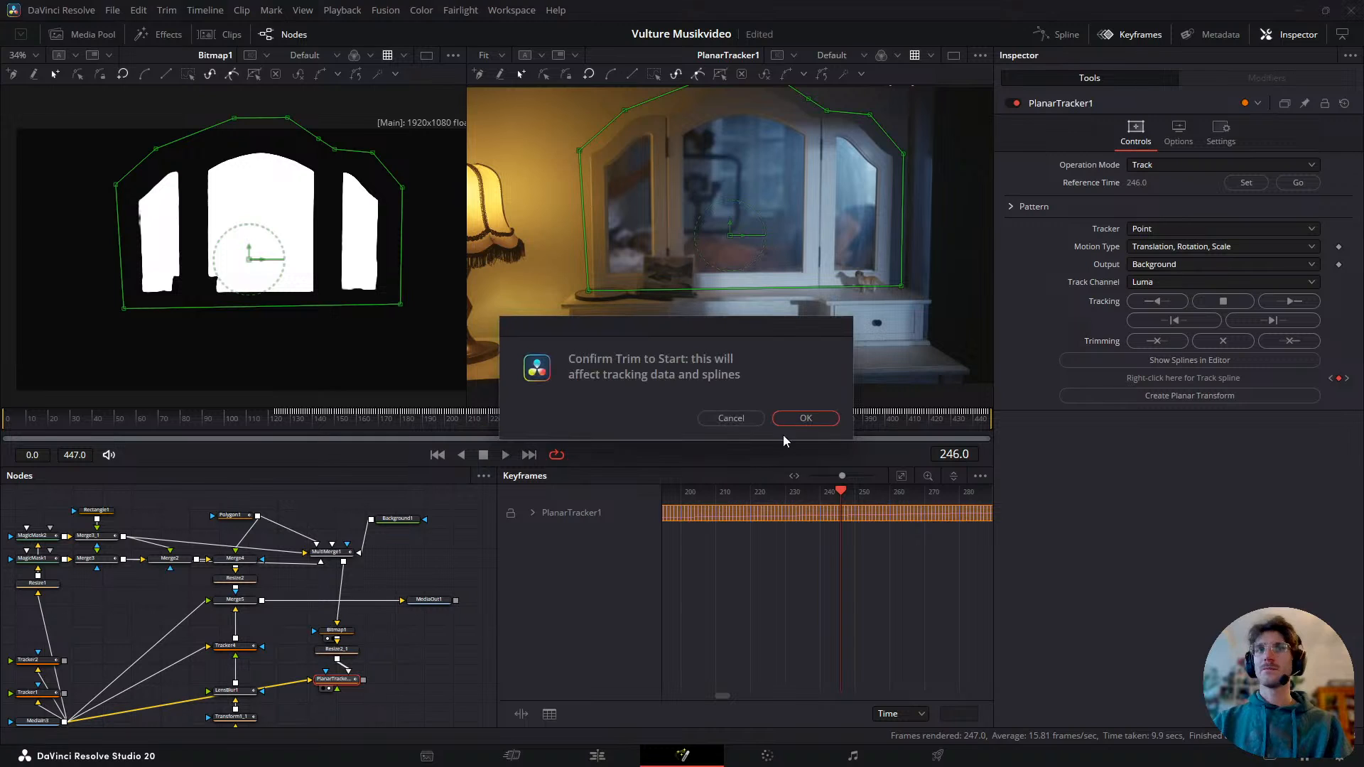
{"action": "left_click", "coordinate": [806, 419]}
{"action": "left_click_drag", "start_coordinate": [351, 671], "coordinate": [327, 661]}
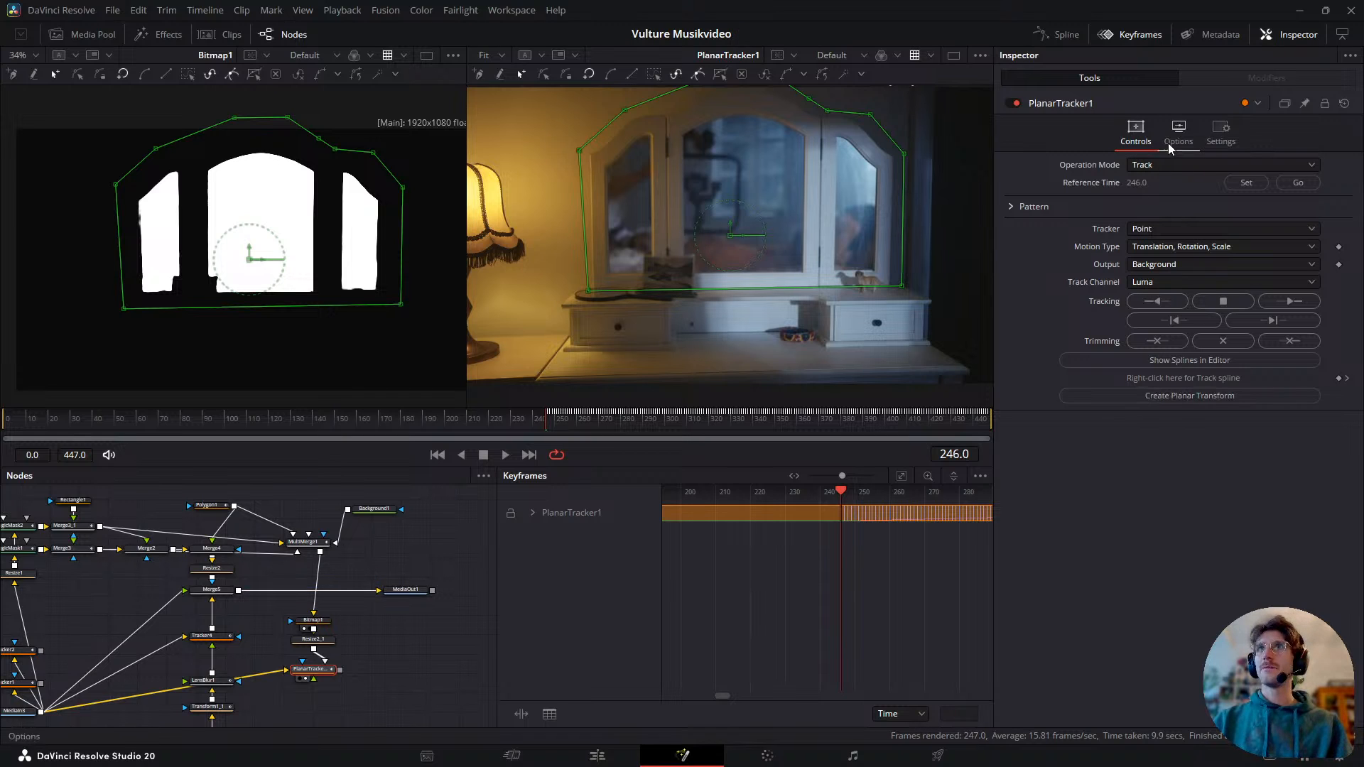
{"action": "left_click_drag", "start_coordinate": [346, 646], "coordinate": [357, 687]}
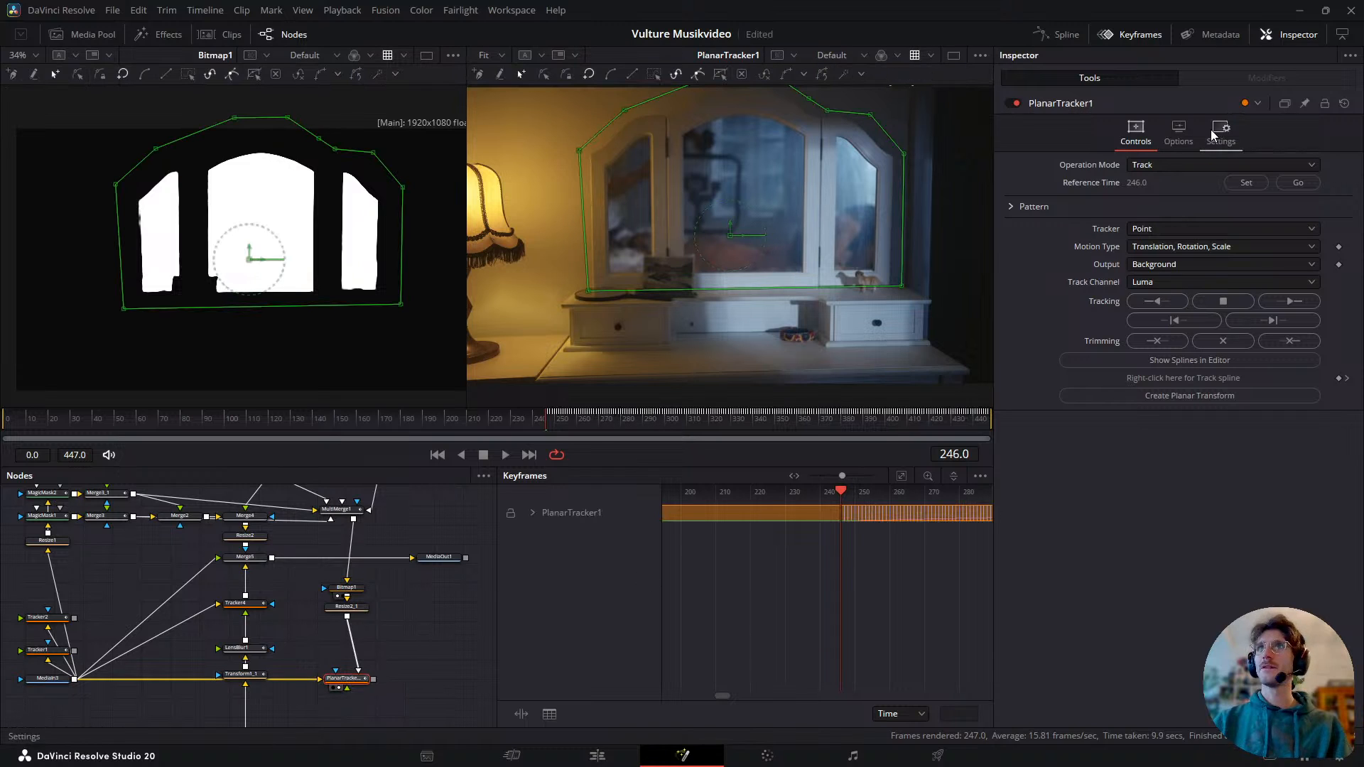
- Set PlanarTracker1's Operation Mode to Steady and go to frame 250
{"action": "left_click", "coordinate": [1174, 170]}
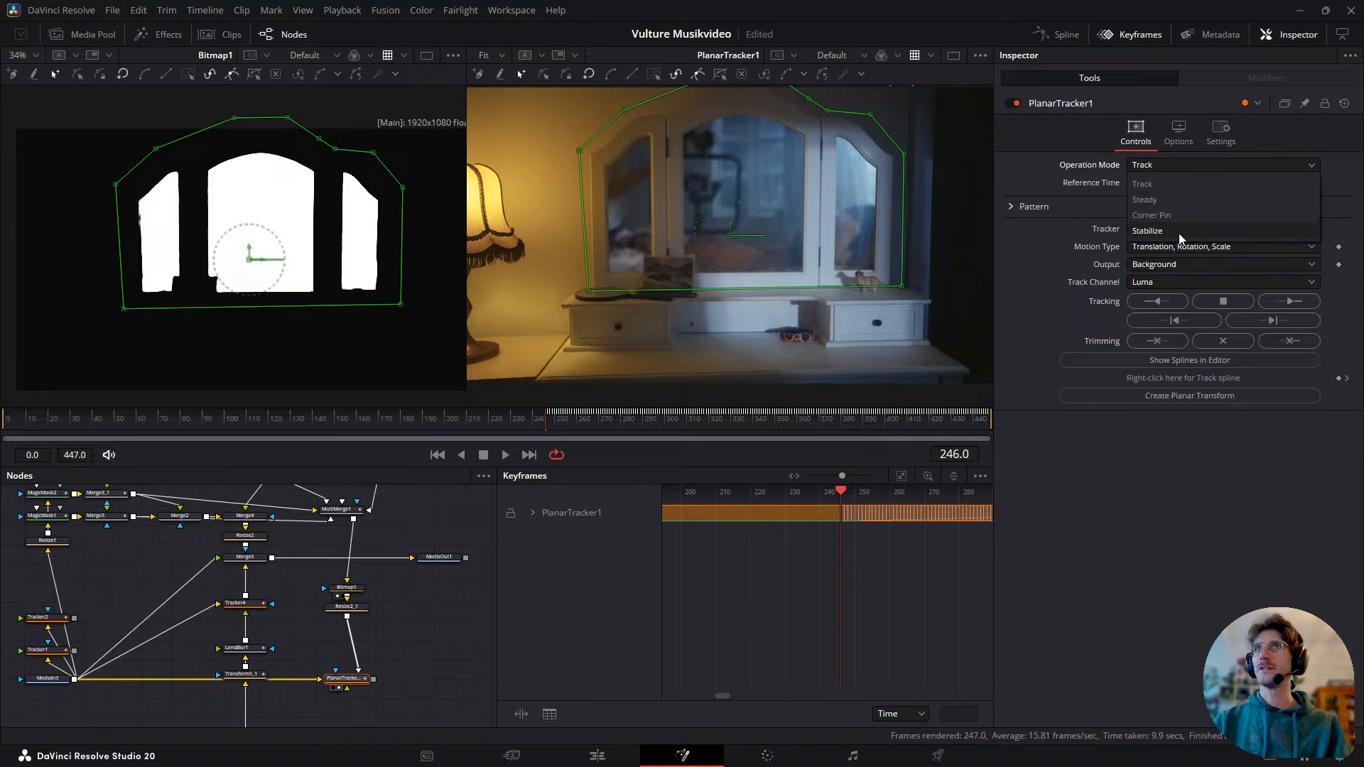
{"action": "left_click", "coordinate": [1175, 200]}
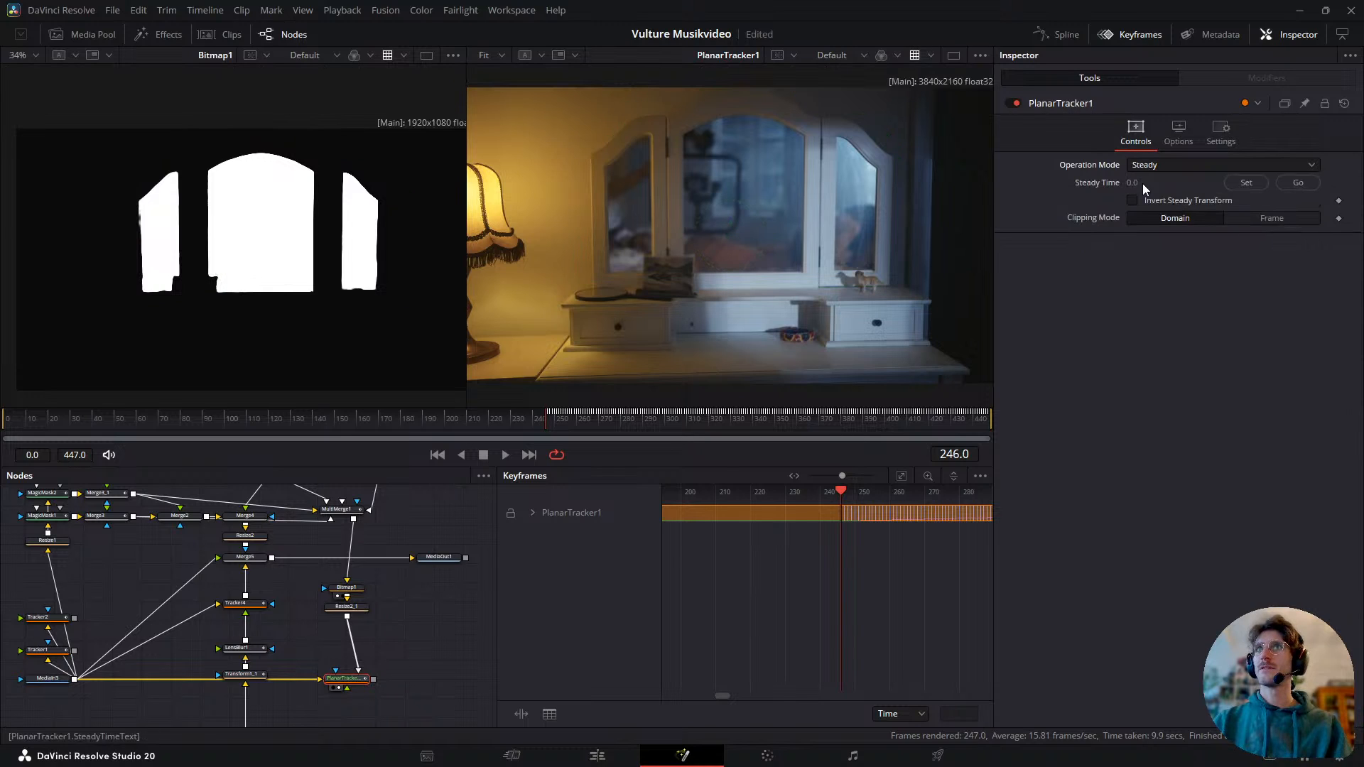
{"action": "left_click", "coordinate": [1190, 164]}
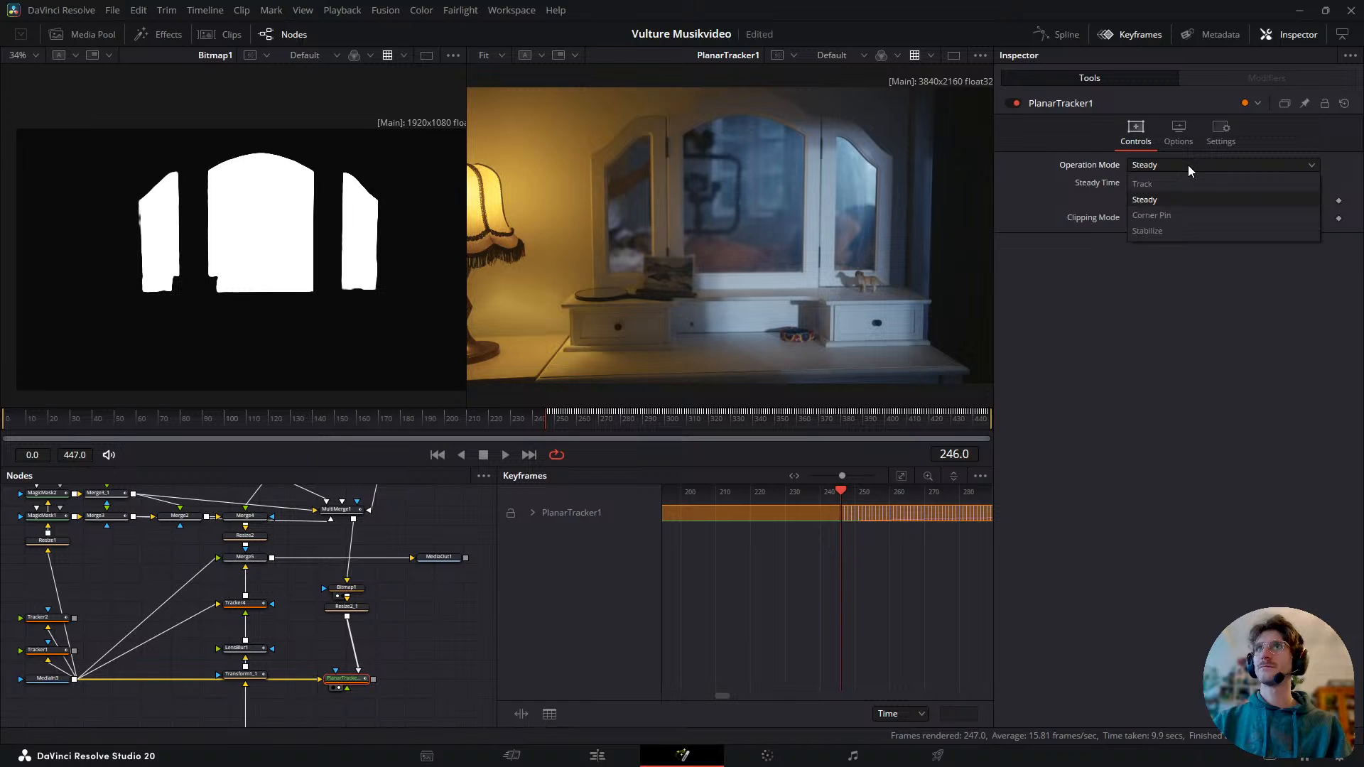
{"action": "left_click", "coordinate": [1166, 192]}
{"action": "left_click", "coordinate": [1165, 165]}
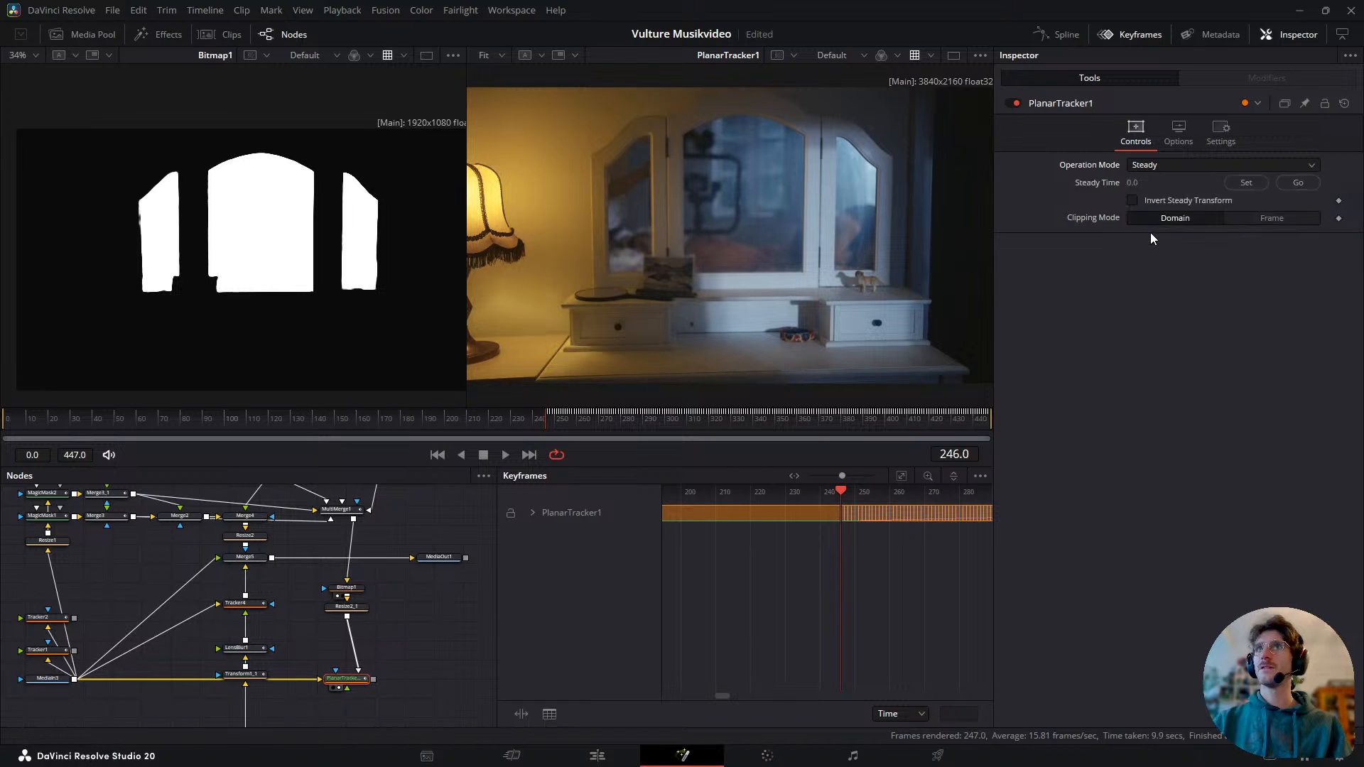
{"action": "left_click", "coordinate": [1149, 231]}
{"action": "left_click", "coordinate": [1200, 166]}
{"action": "left_click", "coordinate": [1174, 201]}
{"action": "left_click_drag", "start_coordinate": [601, 420], "coordinate": [560, 425]}
- Paste a copy of PlanarTracker1 after the original, enable Invert Steady Transform on it and space the two nodes apart
{"action": "left_click_drag", "start_coordinate": [456, 640], "coordinate": [374, 611]}
{"action": "key", "text": "ctrl+v"}
{"action": "left_click_drag", "start_coordinate": [275, 648], "coordinate": [390, 653]}
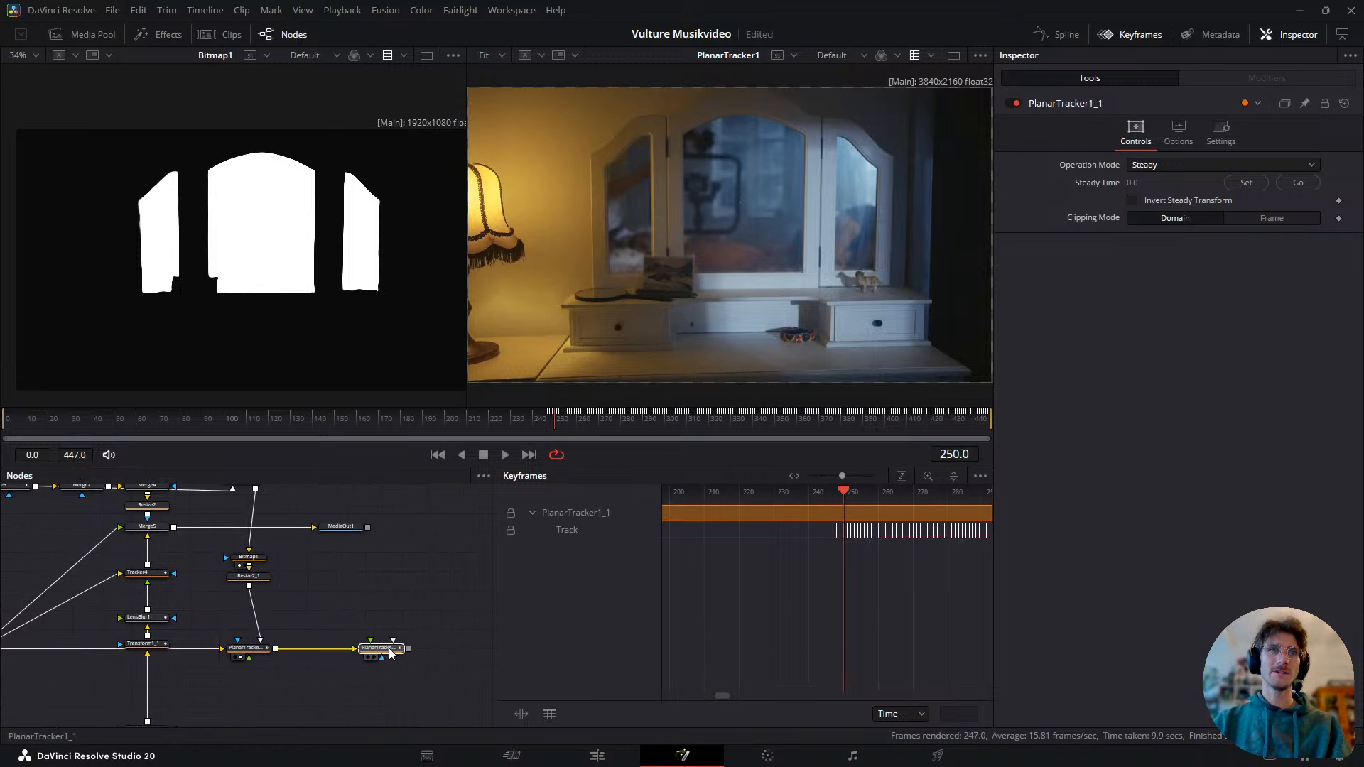
{"action": "left_click", "coordinate": [1206, 201]}
{"action": "left_click_drag", "start_coordinate": [770, 418], "coordinate": [759, 472]}
{"action": "left_click", "coordinate": [330, 619]}
{"action": "left_click_drag", "start_coordinate": [374, 649], "coordinate": [453, 650]}
{"action": "left_click", "coordinate": [322, 616]}
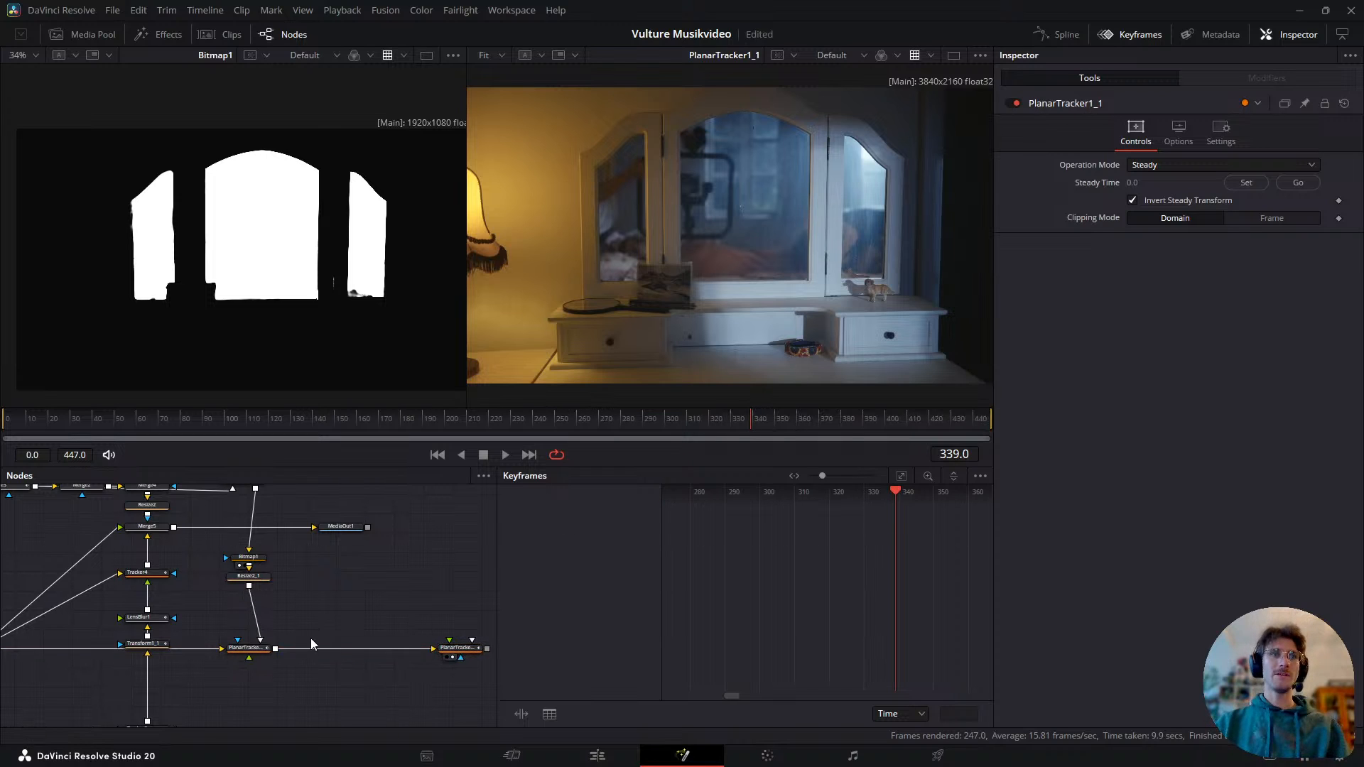
- Show PlanarTracker1 in the first viewer, fit the image and compare the stabilized and restored footage across the frames
{"action": "left_click", "coordinate": [256, 648]}
{"action": "key", "text": "1"}
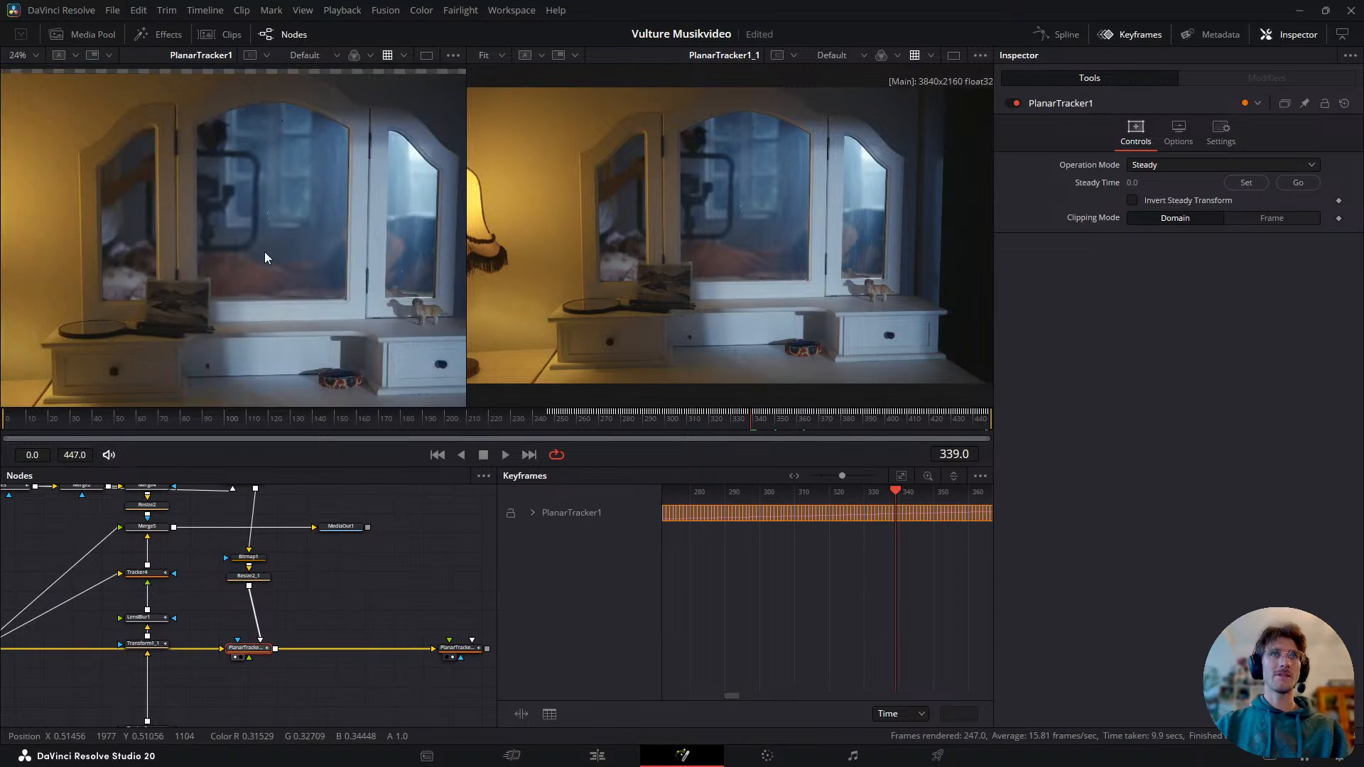
{"action": "scroll", "coordinate": [266, 257], "scroll_direction": "down", "scroll_amount": 3}
{"action": "key", "text": "ctrl+f"}
{"action": "key", "text": "space"}
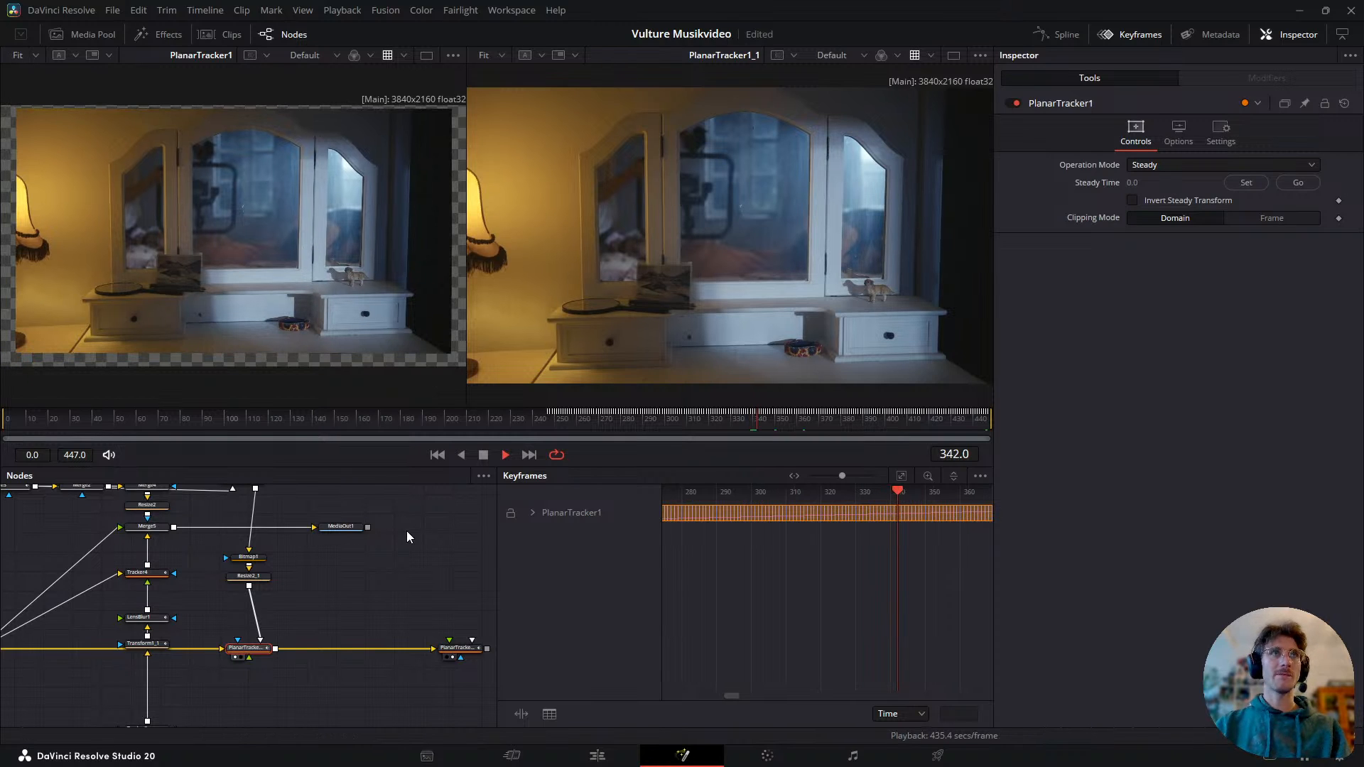
{"action": "left_click_drag", "start_coordinate": [817, 424], "coordinate": [878, 427]}
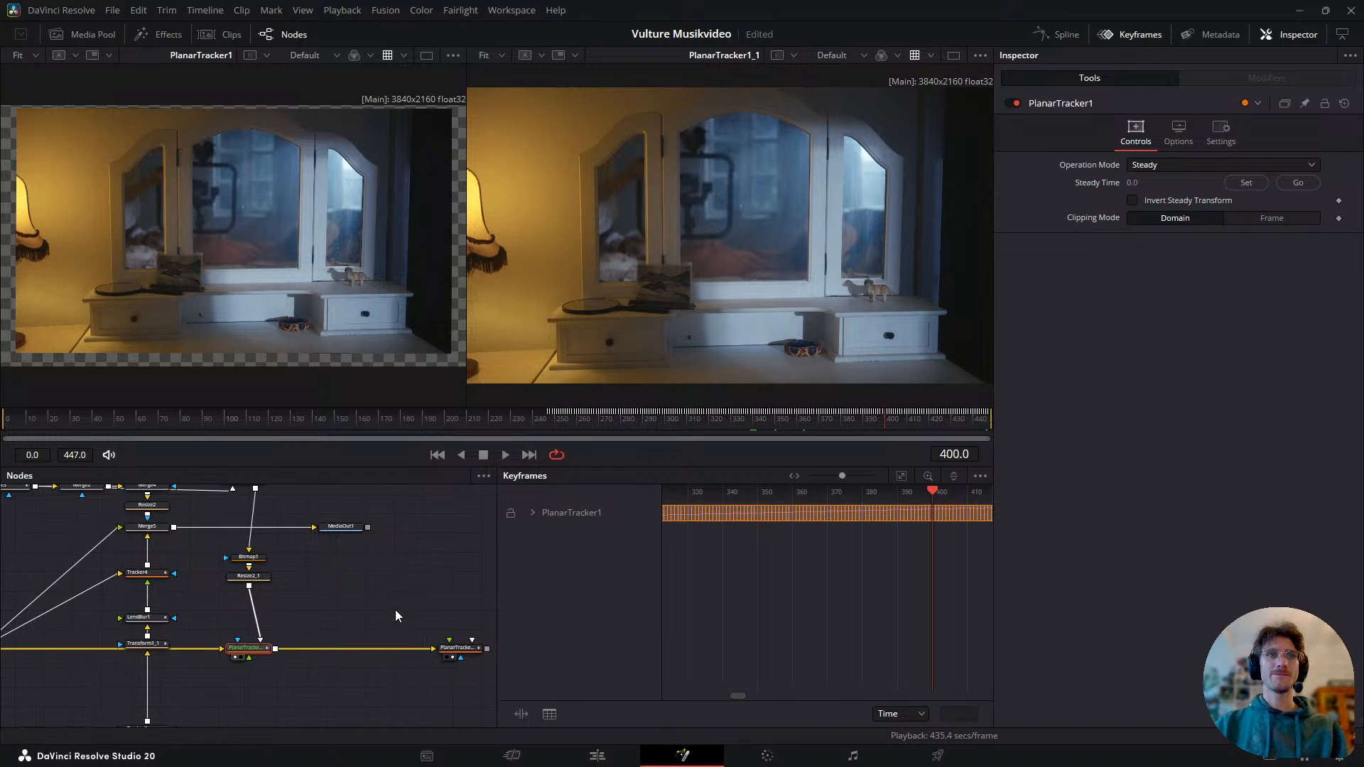
{"action": "left_click_drag", "start_coordinate": [807, 428], "coordinate": [659, 459]}
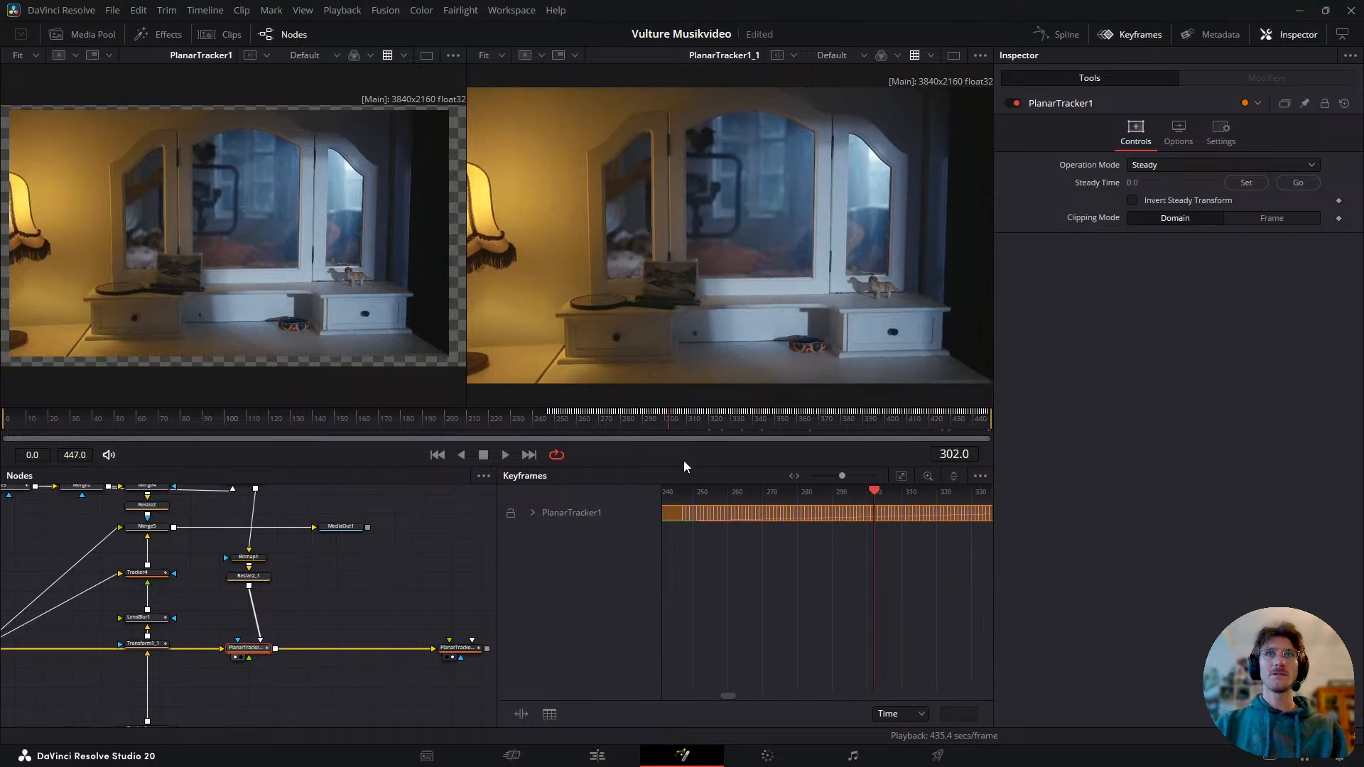
- Add a Background node, merge it over PlanarTracker1's output before the inverted tracker, and place it below the merge
{"action": "left_click", "coordinate": [338, 603]}
{"action": "key", "text": "shift+space"}
{"action": "type", "text": "bac"}
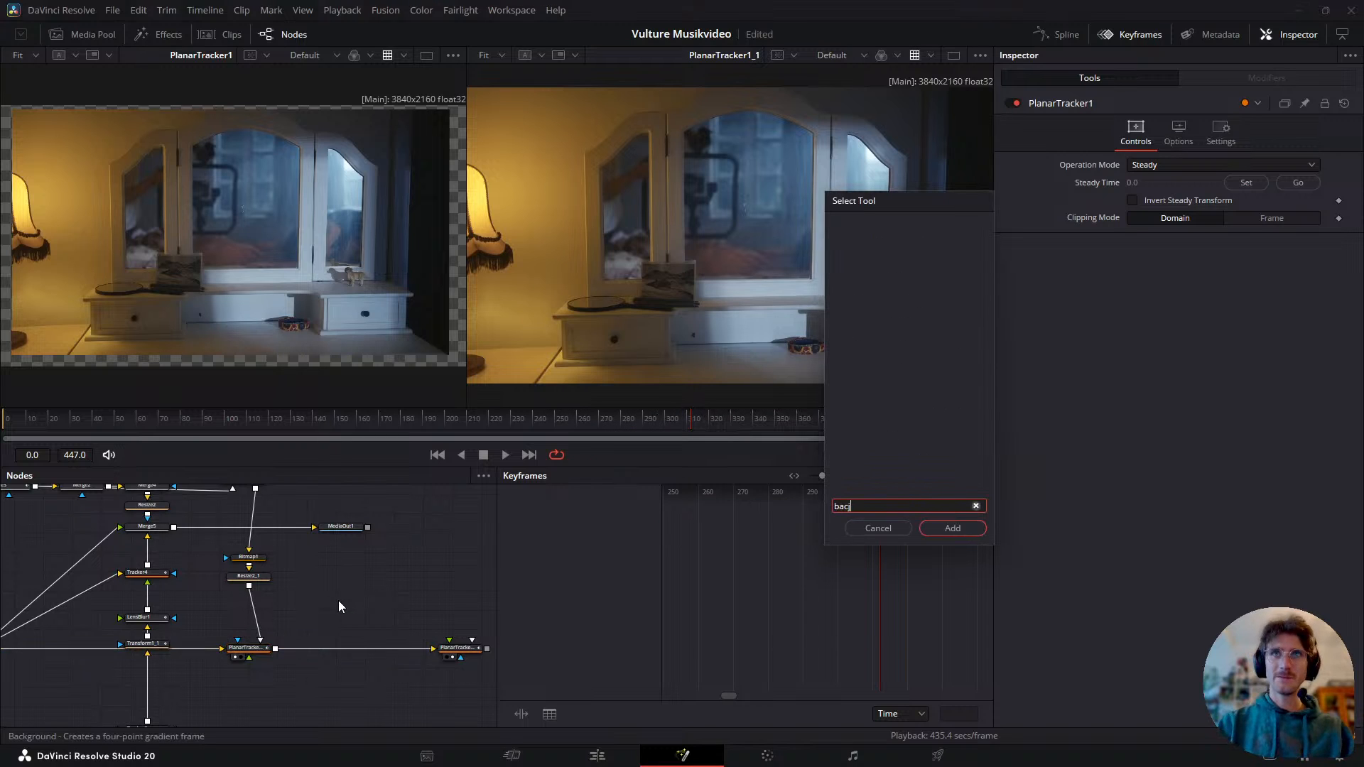
{"action": "key", "text": "Return"}
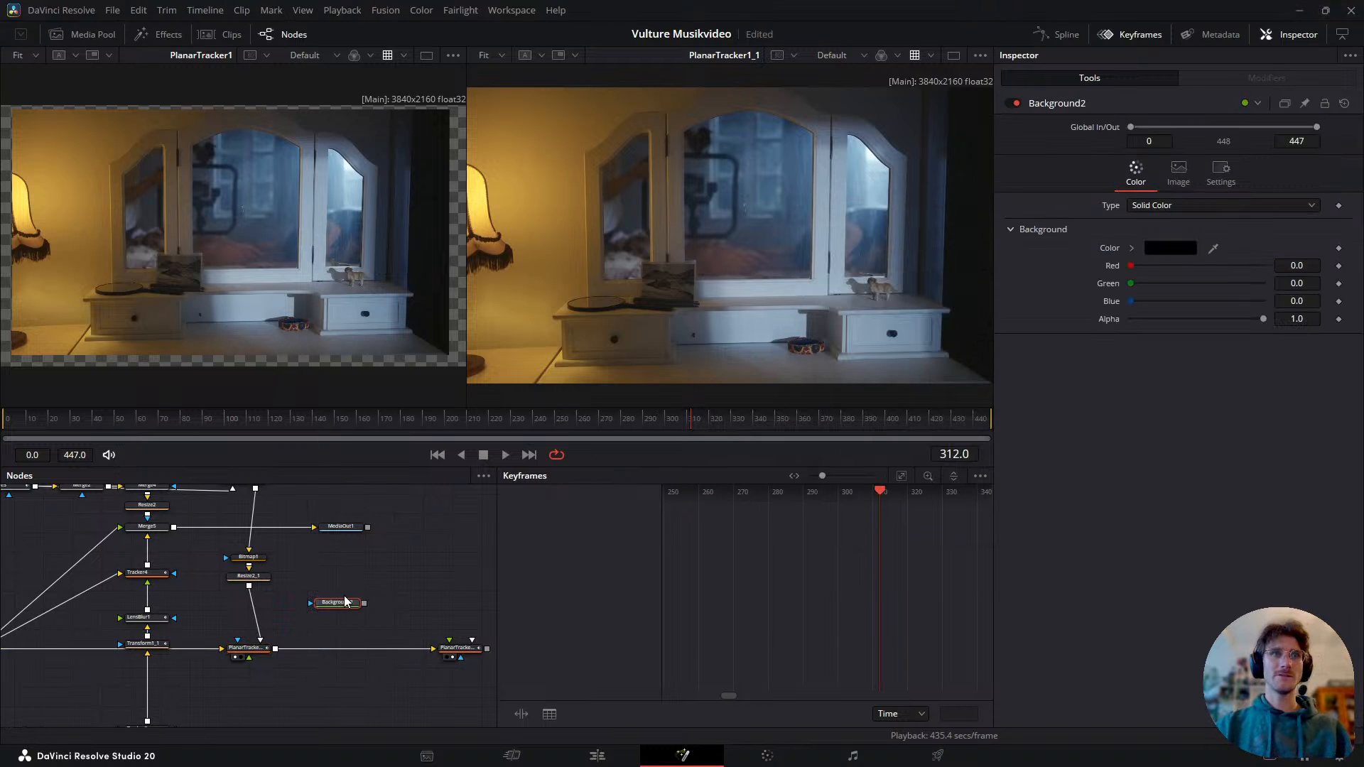
{"action": "left_click_drag", "start_coordinate": [365, 604], "coordinate": [276, 650]}
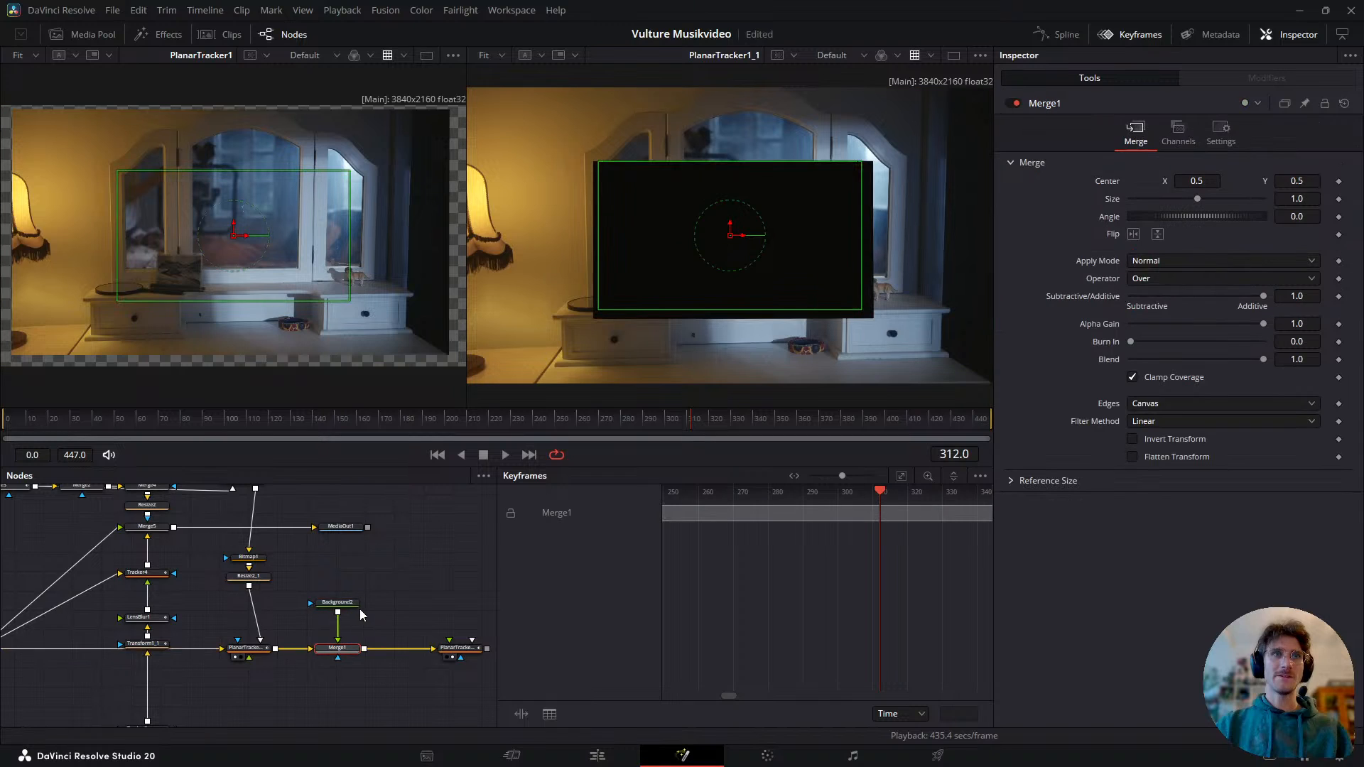
{"action": "left_click_drag", "start_coordinate": [335, 605], "coordinate": [346, 688]}
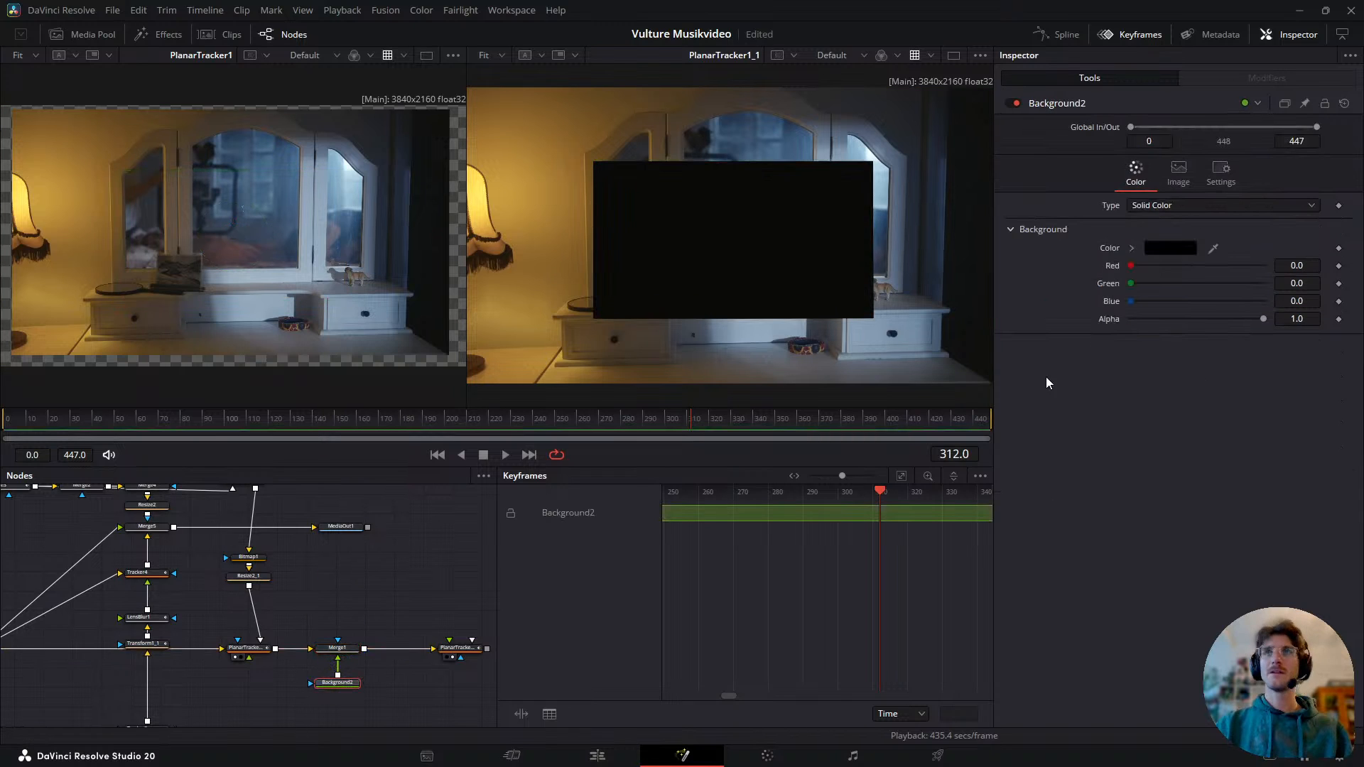
- Turn off Auto Resolution for Background2 and set its size to 3840 by 2160
{"action": "left_click", "coordinate": [1194, 187]}
{"action": "left_click", "coordinate": [1173, 300]}
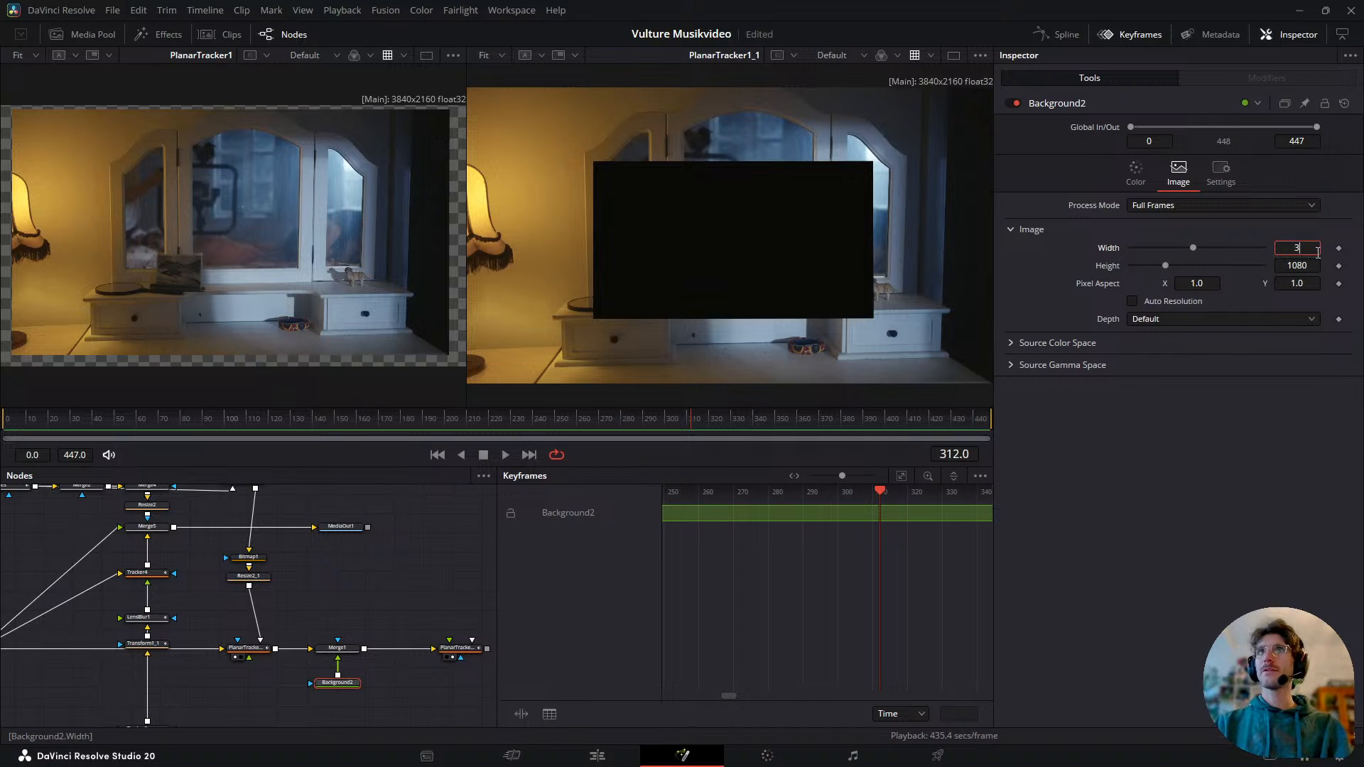
{"action": "key", "text": "Tab"}
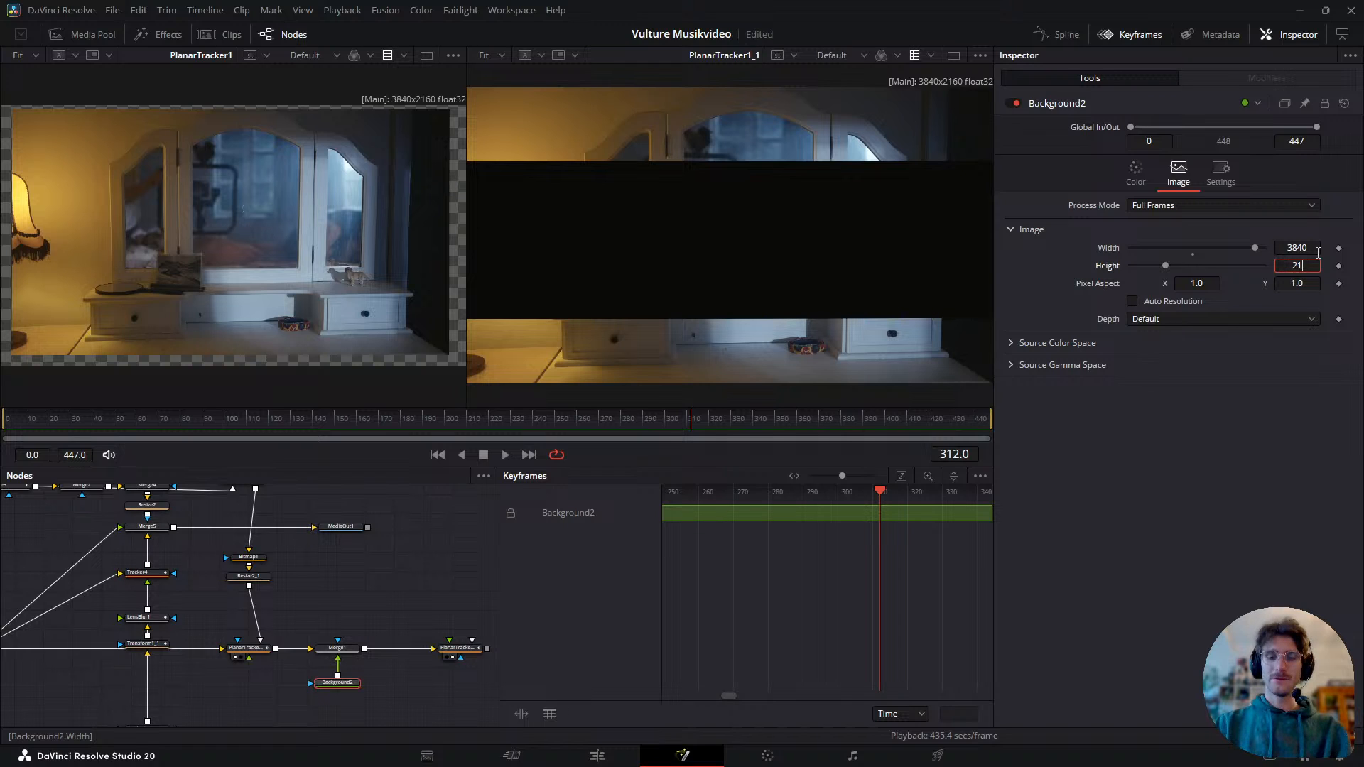
{"action": "type", "text": "2160"}
{"action": "key", "text": "Tab"}
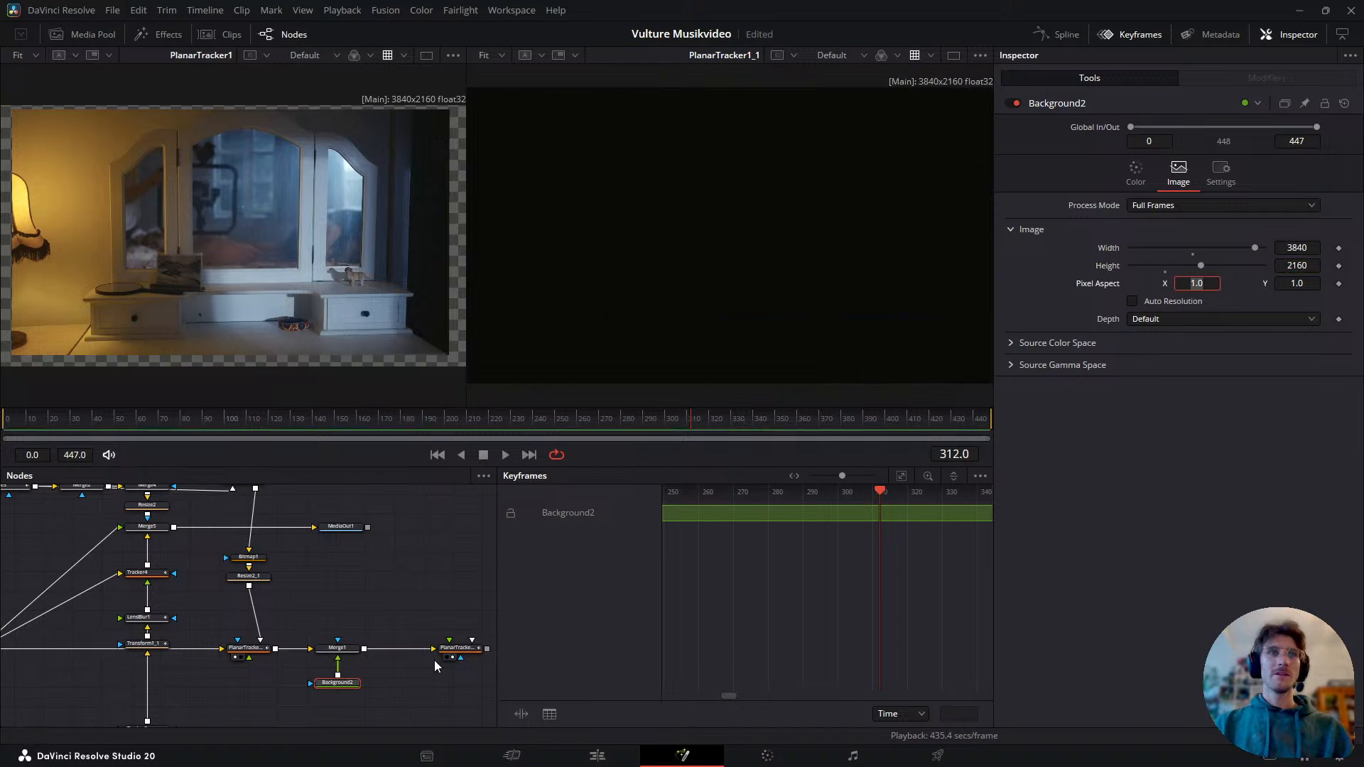
- Add a MultiPoly node as the mask of Background2 and select both nodes
{"action": "key", "text": "shift+space"}
{"action": "type", "text": "bac"}
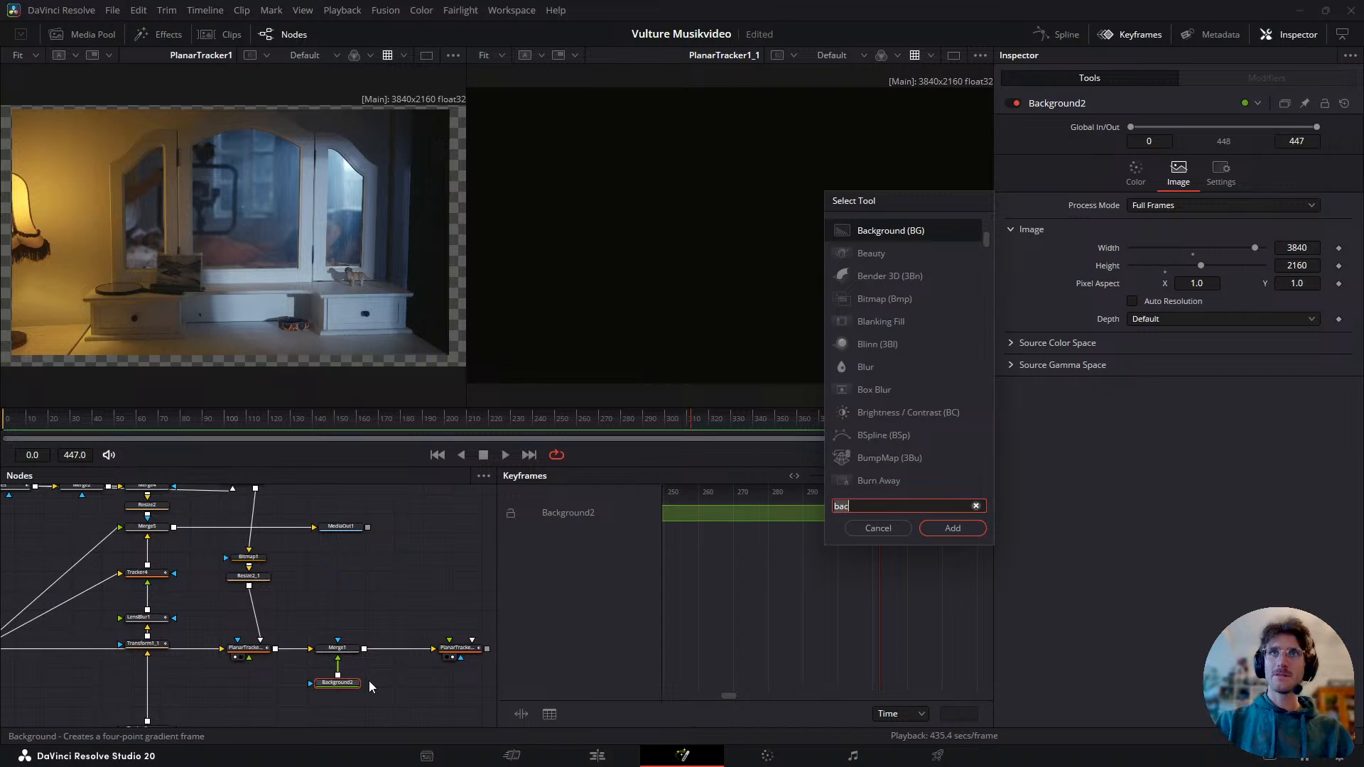
{"action": "key", "text": "BackSpace"}
{"action": "key", "text": "BackSpace"}
{"action": "key", "text": "BackSpace"}
{"action": "type", "text": "multi"}
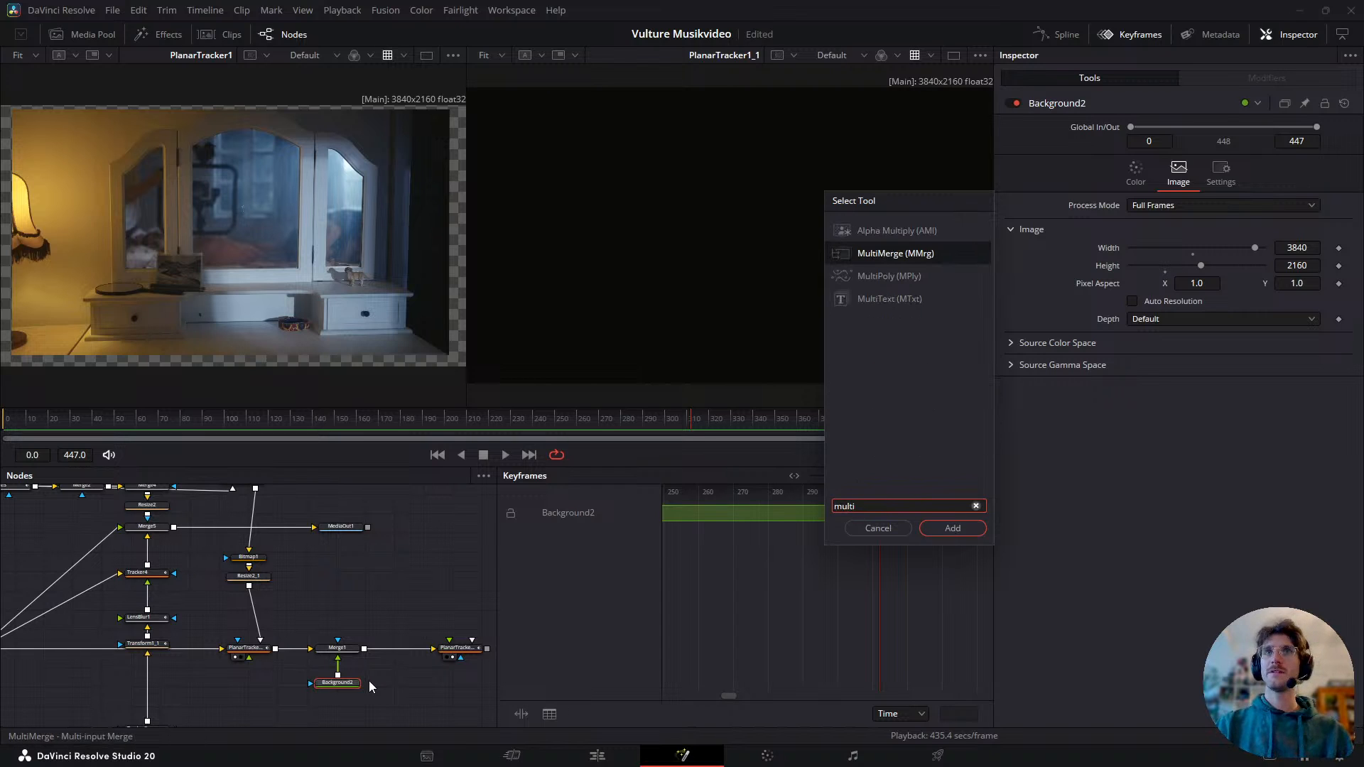
{"action": "key", "text": "Down"}
{"action": "key", "text": "Return"}
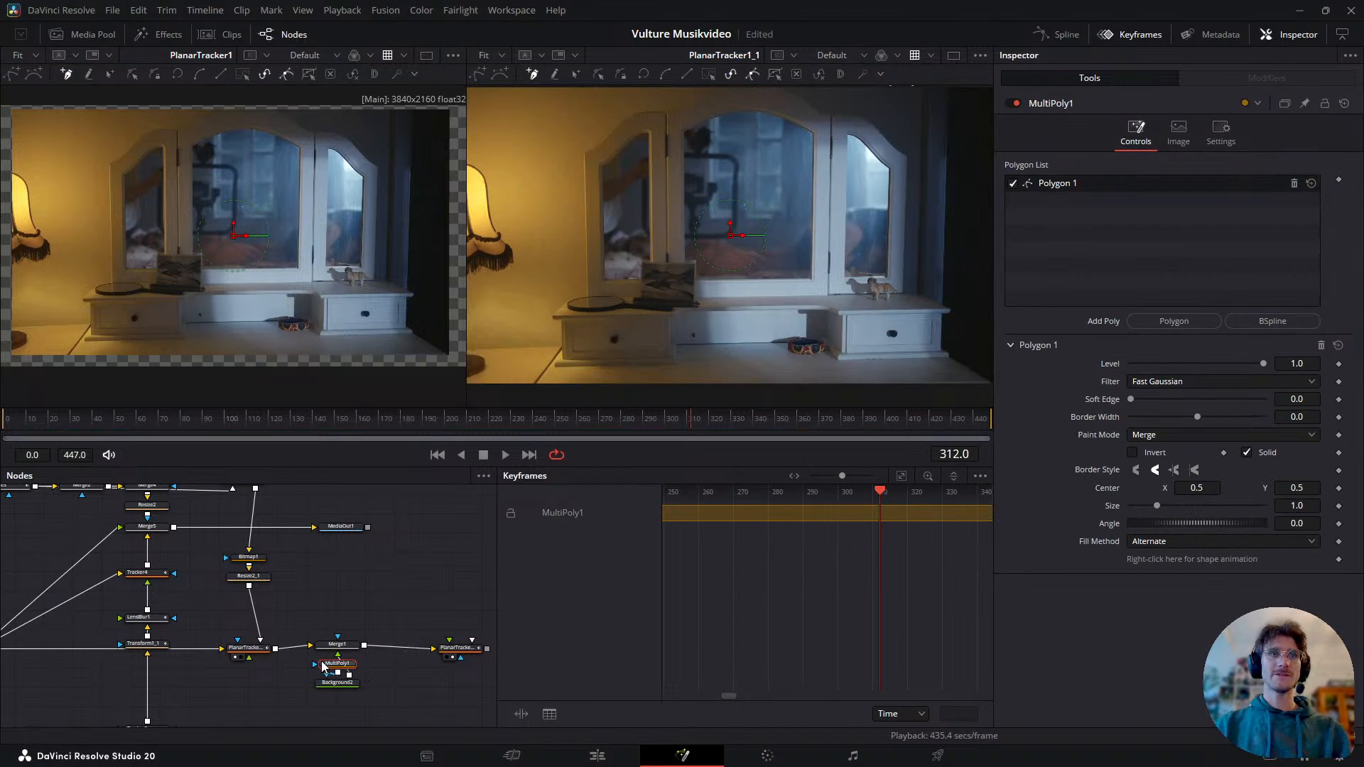
{"action": "left_click_drag", "start_coordinate": [307, 659], "coordinate": [329, 688]}
{"action": "left_click", "coordinate": [378, 658]}
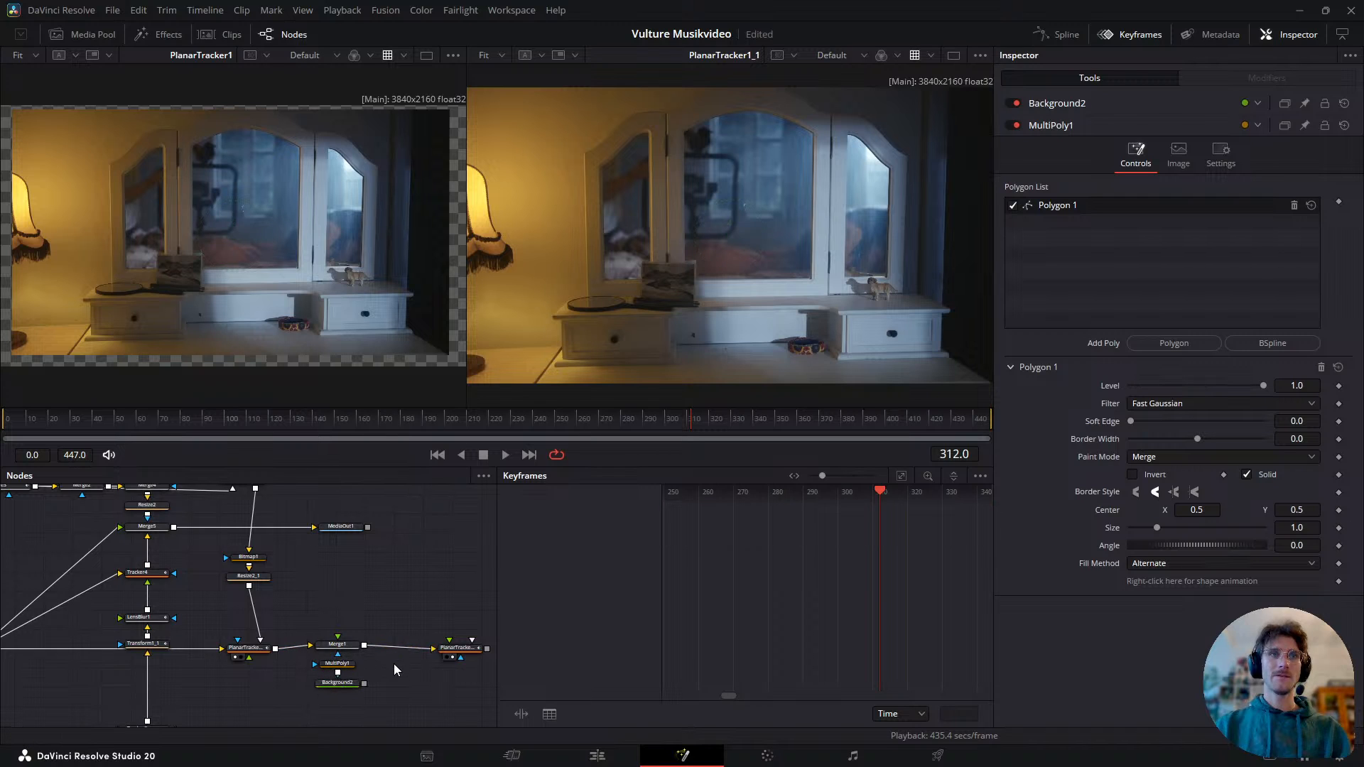
- Position MultiPoly1 below Background2 in the node graph and select it
{"action": "scroll", "coordinate": [369, 686], "scroll_direction": "up", "scroll_amount": 4}
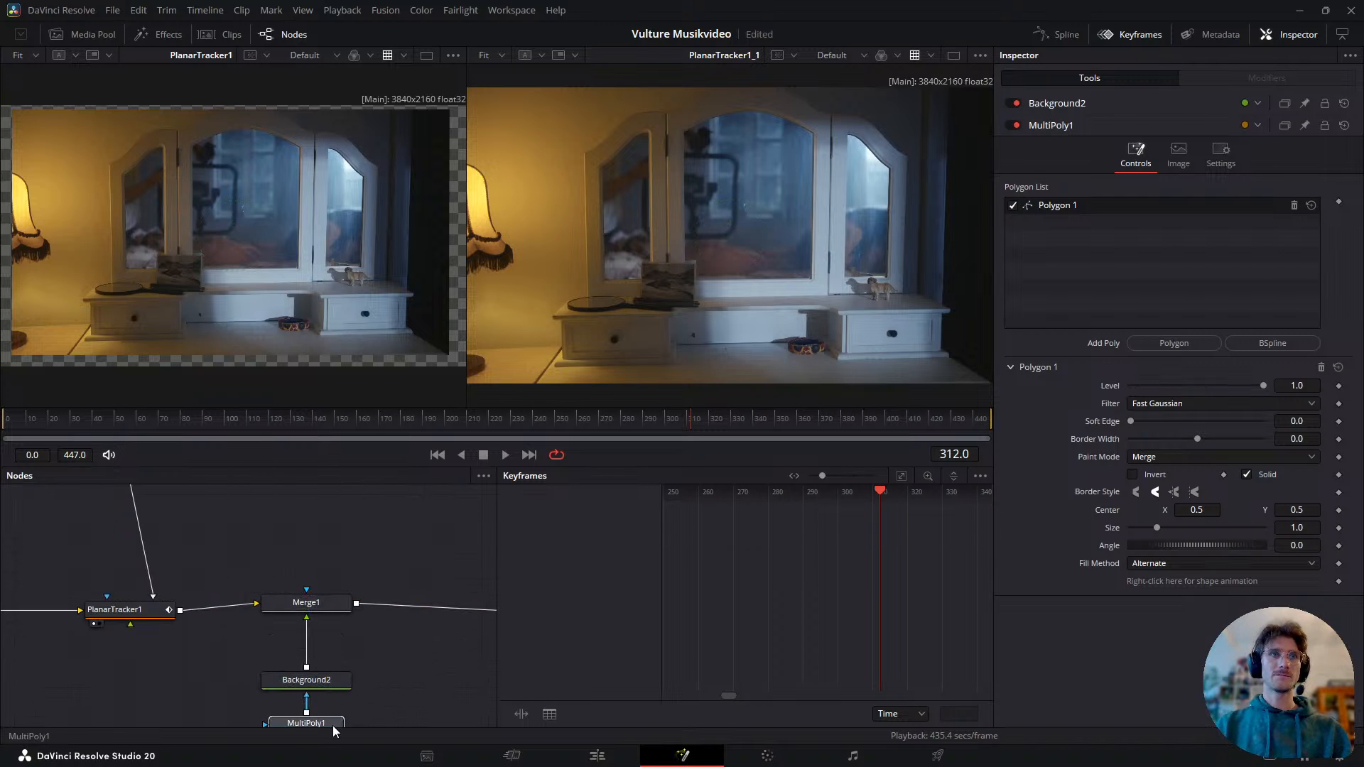
{"action": "left_click", "coordinate": [332, 724]}
{"action": "left_click", "coordinate": [334, 611]}
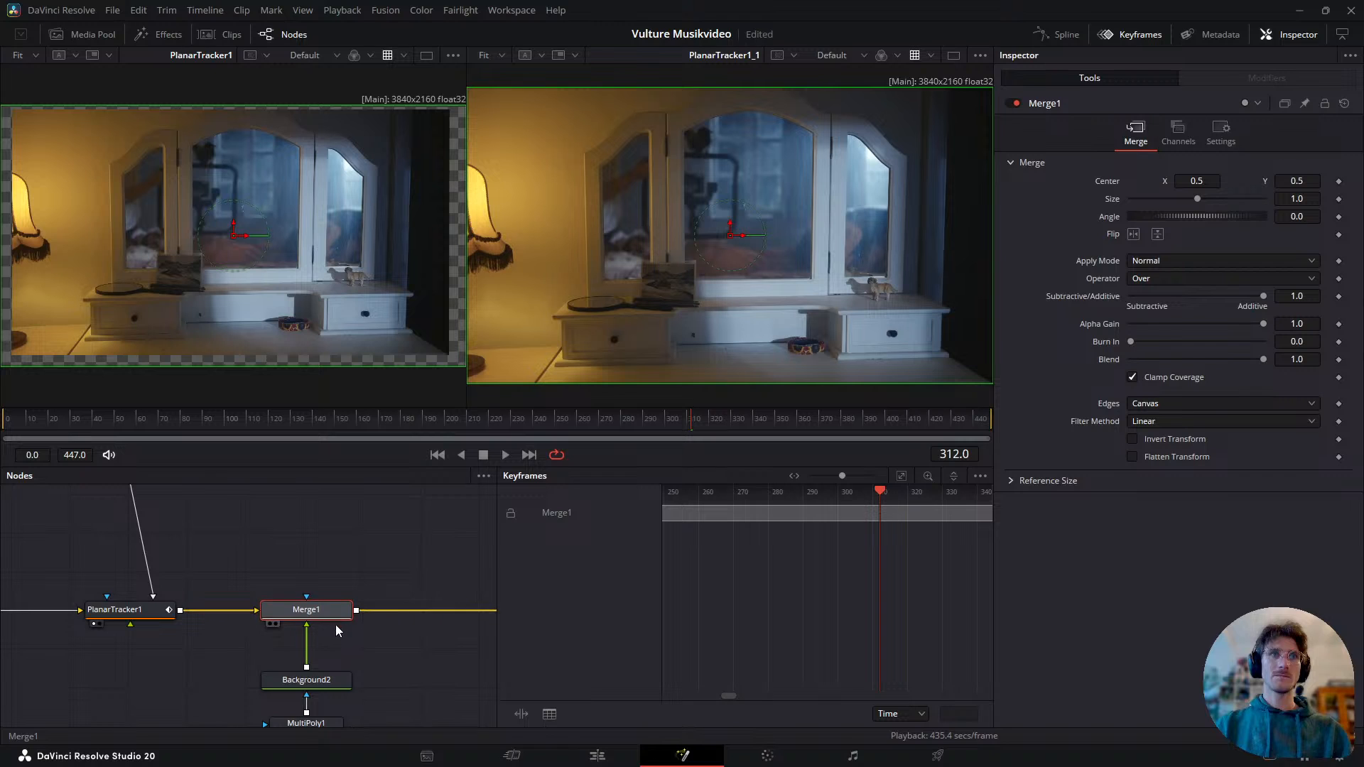
{"action": "scroll", "coordinate": [335, 624], "scroll_direction": "down", "scroll_amount": 2}
{"action": "left_click", "coordinate": [307, 683]}
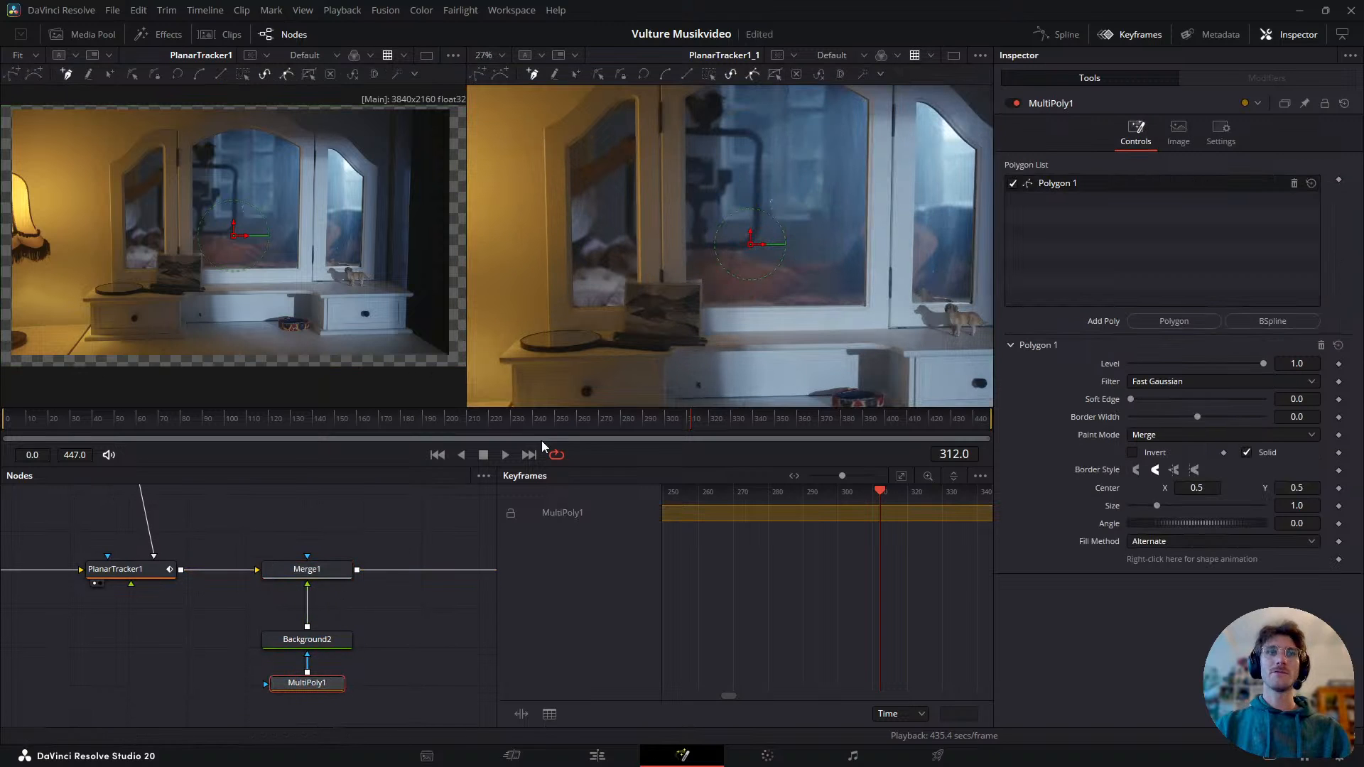
- Select PlanarTracker1 and move the playhead to frame 247, where its tracking keyframes begin
{"action": "left_click_drag", "start_coordinate": [728, 422], "coordinate": [537, 446]}
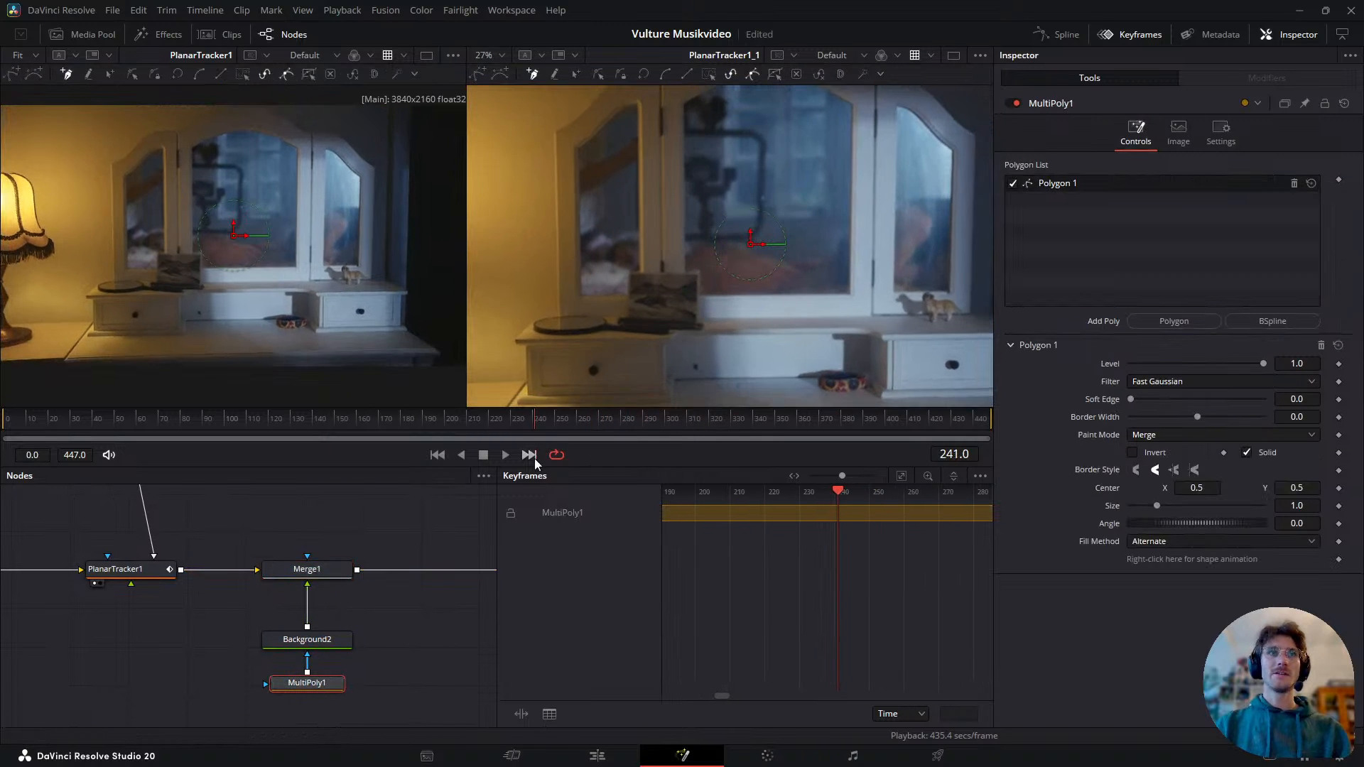
{"action": "left_click", "coordinate": [281, 583]}
{"action": "left_click", "coordinate": [89, 581]}
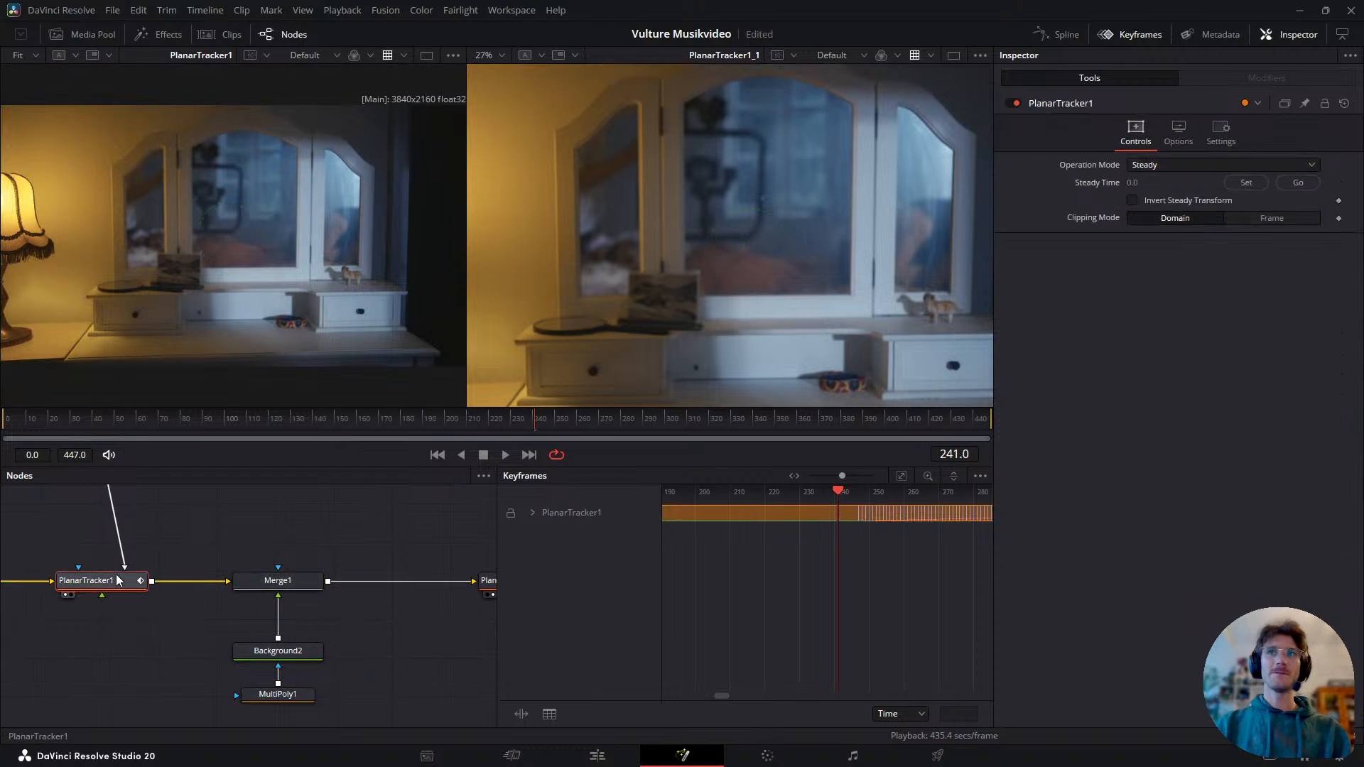
{"action": "left_click", "coordinate": [1300, 183]}
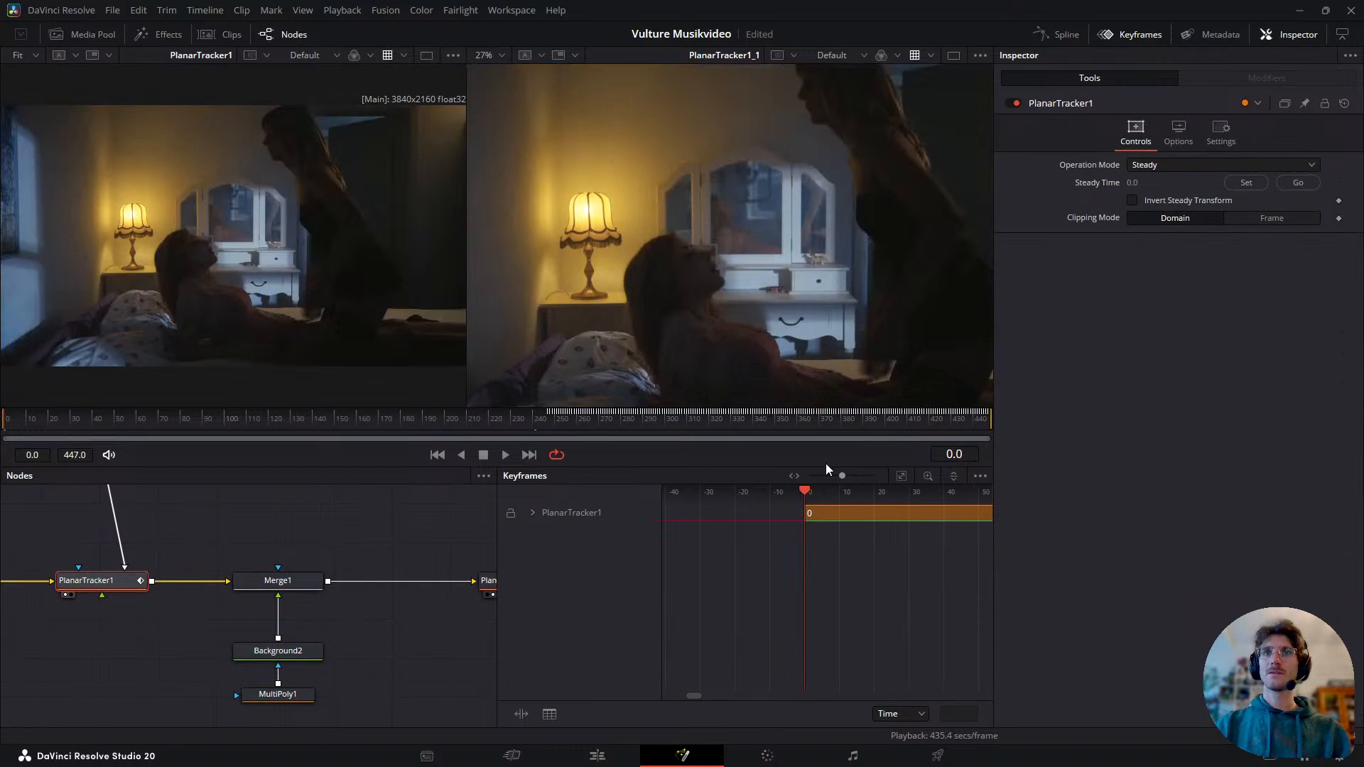
{"action": "left_click", "coordinate": [549, 424]}
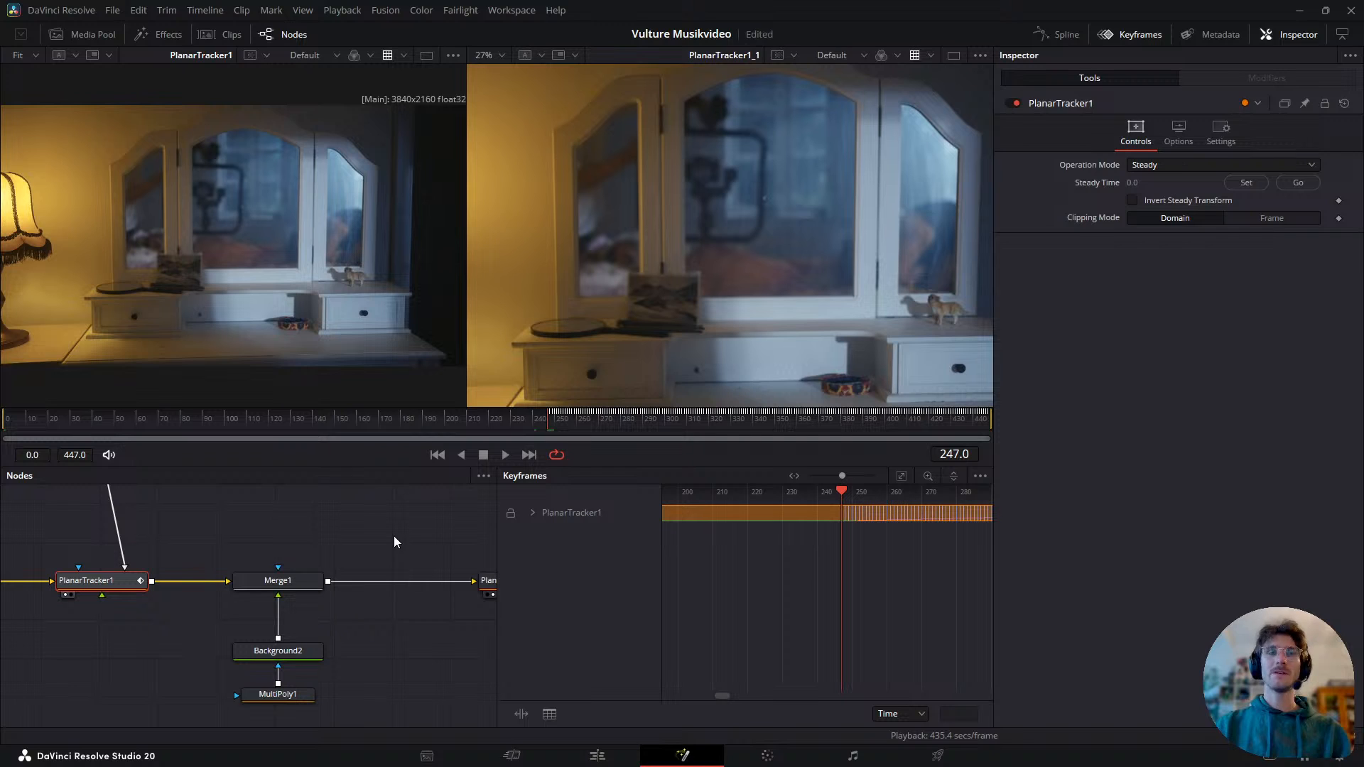
{"action": "scroll", "coordinate": [318, 575], "scroll_direction": "down", "scroll_amount": 2}
{"action": "left_click_drag", "start_coordinate": [179, 580], "coordinate": [265, 599]}
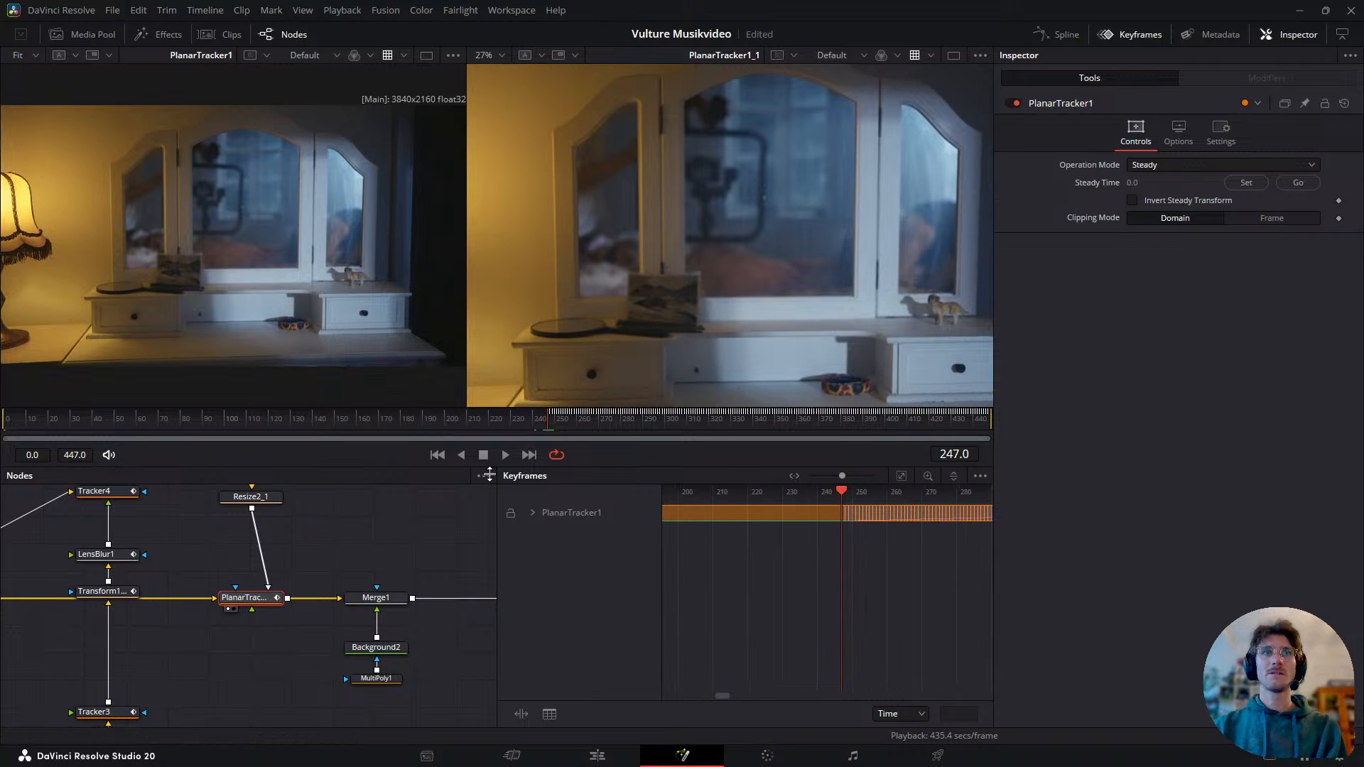
- Trace the dresser's right mirror pane as a closed shape with MultiPoly1's Polygon 1 on the stabilized image
{"action": "left_click", "coordinate": [376, 678]}
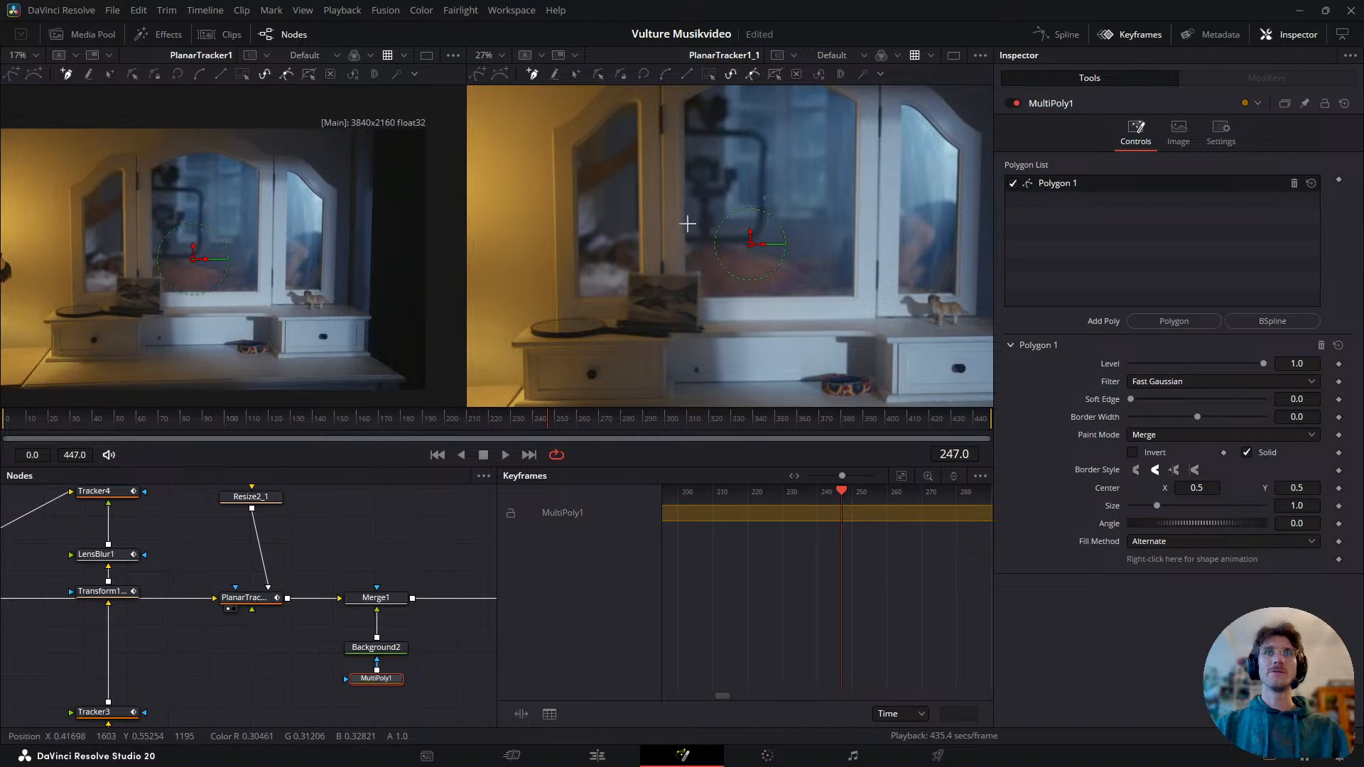
{"action": "scroll", "coordinate": [341, 294], "scroll_direction": "up", "scroll_amount": 4}
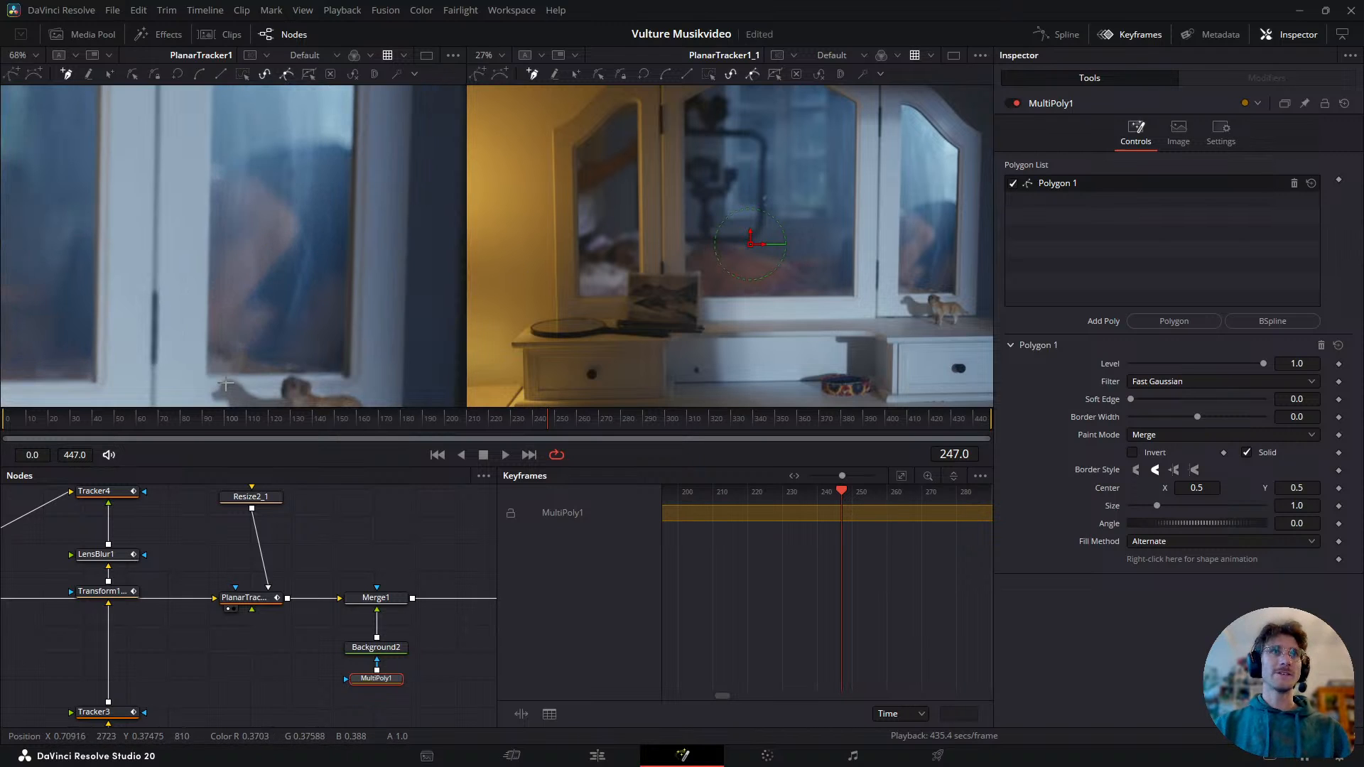
{"action": "left_click", "coordinate": [207, 375]}
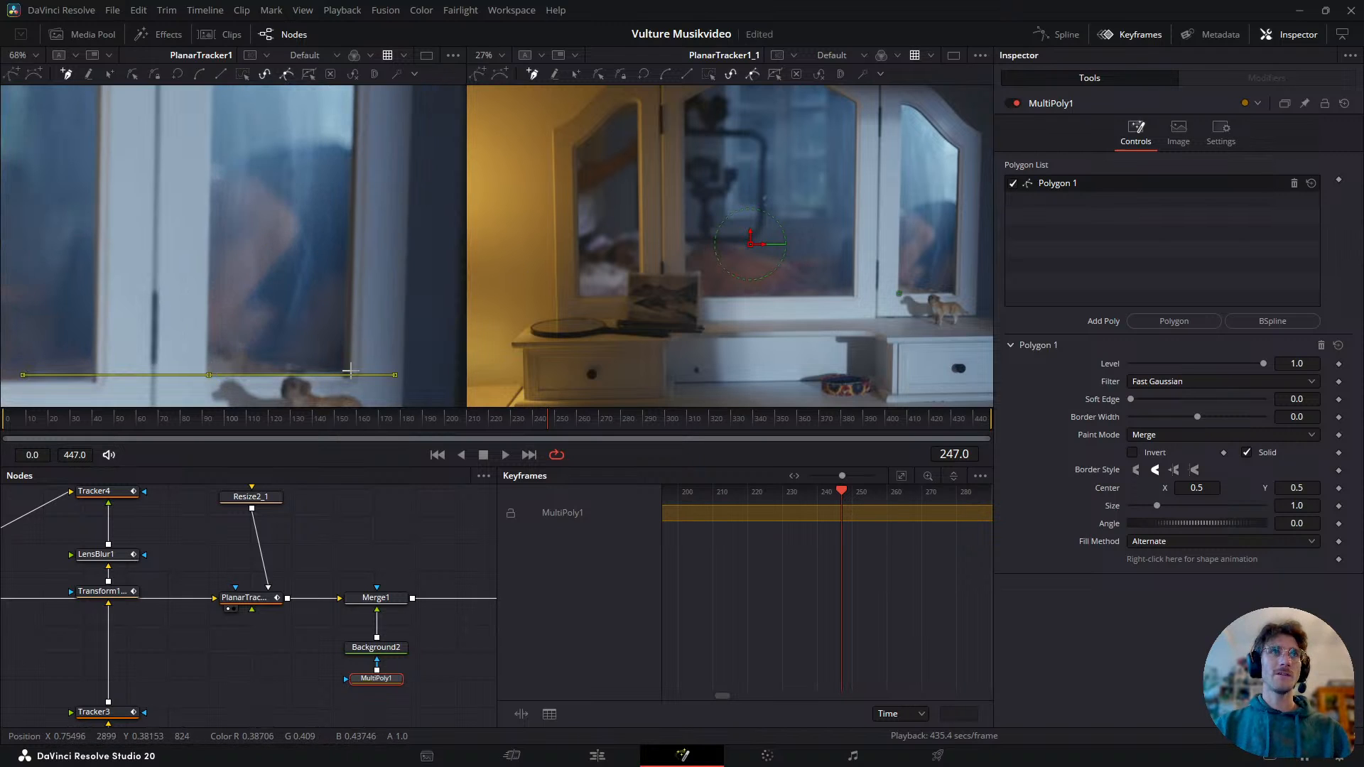
{"action": "left_click", "coordinate": [342, 373]}
{"action": "scroll", "coordinate": [356, 232], "scroll_direction": "up", "scroll_amount": 5}
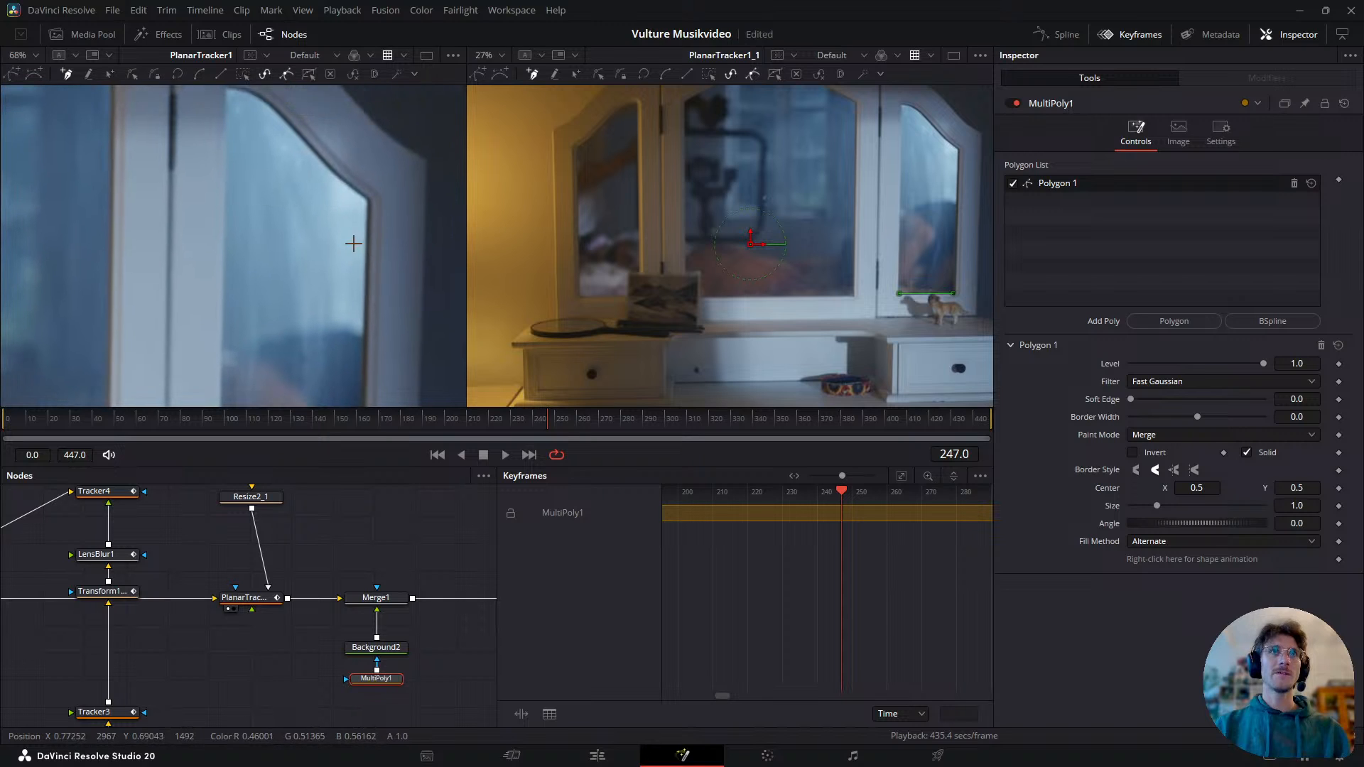
{"action": "left_click", "coordinate": [368, 207]}
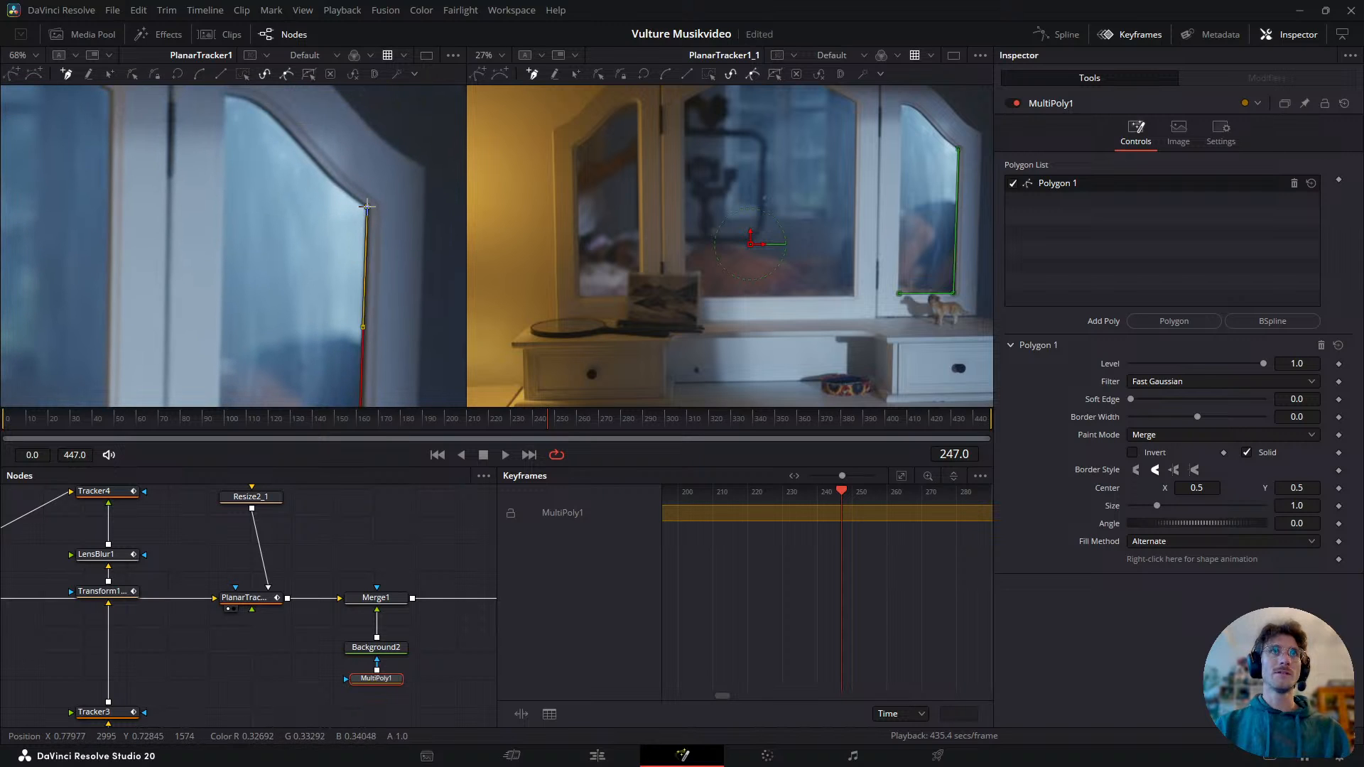
{"action": "scroll", "coordinate": [367, 207], "scroll_direction": "up", "scroll_amount": 4}
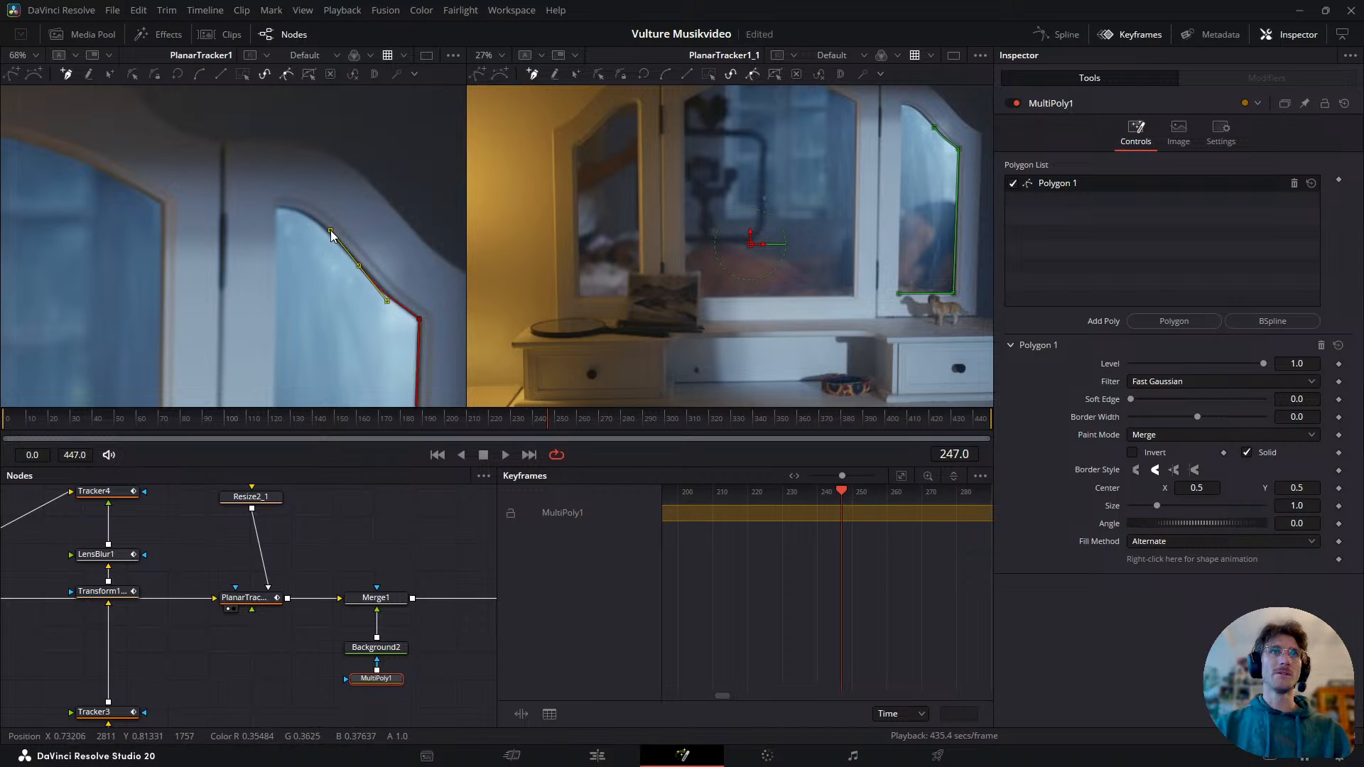
{"action": "left_click", "coordinate": [277, 208]}
{"action": "scroll", "coordinate": [332, 270], "scroll_direction": "down", "scroll_amount": 3}
{"action": "left_click", "coordinate": [318, 371]}
- Adjust Polygon 1's curve handles so its upper edge follows the arch of the right mirror pane
{"action": "scroll", "coordinate": [367, 155], "scroll_direction": "up", "scroll_amount": 3}
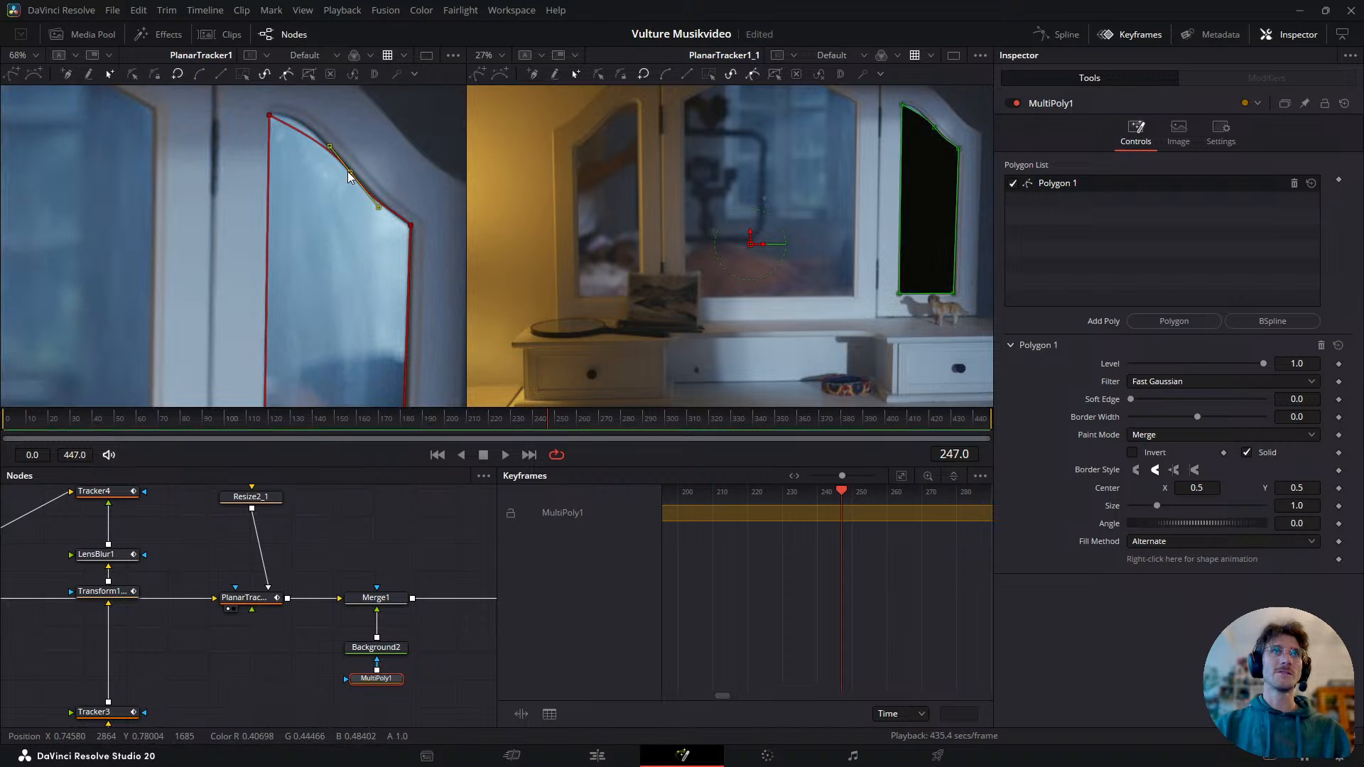
{"action": "left_click_drag", "start_coordinate": [330, 147], "coordinate": [297, 119]}
{"action": "left_click", "coordinate": [269, 115]}
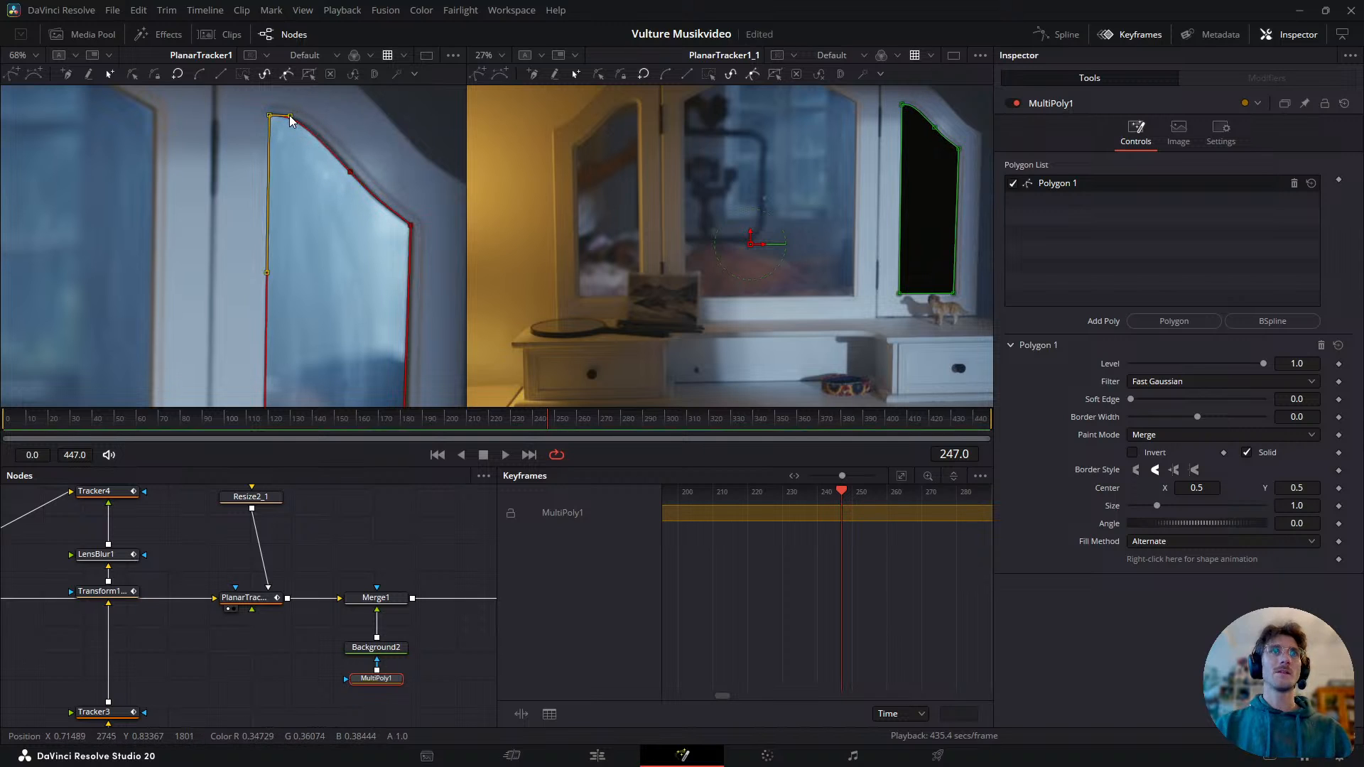
{"action": "left_click", "coordinate": [409, 226]}
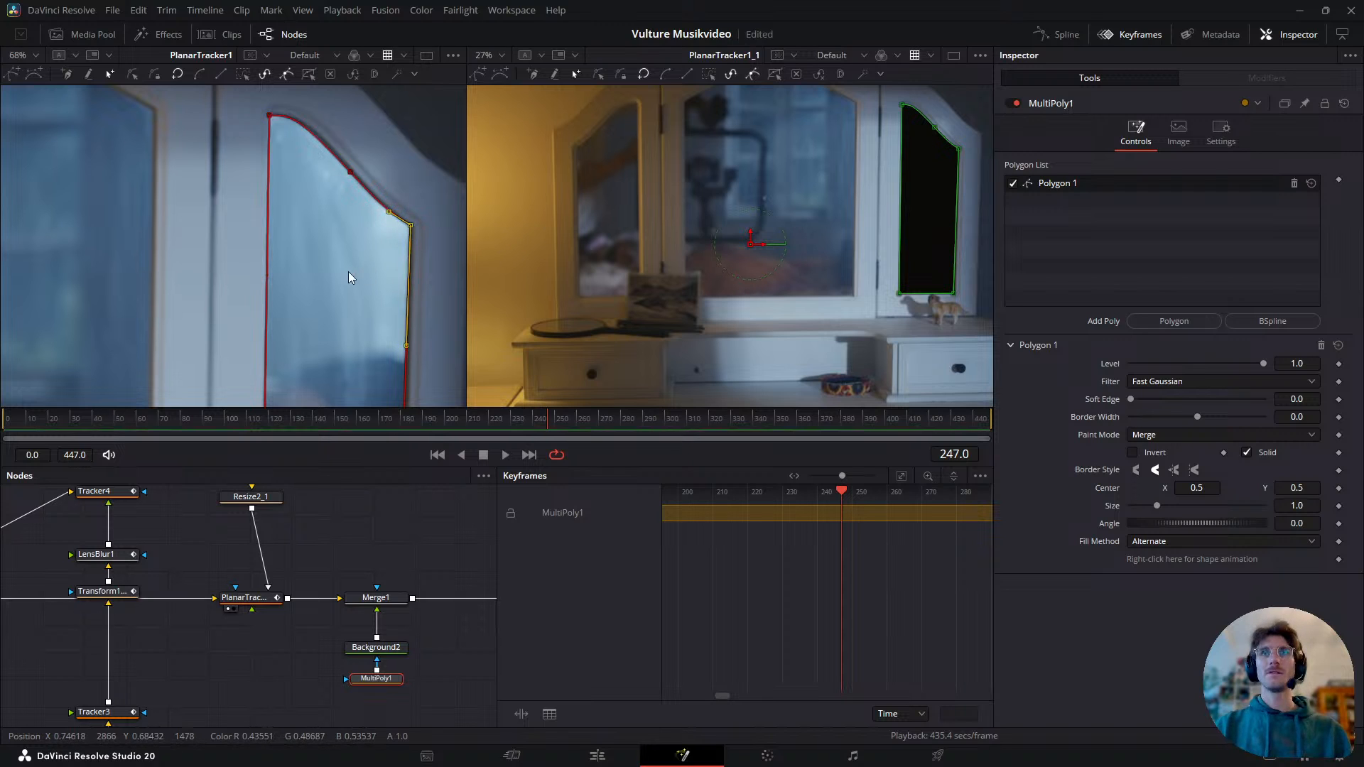
- Check how the black right-pane shape follows the mirror across the frames, and go back to the start of PlanarTracker1's keyframes
{"action": "scroll", "coordinate": [897, 221], "scroll_direction": "down", "scroll_amount": 2}
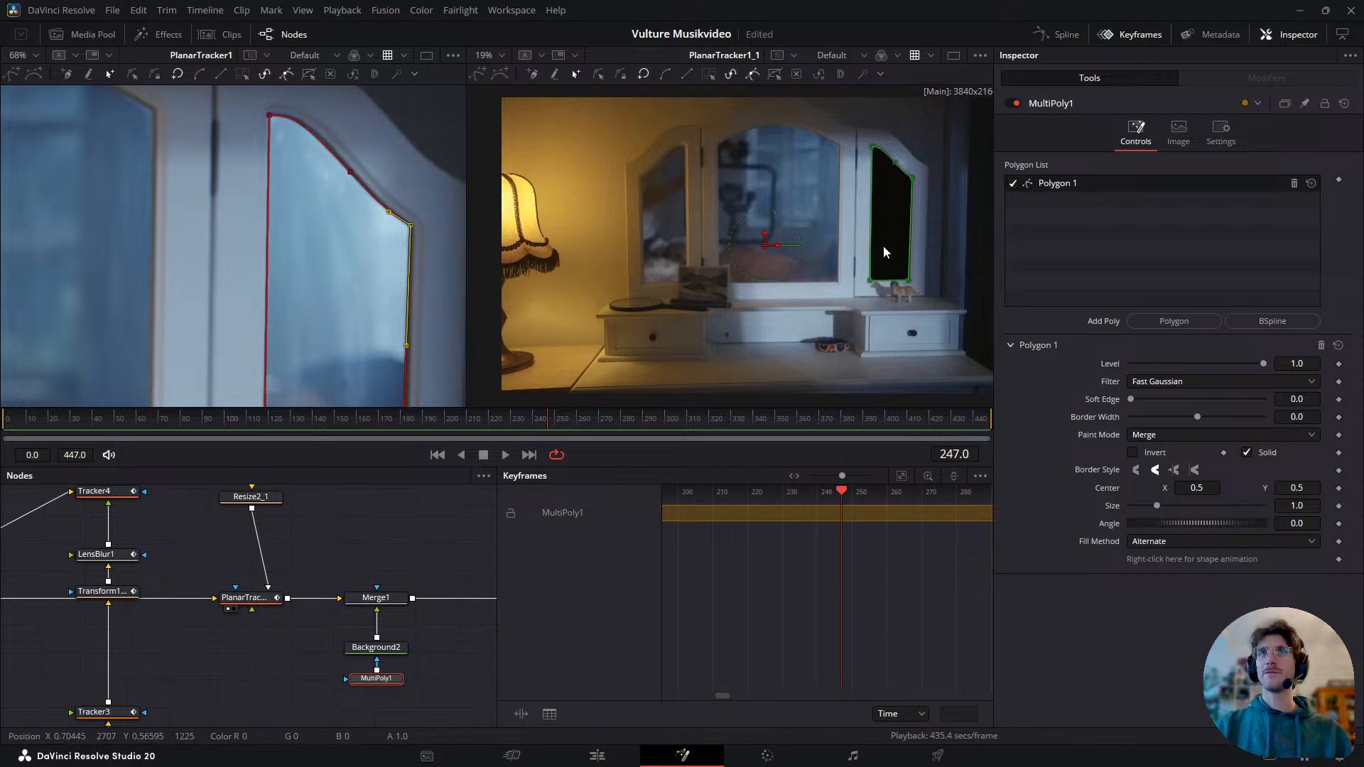
{"action": "left_click", "coordinate": [802, 424]}
{"action": "left_click_drag", "start_coordinate": [801, 424], "coordinate": [658, 433]}
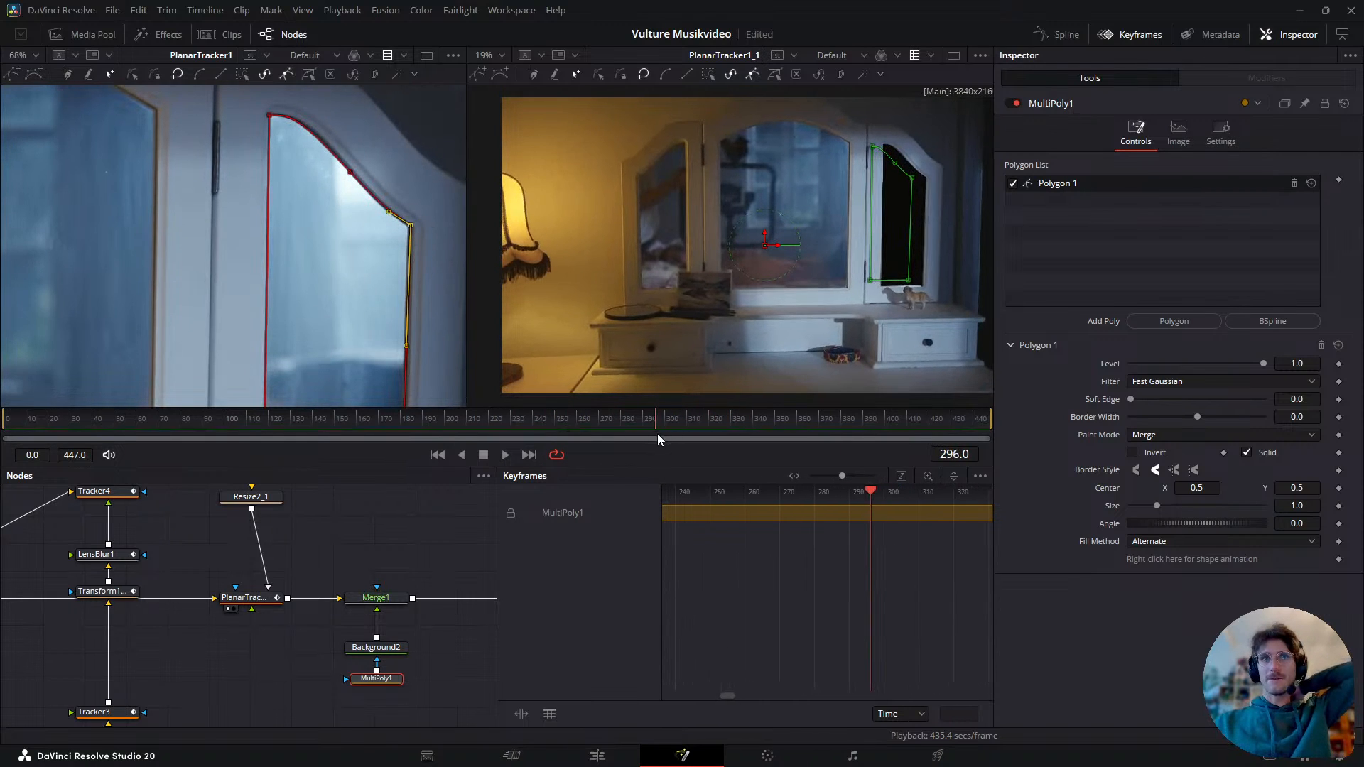
{"action": "left_click", "coordinate": [259, 600]}
{"action": "left_click_drag", "start_coordinate": [577, 421], "coordinate": [549, 432]}
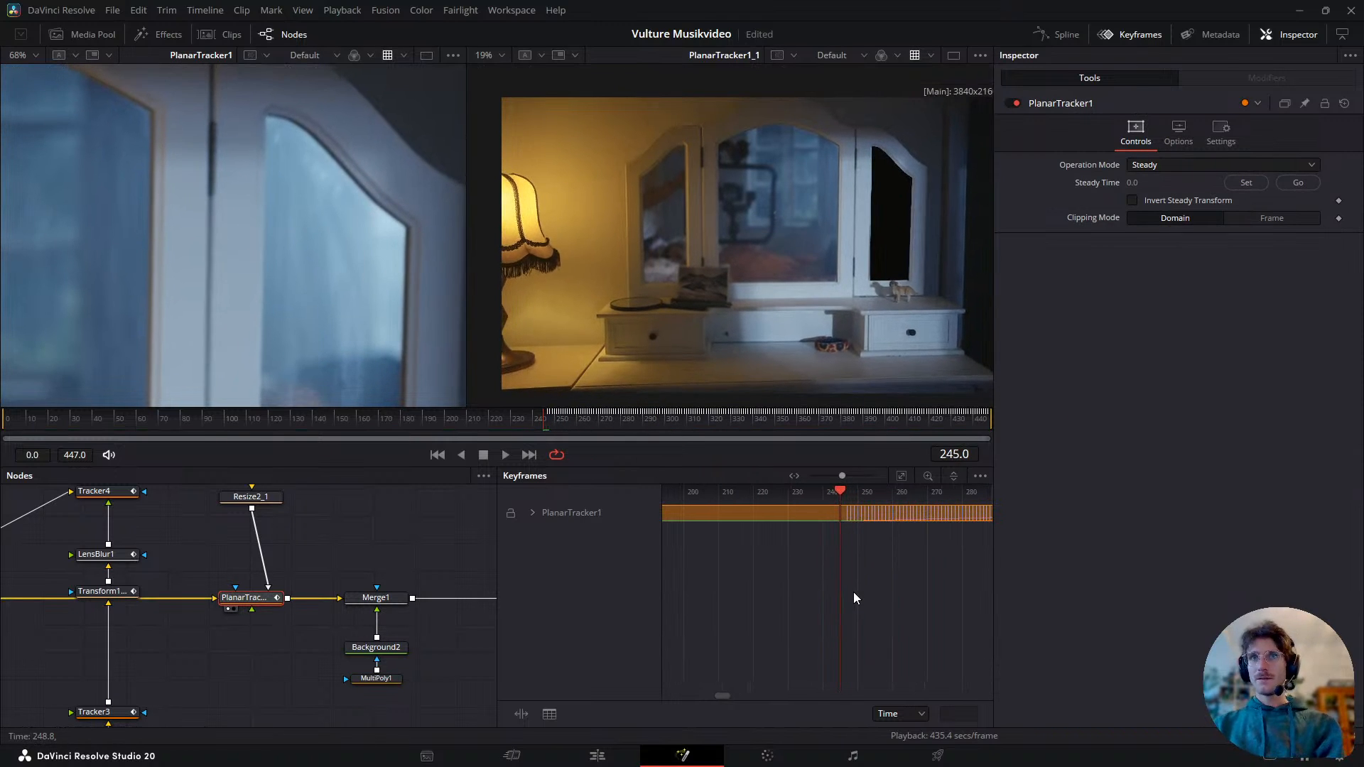
- Add a second polygon to MultiPoly1 at frame 247 and trace the arched upper edge of the middle mirror pane
{"action": "left_click", "coordinate": [381, 683]}
{"action": "scroll", "coordinate": [263, 298], "scroll_direction": "down", "scroll_amount": 5}
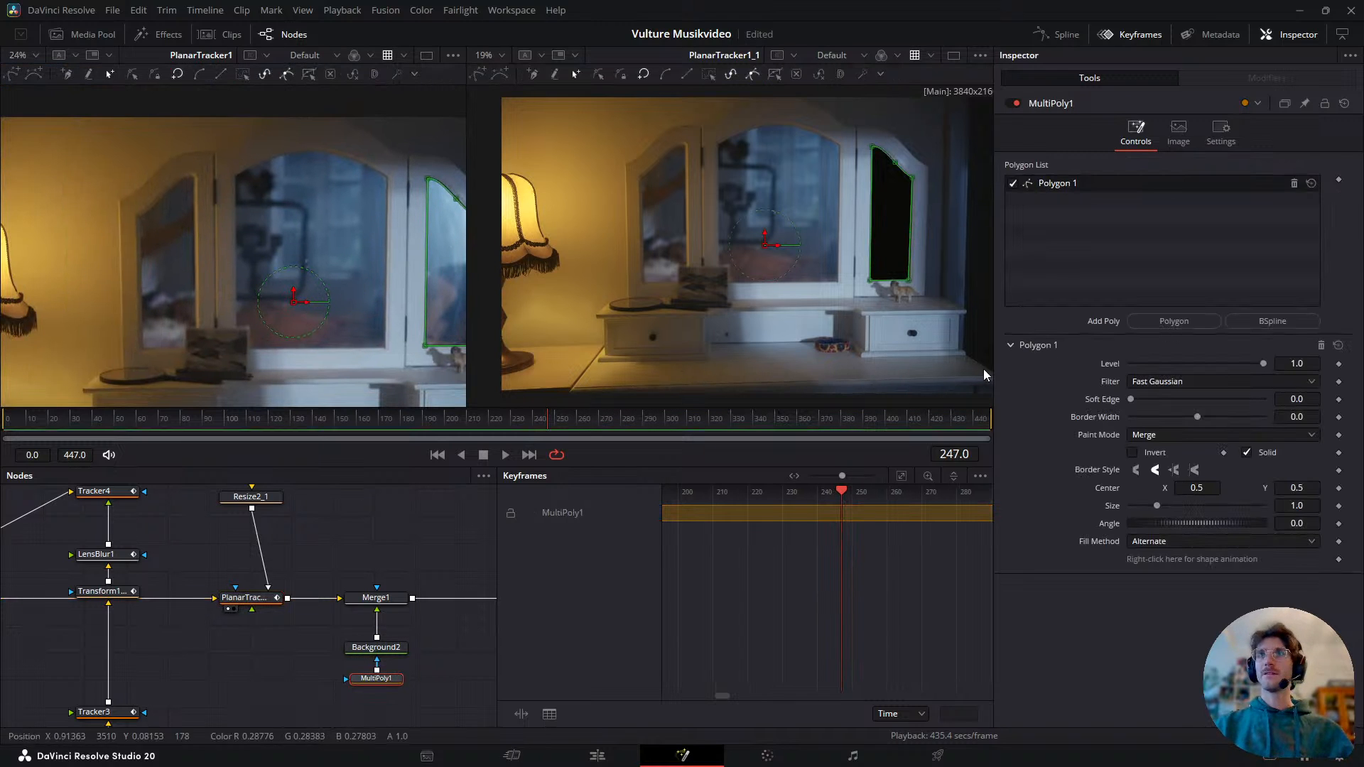
{"action": "left_click", "coordinate": [1181, 327]}
{"action": "scroll", "coordinate": [363, 265], "scroll_direction": "up", "scroll_amount": 5}
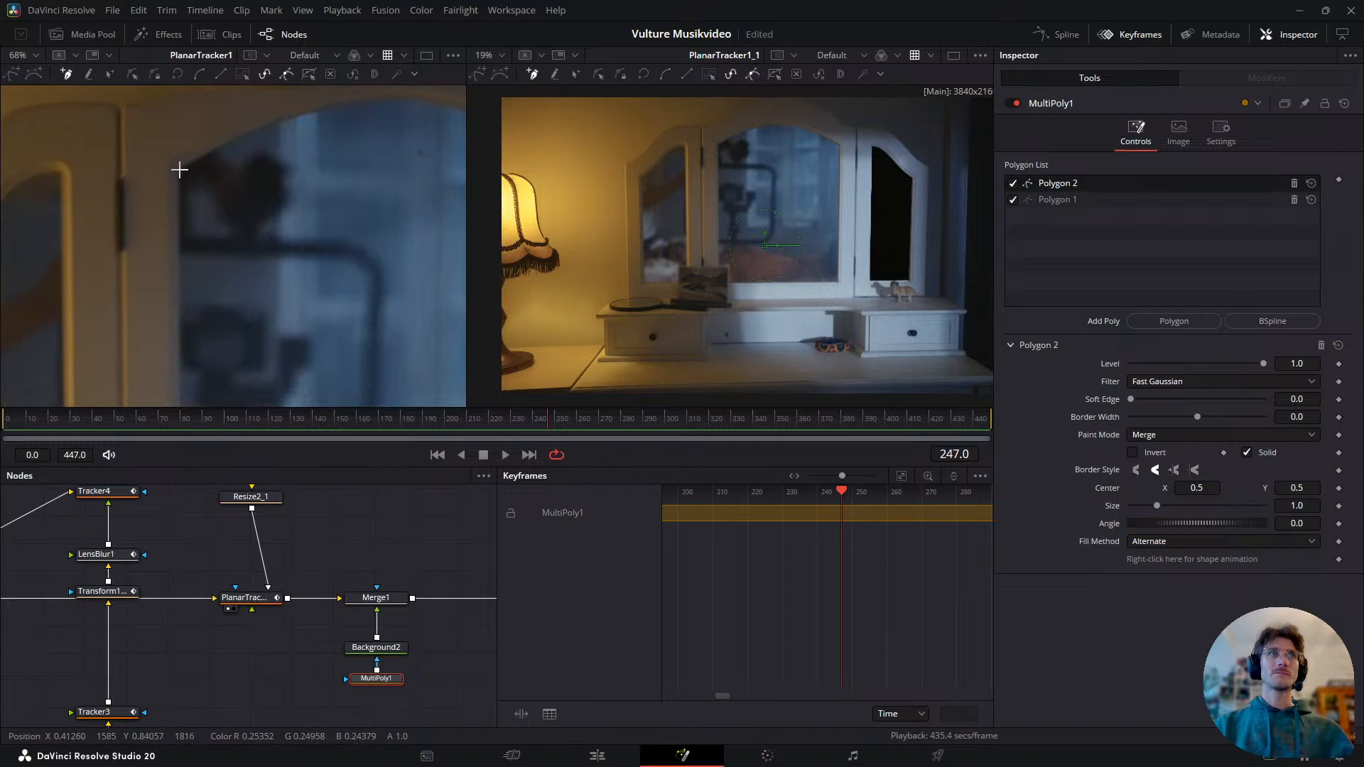
{"action": "left_click", "coordinate": [178, 172]}
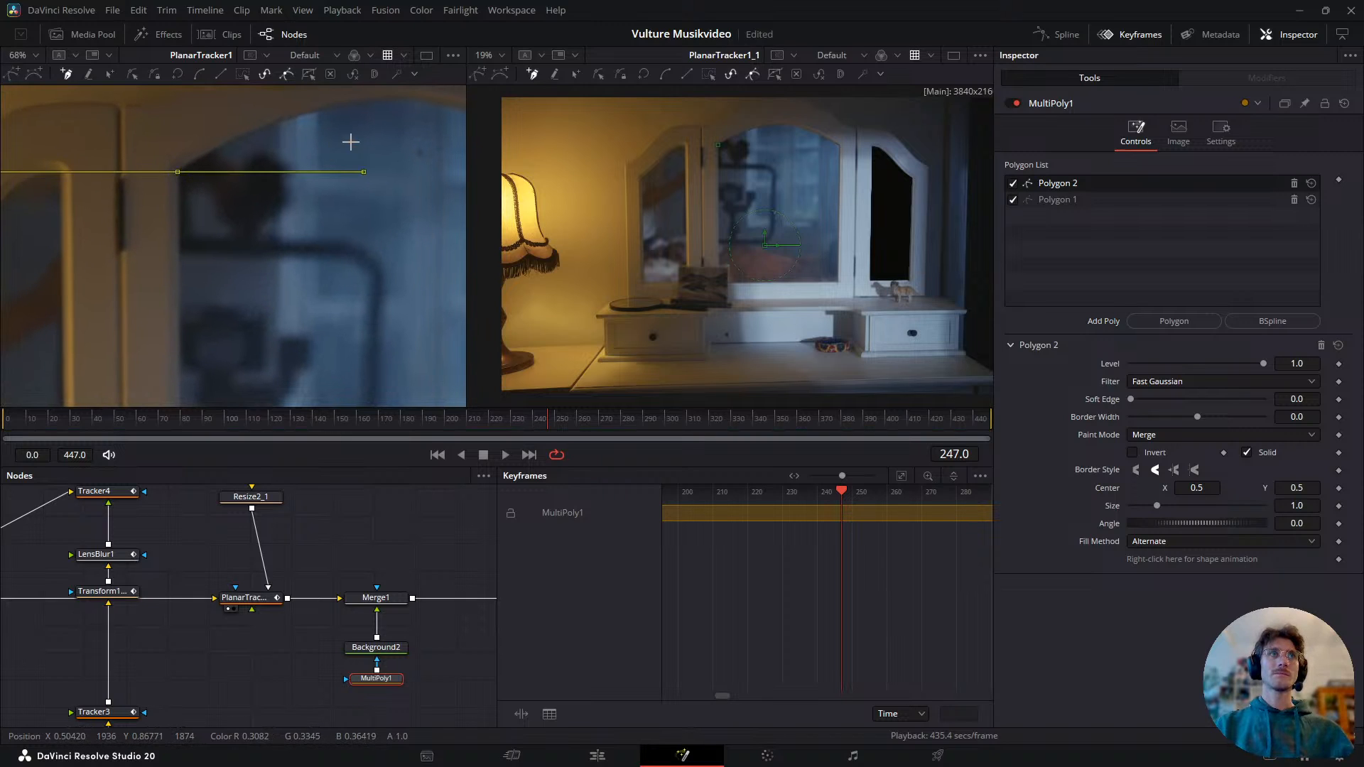
{"action": "left_click_drag", "start_coordinate": [351, 143], "coordinate": [195, 233]}
{"action": "left_click_drag", "start_coordinate": [235, 188], "coordinate": [334, 191]}
{"action": "left_click", "coordinate": [451, 260]}
- Continue Polygon 2 down the middle pane's right side, along its bottom and around the picture, and close the shape
{"action": "scroll", "coordinate": [369, 203], "scroll_direction": "down", "scroll_amount": 2}
{"action": "scroll", "coordinate": [362, 220], "scroll_direction": "down", "scroll_amount": 4}
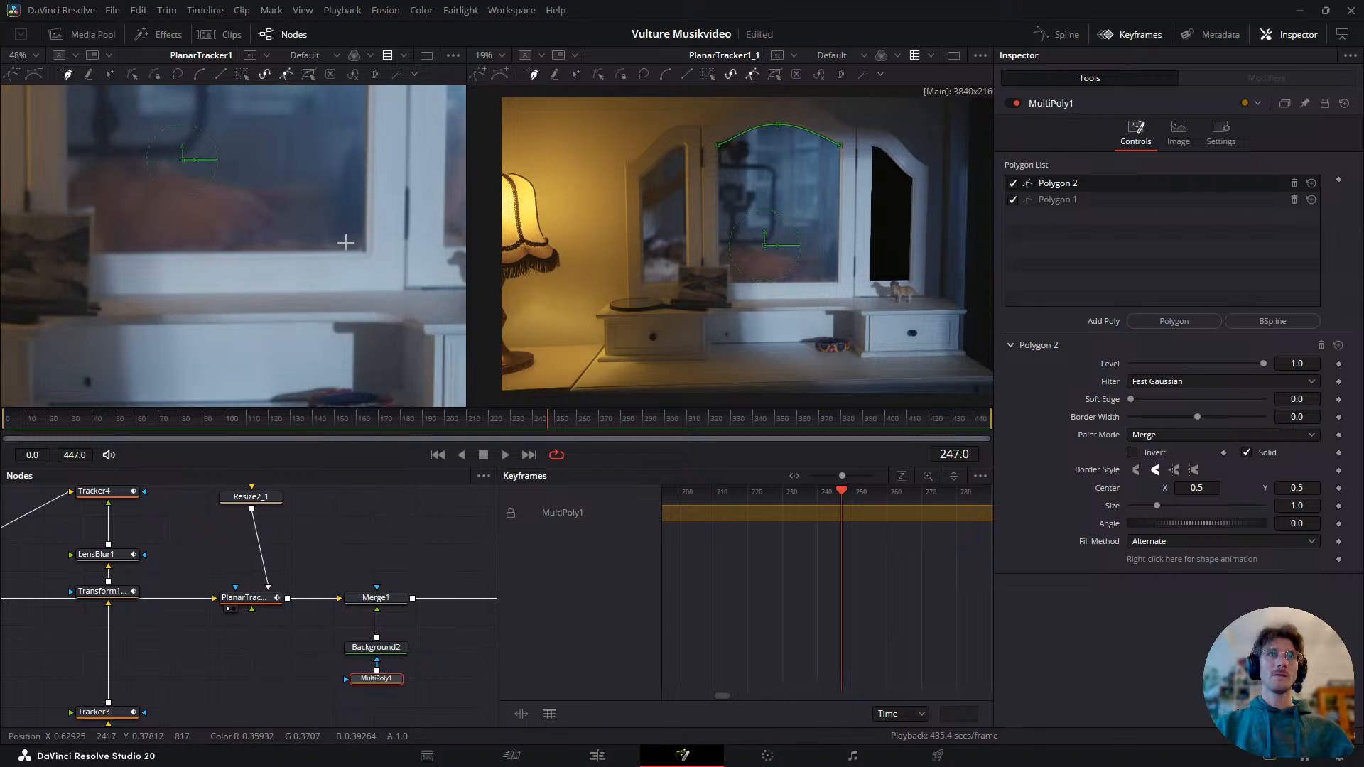
{"action": "left_click", "coordinate": [364, 252]}
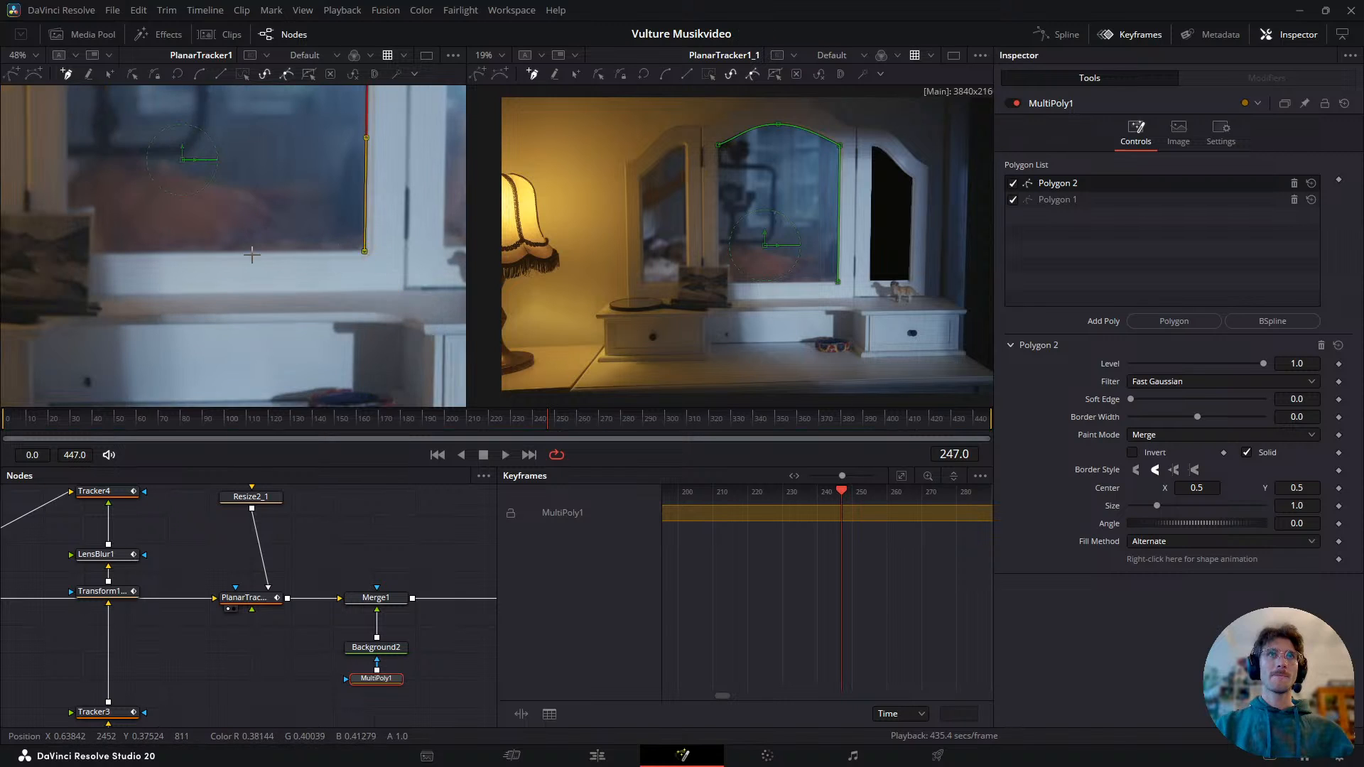
{"action": "scroll", "coordinate": [299, 256], "scroll_direction": "up", "scroll_amount": 3}
{"action": "left_click", "coordinate": [292, 260]}
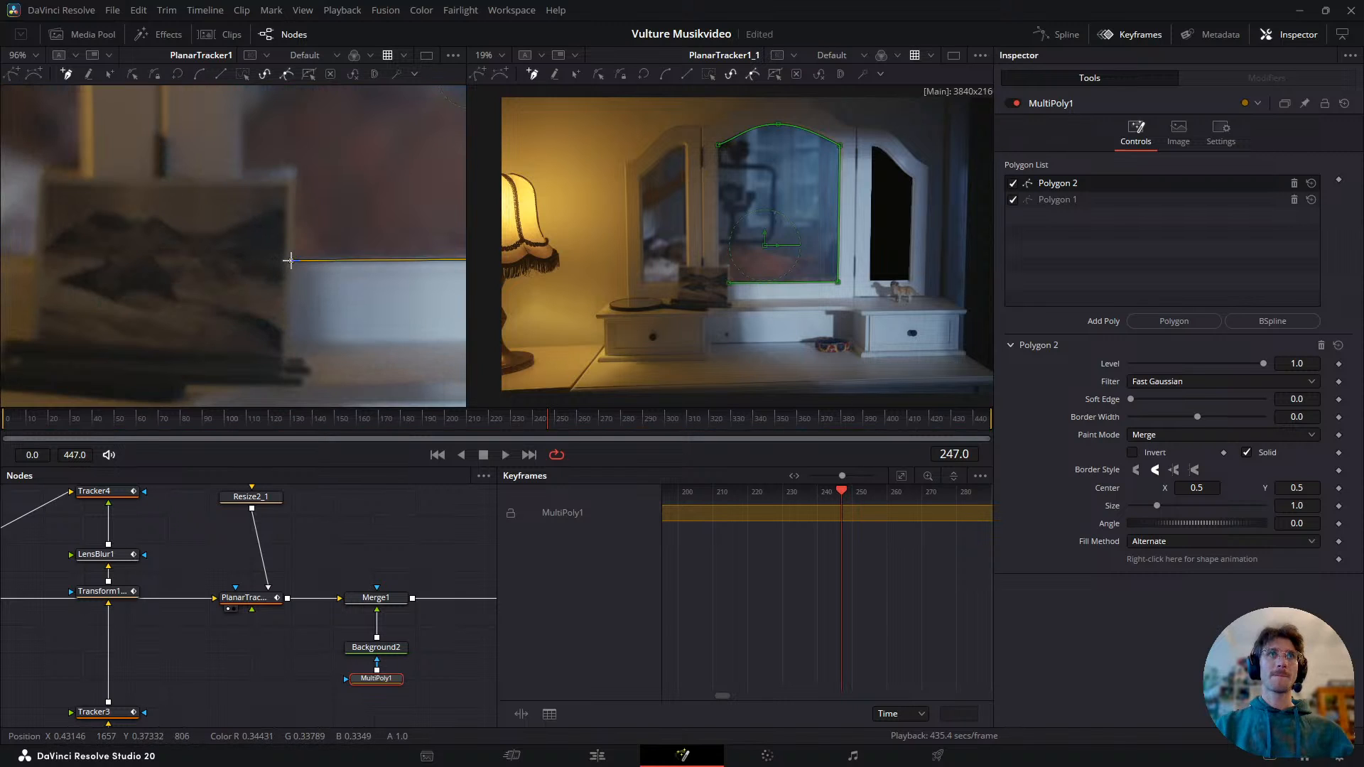
{"action": "left_click", "coordinate": [296, 170]}
{"action": "left_click", "coordinate": [249, 172]}
{"action": "scroll", "coordinate": [261, 143], "scroll_direction": "down", "scroll_amount": 2}
{"action": "left_click_drag", "start_coordinate": [261, 143], "coordinate": [275, 278]}
{"action": "scroll", "coordinate": [270, 145], "scroll_direction": "up", "scroll_amount": 1}
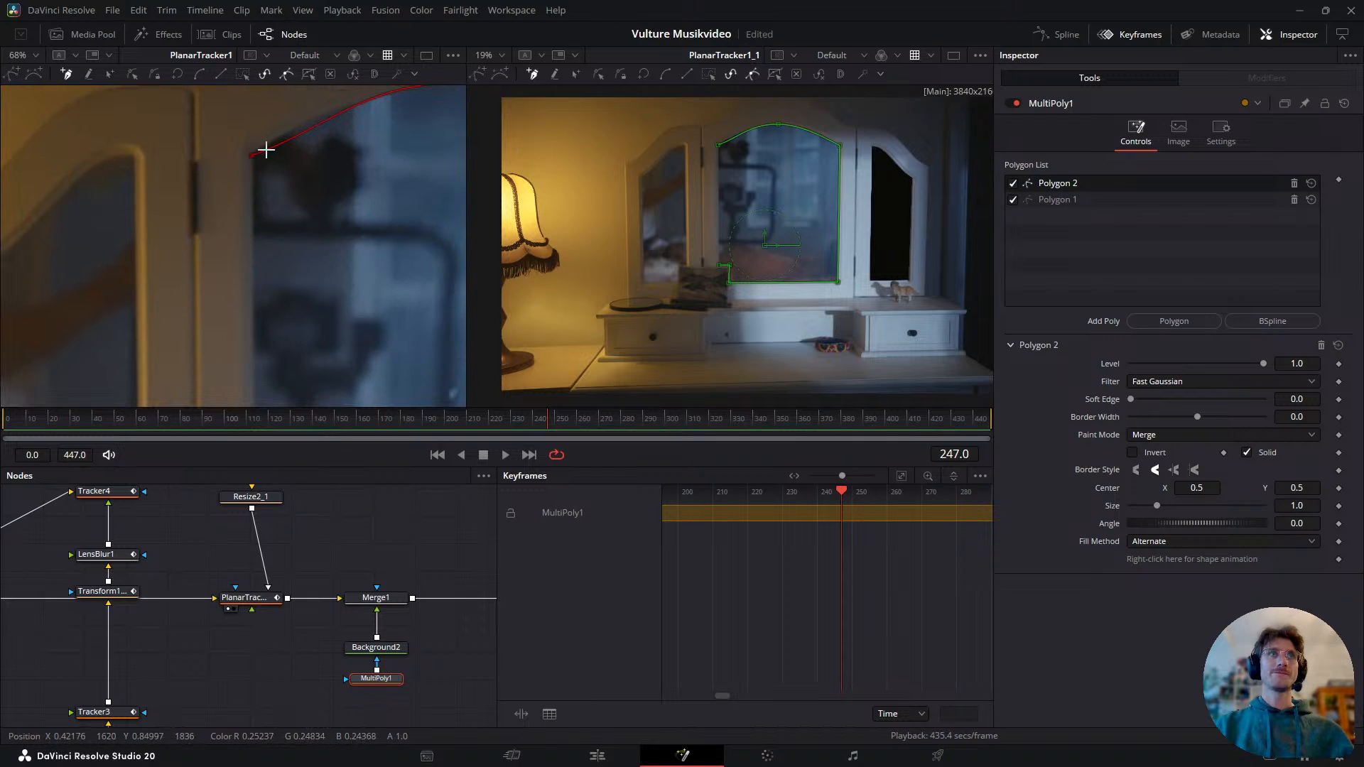
{"action": "left_click", "coordinate": [252, 157]}
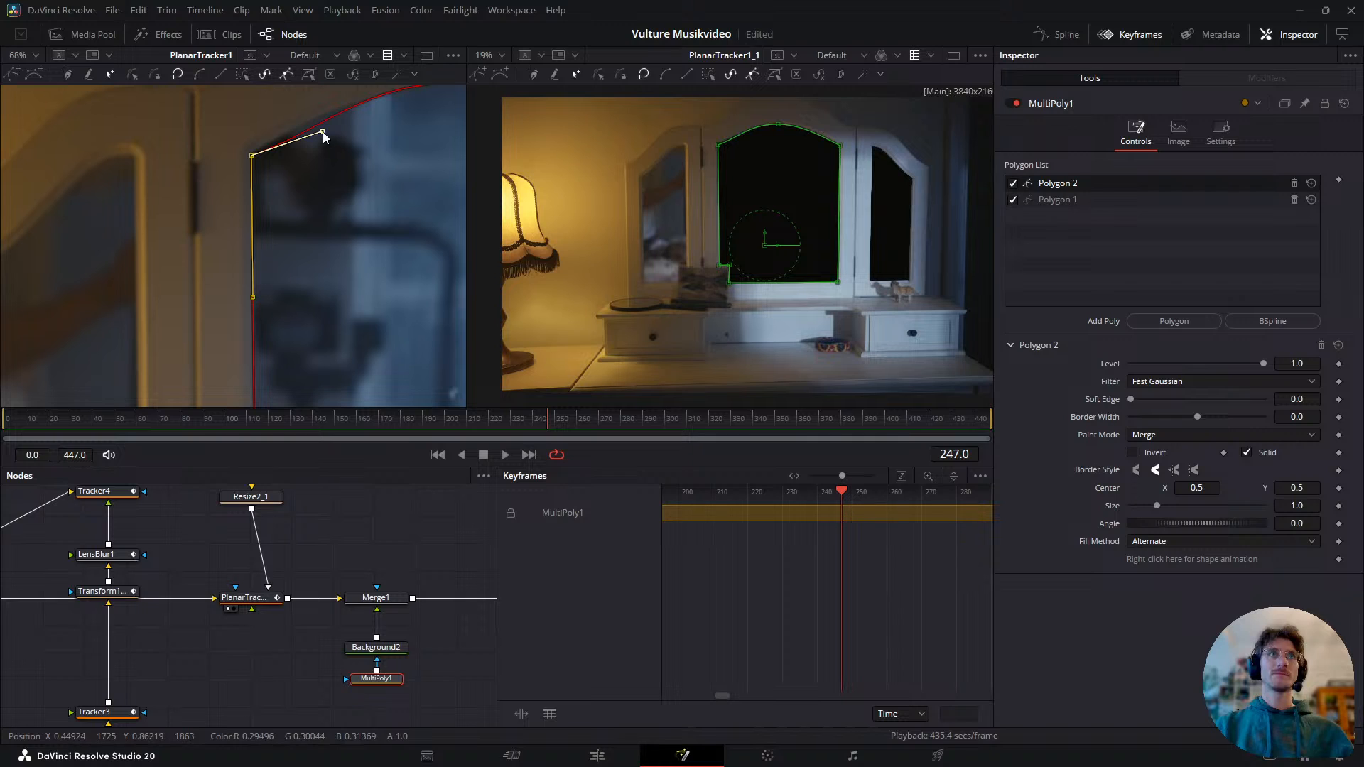
- Adjust Polygon 2's curve handles at both ends of the middle pane's arch to match the mirror edge
{"action": "left_click_drag", "start_coordinate": [304, 127], "coordinate": [248, 155]}
{"action": "left_click_drag", "start_coordinate": [351, 137], "coordinate": [198, 240]}
{"action": "left_click_drag", "start_coordinate": [381, 228], "coordinate": [354, 248]}
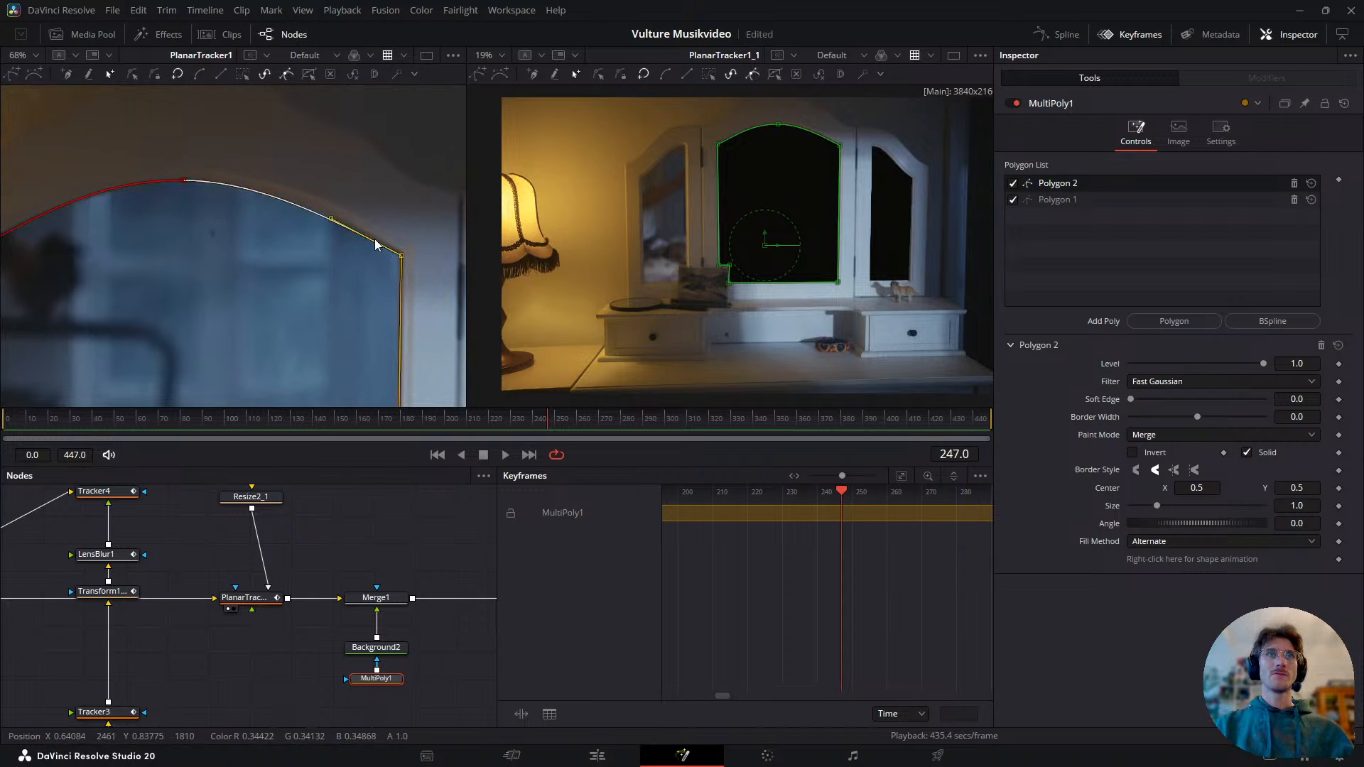
{"action": "left_click", "coordinate": [338, 217]}
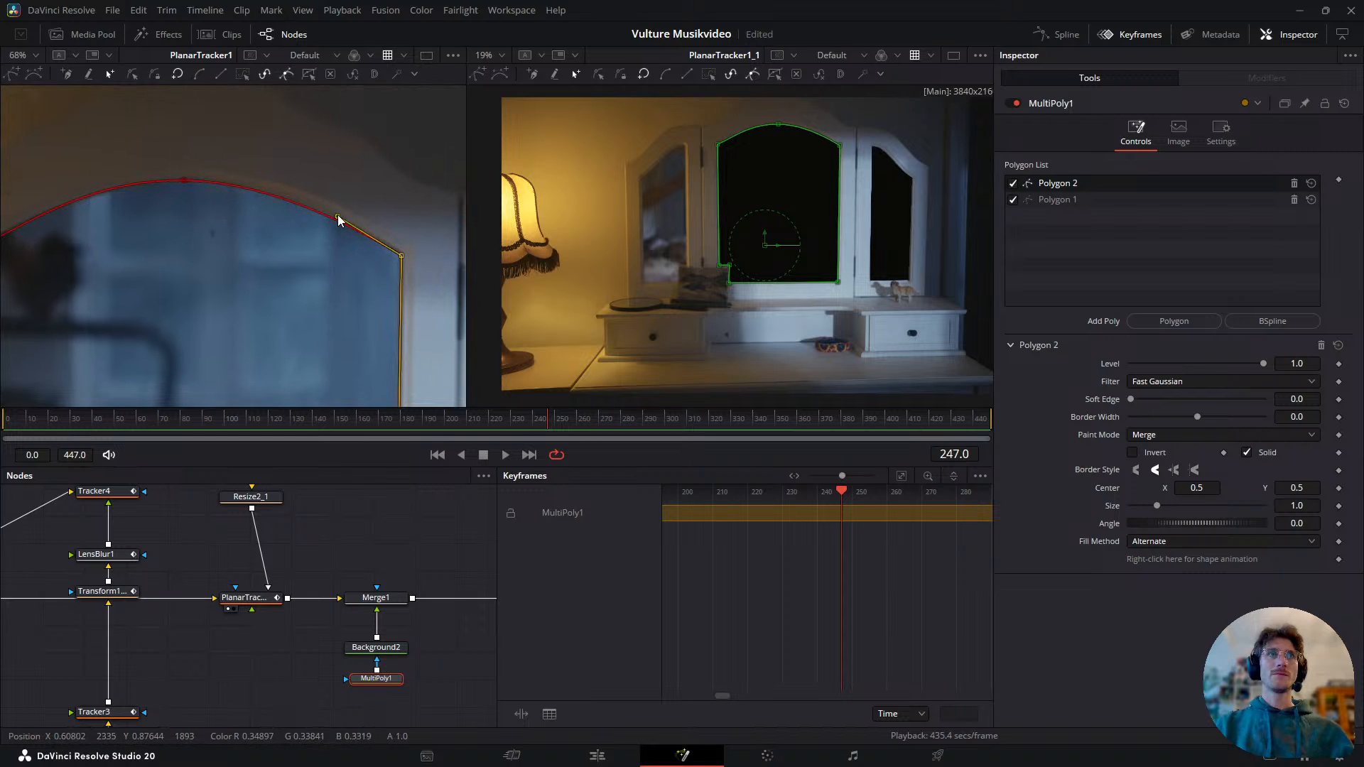
{"action": "scroll", "coordinate": [338, 215], "scroll_direction": "down", "scroll_amount": 3}
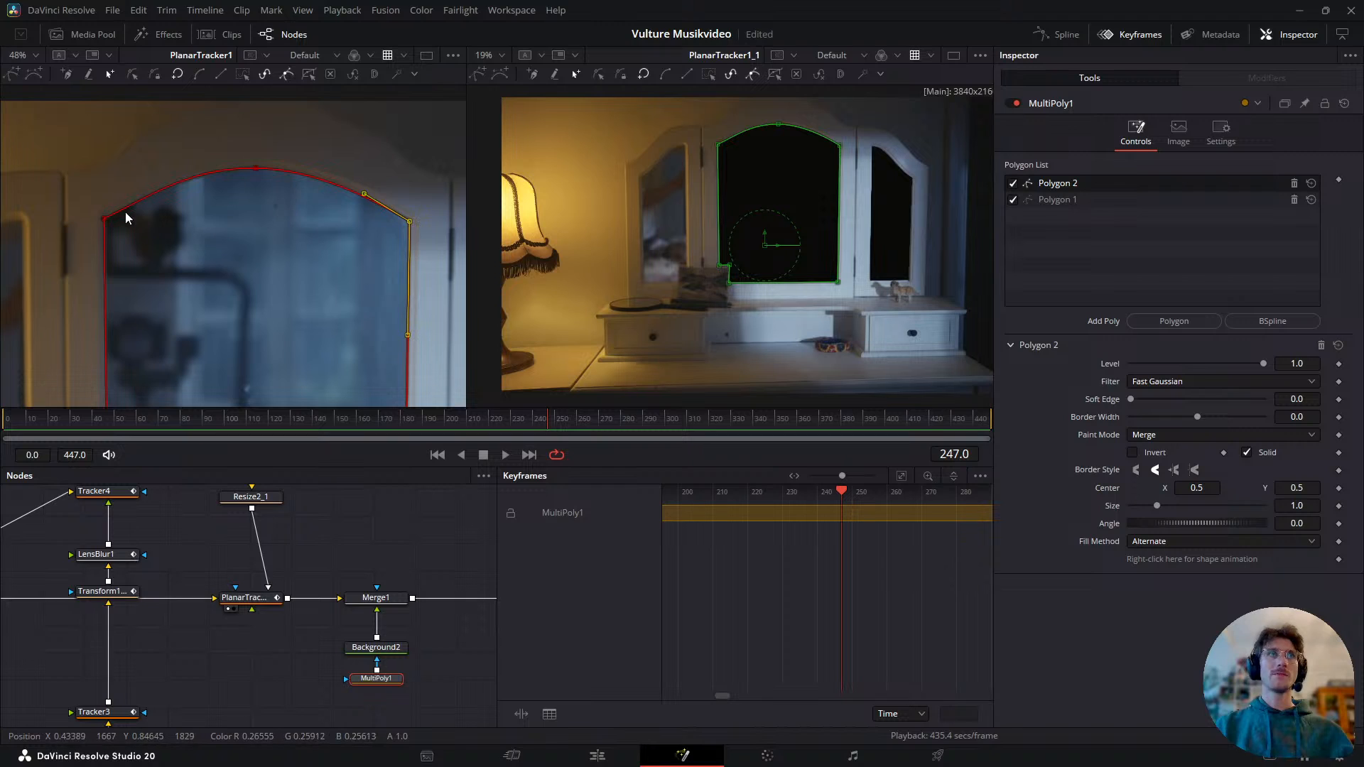
- Fine-tune the handle at the arch's left corner and shift Polygon 2's top point slightly to the right
{"action": "scroll", "coordinate": [117, 214], "scroll_direction": "up", "scroll_amount": 3}
{"action": "left_click", "coordinate": [193, 180]}
{"action": "left_click_drag", "start_coordinate": [194, 179], "coordinate": [188, 177]}
{"action": "scroll", "coordinate": [188, 177], "scroll_direction": "down", "scroll_amount": 2}
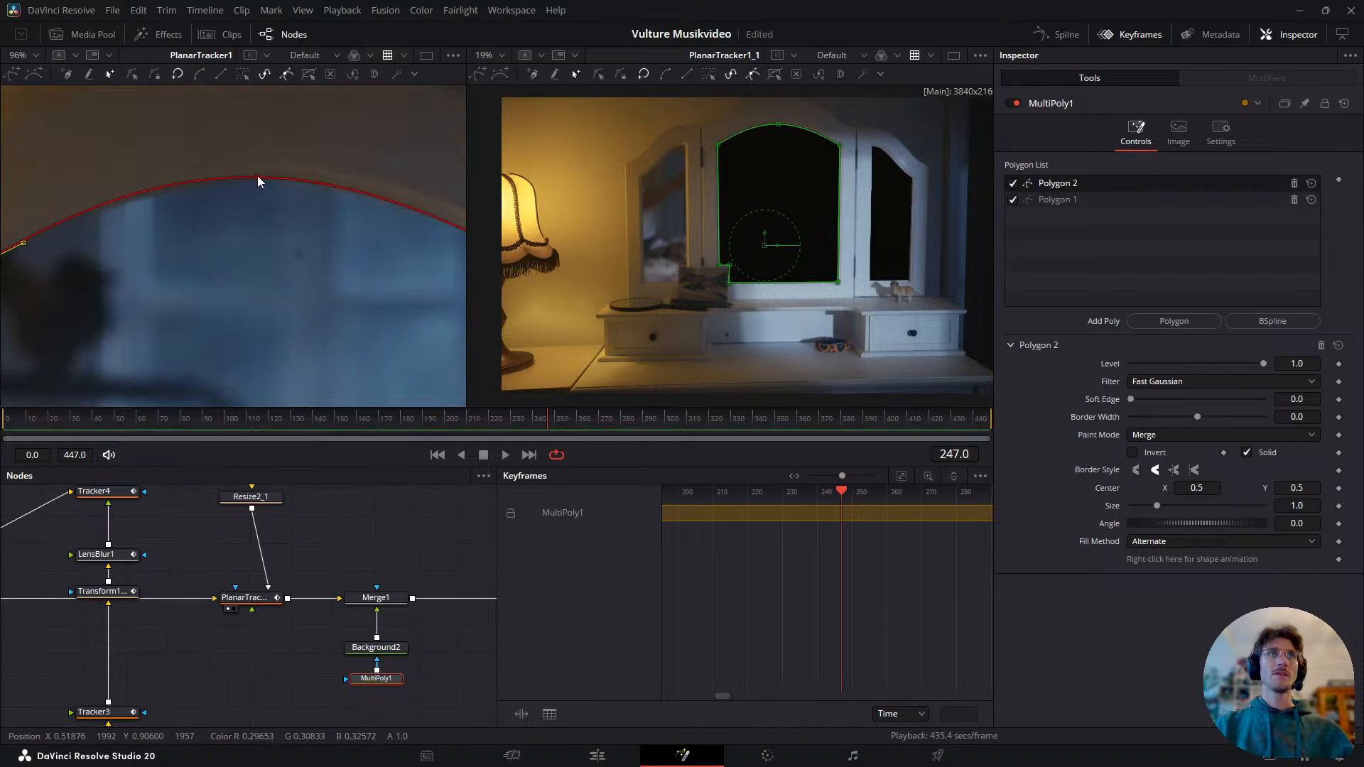
{"action": "left_click", "coordinate": [262, 180]}
{"action": "left_click_drag", "start_coordinate": [263, 181], "coordinate": [272, 180]}
{"action": "scroll", "coordinate": [228, 266], "scroll_direction": "down", "scroll_amount": 2}
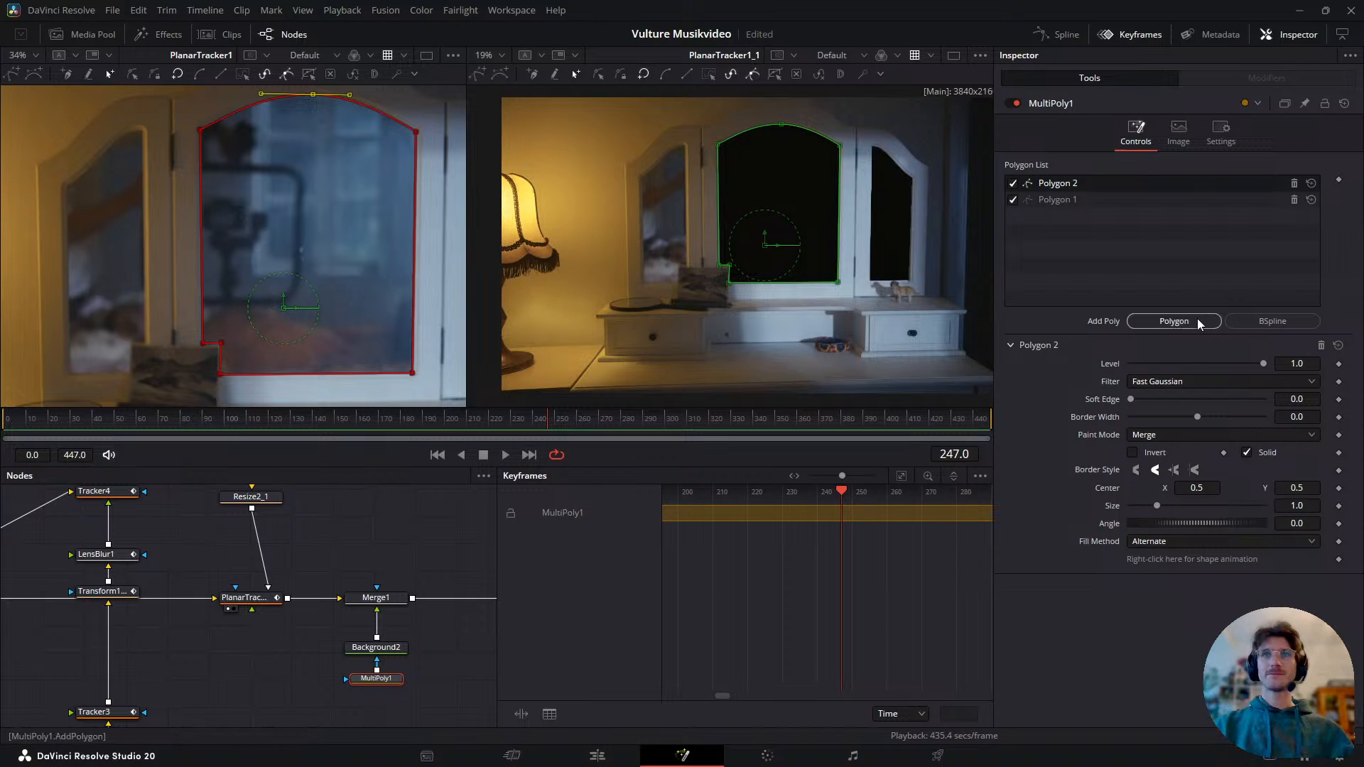
- Add a third polygon to MultiPoly1 and trace the curved upper edge of the left mirror pane up to its peak
{"action": "left_click", "coordinate": [1180, 323]}
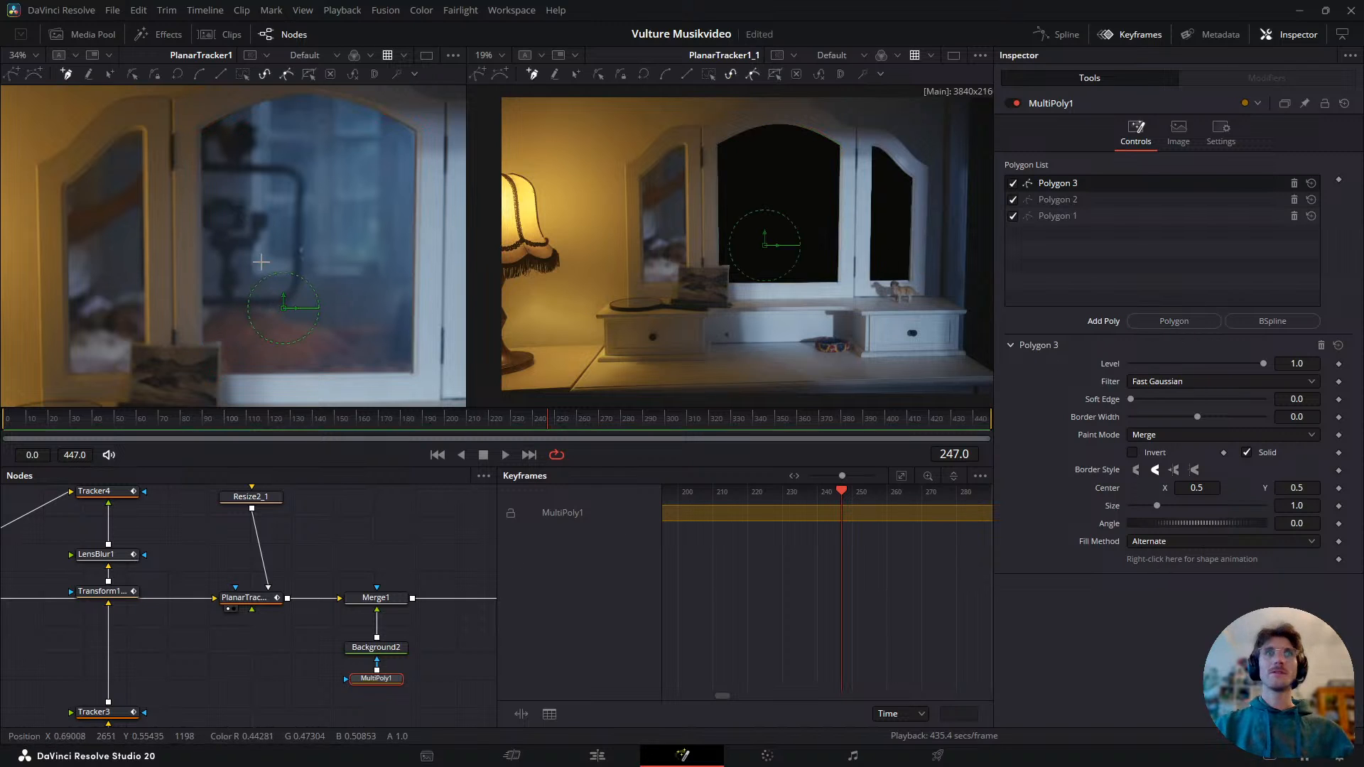
{"action": "scroll", "coordinate": [273, 262], "scroll_direction": "up", "scroll_amount": 2}
{"action": "left_click", "coordinate": [223, 222]}
{"action": "left_click_drag", "start_coordinate": [350, 134], "coordinate": [261, 224]}
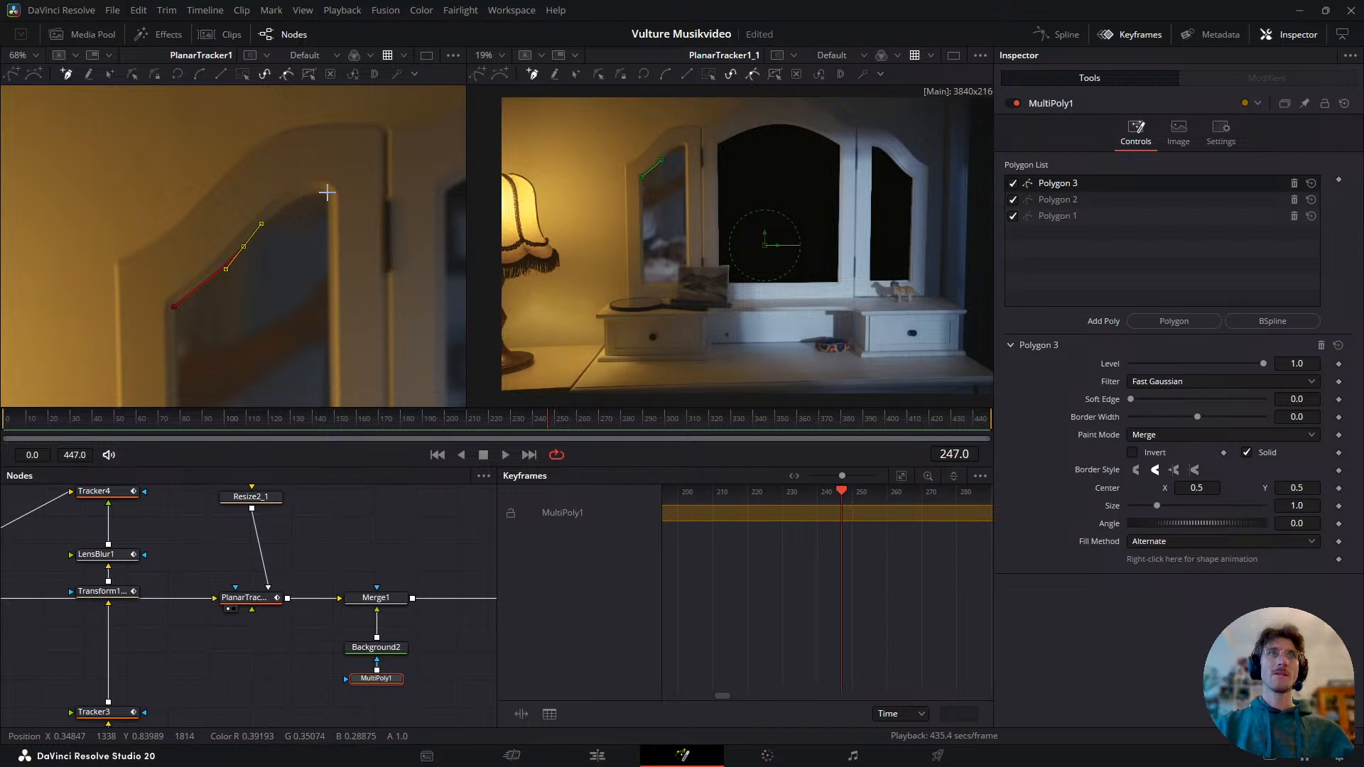
{"action": "left_click", "coordinate": [328, 194]}
{"action": "left_click_drag", "start_coordinate": [324, 310], "coordinate": [329, 155]}
- Continue Polygon 3 down the left pane's right side, around the picture and along the bottom, and close the shape at its starting point
{"action": "scroll", "coordinate": [330, 158], "scroll_direction": "down", "scroll_amount": 2}
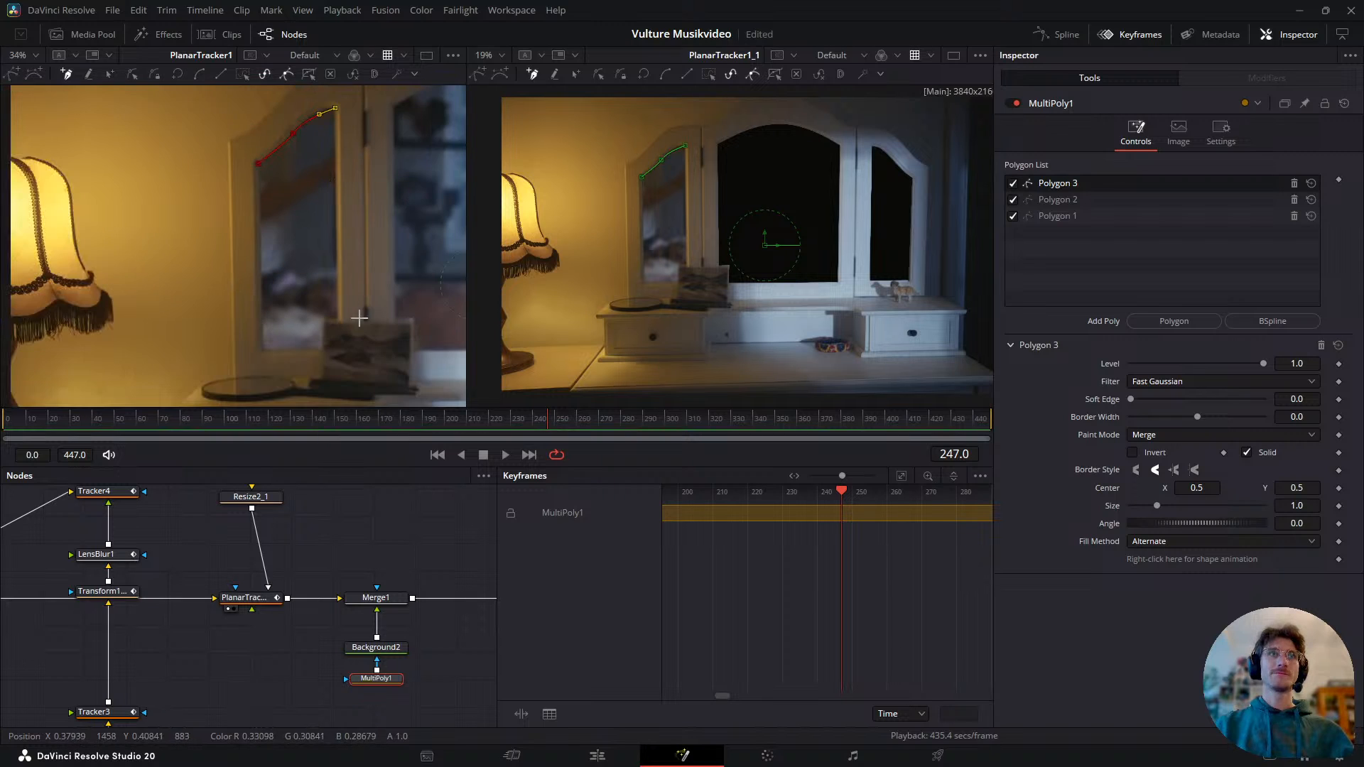
{"action": "scroll", "coordinate": [340, 335], "scroll_direction": "up", "scroll_amount": 2}
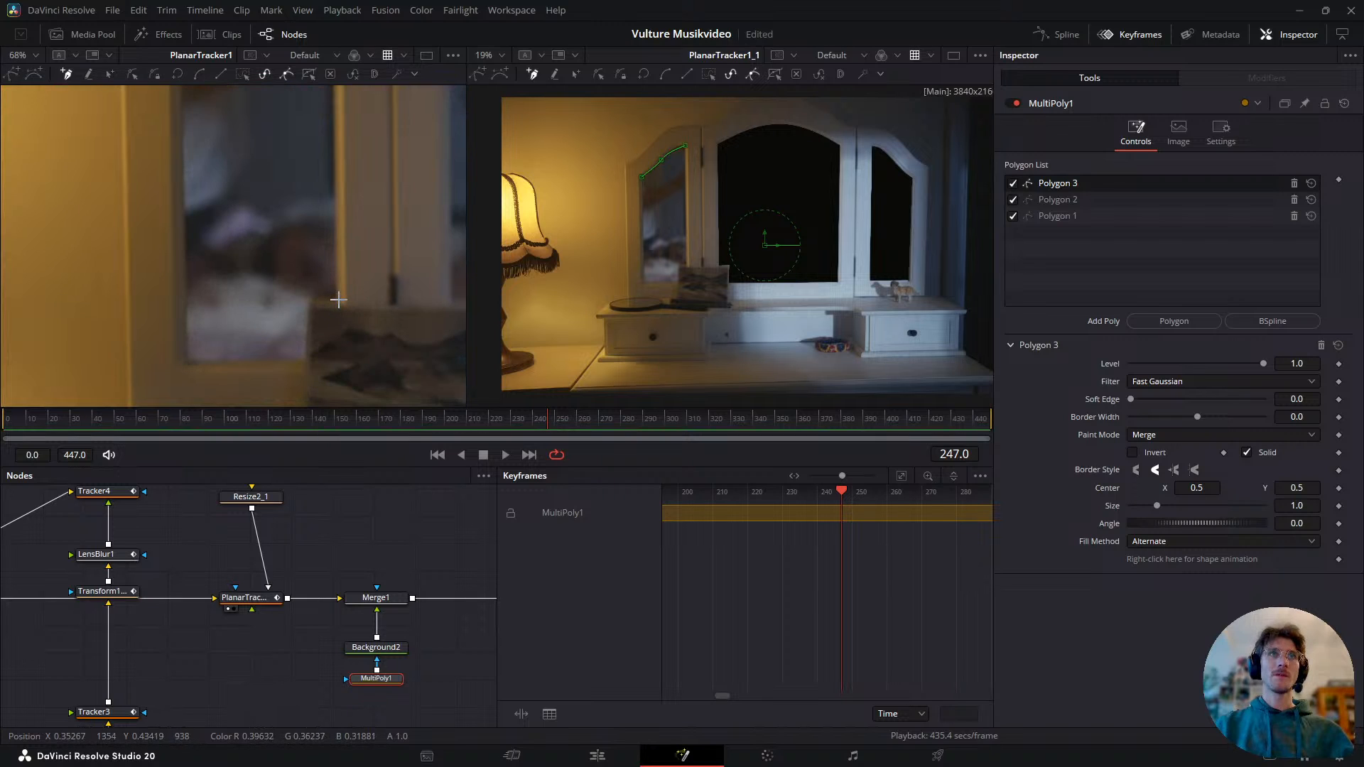
{"action": "left_click", "coordinate": [338, 301]}
{"action": "left_click", "coordinate": [311, 302]}
{"action": "left_click", "coordinate": [303, 359]}
{"action": "left_click", "coordinate": [187, 363]}
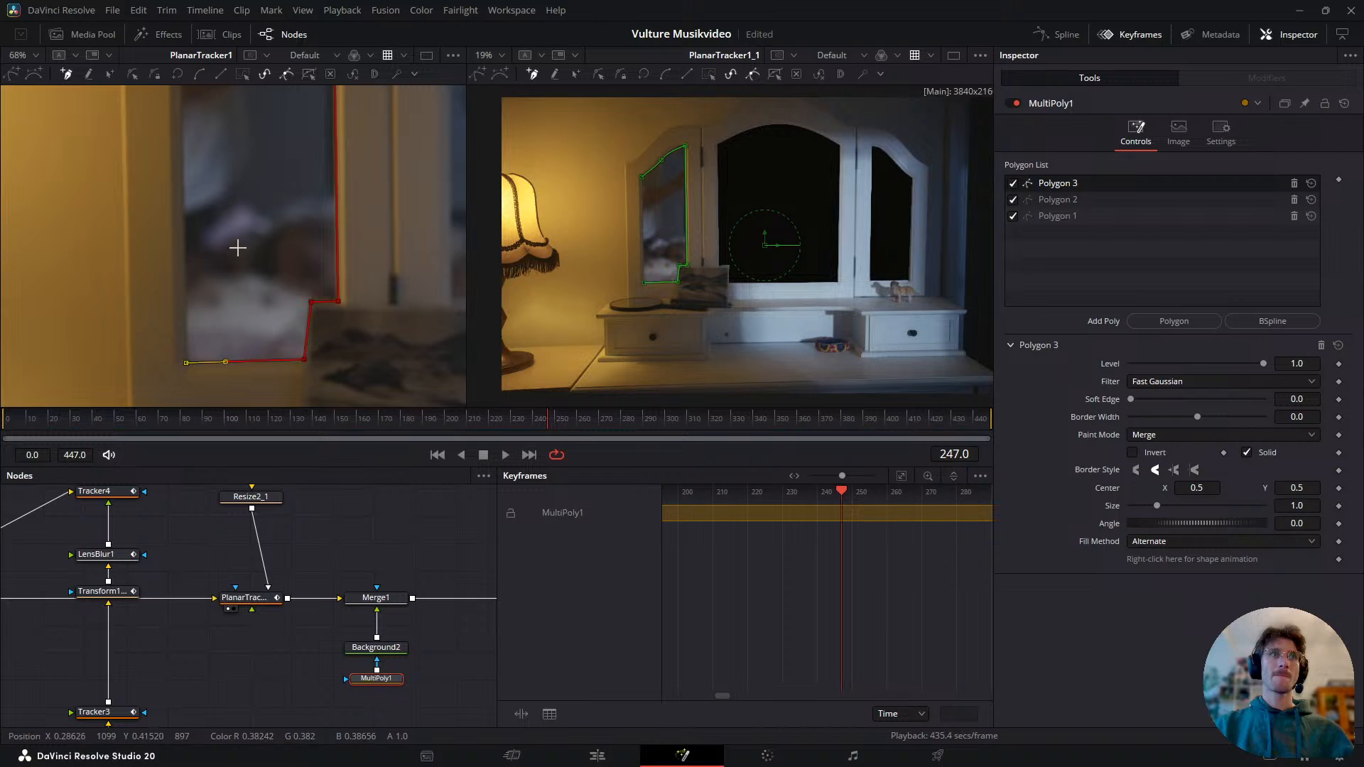
{"action": "scroll", "coordinate": [199, 285], "scroll_direction": "up", "scroll_amount": 4}
{"action": "left_click", "coordinate": [190, 120]}
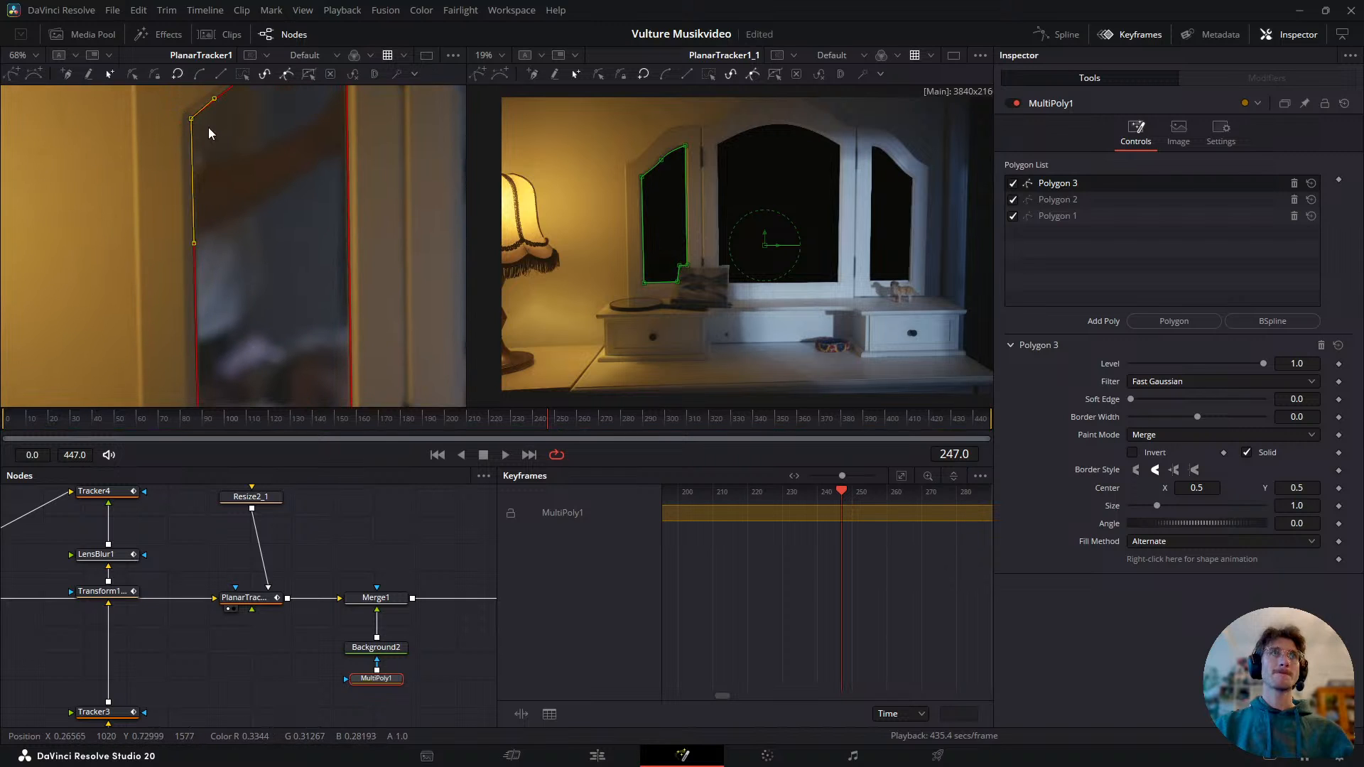
- Raise the curve handle at Polygon 3's upper-right corner so the outline follows the left pane's arch
{"action": "scroll", "coordinate": [213, 213], "scroll_direction": "up", "scroll_amount": 3}
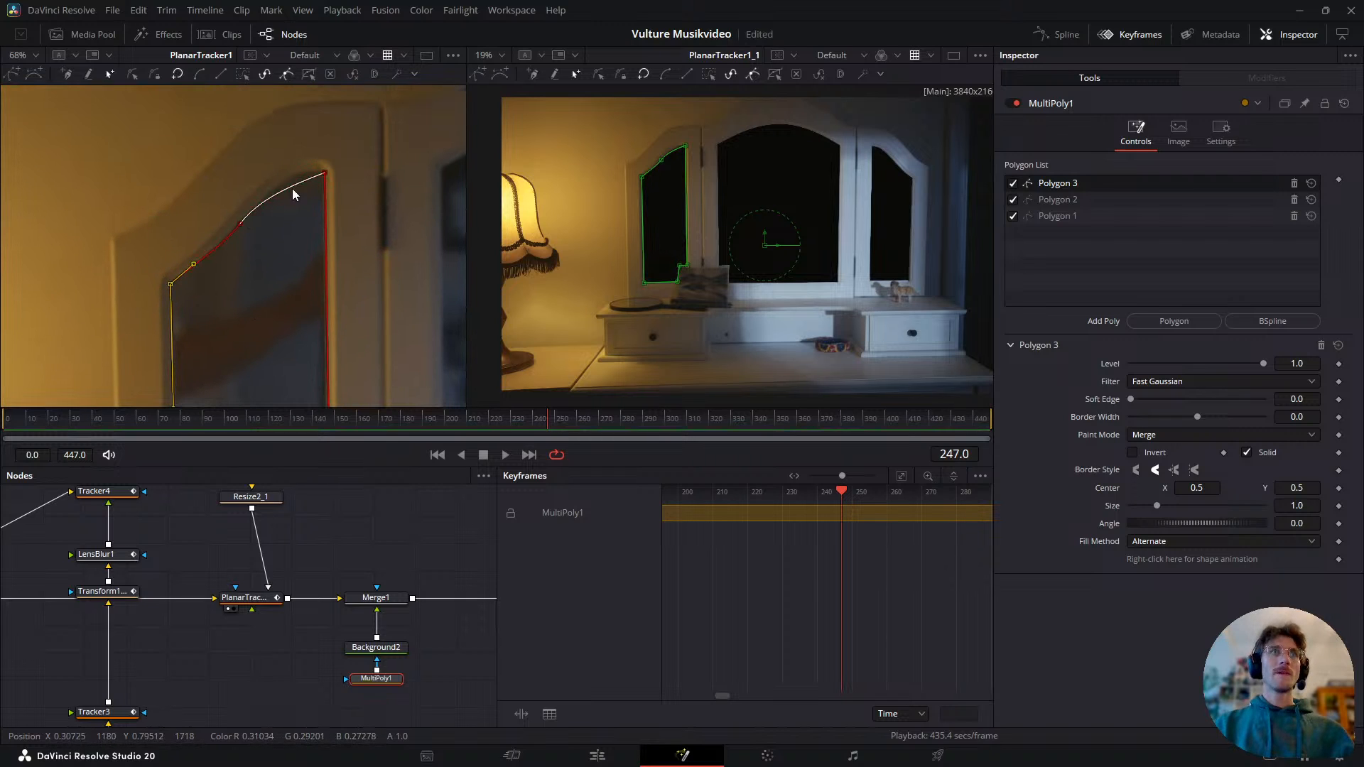
{"action": "left_click", "coordinate": [324, 173]}
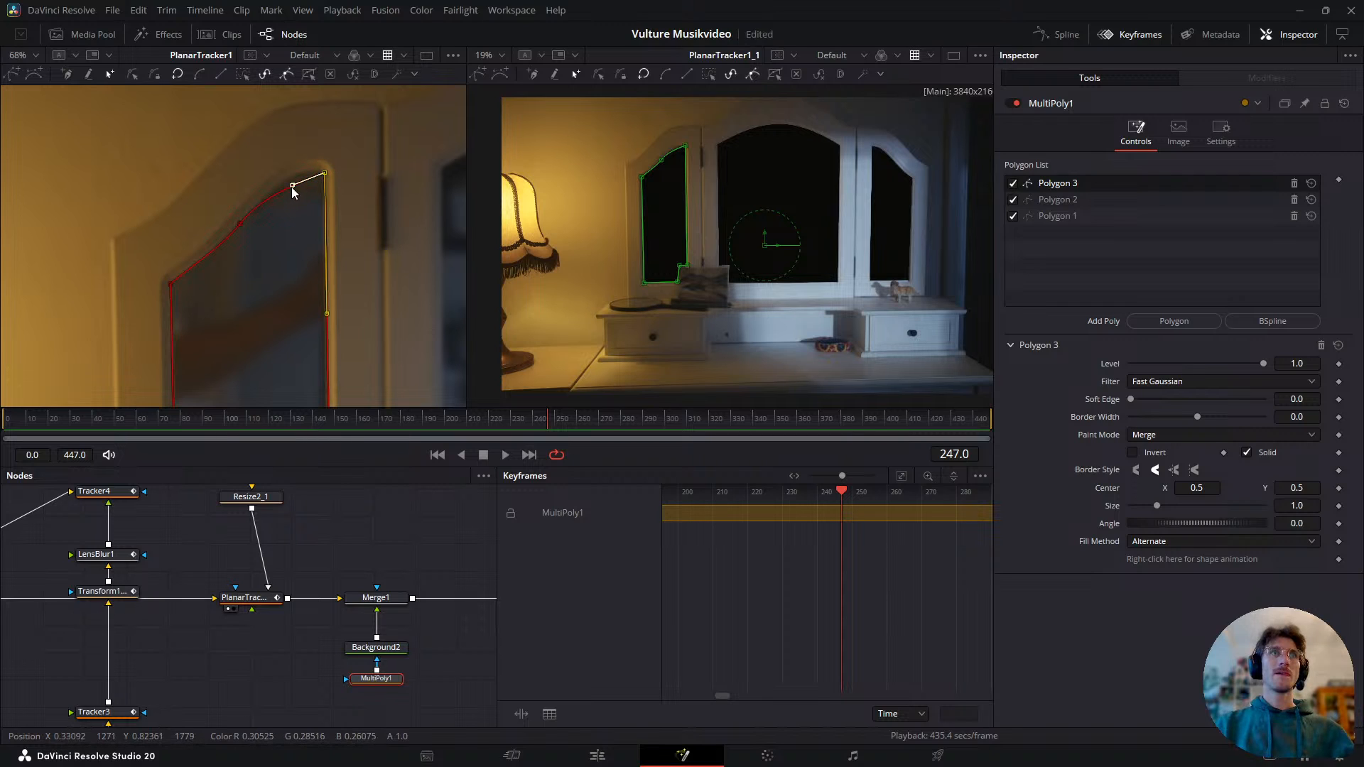
{"action": "left_click_drag", "start_coordinate": [292, 181], "coordinate": [288, 172]}
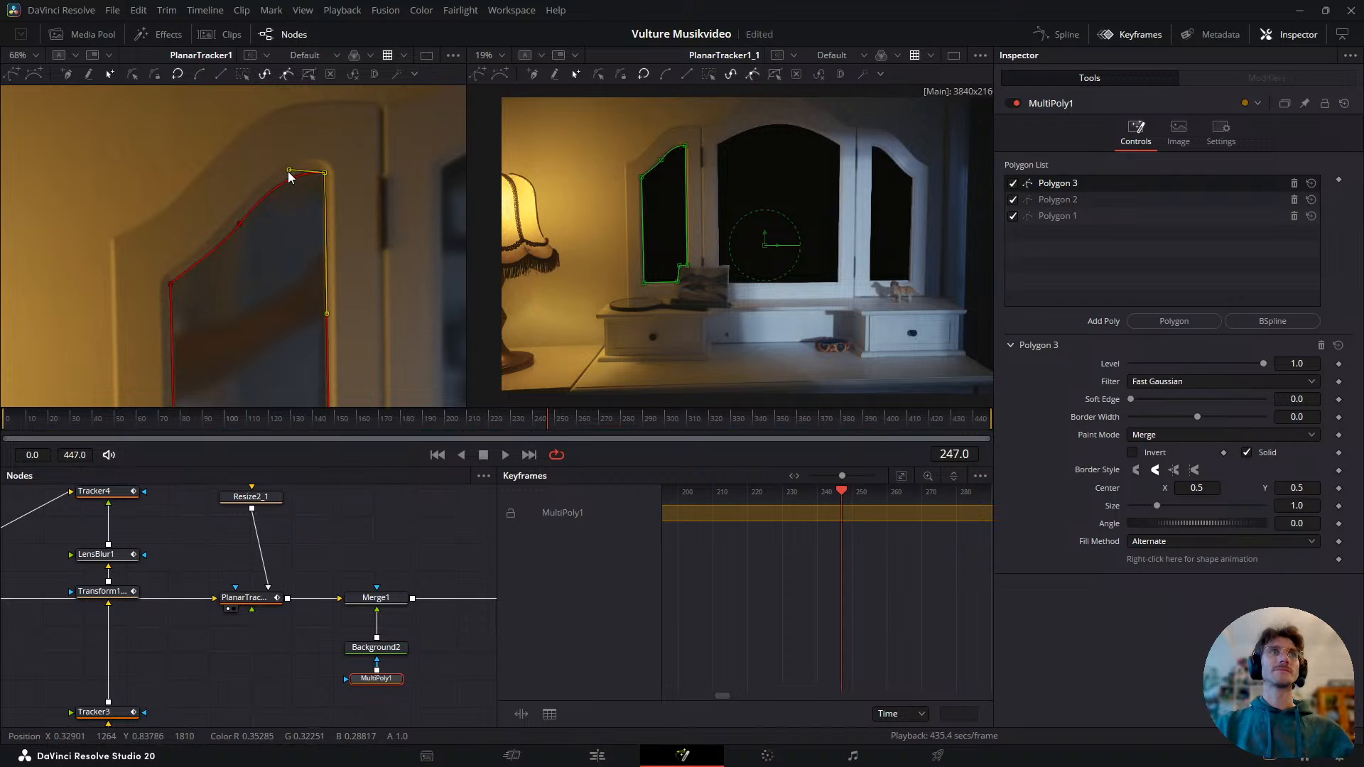
{"action": "scroll", "coordinate": [295, 345], "scroll_direction": "down", "scroll_amount": 2}
{"action": "left_click_drag", "start_coordinate": [304, 349], "coordinate": [293, 187]}
{"action": "scroll", "coordinate": [293, 187], "scroll_direction": "down", "scroll_amount": 2}
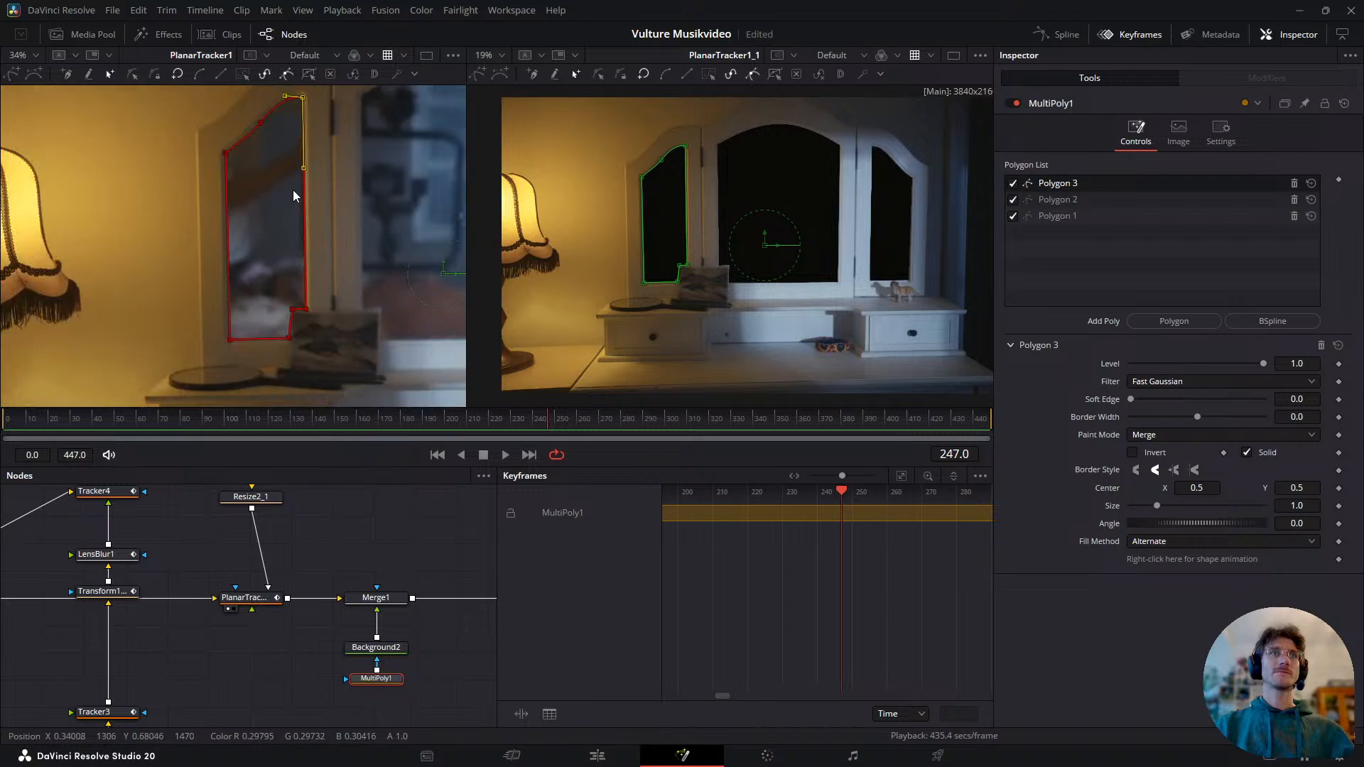
{"action": "scroll", "coordinate": [295, 304], "scroll_direction": "up", "scroll_amount": 2}
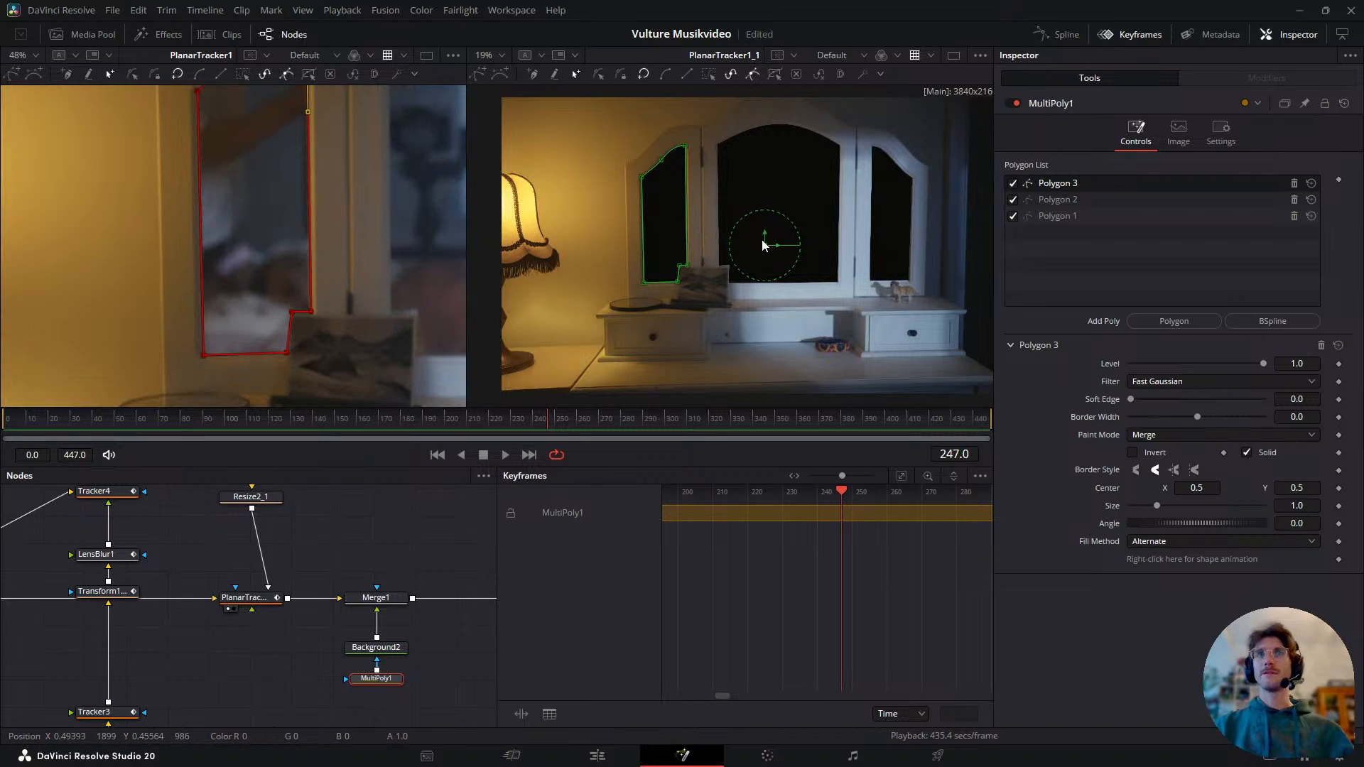
- Move Background2 and MultiPoly1 slightly lower beneath Merge1 in the node graph
{"action": "scroll", "coordinate": [318, 629], "scroll_direction": "right", "scroll_amount": 2}
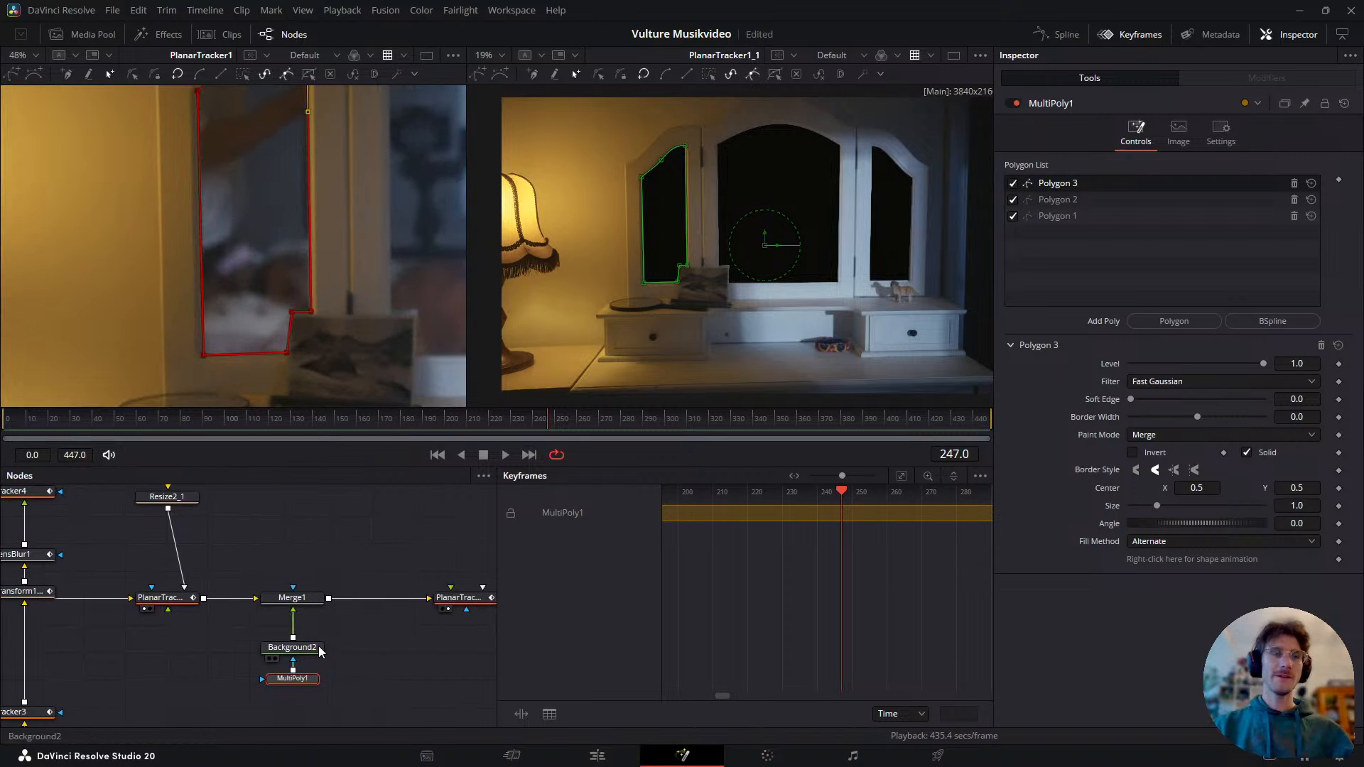
{"action": "left_click_drag", "start_coordinate": [344, 630], "coordinate": [307, 666]}
{"action": "left_click", "coordinate": [308, 664]}
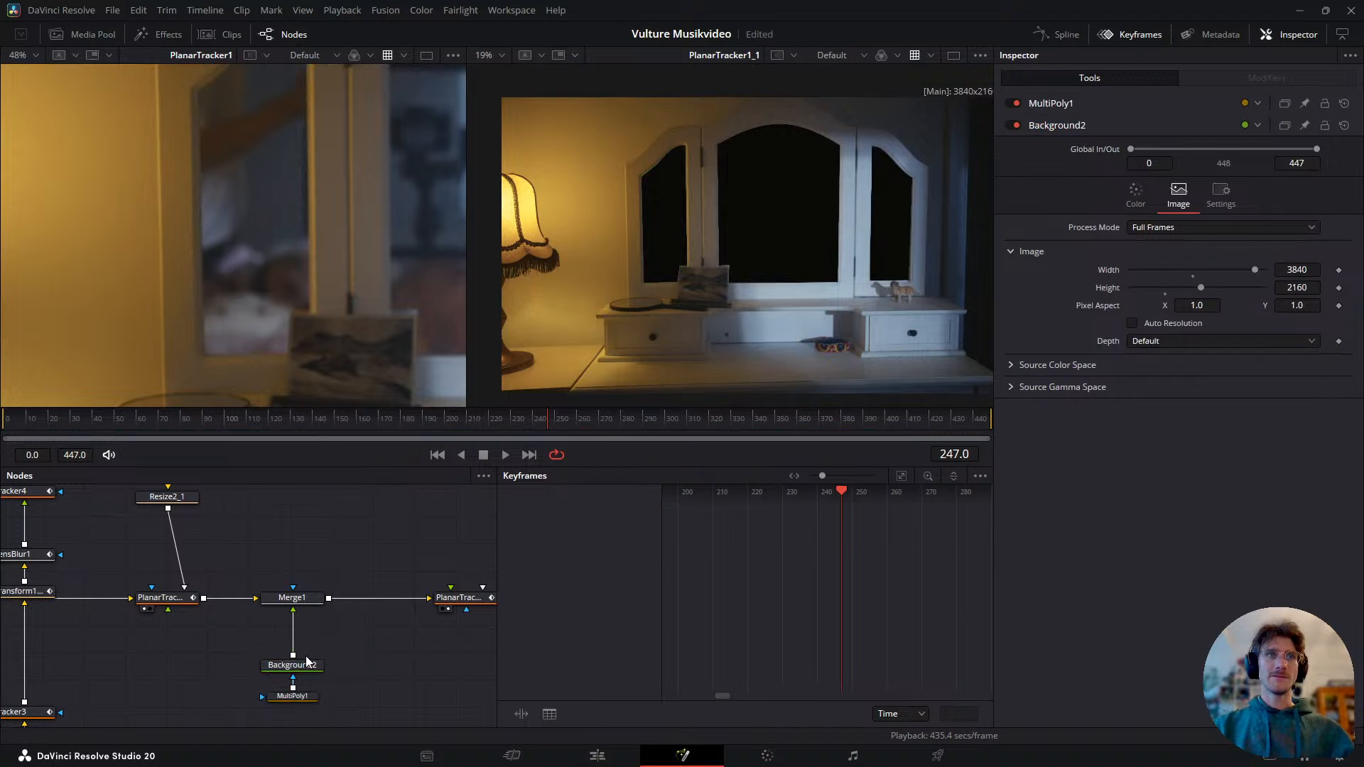
{"action": "key", "text": "shift+space"}
{"action": "type", "text": "blu"}
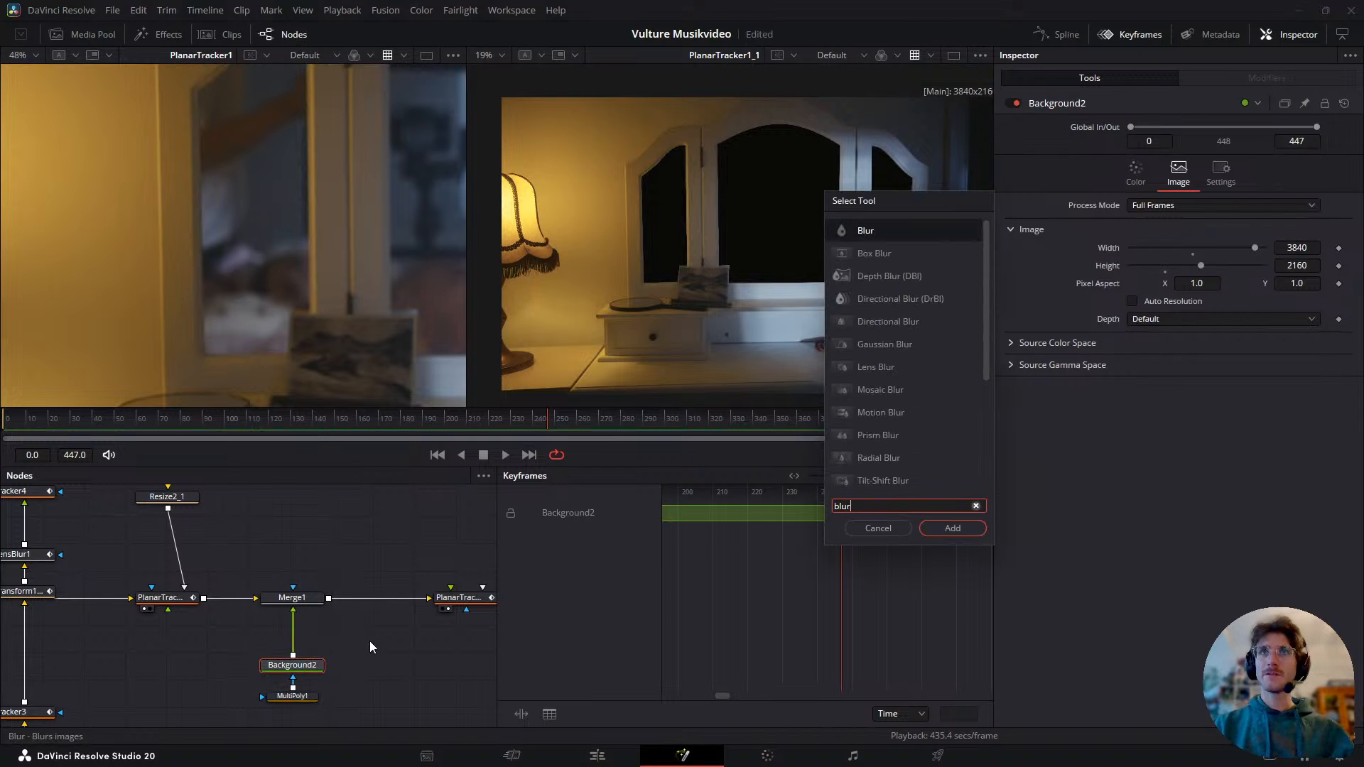
{"action": "type", "text": "r"}
{"action": "key", "text": "Escape"}
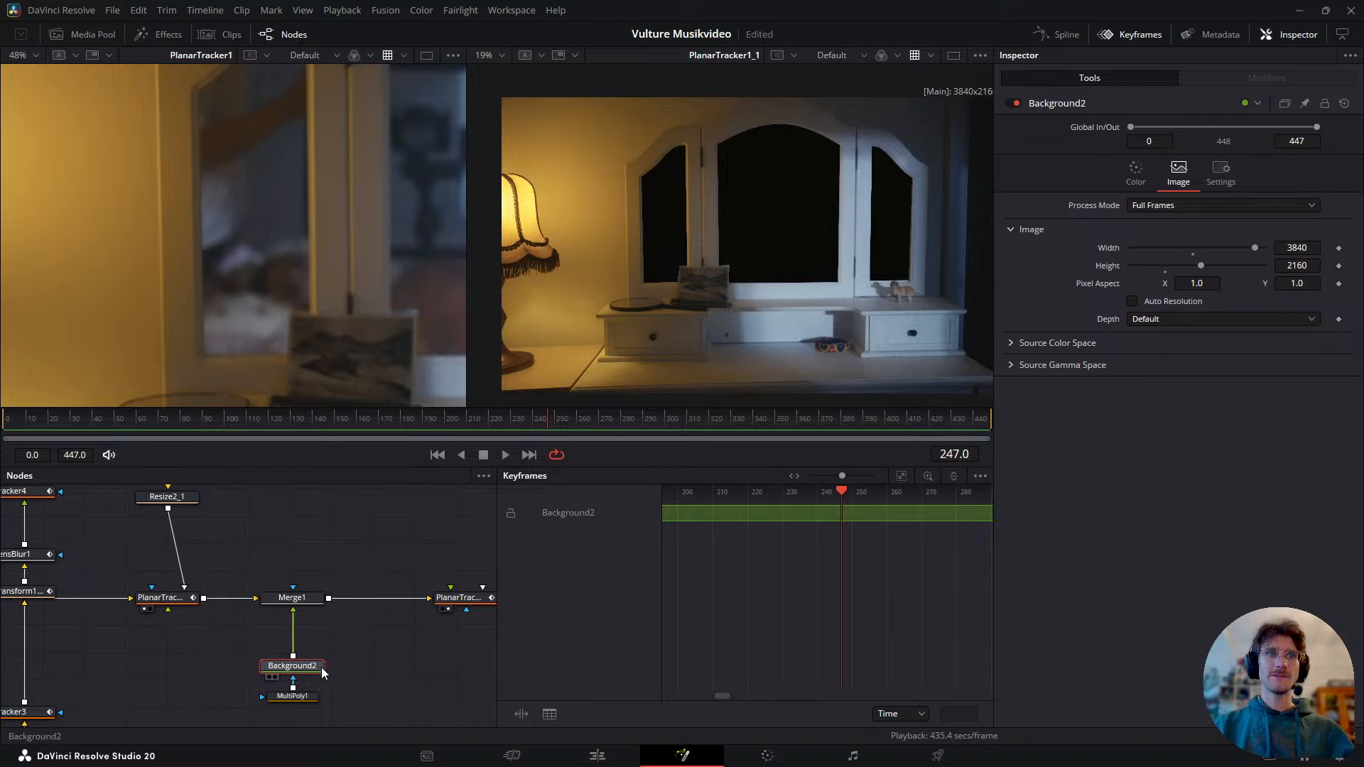
- Connect Background2 straight into PlanarTracker1_1 instead of Merge1 and check the masked panes at frame 447
{"action": "left_click_drag", "start_coordinate": [374, 645], "coordinate": [258, 643]}
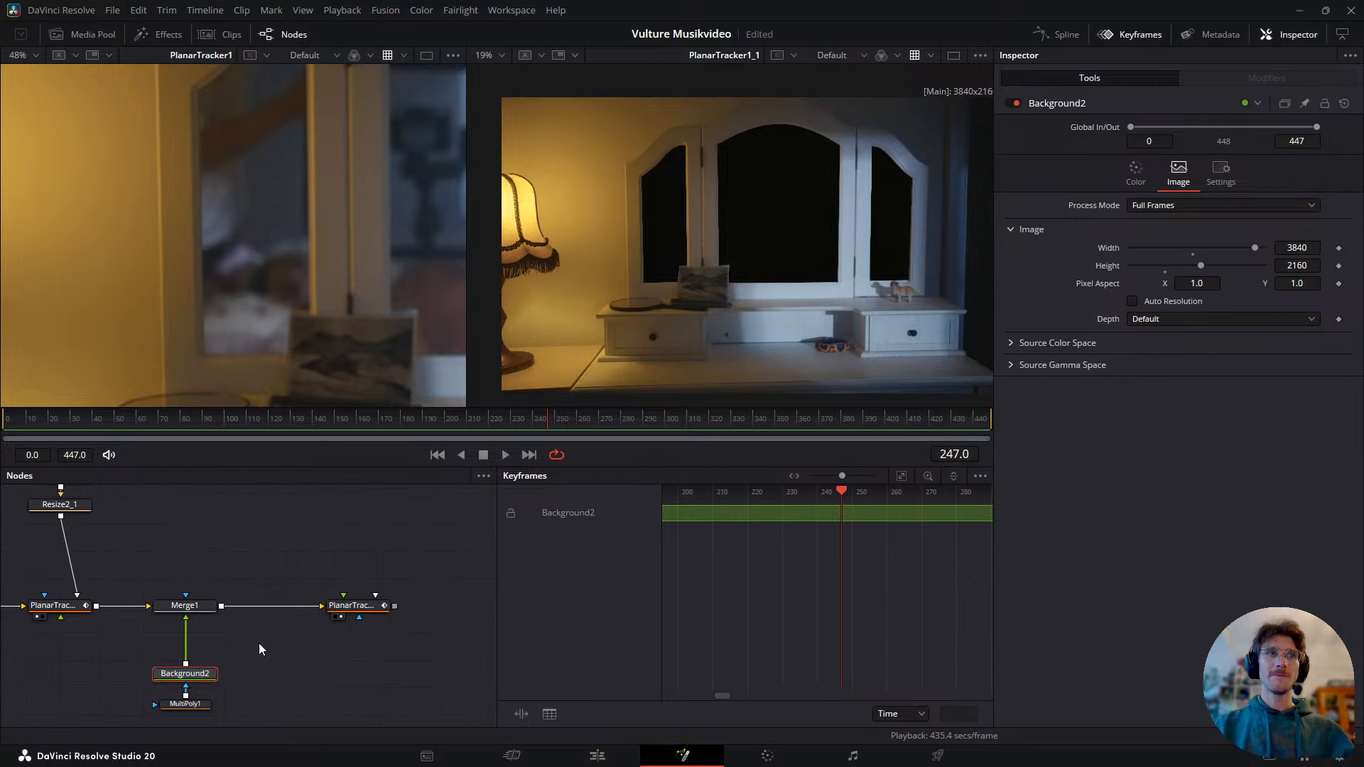
{"action": "left_click", "coordinate": [59, 609]}
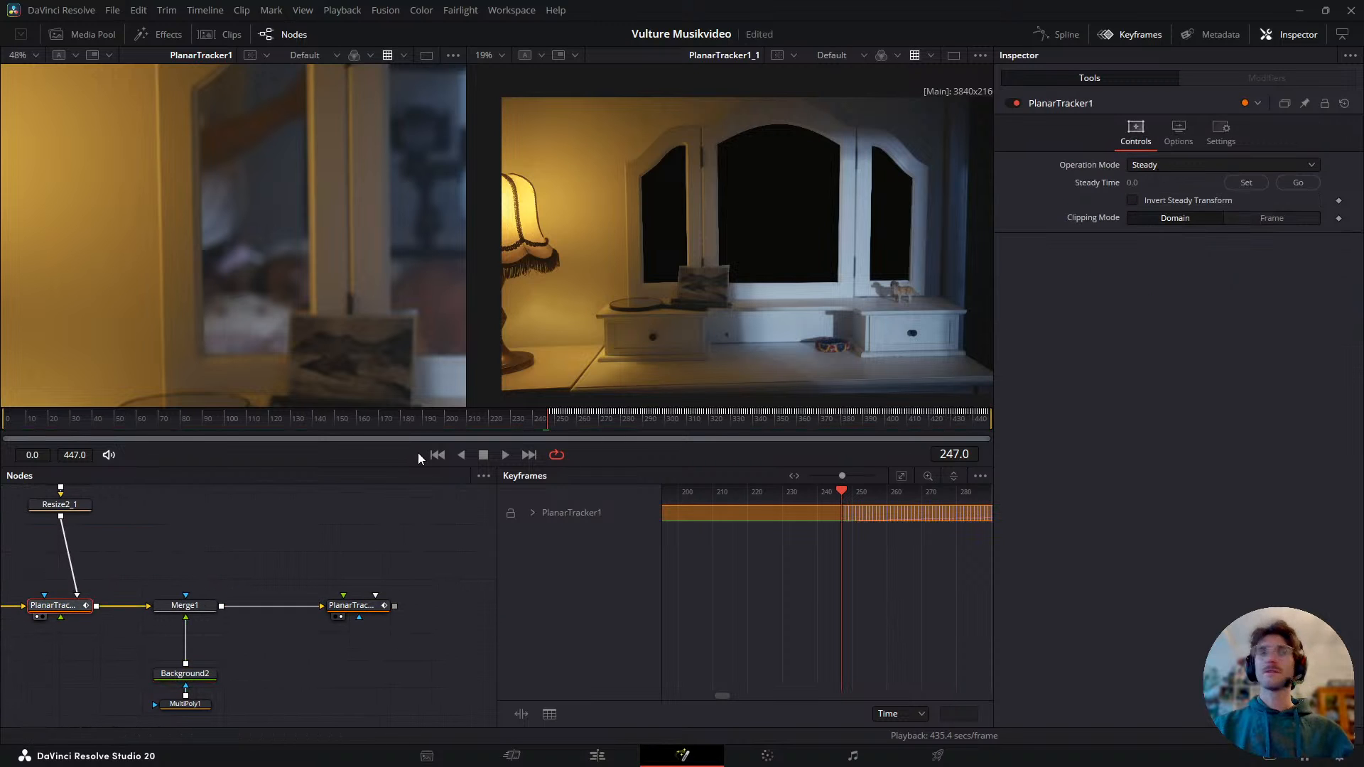
{"action": "left_click_drag", "start_coordinate": [179, 611], "coordinate": [265, 594]}
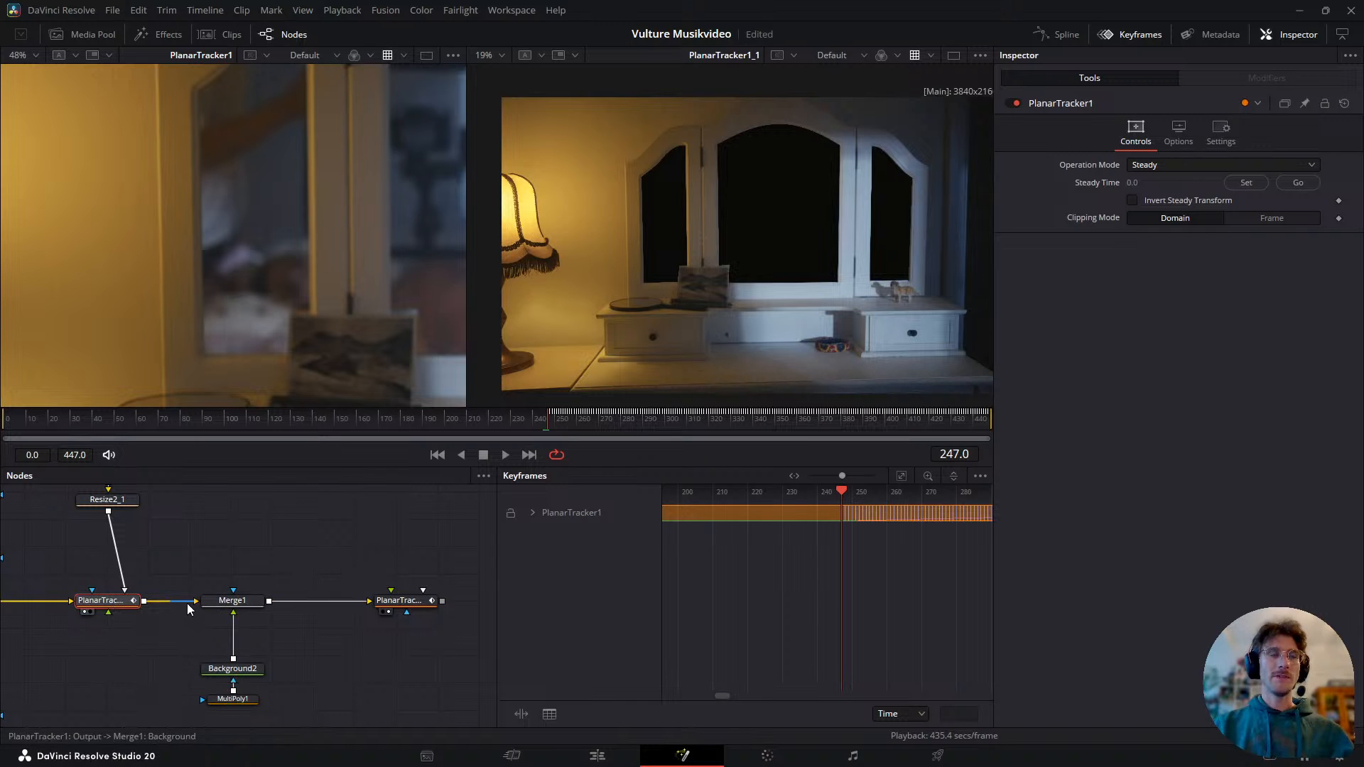
{"action": "left_click_drag", "start_coordinate": [233, 616], "coordinate": [366, 601]}
{"action": "left_click", "coordinate": [398, 600]}
{"action": "left_click_drag", "start_coordinate": [627, 431], "coordinate": [1056, 456]}
{"action": "scroll", "coordinate": [313, 321], "scroll_direction": "down", "scroll_amount": 5}
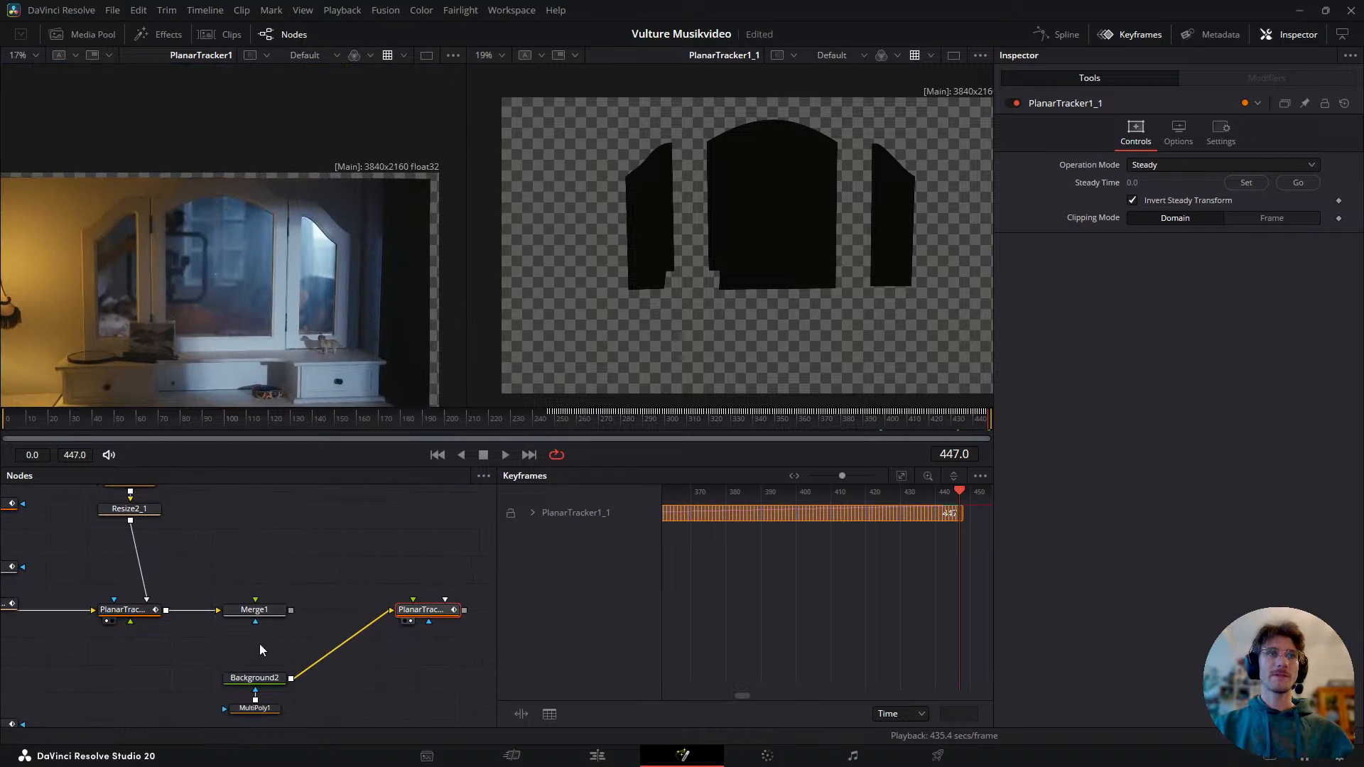
- Delete Merge1, and undo both the deletion and the rewiring of Background2
{"action": "left_click", "coordinate": [256, 610]}
{"action": "key", "text": "Delete"}
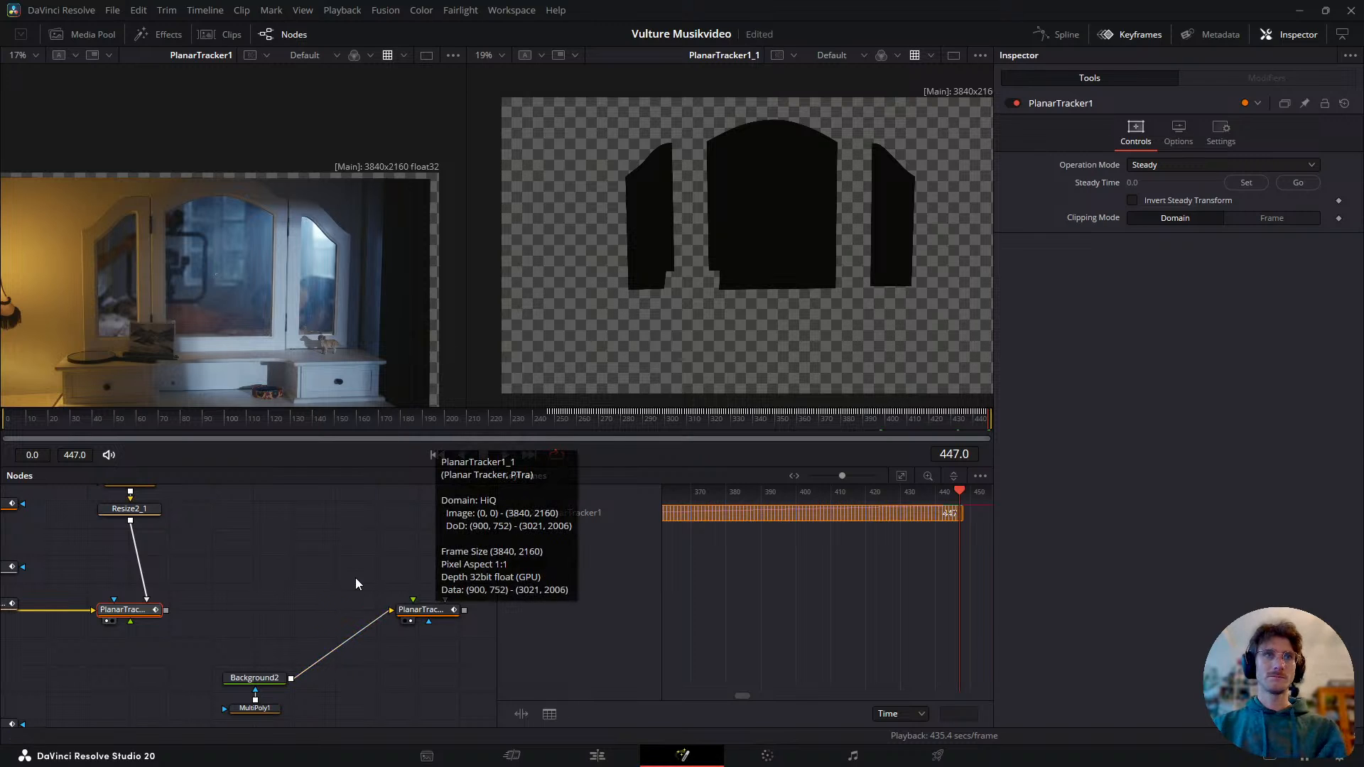
{"action": "left_click_drag", "start_coordinate": [345, 613], "coordinate": [317, 601]}
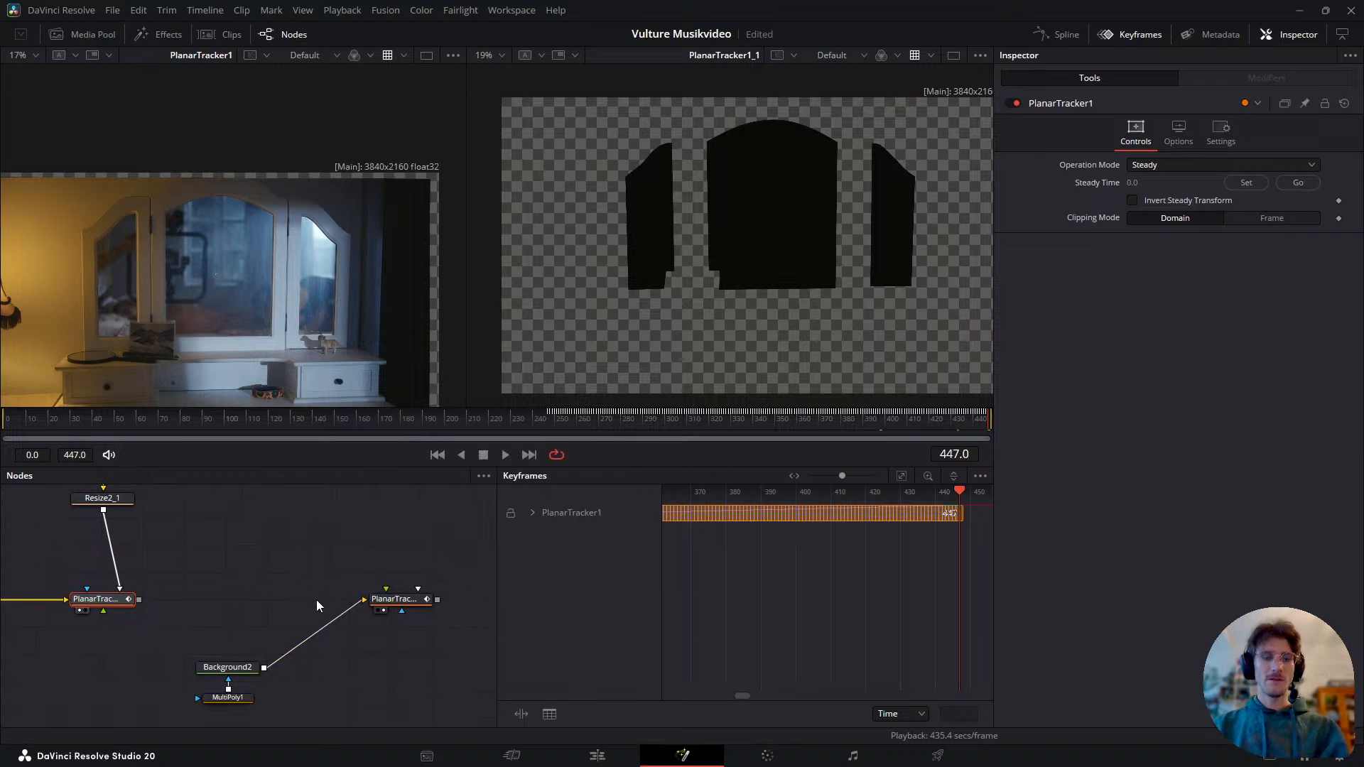
{"action": "key", "text": "alt+space"}
{"action": "left_click", "coordinate": [322, 572]}
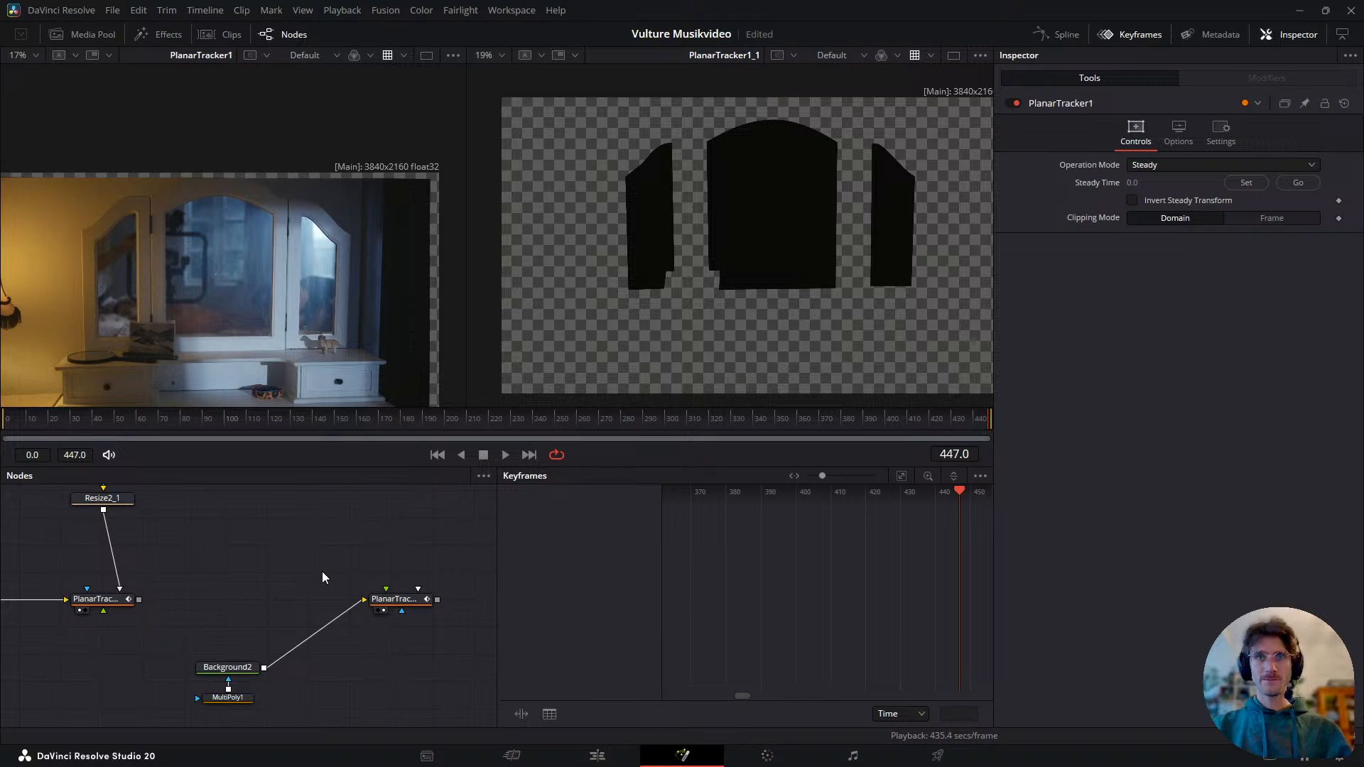
{"action": "left_click_drag", "start_coordinate": [322, 572], "coordinate": [296, 573]}
{"action": "key", "text": "ctrl+z"}
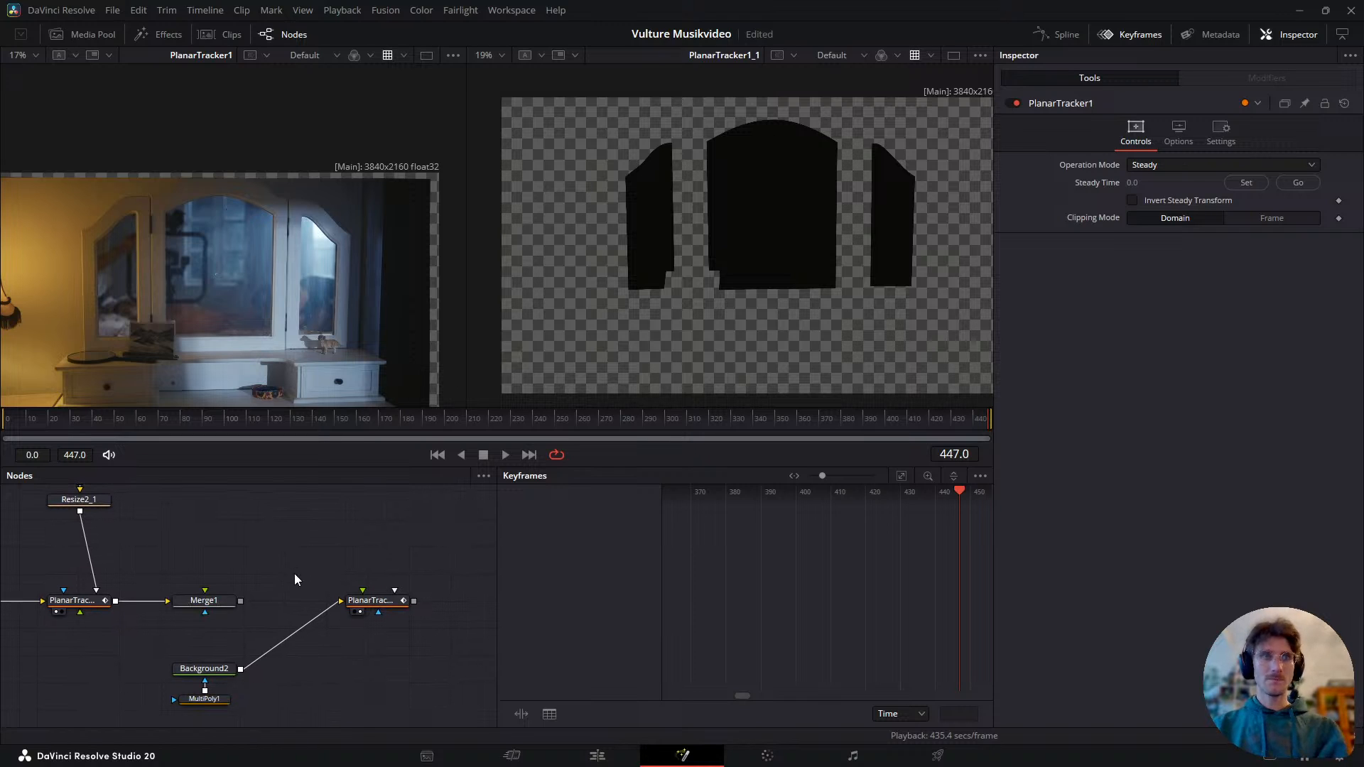
{"action": "key", "text": "ctrl+z"}
- Connect Background2's output directly to the inverted PlanarTracker1_1 so the masked panes bypass Merge1
{"action": "left_click", "coordinate": [110, 605]}
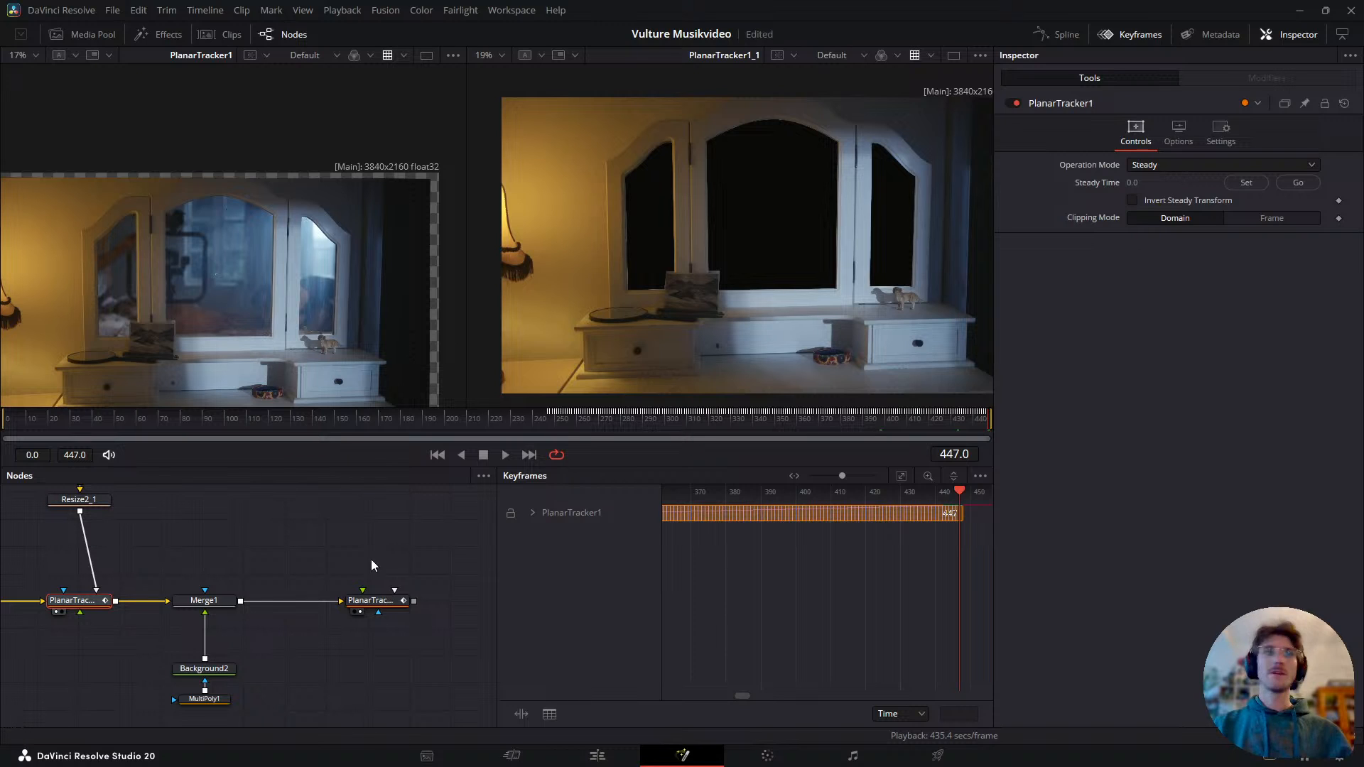
{"action": "left_click_drag", "start_coordinate": [197, 577], "coordinate": [410, 581]}
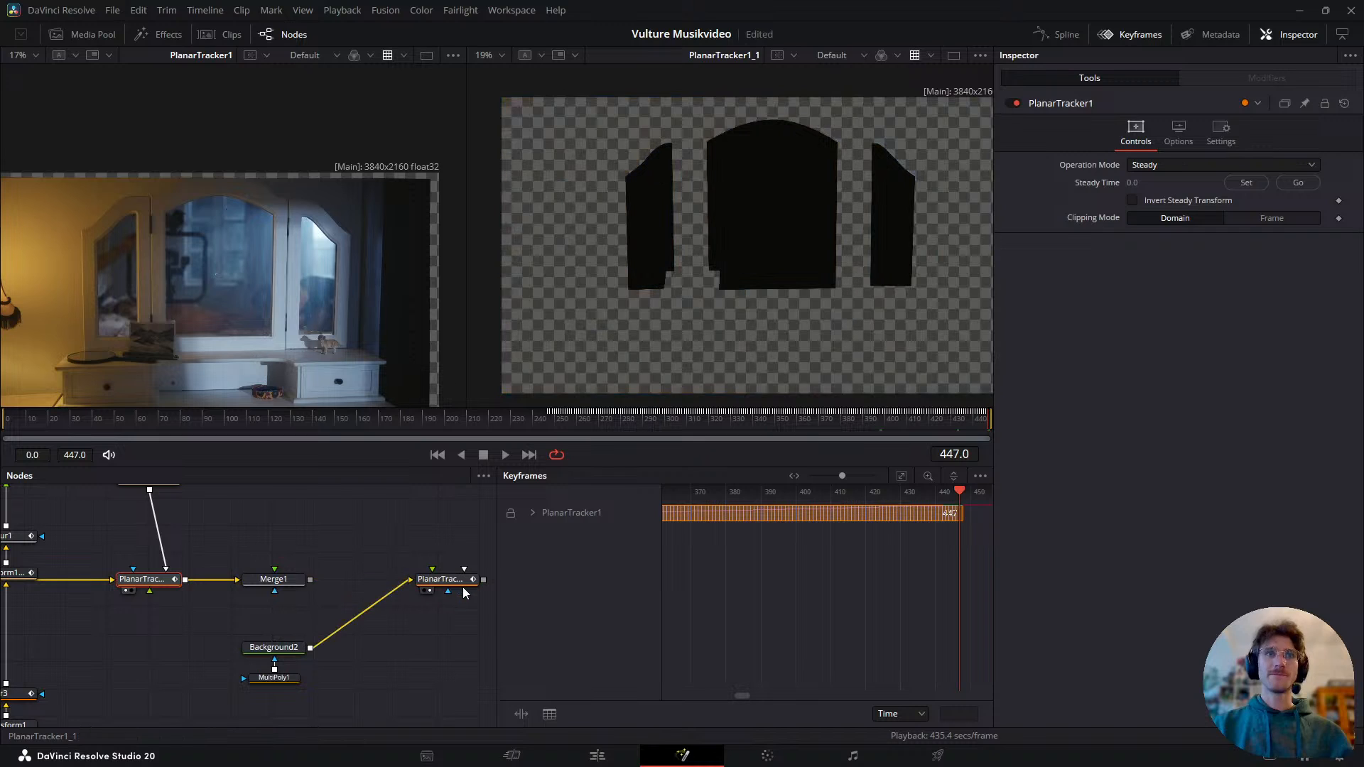
{"action": "left_click", "coordinate": [461, 586]}
{"action": "scroll", "coordinate": [347, 617], "scroll_direction": "down", "scroll_amount": 3}
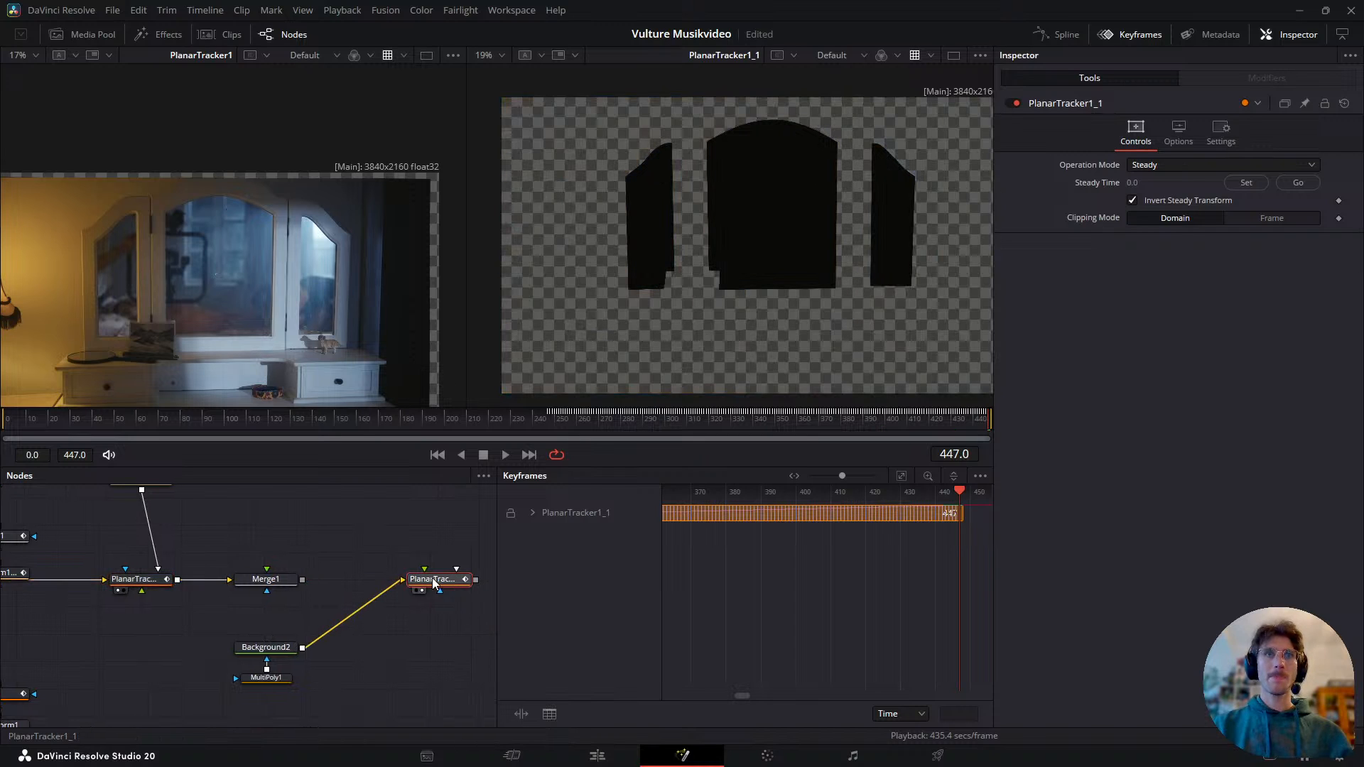
{"action": "left_click_drag", "start_coordinate": [280, 563], "coordinate": [312, 588]}
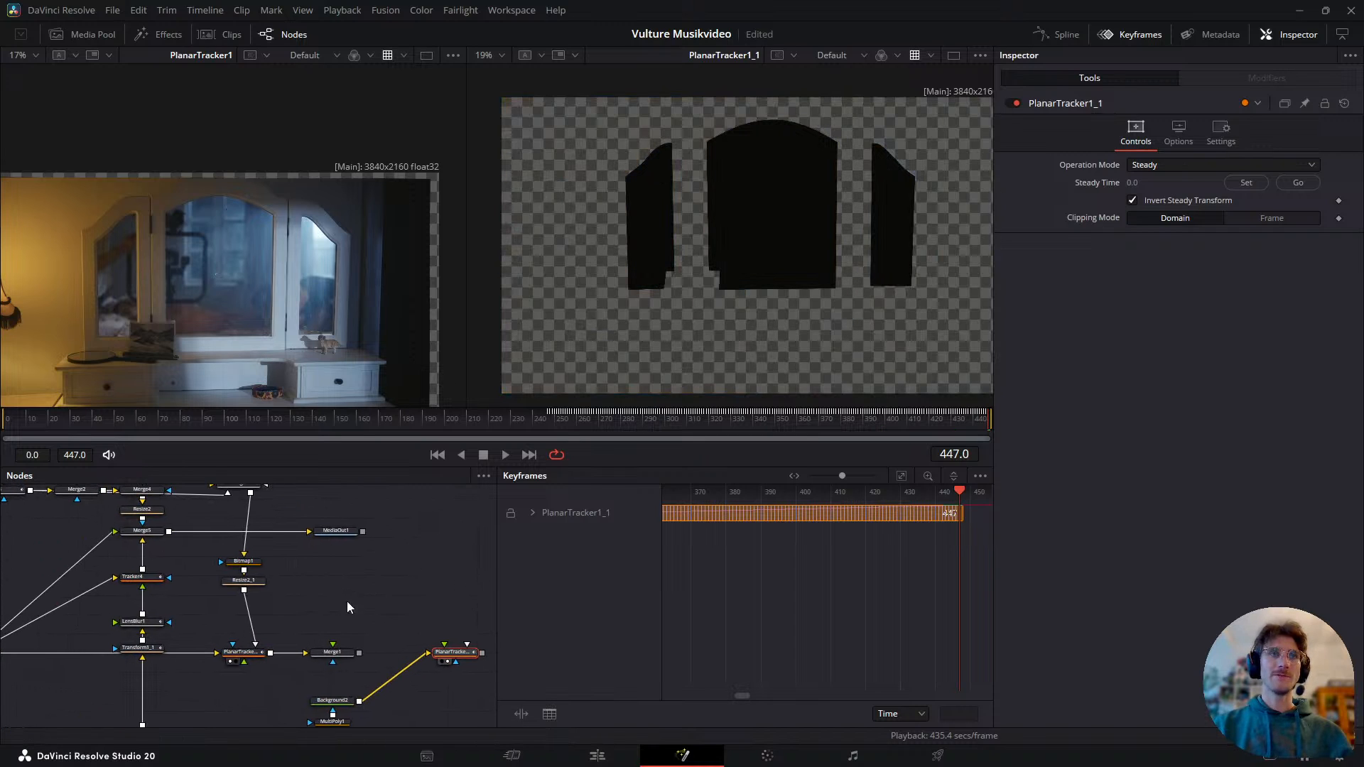
{"action": "left_click_drag", "start_coordinate": [361, 701], "coordinate": [352, 698]}
{"action": "left_click", "coordinate": [349, 700]}
{"action": "key", "text": "shift+space"}
{"action": "type", "text": "blur"}
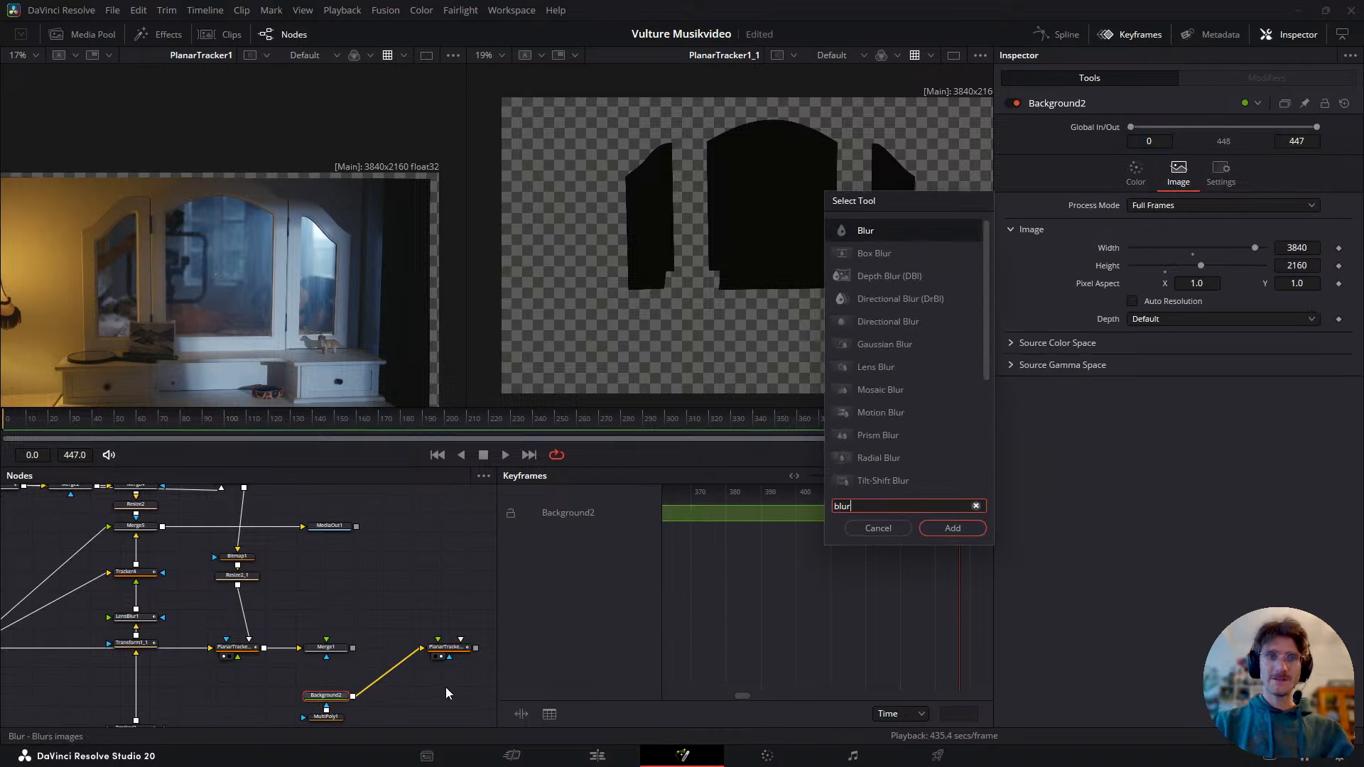
{"action": "key", "text": "Escape"}
- Try a Blur node after PlanarTracker1_1 and delete it again
{"action": "left_click", "coordinate": [447, 648]}
{"action": "left_click_drag", "start_coordinate": [448, 647], "coordinate": [363, 625]}
{"action": "key", "text": "shift+space"}
{"action": "type", "text": "blur"}
{"action": "key", "text": "Return"}
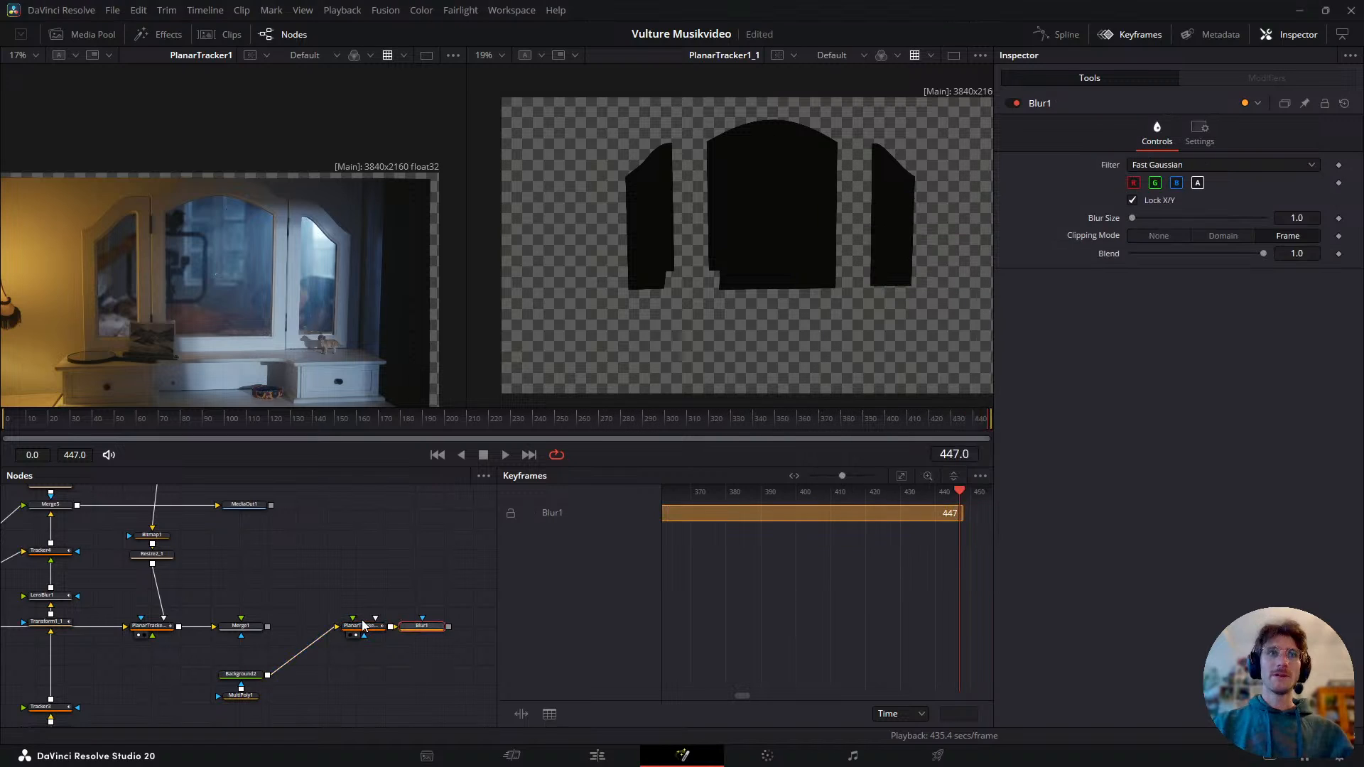
{"action": "left_click", "coordinate": [409, 636]}
{"action": "key", "text": "Delete"}
- Add a Matte Control node after PlanarTracker1_1
{"action": "key", "text": "shift+space"}
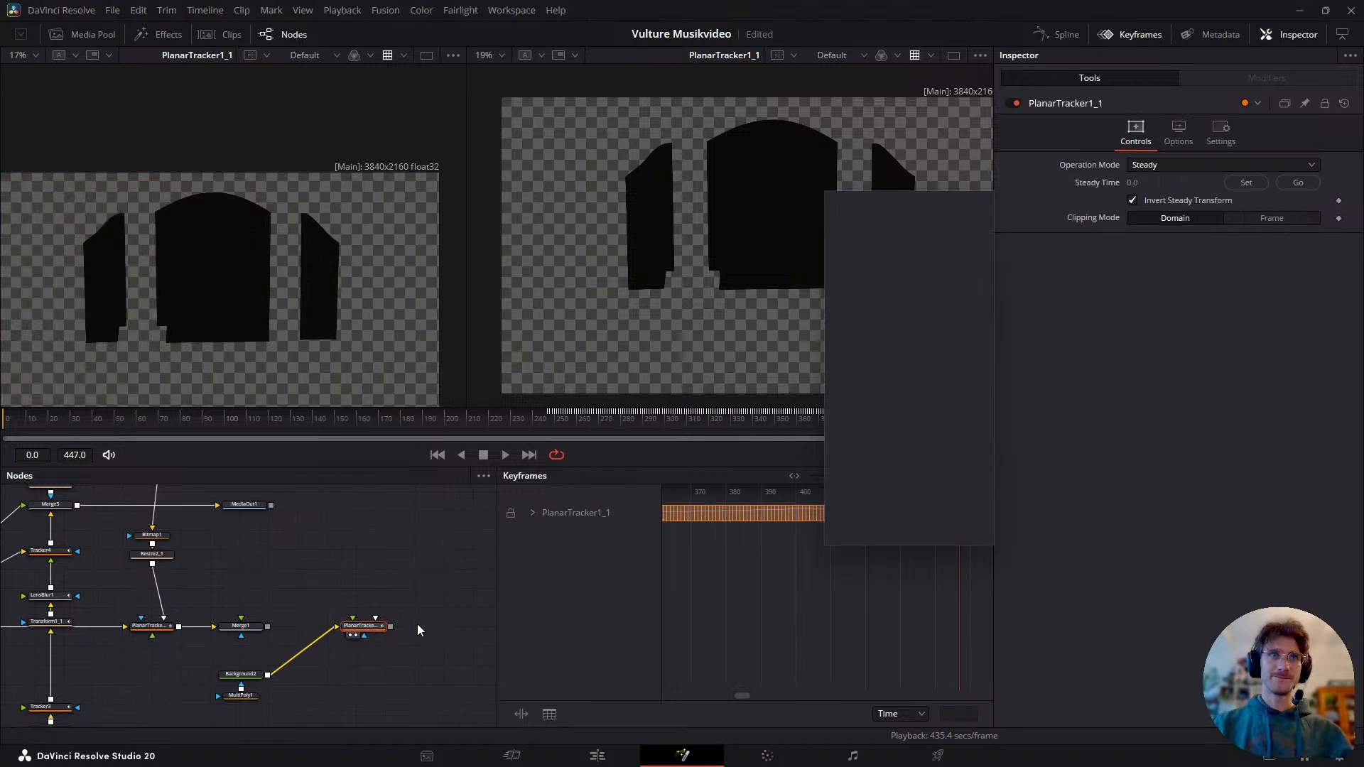
{"action": "type", "text": "matte"}
{"action": "key", "text": "Return"}
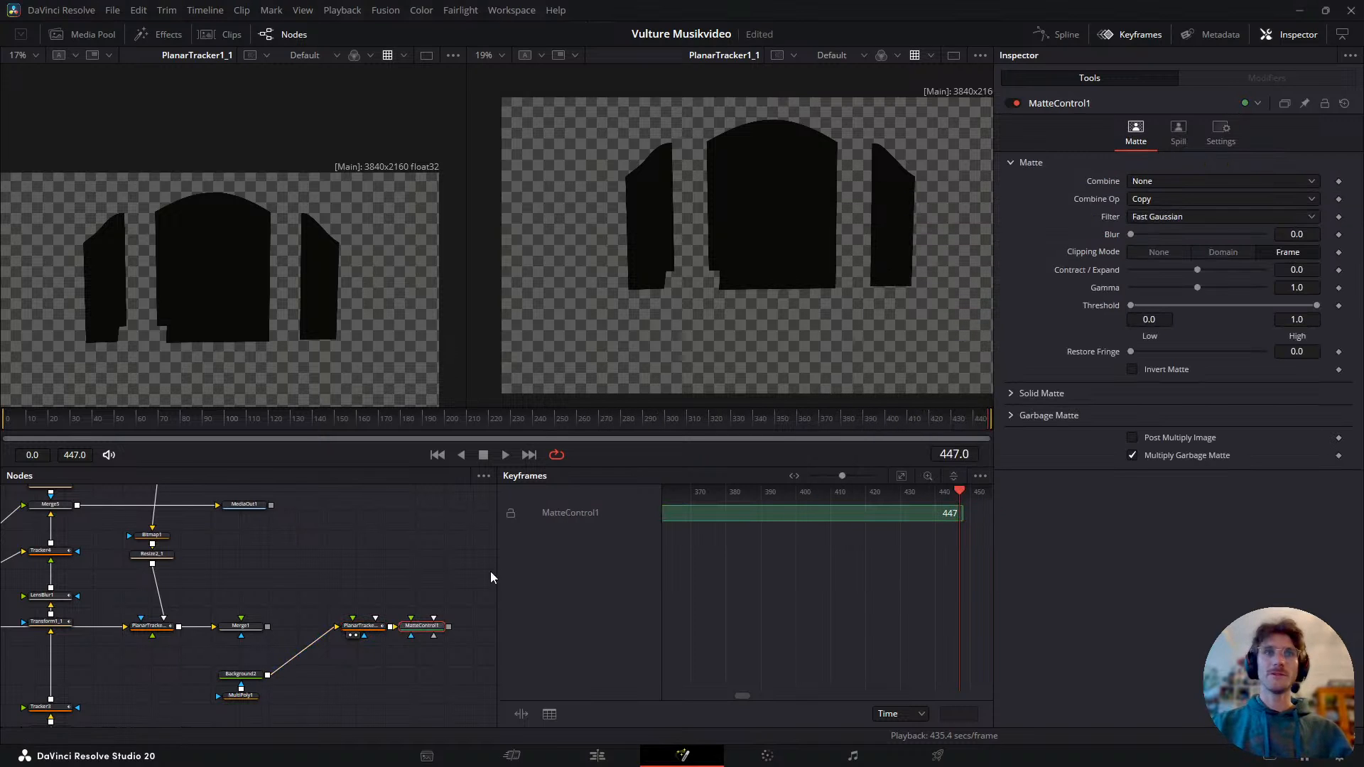
- View MatteControl1 in the second viewer, test matte Blur values such as 4.76 and 2.83, and return Blur to 0.0
{"action": "scroll", "coordinate": [838, 177], "scroll_direction": "up", "scroll_amount": 3}
{"action": "left_click_drag", "start_coordinate": [1296, 235], "coordinate": [1309, 234]}
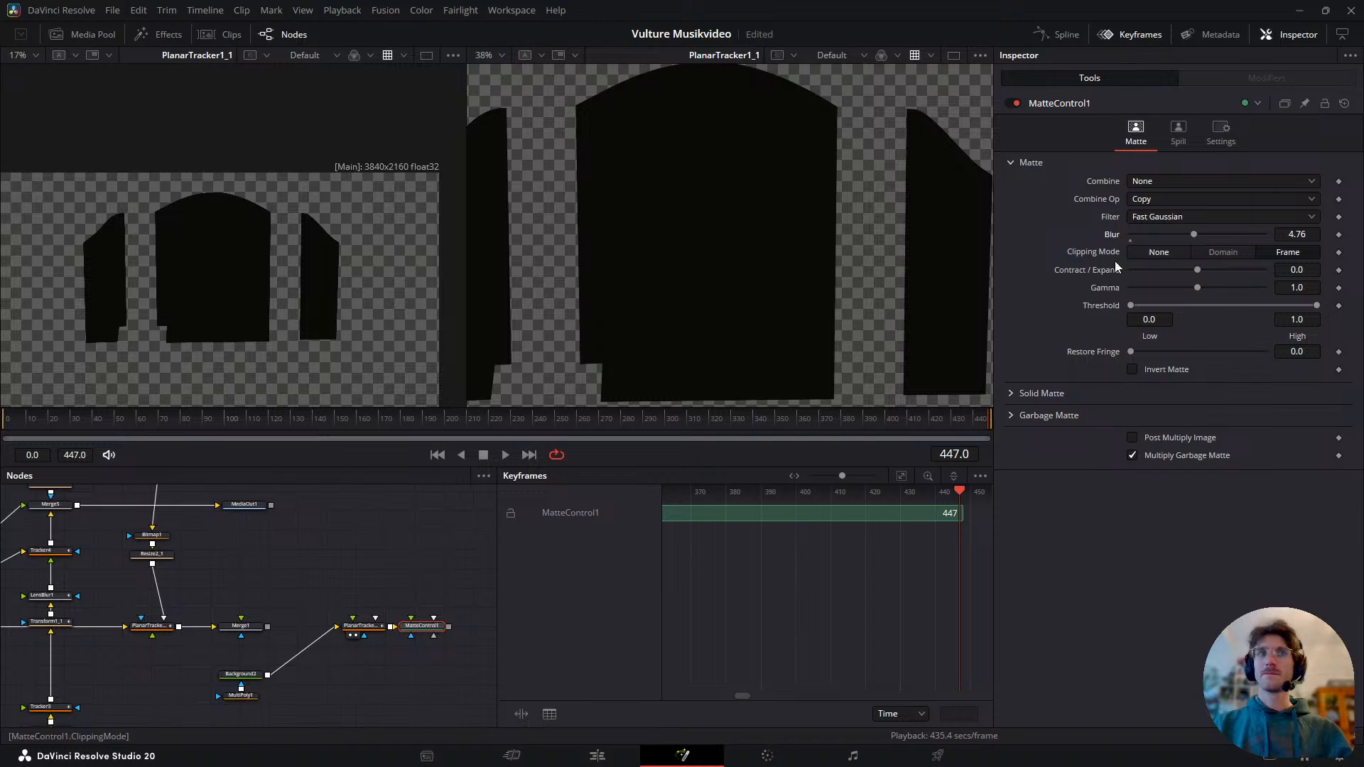
{"action": "key", "text": "2"}
{"action": "left_click_drag", "start_coordinate": [1171, 240], "coordinate": [1197, 276]}
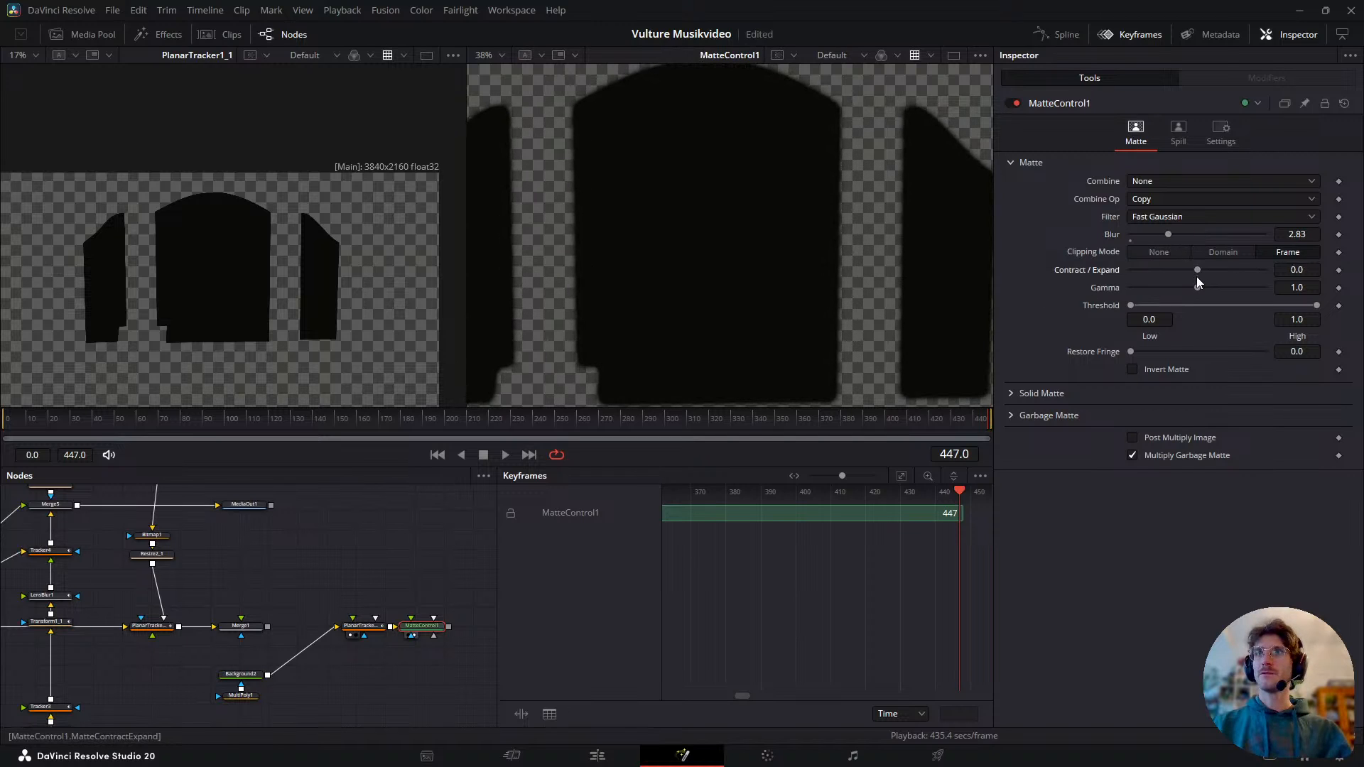
{"action": "left_click_drag", "start_coordinate": [1170, 232], "coordinate": [1302, 281]}
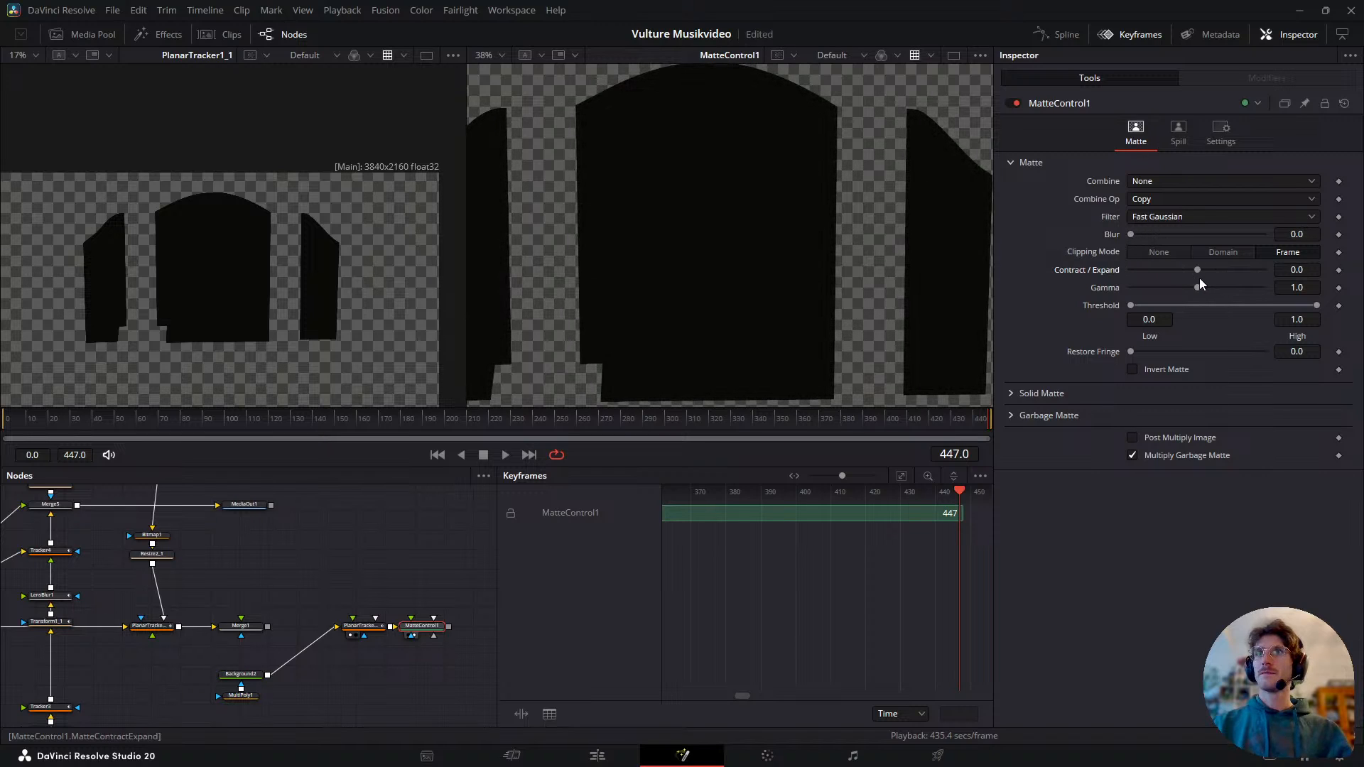
- View MediaOut1 in the second viewer to check the current composite
{"action": "scroll", "coordinate": [339, 603], "scroll_direction": "down", "scroll_amount": 3}
{"action": "left_click_drag", "start_coordinate": [249, 579], "coordinate": [295, 605]}
{"action": "scroll", "coordinate": [239, 540], "scroll_direction": "up", "scroll_amount": 3}
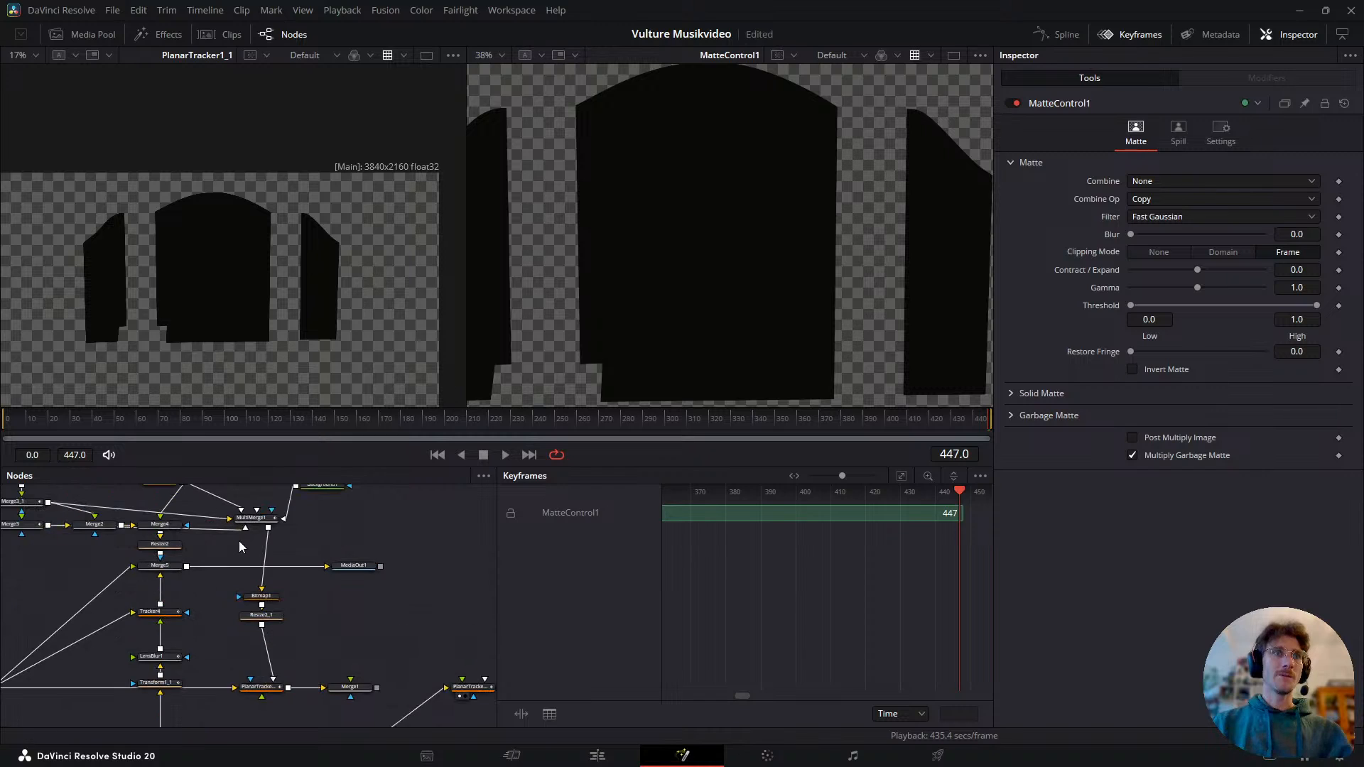
{"action": "left_click_drag", "start_coordinate": [310, 659], "coordinate": [302, 650]}
{"action": "left_click_drag", "start_coordinate": [232, 618], "coordinate": [313, 647]}
{"action": "left_click", "coordinate": [240, 590]}
{"action": "left_click", "coordinate": [429, 589]}
{"action": "key", "text": "2"}
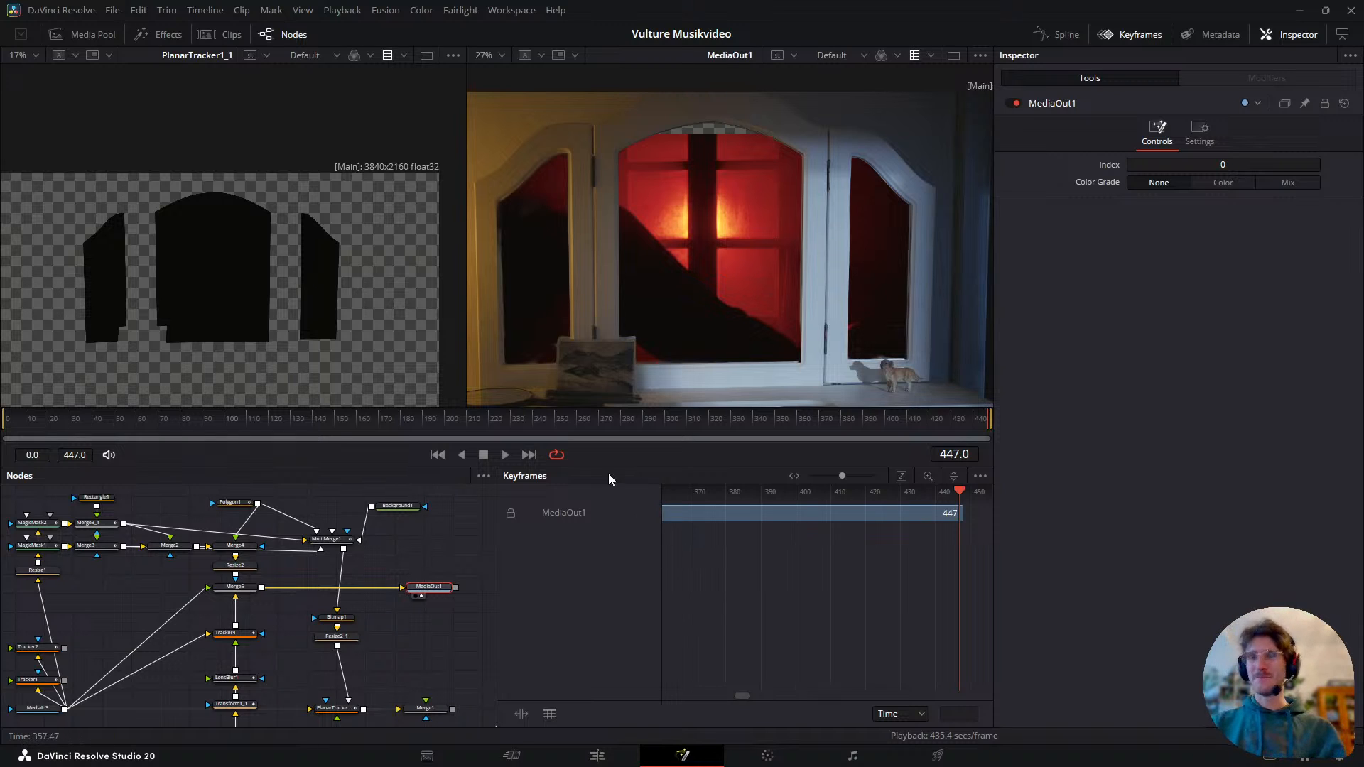
- Inspect the composite at frame 332, fitted to the second viewer, and view Merge5 in the first viewer
{"action": "left_click_drag", "start_coordinate": [591, 439], "coordinate": [736, 480]}
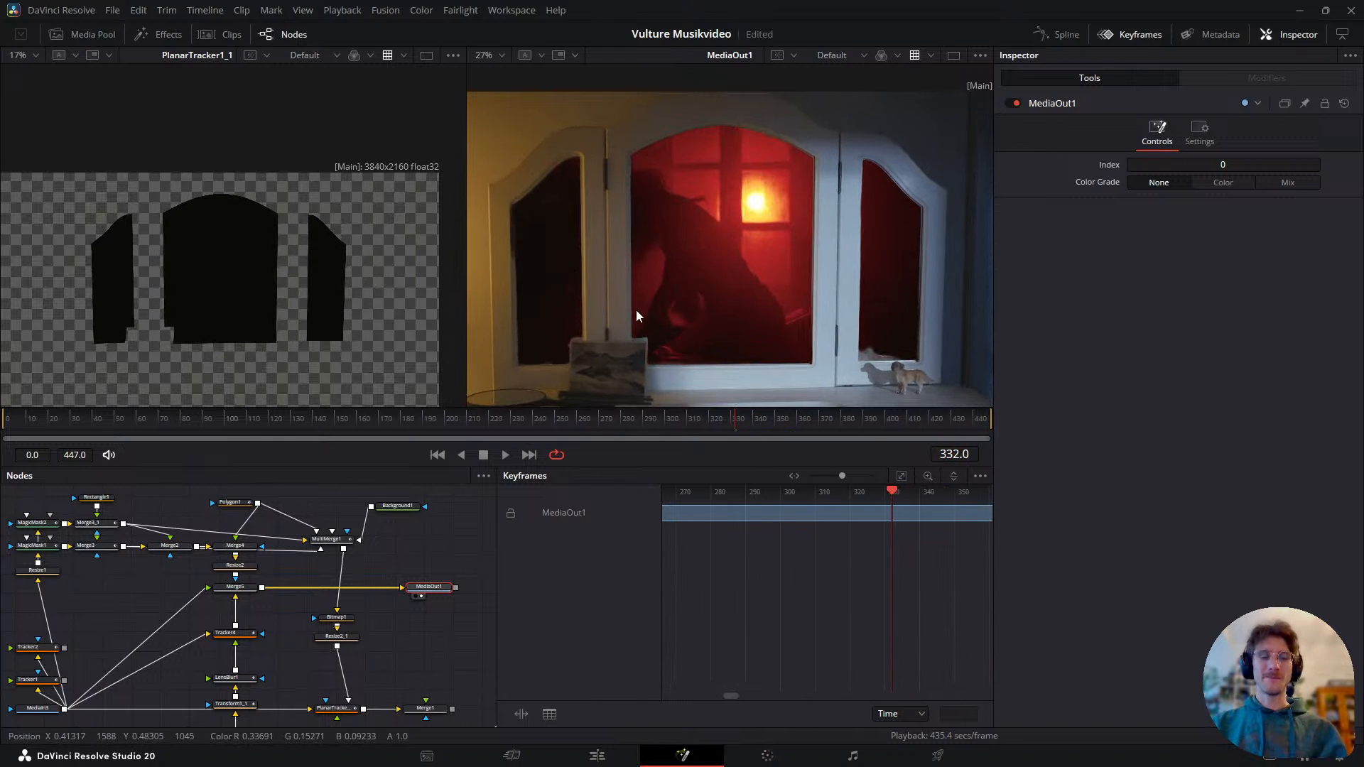
{"action": "key", "text": "Left"}
{"action": "key", "text": "ctrl+f"}
{"action": "key", "text": "ctrl+f"}
{"action": "scroll", "coordinate": [348, 634], "scroll_direction": "up", "scroll_amount": 4}
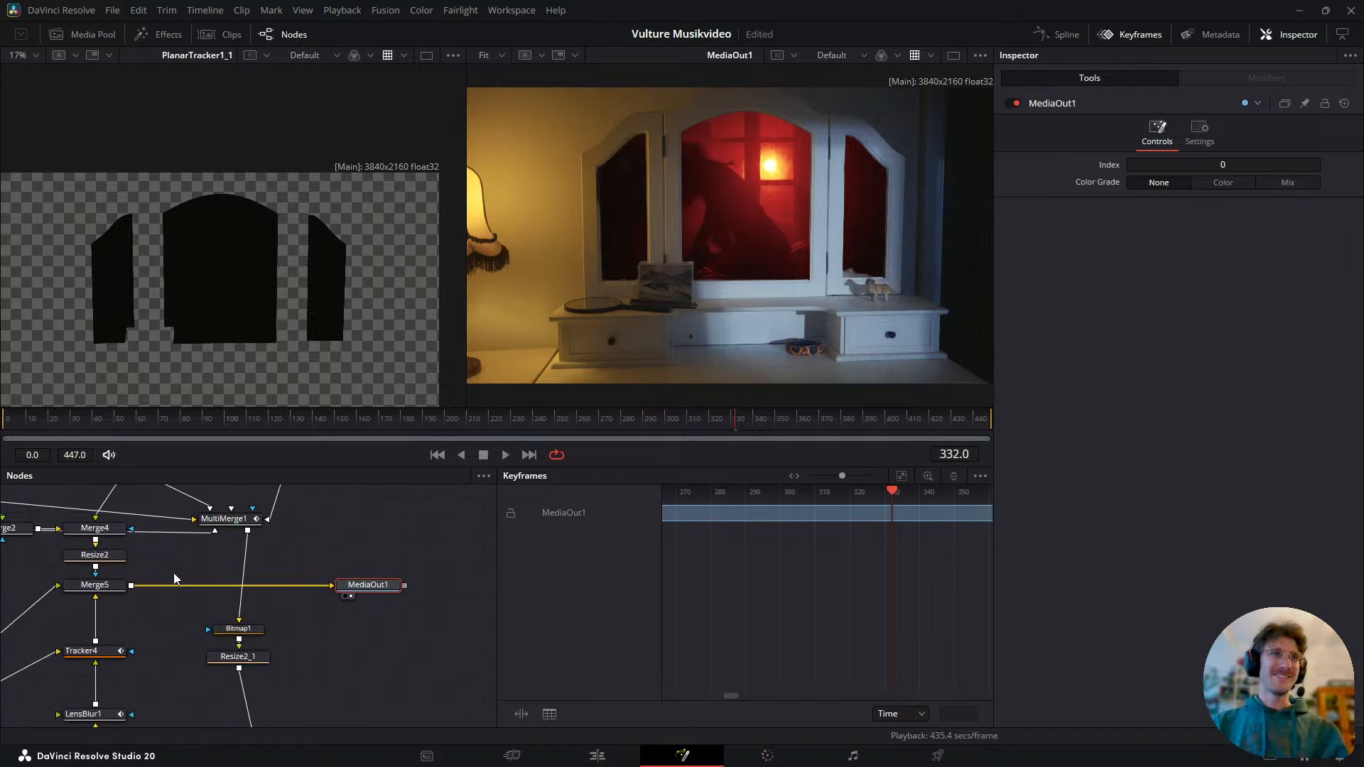
{"action": "left_click", "coordinate": [93, 585]}
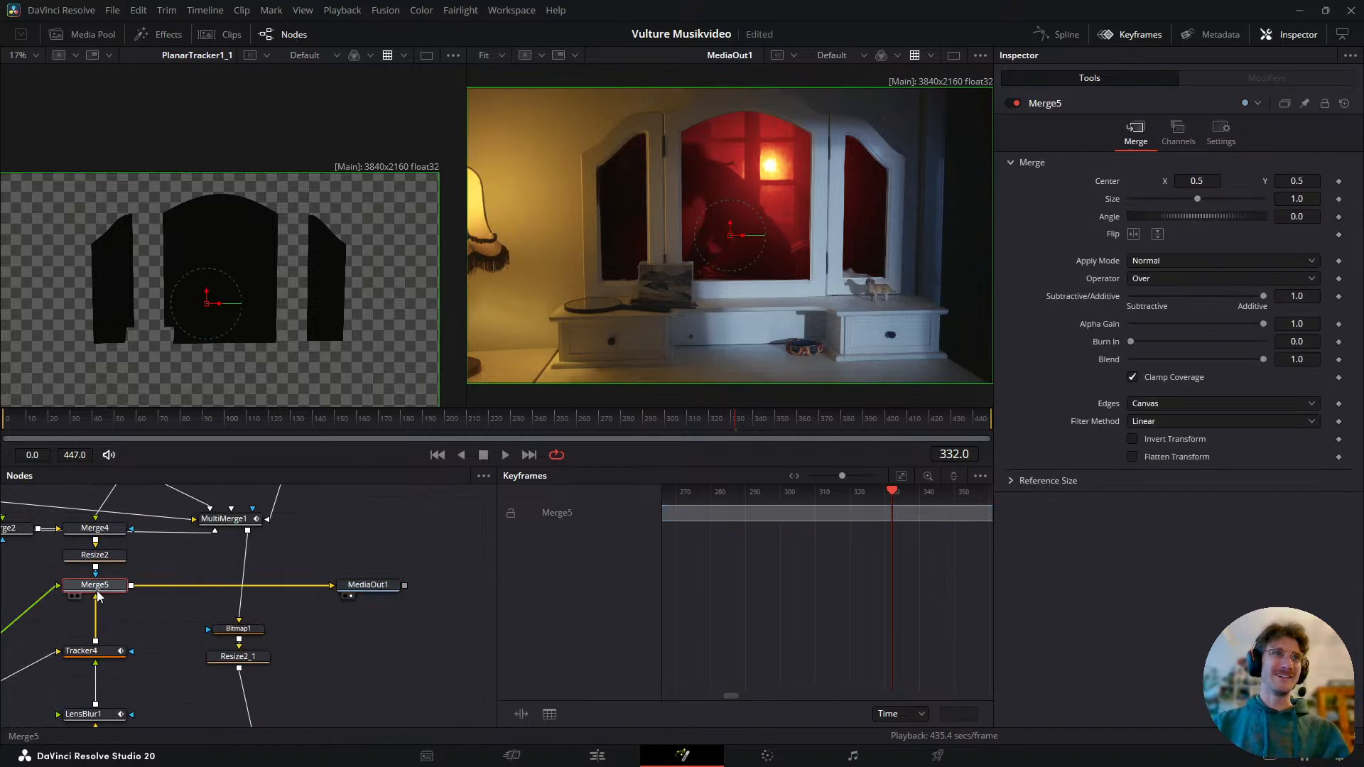
{"action": "key", "text": "1"}
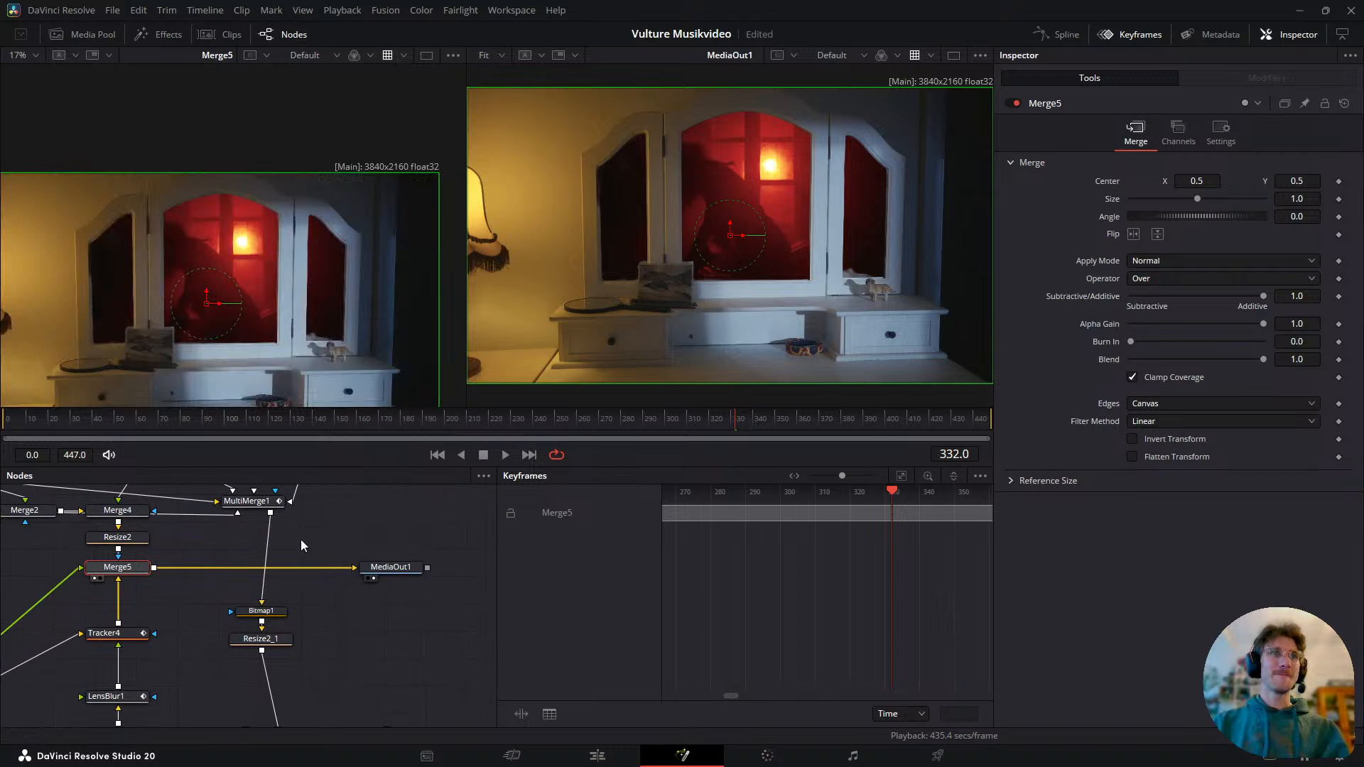
- Move the row of mask and merge nodes upward to open a gap above Merge5, and place Resize2 in that gap
{"action": "left_click_drag", "start_coordinate": [167, 605], "coordinate": [244, 627]}
{"action": "left_click_drag", "start_coordinate": [208, 557], "coordinate": [337, 552]}
{"action": "scroll", "coordinate": [361, 598], "scroll_direction": "down", "scroll_amount": 4}
{"action": "scroll", "coordinate": [359, 535], "scroll_direction": "down", "scroll_amount": 2}
{"action": "left_click_drag", "start_coordinate": [377, 509], "coordinate": [158, 583]}
{"action": "scroll", "coordinate": [303, 566], "scroll_direction": "up", "scroll_amount": 4}
{"action": "mouse_move", "coordinate": [243, 587]}
{"action": "left_mouse_down"}
{"action": "mouse_move", "coordinate": [241, 520]}
{"action": "mouse_move", "coordinate": [262, 575]}
{"action": "left_mouse_up"}
{"action": "left_click", "coordinate": [301, 534]}
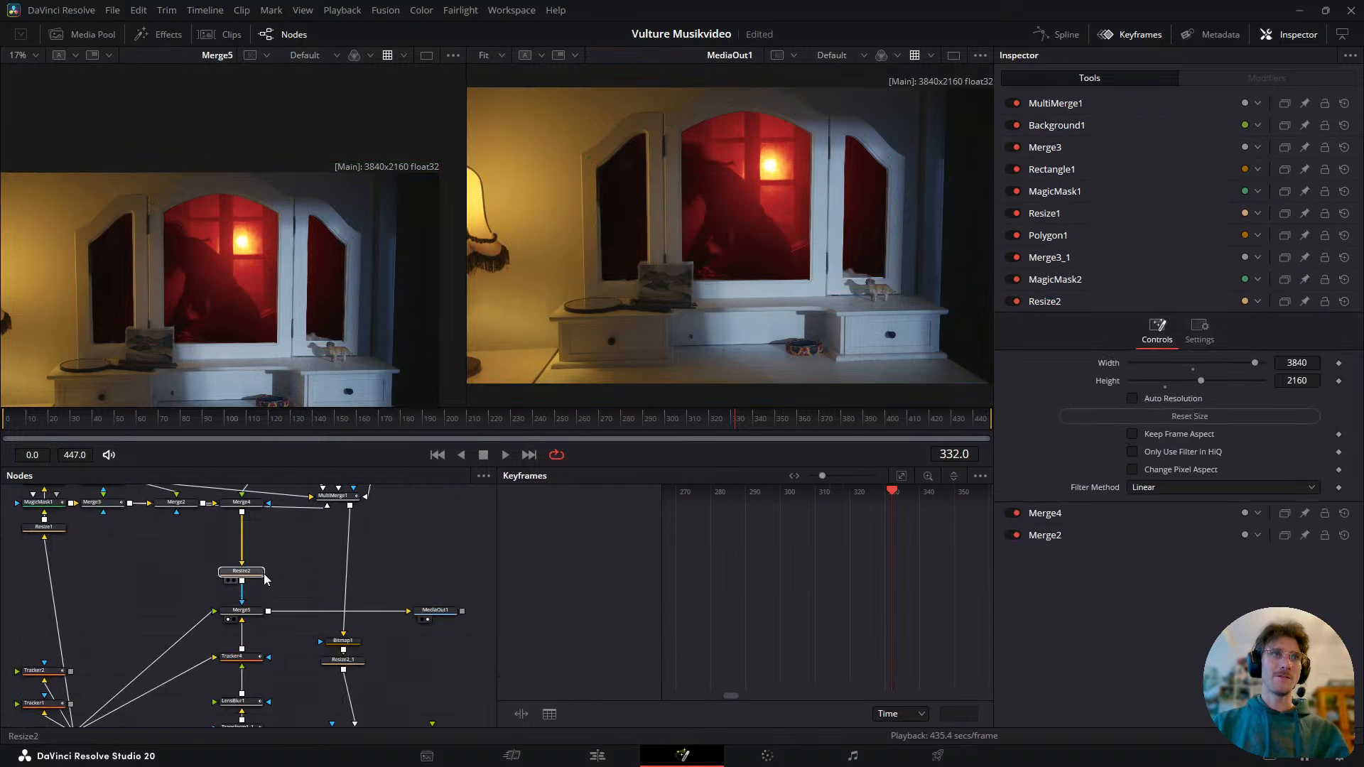
- Gather MatteControl1, PlanarTracker1_1, Background2 and MultiPoly1 into a vertical stack near Merge1
{"action": "left_click_drag", "start_coordinate": [348, 611], "coordinate": [273, 534]}
{"action": "scroll", "coordinate": [274, 534], "scroll_direction": "down", "scroll_amount": 2}
{"action": "scroll", "coordinate": [418, 621], "scroll_direction": "up", "scroll_amount": 2}
{"action": "left_click_drag", "start_coordinate": [419, 625], "coordinate": [337, 646]}
{"action": "left_click_drag", "start_coordinate": [147, 682], "coordinate": [346, 680]}
{"action": "left_click_drag", "start_coordinate": [283, 660], "coordinate": [287, 631]}
{"action": "left_click", "coordinate": [220, 609]}
{"action": "left_click_drag", "start_coordinate": [407, 583], "coordinate": [313, 697]}
{"action": "mouse_move", "coordinate": [407, 616]}
{"action": "left_mouse_down"}
{"action": "mouse_move", "coordinate": [267, 682]}
{"action": "mouse_move", "coordinate": [323, 687]}
{"action": "mouse_move", "coordinate": [263, 658]}
{"action": "mouse_move", "coordinate": [407, 647]}
{"action": "mouse_move", "coordinate": [403, 697]}
{"action": "mouse_move", "coordinate": [389, 641]}
{"action": "mouse_move", "coordinate": [370, 710]}
{"action": "left_mouse_up"}
{"action": "left_click", "coordinate": [334, 667]}
- Enlarge the node editor's height and move the four stacked matte nodes above the main node graph
{"action": "scroll", "coordinate": [404, 661], "scroll_direction": "down", "scroll_amount": 2}
{"action": "scroll", "coordinate": [404, 666], "scroll_direction": "up", "scroll_amount": 2}
{"action": "scroll", "coordinate": [386, 653], "scroll_direction": "down", "scroll_amount": 2}
{"action": "scroll", "coordinate": [407, 612], "scroll_direction": "down", "scroll_amount": 3}
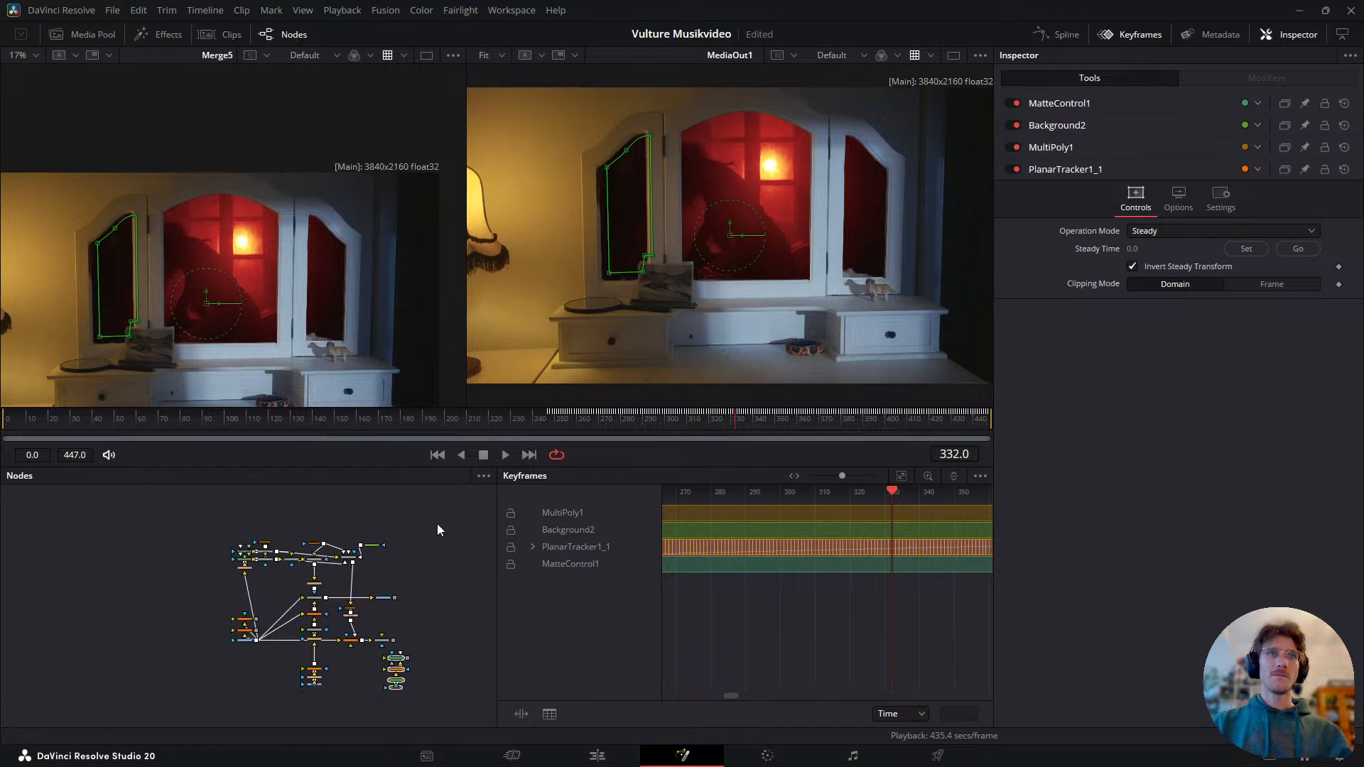
{"action": "left_click_drag", "start_coordinate": [412, 463], "coordinate": [411, 425]}
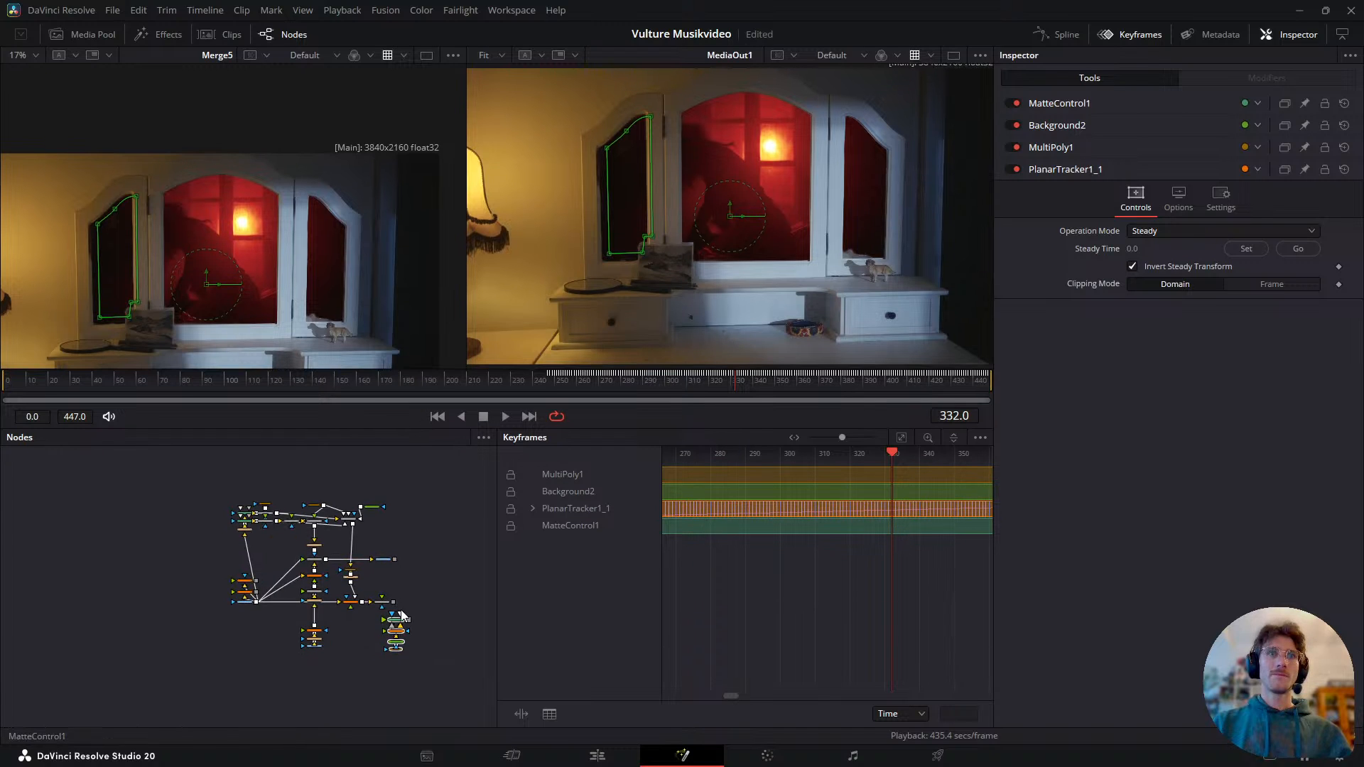
{"action": "left_click_drag", "start_coordinate": [398, 623], "coordinate": [325, 500]}
{"action": "scroll", "coordinate": [343, 486], "scroll_direction": "up", "scroll_amount": 3}
- Reorder the matte chain vertically as MultiPoly1, Background2, PlanarTracker1_1 and MatteControl1, with even spacing
{"action": "left_click", "coordinate": [312, 575]}
{"action": "scroll", "coordinate": [322, 553], "scroll_direction": "up", "scroll_amount": 2}
{"action": "left_click_drag", "start_coordinate": [326, 583], "coordinate": [328, 471]}
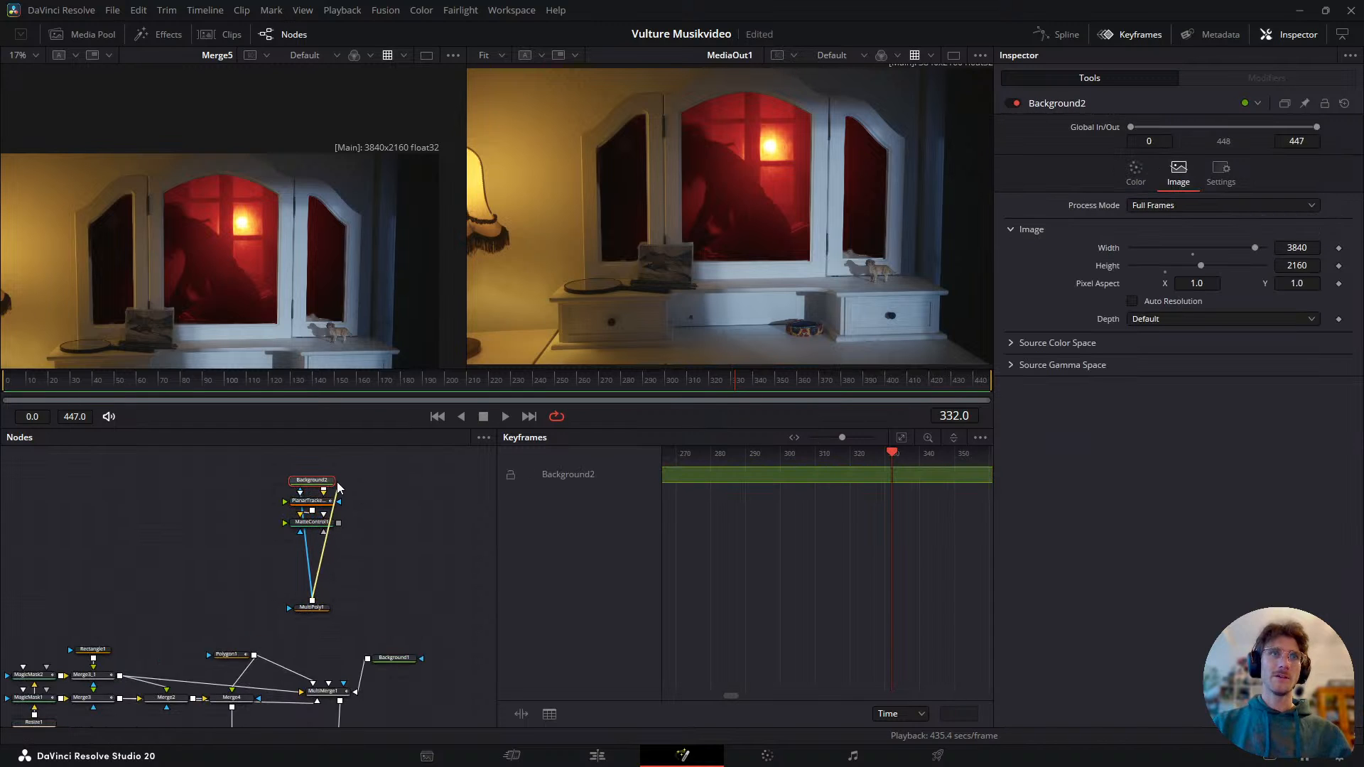
{"action": "left_click_drag", "start_coordinate": [318, 605], "coordinate": [329, 450]}
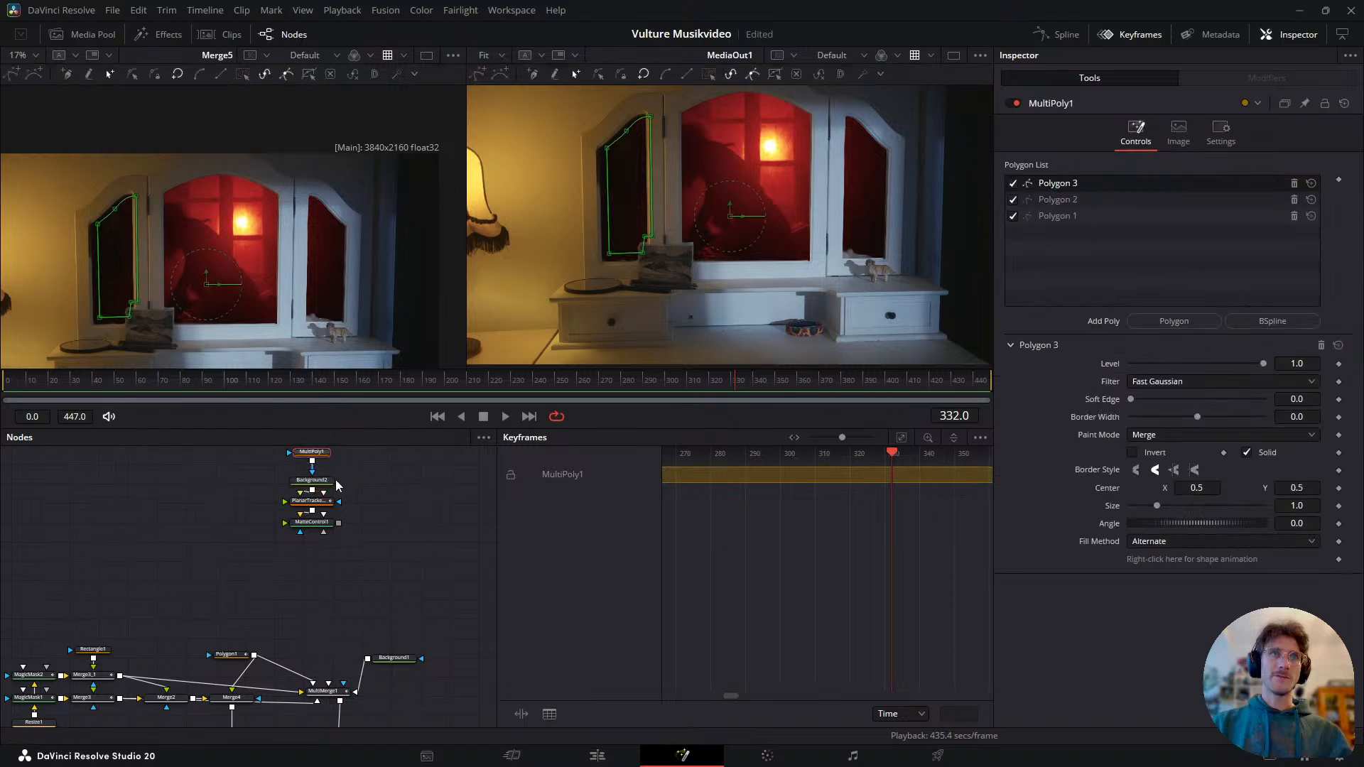
{"action": "scroll", "coordinate": [382, 555], "scroll_direction": "up", "scroll_amount": 2}
{"action": "mouse_move", "coordinate": [334, 578]}
{"action": "left_mouse_down"}
{"action": "mouse_move", "coordinate": [334, 592]}
{"action": "mouse_move", "coordinate": [334, 567]}
{"action": "left_mouse_up"}
{"action": "left_click_drag", "start_coordinate": [364, 580], "coordinate": [362, 496]}
{"action": "mouse_move", "coordinate": [363, 625]}
{"action": "left_mouse_down"}
{"action": "mouse_move", "coordinate": [330, 535]}
{"action": "mouse_move", "coordinate": [334, 577]}
{"action": "left_mouse_up"}
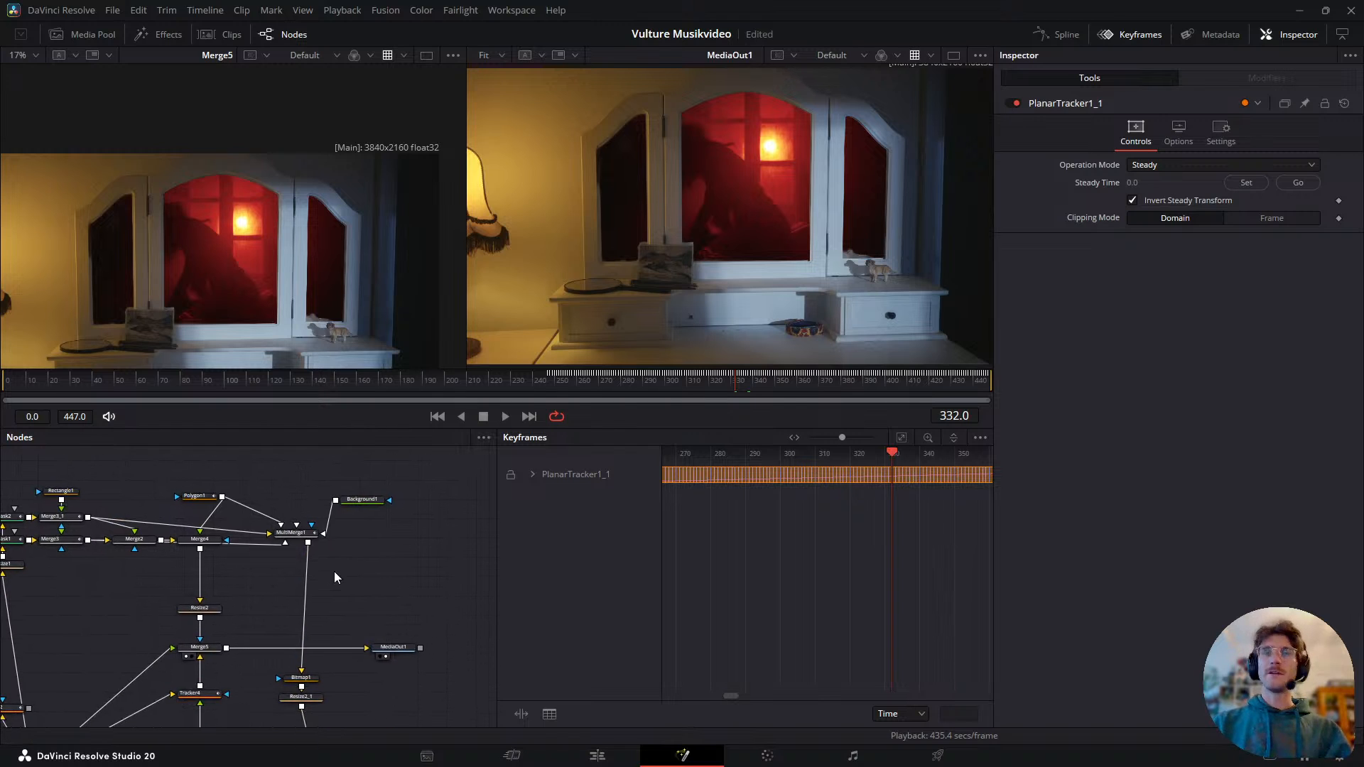
- Compare the MatteControl1 matte with the Resize2 cutout in the first viewer
{"action": "mouse_move", "coordinate": [288, 466]}
{"action": "left_mouse_down"}
{"action": "mouse_move", "coordinate": [318, 589]}
{"action": "mouse_move", "coordinate": [320, 513]}
{"action": "left_mouse_up"}
{"action": "left_click", "coordinate": [313, 501]}
{"action": "key", "text": "1"}
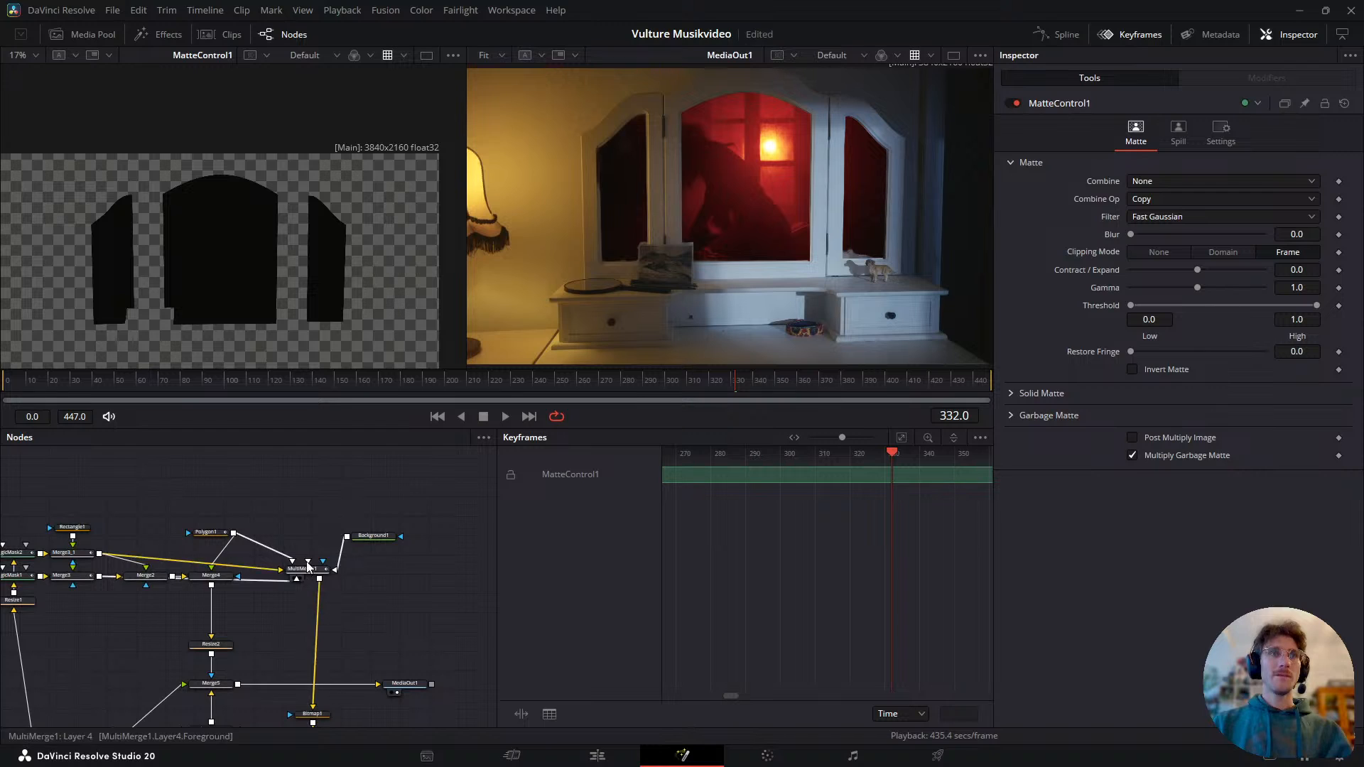
{"action": "left_click_drag", "start_coordinate": [285, 657], "coordinate": [288, 581]}
{"action": "left_click", "coordinate": [222, 571]}
{"action": "key", "text": "1"}
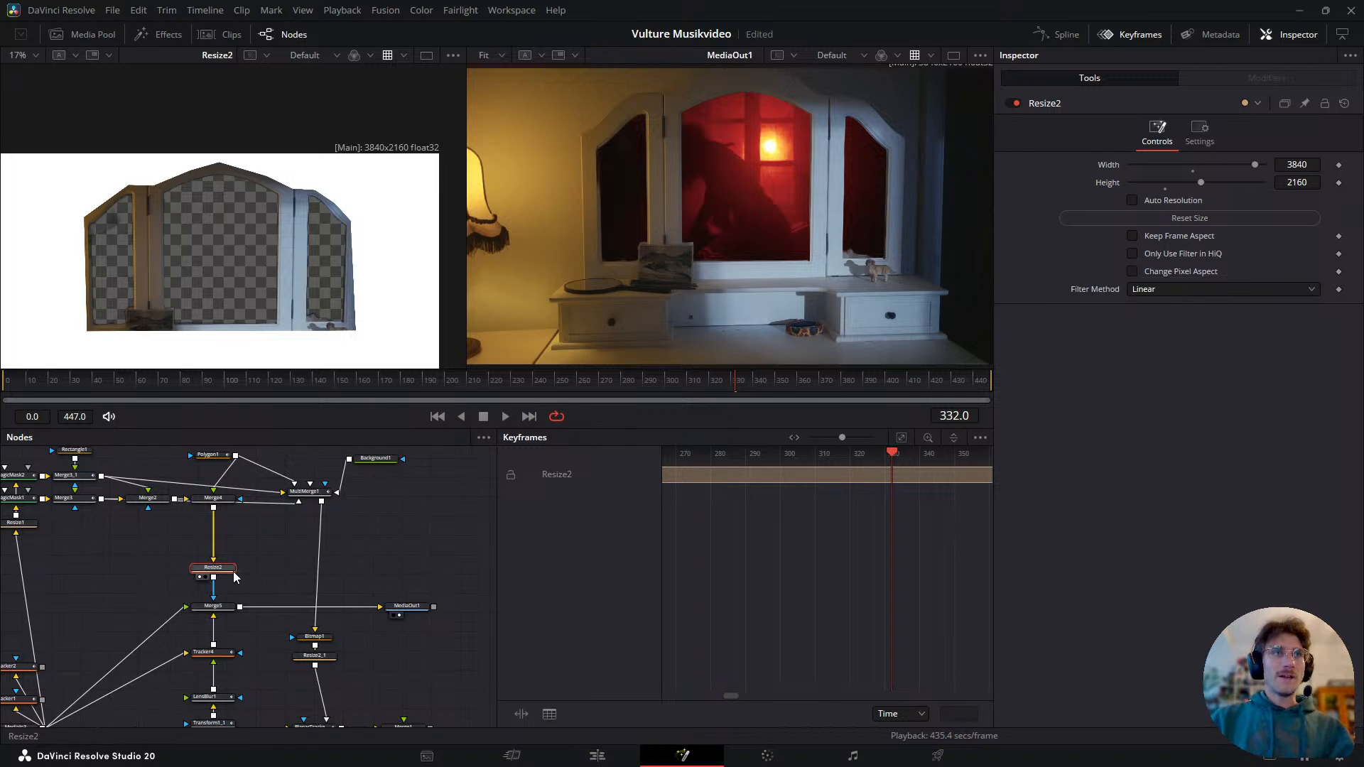
- View MatteControl1 in the first viewer and enable Invert Matte on it
{"action": "scroll", "coordinate": [282, 538], "scroll_direction": "down", "scroll_amount": 3}
{"action": "left_click_drag", "start_coordinate": [283, 538], "coordinate": [302, 645]}
{"action": "left_click", "coordinate": [314, 503]}
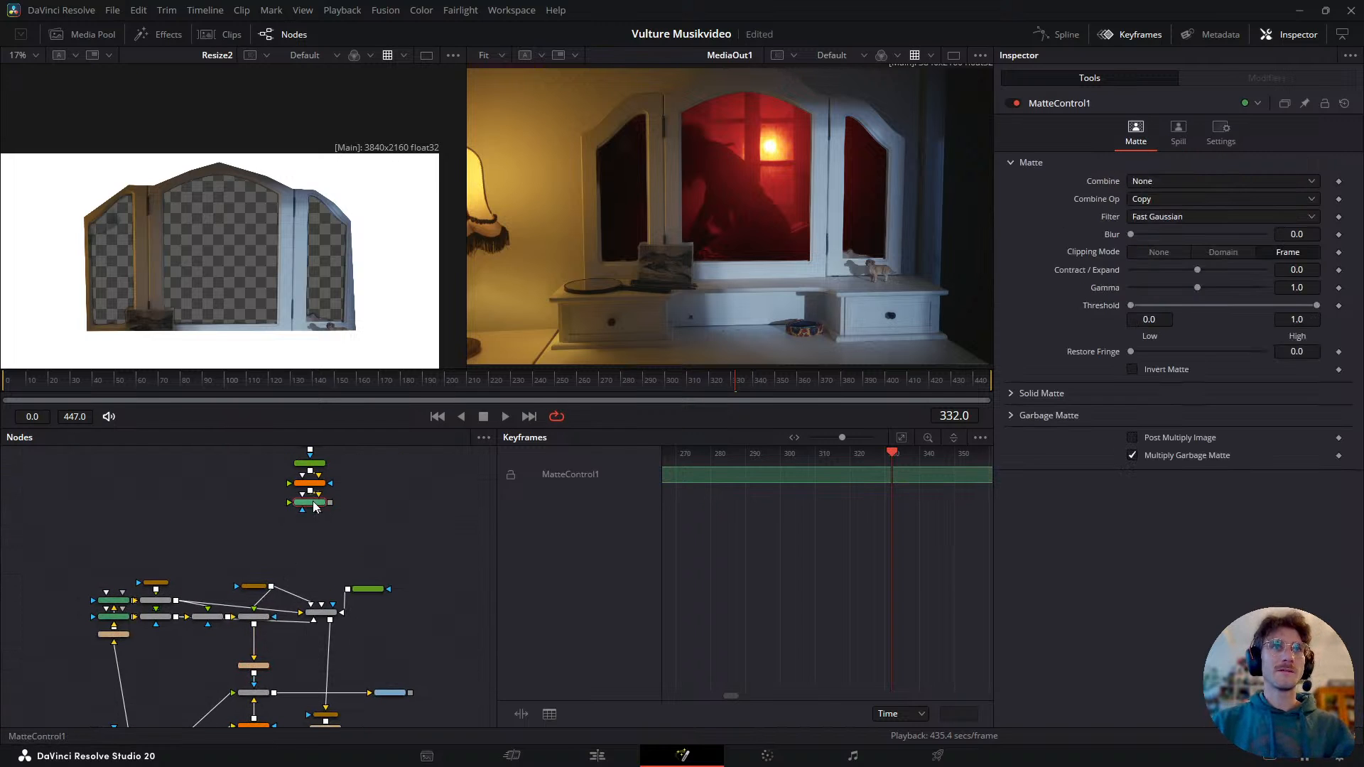
{"action": "key", "text": "1"}
{"action": "left_click", "coordinate": [1132, 369]}
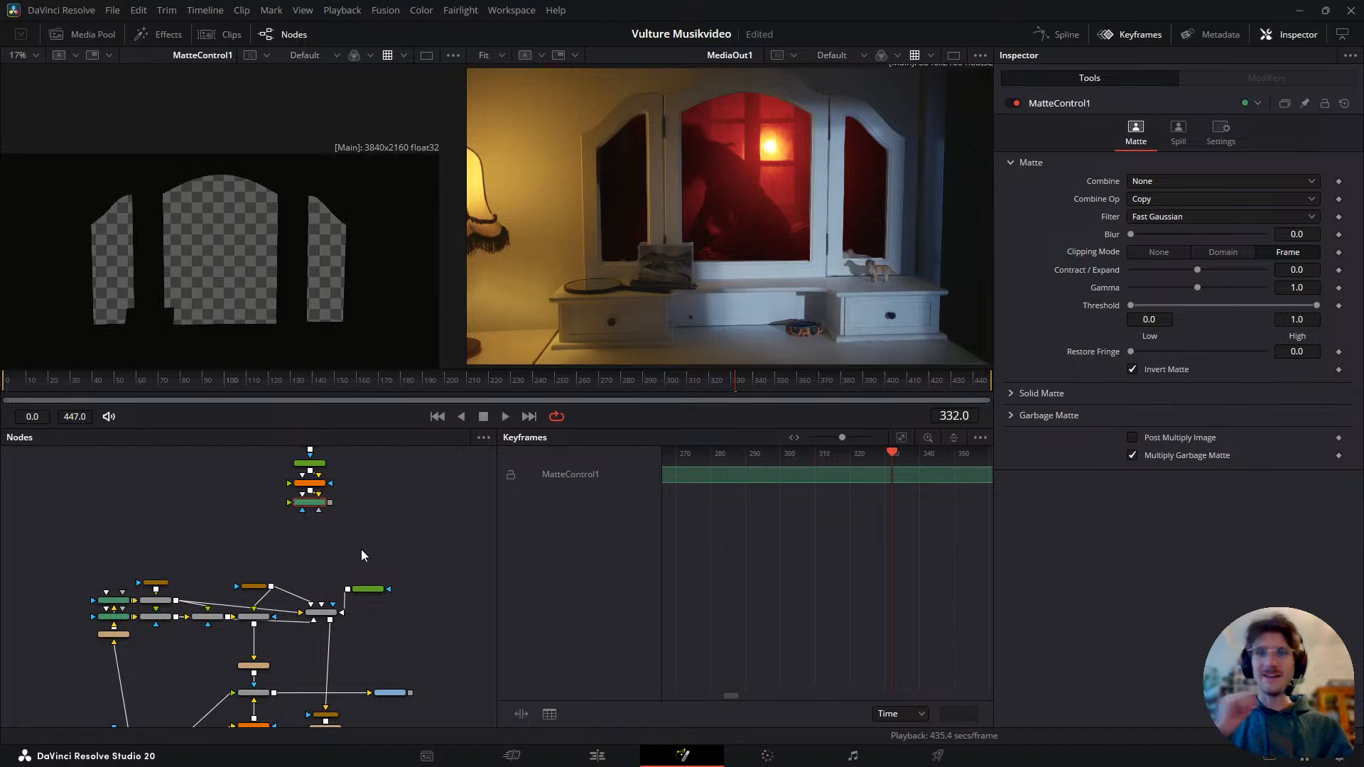
{"action": "scroll", "coordinate": [357, 526], "scroll_direction": "up", "scroll_amount": 2}
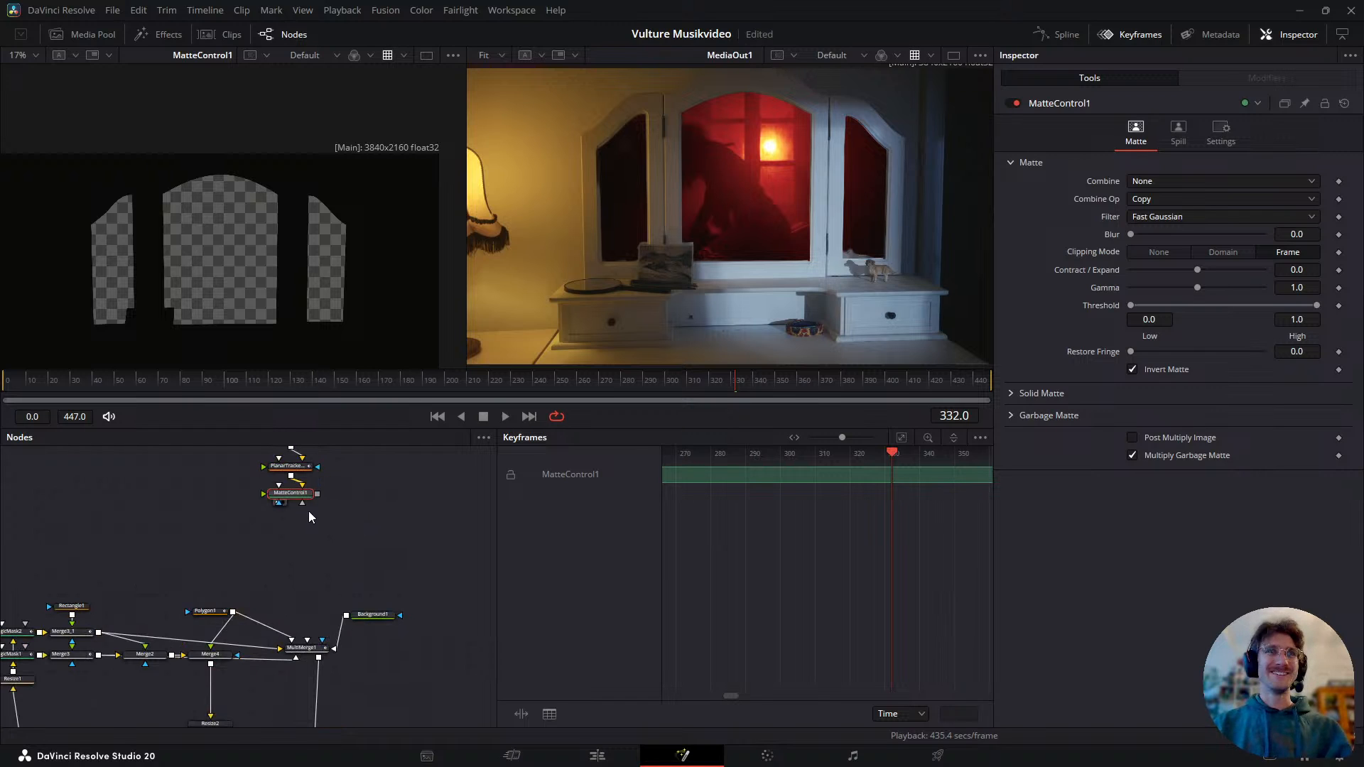
{"action": "left_click_drag", "start_coordinate": [294, 499], "coordinate": [294, 504]}
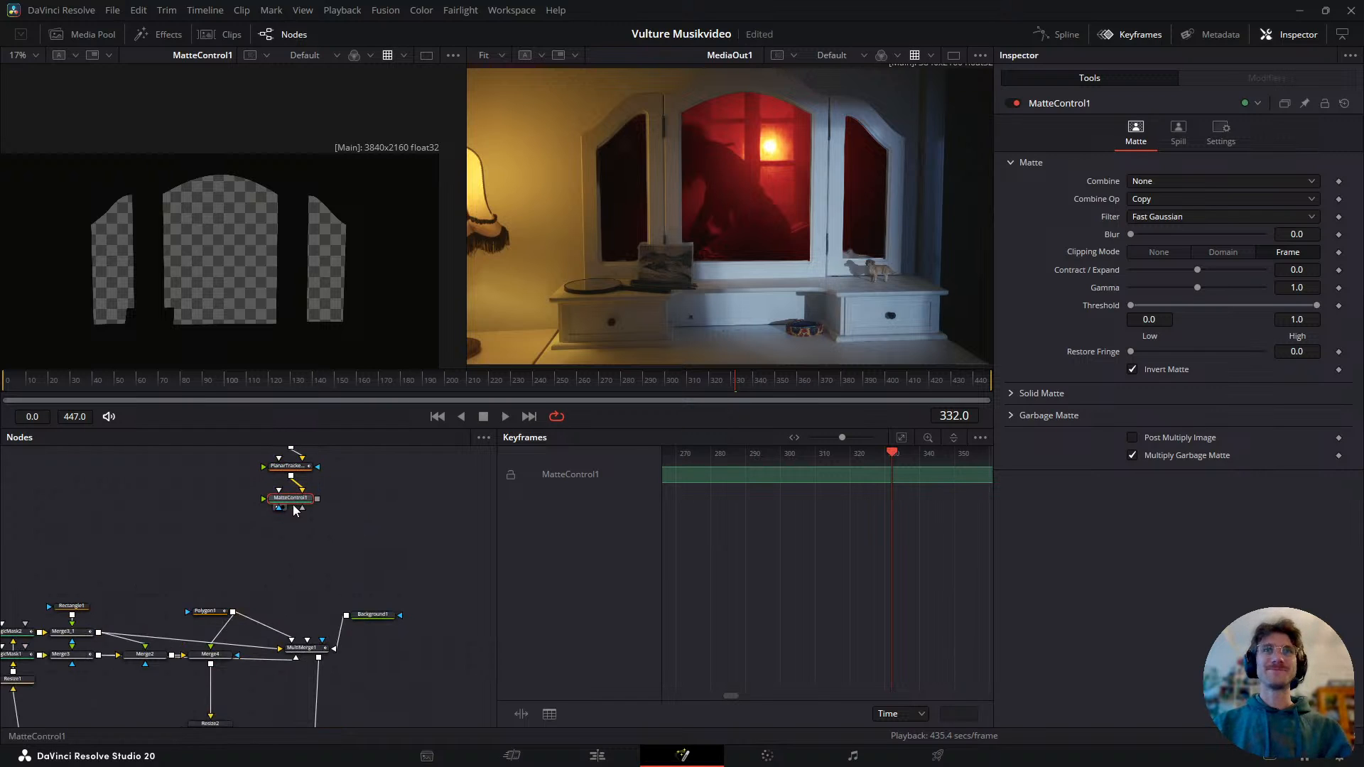
- View Resize2 in the first viewer, check it at frame 262, and select PlanarTracker1_1 in the matte chain
{"action": "left_click_drag", "start_coordinate": [309, 570], "coordinate": [273, 477]}
{"action": "left_click", "coordinate": [217, 602]}
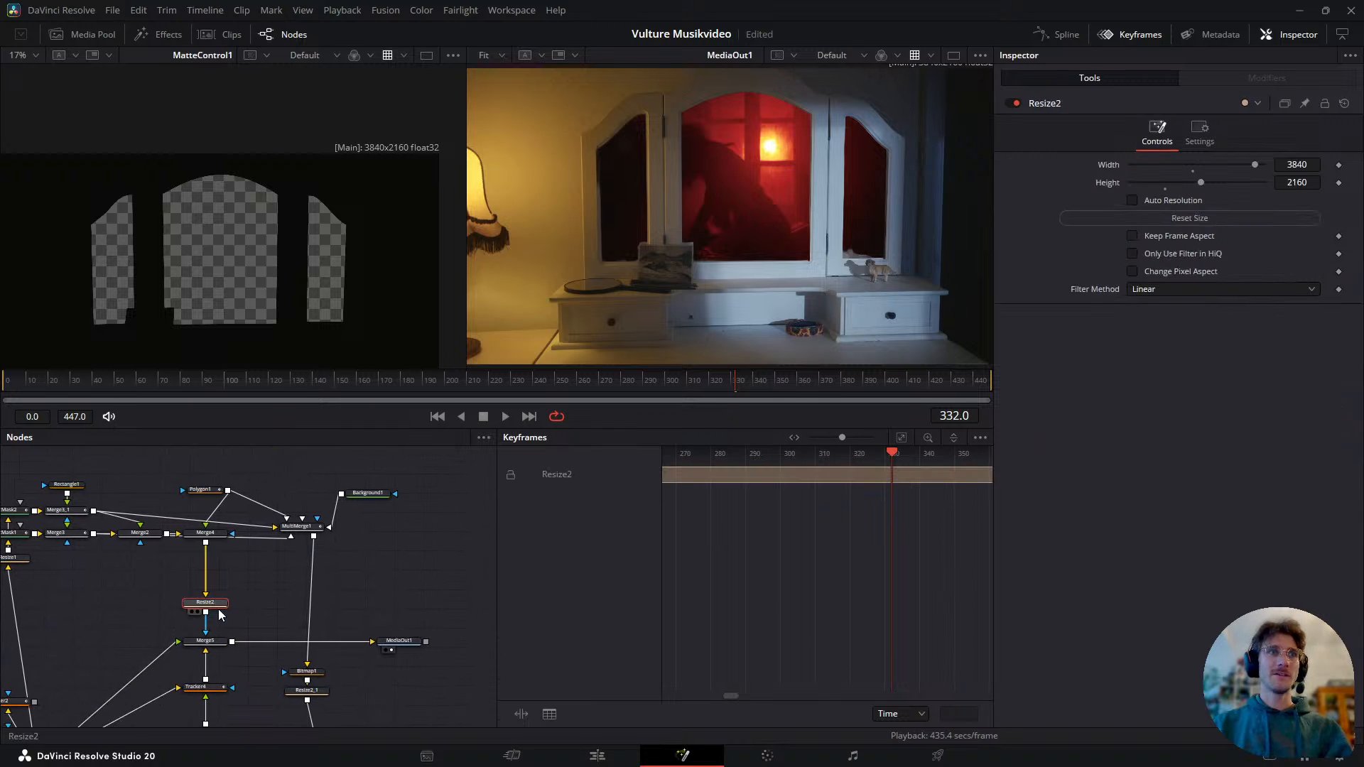
{"action": "key", "text": "1"}
{"action": "left_click_drag", "start_coordinate": [732, 381], "coordinate": [581, 435]}
{"action": "left_click_drag", "start_coordinate": [287, 530], "coordinate": [296, 622]}
{"action": "left_click_drag", "start_coordinate": [295, 485], "coordinate": [322, 580]}
{"action": "left_click", "coordinate": [325, 537]}
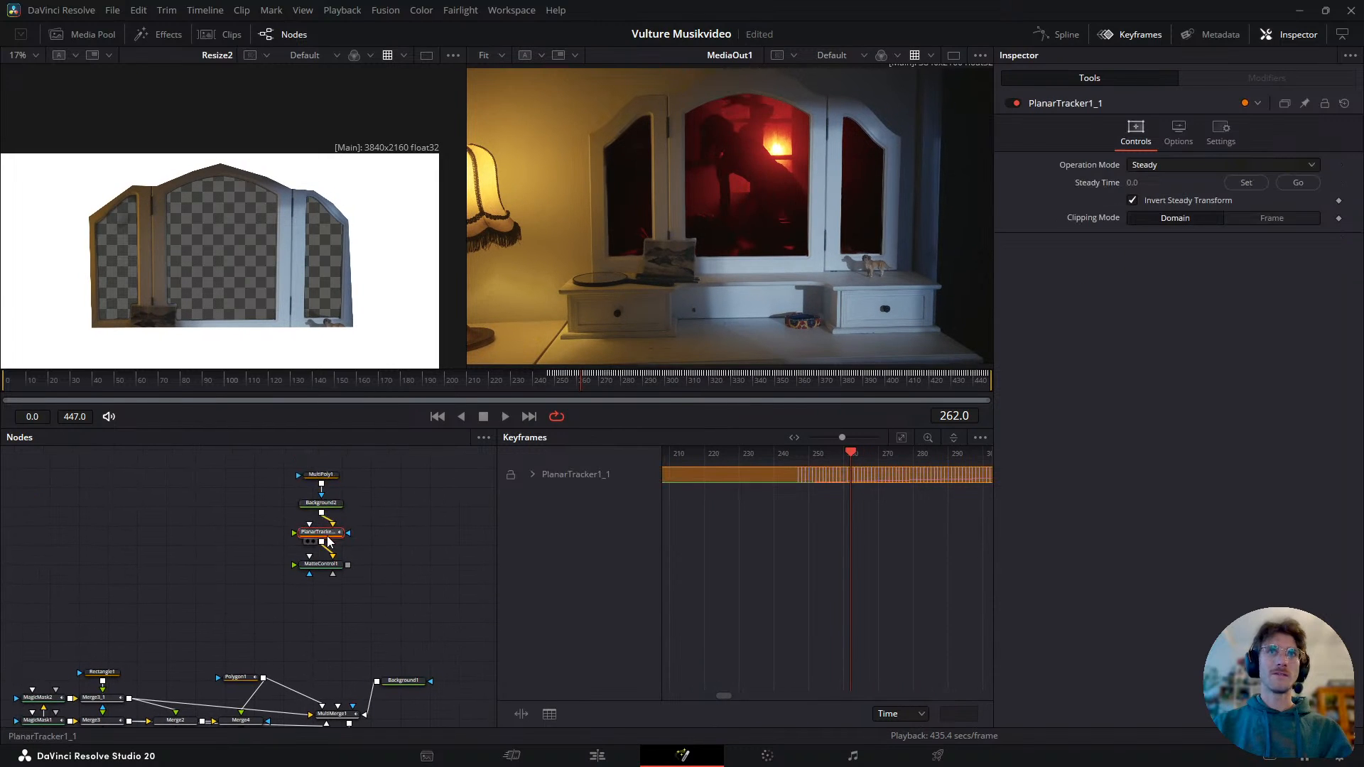
- Go to frame 247, where the planar tracker's keyframes begin, and view Merge4 in the first viewer
{"action": "left_click", "coordinate": [548, 381]}
{"action": "key", "text": "Left"}
{"action": "left_click_drag", "start_coordinate": [364, 671], "coordinate": [381, 624]}
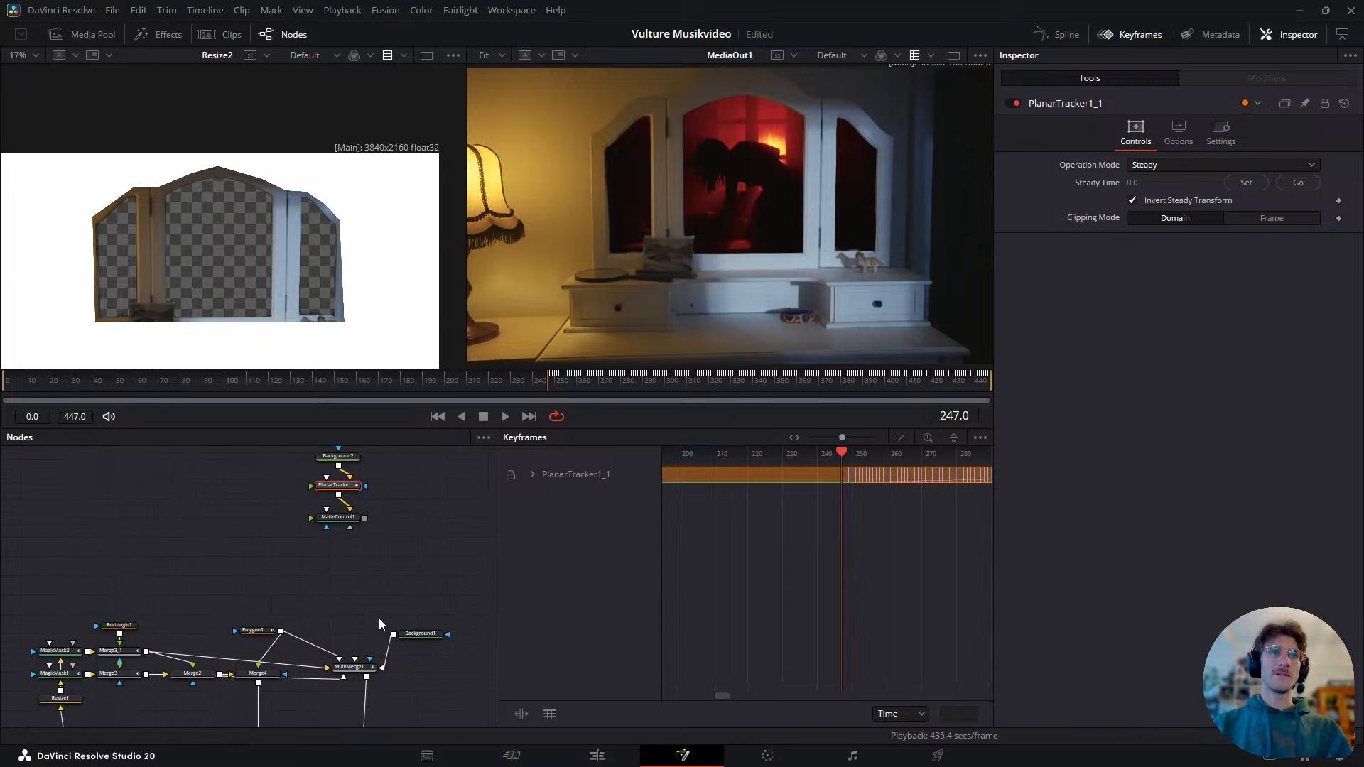
{"action": "scroll", "coordinate": [287, 629], "scroll_direction": "down", "scroll_amount": 3}
{"action": "left_click", "coordinate": [262, 600]}
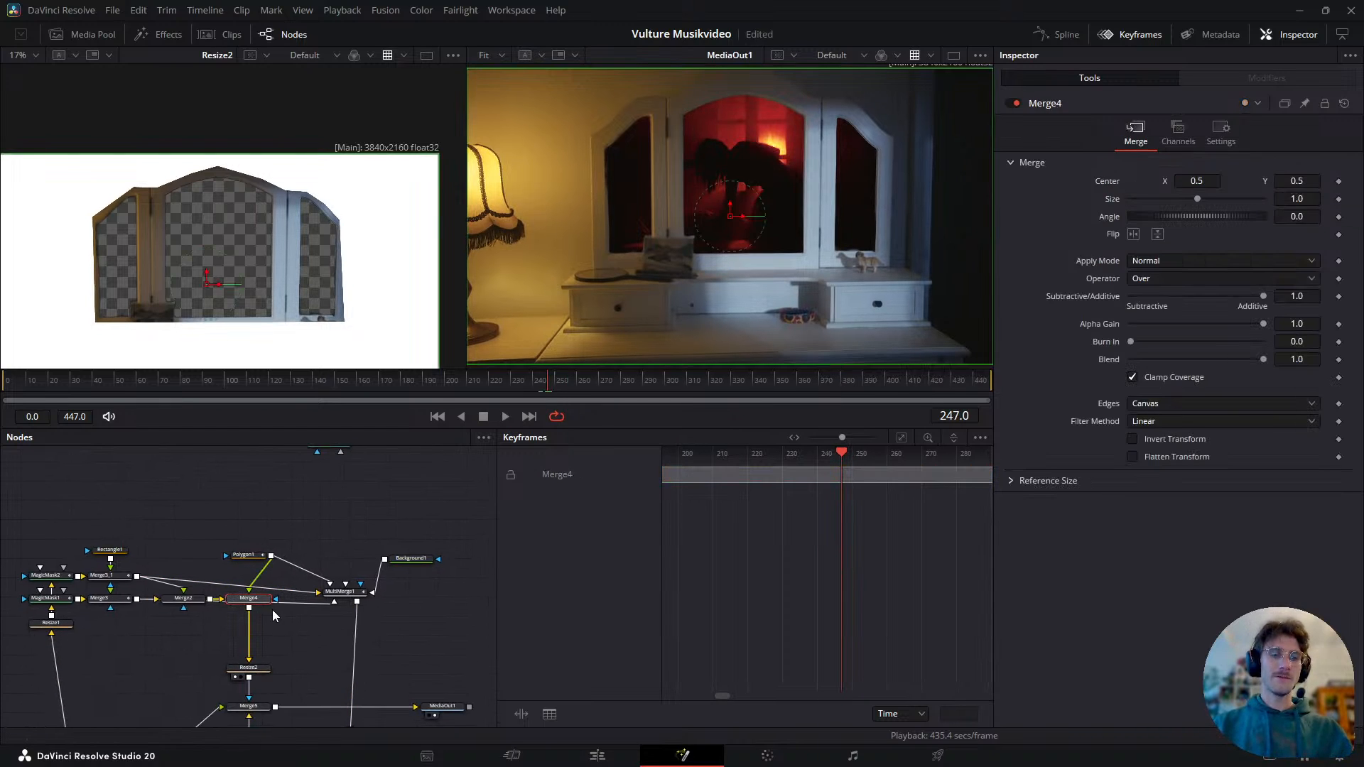
{"action": "key", "text": "1"}
{"action": "scroll", "coordinate": [236, 290], "scroll_direction": "up", "scroll_amount": 2}
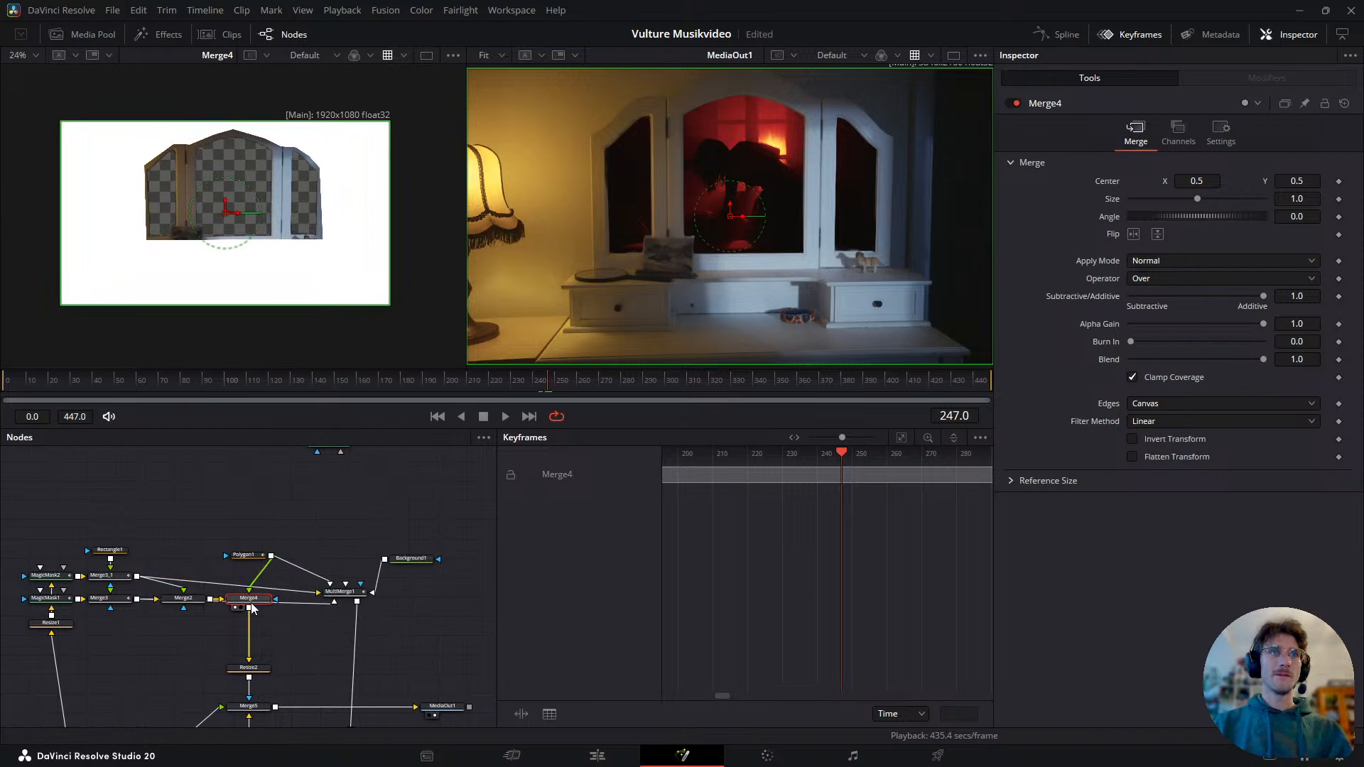
- Move Resize2 closer to Merge4 and add a Merge node between Resize2 and Merge5
{"action": "left_click_drag", "start_coordinate": [263, 666], "coordinate": [268, 649]}
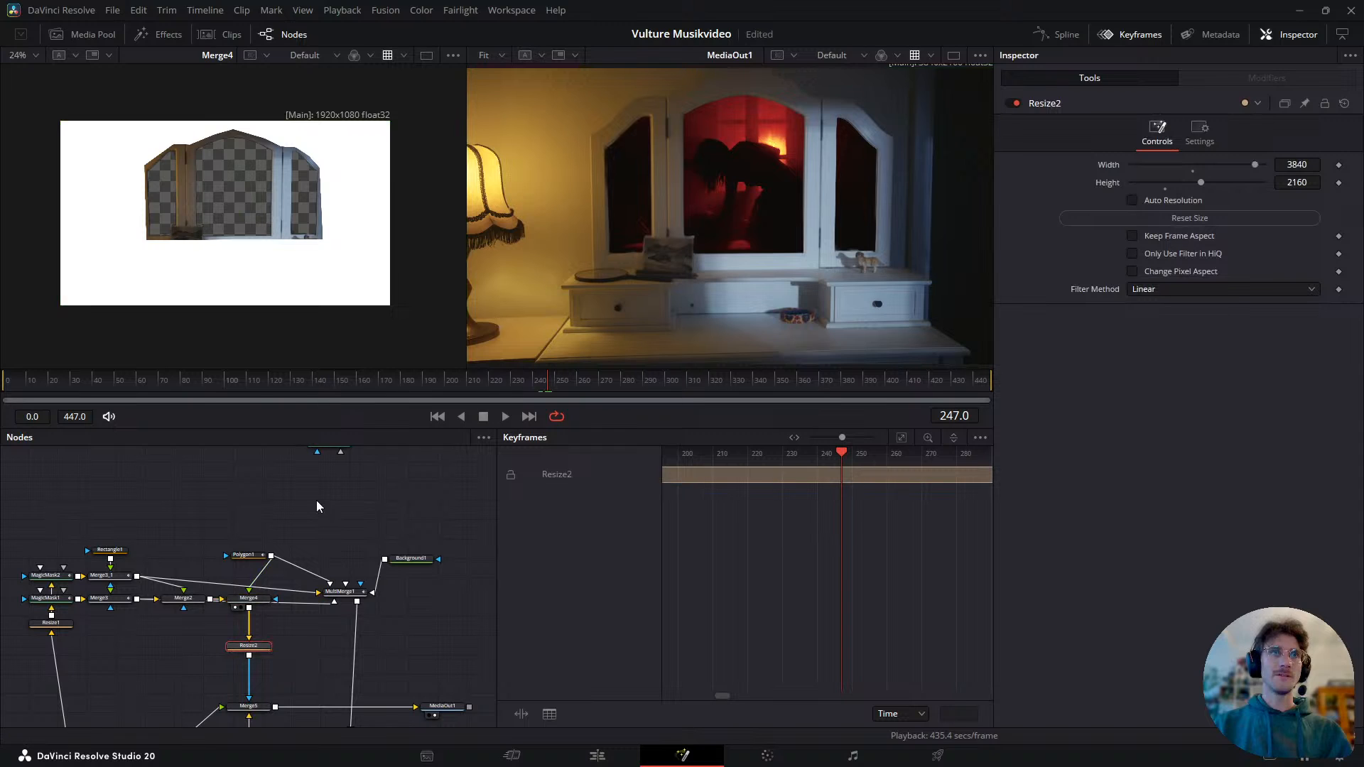
{"action": "key", "text": "shift+space"}
{"action": "type", "text": "merge"}
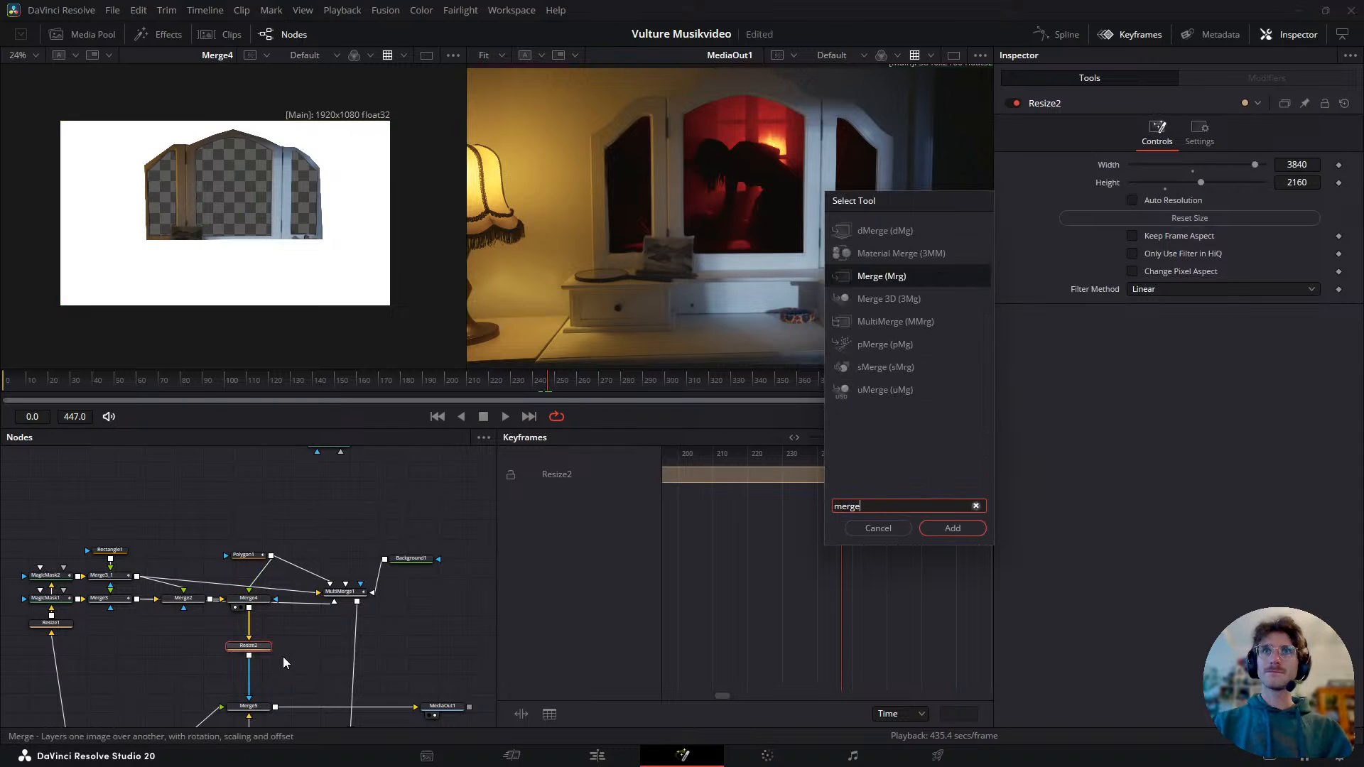
{"action": "key", "text": "Return"}
{"action": "scroll", "coordinate": [323, 539], "scroll_direction": "up", "scroll_amount": 1}
{"action": "scroll", "coordinate": [323, 538], "scroll_direction": "down", "scroll_amount": 2}
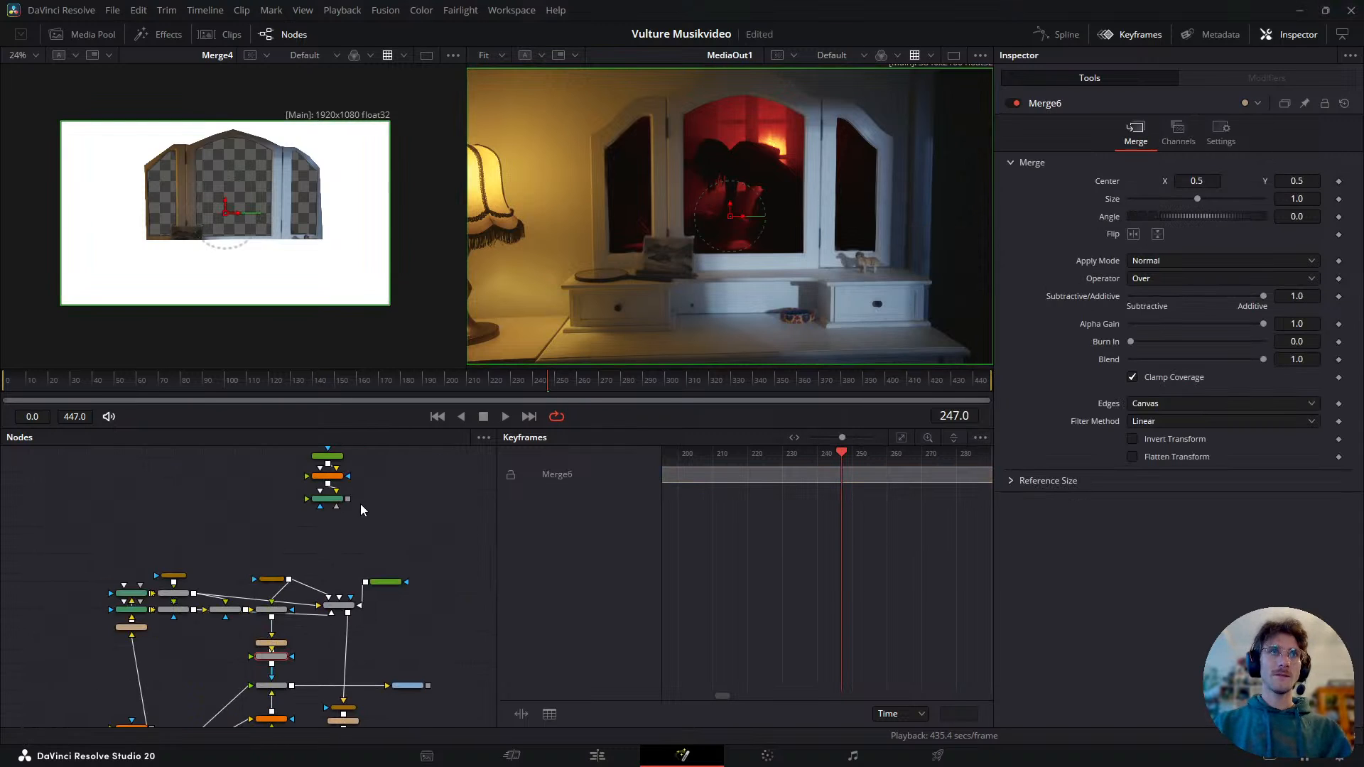
- Connect MatteControl1's output to Merge6 as its foreground and view Merge6 in the first viewer
{"action": "left_click_drag", "start_coordinate": [352, 504], "coordinate": [274, 665]}
{"action": "scroll", "coordinate": [274, 665], "scroll_direction": "up", "scroll_amount": 3}
{"action": "key", "text": "1"}
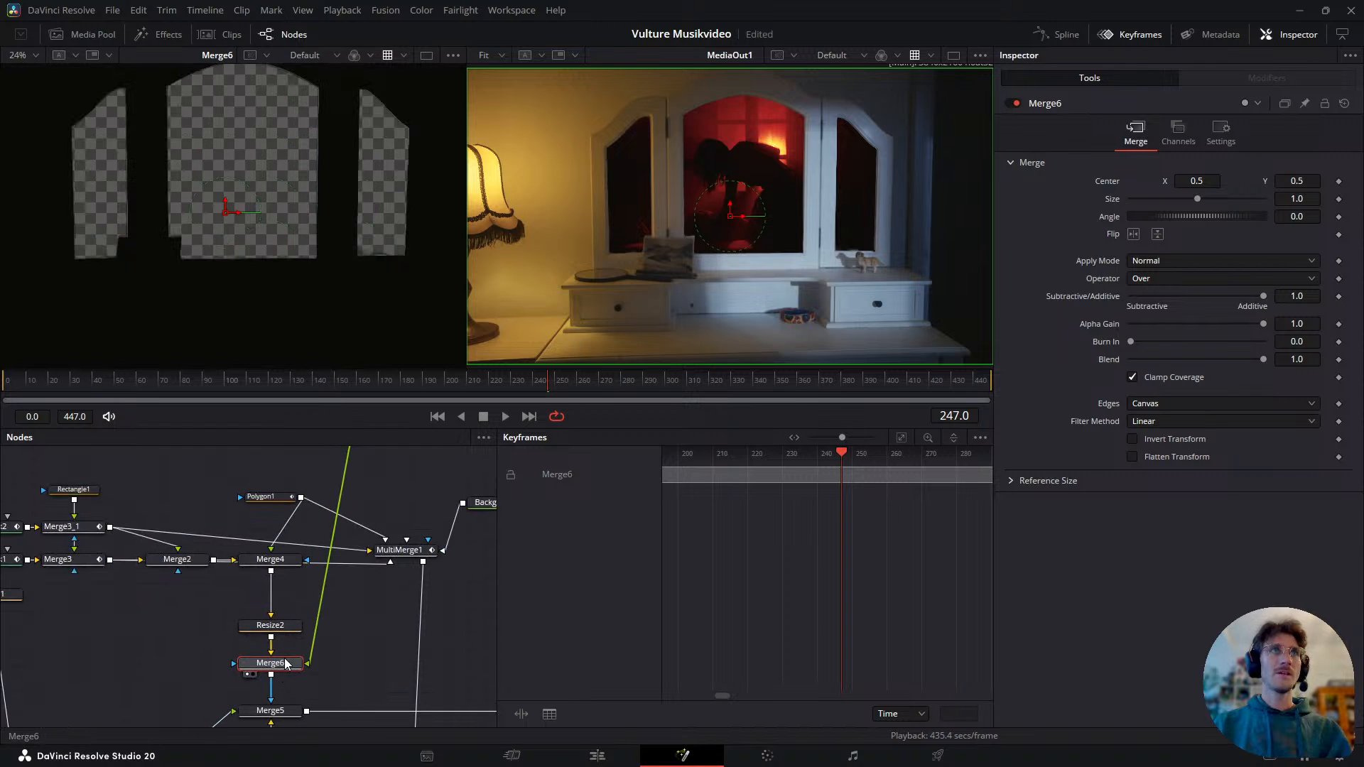
{"action": "scroll", "coordinate": [295, 272], "scroll_direction": "down", "scroll_amount": 2}
{"action": "left_click", "coordinate": [288, 625]}
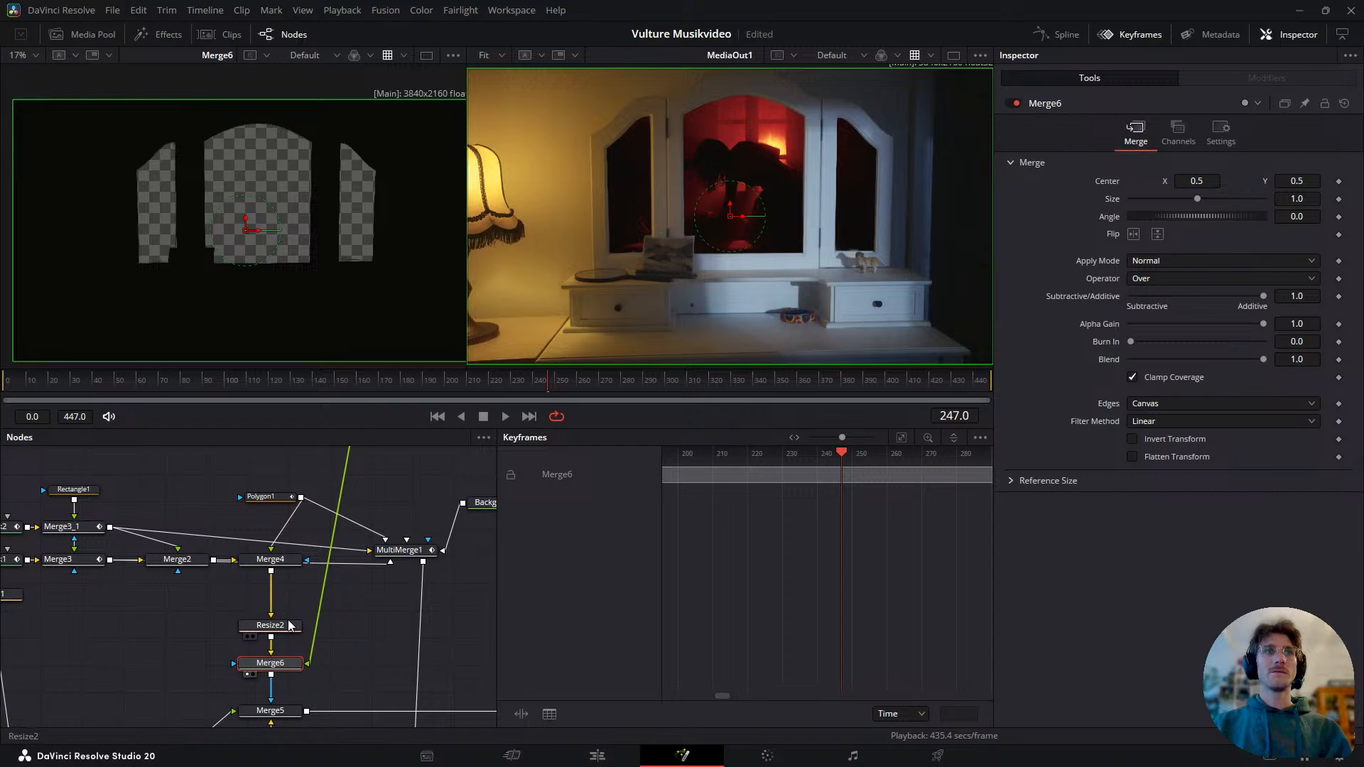
{"action": "left_click", "coordinate": [294, 668]}
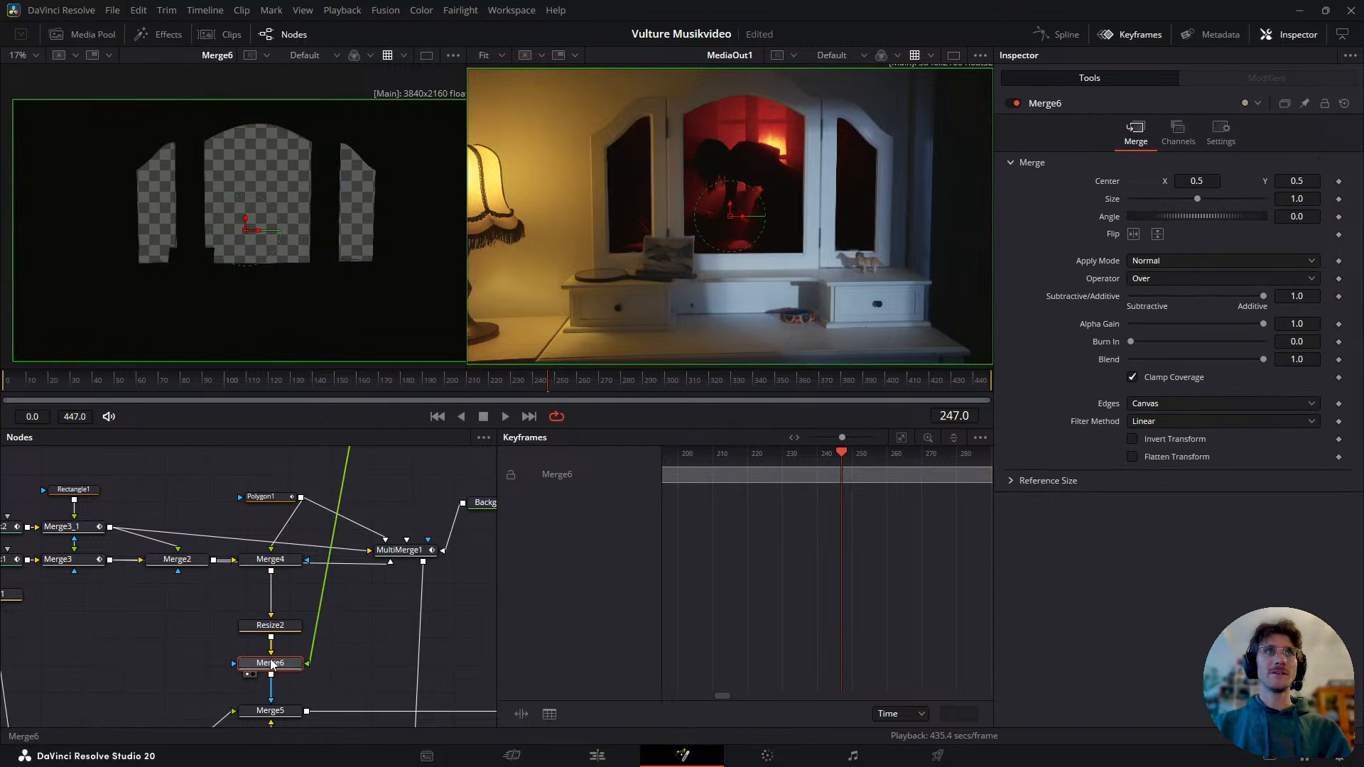
- Try the XOr and Under operators on Merge6
{"action": "left_click", "coordinate": [1207, 279]}
{"action": "left_click", "coordinate": [1176, 360]}
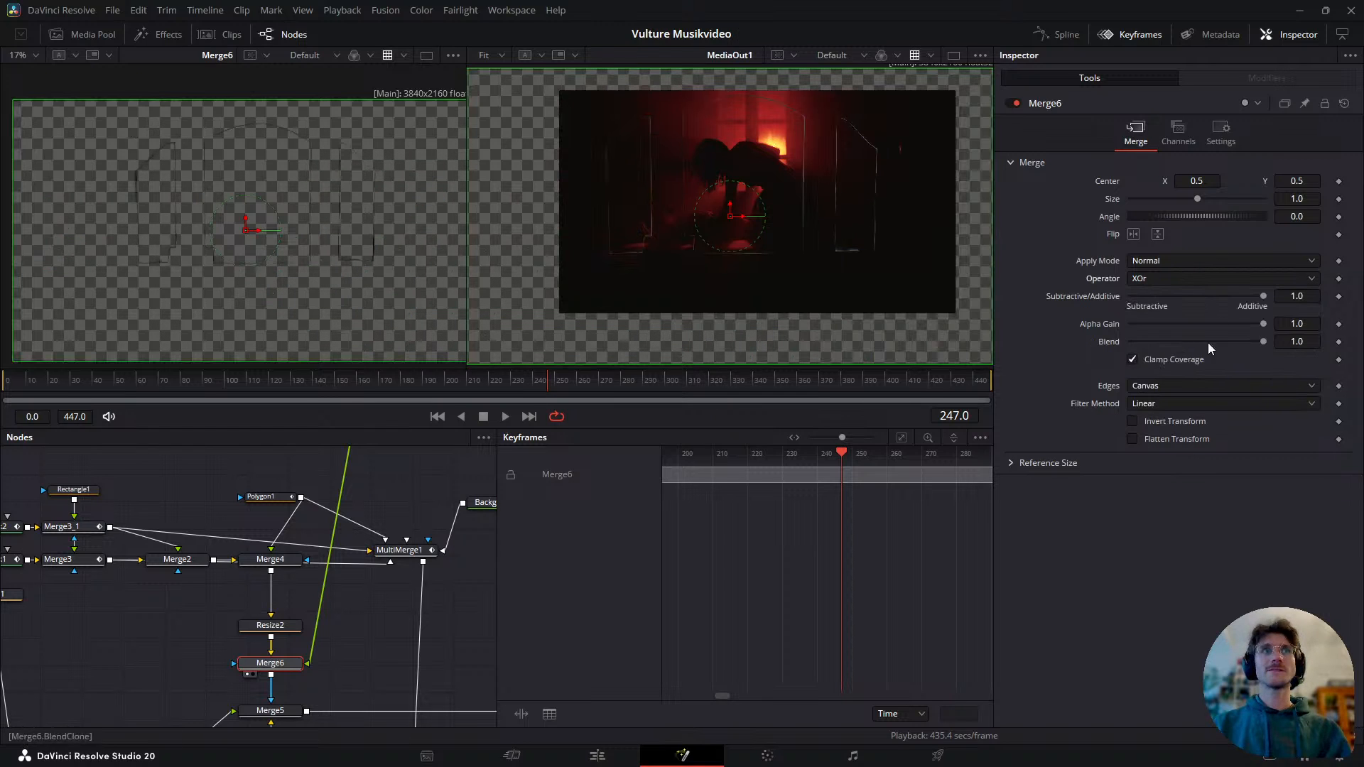
{"action": "left_click", "coordinate": [1201, 280]}
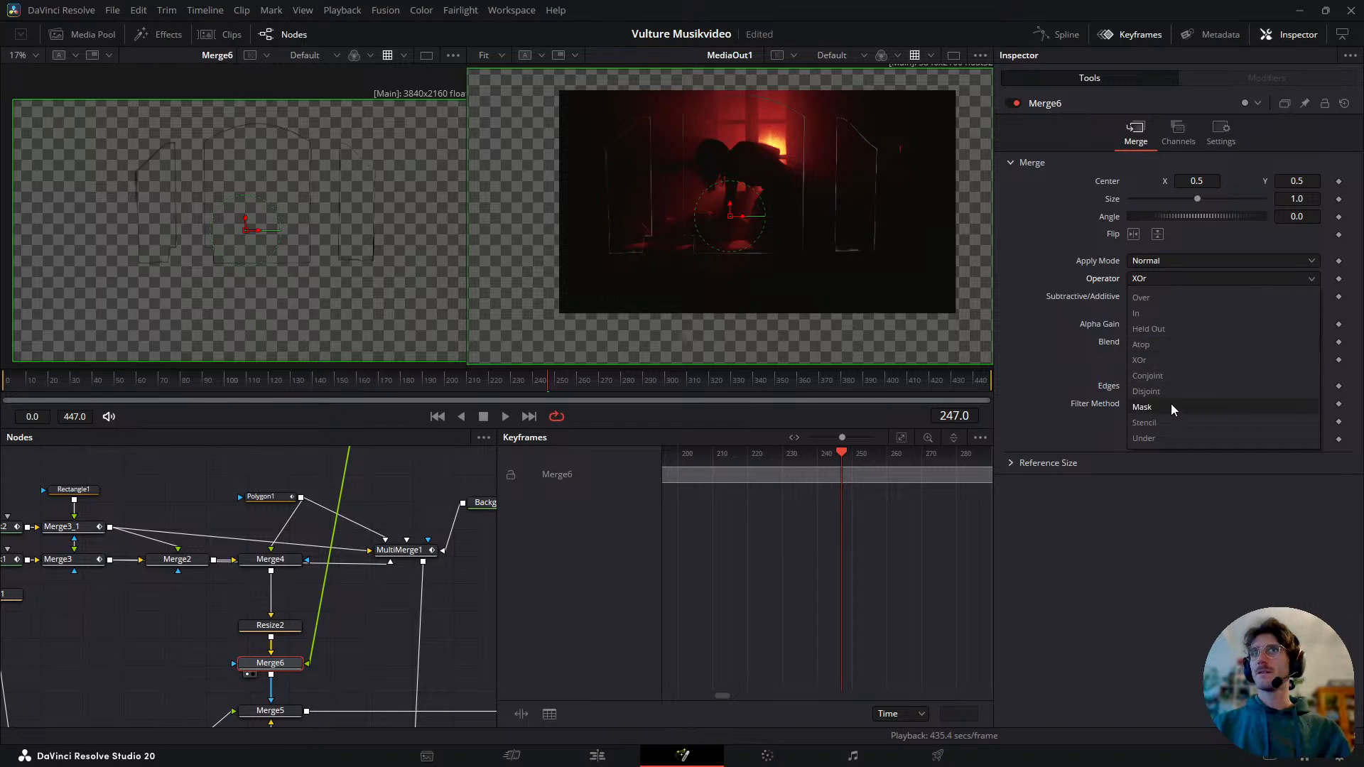
{"action": "left_click", "coordinate": [1154, 437]}
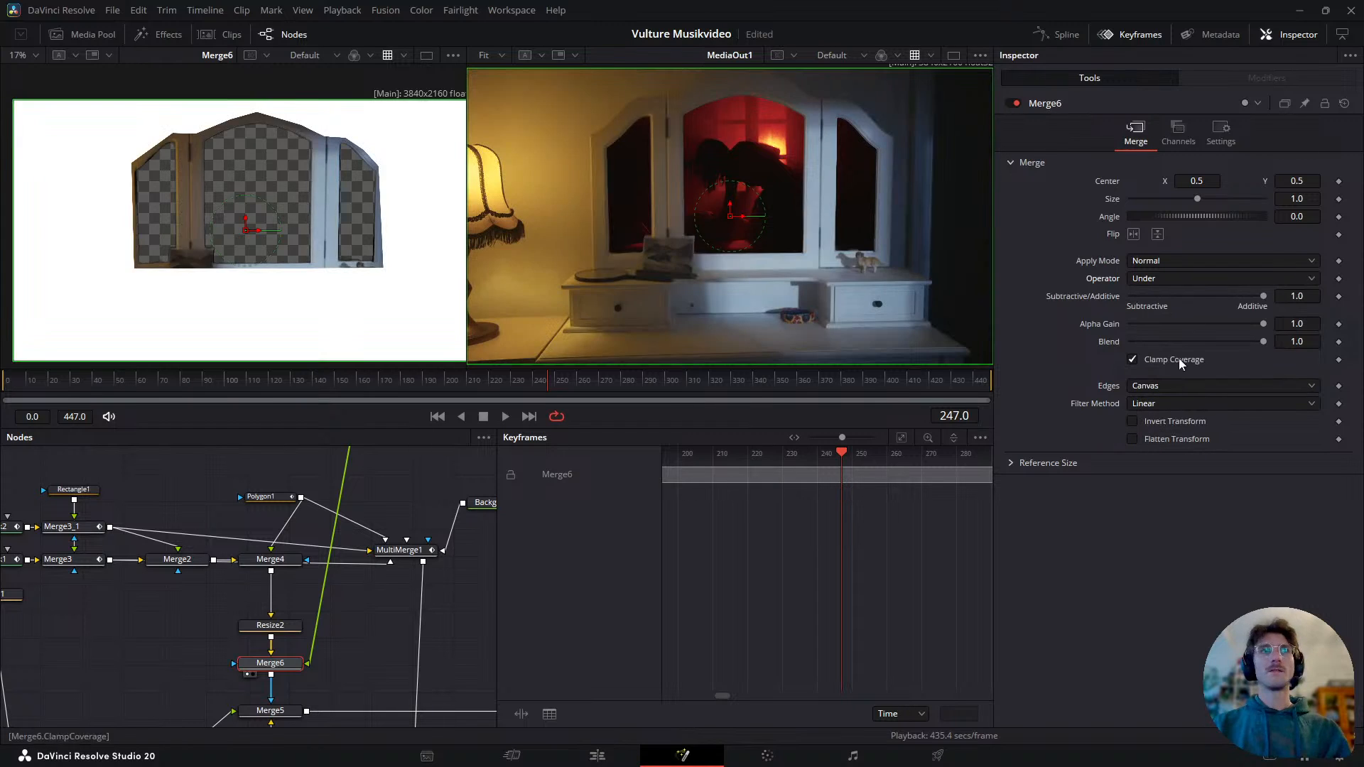
- Try the Over and In operators on Merge6 and play a few frames to check the edges
{"action": "left_click", "coordinate": [1202, 280]}
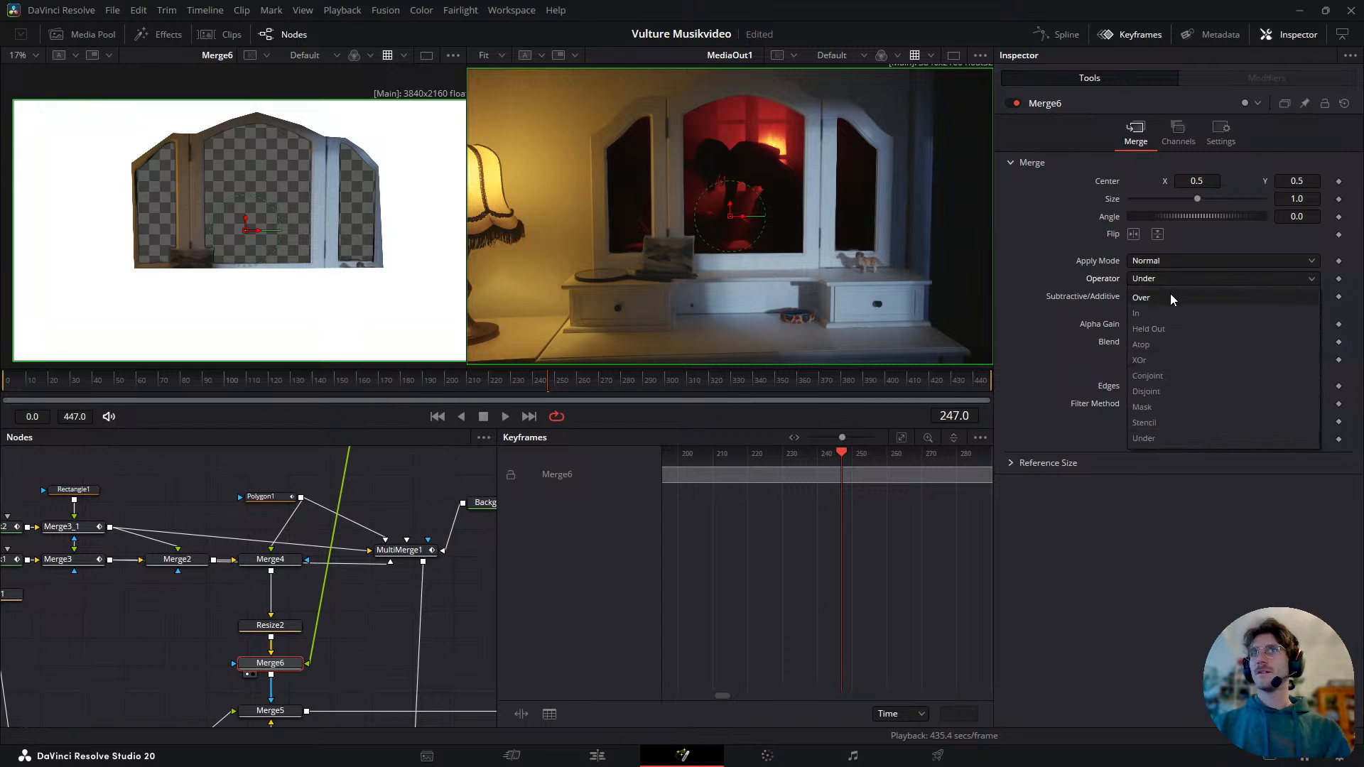
{"action": "left_click", "coordinate": [1170, 294]}
{"action": "left_click", "coordinate": [1164, 277]}
{"action": "left_click", "coordinate": [1163, 312]}
{"action": "mouse_move", "coordinate": [1264, 342]}
{"action": "left_mouse_down"}
{"action": "mouse_move", "coordinate": [1060, 353]}
{"action": "mouse_move", "coordinate": [1180, 367]}
{"action": "mouse_move", "coordinate": [1265, 355]}
{"action": "left_mouse_up"}
{"action": "scroll", "coordinate": [232, 270], "scroll_direction": "up", "scroll_amount": 4}
{"action": "key", "text": "space"}
{"action": "key", "text": "space"}
- Try Held Out on Merge6, cycle through the other operators, and set the Operator to Disjoint
{"action": "left_click", "coordinate": [1150, 279]}
{"action": "left_click", "coordinate": [1149, 328]}
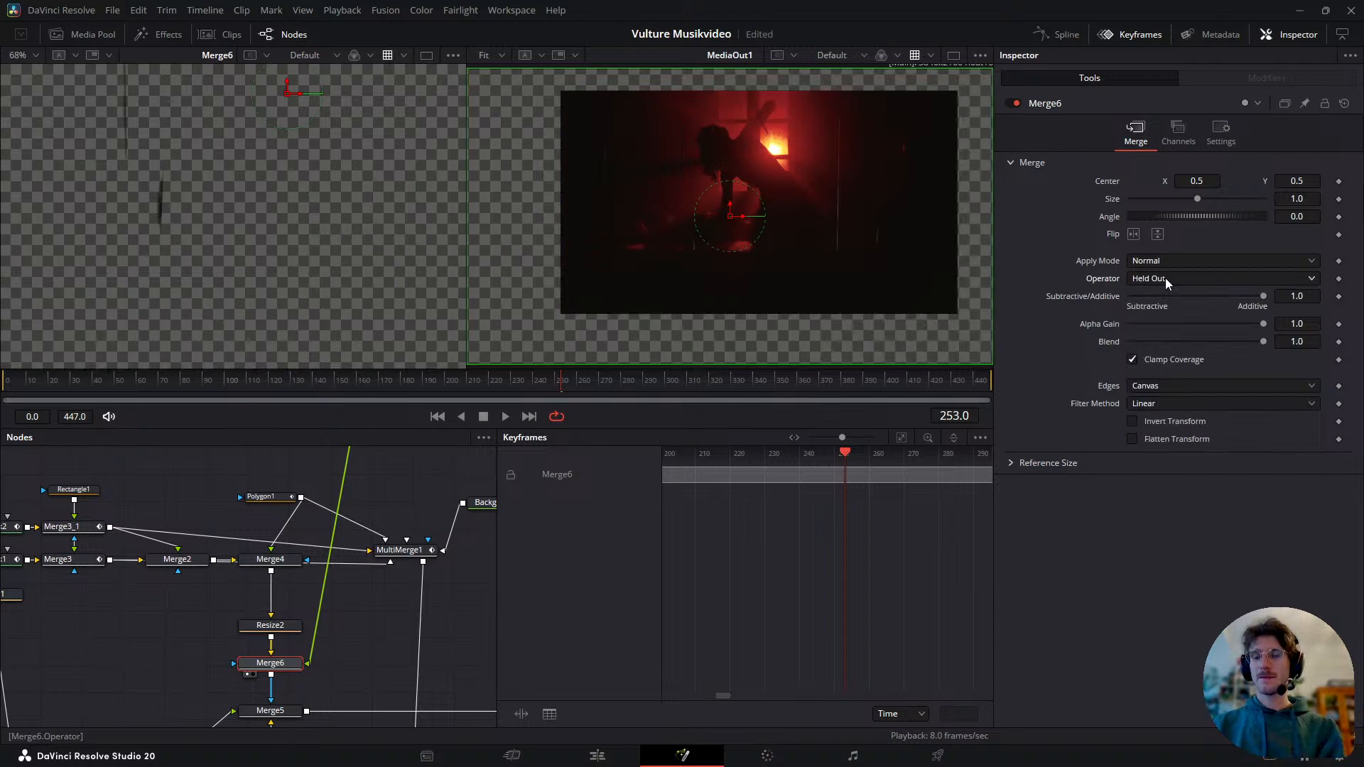
{"action": "key", "text": "Up"}
{"action": "key", "text": "Up"}
{"action": "key", "text": "Down"}
{"action": "key", "text": "Down"}
{"action": "key", "text": "Down"}
{"action": "key", "text": "Down"}
{"action": "key", "text": "Down"}
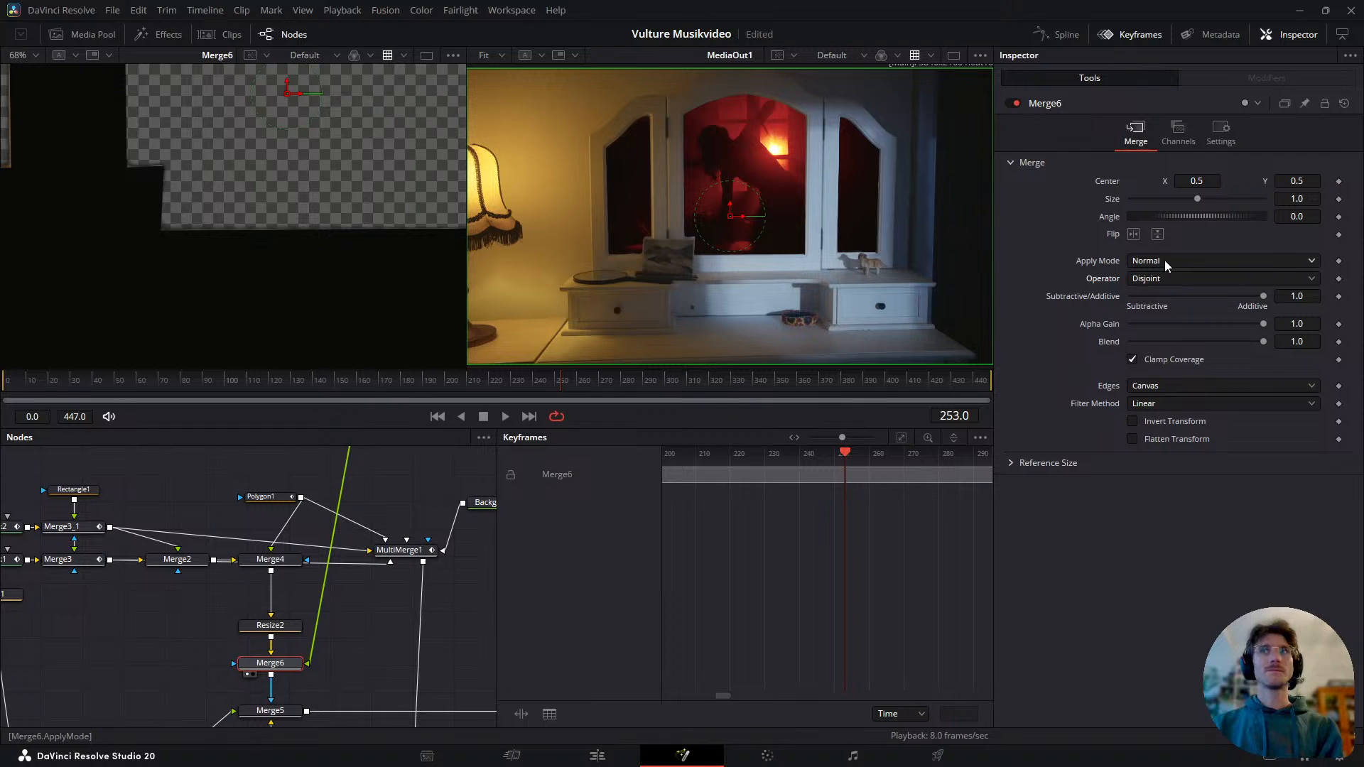
- Cycle through more operators on Merge6, including Under and Mask, and set its Operator to Over
{"action": "key", "text": "Down"}
{"action": "key", "text": "Down"}
{"action": "key", "text": "Down"}
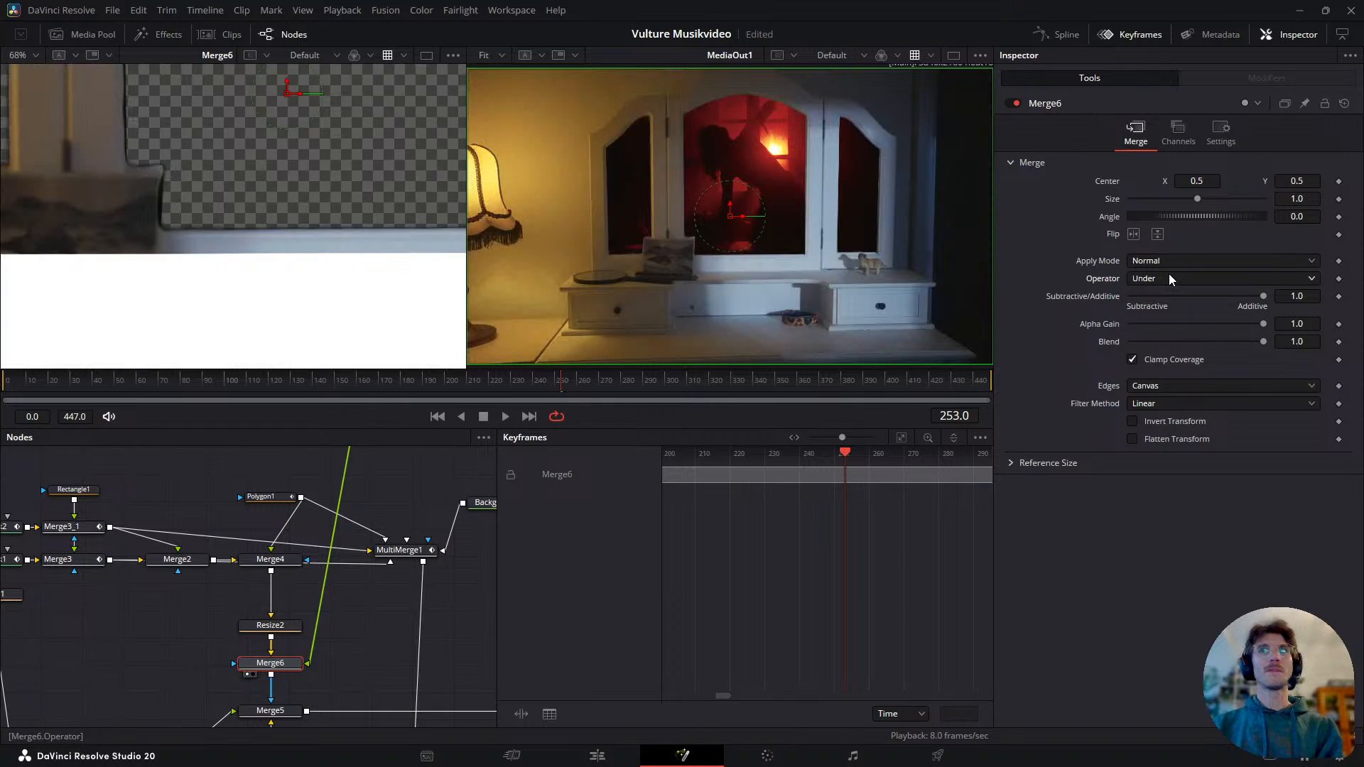
{"action": "key", "text": "Up"}
{"action": "key", "text": "Up"}
{"action": "key", "text": "Up"}
{"action": "key", "text": "Up"}
{"action": "key", "text": "Up"}
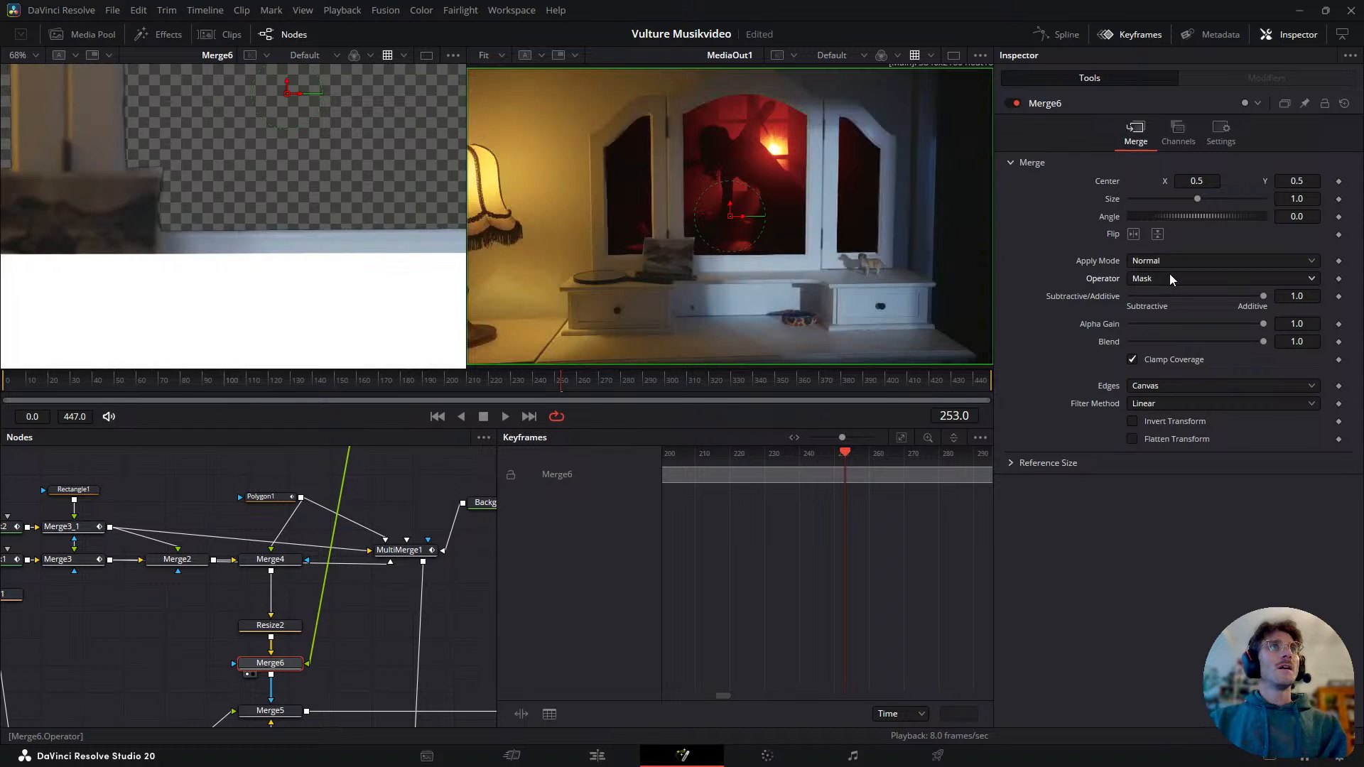
{"action": "key", "text": "Up"}
{"action": "key", "text": "Up"}
{"action": "key", "text": "Up"}
{"action": "key", "text": "Up"}
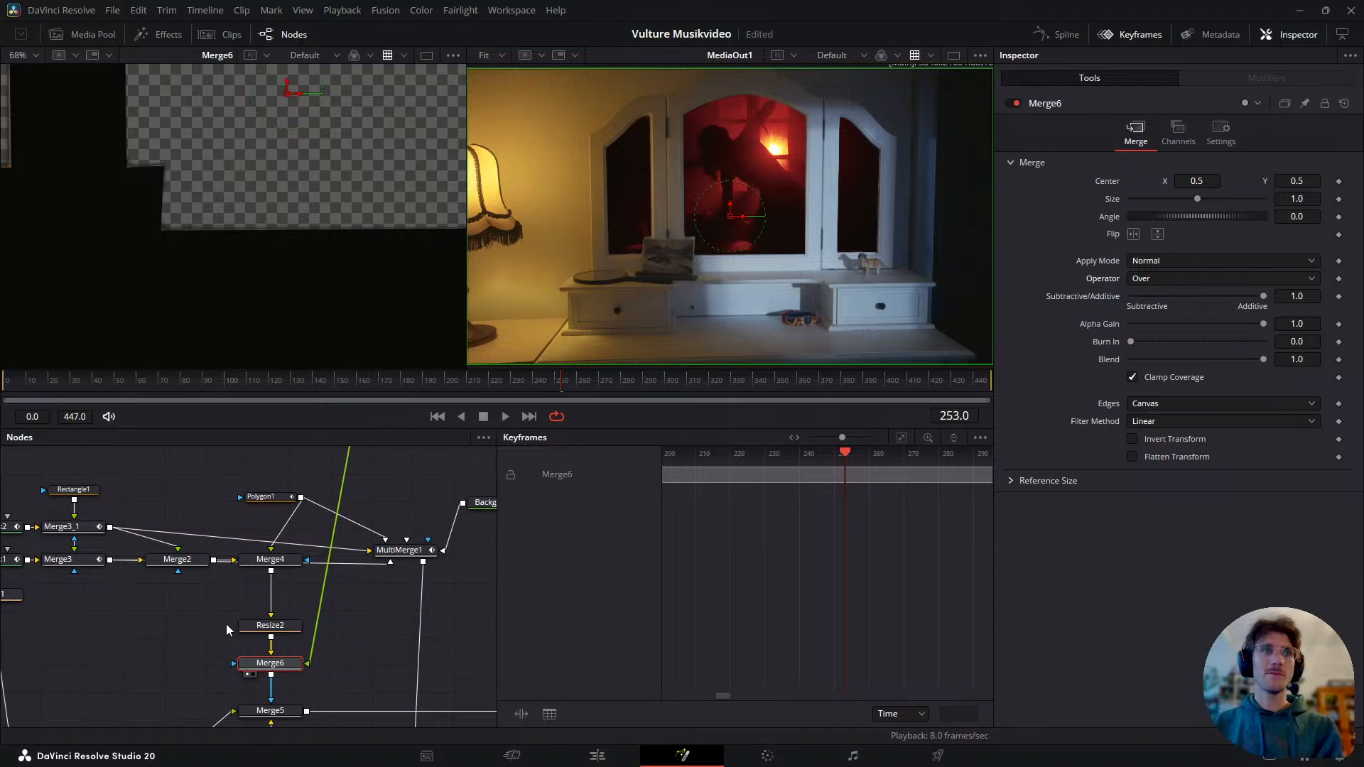
- Add a Switch node and insert it between Resize2 and Merge6
{"action": "left_click", "coordinate": [348, 646]}
{"action": "key", "text": "shift+space"}
{"action": "type", "text": "merge"}
{"action": "key", "text": "BackSpace"}
{"action": "key", "text": "BackSpace"}
{"action": "key", "text": "BackSpace"}
{"action": "key", "text": "BackSpace"}
{"action": "key", "text": "BackSpace"}
{"action": "type", "text": "swit"}
{"action": "key", "text": "Return"}
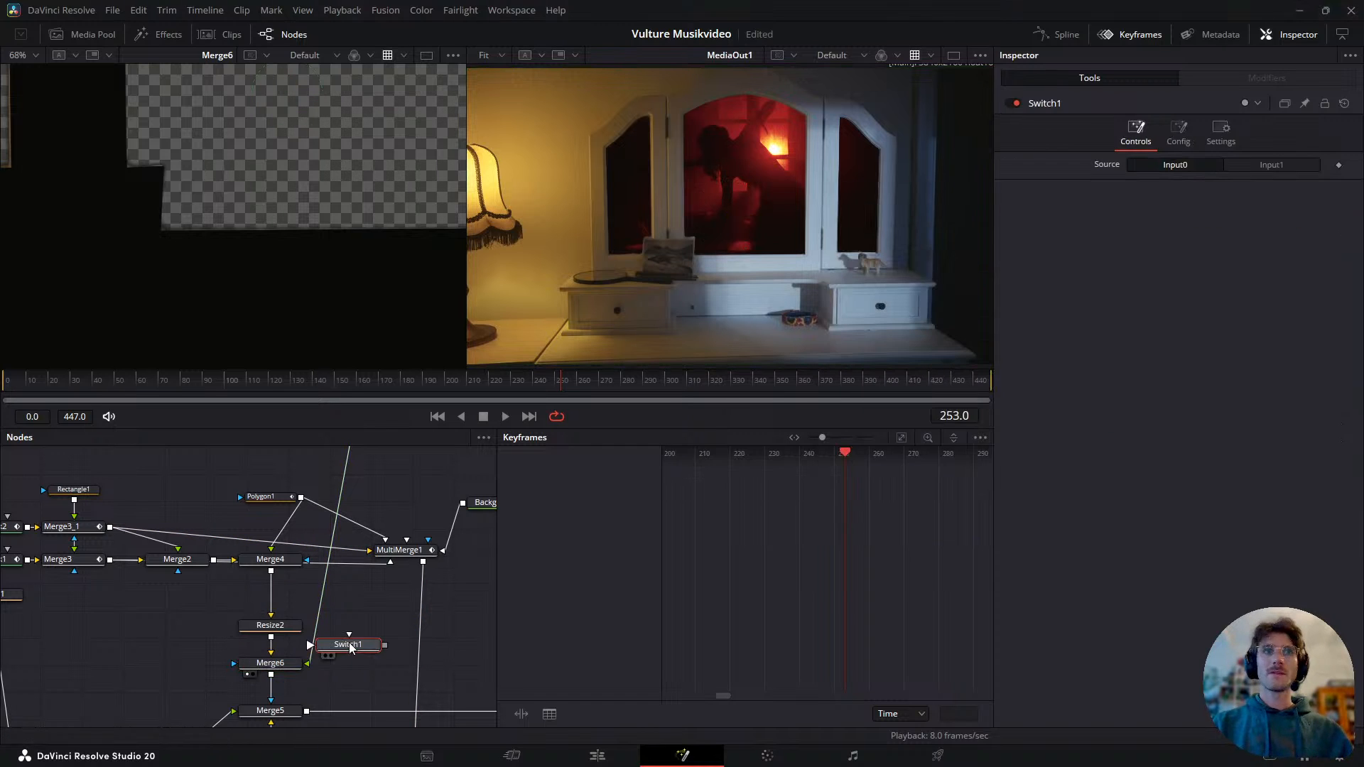
{"action": "left_click_drag", "start_coordinate": [349, 645], "coordinate": [364, 645]}
{"action": "left_click", "coordinate": [293, 662]}
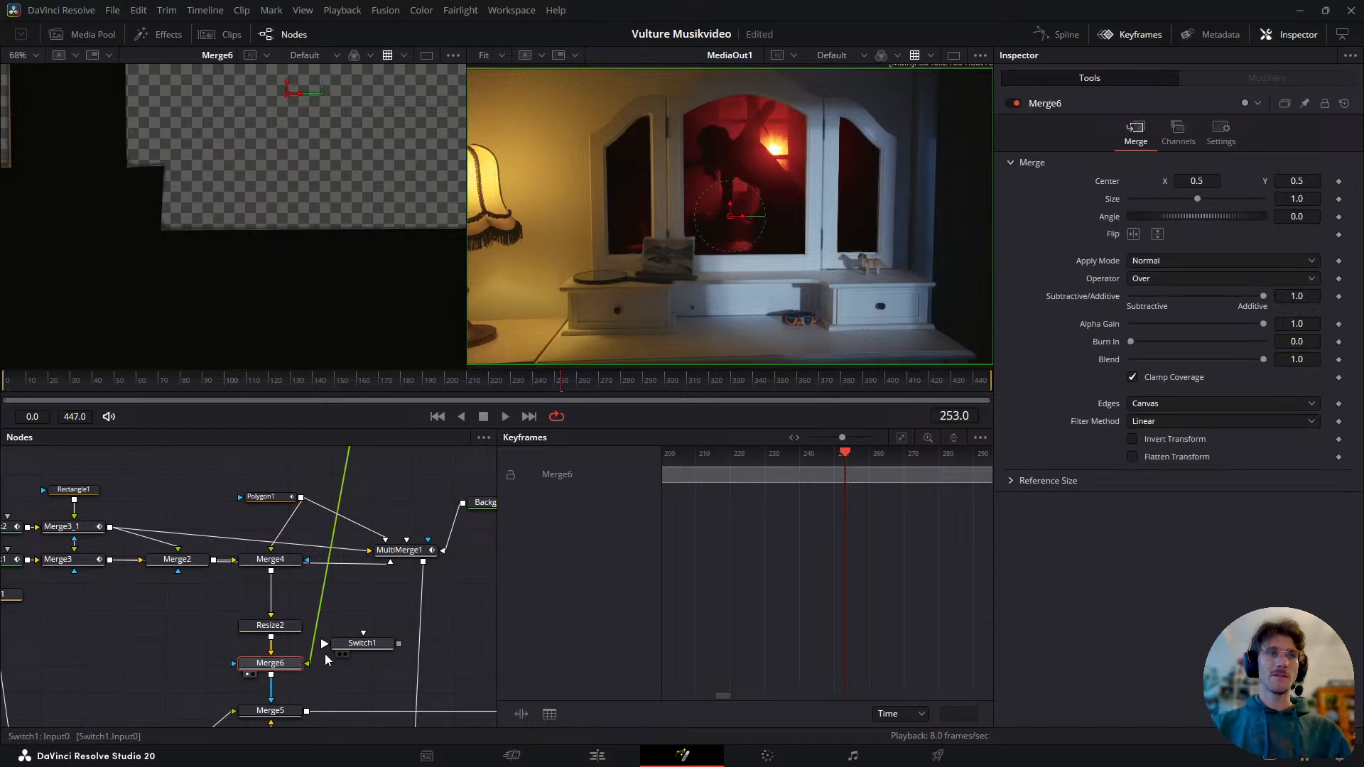
{"action": "left_click_drag", "start_coordinate": [359, 652], "coordinate": [286, 611]}
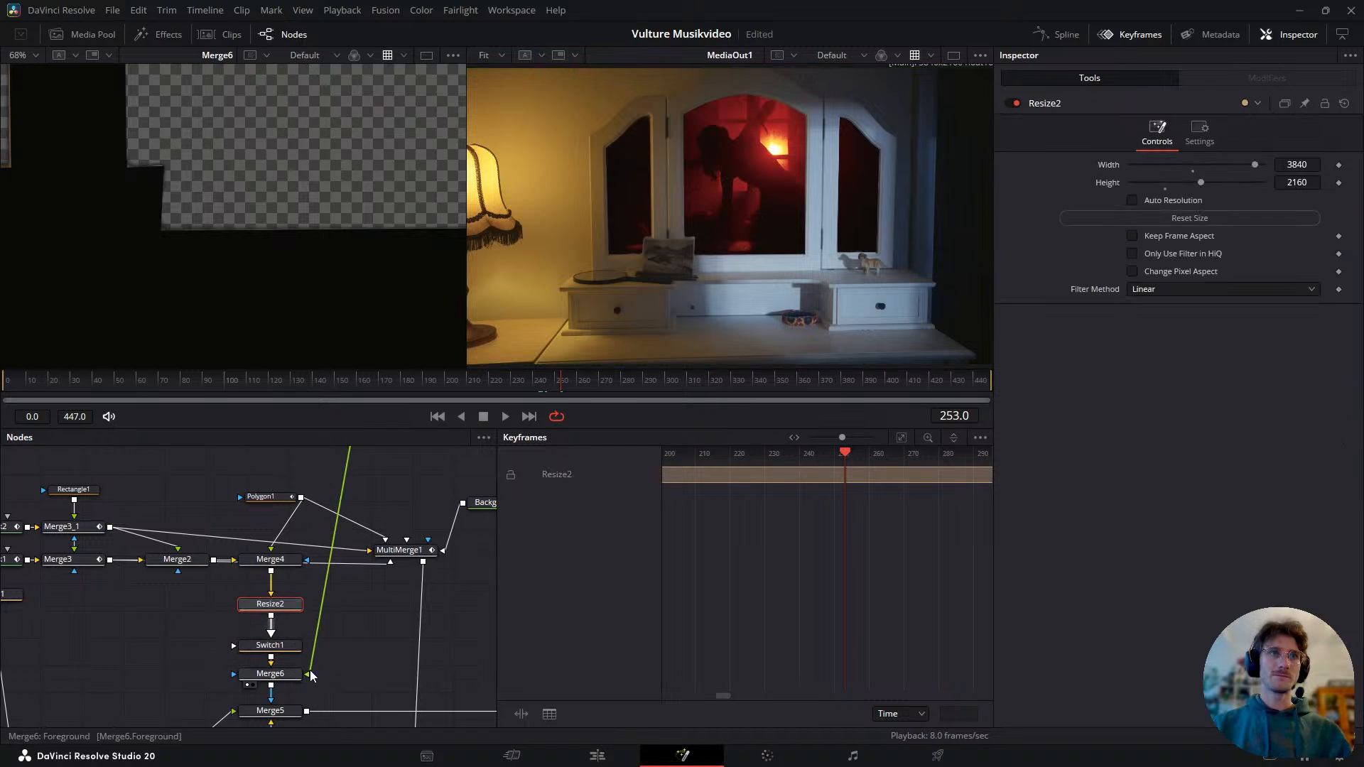
- Reroute MatteControl1's output into Switch1 as its second input and delete Merge6
{"action": "left_click", "coordinate": [274, 677]}
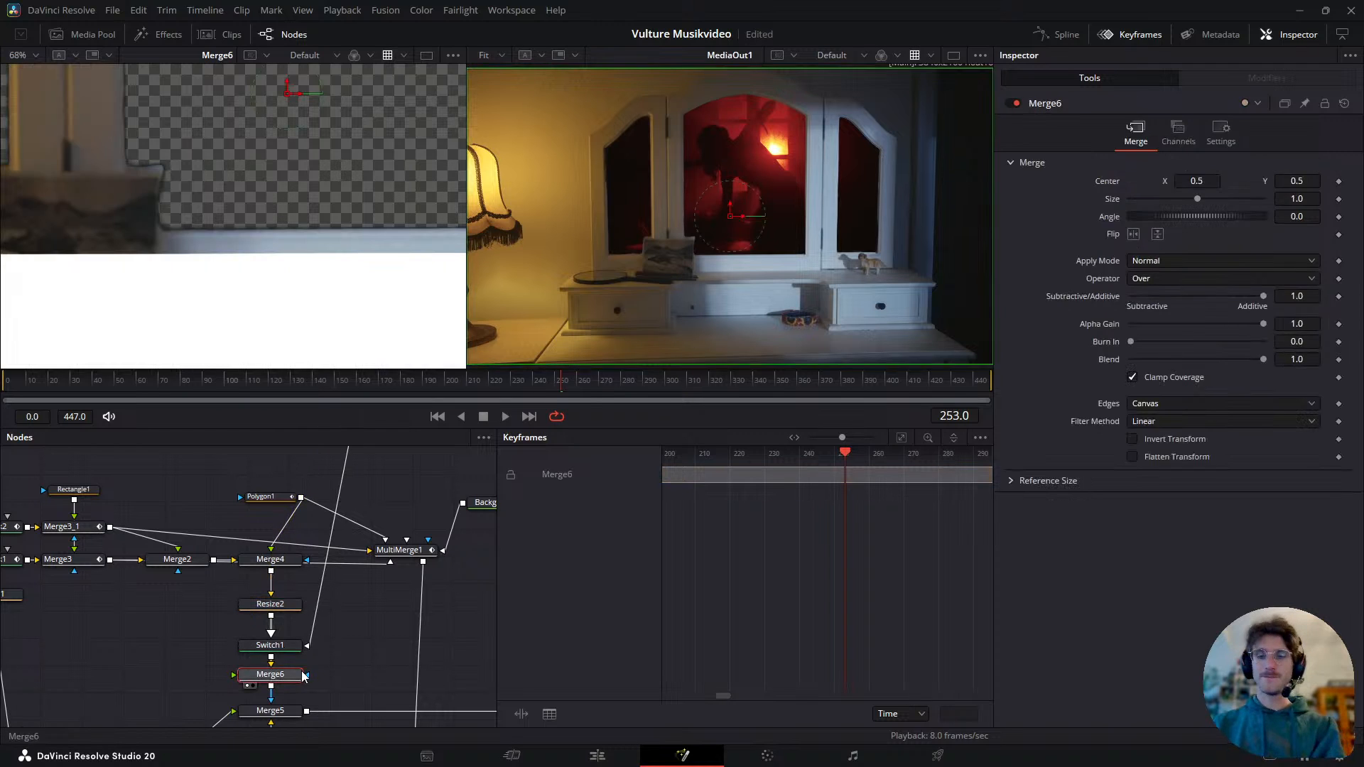
{"action": "key", "text": "Delete"}
{"action": "left_click_drag", "start_coordinate": [285, 651], "coordinate": [284, 676]}
{"action": "scroll", "coordinate": [241, 263], "scroll_direction": "down", "scroll_amount": 3}
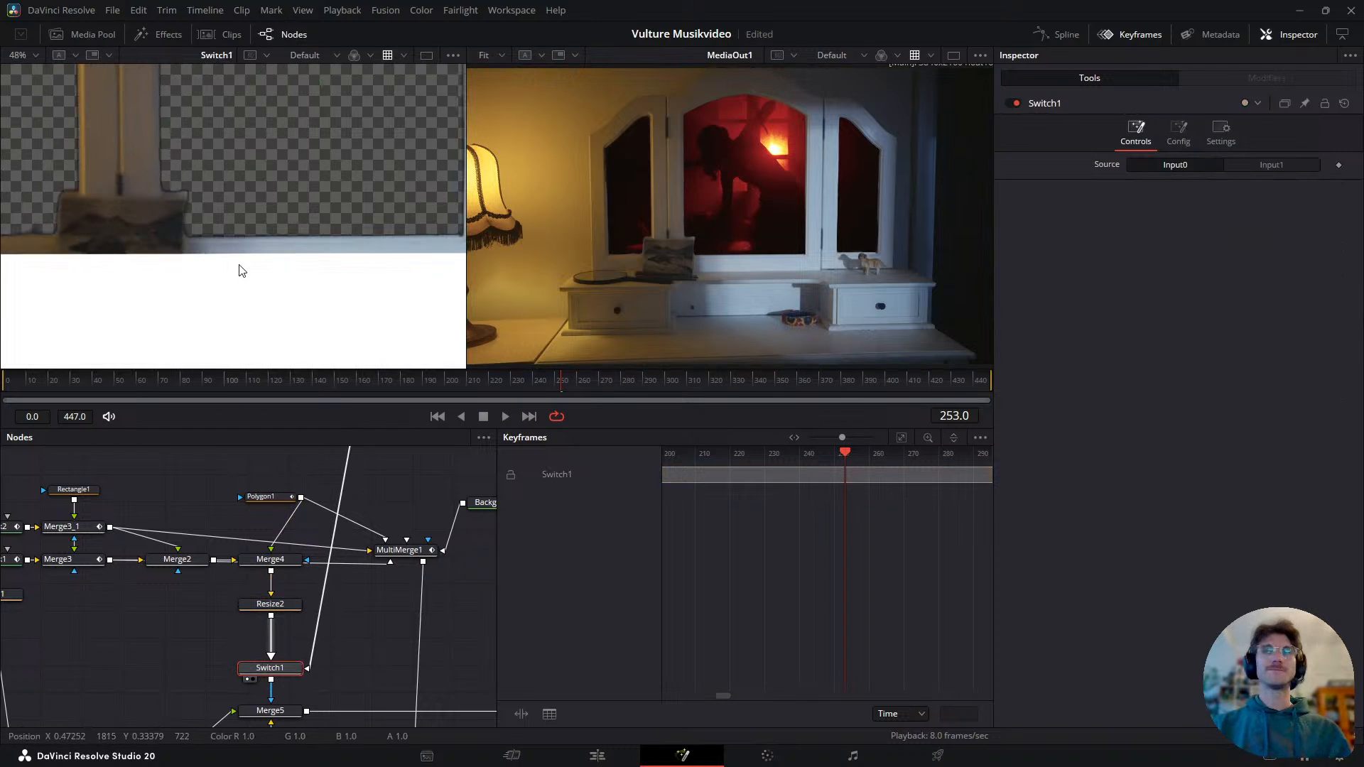
- Compare Switch1's two inputs and keyframe its Source to Input1 at frame 253 and Input0 at frame 252
{"action": "left_click", "coordinate": [1272, 169]}
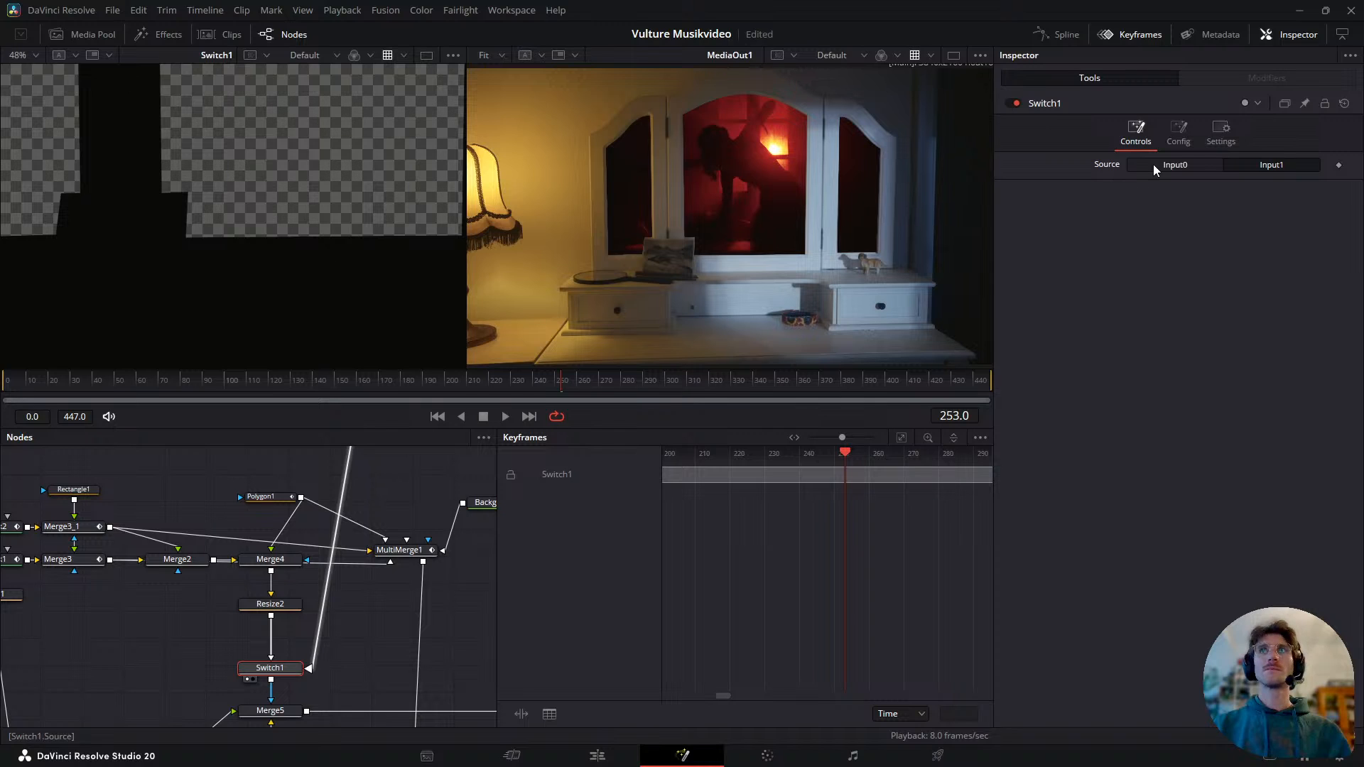
{"action": "left_click", "coordinate": [1173, 168]}
{"action": "scroll", "coordinate": [211, 226], "scroll_direction": "down", "scroll_amount": 2}
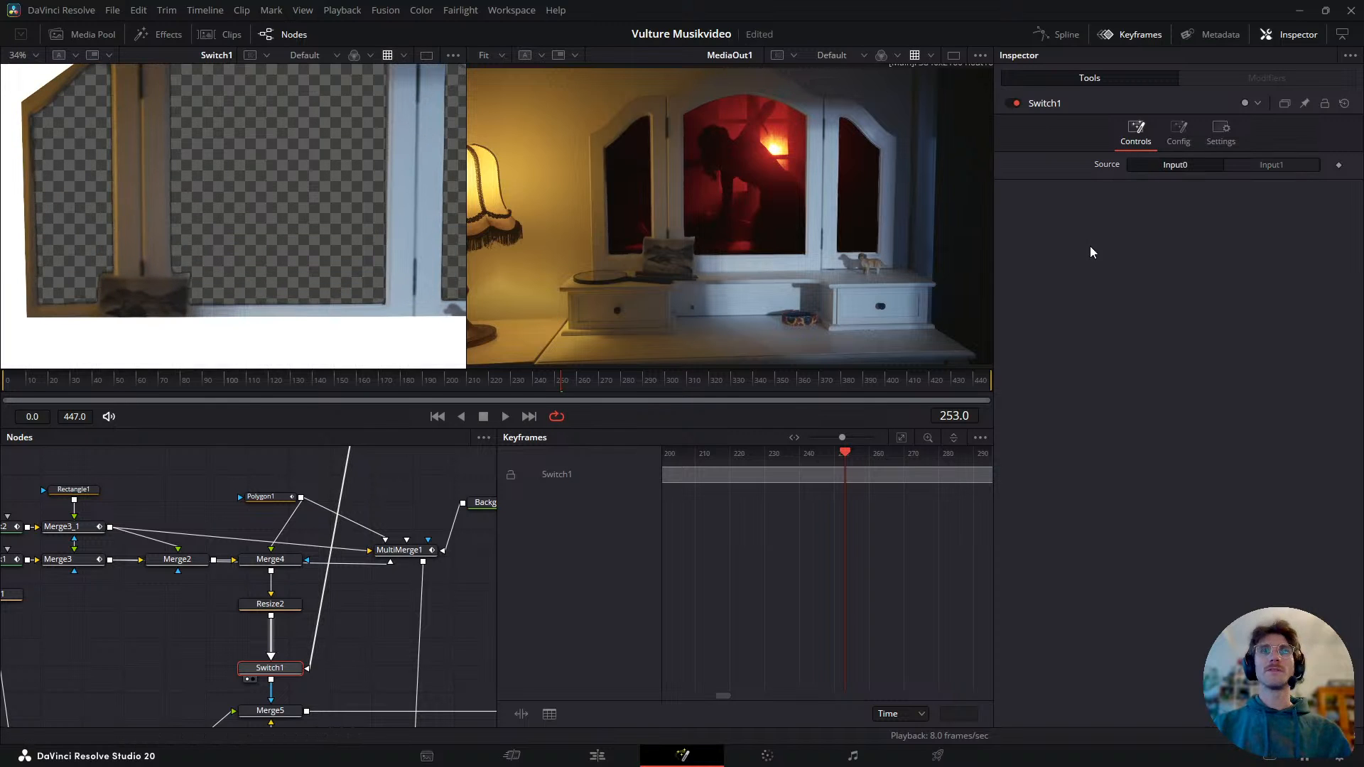
{"action": "left_click", "coordinate": [1315, 165]}
{"action": "left_click", "coordinate": [1339, 165]}
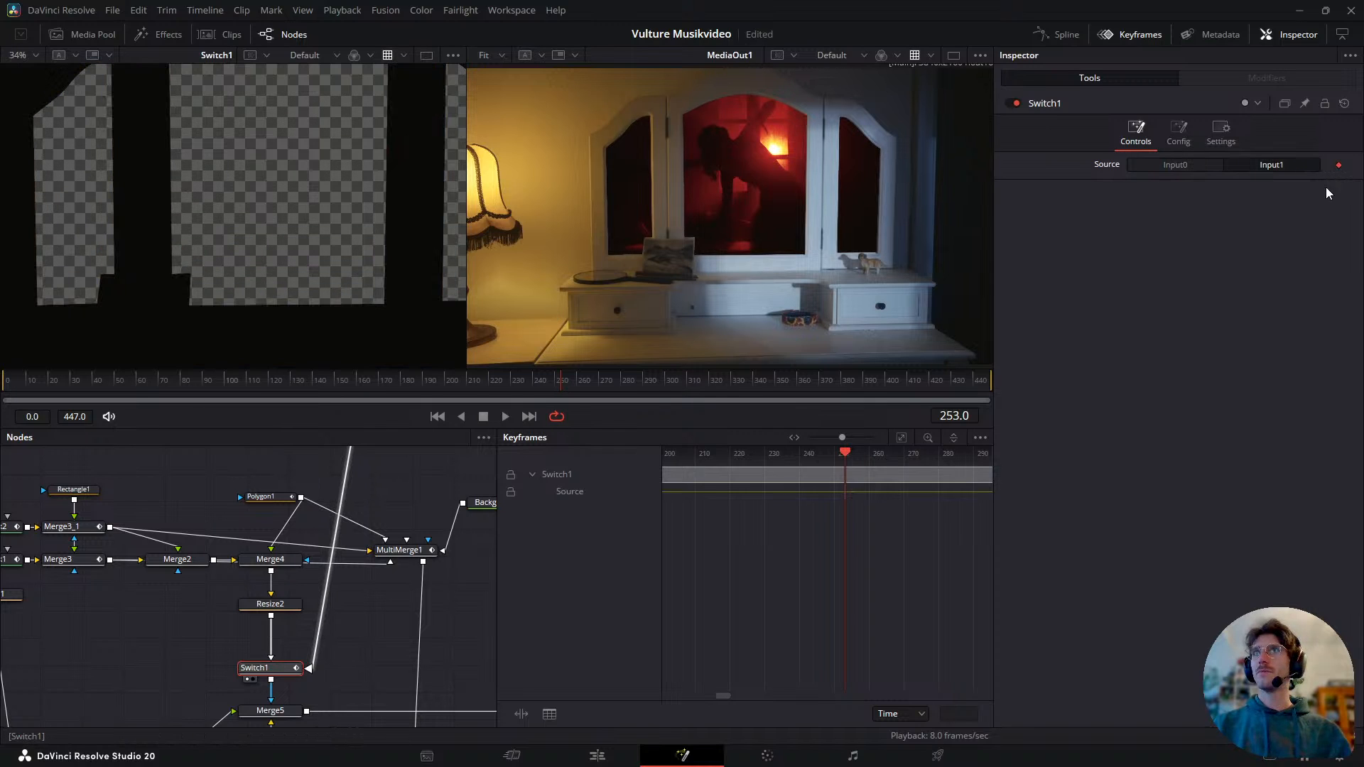
{"action": "key", "text": "Left"}
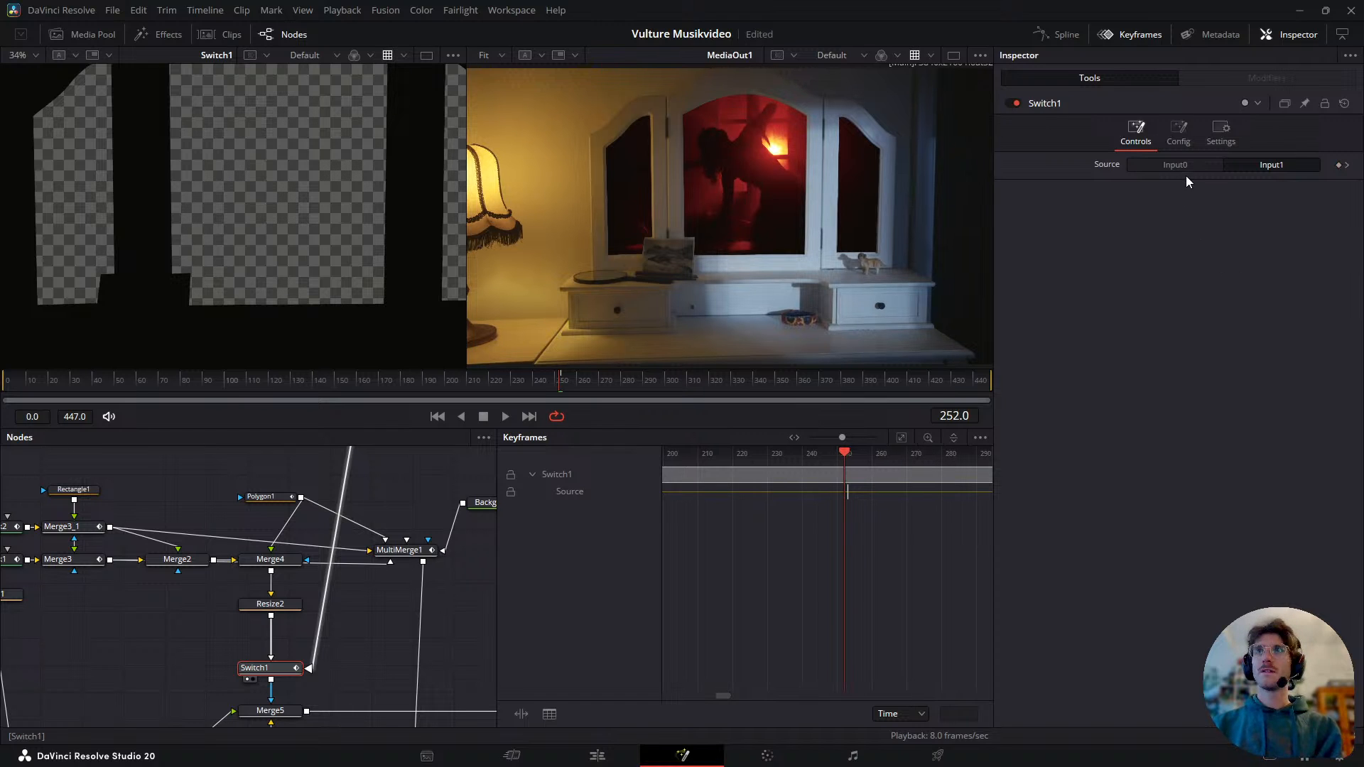
{"action": "left_click", "coordinate": [1186, 170]}
{"action": "key", "text": "Right"}
{"action": "key", "text": "Right"}
- Play the composite past the switch point and examine the mirror edges up close
{"action": "key", "text": "space"}
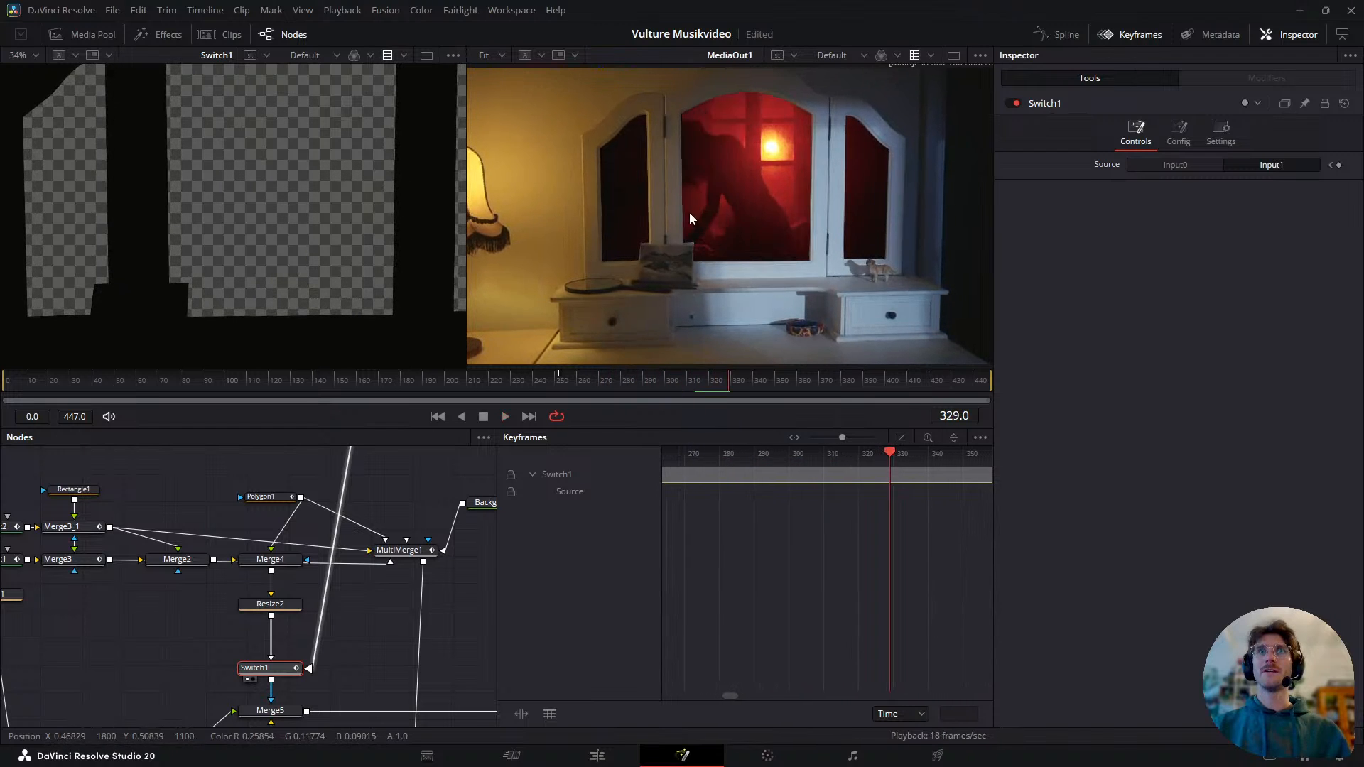
{"action": "scroll", "coordinate": [703, 211], "scroll_direction": "up", "scroll_amount": 2}
{"action": "scroll", "coordinate": [774, 247], "scroll_direction": "down", "scroll_amount": 2}
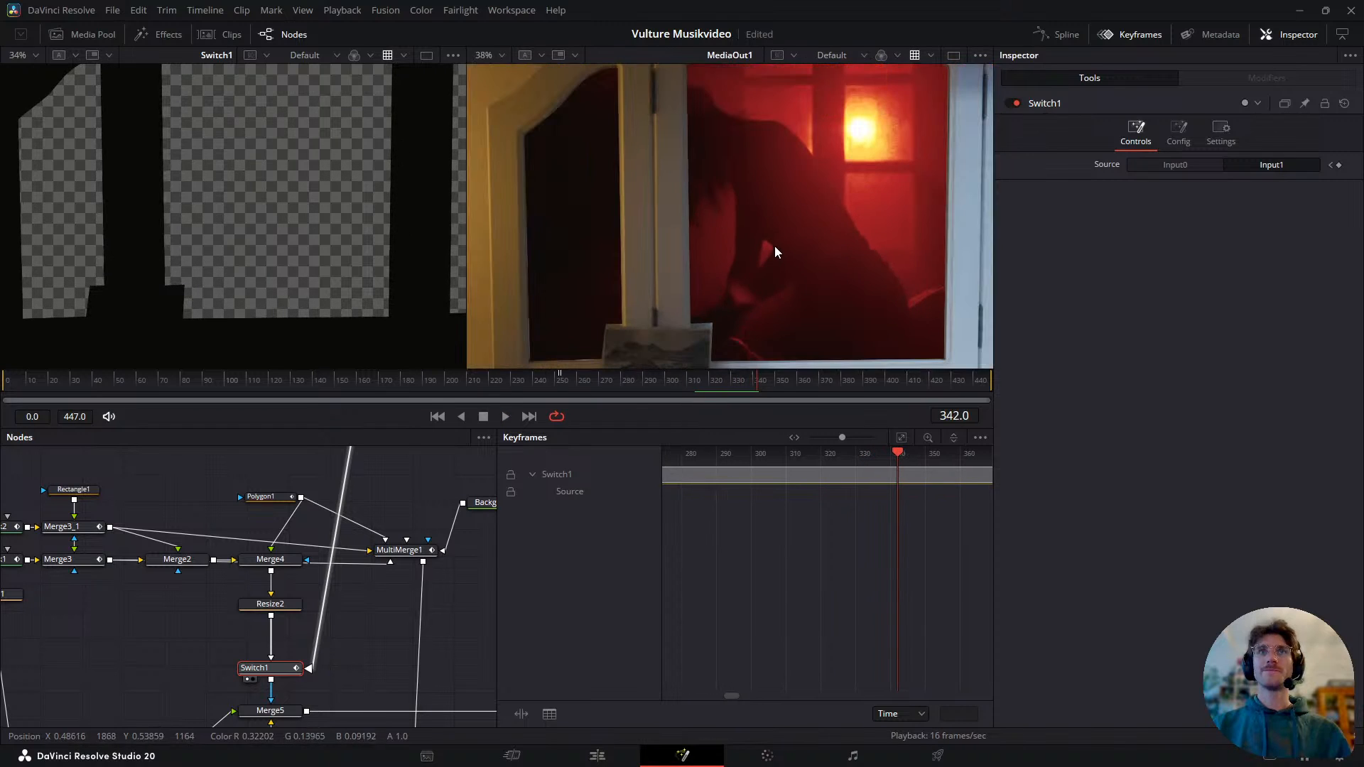
- Set MatteControl1's Blur to 0.7, Contract/Expand to 0.033 and Gamma to 0.972
{"action": "scroll", "coordinate": [378, 529], "scroll_direction": "down", "scroll_amount": 2}
{"action": "left_click_drag", "start_coordinate": [376, 526], "coordinate": [313, 658]}
{"action": "scroll", "coordinate": [334, 546], "scroll_direction": "up", "scroll_amount": 2}
{"action": "left_click", "coordinate": [335, 530]}
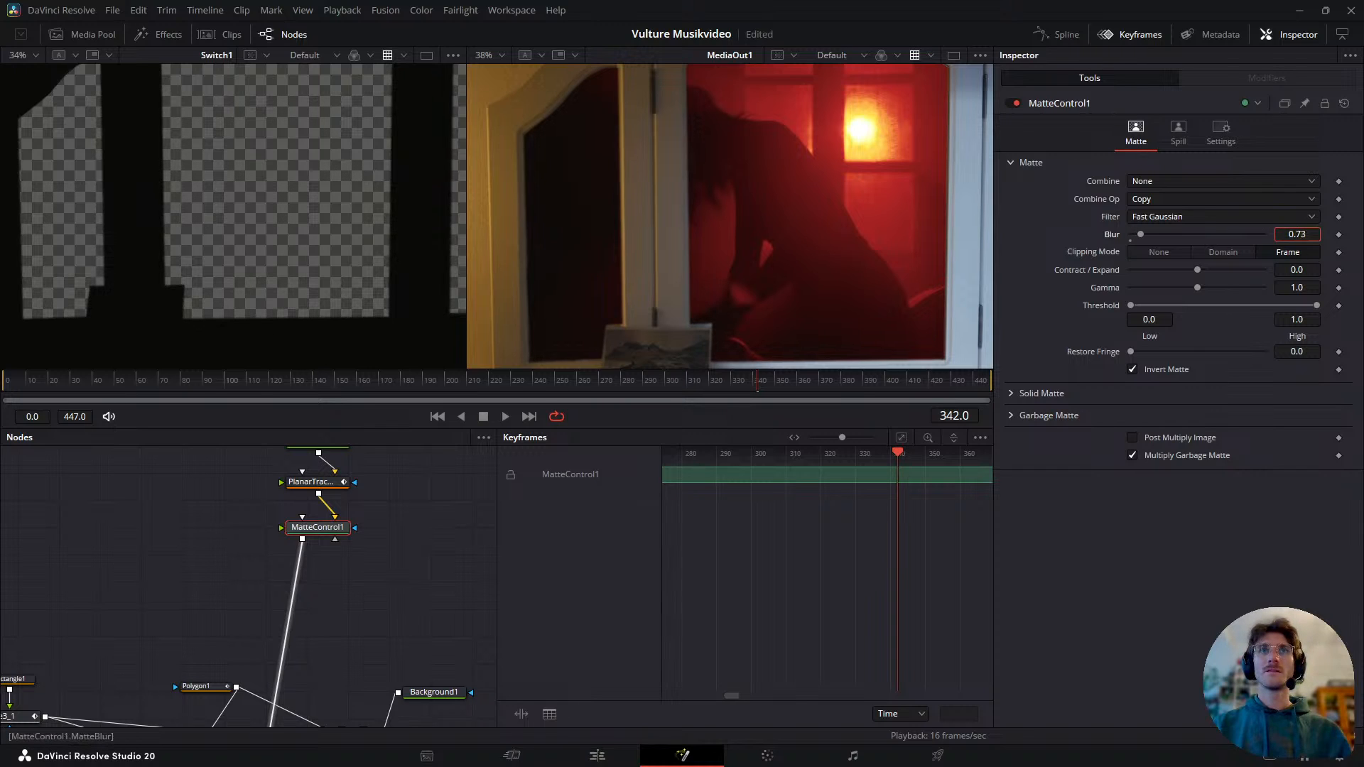
{"action": "left_click_drag", "start_coordinate": [1297, 234], "coordinate": [1336, 235]}
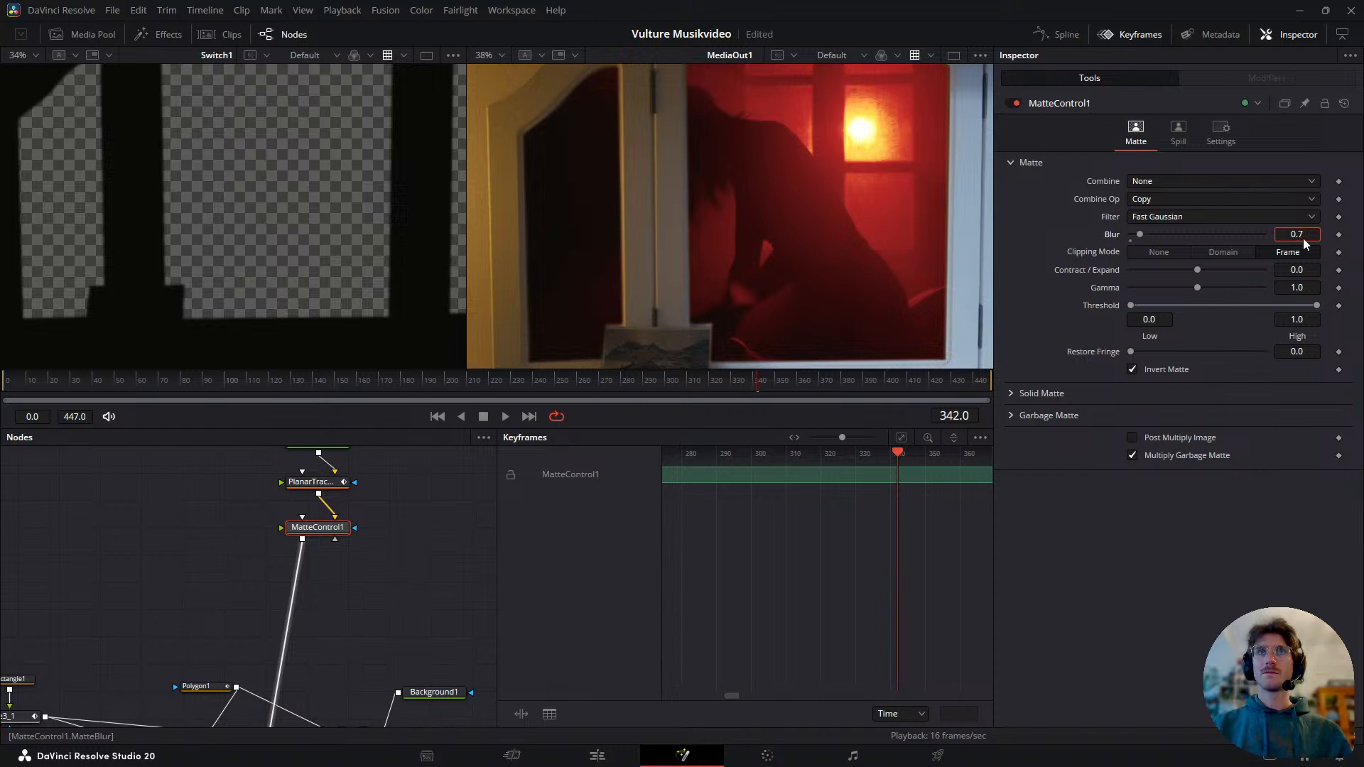
{"action": "mouse_move", "coordinate": [1297, 270]}
{"action": "left_mouse_down"}
{"action": "mouse_move", "coordinate": [1257, 270]}
{"action": "mouse_move", "coordinate": [1315, 270]}
{"action": "mouse_move", "coordinate": [1299, 288]}
{"action": "left_mouse_up"}
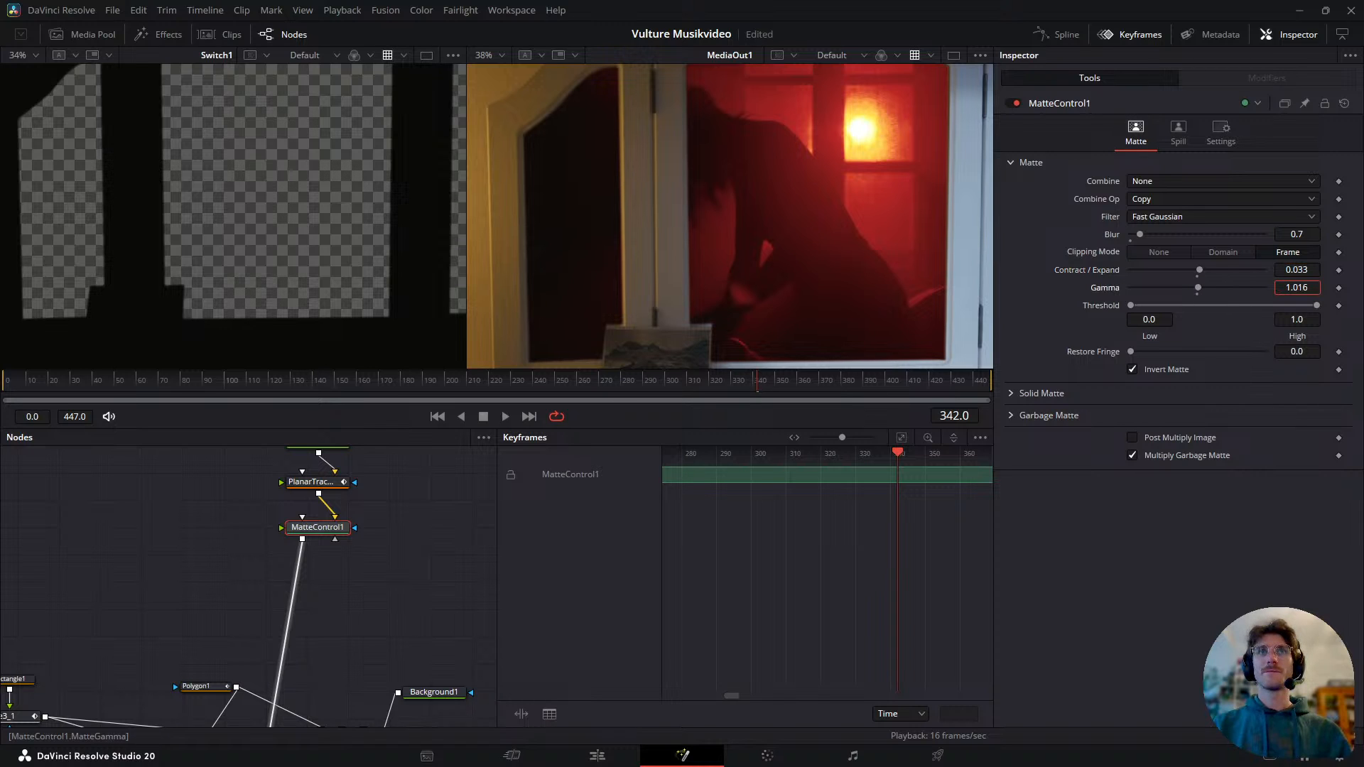
- Play the composite to check the mirror edges and raise MatteControl1's Blur to 1.07
{"action": "key", "text": "space"}
{"action": "scroll", "coordinate": [618, 255], "scroll_direction": "down", "scroll_amount": 2}
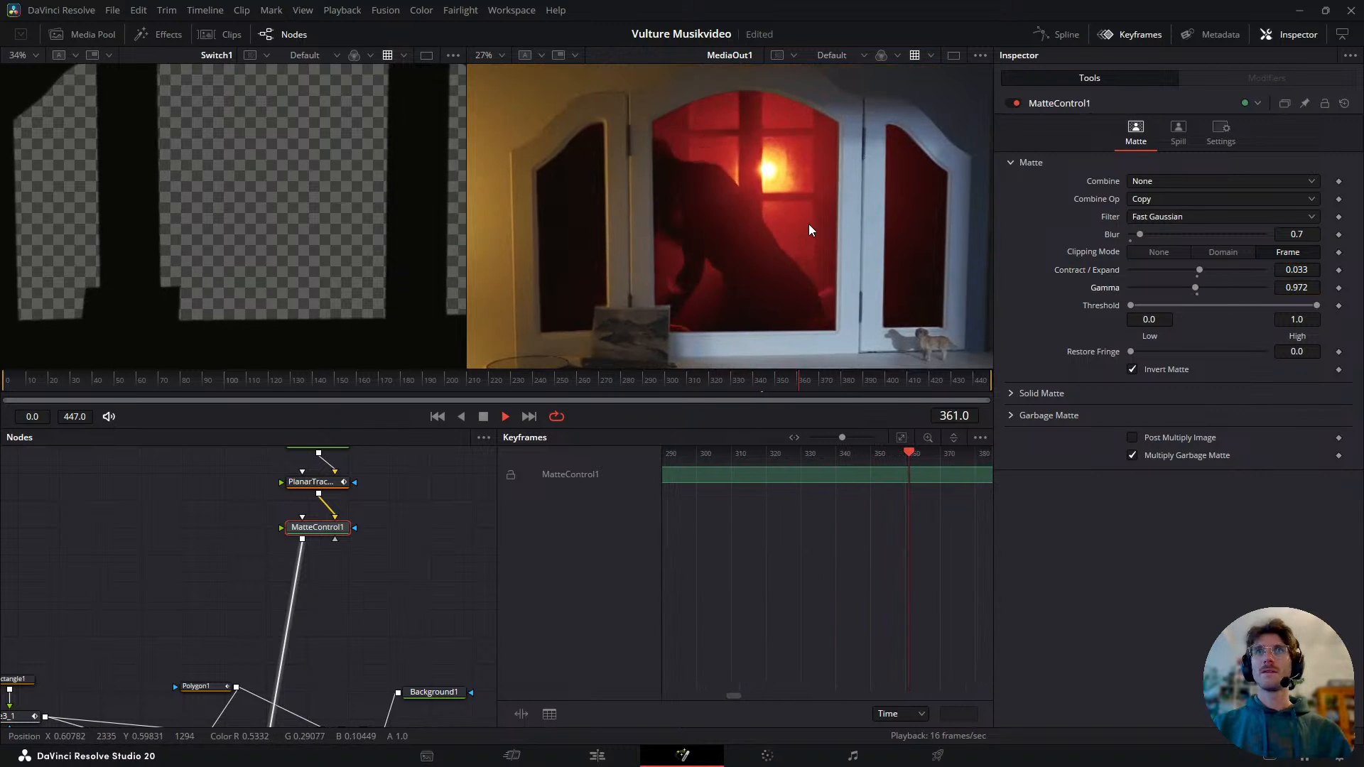
{"action": "key", "text": "space"}
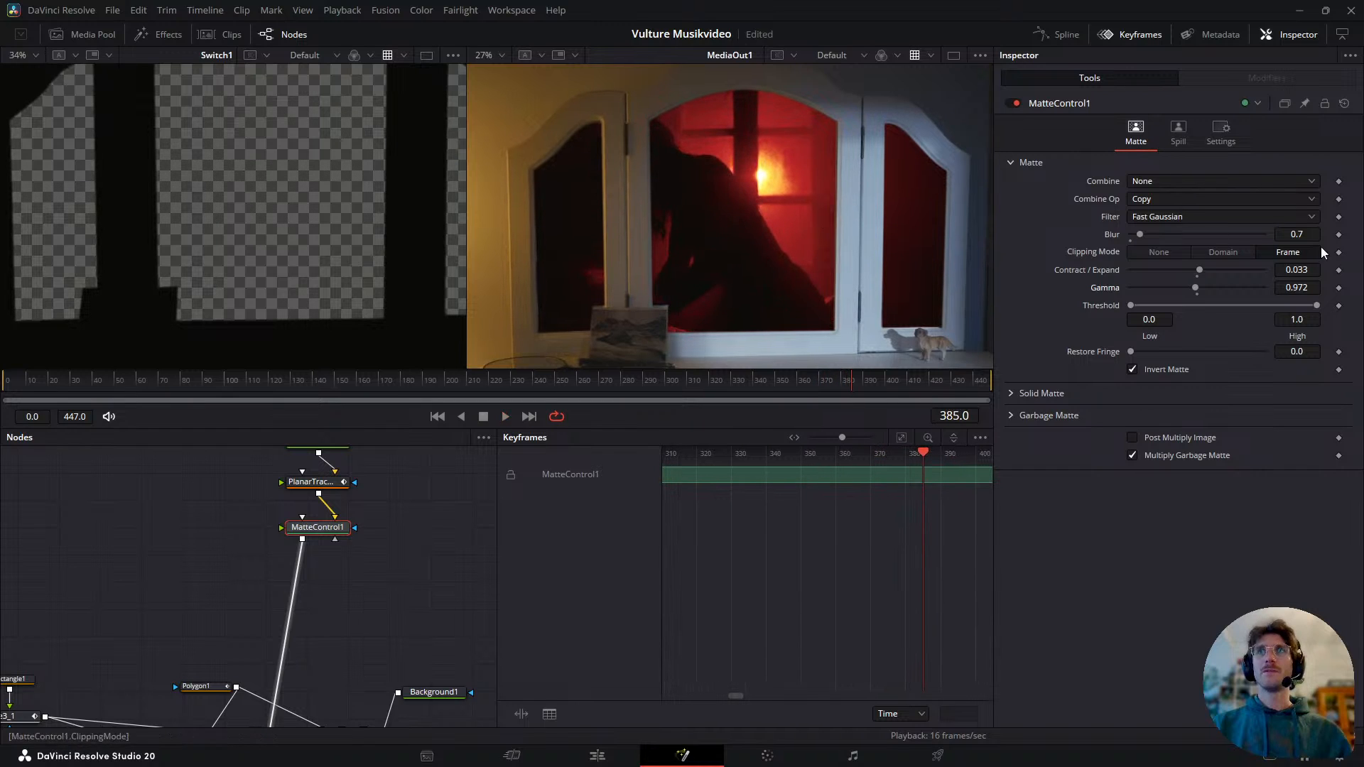
{"action": "left_click_drag", "start_coordinate": [1276, 236], "coordinate": [1315, 236]}
{"action": "key", "text": "space"}
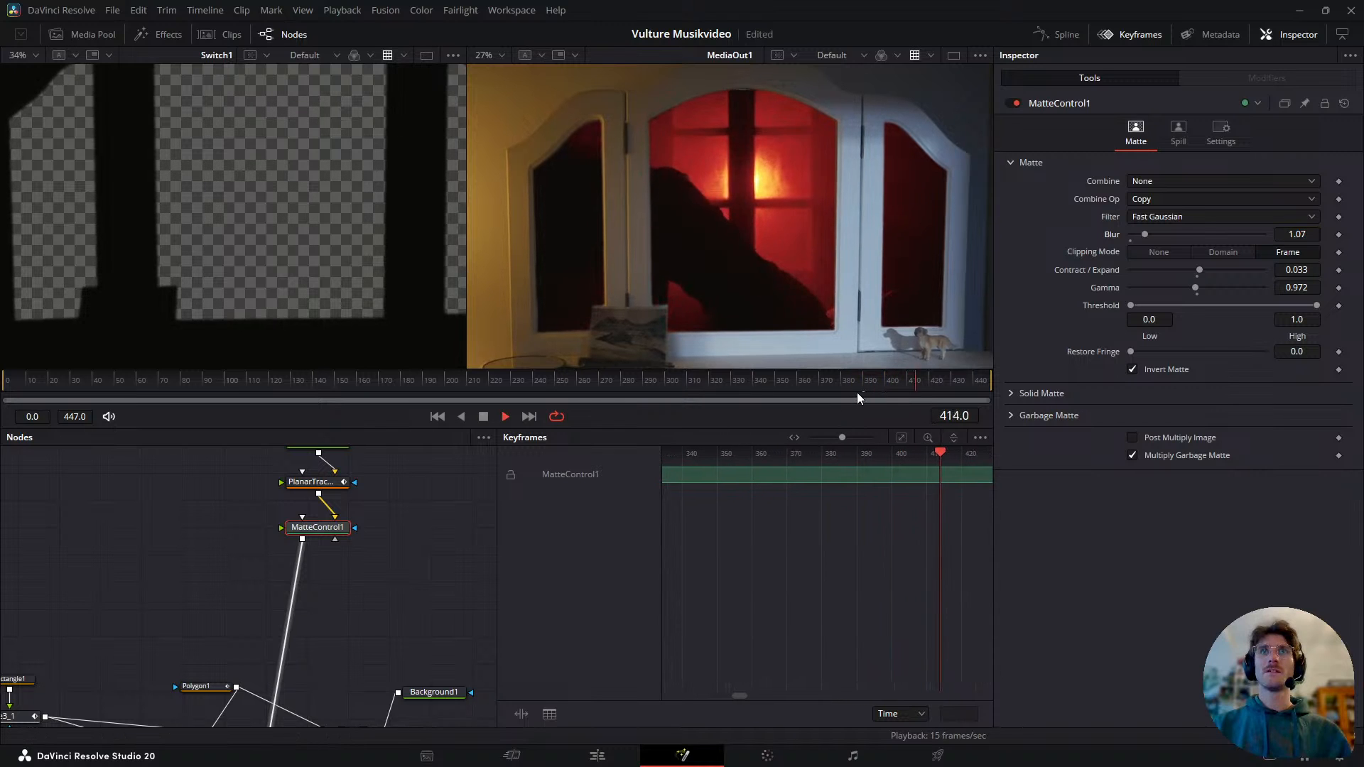
- Play through the switch around frame 253 to check the transition, and save the project
{"action": "key", "text": "space"}
{"action": "left_click", "coordinate": [774, 378]}
{"action": "left_click_drag", "start_coordinate": [775, 378], "coordinate": [531, 394]}
{"action": "key", "text": "space"}
{"action": "key", "text": "space"}
{"action": "key", "text": "space"}
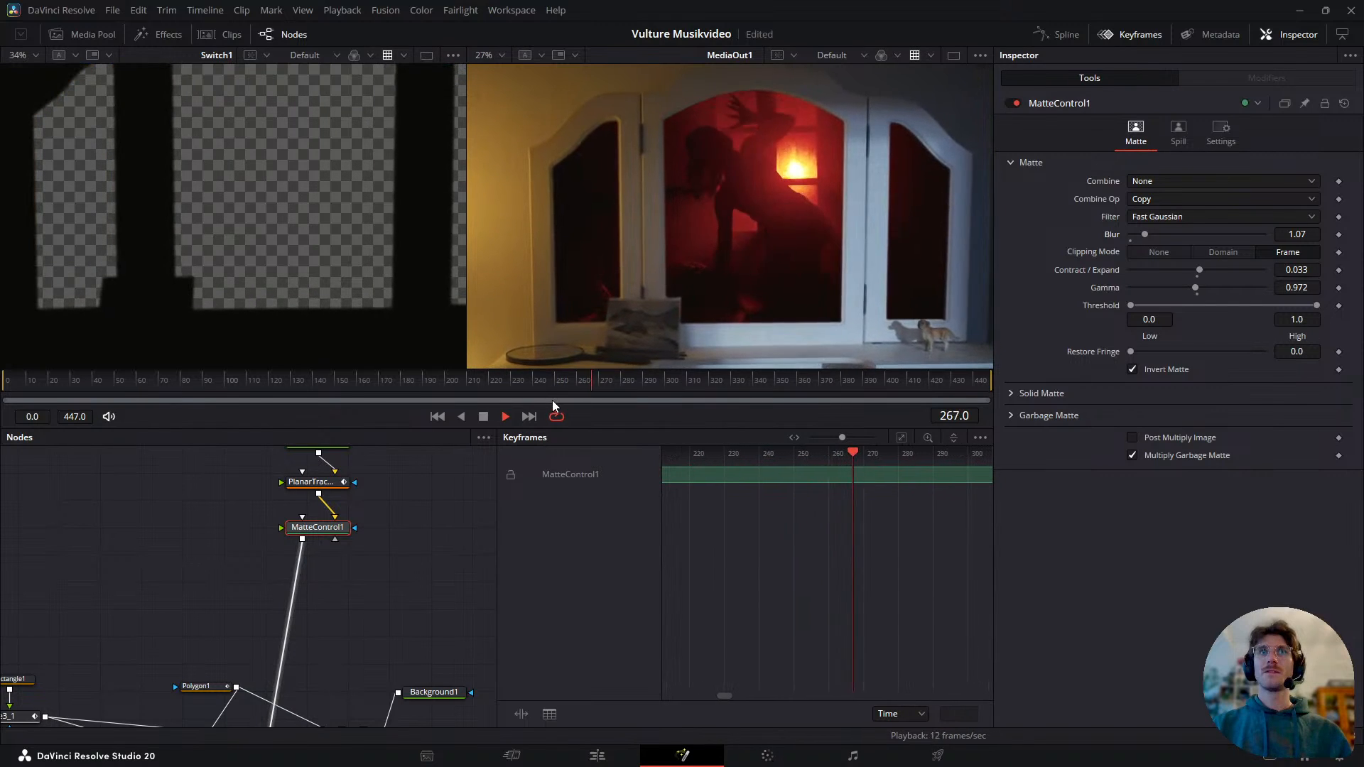
{"action": "key", "text": "space"}
{"action": "key", "text": "ctrl+s"}
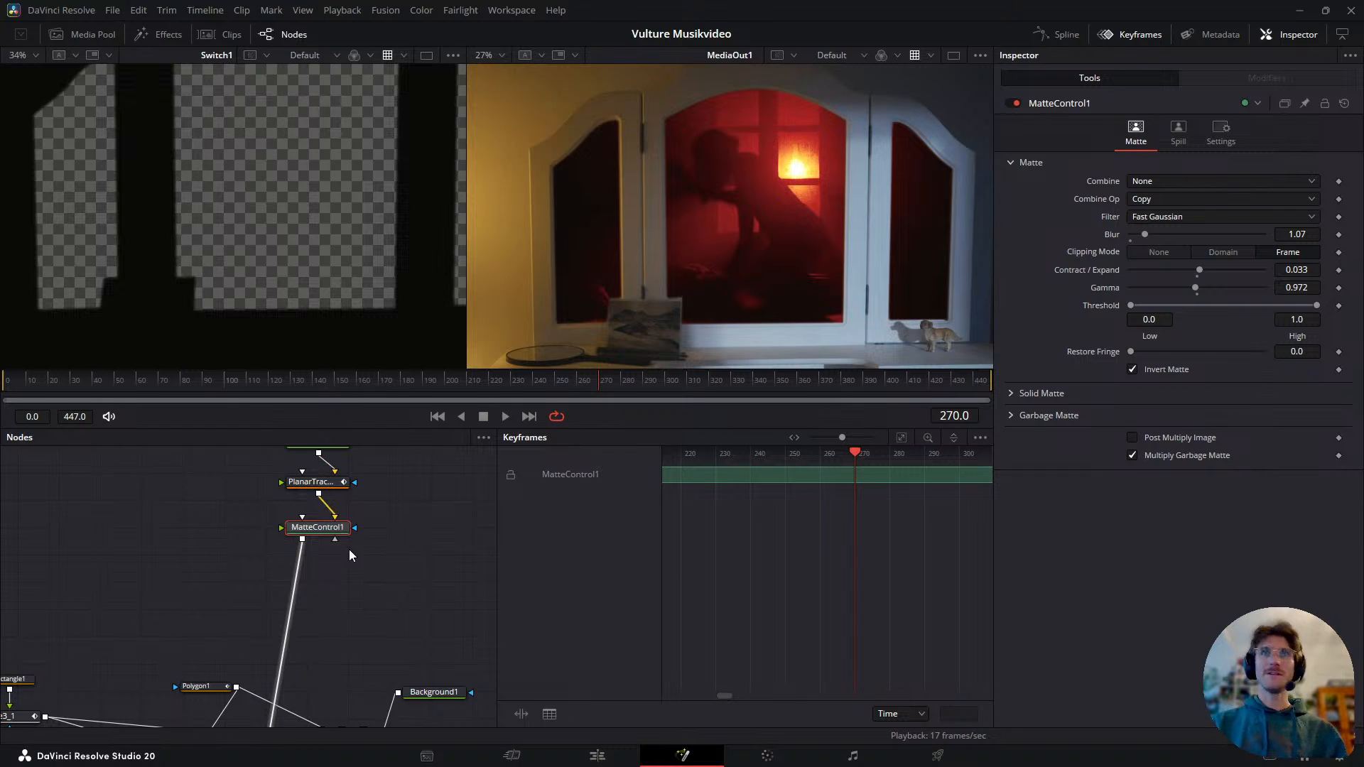
- Set MatteControl1's Blur to 0.52 and Contract/Expand to 0.024, and save the project
{"action": "scroll", "coordinate": [373, 577], "scroll_direction": "down", "scroll_amount": 4}
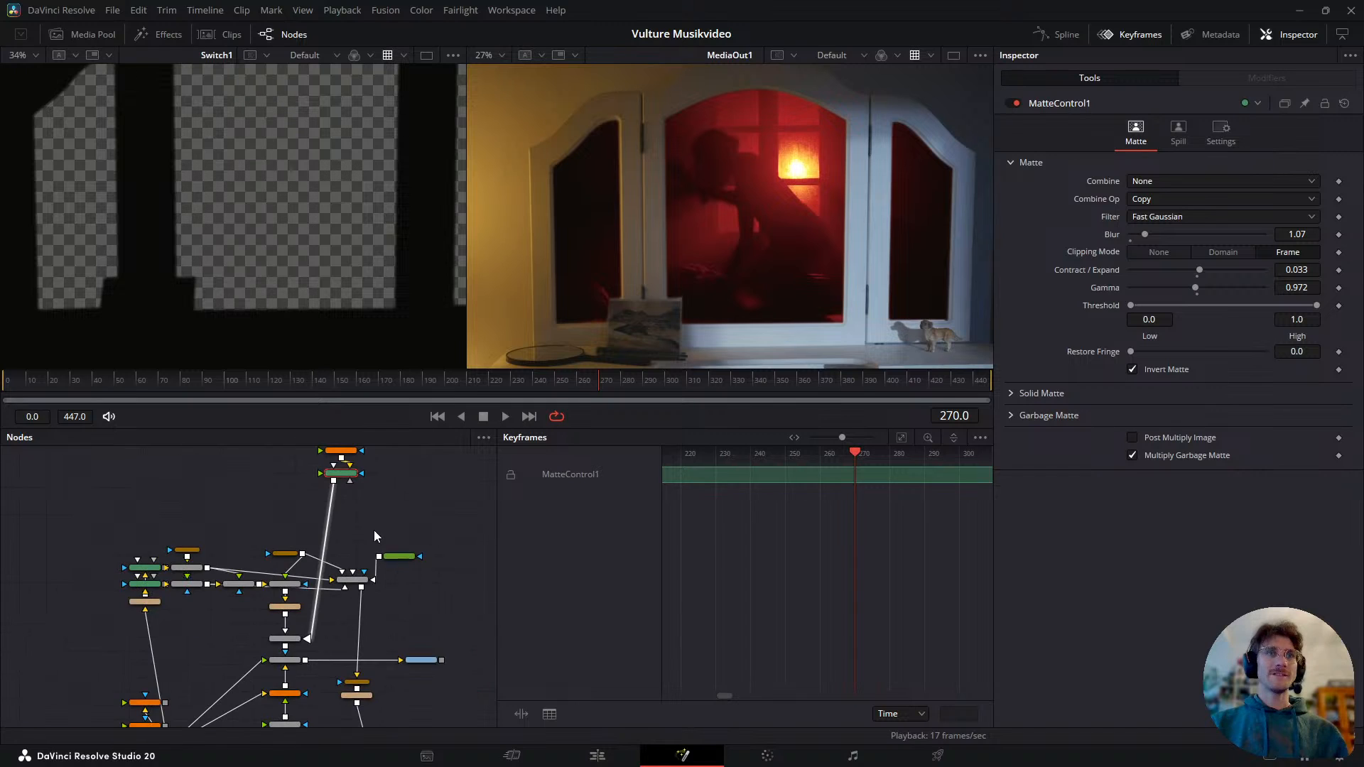
{"action": "left_click", "coordinate": [374, 530]}
{"action": "scroll", "coordinate": [344, 633], "scroll_direction": "up", "scroll_amount": 2}
{"action": "key", "text": "space"}
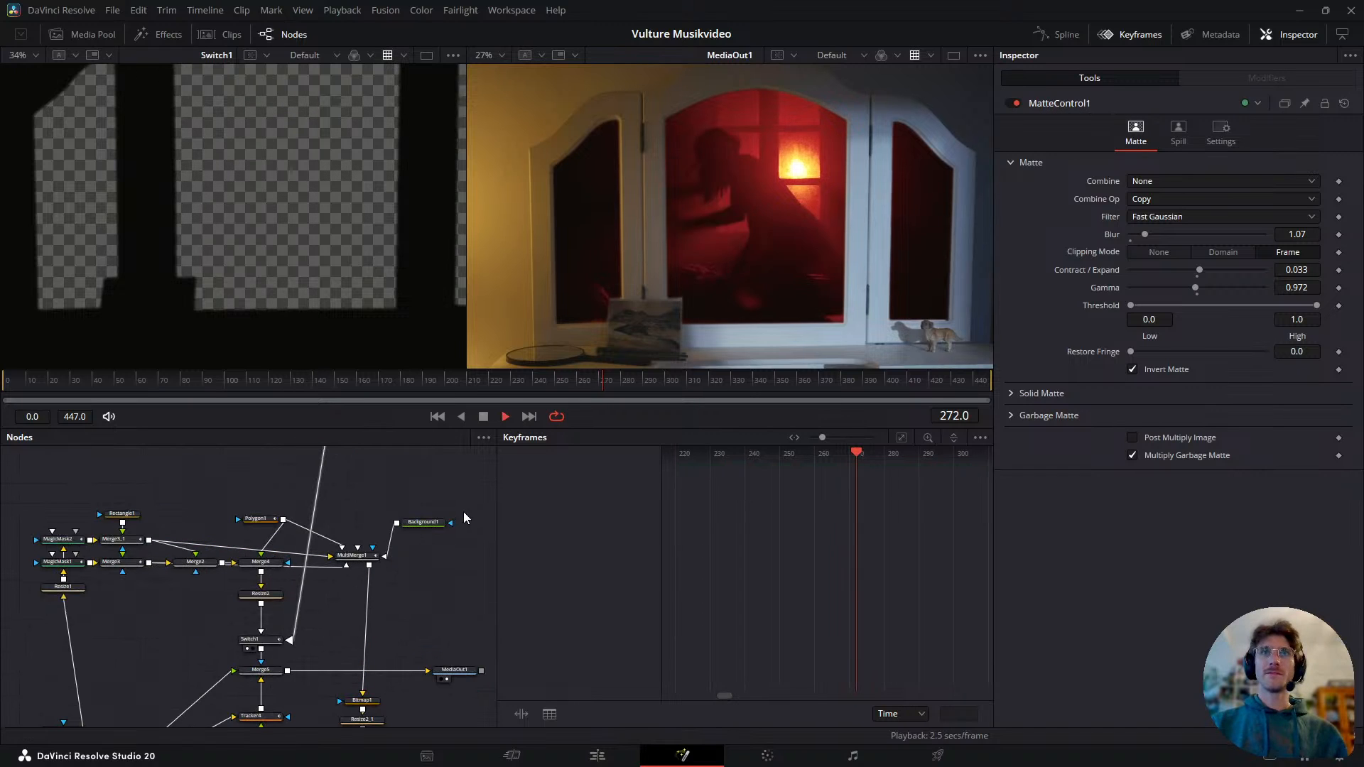
{"action": "left_click_drag", "start_coordinate": [351, 475], "coordinate": [352, 622]}
{"action": "scroll", "coordinate": [352, 618], "scroll_direction": "up", "scroll_amount": 2}
{"action": "left_click", "coordinate": [346, 543]}
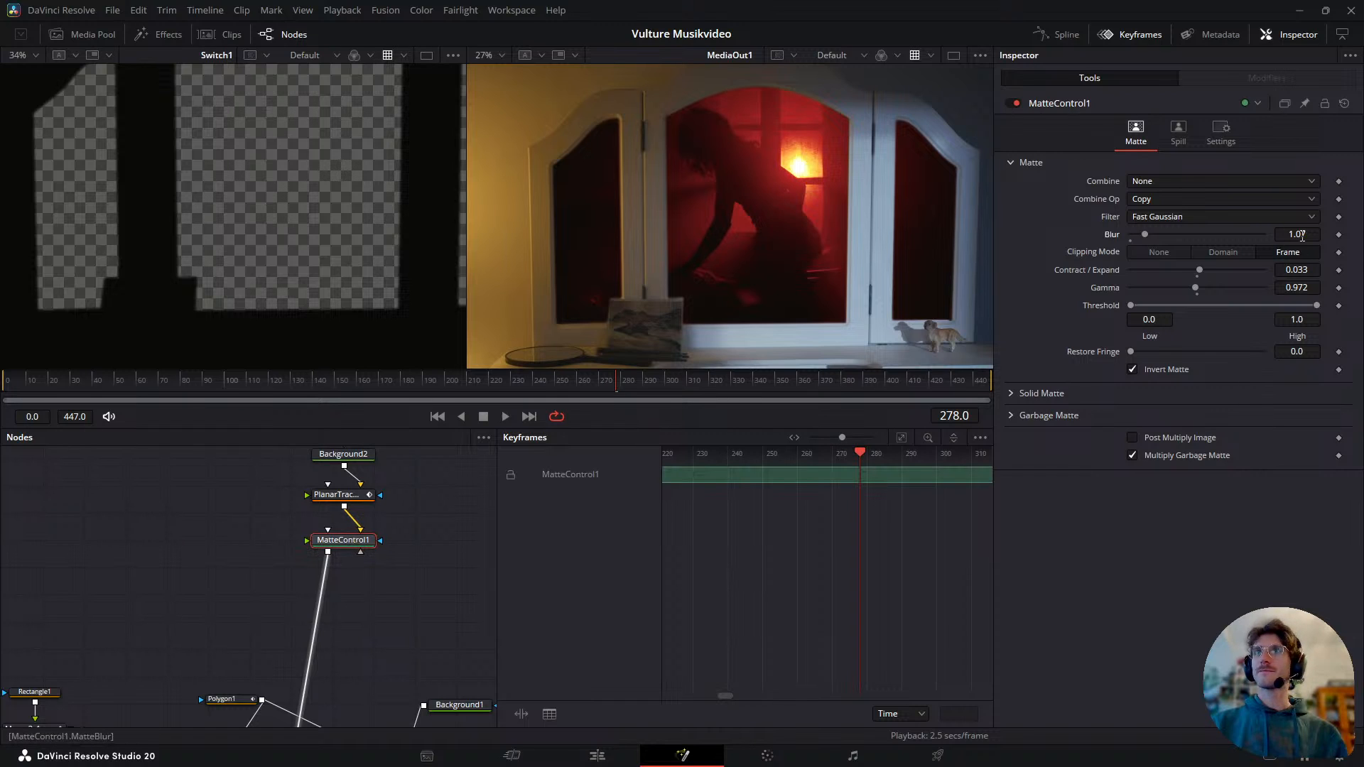
{"action": "left_click_drag", "start_coordinate": [1299, 234], "coordinate": [1297, 235]}
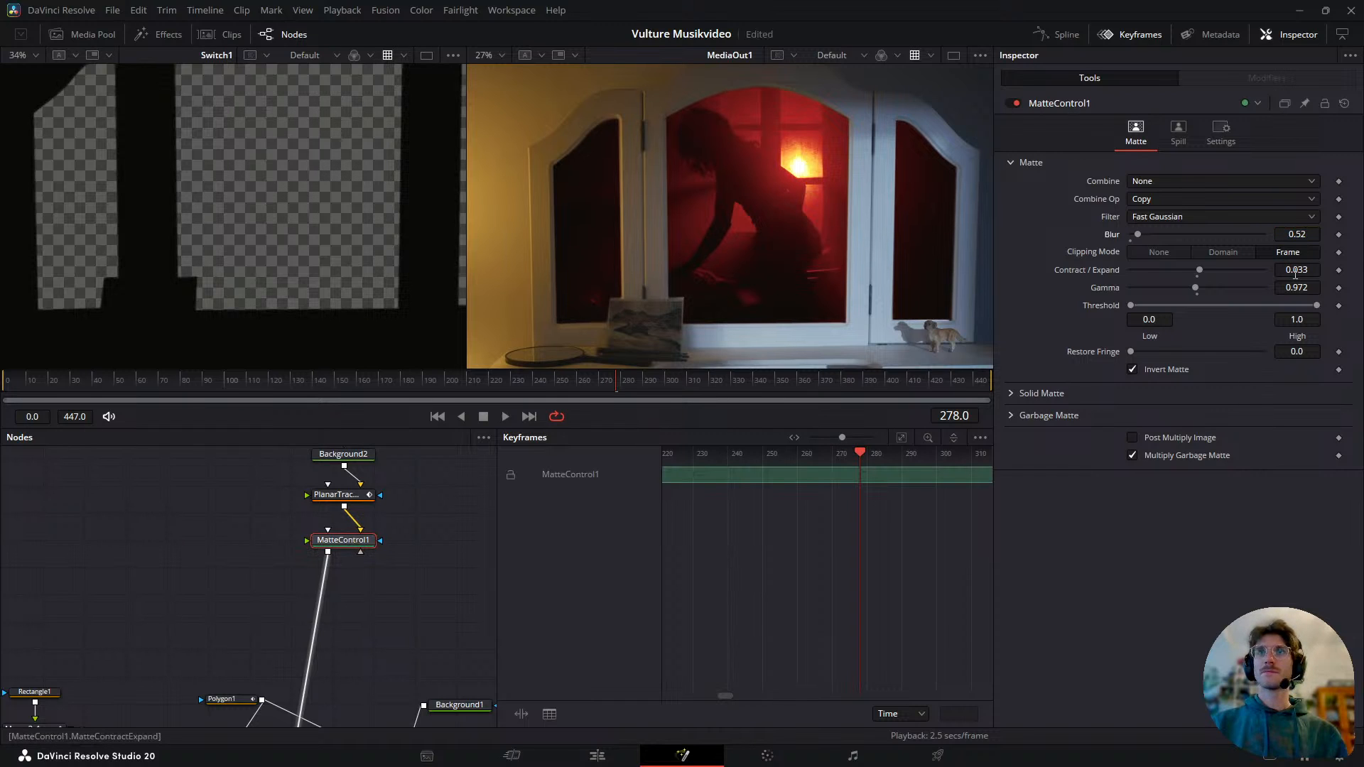
{"action": "key", "text": "ctrl+s"}
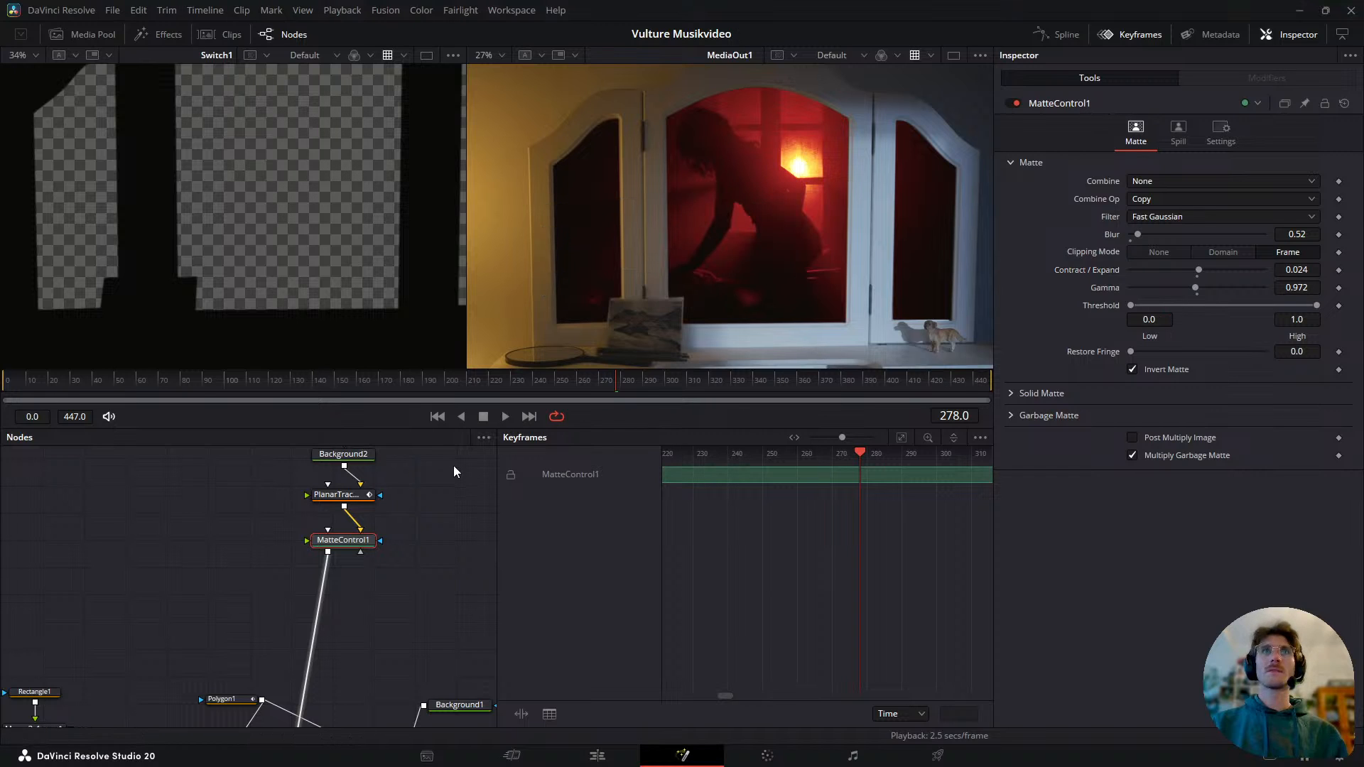
- Select Merge5 and search the tool list for "wrap" and "warp" without adding a tool
{"action": "scroll", "coordinate": [349, 577], "scroll_direction": "down", "scroll_amount": 4}
{"action": "left_click_drag", "start_coordinate": [329, 691], "coordinate": [309, 617]}
{"action": "scroll", "coordinate": [309, 617], "scroll_direction": "up", "scroll_amount": 2}
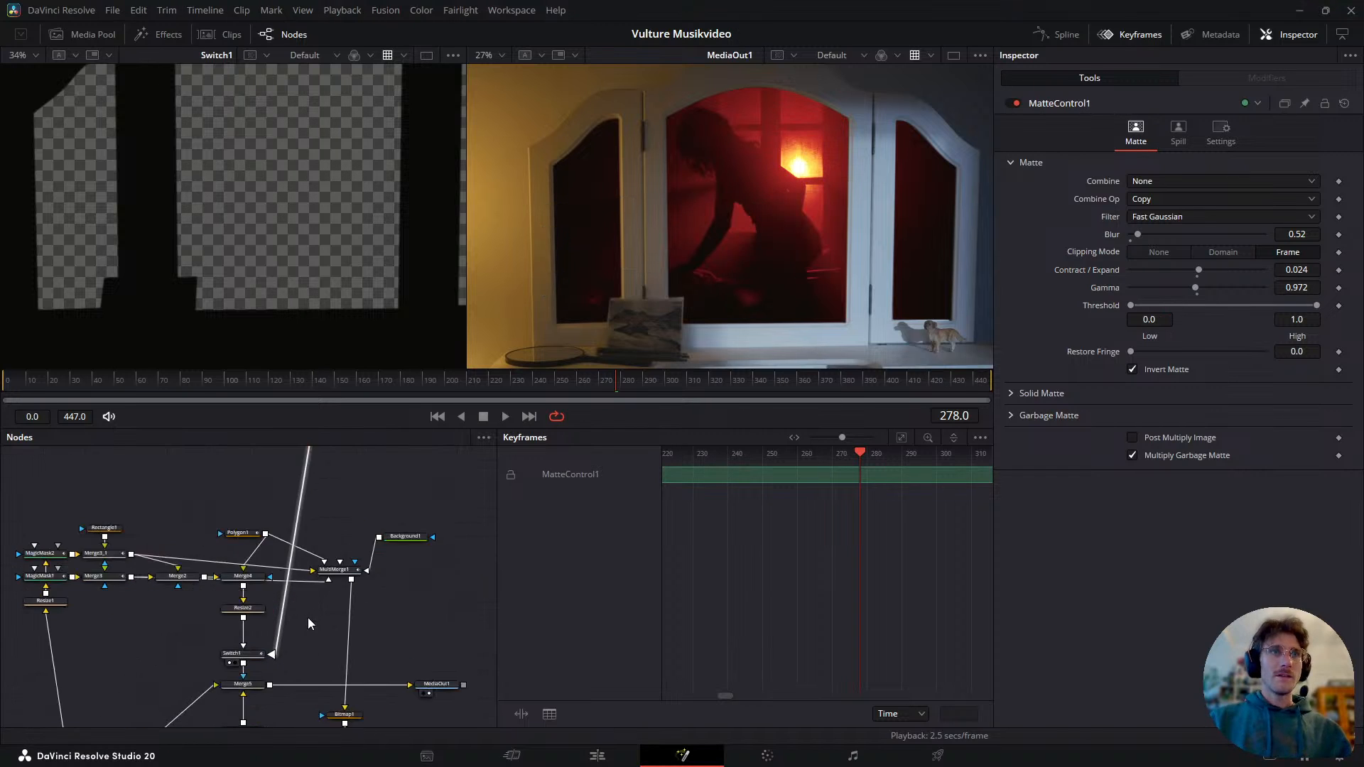
{"action": "left_click", "coordinate": [318, 650]}
{"action": "scroll", "coordinate": [316, 665], "scroll_direction": "up", "scroll_amount": 2}
{"action": "left_click_drag", "start_coordinate": [315, 668], "coordinate": [317, 630]}
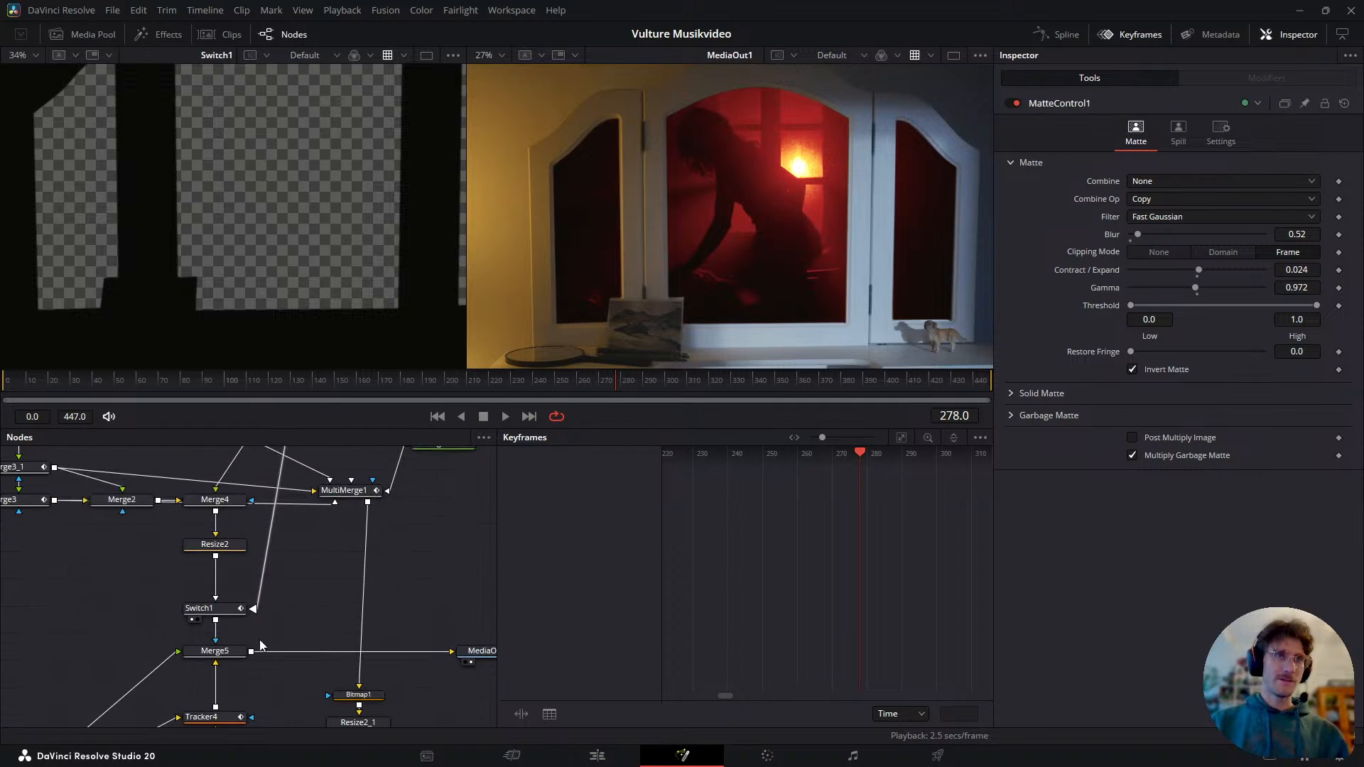
{"action": "left_click", "coordinate": [231, 651]}
{"action": "key", "text": "shift+space"}
{"action": "type", "text": "wrap"}
{"action": "key", "text": "BackSpace"}
{"action": "key", "text": "BackSpace"}
{"action": "key", "text": "BackSpace"}
{"action": "key", "text": "BackSpace"}
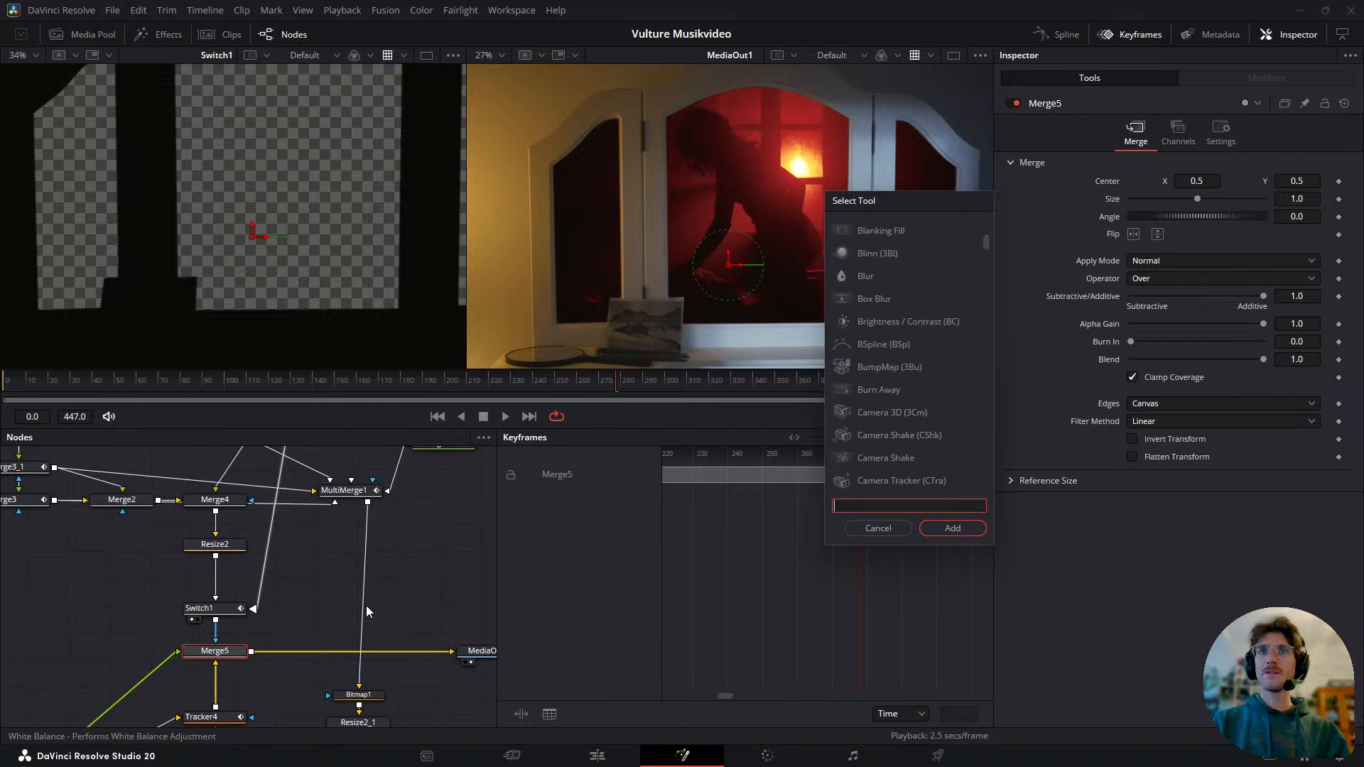
{"action": "type", "text": "warp"}
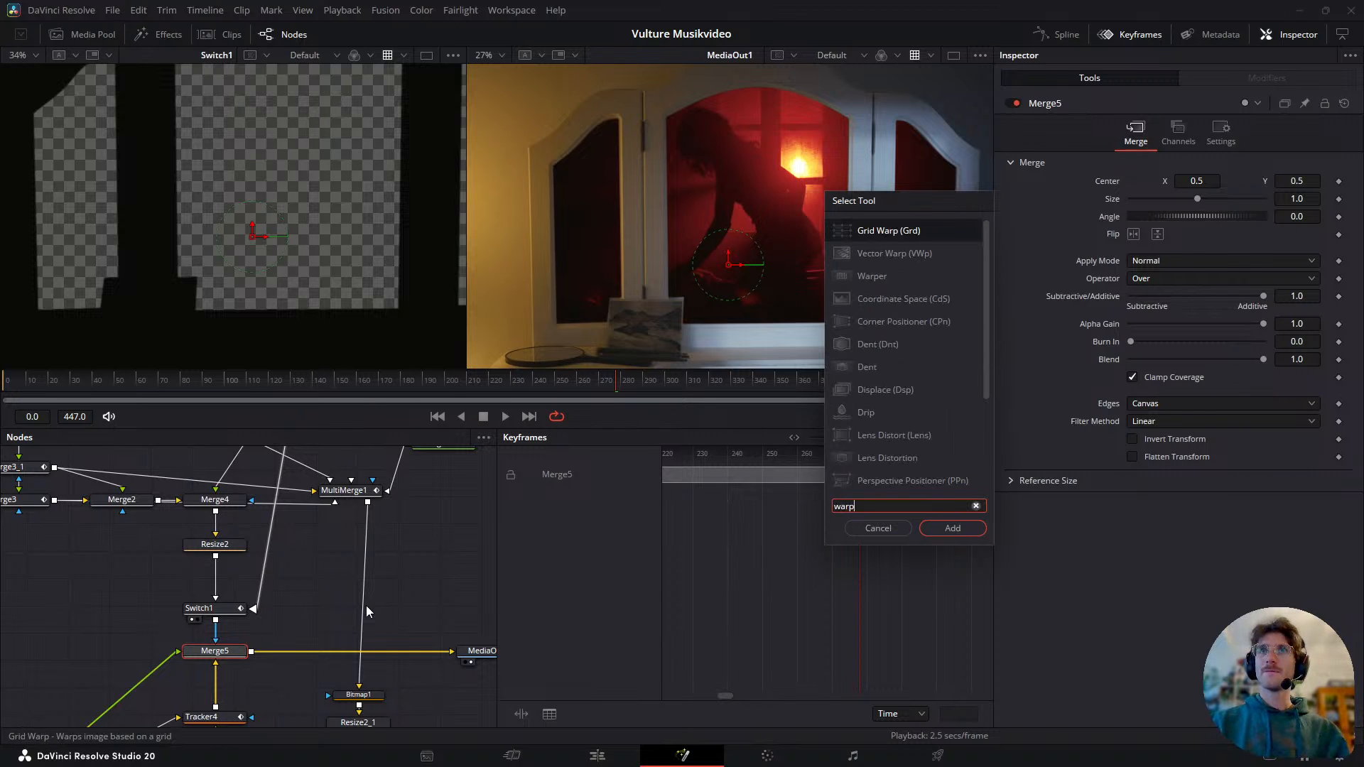
{"action": "key", "text": "BackSpace"}
{"action": "key", "text": "BackSpace"}
{"action": "key", "text": "BackSpace"}
{"action": "type", "text": "rap"}
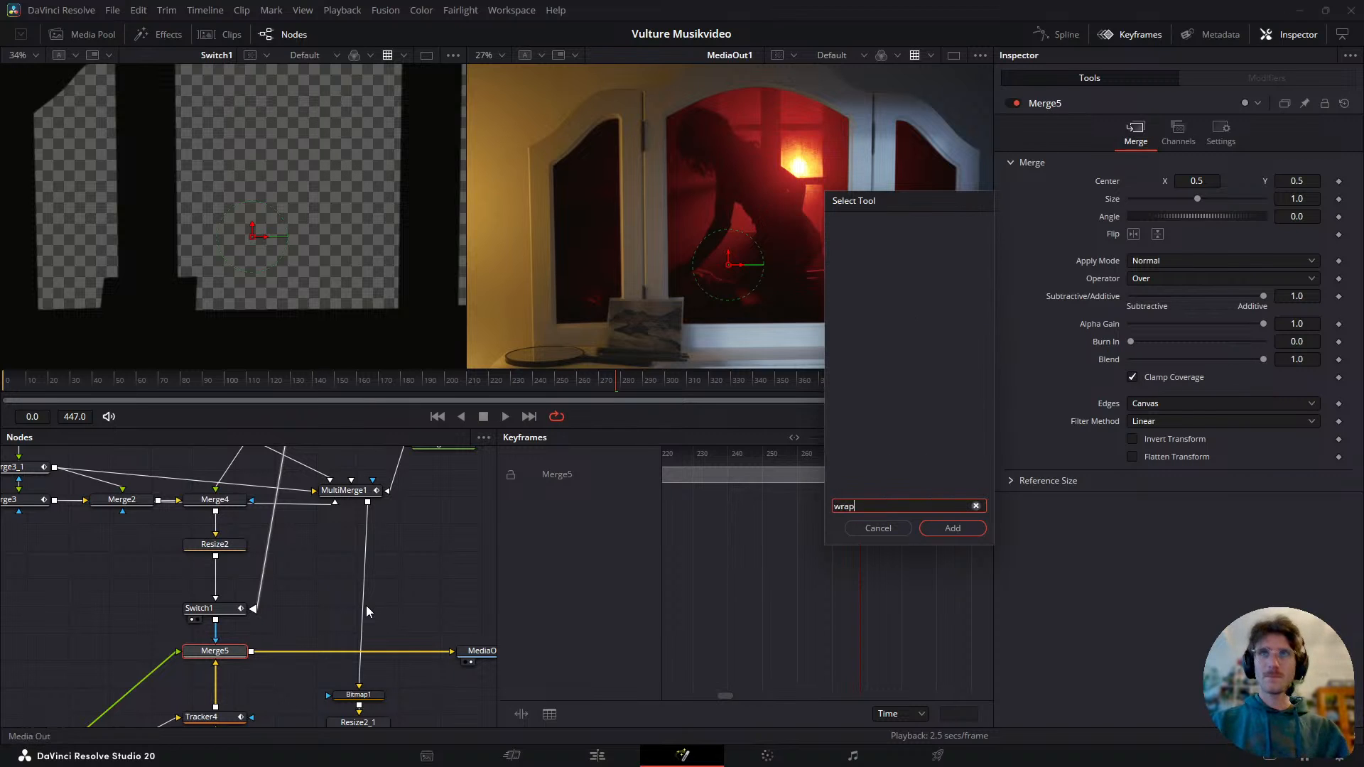
{"action": "key", "text": "Escape"}
{"action": "left_click", "coordinate": [279, 622]}
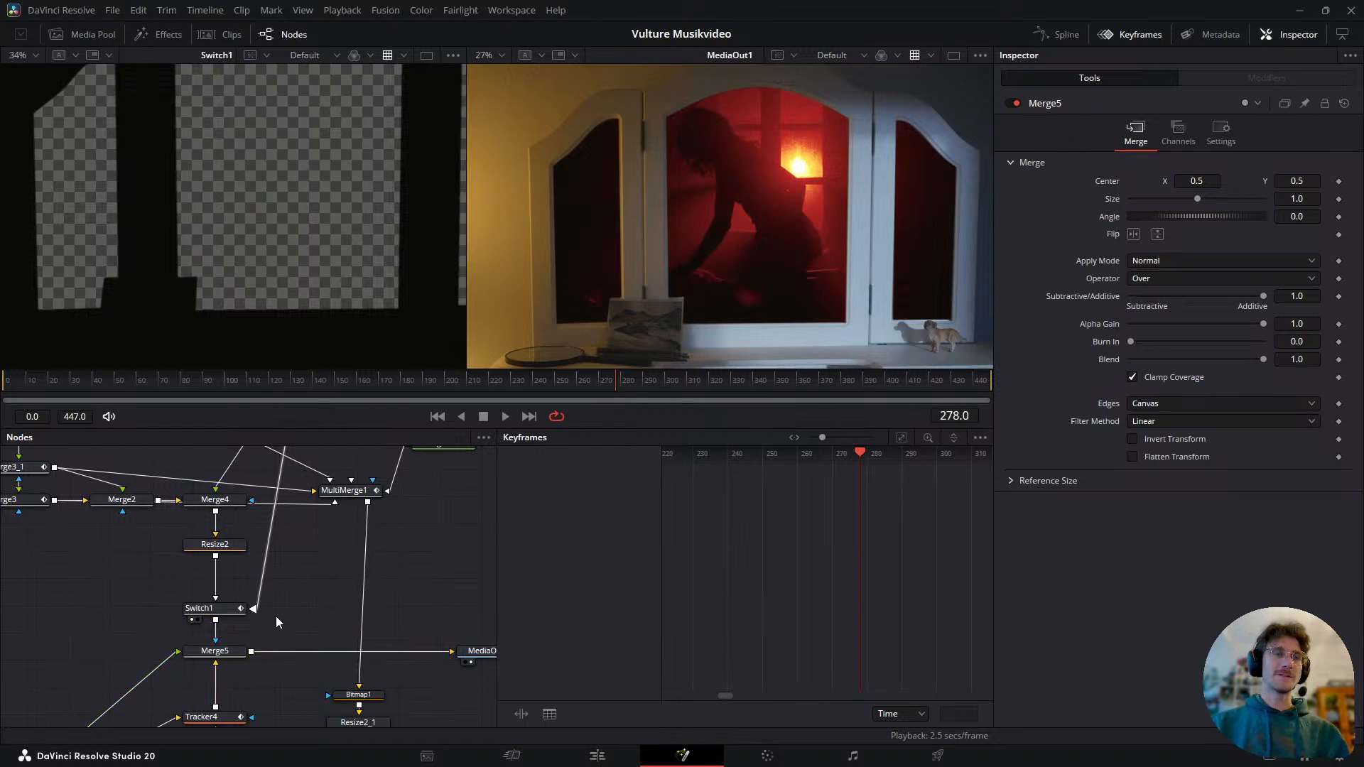
- Look up the Switch tool in the tool list without adding it
{"action": "key", "text": "shift+space"}
{"action": "type", "text": "swit"}
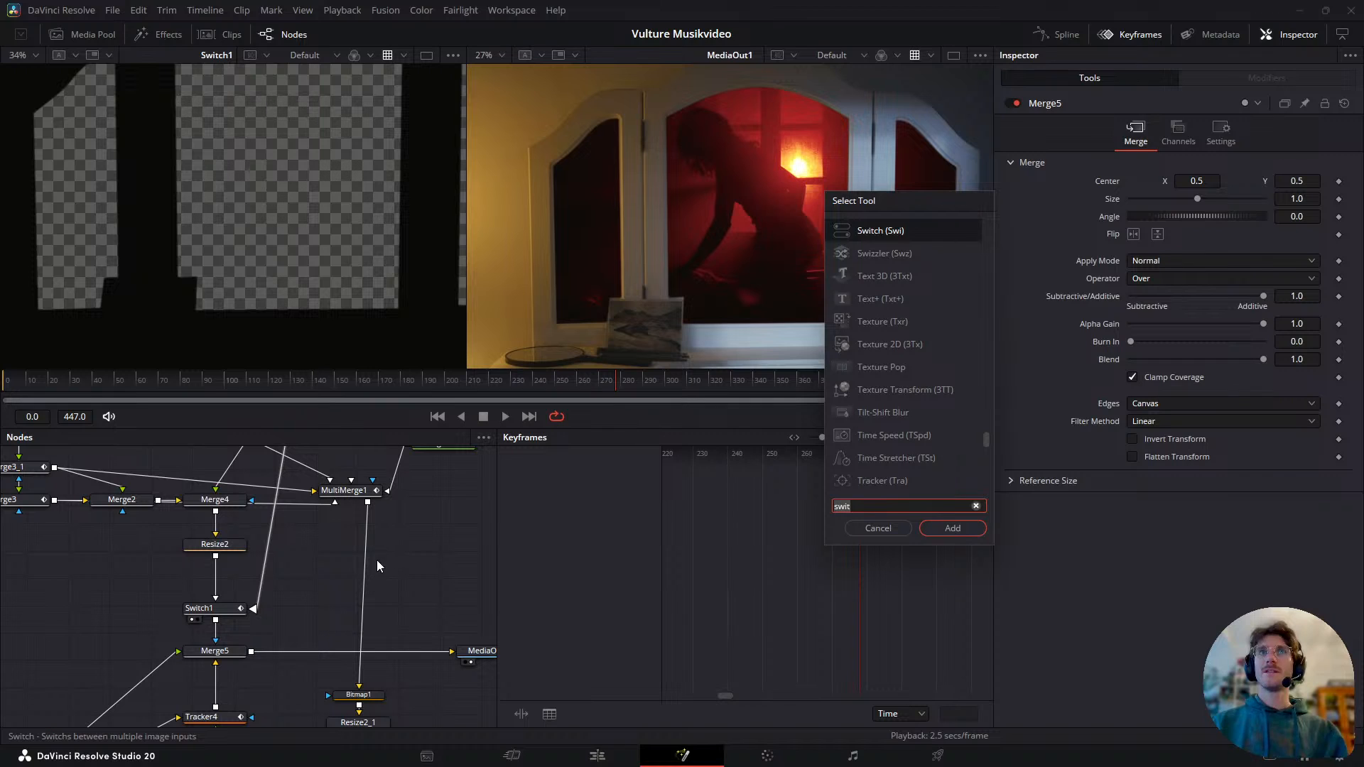
{"action": "key", "text": "Escape"}
{"action": "left_click_drag", "start_coordinate": [343, 574], "coordinate": [333, 609]}
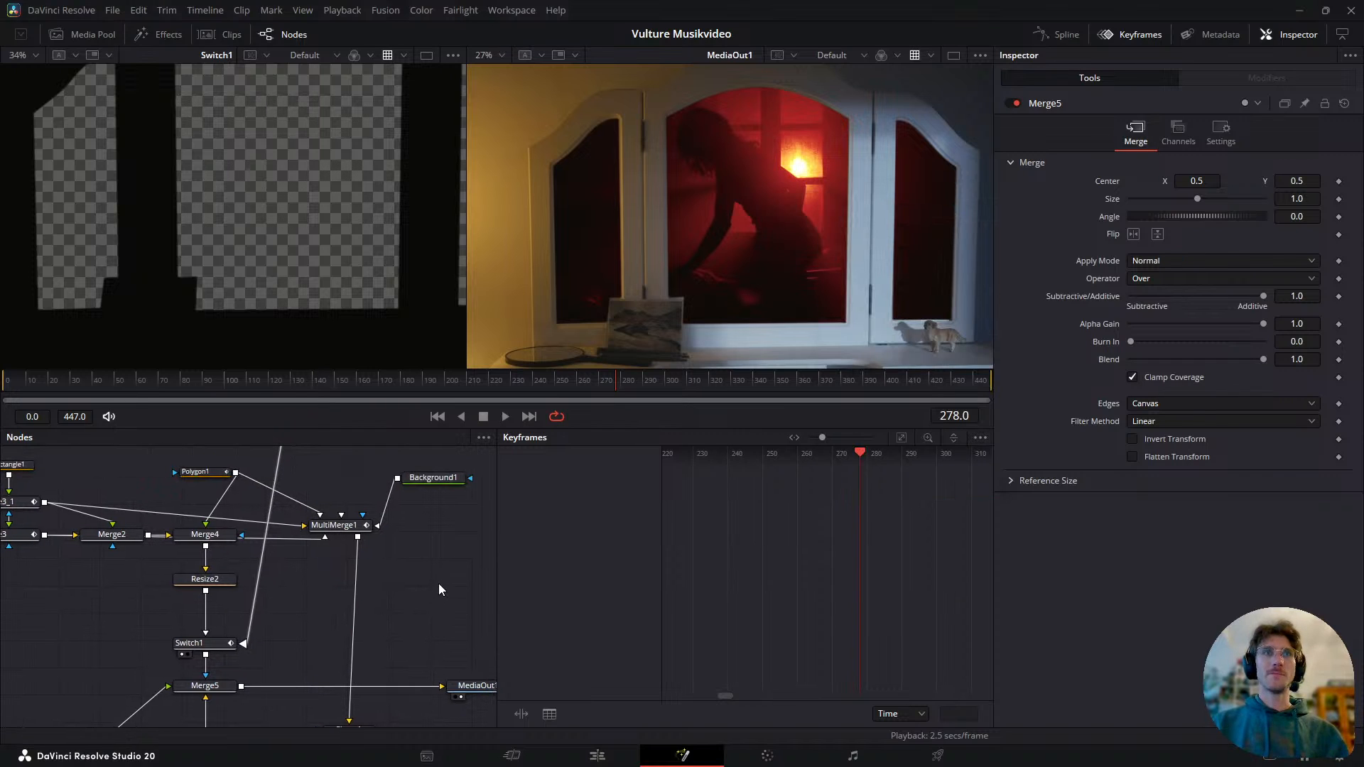
- Add an unconnected Blur node in the empty area of the node graph near MediaOut1
{"action": "left_click_drag", "start_coordinate": [428, 574], "coordinate": [327, 604]}
{"action": "scroll", "coordinate": [419, 586], "scroll_direction": "down", "scroll_amount": 3}
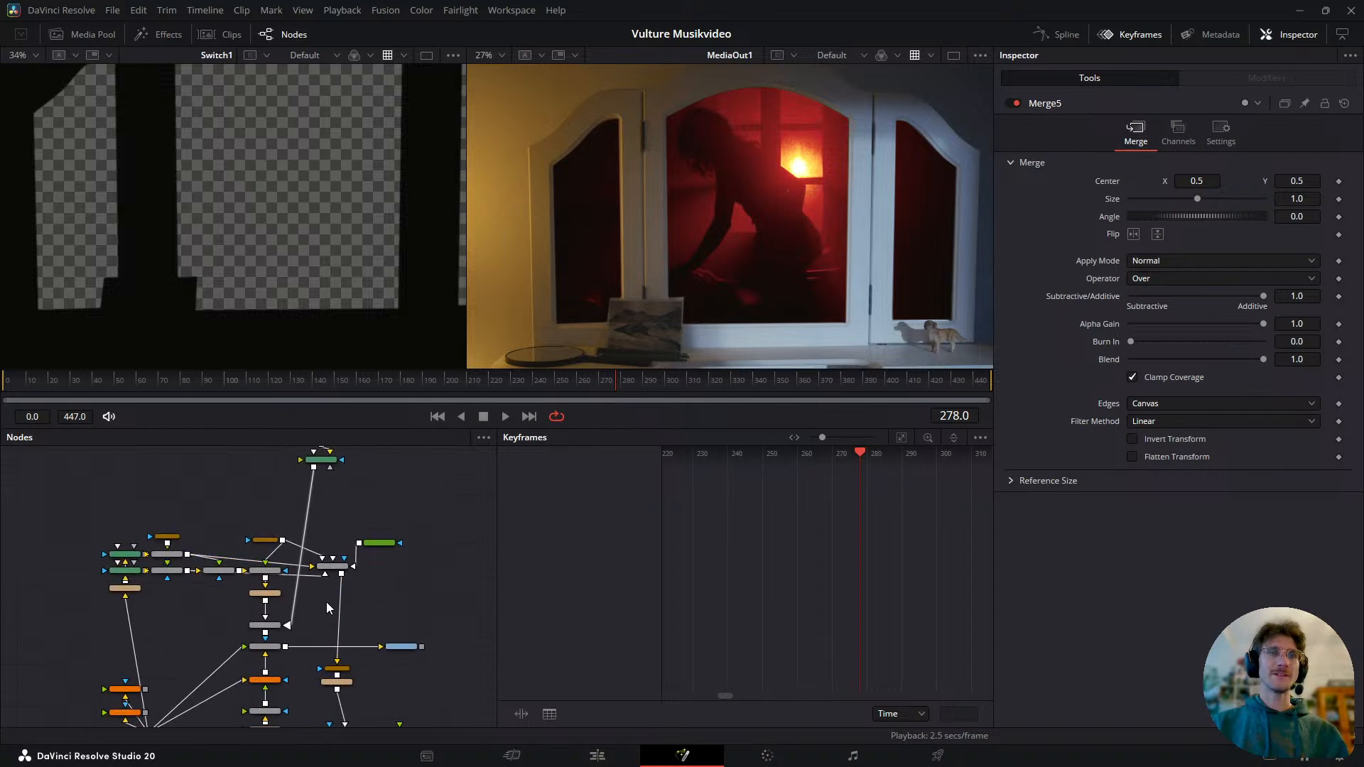
{"action": "scroll", "coordinate": [326, 603], "scroll_direction": "up", "scroll_amount": 2}
{"action": "left_click_drag", "start_coordinate": [435, 665], "coordinate": [482, 665]}
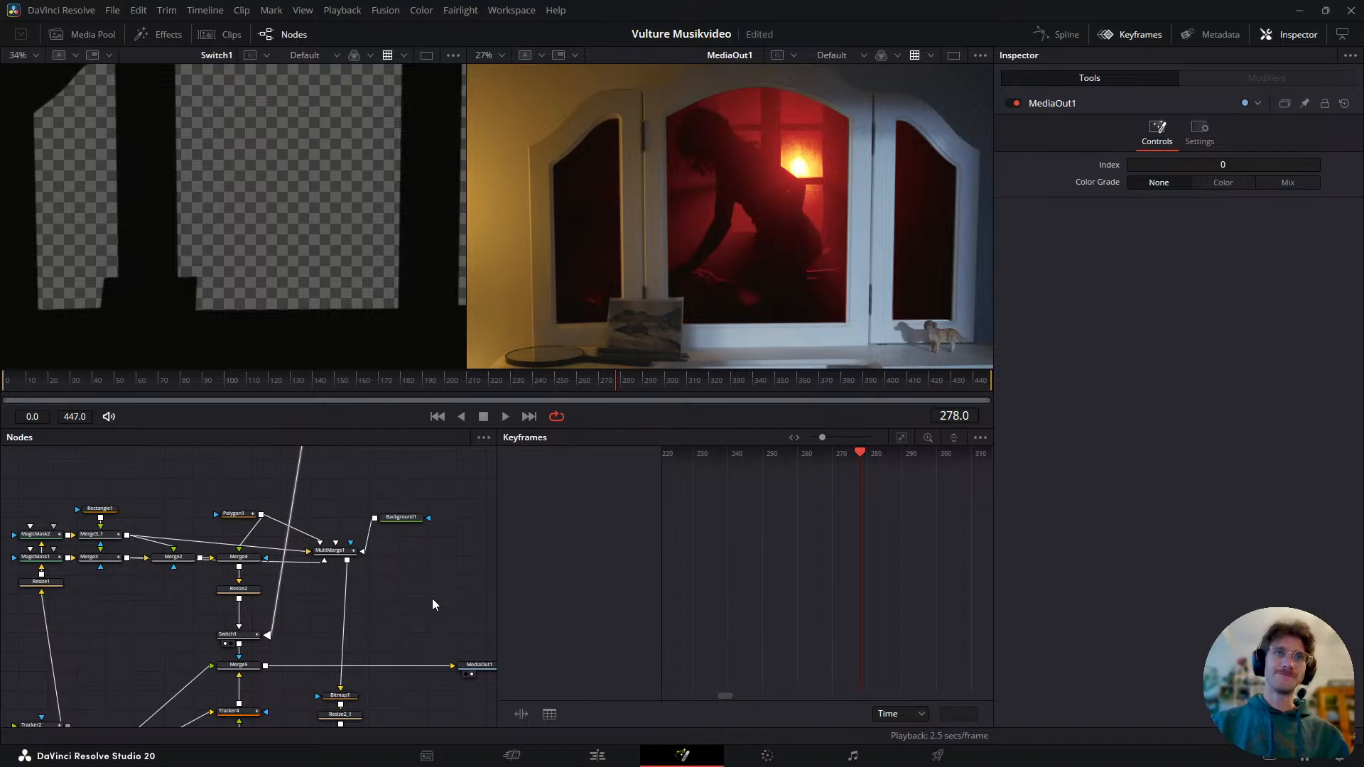
{"action": "key", "text": "shift+space"}
{"action": "type", "text": "blur"}
{"action": "key", "text": "Return"}
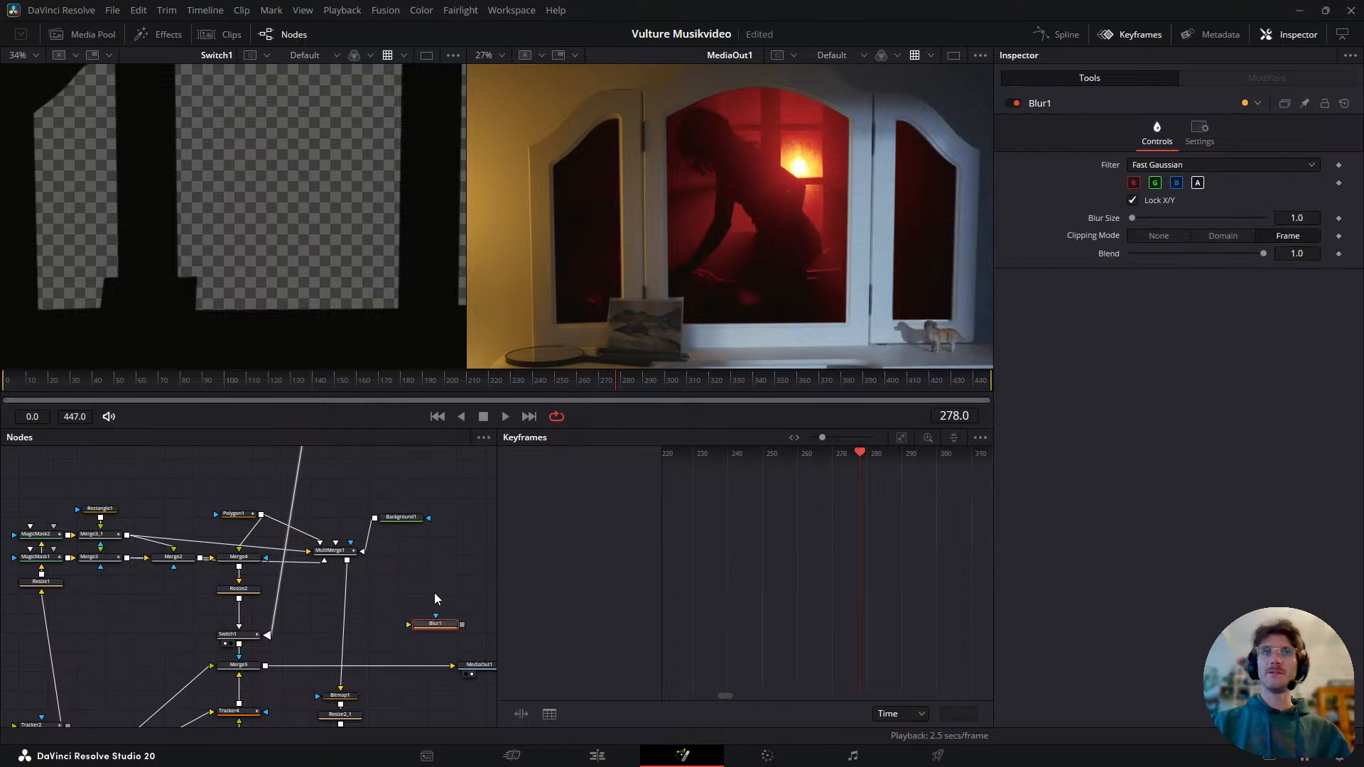
- Preview MediaIn3 and Transform1 in the viewer to look for the image source that should feed the blur
{"action": "left_click_drag", "start_coordinate": [391, 549], "coordinate": [392, 565]}
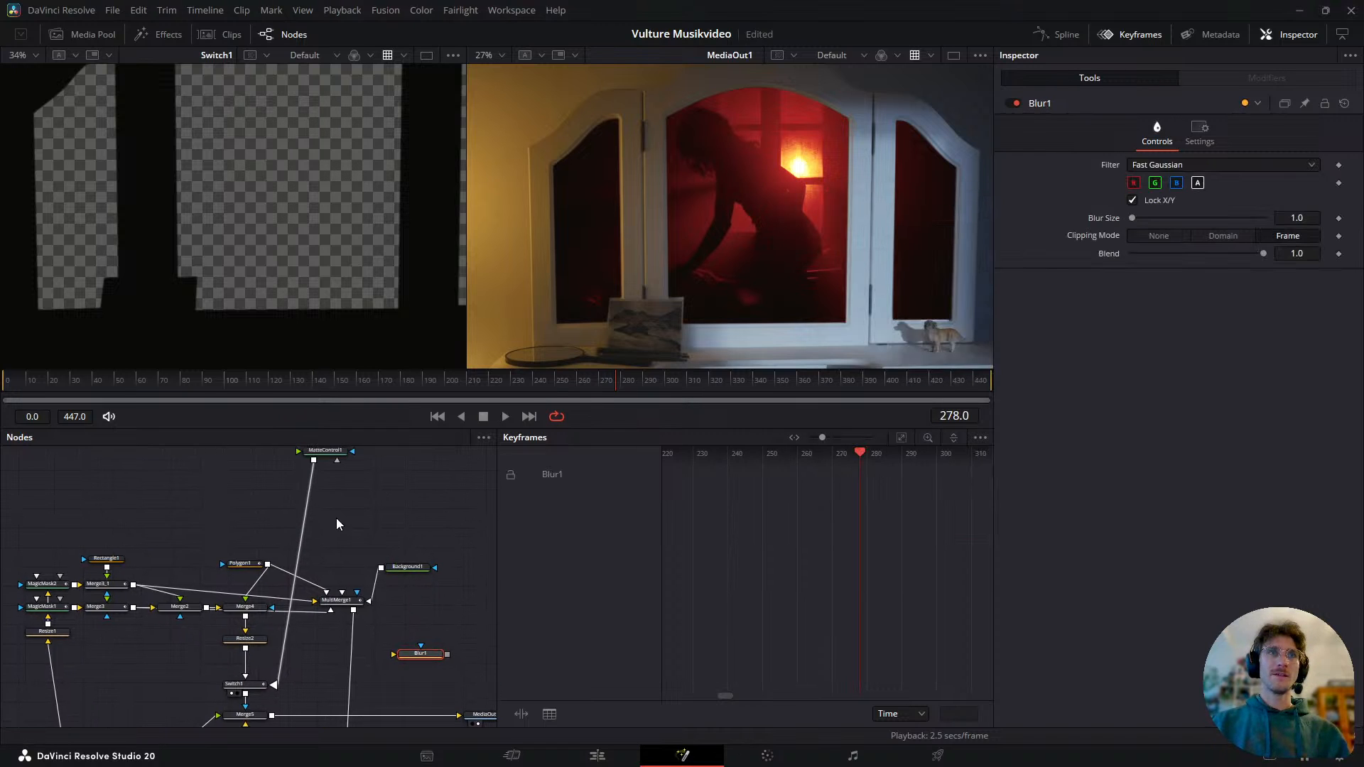
{"action": "scroll", "coordinate": [344, 496], "scroll_direction": "down", "scroll_amount": 2}
{"action": "mouse_move", "coordinate": [335, 486]}
{"action": "left_mouse_down"}
{"action": "mouse_move", "coordinate": [335, 518]}
{"action": "mouse_move", "coordinate": [334, 491]}
{"action": "left_mouse_up"}
{"action": "left_click_drag", "start_coordinate": [293, 643], "coordinate": [298, 575]}
{"action": "scroll", "coordinate": [296, 576], "scroll_direction": "up", "scroll_amount": 2}
{"action": "left_click_drag", "start_coordinate": [413, 645], "coordinate": [393, 632]}
{"action": "left_click", "coordinate": [50, 684]}
{"action": "key", "text": "1"}
{"action": "left_click_drag", "start_coordinate": [356, 678], "coordinate": [282, 602]}
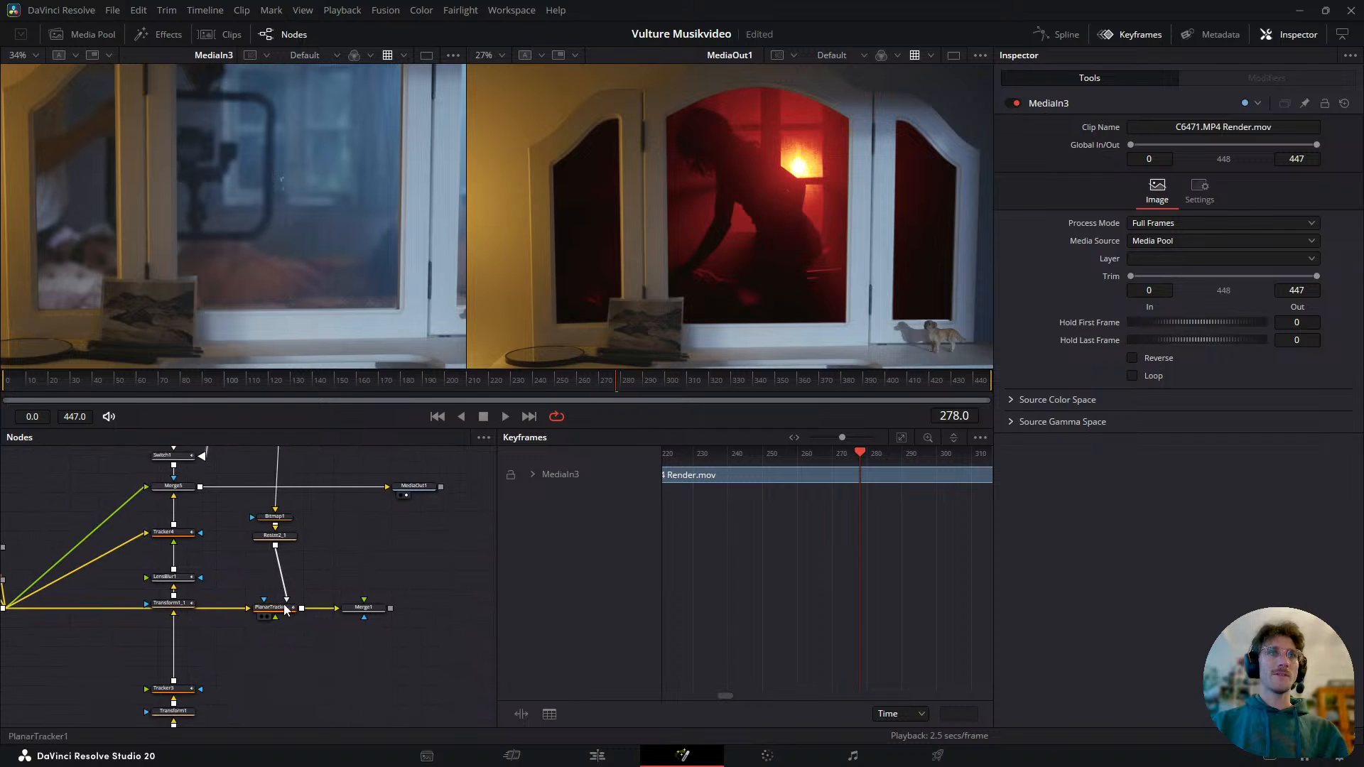
{"action": "left_click_drag", "start_coordinate": [211, 709], "coordinate": [194, 629]}
{"action": "left_click", "coordinate": [162, 631]}
{"action": "key", "text": "1"}
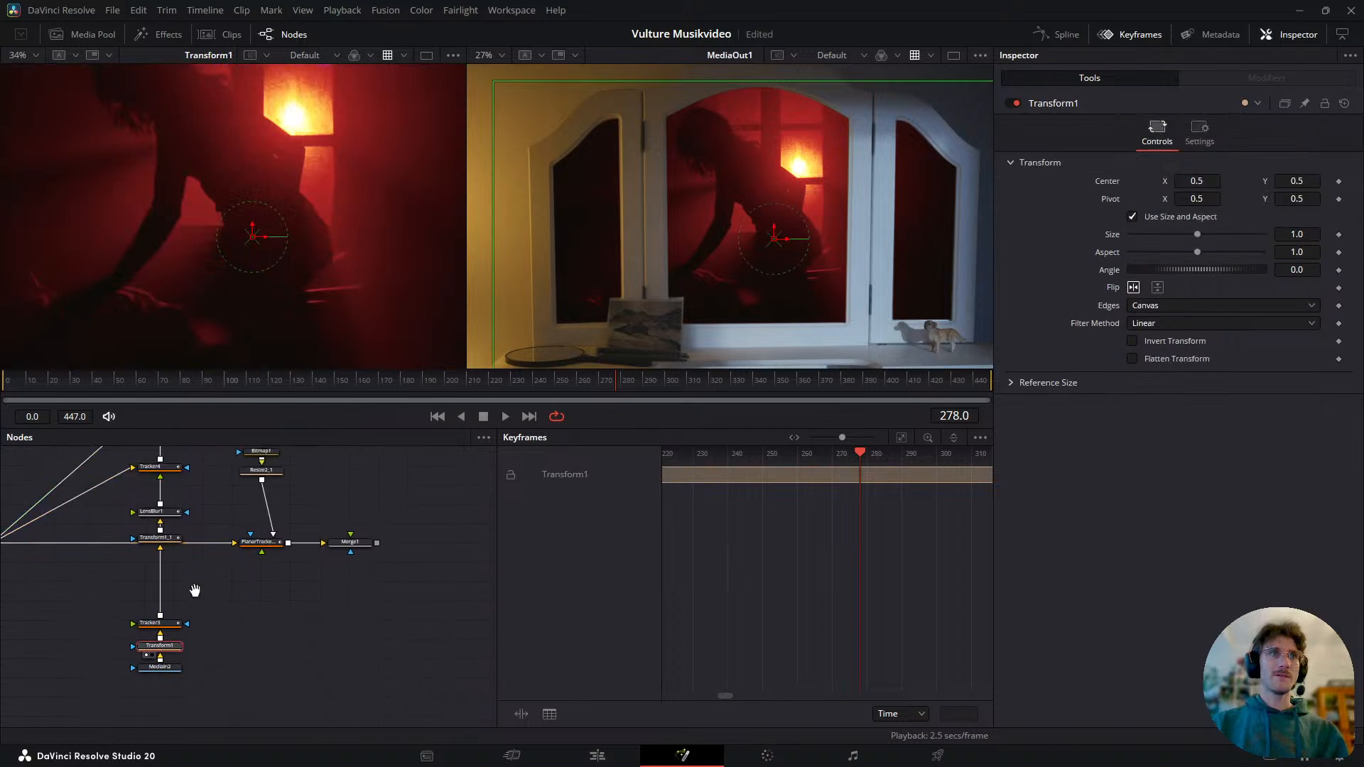
- Connect Tracker4's output to Blur1's input and show Blur1 in the viewer
{"action": "left_click_drag", "start_coordinate": [179, 441], "coordinate": [205, 565]}
{"action": "left_click", "coordinate": [174, 574]}
{"action": "key", "text": "1"}
{"action": "left_click_drag", "start_coordinate": [225, 572], "coordinate": [401, 597]}
{"action": "key", "text": "1"}
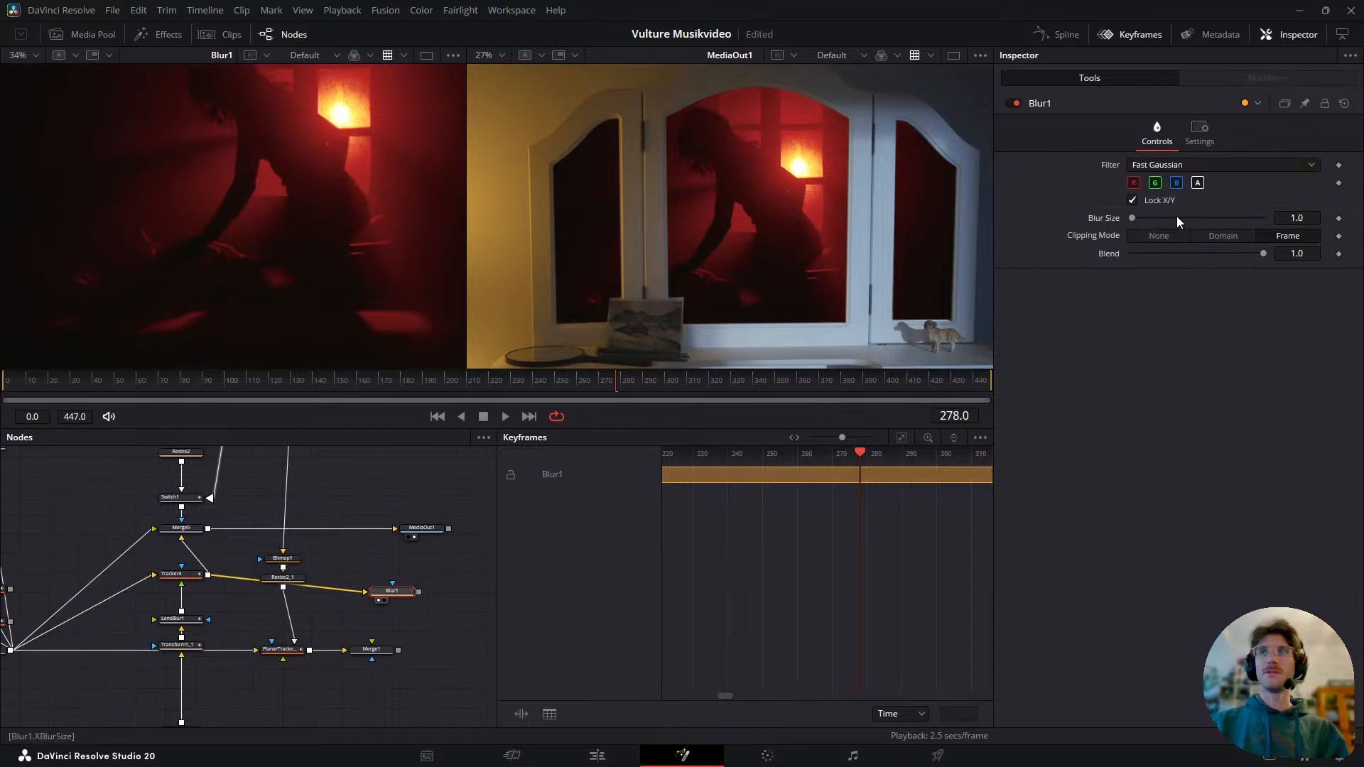
- Try a Blur Size of 35.8 on Blur1 and reset it to 0
{"action": "left_click_drag", "start_coordinate": [1133, 217], "coordinate": [1179, 219]}
{"action": "scroll", "coordinate": [304, 277], "scroll_direction": "down", "scroll_amount": 2}
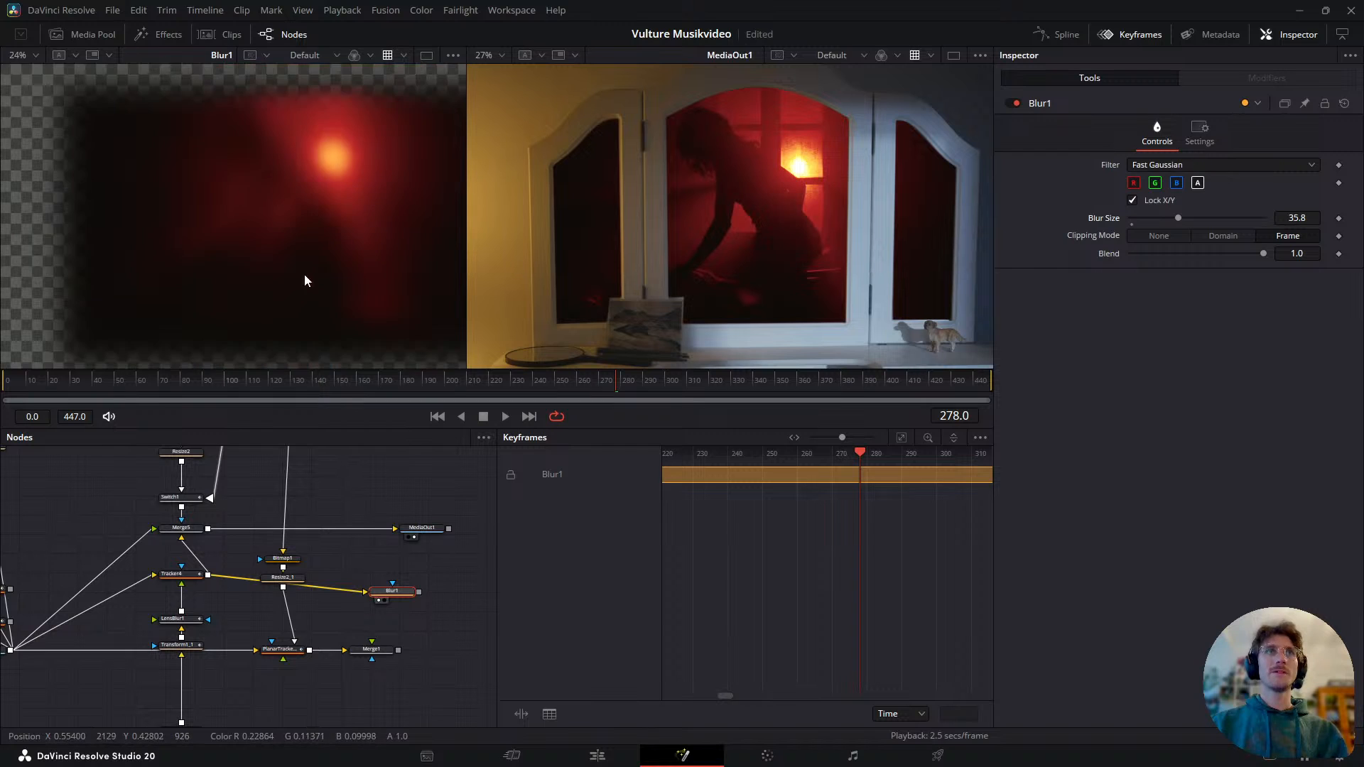
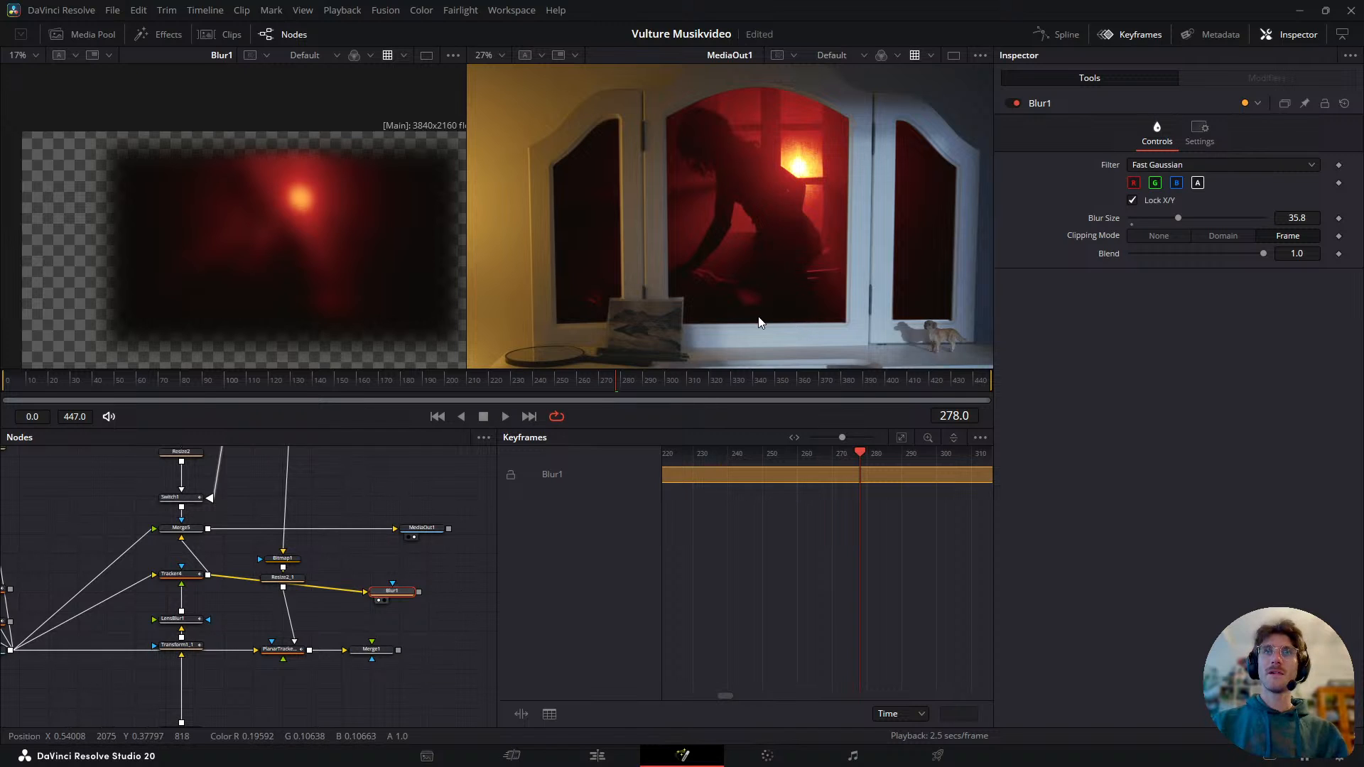
{"action": "left_click_drag", "start_coordinate": [1177, 217], "coordinate": [1128, 236]}
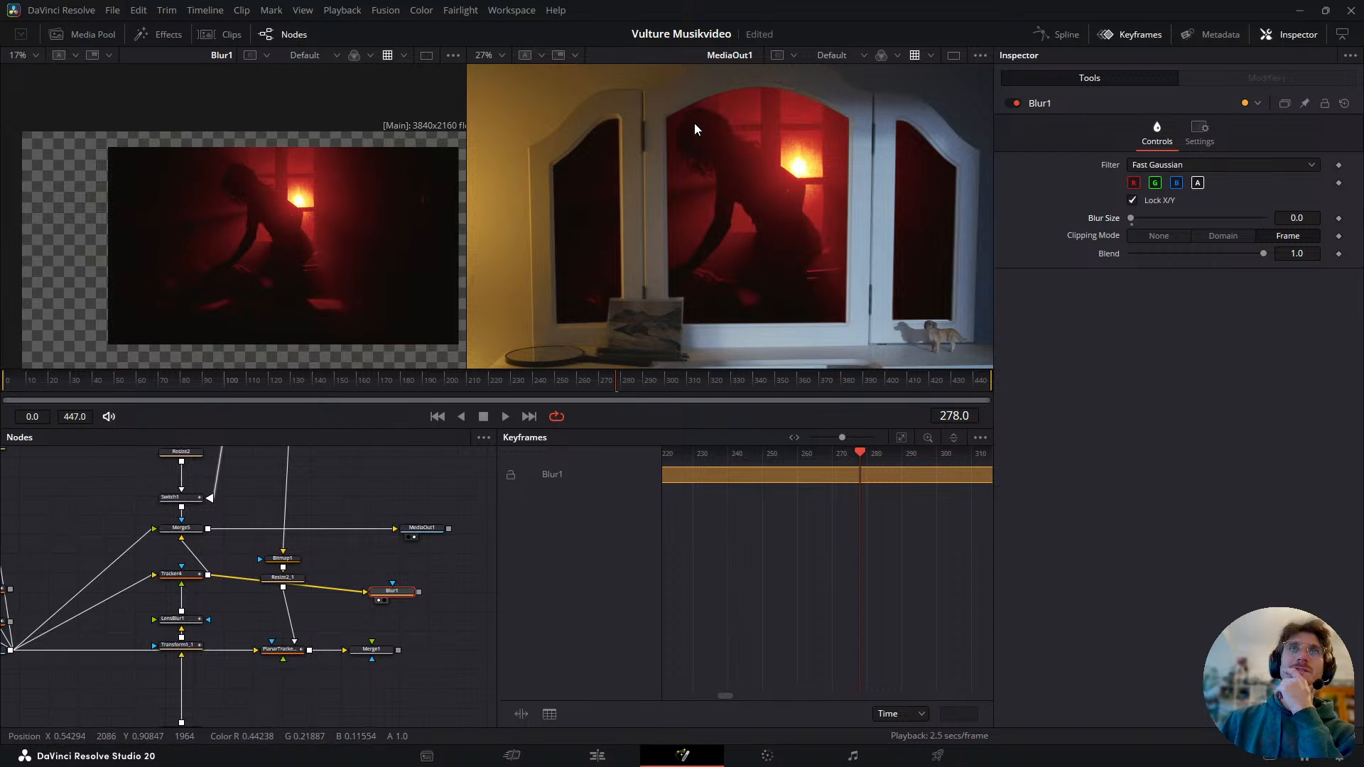
- Find MatteControl1 in the node graph and show its matte in the viewer
{"action": "left_click_drag", "start_coordinate": [356, 501], "coordinate": [343, 588]}
{"action": "left_click", "coordinate": [338, 557]}
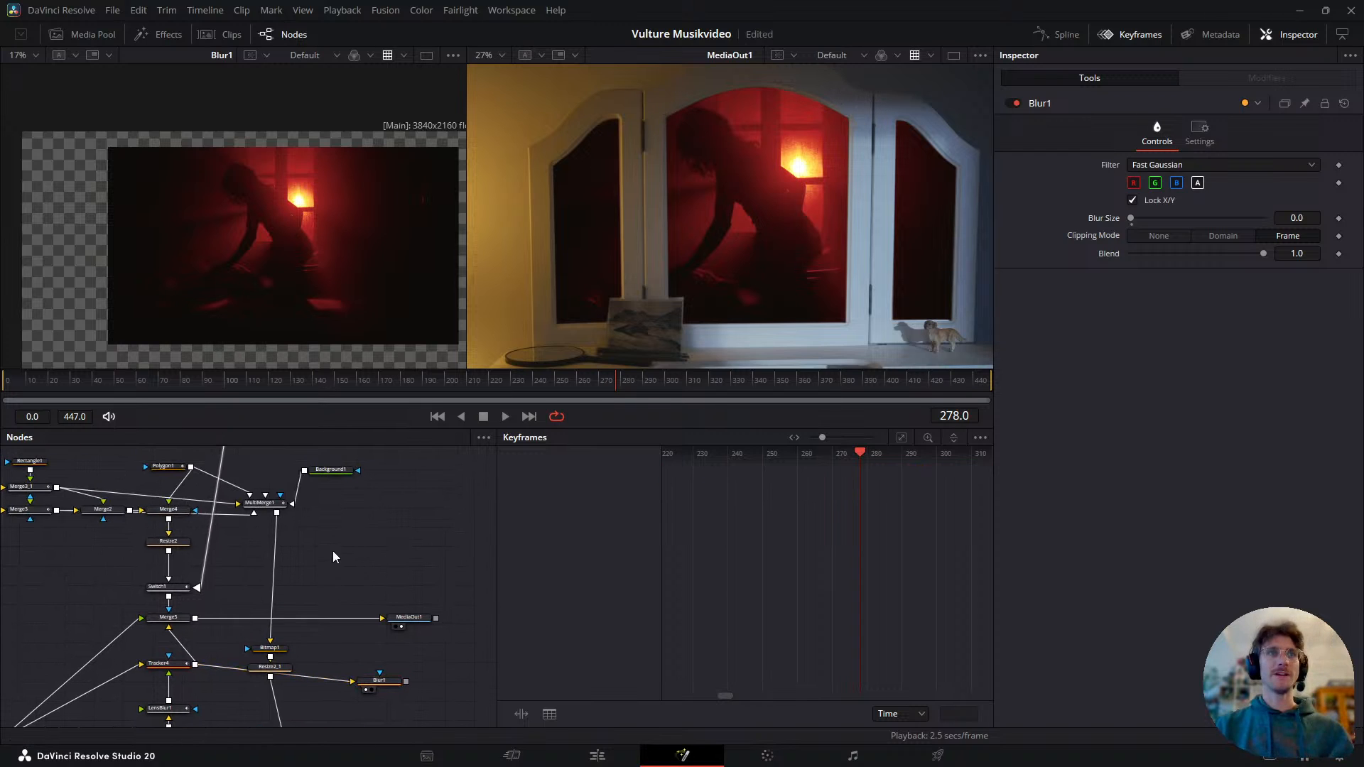
{"action": "left_click_drag", "start_coordinate": [170, 495], "coordinate": [192, 540]}
{"action": "scroll", "coordinate": [214, 555], "scroll_direction": "up", "scroll_amount": 5}
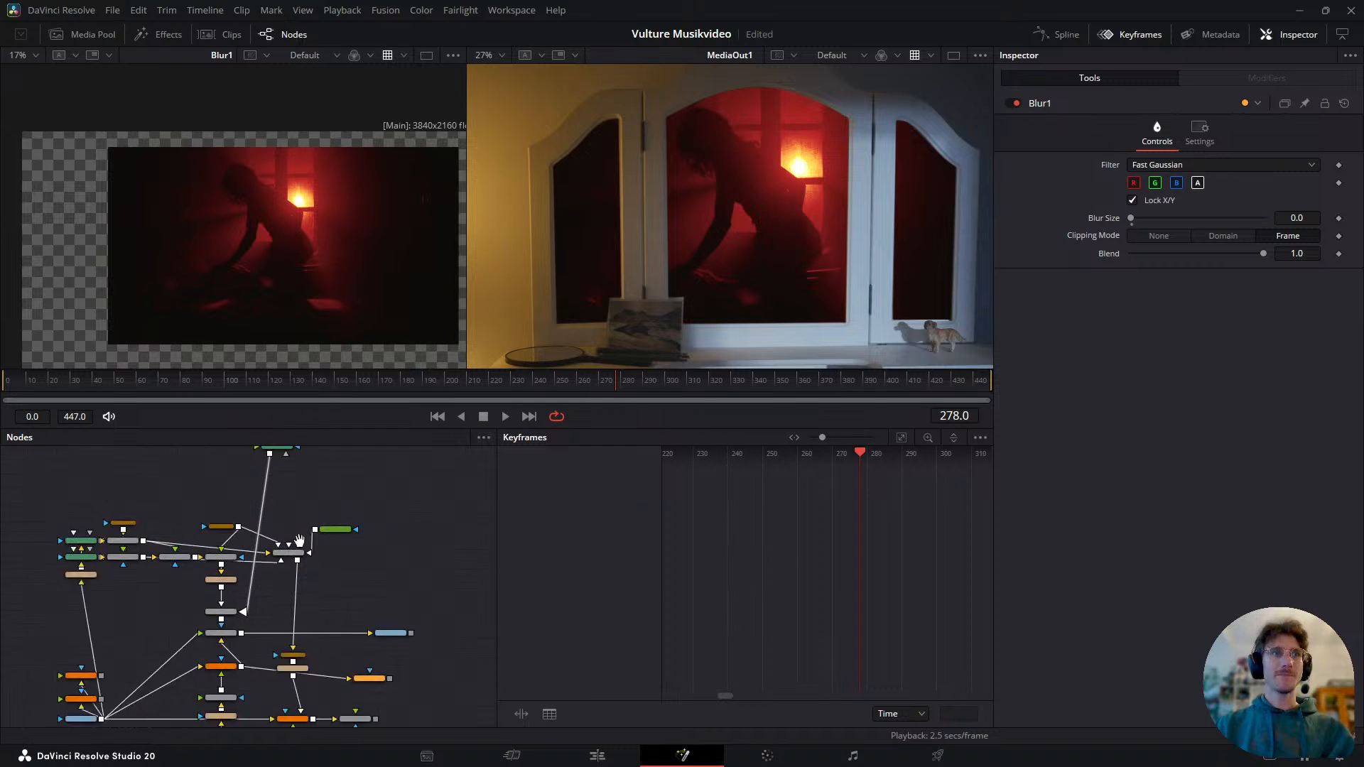
{"action": "left_click", "coordinate": [267, 558]}
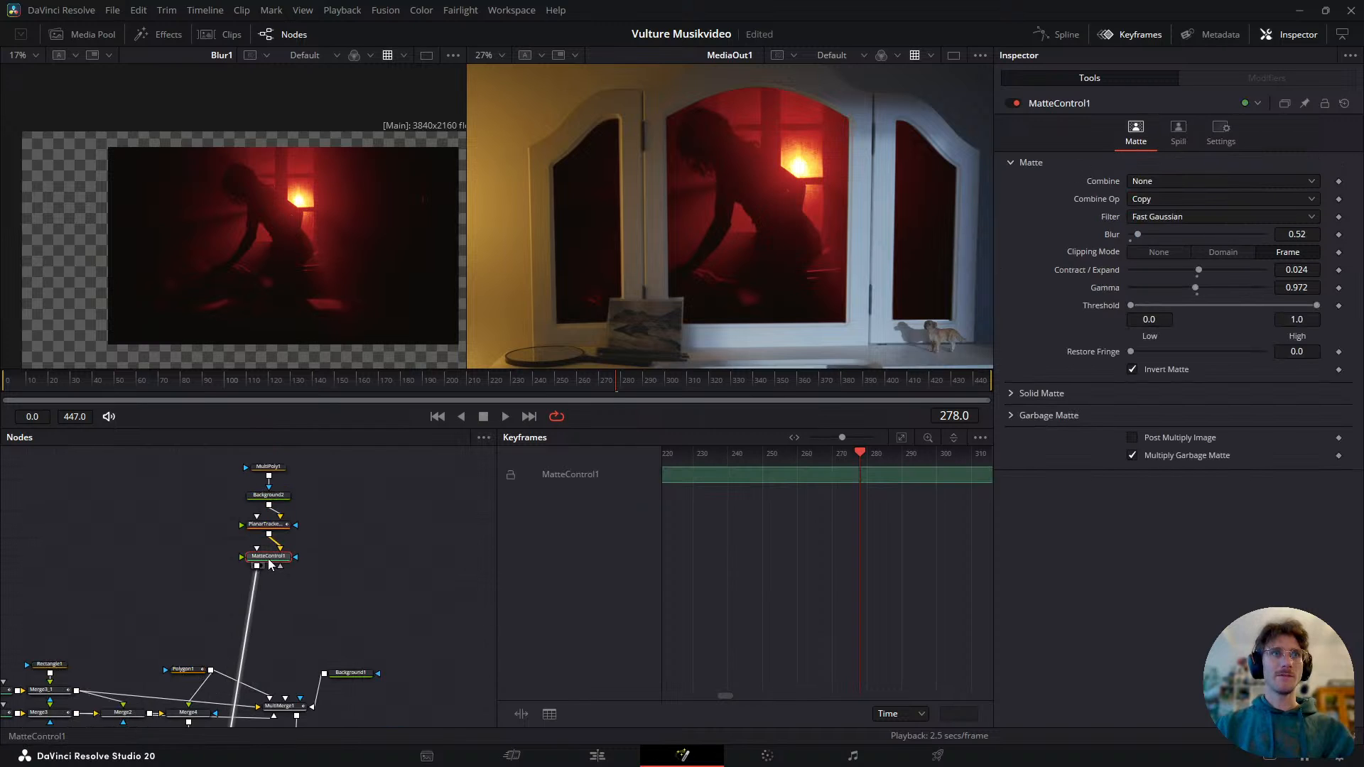
{"action": "key", "text": "1"}
- Move Blur1 into the open space beside the MultiMerge1 and Background1 nodes and add a Merge node after it
{"action": "left_click_drag", "start_coordinate": [287, 579], "coordinate": [244, 480]}
{"action": "left_click_drag", "start_coordinate": [324, 625], "coordinate": [273, 468]}
{"action": "left_click_drag", "start_coordinate": [309, 629], "coordinate": [360, 587]}
{"action": "key", "text": "shift+space"}
{"action": "type", "text": "merge"}
{"action": "key", "text": "Return"}
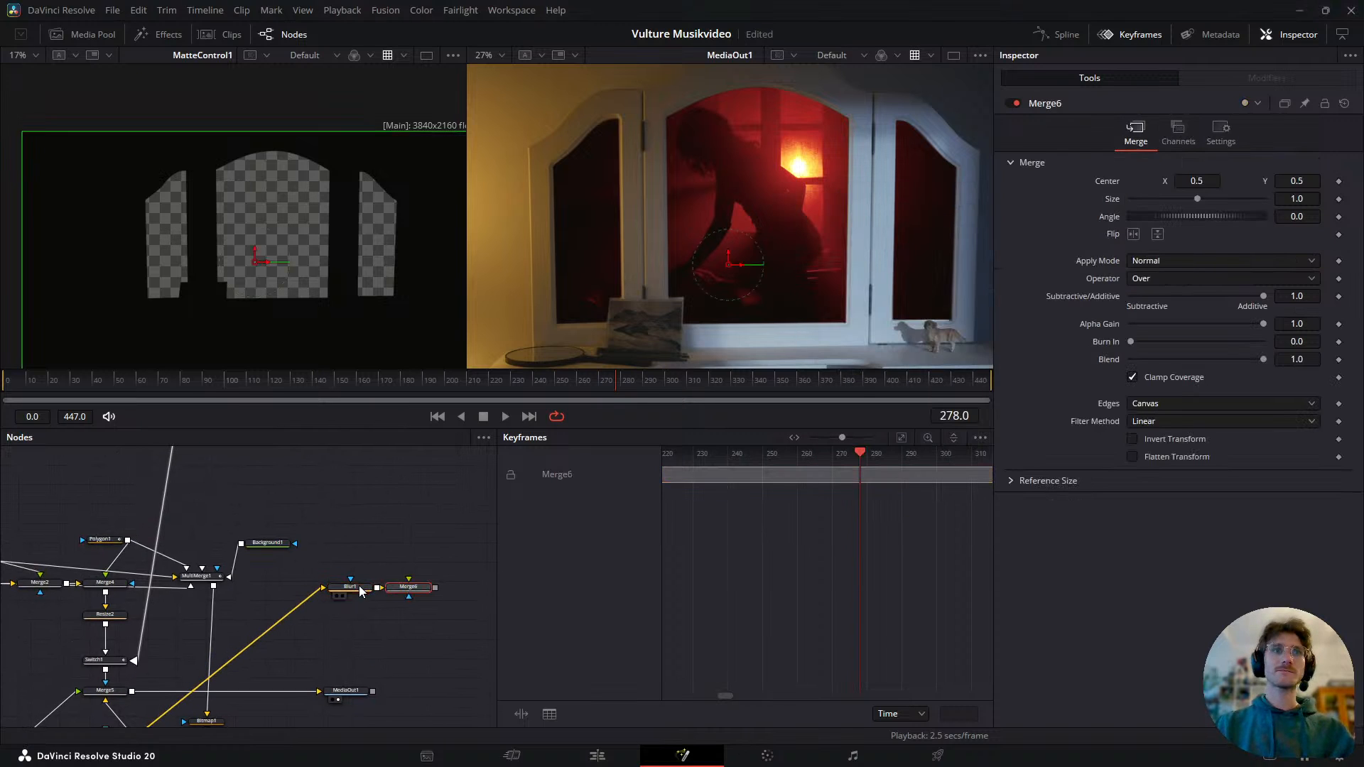
- Connect MatteControl1 to Merge6's foreground, view Merge6, and set its Operator to Mask
{"action": "scroll", "coordinate": [386, 567], "scroll_direction": "up", "scroll_amount": 2}
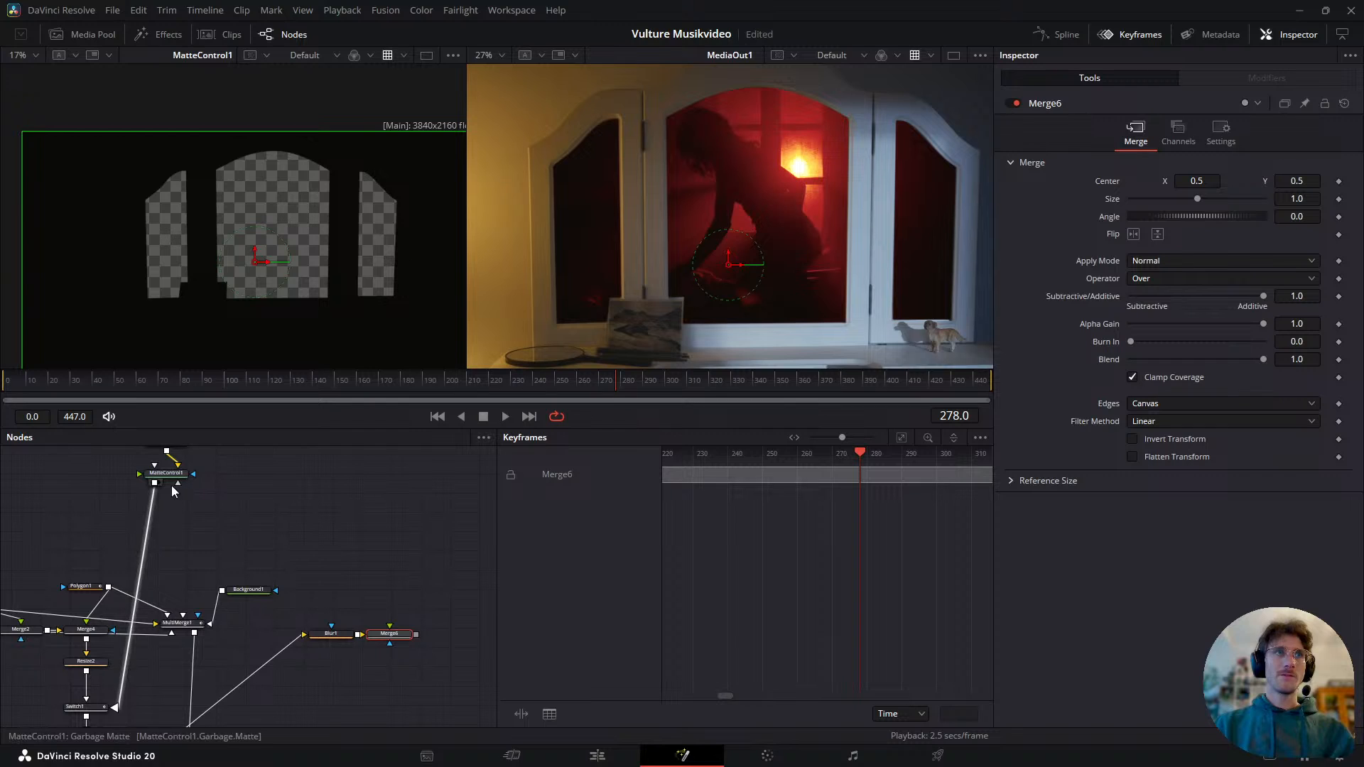
{"action": "left_click_drag", "start_coordinate": [155, 482], "coordinate": [395, 634]}
{"action": "key", "text": "1"}
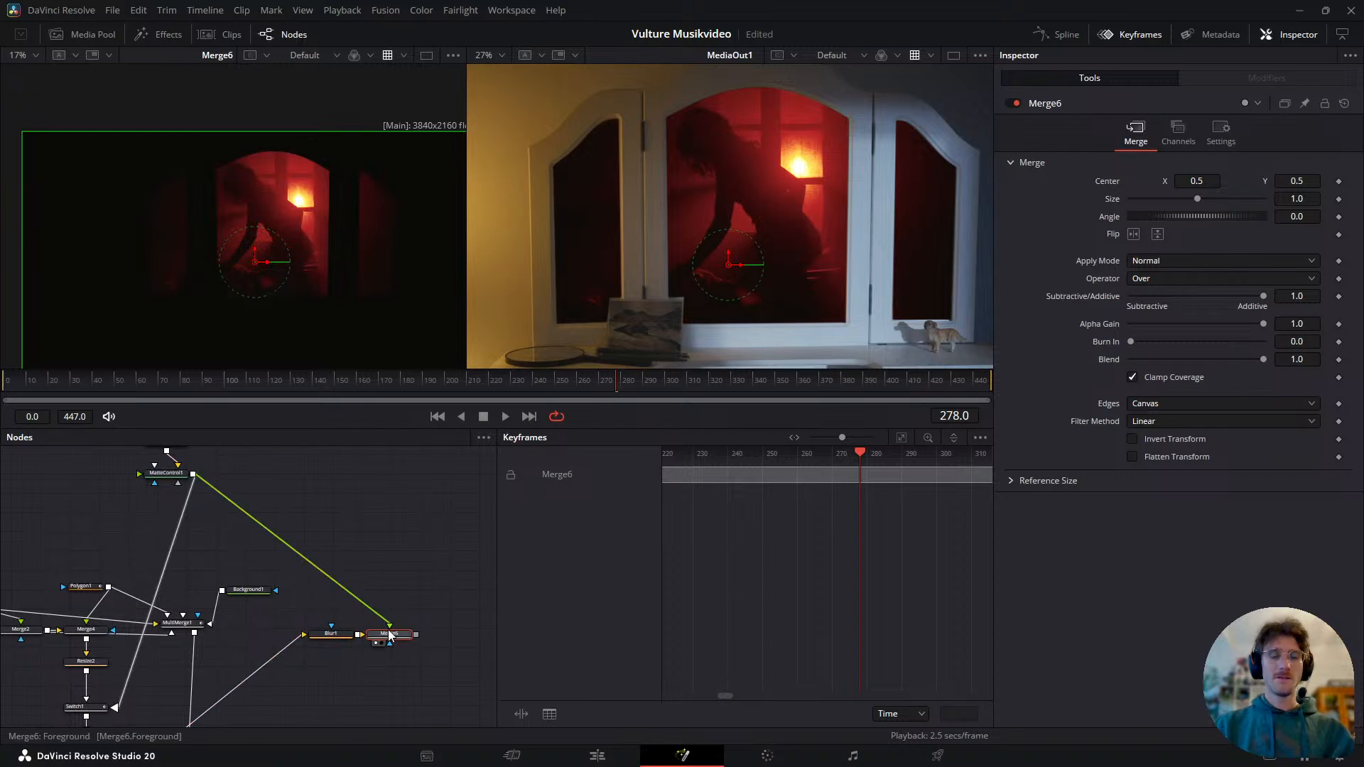
{"action": "left_click", "coordinate": [1169, 278]}
{"action": "left_click", "coordinate": [1169, 407]}
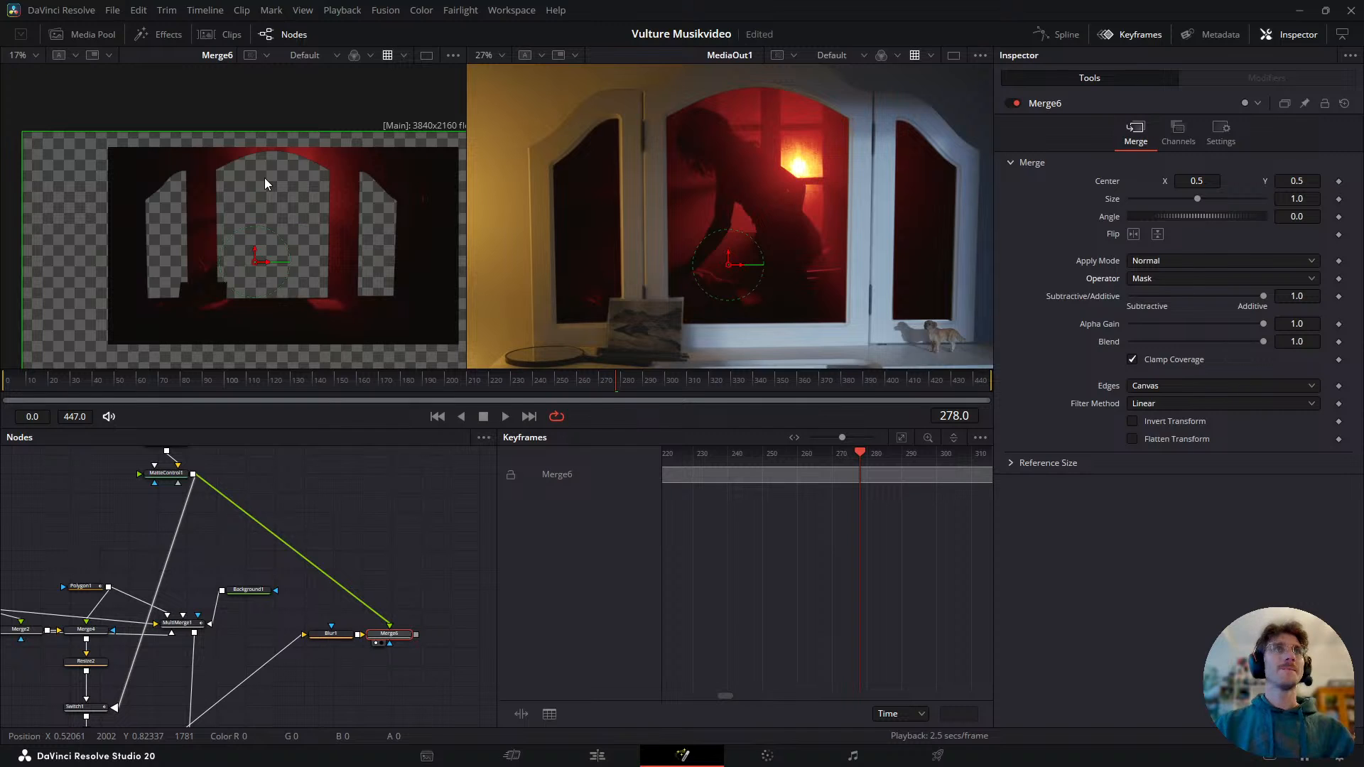
- Add an unconnected Matte Control node in the empty area beside MatteControl1
{"action": "scroll", "coordinate": [232, 266], "scroll_direction": "up", "scroll_amount": 2}
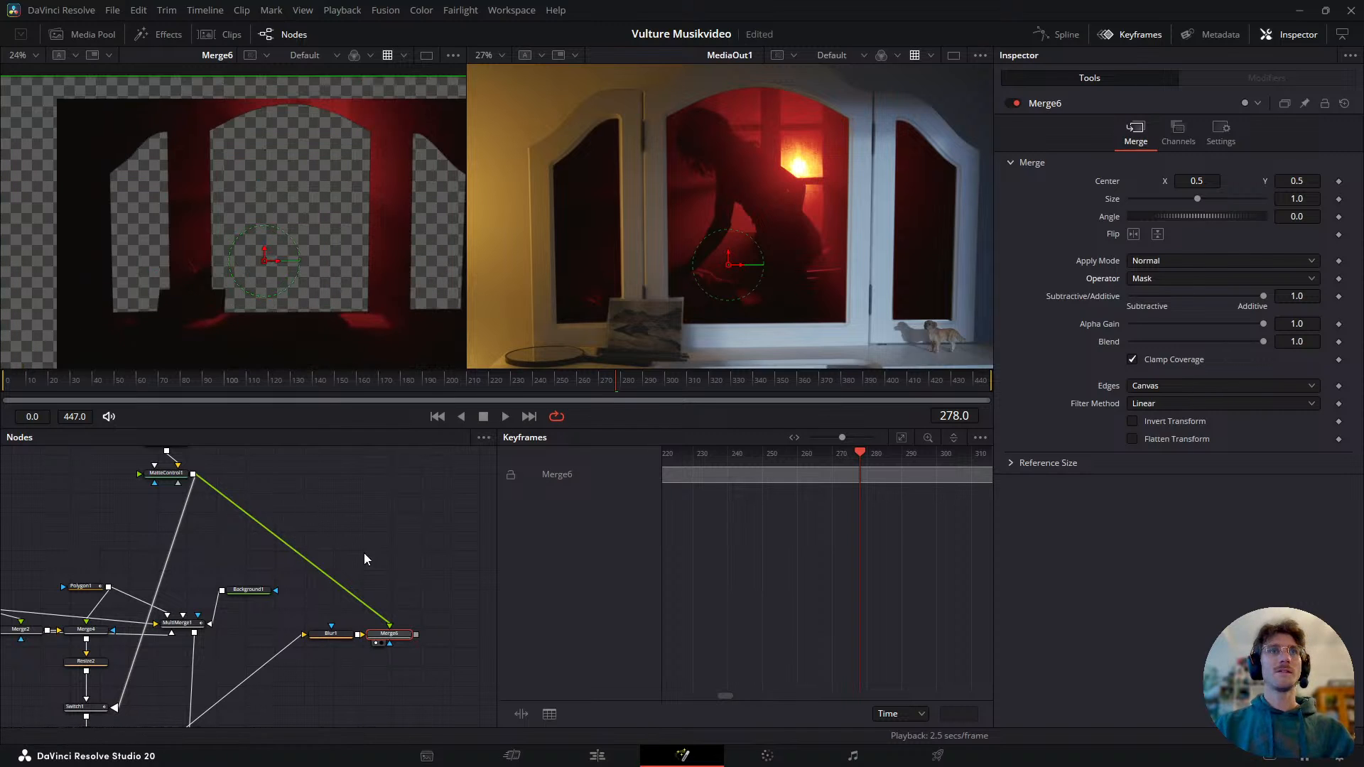
{"action": "left_click_drag", "start_coordinate": [347, 526], "coordinate": [343, 531]}
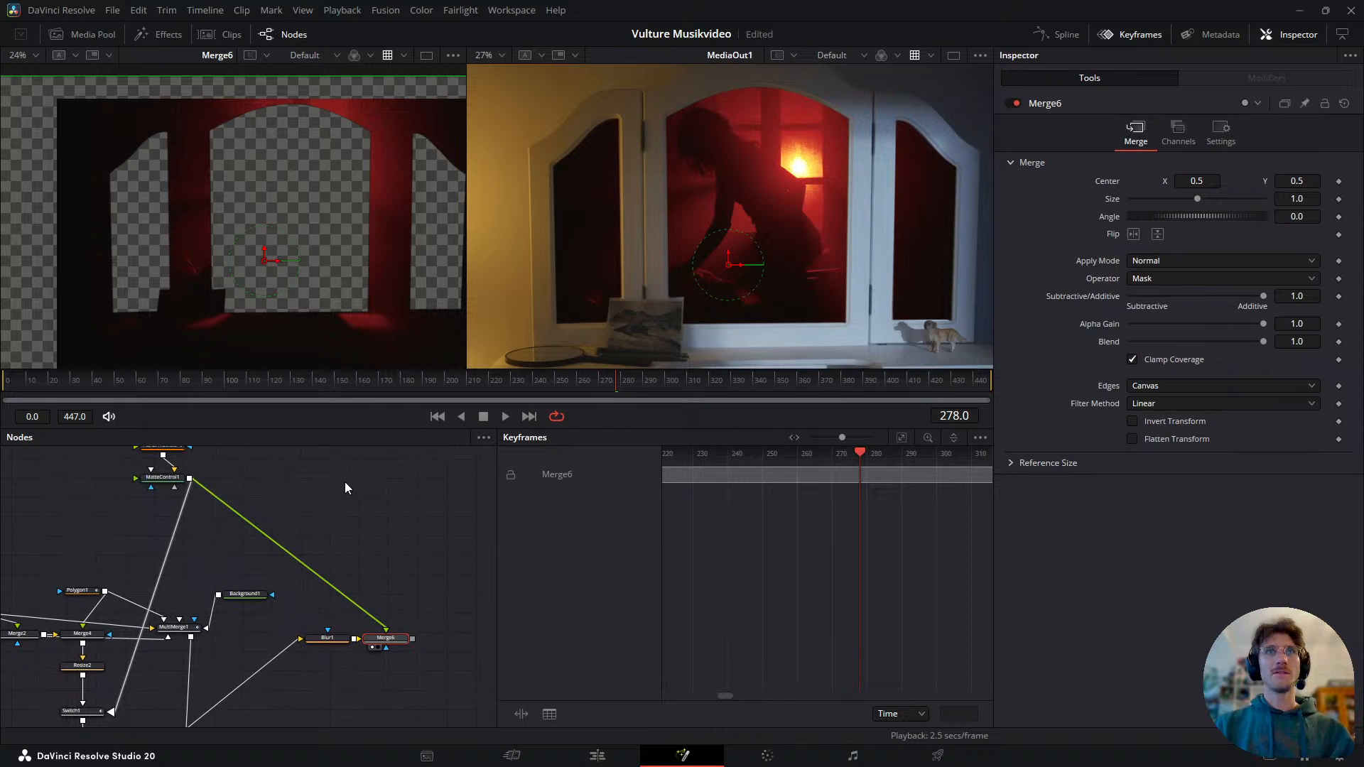
{"action": "left_click", "coordinate": [332, 531]}
{"action": "left_click_drag", "start_coordinate": [350, 523], "coordinate": [390, 571]}
{"action": "key", "text": "shift+space"}
{"action": "type", "text": "matte"}
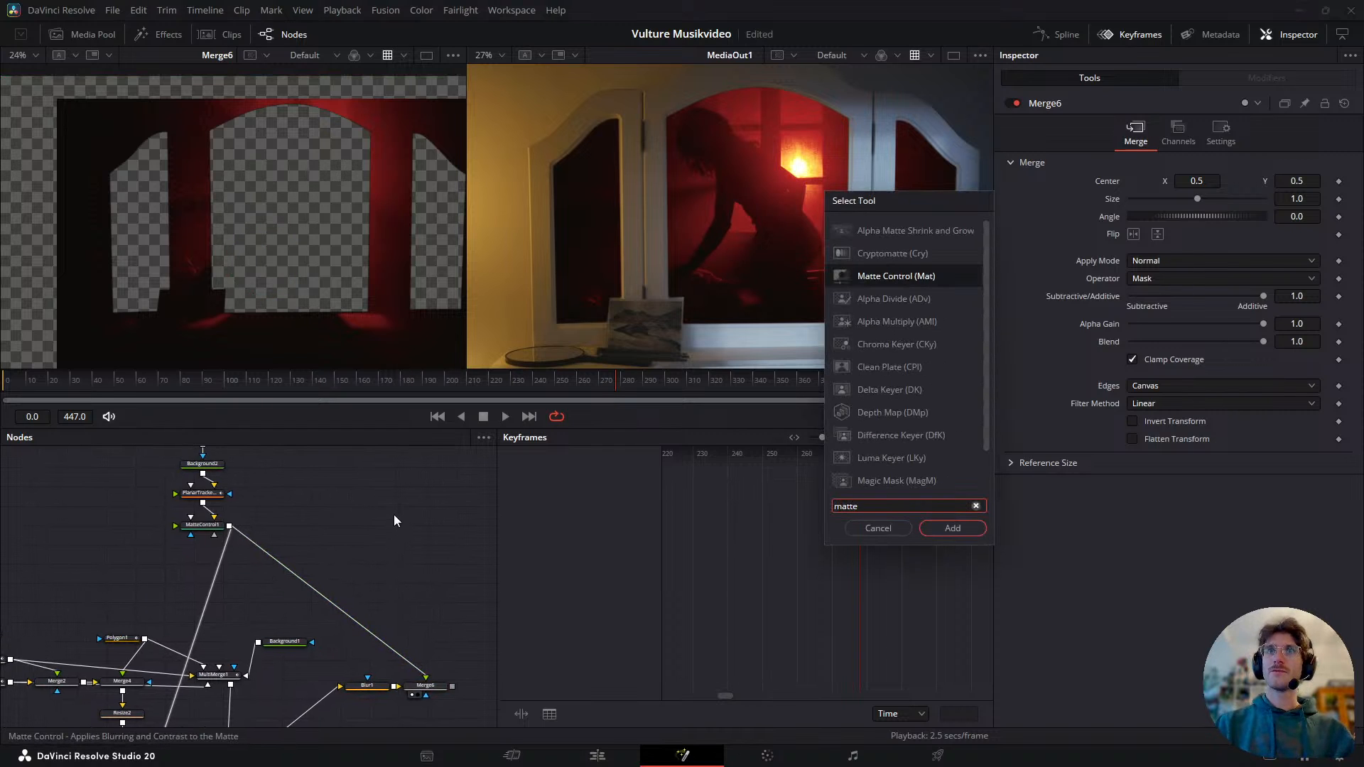
{"action": "key", "text": "Return"}
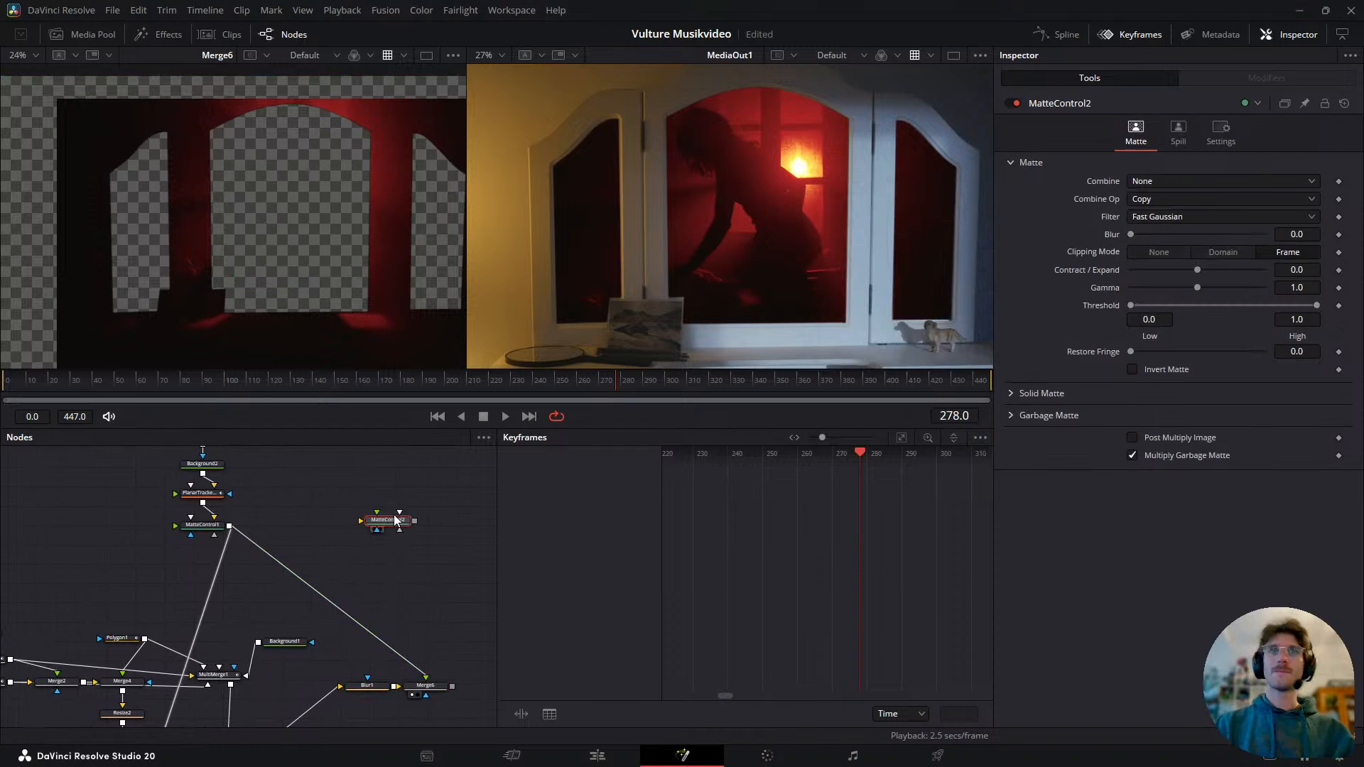
- Compare the outputs of MatteControl1, Merge6 and Blur1 in the viewer
{"action": "left_click", "coordinate": [206, 529]}
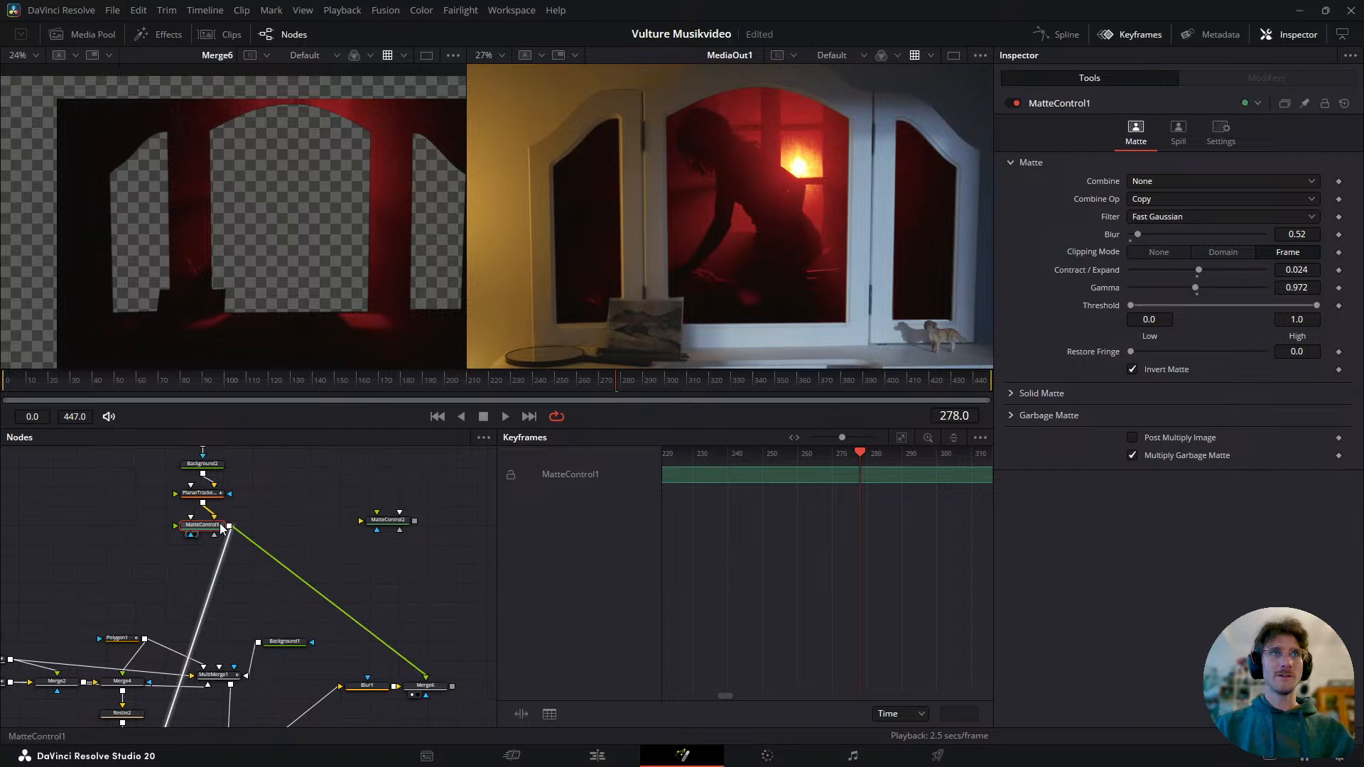
{"action": "key", "text": "1"}
{"action": "left_click_drag", "start_coordinate": [290, 530], "coordinate": [273, 523]}
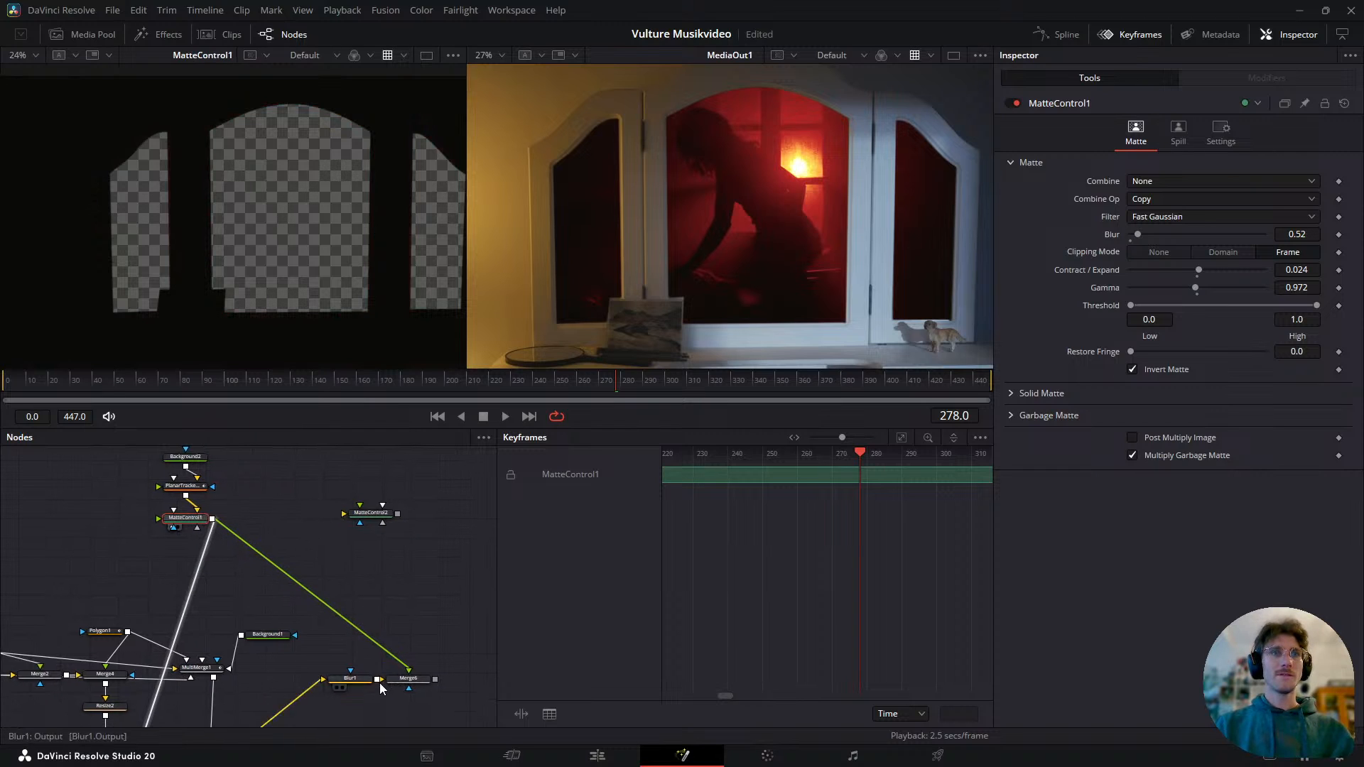
{"action": "left_click", "coordinate": [412, 680]}
{"action": "key", "text": "1"}
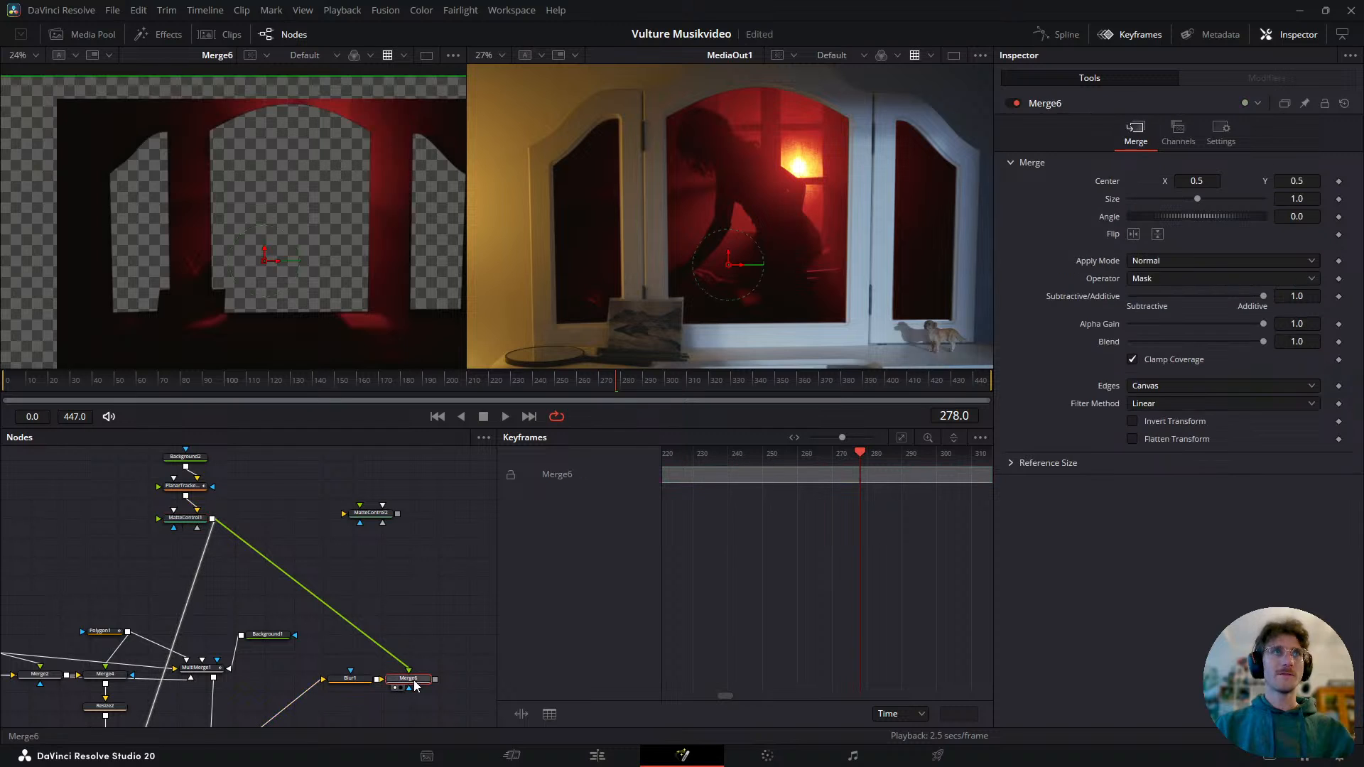
{"action": "left_click", "coordinate": [350, 679]}
{"action": "key", "text": "1"}
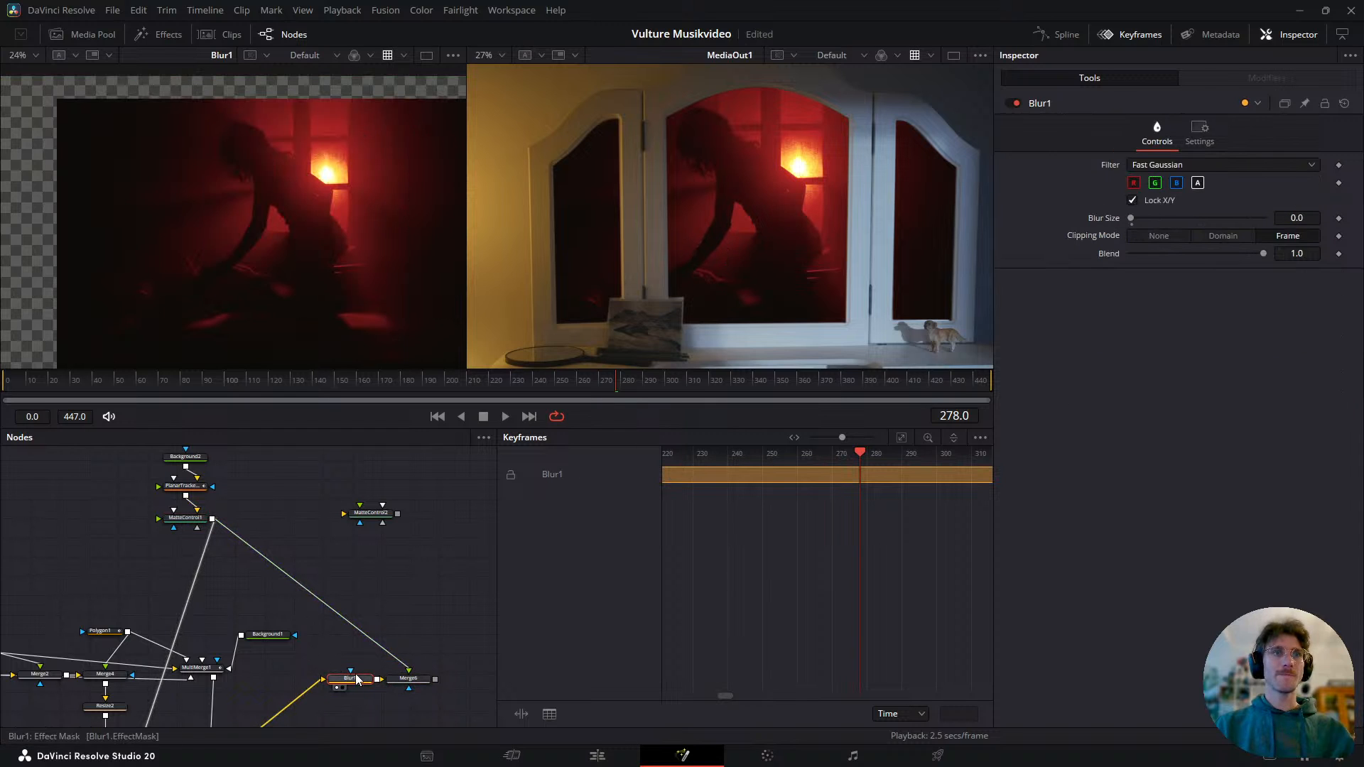
- Set Blur1's Blur Size to 27.8 while viewing Merge6, and save the project
{"action": "left_click", "coordinate": [396, 687]}
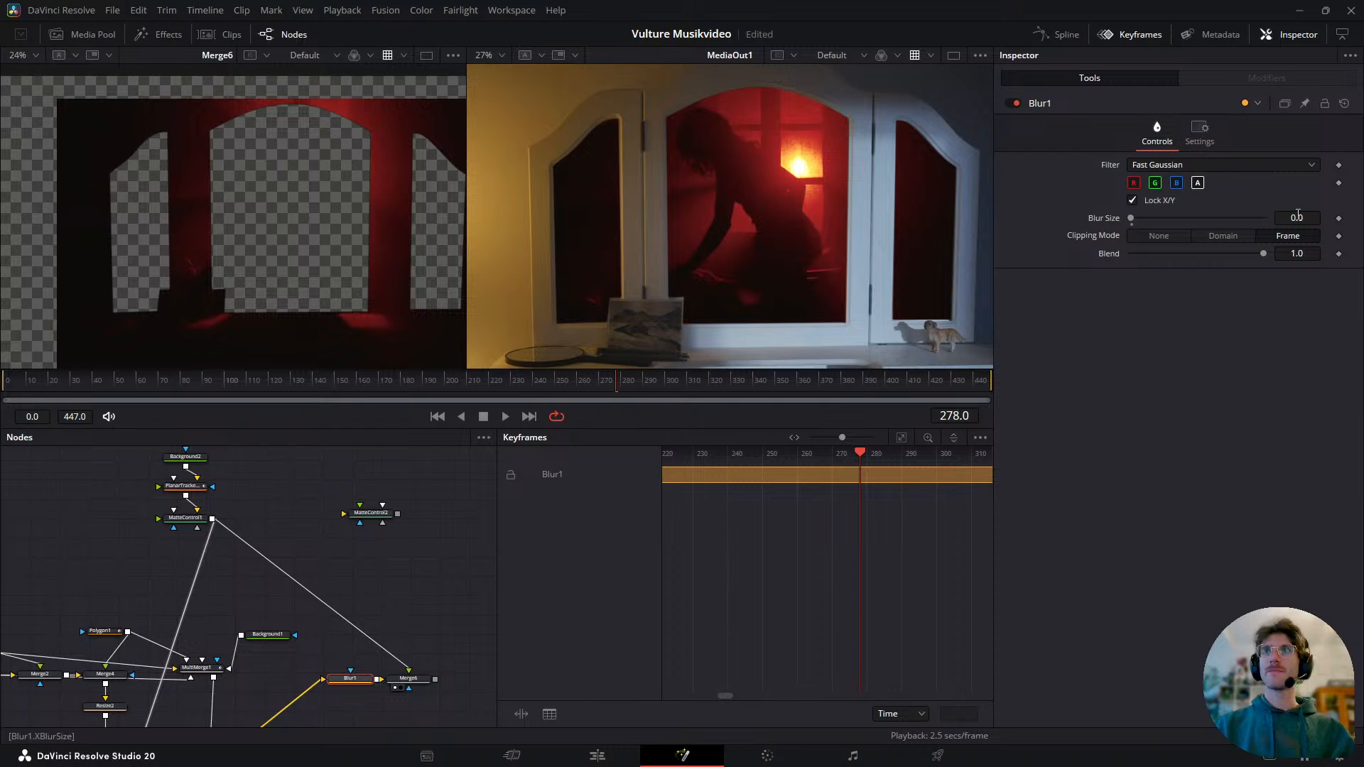
{"action": "left_click_drag", "start_coordinate": [1299, 224], "coordinate": [1266, 224]}
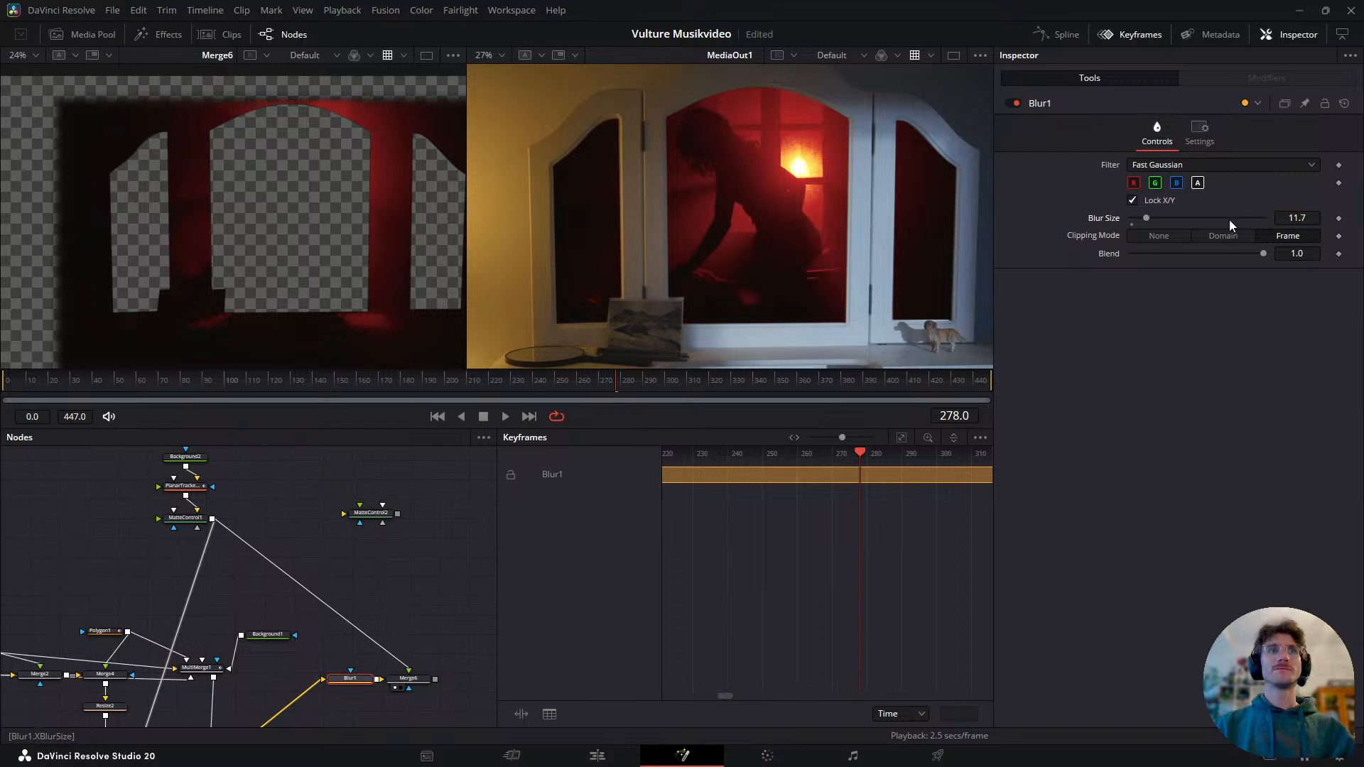
{"action": "left_click_drag", "start_coordinate": [1145, 221], "coordinate": [1167, 223]}
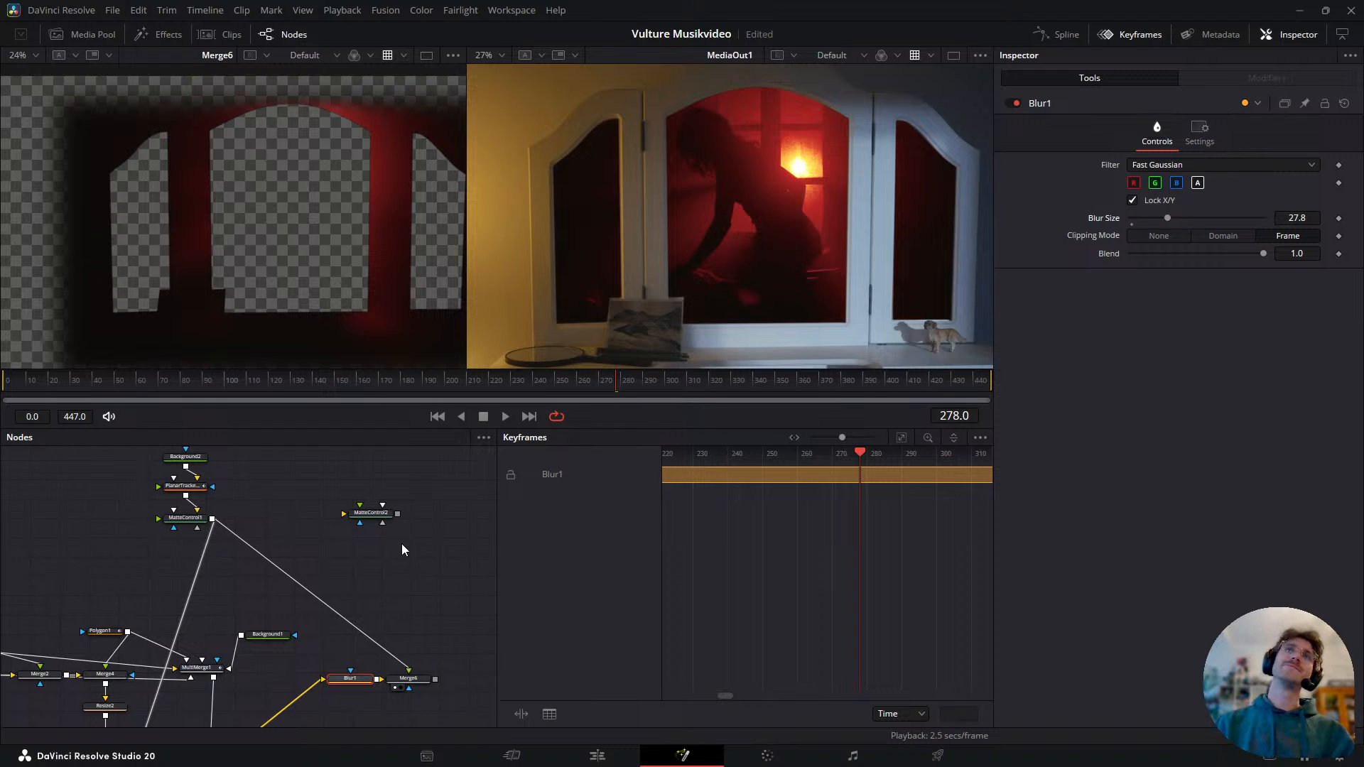
{"action": "key", "text": "ctrl+s"}
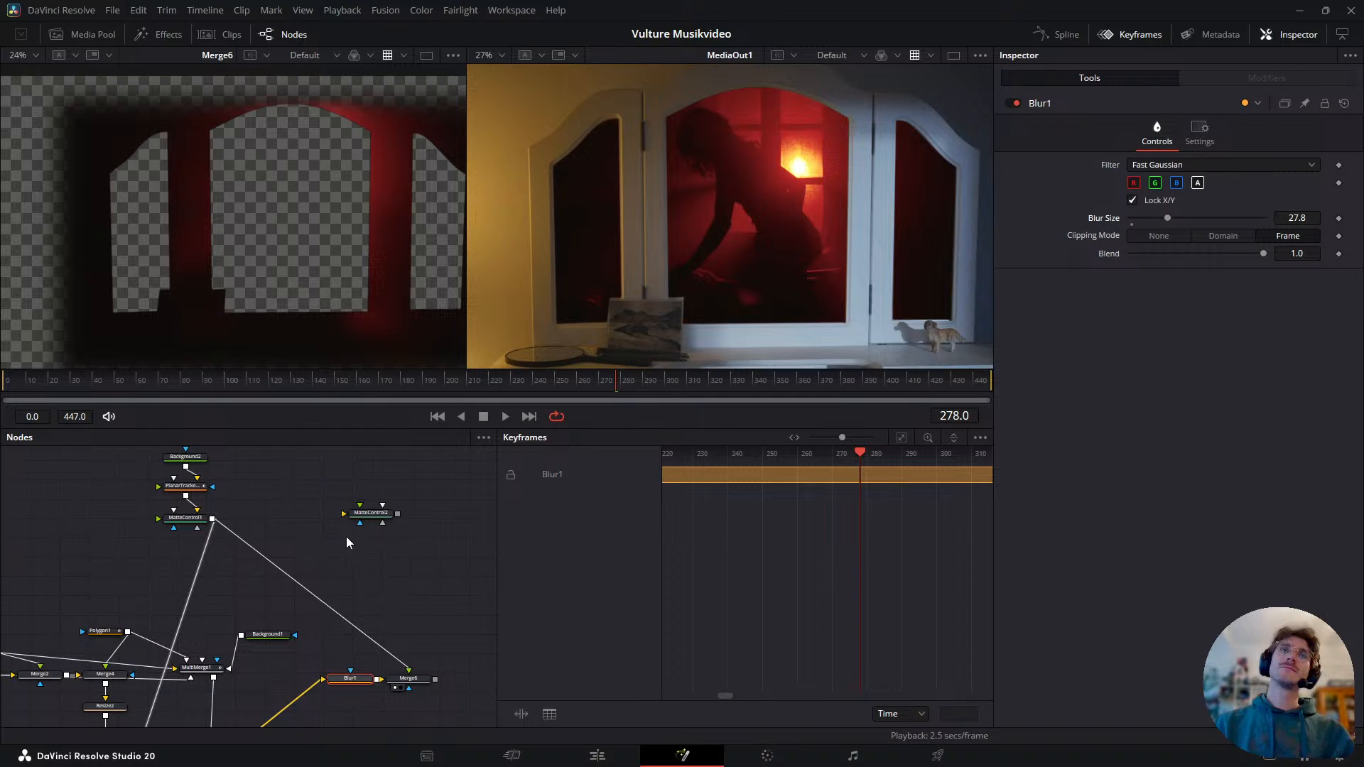
{"action": "left_click", "coordinate": [305, 502]}
{"action": "key", "text": "shift+space"}
{"action": "type", "text": "matte"}
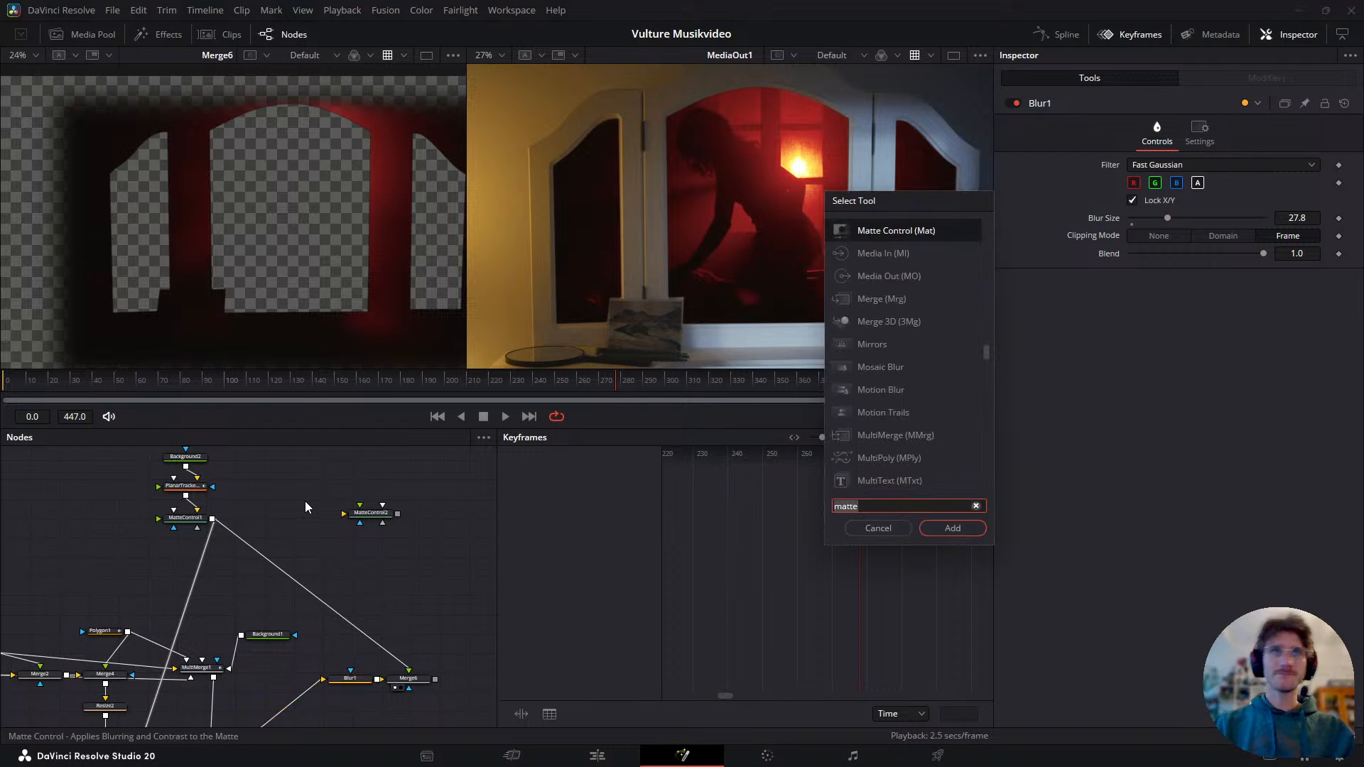
{"action": "key", "text": "Escape"}
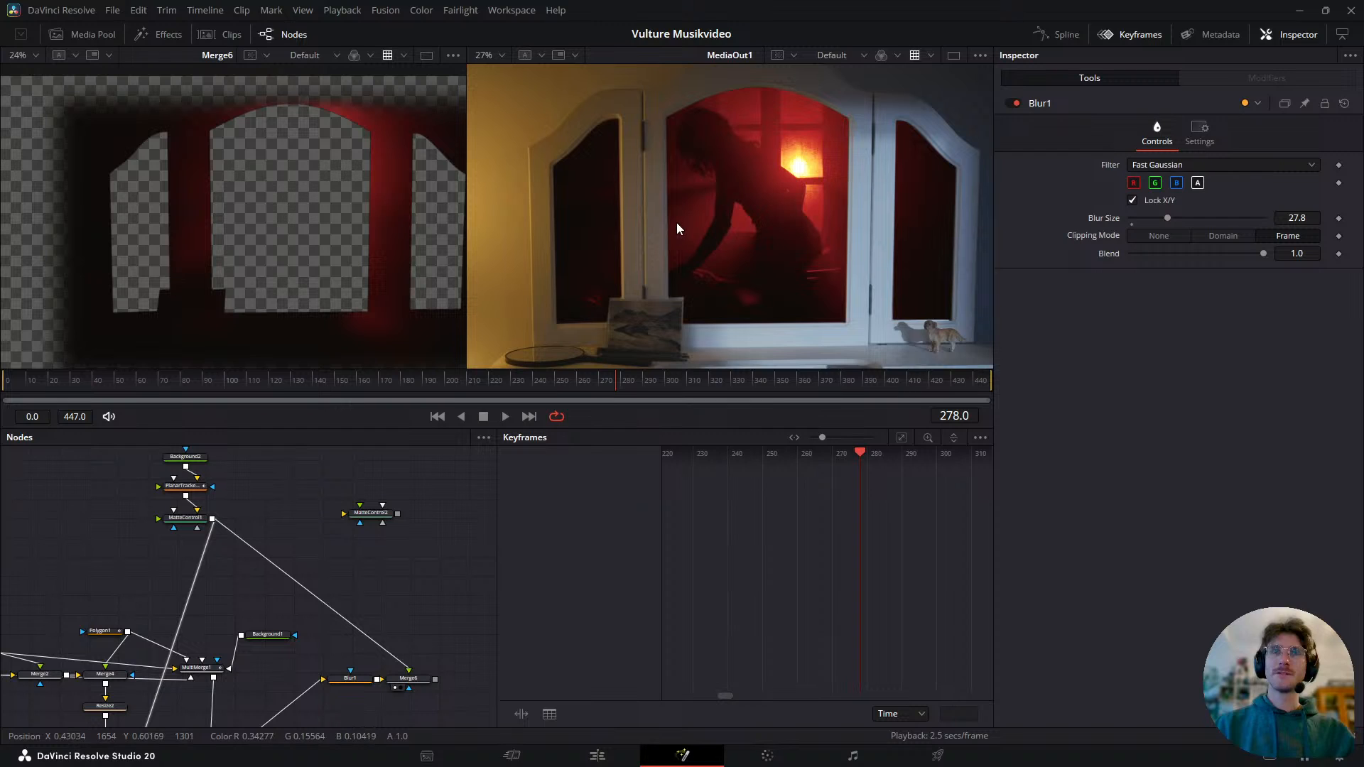
- Set Merge6's Operator to Stencil
{"action": "left_click", "coordinate": [409, 678]}
{"action": "left_click", "coordinate": [1195, 283]}
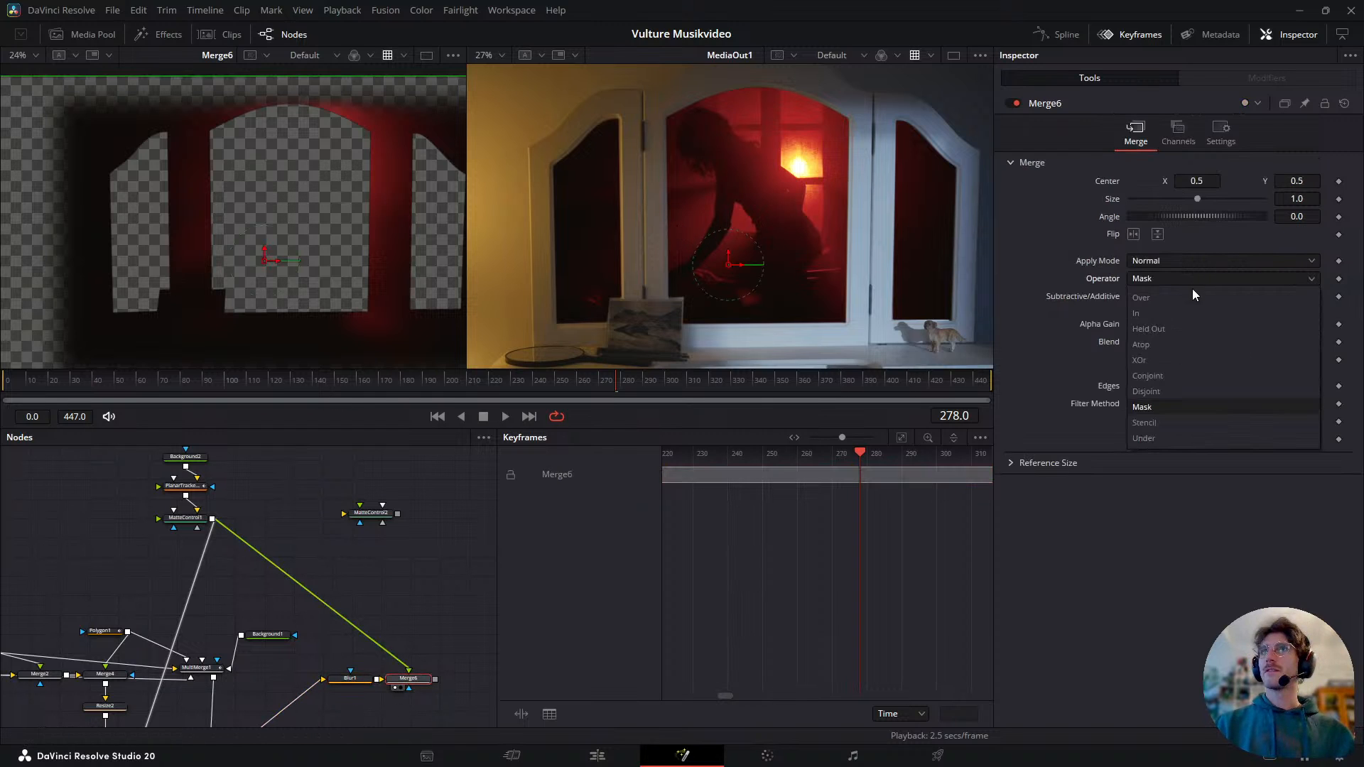
{"action": "left_click", "coordinate": [1156, 424]}
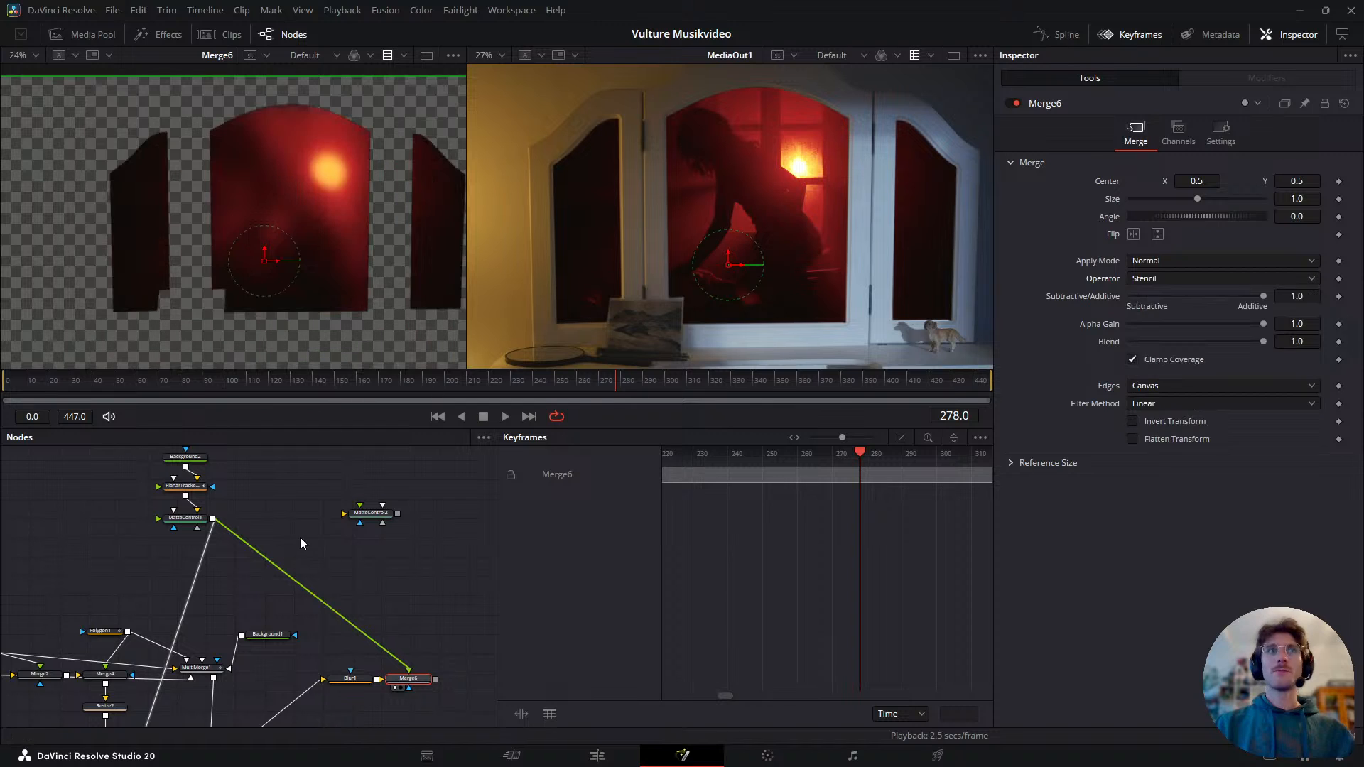
{"action": "left_click", "coordinate": [359, 679]}
{"action": "left_click", "coordinate": [422, 680]}
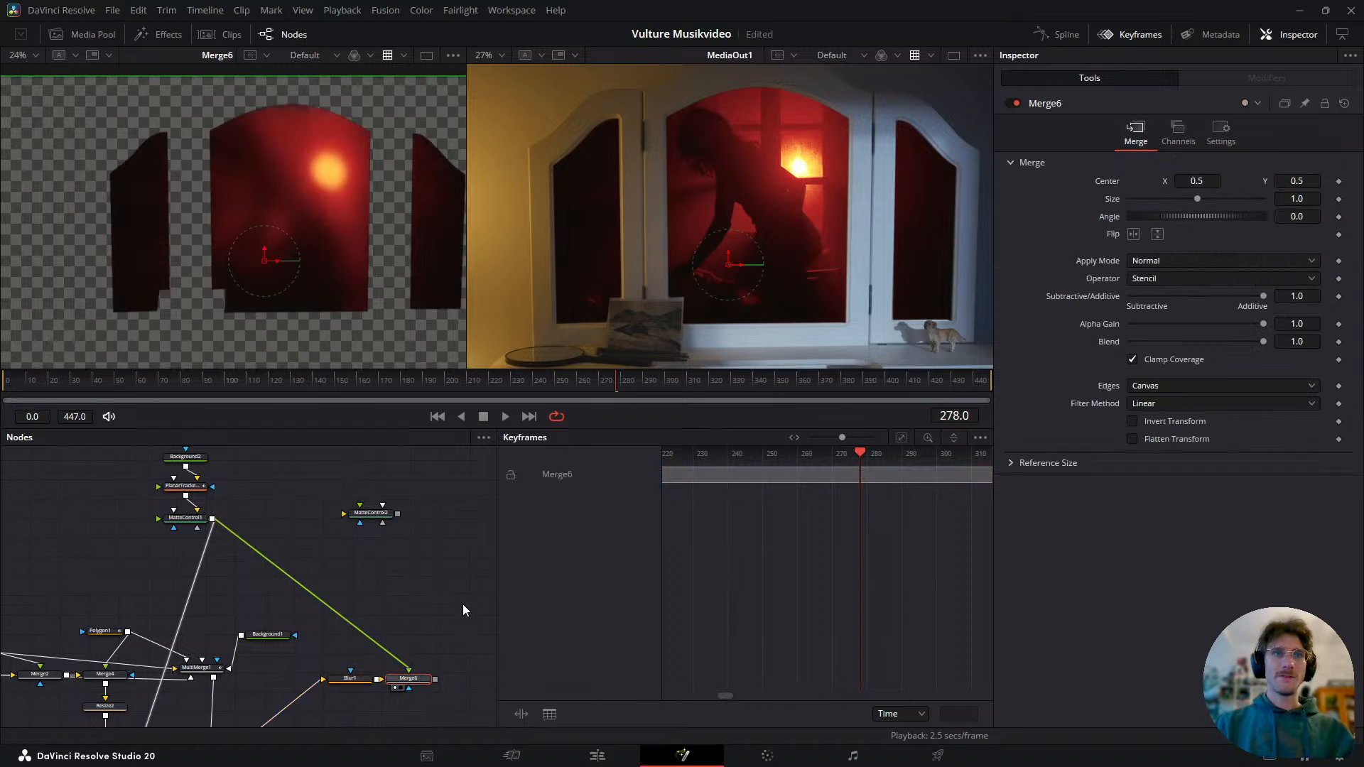
{"action": "key", "text": "shift+space"}
{"action": "type", "text": "matte"}
{"action": "key", "text": "ctrl+a"}
{"action": "type", "text": "glow"}
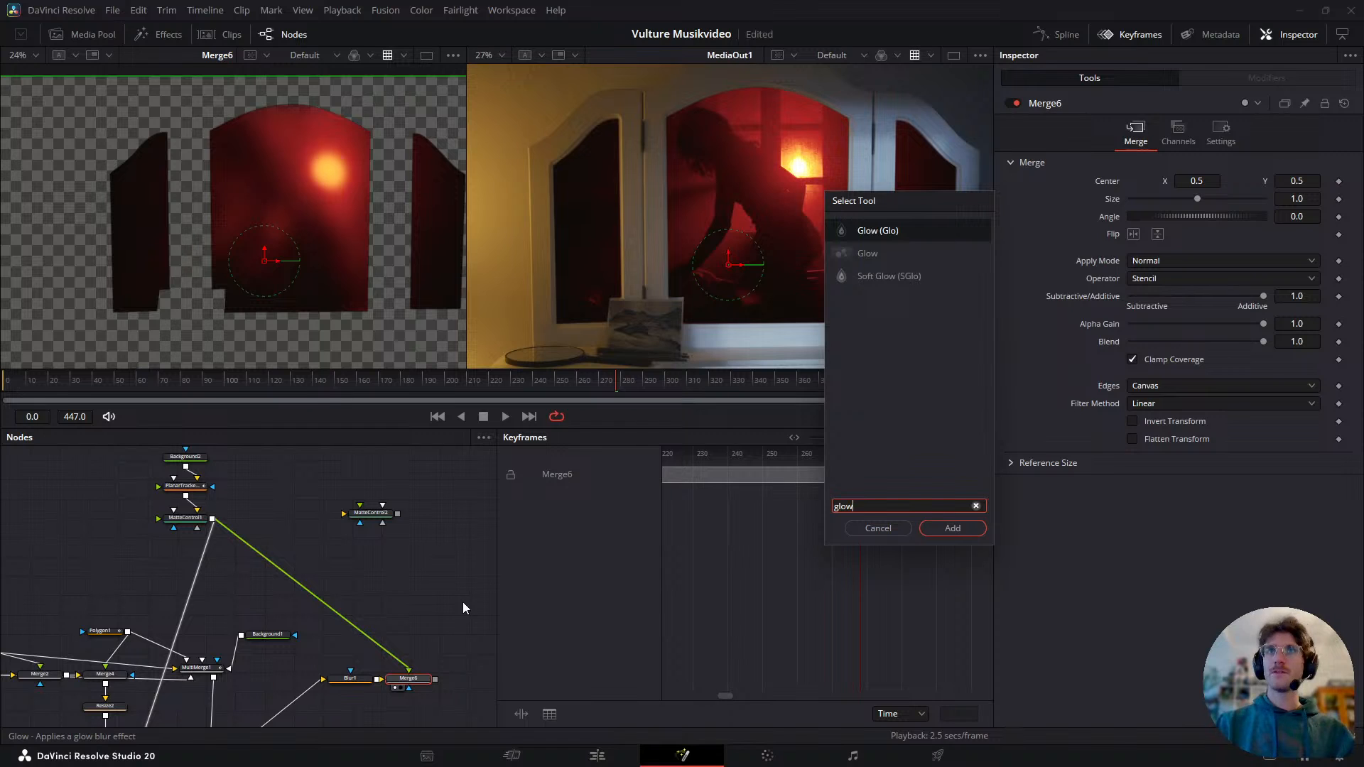
{"action": "key", "text": "Return"}
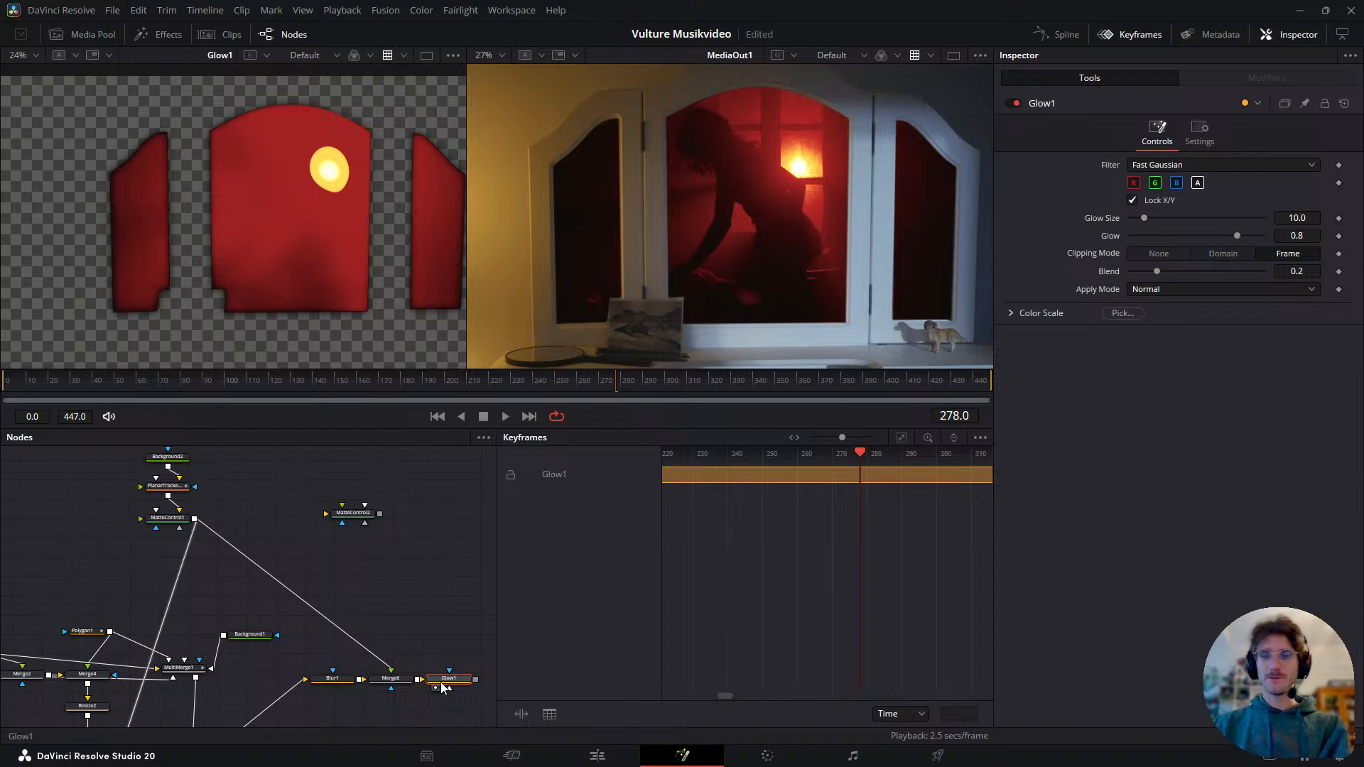
{"action": "key", "text": "ctrl+z"}
- Add the alternative Glow effect, the second tool named Glow, after Merge6 and show its output in the viewer
{"action": "key", "text": "shift+space"}
{"action": "type", "text": "glow"}
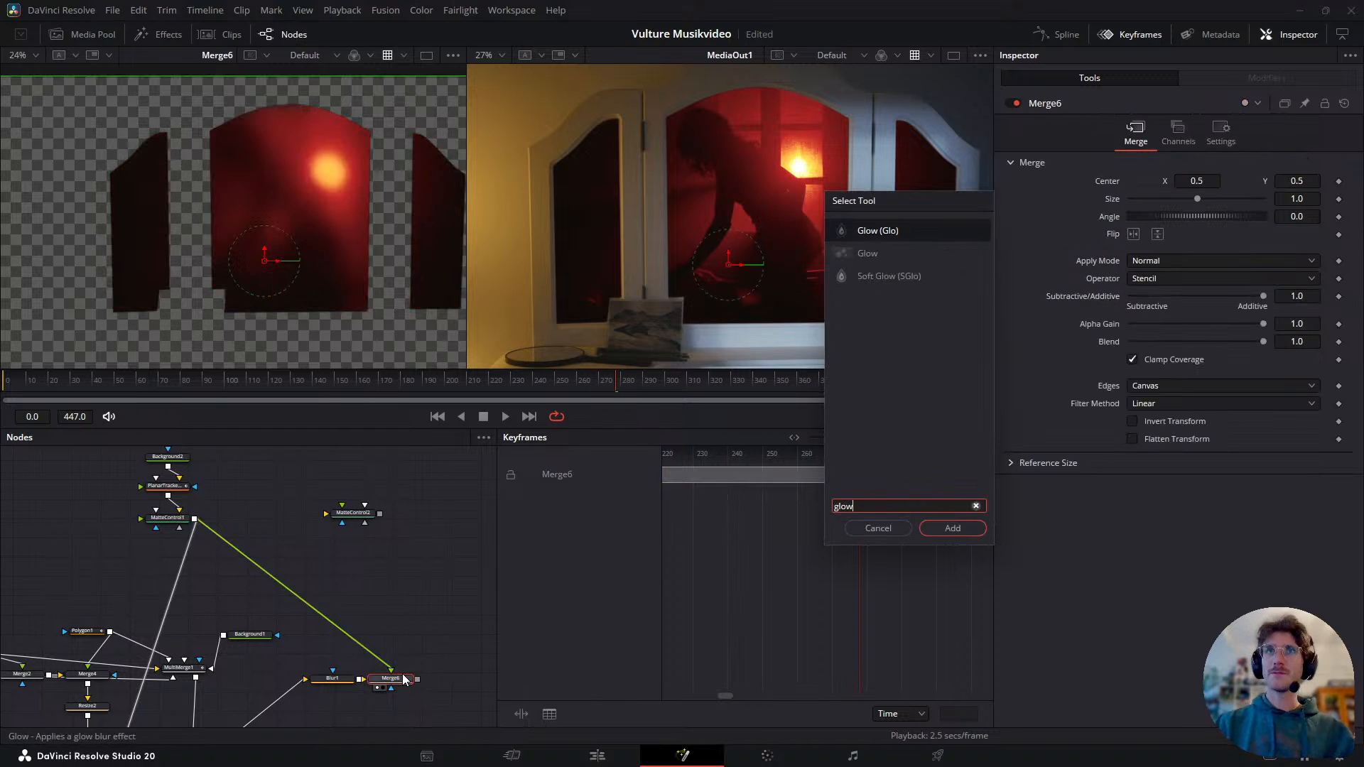
{"action": "key", "text": "Down"}
{"action": "key", "text": "Return"}
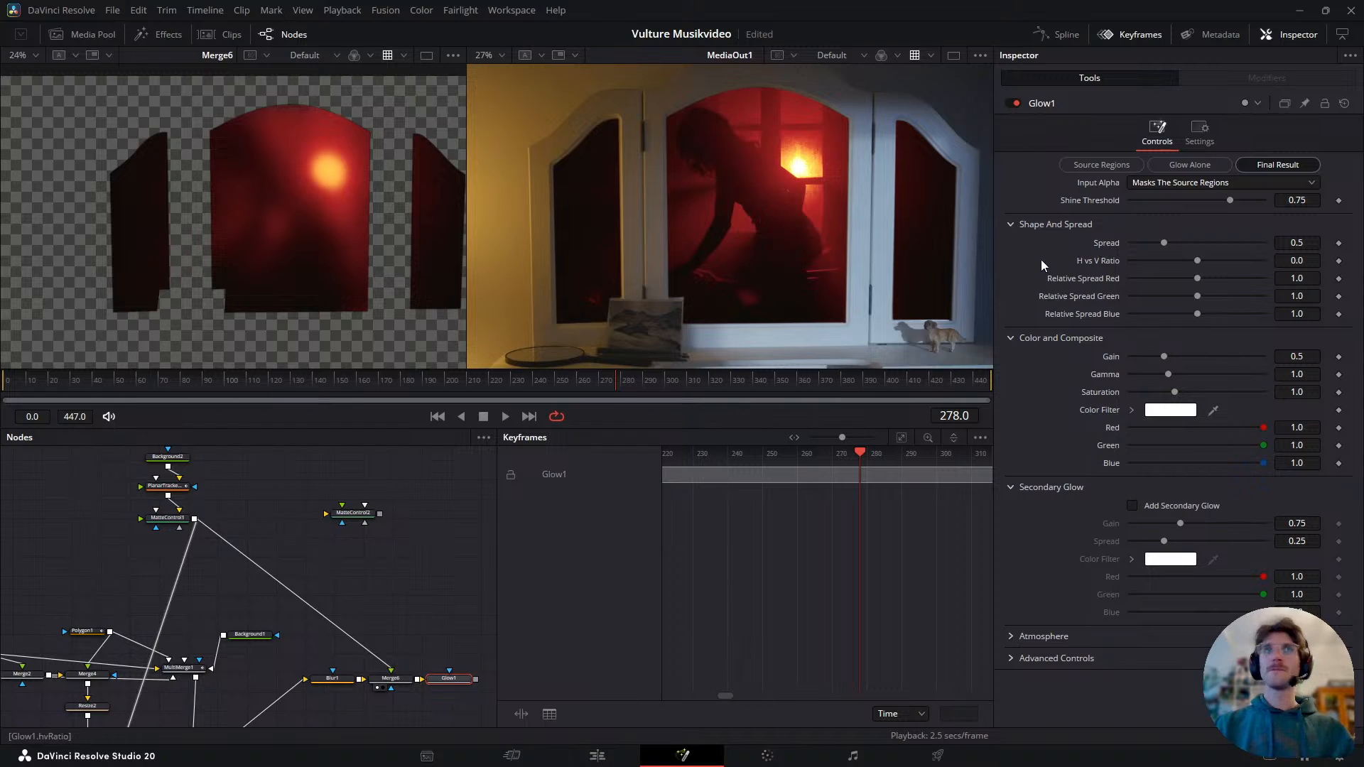
{"action": "key", "text": "1"}
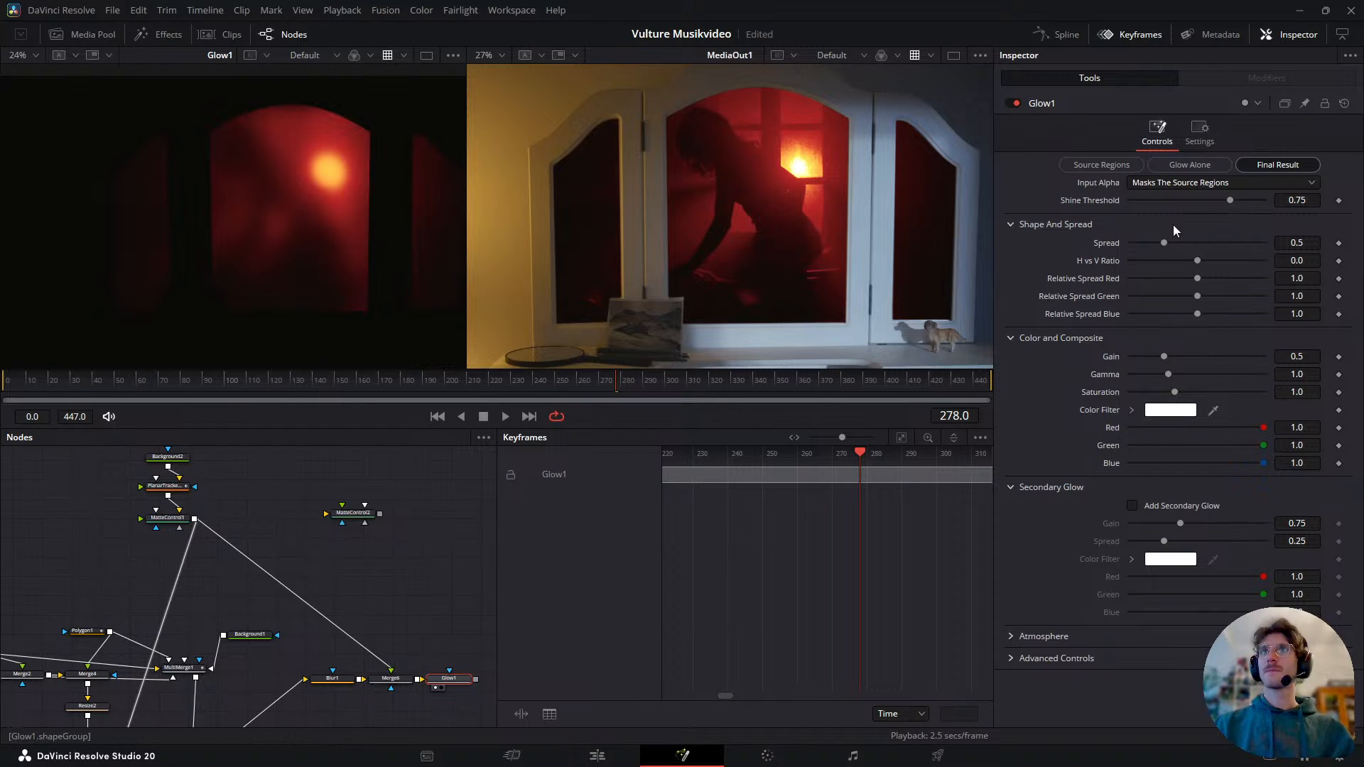
- Set Glow1's Spread to 0.824 and Shine Threshold to 0.139, and enable its secondary glow
{"action": "left_click_drag", "start_coordinate": [1163, 243], "coordinate": [1176, 243]}
{"action": "left_click_drag", "start_coordinate": [1226, 199], "coordinate": [1145, 211]}
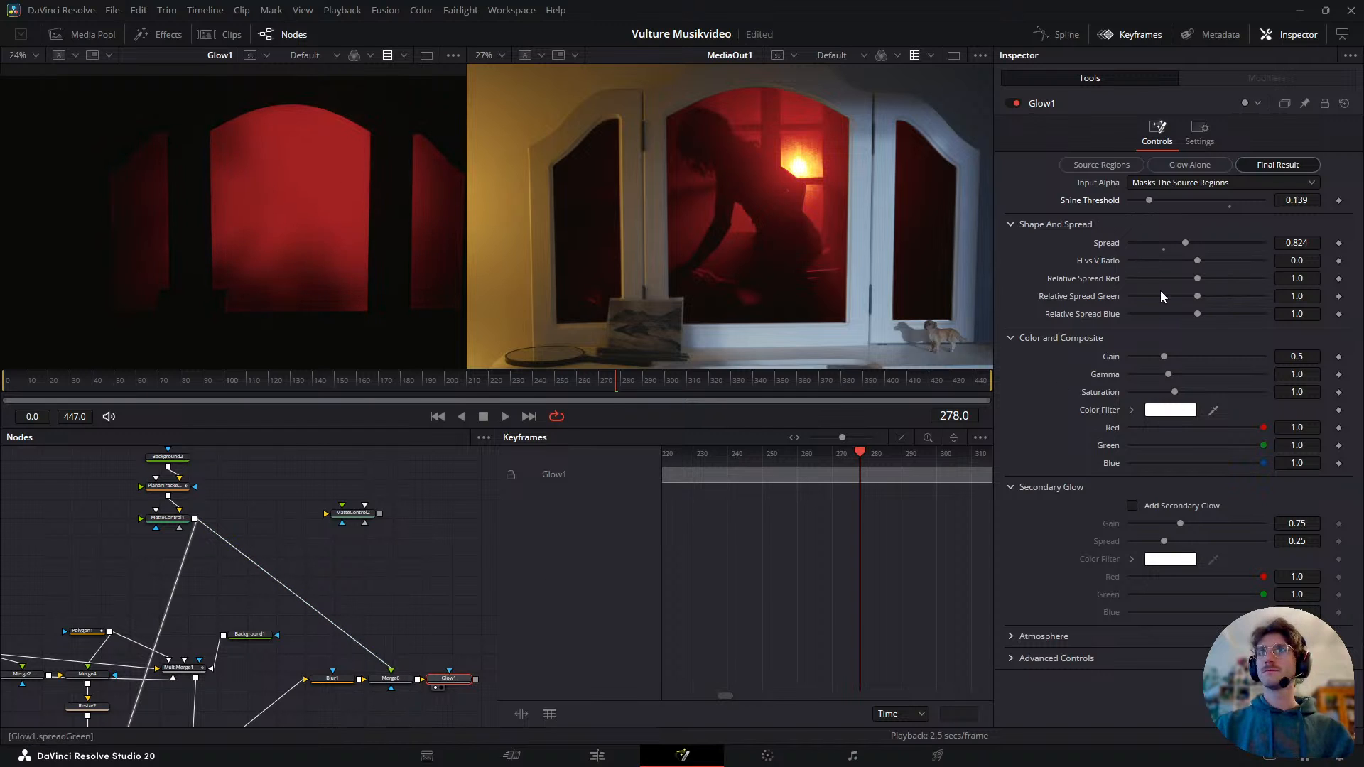
{"action": "left_click", "coordinate": [1165, 506]}
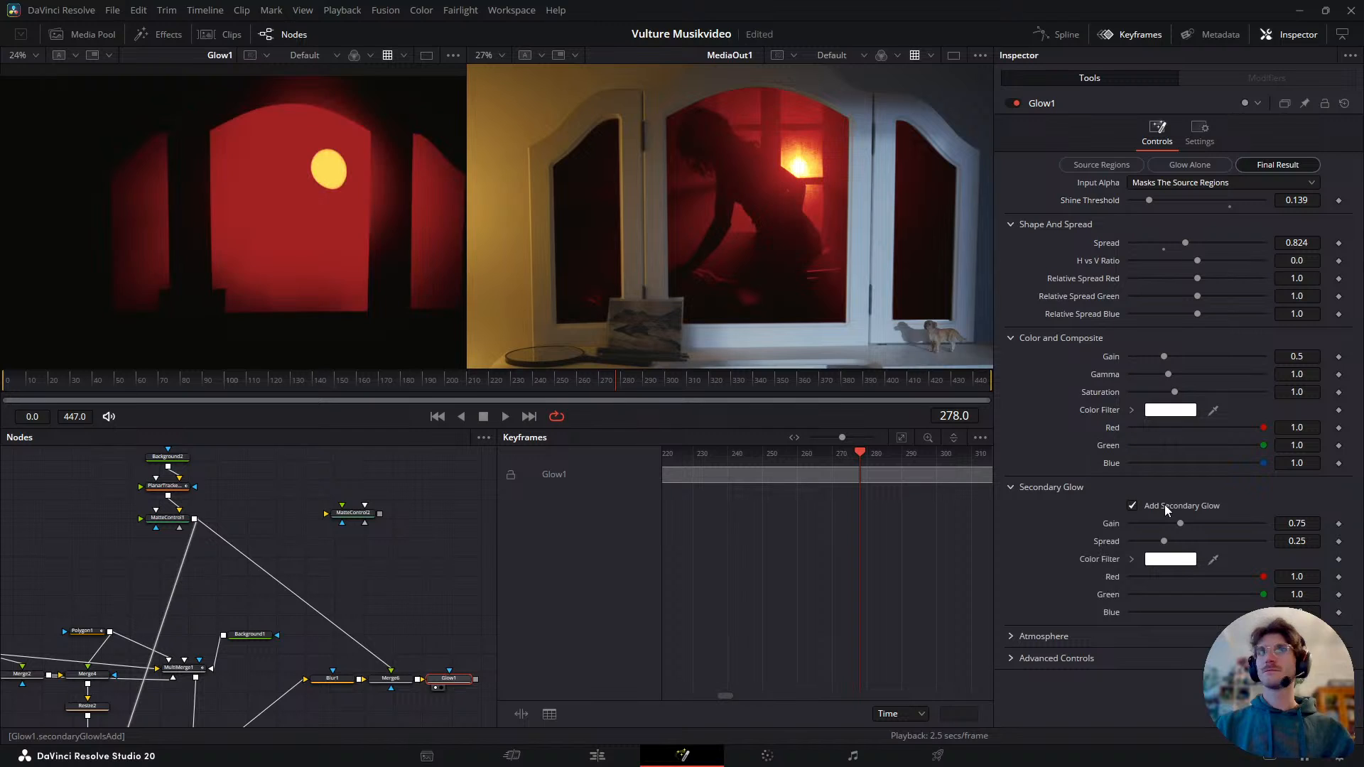
- Try the Input Alpha options of Glow1 and choose Is Used For Compositing
{"action": "left_click", "coordinate": [1200, 184]}
{"action": "left_click", "coordinate": [1201, 213]}
{"action": "left_click", "coordinate": [1199, 183]}
{"action": "left_click", "coordinate": [1191, 232]}
{"action": "left_click", "coordinate": [1192, 186]}
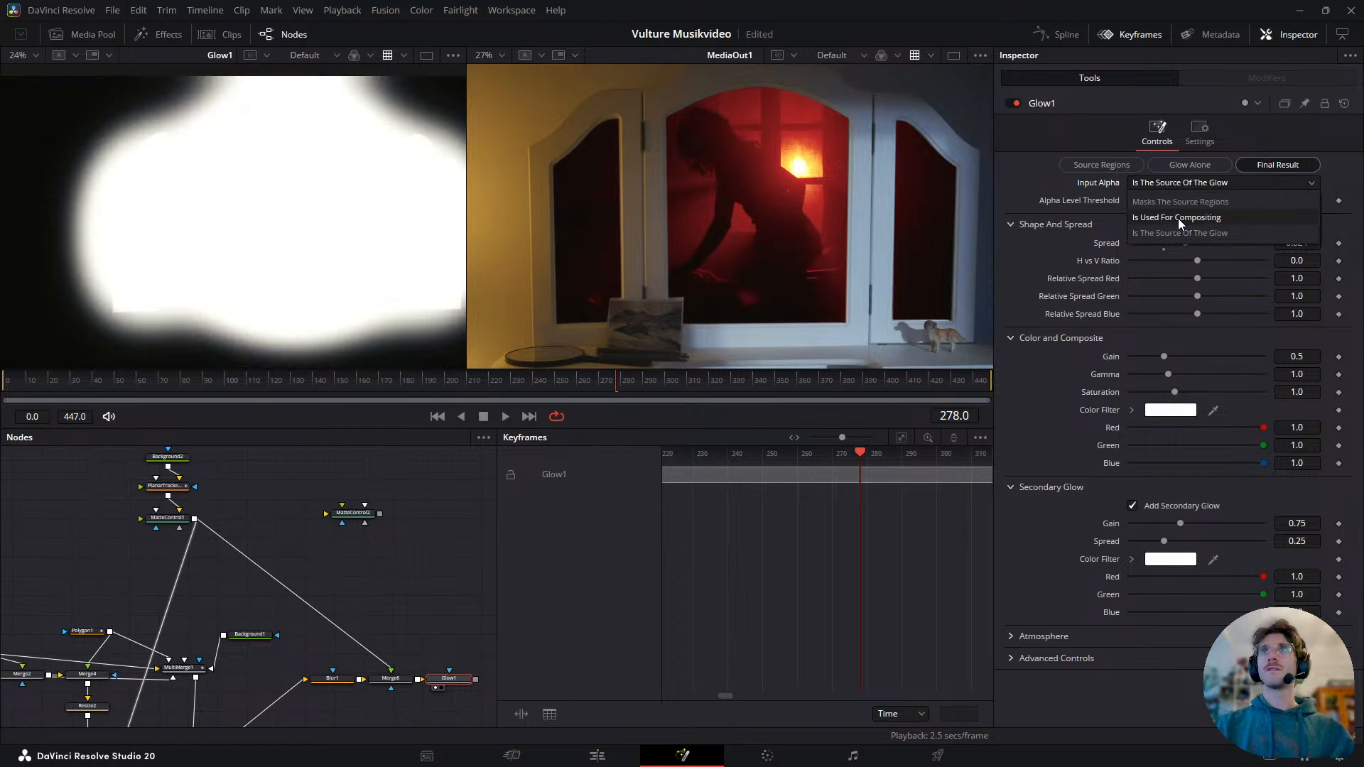
{"action": "left_click", "coordinate": [1180, 217]}
- Set Glow1's Shine Threshold to 0.027 and Spread to 0.406, toggling the secondary glow off and on
{"action": "mouse_move", "coordinate": [1130, 201]}
{"action": "left_mouse_down"}
{"action": "mouse_move", "coordinate": [1160, 202]}
{"action": "mouse_move", "coordinate": [1126, 211]}
{"action": "mouse_move", "coordinate": [1135, 202]}
{"action": "left_mouse_up"}
{"action": "left_click_drag", "start_coordinate": [1173, 244], "coordinate": [1166, 248]}
{"action": "left_click", "coordinate": [1165, 505]}
{"action": "left_click", "coordinate": [1164, 510]}
{"action": "left_click_drag", "start_coordinate": [1179, 245], "coordinate": [1157, 250]}
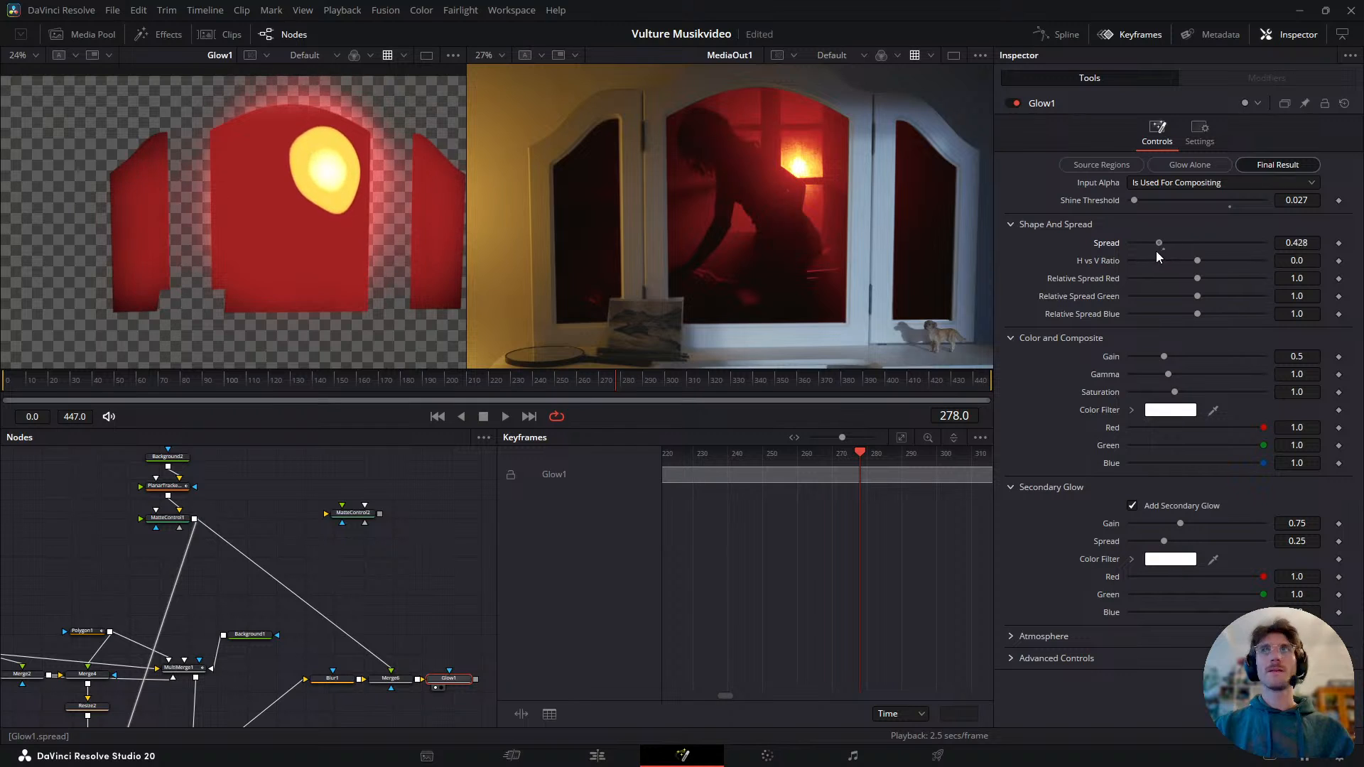
- Set Glow1 to output Glow Alone with Shine Threshold 0.0, Spread 0.481 and the secondary glow disabled
{"action": "left_click", "coordinate": [1203, 166]}
{"action": "left_click", "coordinate": [1101, 164]}
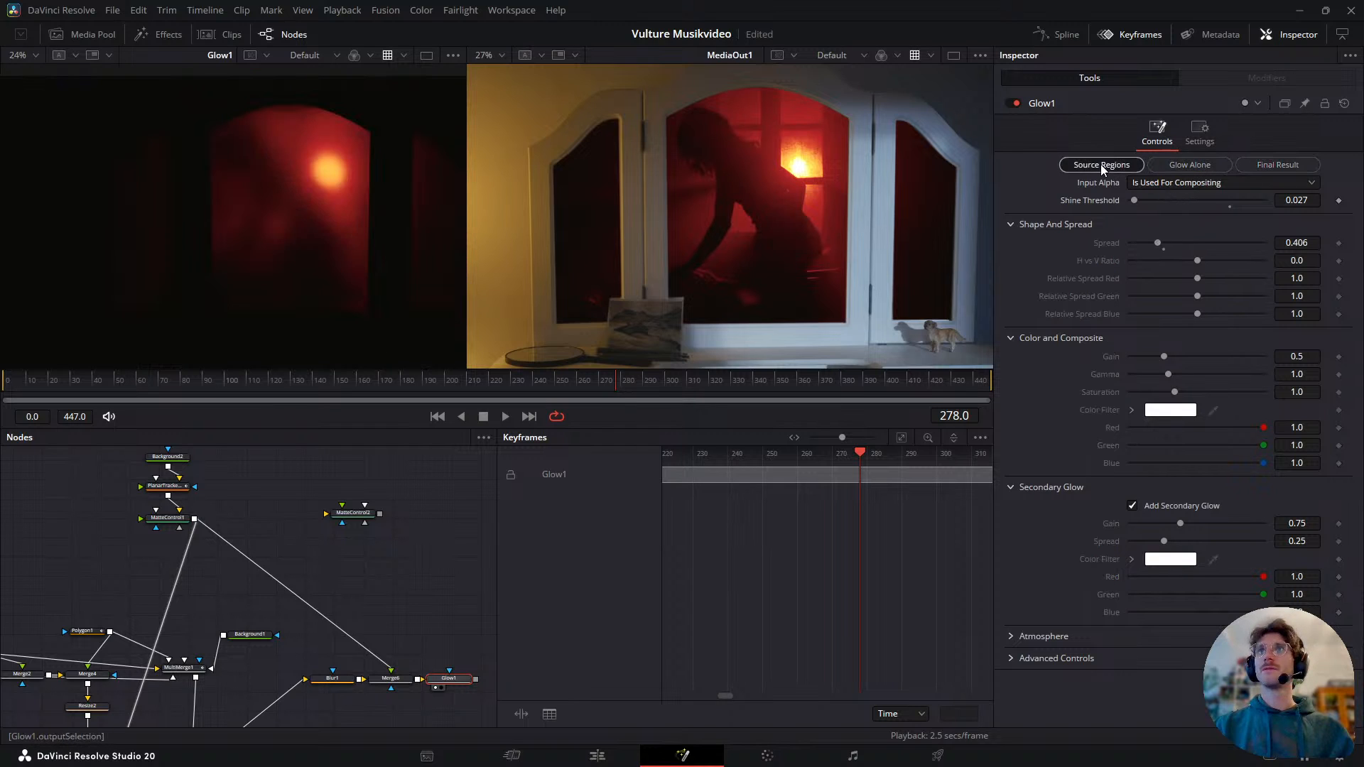
{"action": "left_click", "coordinate": [1191, 167]}
{"action": "left_click_drag", "start_coordinate": [1136, 202], "coordinate": [1094, 215]}
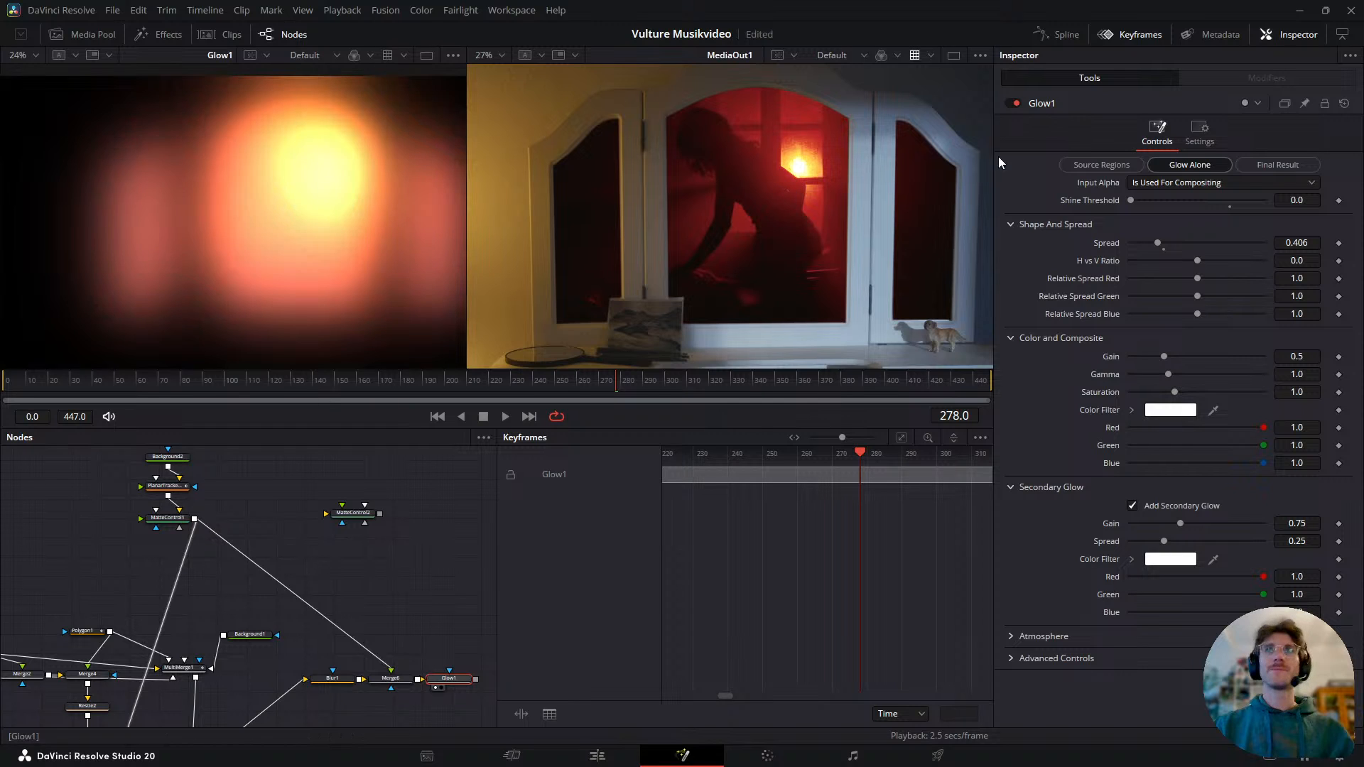
{"action": "left_click", "coordinate": [1137, 504]}
{"action": "left_click", "coordinate": [1141, 502]}
{"action": "left_click", "coordinate": [1141, 502]}
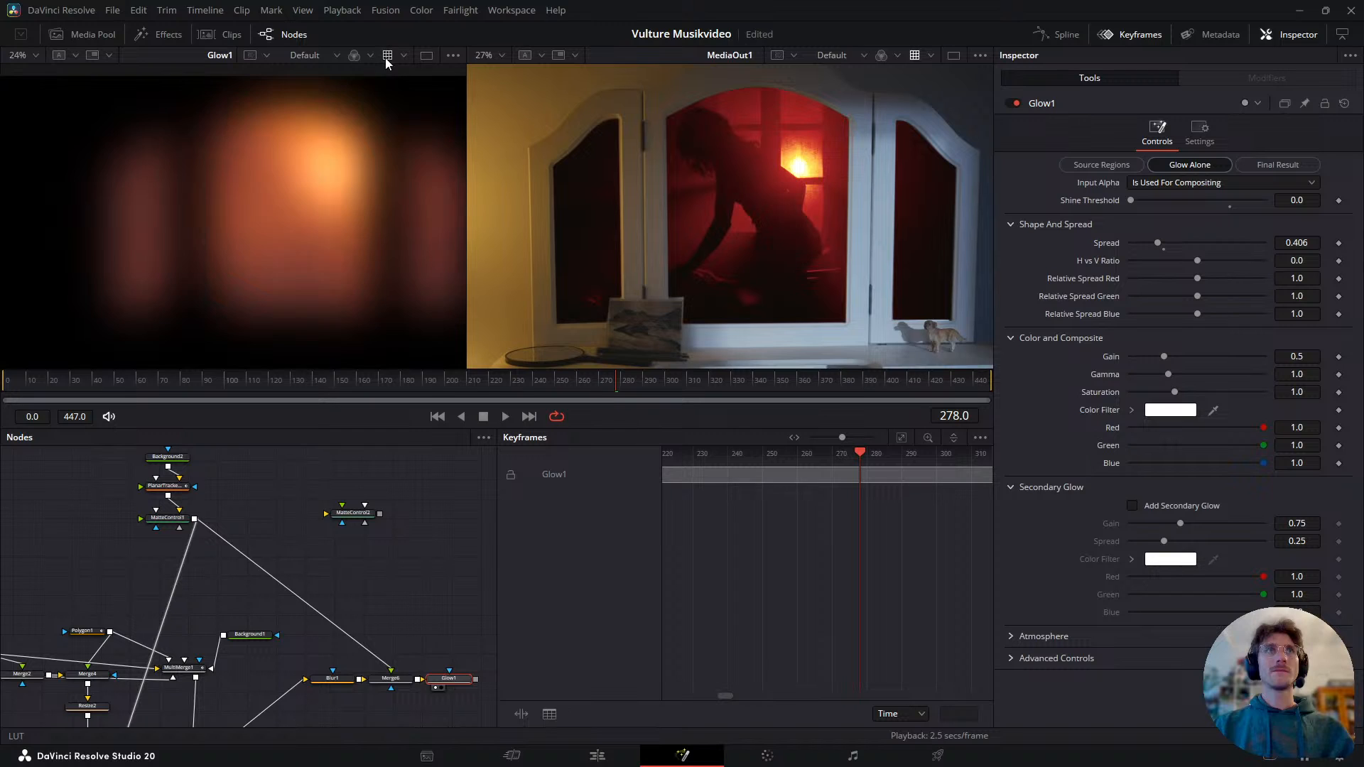
{"action": "mouse_move", "coordinate": [1153, 244]}
{"action": "left_mouse_down"}
{"action": "mouse_move", "coordinate": [1112, 254]}
{"action": "mouse_move", "coordinate": [1158, 263]}
{"action": "left_mouse_up"}
- Add a Merge node and insert it on the connection between Merge5 and MediaOut1
{"action": "left_click_drag", "start_coordinate": [377, 628], "coordinate": [358, 518]}
{"action": "left_click_drag", "start_coordinate": [347, 592], "coordinate": [381, 576]}
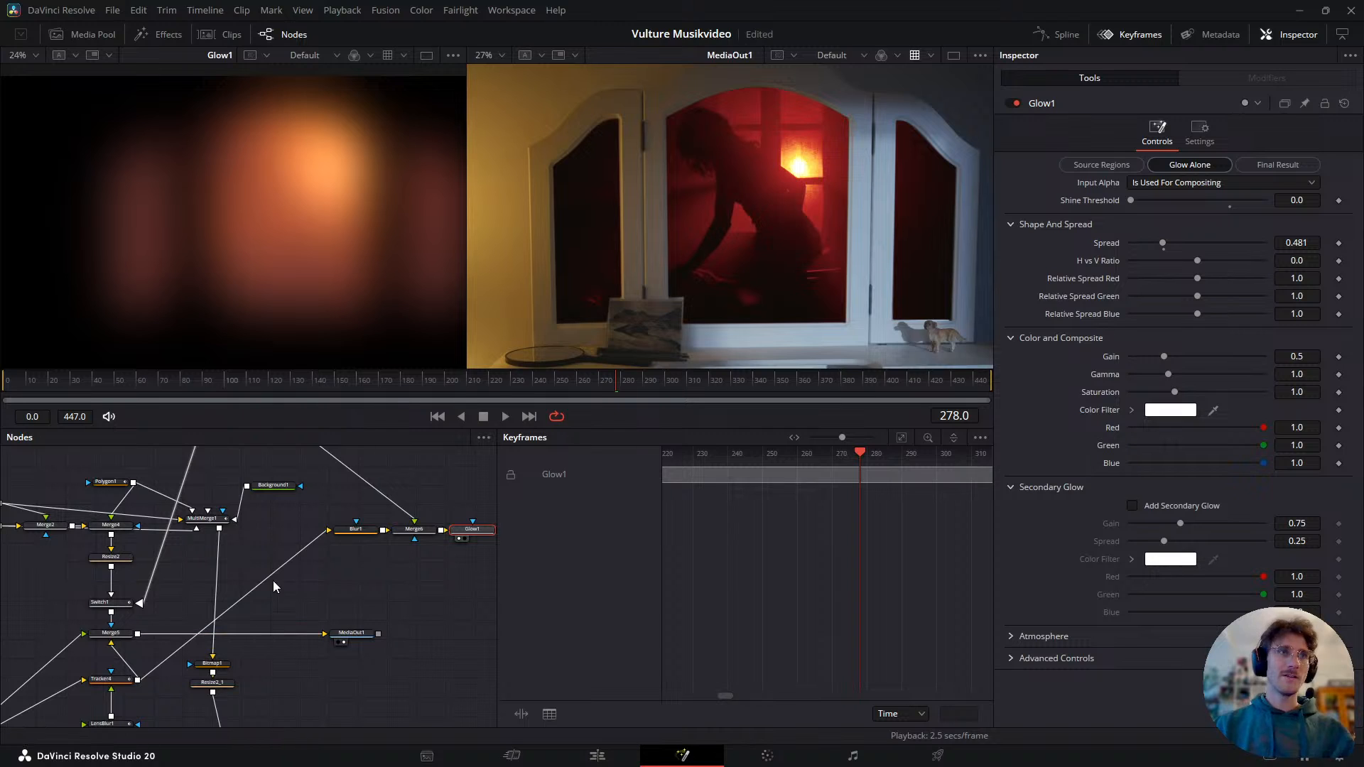
{"action": "left_click", "coordinate": [305, 607]}
{"action": "key", "text": "shift+space"}
{"action": "type", "text": "merge"}
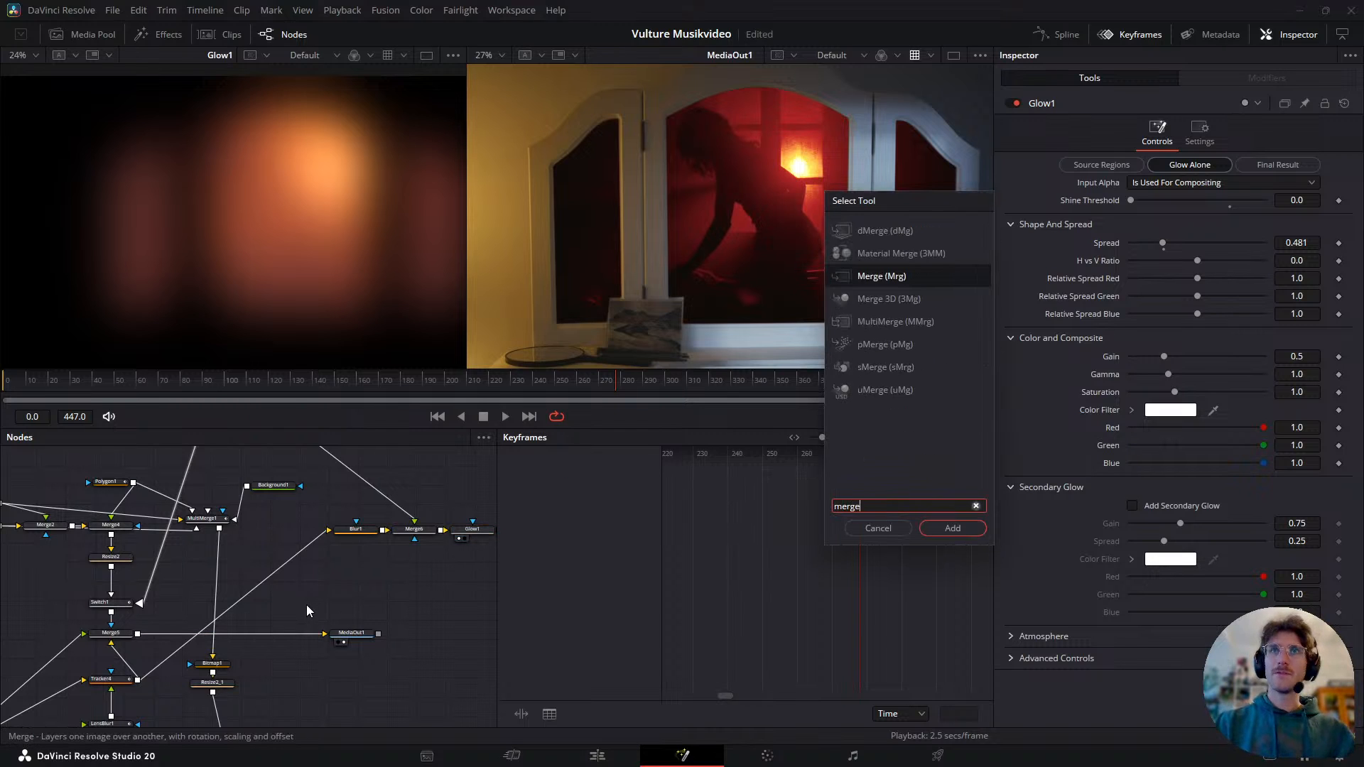
{"action": "key", "text": "Return"}
{"action": "left_click_drag", "start_coordinate": [306, 608], "coordinate": [281, 635]}
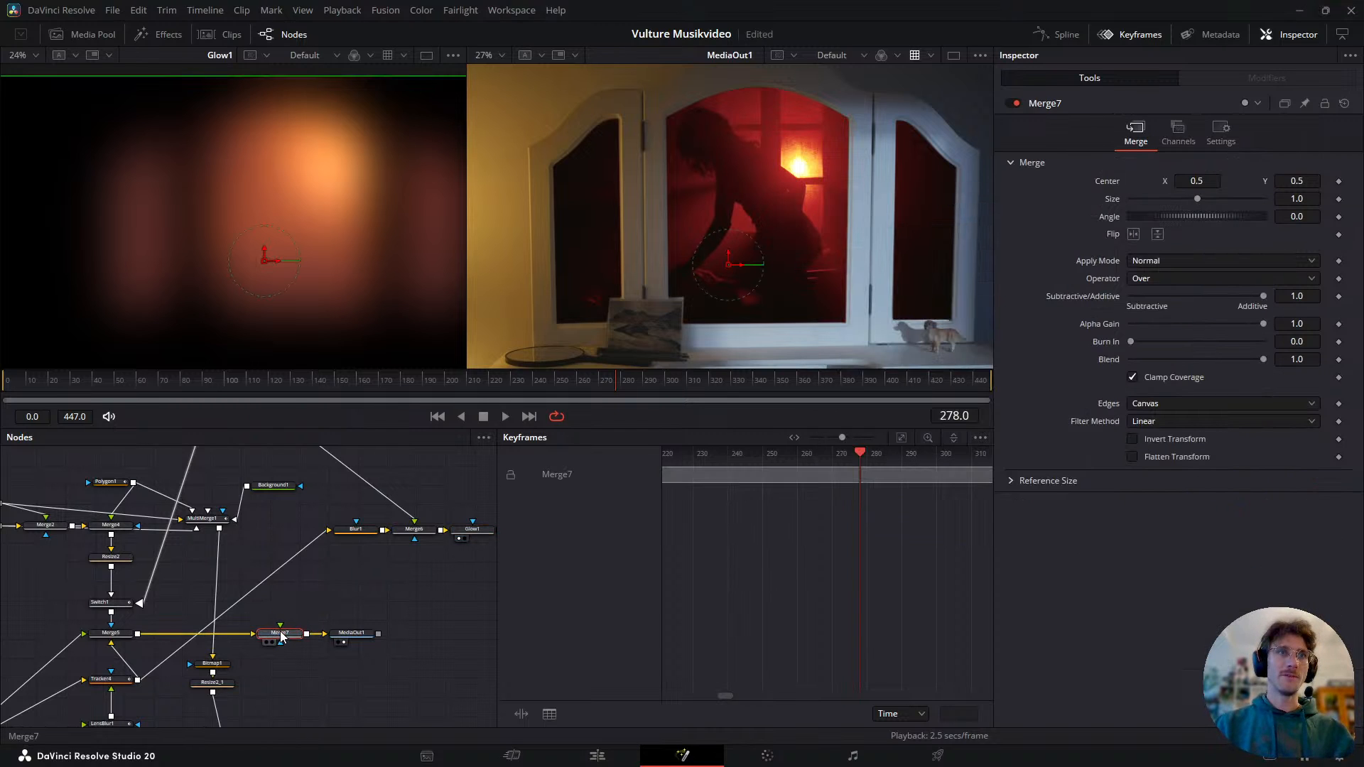
- Connect Glow1's output to Merge7's foreground and set Merge7's Apply Mode to Screen
{"action": "left_click_drag", "start_coordinate": [488, 544], "coordinate": [255, 639]}
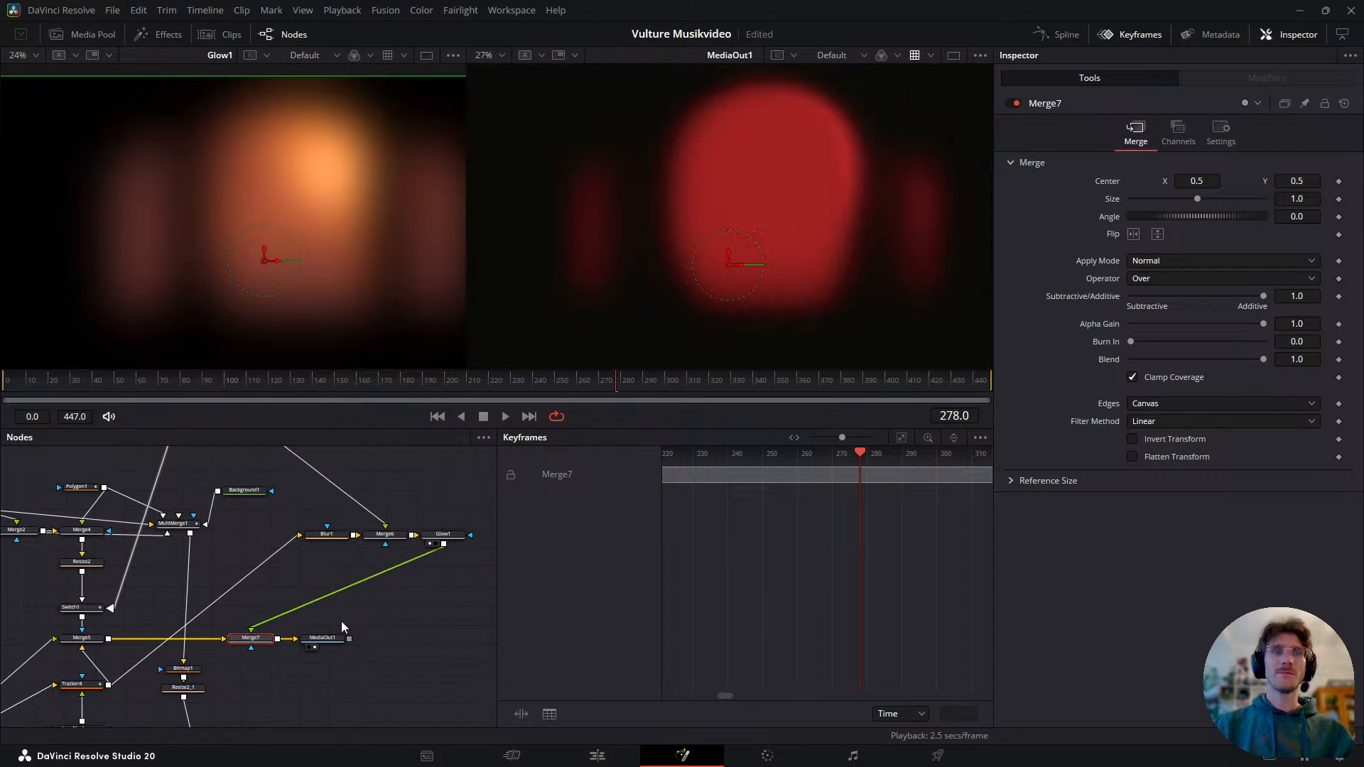
{"action": "left_click", "coordinate": [1222, 260]}
{"action": "left_click", "coordinate": [1166, 307]}
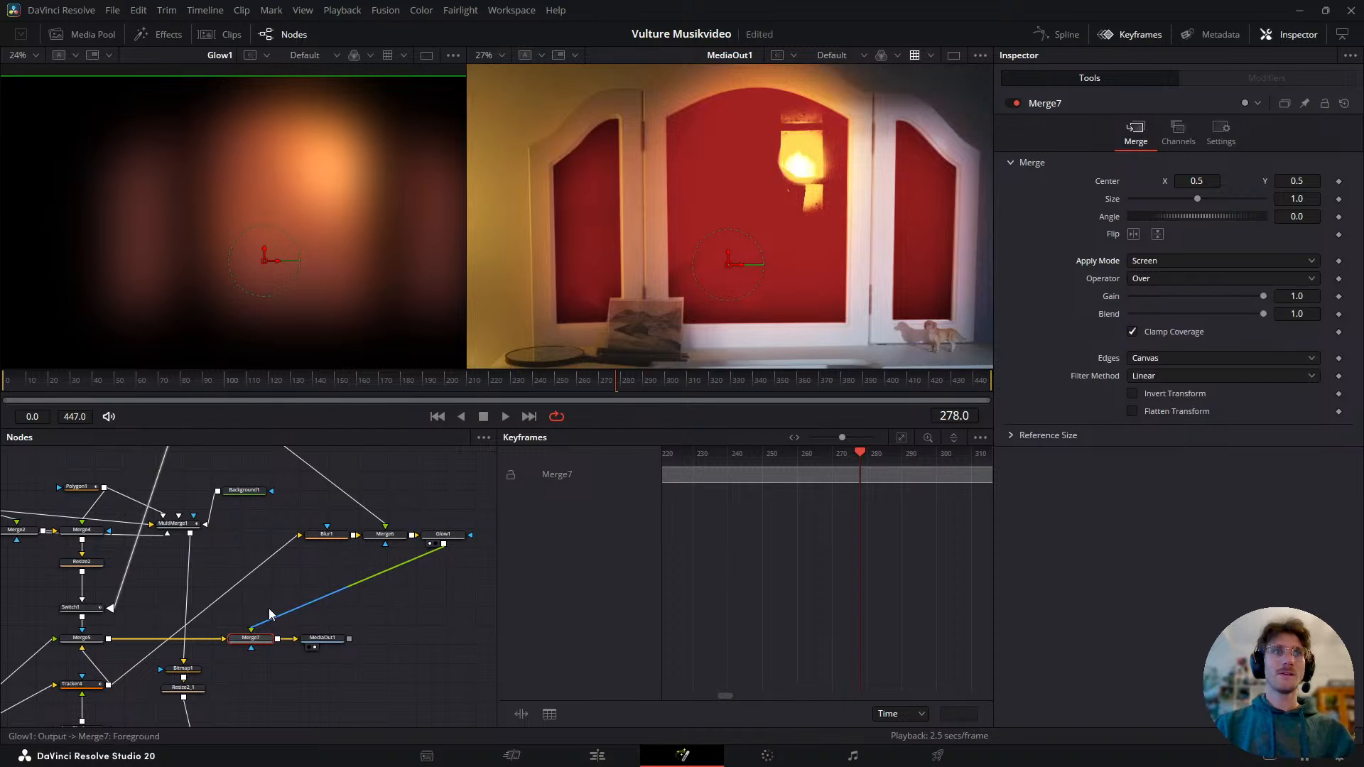
- Check the outputs of MatteControl1 and Merge6 in the viewer
{"action": "left_click_drag", "start_coordinate": [267, 505], "coordinate": [320, 597]}
{"action": "left_click", "coordinate": [228, 474]}
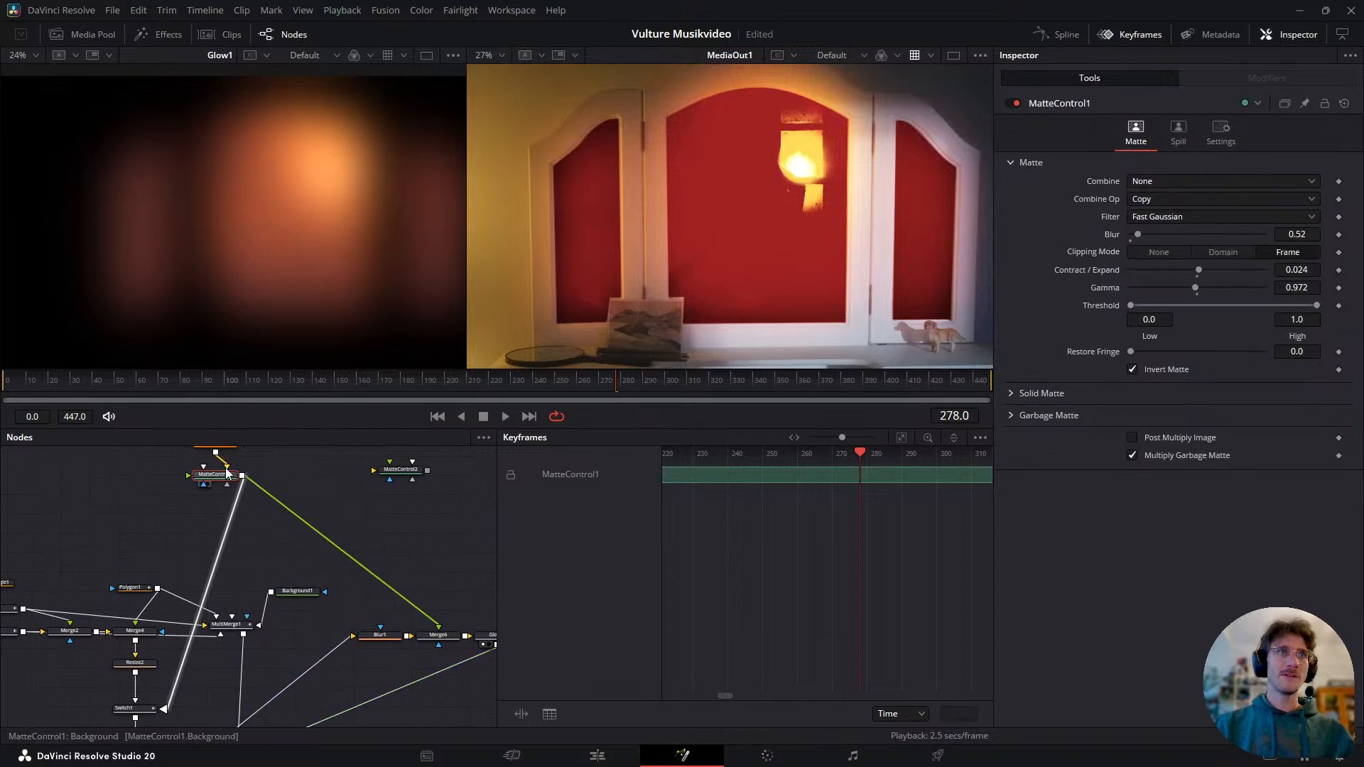
{"action": "key", "text": "1"}
{"action": "left_click_drag", "start_coordinate": [229, 466], "coordinate": [326, 645]}
{"action": "left_click", "coordinate": [420, 593]}
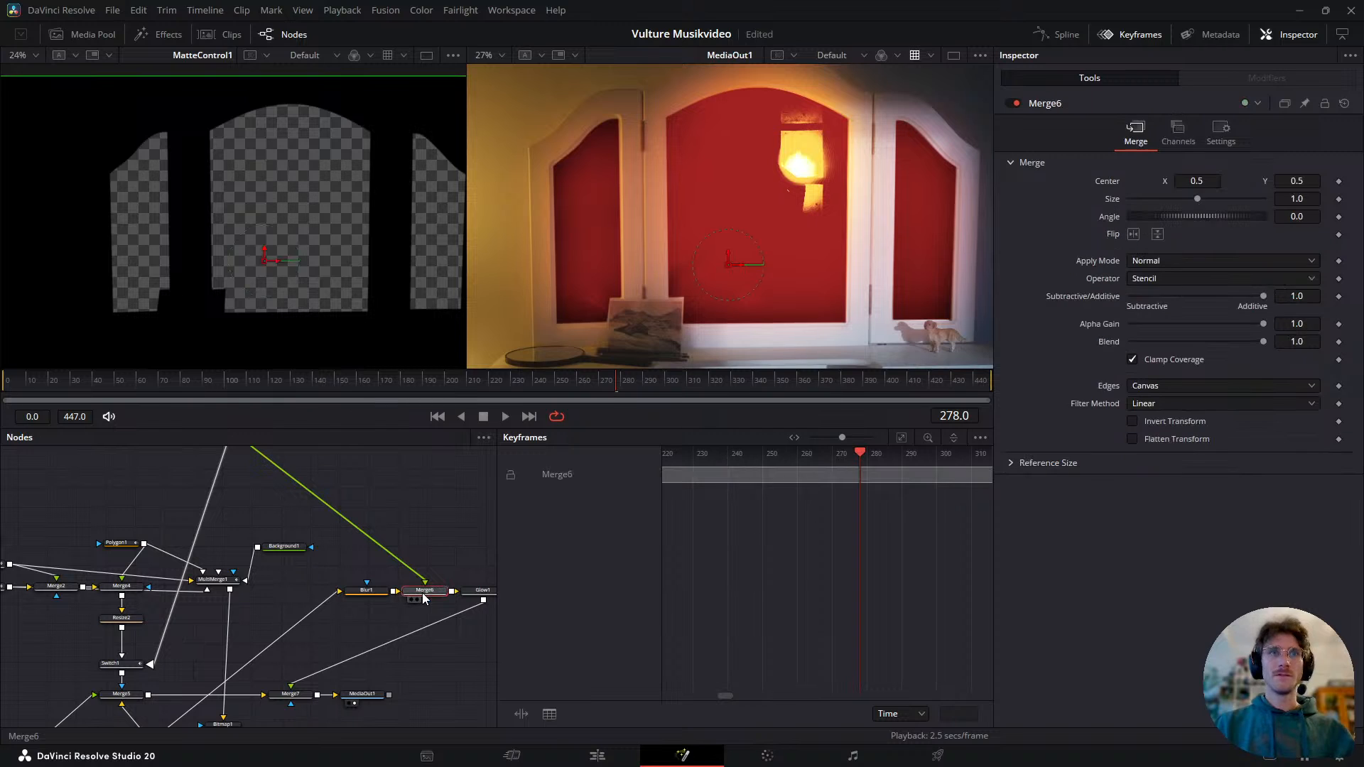
{"action": "key", "text": "1"}
- Insert a copy of Merge6 between Glow1 and Merge7, and connect MatteControl1's output to its foreground
{"action": "key", "text": "ctrl+v"}
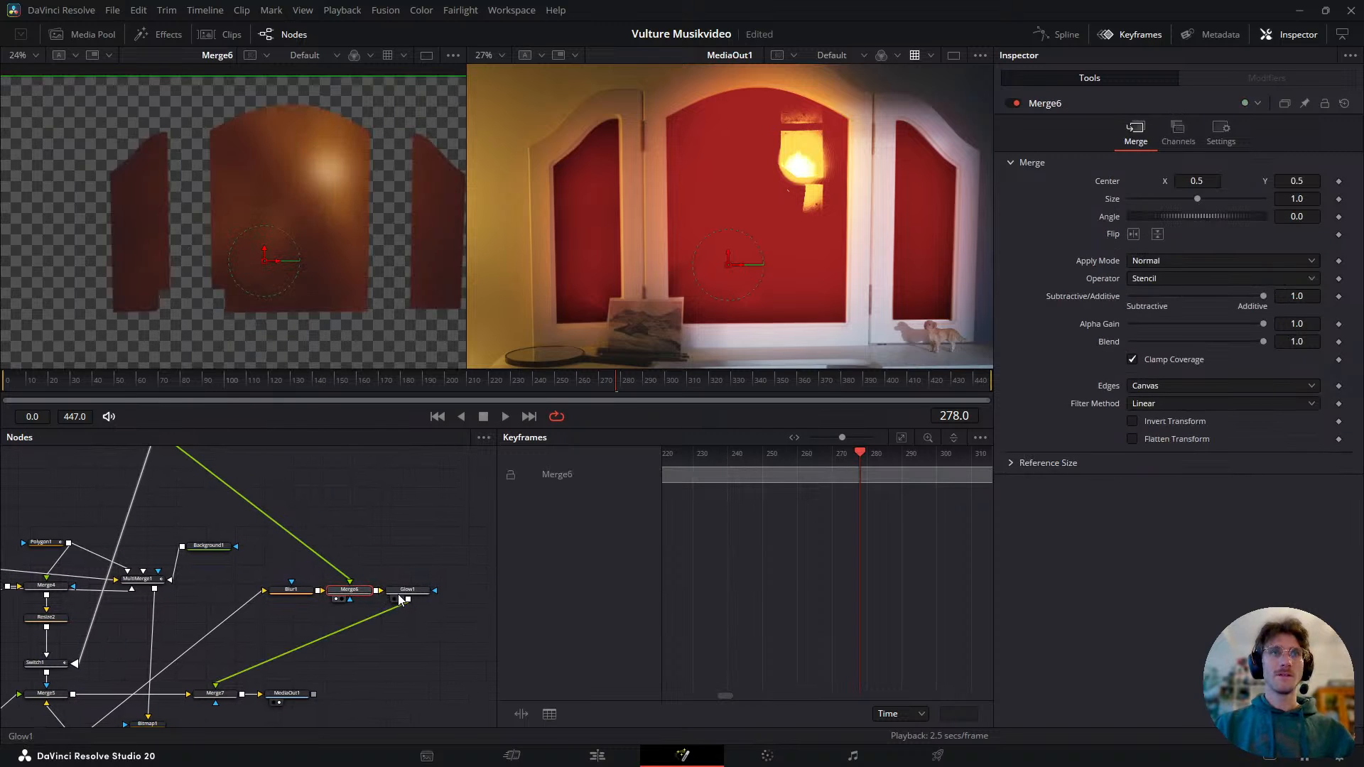
{"action": "left_click_drag", "start_coordinate": [361, 590], "coordinate": [382, 634]}
{"action": "left_click_drag", "start_coordinate": [211, 538], "coordinate": [246, 606]}
{"action": "scroll", "coordinate": [245, 606], "scroll_direction": "down", "scroll_amount": 2}
{"action": "left_click_drag", "start_coordinate": [201, 554], "coordinate": [363, 675]}
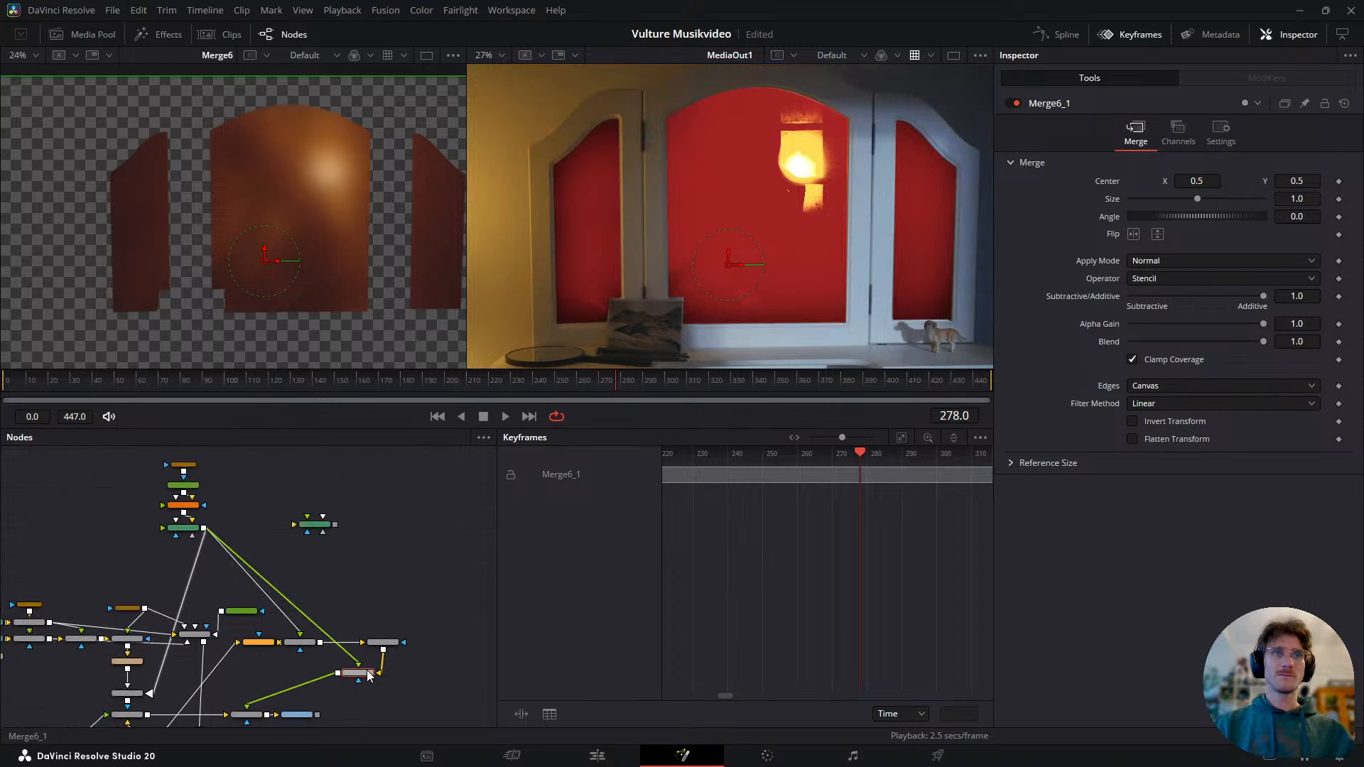
- Show Merge6_1 in the viewer and set its Operator to Mask
{"action": "key", "text": "1"}
{"action": "left_click", "coordinate": [1166, 280]}
{"action": "left_click", "coordinate": [1178, 396]}
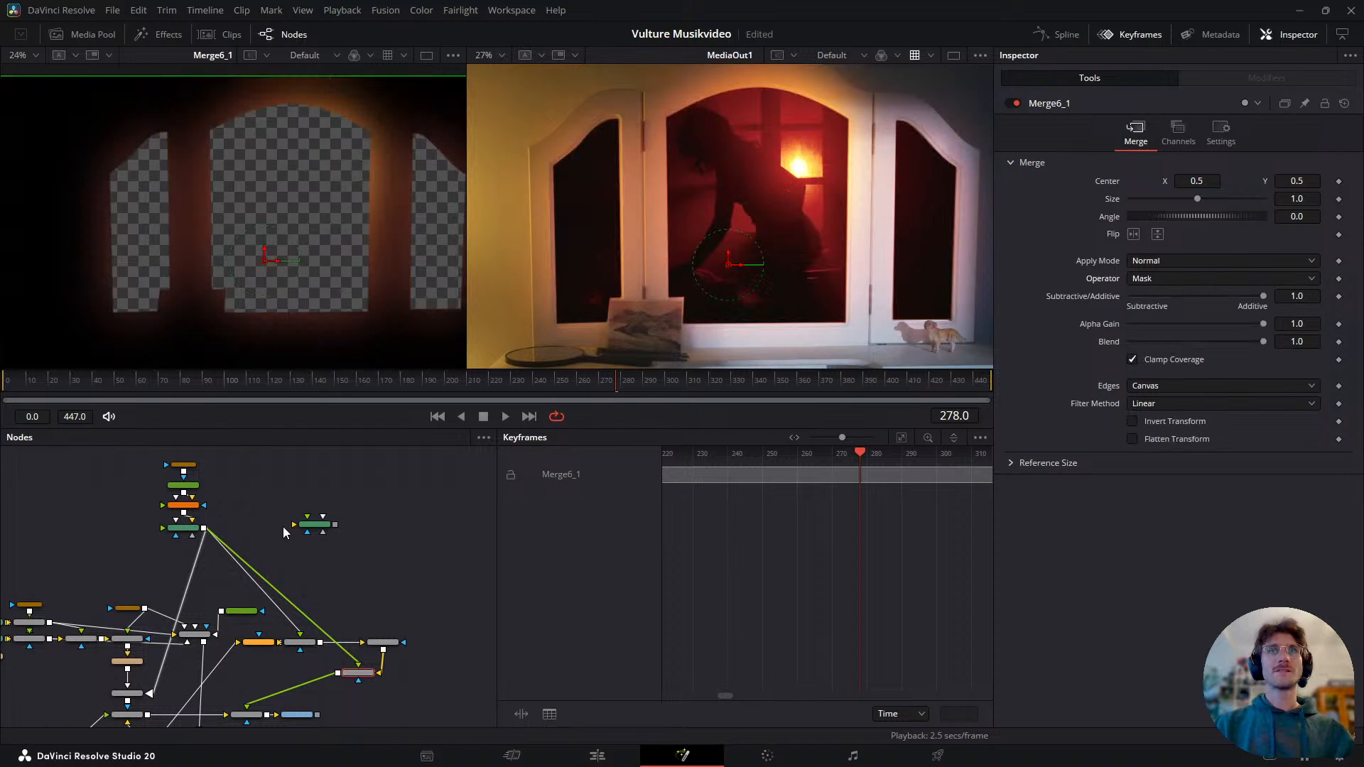
- Set Glow1's Spread to 0.171 and Shine Threshold to 0.294 while watching the composite
{"action": "left_click_drag", "start_coordinate": [247, 705], "coordinate": [261, 619]}
{"action": "scroll", "coordinate": [283, 662], "scroll_direction": "up", "scroll_amount": 3}
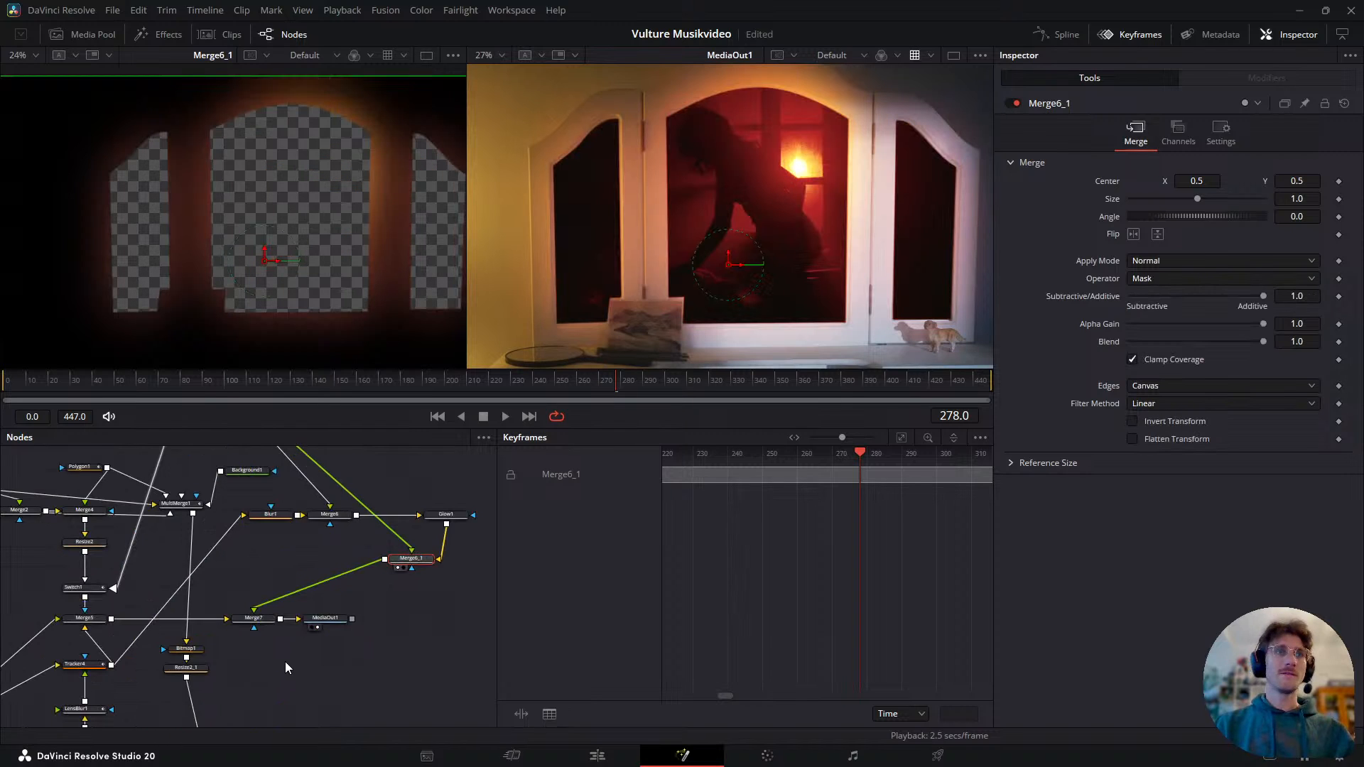
{"action": "left_click", "coordinate": [259, 618]}
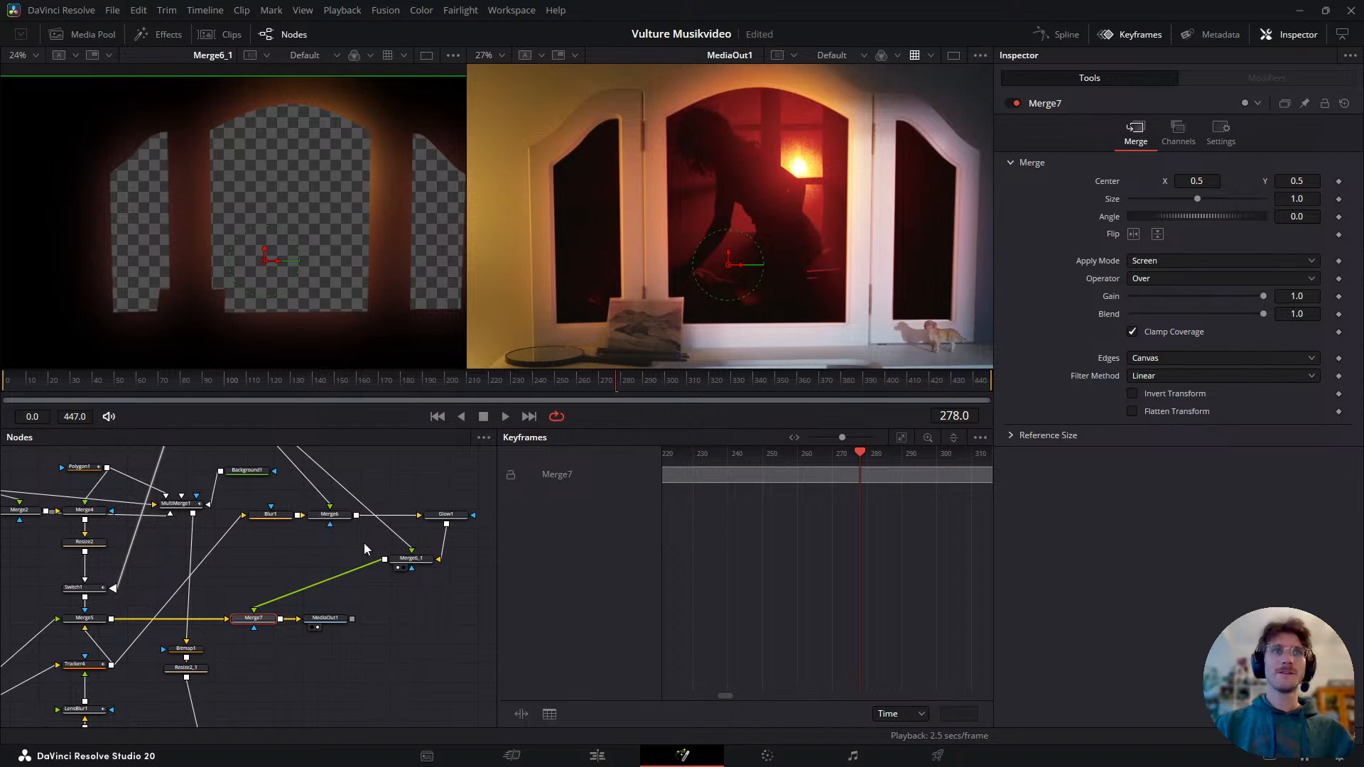
{"action": "left_click", "coordinate": [458, 515]}
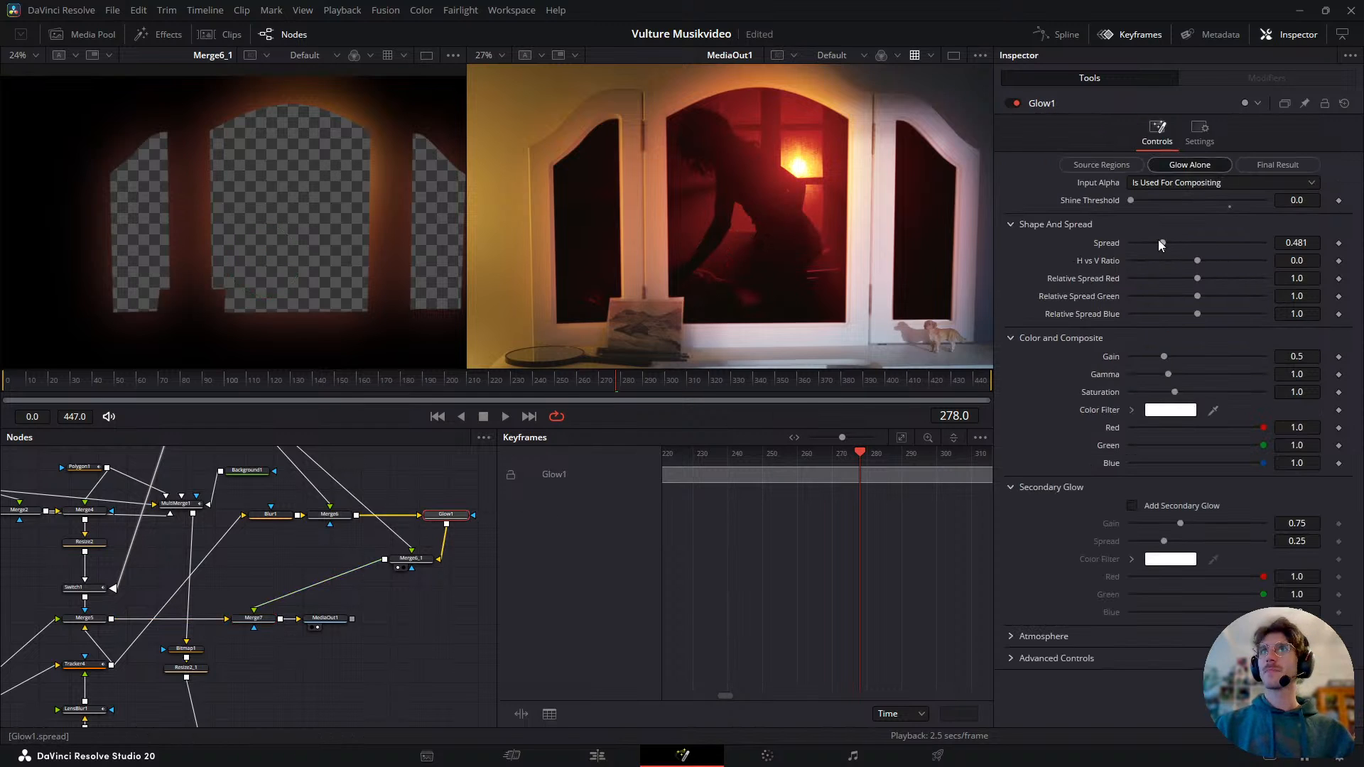
{"action": "left_click_drag", "start_coordinate": [1166, 242], "coordinate": [1137, 296]}
{"action": "left_click_drag", "start_coordinate": [1125, 207], "coordinate": [1149, 245]}
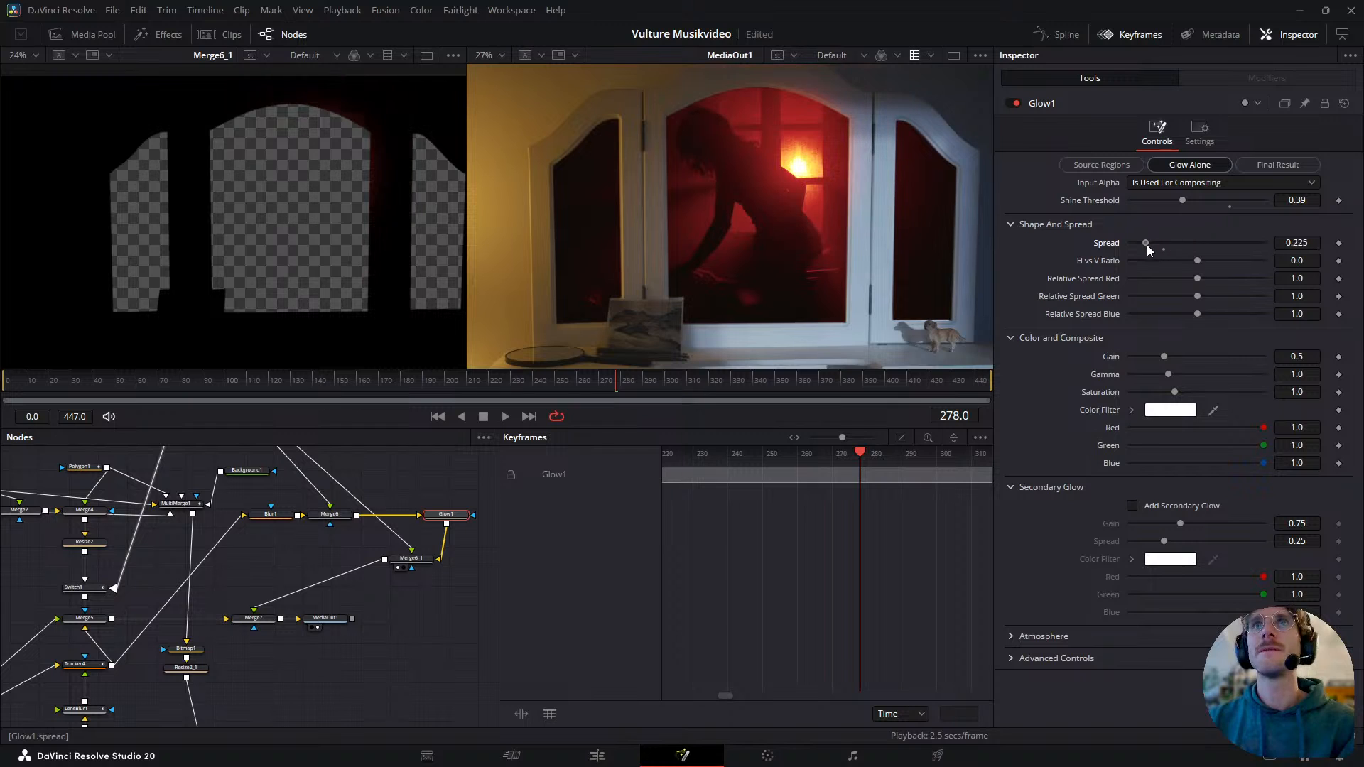
{"action": "left_click_drag", "start_coordinate": [1196, 204], "coordinate": [1171, 218]}
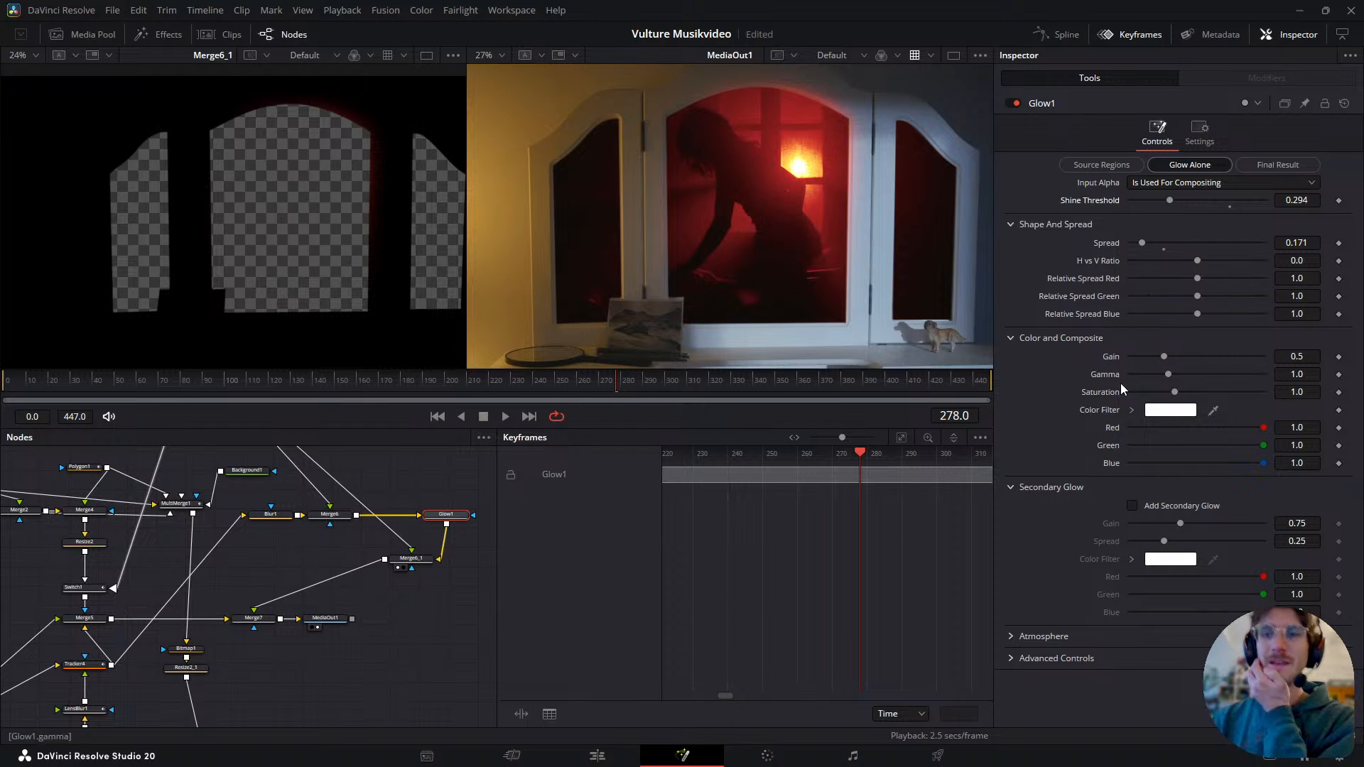
- Stack Blur1, Merge6, Glow1 and Merge6_1 vertically, move MediaOut1 farther from Merge7, and hide the Keyframes editor
{"action": "left_click_drag", "start_coordinate": [339, 533], "coordinate": [290, 595]}
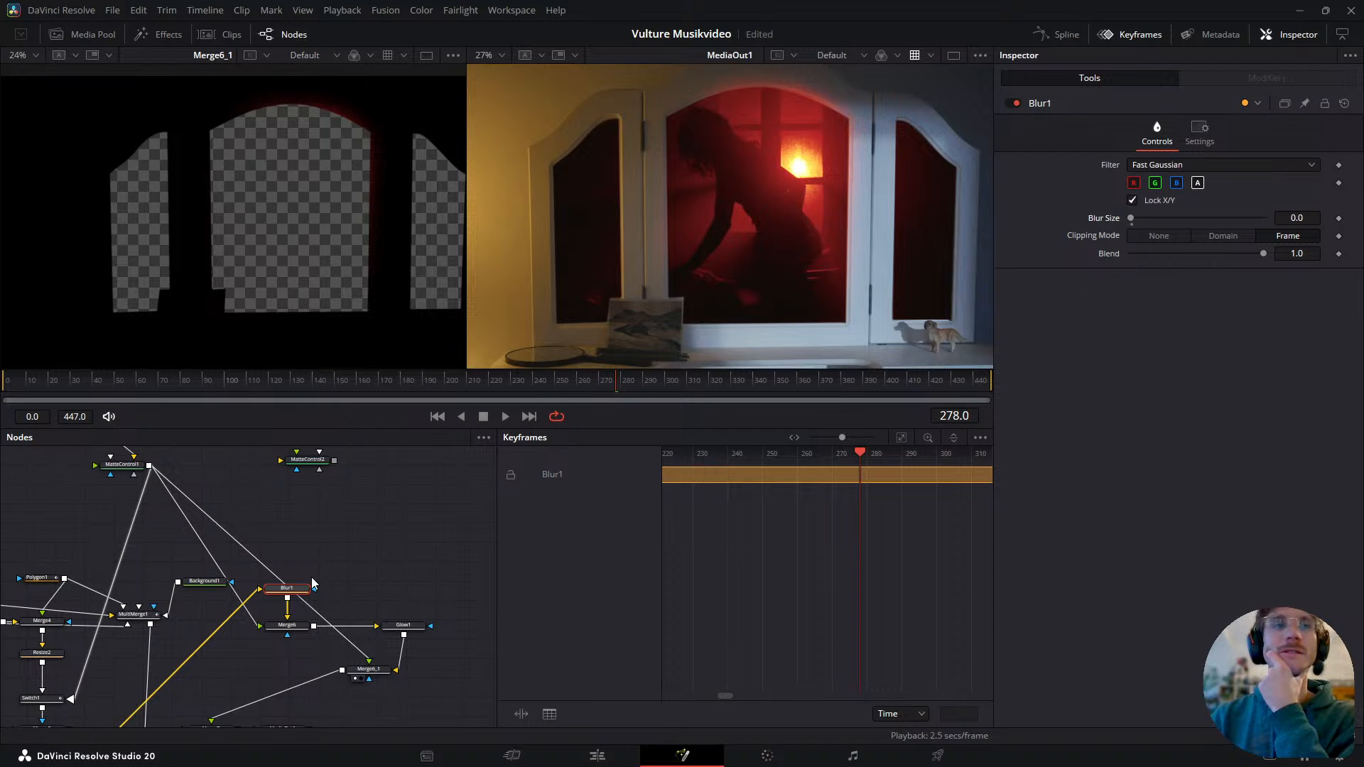
{"action": "left_click_drag", "start_coordinate": [395, 630], "coordinate": [290, 653]}
{"action": "left_click_drag", "start_coordinate": [376, 672], "coordinate": [298, 684]}
{"action": "left_click_drag", "start_coordinate": [304, 590], "coordinate": [235, 695]}
{"action": "left_click_drag", "start_coordinate": [268, 680], "coordinate": [314, 603]}
{"action": "left_click_drag", "start_coordinate": [328, 651], "coordinate": [698, 654]}
{"action": "left_click", "coordinate": [1136, 34]}
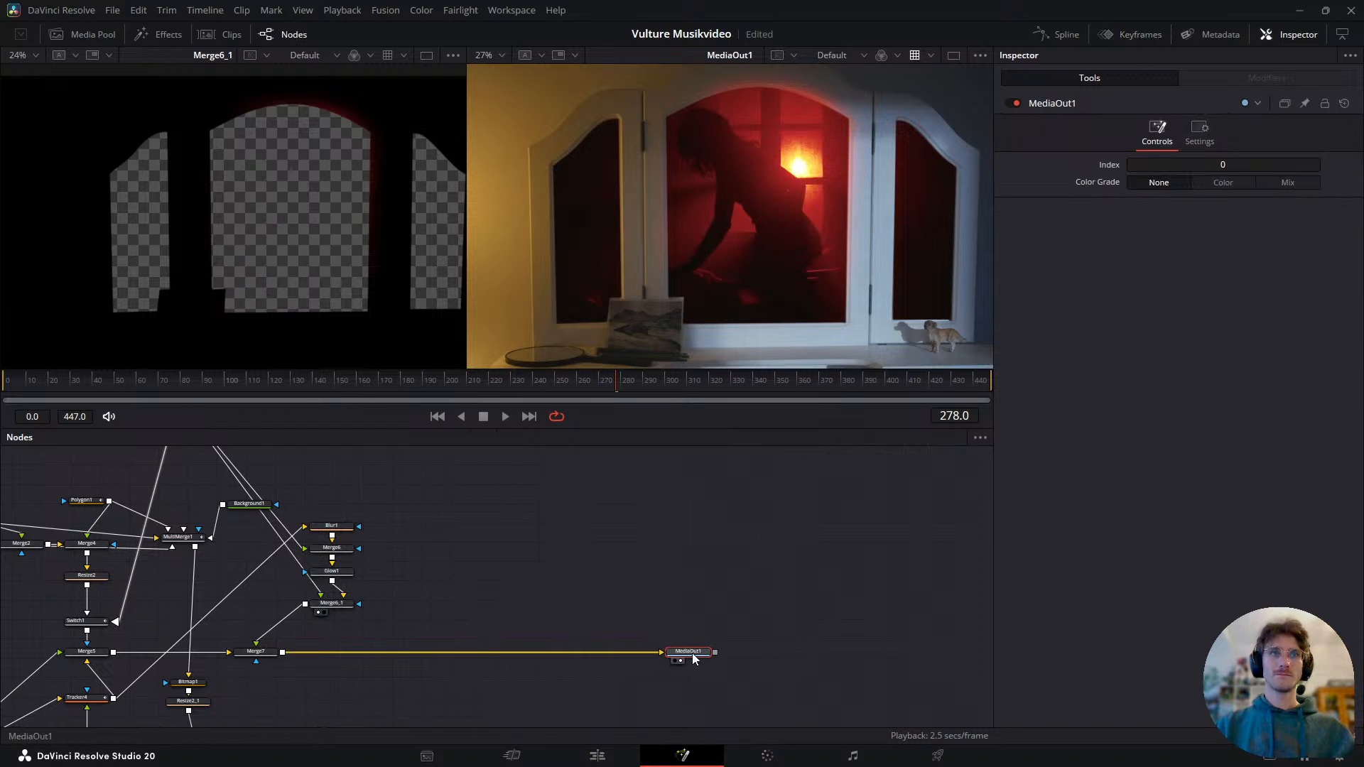
- Align Merge7 directly below the stacked glow nodes and place Background1 level with MultiMerge1
{"action": "left_click_drag", "start_coordinate": [258, 653], "coordinate": [337, 502]}
{"action": "left_click_drag", "start_coordinate": [339, 659], "coordinate": [496, 652]}
{"action": "scroll", "coordinate": [451, 563], "scroll_direction": "up", "scroll_amount": 1}
{"action": "left_click_drag", "start_coordinate": [450, 563], "coordinate": [453, 659]}
{"action": "left_click_drag", "start_coordinate": [250, 618], "coordinate": [255, 651]}
- Play back the composite, set Glow1's Shine Threshold to 0.096, Gain to 0.096 and Spread to 0.075, and preview the playback again
{"action": "key", "text": "space"}
{"action": "key", "text": "space"}
{"action": "left_click_drag", "start_coordinate": [456, 660], "coordinate": [435, 600]}
{"action": "left_click", "coordinate": [449, 629]}
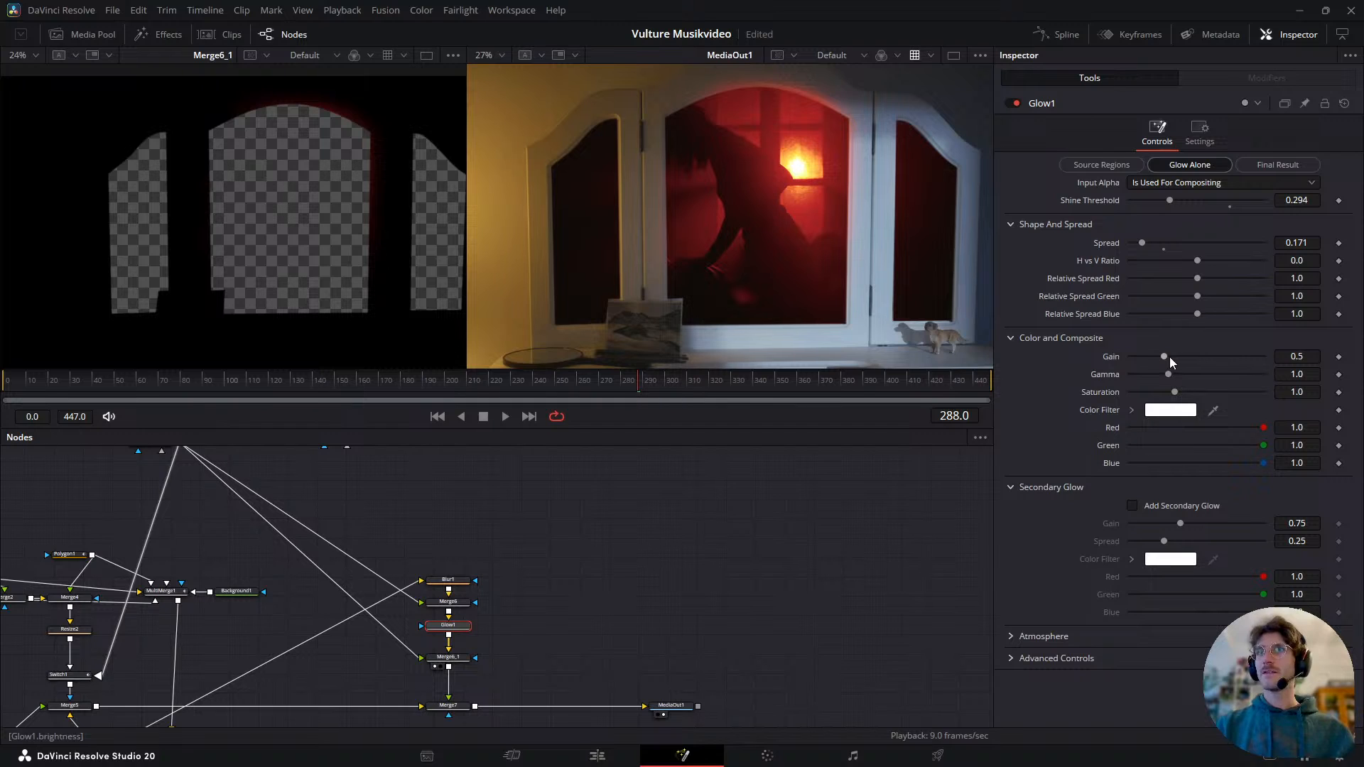
{"action": "mouse_move", "coordinate": [1144, 356]}
{"action": "left_mouse_down"}
{"action": "mouse_move", "coordinate": [1242, 352]}
{"action": "mouse_move", "coordinate": [1146, 356]}
{"action": "left_mouse_up"}
{"action": "mouse_move", "coordinate": [1142, 243]}
{"action": "left_mouse_down"}
{"action": "mouse_move", "coordinate": [1164, 249]}
{"action": "mouse_move", "coordinate": [1140, 263]}
{"action": "left_mouse_up"}
{"action": "left_click_drag", "start_coordinate": [1167, 199], "coordinate": [1129, 218]}
{"action": "left_click_drag", "start_coordinate": [1145, 354], "coordinate": [1137, 357]}
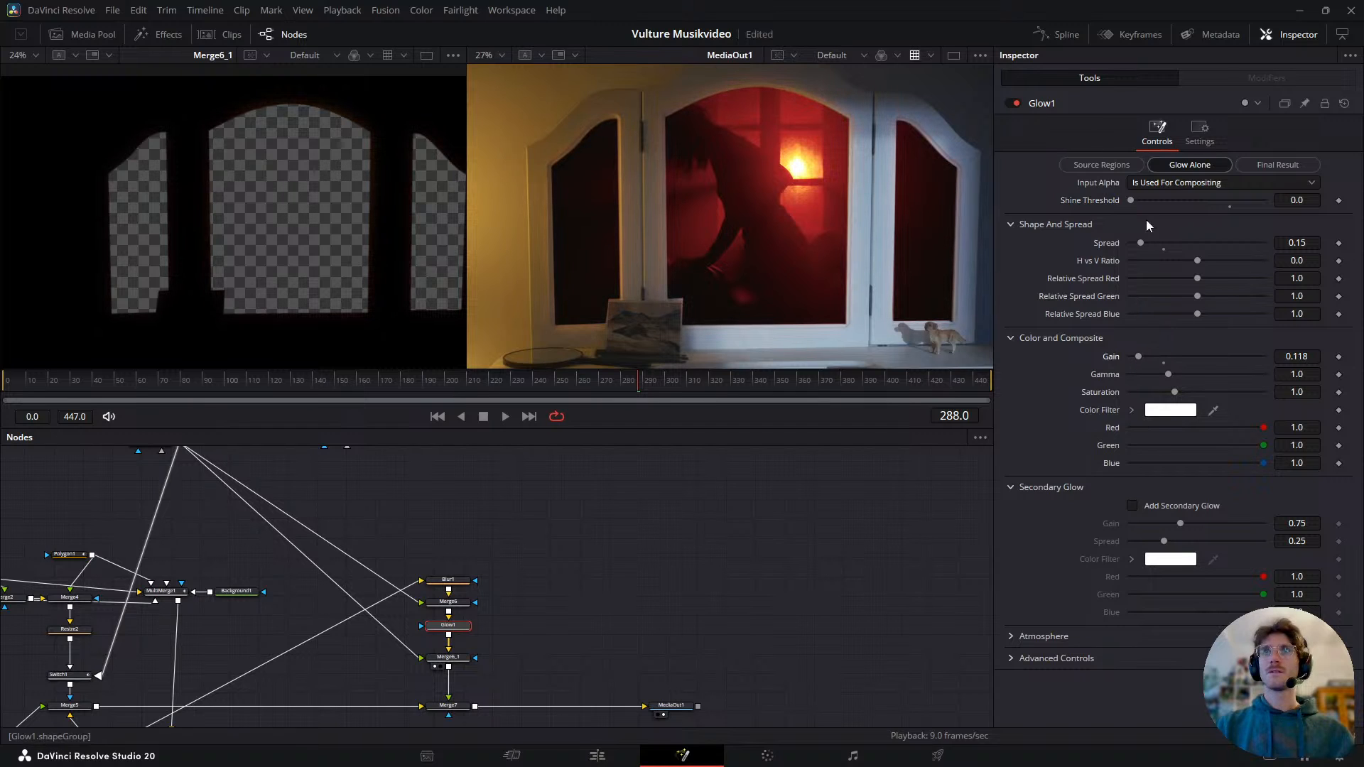
{"action": "left_click_drag", "start_coordinate": [1135, 197], "coordinate": [1141, 199]}
{"action": "left_click_drag", "start_coordinate": [1138, 356], "coordinate": [1134, 355]}
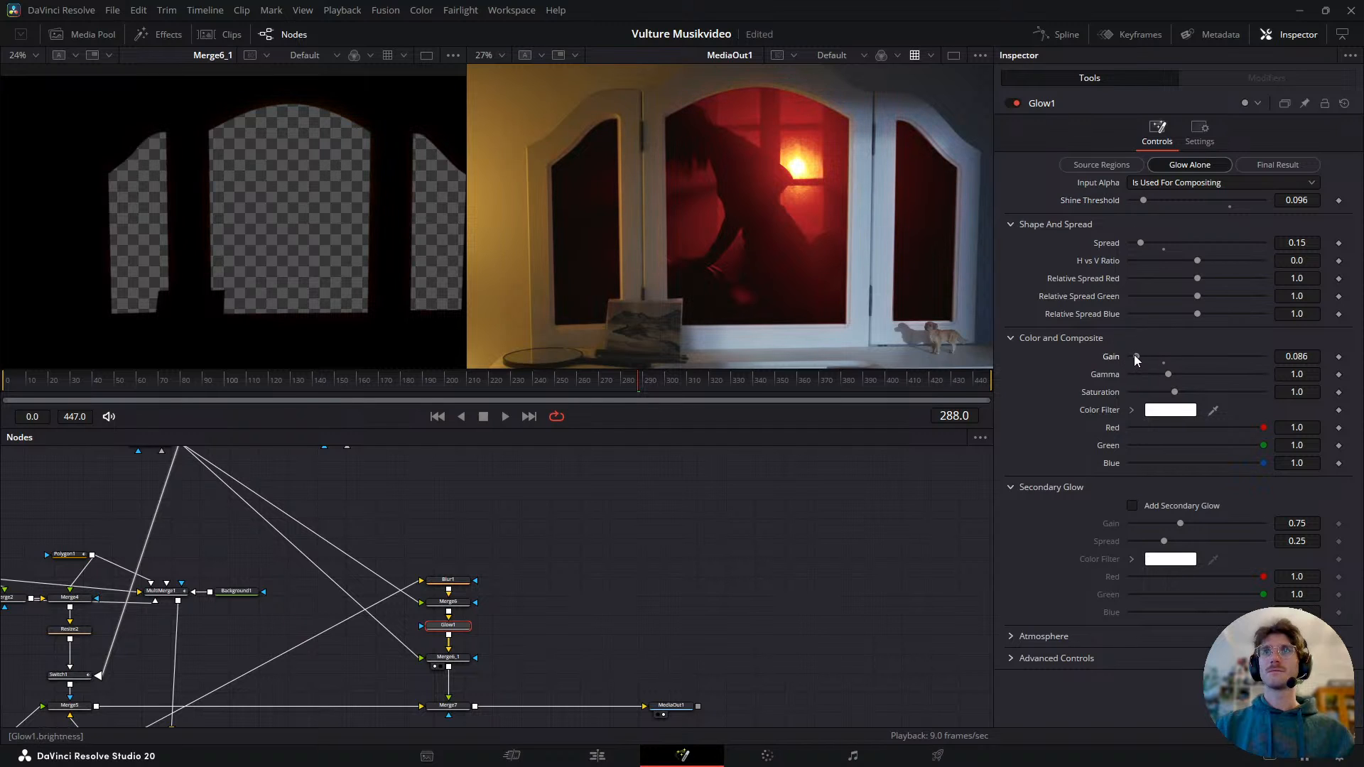
{"action": "mouse_move", "coordinate": [1141, 242]}
{"action": "left_mouse_down"}
{"action": "mouse_move", "coordinate": [1161, 244]}
{"action": "mouse_move", "coordinate": [1137, 244]}
{"action": "mouse_move", "coordinate": [1144, 263]}
{"action": "mouse_move", "coordinate": [1119, 258]}
{"action": "mouse_move", "coordinate": [1141, 263]}
{"action": "left_mouse_up"}
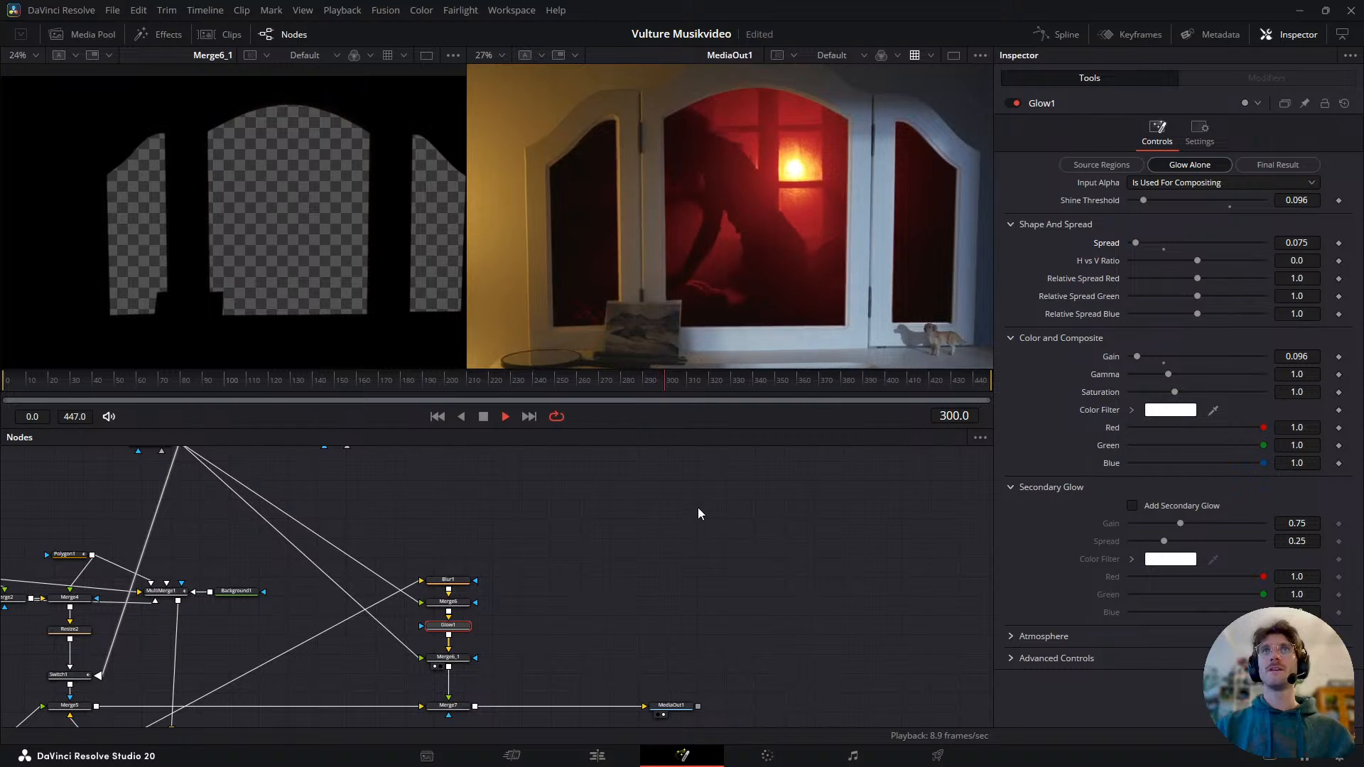
{"action": "key", "text": "space"}
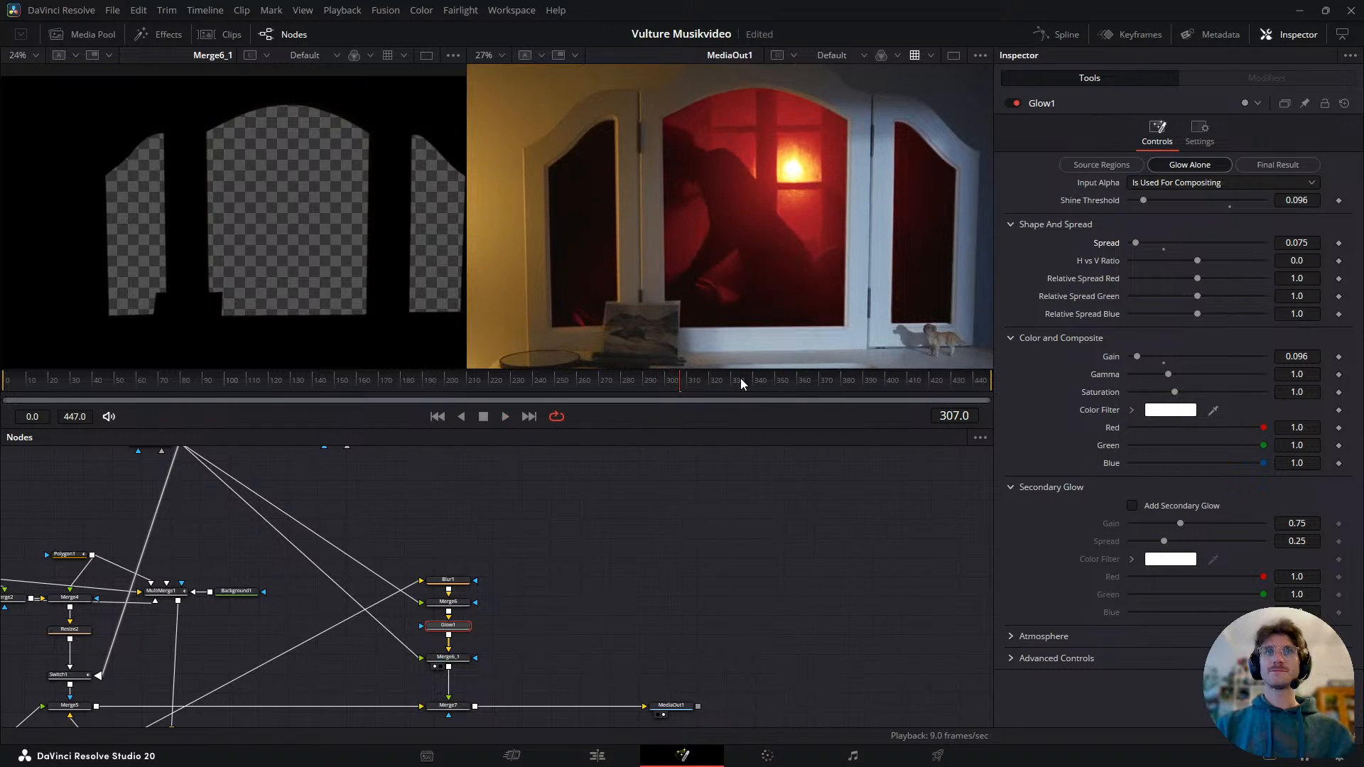
- Play back and scrub the second half of the composite, with the whole frame fitted in the MediaOut1 viewer
{"action": "left_click_drag", "start_coordinate": [780, 384], "coordinate": [862, 389]}
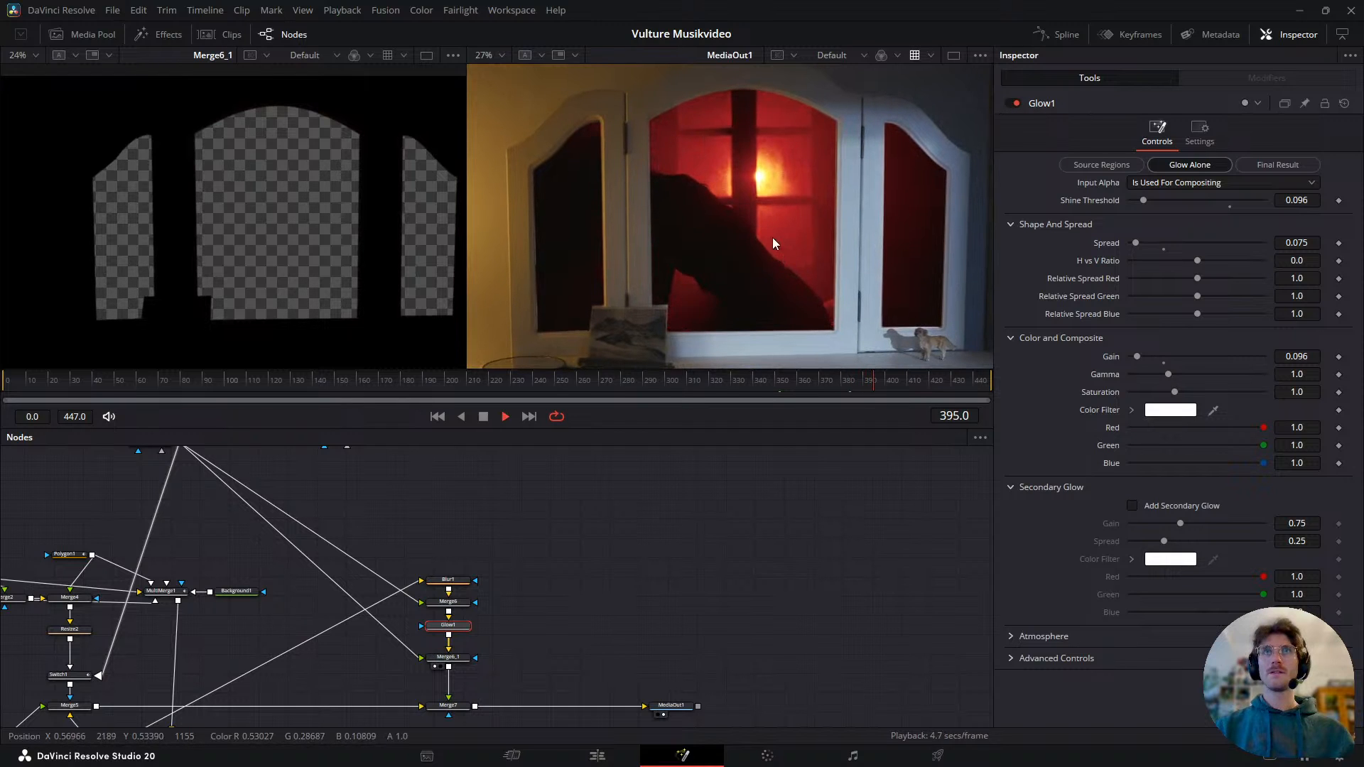
{"action": "key", "text": "space"}
{"action": "scroll", "coordinate": [742, 199], "scroll_direction": "down", "scroll_amount": 2}
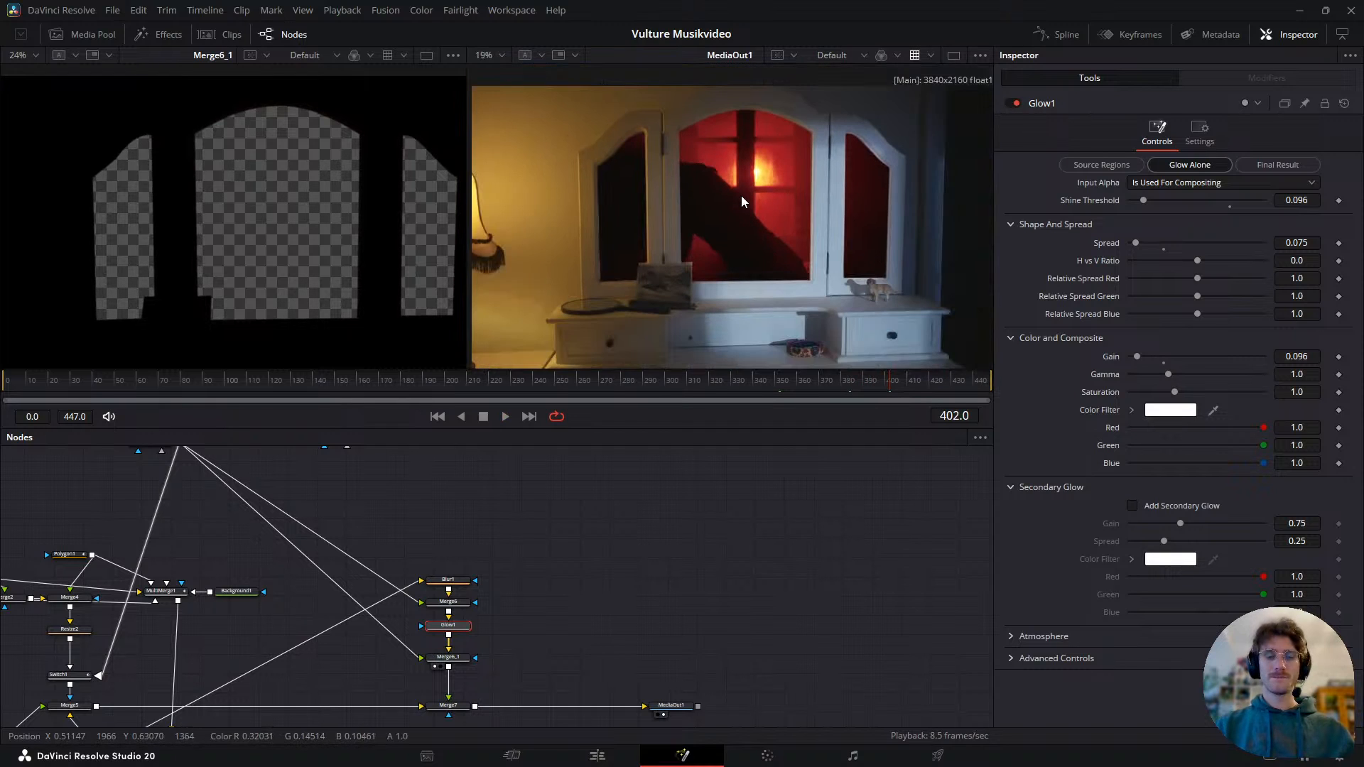
{"action": "key", "text": "ctrl+f"}
{"action": "key", "text": "space"}
{"action": "key", "text": "space"}
{"action": "left_click_drag", "start_coordinate": [874, 393], "coordinate": [707, 351]}
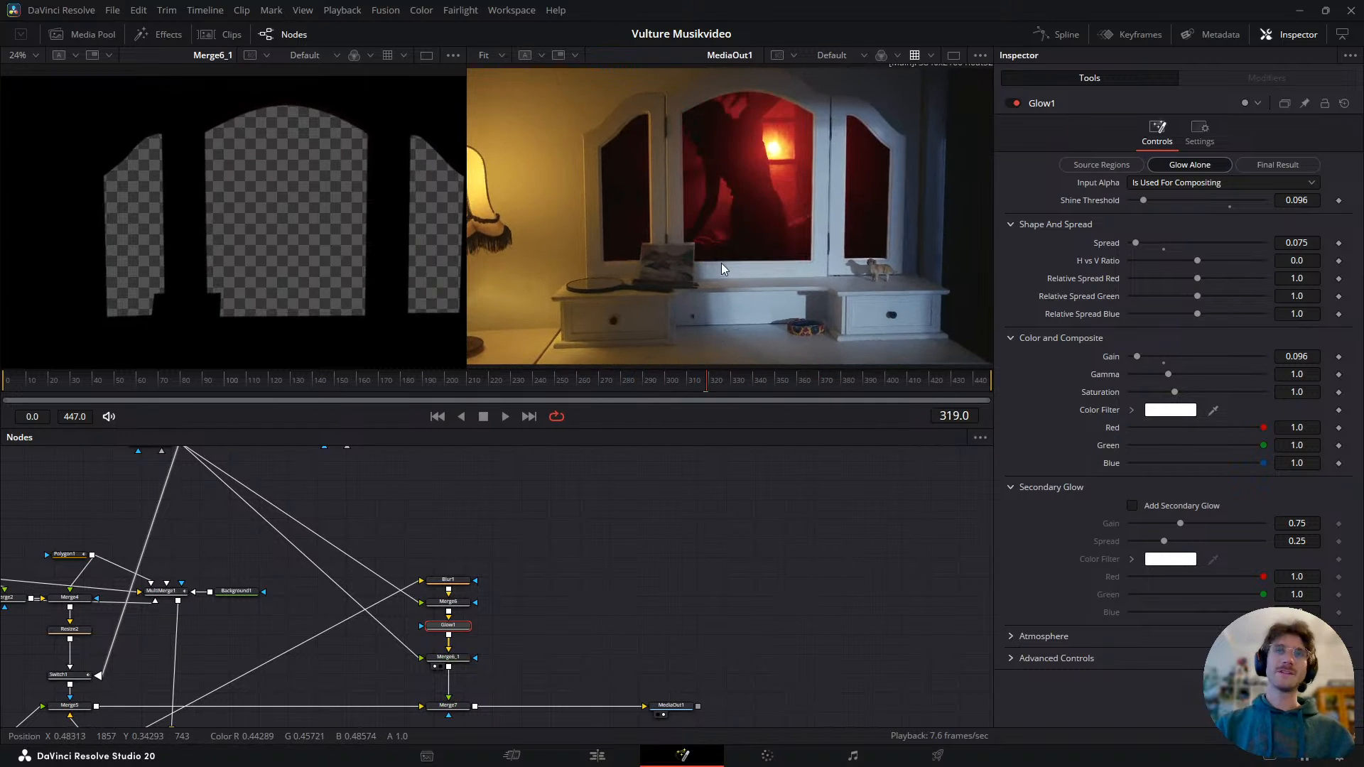
- Load Tracker3 and then the original dresser clip MediaIn3 into the first viewer, and play the clip while inspecting its mirror
{"action": "left_click_drag", "start_coordinate": [375, 501], "coordinate": [457, 627]}
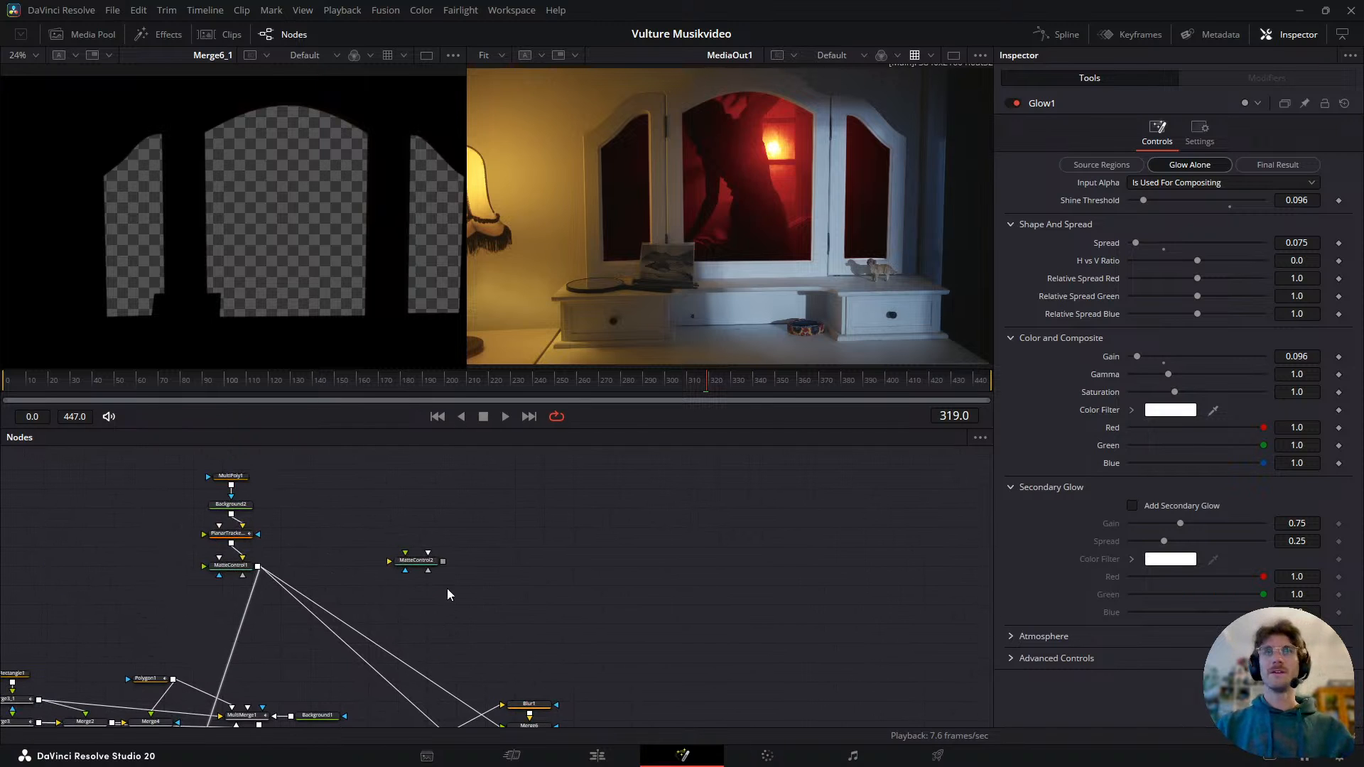
{"action": "left_click_drag", "start_coordinate": [231, 636], "coordinate": [591, 526]}
{"action": "left_click_drag", "start_coordinate": [470, 580], "coordinate": [430, 492]}
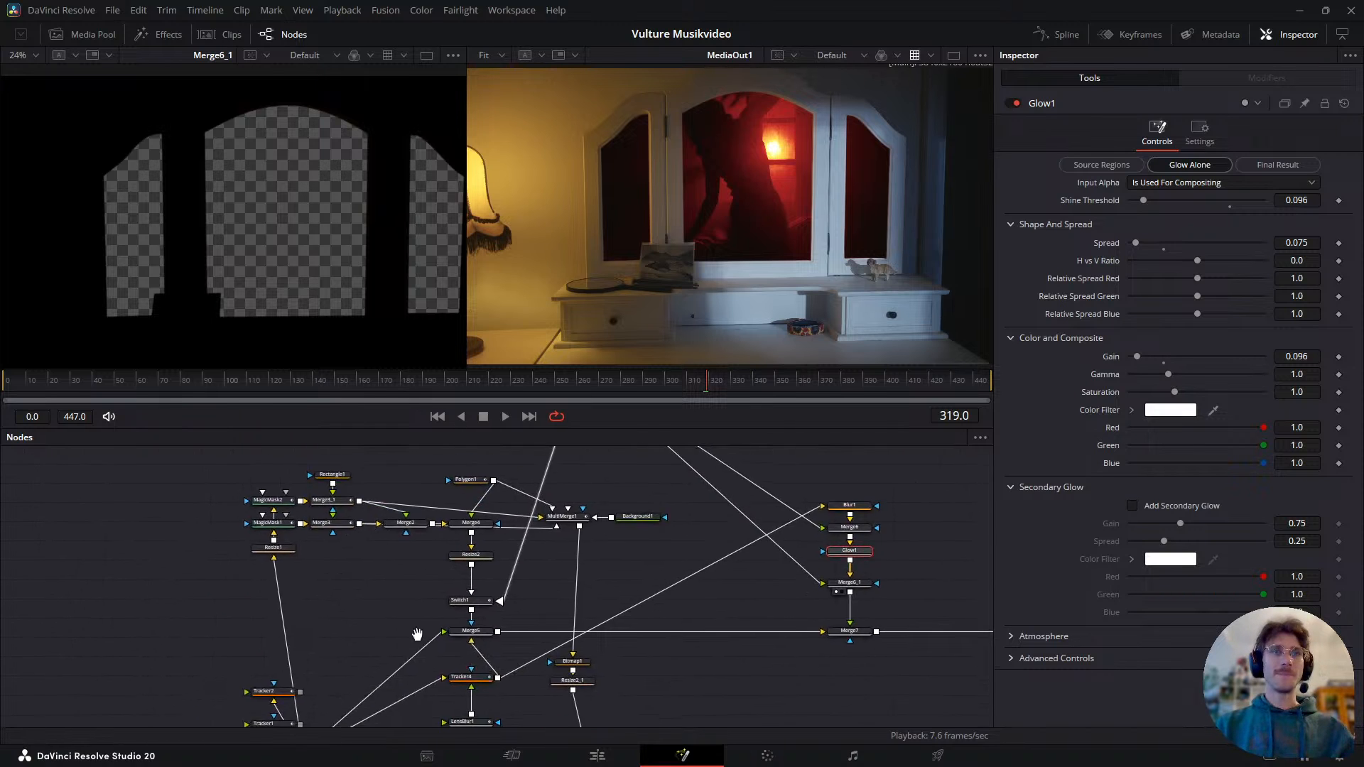
{"action": "left_click_drag", "start_coordinate": [417, 652], "coordinate": [404, 484]}
{"action": "left_click", "coordinate": [465, 673]}
{"action": "key", "text": "1"}
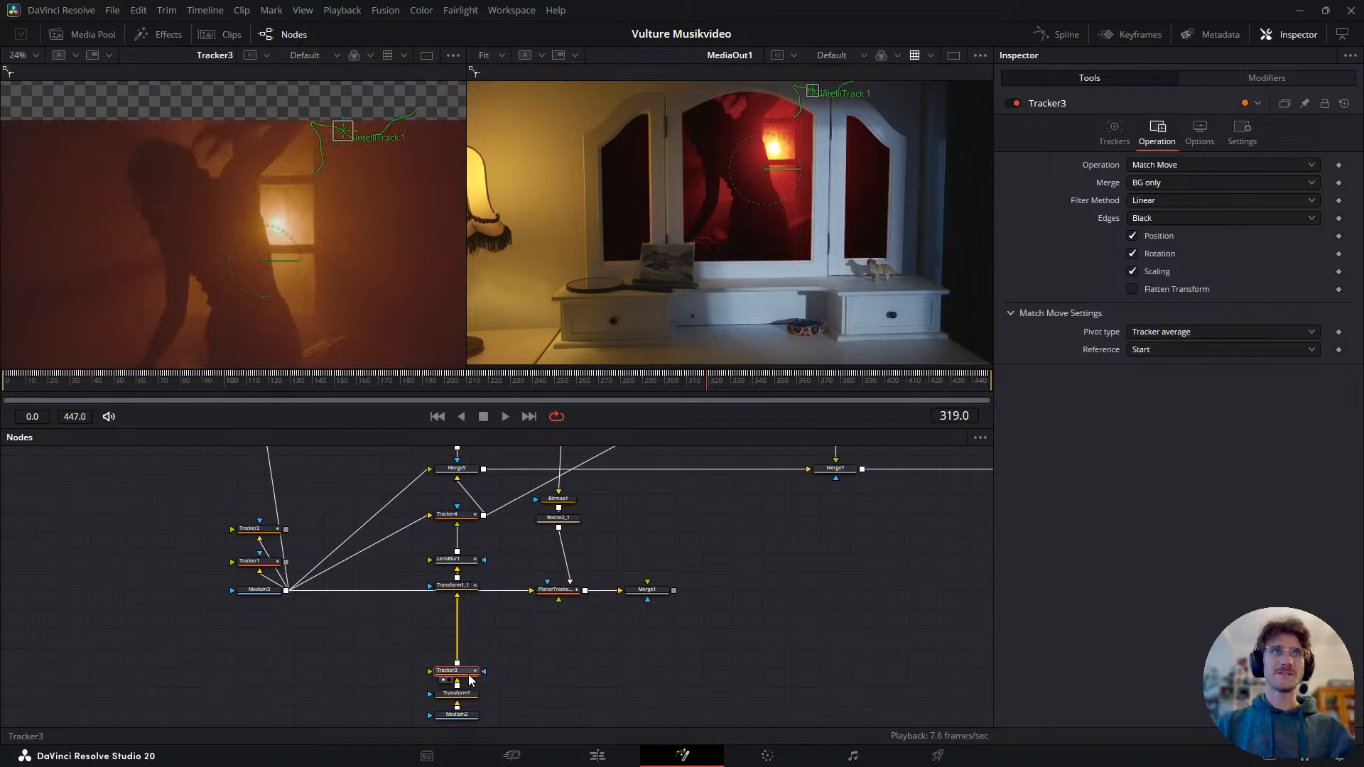
{"action": "left_click", "coordinate": [262, 594]}
{"action": "key", "text": "1"}
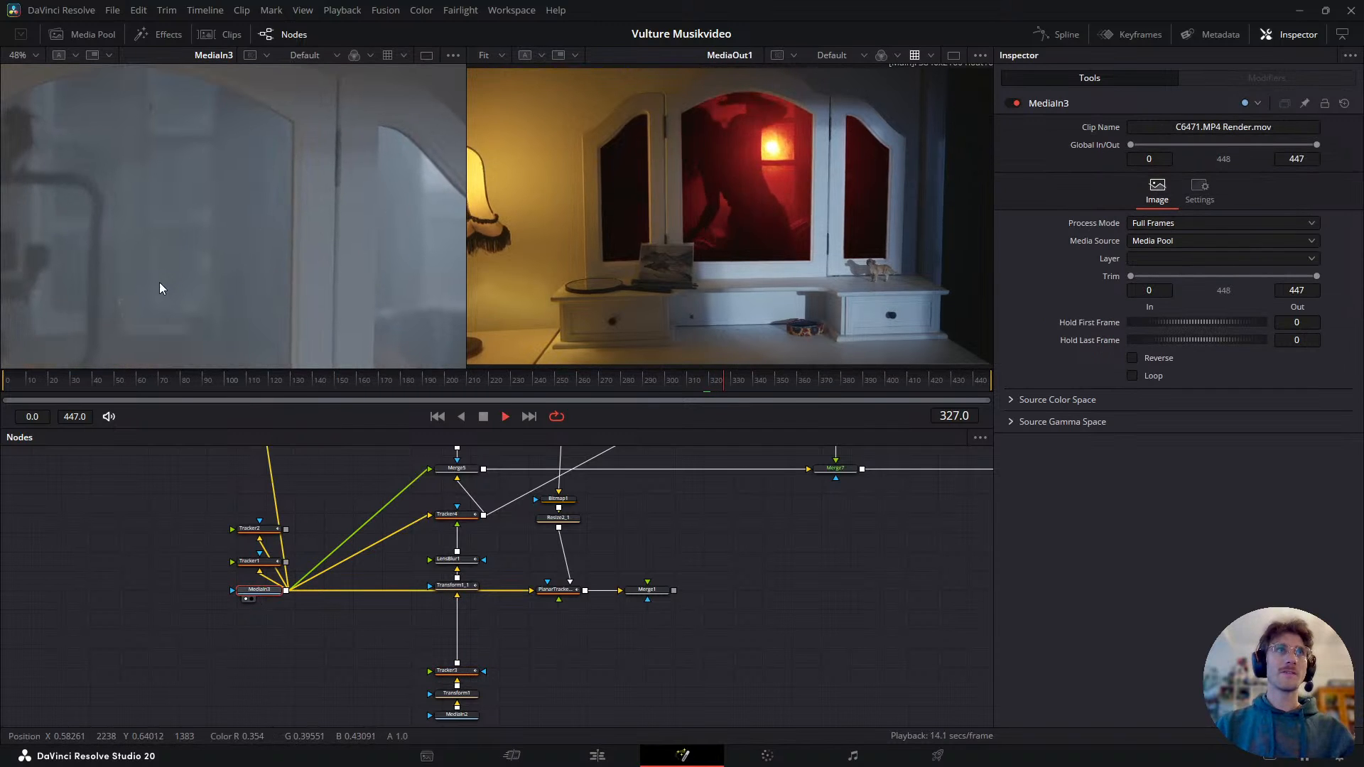
{"action": "key", "text": "space"}
{"action": "left_click_drag", "start_coordinate": [238, 176], "coordinate": [336, 185]}
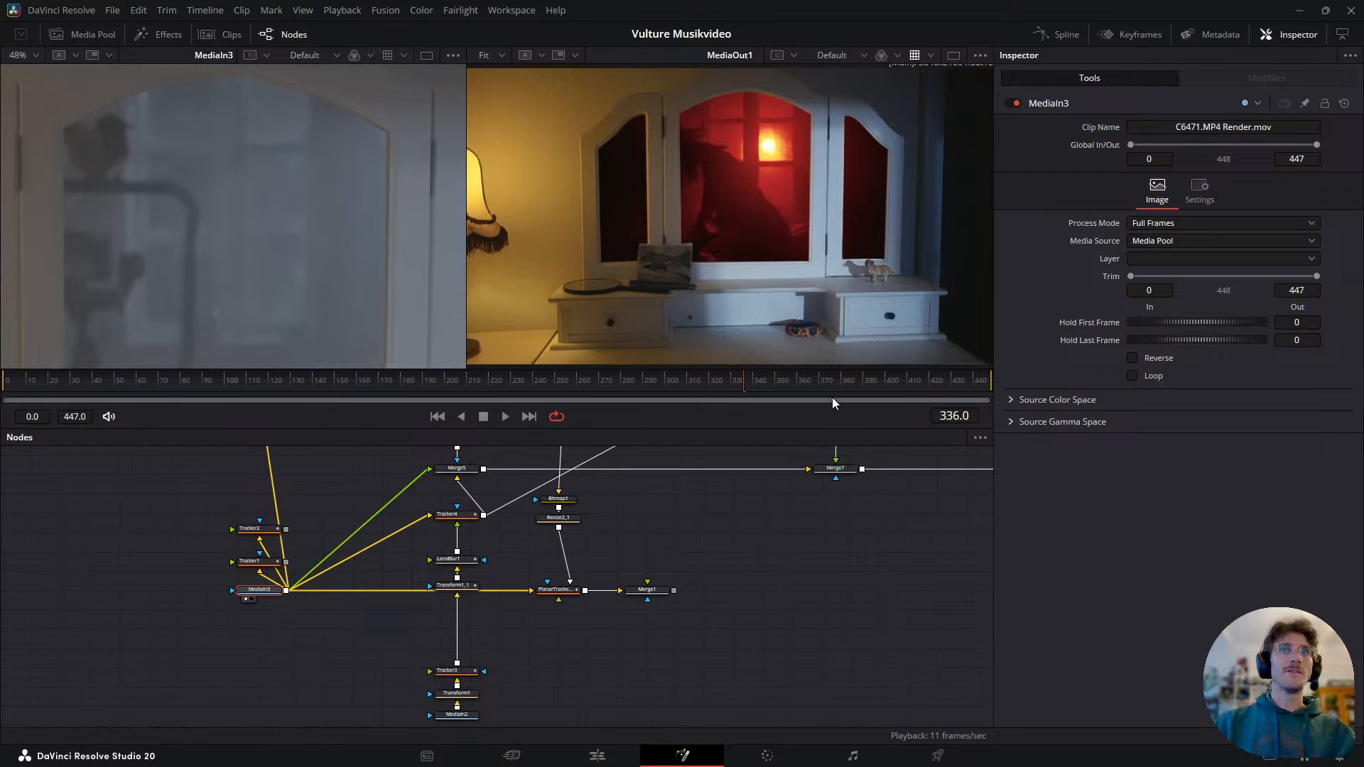
- Scrub between about frames 336 and 400 to compare the original mirror glass with the composited reflection up close
{"action": "left_click_drag", "start_coordinate": [747, 377], "coordinate": [787, 387]}
{"action": "scroll", "coordinate": [807, 250], "scroll_direction": "up", "scroll_amount": 3}
{"action": "scroll", "coordinate": [789, 302], "scroll_direction": "down", "scroll_amount": 4}
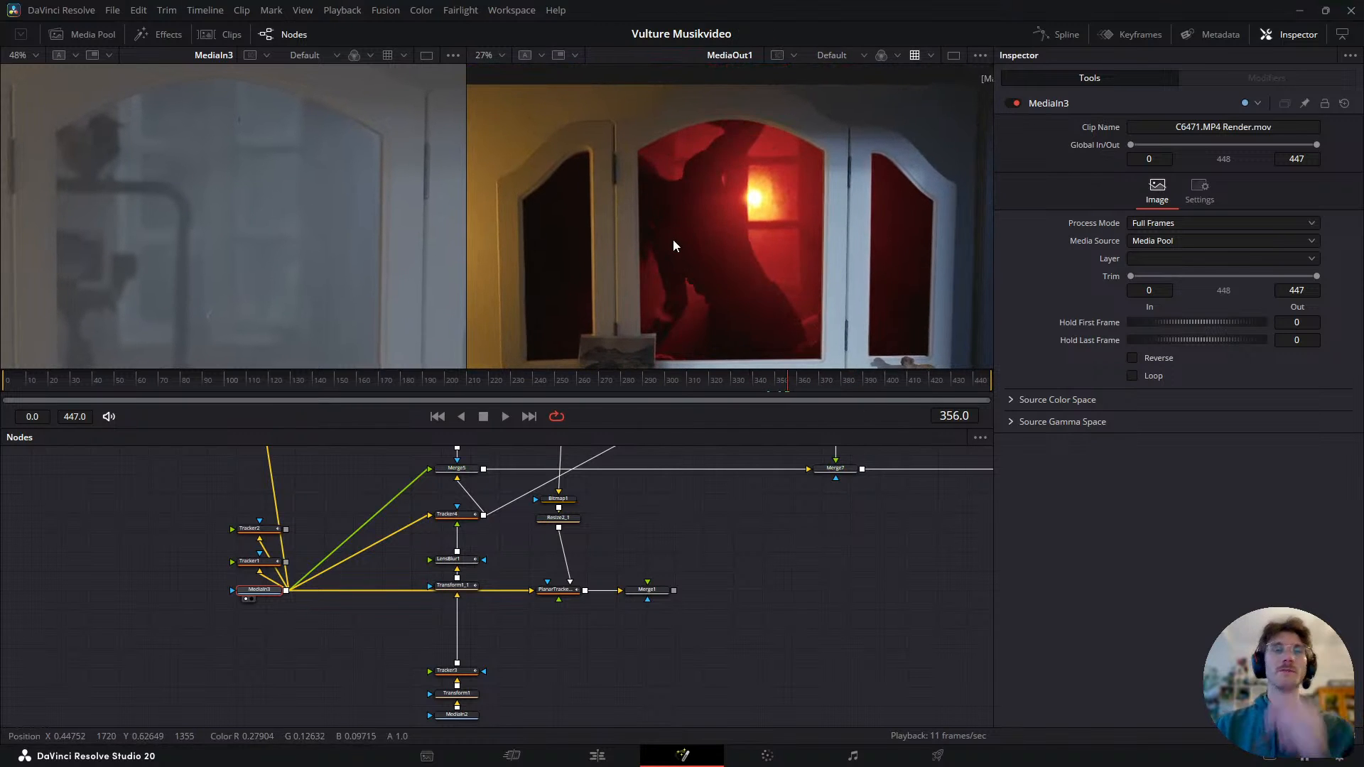
{"action": "left_click_drag", "start_coordinate": [810, 382], "coordinate": [900, 387]}
{"action": "left_click", "coordinate": [858, 387]}
{"action": "left_click_drag", "start_coordinate": [861, 417], "coordinate": [780, 454]}
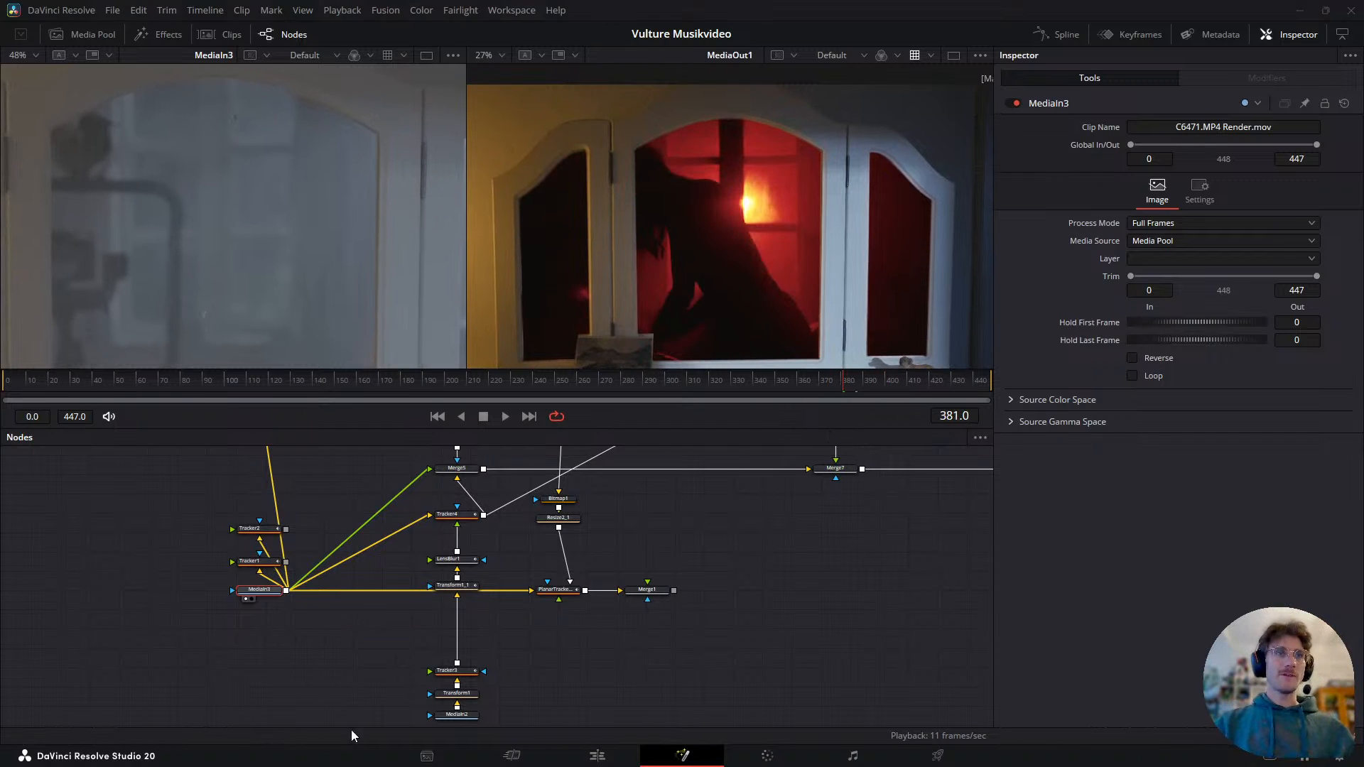
- Switch to the web browser and run an image search for "mirror smudge texture" in a new tab
{"action": "key", "text": "alt+Tab"}
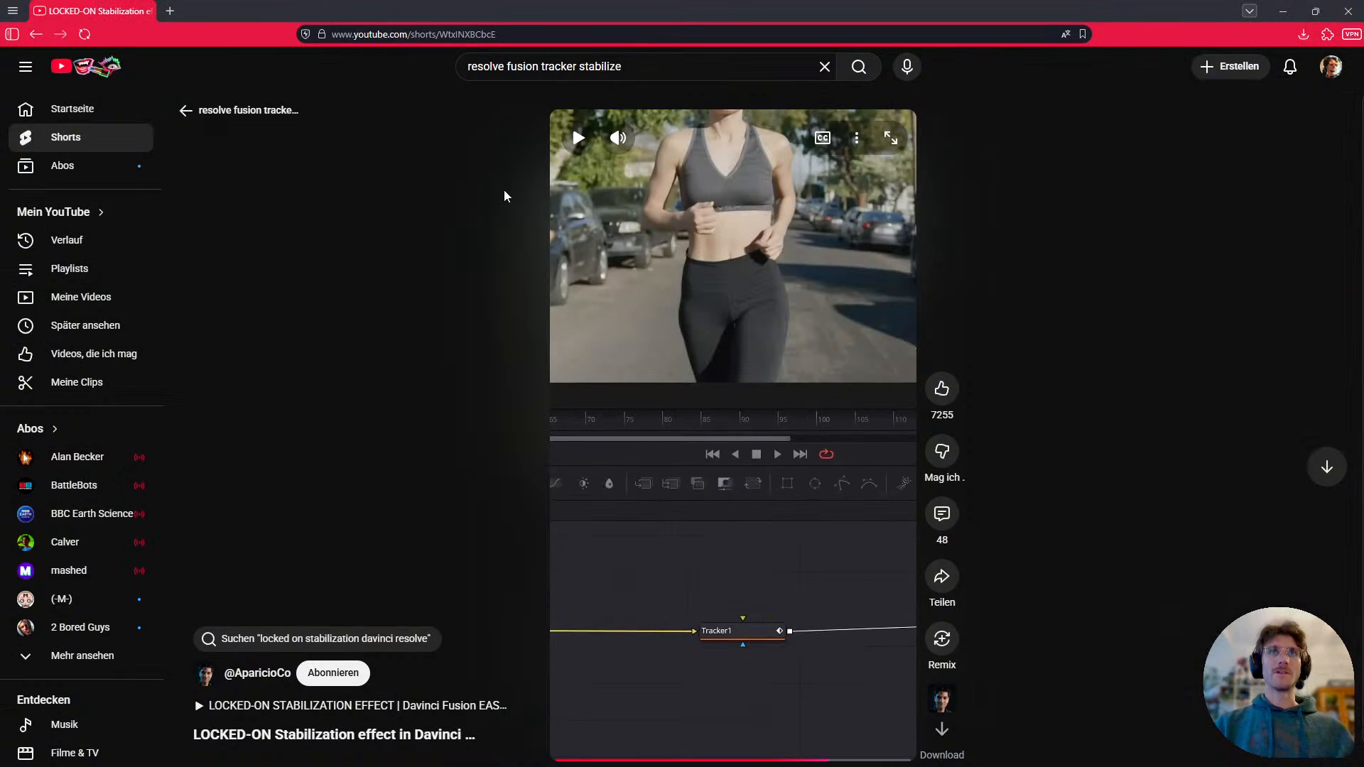
{"action": "key", "text": "ctrl+t"}
{"action": "type", "text": "mirror sm"}
{"action": "type", "text": "udge"}
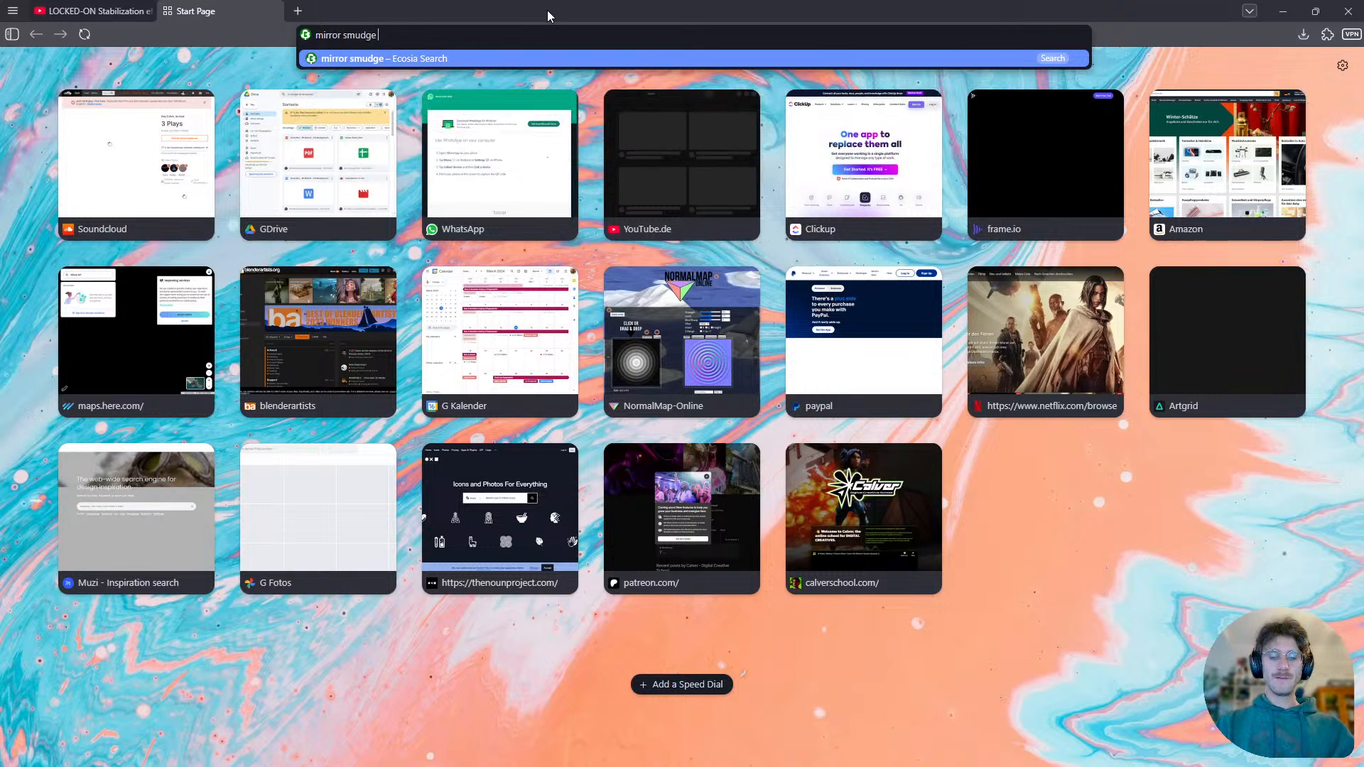
{"action": "type", "text": " texture"}
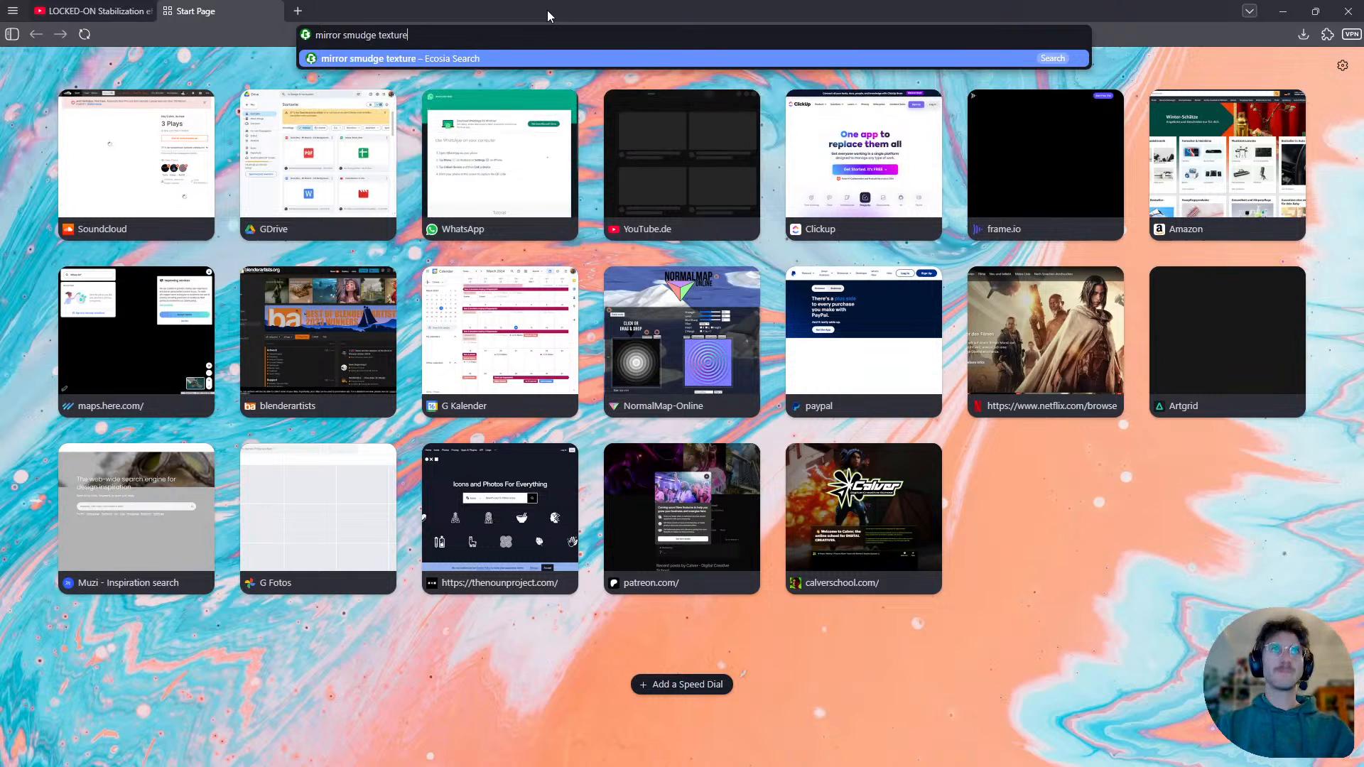
{"action": "key", "text": "Return"}
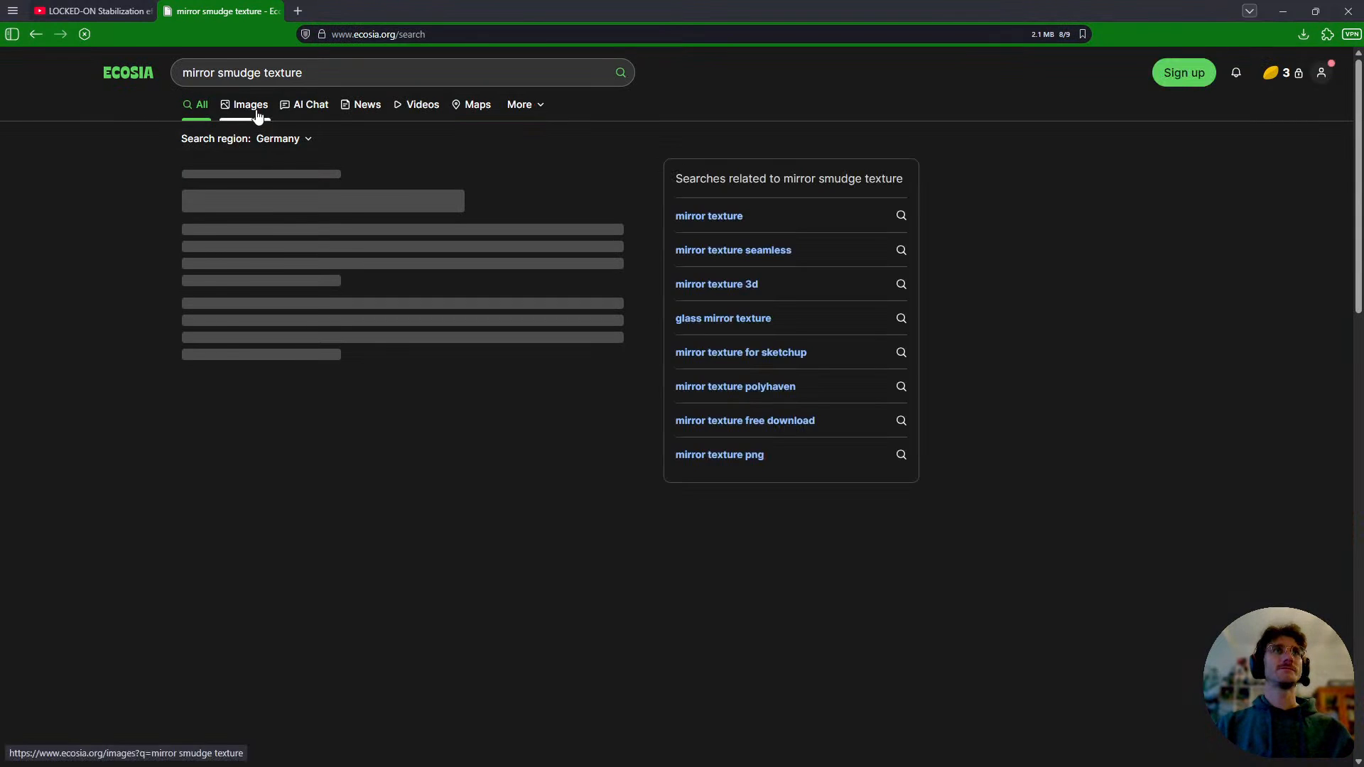
{"action": "left_click", "coordinate": [250, 105]}
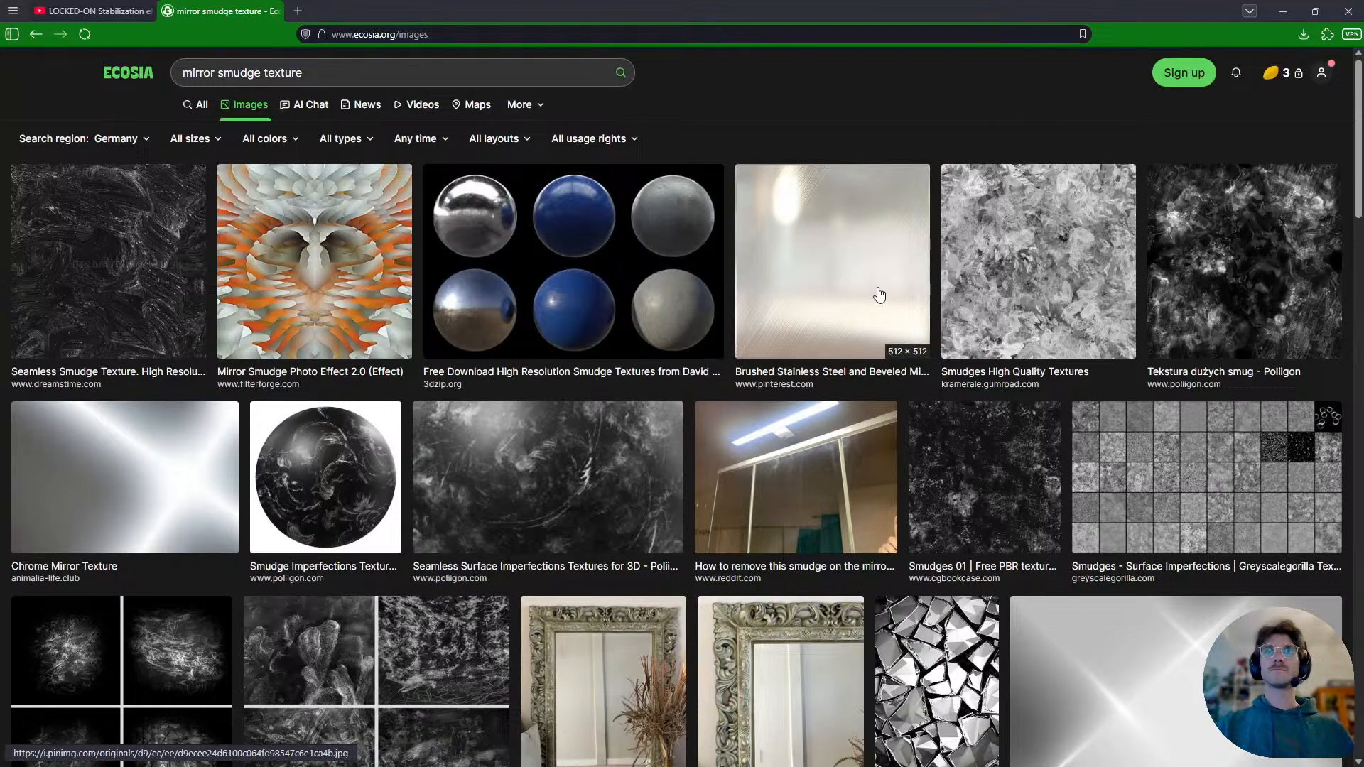
- Preview the Poliigon "Tekstura dużych smug" texture and browse further smudge texture results
{"action": "scroll", "coordinate": [793, 294], "scroll_direction": "down", "scroll_amount": 1}
{"action": "left_click", "coordinate": [1234, 206]}
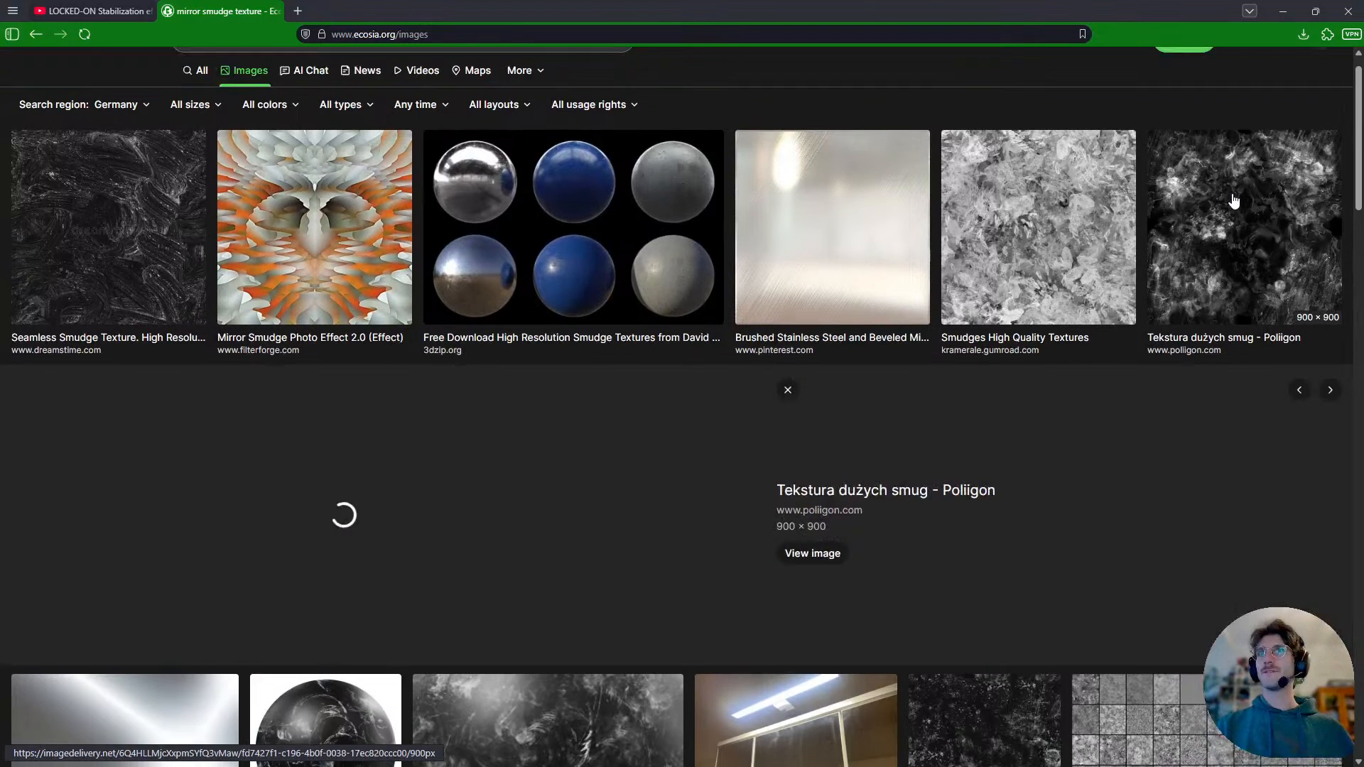
{"action": "scroll", "coordinate": [539, 481], "scroll_direction": "down", "scroll_amount": 5}
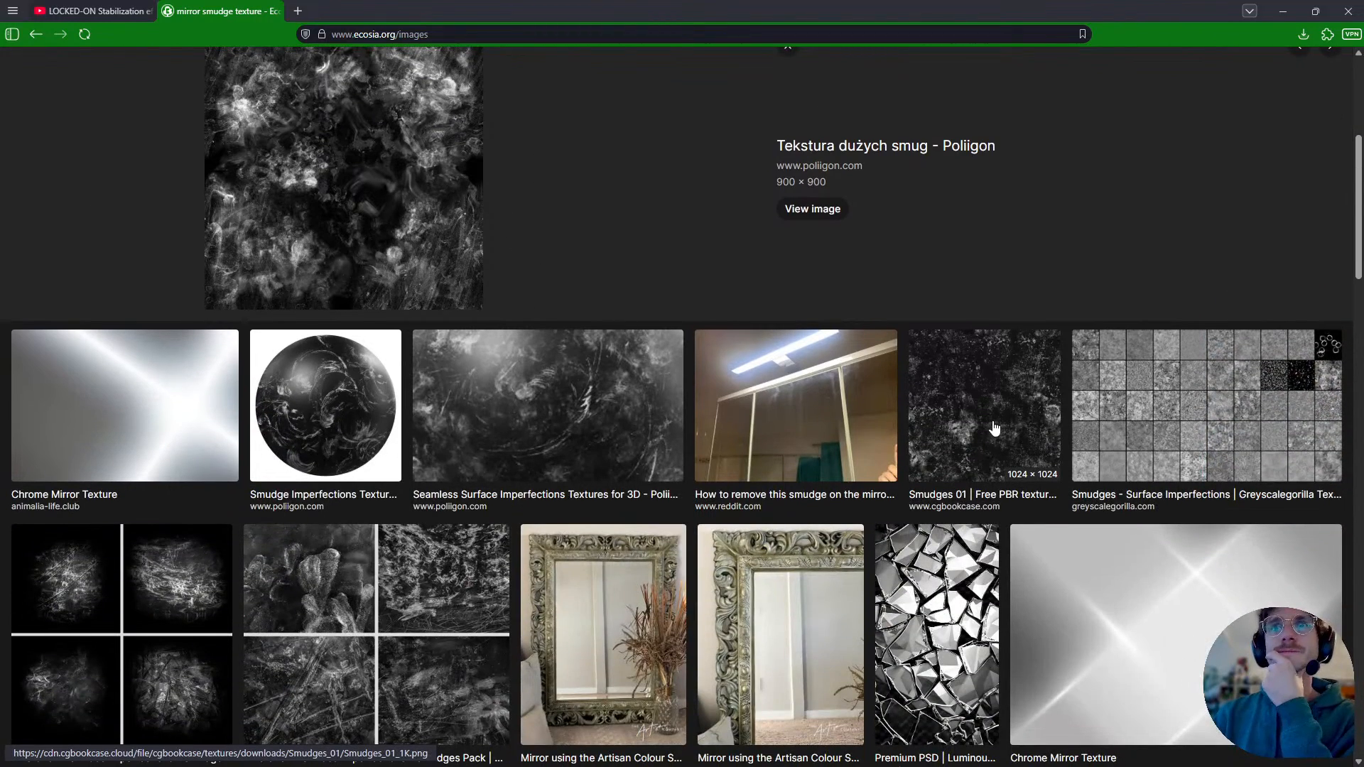
- Preview the Smudges 01 texture from cgbookcase and examine the mirror smudge image results for a suitable texture
{"action": "left_click", "coordinate": [995, 427]}
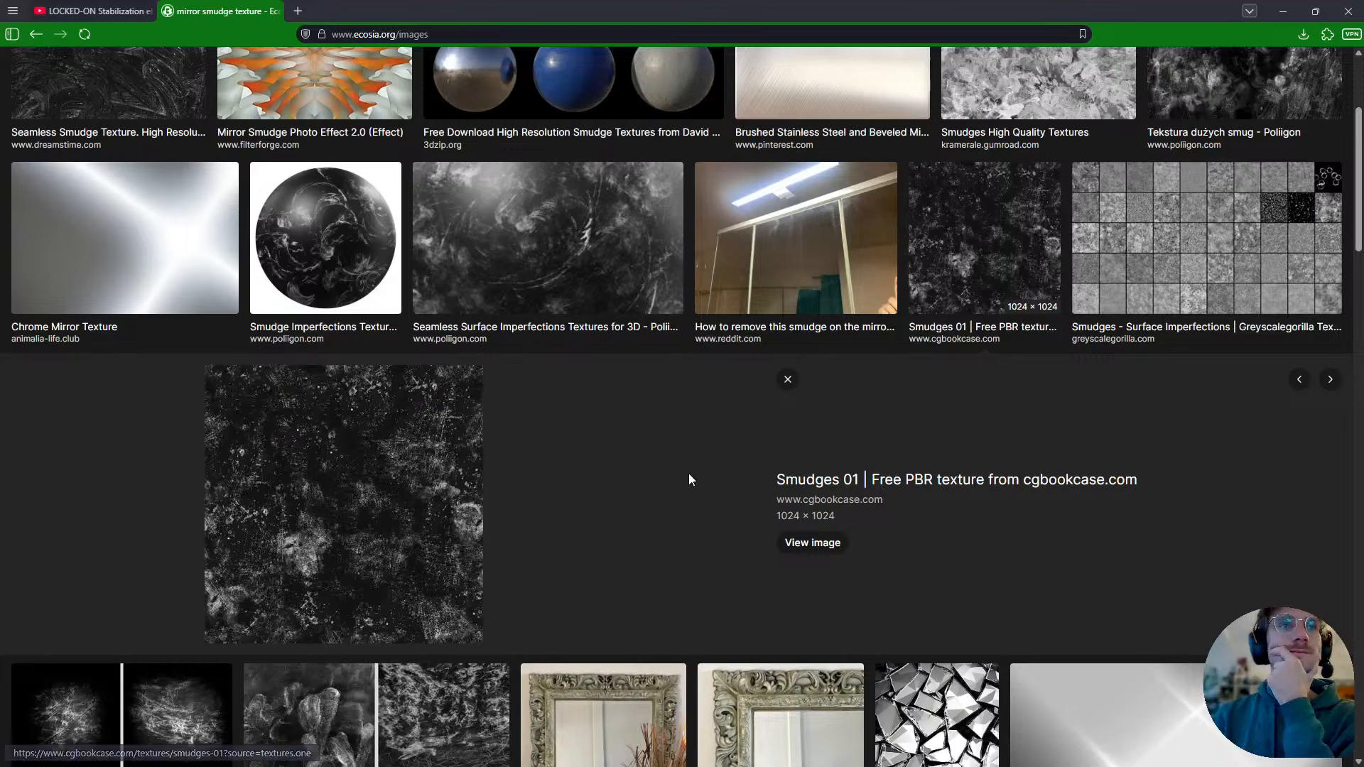
{"action": "scroll", "coordinate": [689, 467], "scroll_direction": "down", "scroll_amount": 8}
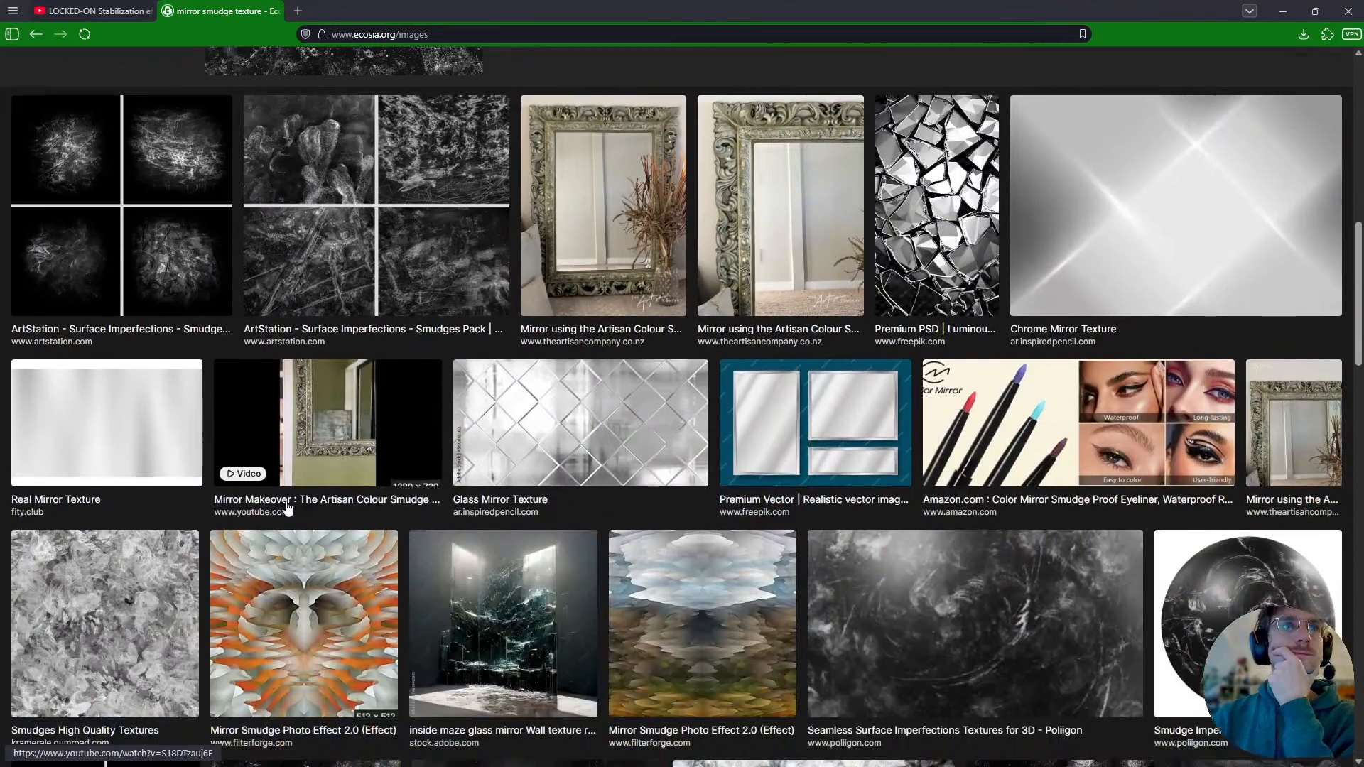
{"action": "scroll", "coordinate": [668, 490], "scroll_direction": "down", "scroll_amount": 5}
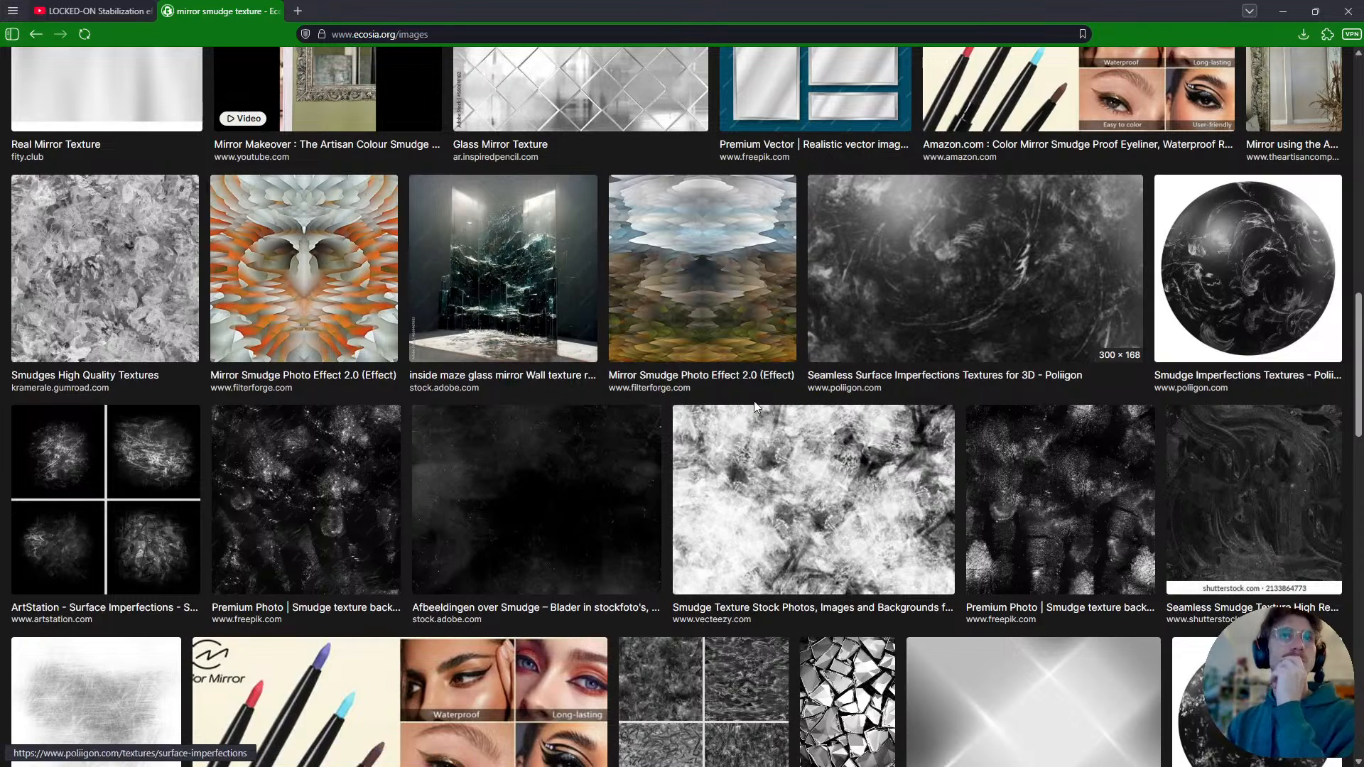
{"action": "scroll", "coordinate": [521, 511], "scroll_direction": "down", "scroll_amount": 8}
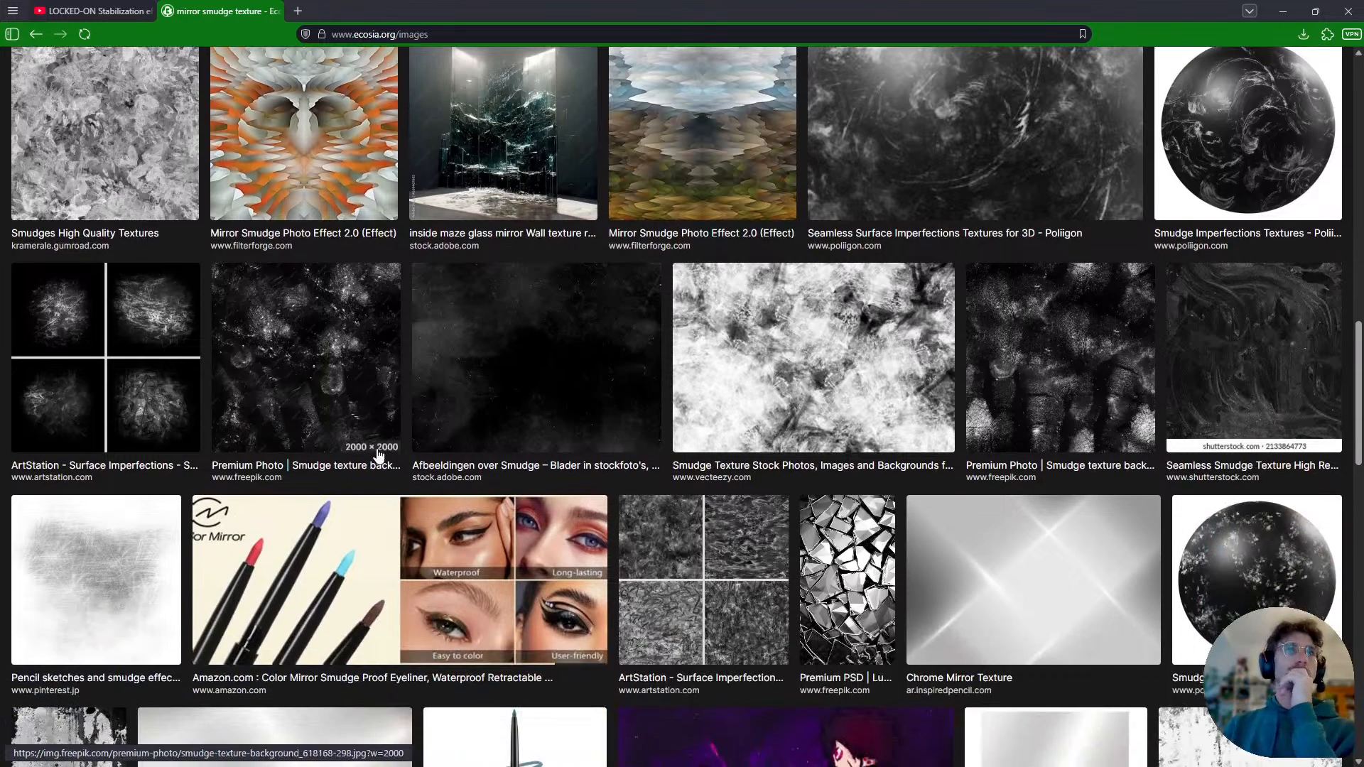
{"action": "scroll", "coordinate": [689, 461], "scroll_direction": "down", "scroll_amount": 7}
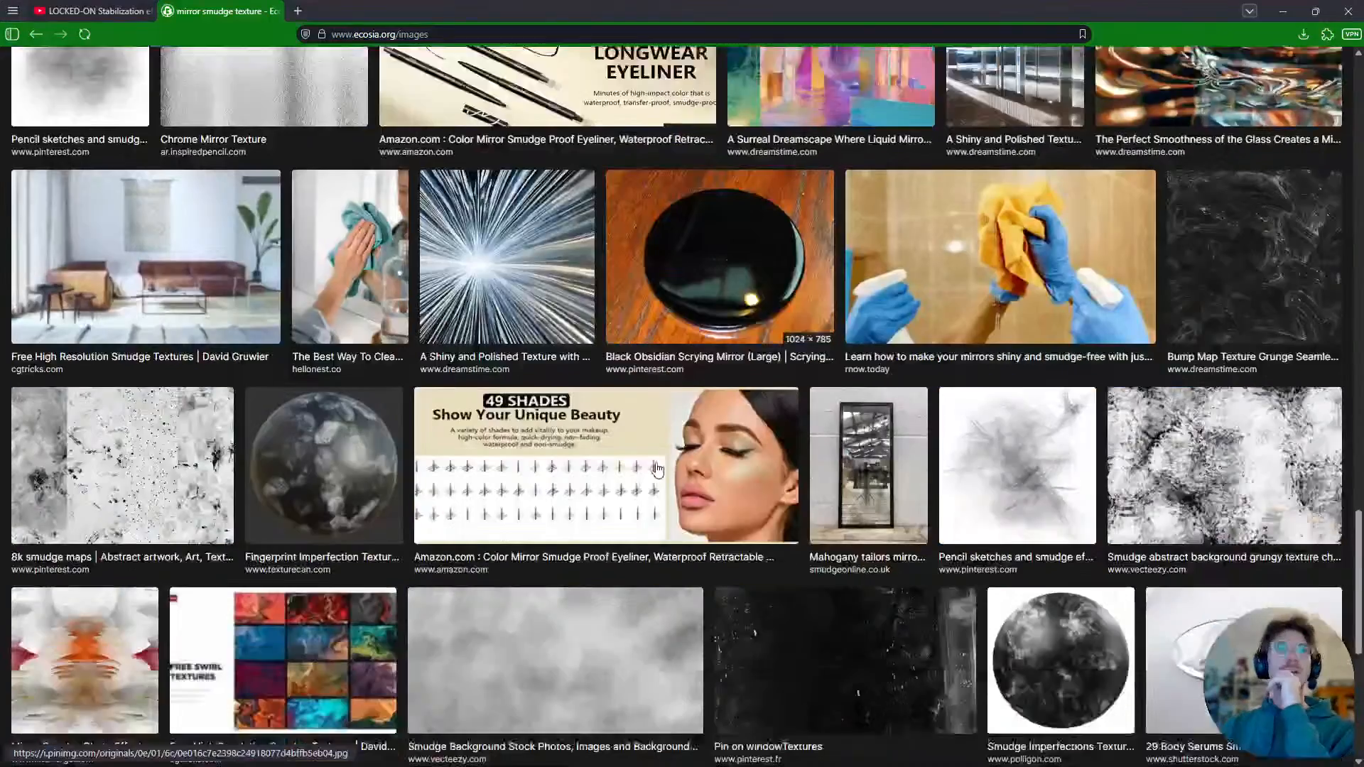
{"action": "scroll", "coordinate": [668, 490], "scroll_direction": "up", "scroll_amount": 10}
{"action": "scroll", "coordinate": [801, 556], "scroll_direction": "down", "scroll_amount": 8}
{"action": "scroll", "coordinate": [800, 556], "scroll_direction": "down", "scroll_amount": 2}
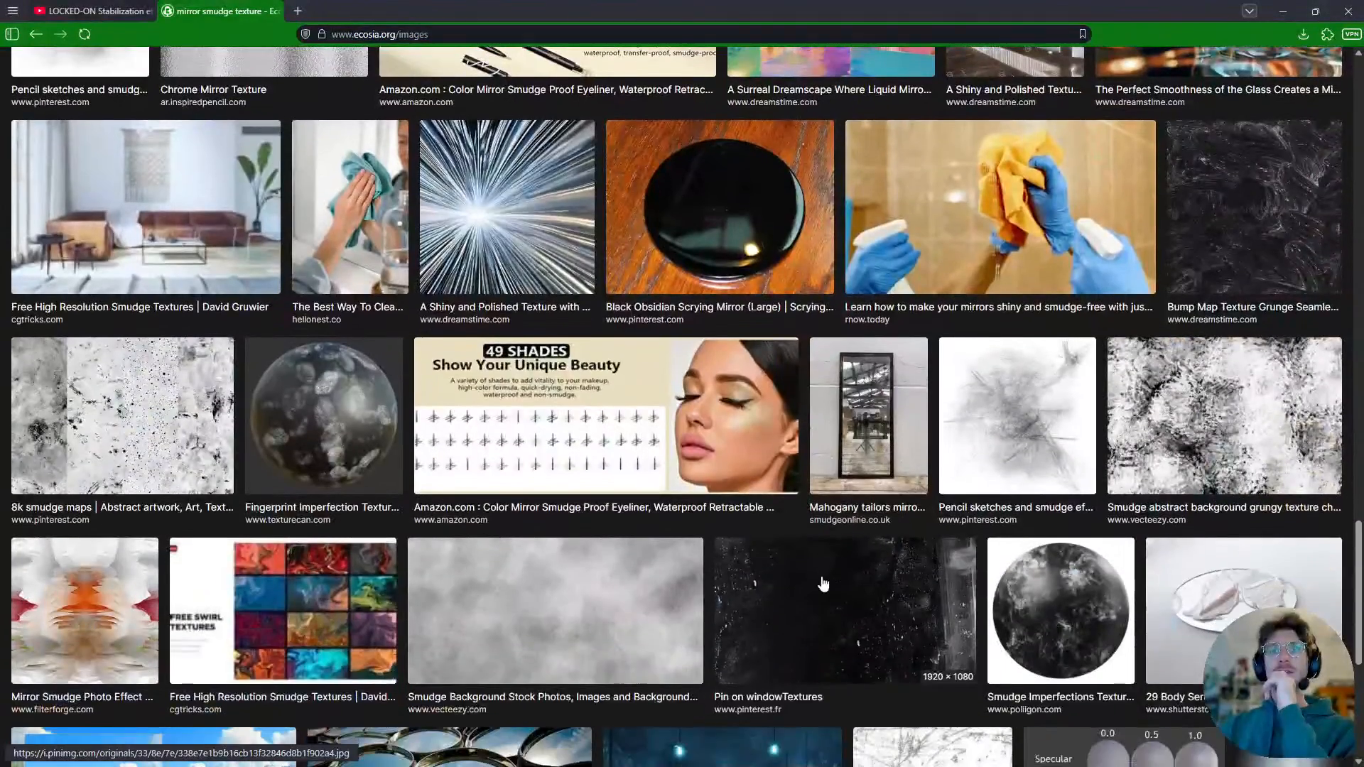
- View the "Pin on windowTextures" image at full size, and close it again
{"action": "left_click", "coordinate": [818, 584]}
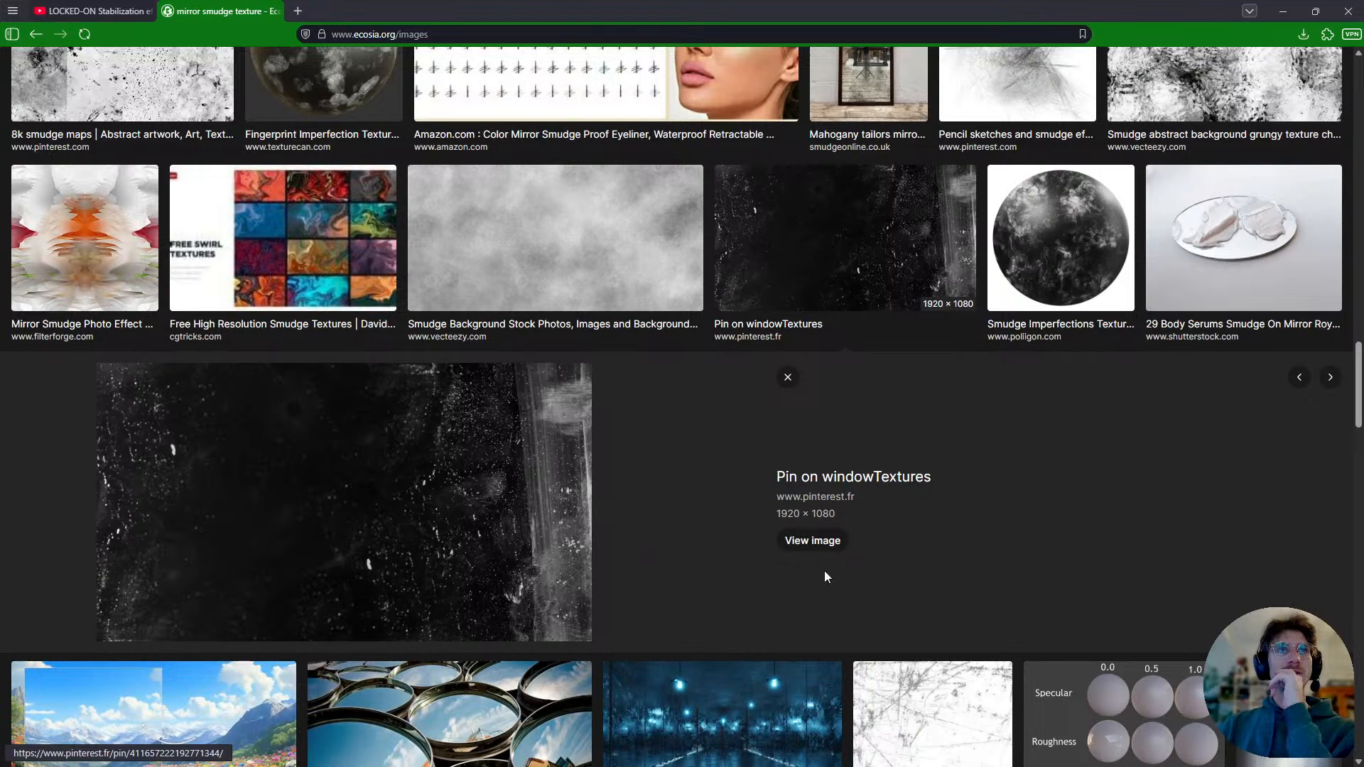
{"action": "left_click", "coordinate": [825, 542]}
{"action": "mouse_move", "coordinate": [248, 5]}
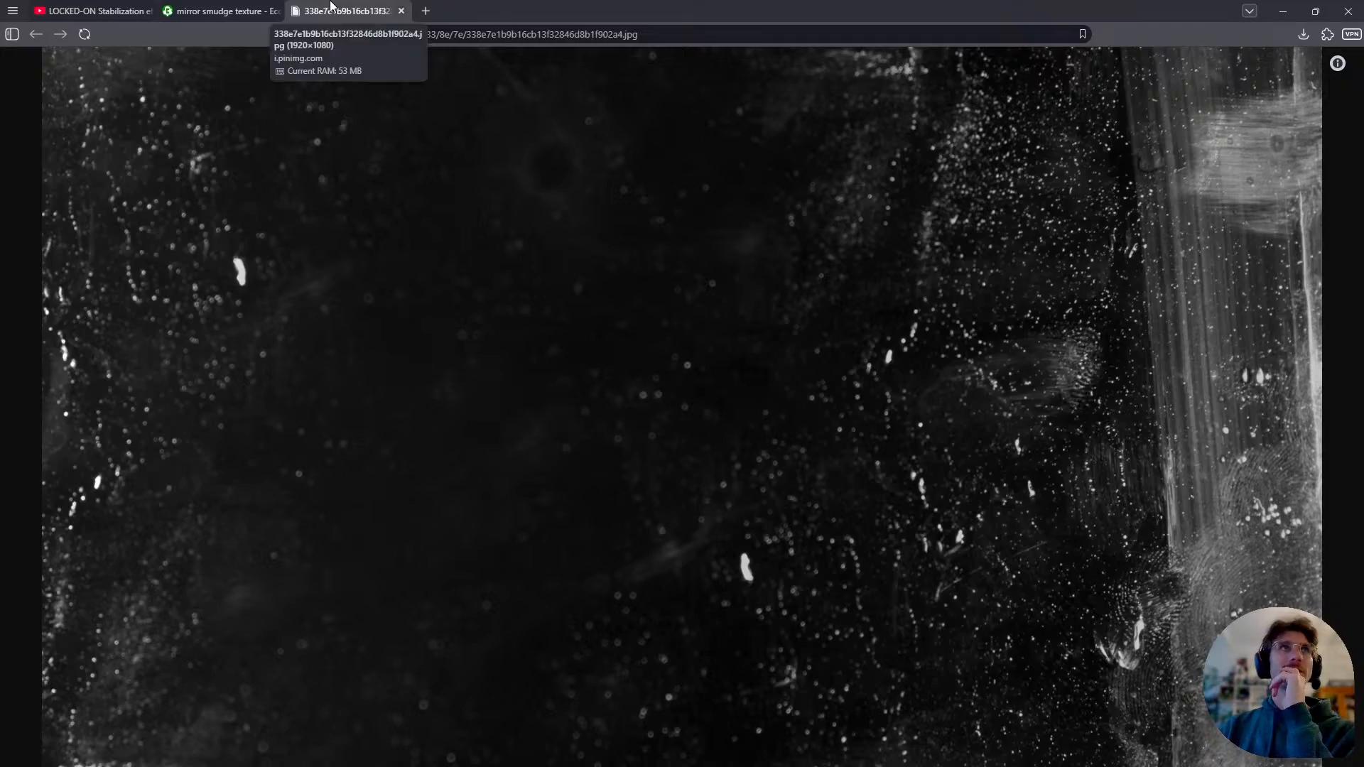
{"action": "left_click", "coordinate": [403, 11]}
- Filter the mirror smudge texture image results by the Large size
{"action": "scroll", "coordinate": [648, 510], "scroll_direction": "down", "scroll_amount": 5}
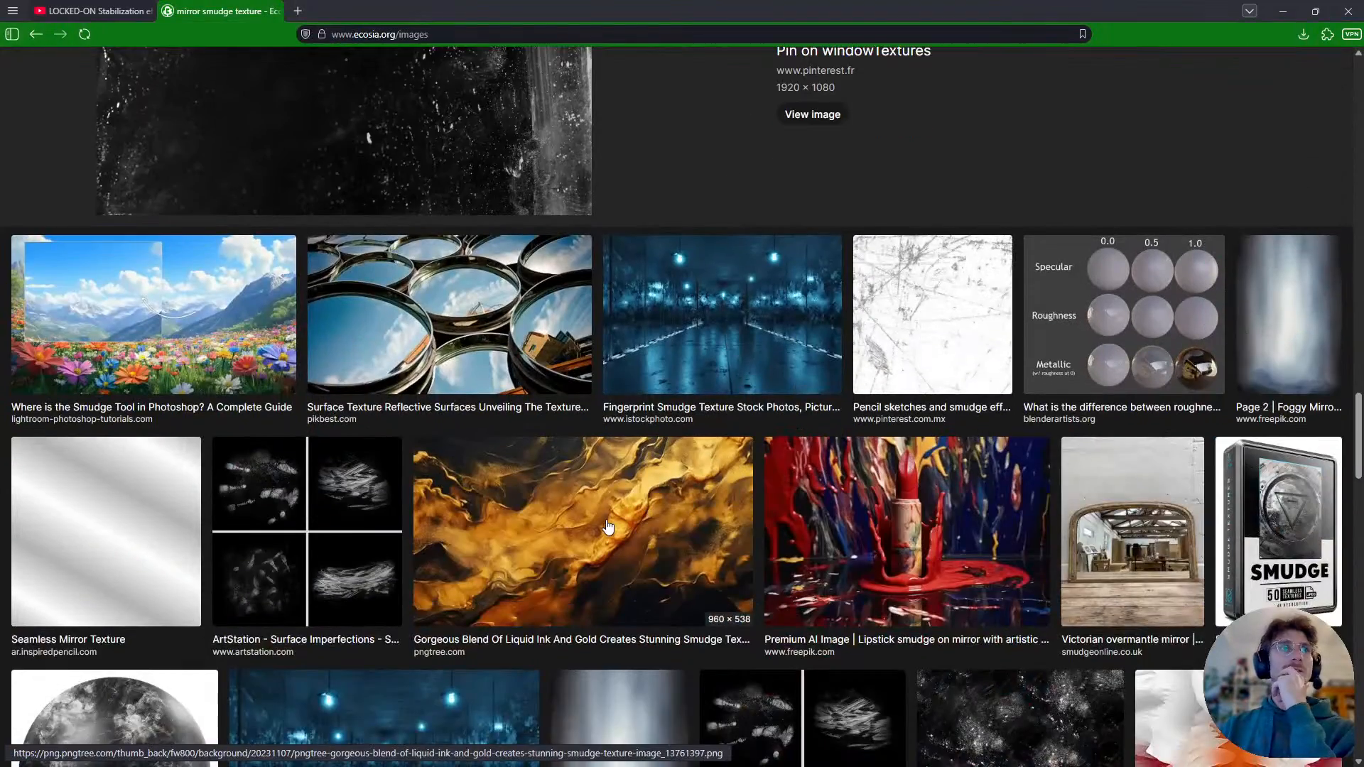
{"action": "scroll", "coordinate": [608, 525], "scroll_direction": "up", "scroll_amount": 15}
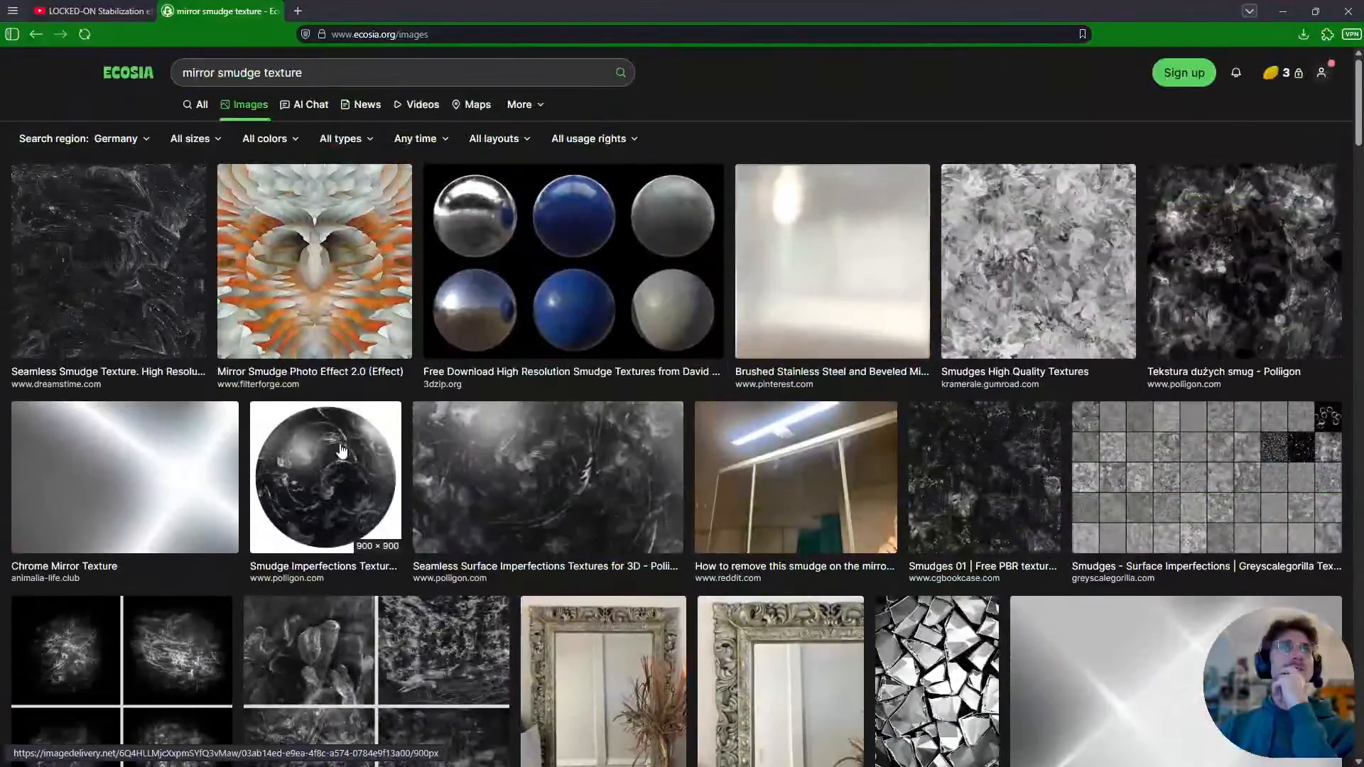
{"action": "left_click", "coordinate": [190, 138]}
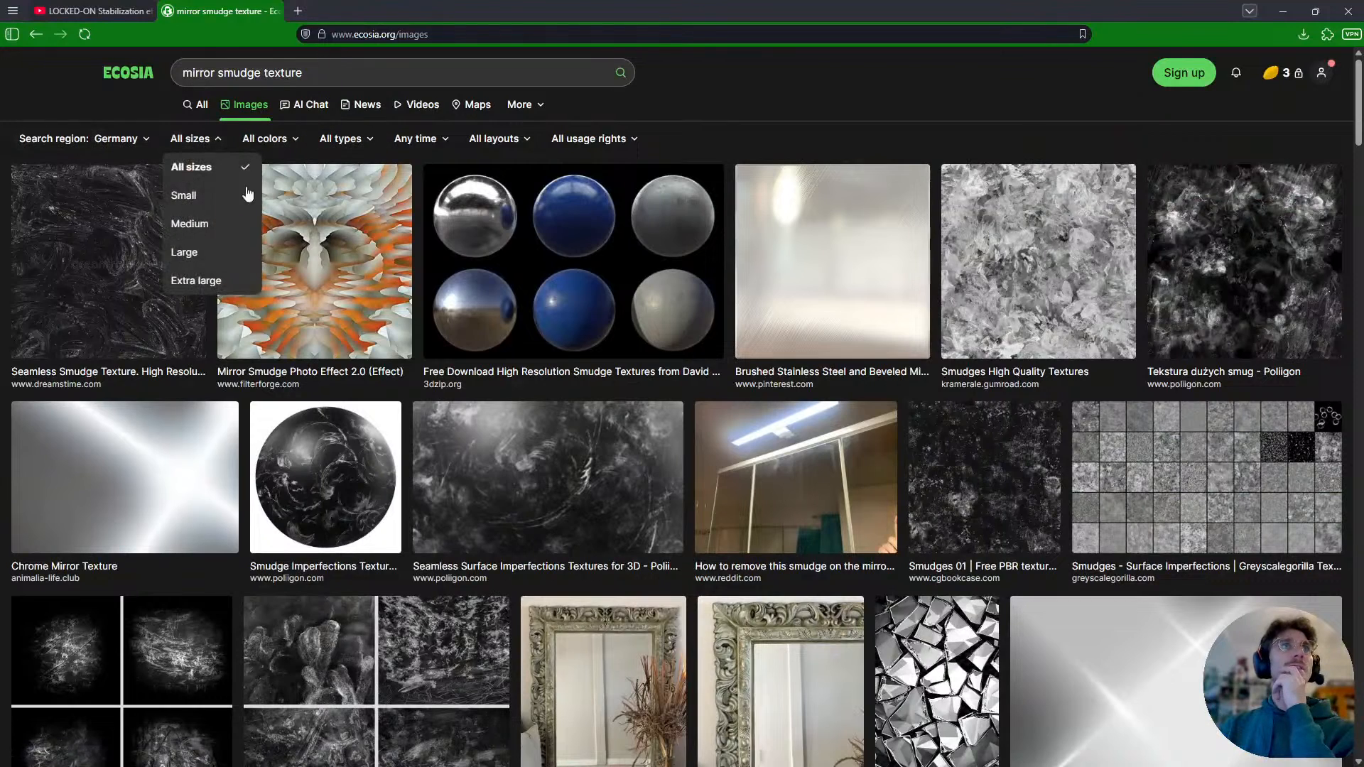
{"action": "left_click", "coordinate": [229, 255]}
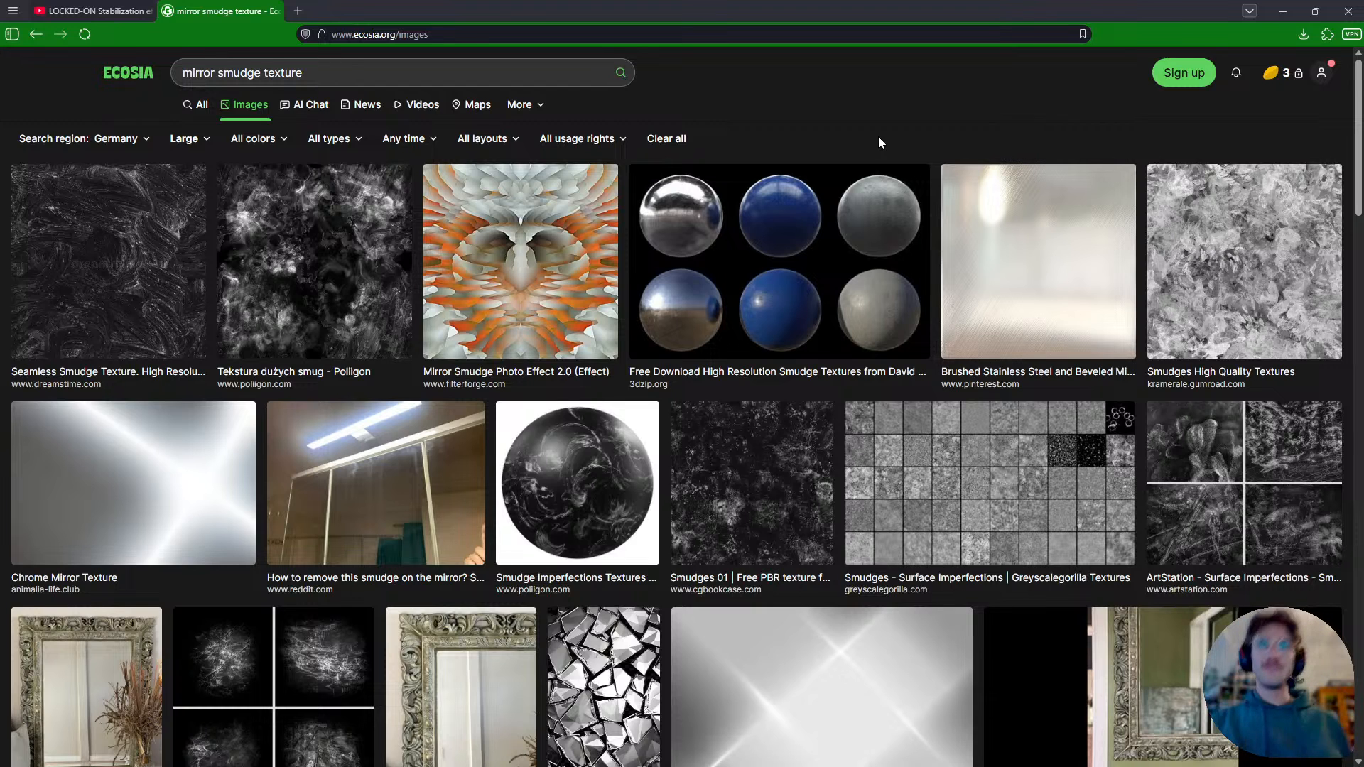
- Look over the filtered smudge images and change the size filter to Extra large
{"action": "scroll", "coordinate": [730, 223], "scroll_direction": "down", "scroll_amount": 4}
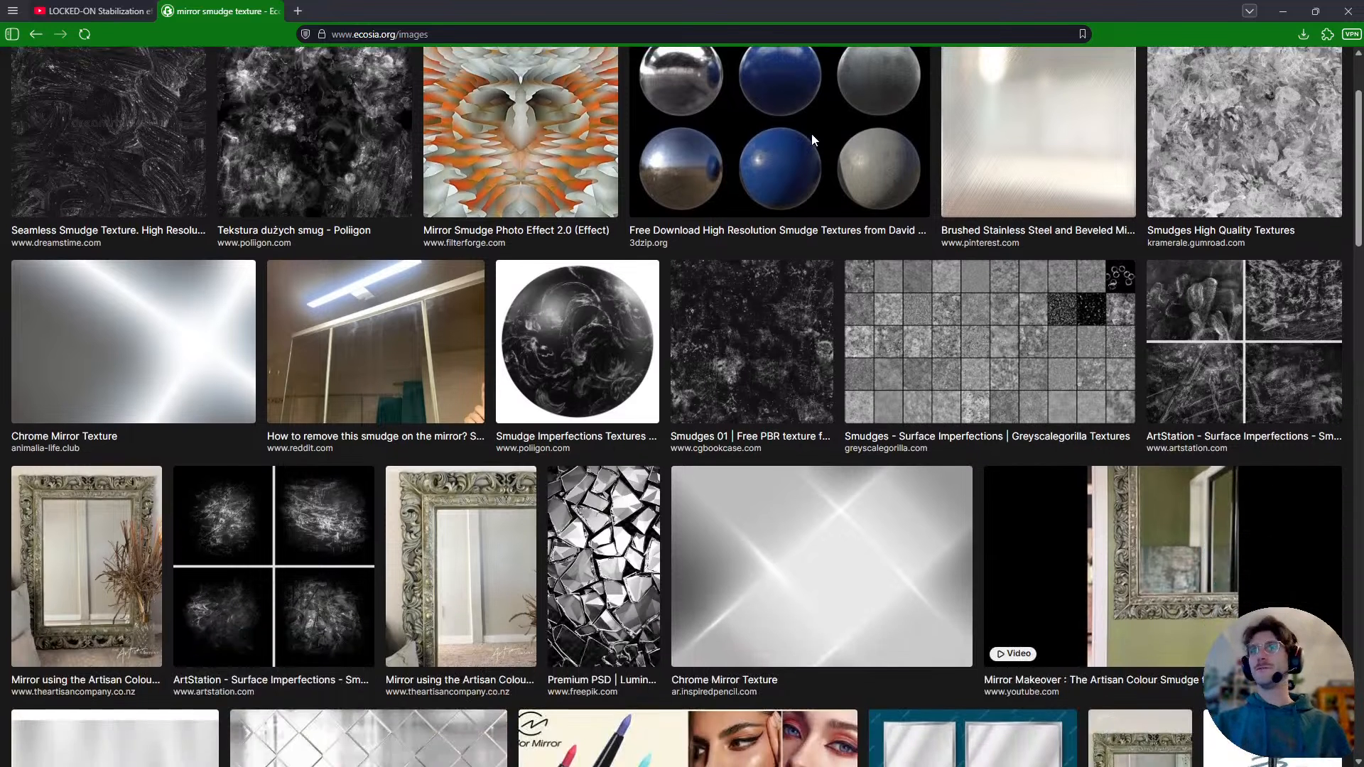
{"action": "scroll", "coordinate": [498, 483], "scroll_direction": "down", "scroll_amount": 4}
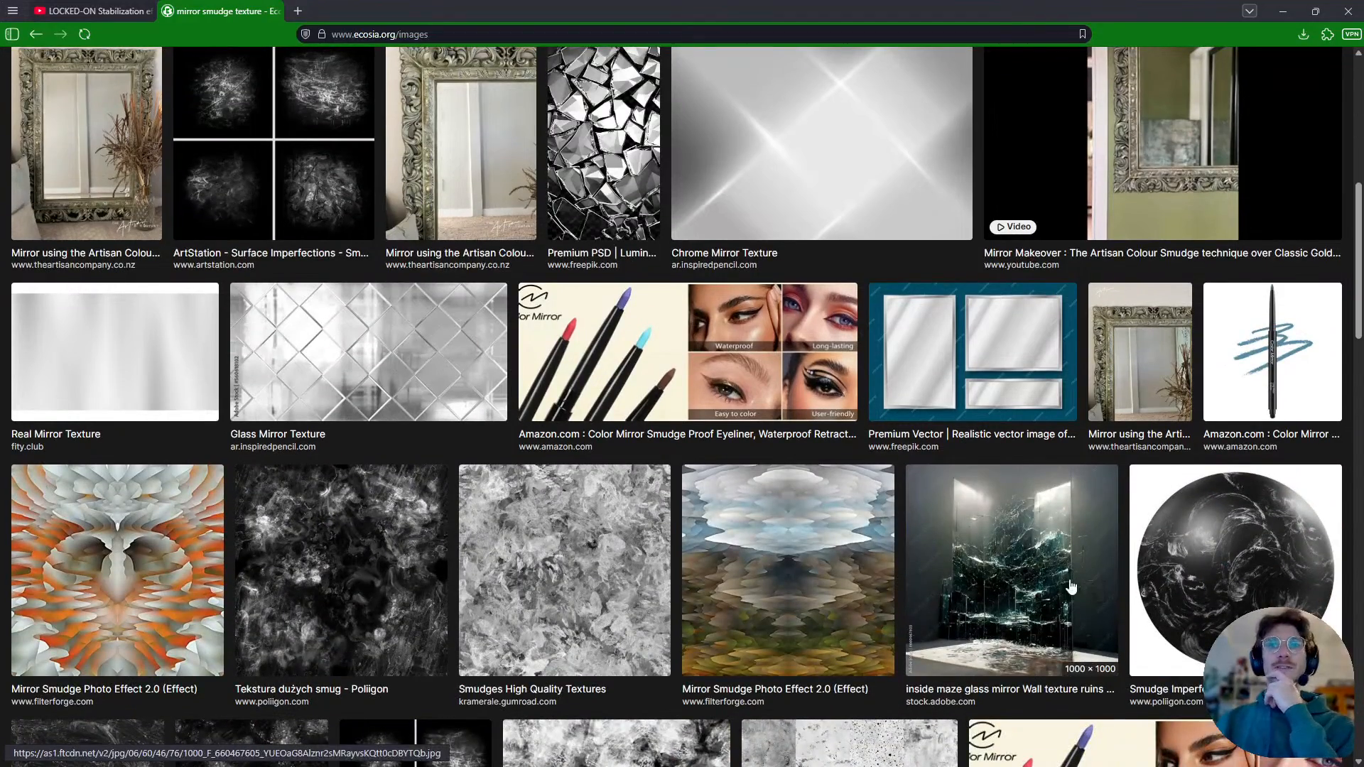
{"action": "scroll", "coordinate": [444, 505], "scroll_direction": "down", "scroll_amount": 3}
{"action": "scroll", "coordinate": [444, 499], "scroll_direction": "up", "scroll_amount": 11}
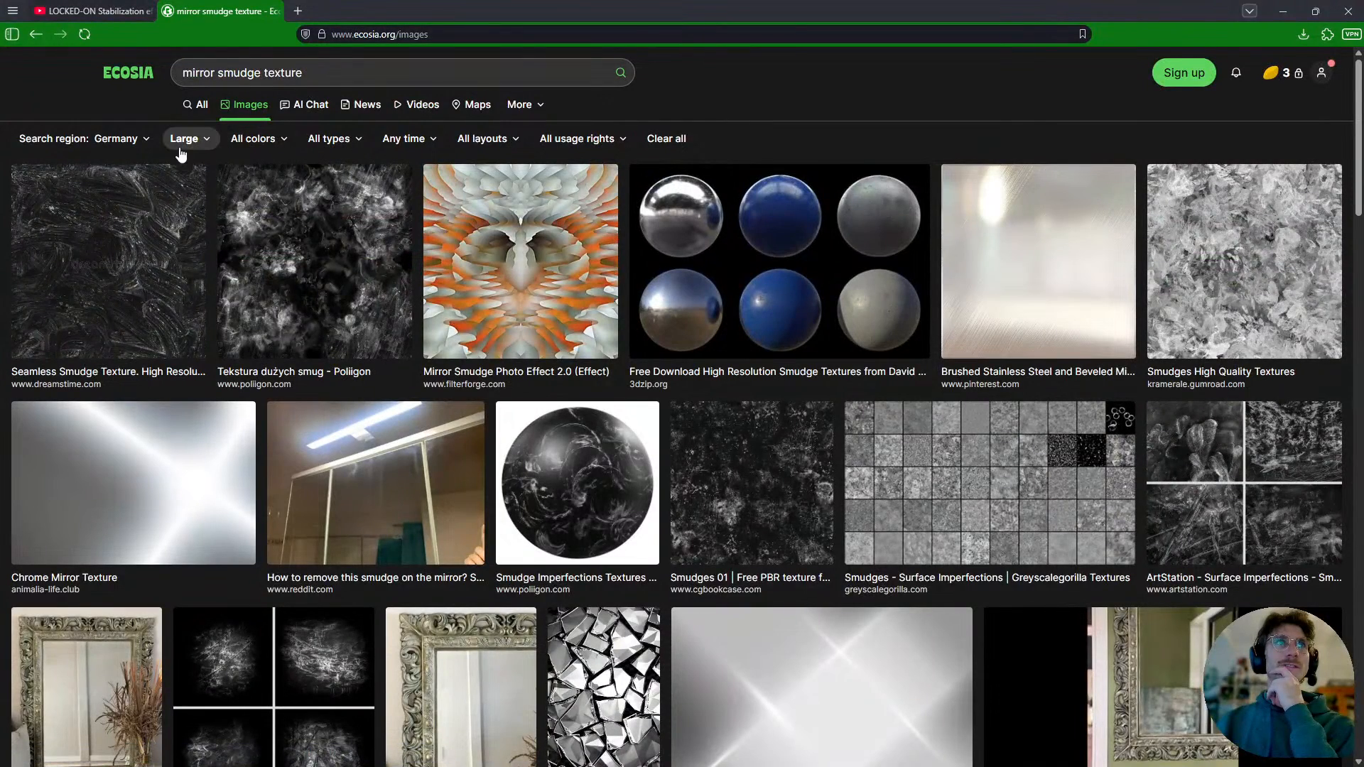
{"action": "left_click", "coordinate": [185, 139]}
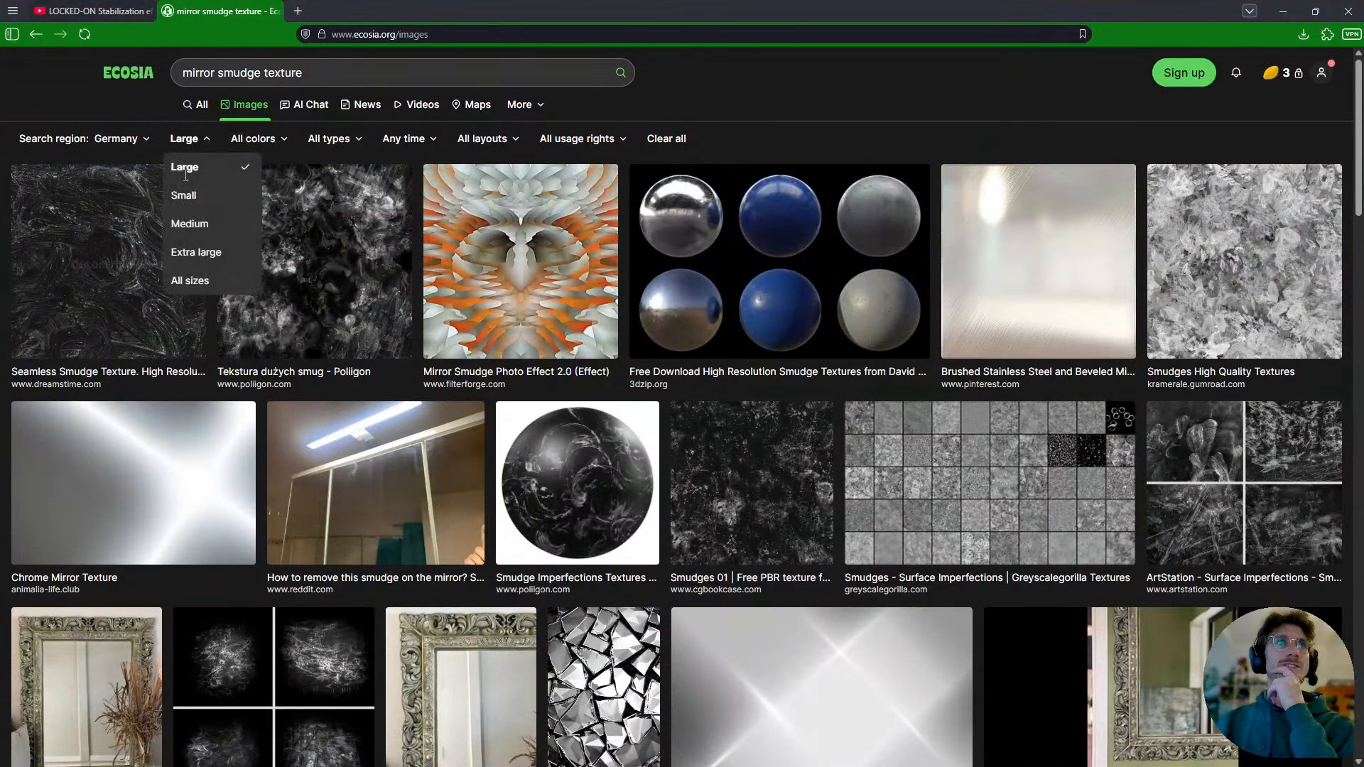
{"action": "left_click", "coordinate": [228, 262]}
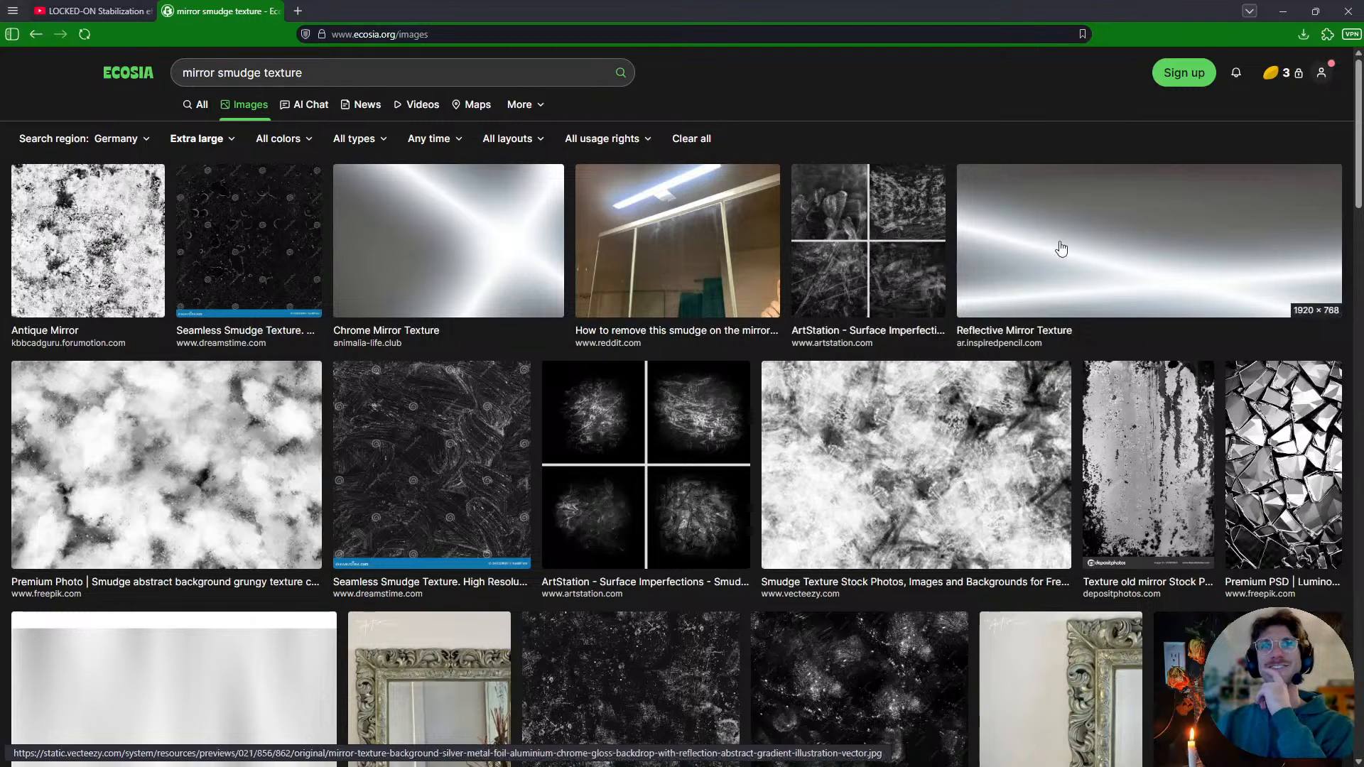
- Examine the extra-large image results for a usable high-resolution smudge texture
{"action": "scroll", "coordinate": [202, 435], "scroll_direction": "down", "scroll_amount": 1}
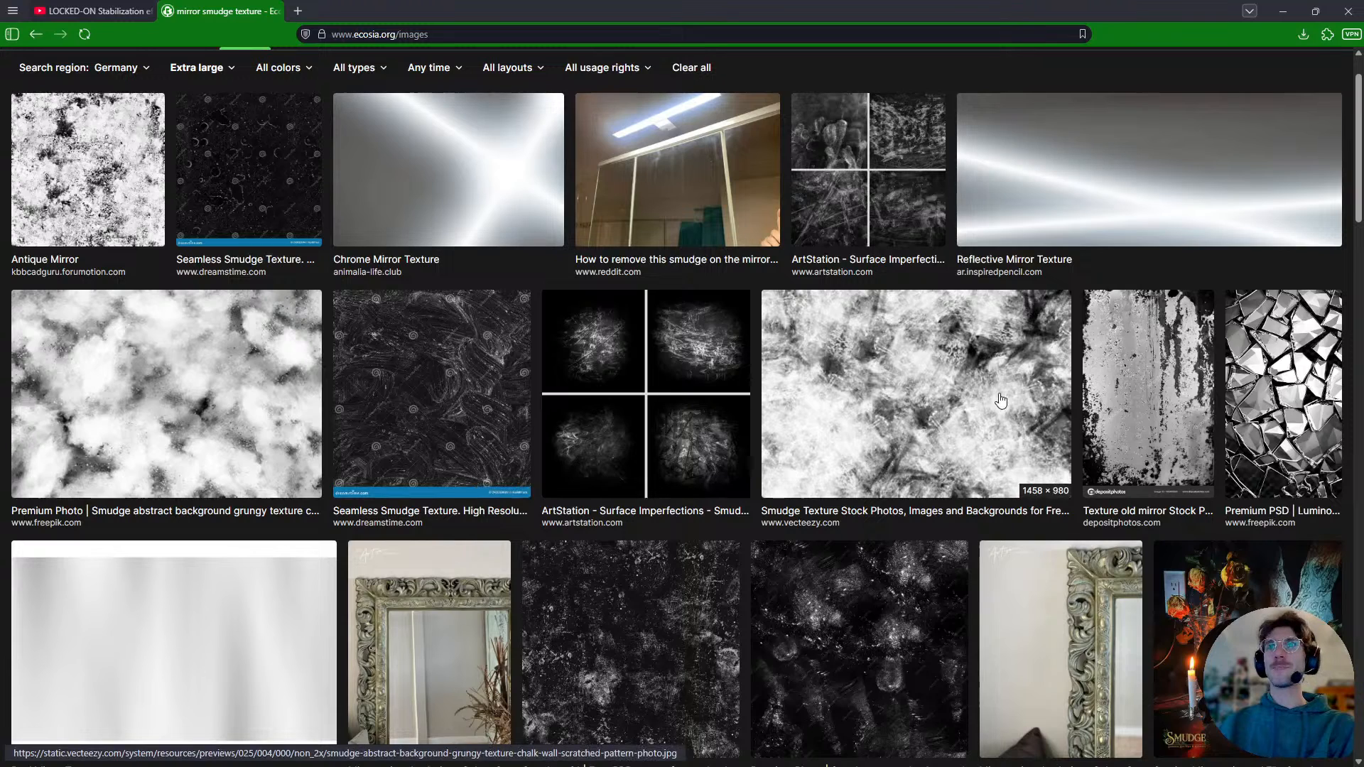
{"action": "scroll", "coordinate": [921, 411], "scroll_direction": "down", "scroll_amount": 2}
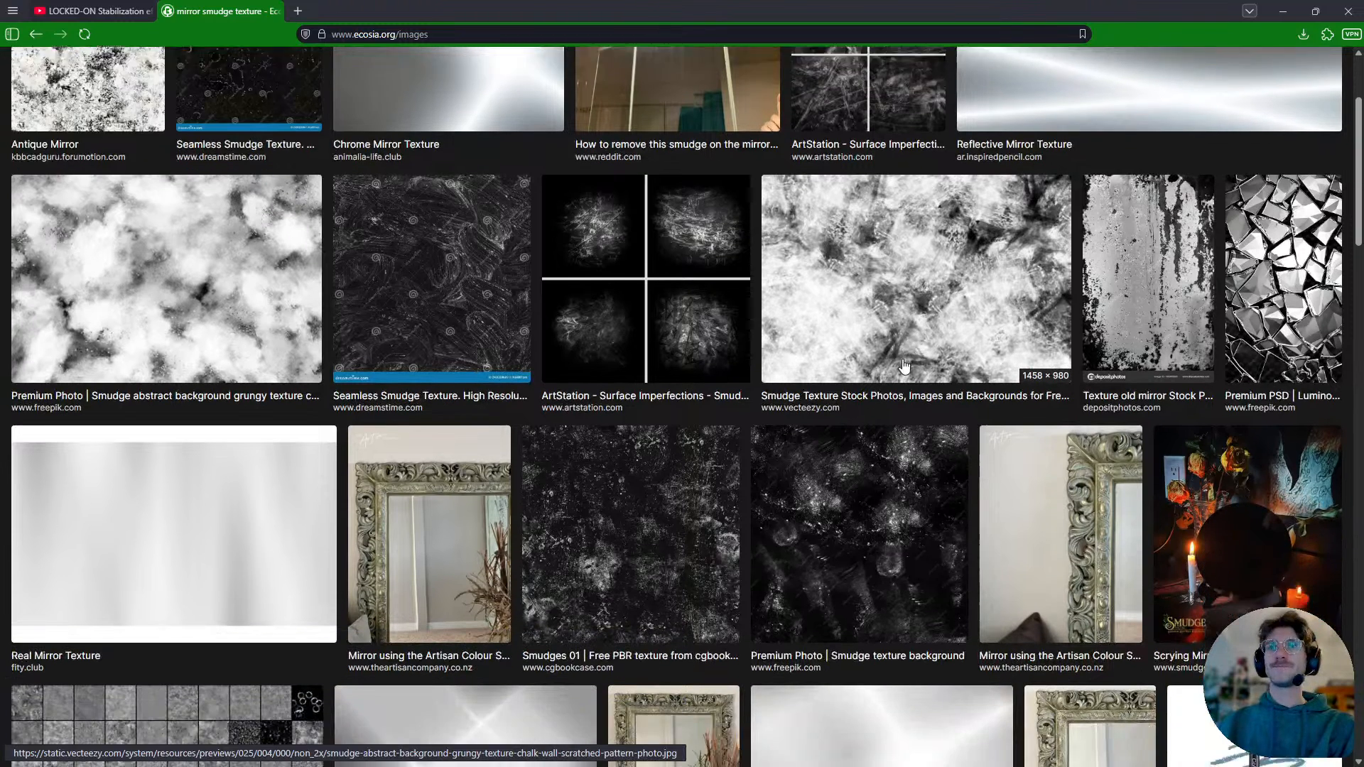
{"action": "scroll", "coordinate": [880, 253], "scroll_direction": "down", "scroll_amount": 2}
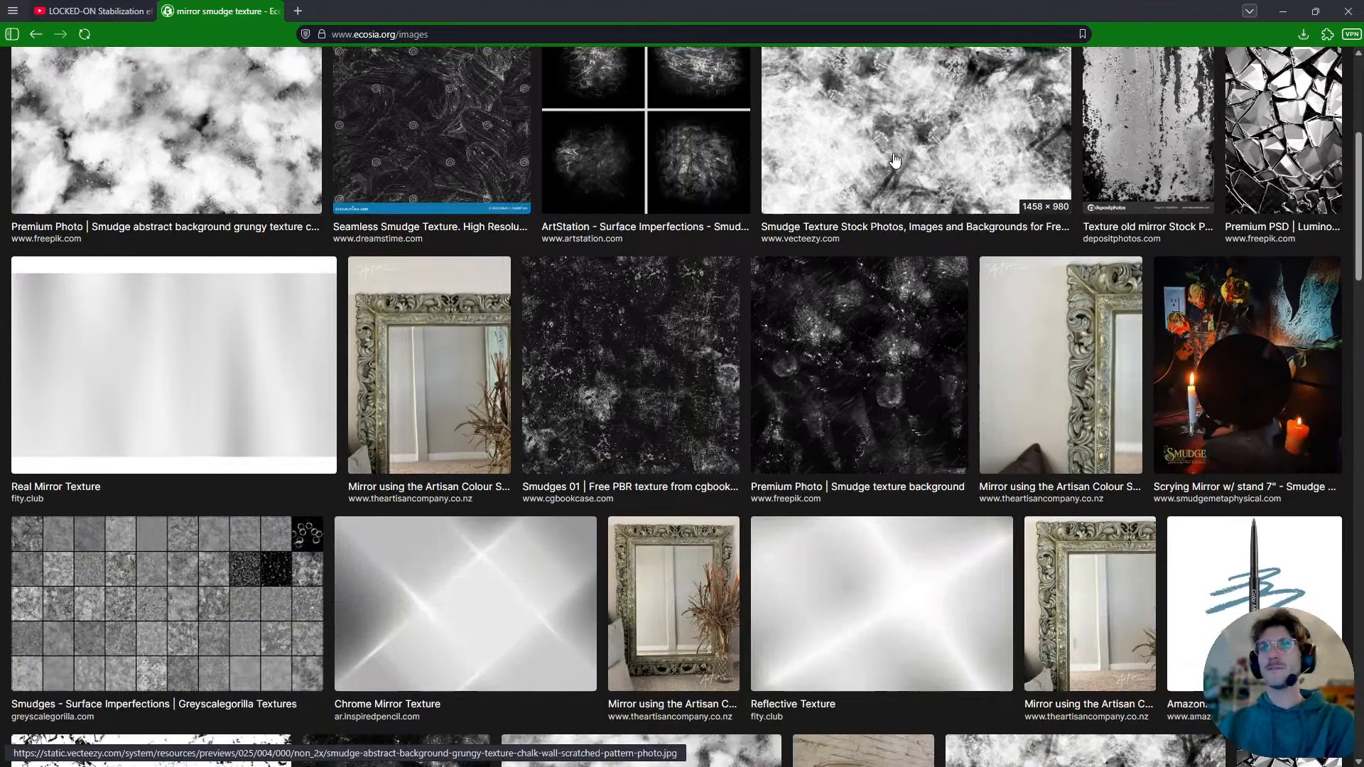
{"action": "scroll", "coordinate": [889, 167], "scroll_direction": "down", "scroll_amount": 5}
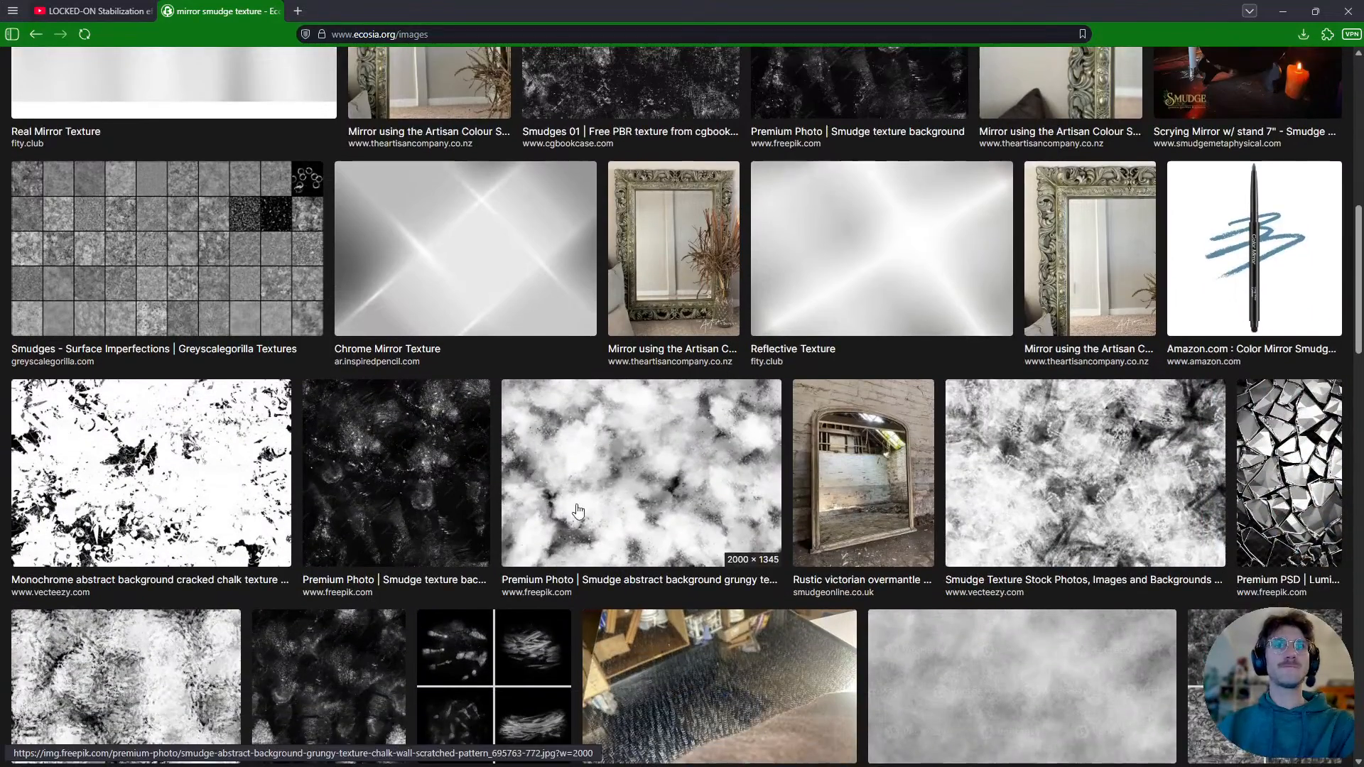
{"action": "scroll", "coordinate": [745, 486], "scroll_direction": "down", "scroll_amount": 4}
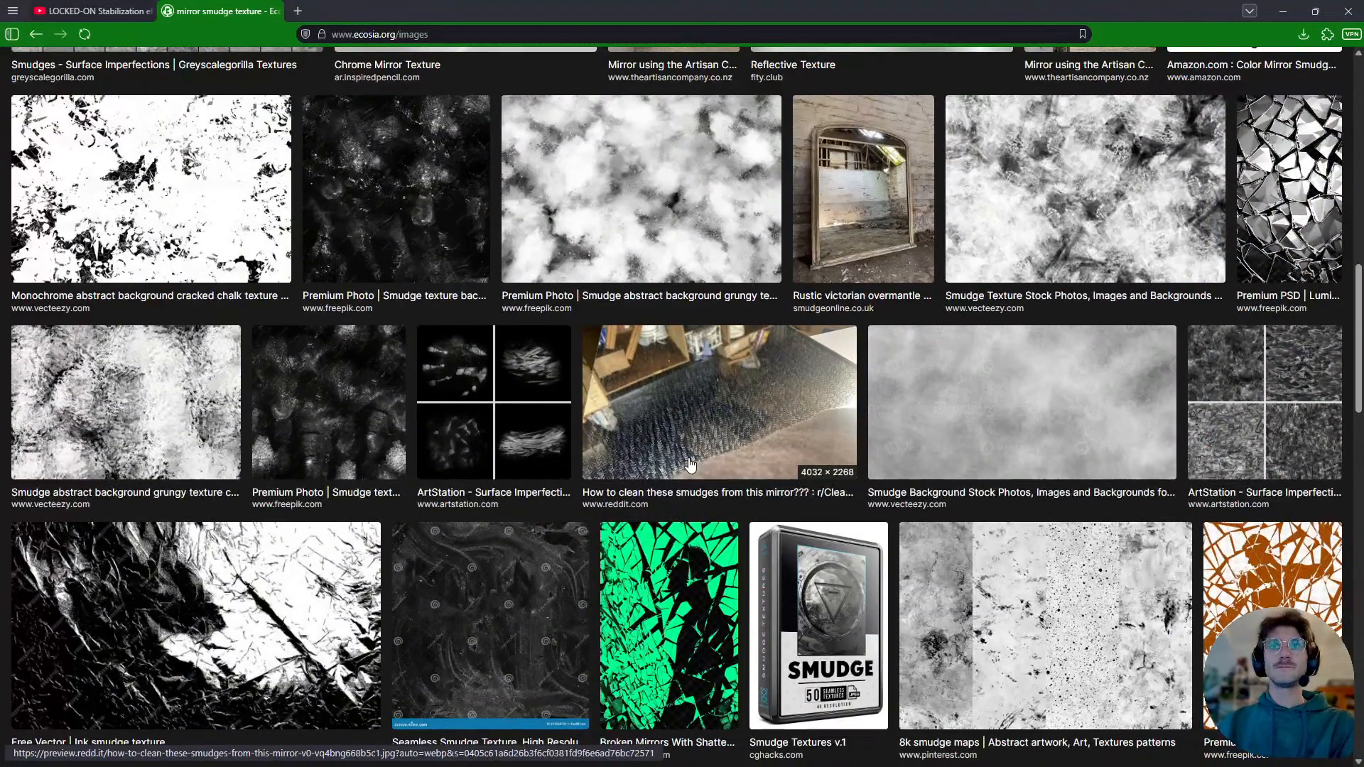
{"action": "scroll", "coordinate": [675, 421], "scroll_direction": "down", "scroll_amount": 4}
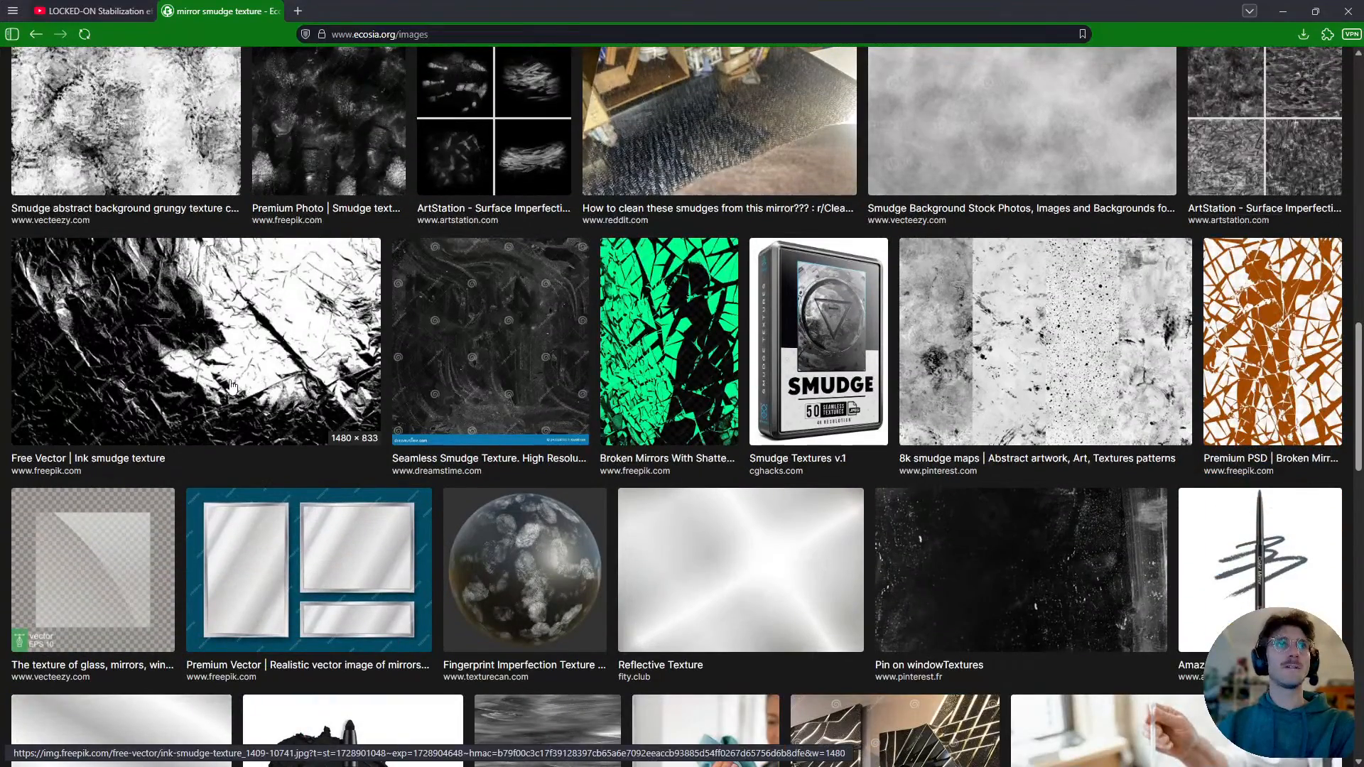
{"action": "scroll", "coordinate": [540, 394], "scroll_direction": "down", "scroll_amount": 2}
{"action": "scroll", "coordinate": [564, 403], "scroll_direction": "down", "scroll_amount": 4}
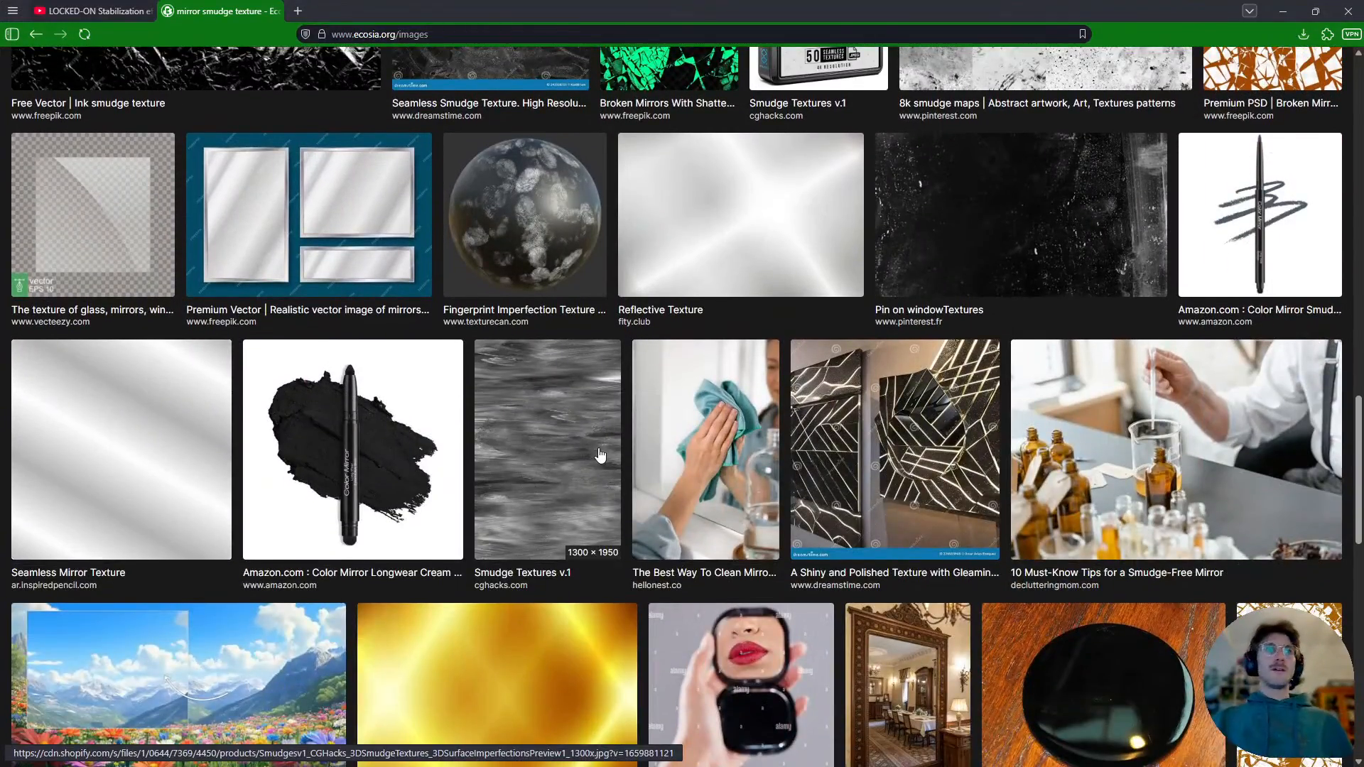
{"action": "scroll", "coordinate": [601, 455], "scroll_direction": "down", "scroll_amount": 7}
{"action": "scroll", "coordinate": [635, 512], "scroll_direction": "up", "scroll_amount": 10}
{"action": "scroll", "coordinate": [643, 538], "scroll_direction": "up", "scroll_amount": 4}
{"action": "scroll", "coordinate": [655, 512], "scroll_direction": "up", "scroll_amount": 2}
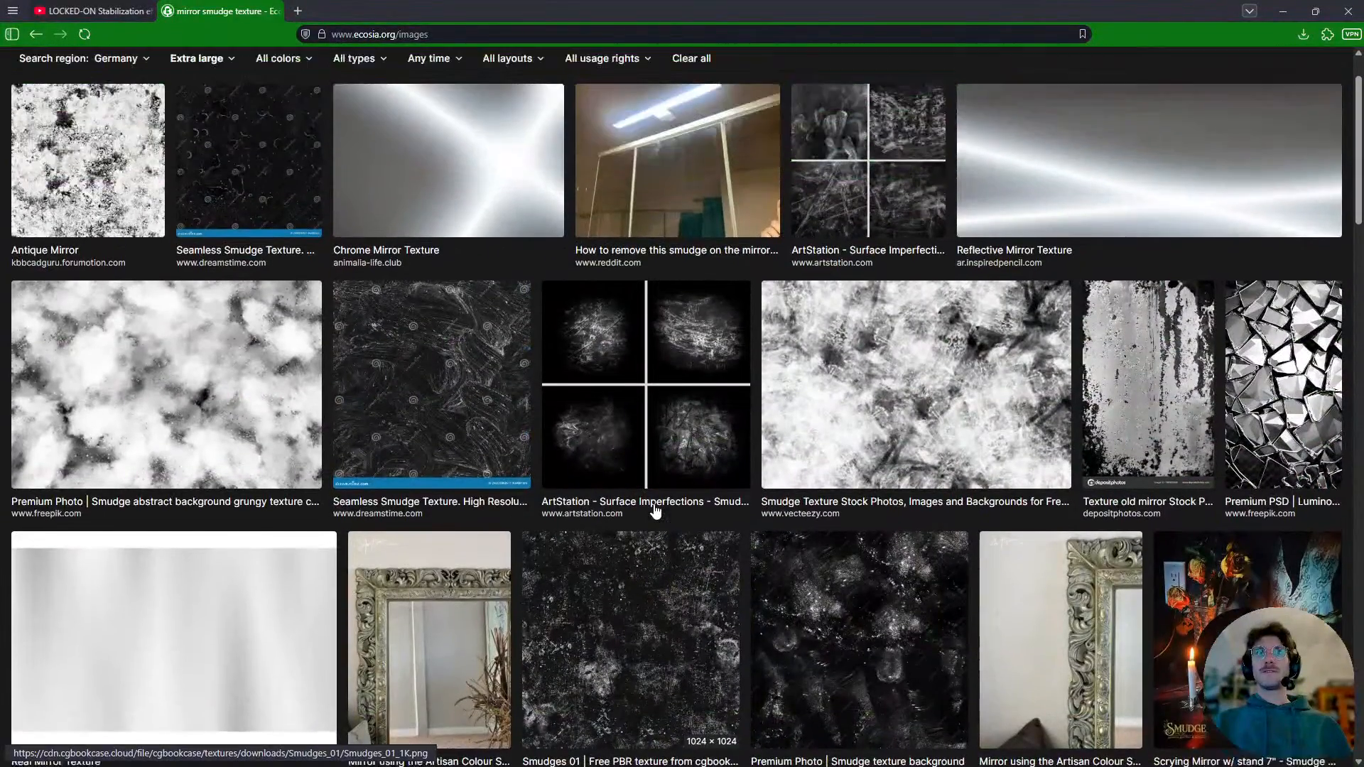
- Open the black-and-white Vecteezy smudge texture result at full size and save it as a JPG in Downloads
{"action": "left_click", "coordinate": [905, 422]}
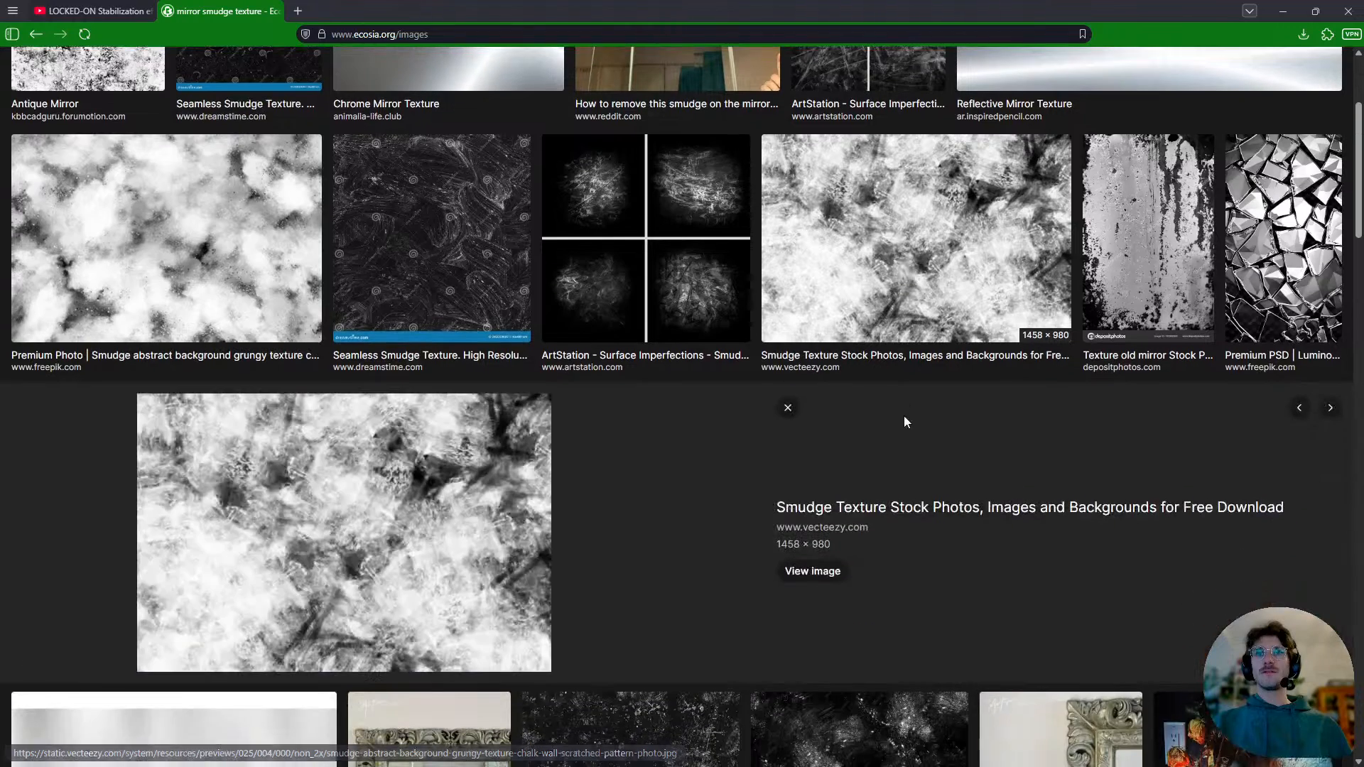
{"action": "scroll", "coordinate": [873, 329], "scroll_direction": "up", "scroll_amount": 3}
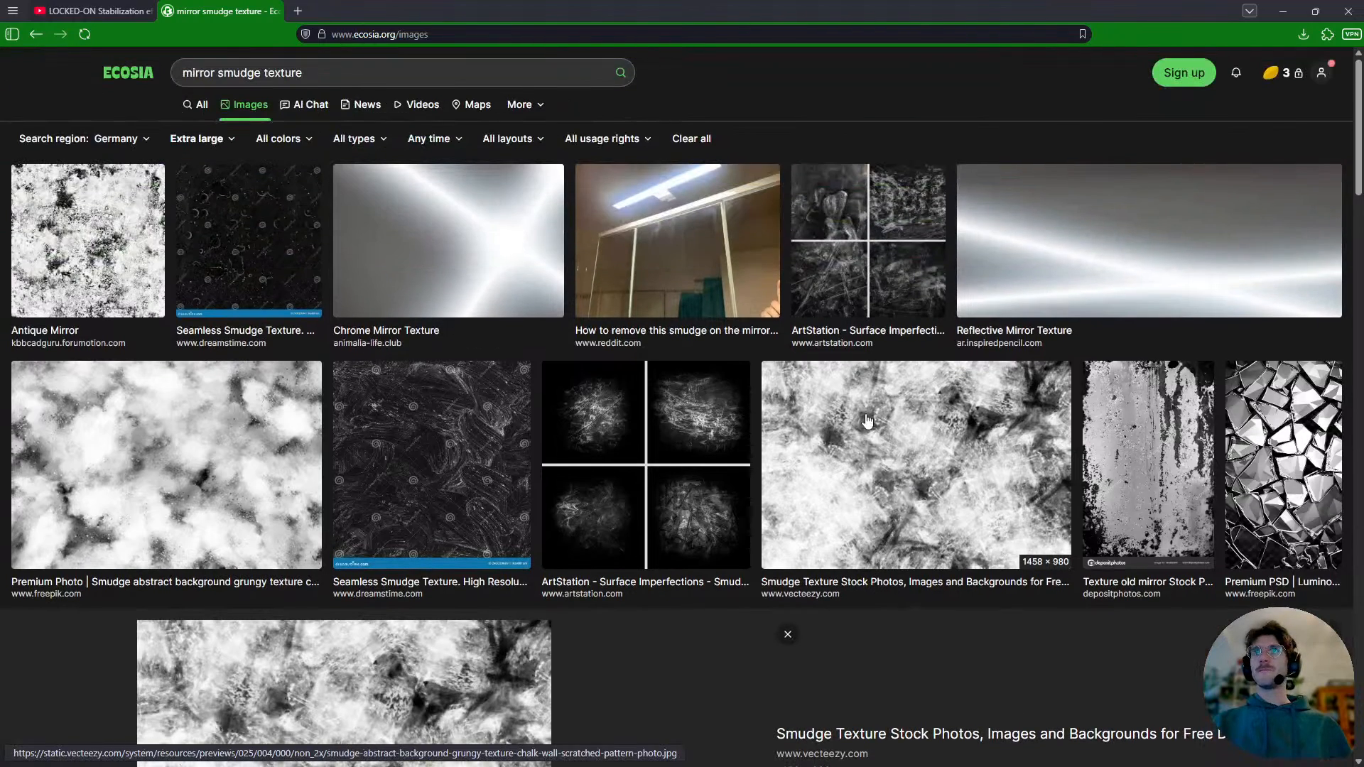
{"action": "scroll", "coordinate": [881, 441], "scroll_direction": "down", "scroll_amount": 8}
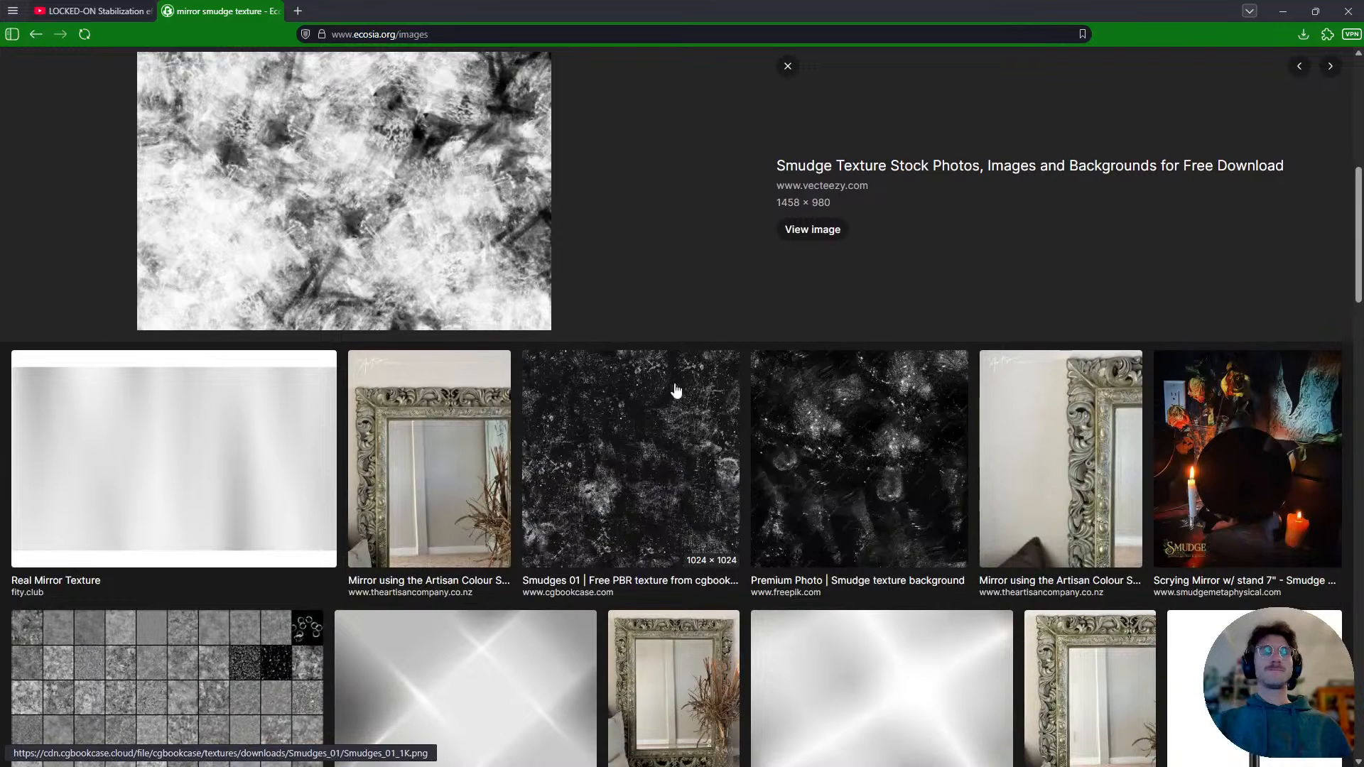
{"action": "scroll", "coordinate": [709, 320], "scroll_direction": "down", "scroll_amount": 3}
{"action": "scroll", "coordinate": [701, 390], "scroll_direction": "up", "scroll_amount": 7}
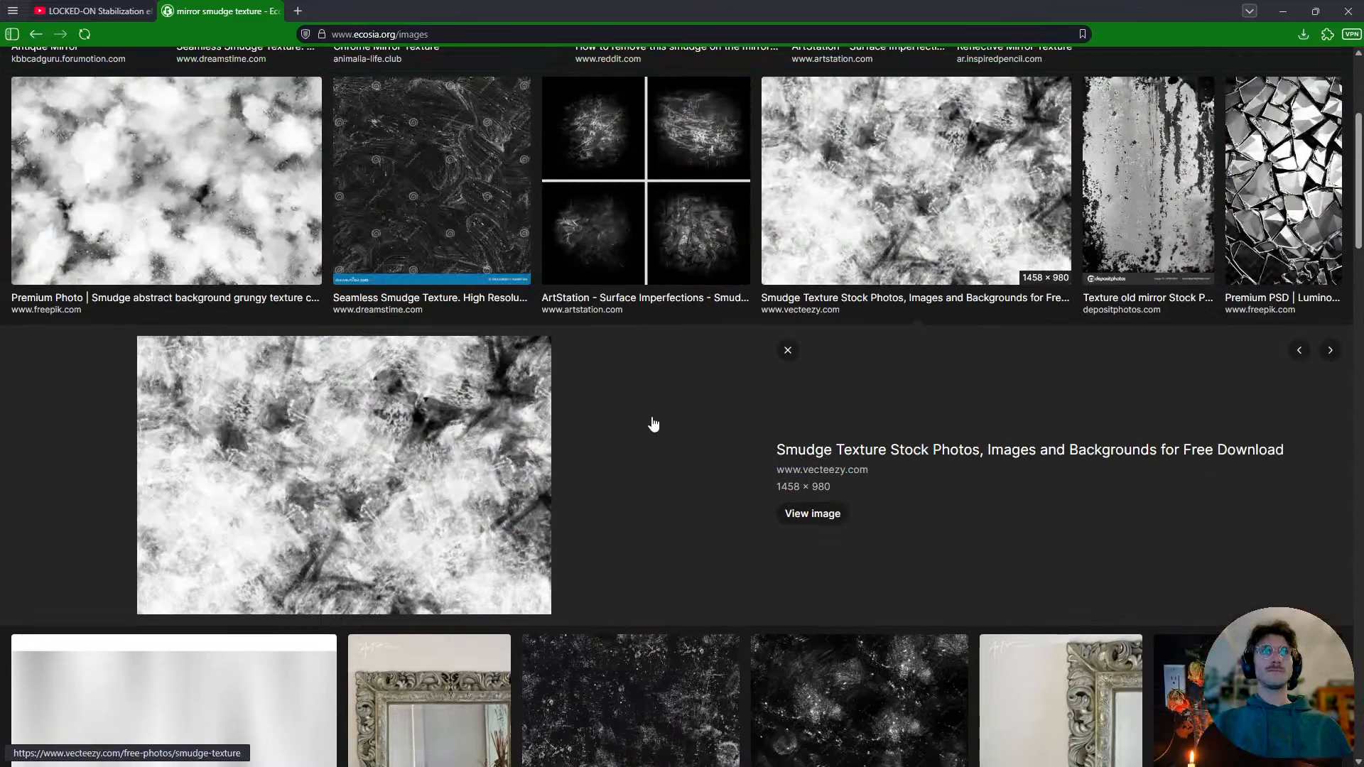
{"action": "left_click", "coordinate": [819, 522]}
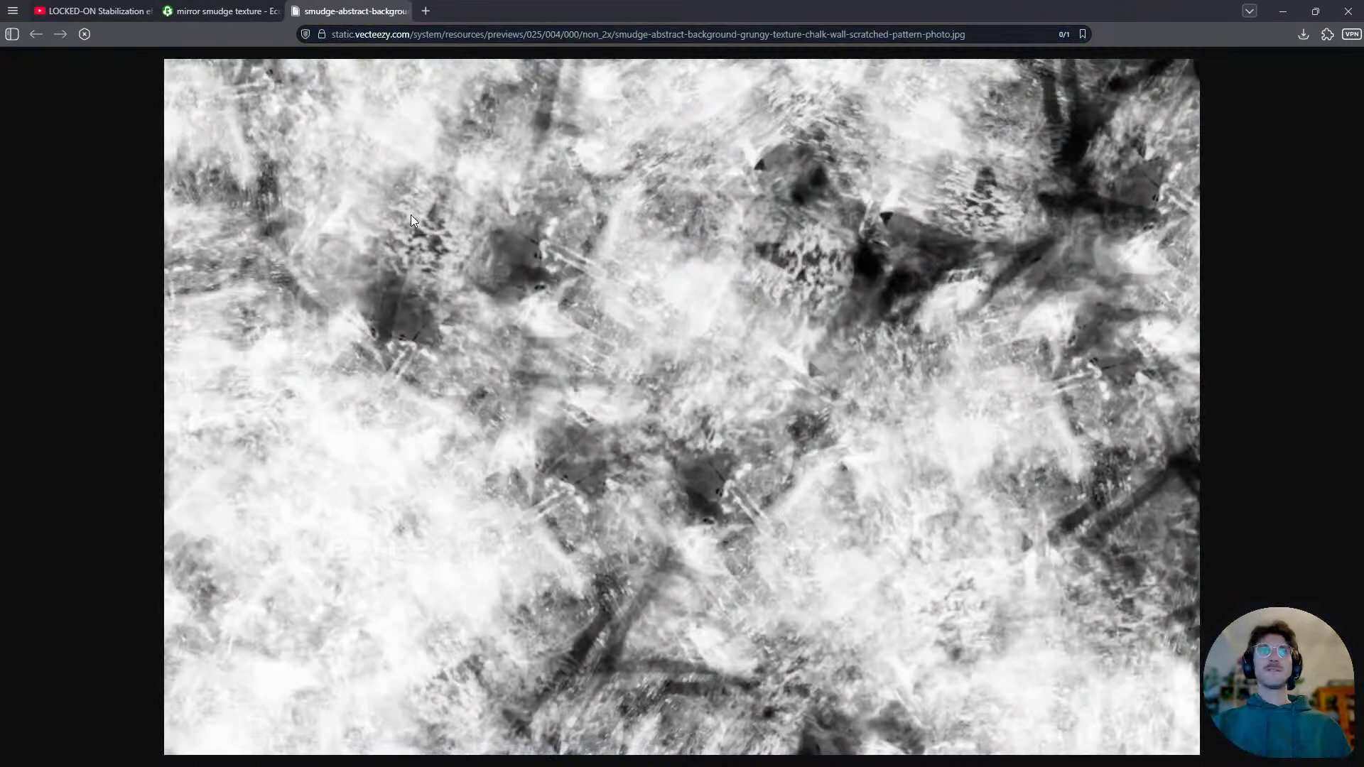
{"action": "right_click", "coordinate": [686, 327]}
{"action": "left_click", "coordinate": [763, 445]}
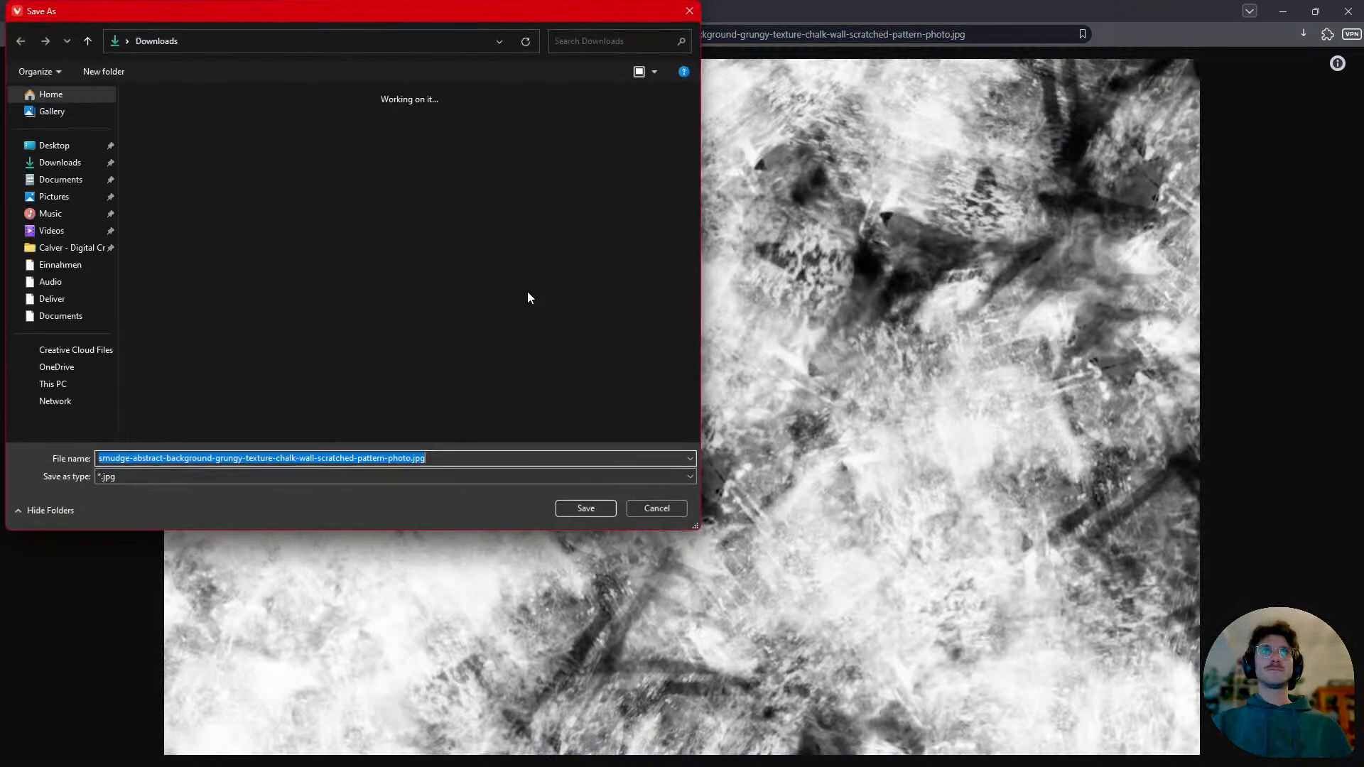
{"action": "left_click", "coordinate": [606, 510]}
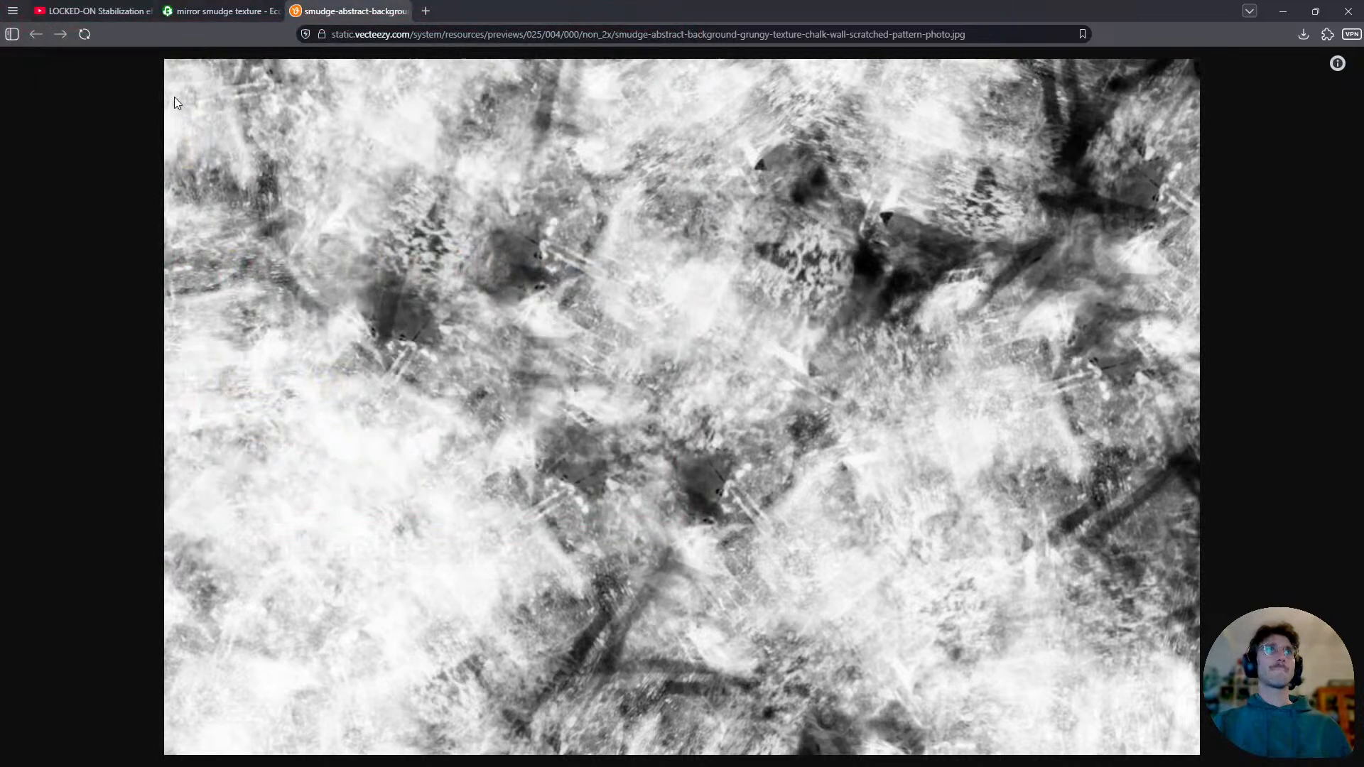
- Close the full-size image and open the Vecteezy source page of the smudge texture to view its photo listing
{"action": "middle_click", "coordinate": [361, 13]}
{"action": "middle_click", "coordinate": [830, 456]}
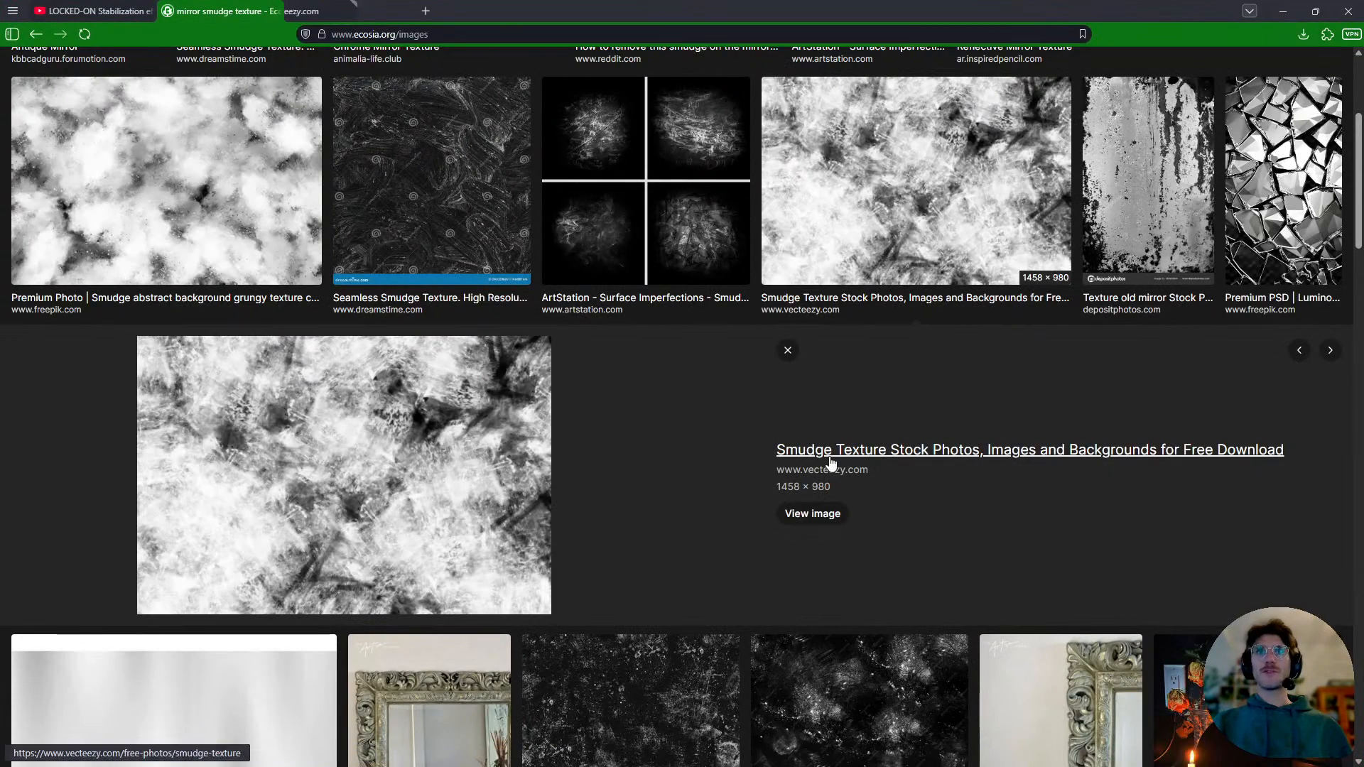
{"action": "left_click", "coordinate": [379, 8]}
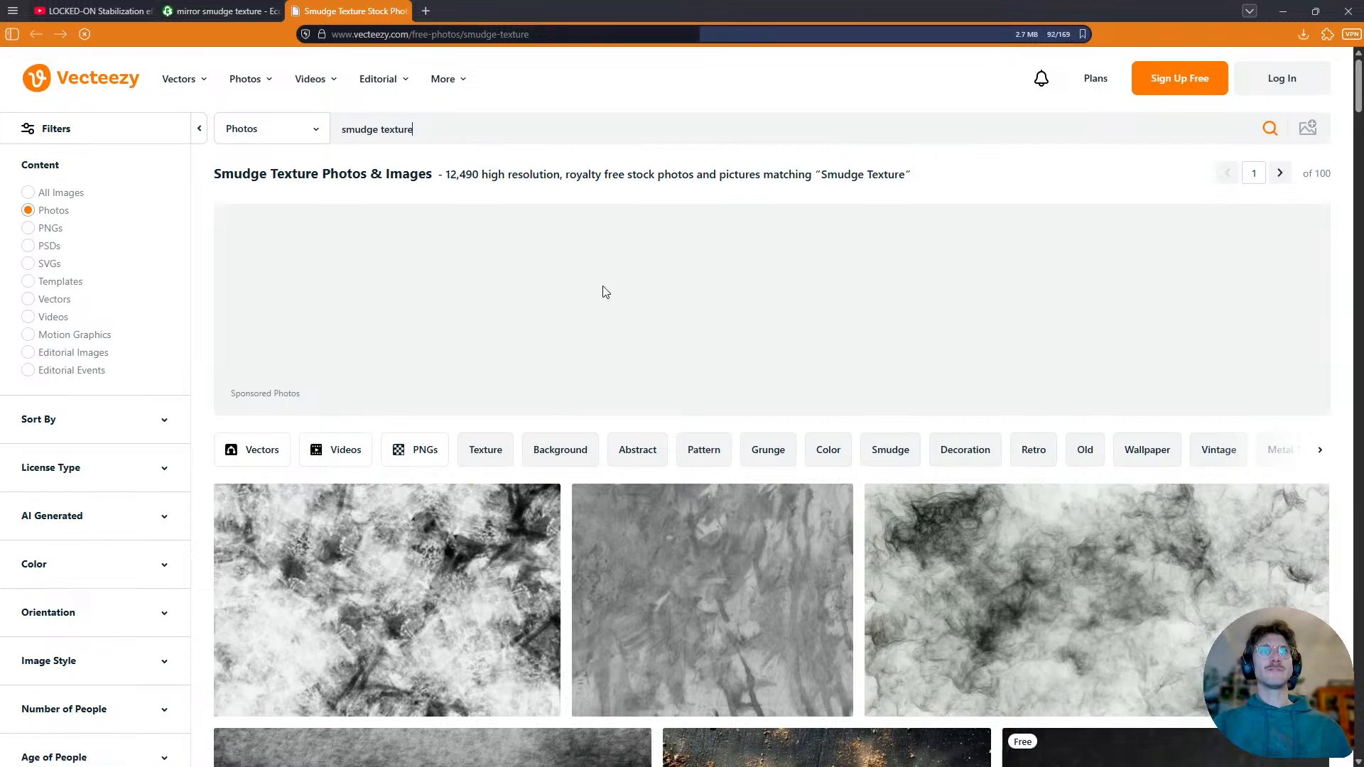
{"action": "scroll", "coordinate": [431, 442], "scroll_direction": "down", "scroll_amount": 2}
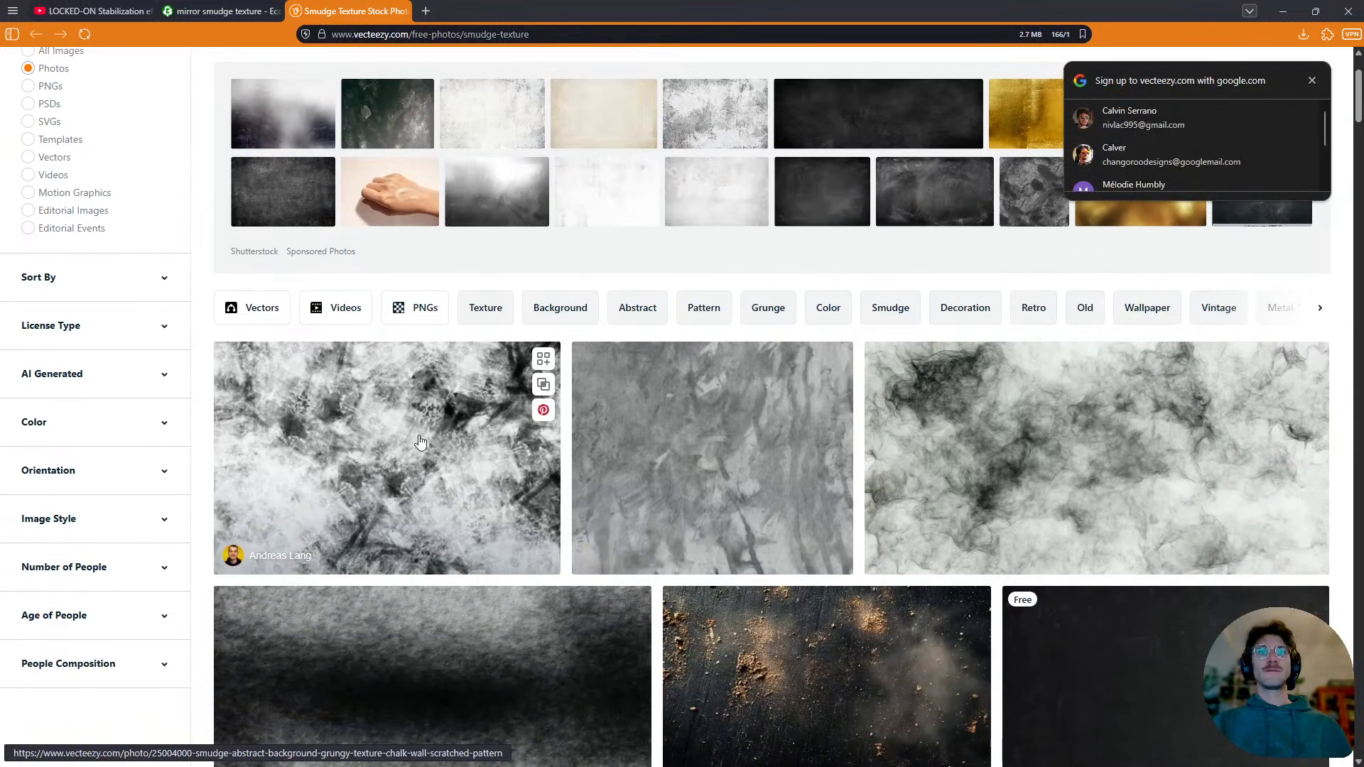
- Open the first black-and-white smudge photo in the Vecteezy listing, dismiss the font bundle offer and review its page
{"action": "left_click", "coordinate": [418, 446]}
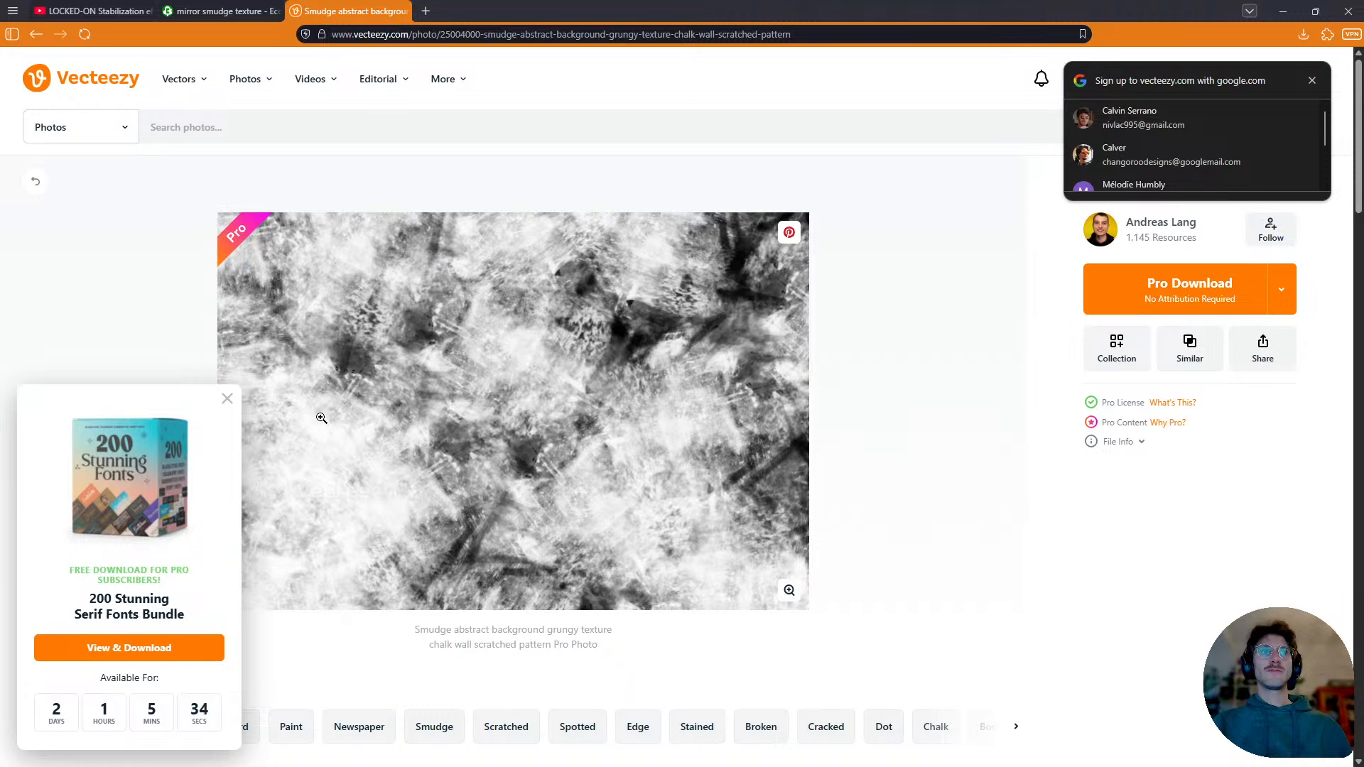
{"action": "left_click", "coordinate": [227, 399]}
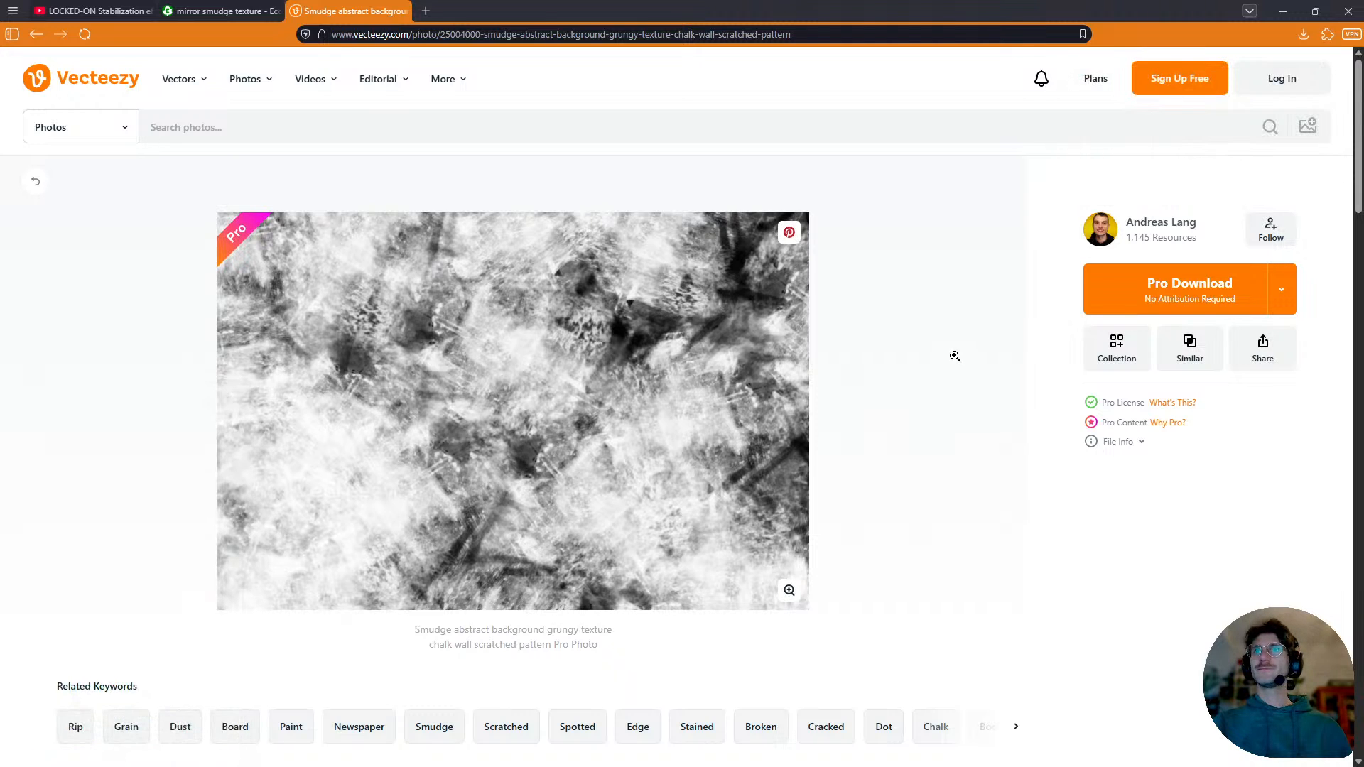
{"action": "scroll", "coordinate": [924, 362], "scroll_direction": "down", "scroll_amount": 8}
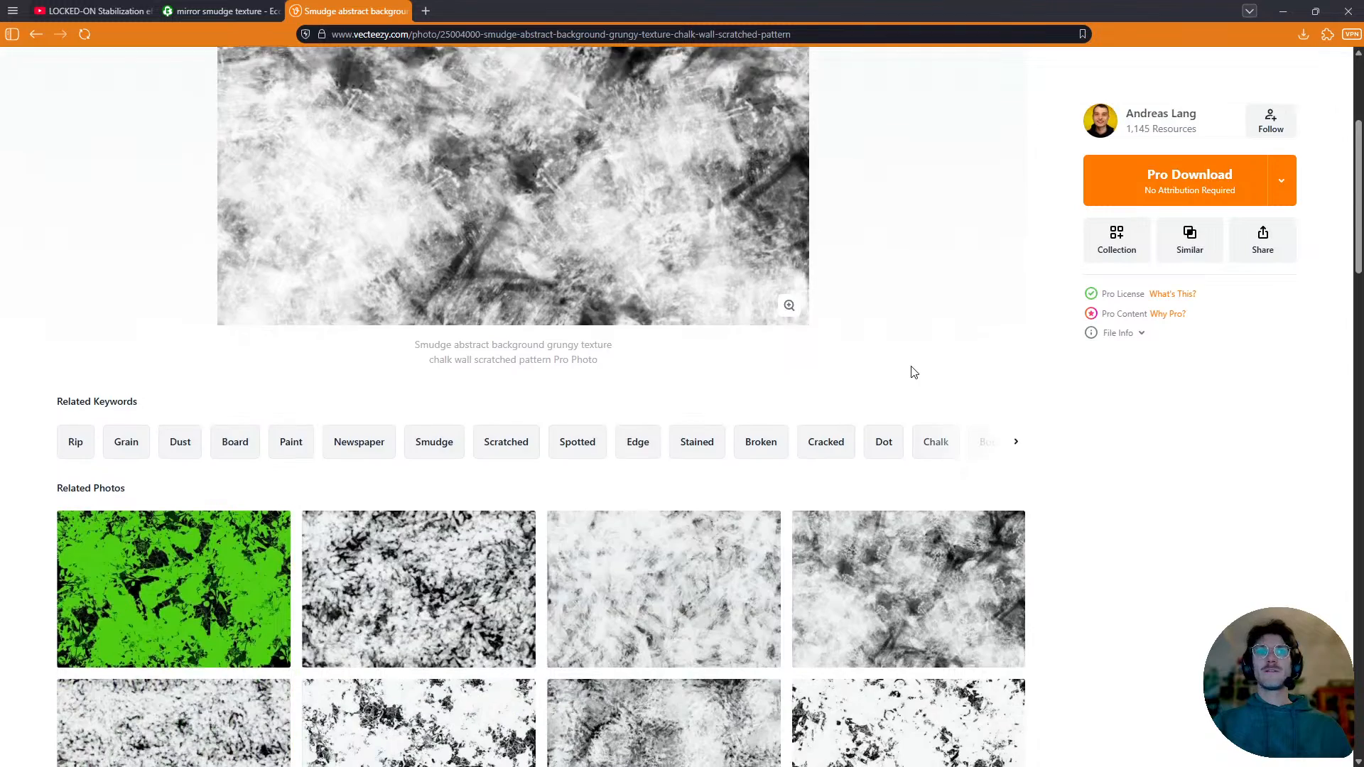
{"action": "scroll", "coordinate": [913, 373], "scroll_direction": "up", "scroll_amount": 8}
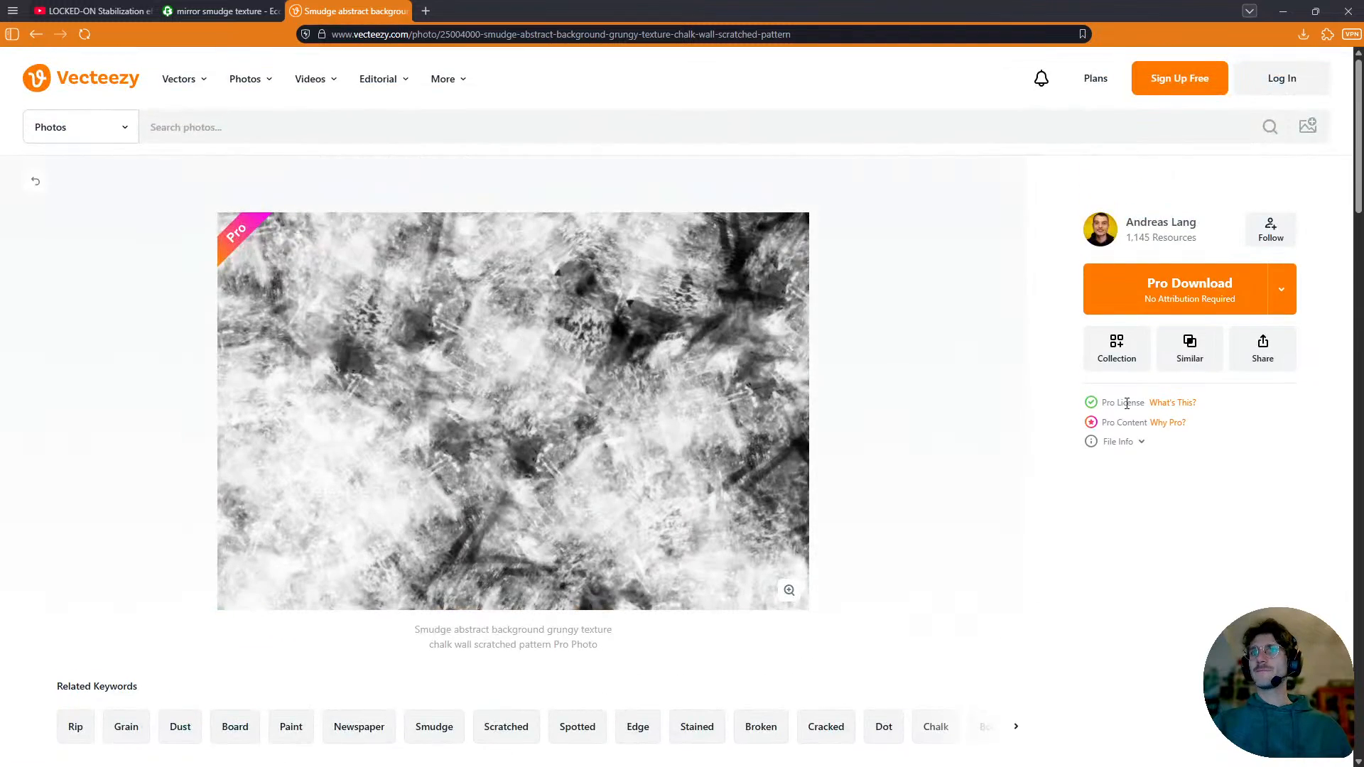
- Try to download the Pro smudge photo without logging in and close the Vecteezy page
{"action": "left_click", "coordinate": [1249, 294]}
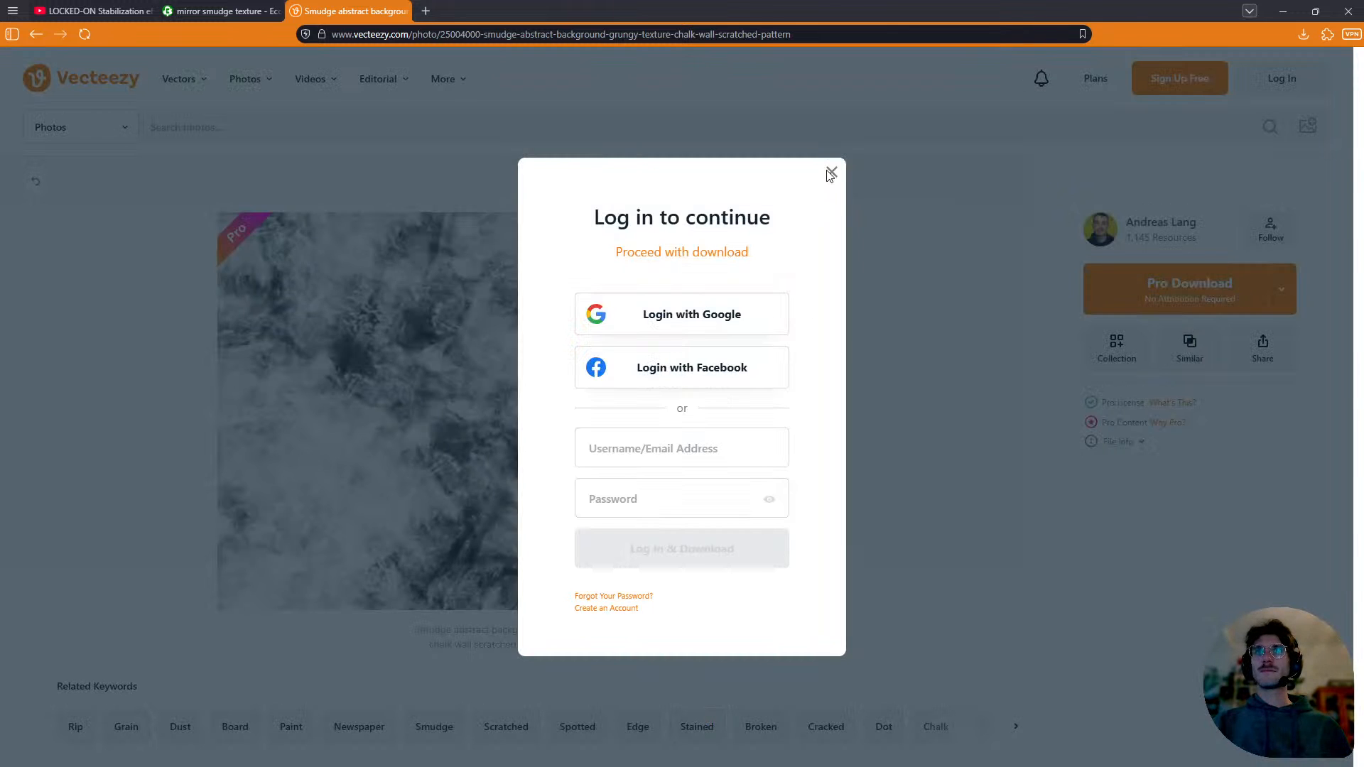
{"action": "left_click", "coordinate": [829, 175]}
{"action": "left_click", "coordinate": [1251, 284]}
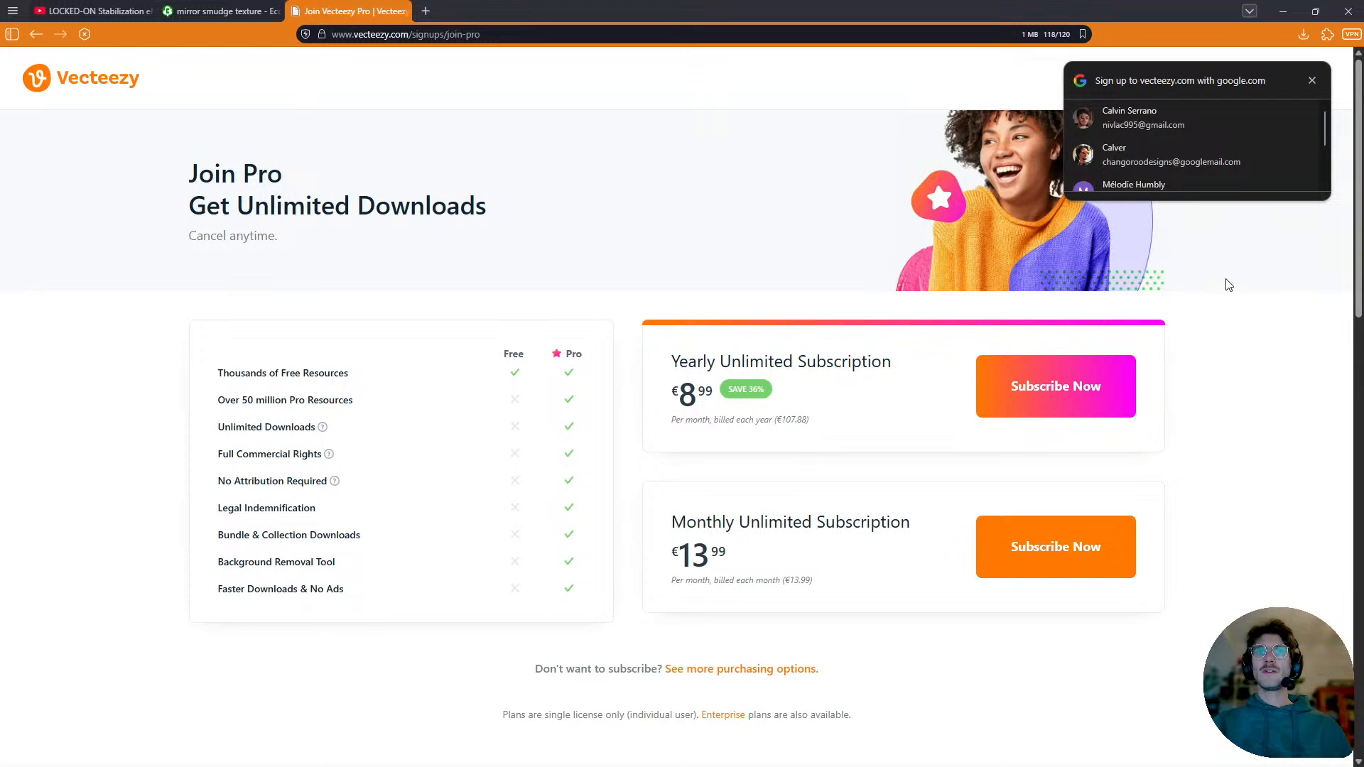
{"action": "left_click", "coordinate": [37, 34]}
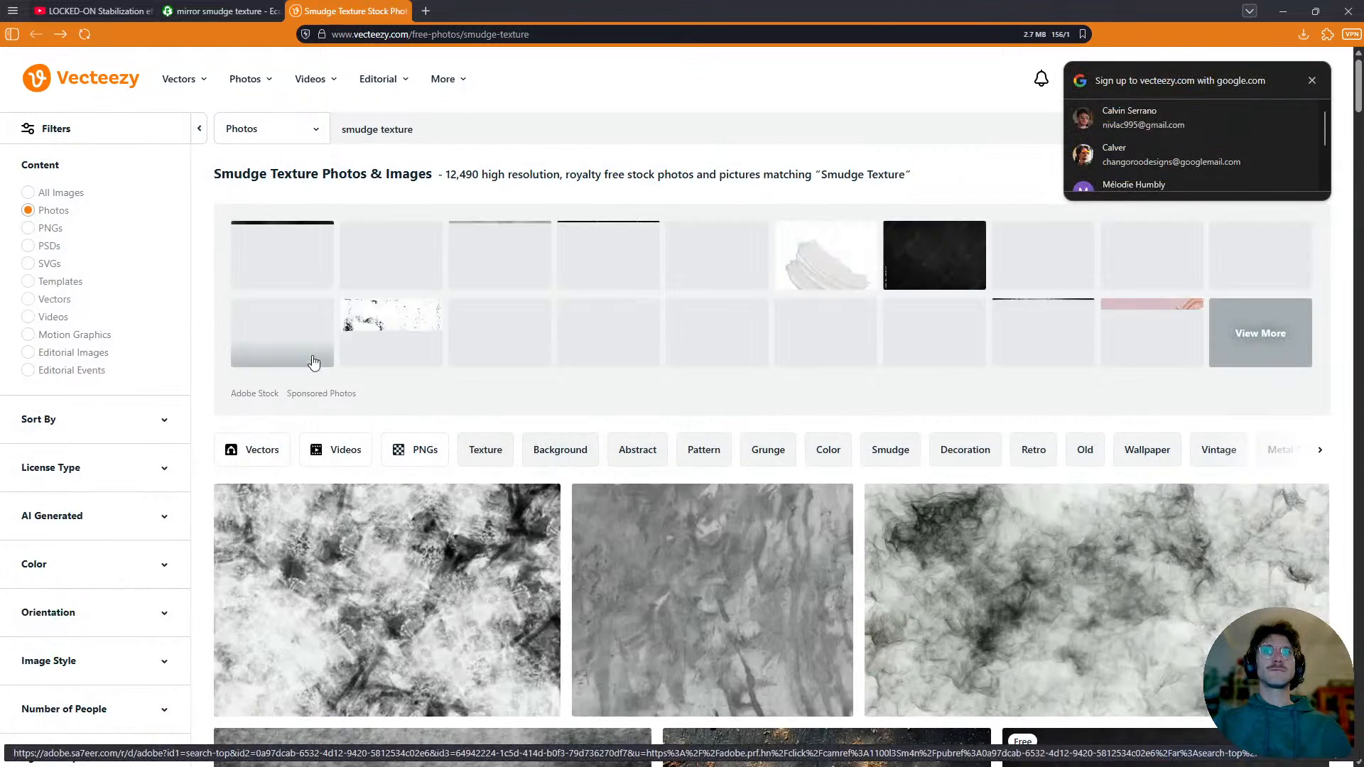
{"action": "left_click", "coordinate": [411, 11]}
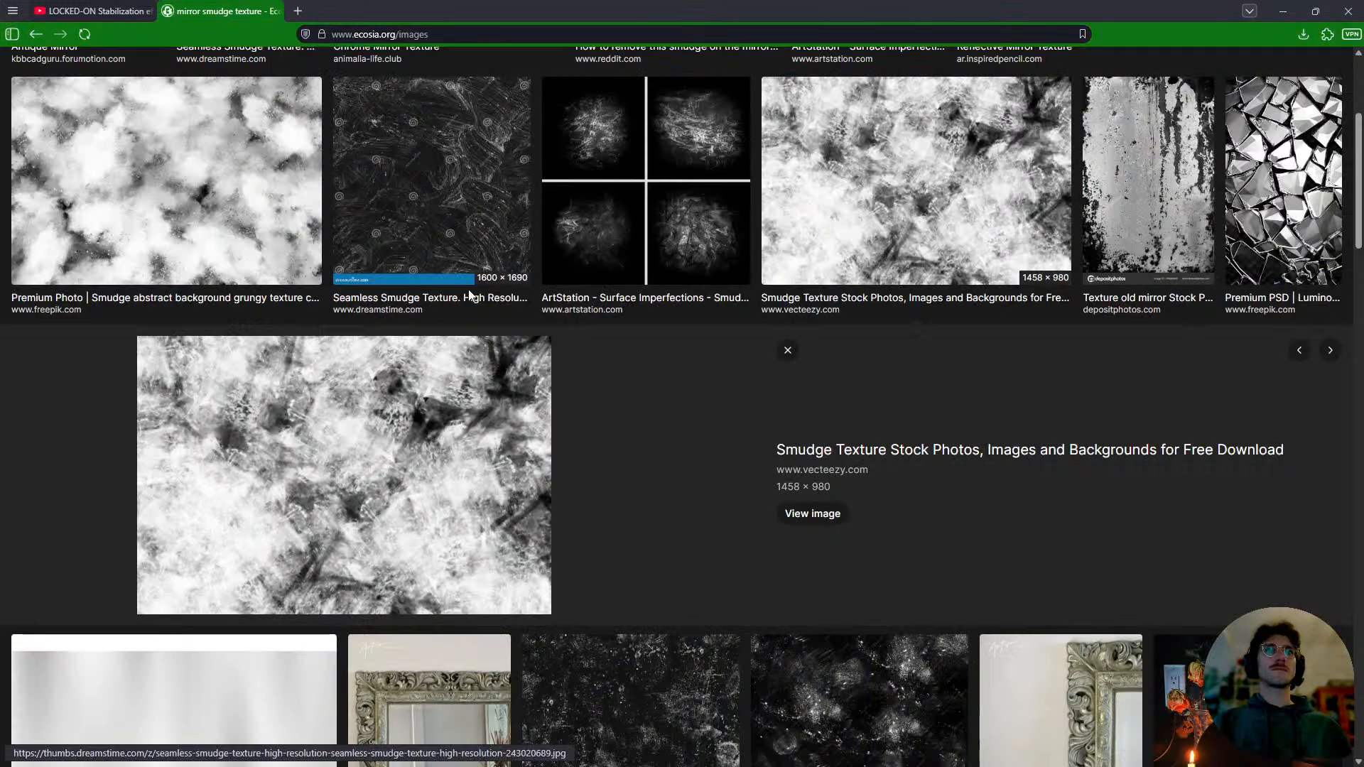
- Browse further through the extra-large mirror smudge results and preview the Dirty Mirrors texture from DeviantArt
{"action": "scroll", "coordinate": [698, 450], "scroll_direction": "up", "scroll_amount": 4}
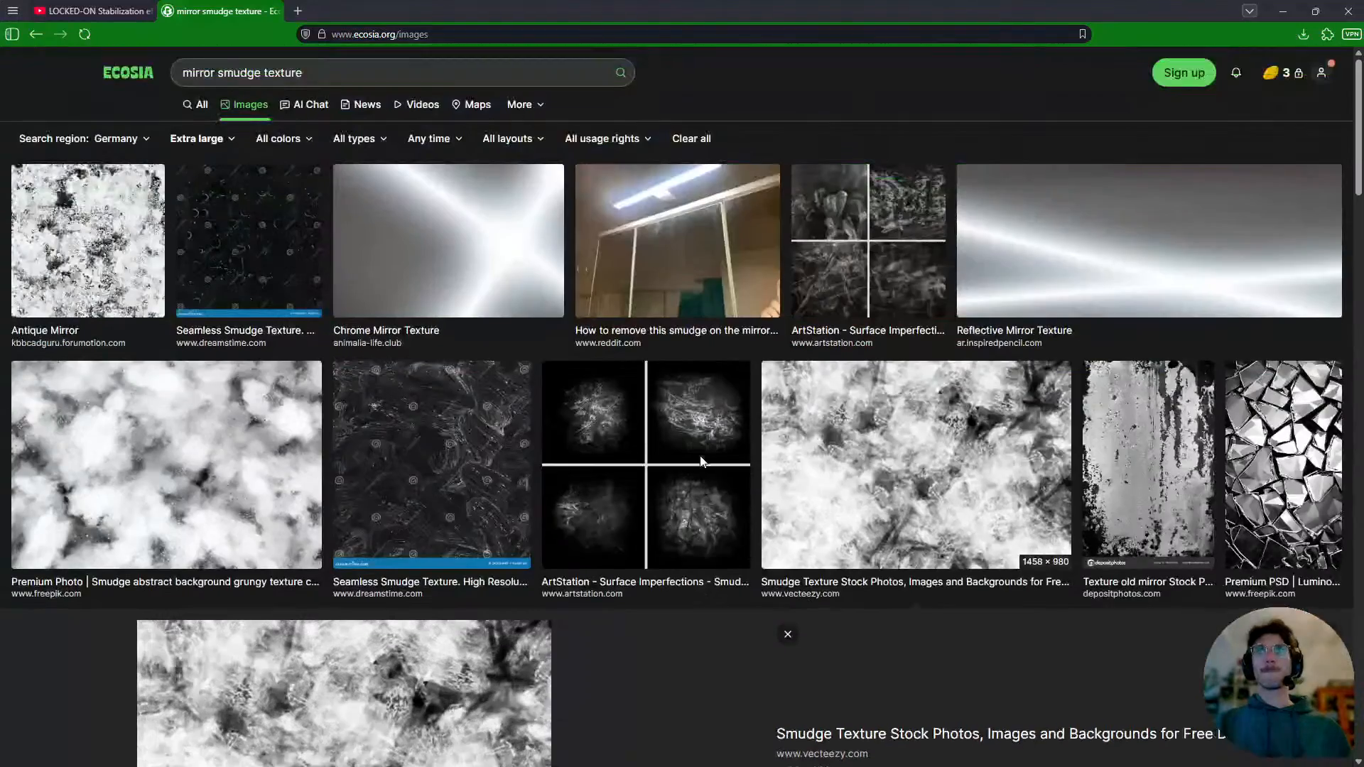
{"action": "scroll", "coordinate": [771, 526], "scroll_direction": "down", "scroll_amount": 15}
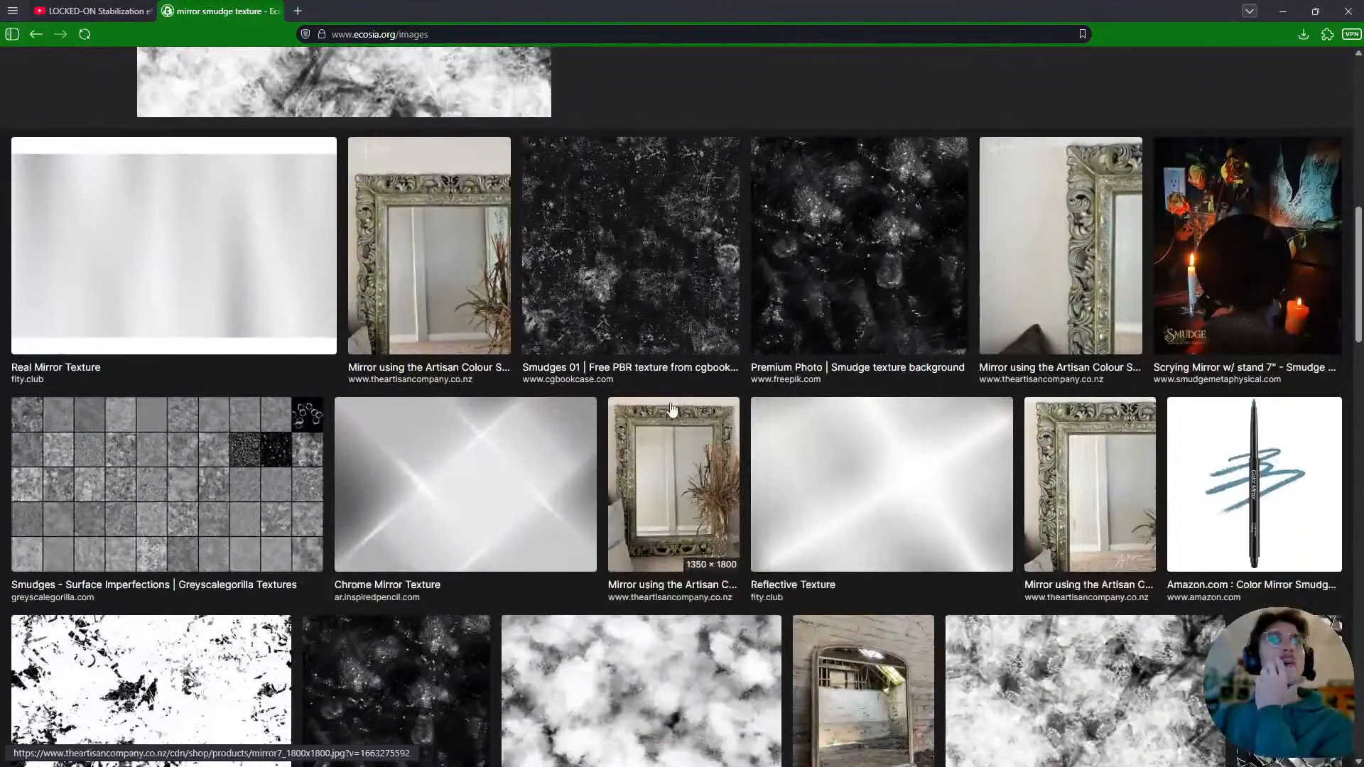
{"action": "scroll", "coordinate": [685, 461], "scroll_direction": "down", "scroll_amount": 15}
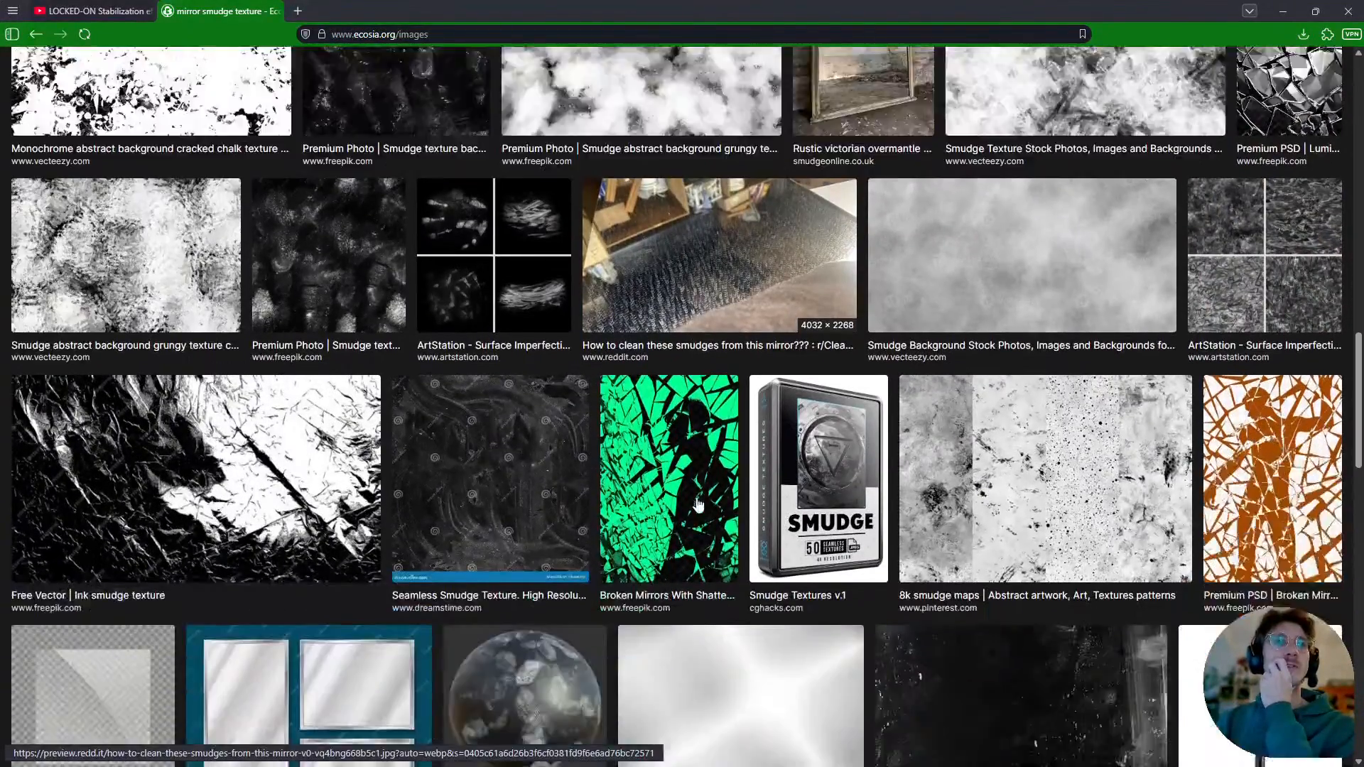
{"action": "scroll", "coordinate": [726, 555], "scroll_direction": "down", "scroll_amount": 15}
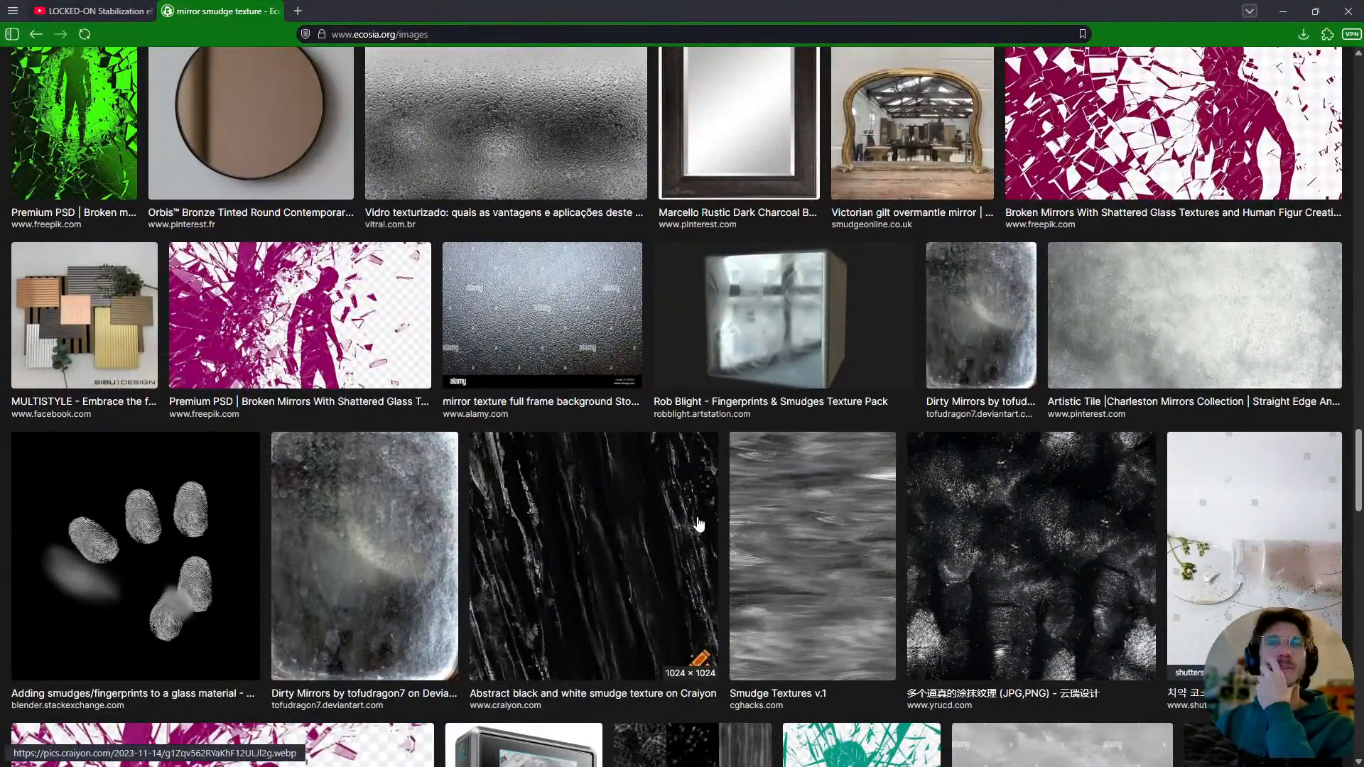
{"action": "scroll", "coordinate": [782, 511], "scroll_direction": "down", "scroll_amount": 5}
{"action": "scroll", "coordinate": [853, 501], "scroll_direction": "up", "scroll_amount": 5}
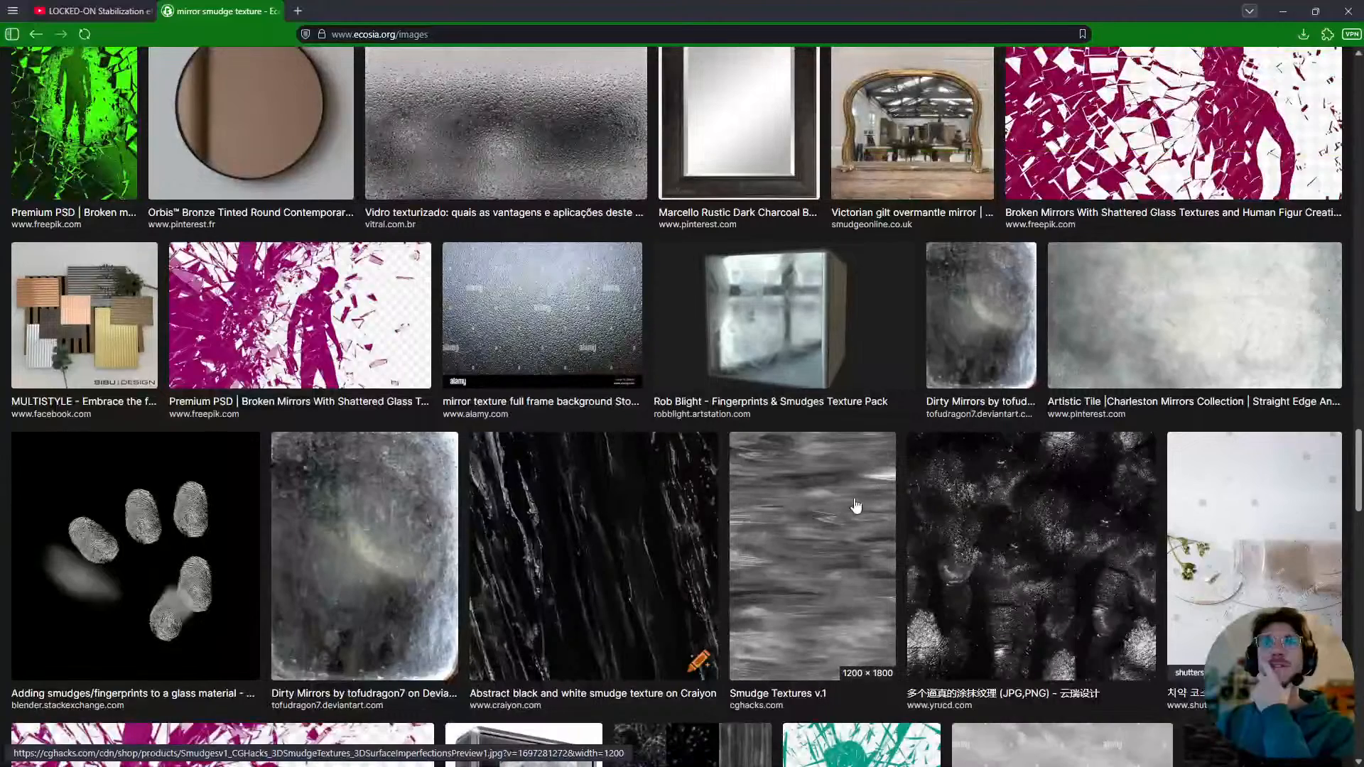
{"action": "left_click", "coordinate": [995, 322]}
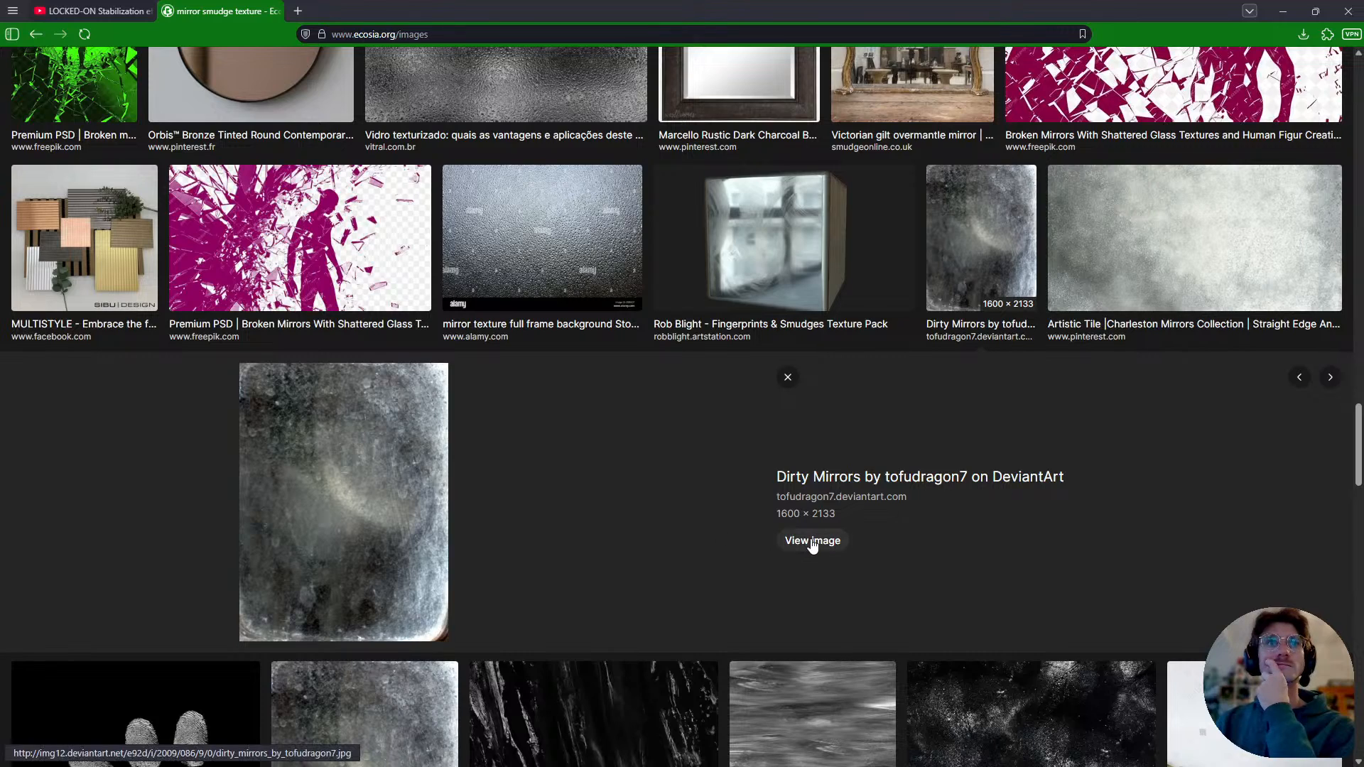
- Open the Brush Smudges Mask result at full size, save it as a JPEG in Downloads and close the image
{"action": "scroll", "coordinate": [814, 546], "scroll_direction": "down", "scroll_amount": 8}
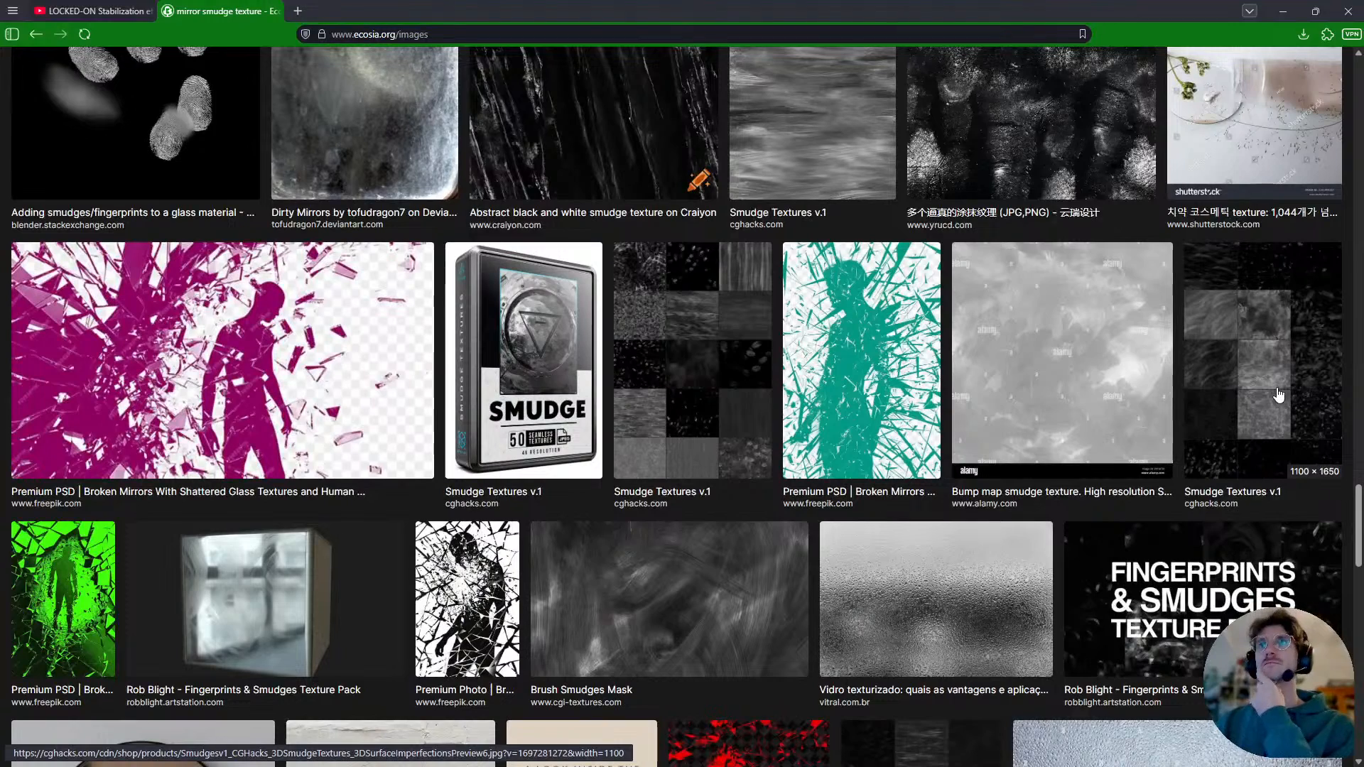
{"action": "left_click", "coordinate": [654, 583]}
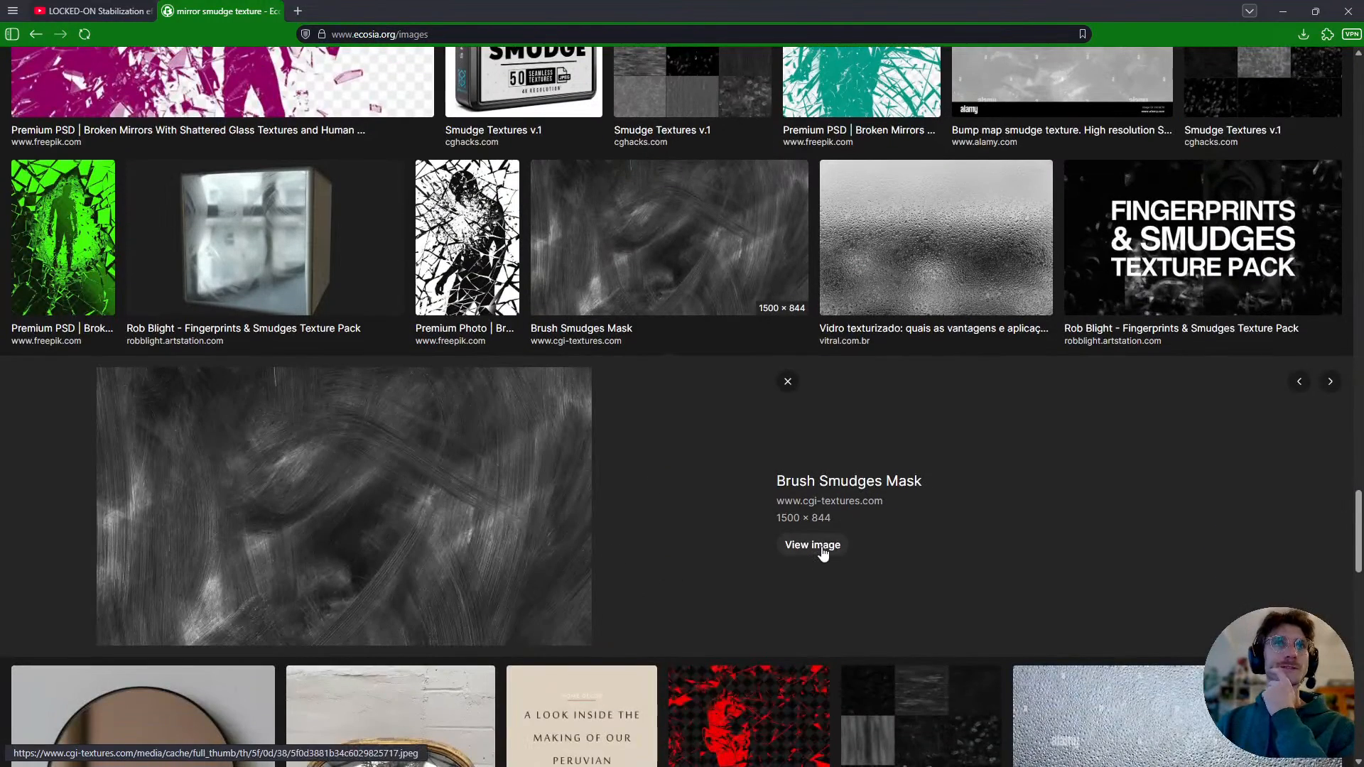
{"action": "left_click", "coordinate": [823, 552]}
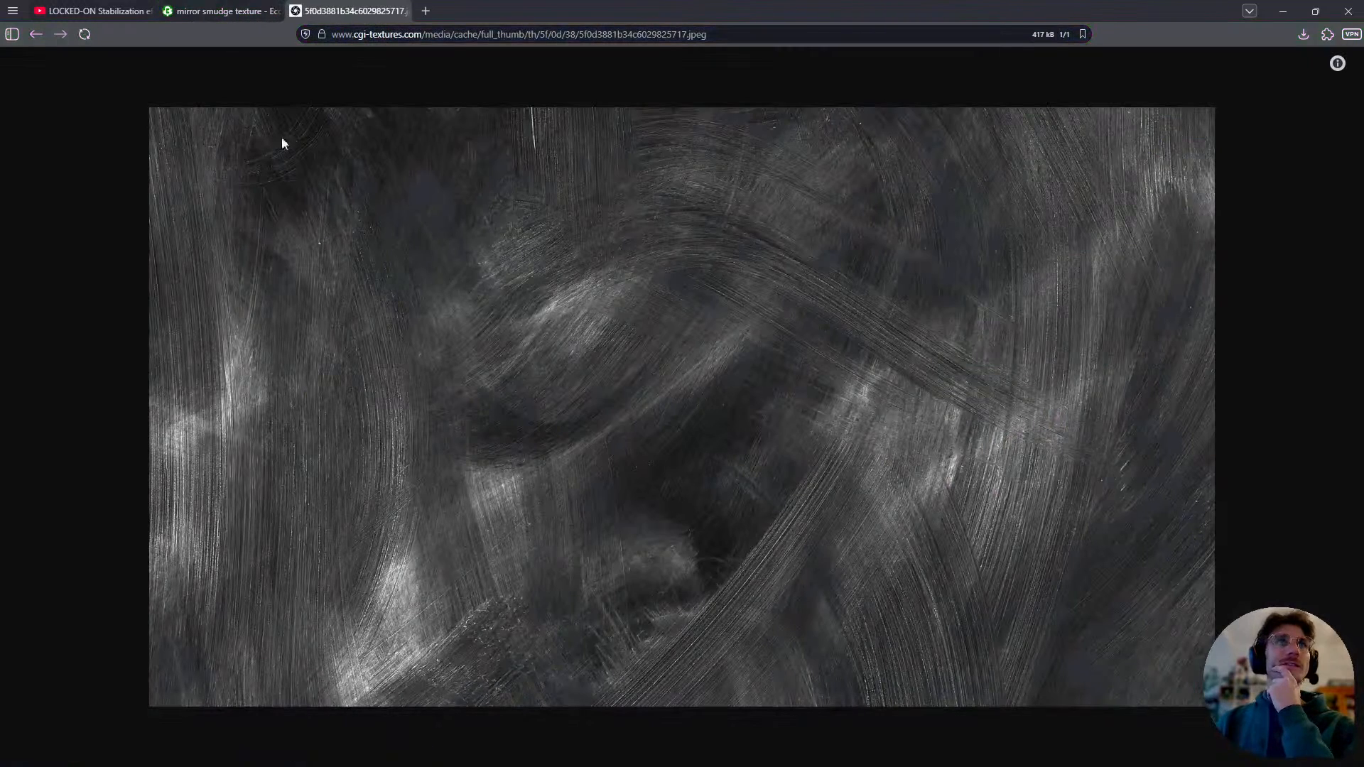
{"action": "right_click", "coordinate": [498, 277]}
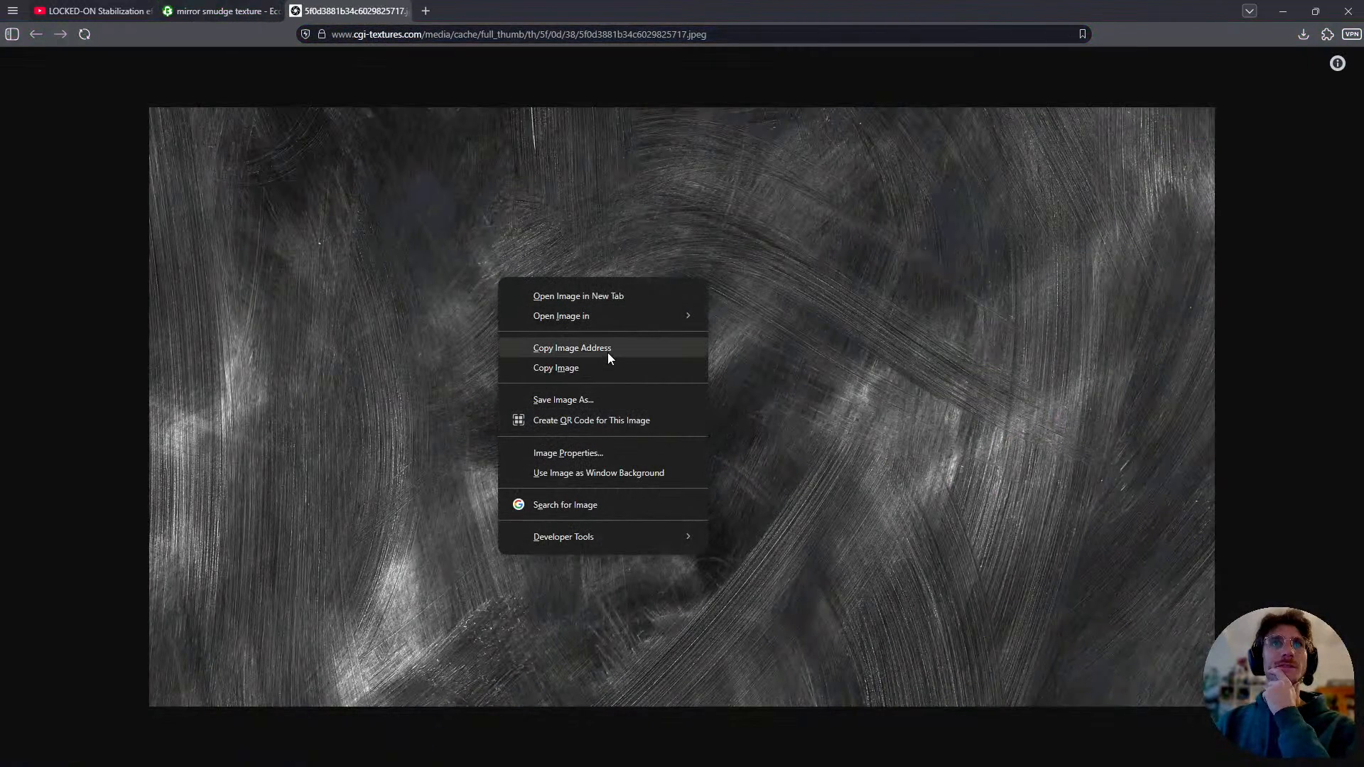
{"action": "left_click", "coordinate": [606, 398]}
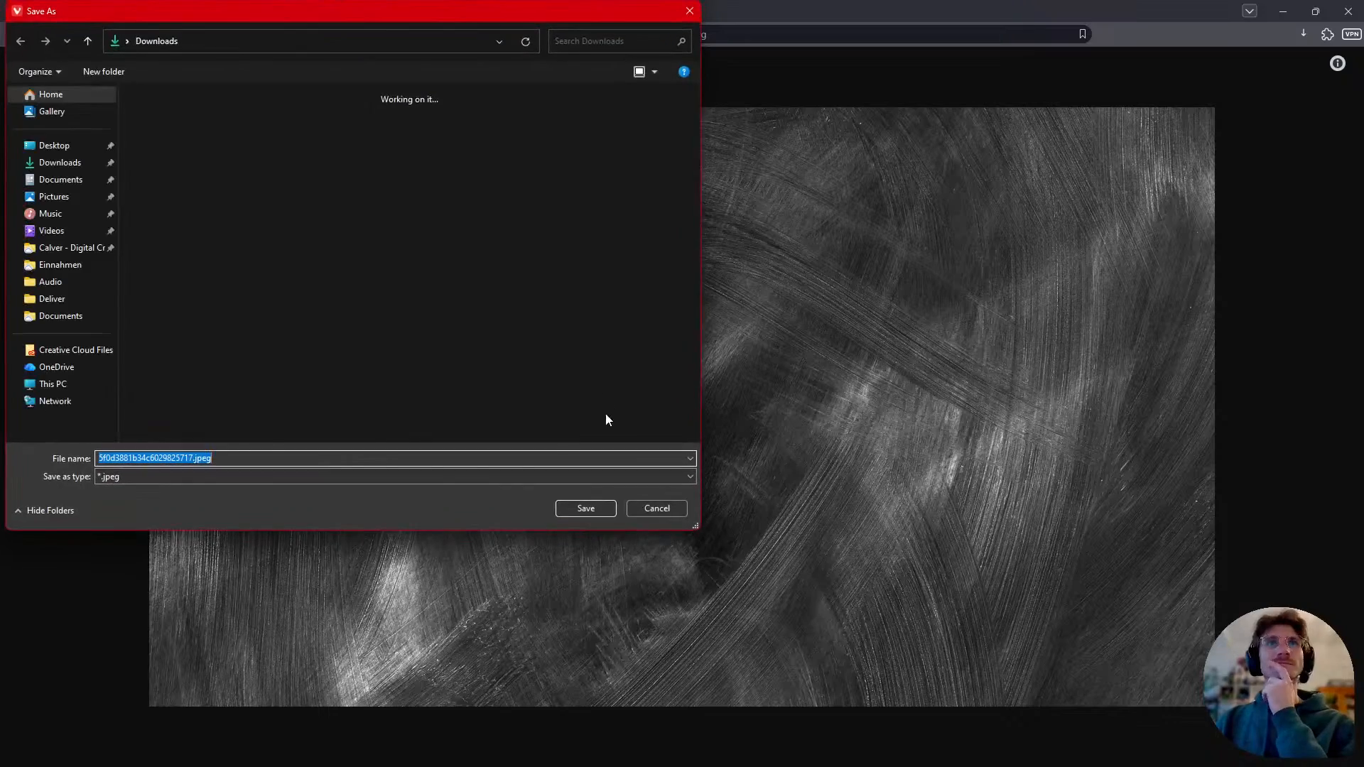
{"action": "left_click", "coordinate": [606, 511]}
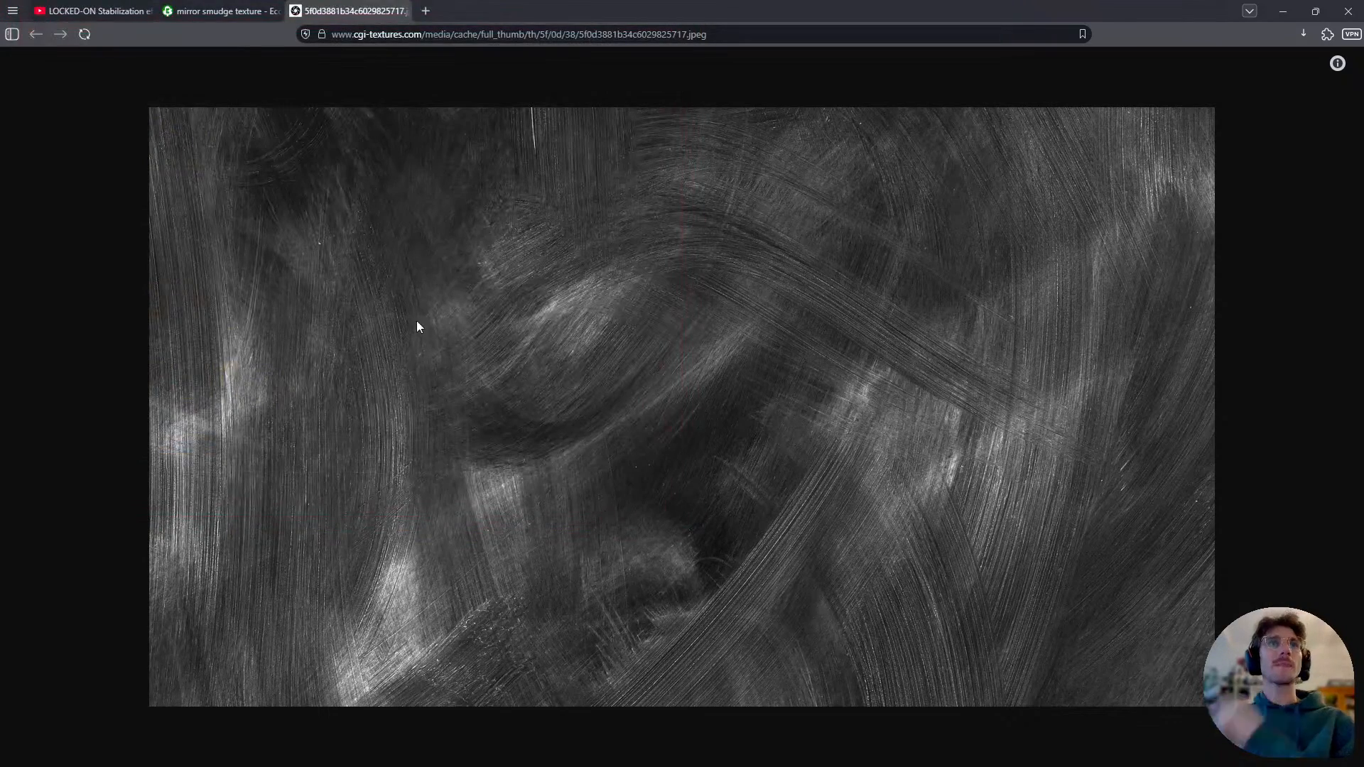
{"action": "key", "text": "alt+Left"}
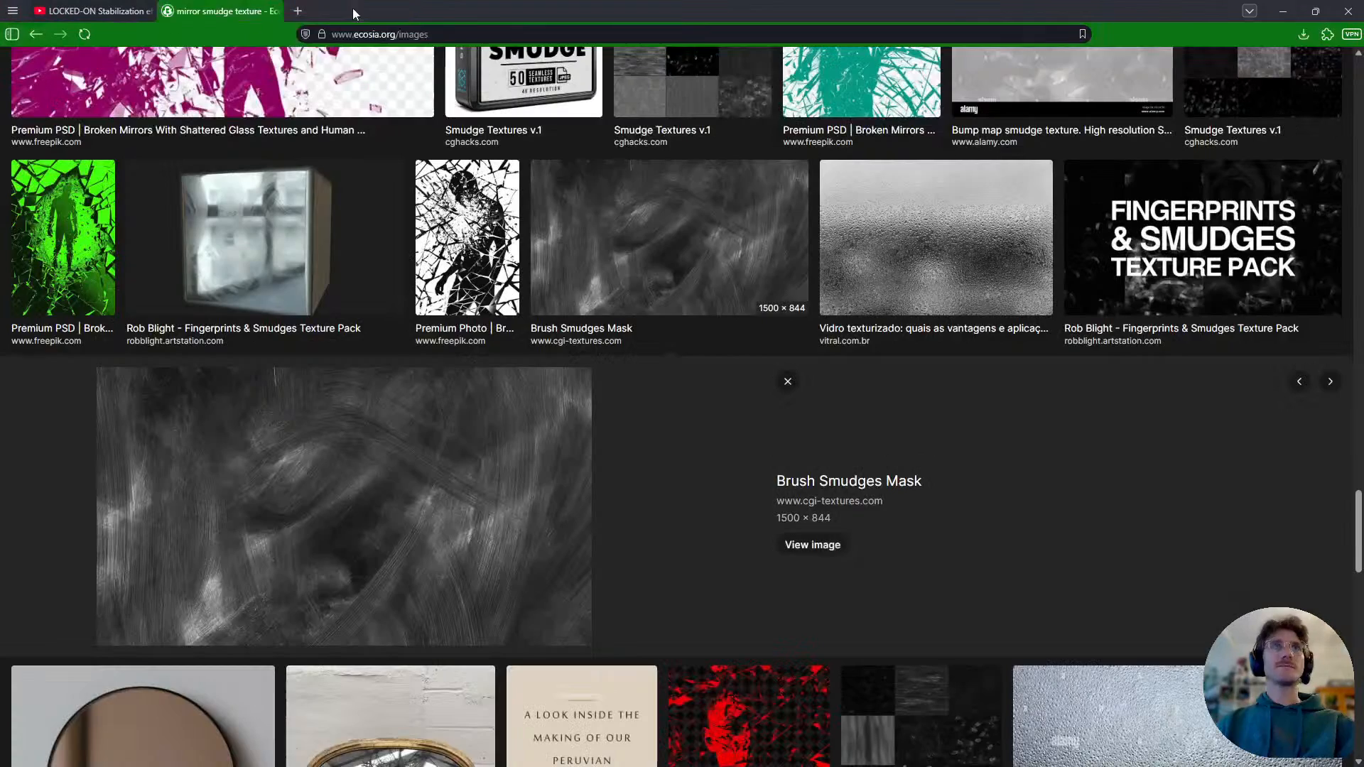
- Open the Brush Smudges Mask source page on CGI Textures, compare its two preview images and close the page
{"action": "left_click", "coordinate": [824, 482]}
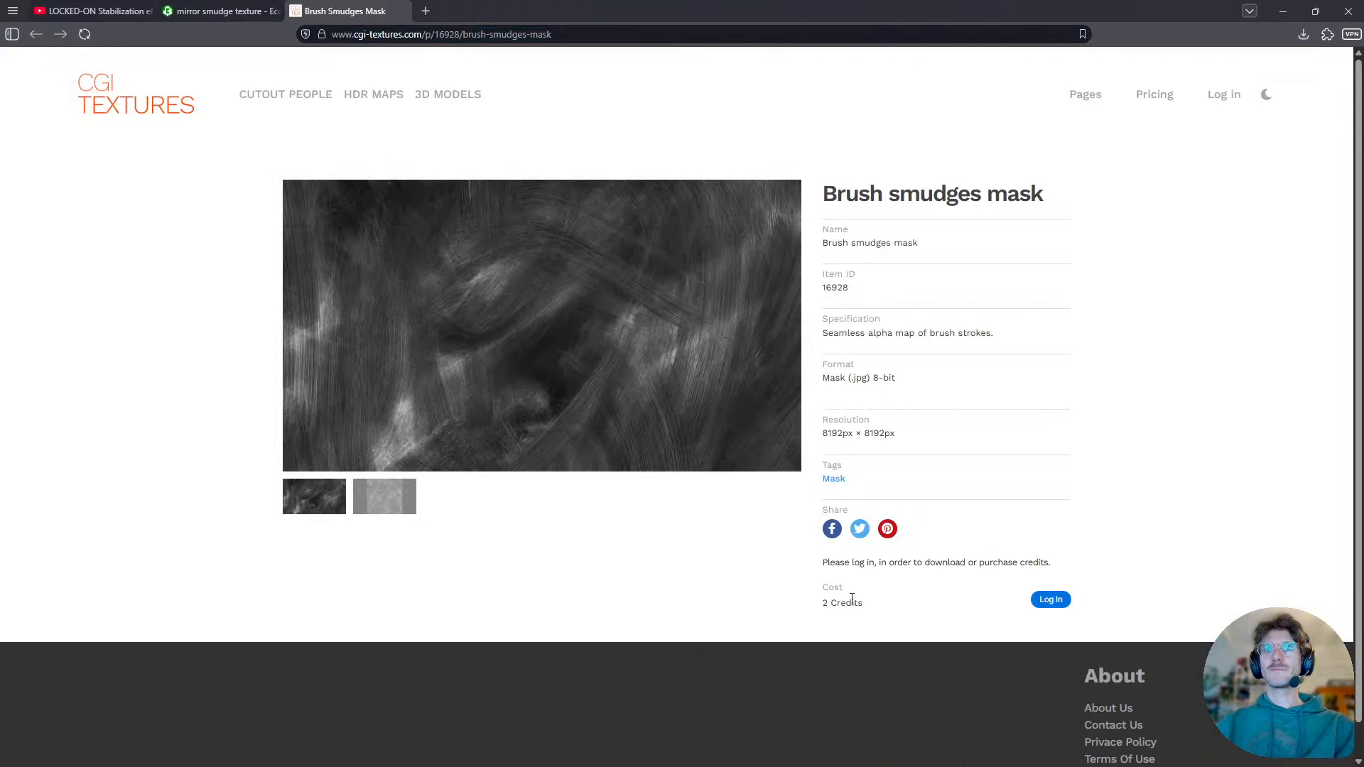
{"action": "left_click", "coordinate": [380, 505]}
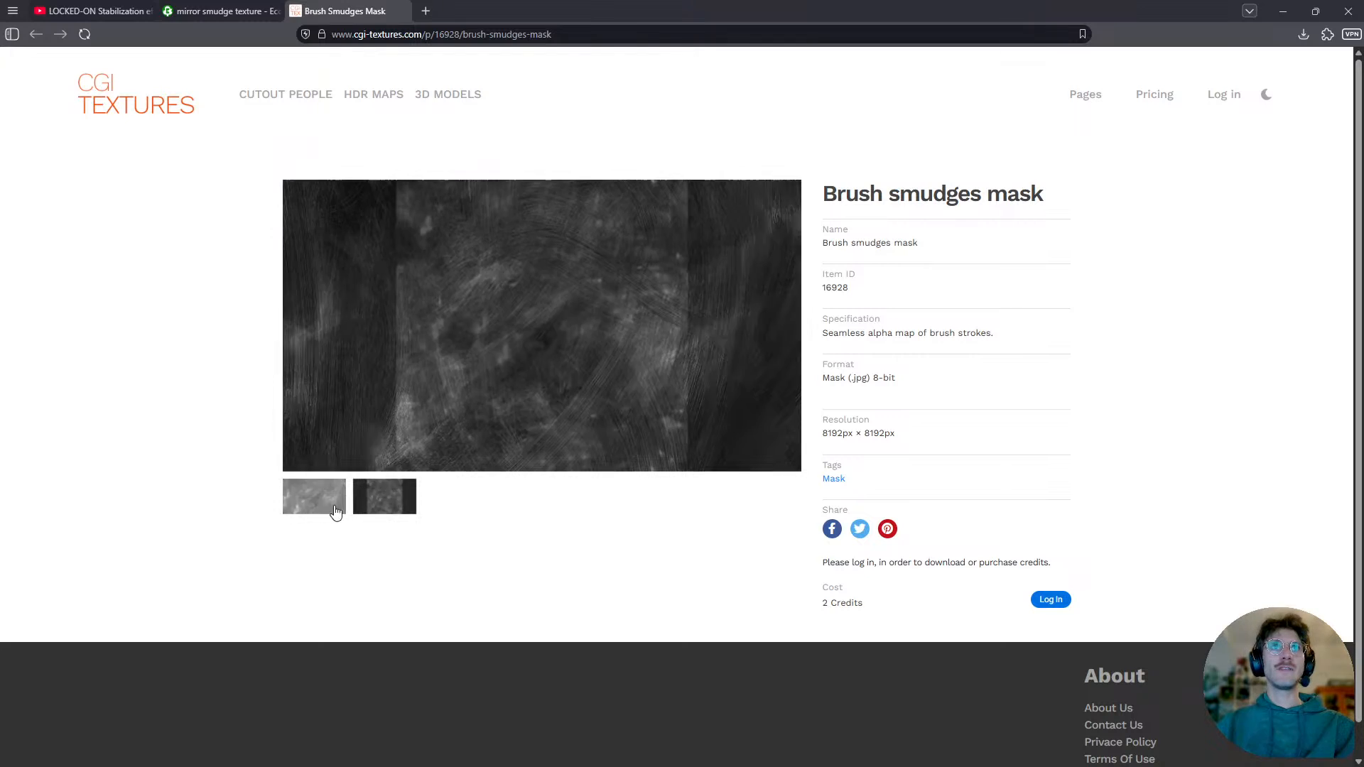
{"action": "left_click", "coordinate": [313, 508]}
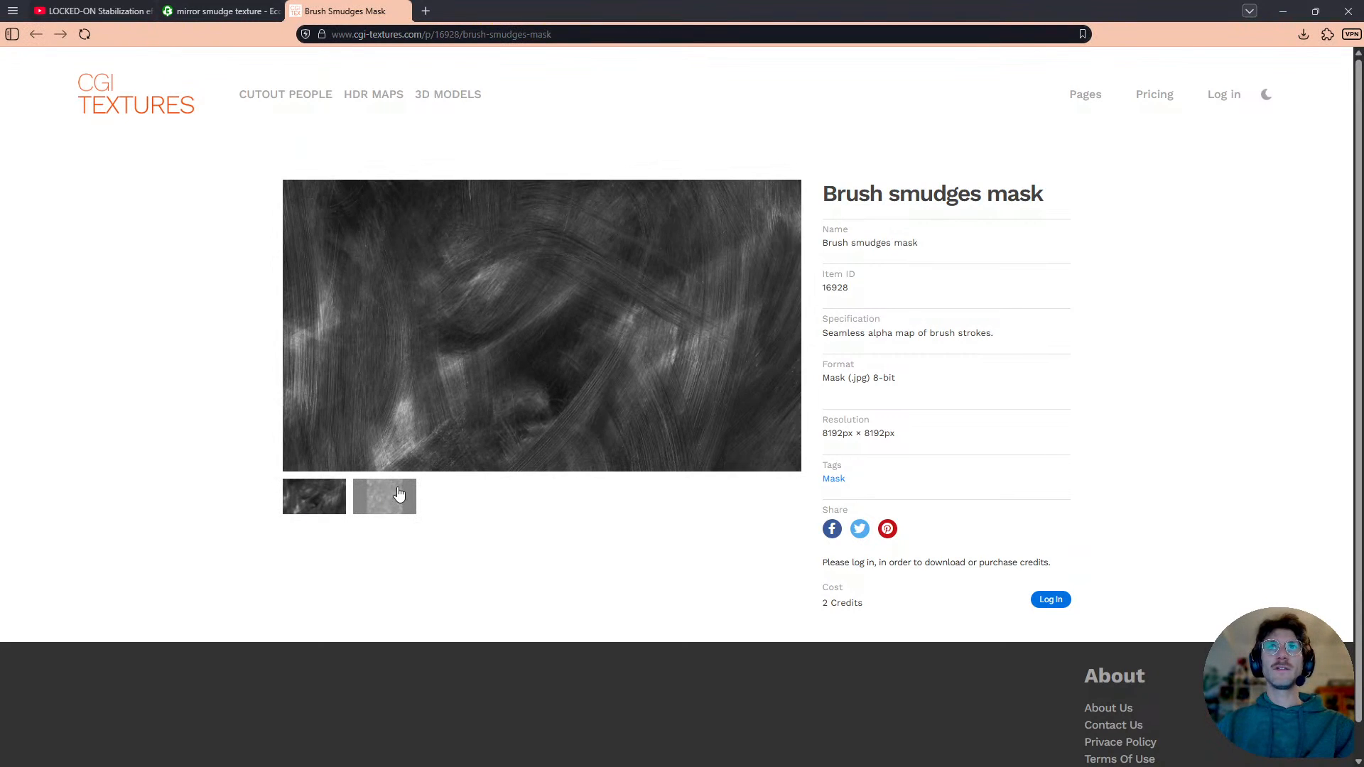
{"action": "left_click", "coordinate": [388, 501]}
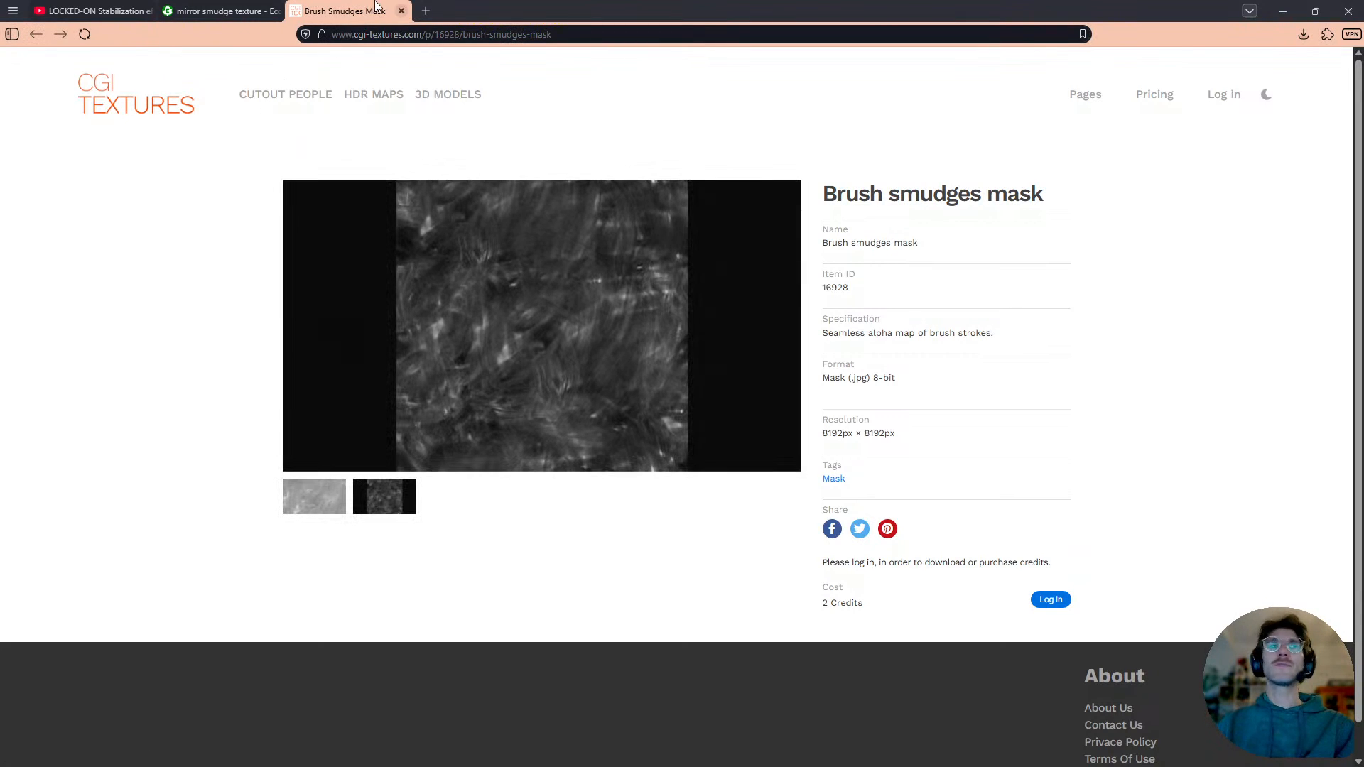
{"action": "left_click", "coordinate": [401, 11]}
- Find the dark fingerprint image of Smudge Textures v.1 from cghacks.com, save it at full size and close the image
{"action": "scroll", "coordinate": [540, 441], "scroll_direction": "down", "scroll_amount": 4}
{"action": "scroll", "coordinate": [581, 470], "scroll_direction": "down", "scroll_amount": 3}
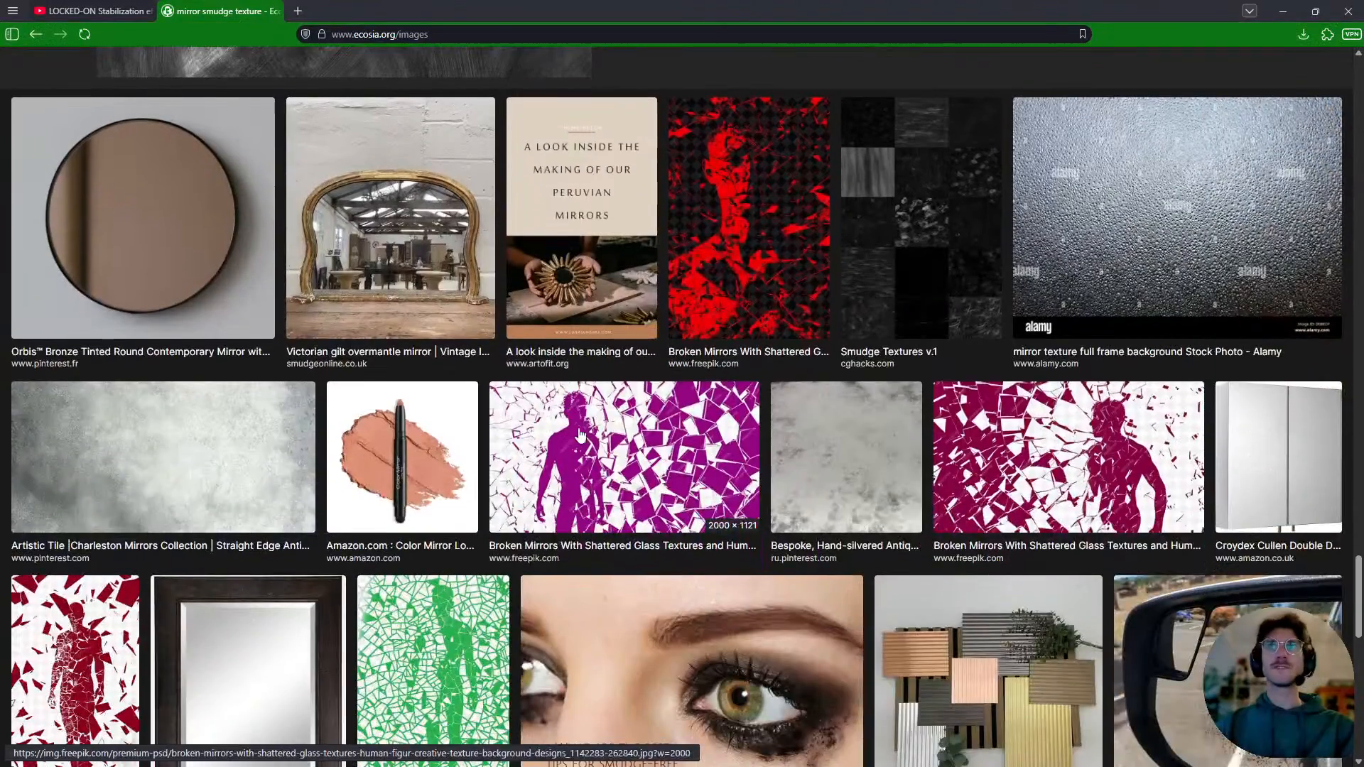
{"action": "scroll", "coordinate": [587, 428], "scroll_direction": "down", "scroll_amount": 13}
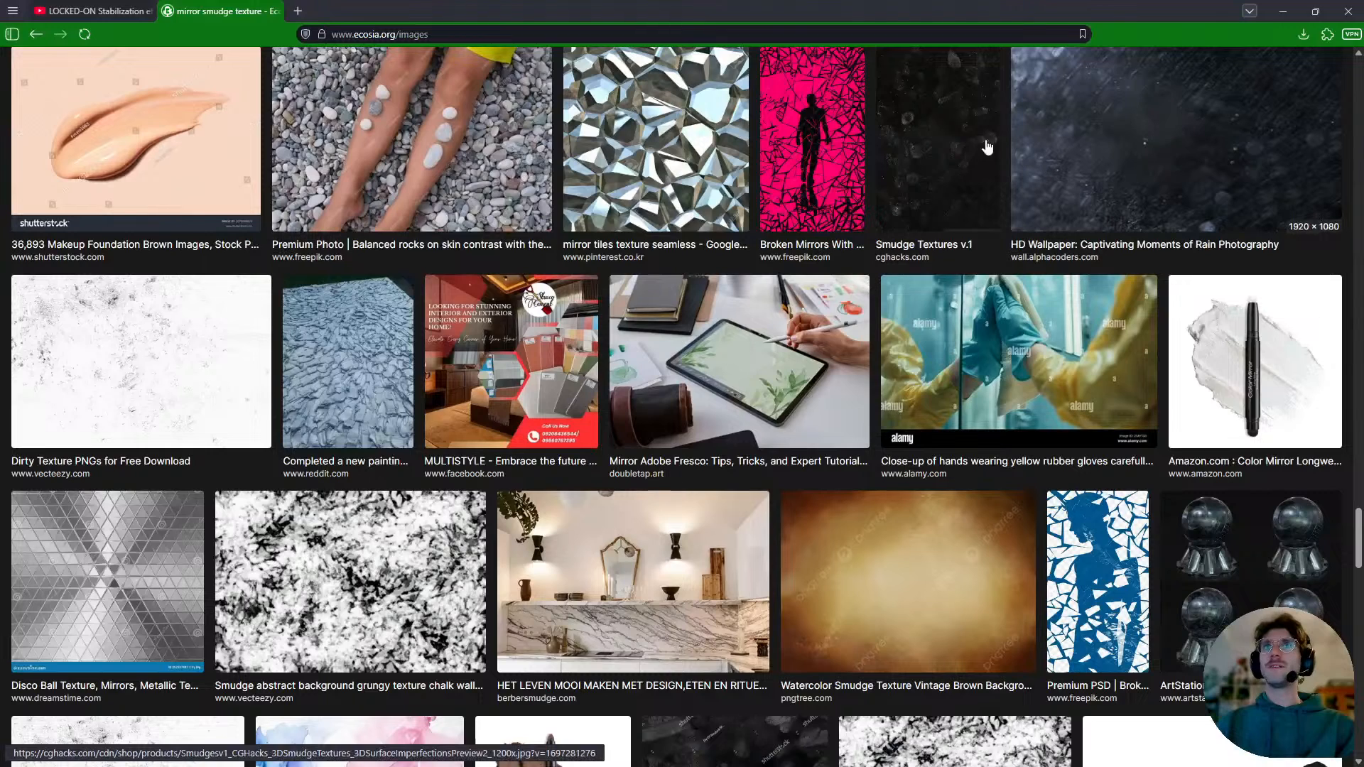
{"action": "left_click", "coordinate": [935, 151]}
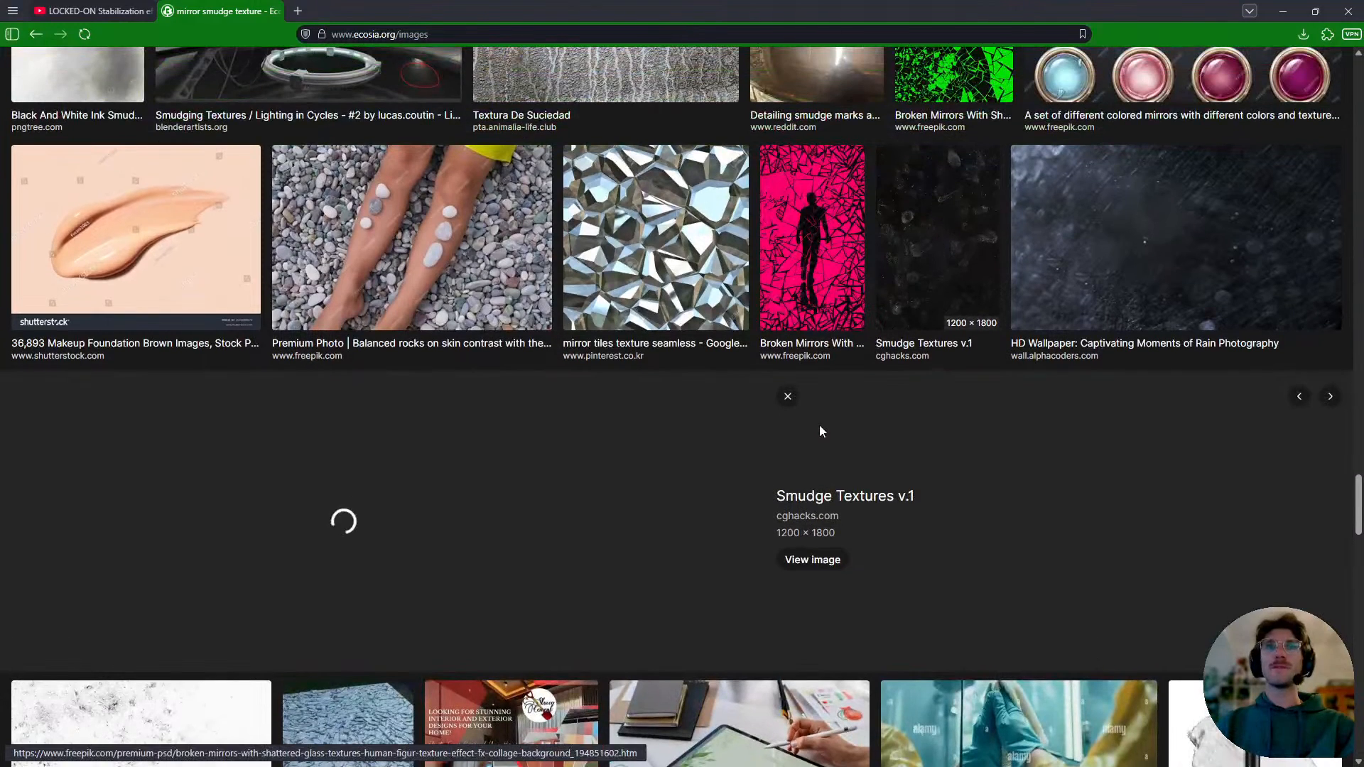
{"action": "left_click", "coordinate": [813, 560]}
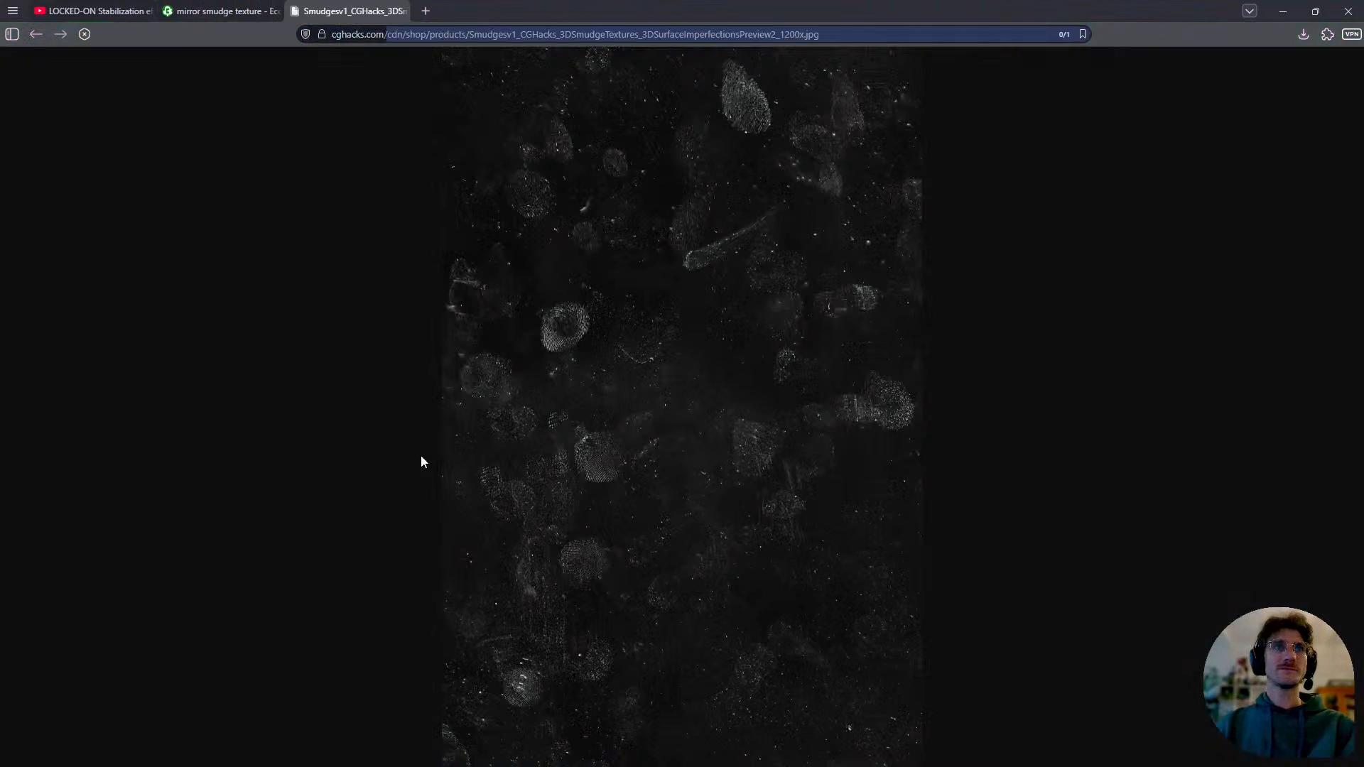
{"action": "right_click", "coordinate": [695, 401]}
{"action": "left_click", "coordinate": [782, 523]}
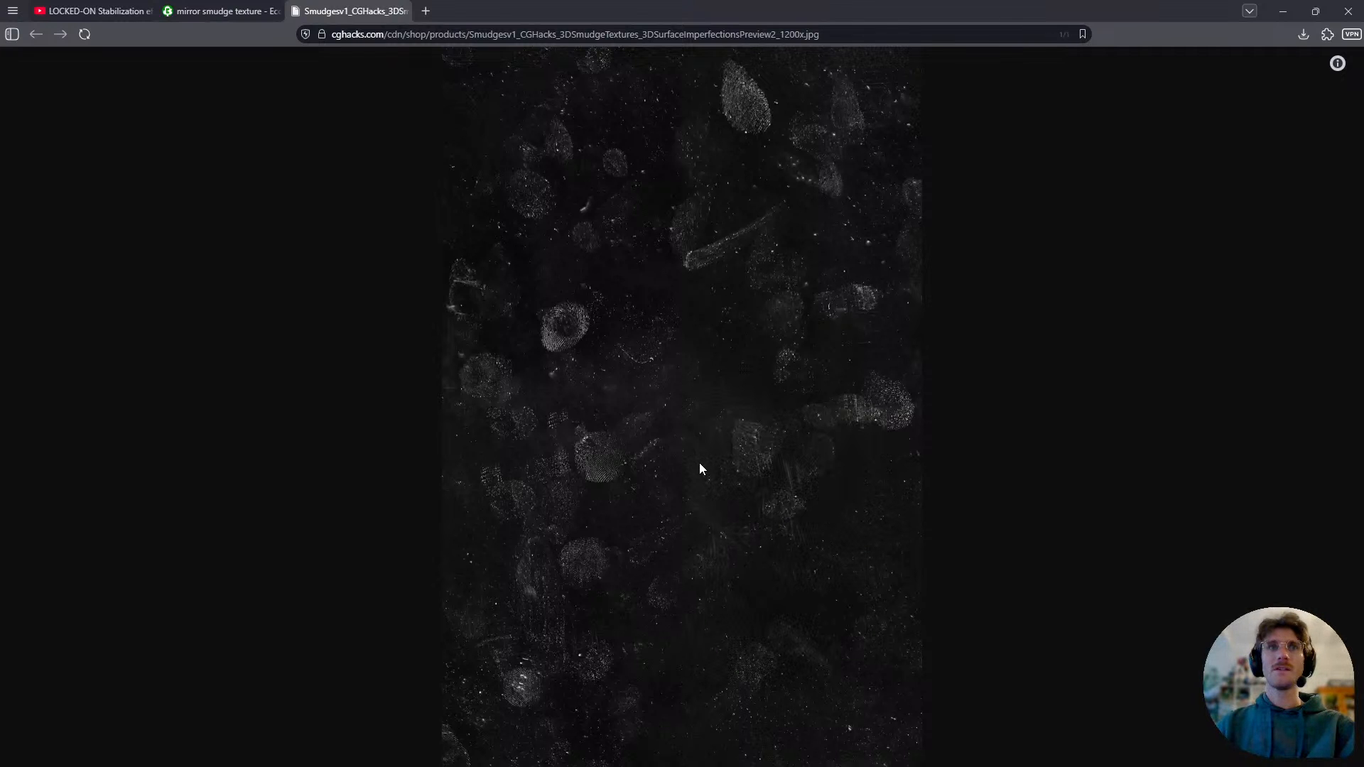
{"action": "left_click", "coordinate": [591, 508]}
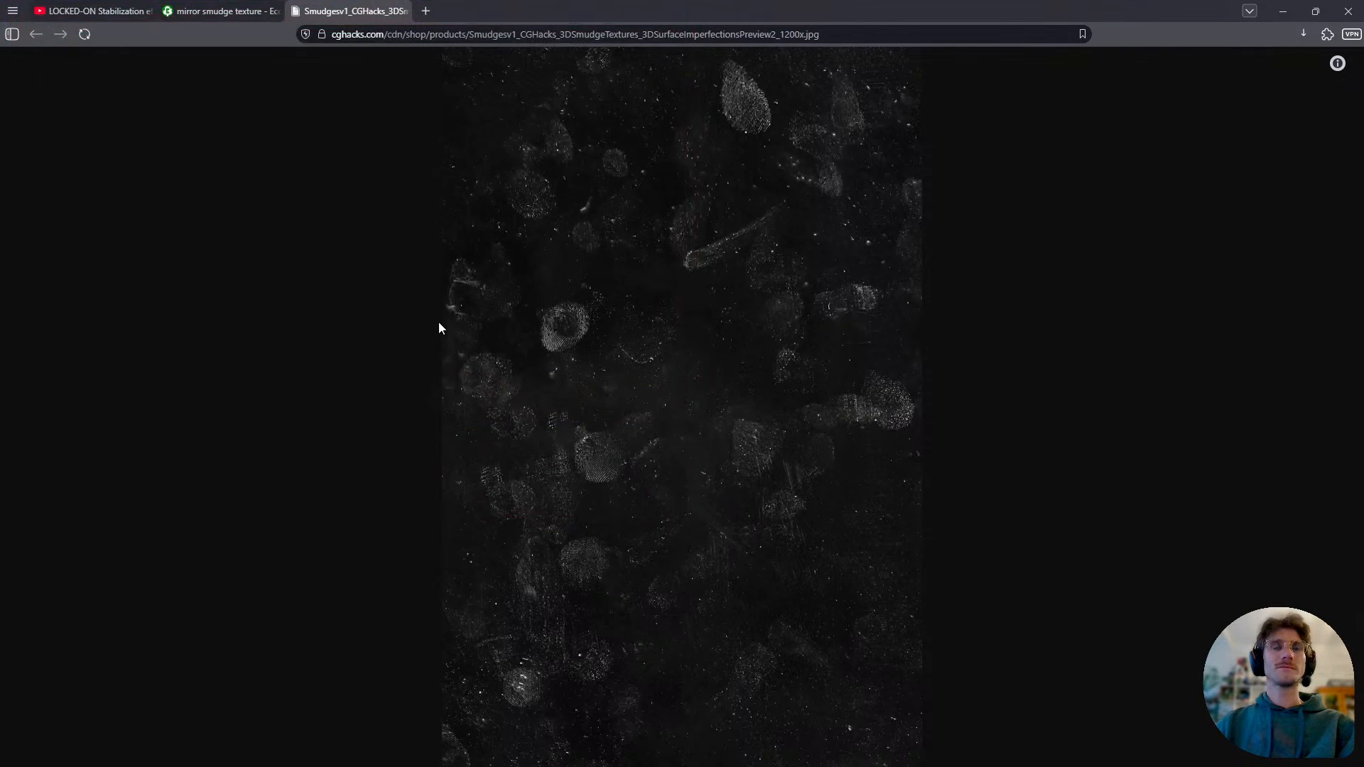
{"action": "key", "text": "ctrl+w"}
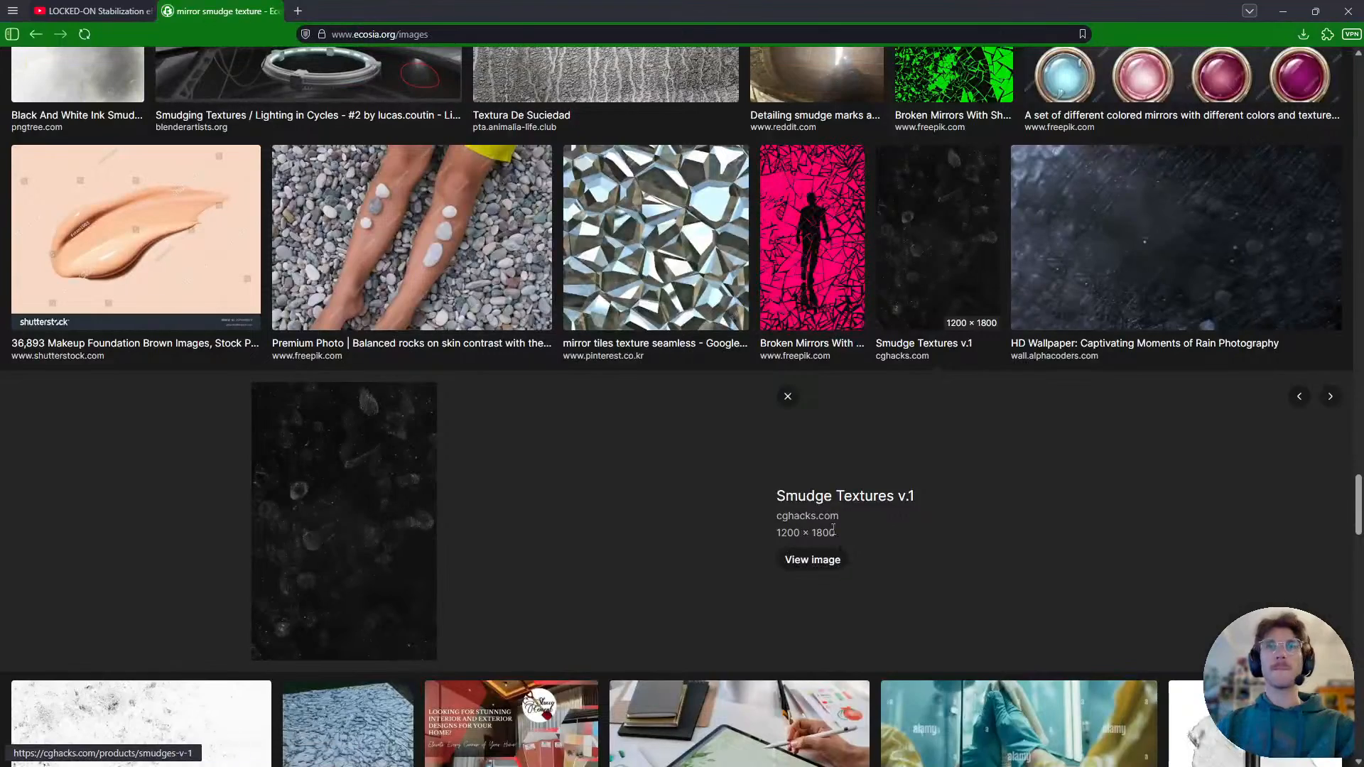
- Open the Smudge Textures v.1 product page on CG Hacks and examine its description and fingerprint texture previews
{"action": "left_click", "coordinate": [814, 547]}
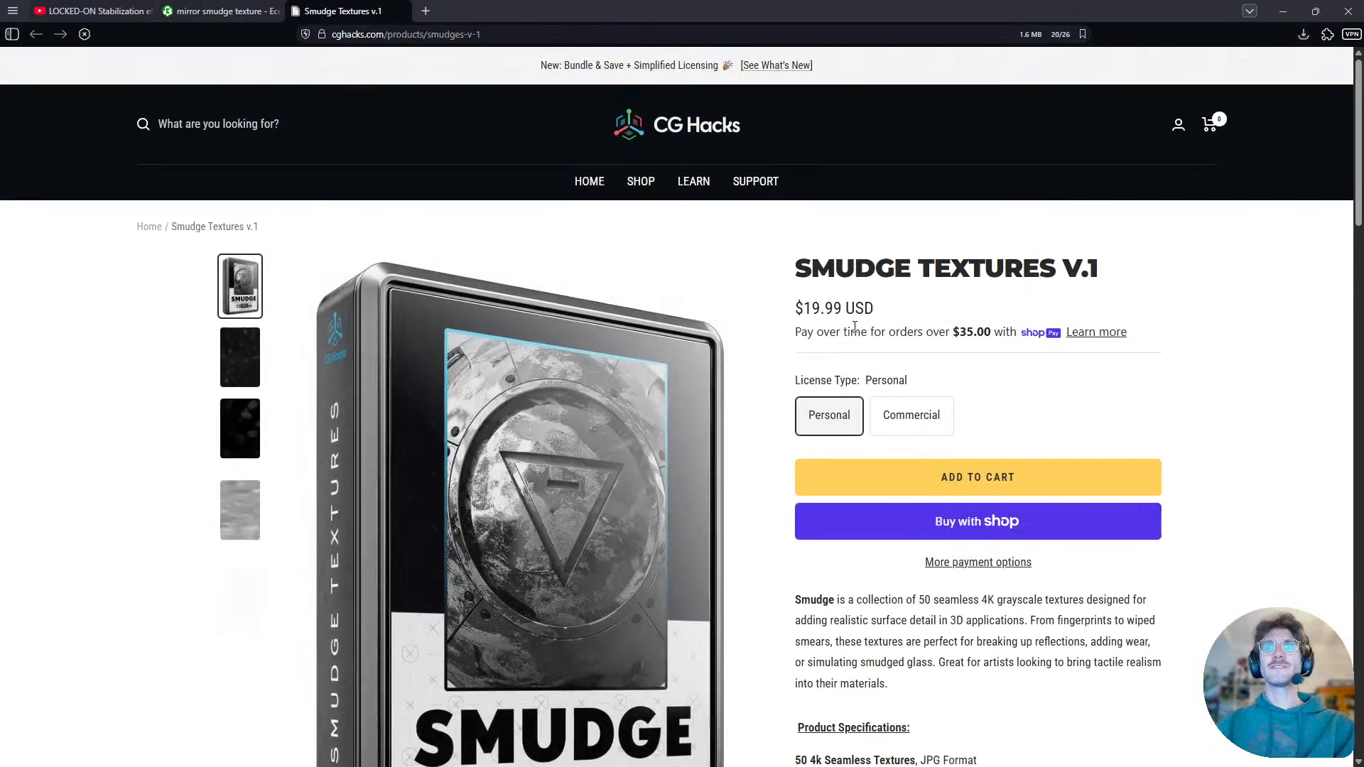
{"action": "scroll", "coordinate": [761, 416], "scroll_direction": "down", "scroll_amount": 2}
{"action": "scroll", "coordinate": [761, 417], "scroll_direction": "down", "scroll_amount": 6}
{"action": "scroll", "coordinate": [758, 467], "scroll_direction": "up", "scroll_amount": 8}
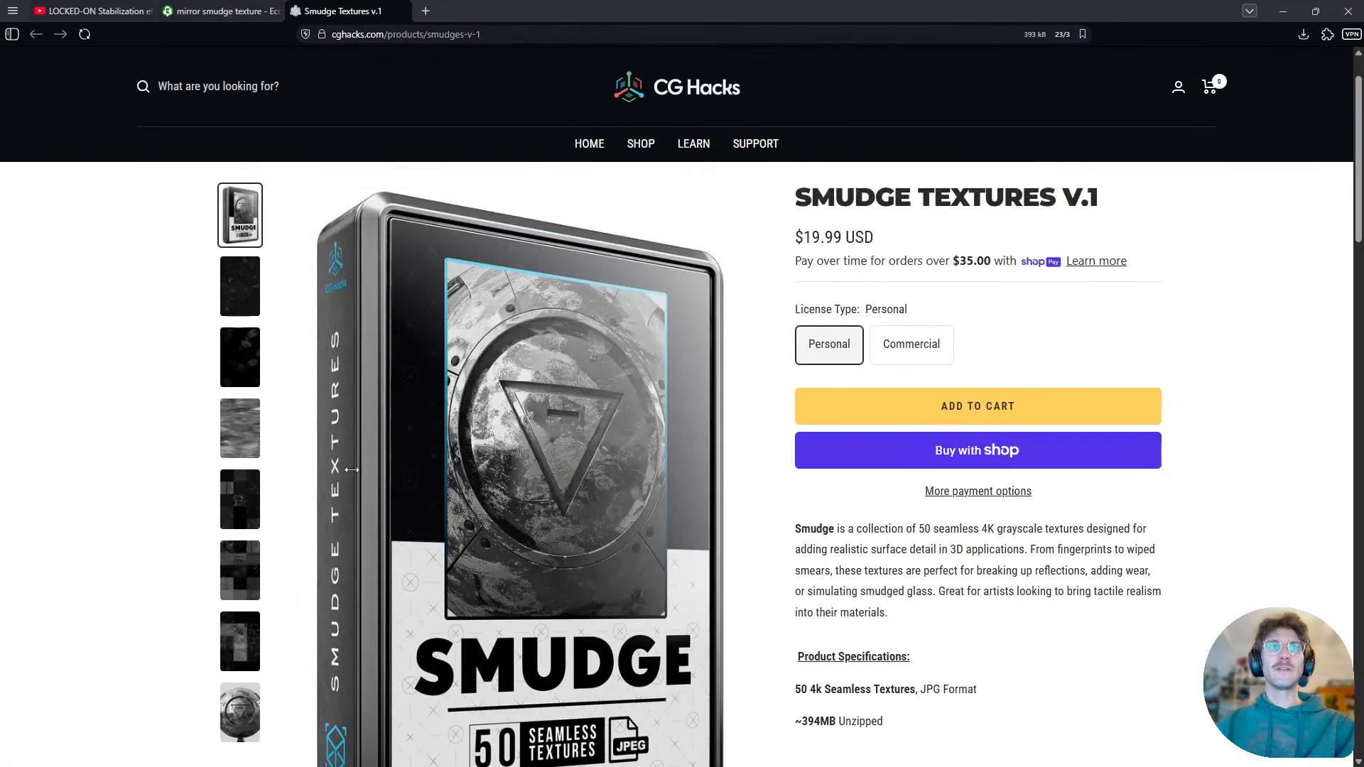
{"action": "left_click", "coordinate": [240, 359]}
{"action": "left_click", "coordinate": [238, 311]}
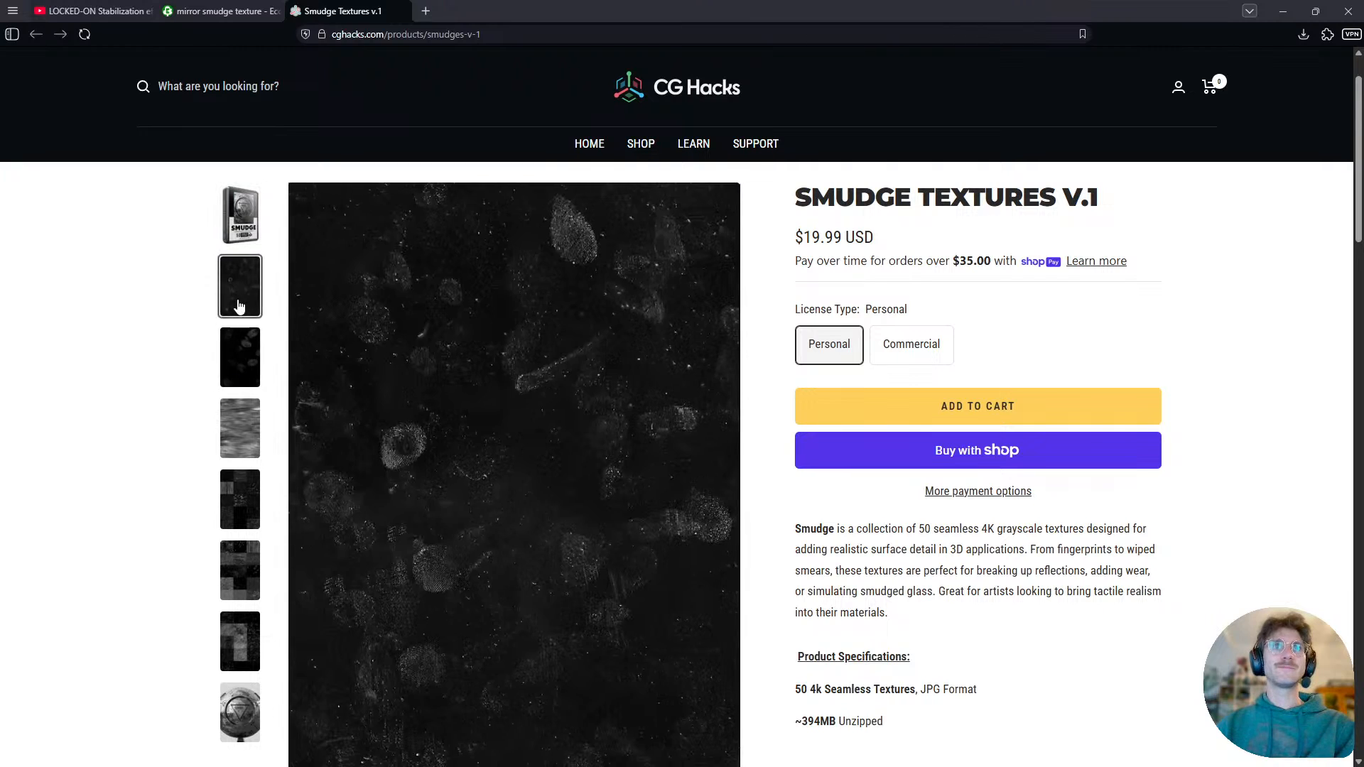
- Examine the remaining Smudge Textures v.1 preview images, close the product page and look through further mirror smudge texture results
{"action": "left_click", "coordinate": [233, 458]}
{"action": "left_click", "coordinate": [237, 490]}
{"action": "left_click", "coordinate": [239, 576]}
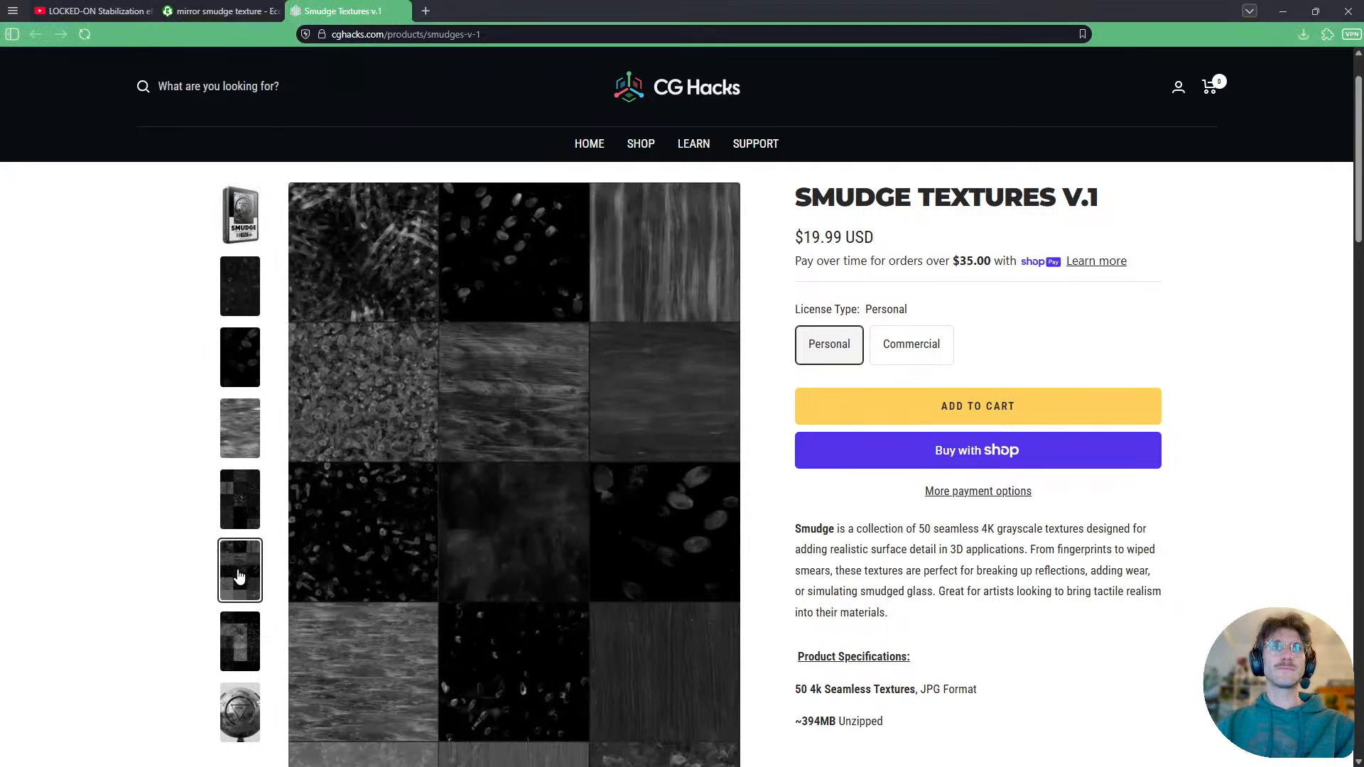
{"action": "left_click", "coordinate": [250, 655]}
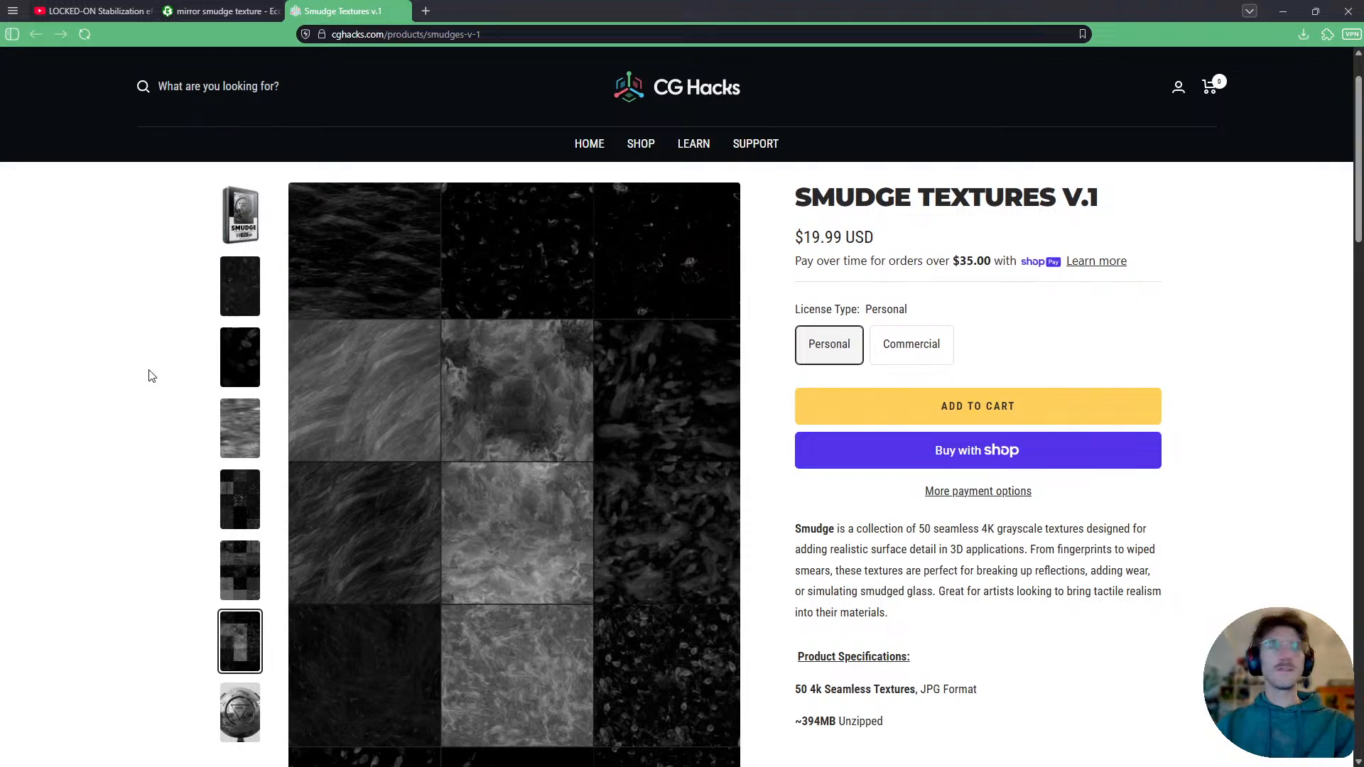
{"action": "left_click", "coordinate": [406, 11]}
{"action": "scroll", "coordinate": [1184, 399], "scroll_direction": "down", "scroll_amount": 3}
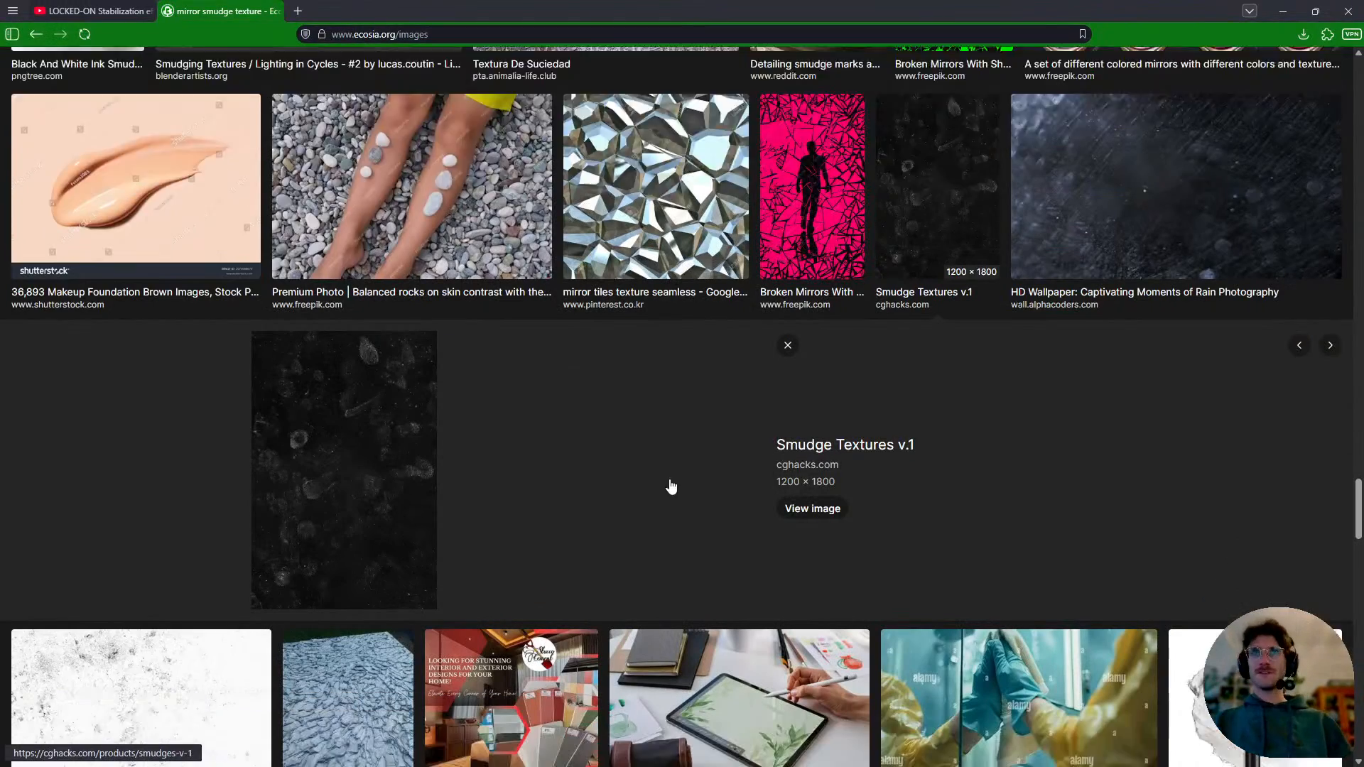
{"action": "scroll", "coordinate": [1183, 394], "scroll_direction": "down", "scroll_amount": 4}
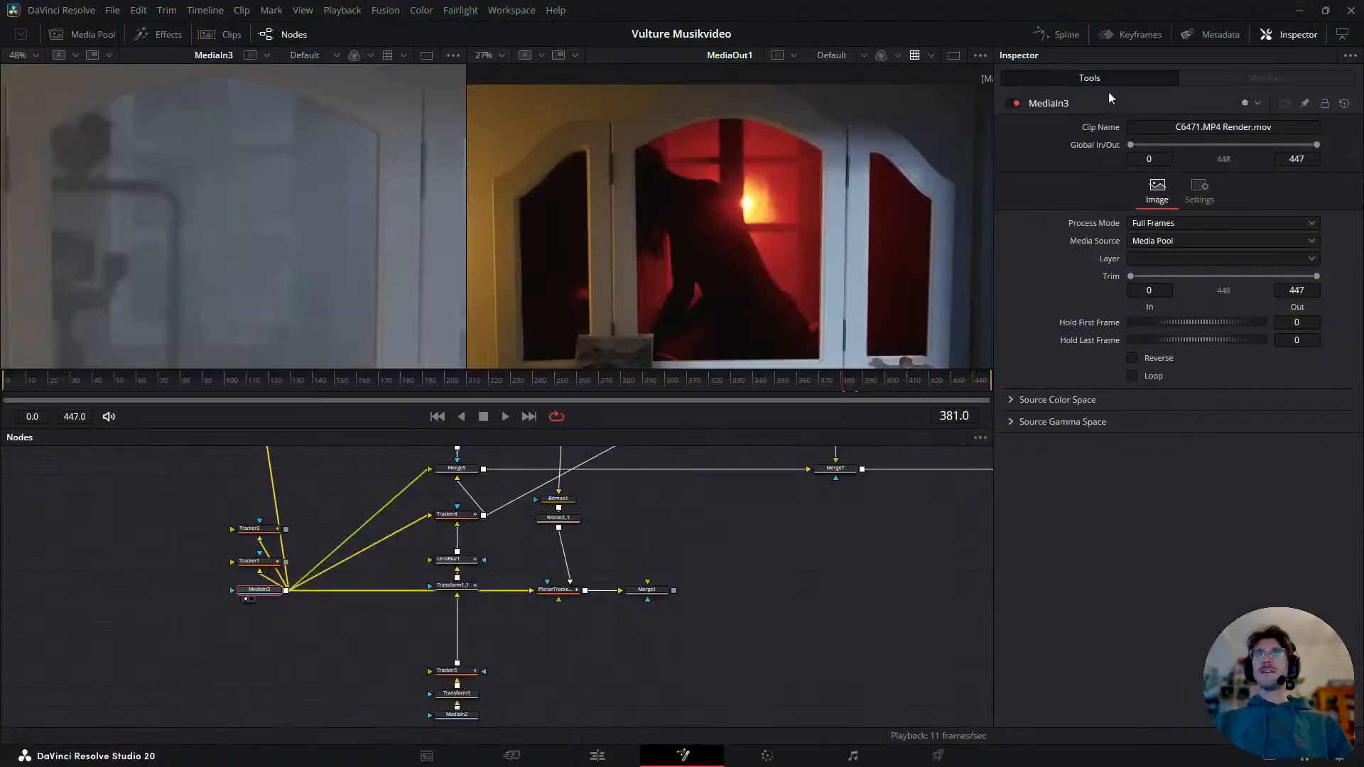
- Switch to File Explorer and create a folder named Textures inside the Vulture Musikvideo project folder
{"action": "key", "text": "alt+Tab"}
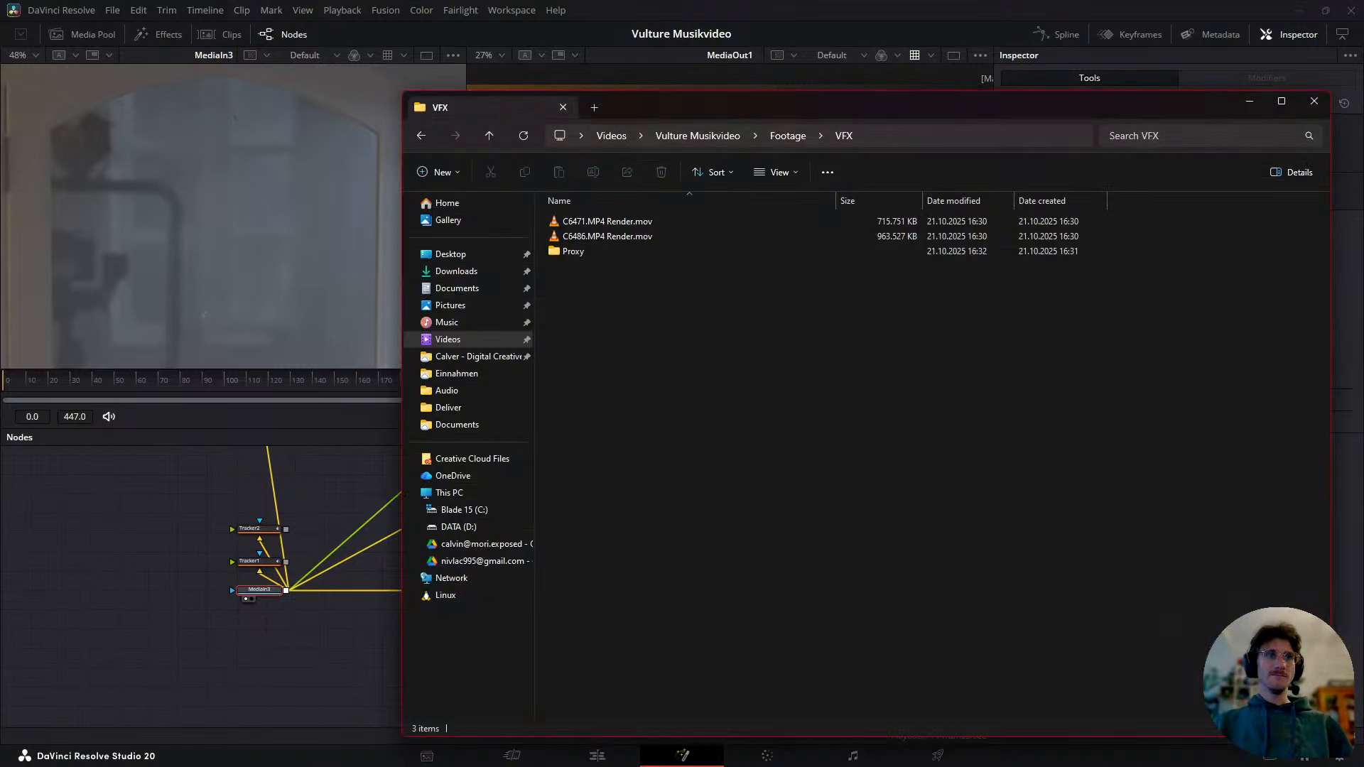
{"action": "key", "text": "super+e"}
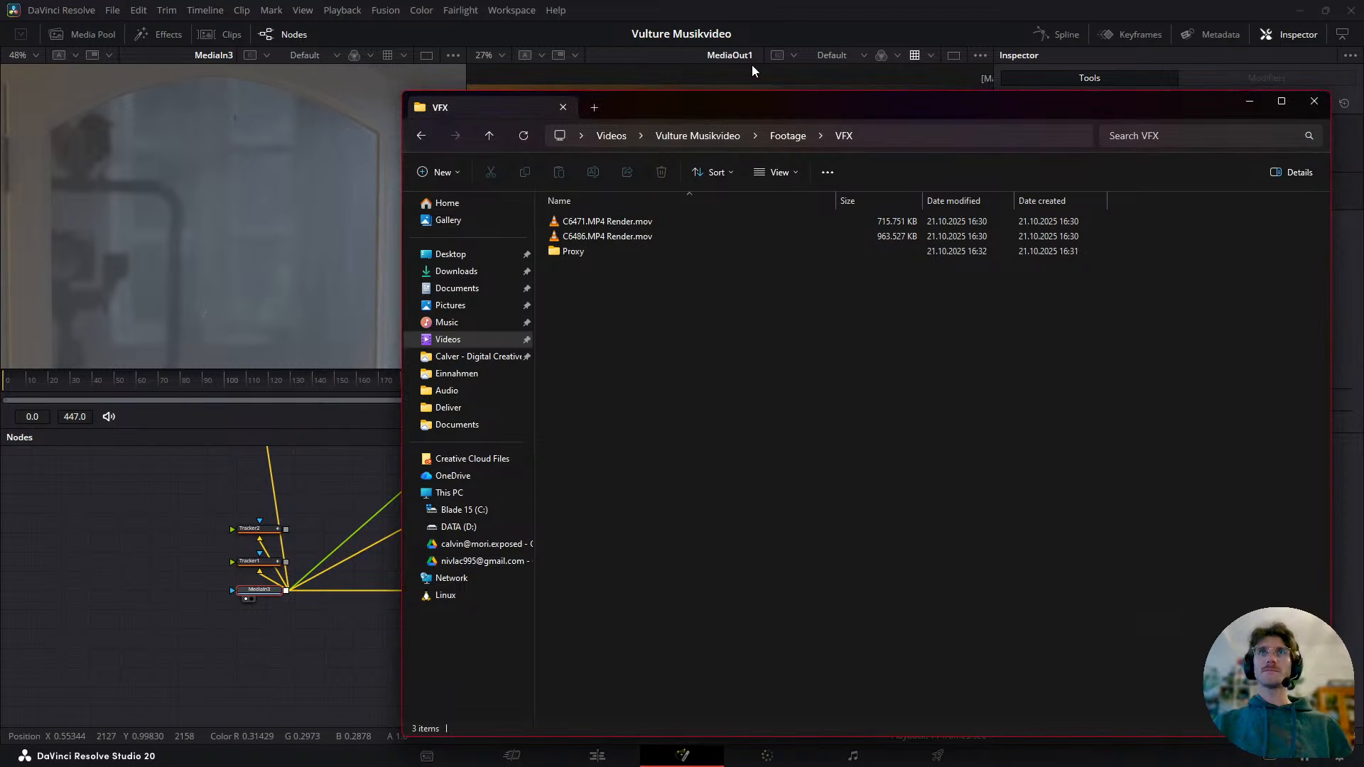
{"action": "left_click", "coordinate": [719, 131]}
{"action": "left_click", "coordinate": [719, 131]}
{"action": "left_click", "coordinate": [745, 104]}
{"action": "left_click", "coordinate": [732, 134]}
{"action": "left_click", "coordinate": [745, 393]}
{"action": "key", "text": "ctrl+shift+n"}
{"action": "type", "text": "Te"}
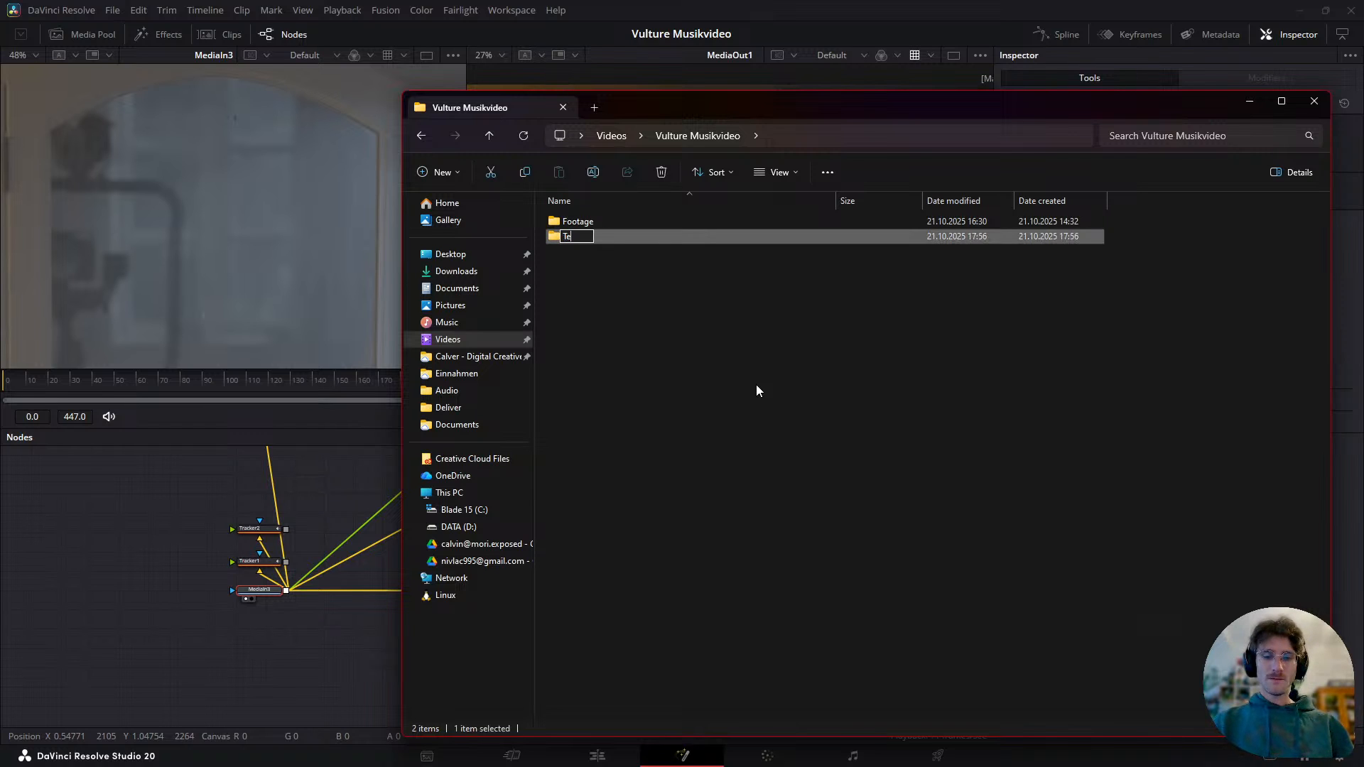
{"action": "key", "text": "Return"}
- Open the Textures folder and put the three downloaded smudge texture images into it
{"action": "key", "text": "Return"}
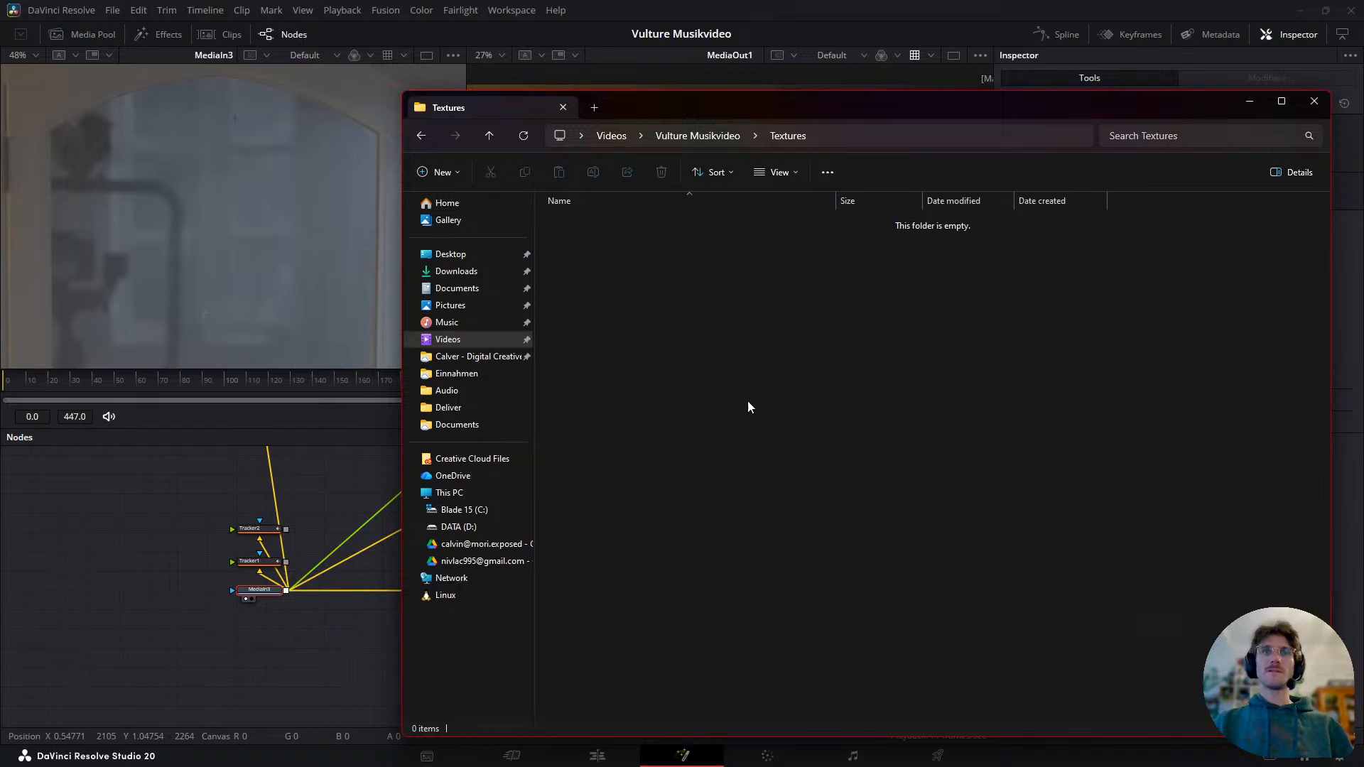
{"action": "left_click_drag", "start_coordinate": [748, 602], "coordinate": [765, 468]}
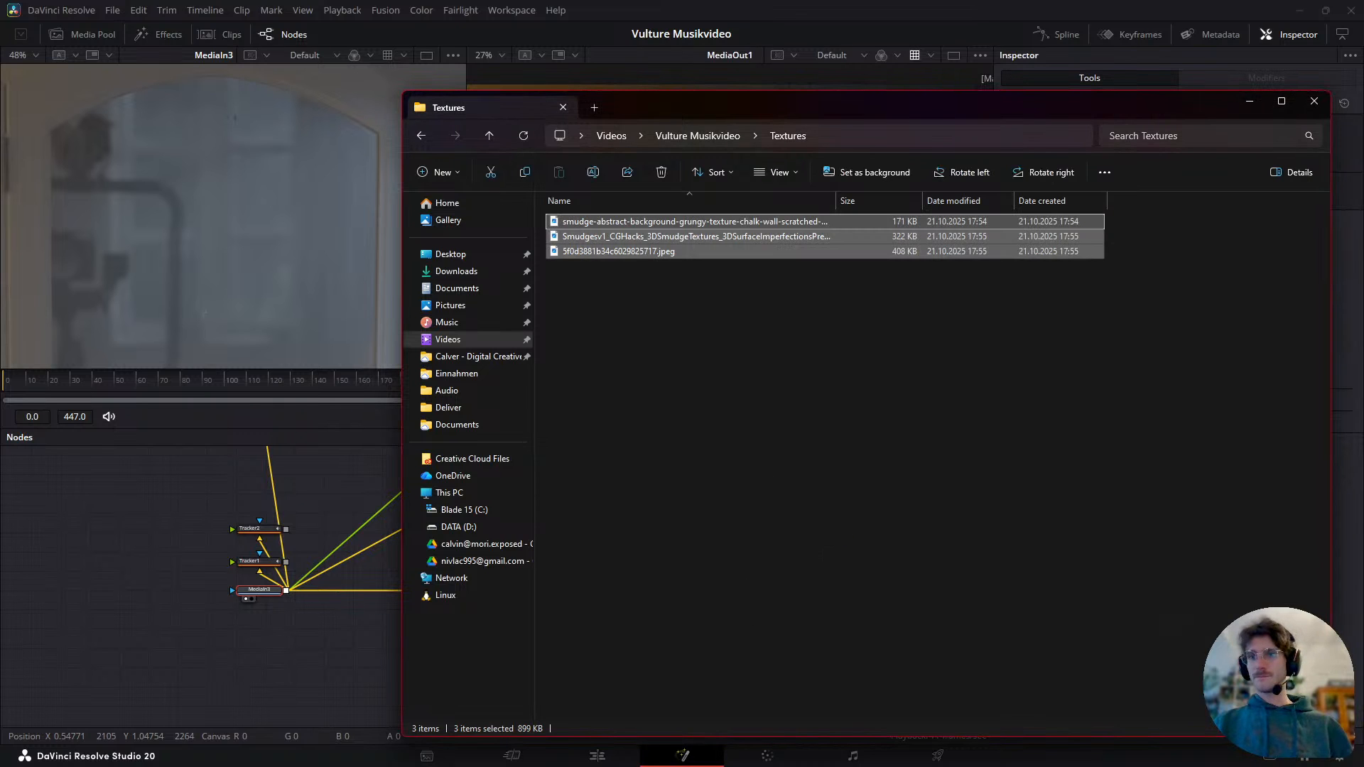
{"action": "left_click", "coordinate": [858, 431]}
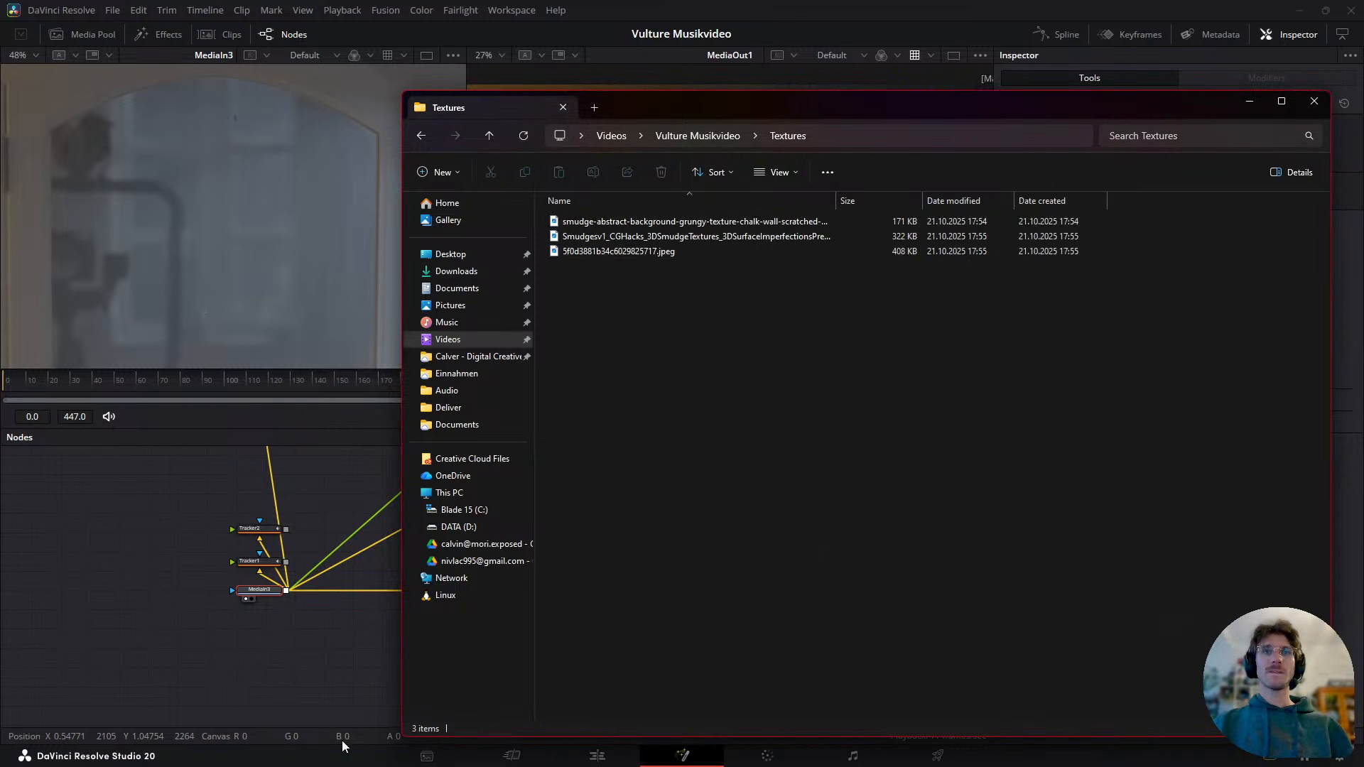
- Switch to DaVinci Resolve, import the Vulture Musikvideo folder into the Master bin and return to the Fusion composition
{"action": "left_click", "coordinate": [287, 689]}
{"action": "left_click", "coordinate": [412, 762]}
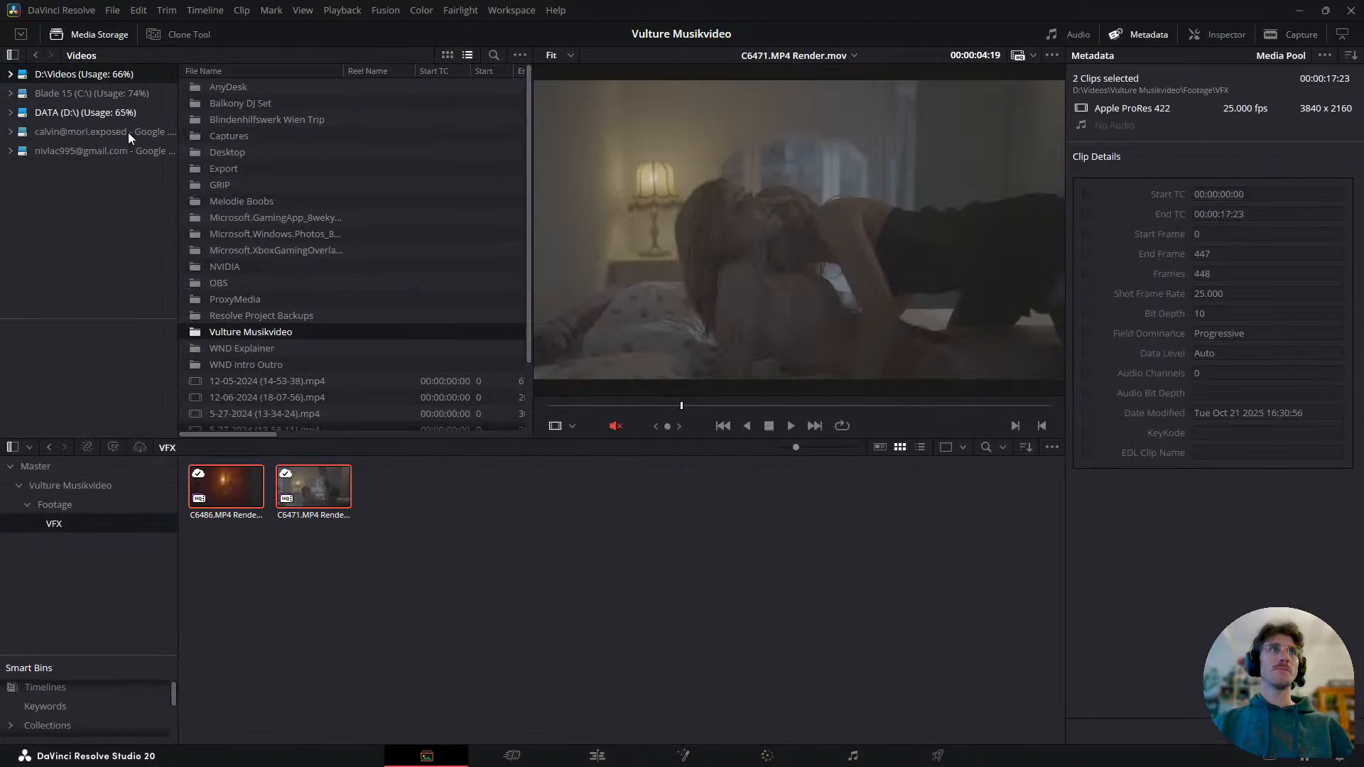
{"action": "left_click_drag", "start_coordinate": [253, 331], "coordinate": [67, 468]}
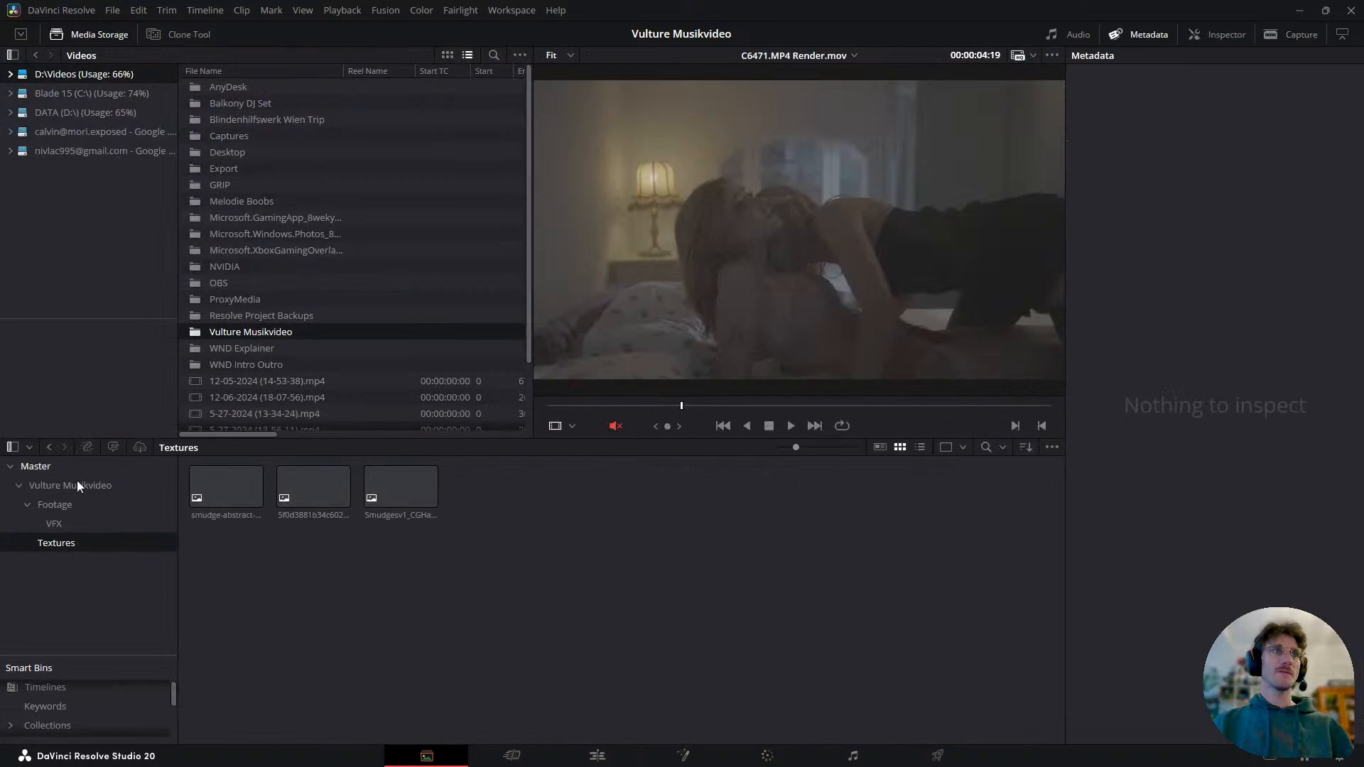
{"action": "left_click", "coordinate": [635, 757]}
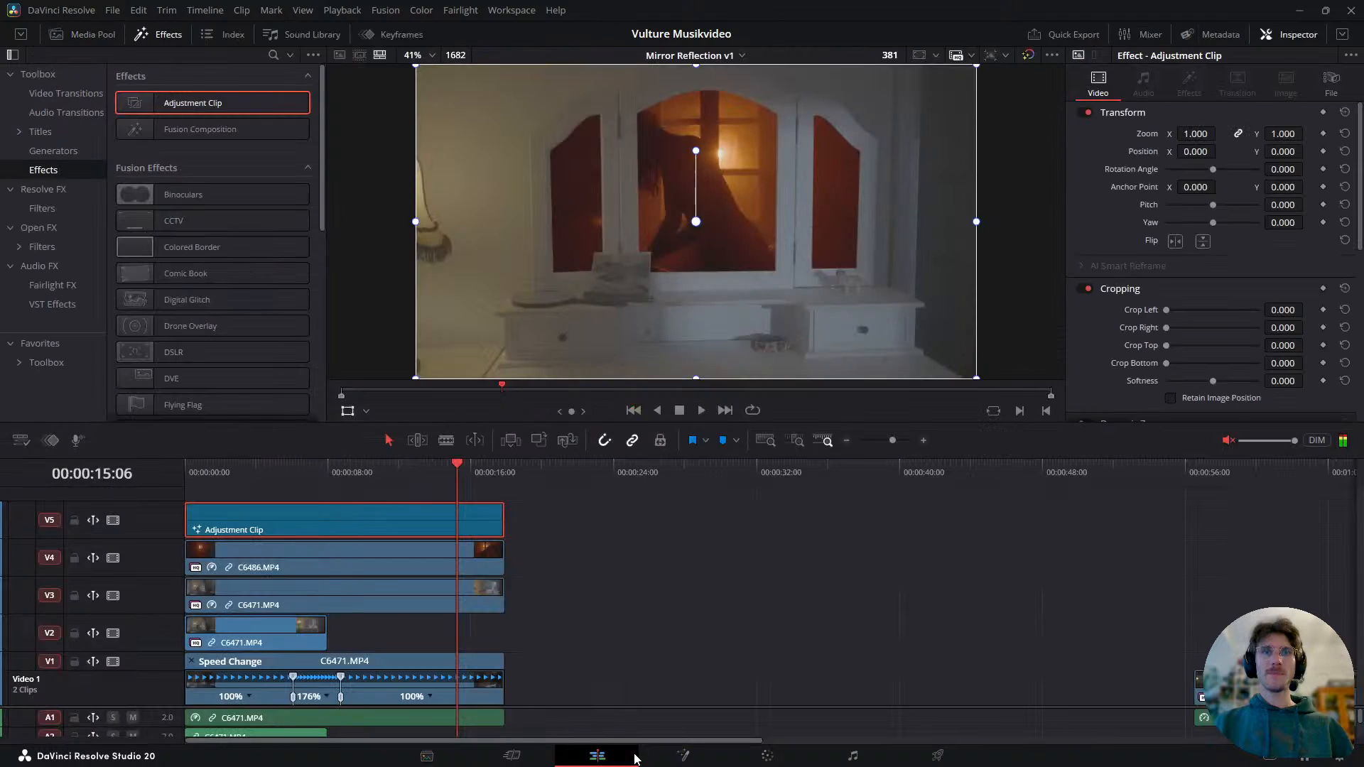
{"action": "left_click", "coordinate": [707, 762]}
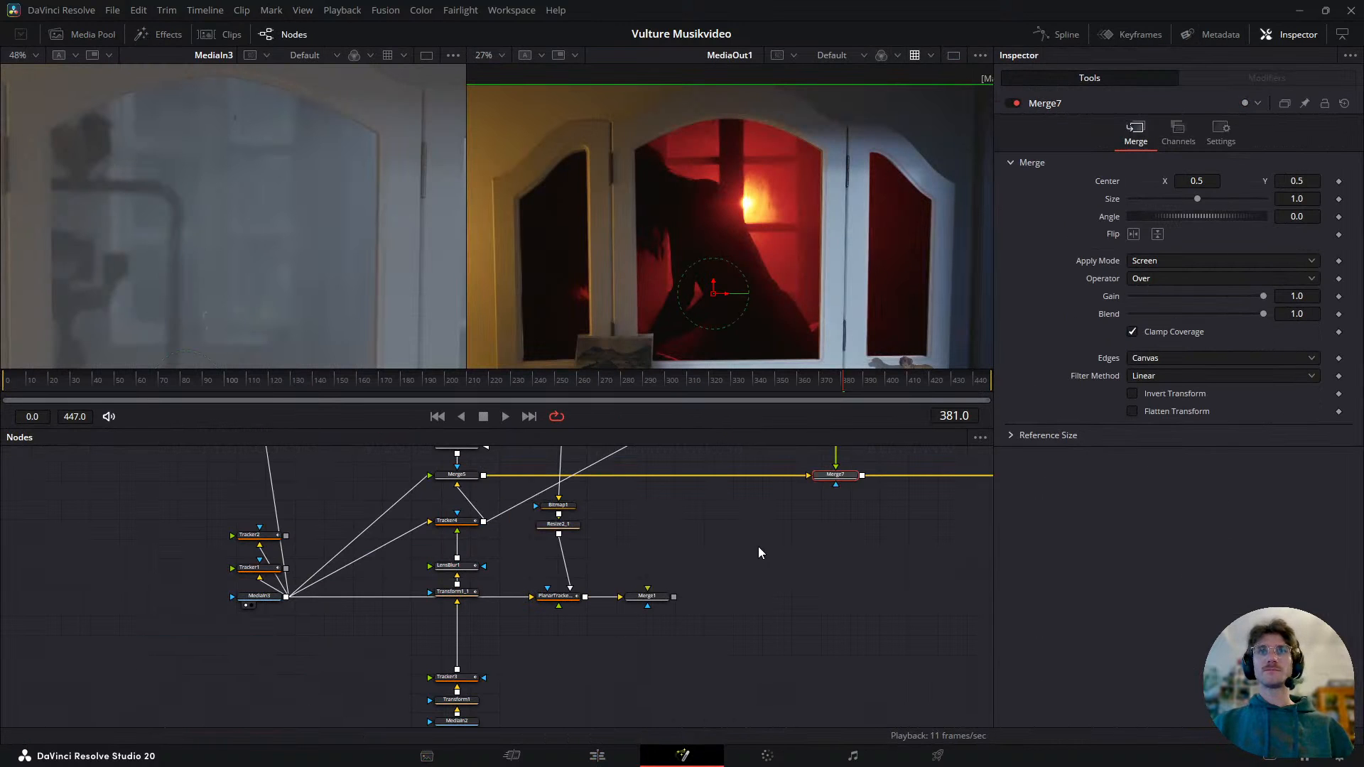
- Locate the PlanarTracker1_1 node between Background2 and MatteControl1, load it in the first viewer and inspect the mirror masks
{"action": "left_click_drag", "start_coordinate": [592, 569], "coordinate": [463, 521]}
{"action": "scroll", "coordinate": [459, 521], "scroll_direction": "down", "scroll_amount": 2}
{"action": "left_click_drag", "start_coordinate": [603, 607], "coordinate": [554, 699]}
{"action": "scroll", "coordinate": [516, 535], "scroll_direction": "up", "scroll_amount": 3}
{"action": "left_click_drag", "start_coordinate": [518, 536], "coordinate": [547, 630]}
{"action": "left_click_drag", "start_coordinate": [456, 652], "coordinate": [568, 556]}
{"action": "scroll", "coordinate": [569, 553], "scroll_direction": "down", "scroll_amount": 2}
{"action": "scroll", "coordinate": [484, 637], "scroll_direction": "up", "scroll_amount": 1}
{"action": "left_click_drag", "start_coordinate": [487, 476], "coordinate": [523, 664]}
{"action": "left_click_drag", "start_coordinate": [519, 580], "coordinate": [526, 653]}
{"action": "scroll", "coordinate": [466, 553], "scroll_direction": "up", "scroll_amount": 2}
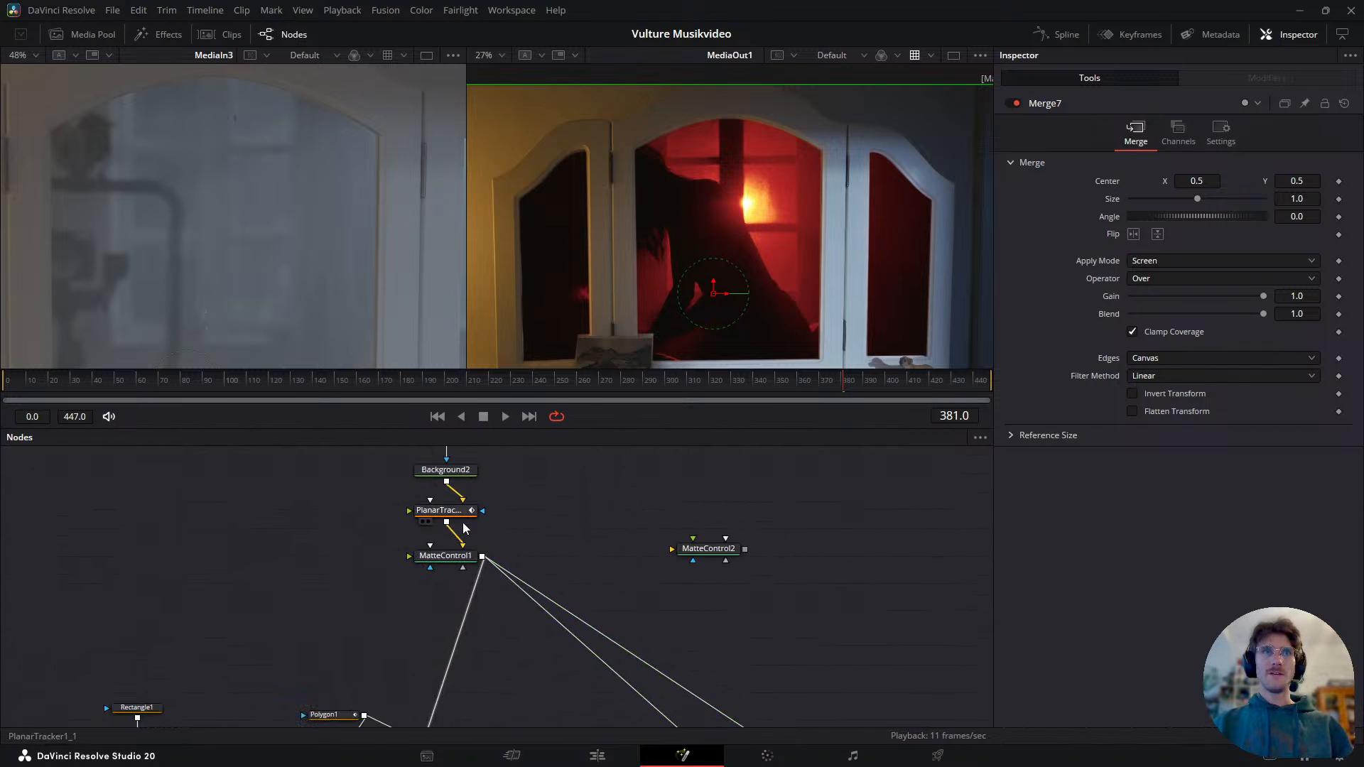
{"action": "left_click", "coordinate": [461, 511]}
{"action": "key", "text": "1"}
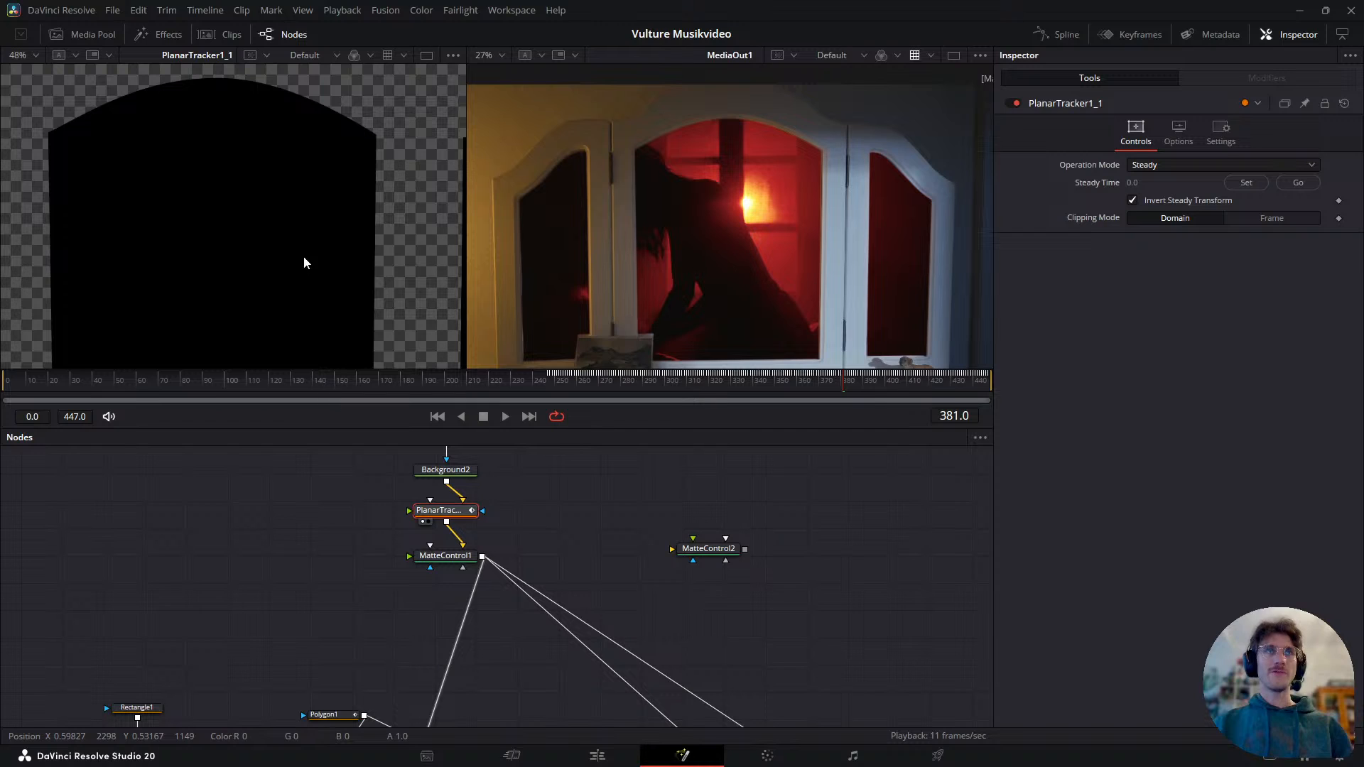
{"action": "scroll", "coordinate": [301, 242], "scroll_direction": "down", "scroll_amount": 5}
{"action": "scroll", "coordinate": [237, 245], "scroll_direction": "up", "scroll_amount": 3}
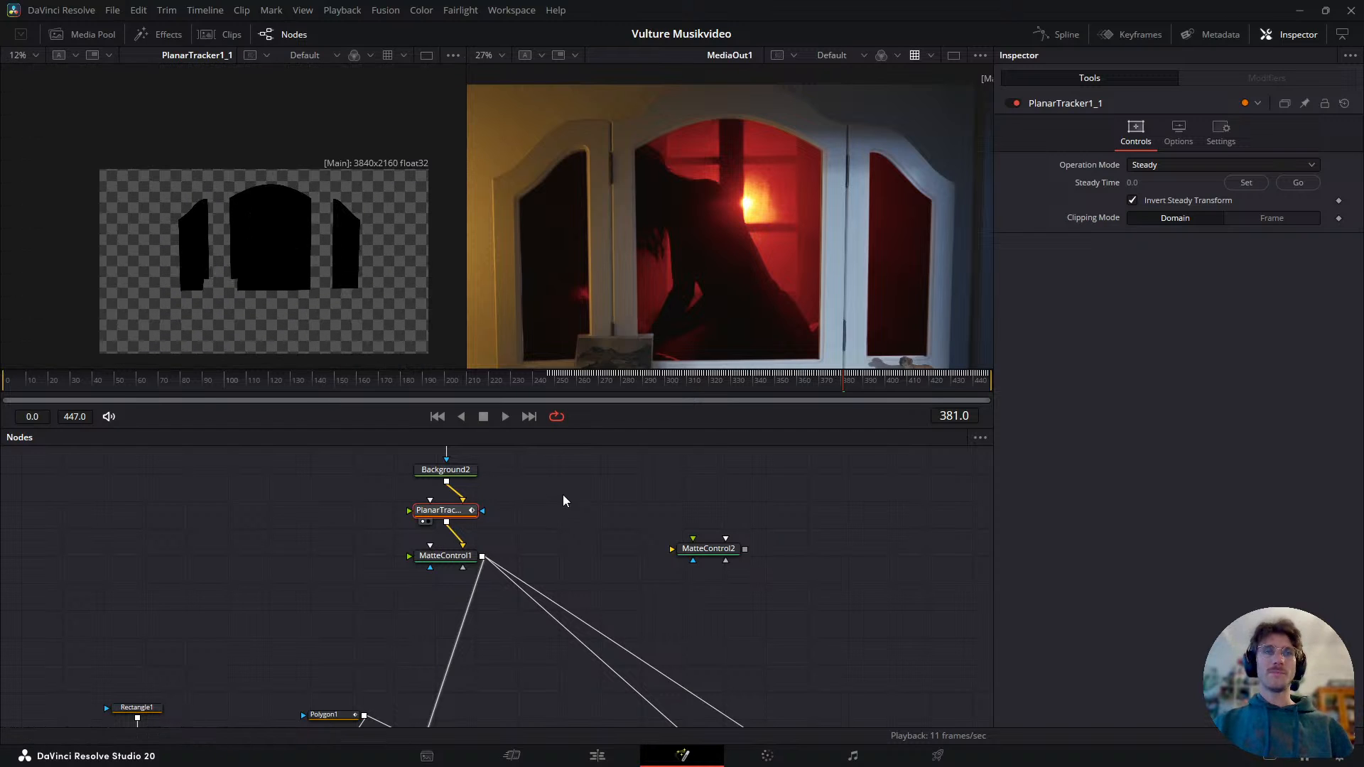
- Move MatteControl2 farther from the mask nodes and paste a copy of PlanarTracker1_1 beside the original tracker
{"action": "left_click_drag", "start_coordinate": [516, 507], "coordinate": [448, 547]}
{"action": "left_click", "coordinate": [459, 527]}
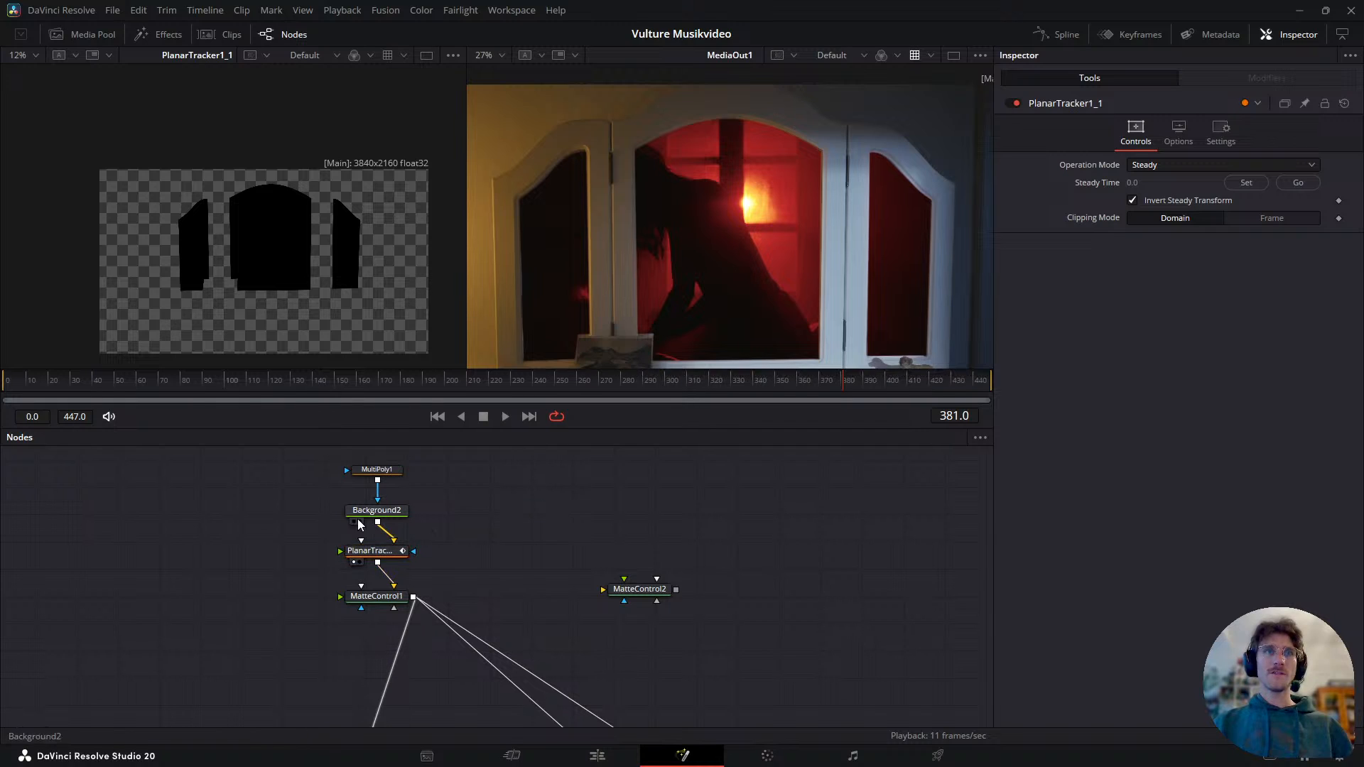
{"action": "left_click", "coordinate": [390, 556]}
{"action": "left_click_drag", "start_coordinate": [508, 533], "coordinate": [455, 581]}
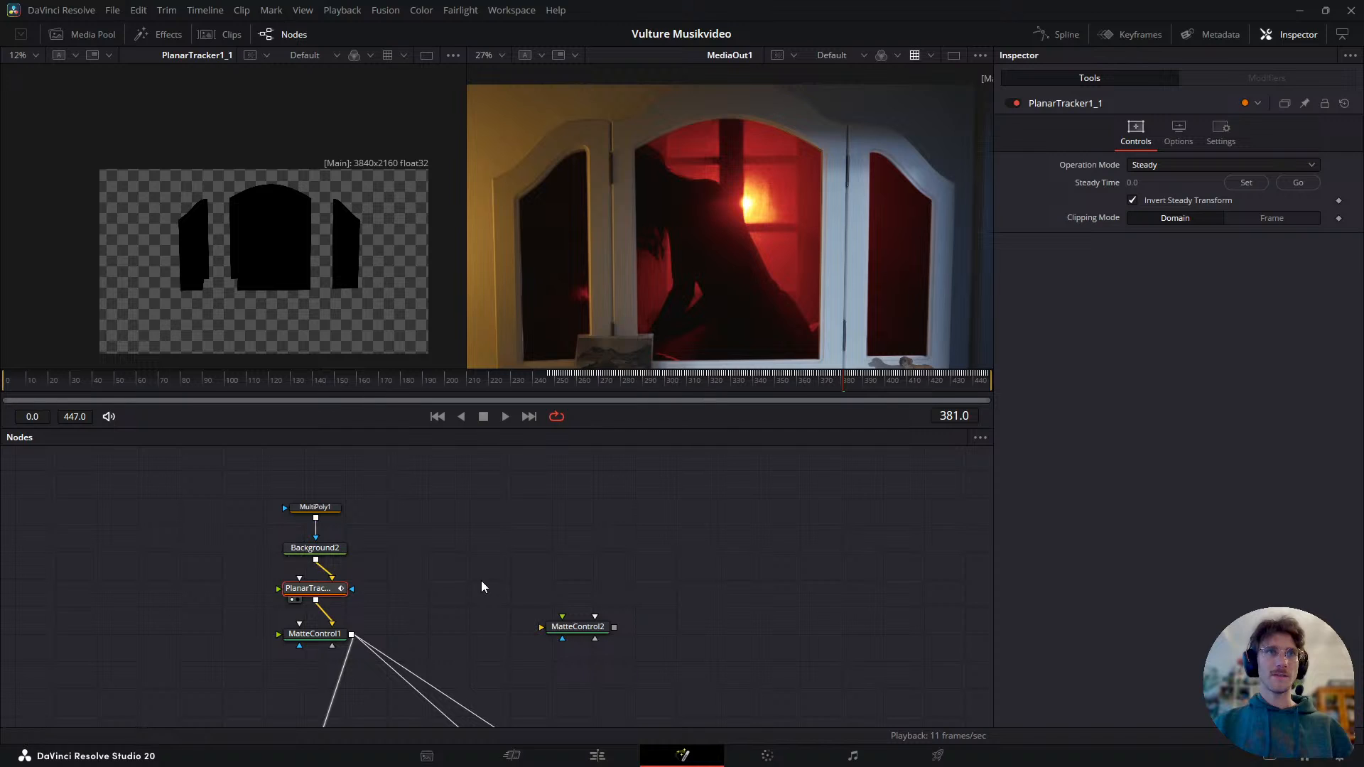
{"action": "left_click_drag", "start_coordinate": [587, 627], "coordinate": [817, 626]}
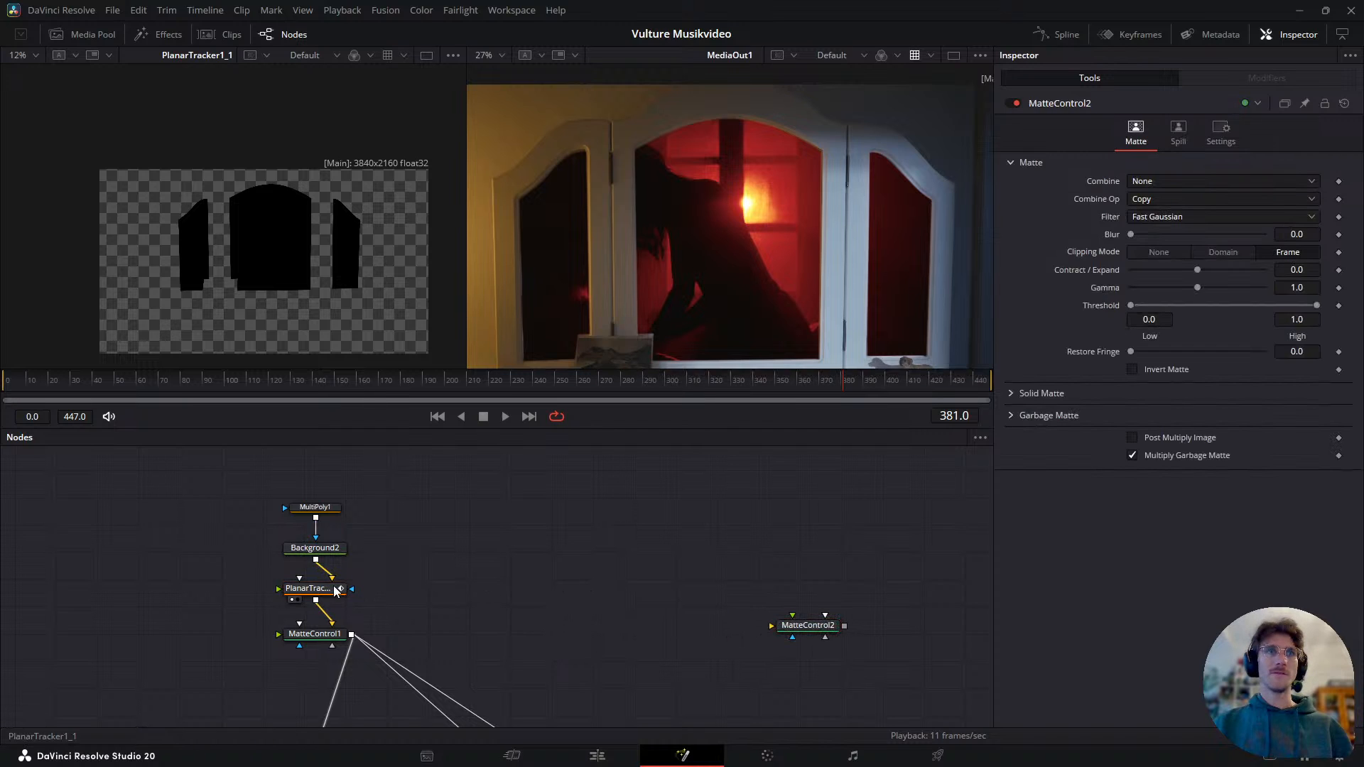
{"action": "left_click", "coordinate": [336, 589]}
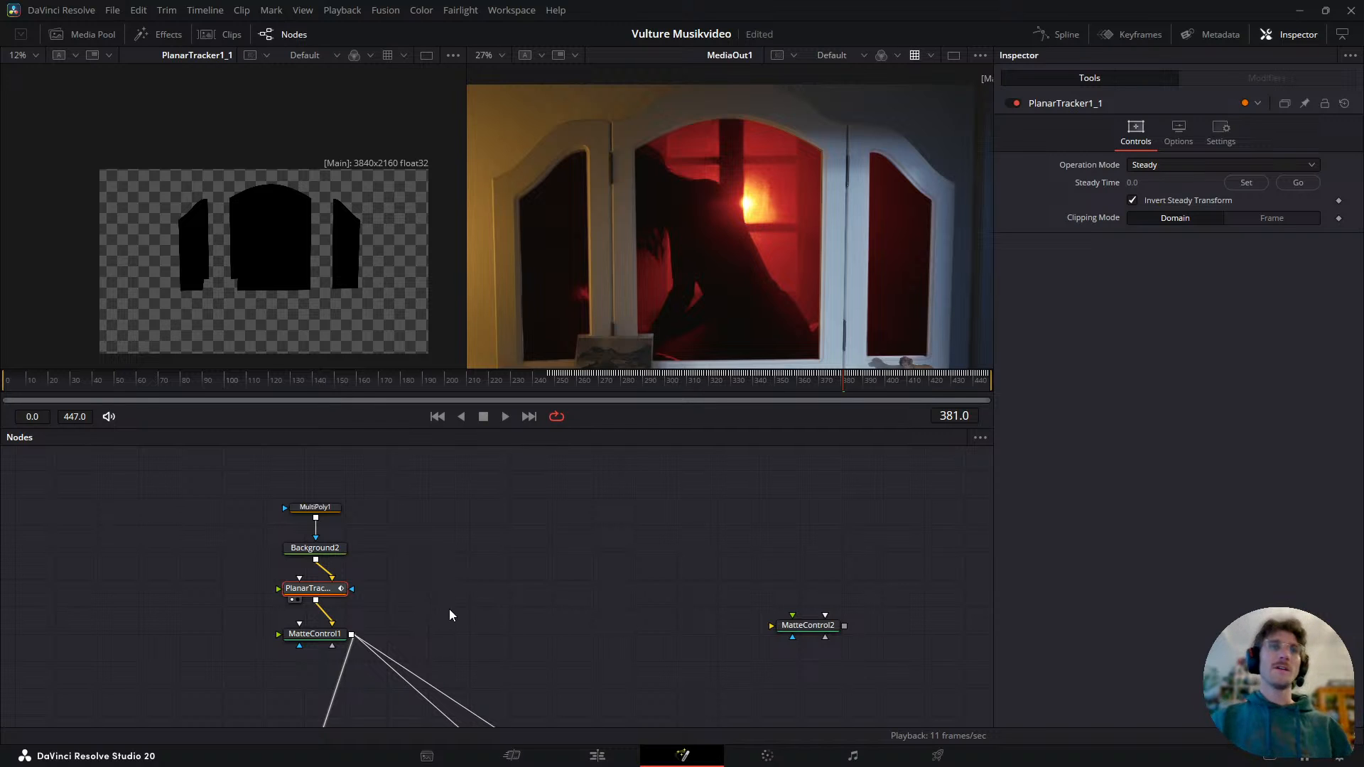
{"action": "key", "text": "ctrl+v"}
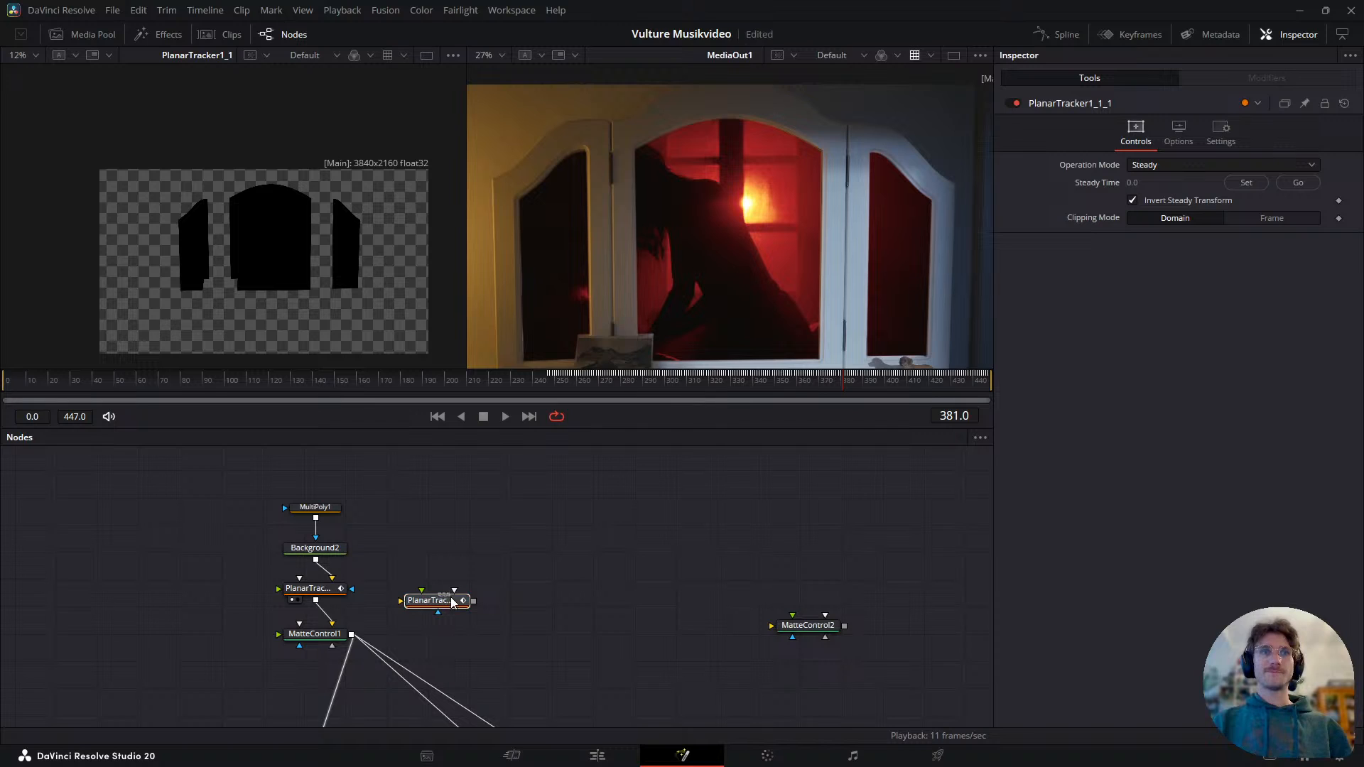
{"action": "left_click_drag", "start_coordinate": [450, 603], "coordinate": [479, 601]}
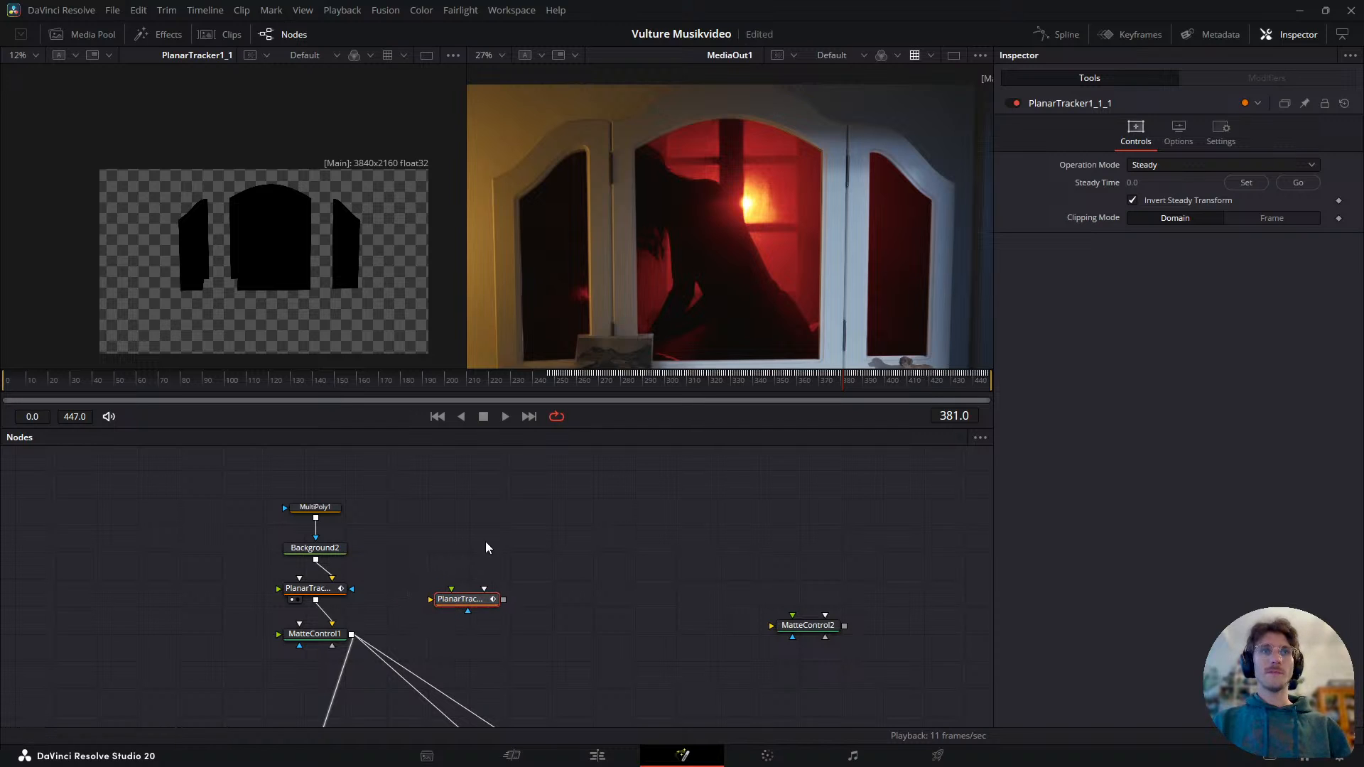
- Add a Background node above the copied planar tracker, connect it to the tracker and view the tracker's output
{"action": "key", "text": "shift+space"}
{"action": "type", "text": "bg"}
{"action": "key", "text": "Return"}
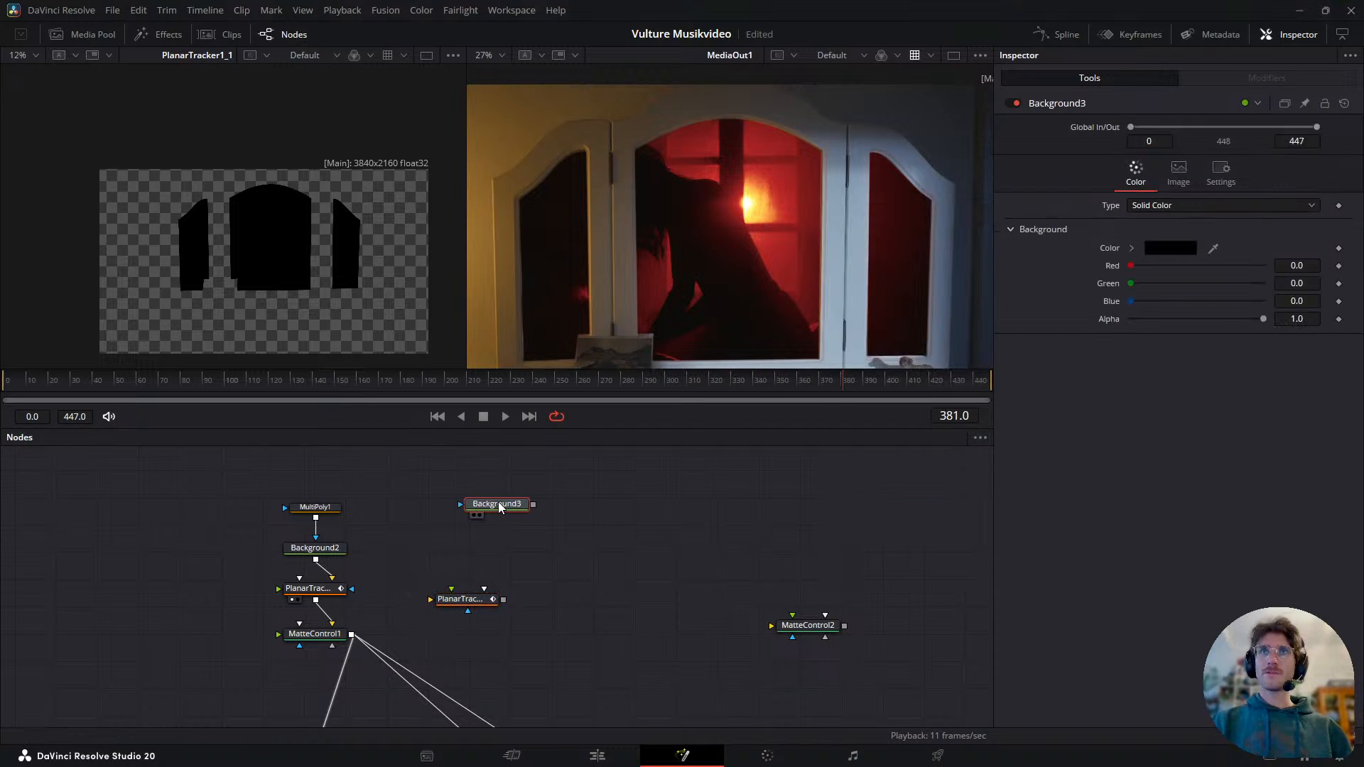
{"action": "left_click_drag", "start_coordinate": [533, 504], "coordinate": [466, 600]}
{"action": "left_click", "coordinate": [483, 597]}
{"action": "key", "text": "1"}
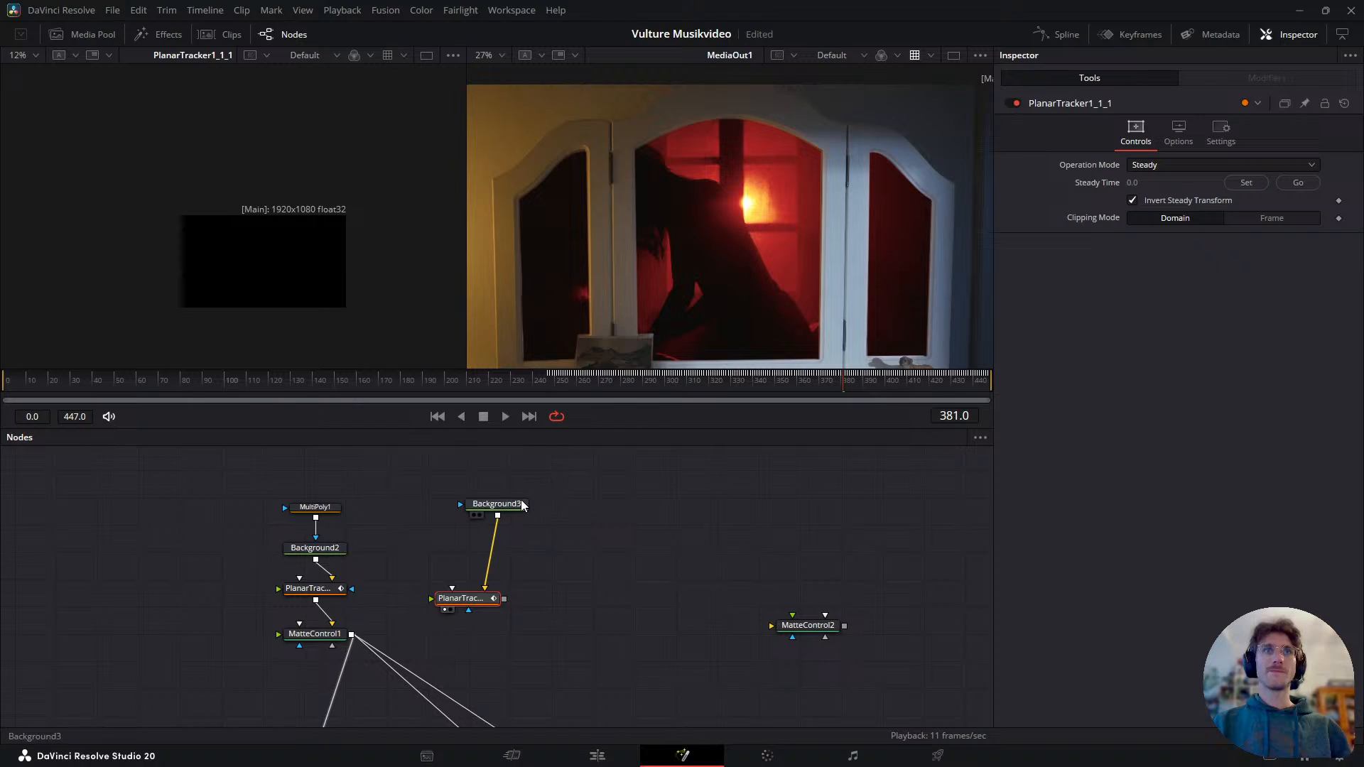
{"action": "left_click_drag", "start_coordinate": [526, 503], "coordinate": [509, 507]}
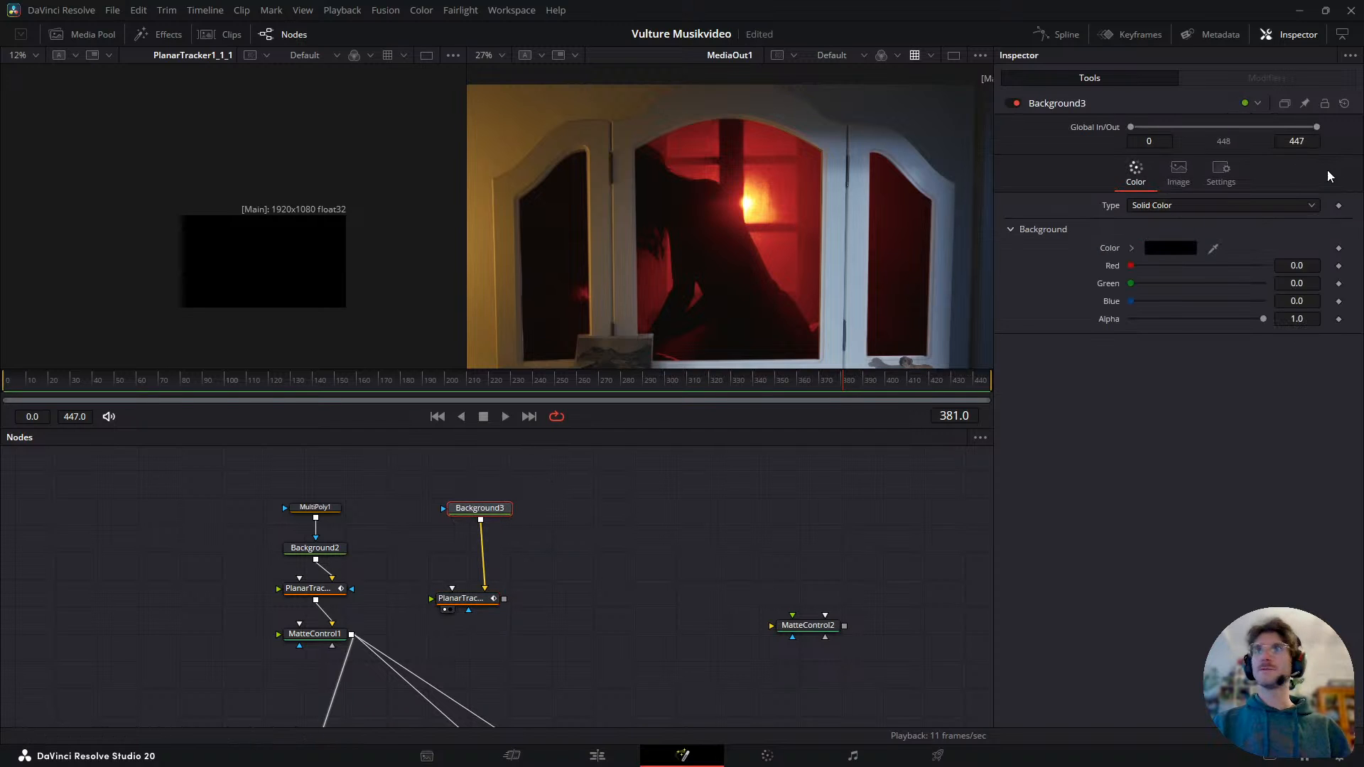
- Try to change Background3's image resolution with Auto Resolution still enabled, entering a height of 2160
{"action": "left_click", "coordinate": [1179, 173]}
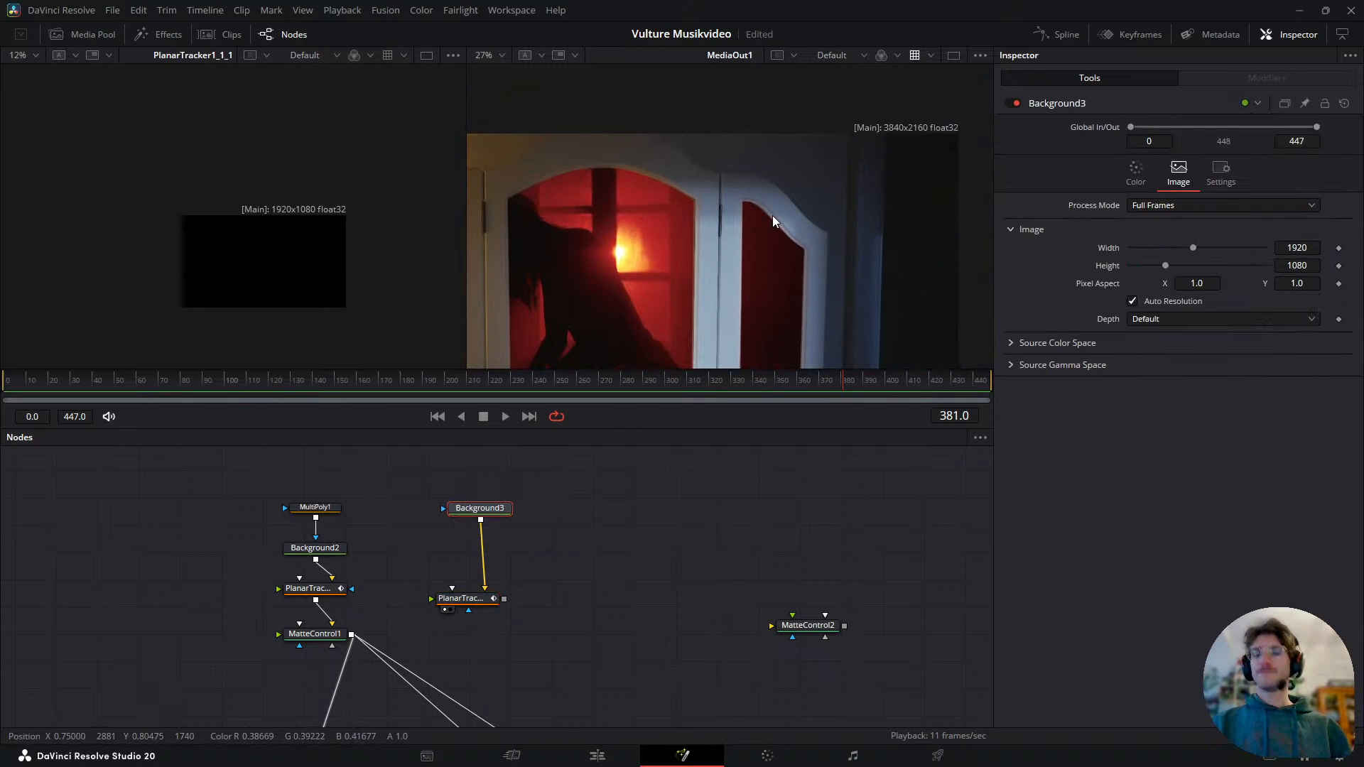
{"action": "key", "text": "ctrl+f"}
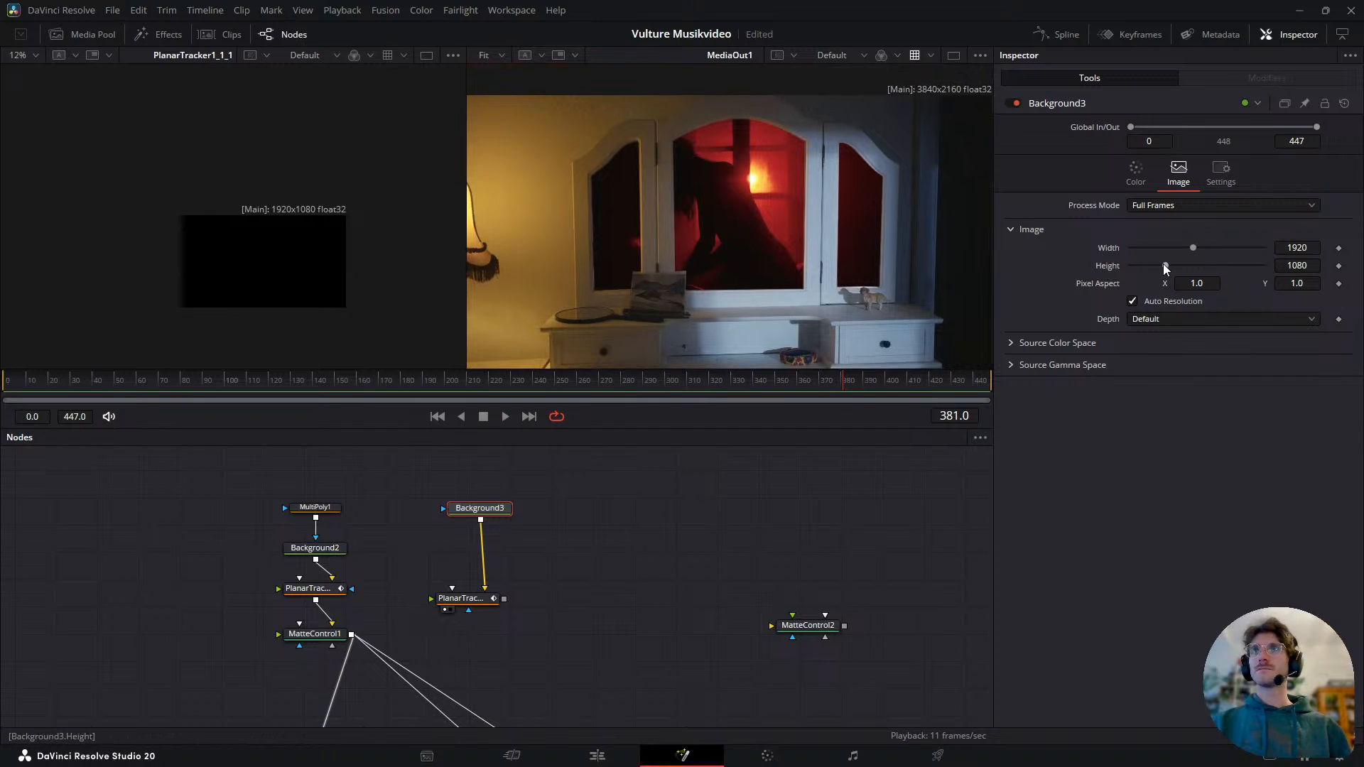
{"action": "left_click", "coordinate": [1304, 247]}
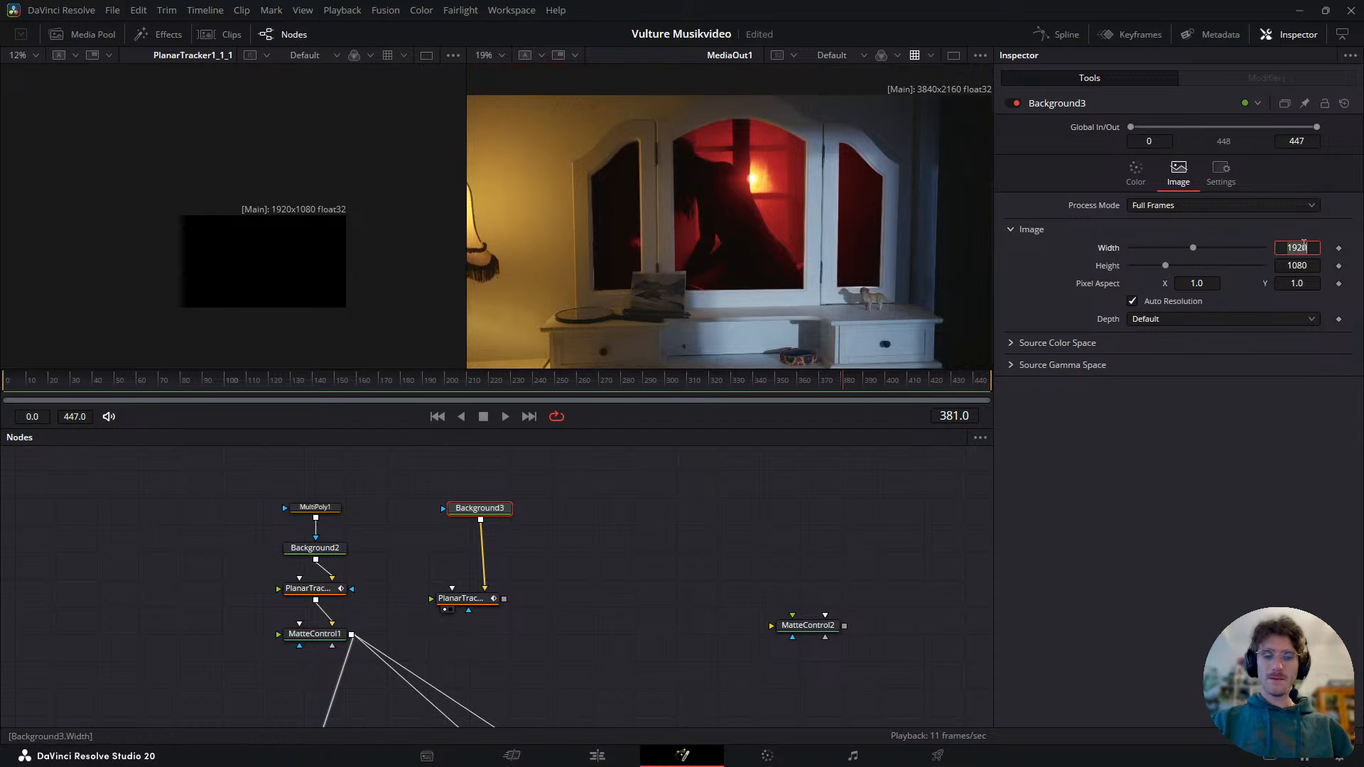
{"action": "key", "text": "Tab"}
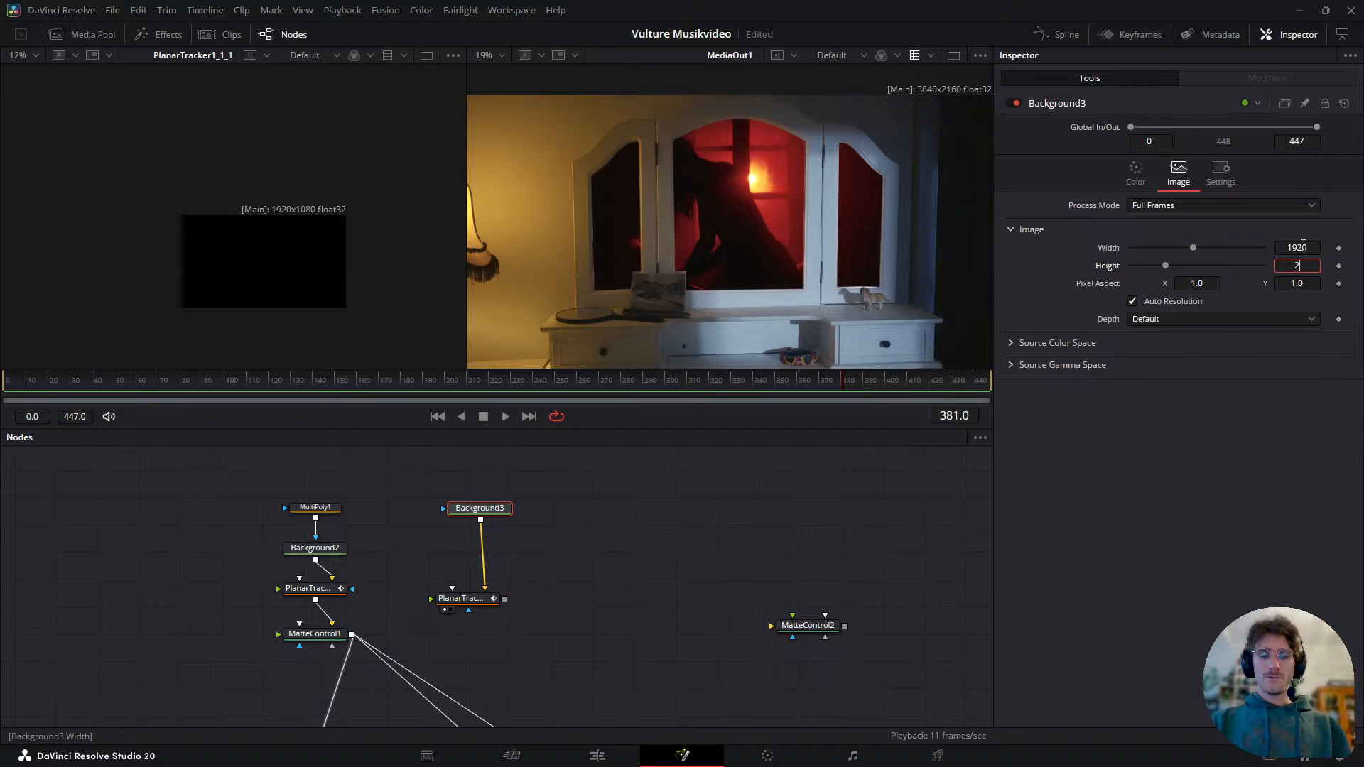
{"action": "type", "text": "2160"}
{"action": "key", "text": "Tab"}
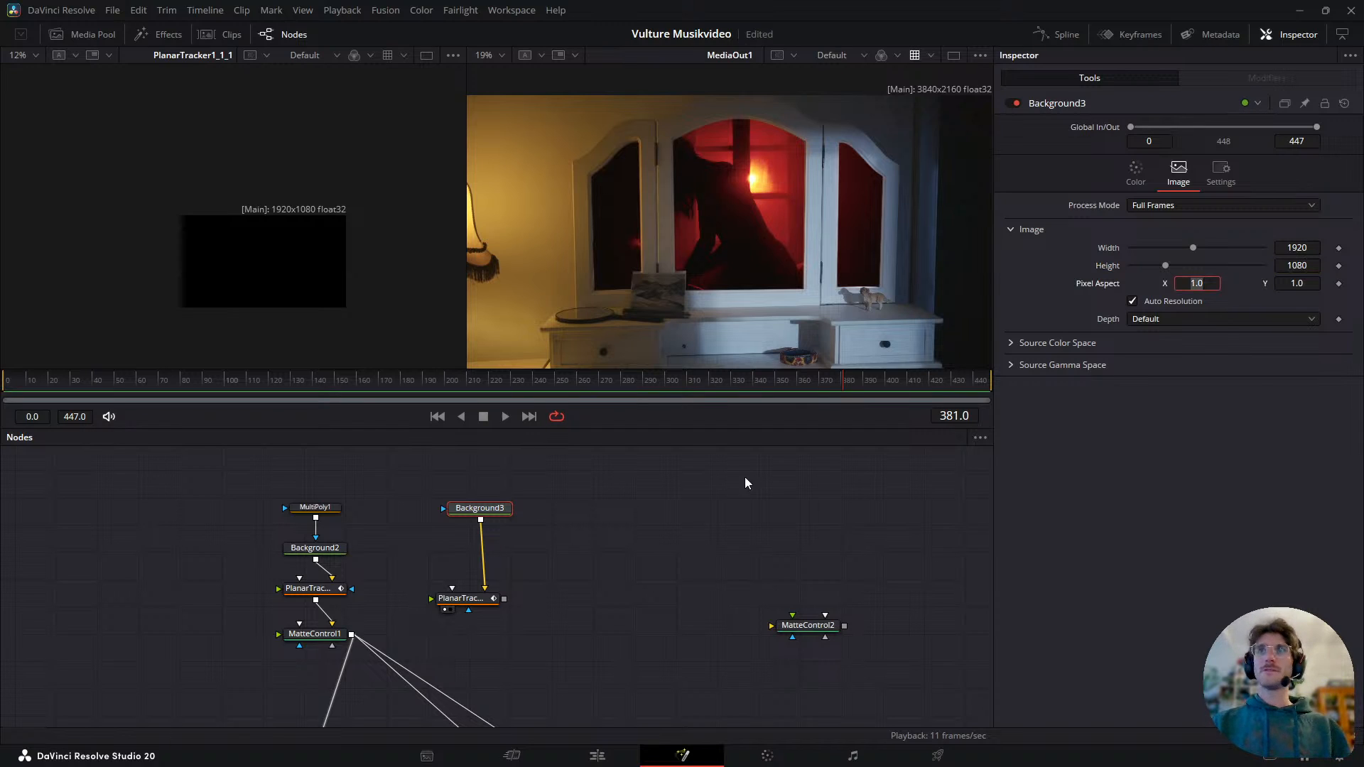
- Reposition Background3 above the copied planar tracker and reload the tracker's output in the first viewer
{"action": "left_click_drag", "start_coordinate": [474, 521], "coordinate": [462, 536]}
{"action": "left_click", "coordinate": [447, 604]}
{"action": "key", "text": "1"}
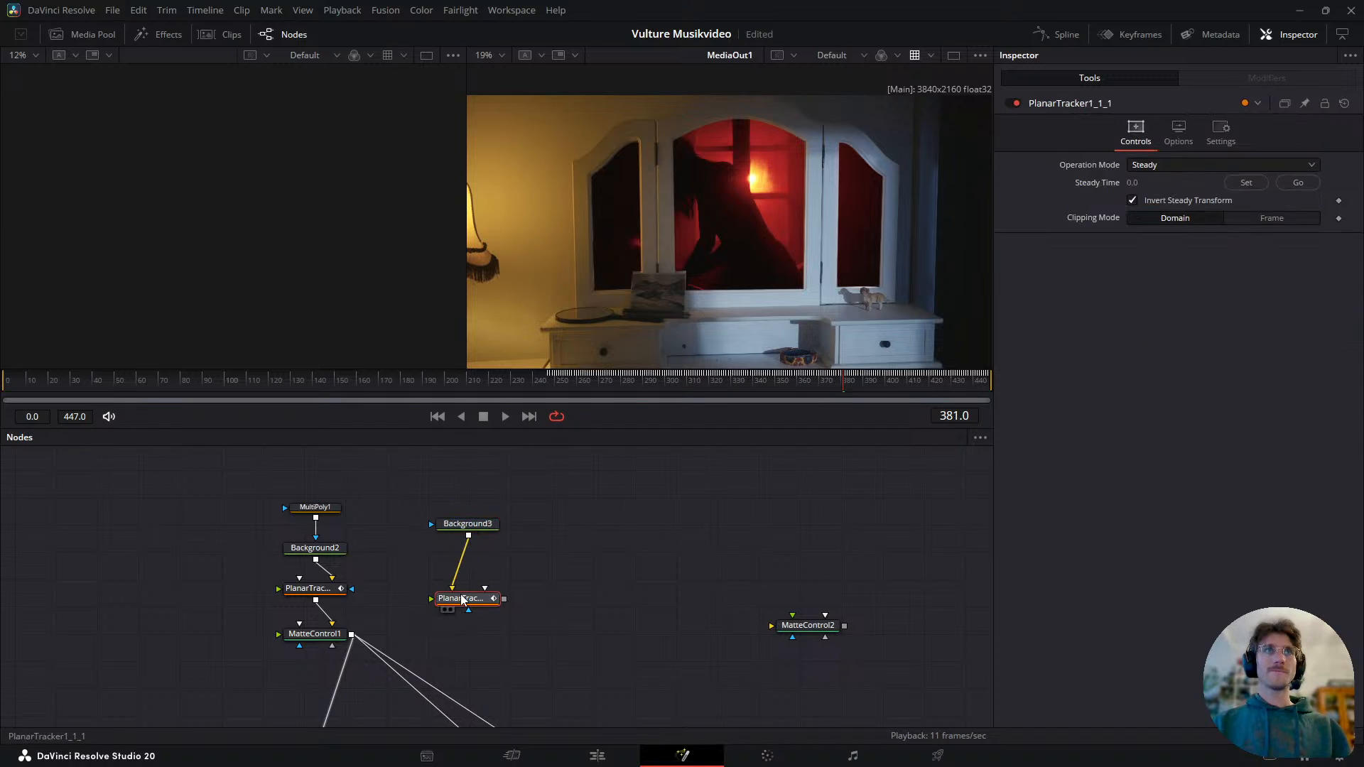
{"action": "key", "text": "1"}
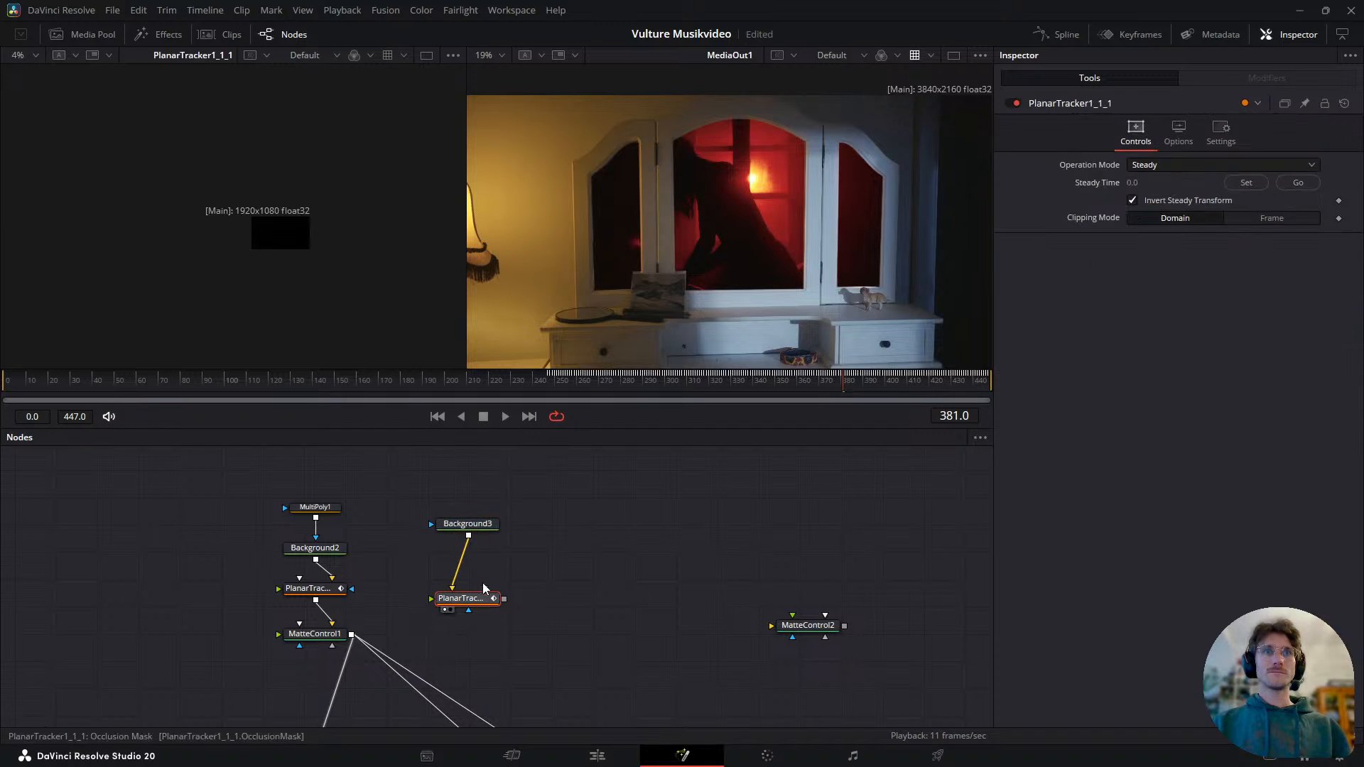
- Turn off Auto Resolution on Background3 and set its image size to 3840 by 2160
{"action": "left_click", "coordinate": [481, 519]}
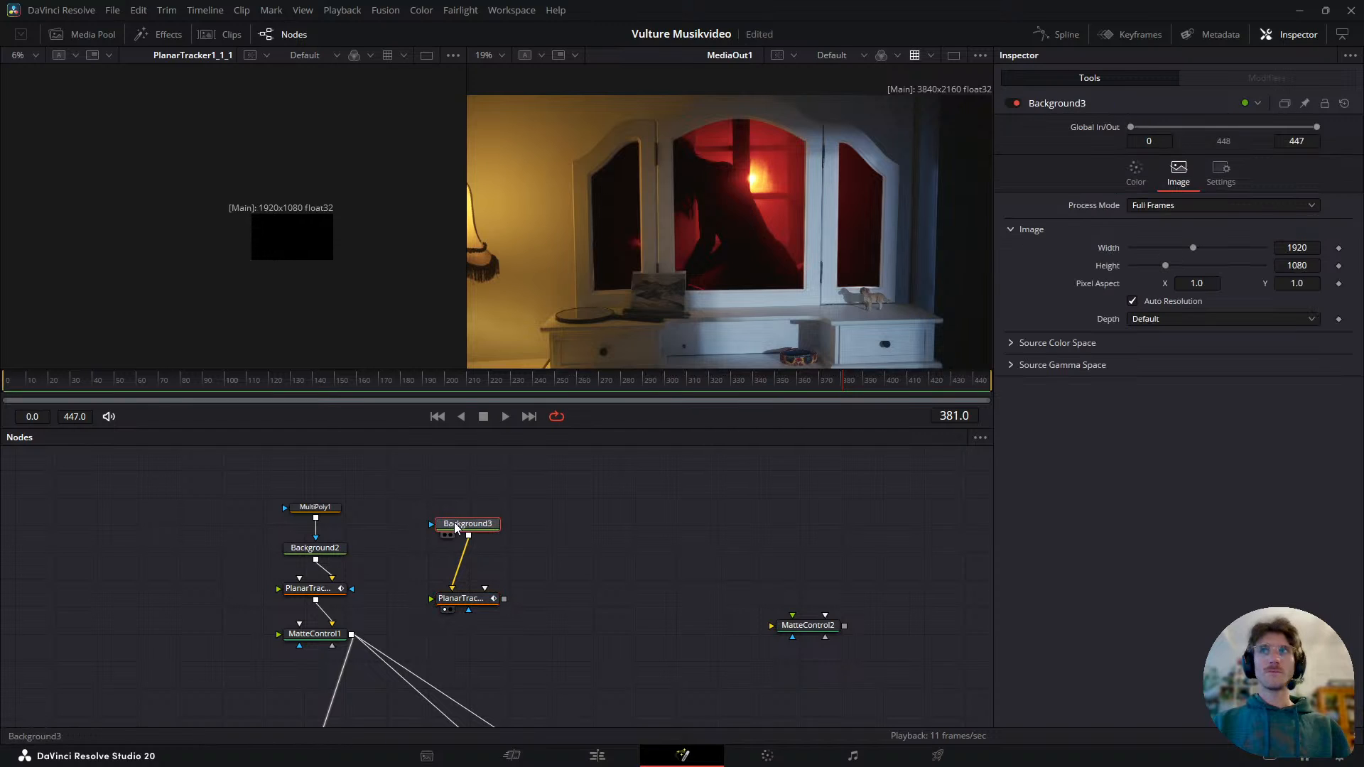
{"action": "left_click", "coordinate": [1184, 301]}
{"action": "left_click", "coordinate": [1319, 248]}
{"action": "type", "text": "38"}
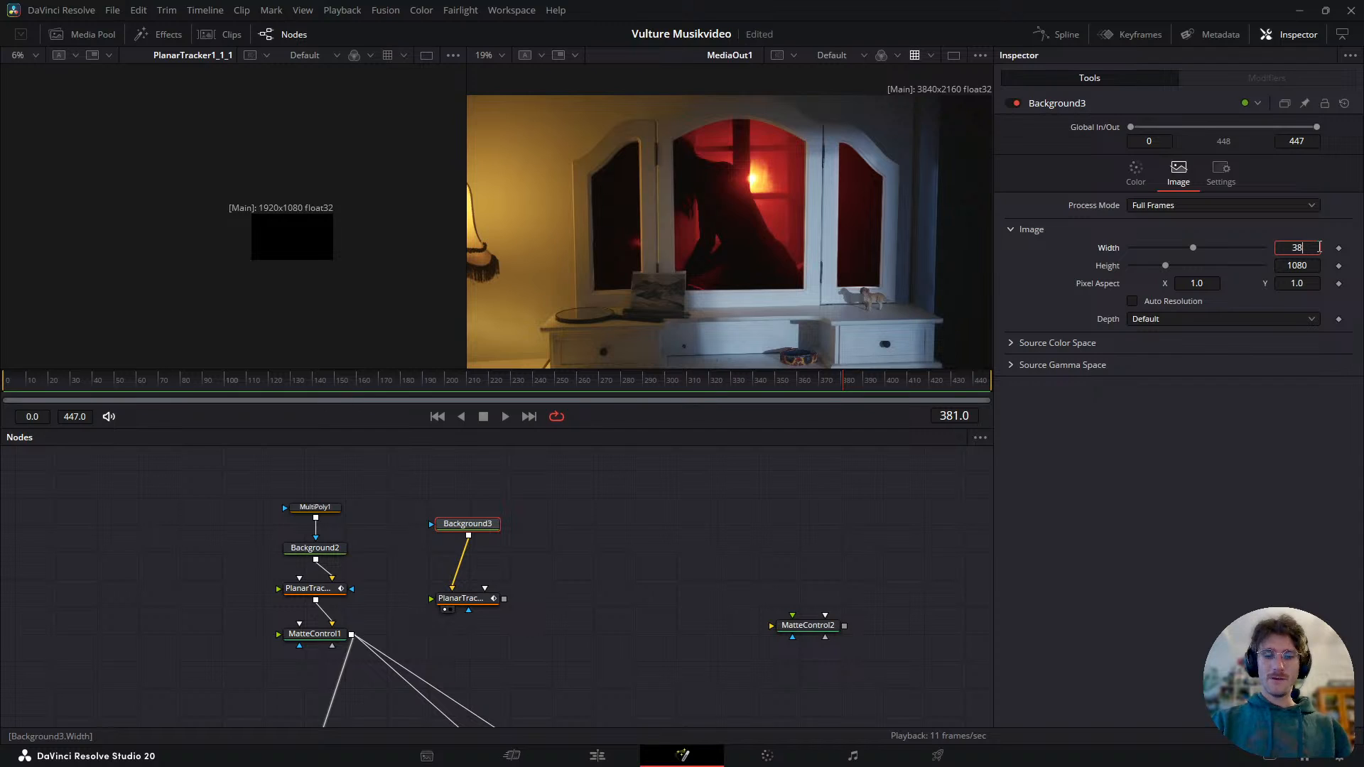
{"action": "type", "text": "40"}
{"action": "key", "text": "Tab"}
{"action": "type", "text": "2160"}
{"action": "key", "text": "Return"}
{"action": "left_click", "coordinate": [460, 599]}
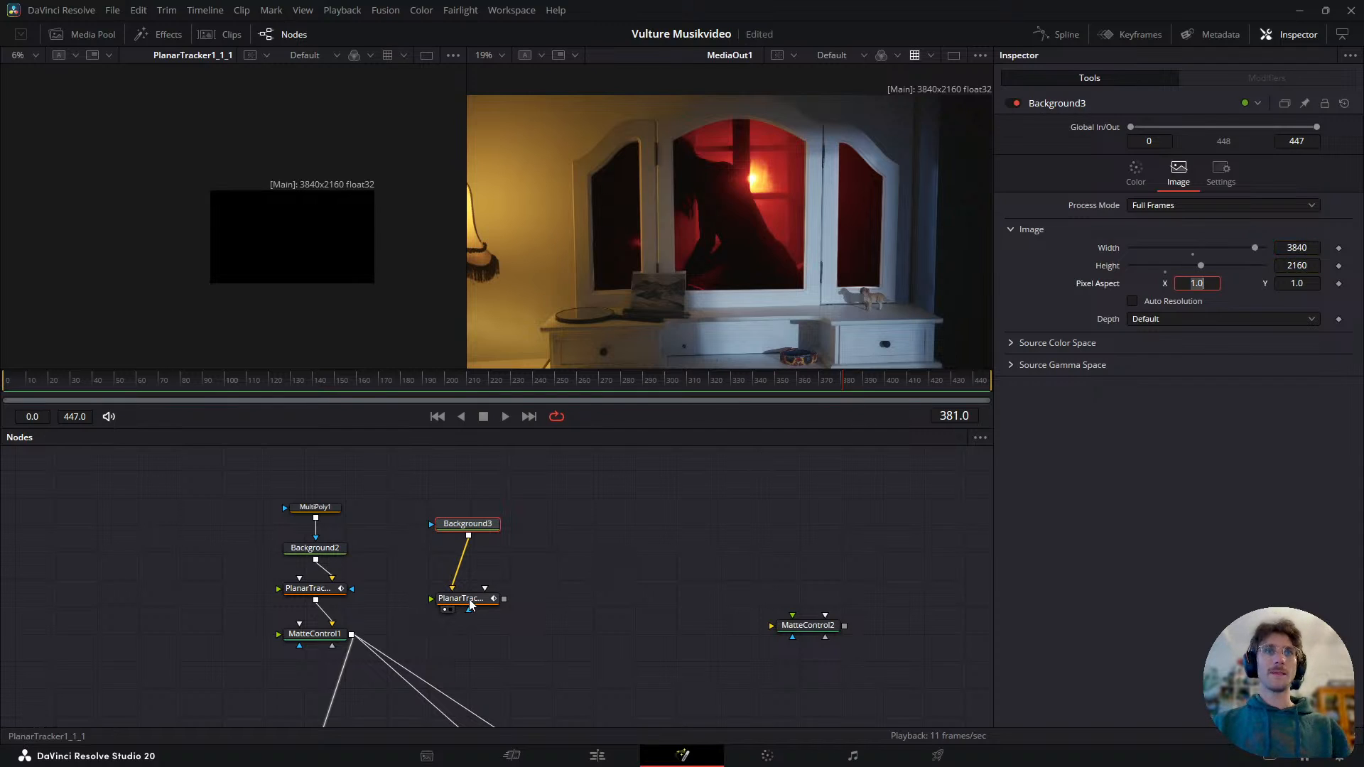
- Add the Smudgesv1 texture from the Textures bin to the node graph, view it, and place it near the copied planar tracker
{"action": "left_click", "coordinate": [95, 37]}
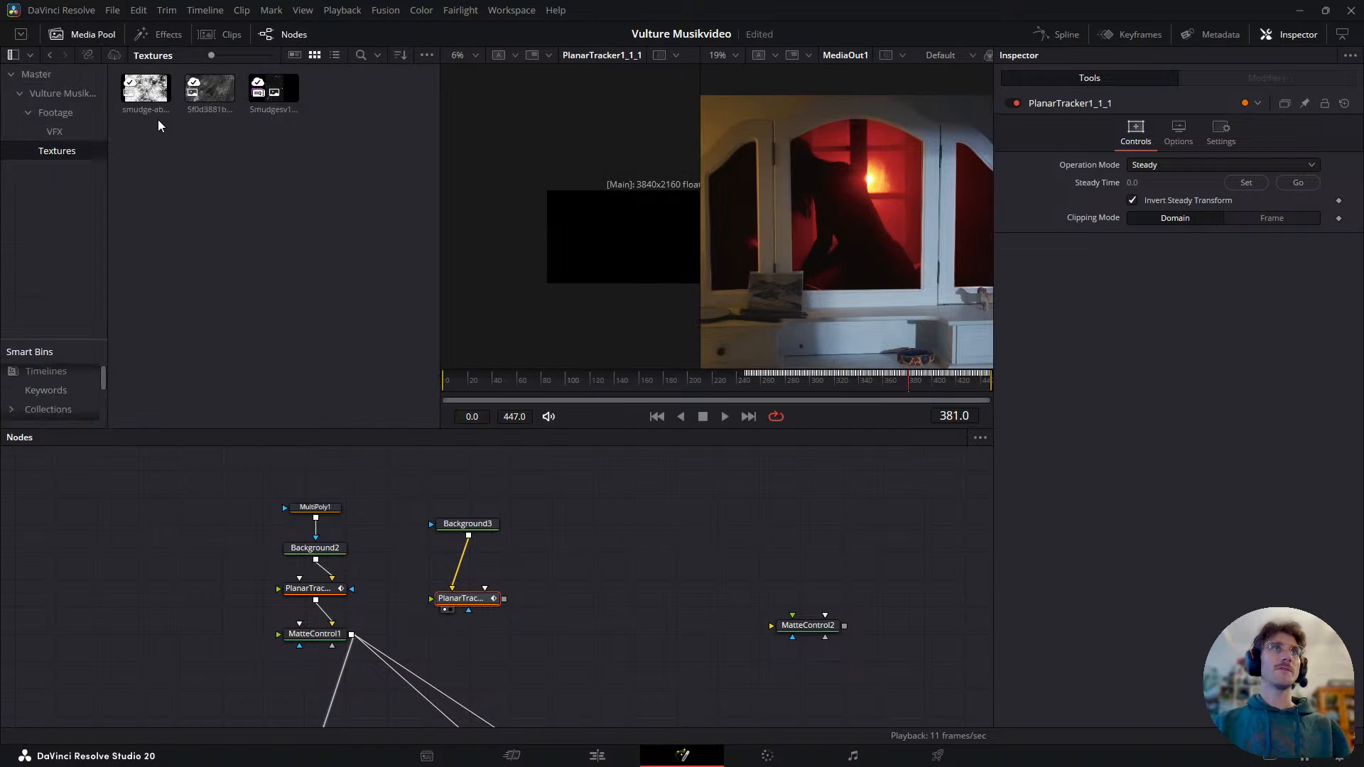
{"action": "mouse_move", "coordinate": [366, 169]}
{"action": "left_mouse_down"}
{"action": "mouse_move", "coordinate": [163, 94]}
{"action": "mouse_move", "coordinate": [305, 122]}
{"action": "mouse_move", "coordinate": [291, 113]}
{"action": "mouse_move", "coordinate": [627, 473]}
{"action": "left_mouse_up"}
{"action": "key", "text": "1"}
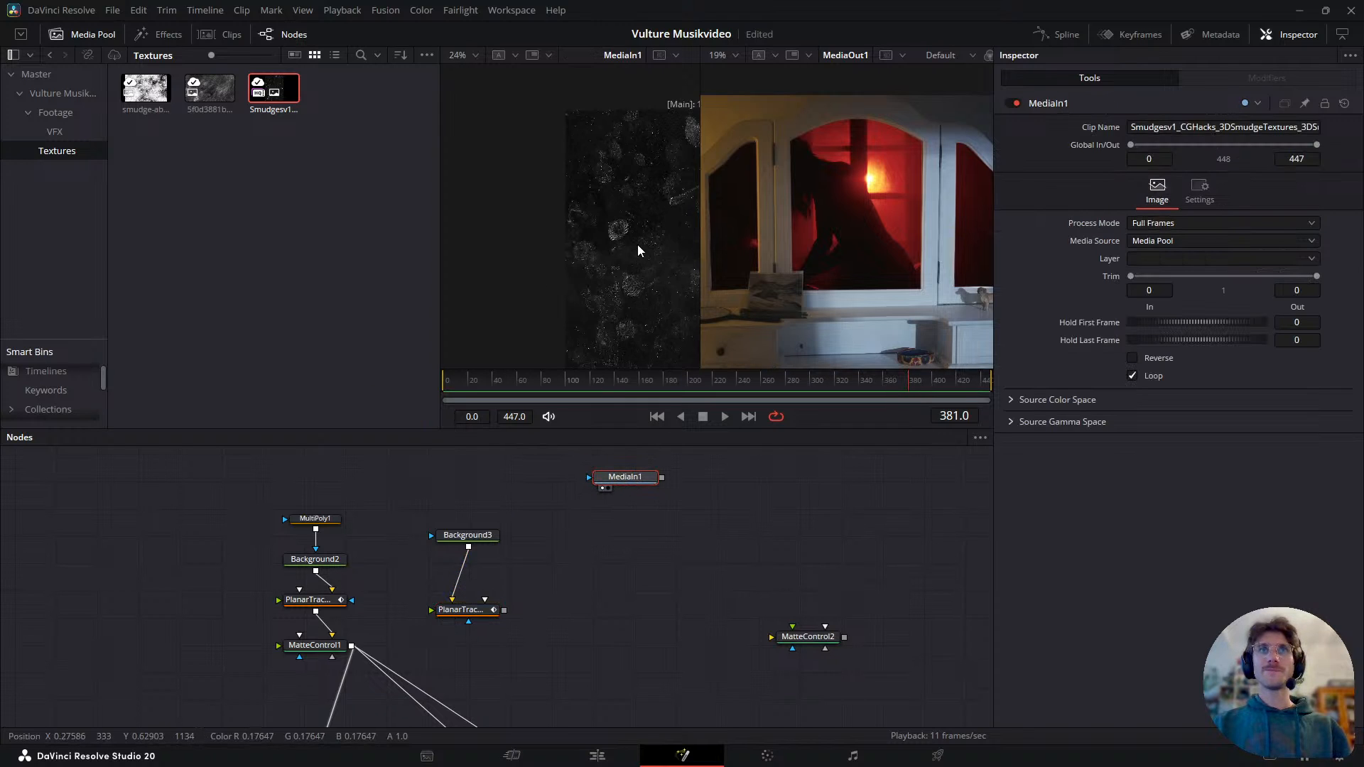
{"action": "left_click", "coordinate": [85, 34]}
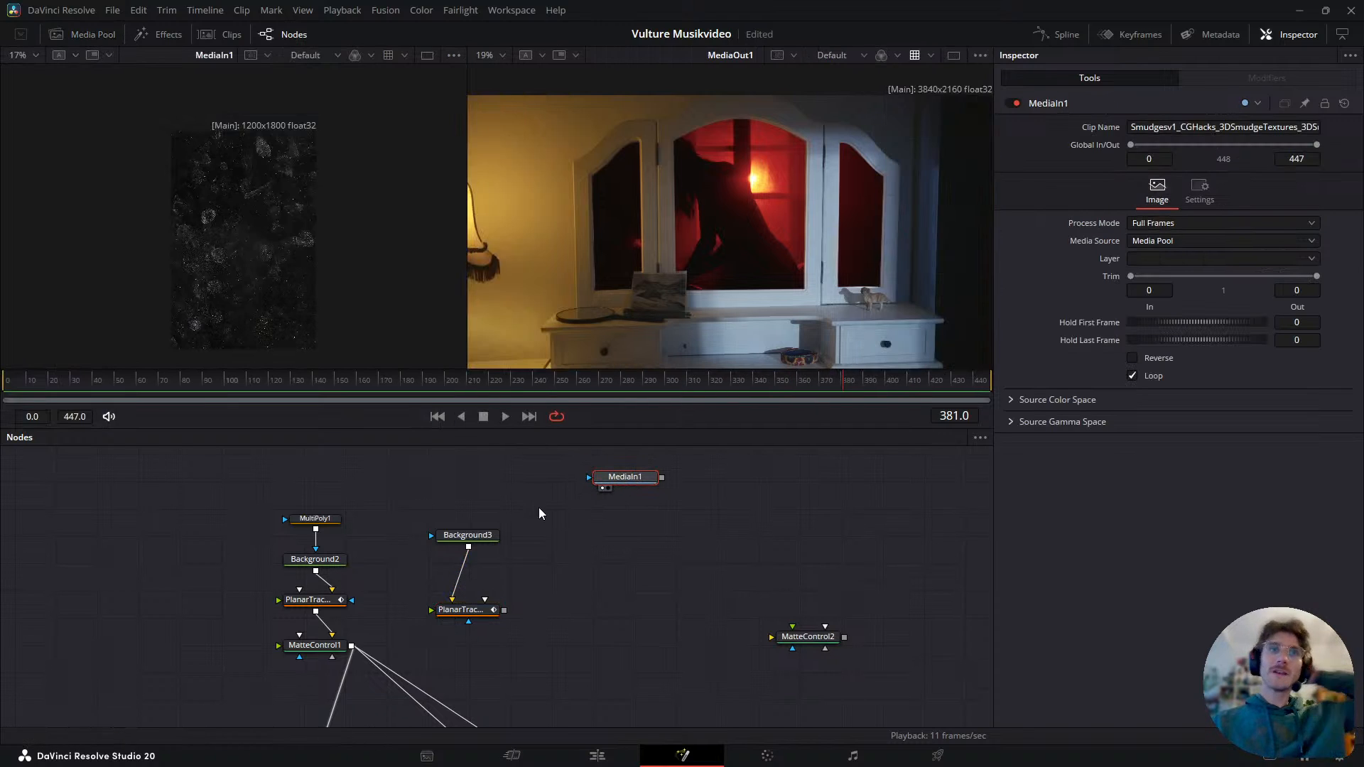
{"action": "left_click_drag", "start_coordinate": [624, 480], "coordinate": [553, 567]}
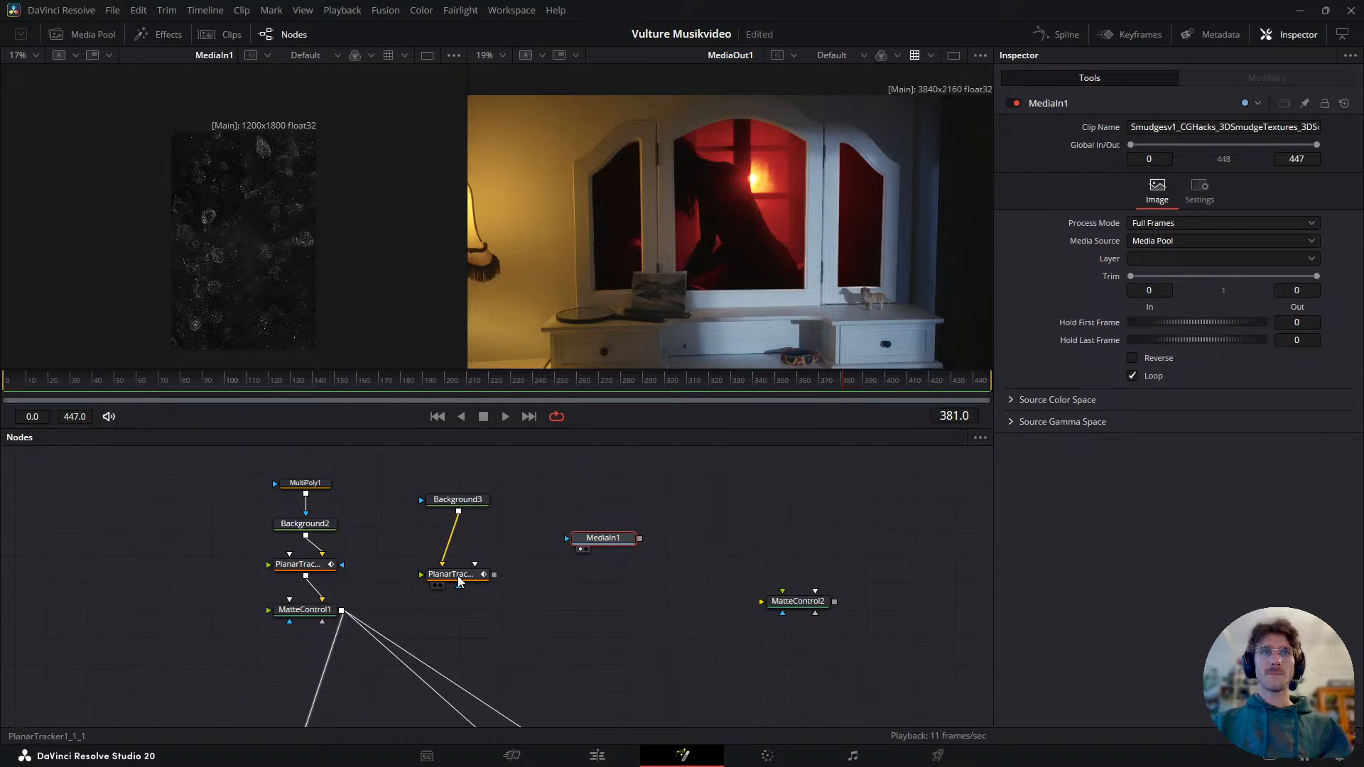
- Insert a MultiMerge between Background3 and the copied planar tracker and connect the MediaIn1 smudge texture to it
{"action": "left_click_drag", "start_coordinate": [460, 501], "coordinate": [461, 469]}
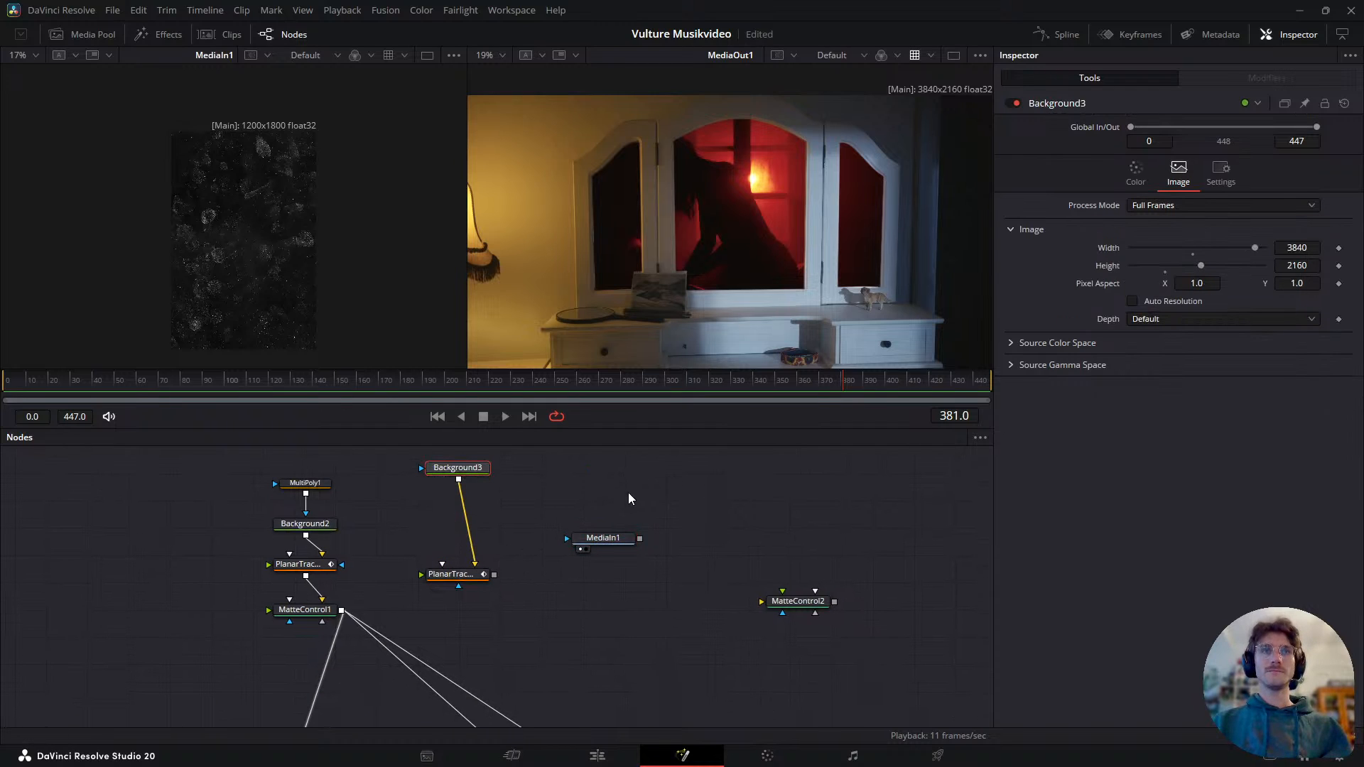
{"action": "key", "text": "shift+space"}
{"action": "type", "text": "merge"}
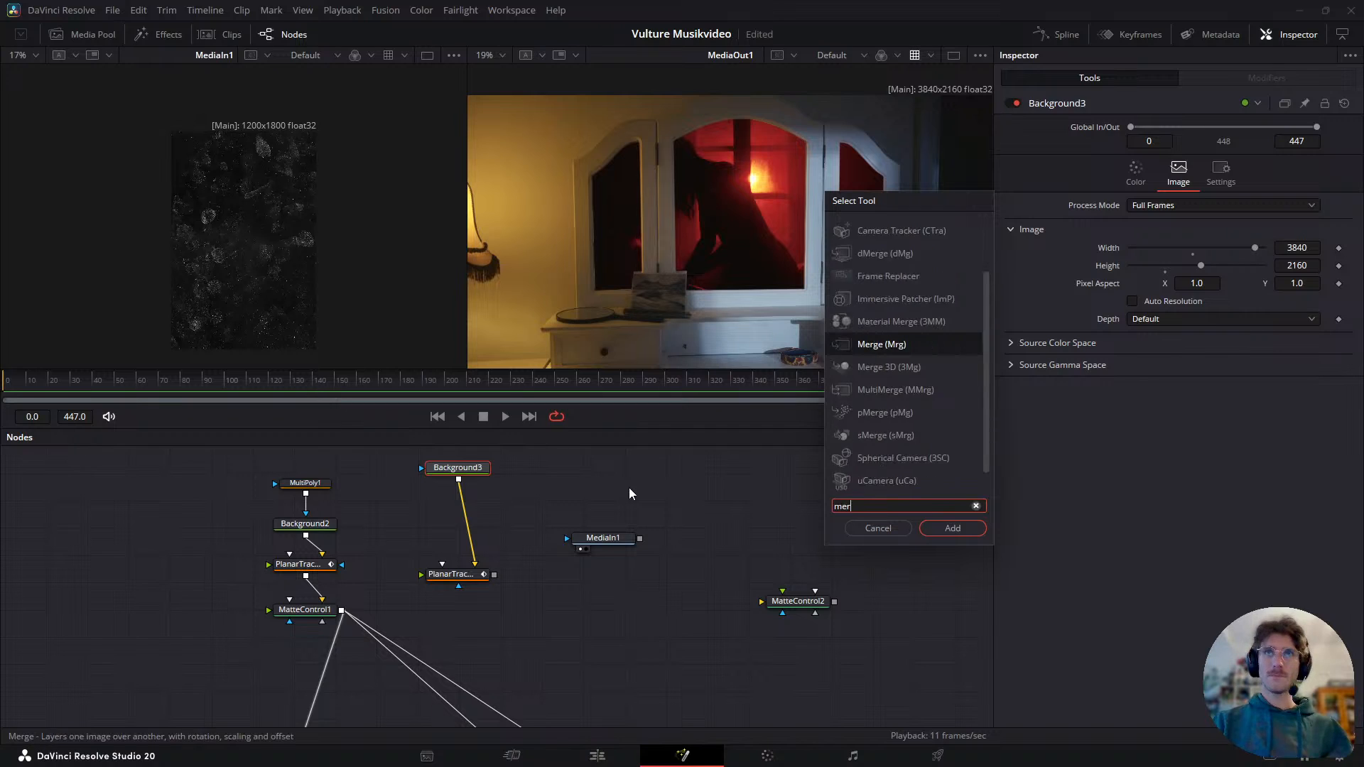
{"action": "key", "text": "Down"}
{"action": "key", "text": "Down"}
{"action": "key", "text": "Return"}
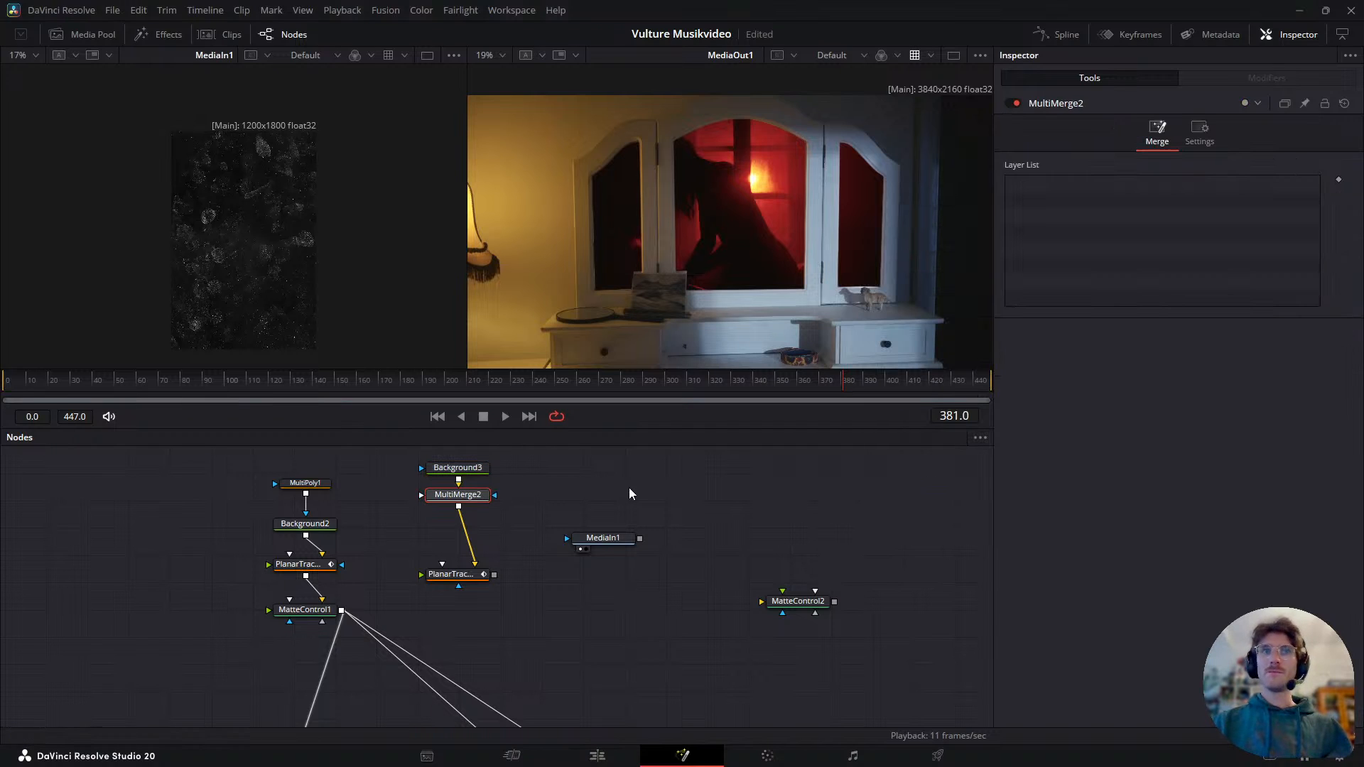
{"action": "left_click_drag", "start_coordinate": [639, 538], "coordinate": [494, 495]}
- View the copied planar tracker's output in the first viewer and scrub to frame 389 to check the texture's movement
{"action": "left_click", "coordinate": [467, 577]}
{"action": "key", "text": "1"}
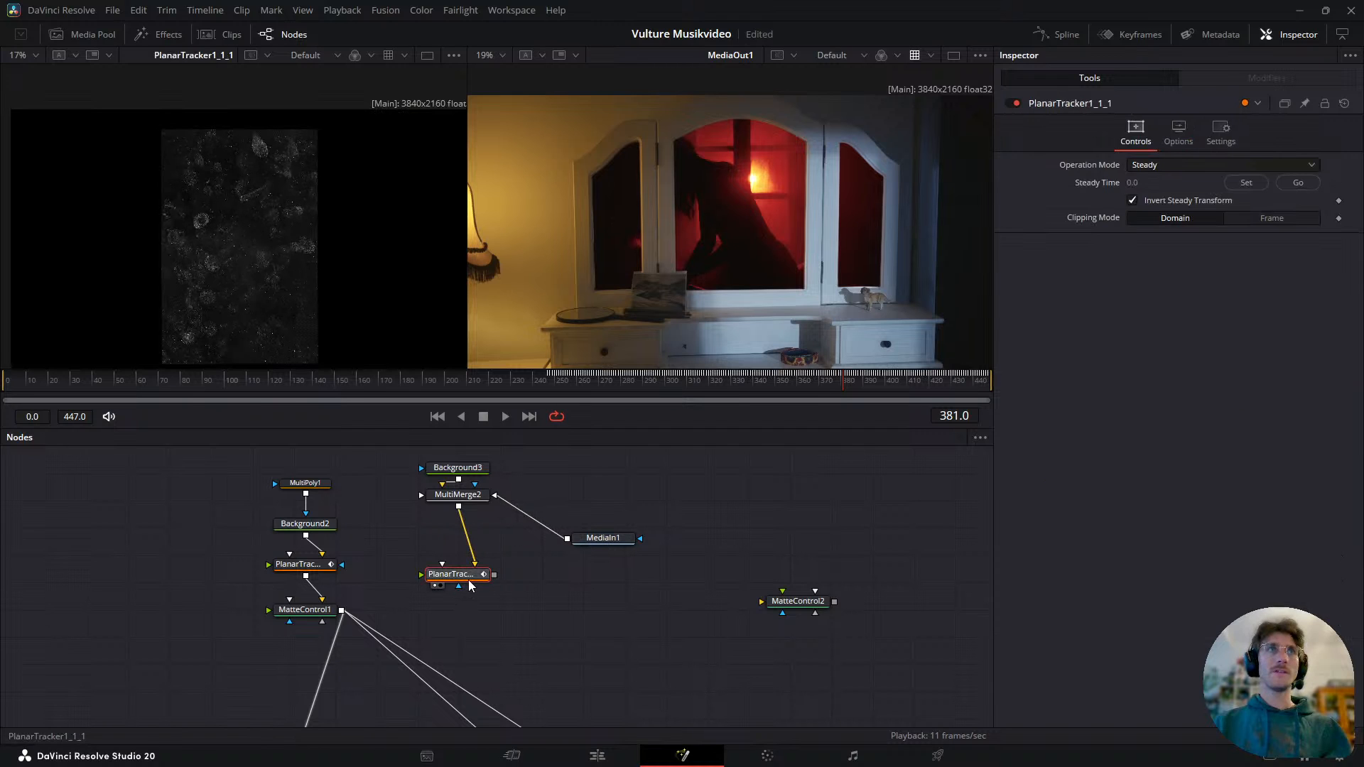
{"action": "left_click", "coordinate": [720, 377]}
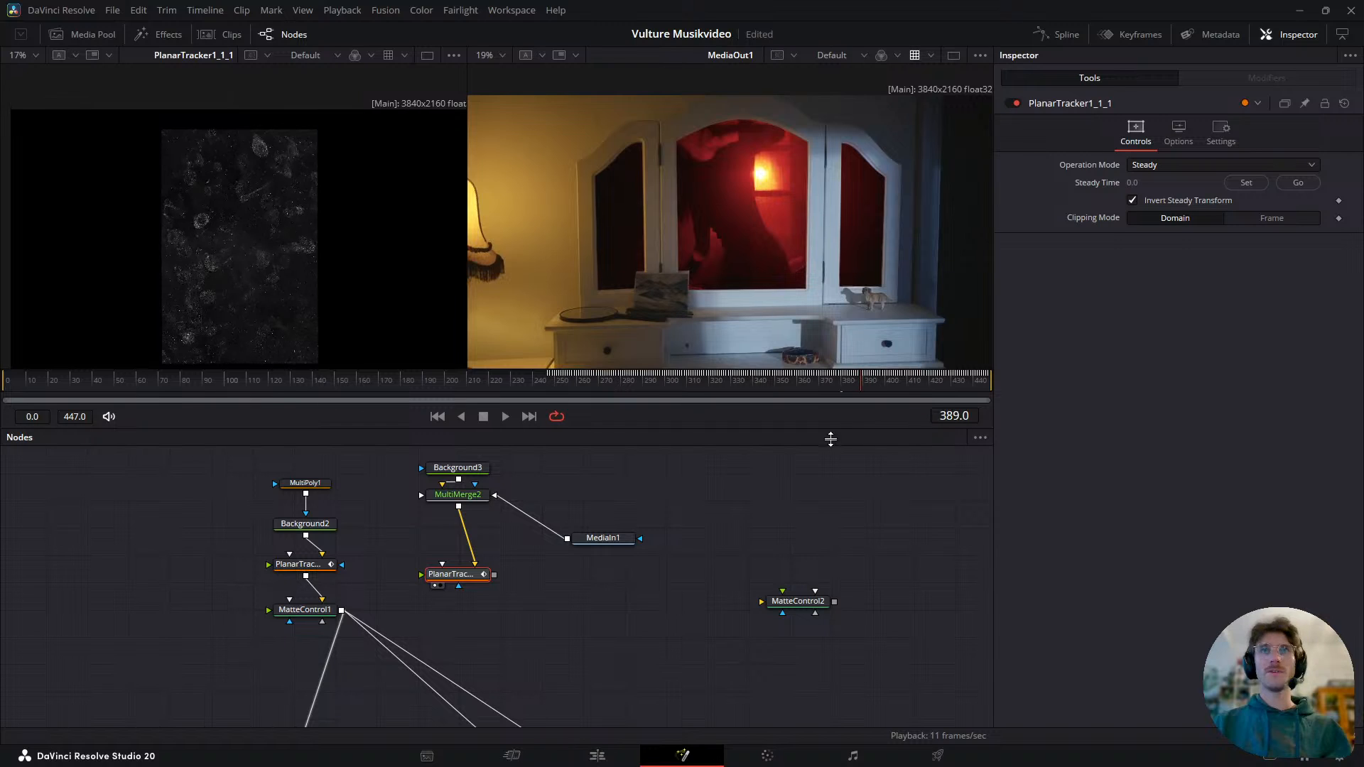
- Move the copied planar tracker away from the MultiMerge and add a Merge node after the tracker
{"action": "left_click_drag", "start_coordinate": [451, 569], "coordinate": [499, 599]}
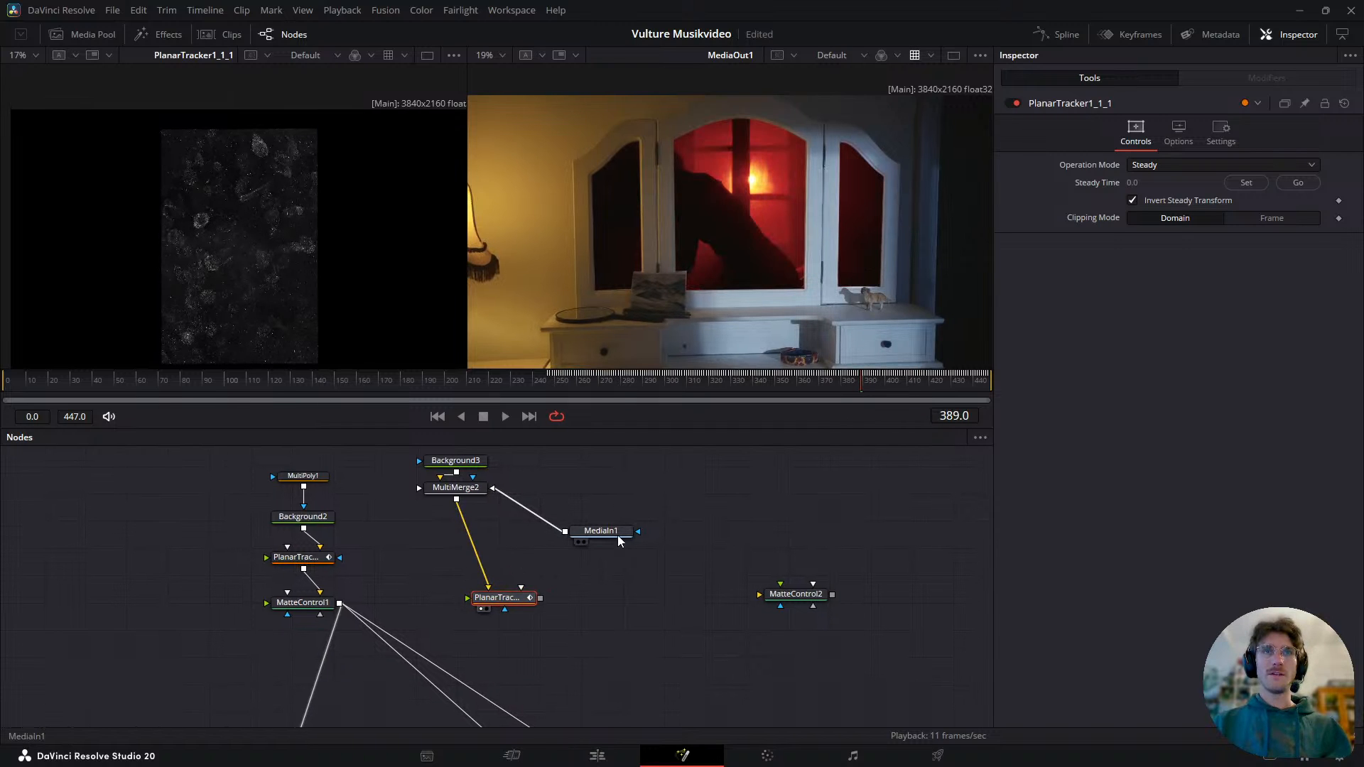
{"action": "left_click", "coordinate": [572, 491]}
{"action": "scroll", "coordinate": [556, 526], "scroll_direction": "down", "scroll_amount": 2}
{"action": "left_click", "coordinate": [503, 519]}
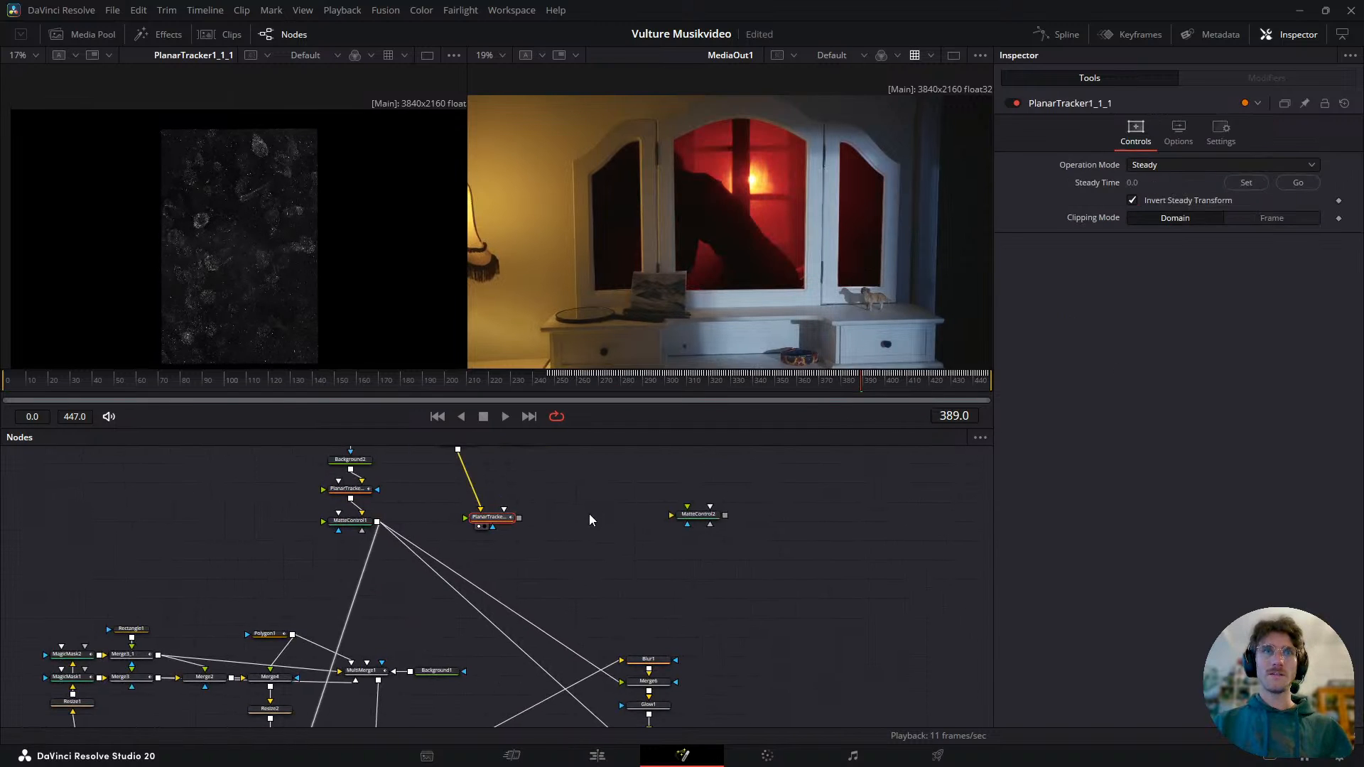
{"action": "key", "text": "shift+space"}
{"action": "type", "text": "merge"}
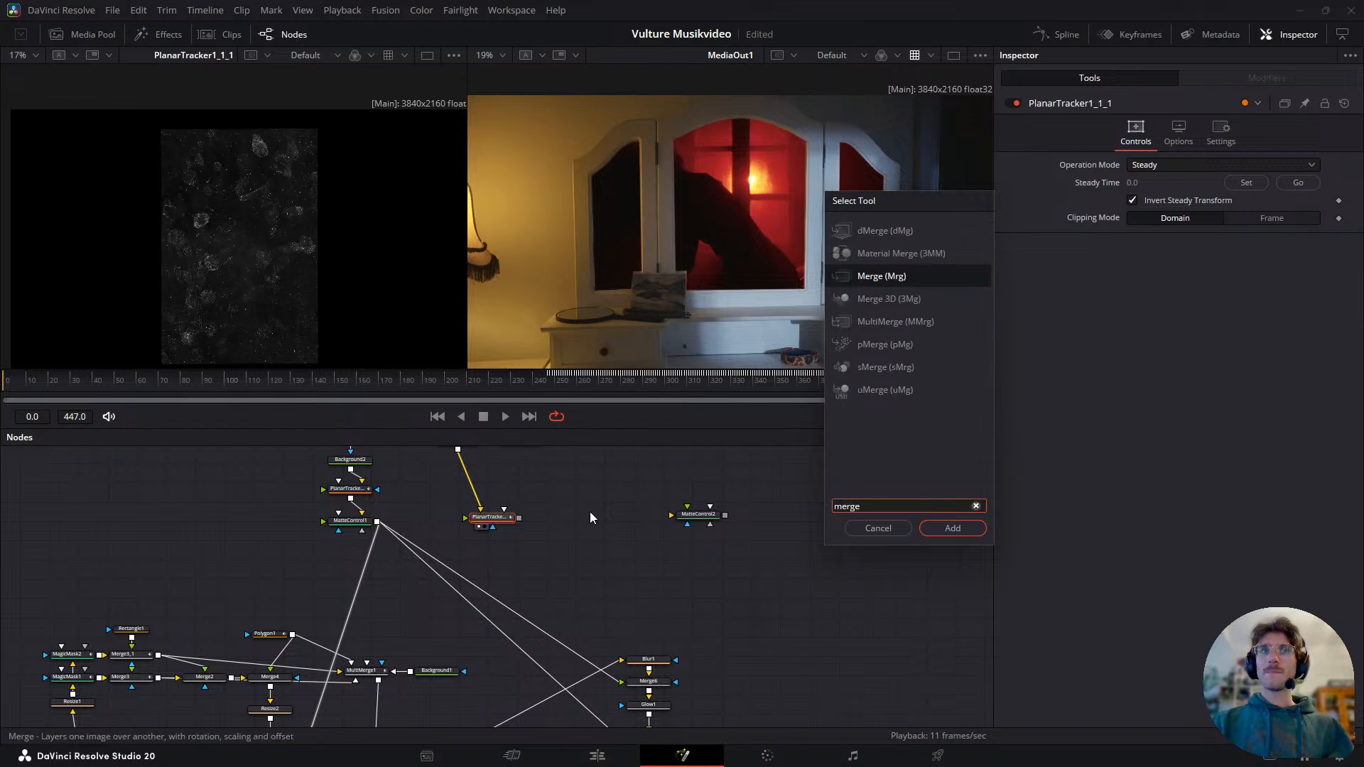
{"action": "key", "text": "Return"}
- Connect MatteControl1's output to the foreground of Merge8 and view the merged result in the first viewer
{"action": "scroll", "coordinate": [590, 511], "scroll_direction": "up", "scroll_amount": 3}
{"action": "left_click", "coordinate": [181, 495]}
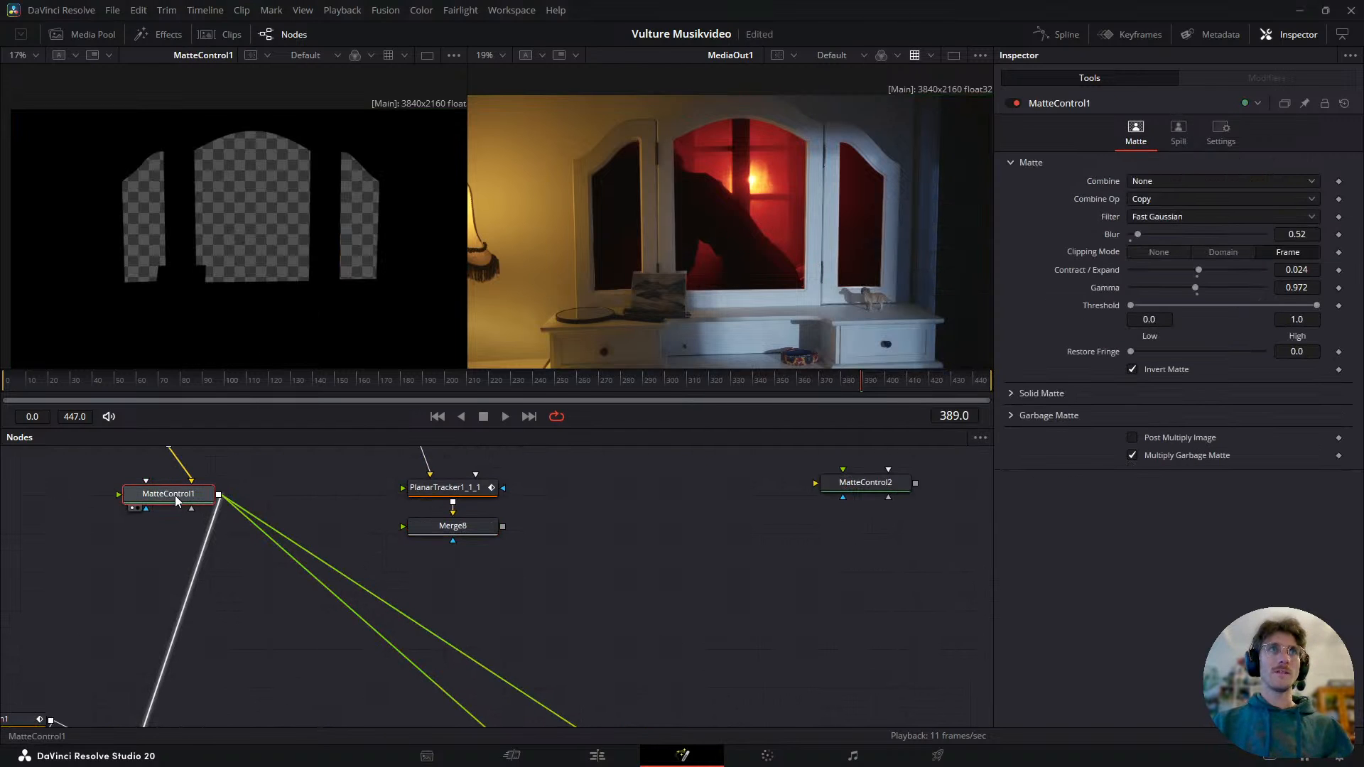
{"action": "left_click_drag", "start_coordinate": [220, 505], "coordinate": [422, 523]}
{"action": "left_click", "coordinate": [451, 527]}
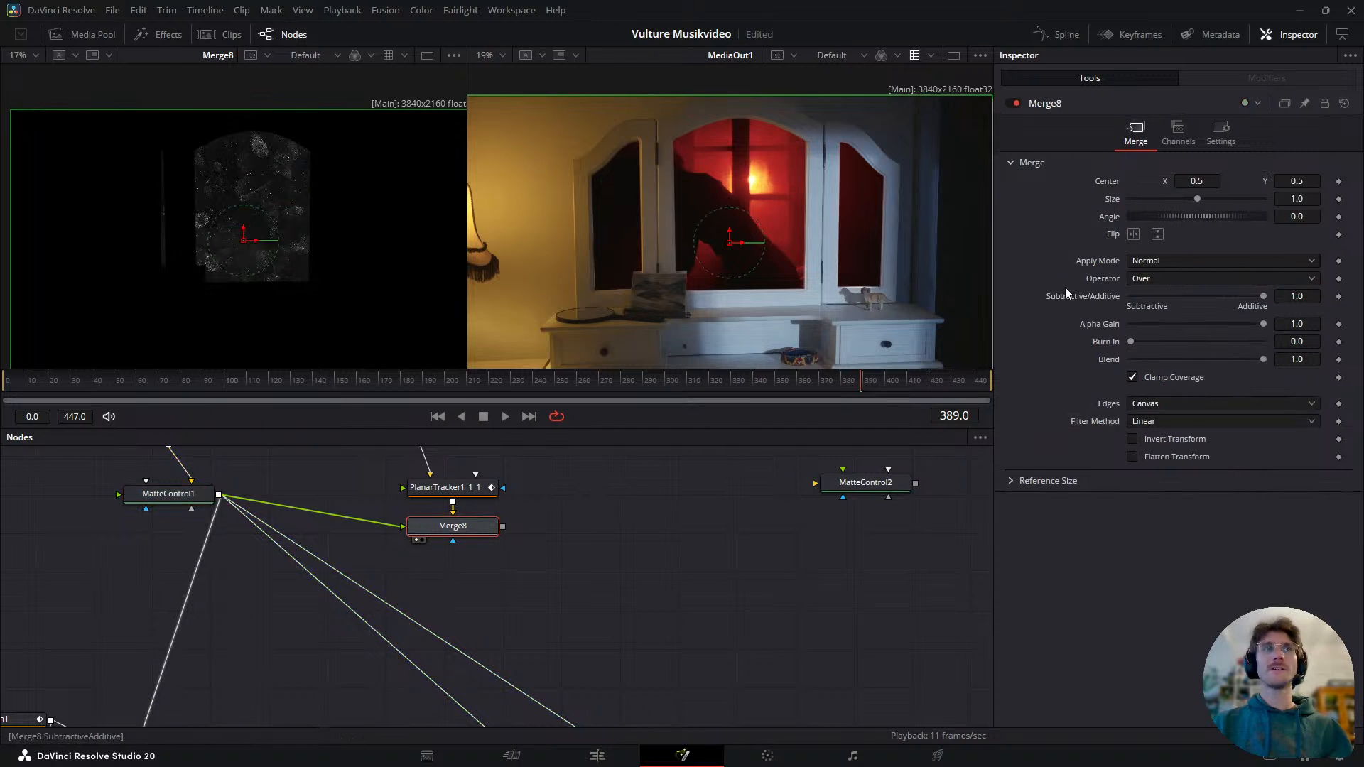
- Try the Mask operator on Merge8, then set its operator to Stencil
{"action": "left_click", "coordinate": [1193, 281]}
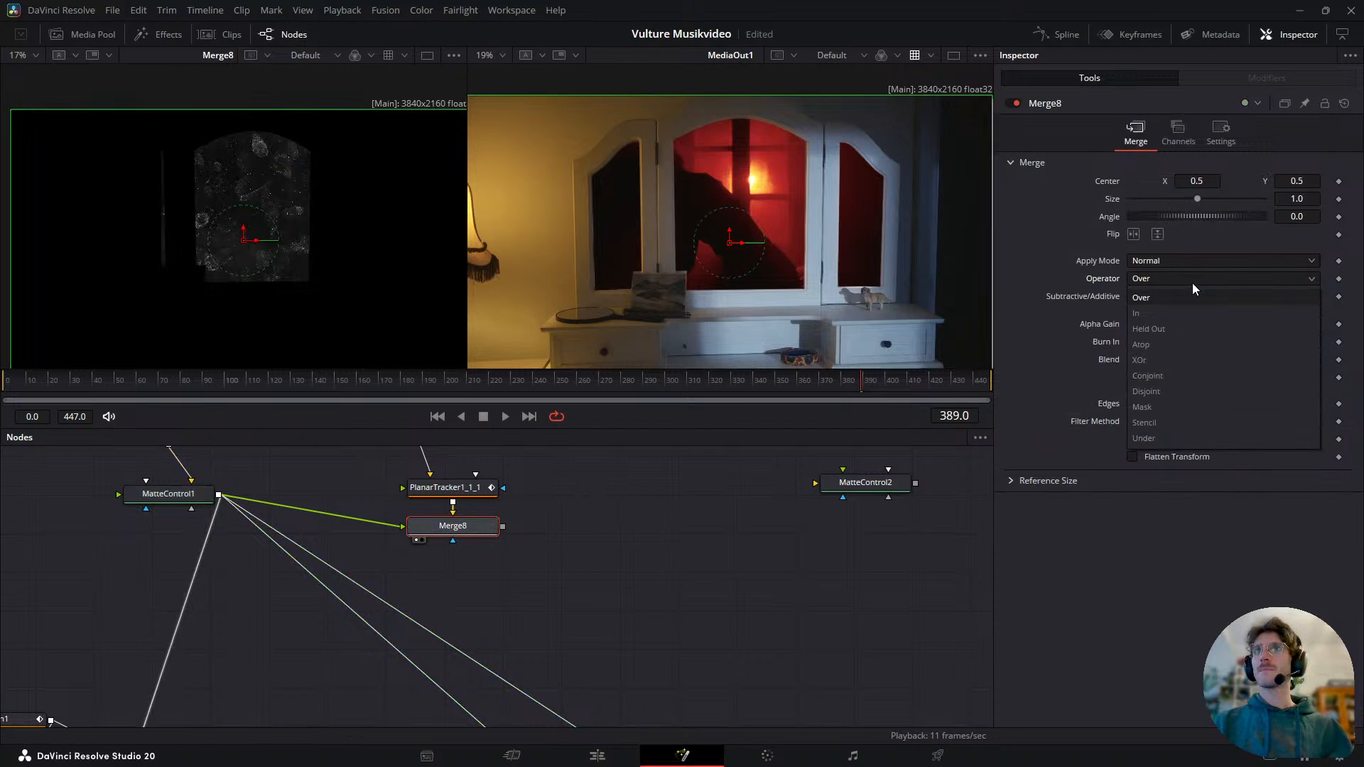
{"action": "left_click", "coordinate": [1195, 414]}
{"action": "left_click", "coordinate": [1179, 282]}
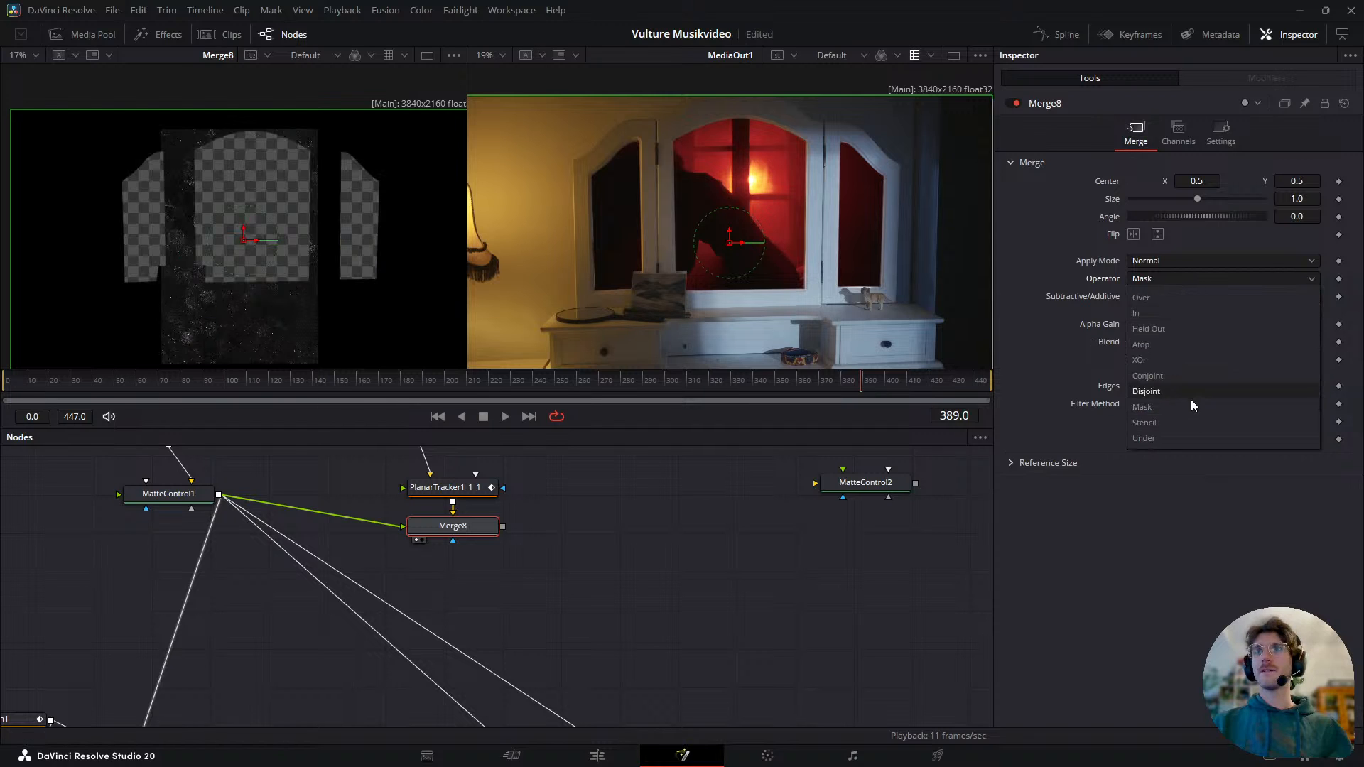
{"action": "left_click", "coordinate": [1187, 422]}
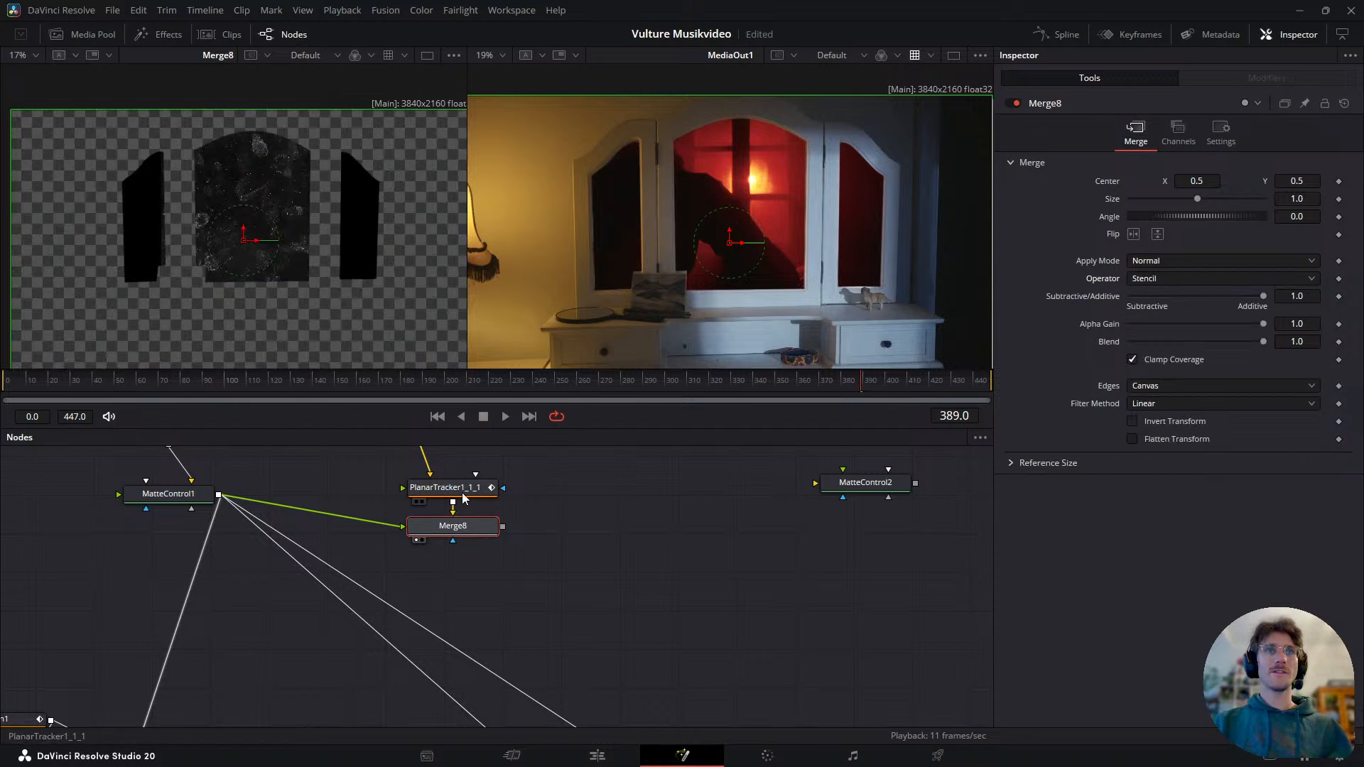
- Align Background3 and MultiMerge2 above the copied planar tracker and move MediaIn1 up beside them
{"action": "scroll", "coordinate": [489, 586], "scroll_direction": "down", "scroll_amount": 3}
{"action": "left_click", "coordinate": [518, 489]}
{"action": "left_click_drag", "start_coordinate": [519, 489], "coordinate": [595, 489]}
{"action": "scroll", "coordinate": [501, 544], "scroll_direction": "up", "scroll_amount": 2}
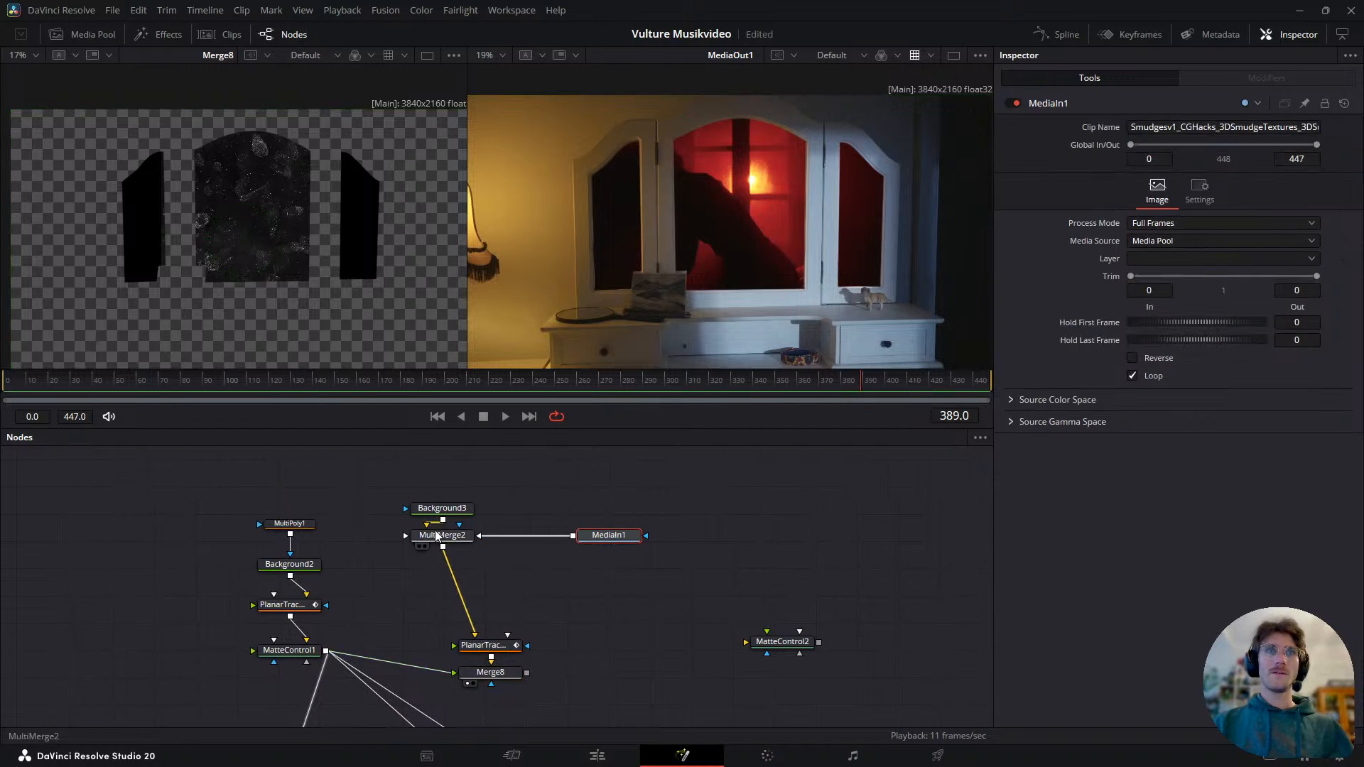
{"action": "left_click_drag", "start_coordinate": [406, 492], "coordinate": [510, 555]}
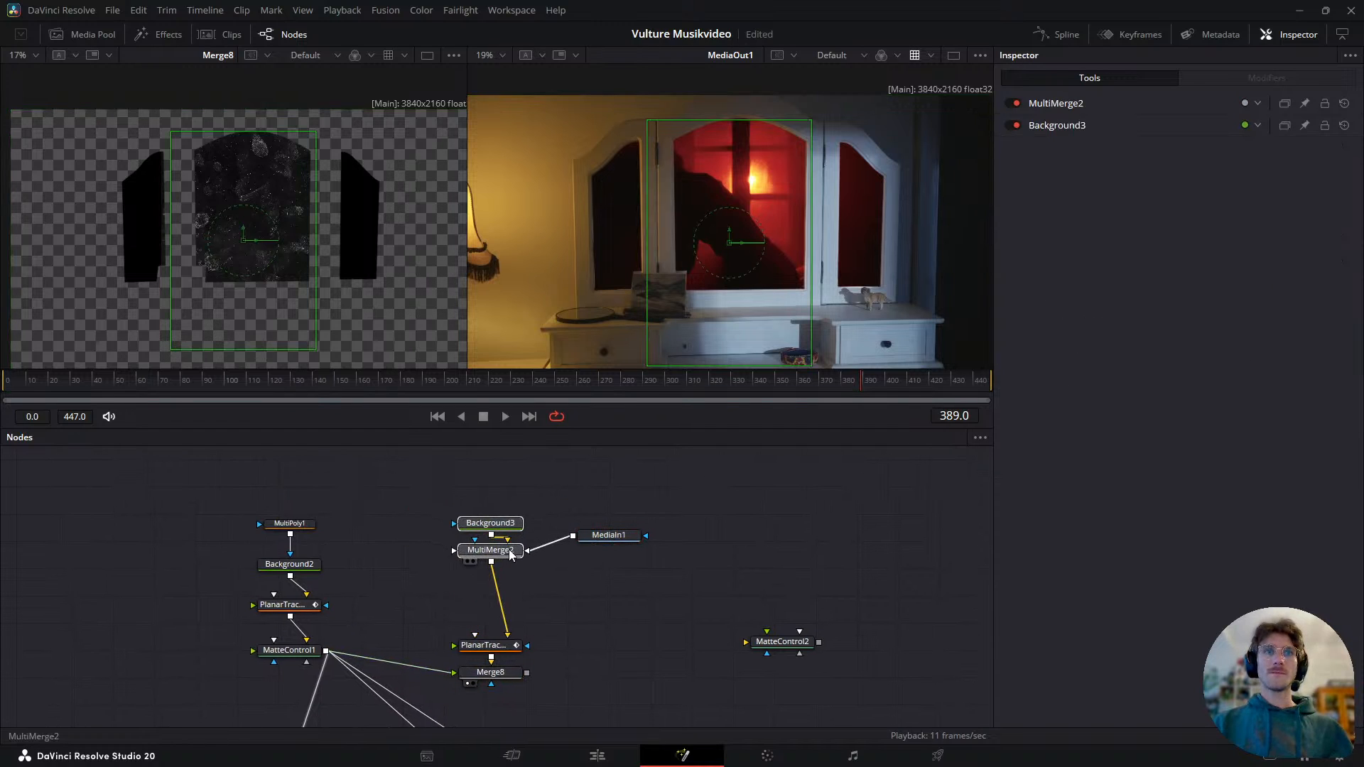
{"action": "left_click", "coordinate": [490, 527]}
{"action": "left_click_drag", "start_coordinate": [611, 536], "coordinate": [623, 497]}
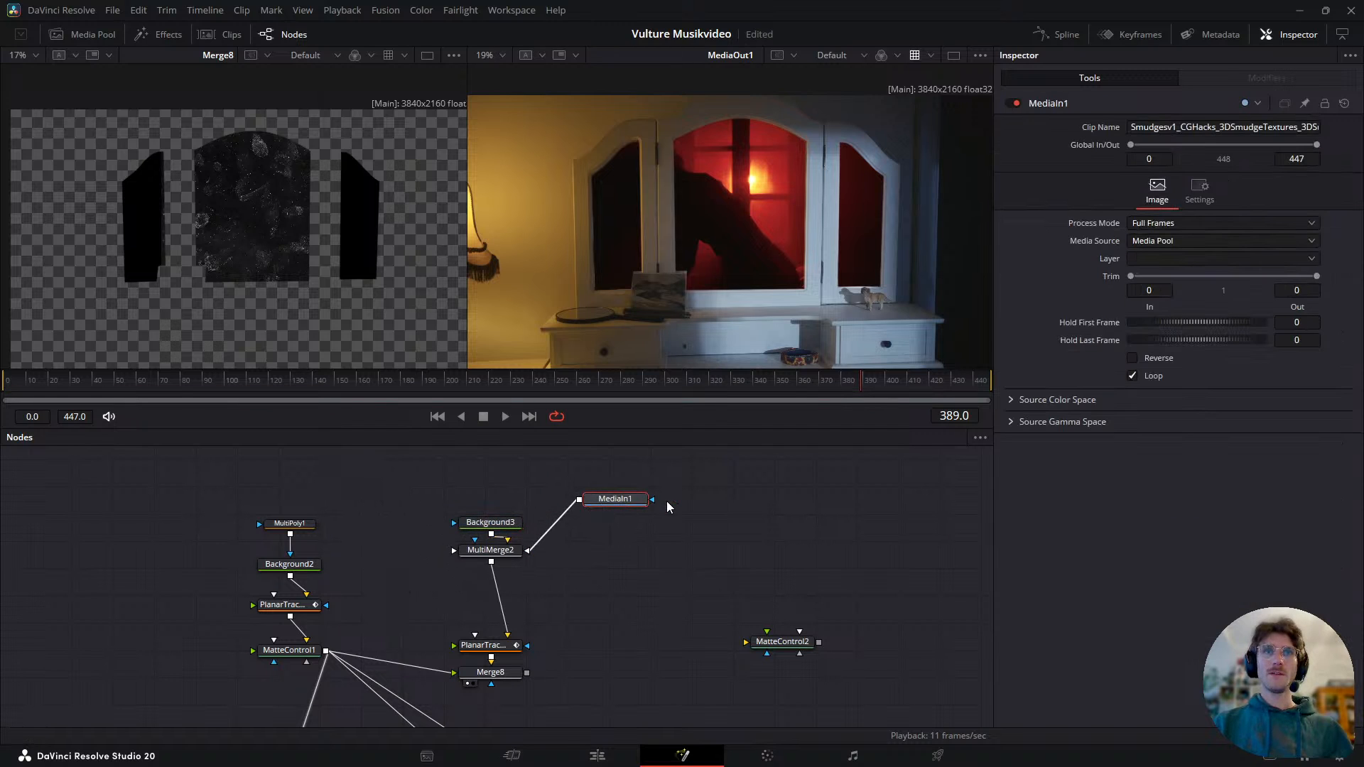
- Add a Transform after MediaIn1, scaling the smudge texture to about 0.82 and centring it over the middle mirror at about 0.59, 0.64
{"action": "key", "text": "shift+space"}
{"action": "type", "text": "trans"}
{"action": "key", "text": "Return"}
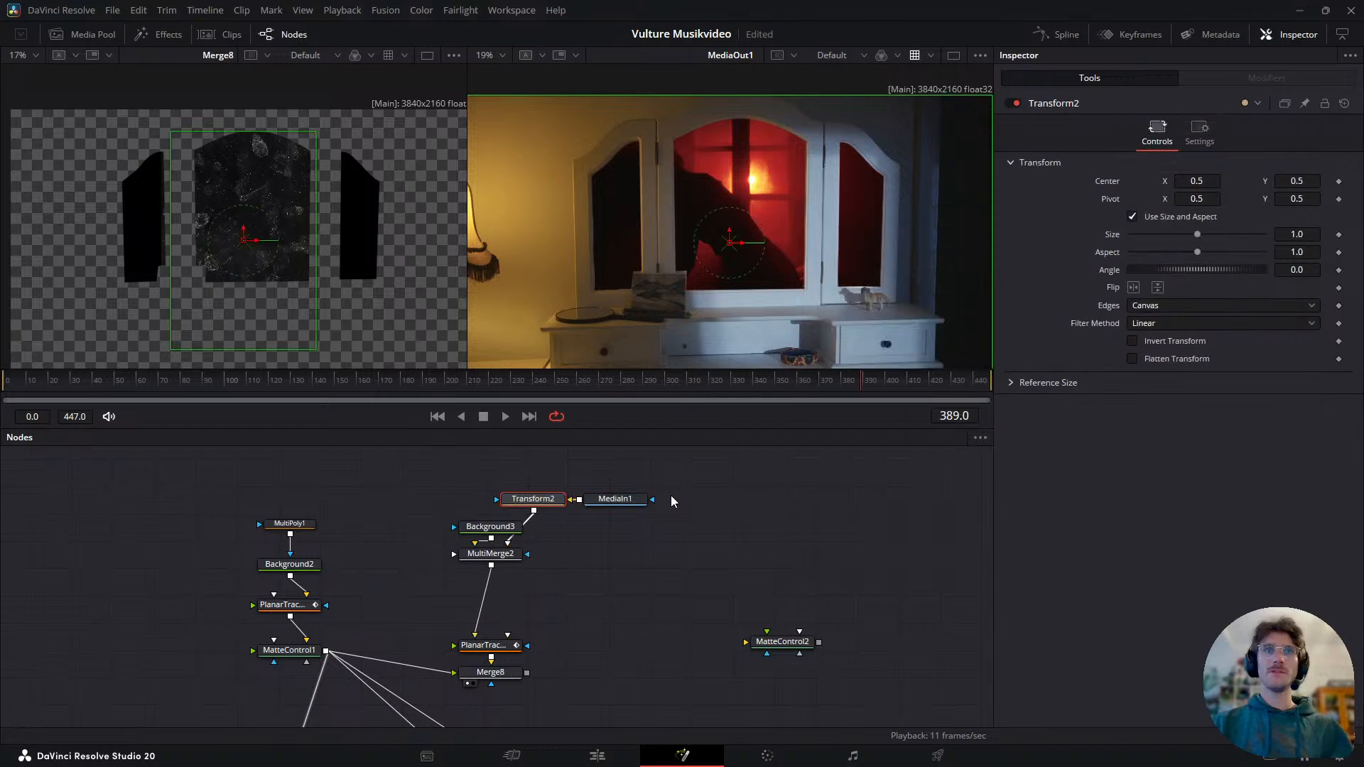
{"action": "left_click_drag", "start_coordinate": [314, 347], "coordinate": [268, 292]}
{"action": "left_click_drag", "start_coordinate": [250, 235], "coordinate": [263, 206]}
{"action": "left_click_drag", "start_coordinate": [290, 275], "coordinate": [306, 300]}
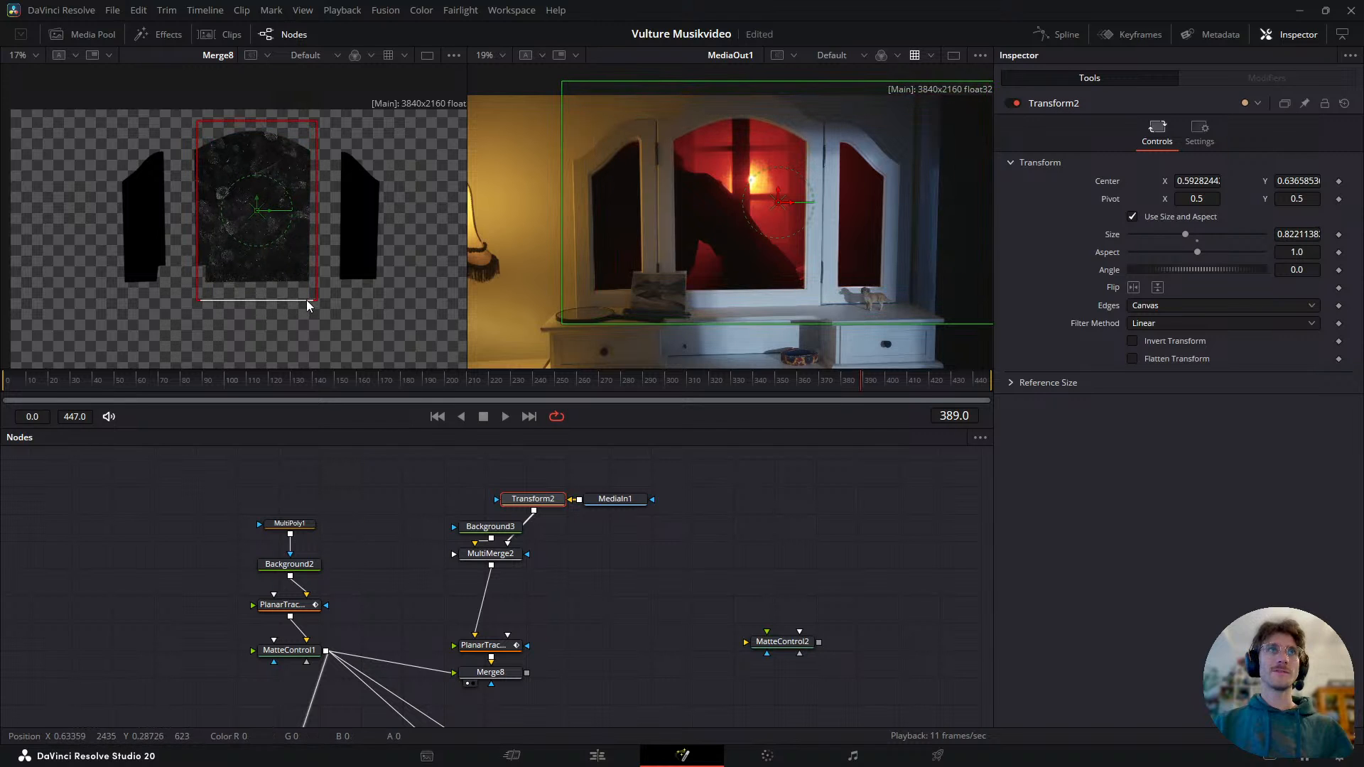
- View Merge7's output in the first viewer and go to frame 287 to examine the mirror composite
{"action": "left_click_drag", "start_coordinate": [572, 568], "coordinate": [524, 473]}
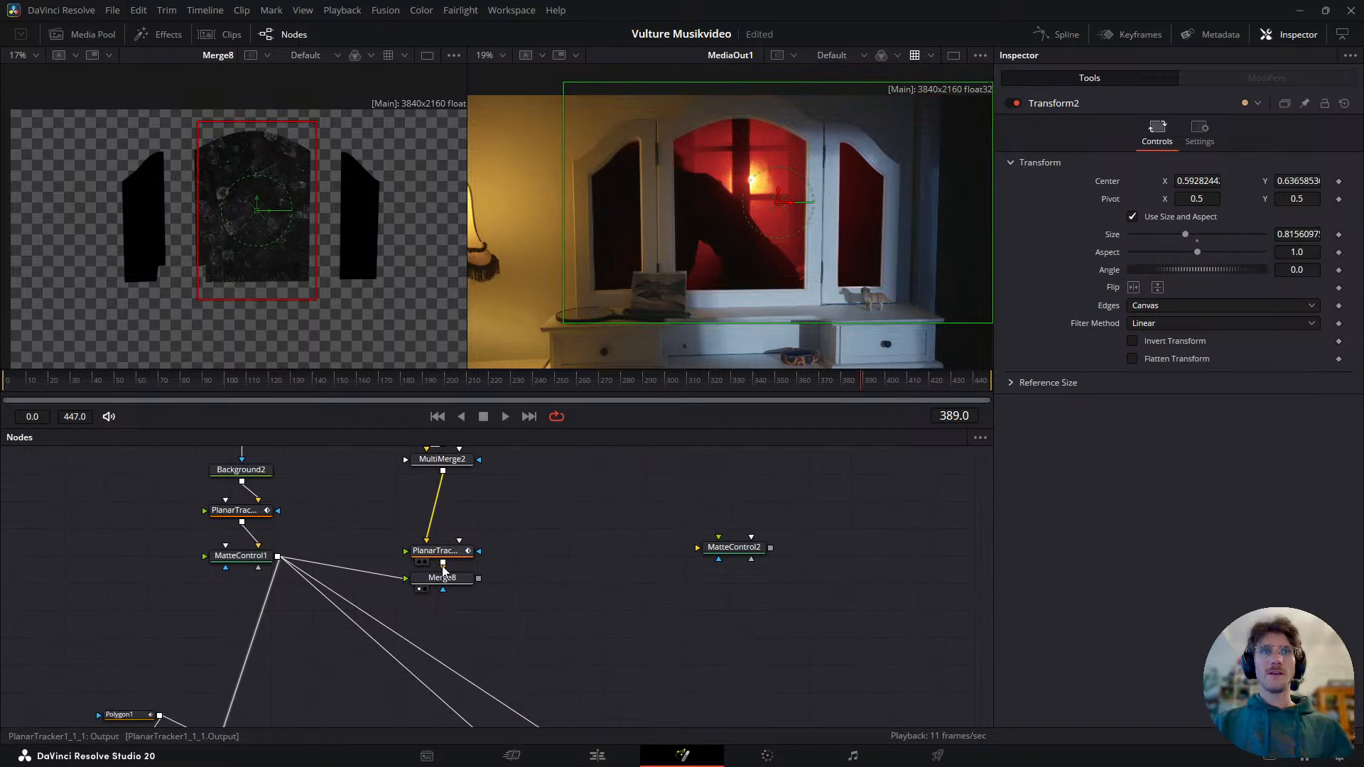
{"action": "left_click", "coordinate": [450, 584]}
{"action": "left_click_drag", "start_coordinate": [494, 673], "coordinate": [466, 532]}
{"action": "scroll", "coordinate": [466, 532], "scroll_direction": "down", "scroll_amount": 2}
{"action": "scroll", "coordinate": [575, 618], "scroll_direction": "up", "scroll_amount": 4}
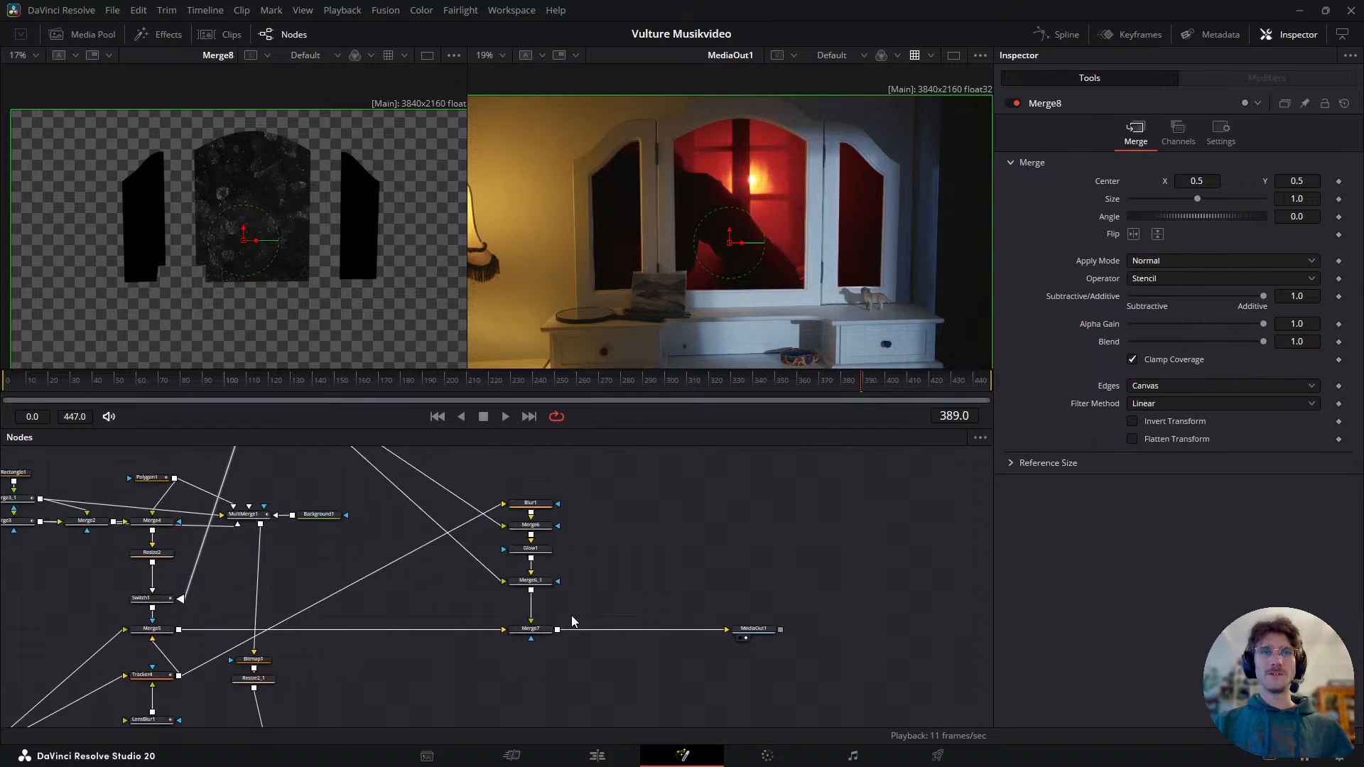
{"action": "left_click", "coordinate": [540, 668]}
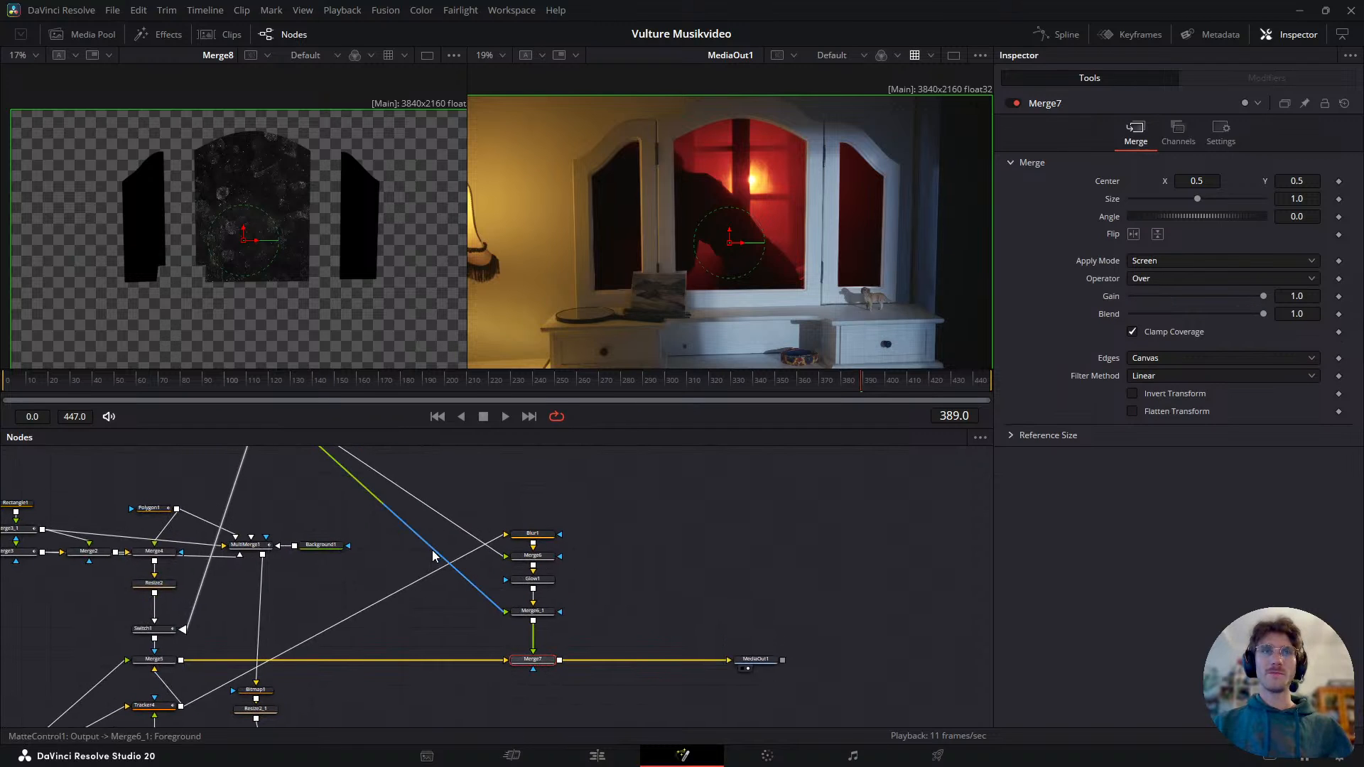
{"action": "key", "text": "1"}
{"action": "left_click_drag", "start_coordinate": [707, 385], "coordinate": [637, 415]}
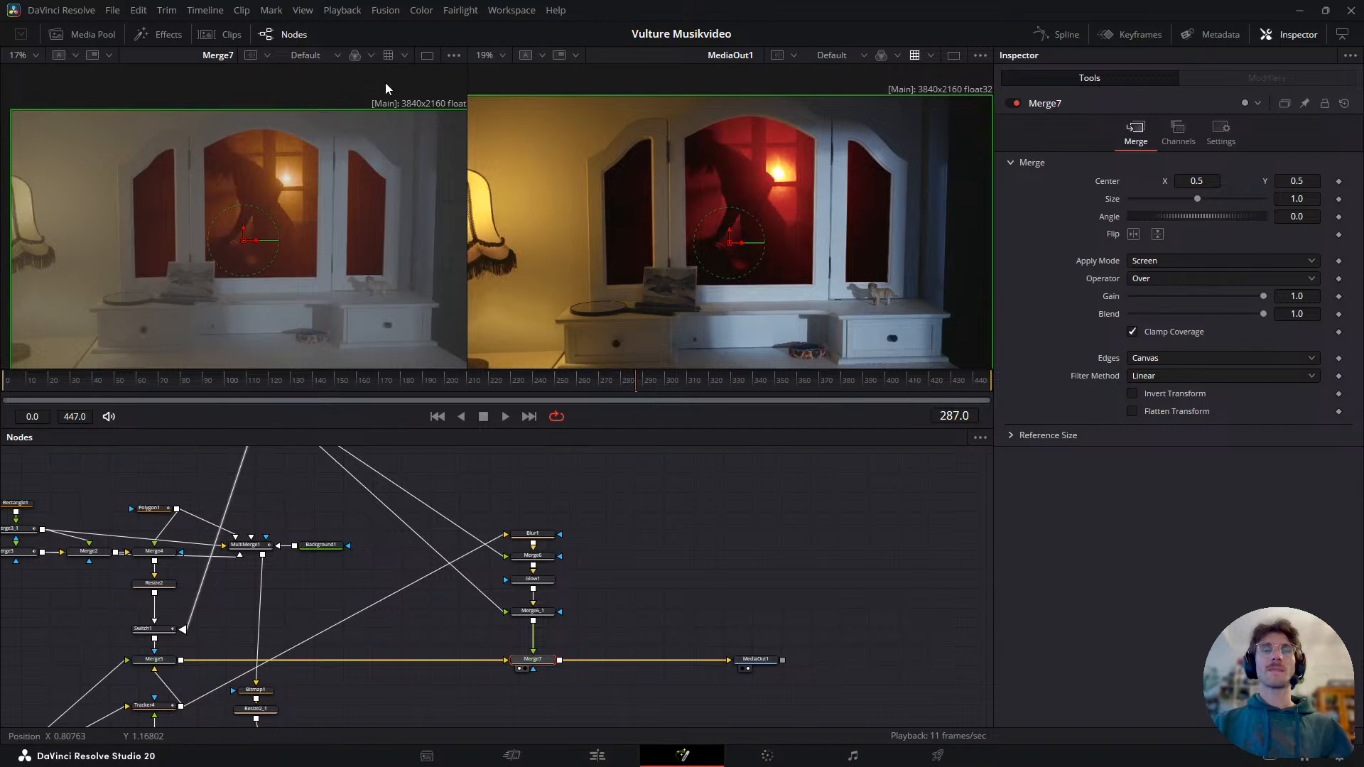
- Merge the output of Merge8 over the main composite between Merge5 and Merge7
{"action": "scroll", "coordinate": [454, 538], "scroll_direction": "down", "scroll_amount": 3}
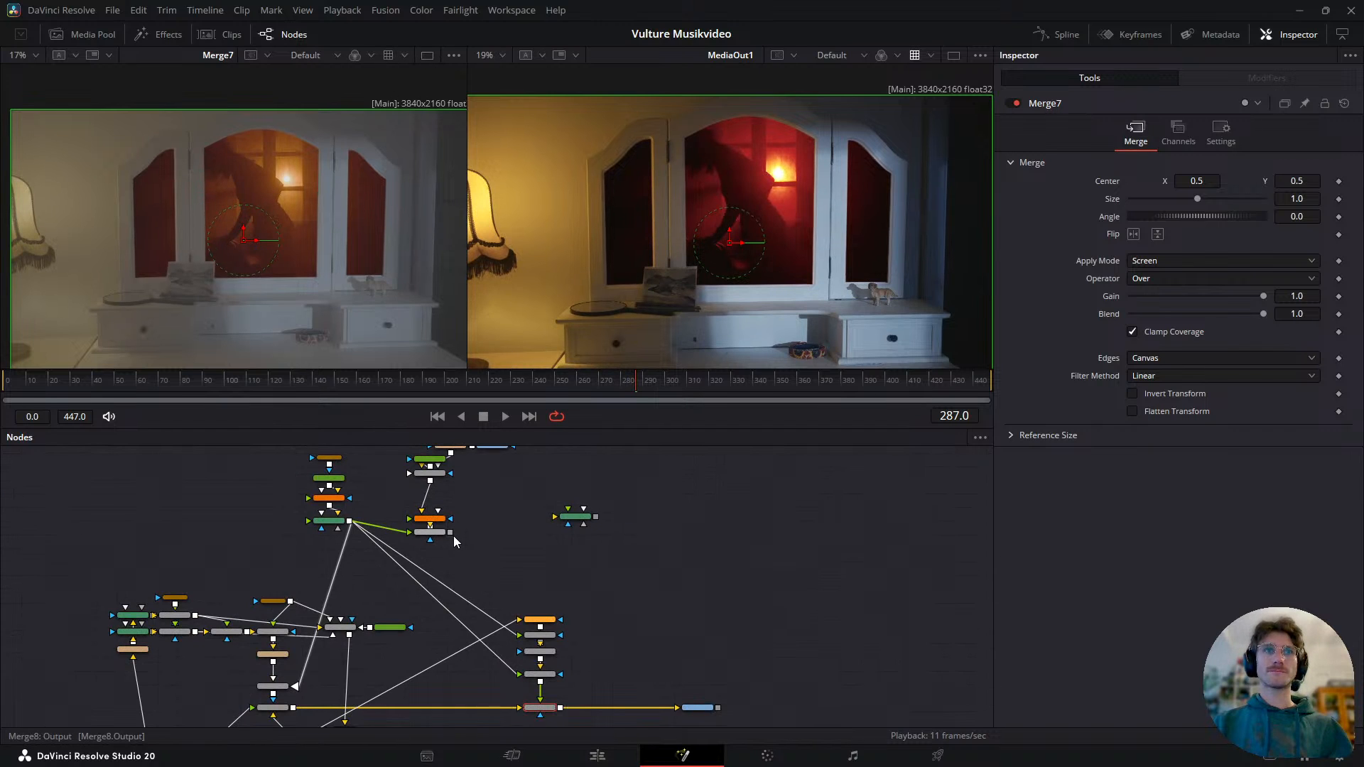
{"action": "left_click_drag", "start_coordinate": [447, 536], "coordinate": [457, 601]}
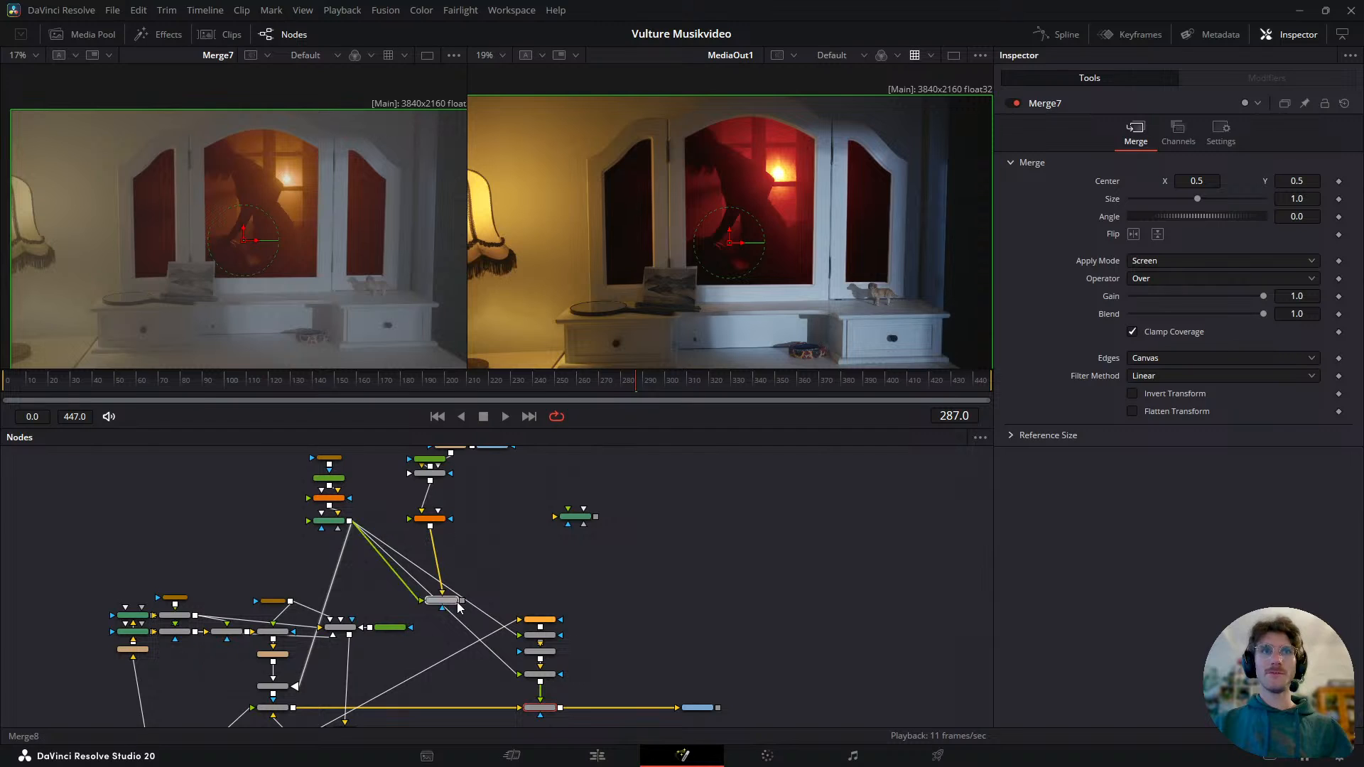
{"action": "left_click_drag", "start_coordinate": [439, 543], "coordinate": [294, 710]}
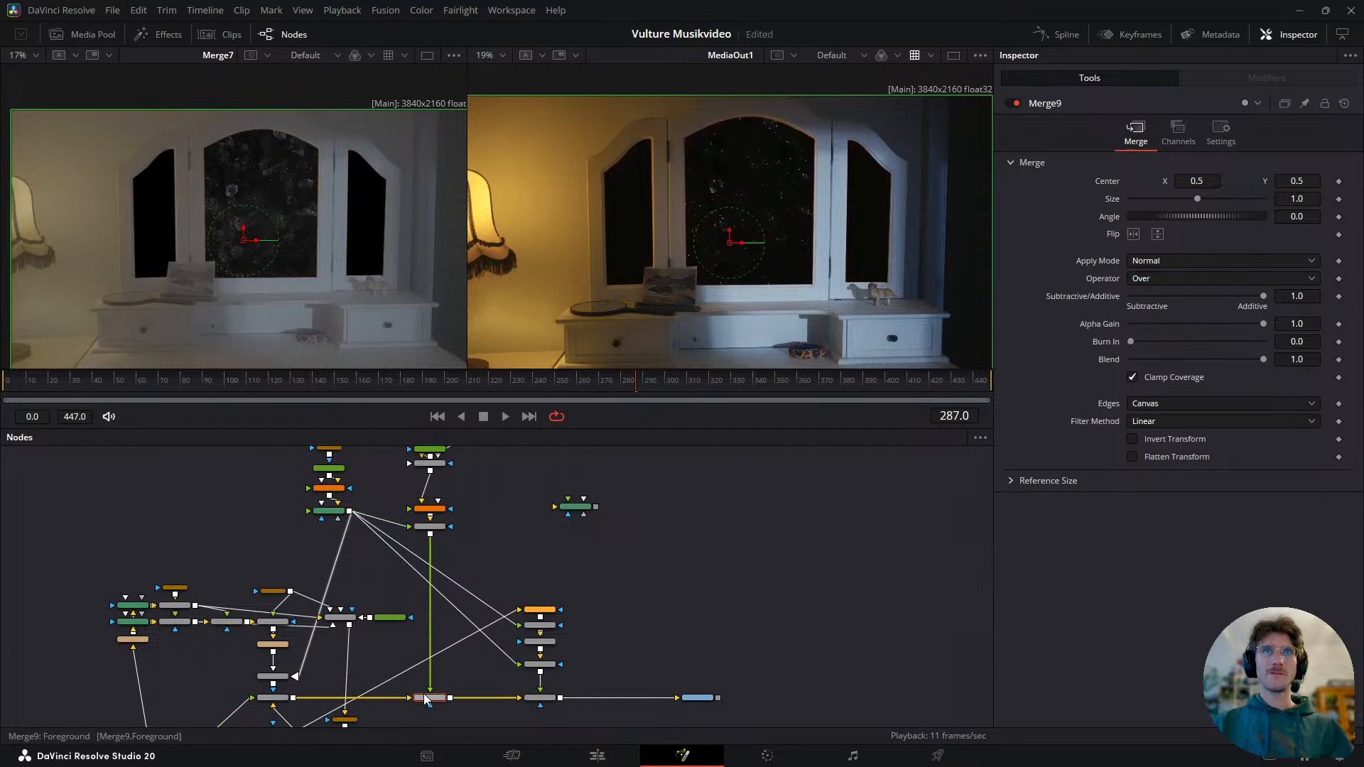
- Set Merge9's apply mode to Screen and inspect the smudges on the middle mirror up close
{"action": "left_click", "coordinate": [1184, 261]}
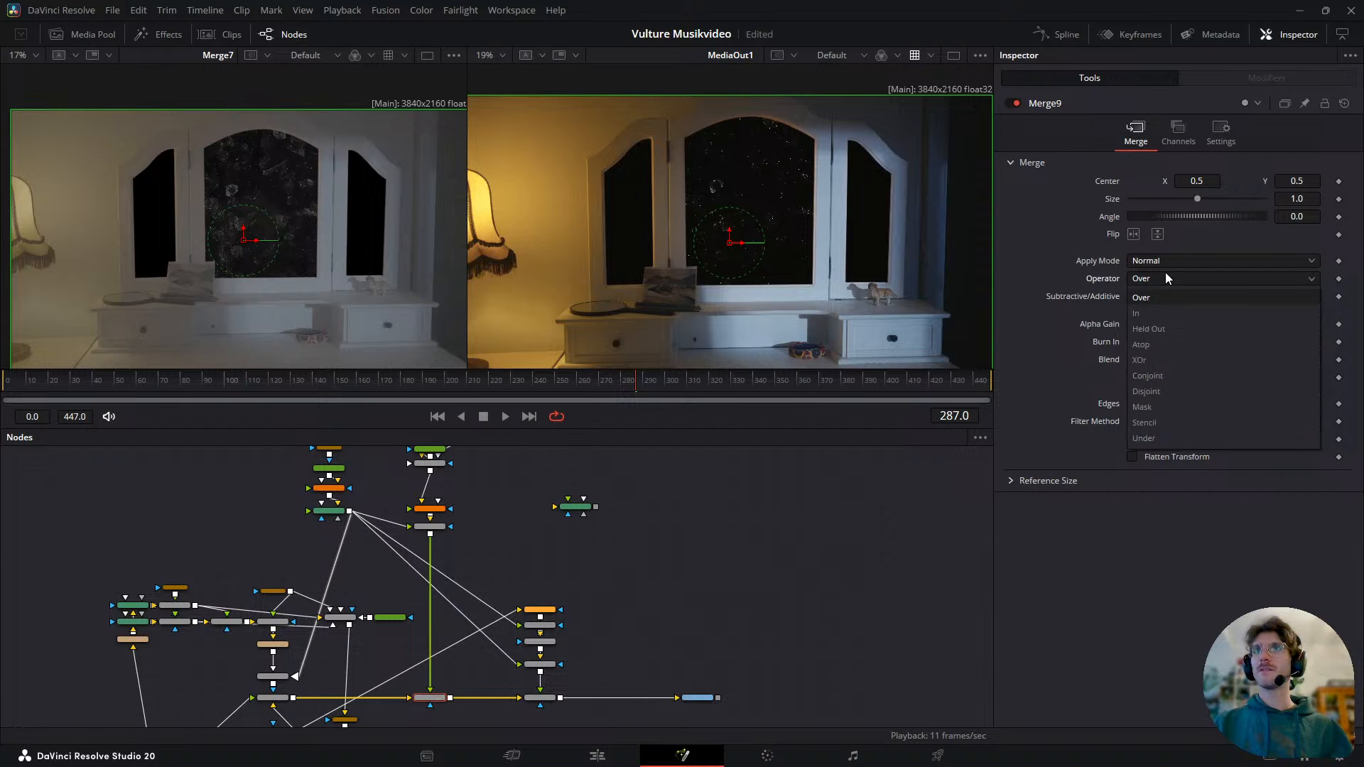
{"action": "left_click", "coordinate": [1169, 291]}
{"action": "scroll", "coordinate": [741, 183], "scroll_direction": "up", "scroll_amount": 3}
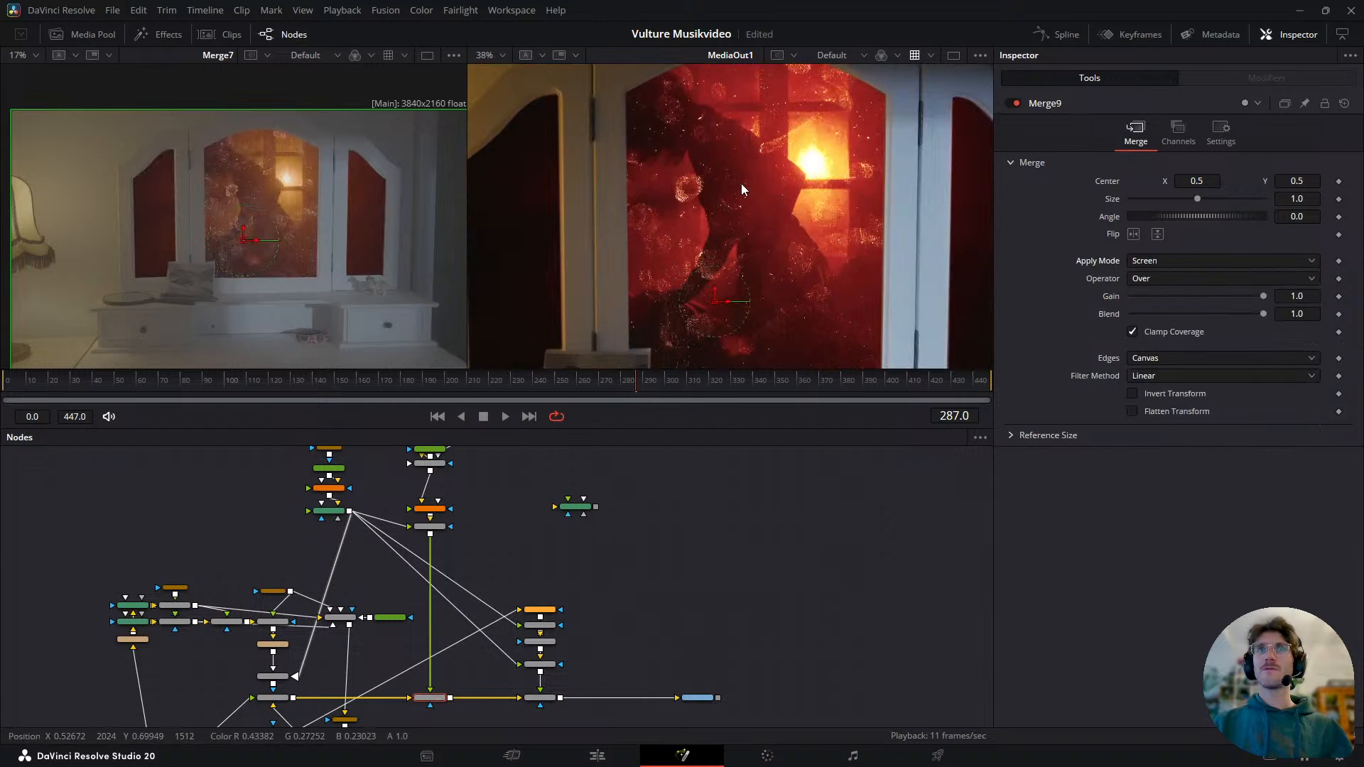
{"action": "scroll", "coordinate": [442, 592], "scroll_direction": "up", "scroll_amount": 2}
{"action": "scroll", "coordinate": [442, 592], "scroll_direction": "up", "scroll_amount": 3}
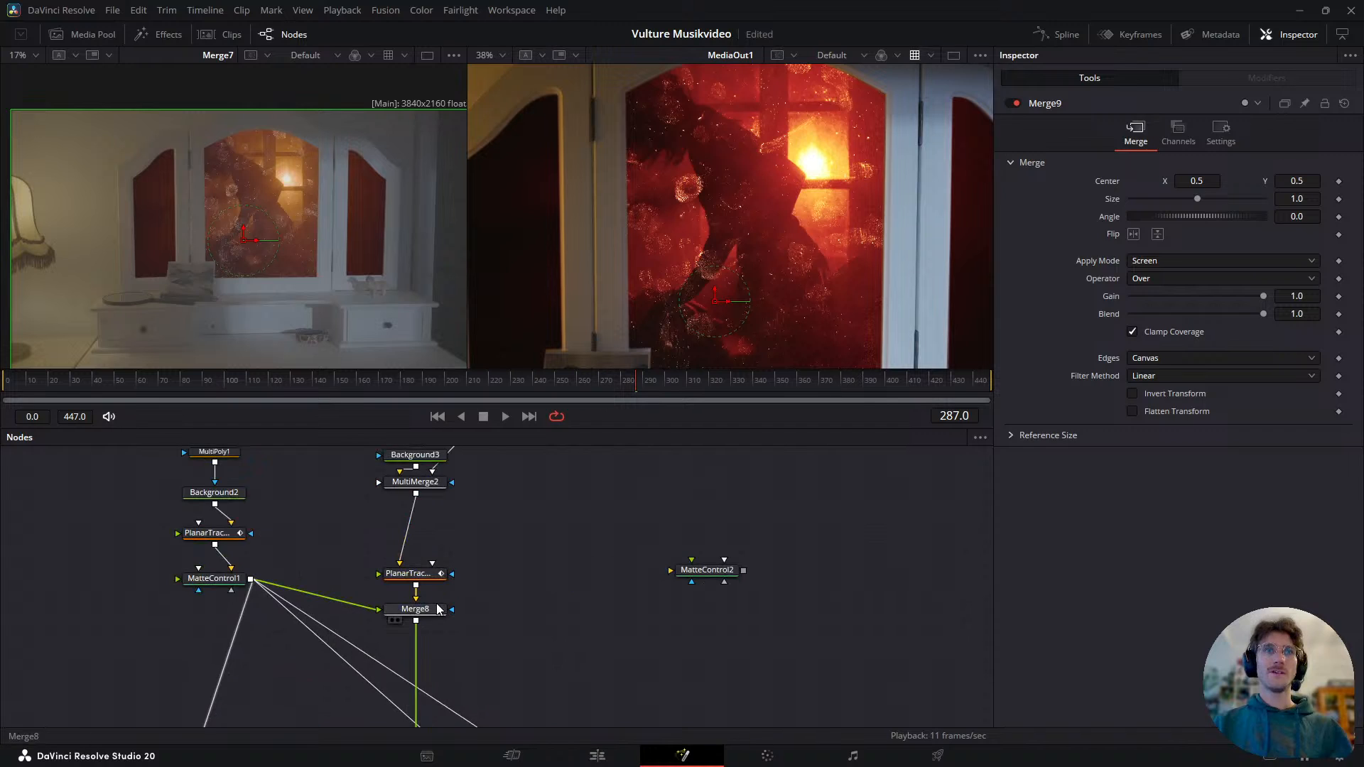
- Add a Color Corrector after Merge8 and show its output in the first viewer
{"action": "left_click", "coordinate": [445, 609]}
{"action": "key", "text": "shift+space"}
{"action": "type", "text": "trans"}
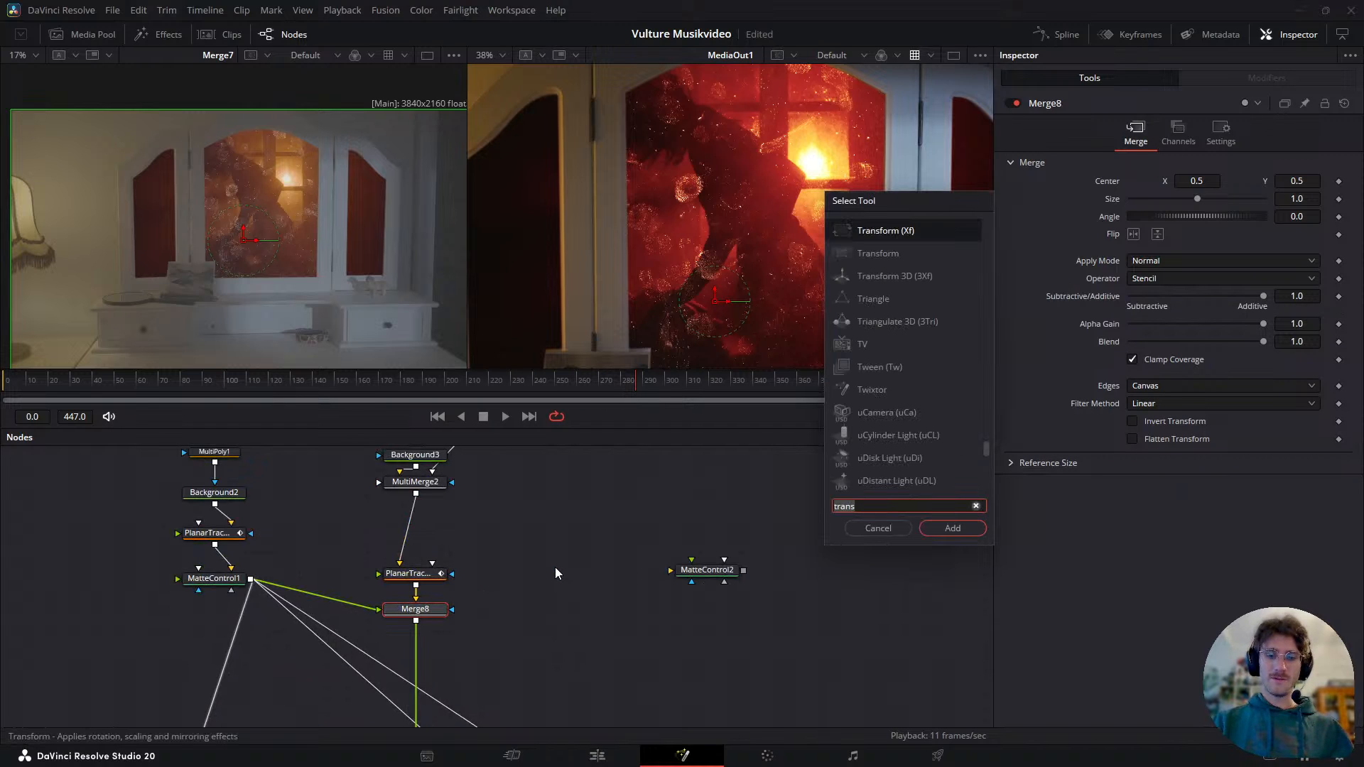
{"action": "key", "text": "BackSpace"}
{"action": "key", "text": "BackSpace"}
{"action": "key", "text": "BackSpace"}
{"action": "key", "text": "BackSpace"}
{"action": "key", "text": "BackSpace"}
{"action": "type", "text": "col"}
{"action": "key", "text": "Return"}
{"action": "key", "text": "1"}
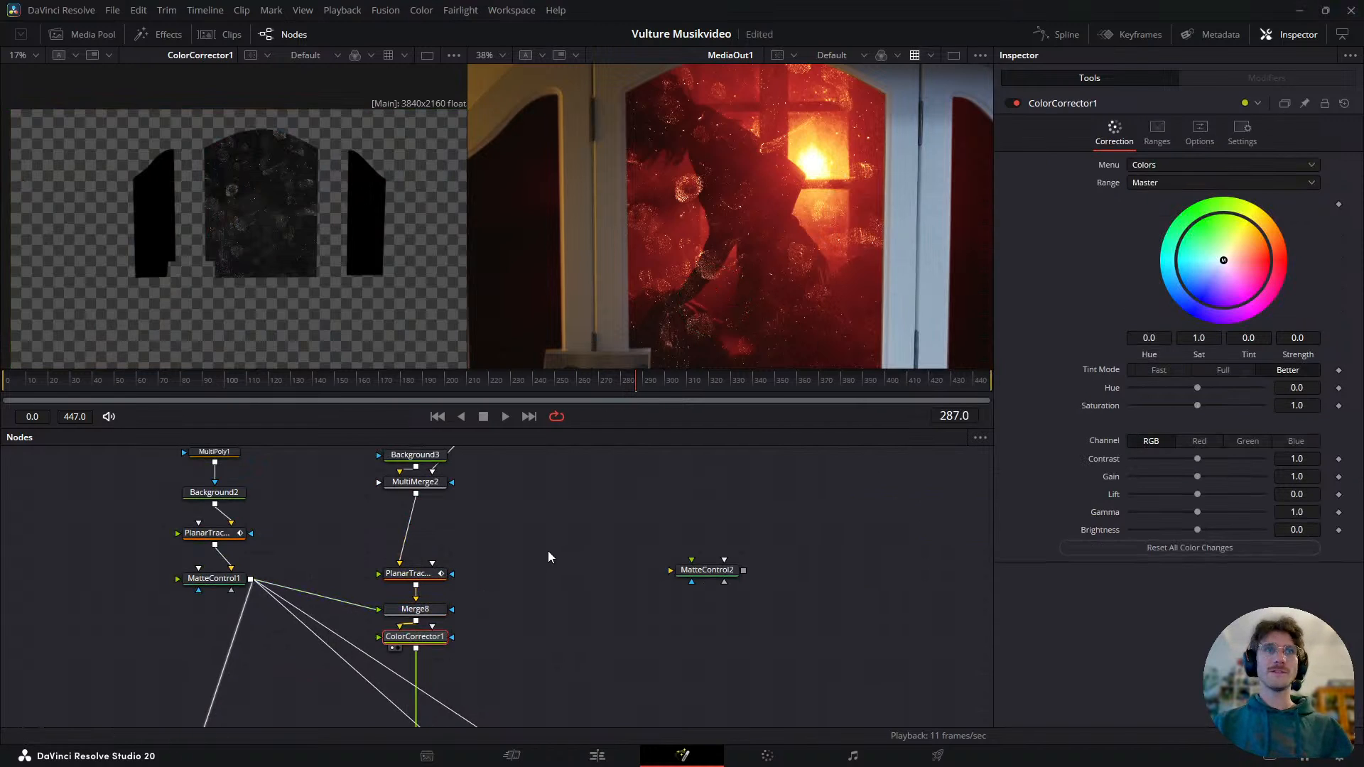
- Lower ColorCorrector1's contrast to about 0.78 and its gain to about 0.22 to darken the smudge texture
{"action": "left_click_drag", "start_coordinate": [1198, 462], "coordinate": [1180, 463]}
{"action": "left_click", "coordinate": [1199, 135]}
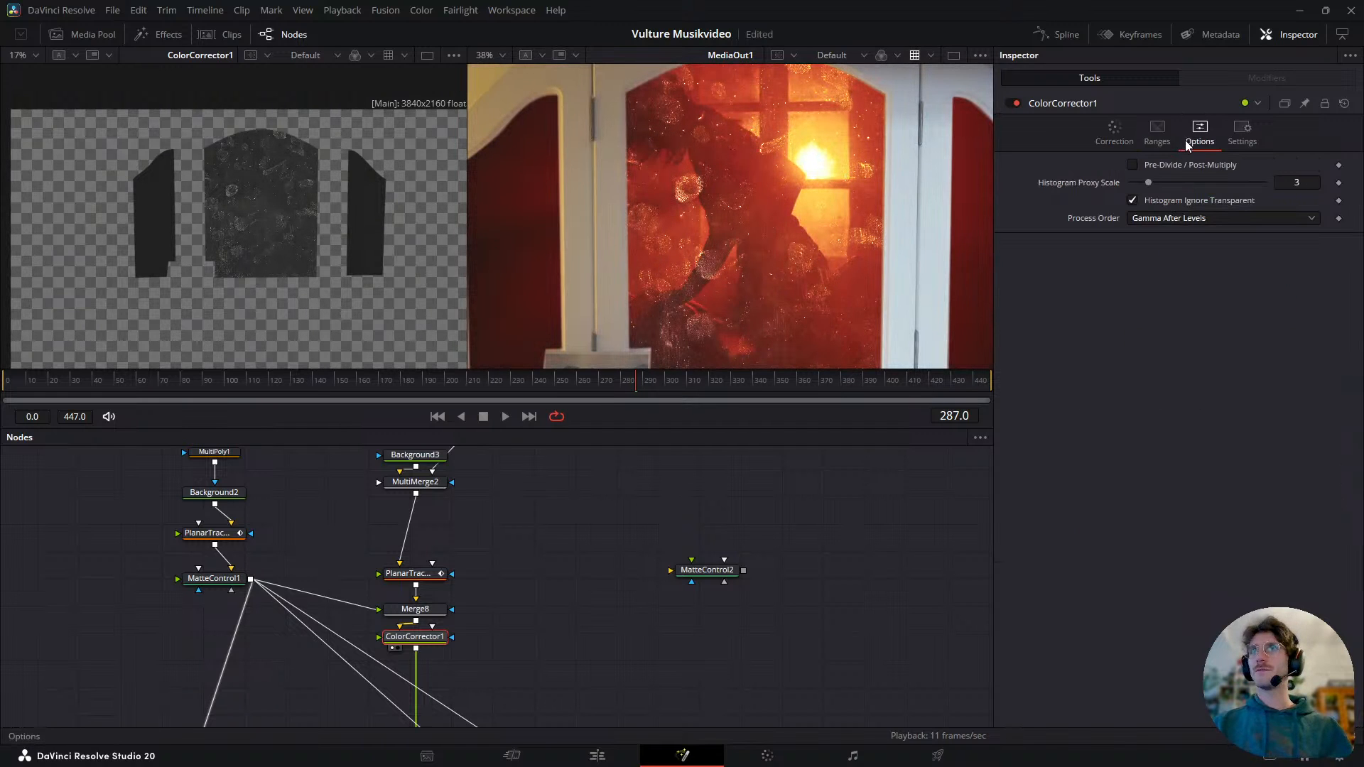
{"action": "left_click", "coordinate": [1155, 265]}
{"action": "left_click", "coordinate": [1117, 142]}
{"action": "left_click_drag", "start_coordinate": [1182, 464], "coordinate": [1149, 484]}
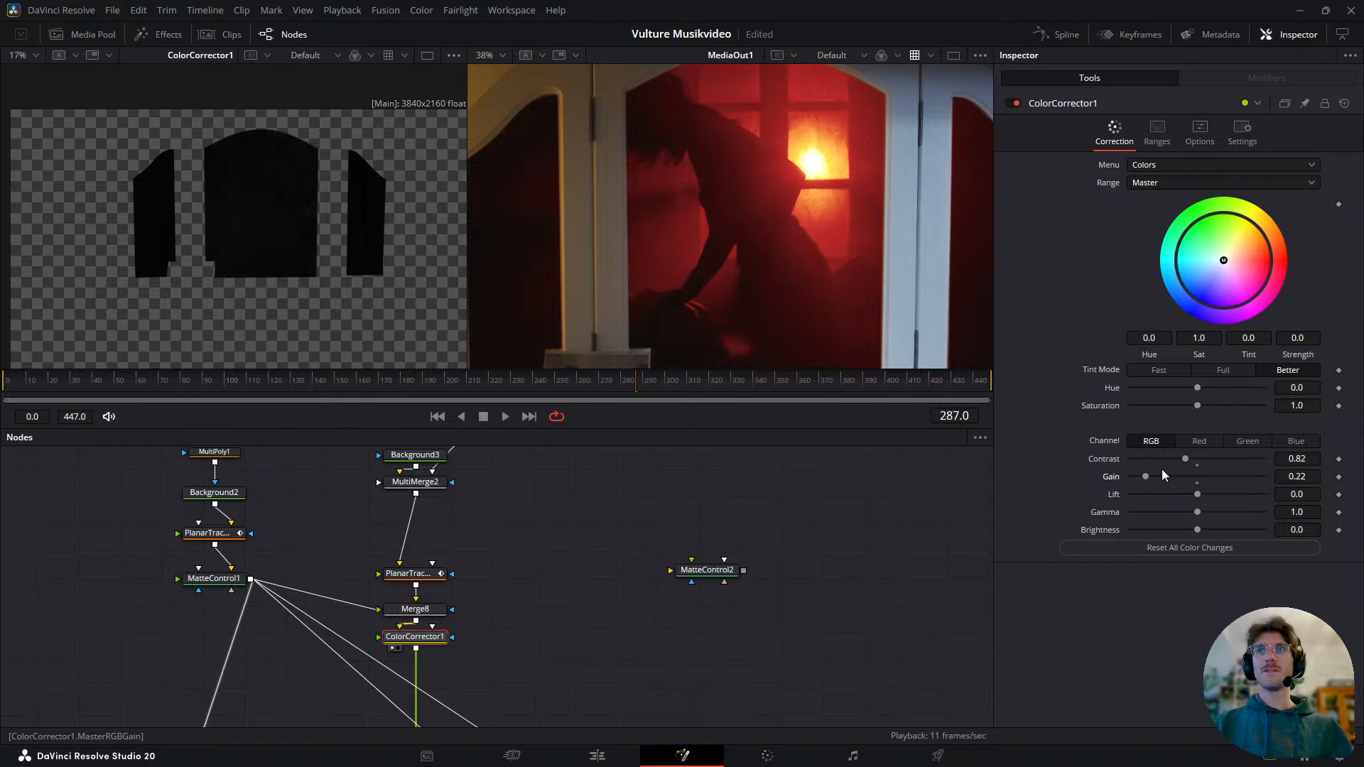
{"action": "mouse_move", "coordinate": [1186, 462]}
{"action": "left_mouse_down"}
{"action": "mouse_move", "coordinate": [1171, 462]}
{"action": "mouse_move", "coordinate": [1191, 469]}
{"action": "left_mouse_up"}
- Compare the shot with and without the smudge overlay by toggling Merge9's pass-through
{"action": "scroll", "coordinate": [485, 639], "scroll_direction": "down", "scroll_amount": 10}
{"action": "left_click", "coordinate": [436, 686]}
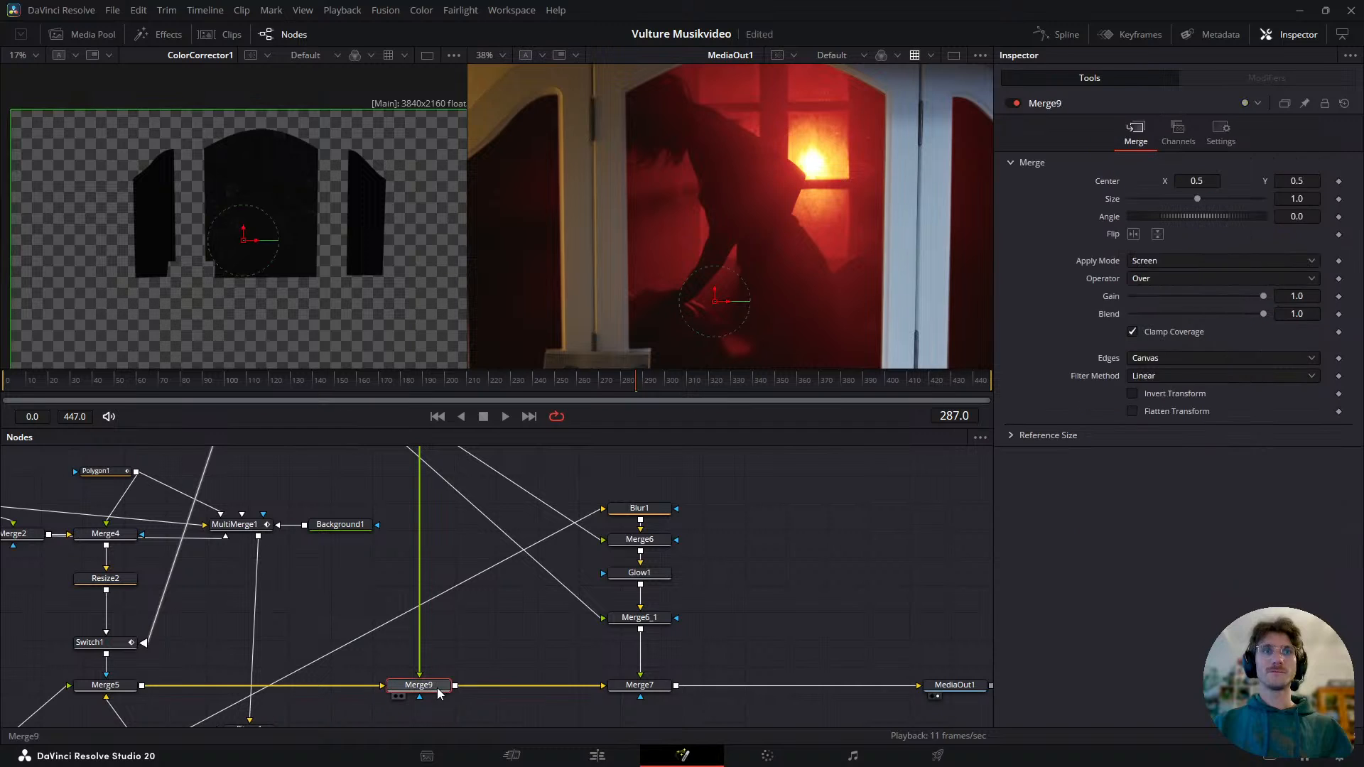
{"action": "key", "text": "ctrl+p"}
{"action": "key", "text": "ctrl+p"}
{"action": "key", "text": "ctrl+p"}
{"action": "key", "text": "ctrl+p"}
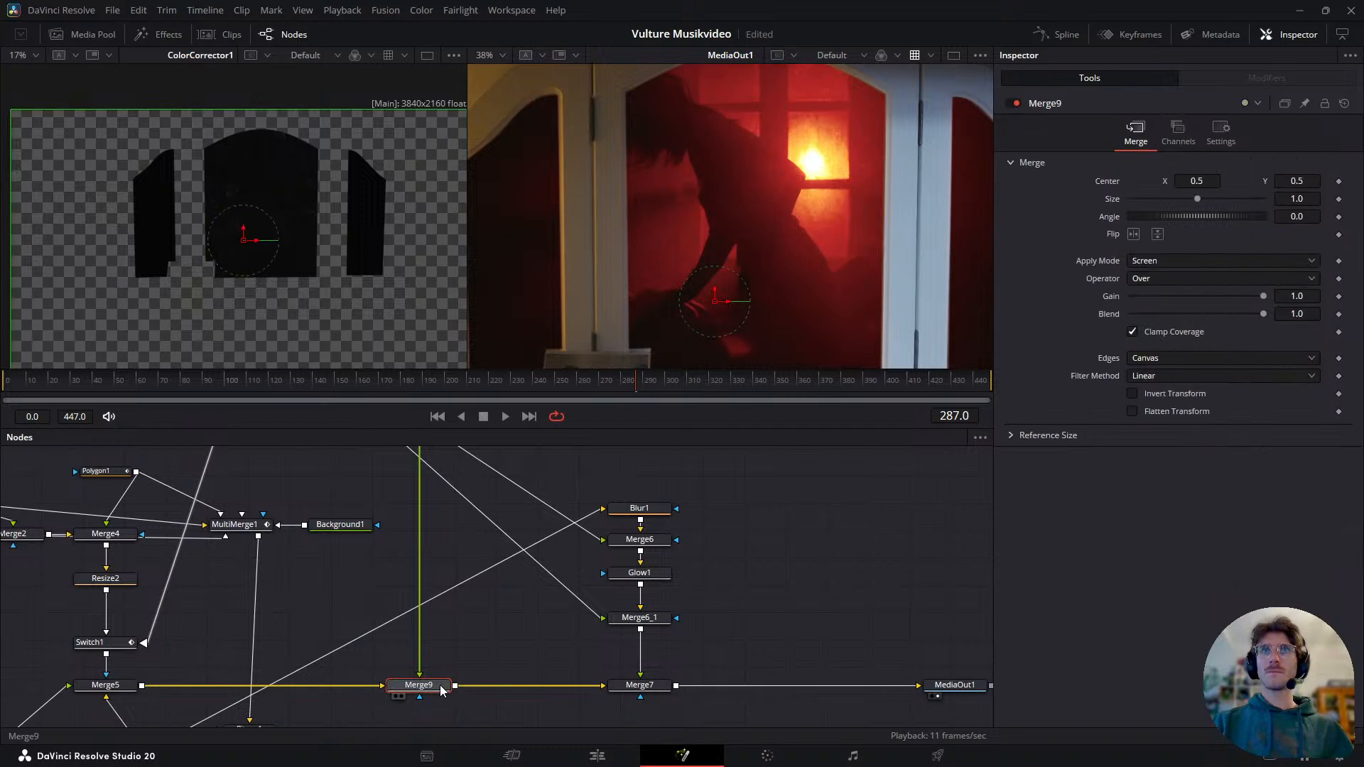
- Reduce ColorCorrector1's gain to about 0.17 and bring up the project's texture clips
{"action": "scroll", "coordinate": [430, 568], "scroll_direction": "up", "scroll_amount": 5}
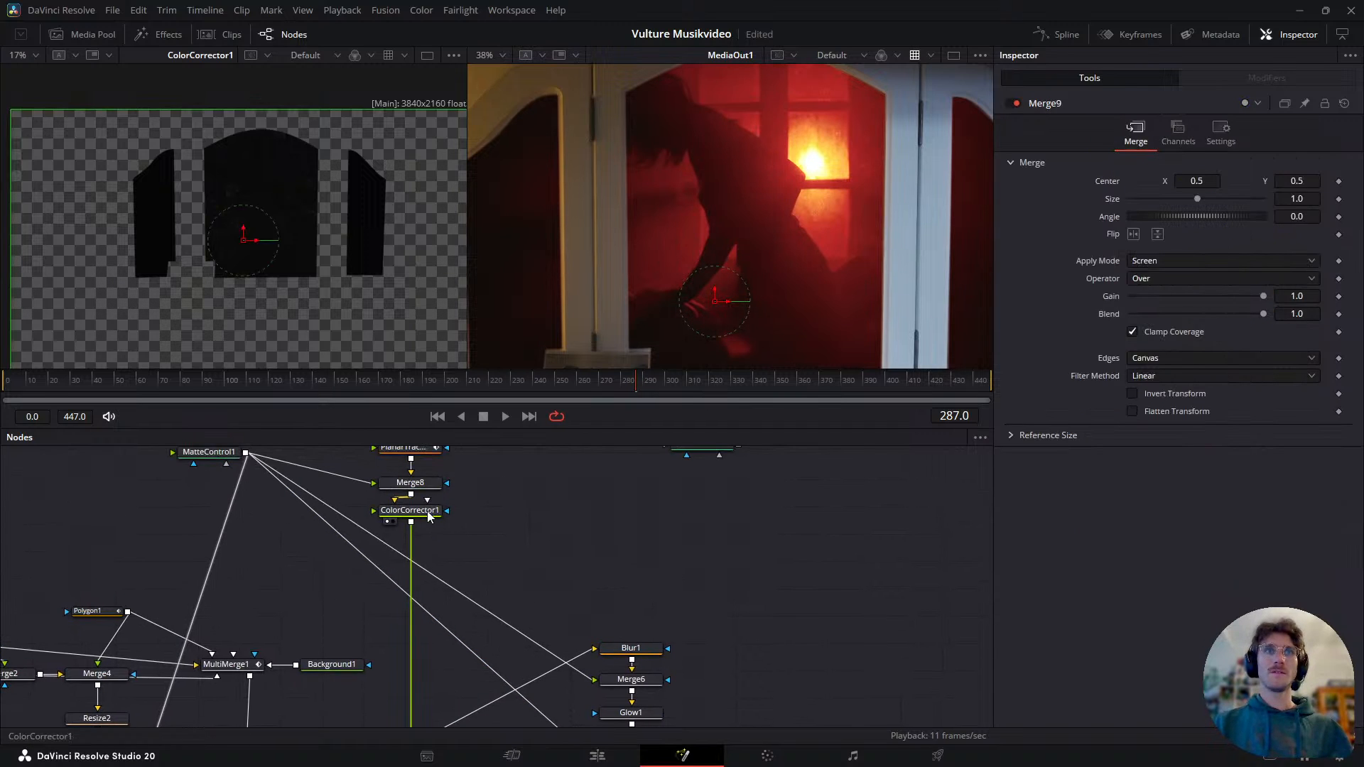
{"action": "left_click", "coordinate": [430, 511]}
{"action": "left_click_drag", "start_coordinate": [1146, 479], "coordinate": [1138, 480]}
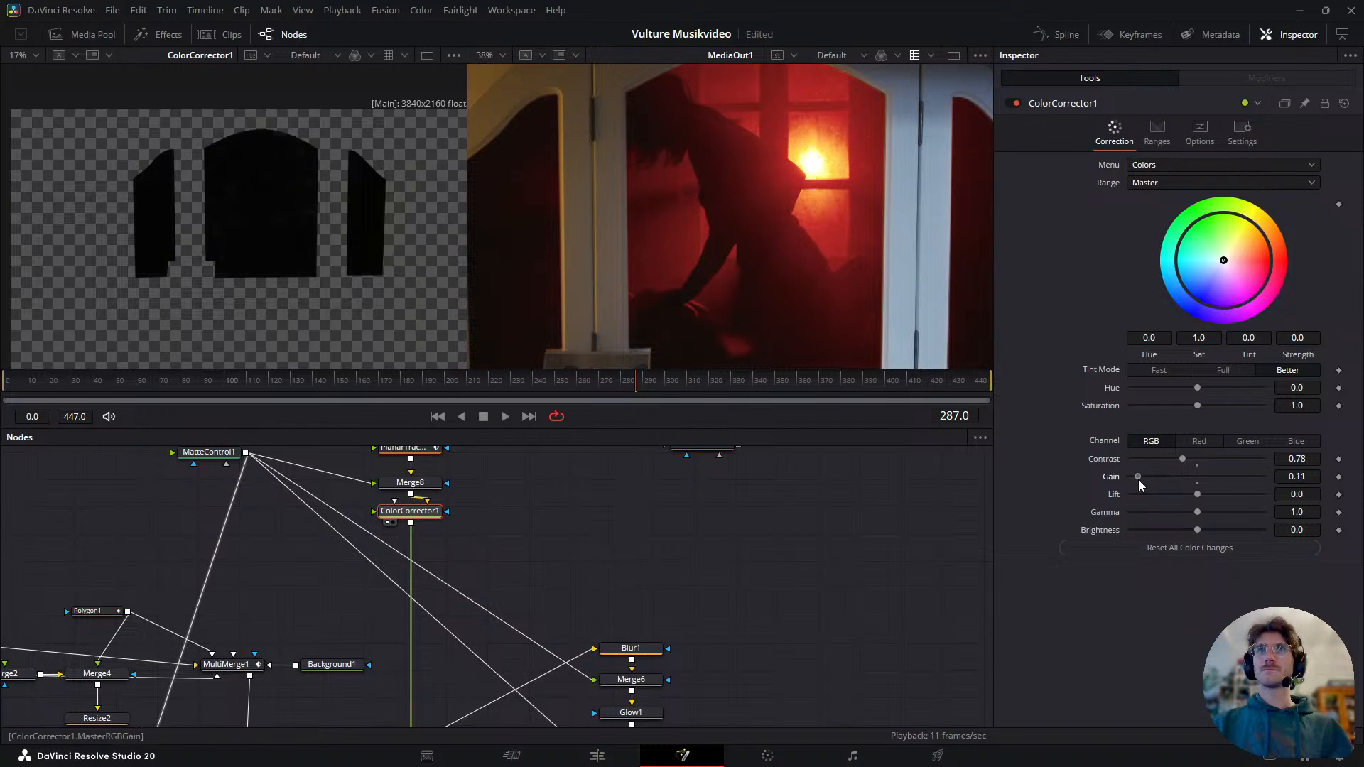
{"action": "scroll", "coordinate": [477, 578], "scroll_direction": "up", "scroll_amount": 2}
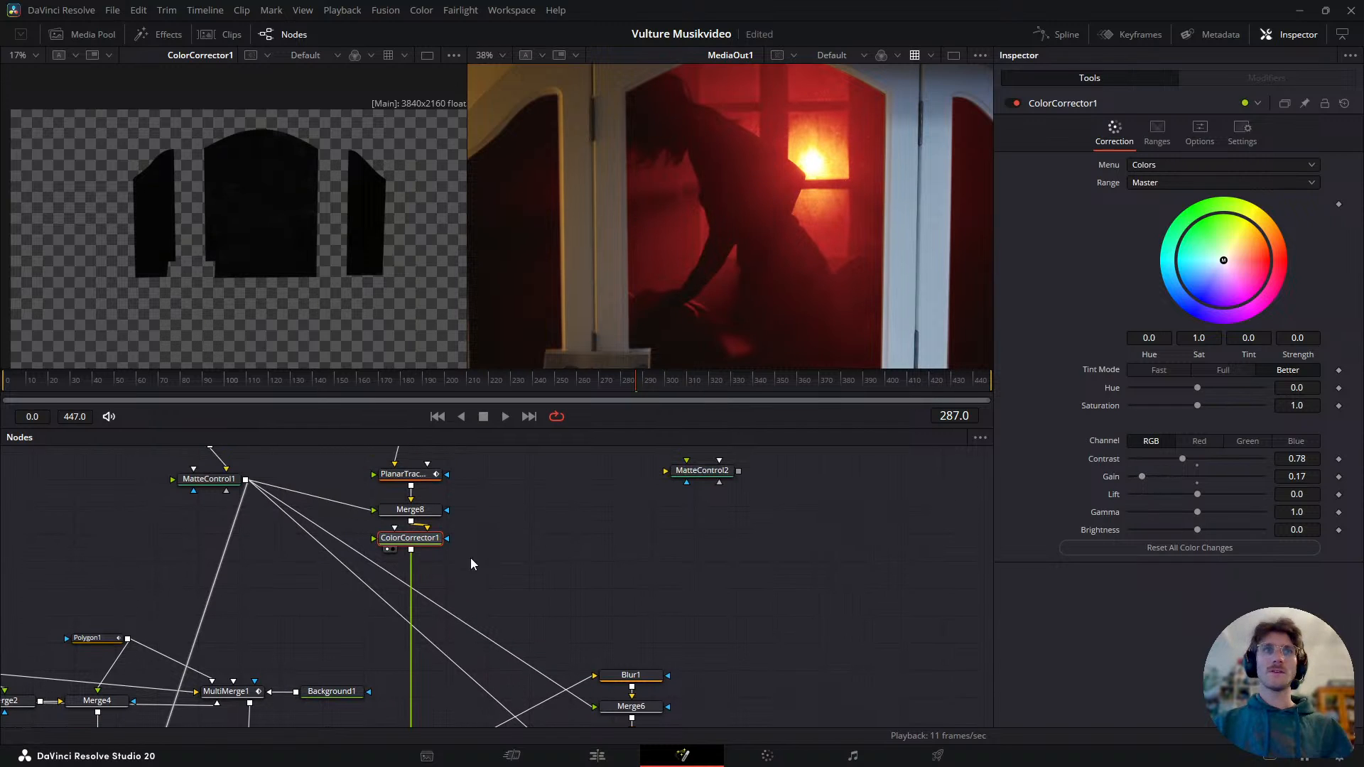
{"action": "left_click", "coordinate": [90, 36]}
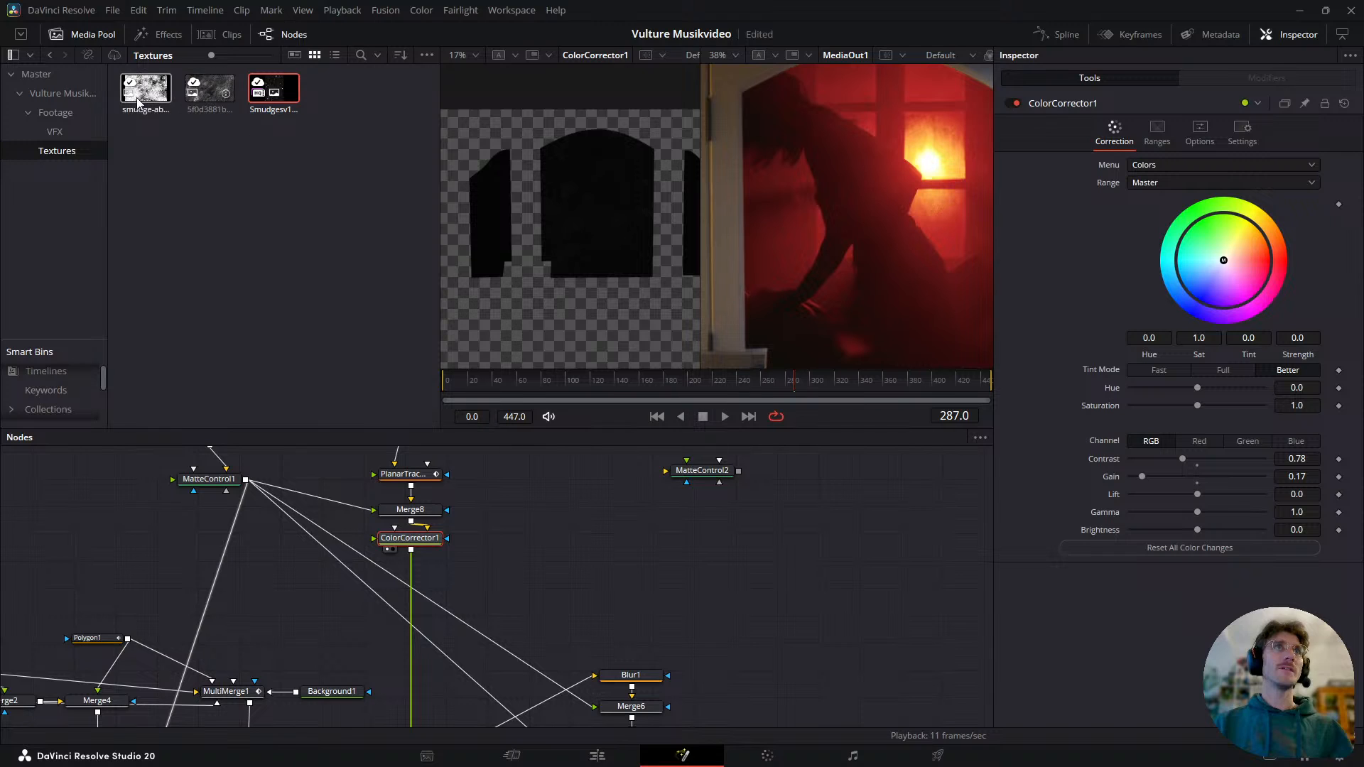
- Shrink the smudge texture in Transform2 to about 0.30, centre it at about 0.87, 0.83, and rearrange its nodes
{"action": "scroll", "coordinate": [496, 526], "scroll_direction": "up", "scroll_amount": 6}
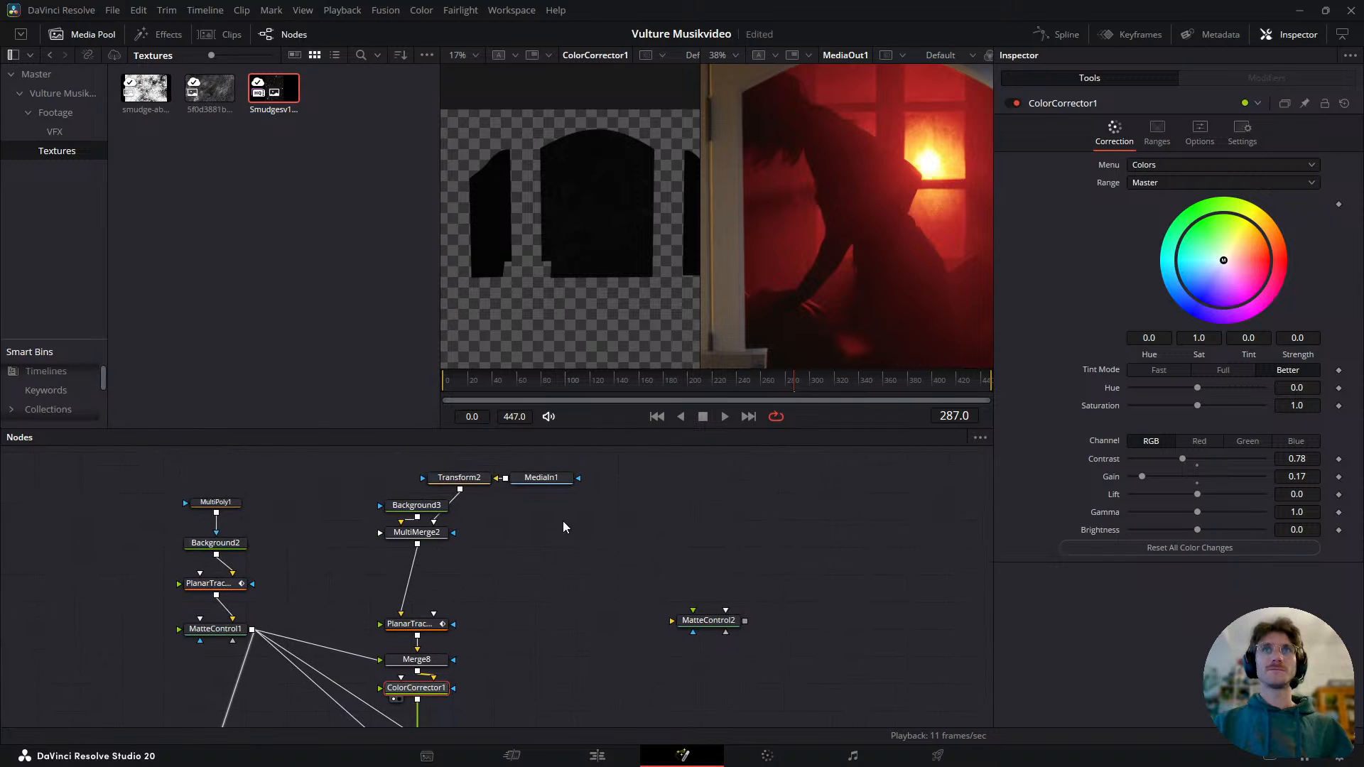
{"action": "left_click_drag", "start_coordinate": [869, 274], "coordinate": [835, 332]}
{"action": "scroll", "coordinate": [818, 274], "scroll_direction": "down", "scroll_amount": 2}
{"action": "scroll", "coordinate": [835, 332], "scroll_direction": "up", "scroll_amount": 2}
{"action": "left_click_drag", "start_coordinate": [513, 504], "coordinate": [462, 469]}
{"action": "left_click", "coordinate": [459, 489]}
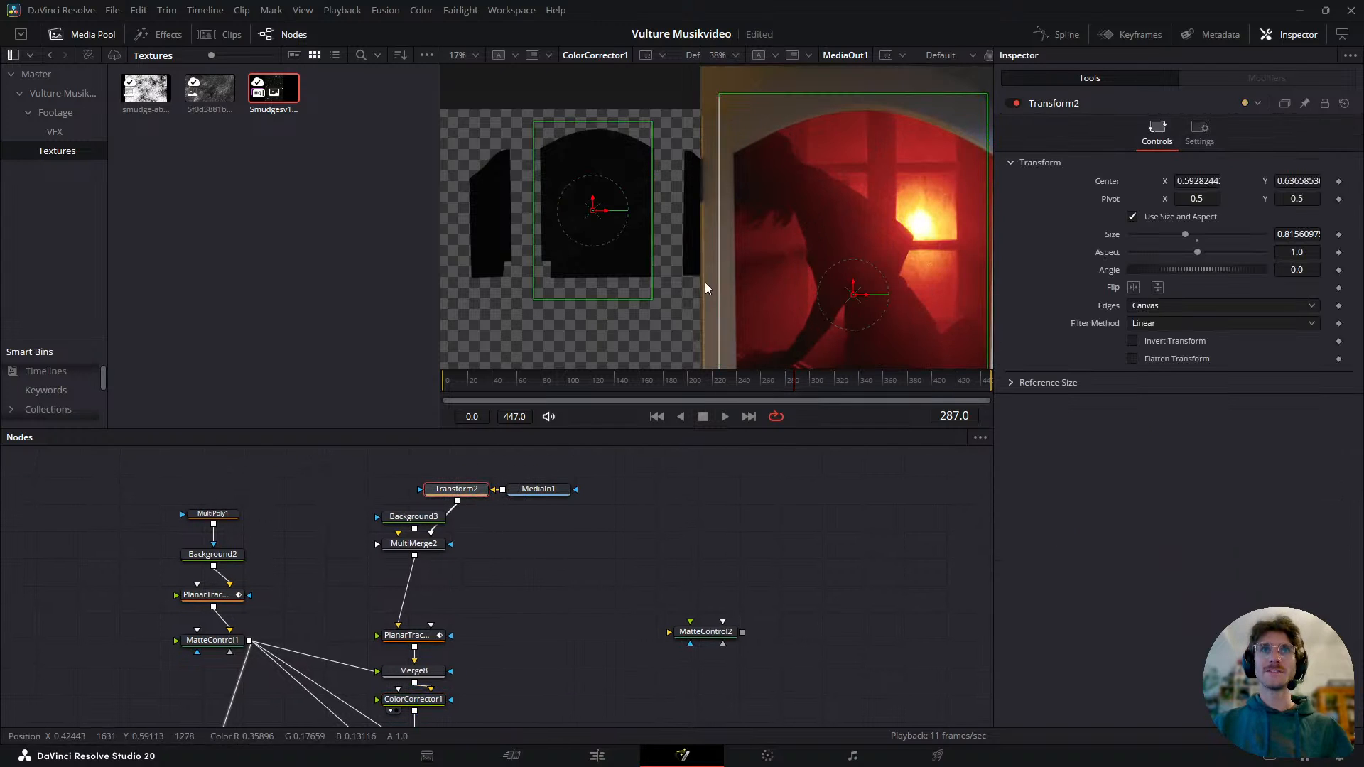
{"action": "left_click_drag", "start_coordinate": [652, 299], "coordinate": [637, 171]}
{"action": "left_click_drag", "start_coordinate": [558, 464], "coordinate": [562, 525]}
{"action": "left_click", "coordinate": [599, 546]}
{"action": "left_click_drag", "start_coordinate": [645, 523], "coordinate": [567, 495]}
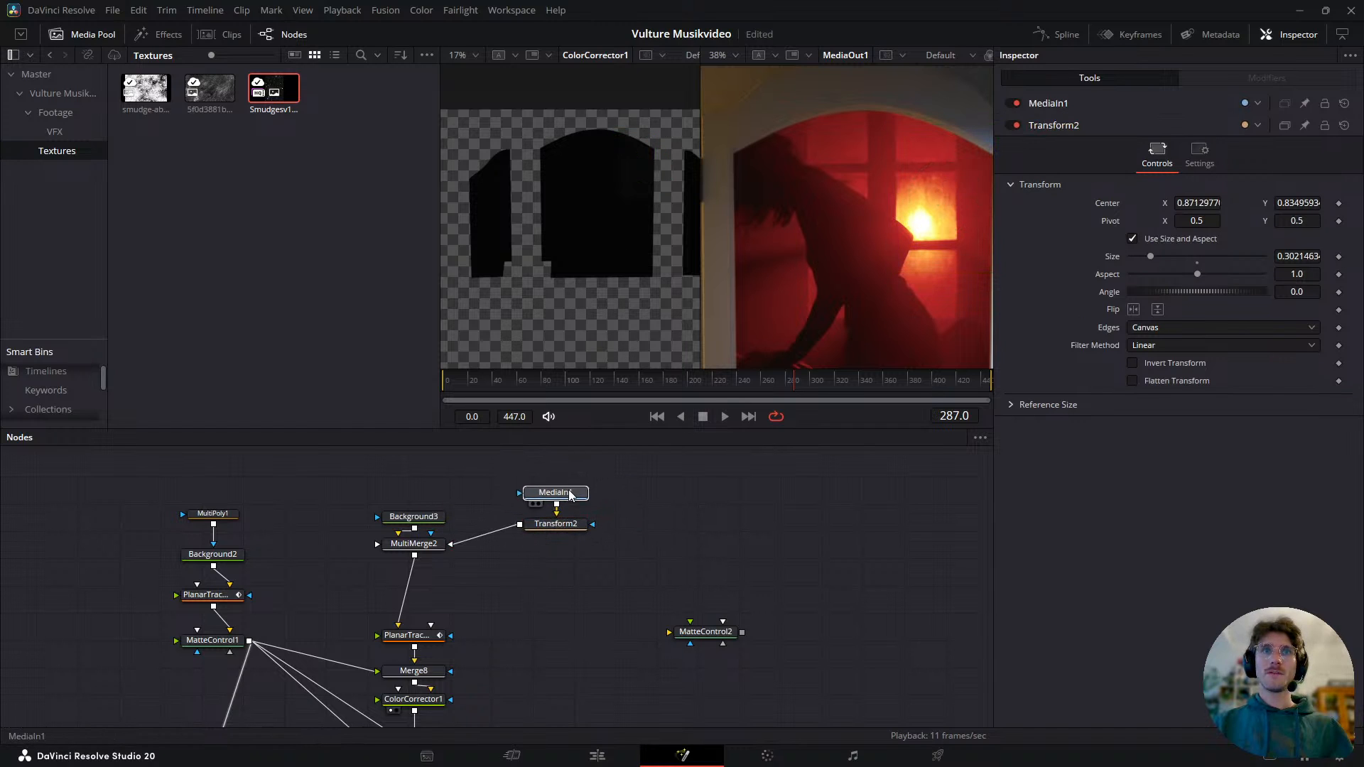
- Delete Transform2 and scale the MediaIn1 layer in MultiMerge2 to about 0.33, centred at about 0.61, 0.79
{"action": "left_click", "coordinate": [565, 527]}
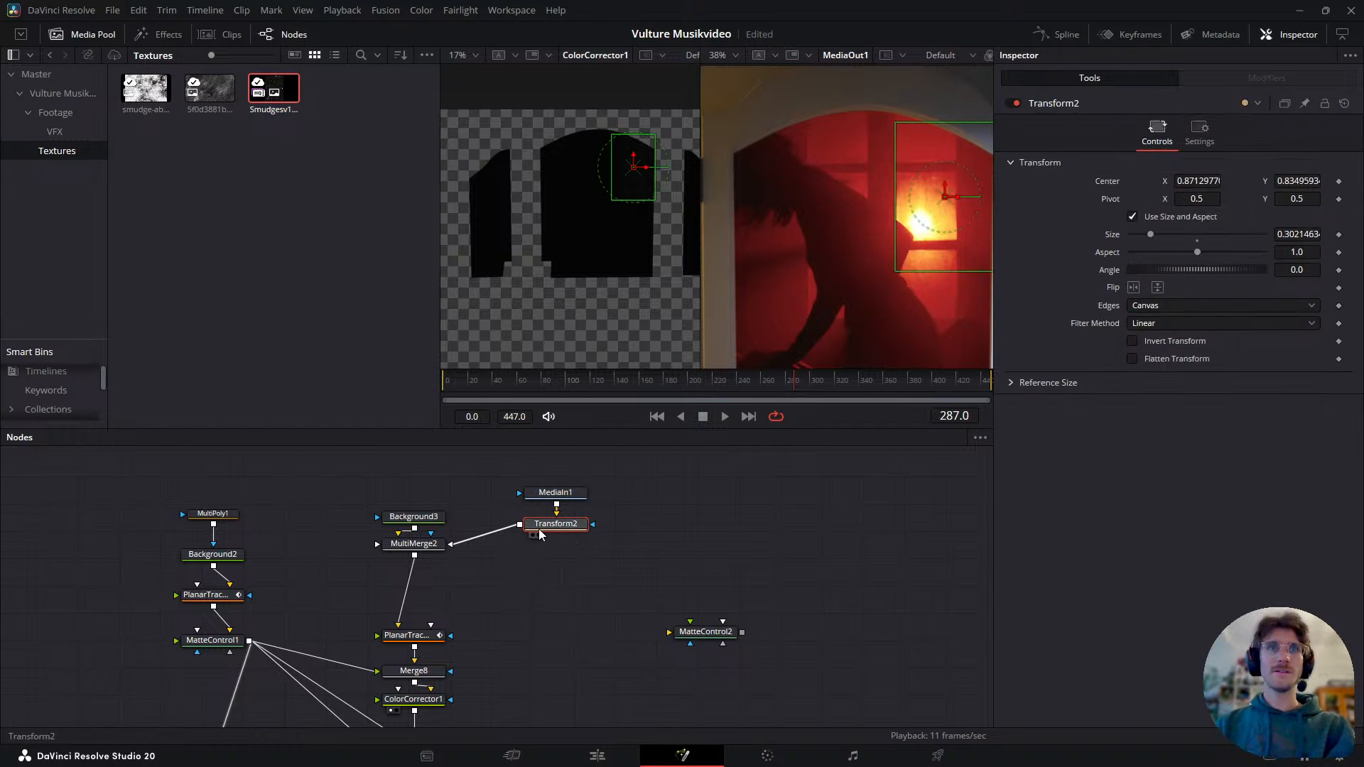
{"action": "key", "text": "Delete"}
{"action": "left_click_drag", "start_coordinate": [562, 494], "coordinate": [555, 536]}
{"action": "left_click", "coordinate": [423, 550]}
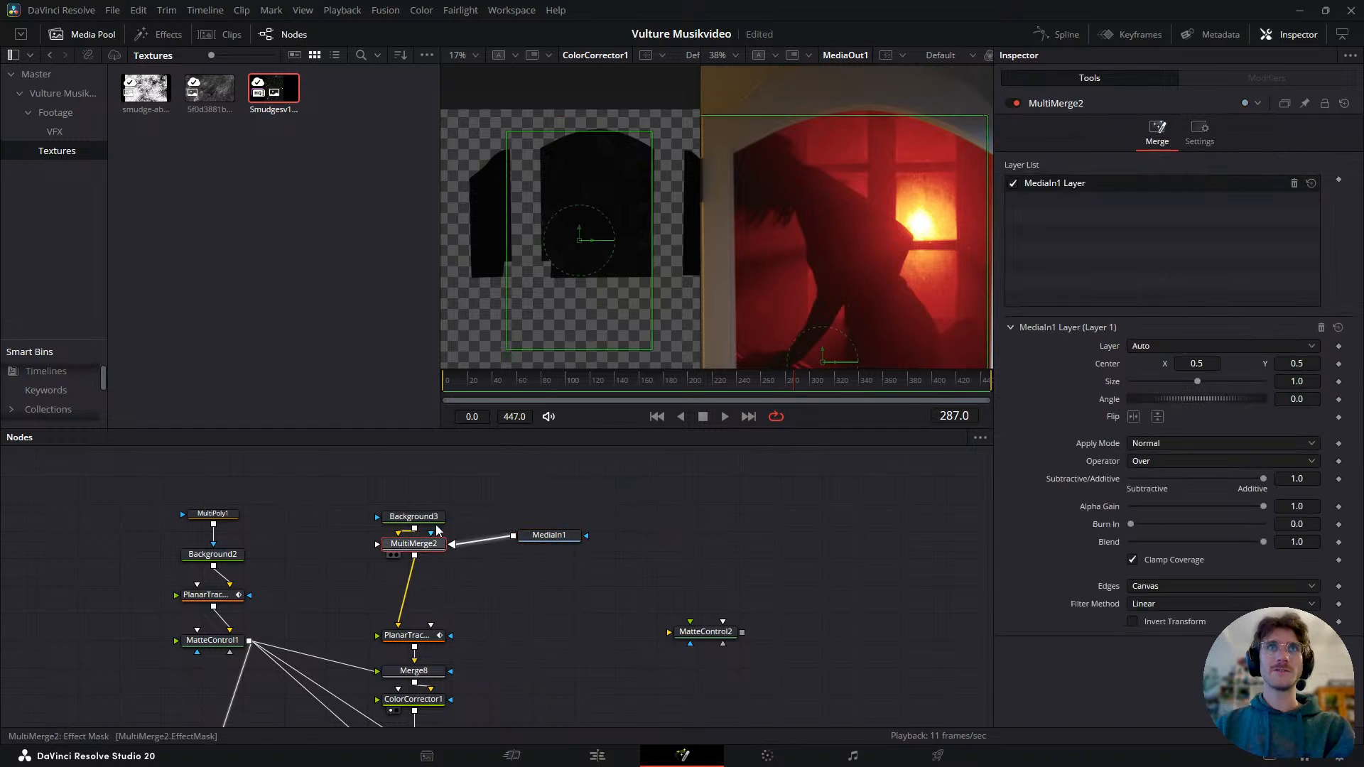
{"action": "left_click_drag", "start_coordinate": [568, 349], "coordinate": [631, 163]}
- Add a Rectangle mask to the MediaIn1 smudge texture
{"action": "left_click", "coordinate": [567, 538]}
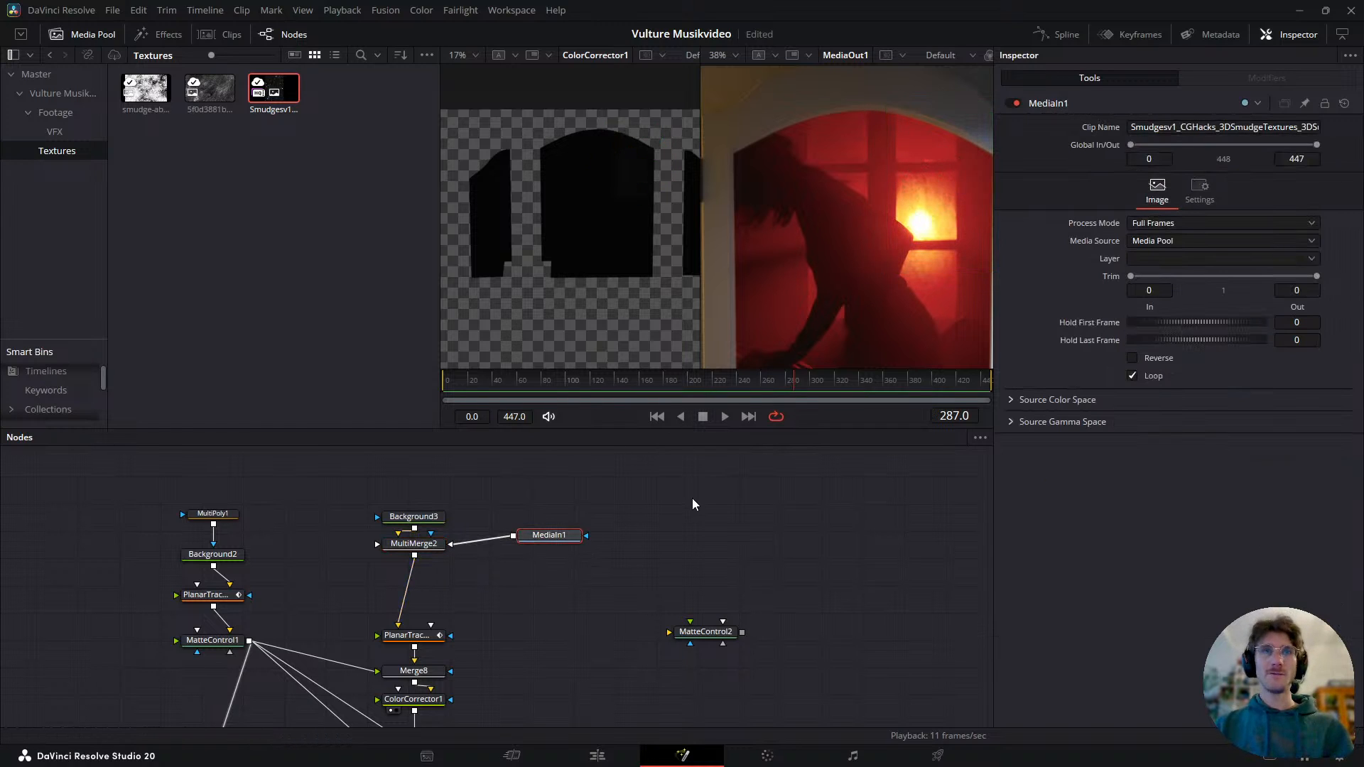
{"action": "key", "text": "shift+space"}
{"action": "type", "text": "rect"}
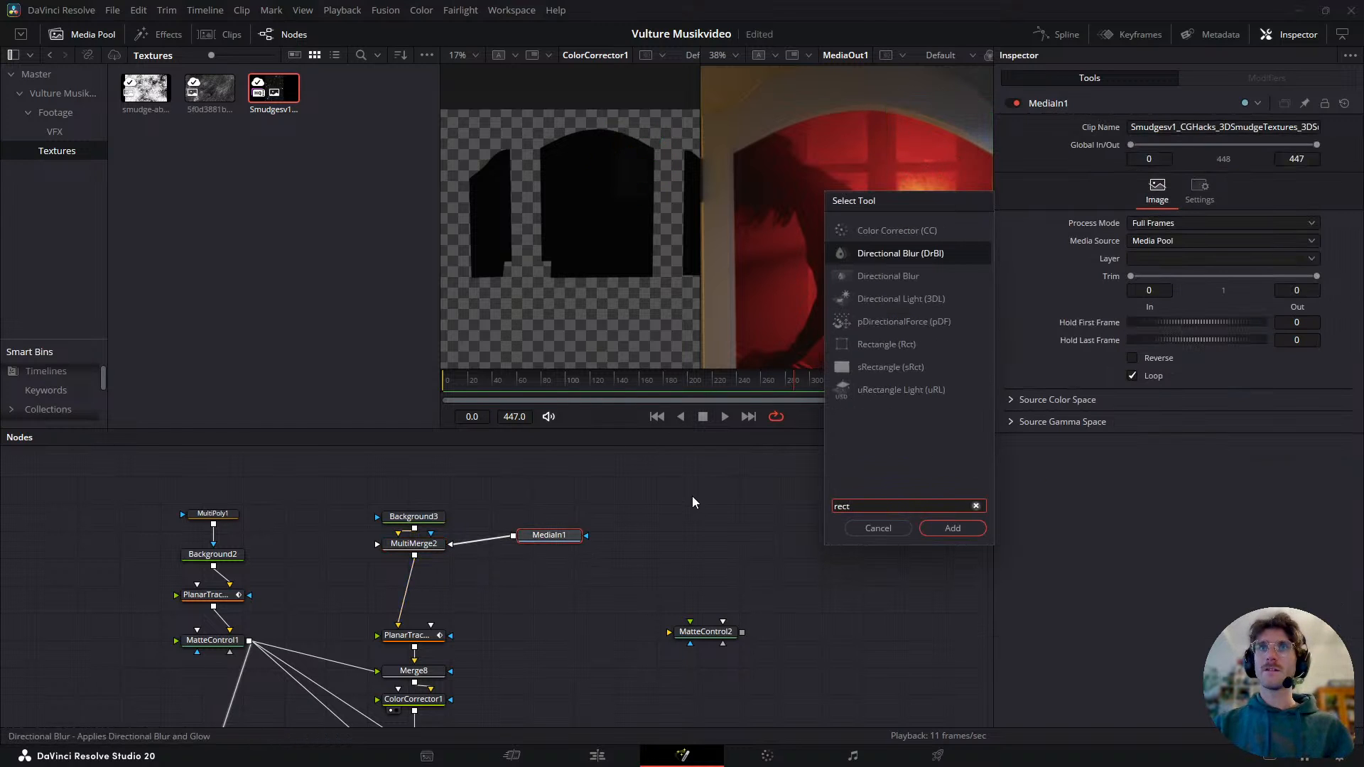
{"action": "key", "text": "Down"}
{"action": "key", "text": "Down"}
{"action": "key", "text": "Down"}
{"action": "key", "text": "Down"}
{"action": "key", "text": "Down"}
{"action": "key", "text": "Return"}
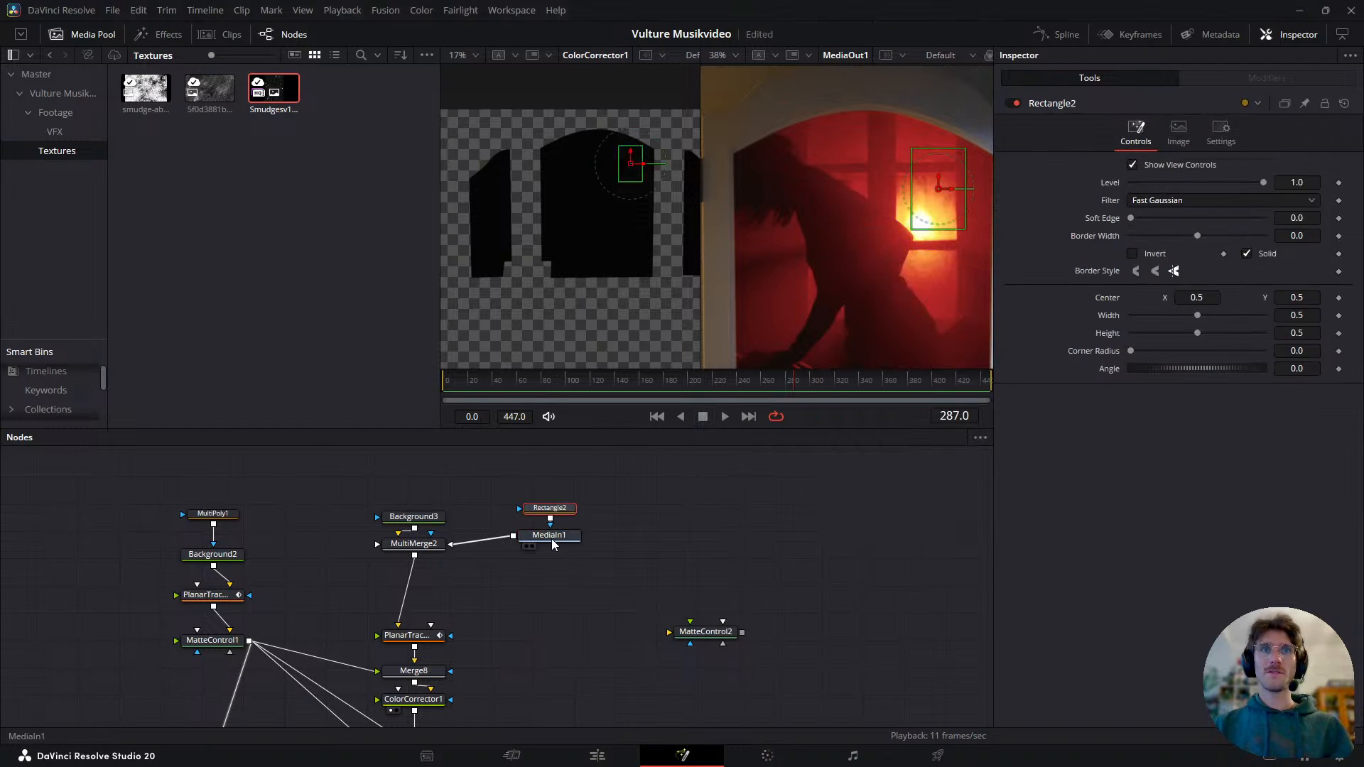
- View MediaIn1 in the first viewer and enlarge the rectangle mask to about 0.94 wide and 0.97 high
{"action": "left_click", "coordinate": [553, 538]}
{"action": "key", "text": "1"}
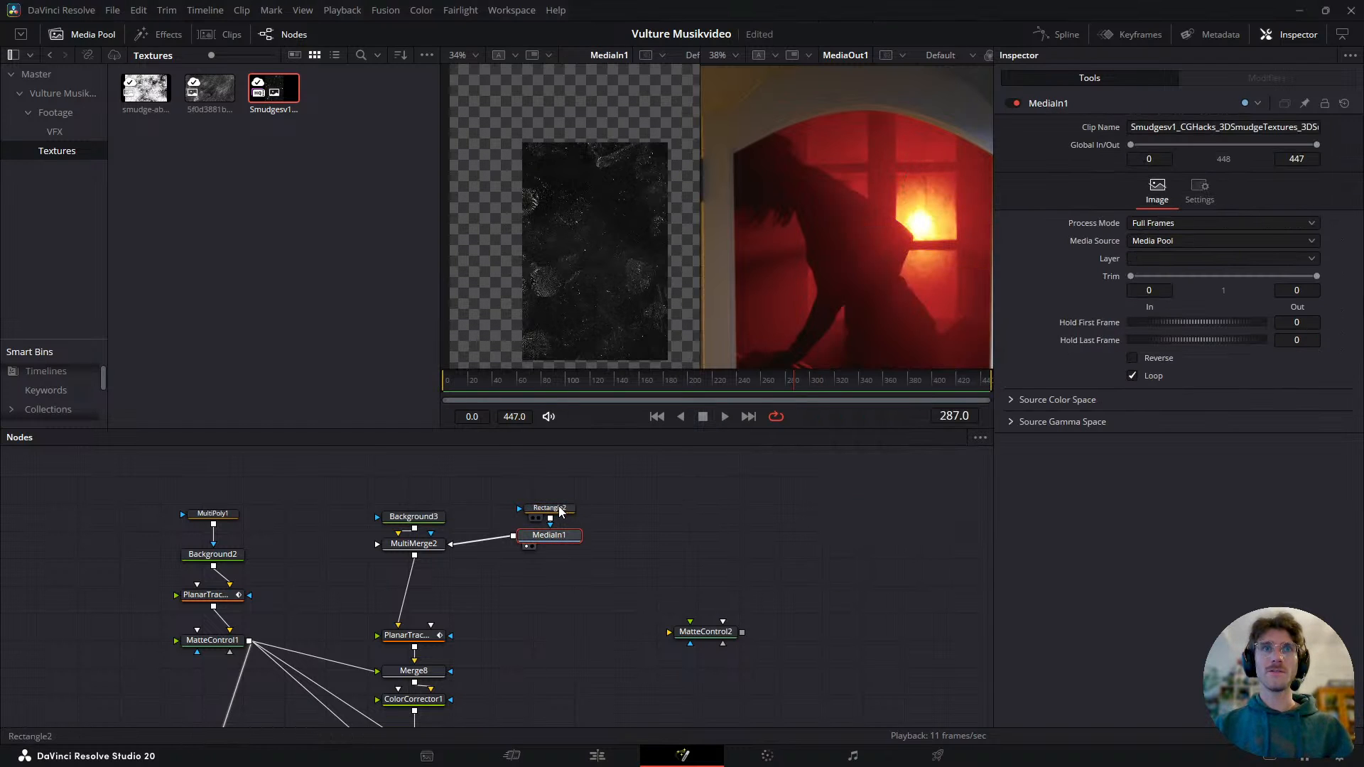
{"action": "left_click", "coordinate": [560, 510]}
{"action": "scroll", "coordinate": [600, 279], "scroll_direction": "down", "scroll_amount": 5}
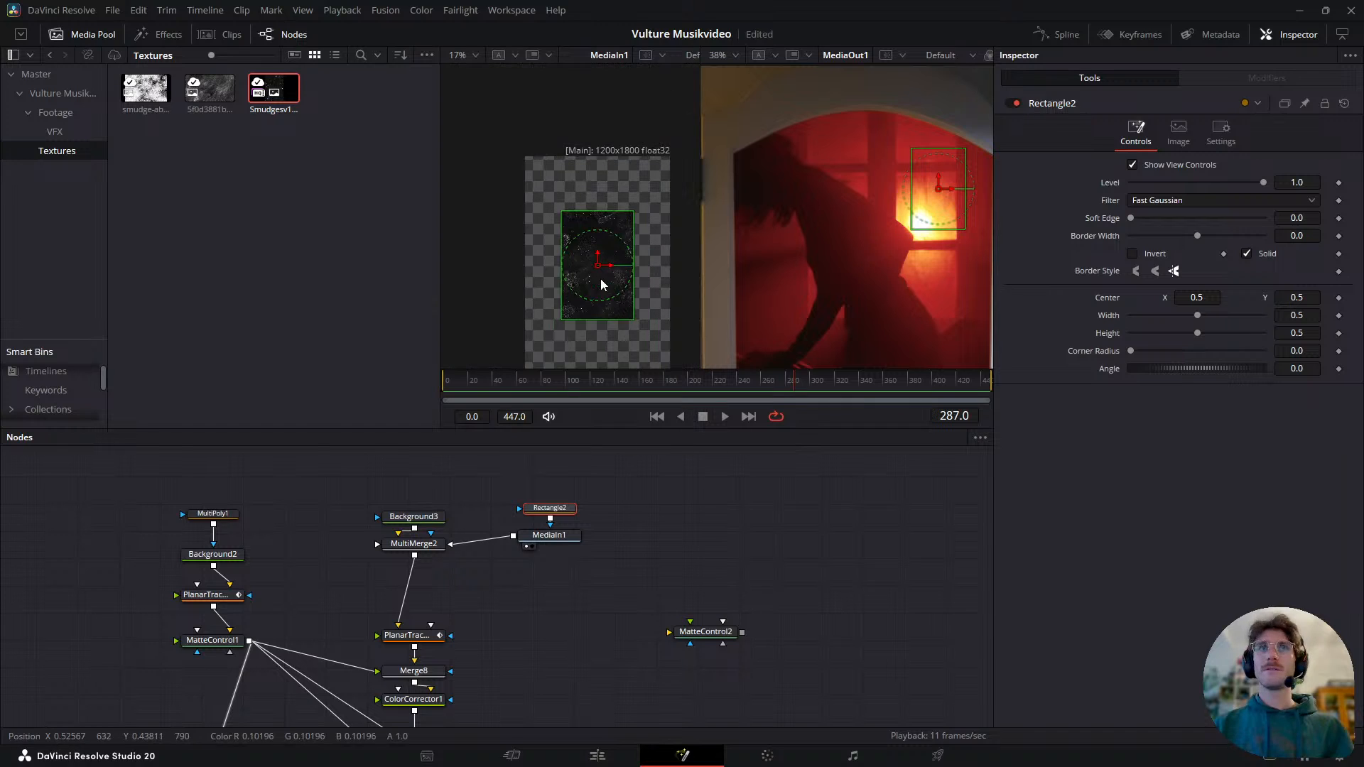
{"action": "left_click_drag", "start_coordinate": [585, 321], "coordinate": [534, 281]}
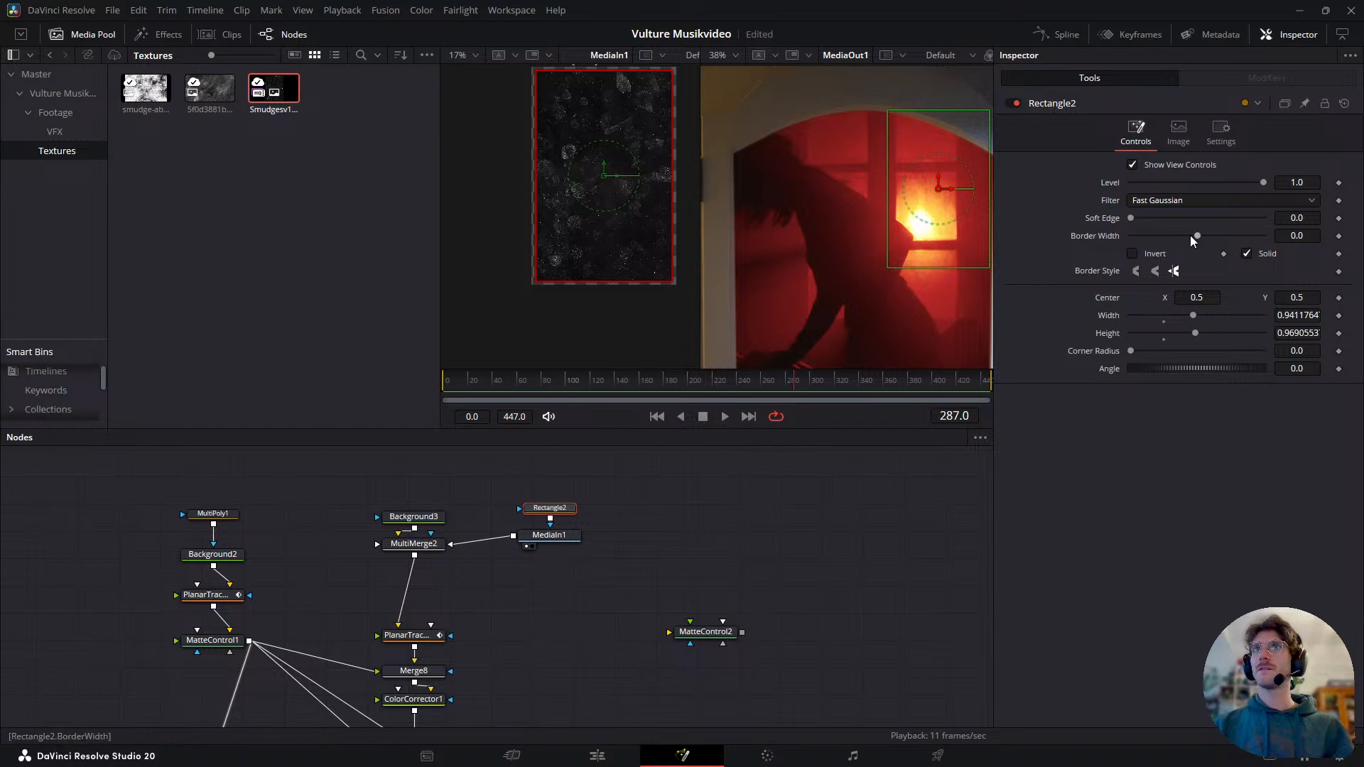
- Feather the rectangle mask with soft edge 0.2, border width about -0.185 and corner radius about 0.72
{"action": "left_click_drag", "start_coordinate": [1132, 217], "coordinate": [1181, 234]}
{"action": "left_click", "coordinate": [1156, 270]}
{"action": "left_click", "coordinate": [1139, 271]}
{"action": "left_click", "coordinate": [1174, 271]}
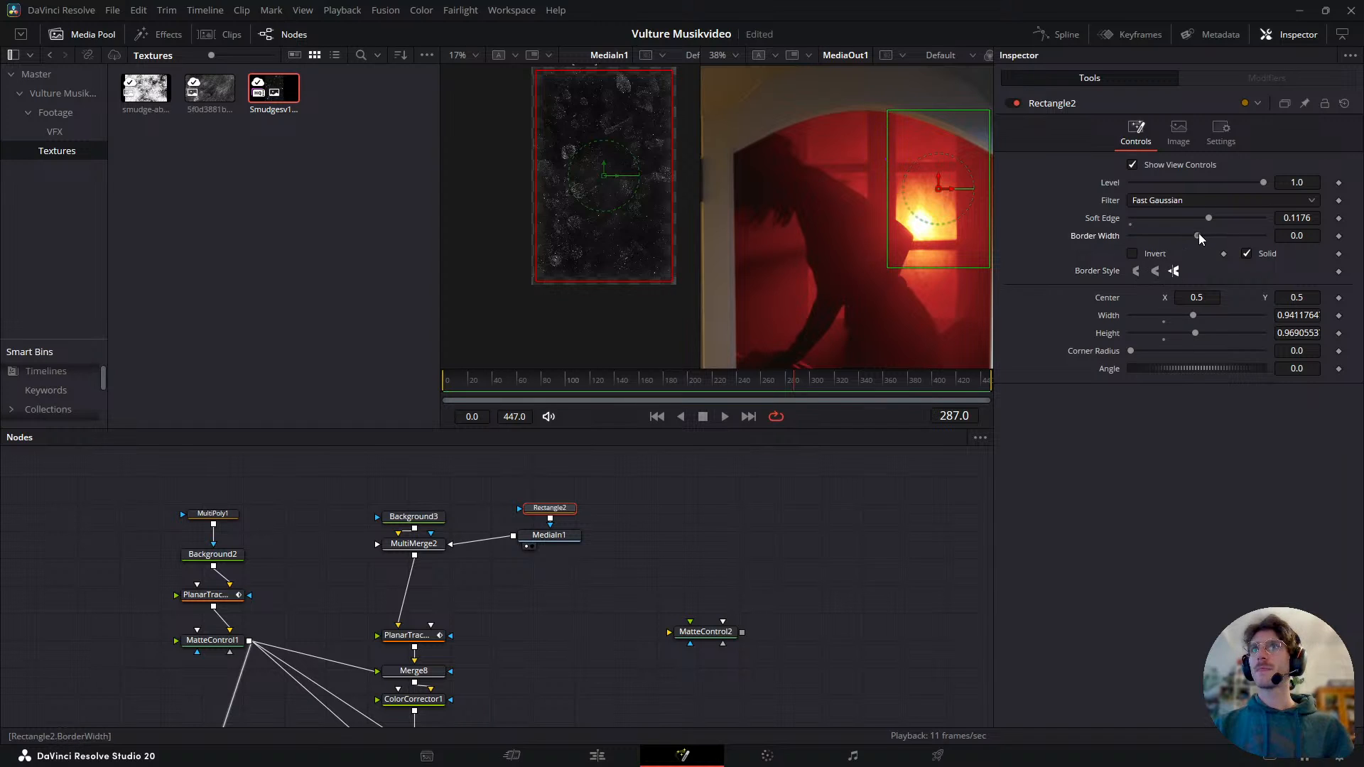
{"action": "left_click_drag", "start_coordinate": [1199, 235], "coordinate": [1039, 261]}
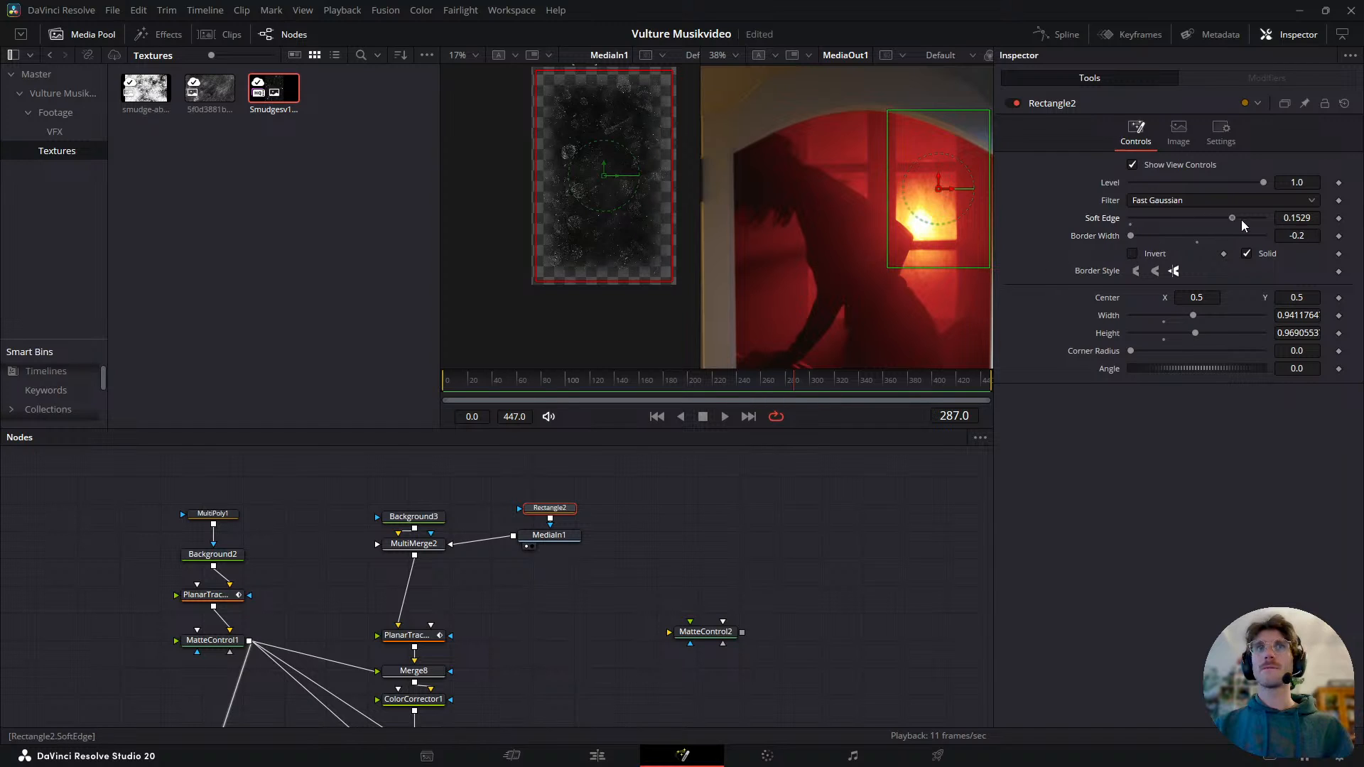
{"action": "left_click_drag", "start_coordinate": [1187, 219], "coordinate": [1150, 238]}
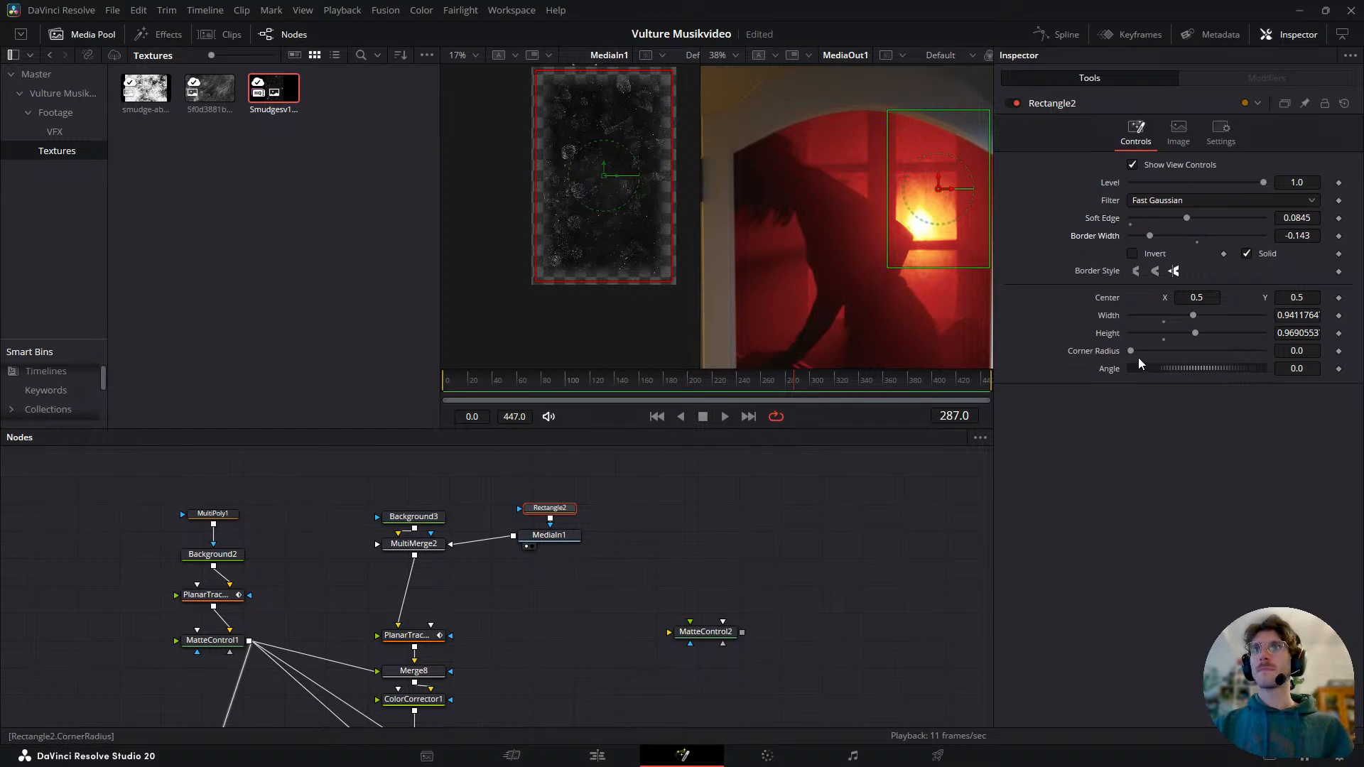
{"action": "left_click_drag", "start_coordinate": [1135, 354], "coordinate": [1234, 350]}
{"action": "left_click_drag", "start_coordinate": [1149, 236], "coordinate": [1134, 236]}
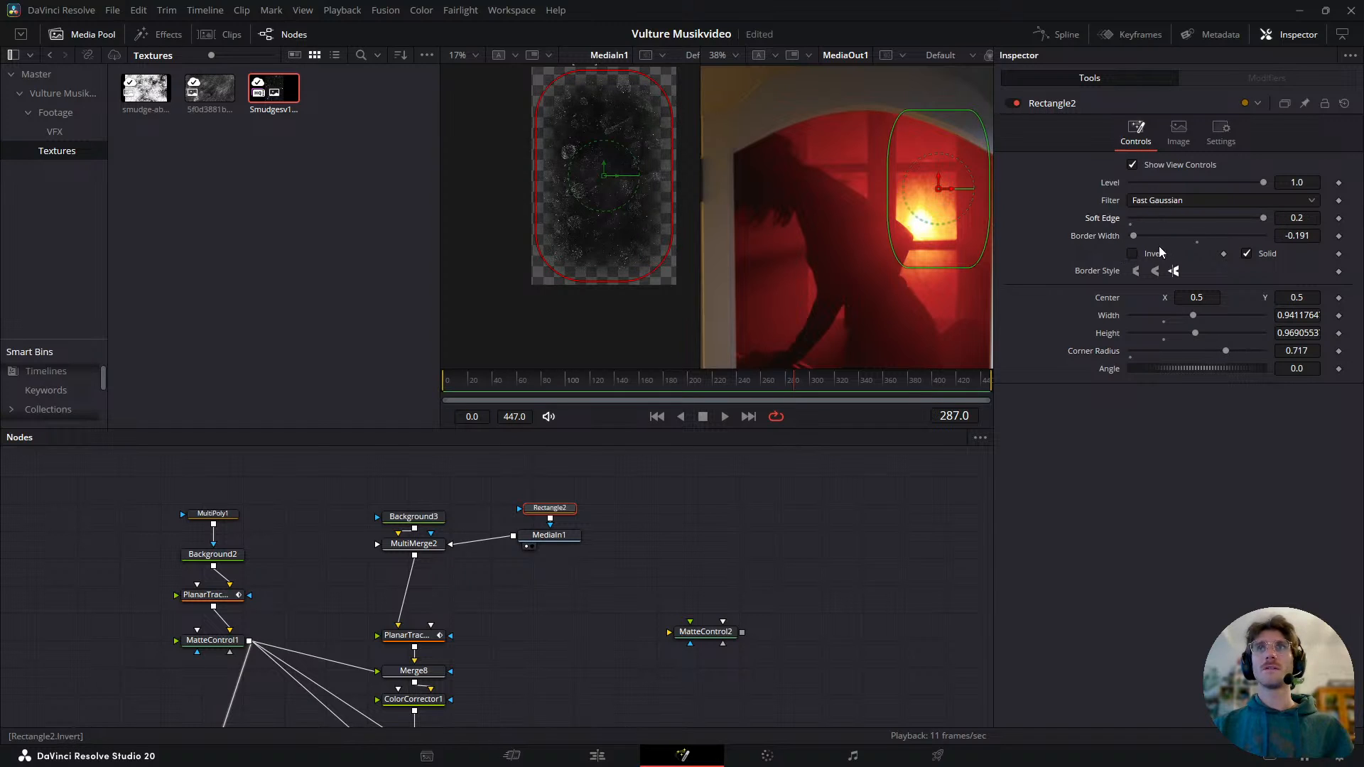
{"action": "left_click_drag", "start_coordinate": [1136, 237], "coordinate": [1178, 237]}
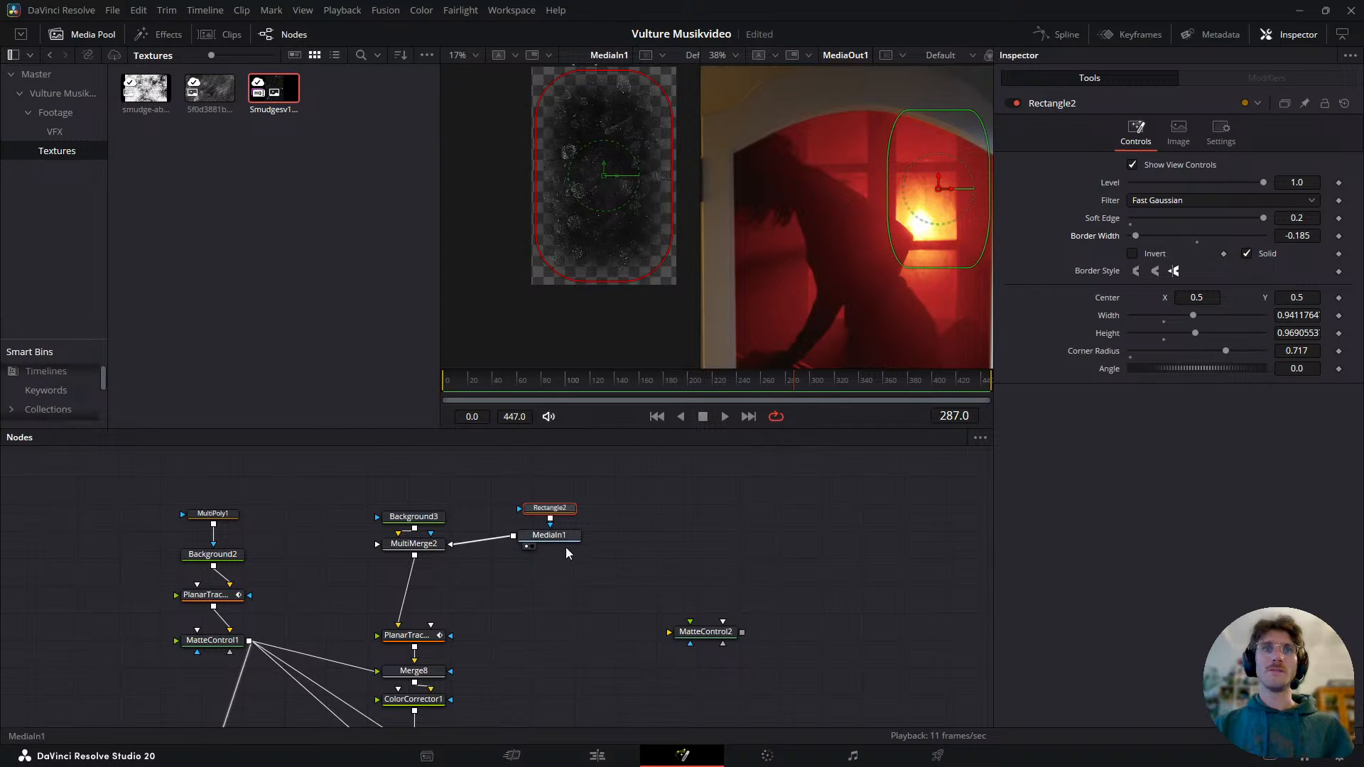
- Connect MediaIn1 to MultiMerge2 again as a second layer and view the merged textures in the first viewer
{"action": "scroll", "coordinate": [567, 552], "scroll_direction": "up", "scroll_amount": 3}
{"action": "left_click", "coordinate": [568, 577]}
{"action": "left_click_drag", "start_coordinate": [540, 580], "coordinate": [405, 594]}
{"action": "left_click", "coordinate": [405, 596]}
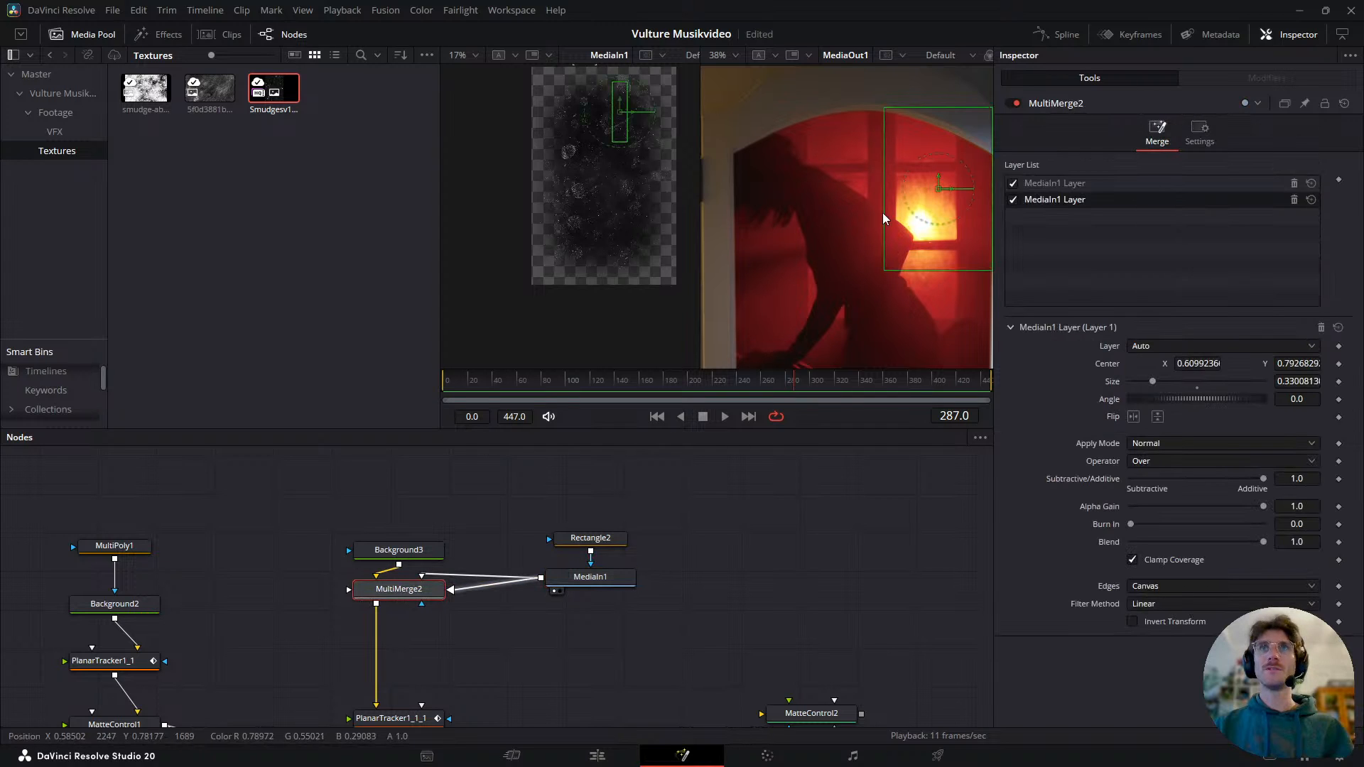
{"action": "key", "text": "1"}
{"action": "scroll", "coordinate": [531, 262], "scroll_direction": "down", "scroll_amount": 3}
{"action": "left_click_drag", "start_coordinate": [614, 250], "coordinate": [605, 297]}
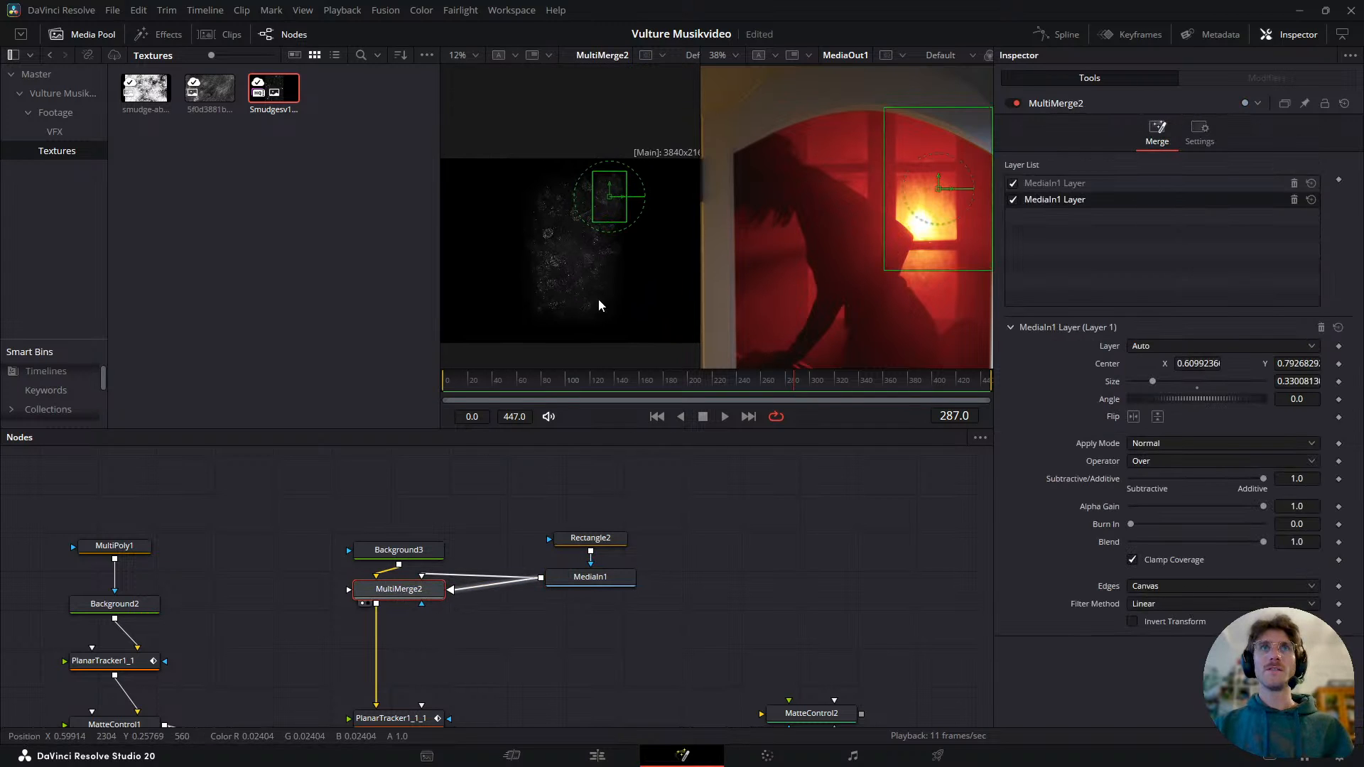
- Scale the second MediaIn1 layer to about 0.43, rotate it to about -29.2°, and centre it at about 0.62, 0.45
{"action": "left_click", "coordinate": [1055, 184]}
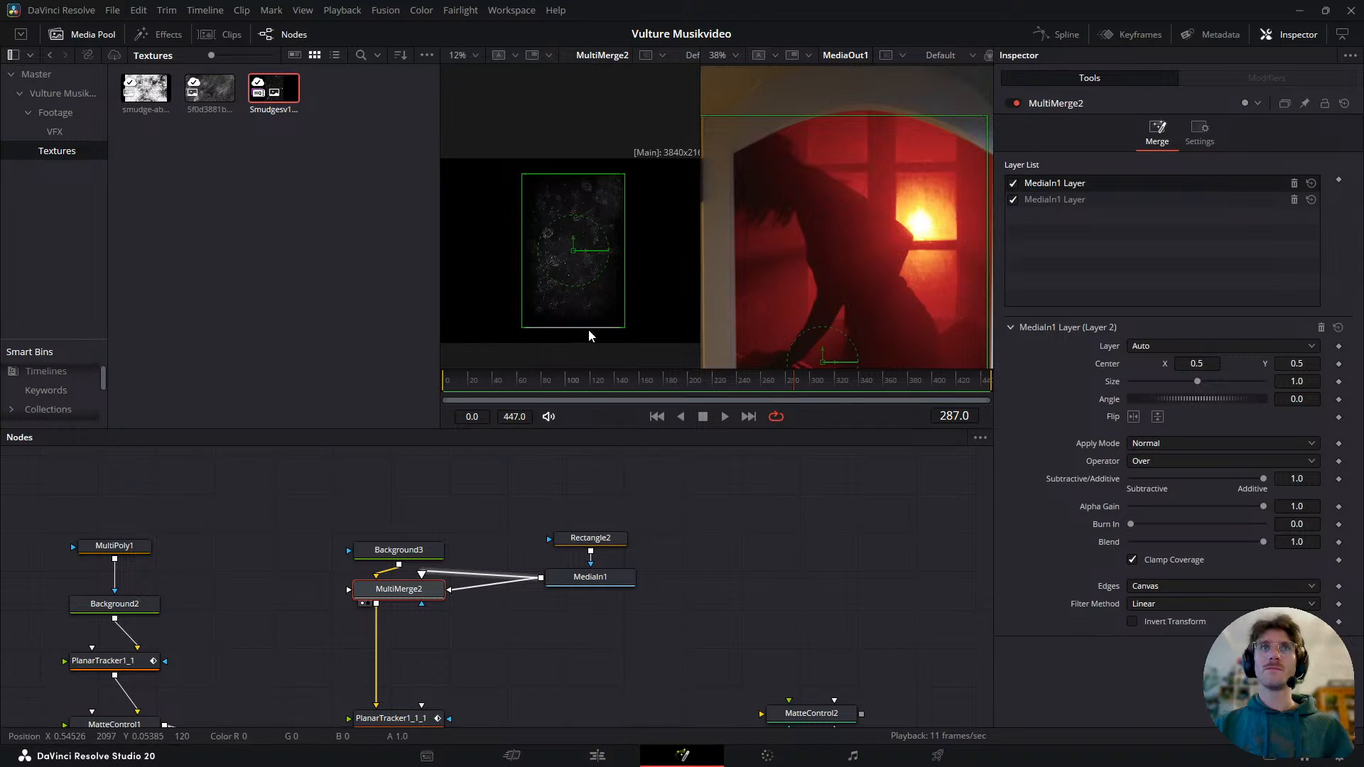
{"action": "mouse_move", "coordinate": [573, 256]}
{"action": "left_mouse_down"}
{"action": "mouse_move", "coordinate": [512, 226]}
{"action": "mouse_move", "coordinate": [567, 248]}
{"action": "left_mouse_up"}
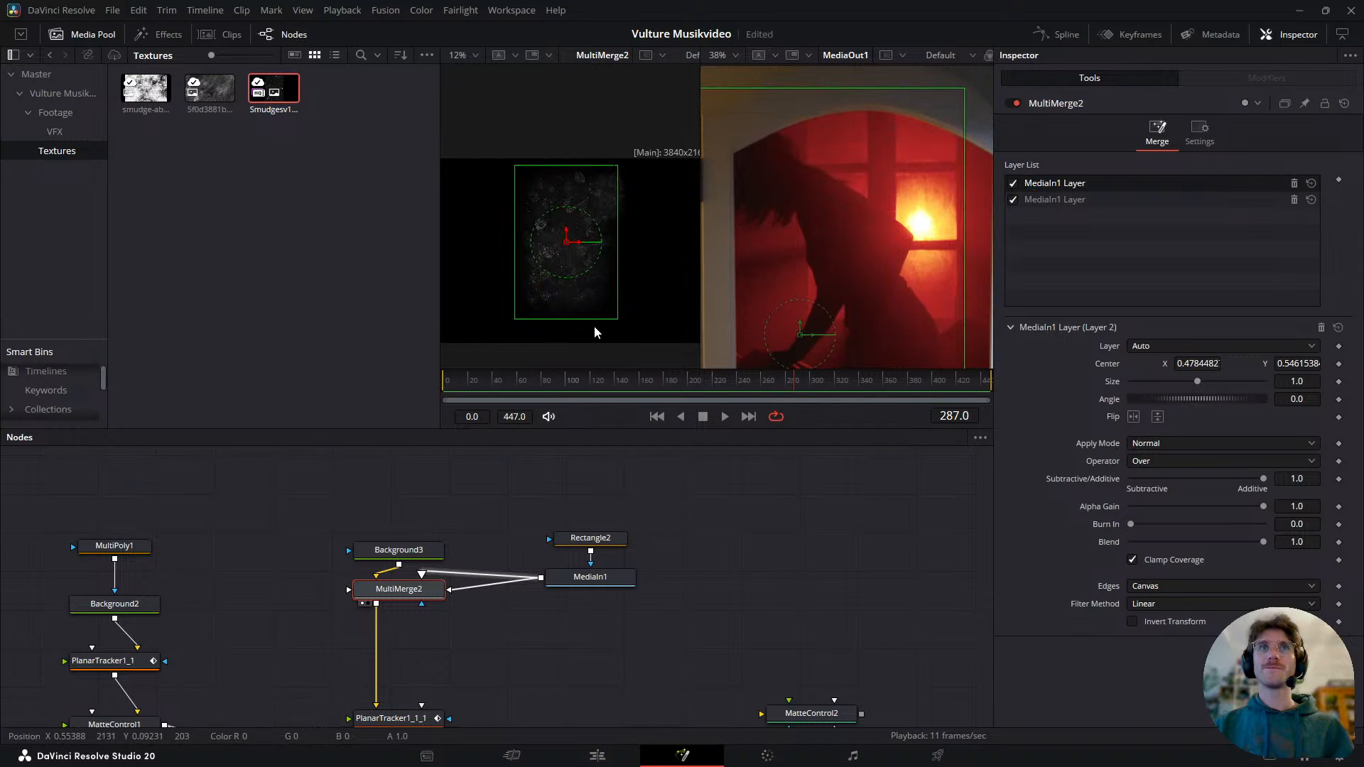
{"action": "left_click_drag", "start_coordinate": [617, 319], "coordinate": [549, 272]}
{"action": "scroll", "coordinate": [787, 239], "scroll_direction": "down", "scroll_amount": 2}
{"action": "left_click_drag", "start_coordinate": [787, 238], "coordinate": [936, 220]}
{"action": "left_click_drag", "start_coordinate": [884, 135], "coordinate": [904, 150]}
{"action": "left_click_drag", "start_coordinate": [975, 226], "coordinate": [936, 229]}
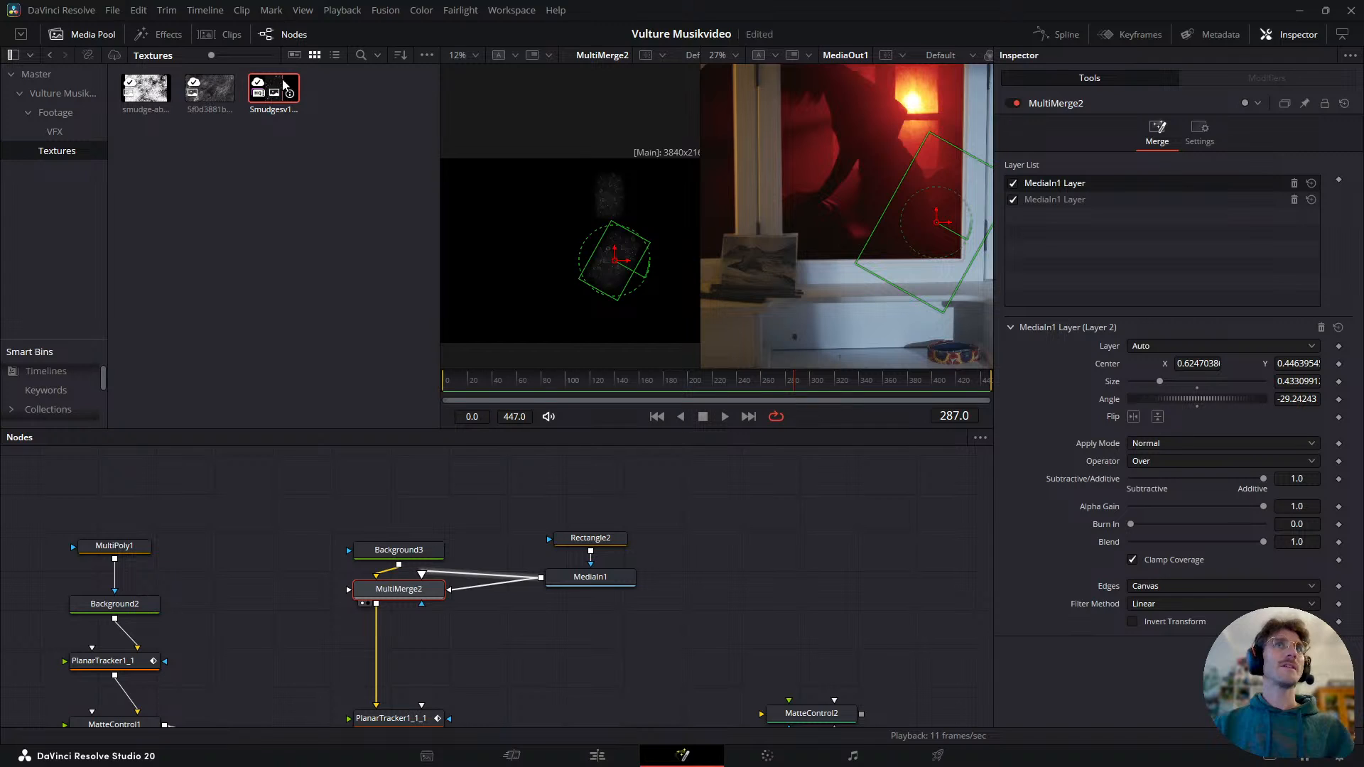
- Bring in the 5f0d3881b34c6029825717.jpeg texture and connect it to MultiMerge2 as another layer
{"action": "mouse_move", "coordinate": [211, 101]}
{"action": "left_mouse_down"}
{"action": "mouse_move", "coordinate": [272, 522]}
{"action": "mouse_move", "coordinate": [306, 529]}
{"action": "left_mouse_up"}
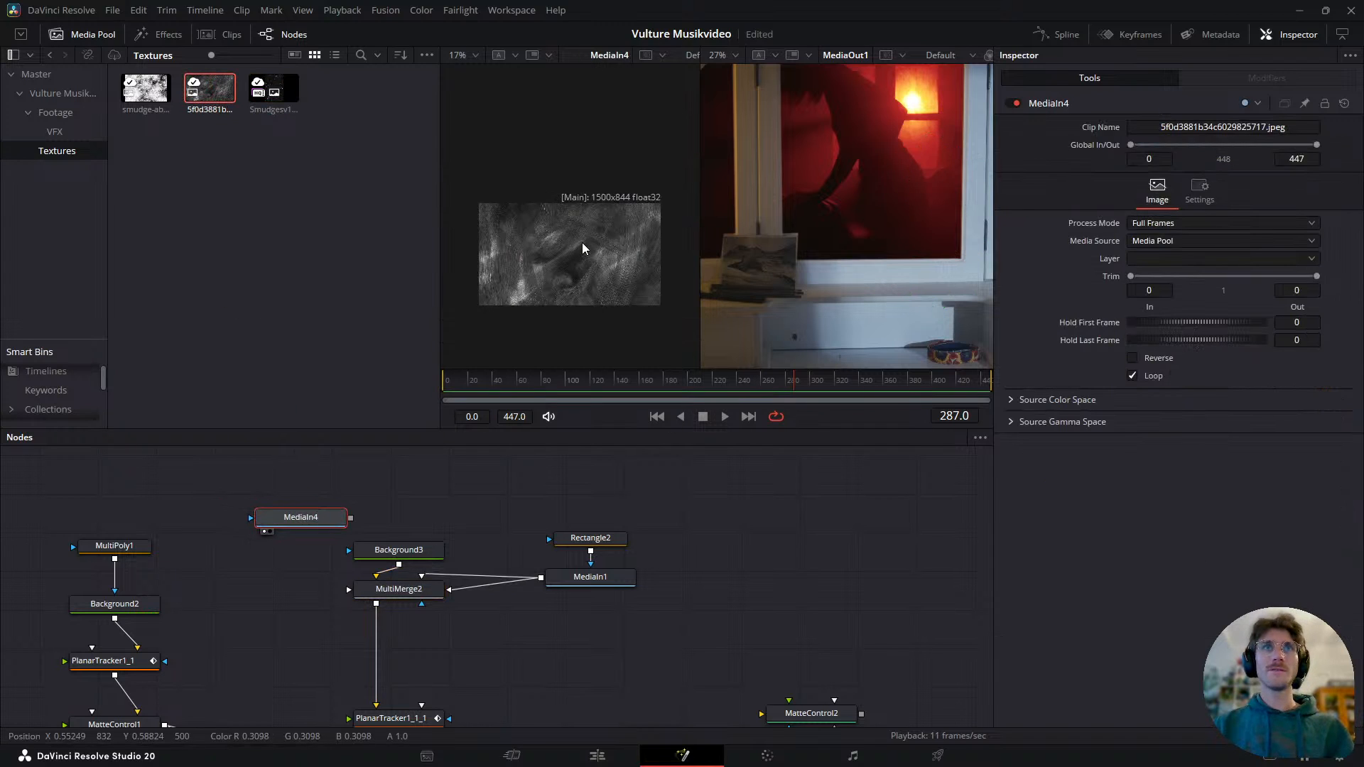
{"action": "mouse_move", "coordinate": [146, 89]}
{"action": "left_mouse_down"}
{"action": "mouse_move", "coordinate": [189, 435]}
{"action": "mouse_move", "coordinate": [213, 479]}
{"action": "mouse_move", "coordinate": [327, 523]}
{"action": "mouse_move", "coordinate": [345, 501]}
{"action": "mouse_move", "coordinate": [380, 611]}
{"action": "left_mouse_up"}
{"action": "key", "text": "Delete"}
{"action": "left_click", "coordinate": [312, 533]}
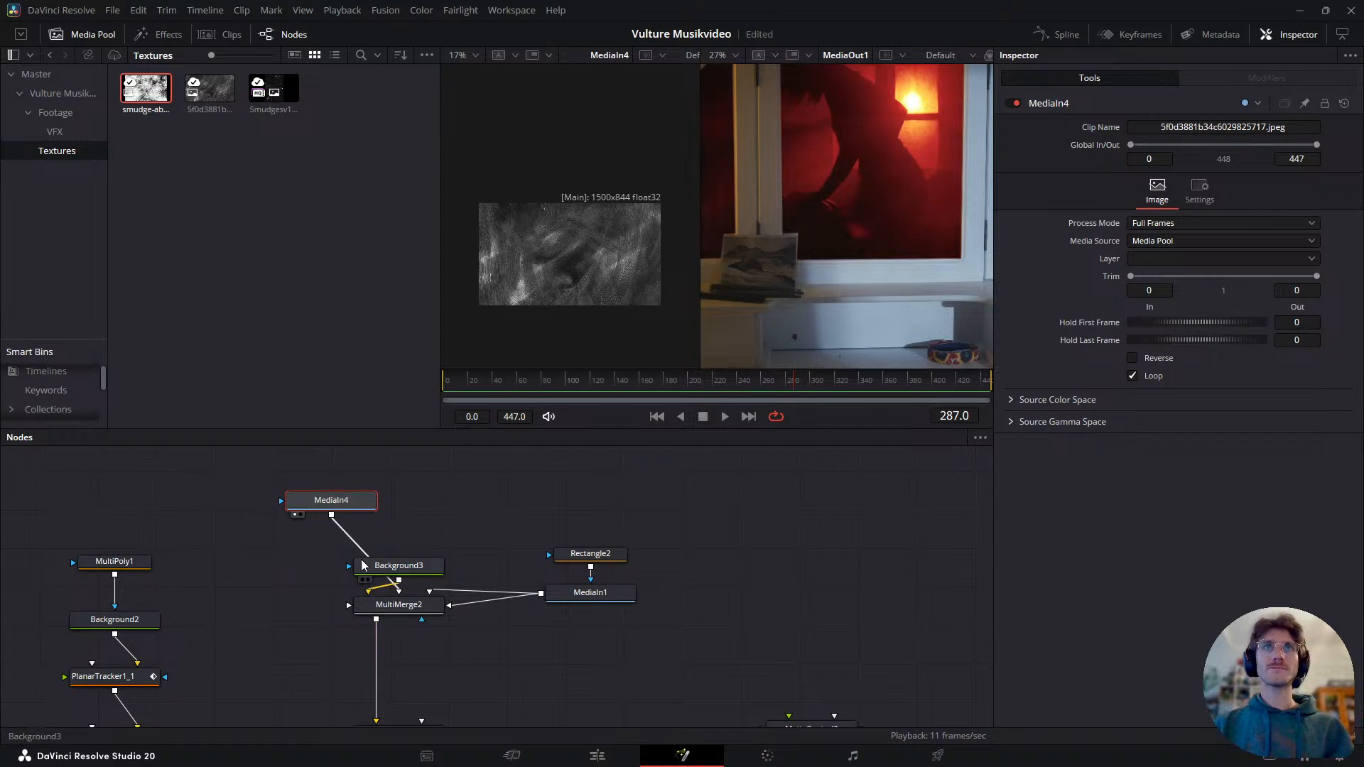
{"action": "left_click_drag", "start_coordinate": [317, 503], "coordinate": [268, 521]}
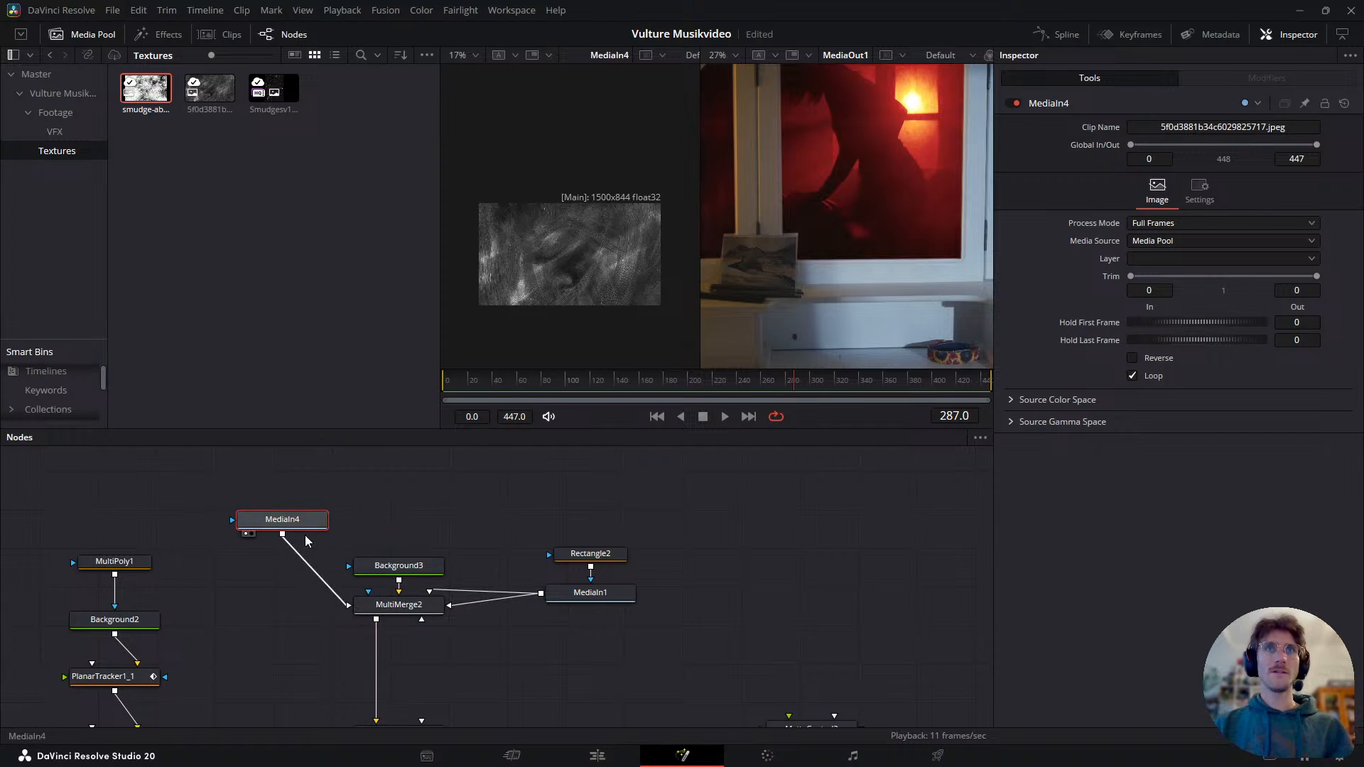
{"action": "left_click", "coordinate": [397, 605]}
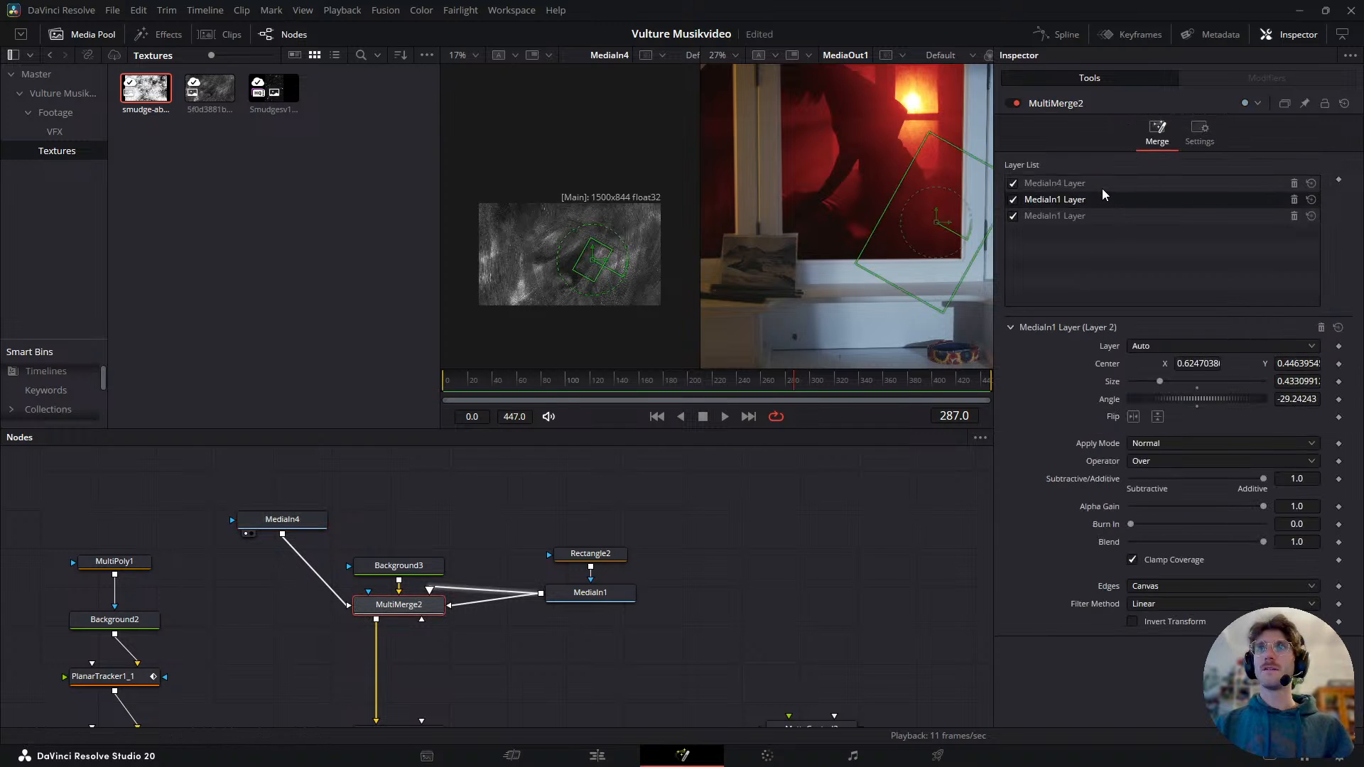
- Rotate the MediaIn4 layer to about -91.6°, scale it to about 1.24, and centre it at about 0.54, 0.58 over the middle mirror
{"action": "left_click", "coordinate": [1087, 183]}
{"action": "key", "text": "ctrl+f"}
{"action": "left_click_drag", "start_coordinate": [869, 235], "coordinate": [847, 285]}
{"action": "left_click_drag", "start_coordinate": [848, 232], "coordinate": [867, 200]}
{"action": "left_click_drag", "start_coordinate": [897, 283], "coordinate": [906, 290]}
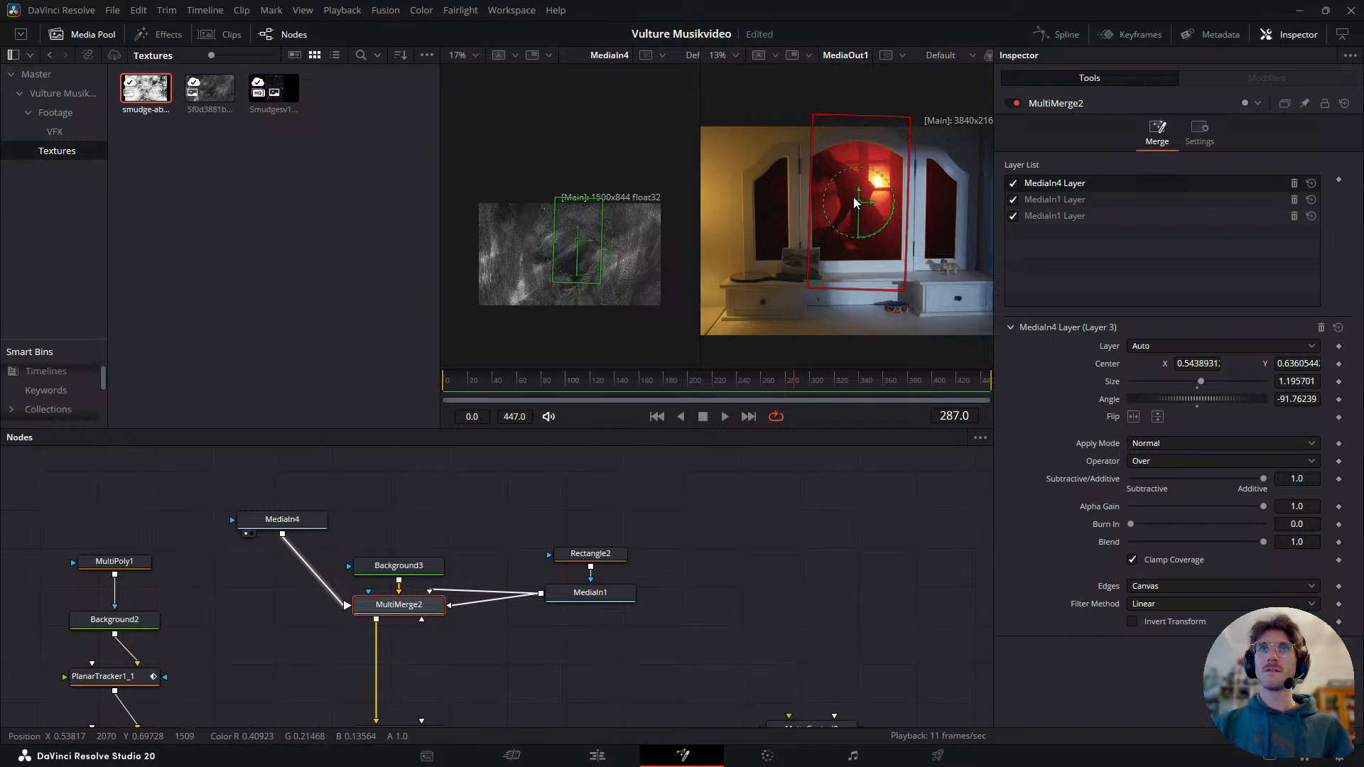
{"action": "mouse_move", "coordinate": [855, 236]}
{"action": "left_mouse_down"}
{"action": "mouse_move", "coordinate": [855, 214]}
{"action": "mouse_move", "coordinate": [848, 232]}
{"action": "mouse_move", "coordinate": [817, 229]}
{"action": "mouse_move", "coordinate": [875, 233]}
{"action": "mouse_move", "coordinate": [853, 223]}
{"action": "left_mouse_up"}
{"action": "scroll", "coordinate": [869, 201], "scroll_direction": "up", "scroll_amount": 2}
{"action": "left_click_drag", "start_coordinate": [925, 352], "coordinate": [916, 355]}
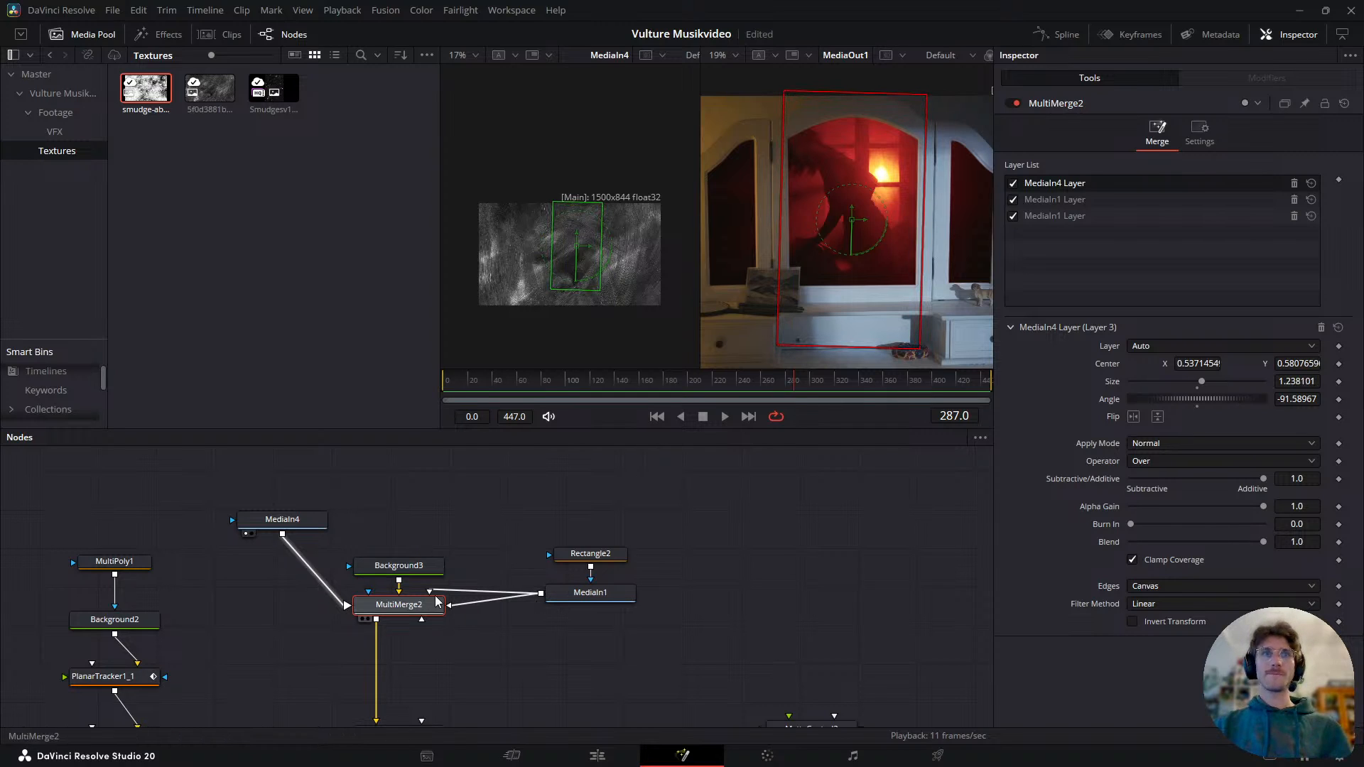
{"action": "left_click_drag", "start_coordinate": [1077, 188], "coordinate": [1070, 226]}
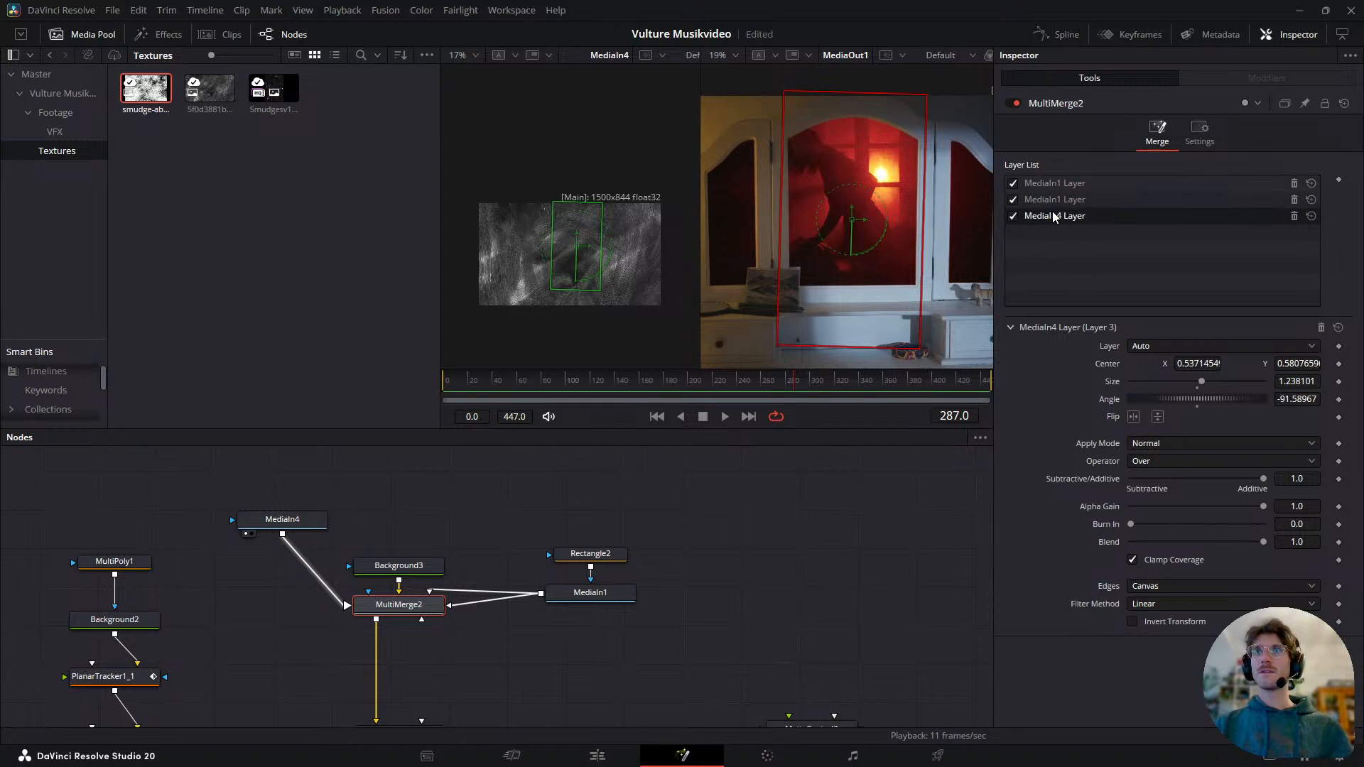
{"action": "left_click", "coordinate": [1095, 201]}
{"action": "left_click_drag", "start_coordinate": [1057, 217], "coordinate": [1083, 185]}
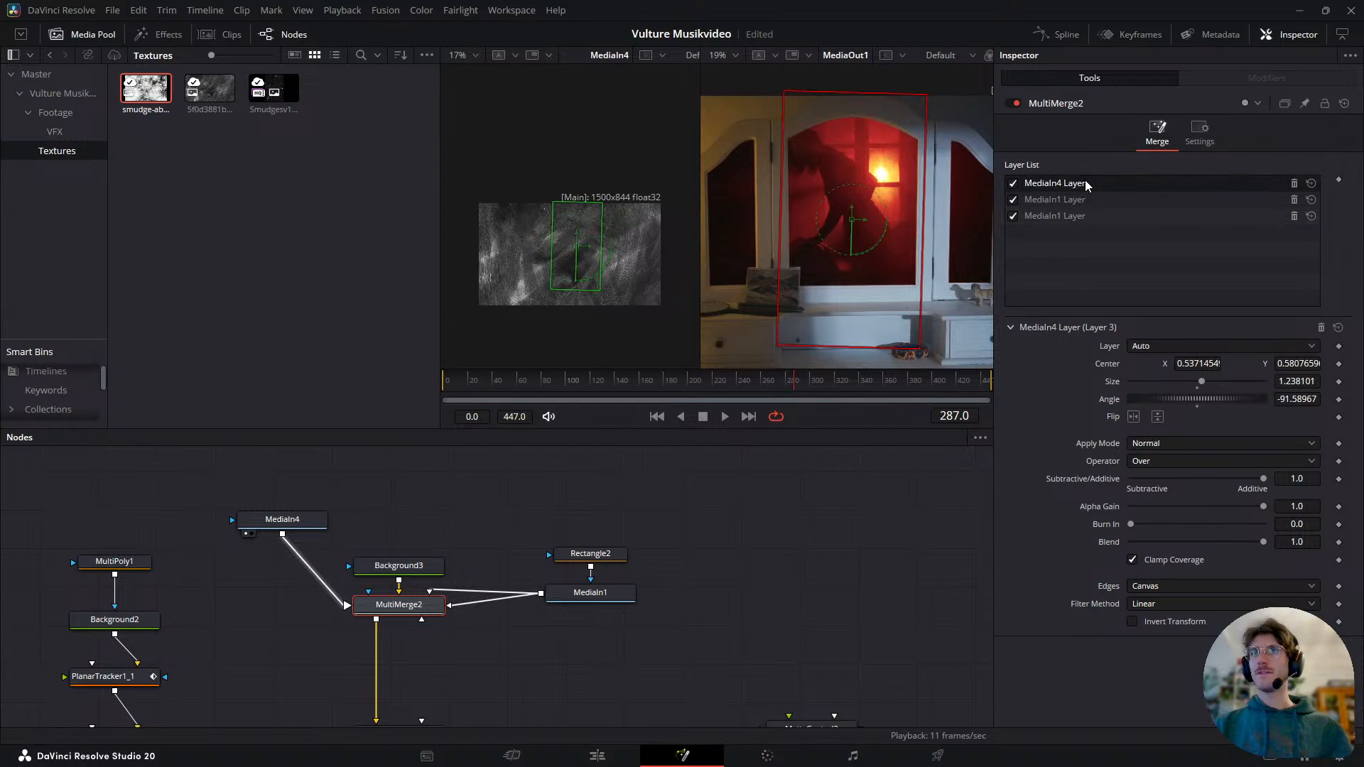
- Set the MediaIn4 layer's apply mode to Screen, compare it on and off, and lower its blend to about 0.63
{"action": "left_click", "coordinate": [1154, 462]}
{"action": "left_click", "coordinate": [1150, 483]}
{"action": "left_click", "coordinate": [1175, 445]}
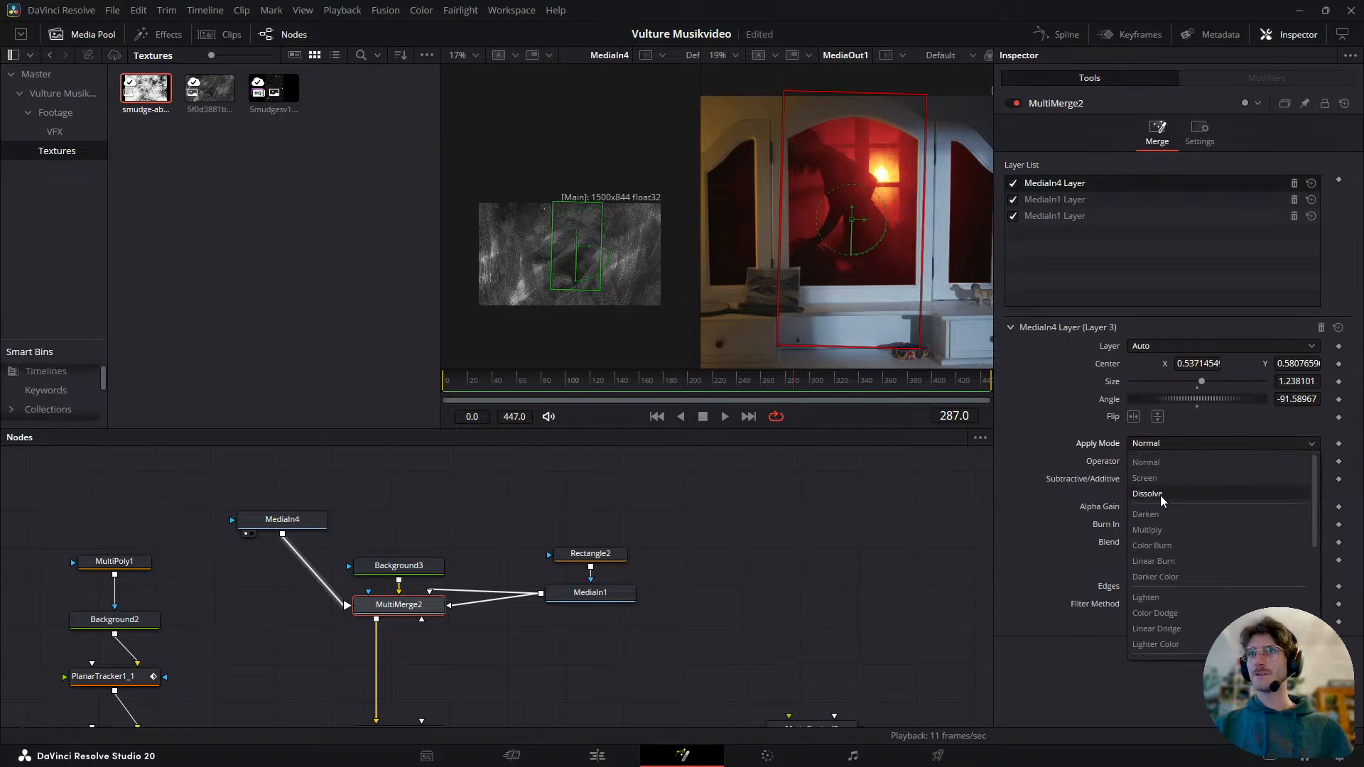
{"action": "left_click", "coordinate": [1159, 479]}
{"action": "scroll", "coordinate": [917, 235], "scroll_direction": "up", "scroll_amount": 4}
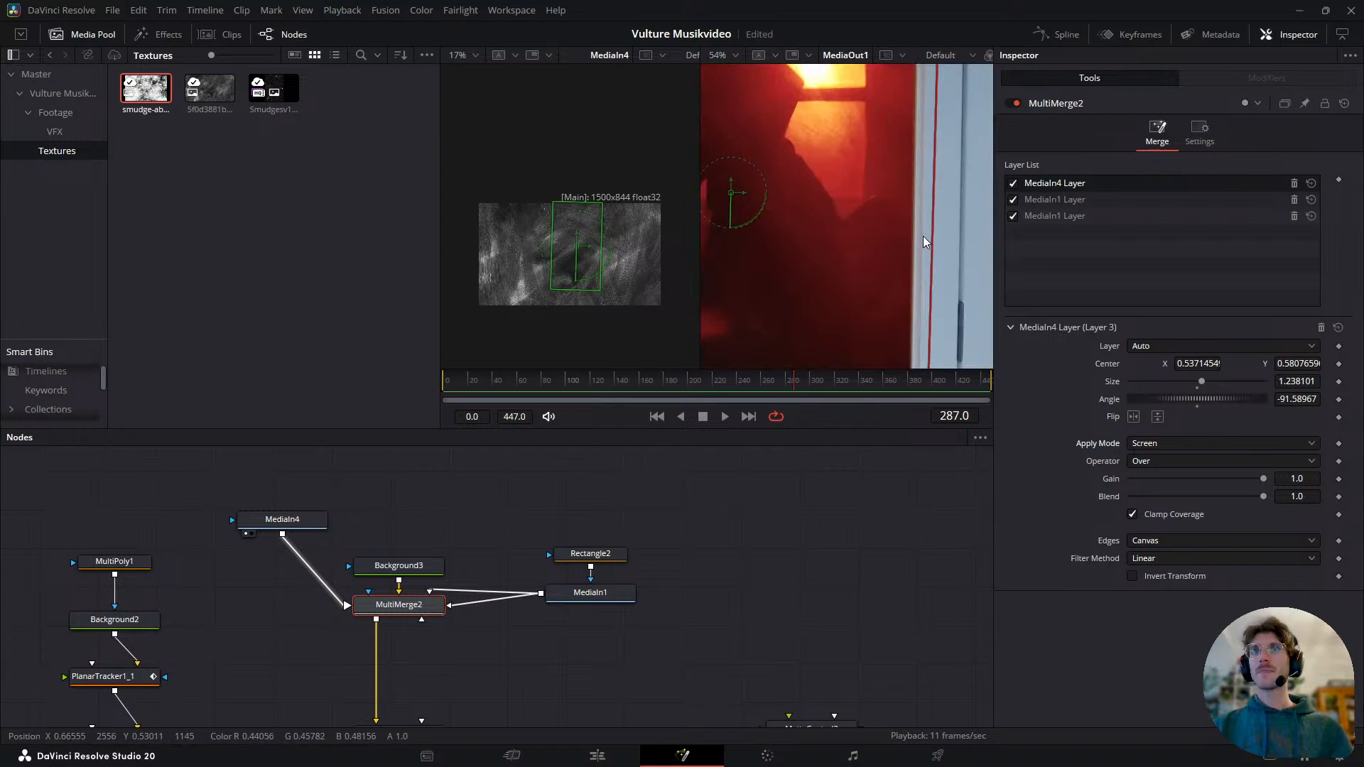
{"action": "left_click", "coordinate": [1012, 185]}
{"action": "left_click", "coordinate": [1011, 185]}
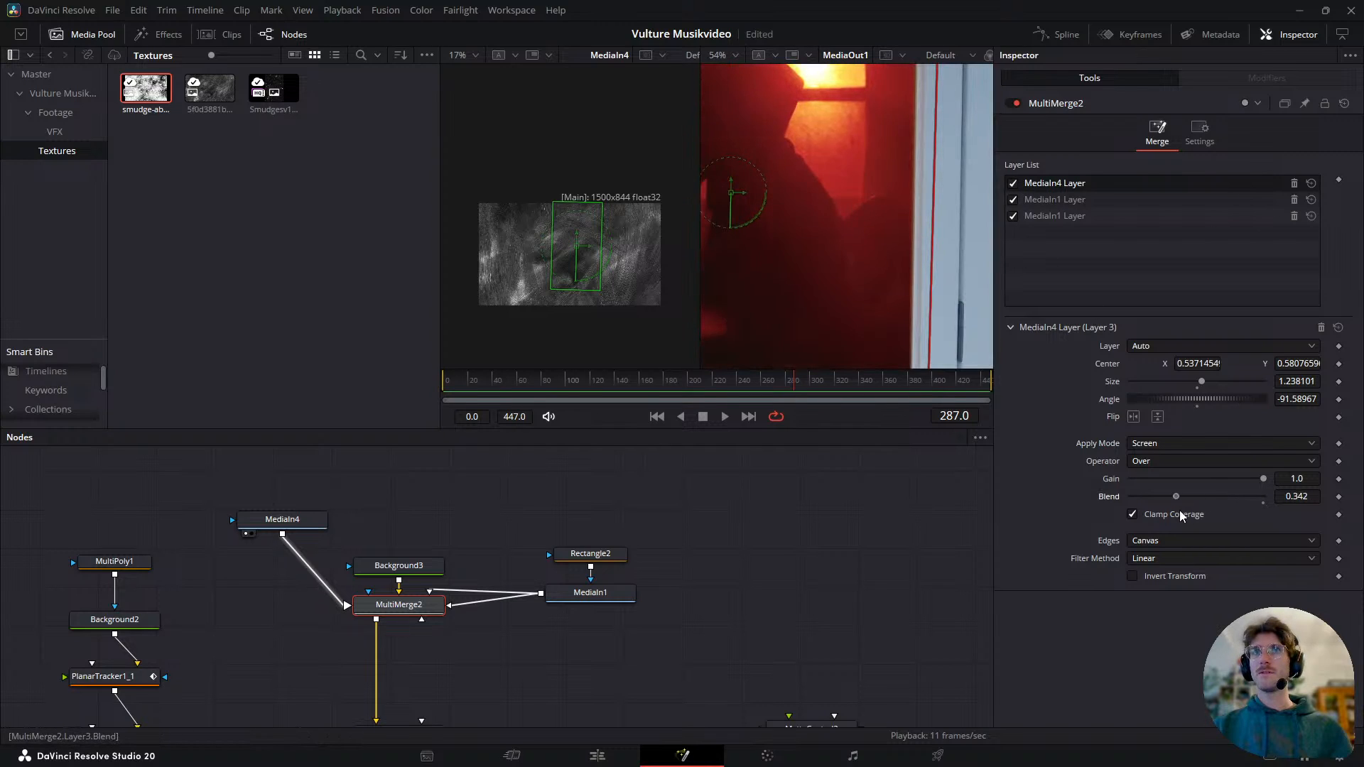
{"action": "scroll", "coordinate": [842, 271], "scroll_direction": "down", "scroll_amount": 2}
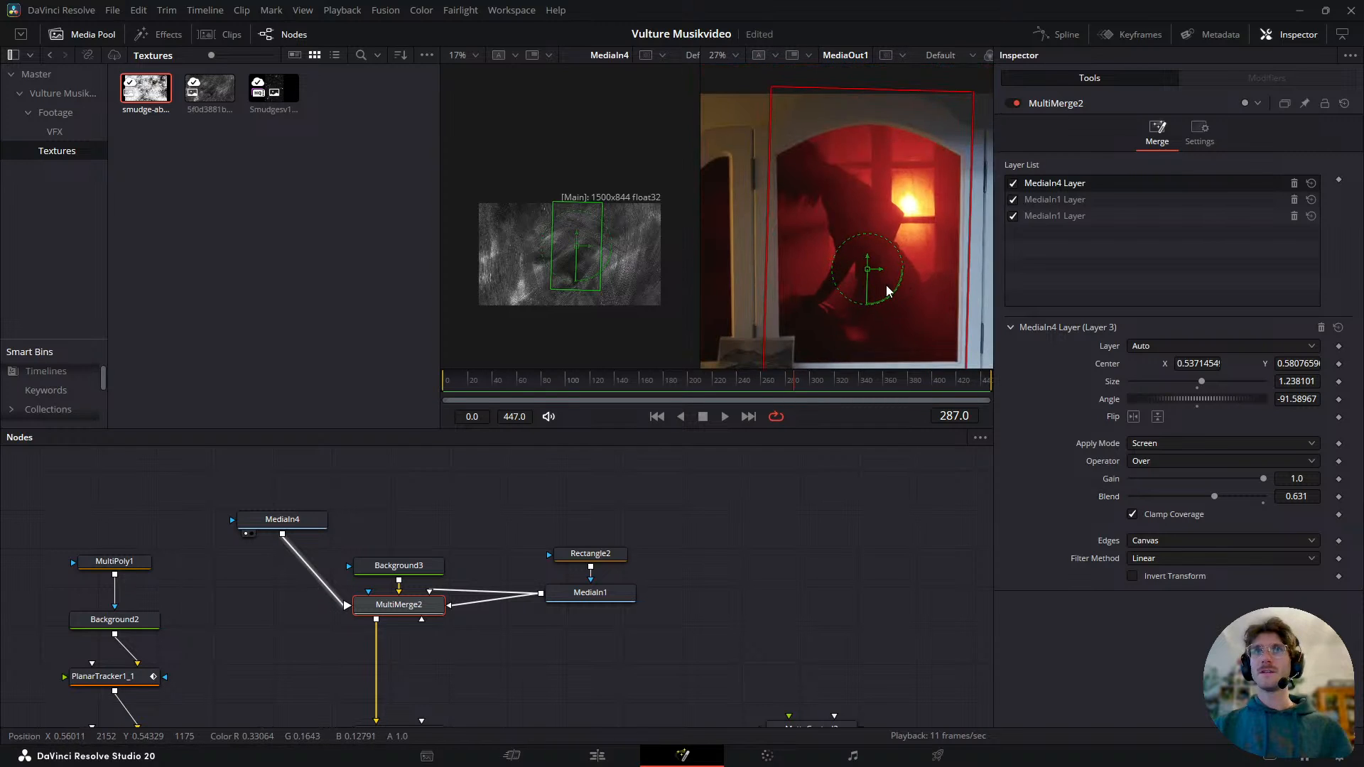
{"action": "scroll", "coordinate": [887, 291], "scroll_direction": "up", "scroll_amount": 1}
- Connect MediaIn4 to MultiMerge2 again as a fourth layer and select that layer for editing
{"action": "left_click_drag", "start_coordinate": [305, 527], "coordinate": [257, 551]}
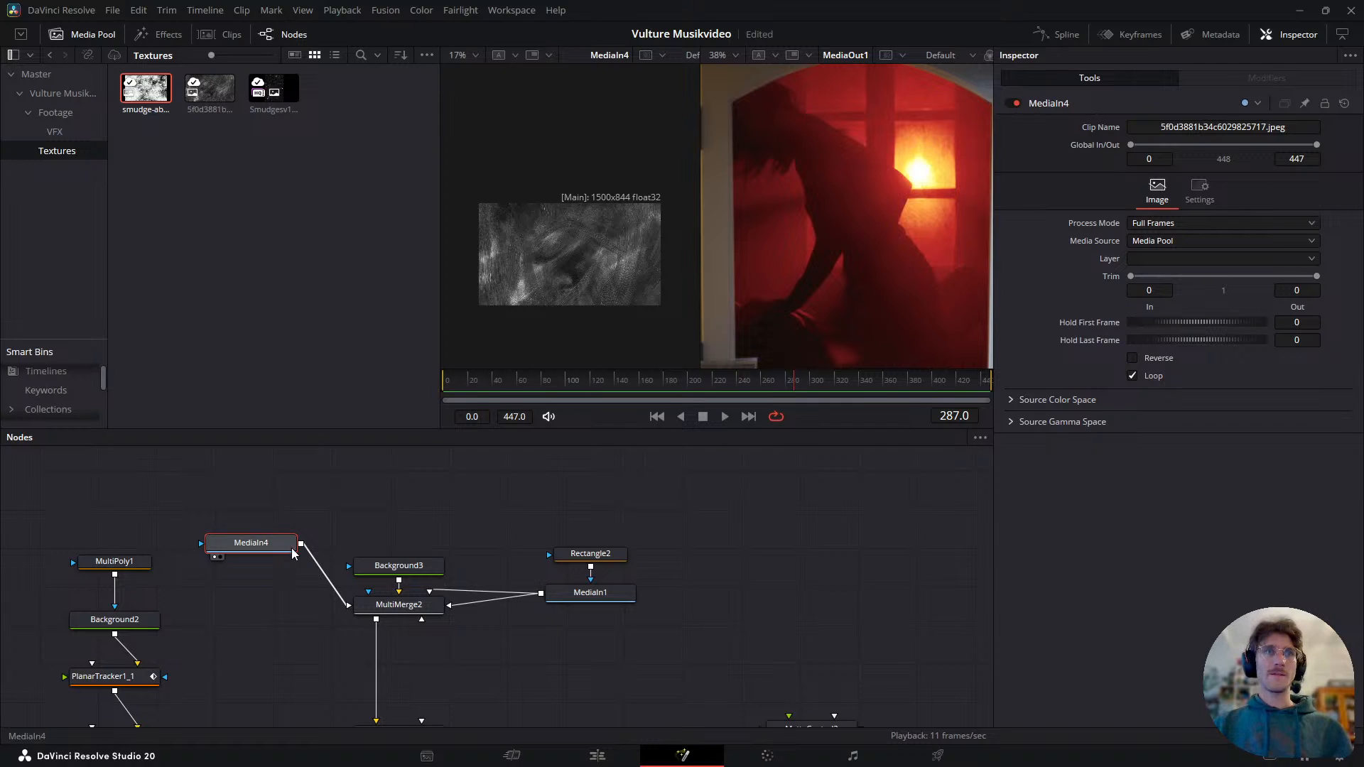
{"action": "left_click_drag", "start_coordinate": [329, 581], "coordinate": [348, 605]}
{"action": "left_click", "coordinate": [387, 606]}
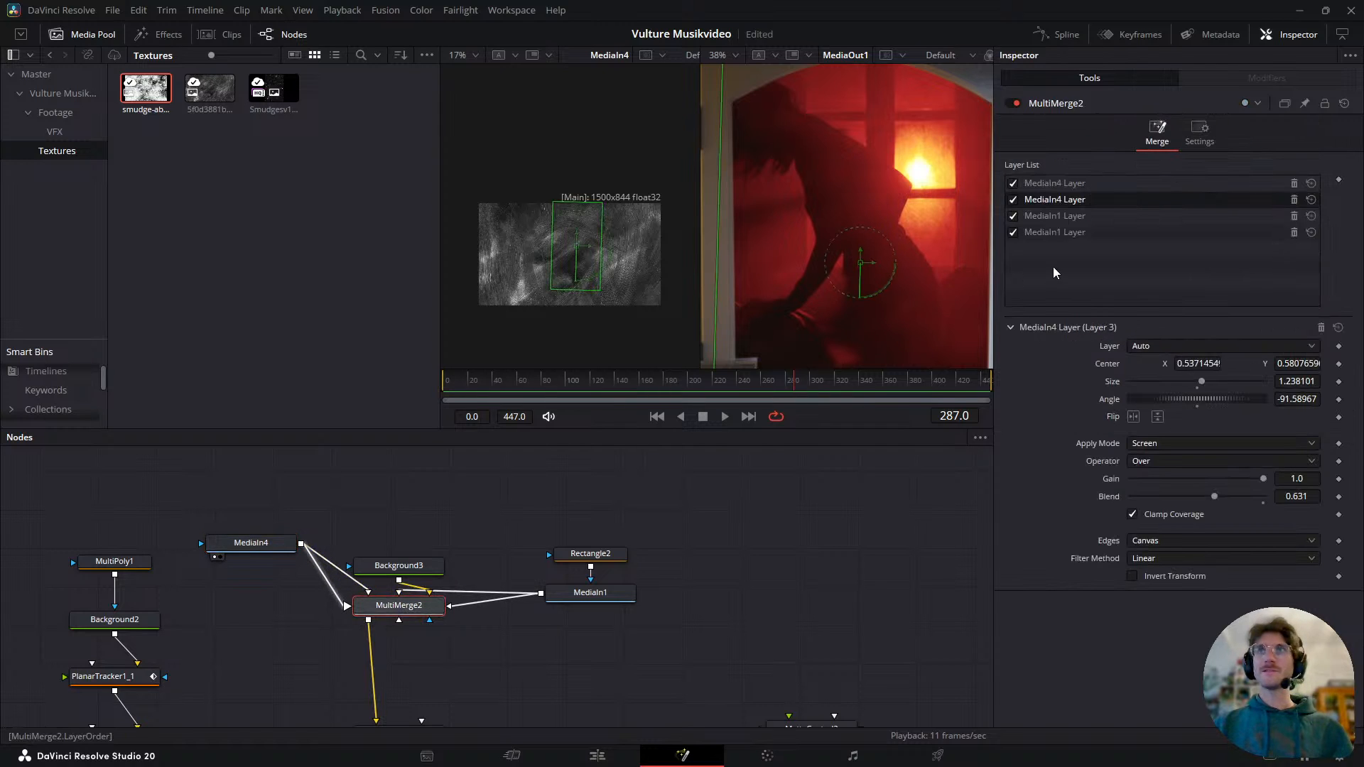
{"action": "left_click", "coordinate": [1084, 184]}
- Rotate the new MediaIn4 layer to about 90.1°, scale it to about 0.76, and centre it at about 0.29, 0.61 over the left wing mirror
{"action": "scroll", "coordinate": [867, 250], "scroll_direction": "down", "scroll_amount": 2}
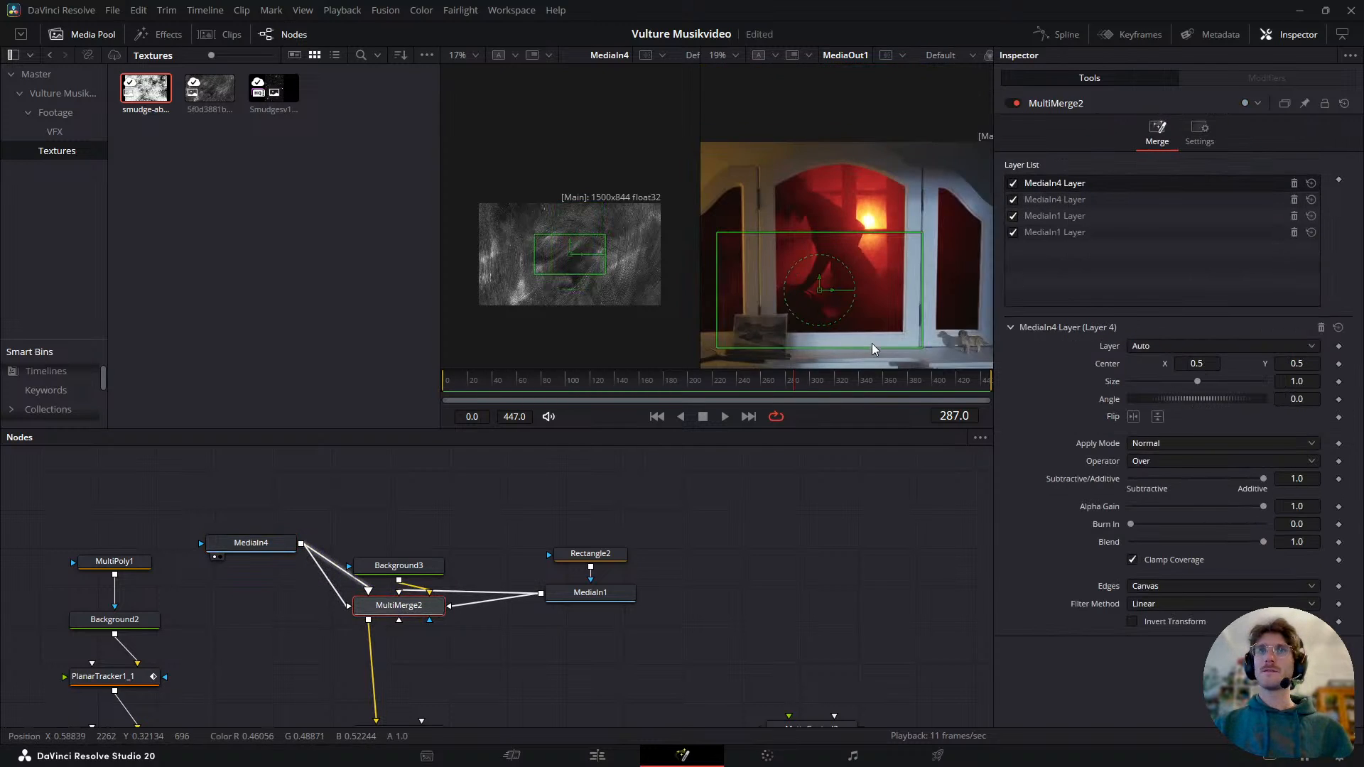
{"action": "left_click_drag", "start_coordinate": [856, 246], "coordinate": [762, 156]}
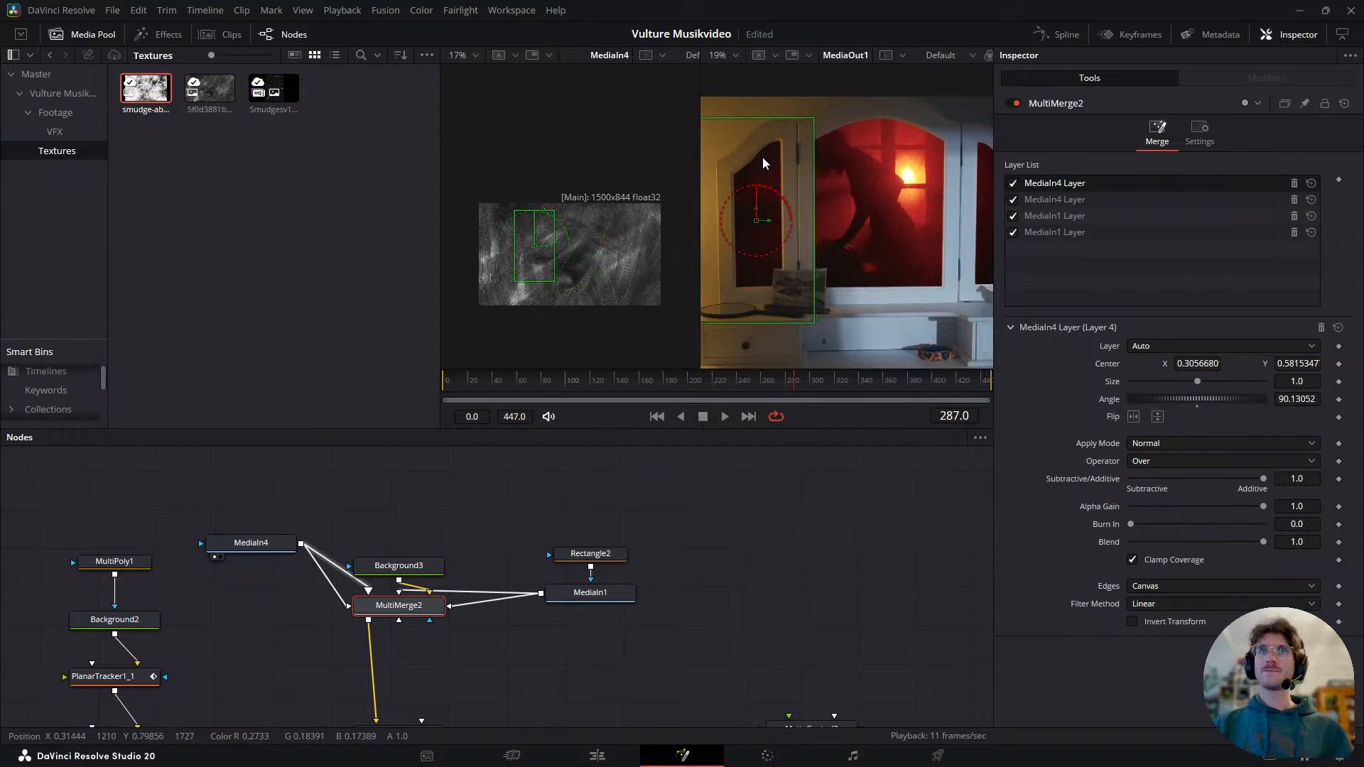
{"action": "left_click", "coordinate": [55, 33]}
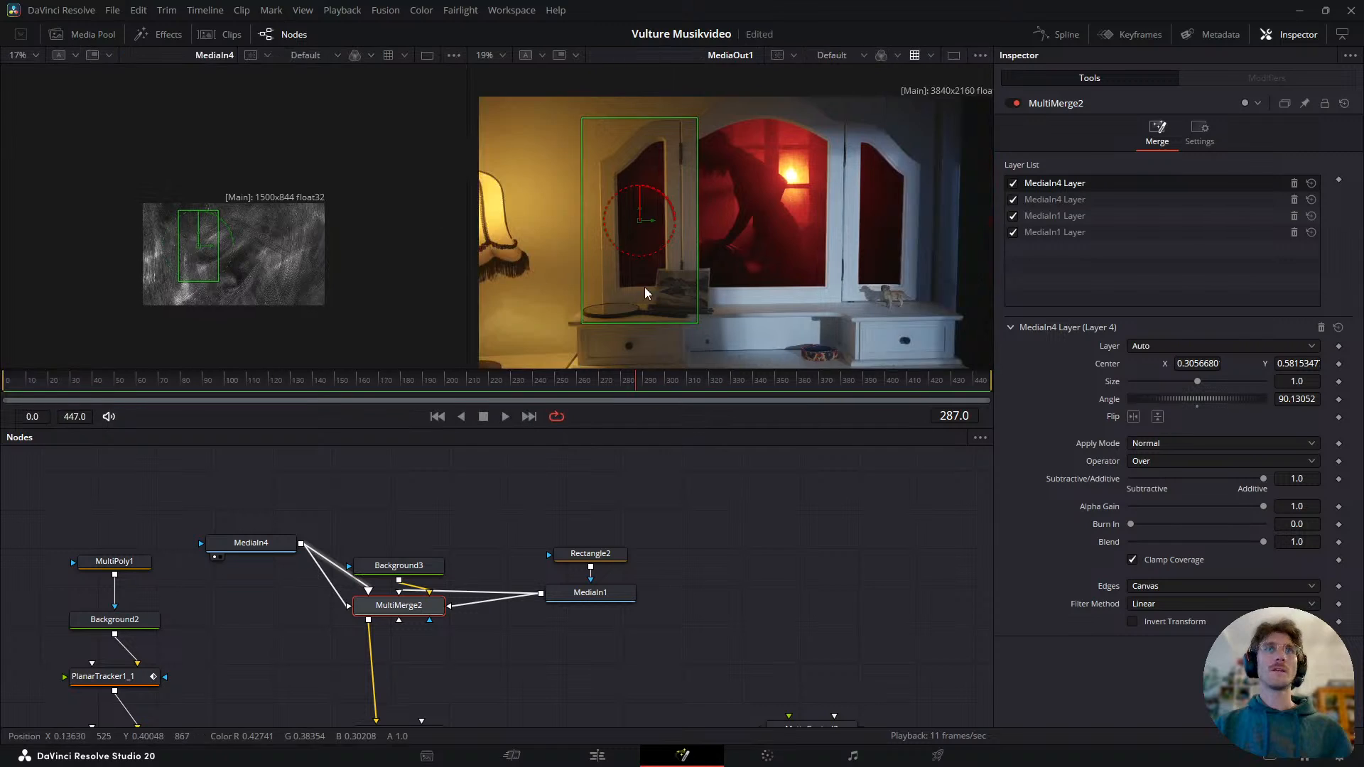
{"action": "left_click_drag", "start_coordinate": [722, 338], "coordinate": [694, 297]}
{"action": "left_click_drag", "start_coordinate": [638, 188], "coordinate": [630, 186]}
{"action": "left_click_drag", "start_coordinate": [642, 282], "coordinate": [643, 294]}
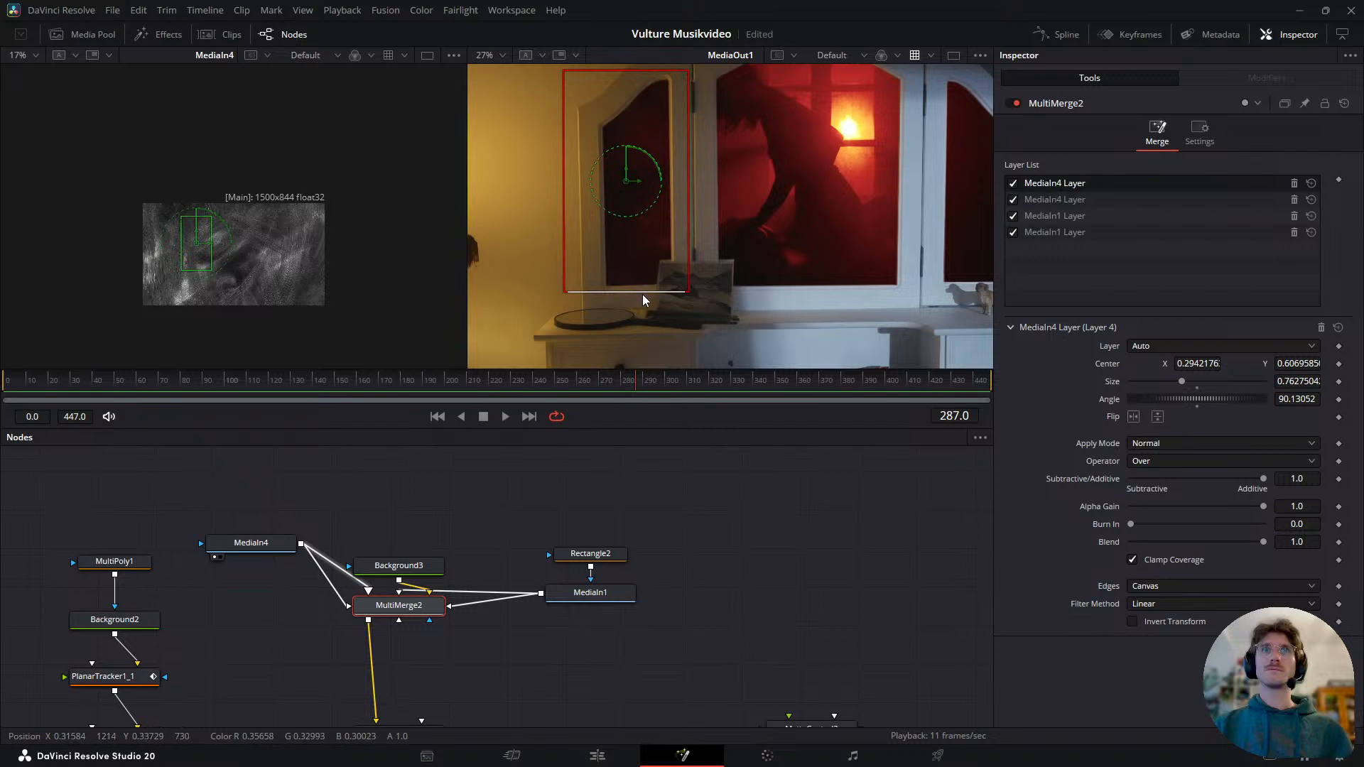
- Set the left wing mirror's MediaIn4 layer to Screen with a blend of about 0.58
{"action": "left_click", "coordinate": [1163, 446]}
{"action": "left_click", "coordinate": [1158, 480]}
{"action": "left_click_drag", "start_coordinate": [1255, 501], "coordinate": [1208, 497]}
- Add another MediaIn4 layer to MultiMerge2 over the right wing mirror: size about 0.77, angle about -92.3°, centre about 0.77, 0.60
{"action": "left_click_drag", "start_coordinate": [301, 546], "coordinate": [387, 604]}
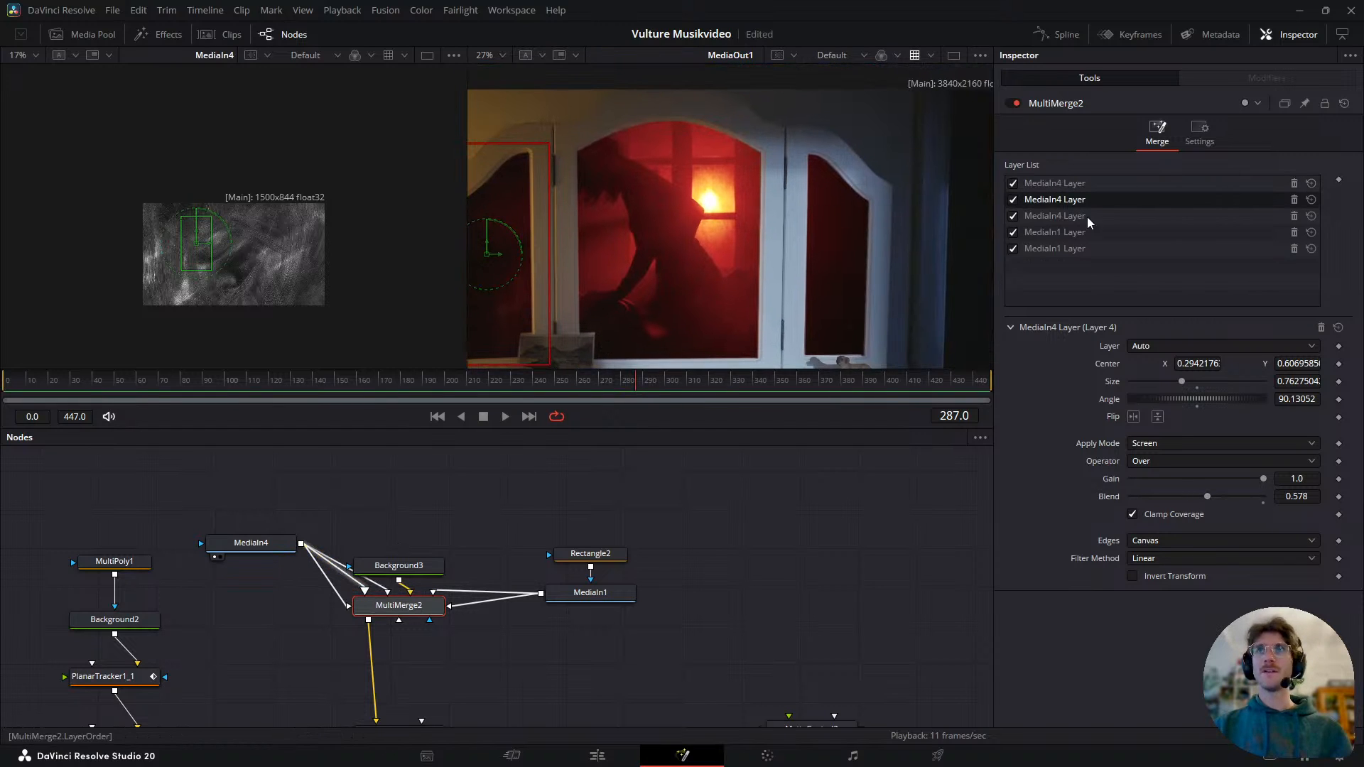
{"action": "left_click", "coordinate": [1088, 188]}
{"action": "left_click_drag", "start_coordinate": [639, 305], "coordinate": [856, 308]}
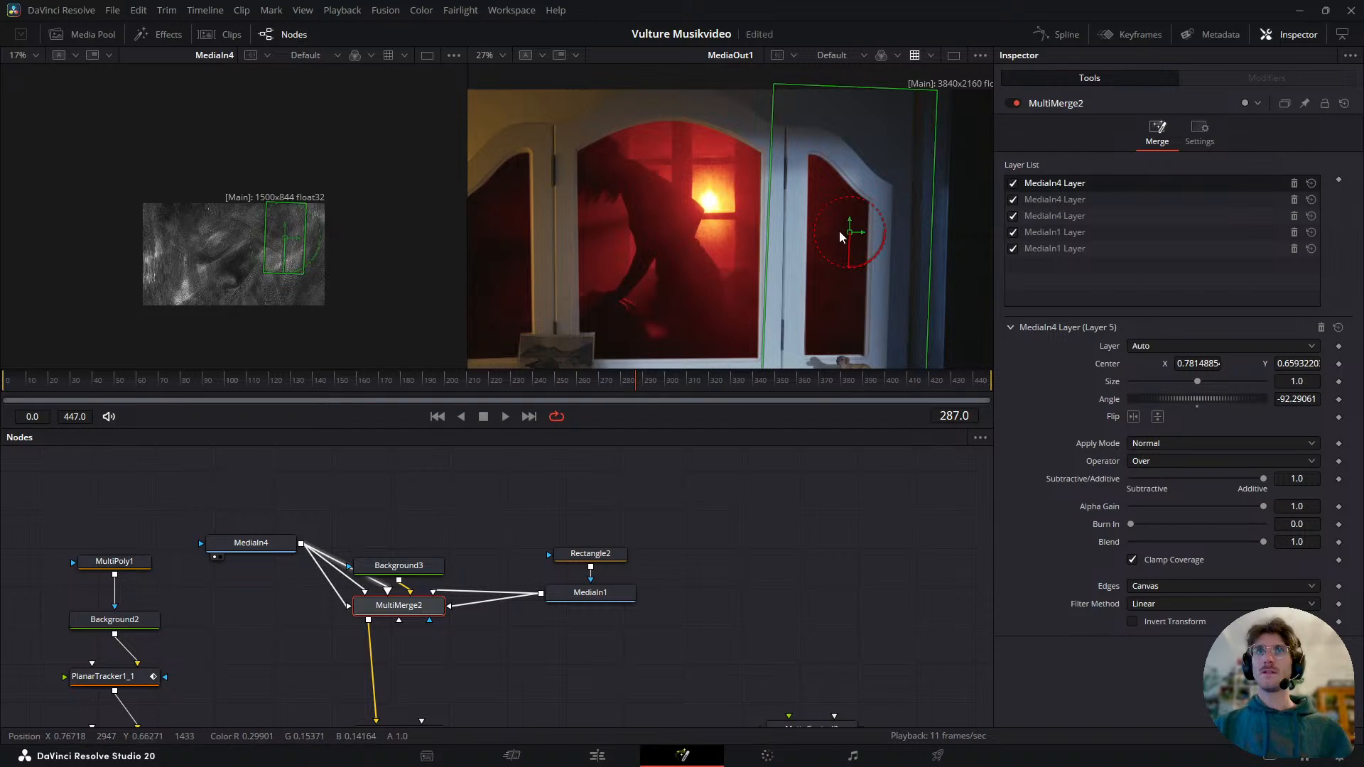
{"action": "left_click_drag", "start_coordinate": [909, 91], "coordinate": [880, 162]}
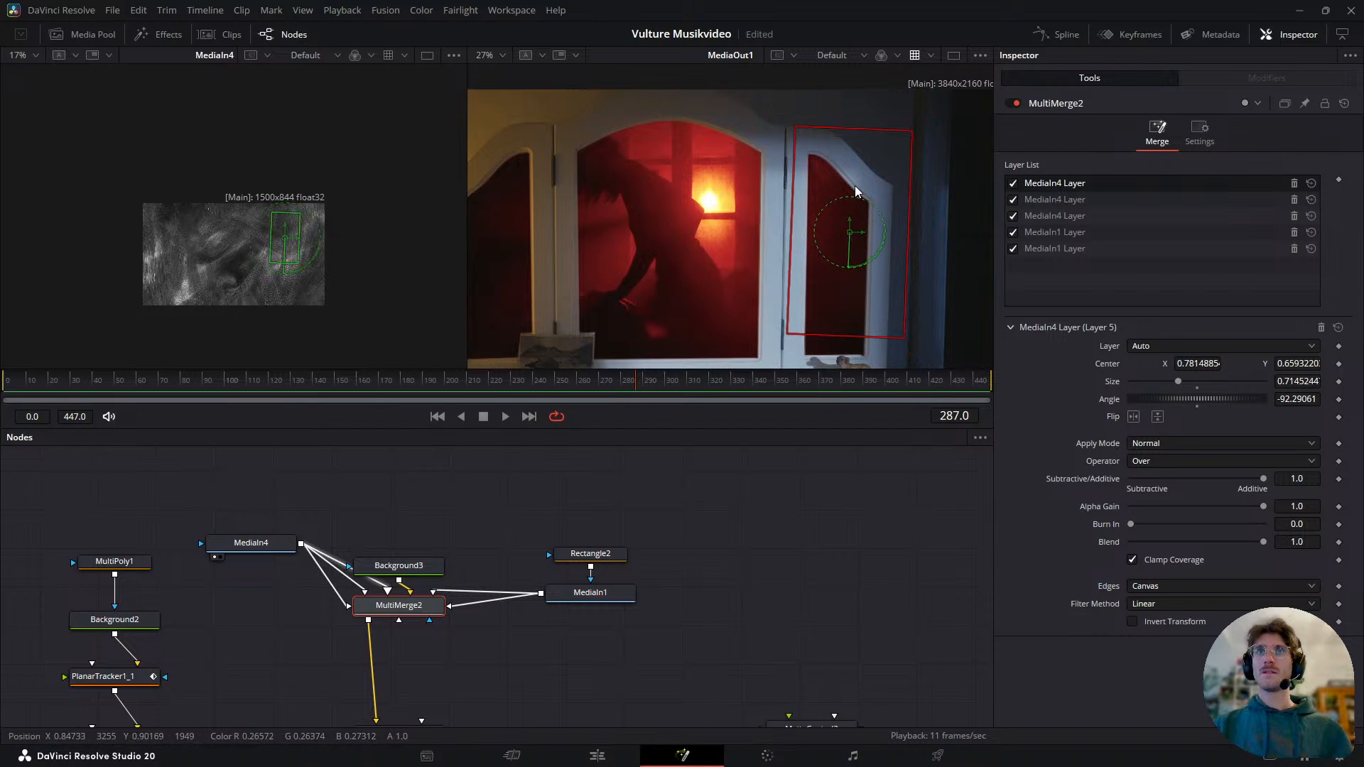
{"action": "mouse_move", "coordinate": [856, 240]}
{"action": "left_mouse_down"}
{"action": "mouse_move", "coordinate": [850, 277]}
{"action": "mouse_move", "coordinate": [847, 263]}
{"action": "left_mouse_up"}
{"action": "left_click_drag", "start_coordinate": [833, 354], "coordinate": [834, 368]}
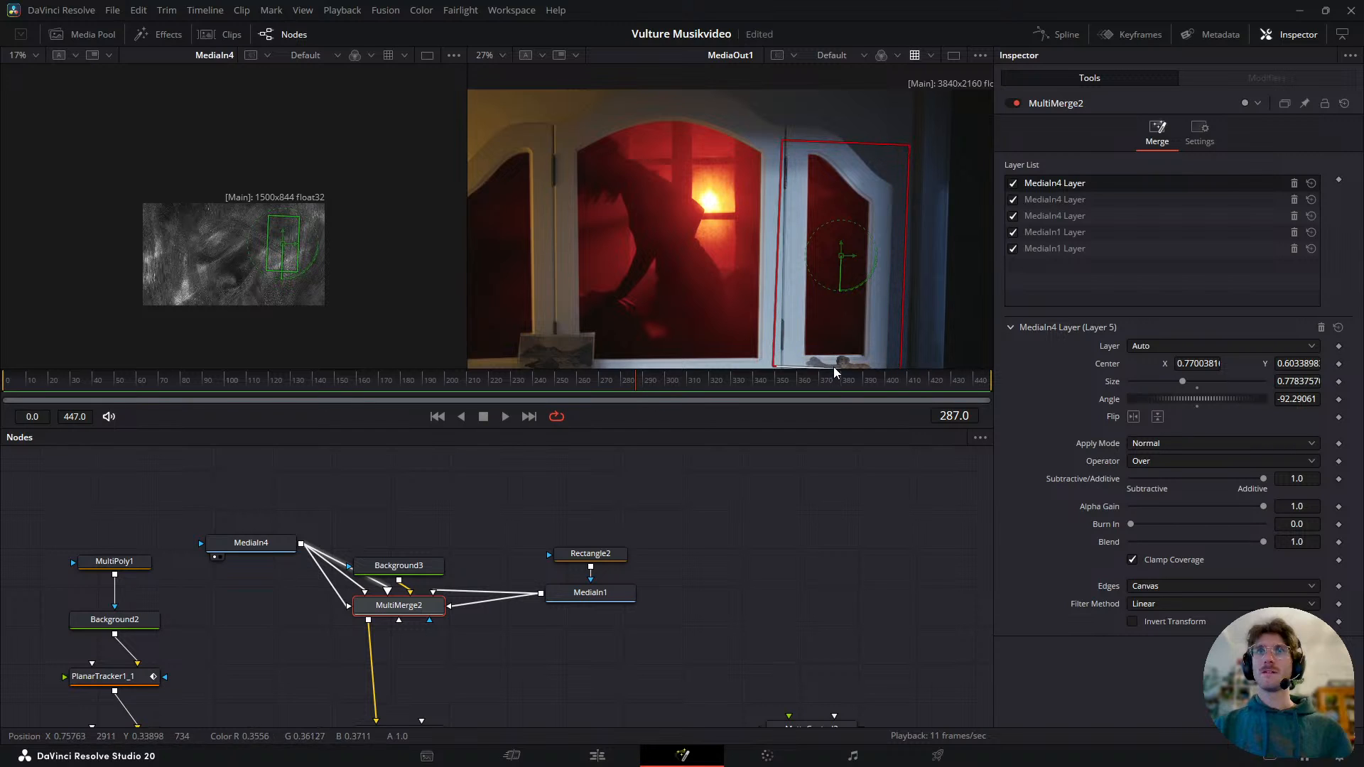
- Set the right wing mirror's MediaIn4 layer to Screen with a blend of about 0.5 and save the project
{"action": "left_click", "coordinate": [1183, 442]}
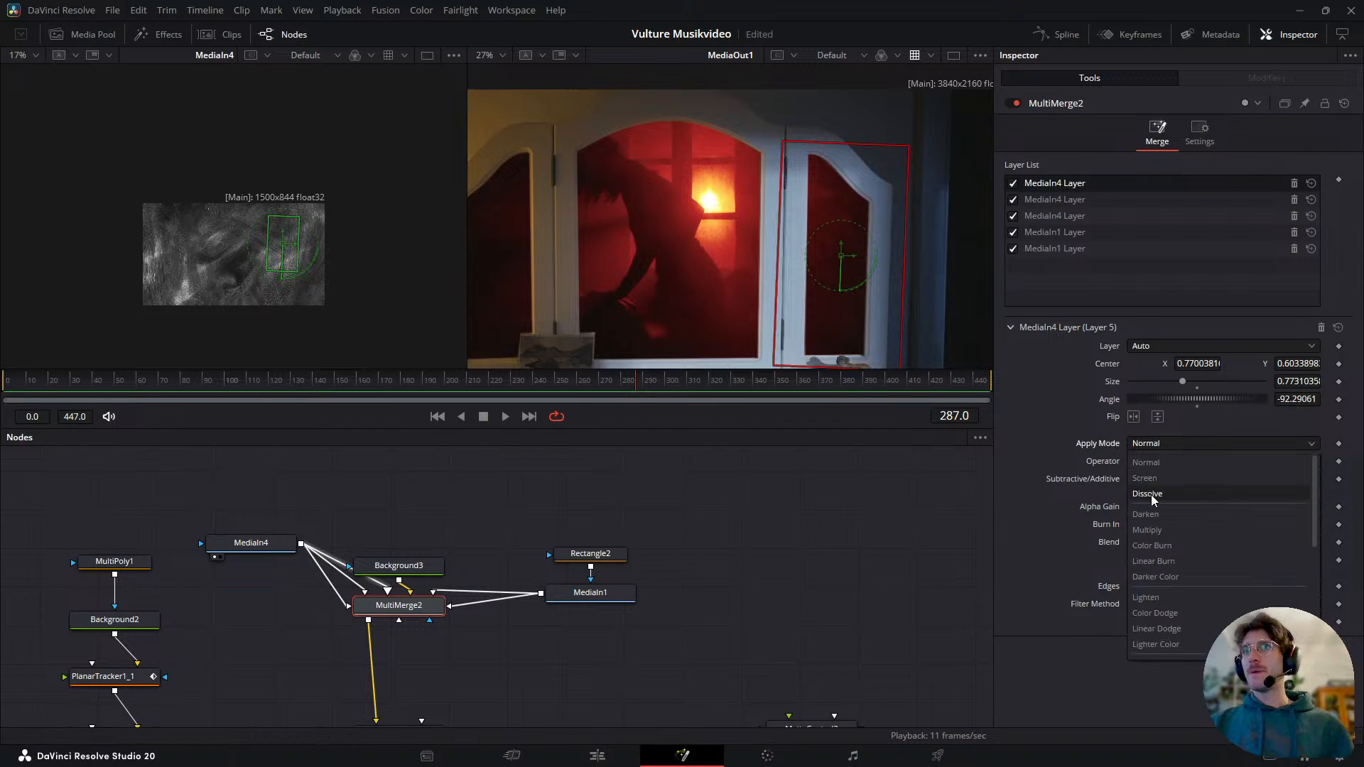
{"action": "left_click", "coordinate": [1157, 476]}
{"action": "left_click_drag", "start_coordinate": [1261, 501], "coordinate": [1196, 505]}
{"action": "key", "text": "ctrl+s"}
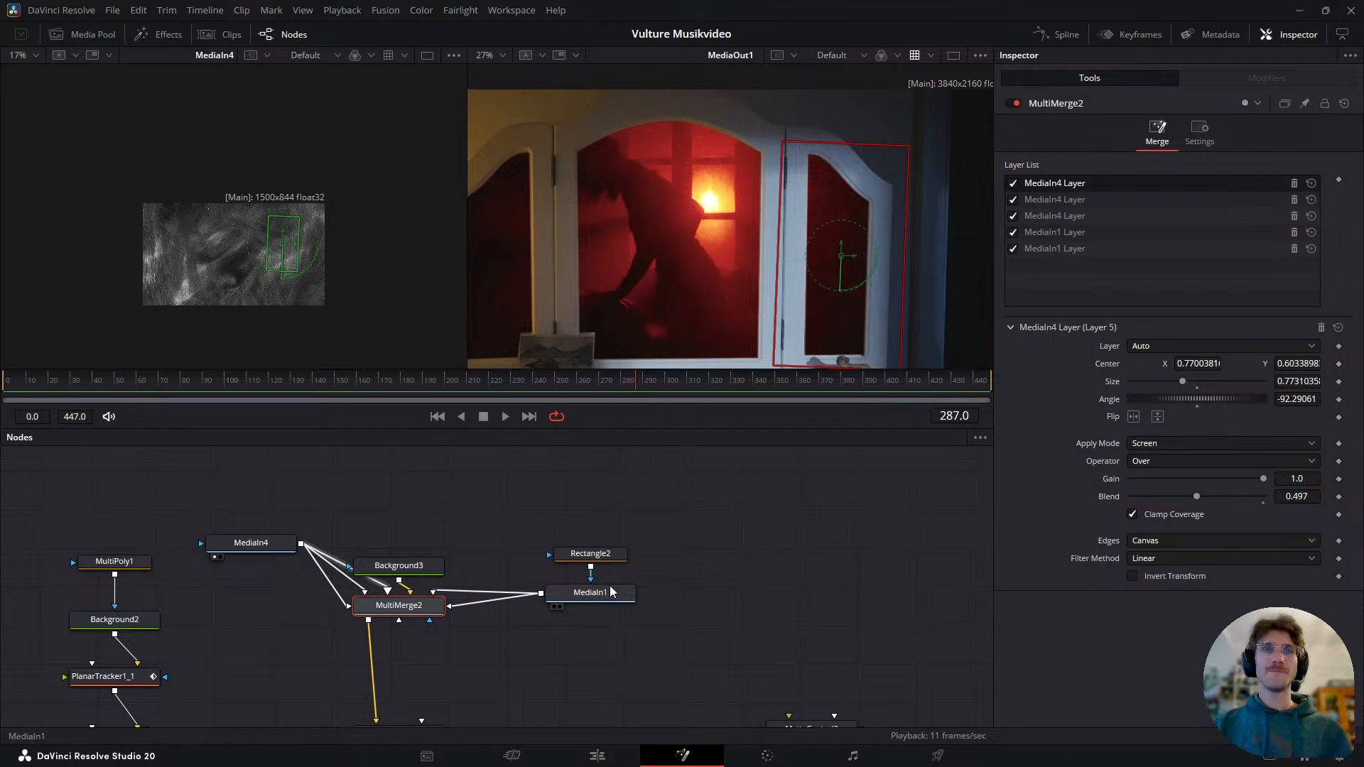
- Connect MediaIn1 to MultiMerge2 a third time and move the new layer below the three MediaIn4 layers
{"action": "left_click", "coordinate": [580, 599]}
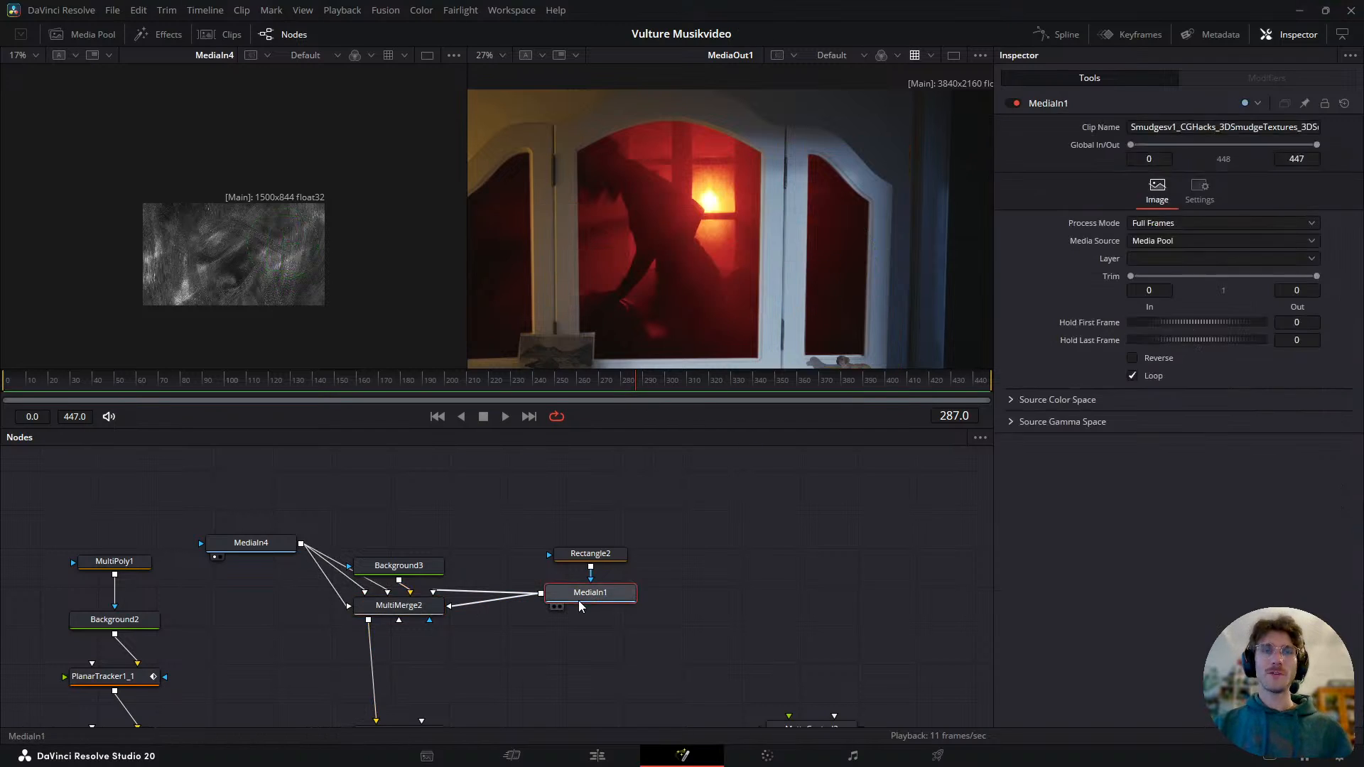
{"action": "left_click", "coordinate": [399, 606]}
{"action": "left_click", "coordinate": [1075, 185]}
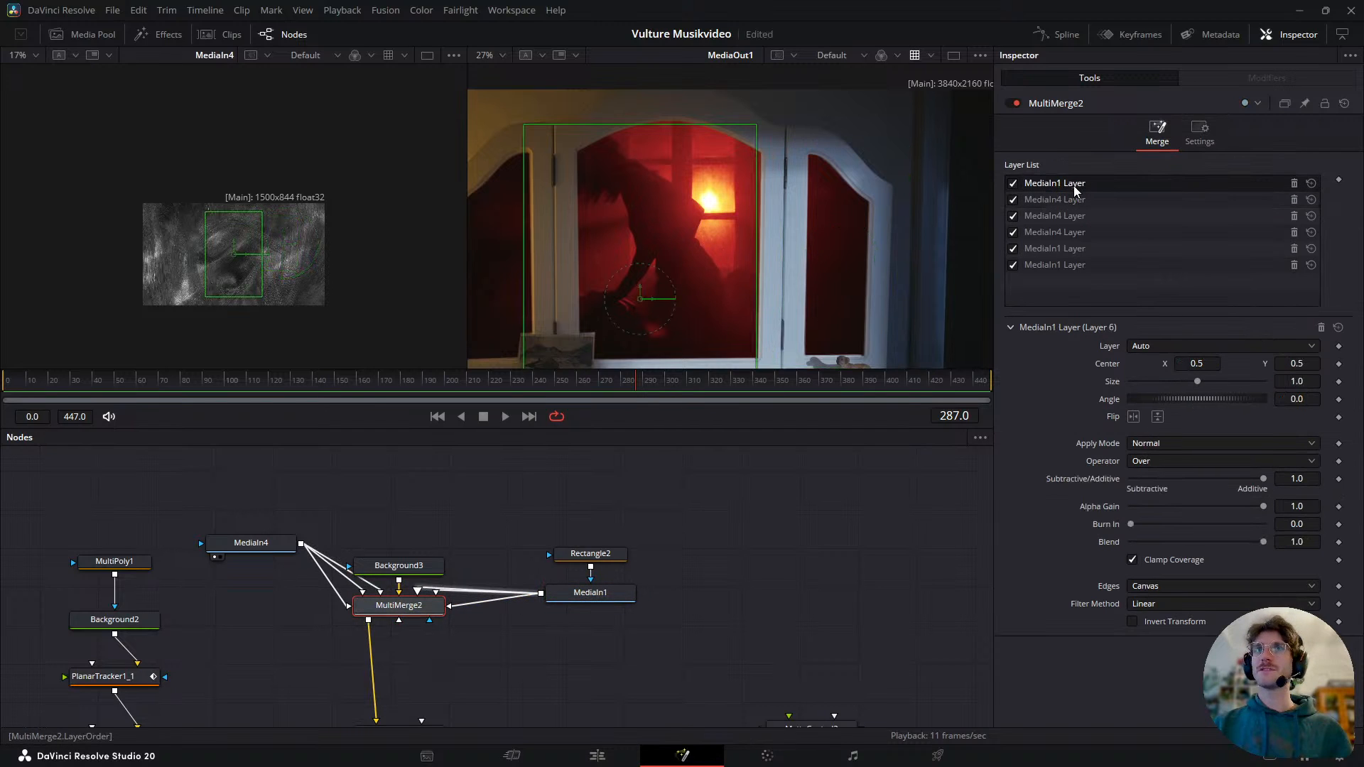
{"action": "left_click_drag", "start_coordinate": [1071, 186], "coordinate": [1073, 233]}
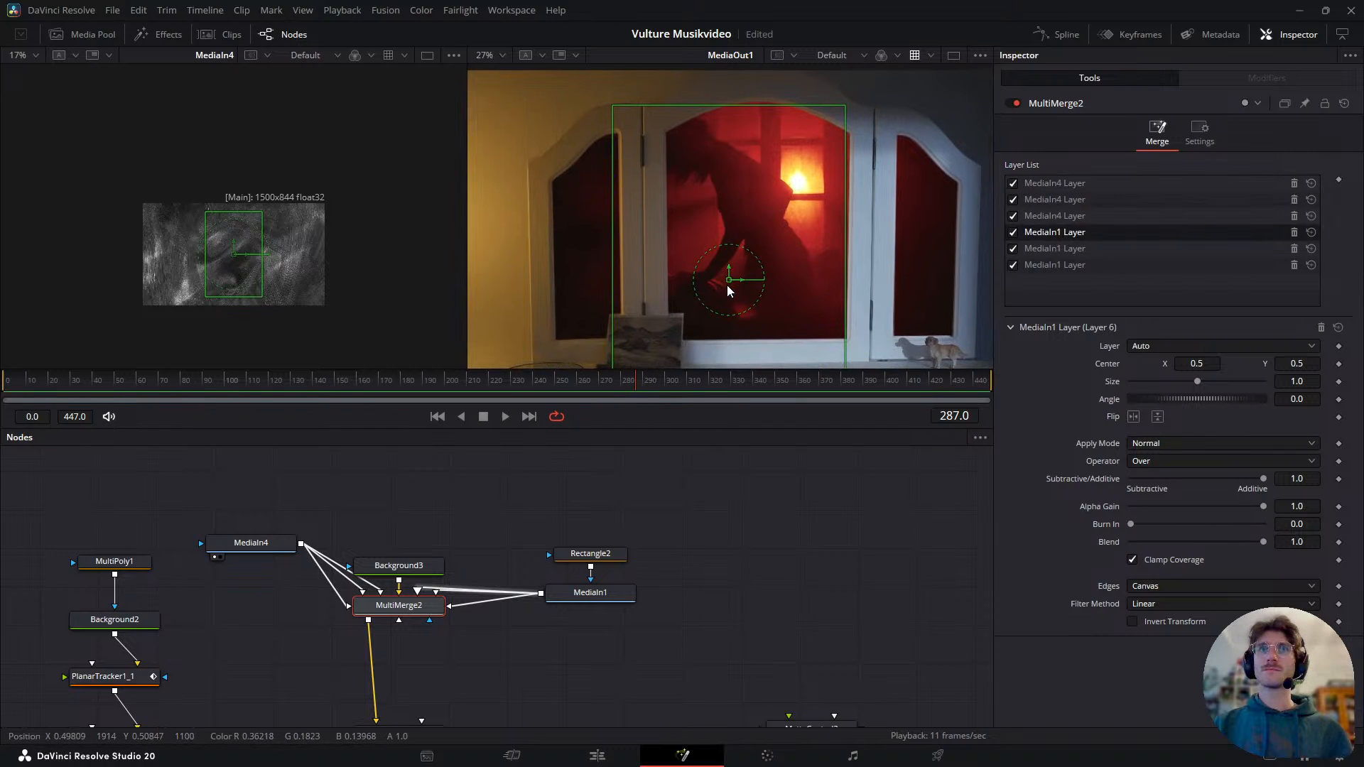
- Scale the new MediaIn1 layer to about 0.37, rotate it to about -102.1°, and centre it at about 0.46, 0.4
{"action": "left_click_drag", "start_coordinate": [734, 284], "coordinate": [810, 288]}
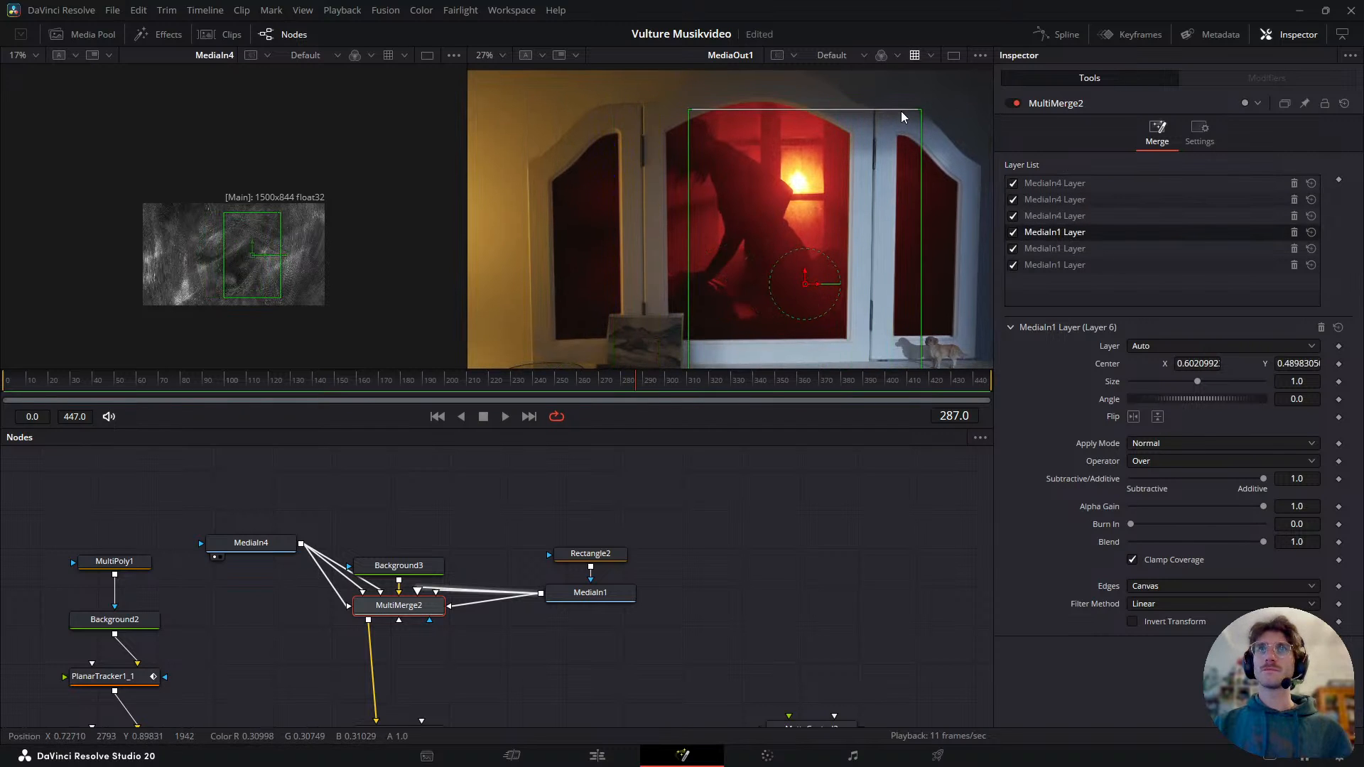
{"action": "left_click_drag", "start_coordinate": [915, 121], "coordinate": [848, 221]}
{"action": "left_click_drag", "start_coordinate": [808, 291], "coordinate": [697, 323]}
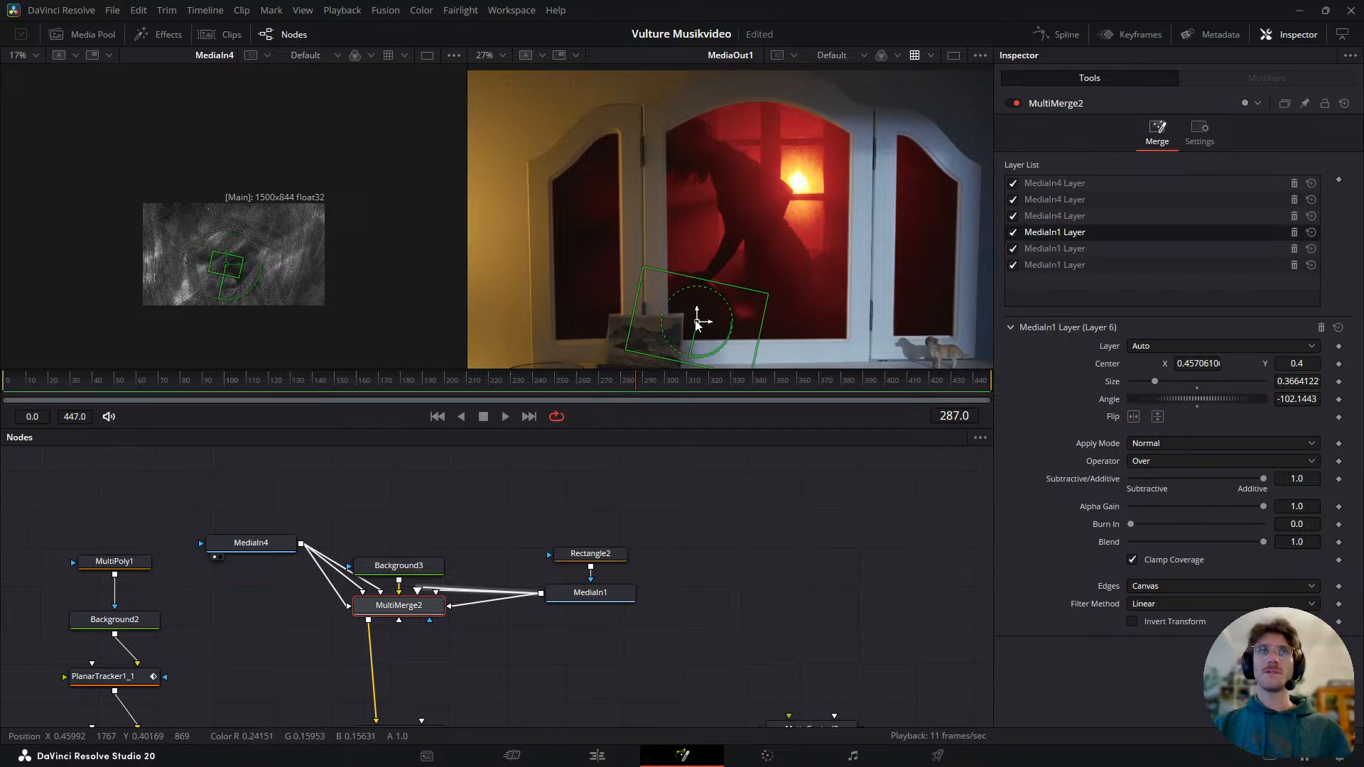
- Play back and scrub through the whole shot to check the smudges on the mirrors, saving the project along the way
{"action": "left_click", "coordinate": [544, 494]}
{"action": "key", "text": "space"}
{"action": "key", "text": "space"}
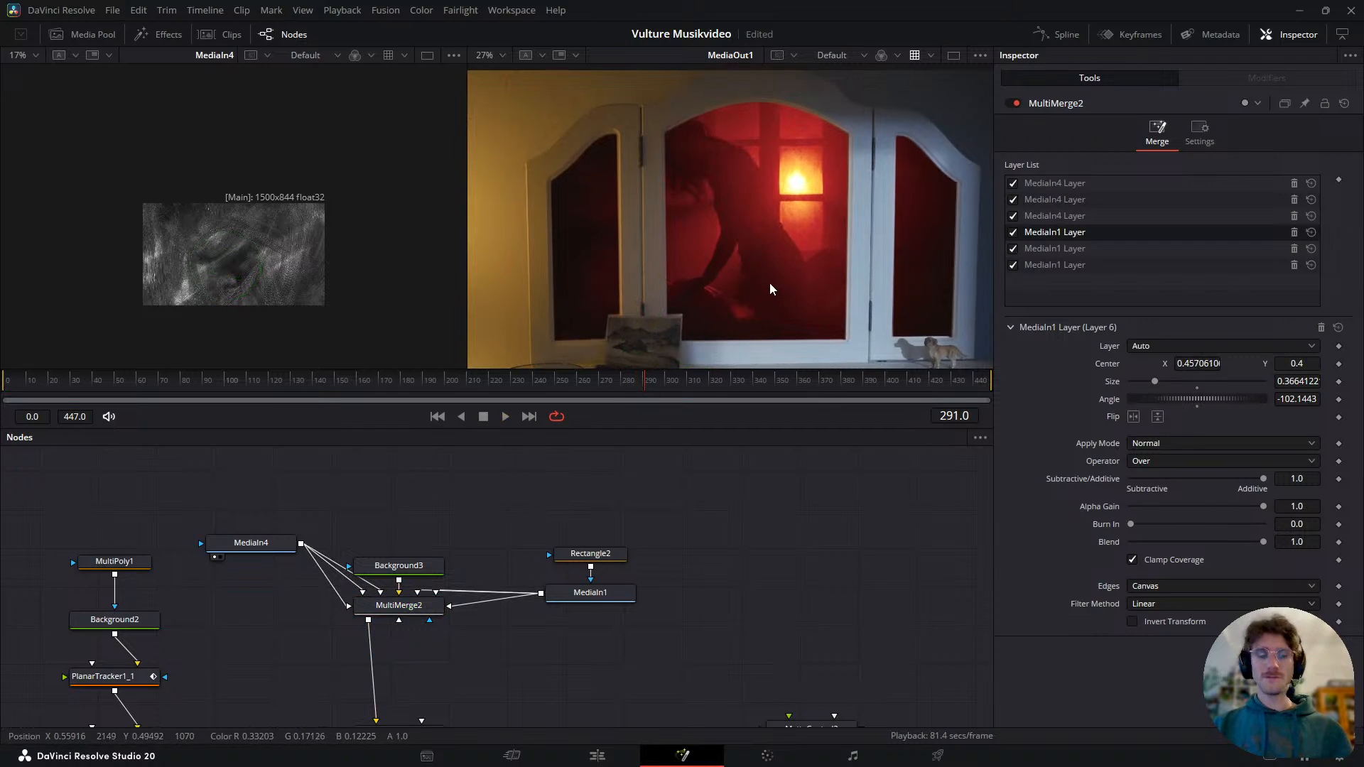
{"action": "key", "text": "ctrl+f"}
{"action": "key", "text": "space"}
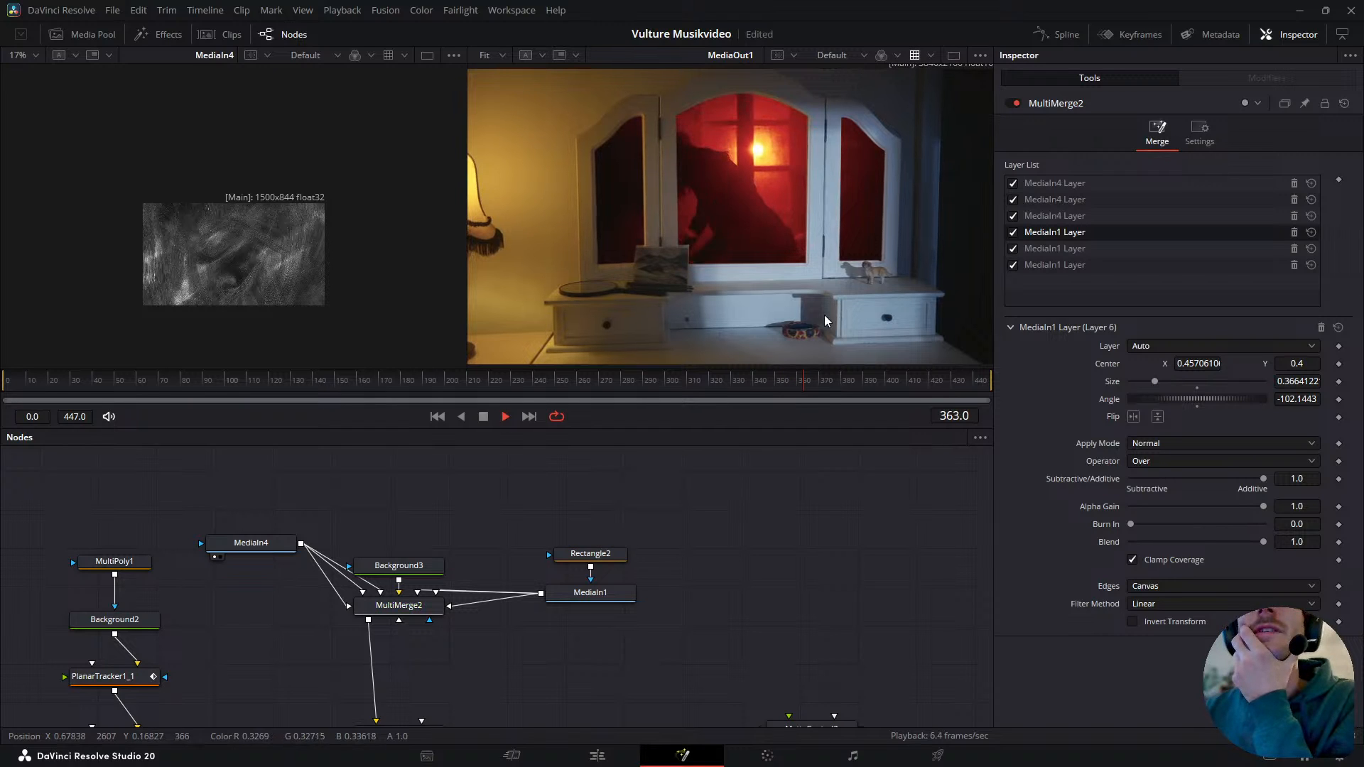
{"action": "left_click", "coordinate": [850, 380]}
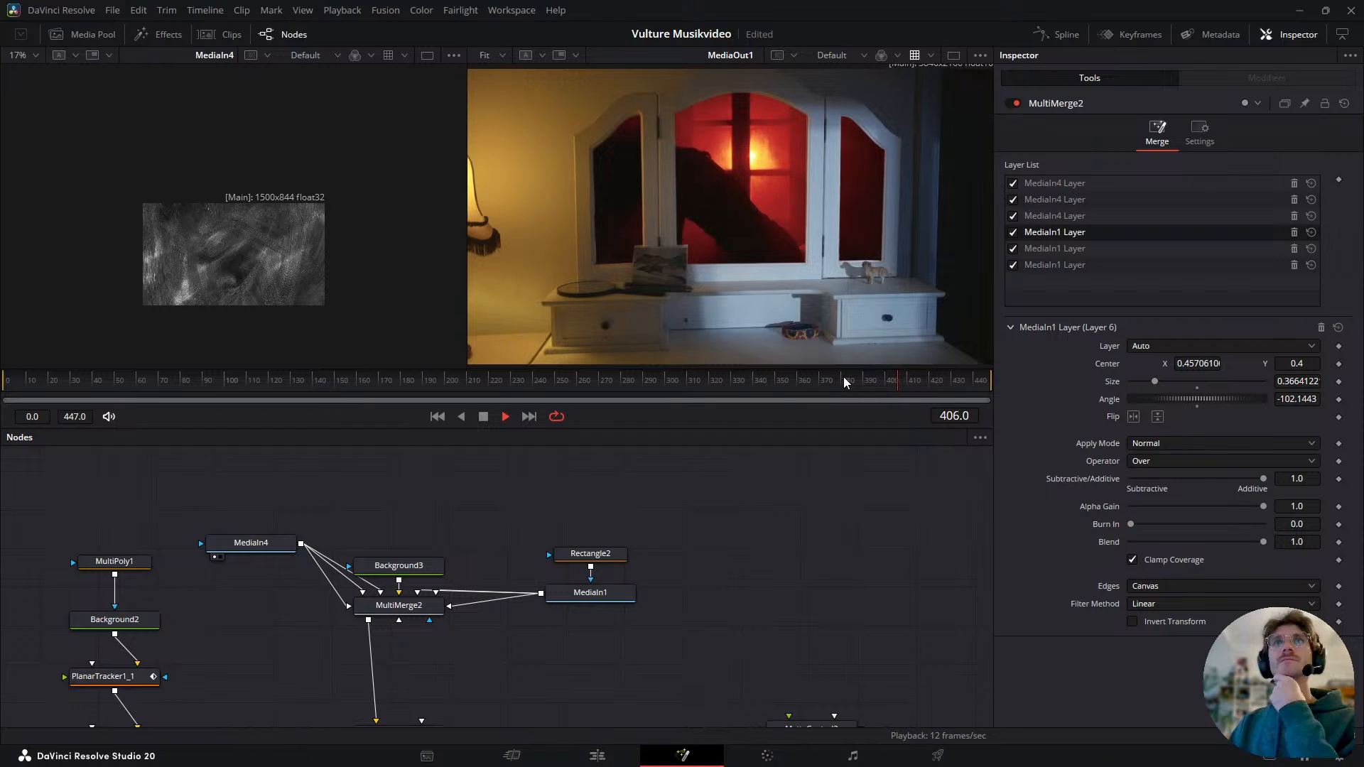
{"action": "left_click", "coordinate": [786, 377]}
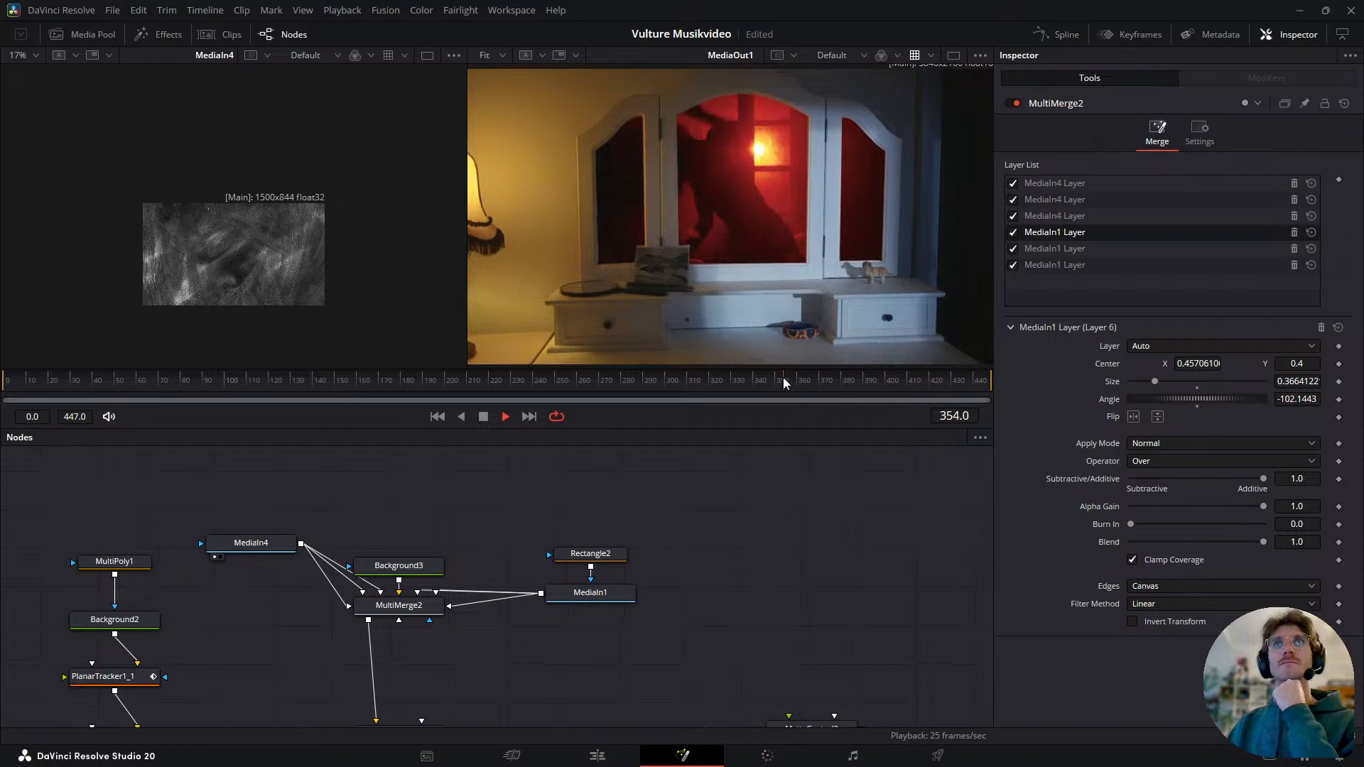
{"action": "left_click_drag", "start_coordinate": [750, 378], "coordinate": [495, 395]}
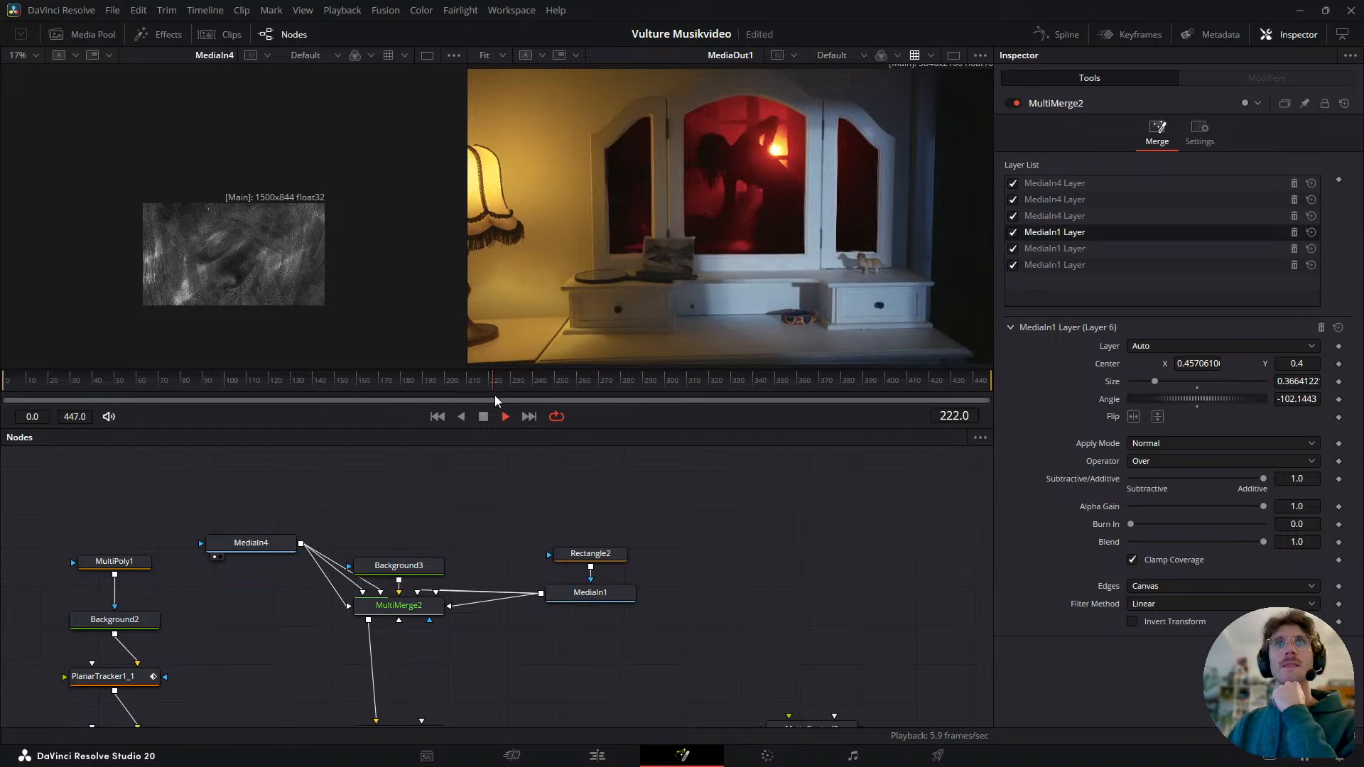
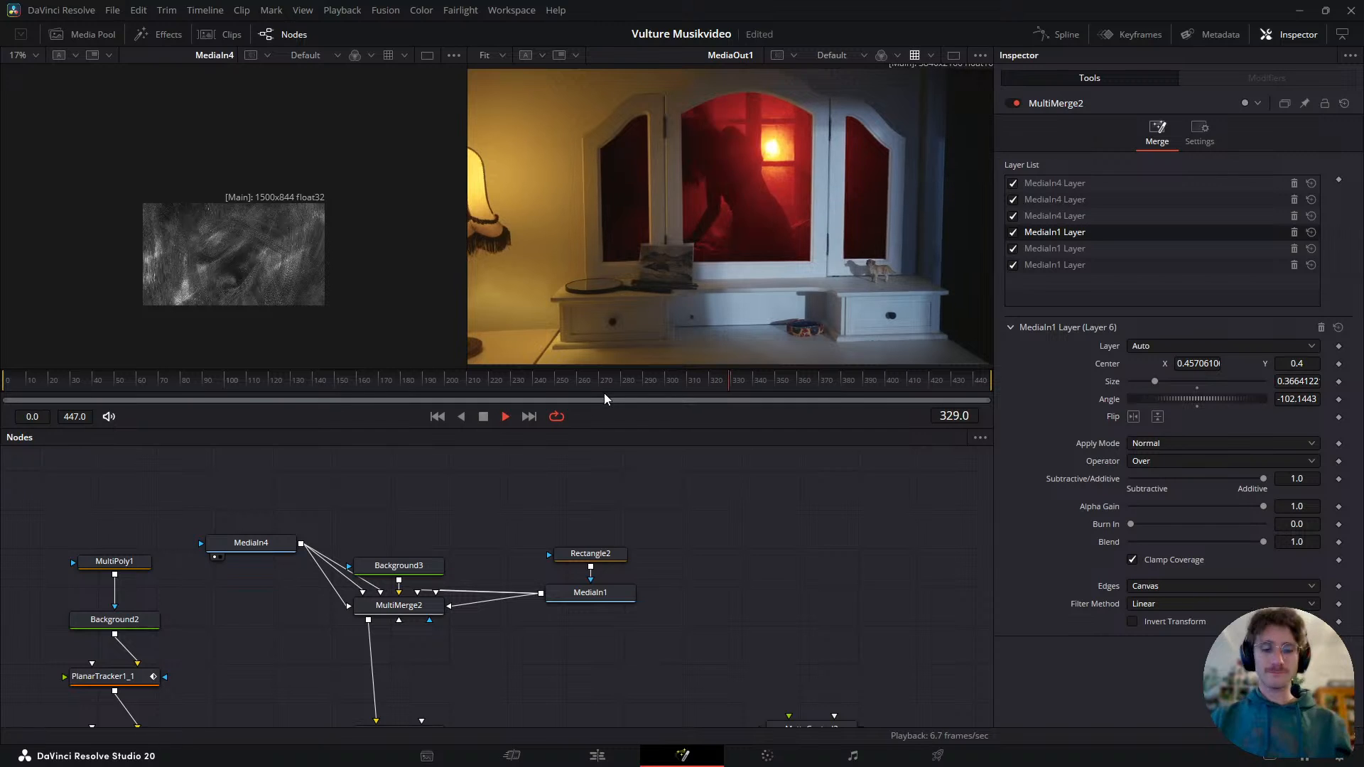
{"action": "key", "text": "ctrl+s"}
{"action": "left_click_drag", "start_coordinate": [676, 387], "coordinate": [617, 562]}
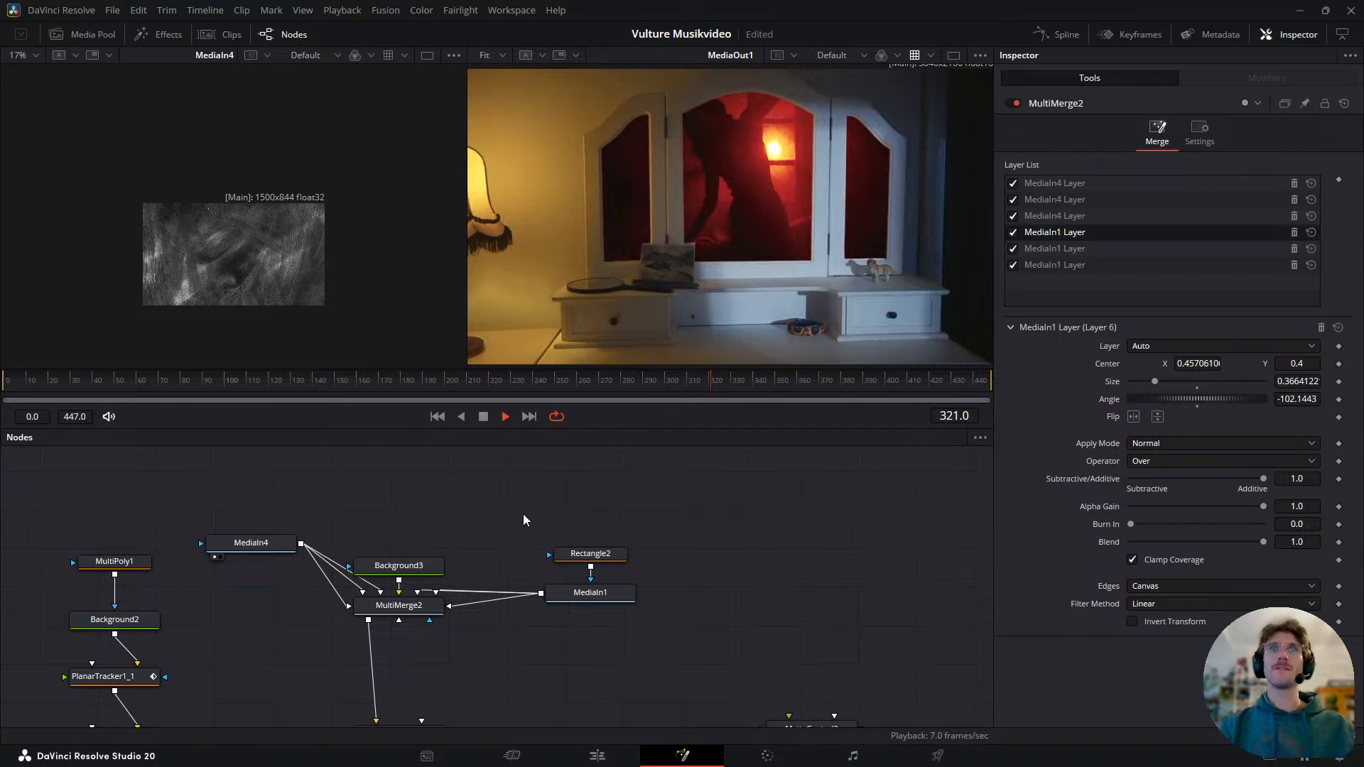
{"action": "key", "text": "space"}
- Review the node tree from MultiMerge2 down to the tracker branch fed by MediaIn2
{"action": "scroll", "coordinate": [486, 513], "scroll_direction": "down", "scroll_amount": 2}
{"action": "left_click_drag", "start_coordinate": [399, 570], "coordinate": [481, 505]}
{"action": "left_click_drag", "start_coordinate": [381, 593], "coordinate": [390, 506]}
{"action": "left_click_drag", "start_coordinate": [402, 640], "coordinate": [519, 473]}
{"action": "scroll", "coordinate": [490, 497], "scroll_direction": "down", "scroll_amount": 3}
{"action": "scroll", "coordinate": [375, 574], "scroll_direction": "up", "scroll_amount": 2}
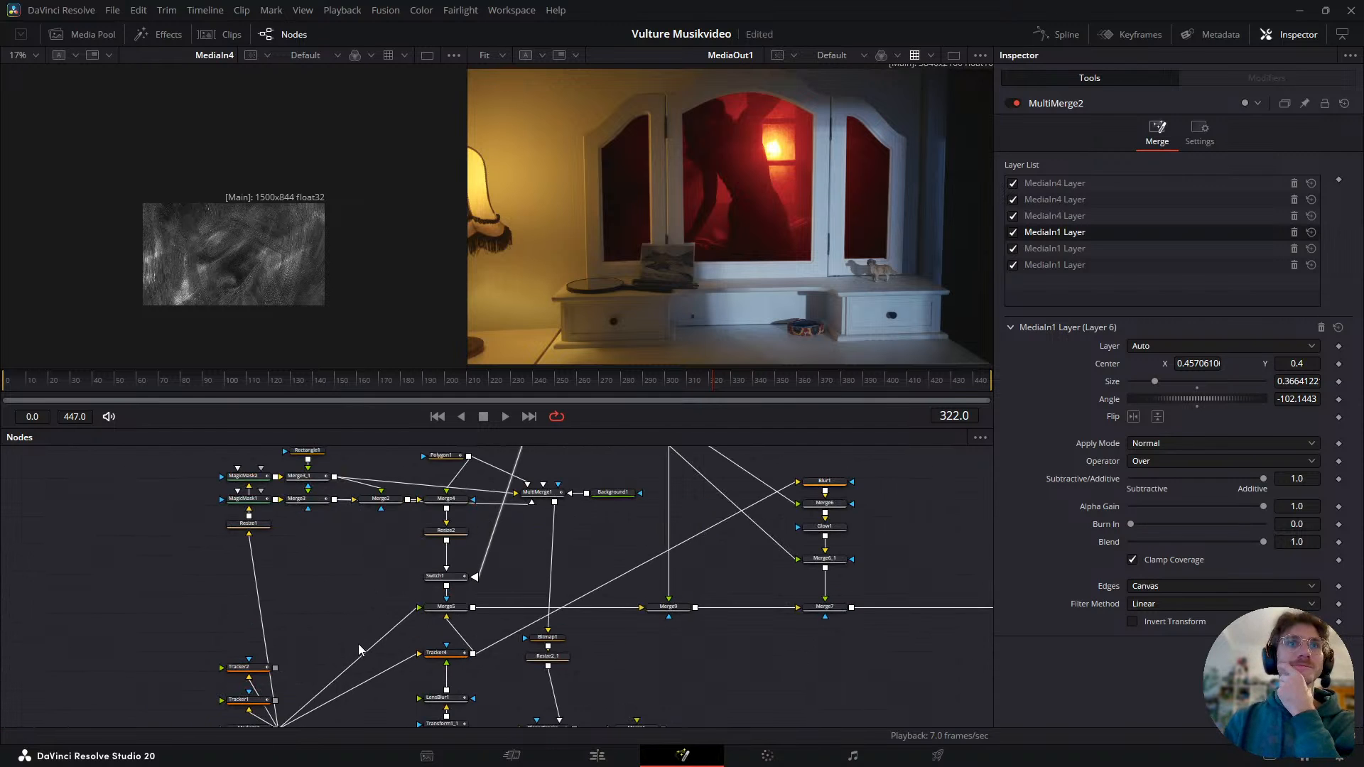
{"action": "left_click_drag", "start_coordinate": [357, 647], "coordinate": [352, 628]}
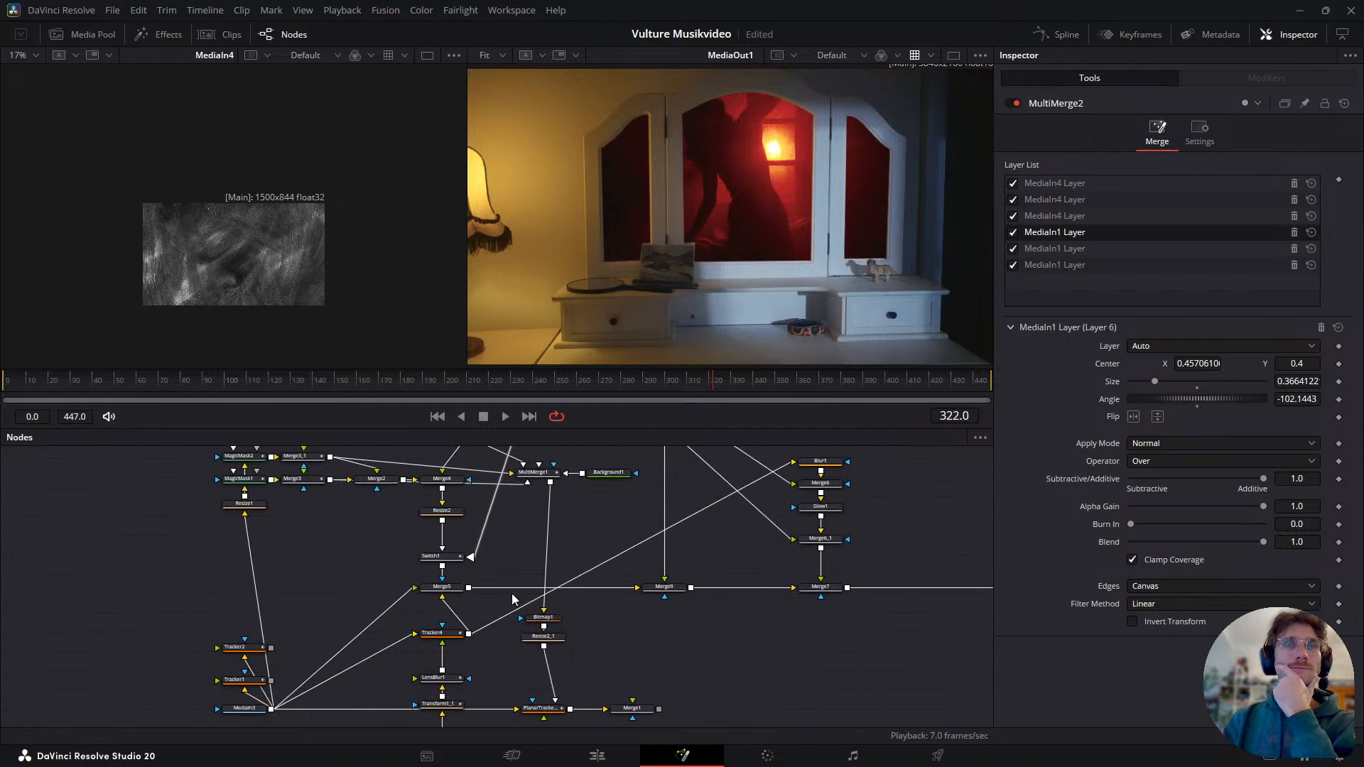
{"action": "left_click_drag", "start_coordinate": [562, 687], "coordinate": [513, 536]}
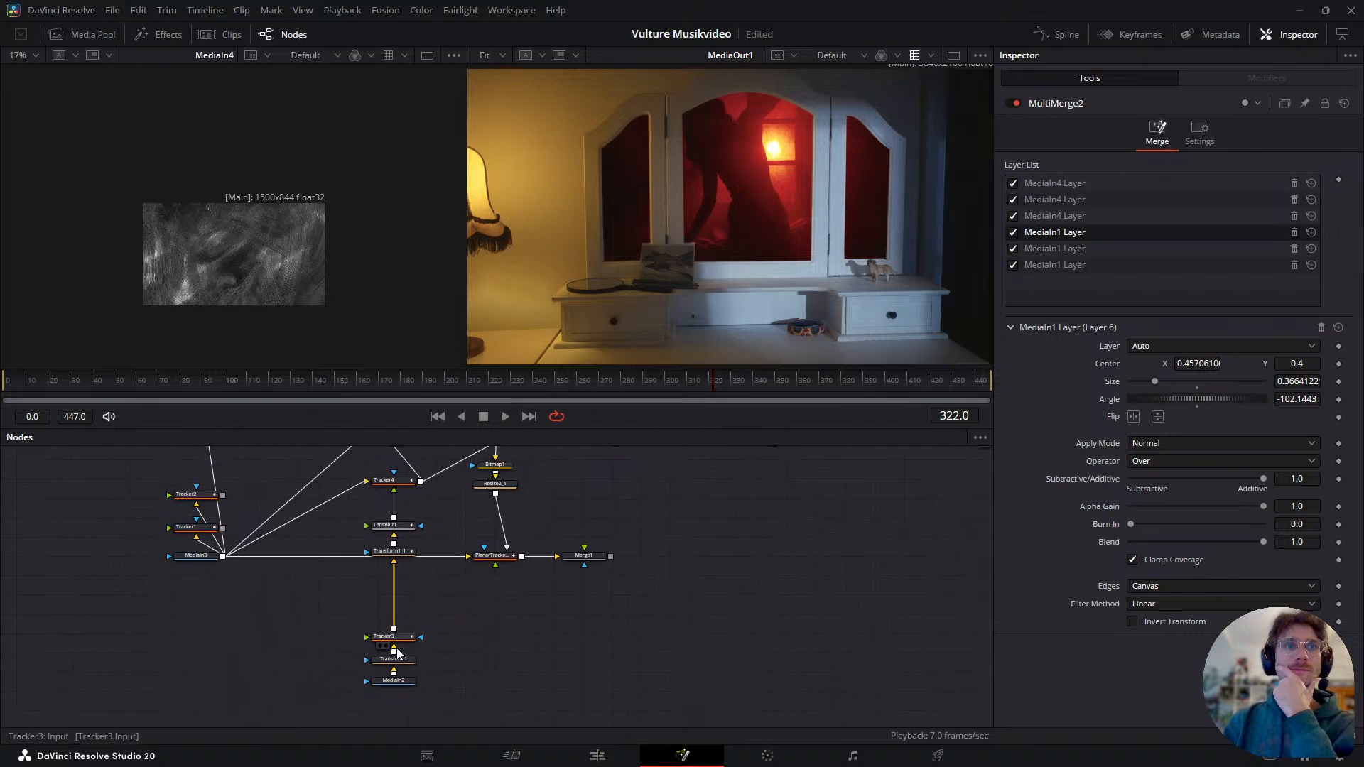
- Try moving Transform1_1's centre to about X 0.571 at the frame 244 keyframe, check the last frame, and undo the move
{"action": "left_click", "coordinate": [405, 551]}
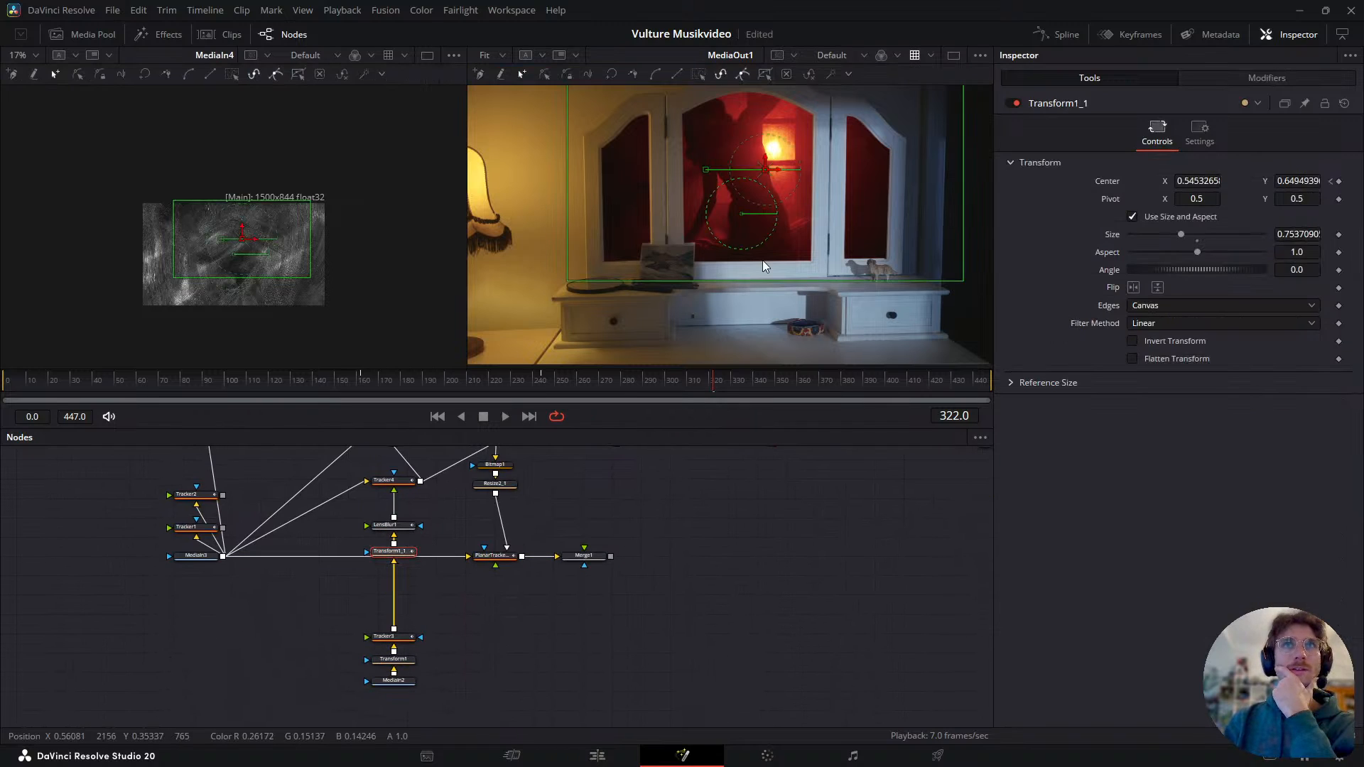
{"action": "left_click", "coordinate": [1330, 182]}
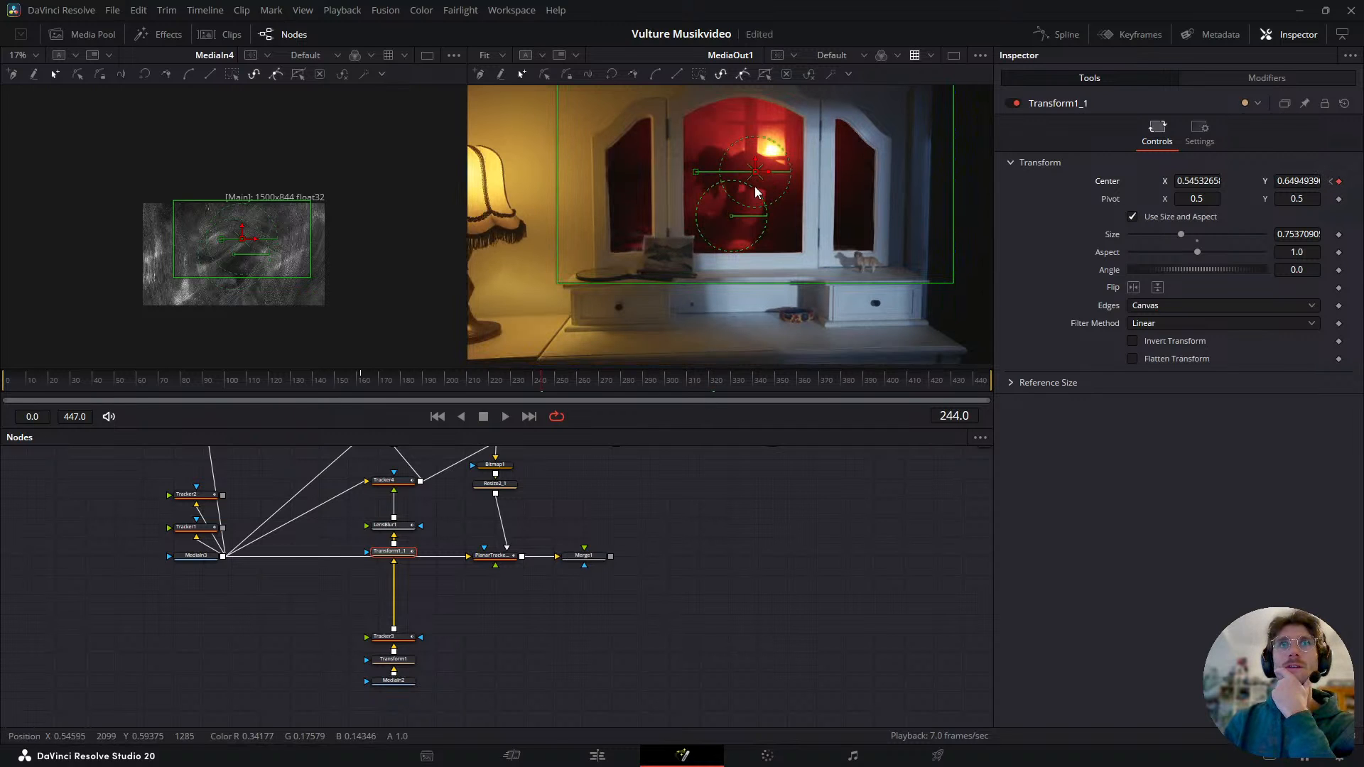
{"action": "left_click_drag", "start_coordinate": [770, 169], "coordinate": [783, 172]}
{"action": "left_click_drag", "start_coordinate": [561, 382], "coordinate": [1001, 415]}
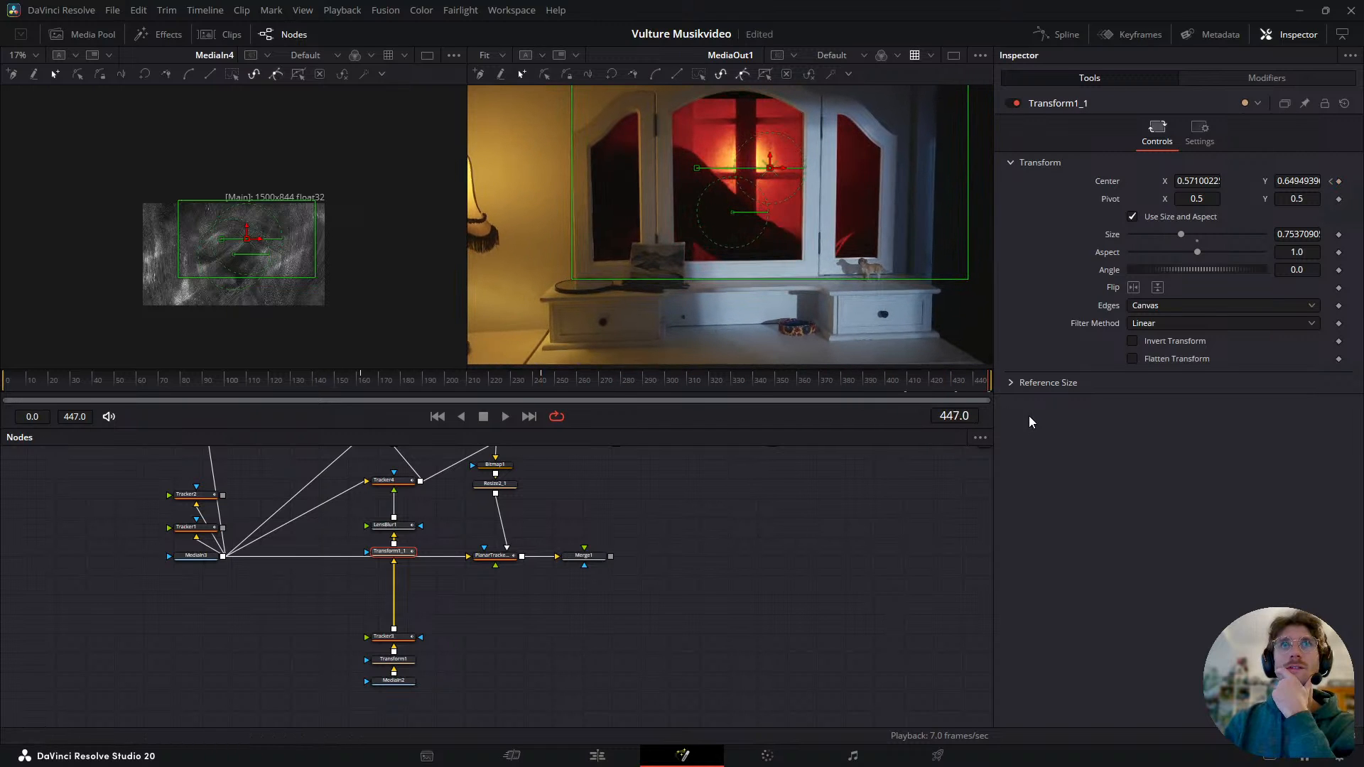
{"action": "key", "text": "ctrl+z"}
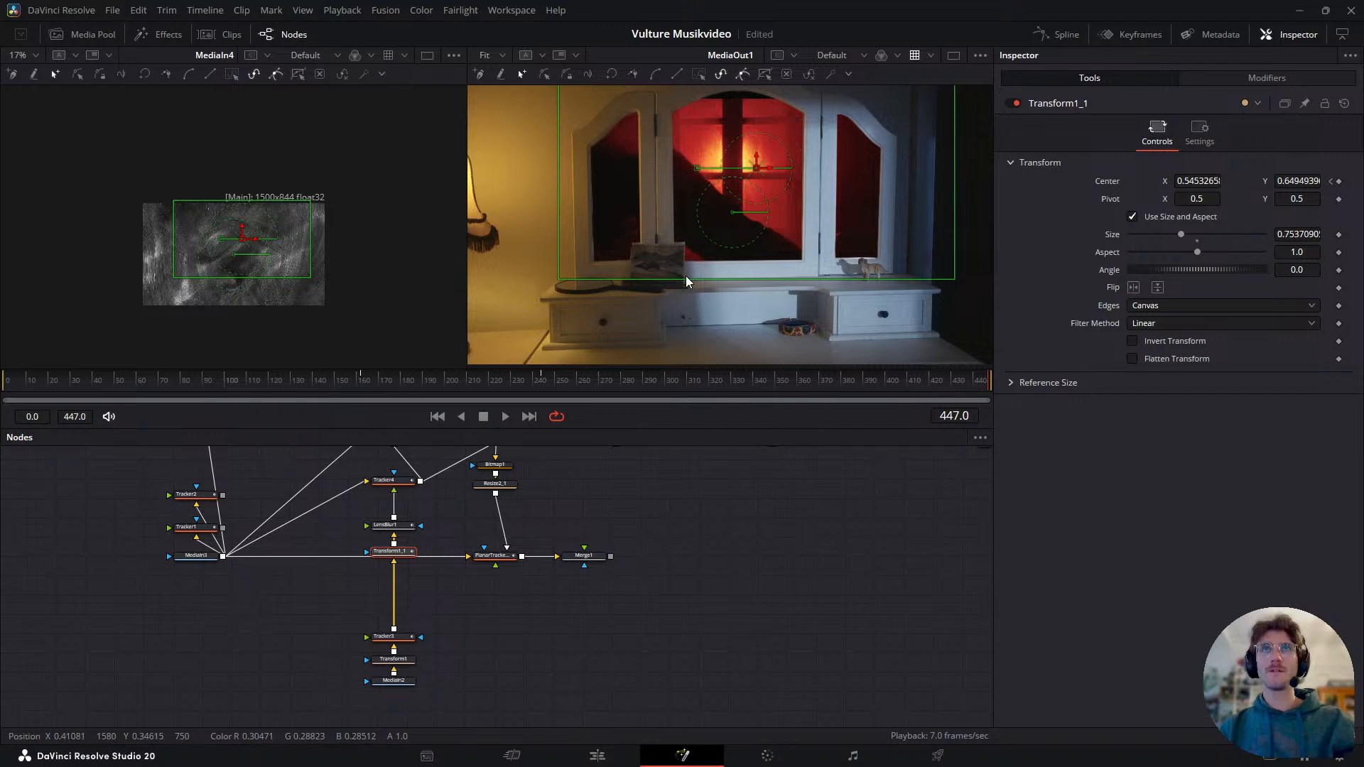
- Play back and scrub the shot in a single enlarged MediaOut1 viewer, stopping at frame 342
{"action": "left_click_drag", "start_coordinate": [692, 389], "coordinate": [587, 459]}
{"action": "key", "text": "space"}
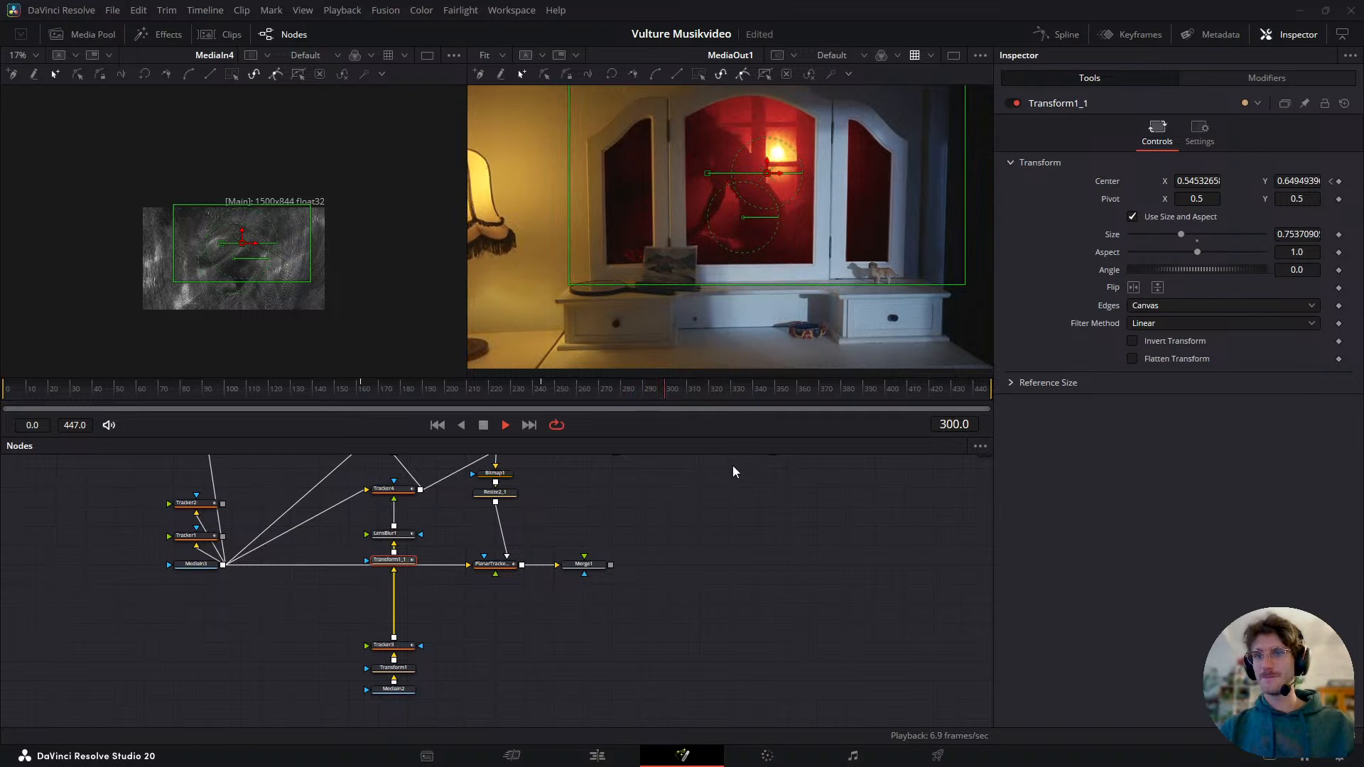
{"action": "left_click", "coordinate": [696, 513]}
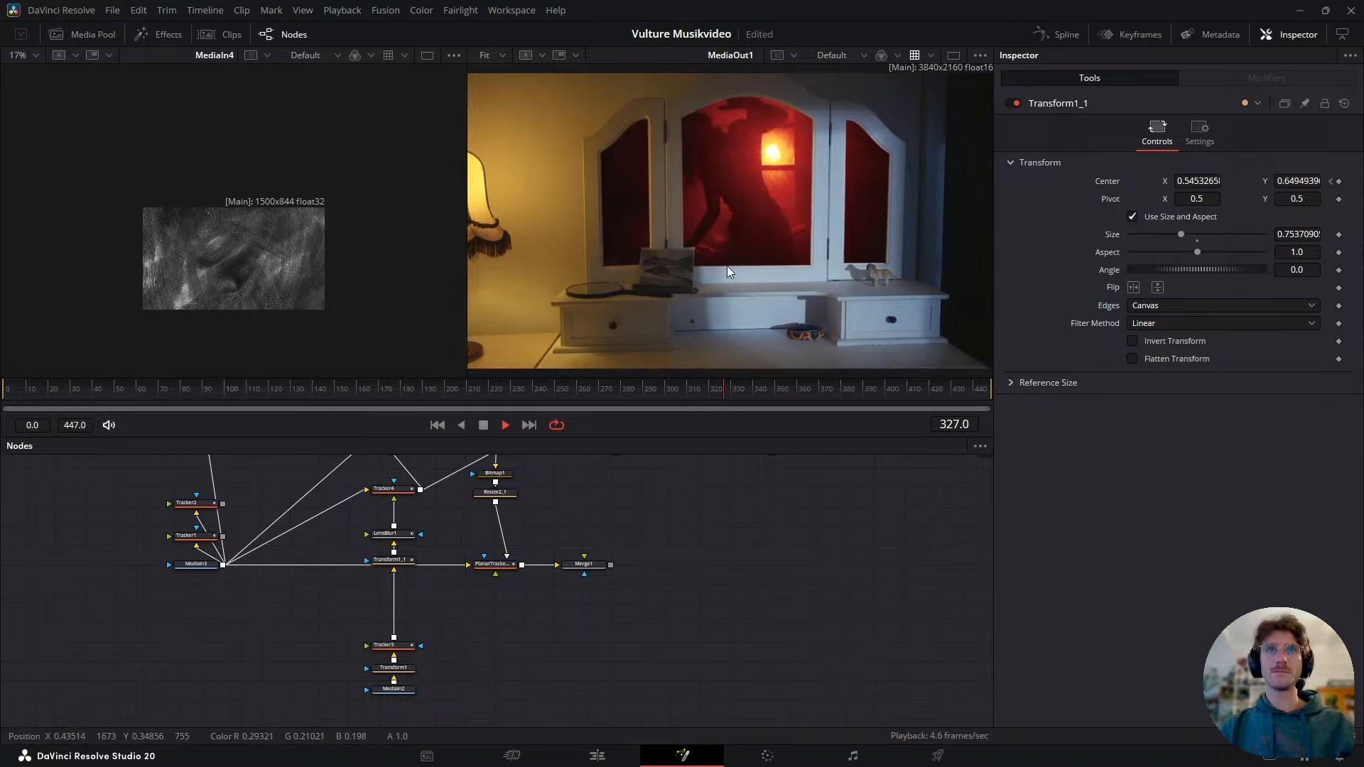
{"action": "left_click", "coordinate": [953, 56]}
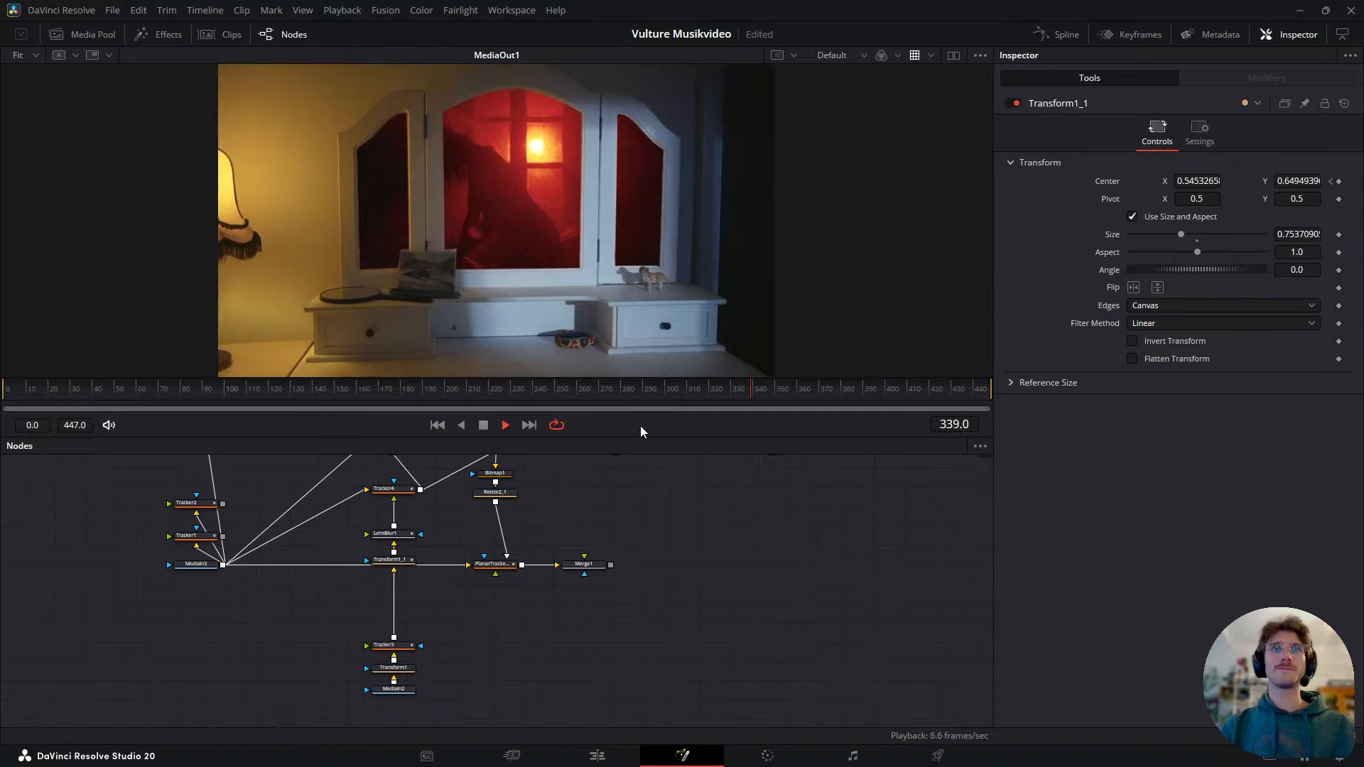
{"action": "left_click_drag", "start_coordinate": [646, 438], "coordinate": [636, 527]}
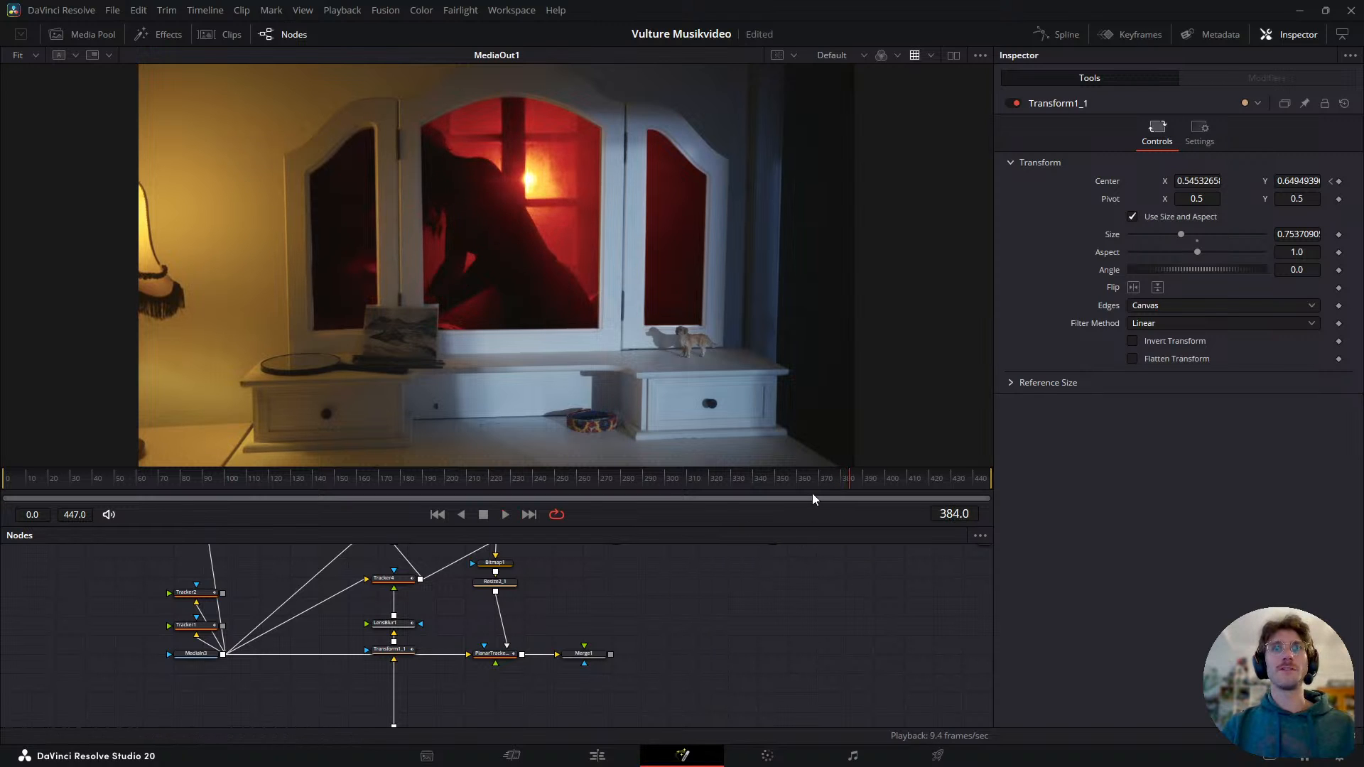
{"action": "left_click_drag", "start_coordinate": [799, 482], "coordinate": [759, 490]}
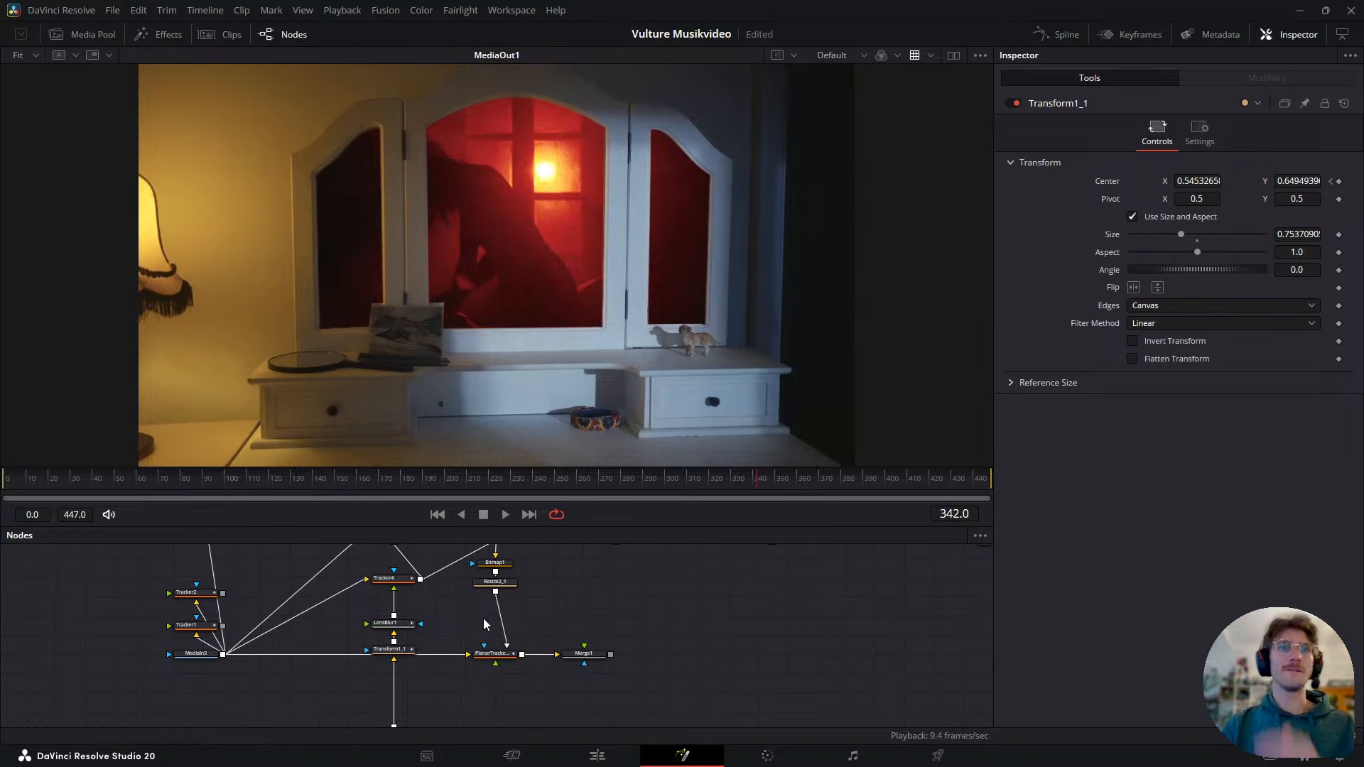
- Shift Transform1_1's centre to about X 0.652 at frame 342 and remove the animation path from its Center
{"action": "left_click_drag", "start_coordinate": [489, 632], "coordinate": [481, 648]}
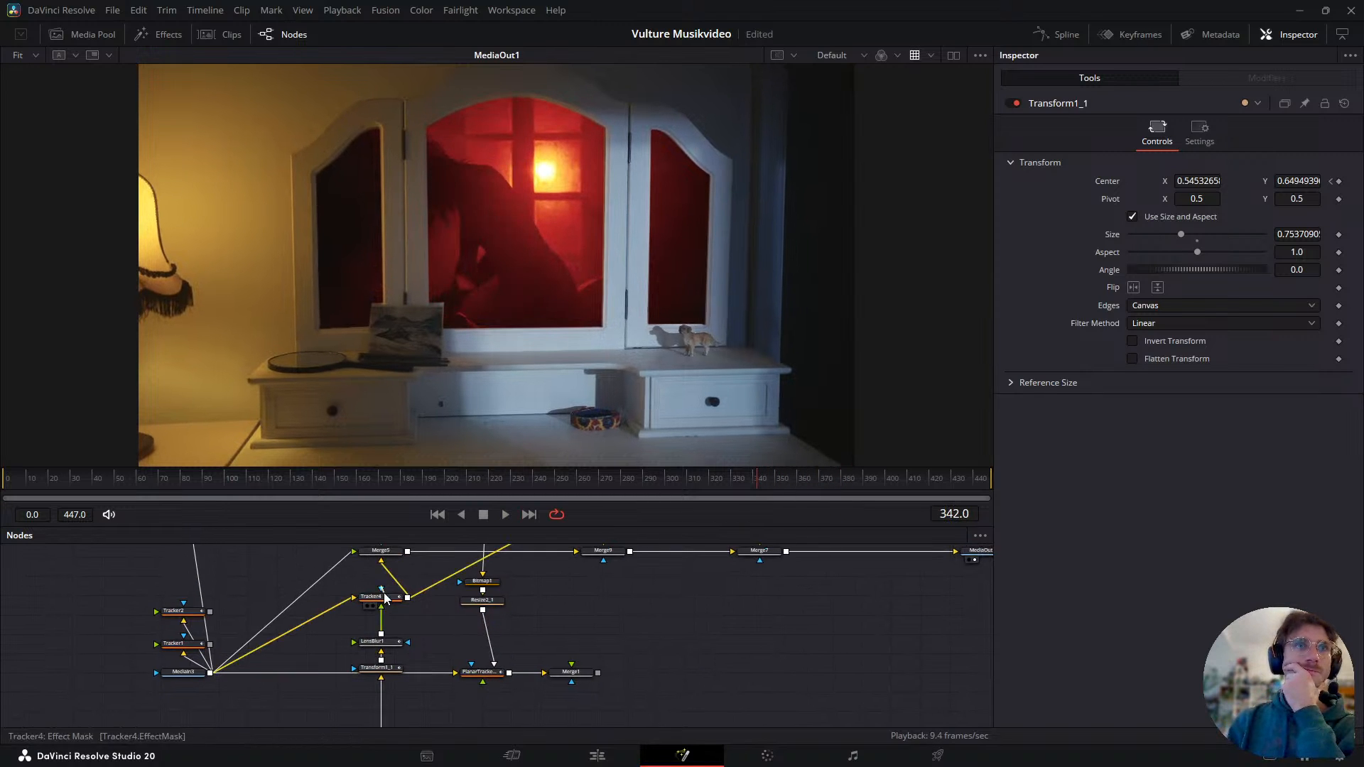
{"action": "left_click", "coordinate": [384, 644]}
{"action": "left_click", "coordinate": [390, 671]}
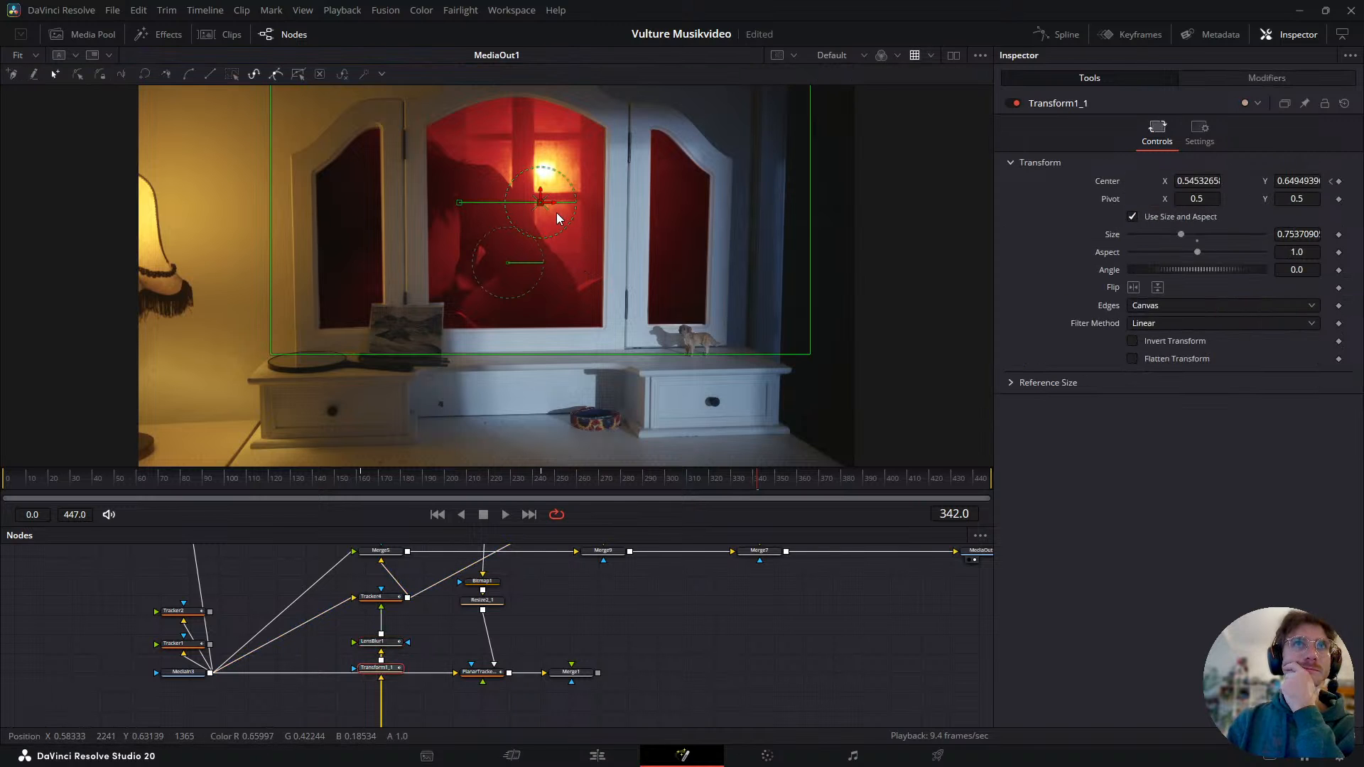
{"action": "left_click_drag", "start_coordinate": [556, 206], "coordinate": [632, 288]}
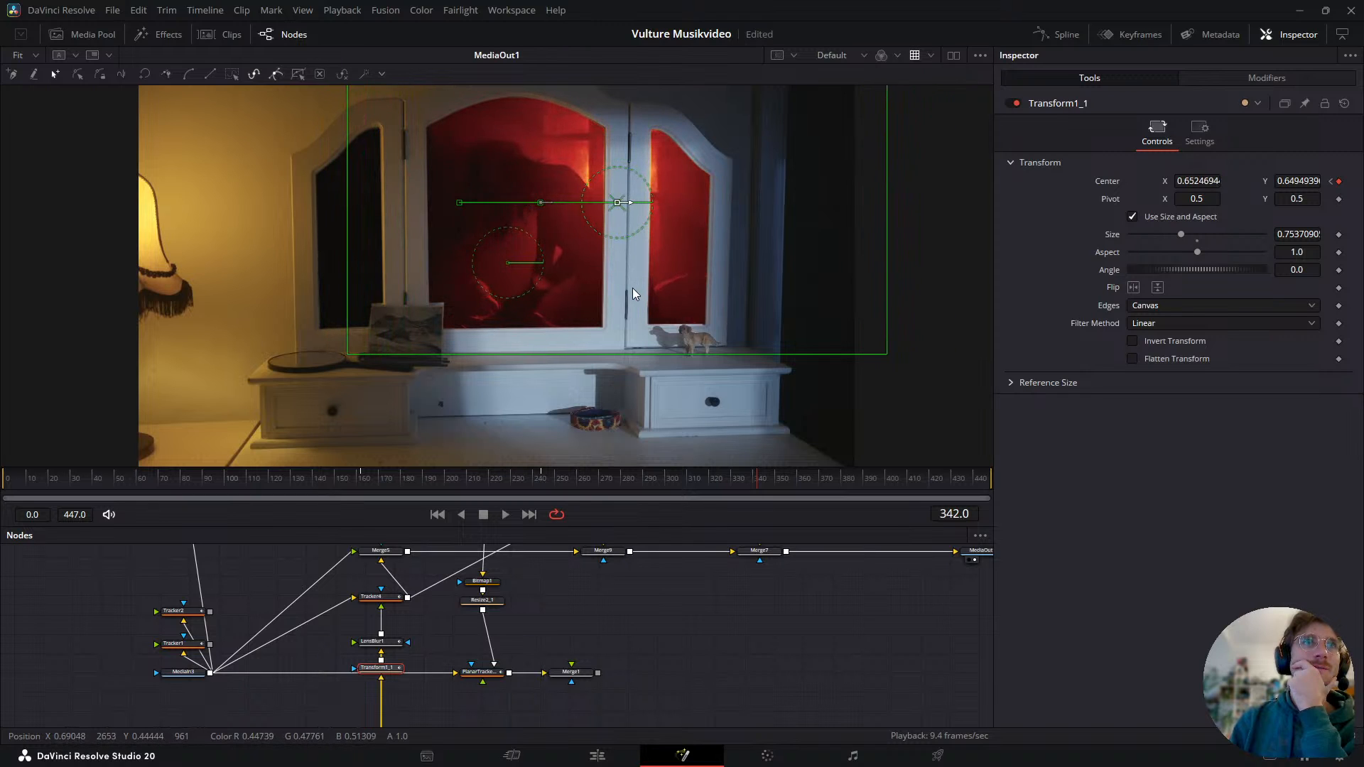
{"action": "right_click", "coordinate": [1113, 191]}
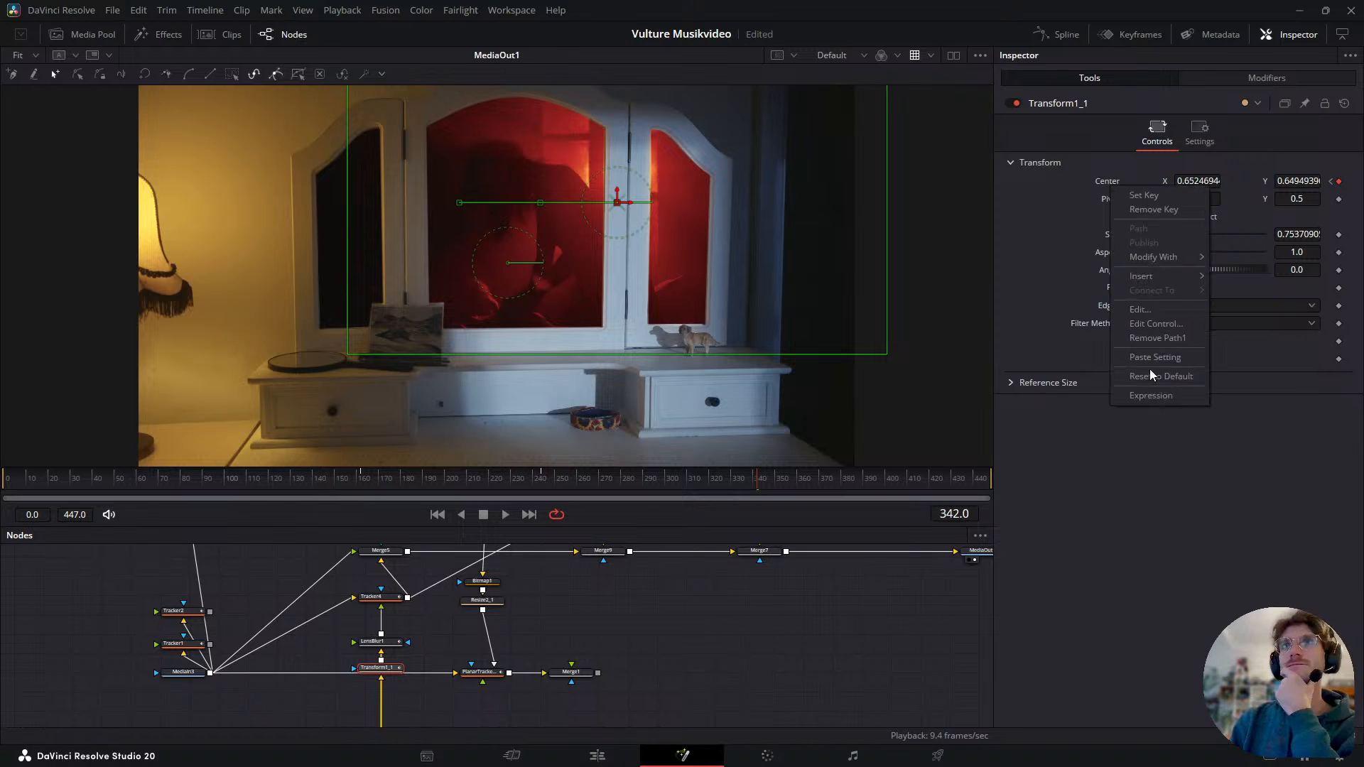
{"action": "left_click", "coordinate": [1165, 339]}
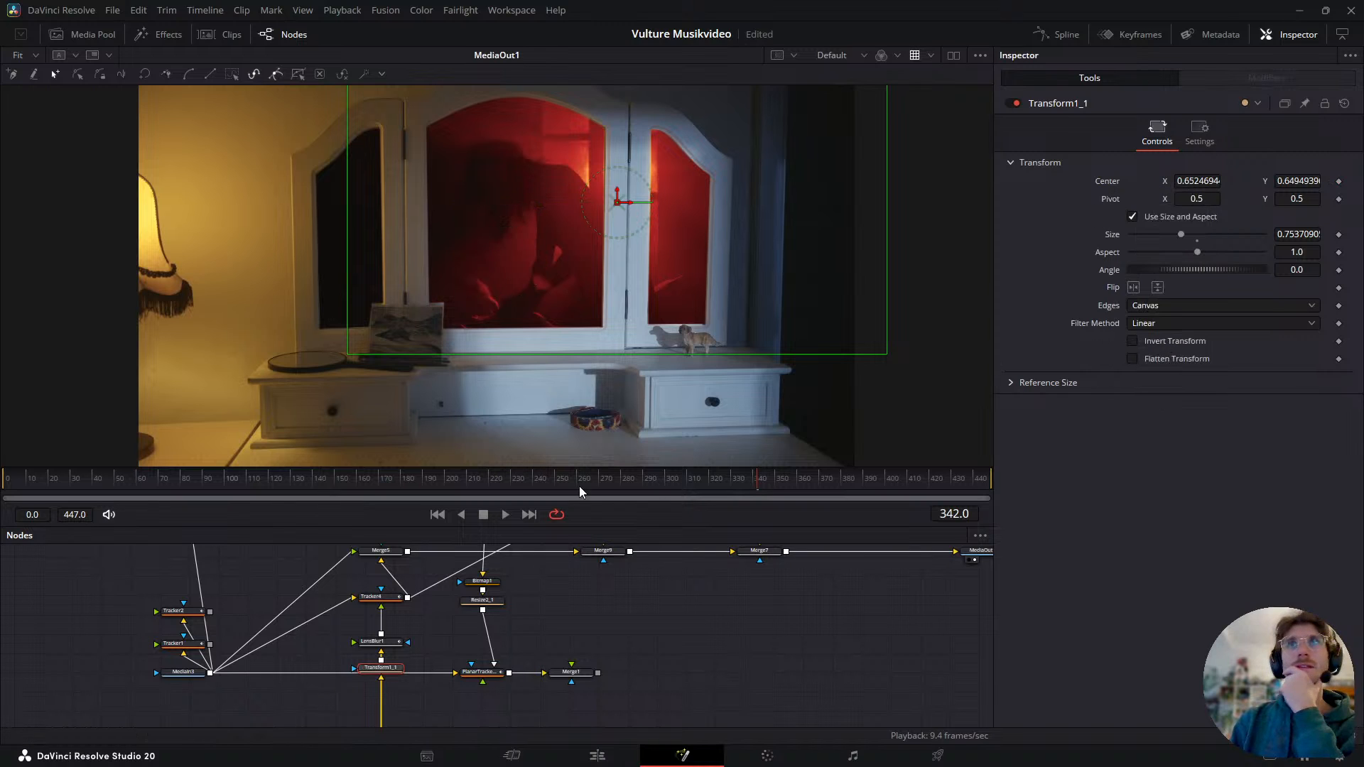
- Raise Transform1_1's centre to about Y 0.685 on the last frame and try X at about 0.587 at frame 291
{"action": "left_click_drag", "start_coordinate": [782, 474], "coordinate": [991, 491]}
{"action": "left_click_drag", "start_coordinate": [614, 197], "coordinate": [613, 185]}
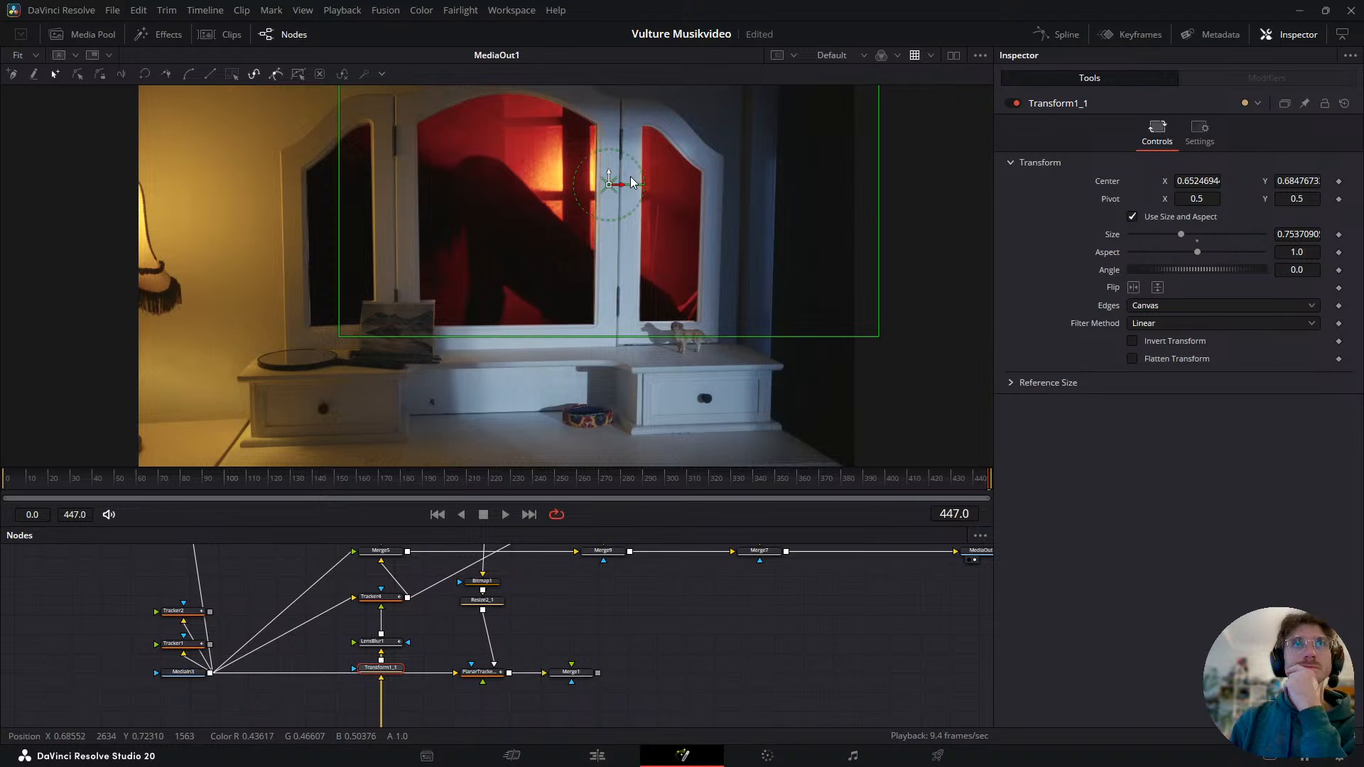
{"action": "left_click_drag", "start_coordinate": [934, 486], "coordinate": [645, 518]}
{"action": "left_click_drag", "start_coordinate": [642, 198], "coordinate": [583, 210]}
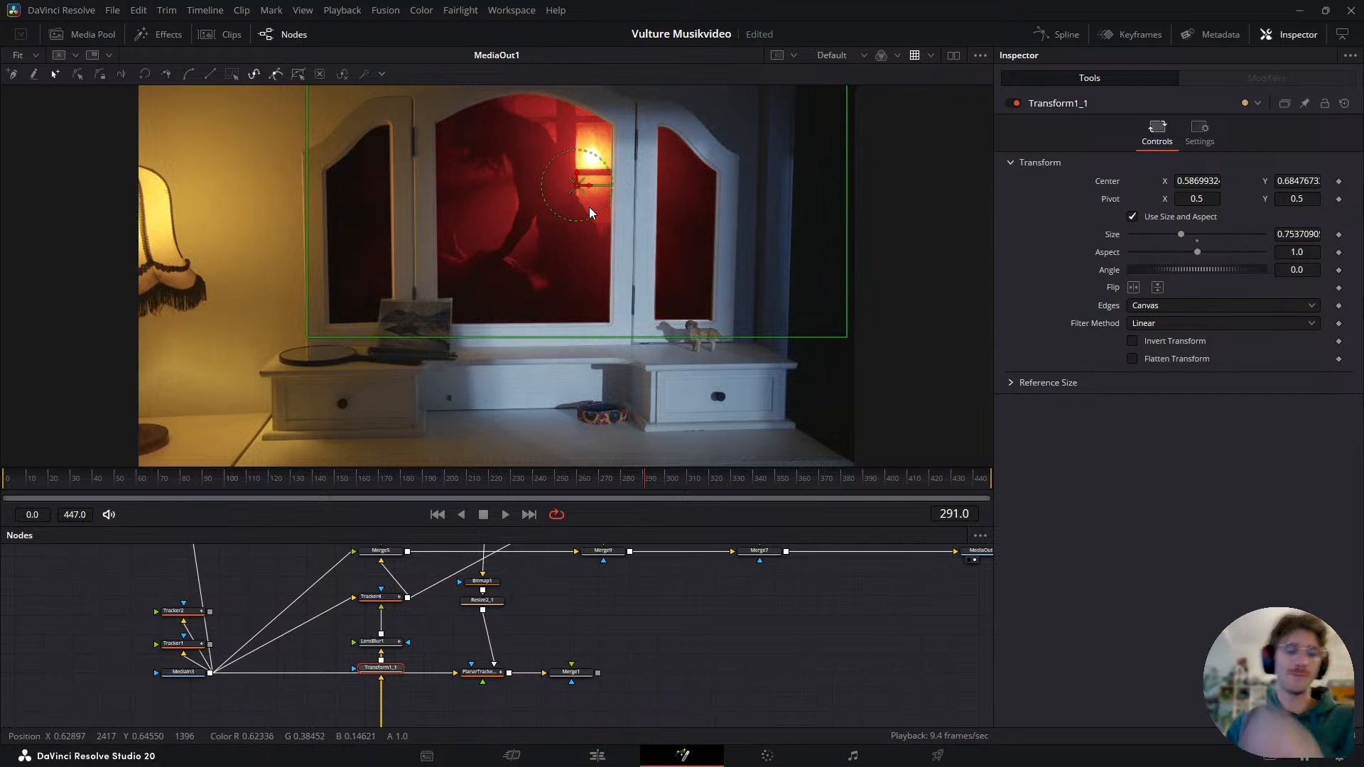
{"action": "key", "text": "ctrl+z"}
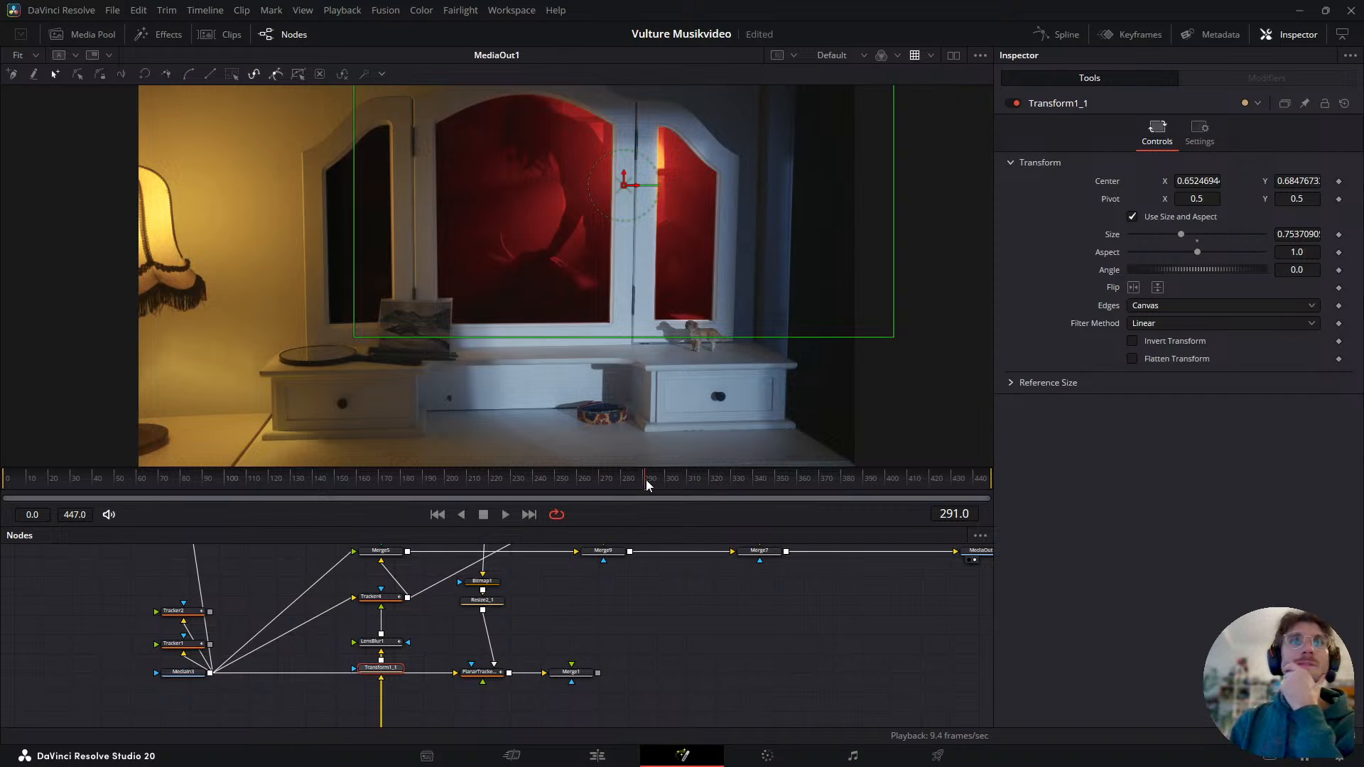
- Move Transform1_1's centre to about 0.644, 0.679 at frame 321 and scrub between frames 249 and 338 to check the reflection
{"action": "left_click_drag", "start_coordinate": [671, 479], "coordinate": [712, 482]}
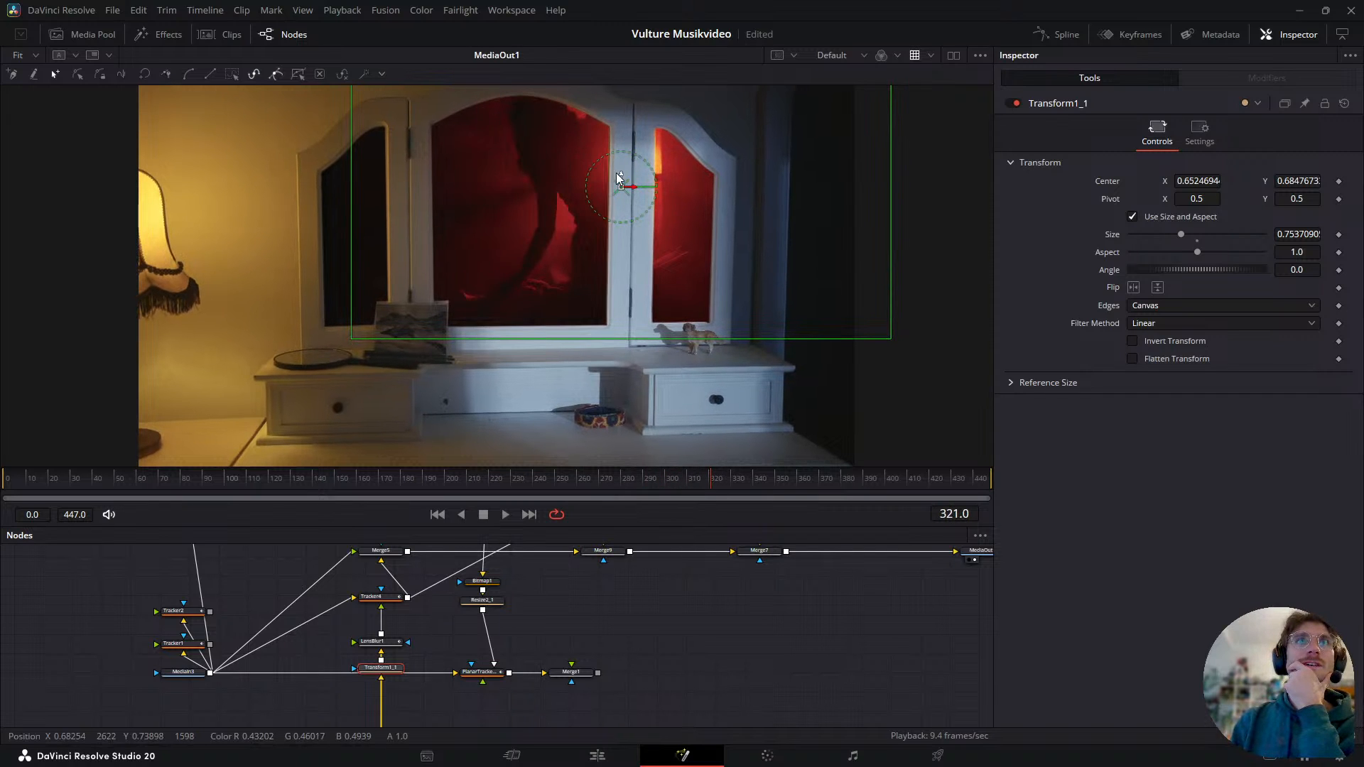
{"action": "left_click_drag", "start_coordinate": [623, 191], "coordinate": [617, 194]}
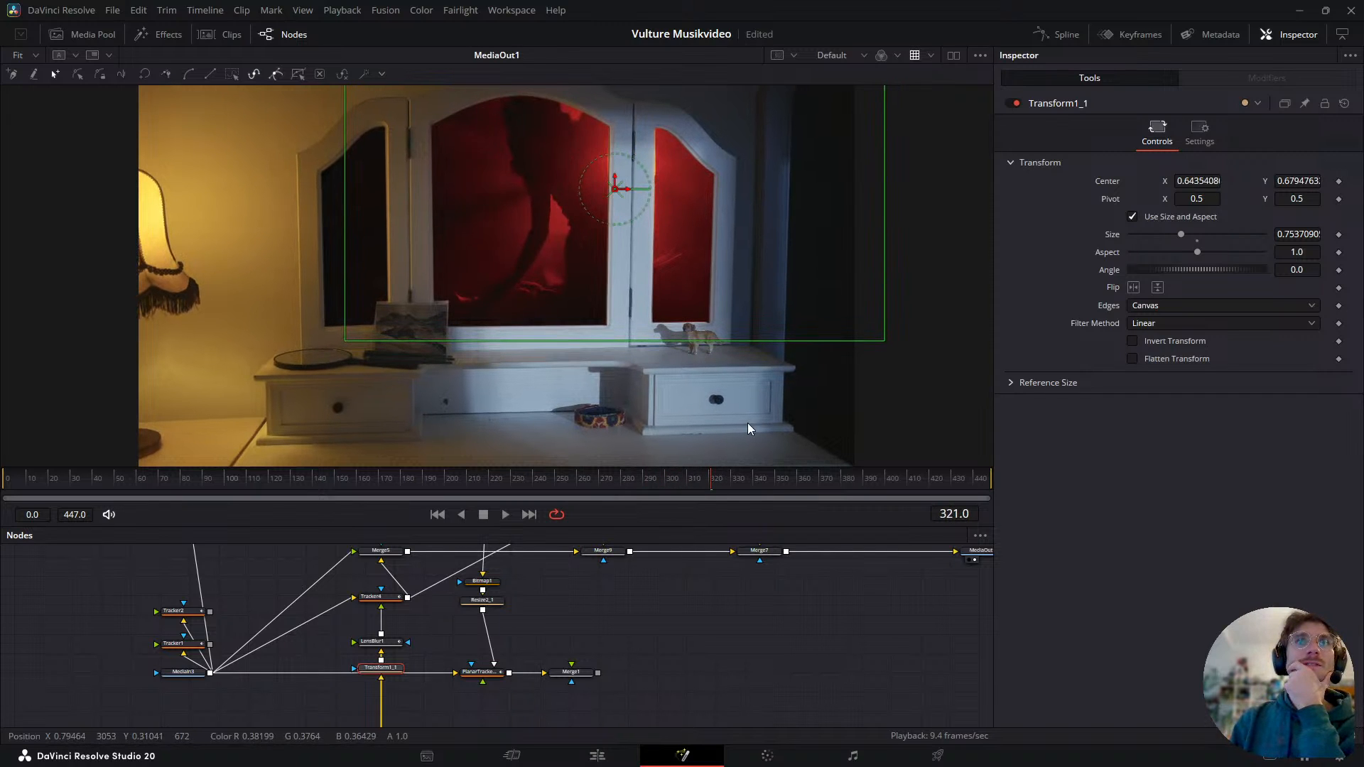
{"action": "left_click_drag", "start_coordinate": [712, 479], "coordinate": [616, 506]}
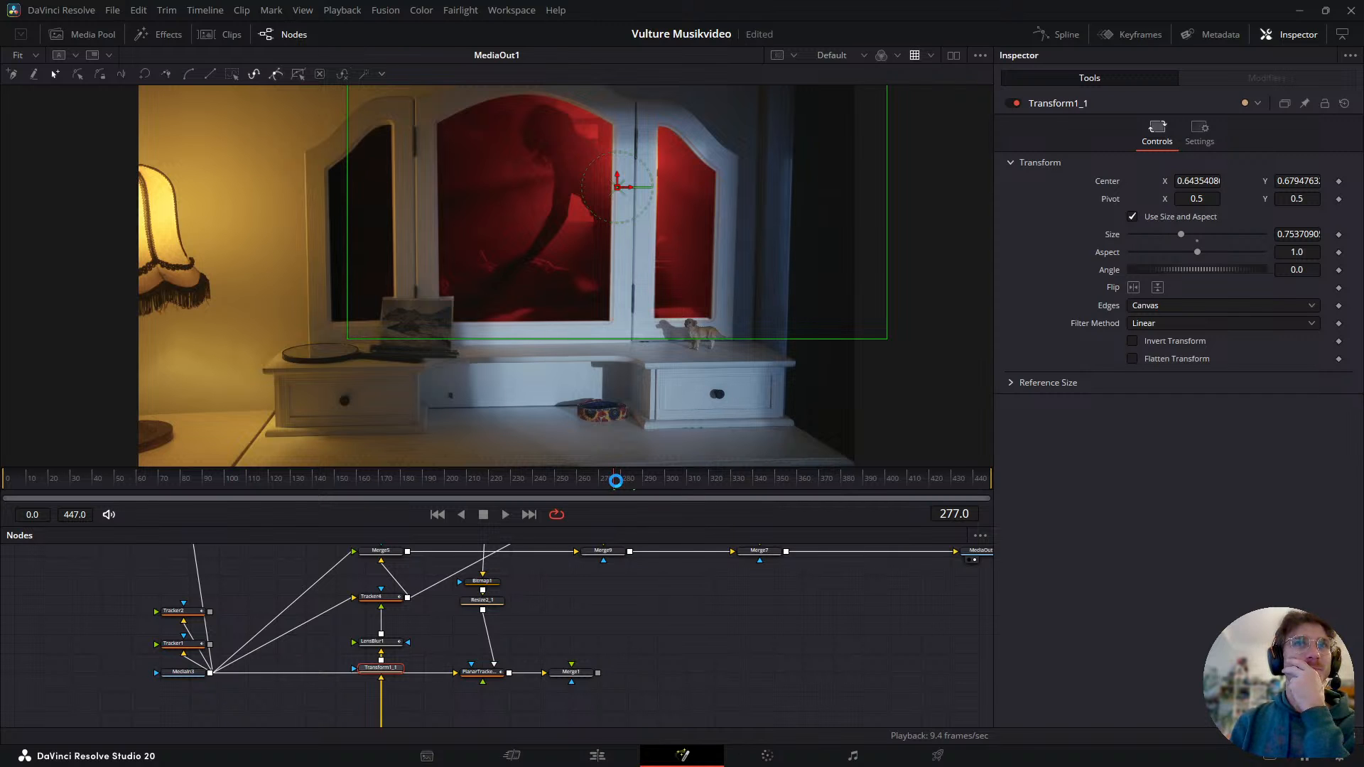
{"action": "left_click_drag", "start_coordinate": [616, 480], "coordinate": [553, 524]}
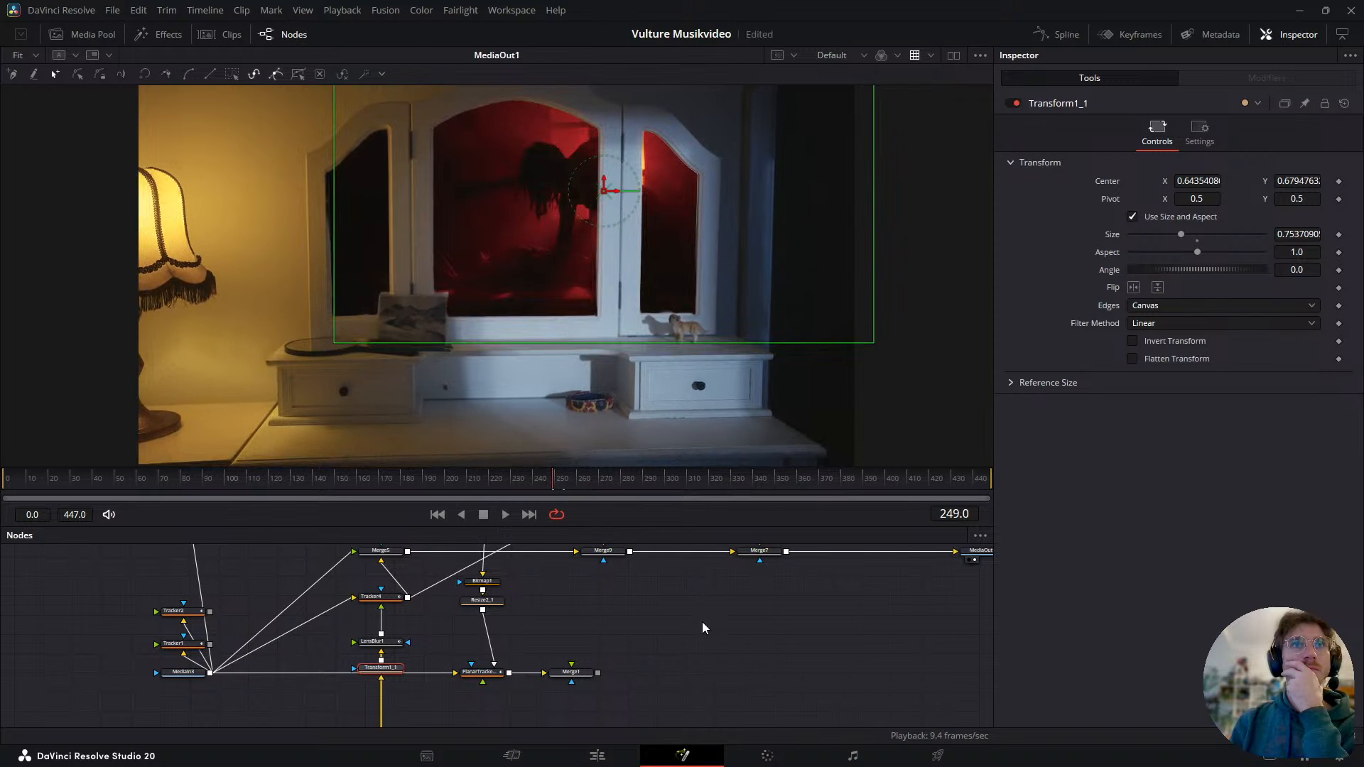
{"action": "left_click_drag", "start_coordinate": [540, 483], "coordinate": [749, 547]}
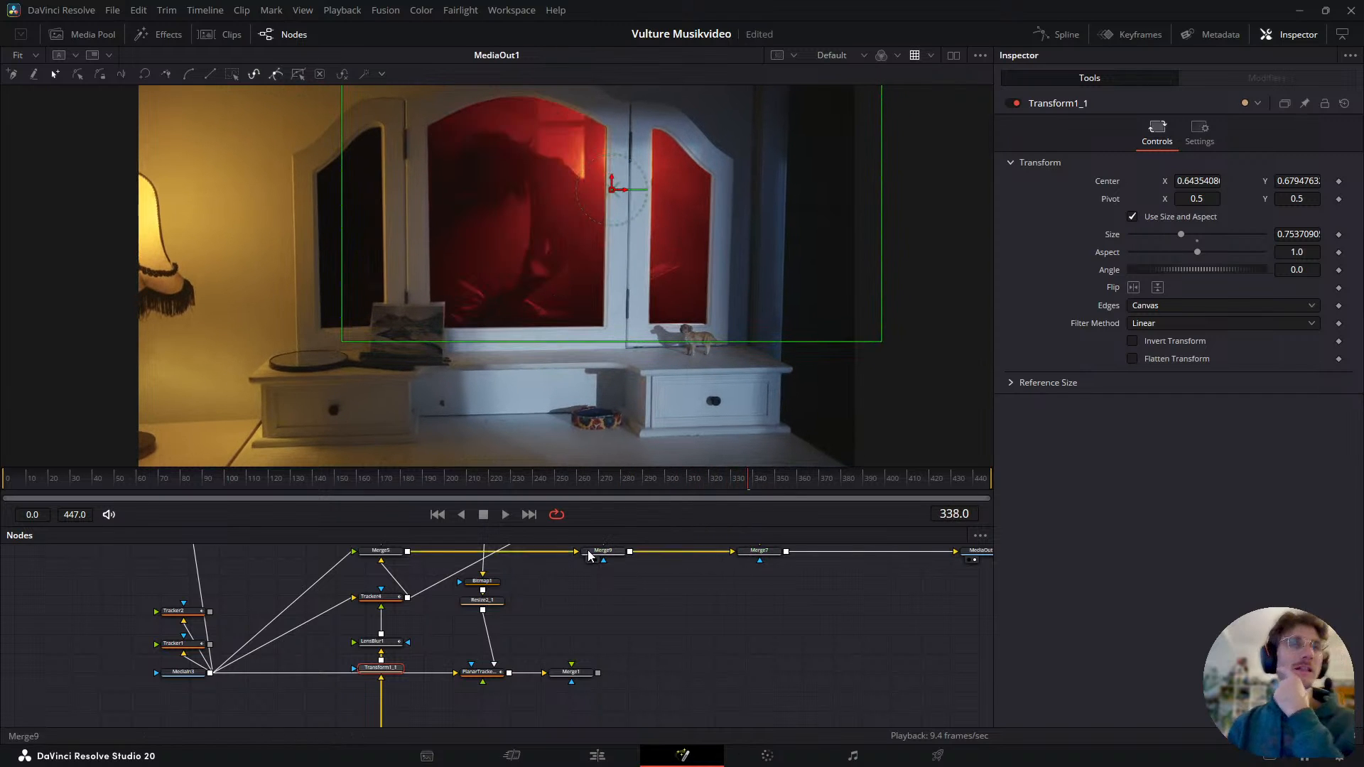
- Reposition the mirror reflection by setting Transform1_1's centre to about 0.56, 0.681, checking its framing on the last frame
{"action": "scroll", "coordinate": [594, 590], "scroll_direction": "up", "scroll_amount": 3}
{"action": "scroll", "coordinate": [433, 615], "scroll_direction": "up", "scroll_amount": 2}
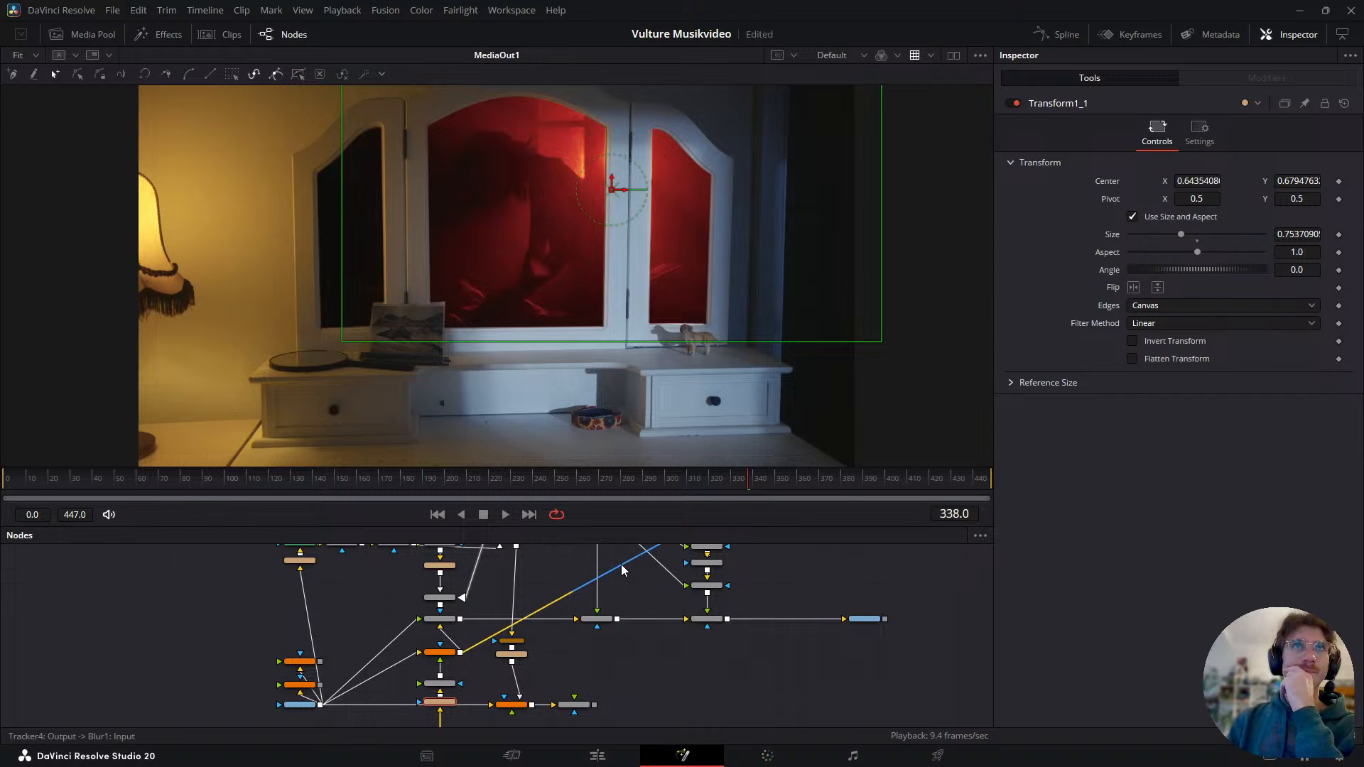
{"action": "scroll", "coordinate": [661, 622], "scroll_direction": "up", "scroll_amount": 5}
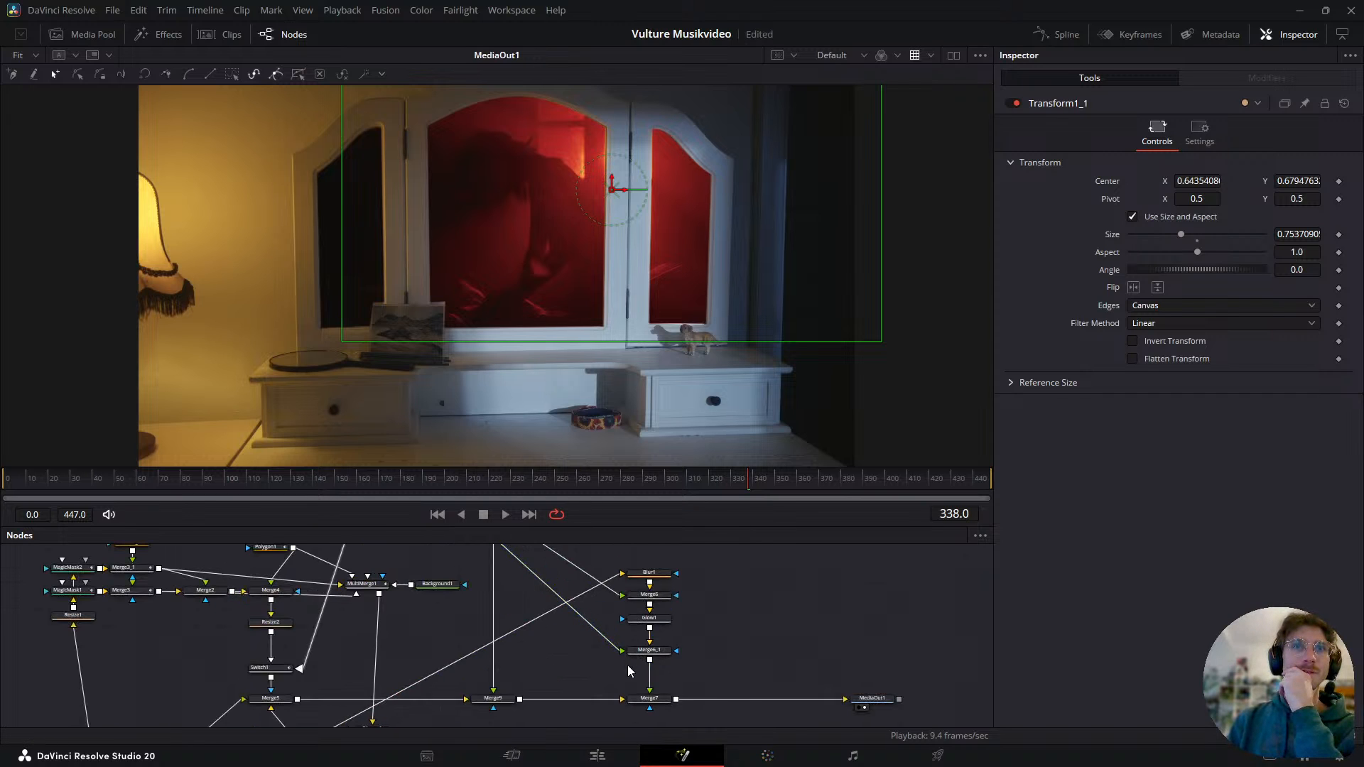
{"action": "left_click_drag", "start_coordinate": [282, 653], "coordinate": [439, 637]}
{"action": "scroll", "coordinate": [428, 636], "scroll_direction": "down", "scroll_amount": 3}
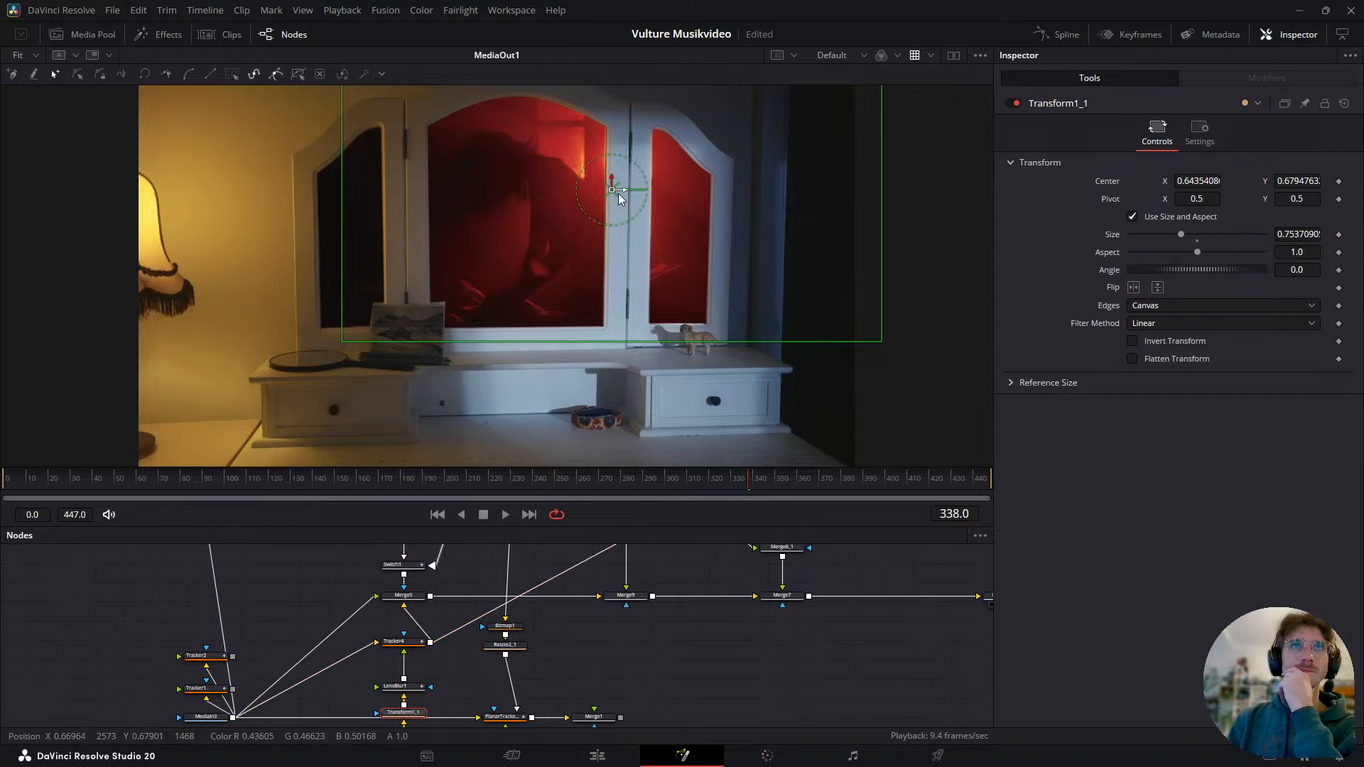
{"action": "left_click_drag", "start_coordinate": [613, 192], "coordinate": [553, 194]}
{"action": "left_click_drag", "start_coordinate": [765, 484], "coordinate": [993, 501]}
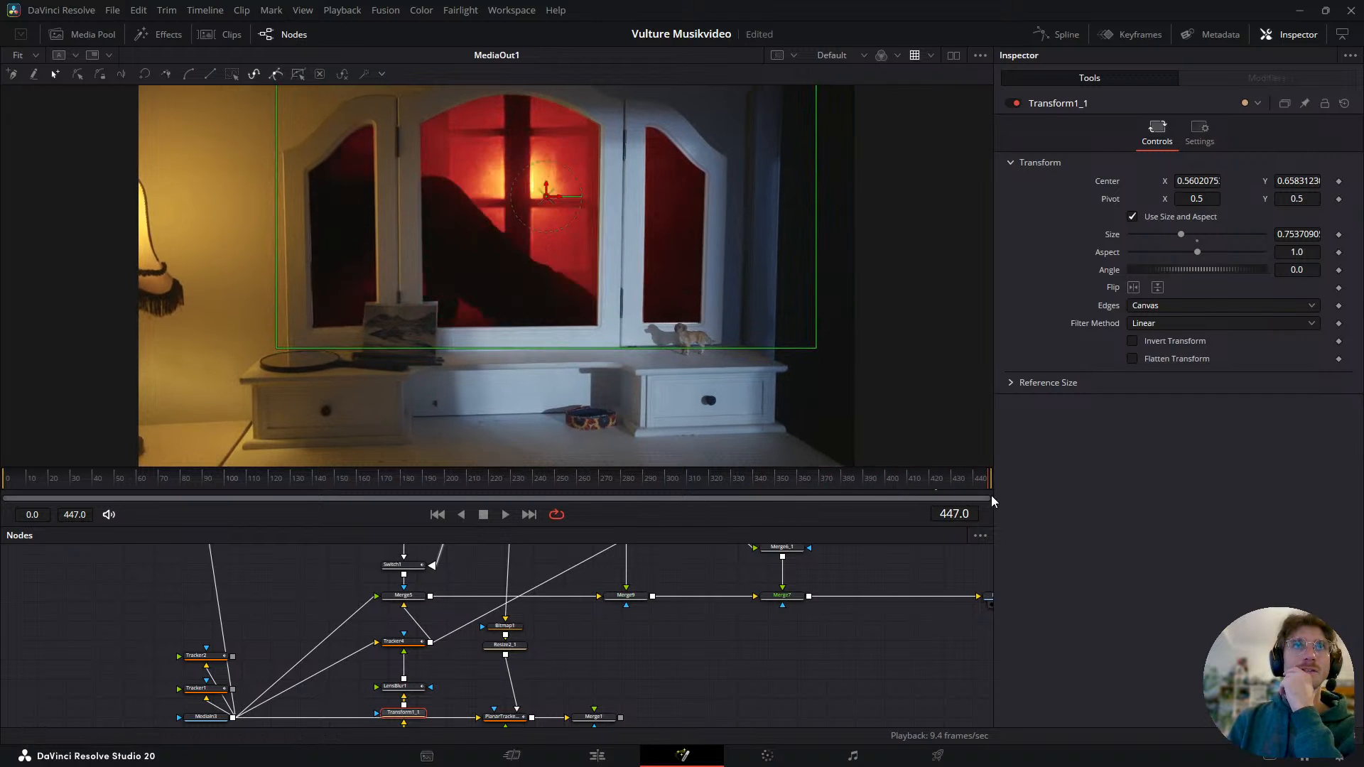
{"action": "left_click_drag", "start_coordinate": [880, 491], "coordinate": [995, 640]}
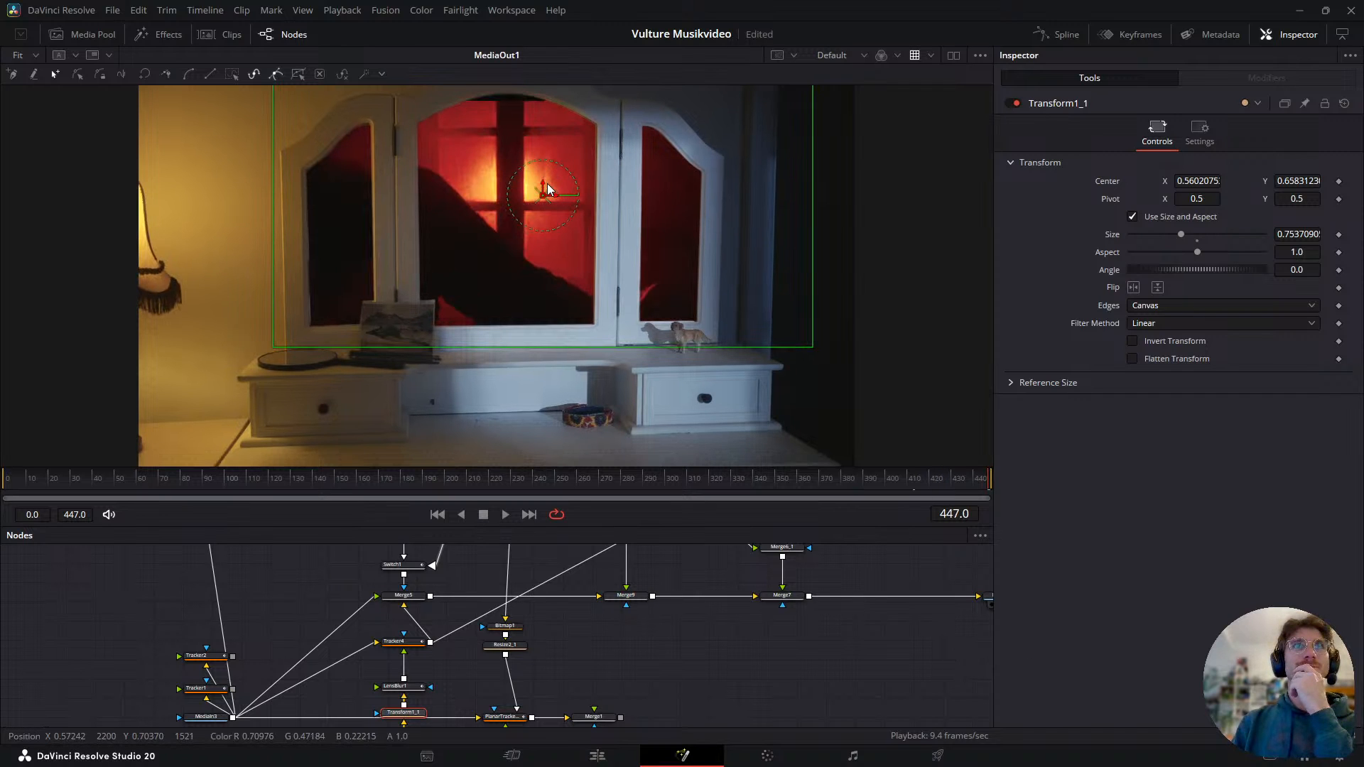
{"action": "left_click_drag", "start_coordinate": [561, 189], "coordinate": [561, 179]}
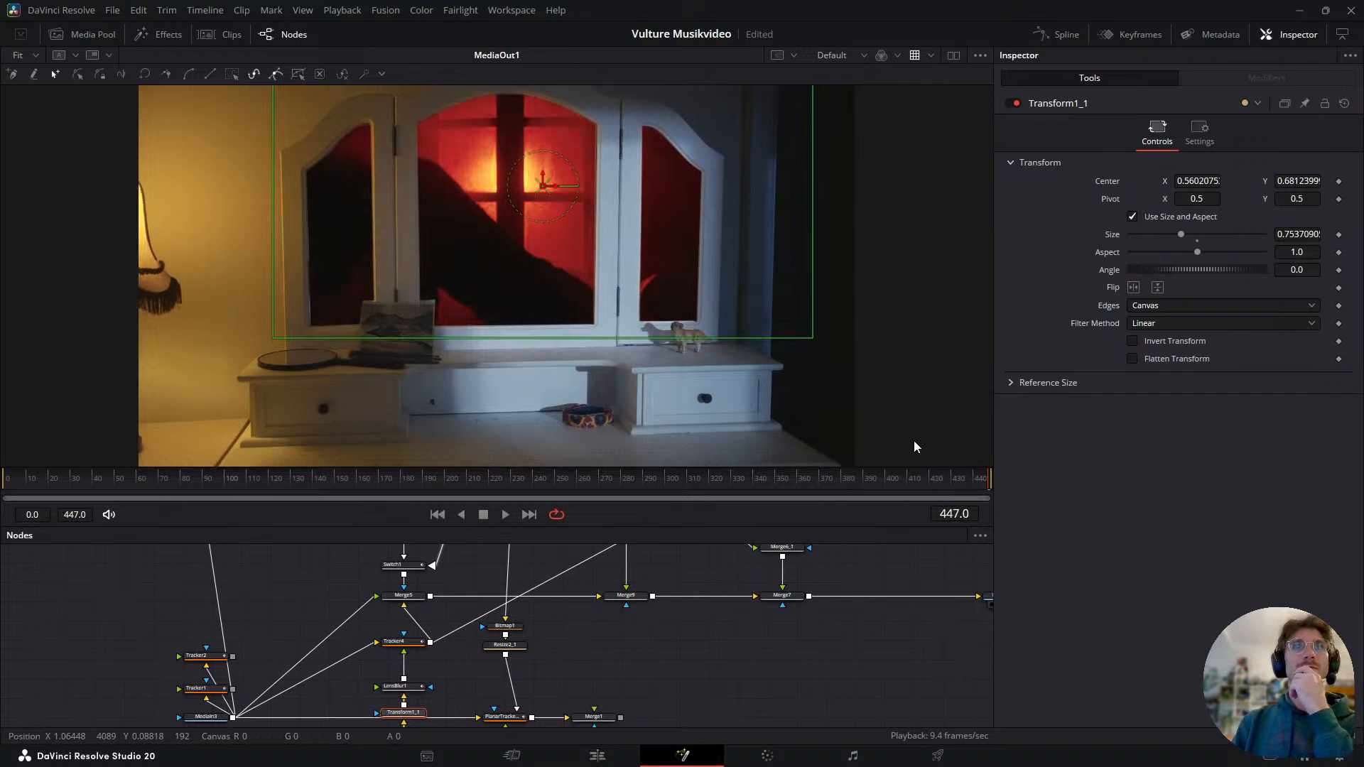
- Scrub back through frame 336 to frame 256 to check the repositioned reflection, undoing a trial drag on the transform's outline
{"action": "left_click", "coordinate": [849, 495]}
{"action": "left_click_drag", "start_coordinate": [850, 489], "coordinate": [745, 518]}
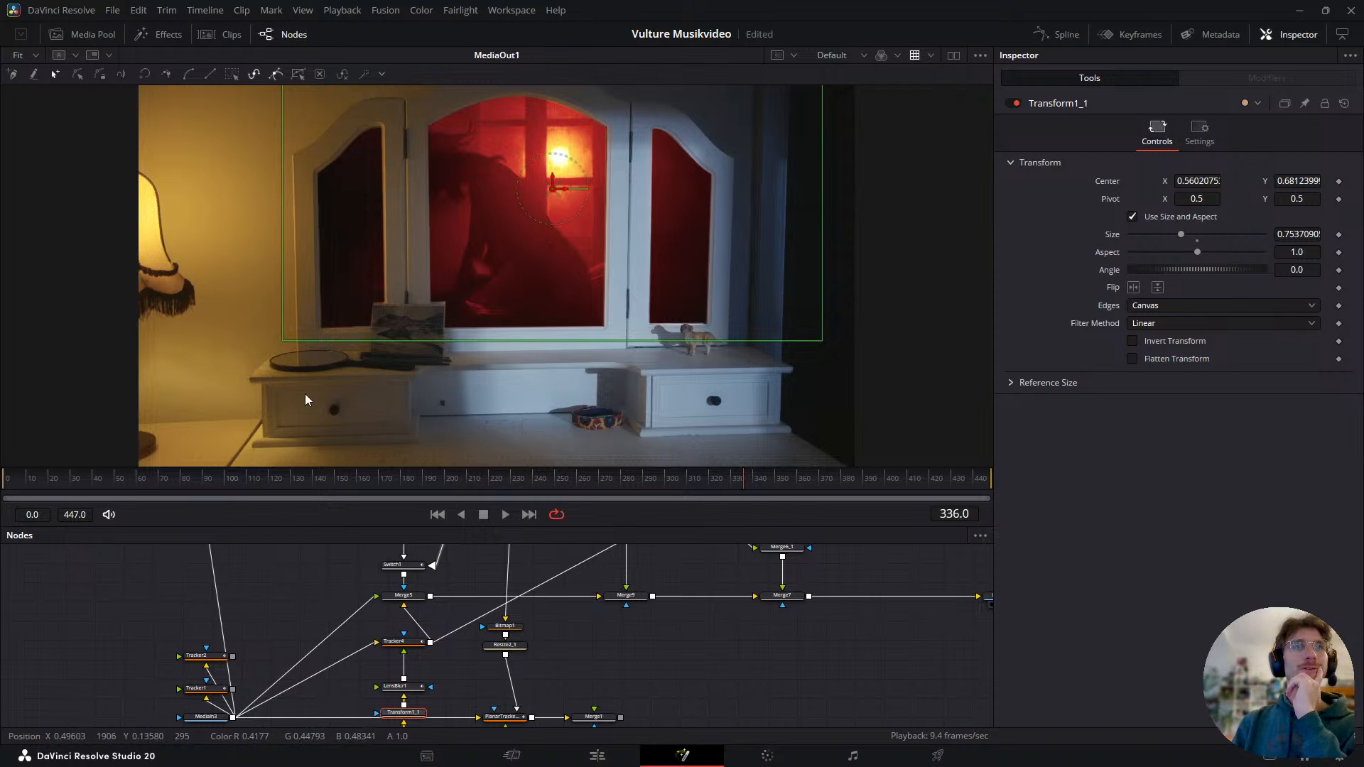
{"action": "left_click_drag", "start_coordinate": [286, 339], "coordinate": [433, 287]}
{"action": "key", "text": "ctrl+z"}
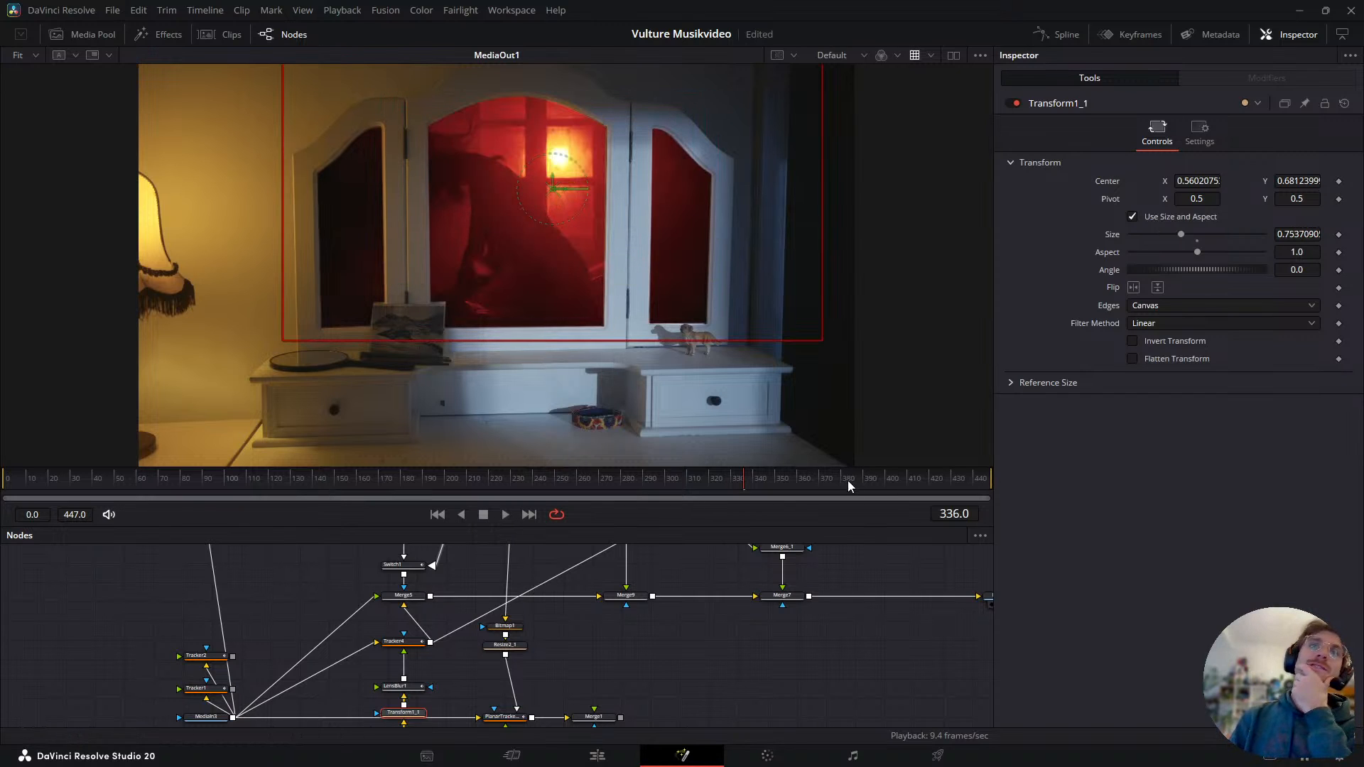
{"action": "left_click_drag", "start_coordinate": [762, 510], "coordinate": [542, 561]}
{"action": "left_click", "coordinate": [567, 478]}
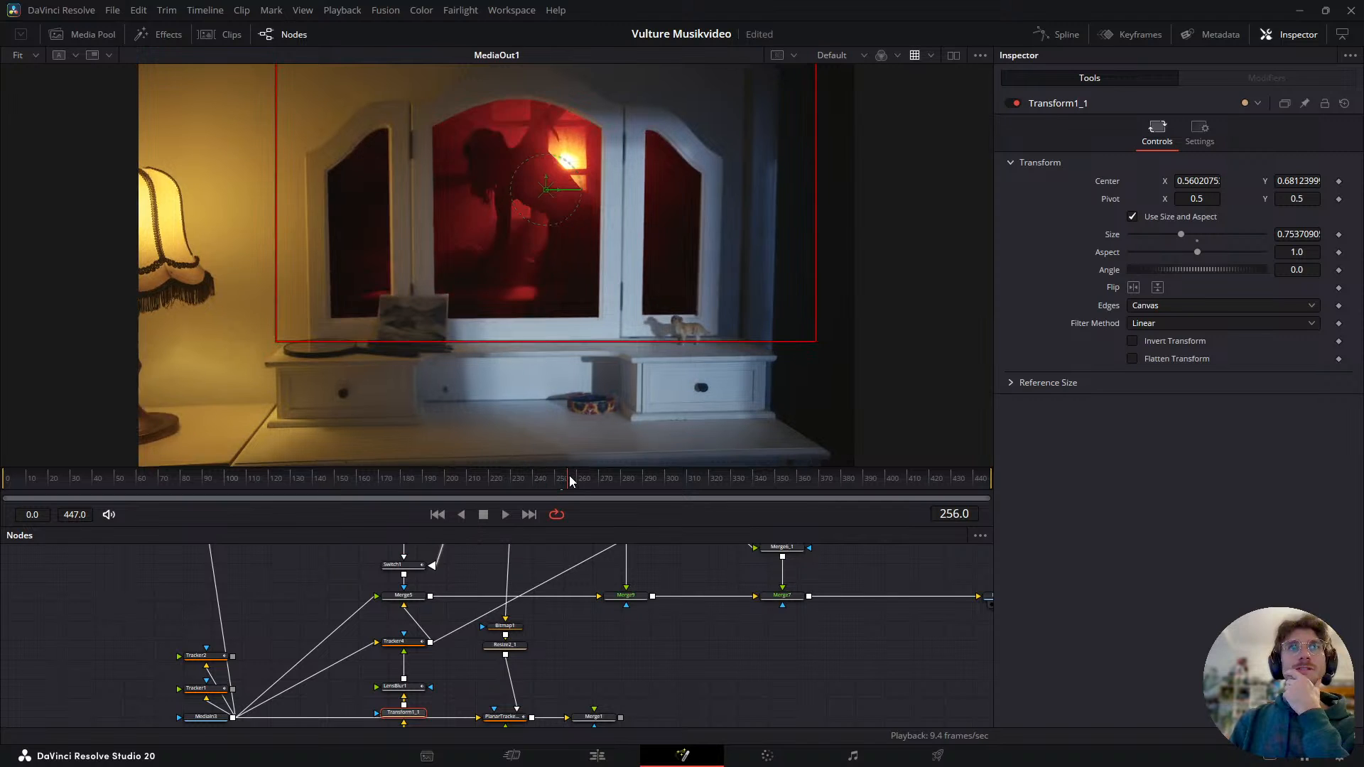
- Trace the node branch from Transform1_1 down through Tracker3 and Transform1 to MediaIn2
{"action": "left_click_drag", "start_coordinate": [546, 632], "coordinate": [531, 533]}
{"action": "mouse_move", "coordinate": [481, 672]}
{"action": "left_mouse_down"}
{"action": "mouse_move", "coordinate": [456, 603]}
{"action": "mouse_move", "coordinate": [447, 703]}
{"action": "left_mouse_up"}
{"action": "left_click_drag", "start_coordinate": [449, 608], "coordinate": [435, 700]}
{"action": "left_click_drag", "start_coordinate": [410, 630], "coordinate": [419, 547]}
{"action": "left_click_drag", "start_coordinate": [415, 668], "coordinate": [414, 571]}
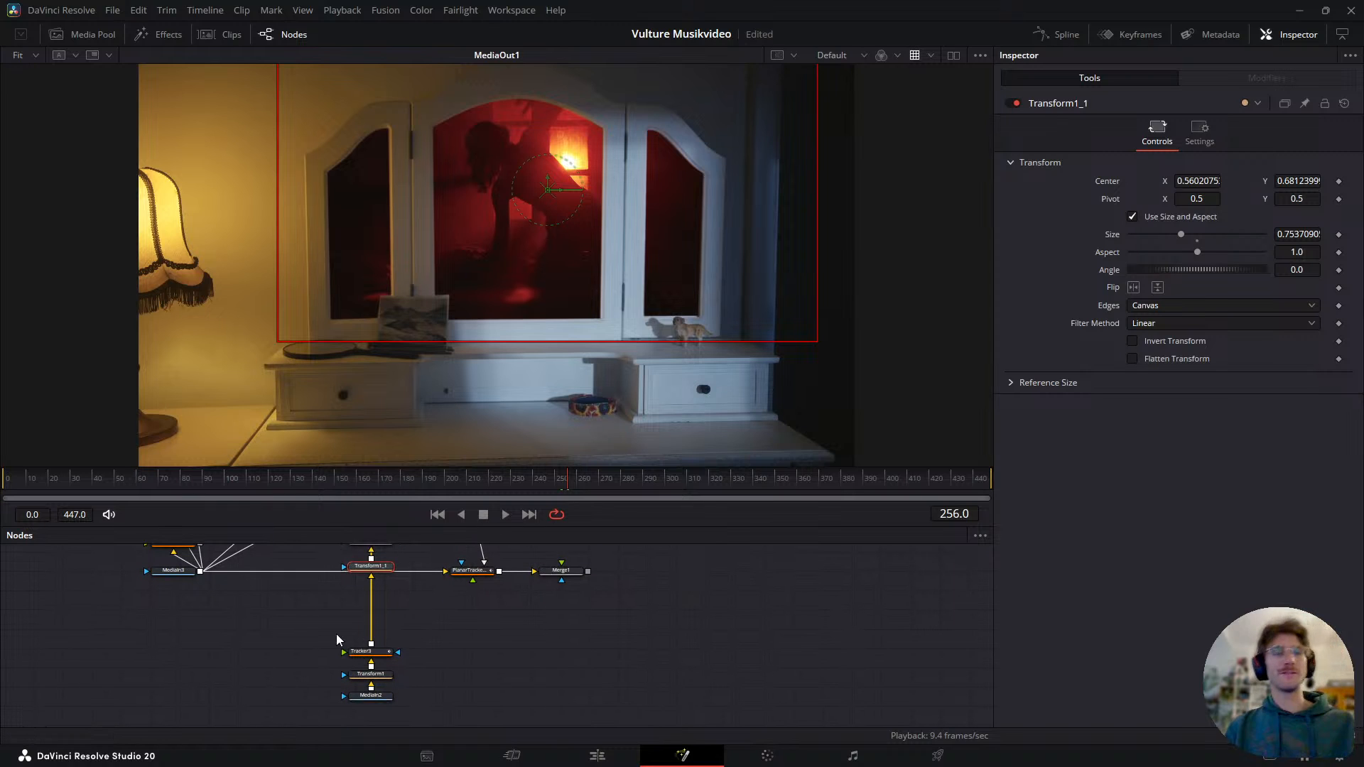
- Show MediaIn2 beside the MediaOut1 output in two roughly equal viewers, with the MediaIn2 image fitted to its view
{"action": "scroll", "coordinate": [349, 617], "scroll_direction": "down", "scroll_amount": 2}
{"action": "left_click_drag", "start_coordinate": [349, 617], "coordinate": [352, 627]}
{"action": "scroll", "coordinate": [381, 641], "scroll_direction": "up", "scroll_amount": 2}
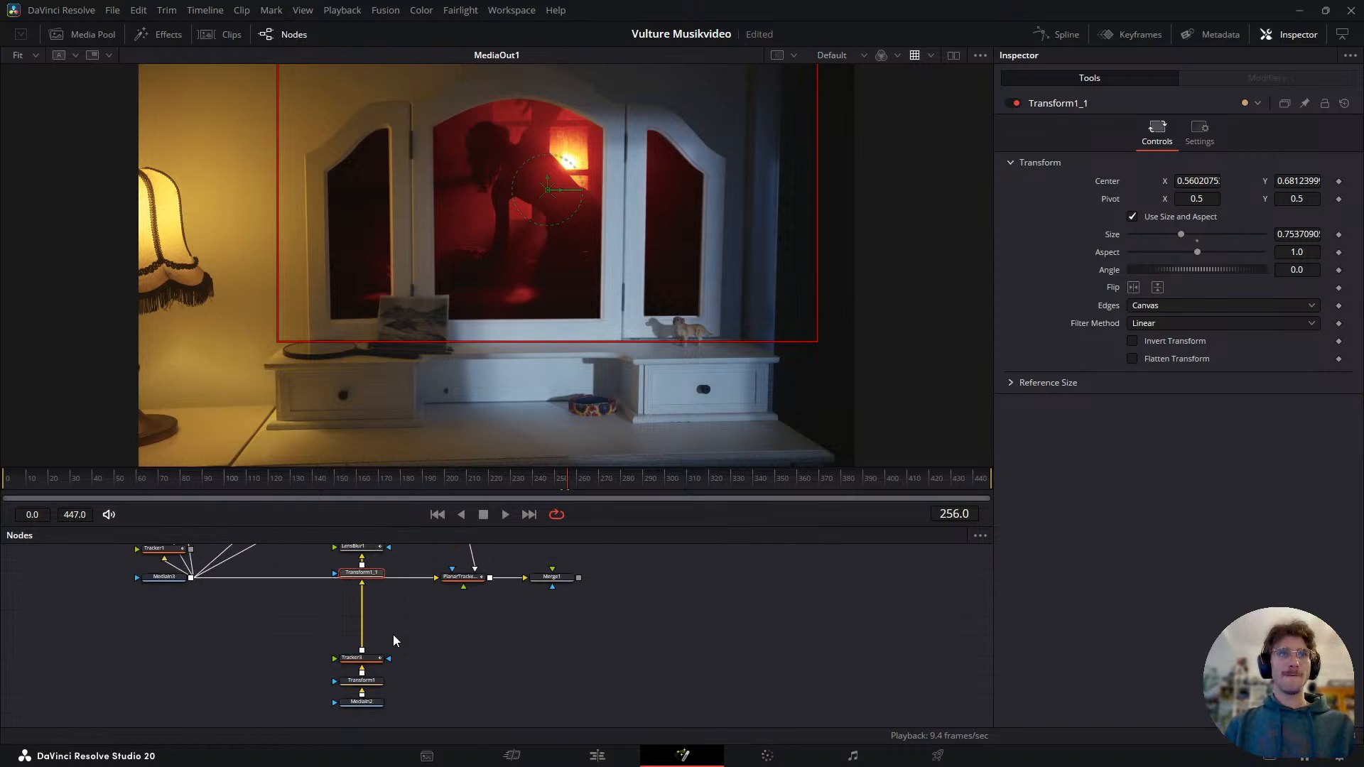
{"action": "left_click", "coordinate": [379, 702]}
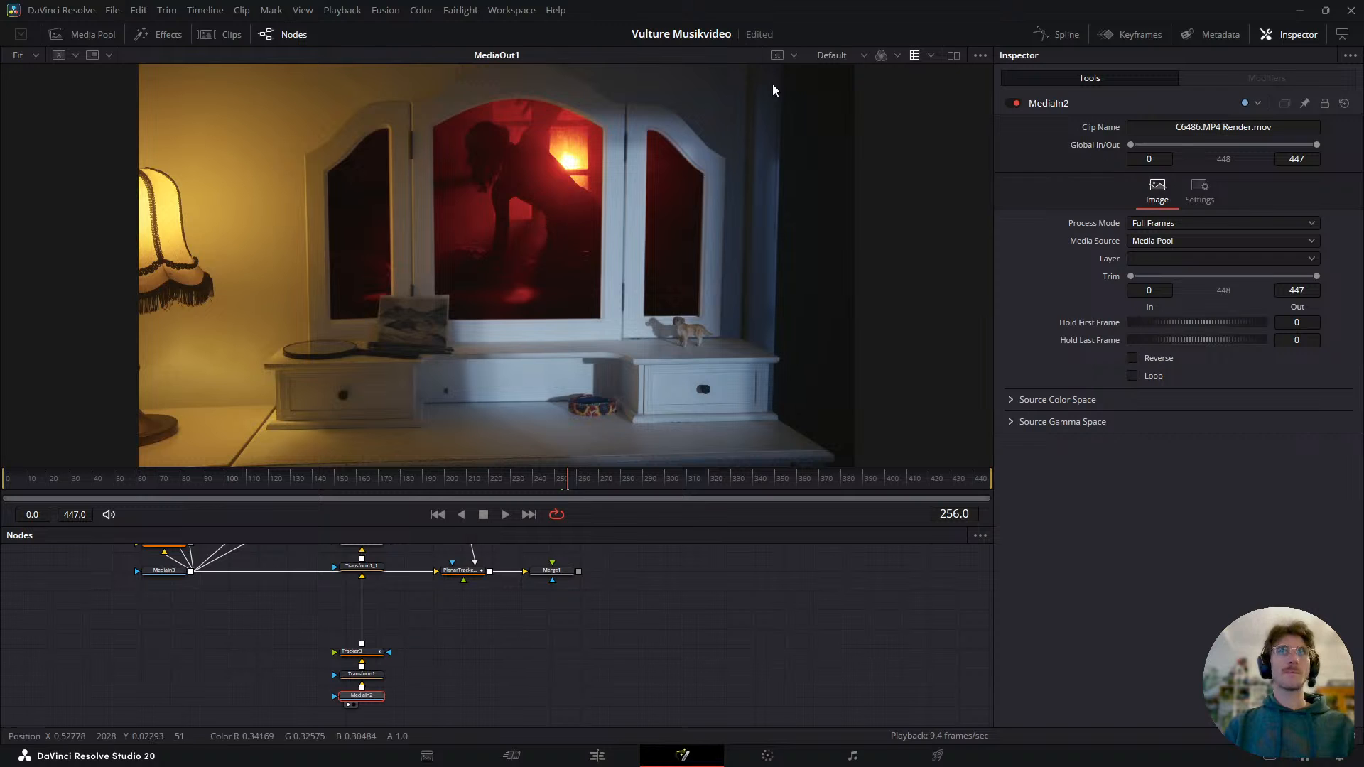
{"action": "left_click", "coordinate": [953, 56]}
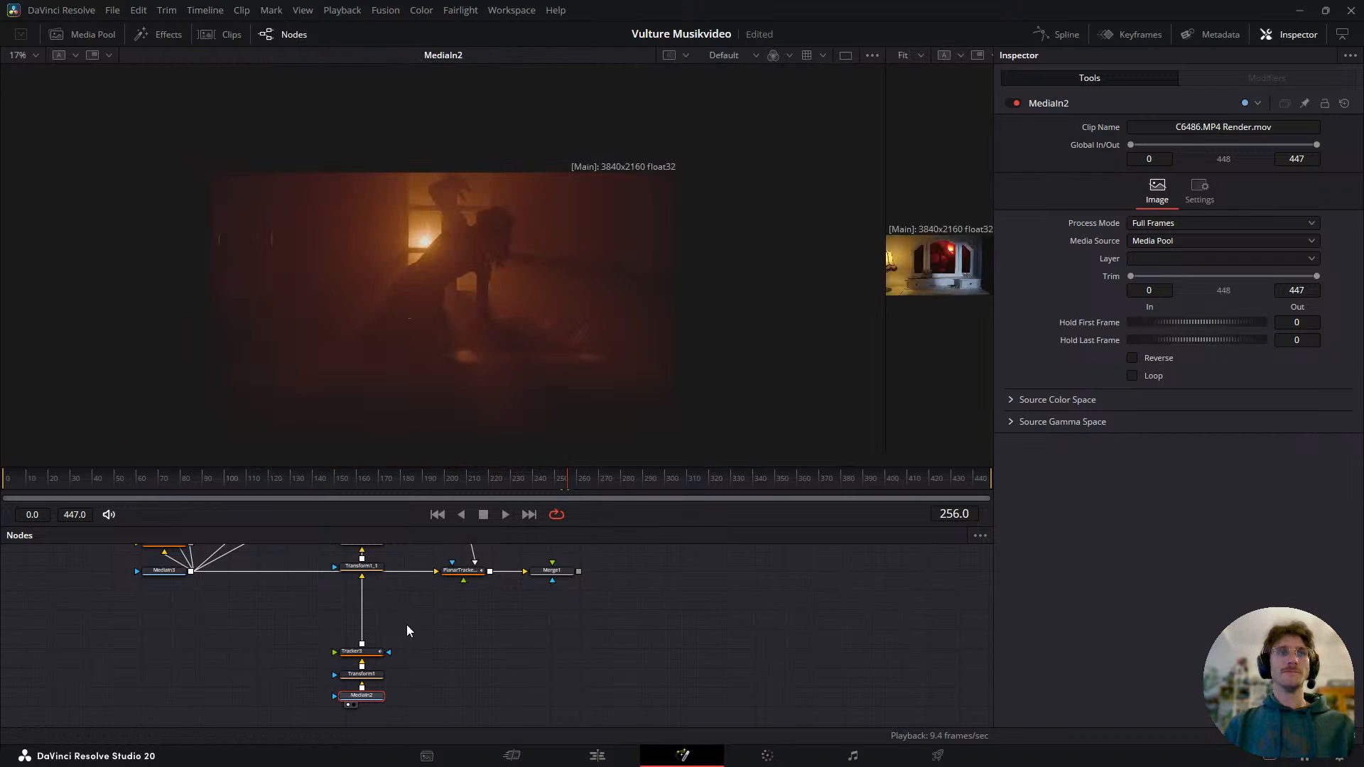
{"action": "left_click_drag", "start_coordinate": [447, 606], "coordinate": [416, 692]}
{"action": "left_click_drag", "start_coordinate": [887, 258], "coordinate": [502, 410]}
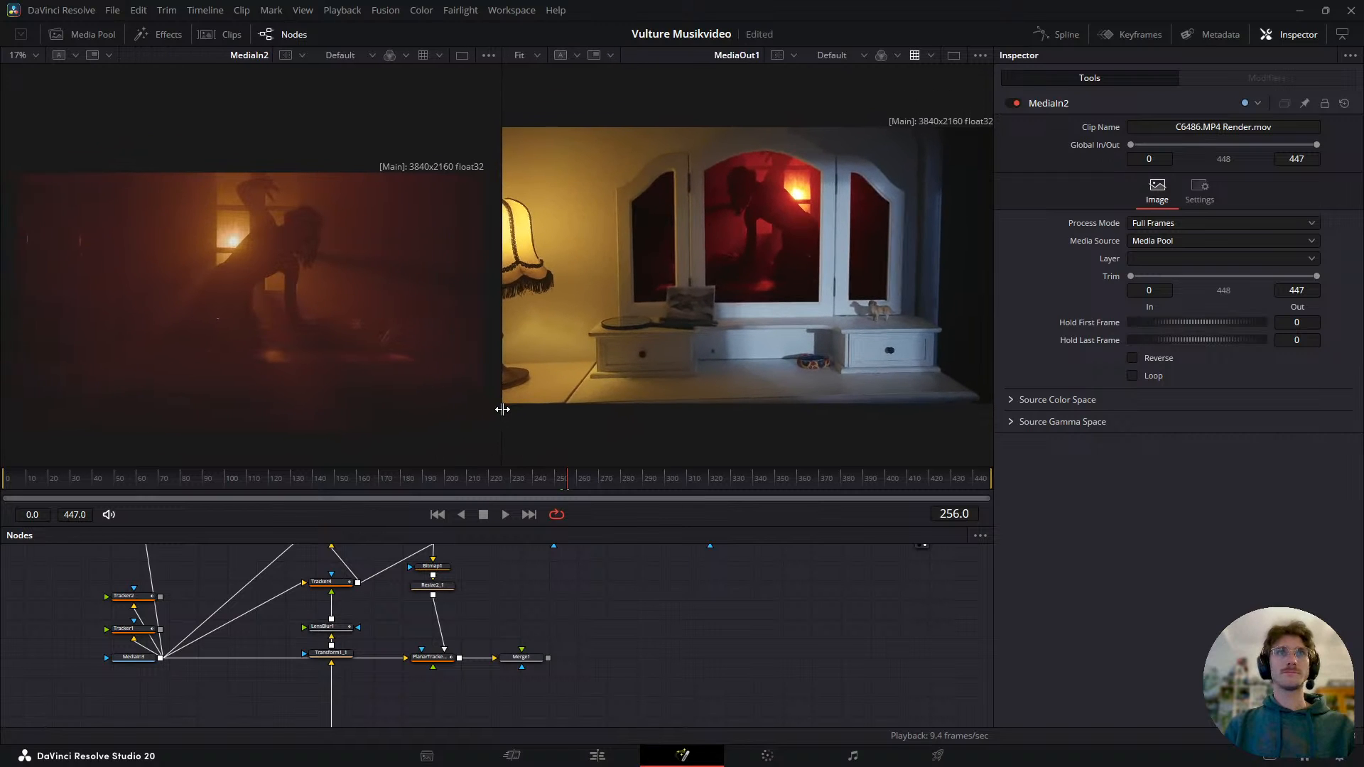
{"action": "key", "text": "ctrl+f"}
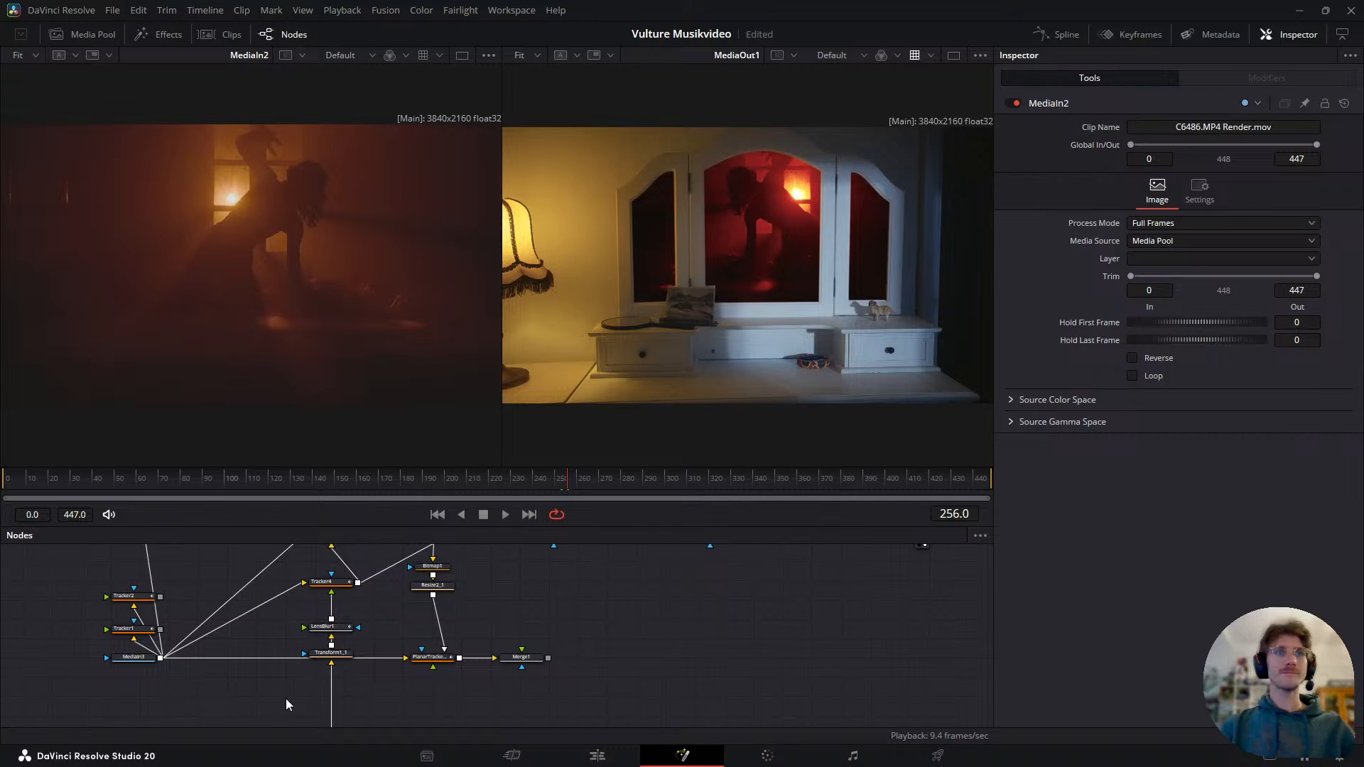
- Enlarge the node area and examine the settings of Transform1, Tracker3 and Tracker4 along the reflection branch
{"action": "scroll", "coordinate": [388, 572], "scroll_direction": "down", "scroll_amount": 3}
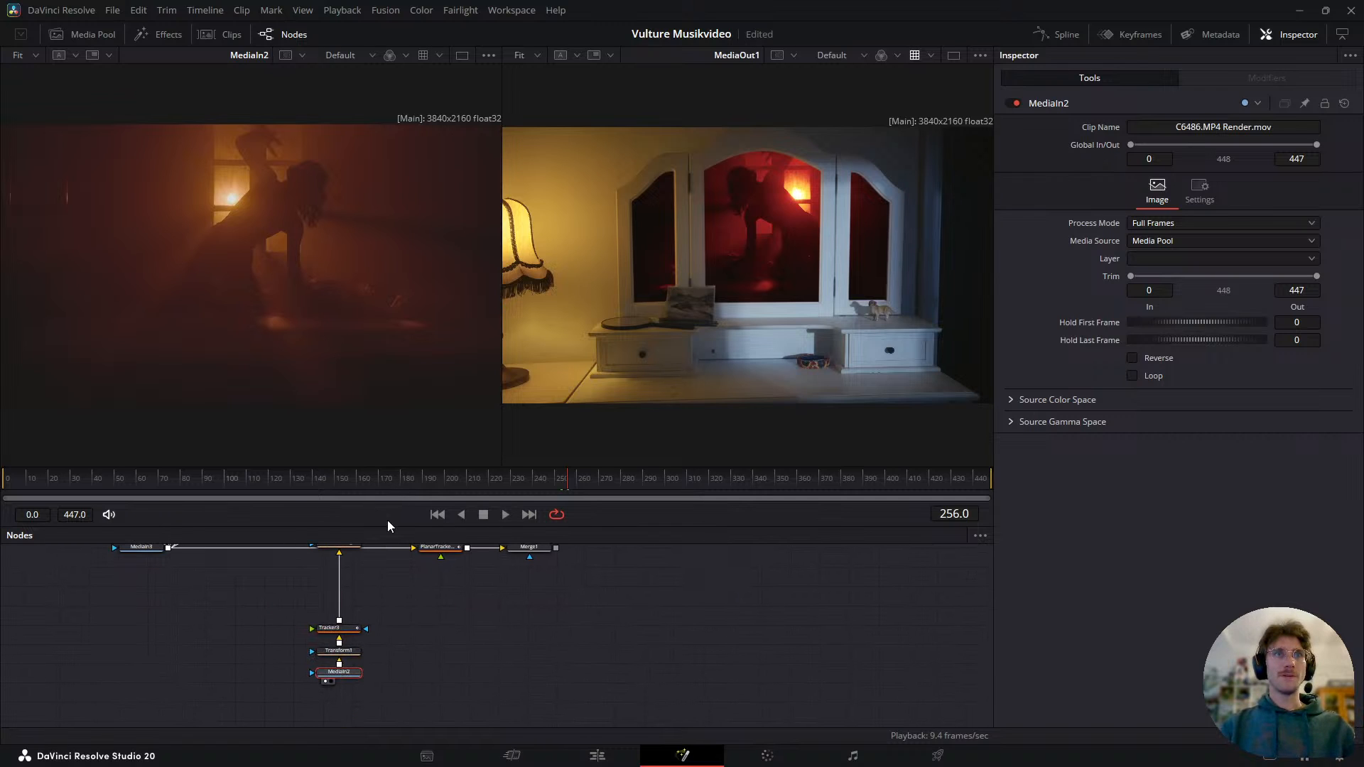
{"action": "left_click_drag", "start_coordinate": [389, 526], "coordinate": [414, 460]}
{"action": "scroll", "coordinate": [368, 657], "scroll_direction": "up", "scroll_amount": 2}
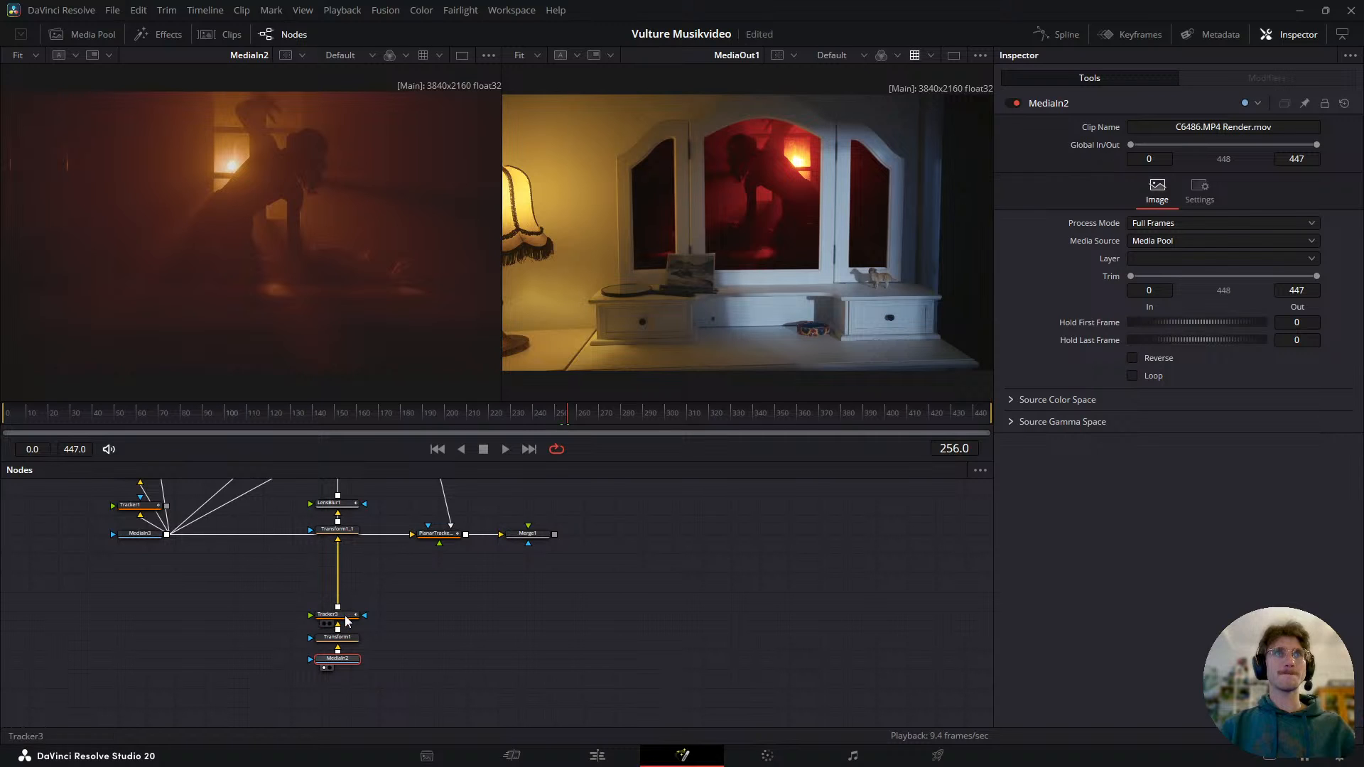
{"action": "left_click", "coordinate": [348, 638]}
{"action": "scroll", "coordinate": [352, 600], "scroll_direction": "up", "scroll_amount": 2}
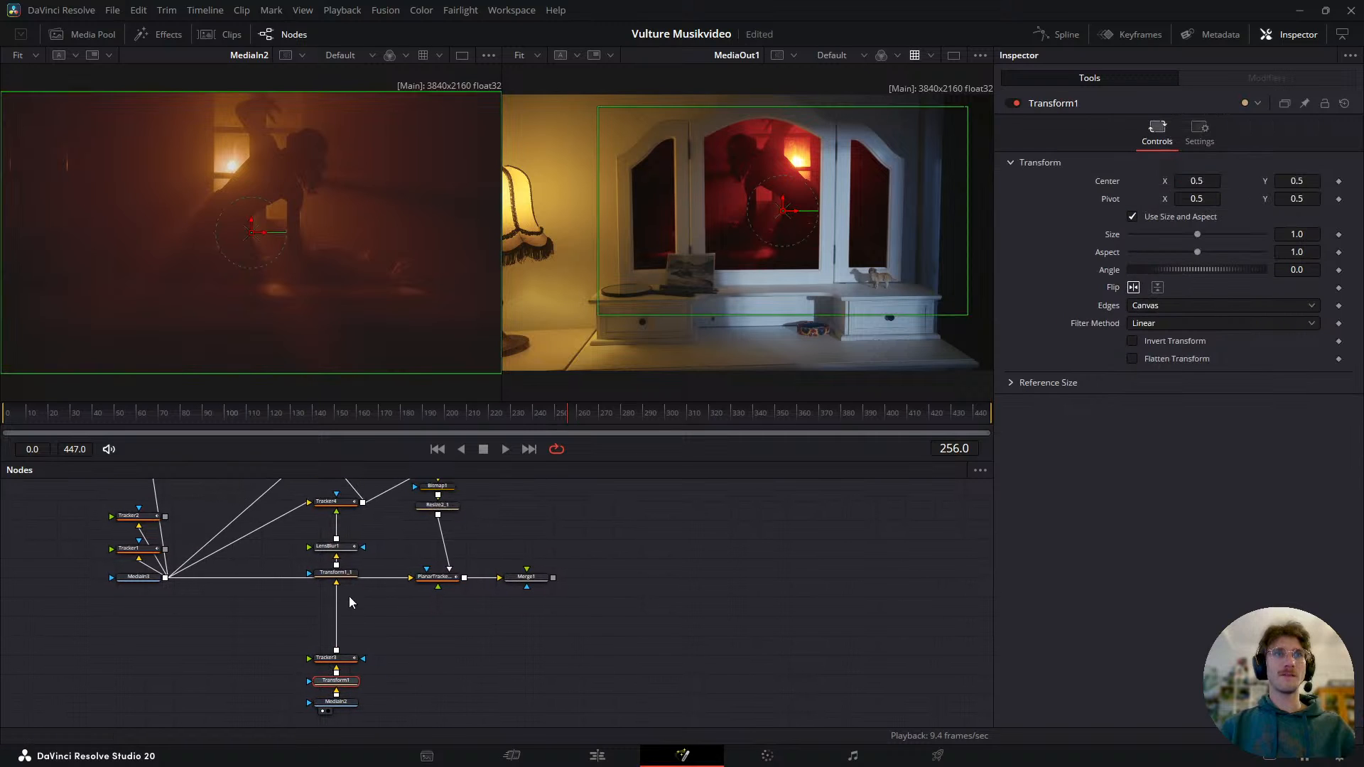
{"action": "left_click", "coordinate": [347, 658]}
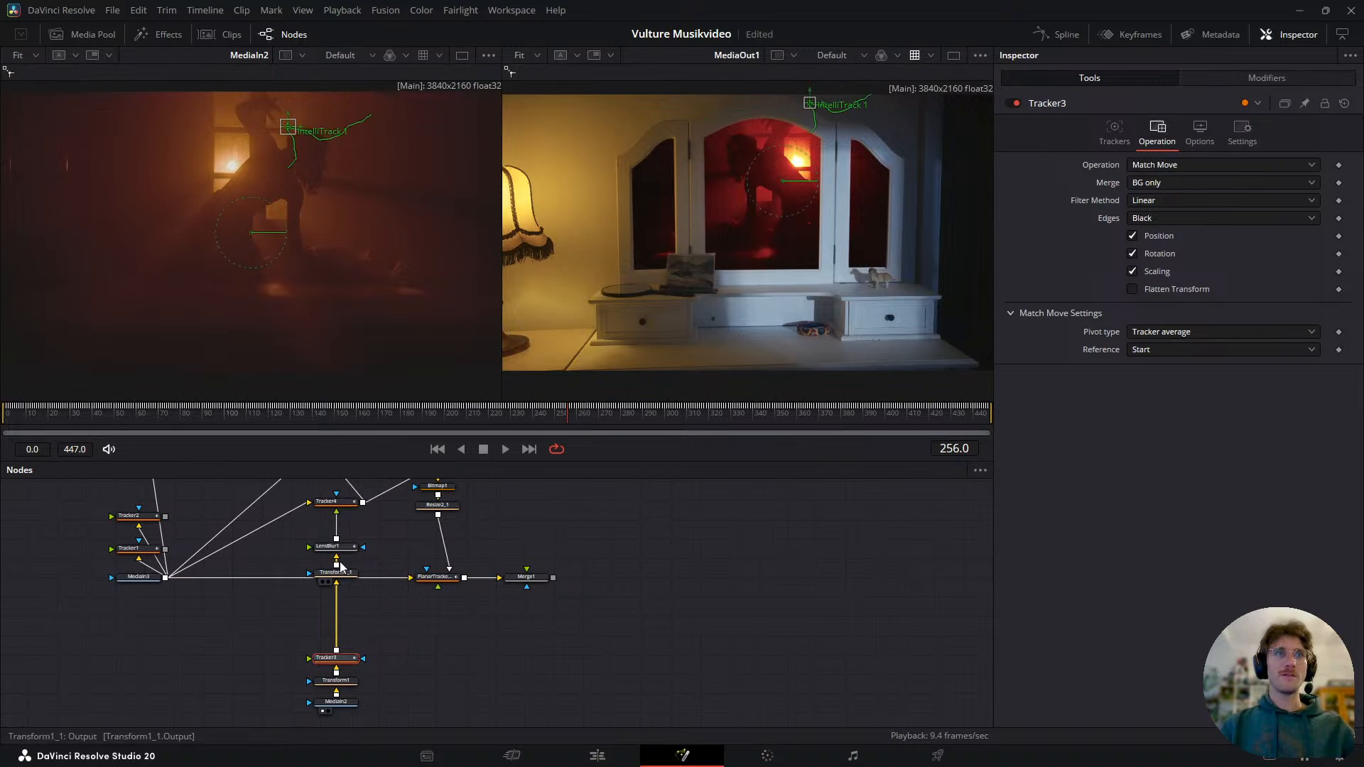
{"action": "left_click", "coordinate": [348, 502]}
{"action": "scroll", "coordinate": [379, 631], "scroll_direction": "up", "scroll_amount": 5}
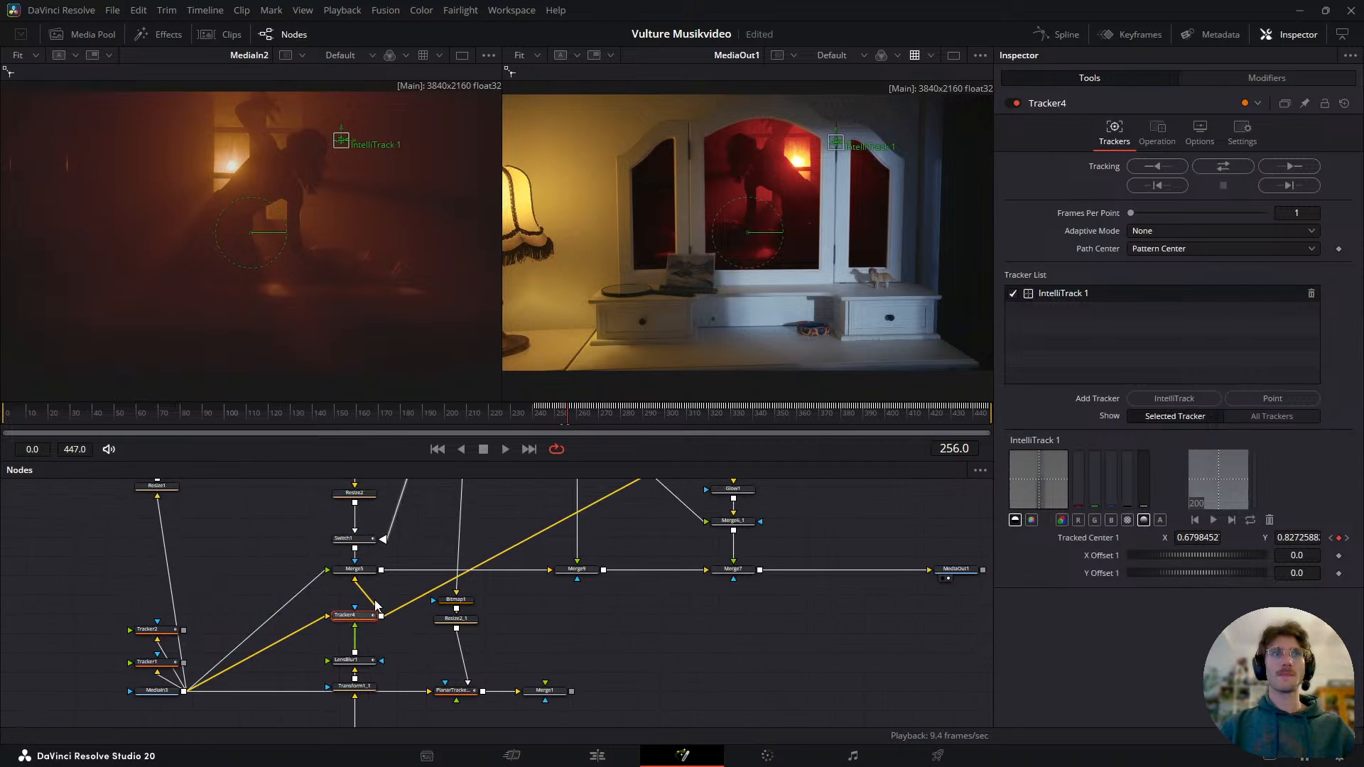
- Swap LensBlur1 and Tracker4 so Tracker4 feeds into LensBlur1, and check the result at frame 250
{"action": "left_click", "coordinate": [365, 663]}
{"action": "left_click", "coordinate": [364, 617]}
{"action": "left_click_drag", "start_coordinate": [595, 417], "coordinate": [549, 421]}
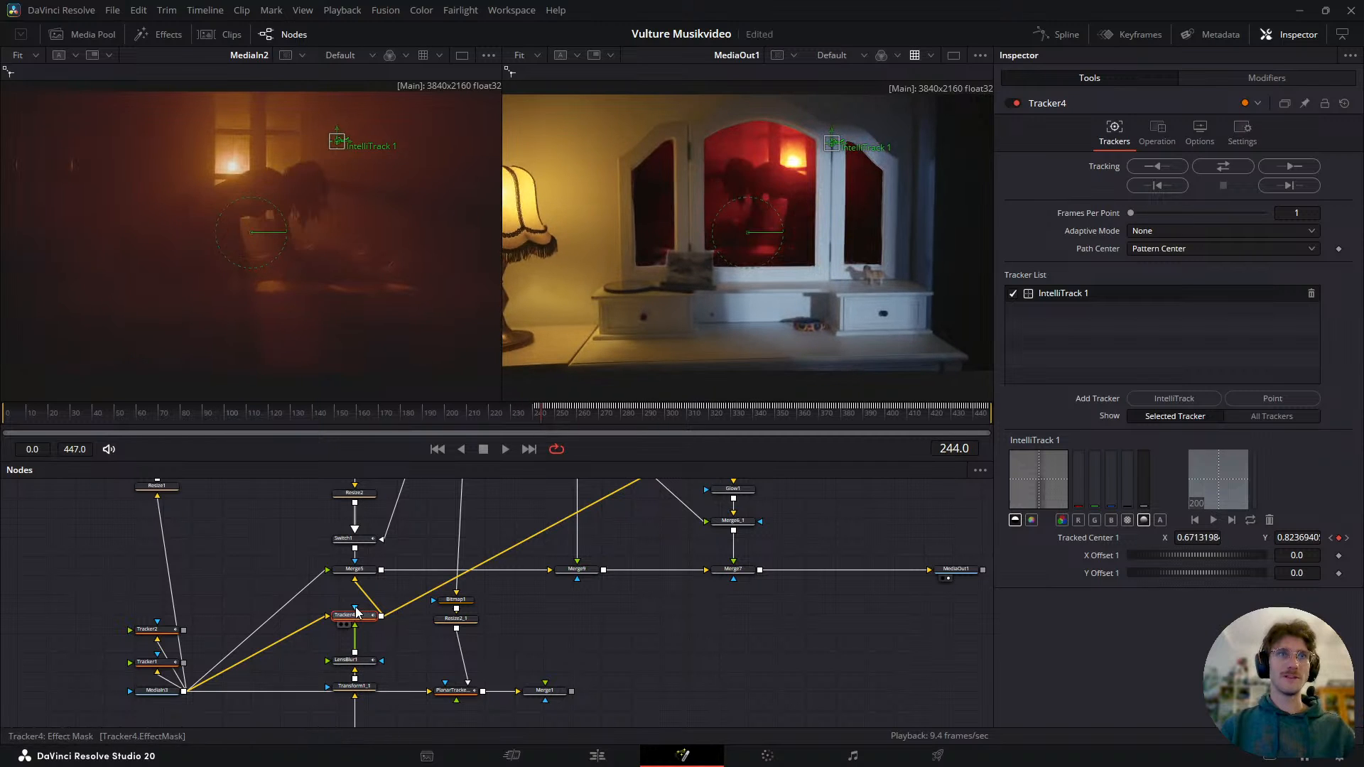
{"action": "left_click_drag", "start_coordinate": [355, 623], "coordinate": [392, 623]}
{"action": "left_click_drag", "start_coordinate": [385, 637], "coordinate": [366, 620]}
{"action": "left_click_drag", "start_coordinate": [366, 642], "coordinate": [381, 668]}
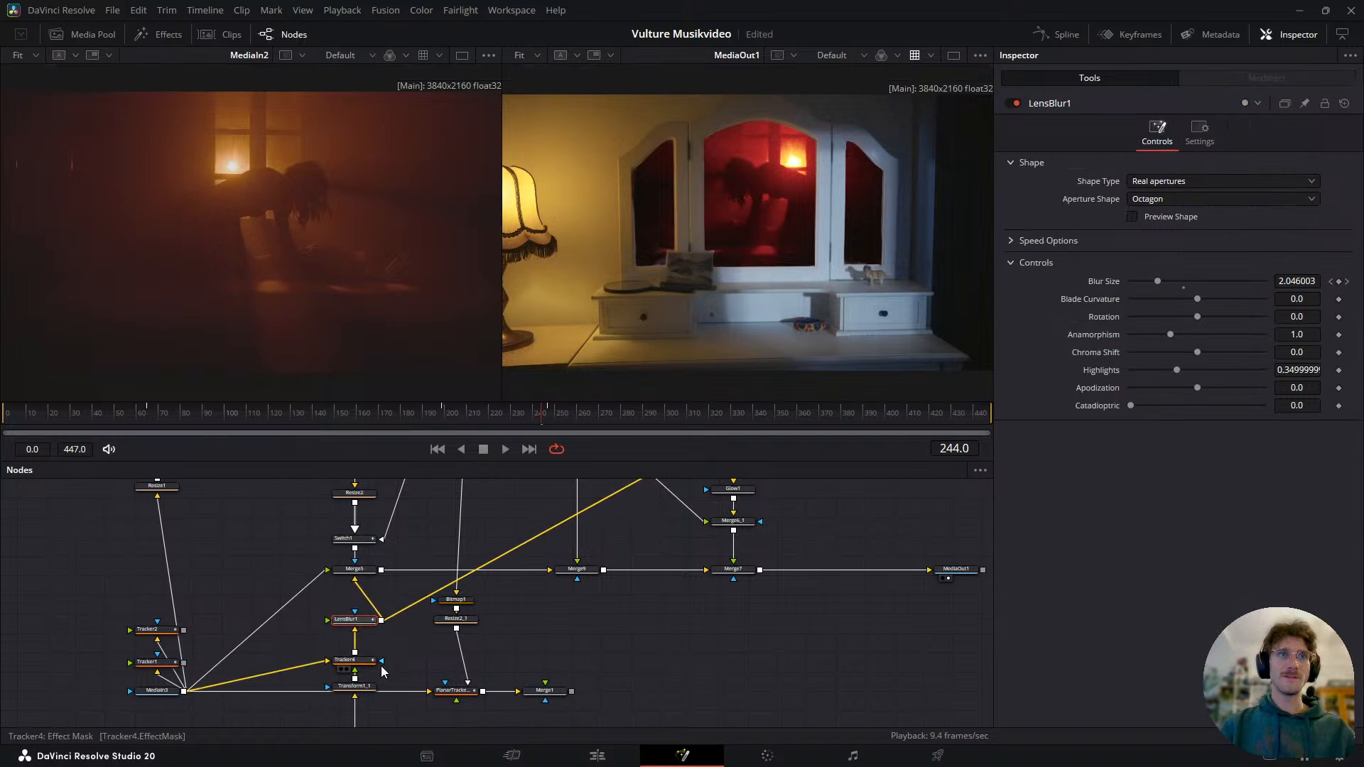
{"action": "scroll", "coordinate": [398, 640], "scroll_direction": "down", "scroll_amount": 2}
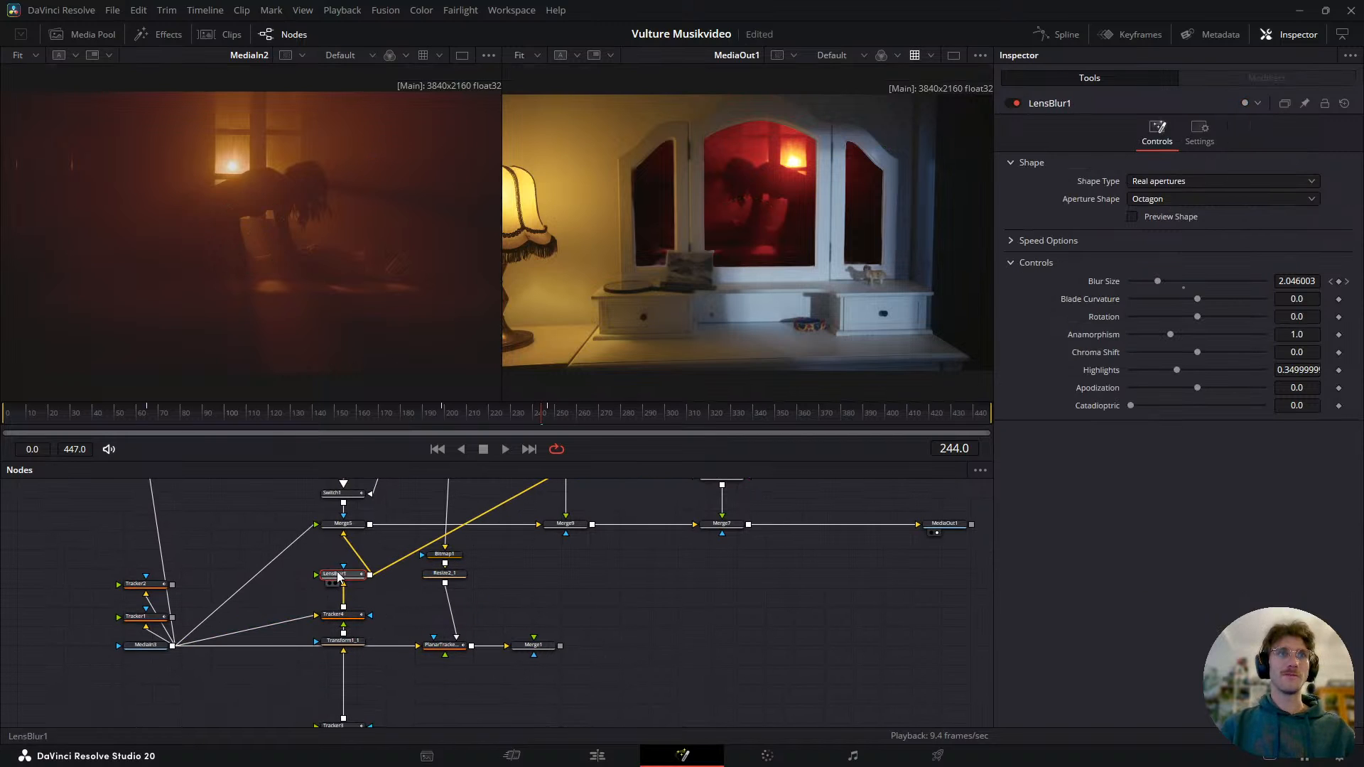
{"action": "left_click_drag", "start_coordinate": [539, 415], "coordinate": [555, 464]}
{"action": "left_click", "coordinate": [357, 618]}
{"action": "left_click", "coordinate": [340, 574]}
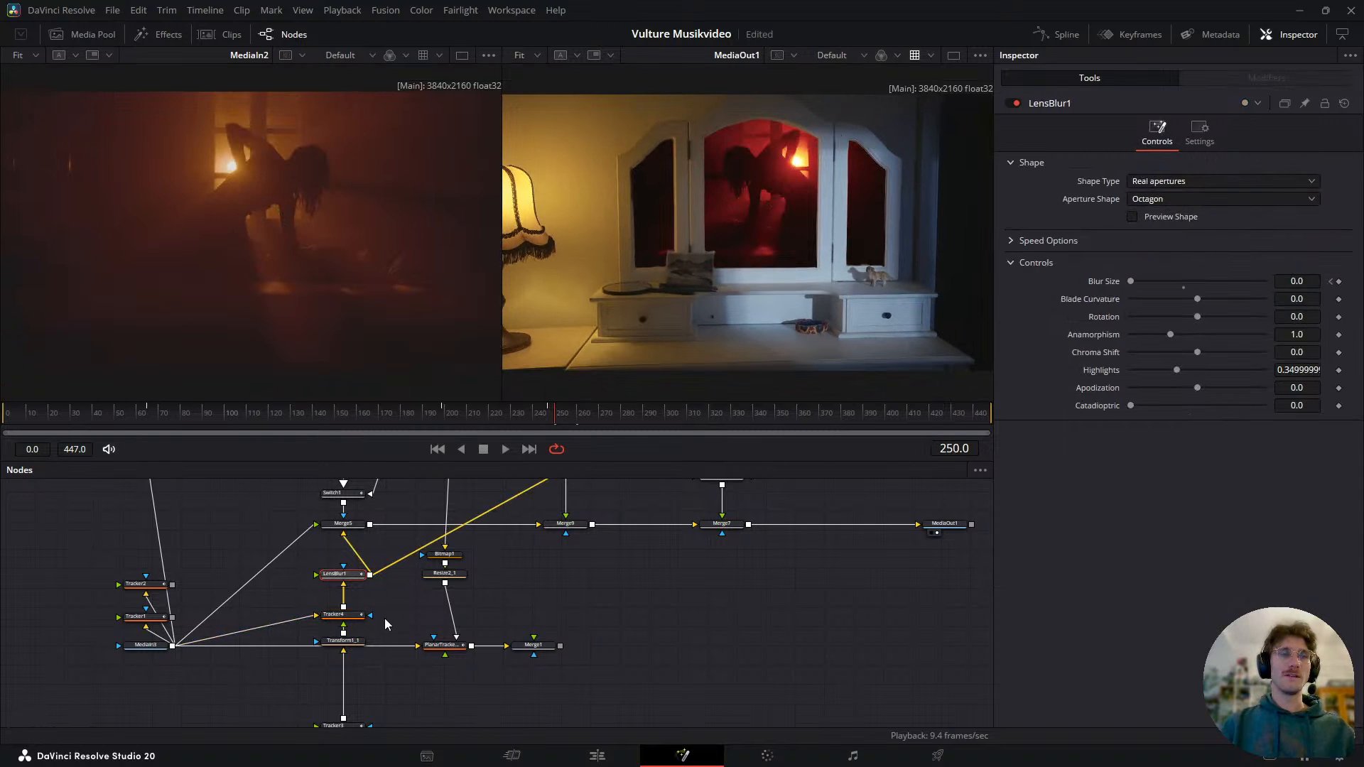
- Move Transform1_1 down towards Tracker3 in the node graph, and show Tracker3's output in the first viewer at frame 118
{"action": "left_click", "coordinate": [357, 643]}
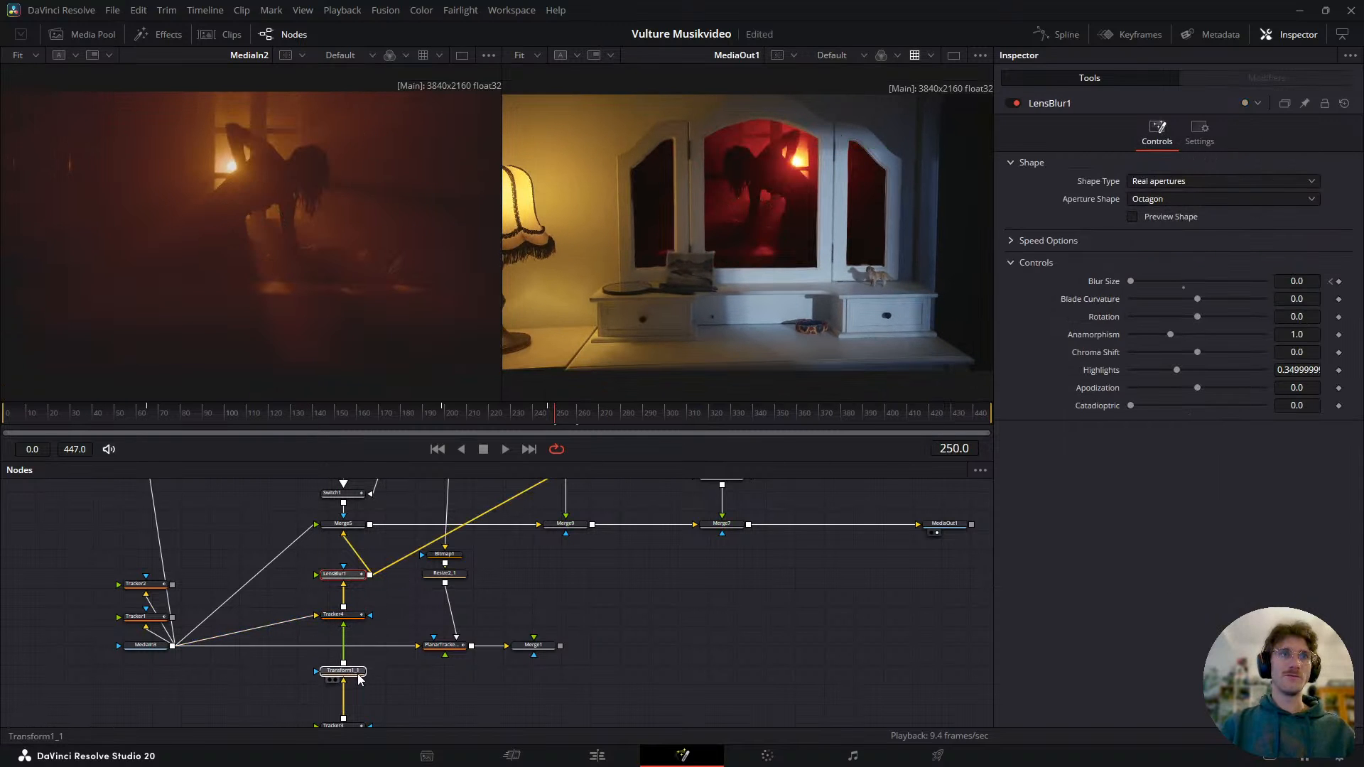
{"action": "scroll", "coordinate": [356, 632], "scroll_direction": "down", "scroll_amount": 3}
{"action": "left_click", "coordinate": [351, 626]}
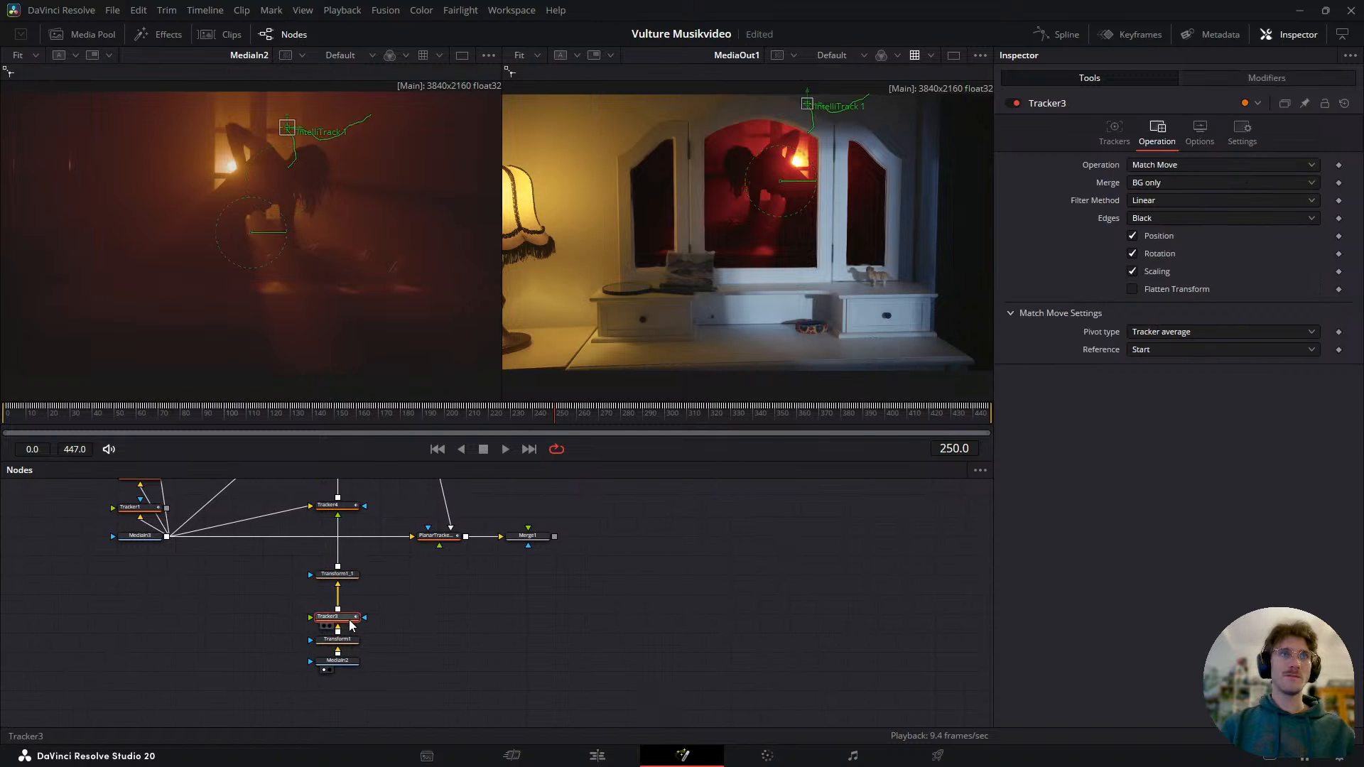
{"action": "left_click_drag", "start_coordinate": [565, 417], "coordinate": [313, 612]}
{"action": "key", "text": "1"}
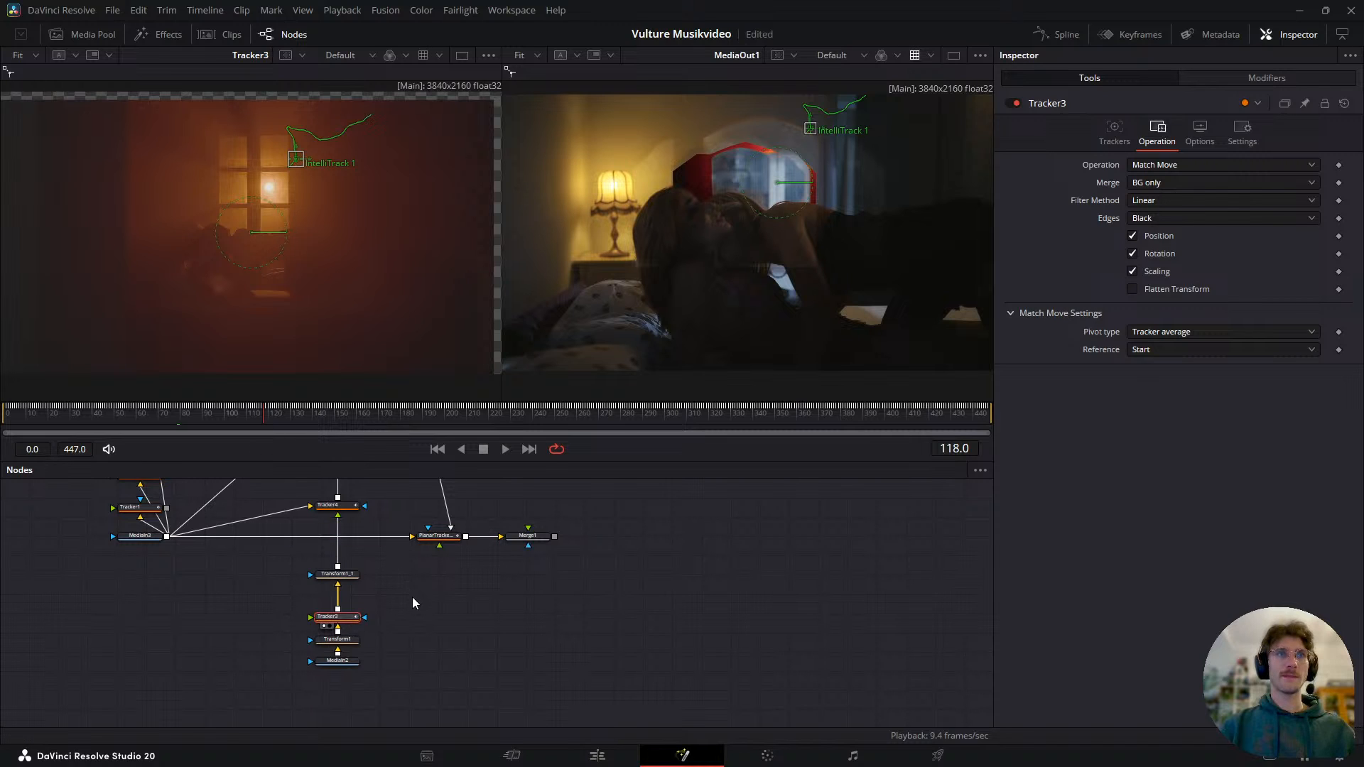
{"action": "key", "text": "shift+space"}
{"action": "type", "text": "rect"}
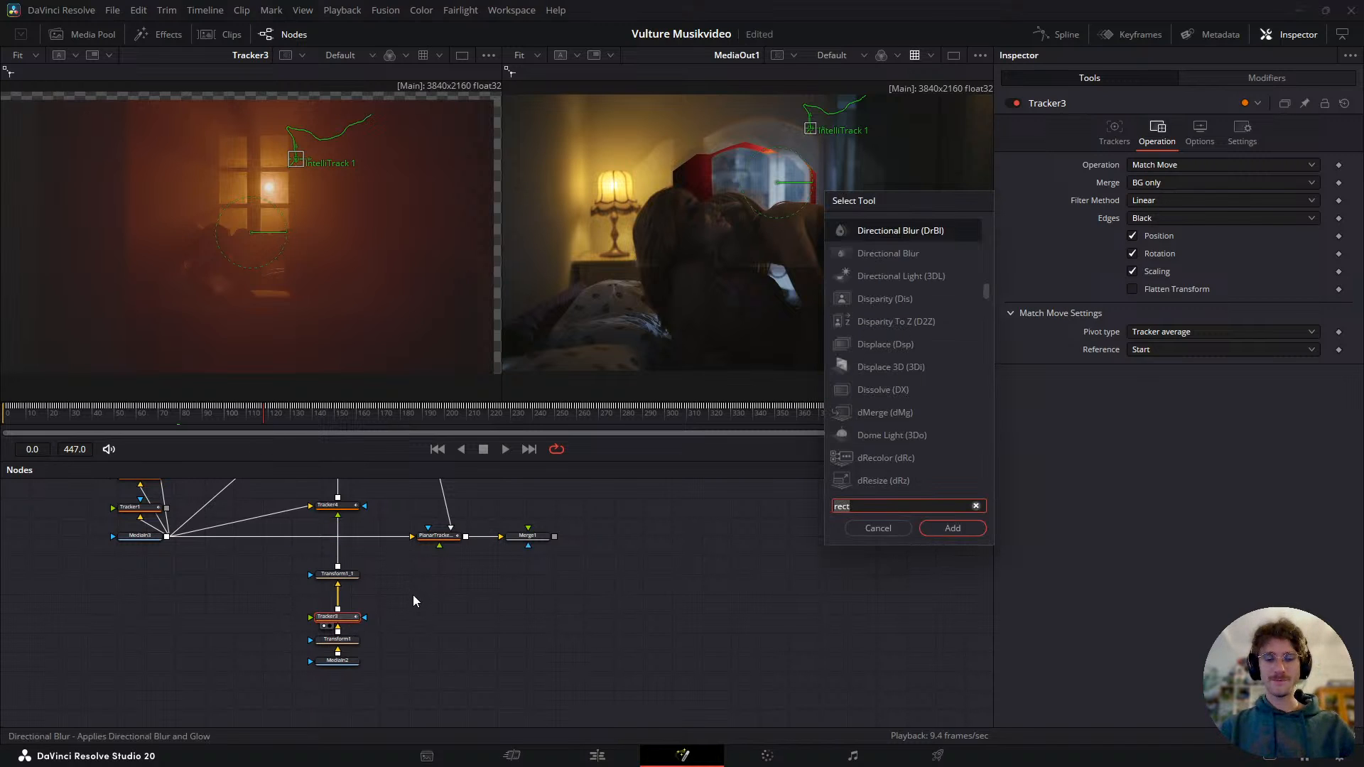
{"action": "key", "text": "BackSpace"}
{"action": "key", "text": "BackSpace"}
{"action": "key", "text": "BackSpace"}
{"action": "key", "text": "BackSpace"}
{"action": "type", "text": "time"}
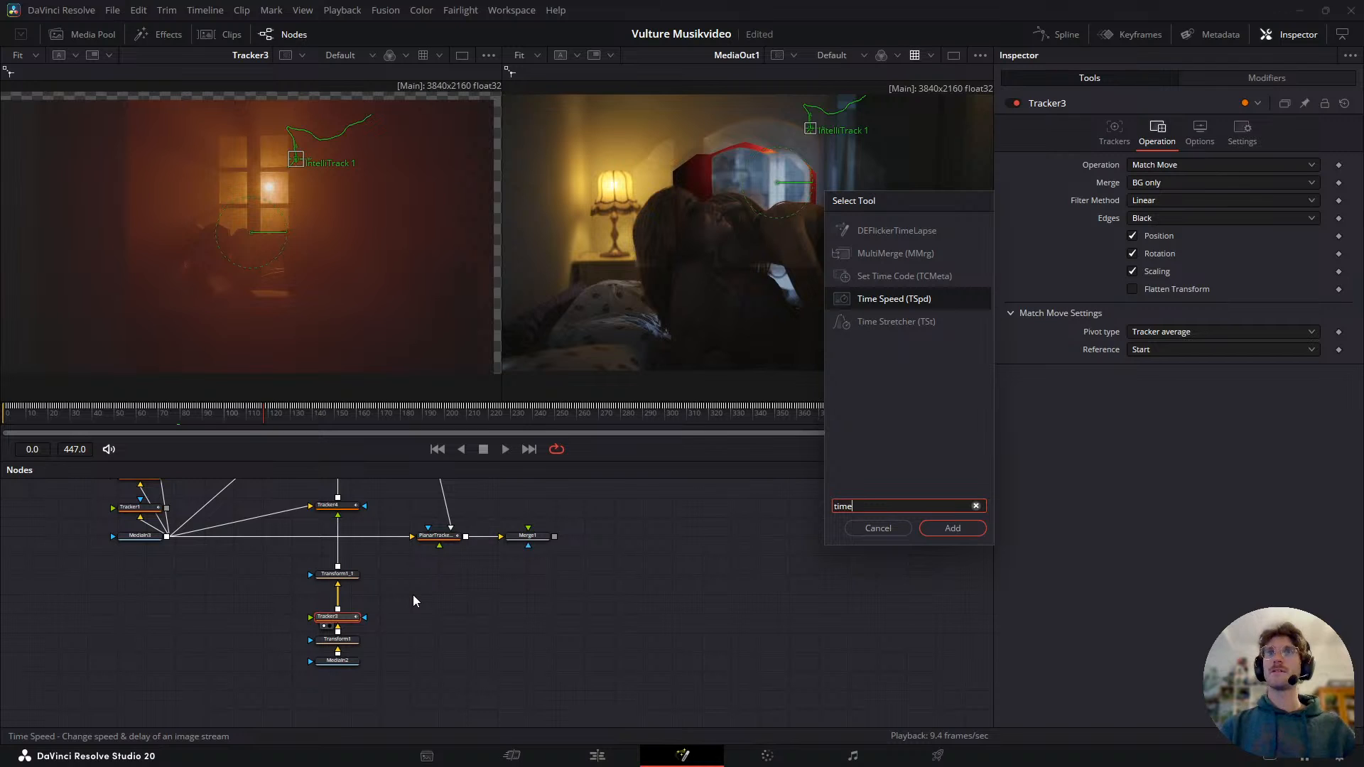
{"action": "key", "text": "Up"}
{"action": "key", "text": "Down"}
{"action": "key", "text": "Down"}
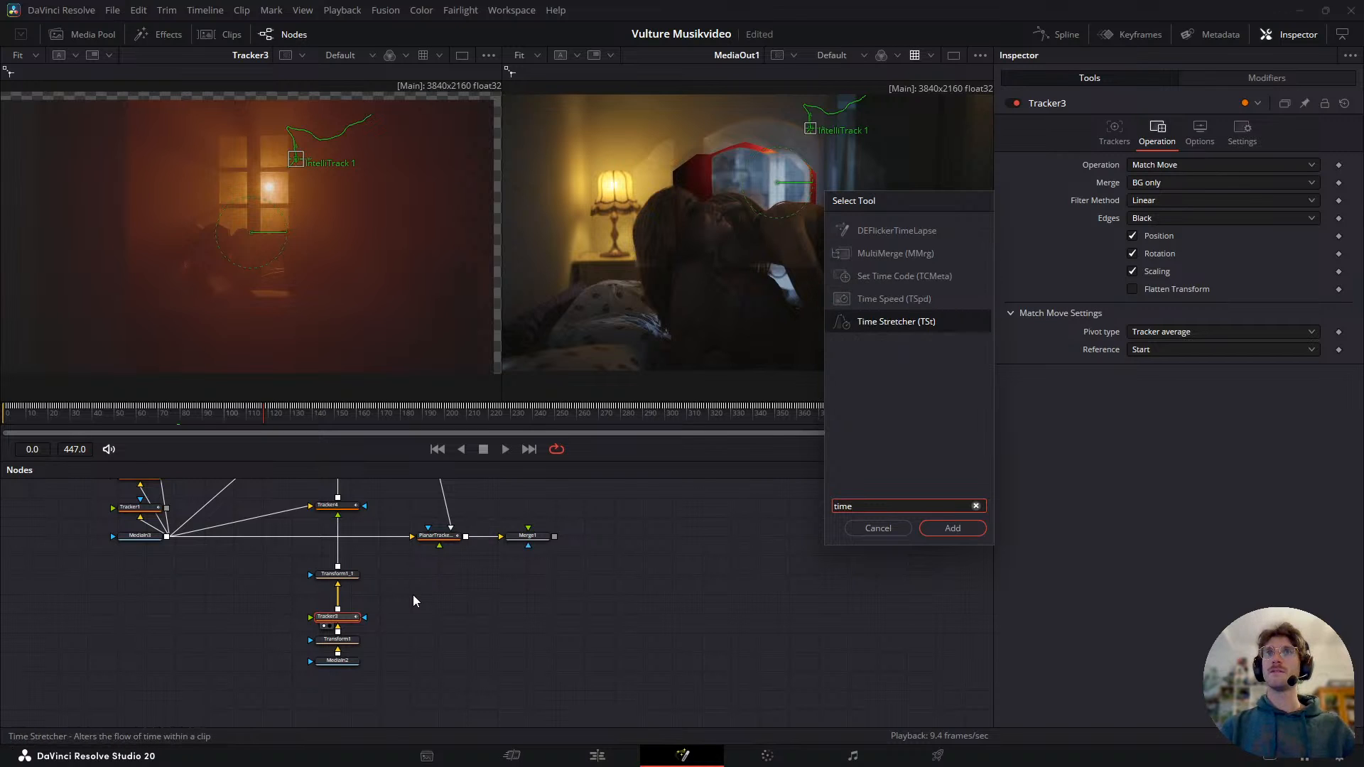
{"action": "key", "text": "Up"}
{"action": "key", "text": "Down"}
{"action": "key", "text": "Return"}
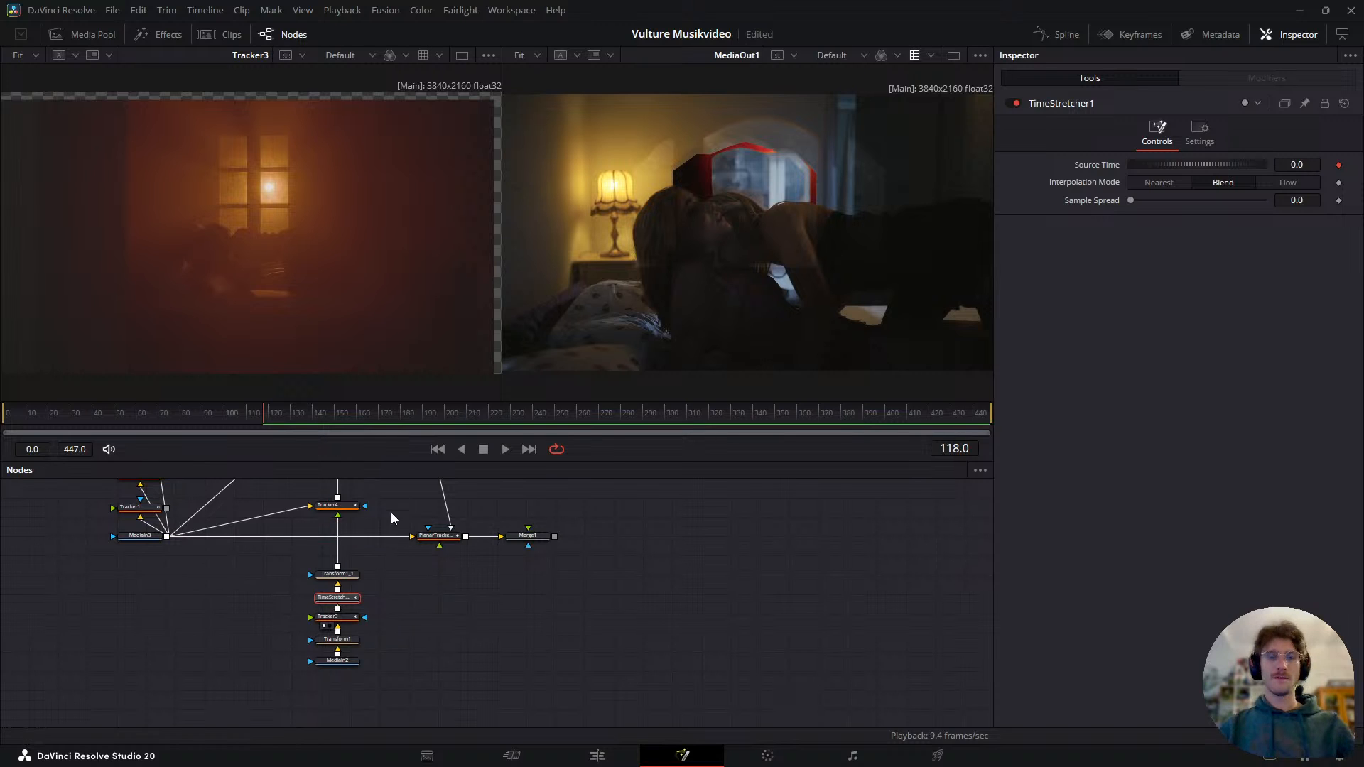
{"action": "key", "text": "Delete"}
- Add a Time Stretcher node after Tracker3 with the playhead at frame 0
{"action": "left_click_drag", "start_coordinate": [262, 416], "coordinate": [2, 429]}
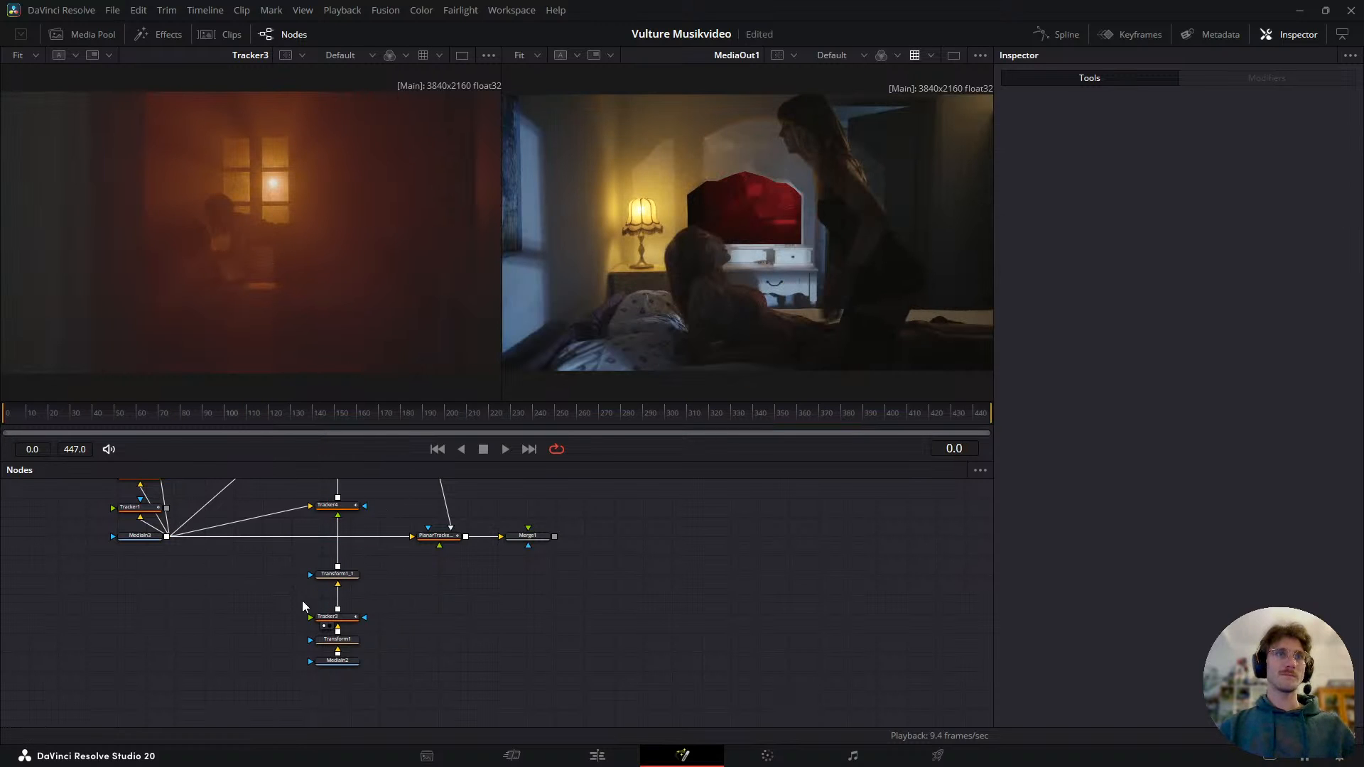
{"action": "left_click", "coordinate": [334, 617]}
{"action": "key", "text": "shift+space"}
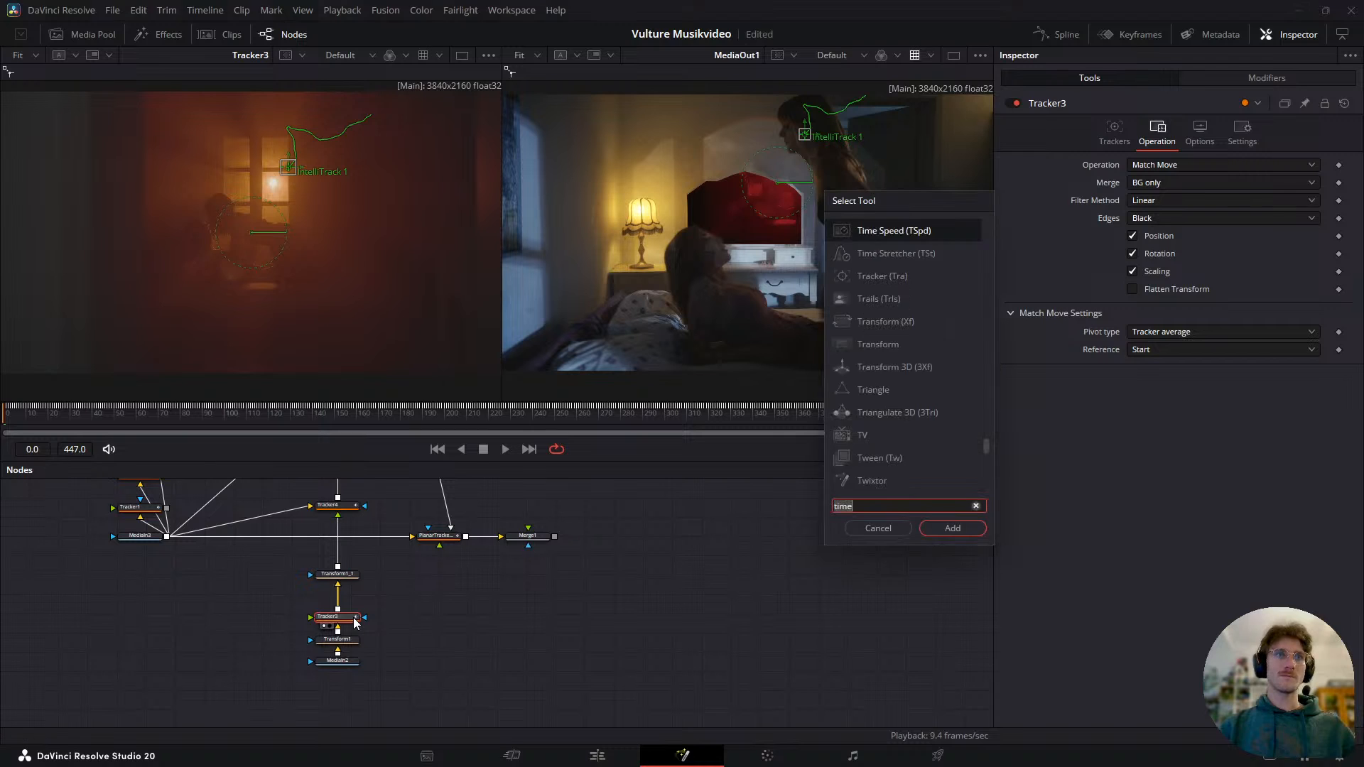
{"action": "type", "text": "time"}
{"action": "key", "text": "Down"}
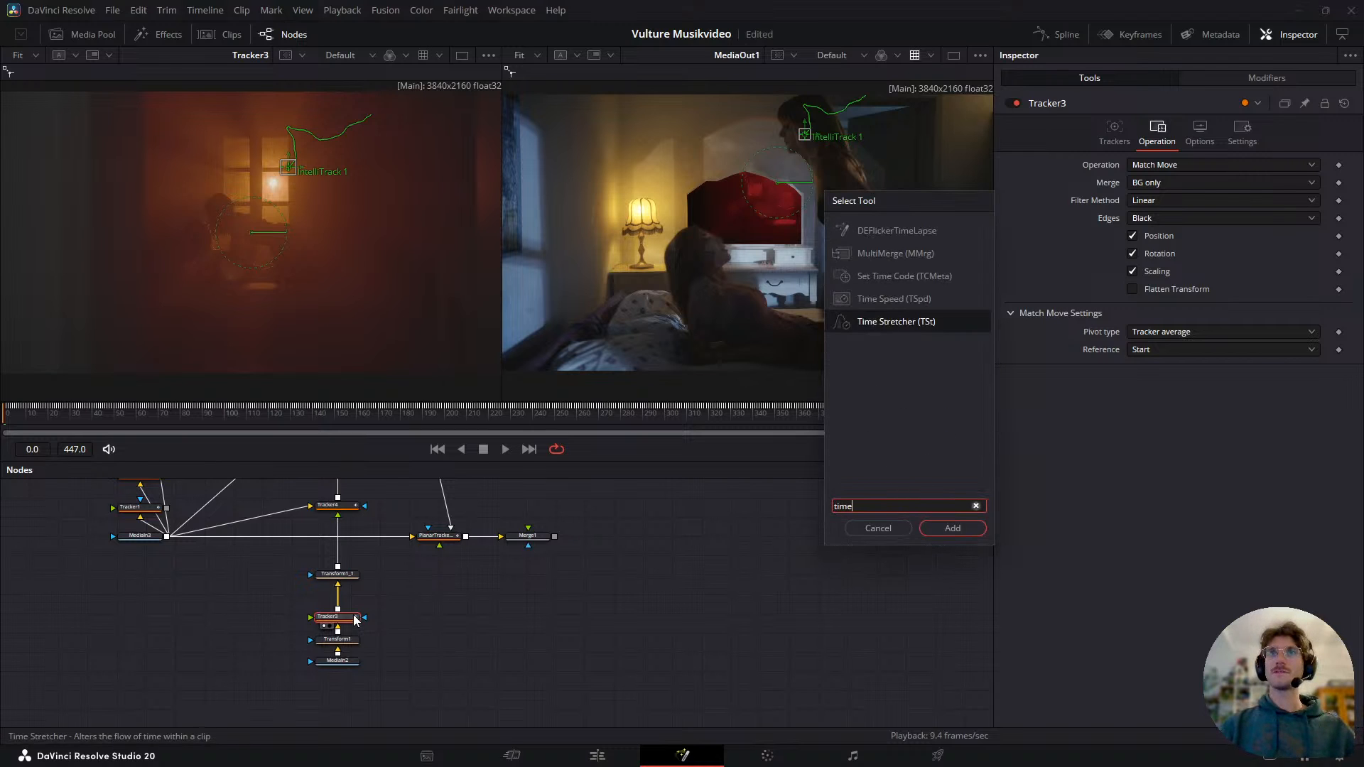
{"action": "key", "text": "Return"}
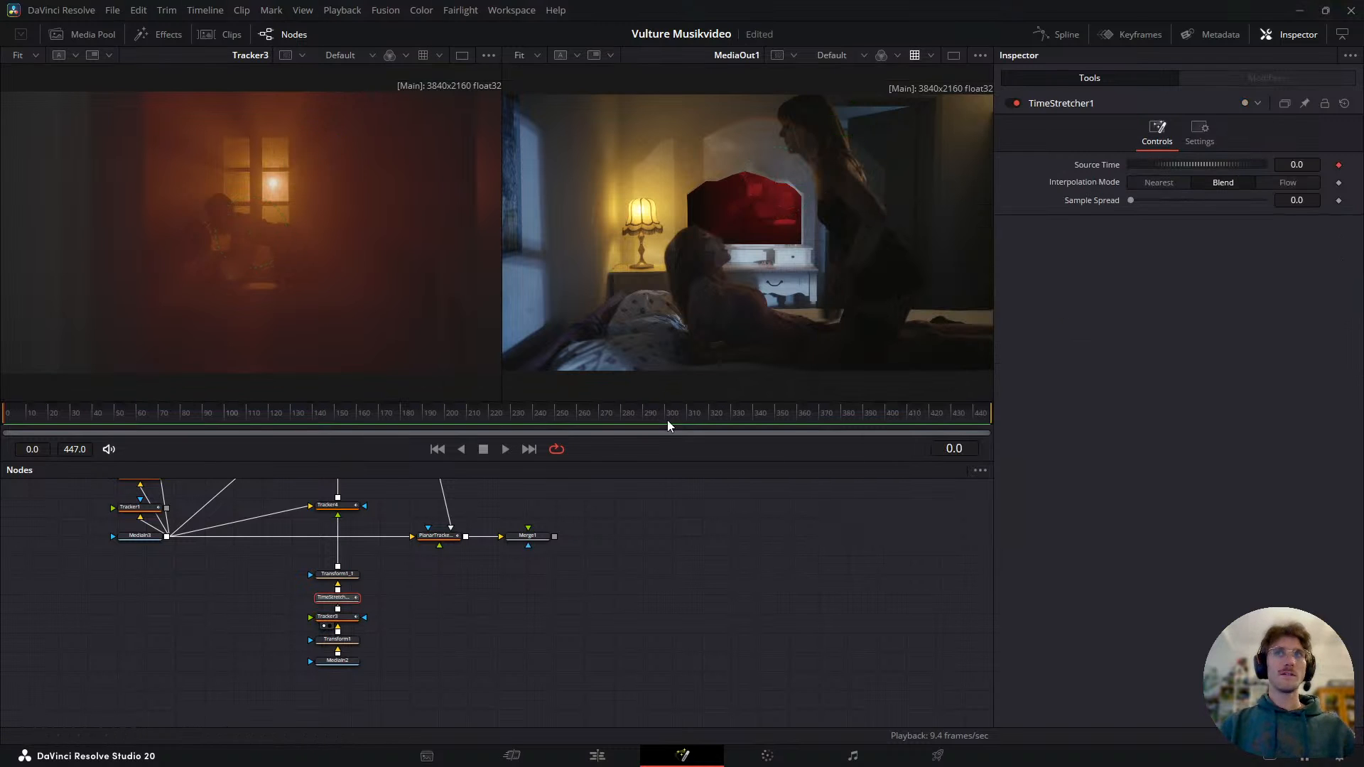
- Keyframe TimeStretcher1's Source Time to 447 on frame 447 and set its interpolation mode to Nearest
{"action": "left_click_drag", "start_coordinate": [683, 423], "coordinate": [1346, 390]}
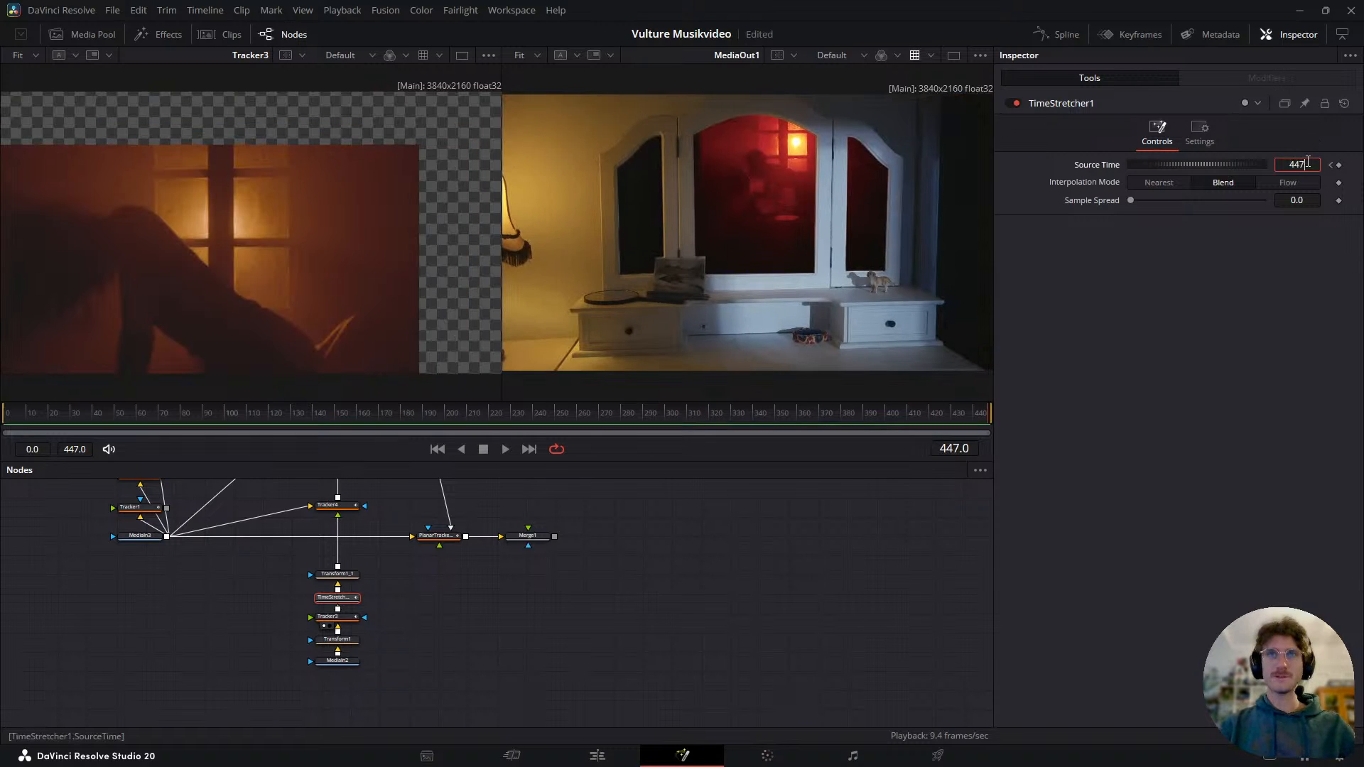
{"action": "key", "text": "Tab"}
{"action": "left_click", "coordinate": [1159, 182]}
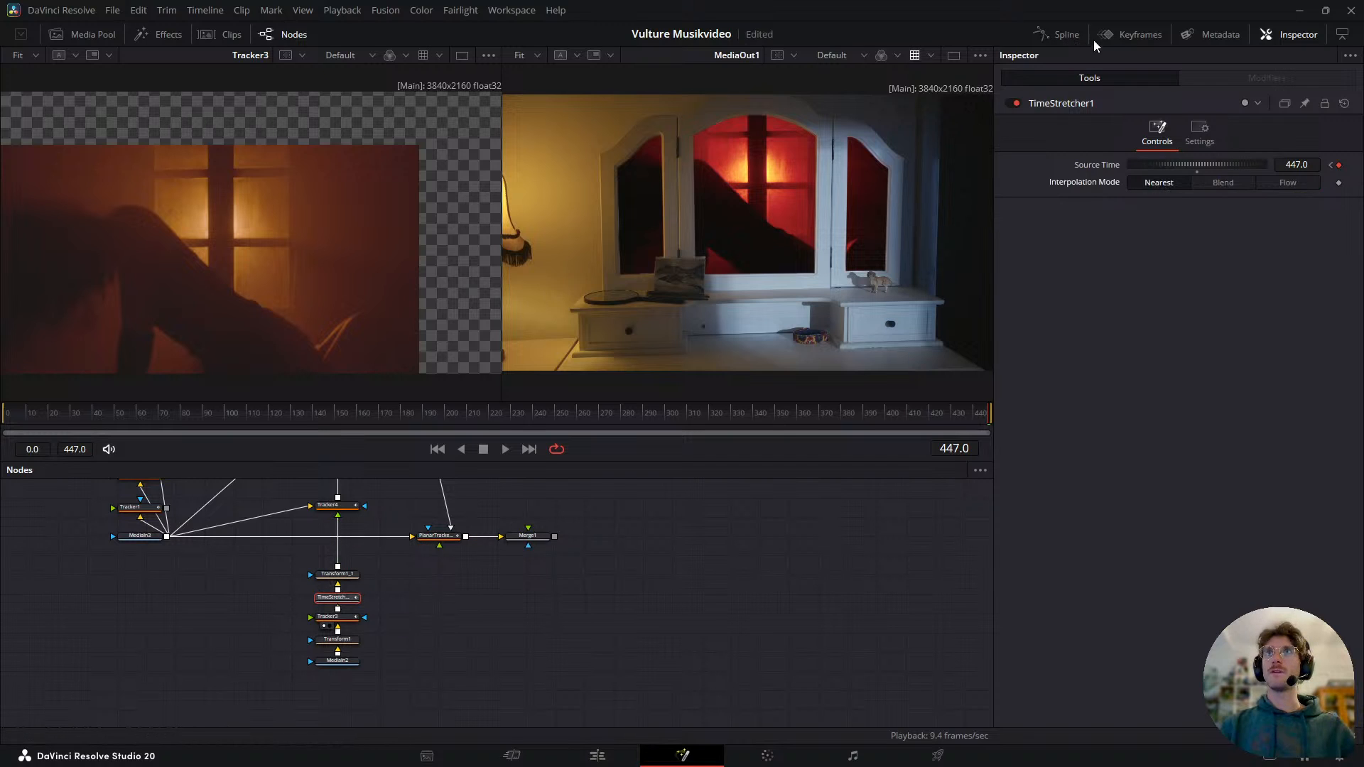
- Display TimeStretcher1's Source Time keyframes in the keyframe editor with the full range in view
{"action": "left_click", "coordinate": [1136, 34]}
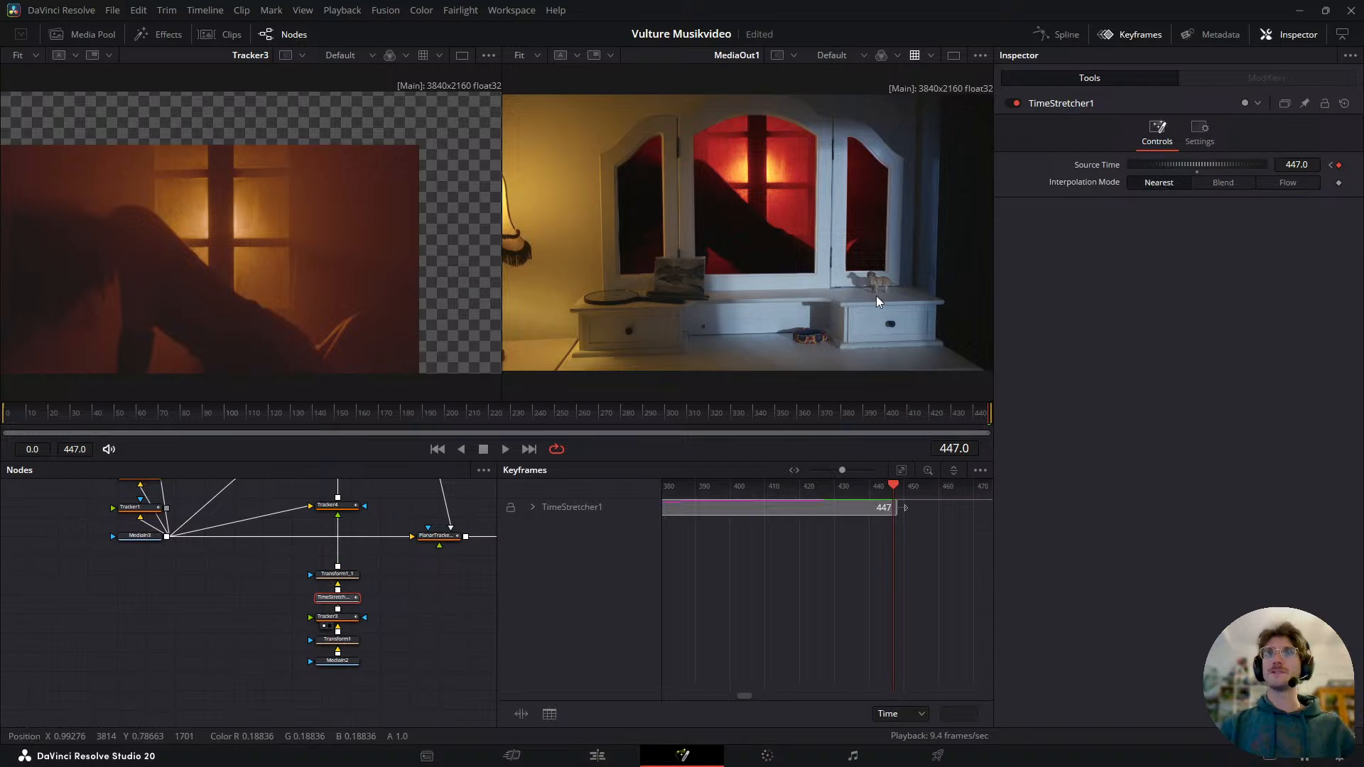
{"action": "left_click", "coordinate": [902, 471]}
{"action": "left_click", "coordinate": [534, 508]}
{"action": "scroll", "coordinate": [806, 563], "scroll_direction": "down", "scroll_amount": 3}
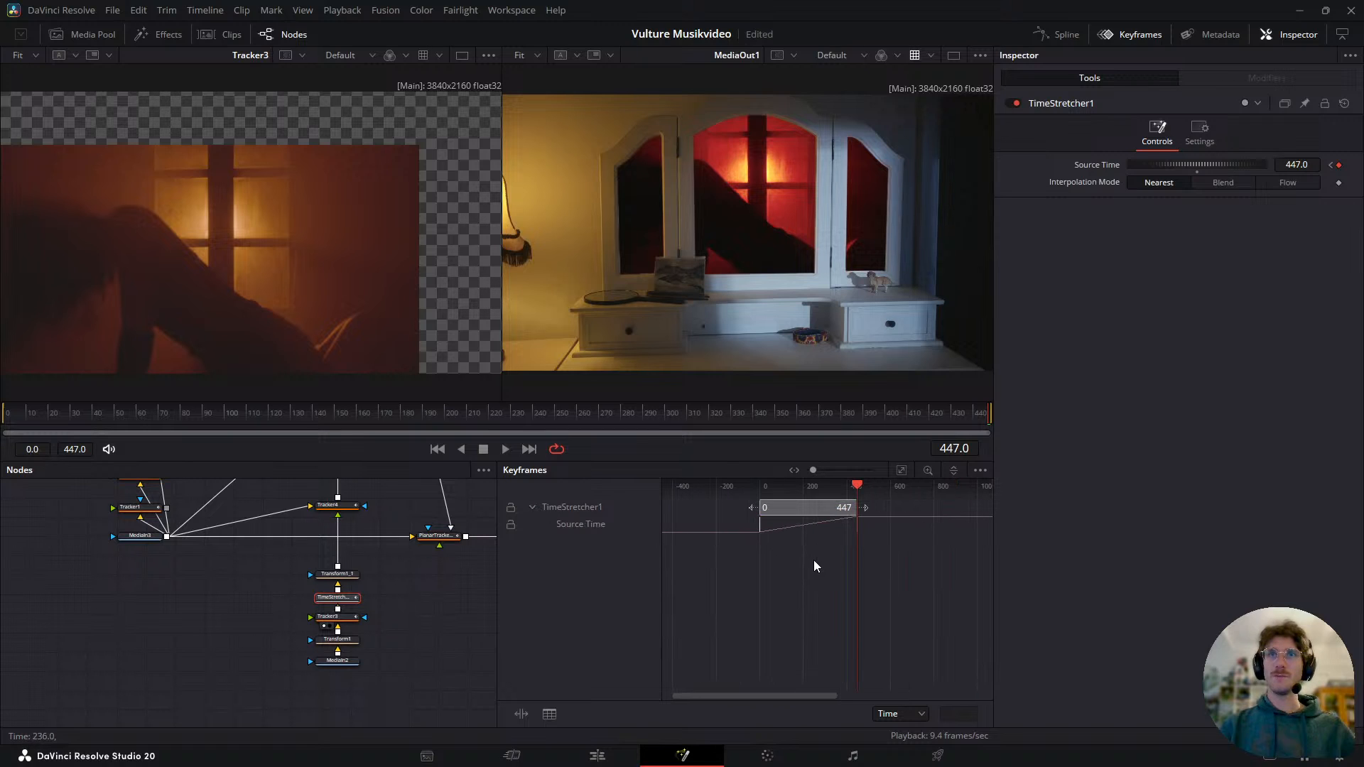
- Try delaying both Source Time keyframes by about 256 frames and play the mirror shot to check the timing
{"action": "left_click_drag", "start_coordinate": [757, 532], "coordinate": [815, 531]}
{"action": "left_click_drag", "start_coordinate": [546, 415], "coordinate": [611, 425]}
{"action": "key", "text": "space"}
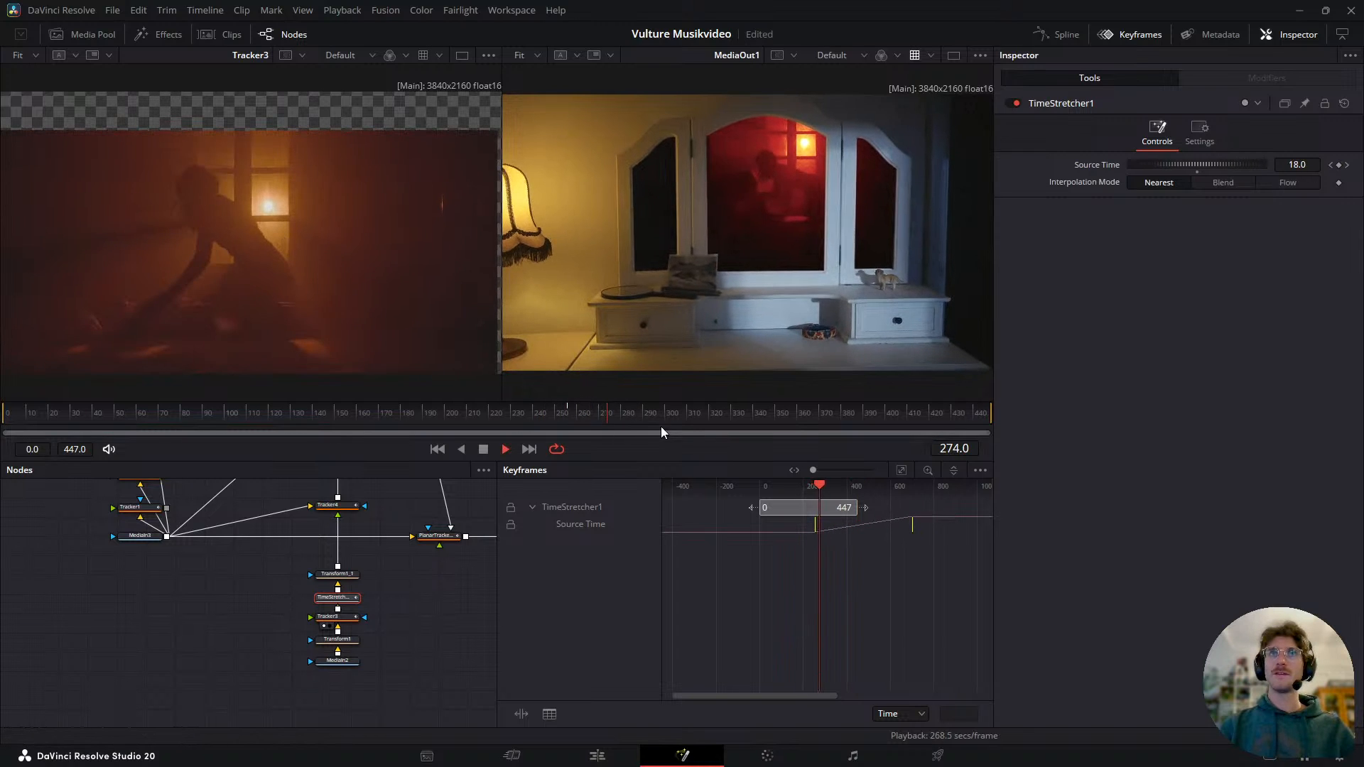
{"action": "key", "text": "space"}
- Shift both Source Time keyframes earlier, to a delay of about 36 frames, playing back to check the reflection's timing
{"action": "left_click_drag", "start_coordinate": [815, 532], "coordinate": [775, 536]}
{"action": "key", "text": "space"}
{"action": "key", "text": "space"}
{"action": "left_click_drag", "start_coordinate": [660, 418], "coordinate": [597, 478]}
{"action": "left_click_drag", "start_coordinate": [773, 525], "coordinate": [768, 524]}
{"action": "key", "text": "space"}
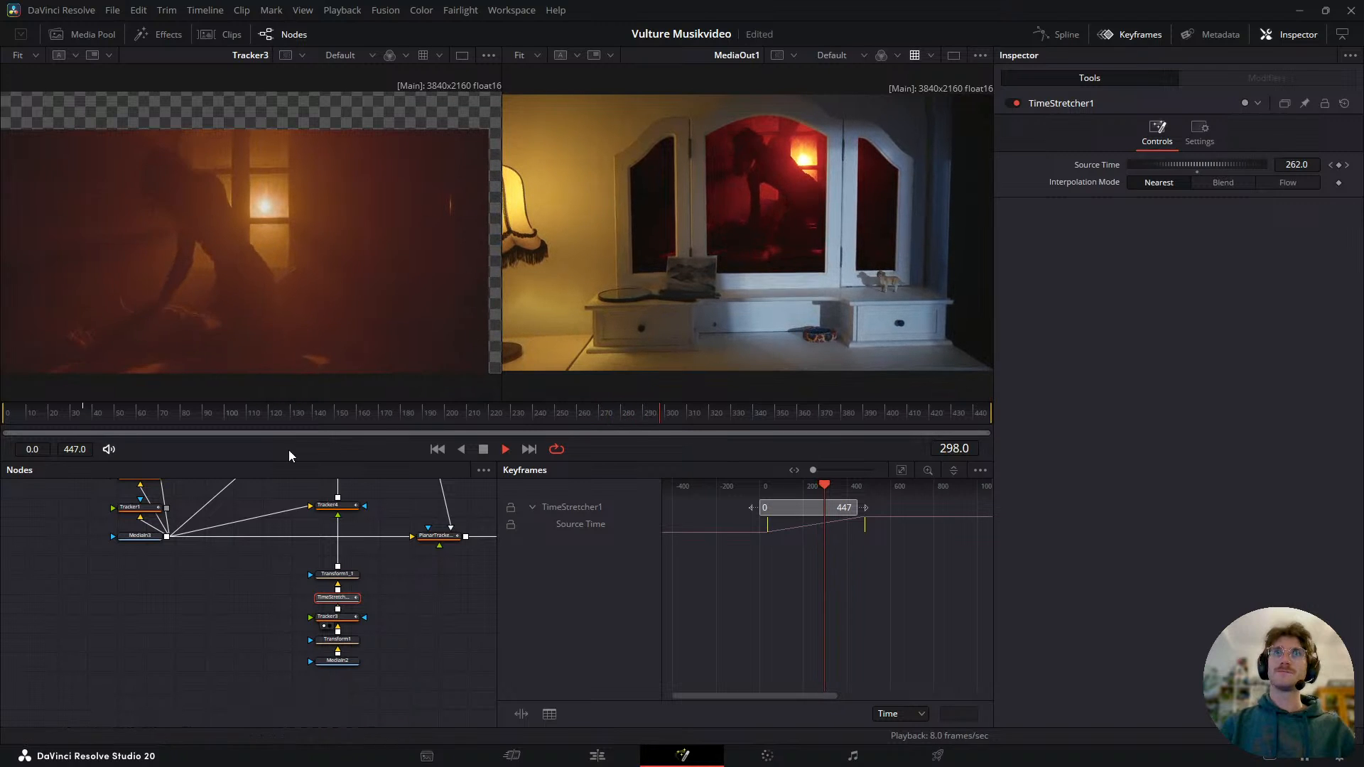
{"action": "key", "text": "space"}
- Play the retimed composite from around frame 149 through to frame 408 to review the reflection
{"action": "left_click_drag", "start_coordinate": [640, 427], "coordinate": [323, 525]}
{"action": "key", "text": "space"}
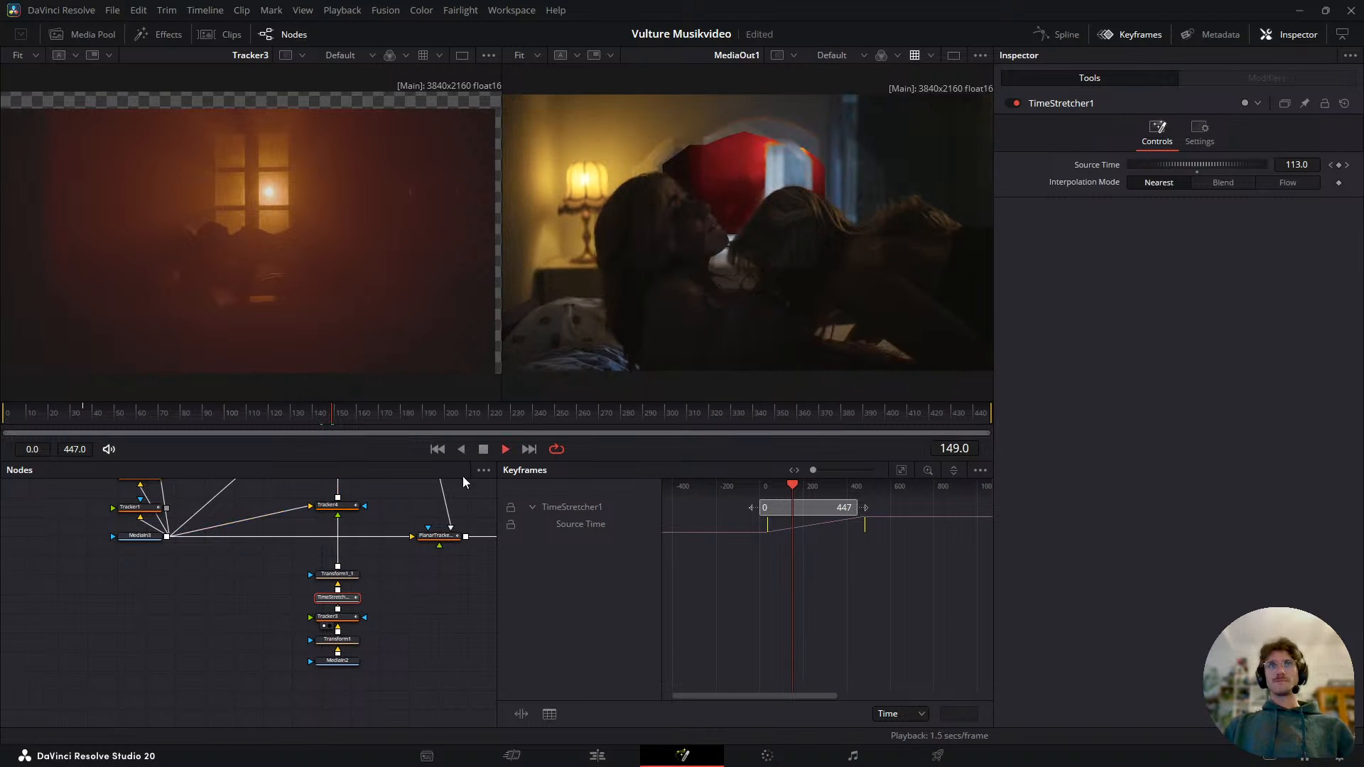
{"action": "left_click", "coordinate": [538, 417]}
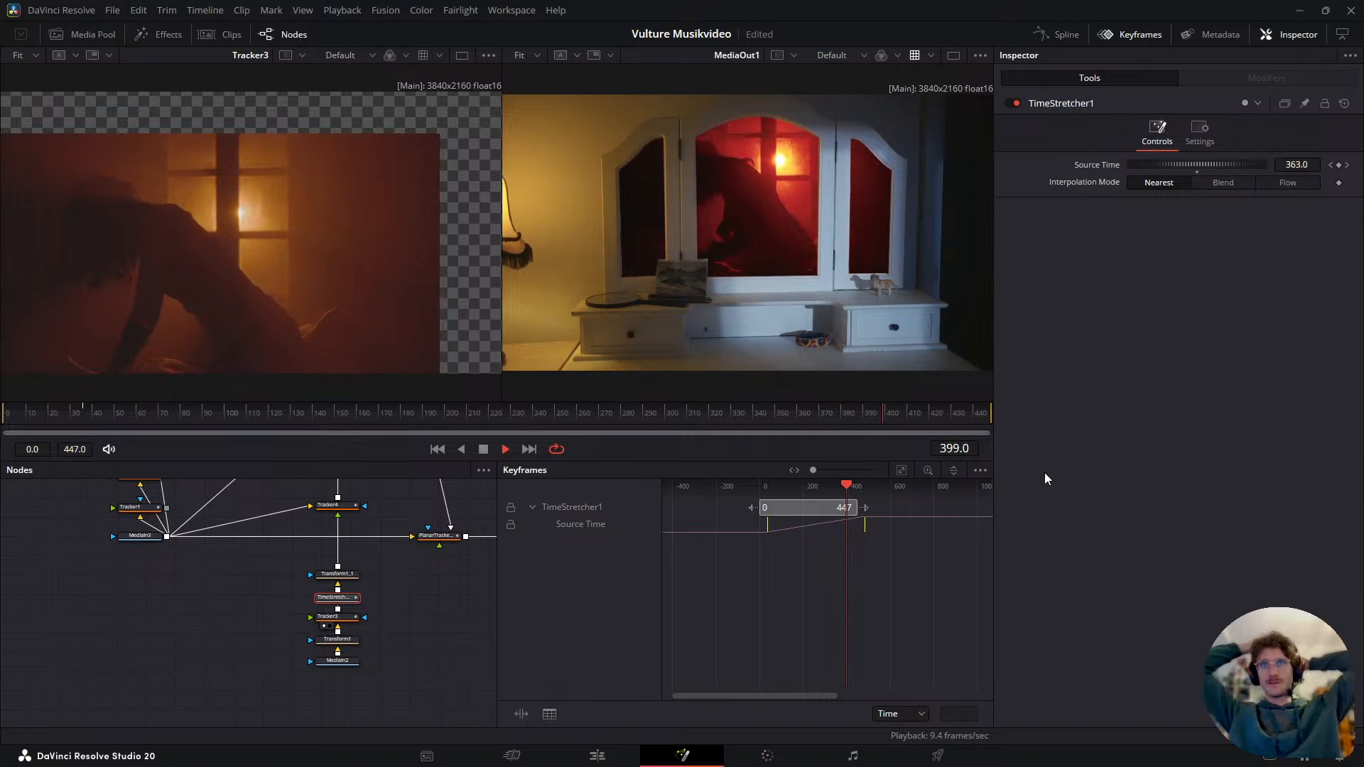
{"action": "key", "text": "space"}
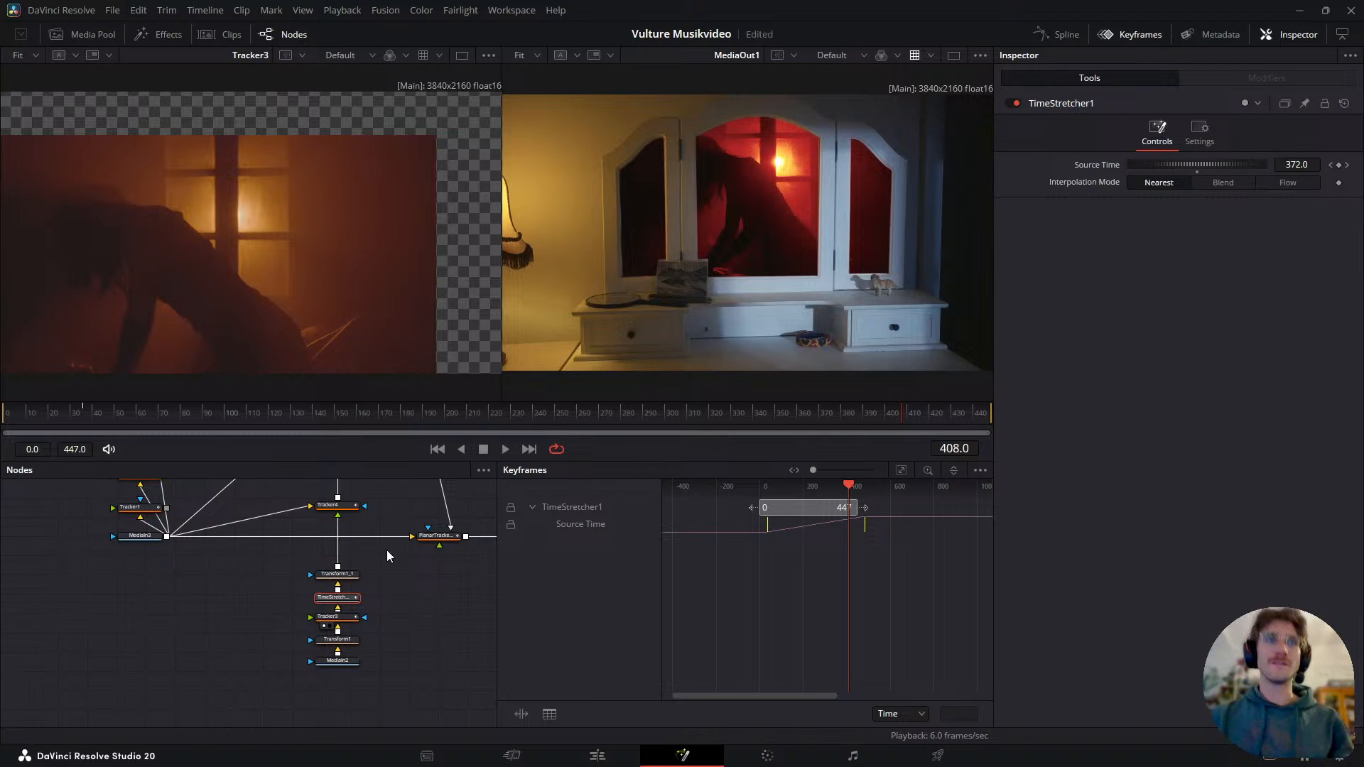
{"action": "left_click_drag", "start_coordinate": [388, 557], "coordinate": [298, 615]}
{"action": "scroll", "coordinate": [397, 580], "scroll_direction": "down", "scroll_amount": 3}
{"action": "left_click_drag", "start_coordinate": [375, 577], "coordinate": [298, 679]}
{"action": "left_click_drag", "start_coordinate": [412, 565], "coordinate": [360, 580]}
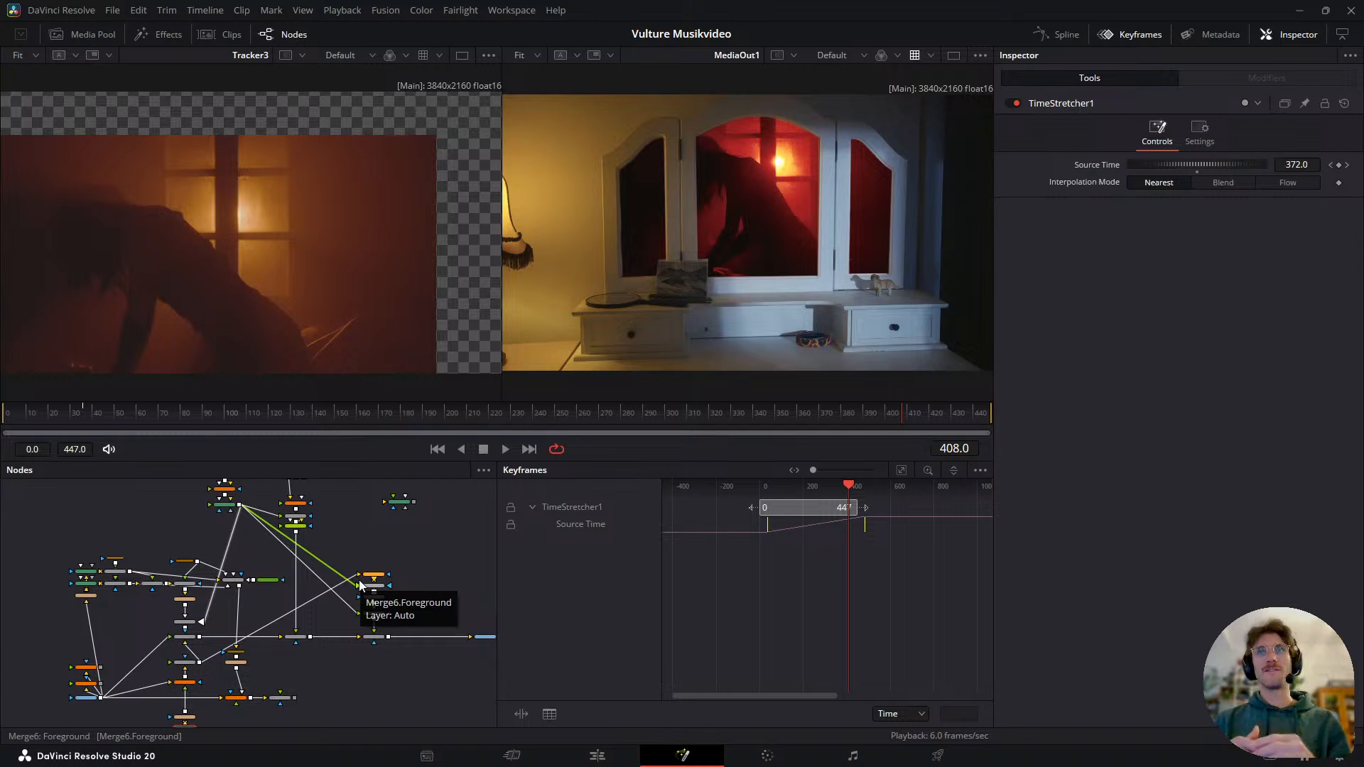
- Play and scrub the composite between about frames 280 and 432 to check the reflection's motion and timing
{"action": "key", "text": "space"}
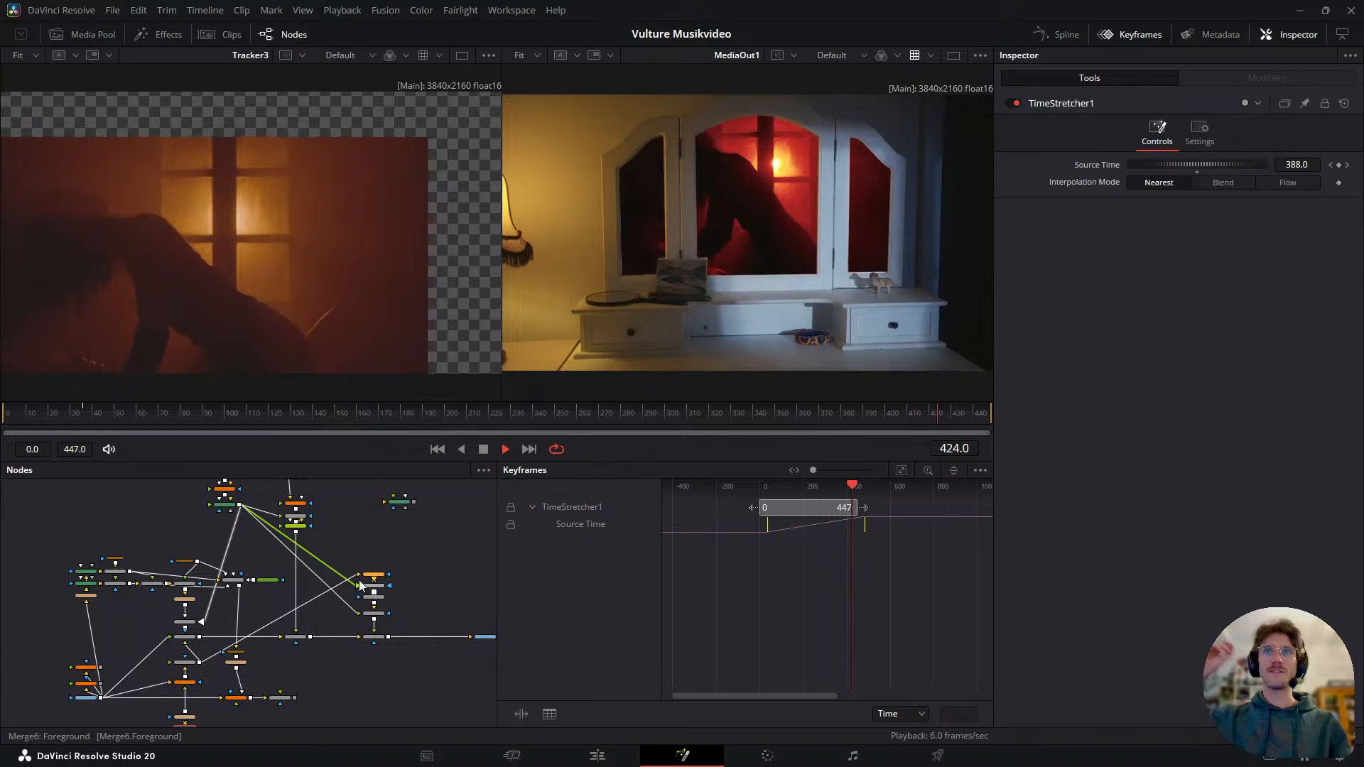
{"action": "key", "text": "space"}
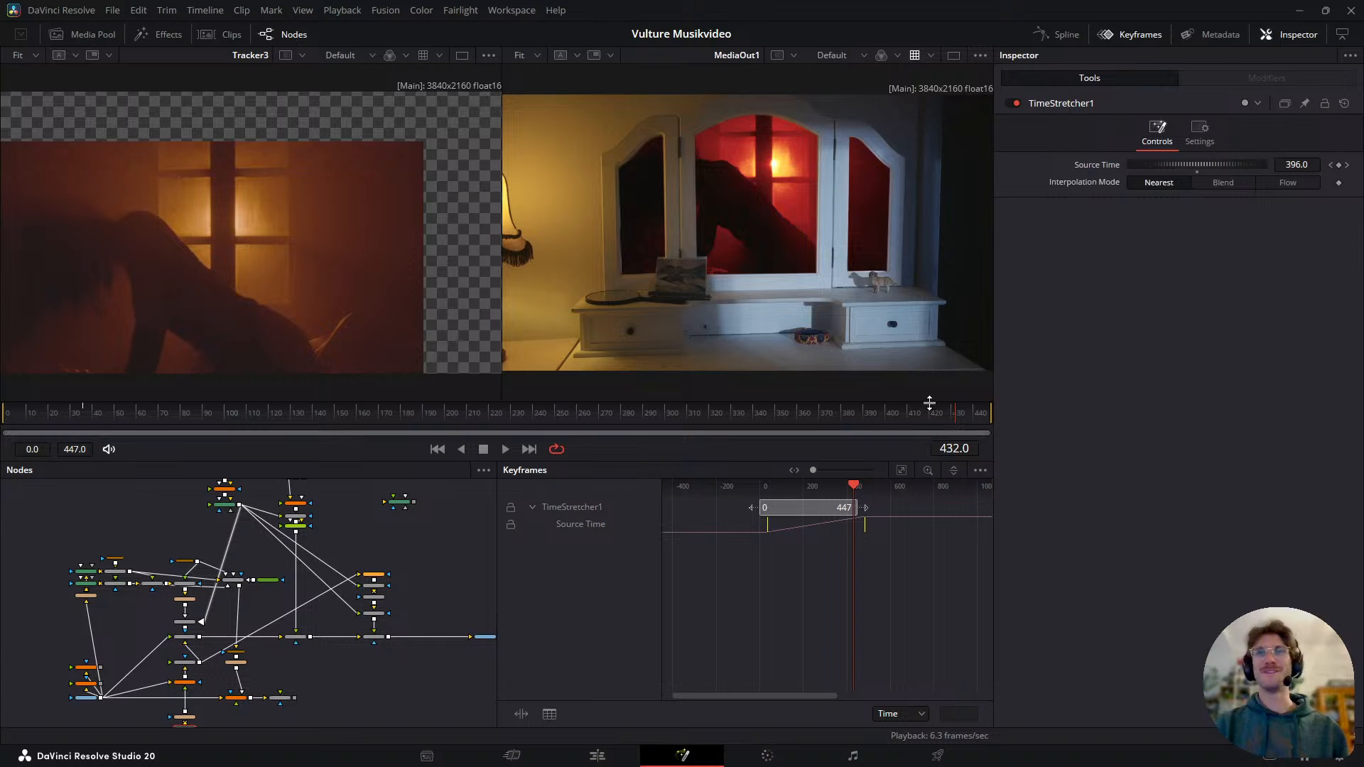
{"action": "left_click_drag", "start_coordinate": [905, 416], "coordinate": [614, 408]}
{"action": "key", "text": "space"}
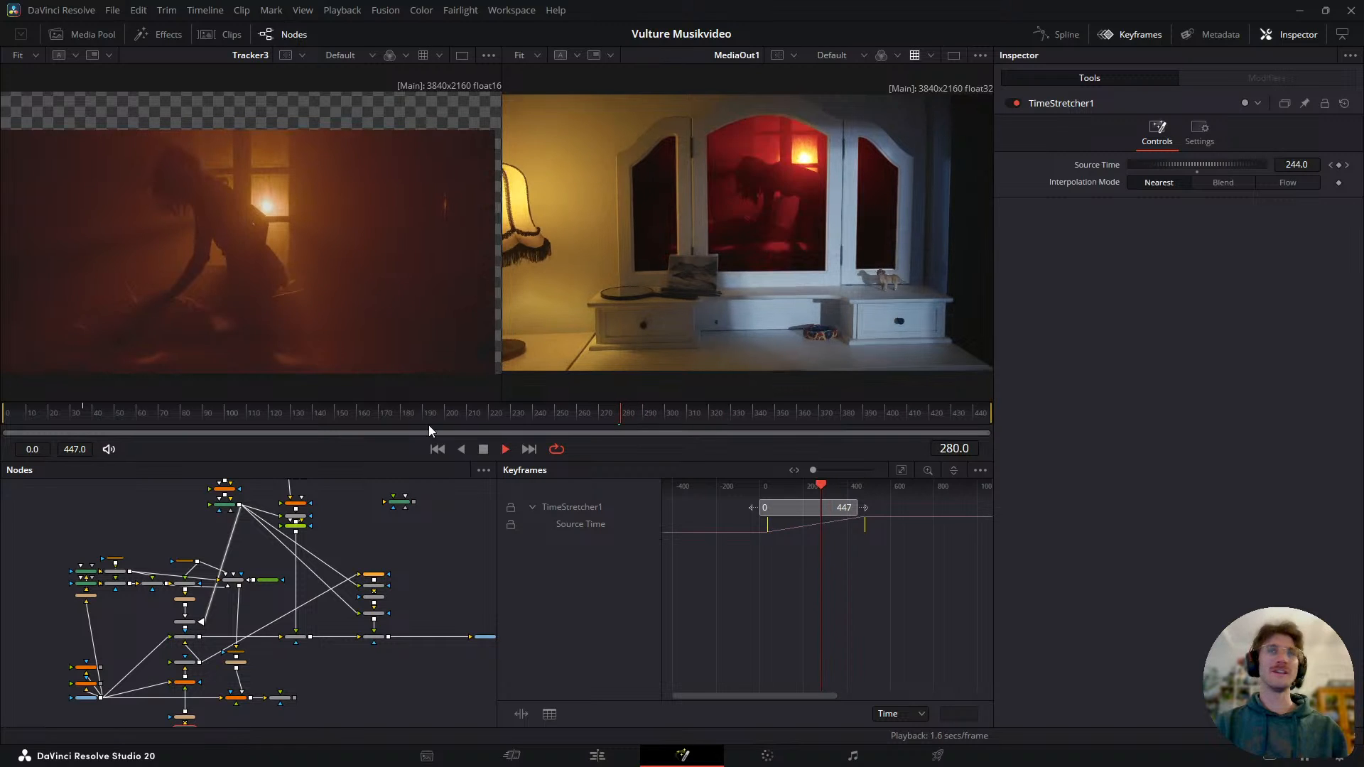
{"action": "key", "text": "space"}
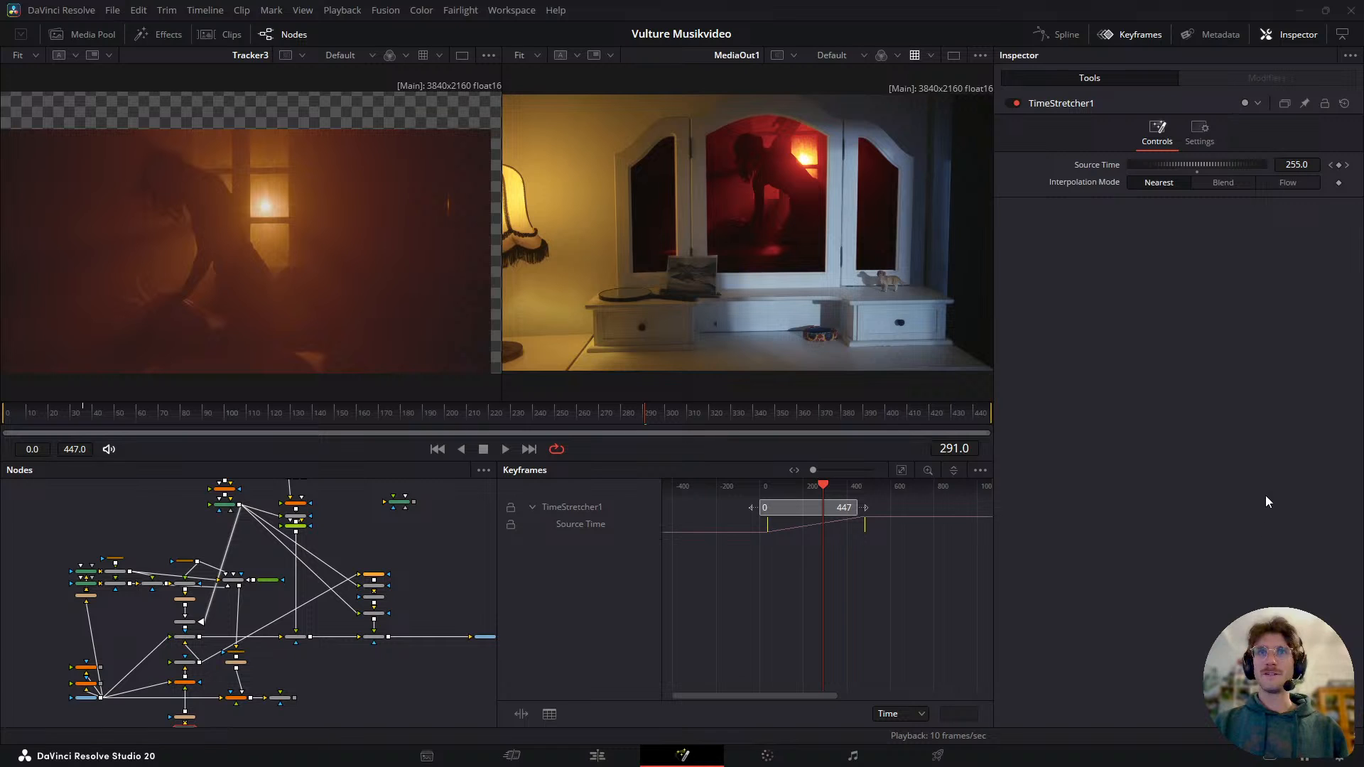
{"action": "left_click_drag", "start_coordinate": [651, 415], "coordinate": [667, 415]}
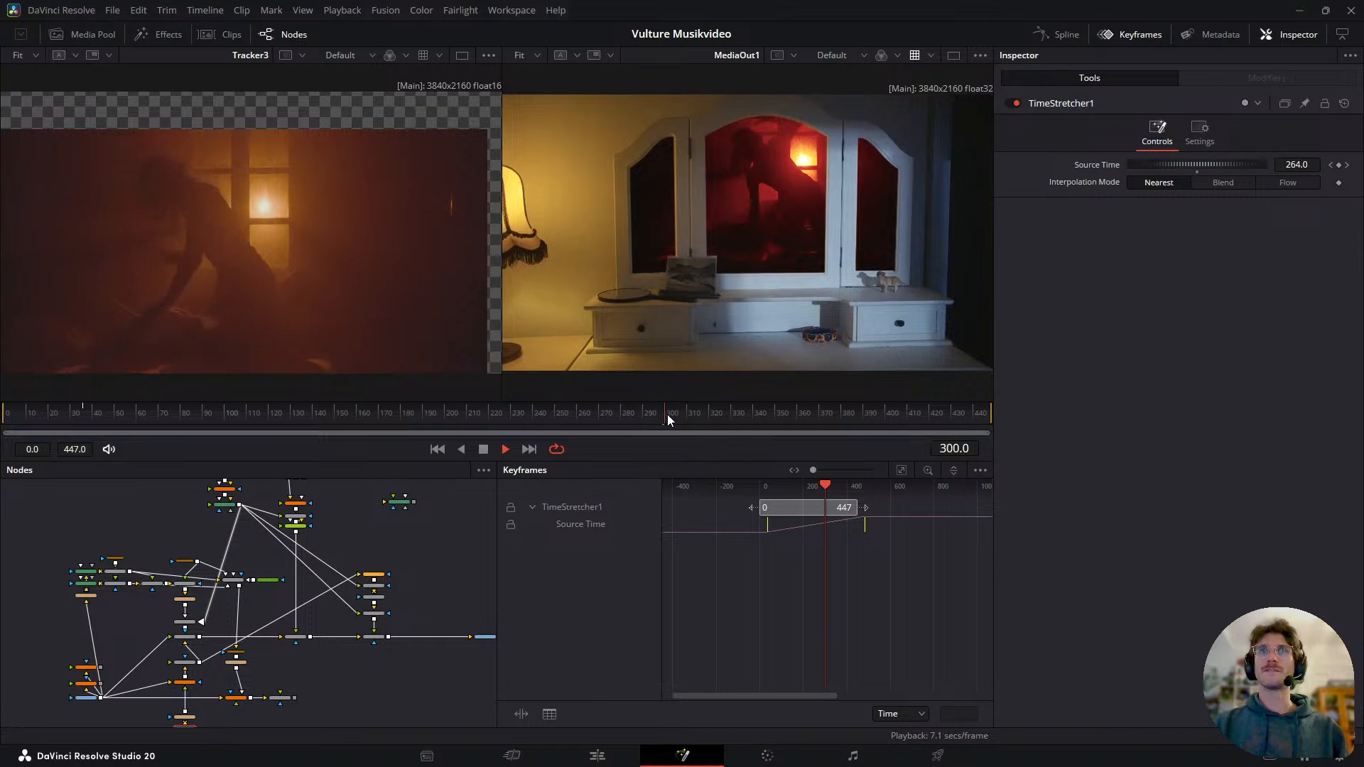
{"action": "left_click", "coordinate": [712, 414]}
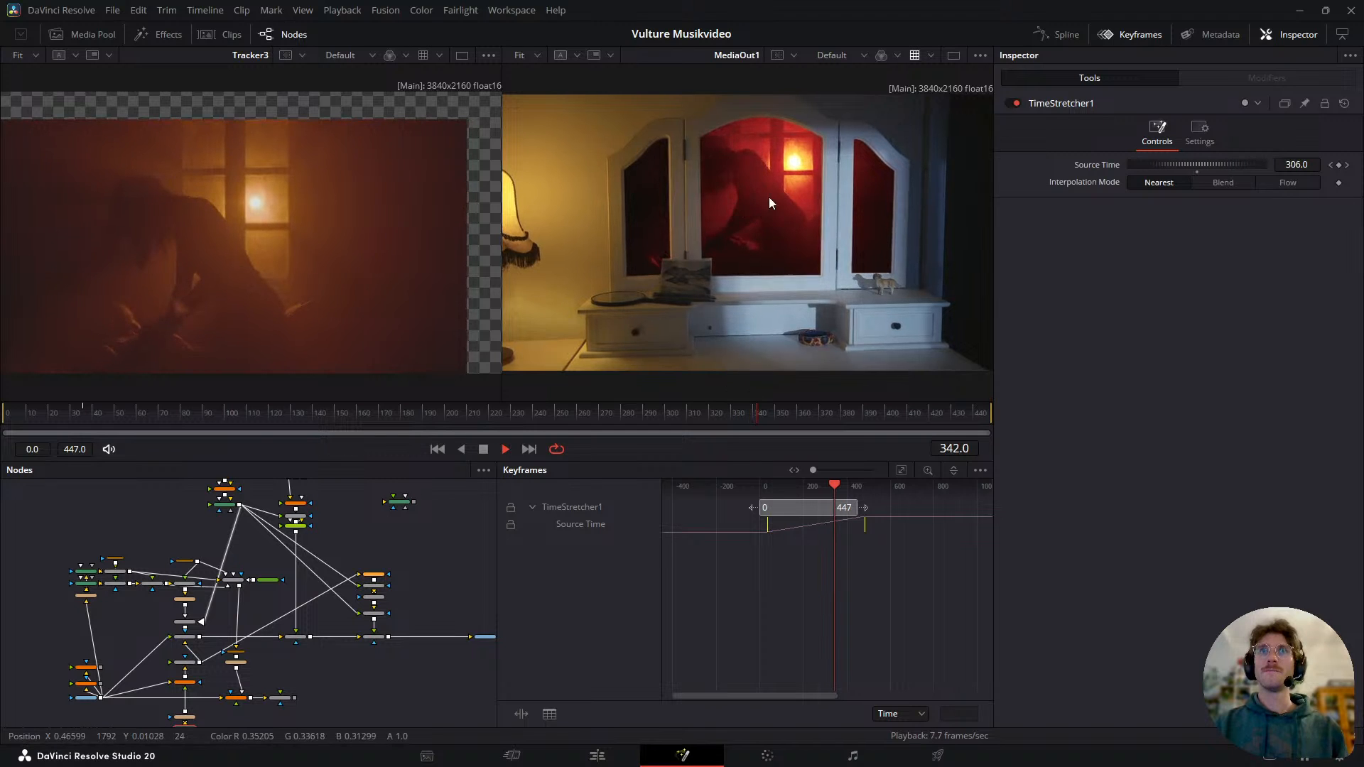
{"action": "scroll", "coordinate": [775, 174], "scroll_direction": "up", "scroll_amount": 1}
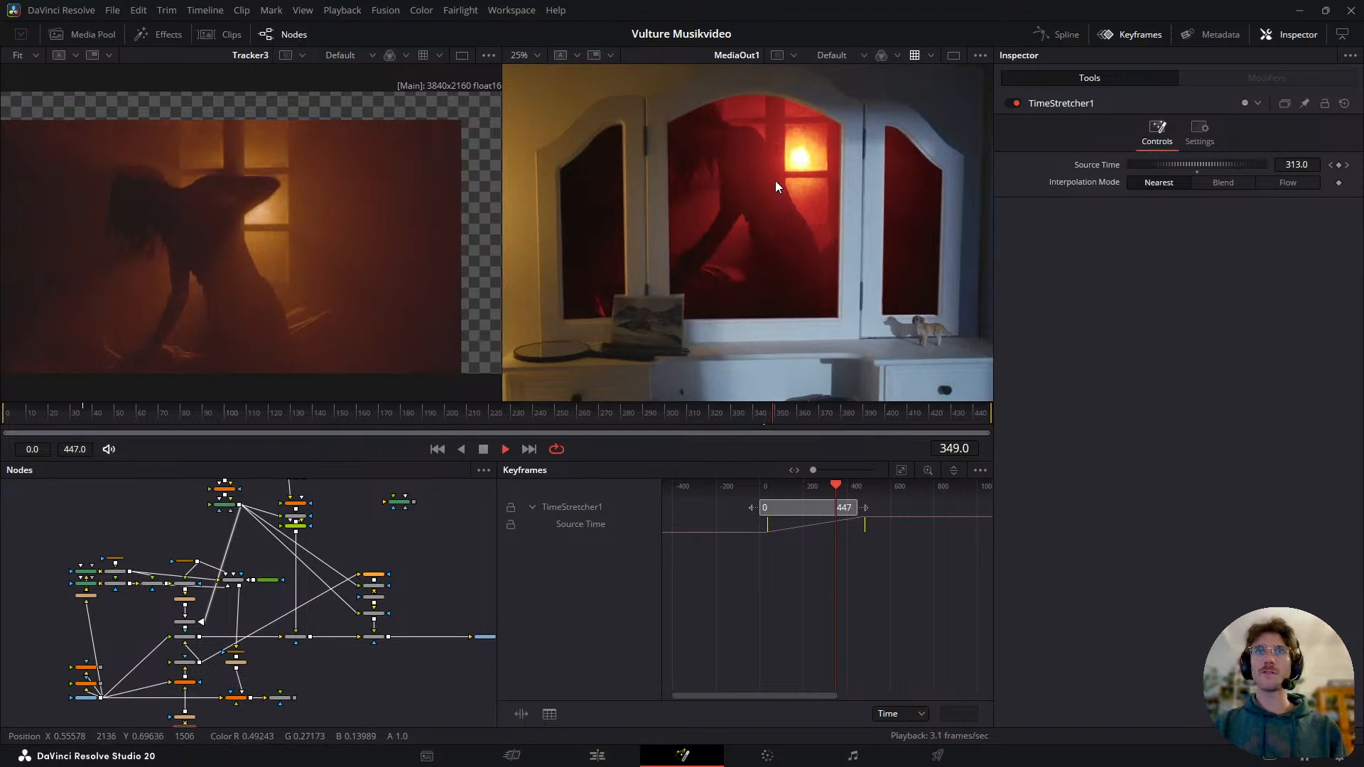
{"action": "key", "text": "space"}
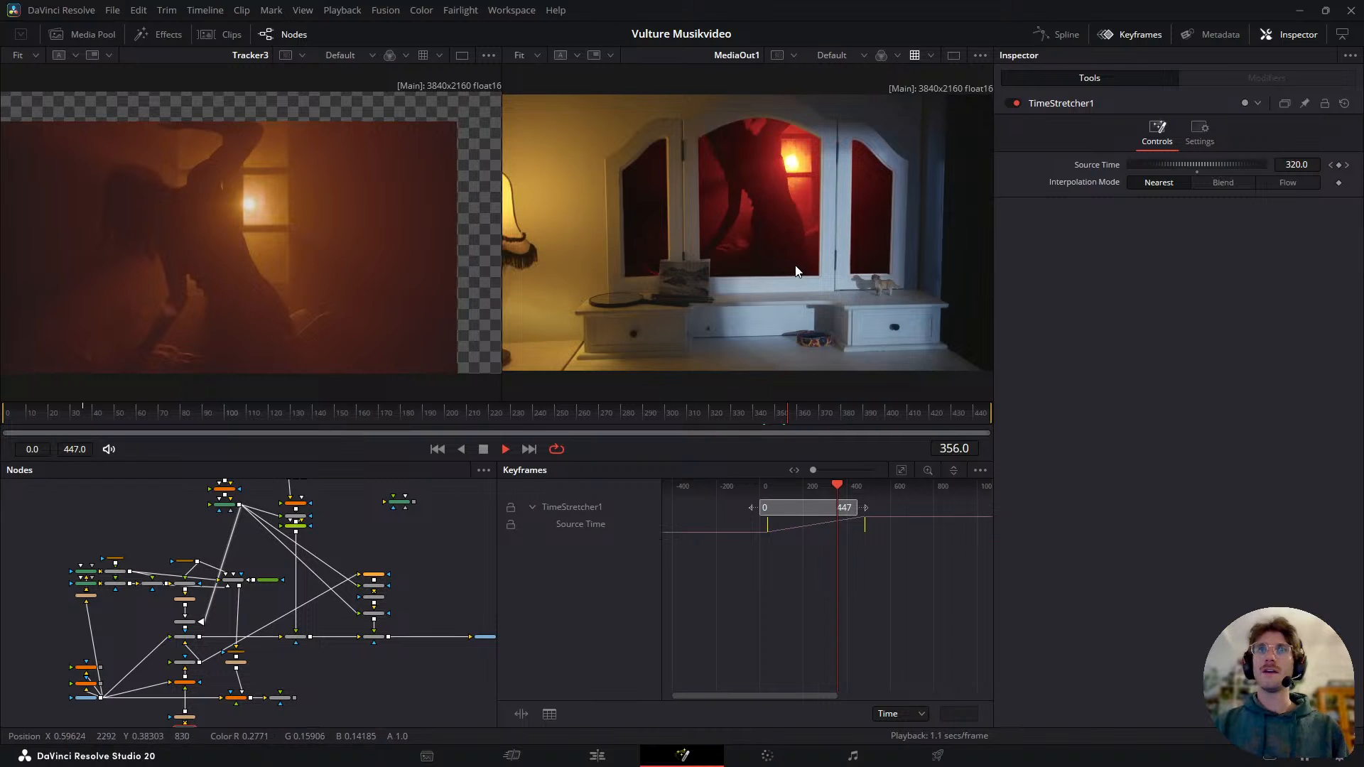
{"action": "left_click_drag", "start_coordinate": [790, 414], "coordinate": [886, 433]}
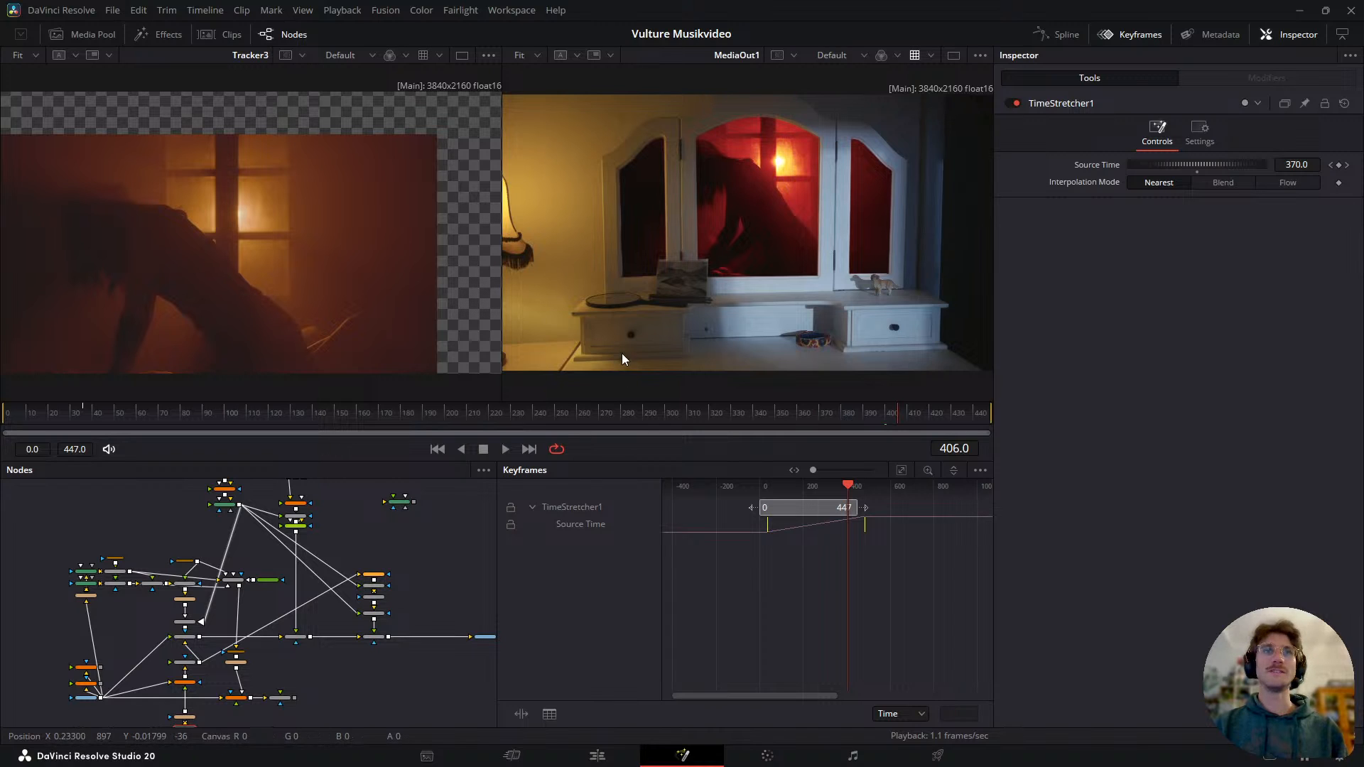
- Strengthen the Glow1 node with Spread 0.524, Gain 0.5 and Shine Threshold 0.176
{"action": "scroll", "coordinate": [306, 640], "scroll_direction": "up", "scroll_amount": 6}
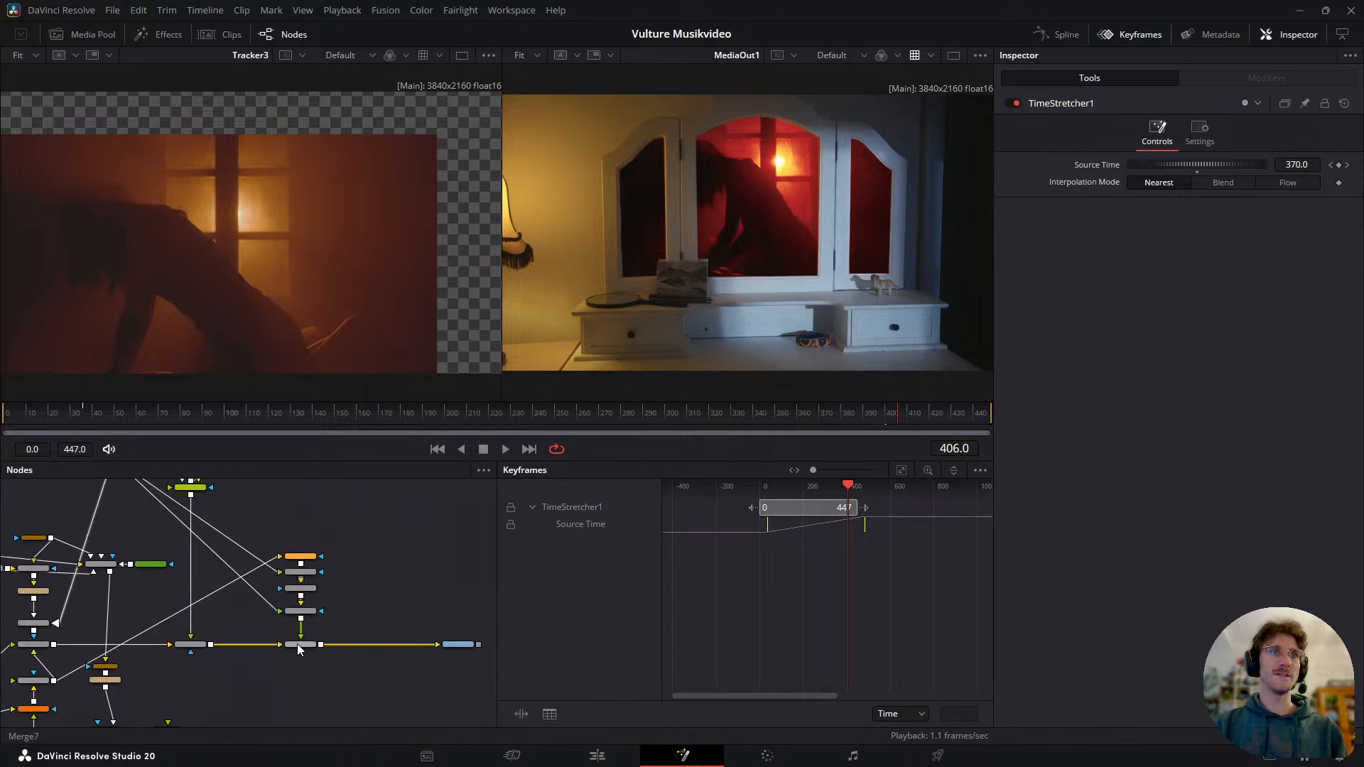
{"action": "left_click", "coordinate": [308, 648]}
{"action": "left_click", "coordinate": [322, 534]}
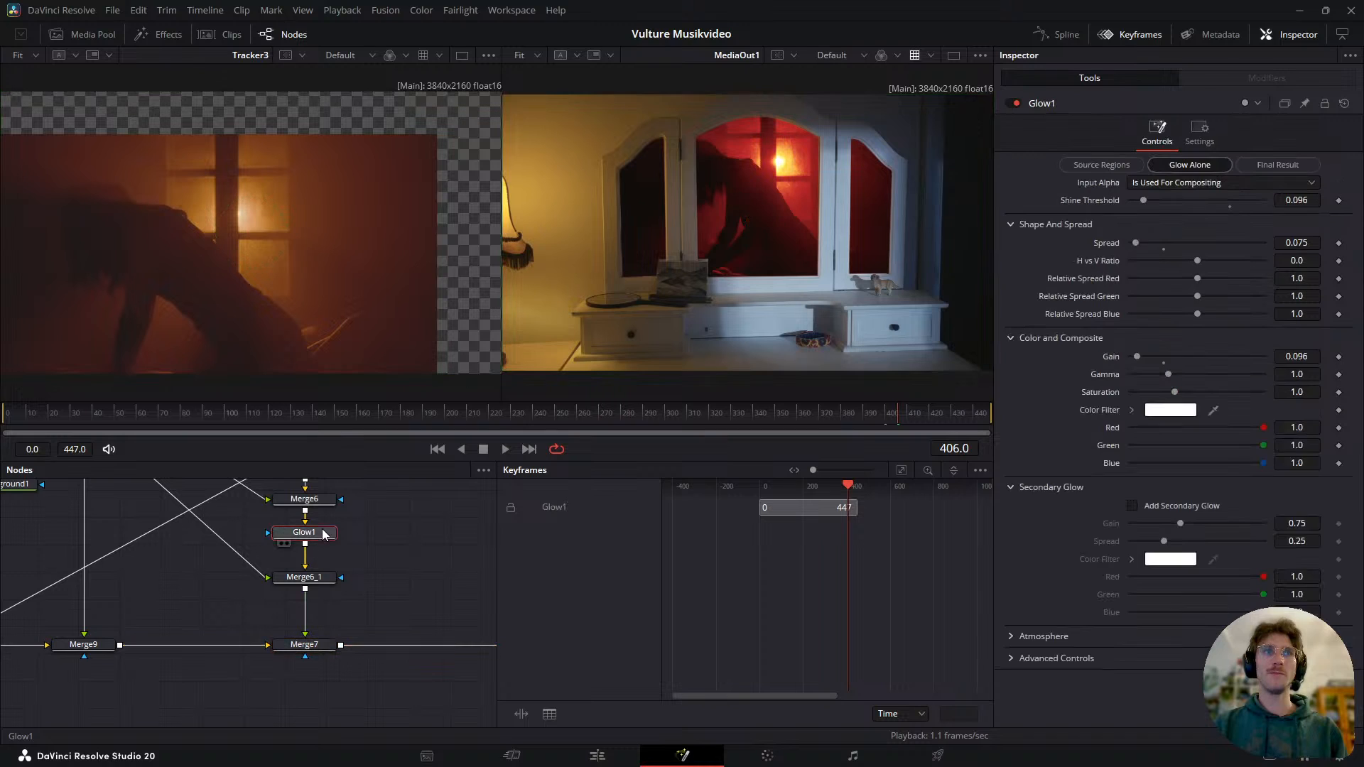
{"action": "left_click_drag", "start_coordinate": [1152, 249], "coordinate": [1159, 248]}
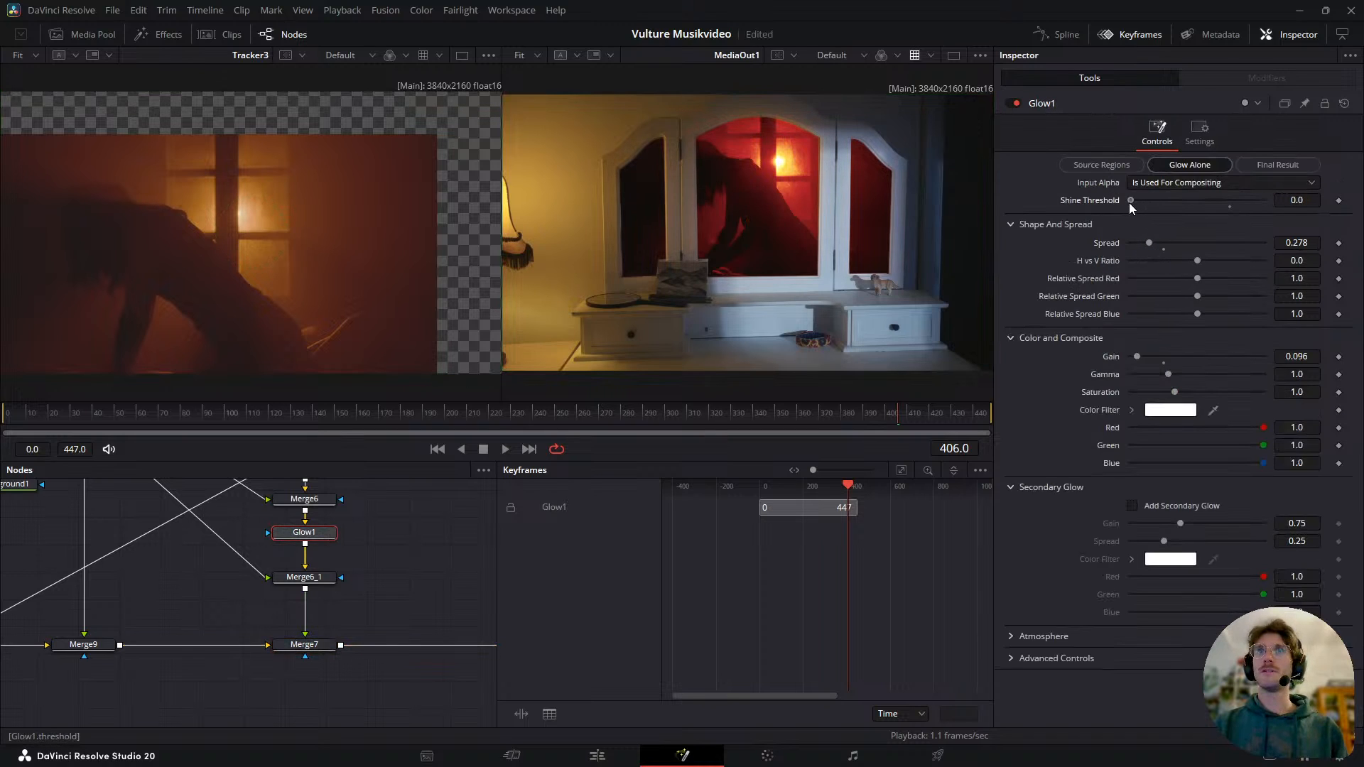
{"action": "mouse_move", "coordinate": [1137, 357]}
{"action": "left_mouse_down"}
{"action": "mouse_move", "coordinate": [1208, 362]}
{"action": "mouse_move", "coordinate": [1162, 361]}
{"action": "left_mouse_up"}
{"action": "left_click_drag", "start_coordinate": [1166, 241], "coordinate": [1155, 206]}
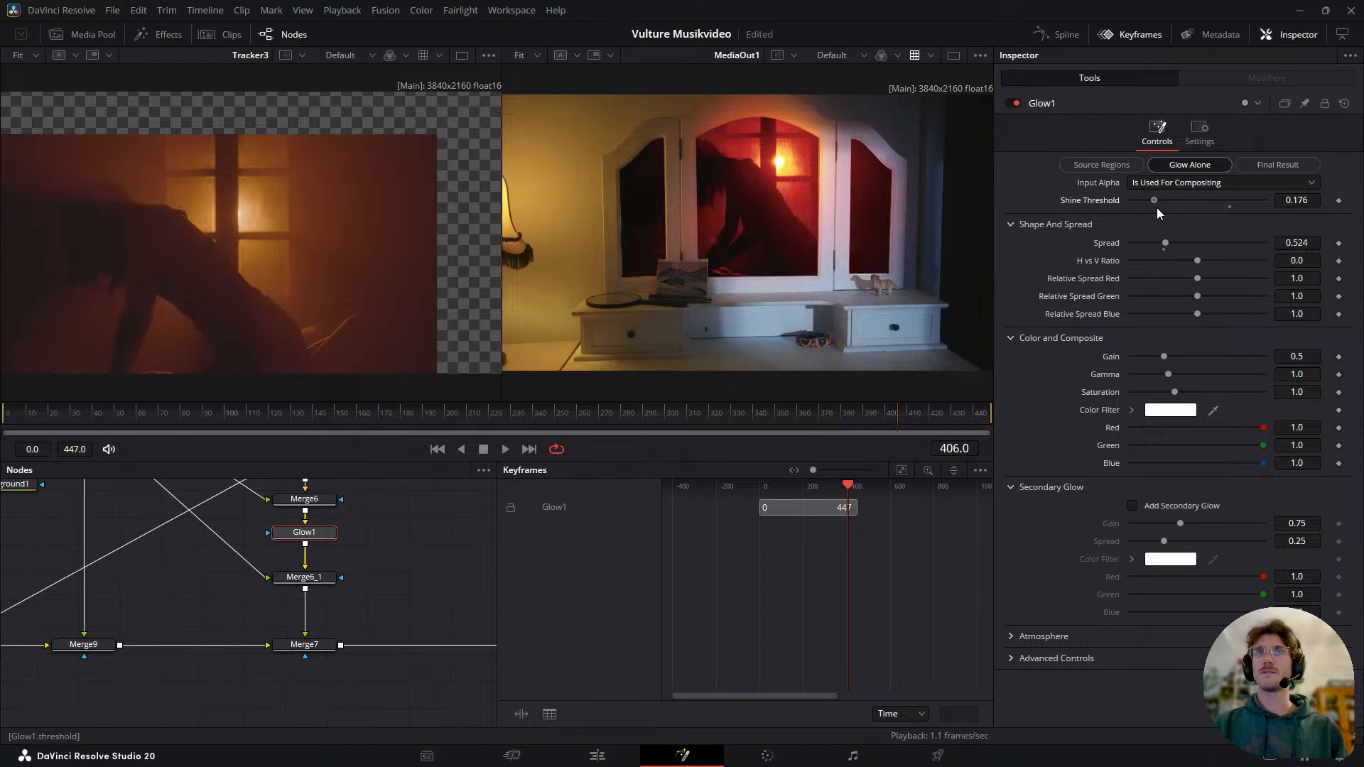
- Set Glow1's Saturation to 0.722, Spread to 0.374, H vs V Ratio to 0.38 and Relative Spread Red to 1.807, and save the project
{"action": "left_click_drag", "start_coordinate": [1174, 393], "coordinate": [1158, 395]}
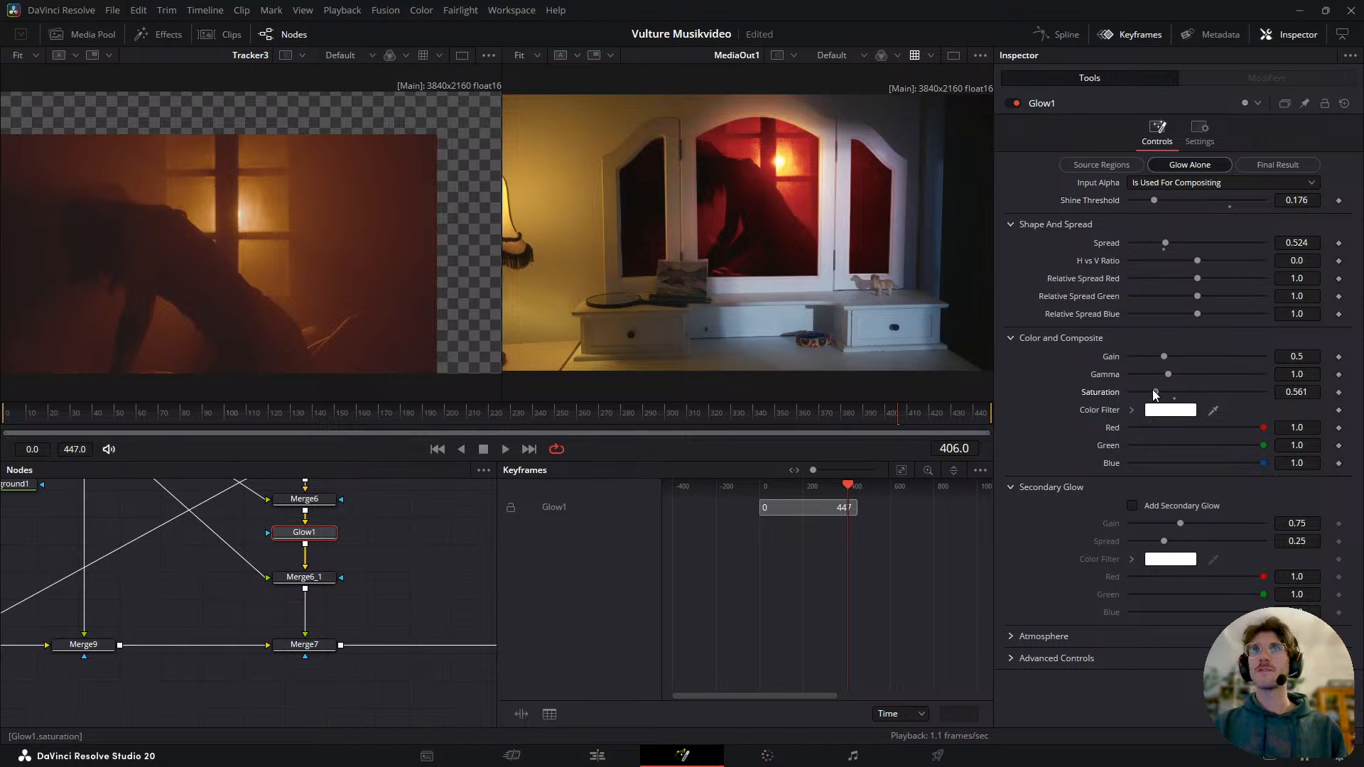
{"action": "left_click_drag", "start_coordinate": [1164, 240], "coordinate": [1221, 291]}
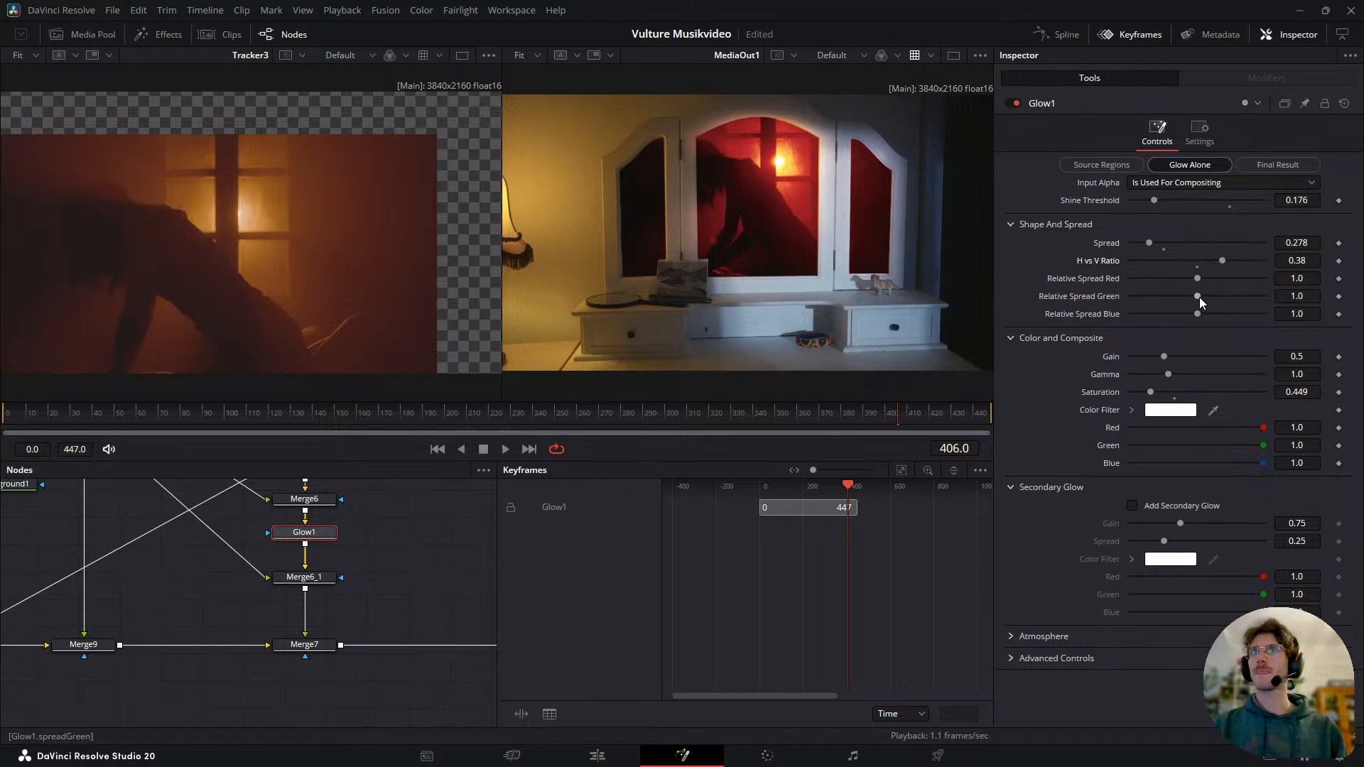
{"action": "left_click_drag", "start_coordinate": [1199, 277], "coordinate": [1247, 345]}
{"action": "left_click_drag", "start_coordinate": [1152, 395], "coordinate": [1164, 410]}
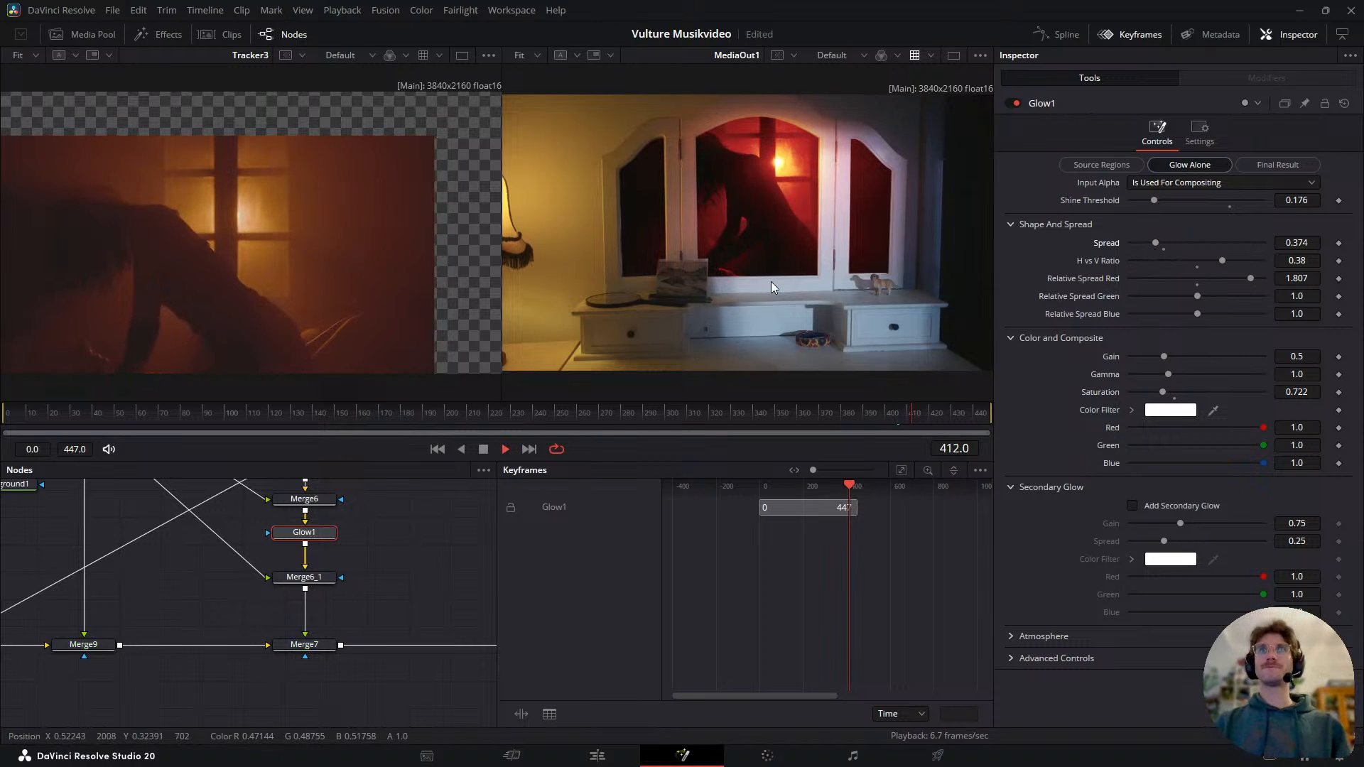
{"action": "scroll", "coordinate": [787, 150], "scroll_direction": "up", "scroll_amount": 8}
{"action": "key", "text": "ctrl+s"}
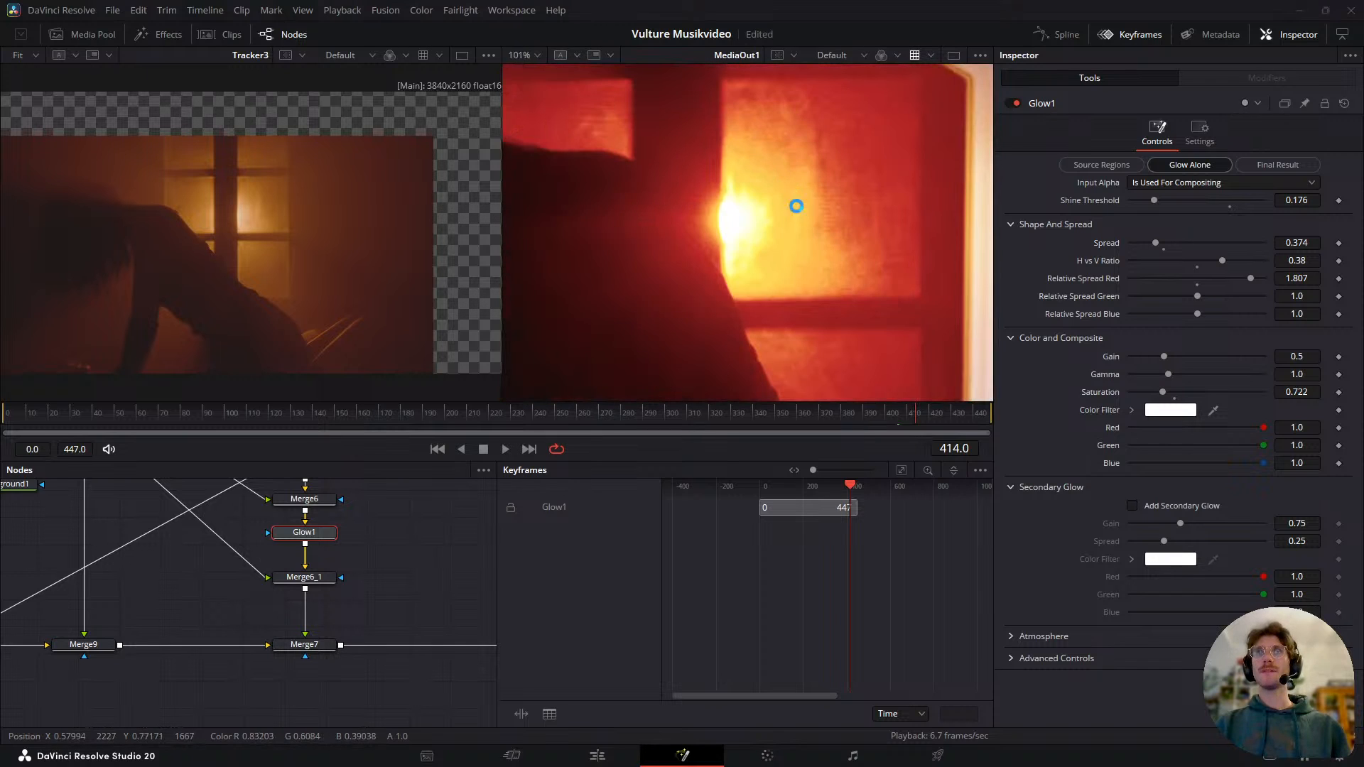
- Play the close-up of the window light from about frame 390 and compare it with the viewer LUT off and on
{"action": "left_click_drag", "start_coordinate": [906, 417], "coordinate": [871, 419]}
{"action": "key", "text": "space"}
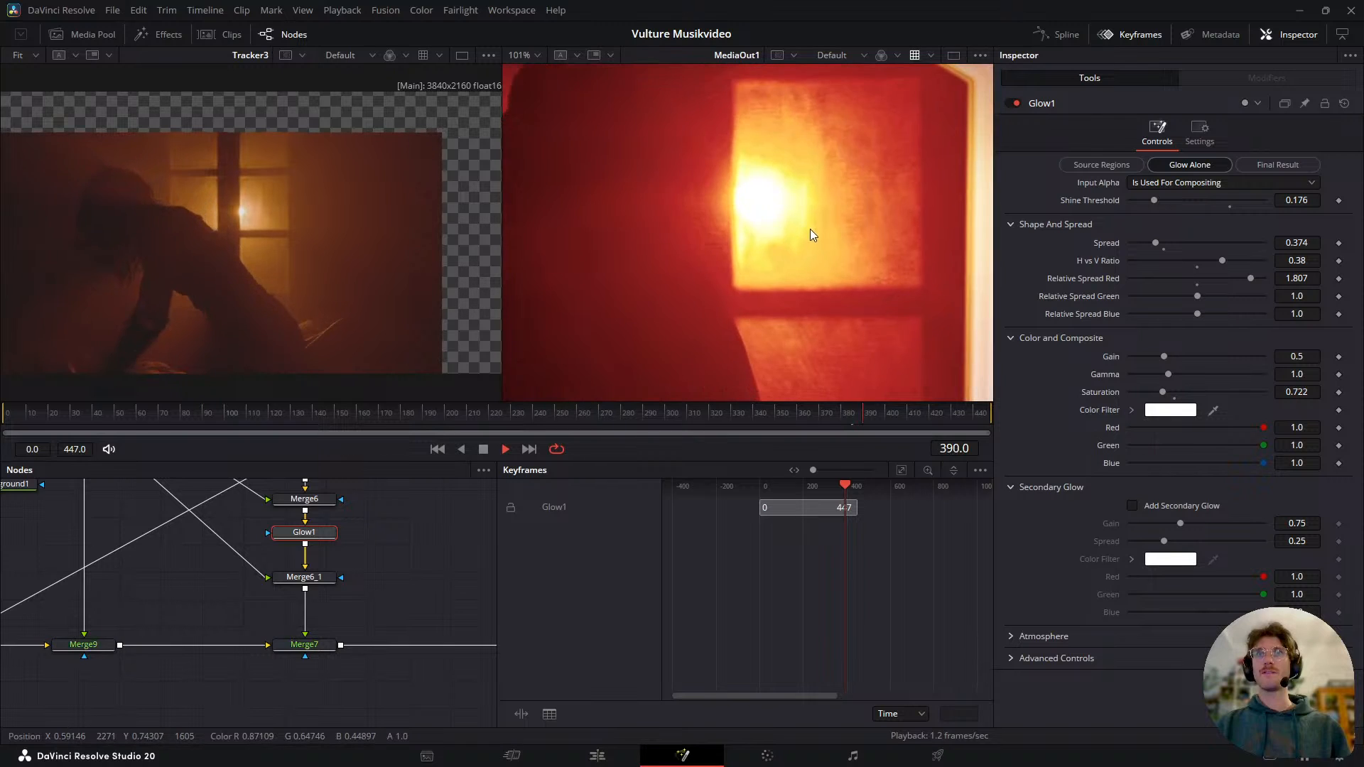
{"action": "key", "text": "space"}
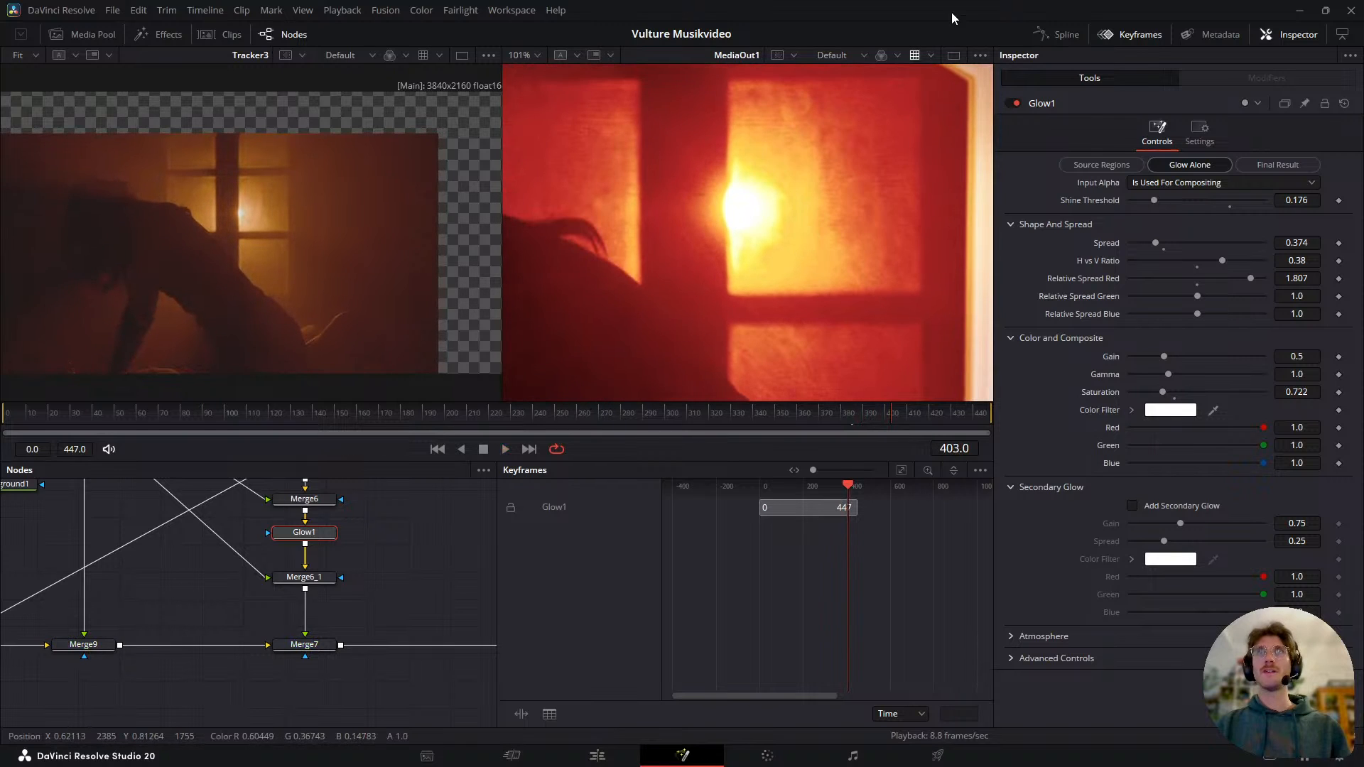
{"action": "left_click", "coordinate": [918, 55]}
{"action": "key", "text": "space"}
{"action": "key", "text": "space"}
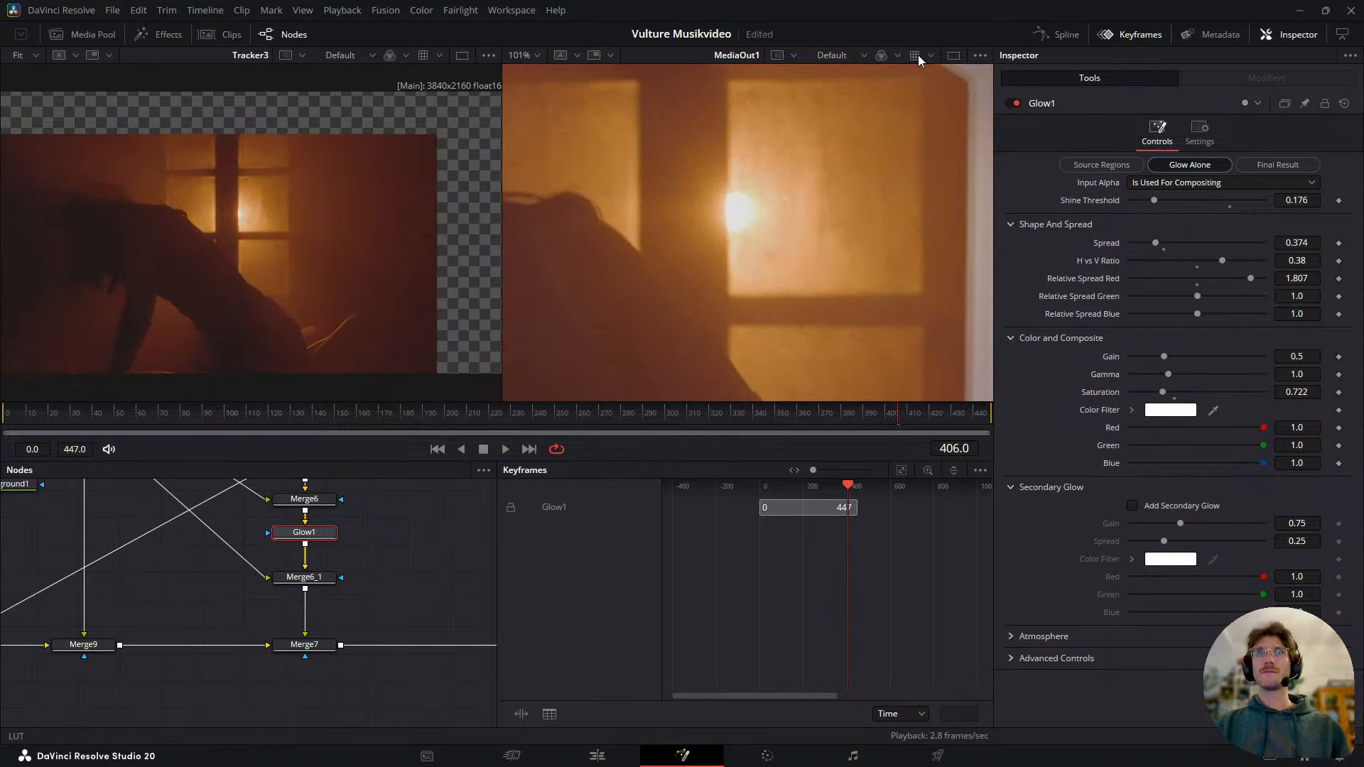
{"action": "left_click", "coordinate": [918, 55]}
{"action": "key", "text": "space"}
{"action": "key", "text": "space"}
- Save the project and fit the whole composite in the MediaOut1 viewer
{"action": "scroll", "coordinate": [829, 198], "scroll_direction": "down", "scroll_amount": 3}
{"action": "key", "text": "ctrl+s"}
{"action": "left_click_drag", "start_coordinate": [901, 174], "coordinate": [580, 304]}
{"action": "scroll", "coordinate": [763, 231], "scroll_direction": "down", "scroll_amount": 2}
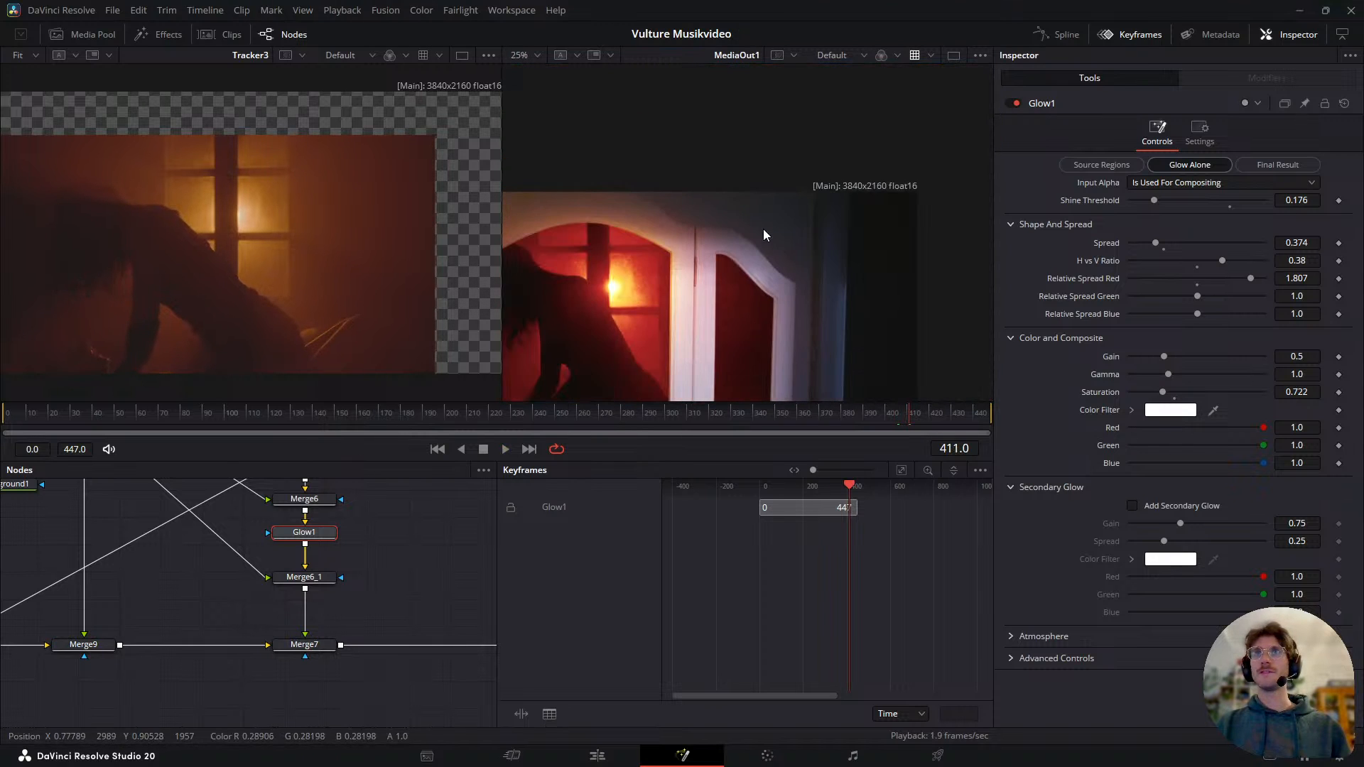
{"action": "left_click_drag", "start_coordinate": [804, 219], "coordinate": [860, 194]}
{"action": "key", "text": "ctrl+f"}
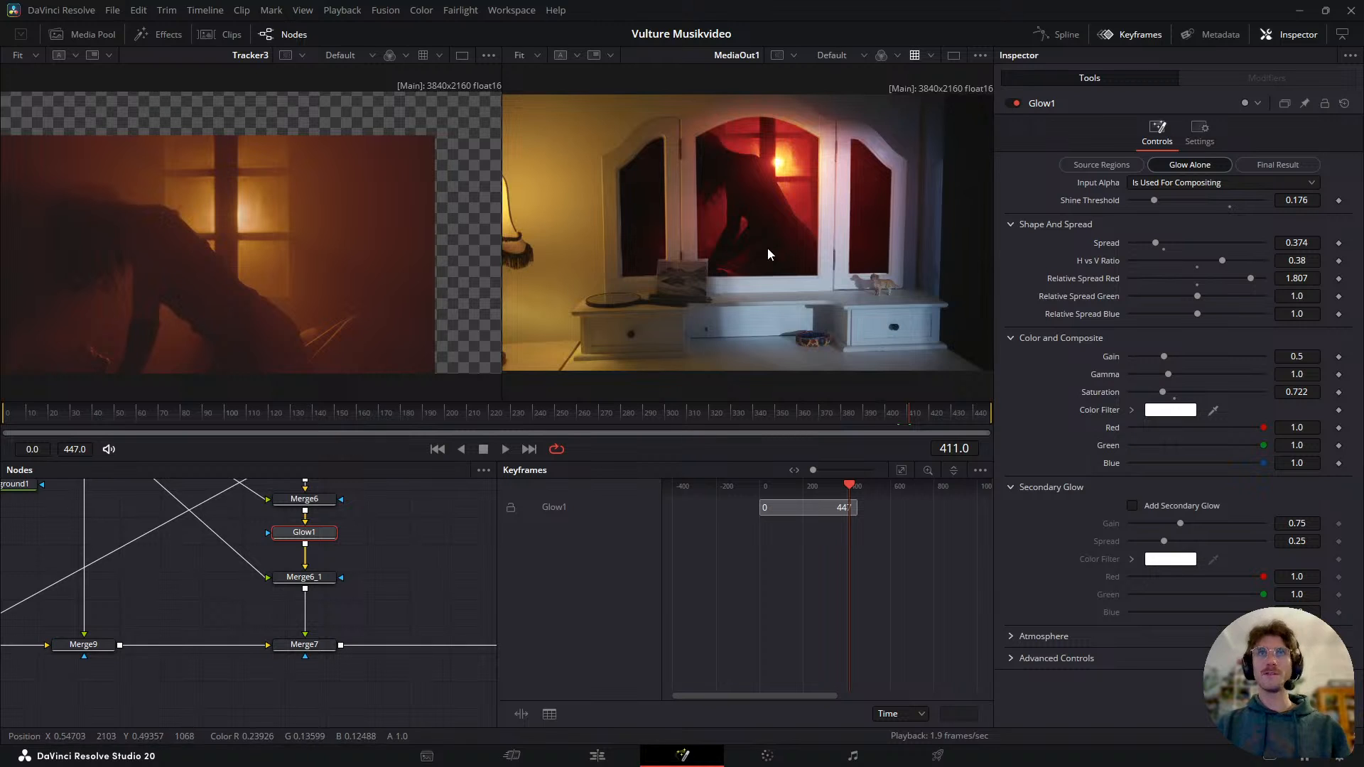
- Play the glowing reflection up to frame 360 and examine the mirror frame and picture up close
{"action": "key", "text": "space"}
{"action": "left_click_drag", "start_coordinate": [707, 429], "coordinate": [590, 433]}
{"action": "key", "text": "space"}
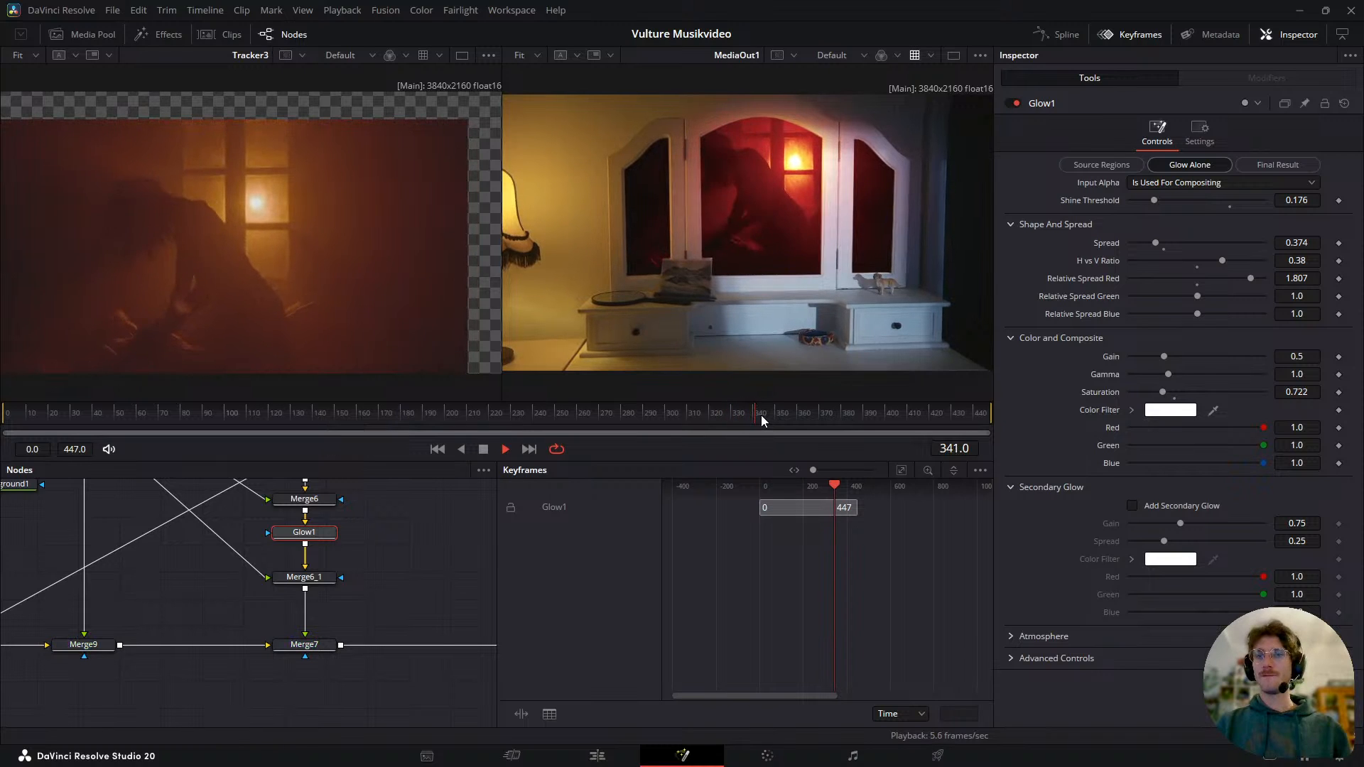
{"action": "left_click_drag", "start_coordinate": [761, 415], "coordinate": [799, 430]}
{"action": "scroll", "coordinate": [650, 267], "scroll_direction": "up", "scroll_amount": 4}
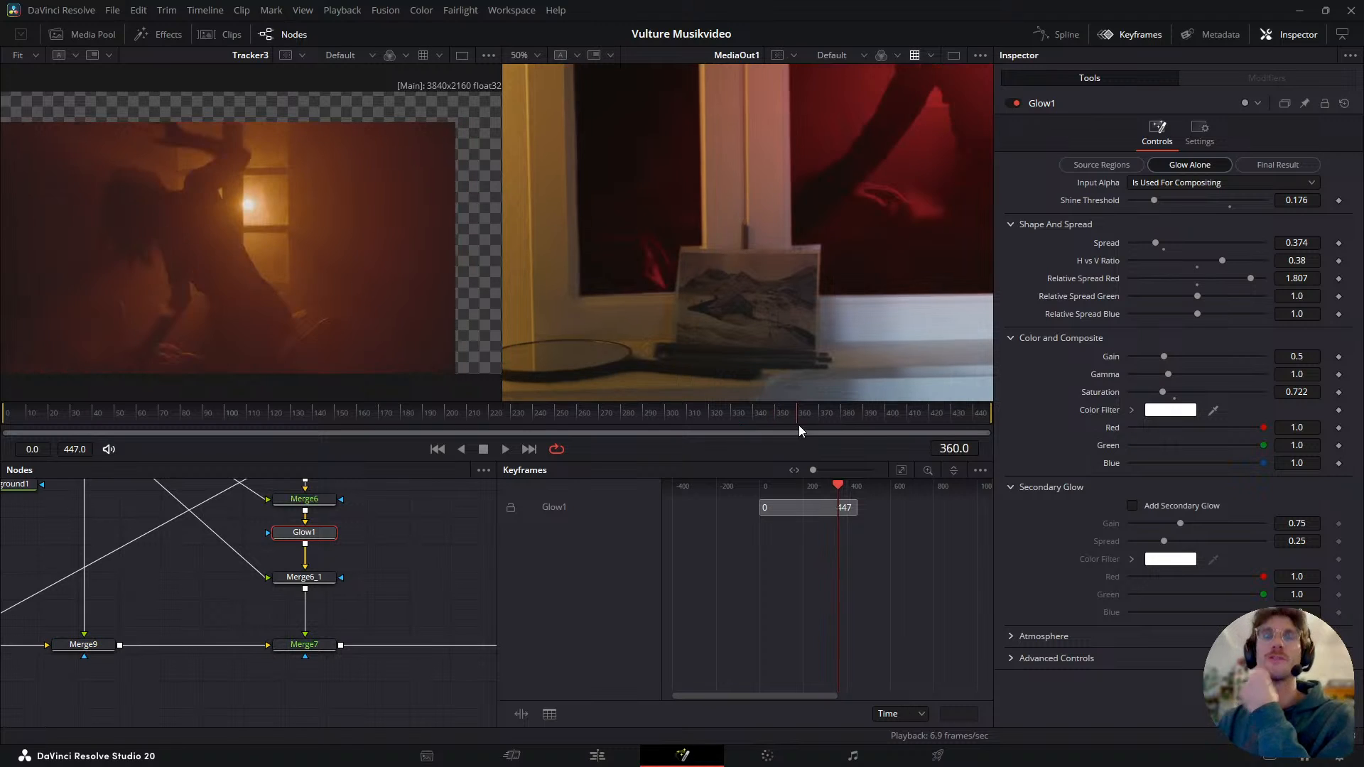
{"action": "scroll", "coordinate": [776, 326], "scroll_direction": "down", "scroll_amount": 2}
{"action": "mouse_move", "coordinate": [786, 279]}
{"action": "left_mouse_down"}
{"action": "mouse_move", "coordinate": [750, 288]}
{"action": "mouse_move", "coordinate": [838, 275]}
{"action": "mouse_move", "coordinate": [789, 279]}
{"action": "left_mouse_up"}
{"action": "scroll", "coordinate": [769, 283], "scroll_direction": "down", "scroll_amount": 1}
{"action": "scroll", "coordinate": [838, 274], "scroll_direction": "up", "scroll_amount": 1}
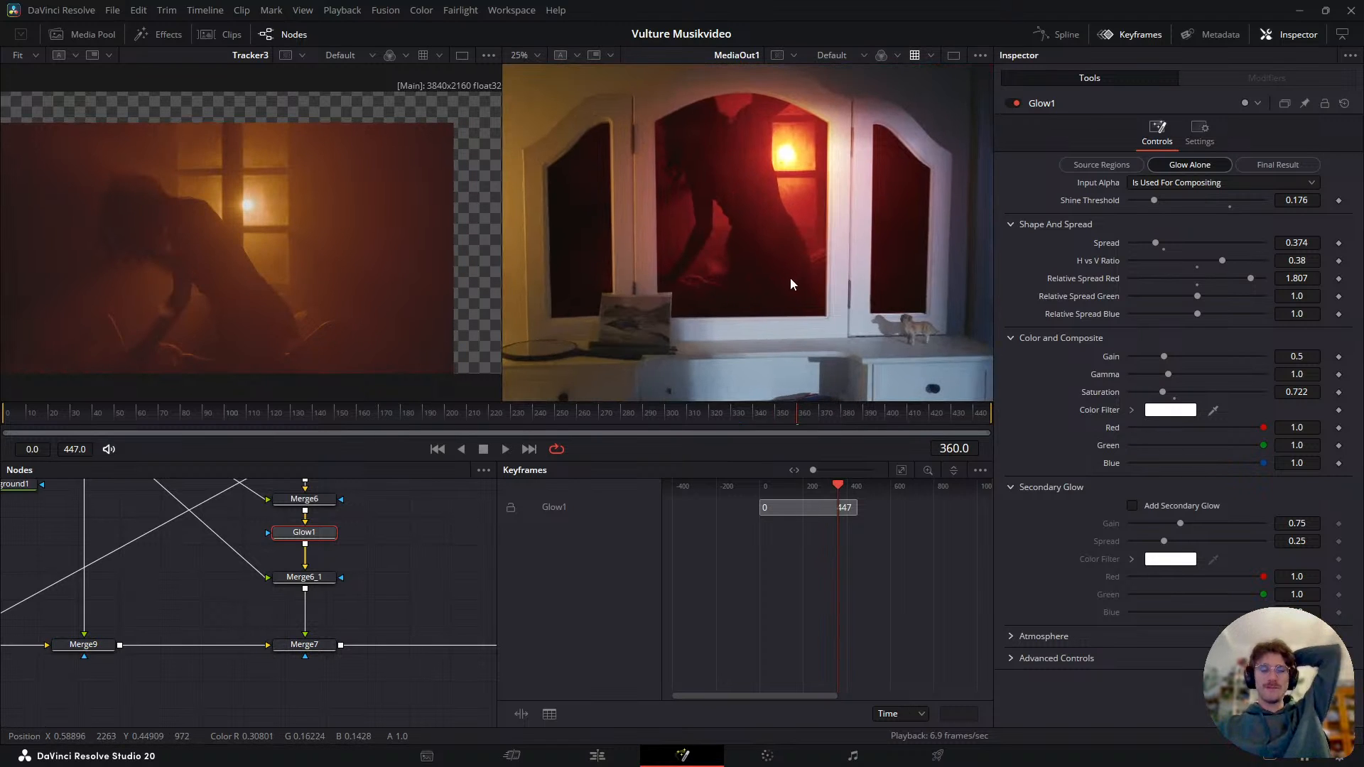
{"action": "key", "text": "ctrl+f"}
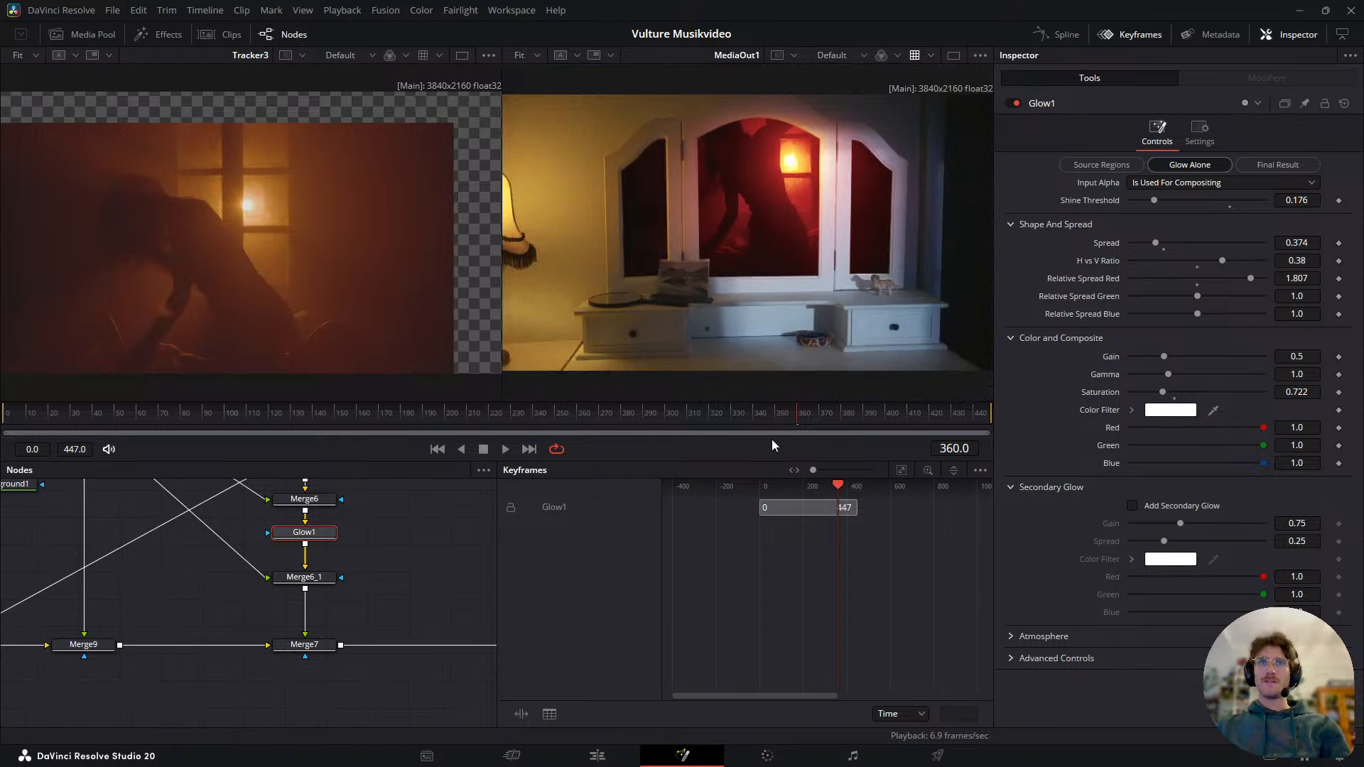
- Scrub the composite between about frames 247 and 360 to examine how the glow follows the figure in the mirror
{"action": "left_click_drag", "start_coordinate": [749, 425], "coordinate": [805, 546]}
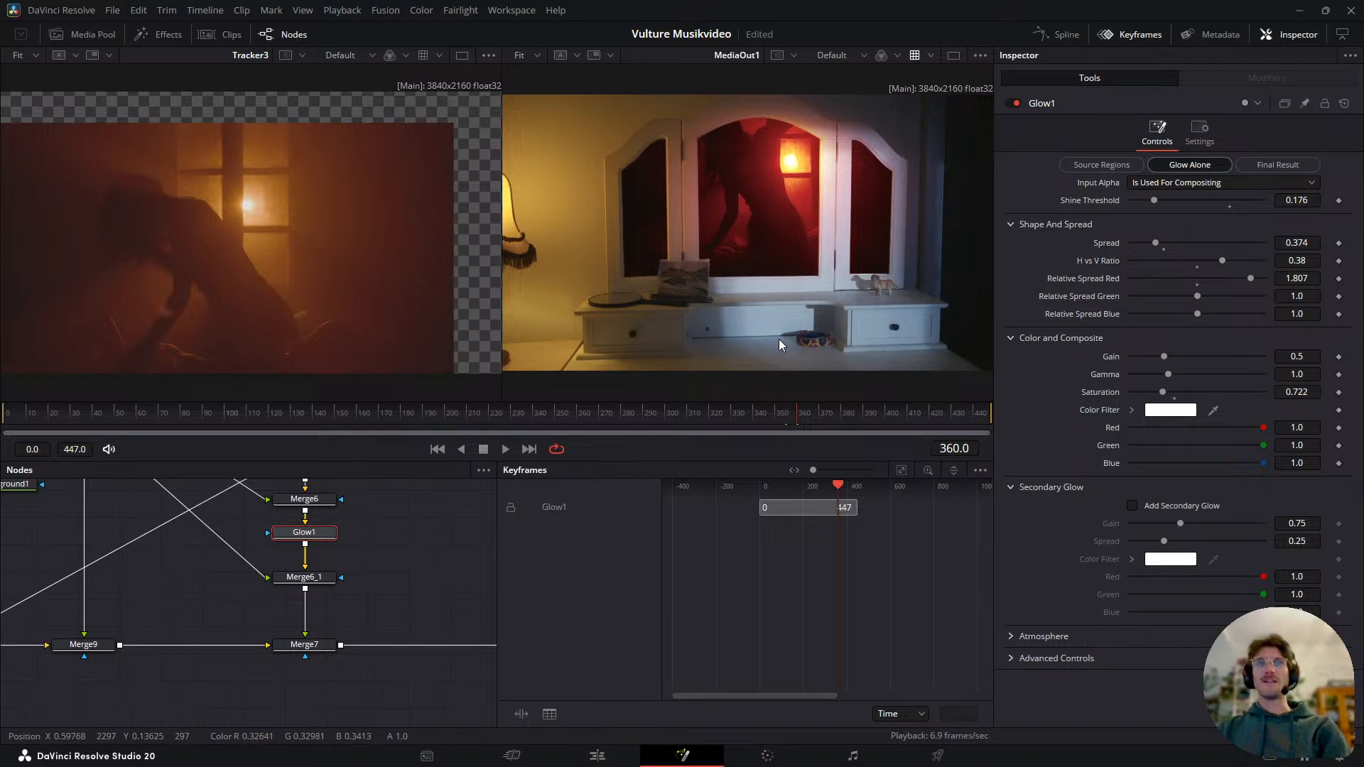
{"action": "left_click_drag", "start_coordinate": [787, 419], "coordinate": [767, 482]}
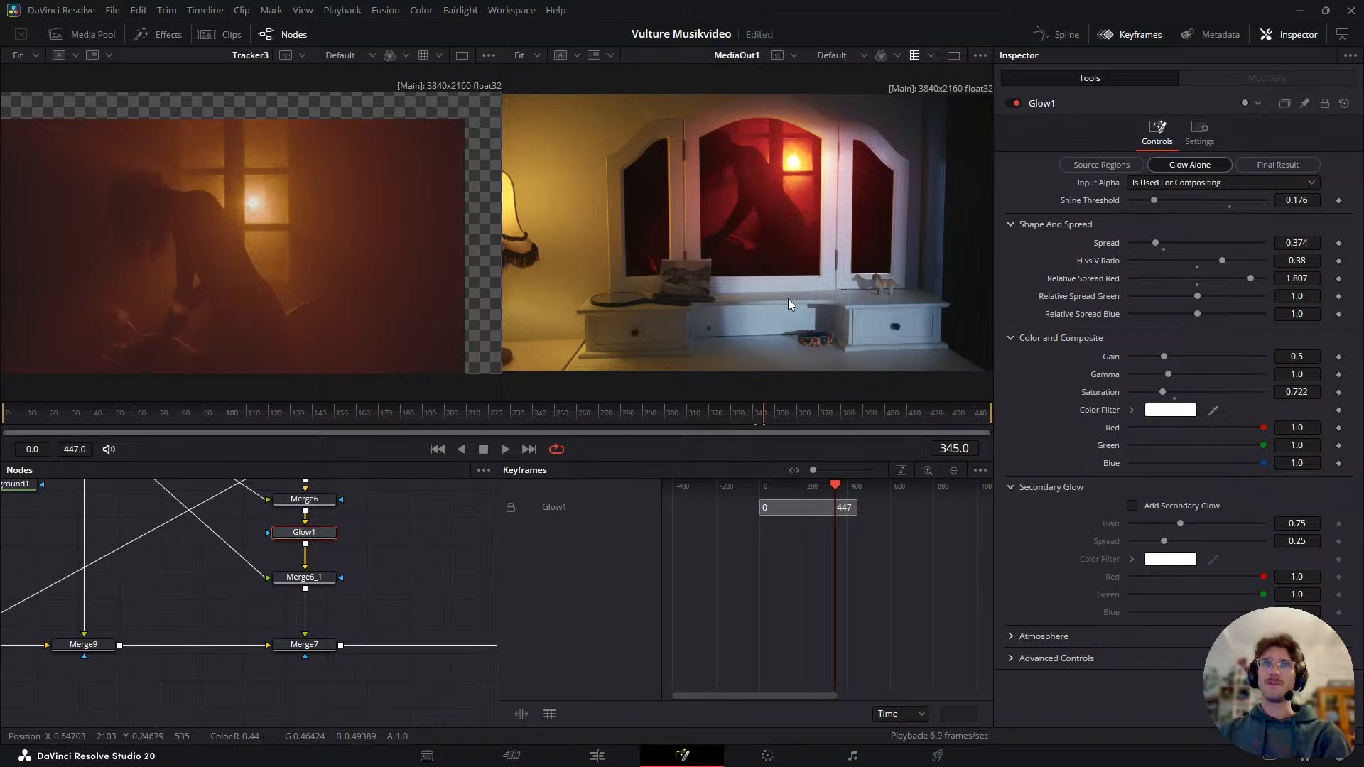
{"action": "left_click_drag", "start_coordinate": [754, 412], "coordinate": [552, 455]}
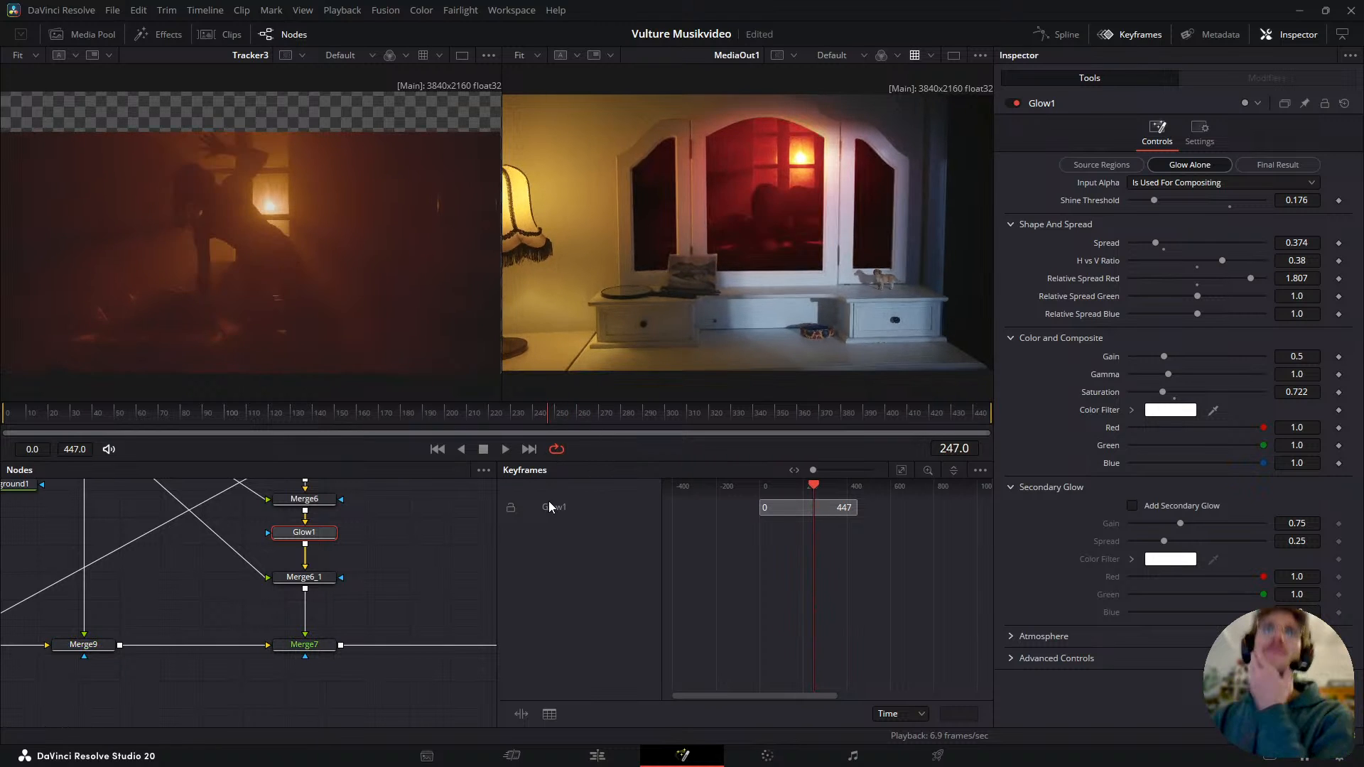
{"action": "key", "text": "space"}
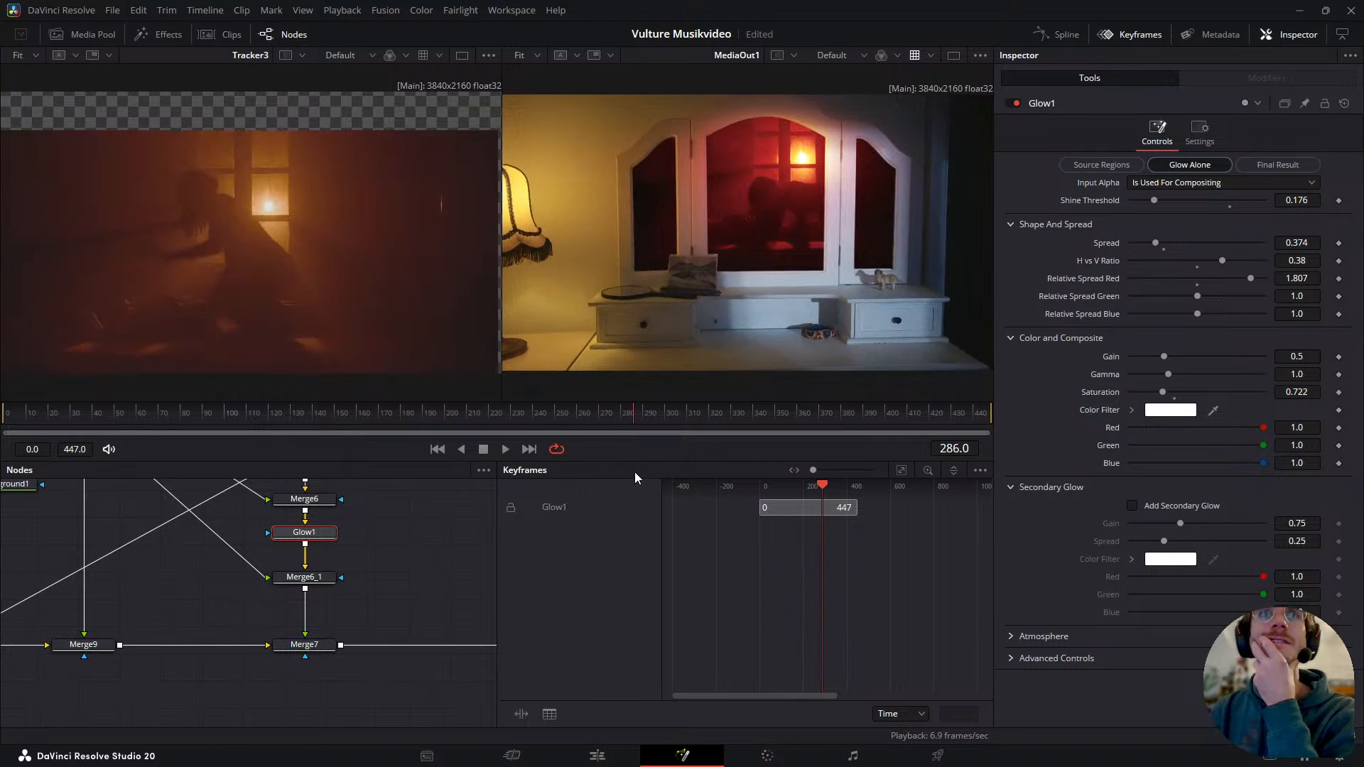
{"action": "left_click_drag", "start_coordinate": [945, 490], "coordinate": [710, 485]}
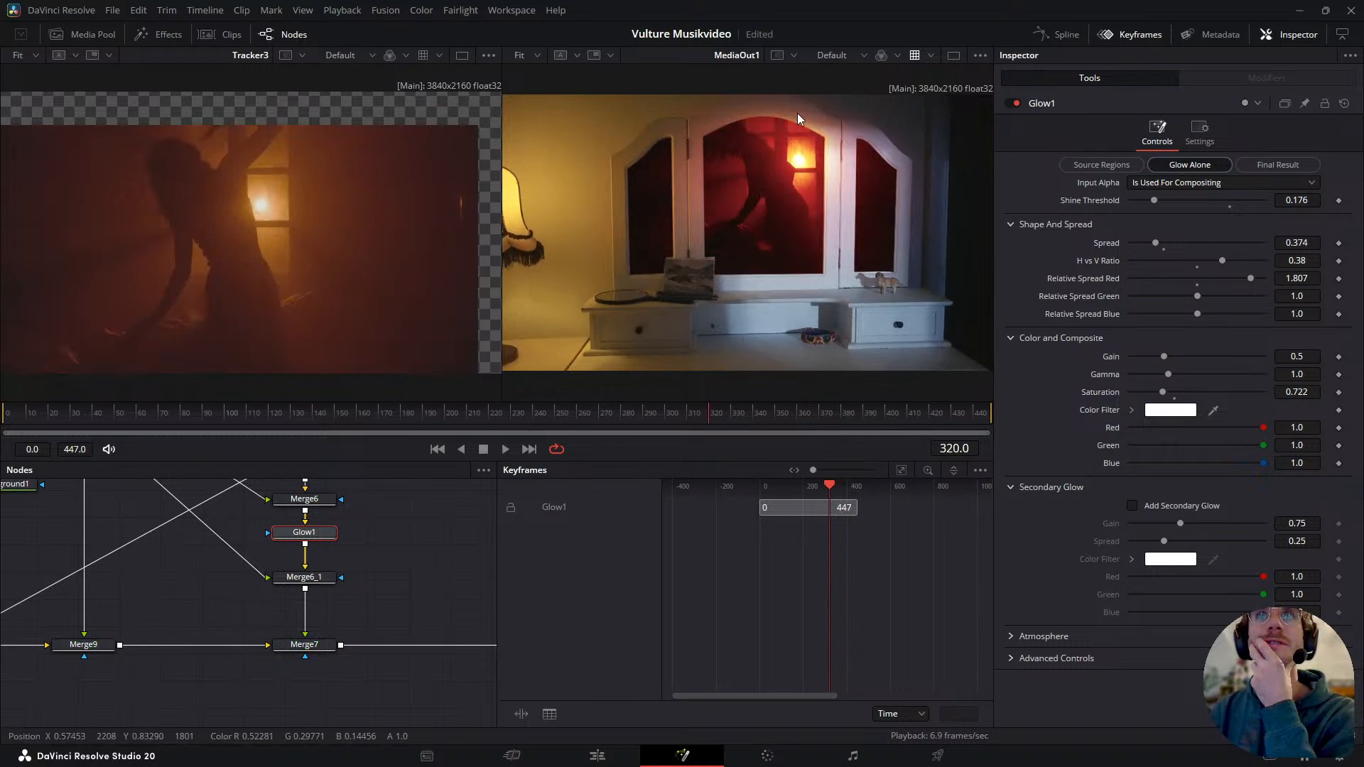
- Check the mirror arch's edge at frame 392, reduce Glow1's Gain to 0.289 and save the project
{"action": "scroll", "coordinate": [793, 126], "scroll_direction": "up", "scroll_amount": 10}
{"action": "left_click", "coordinate": [816, 419]}
{"action": "left_click_drag", "start_coordinate": [816, 418], "coordinate": [873, 422]}
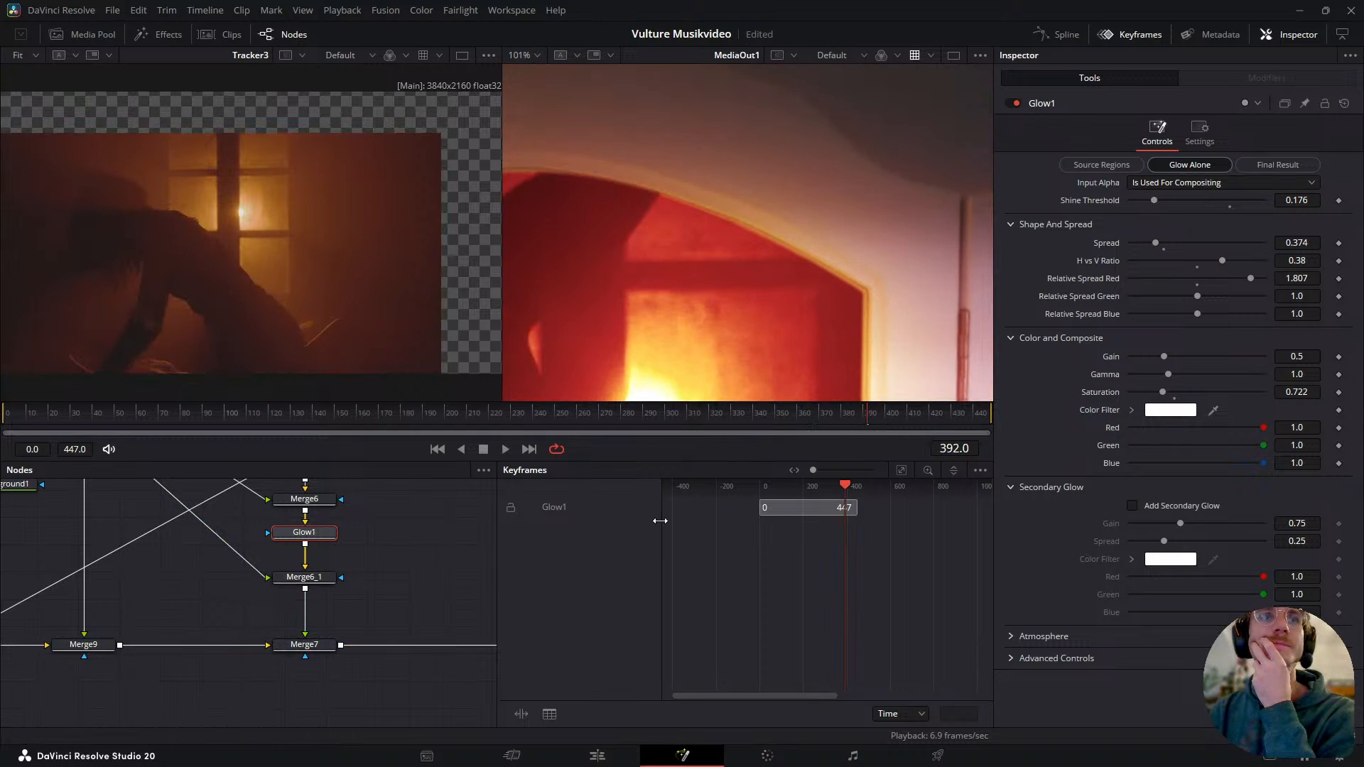
{"action": "left_click_drag", "start_coordinate": [1167, 358], "coordinate": [1154, 362]}
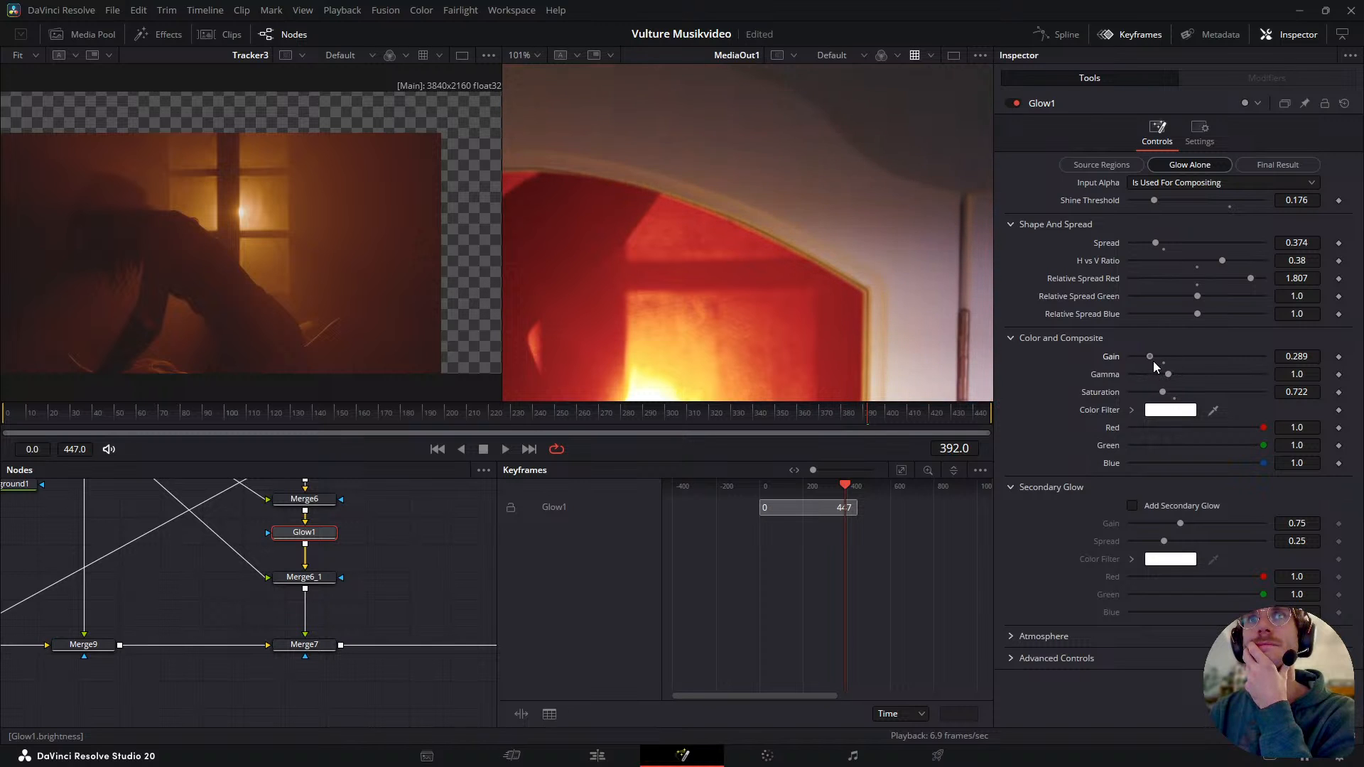
{"action": "scroll", "coordinate": [817, 247], "scroll_direction": "down", "scroll_amount": 8}
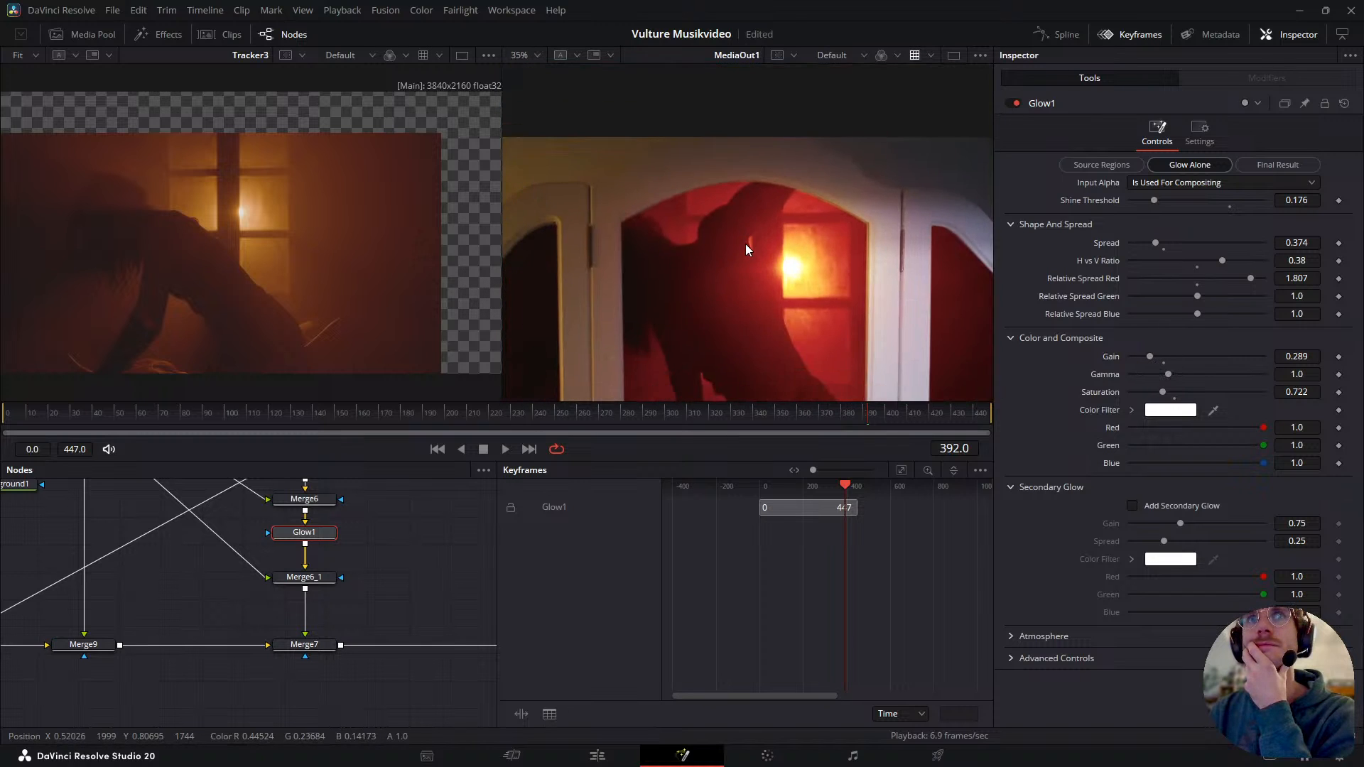
{"action": "key", "text": "ctrl+s"}
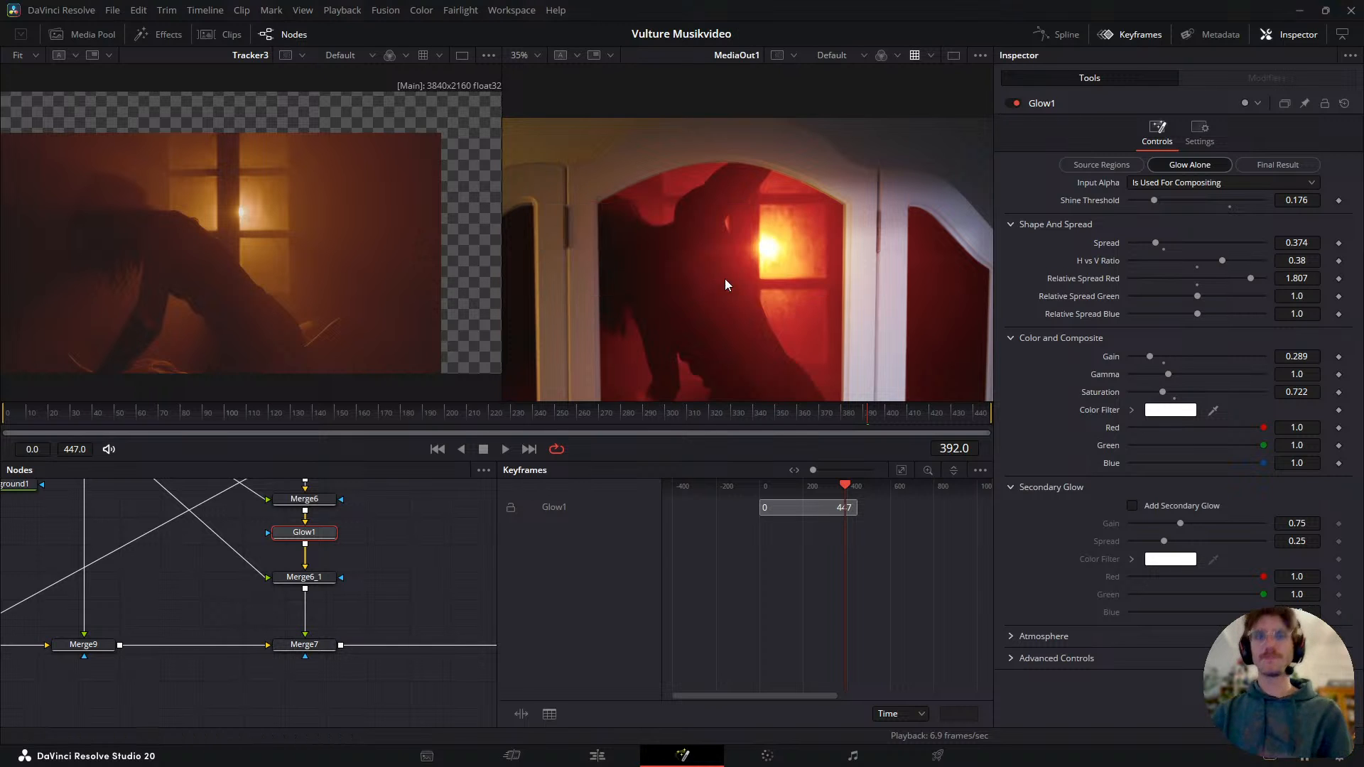
- Examine the side mirror panel's edge up close in the composite at frame 398
{"action": "left_click_drag", "start_coordinate": [724, 278], "coordinate": [740, 284]}
{"action": "key", "text": "ctrl+f"}
{"action": "mouse_move", "coordinate": [887, 416]}
{"action": "left_mouse_down"}
{"action": "mouse_move", "coordinate": [929, 411]}
{"action": "mouse_move", "coordinate": [766, 413]}
{"action": "mouse_move", "coordinate": [882, 424]}
{"action": "left_mouse_up"}
{"action": "scroll", "coordinate": [604, 224], "scroll_direction": "up", "scroll_amount": 5}
{"action": "scroll", "coordinate": [685, 311], "scroll_direction": "up", "scroll_amount": 3}
{"action": "left_click_drag", "start_coordinate": [710, 189], "coordinate": [706, 296]}
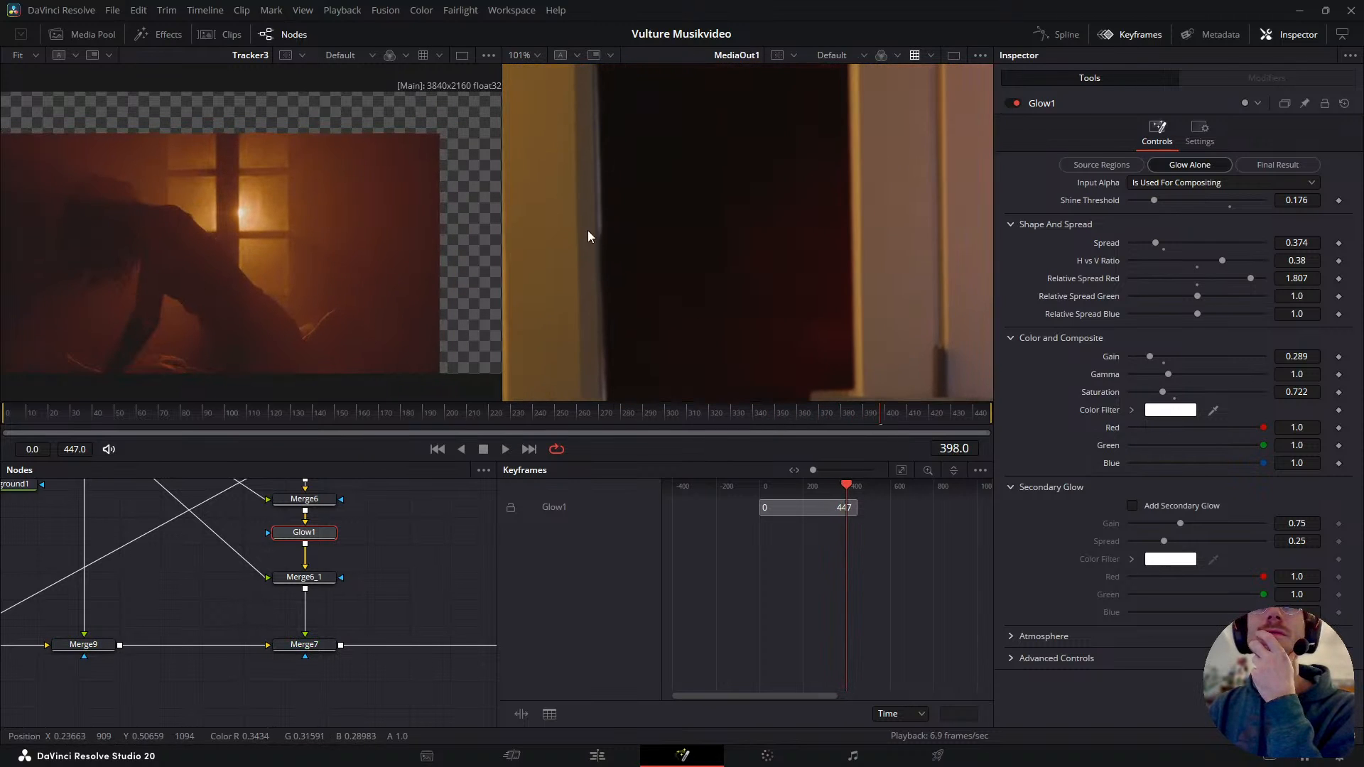
{"action": "mouse_move", "coordinate": [897, 421]}
{"action": "left_mouse_down"}
{"action": "mouse_move", "coordinate": [868, 412]}
{"action": "mouse_move", "coordinate": [881, 415]}
{"action": "left_mouse_up"}
- Try a different Contract/Expand amount on MatteControl1 to correct the side panel's matte edge
{"action": "mouse_move", "coordinate": [329, 564]}
{"action": "left_mouse_down"}
{"action": "mouse_move", "coordinate": [345, 635]}
{"action": "mouse_move", "coordinate": [408, 628]}
{"action": "mouse_move", "coordinate": [331, 590]}
{"action": "left_mouse_up"}
{"action": "scroll", "coordinate": [407, 627], "scroll_direction": "down", "scroll_amount": 5}
{"action": "scroll", "coordinate": [331, 590], "scroll_direction": "up", "scroll_amount": 5}
{"action": "left_click", "coordinate": [229, 585]}
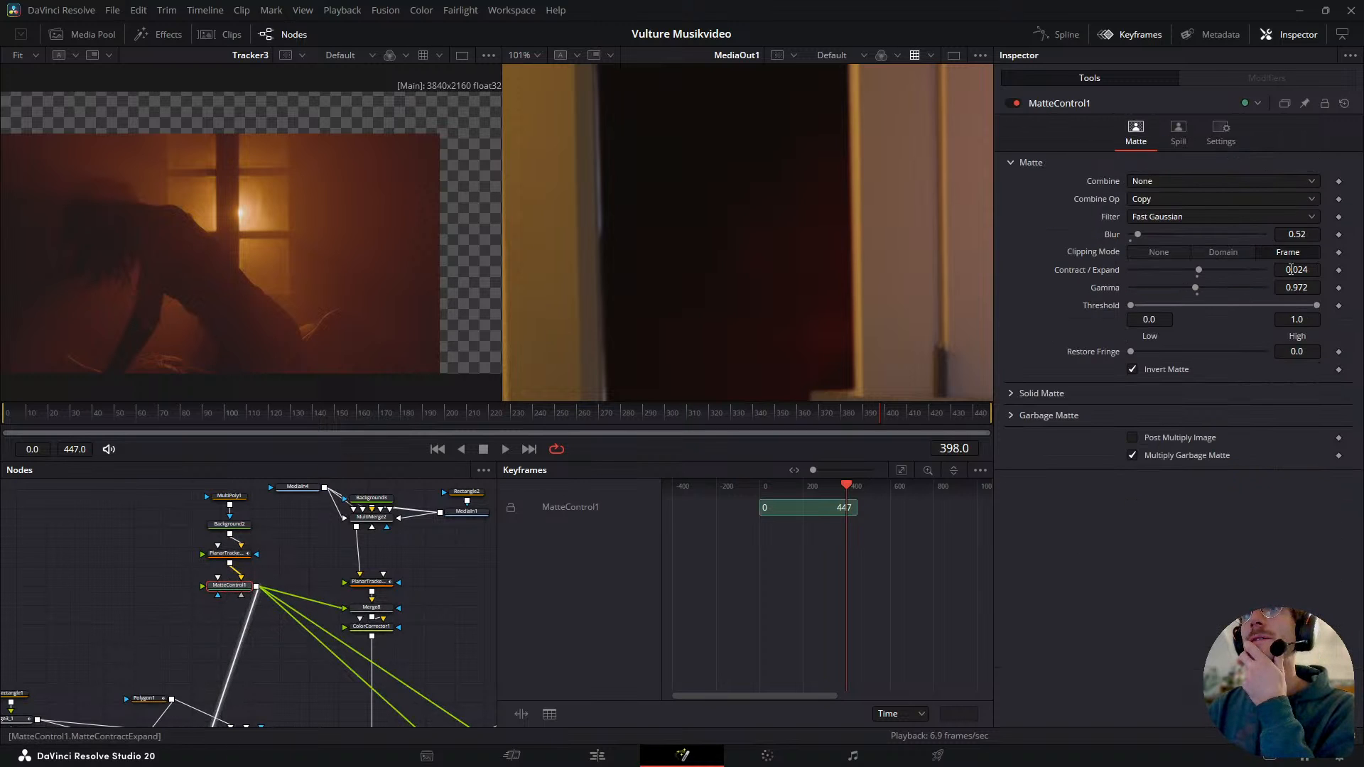
{"action": "left_click_drag", "start_coordinate": [1297, 270], "coordinate": [1277, 270]}
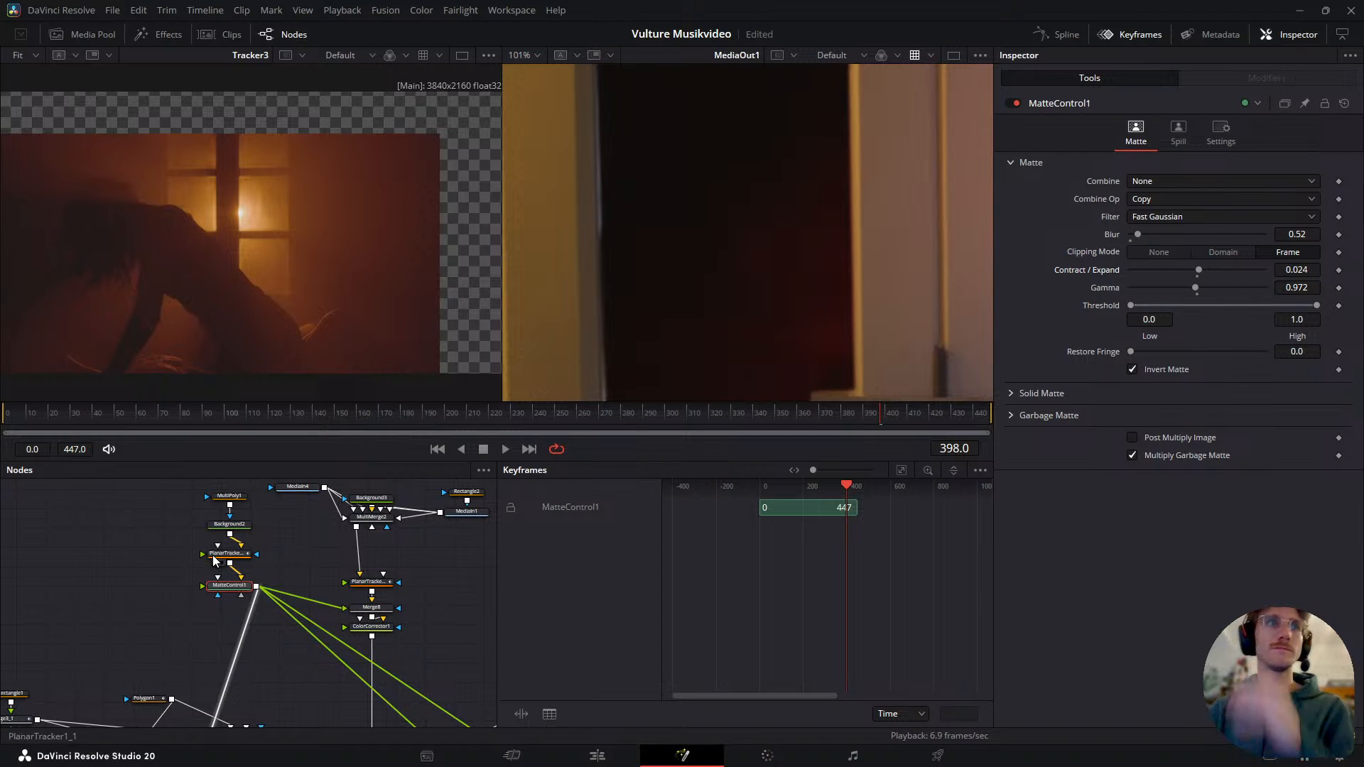
- Try a Border Width of 0.0017 on MultiPoly1's Polygon 3 and check the panel's edge at frames 405 and 425
{"action": "left_click", "coordinate": [238, 496]}
{"action": "scroll", "coordinate": [722, 279], "scroll_direction": "down", "scroll_amount": 4}
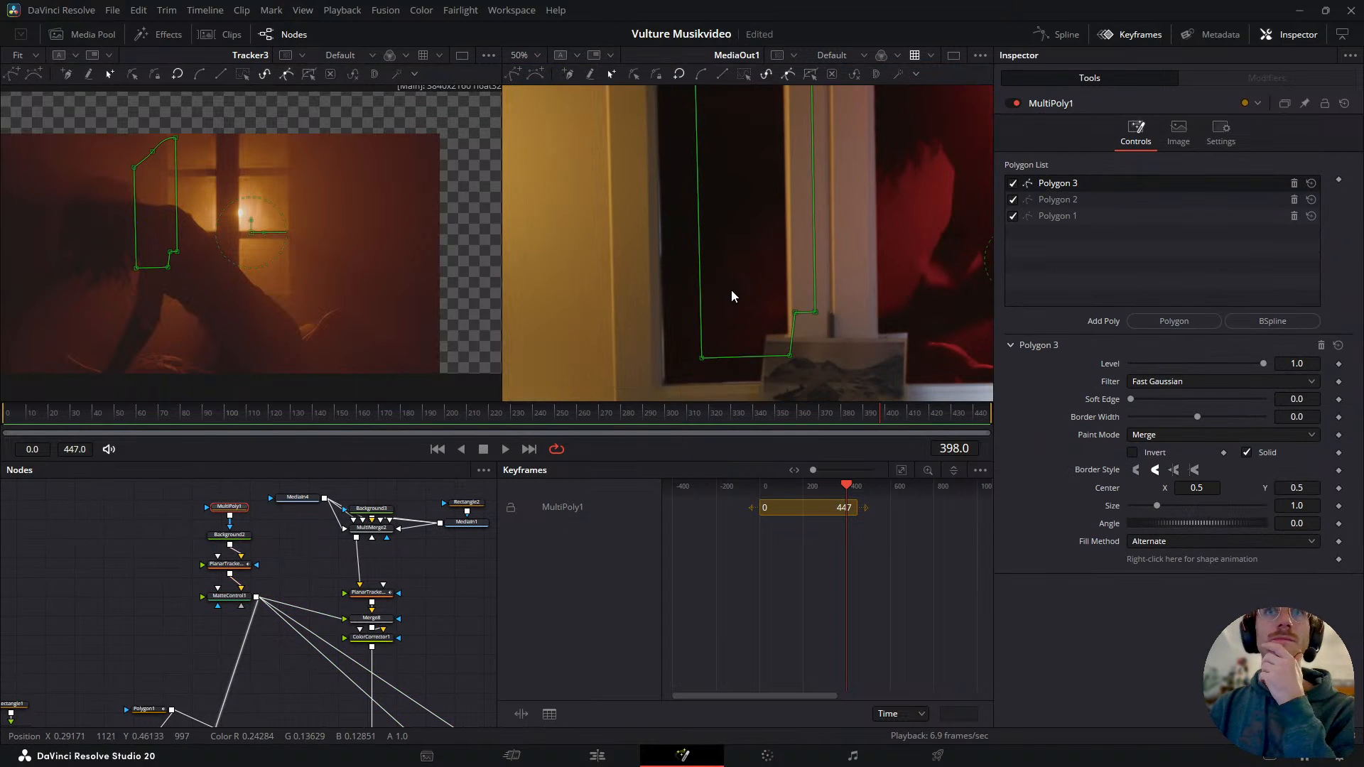
{"action": "left_click_drag", "start_coordinate": [656, 424], "coordinate": [756, 398]}
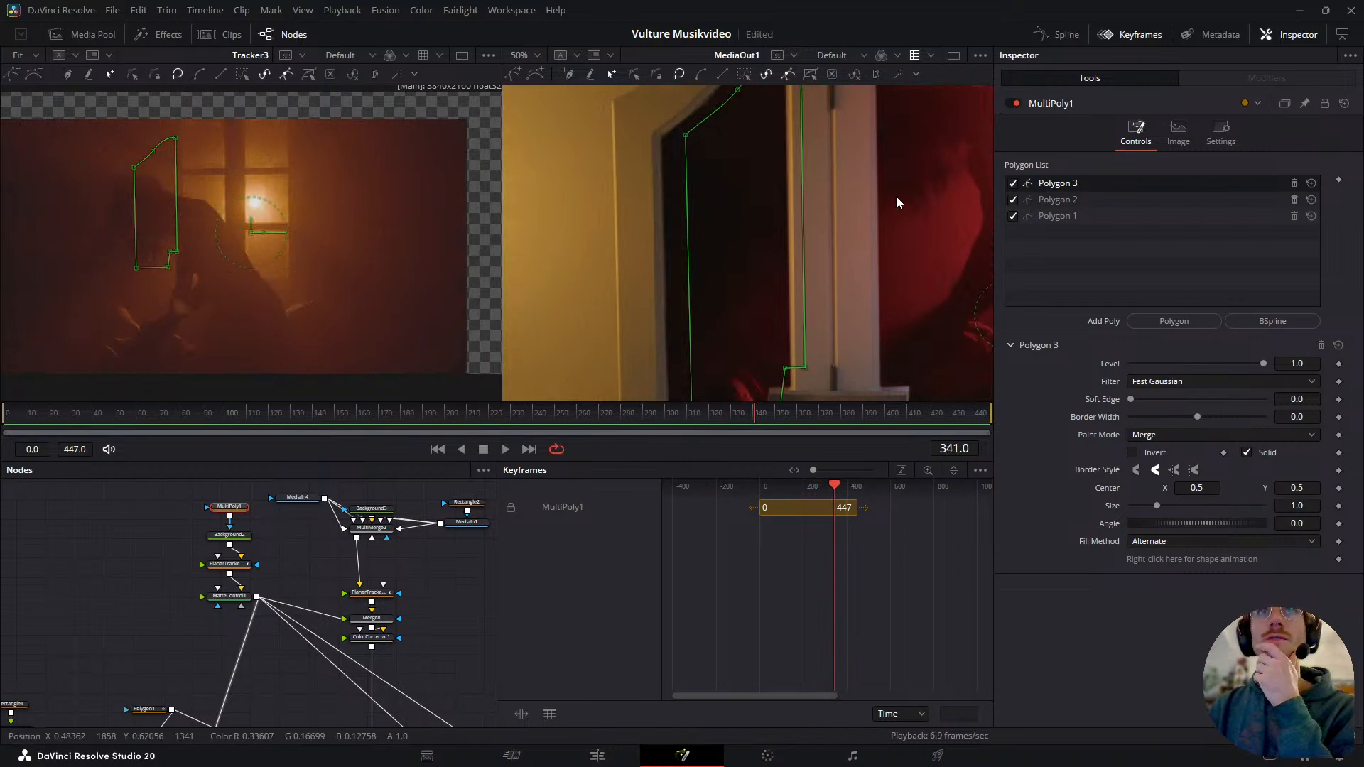
{"action": "left_click", "coordinate": [1012, 182]}
{"action": "left_click", "coordinate": [1012, 183]}
{"action": "left_click_drag", "start_coordinate": [1306, 418], "coordinate": [1308, 418]}
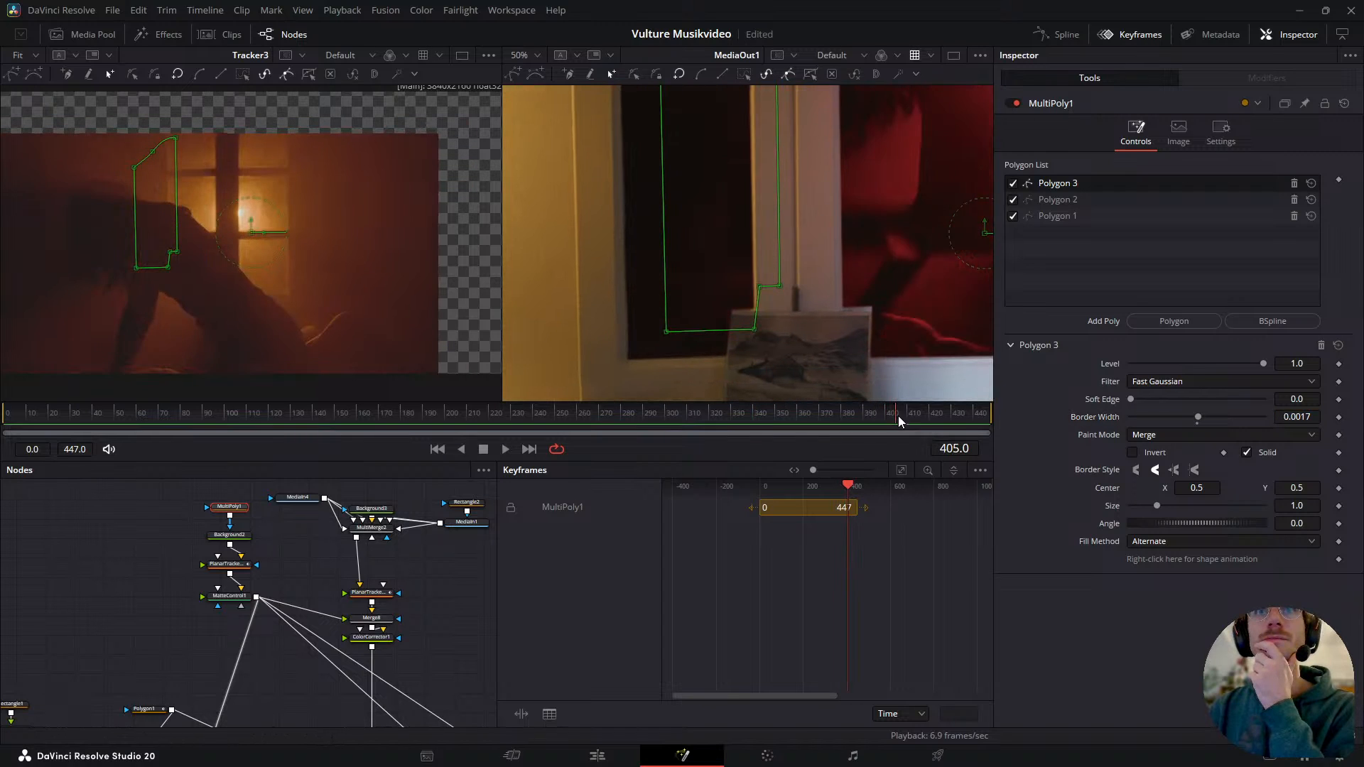
{"action": "left_click", "coordinate": [940, 415]}
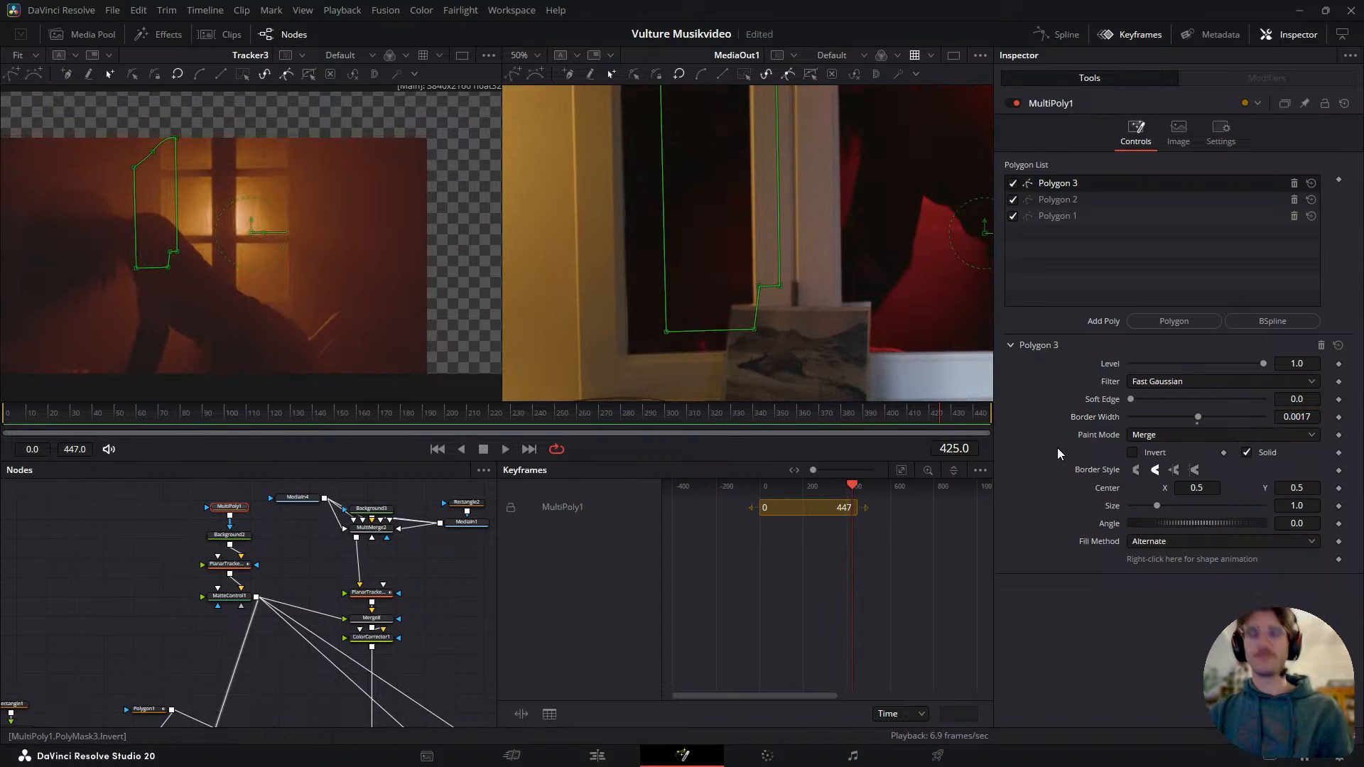
{"action": "left_click", "coordinate": [1198, 424]}
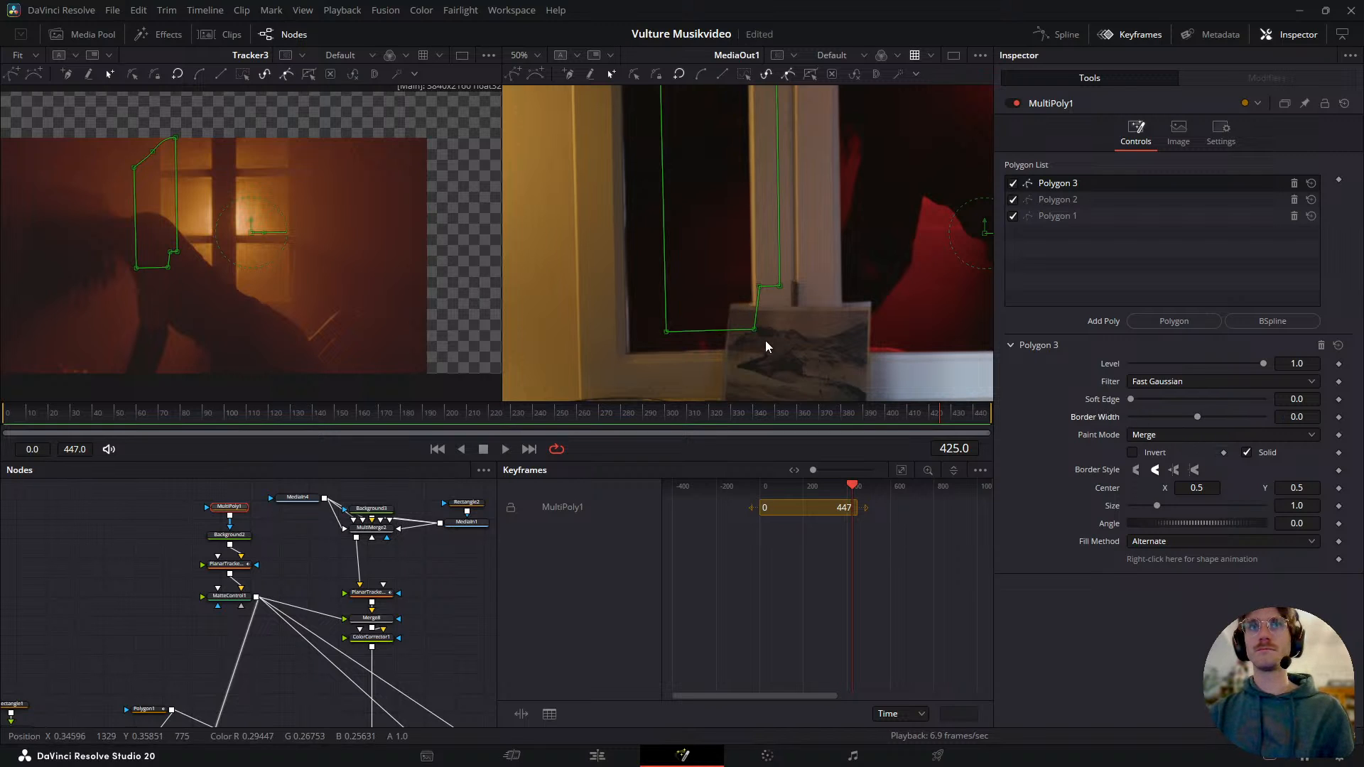
- Fit the whole composite in the MediaOut1 viewer and scrub it from frame 425 back to 318
{"action": "left_click", "coordinate": [409, 594]}
{"action": "scroll", "coordinate": [741, 335], "scroll_direction": "down", "scroll_amount": 5}
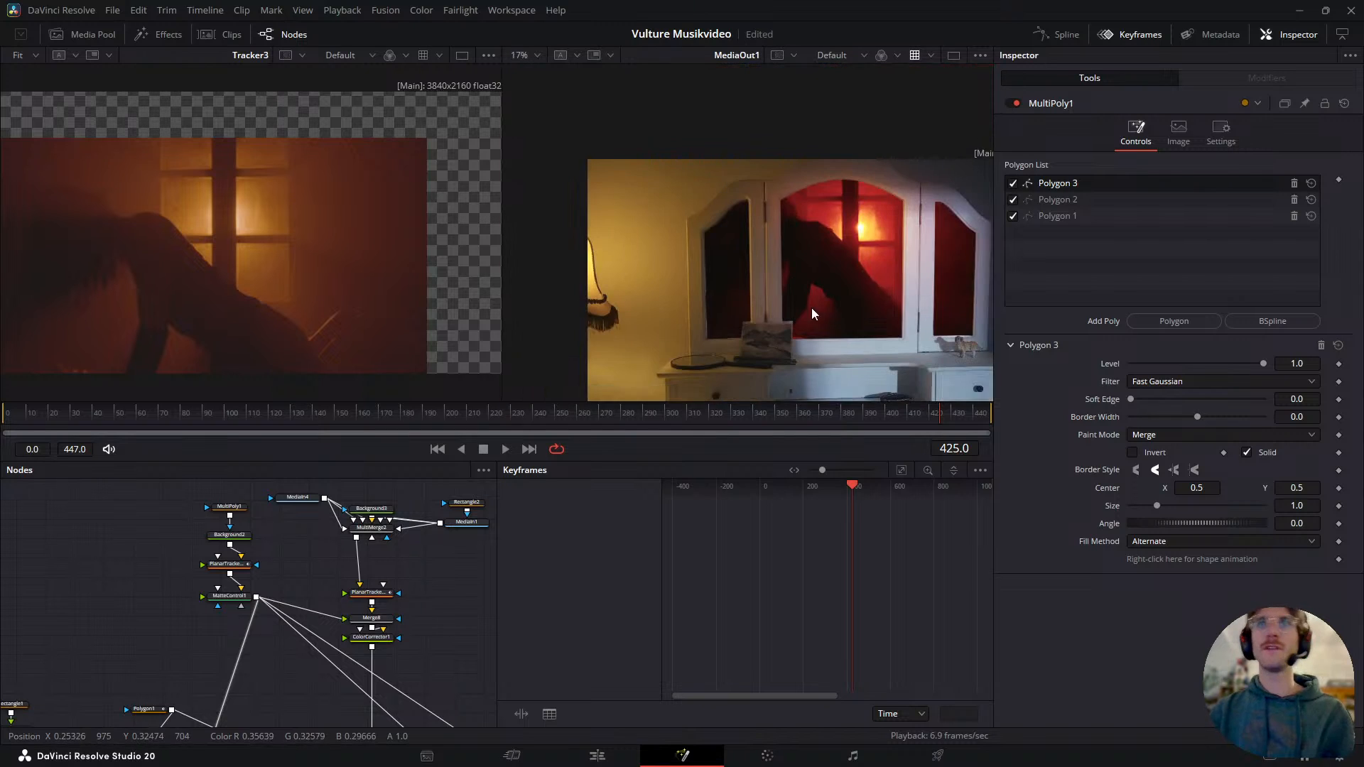
{"action": "key", "text": "ctrl+f"}
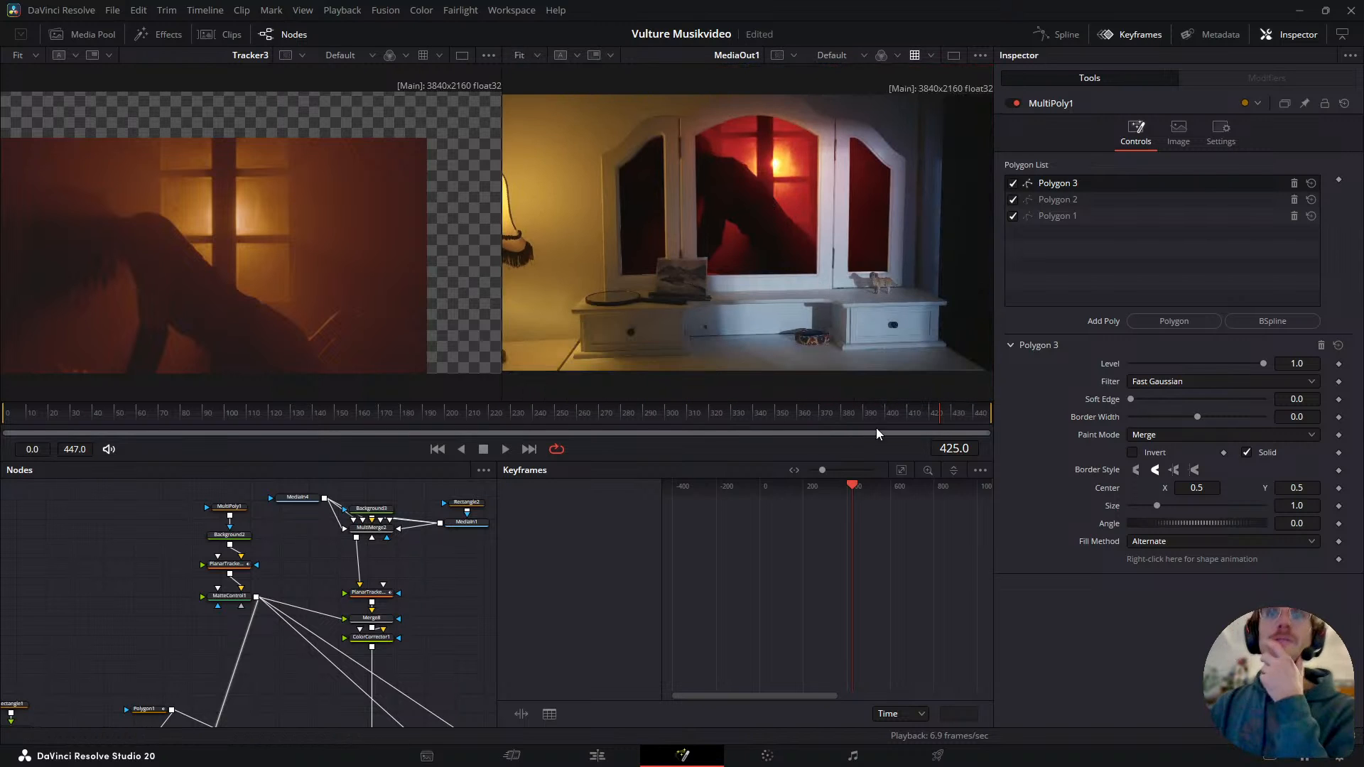
{"action": "left_click_drag", "start_coordinate": [926, 425], "coordinate": [705, 432]}
{"action": "left_click", "coordinate": [919, 61]}
{"action": "left_click", "coordinate": [919, 61]}
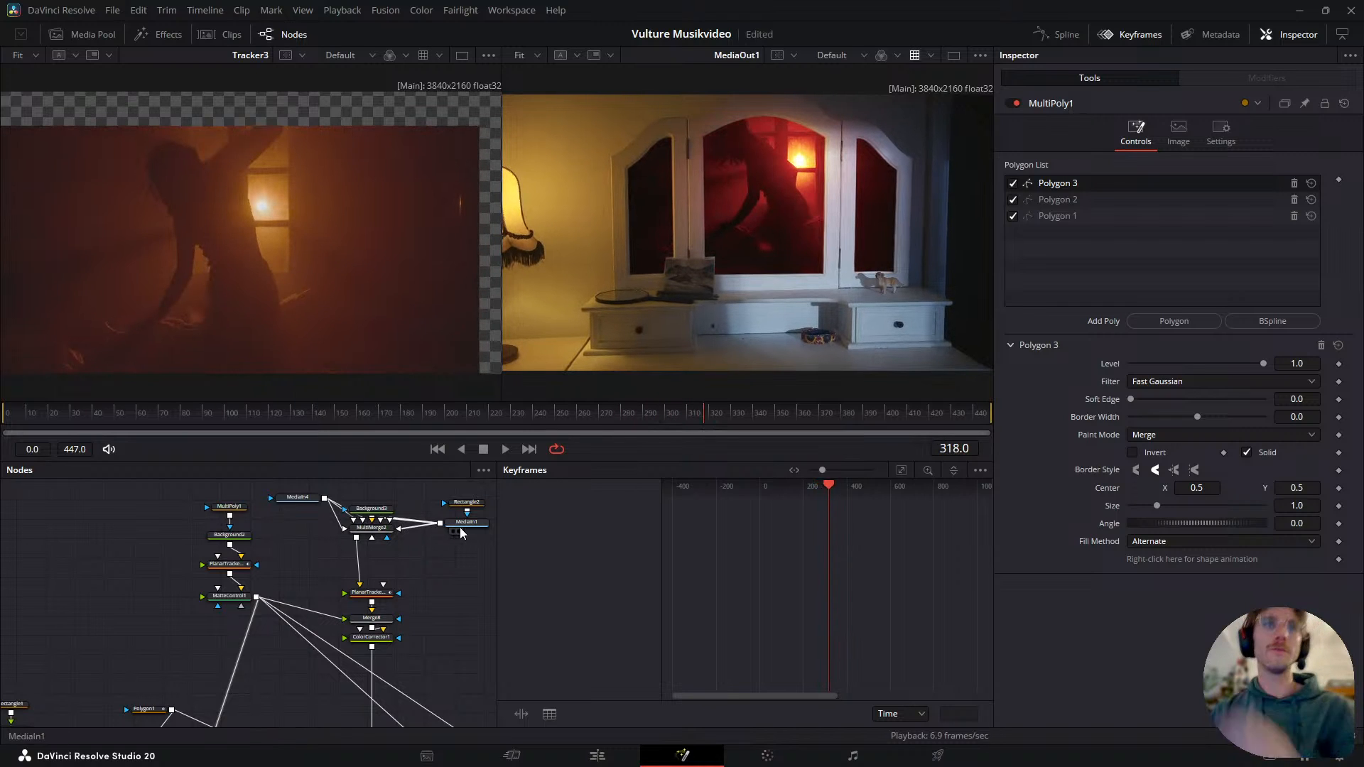
- Add an unconnected Light Rays node in the free area below MediaIn1
{"action": "left_click_drag", "start_coordinate": [432, 567], "coordinate": [327, 586]}
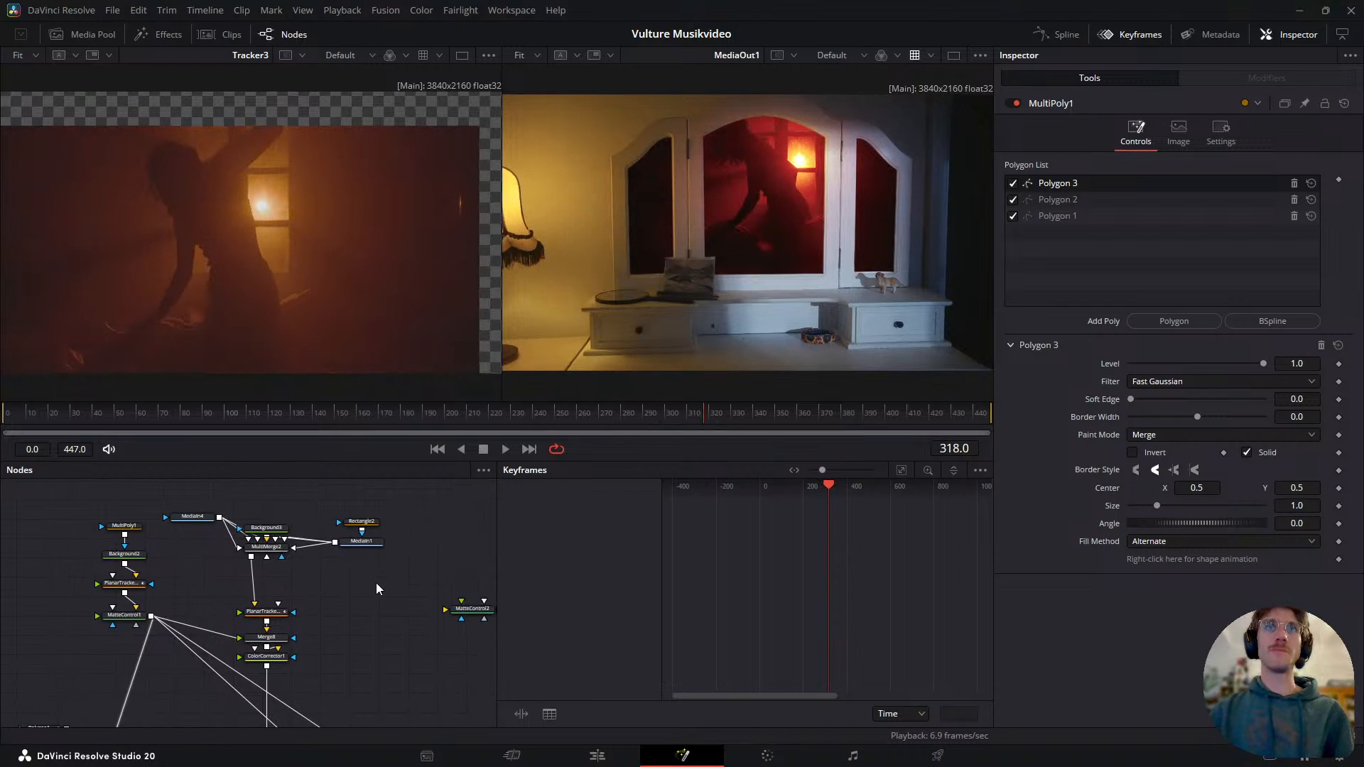
{"action": "key", "text": "shift+space"}
{"action": "type", "text": "vol"}
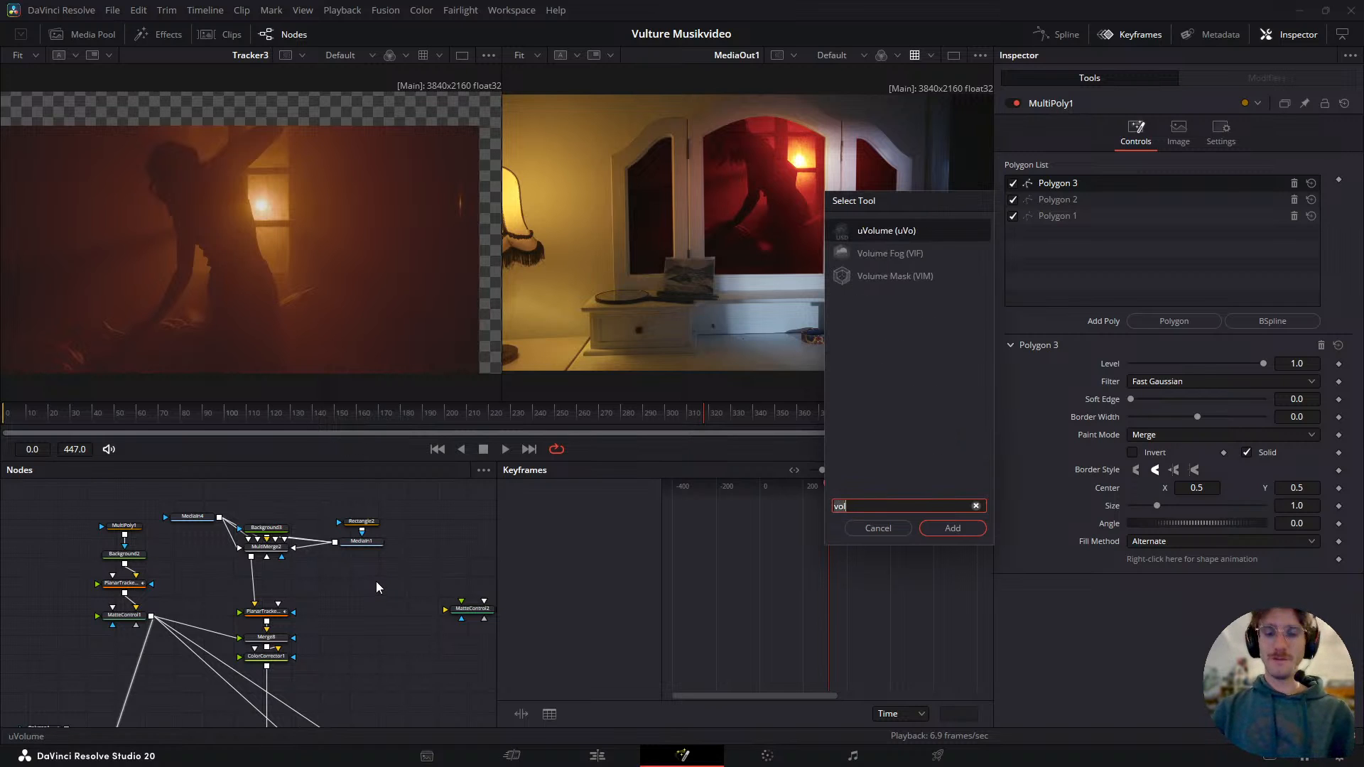
{"action": "key", "text": "BackSpace"}
{"action": "key", "text": "BackSpace"}
{"action": "key", "text": "BackSpace"}
{"action": "type", "text": "ray"}
{"action": "key", "text": "Up"}
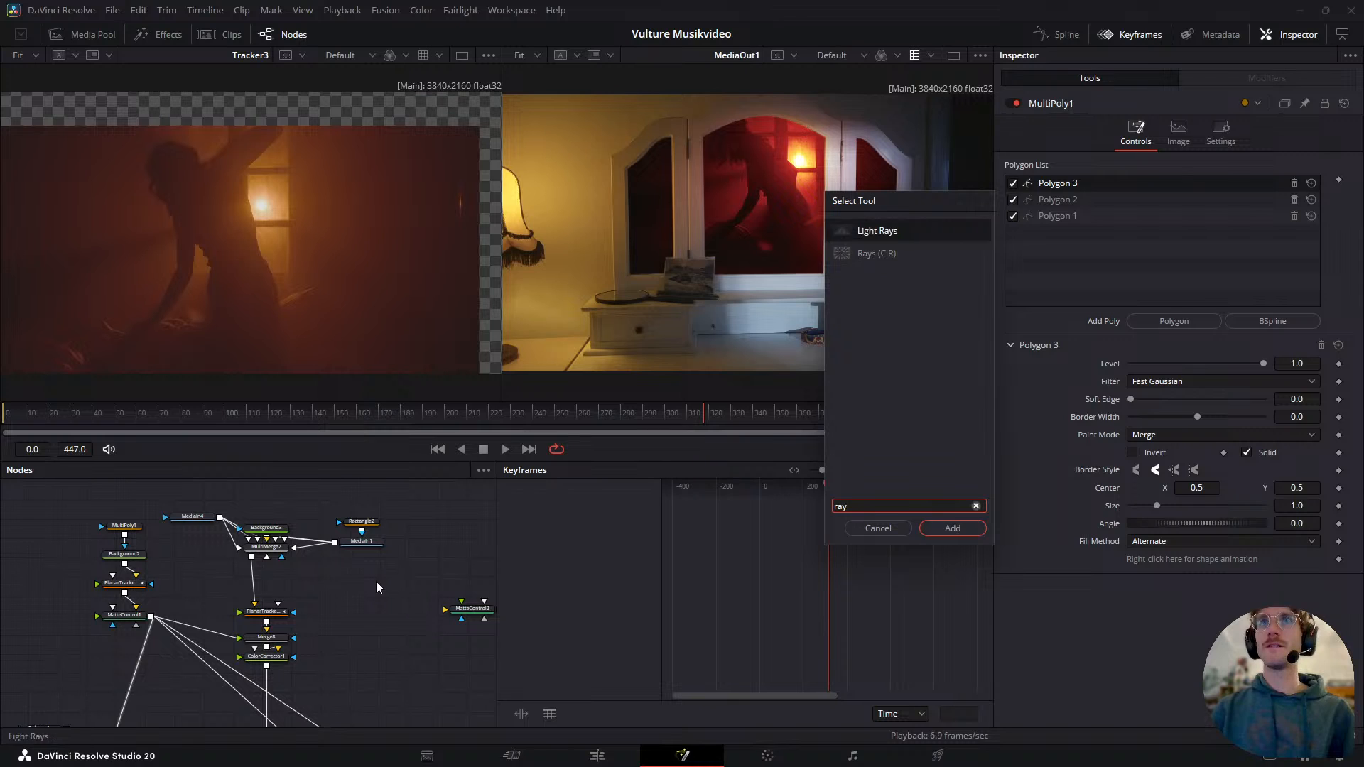
{"action": "key", "text": "Return"}
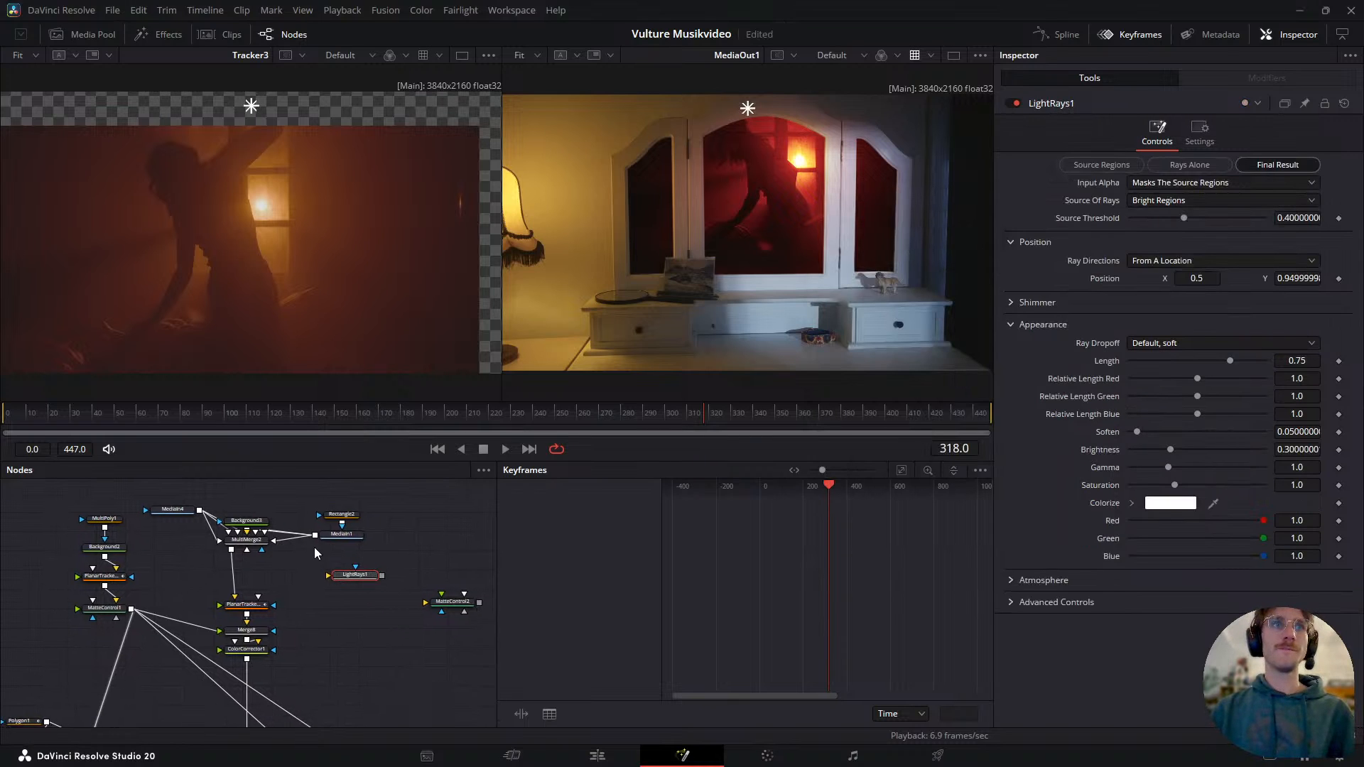
- View the outputs of MultiMerge2 and ColorCorrector1 to look for a source image for the light rays
{"action": "scroll", "coordinate": [355, 568], "scroll_direction": "up", "scroll_amount": 2}
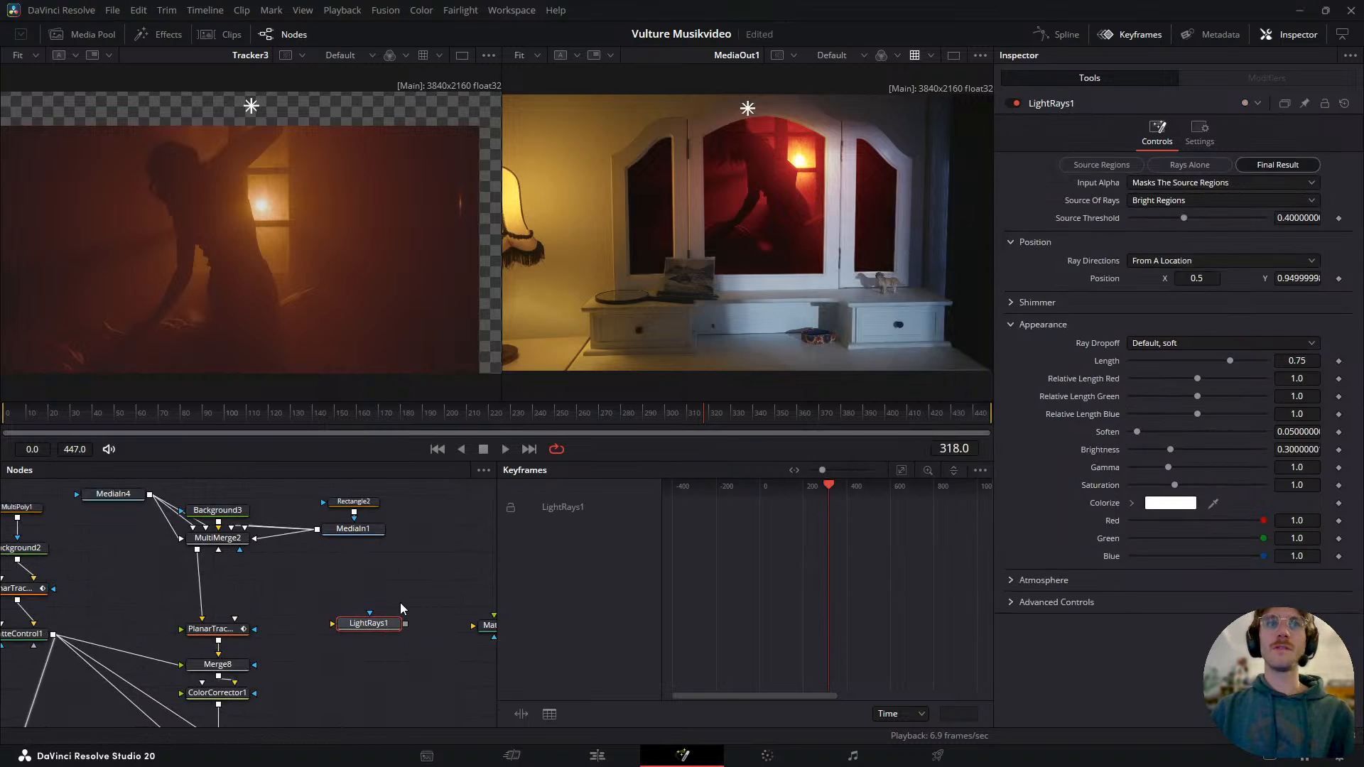
{"action": "scroll", "coordinate": [434, 574], "scroll_direction": "down", "scroll_amount": 2}
{"action": "left_click", "coordinate": [298, 518]}
{"action": "key", "text": "1"}
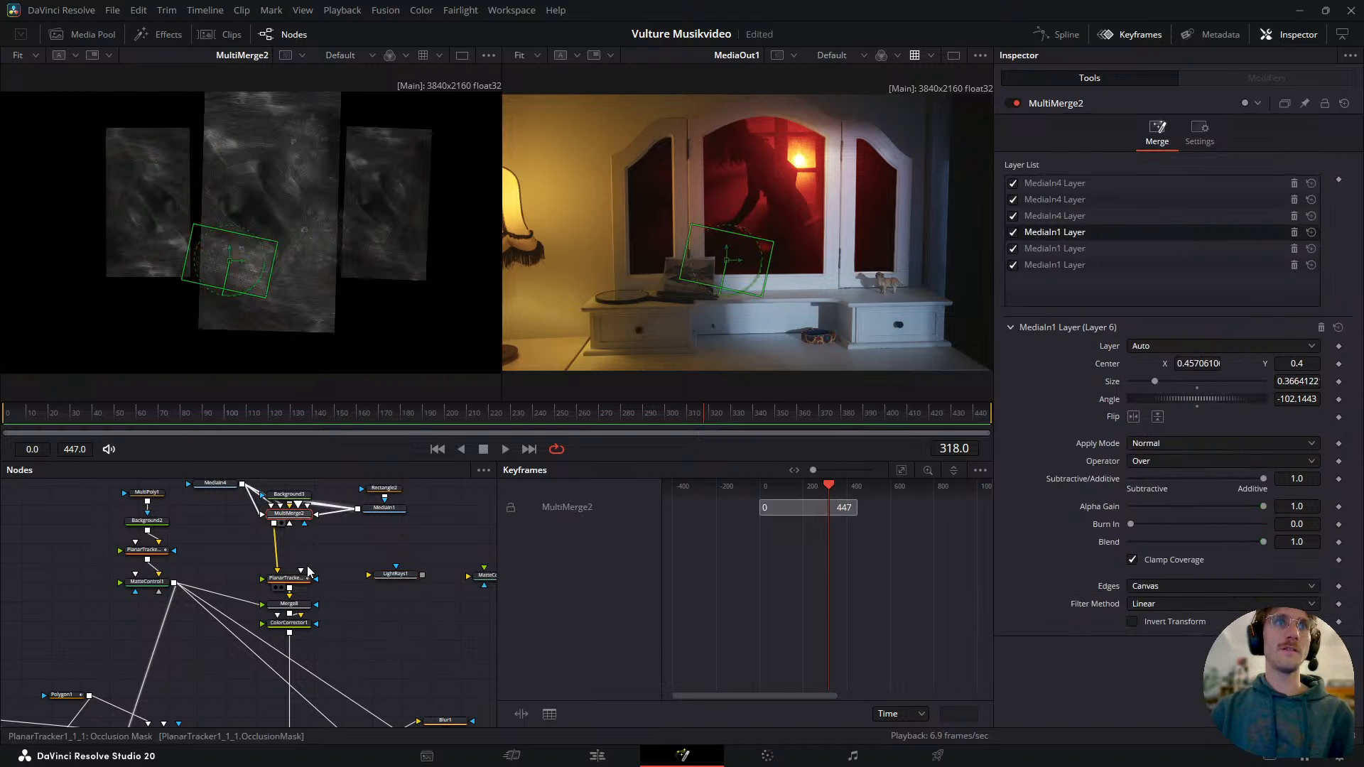
{"action": "left_click", "coordinate": [301, 627]}
{"action": "key", "text": "1"}
{"action": "left_click_drag", "start_coordinate": [317, 681], "coordinate": [280, 488]}
{"action": "scroll", "coordinate": [279, 489], "scroll_direction": "down", "scroll_amount": 2}
{"action": "scroll", "coordinate": [294, 591], "scroll_direction": "up", "scroll_amount": 2}
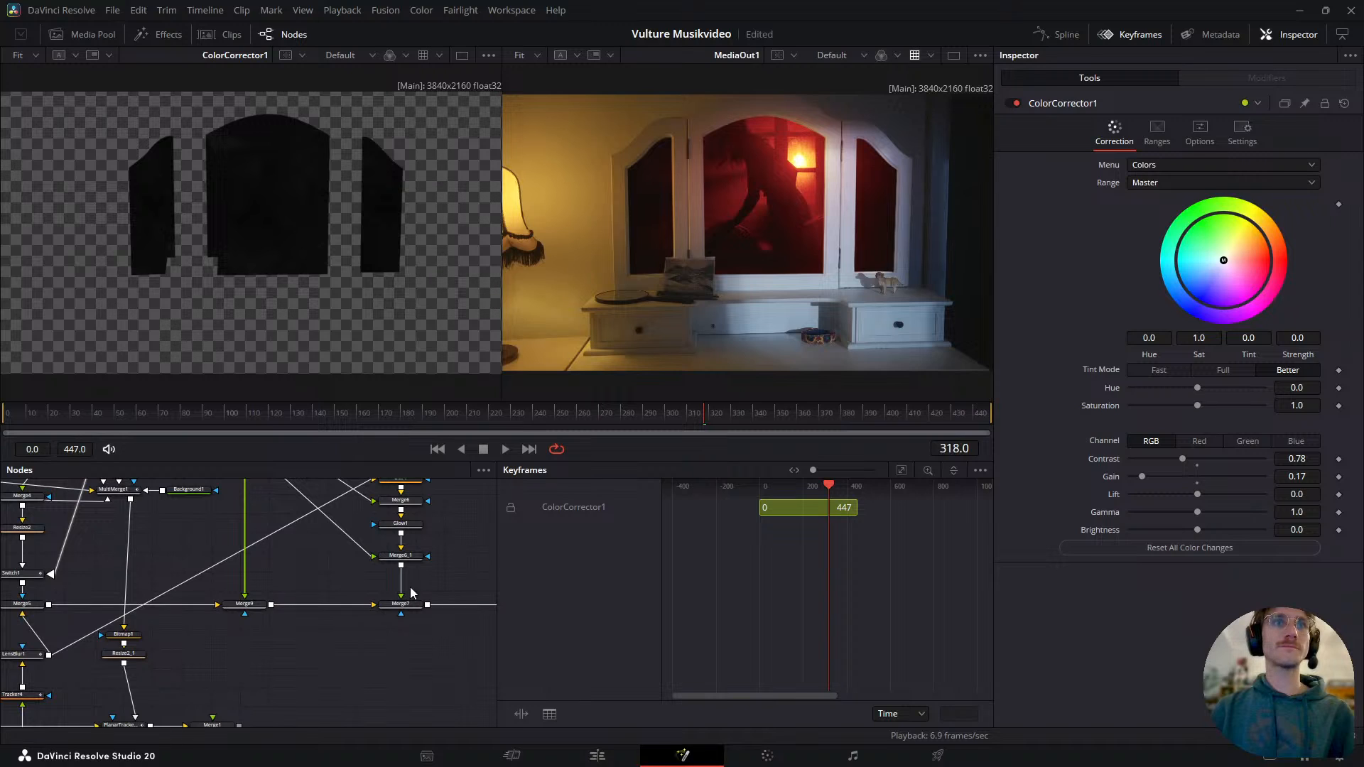
- Compare the outputs of Merge6_1, Merge9 and ColorCorrector1 as possible light ray sources
{"action": "left_click", "coordinate": [401, 555]}
{"action": "key", "text": "1"}
{"action": "left_click_drag", "start_coordinate": [327, 527], "coordinate": [314, 579]}
{"action": "left_click", "coordinate": [231, 656]}
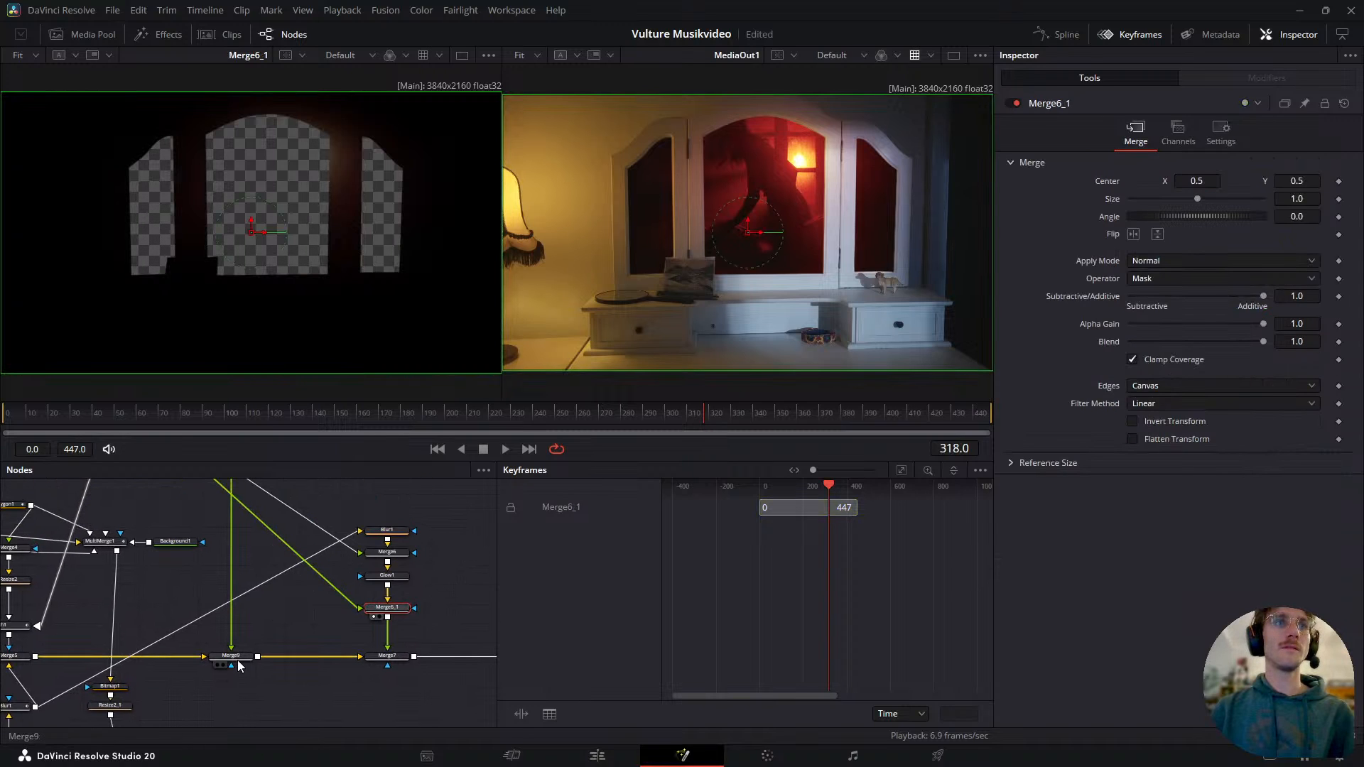
{"action": "key", "text": "1"}
{"action": "left_click_drag", "start_coordinate": [231, 543], "coordinate": [316, 645]}
{"action": "left_click", "coordinate": [307, 521]}
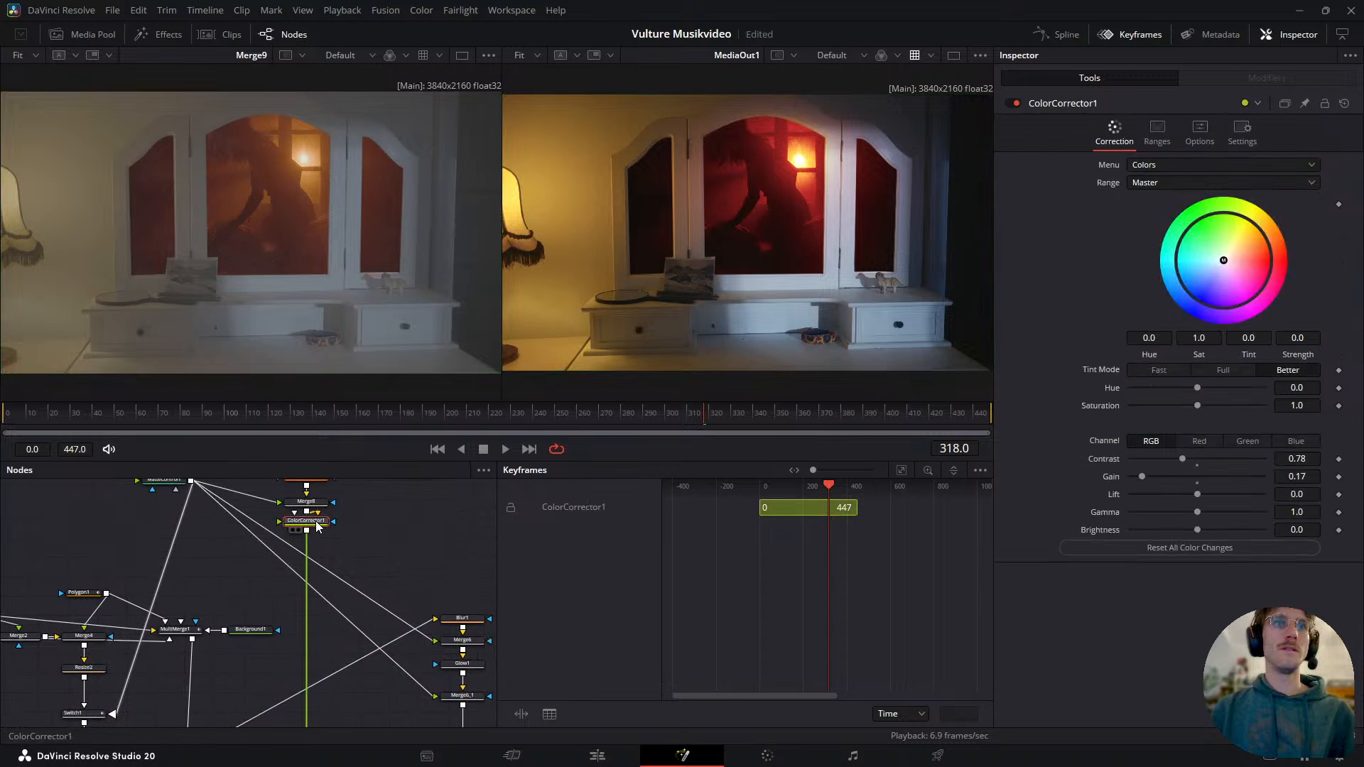
{"action": "key", "text": "1"}
{"action": "scroll", "coordinate": [287, 547], "scroll_direction": "down", "scroll_amount": 3}
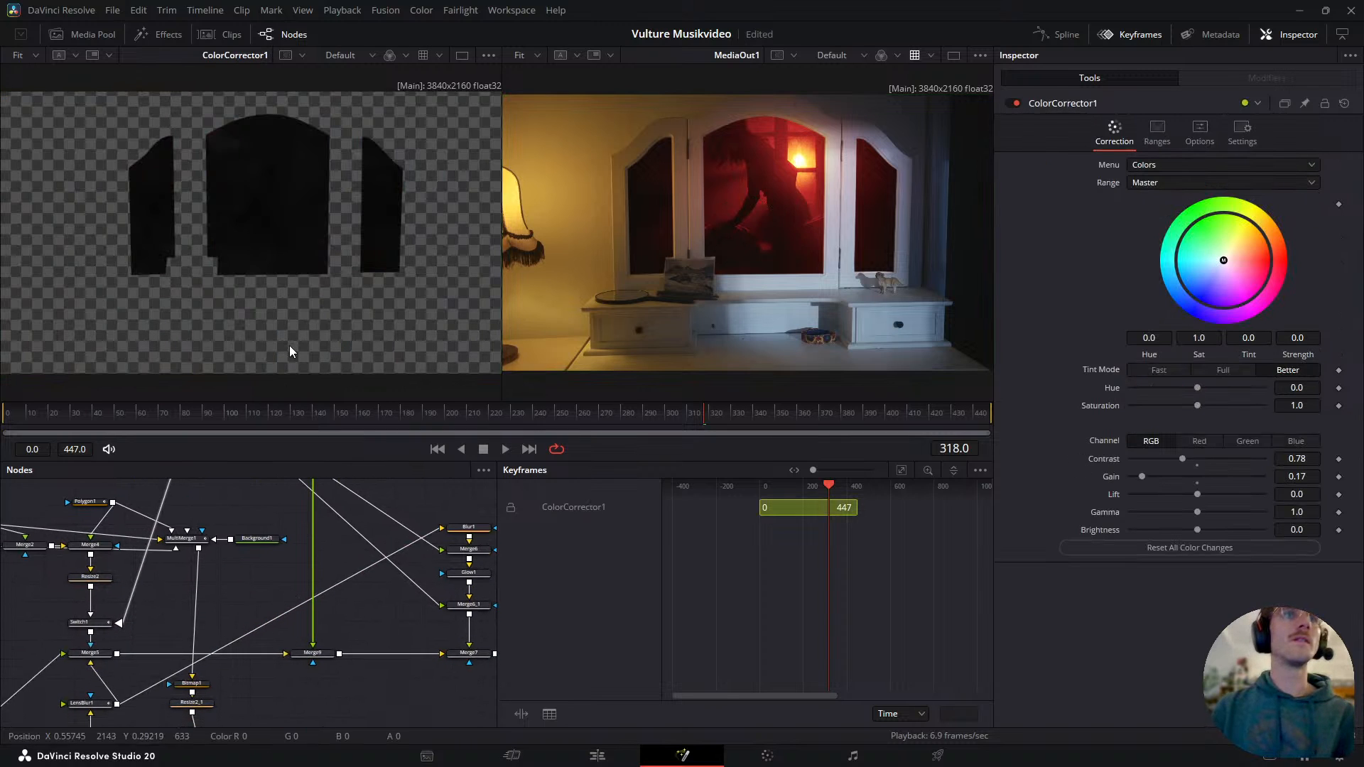
- View the outputs of Merge6_1, Merge5 and LensBlur1 to find the isolated reflection footage
{"action": "scroll", "coordinate": [334, 655], "scroll_direction": "right", "scroll_amount": 4}
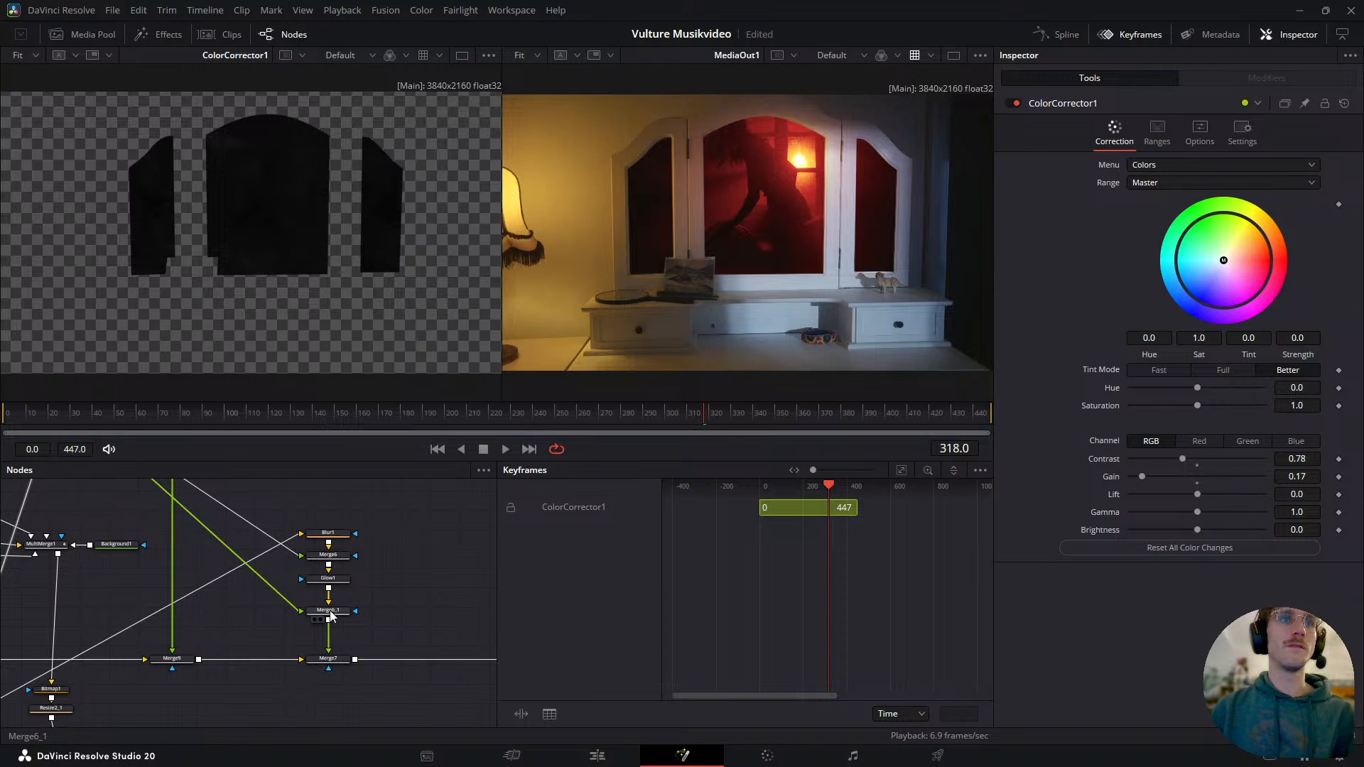
{"action": "left_click", "coordinate": [329, 613]}
{"action": "key", "text": "1"}
{"action": "left_click_drag", "start_coordinate": [175, 611], "coordinate": [459, 577]}
{"action": "left_click", "coordinate": [231, 627]}
{"action": "key", "text": "1"}
{"action": "scroll", "coordinate": [237, 630], "scroll_direction": "down", "scroll_amount": 2}
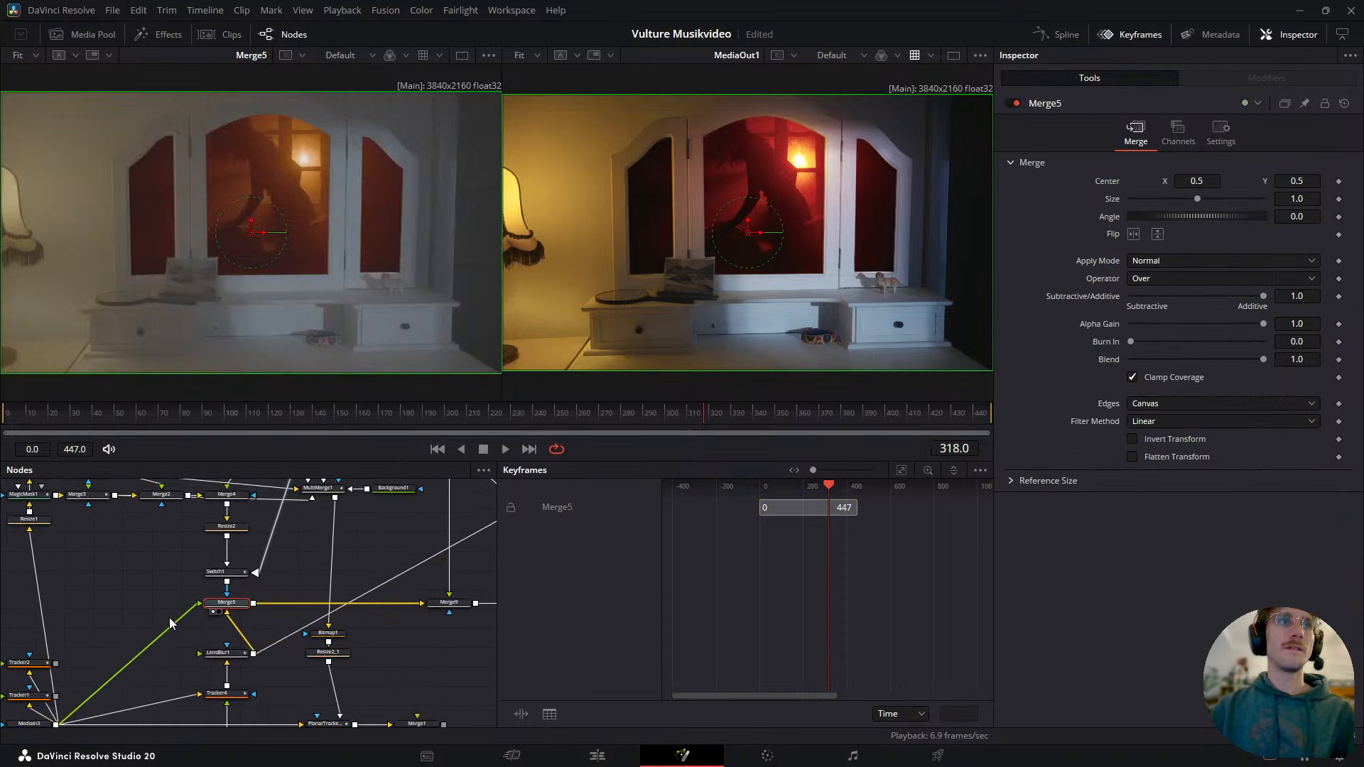
{"action": "scroll", "coordinate": [83, 681], "scroll_direction": "down", "scroll_amount": 2}
{"action": "left_click", "coordinate": [277, 602]}
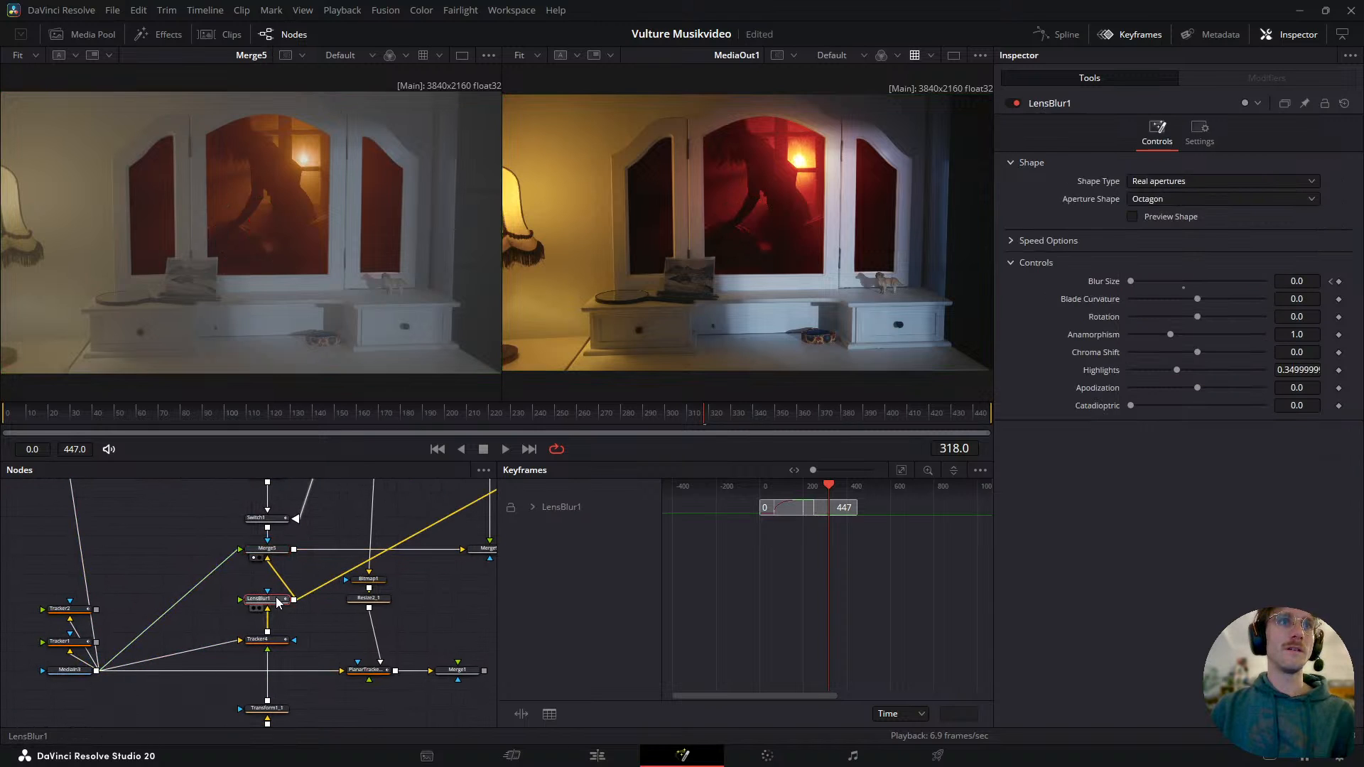
{"action": "key", "text": "1"}
- Add a Merge node above Blur1, feed LensBlur1's output into its background and view the result
{"action": "left_click_drag", "start_coordinate": [449, 484], "coordinate": [240, 693]}
{"action": "left_click_drag", "start_coordinate": [404, 584], "coordinate": [454, 491]}
{"action": "left_click", "coordinate": [319, 586]}
{"action": "scroll", "coordinate": [317, 577], "scroll_direction": "down", "scroll_amount": 2}
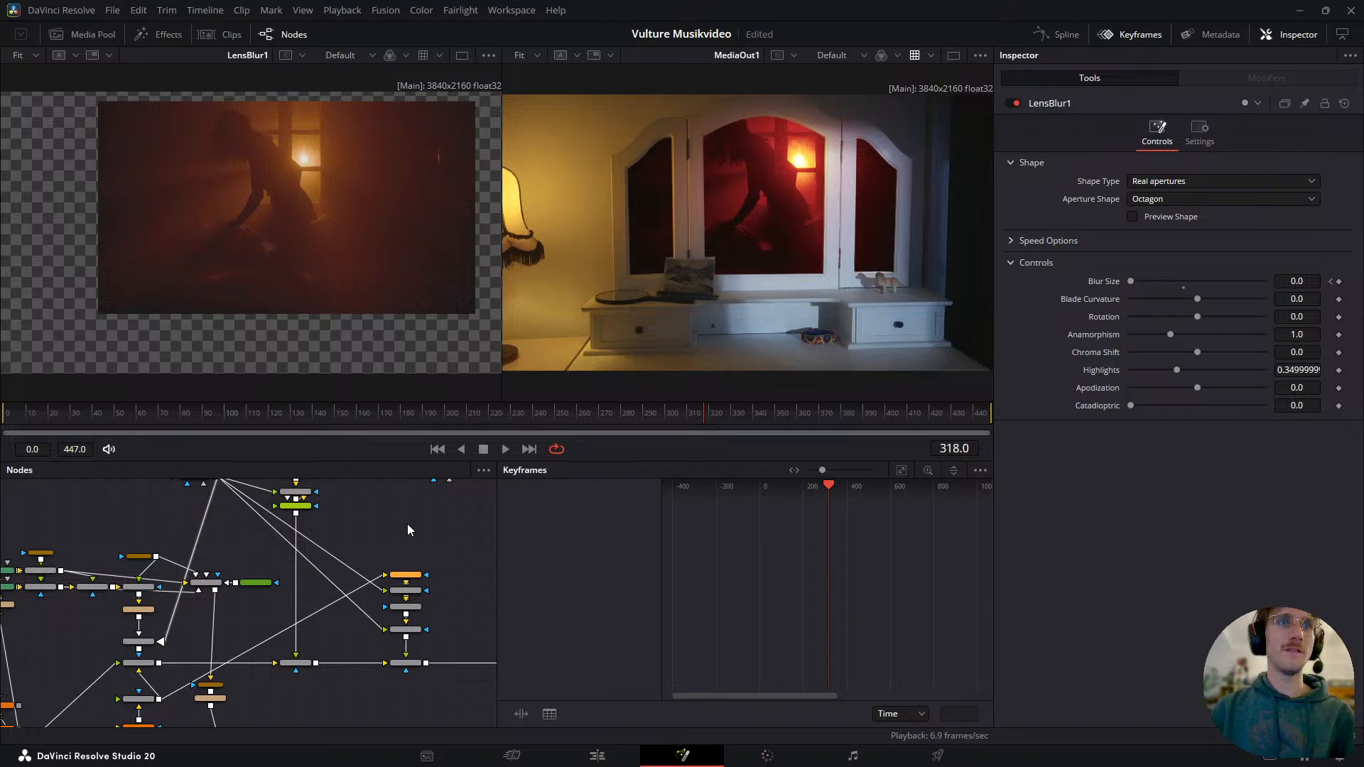
{"action": "key", "text": "shift+space"}
{"action": "type", "text": "merge"}
{"action": "key", "text": "Return"}
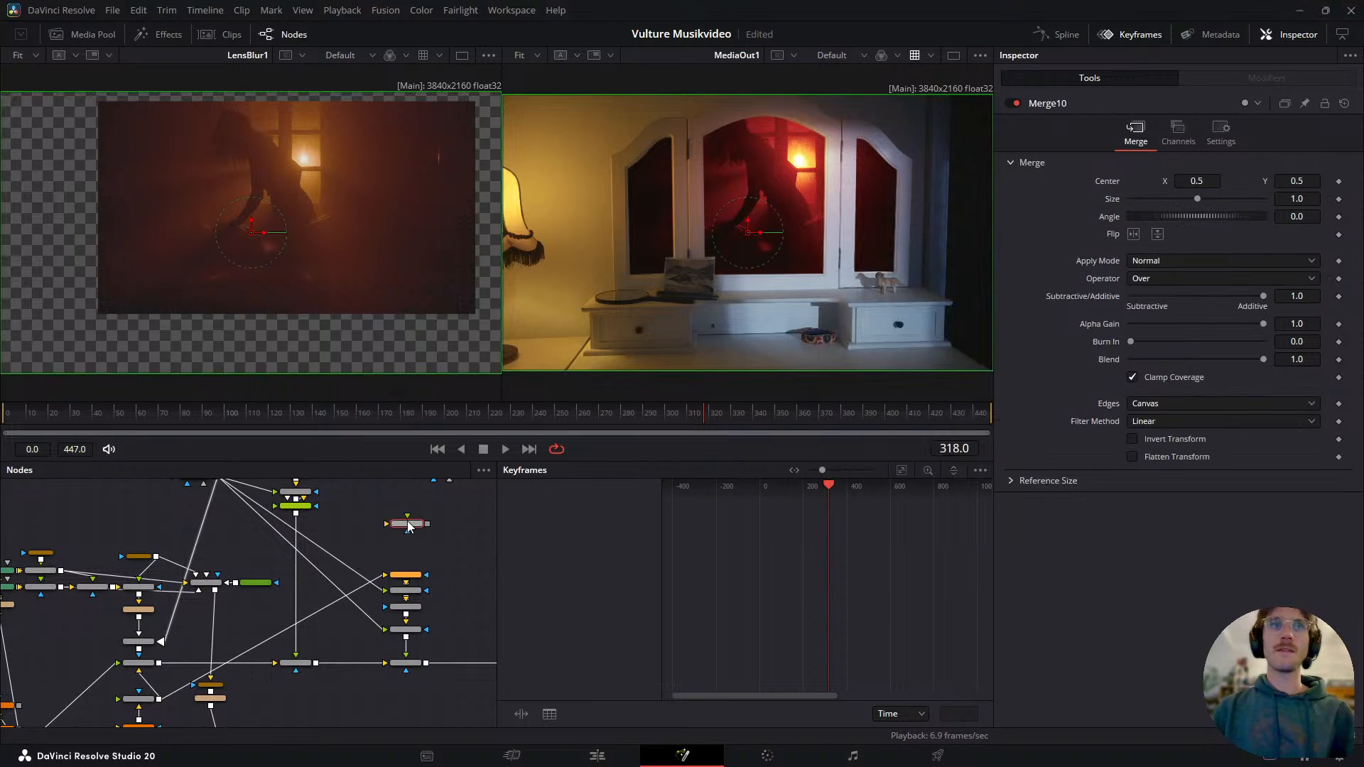
{"action": "scroll", "coordinate": [172, 664], "scroll_direction": "up", "scroll_amount": 2}
{"action": "left_click_drag", "start_coordinate": [151, 718], "coordinate": [335, 605]}
{"action": "key", "text": "1"}
{"action": "left_click_drag", "start_coordinate": [206, 612], "coordinate": [245, 528]}
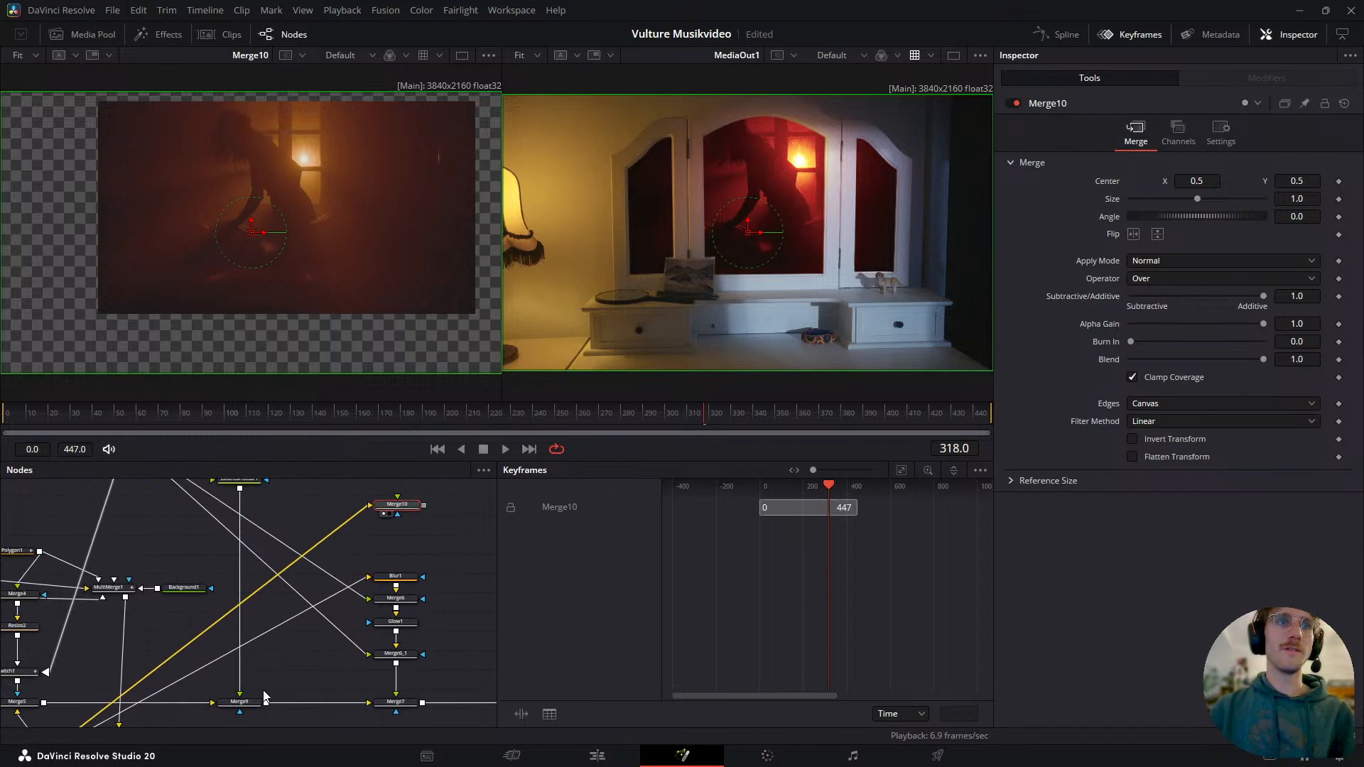
- View the outputs of Merge6_1 and Switch1 to find a matte for cutting out the reflection
{"action": "left_click", "coordinate": [396, 653]}
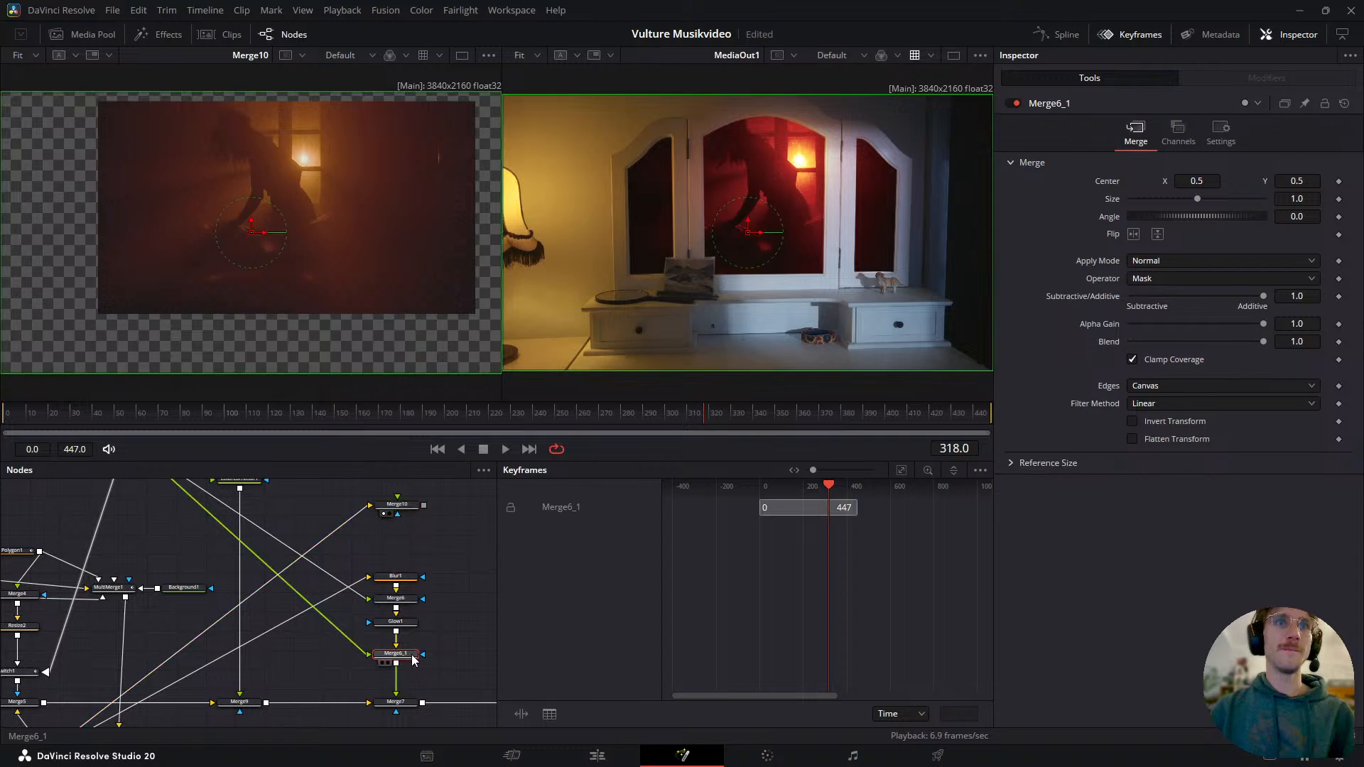
{"action": "key", "text": "1"}
{"action": "left_click_drag", "start_coordinate": [372, 565], "coordinate": [257, 607]}
{"action": "left_click_drag", "start_coordinate": [164, 633], "coordinate": [405, 637]}
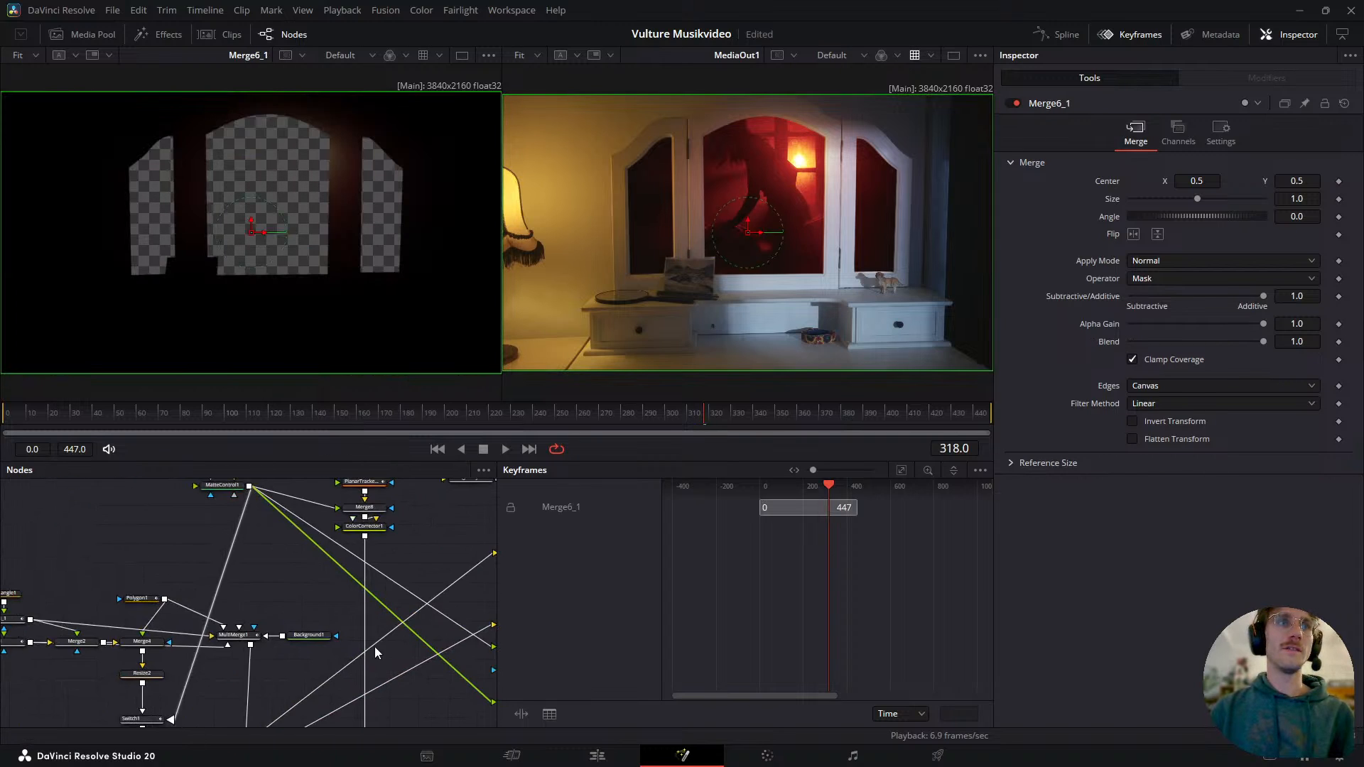
{"action": "left_click_drag", "start_coordinate": [258, 663], "coordinate": [276, 552]}
{"action": "left_click", "coordinate": [162, 606]}
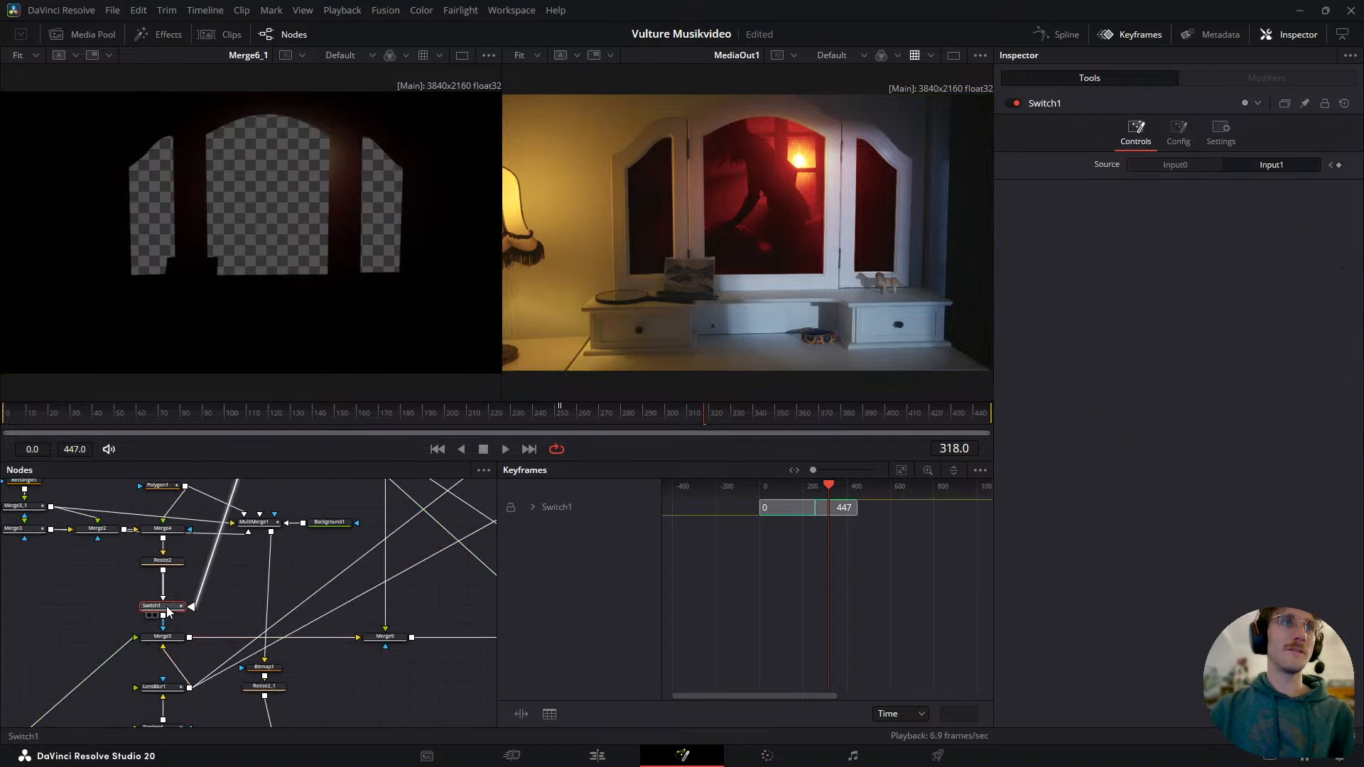
{"action": "key", "text": "1"}
- Connect Switch1's output to Merge10's foreground and set the merge's Operator to Stencil
{"action": "scroll", "coordinate": [108, 637], "scroll_direction": "down", "scroll_amount": 2}
{"action": "left_click_drag", "start_coordinate": [104, 639], "coordinate": [367, 590]}
{"action": "left_click", "coordinate": [348, 587]}
{"action": "key", "text": "1"}
{"action": "left_click", "coordinate": [1171, 278]}
{"action": "left_click", "coordinate": [1148, 422]}
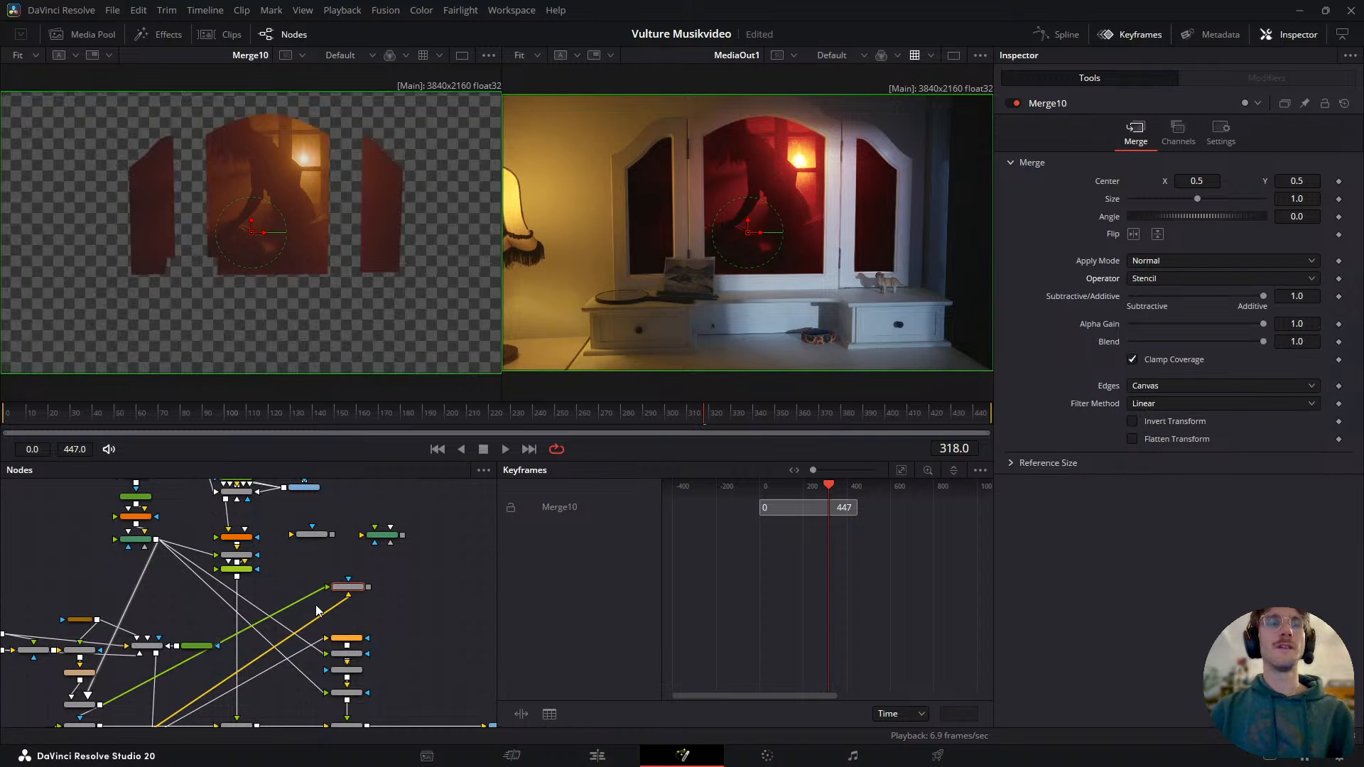
- Connect Merge10's output to LightRays1 and show the light rays result in the viewer
{"action": "scroll", "coordinate": [397, 540], "scroll_direction": "up", "scroll_amount": 2}
{"action": "left_click_drag", "start_coordinate": [274, 540], "coordinate": [409, 618]}
{"action": "left_click", "coordinate": [412, 610]}
{"action": "key", "text": "1"}
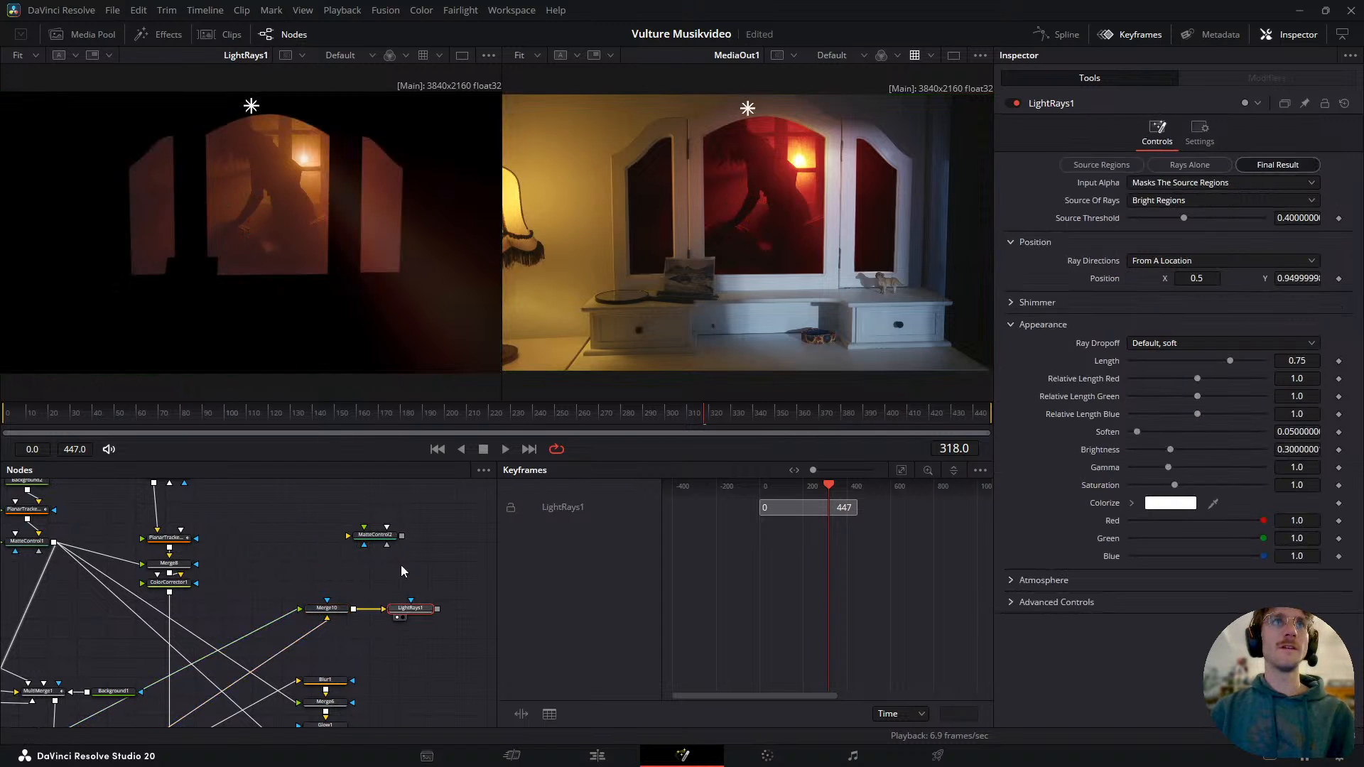
- Set LightRays1's Source Threshold to 0.0 and move its ray origin to about X 0.49, Y 0.68 inside the central mirror
{"action": "left_click_drag", "start_coordinate": [251, 115], "coordinate": [275, 198]}
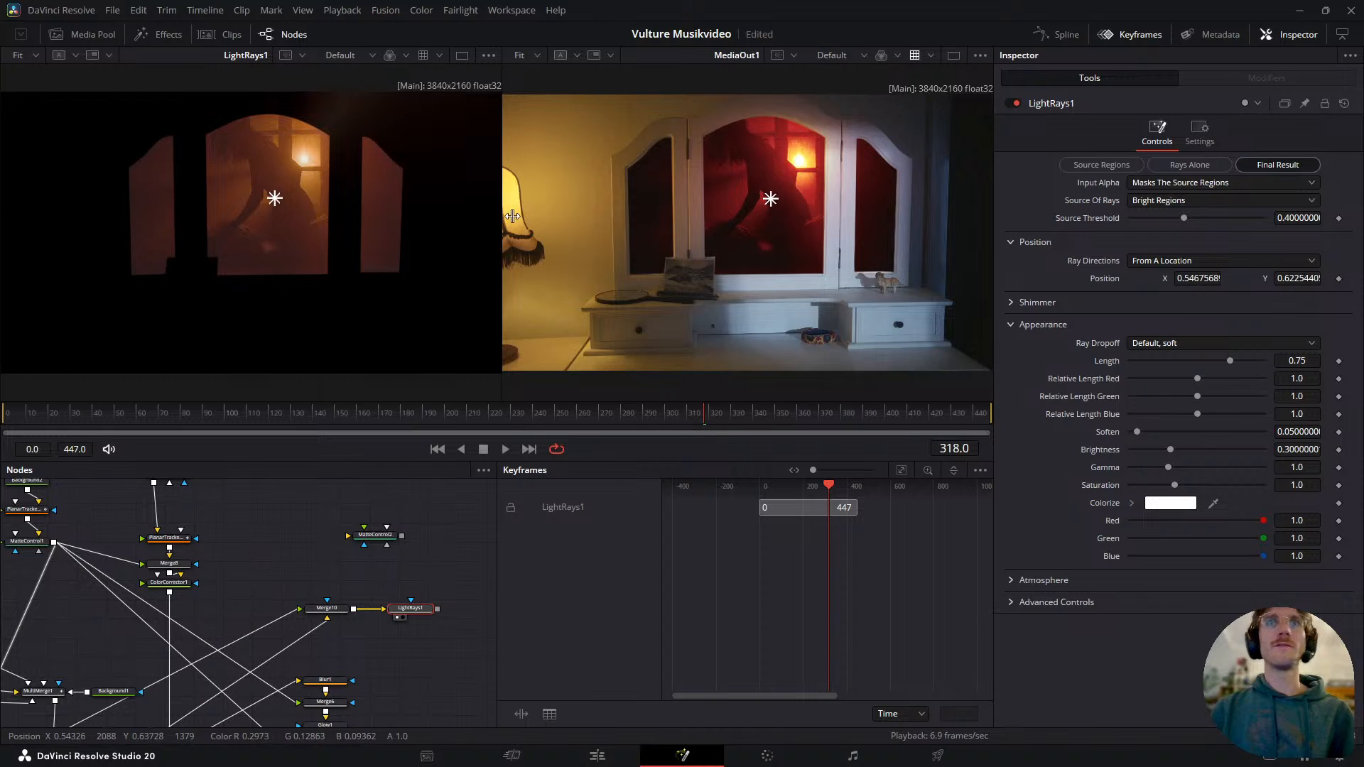
{"action": "left_click_drag", "start_coordinate": [1170, 219], "coordinate": [1127, 220]}
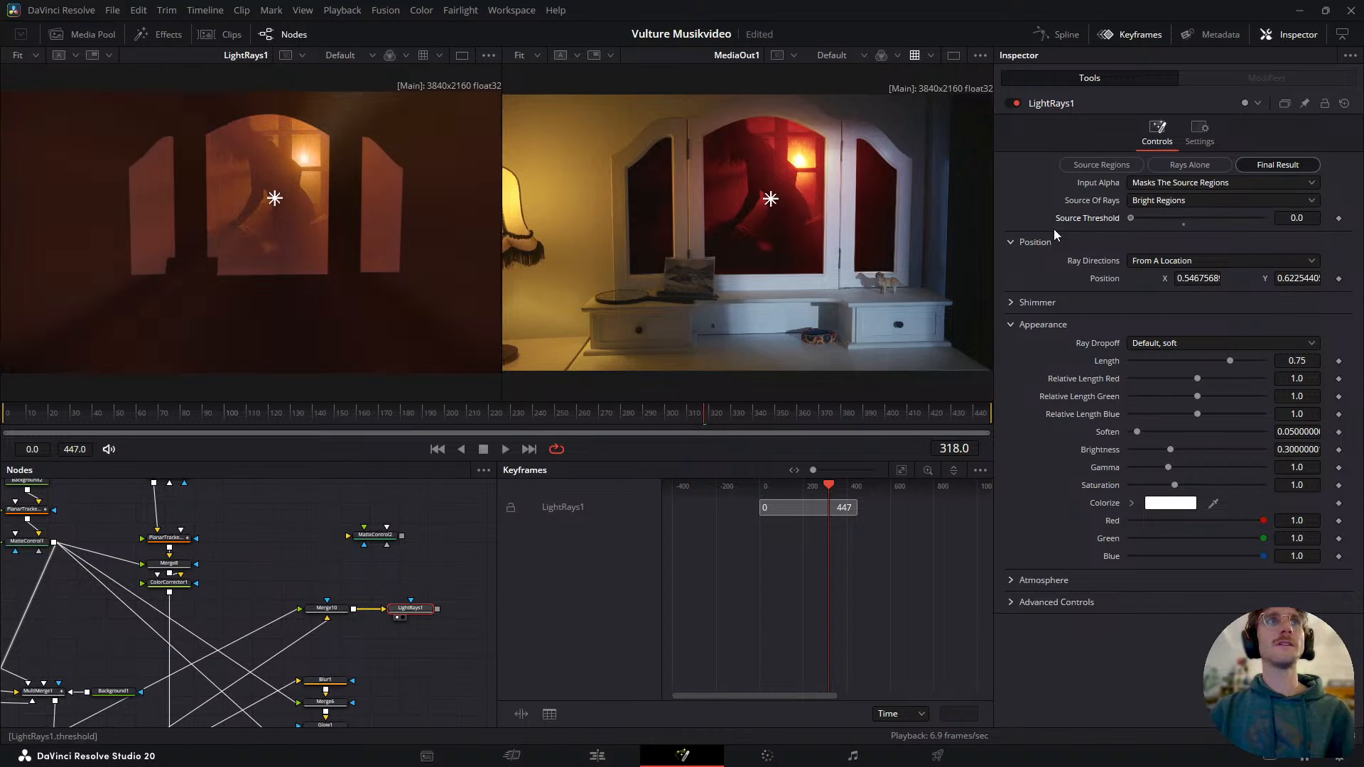
{"action": "left_click_drag", "start_coordinate": [773, 202], "coordinate": [743, 182]}
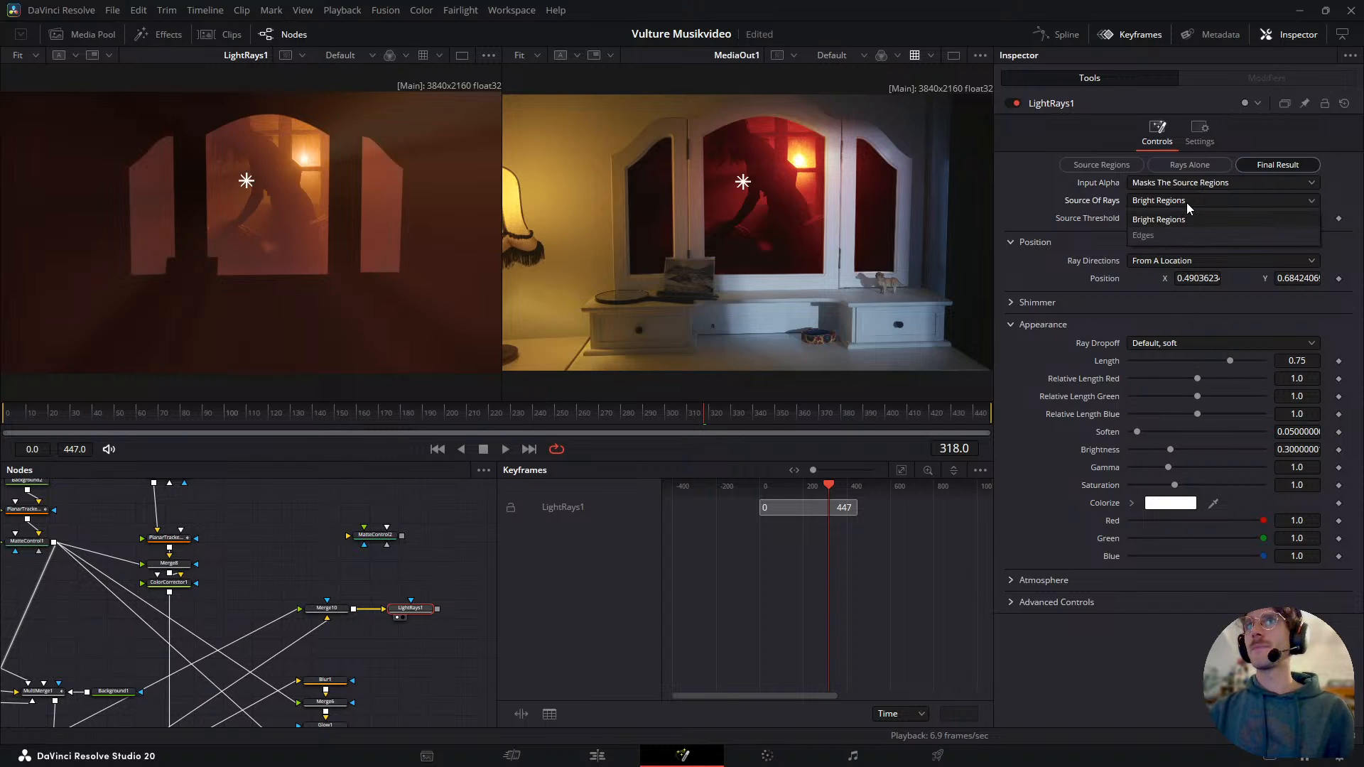
- Set LightRays1 to output Rays Alone and set the Apply Mode of Merge11, which adds the rays to the final composite, to Screen
{"action": "left_click", "coordinate": [1198, 166]}
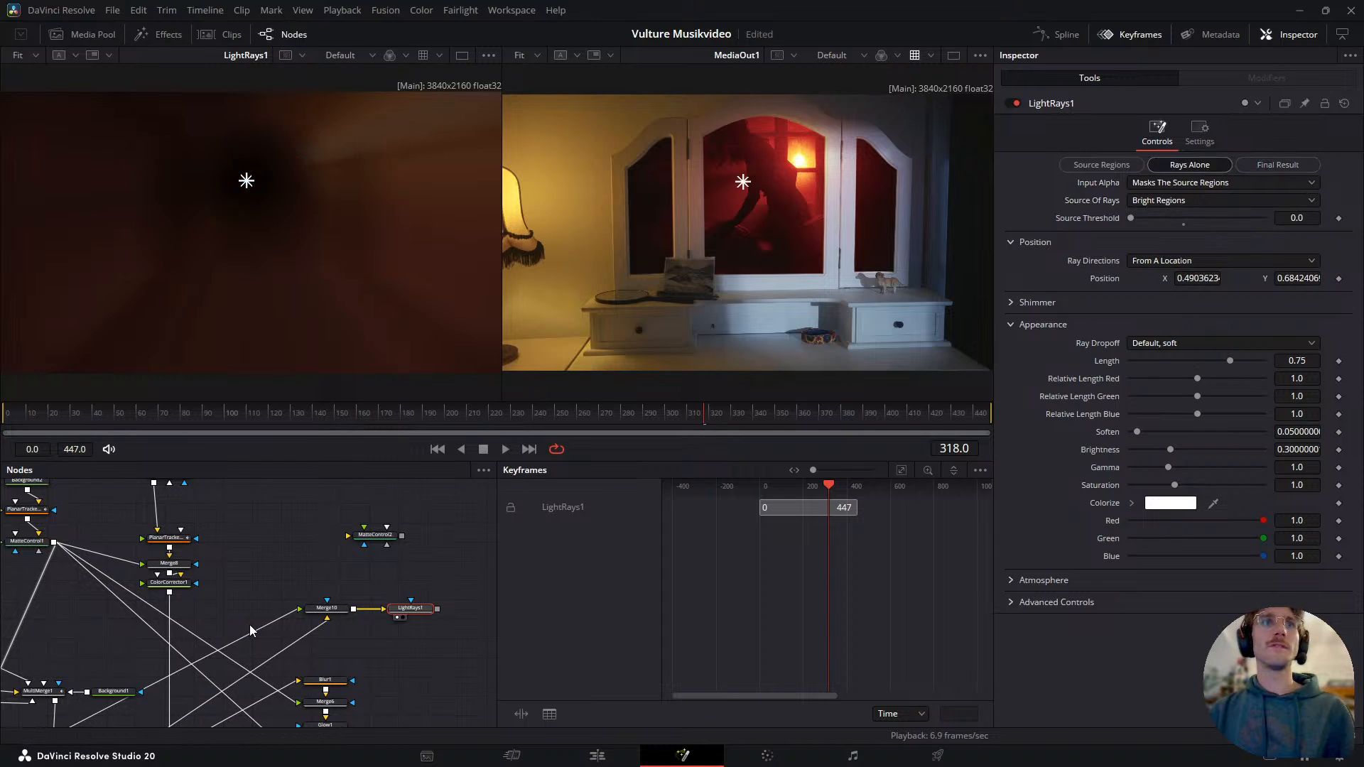
{"action": "scroll", "coordinate": [298, 536], "scroll_direction": "down", "scroll_amount": 3}
{"action": "left_click_drag", "start_coordinate": [351, 508], "coordinate": [312, 647]}
{"action": "left_click", "coordinate": [437, 607]}
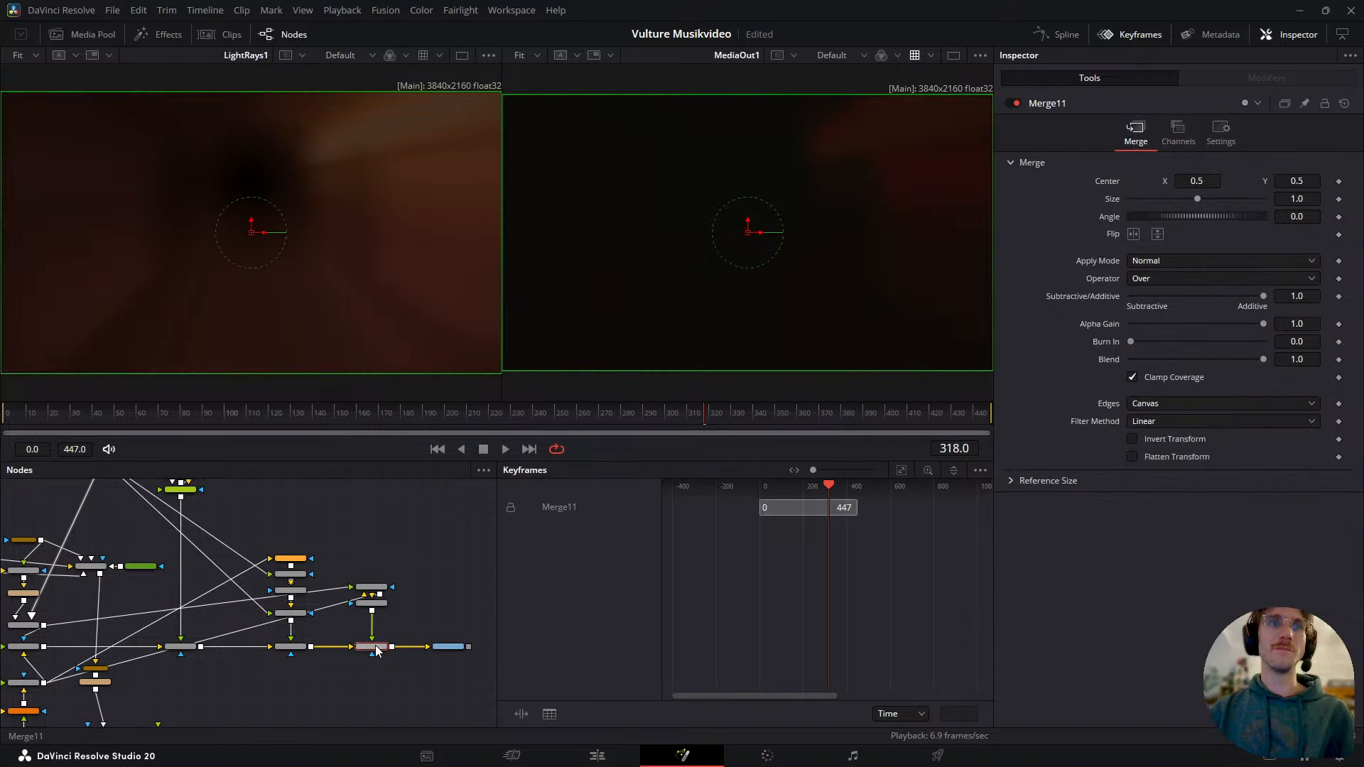
{"action": "left_click", "coordinate": [1181, 262]}
{"action": "left_click", "coordinate": [1153, 298]}
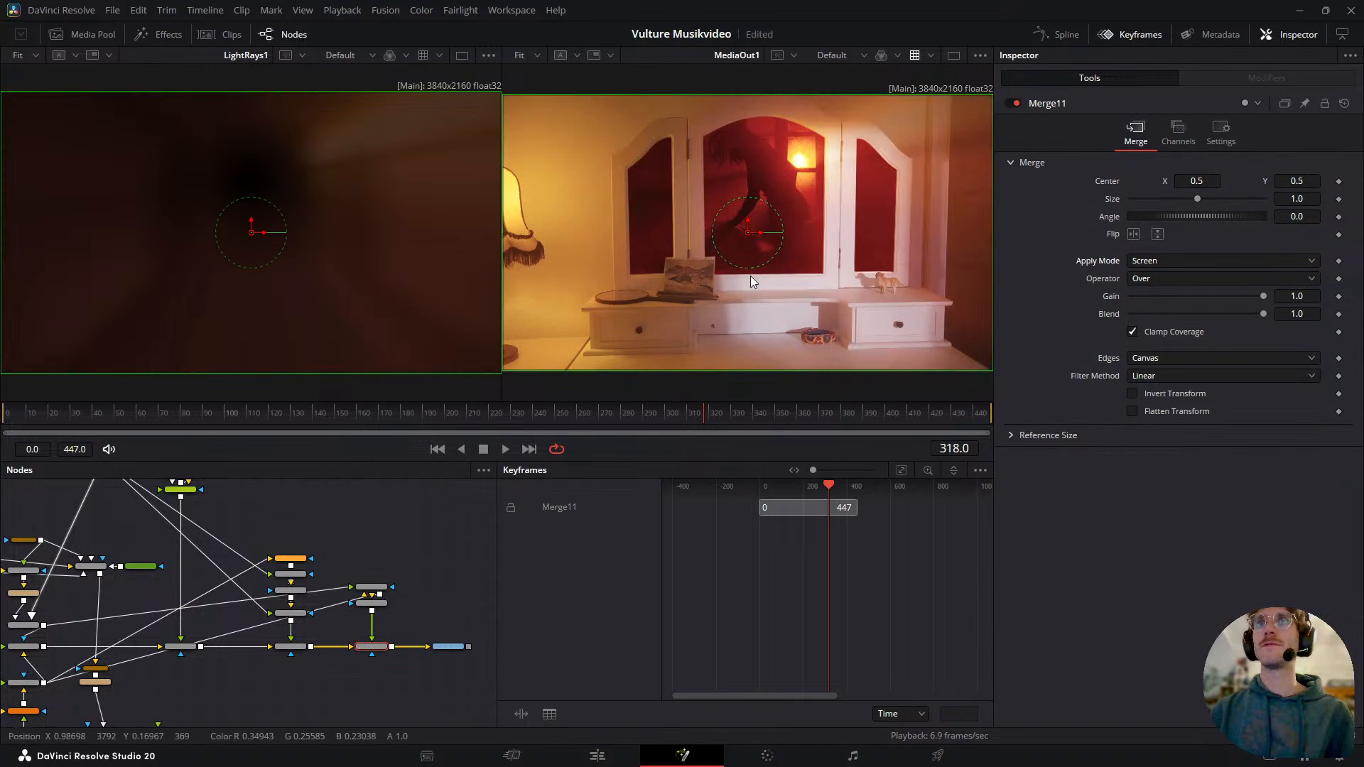
- Move LightRays1's ray origin to about X 0.44, Y 0.62, and set its Length to 0.235 and Soften to 0.0
{"action": "left_click_drag", "start_coordinate": [372, 552], "coordinate": [336, 574]}
{"action": "scroll", "coordinate": [373, 615], "scroll_direction": "up", "scroll_amount": 3}
{"action": "left_click", "coordinate": [346, 626]}
{"action": "left_click_drag", "start_coordinate": [743, 187], "coordinate": [719, 203]}
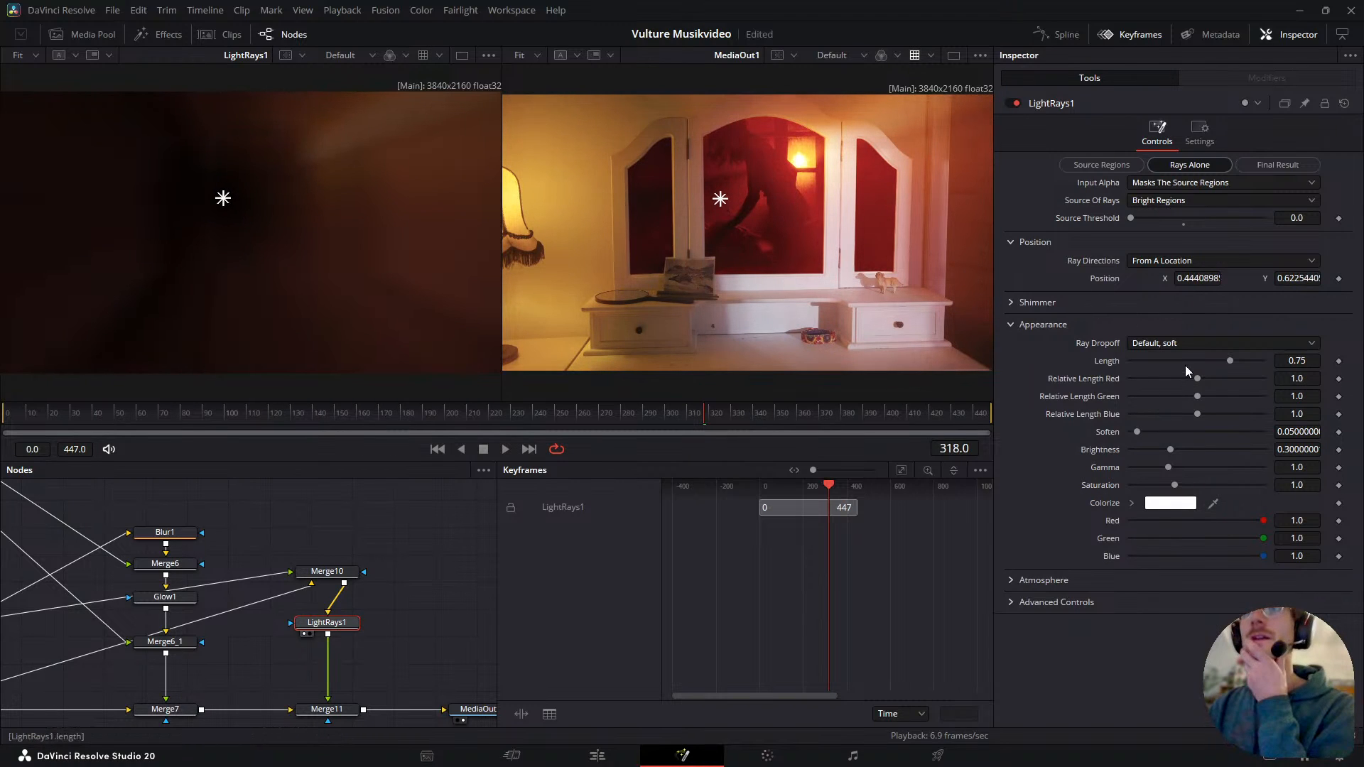
{"action": "left_click_drag", "start_coordinate": [1230, 360], "coordinate": [1161, 373]}
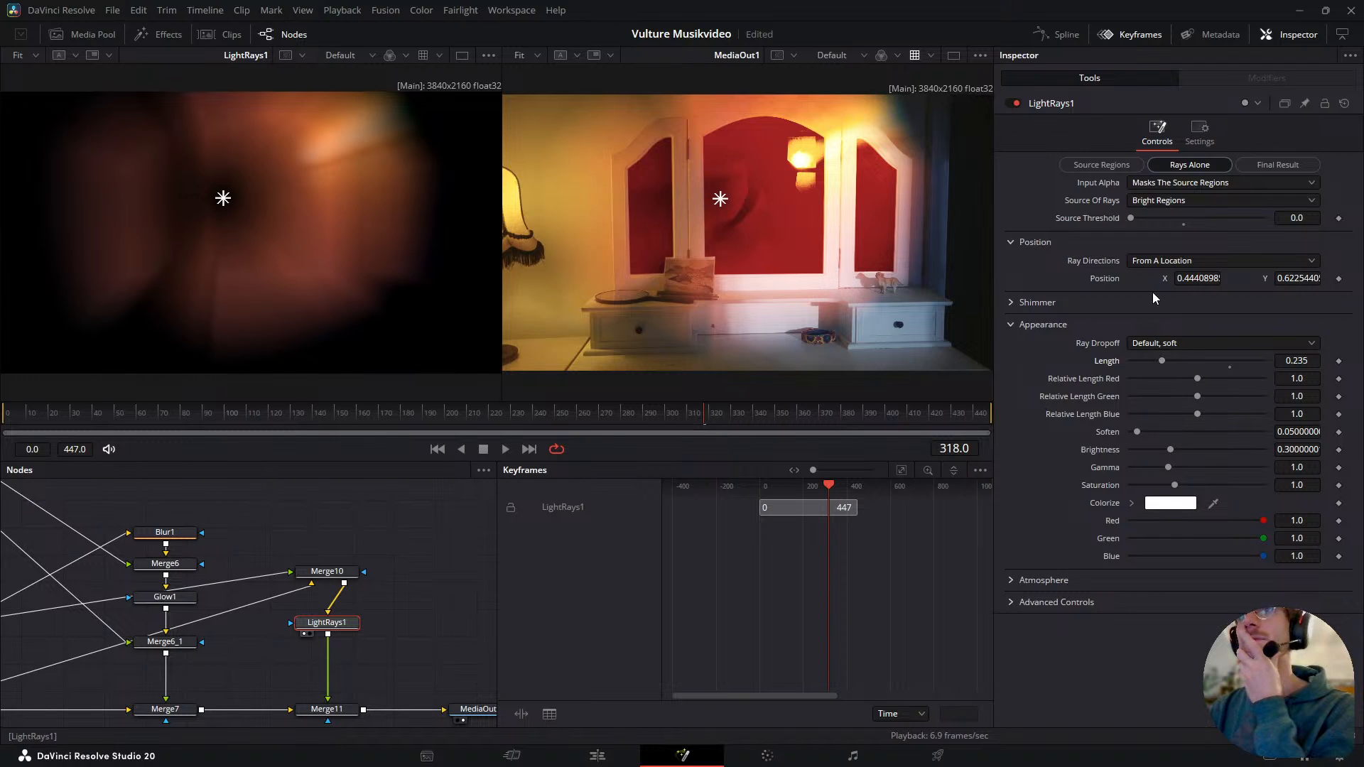
{"action": "left_click_drag", "start_coordinate": [1138, 431], "coordinate": [1051, 439]}
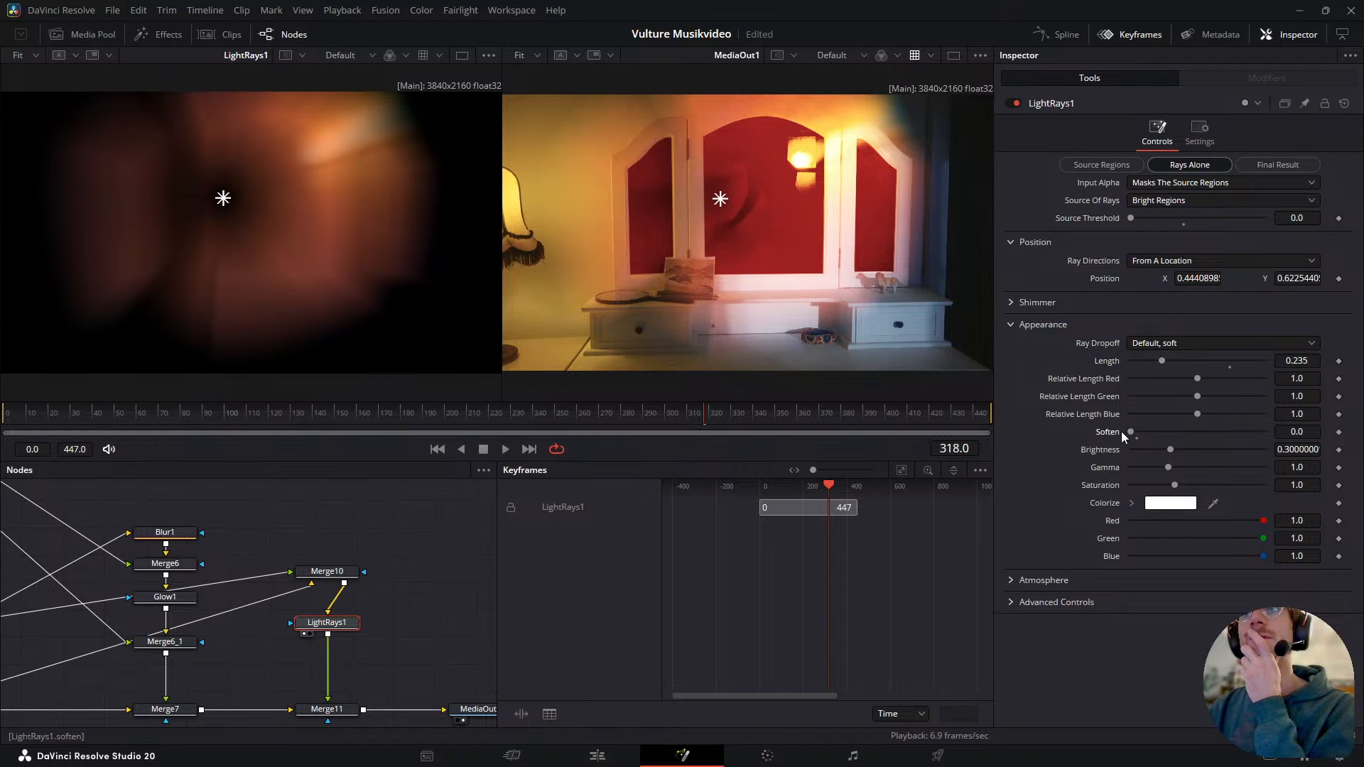
- Set LightRays1's Length to 0.535 and move its ray origin to about X 0.38, Y 0.61, keeping Source Threshold at 0.0
{"action": "left_click_drag", "start_coordinate": [720, 199], "coordinate": [712, 164]}
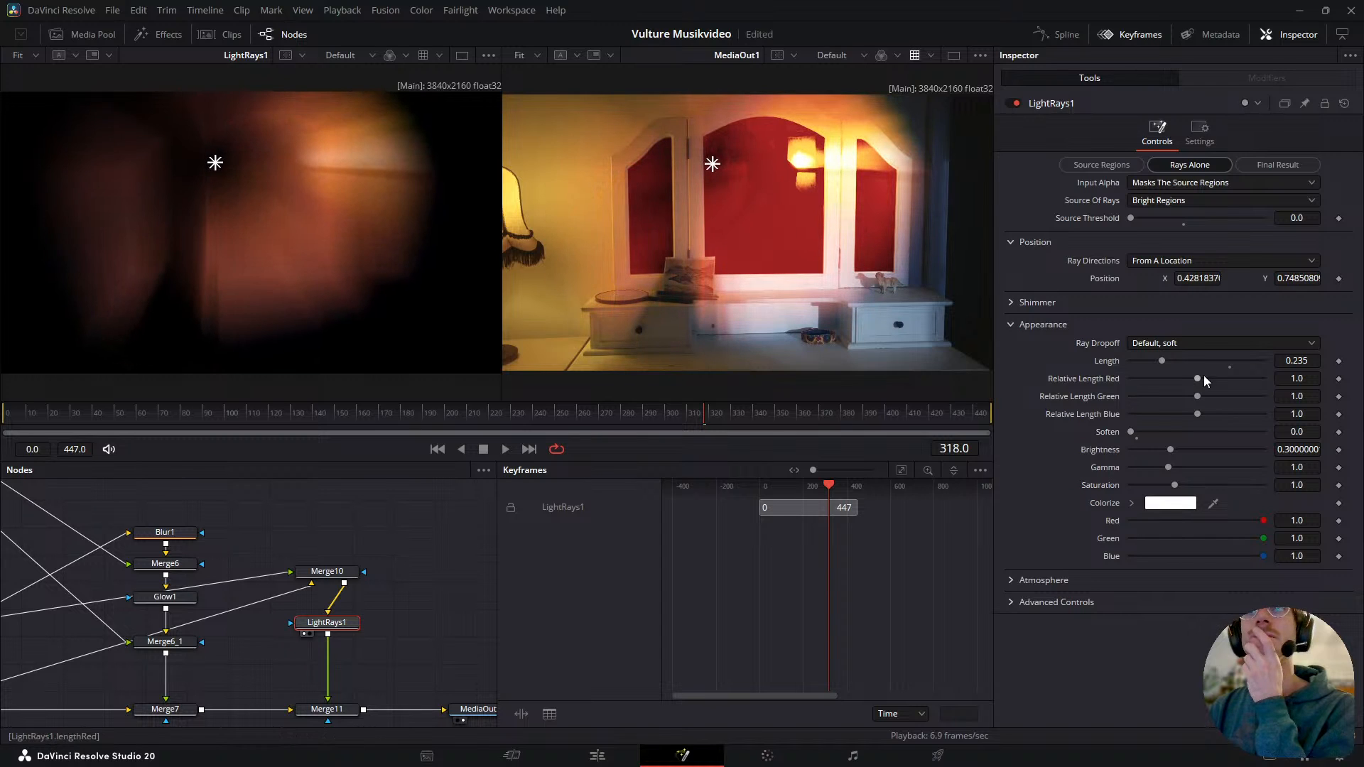
{"action": "left_click_drag", "start_coordinate": [1158, 361], "coordinate": [1206, 370]}
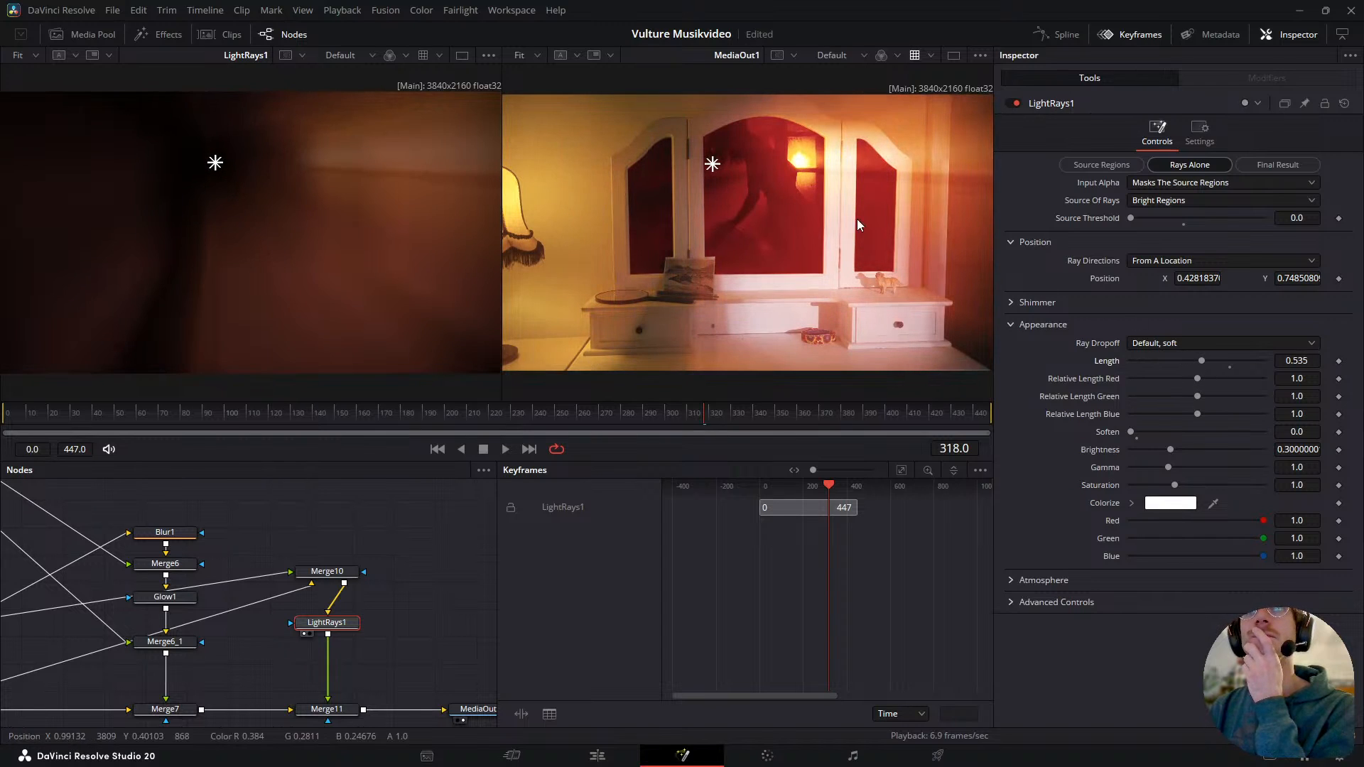
{"action": "left_click_drag", "start_coordinate": [719, 163], "coordinate": [689, 205]}
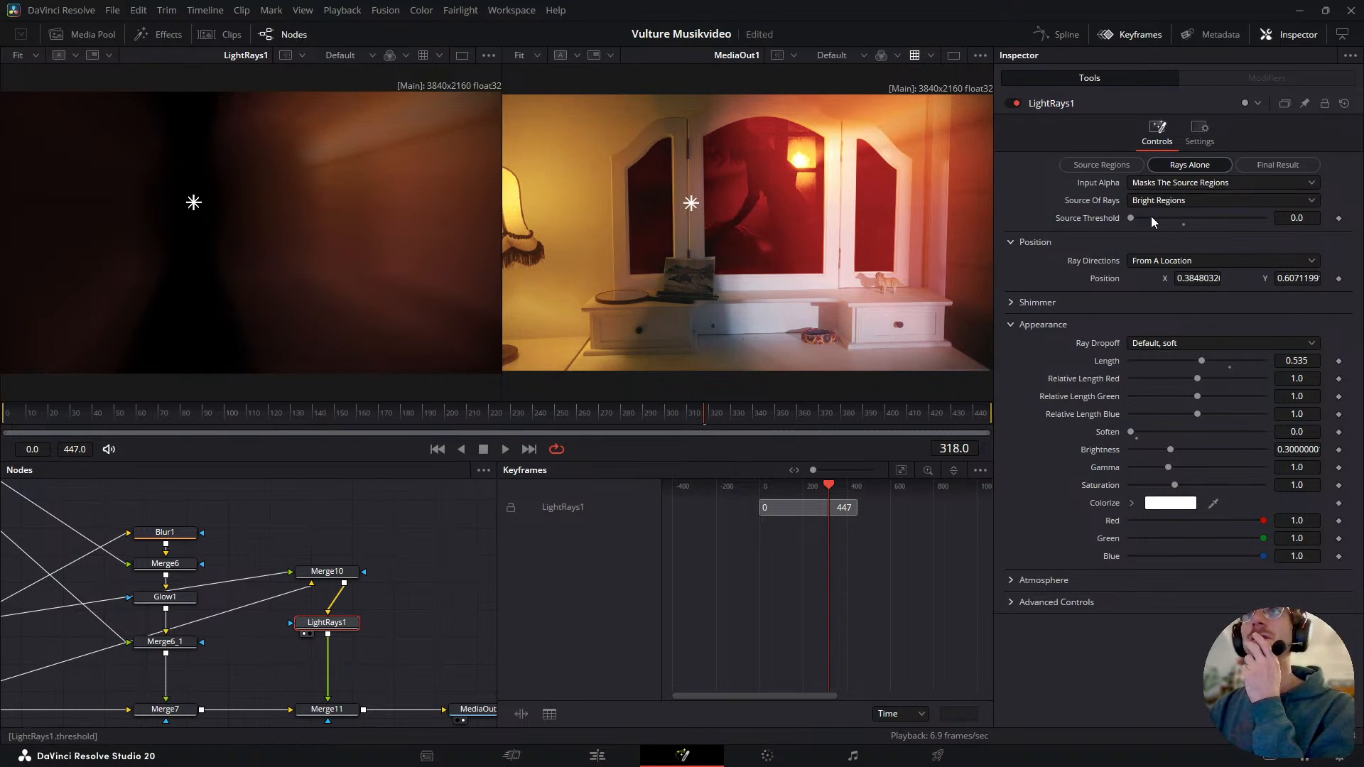
{"action": "mouse_move", "coordinate": [1133, 218]}
{"action": "left_mouse_down"}
{"action": "mouse_move", "coordinate": [1183, 216]}
{"action": "mouse_move", "coordinate": [1120, 223]}
{"action": "mouse_move", "coordinate": [1157, 235]}
{"action": "mouse_move", "coordinate": [1119, 237]}
{"action": "mouse_move", "coordinate": [1148, 242]}
{"action": "mouse_move", "coordinate": [1117, 237]}
{"action": "left_mouse_up"}
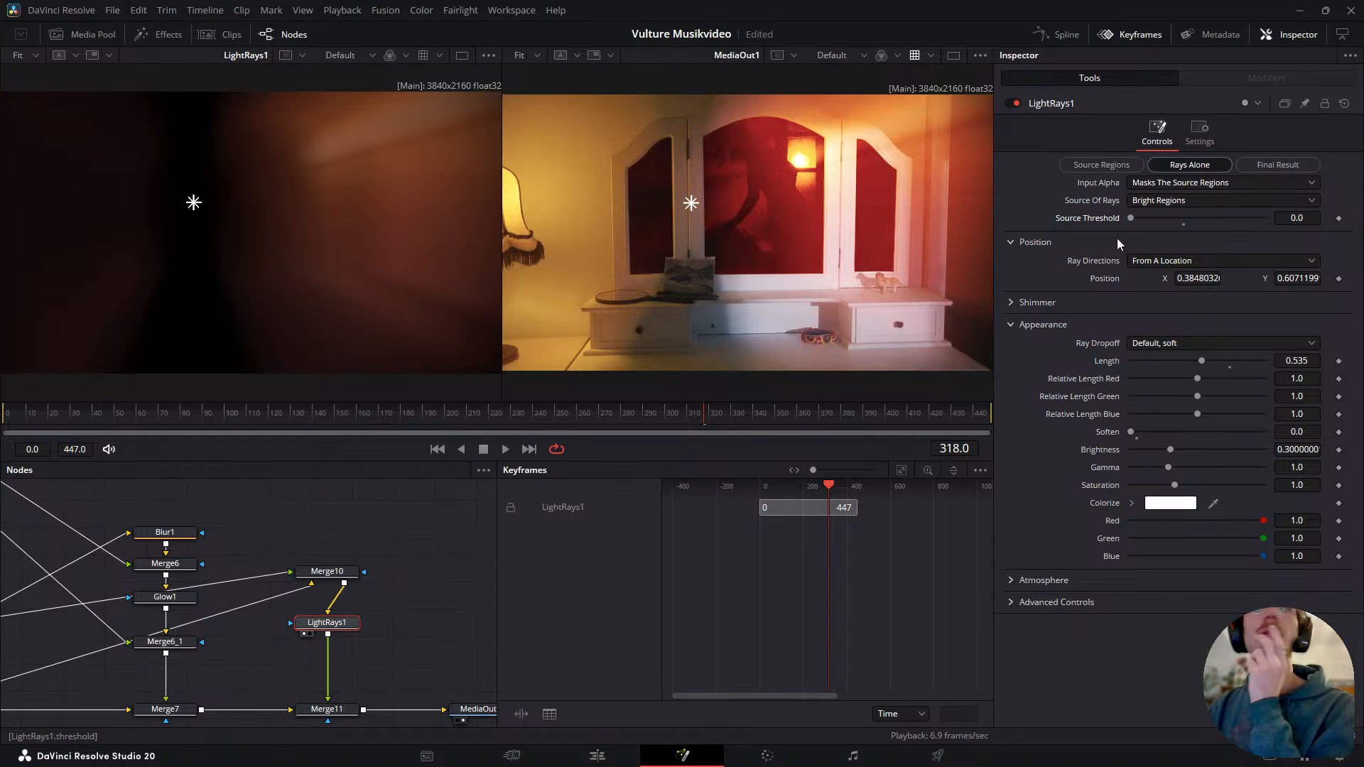
- Try the Keep Shape Of Source ray dropoff with Length 0.299 and Source Threshold 0.128
{"action": "left_click", "coordinate": [1169, 344]}
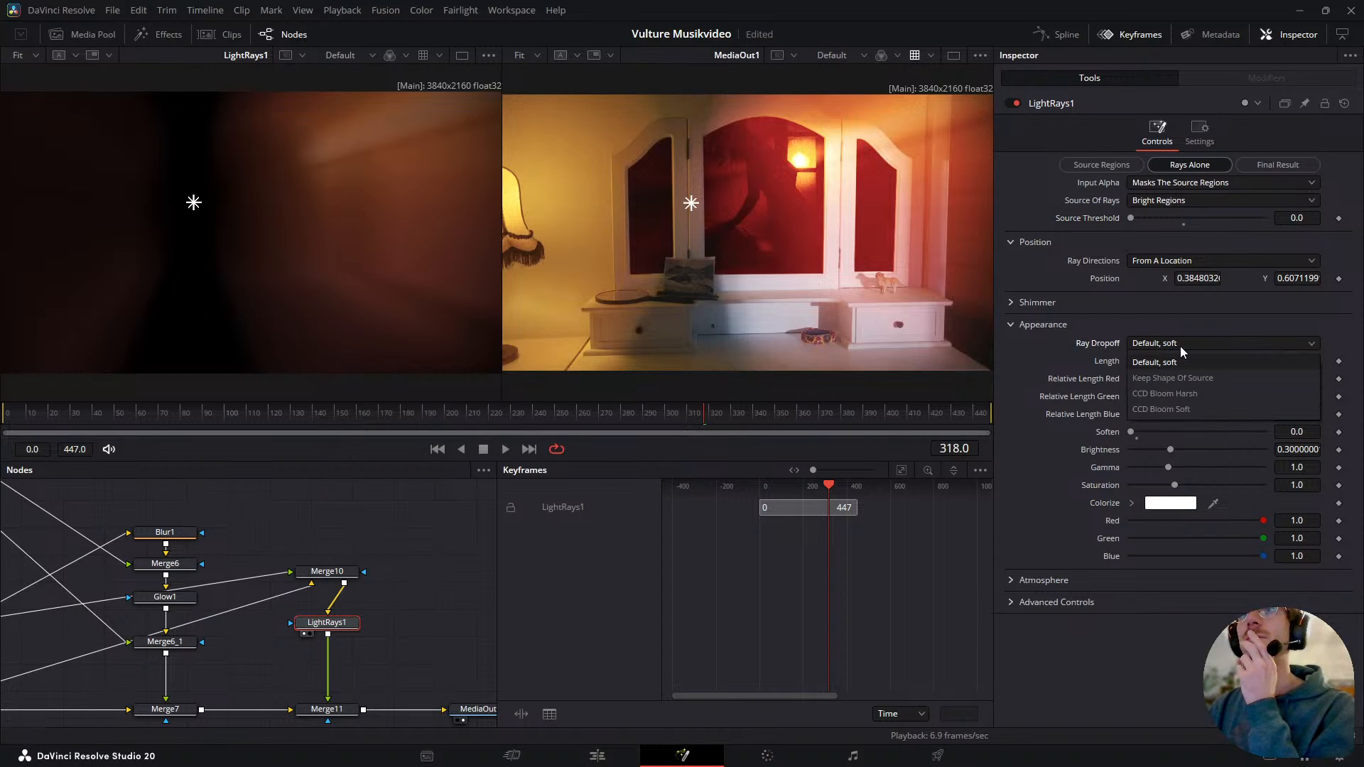
{"action": "left_click", "coordinate": [1182, 371]}
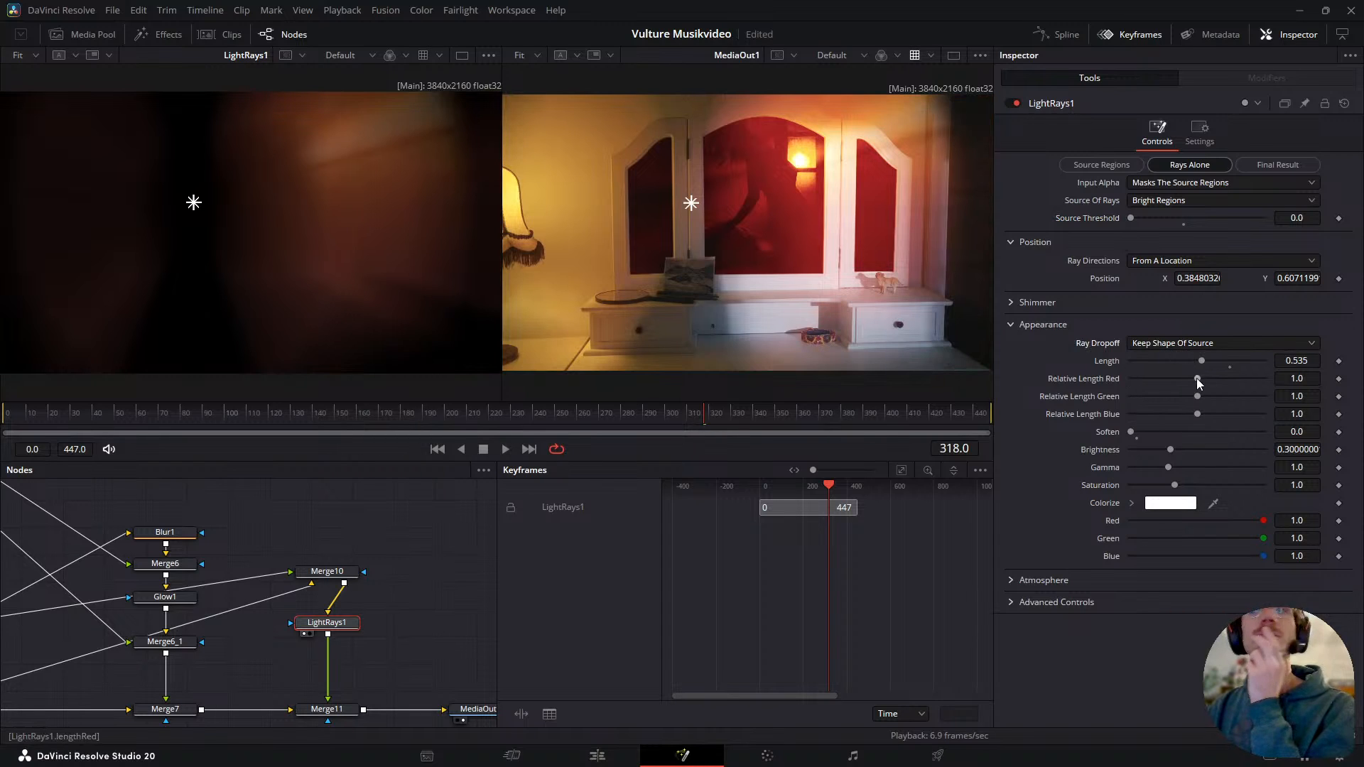
{"action": "left_click_drag", "start_coordinate": [1208, 359], "coordinate": [1174, 370]}
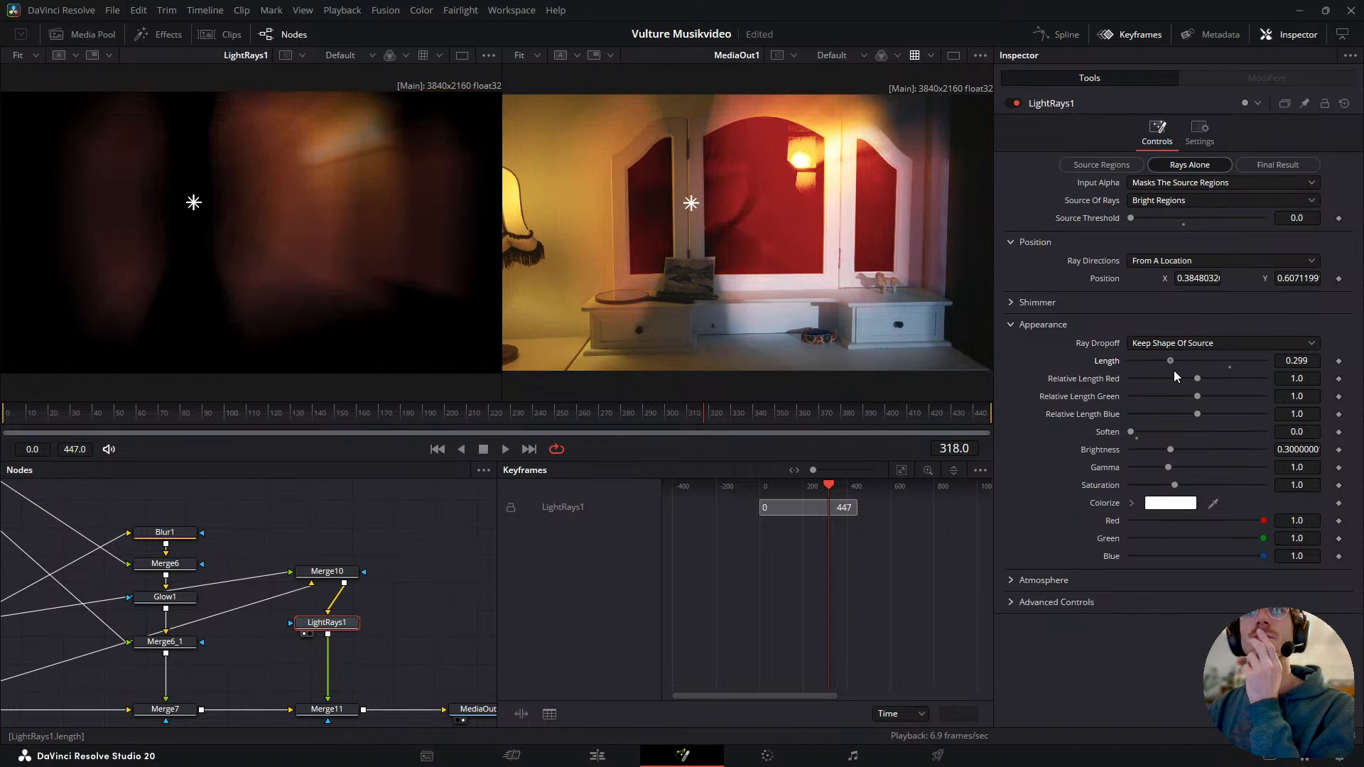
{"action": "left_click_drag", "start_coordinate": [1132, 219], "coordinate": [1147, 225]}
- Try the CCD Bloom Harsh and CCD Bloom Soft ray dropoffs, extending the soft bloom to Length 0.968
{"action": "left_click", "coordinate": [1186, 346]}
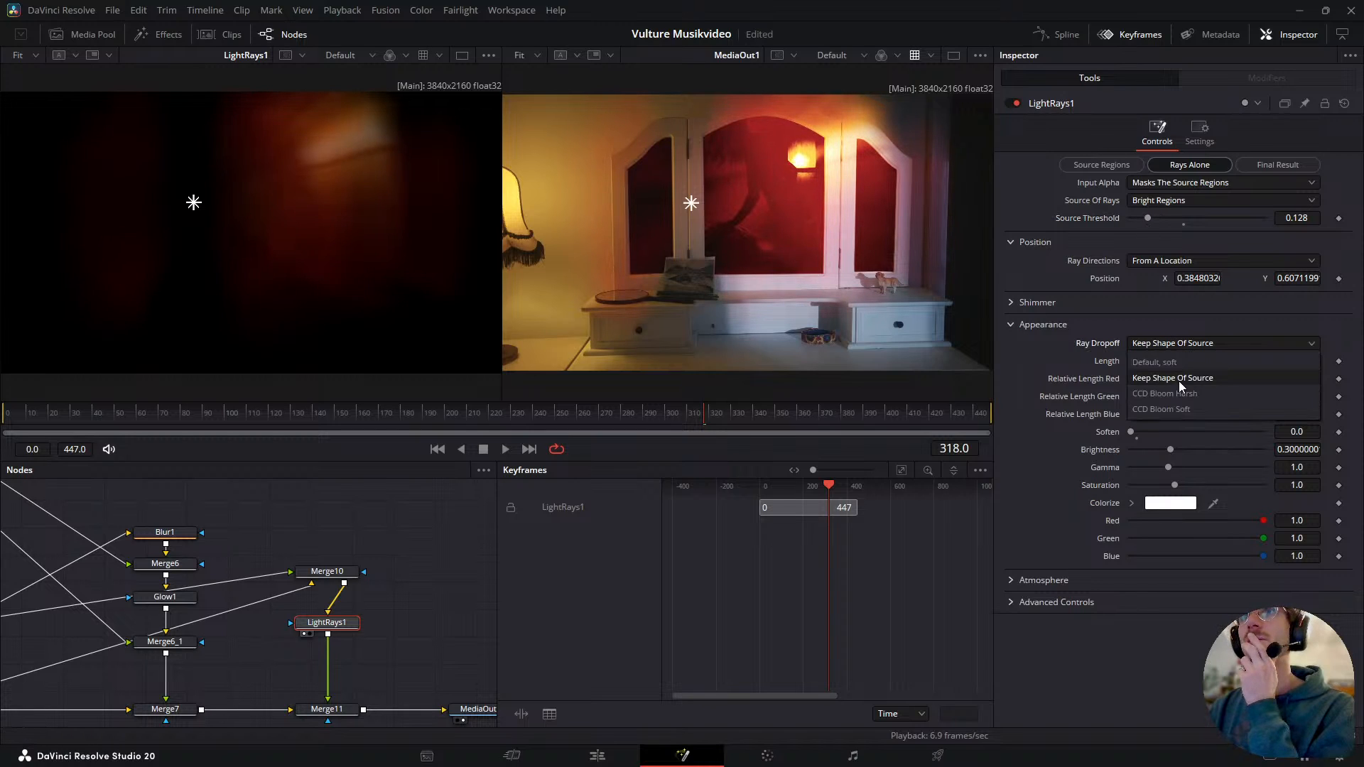
{"action": "left_click", "coordinate": [1172, 376]}
{"action": "left_click", "coordinate": [1171, 348]}
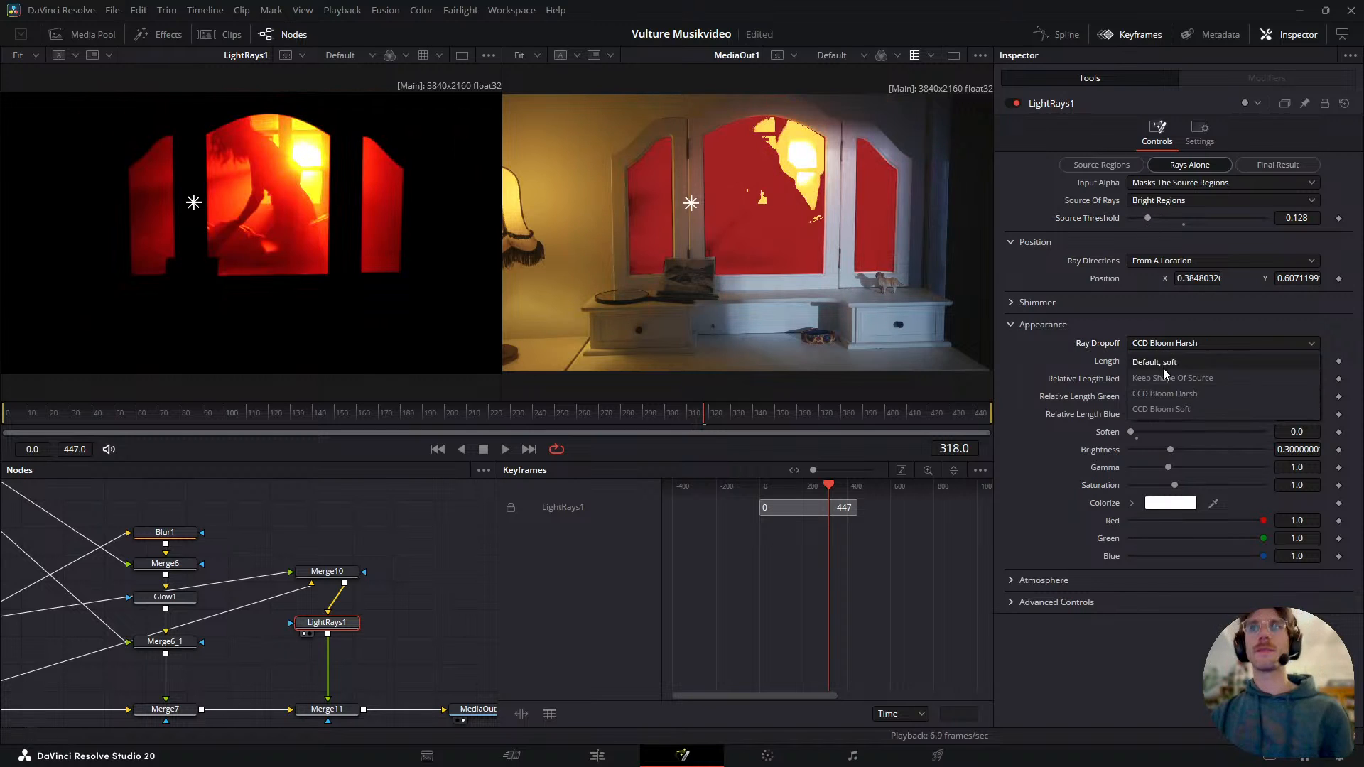
{"action": "left_click", "coordinate": [1152, 399]}
{"action": "left_click_drag", "start_coordinate": [1170, 361], "coordinate": [1255, 365]}
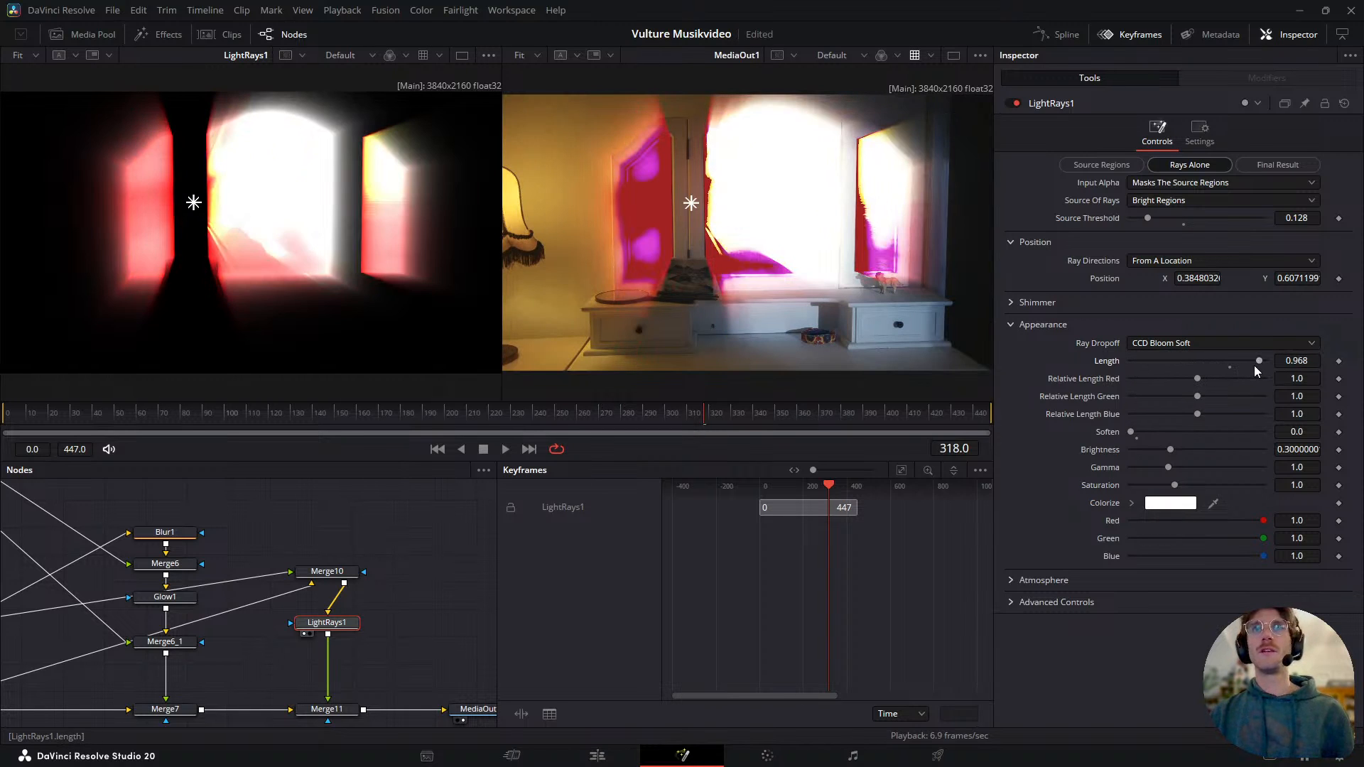
- Undo the recent Ray Dropoff, Length and Source Threshold changes on LightRays1
{"action": "key", "text": "ctrl+z"}
{"action": "key", "text": "ctrl+z"}
{"action": "key", "text": "ctrl+z"}
{"action": "key", "text": "ctrl+z"}
{"action": "key", "text": "ctrl+z"}
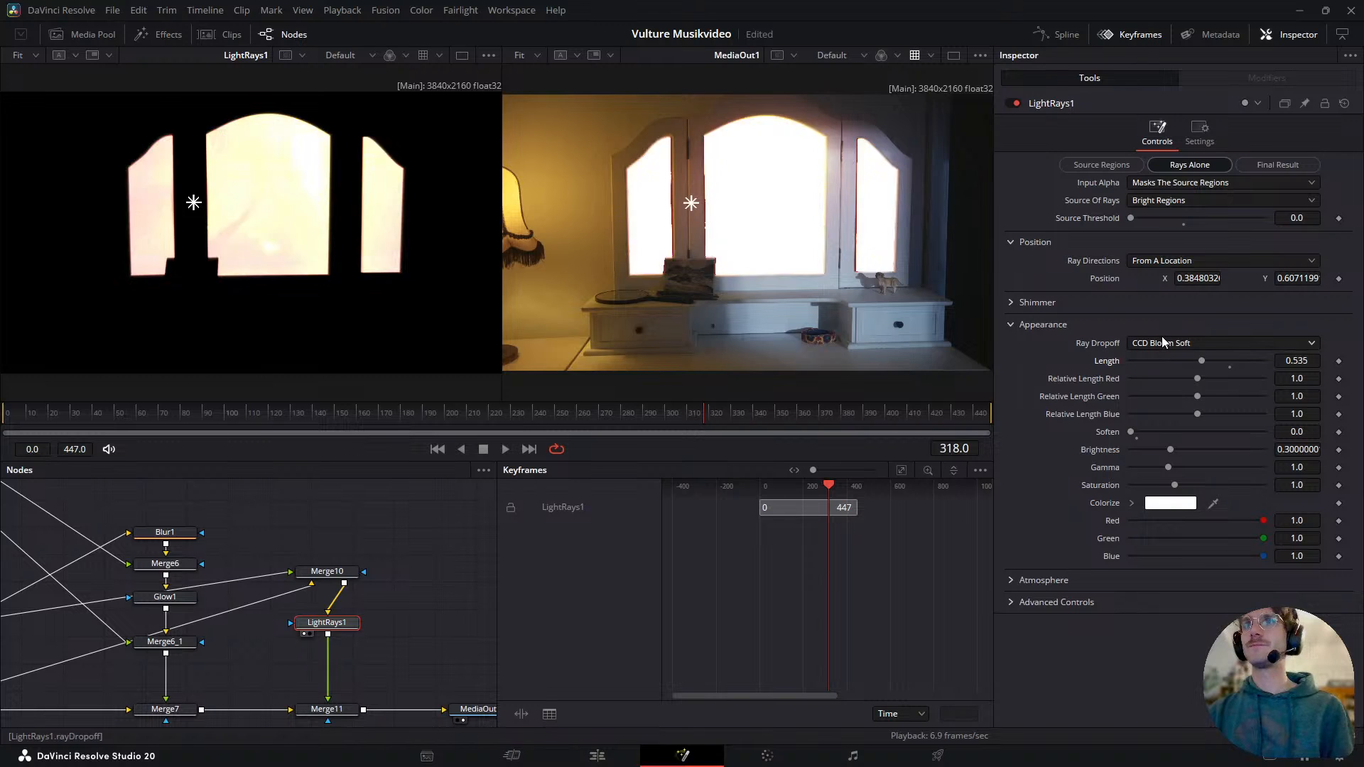
- Set LightRays1's Source Of Rays to Edges, Ray Dropoff to Keep Shape Of Source and Length to 0.743
{"action": "left_click_drag", "start_coordinate": [1194, 360], "coordinate": [1115, 384]}
{"action": "left_click_drag", "start_coordinate": [1123, 220], "coordinate": [1033, 227]}
{"action": "left_click", "coordinate": [1167, 201]}
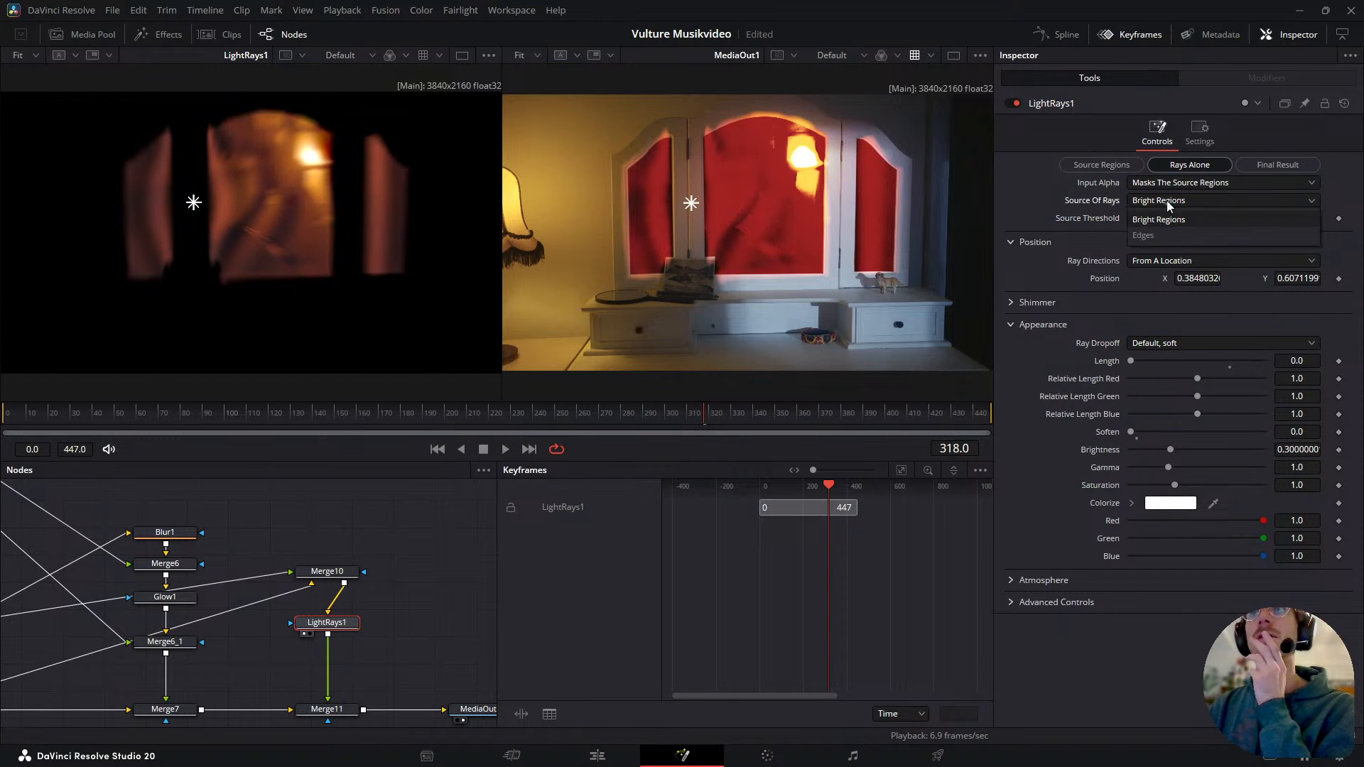
{"action": "left_click", "coordinate": [1163, 232]}
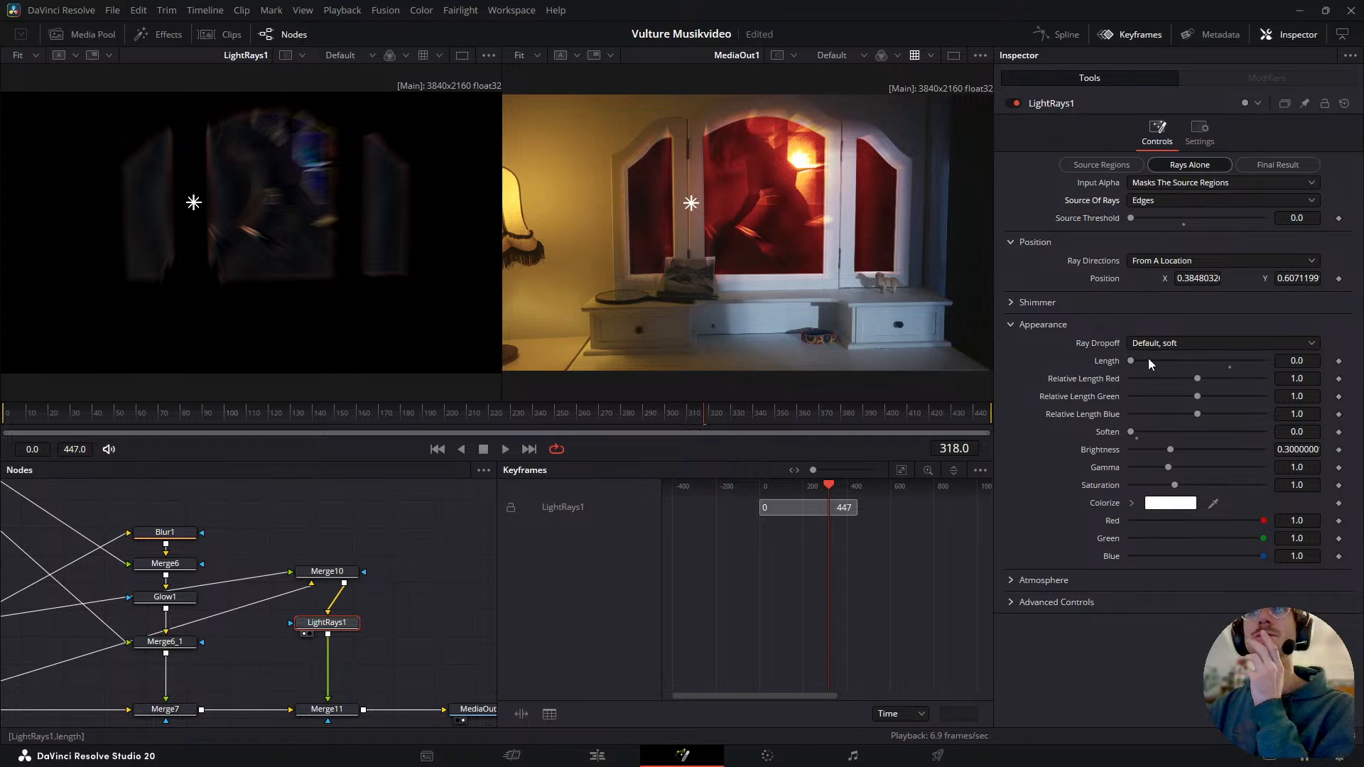
{"action": "left_click_drag", "start_coordinate": [1130, 361], "coordinate": [1230, 368]}
{"action": "left_click", "coordinate": [1174, 344]}
{"action": "left_click", "coordinate": [1165, 373]}
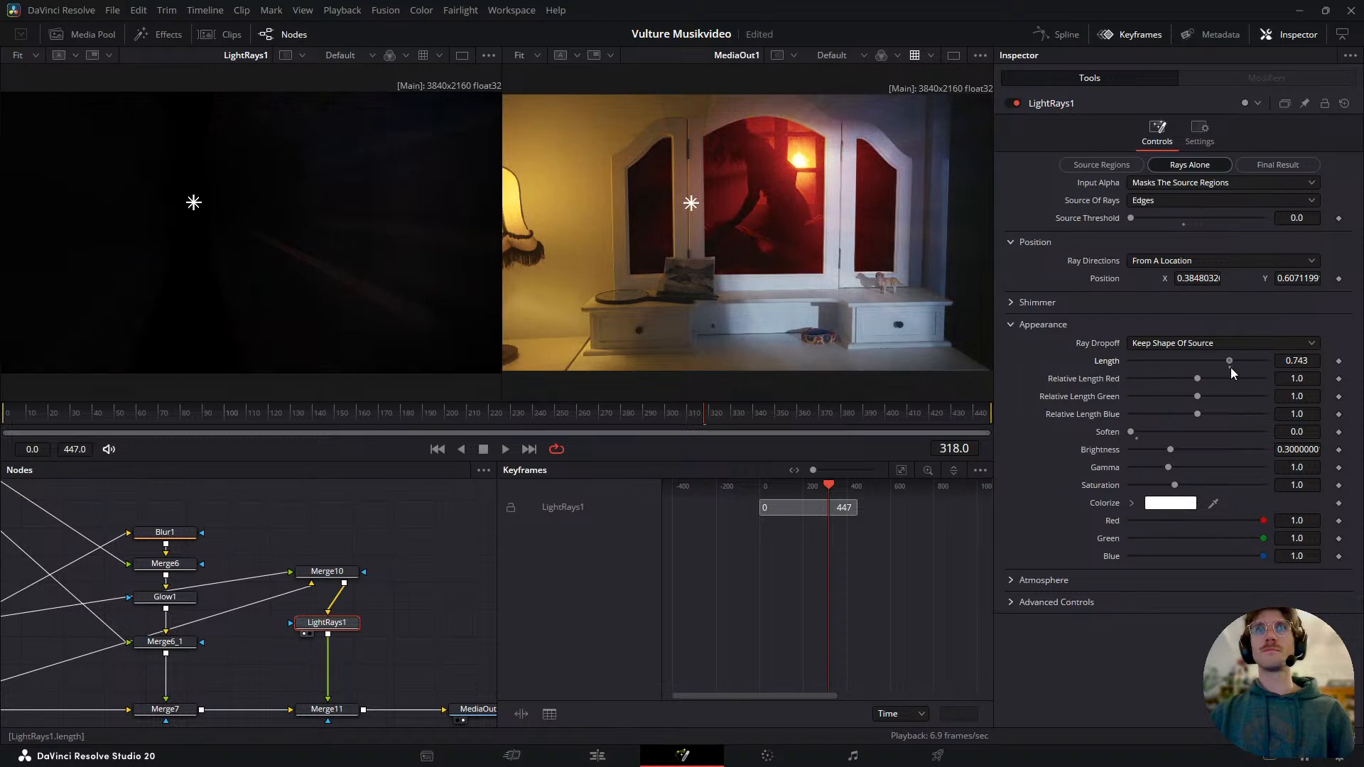
- Play back the composite and set LightRays1's Soften to 0.139 and Brightness to 1.0, checking the rays around frame 254
{"action": "key", "text": "space"}
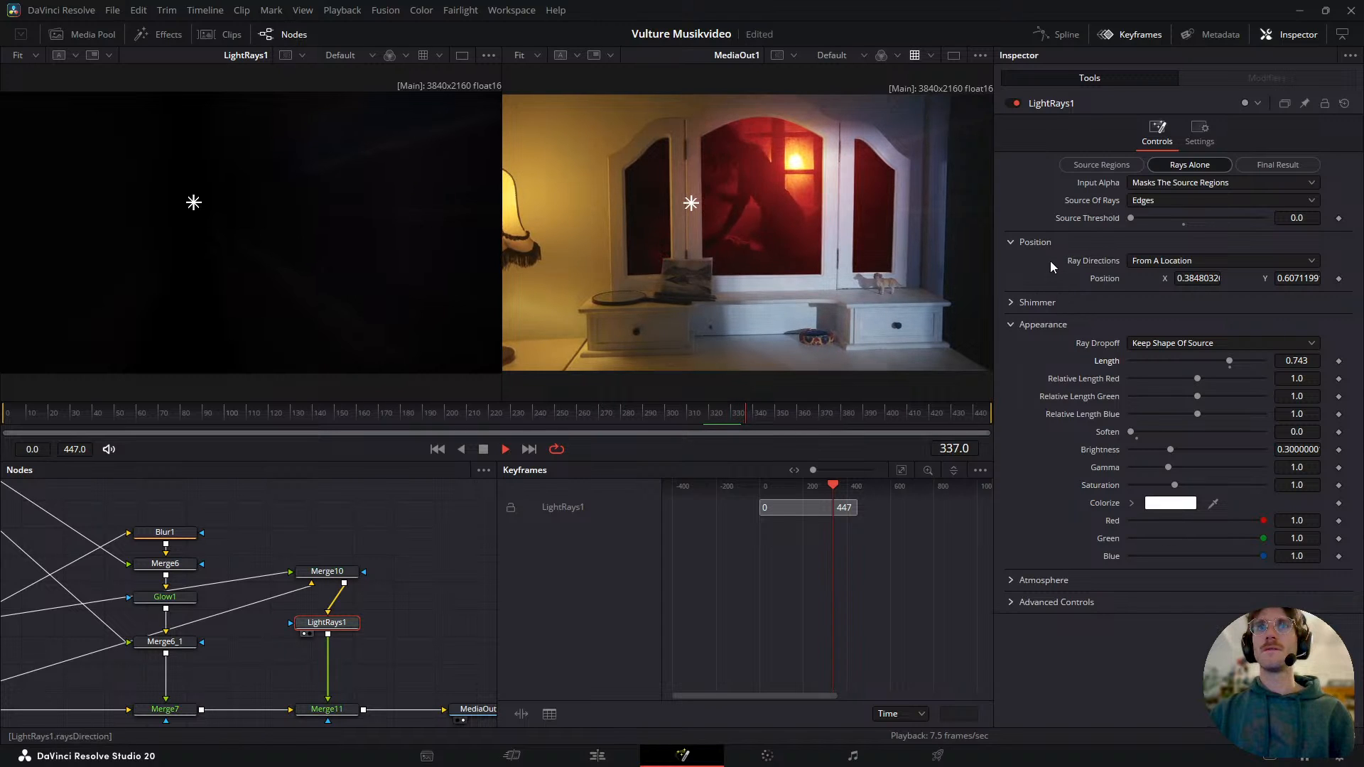
{"action": "key", "text": "space"}
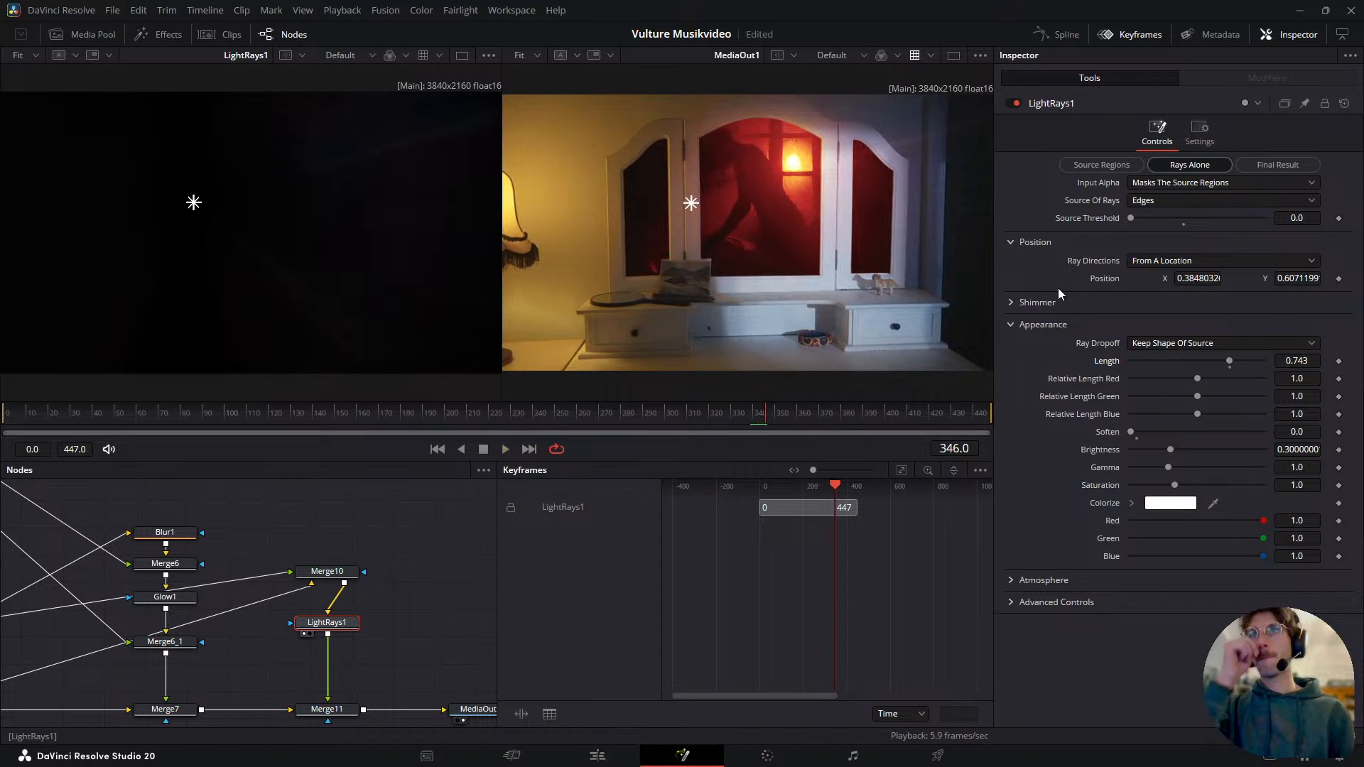
{"action": "left_click_drag", "start_coordinate": [1135, 434], "coordinate": [1169, 434]}
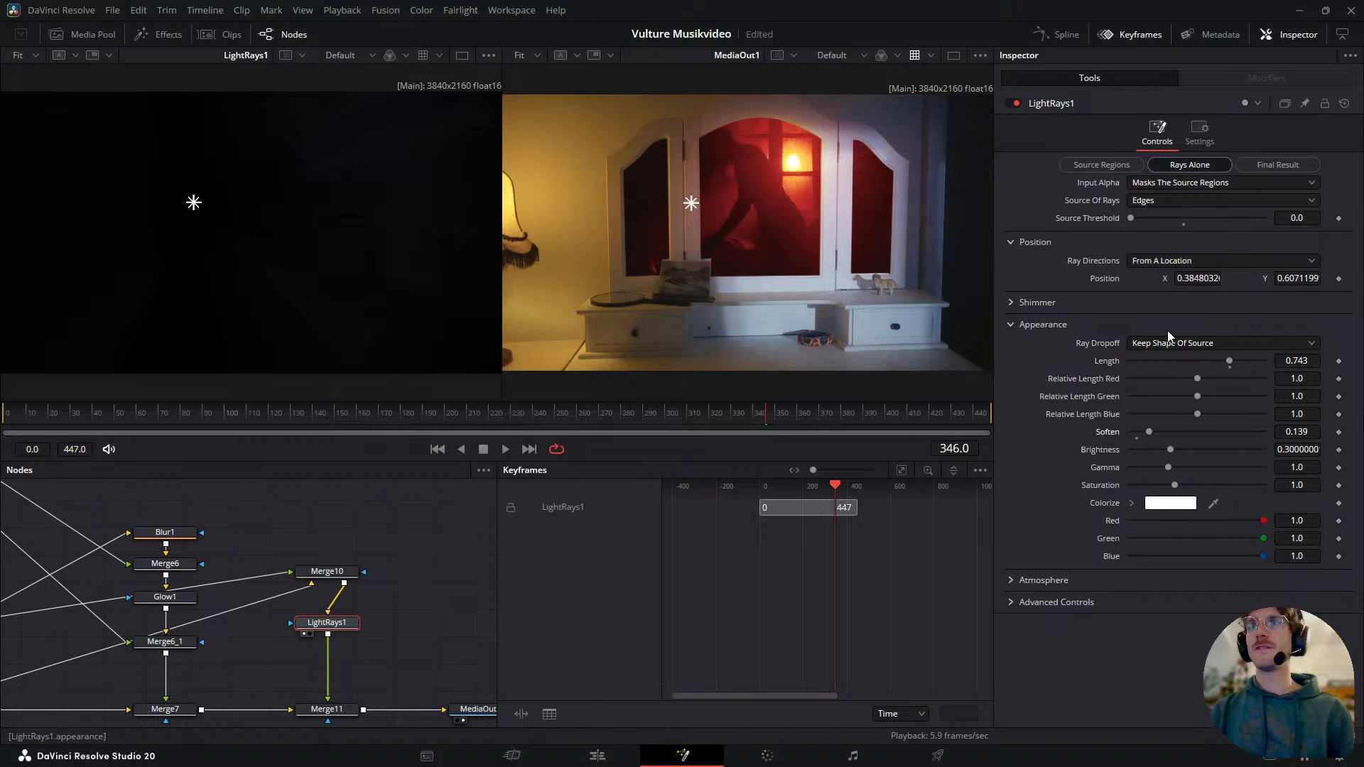
{"action": "left_click_drag", "start_coordinate": [1172, 453], "coordinate": [1249, 438]}
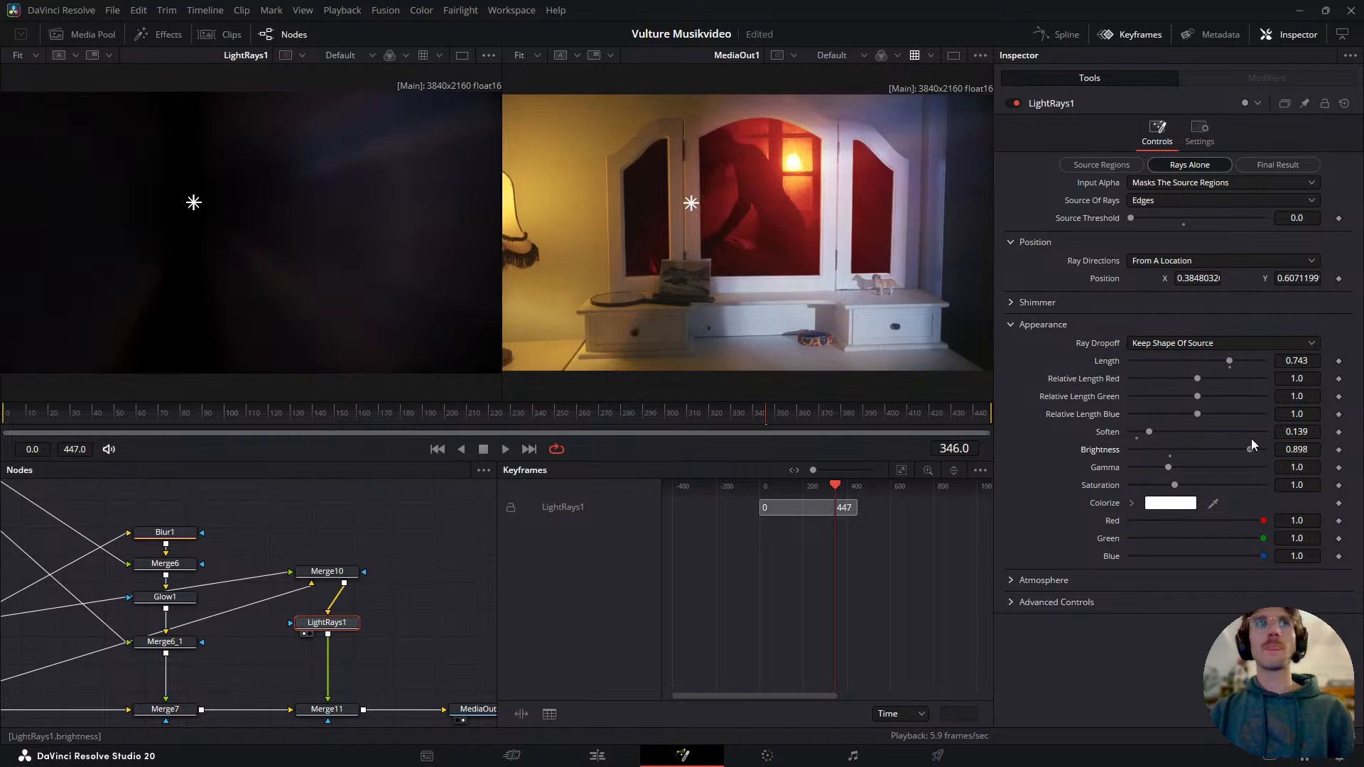
{"action": "key", "text": "space"}
{"action": "left_click_drag", "start_coordinate": [673, 416], "coordinate": [558, 443]}
{"action": "key", "text": "space"}
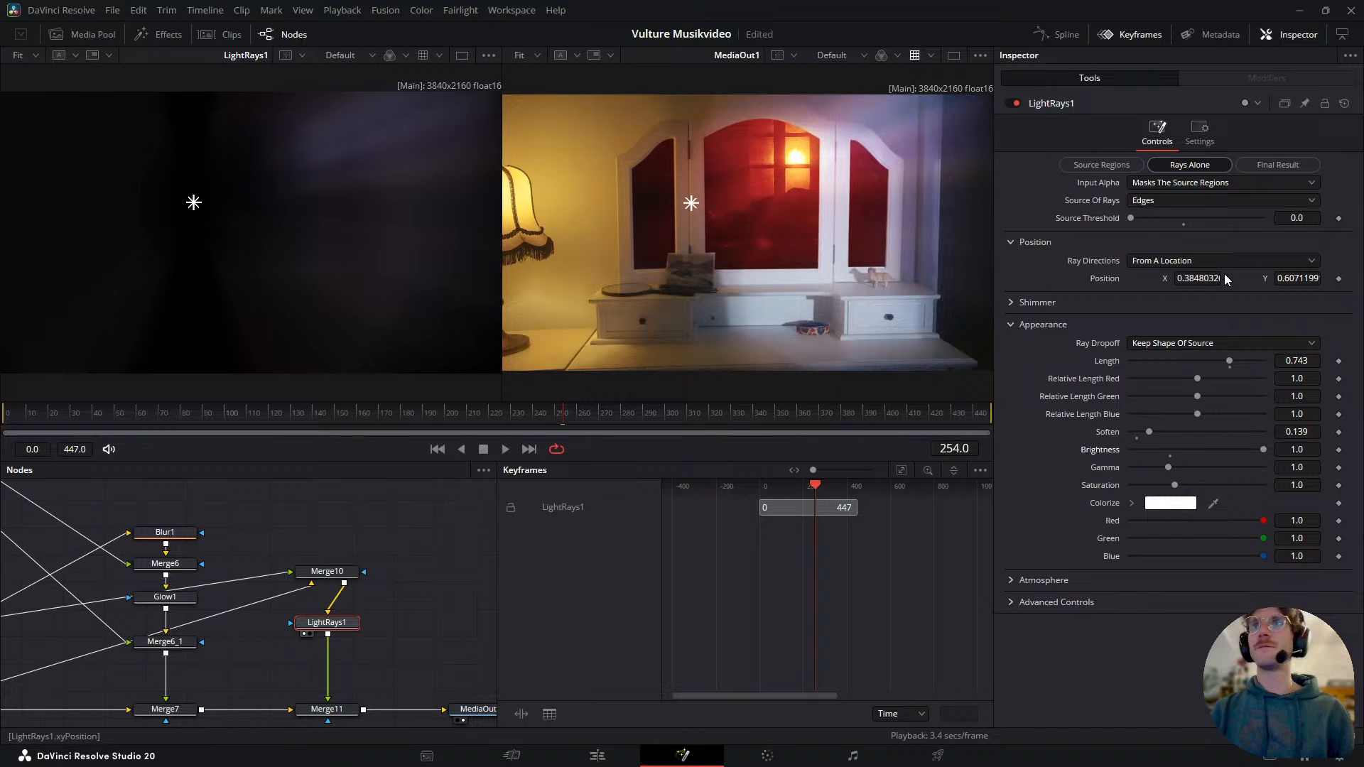
- Colorize the light rays with a warm orange sampled from the glowing central mirror
{"action": "mouse_move", "coordinate": [1132, 214]}
{"action": "left_mouse_down"}
{"action": "mouse_move", "coordinate": [1150, 223]}
{"action": "mouse_move", "coordinate": [1103, 232]}
{"action": "mouse_move", "coordinate": [1124, 229]}
{"action": "left_mouse_up"}
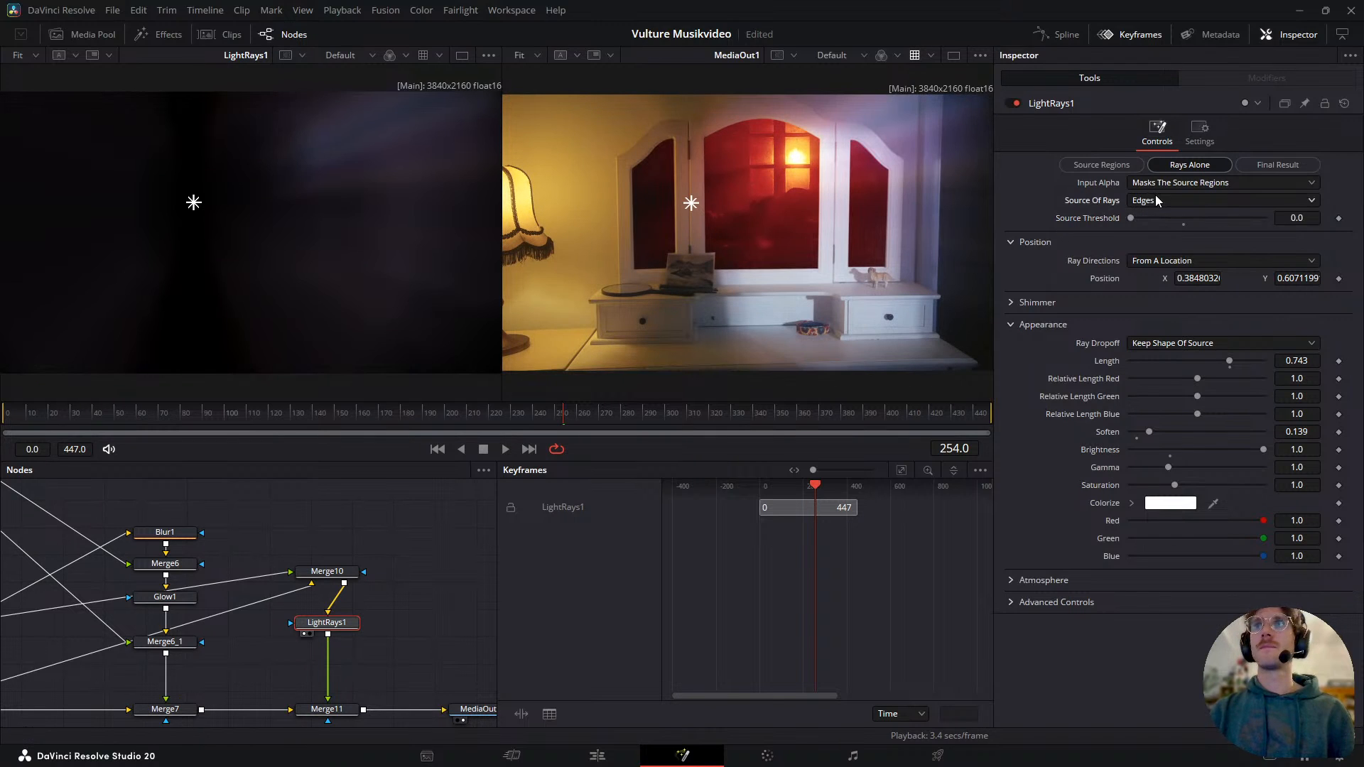
{"action": "left_click", "coordinate": [1170, 508]}
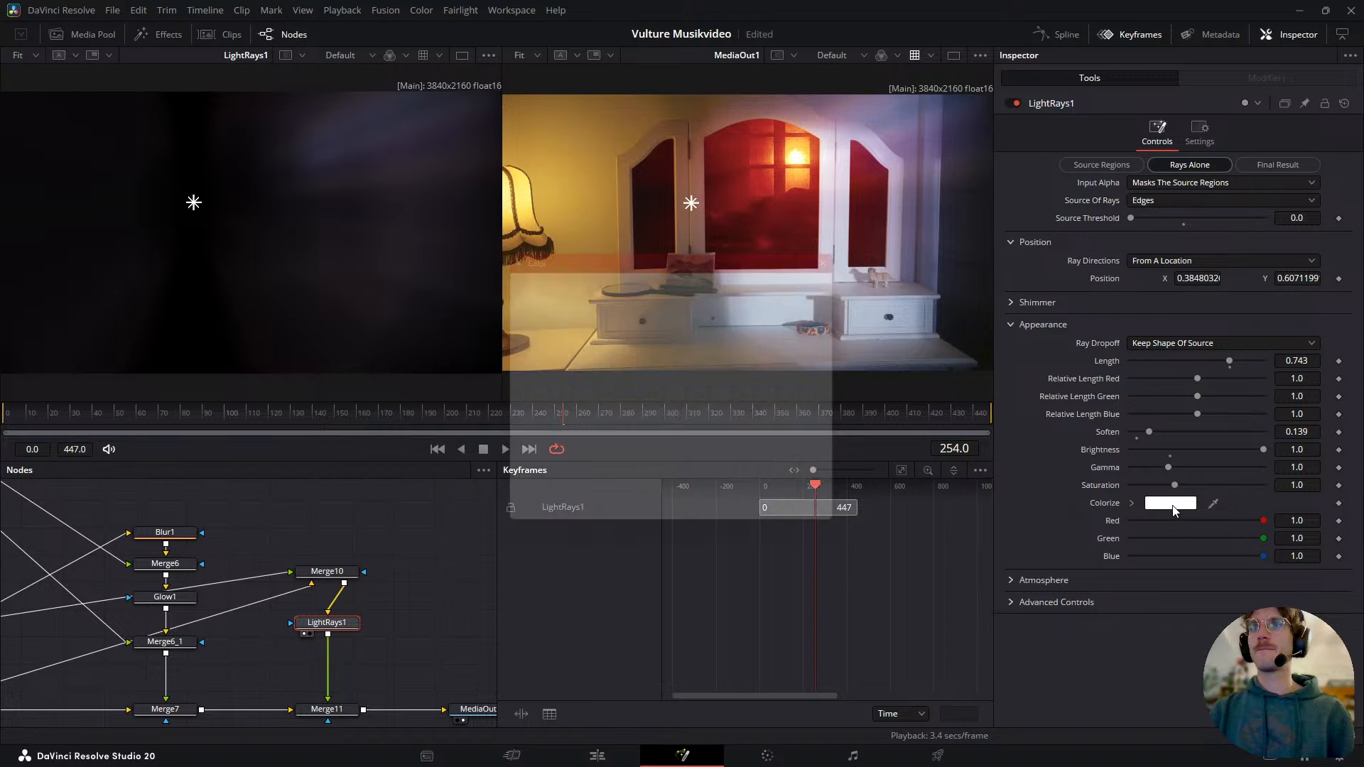
{"action": "left_click", "coordinate": [773, 526]}
{"action": "left_click_drag", "start_coordinate": [1213, 508], "coordinate": [787, 172]}
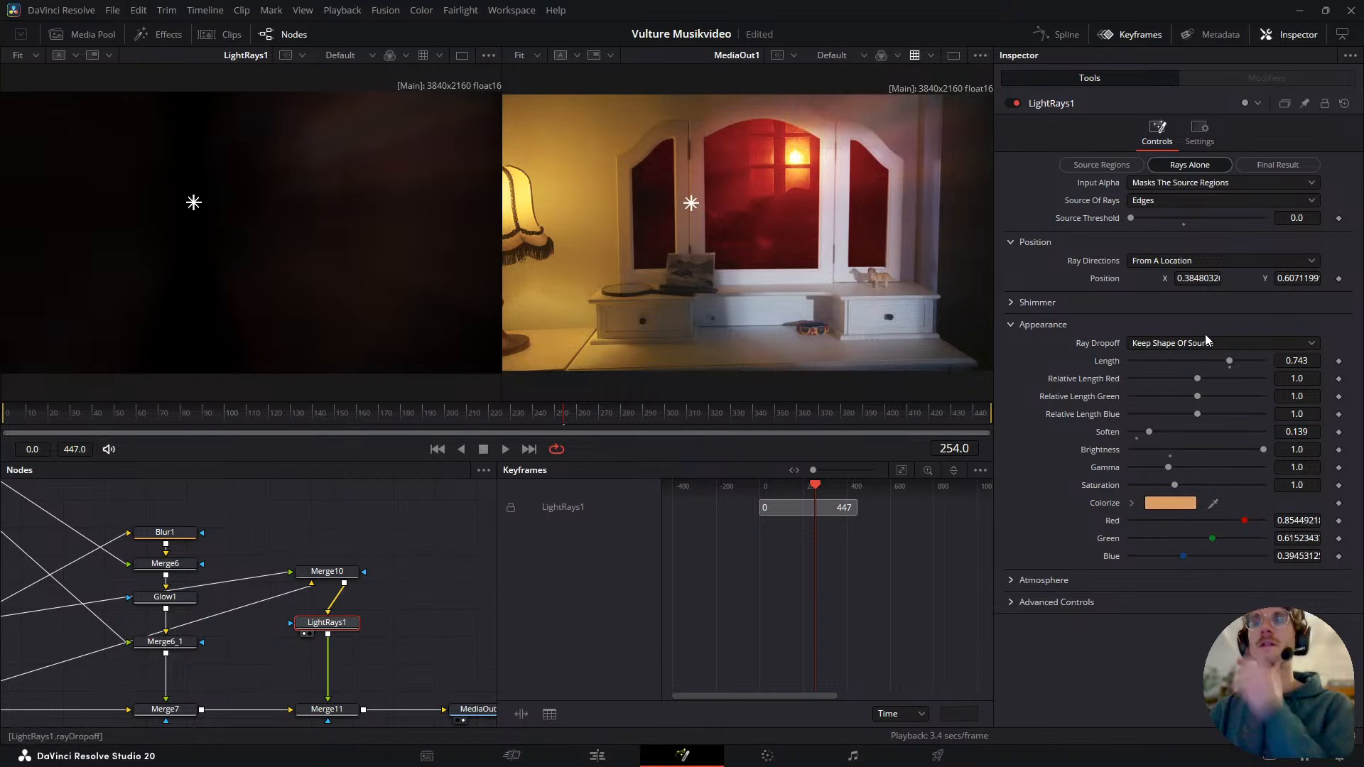
- Set Soften to 0.096 and move the ray origin onto the mirror's lamp reflection at about X 0.62, Y 0.76, checking it in playback
{"action": "mouse_move", "coordinate": [1150, 432]}
{"action": "left_mouse_down"}
{"action": "mouse_move", "coordinate": [1123, 441]}
{"action": "mouse_move", "coordinate": [1147, 448]}
{"action": "left_mouse_up"}
{"action": "key", "text": "space"}
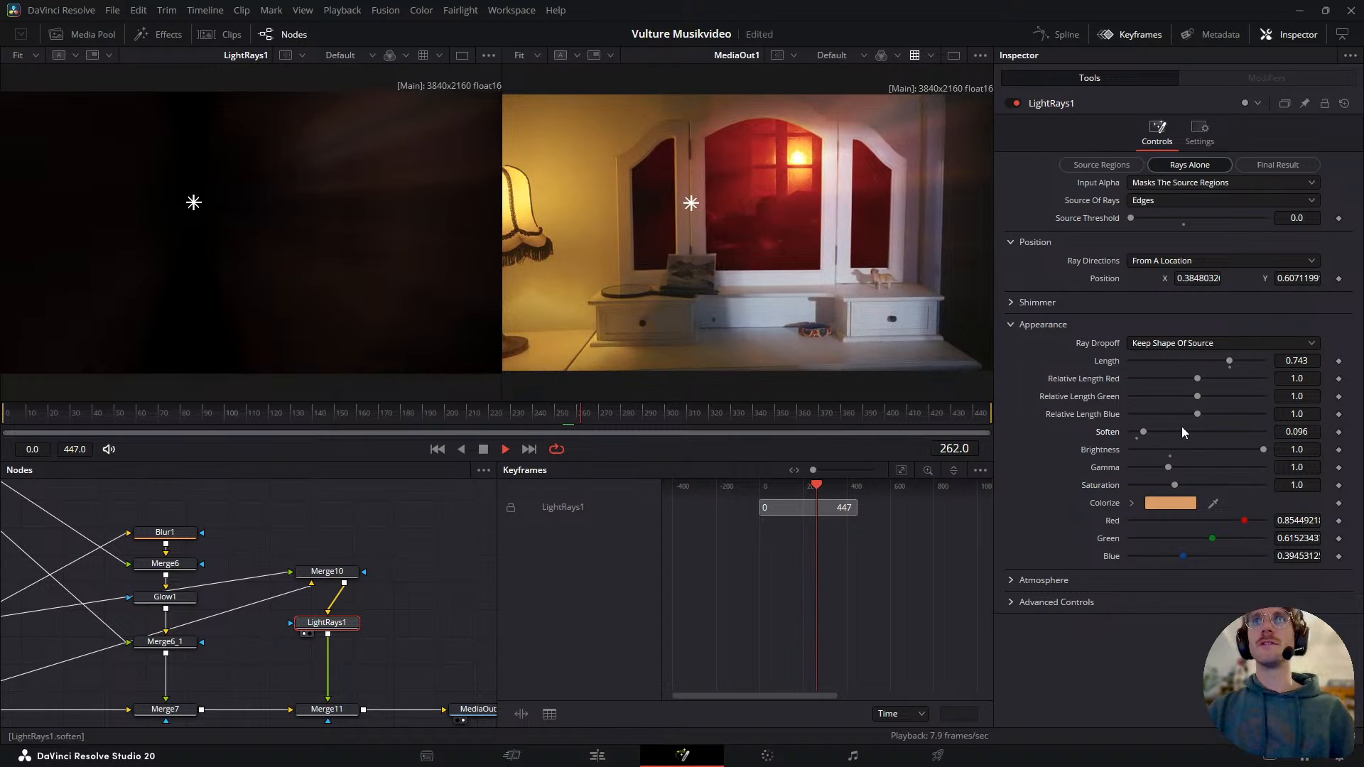
{"action": "key", "text": "space"}
{"action": "left_click_drag", "start_coordinate": [688, 202], "coordinate": [798, 160]}
{"action": "key", "text": "space"}
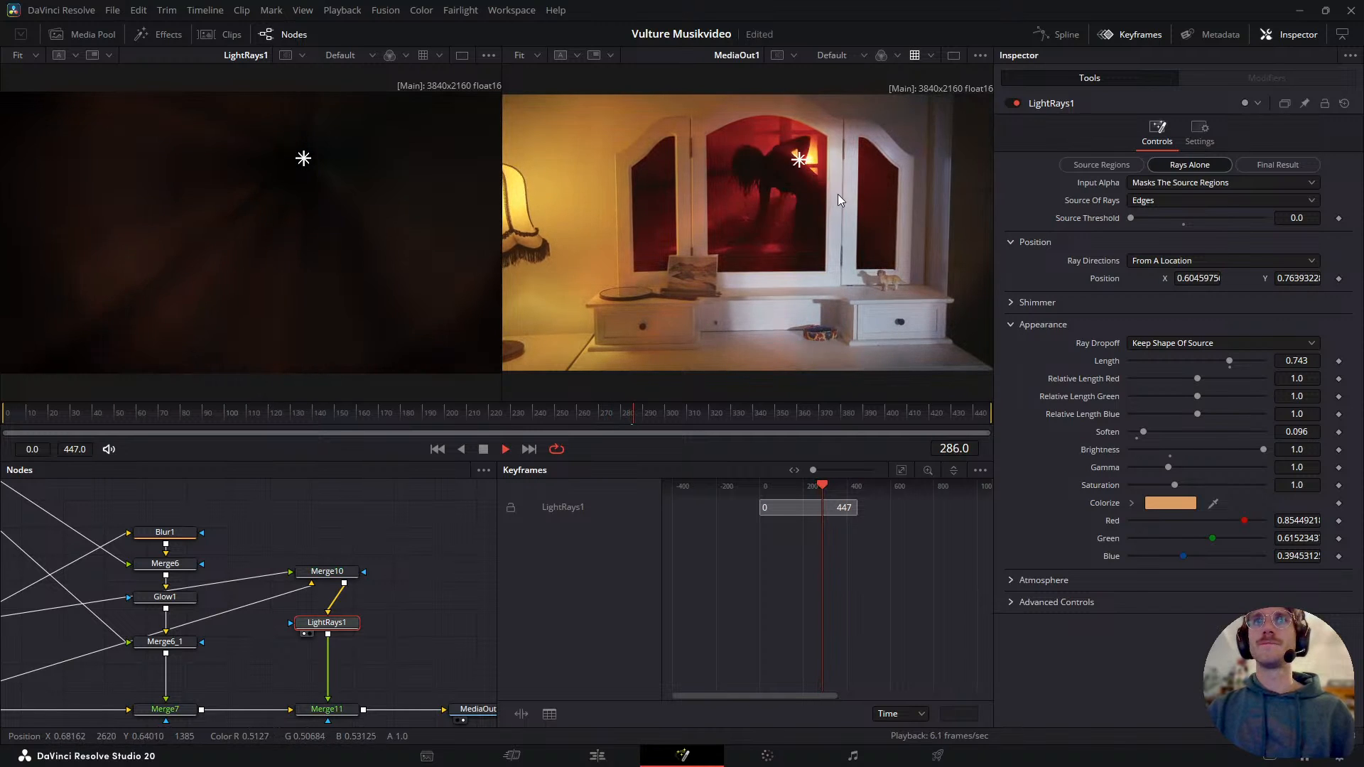
{"action": "key", "text": "space"}
{"action": "mouse_move", "coordinate": [800, 160]}
{"action": "left_mouse_down"}
{"action": "mouse_move", "coordinate": [764, 167]}
{"action": "mouse_move", "coordinate": [809, 166]}
{"action": "left_mouse_up"}
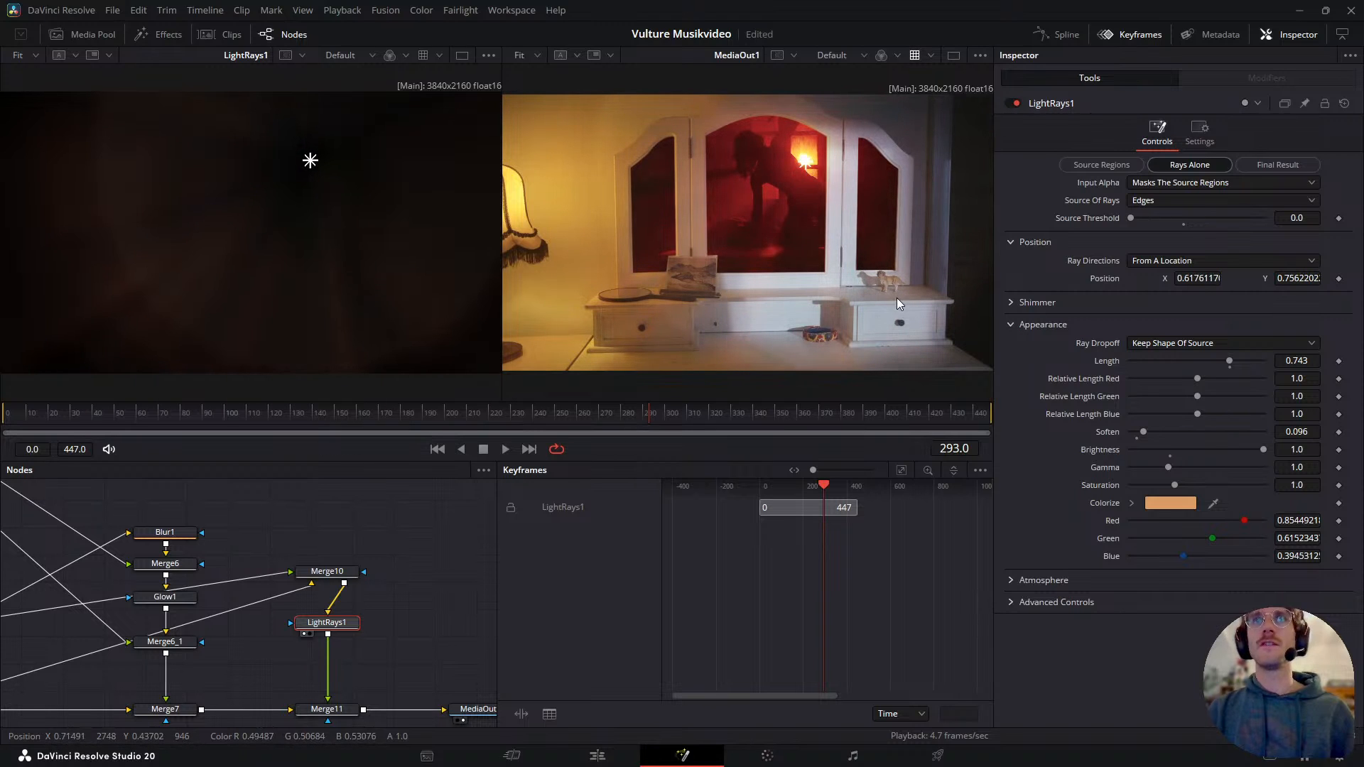
- Set LightRays1's Ray Dropoff to Default, soft, Source Threshold to 0.032 and Length to 0.326
{"action": "left_click_drag", "start_coordinate": [1232, 360], "coordinate": [1242, 386]}
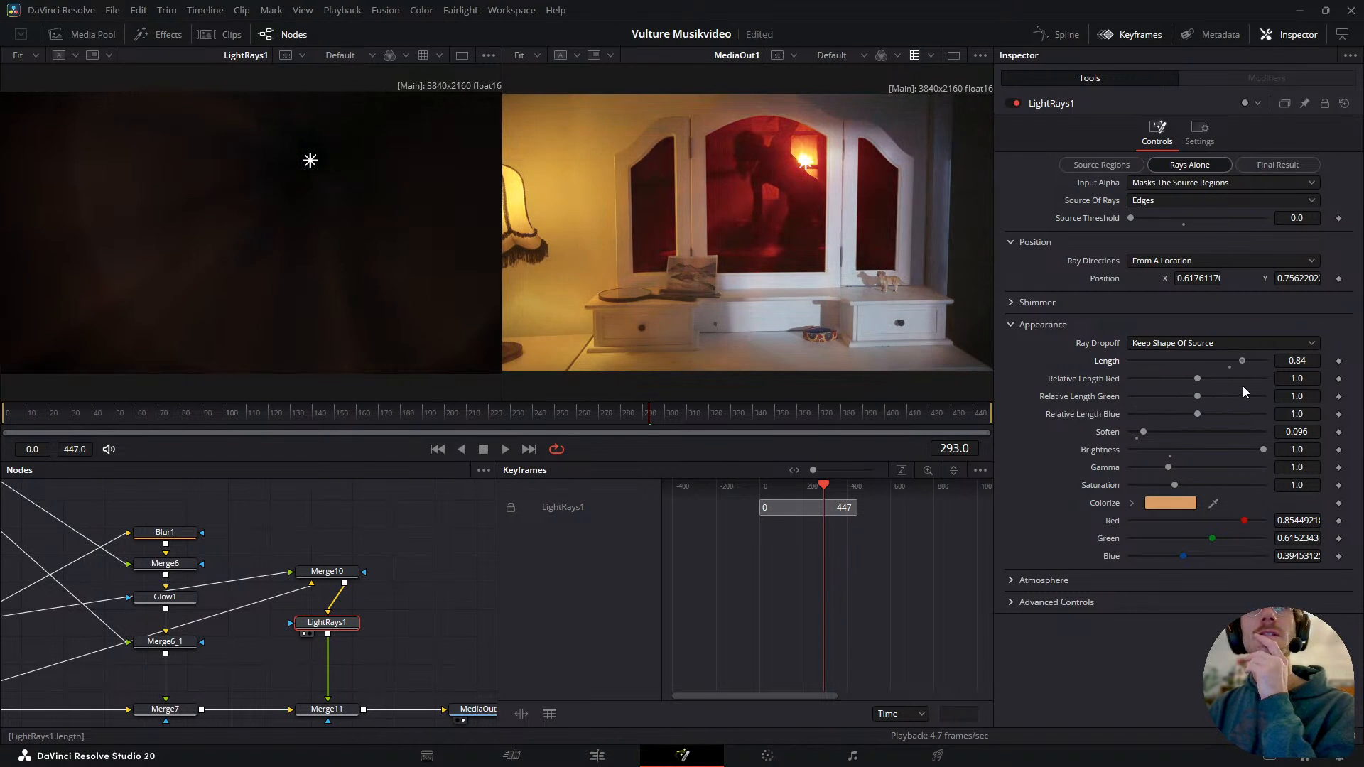
{"action": "left_click", "coordinate": [1200, 344]}
{"action": "left_click", "coordinate": [1173, 362]}
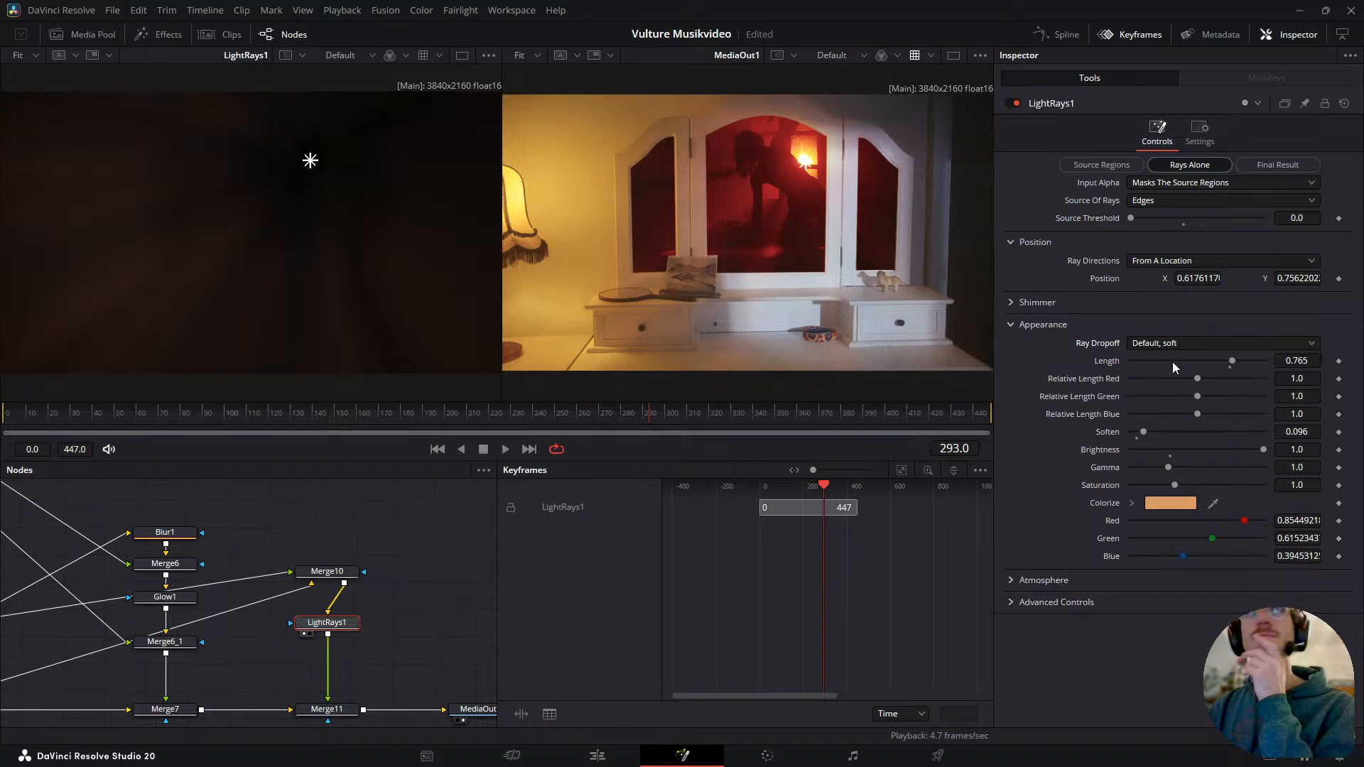
{"action": "left_click_drag", "start_coordinate": [1228, 361], "coordinate": [1154, 385]}
{"action": "mouse_move", "coordinate": [1131, 219]}
{"action": "left_mouse_down"}
{"action": "mouse_move", "coordinate": [1150, 224]}
{"action": "mouse_move", "coordinate": [1137, 233]}
{"action": "left_mouse_up"}
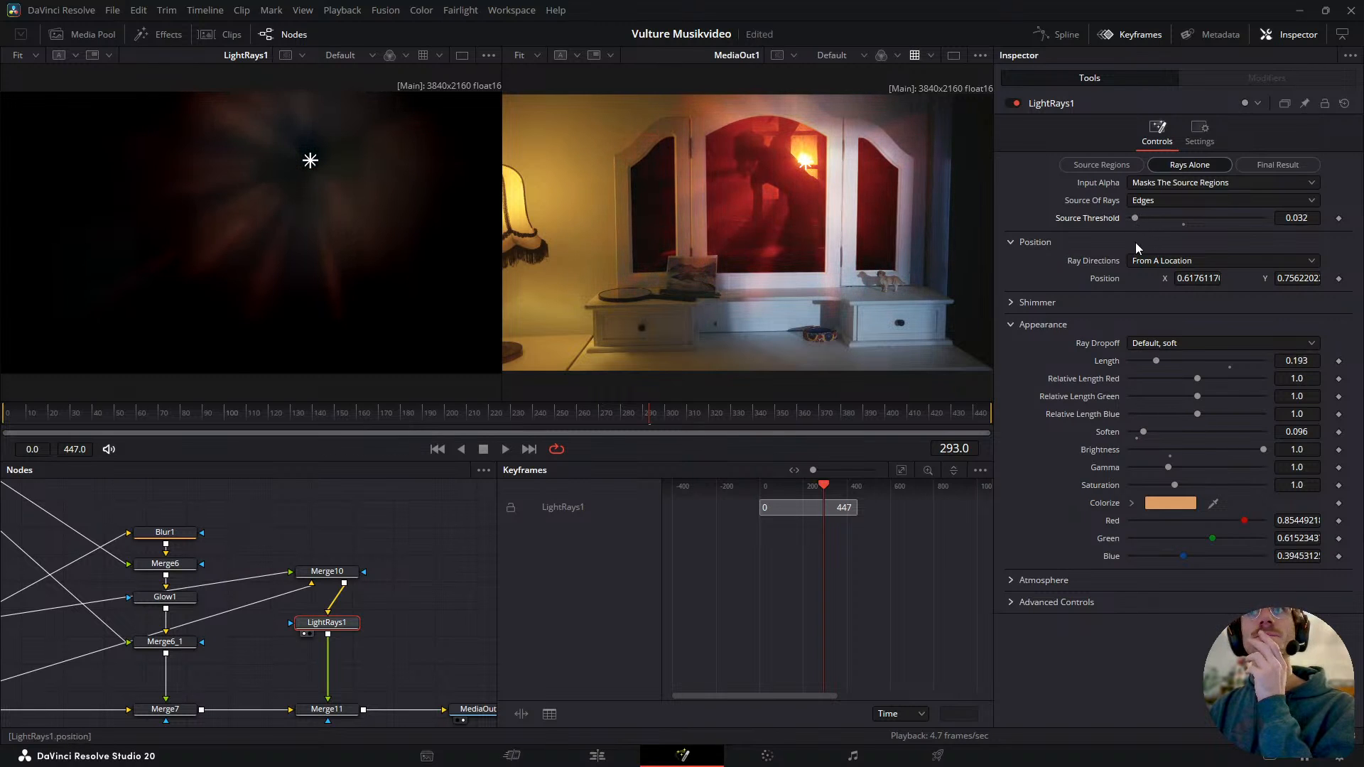
{"action": "left_click_drag", "start_coordinate": [1150, 366], "coordinate": [1174, 366]}
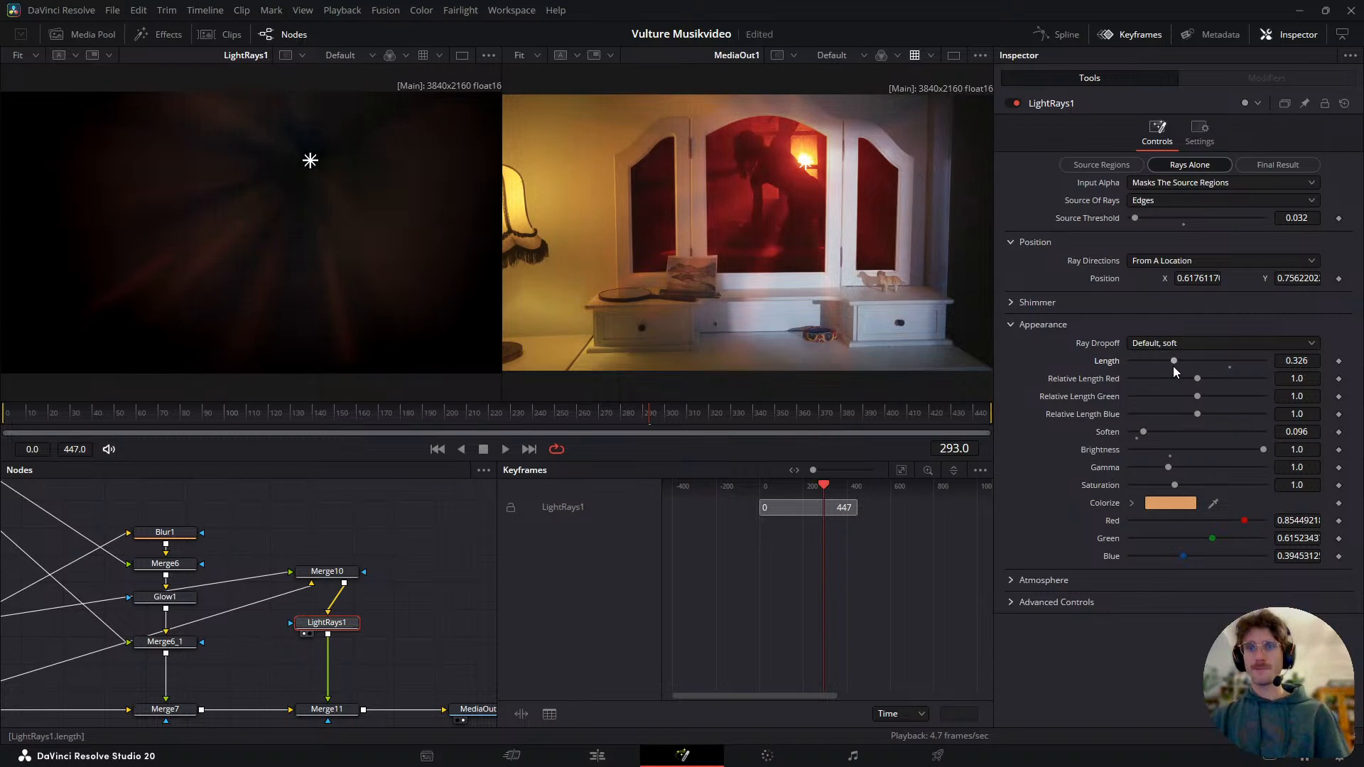
- Save the project and play back the composite from frame 293 to check the light rays
{"action": "key", "text": "ctrl+s"}
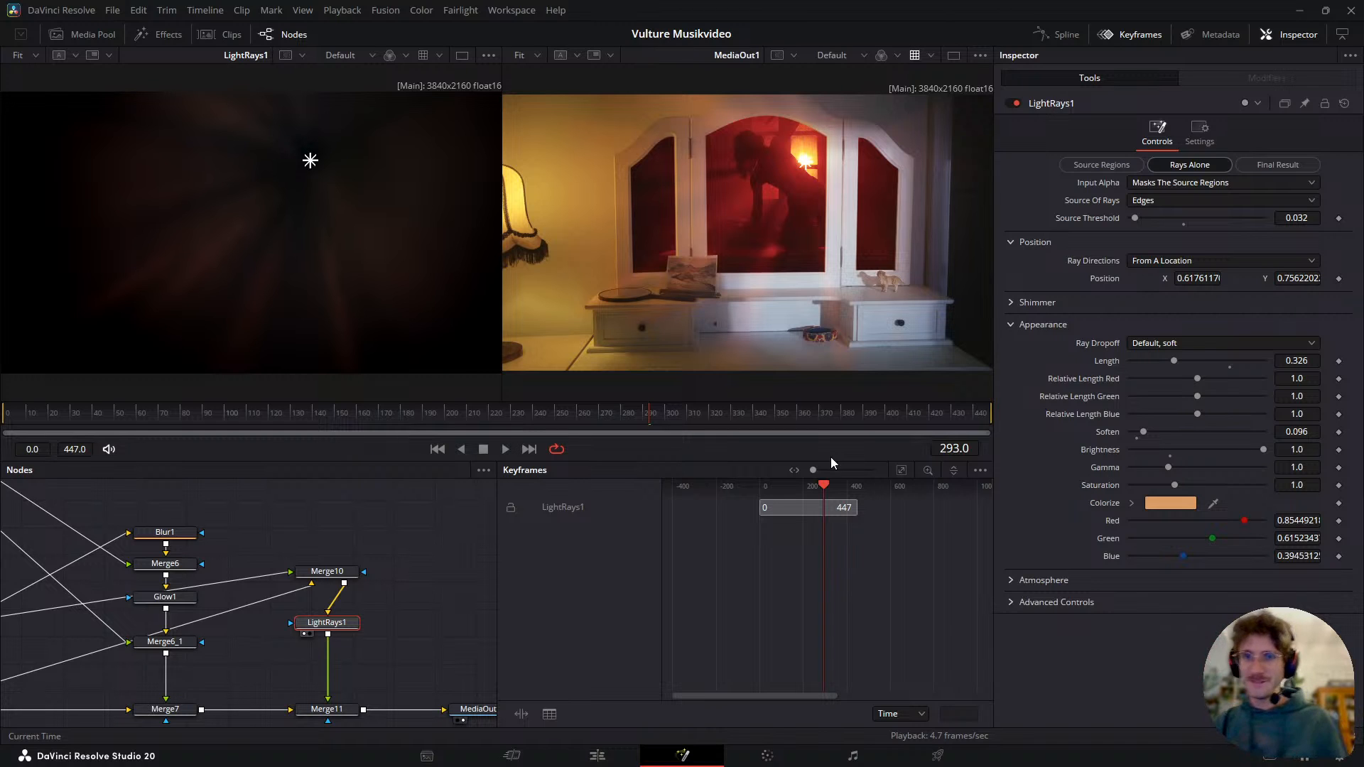
{"action": "key", "text": "space"}
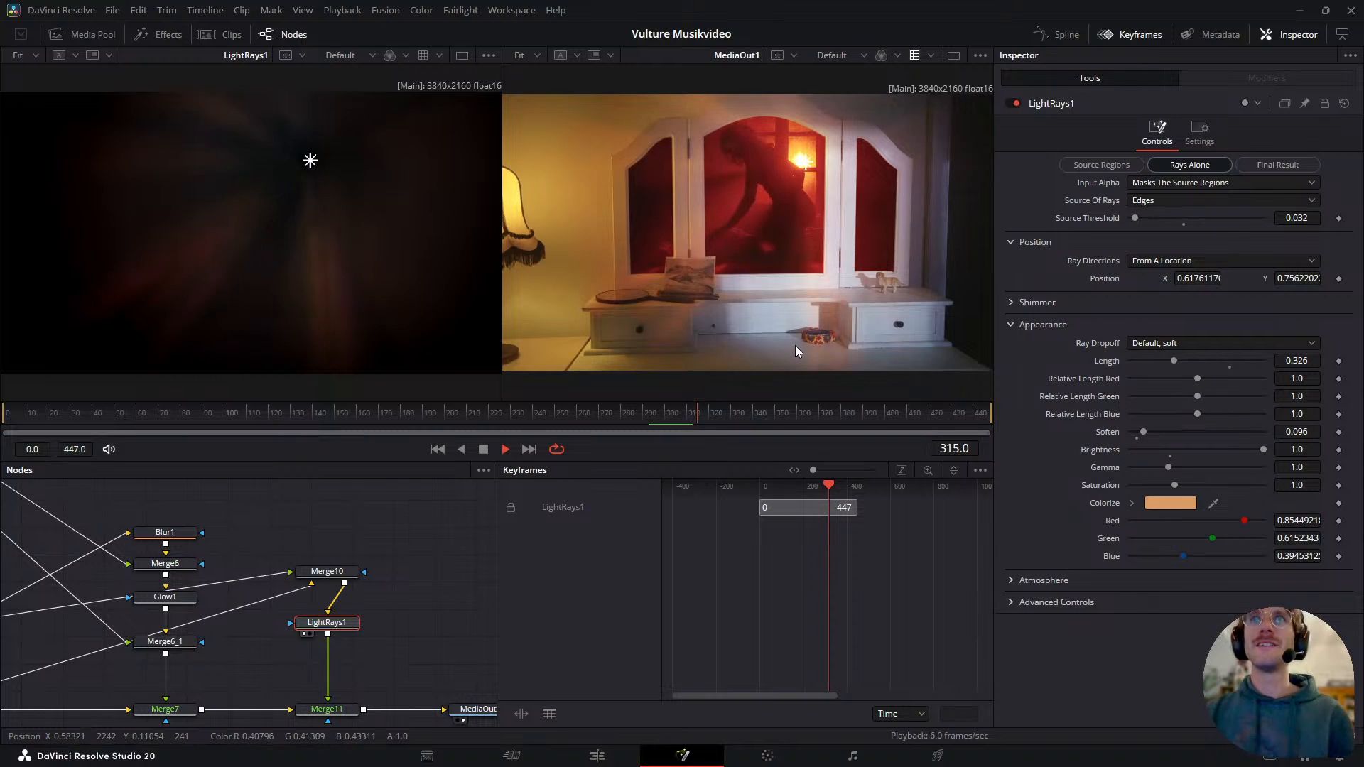
{"action": "key", "text": "space"}
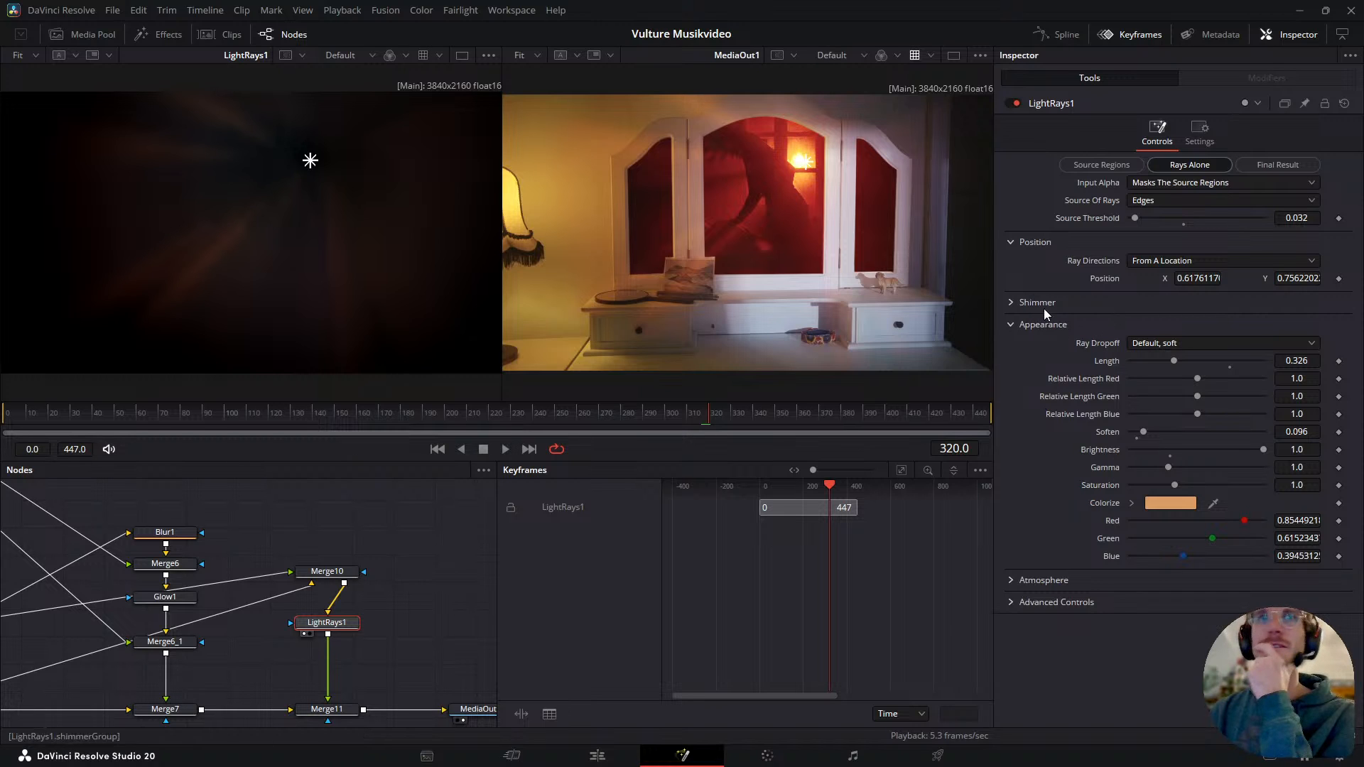
- Reduce LightRays1's Length to 0.262 and Brightness to 0.594, comparing the rays at frames 290 and 388
{"action": "left_click_drag", "start_coordinate": [650, 416], "coordinate": [643, 474]}
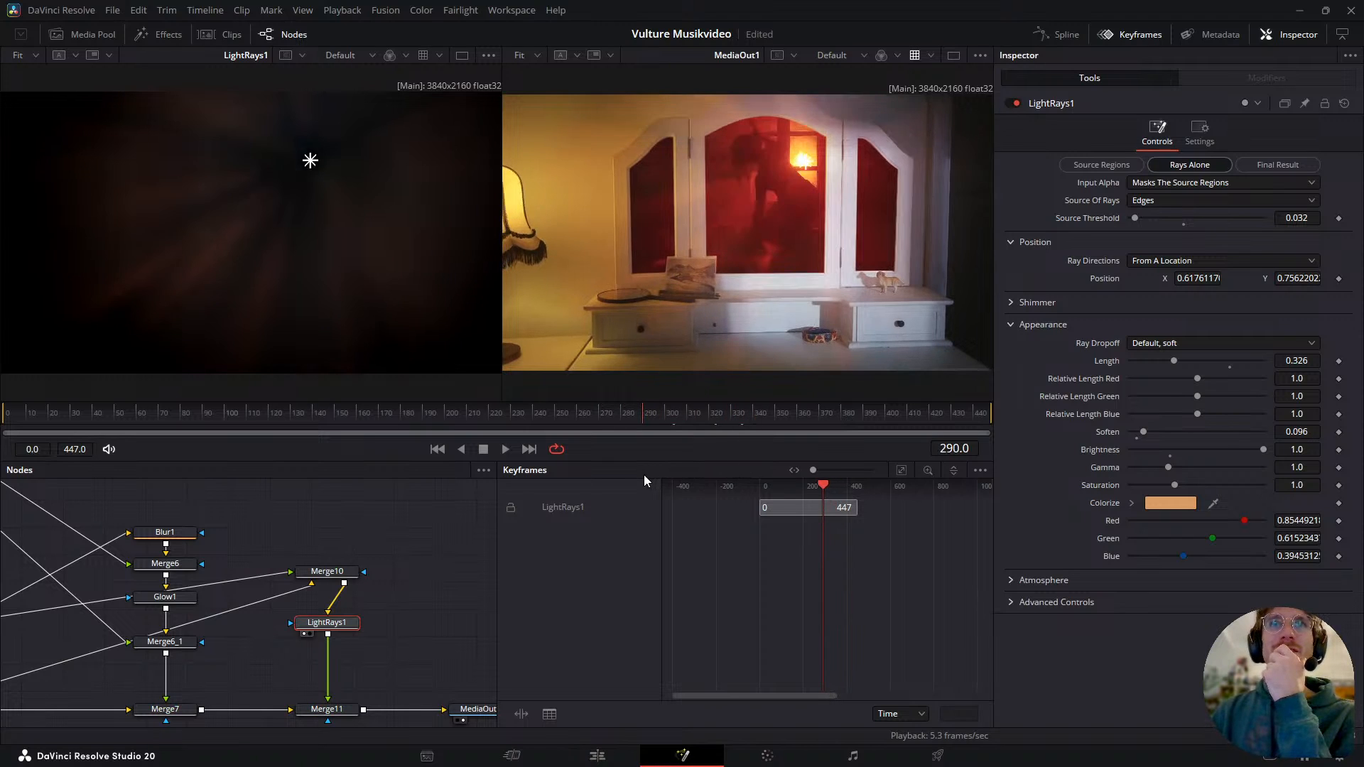
{"action": "left_click_drag", "start_coordinate": [1168, 366], "coordinate": [1165, 365]}
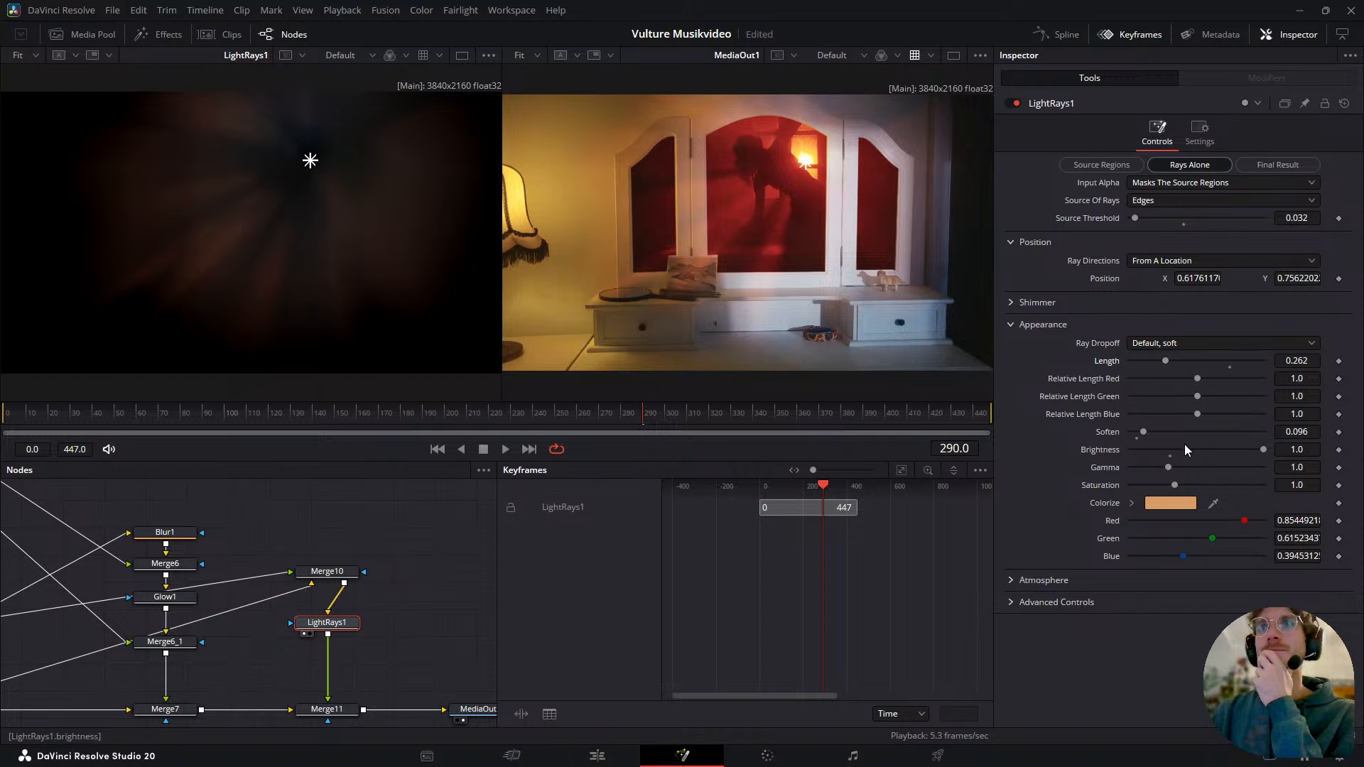
{"action": "left_click_drag", "start_coordinate": [1263, 450], "coordinate": [1203, 451]}
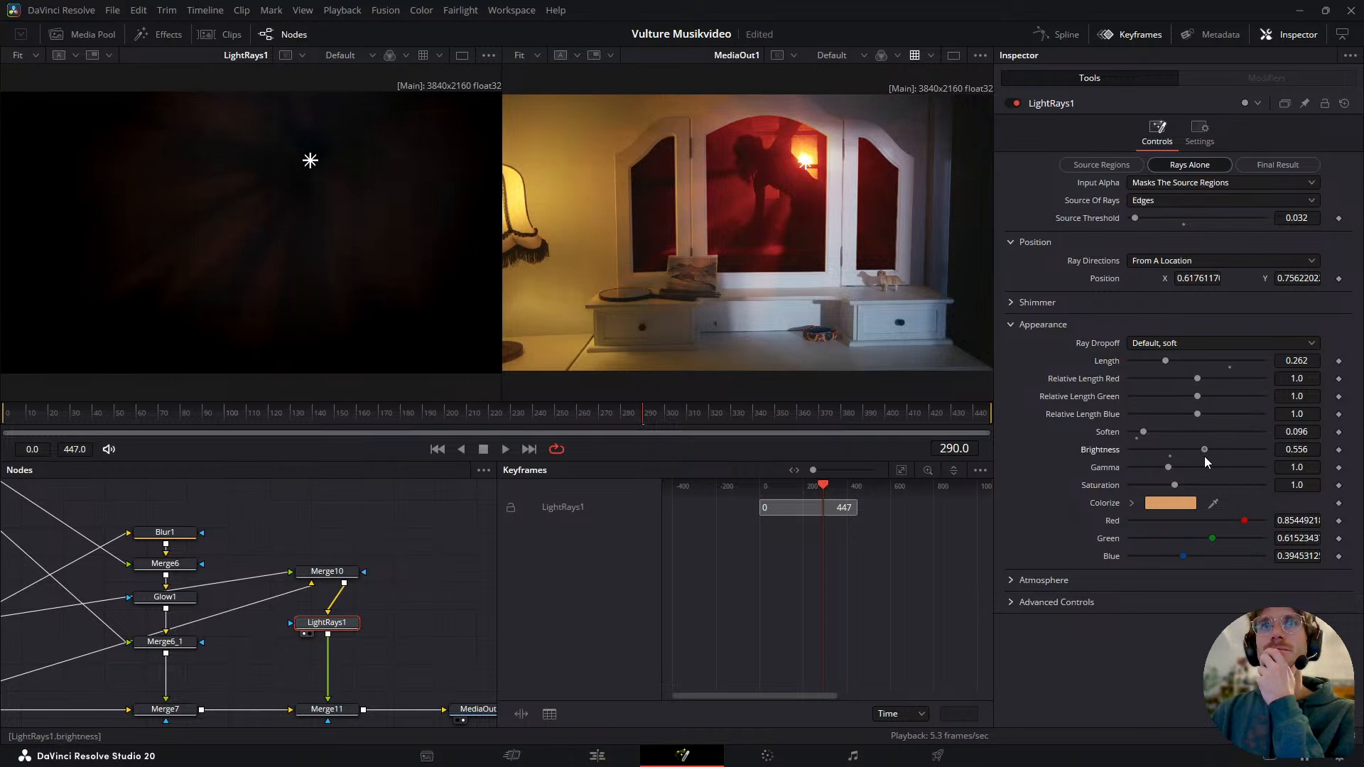
{"action": "left_click_drag", "start_coordinate": [682, 419], "coordinate": [858, 398]}
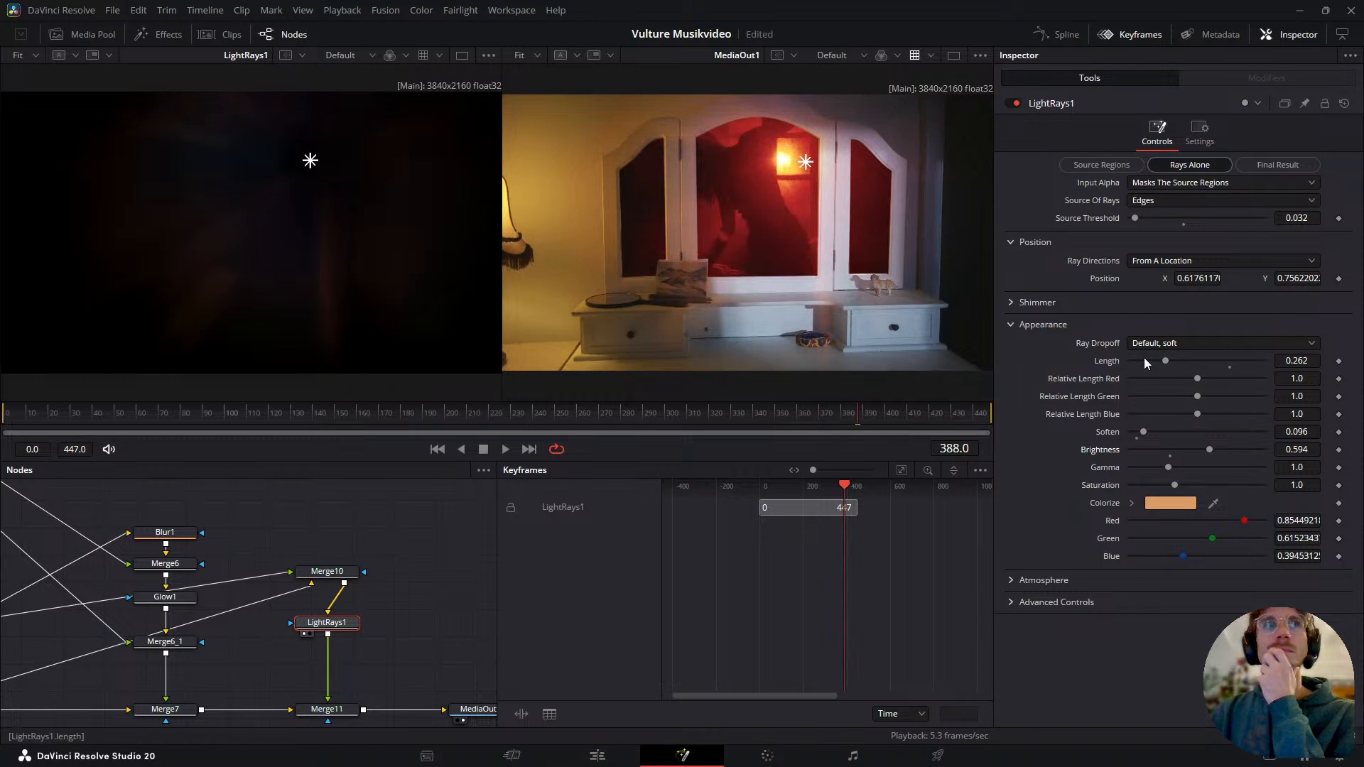
- Set LightRays1's Length to 0.455 and check the rays by scrubbing and playing back the composite up to frame 360
{"action": "left_click_drag", "start_coordinate": [1167, 359], "coordinate": [1193, 381]}
{"action": "left_click_drag", "start_coordinate": [831, 416], "coordinate": [701, 432]}
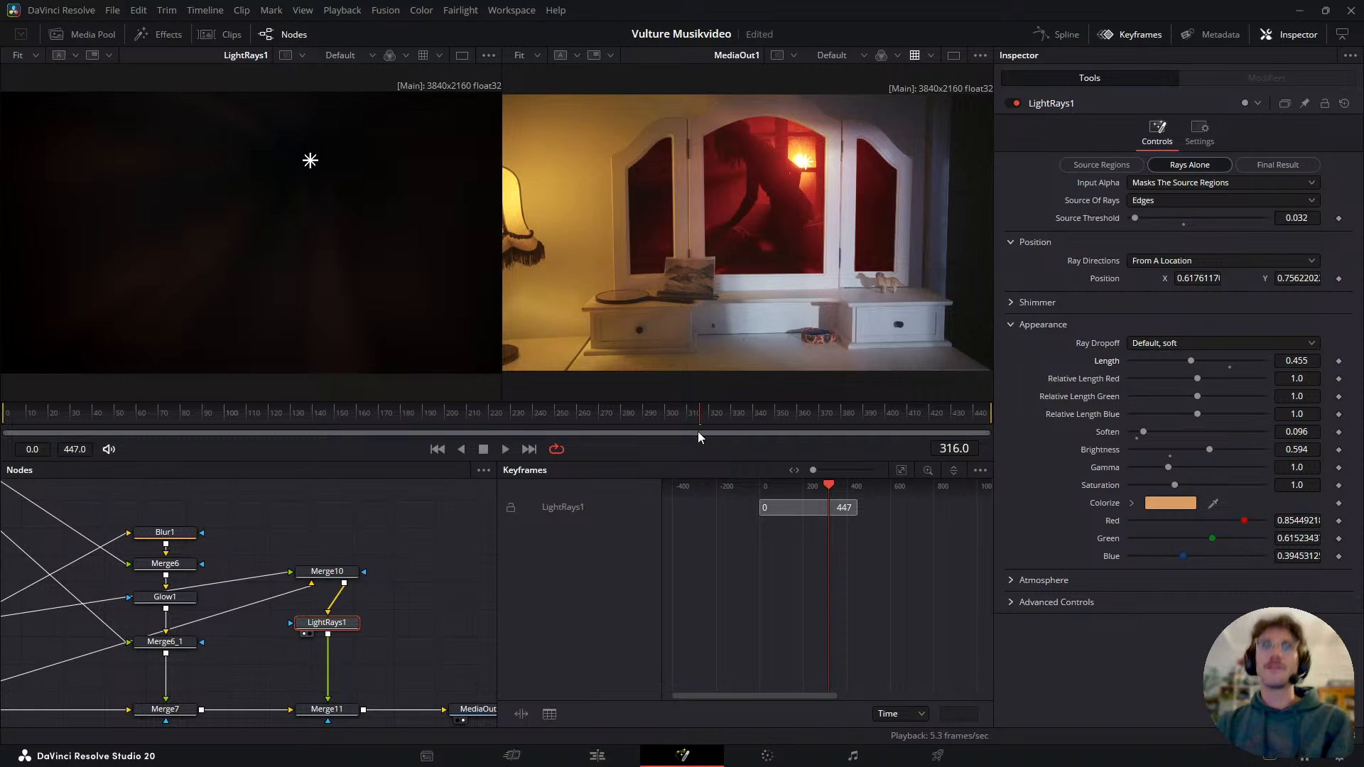
{"action": "left_click_drag", "start_coordinate": [681, 409], "coordinate": [664, 452]}
{"action": "key", "text": "space"}
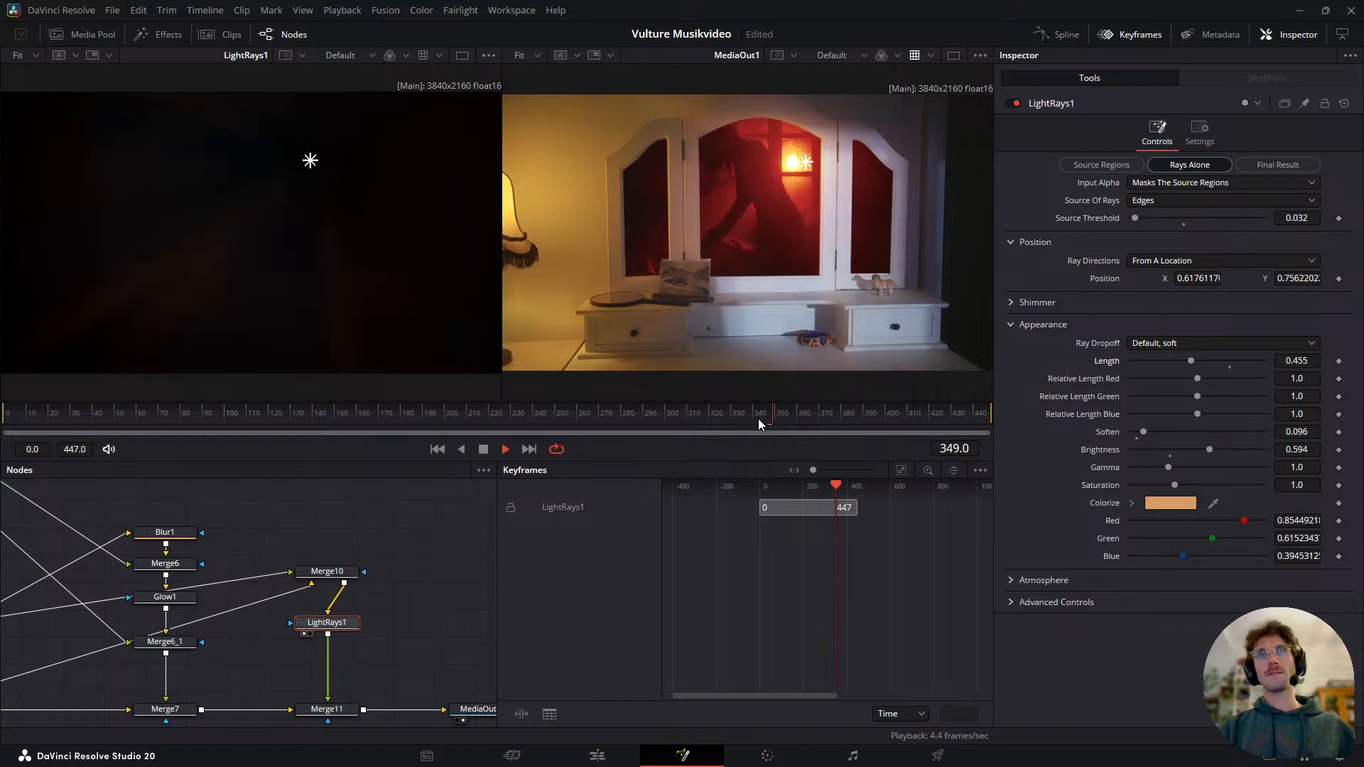
{"action": "key", "text": "space"}
- Examine the source node chain from MediaIn2 through Transform1, Tracker3 and TimeStretcher1 to Transform1_1
{"action": "left_click_drag", "start_coordinate": [301, 645], "coordinate": [263, 561]}
{"action": "scroll", "coordinate": [277, 574], "scroll_direction": "down", "scroll_amount": 4}
{"action": "scroll", "coordinate": [270, 596], "scroll_direction": "up", "scroll_amount": 2}
{"action": "left_click_drag", "start_coordinate": [156, 626], "coordinate": [326, 599]}
{"action": "left_click_drag", "start_coordinate": [148, 678], "coordinate": [356, 620]}
{"action": "left_click_drag", "start_coordinate": [192, 558], "coordinate": [238, 564]}
{"action": "left_click_drag", "start_coordinate": [200, 692], "coordinate": [211, 599]}
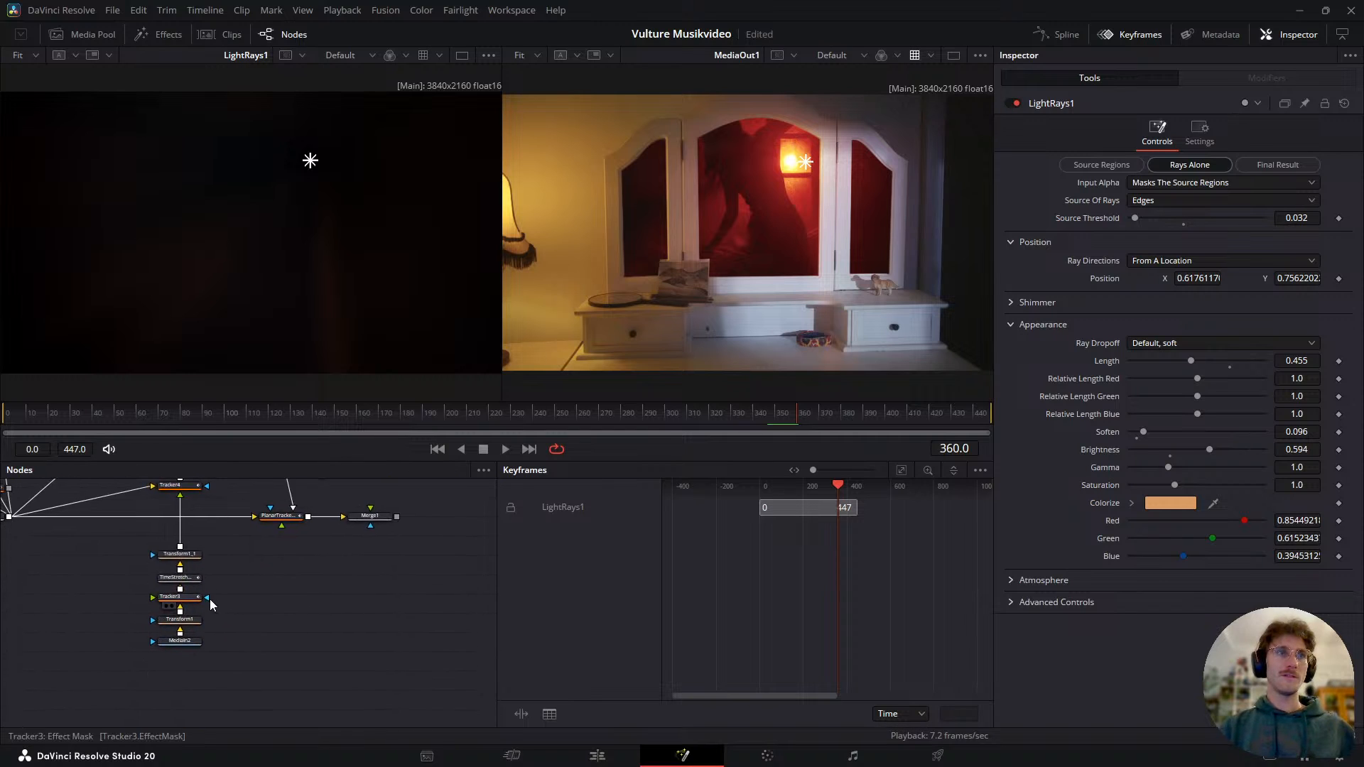
{"action": "scroll", "coordinate": [211, 599], "scroll_direction": "up", "scroll_amount": 3}
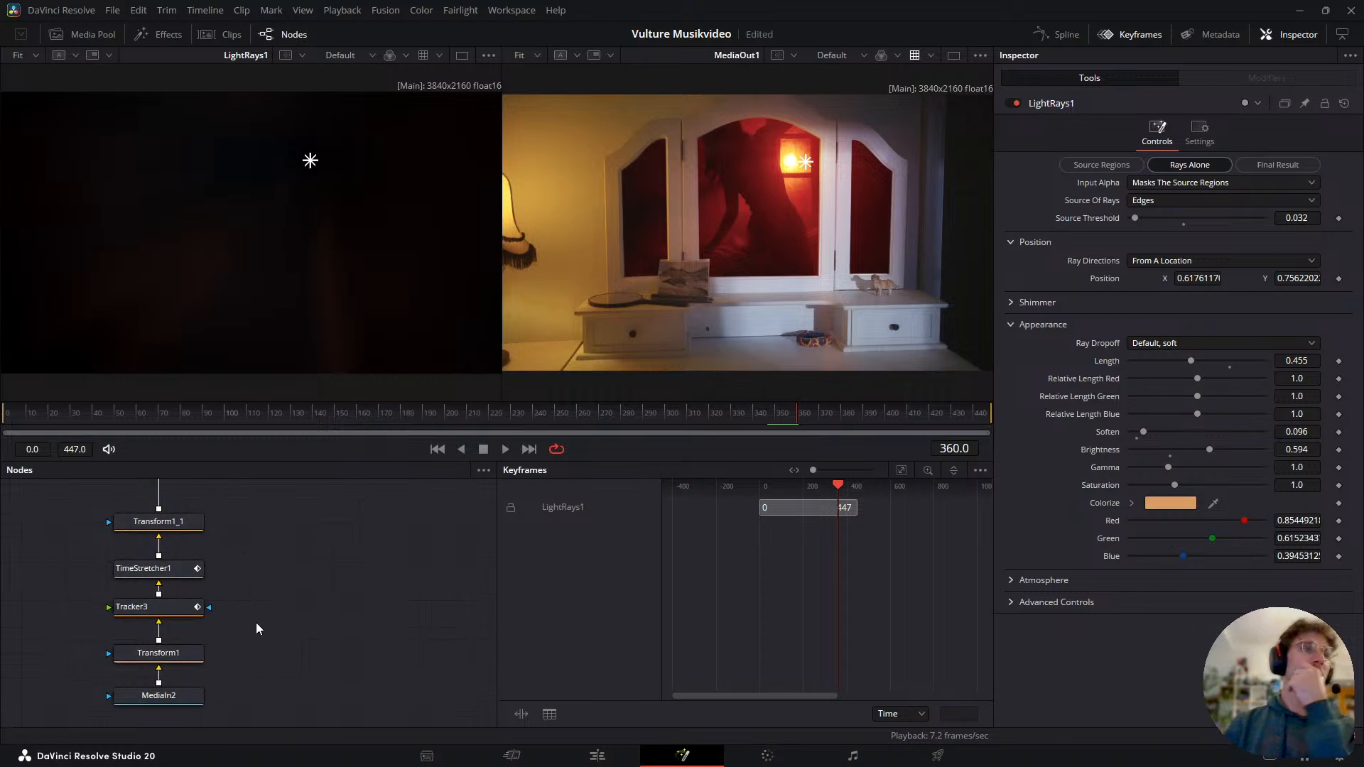
- Shift the two Source Time keyframes of TimeStretcher1 about 70 frames later in the Keyframes editor
{"action": "scroll", "coordinate": [206, 647], "scroll_direction": "down", "scroll_amount": 5}
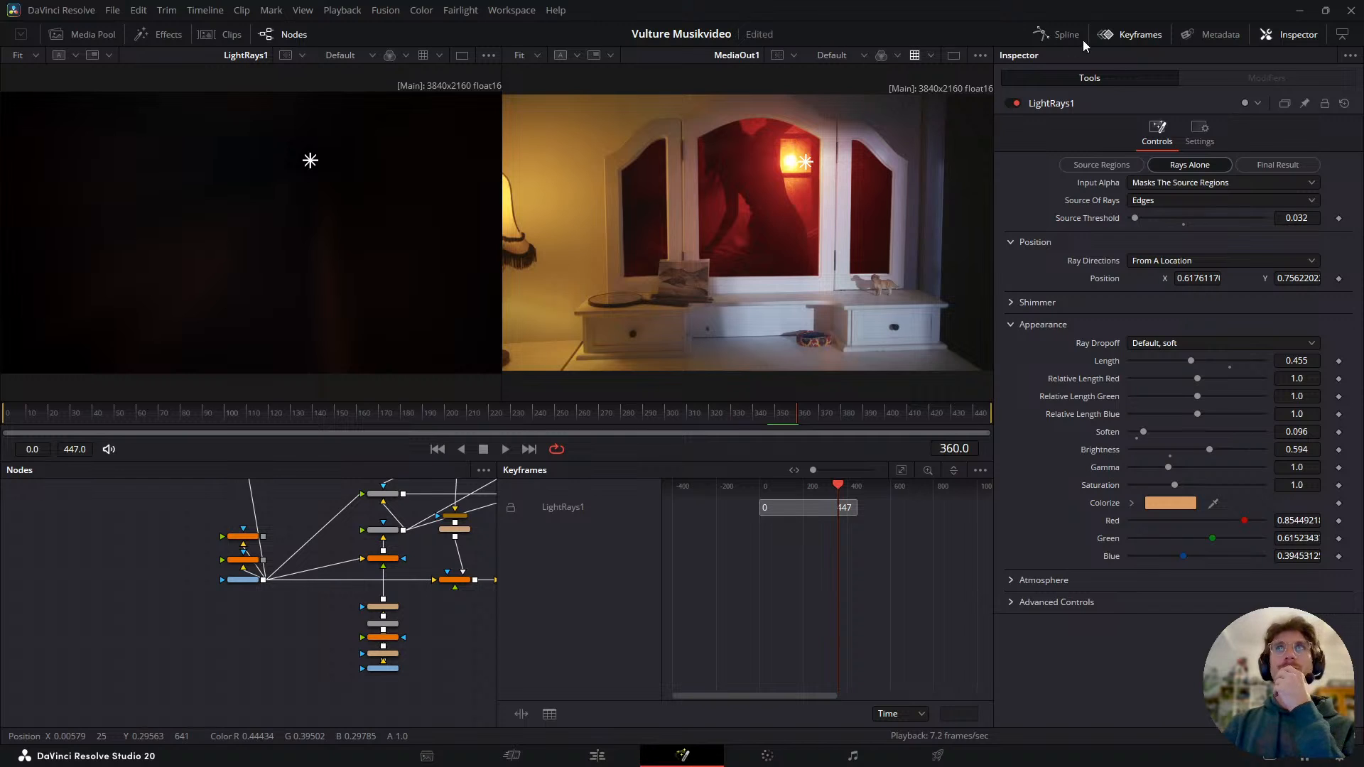
{"action": "left_click_drag", "start_coordinate": [348, 576], "coordinate": [243, 643]}
{"action": "scroll", "coordinate": [265, 606], "scroll_direction": "up", "scroll_amount": 2}
{"action": "left_click", "coordinate": [267, 602]}
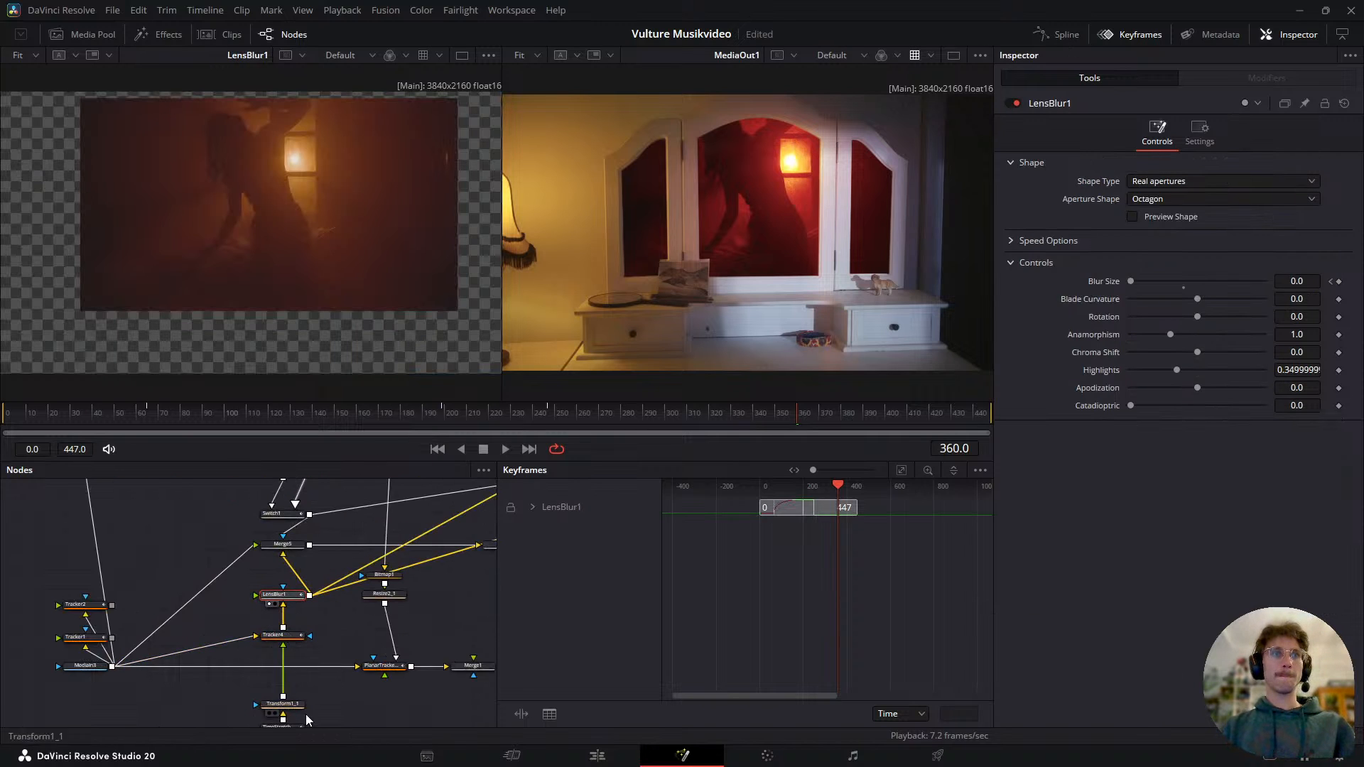
{"action": "left_click_drag", "start_coordinate": [299, 704], "coordinate": [294, 614]}
{"action": "left_click", "coordinate": [282, 617]}
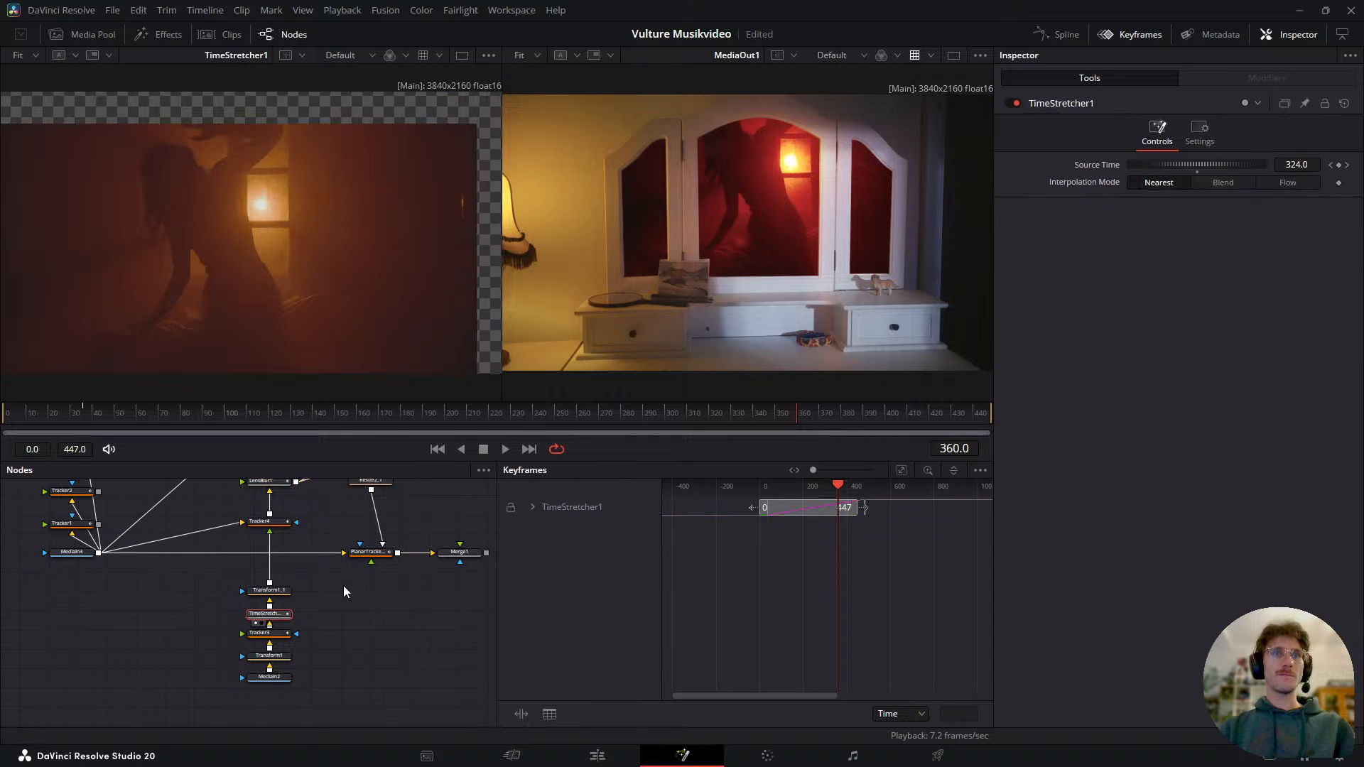
{"action": "left_click", "coordinate": [532, 507]}
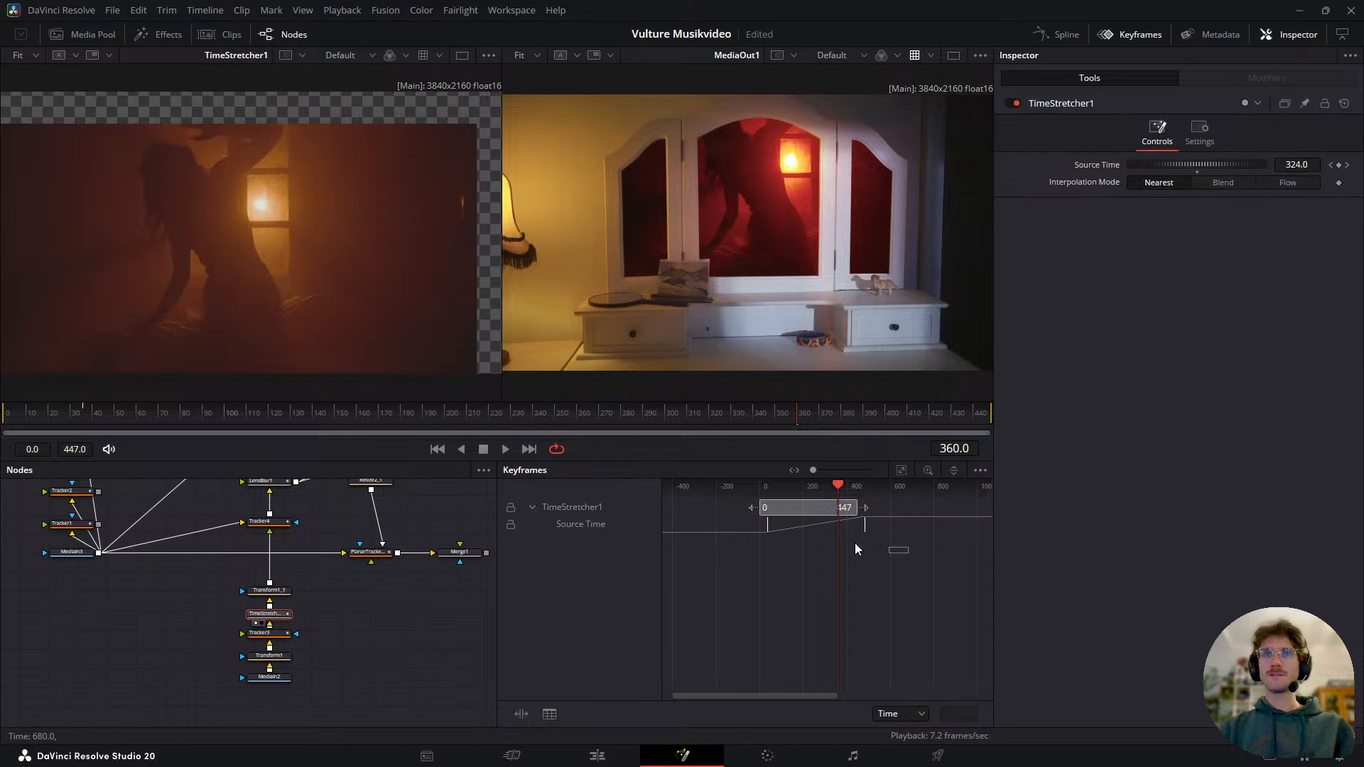
{"action": "left_click_drag", "start_coordinate": [678, 411], "coordinate": [878, 530]}
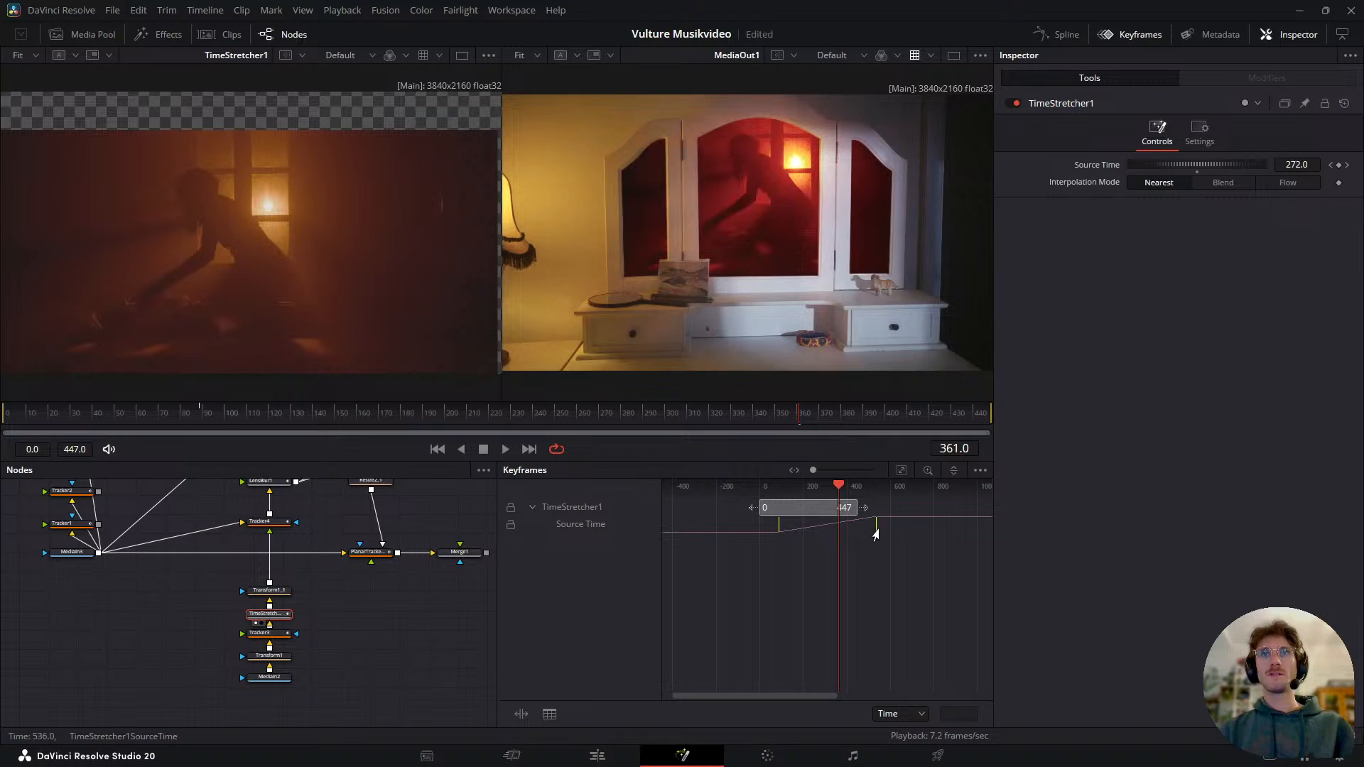
- Play back the retimed composite from about frame 255 and again from about frame 355
{"action": "left_click_drag", "start_coordinate": [736, 418], "coordinate": [570, 427]}
{"action": "key", "text": "space"}
{"action": "key", "text": "space"}
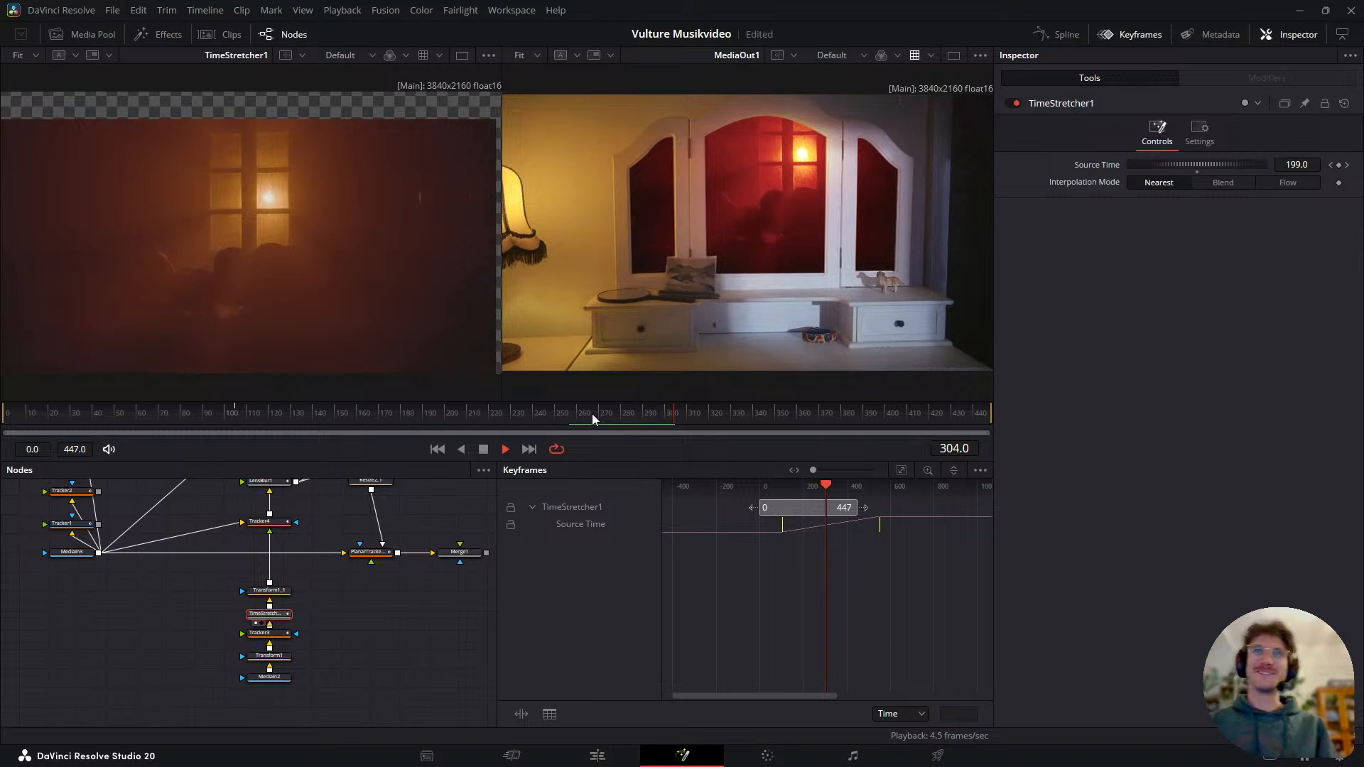
{"action": "key", "text": "space"}
{"action": "left_click_drag", "start_coordinate": [694, 416], "coordinate": [785, 423]}
{"action": "key", "text": "space"}
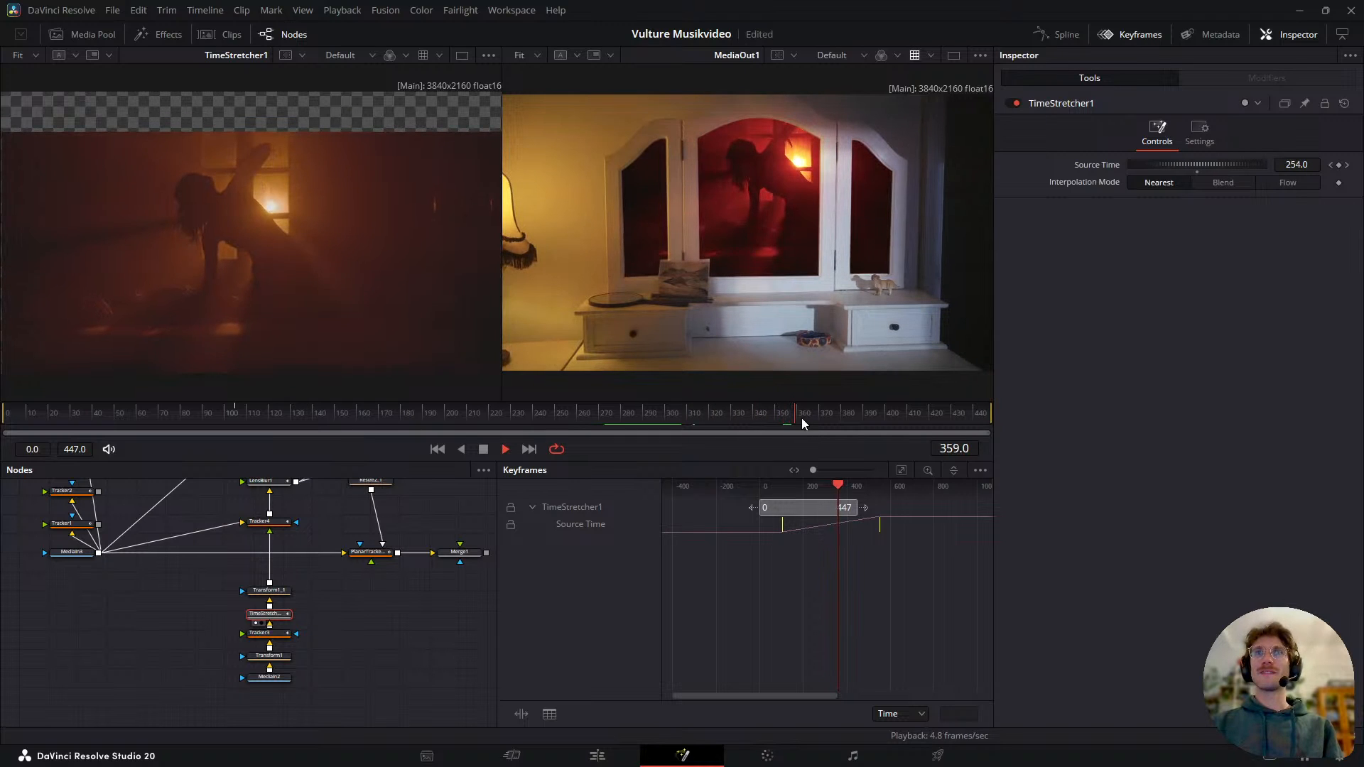
{"action": "mouse_move", "coordinate": [826, 415]}
{"action": "left_mouse_down"}
{"action": "mouse_move", "coordinate": [872, 416]}
{"action": "mouse_move", "coordinate": [822, 423]}
{"action": "left_mouse_up"}
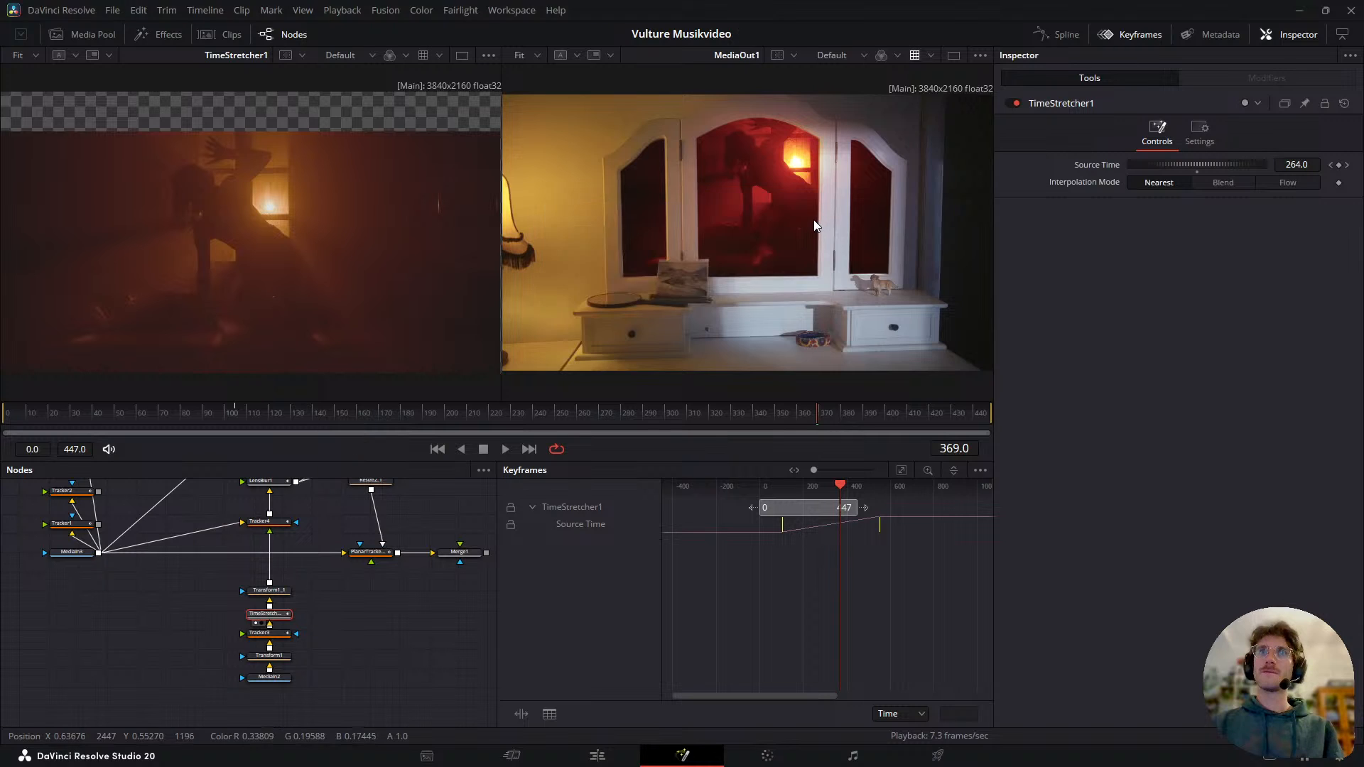
- Examine the mirror reflection up close around frames 372 and 393, and scrub back to frame 158
{"action": "scroll", "coordinate": [809, 232], "scroll_direction": "up", "scroll_amount": 5}
{"action": "scroll", "coordinate": [747, 336], "scroll_direction": "down", "scroll_amount": 5}
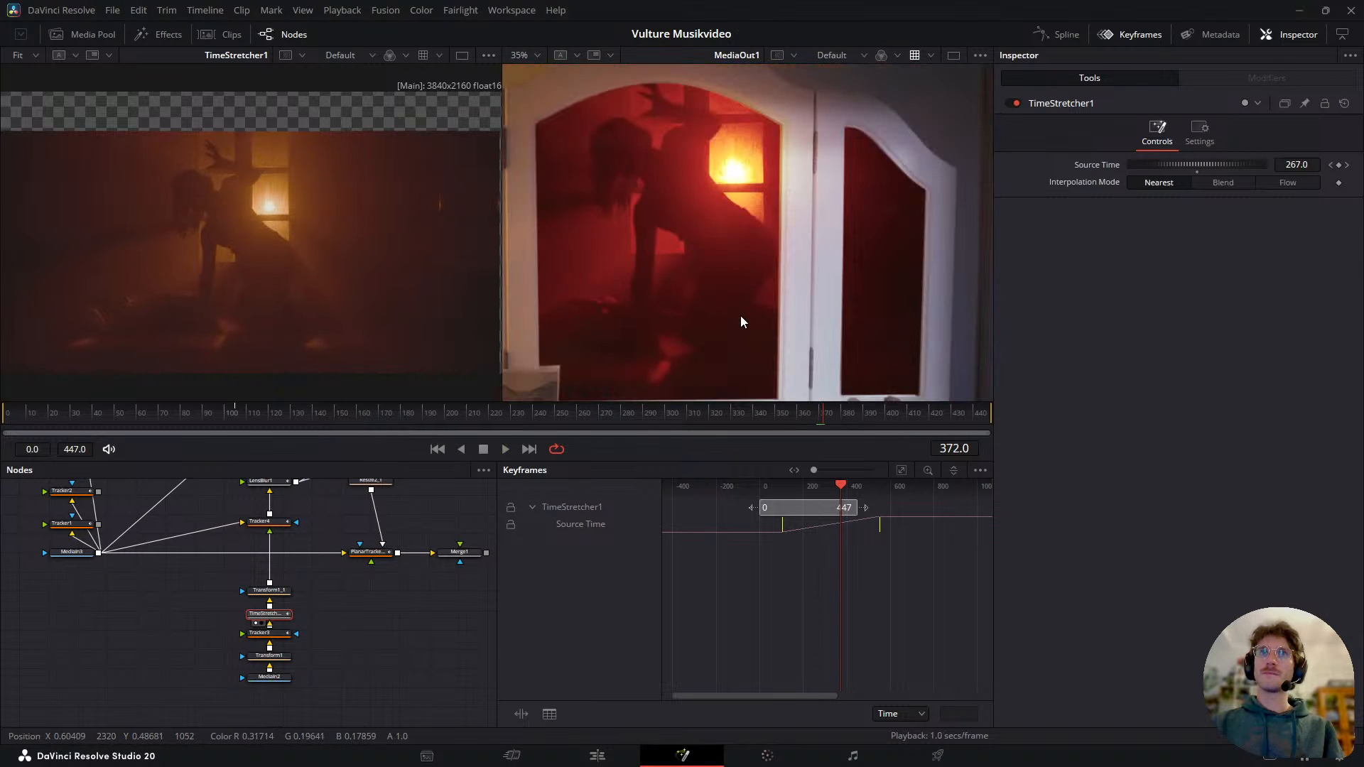
{"action": "left_click_drag", "start_coordinate": [698, 351], "coordinate": [766, 341]}
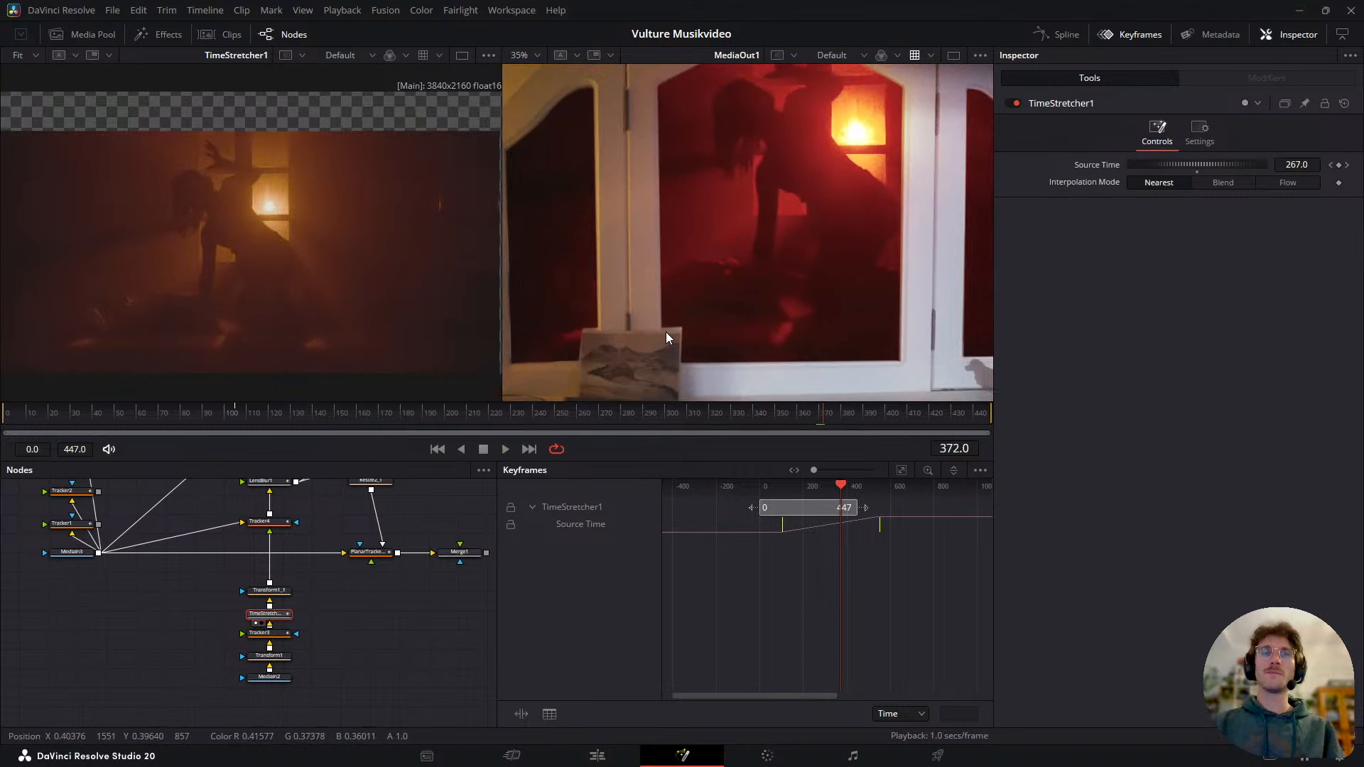
{"action": "left_click", "coordinate": [863, 419]}
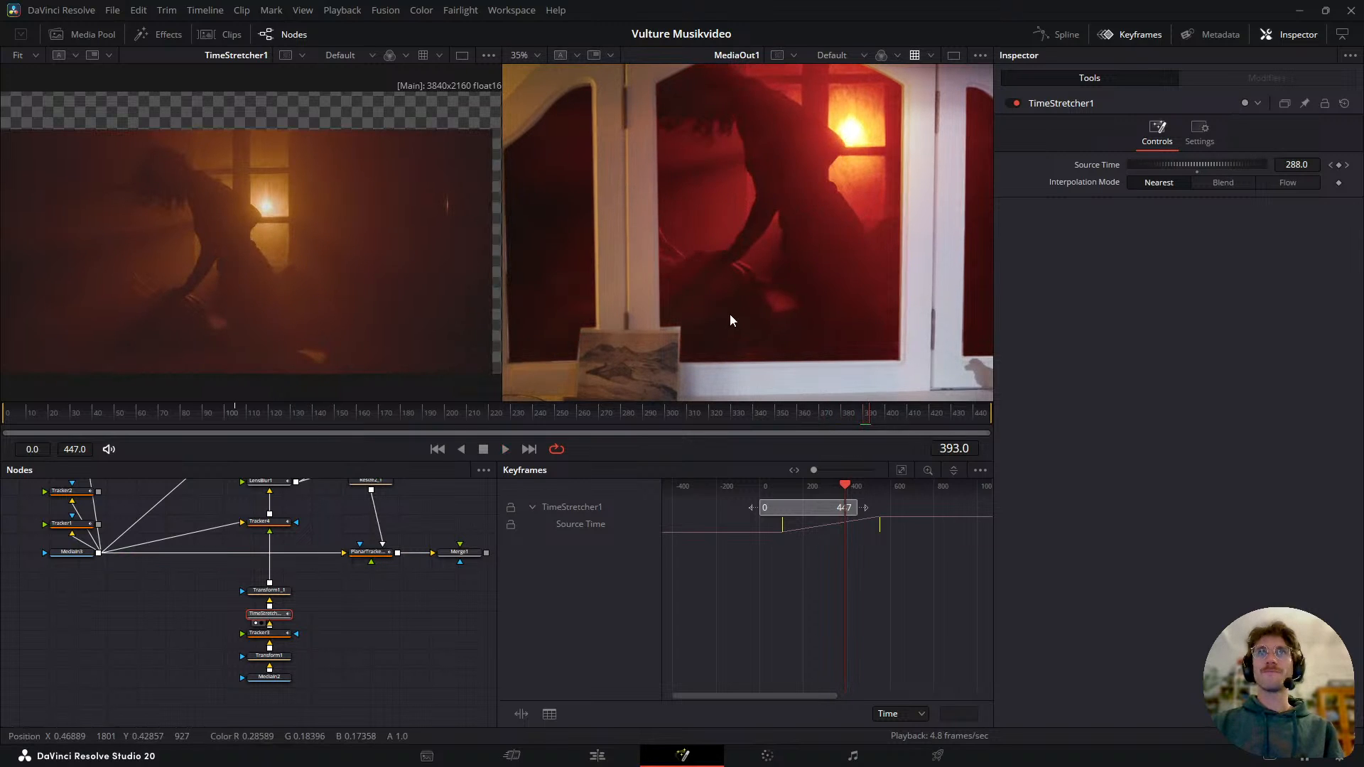
{"action": "scroll", "coordinate": [730, 314], "scroll_direction": "down", "scroll_amount": 1}
{"action": "left_click", "coordinate": [458, 431]}
{"action": "left_click_drag", "start_coordinate": [457, 430], "coordinate": [407, 434]}
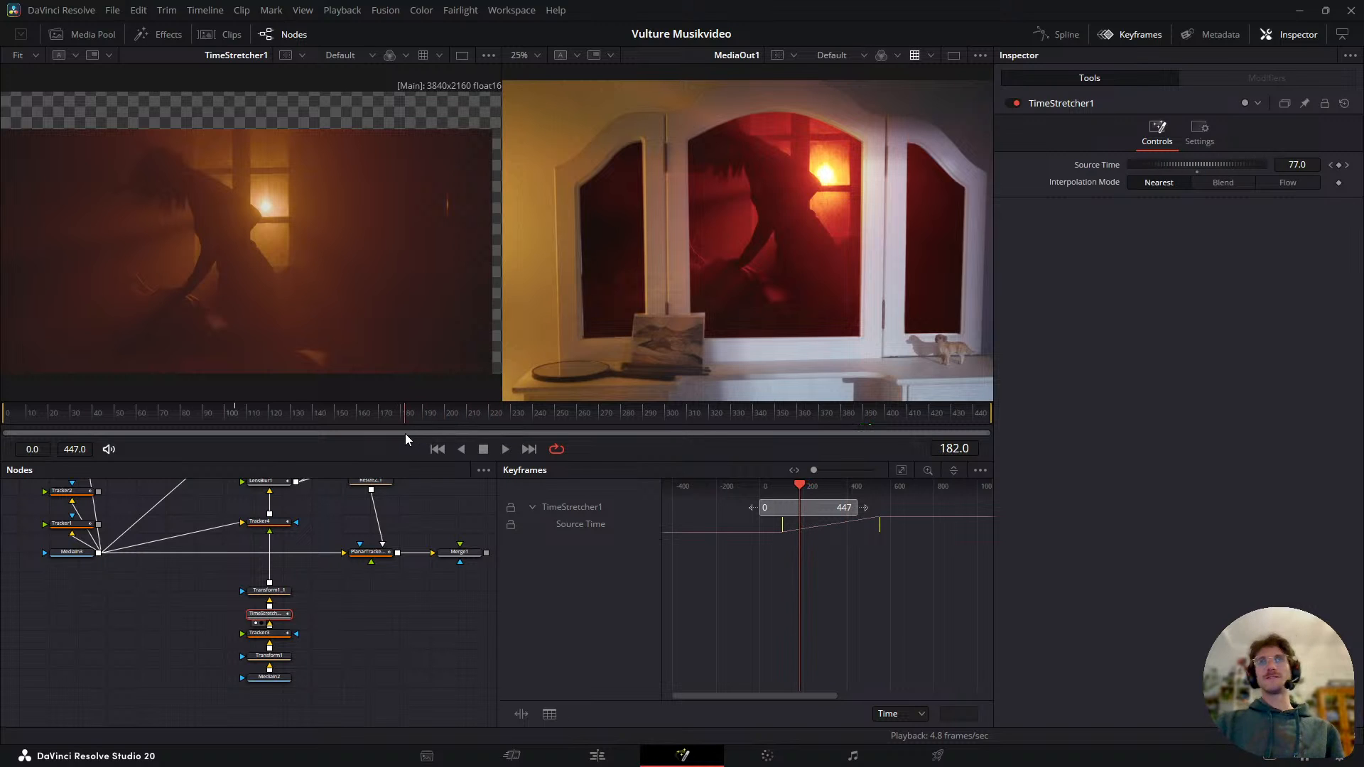
{"action": "left_click_drag", "start_coordinate": [390, 415], "coordinate": [369, 415]}
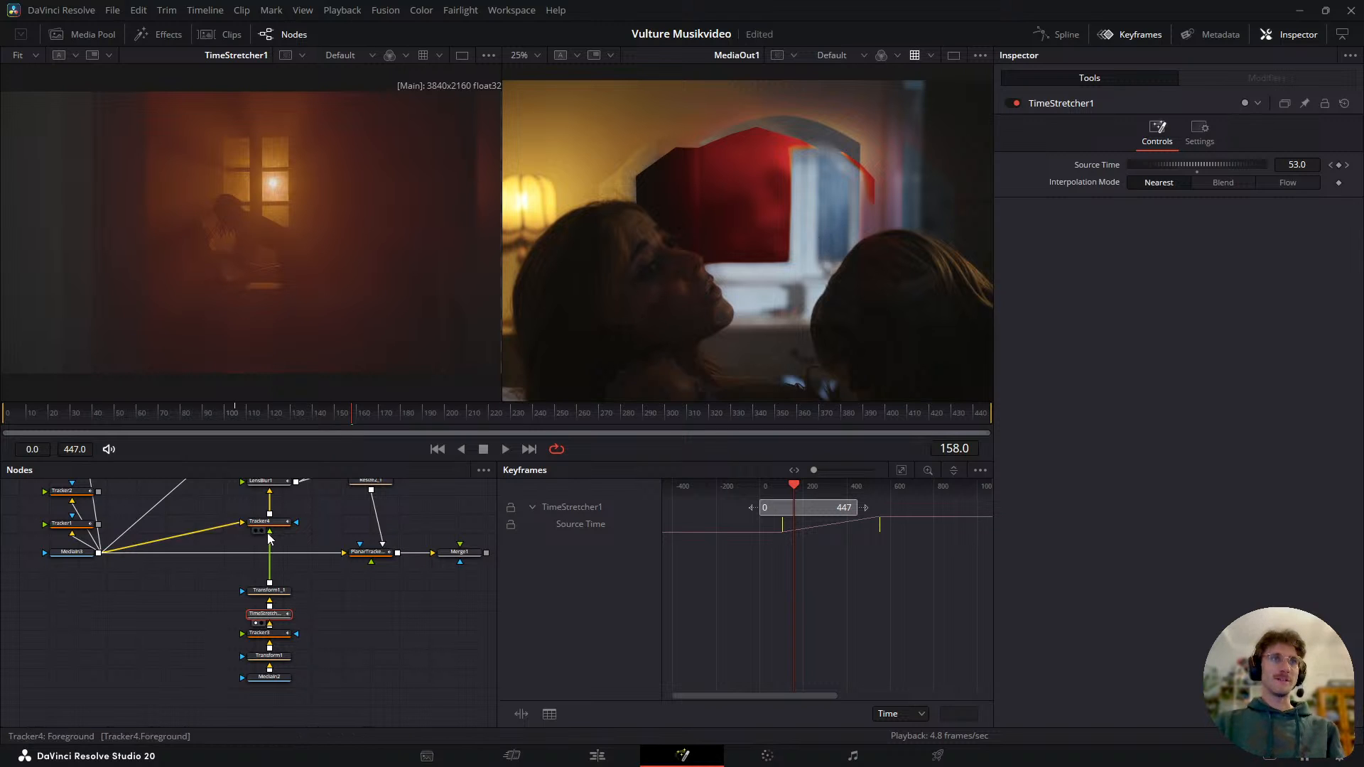
- Inspect Transform1_1 and load the MediaIn3 footage into the first viewer, fitted to its size
{"action": "left_click", "coordinate": [270, 590]}
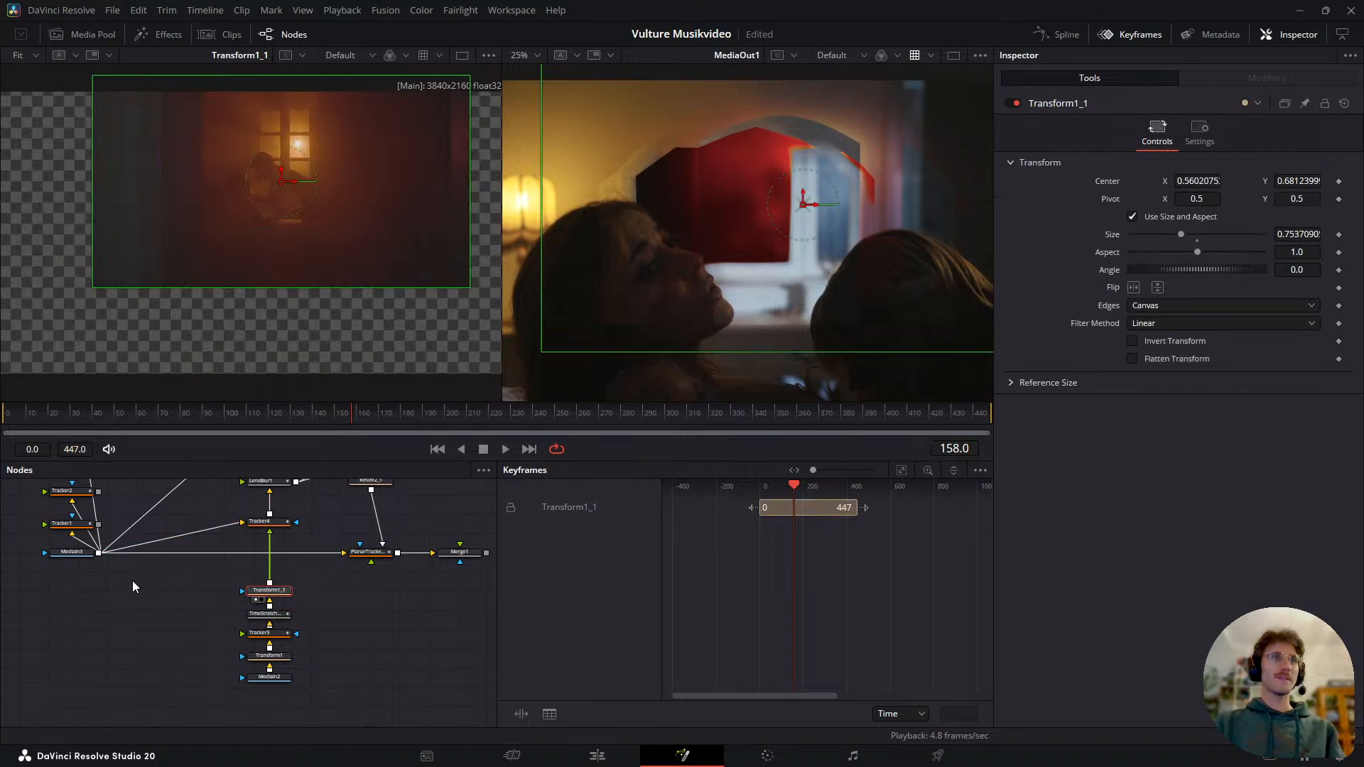
{"action": "scroll", "coordinate": [91, 582], "scroll_direction": "up", "scroll_amount": 1}
{"action": "left_click", "coordinate": [72, 573]}
{"action": "scroll", "coordinate": [258, 249], "scroll_direction": "down", "scroll_amount": 1}
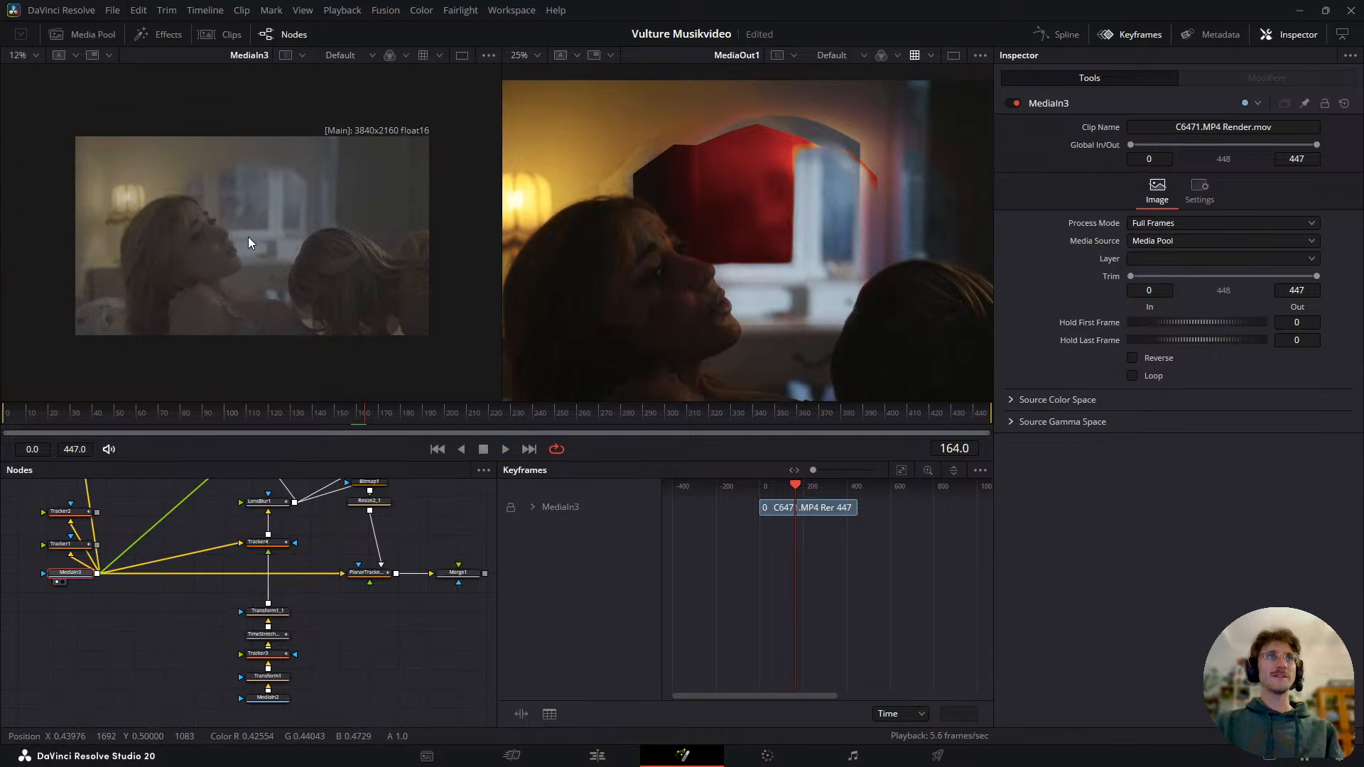
{"action": "key", "text": "shift+z"}
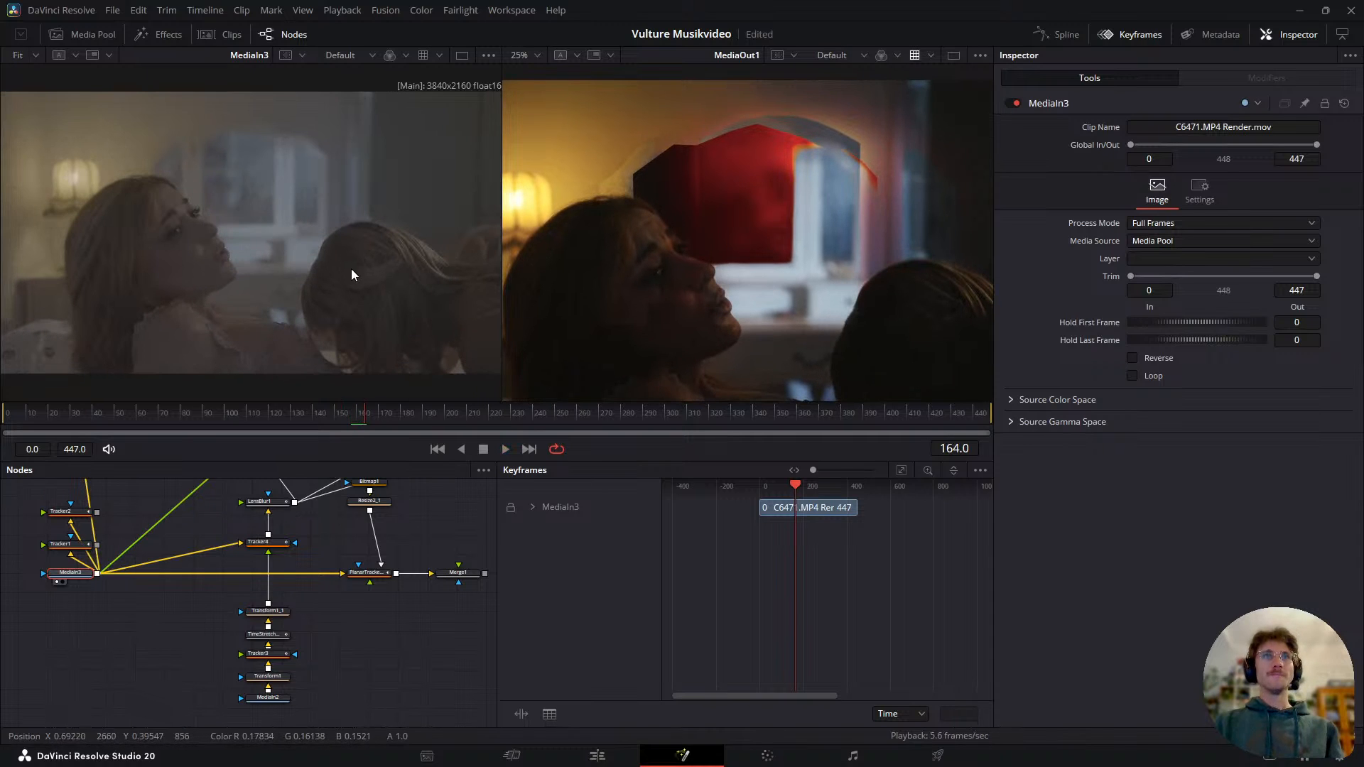
- Show MediaIn3 in a single viewer with the viewer LUT enabled and play it back from about frame 200
{"action": "left_click", "coordinate": [461, 56]}
{"action": "key", "text": "space"}
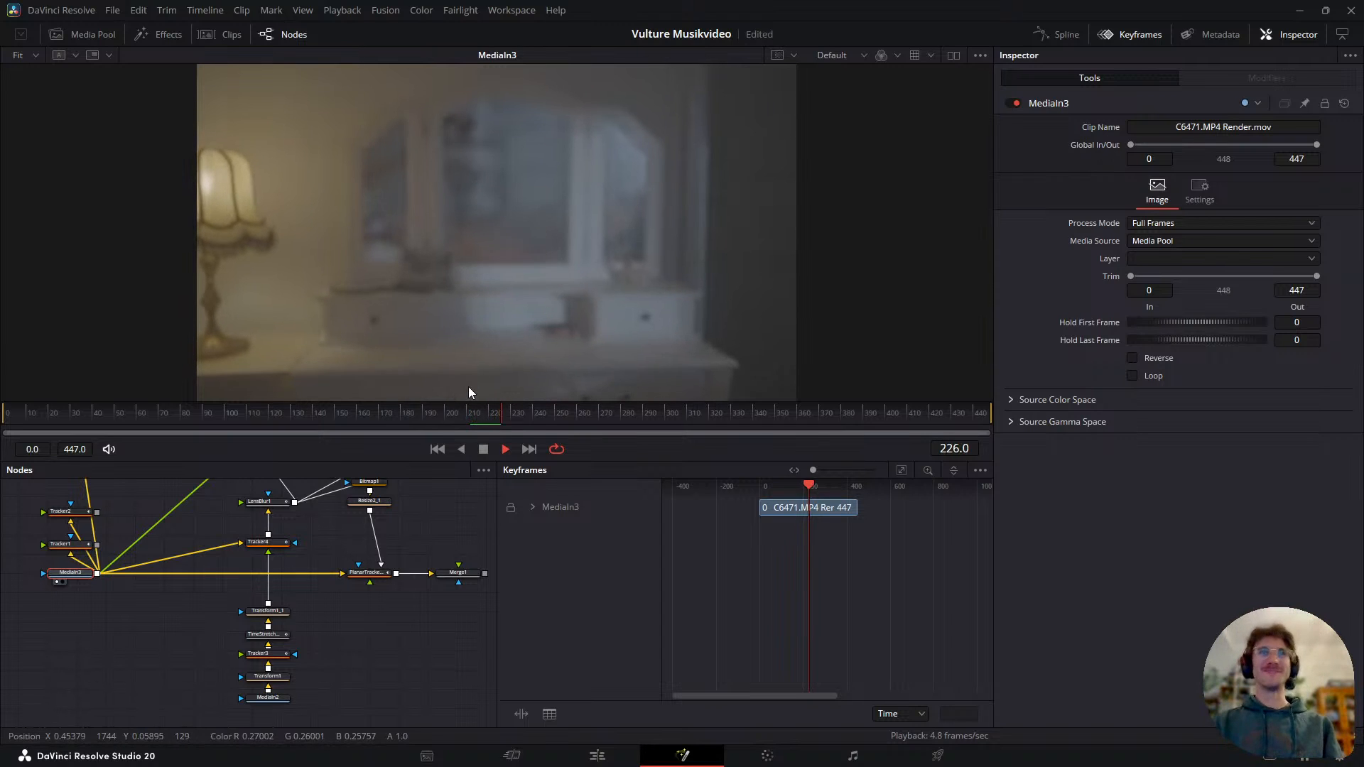
{"action": "left_click", "coordinate": [917, 56]}
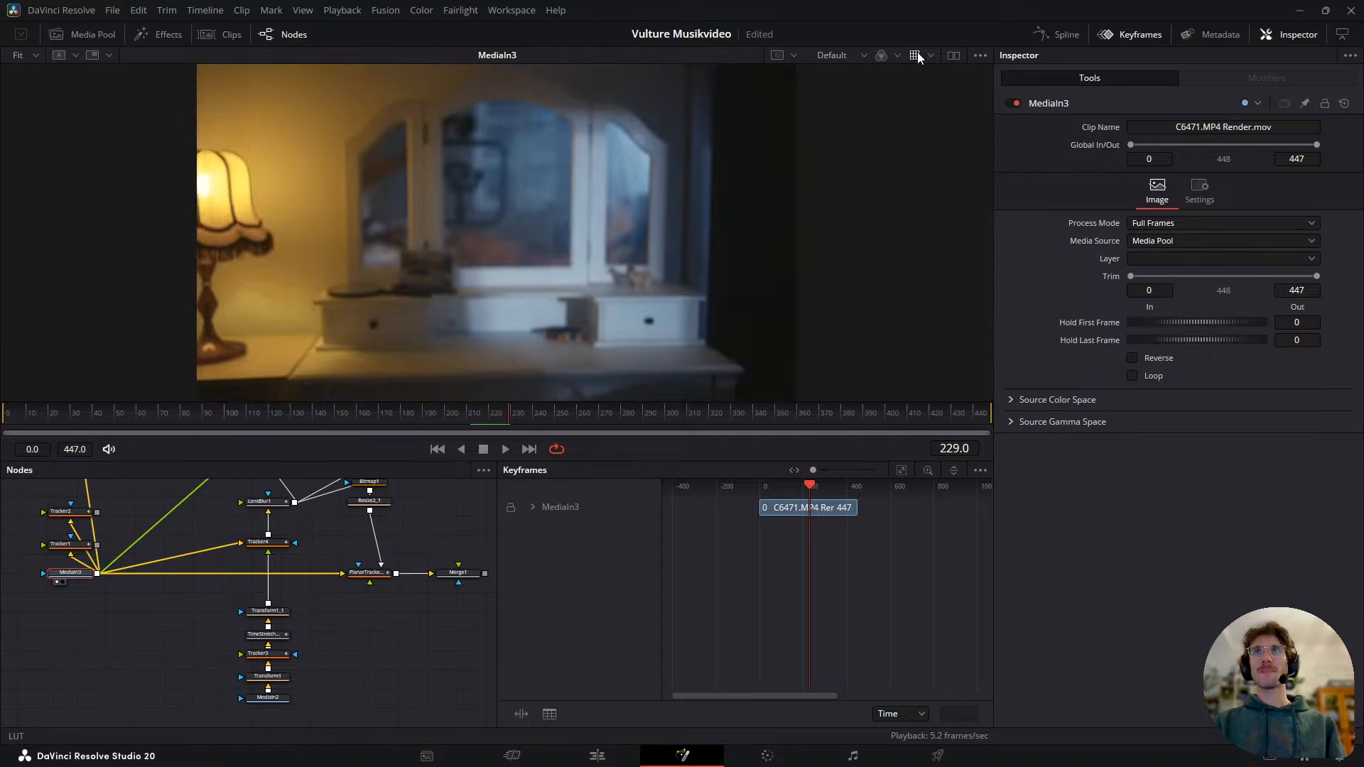
{"action": "left_click", "coordinate": [452, 425]}
{"action": "key", "text": "space"}
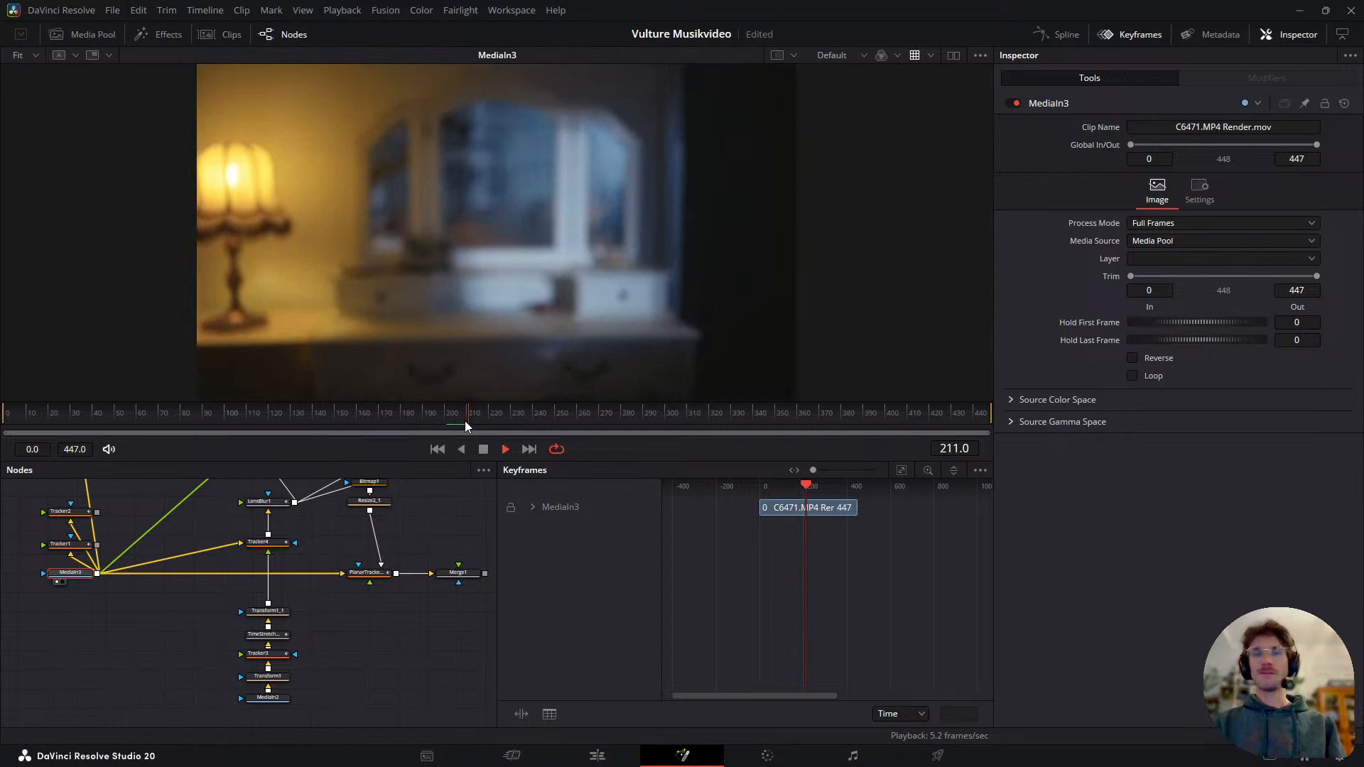
{"action": "key", "text": "space"}
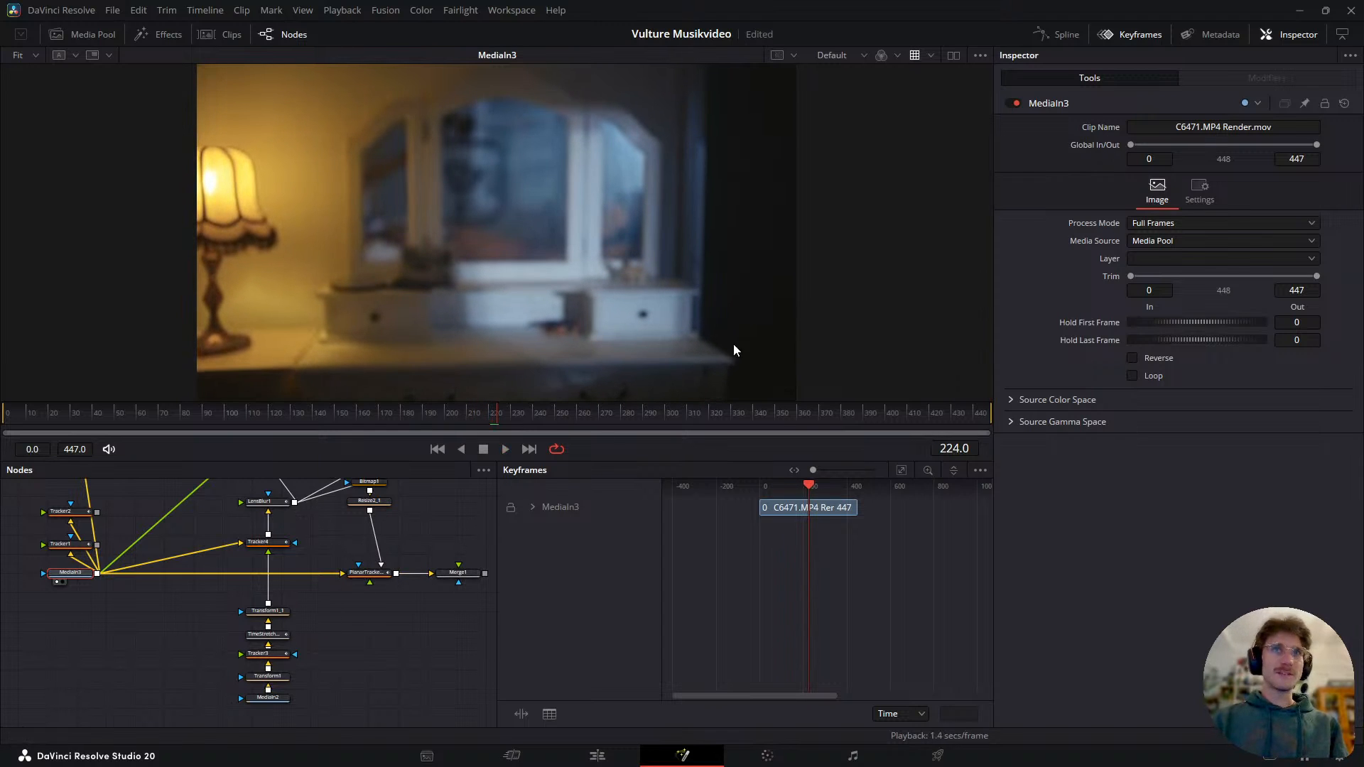
- Restore the dual viewers at equal widths and play back the composite around frames 344 and 380 beside MediaIn3
{"action": "left_click", "coordinate": [952, 54]}
{"action": "key", "text": "space"}
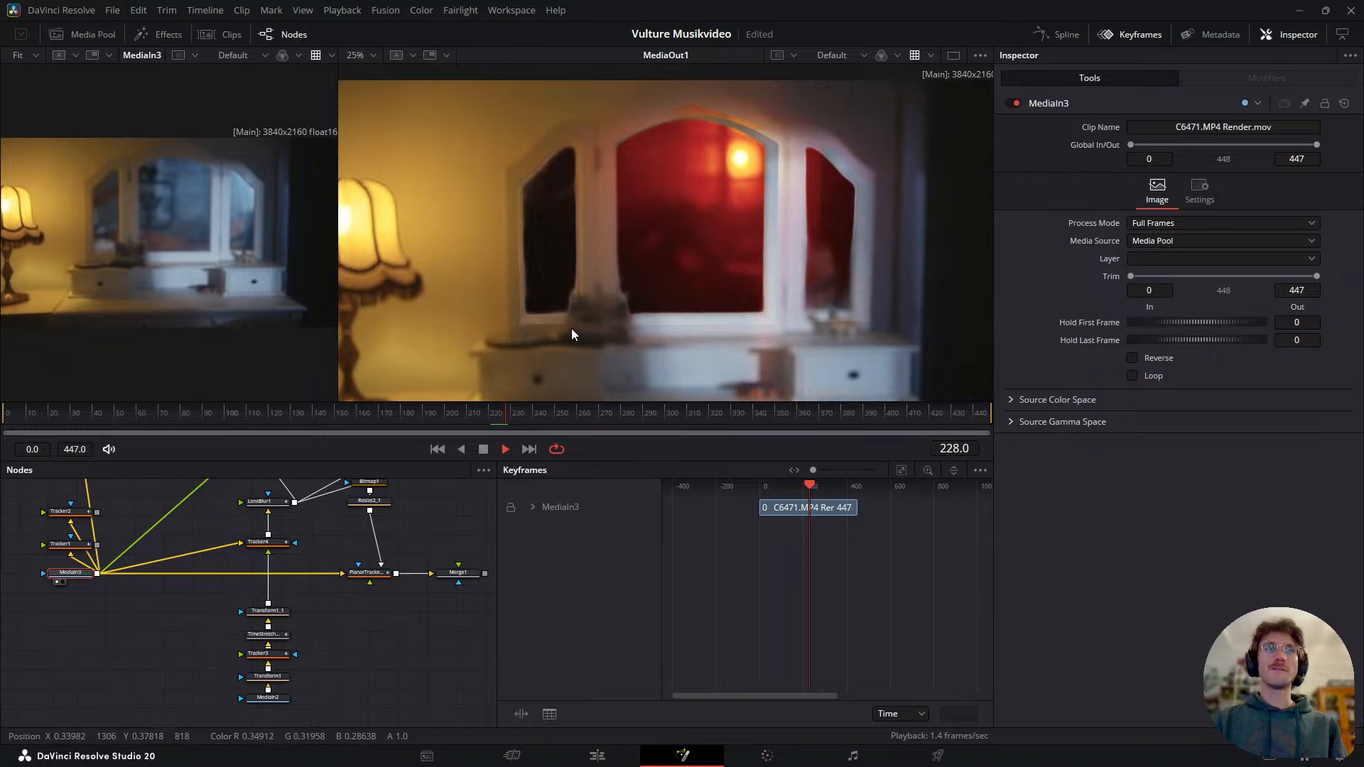
{"action": "left_click_drag", "start_coordinate": [338, 359], "coordinate": [504, 364]}
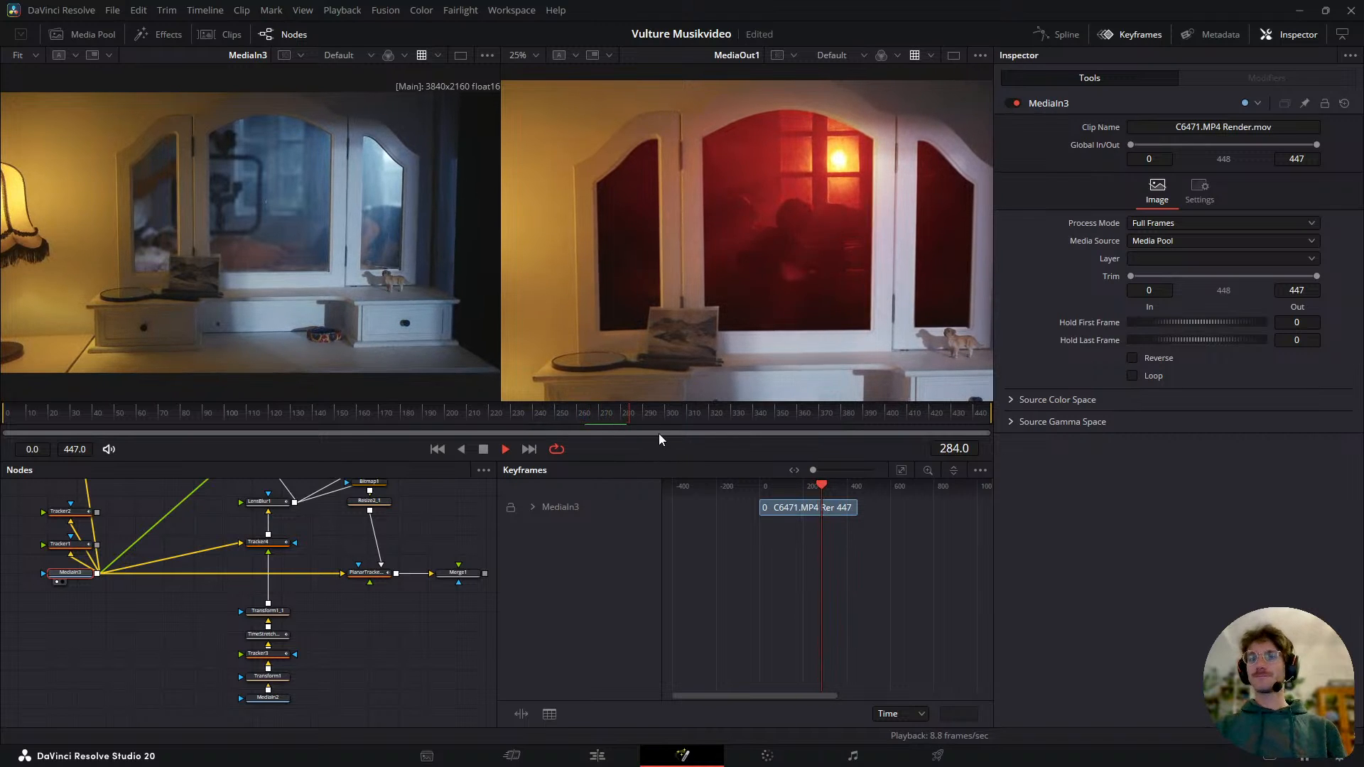
{"action": "left_click_drag", "start_coordinate": [678, 418], "coordinate": [837, 414]}
{"action": "key", "text": "space"}
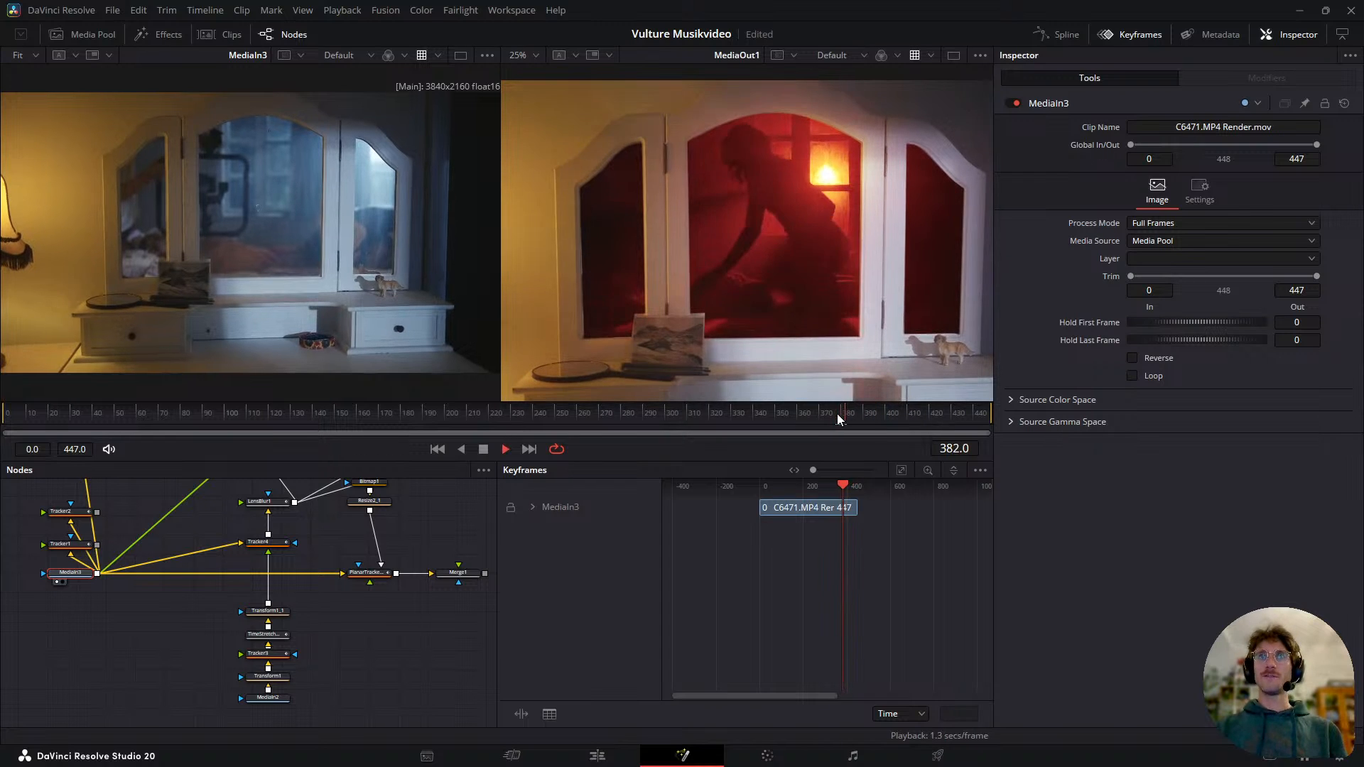
{"action": "left_click", "coordinate": [762, 411]}
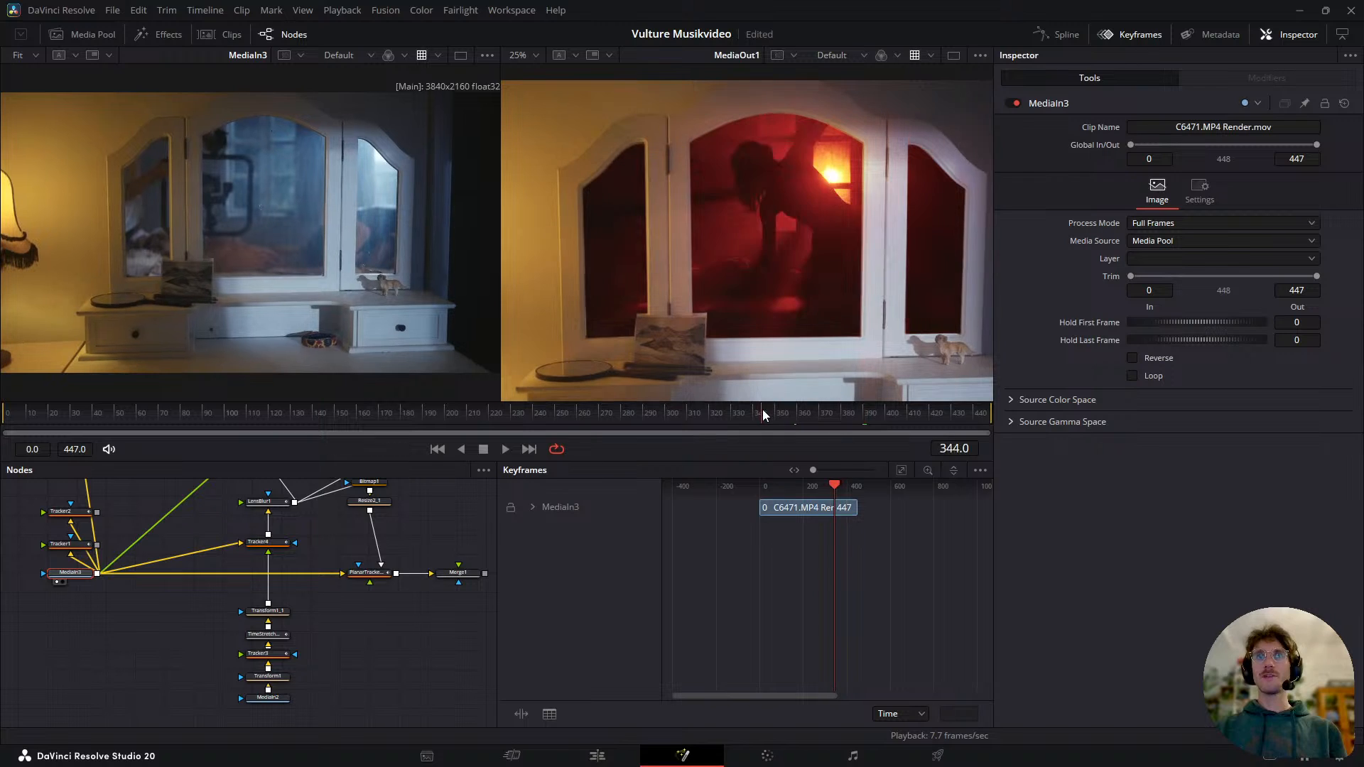
{"action": "key", "text": "space"}
{"action": "scroll", "coordinate": [742, 284], "scroll_direction": "down", "scroll_amount": 1}
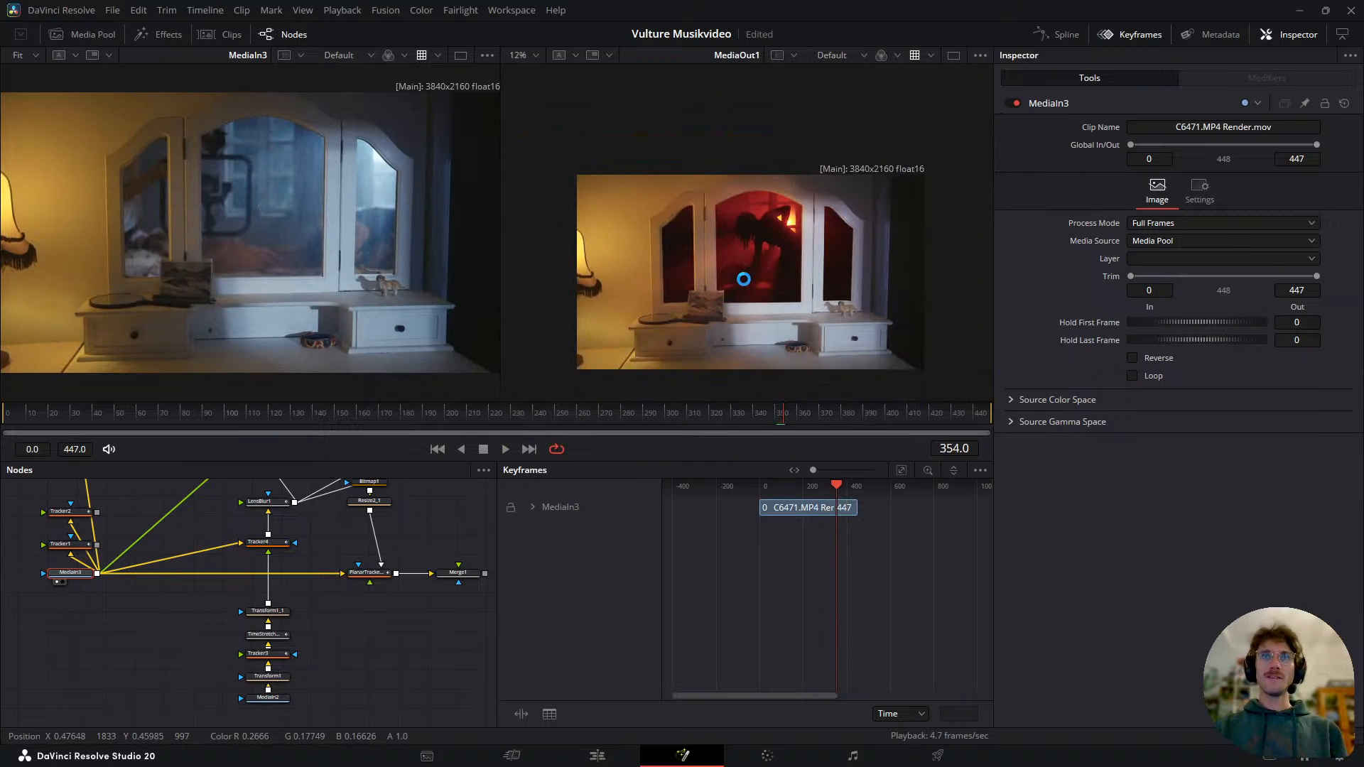
- Save the project and scrub the composite to frame 238
{"action": "left_click_drag", "start_coordinate": [590, 419], "coordinate": [495, 427]}
{"action": "key", "text": "ctrl+s"}
{"action": "left_click", "coordinate": [481, 416]}
{"action": "left_click_drag", "start_coordinate": [481, 416], "coordinate": [526, 417]}
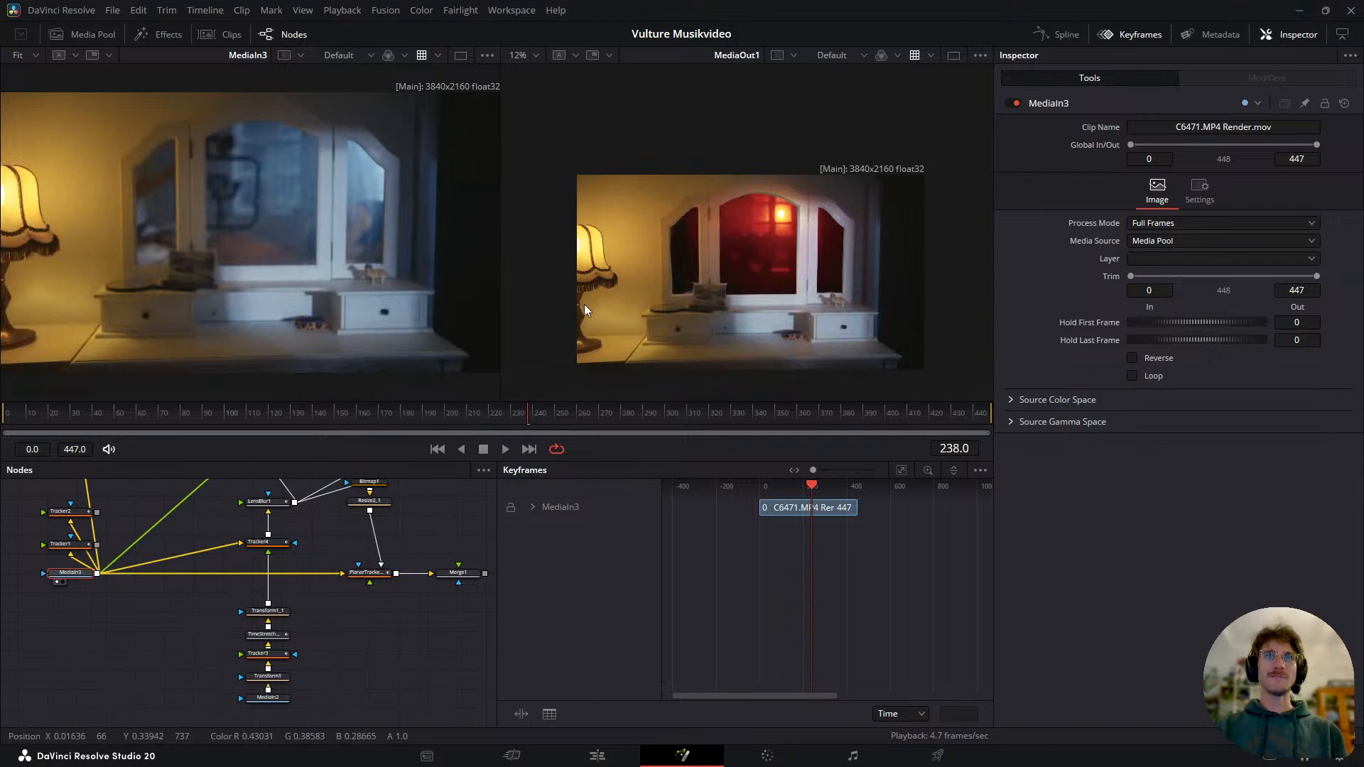
{"action": "scroll", "coordinate": [301, 634], "scroll_direction": "up", "scroll_amount": 3}
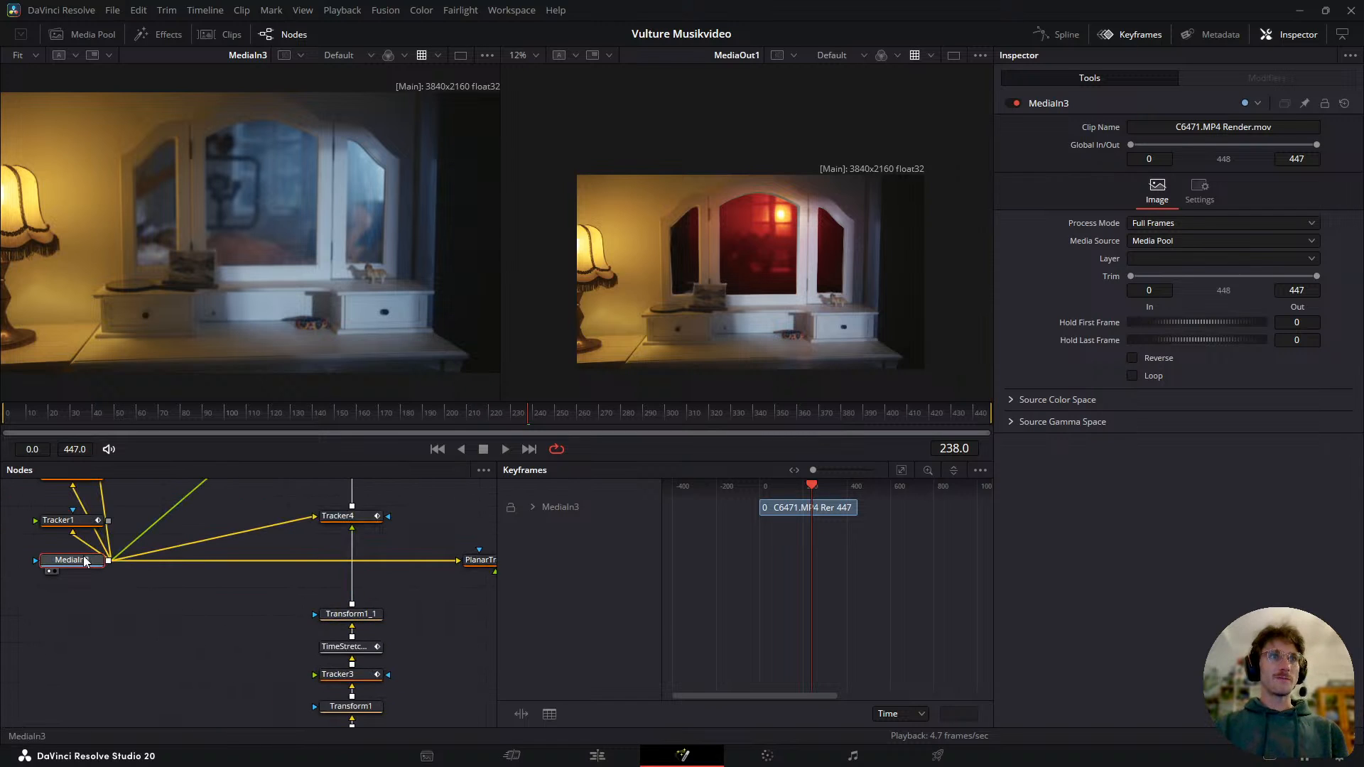
{"action": "left_click_drag", "start_coordinate": [243, 608], "coordinate": [381, 663]}
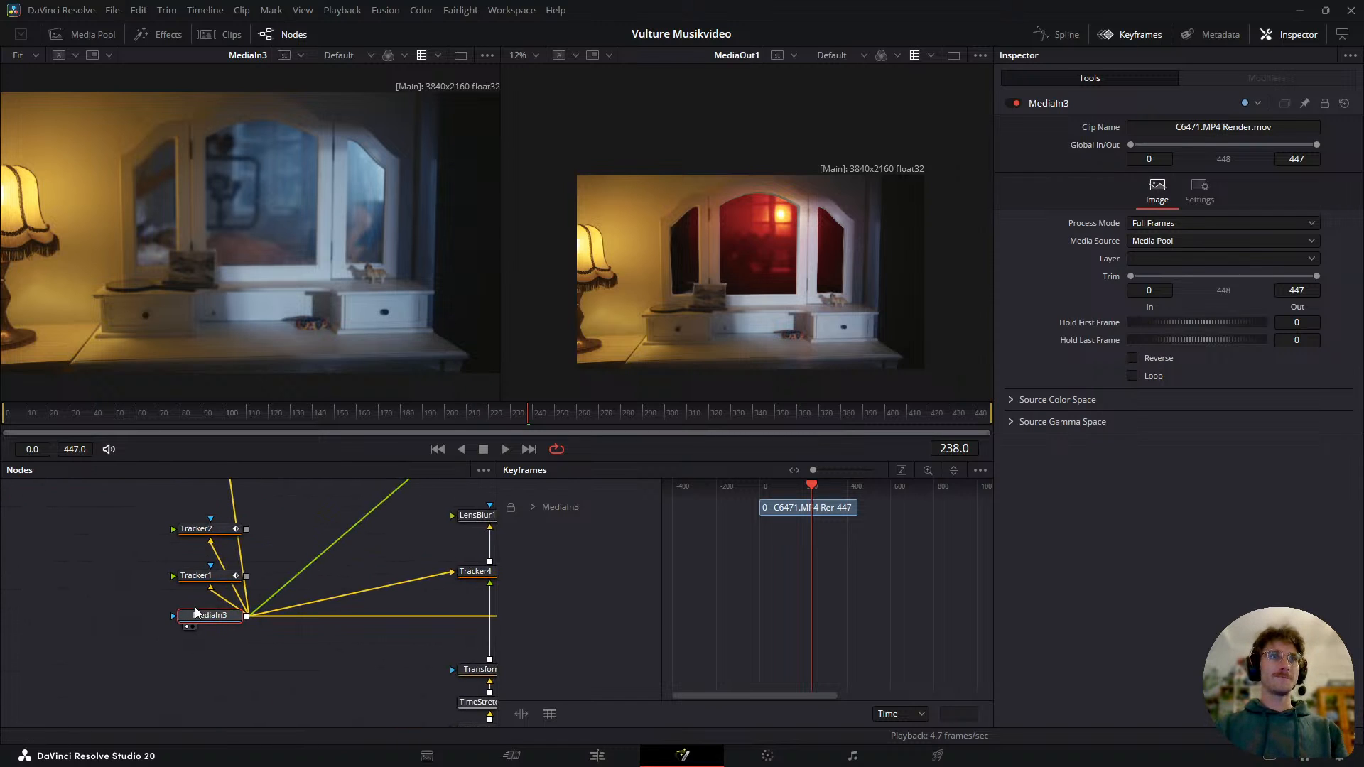
{"action": "left_click", "coordinate": [267, 641]}
{"action": "left_click", "coordinate": [225, 617]}
{"action": "left_click", "coordinate": [324, 650]}
{"action": "left_click_drag", "start_coordinate": [324, 650], "coordinate": [280, 659]}
{"action": "key", "text": "shift+space"}
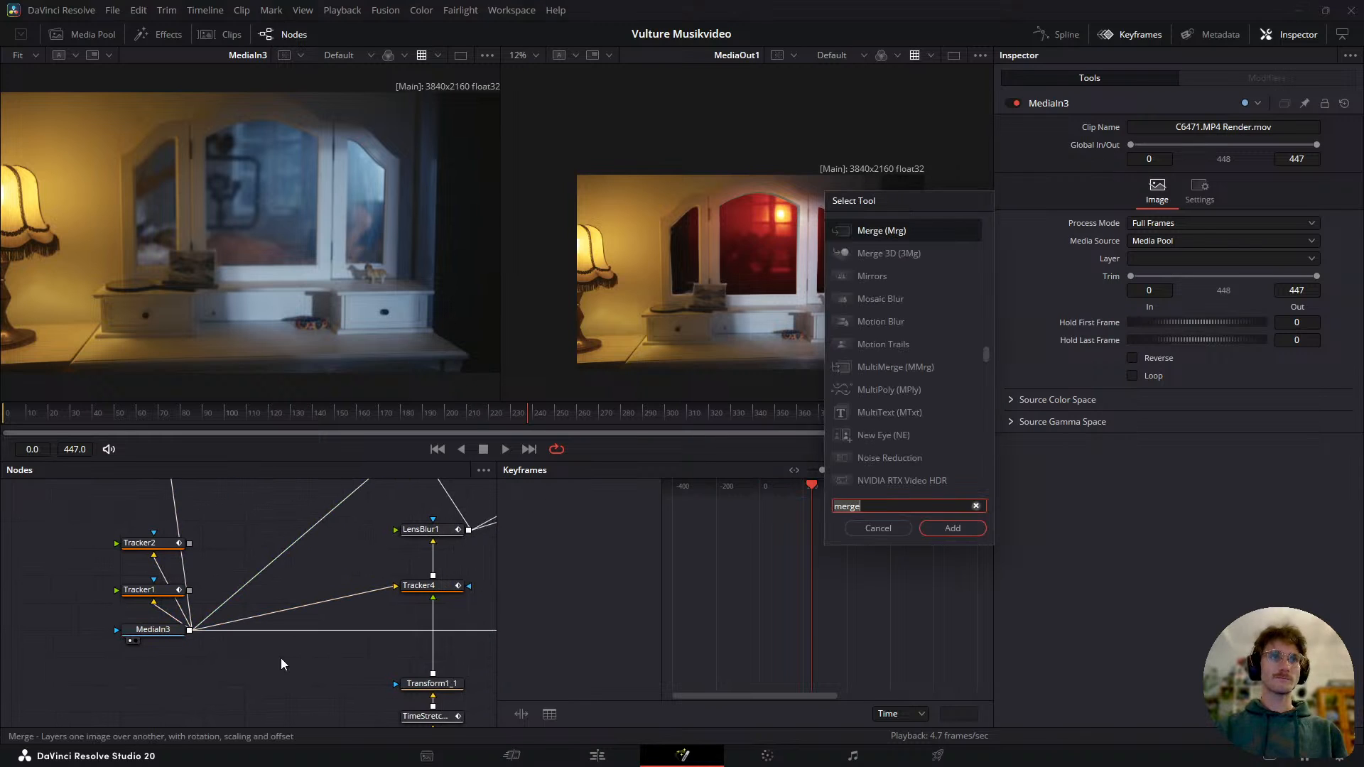
{"action": "key", "text": "Escape"}
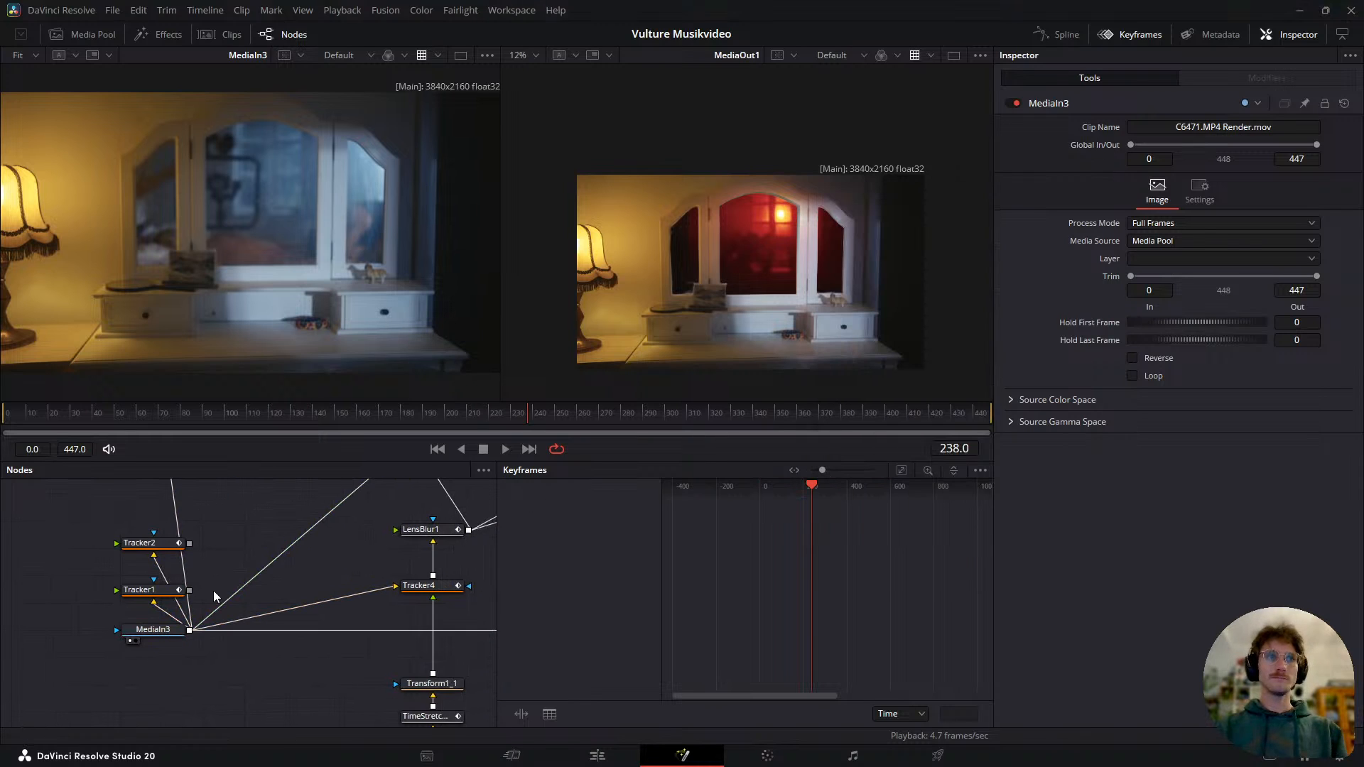
- Route MediaIn3's outgoing connections through a pipe router and insert a Color Corrector between MediaIn3 and the router
{"action": "left_click", "coordinate": [199, 627], "text": "alt"}
{"action": "left_click_drag", "start_coordinate": [198, 627], "coordinate": [290, 632]}
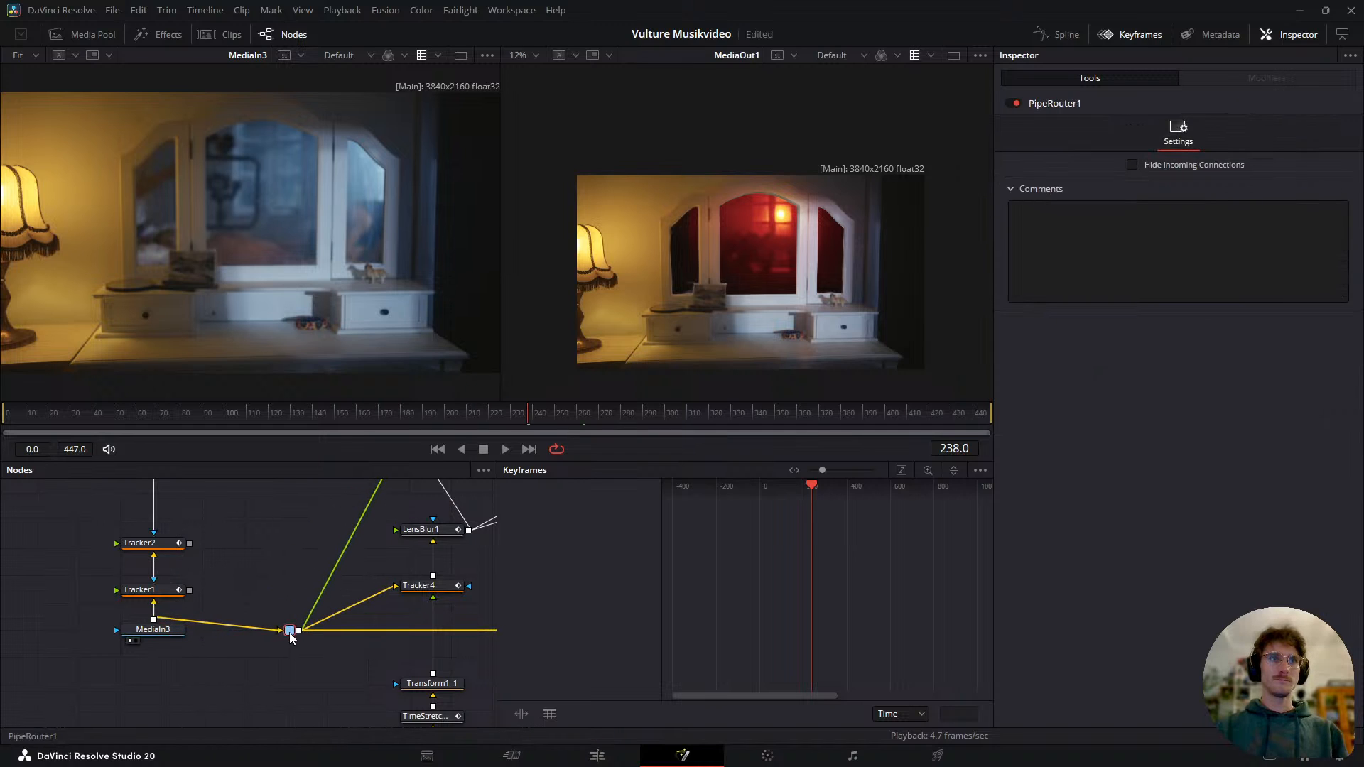
{"action": "key", "text": "shift+space"}
{"action": "type", "text": "merge"}
{"action": "key", "text": "BackSpace"}
{"action": "key", "text": "BackSpace"}
{"action": "key", "text": "BackSpace"}
{"action": "key", "text": "BackSpace"}
{"action": "key", "text": "BackSpace"}
{"action": "type", "text": "col"}
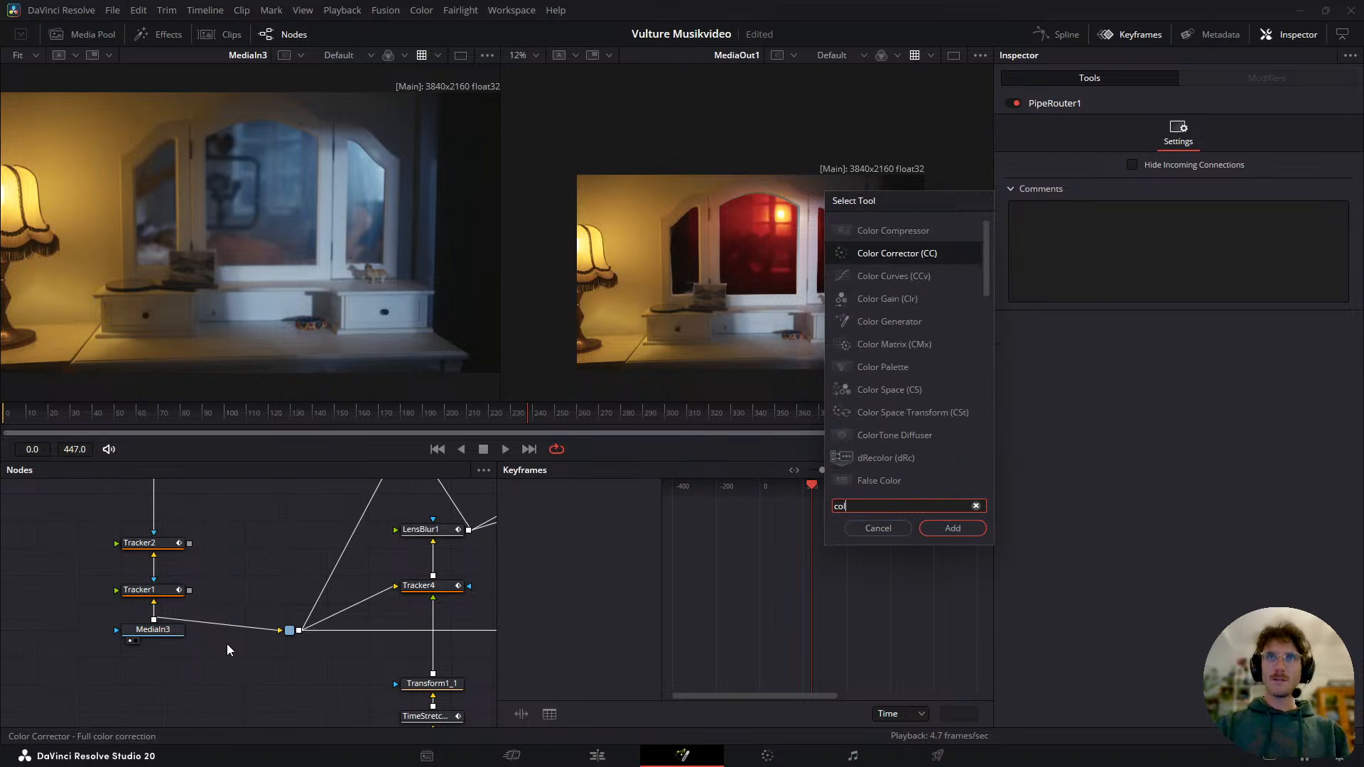
{"action": "type", "text": "or"}
{"action": "key", "text": "Return"}
{"action": "left_click_drag", "start_coordinate": [228, 645], "coordinate": [250, 633]}
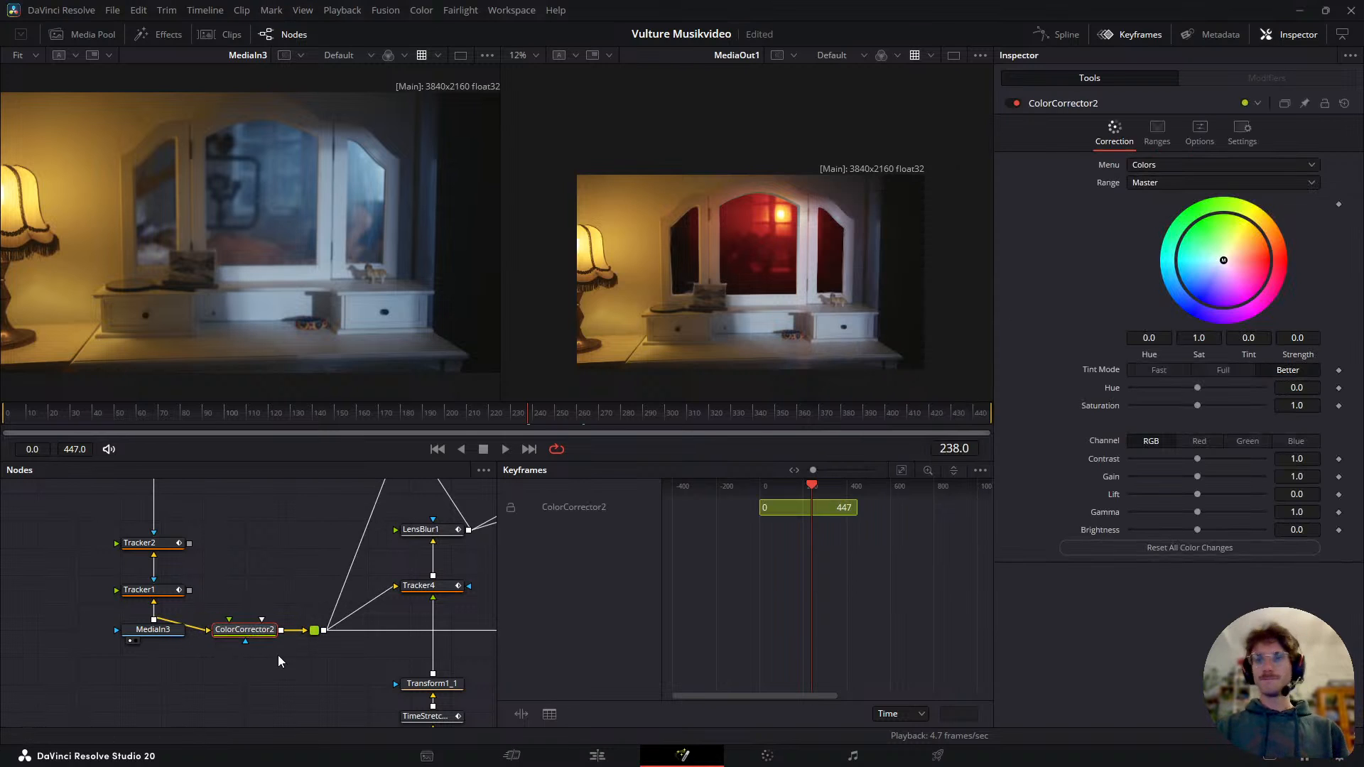
{"action": "left_click_drag", "start_coordinate": [612, 411], "coordinate": [734, 433]}
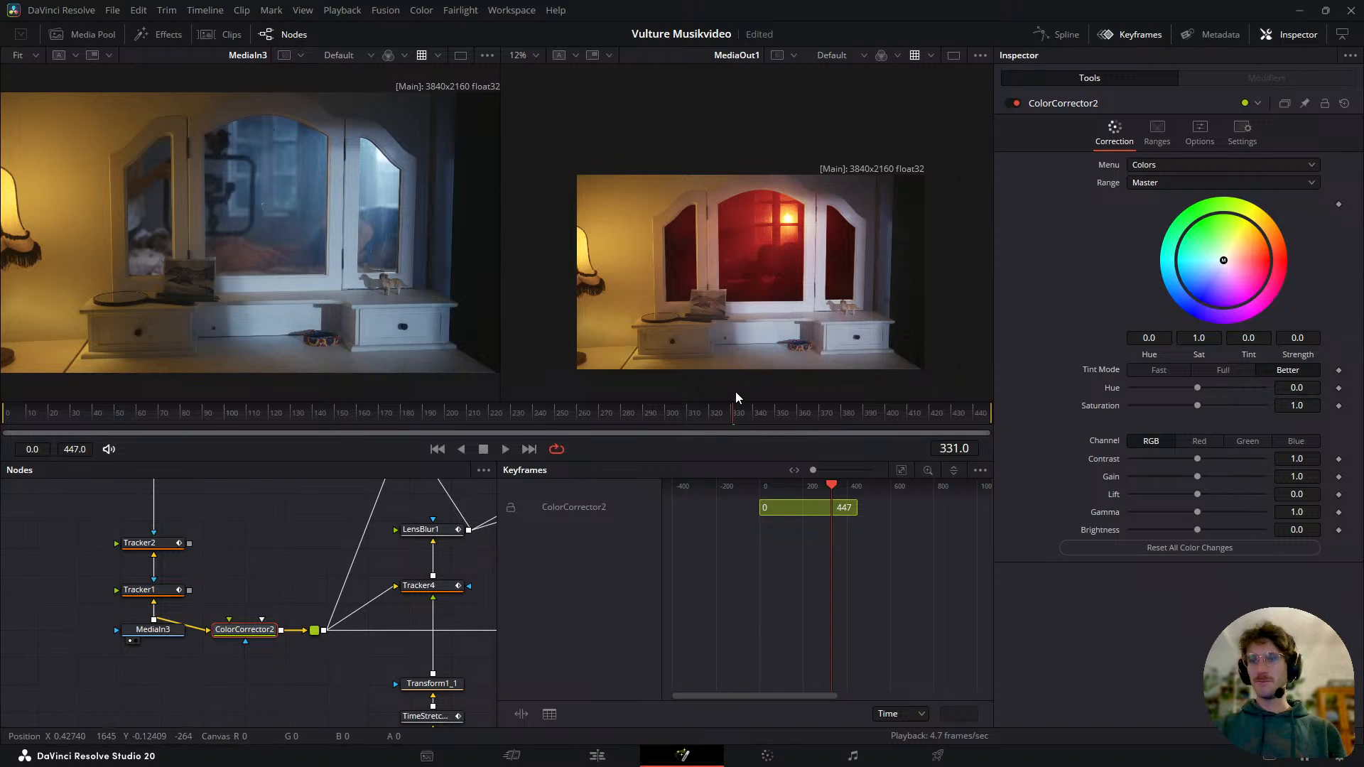
{"action": "left_click_drag", "start_coordinate": [747, 416], "coordinate": [834, 403]}
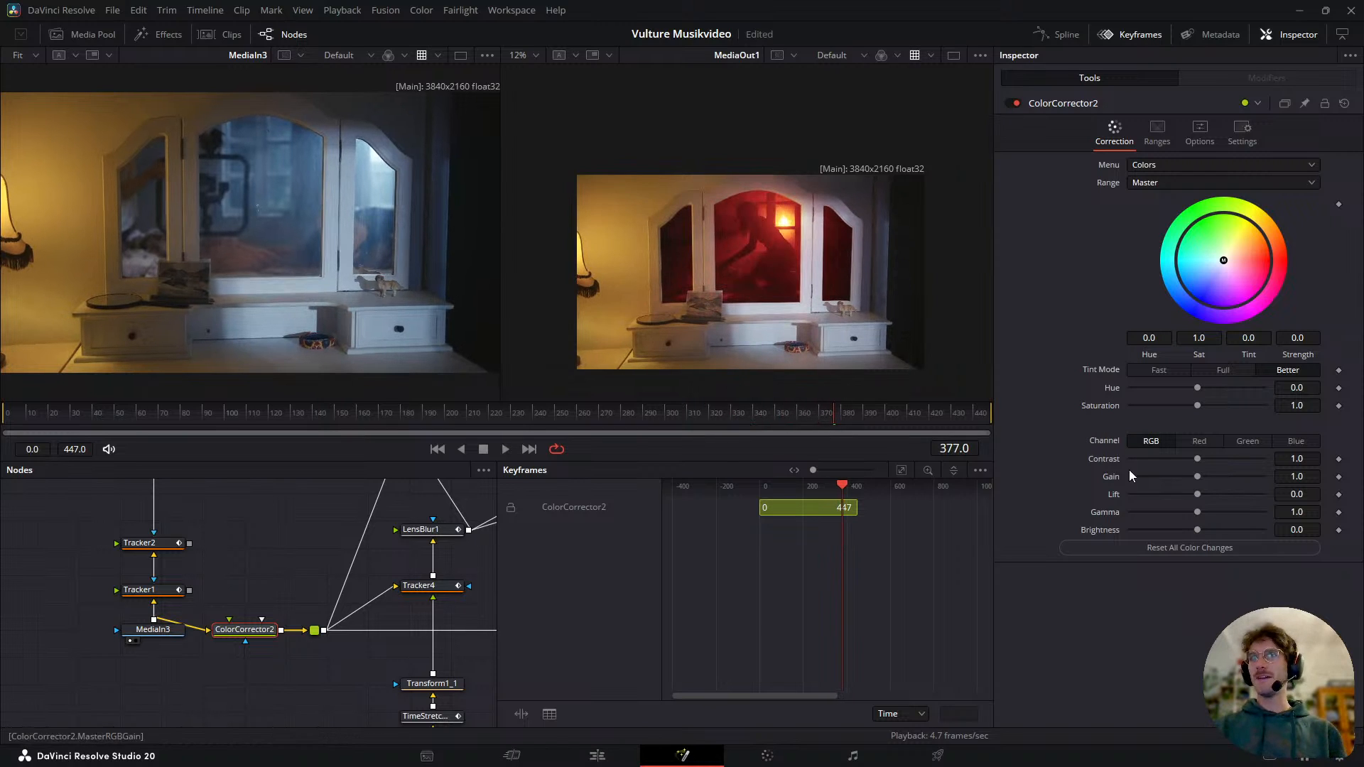
{"action": "left_click_drag", "start_coordinate": [1201, 476], "coordinate": [1180, 475]}
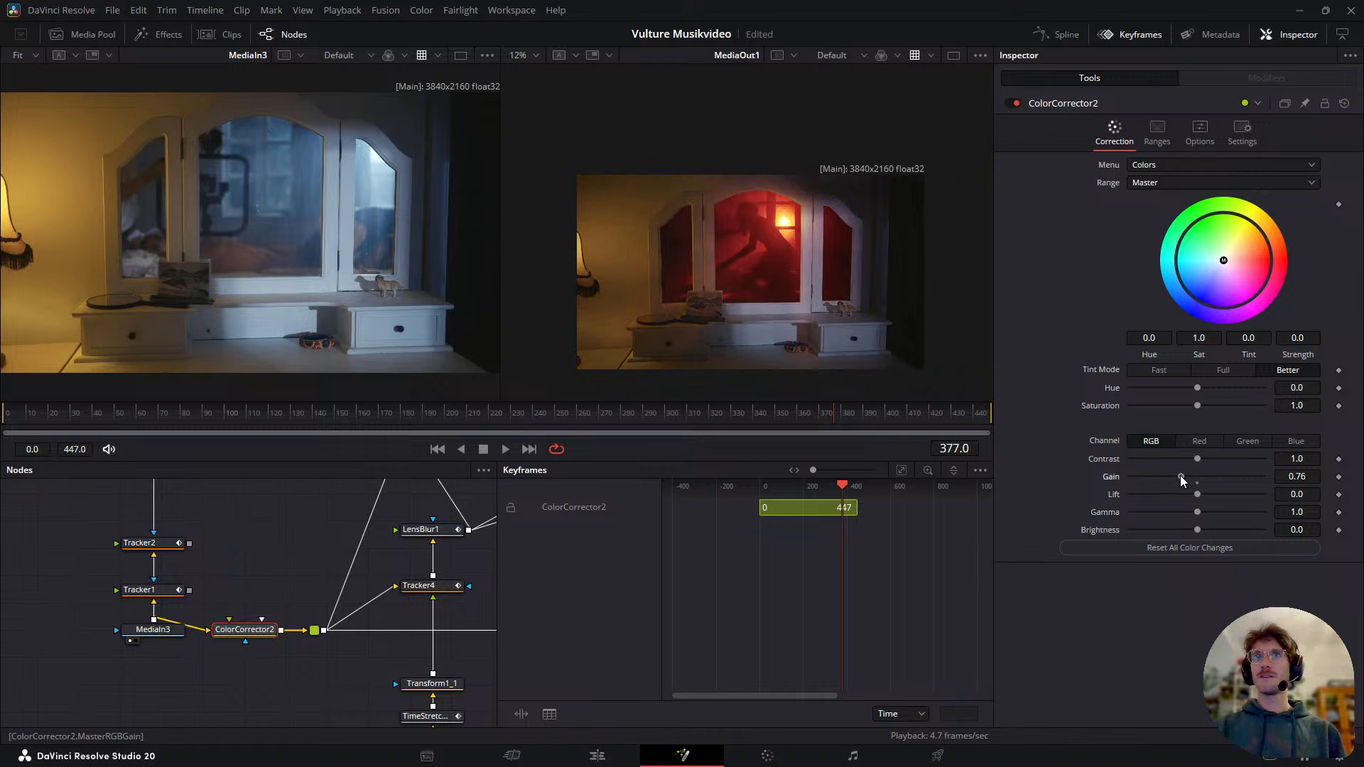
{"action": "left_click", "coordinate": [1157, 135]}
{"action": "left_click", "coordinate": [1199, 138]}
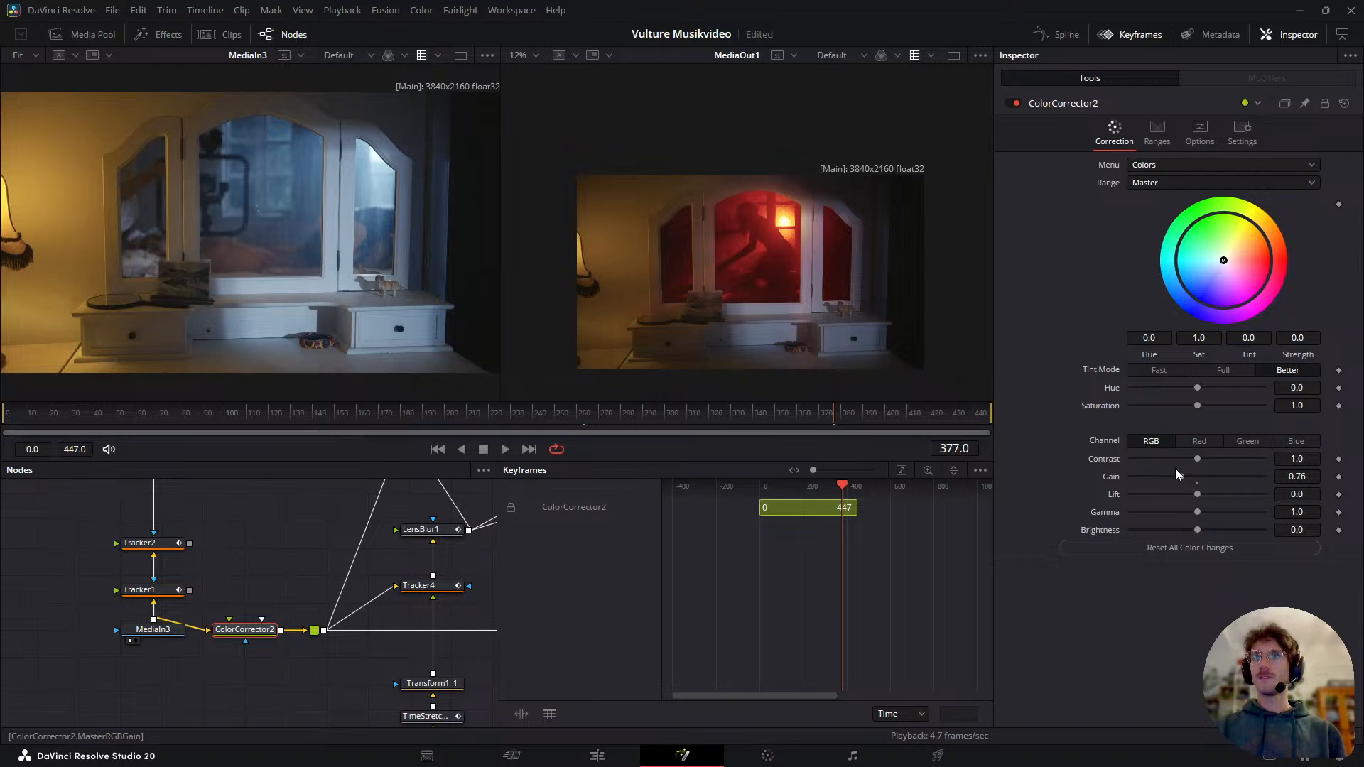
{"action": "mouse_move", "coordinate": [1184, 476]}
{"action": "left_mouse_down"}
{"action": "mouse_move", "coordinate": [1168, 479]}
{"action": "mouse_move", "coordinate": [1200, 479]}
{"action": "mouse_move", "coordinate": [1181, 492]}
{"action": "mouse_move", "coordinate": [1192, 497]}
{"action": "left_mouse_up"}
{"action": "double_click", "coordinate": [1198, 502]}
- At frame 180, set ColorCorrector2 keyframes on Contrast, Gain, Lift, Gamma and Brightness at their default values
{"action": "left_click_drag", "start_coordinate": [786, 422], "coordinate": [403, 449]}
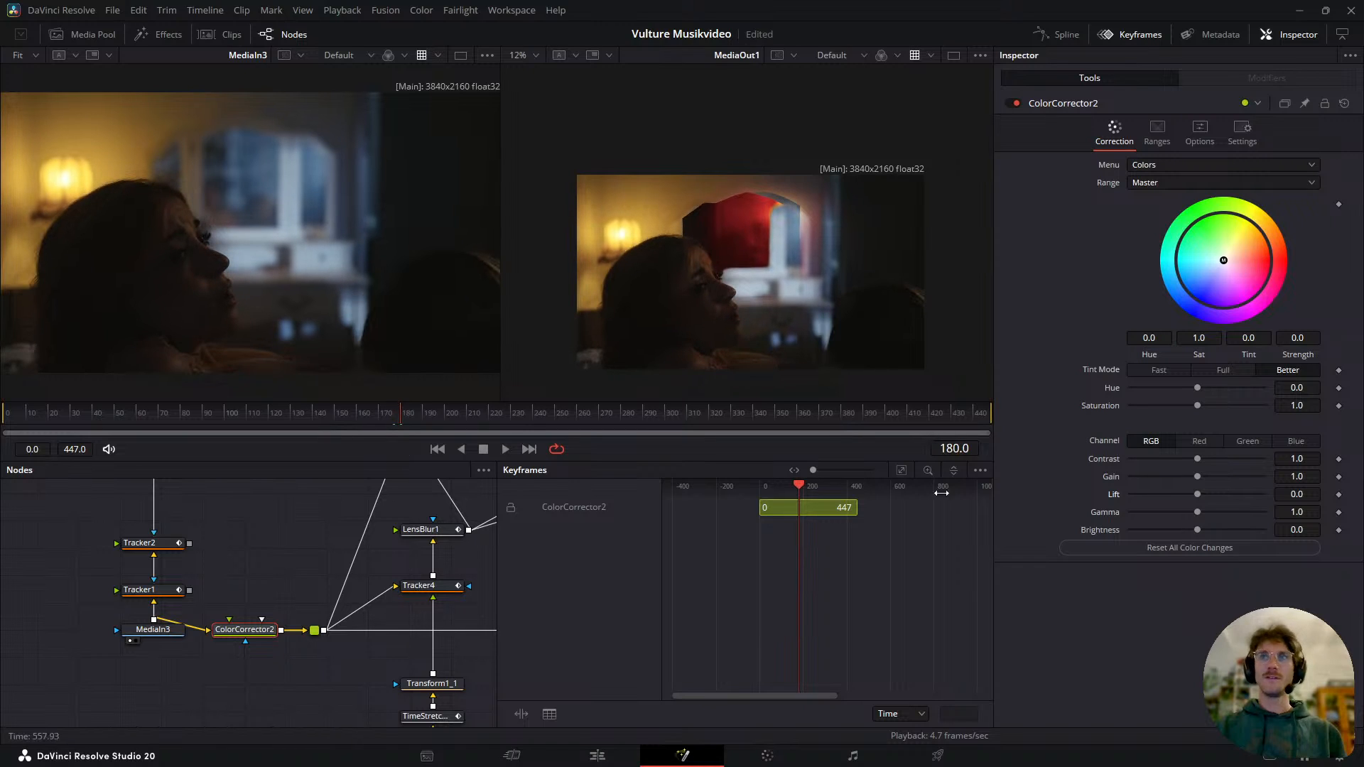
{"action": "left_click", "coordinate": [1339, 495]}
{"action": "left_click", "coordinate": [1338, 477]}
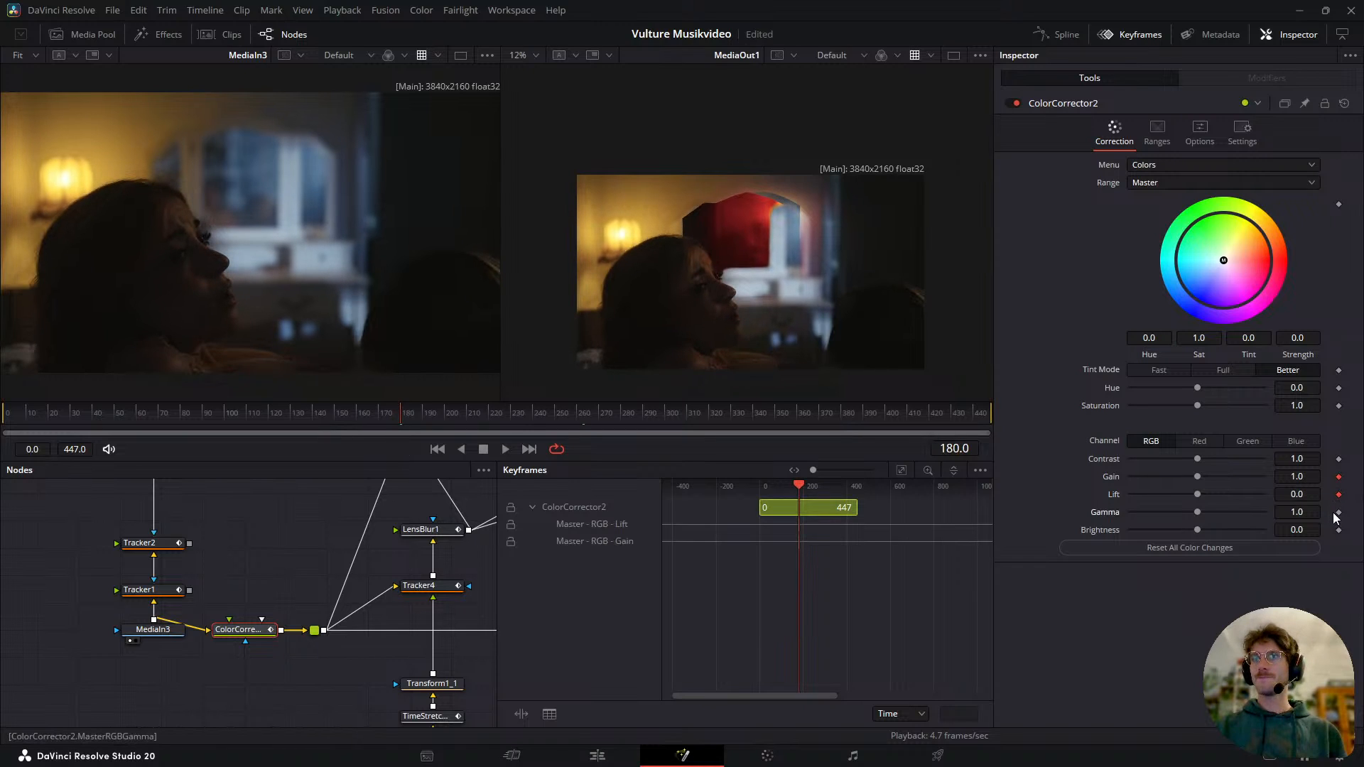
{"action": "left_click", "coordinate": [1339, 513]}
{"action": "left_click", "coordinate": [1339, 530]}
{"action": "left_click", "coordinate": [1339, 459]}
- At frame 265, keyframe ColorCorrector2 with Lift -0.24 and Gamma 1.37
{"action": "left_click", "coordinate": [416, 418]}
{"action": "left_click_drag", "start_coordinate": [416, 418], "coordinate": [590, 424]}
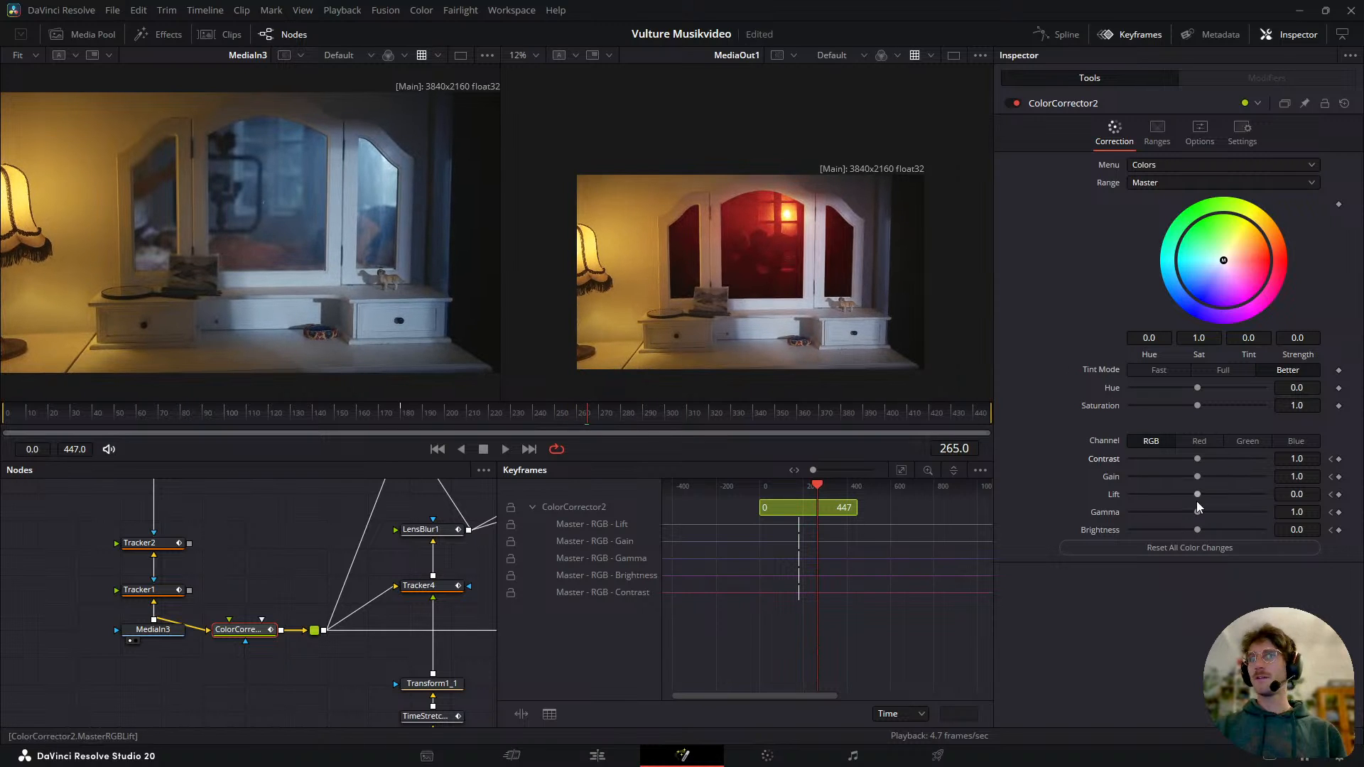
{"action": "mouse_move", "coordinate": [1198, 511]}
{"action": "left_mouse_down"}
{"action": "mouse_move", "coordinate": [1167, 493]}
{"action": "mouse_move", "coordinate": [1211, 513]}
{"action": "mouse_move", "coordinate": [1180, 496]}
{"action": "left_mouse_up"}
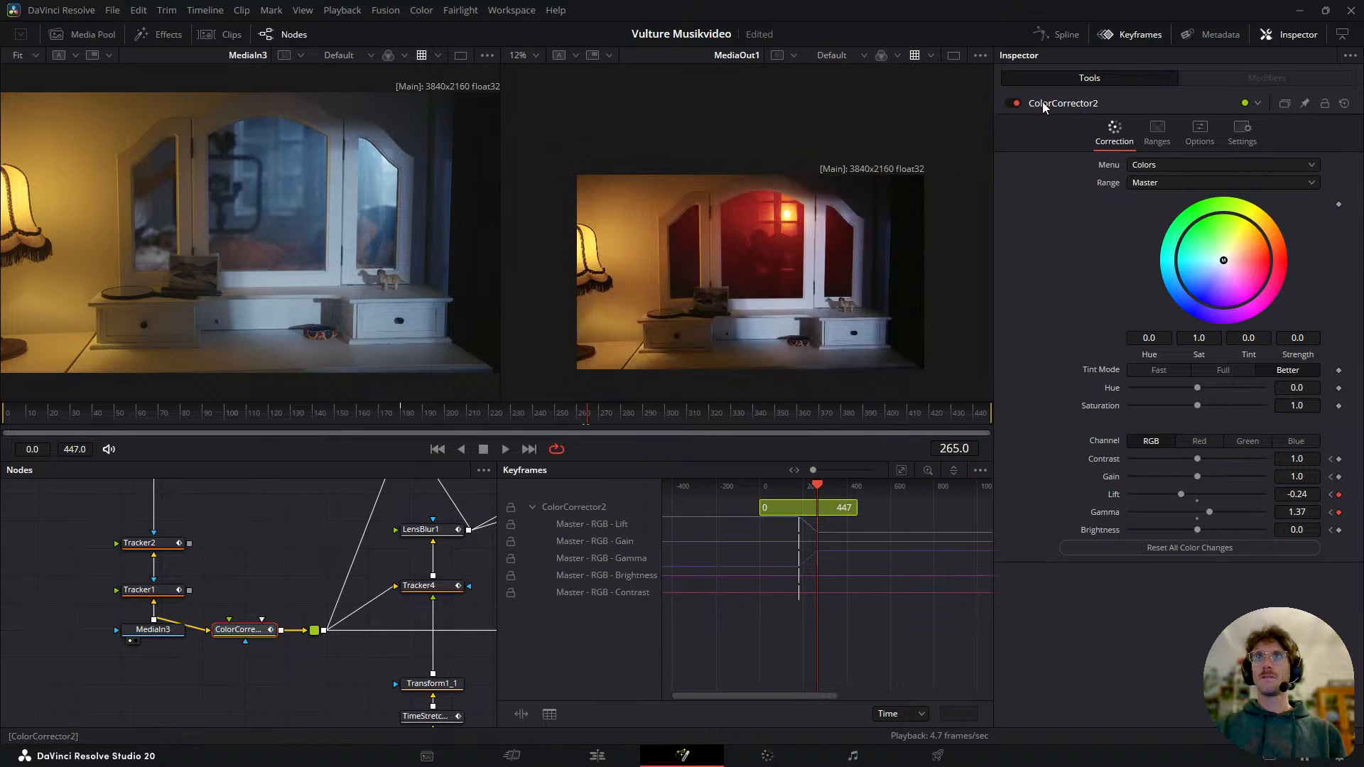
- Compare the composite at frame 265 with ColorCorrector2 repeatedly bypassed and enabled
{"action": "left_click", "coordinate": [1013, 104]}
{"action": "left_click", "coordinate": [1013, 104]}
{"action": "left_click", "coordinate": [1014, 104]}
{"action": "left_click", "coordinate": [1013, 103]}
{"action": "left_click", "coordinate": [1013, 104]}
{"action": "left_click", "coordinate": [1013, 103]}
{"action": "left_click", "coordinate": [1013, 103]}
{"action": "left_click", "coordinate": [1013, 104]}
{"action": "left_click", "coordinate": [1014, 104]}
- Refine the correction at frame 265 to Lift -0.31 and Gamma 1.54, checking it against the bypassed ColorCorrector2
{"action": "left_click_drag", "start_coordinate": [1183, 493], "coordinate": [1214, 515]}
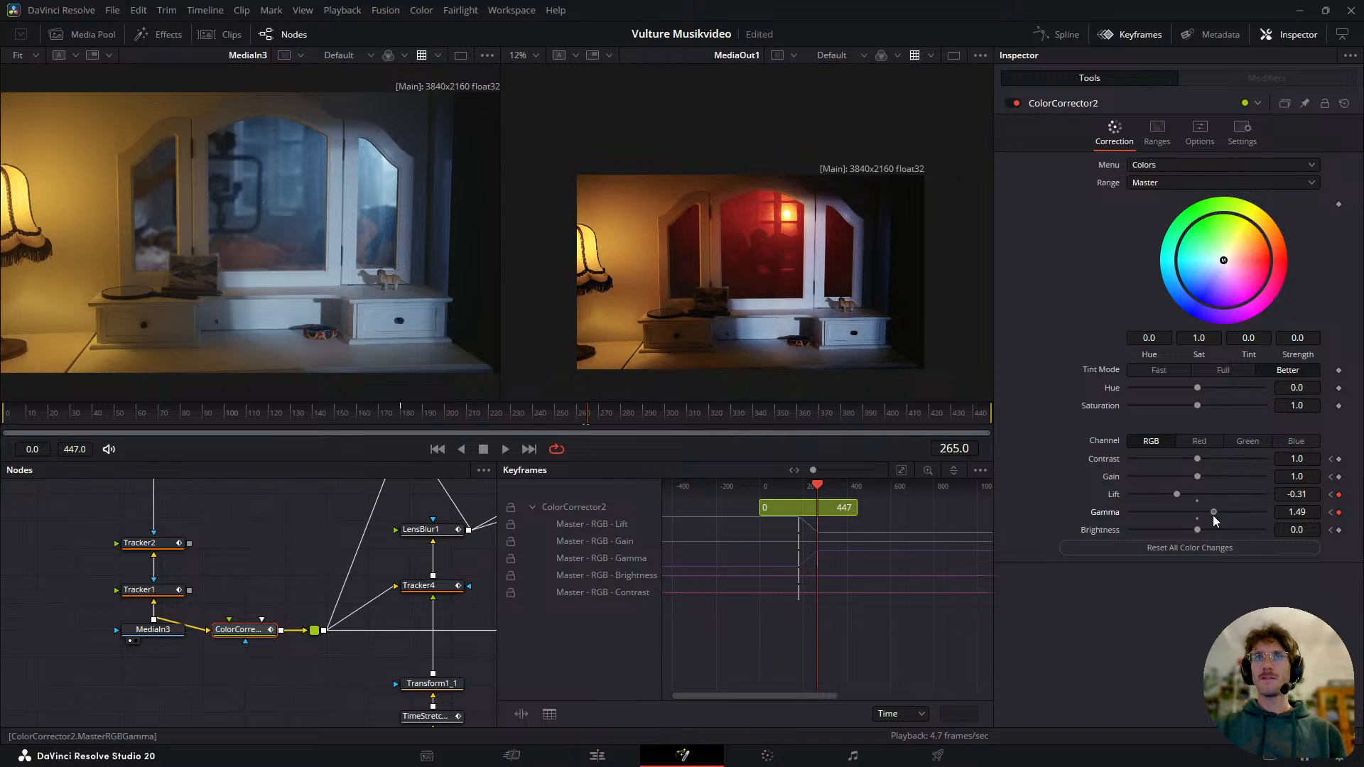
{"action": "left_click", "coordinate": [1014, 104]}
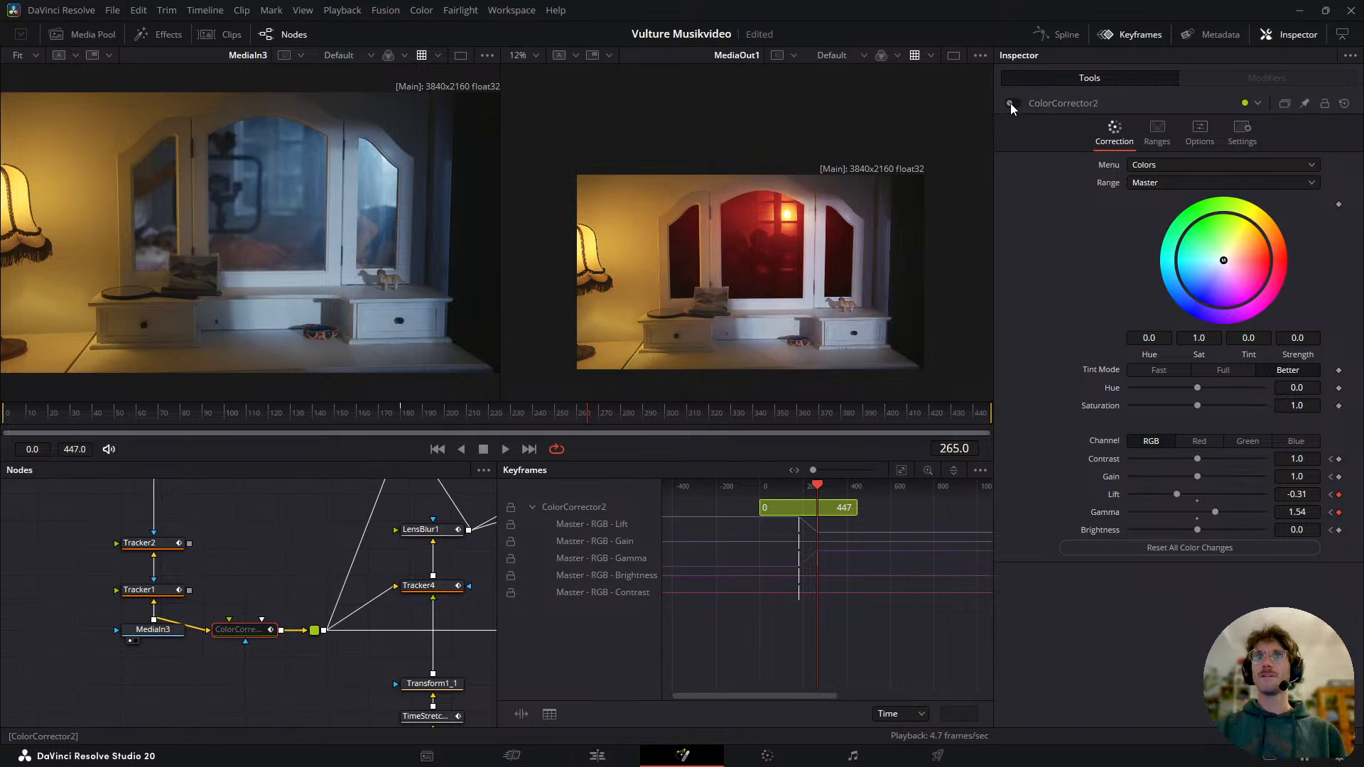
{"action": "left_click", "coordinate": [1015, 104]}
{"action": "left_click", "coordinate": [1015, 104]}
{"action": "left_click", "coordinate": [1015, 104]}
{"action": "left_click", "coordinate": [1015, 104]}
{"action": "left_click", "coordinate": [1015, 104]}
{"action": "left_click", "coordinate": [1013, 104]}
{"action": "left_click", "coordinate": [1013, 104]}
{"action": "left_click", "coordinate": [1013, 104]}
{"action": "left_click", "coordinate": [1012, 104]}
- Save the project and play back the graded composite from about frame 377 to 425, fitting the full image in the MediaOut1 viewer
{"action": "key", "text": "ctrl+s"}
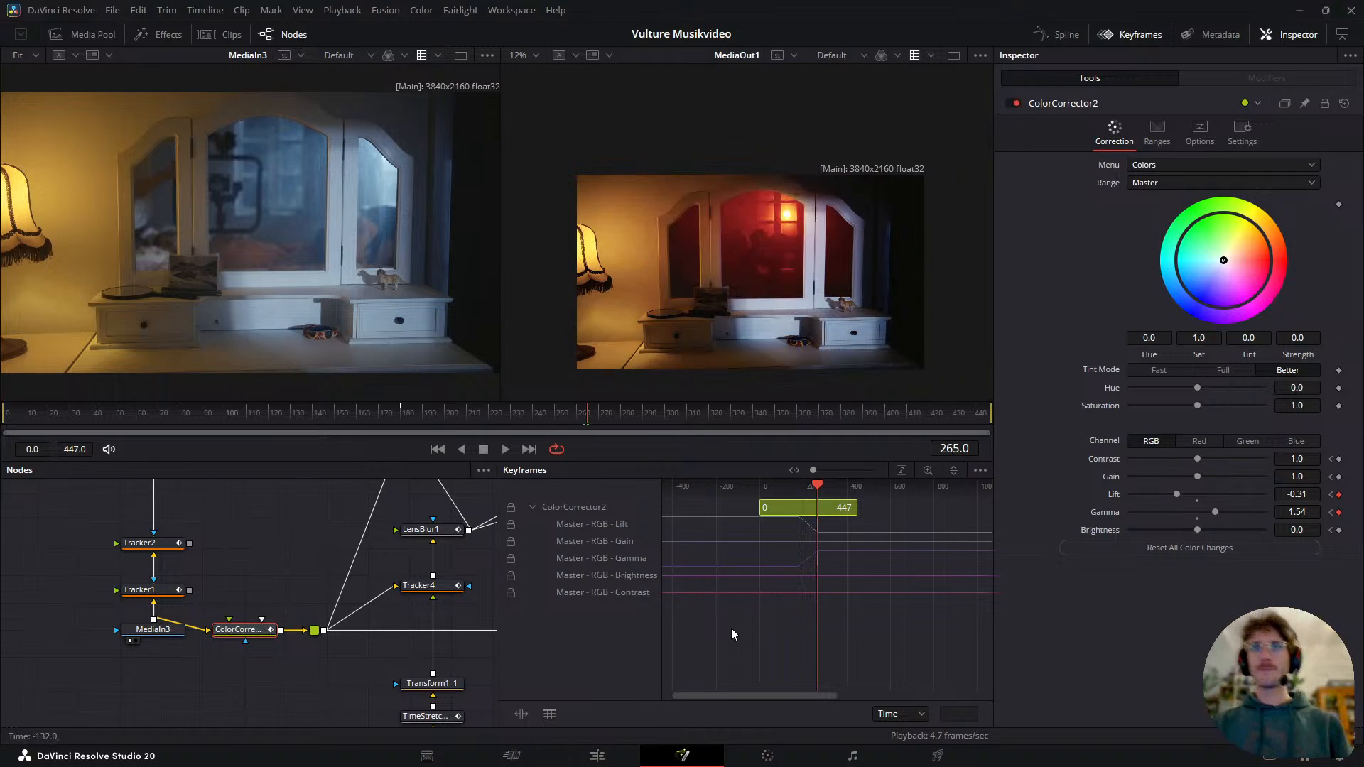
{"action": "left_click_drag", "start_coordinate": [588, 413], "coordinate": [613, 416]}
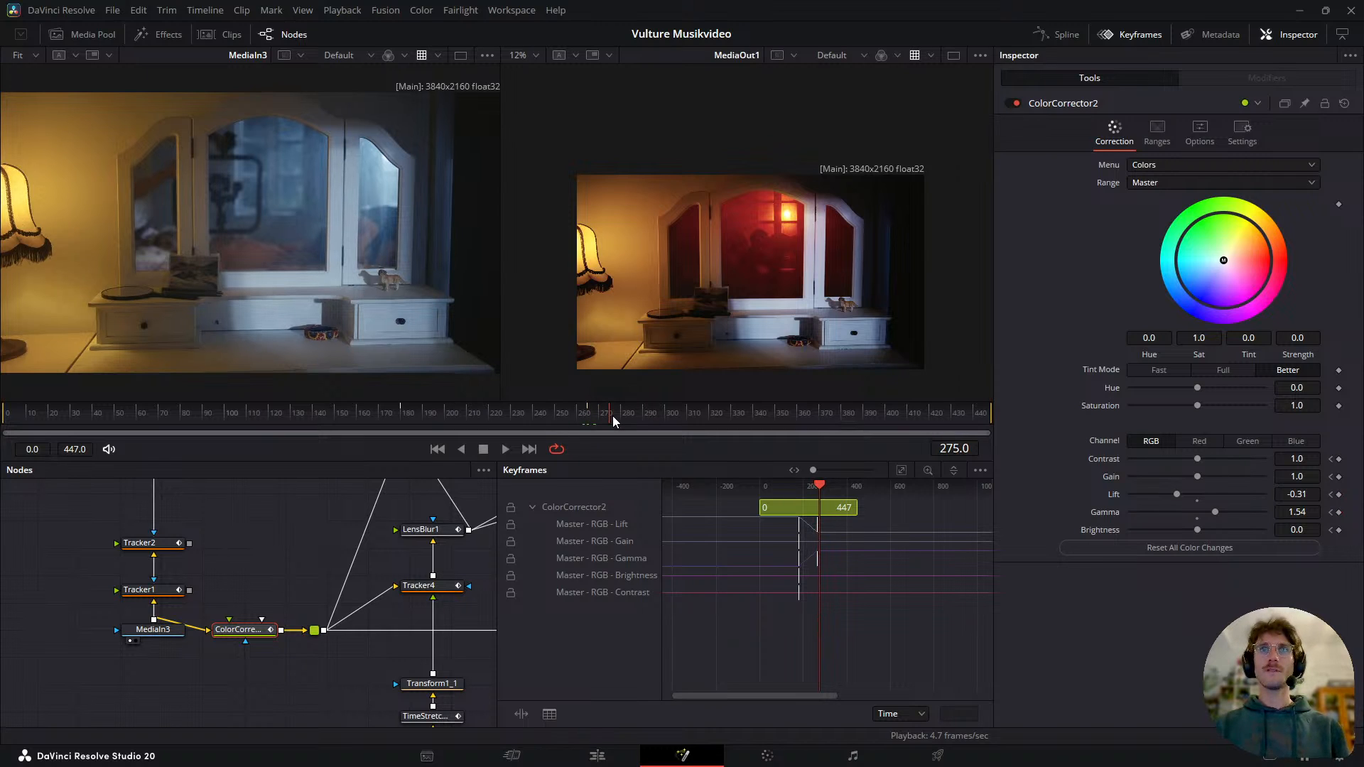
{"action": "left_click", "coordinate": [825, 414]}
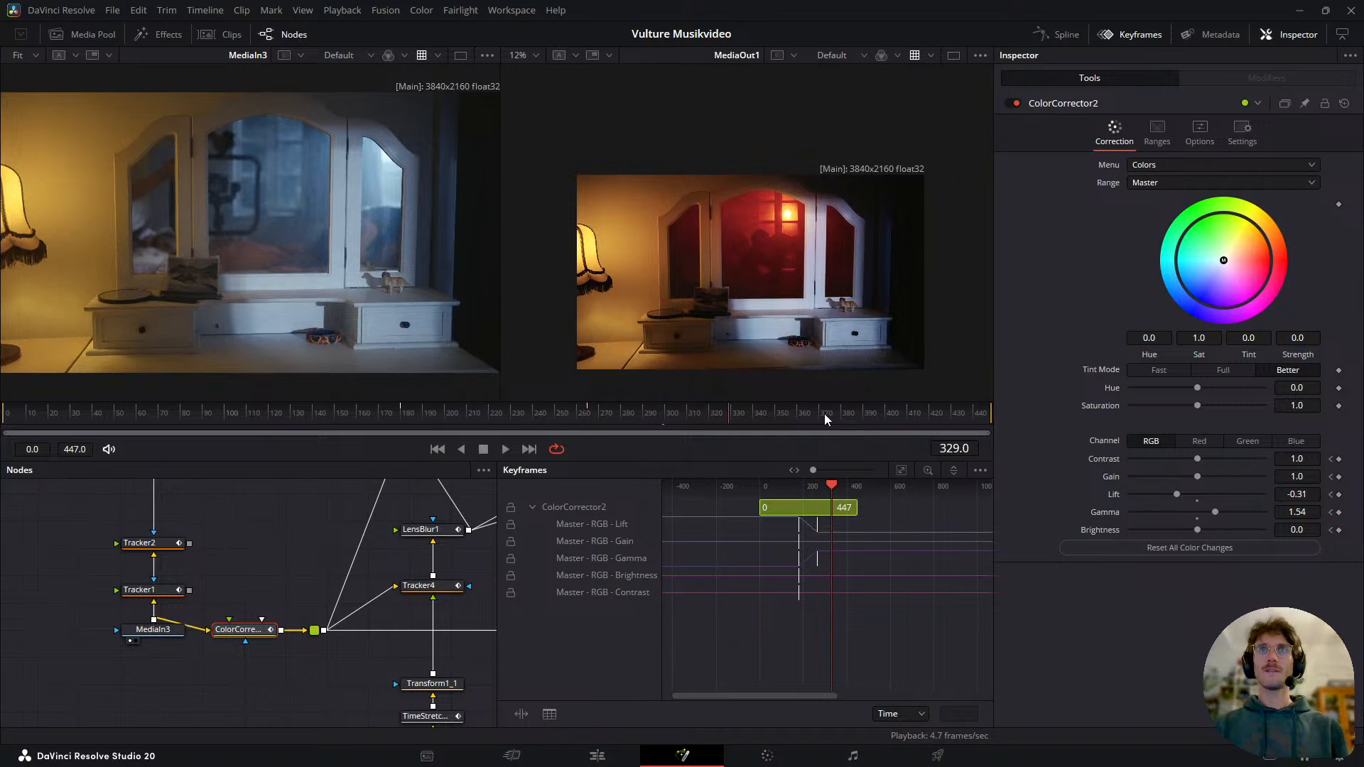
{"action": "key", "text": "space"}
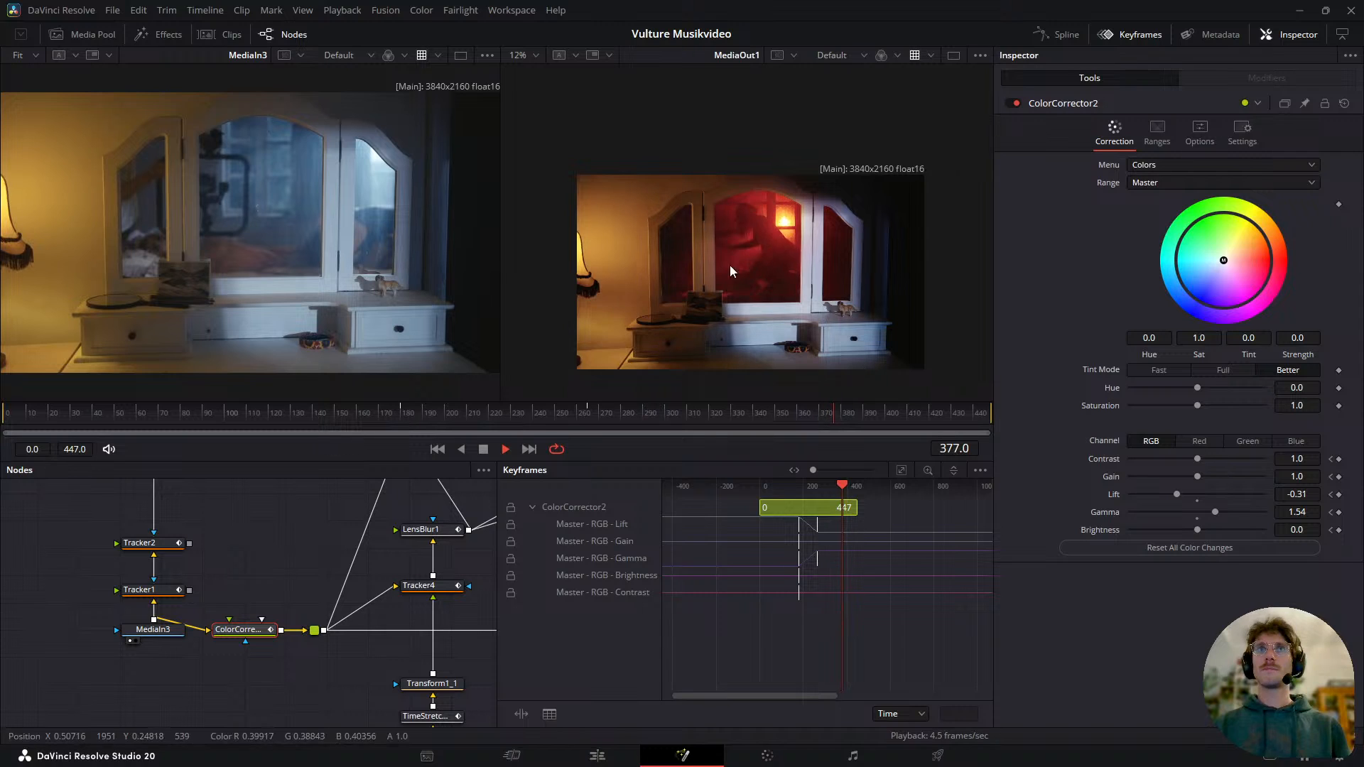
{"action": "key", "text": "space"}
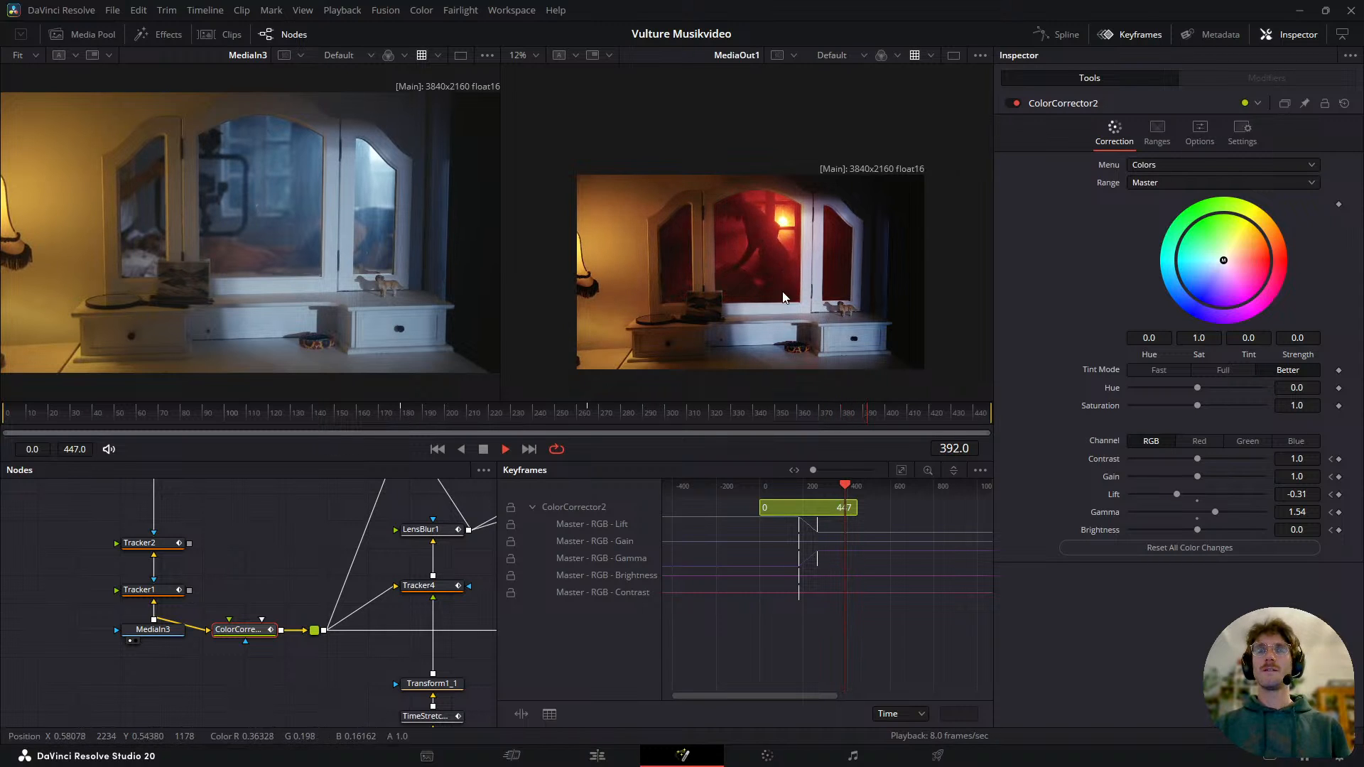
{"action": "scroll", "coordinate": [762, 258], "scroll_direction": "up", "scroll_amount": 3}
{"action": "scroll", "coordinate": [763, 265], "scroll_direction": "down", "scroll_amount": 1}
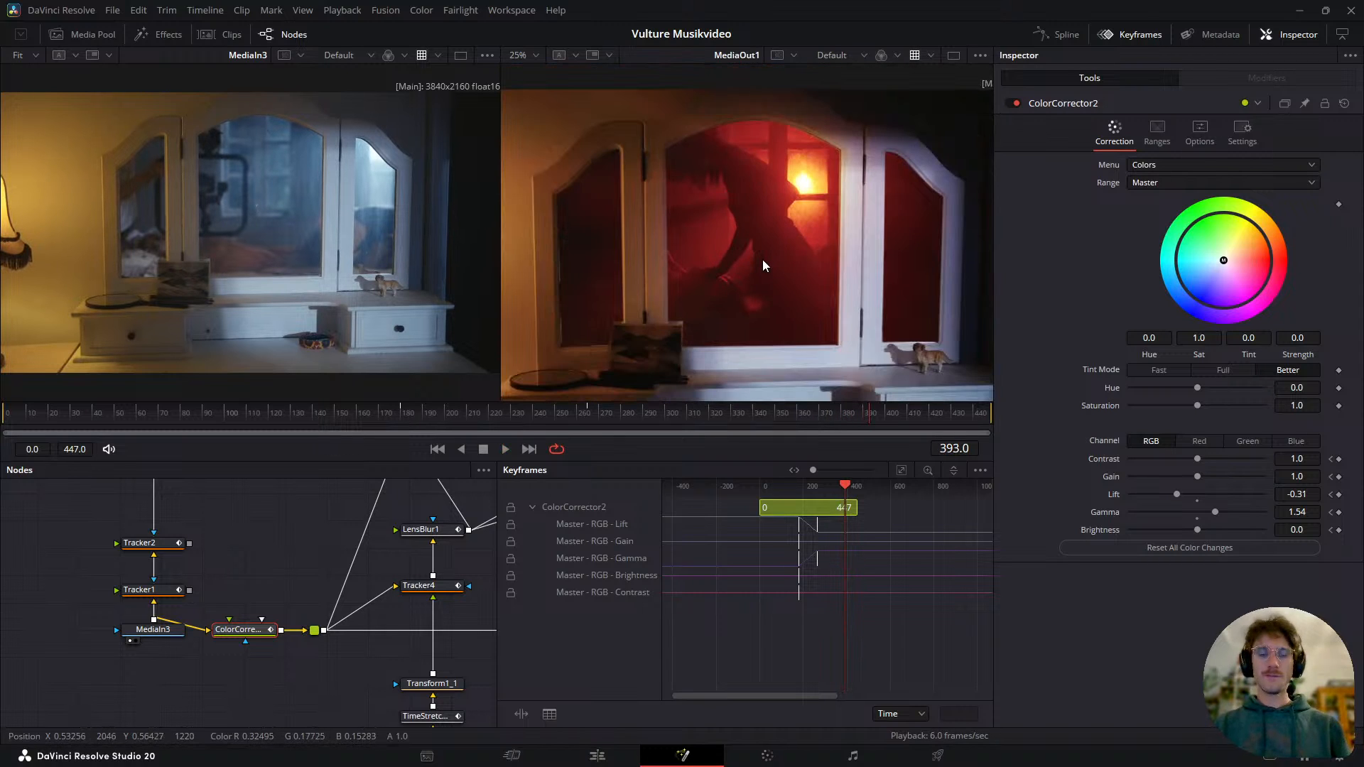
{"action": "key", "text": "space"}
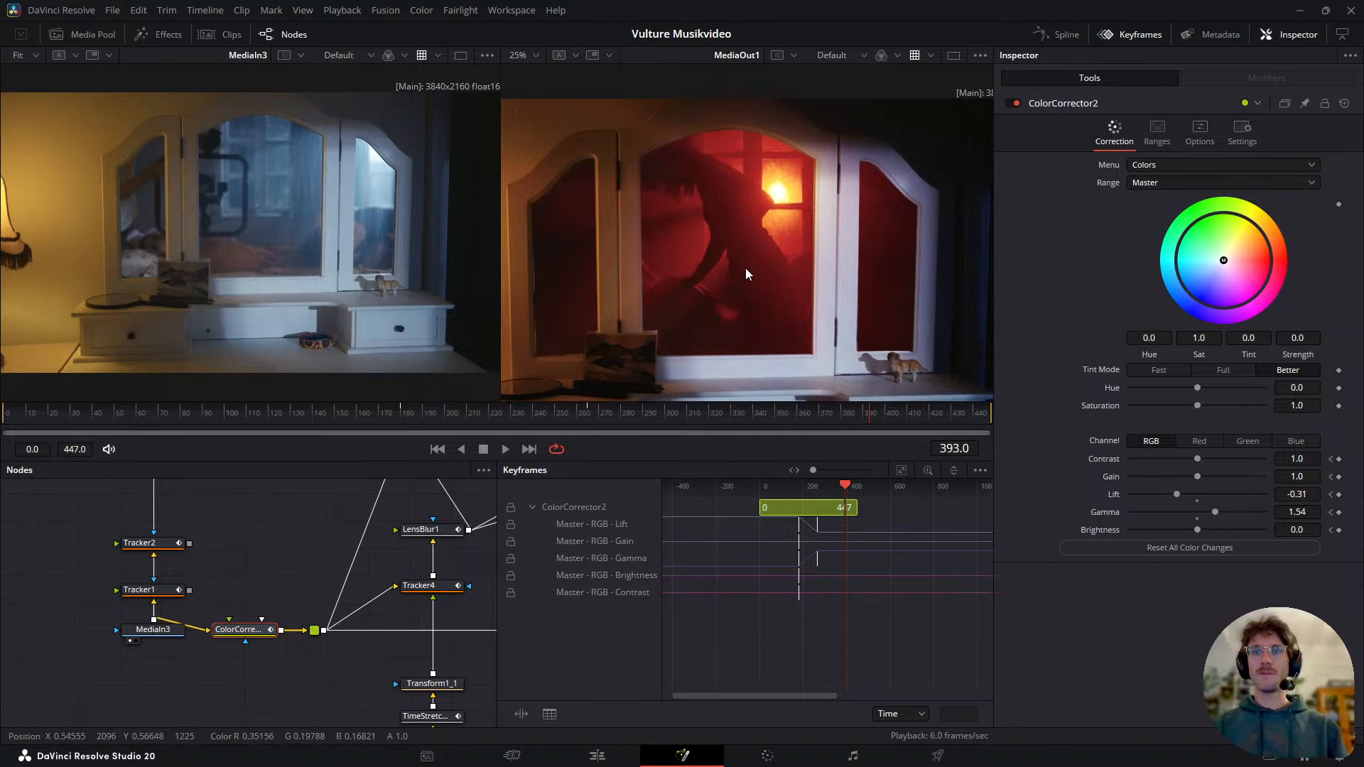
{"action": "key", "text": "ctrl+f"}
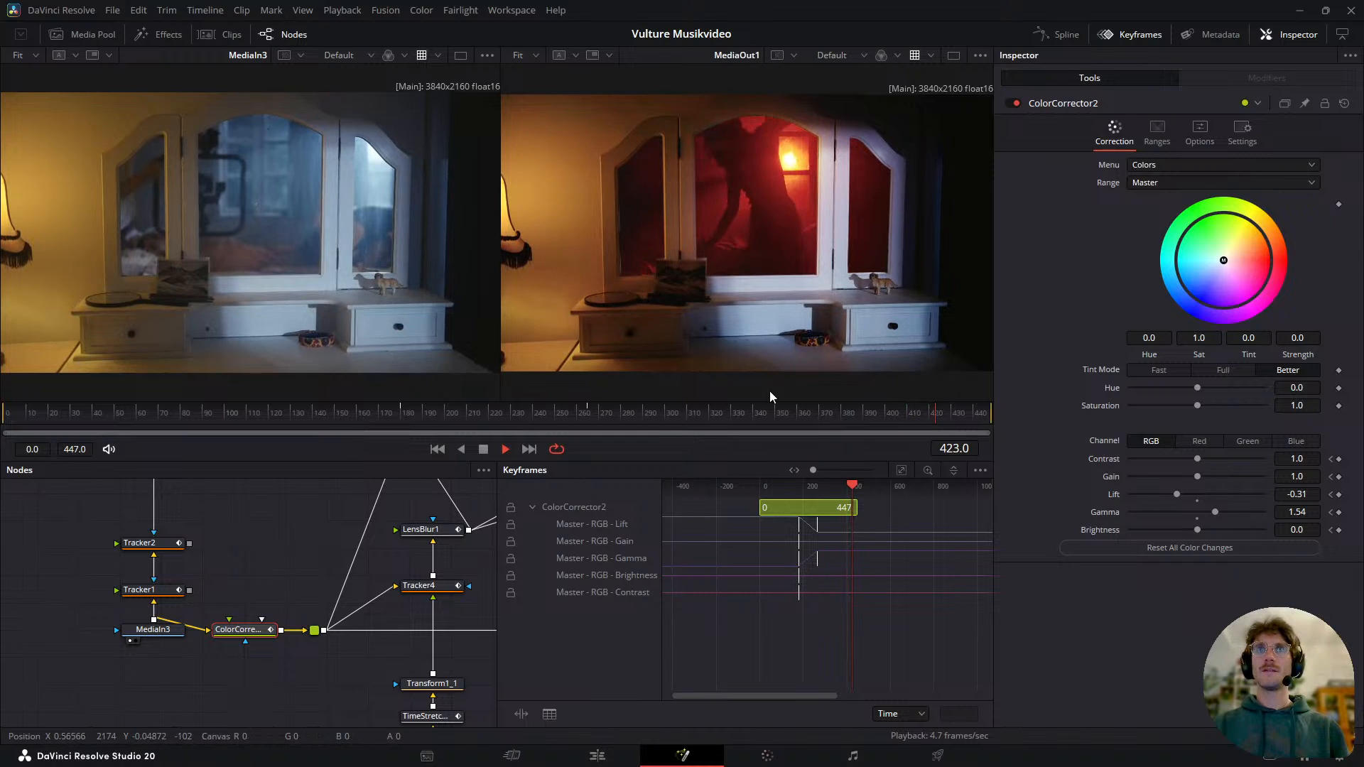
{"action": "key", "text": "space"}
- Set LightRays1 to Brightness 0.412 and Soften 0.225, checking the rays in playback near frame 434
{"action": "left_click_drag", "start_coordinate": [375, 598], "coordinate": [234, 606]}
{"action": "scroll", "coordinate": [348, 600], "scroll_direction": "down", "scroll_amount": 3}
{"action": "left_click_drag", "start_coordinate": [455, 596], "coordinate": [348, 612]}
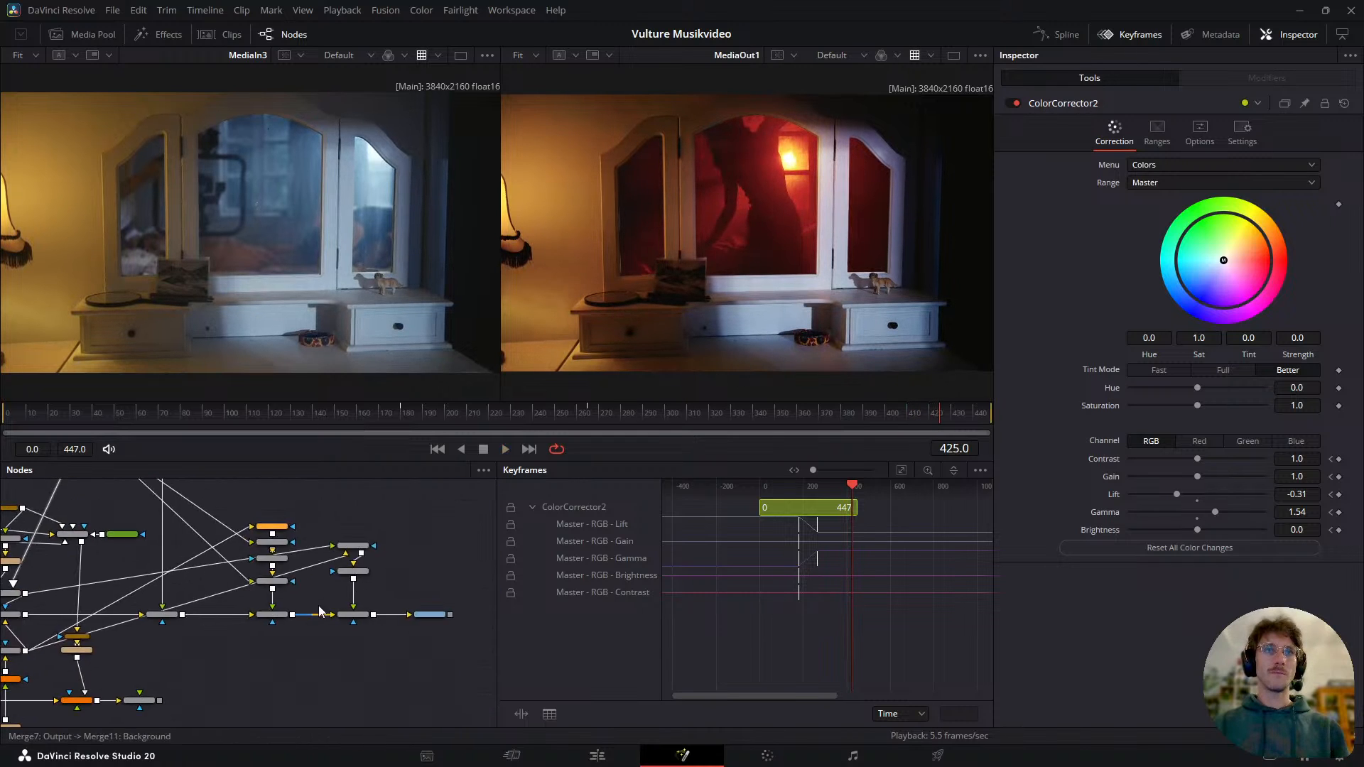
{"action": "scroll", "coordinate": [363, 608], "scroll_direction": "up", "scroll_amount": 2}
{"action": "left_click", "coordinate": [376, 562]}
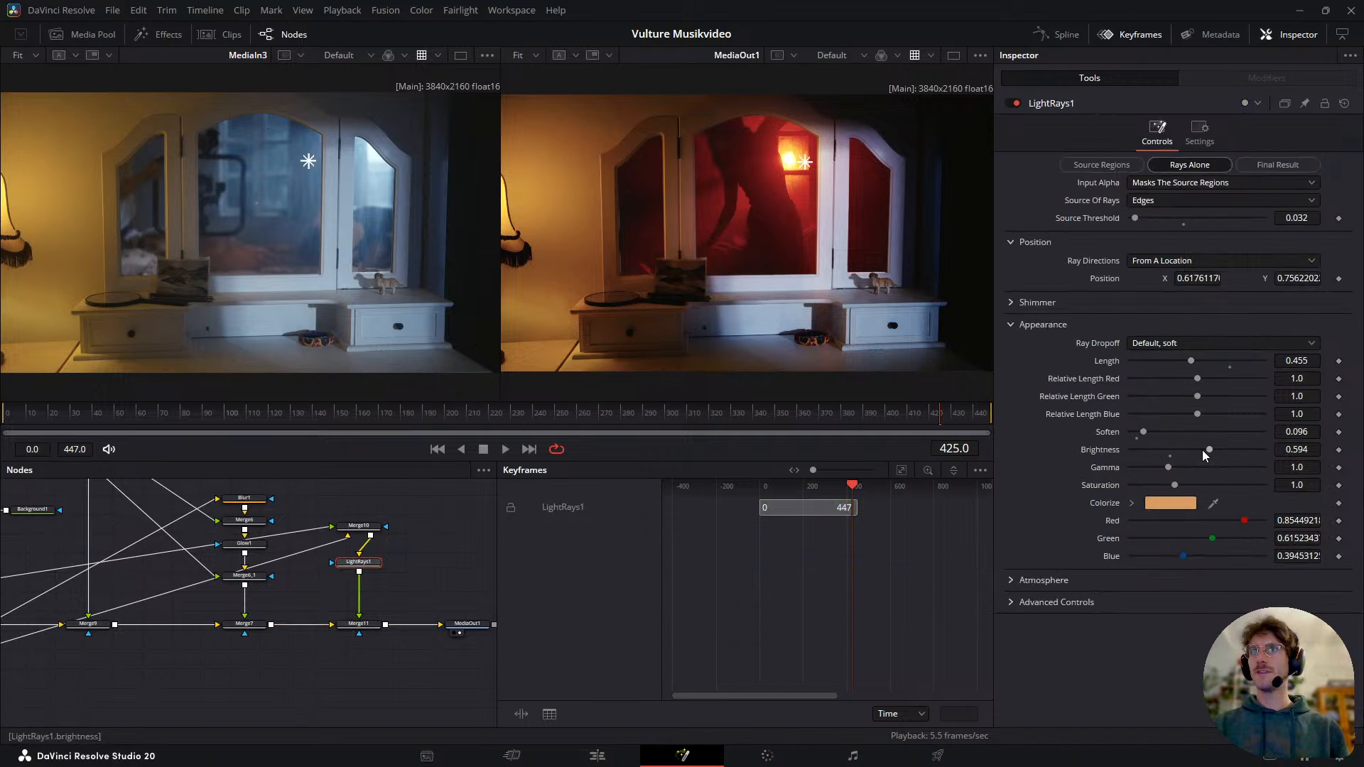
{"action": "left_click_drag", "start_coordinate": [1212, 451], "coordinate": [1193, 449]}
{"action": "key", "text": "space"}
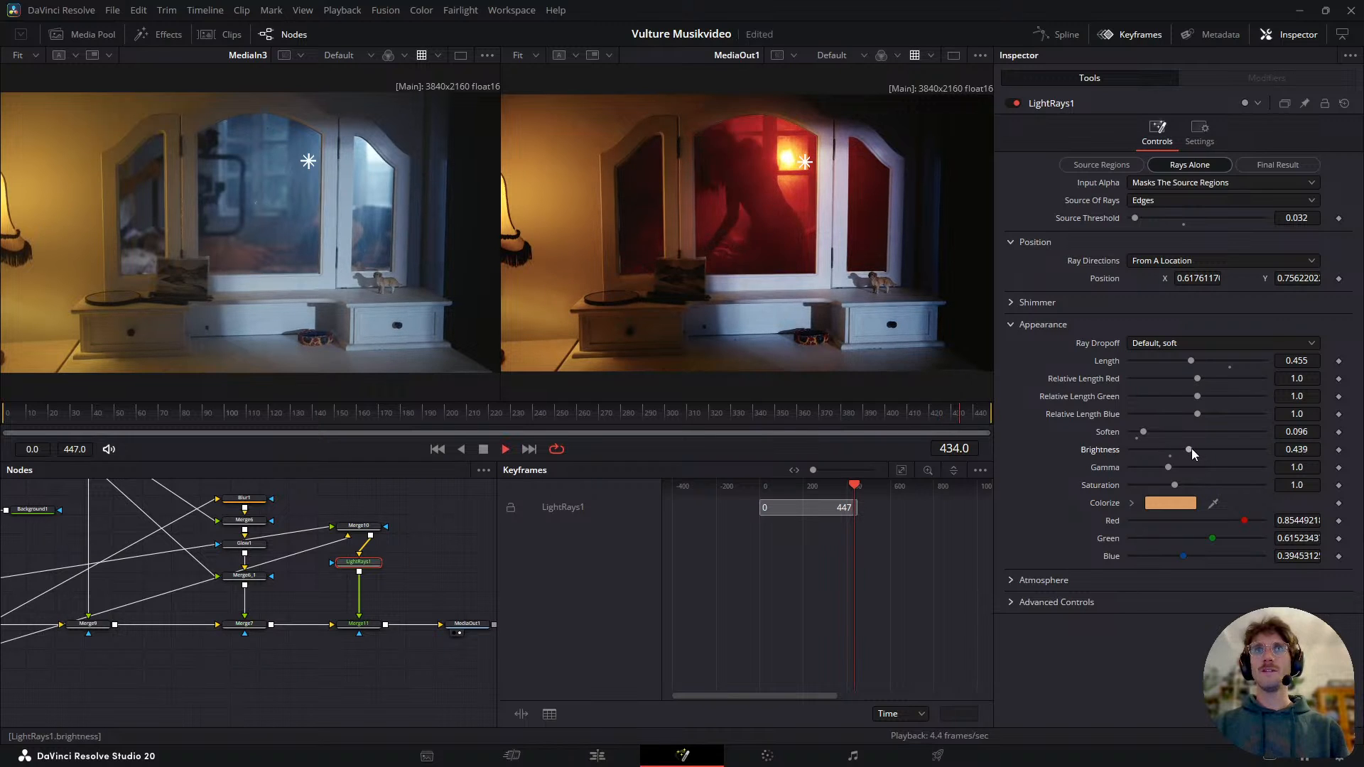
{"action": "key", "text": "space"}
{"action": "left_click_drag", "start_coordinate": [1192, 449], "coordinate": [1164, 438]}
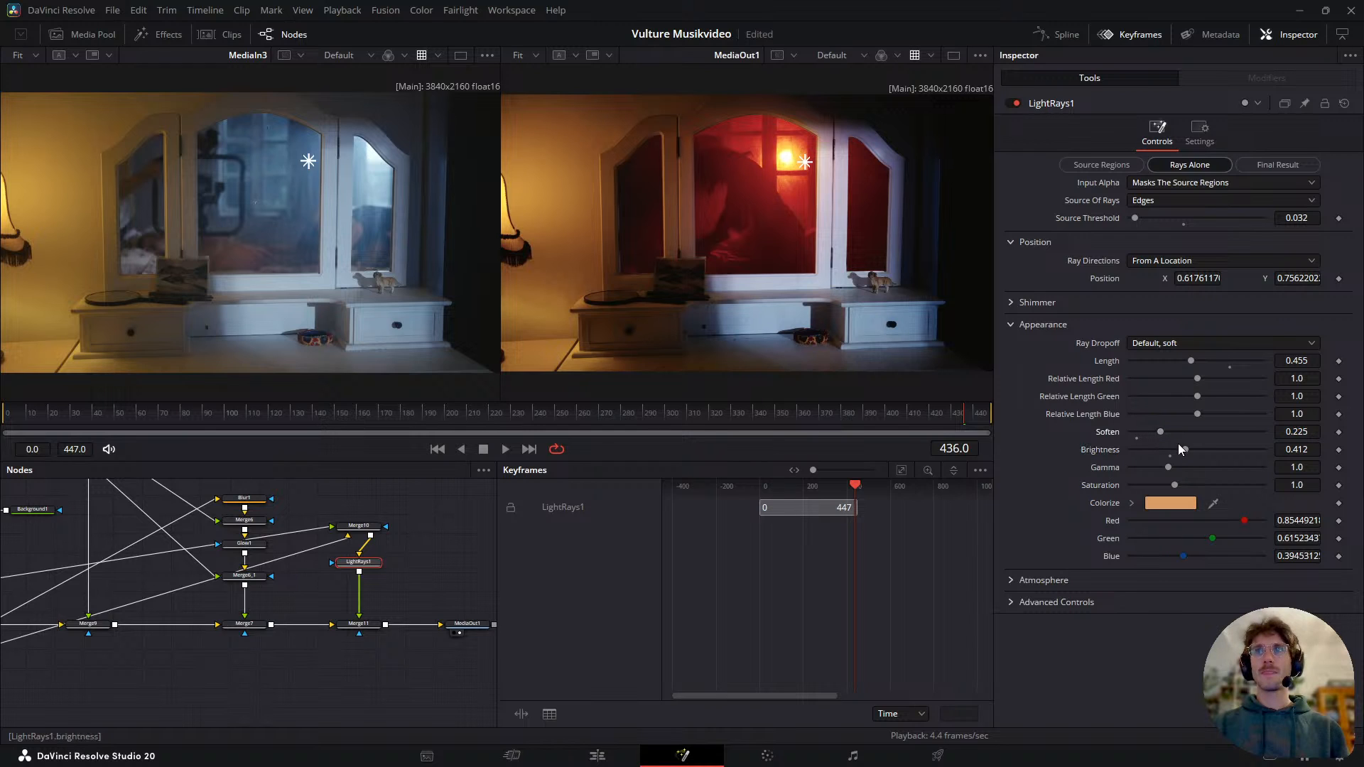
- Review the adjusted light rays by playing and scrubbing the composite between about frames 276 and 397, and save the project
{"action": "key", "text": "space"}
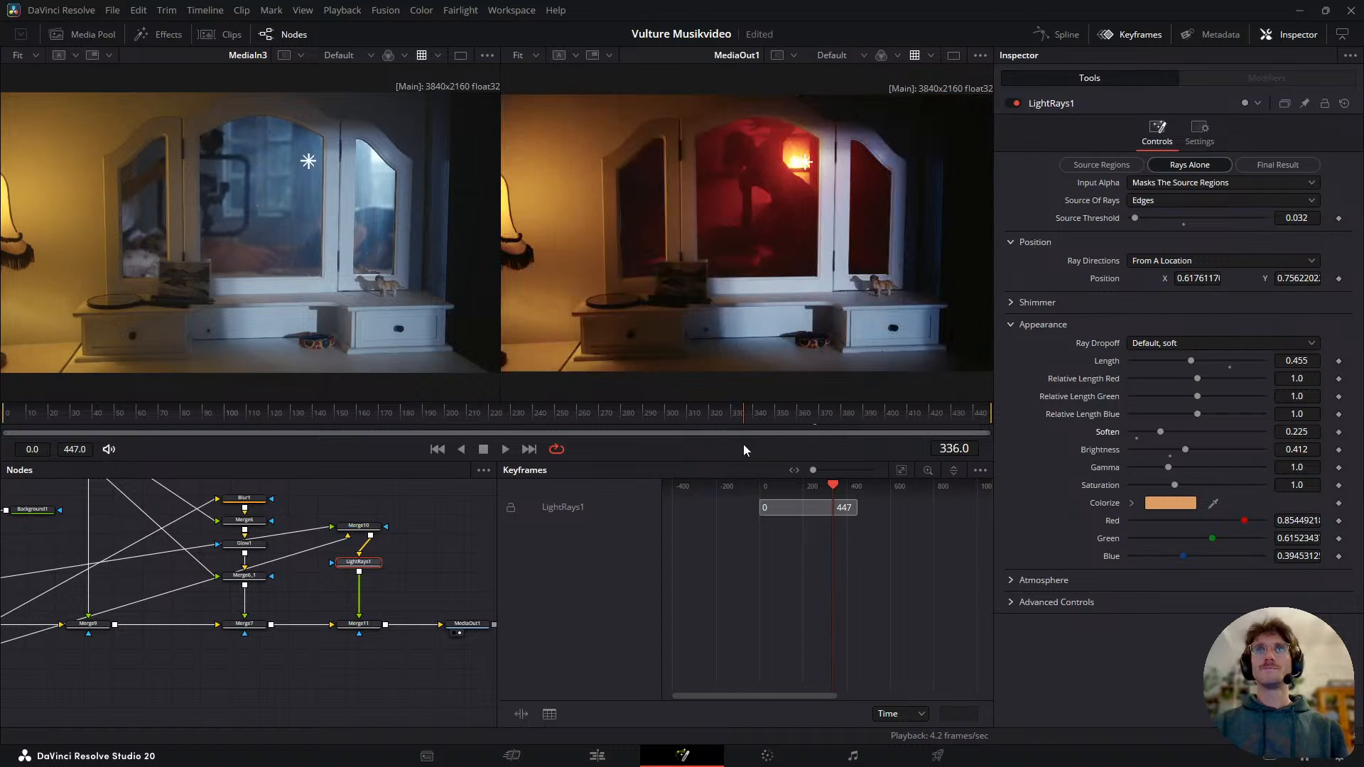
{"action": "key", "text": "space"}
{"action": "left_click_drag", "start_coordinate": [611, 449], "coordinate": [838, 422]}
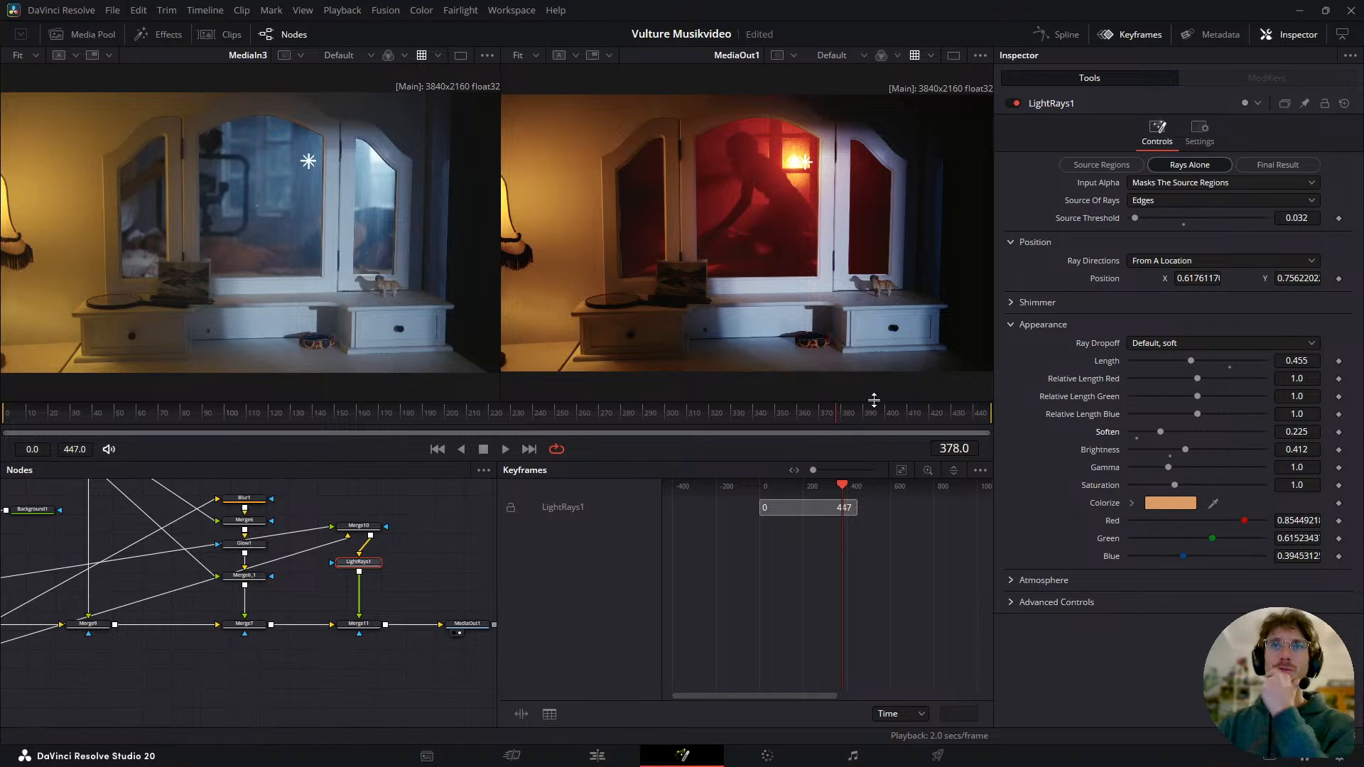
{"action": "key", "text": "space"}
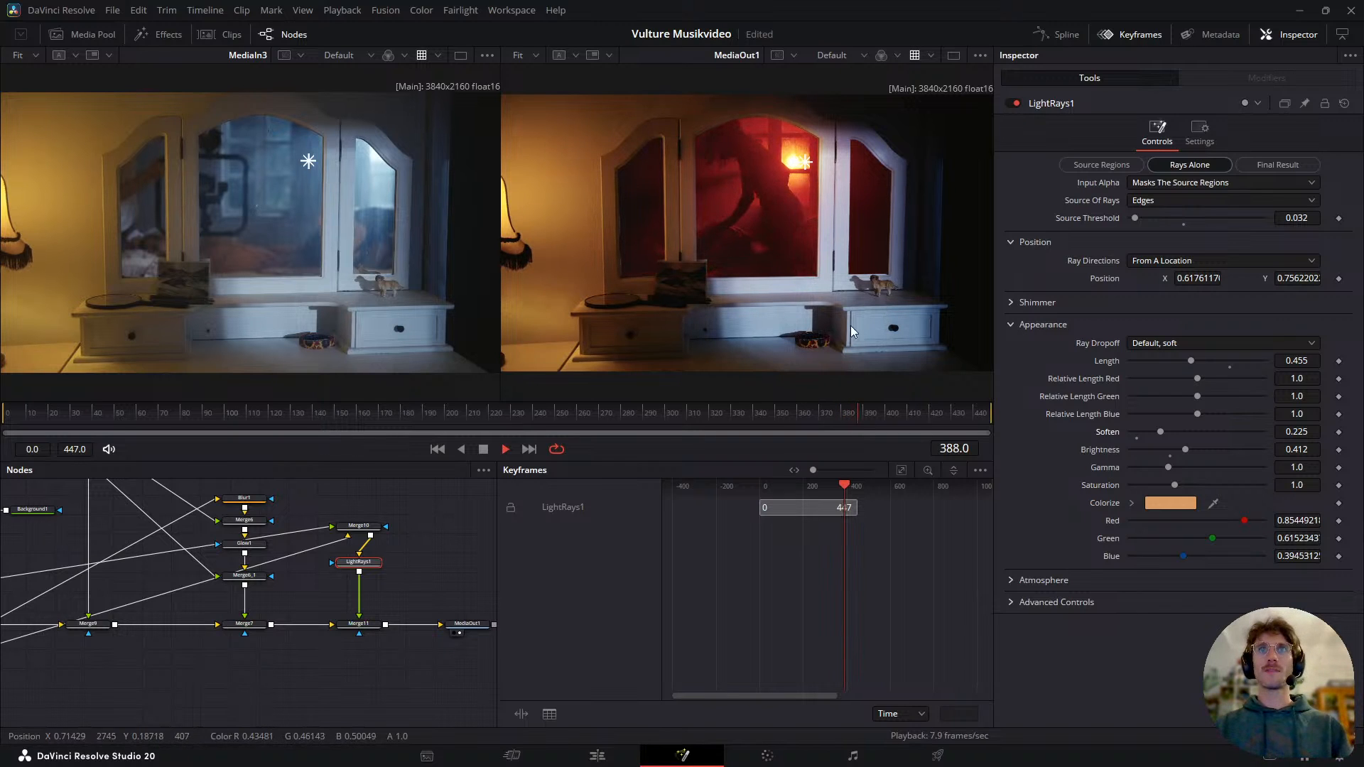
{"action": "key", "text": "space"}
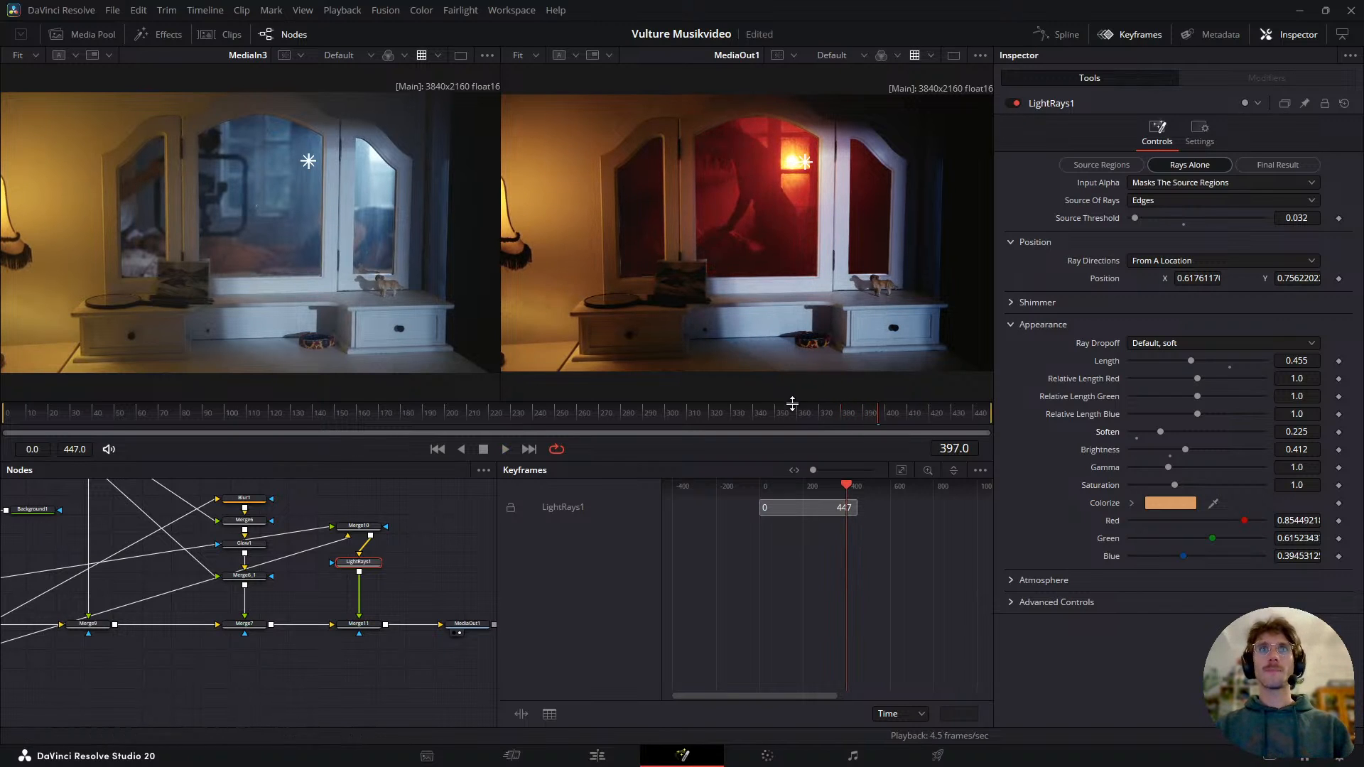
{"action": "left_click_drag", "start_coordinate": [866, 412], "coordinate": [613, 430]}
{"action": "key", "text": "ctrl+s"}
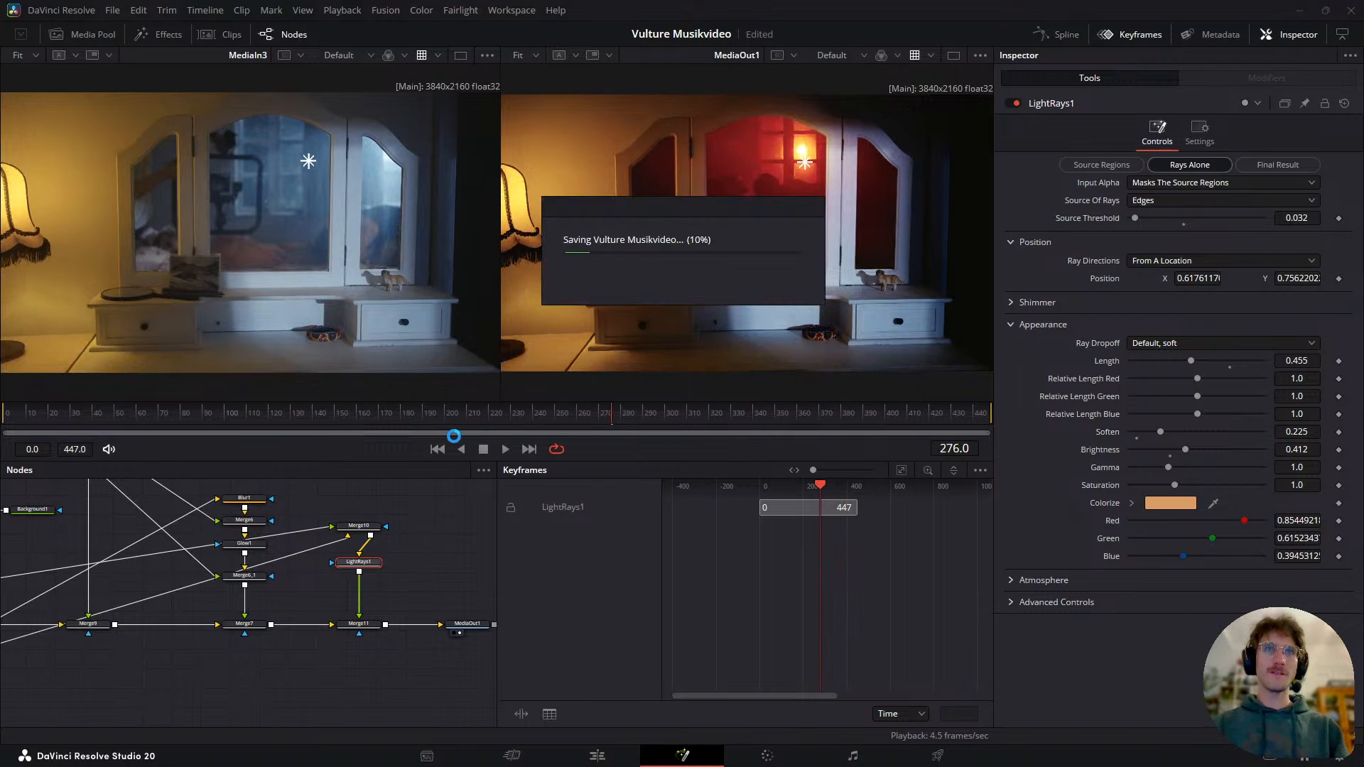
- Hide the Keyframes editor to widen the node graph and select the MediaIn3 node
{"action": "left_click_drag", "start_coordinate": [100, 592], "coordinate": [310, 574]}
{"action": "scroll", "coordinate": [310, 574], "scroll_direction": "down", "scroll_amount": 2}
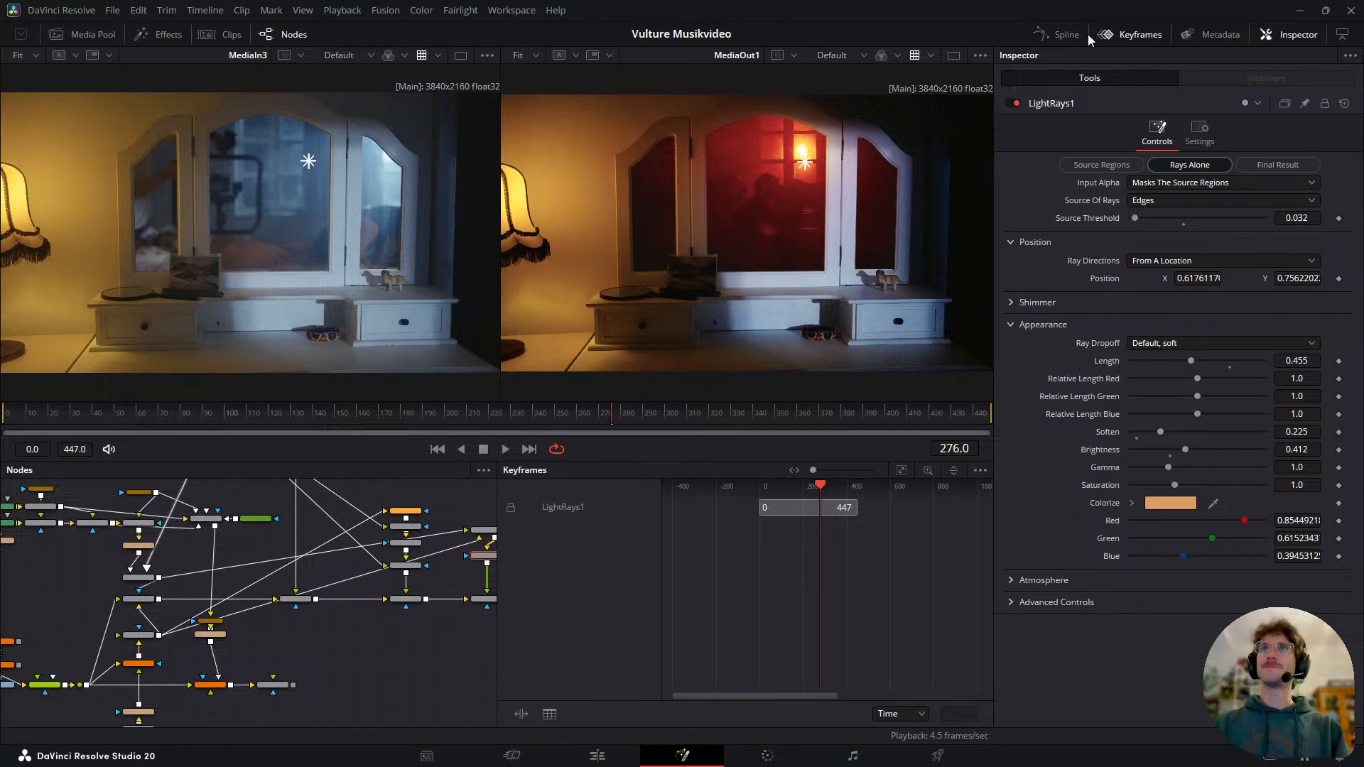
{"action": "left_click", "coordinate": [1132, 34]}
{"action": "left_click", "coordinate": [250, 634]}
{"action": "scroll", "coordinate": [250, 634], "scroll_direction": "up", "scroll_amount": 2}
- Inspect the composite at frames 208 and 244 and trace the node tree up to the MultiMerge2 branch
{"action": "left_click_drag", "start_coordinate": [569, 432], "coordinate": [462, 486]}
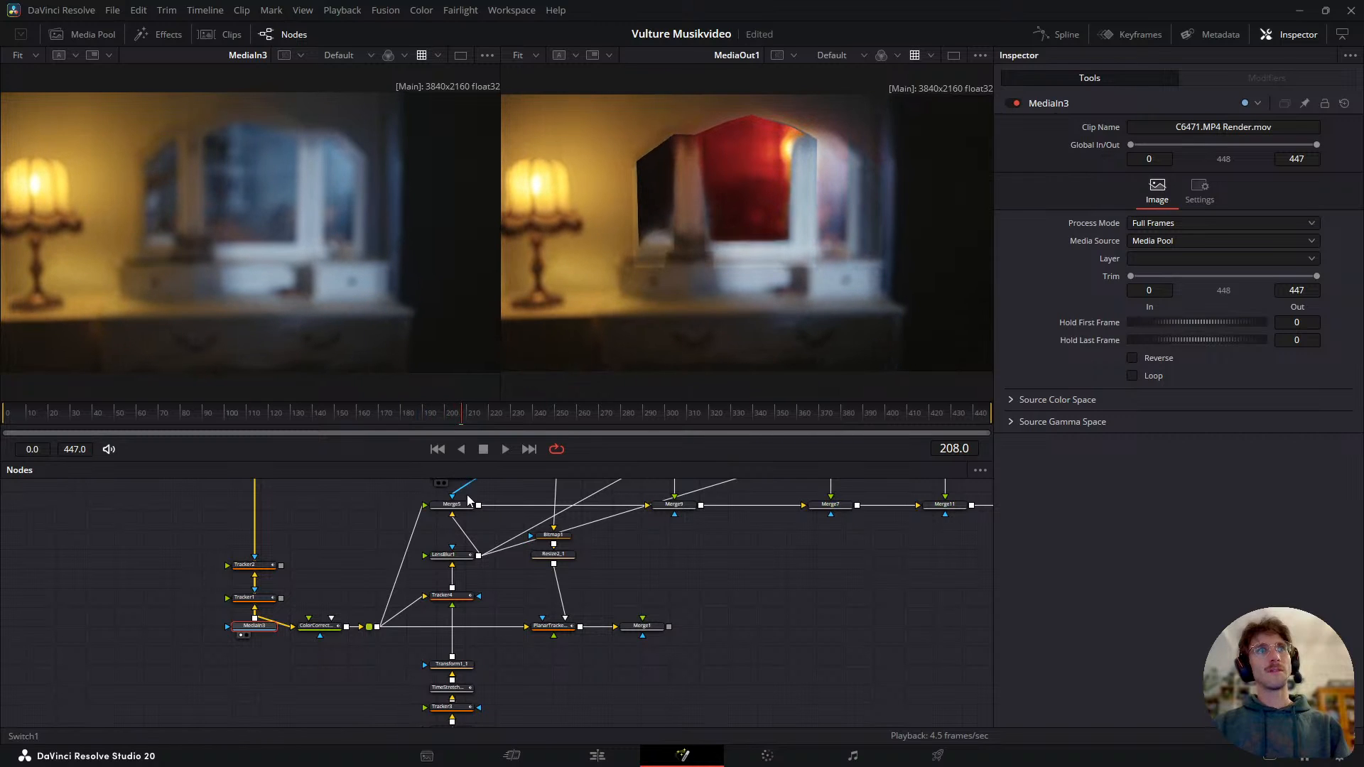
{"action": "left_click_drag", "start_coordinate": [511, 525], "coordinate": [447, 630]}
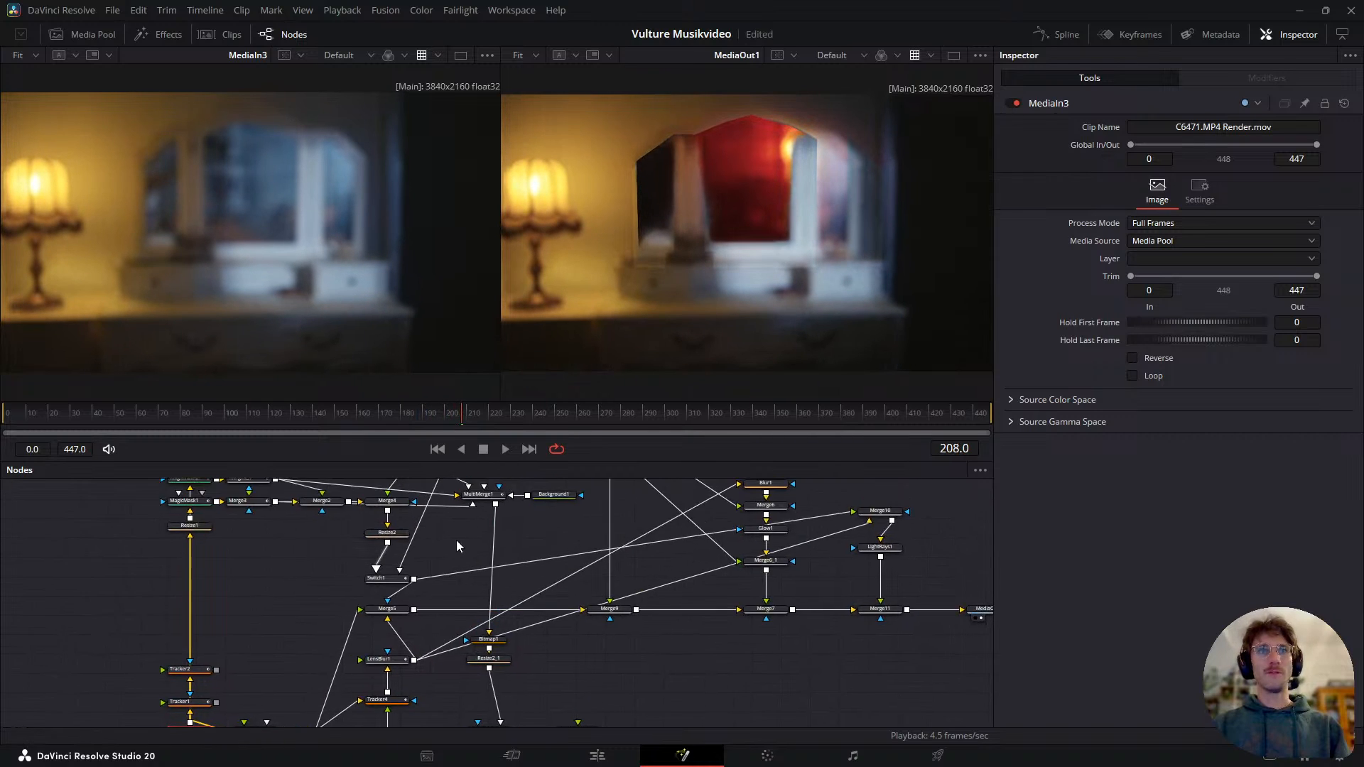
{"action": "left_click_drag", "start_coordinate": [452, 561], "coordinate": [398, 660]}
{"action": "left_click_drag", "start_coordinate": [537, 493], "coordinate": [373, 627]}
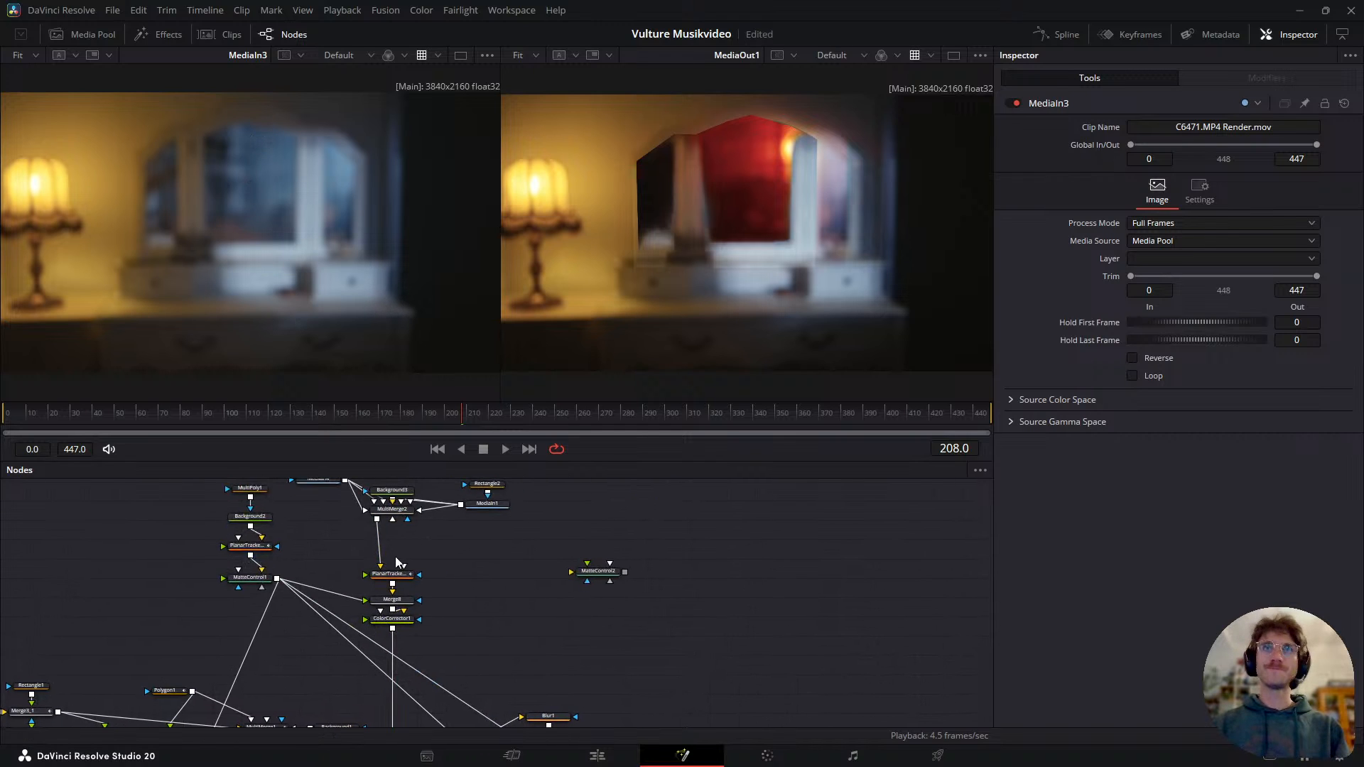
{"action": "left_click_drag", "start_coordinate": [455, 411], "coordinate": [548, 424]}
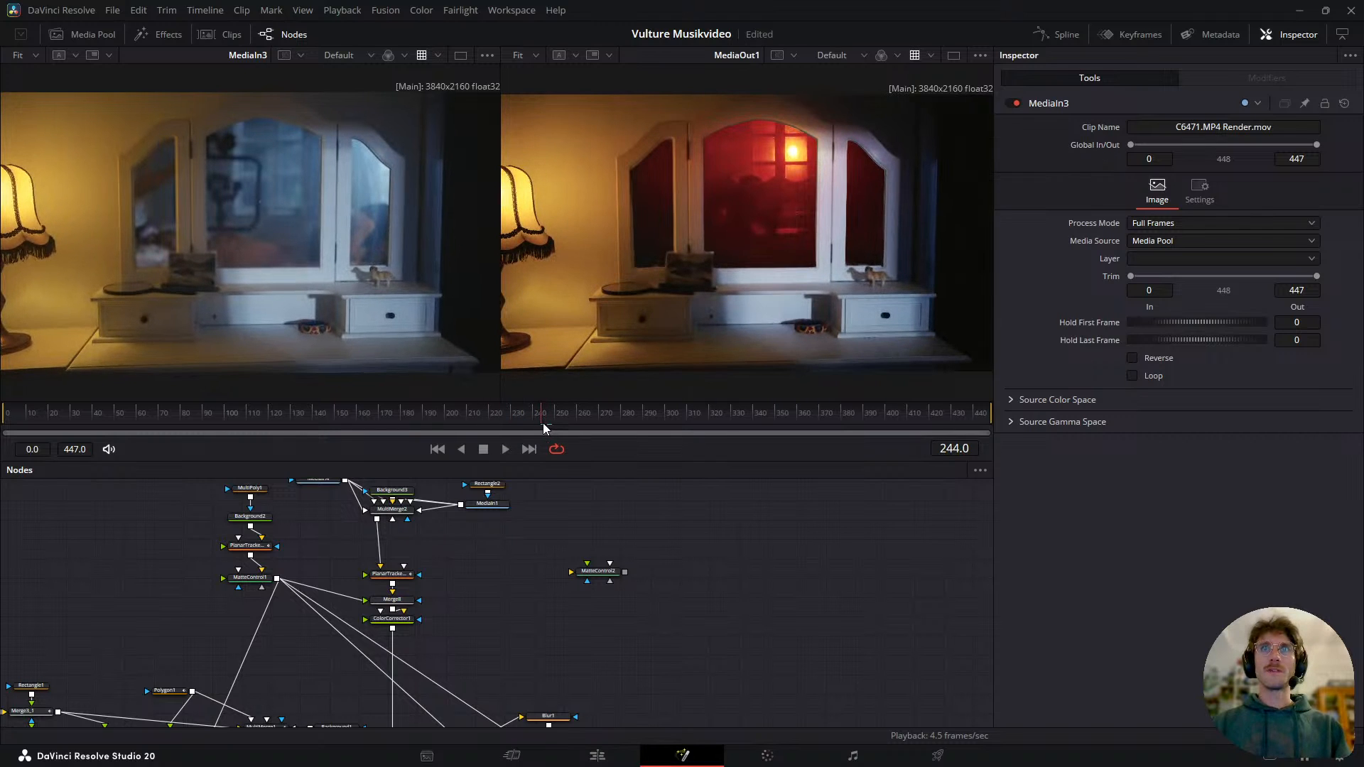
- Move the Background3 node farther above MultiMerge2 to open up space between them
{"action": "scroll", "coordinate": [428, 543], "scroll_direction": "up", "scroll_amount": 2}
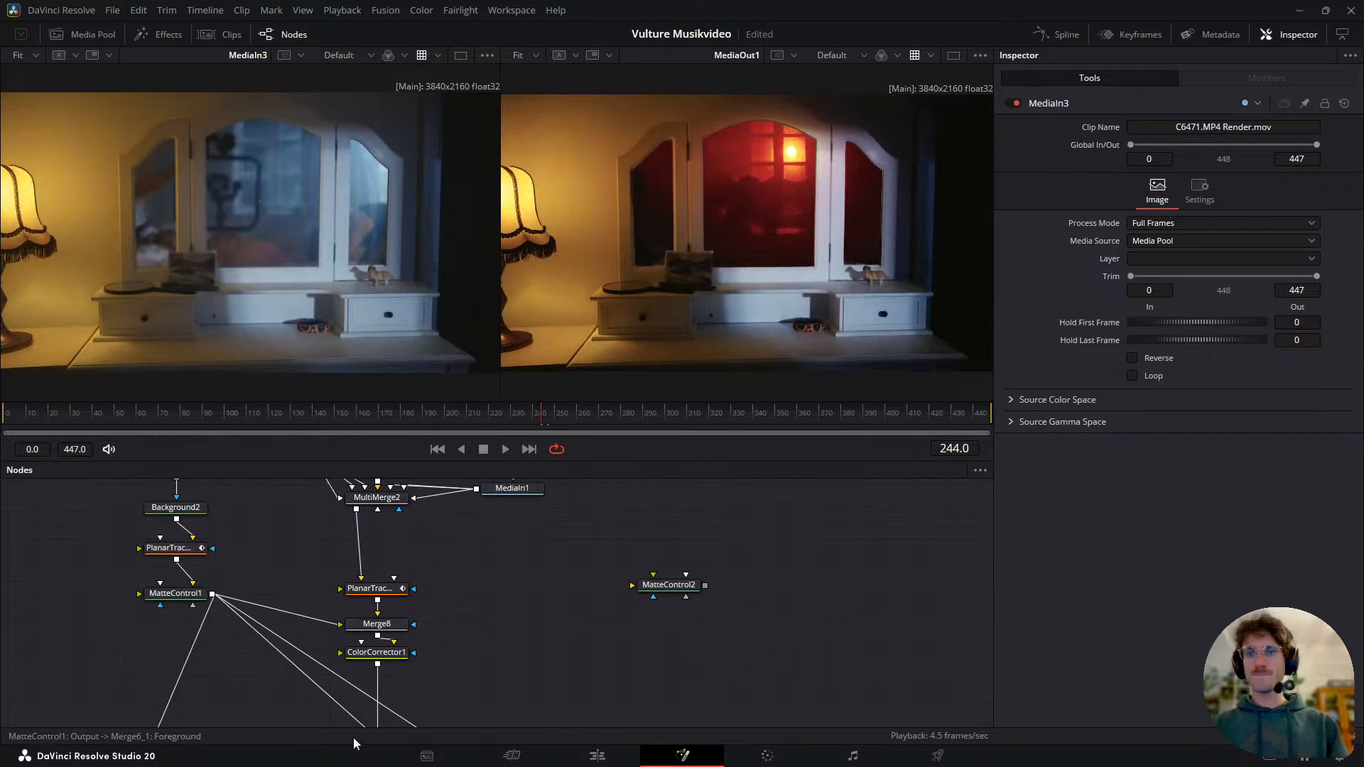
{"action": "scroll", "coordinate": [382, 532], "scroll_direction": "up", "scroll_amount": 2}
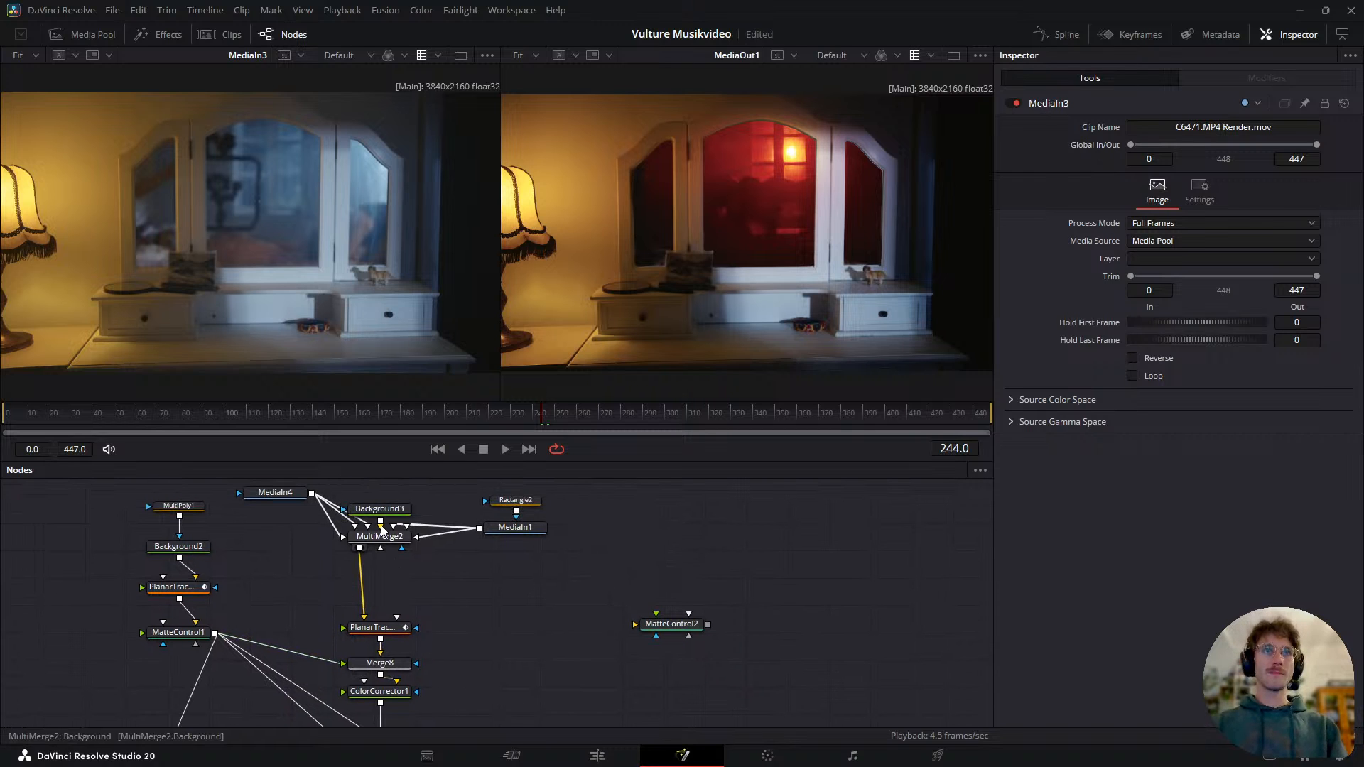
{"action": "scroll", "coordinate": [398, 547], "scroll_direction": "down", "scroll_amount": 2}
{"action": "left_click_drag", "start_coordinate": [407, 554], "coordinate": [407, 532]}
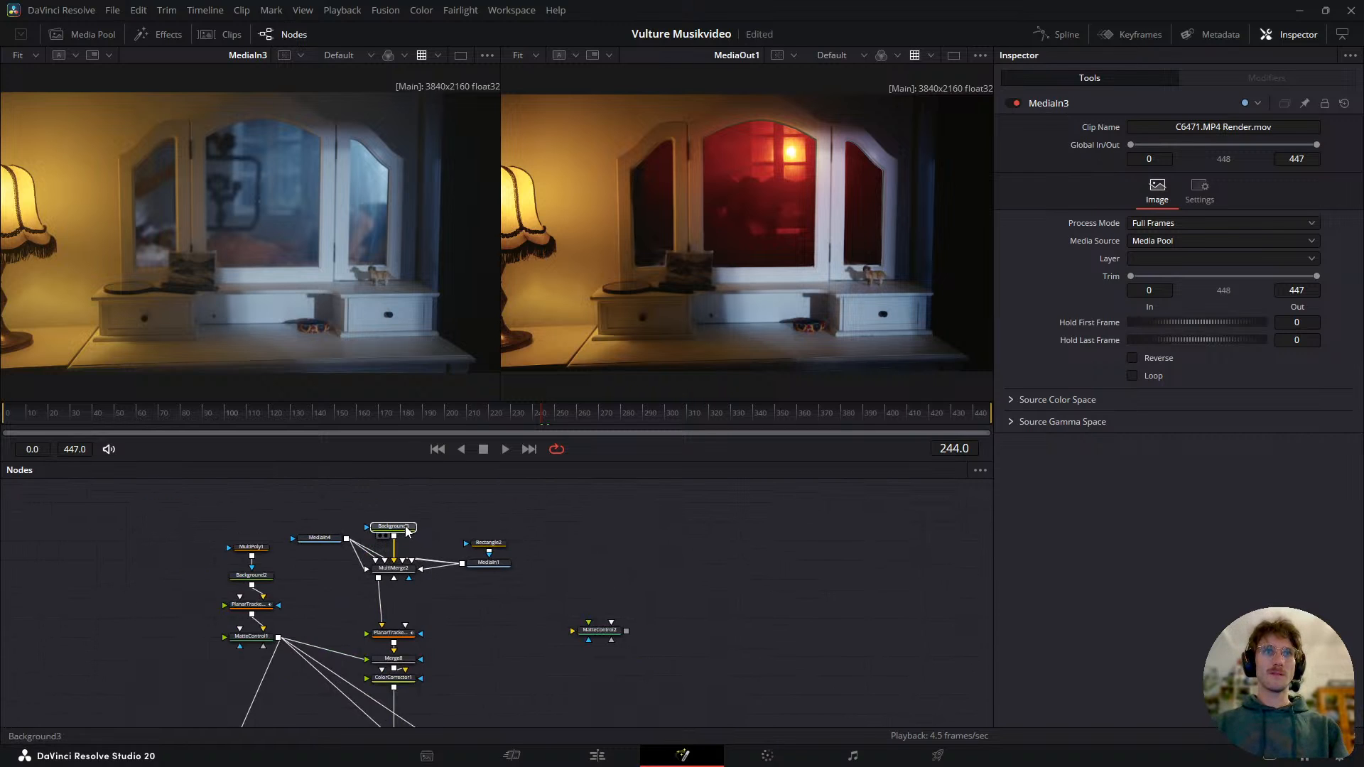
- Examine the MatteControl1 matte alongside the composite while scrubbing between frames 244 and 293, ending at frame 256
{"action": "scroll", "coordinate": [298, 537], "scroll_direction": "down", "scroll_amount": 4}
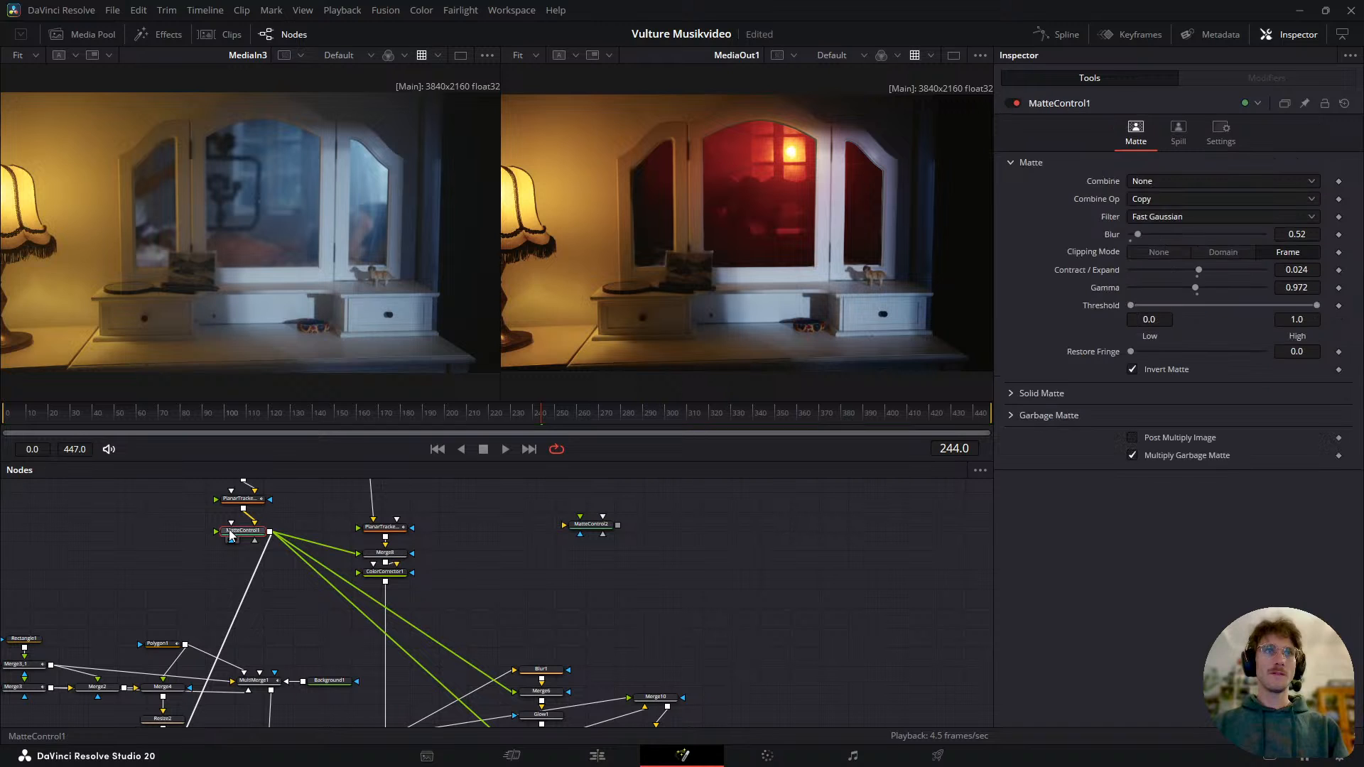
{"action": "left_click", "coordinate": [230, 535]}
{"action": "key", "text": "1"}
{"action": "left_click", "coordinate": [567, 420]}
{"action": "left_click_drag", "start_coordinate": [567, 419], "coordinate": [575, 419]}
{"action": "left_click_drag", "start_coordinate": [288, 711], "coordinate": [386, 605]}
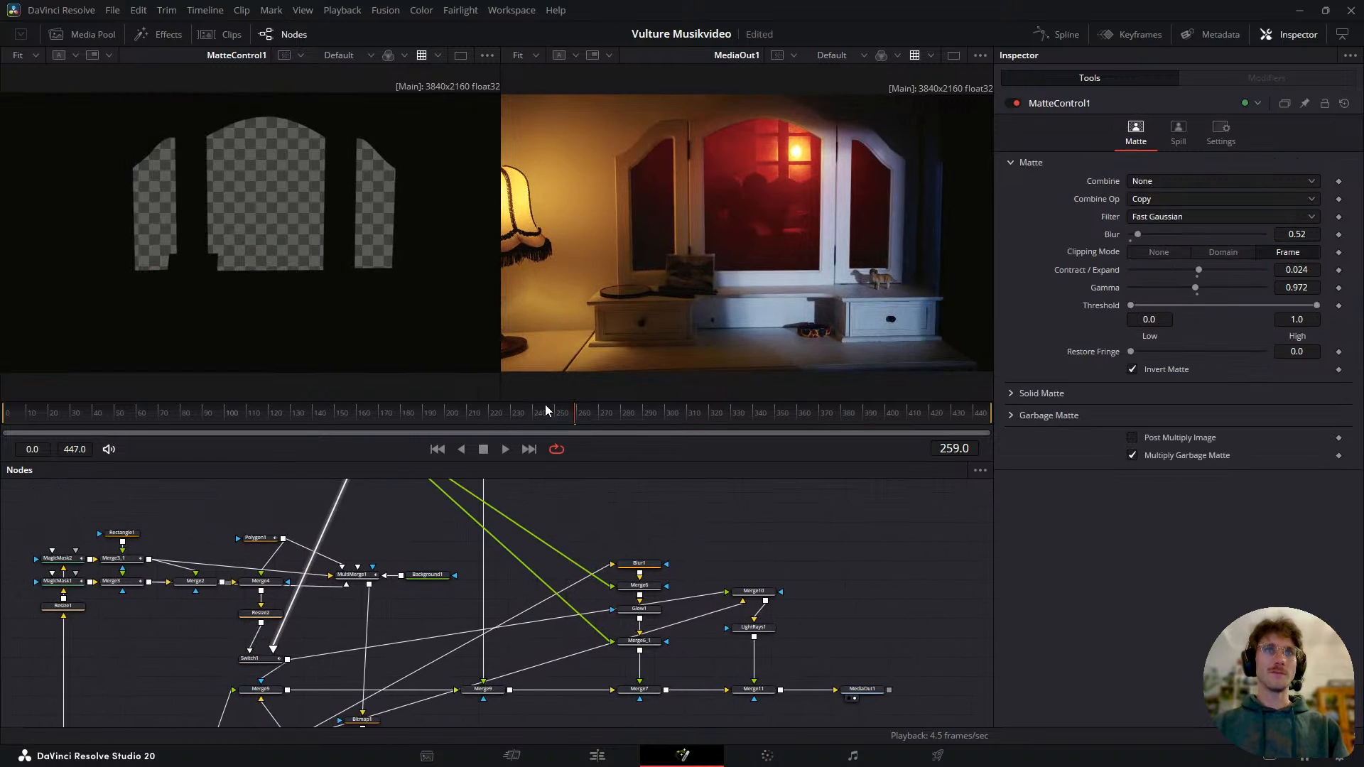
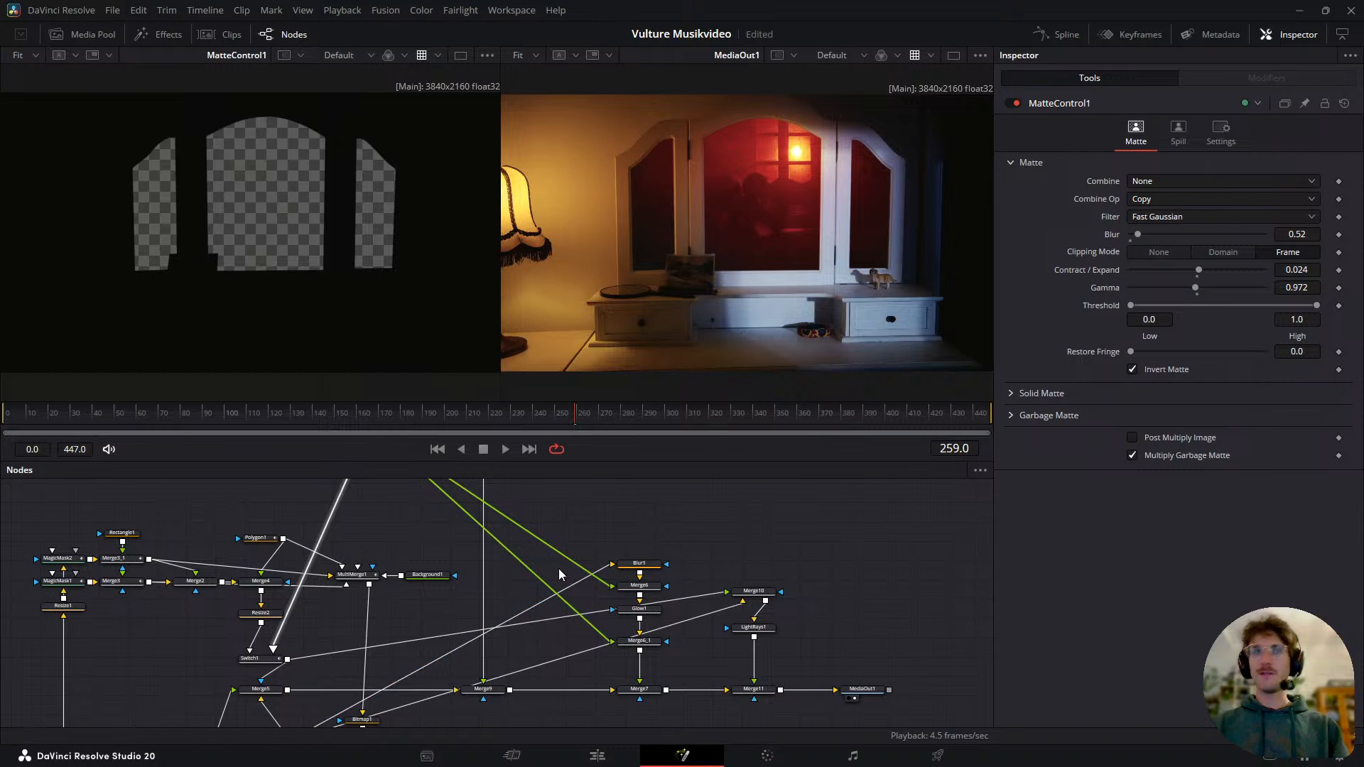
{"action": "left_click_drag", "start_coordinate": [551, 410], "coordinate": [677, 589]}
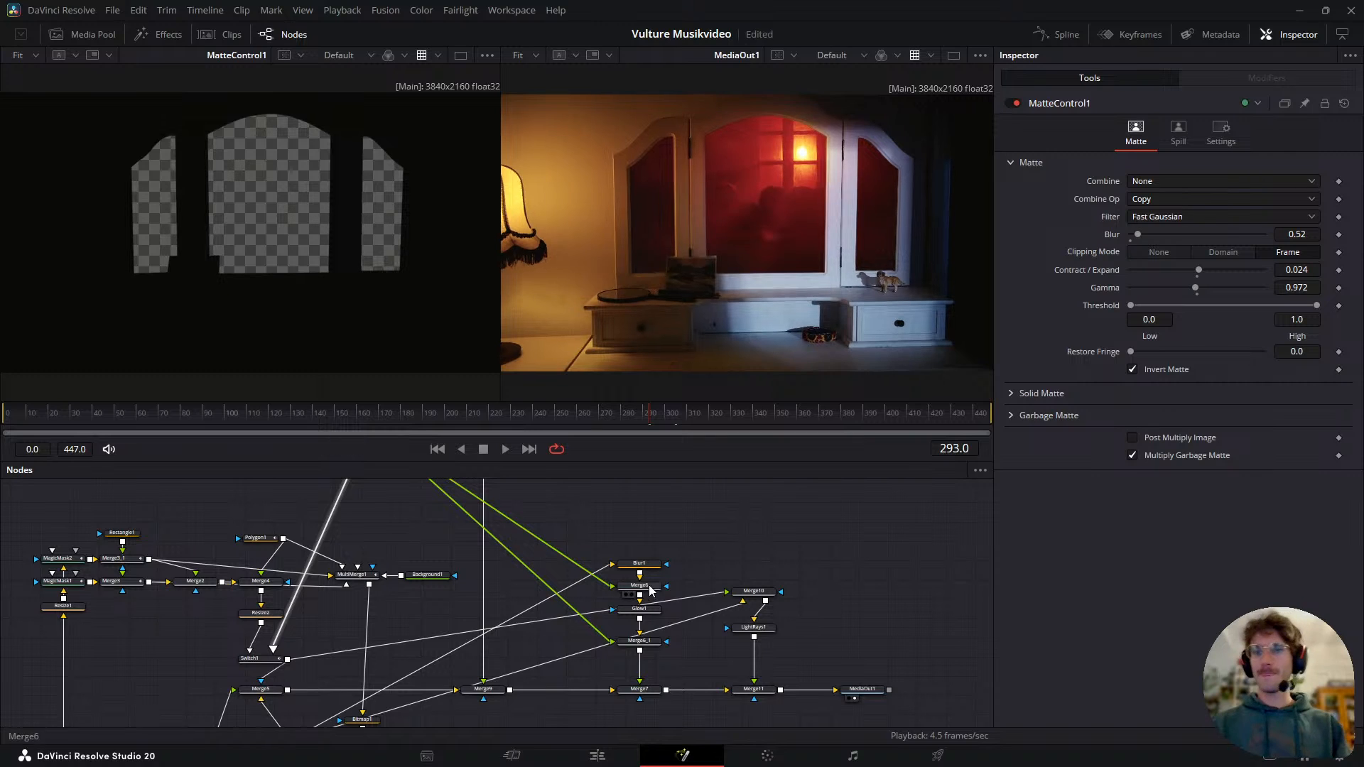
{"action": "left_click_drag", "start_coordinate": [651, 423], "coordinate": [568, 488]}
- View the Merge2 output beside the final composite and check it at frames 279 and 290
{"action": "left_click_drag", "start_coordinate": [305, 580], "coordinate": [386, 569]}
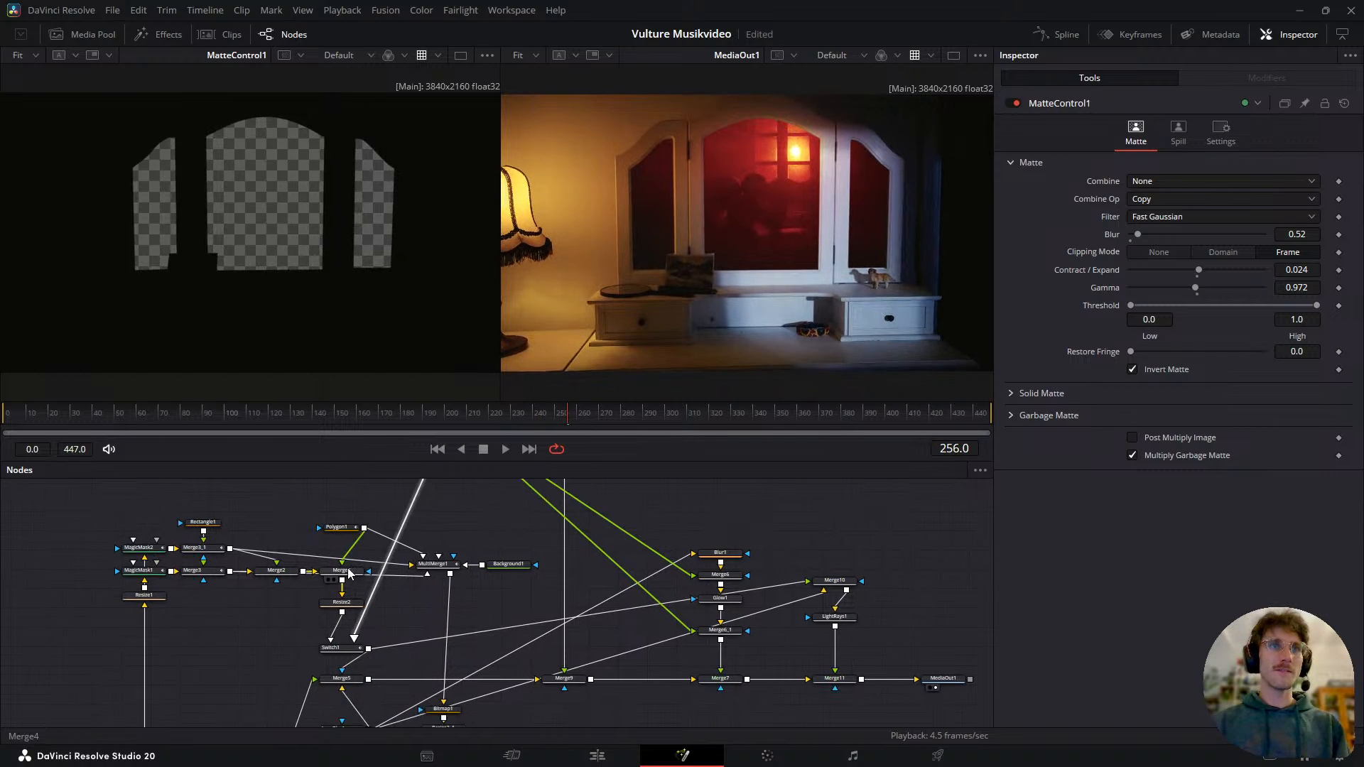
{"action": "left_click", "coordinate": [286, 573]}
{"action": "key", "text": "1"}
{"action": "left_click_drag", "start_coordinate": [562, 413], "coordinate": [620, 574]}
{"action": "left_click_drag", "start_coordinate": [213, 581], "coordinate": [237, 590]}
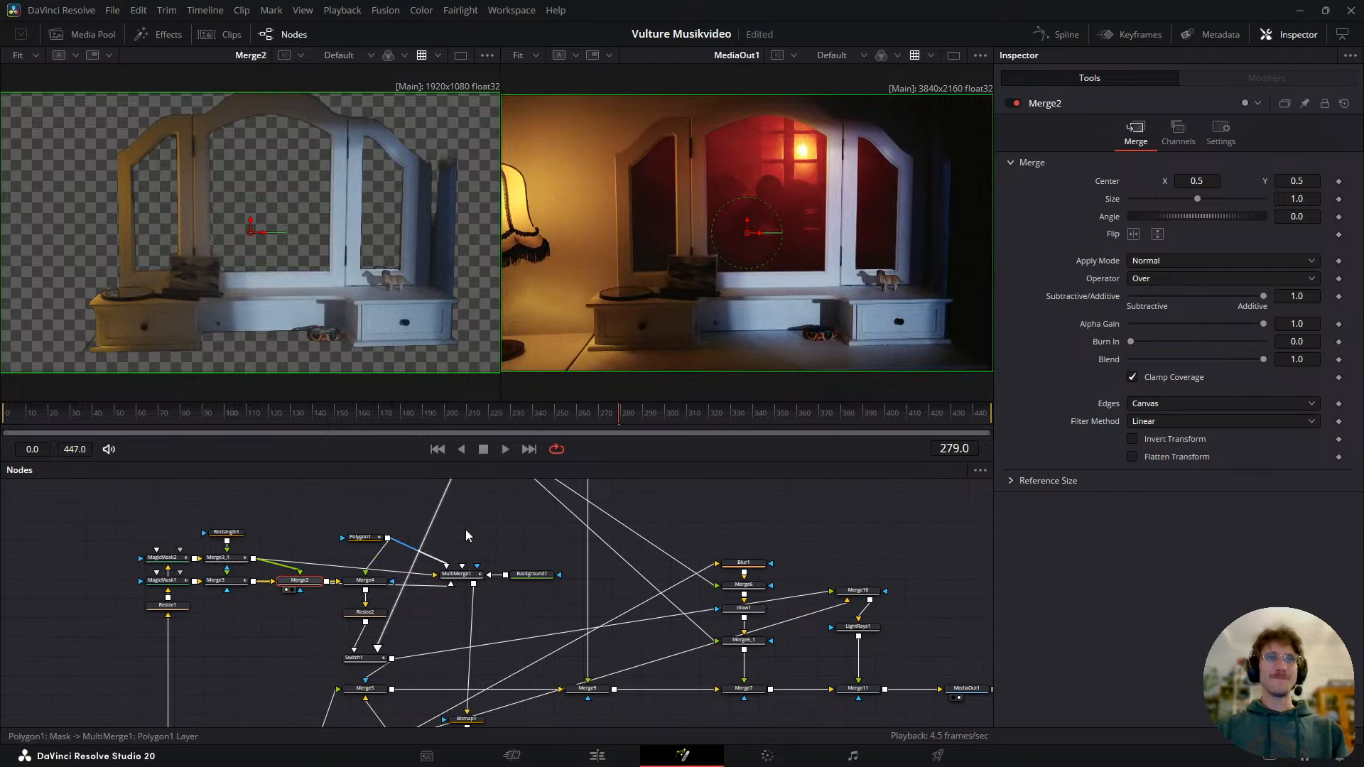
{"action": "left_click_drag", "start_coordinate": [641, 425], "coordinate": [643, 426]}
- View the outputs of Merge3_1, MagicMask2 and MagicMask1 one after another at frame 290
{"action": "left_click", "coordinate": [231, 559]}
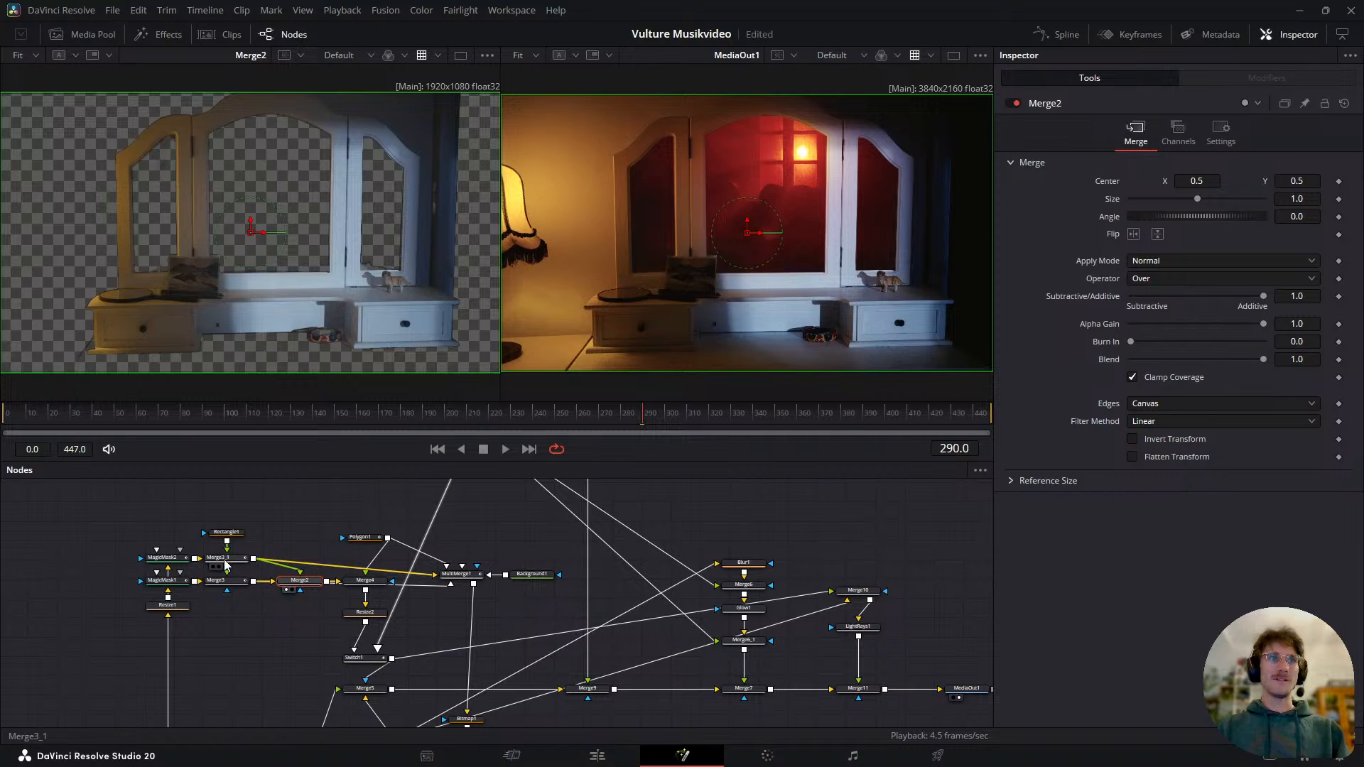
{"action": "key", "text": "1"}
{"action": "left_click", "coordinate": [162, 558]}
{"action": "key", "text": "1"}
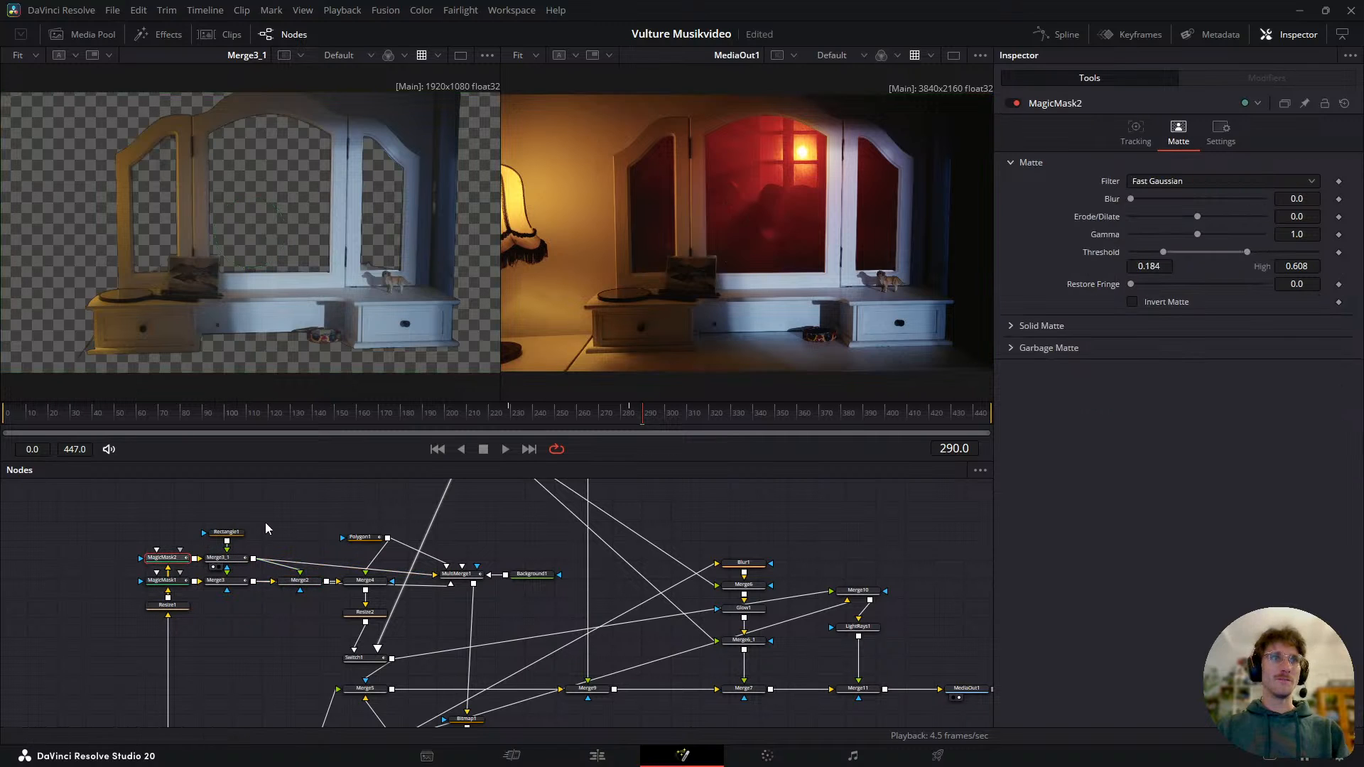
{"action": "key", "text": "1"}
{"action": "key", "text": "1"}
{"action": "left_click", "coordinate": [164, 582]}
{"action": "key", "text": "1"}
- Go to frame 141 and compare the outputs of MagicMask1, Merge2, Merge3 and Merge3_1
{"action": "left_click", "coordinate": [418, 421]}
{"action": "left_click", "coordinate": [315, 421]}
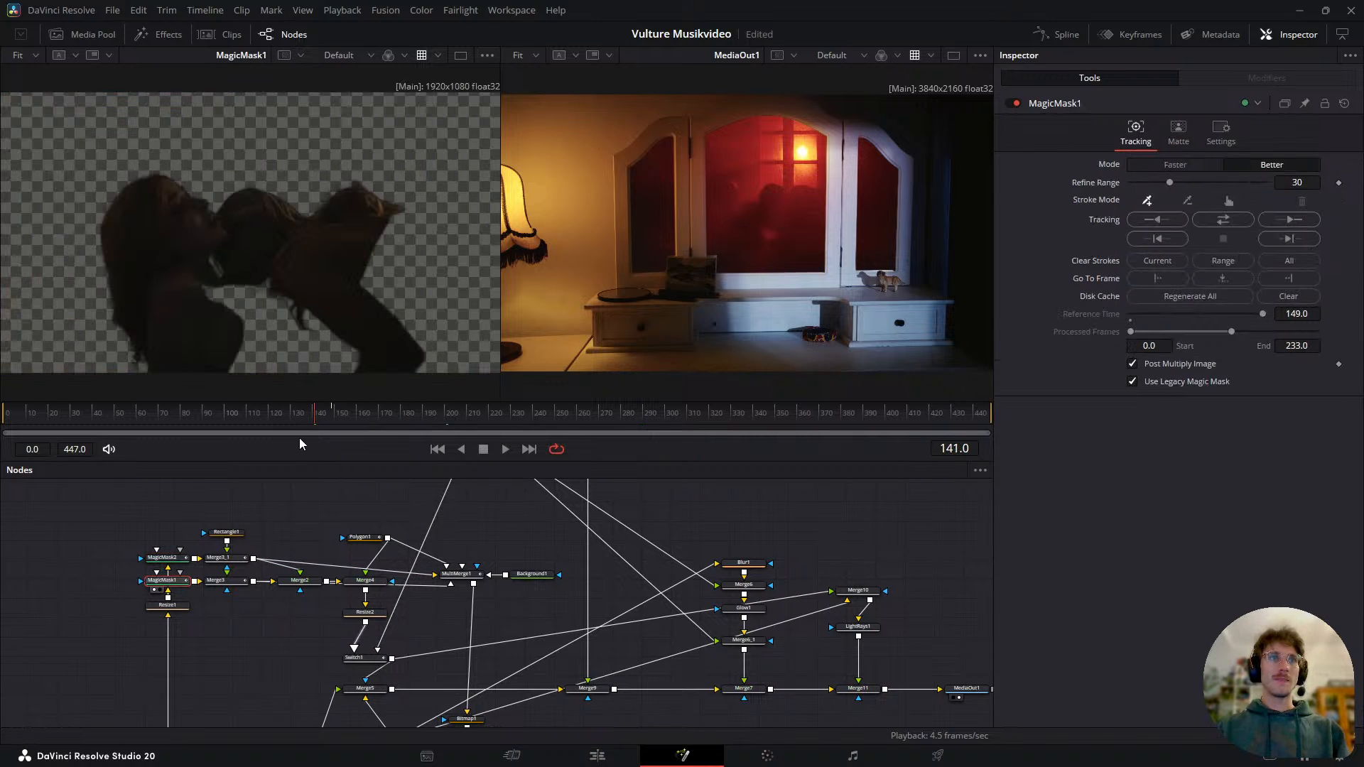
{"action": "left_click", "coordinate": [305, 579]}
{"action": "key", "text": "1"}
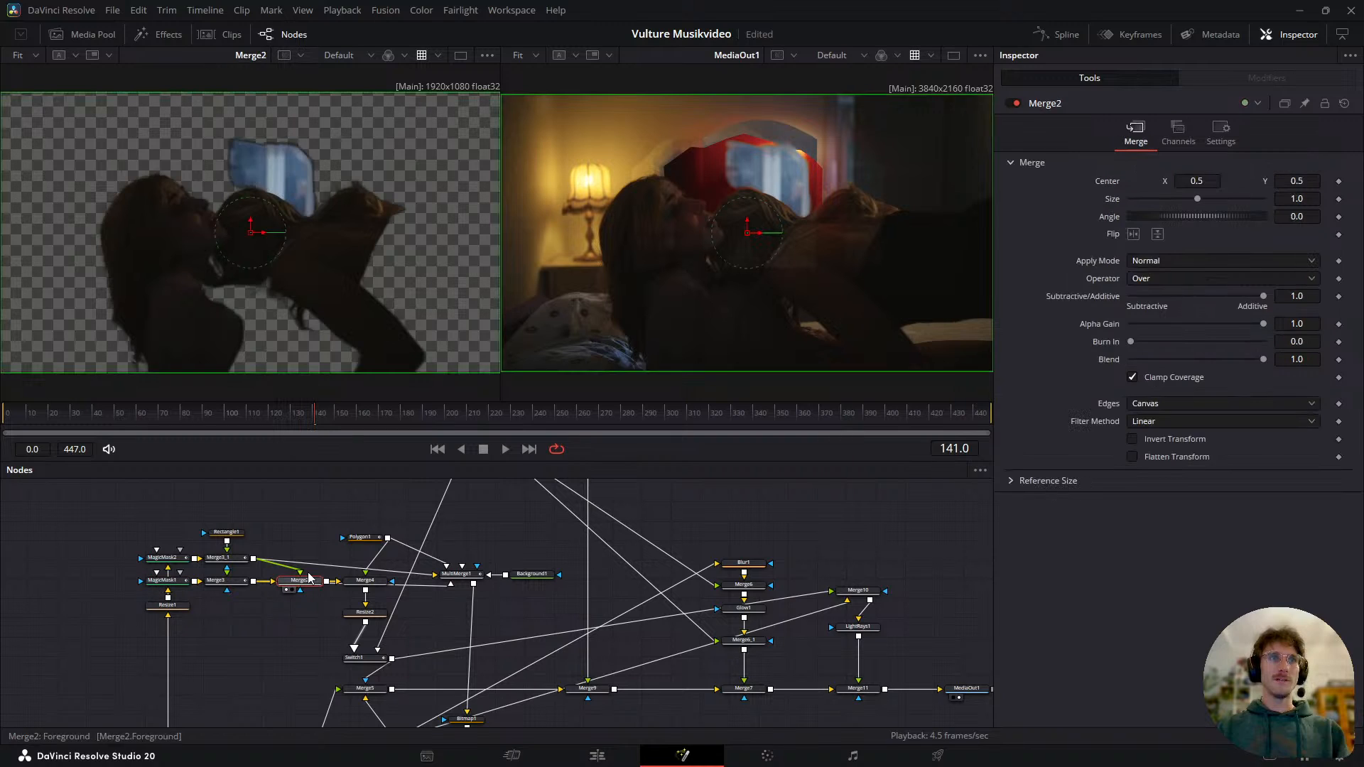
{"action": "left_click", "coordinate": [236, 583]}
{"action": "key", "text": "1"}
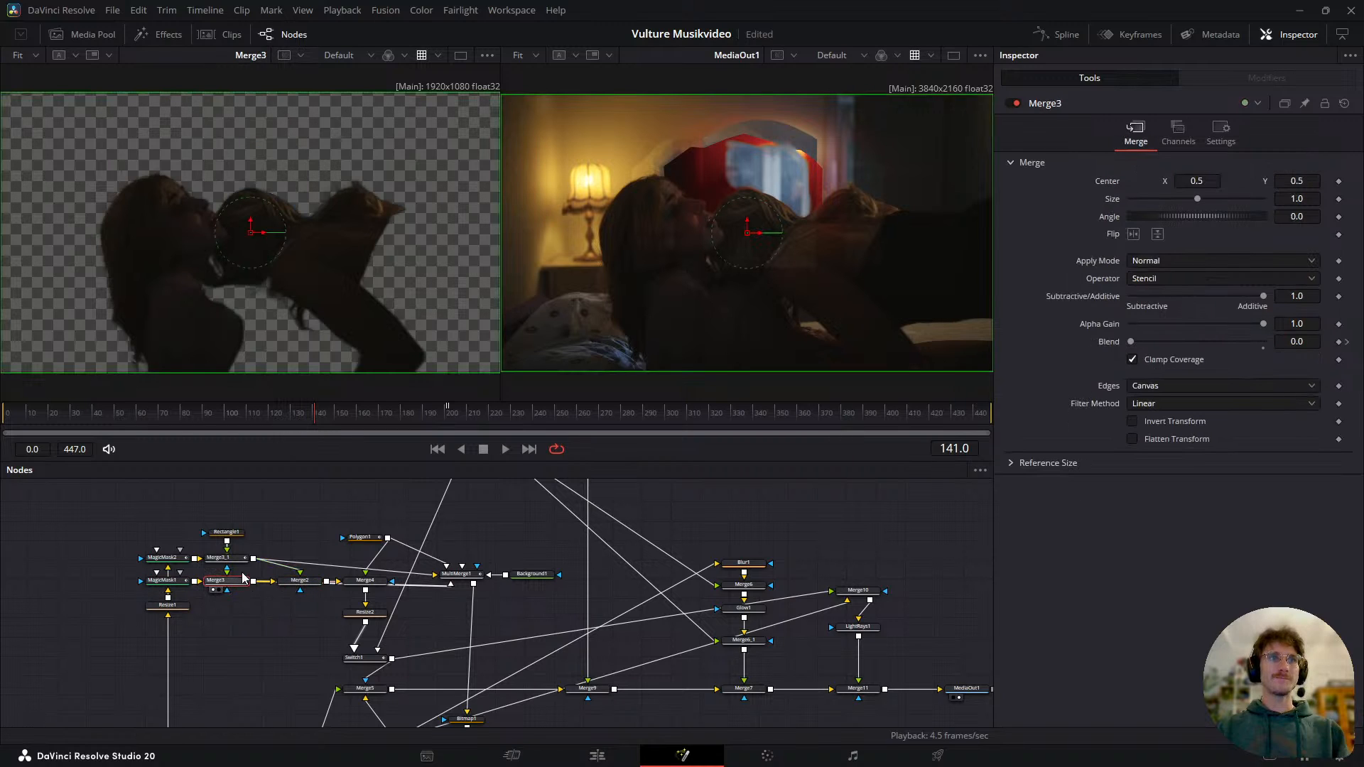
{"action": "left_click", "coordinate": [229, 561]}
{"action": "key", "text": "1"}
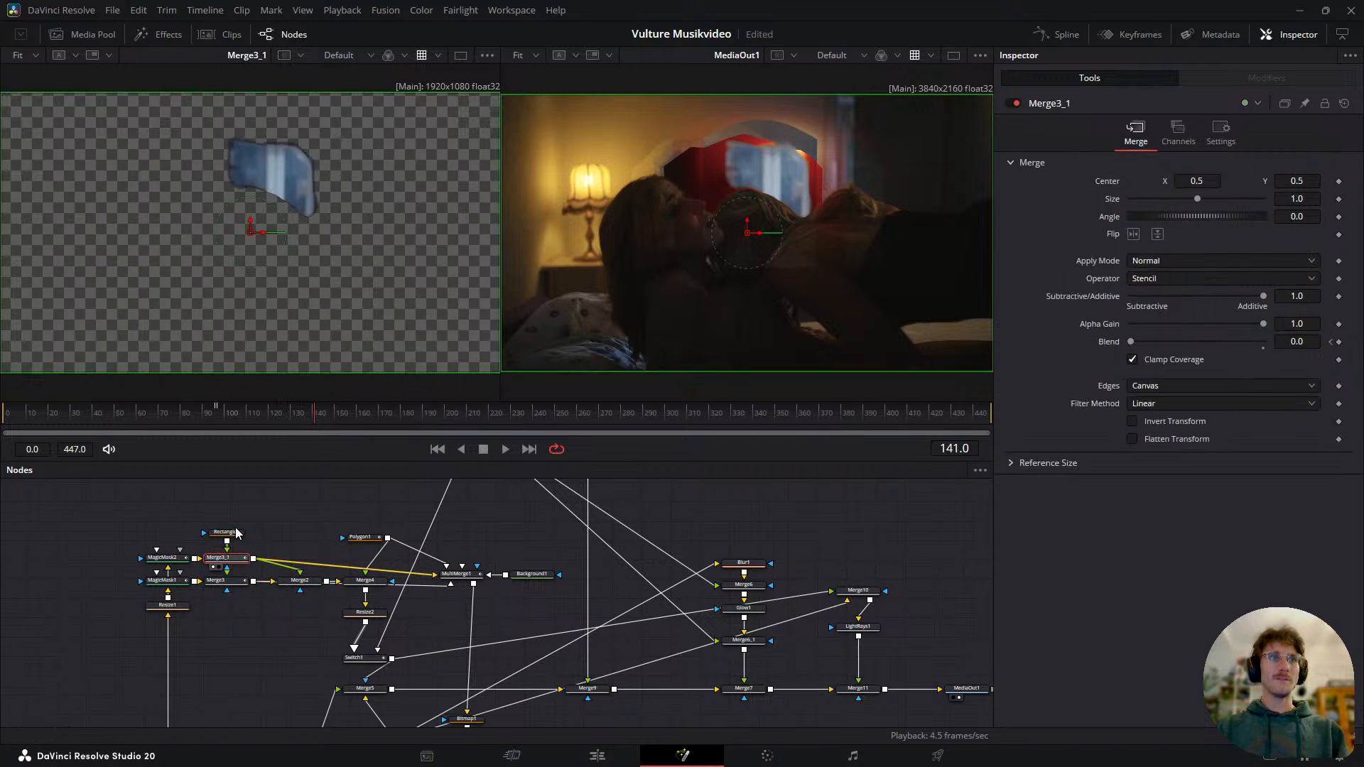
- Check the Rectangle1 mask settings and select the MagicMask2 and Merge3_1 nodes together
{"action": "scroll", "coordinate": [158, 569], "scroll_direction": "up", "scroll_amount": 3}
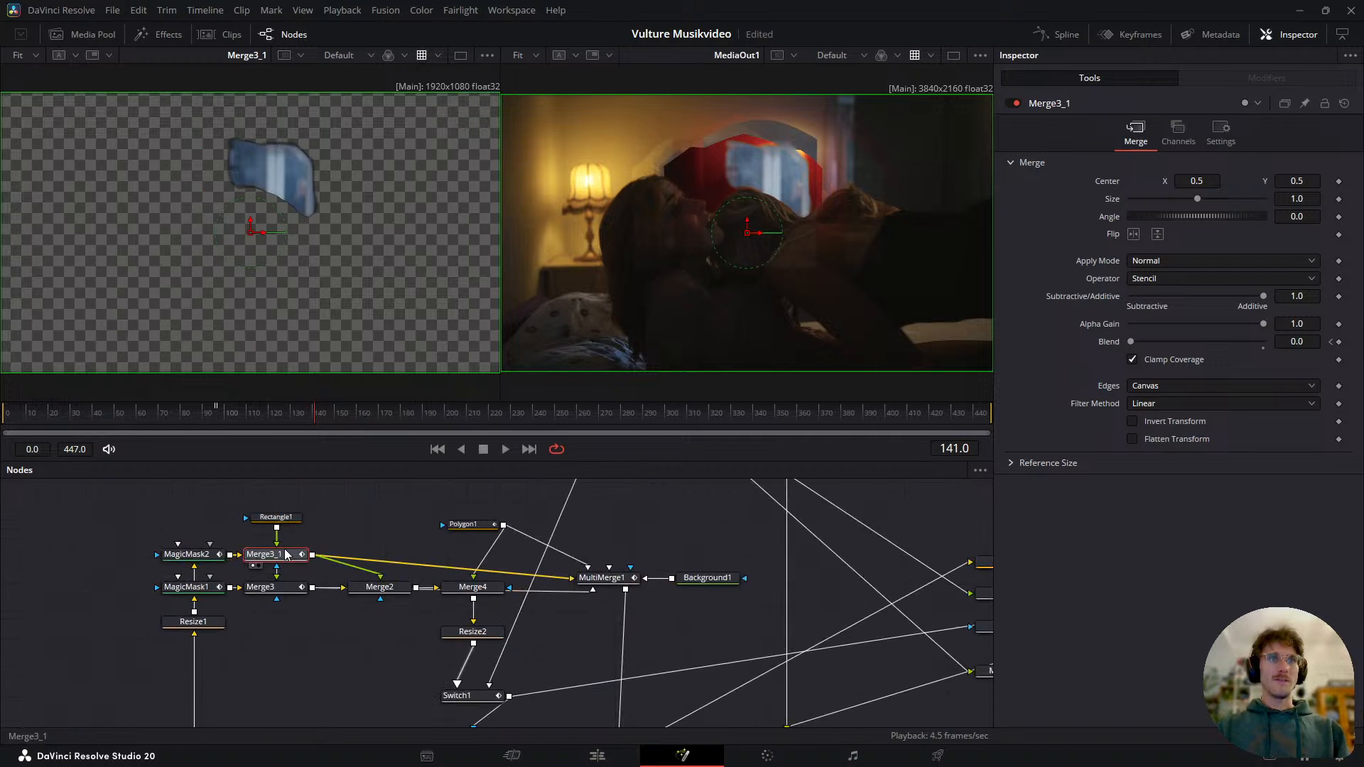
{"action": "left_click_drag", "start_coordinate": [275, 524], "coordinate": [274, 522]}
{"action": "left_click", "coordinate": [277, 521]}
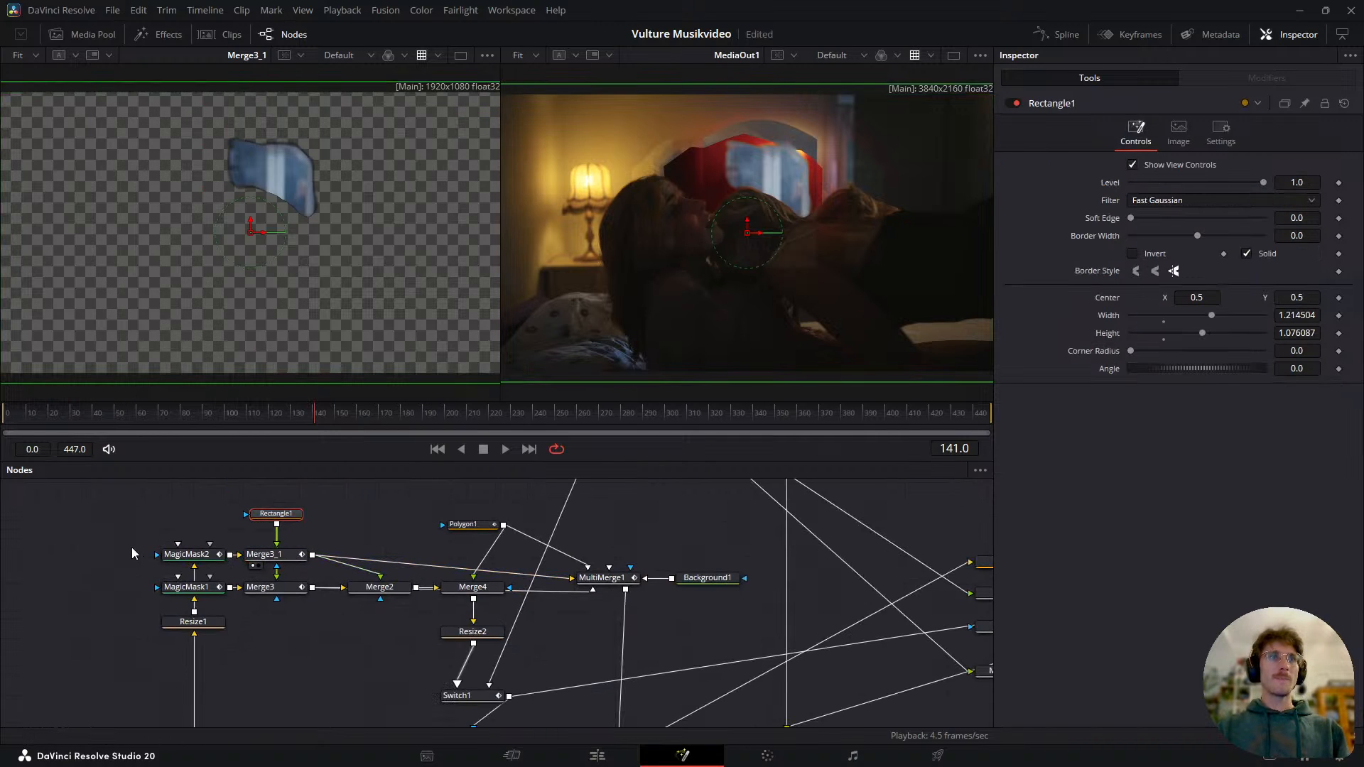
{"action": "left_click_drag", "start_coordinate": [187, 558], "coordinate": [288, 527]}
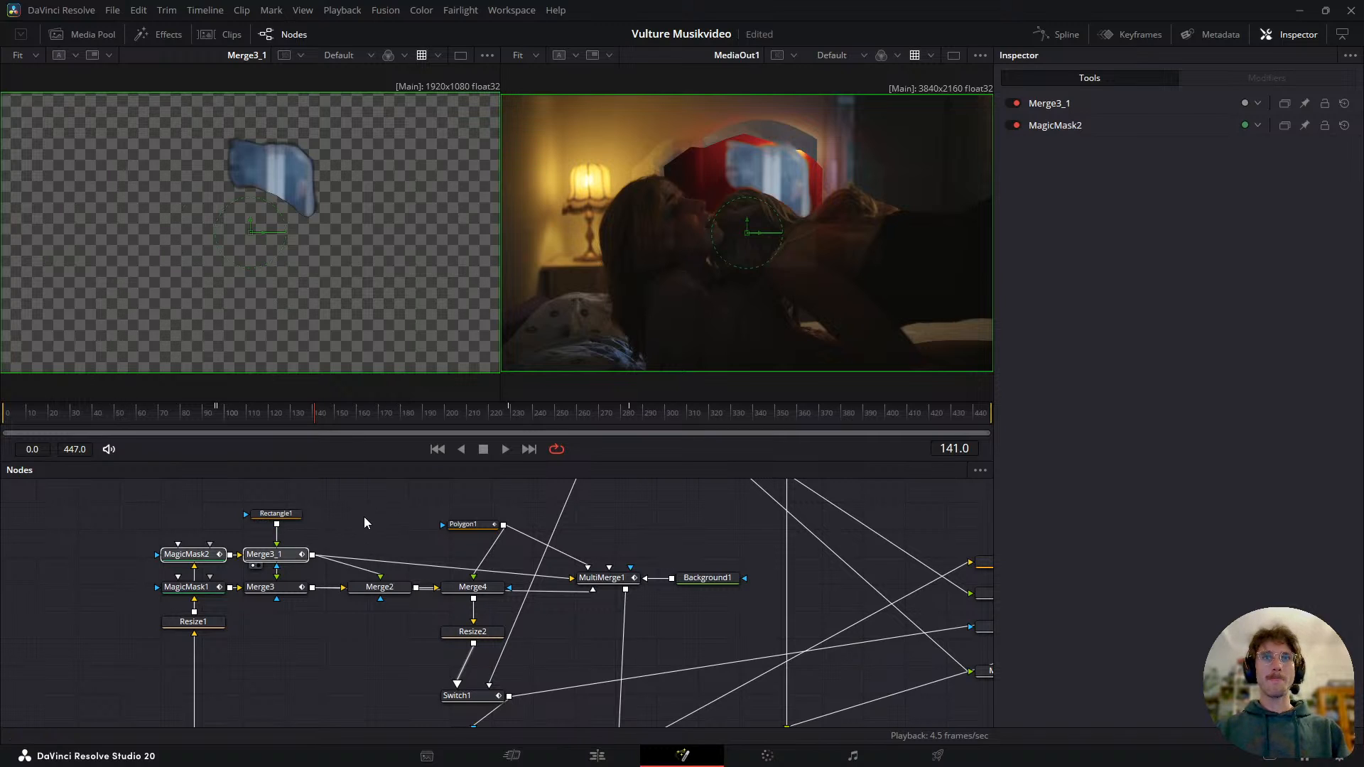
- Check at which frame around 252 to 254 the Switch1 source changes from Input0 to Input1
{"action": "left_click_drag", "start_coordinate": [338, 419], "coordinate": [638, 437]}
{"action": "left_click_drag", "start_coordinate": [618, 656], "coordinate": [491, 552]}
{"action": "left_click_drag", "start_coordinate": [495, 667], "coordinate": [511, 588]}
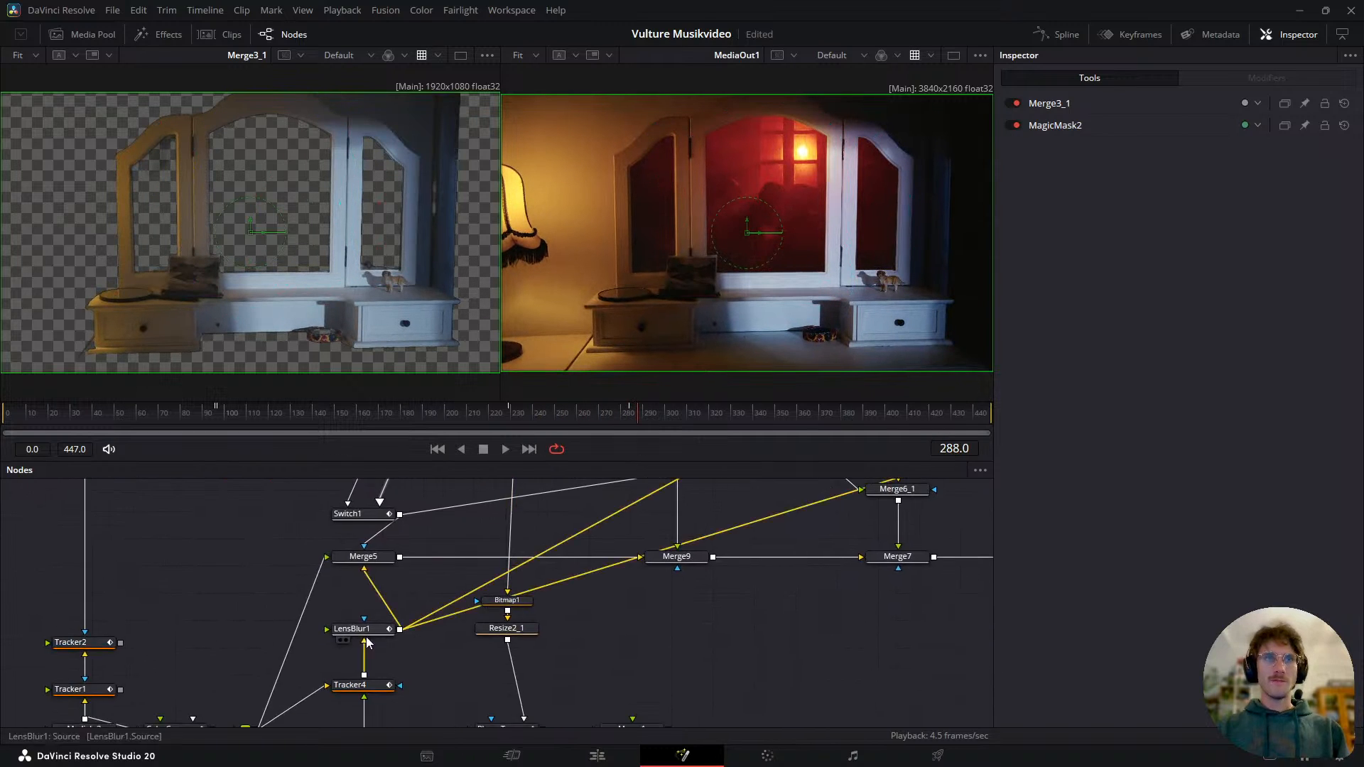
{"action": "left_click", "coordinate": [353, 519]}
{"action": "left_click", "coordinate": [562, 417]}
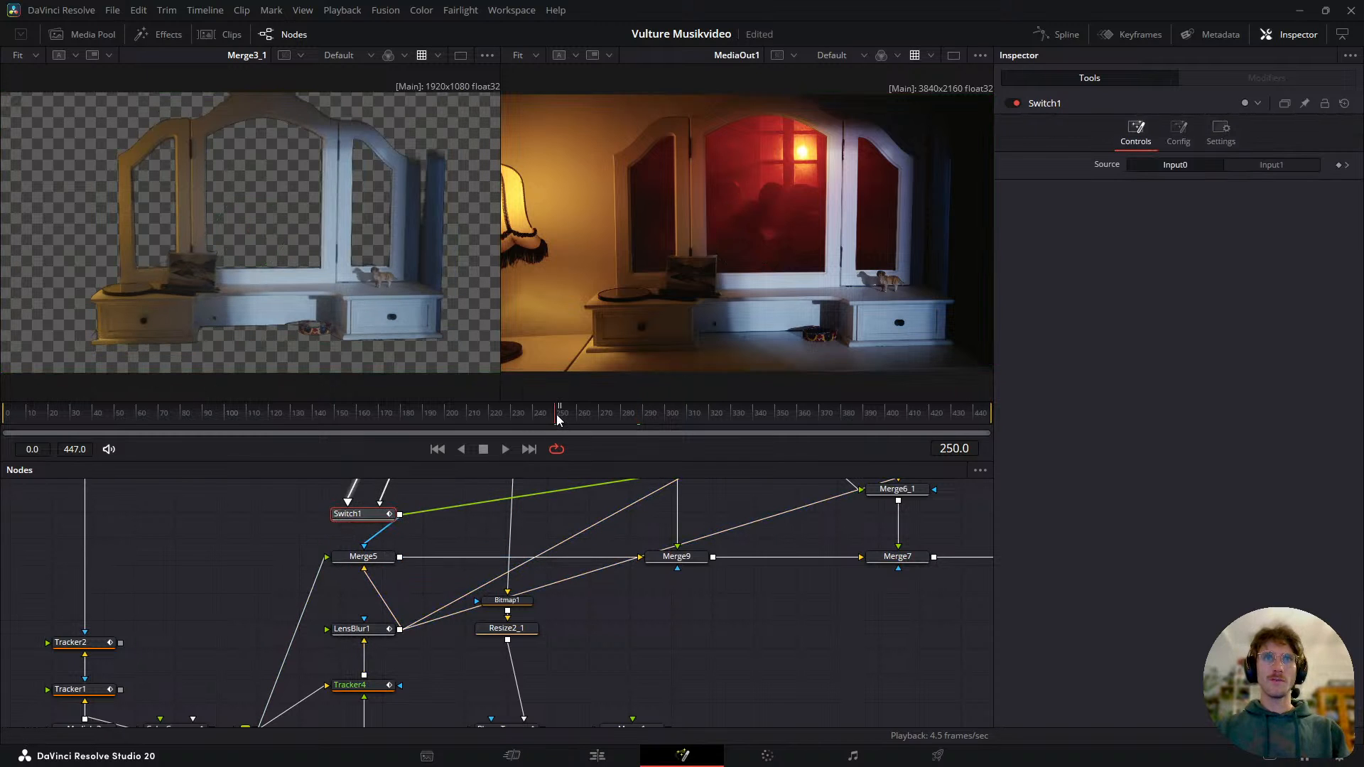
{"action": "key", "text": "Left"}
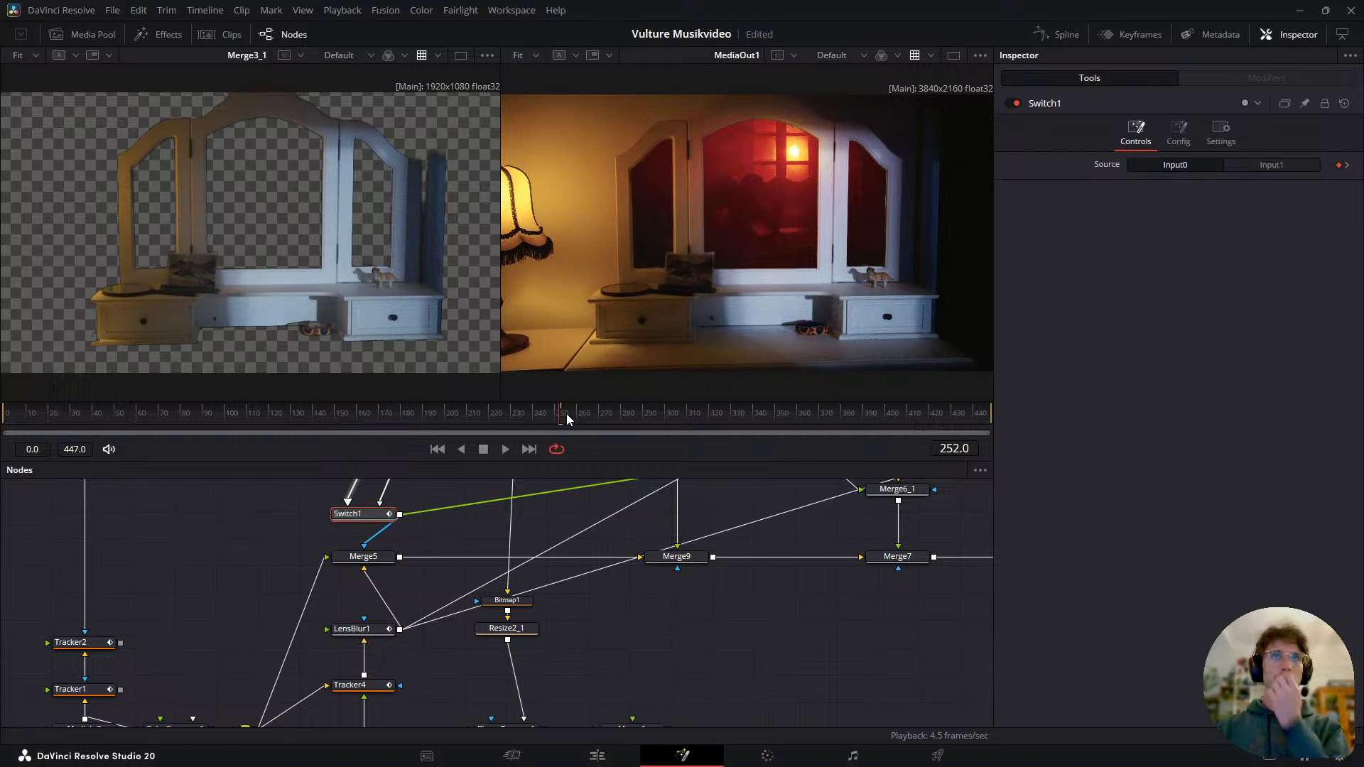
{"action": "key", "text": "Right"}
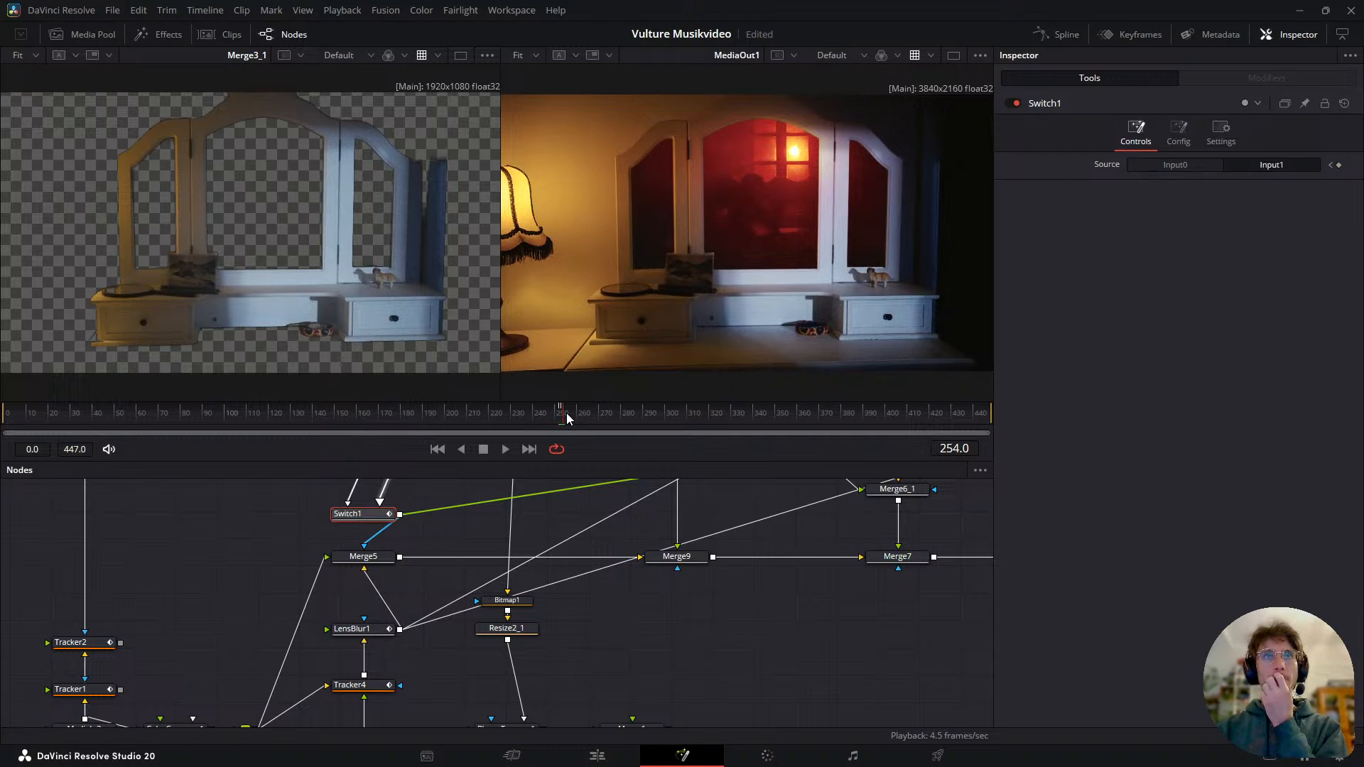
{"action": "key", "text": "Left"}
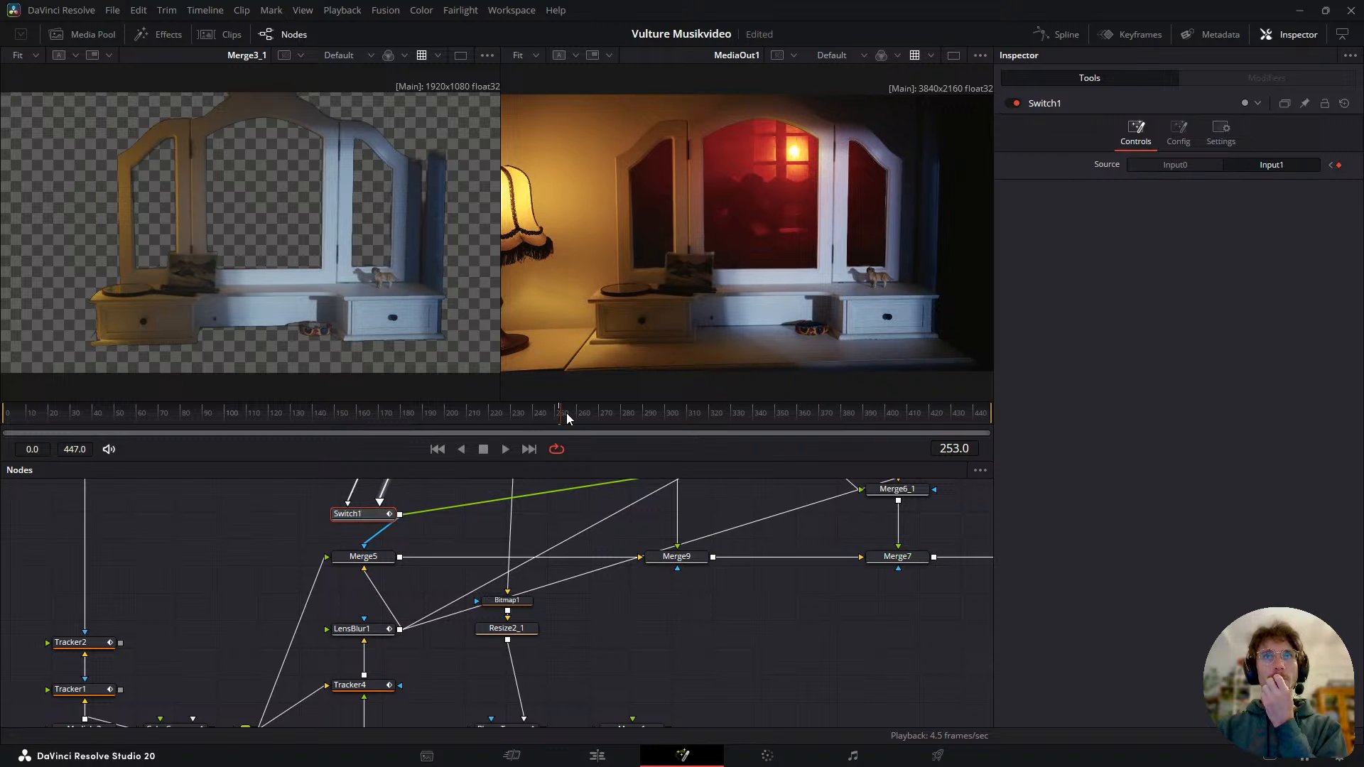
{"action": "left_click_drag", "start_coordinate": [426, 495], "coordinate": [411, 634]}
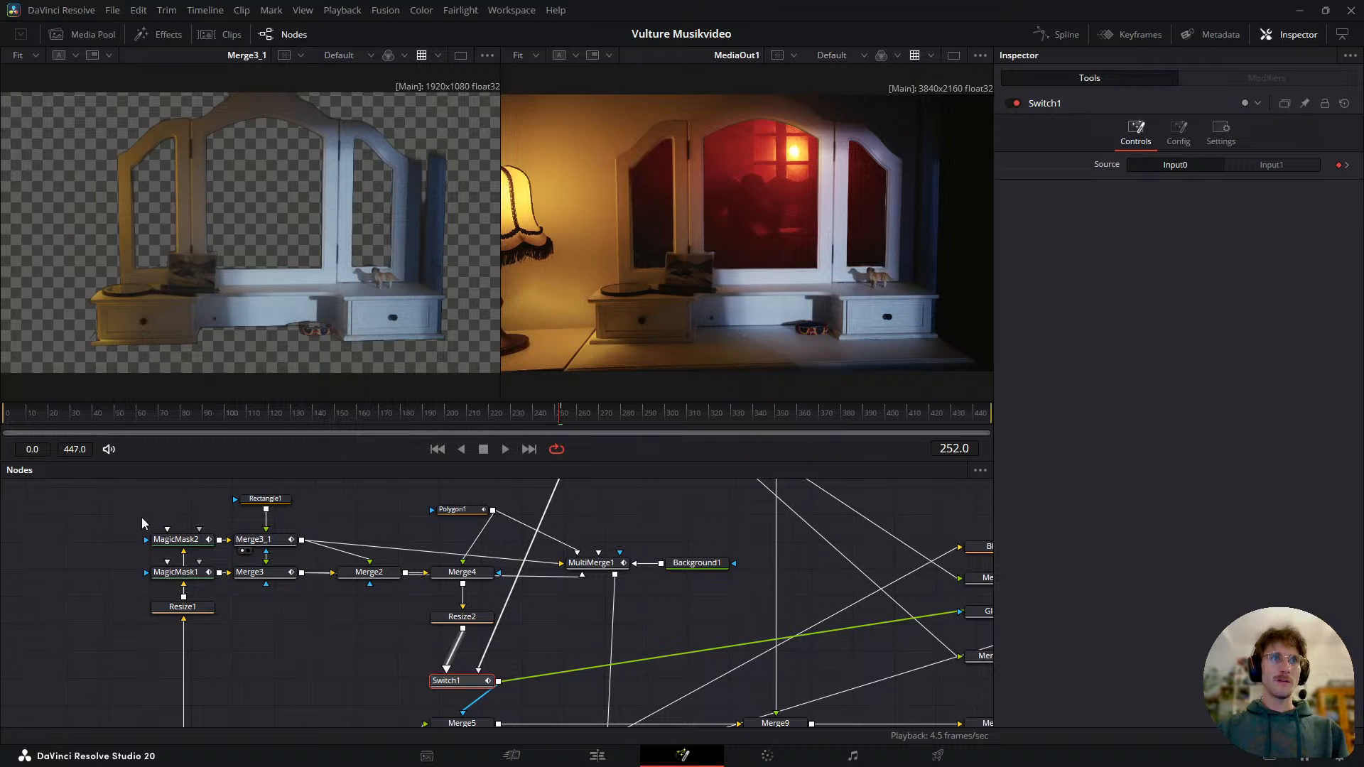
- View MagicMask2 in both viewers at frame 252 and return the second viewer to MediaOut1
{"action": "left_click_drag", "start_coordinate": [161, 518], "coordinate": [253, 553]}
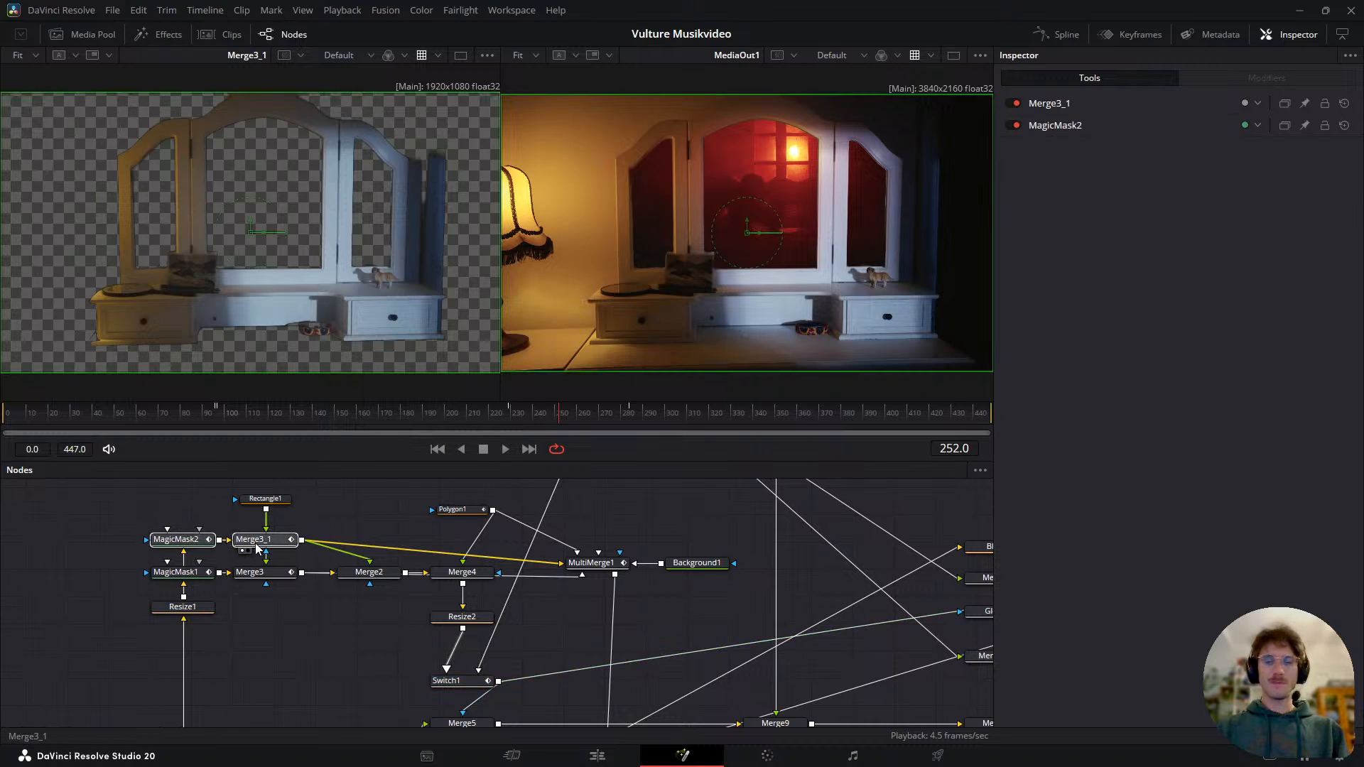
{"action": "left_click", "coordinate": [183, 542]}
{"action": "key", "text": "2"}
{"action": "key", "text": "1"}
{"action": "scroll", "coordinate": [211, 557], "scroll_direction": "down", "scroll_amount": 4}
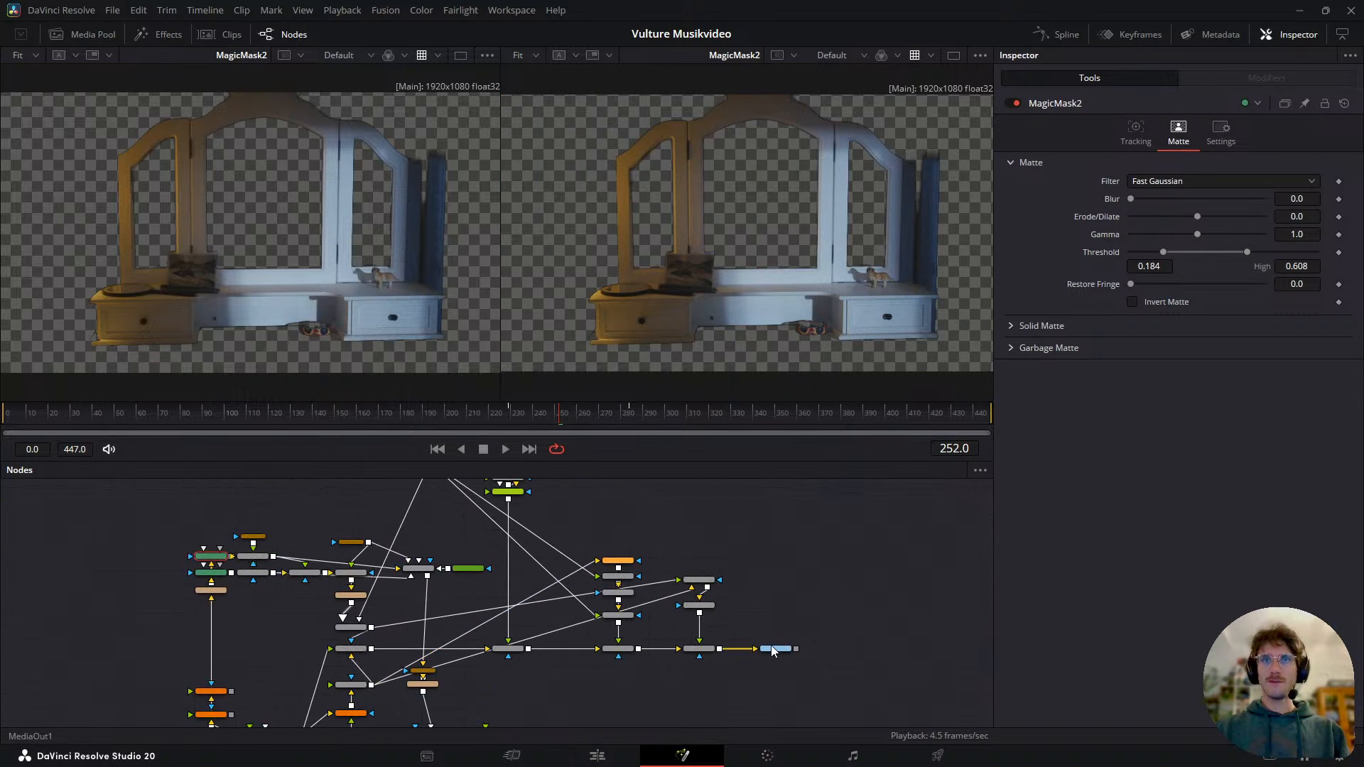
{"action": "left_click", "coordinate": [774, 651]}
{"action": "key", "text": "2"}
- Delete the MagicMask2 node and view the Rectangle1 mask in the first viewer
{"action": "scroll", "coordinate": [675, 643], "scroll_direction": "down", "scroll_amount": 2}
{"action": "scroll", "coordinate": [433, 579], "scroll_direction": "up", "scroll_amount": 6}
{"action": "left_click", "coordinate": [478, 562]}
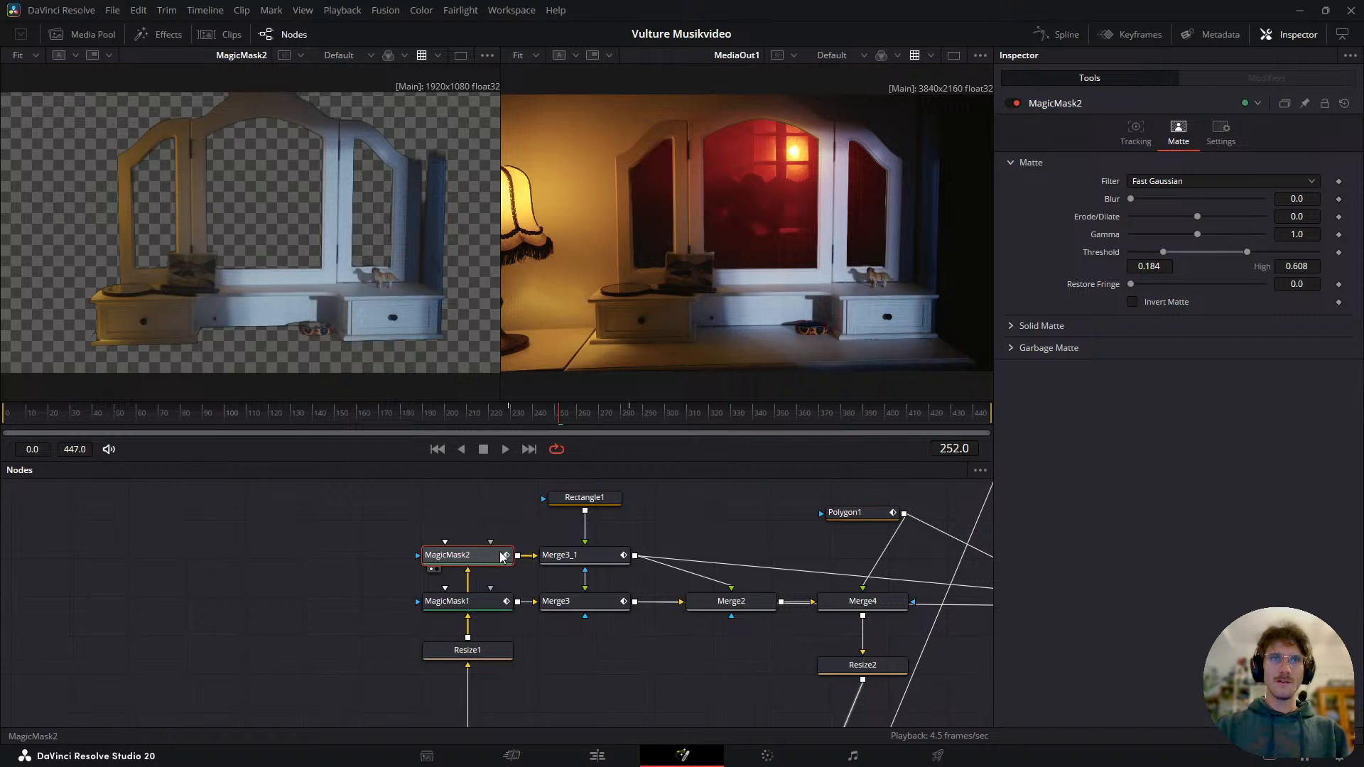
{"action": "key", "text": "Delete"}
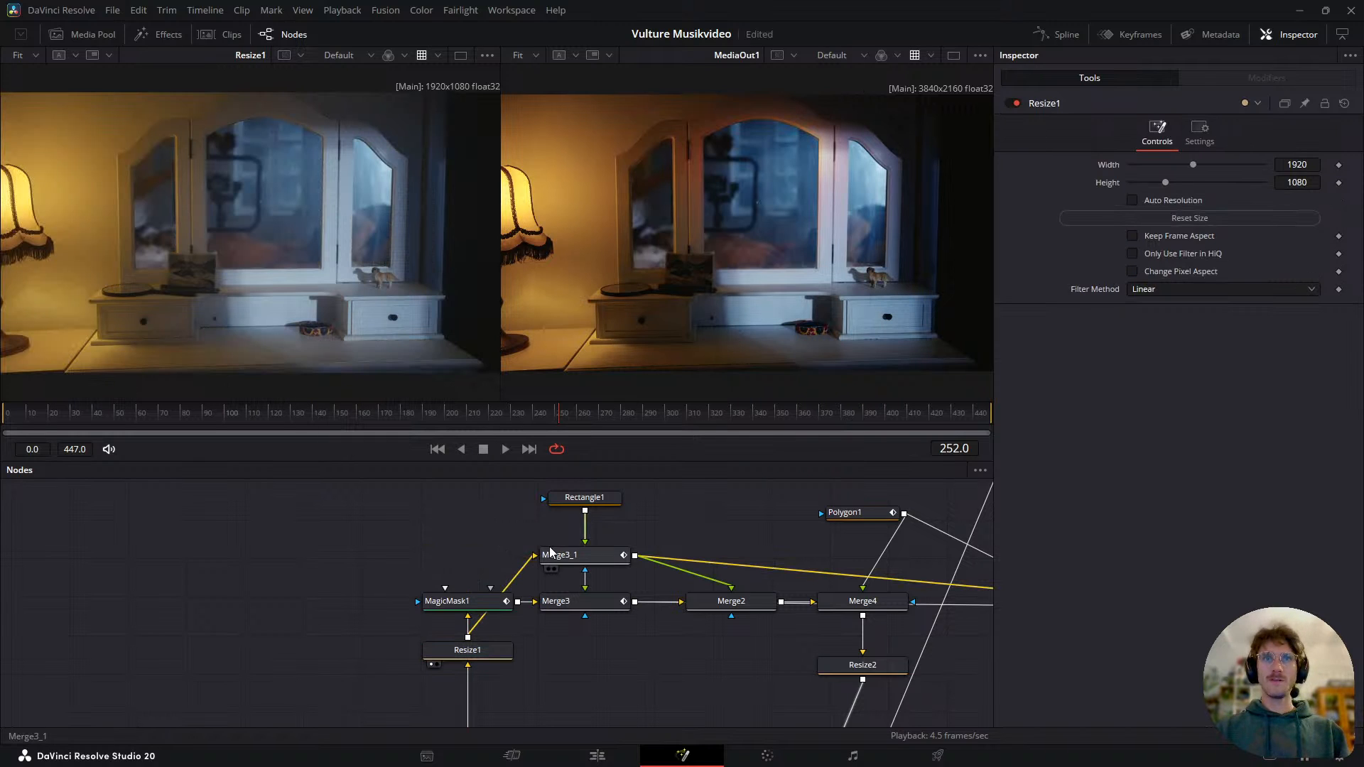
{"action": "left_click", "coordinate": [577, 500]}
{"action": "key", "text": "1"}
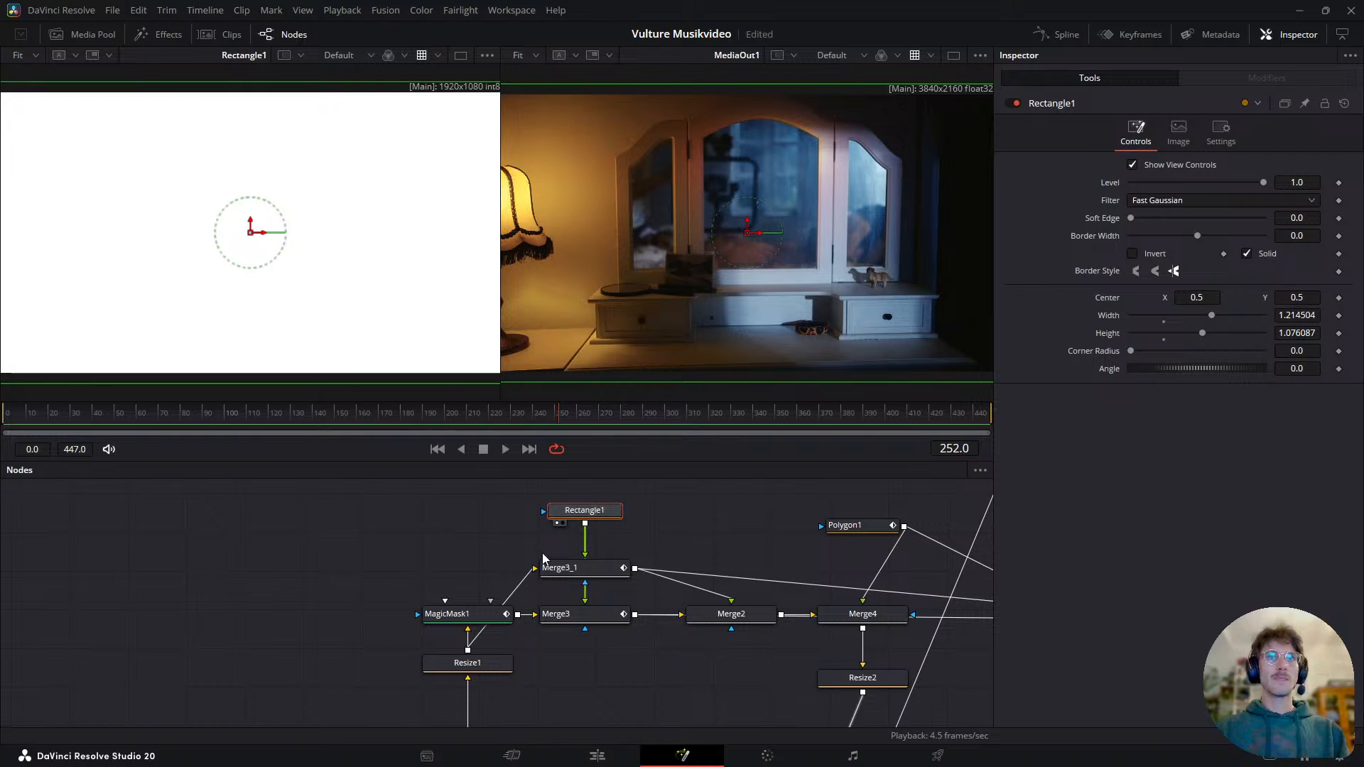
- Add a MultiPoly node, connect its output to Merge3_1 in place of Resize1, and view it in the first viewer
{"action": "left_click", "coordinate": [444, 548]}
{"action": "key", "text": "shift+space"}
{"action": "type", "text": "color"}
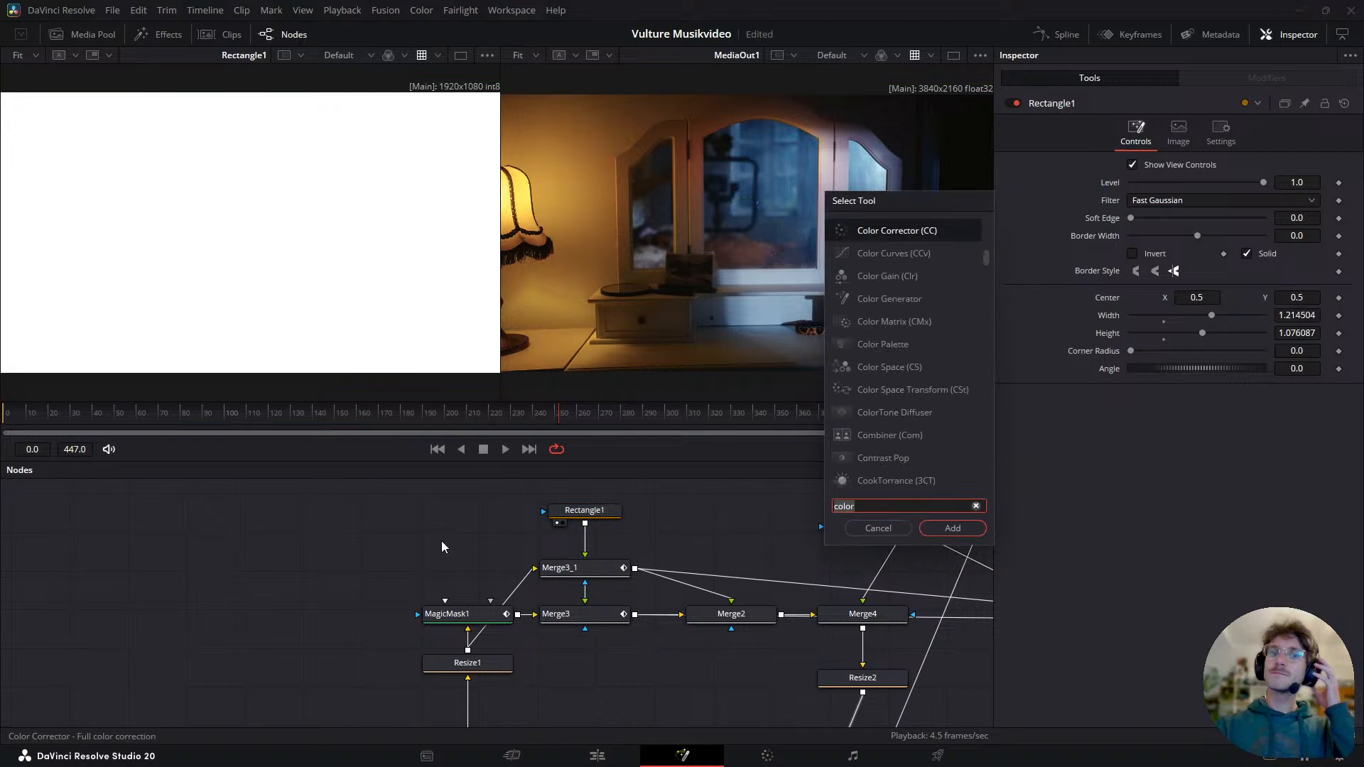
{"action": "type", "text": "pol"}
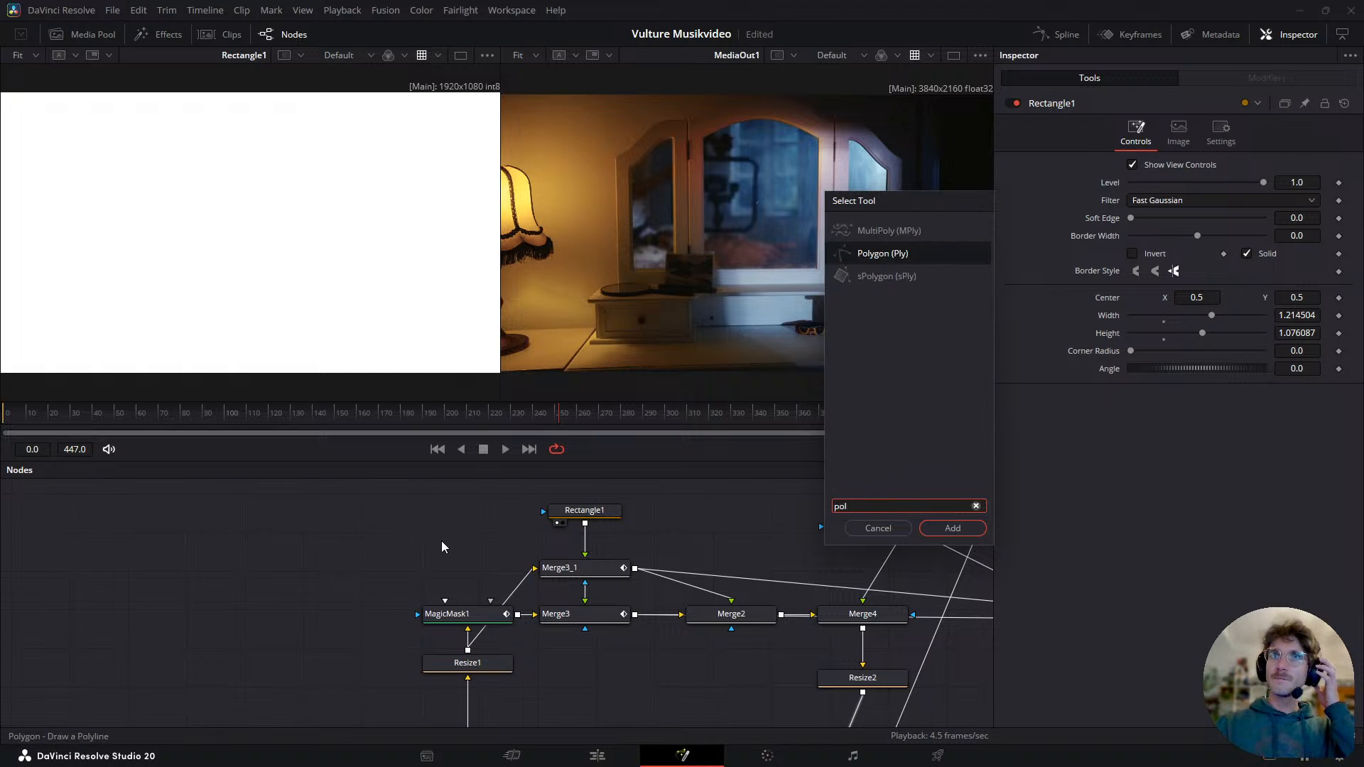
{"action": "key", "text": "Up"}
{"action": "key", "text": "Return"}
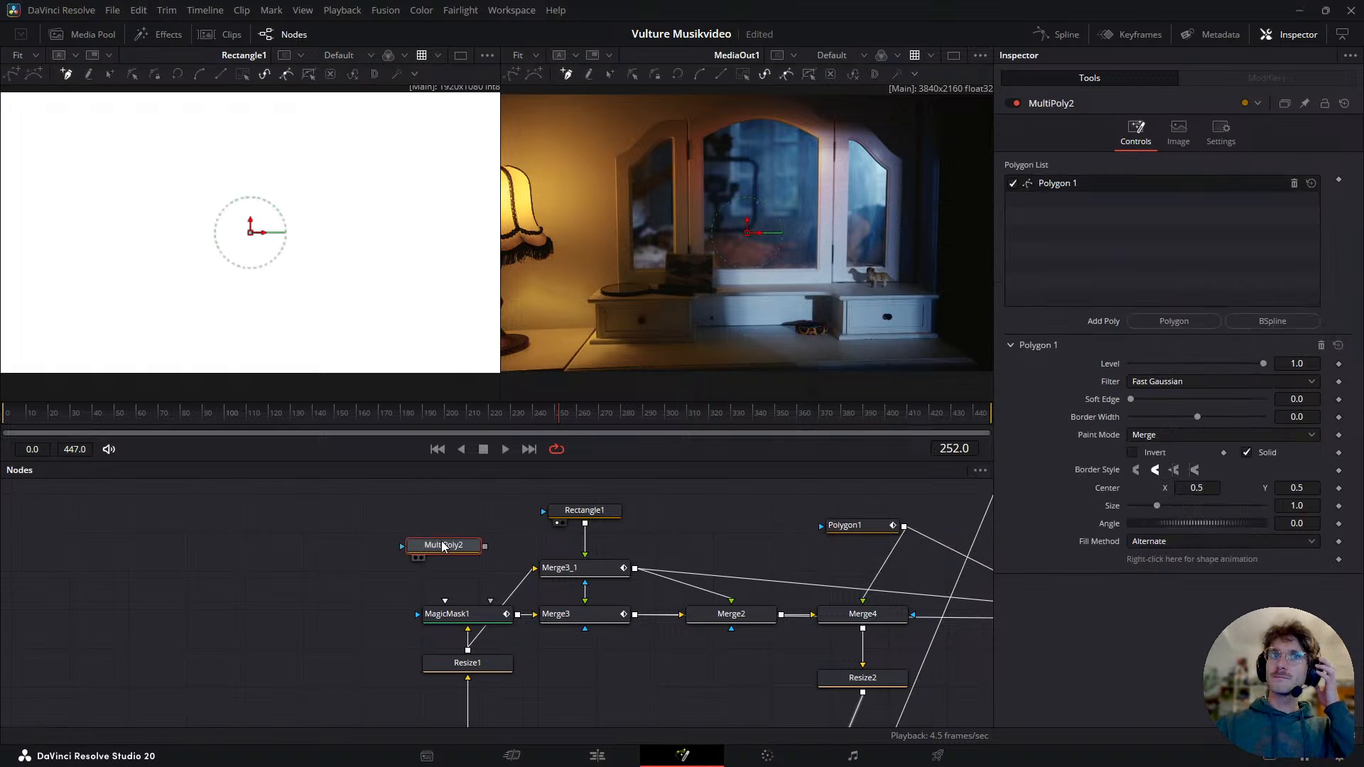
{"action": "left_click_drag", "start_coordinate": [485, 546], "coordinate": [495, 579]}
{"action": "key", "text": "1"}
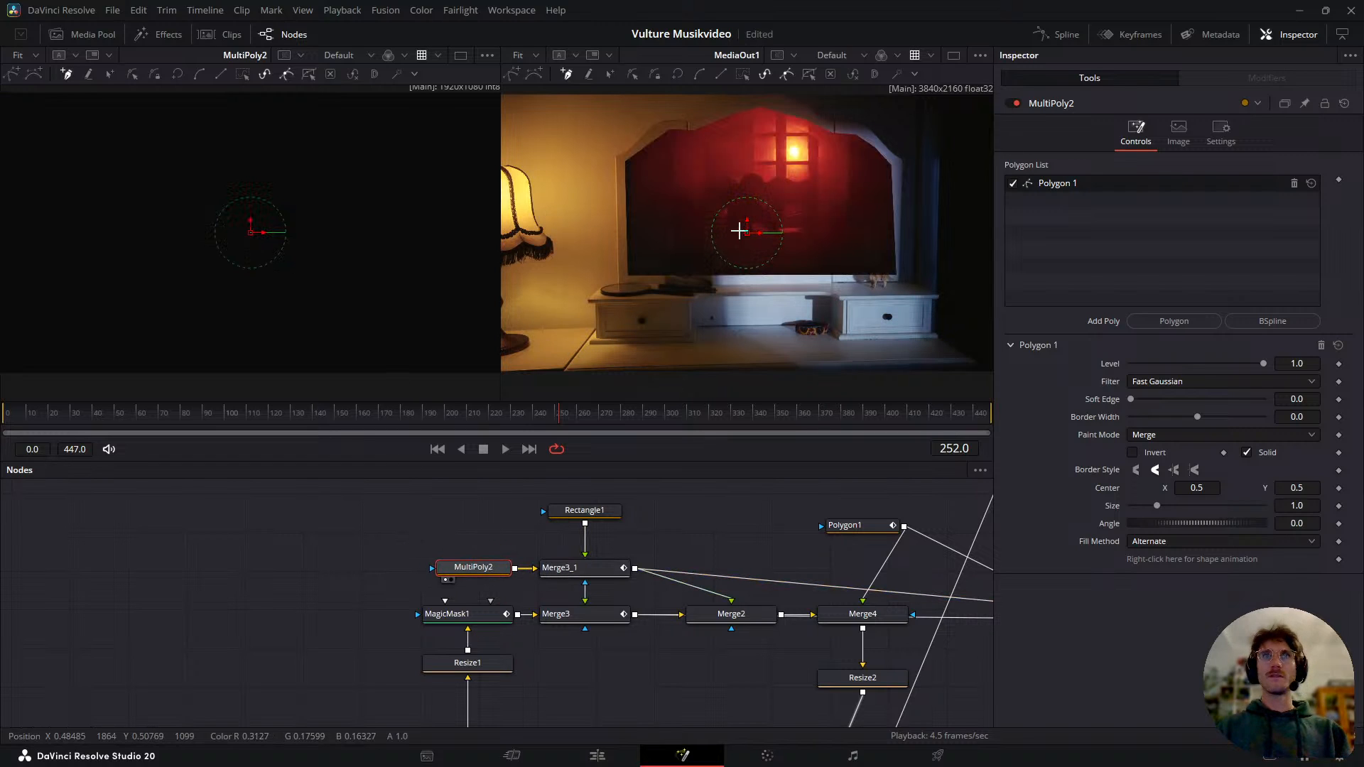
- Give the MultiPoly2 mask a custom output size of 3840 by 2160 and fit it to the viewer
{"action": "scroll", "coordinate": [360, 238], "scroll_direction": "down", "scroll_amount": 1}
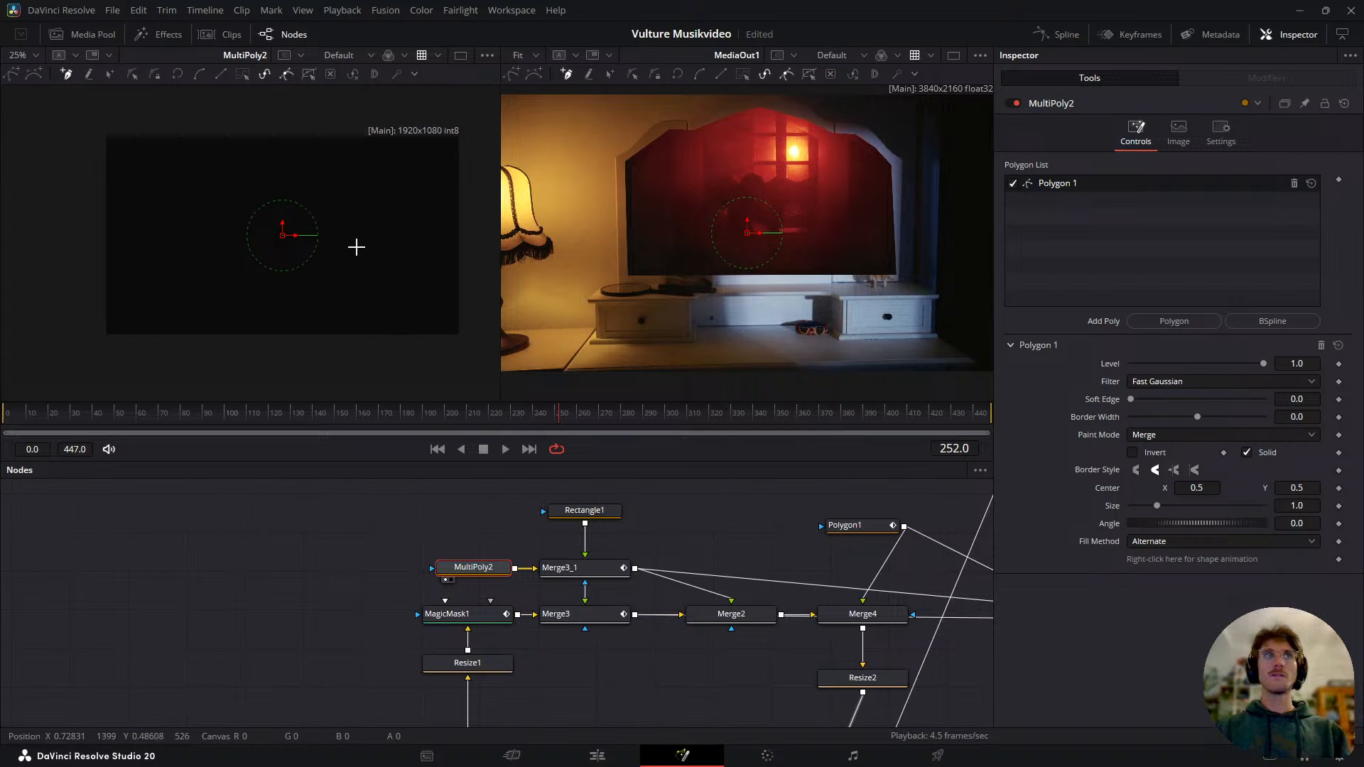
{"action": "left_click", "coordinate": [1180, 134]}
{"action": "left_click", "coordinate": [1246, 164]}
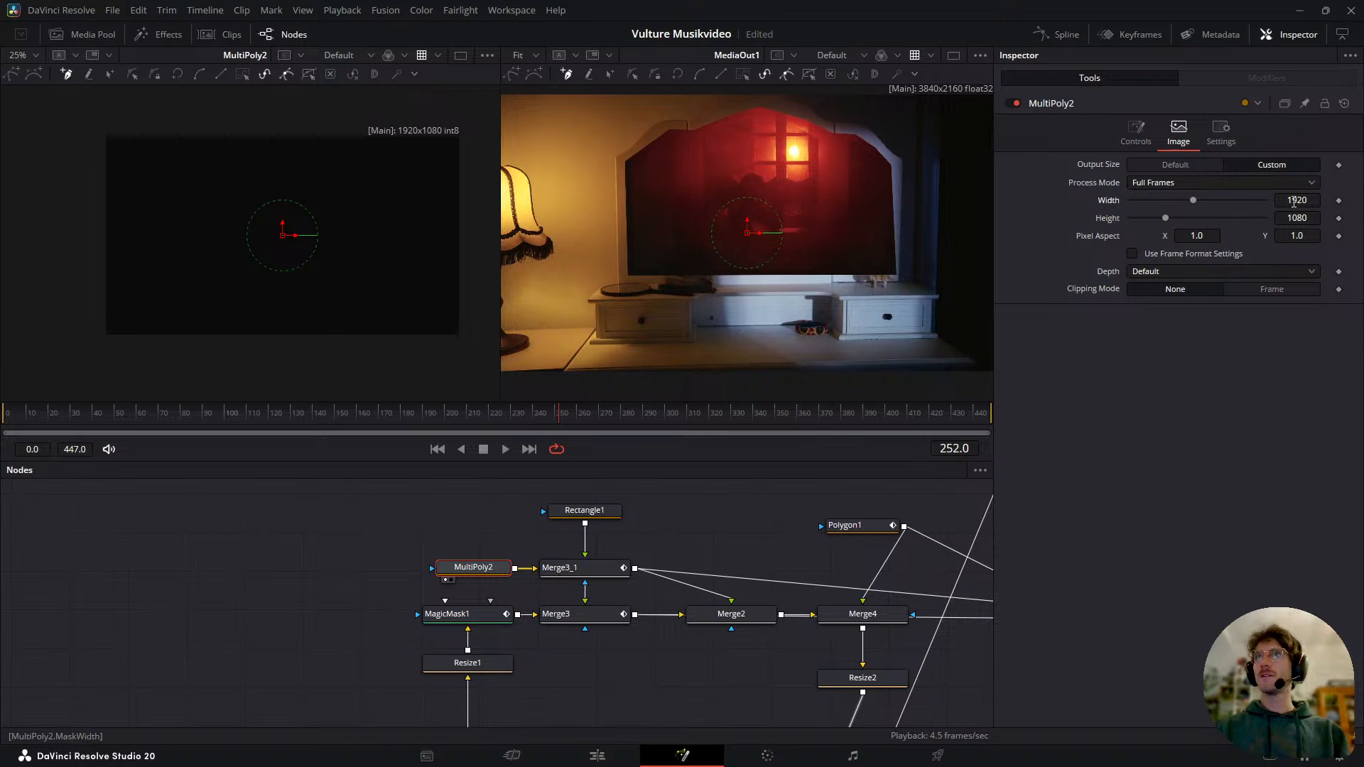
{"action": "left_click", "coordinate": [1295, 200]}
{"action": "type", "text": "3840"}
{"action": "key", "text": "Tab"}
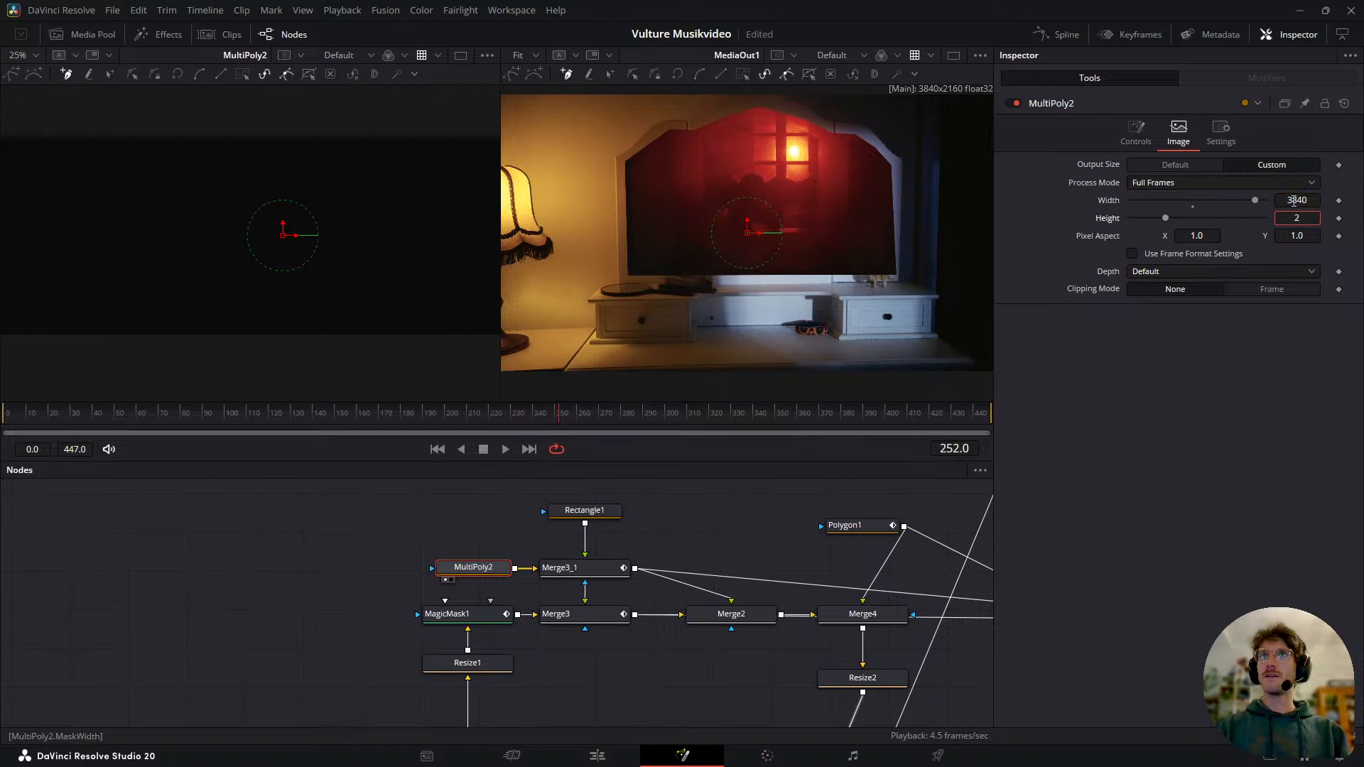
{"action": "type", "text": "2160"}
{"action": "key", "text": "Tab"}
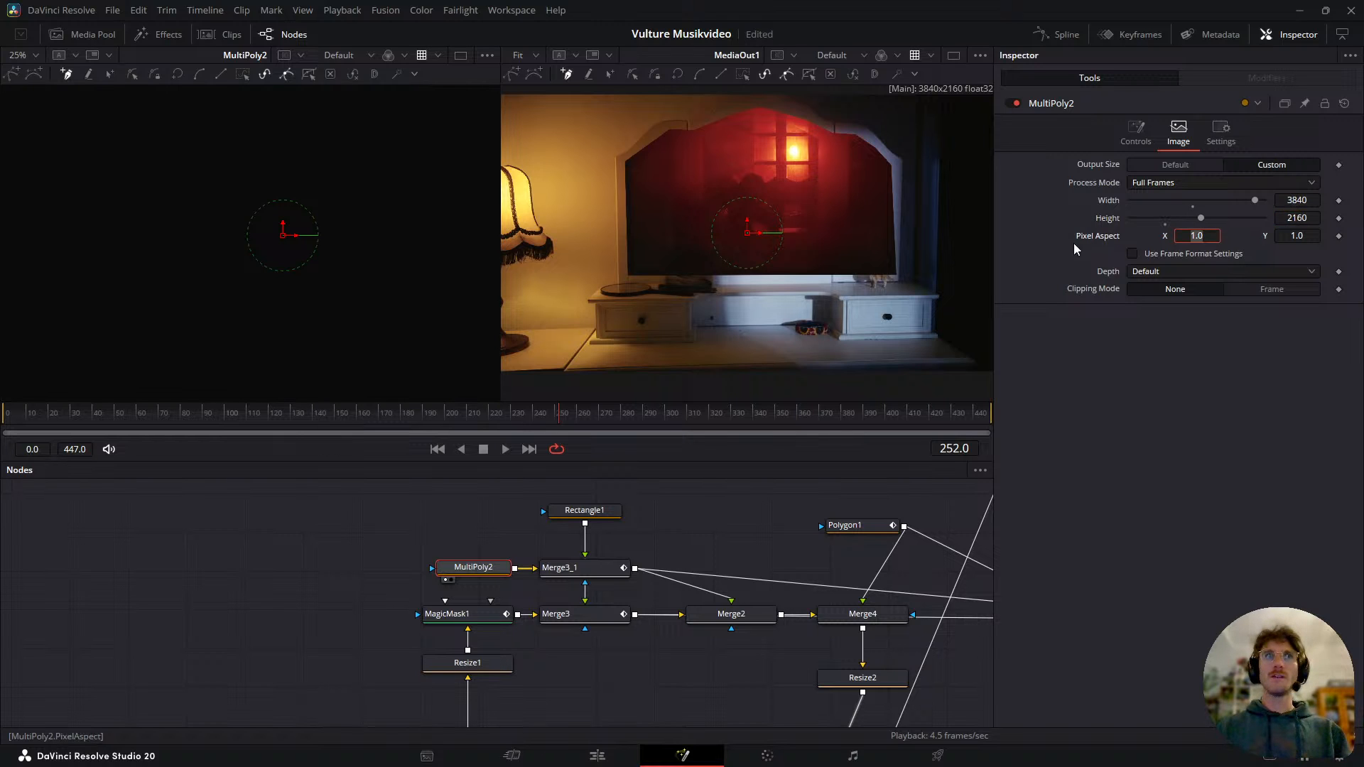
{"action": "scroll", "coordinate": [254, 322], "scroll_direction": "down", "scroll_amount": 3}
{"action": "left_click_drag", "start_coordinate": [284, 295], "coordinate": [265, 289]}
{"action": "key", "text": "ctrl+f"}
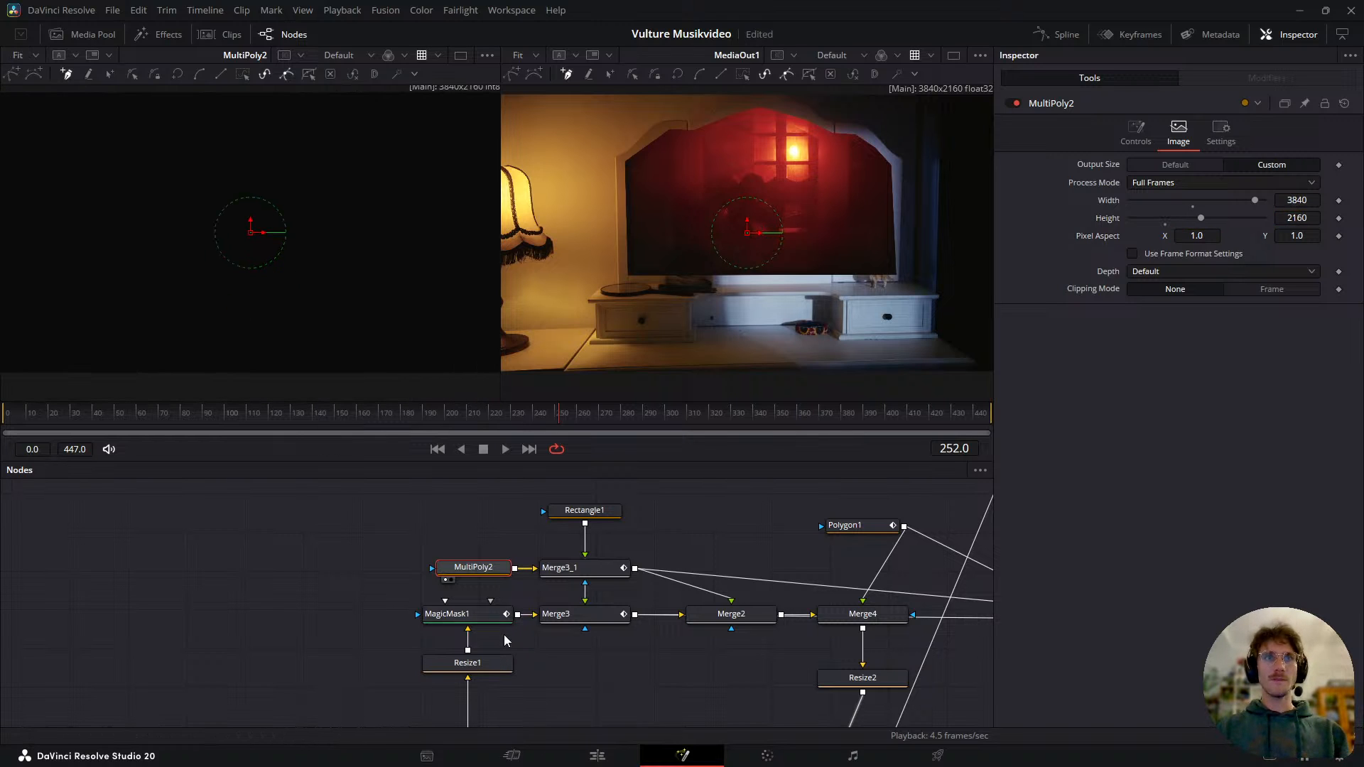
- View the MediaIn3 footage in the first viewer and start outlining the dresser's left mirror pane with the MultiPoly2 mask
{"action": "scroll", "coordinate": [441, 625], "scroll_direction": "down", "scroll_amount": 3}
{"action": "left_click", "coordinate": [411, 693]}
{"action": "scroll", "coordinate": [411, 693], "scroll_direction": "up", "scroll_amount": 3}
{"action": "key", "text": "1"}
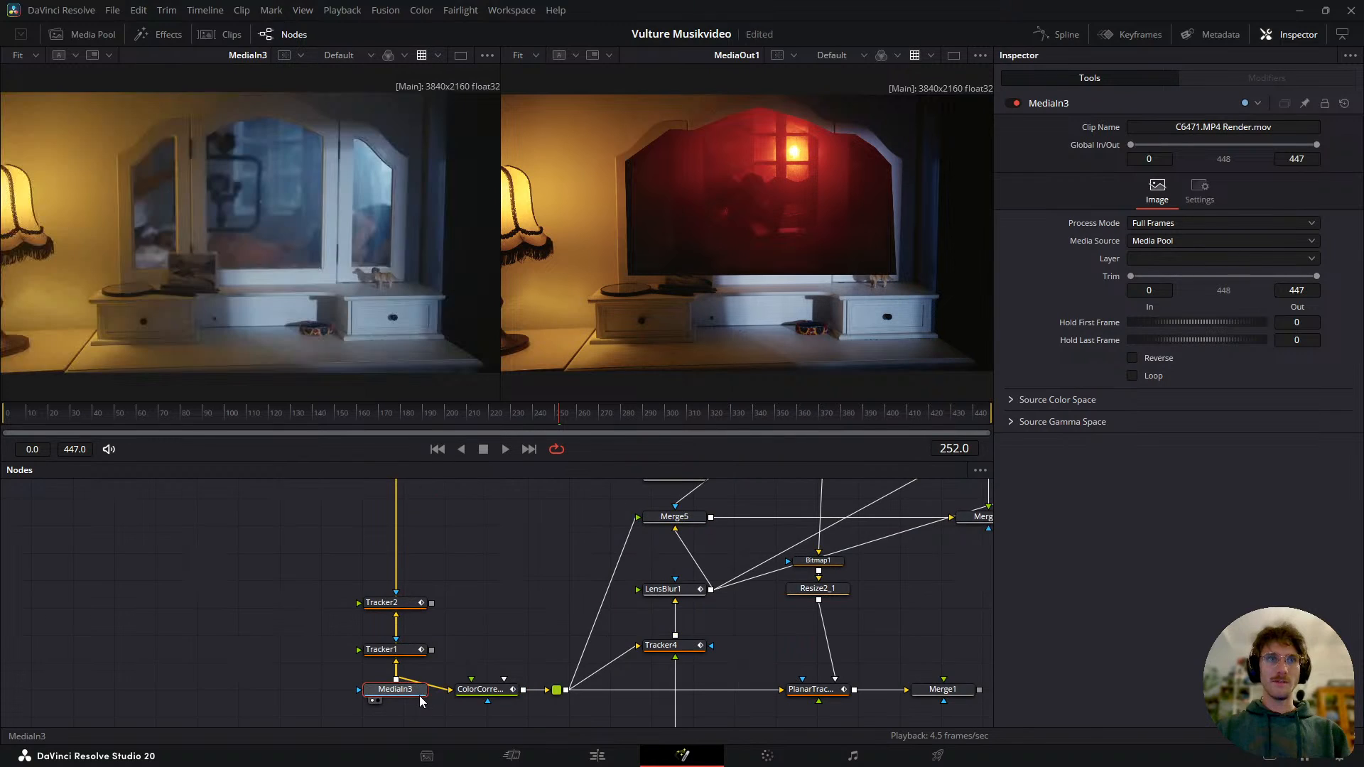
{"action": "scroll", "coordinate": [425, 640], "scroll_direction": "up", "scroll_amount": 5}
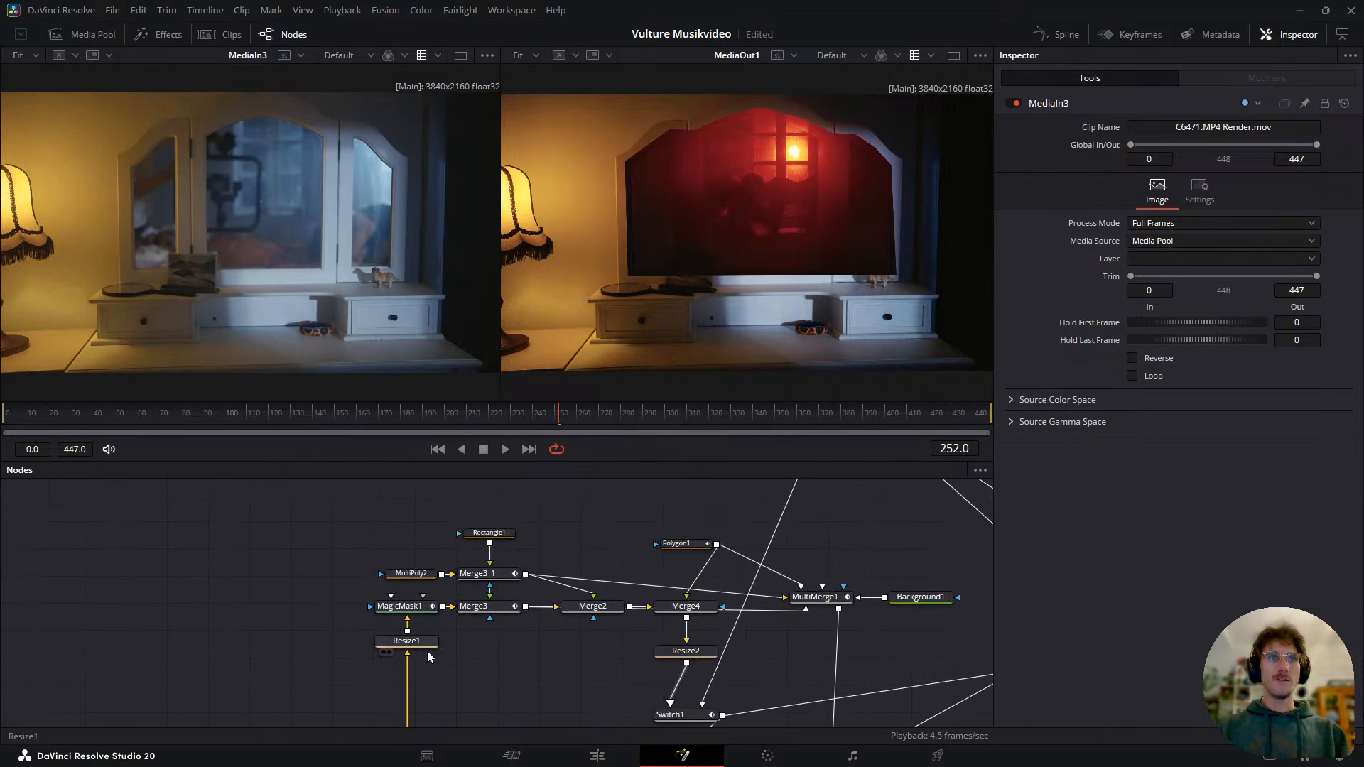
{"action": "left_click", "coordinate": [414, 573]}
{"action": "scroll", "coordinate": [120, 252], "scroll_direction": "up", "scroll_amount": 2}
{"action": "scroll", "coordinate": [160, 314], "scroll_direction": "up", "scroll_amount": 5}
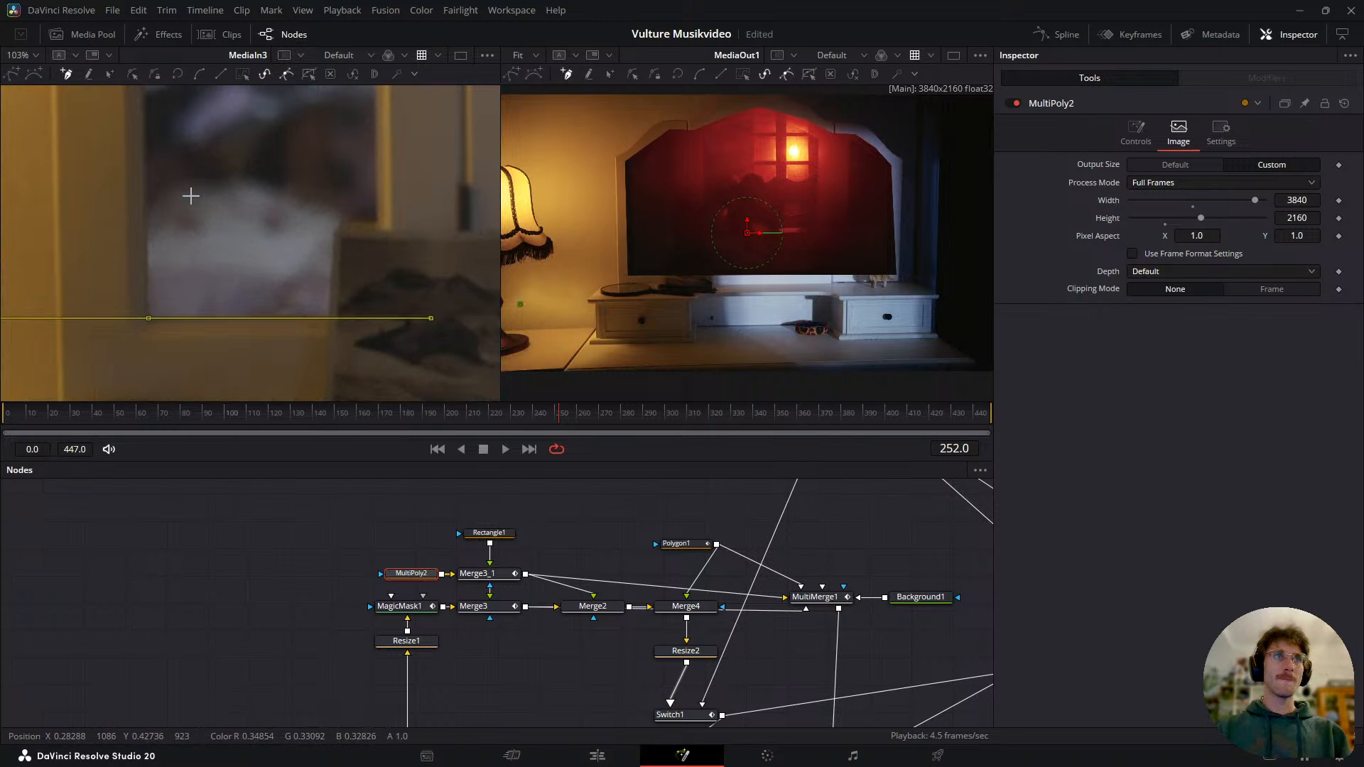
{"action": "scroll", "coordinate": [186, 217], "scroll_direction": "down", "scroll_amount": 2}
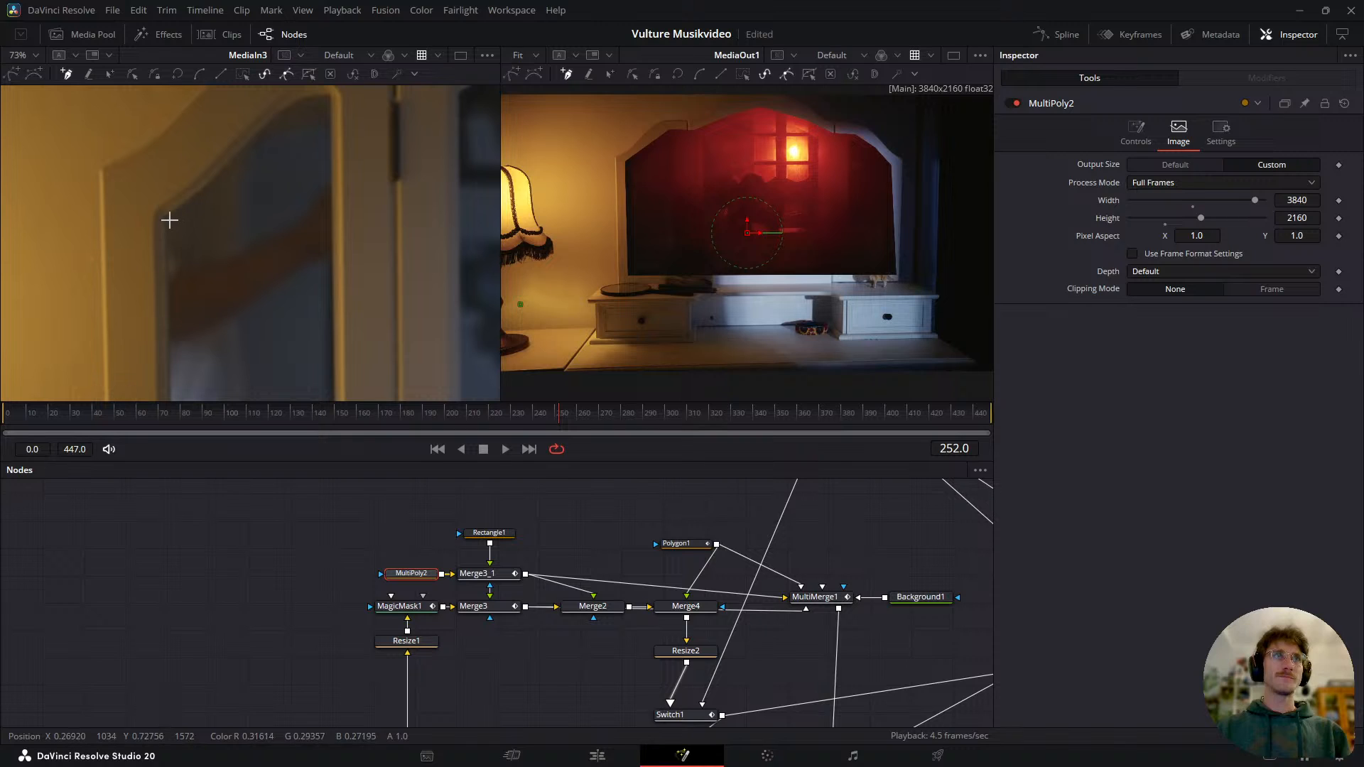
{"action": "left_click", "coordinate": [163, 218]}
{"action": "left_click_drag", "start_coordinate": [237, 182], "coordinate": [215, 251]}
- Find the existing MultiPoly1 mask in the node graph and view its full frame in the first viewer
{"action": "left_click_drag", "start_coordinate": [821, 563], "coordinate": [573, 559]}
{"action": "scroll", "coordinate": [572, 560], "scroll_direction": "down", "scroll_amount": 2}
{"action": "left_click_drag", "start_coordinate": [746, 547], "coordinate": [649, 623]}
{"action": "scroll", "coordinate": [567, 565], "scroll_direction": "up", "scroll_amount": 3}
{"action": "left_click_drag", "start_coordinate": [621, 540], "coordinate": [572, 671]}
{"action": "scroll", "coordinate": [566, 654], "scroll_direction": "down", "scroll_amount": 1}
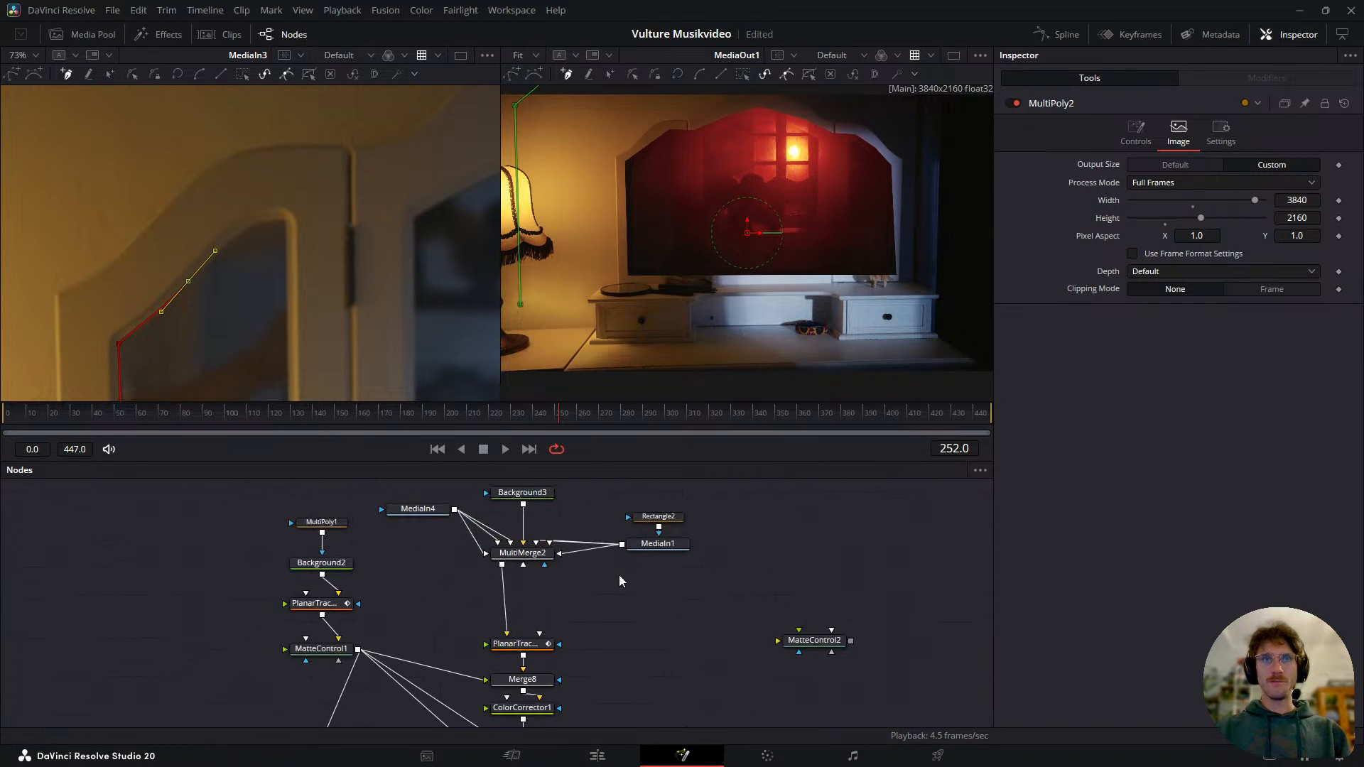
{"action": "left_click_drag", "start_coordinate": [585, 566], "coordinate": [581, 615]}
{"action": "left_click_drag", "start_coordinate": [629, 687], "coordinate": [606, 624]}
{"action": "scroll", "coordinate": [636, 554], "scroll_direction": "down", "scroll_amount": 5}
{"action": "left_click_drag", "start_coordinate": [688, 723], "coordinate": [668, 633]}
{"action": "scroll", "coordinate": [668, 633], "scroll_direction": "up", "scroll_amount": 3}
{"action": "left_click_drag", "start_coordinate": [518, 567], "coordinate": [678, 706]}
{"action": "scroll", "coordinate": [677, 706], "scroll_direction": "up", "scroll_amount": 2}
{"action": "left_click_drag", "start_coordinate": [565, 504], "coordinate": [613, 610]}
{"action": "scroll", "coordinate": [538, 626], "scroll_direction": "up", "scroll_amount": 5}
{"action": "left_click", "coordinate": [483, 527]}
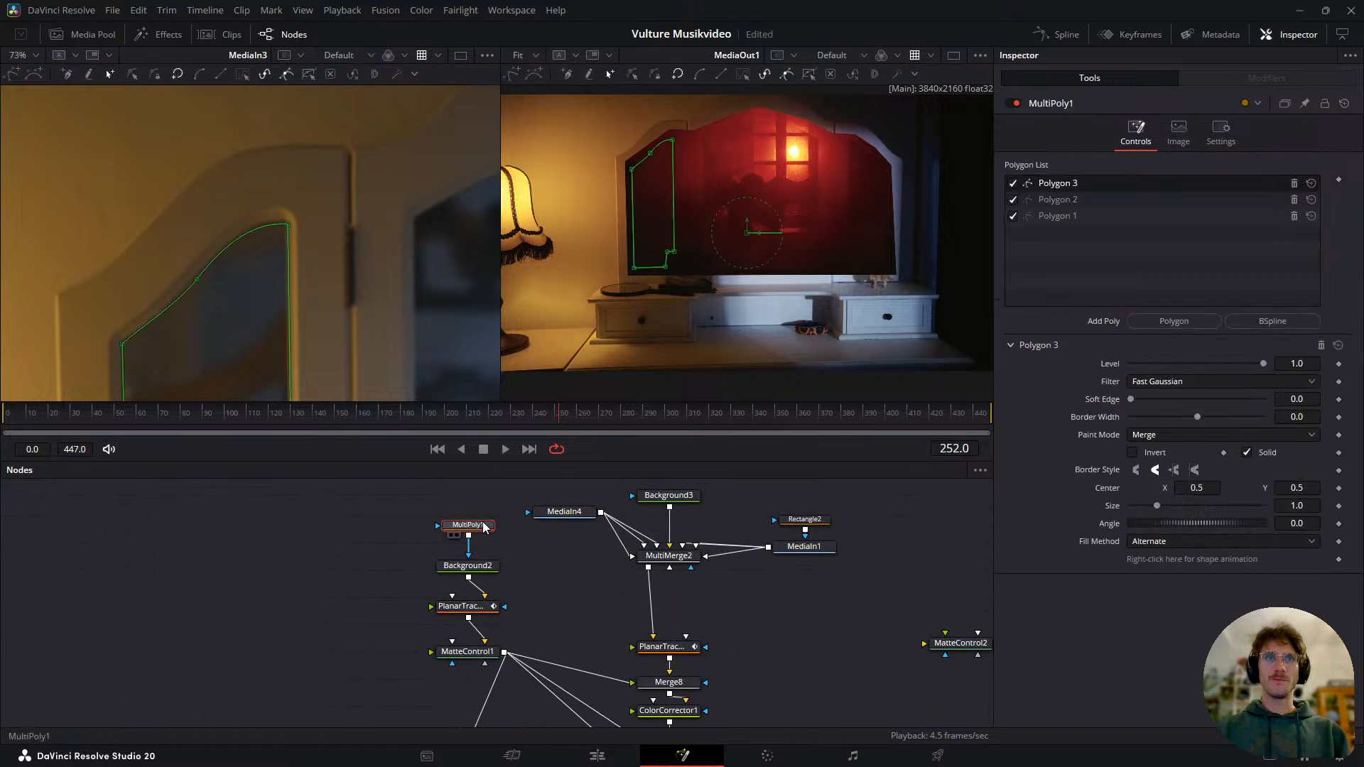
{"action": "key", "text": "1"}
{"action": "scroll", "coordinate": [304, 275], "scroll_direction": "down", "scroll_amount": 3}
{"action": "scroll", "coordinate": [347, 311], "scroll_direction": "down", "scroll_amount": 1}
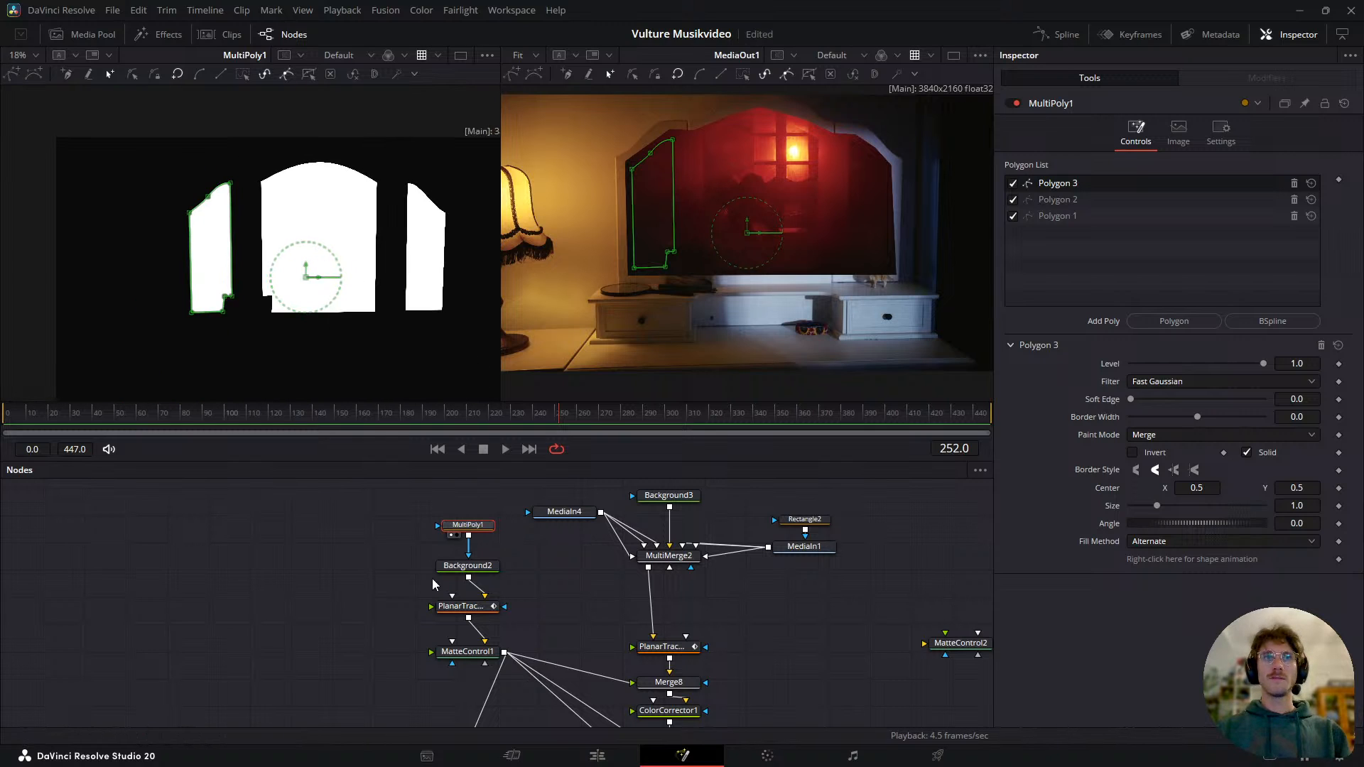
- Trace the MatteControl1 output through the node graph to Switch1 and the surrounding merge nodes
{"action": "left_click_drag", "start_coordinate": [504, 666], "coordinate": [432, 503]}
{"action": "scroll", "coordinate": [432, 503], "scroll_direction": "down", "scroll_amount": 3}
{"action": "left_click_drag", "start_coordinate": [375, 646], "coordinate": [378, 612]}
{"action": "scroll", "coordinate": [378, 614], "scroll_direction": "up", "scroll_amount": 2}
{"action": "scroll", "coordinate": [373, 644], "scroll_direction": "up", "scroll_amount": 2}
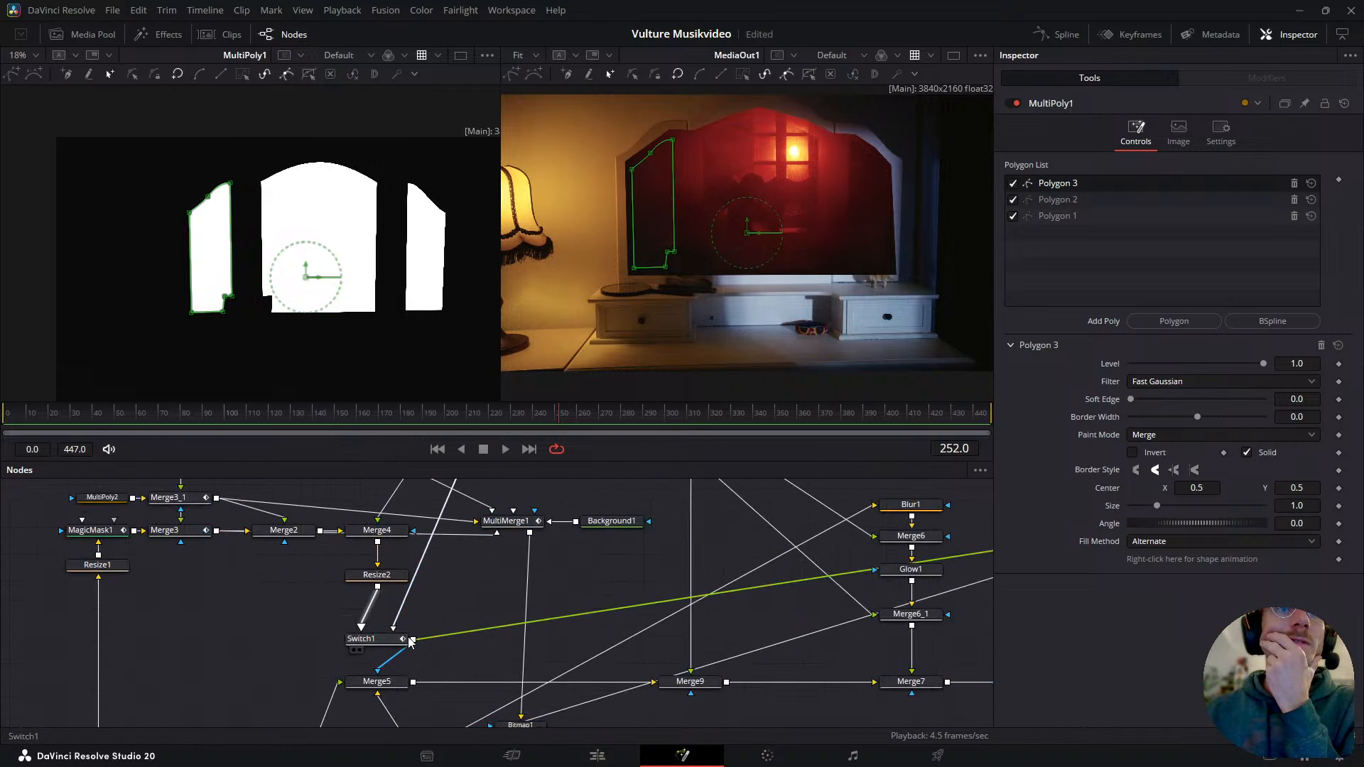
{"action": "left_click_drag", "start_coordinate": [462, 558], "coordinate": [458, 692]}
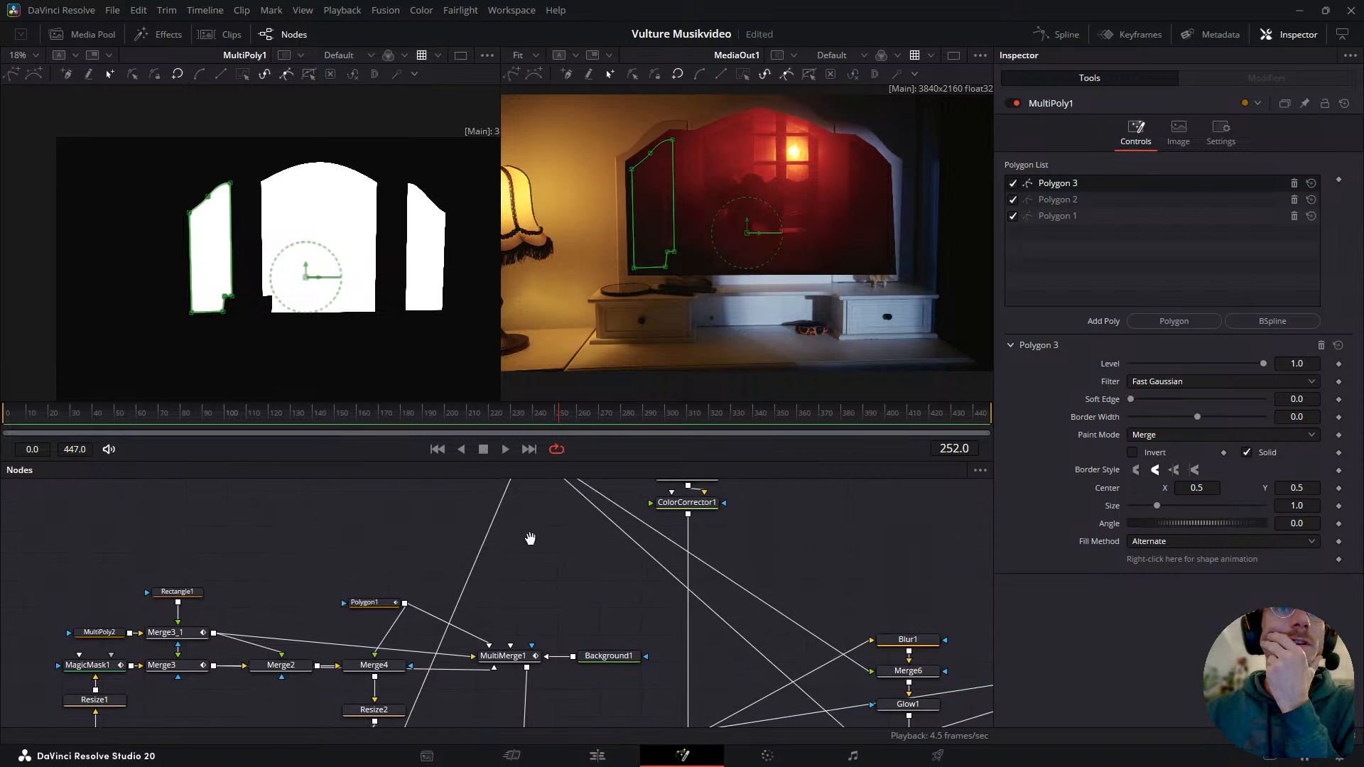
{"action": "left_click_drag", "start_coordinate": [529, 541], "coordinate": [502, 693]}
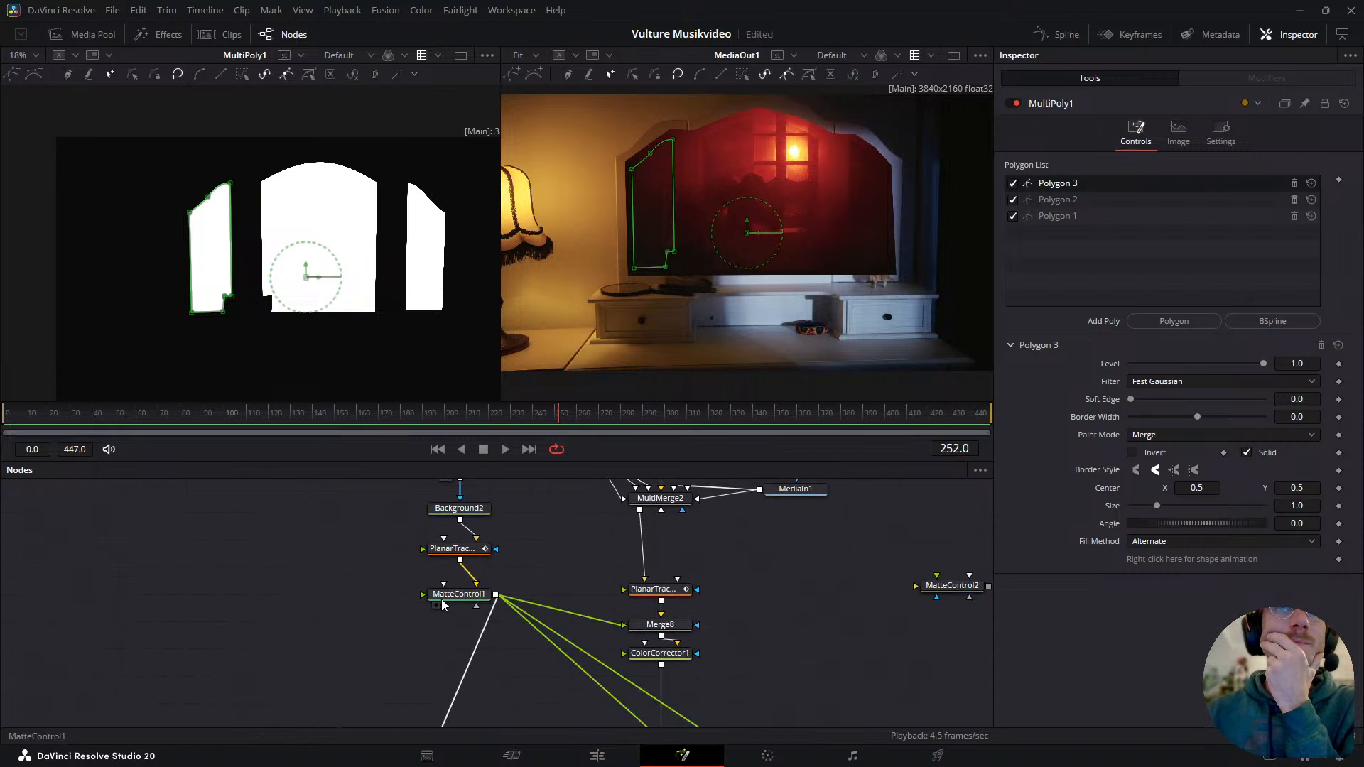
{"action": "left_click_drag", "start_coordinate": [342, 640], "coordinate": [472, 556]}
{"action": "scroll", "coordinate": [472, 556], "scroll_direction": "down", "scroll_amount": 2}
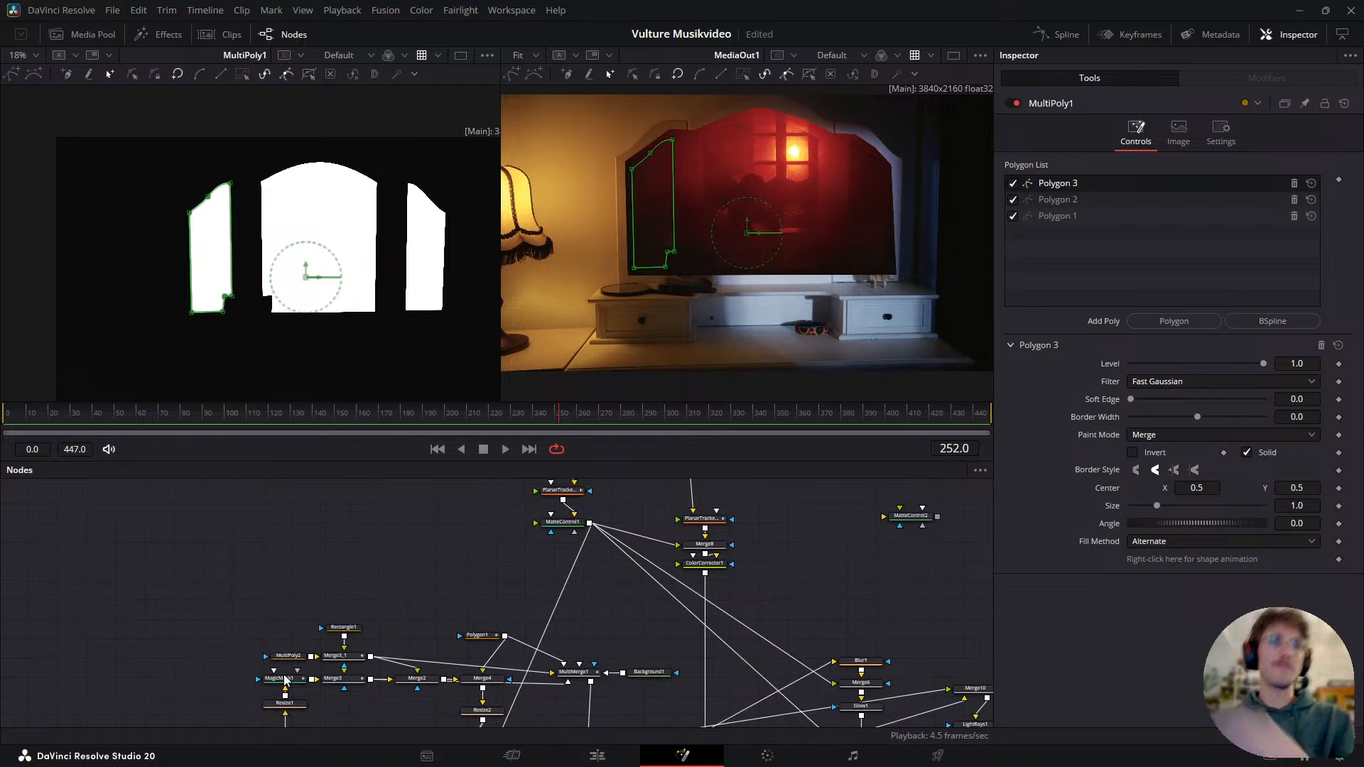
- Delete the MultiPoly2 node that feeds Merge3_1
{"action": "scroll", "coordinate": [289, 666], "scroll_direction": "up", "scroll_amount": 2}
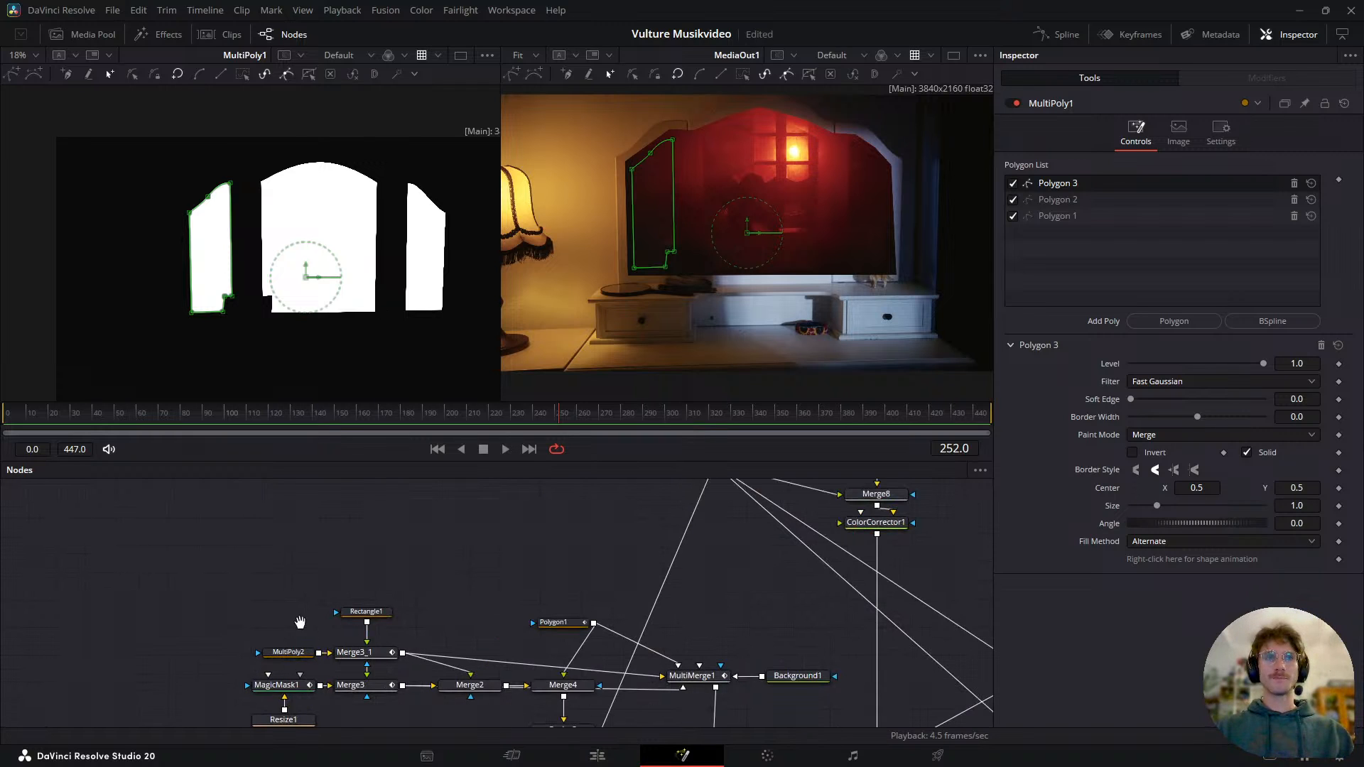
{"action": "left_click_drag", "start_coordinate": [301, 622], "coordinate": [285, 597]}
{"action": "left_click", "coordinate": [282, 628]}
{"action": "key", "text": "Delete"}
- Examine how the mirror mask branch connects through the node graph from MultiPoly1 down to Switch1 and MediaOut1
{"action": "left_click_drag", "start_coordinate": [585, 567], "coordinate": [442, 563]}
{"action": "left_click_drag", "start_coordinate": [691, 531], "coordinate": [606, 594]}
{"action": "left_click_drag", "start_coordinate": [672, 486], "coordinate": [628, 736]}
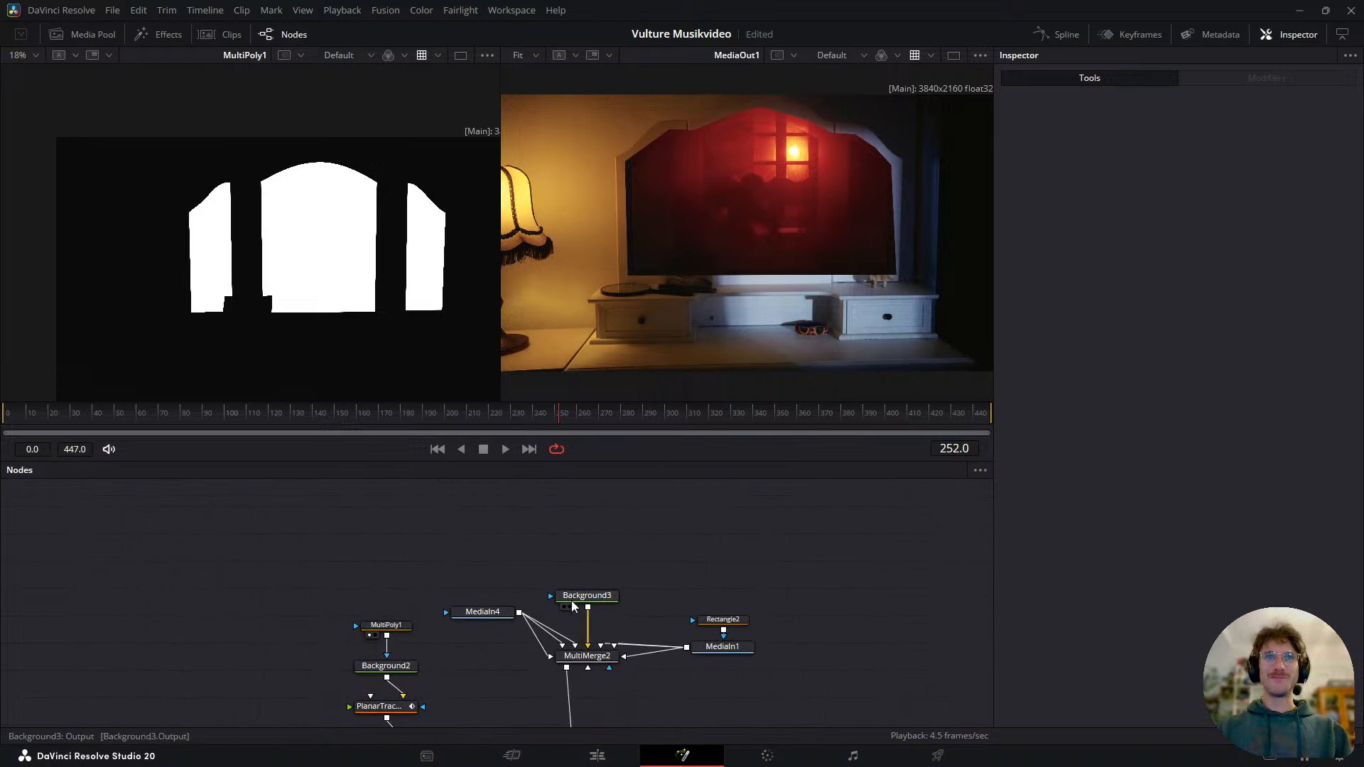
{"action": "left_click_drag", "start_coordinate": [601, 678], "coordinate": [605, 592]}
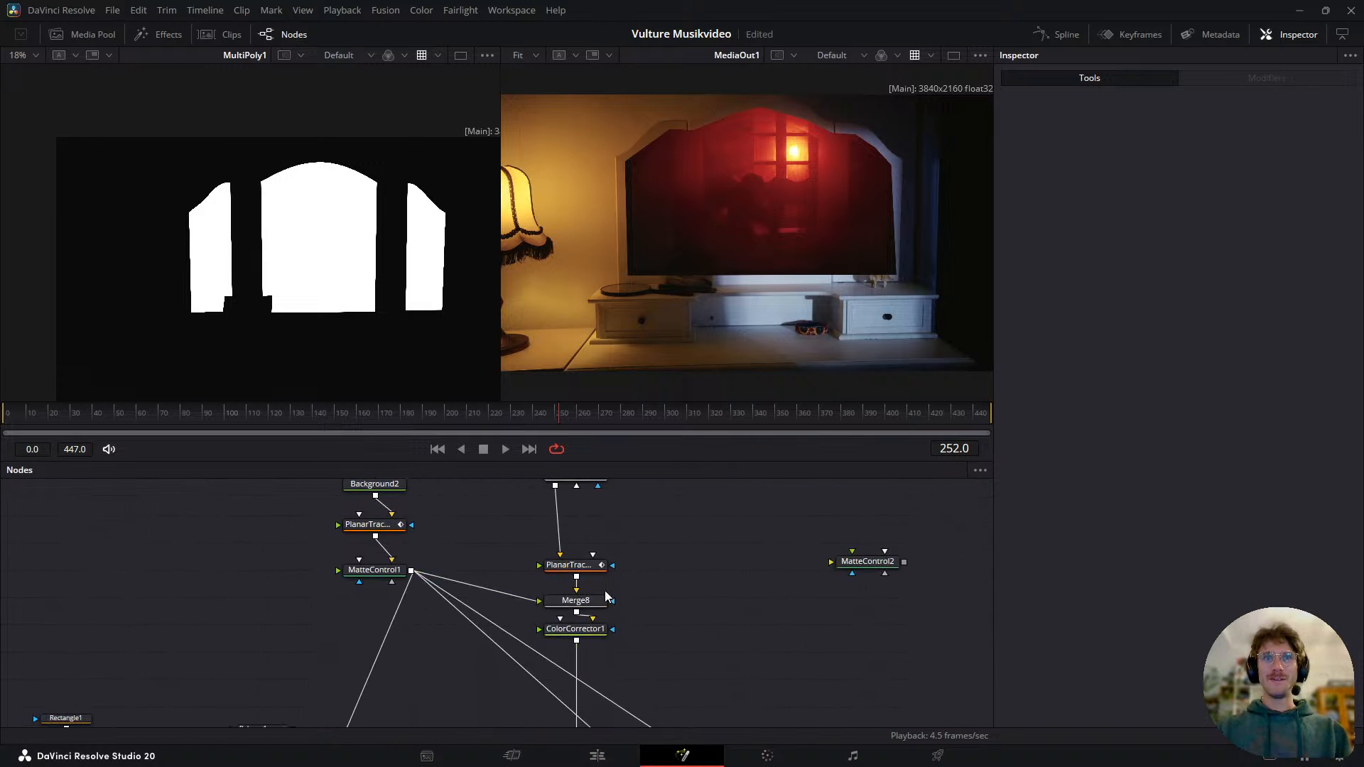
{"action": "left_click_drag", "start_coordinate": [583, 721], "coordinate": [551, 519]}
{"action": "left_click_drag", "start_coordinate": [460, 711], "coordinate": [483, 538]}
{"action": "left_click_drag", "start_coordinate": [407, 689], "coordinate": [427, 573]}
{"action": "left_click_drag", "start_coordinate": [327, 563], "coordinate": [345, 668]}
{"action": "left_click_drag", "start_coordinate": [360, 531], "coordinate": [332, 661]}
{"action": "scroll", "coordinate": [333, 661], "scroll_direction": "down", "scroll_amount": 3}
{"action": "scroll", "coordinate": [371, 579], "scroll_direction": "up", "scroll_amount": 2}
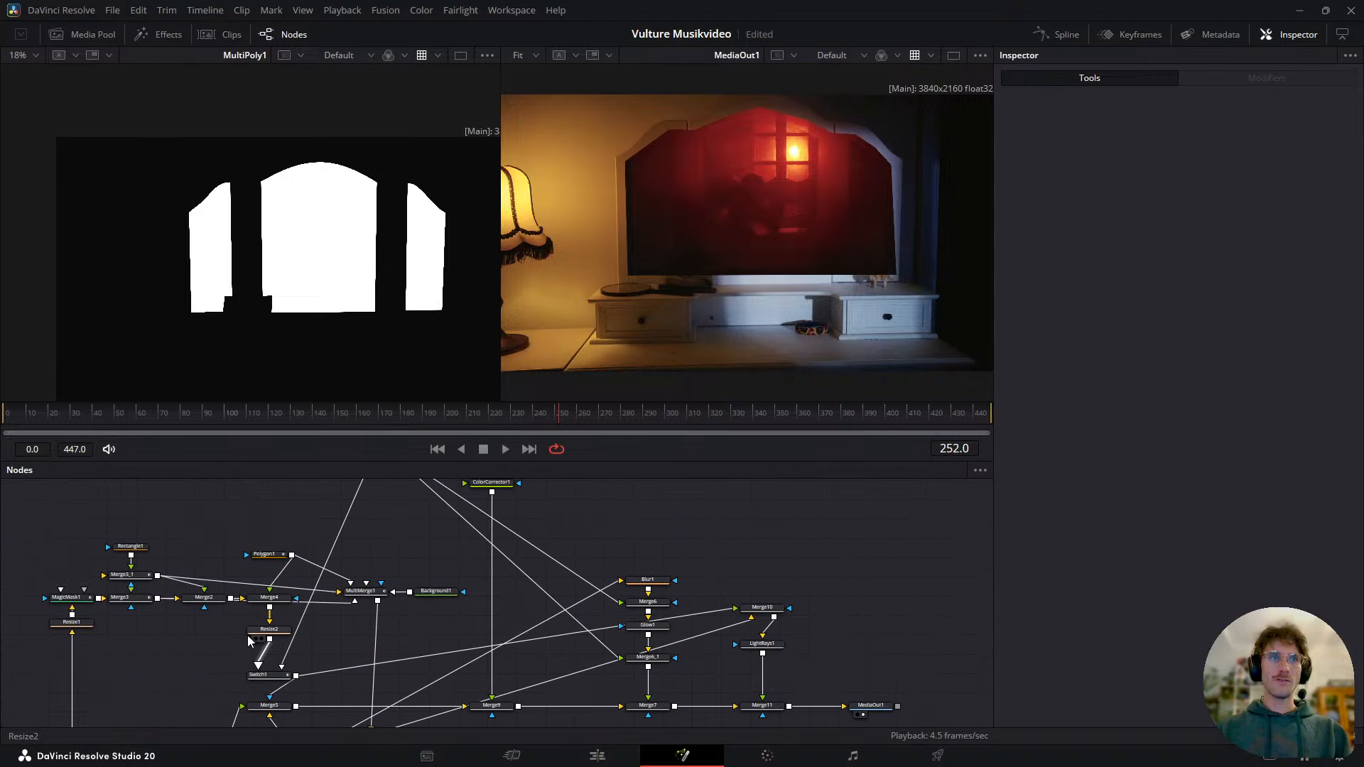
- Replace Switch1 with a pipe router fed directly by MatteControl1 and save the project
{"action": "left_click", "coordinate": [282, 677]}
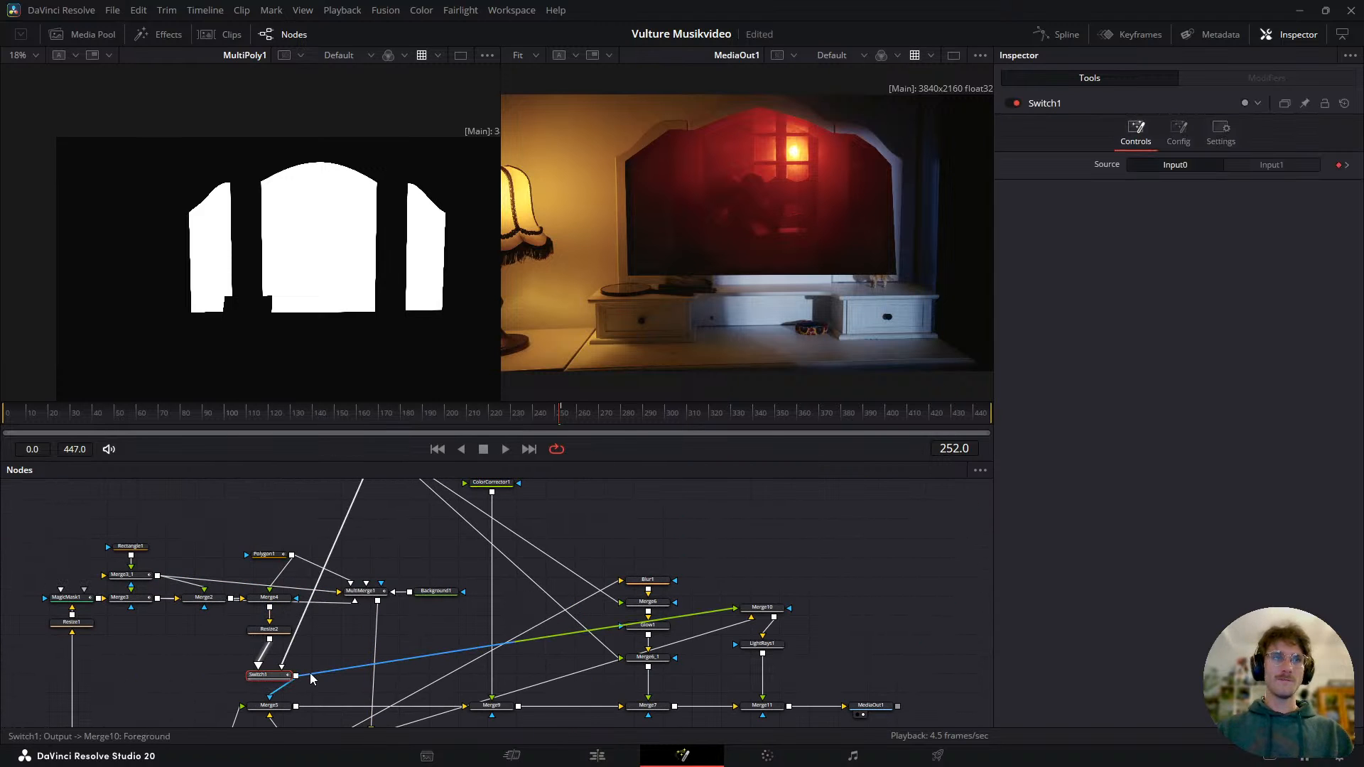
{"action": "scroll", "coordinate": [310, 675], "scroll_direction": "up", "scroll_amount": 2}
{"action": "left_click_drag", "start_coordinate": [268, 664], "coordinate": [284, 594]}
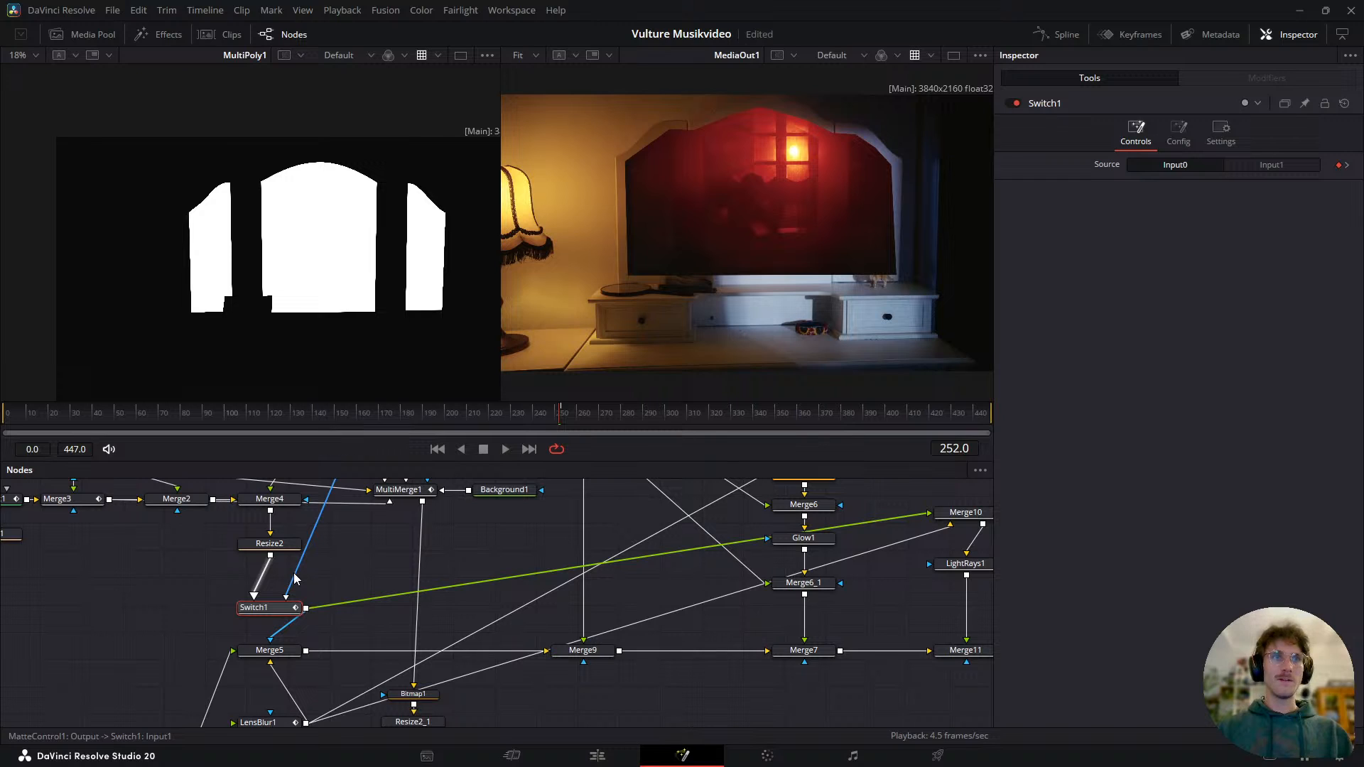
{"action": "mouse_move", "coordinate": [289, 616]}
{"action": "left_mouse_down"}
{"action": "mouse_move", "coordinate": [210, 619]}
{"action": "mouse_move", "coordinate": [100, 652]}
{"action": "mouse_move", "coordinate": [288, 610]}
{"action": "mouse_move", "coordinate": [270, 623]}
{"action": "left_mouse_up"}
{"action": "left_click", "coordinate": [132, 645], "text": "alt"}
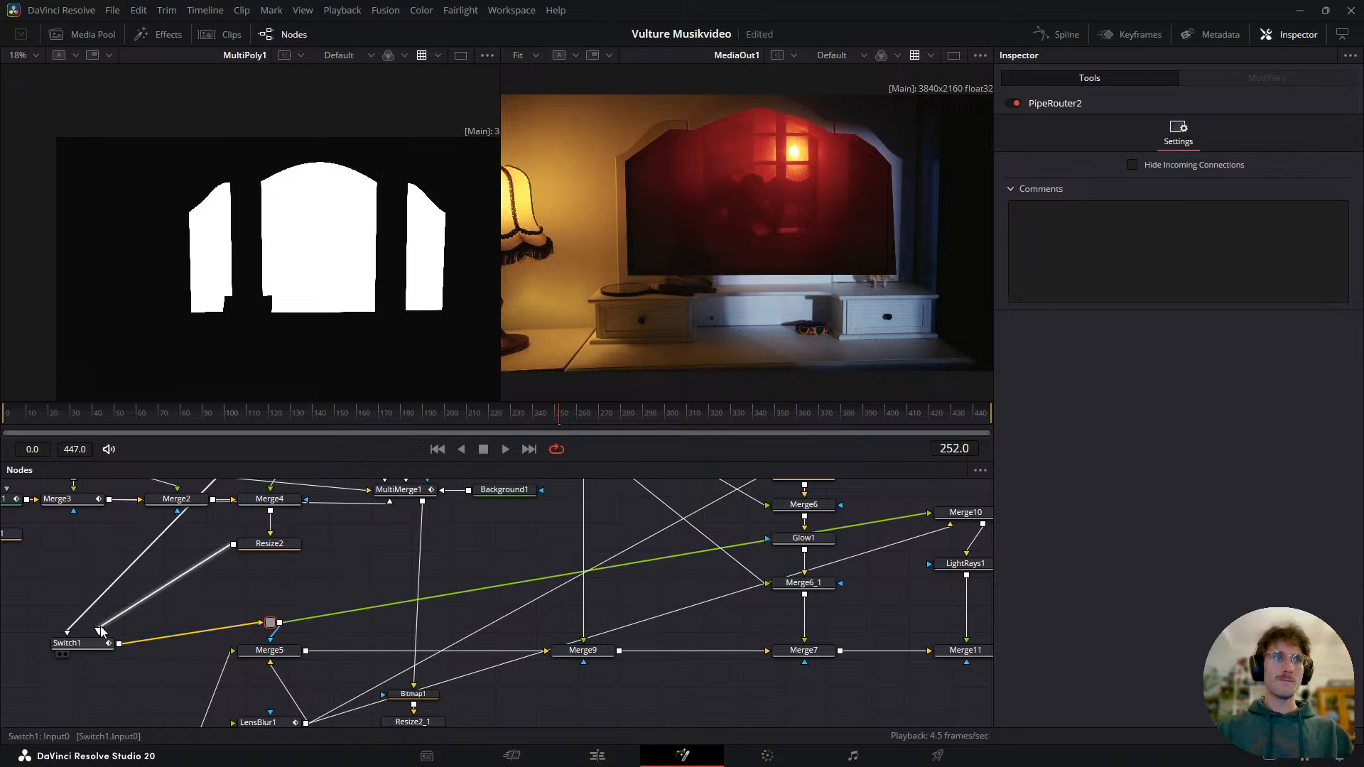
{"action": "left_click_drag", "start_coordinate": [101, 631], "coordinate": [132, 610]}
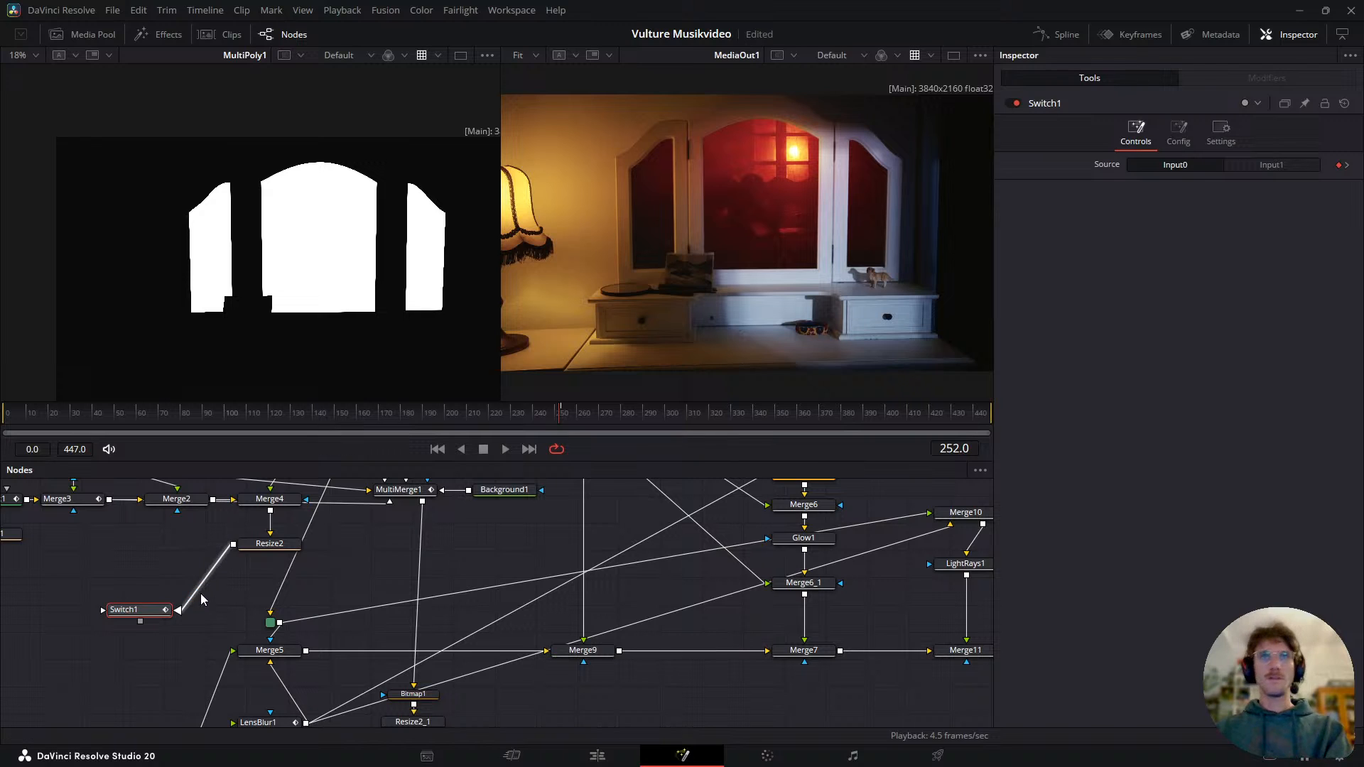
{"action": "key", "text": "Delete"}
{"action": "scroll", "coordinate": [806, 172], "scroll_direction": "up", "scroll_amount": 2}
{"action": "key", "text": "ctrl+s"}
- Add a Transform node directly after MatteControl1 so it feeds all of the matte's downstream connections
{"action": "left_click_drag", "start_coordinate": [346, 539], "coordinate": [369, 641]}
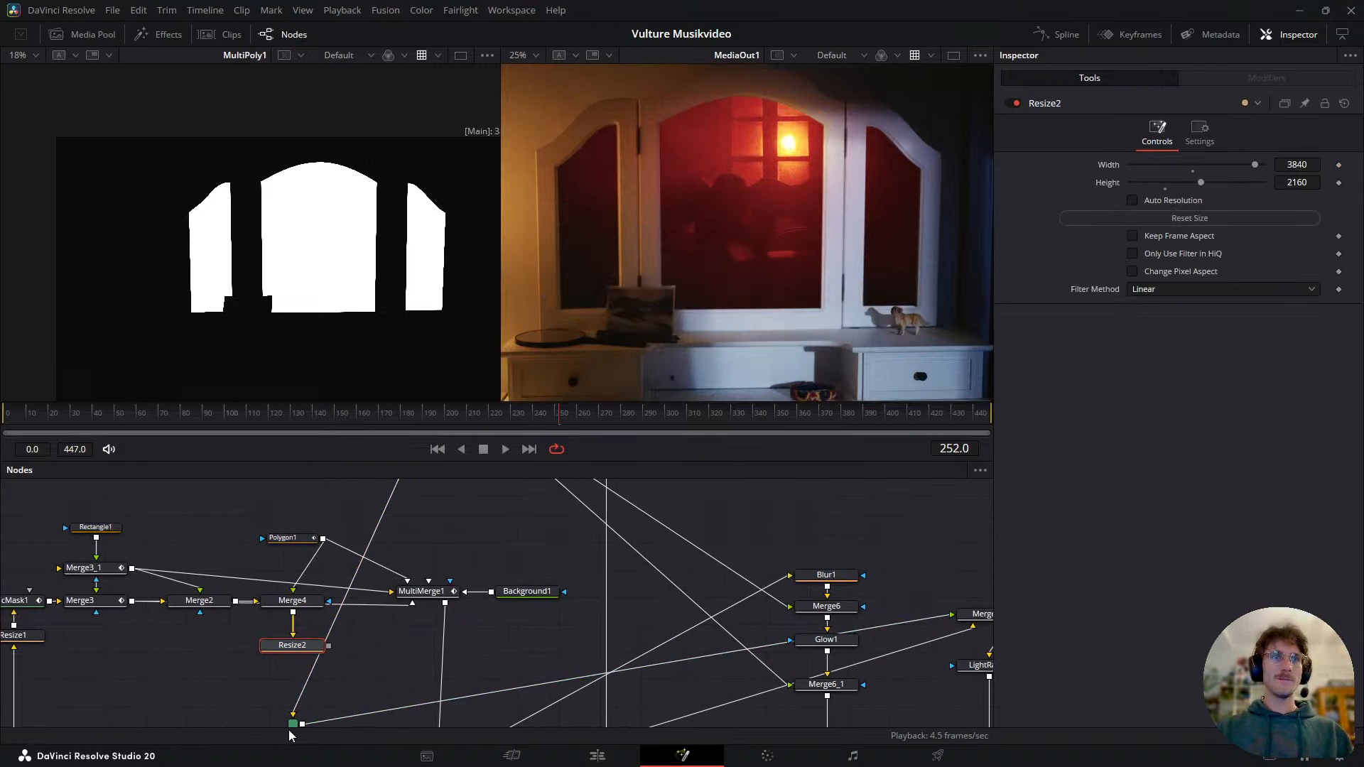
{"action": "left_click_drag", "start_coordinate": [297, 726], "coordinate": [298, 718]}
{"action": "scroll", "coordinate": [334, 569], "scroll_direction": "down", "scroll_amount": 3}
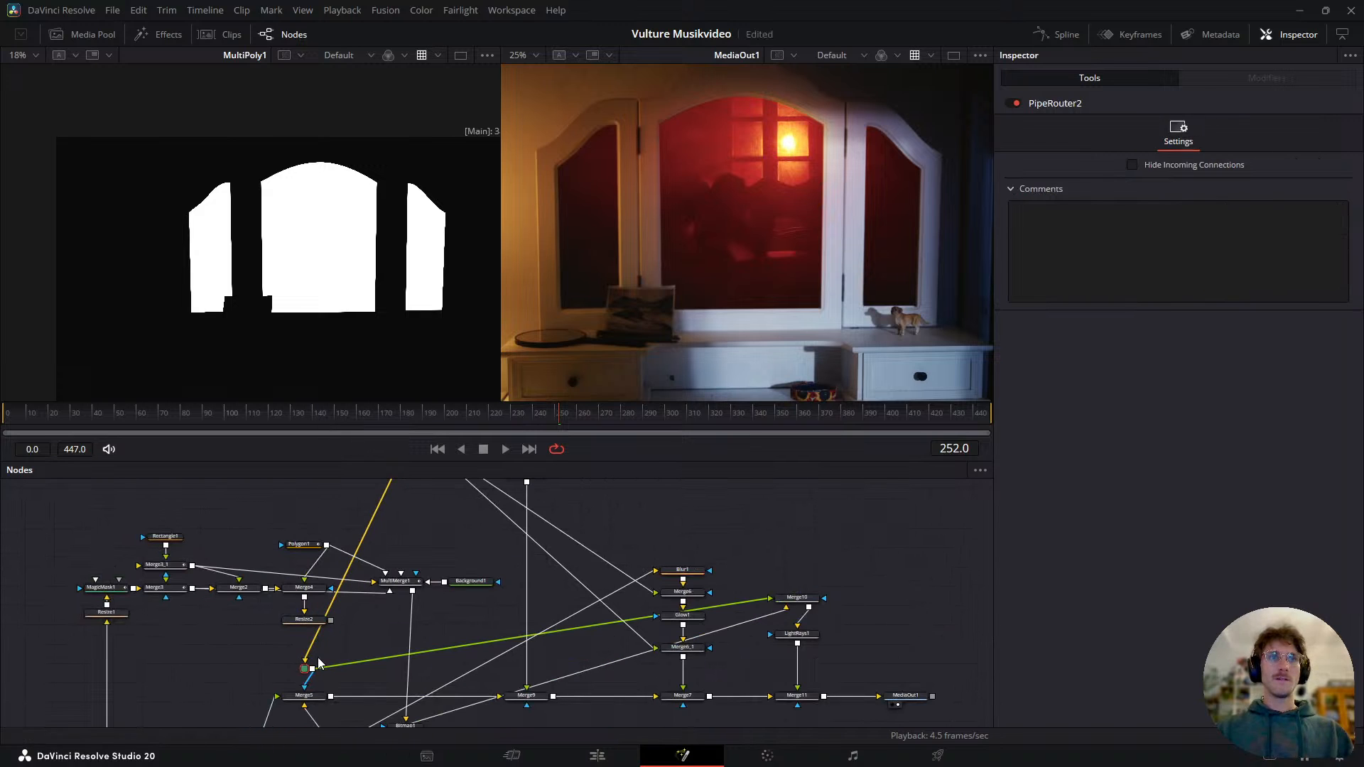
{"action": "left_click_drag", "start_coordinate": [358, 552], "coordinate": [374, 652]}
{"action": "left_click_drag", "start_coordinate": [455, 569], "coordinate": [449, 643]}
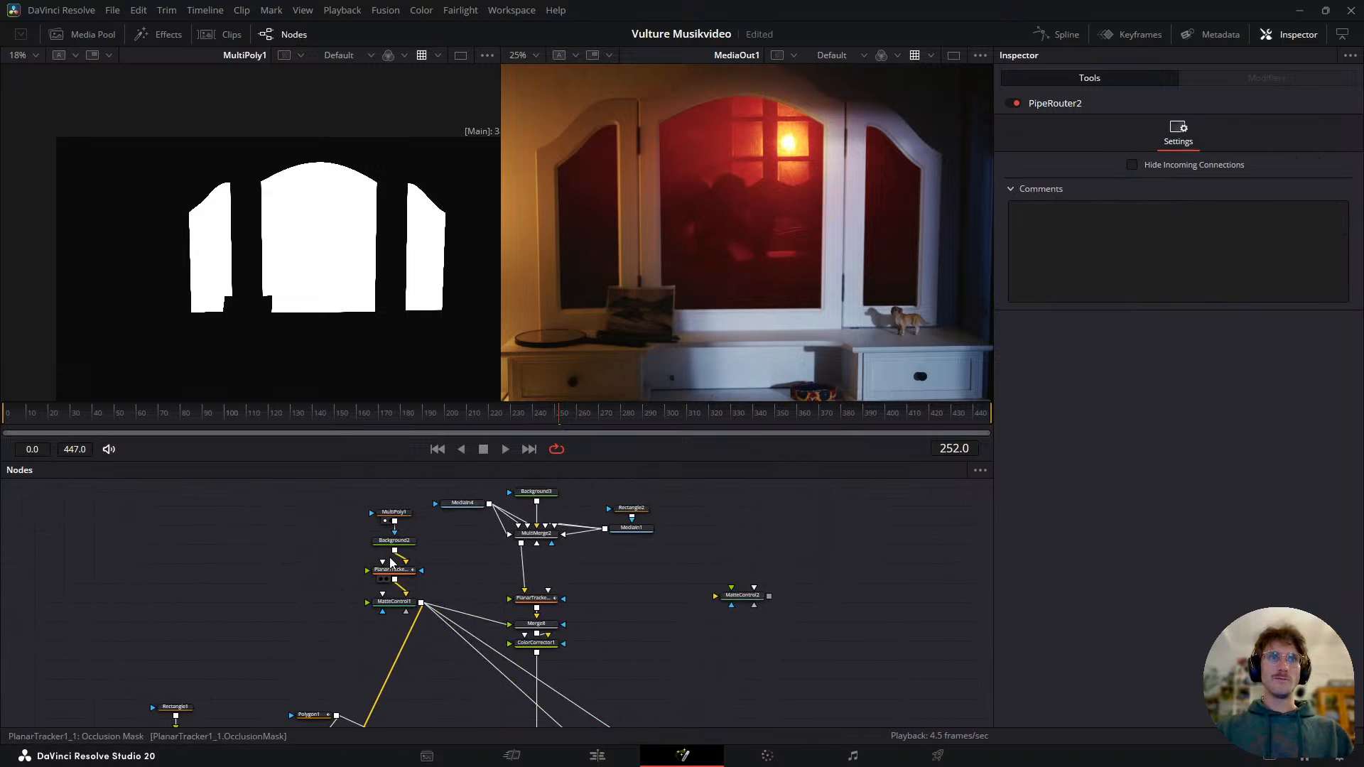
{"action": "scroll", "coordinate": [395, 530], "scroll_direction": "up", "scroll_amount": 2}
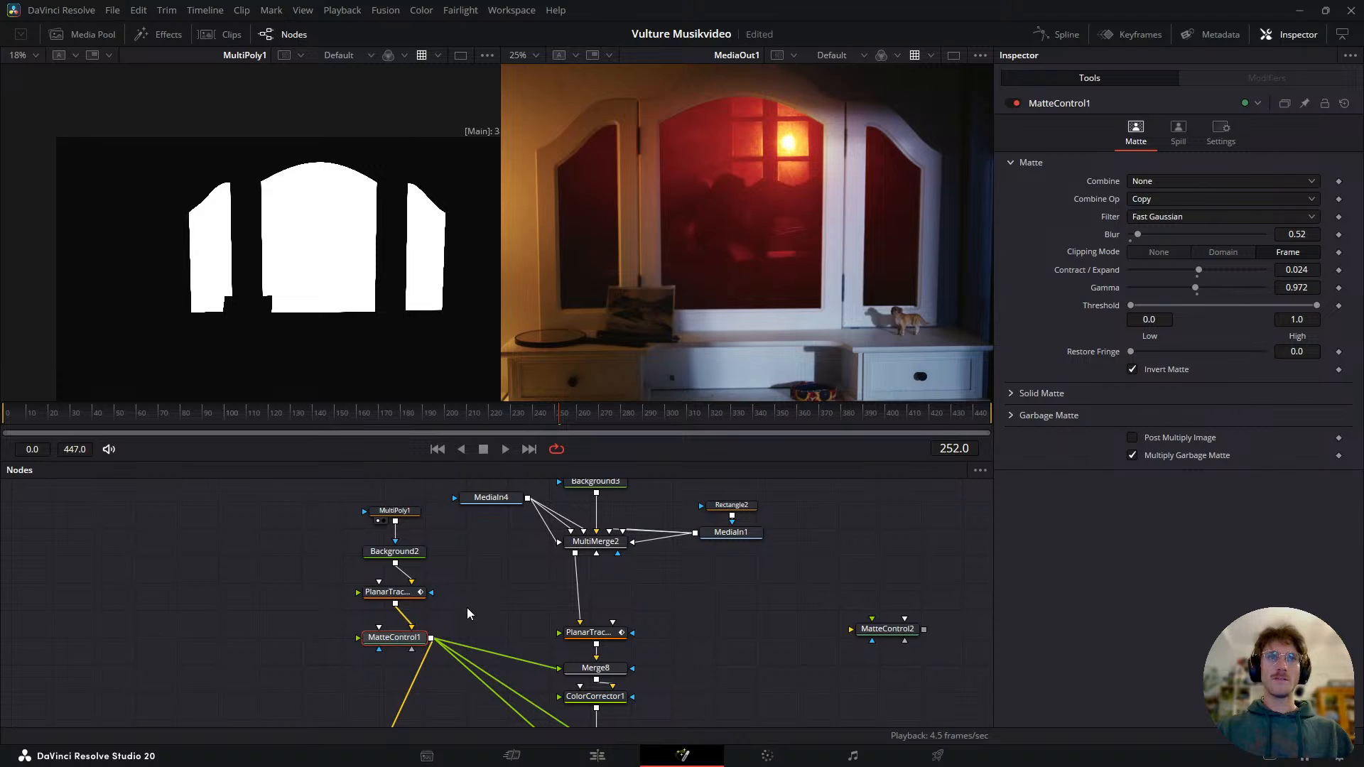
{"action": "key", "text": "shift+space"}
{"action": "type", "text": "trans"}
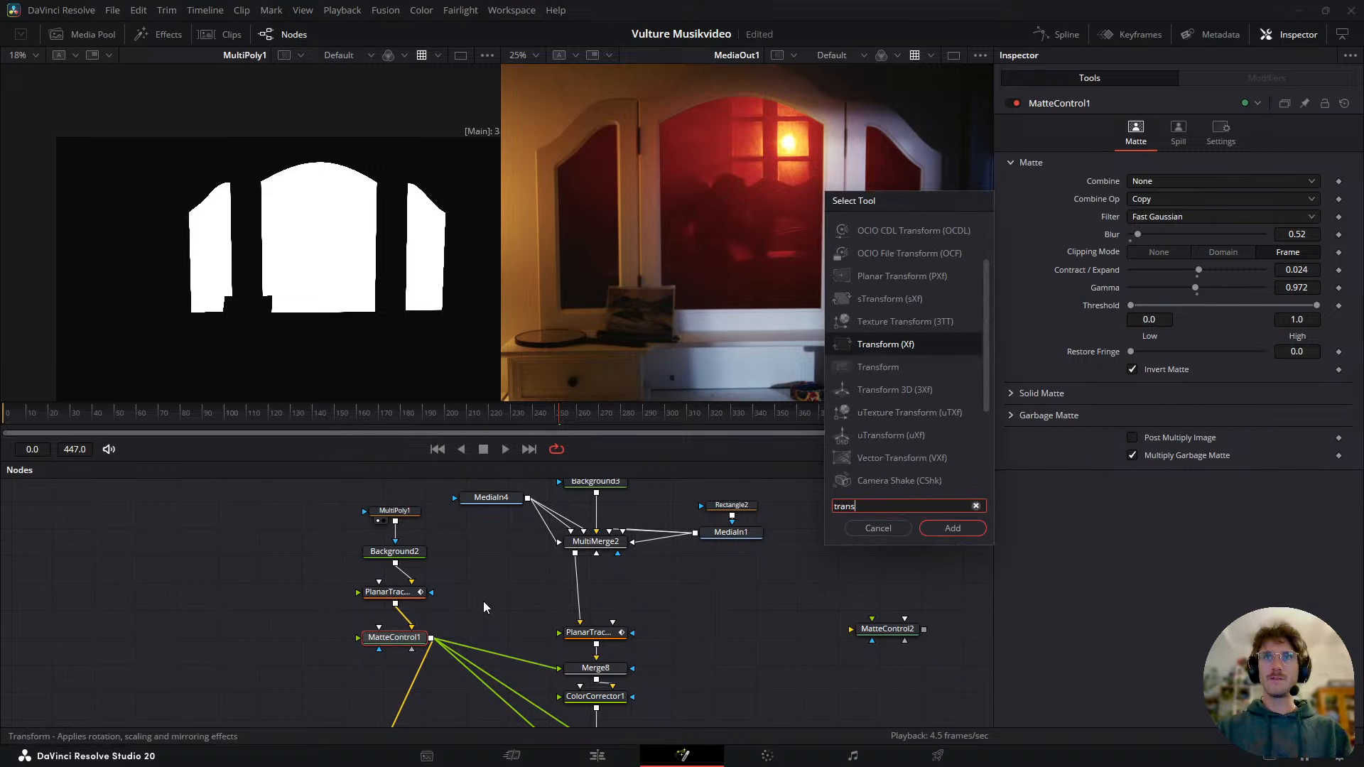
{"action": "key", "text": "Return"}
{"action": "left_click_drag", "start_coordinate": [470, 638], "coordinate": [411, 483]}
{"action": "scroll", "coordinate": [411, 490], "scroll_direction": "down", "scroll_amount": 3}
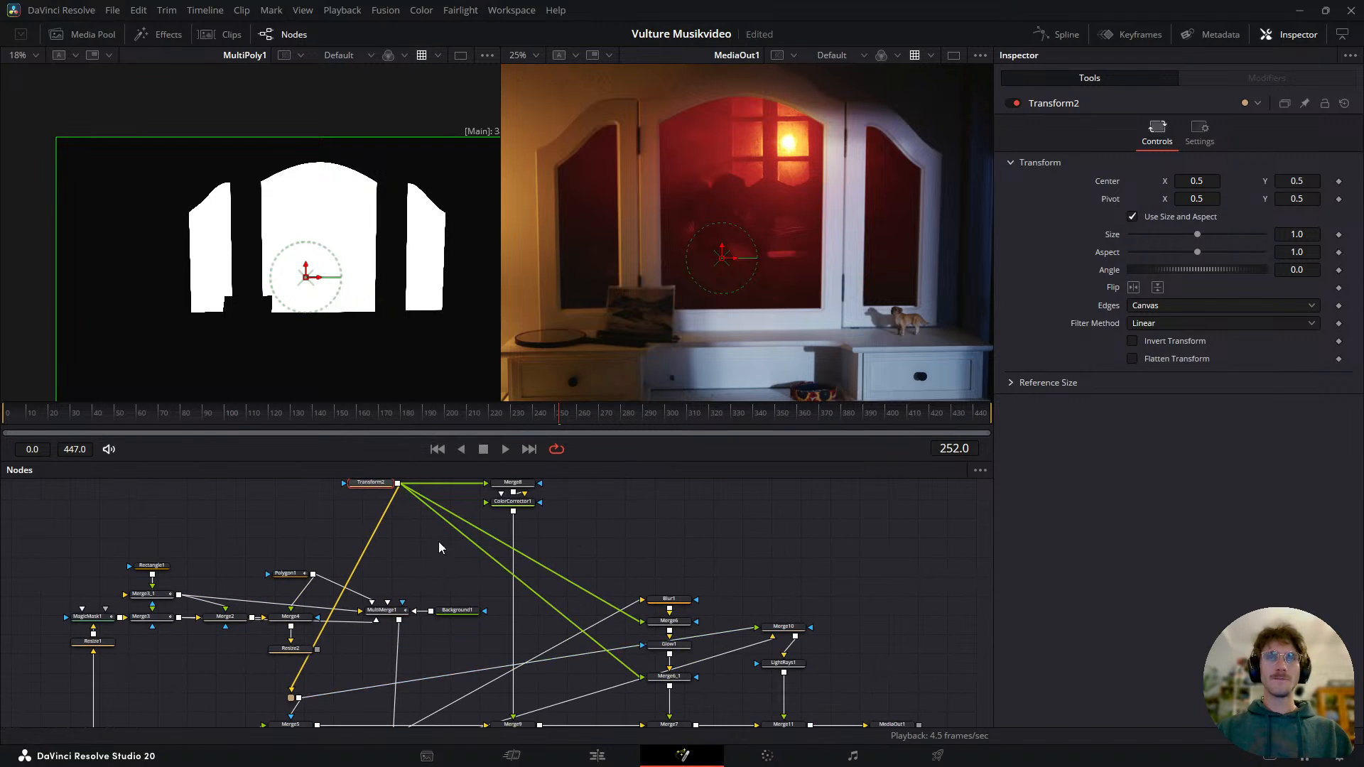
- Check the tracking keyframes of PlanarTracker1_1, the tracker above MatteControl1, and park the playhead at frame 247
{"action": "left_click_drag", "start_coordinate": [557, 496], "coordinate": [570, 613]}
{"action": "key", "text": "Left"}
{"action": "key", "text": "Right"}
{"action": "scroll", "coordinate": [420, 565], "scroll_direction": "up", "scroll_amount": 3}
{"action": "left_click_drag", "start_coordinate": [360, 518], "coordinate": [358, 591]}
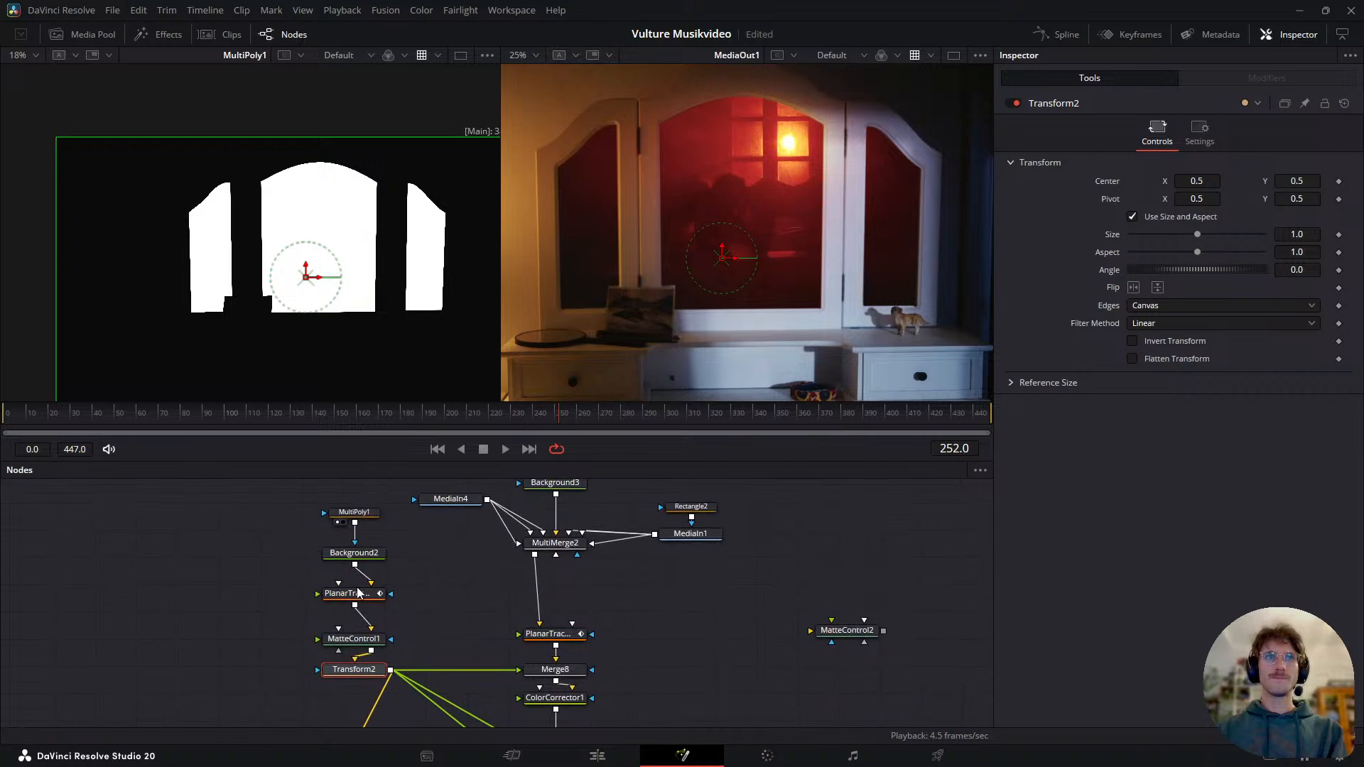
{"action": "left_click", "coordinate": [359, 596]}
{"action": "left_click", "coordinate": [548, 430]}
{"action": "key", "text": "Left"}
{"action": "key", "text": "Left"}
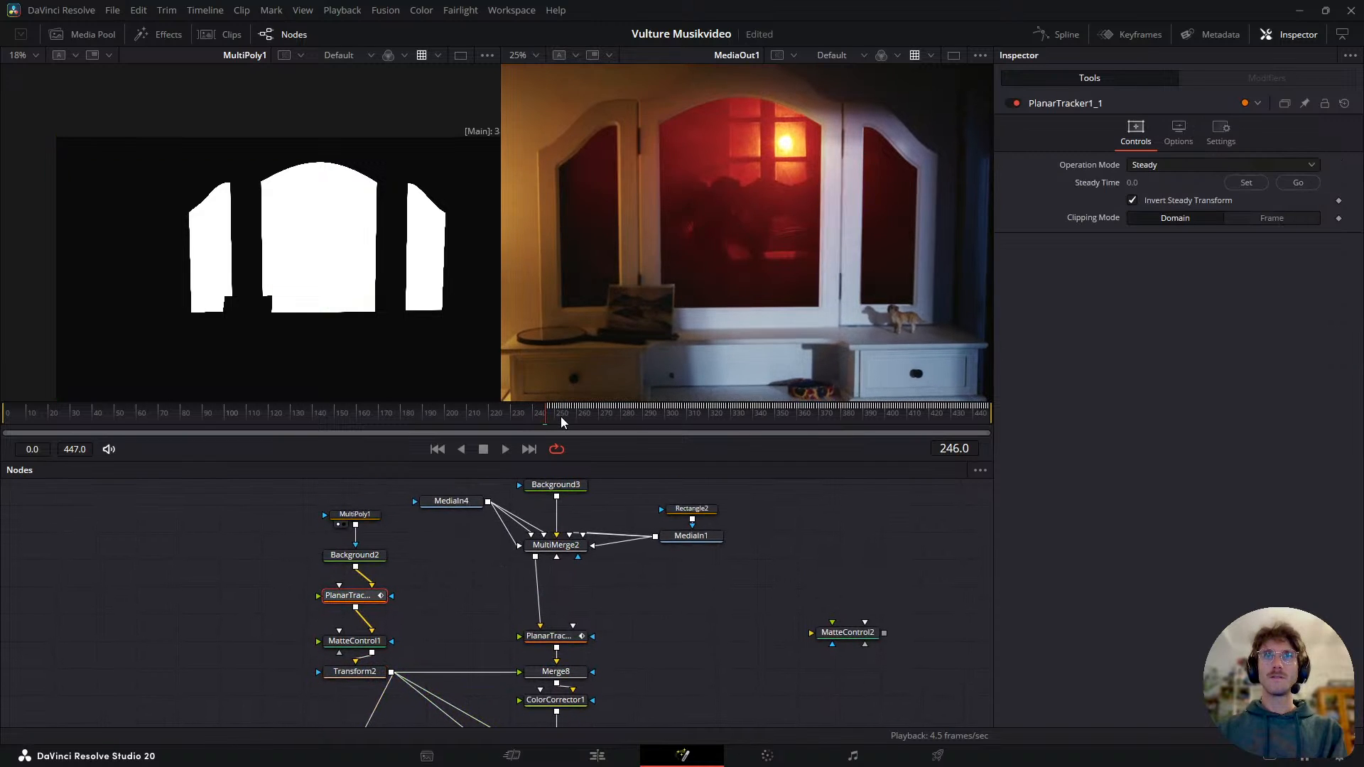
{"action": "key", "text": "Right"}
{"action": "key", "text": "Right"}
{"action": "key", "text": "Right"}
{"action": "key", "text": "Right"}
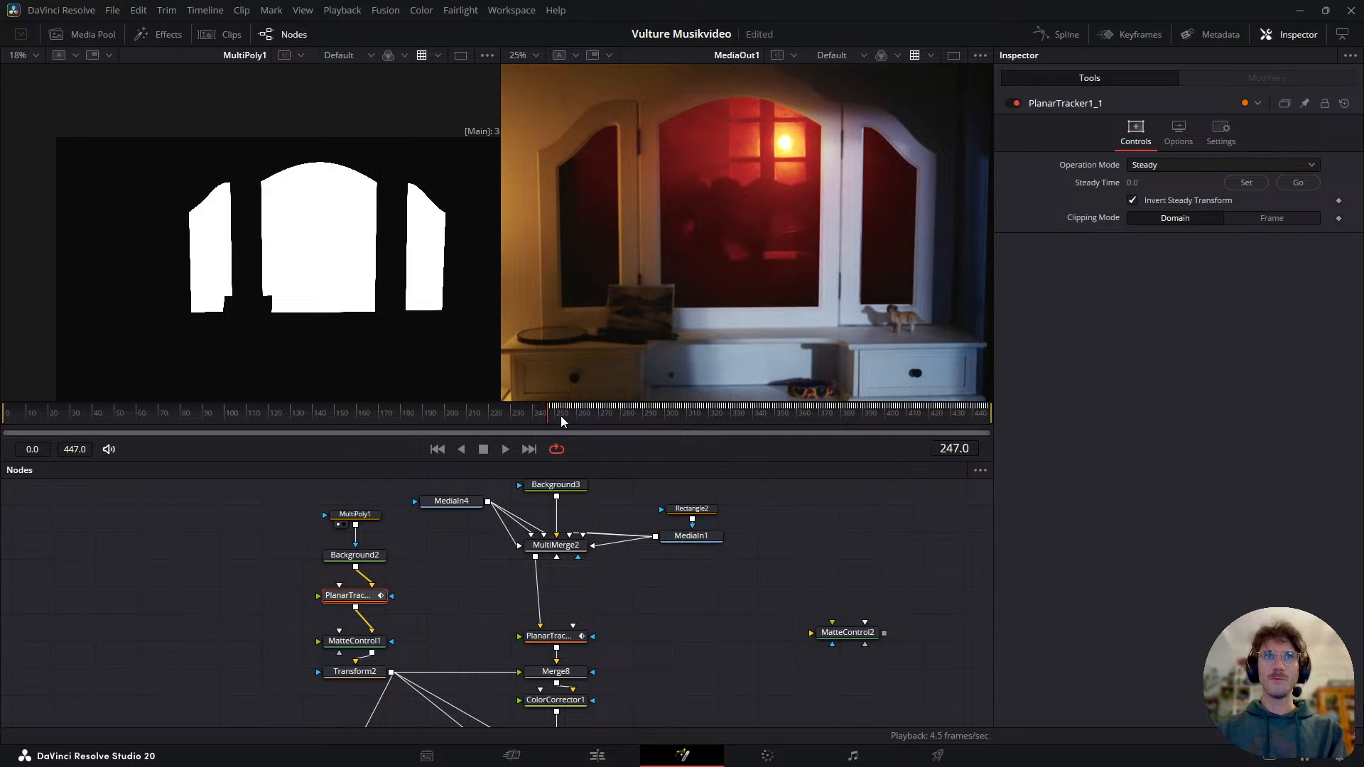
- Keyframe the centre, size and angle of Transform2 at frame 247 and move the playhead to frame 174
{"action": "left_click", "coordinate": [355, 672]}
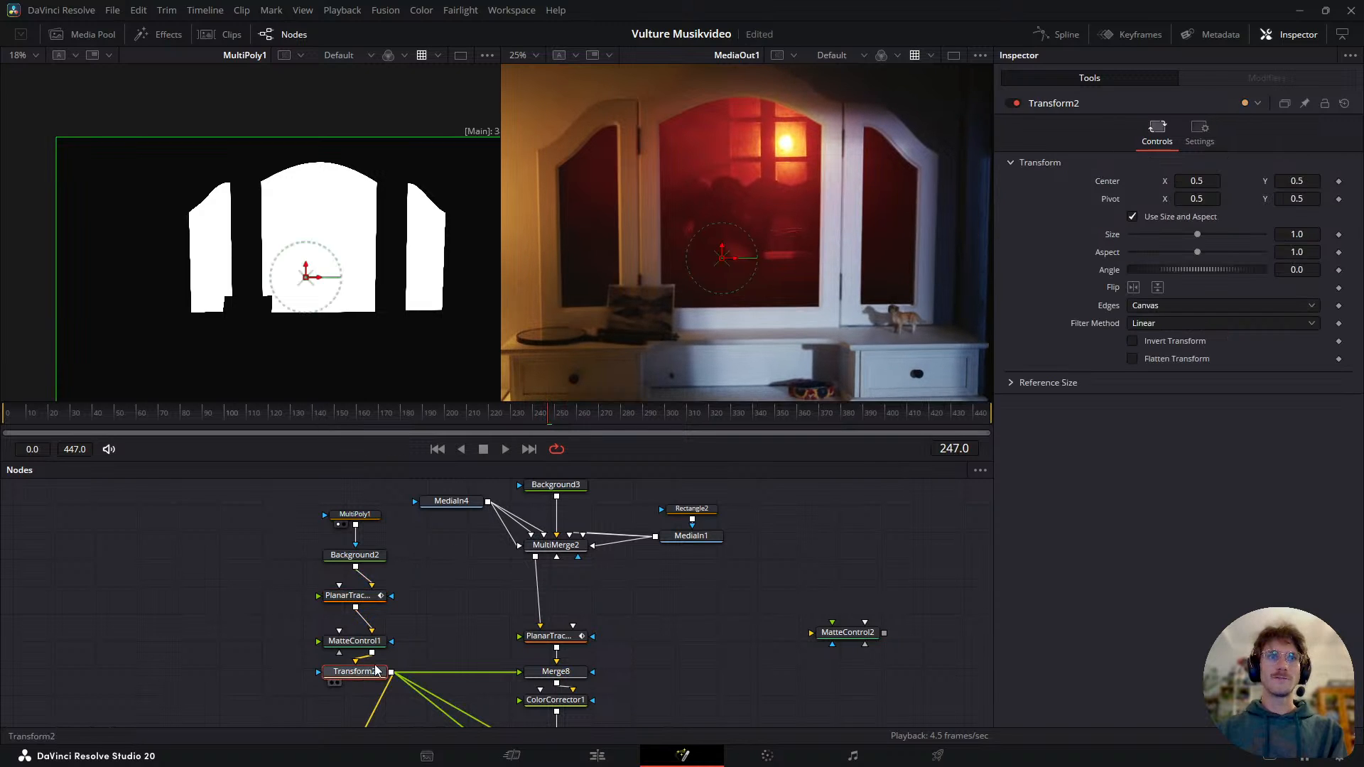
{"action": "left_click", "coordinate": [1339, 181]}
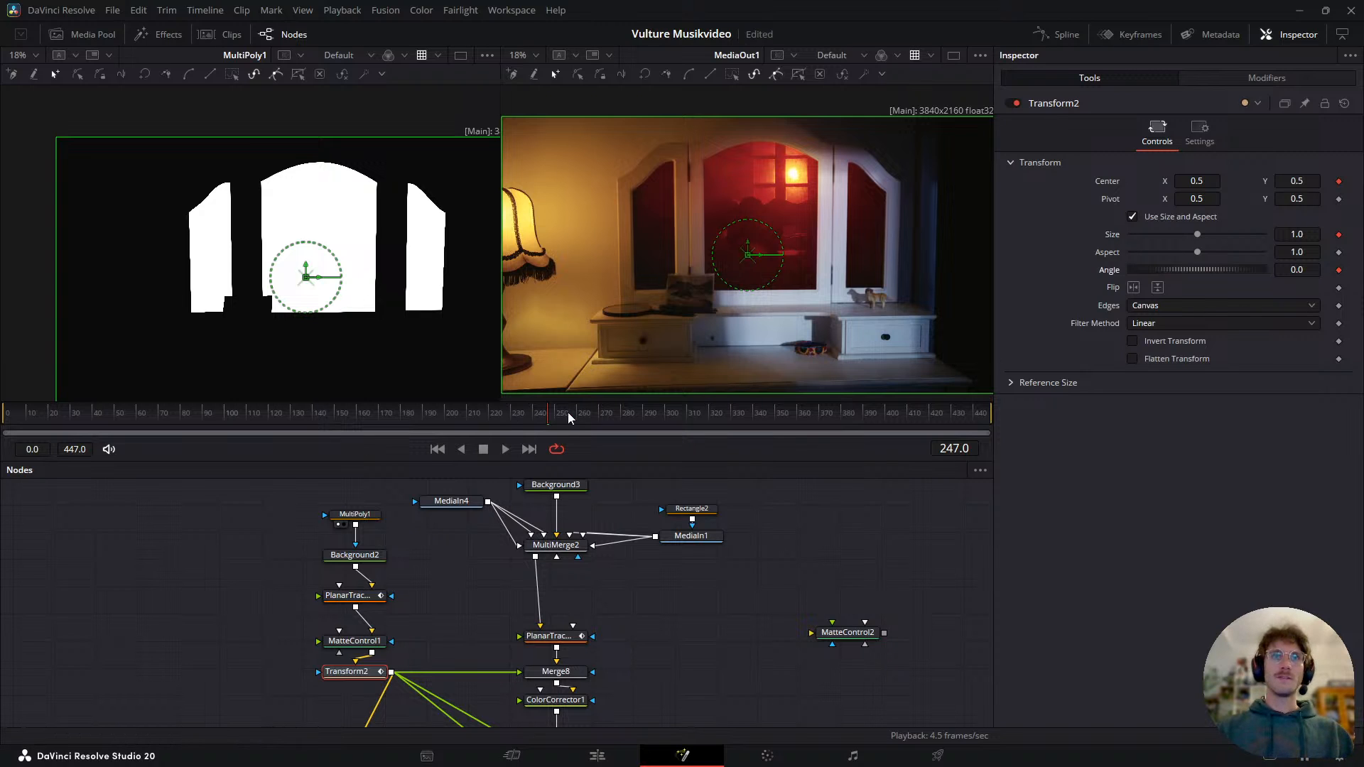
{"action": "left_click_drag", "start_coordinate": [545, 418], "coordinate": [387, 417]}
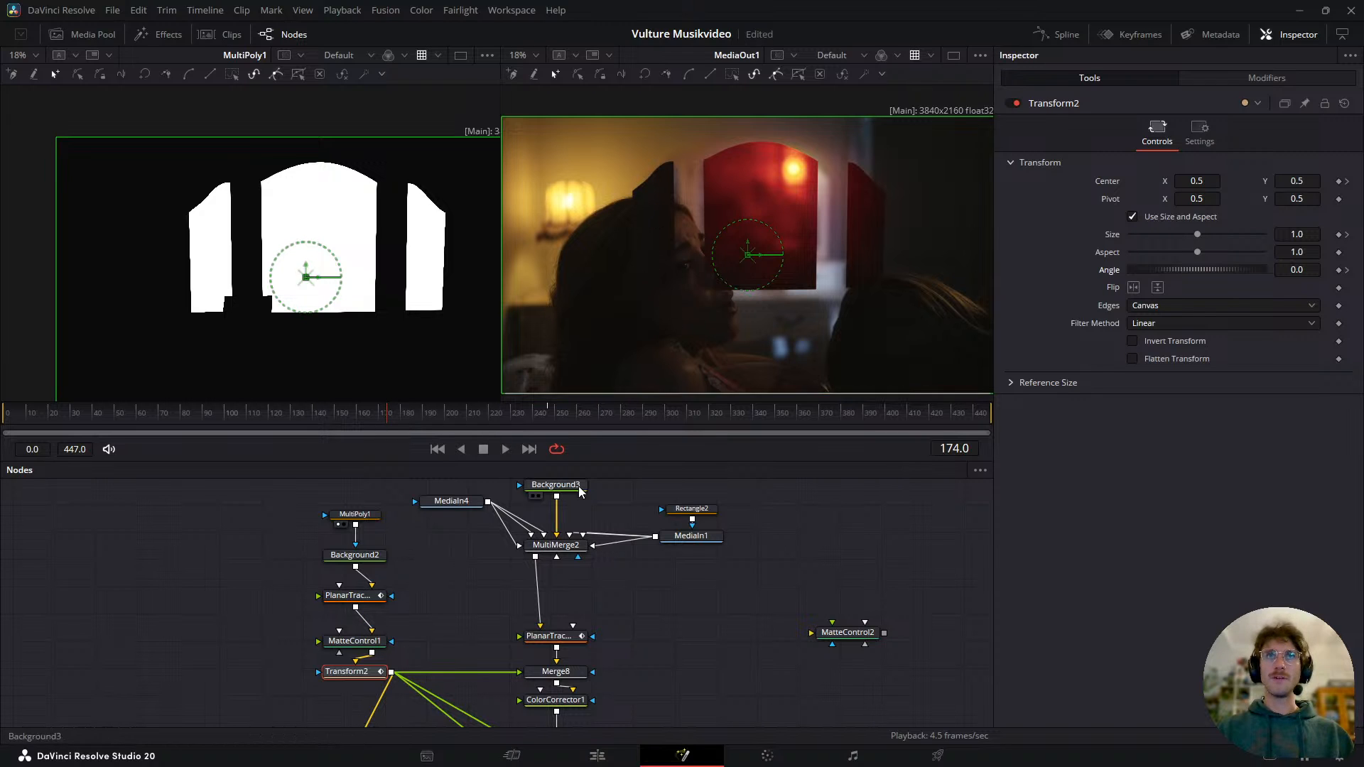
- Insert a Merge node on the Transform2 connection just before the pipe router below Resize2
{"action": "left_click_drag", "start_coordinate": [491, 556], "coordinate": [565, 390]}
{"action": "left_click_drag", "start_coordinate": [456, 581], "coordinate": [506, 435]}
{"action": "scroll", "coordinate": [445, 535], "scroll_direction": "up", "scroll_amount": 2}
{"action": "mouse_move", "coordinate": [456, 612]}
{"action": "left_mouse_down"}
{"action": "mouse_move", "coordinate": [515, 521]}
{"action": "mouse_move", "coordinate": [532, 586]}
{"action": "mouse_move", "coordinate": [448, 641]}
{"action": "left_mouse_up"}
{"action": "key", "text": "shift+space"}
{"action": "type", "text": "merge"}
{"action": "key", "text": "Return"}
{"action": "left_click_drag", "start_coordinate": [306, 553], "coordinate": [403, 594]}
- Compare the outputs of Merge3 and Resize2 in the first viewer at frame 174
{"action": "left_click", "coordinate": [265, 559]}
{"action": "key", "text": "1"}
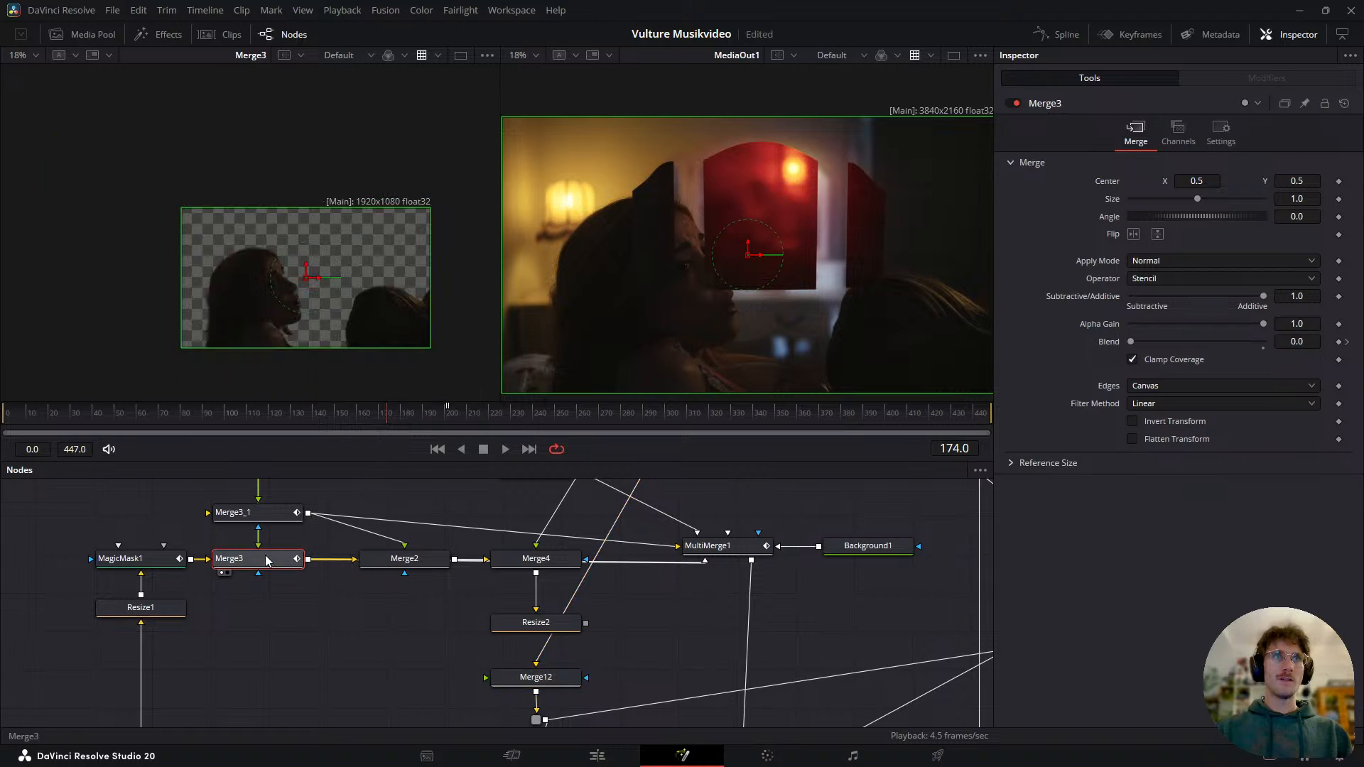
{"action": "left_click", "coordinate": [403, 557]}
{"action": "left_click", "coordinate": [530, 622]}
{"action": "key", "text": "1"}
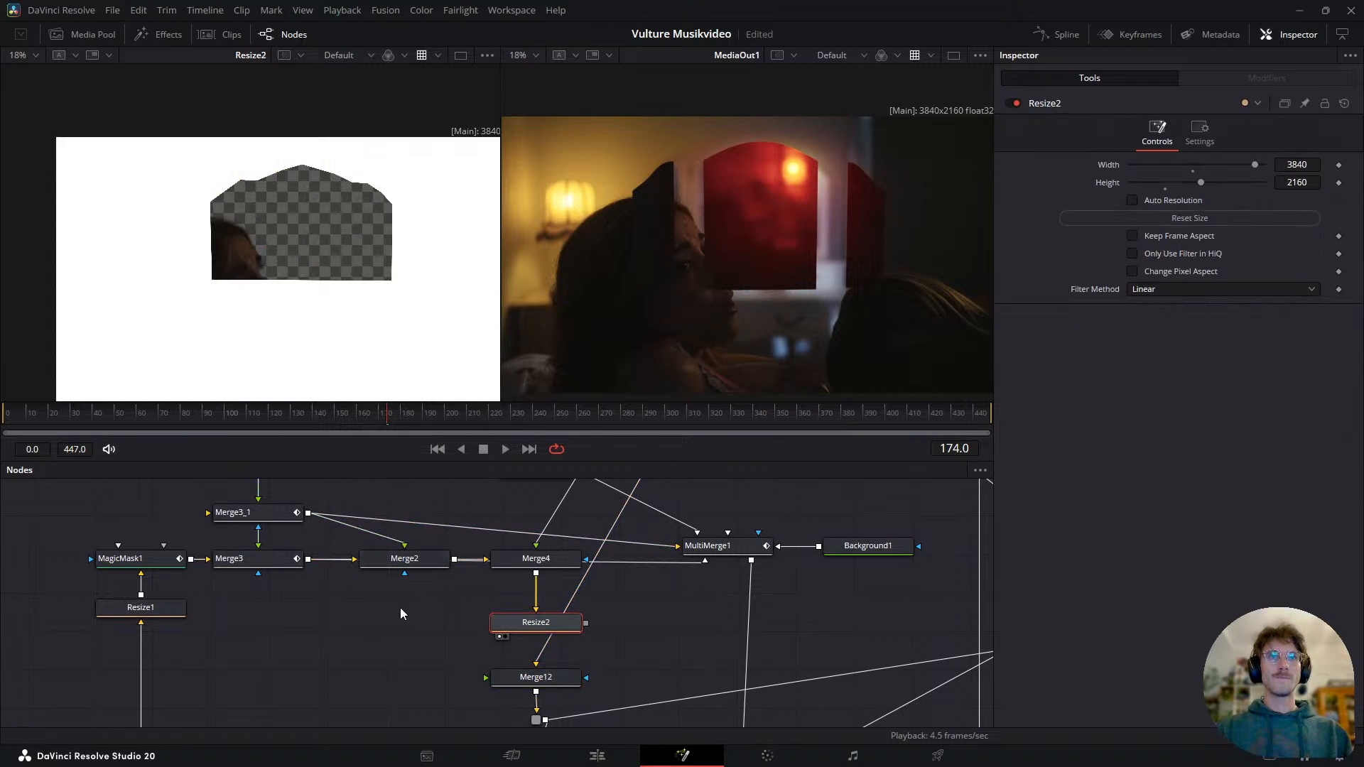
{"action": "left_click", "coordinate": [259, 559]}
{"action": "key", "text": "1"}
- Duplicate Resize2, route Merge3 through the copy into Merge12's foreground, and view Merge12 in the first viewer
{"action": "left_click", "coordinate": [493, 623]}
{"action": "key", "text": "ctrl+c"}
{"action": "left_click", "coordinate": [372, 617]}
{"action": "key", "text": "ctrl+v"}
{"action": "left_click_drag", "start_coordinate": [309, 560], "coordinate": [486, 677]}
{"action": "key", "text": "1"}
{"action": "left_click", "coordinate": [535, 677]}
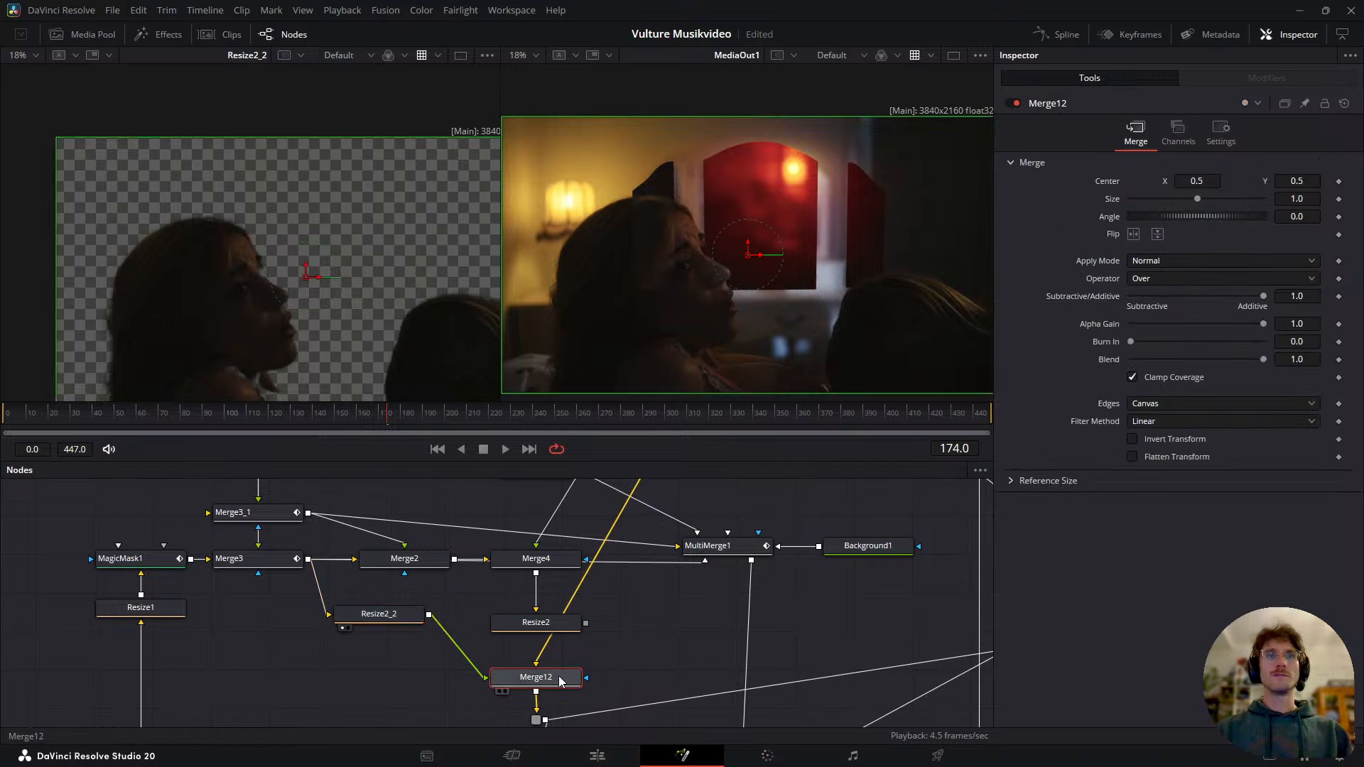
{"action": "key", "text": "1"}
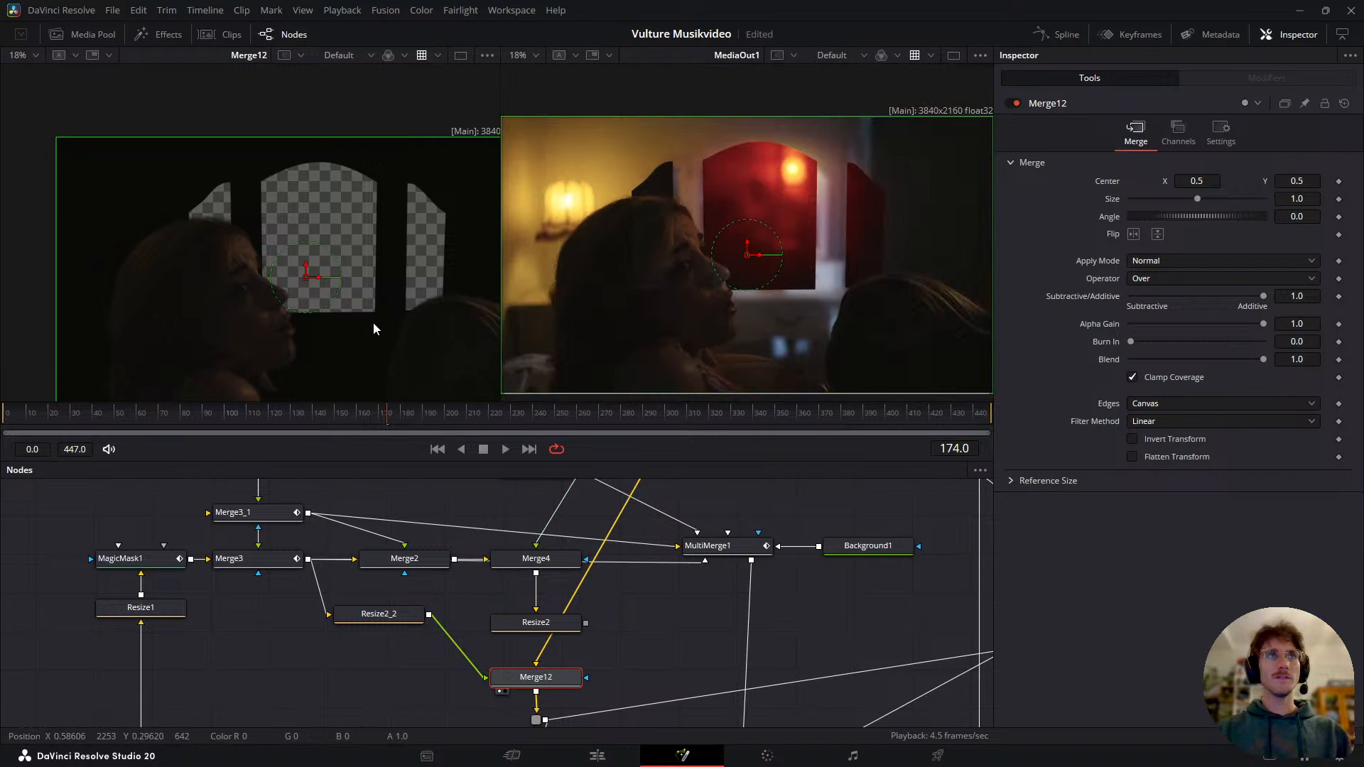
- Check the outputs of the downstream Merge5 and Merge9 nodes in the first viewer
{"action": "left_click_drag", "start_coordinate": [572, 661], "coordinate": [451, 626]}
{"action": "left_click_drag", "start_coordinate": [468, 673], "coordinate": [415, 667]}
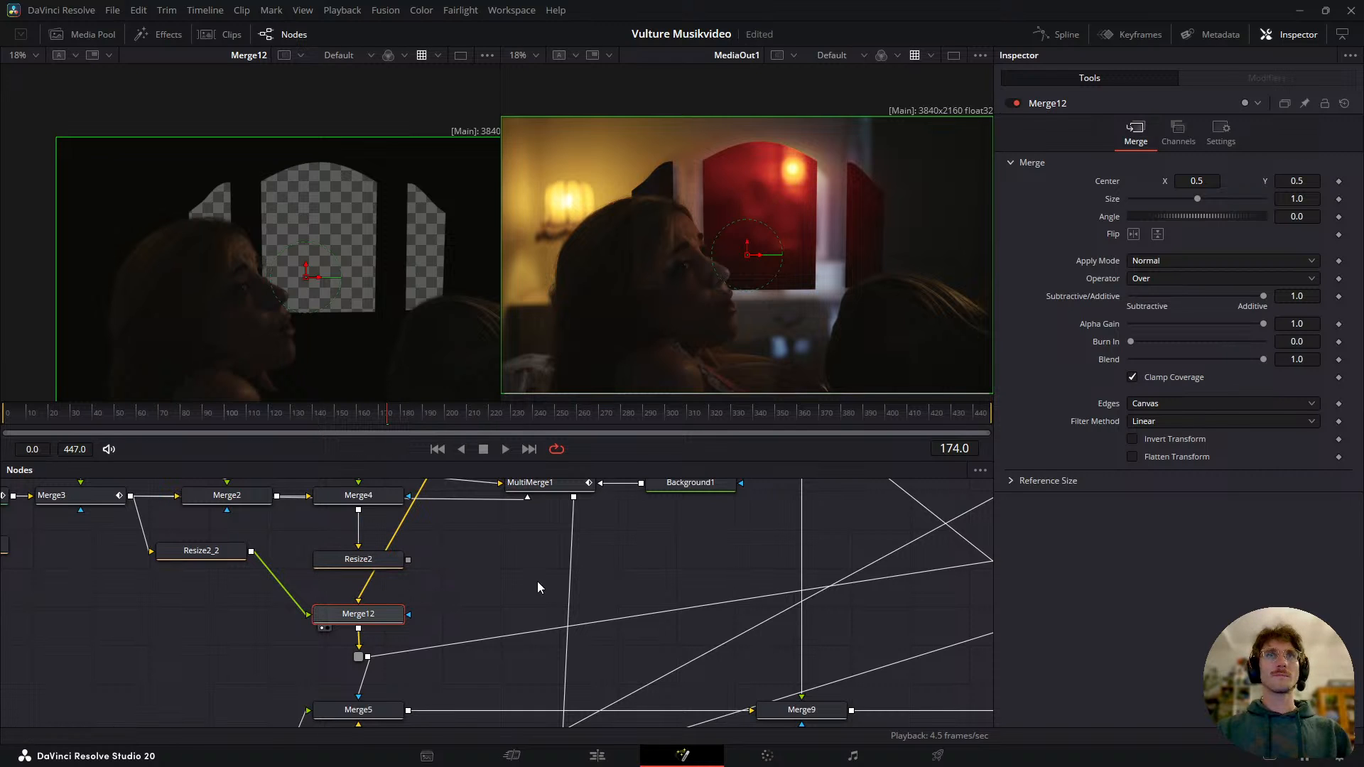
{"action": "scroll", "coordinate": [431, 675], "scroll_direction": "down", "scroll_amount": 3}
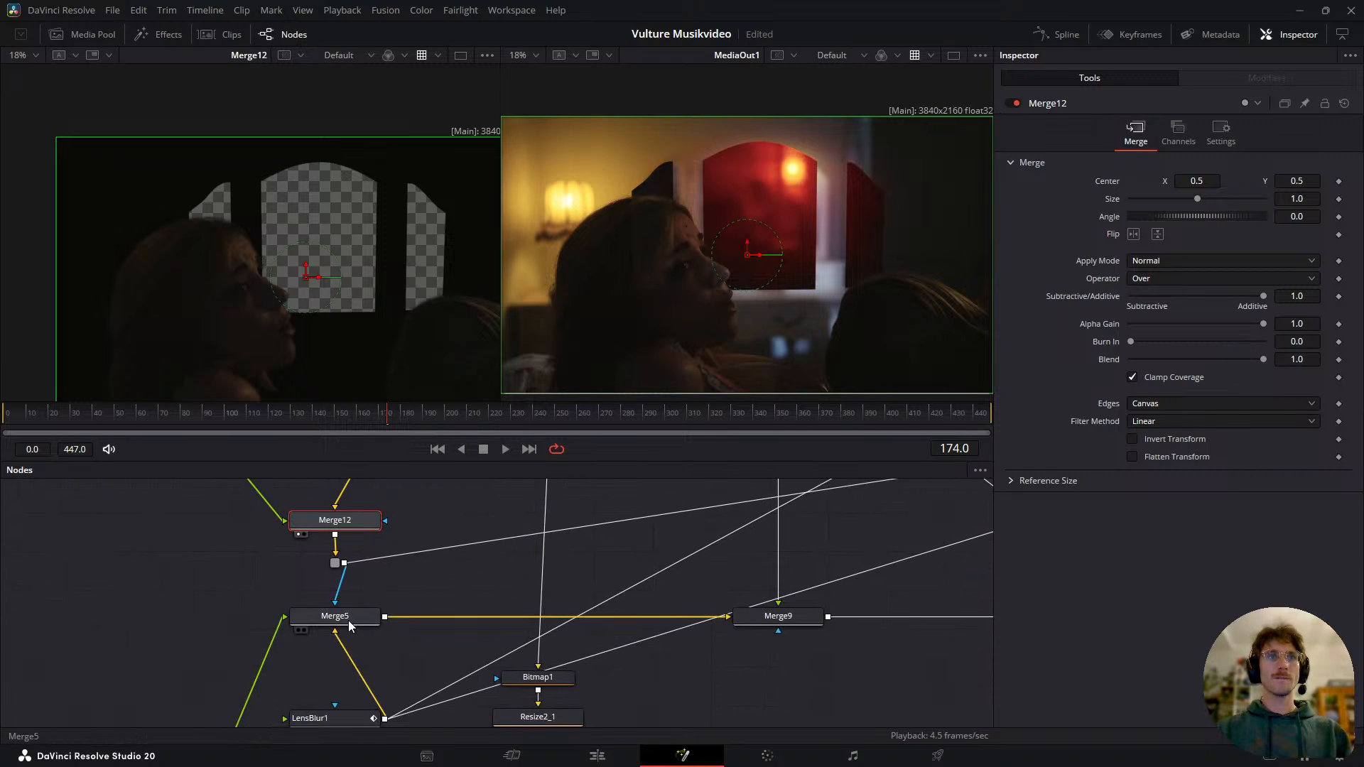
{"action": "left_click", "coordinate": [350, 624]}
{"action": "scroll", "coordinate": [696, 569], "scroll_direction": "down", "scroll_amount": 2}
{"action": "left_click_drag", "start_coordinate": [696, 568], "coordinate": [474, 569]}
{"action": "left_click", "coordinate": [496, 649]}
{"action": "scroll", "coordinate": [497, 650], "scroll_direction": "down", "scroll_amount": 2}
{"action": "scroll", "coordinate": [242, 656], "scroll_direction": "up", "scroll_amount": 2}
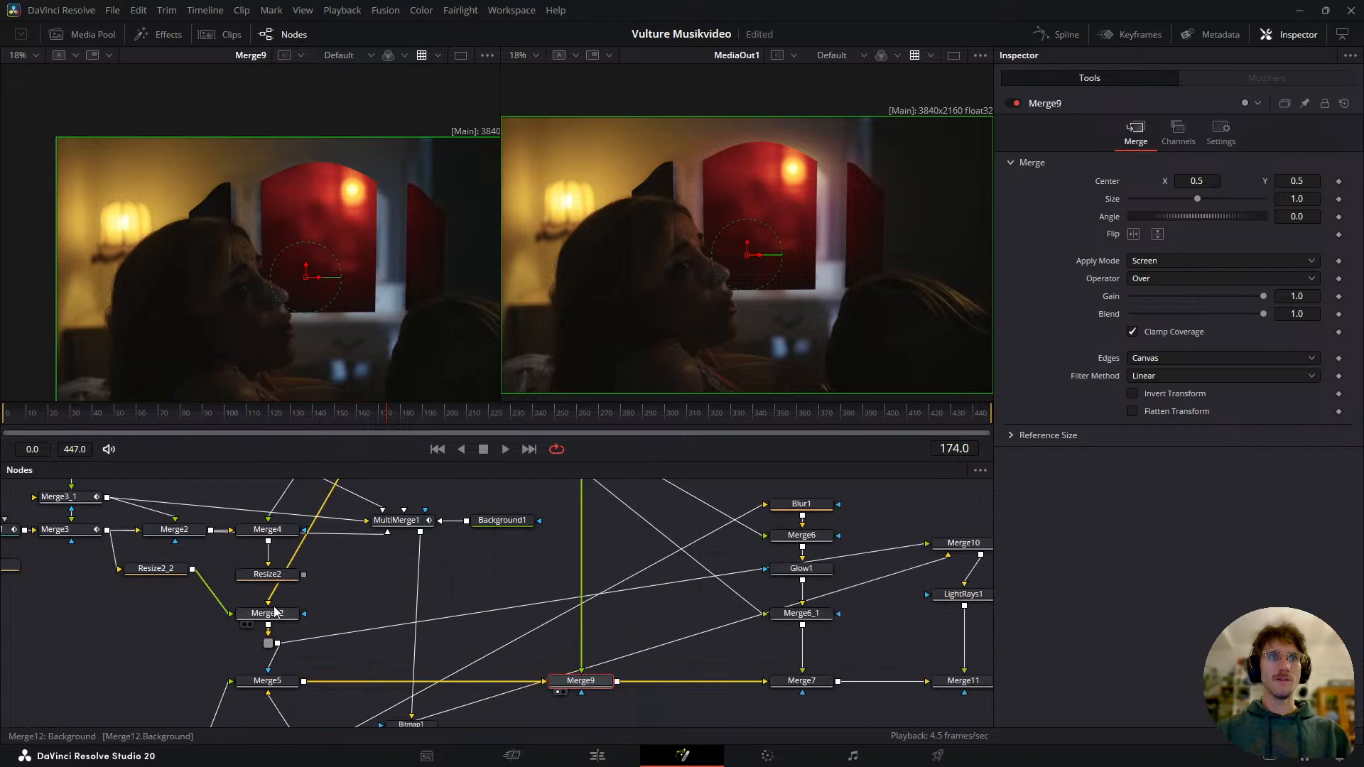
- Try to feed the output of the pipe router below Merge12 into Merge9's foreground
{"action": "left_click", "coordinate": [265, 615]}
{"action": "left_click_drag", "start_coordinate": [277, 643], "coordinate": [584, 674]}
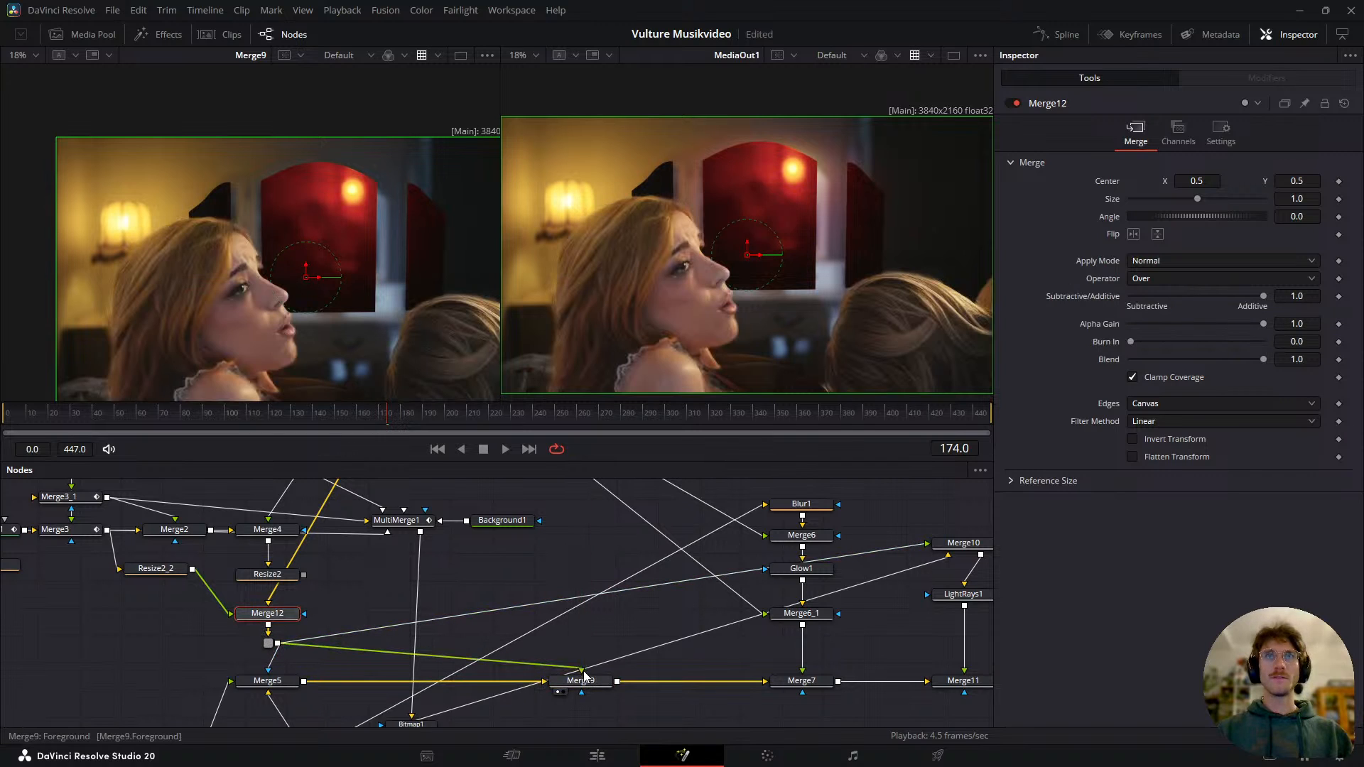
{"action": "key", "text": "ctrl+z"}
{"action": "left_click", "coordinate": [592, 682]}
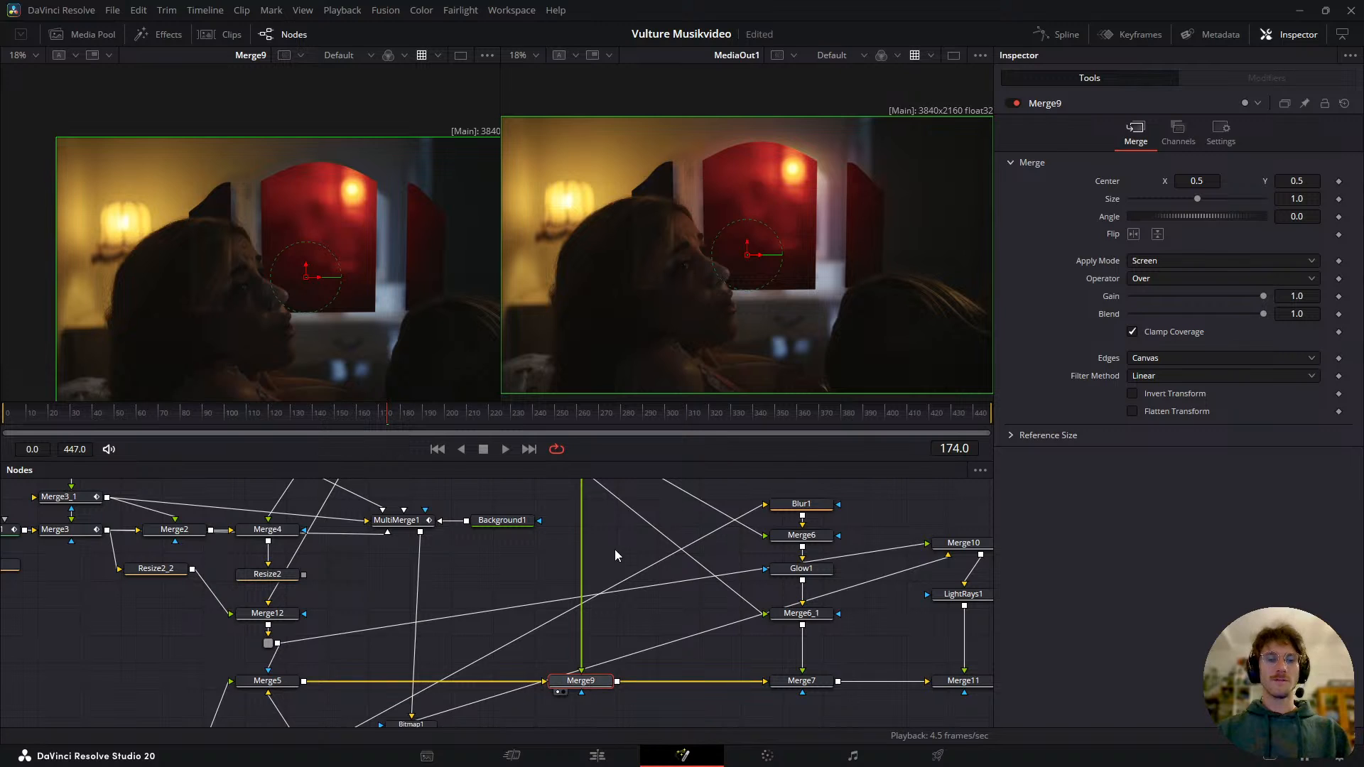
- View ColorCorrector1 and Merge8 in the first viewer and move ColorCorrector1 further below Merge8
{"action": "scroll", "coordinate": [615, 549], "scroll_direction": "up", "scroll_amount": 5}
{"action": "left_click", "coordinate": [577, 551]}
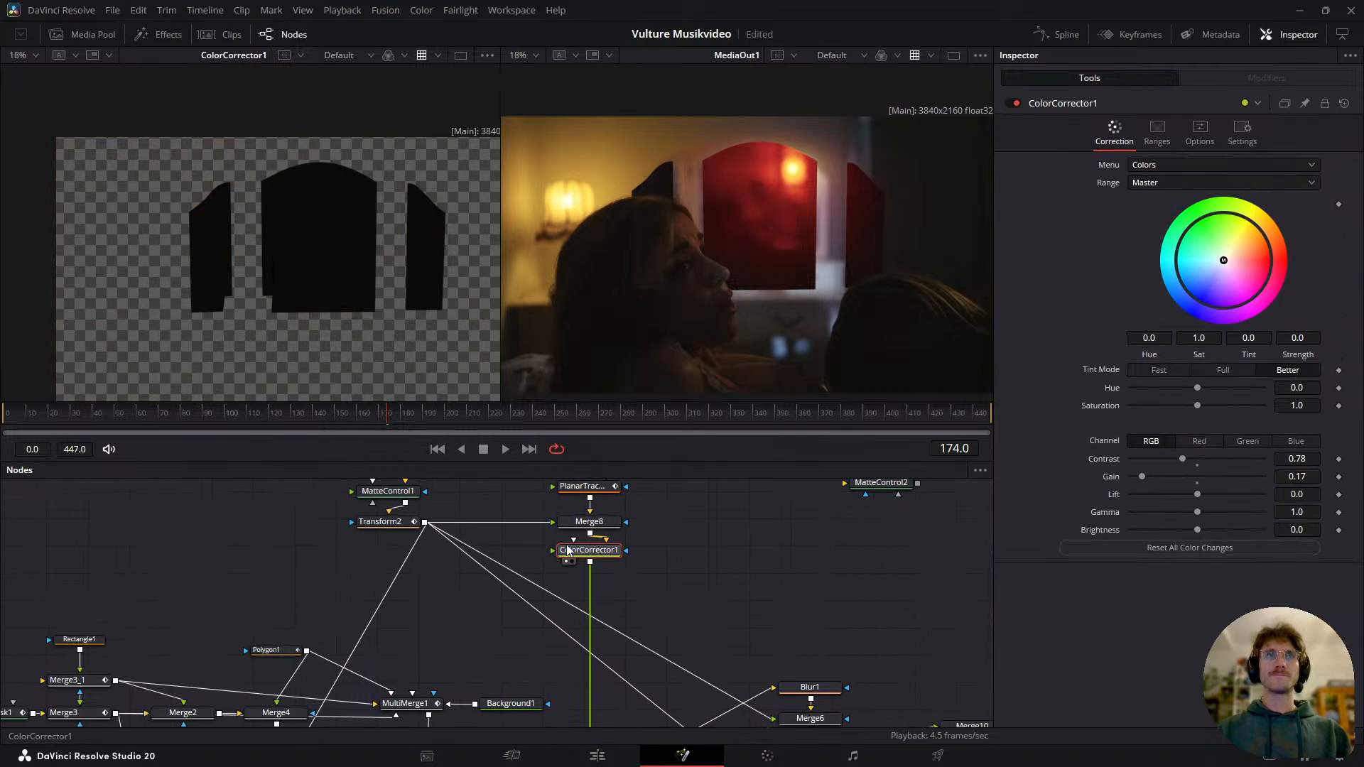
{"action": "left_click", "coordinate": [611, 528]}
{"action": "left_click_drag", "start_coordinate": [612, 556], "coordinate": [612, 585]}
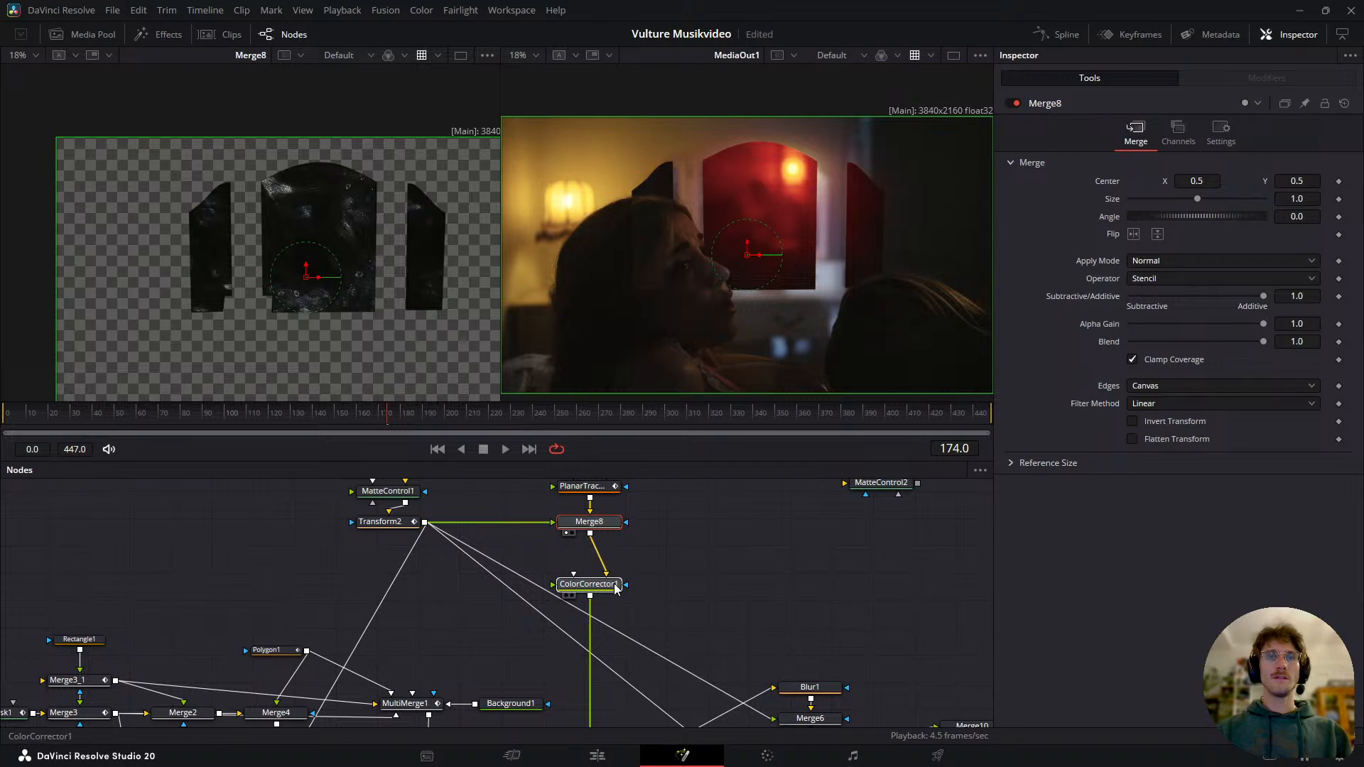
{"action": "left_click", "coordinate": [615, 526]}
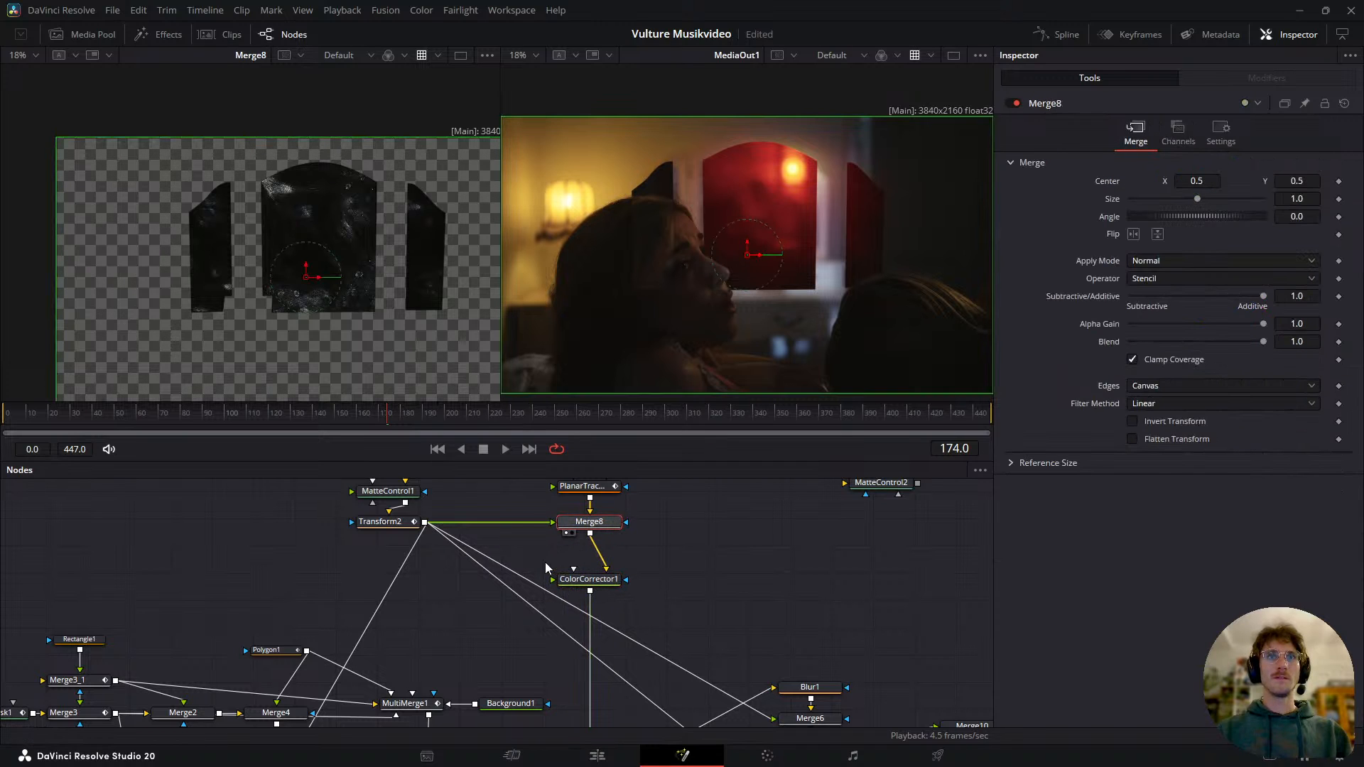
- Replace the Transform2 connection in Merge8's foreground with the output of the pipe router below Merge12
{"action": "scroll", "coordinate": [509, 556], "scroll_direction": "down", "scroll_amount": 3}
{"action": "scroll", "coordinate": [509, 556], "scroll_direction": "down", "scroll_amount": 2}
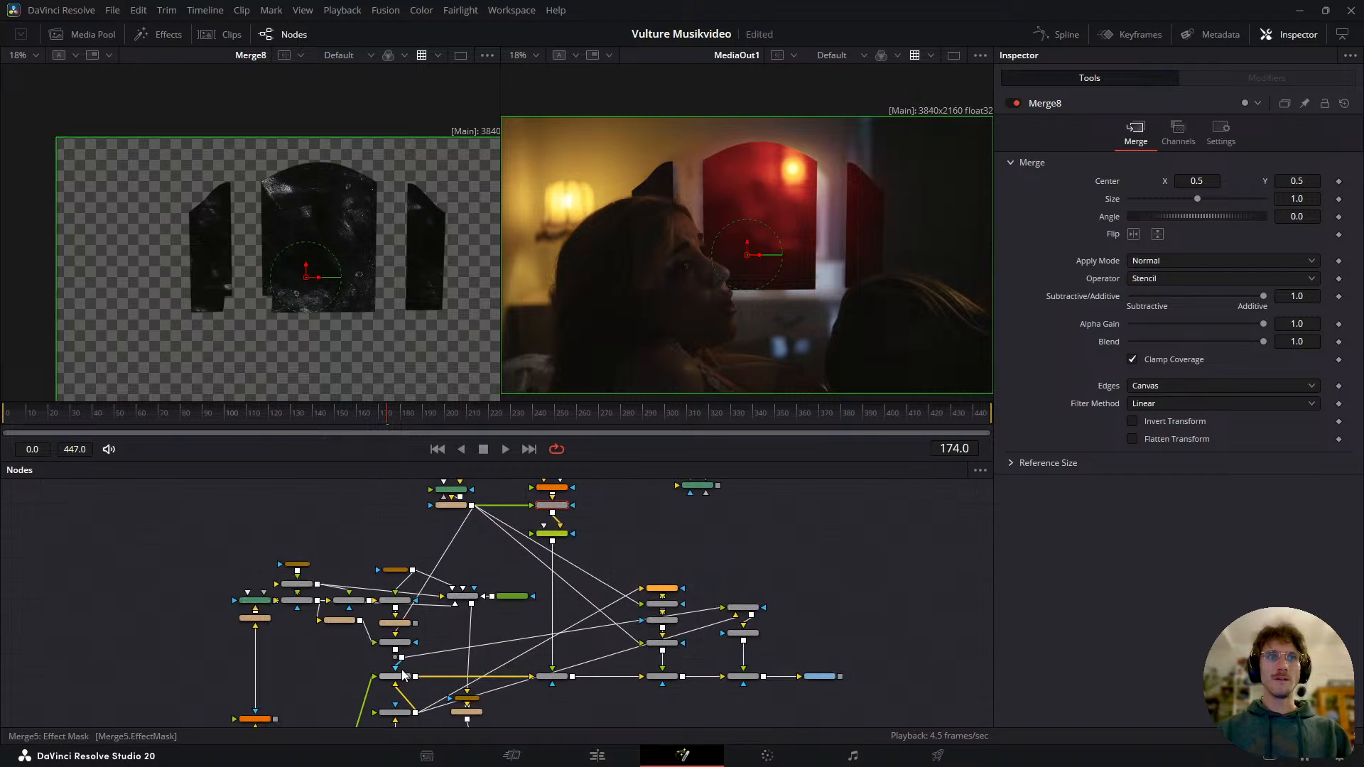
{"action": "left_click_drag", "start_coordinate": [415, 699], "coordinate": [417, 623]}
{"action": "scroll", "coordinate": [424, 610], "scroll_direction": "up", "scroll_amount": 4}
{"action": "scroll", "coordinate": [436, 565], "scroll_direction": "down", "scroll_amount": 5}
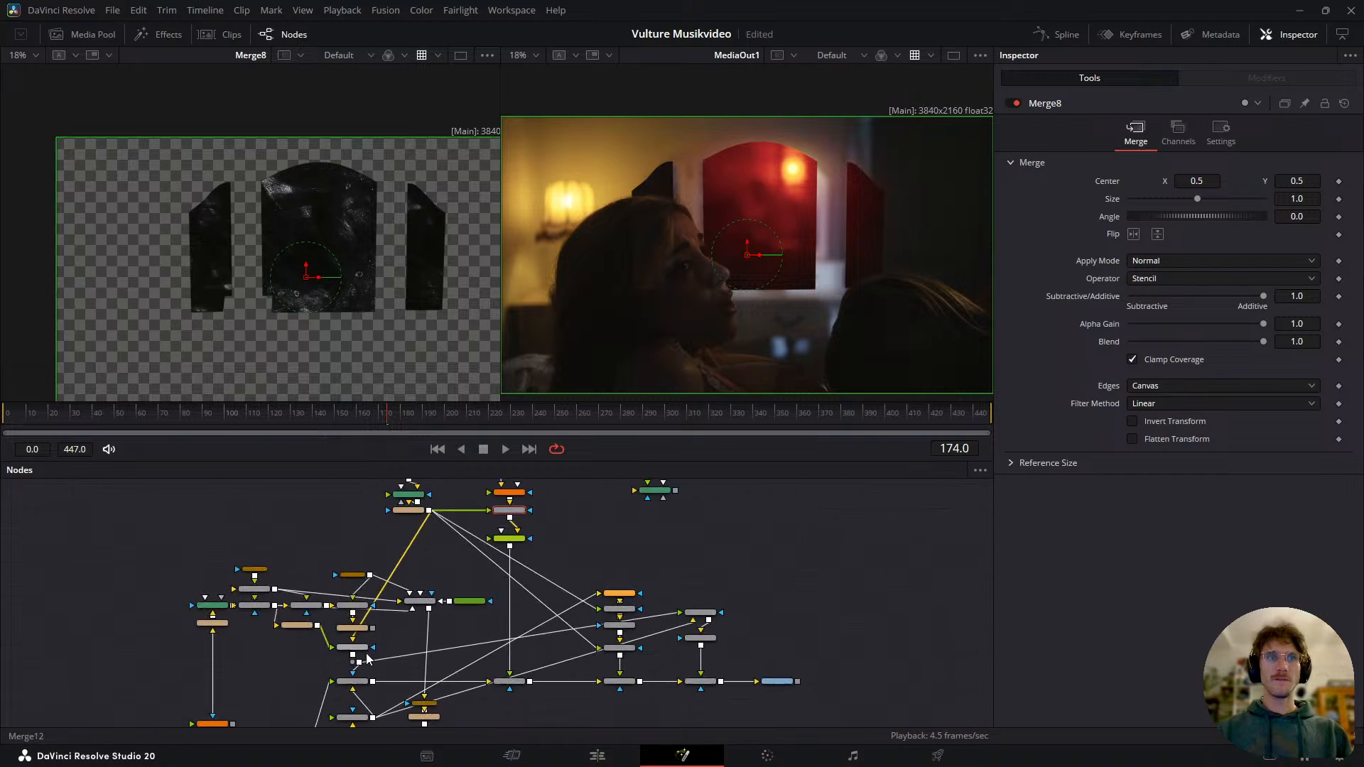
{"action": "left_click_drag", "start_coordinate": [483, 511], "coordinate": [489, 512]}
{"action": "left_click_drag", "start_coordinate": [633, 703], "coordinate": [599, 536]}
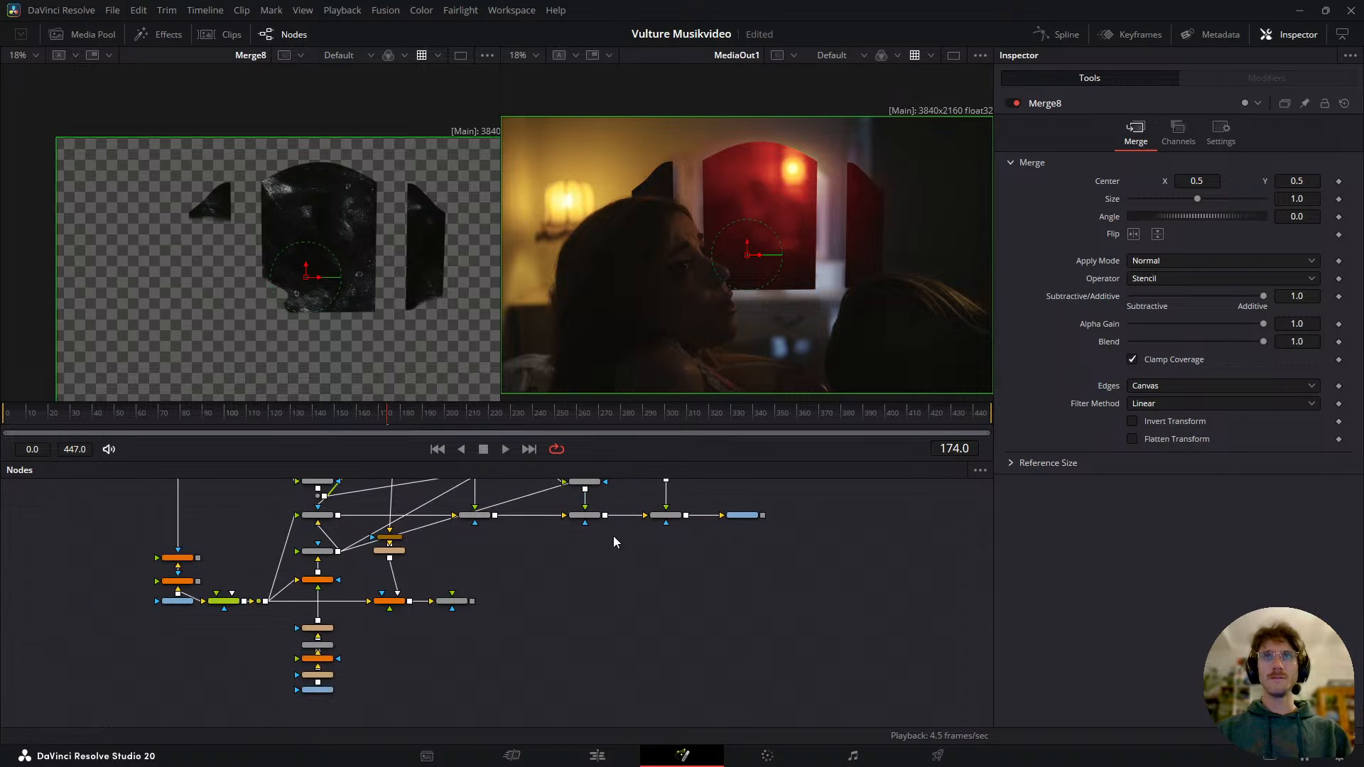
- Inspect the final composite close up around the woman's face at frame 170
{"action": "left_click_drag", "start_coordinate": [648, 497], "coordinate": [648, 597]}
{"action": "left_click_drag", "start_coordinate": [419, 411], "coordinate": [380, 424]}
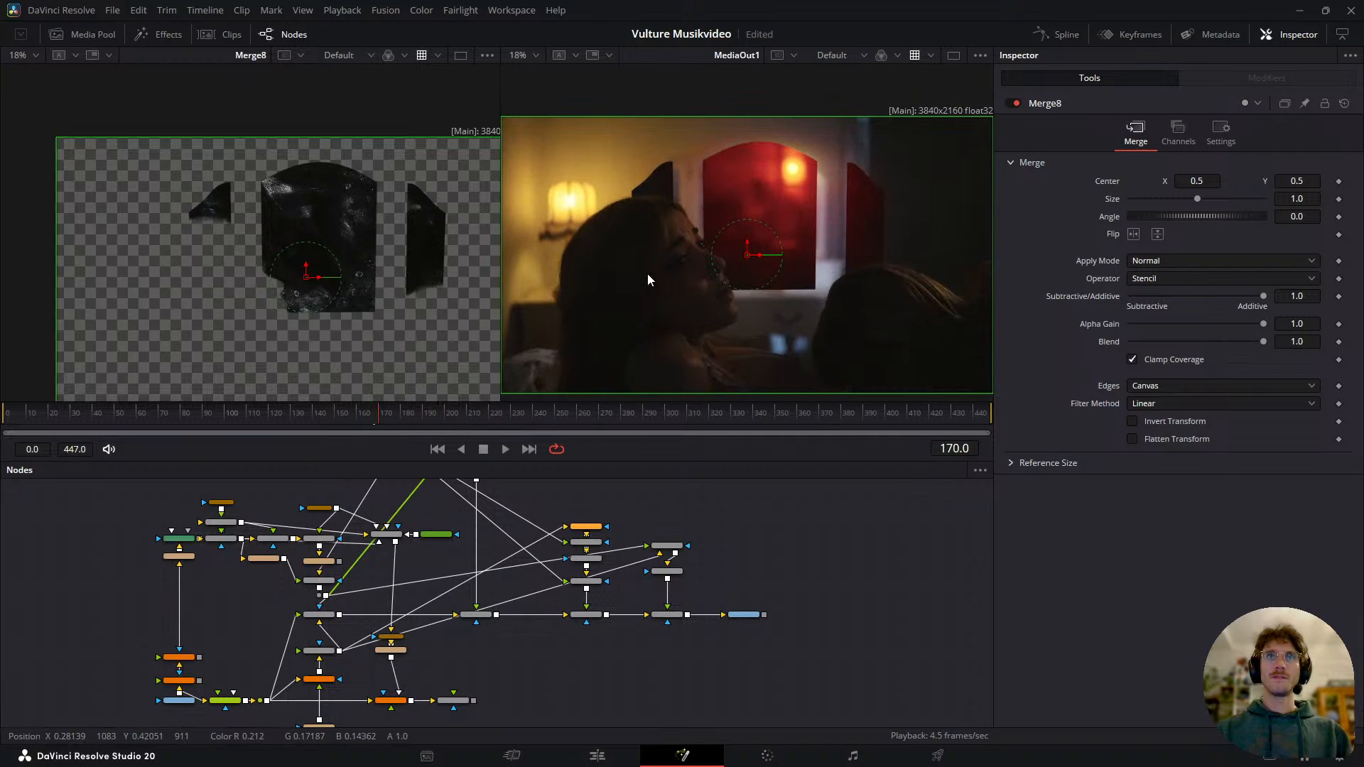
{"action": "scroll", "coordinate": [701, 256], "scroll_direction": "up", "scroll_amount": 4}
{"action": "scroll", "coordinate": [462, 569], "scroll_direction": "up", "scroll_amount": 3}
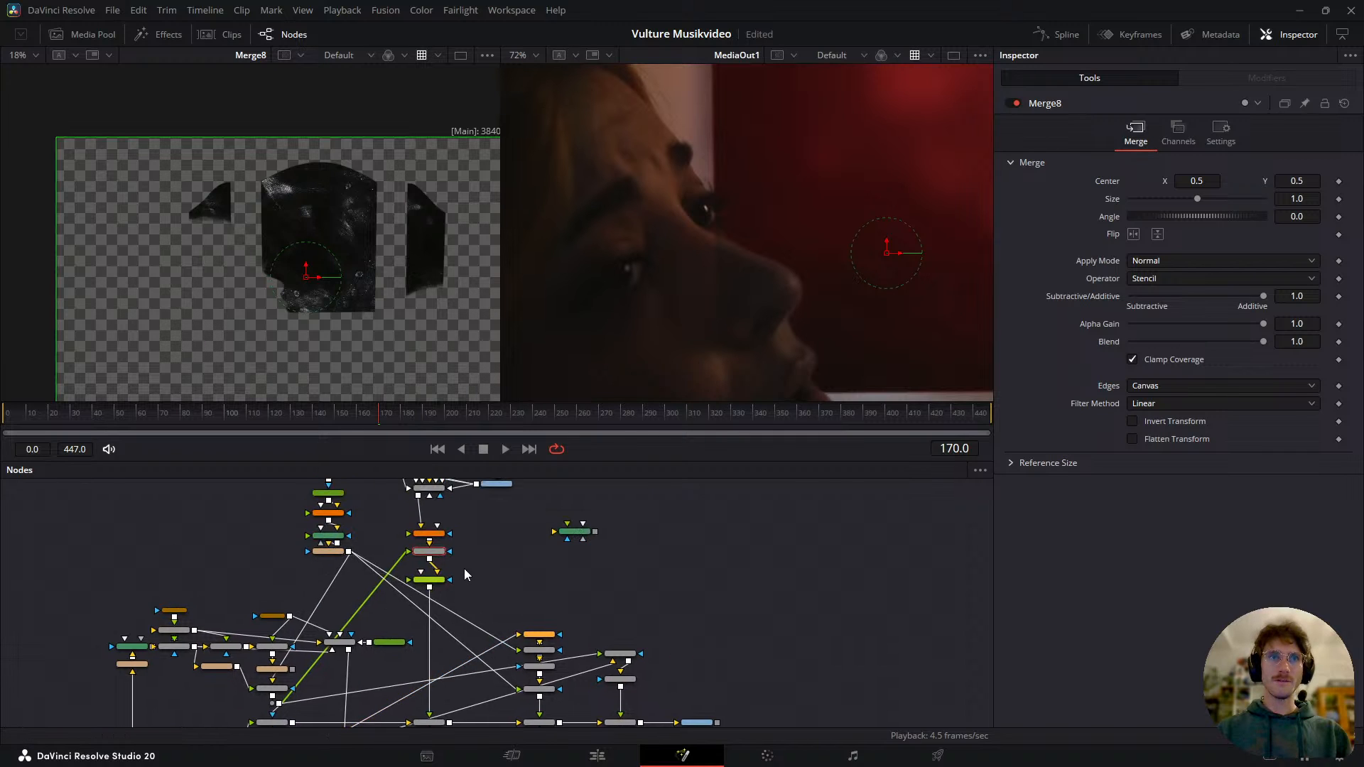
- View Merge6_1 in the first viewer and connect the pipe router's output to its foreground
{"action": "left_click", "coordinate": [526, 616]}
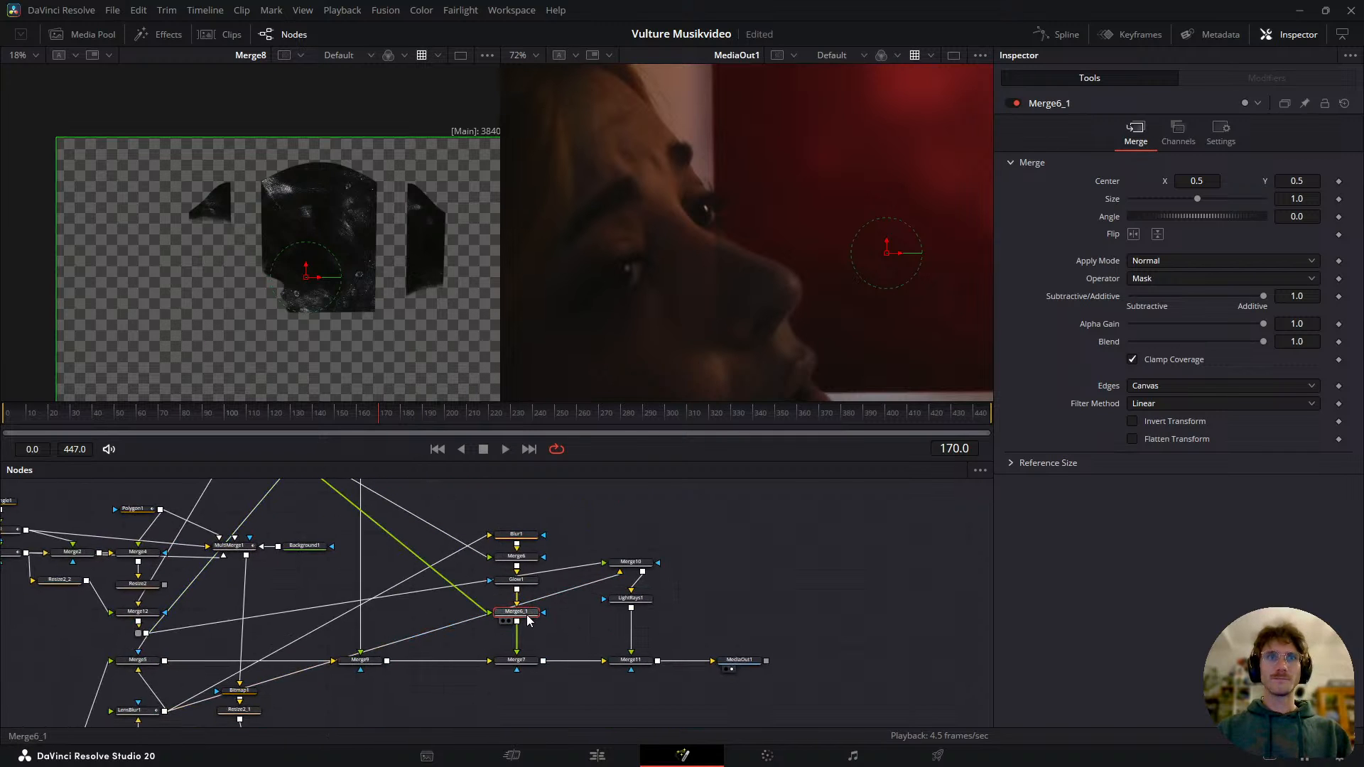
{"action": "key", "text": "1"}
{"action": "left_click_drag", "start_coordinate": [156, 633], "coordinate": [494, 618]}
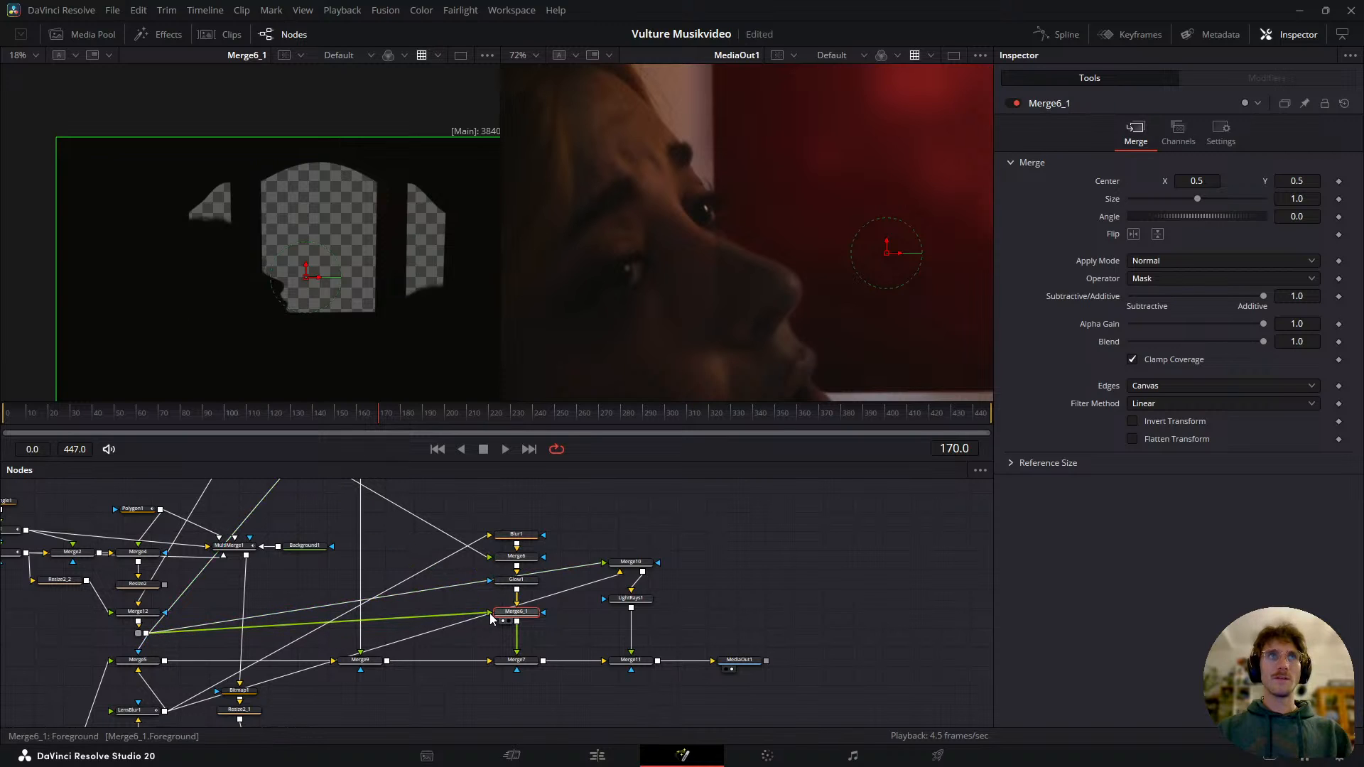
- Check LightRays1 and Merge10 in the first viewer, then examine the composite at frames 156 and 131
{"action": "left_click", "coordinate": [641, 603]}
{"action": "key", "text": "1"}
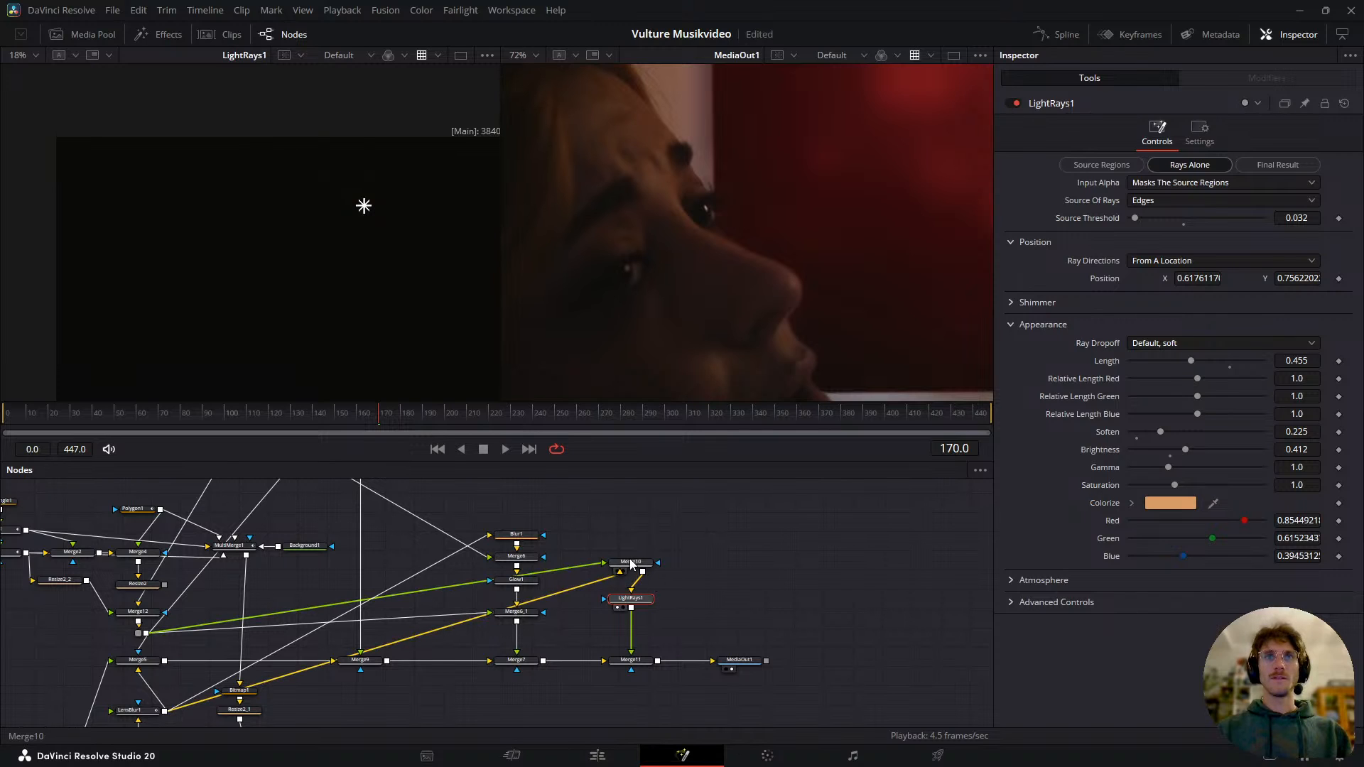
{"action": "left_click", "coordinate": [631, 563]}
{"action": "key", "text": "1"}
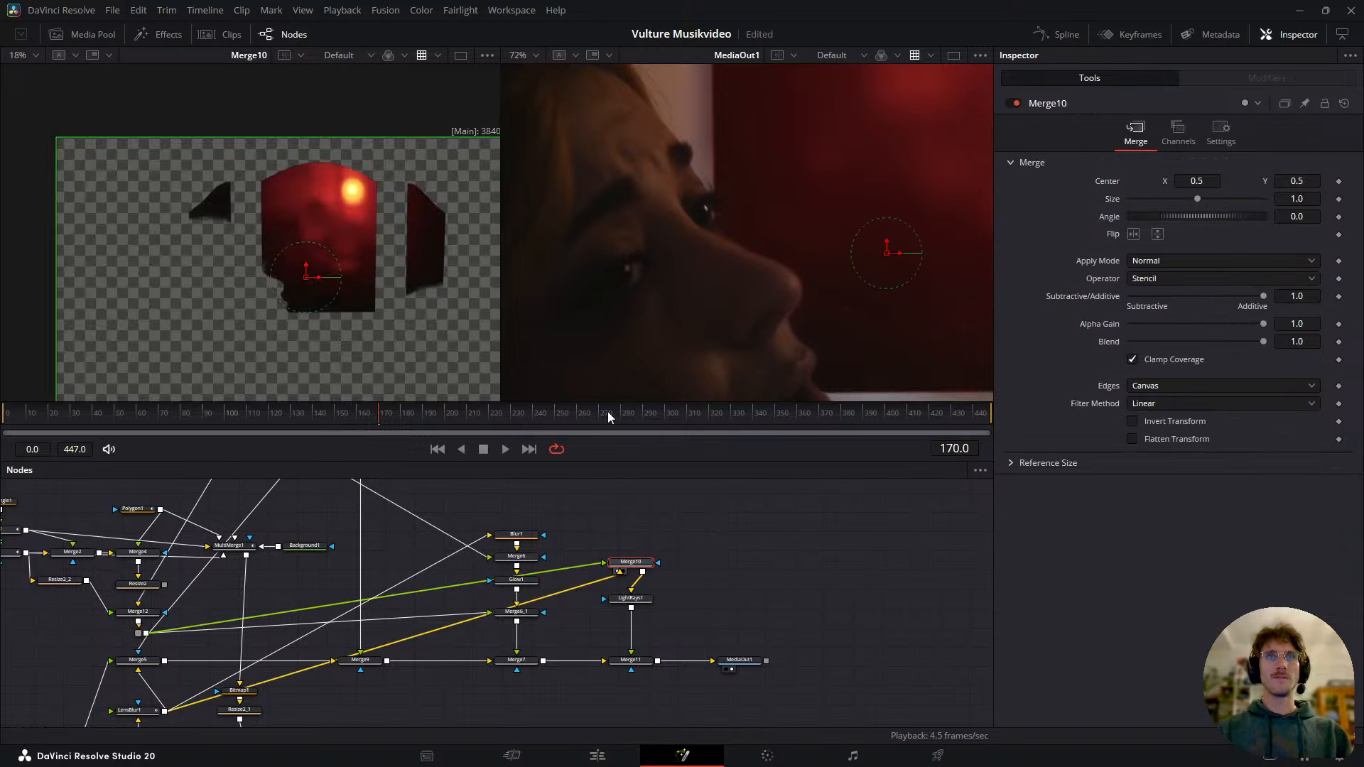
{"action": "left_click_drag", "start_coordinate": [385, 419], "coordinate": [348, 417]}
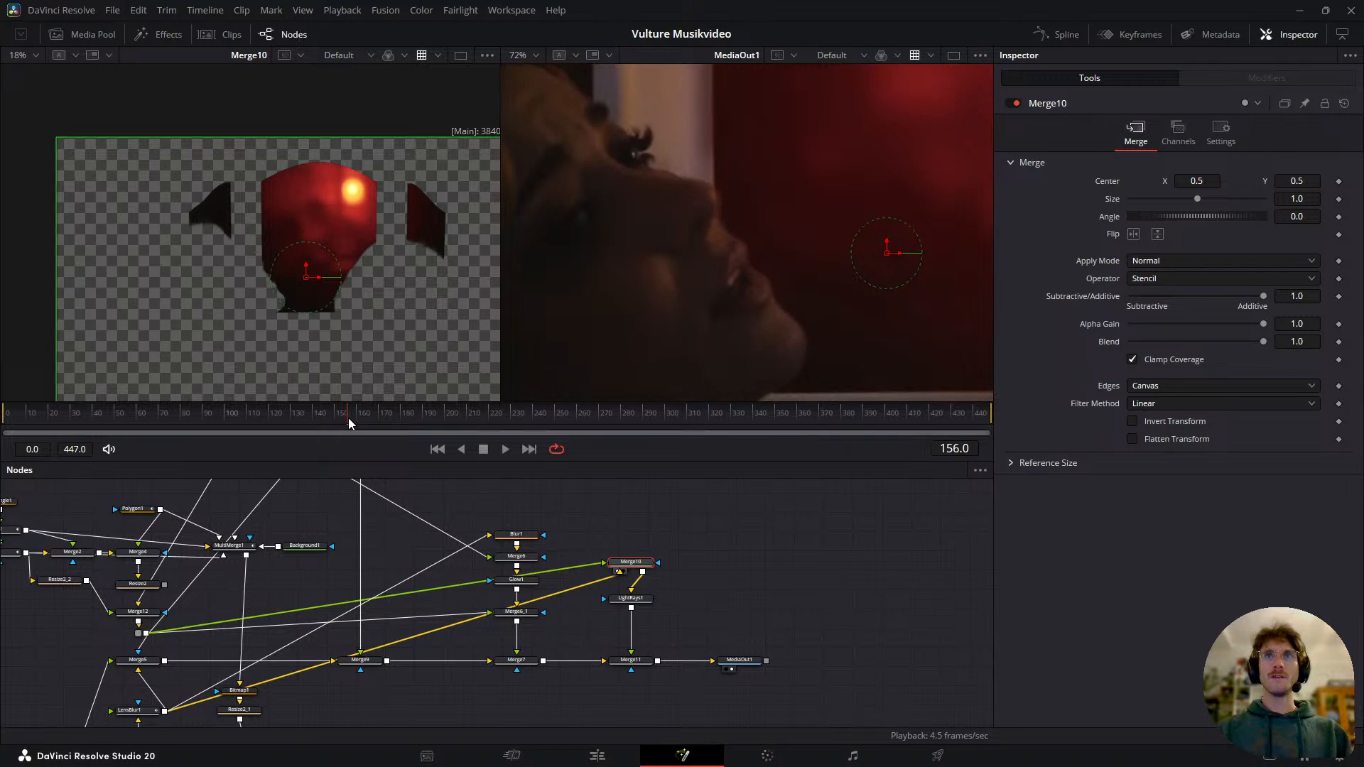
{"action": "scroll", "coordinate": [777, 236], "scroll_direction": "down", "scroll_amount": 2}
{"action": "scroll", "coordinate": [731, 265], "scroll_direction": "down", "scroll_amount": 1}
{"action": "left_click_drag", "start_coordinate": [331, 422], "coordinate": [294, 420]}
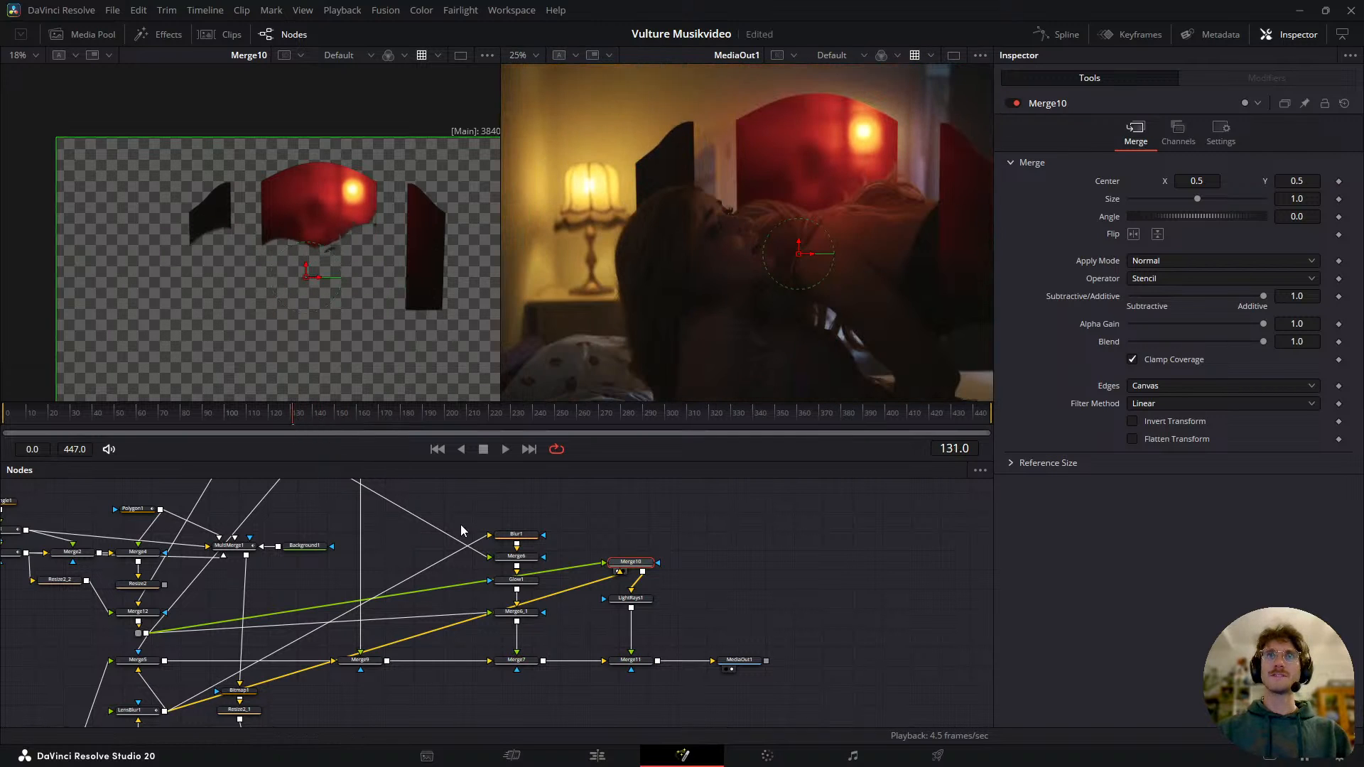
- Find the LensBlur1 node above Tracker4 and copy it
{"action": "scroll", "coordinate": [401, 612], "scroll_direction": "up", "scroll_amount": 3}
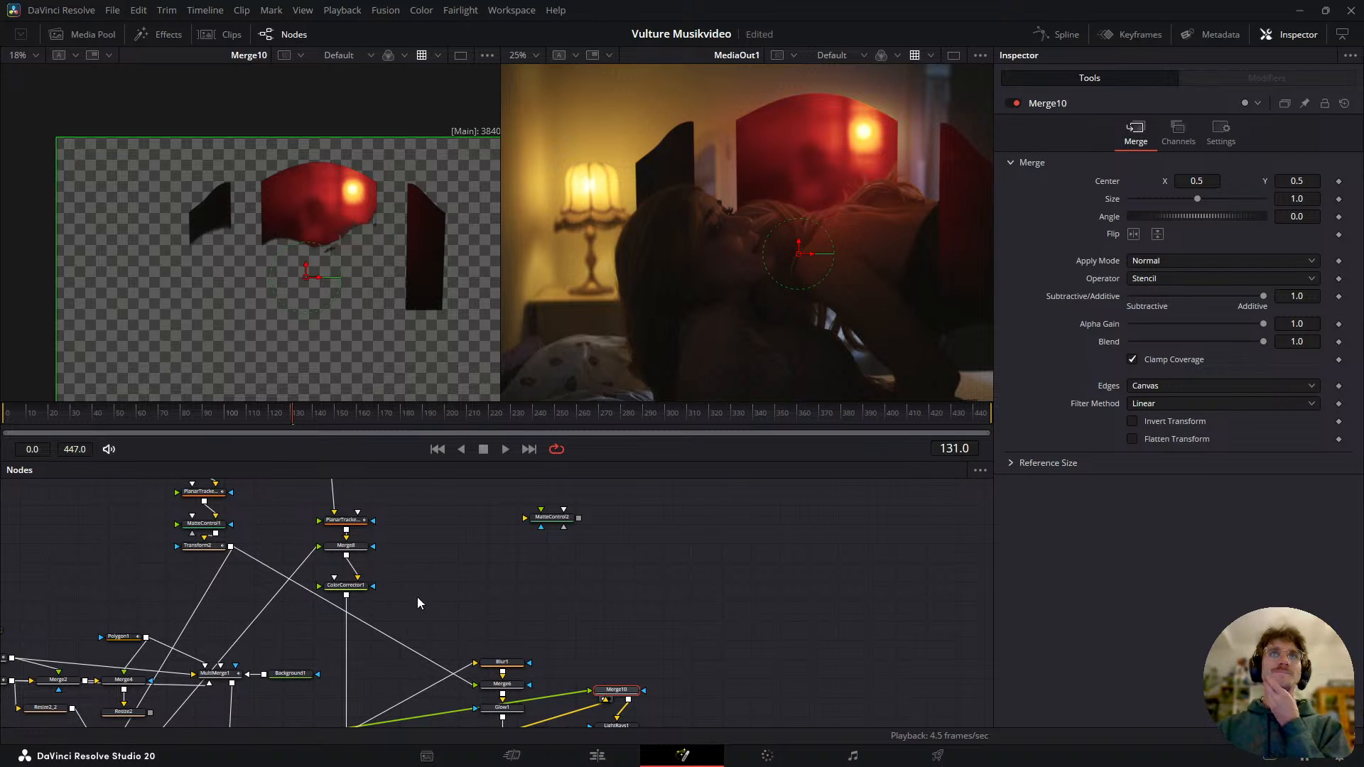
{"action": "left_click_drag", "start_coordinate": [331, 609], "coordinate": [382, 515]}
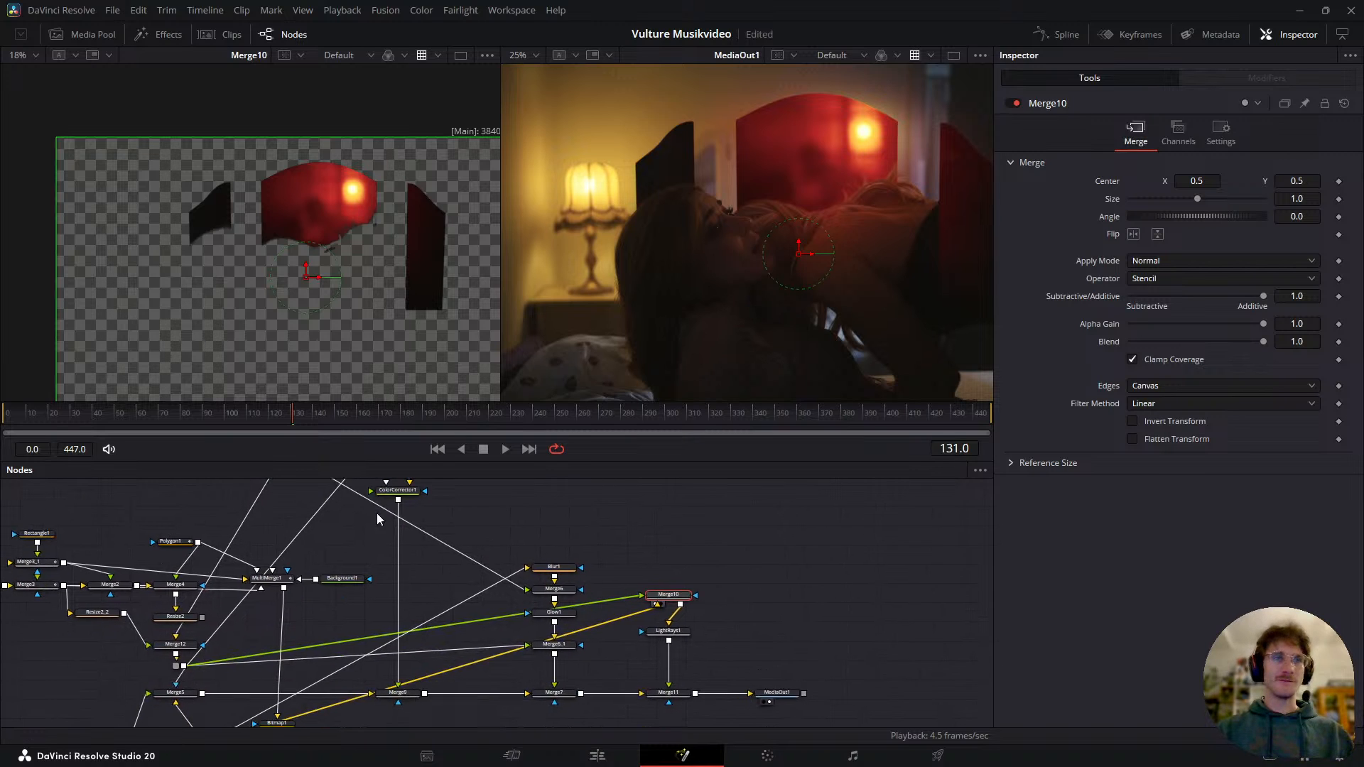
{"action": "left_click_drag", "start_coordinate": [332, 633], "coordinate": [388, 523]}
{"action": "left_click_drag", "start_coordinate": [249, 697], "coordinate": [471, 576]}
{"action": "scroll", "coordinate": [472, 613], "scroll_direction": "up", "scroll_amount": 2}
{"action": "left_click_drag", "start_coordinate": [329, 640], "coordinate": [300, 536]}
{"action": "scroll", "coordinate": [444, 631], "scroll_direction": "up", "scroll_amount": 2}
{"action": "left_click_drag", "start_coordinate": [423, 553], "coordinate": [428, 620]}
{"action": "scroll", "coordinate": [428, 619], "scroll_direction": "down", "scroll_amount": 2}
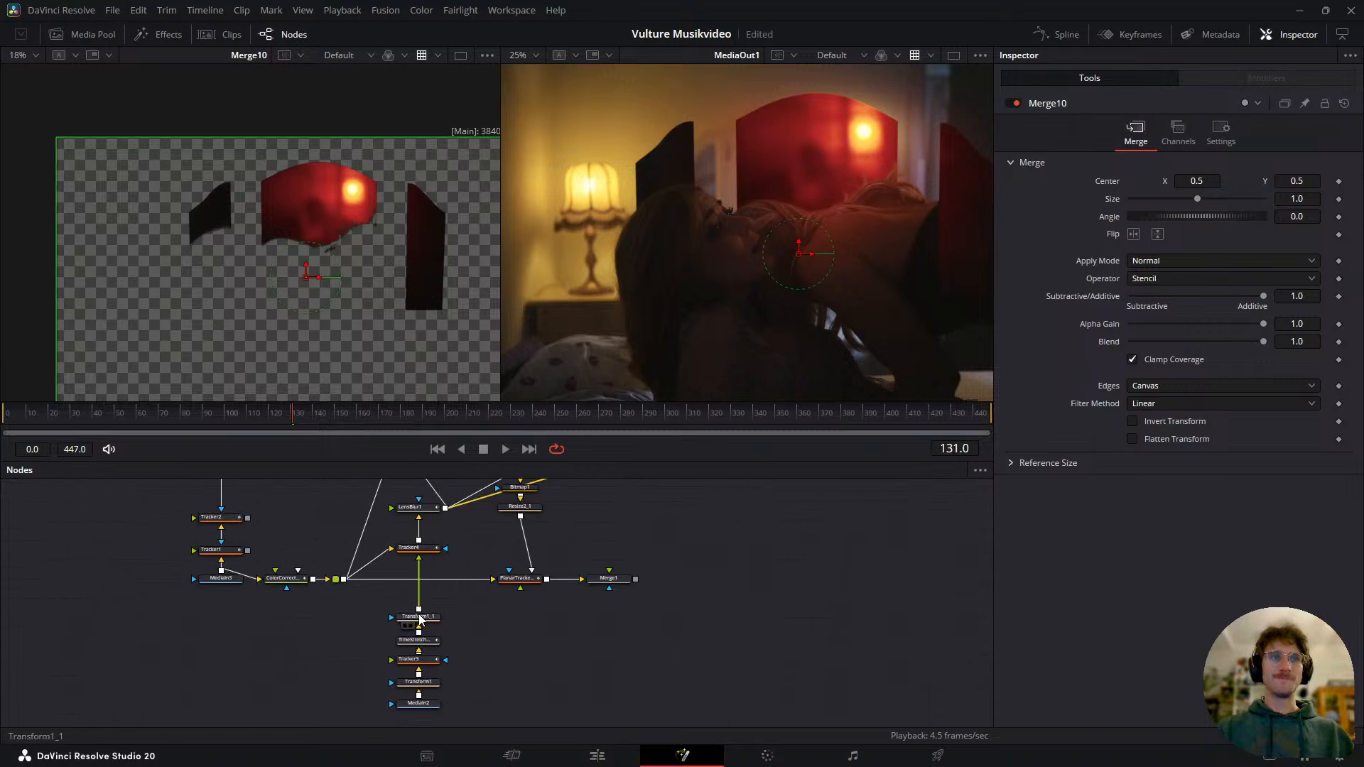
{"action": "scroll", "coordinate": [298, 571], "scroll_direction": "up", "scroll_amount": 1}
{"action": "left_click_drag", "start_coordinate": [425, 541], "coordinate": [374, 593]}
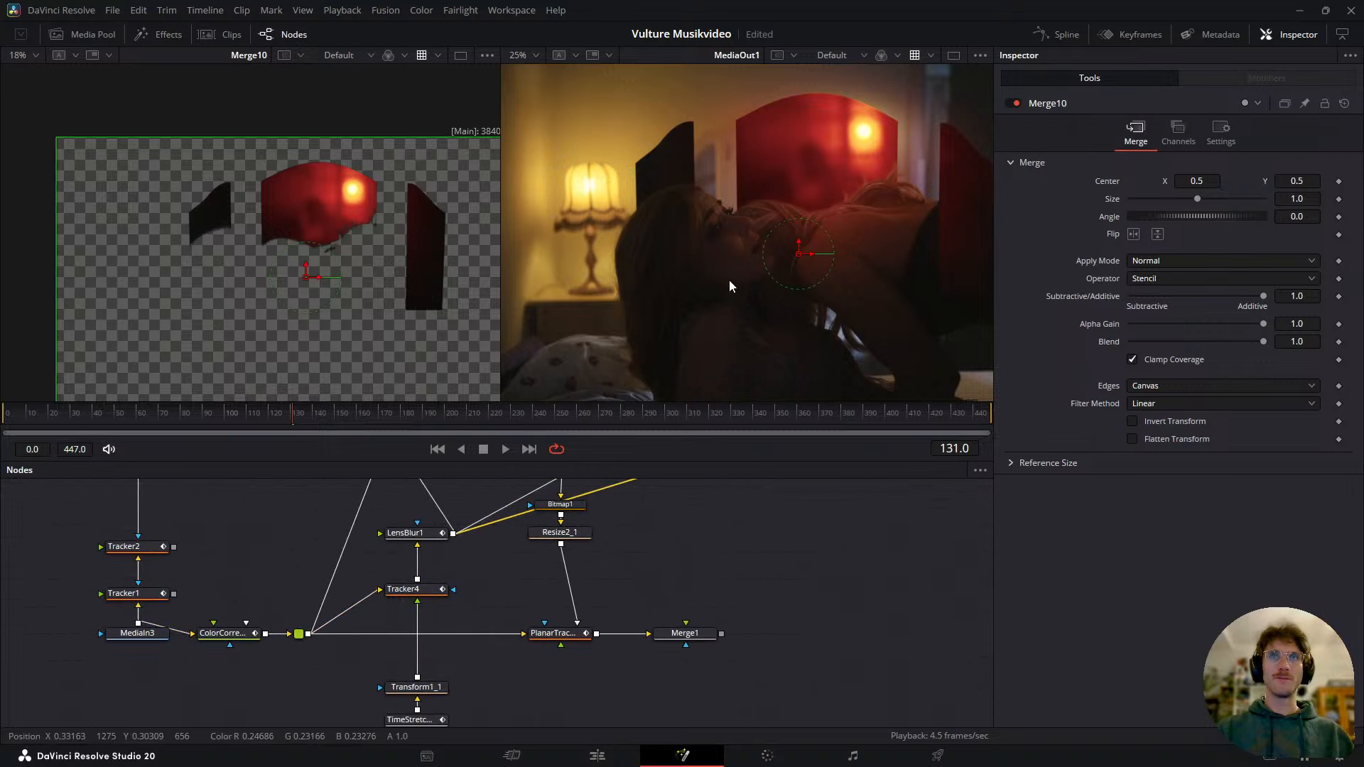
{"action": "left_click_drag", "start_coordinate": [479, 549], "coordinate": [473, 566]}
{"action": "left_click", "coordinate": [416, 553]}
- Try inserting an instance of LensBlur1 directly after PipeRouter2
{"action": "left_click_drag", "start_coordinate": [542, 516], "coordinate": [446, 626]}
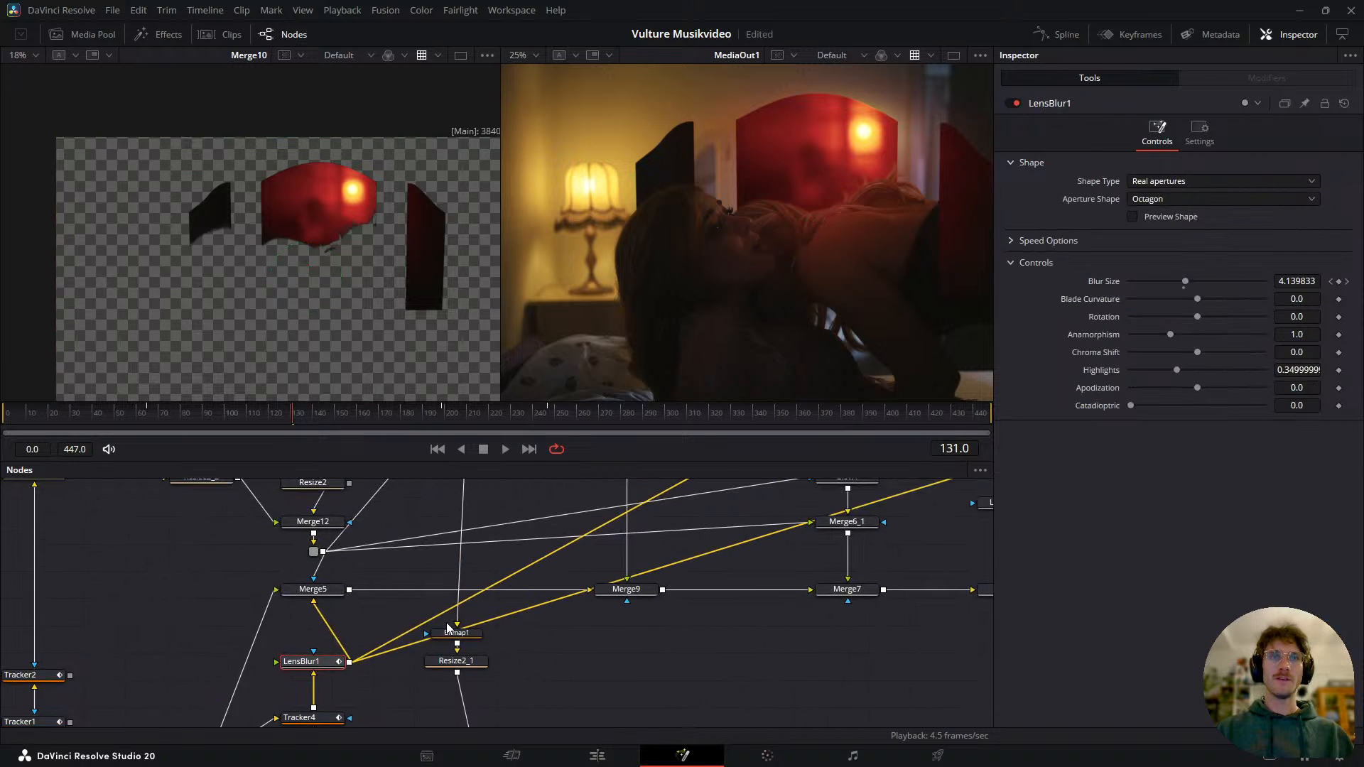
{"action": "scroll", "coordinate": [445, 626], "scroll_direction": "down", "scroll_amount": 2}
{"action": "mouse_move", "coordinate": [512, 542]}
{"action": "left_mouse_down"}
{"action": "mouse_move", "coordinate": [475, 684]}
{"action": "mouse_move", "coordinate": [520, 554]}
{"action": "left_mouse_up"}
{"action": "scroll", "coordinate": [511, 627], "scroll_direction": "up", "scroll_amount": 2}
{"action": "left_click_drag", "start_coordinate": [452, 660], "coordinate": [490, 512]}
{"action": "left_click_drag", "start_coordinate": [344, 646], "coordinate": [390, 567]}
{"action": "left_click", "coordinate": [285, 578]}
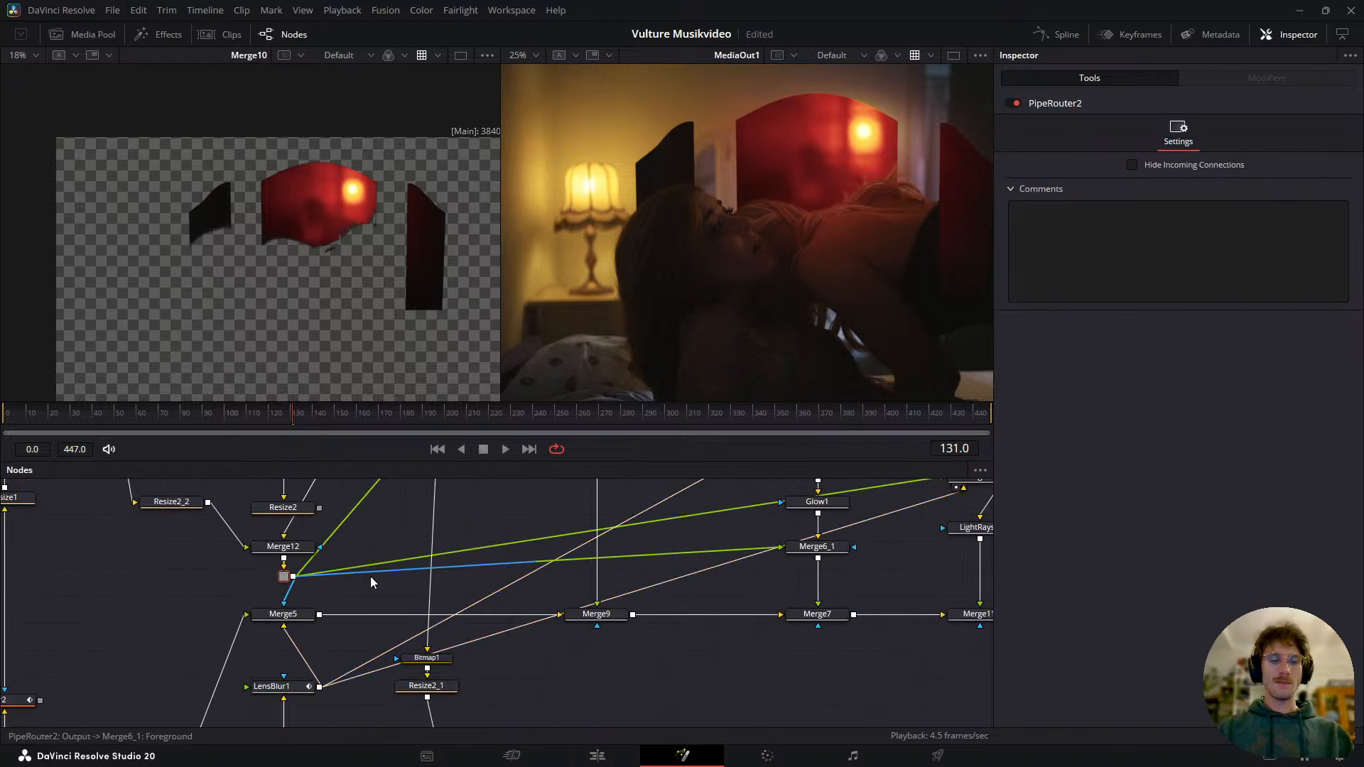
{"action": "key", "text": "ctrl+shift+v"}
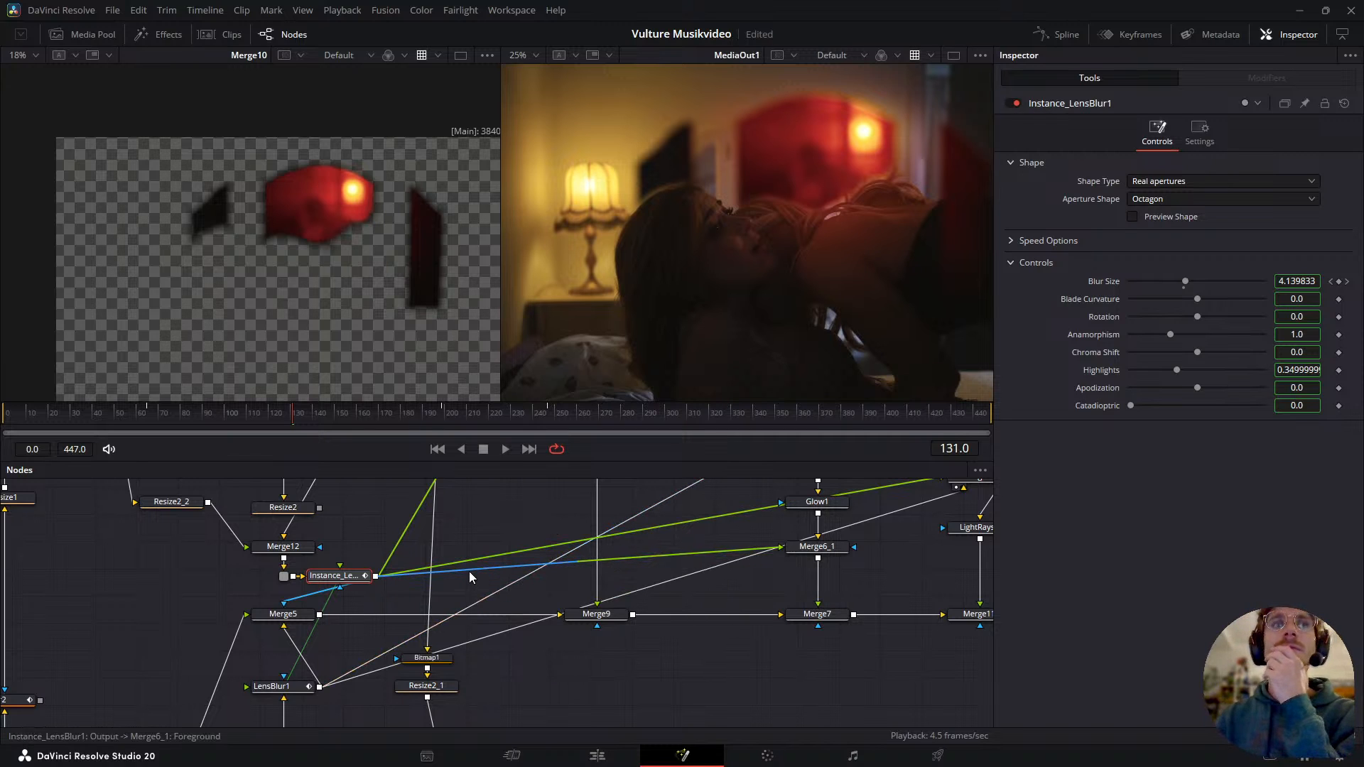
{"action": "key", "text": "Delete"}
- Insert an instance of LensBlur1 directly after Transform2, ahead of the combined people matte
{"action": "left_click_drag", "start_coordinate": [385, 560], "coordinate": [415, 698]}
{"action": "left_click_drag", "start_coordinate": [429, 586], "coordinate": [385, 714]}
{"action": "left_click", "coordinate": [386, 544]}
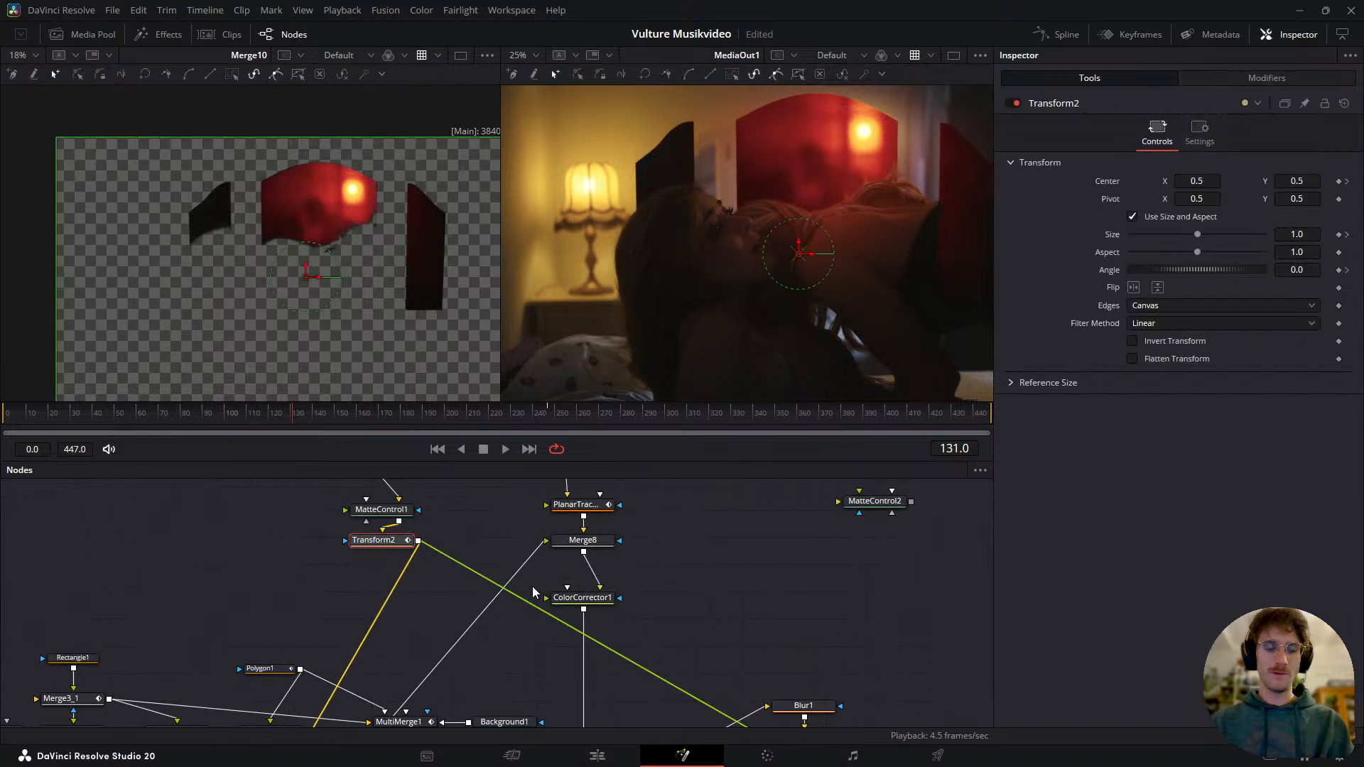
{"action": "key", "text": "ctrl+z"}
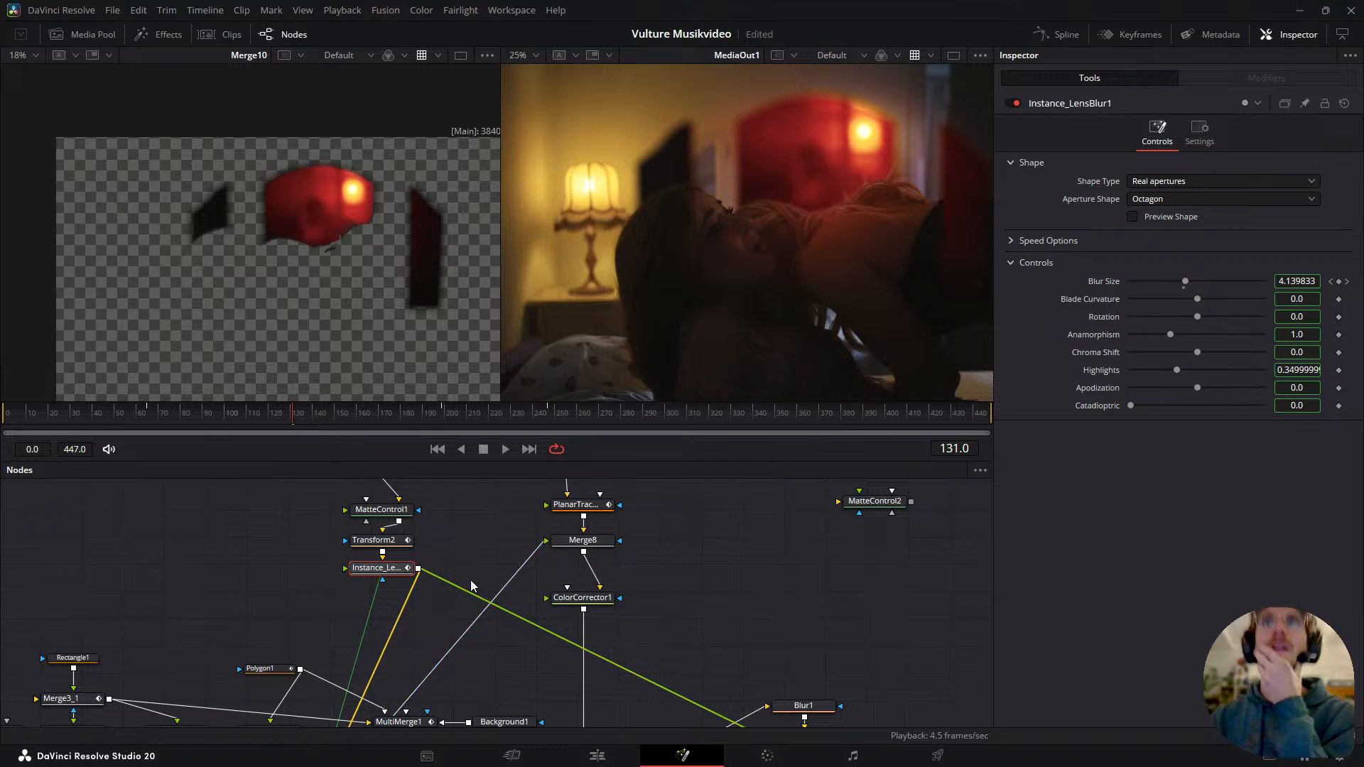
- Select Transform2 and examine how the mirror mask fits the focus change around frames 244, 219 and 238
{"action": "left_click", "coordinate": [382, 544]}
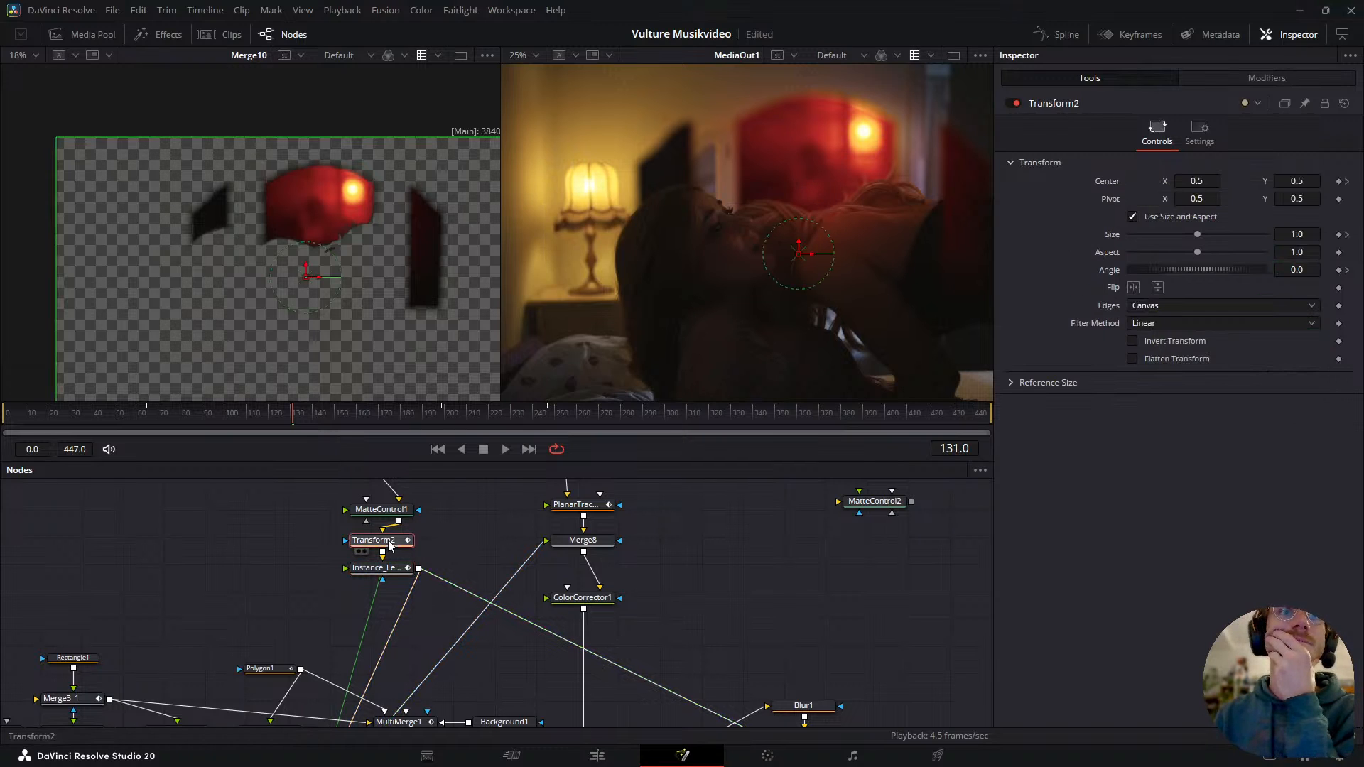
{"action": "left_click_drag", "start_coordinate": [551, 413], "coordinate": [540, 415]}
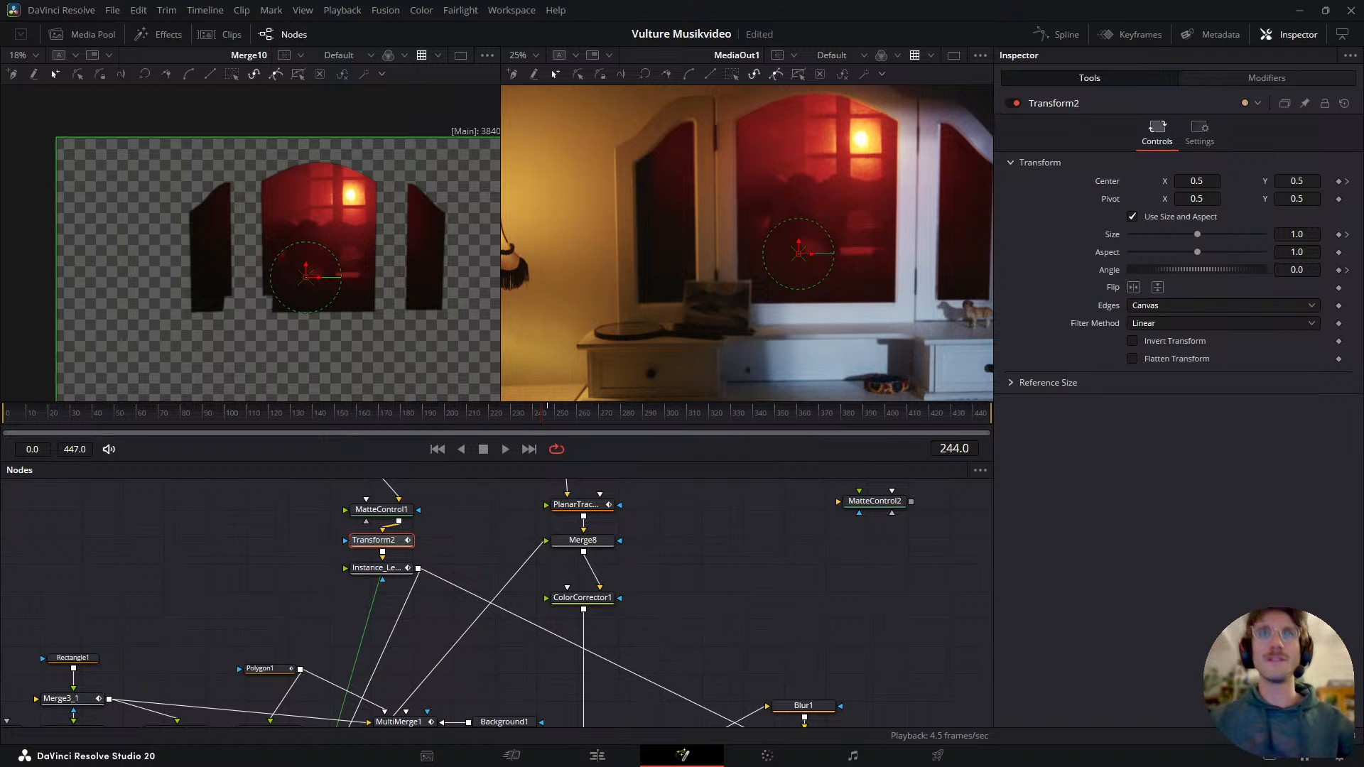
{"action": "left_click_drag", "start_coordinate": [567, 406], "coordinate": [686, 406]}
{"action": "left_click_drag", "start_coordinate": [543, 416], "coordinate": [488, 432]}
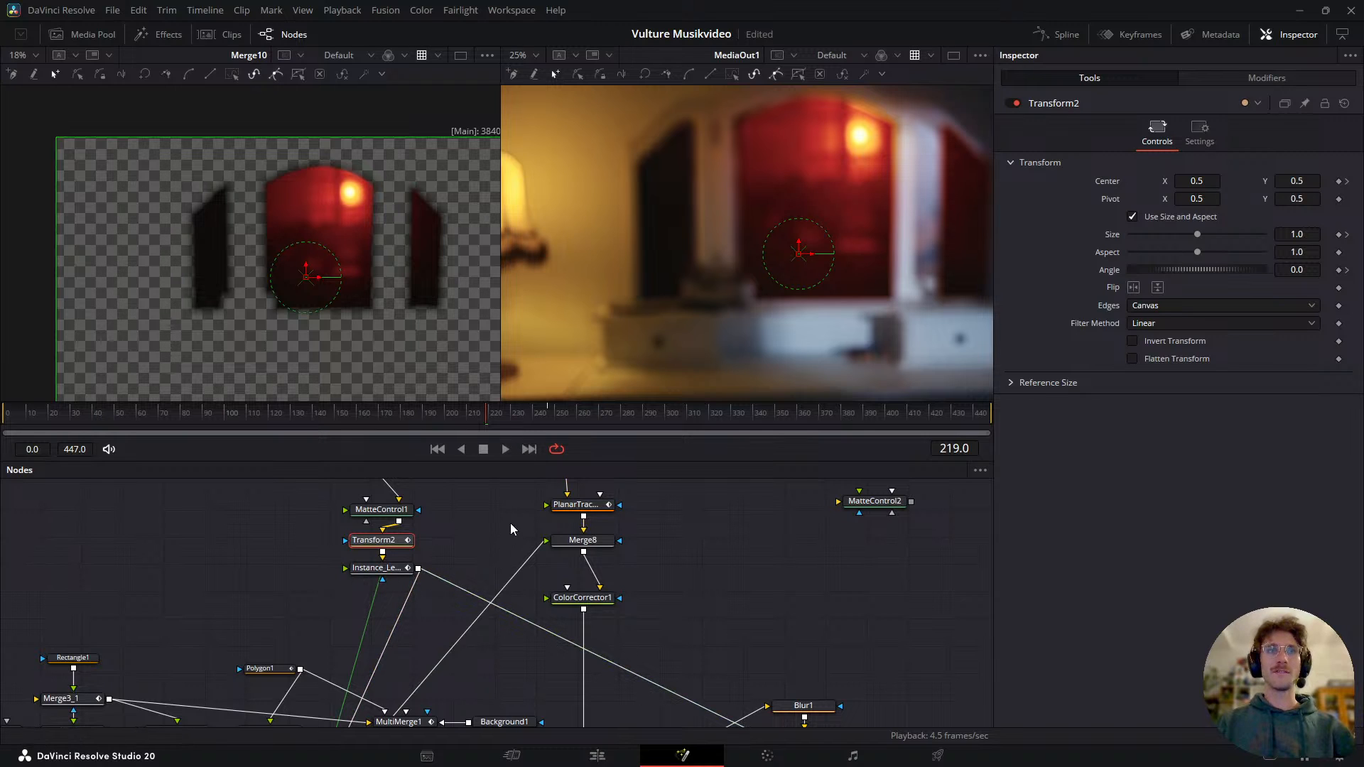
{"action": "left_click_drag", "start_coordinate": [456, 499], "coordinate": [472, 564]}
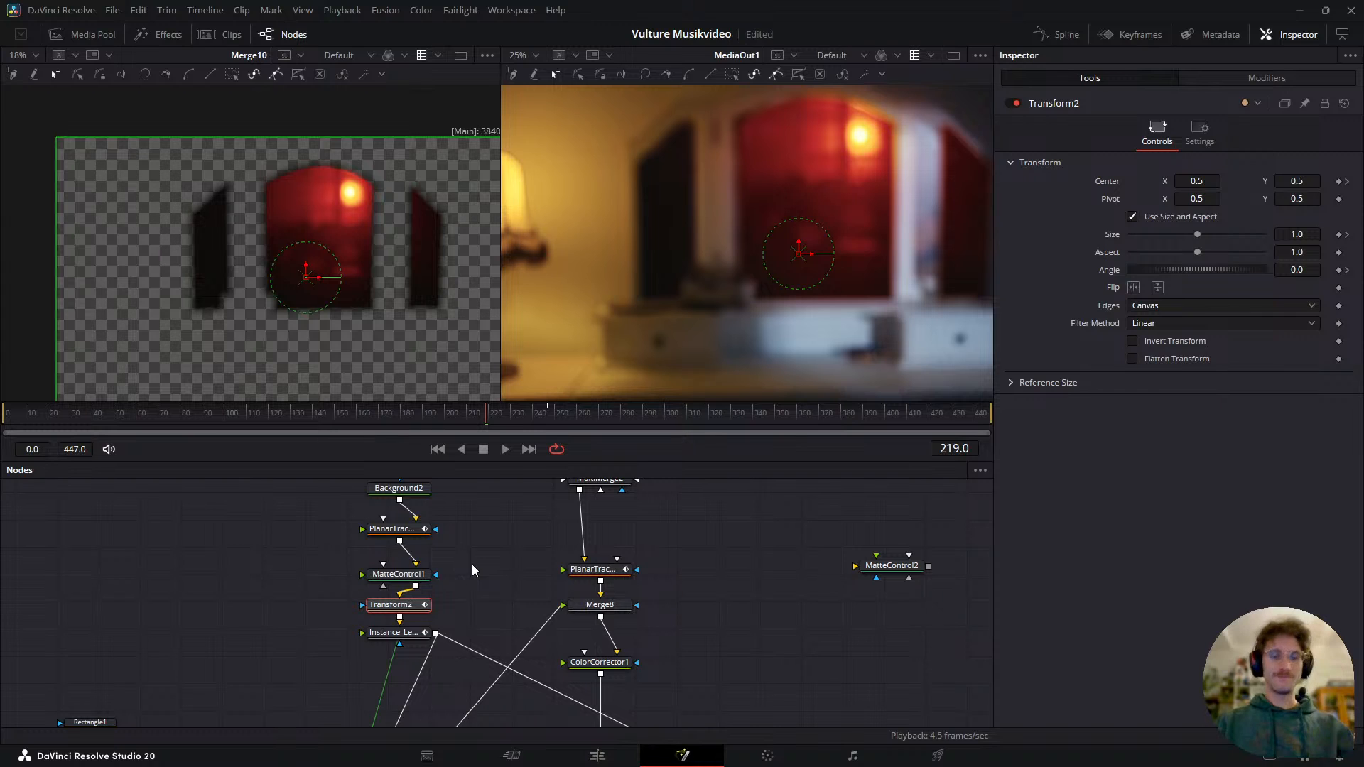
{"action": "left_click_drag", "start_coordinate": [507, 418], "coordinate": [530, 416]}
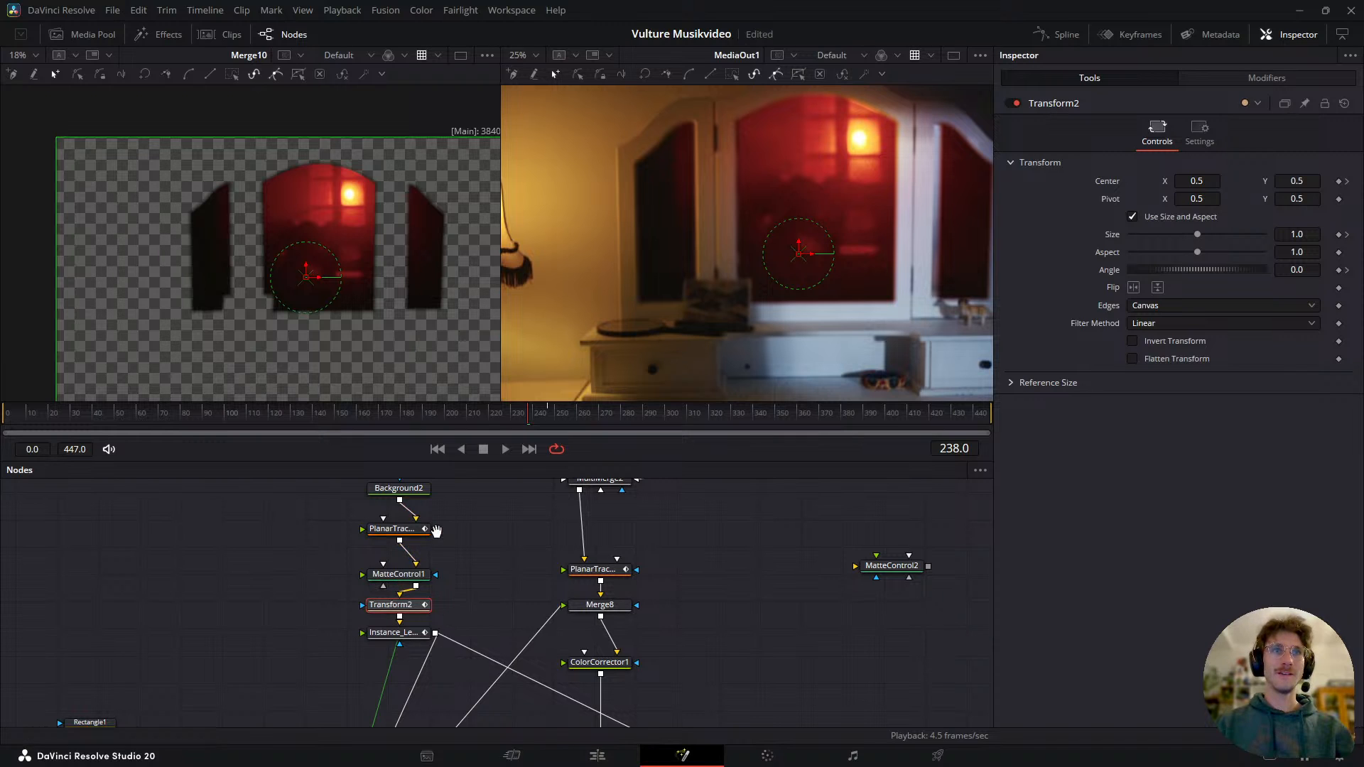
- At frame 208, reposition the mirror mask with Transform2 and reduce its size to about 0.88
{"action": "left_click_drag", "start_coordinate": [424, 595], "coordinate": [413, 581]}
{"action": "left_click", "coordinate": [543, 418]}
{"action": "left_click_drag", "start_coordinate": [543, 416], "coordinate": [464, 430]}
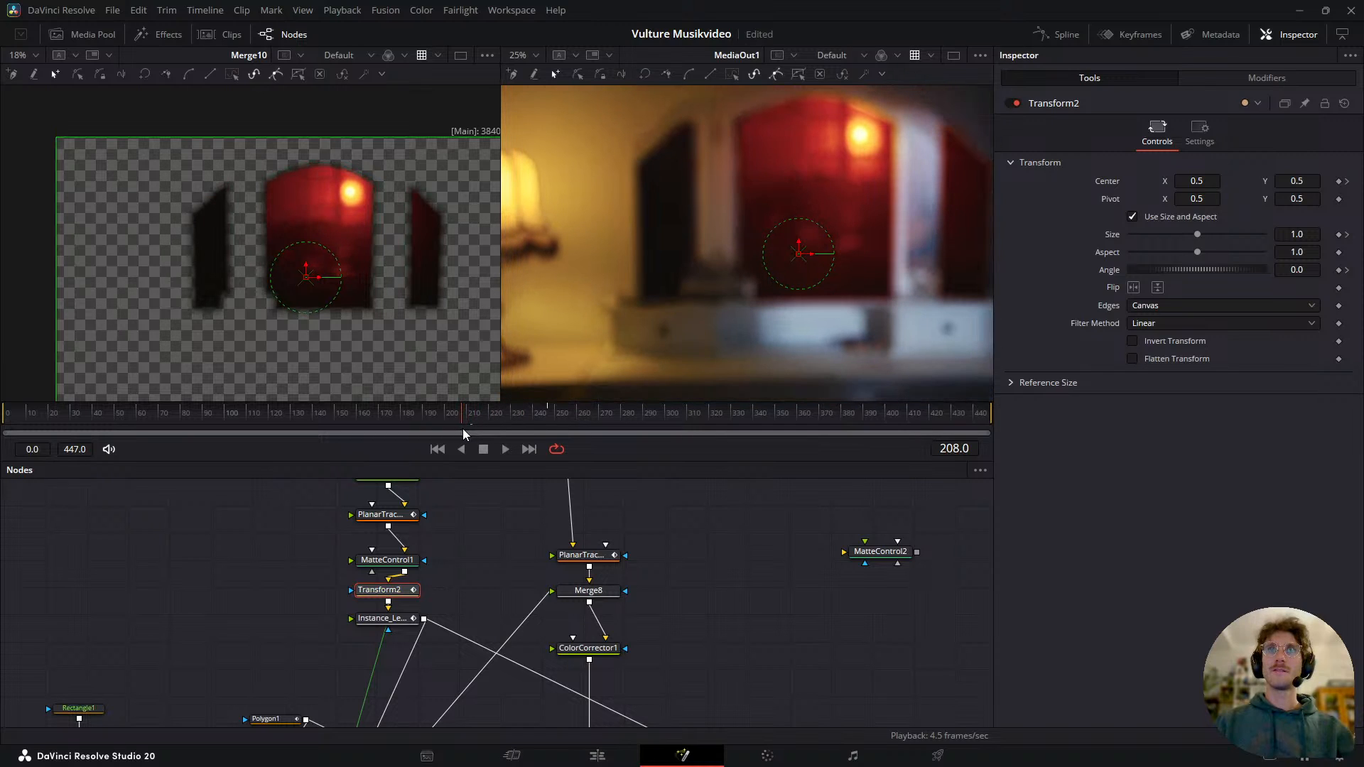
{"action": "left_click_drag", "start_coordinate": [762, 283], "coordinate": [729, 271]}
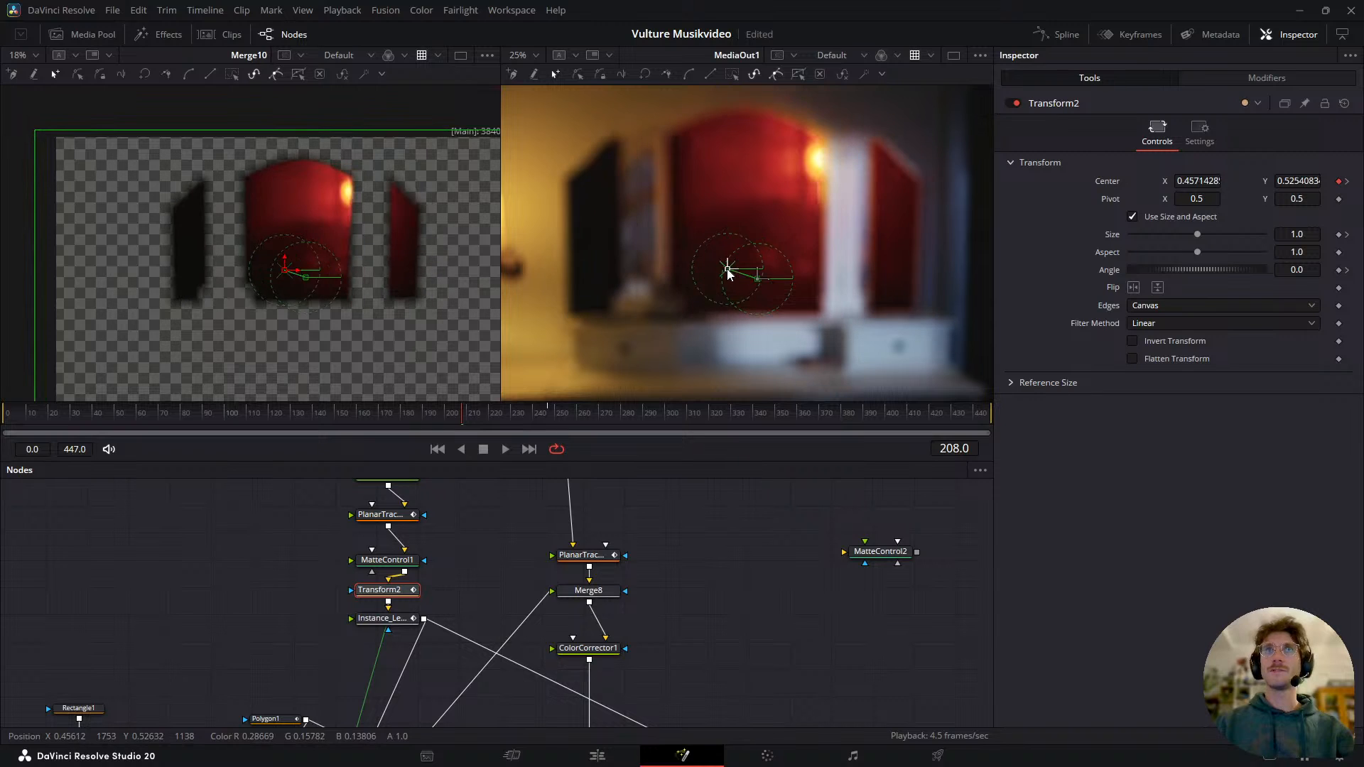
{"action": "left_click_drag", "start_coordinate": [1316, 234], "coordinate": [1232, 234]}
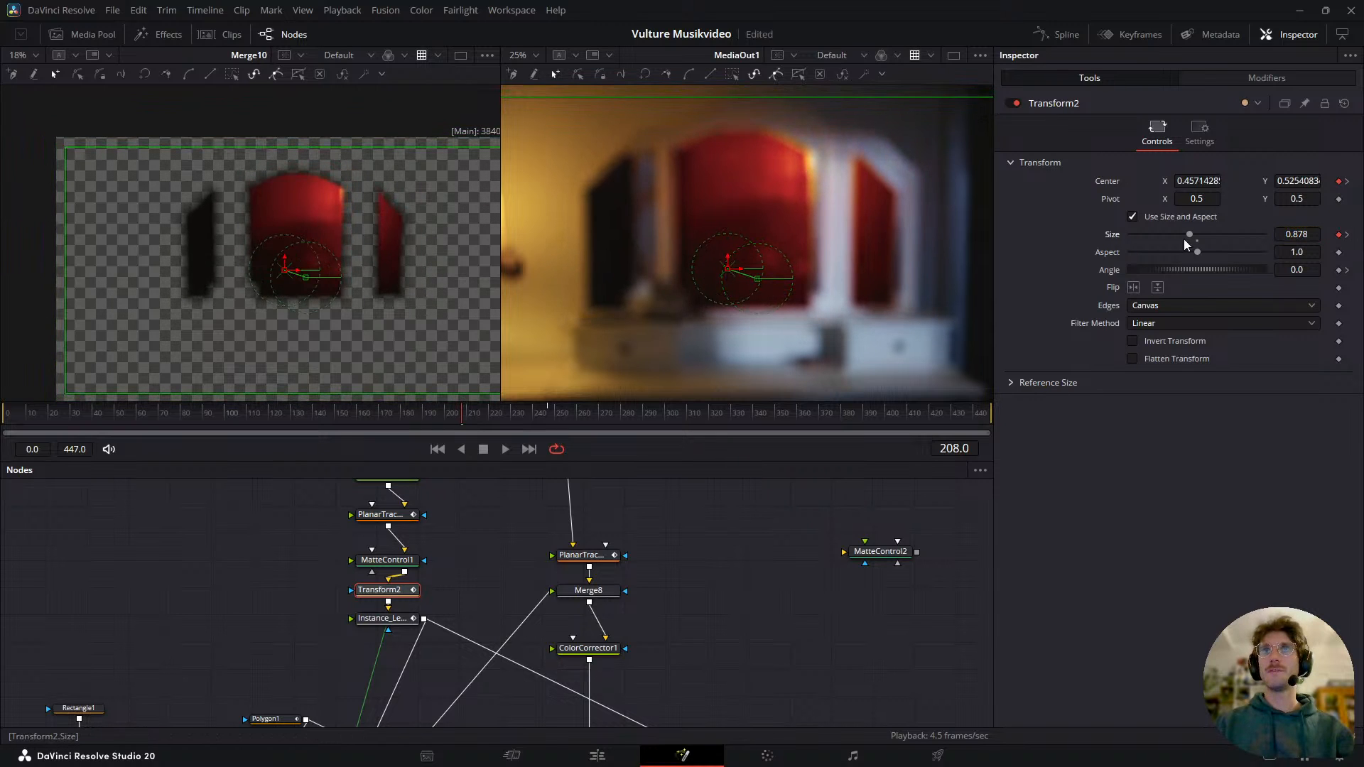
- Fit Transform2 to the mirror at frame 208 with center about 0.484, 0.554 and size about 0.832
{"action": "left_click_drag", "start_coordinate": [728, 270], "coordinate": [746, 261]}
{"action": "scroll", "coordinate": [891, 172], "scroll_direction": "down", "scroll_amount": 1}
{"action": "left_click_drag", "start_coordinate": [830, 183], "coordinate": [748, 226]}
{"action": "left_click_drag", "start_coordinate": [786, 157], "coordinate": [786, 159]}
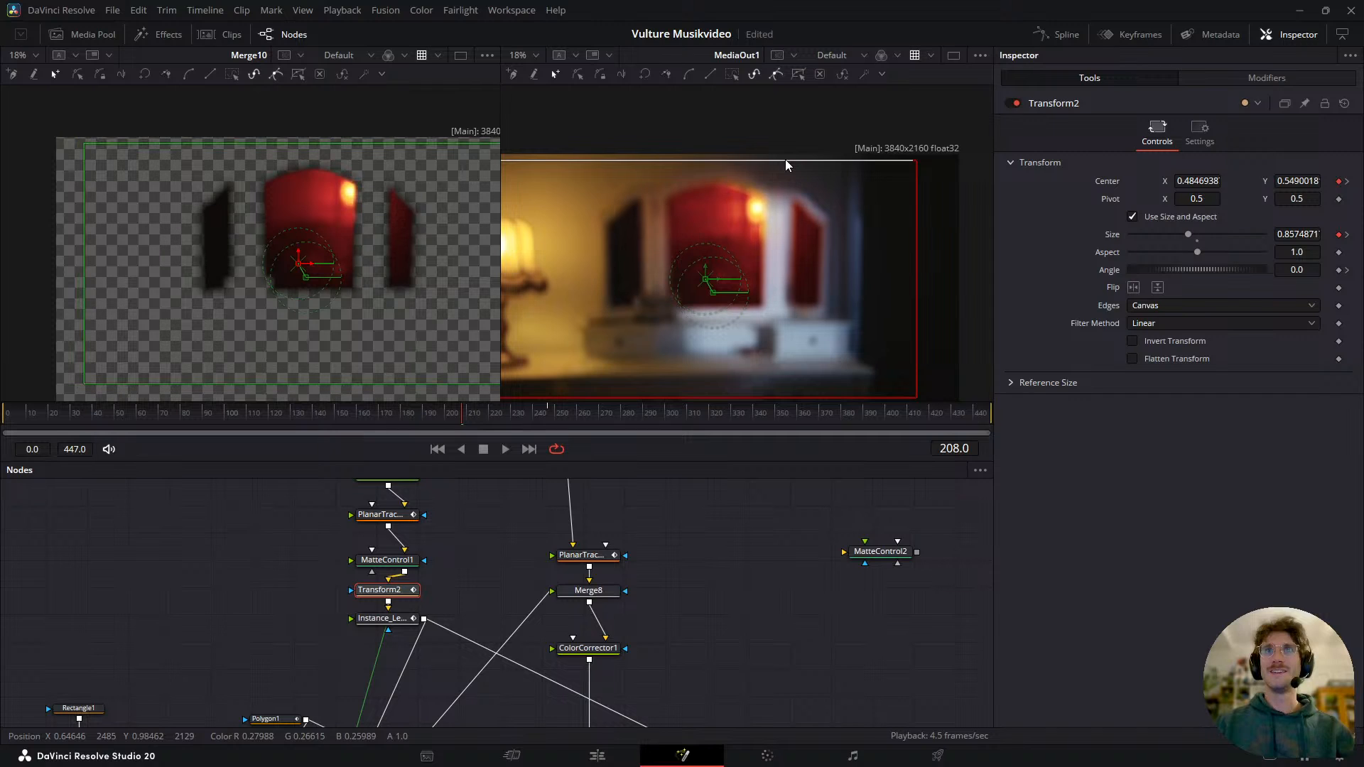
{"action": "scroll", "coordinate": [731, 240], "scroll_direction": "up", "scroll_amount": 1}
{"action": "mouse_move", "coordinate": [695, 292]}
{"action": "left_mouse_down"}
{"action": "mouse_move", "coordinate": [698, 304]}
{"action": "mouse_move", "coordinate": [694, 292]}
{"action": "left_mouse_up"}
{"action": "mouse_move", "coordinate": [637, 129]}
{"action": "left_mouse_down"}
{"action": "mouse_move", "coordinate": [637, 141]}
{"action": "mouse_move", "coordinate": [638, 129]}
{"action": "left_mouse_up"}
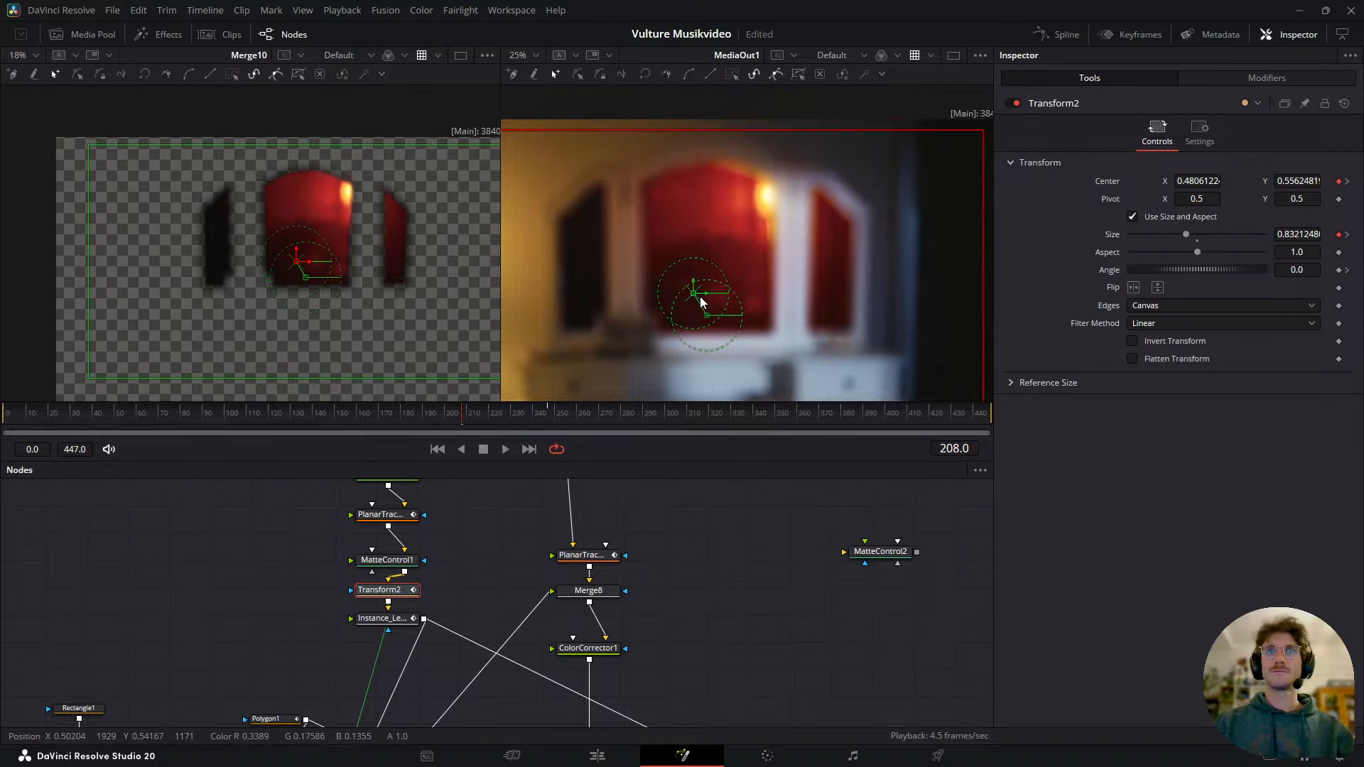
{"action": "left_click_drag", "start_coordinate": [694, 292], "coordinate": [696, 295]}
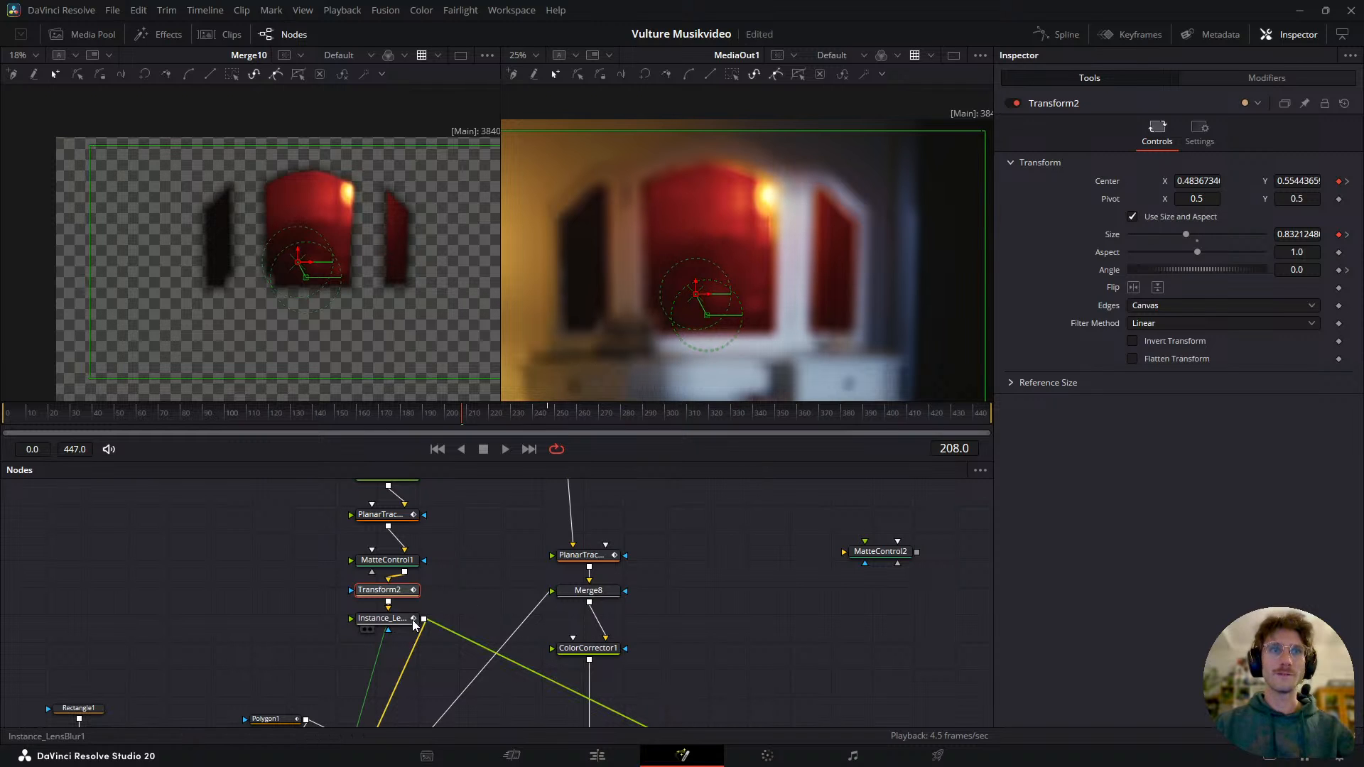
- Examine the outputs of Merge8 and ColorCorrector1 in the left viewer
{"action": "left_click_drag", "start_coordinate": [612, 524], "coordinate": [583, 556]}
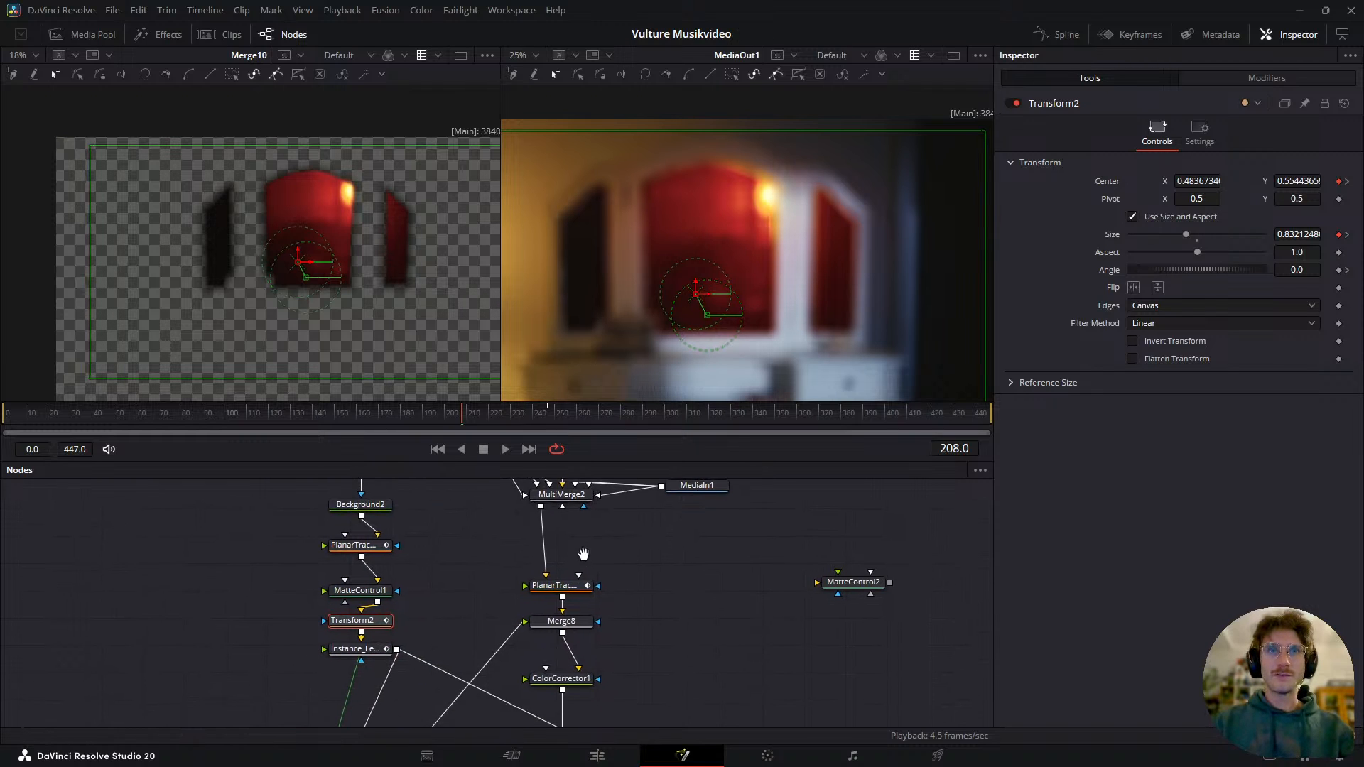
{"action": "left_click_drag", "start_coordinate": [581, 627], "coordinate": [578, 550]}
{"action": "left_click", "coordinate": [579, 626]}
{"action": "key", "text": "1"}
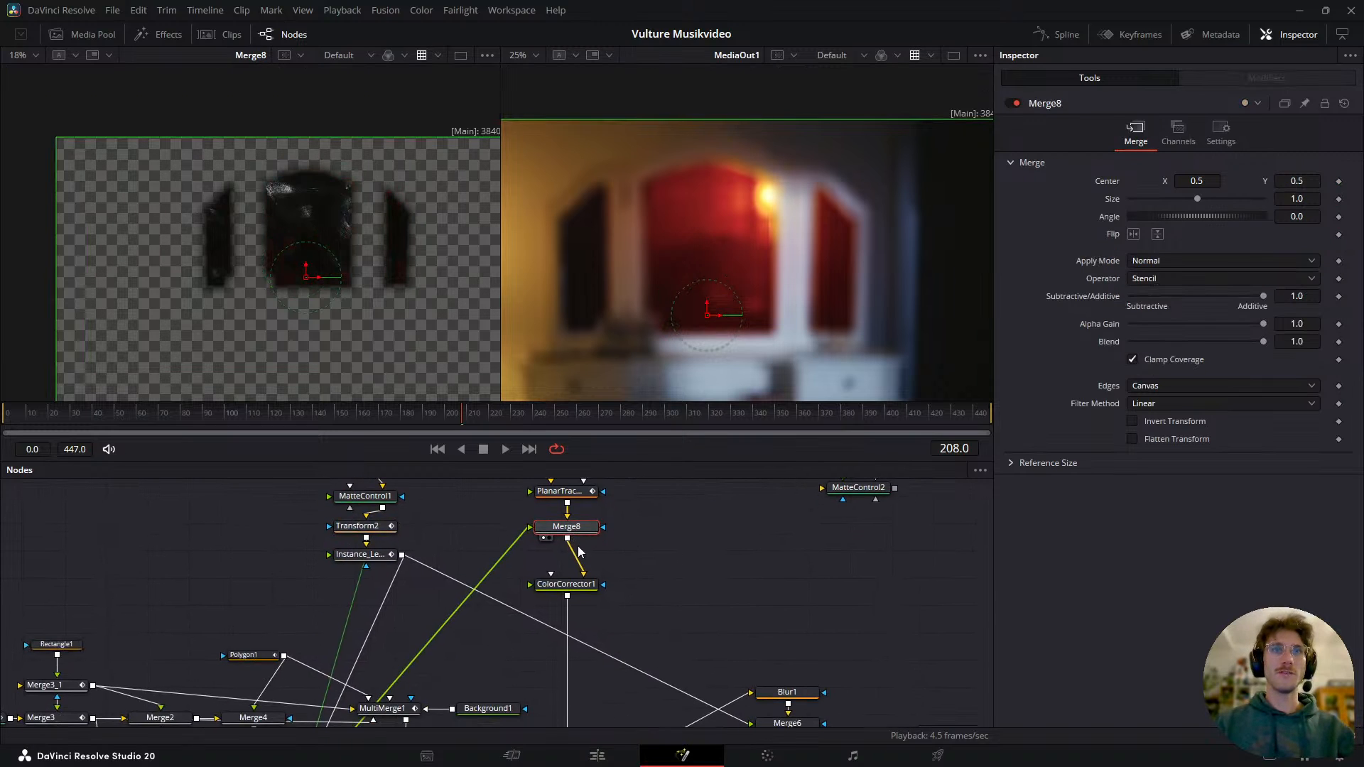
{"action": "left_click", "coordinate": [574, 586]}
{"action": "key", "text": "1"}
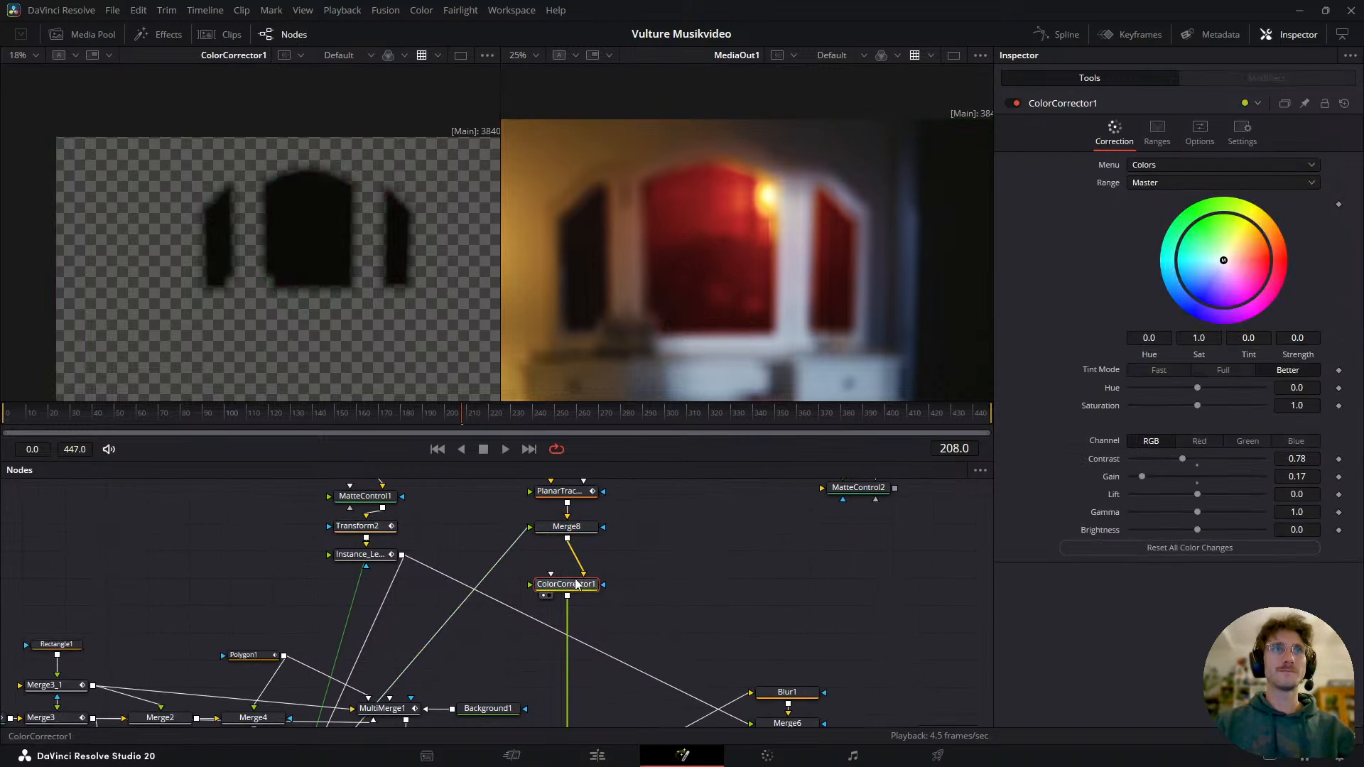
{"action": "left_click", "coordinate": [587, 528]}
{"action": "key", "text": "1"}
- Insert an instance of LensBlur1 between MultiMerge2 and its planar tracker, and align it beneath MultiMerge2
{"action": "left_click_drag", "start_coordinate": [587, 529], "coordinate": [598, 601]}
{"action": "left_click", "coordinate": [568, 563]}
{"action": "left_click_drag", "start_coordinate": [620, 525], "coordinate": [602, 634]}
{"action": "left_click", "coordinate": [568, 582]}
{"action": "key", "text": "1"}
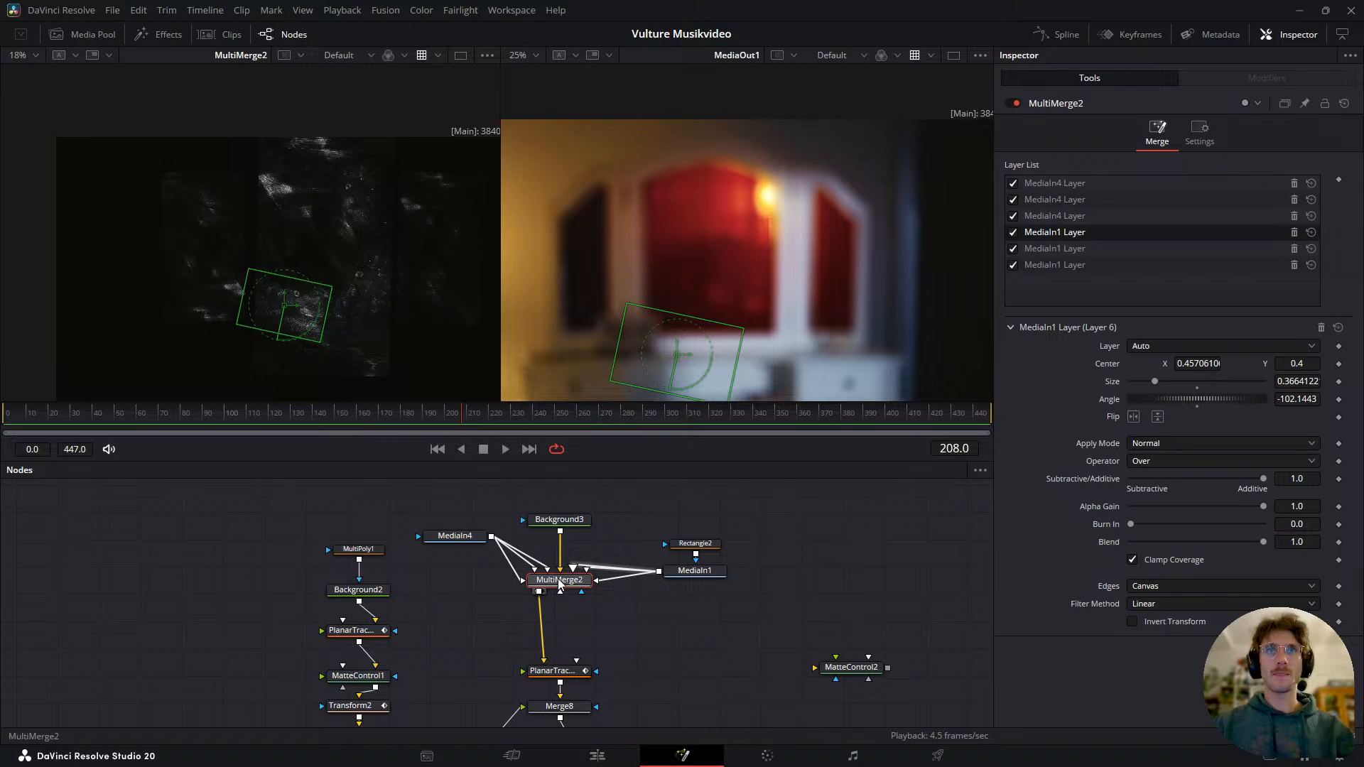
{"action": "key", "text": "ctrl+shift+v"}
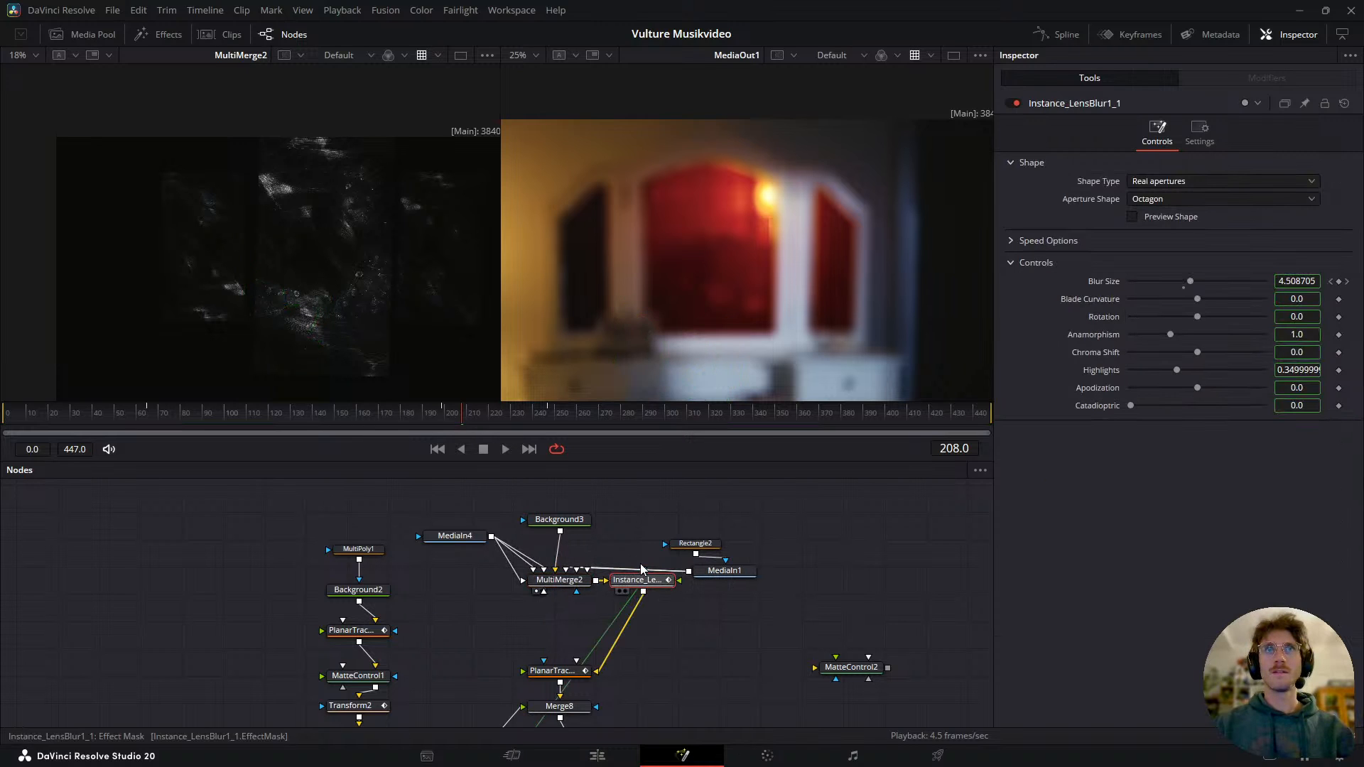
{"action": "left_click_drag", "start_coordinate": [655, 584], "coordinate": [574, 632]}
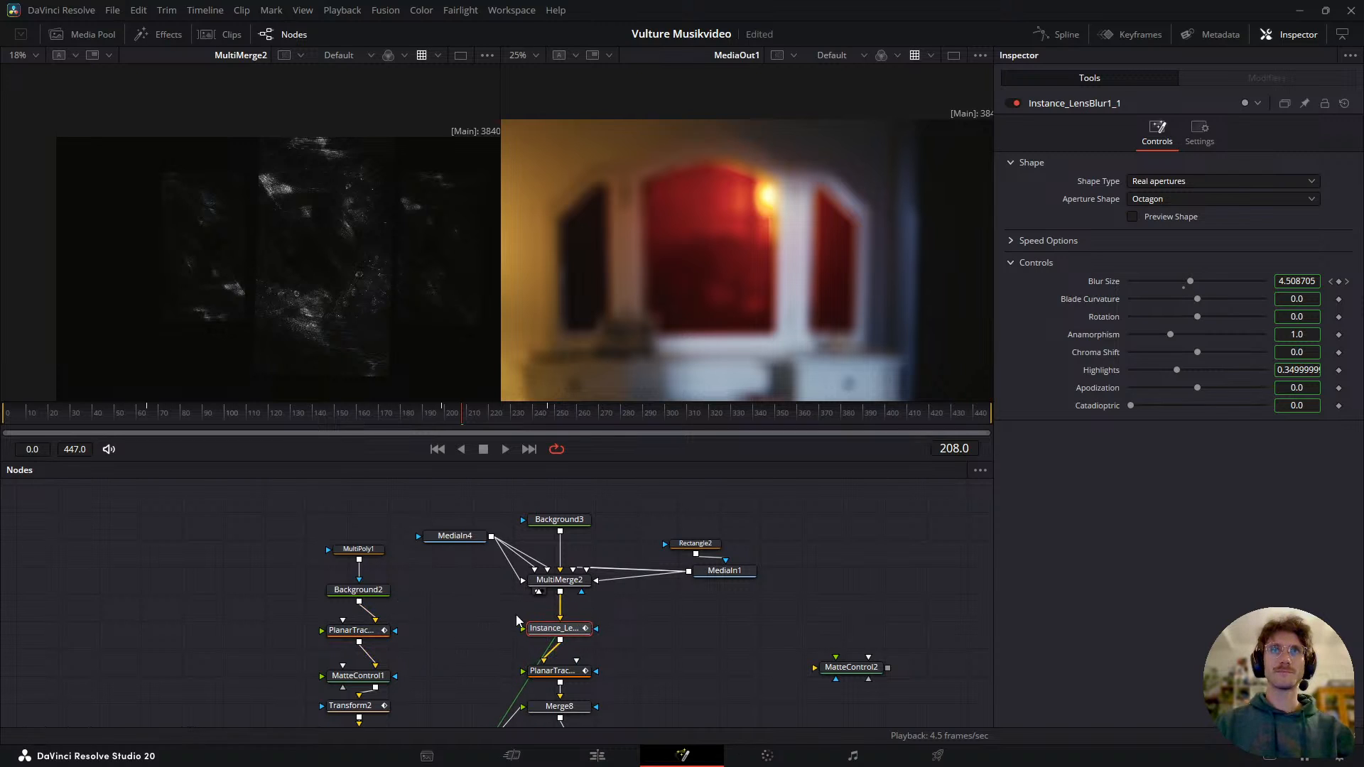
- Toggle Merge7 and Merge9 off and on to compare their effect on the reflection's edge beside the bright lamp
{"action": "scroll", "coordinate": [766, 192], "scroll_direction": "up", "scroll_amount": 3}
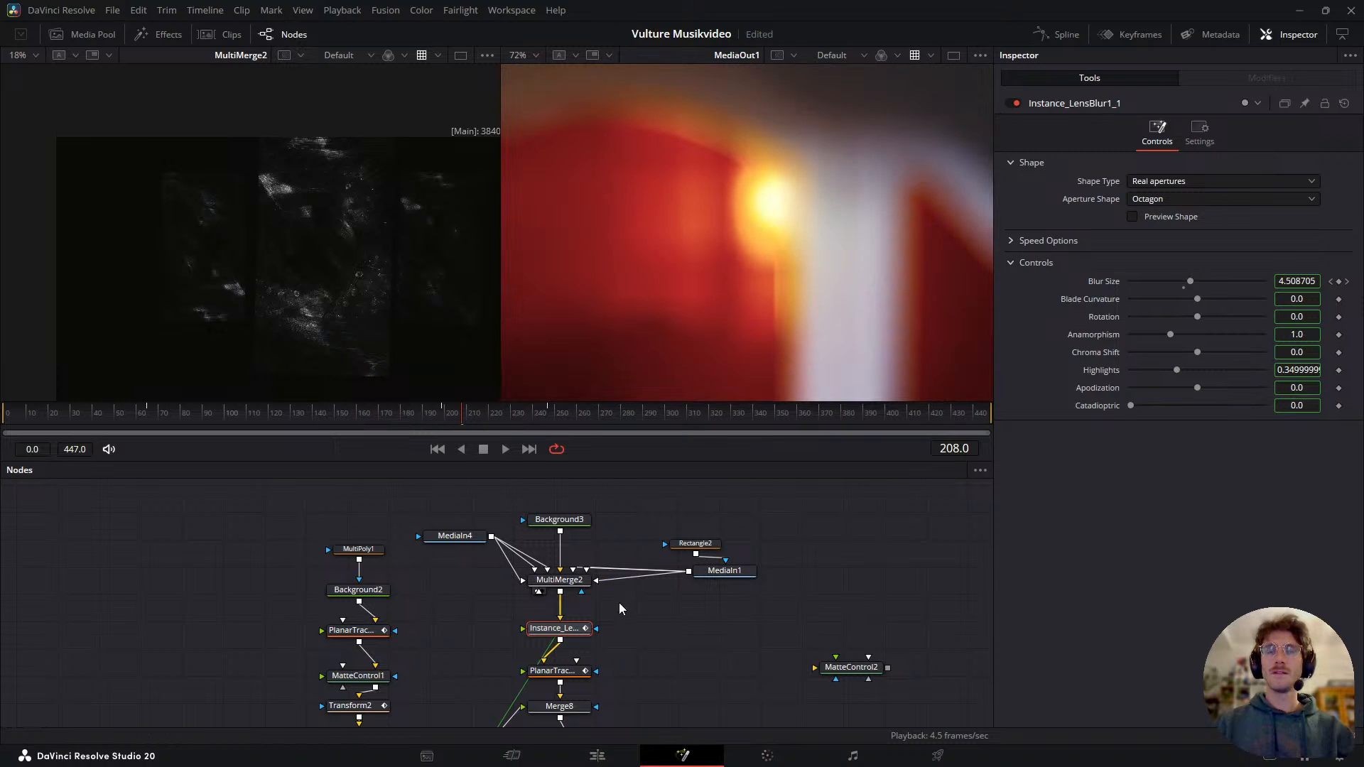
{"action": "scroll", "coordinate": [619, 615], "scroll_direction": "down", "scroll_amount": 5}
{"action": "left_click", "coordinate": [737, 616]}
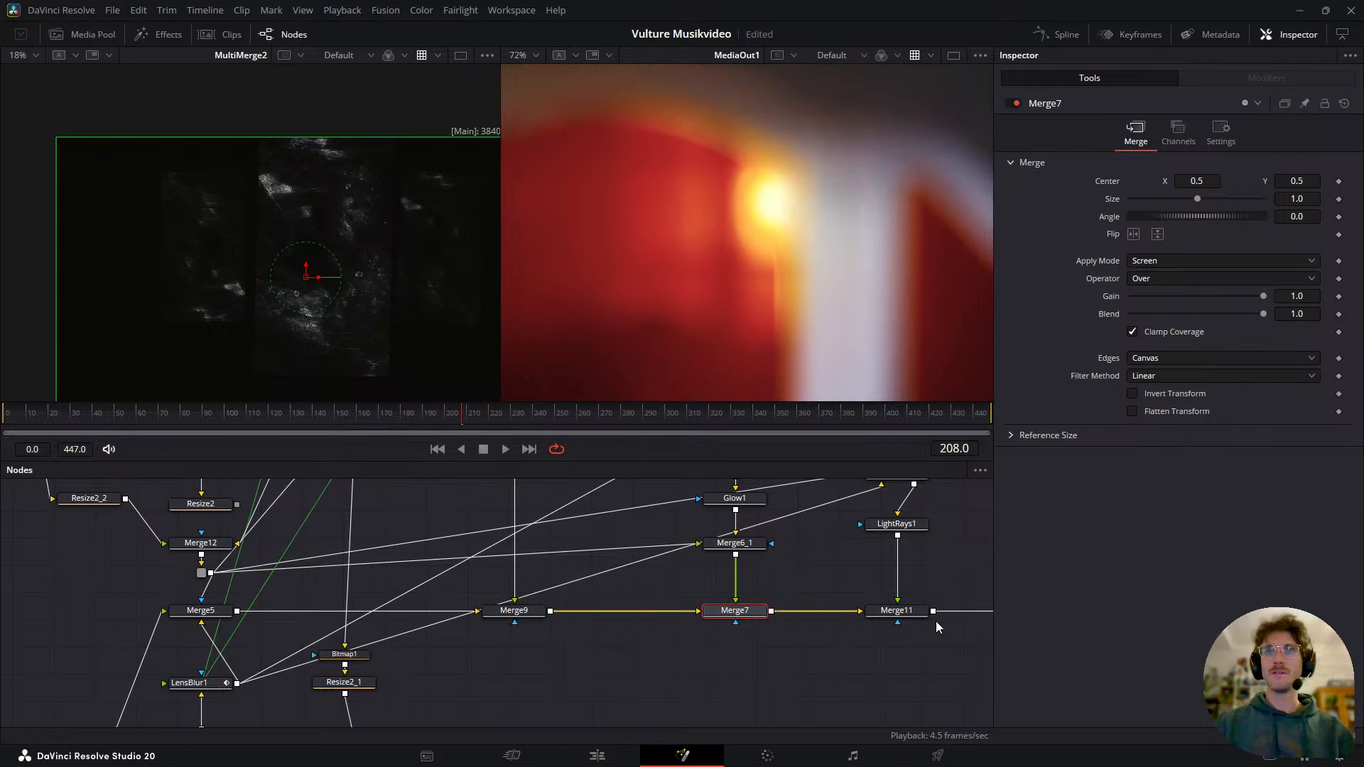
{"action": "left_click", "coordinate": [911, 614]}
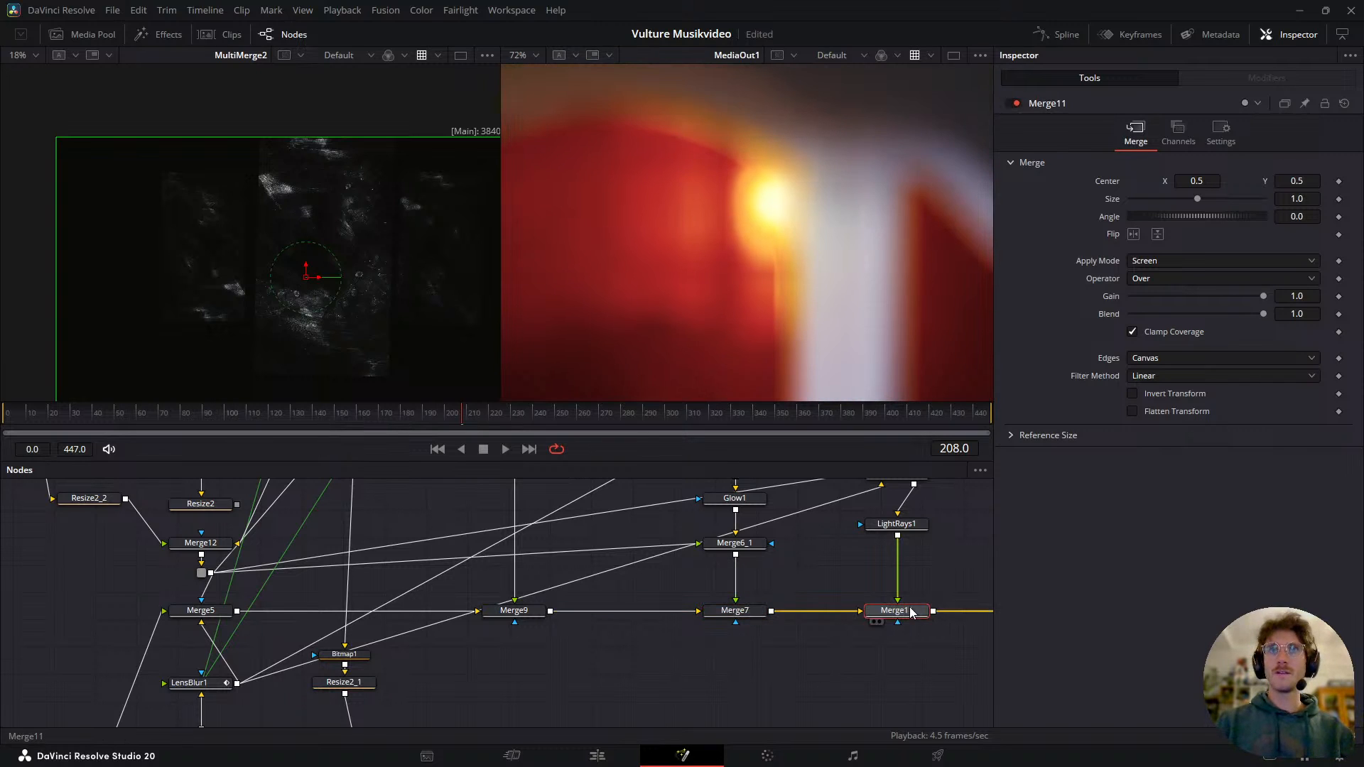
{"action": "left_click", "coordinate": [719, 614]}
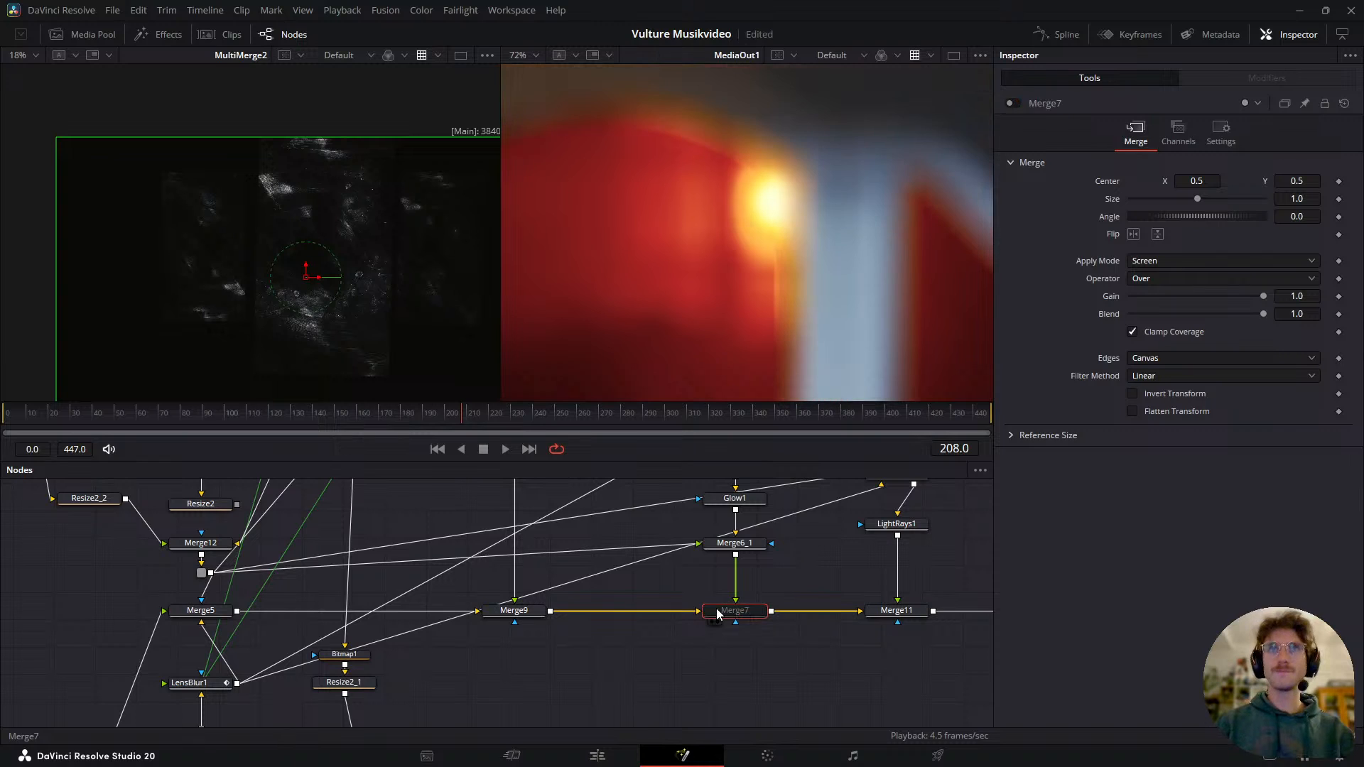
{"action": "left_click", "coordinate": [528, 613]}
{"action": "key", "text": "ctrl+p"}
{"action": "key", "text": "ctrl+p"}
{"action": "key", "text": "ctrl+p"}
{"action": "key", "text": "ctrl+p"}
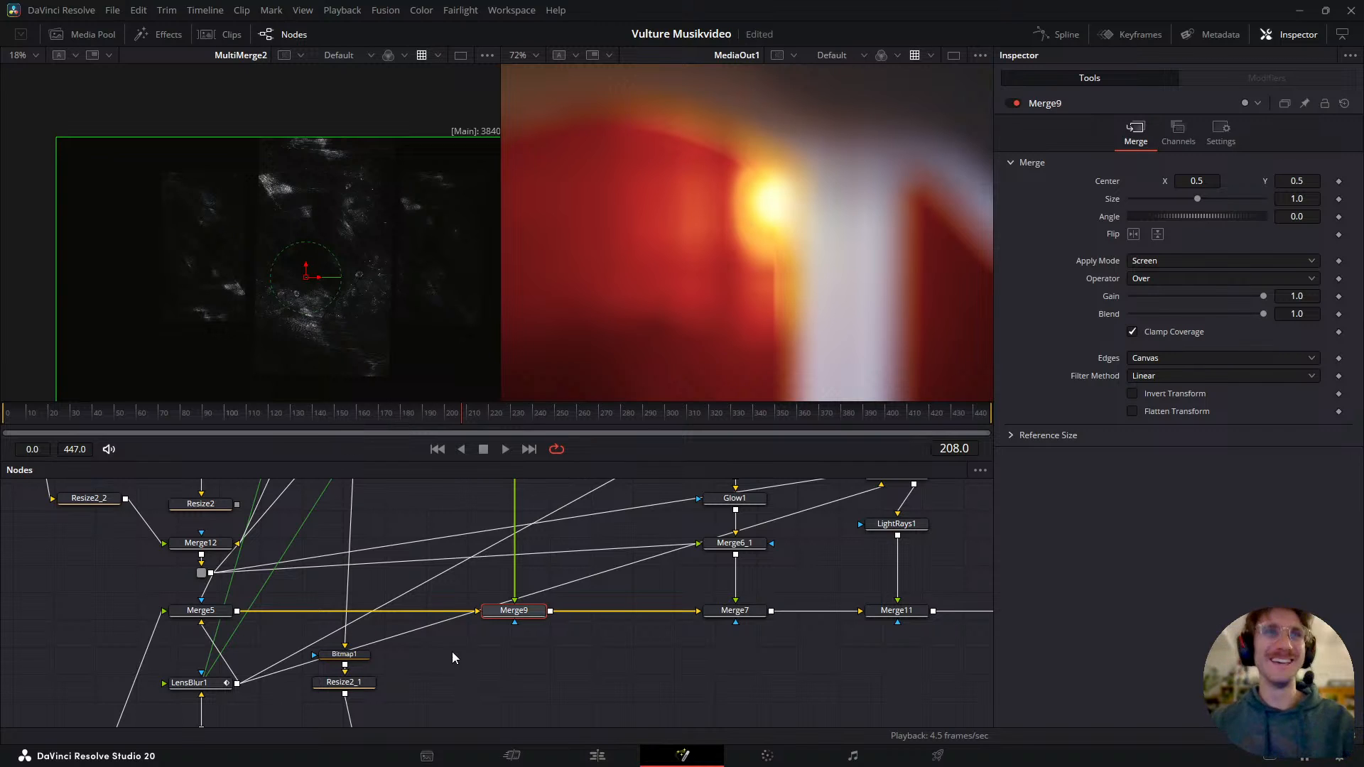
- Select ColorCorrector1 in the node tree and move MediaIn4 slightly closer to MultiMerge2
{"action": "scroll", "coordinate": [453, 553], "scroll_direction": "down", "scroll_amount": 3}
{"action": "left_click_drag", "start_coordinate": [442, 564], "coordinate": [434, 652]}
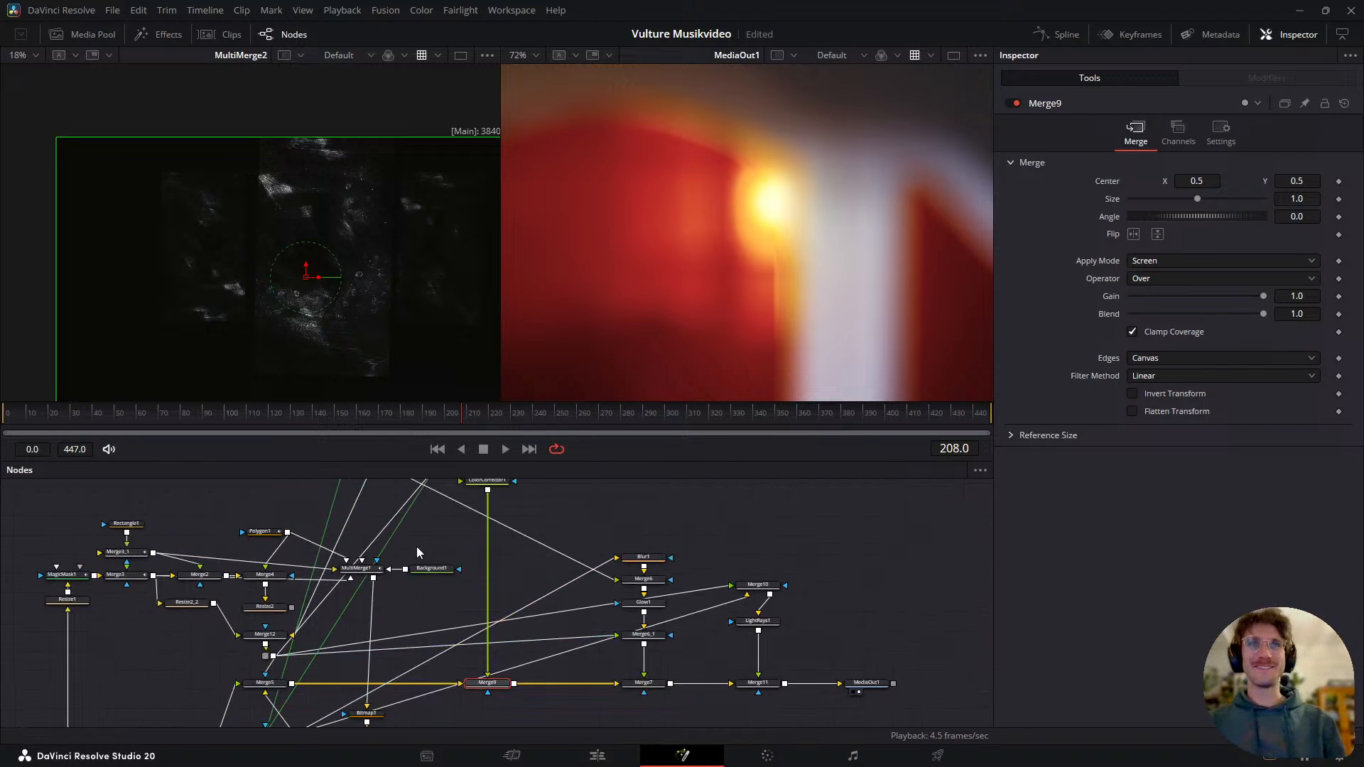
{"action": "left_click_drag", "start_coordinate": [434, 533], "coordinate": [446, 680]}
{"action": "left_click_drag", "start_coordinate": [498, 628], "coordinate": [499, 629]}
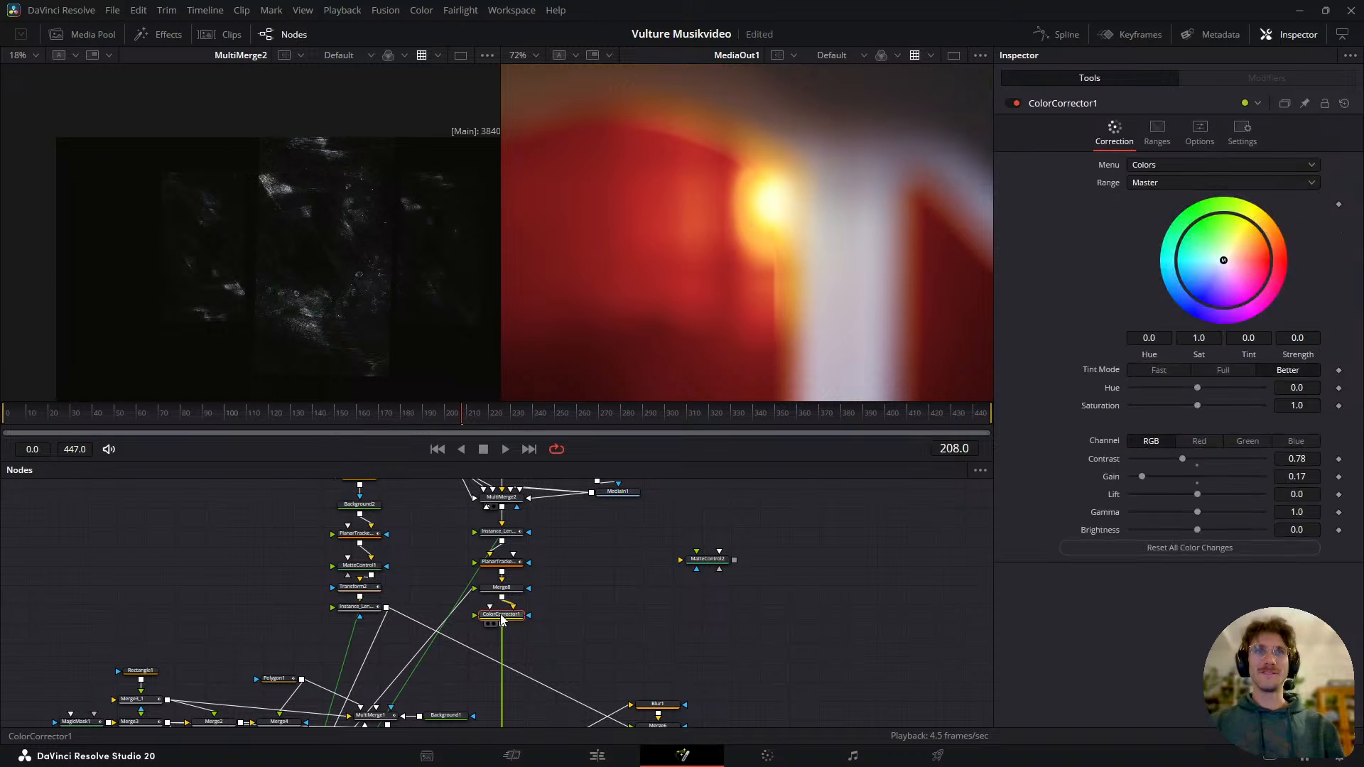
{"action": "scroll", "coordinate": [527, 590], "scroll_direction": "up", "scroll_amount": 2}
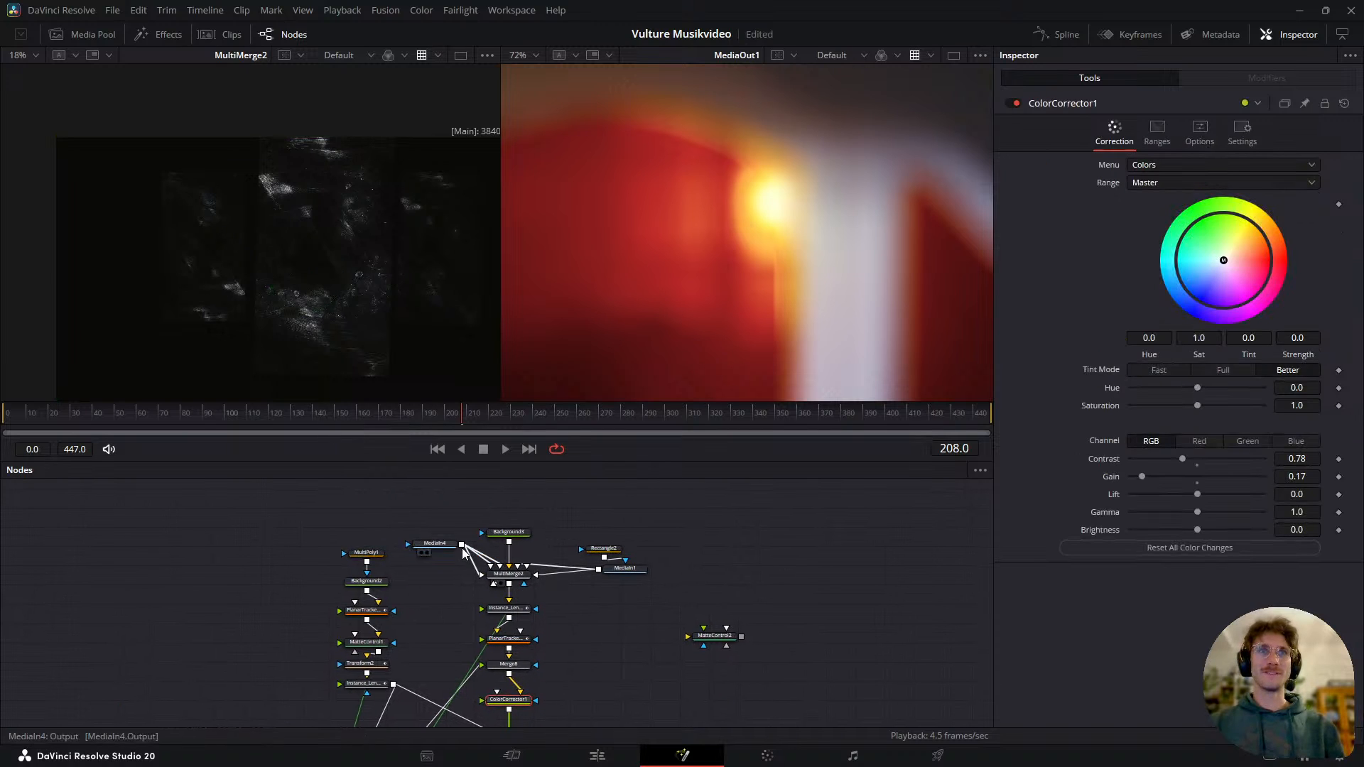
{"action": "left_click_drag", "start_coordinate": [452, 574], "coordinate": [462, 552]}
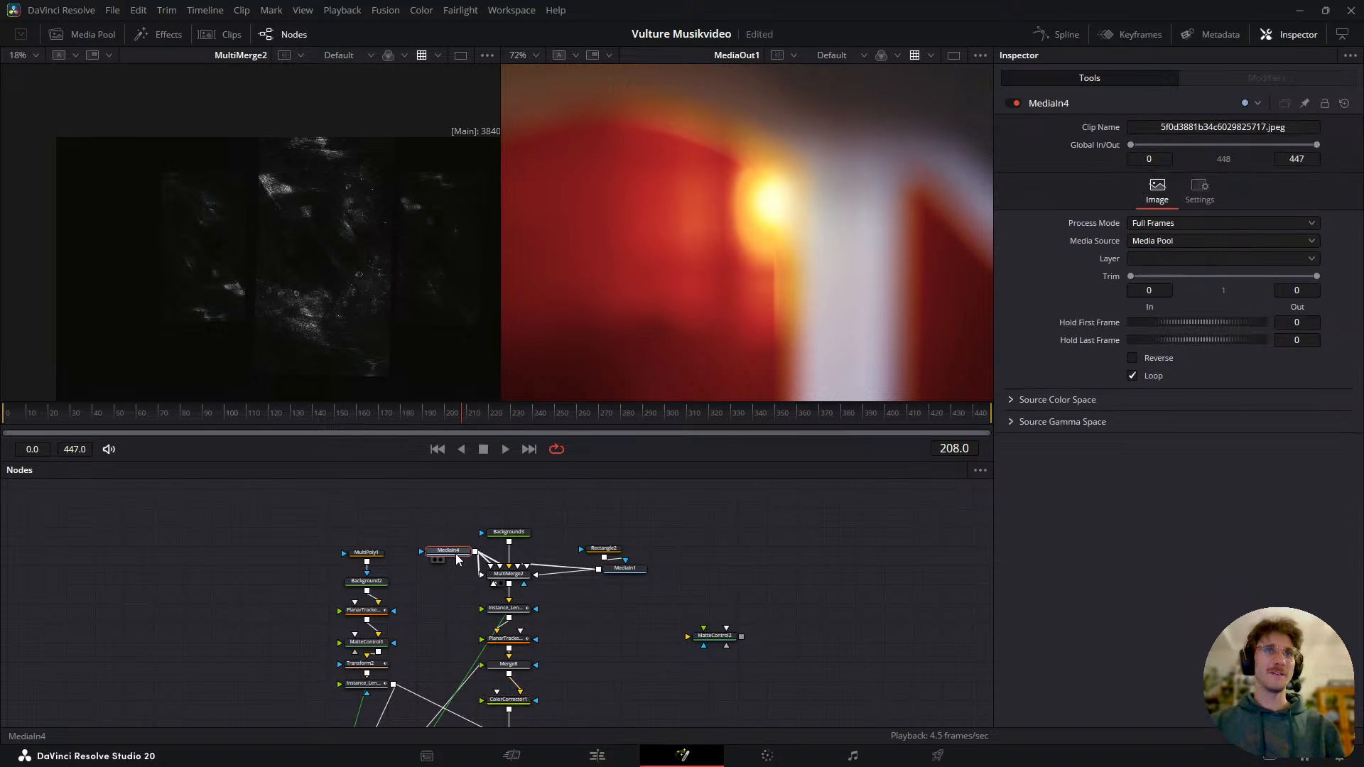
- View the LensBlur instance below Transform2 and compare its mask edges with the final composite at several zoom levels
{"action": "left_click", "coordinate": [364, 684]}
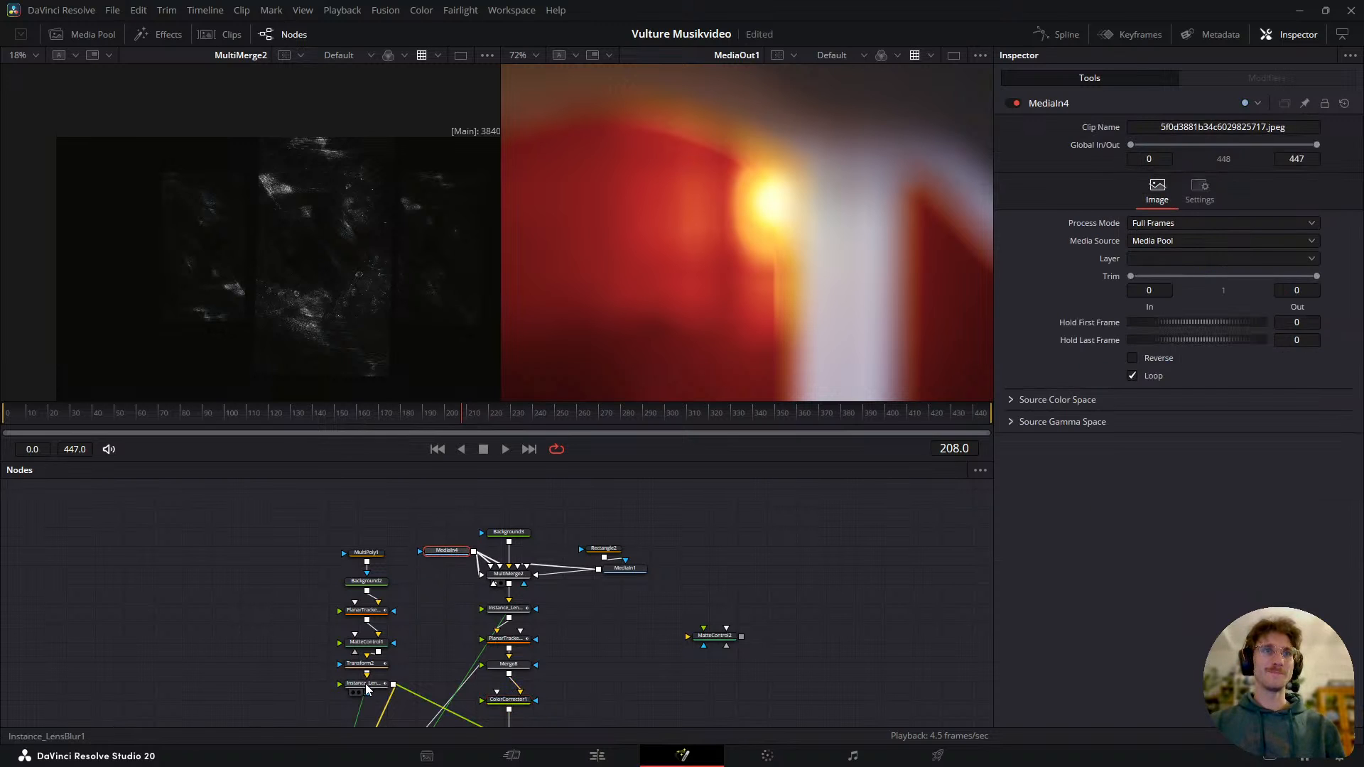
{"action": "key", "text": "1"}
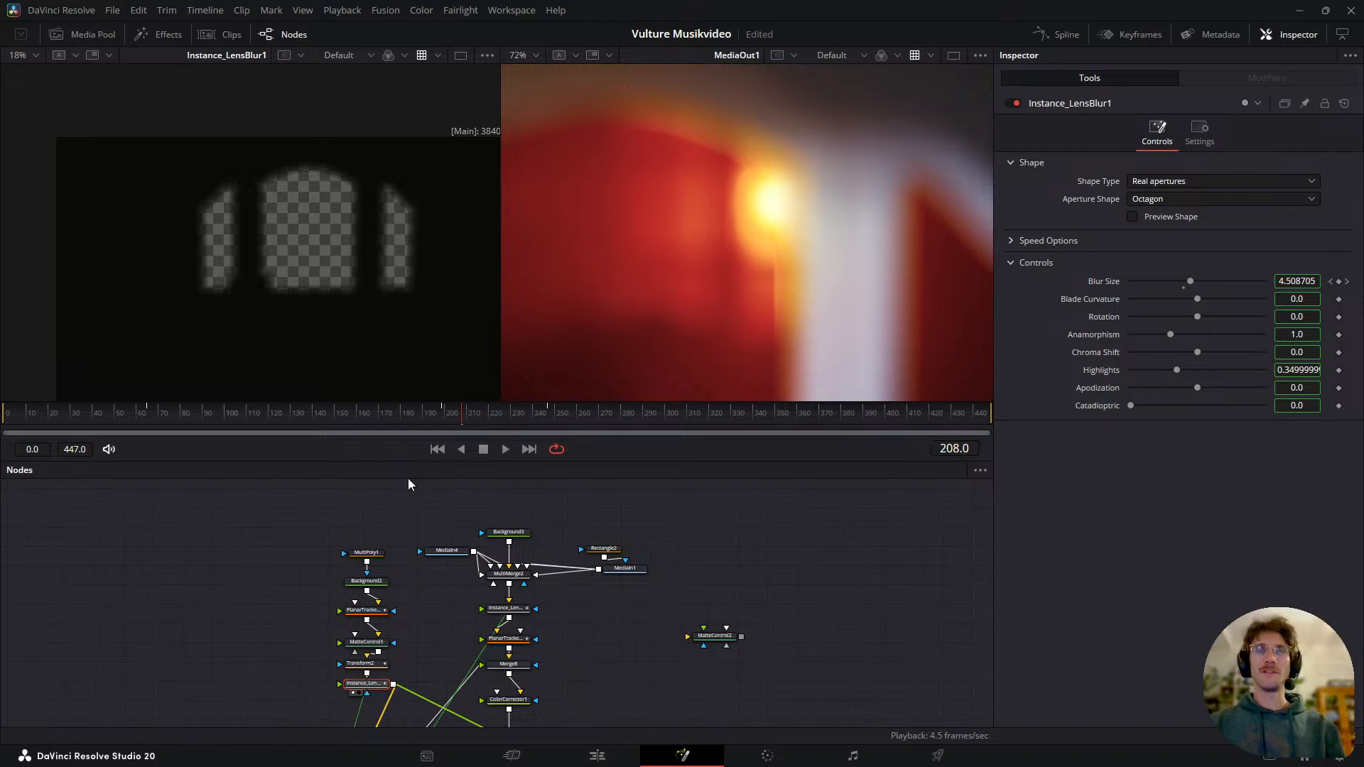
{"action": "scroll", "coordinate": [311, 265], "scroll_direction": "up", "scroll_amount": 5}
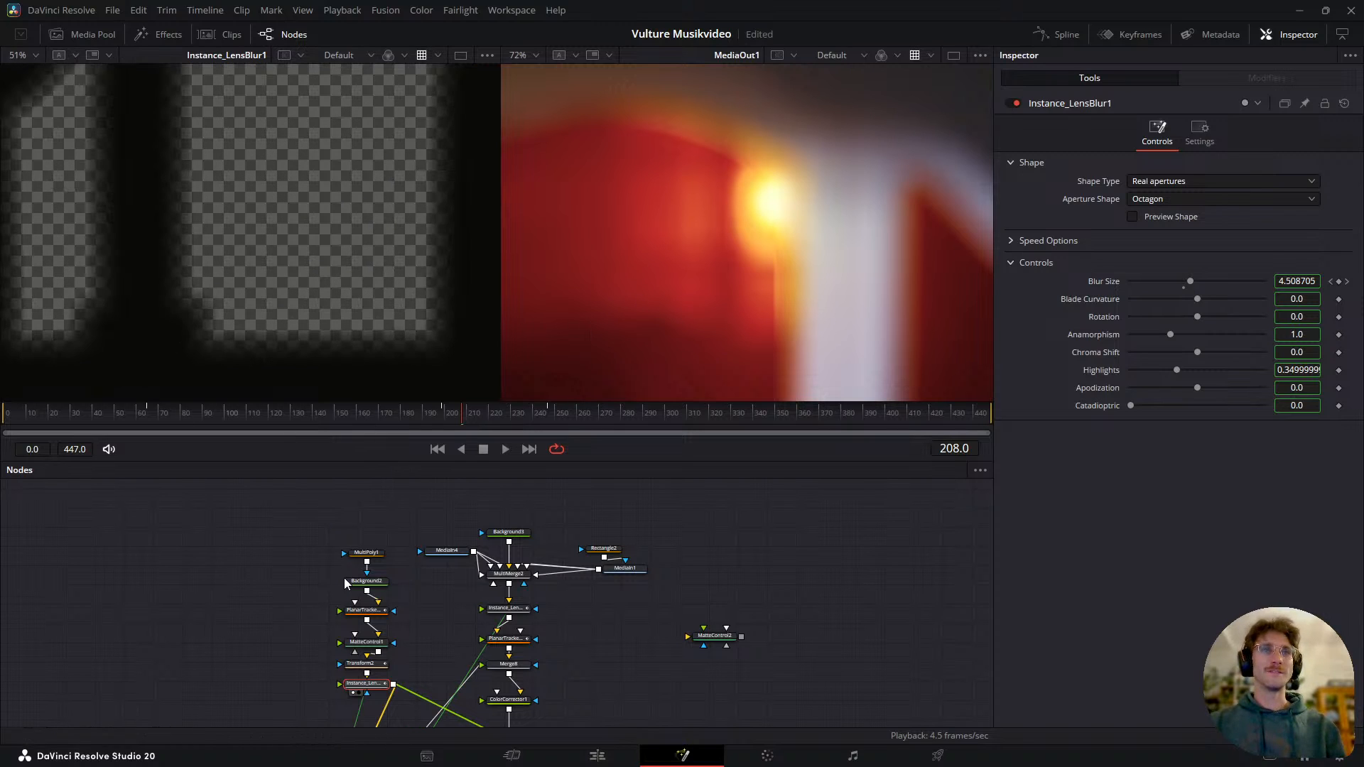
{"action": "scroll", "coordinate": [367, 705], "scroll_direction": "up", "scroll_amount": 2}
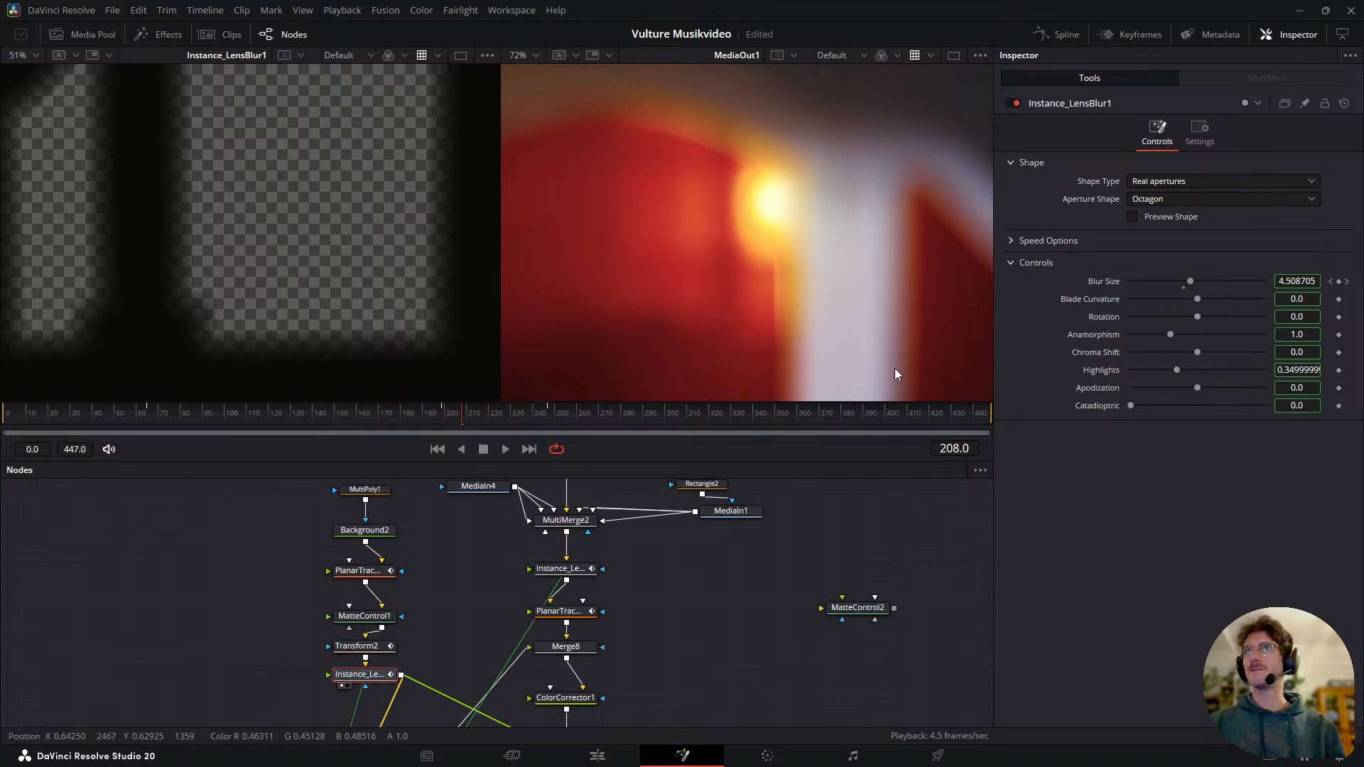
{"action": "scroll", "coordinate": [301, 268], "scroll_direction": "down", "scroll_amount": 2}
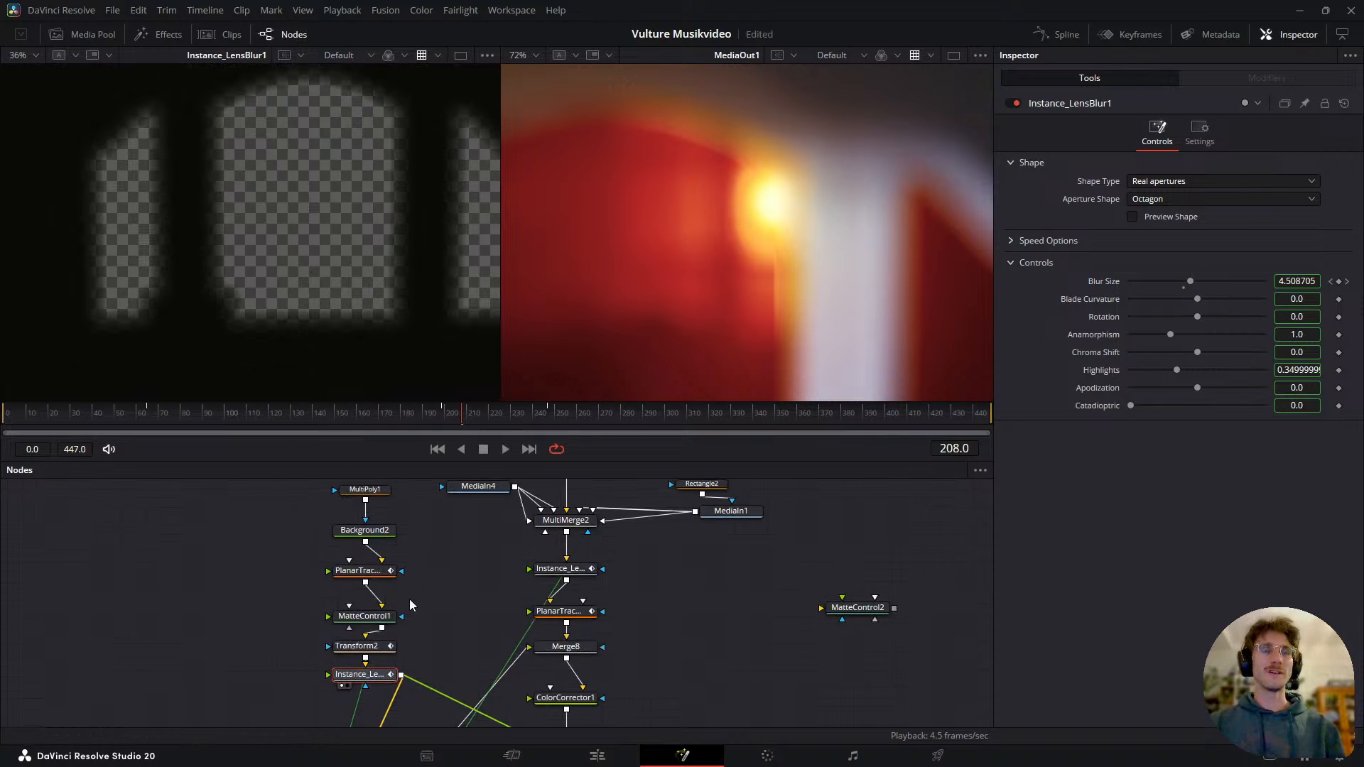
{"action": "scroll", "coordinate": [736, 202], "scroll_direction": "down", "scroll_amount": 3}
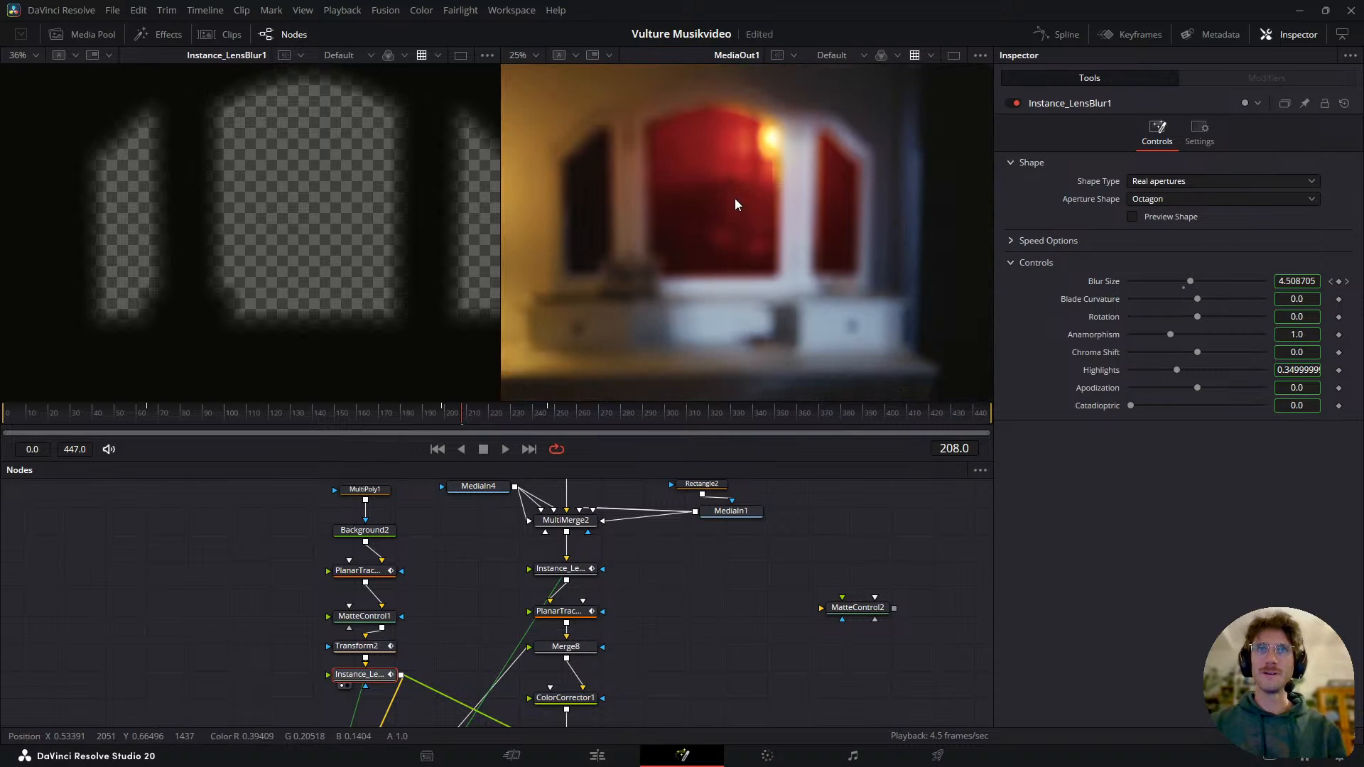
{"action": "key", "text": "ctrl+f"}
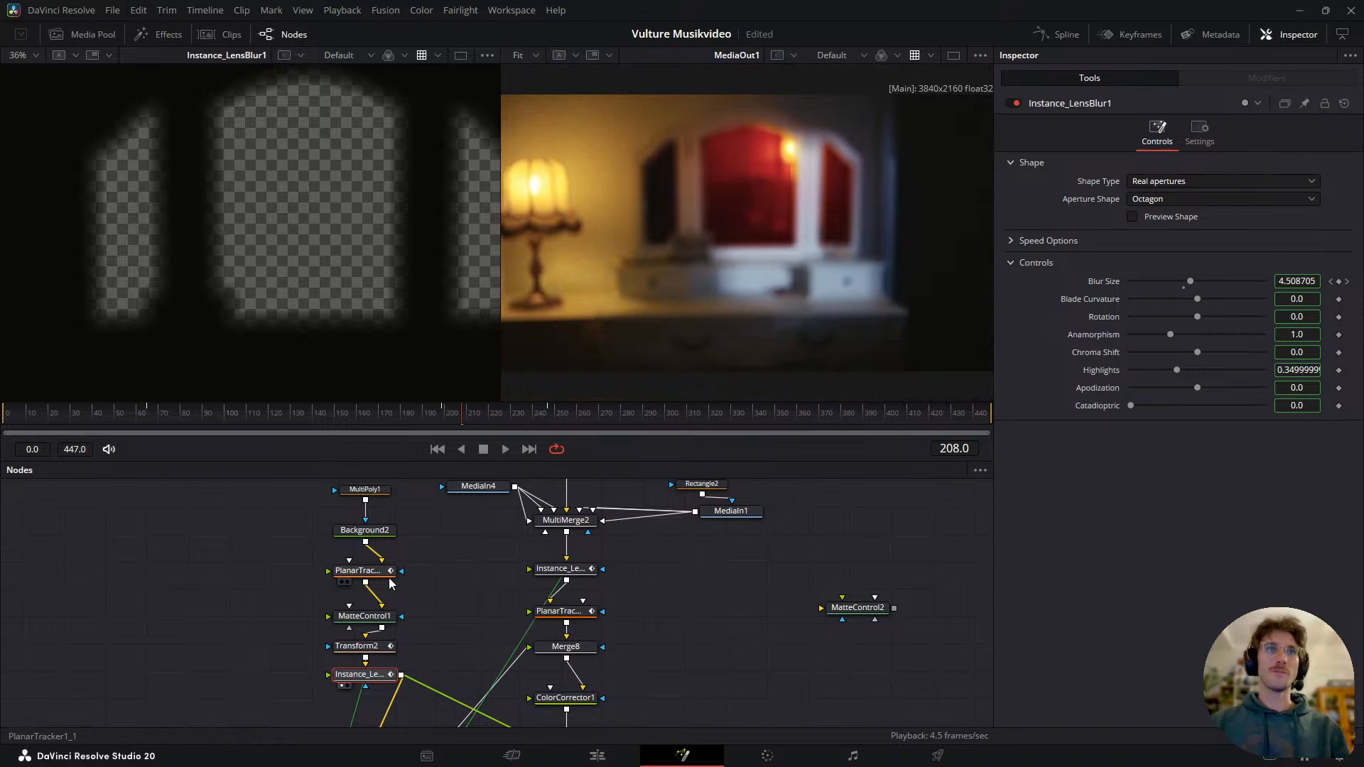
- Select Transform2 and enlarge the mirror mask slightly at frame 208 to a size of about 0.837
{"action": "left_click", "coordinate": [369, 647]}
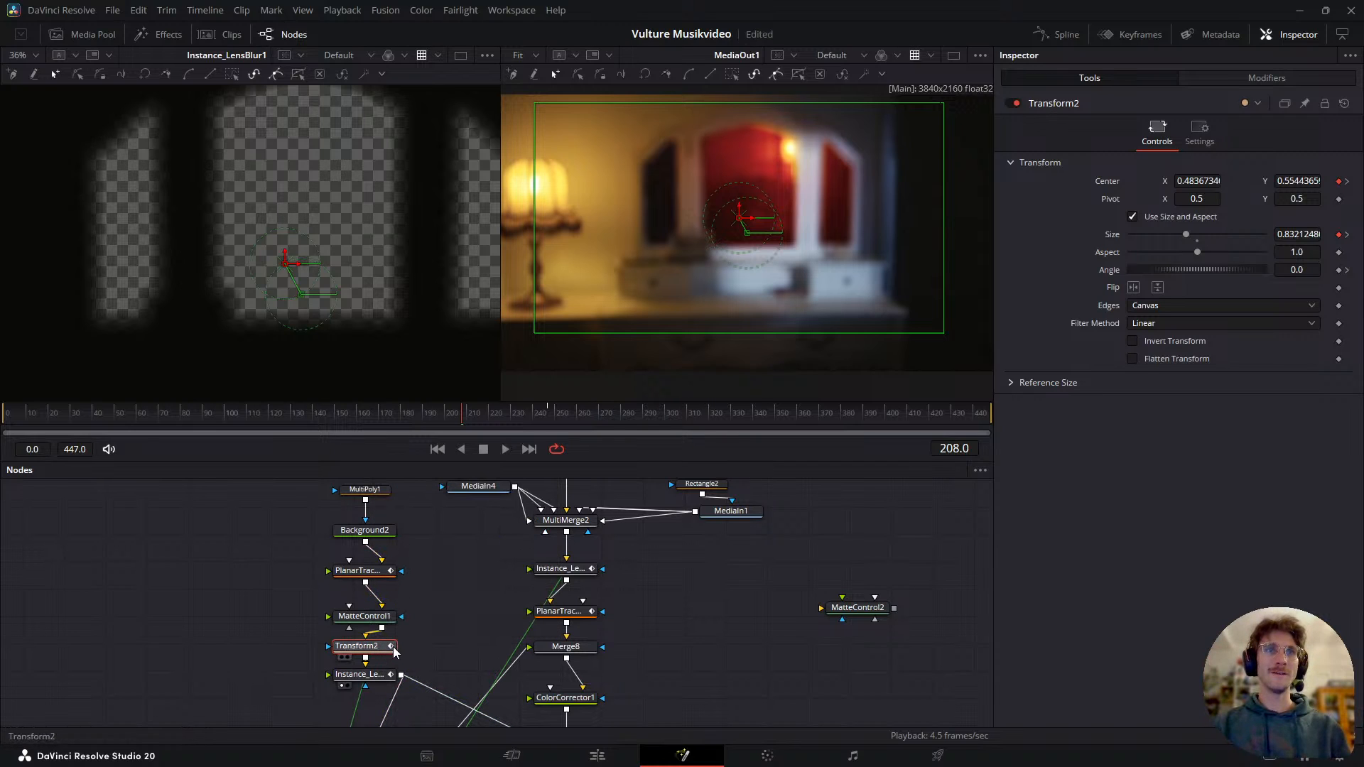
{"action": "left_click_drag", "start_coordinate": [415, 600], "coordinate": [388, 629]}
{"action": "left_click_drag", "start_coordinate": [459, 548], "coordinate": [414, 593]}
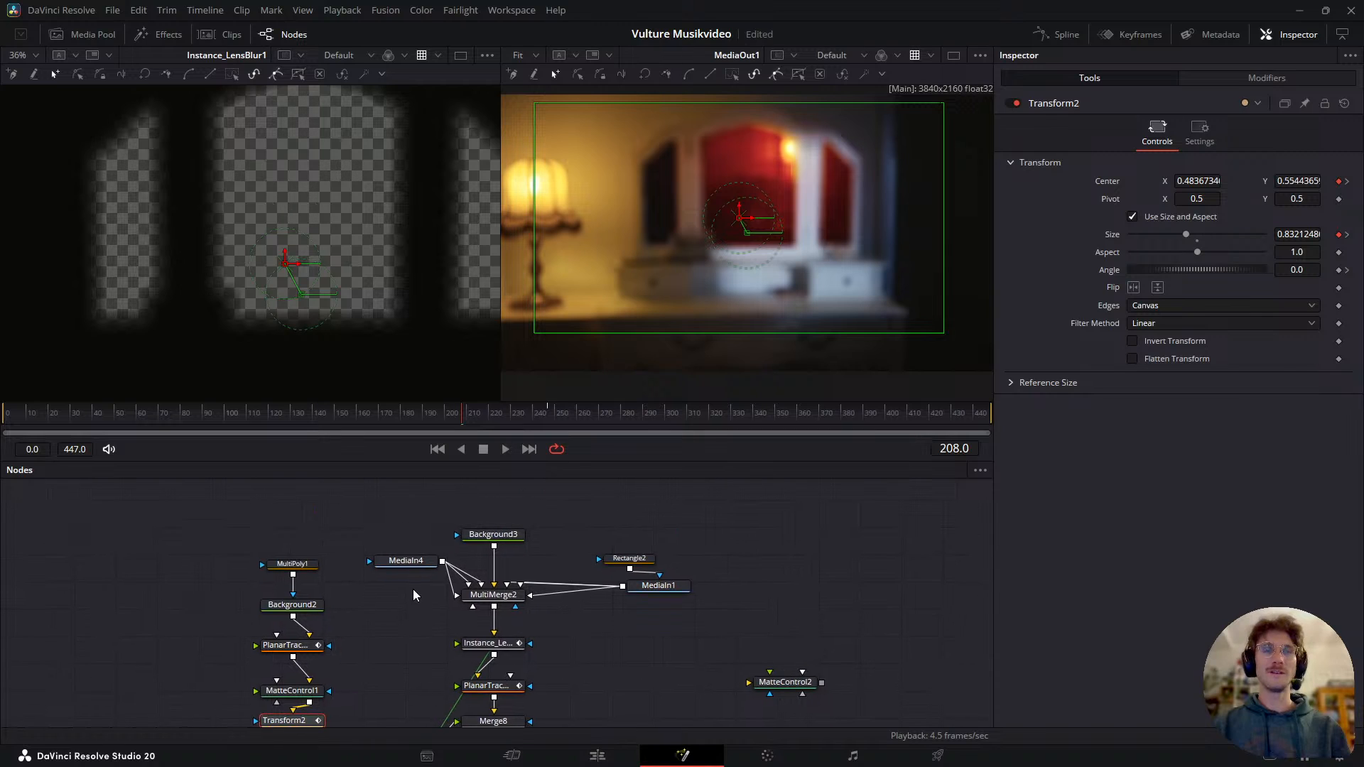
{"action": "left_click_drag", "start_coordinate": [297, 723], "coordinate": [316, 580]}
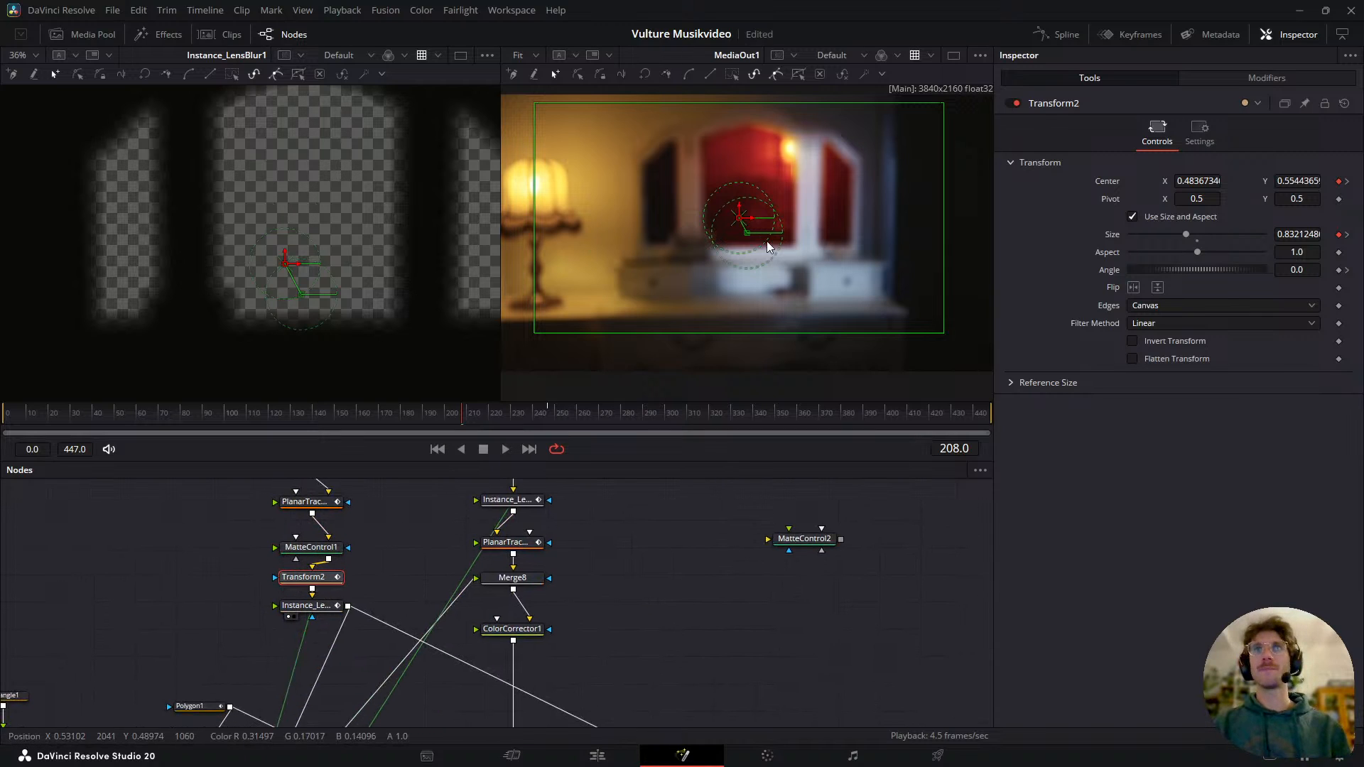
{"action": "scroll", "coordinate": [771, 235], "scroll_direction": "up", "scroll_amount": 2}
{"action": "scroll", "coordinate": [782, 277], "scroll_direction": "down", "scroll_amount": 2}
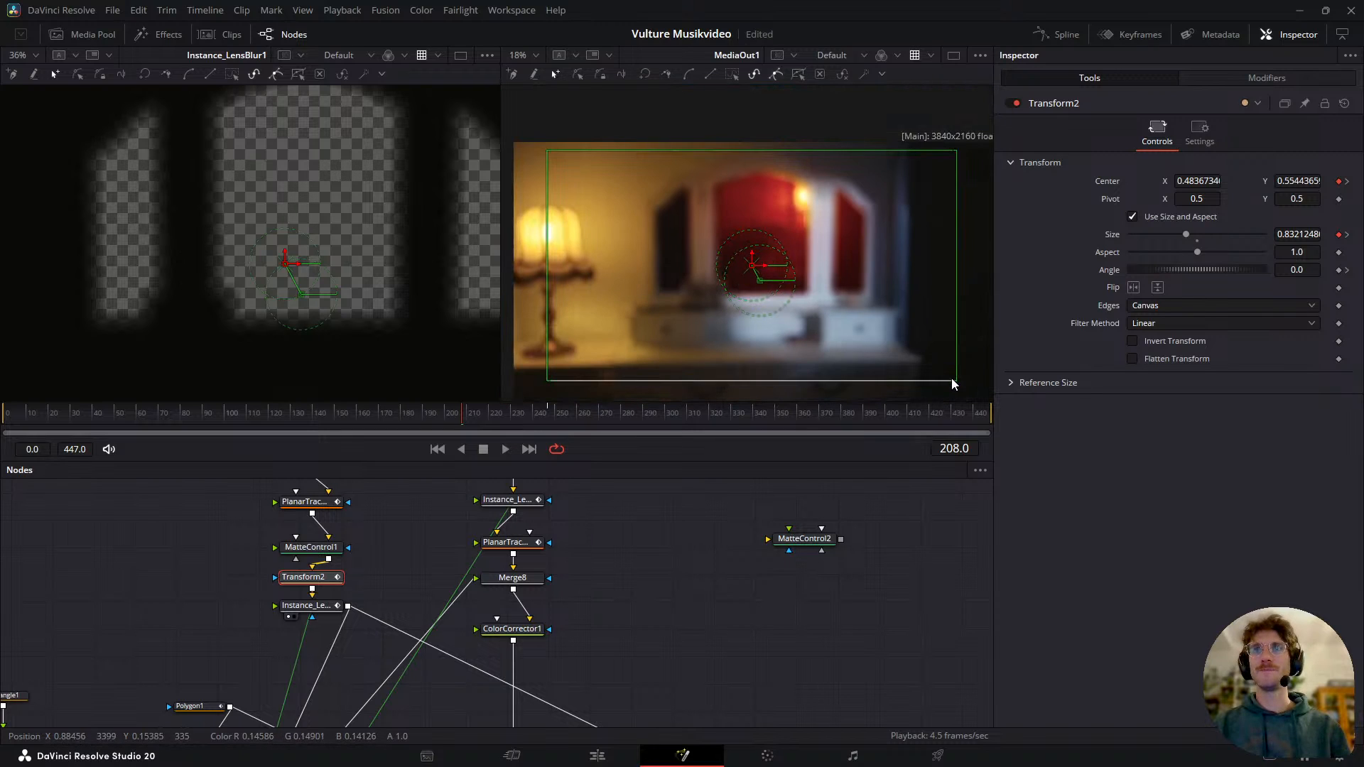
{"action": "left_click_drag", "start_coordinate": [957, 381], "coordinate": [960, 382]}
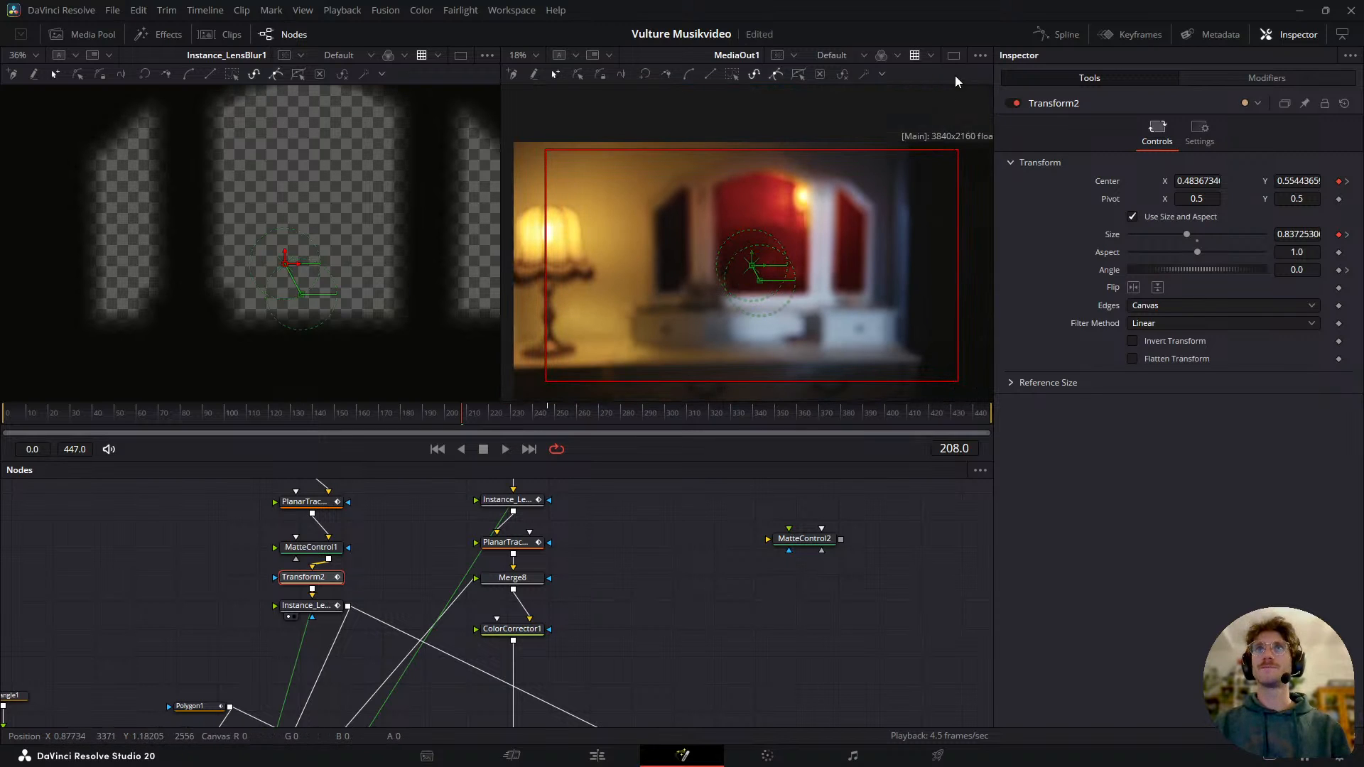
- Enlarge the final output to a single viewer and refine Transform2 to size about 0.834 and center about 0.486, 0.544
{"action": "left_click", "coordinate": [953, 55]}
{"action": "left_click_drag", "start_coordinate": [811, 458], "coordinate": [829, 600]}
{"action": "scroll", "coordinate": [488, 416], "scroll_direction": "up", "scroll_amount": 1}
{"action": "mouse_move", "coordinate": [797, 462]}
{"action": "left_mouse_down"}
{"action": "mouse_move", "coordinate": [807, 469]}
{"action": "mouse_move", "coordinate": [796, 462]}
{"action": "left_mouse_up"}
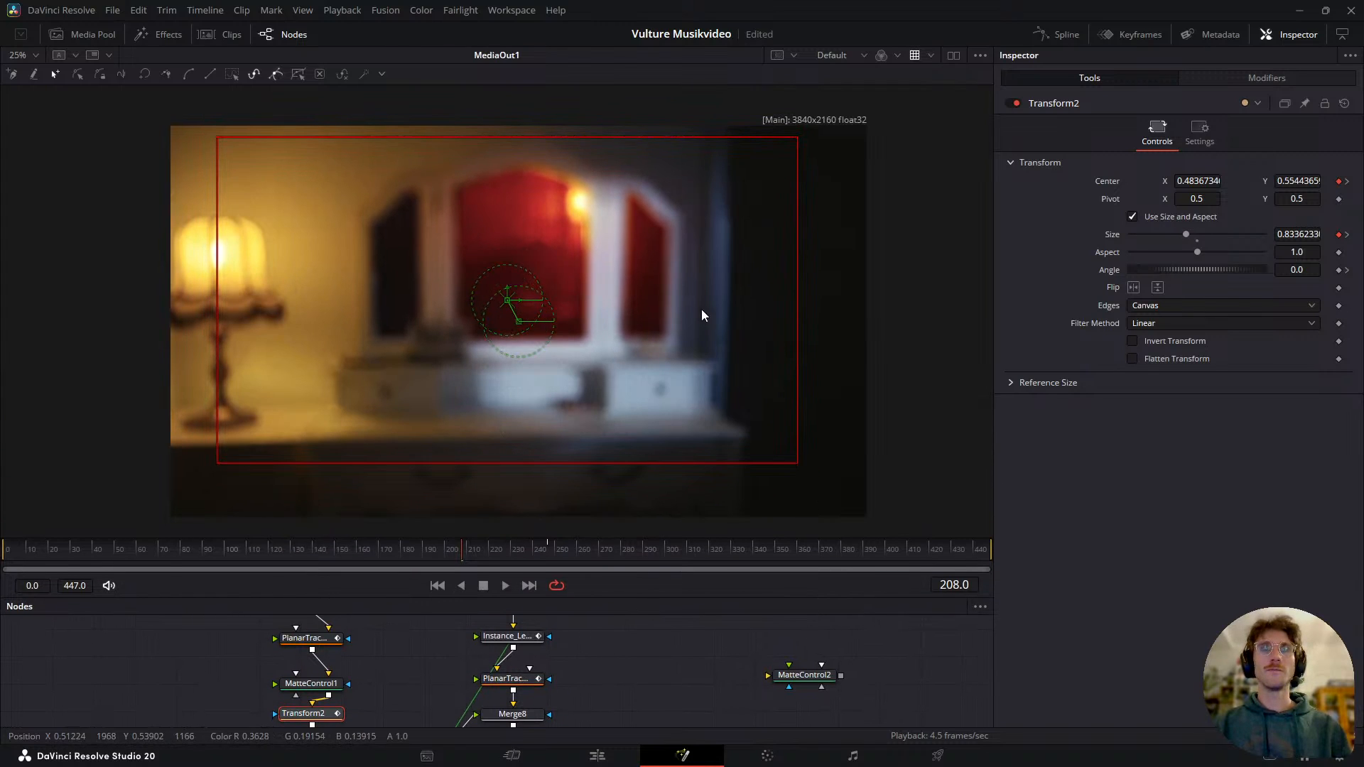
{"action": "left_click_drag", "start_coordinate": [507, 304], "coordinate": [509, 310]}
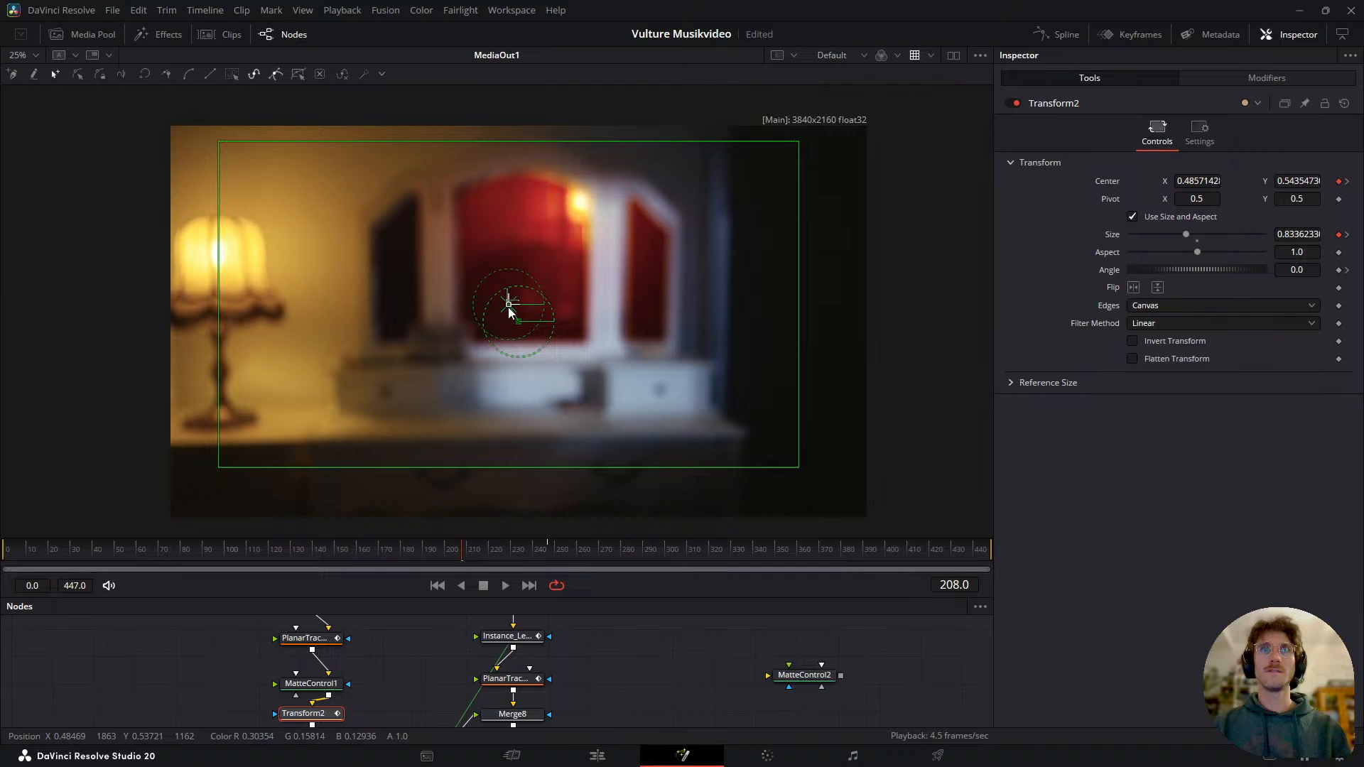
- Keyframe Transform2 at frame 131 with a size of about 0.525 and center about 0.464, 0.611 to fit the mirror
{"action": "left_click_drag", "start_coordinate": [433, 553], "coordinate": [294, 548]}
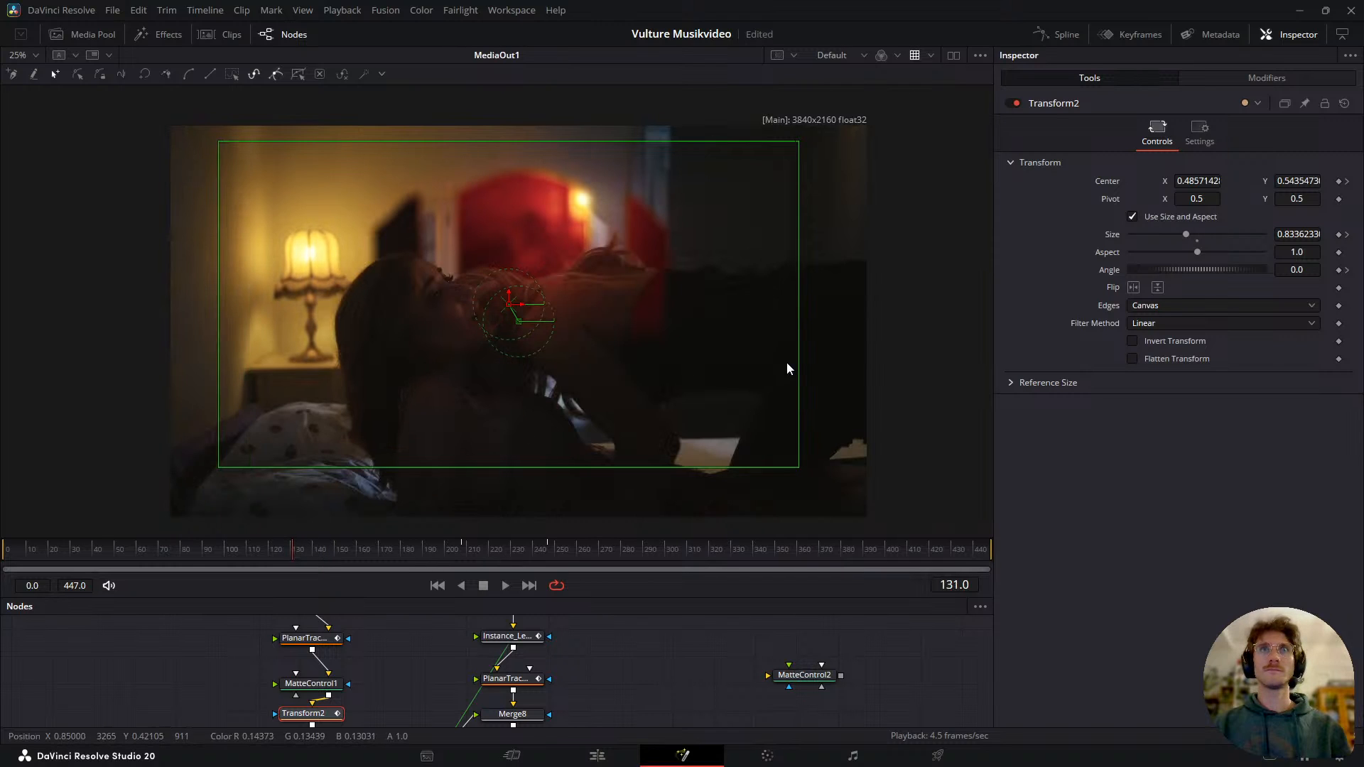
{"action": "left_click_drag", "start_coordinate": [800, 385], "coordinate": [723, 388]}
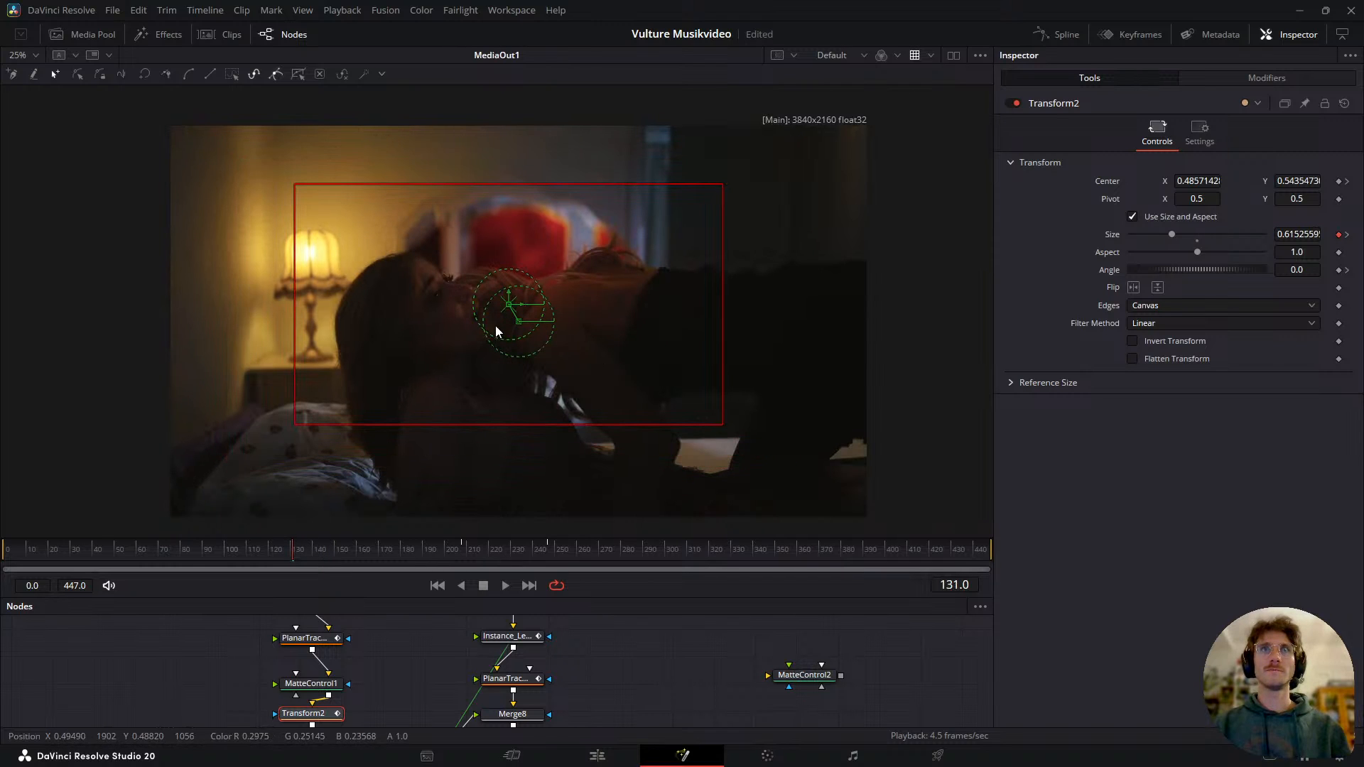
{"action": "left_click_drag", "start_coordinate": [505, 308], "coordinate": [492, 300]}
{"action": "left_click_drag", "start_coordinate": [708, 319], "coordinate": [682, 319]}
{"action": "left_click_drag", "start_coordinate": [495, 296], "coordinate": [494, 283]}
{"action": "left_click_drag", "start_coordinate": [676, 302], "coordinate": [674, 302]}
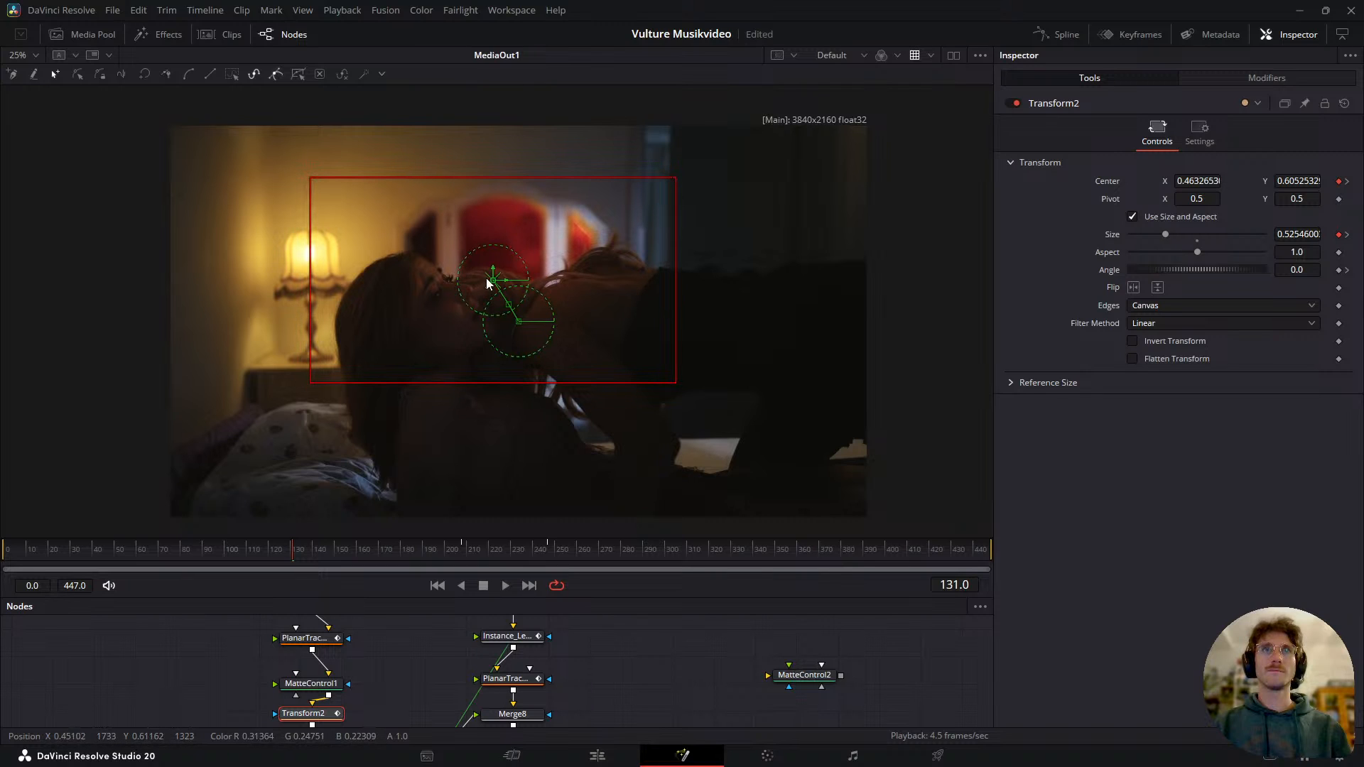
{"action": "left_click_drag", "start_coordinate": [493, 284], "coordinate": [495, 282]}
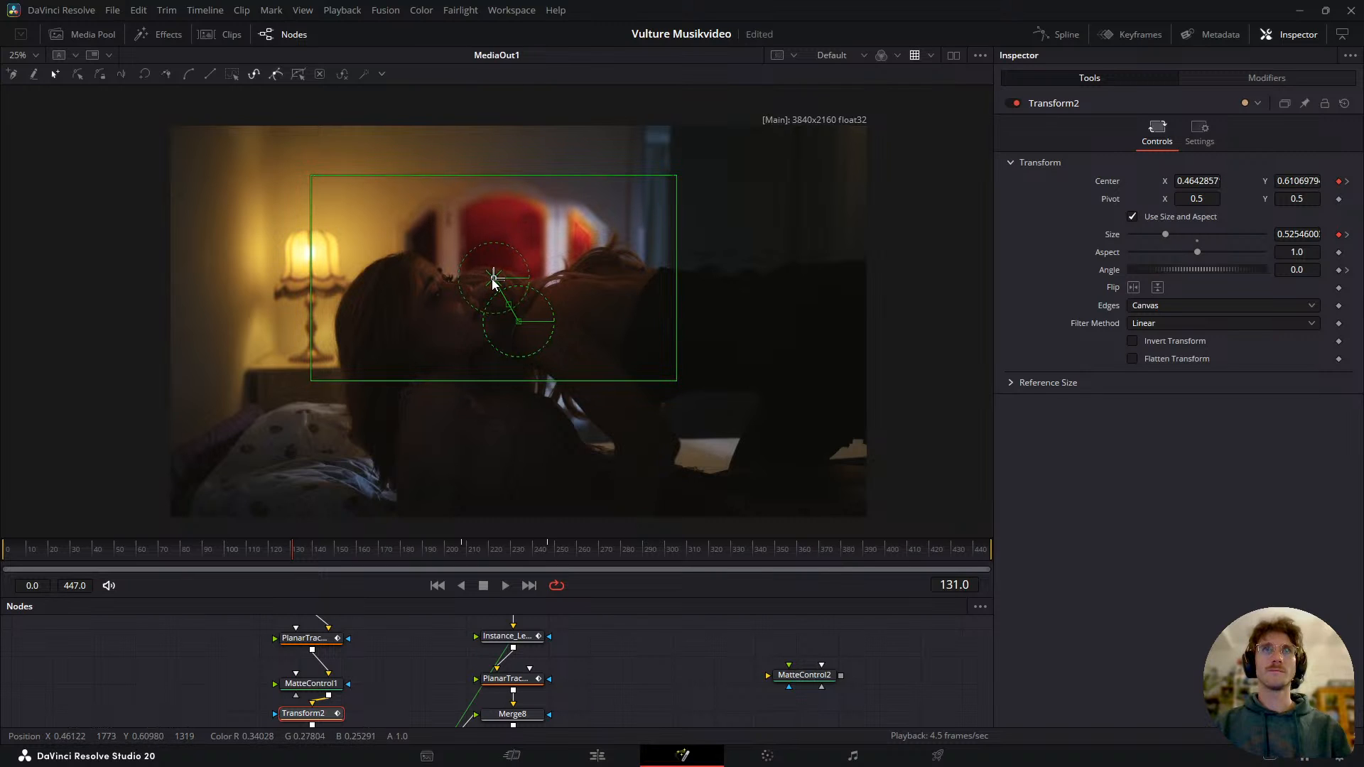
- Keyframe Transform2 at frame 64 with size about 0.425 and center about 0.483, 0.564, and save the project
{"action": "left_click_drag", "start_coordinate": [277, 555], "coordinate": [146, 567]}
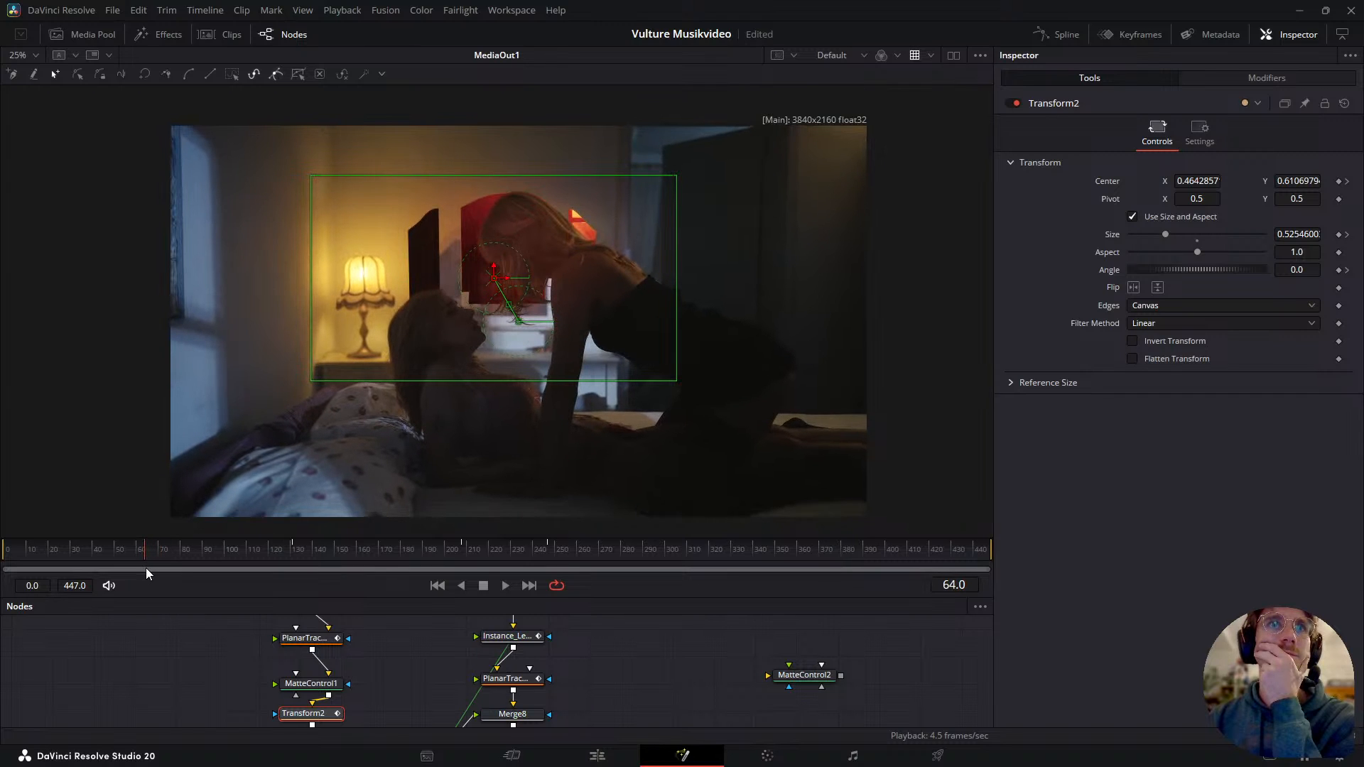
{"action": "left_click_drag", "start_coordinate": [496, 278], "coordinate": [505, 303]}
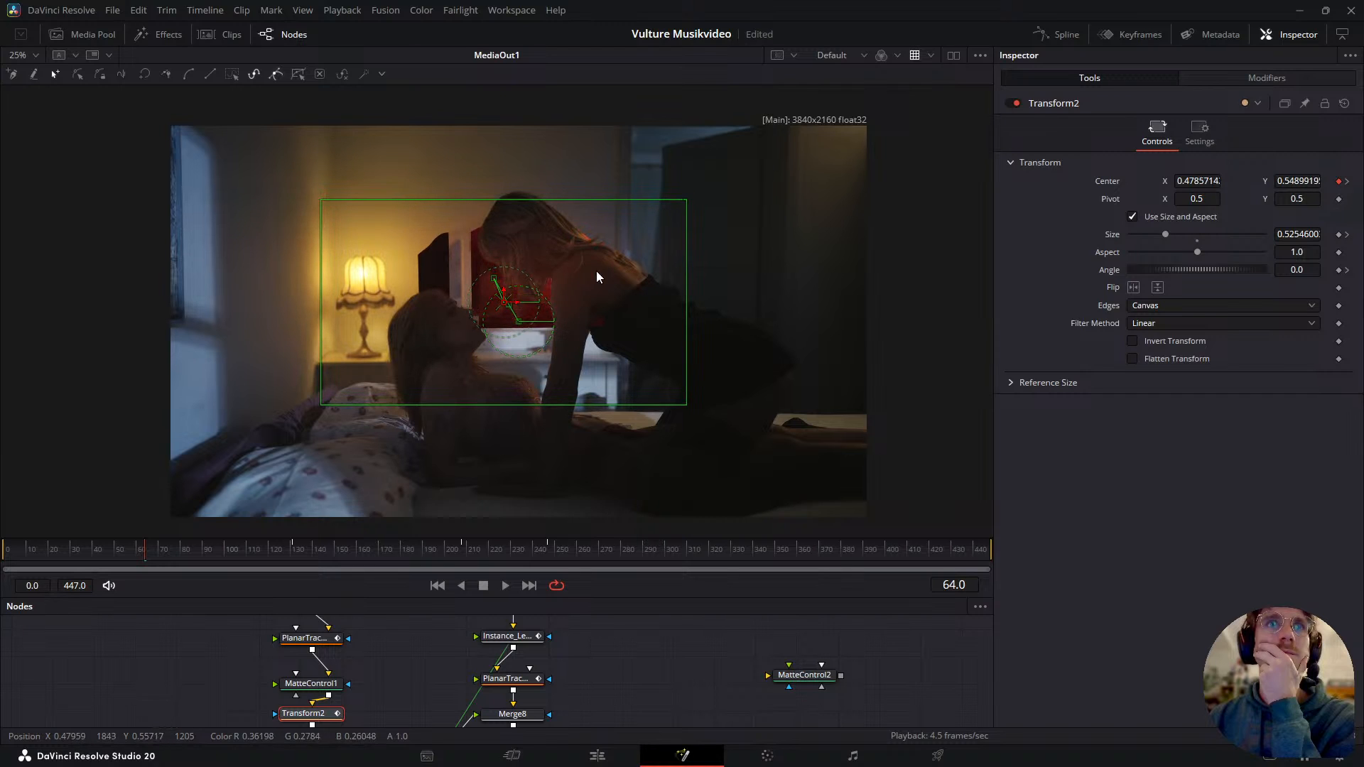
{"action": "left_click_drag", "start_coordinate": [681, 278], "coordinate": [664, 288]}
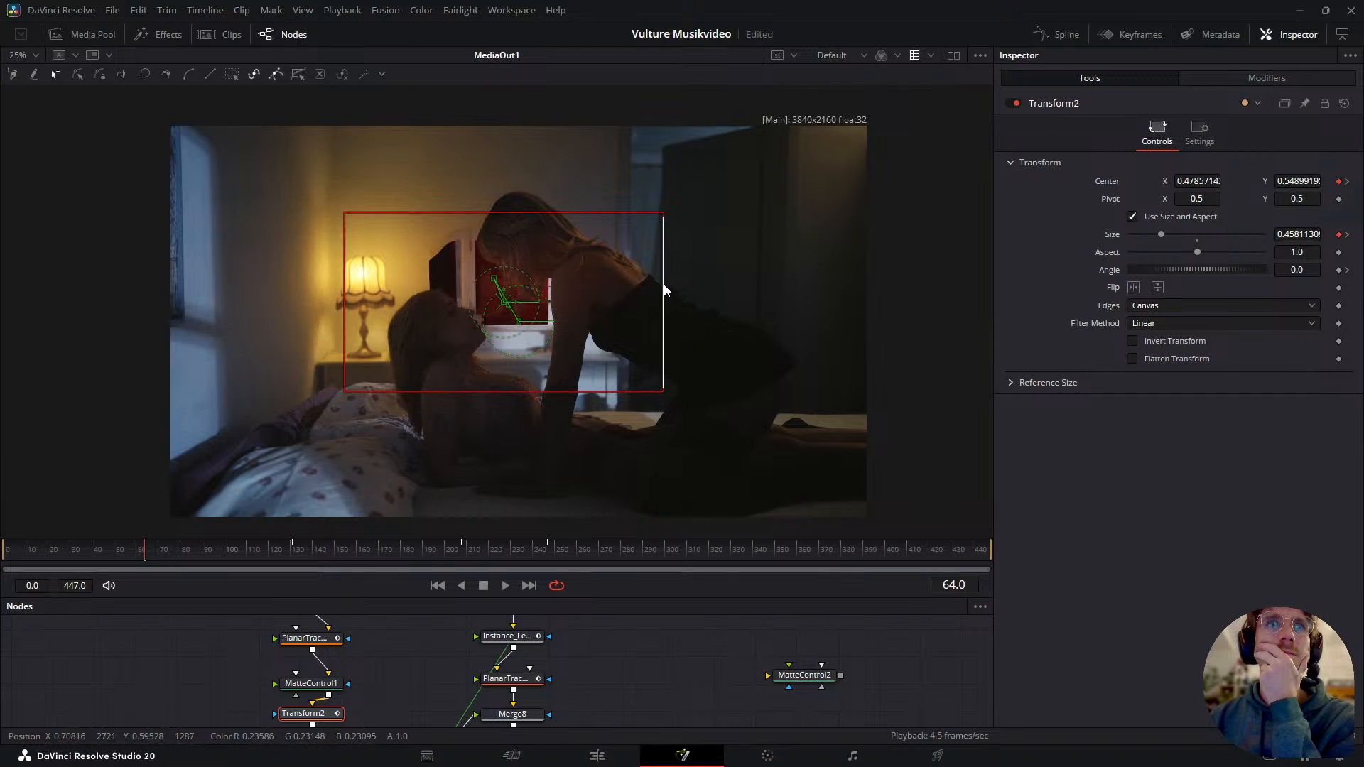
{"action": "left_click_drag", "start_coordinate": [504, 303], "coordinate": [508, 302]}
{"action": "left_click_drag", "start_coordinate": [1299, 234], "coordinate": [1276, 234]}
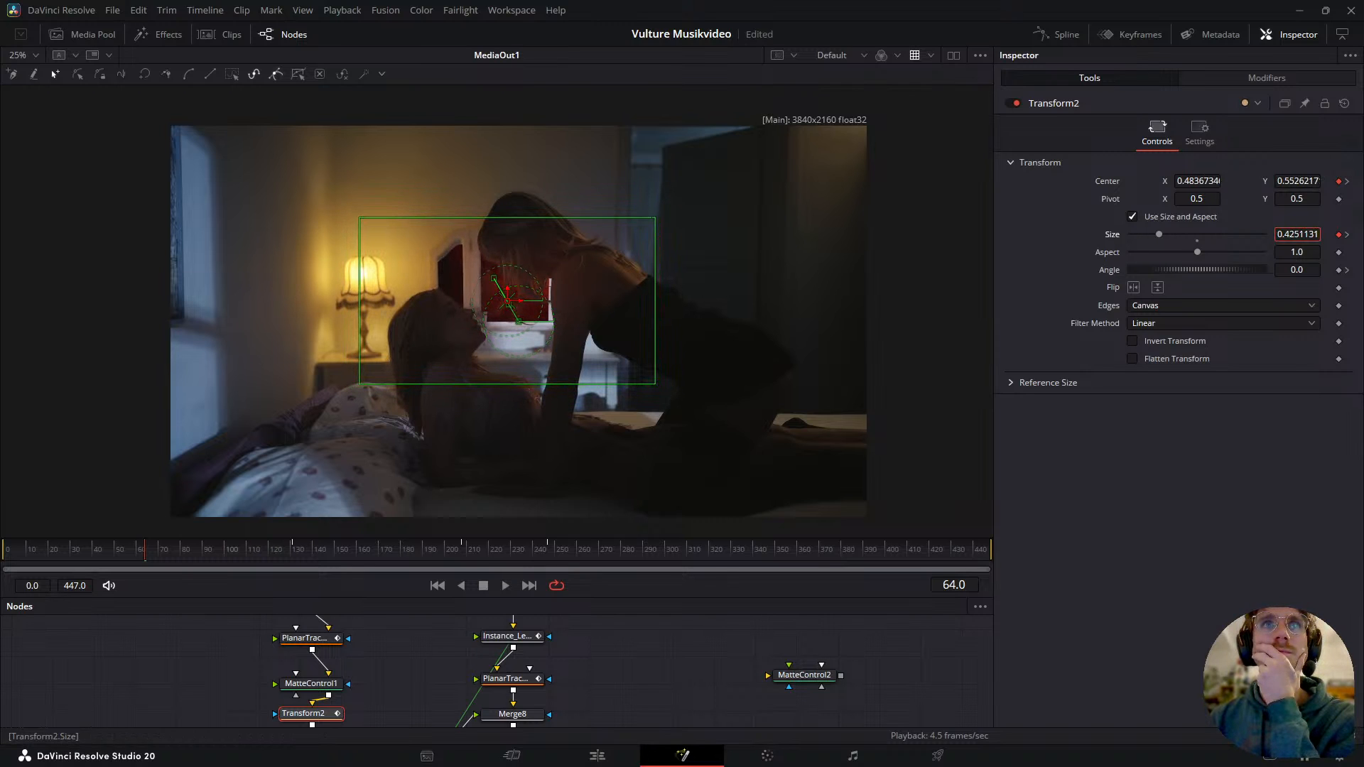
{"action": "mouse_move", "coordinate": [1201, 180]}
{"action": "left_mouse_down"}
{"action": "mouse_move", "coordinate": [1189, 181]}
{"action": "mouse_move", "coordinate": [1200, 181]}
{"action": "left_mouse_up"}
{"action": "left_click_drag", "start_coordinate": [1298, 181], "coordinate": [1302, 180]}
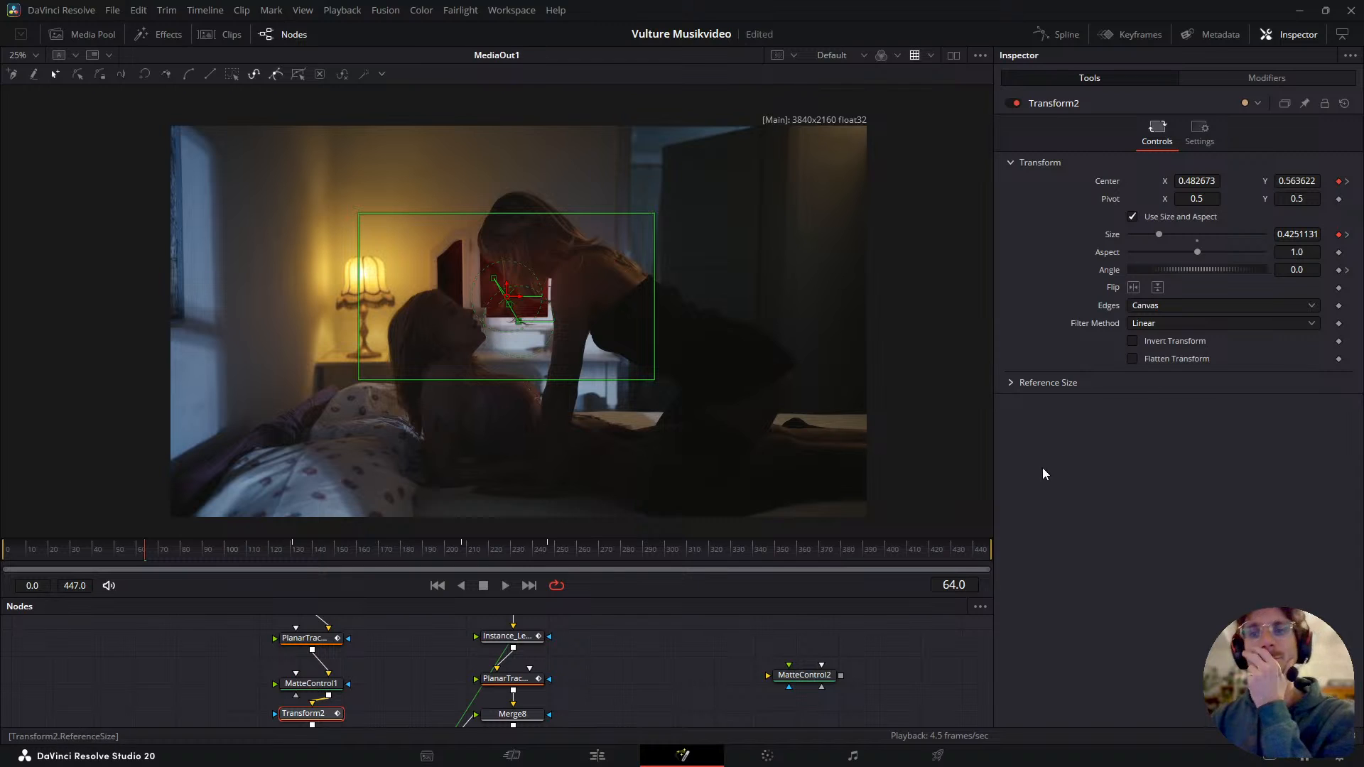
{"action": "key", "text": "ctrl+s"}
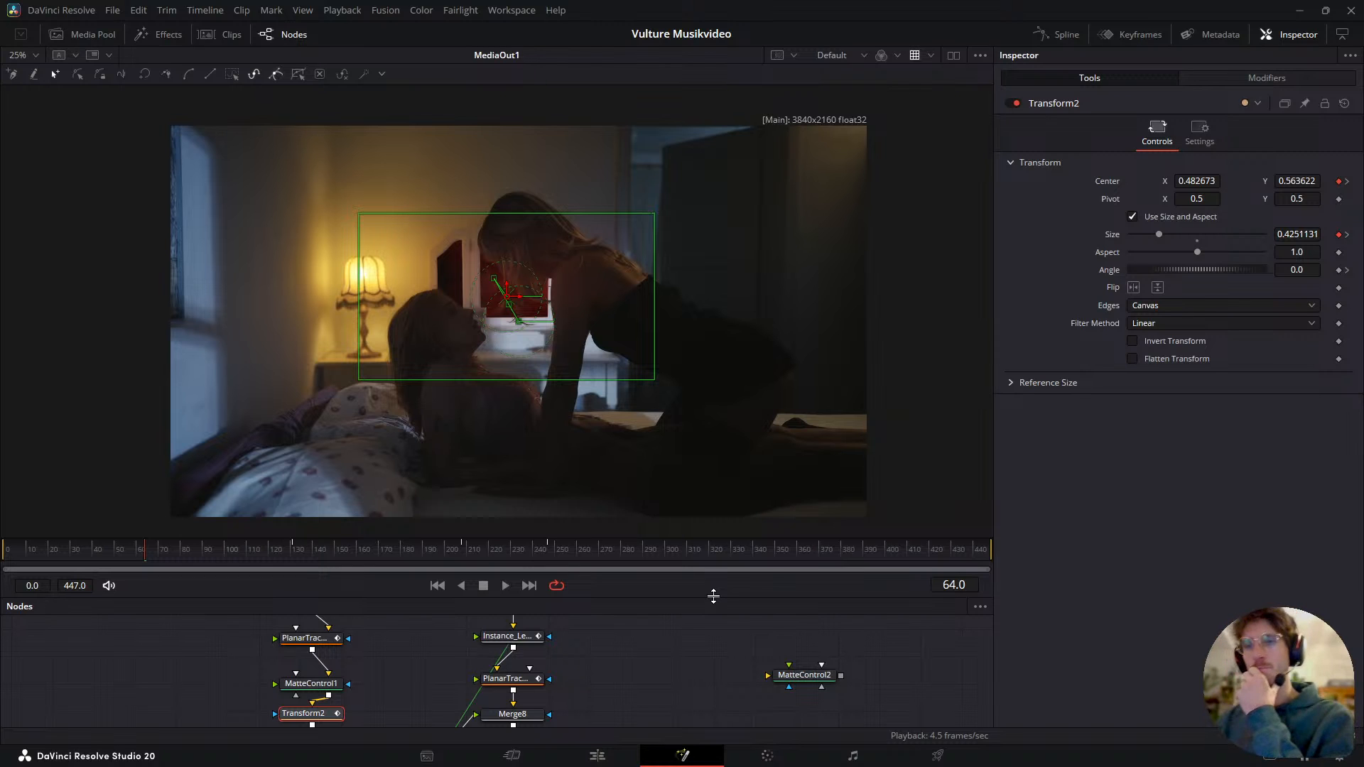
- Keyframe Transform2 at frame 92 with center about 0.491, 0.587 and size about 0.460
{"action": "left_click_drag", "start_coordinate": [154, 554], "coordinate": [208, 568]}
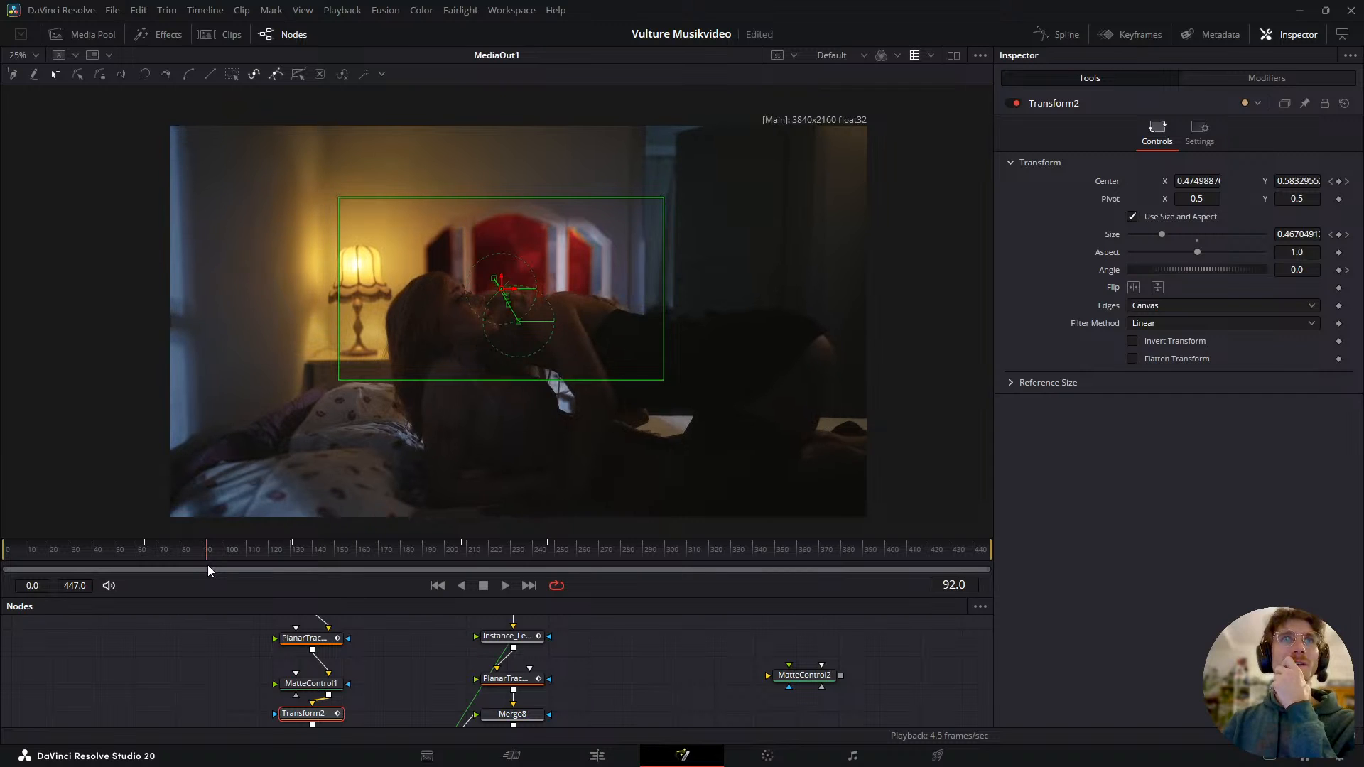
{"action": "left_click_drag", "start_coordinate": [506, 291], "coordinate": [515, 288]}
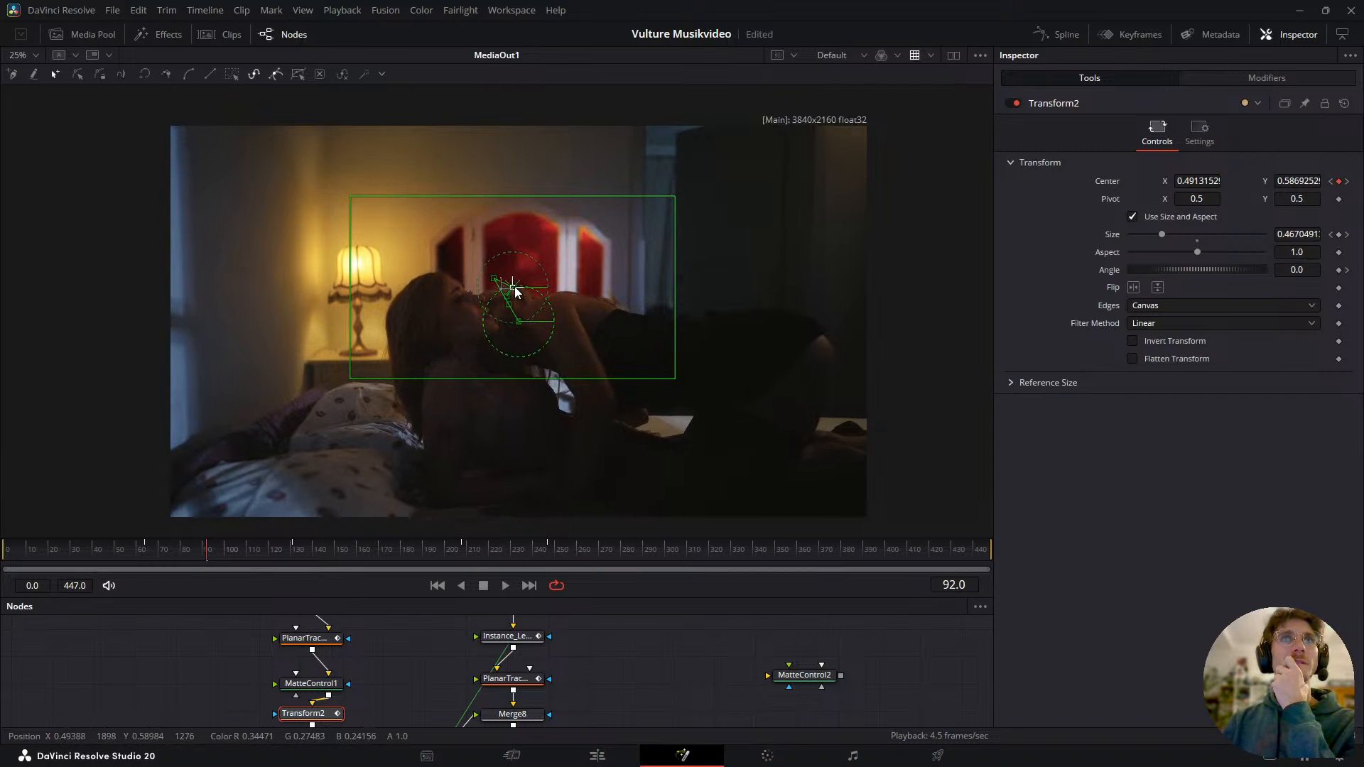
{"action": "left_click_drag", "start_coordinate": [1315, 229], "coordinate": [1308, 230]}
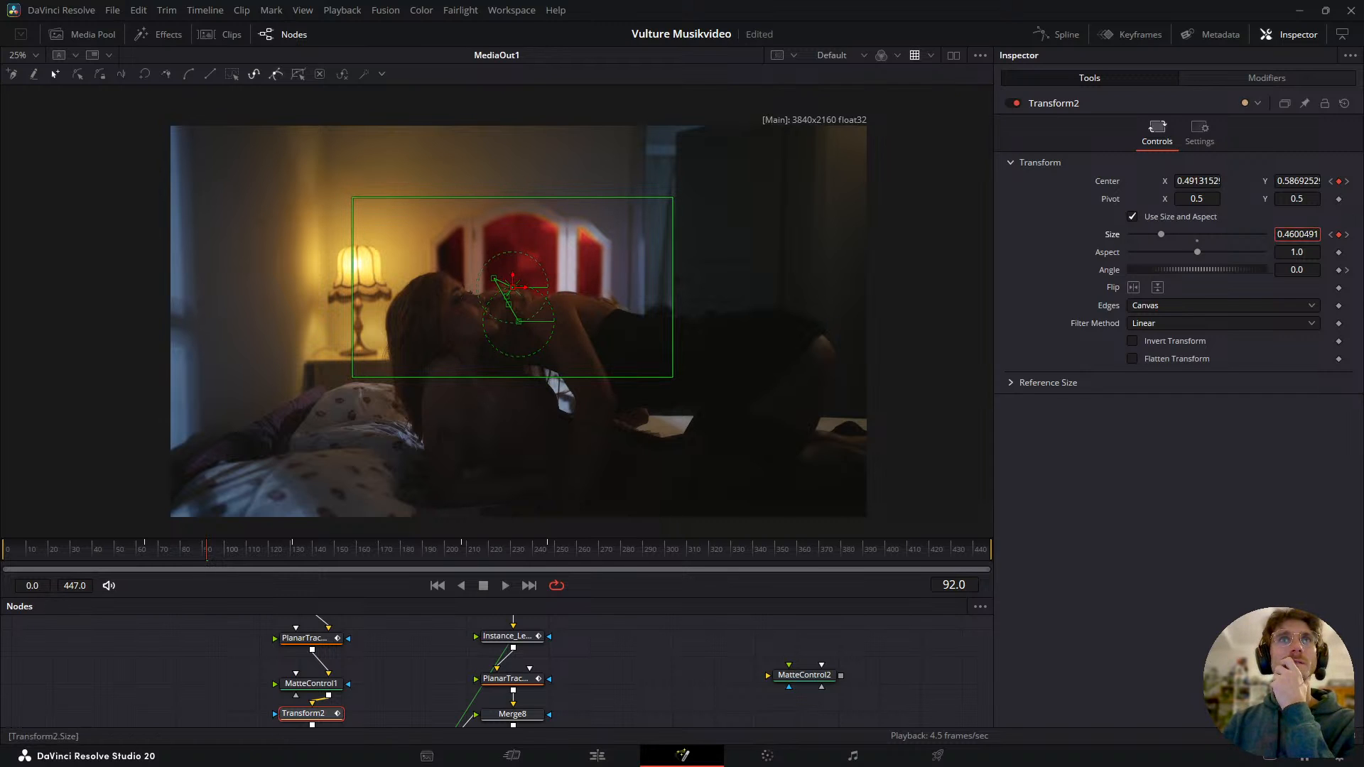
- Refine Transform2 at frame 109 to center about 0.482, 0.604 and size about 0.486
{"action": "left_click_drag", "start_coordinate": [220, 554], "coordinate": [244, 558]}
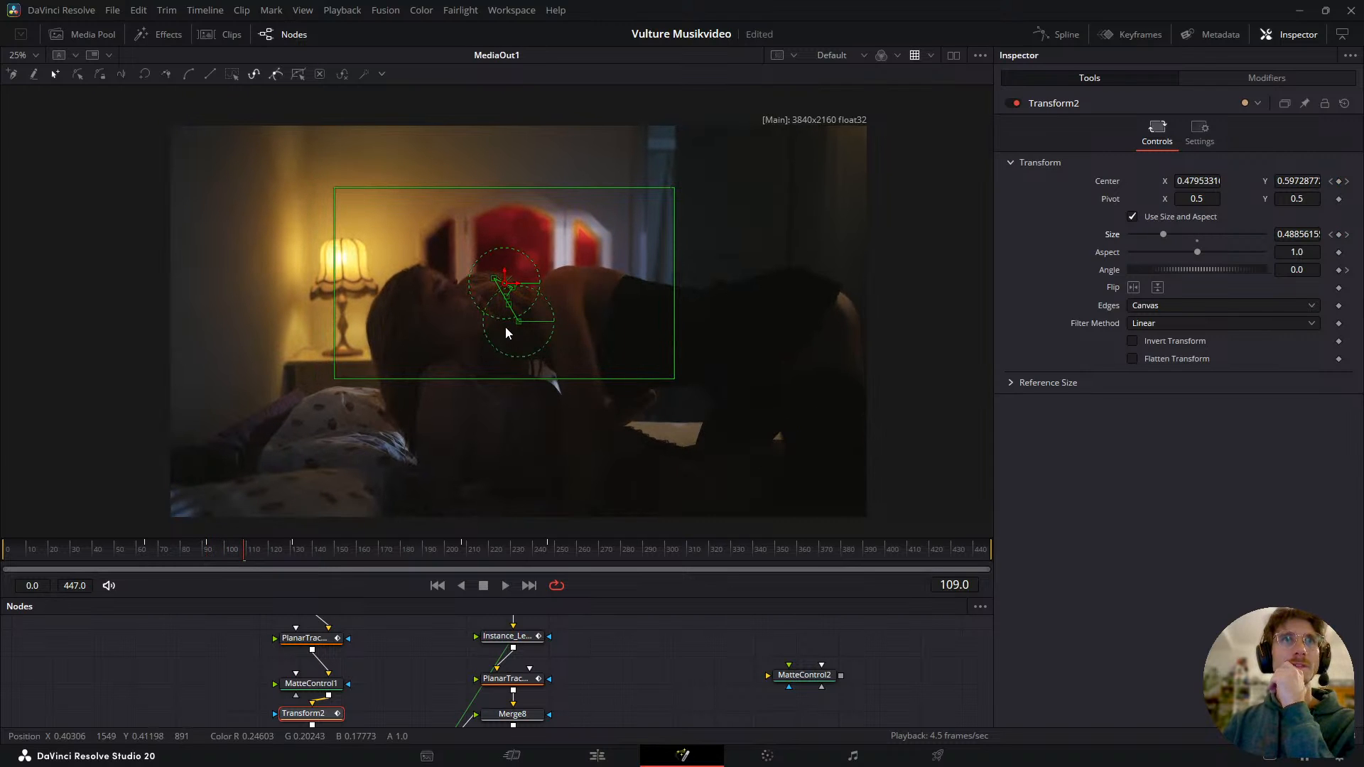
{"action": "left_click_drag", "start_coordinate": [1193, 182], "coordinate": [1287, 240]}
{"action": "left_click_drag", "start_coordinate": [1300, 179], "coordinate": [1315, 179]}
{"action": "left_click_drag", "start_coordinate": [1212, 182], "coordinate": [1209, 182]}
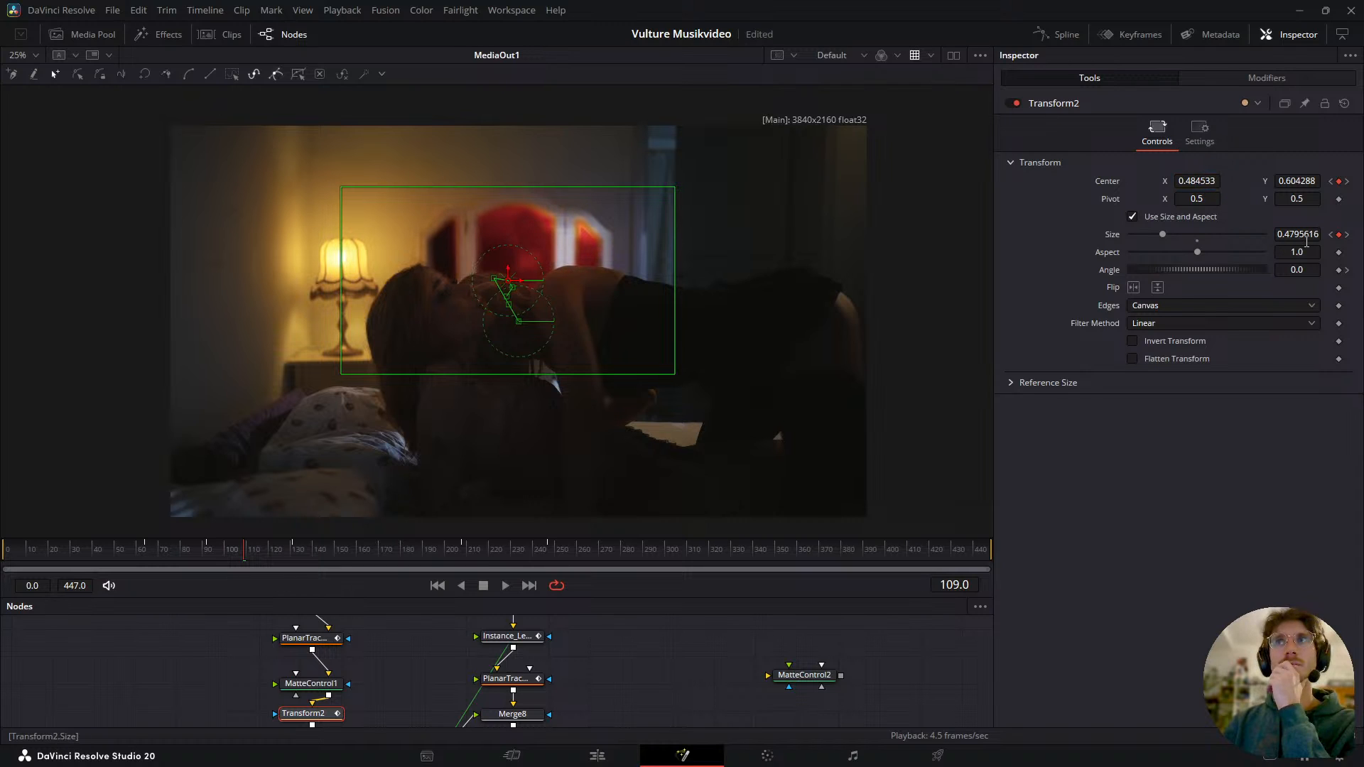
{"action": "left_click_drag", "start_coordinate": [1302, 238], "coordinate": [1307, 238]}
{"action": "left_click_drag", "start_coordinate": [1198, 182], "coordinate": [1196, 182]}
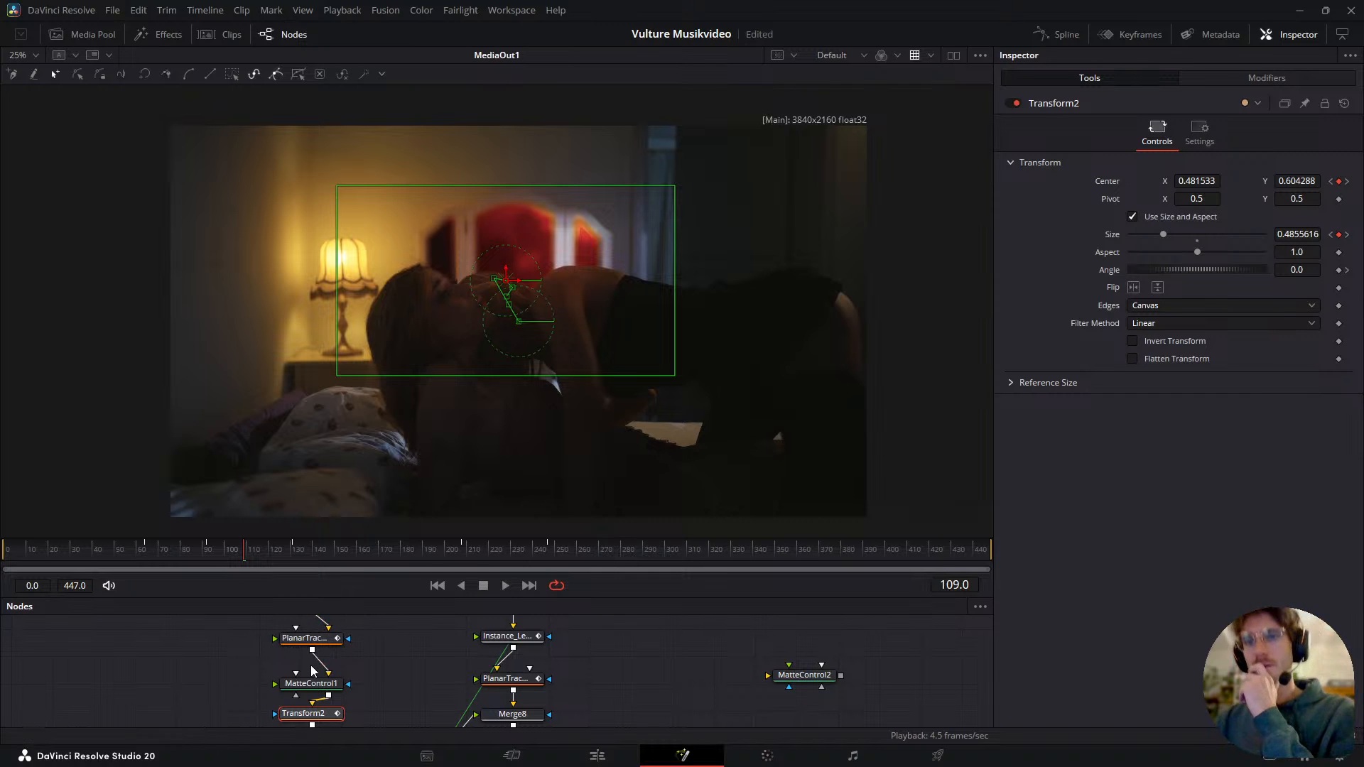
- Adjust Transform2 at frame 158 to center about 0.459, 0.604 and size about 0.625
{"action": "left_click_drag", "start_coordinate": [248, 551], "coordinate": [352, 548]}
{"action": "left_click_drag", "start_coordinate": [1203, 180], "coordinate": [1192, 180]}
{"action": "left_click_drag", "start_coordinate": [1298, 181], "coordinate": [1305, 185]}
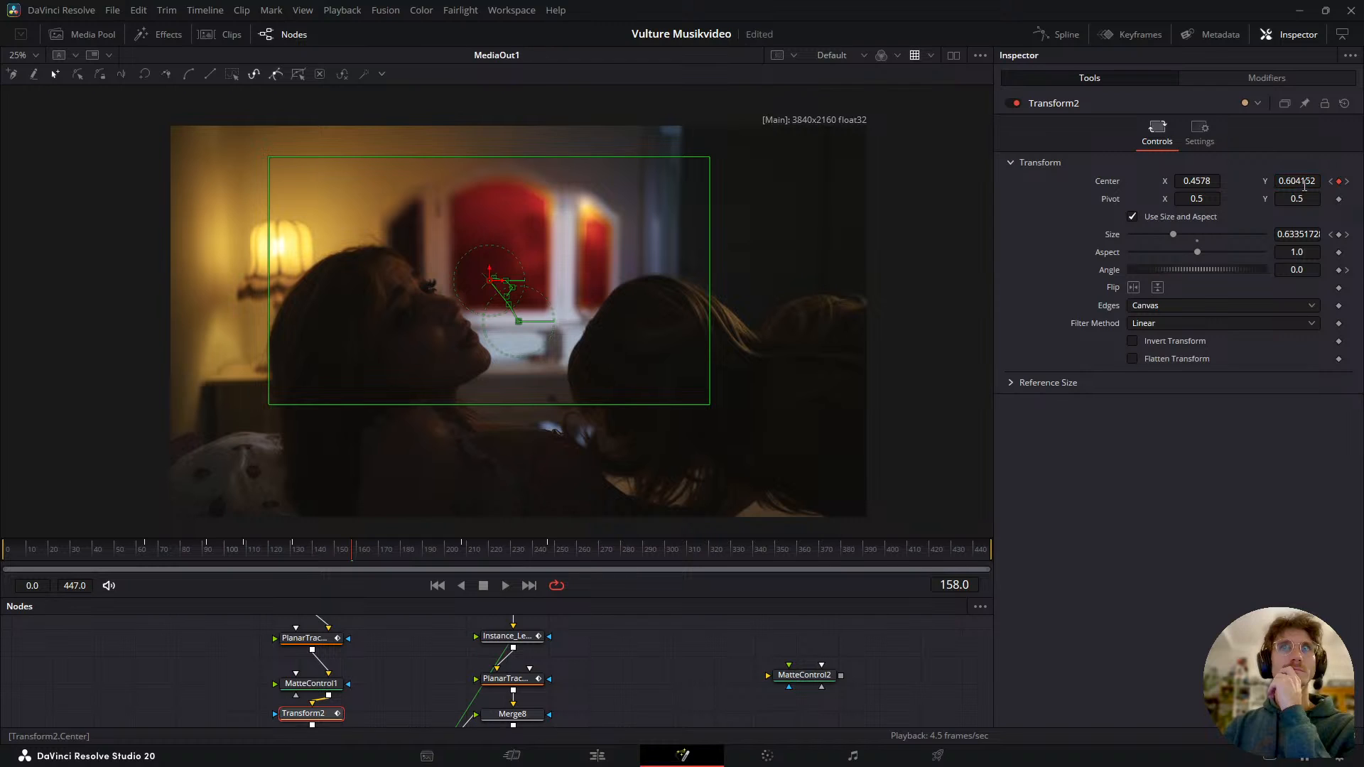
{"action": "left_click_drag", "start_coordinate": [1194, 179], "coordinate": [1196, 179]}
{"action": "left_click_drag", "start_coordinate": [1305, 237], "coordinate": [1302, 237]}
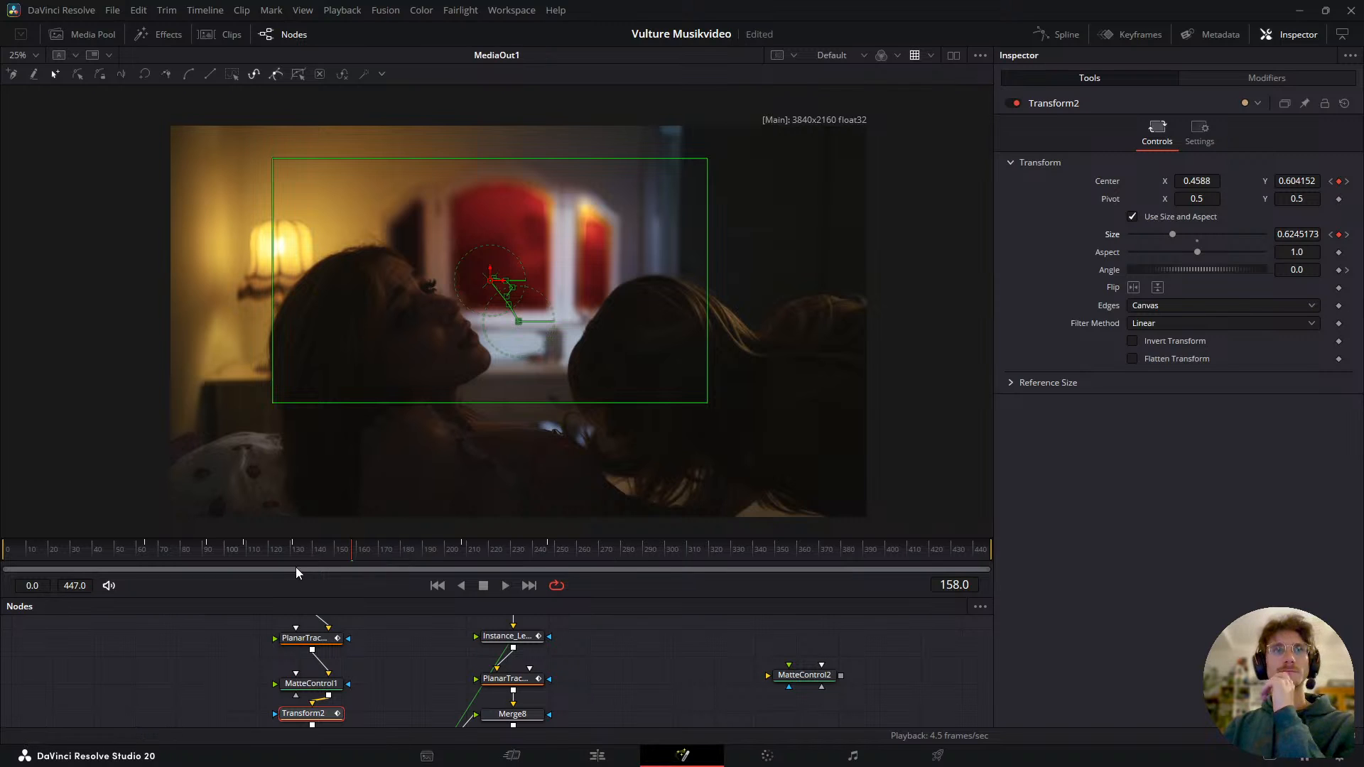
- Reposition Transform2 at frame 190 to a center of about 0.471, 0.577
{"action": "left_click", "coordinate": [369, 553]}
{"action": "left_click_drag", "start_coordinate": [369, 553], "coordinate": [423, 540]}
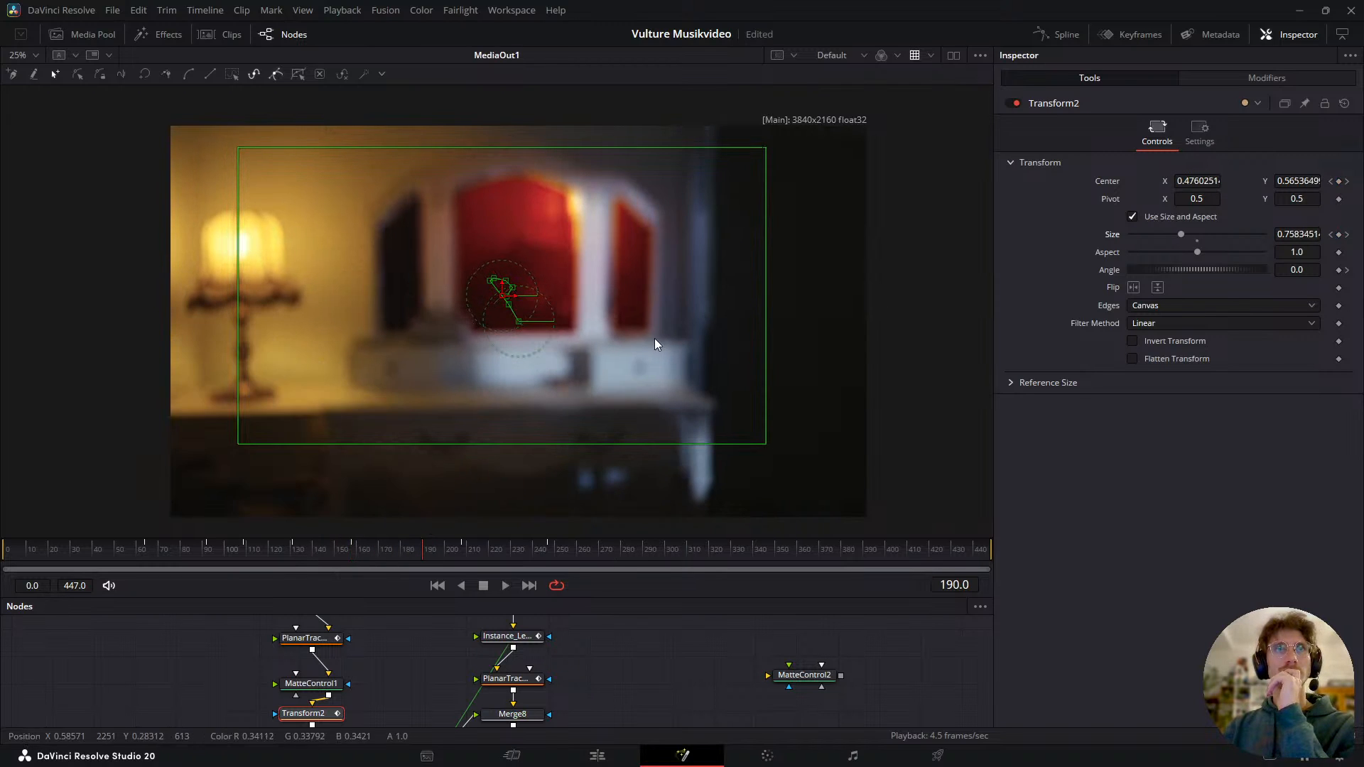
{"action": "mouse_move", "coordinate": [1217, 178]}
{"action": "left_mouse_down"}
{"action": "mouse_move", "coordinate": [1201, 178]}
{"action": "mouse_move", "coordinate": [1283, 180]}
{"action": "mouse_move", "coordinate": [1222, 181]}
{"action": "left_mouse_up"}
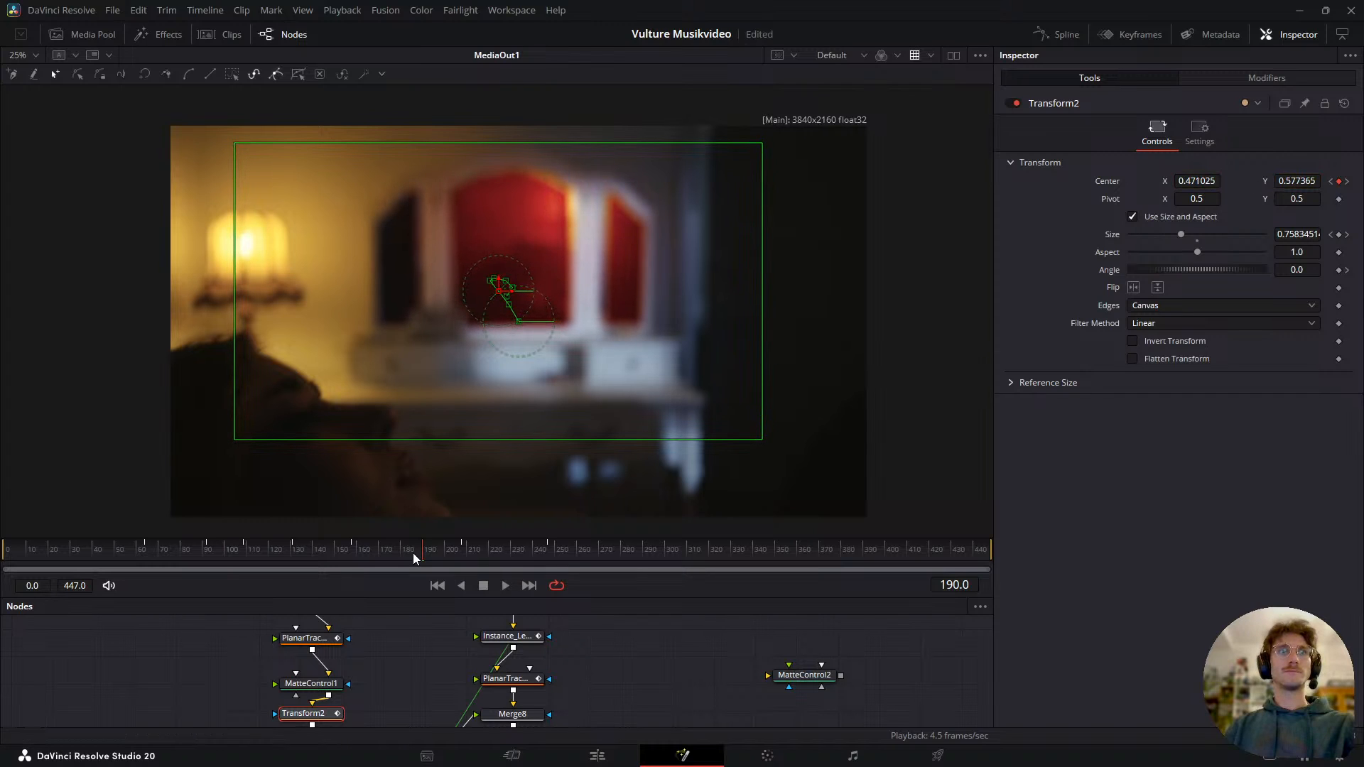
- Fine-tune Transform2 at frame 229 to center about 0.496, 0.517 and size about 0.952
{"action": "left_click_drag", "start_coordinate": [428, 552], "coordinate": [511, 547]}
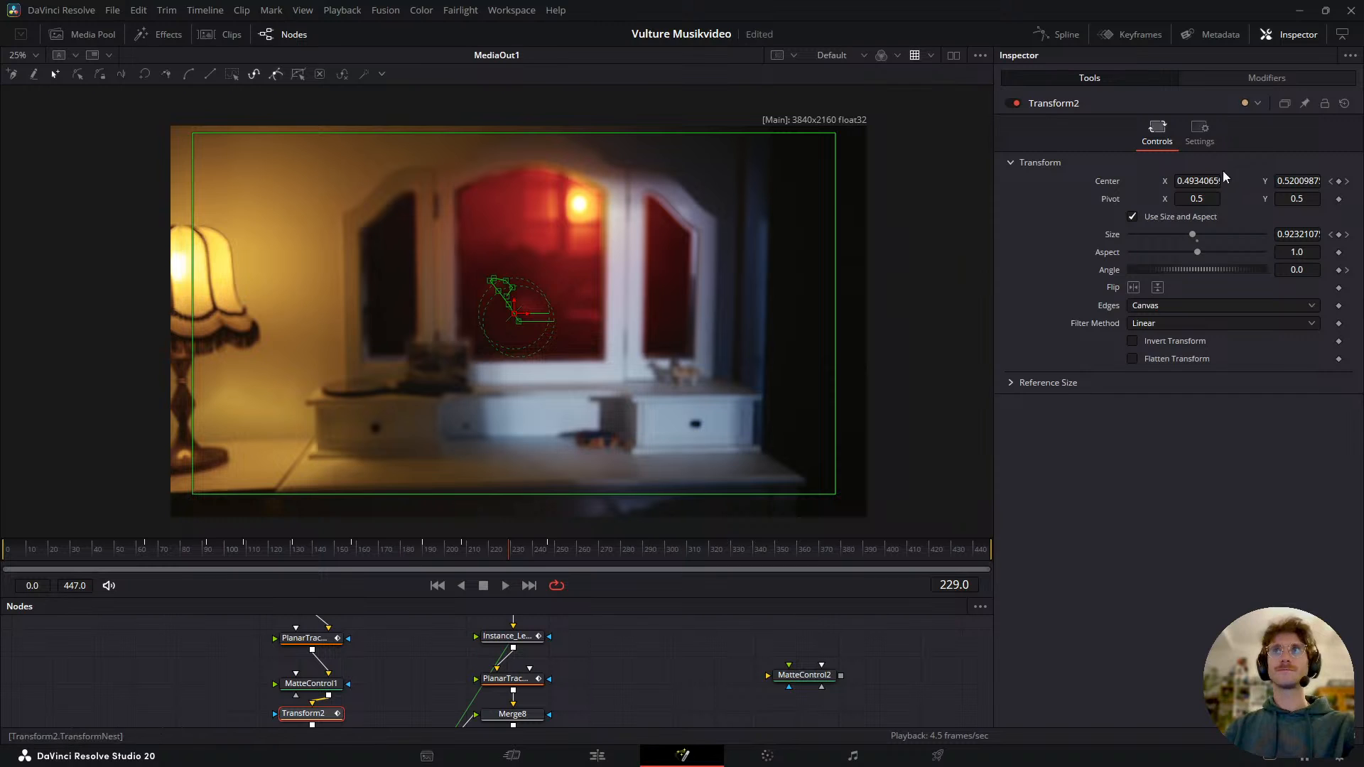
{"action": "mouse_move", "coordinate": [1197, 181]}
{"action": "left_mouse_down"}
{"action": "mouse_move", "coordinate": [1286, 181]}
{"action": "mouse_move", "coordinate": [1208, 181]}
{"action": "left_mouse_up"}
{"action": "left_click_drag", "start_coordinate": [1298, 234], "coordinate": [1312, 234]}
{"action": "left_click_drag", "start_coordinate": [1201, 181], "coordinate": [1203, 182]}
{"action": "left_click_drag", "start_coordinate": [1295, 181], "coordinate": [1218, 180]}
{"action": "left_click_drag", "start_coordinate": [1298, 233], "coordinate": [1302, 234]}
{"action": "left_click", "coordinate": [1195, 180]}
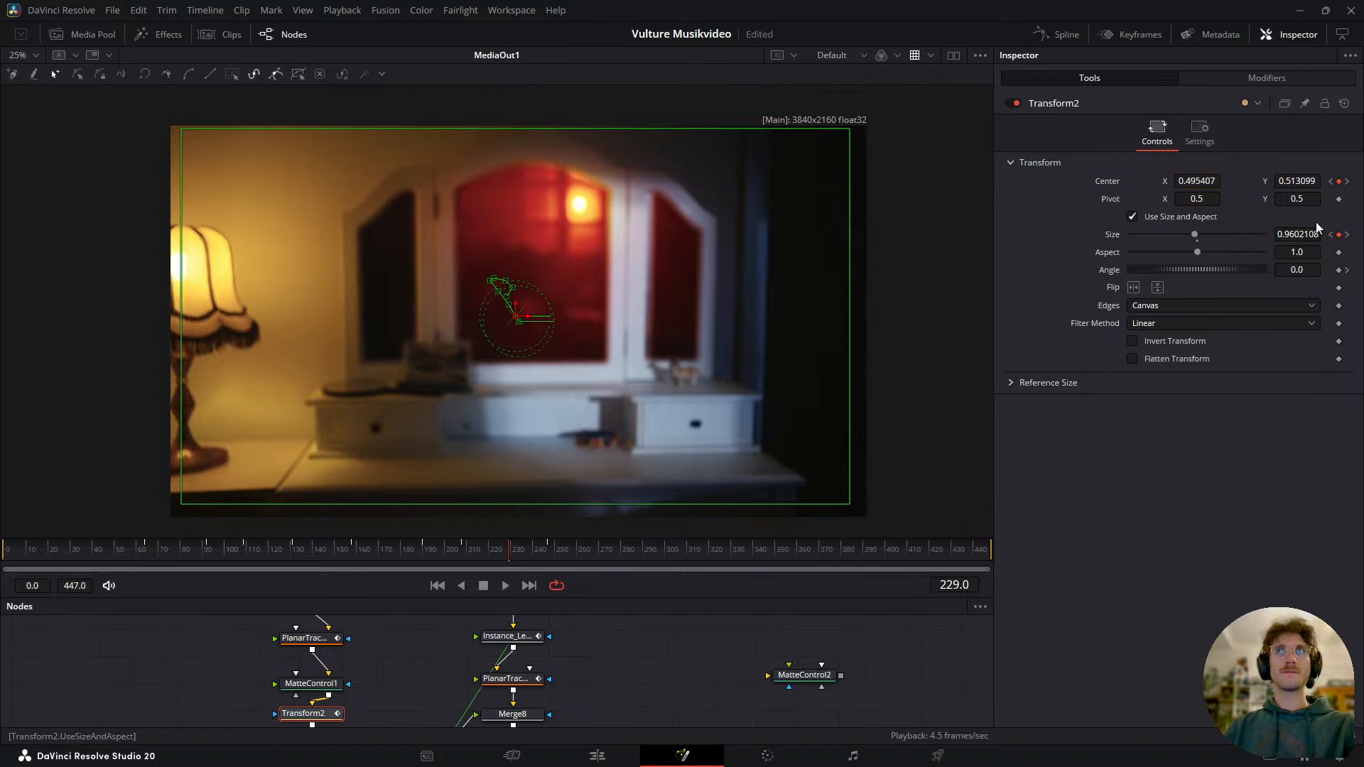
{"action": "left_click_drag", "start_coordinate": [1308, 233], "coordinate": [1305, 233]}
{"action": "left_click_drag", "start_coordinate": [1308, 178], "coordinate": [1310, 178]}
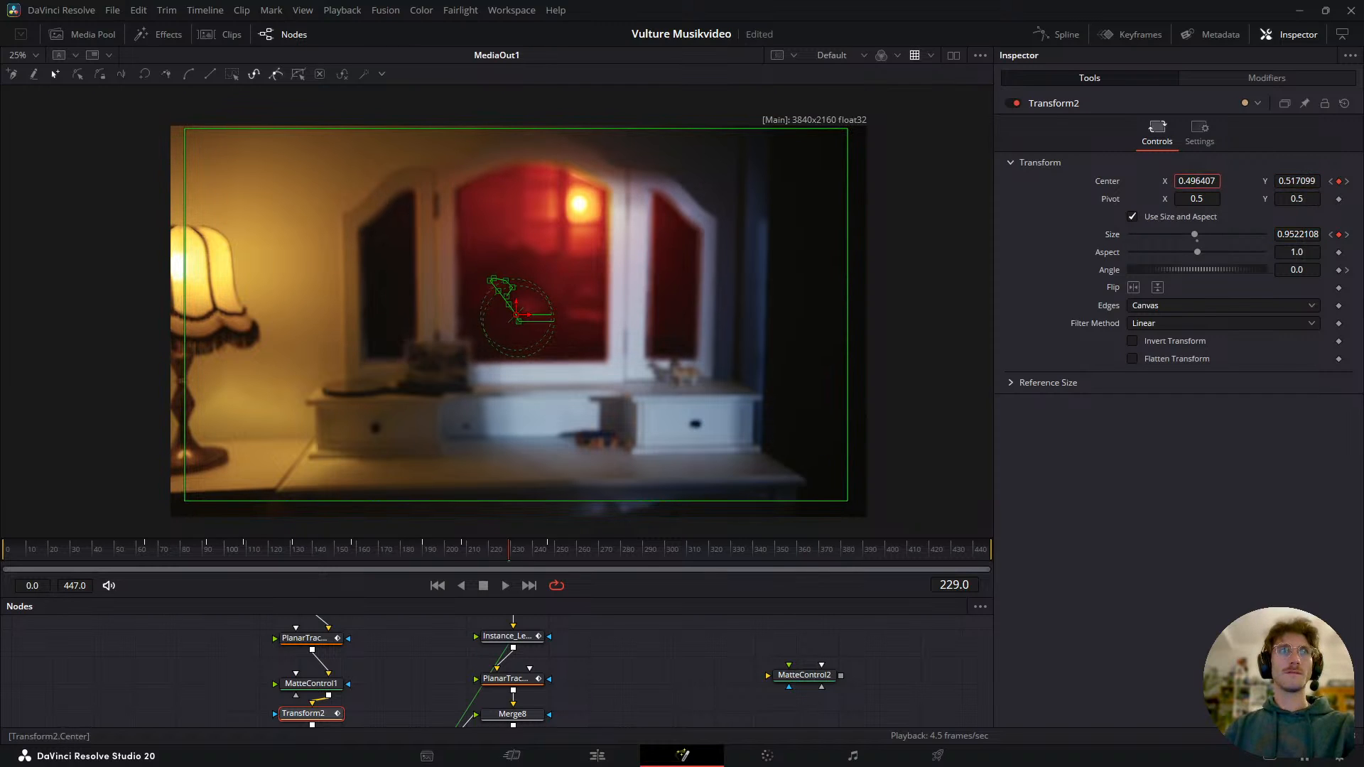
- Go to frame 225, select LensBlur1 and display its Blur Size curve in the Spline editor
{"action": "mouse_move", "coordinate": [510, 561]}
{"action": "left_mouse_down"}
{"action": "mouse_move", "coordinate": [621, 539]}
{"action": "mouse_move", "coordinate": [540, 545]}
{"action": "mouse_move", "coordinate": [501, 554]}
{"action": "mouse_move", "coordinate": [500, 568]}
{"action": "left_mouse_up"}
{"action": "left_click_drag", "start_coordinate": [519, 661], "coordinate": [561, 509]}
{"action": "scroll", "coordinate": [539, 627], "scroll_direction": "down", "scroll_amount": 3}
{"action": "left_click_drag", "start_coordinate": [414, 680], "coordinate": [442, 573]}
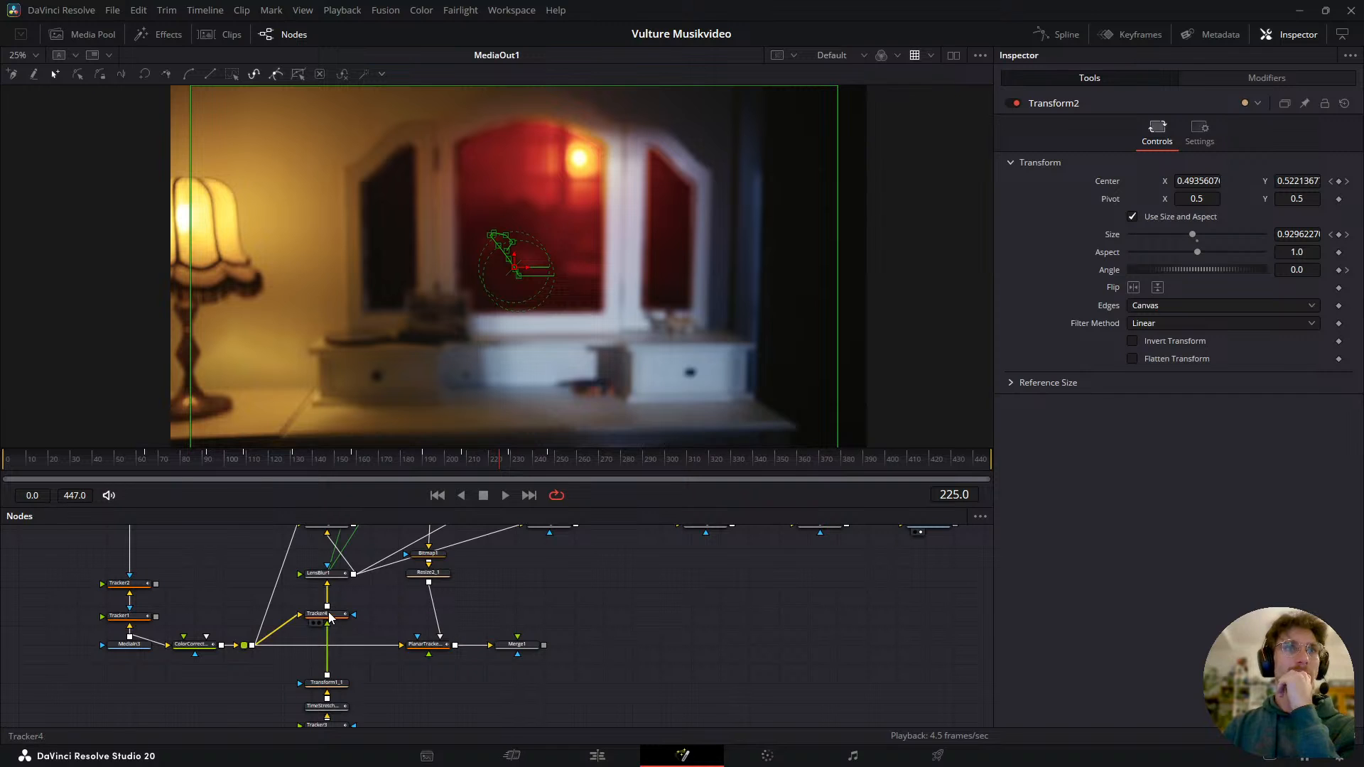
{"action": "left_click", "coordinate": [332, 576]}
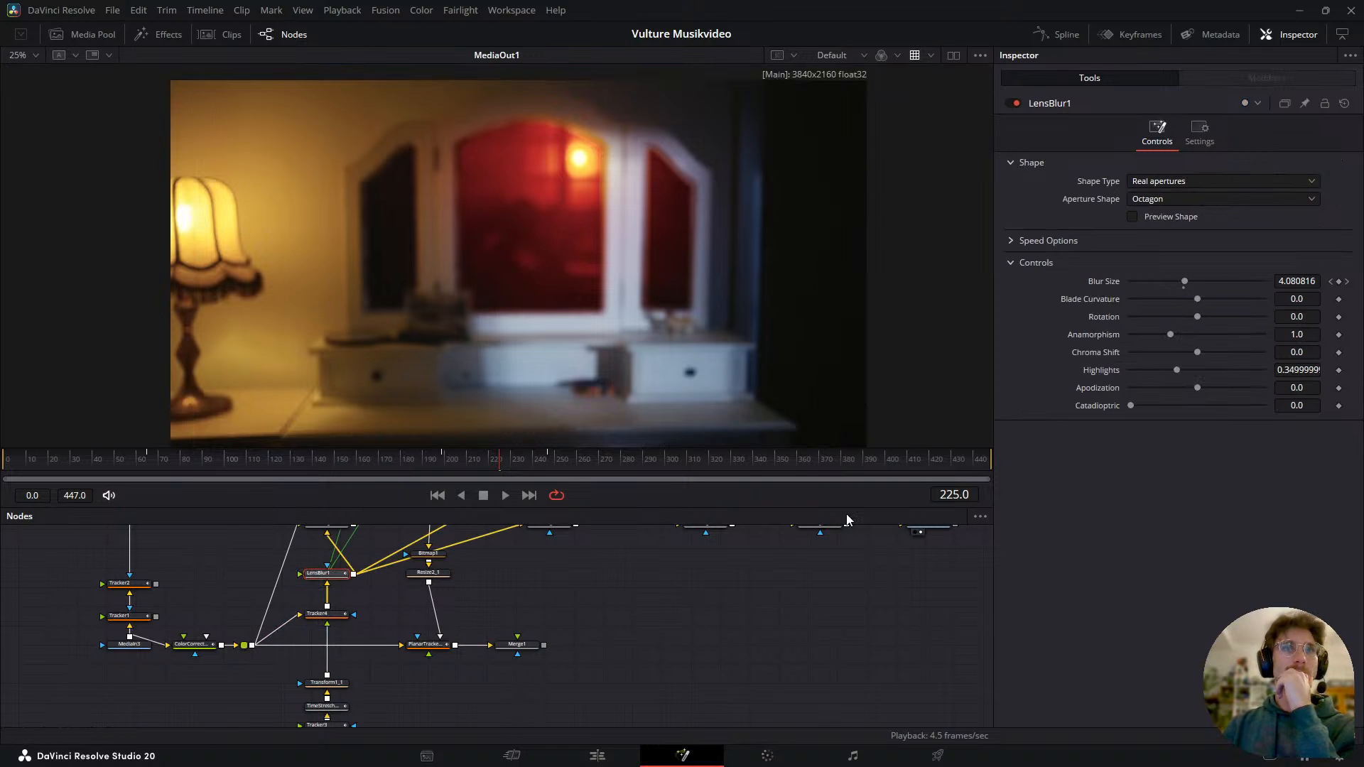
{"action": "left_click", "coordinate": [1056, 34]}
{"action": "left_click", "coordinate": [533, 571]}
{"action": "left_click_drag", "start_coordinate": [830, 584], "coordinate": [885, 558]}
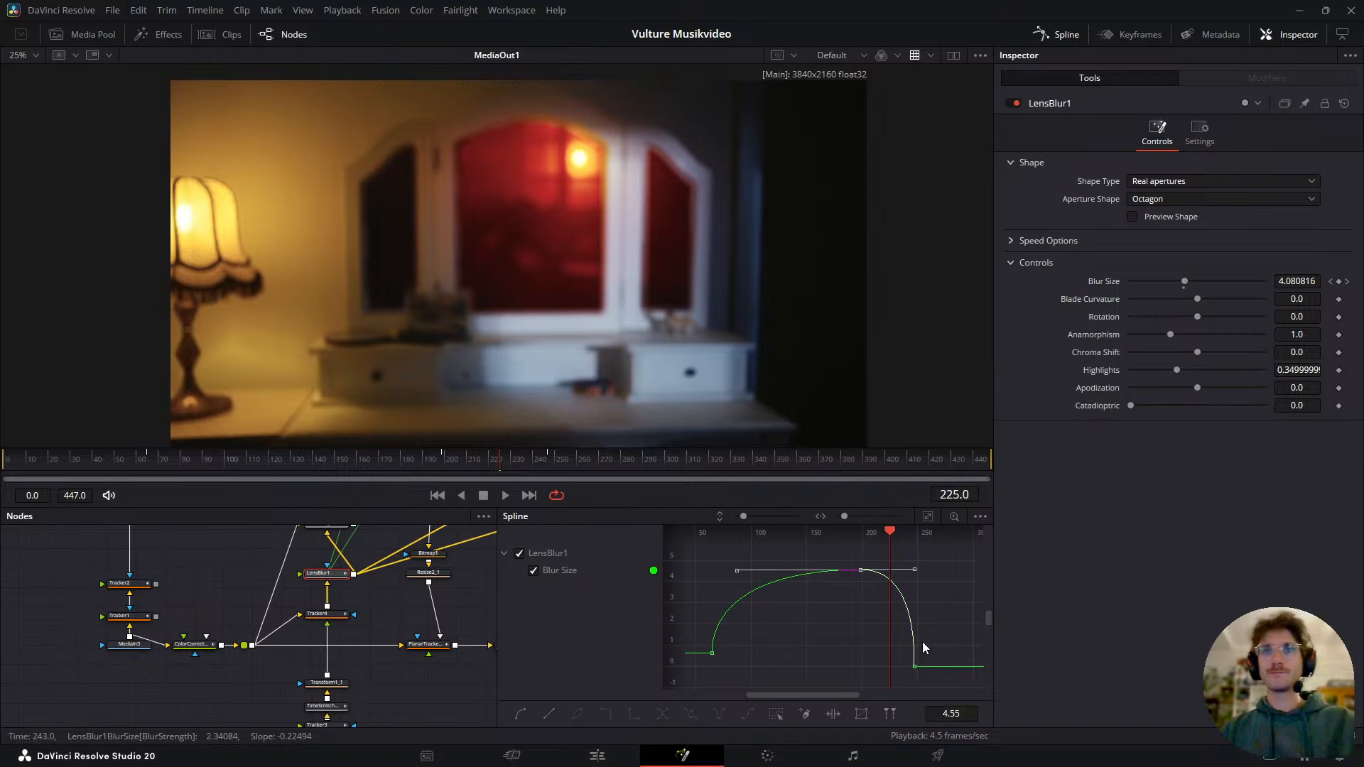
- Lower LensBlur1's peak Blur Size keyframe to 3.82 and shorten its curve handles on both sides
{"action": "left_click", "coordinate": [841, 588]}
{"action": "left_click_drag", "start_coordinate": [858, 577], "coordinate": [858, 591]}
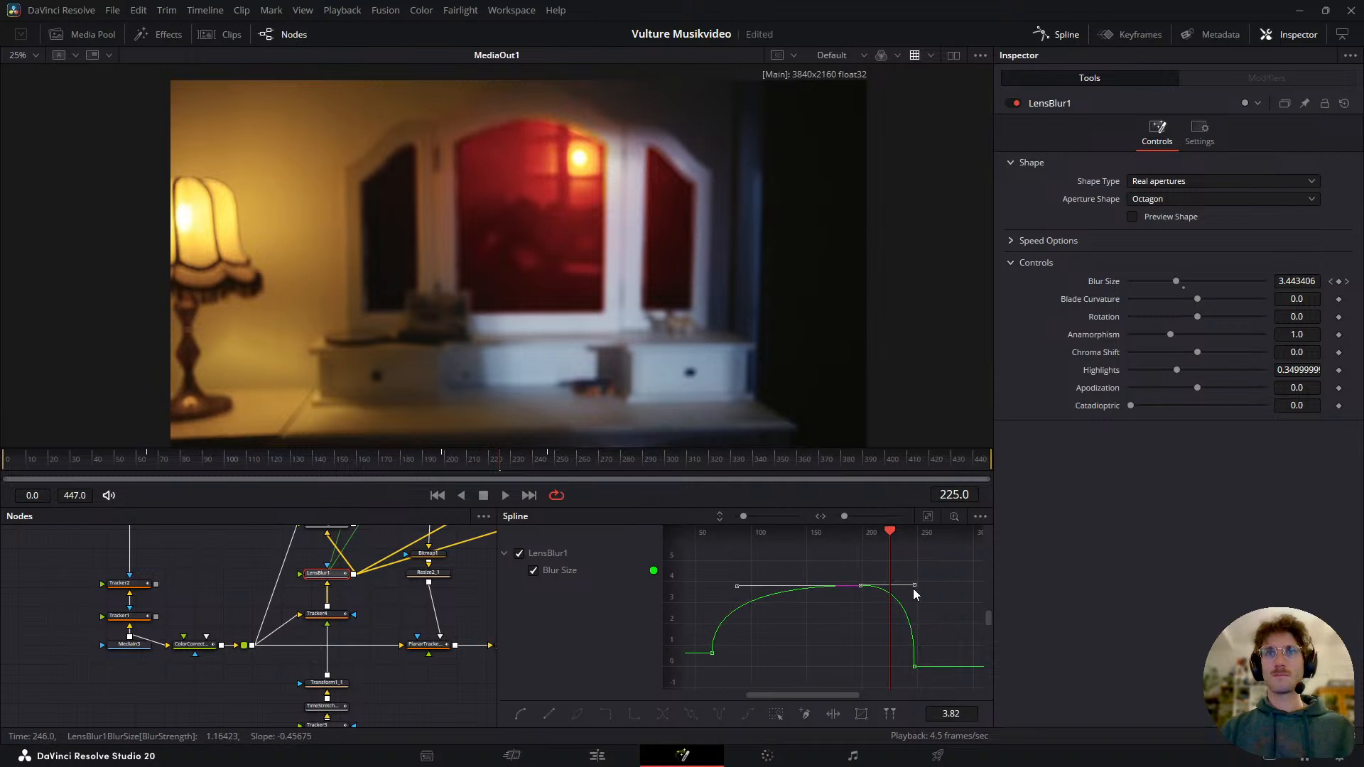
{"action": "left_click_drag", "start_coordinate": [913, 589], "coordinate": [898, 587]}
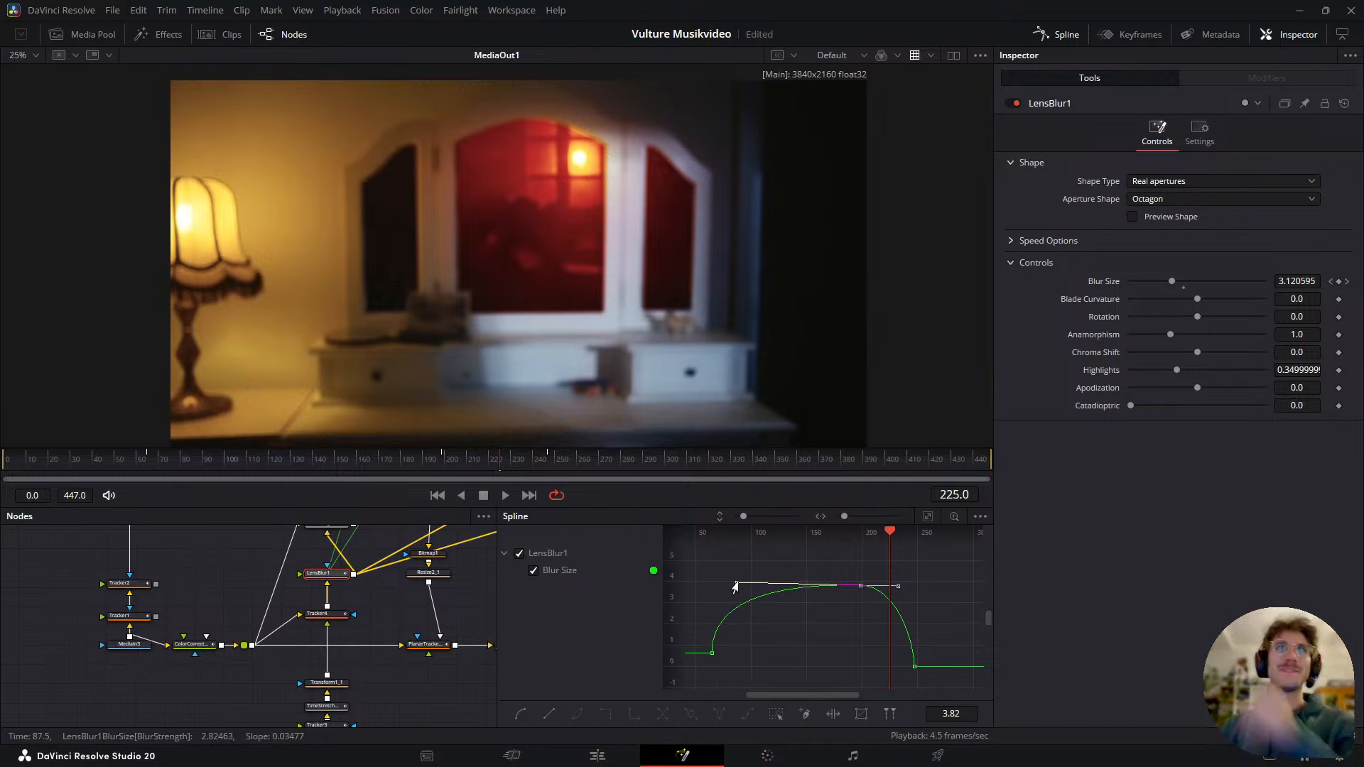
{"action": "left_click_drag", "start_coordinate": [741, 588], "coordinate": [756, 591]}
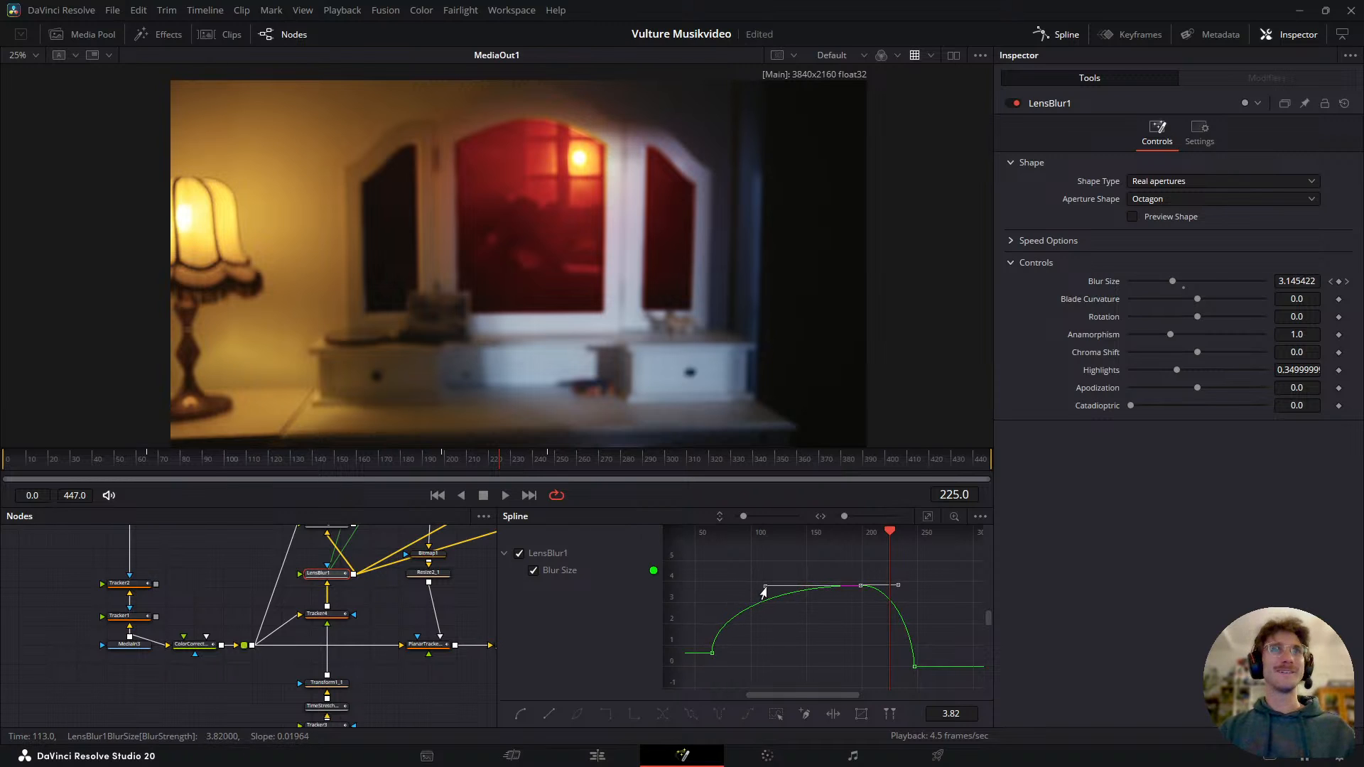
{"action": "left_click_drag", "start_coordinate": [896, 587], "coordinate": [894, 587]}
- Return to frame 0, select Transform2 and display its displacement, size and angle curves in the Spline editor
{"action": "left_click_drag", "start_coordinate": [503, 467], "coordinate": [1, 586]}
{"action": "left_click_drag", "start_coordinate": [369, 579], "coordinate": [361, 588]}
{"action": "scroll", "coordinate": [361, 587], "scroll_direction": "down", "scroll_amount": 3}
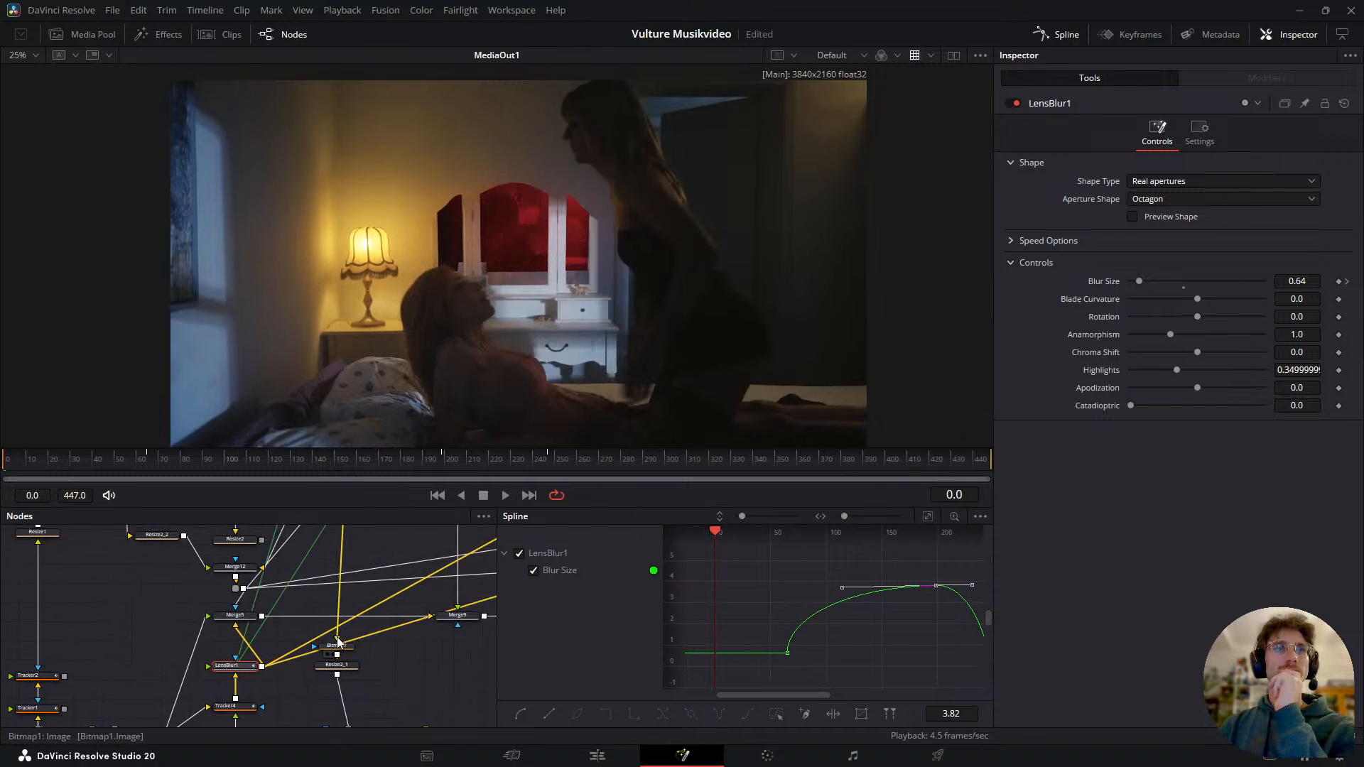
{"action": "scroll", "coordinate": [284, 597], "scroll_direction": "up", "scroll_amount": 5}
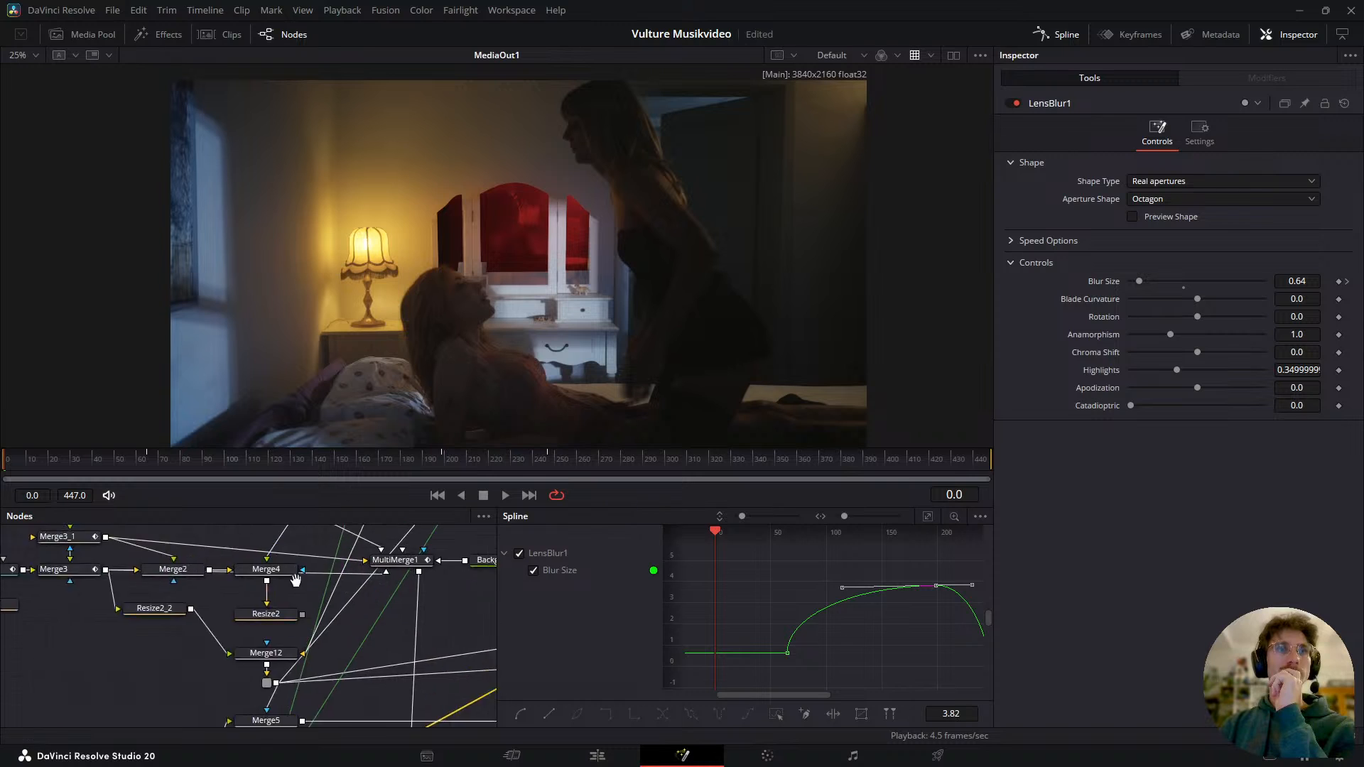
{"action": "left_click", "coordinate": [296, 573]}
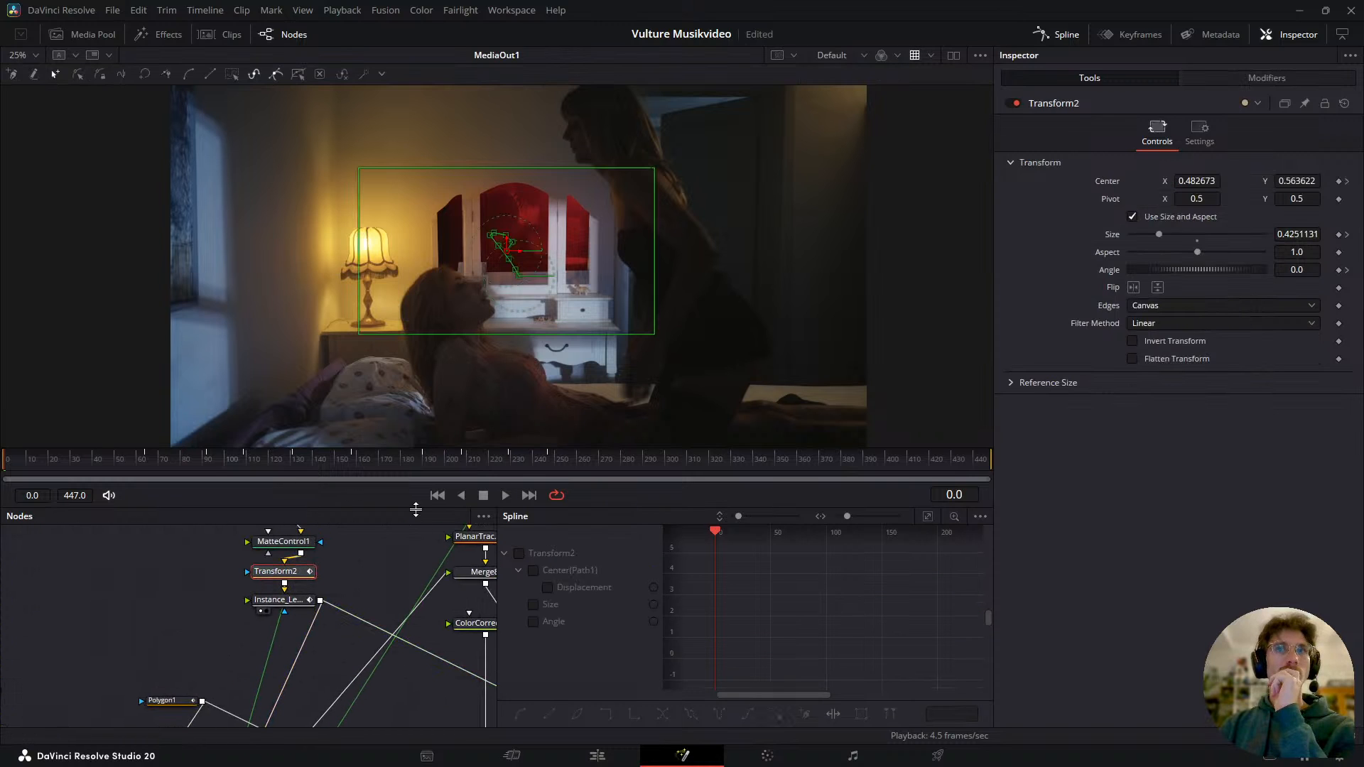
{"action": "left_click", "coordinate": [520, 554]}
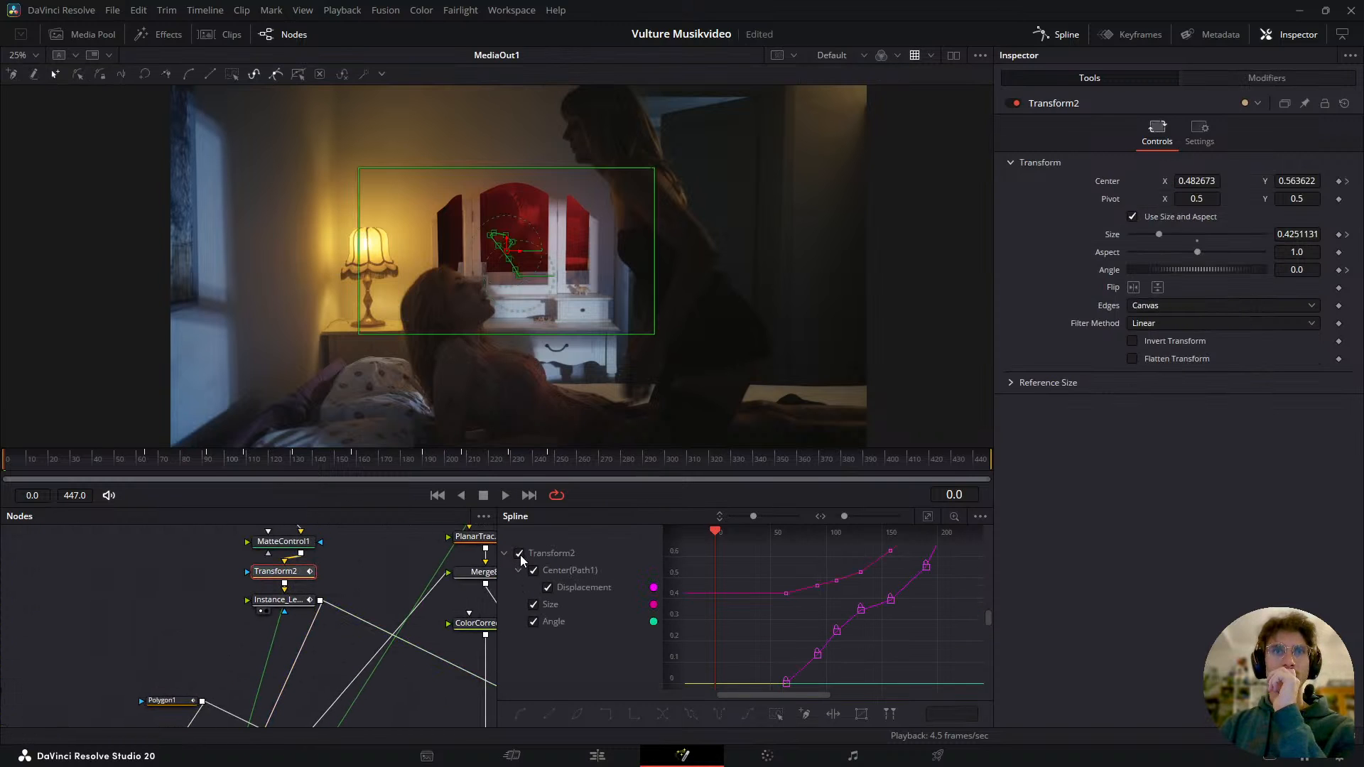
- Keyframe Transform2's center at about 0.483, 0.525 on frame 0 and check the mask's motion up to frame 22
{"action": "scroll", "coordinate": [509, 265], "scroll_direction": "up", "scroll_amount": 2}
{"action": "left_click_drag", "start_coordinate": [502, 244], "coordinate": [501, 275]}
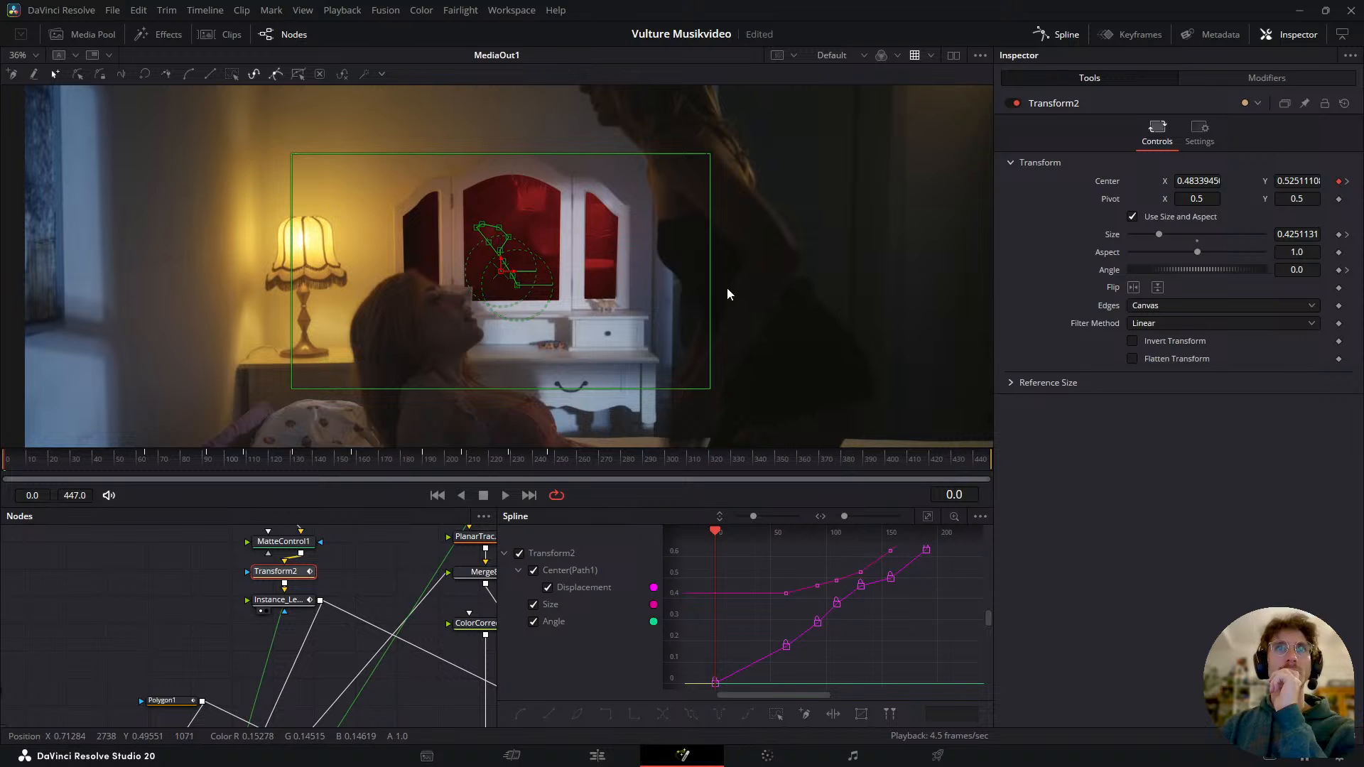
{"action": "left_click_drag", "start_coordinate": [26, 466], "coordinate": [52, 466]}
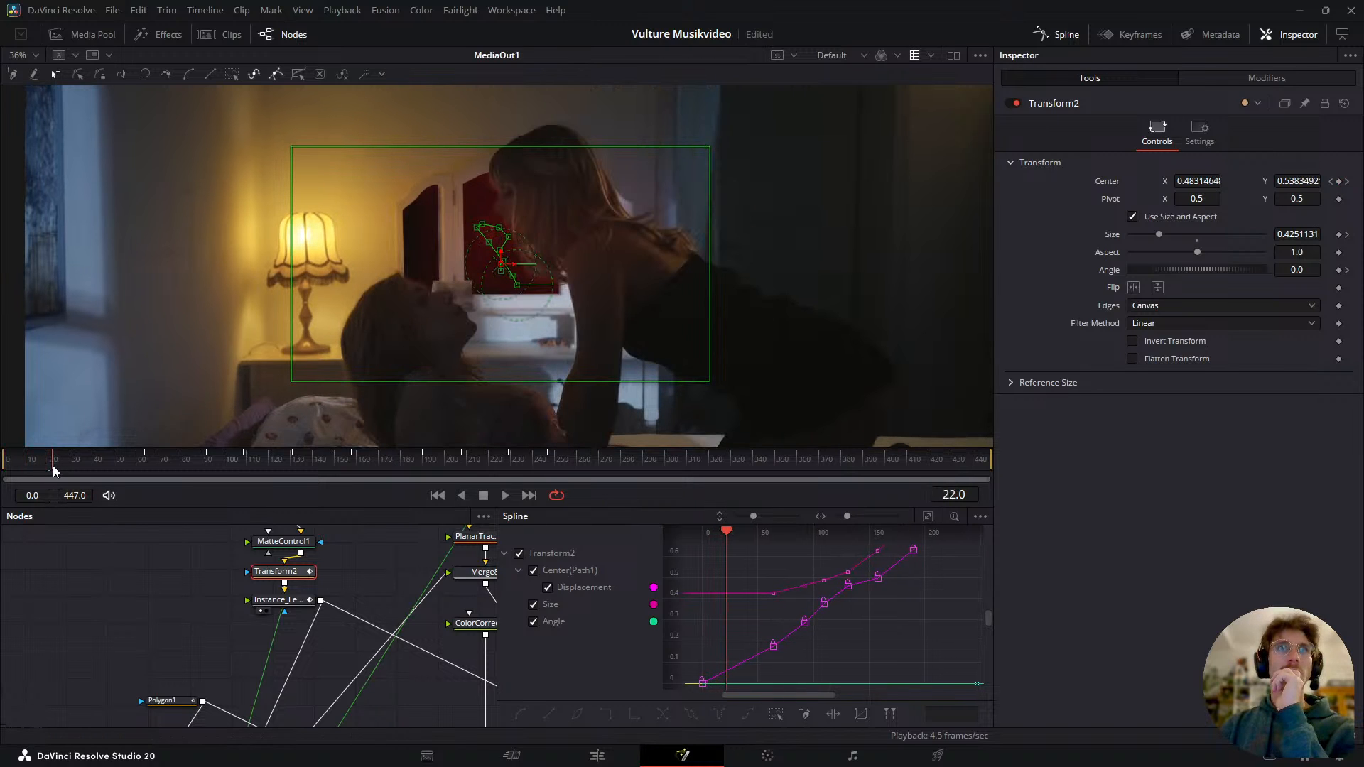
- Keyframe Transform2's center at about 0.486, 0.531 on frame 22 and check the mask's motion up to frame 203
{"action": "left_click_drag", "start_coordinate": [1202, 185], "coordinate": [1205, 185]}
{"action": "left_click_drag", "start_coordinate": [1315, 180], "coordinate": [1311, 180]}
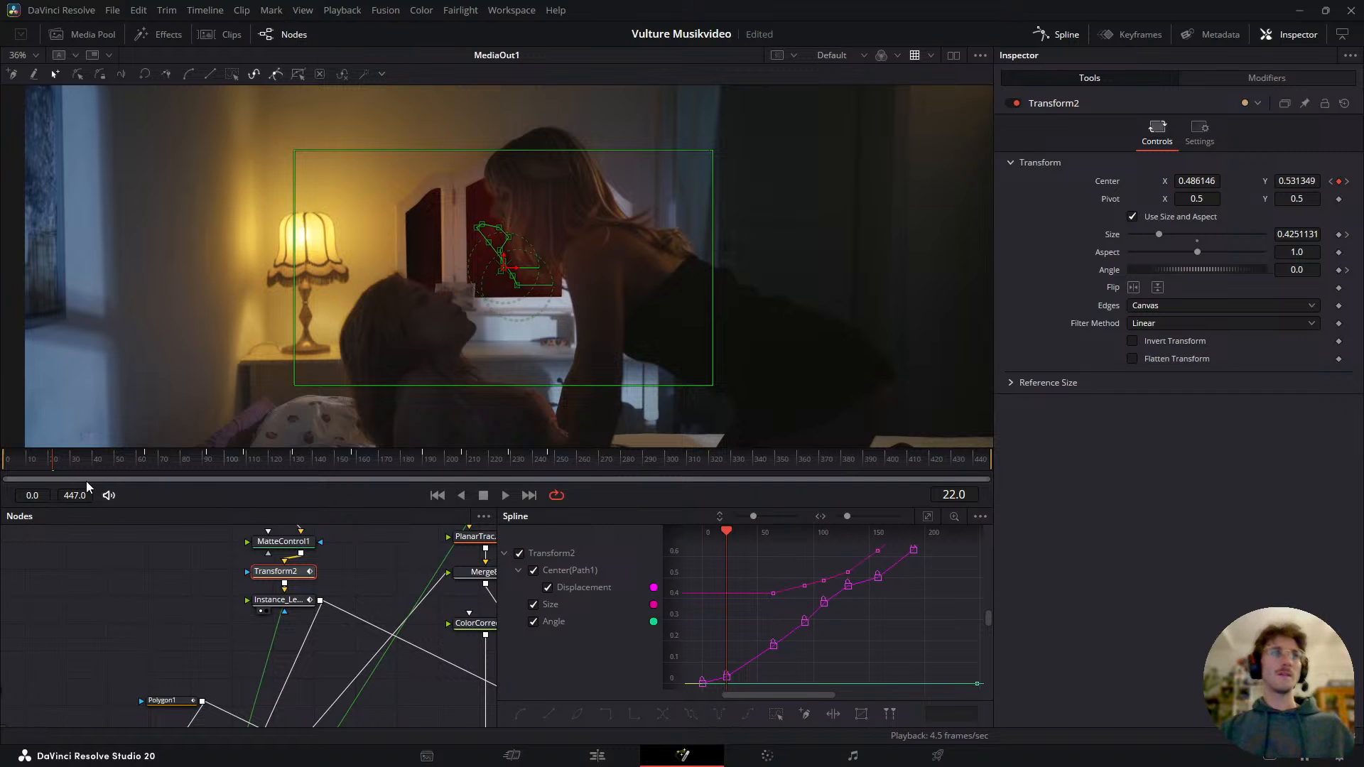
{"action": "left_click_drag", "start_coordinate": [70, 465], "coordinate": [158, 470]}
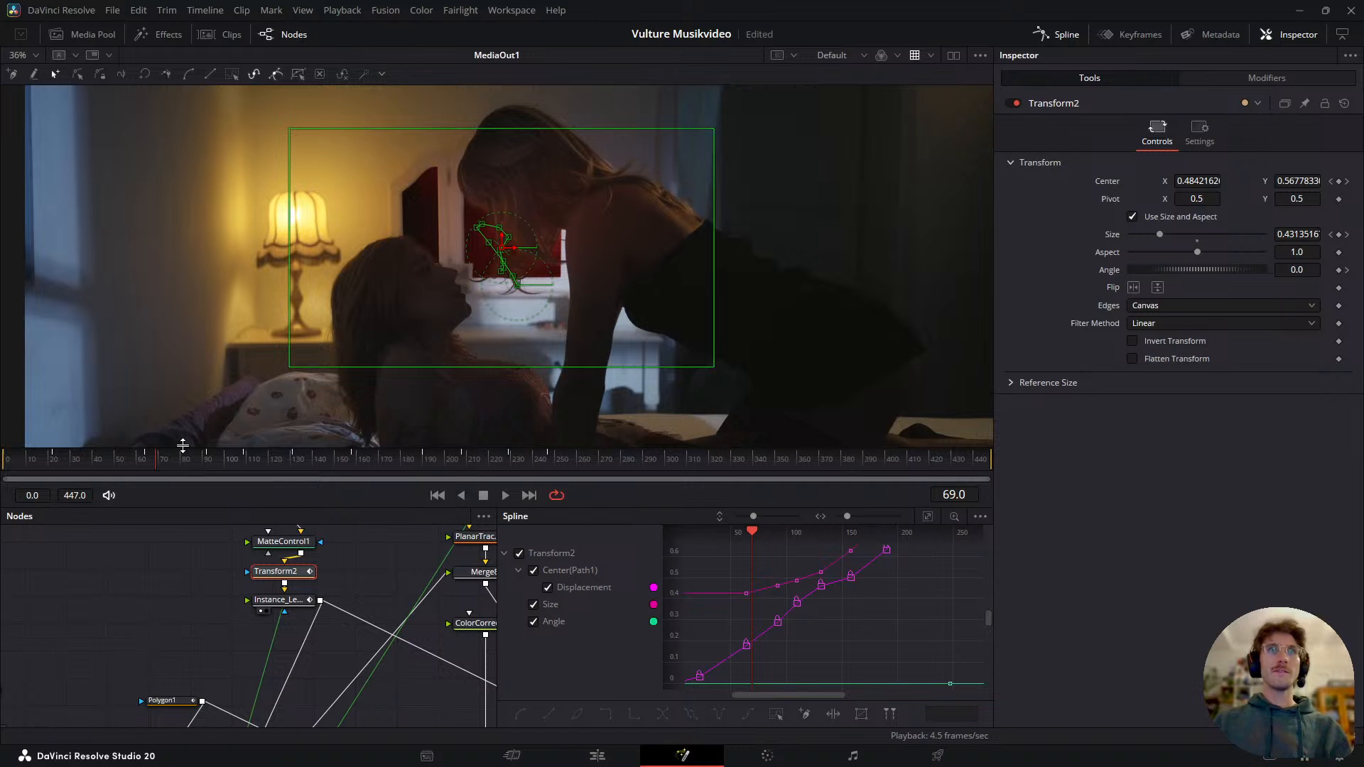
{"action": "left_click_drag", "start_coordinate": [168, 459], "coordinate": [393, 451]}
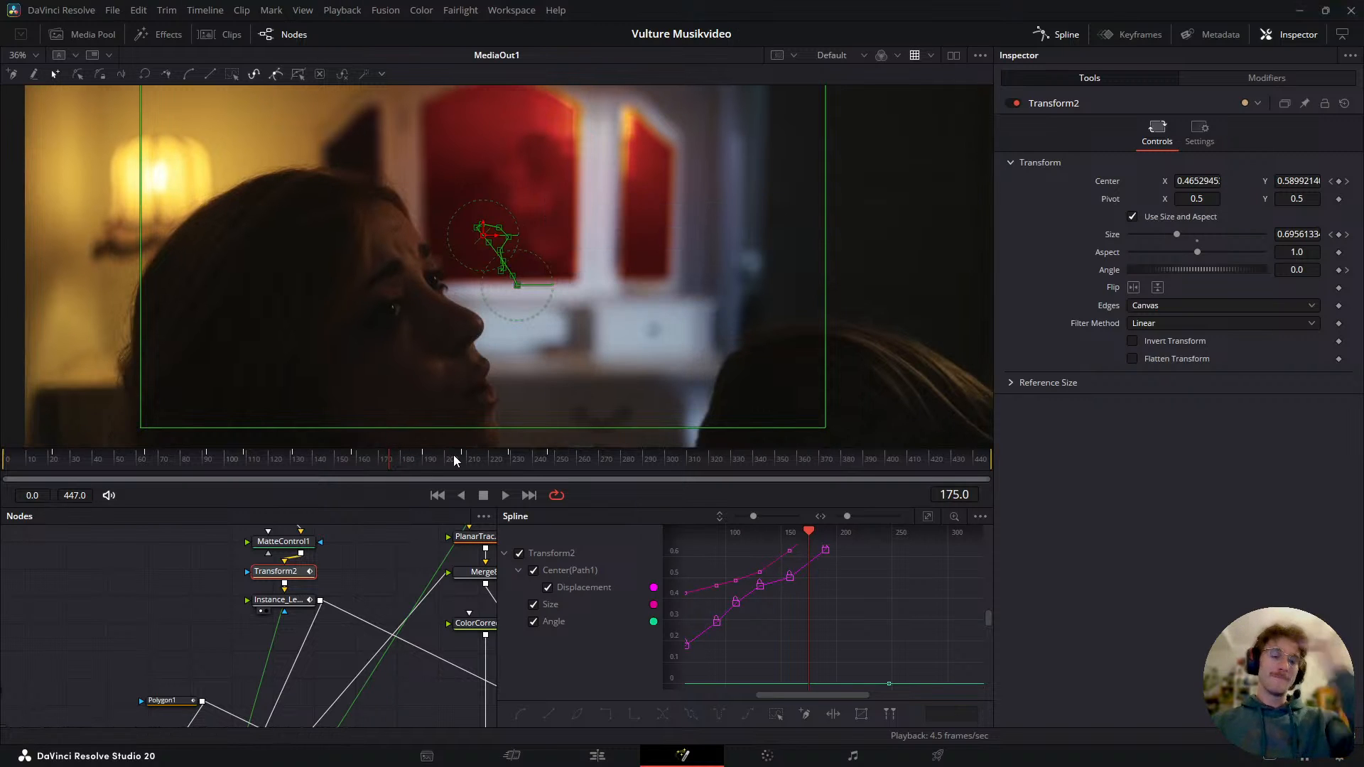
{"action": "left_click_drag", "start_coordinate": [394, 465], "coordinate": [459, 465]}
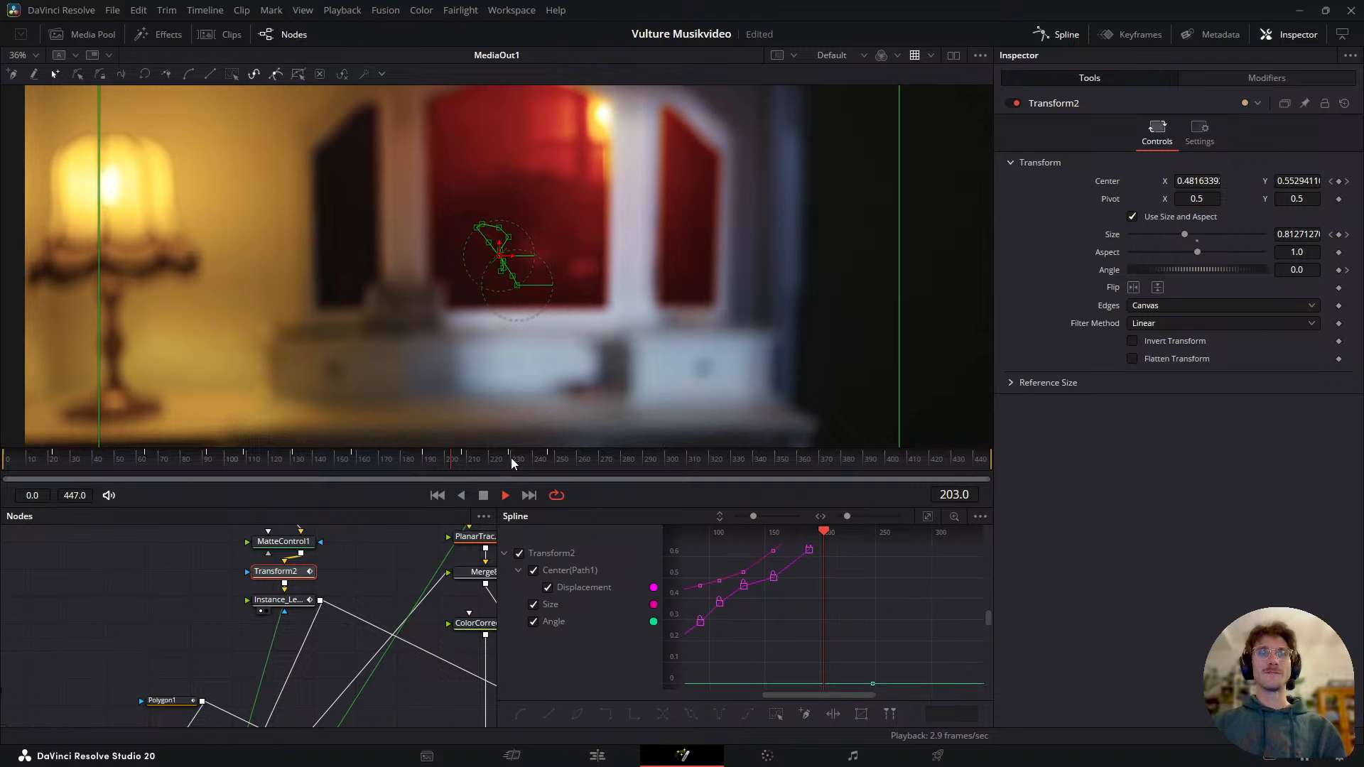
- Play the shot on to frame 222, deselect Transform2 and inspect the central mirror panel's blurred edge at 100% zoom
{"action": "scroll", "coordinate": [524, 333], "scroll_direction": "down", "scroll_amount": 2}
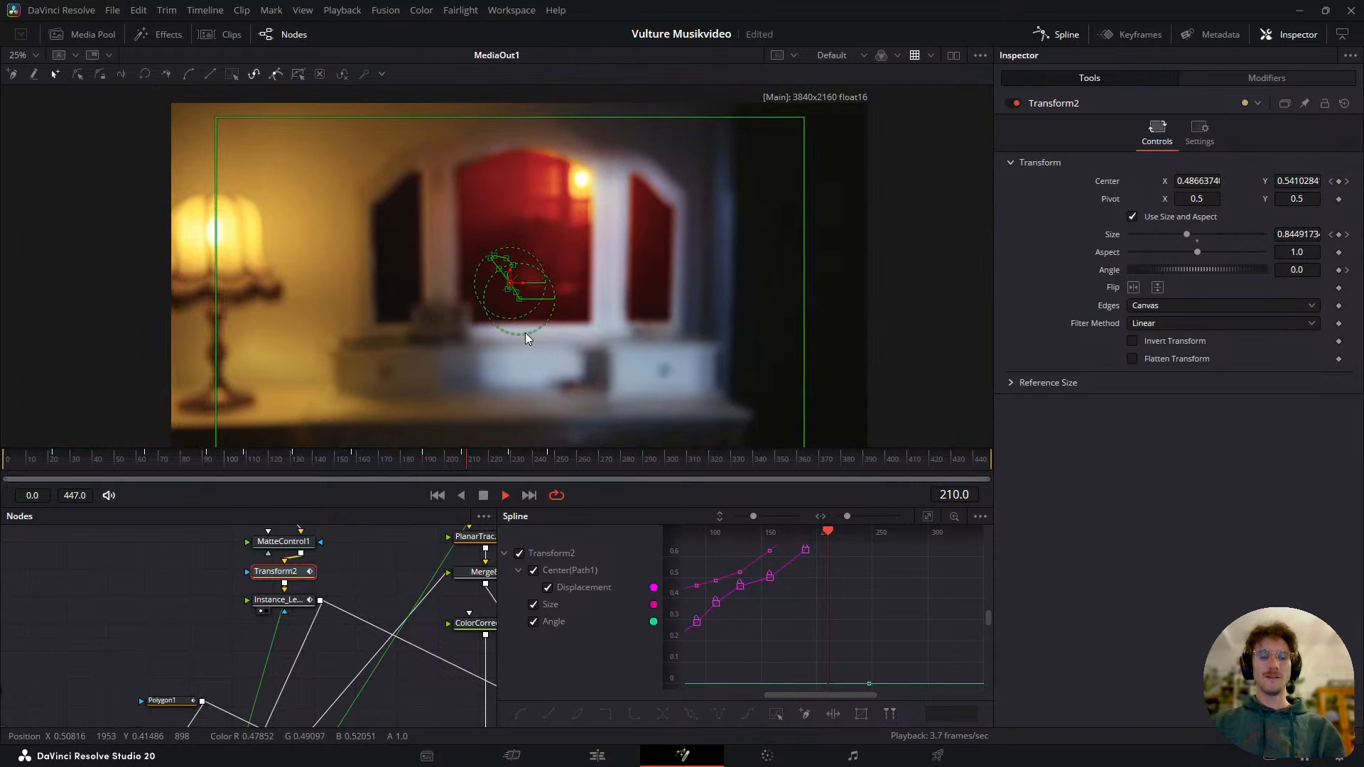
{"action": "key", "text": "space"}
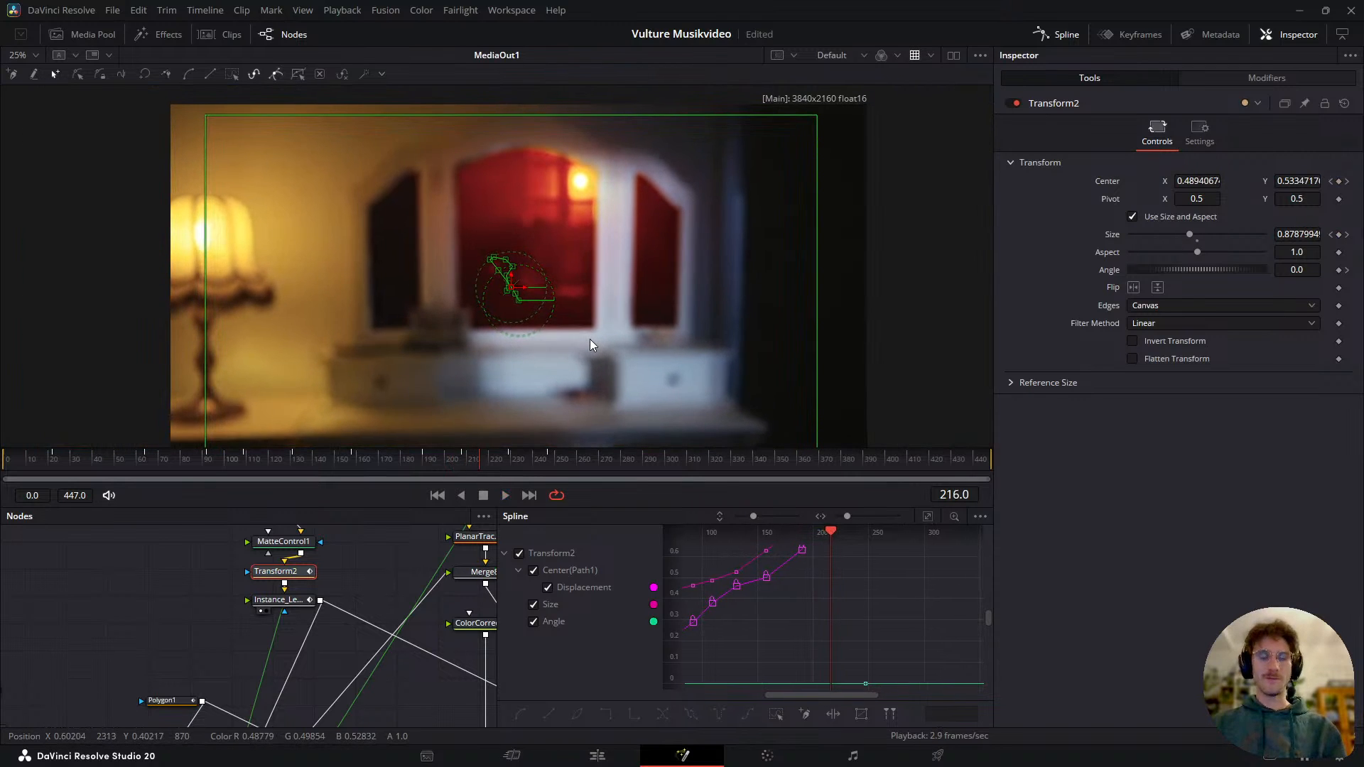
{"action": "key", "text": "ctrl+f"}
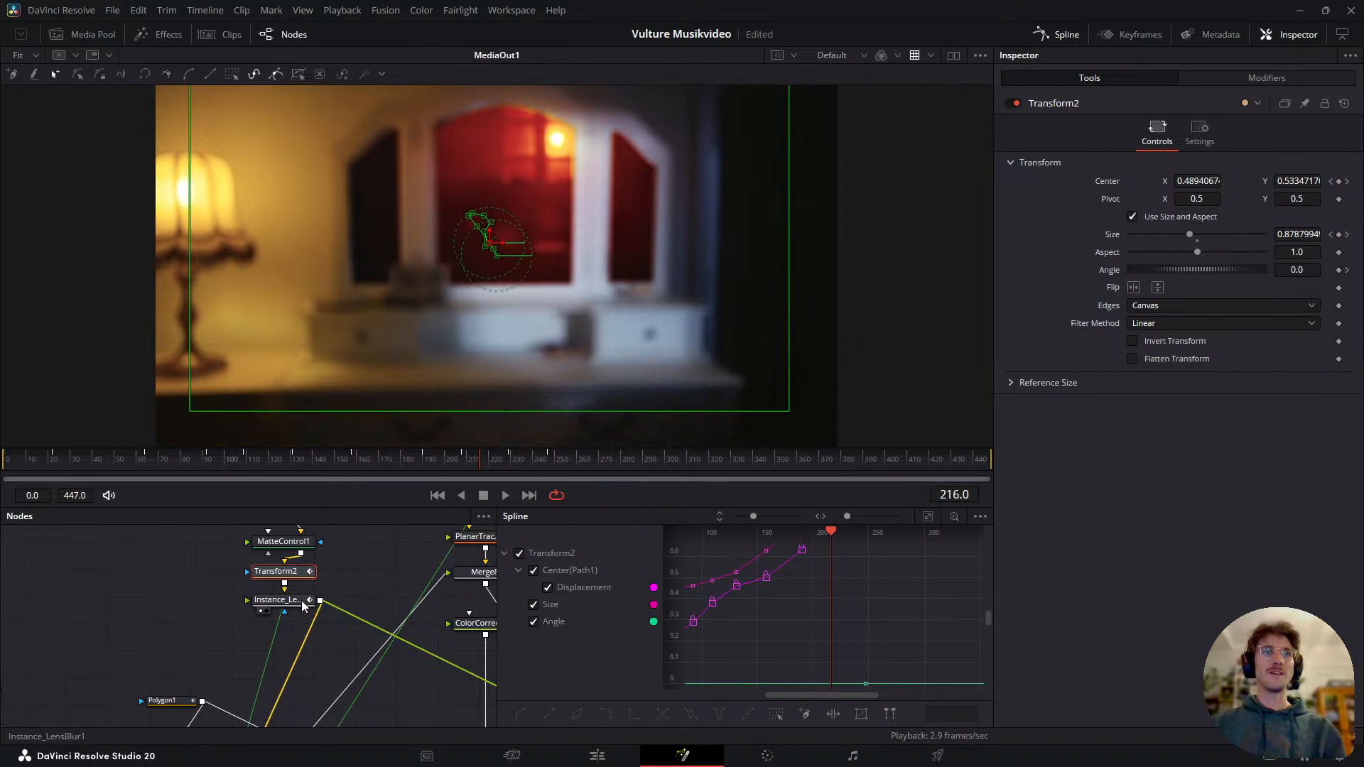
{"action": "left_click", "coordinate": [180, 625]}
{"action": "key", "text": "space"}
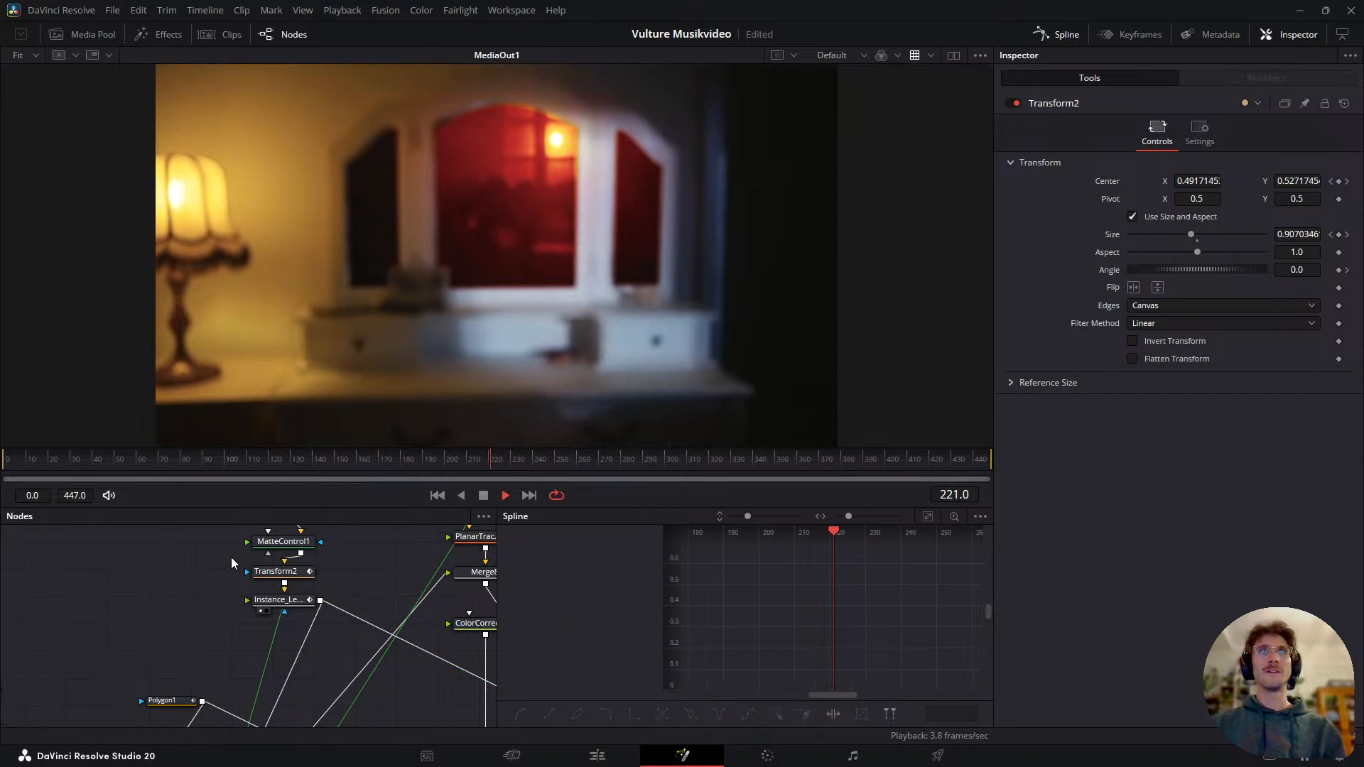
{"action": "key", "text": "space"}
{"action": "key", "text": "ctrl+1"}
{"action": "left_click_drag", "start_coordinate": [591, 141], "coordinate": [587, 243]}
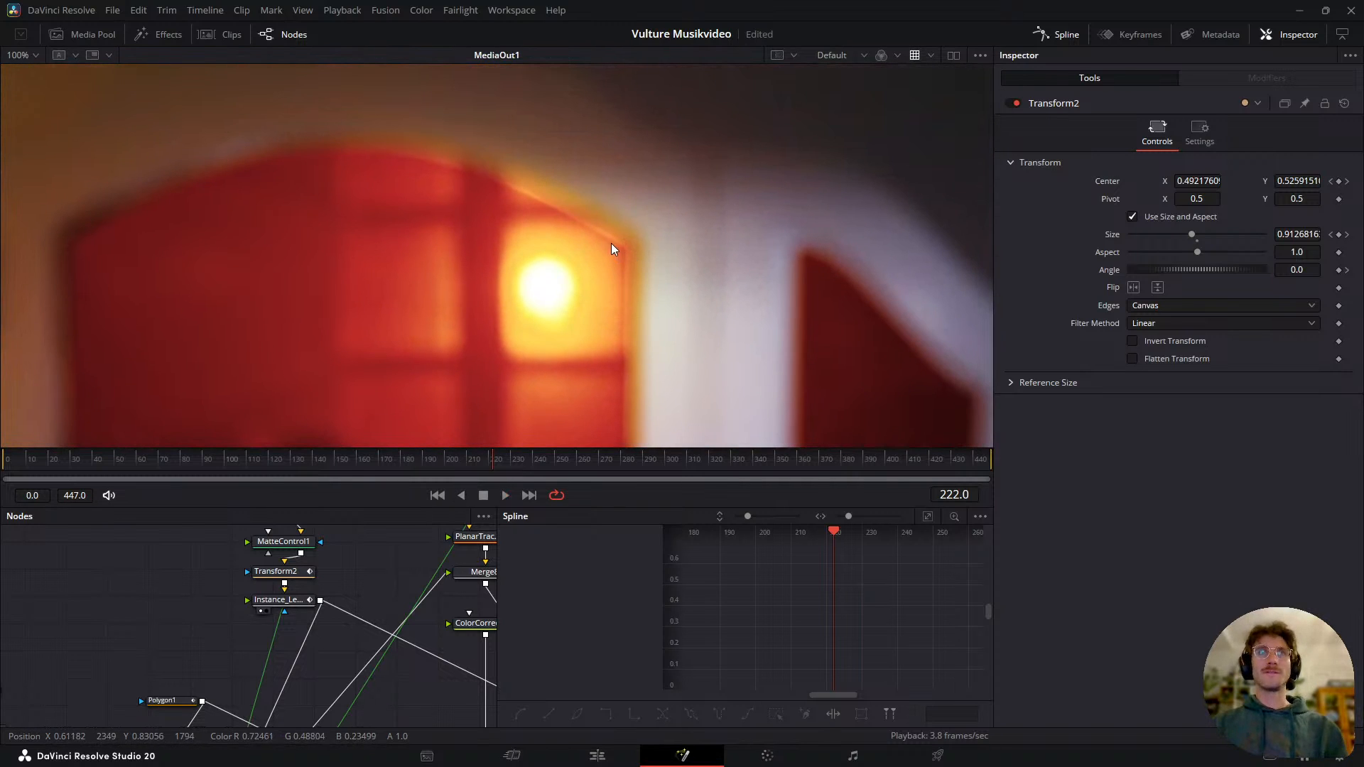
- Open a second viewer beside MediaOut1 and examine the outputs of Merge9 and ColorCorrector1 in it
{"action": "scroll", "coordinate": [225, 596], "scroll_direction": "down", "scroll_amount": 5}
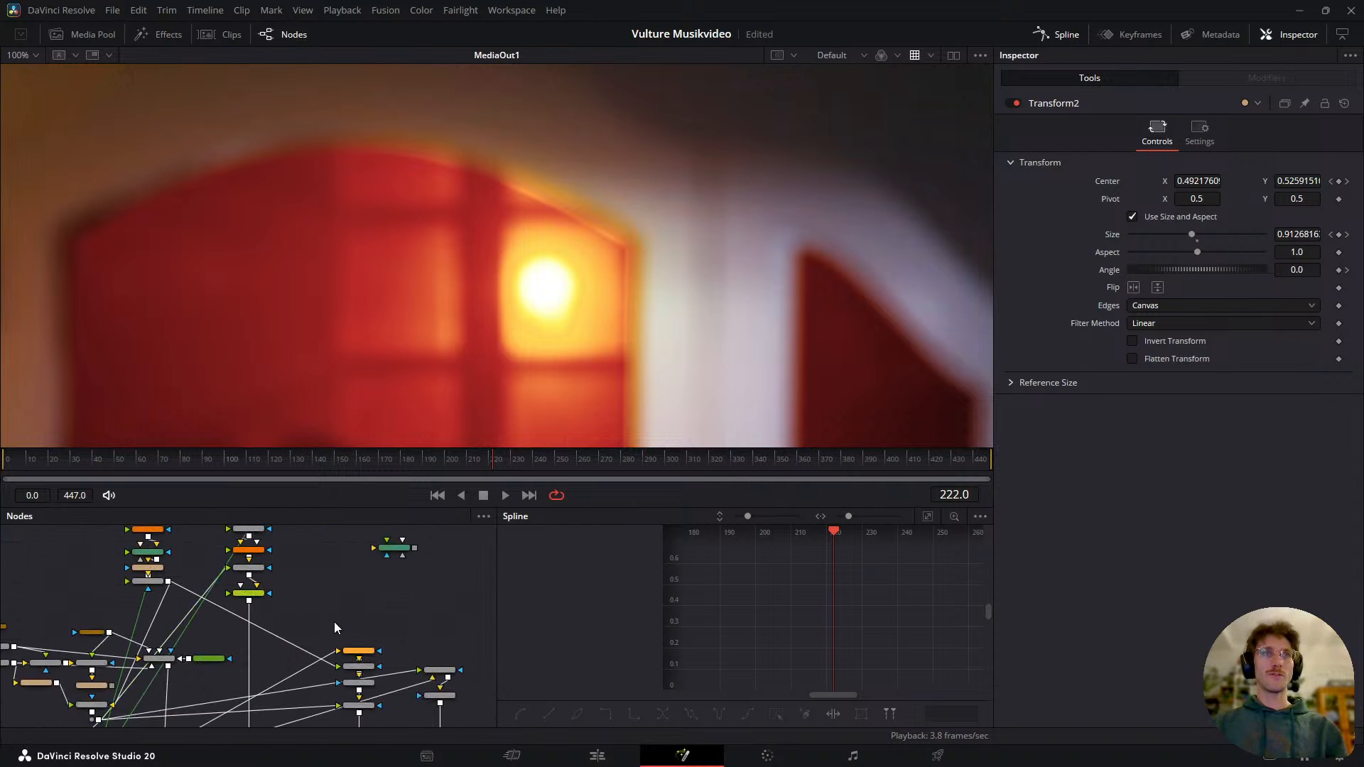
{"action": "left_click", "coordinate": [953, 56]}
{"action": "left_click_drag", "start_coordinate": [299, 590], "coordinate": [268, 546]}
{"action": "scroll", "coordinate": [245, 698], "scroll_direction": "up", "scroll_amount": 2}
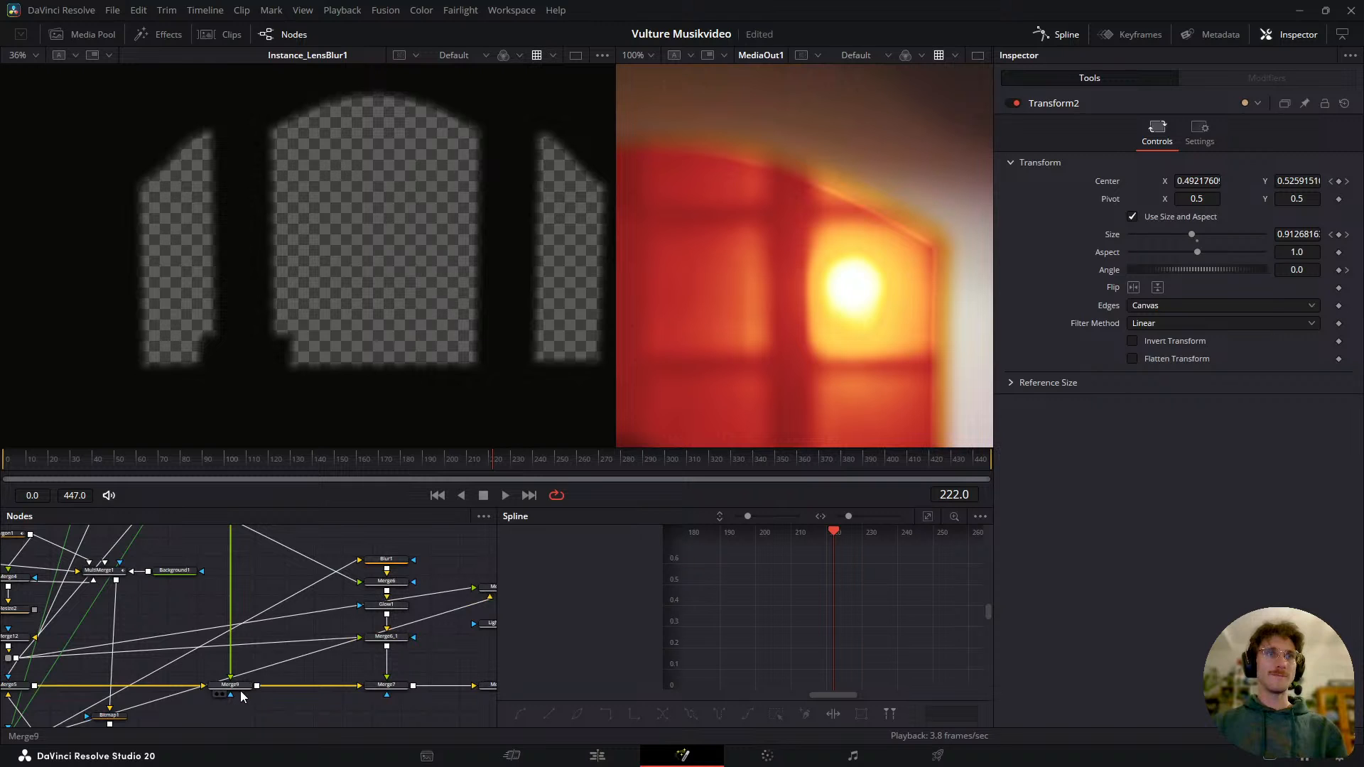
{"action": "left_click", "coordinate": [240, 686]}
{"action": "key", "text": "1"}
{"action": "scroll", "coordinate": [419, 182], "scroll_direction": "up", "scroll_amount": 2}
{"action": "mouse_move", "coordinate": [274, 603]}
{"action": "left_mouse_down"}
{"action": "mouse_move", "coordinate": [359, 715]}
{"action": "mouse_move", "coordinate": [260, 600]}
{"action": "left_mouse_up"}
{"action": "left_click", "coordinate": [329, 594]}
{"action": "key", "text": "1"}
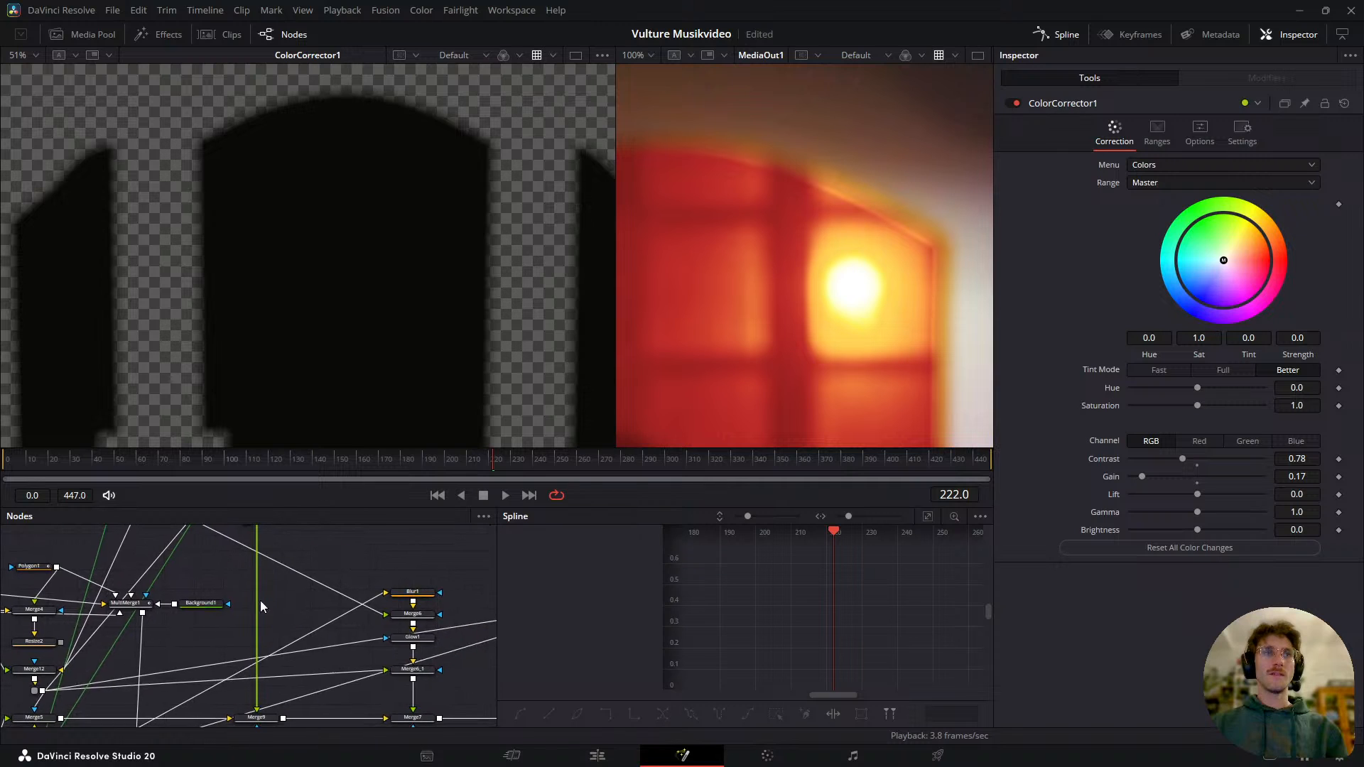
- Trace the node tree upstream and view Merge12's combined matte beside the final output
{"action": "left_click", "coordinate": [421, 674]}
{"action": "key", "text": "1"}
{"action": "left_click_drag", "start_coordinate": [224, 653], "coordinate": [422, 636]}
{"action": "left_click", "coordinate": [236, 656]}
{"action": "key", "text": "1"}
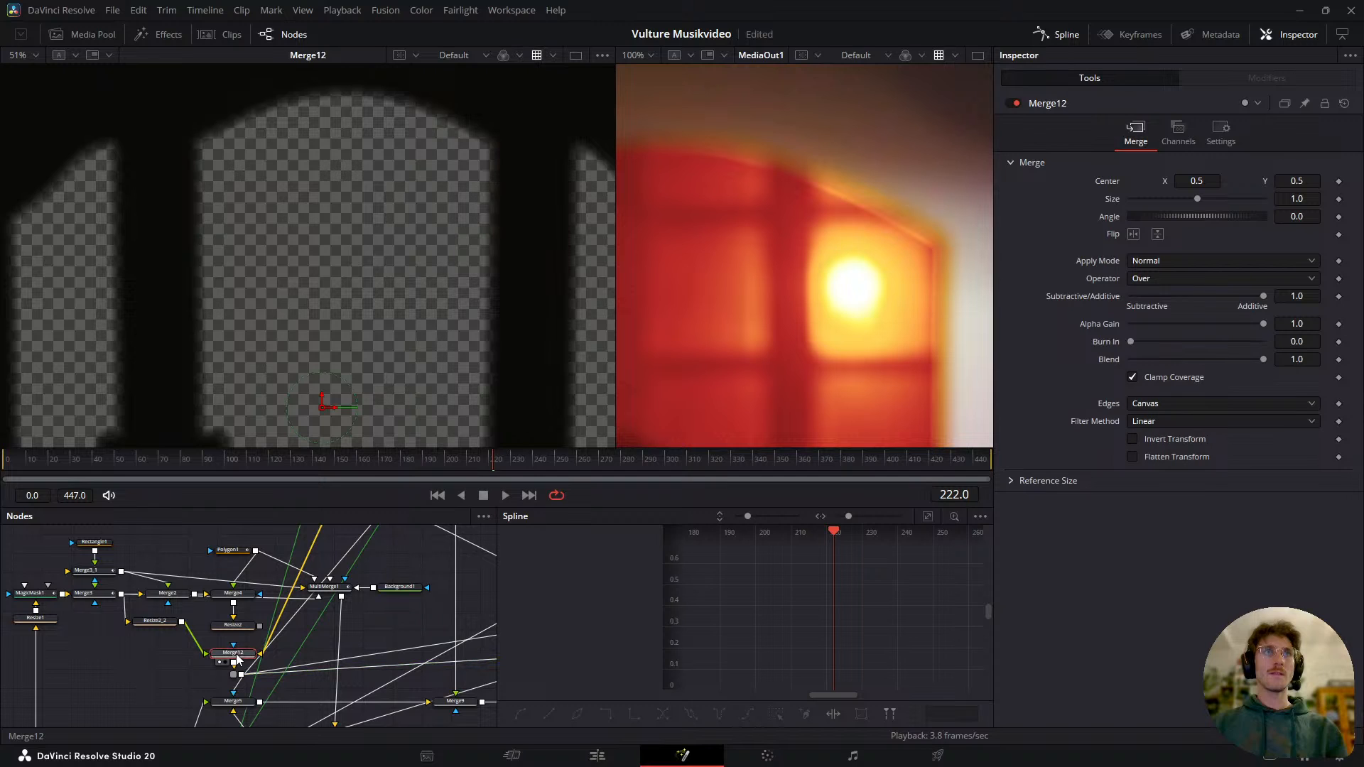
- View LensBlur1 and Merge5 beside the final output and examine the reflection's edge around the bright window light
{"action": "left_click_drag", "start_coordinate": [315, 630], "coordinate": [288, 562]}
{"action": "left_click_drag", "start_coordinate": [256, 668], "coordinate": [254, 594]}
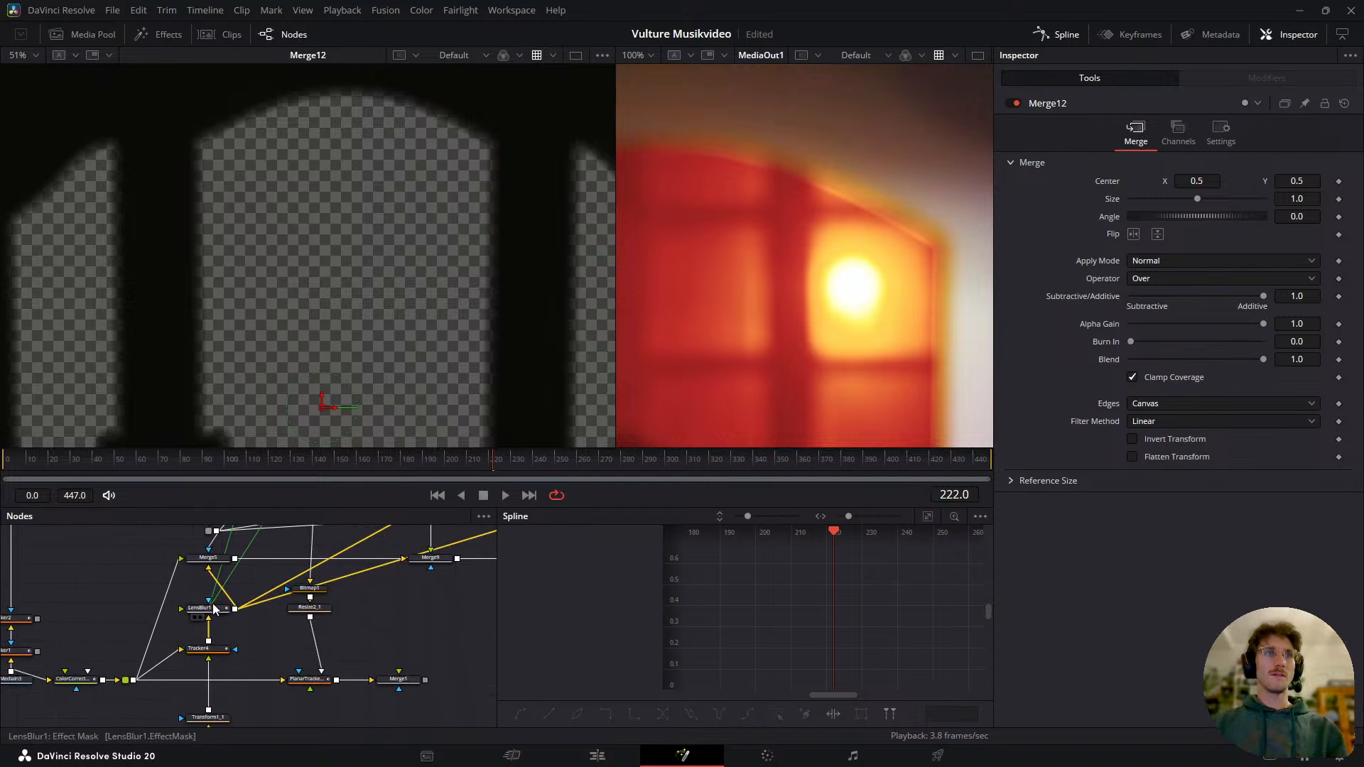
{"action": "left_click", "coordinate": [211, 610]}
{"action": "key", "text": "1"}
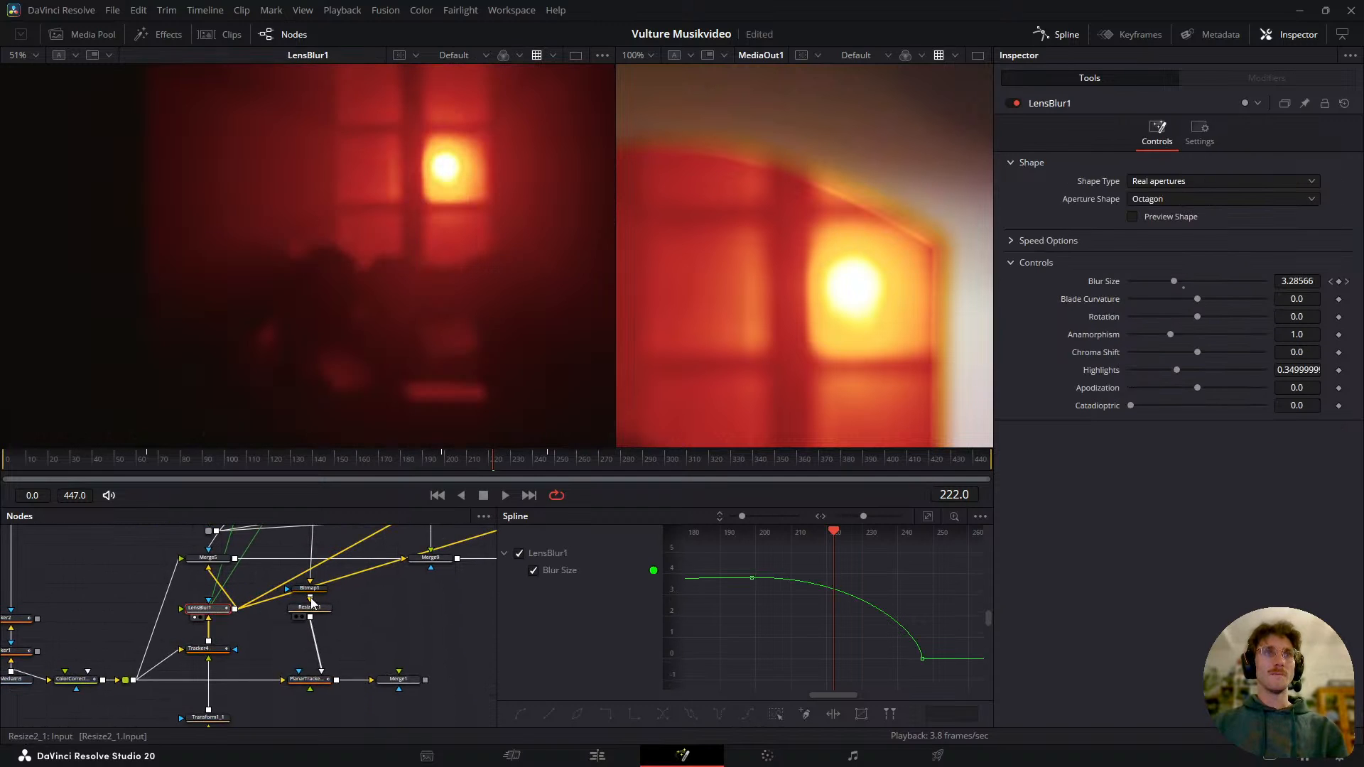
{"action": "left_click", "coordinate": [202, 560]}
{"action": "key", "text": "1"}
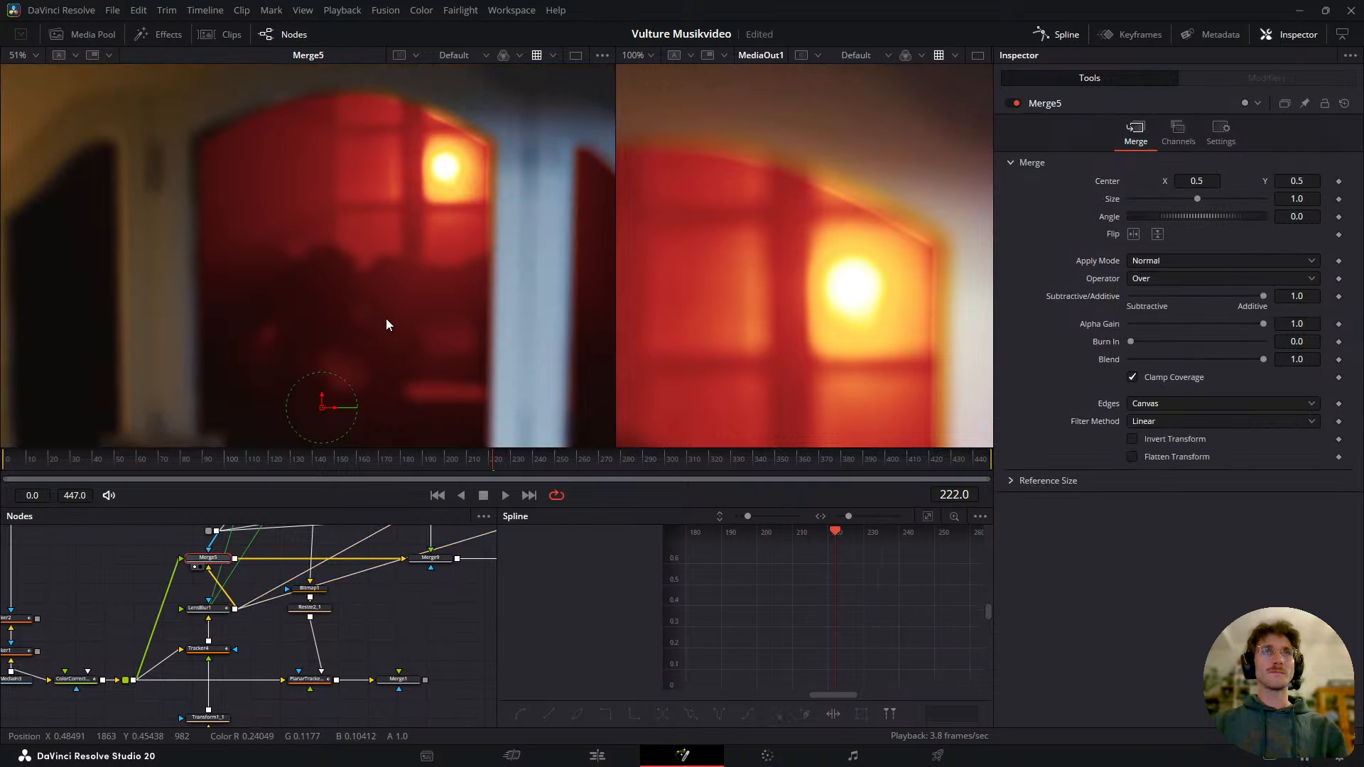
{"action": "scroll", "coordinate": [521, 125], "scroll_direction": "up", "scroll_amount": 5}
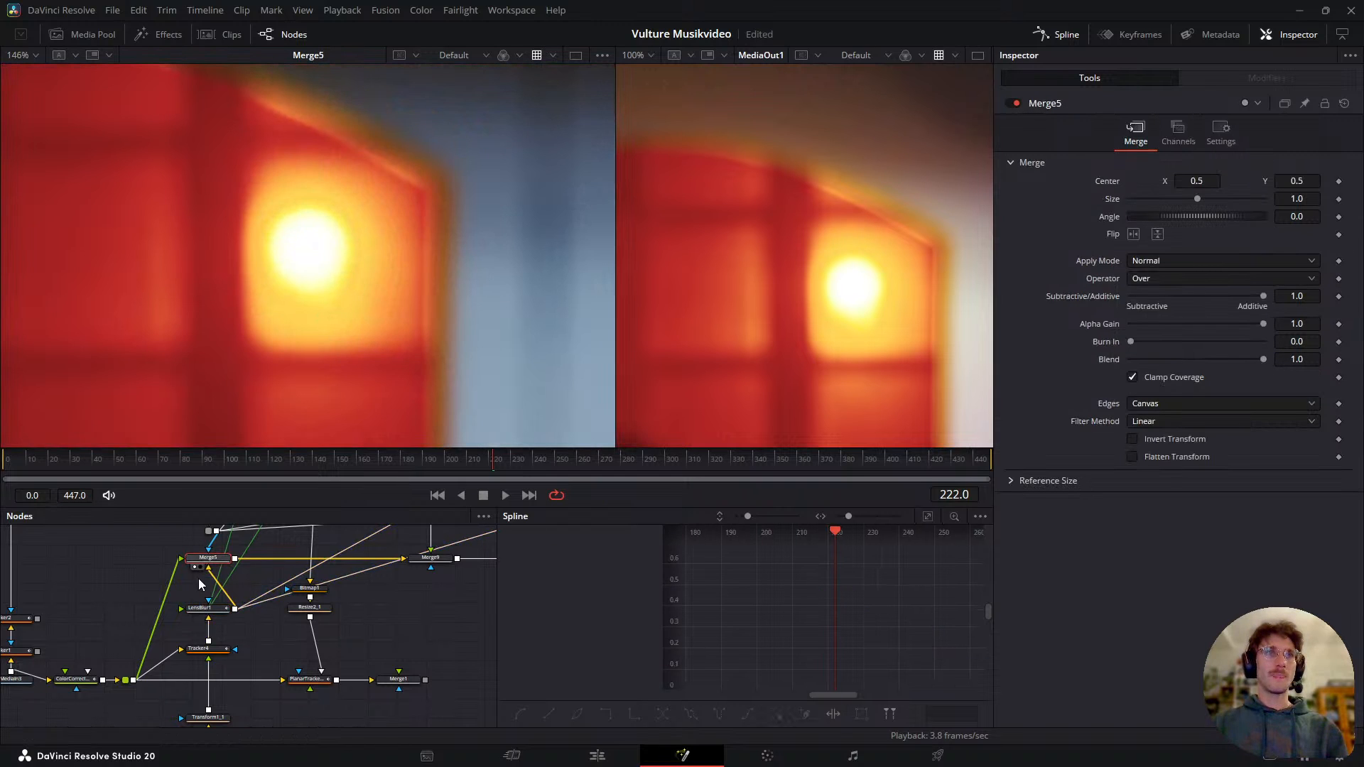
{"action": "scroll", "coordinate": [206, 603], "scroll_direction": "up", "scroll_amount": 3}
- Check the settings of LensBlur1, Merge5 and Merge12 for the cause of the reflection's edge artifact
{"action": "left_click", "coordinate": [227, 663]}
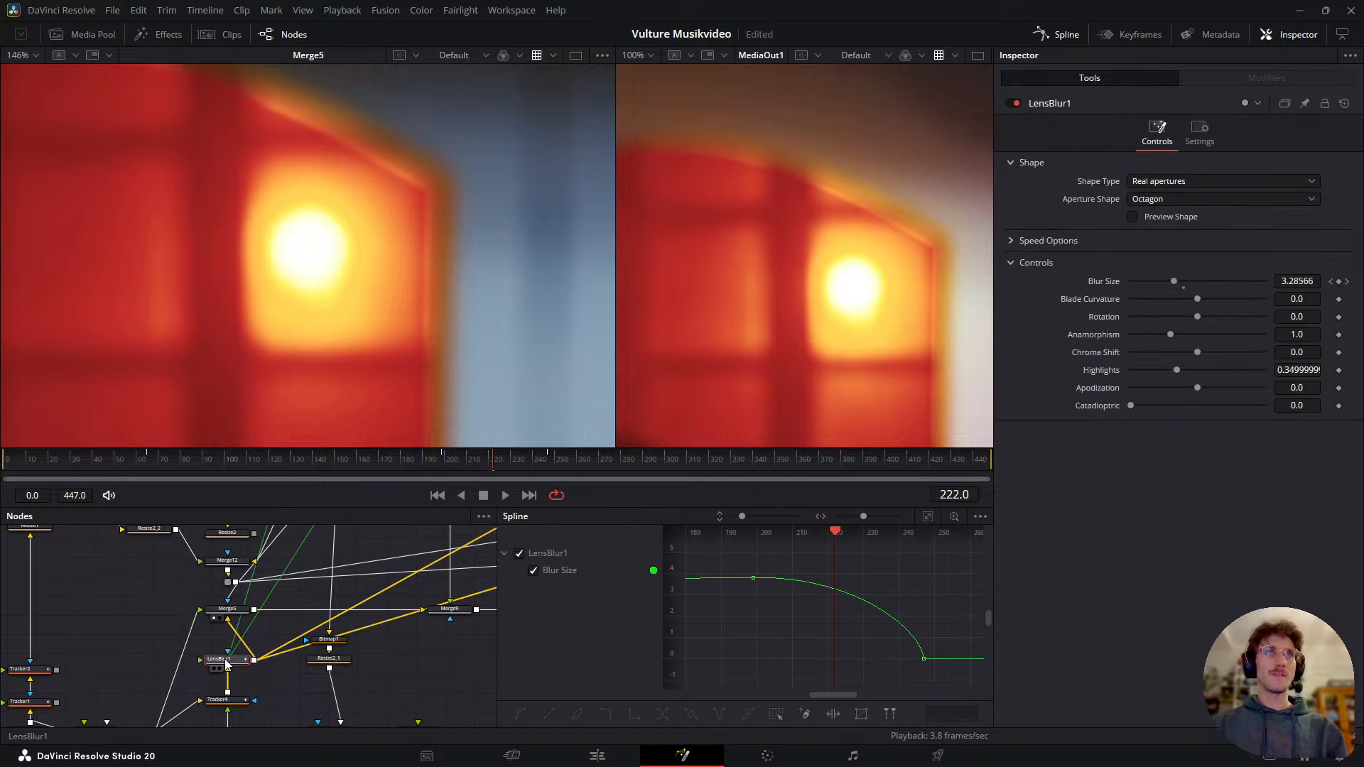
{"action": "left_click", "coordinate": [231, 608]}
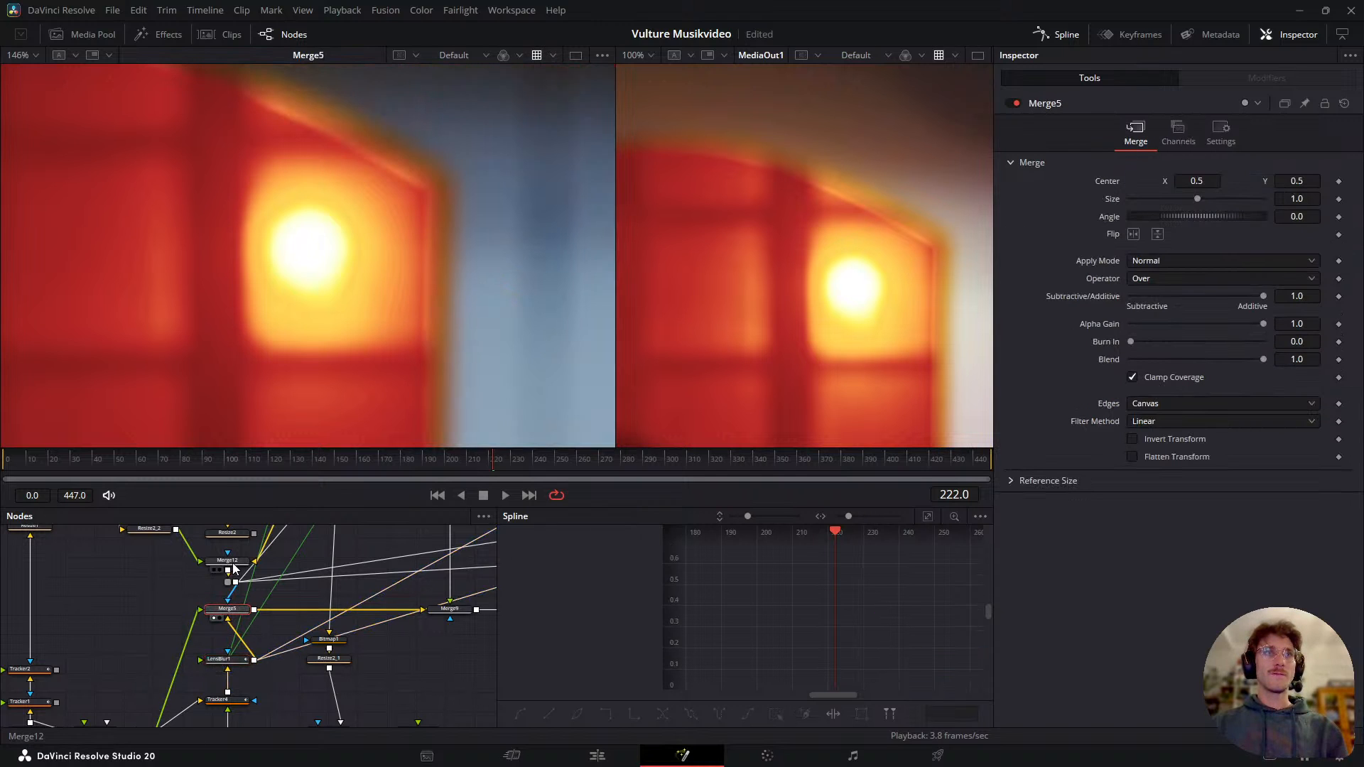
{"action": "left_click", "coordinate": [234, 564]}
{"action": "left_click", "coordinate": [235, 611]}
{"action": "key", "text": "1"}
{"action": "left_click", "coordinate": [236, 564]}
{"action": "left_click_drag", "start_coordinate": [236, 564], "coordinate": [290, 662]}
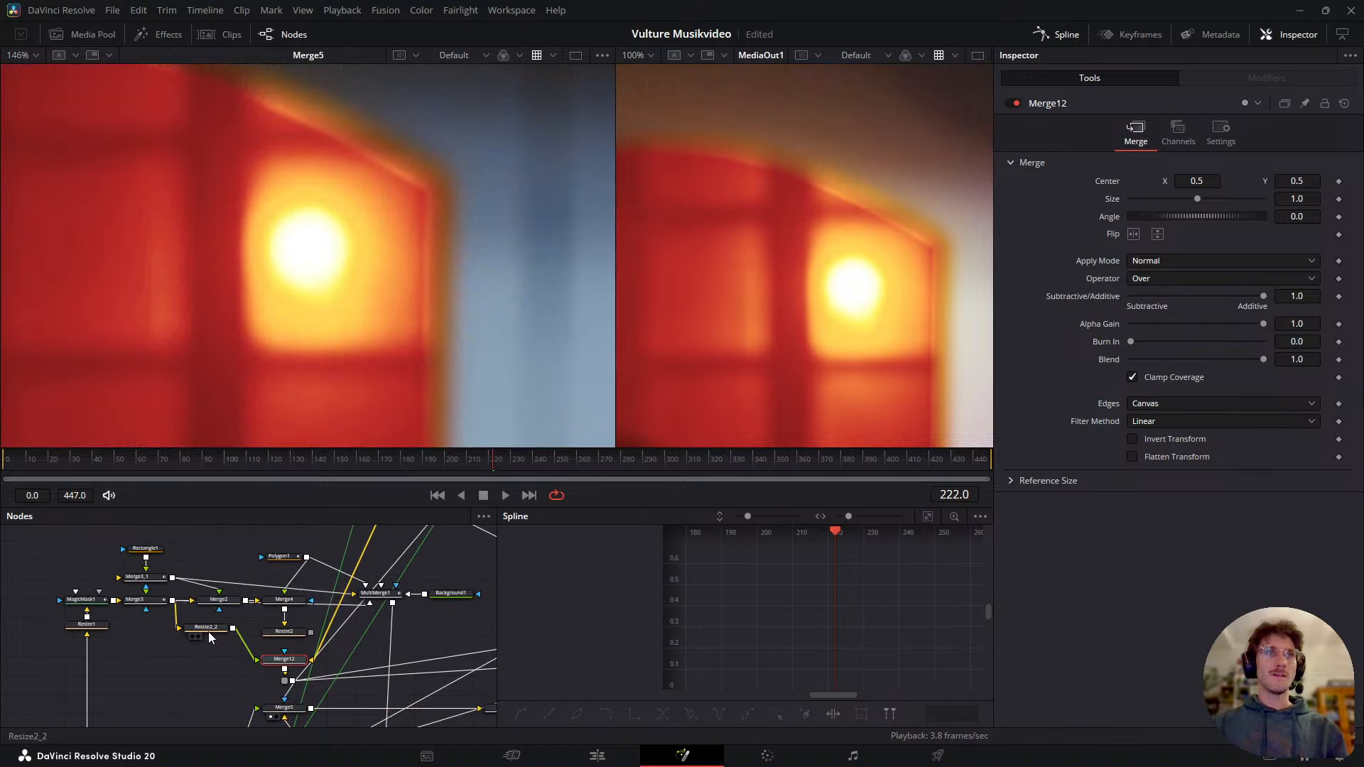
- Select MatteControl1 and try Gamma at 3.0 and Contract/Expand at 1.0, reverting each value
{"action": "left_click_drag", "start_coordinate": [348, 550], "coordinate": [273, 696]}
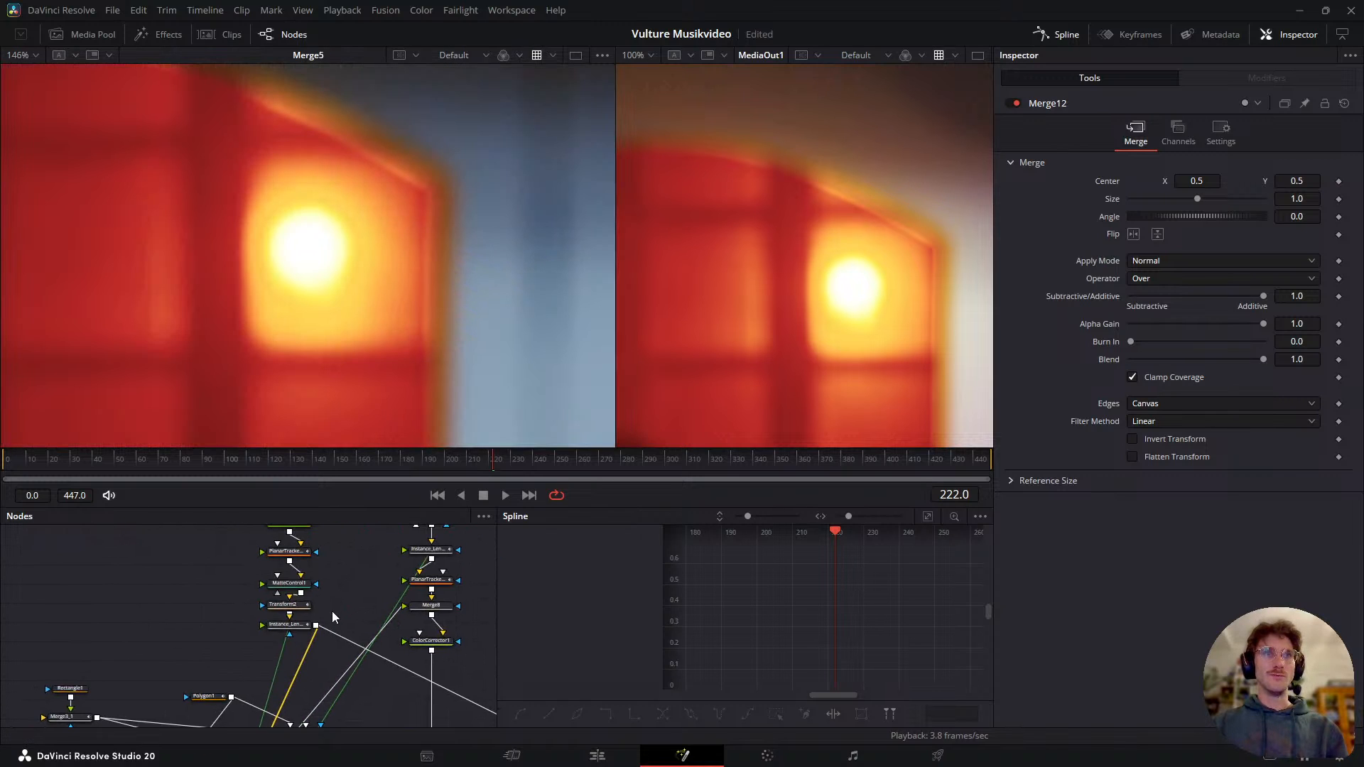
{"action": "scroll", "coordinate": [317, 604], "scroll_direction": "up", "scroll_amount": 2}
{"action": "left_click", "coordinate": [291, 583]}
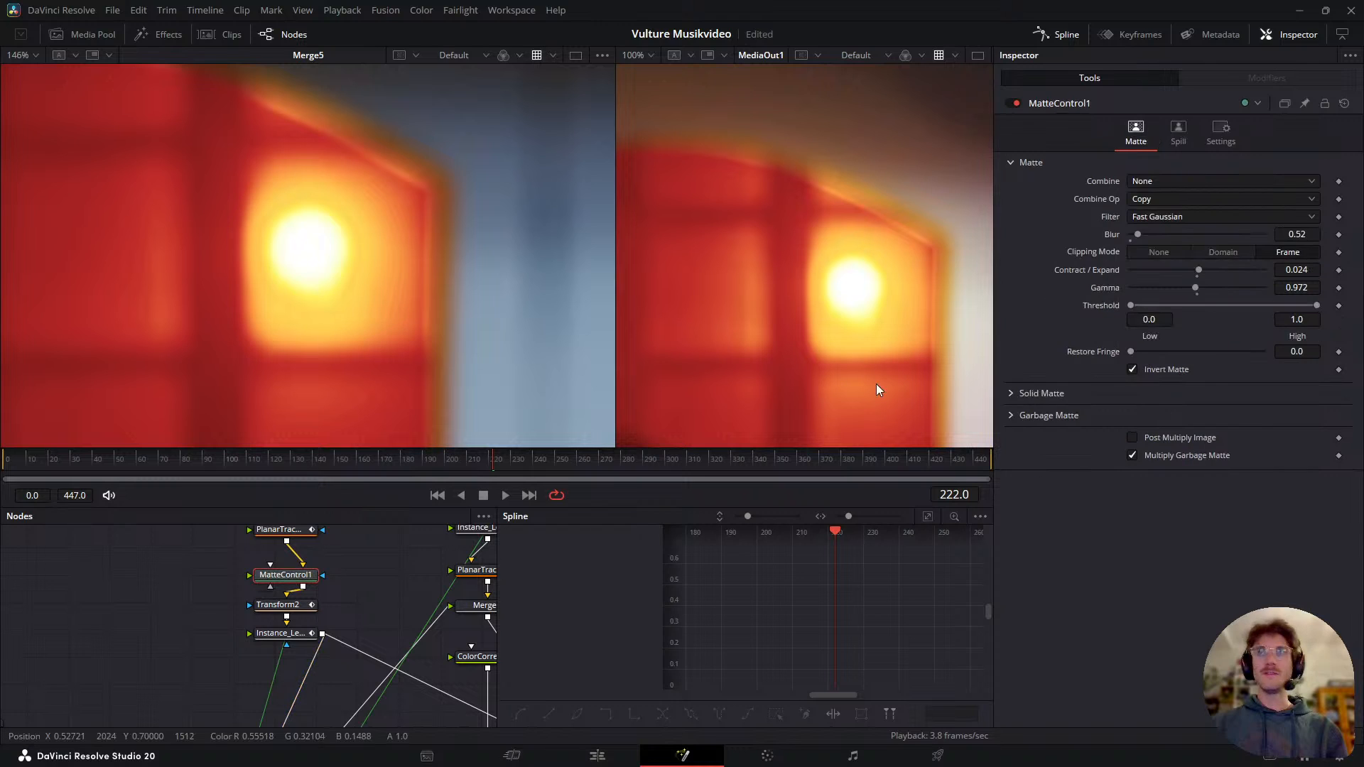
{"action": "left_click_drag", "start_coordinate": [1194, 287], "coordinate": [1286, 304]}
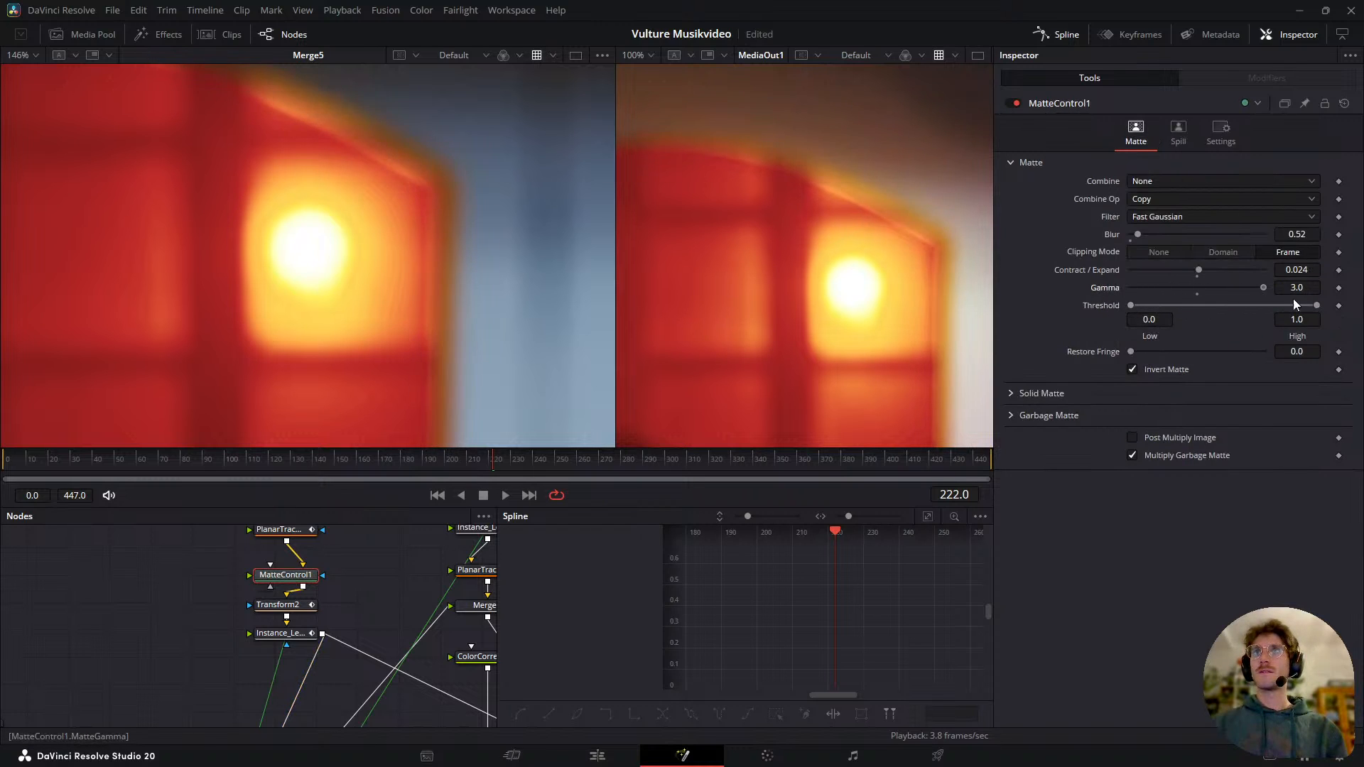
{"action": "left_click", "coordinate": [1199, 294]}
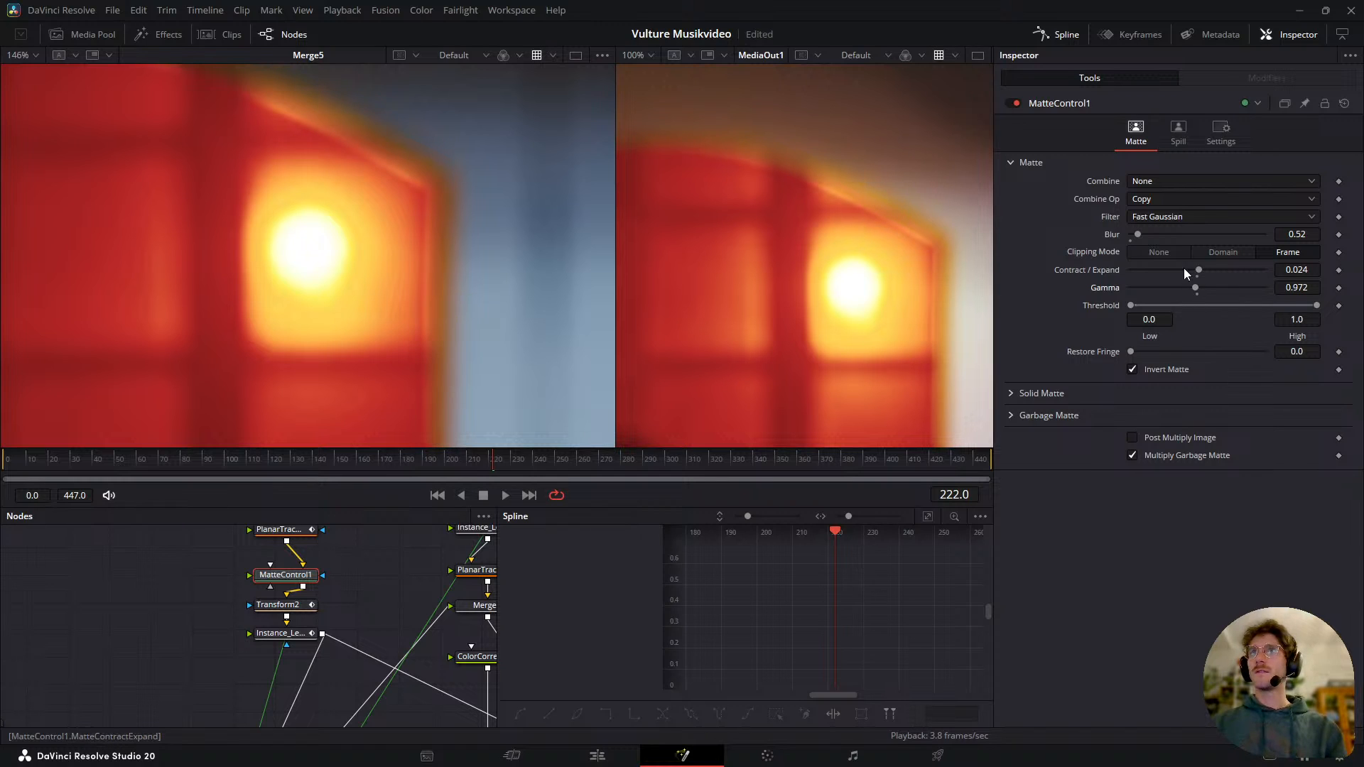
{"action": "left_click_drag", "start_coordinate": [1200, 271], "coordinate": [1296, 284]}
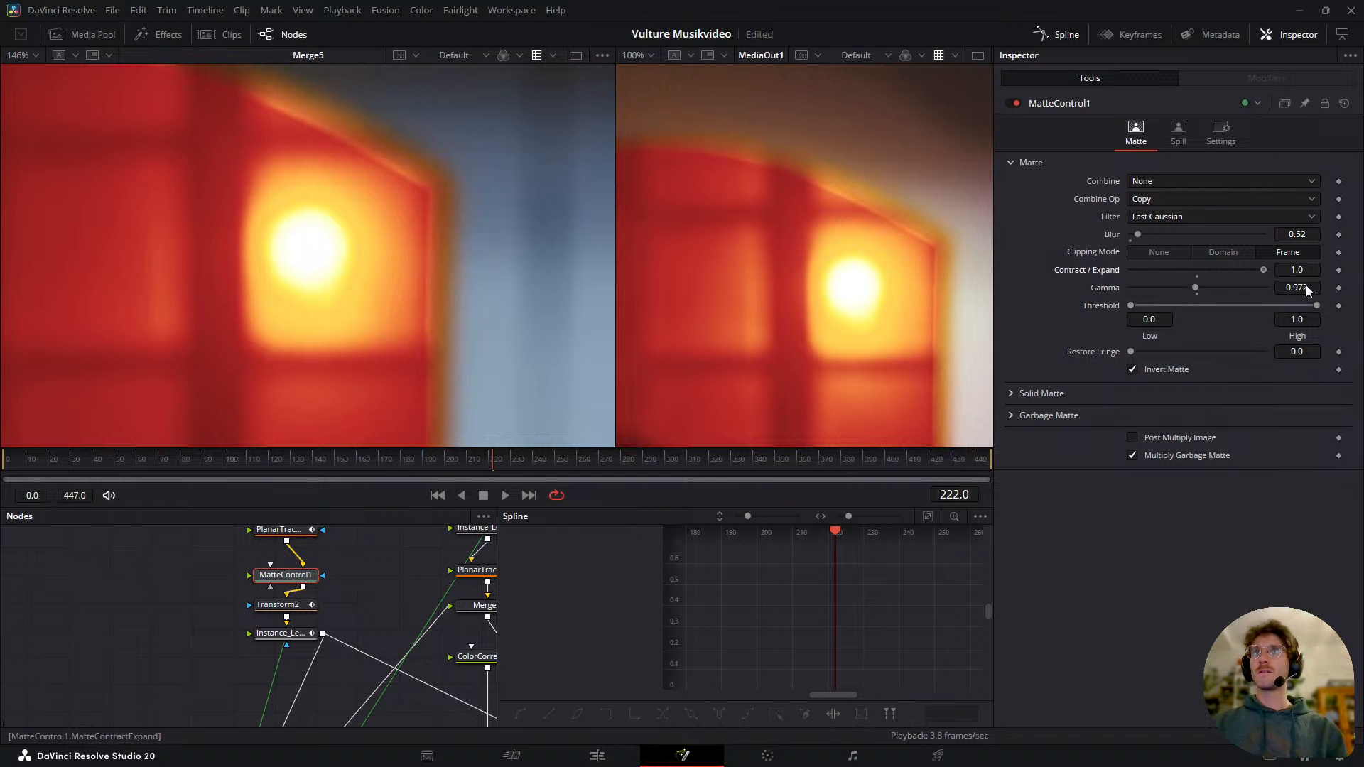
{"action": "left_click", "coordinate": [1198, 277]}
- Try a Blur of about 8.02 on MatteControl1 and undo it
{"action": "left_click", "coordinate": [1133, 239]}
{"action": "left_click_drag", "start_coordinate": [1092, 248], "coordinate": [1237, 258]}
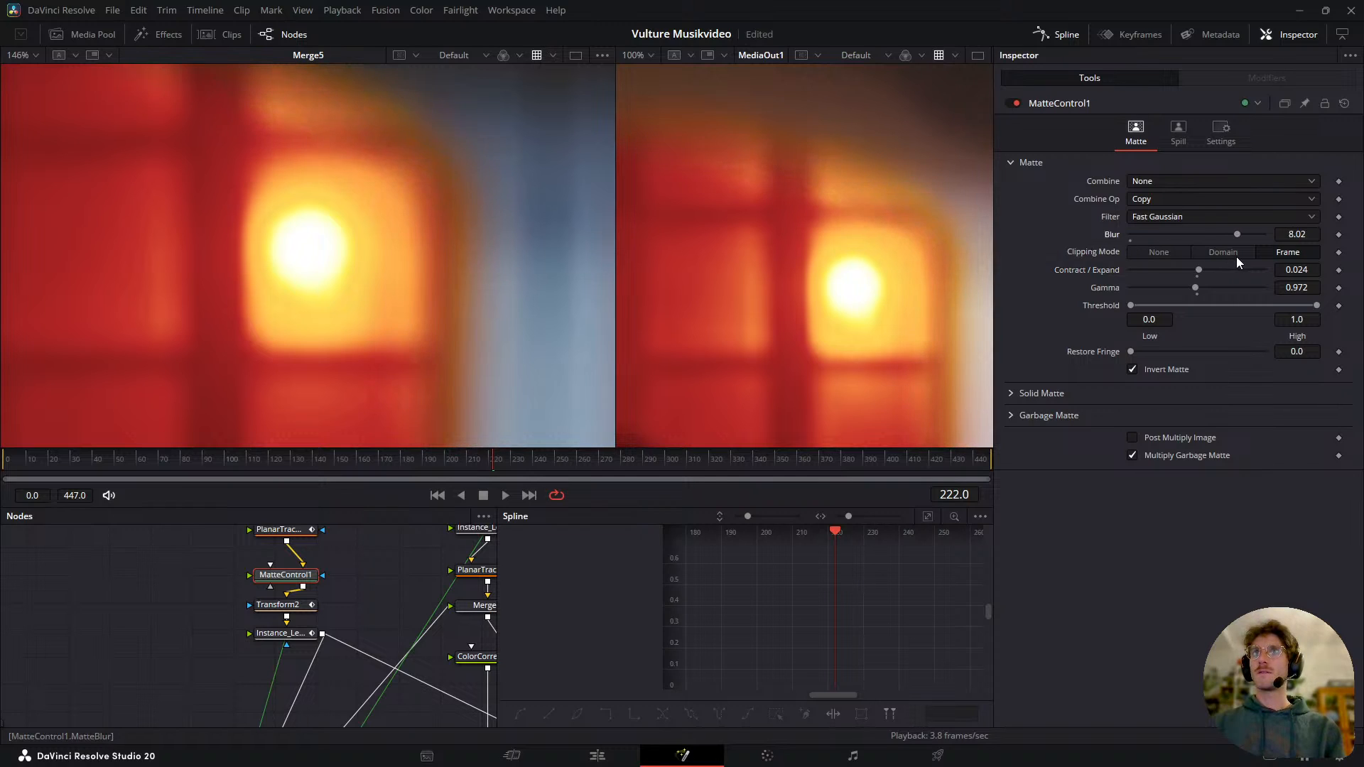
{"action": "key", "text": "ctrl+z"}
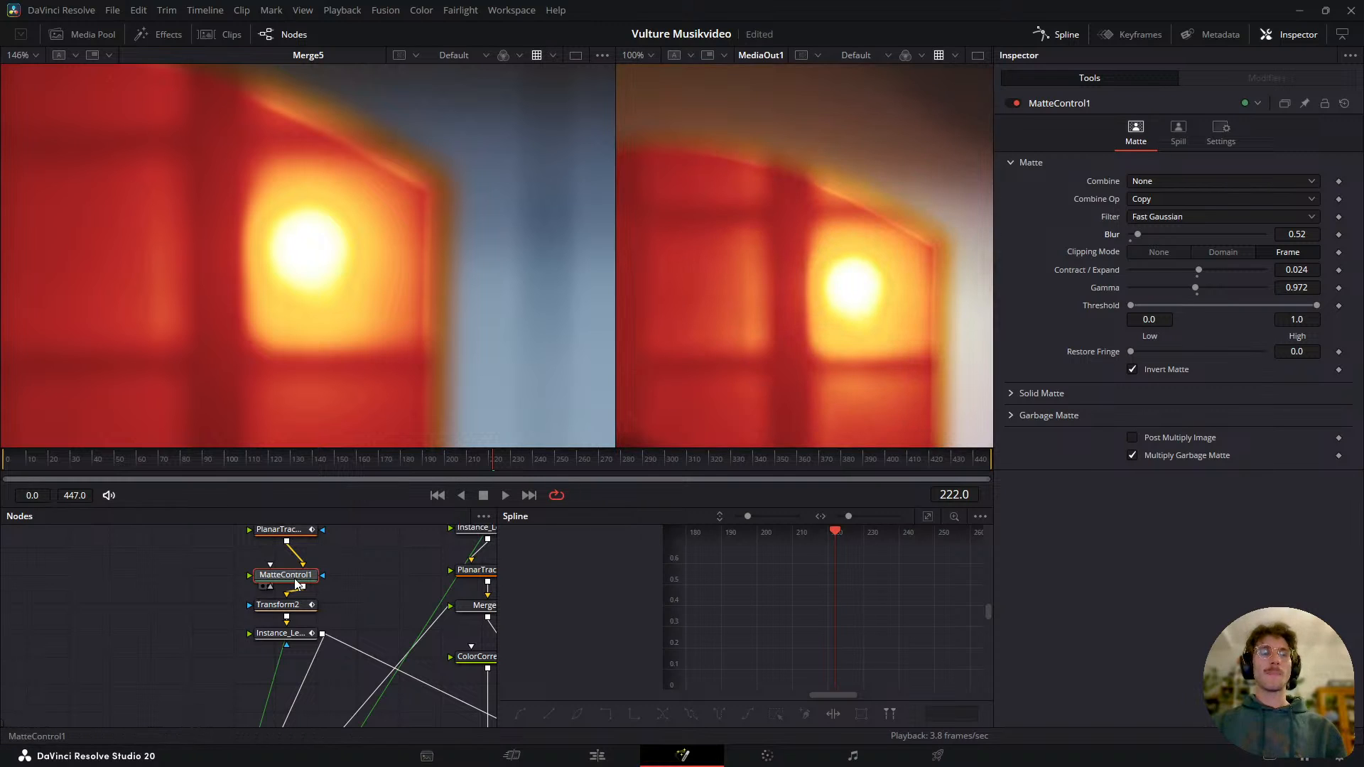
- View Instance_LensBlur1 beside the final output and compare the matte's edge with the node bypassed and enabled
{"action": "left_click_drag", "start_coordinate": [295, 579], "coordinate": [283, 635]}
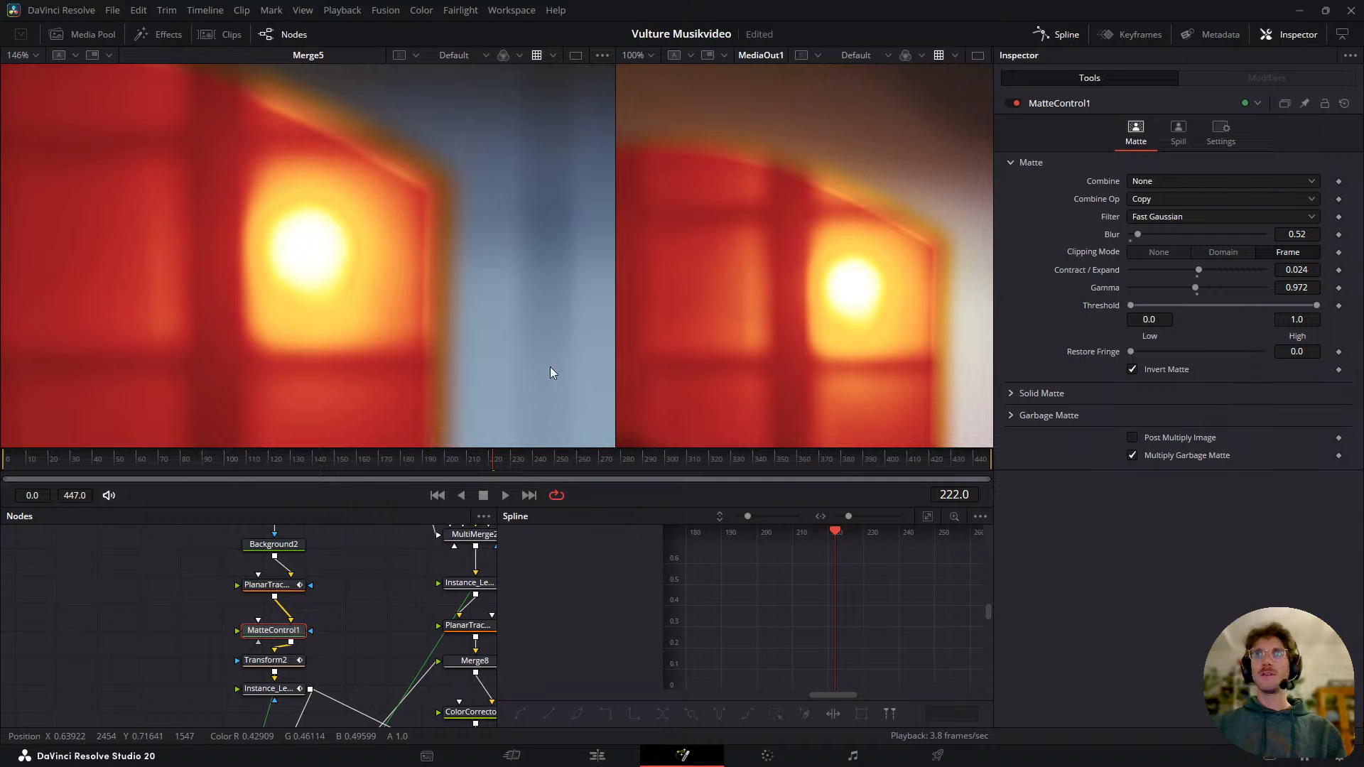
{"action": "scroll", "coordinate": [355, 211], "scroll_direction": "down", "scroll_amount": 4}
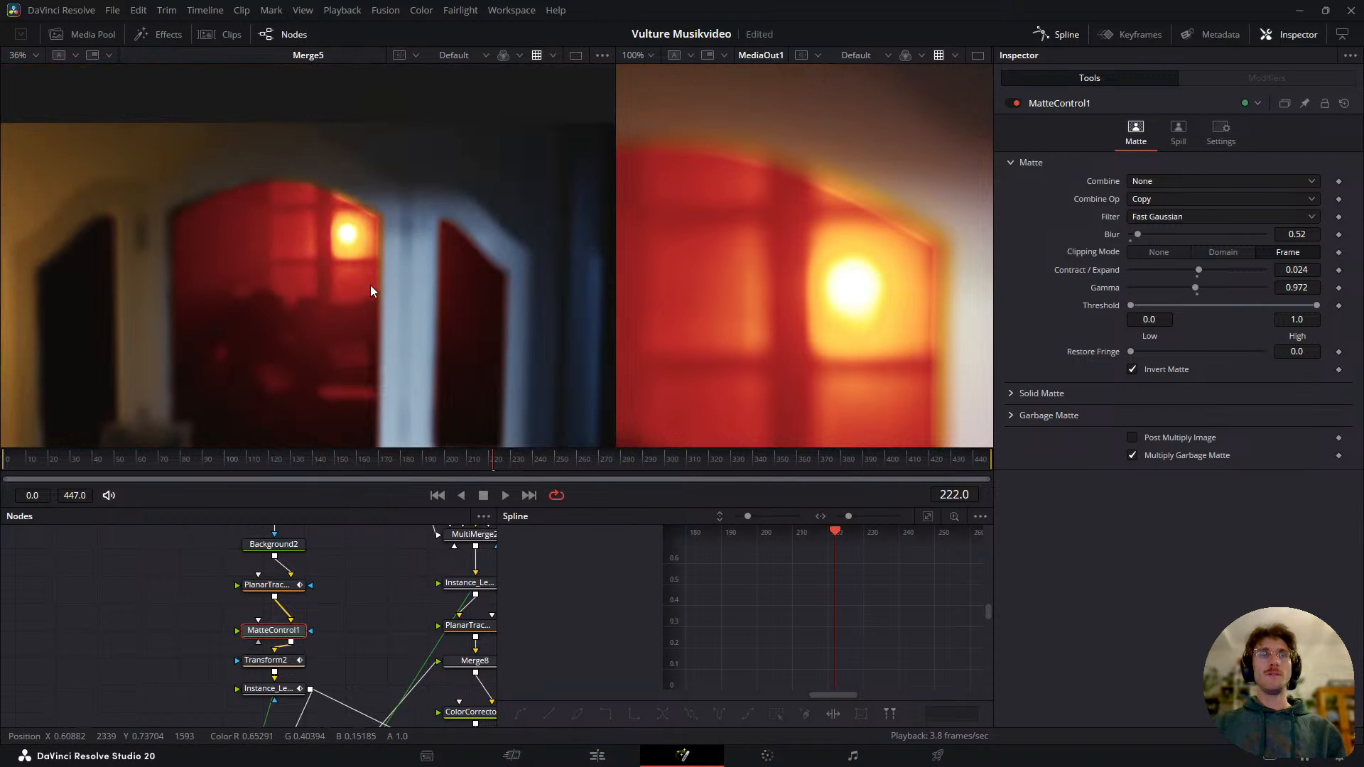
{"action": "scroll", "coordinate": [377, 604], "scroll_direction": "down", "scroll_amount": 3}
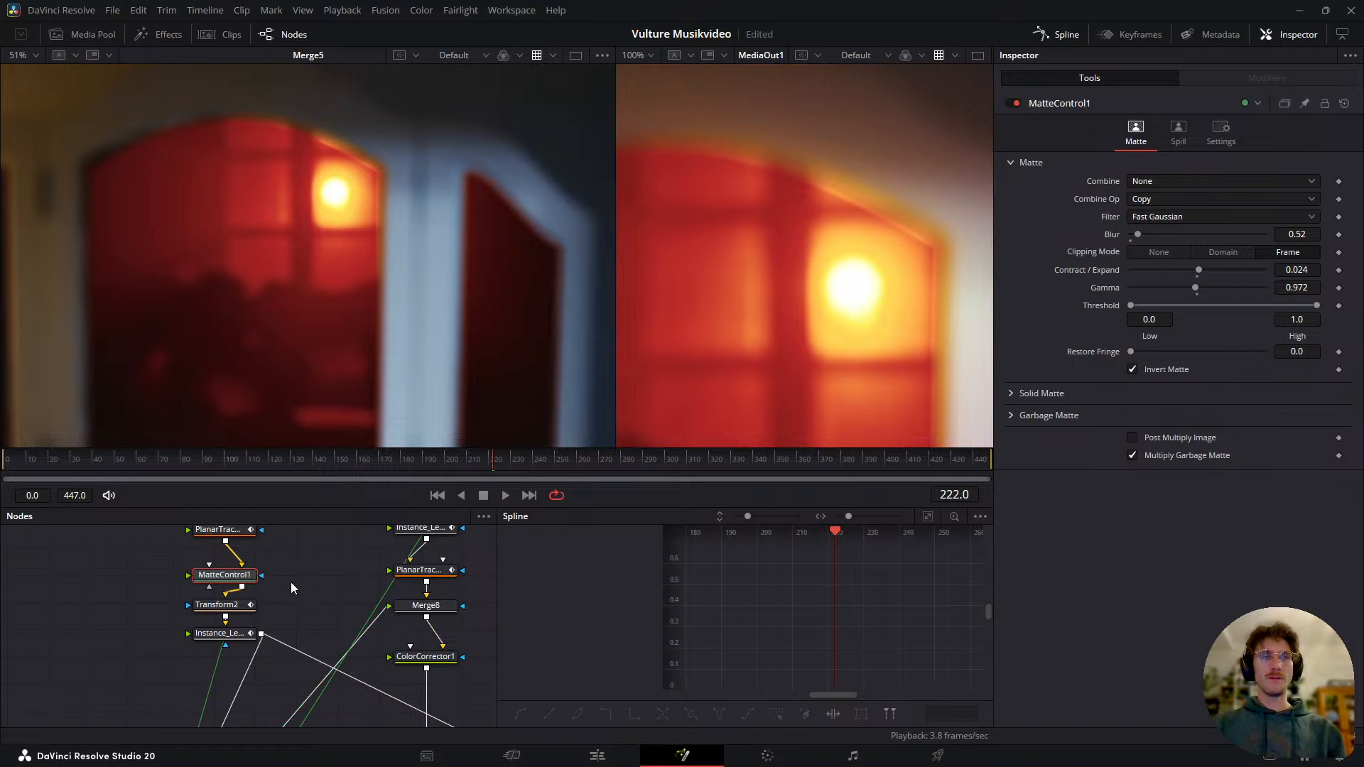
{"action": "left_click", "coordinate": [237, 636]}
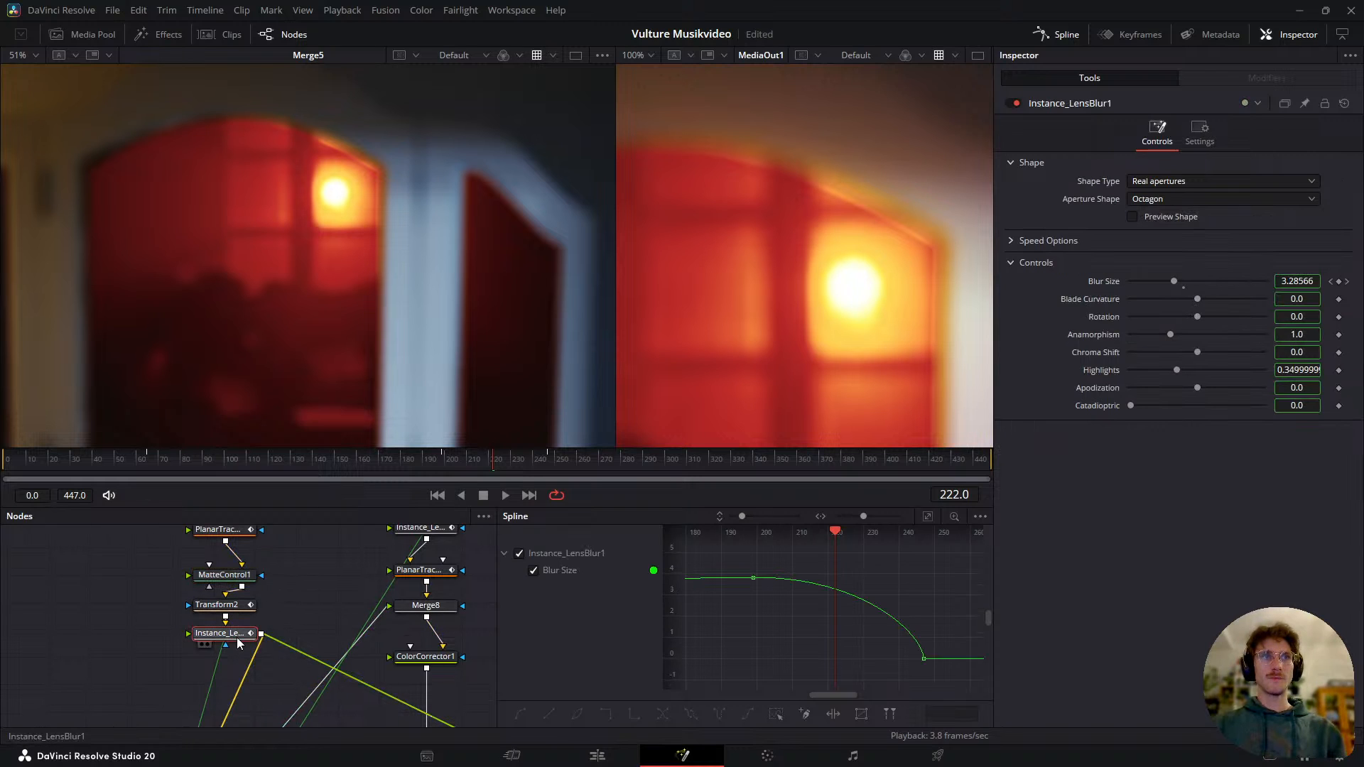
{"action": "key", "text": "1"}
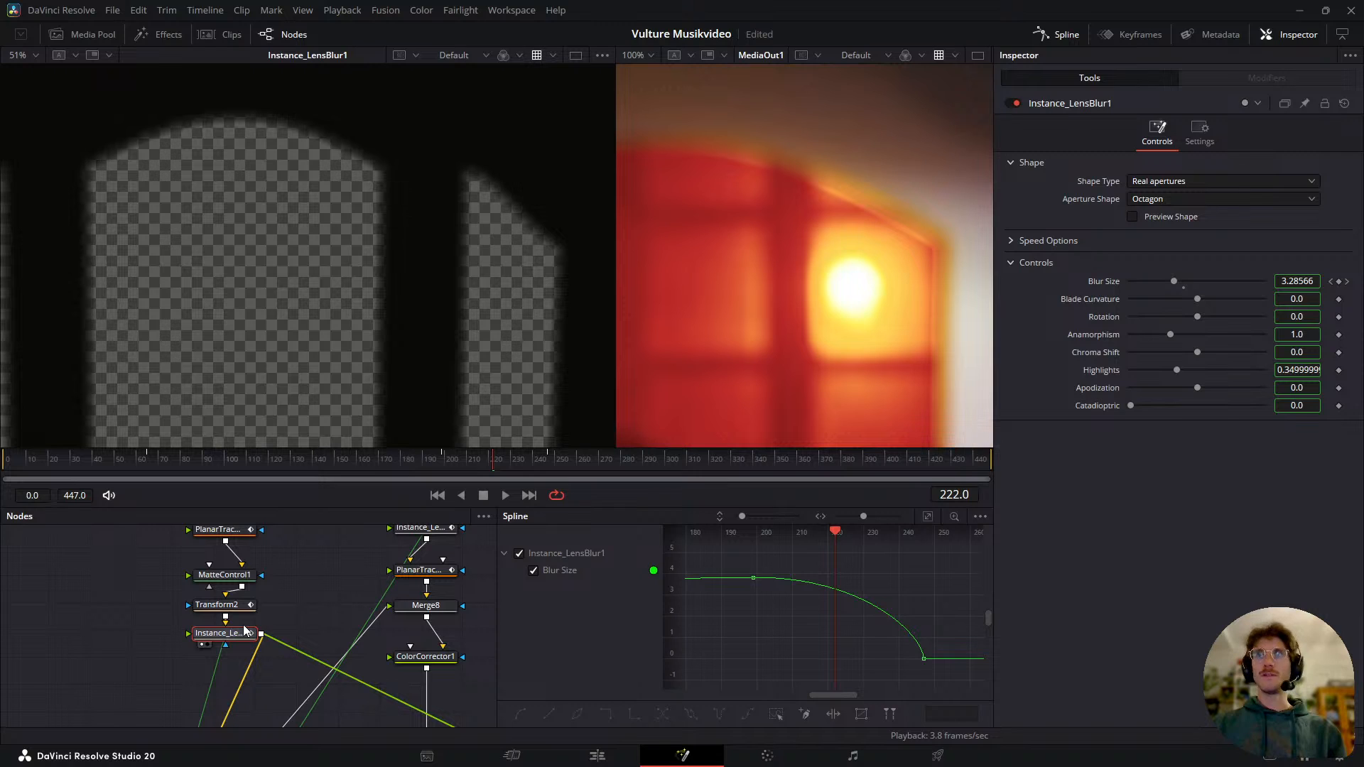
{"action": "key", "text": "ctrl+p"}
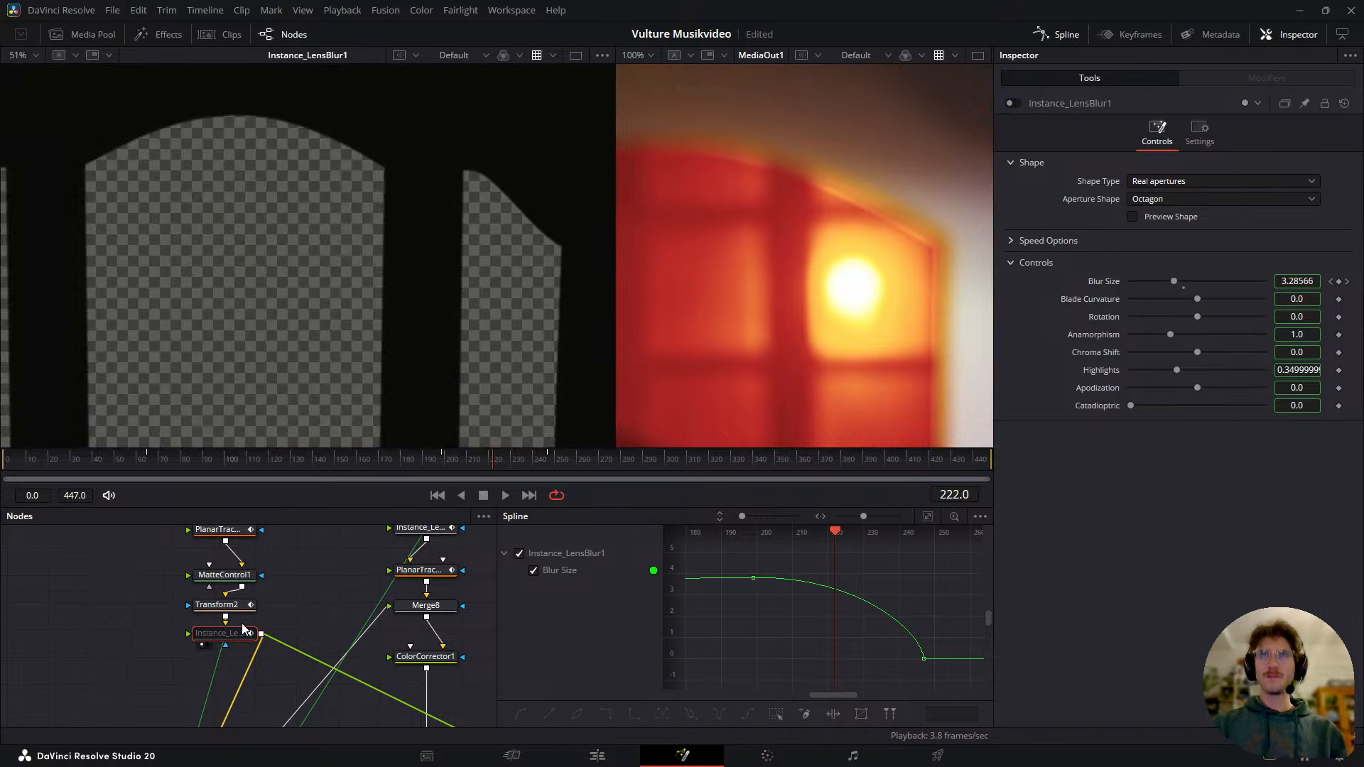
{"action": "key", "text": "ctrl+p"}
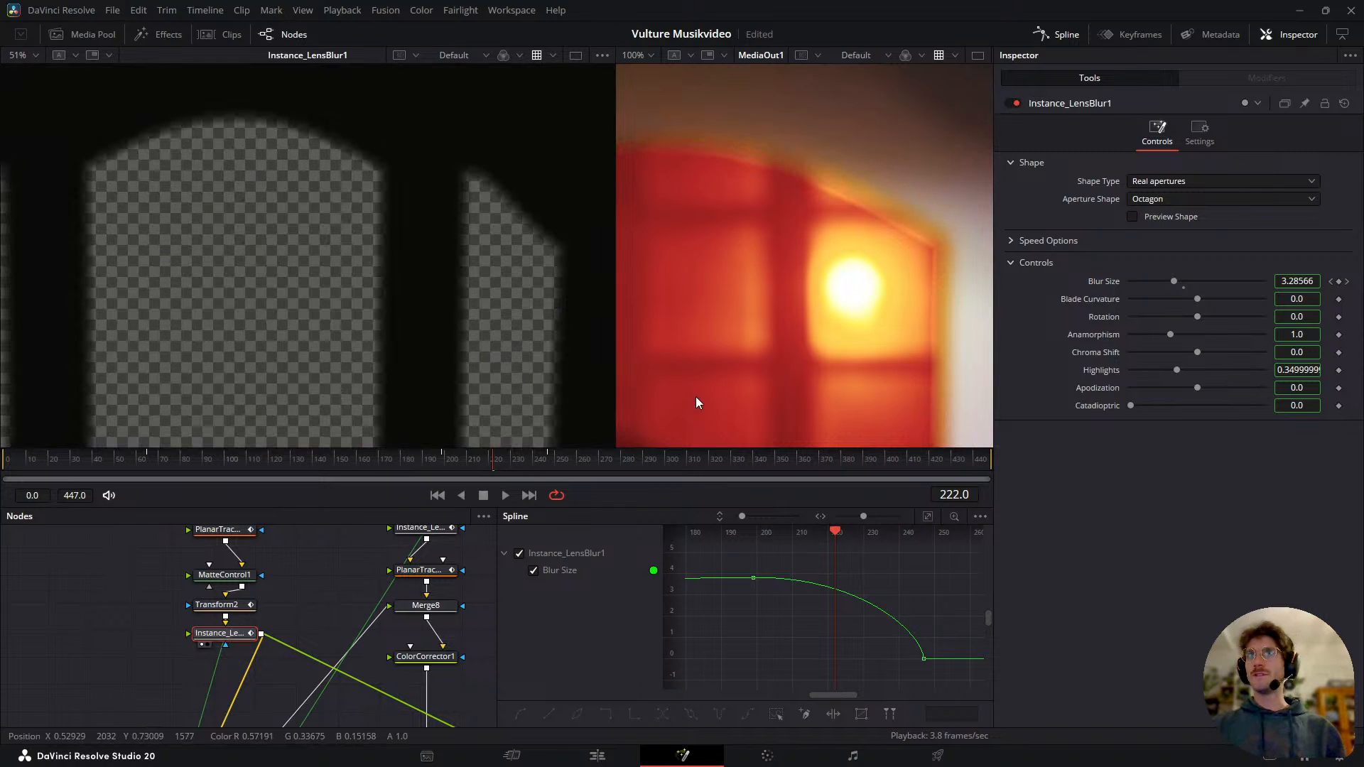
{"action": "key", "text": "ctrl+p"}
{"action": "key", "text": "ctrl+p"}
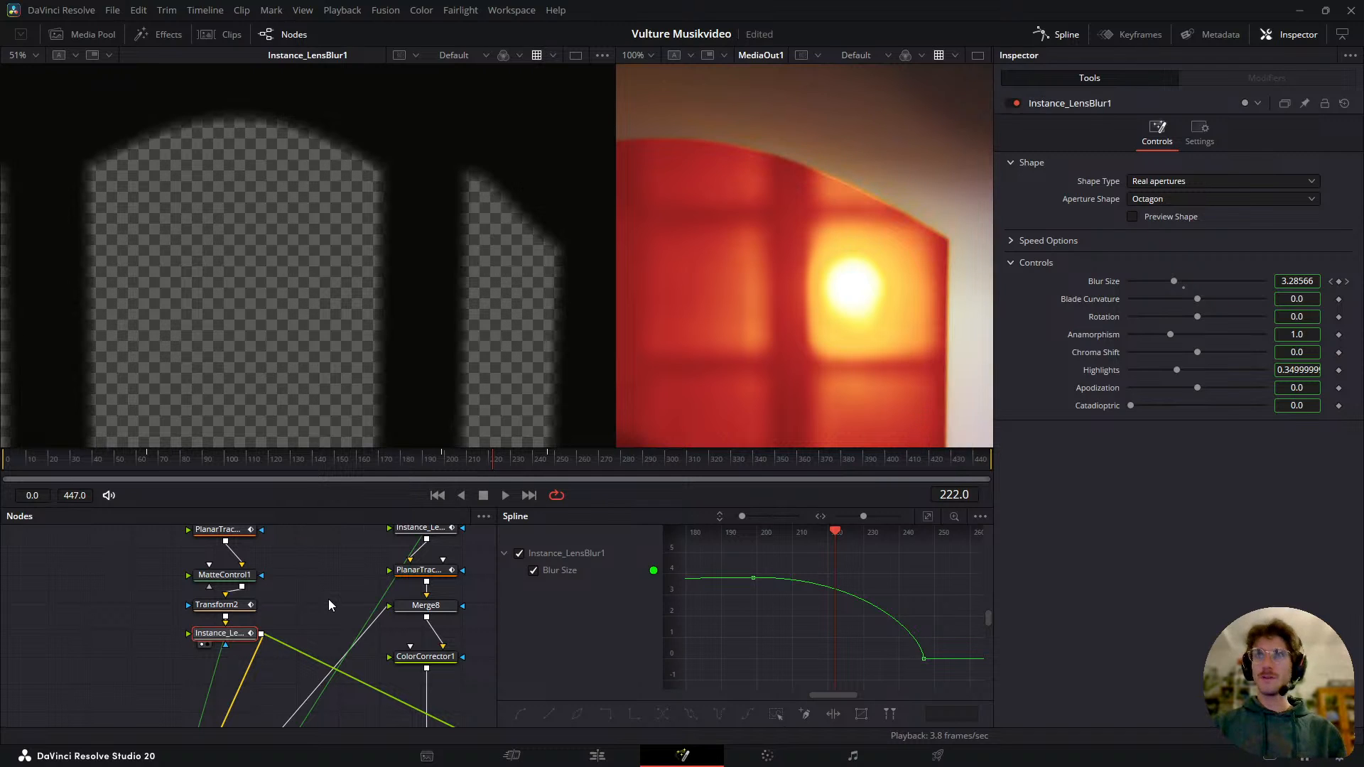
- Try changing Apodization, Blur Size and Preview Shape on Instance_LensBlur1, reverting each change
{"action": "left_click", "coordinate": [1010, 240]}
{"action": "left_click", "coordinate": [1010, 241]}
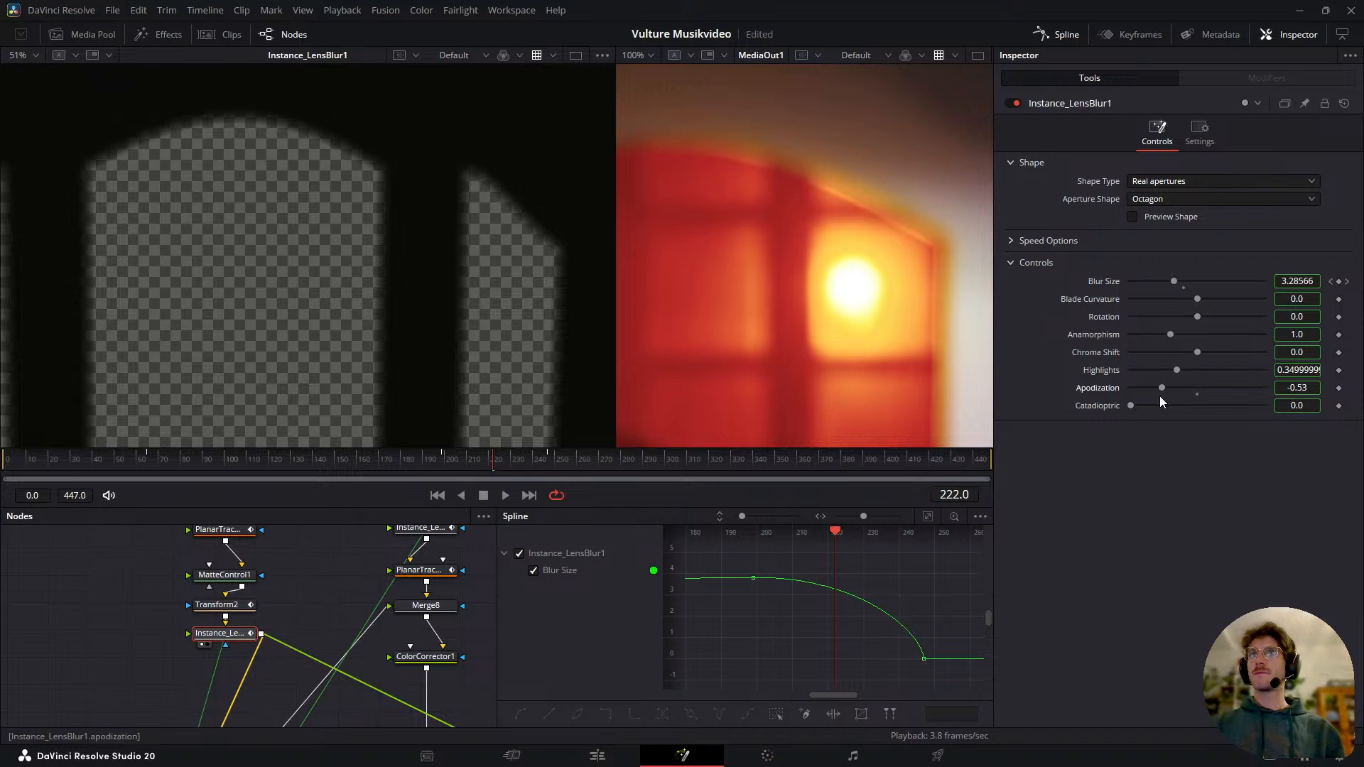
{"action": "left_click_drag", "start_coordinate": [1171, 285], "coordinate": [1217, 293]}
{"action": "key", "text": "ctrl+z"}
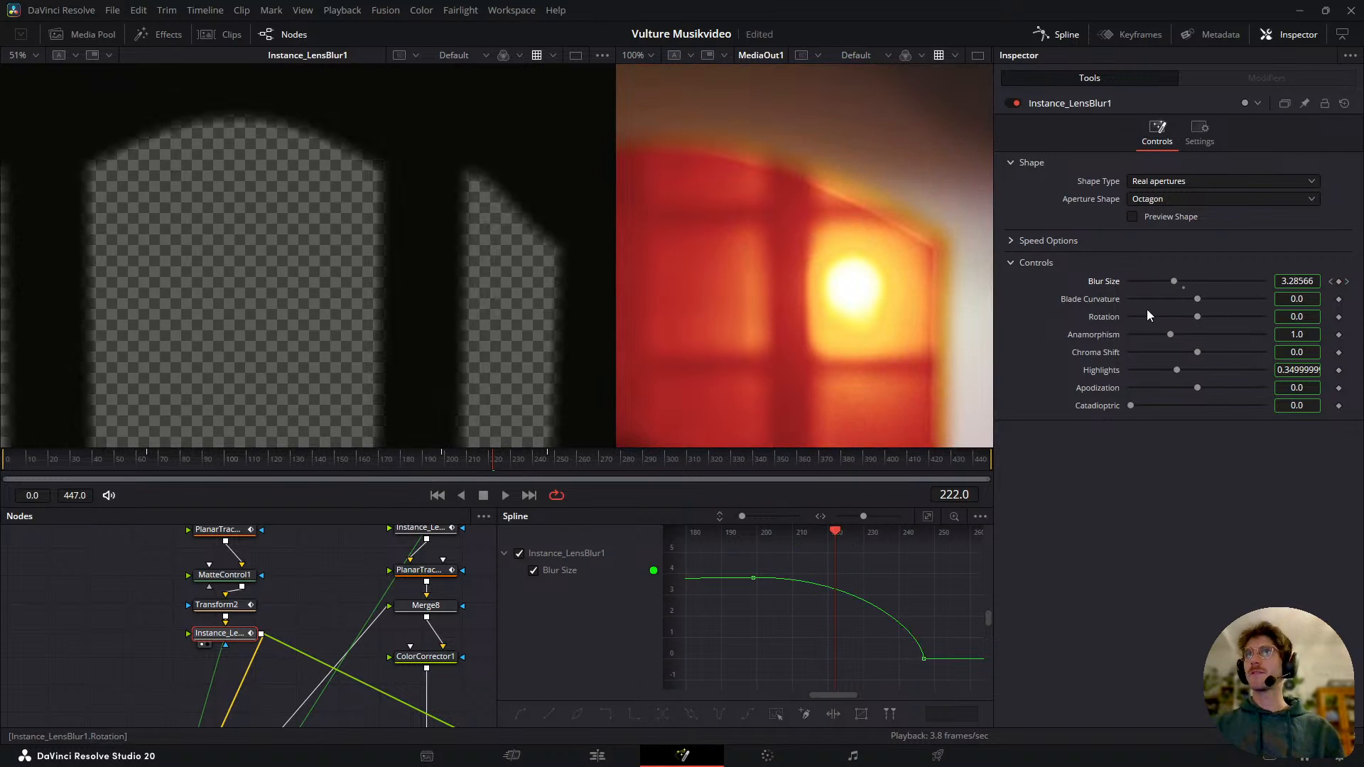
{"action": "left_click", "coordinate": [1140, 218]}
{"action": "left_click", "coordinate": [1141, 217]}
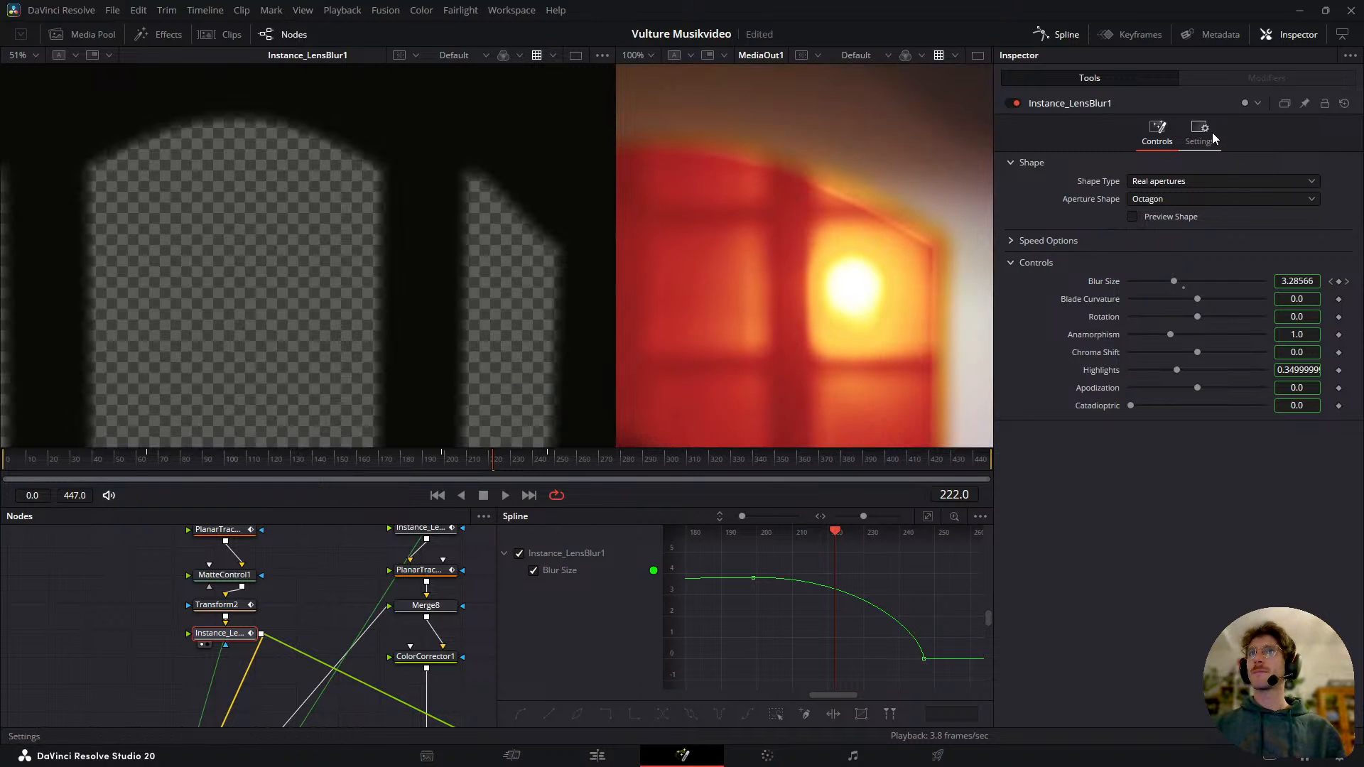
- Try other Quality levels in Instance_LensBlur1's Speed Options and return Quality to Full
{"action": "left_click", "coordinate": [1009, 241]}
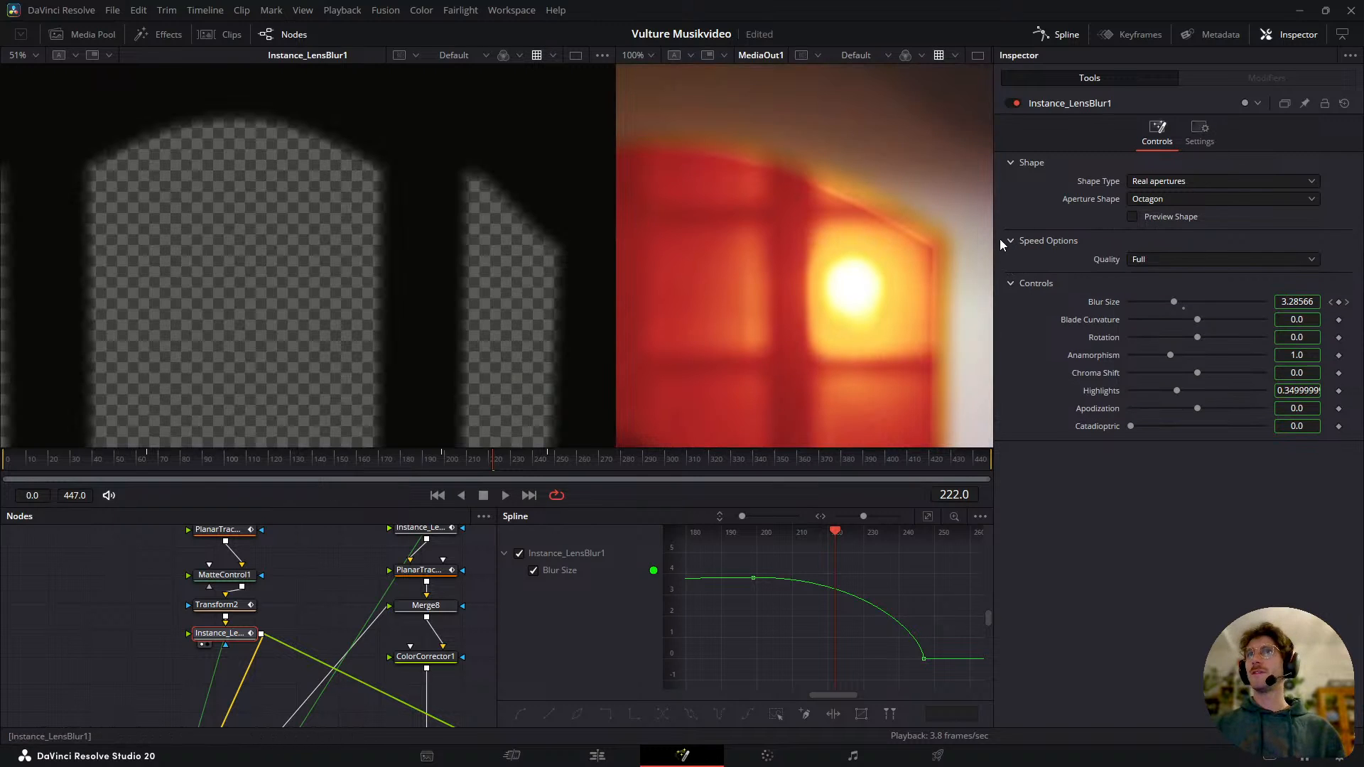
{"action": "left_click", "coordinate": [1137, 259]}
{"action": "left_click", "coordinate": [1151, 294]}
{"action": "left_click", "coordinate": [1153, 263]}
{"action": "left_click", "coordinate": [1145, 309]}
{"action": "left_click", "coordinate": [1158, 261]}
{"action": "left_click", "coordinate": [1154, 277]}
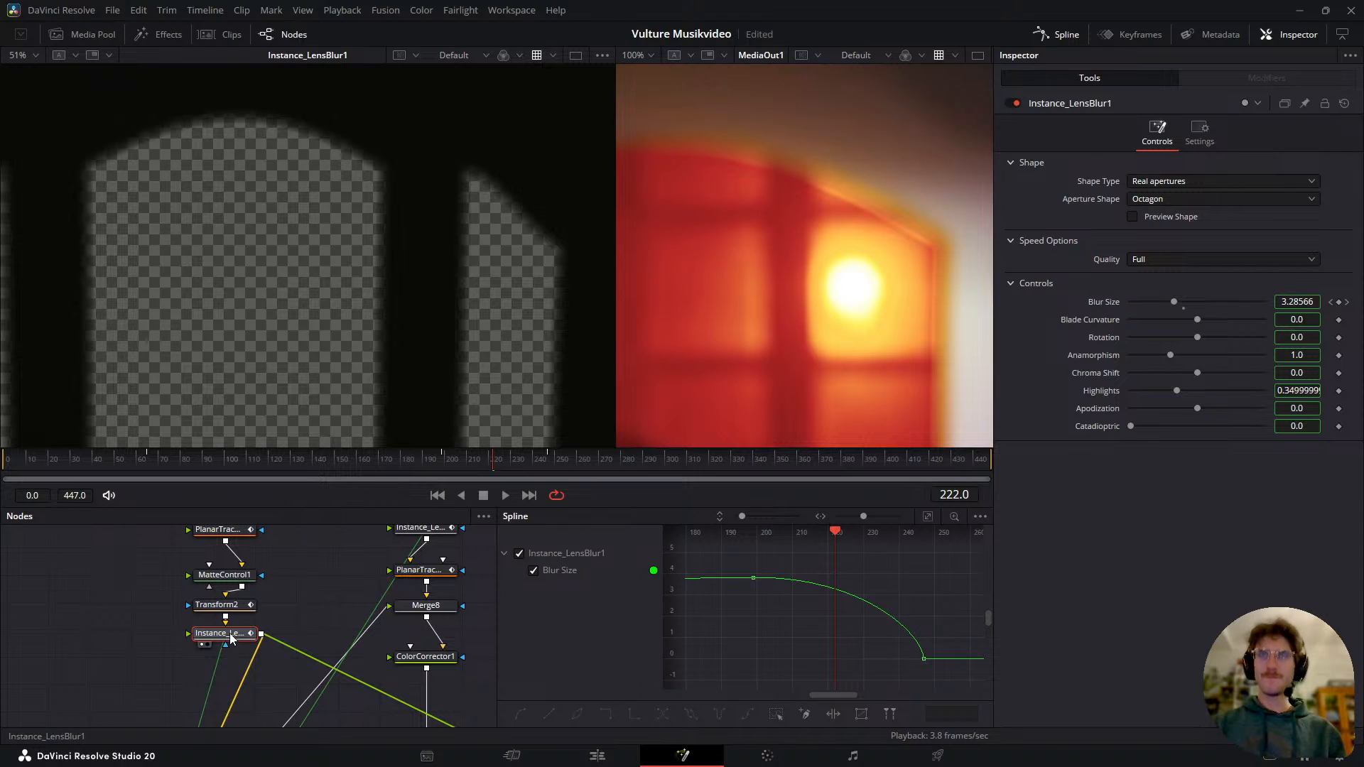
- Bypass Instance_LensBlur1 and try a Blur of 3.53 on MatteControl1, undoing both changes
{"action": "key", "text": "ctrl+p"}
{"action": "left_click", "coordinate": [229, 576]}
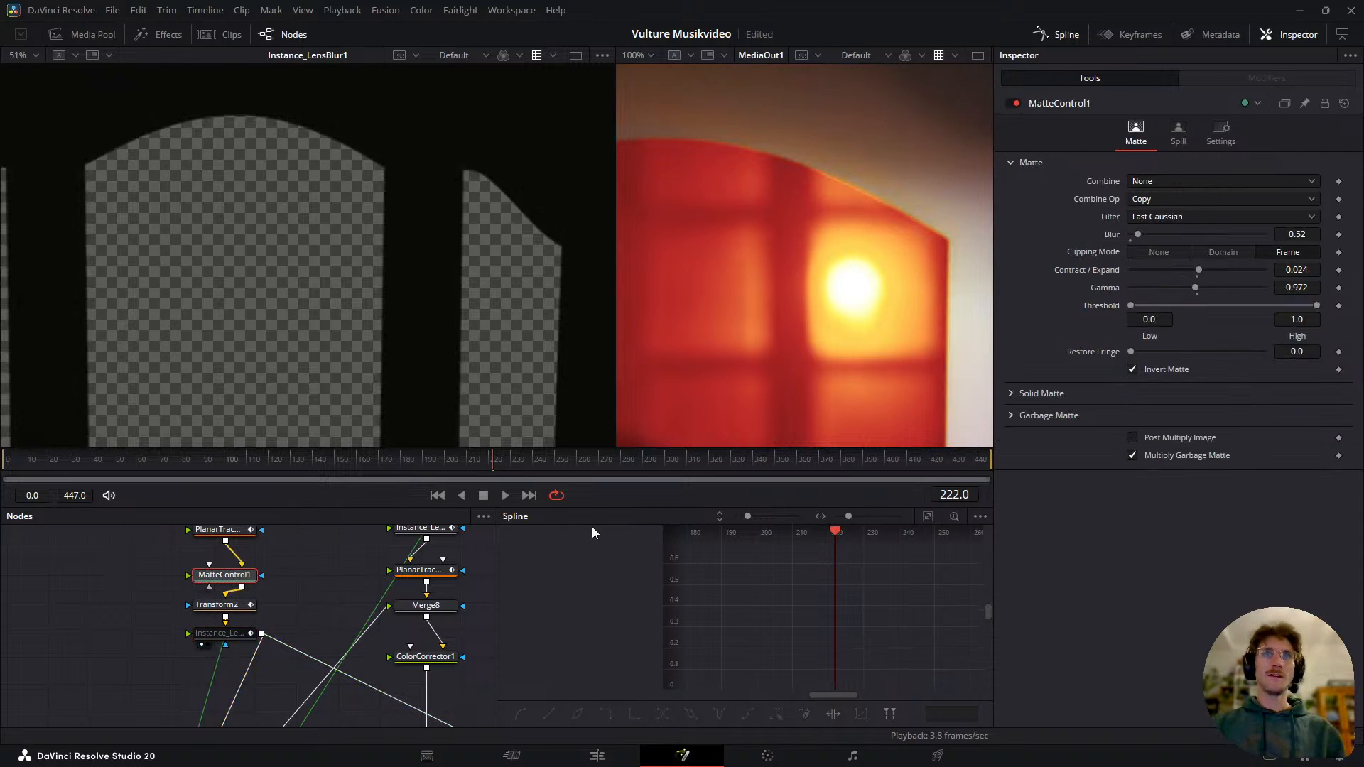
{"action": "left_click_drag", "start_coordinate": [1140, 239], "coordinate": [1179, 245]}
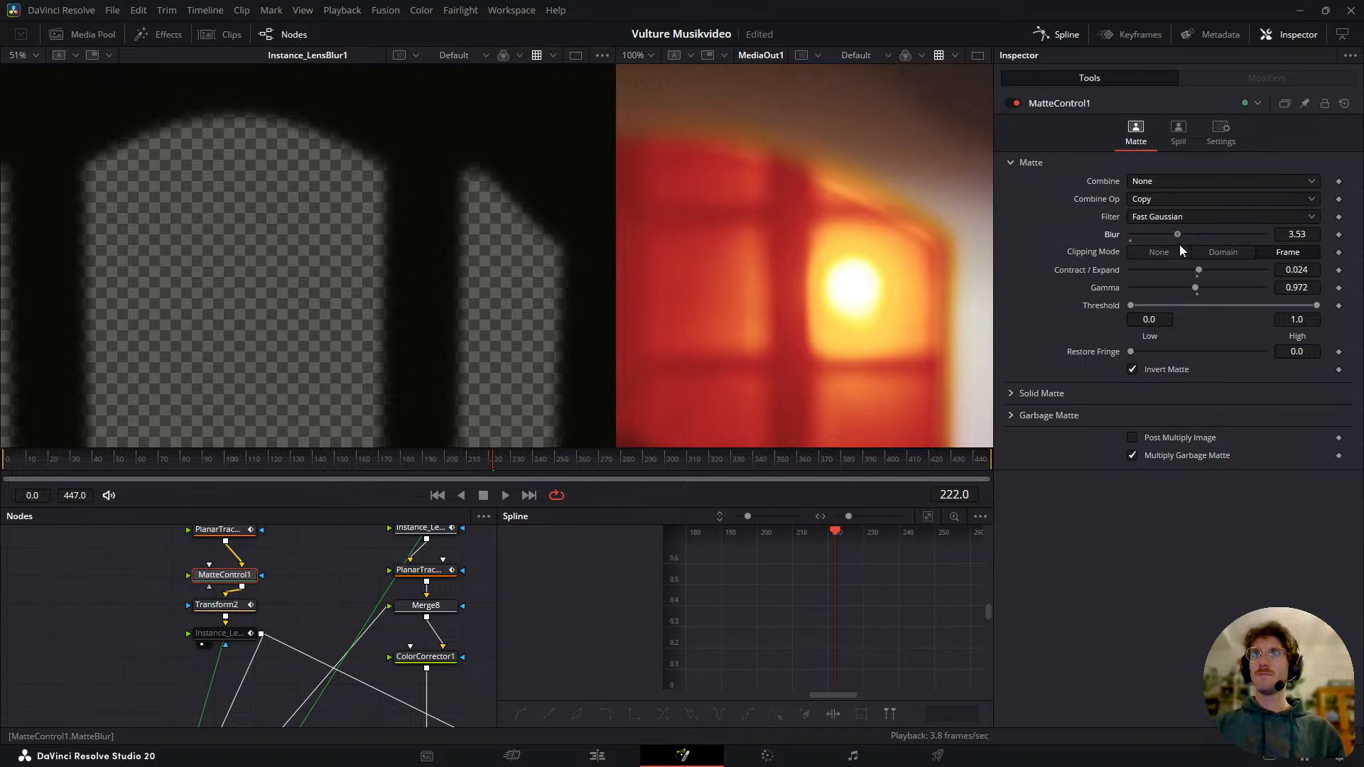
{"action": "key", "text": "ctrl+z"}
{"action": "key", "text": "ctrl+z"}
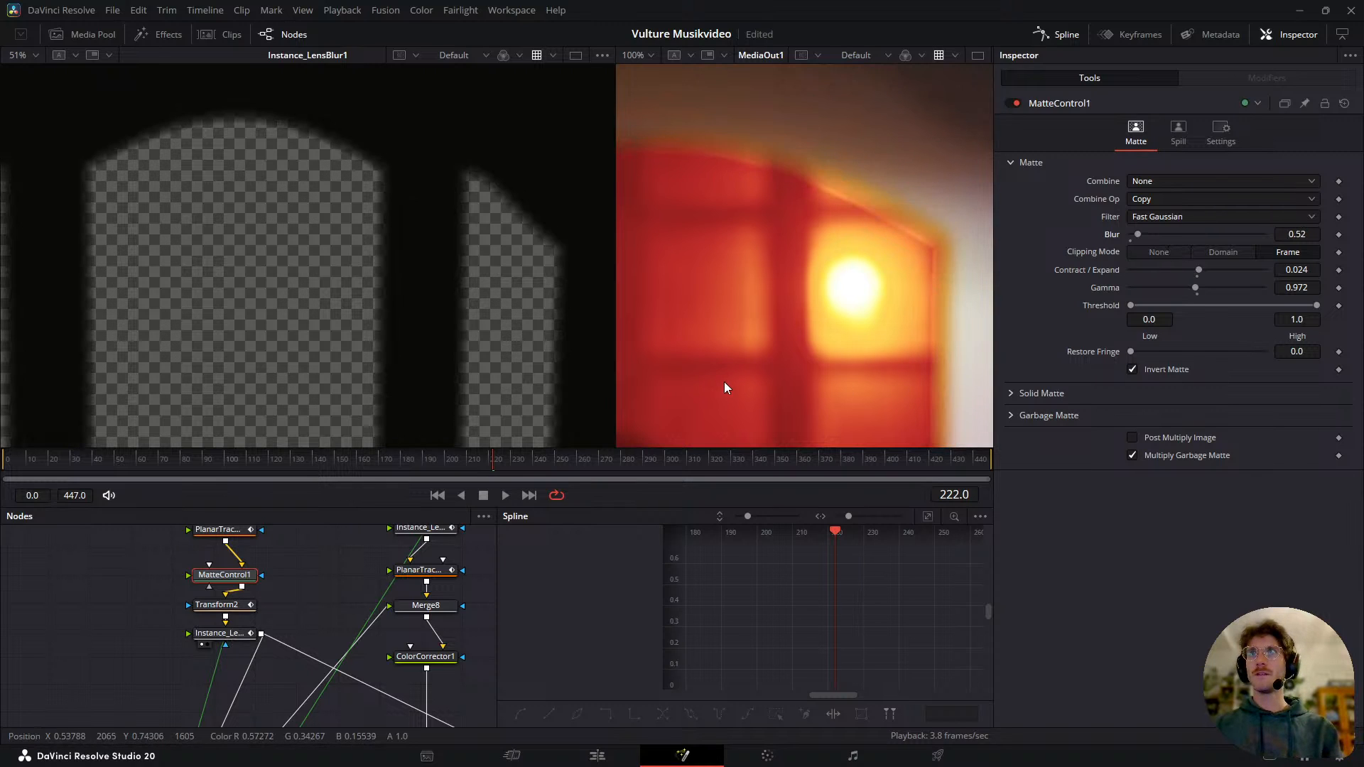
- Try the Creative shape type with the Heart and Leaf apertures on Instance_LensBlur1 and return to Real apertures with Octagon
{"action": "left_click", "coordinate": [215, 634]}
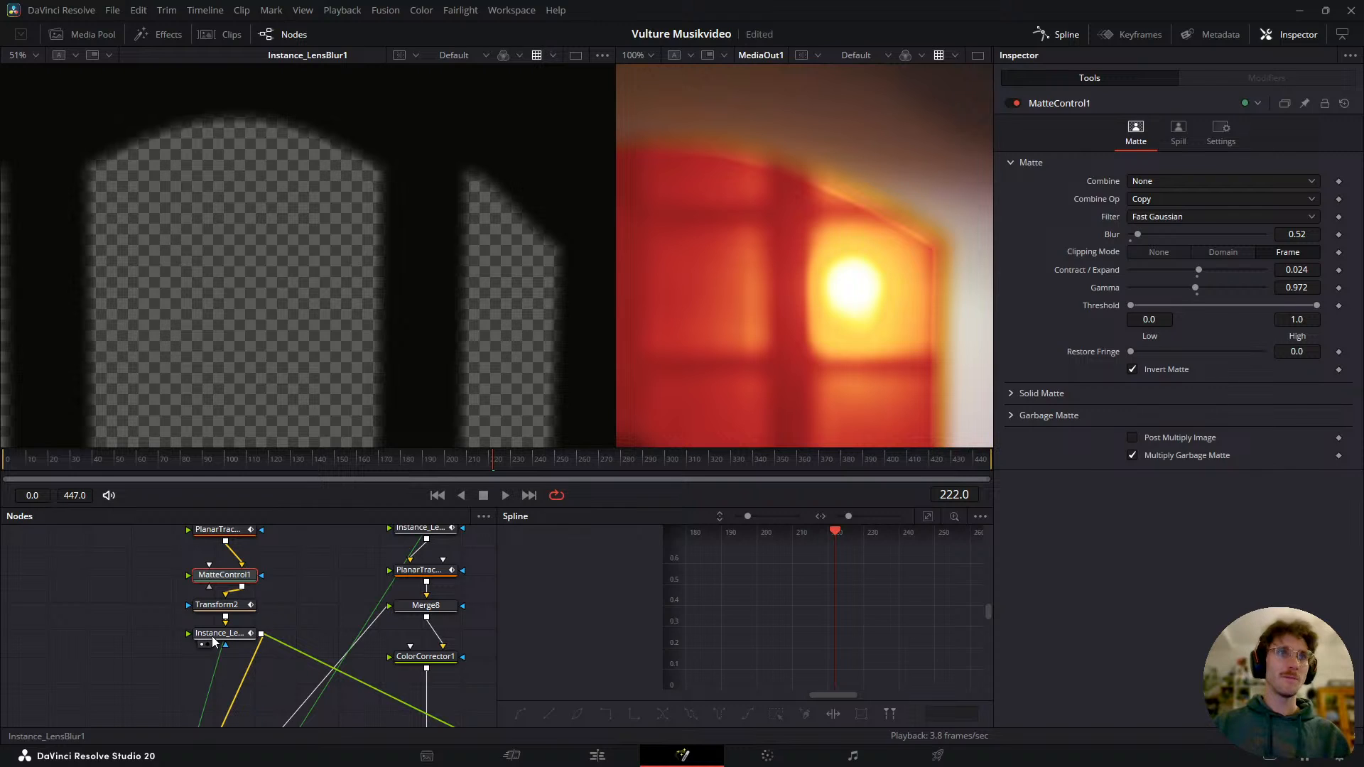
{"action": "scroll", "coordinate": [849, 288], "scroll_direction": "down", "scroll_amount": 2}
{"action": "scroll", "coordinate": [849, 288], "scroll_direction": "up", "scroll_amount": 1}
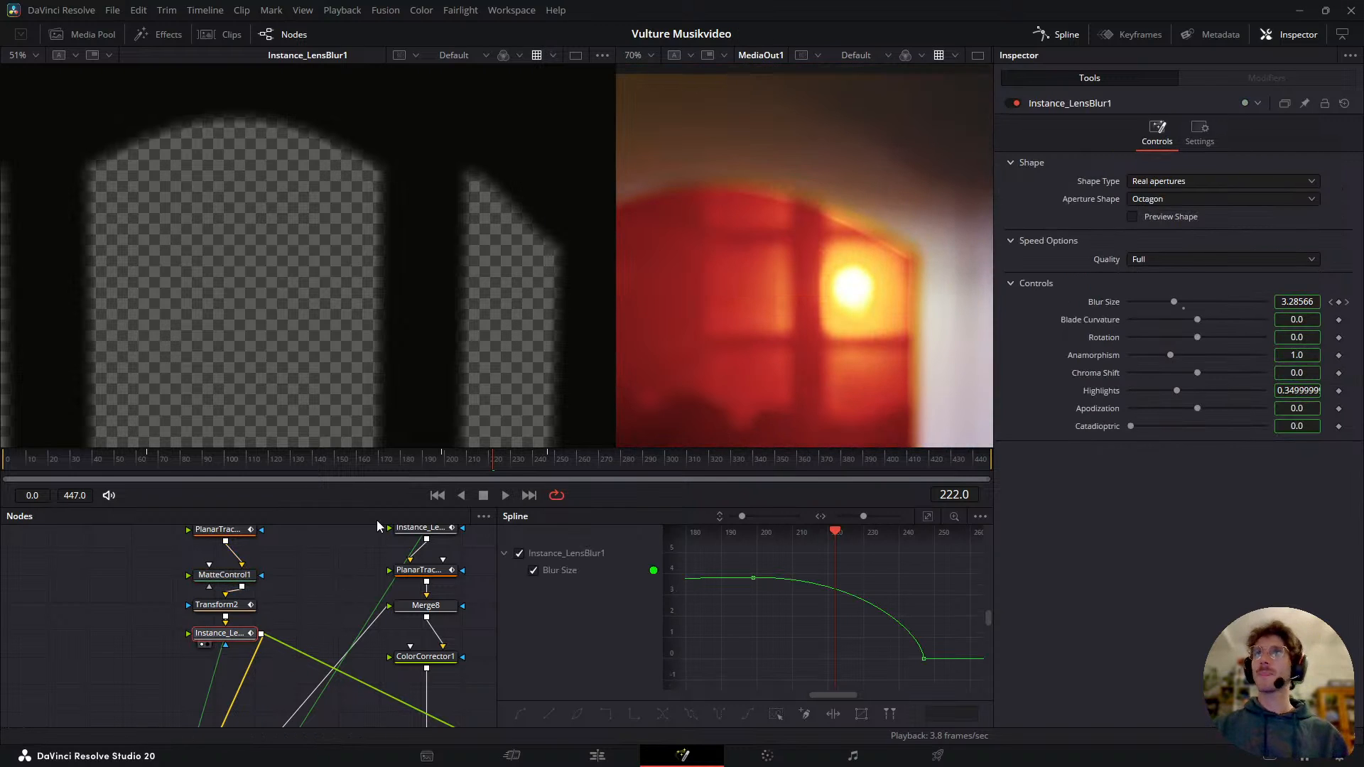
{"action": "left_click", "coordinate": [1166, 179]}
{"action": "left_click", "coordinate": [1167, 201]}
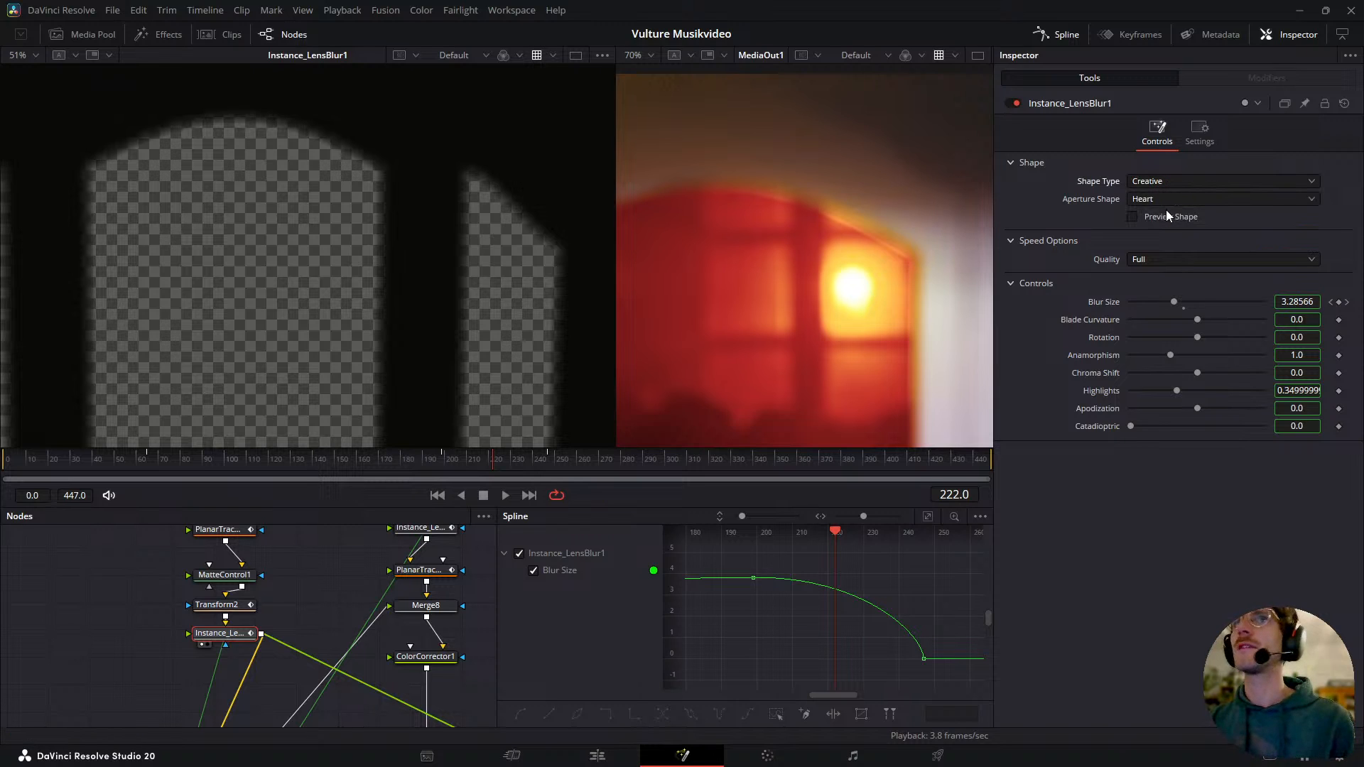
{"action": "left_click", "coordinate": [1187, 181]}
{"action": "left_click", "coordinate": [1179, 224]}
{"action": "left_click", "coordinate": [1183, 179]}
{"action": "left_click", "coordinate": [1181, 178]}
{"action": "left_click", "coordinate": [1169, 202]}
{"action": "left_click", "coordinate": [1173, 343]}
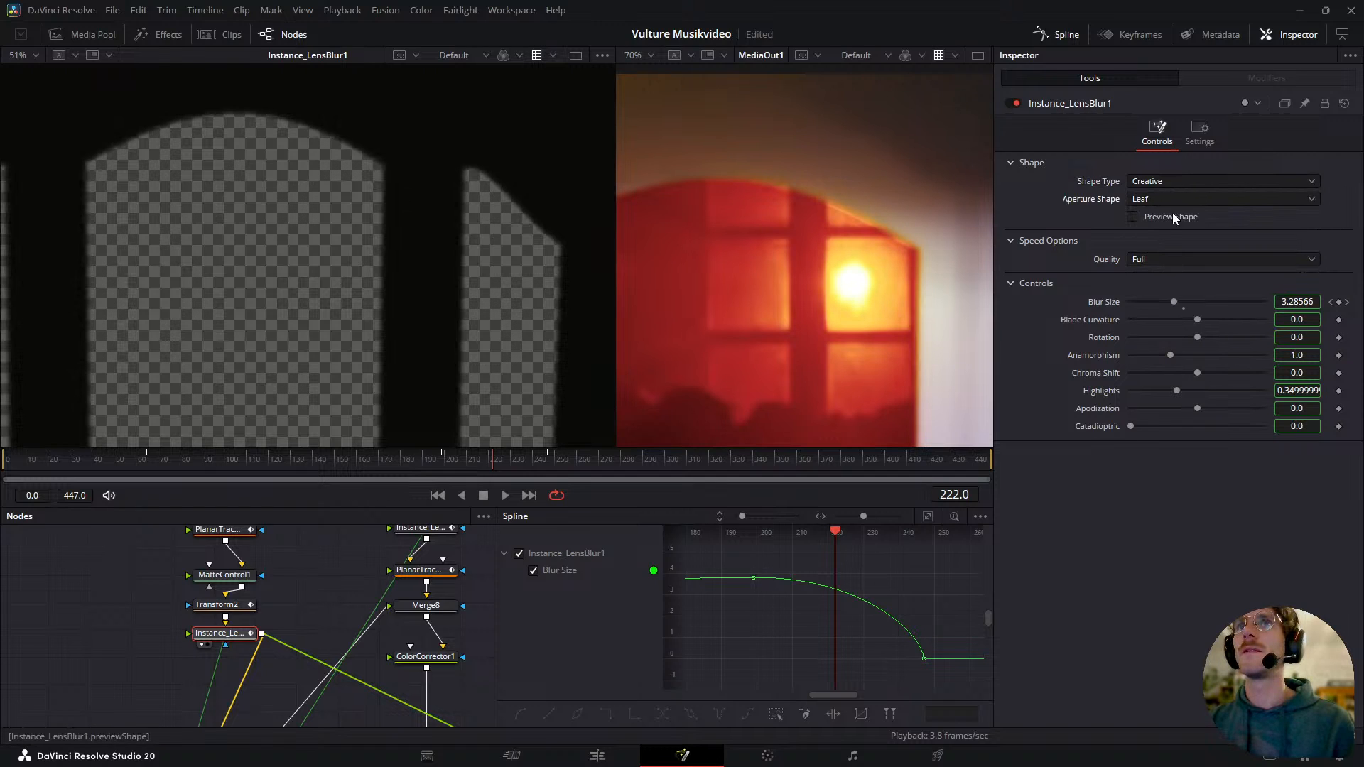
{"action": "left_click", "coordinate": [1182, 200]}
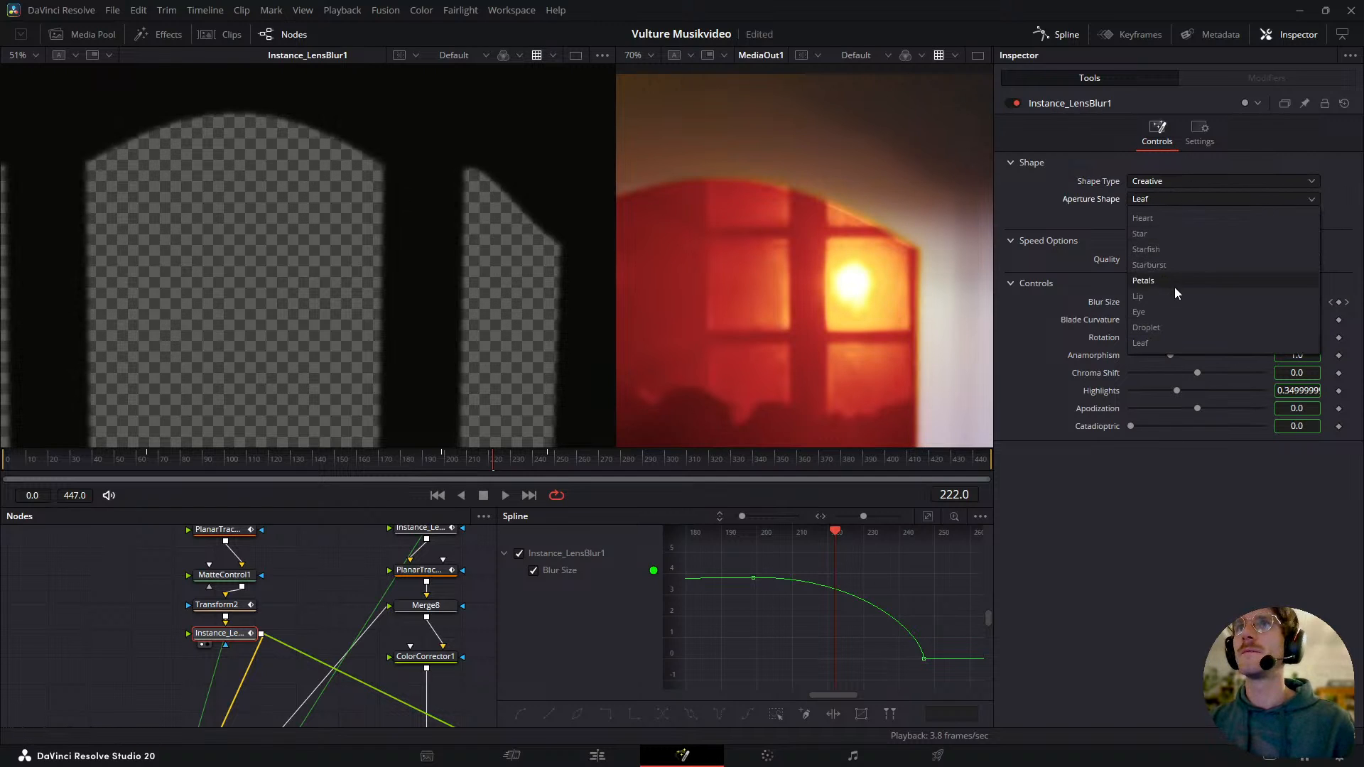
{"action": "left_click", "coordinate": [1168, 183]}
{"action": "left_click", "coordinate": [1171, 203]}
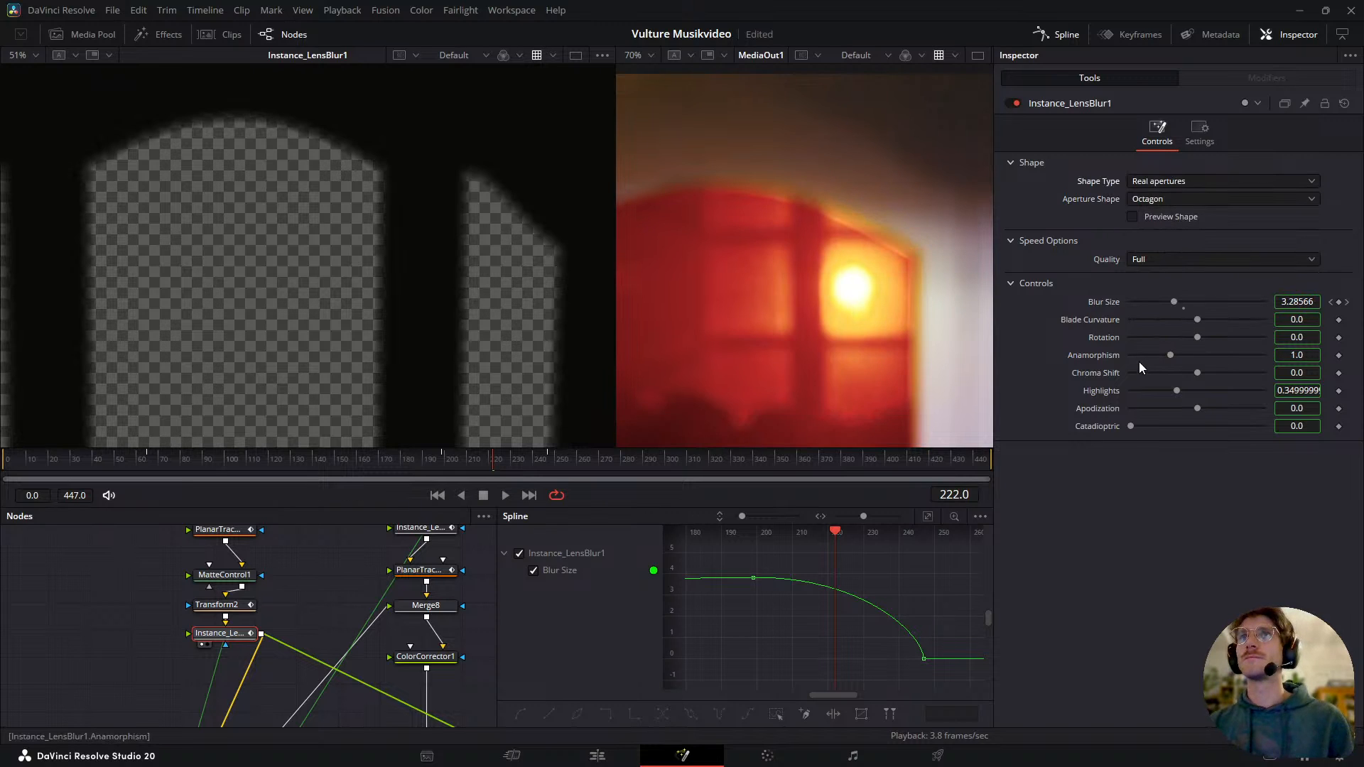
- Deinstance the Highlights control on Instance_LensBlur1 and set Highlights to 0.0
{"action": "left_click_drag", "start_coordinate": [1177, 391], "coordinate": [1040, 393]}
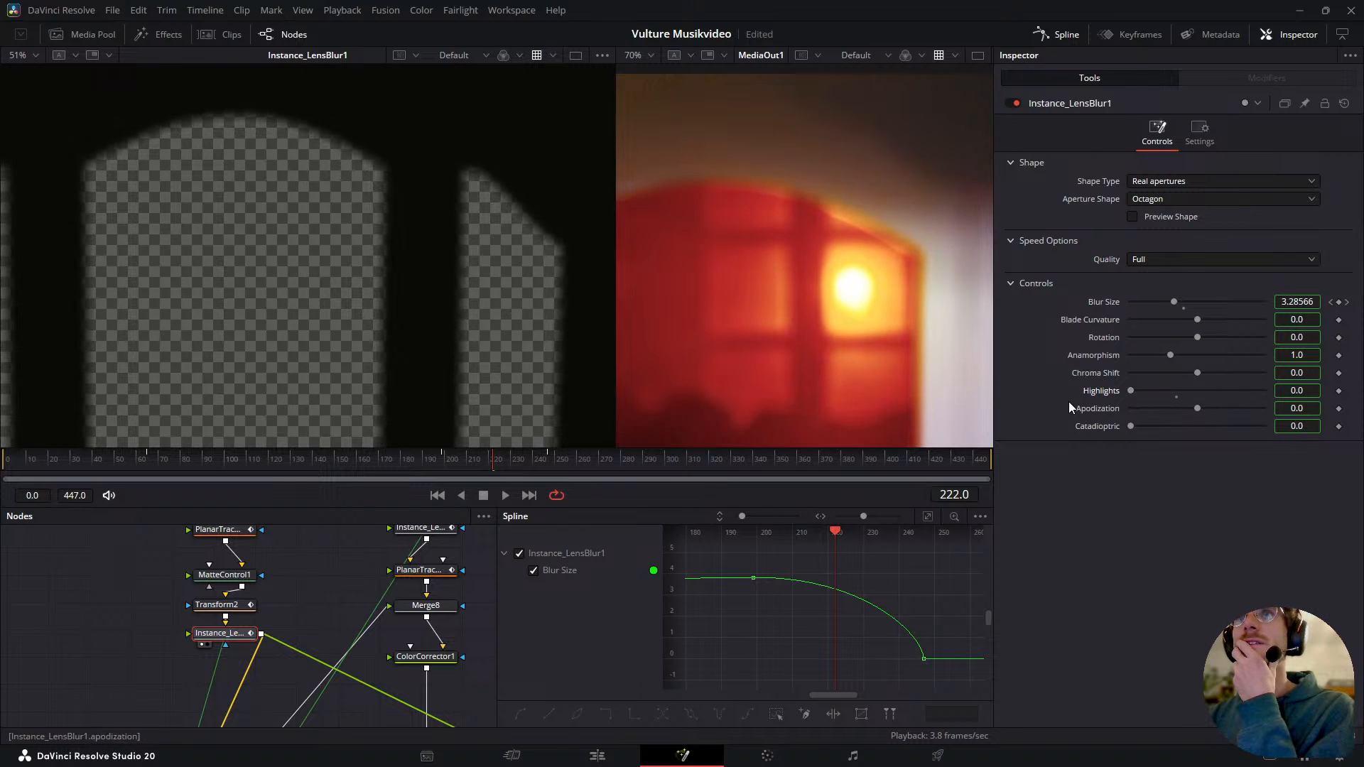
{"action": "double_click", "coordinate": [1104, 399]}
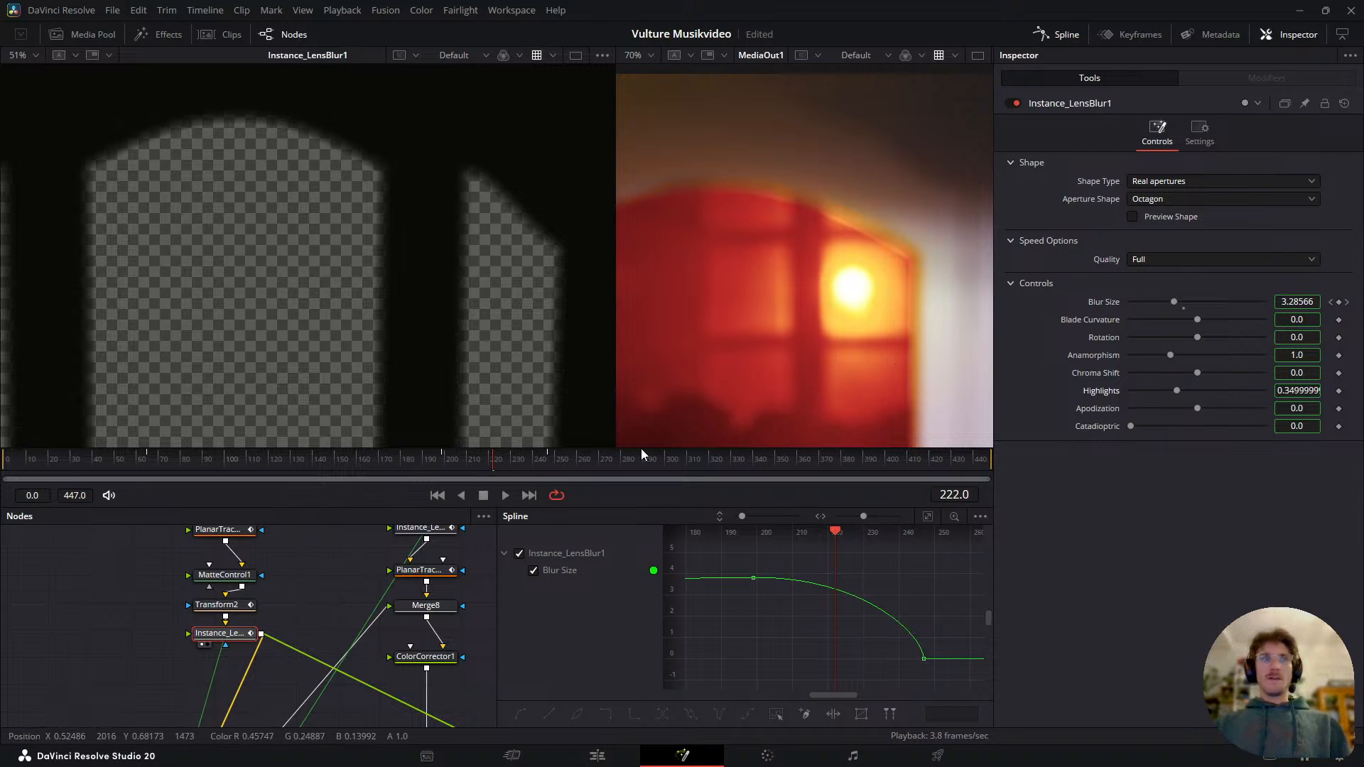
{"action": "right_click", "coordinate": [1107, 391]}
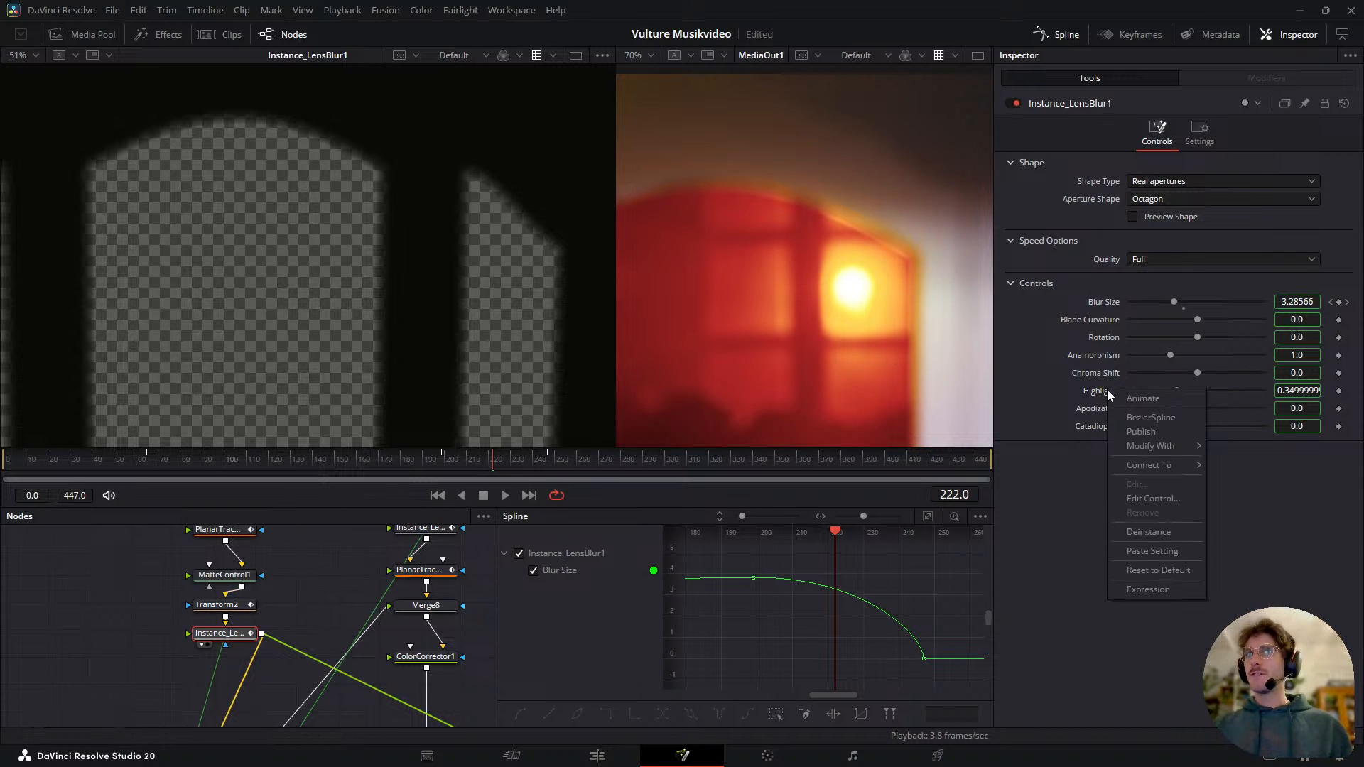
{"action": "left_click", "coordinate": [1183, 538]}
- Try different Apodization, Anamorphism, Rotation and Blur Size values on Instance_LensBlur1 and revert them
{"action": "left_click_drag", "start_coordinate": [1197, 410], "coordinate": [1336, 389]}
{"action": "key", "text": "ctrl+z"}
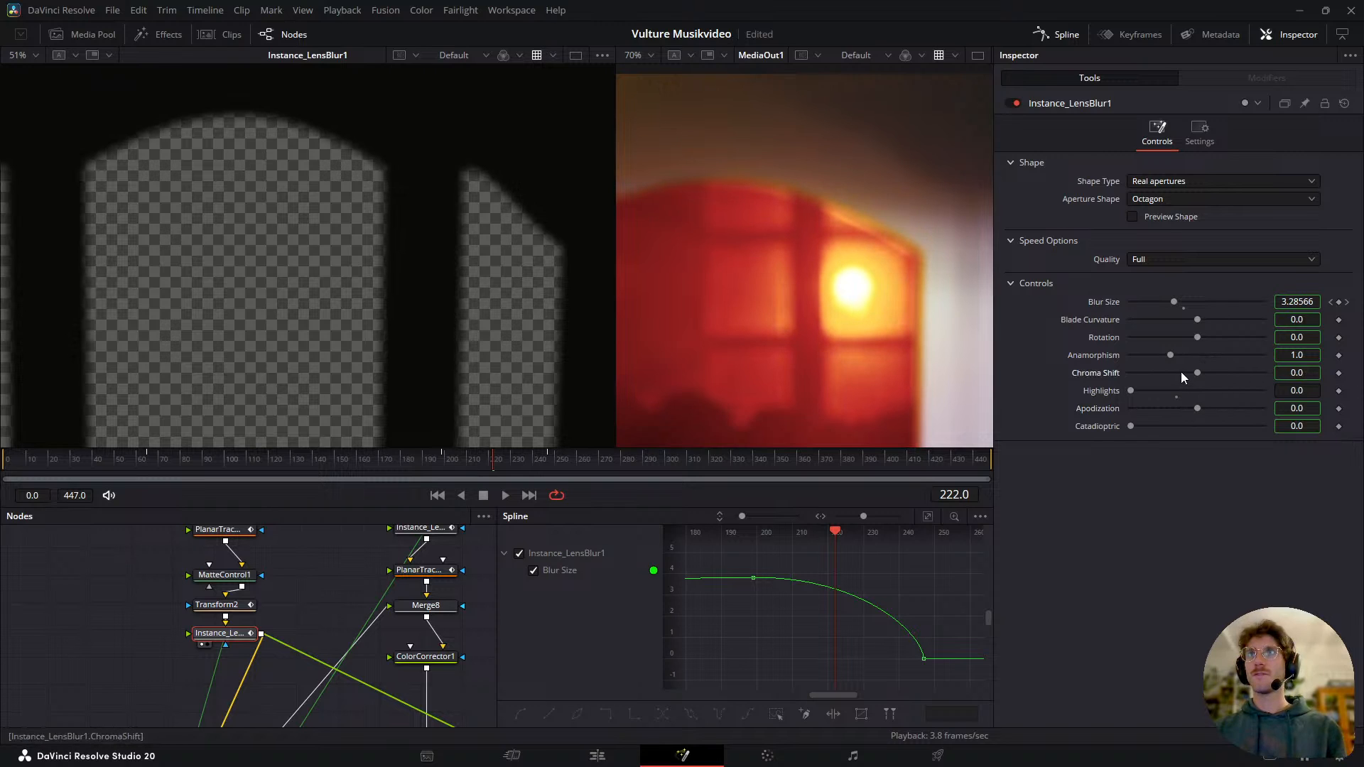
{"action": "left_click_drag", "start_coordinate": [1170, 356], "coordinate": [1276, 360]}
{"action": "key", "text": "ctrl+z"}
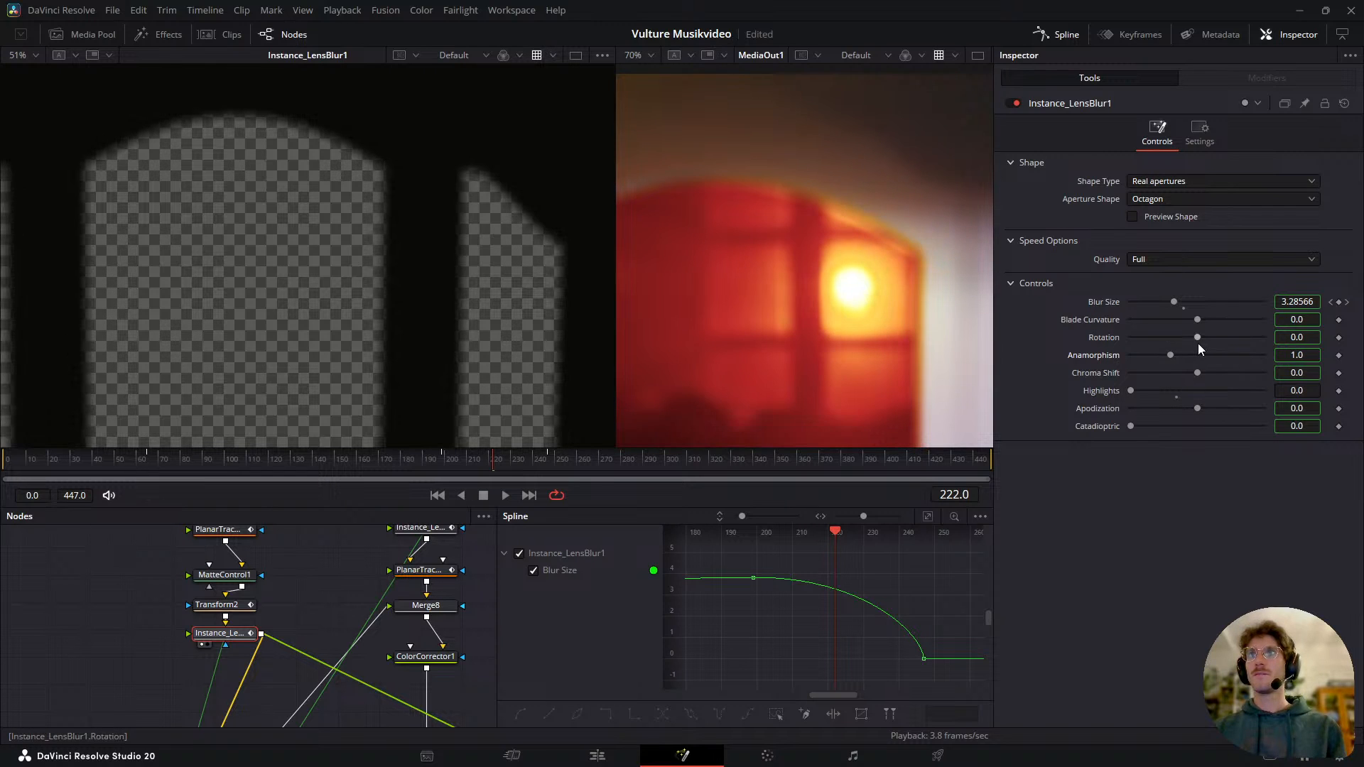
{"action": "left_click_drag", "start_coordinate": [1196, 339], "coordinate": [1137, 339]}
{"action": "mouse_move", "coordinate": [1175, 301]}
{"action": "left_mouse_down"}
{"action": "mouse_move", "coordinate": [1256, 304]}
{"action": "mouse_move", "coordinate": [1188, 319]}
{"action": "mouse_move", "coordinate": [1174, 297]}
{"action": "mouse_move", "coordinate": [1158, 304]}
{"action": "left_mouse_up"}
{"action": "key", "text": "ctrl+z"}
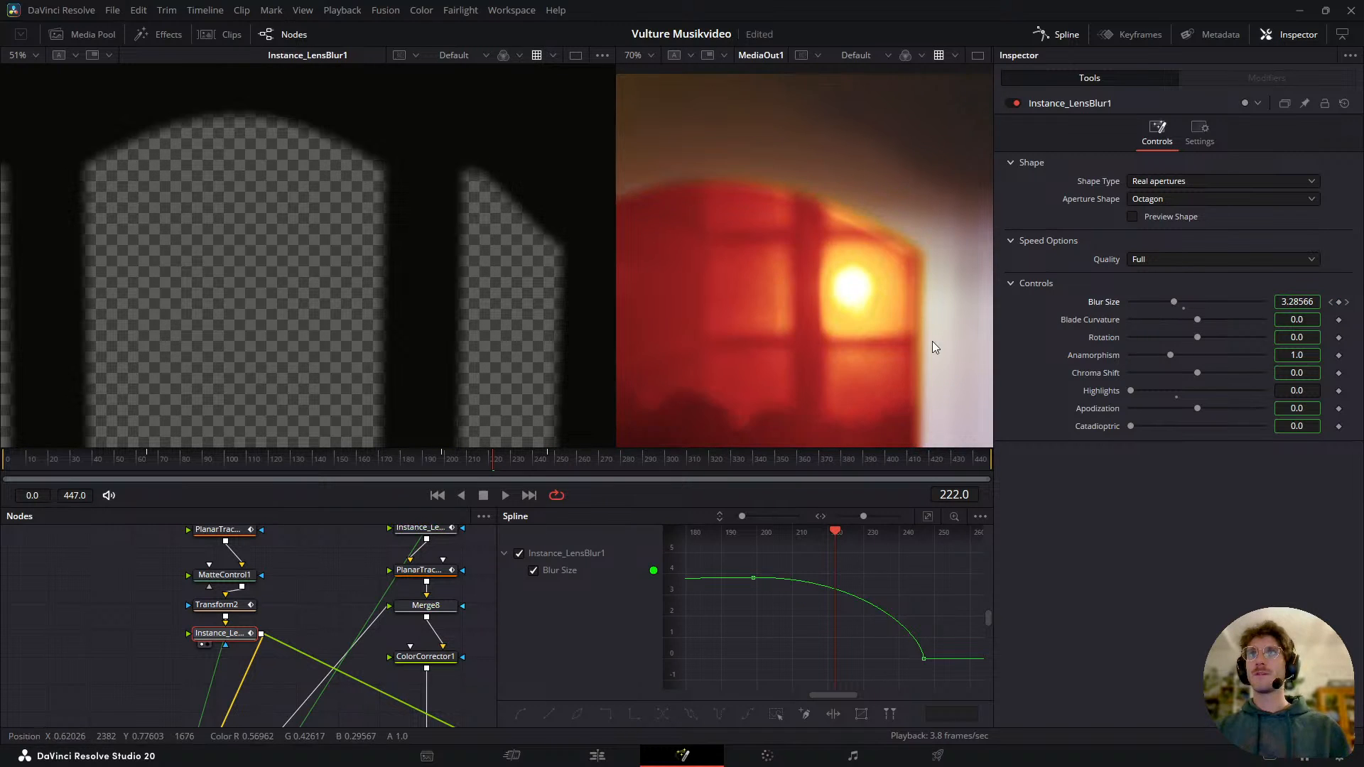
- Play the final output from frame 222 to review the mirror reflection and save the project
{"action": "scroll", "coordinate": [872, 252], "scroll_direction": "down", "scroll_amount": 2}
{"action": "key", "text": "space"}
{"action": "scroll", "coordinate": [882, 269], "scroll_direction": "down", "scroll_amount": 1}
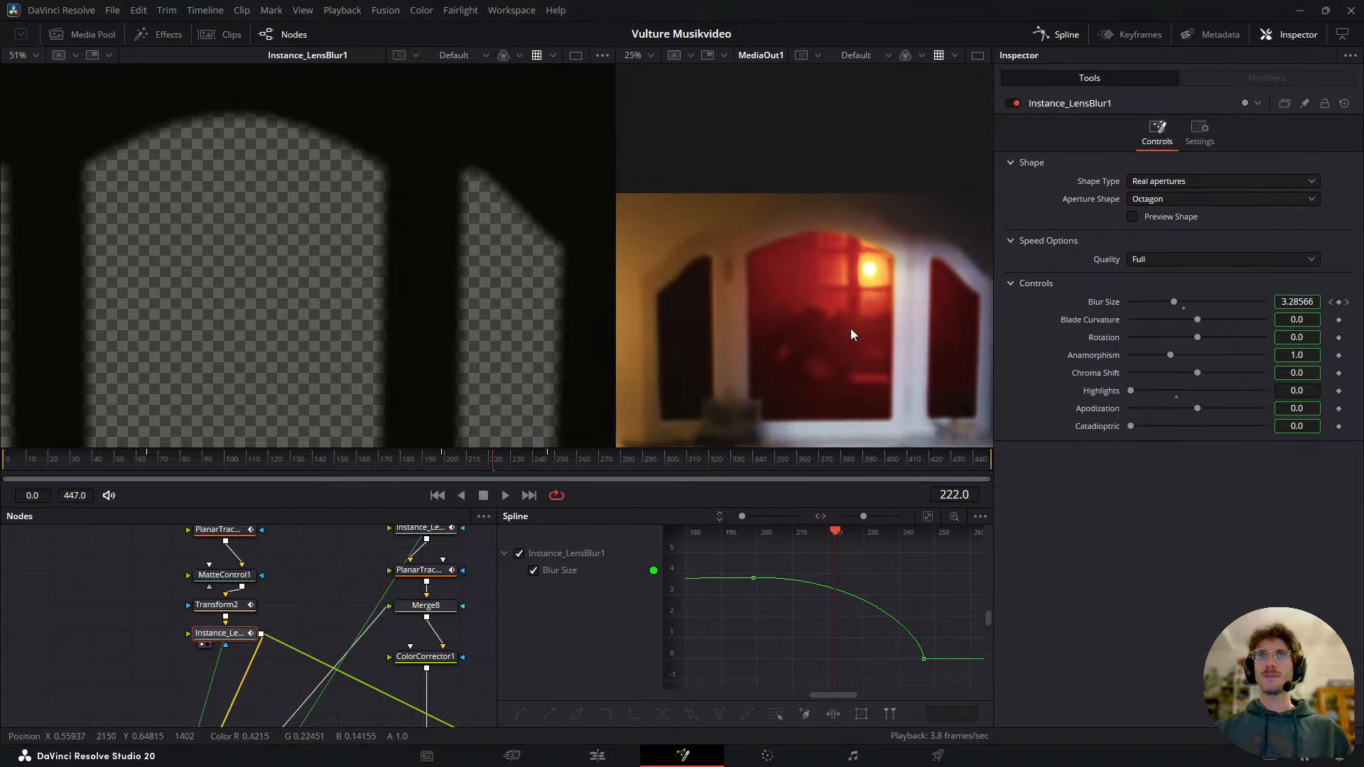
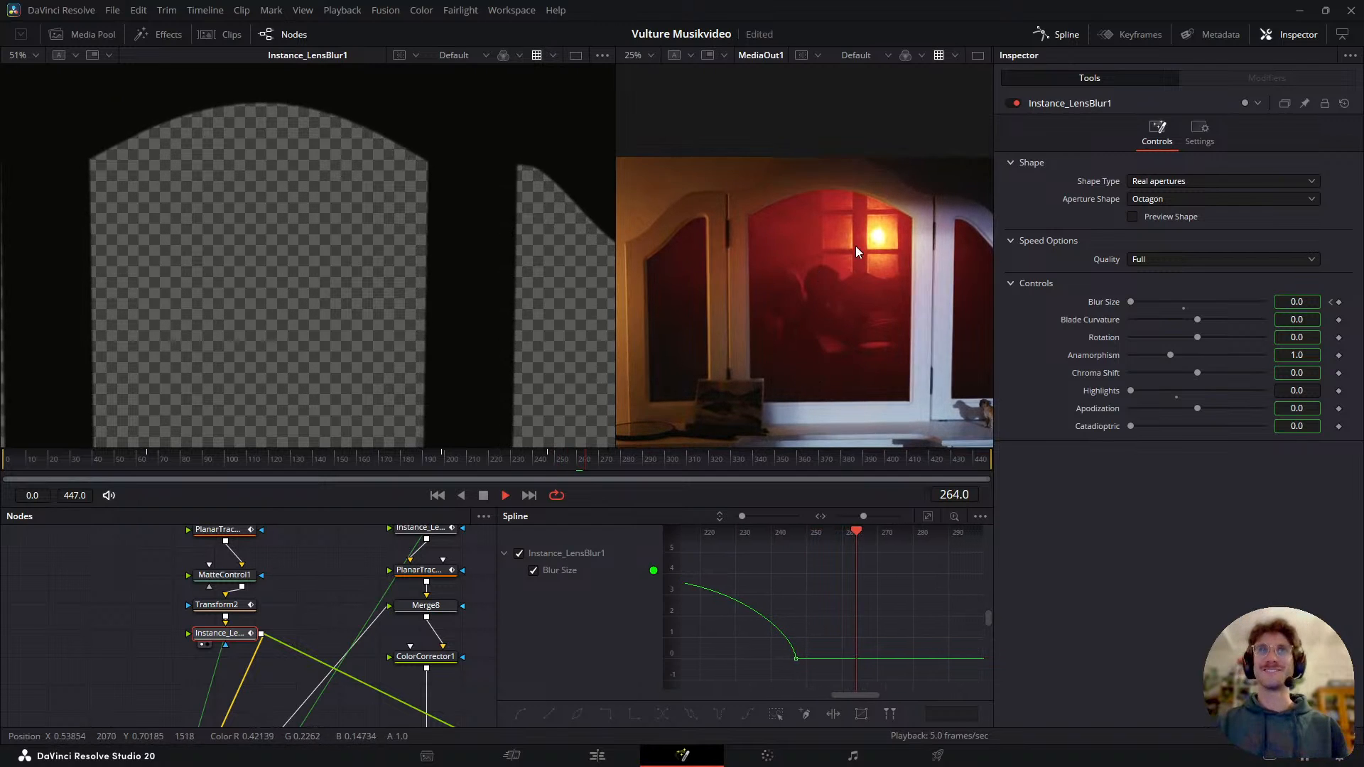
{"action": "key", "text": "ctrl+s"}
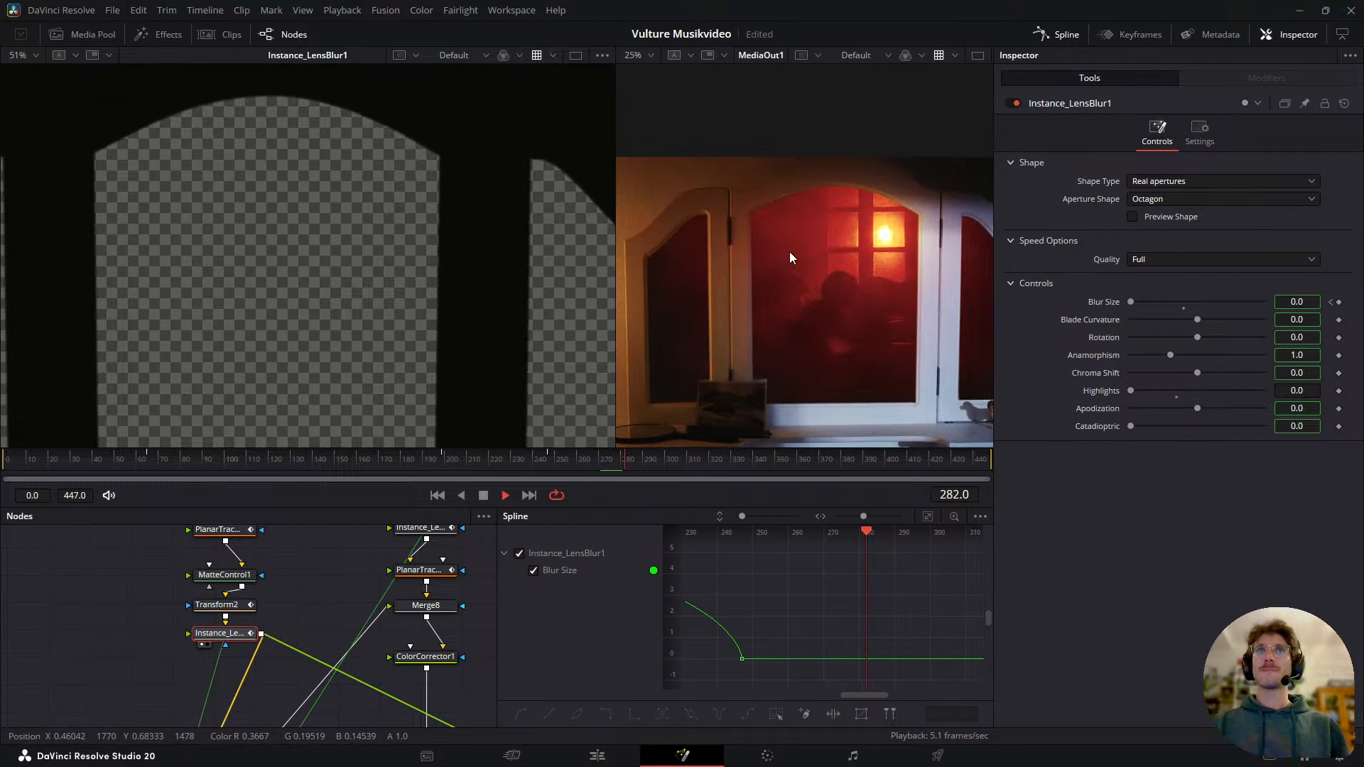
{"action": "key", "text": "space"}
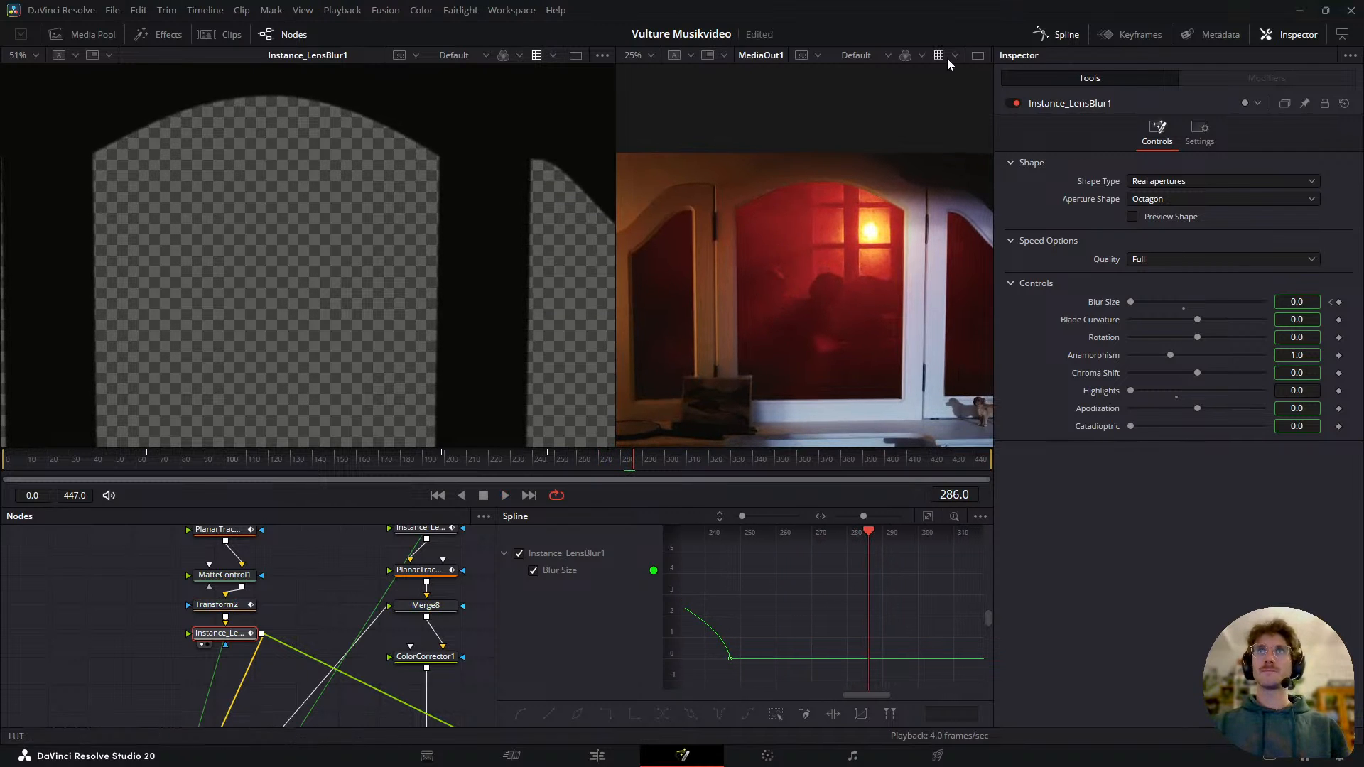
- Widen the MediaOut1 viewer, fit the images in both viewers and hide the Spline editor
{"action": "left_click_drag", "start_coordinate": [620, 215], "coordinate": [417, 238]}
{"action": "key", "text": "ctrl+f"}
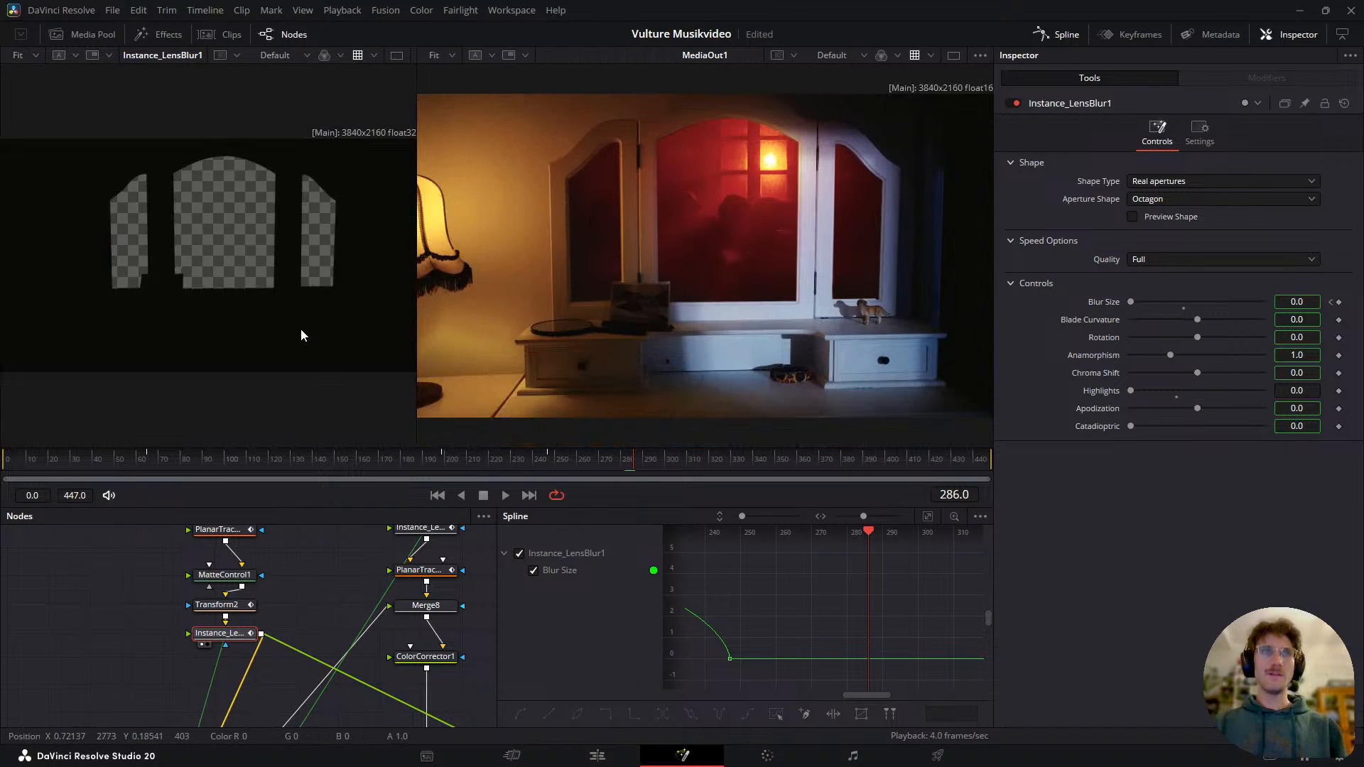
{"action": "left_click", "coordinate": [1056, 37]}
- Check the mirror at frame 0 and set LensBlur1's Blur Size keyframe at frame 65 to 2.19
{"action": "left_click_drag", "start_coordinate": [437, 463], "coordinate": [3, 491]}
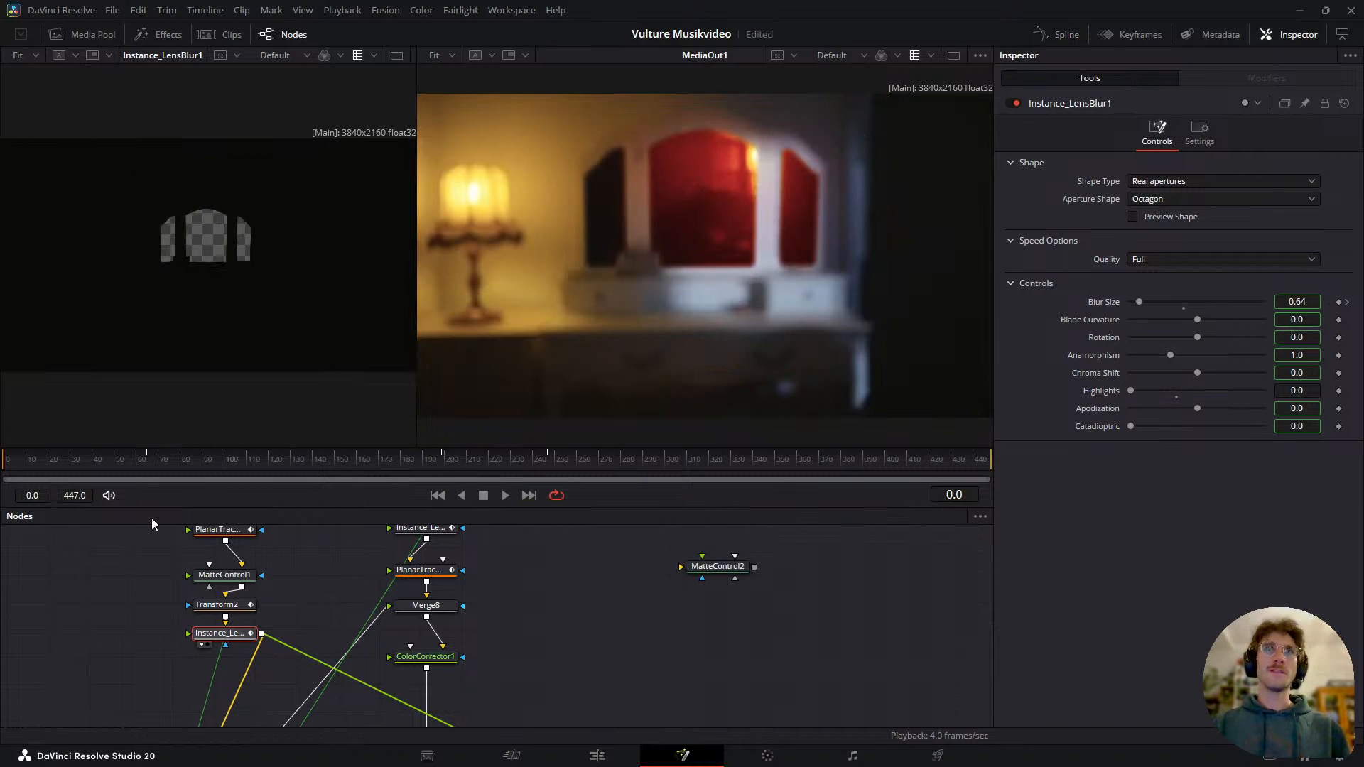
{"action": "scroll", "coordinate": [689, 279], "scroll_direction": "up", "scroll_amount": 3}
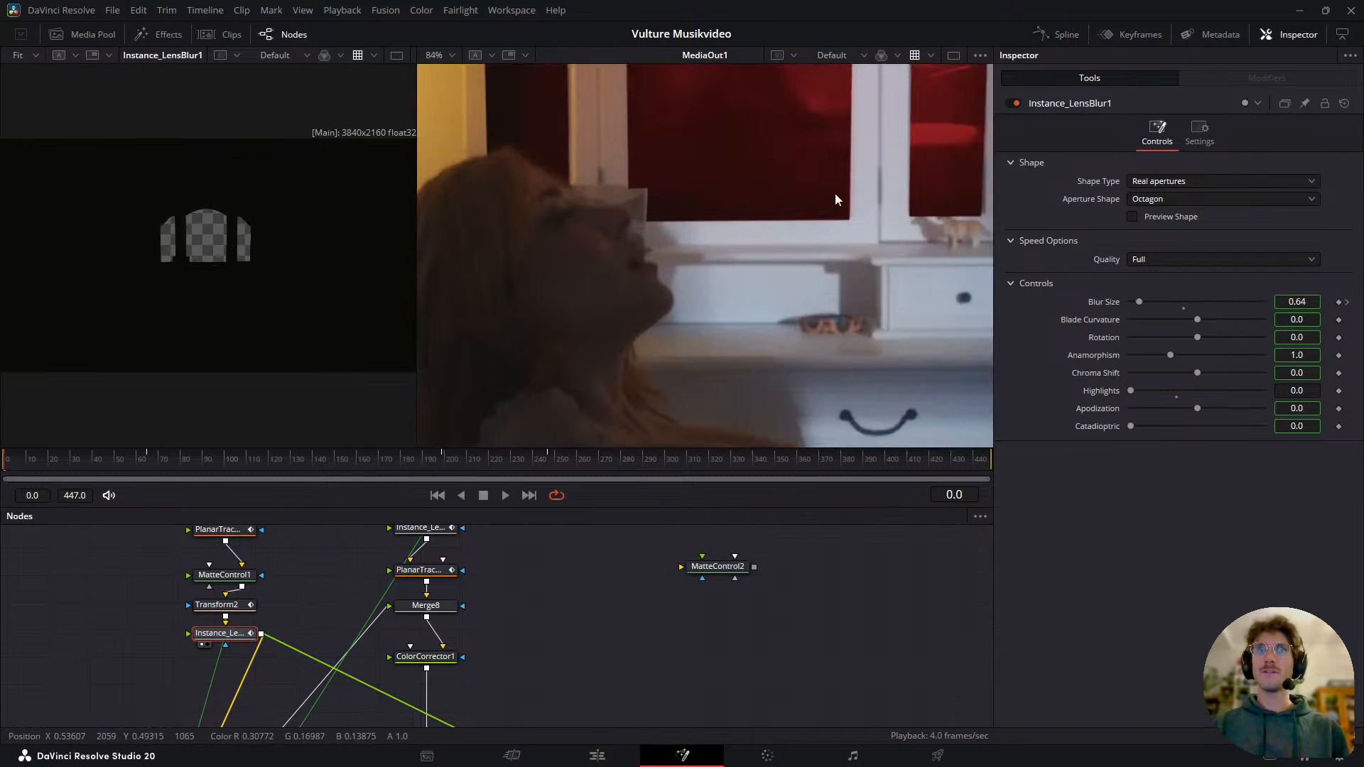
{"action": "scroll", "coordinate": [360, 634], "scroll_direction": "down", "scroll_amount": 3}
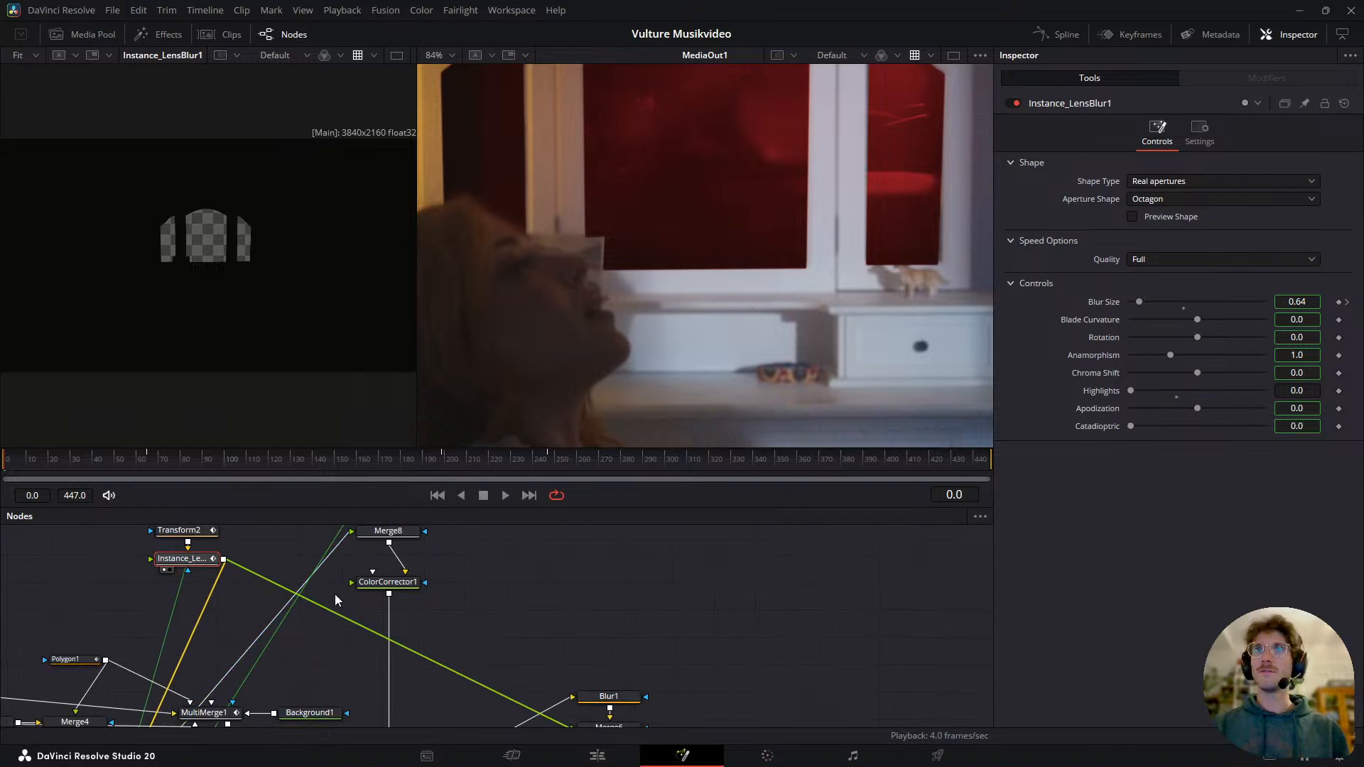
{"action": "scroll", "coordinate": [263, 616], "scroll_direction": "down", "scroll_amount": 3}
{"action": "scroll", "coordinate": [277, 659], "scroll_direction": "up", "scroll_amount": 3}
{"action": "left_click", "coordinate": [280, 668]}
{"action": "left_click", "coordinate": [151, 460]}
{"action": "left_click", "coordinate": [146, 461]}
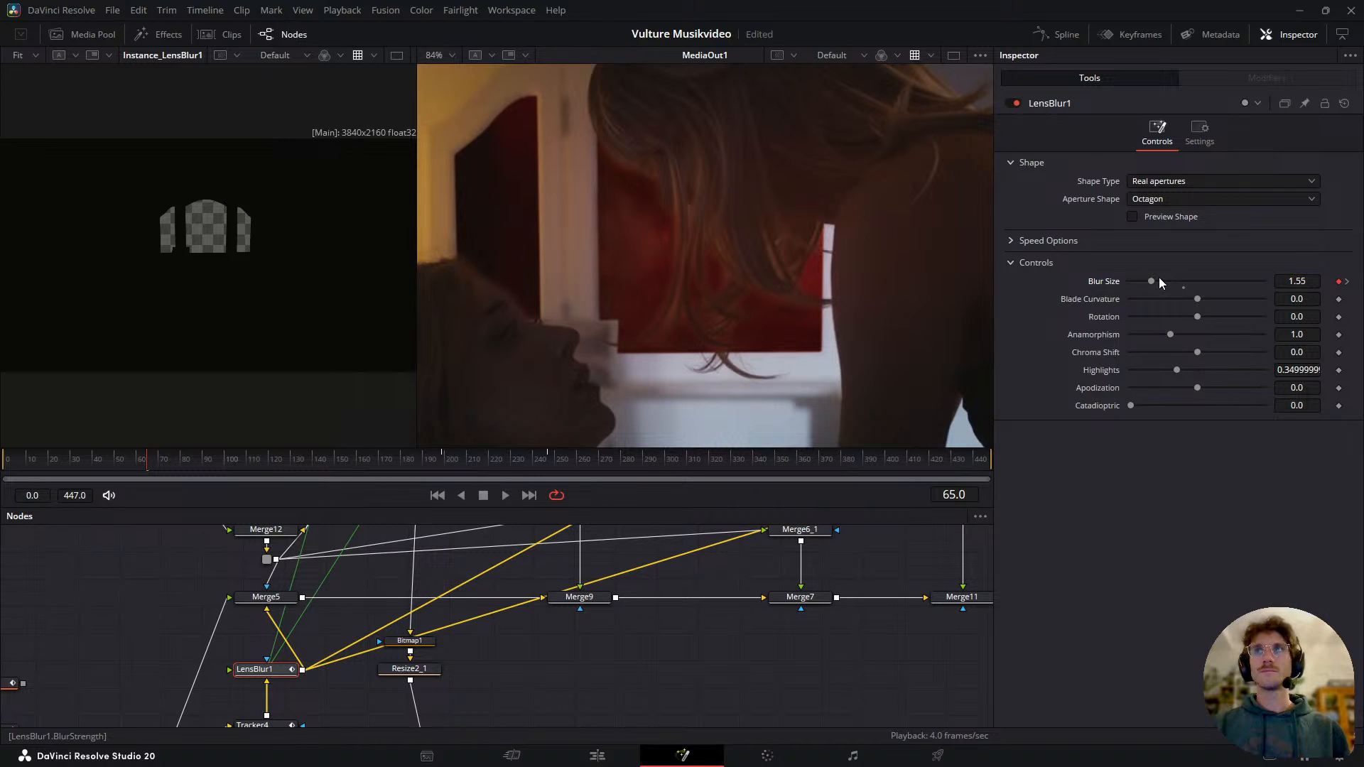
{"action": "left_click_drag", "start_coordinate": [1153, 281], "coordinate": [1161, 289]}
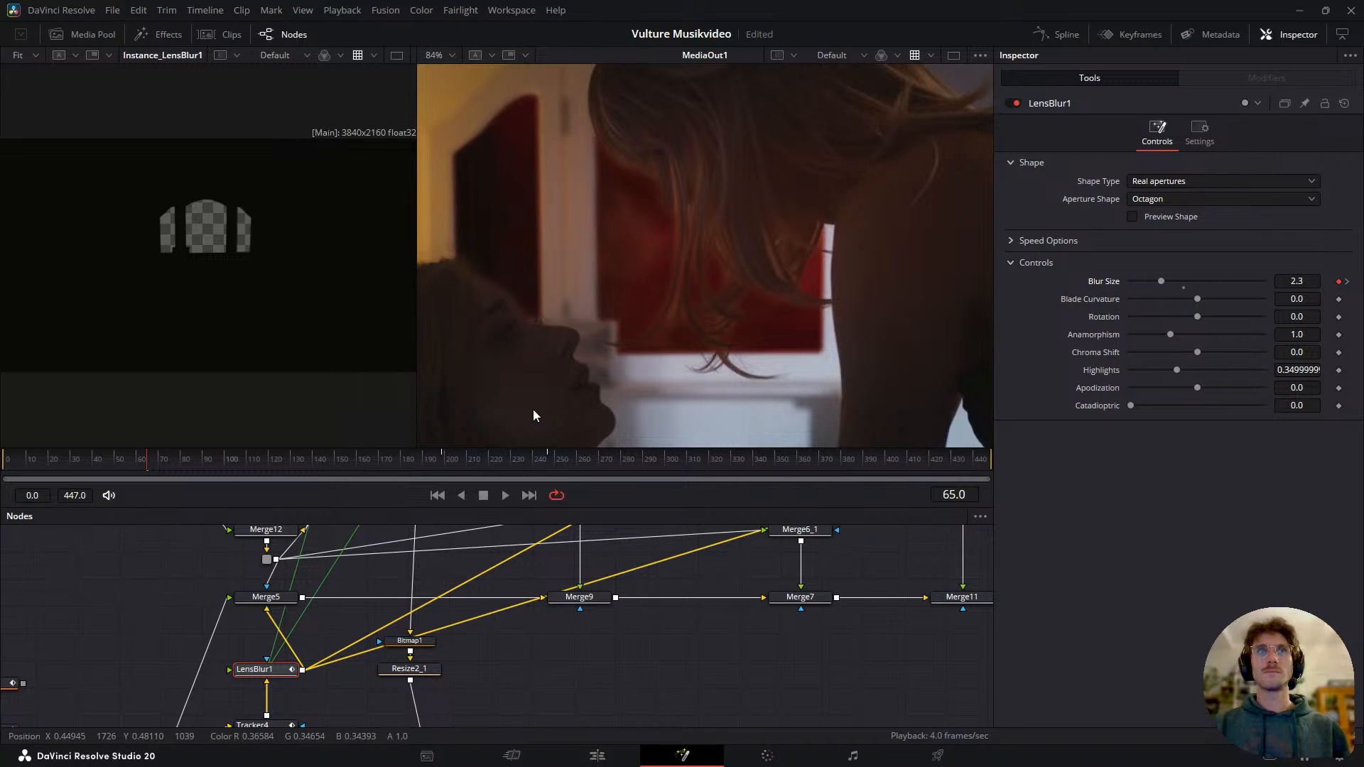
{"action": "left_click_drag", "start_coordinate": [1161, 283], "coordinate": [1159, 283]}
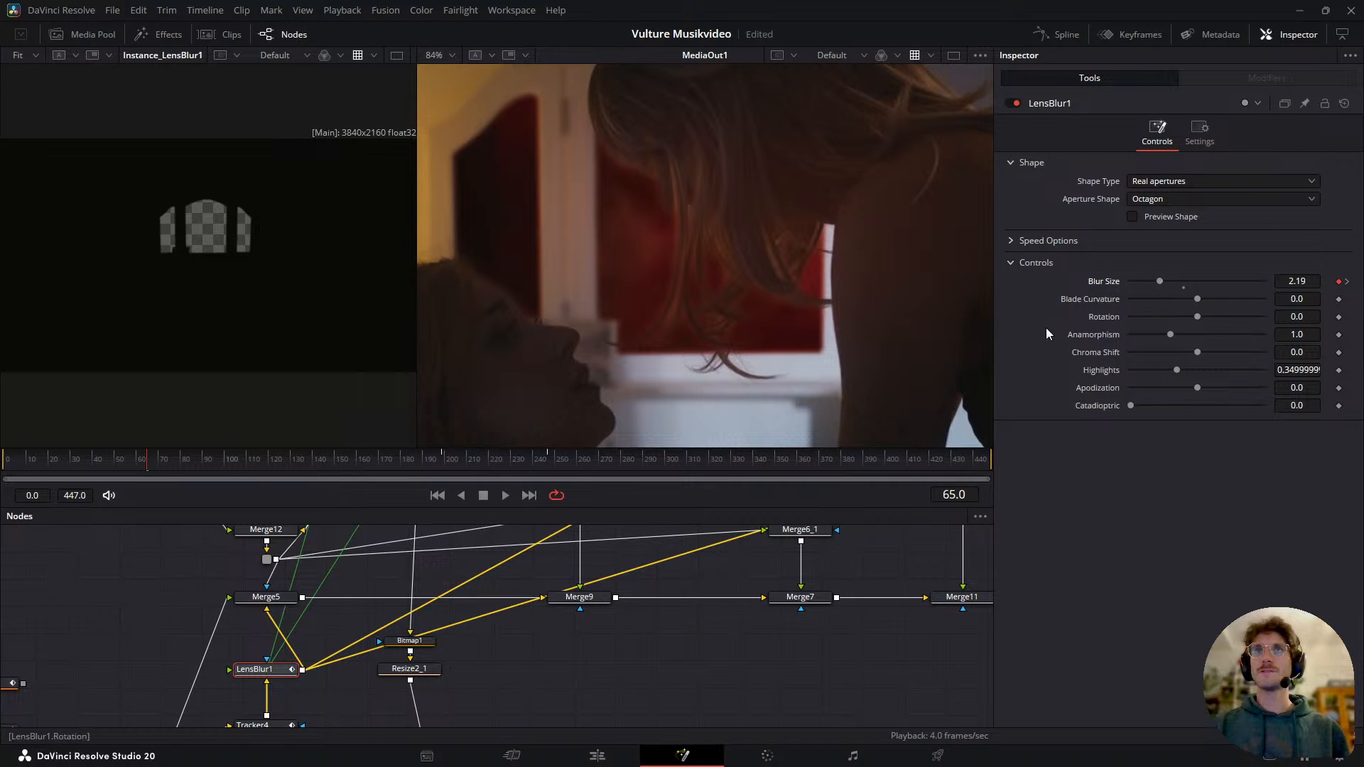
- Review the adjusted blur near the start of the shot and play through it from frame 58
{"action": "left_click_drag", "start_coordinate": [1, 471], "coordinate": [2, 490]}
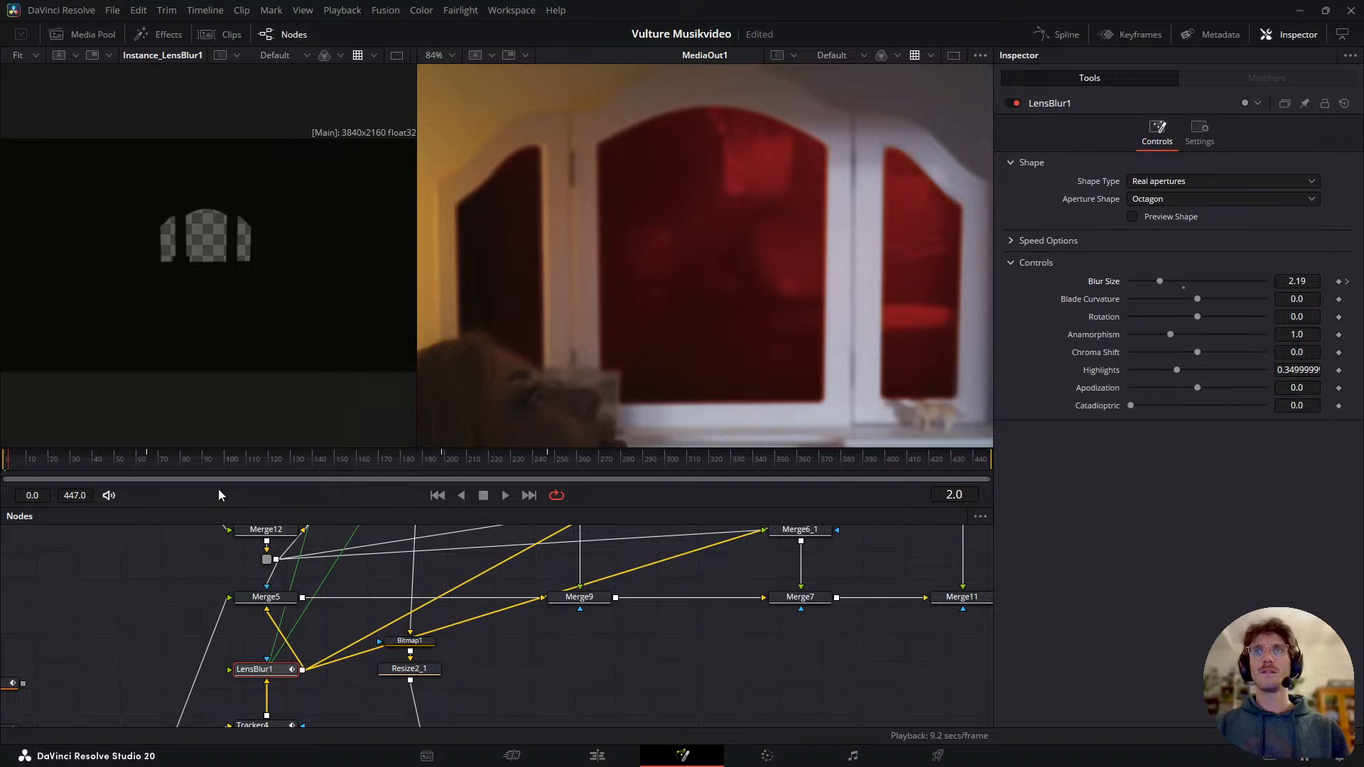
{"action": "left_click", "coordinate": [134, 460]}
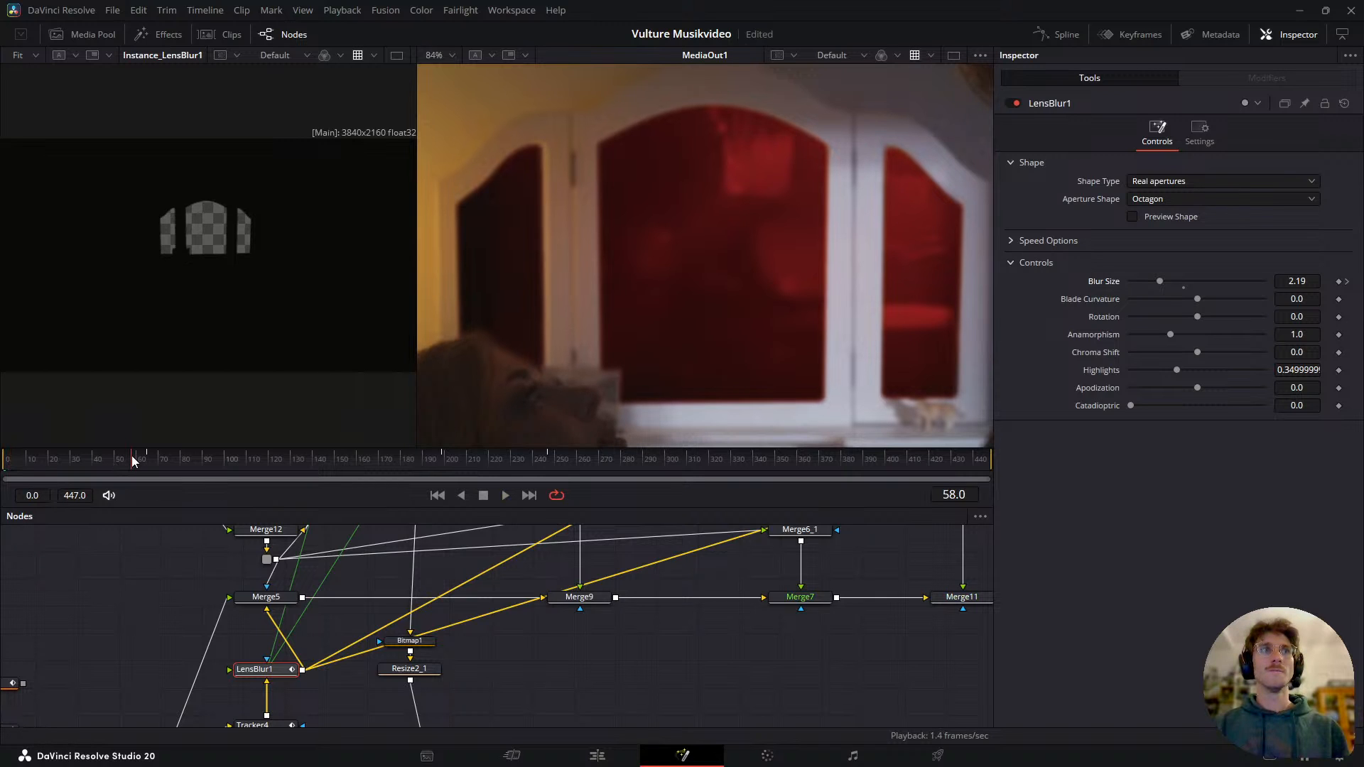
{"action": "key", "text": "space"}
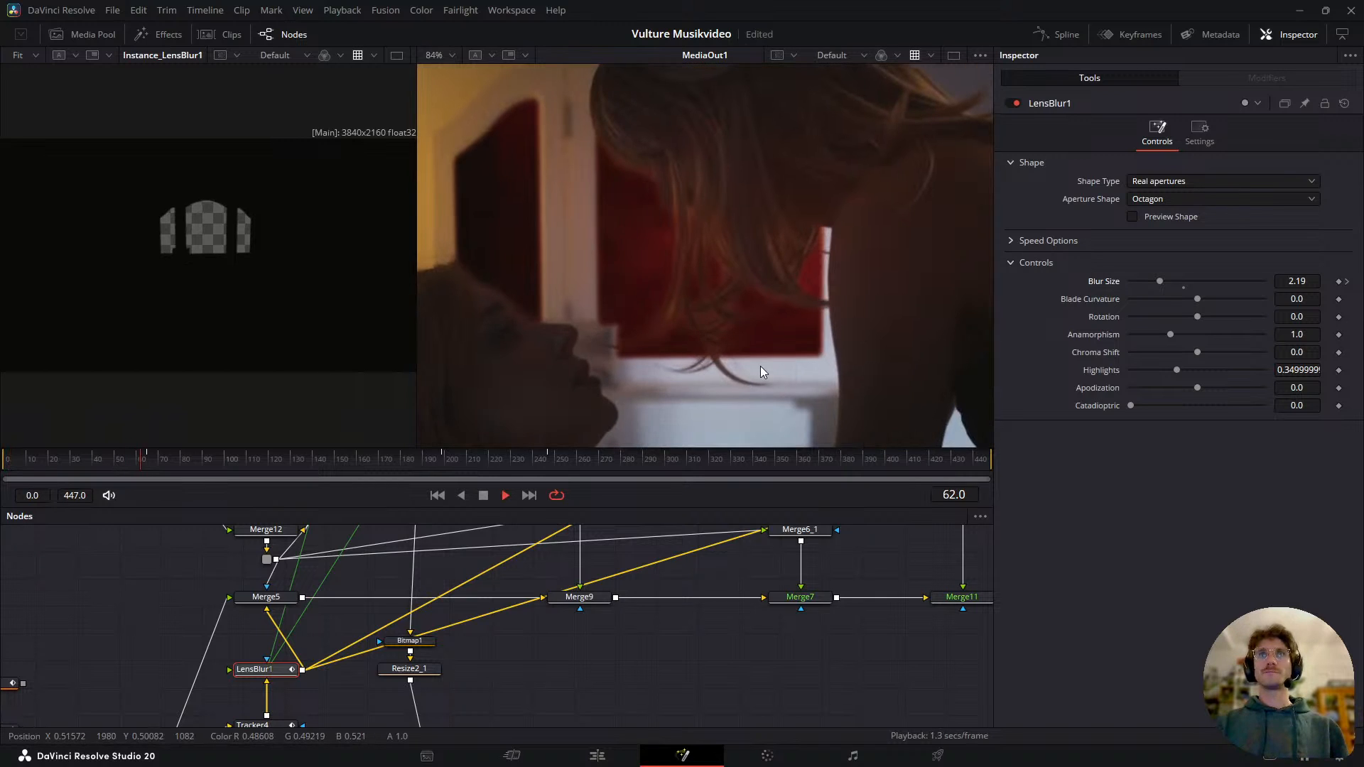
{"action": "key", "text": "space"}
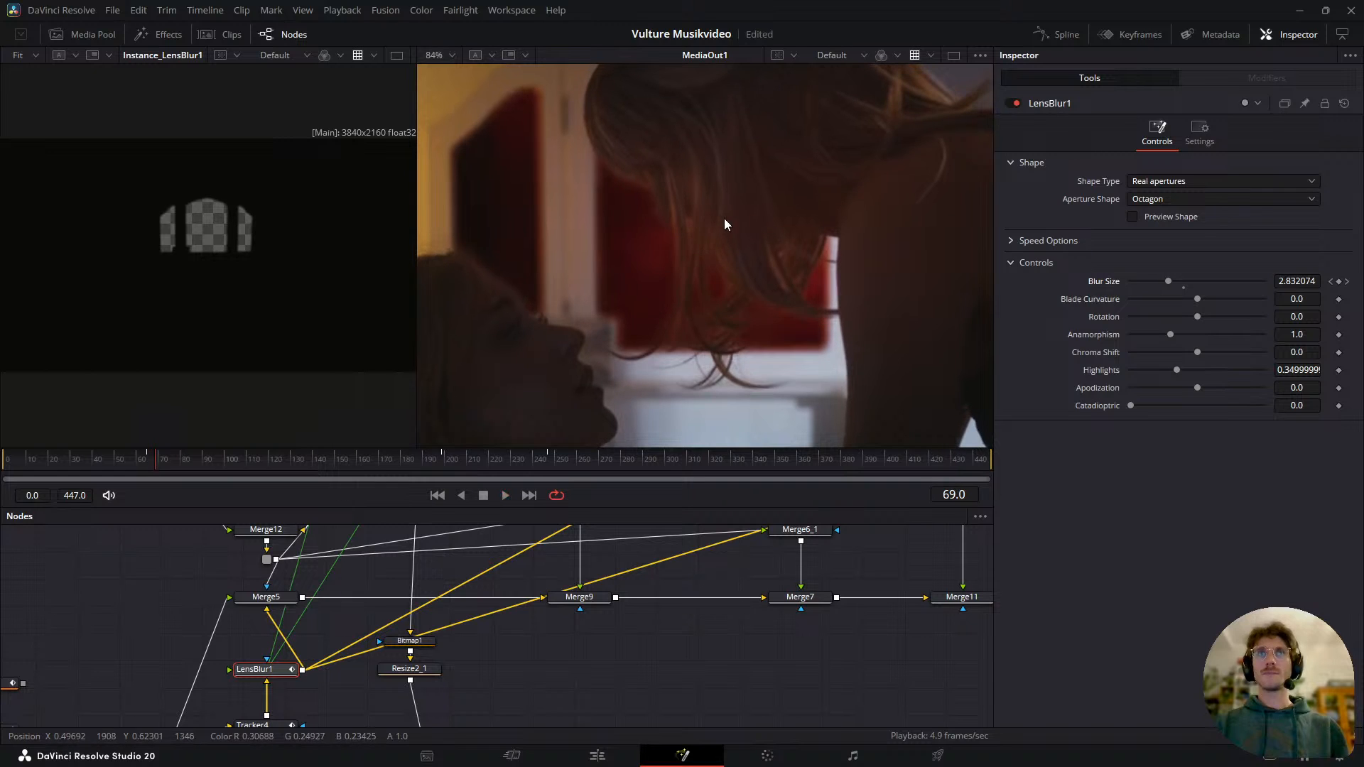
- Save the project and set MagicMask1's matte Gamma to 0.663 and its High threshold to 0.94
{"action": "key", "text": "ctrl+s"}
{"action": "left_click_drag", "start_coordinate": [208, 522], "coordinate": [427, 656]}
{"action": "left_click", "coordinate": [201, 580]}
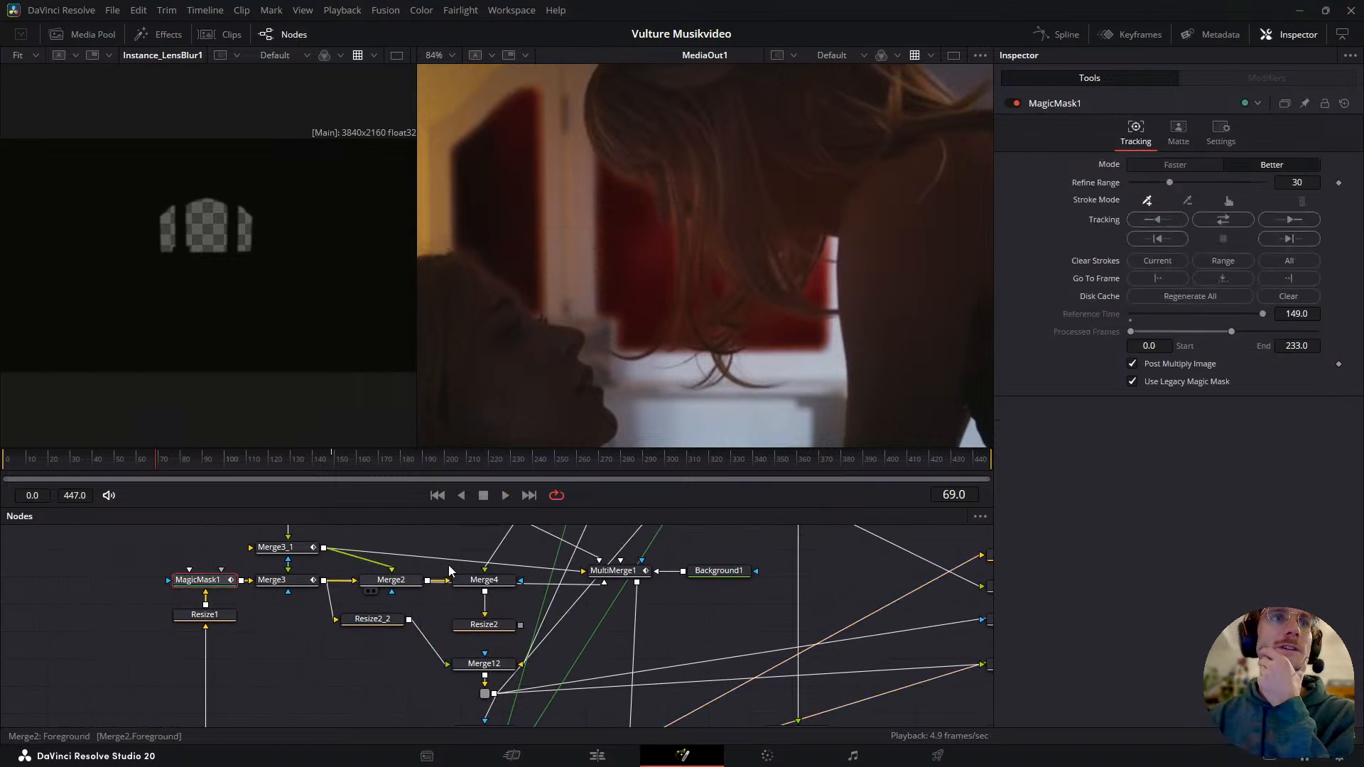
{"action": "left_click", "coordinate": [1179, 131]}
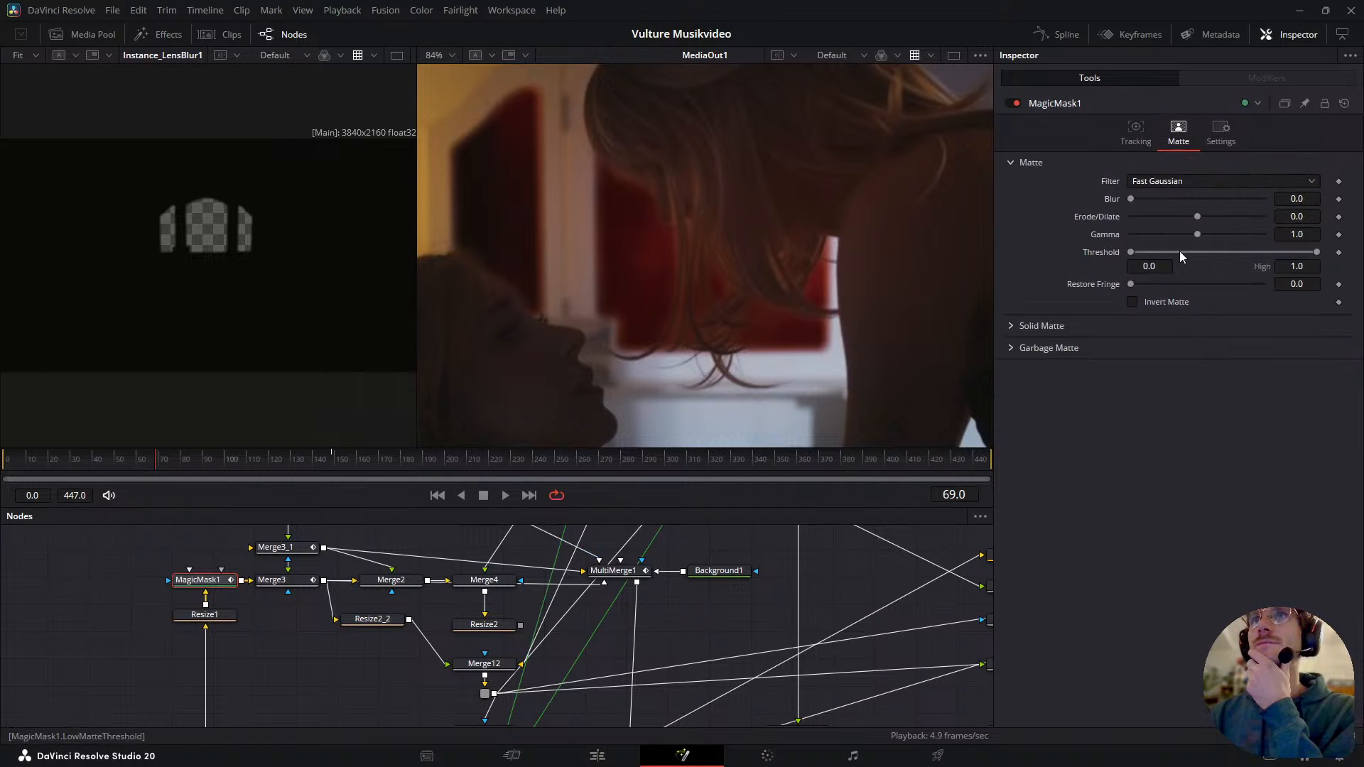
{"action": "left_click_drag", "start_coordinate": [1201, 235], "coordinate": [1178, 257]}
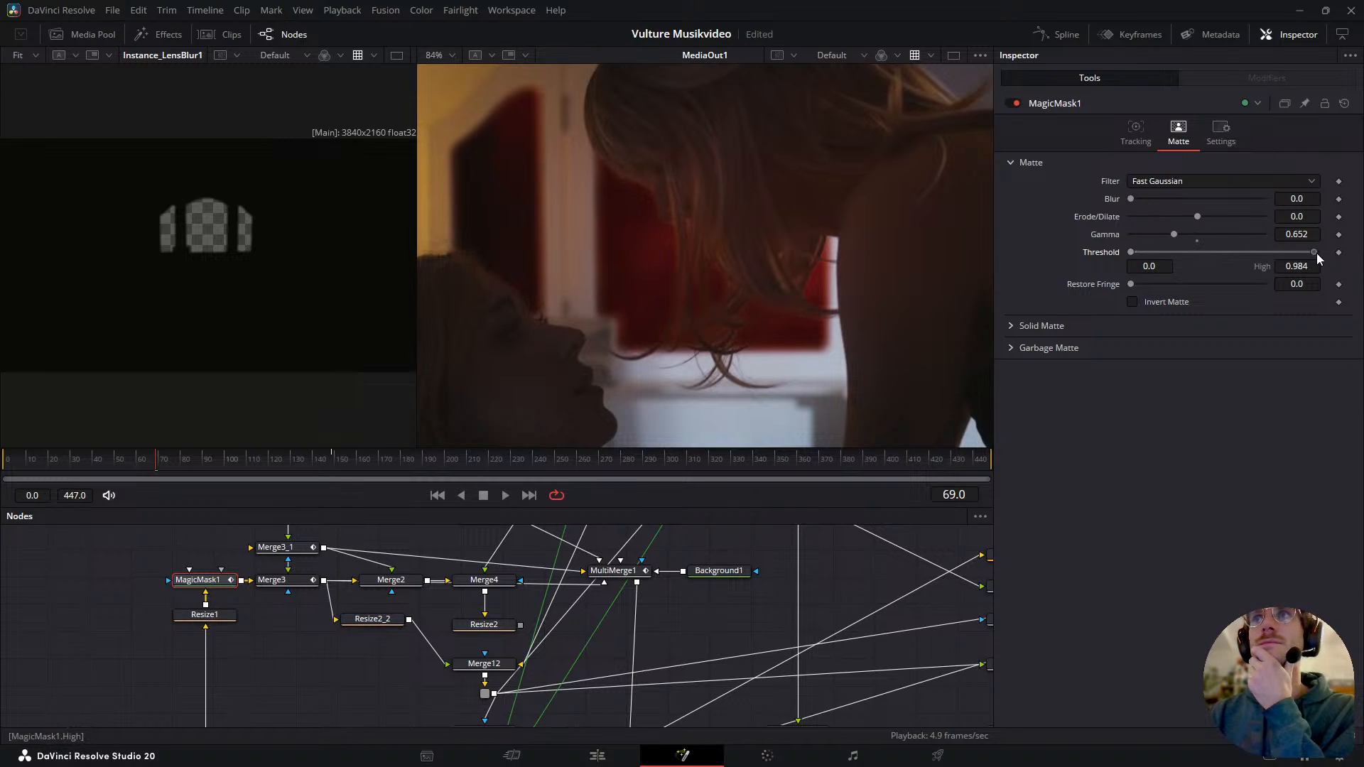
{"action": "left_click_drag", "start_coordinate": [1301, 258], "coordinate": [1308, 258]}
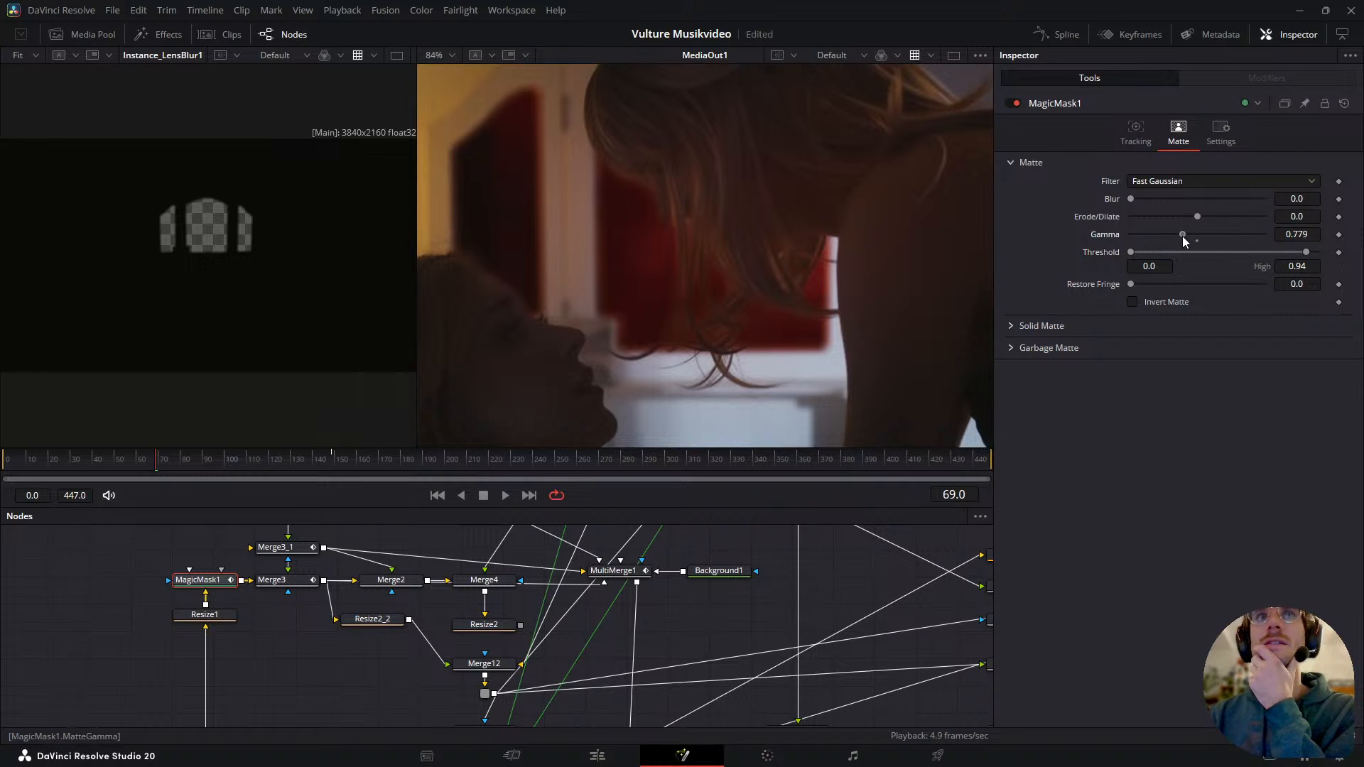
{"action": "left_click_drag", "start_coordinate": [1194, 235], "coordinate": [1207, 286]}
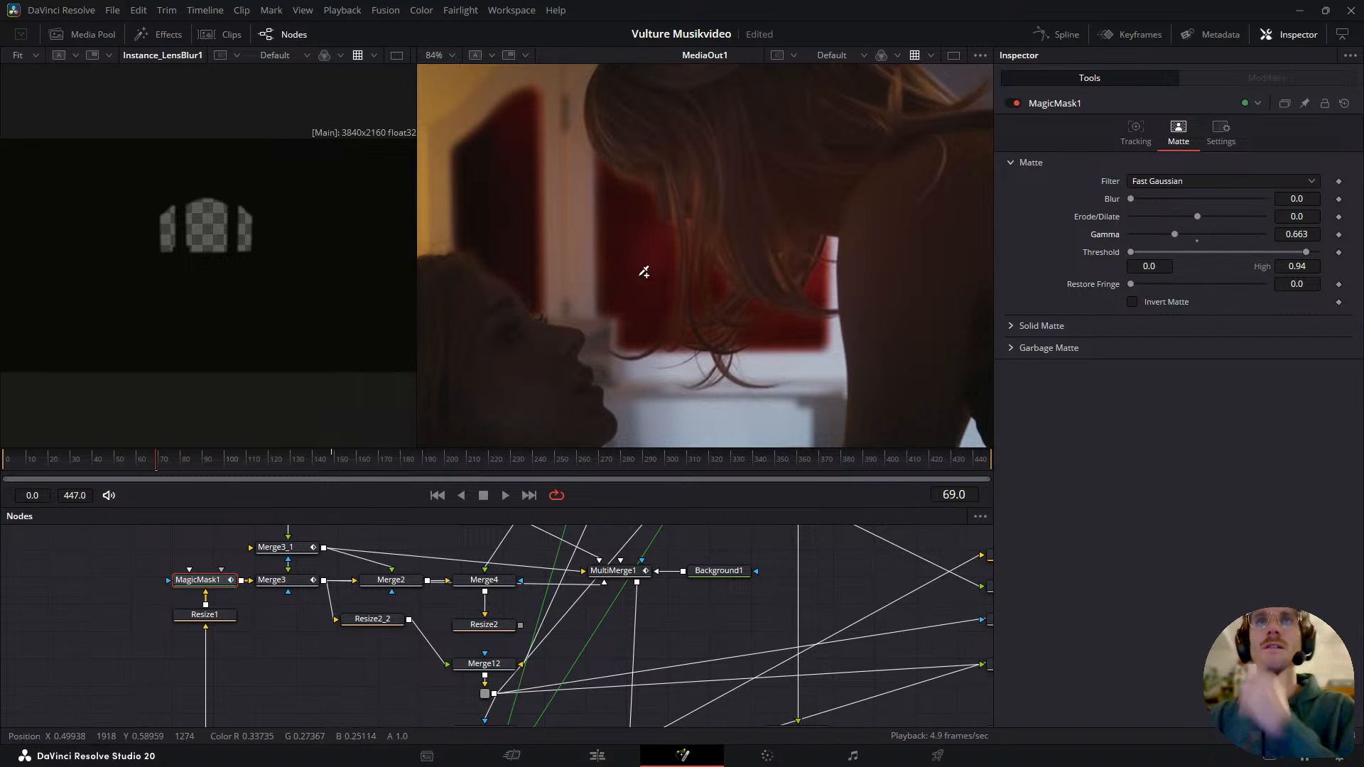
- Realign Transform2 at frame 109 by setting its Size to about 0.468 and its Center to about 0.485, 0.603
{"action": "scroll", "coordinate": [651, 273], "scroll_direction": "down", "scroll_amount": 1}
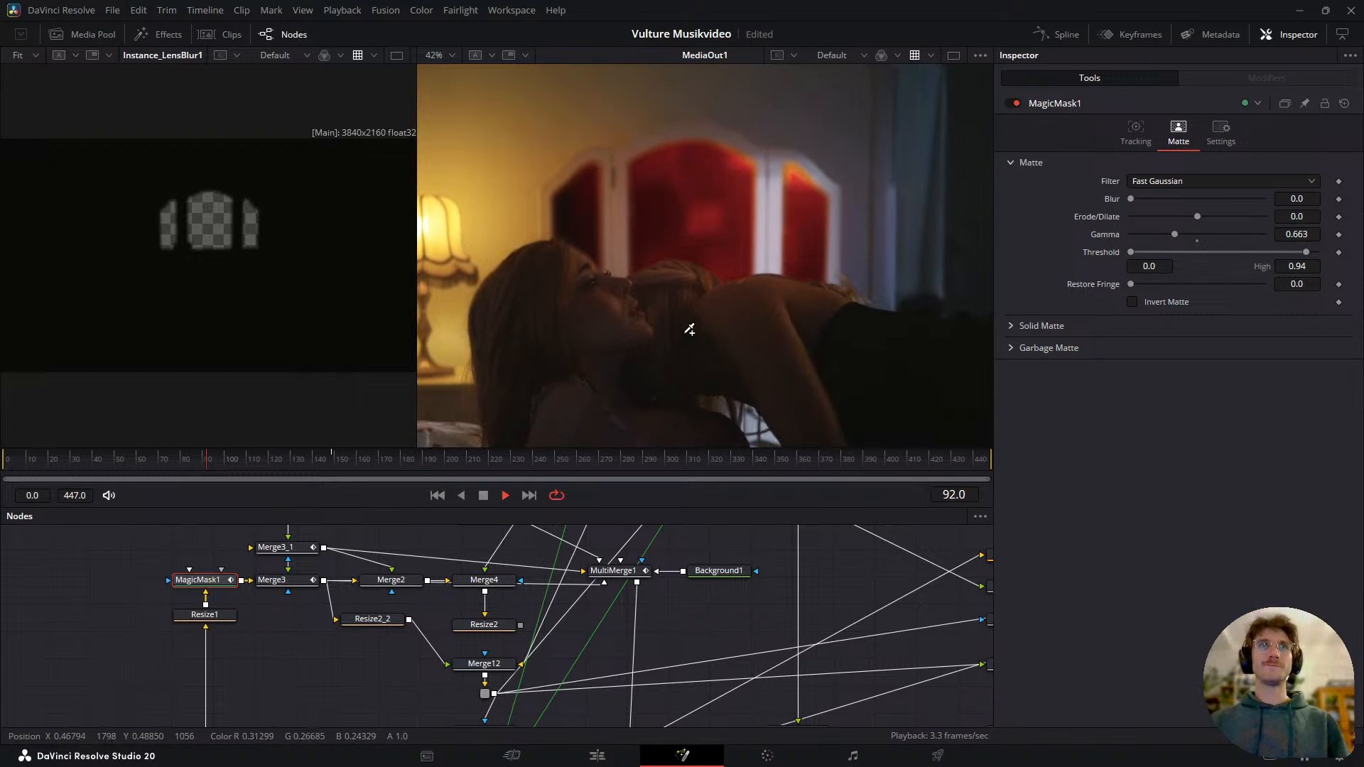
{"action": "key", "text": "space"}
{"action": "scroll", "coordinate": [377, 570], "scroll_direction": "down", "scroll_amount": 3}
{"action": "left_click_drag", "start_coordinate": [377, 569], "coordinate": [265, 675]}
{"action": "scroll", "coordinate": [398, 578], "scroll_direction": "up", "scroll_amount": 3}
{"action": "left_click_drag", "start_coordinate": [400, 581], "coordinate": [389, 614]}
{"action": "left_click", "coordinate": [326, 645]}
{"action": "left_click_drag", "start_coordinate": [231, 459], "coordinate": [248, 465]}
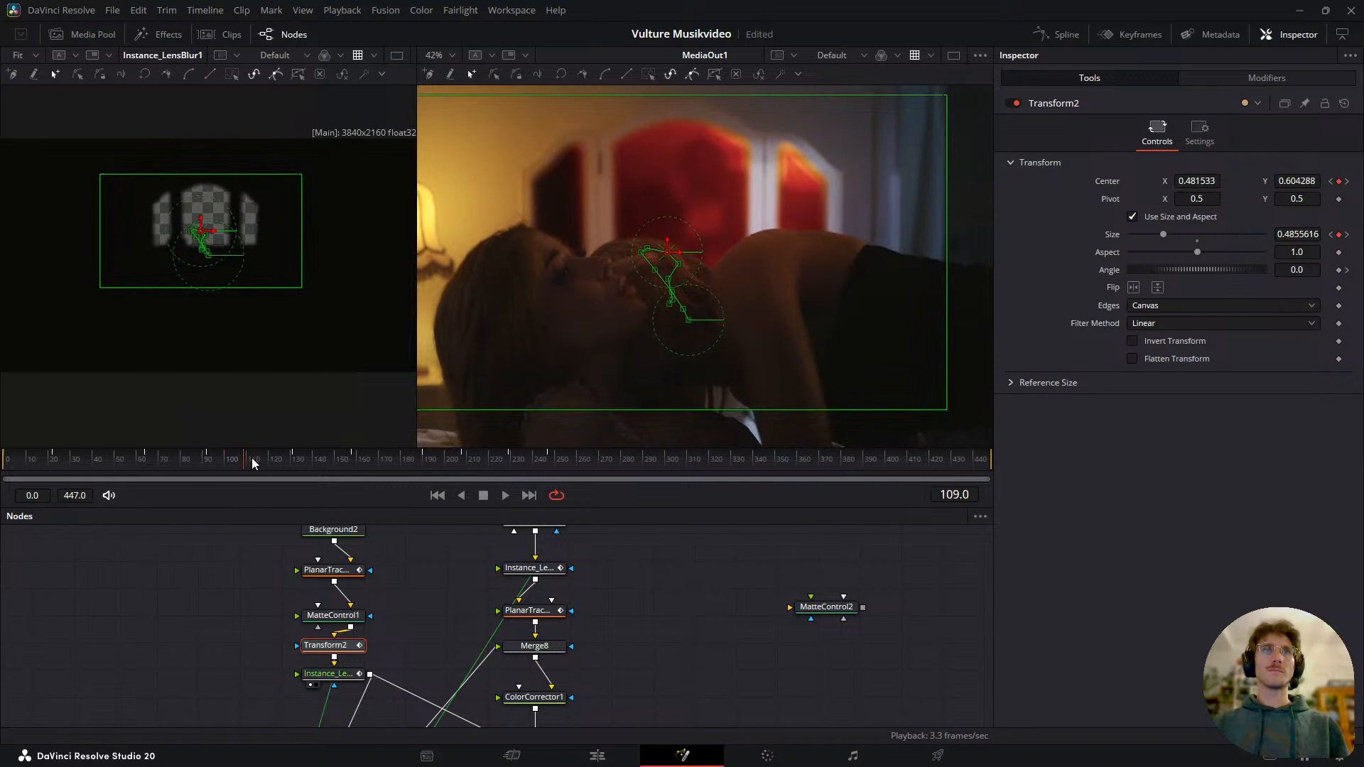
{"action": "left_click_drag", "start_coordinate": [947, 212], "coordinate": [936, 215]}
{"action": "left_click_drag", "start_coordinate": [670, 260], "coordinate": [670, 253]}
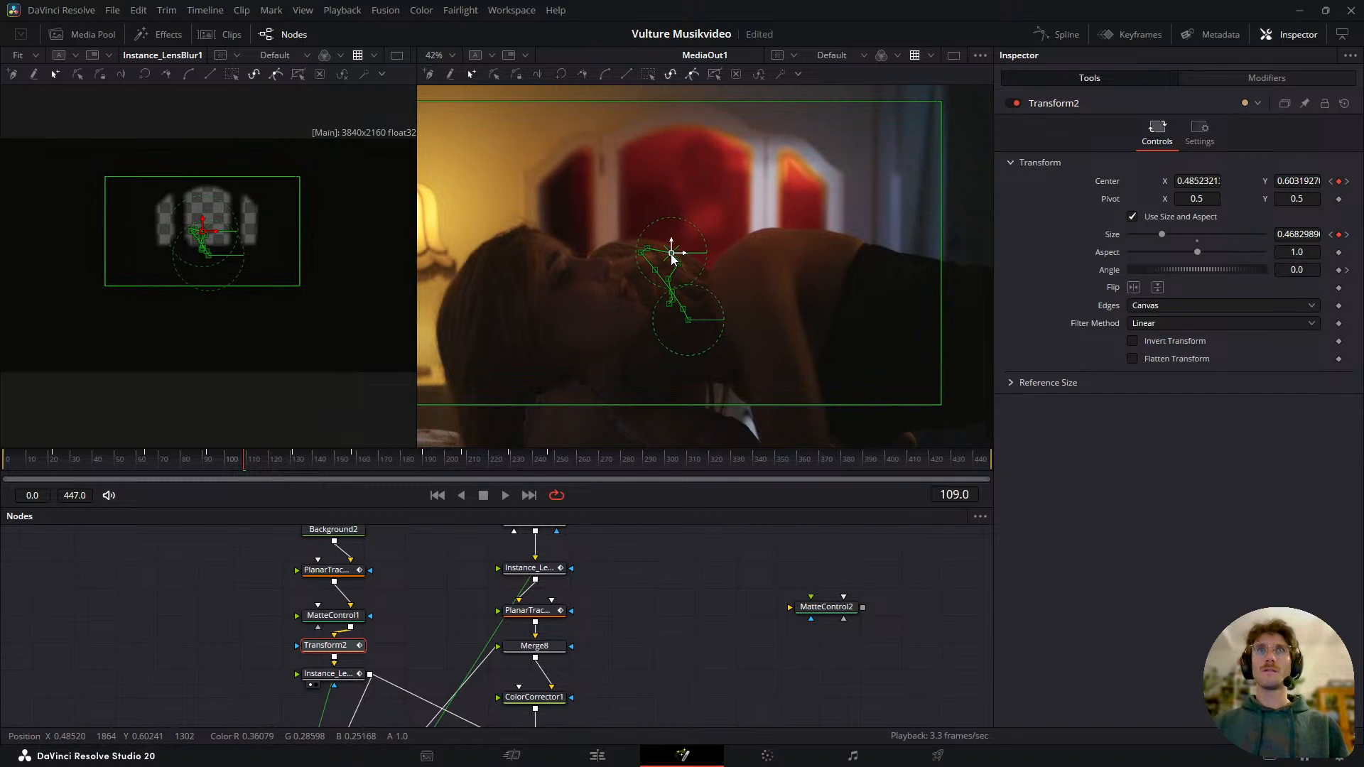
- Play the shot from around frame 90 to review the adjusted Transform2 motion
{"action": "left_click_drag", "start_coordinate": [240, 467], "coordinate": [202, 466]}
{"action": "key", "text": "space"}
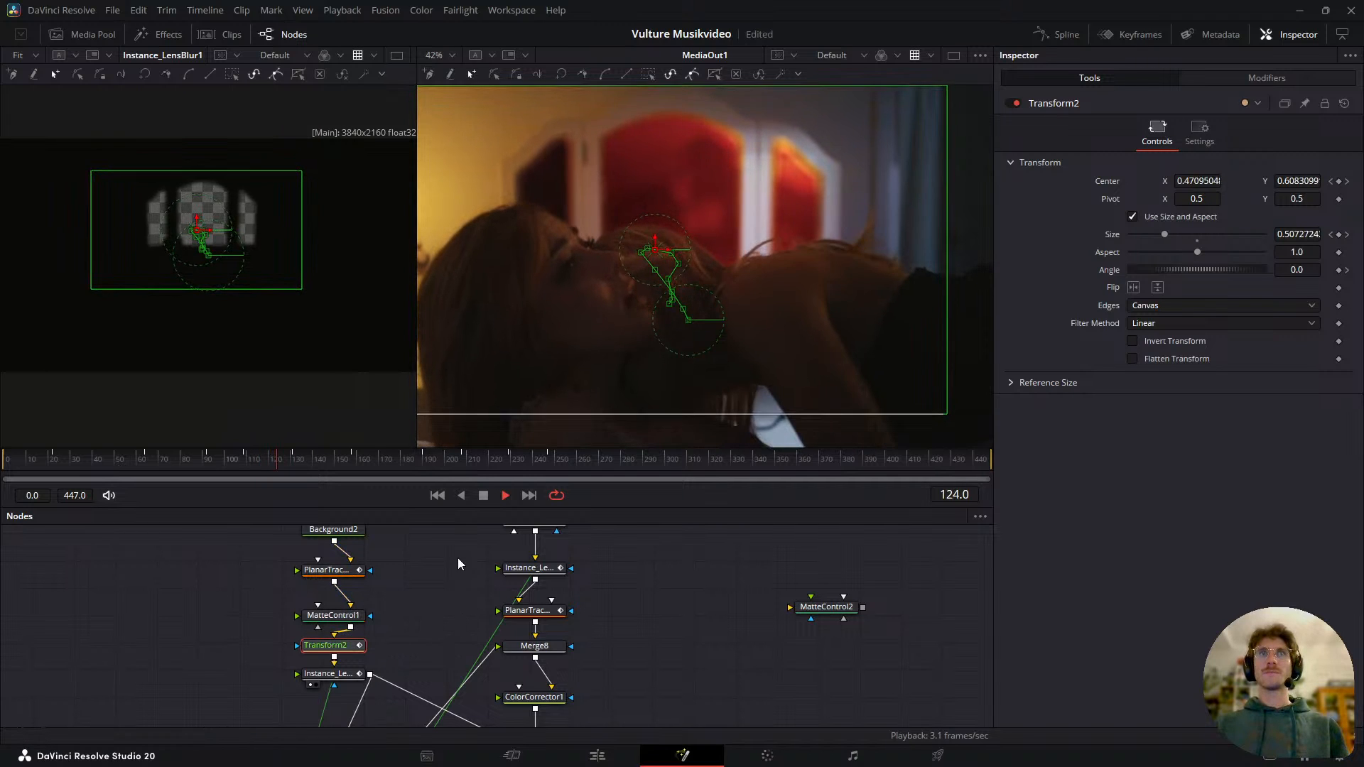
{"action": "key", "text": "space"}
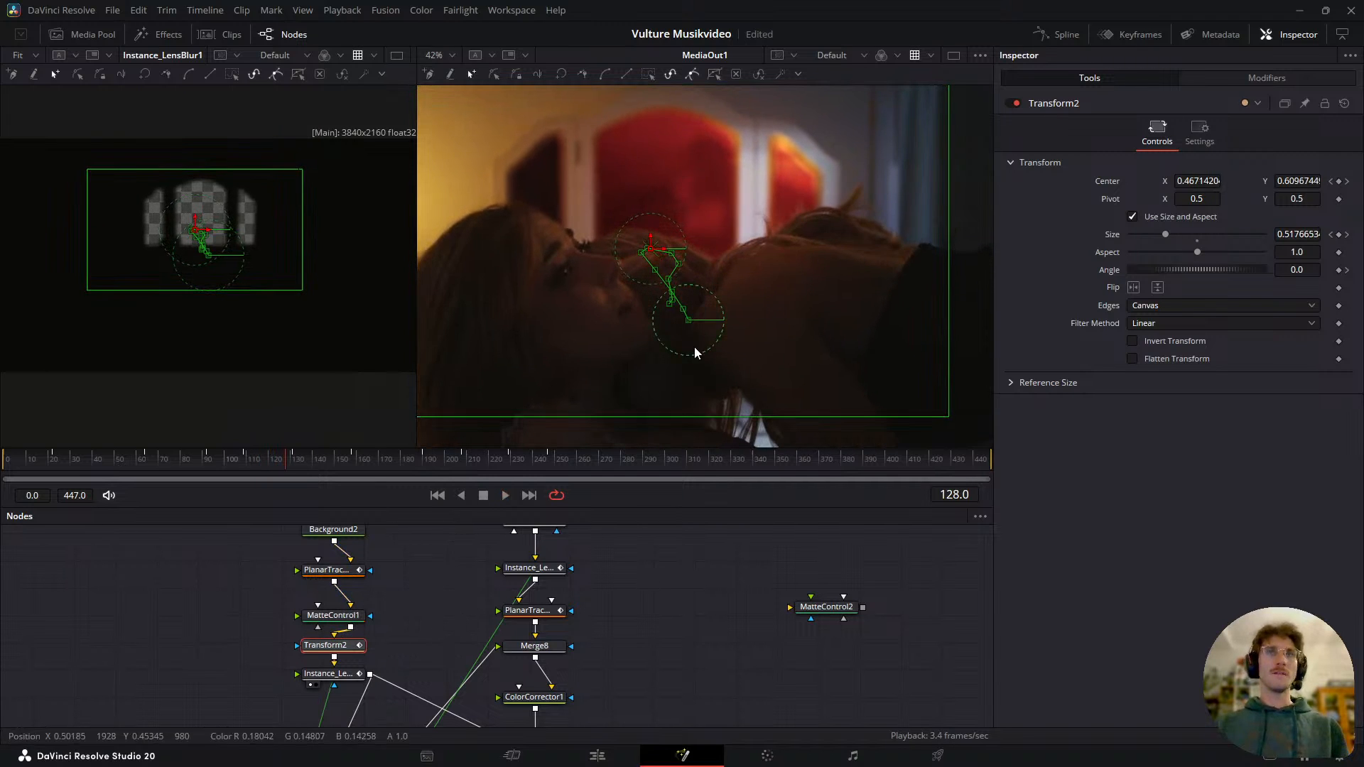
- Smooth the points of Transform2's motion path in the MediaOut1 viewer
{"action": "right_click", "coordinate": [657, 275]}
{"action": "mouse_move", "coordinate": [753, 344]}
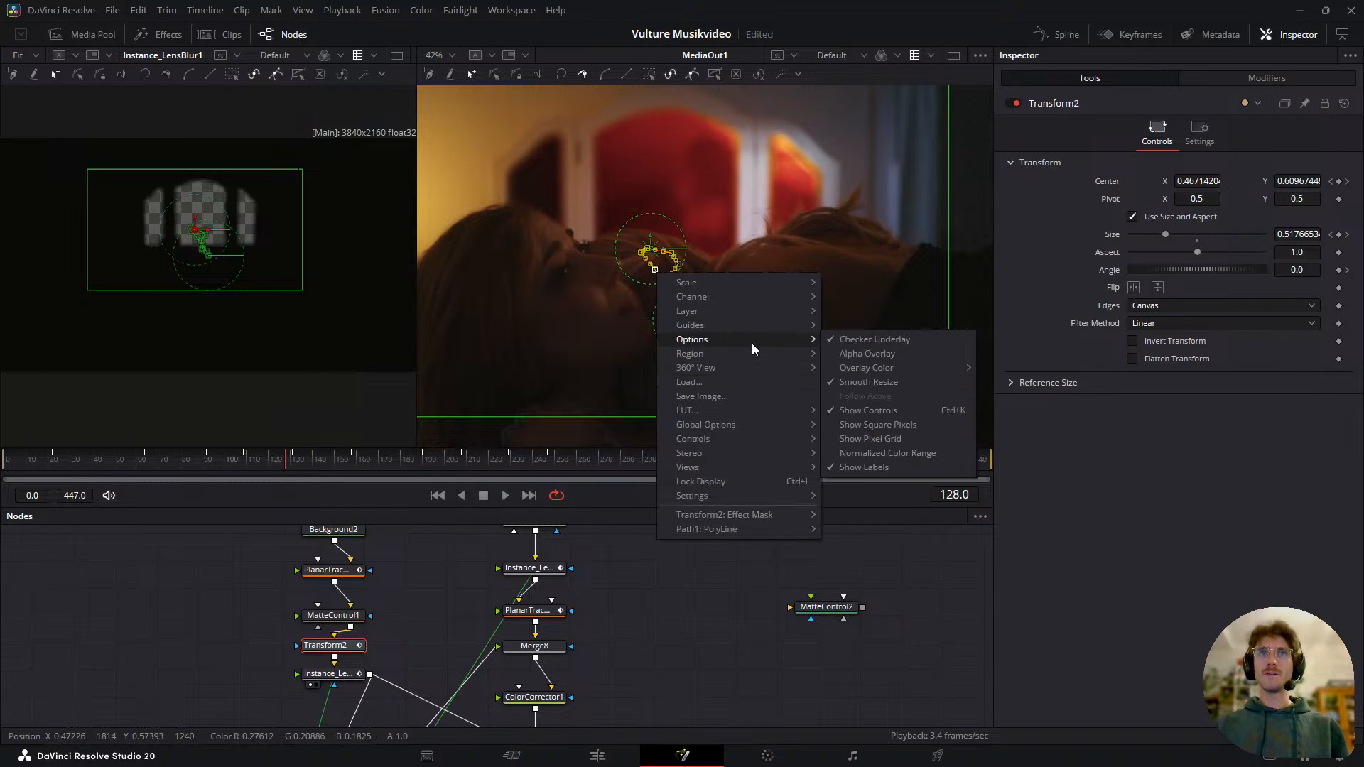
{"action": "mouse_move", "coordinate": [758, 453]}
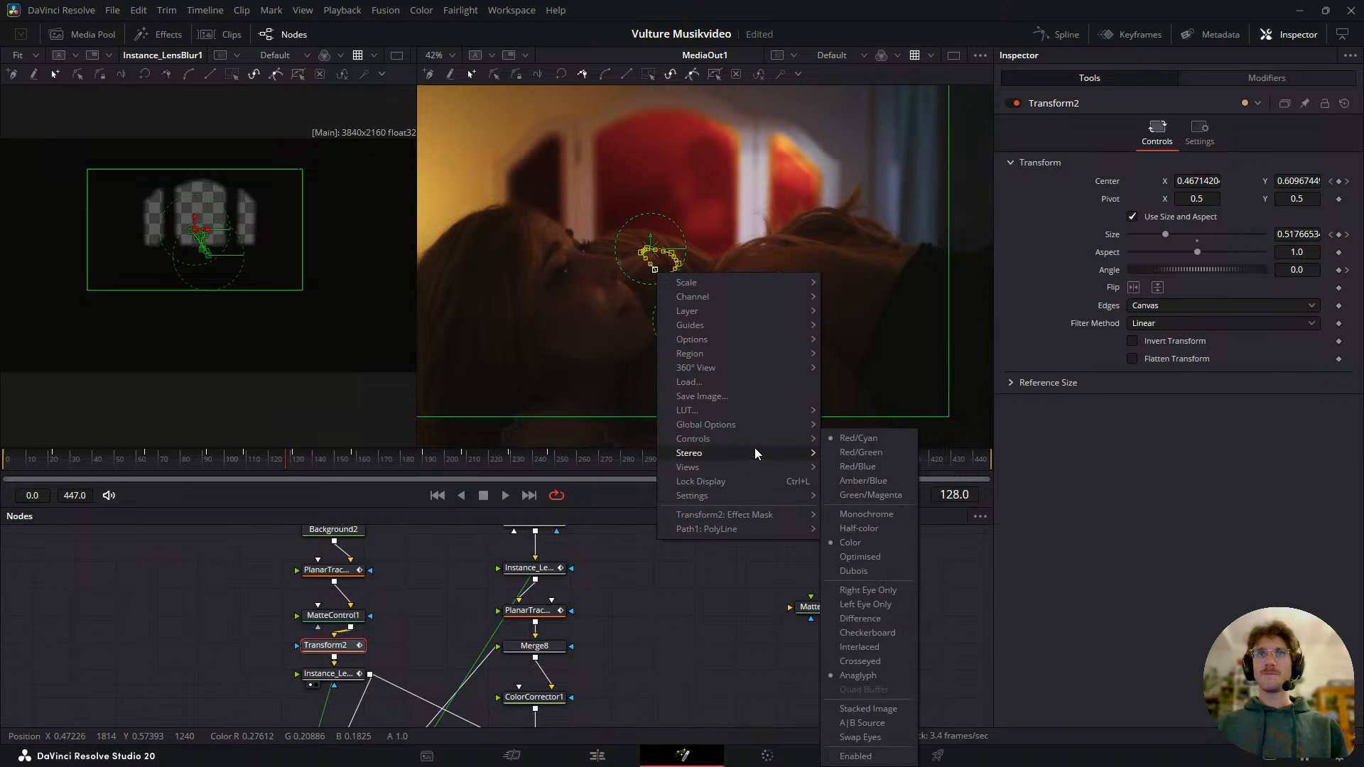
{"action": "left_click", "coordinate": [1003, 43]}
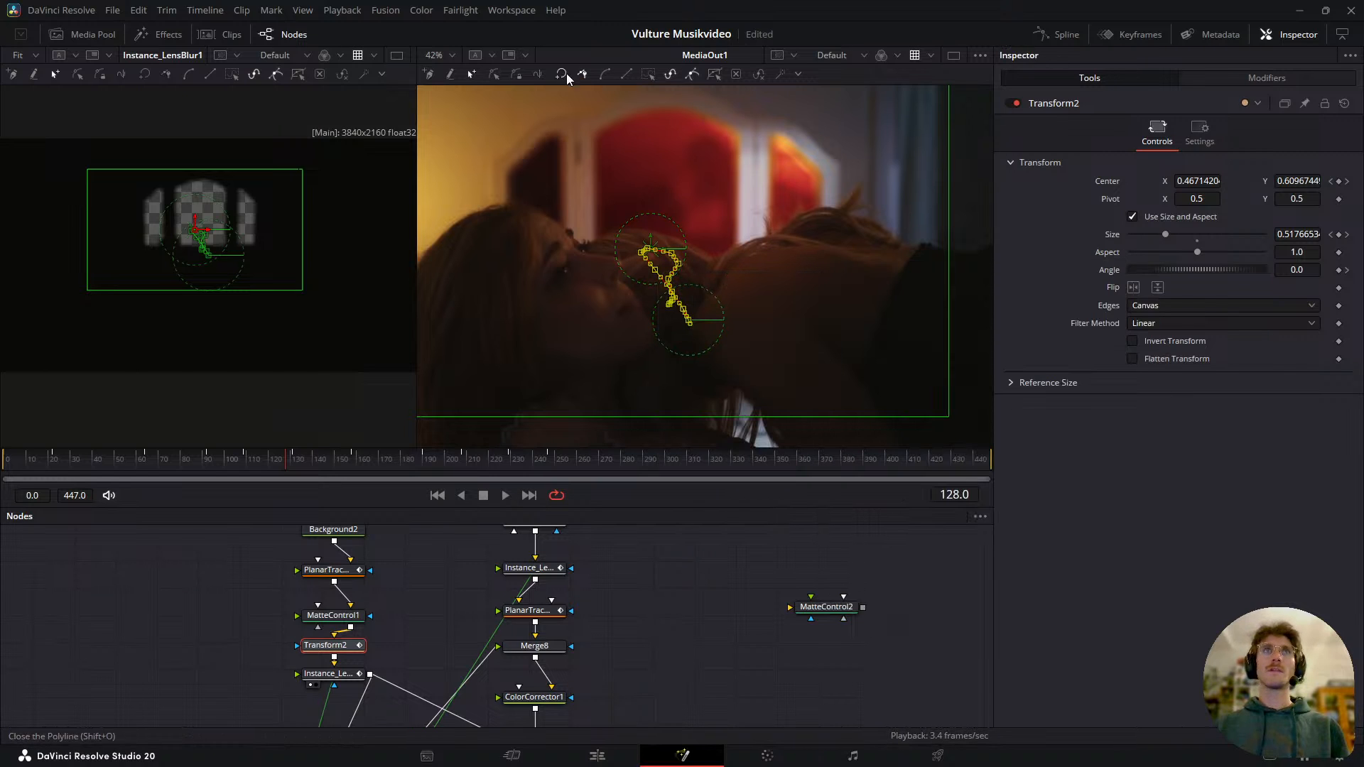
{"action": "left_click", "coordinate": [602, 78]}
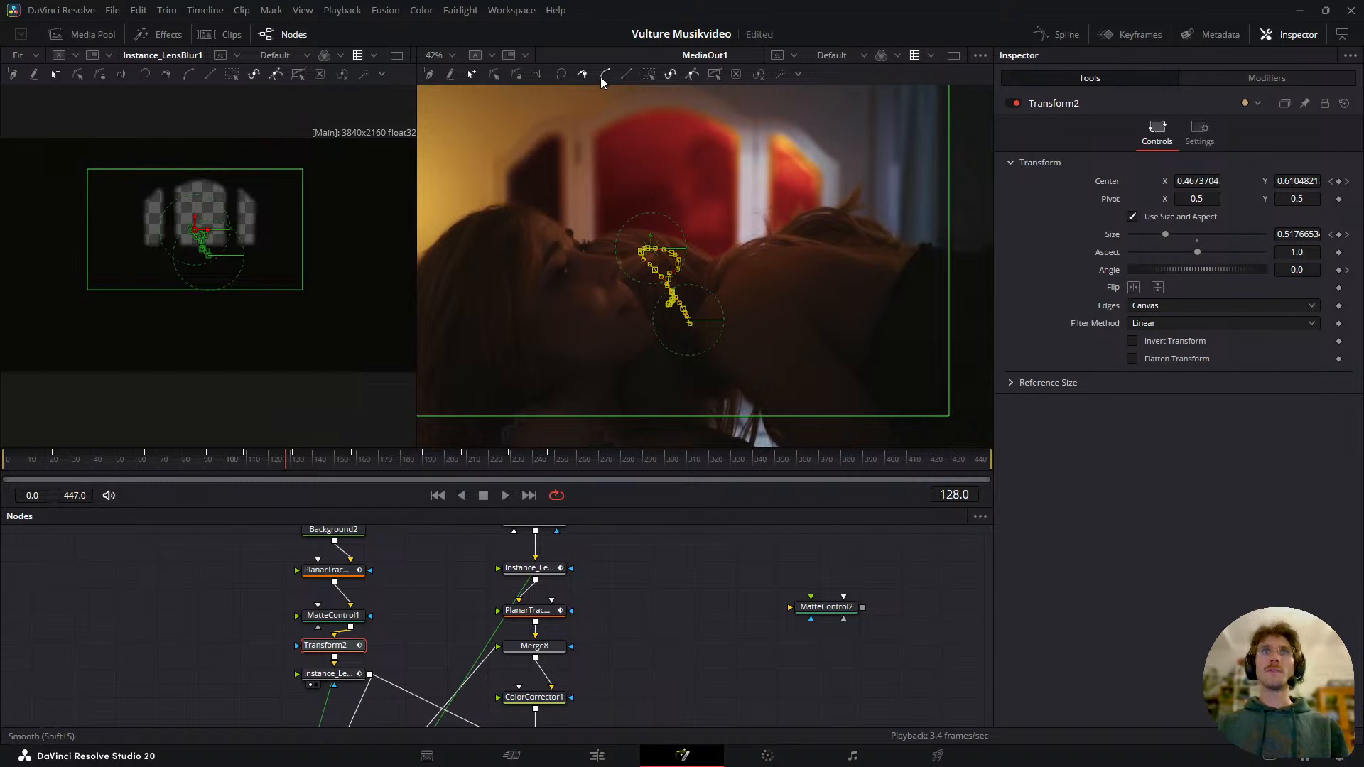
{"action": "scroll", "coordinate": [683, 222], "scroll_direction": "up", "scroll_amount": 5}
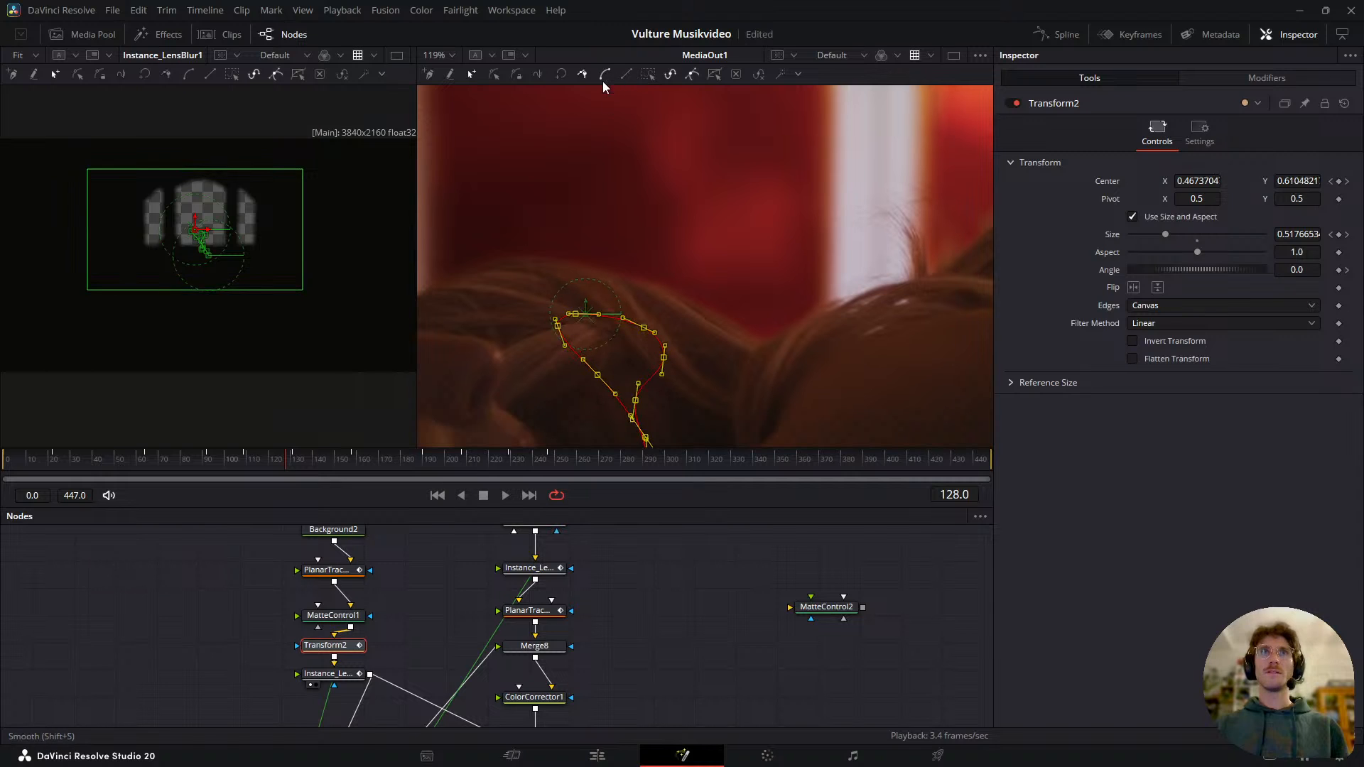
- Play on from frame 128 to review the mirror matte with the smoothed motion path
{"action": "scroll", "coordinate": [672, 240], "scroll_direction": "down", "scroll_amount": 3}
{"action": "key", "text": "space"}
{"action": "scroll", "coordinate": [739, 300], "scroll_direction": "down", "scroll_amount": 2}
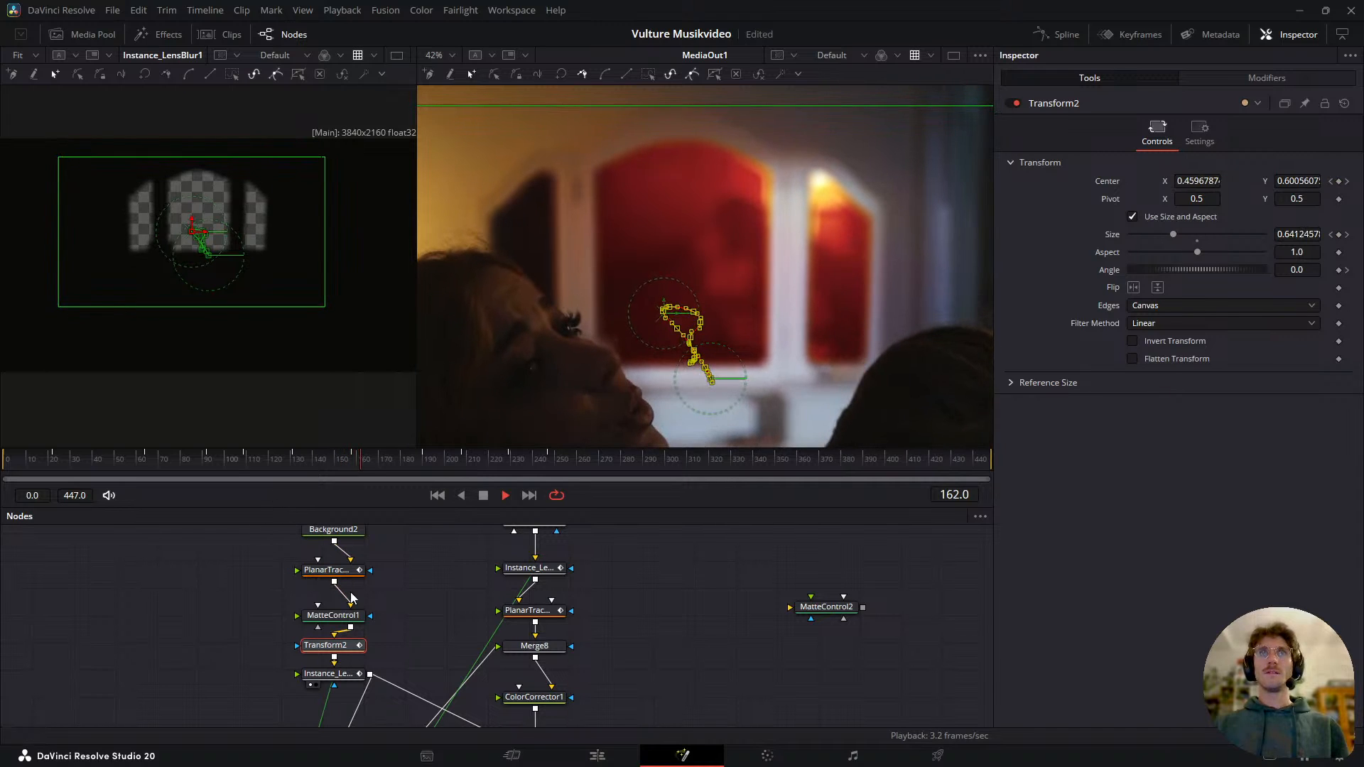
{"action": "key", "text": "space"}
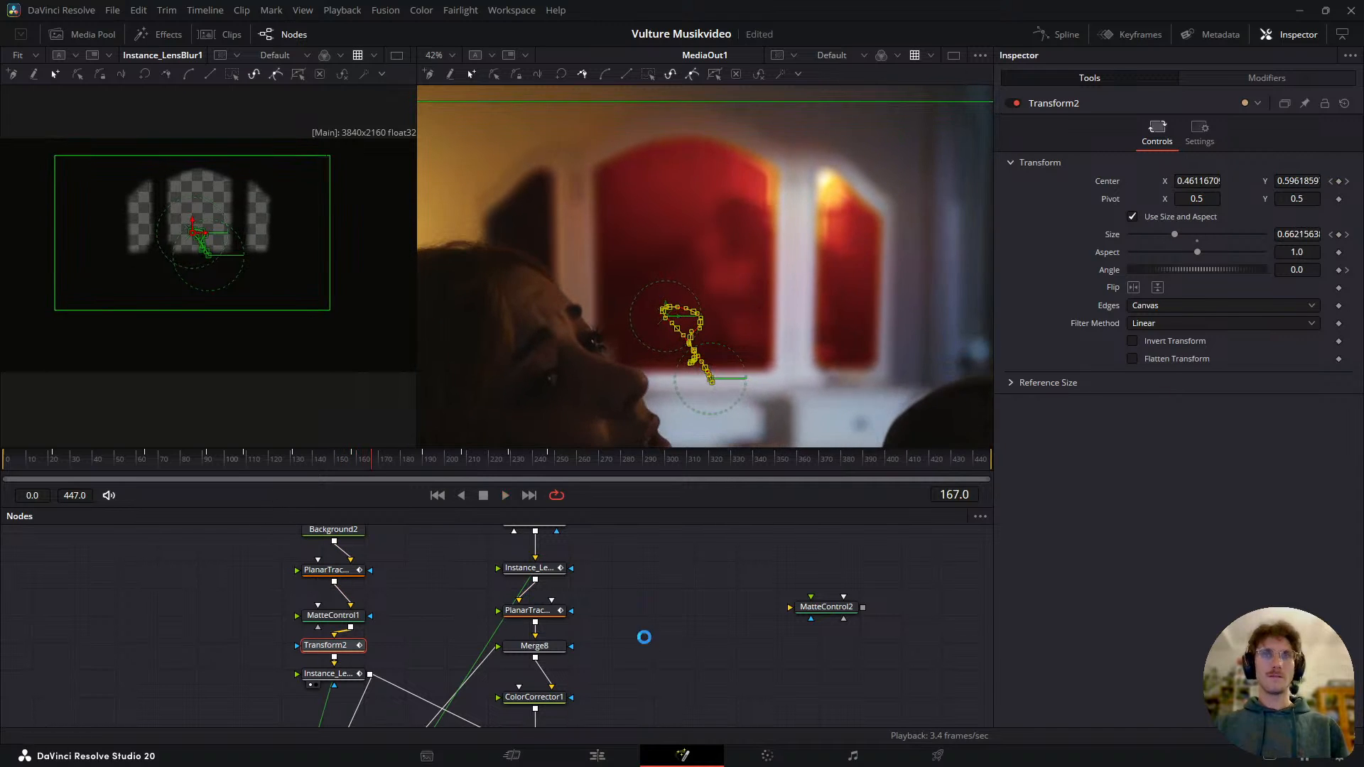
- View Transform1_1 beside the final output and select TimeStretcher1 to compare the reflection footage during playback
{"action": "scroll", "coordinate": [501, 615], "scroll_direction": "down", "scroll_amount": 5}
{"action": "left_click_drag", "start_coordinate": [448, 689], "coordinate": [437, 586]}
{"action": "scroll", "coordinate": [438, 671], "scroll_direction": "up", "scroll_amount": 4}
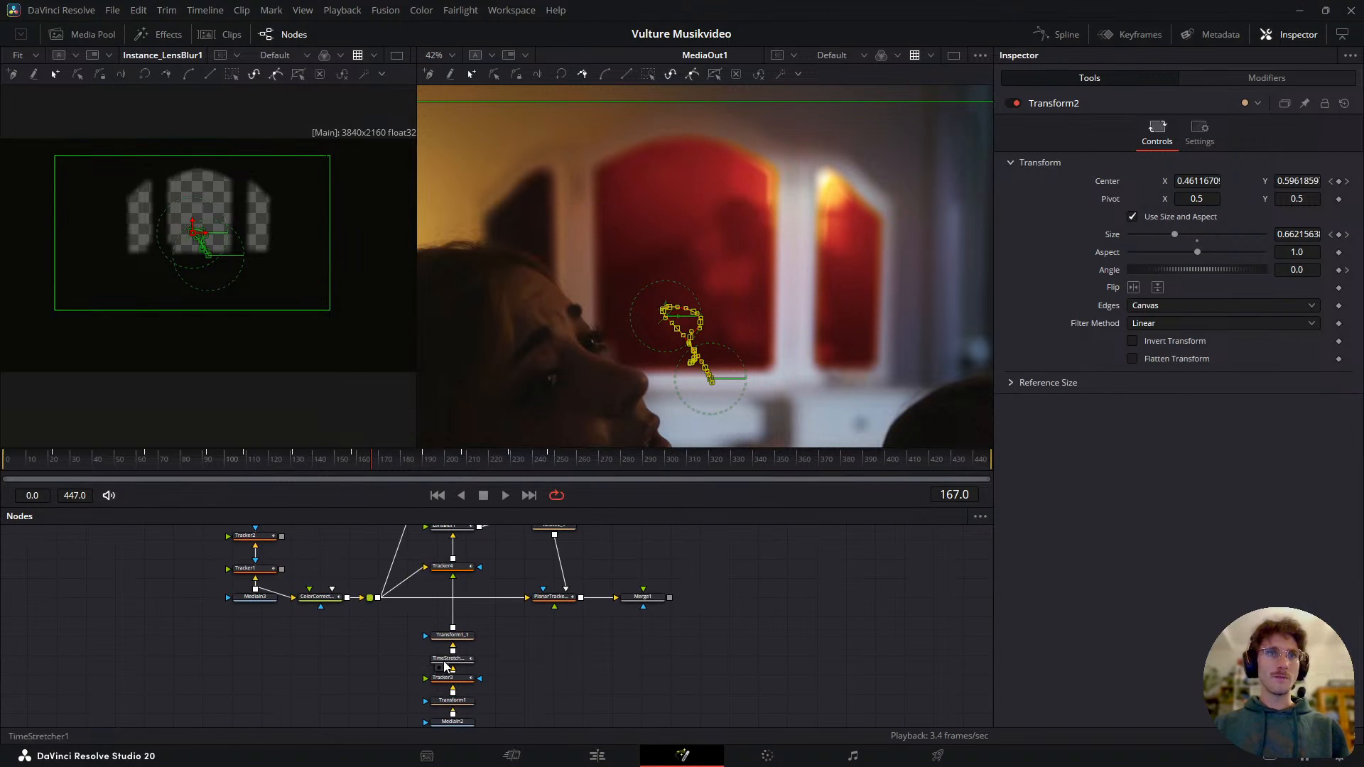
{"action": "left_click", "coordinate": [470, 647]}
{"action": "key", "text": "1"}
{"action": "left_click", "coordinate": [467, 664]}
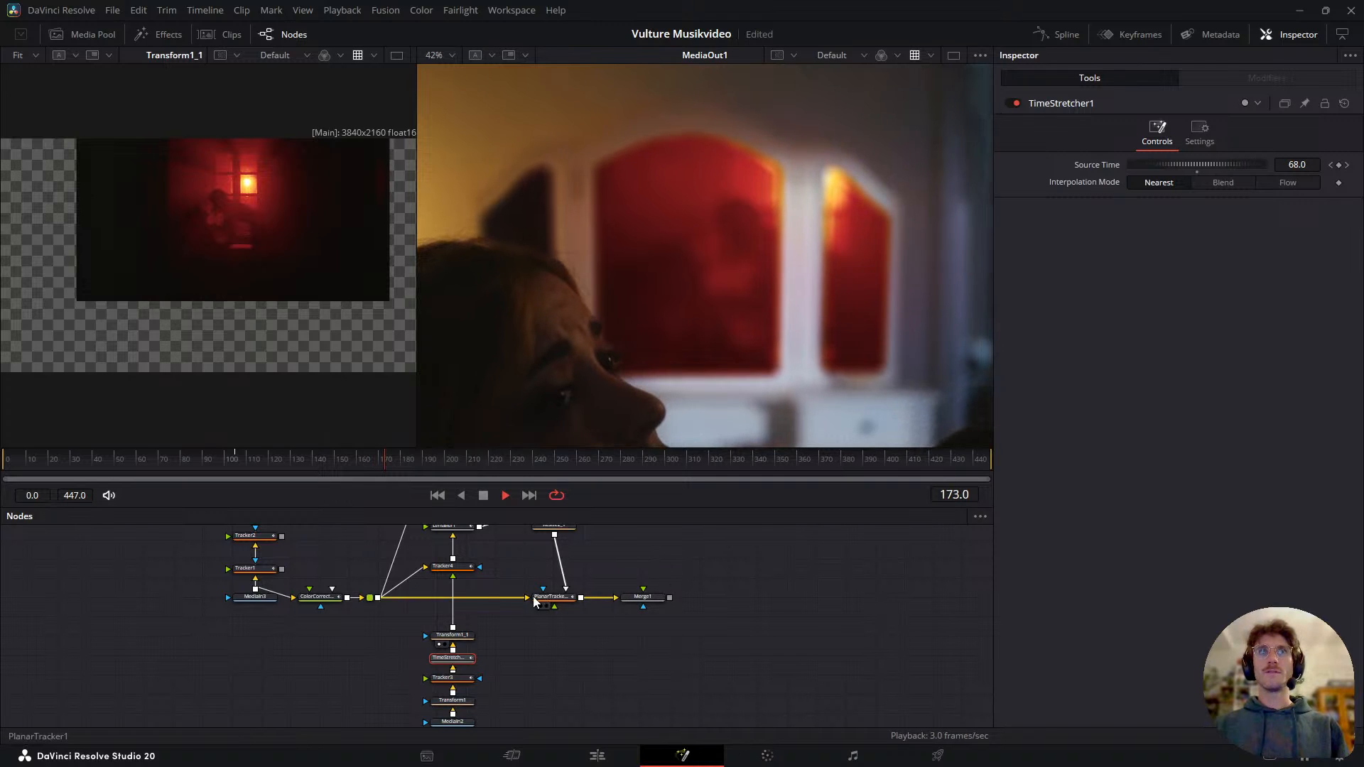
{"action": "scroll", "coordinate": [246, 190], "scroll_direction": "up", "scroll_amount": 4}
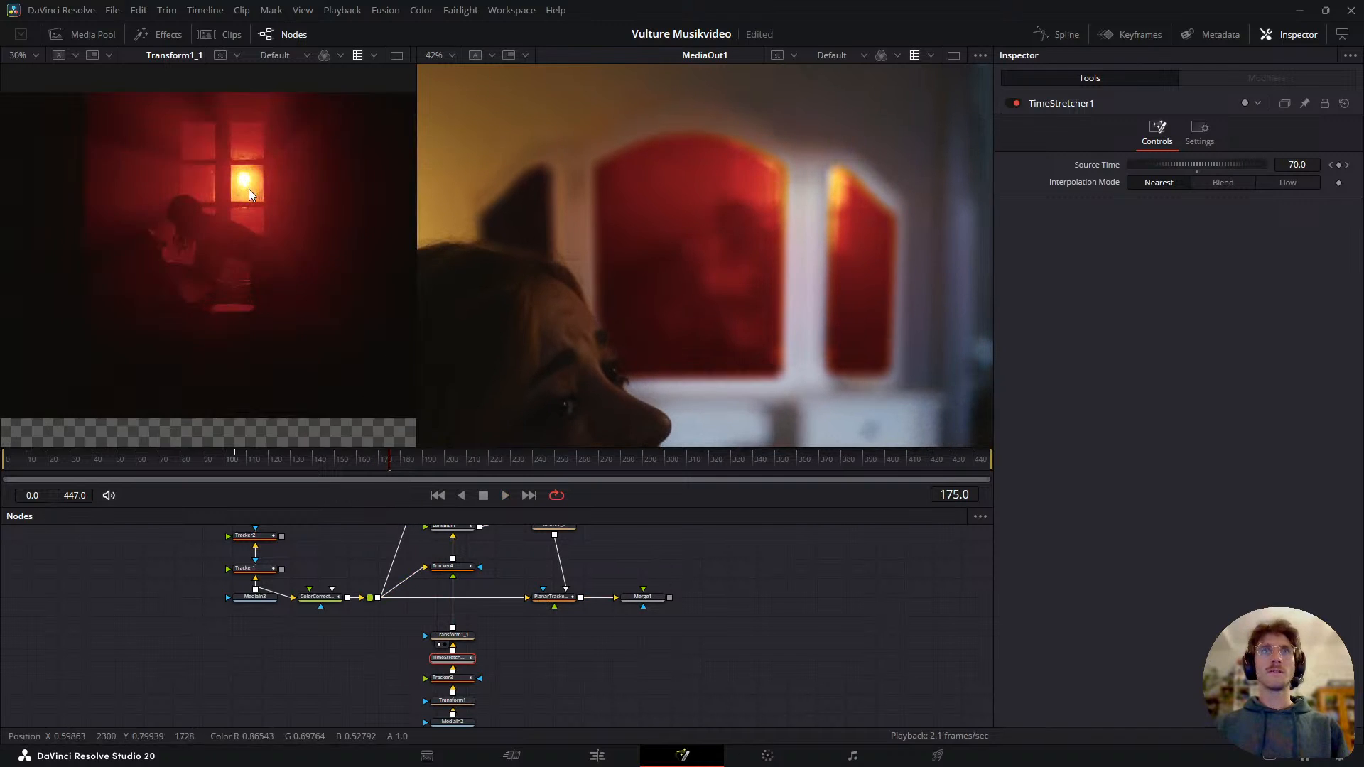
- Play the reflection footage and the final output from frame 105, and save the project
{"action": "key", "text": "space"}
{"action": "left_click", "coordinate": [239, 463]}
{"action": "key", "text": "space"}
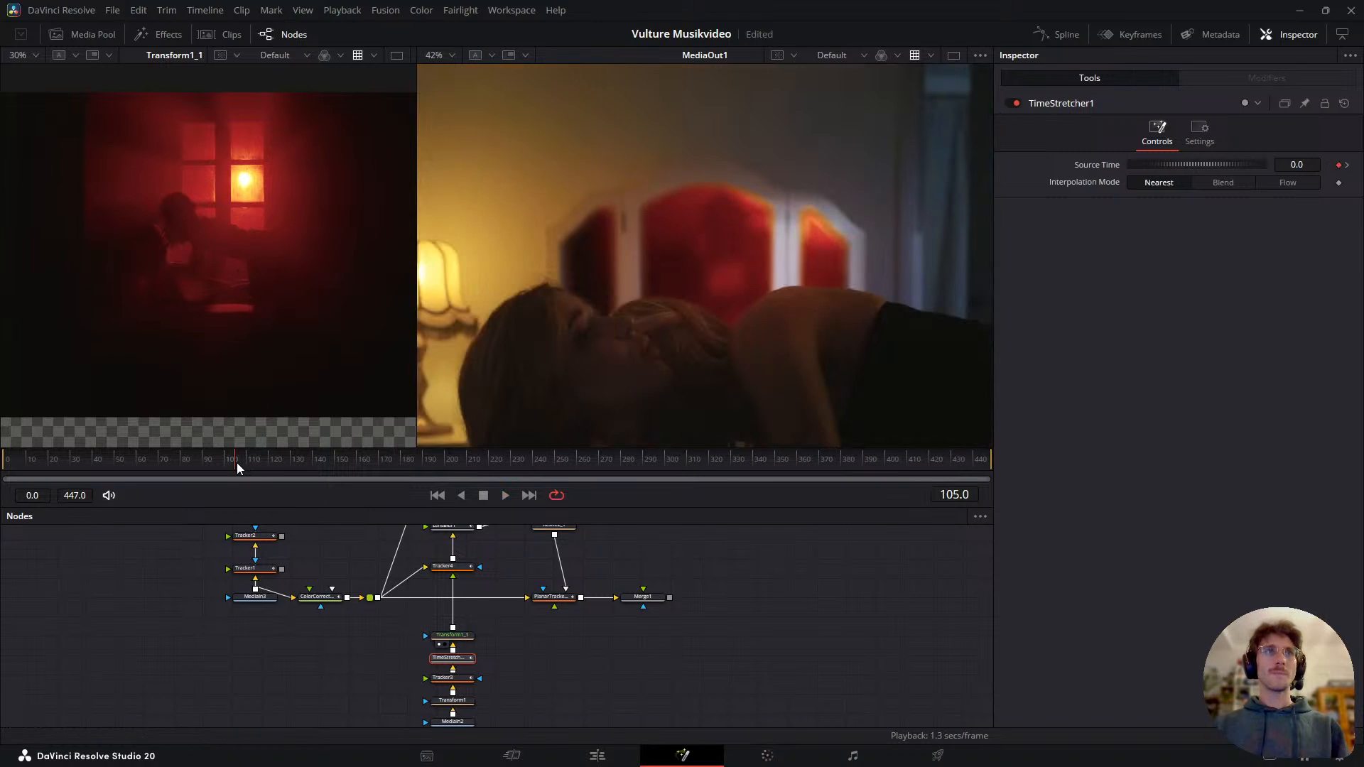
{"action": "key", "text": "space"}
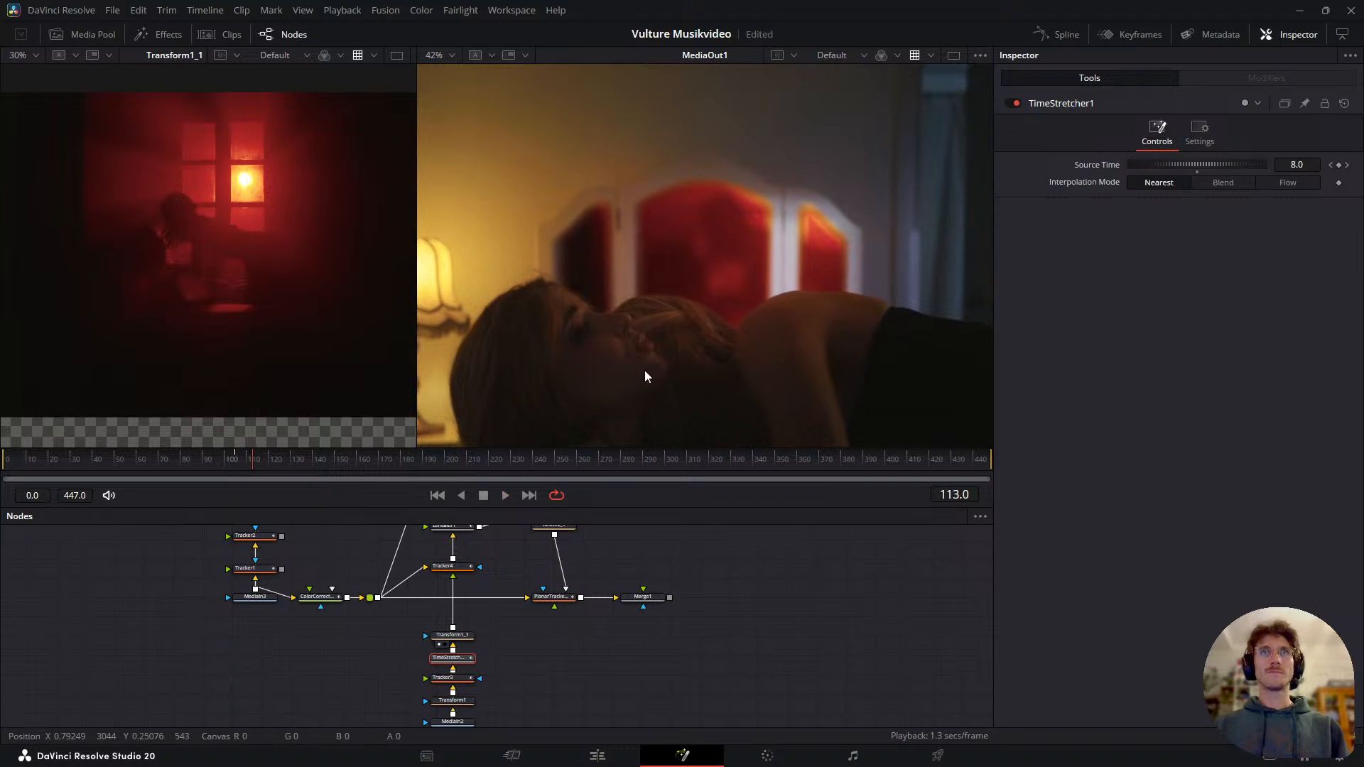
{"action": "scroll", "coordinate": [734, 293], "scroll_direction": "down", "scroll_amount": 3}
{"action": "key", "text": "ctrl+s"}
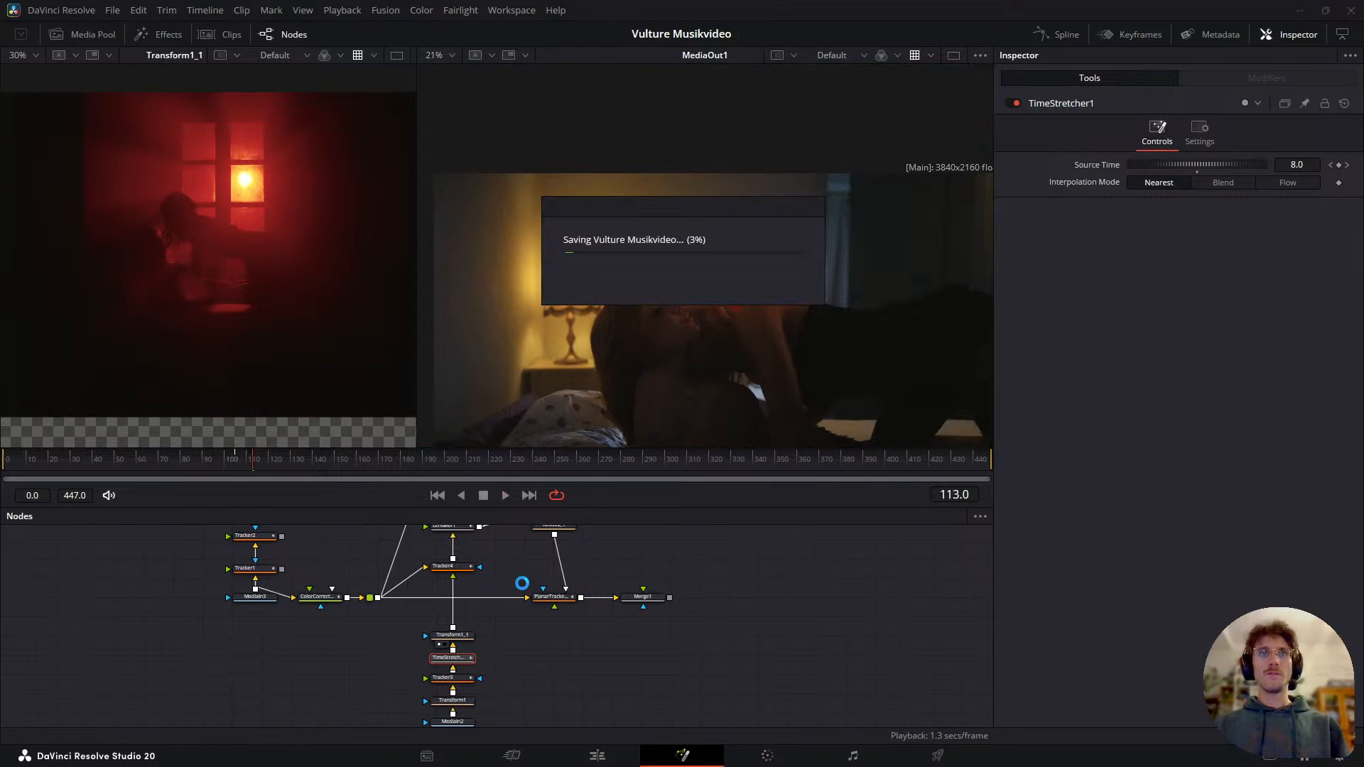
- Select the Transform2 node below MatteControl1 and copy it
{"action": "scroll", "coordinate": [481, 609], "scroll_direction": "up", "scroll_amount": 3}
{"action": "left_click_drag", "start_coordinate": [503, 537], "coordinate": [469, 637]}
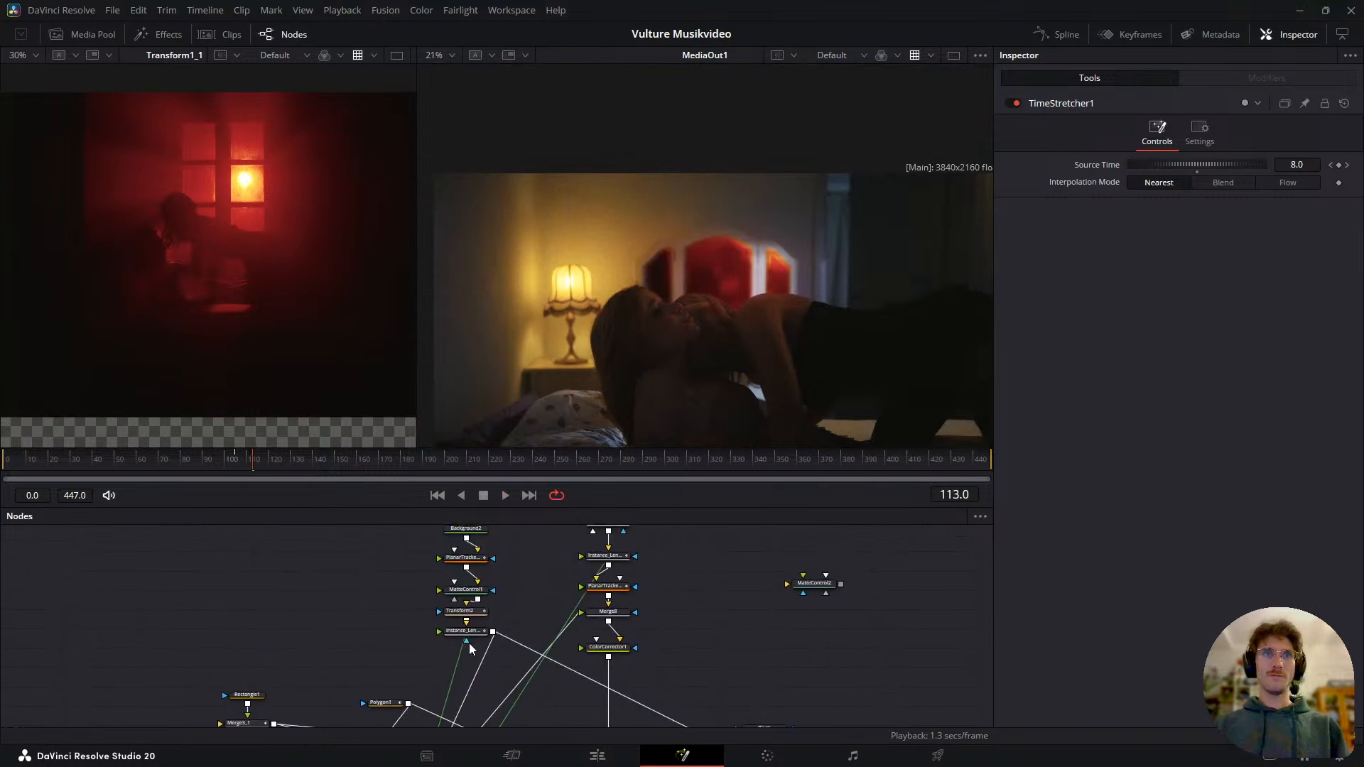
{"action": "scroll", "coordinate": [481, 563], "scroll_direction": "up", "scroll_amount": 3}
{"action": "left_click_drag", "start_coordinate": [481, 563], "coordinate": [489, 637]}
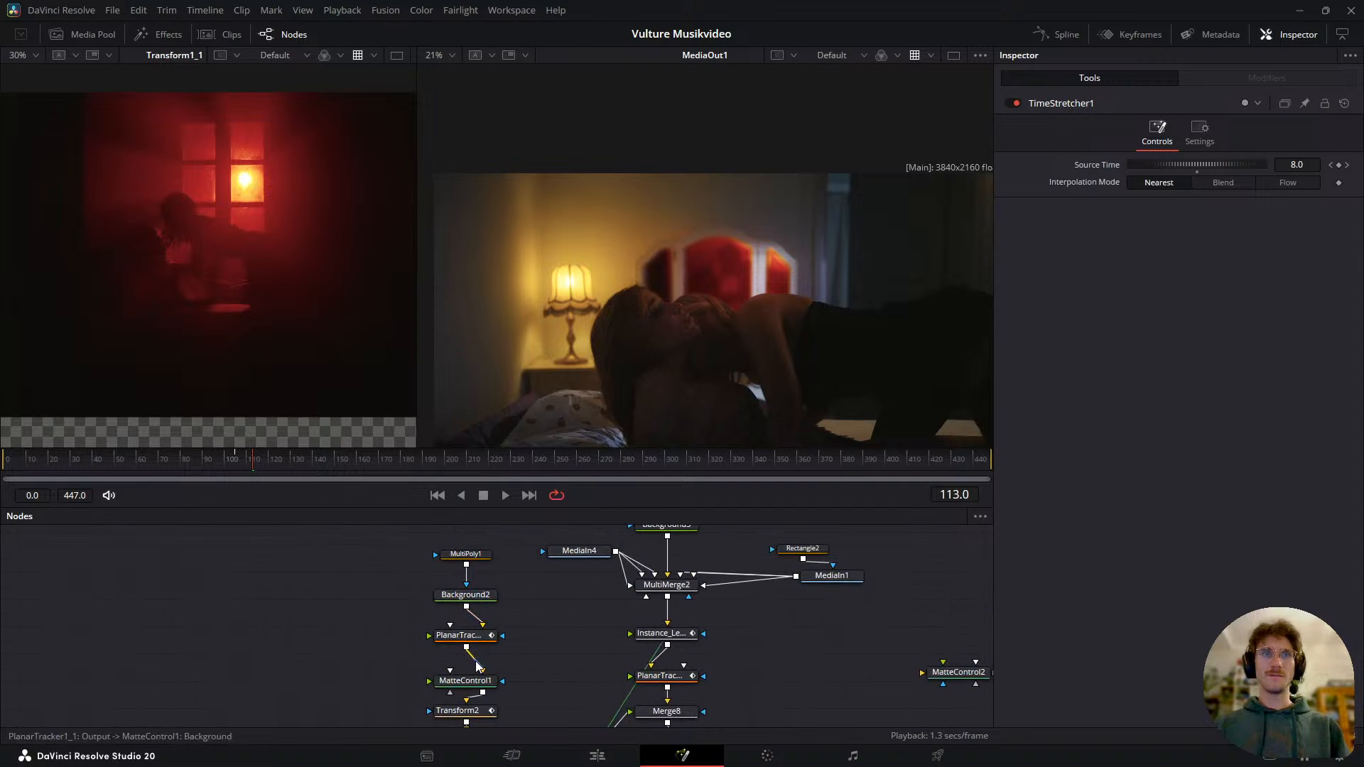
{"action": "scroll", "coordinate": [497, 696], "scroll_direction": "down", "scroll_amount": 2}
{"action": "left_click", "coordinate": [483, 655]}
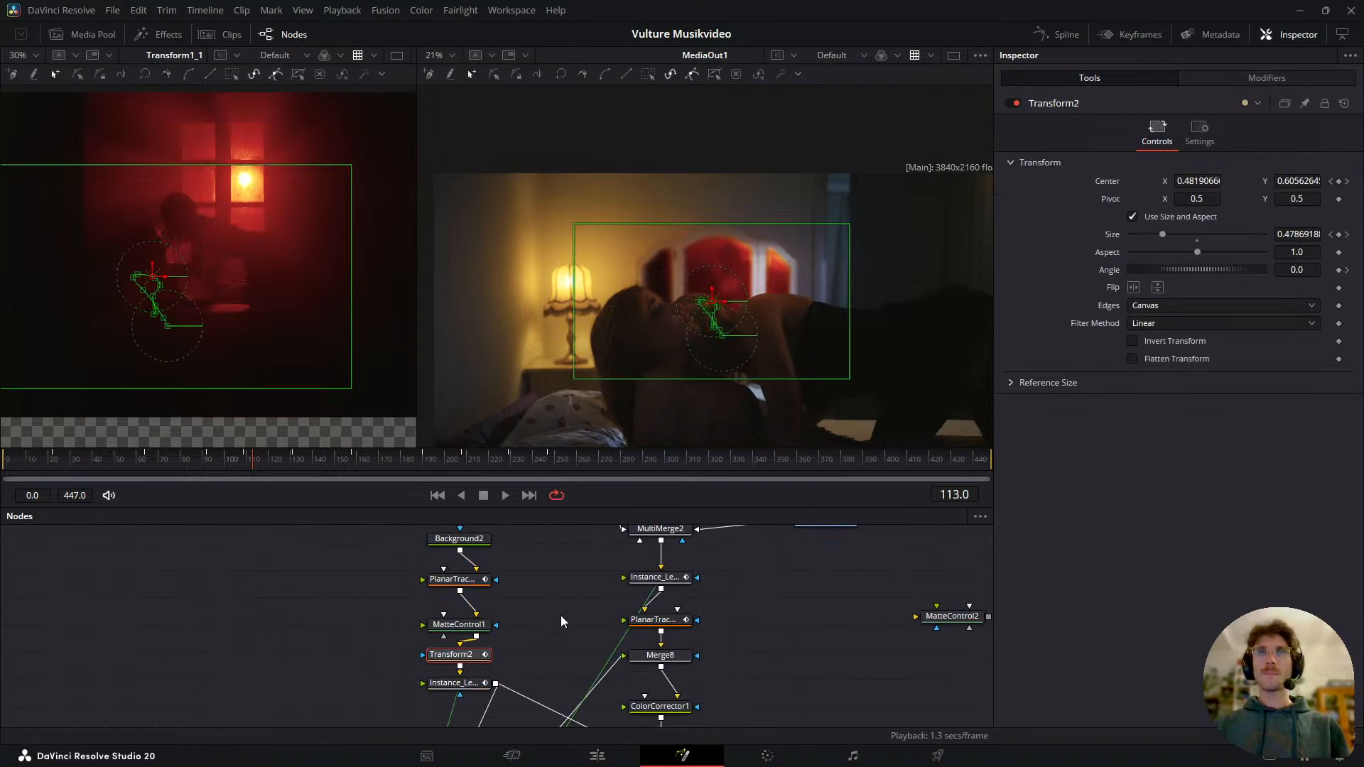
- Make room below Transform1_1 and paste an instance of Transform2 between it and TimeStretcher1
{"action": "scroll", "coordinate": [530, 538], "scroll_direction": "down", "scroll_amount": 6}
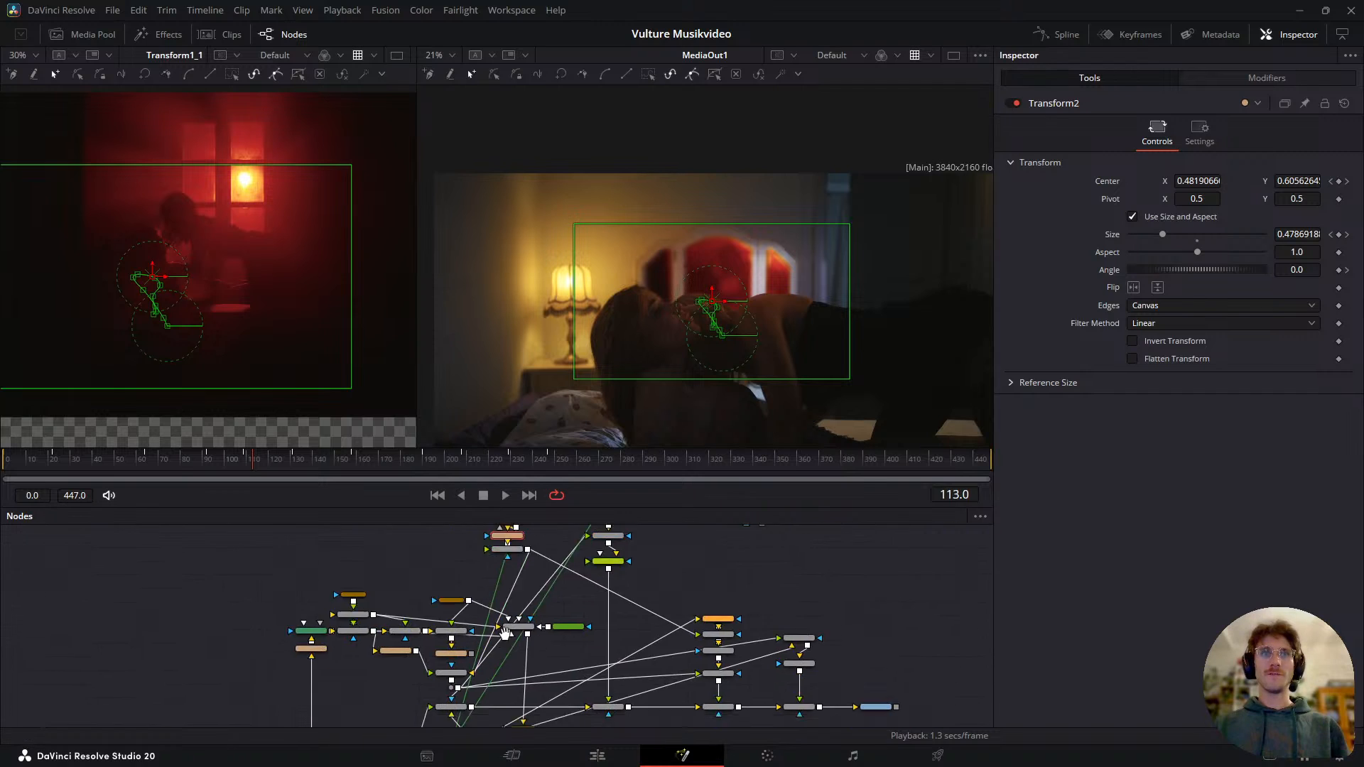
{"action": "scroll", "coordinate": [426, 650], "scroll_direction": "up", "scroll_amount": 6}
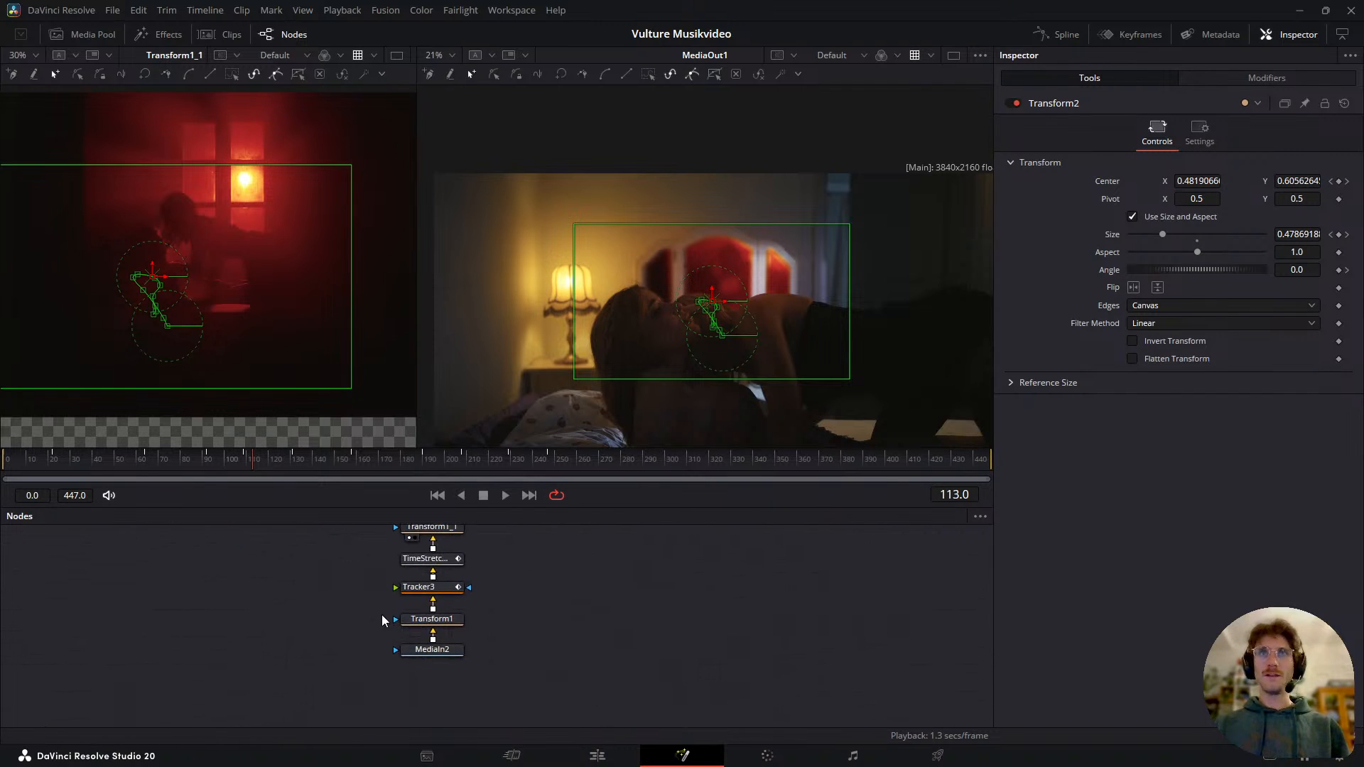
{"action": "left_click_drag", "start_coordinate": [396, 566], "coordinate": [371, 601]}
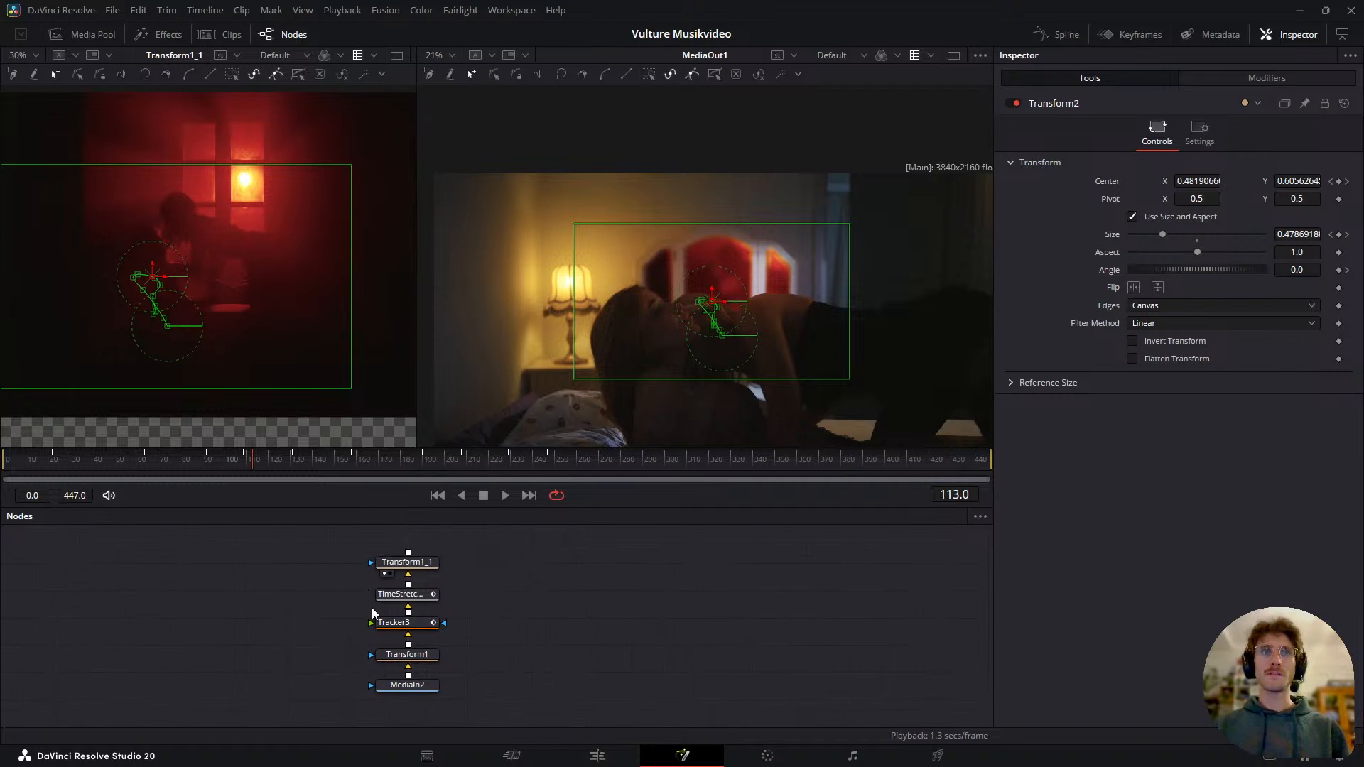
{"action": "scroll", "coordinate": [367, 604], "scroll_direction": "up", "scroll_amount": 2}
{"action": "scroll", "coordinate": [526, 613], "scroll_direction": "up", "scroll_amount": 2}
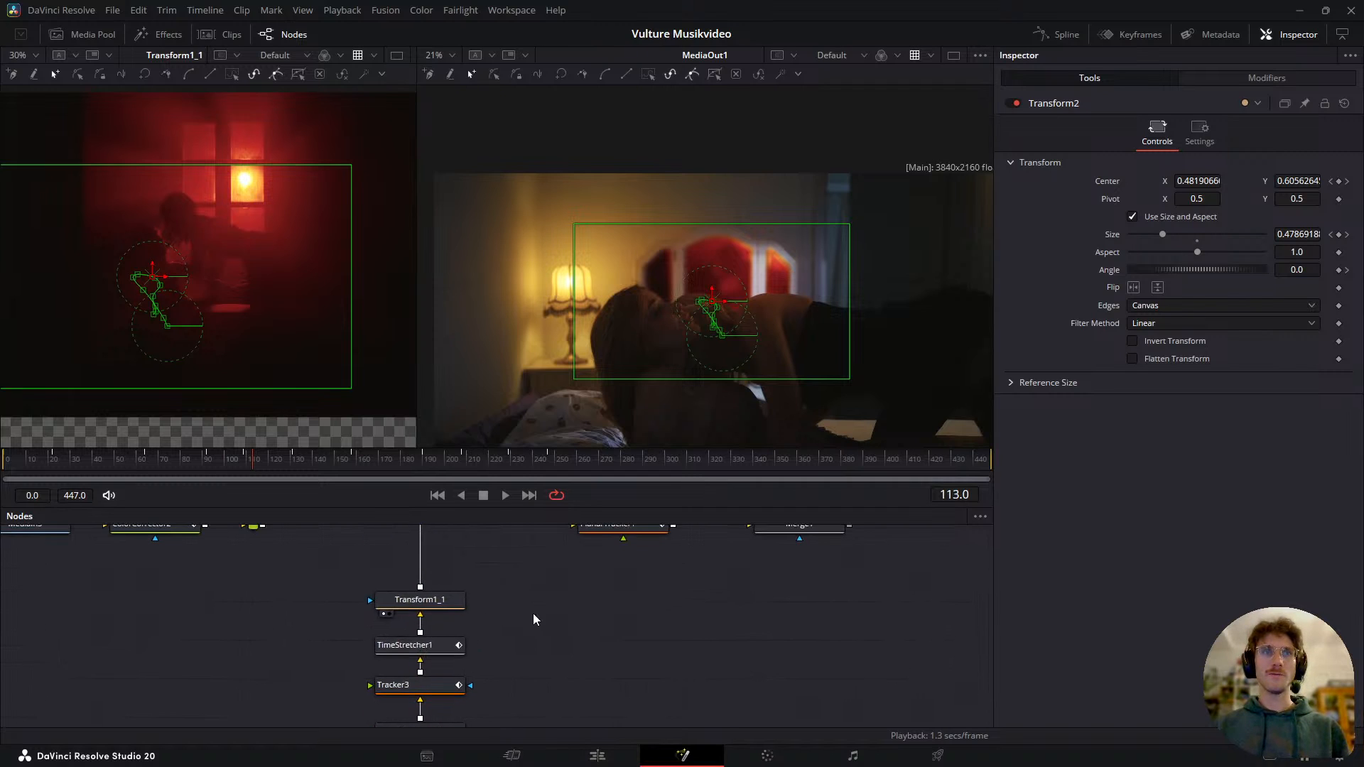
{"action": "left_click", "coordinate": [447, 606]}
{"action": "left_click_drag", "start_coordinate": [452, 600], "coordinate": [455, 568]}
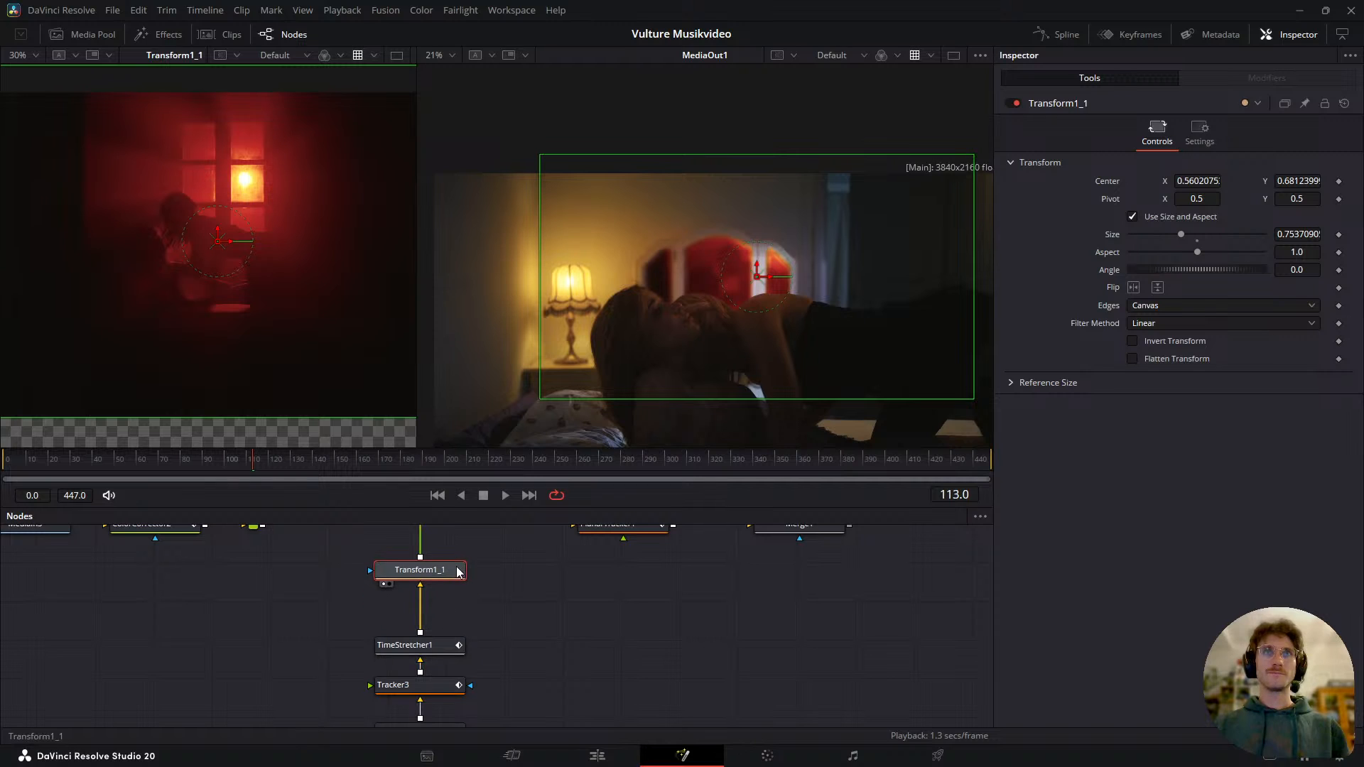
{"action": "left_click", "coordinate": [448, 645]}
{"action": "key", "text": "ctrl+shift+v"}
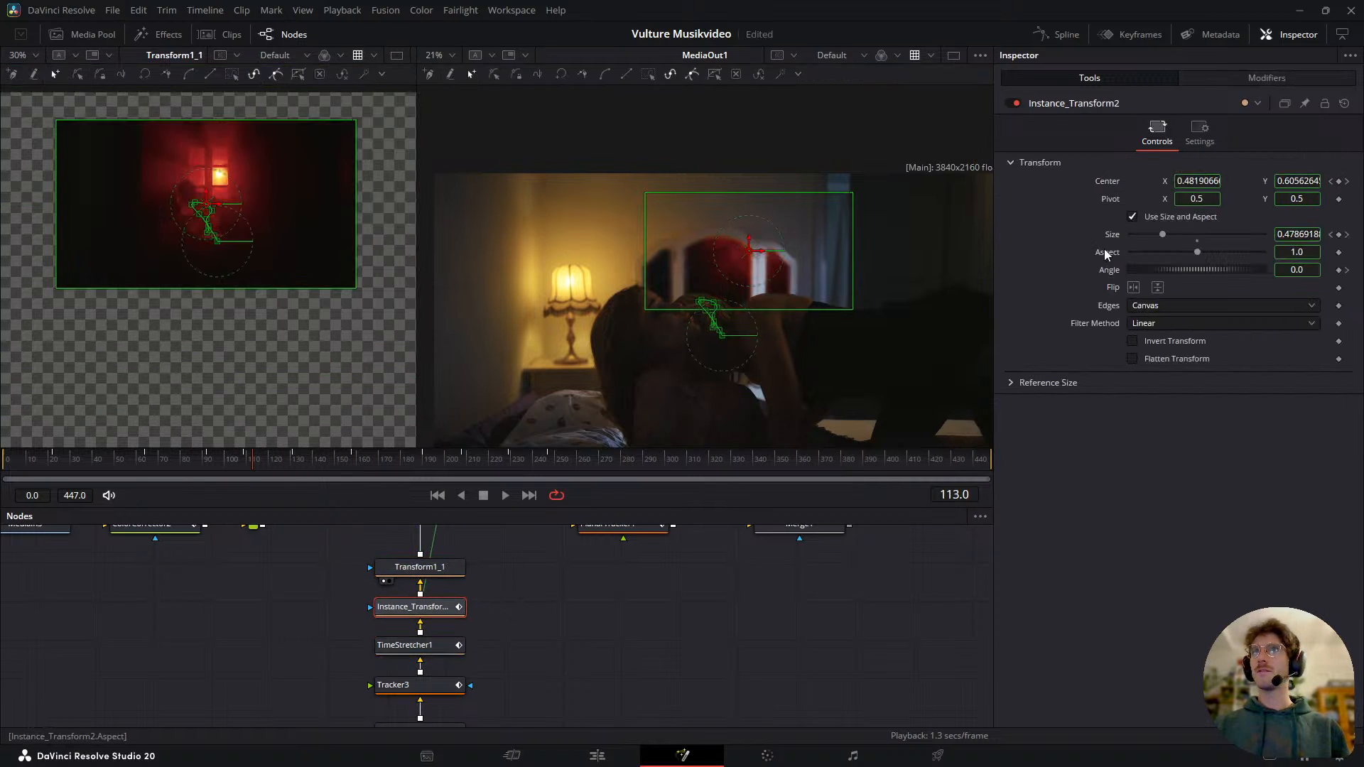
- Deinstance the Size of Instance_Transform2, remove its Transform2Size animation and set the size to 1
{"action": "right_click", "coordinate": [1114, 233]}
{"action": "left_click", "coordinate": [1174, 416]}
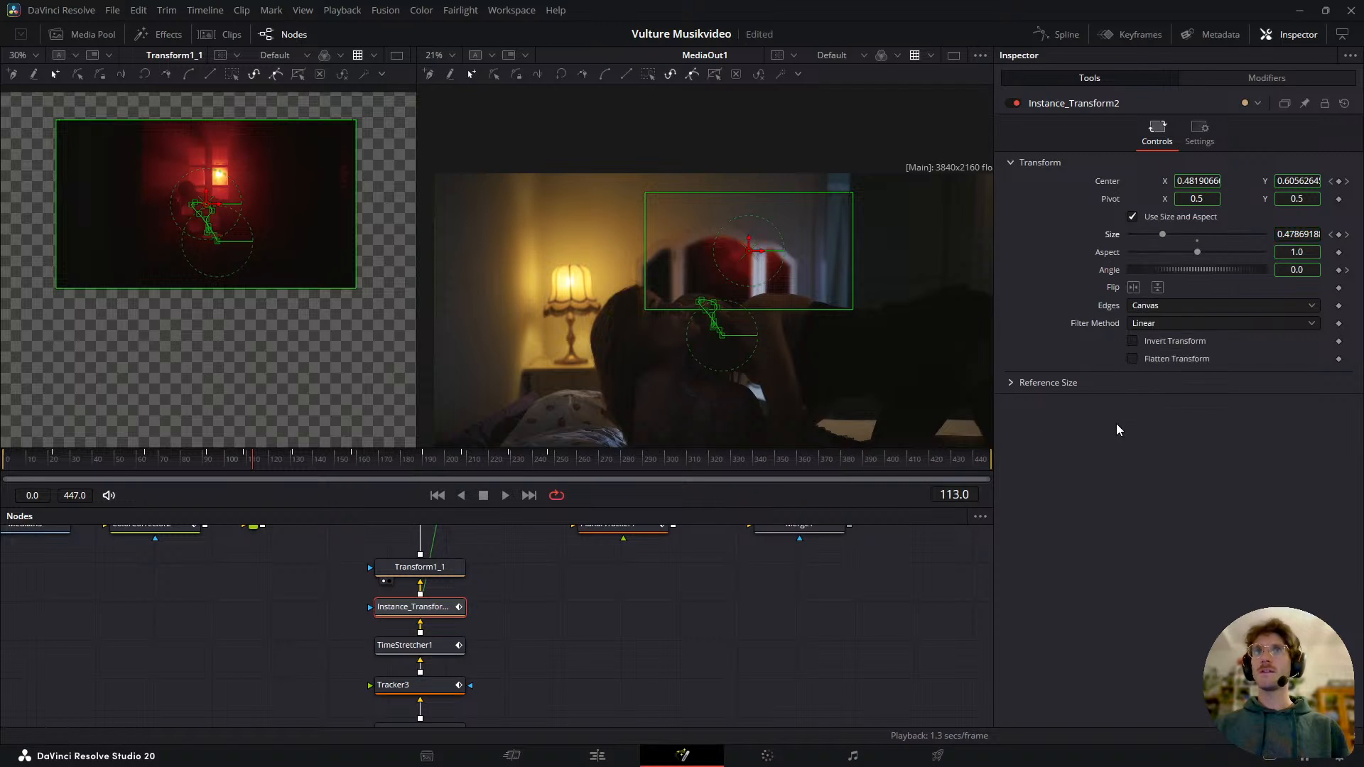
{"action": "left_click", "coordinate": [1300, 238]}
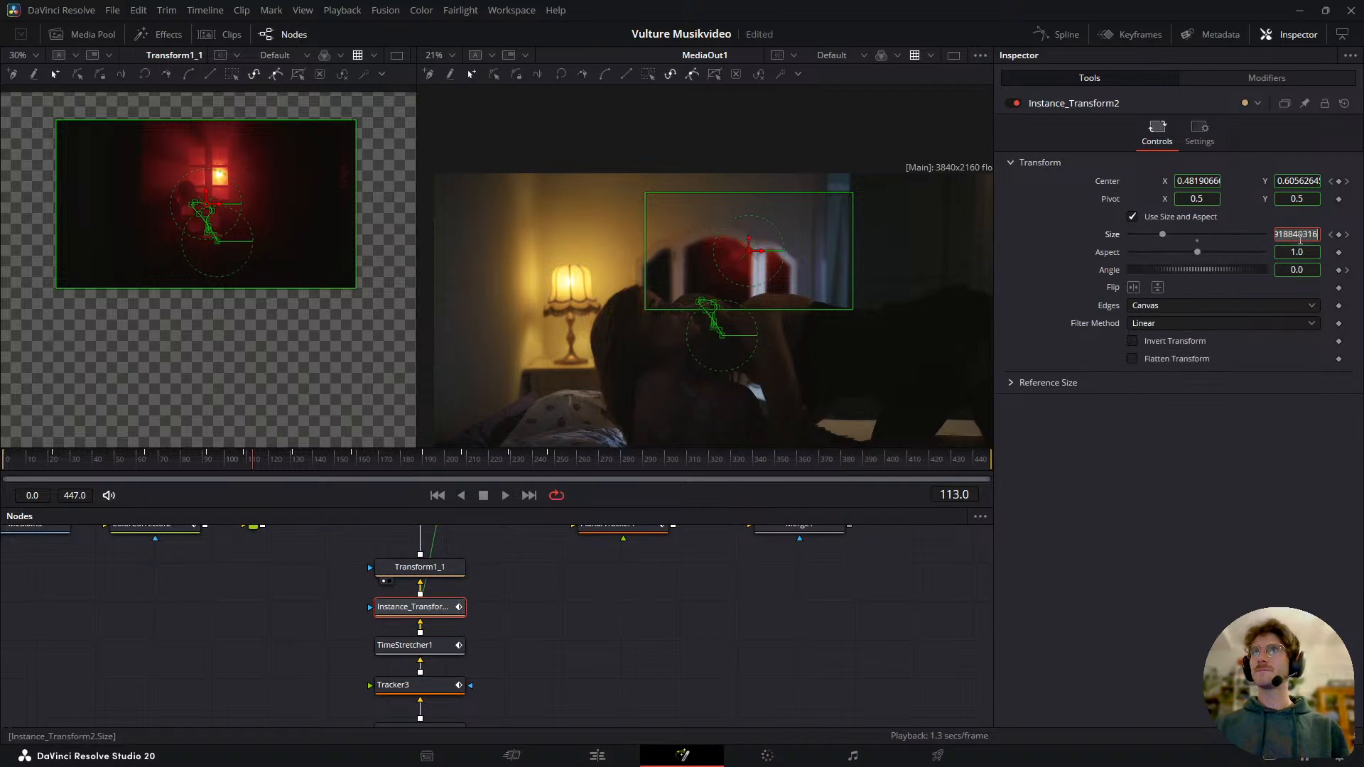
{"action": "right_click", "coordinate": [1113, 236]}
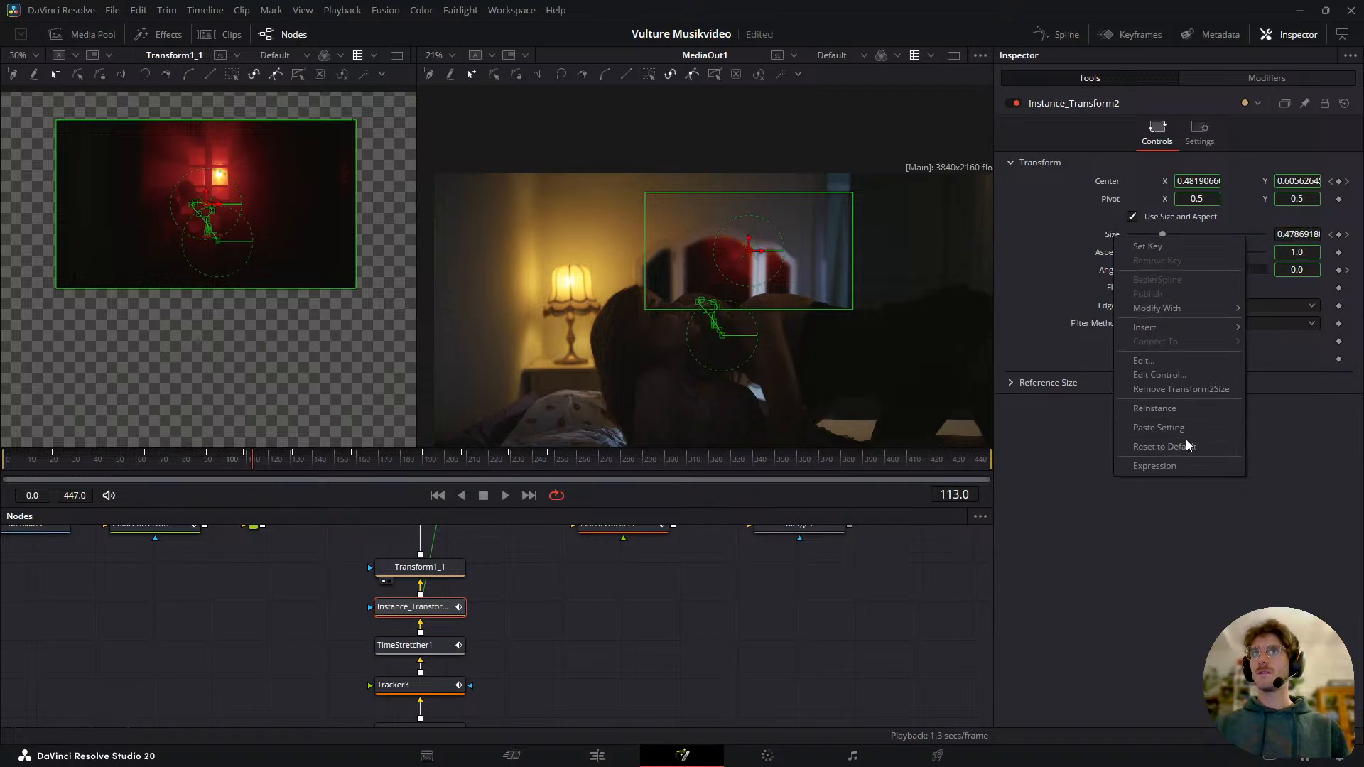
{"action": "left_click", "coordinate": [1205, 390]}
{"action": "double_click", "coordinate": [1301, 234]}
{"action": "type", "text": "1"}
{"action": "key", "text": "Tab"}
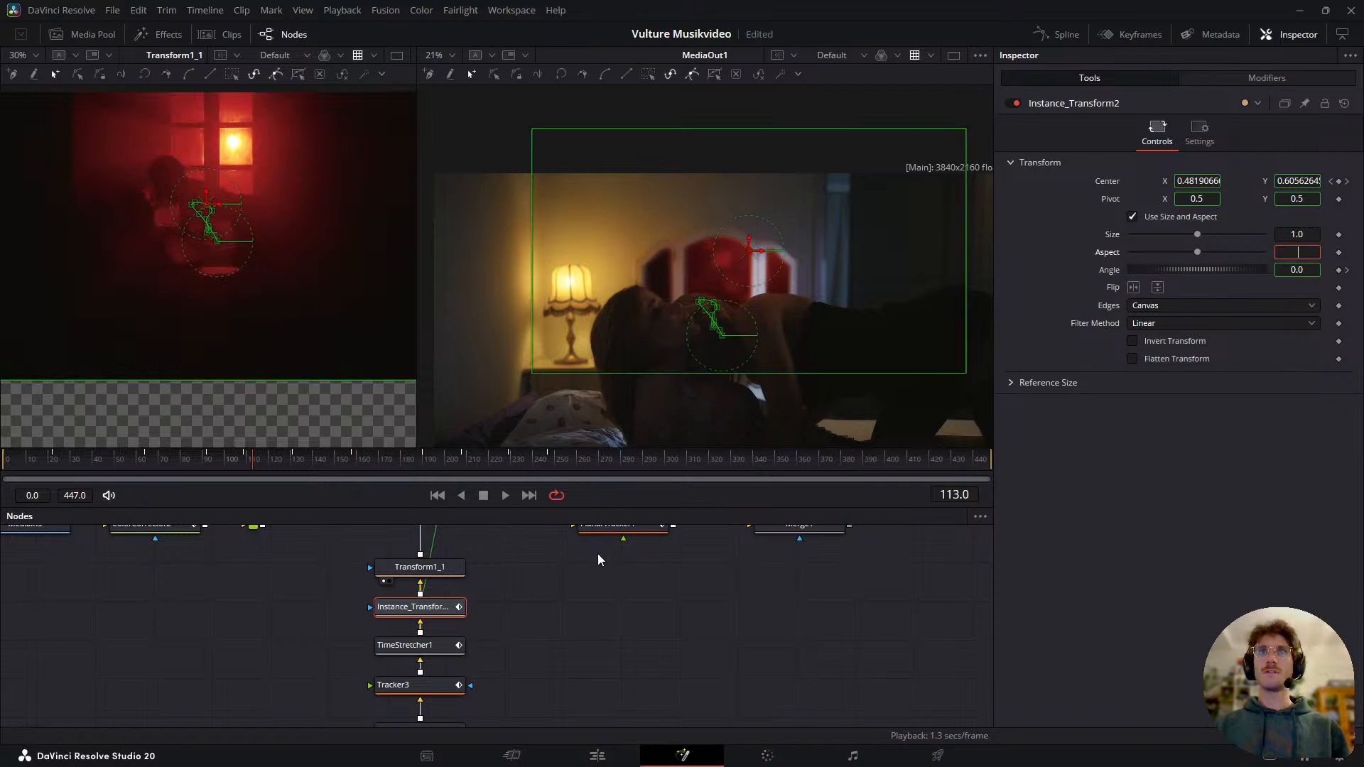
- Reposition the reflection with Transform1_1 to a center of about 0.543, 0.622 and check it during playback
{"action": "left_click_drag", "start_coordinate": [474, 595], "coordinate": [487, 668]}
{"action": "left_click", "coordinate": [493, 621]}
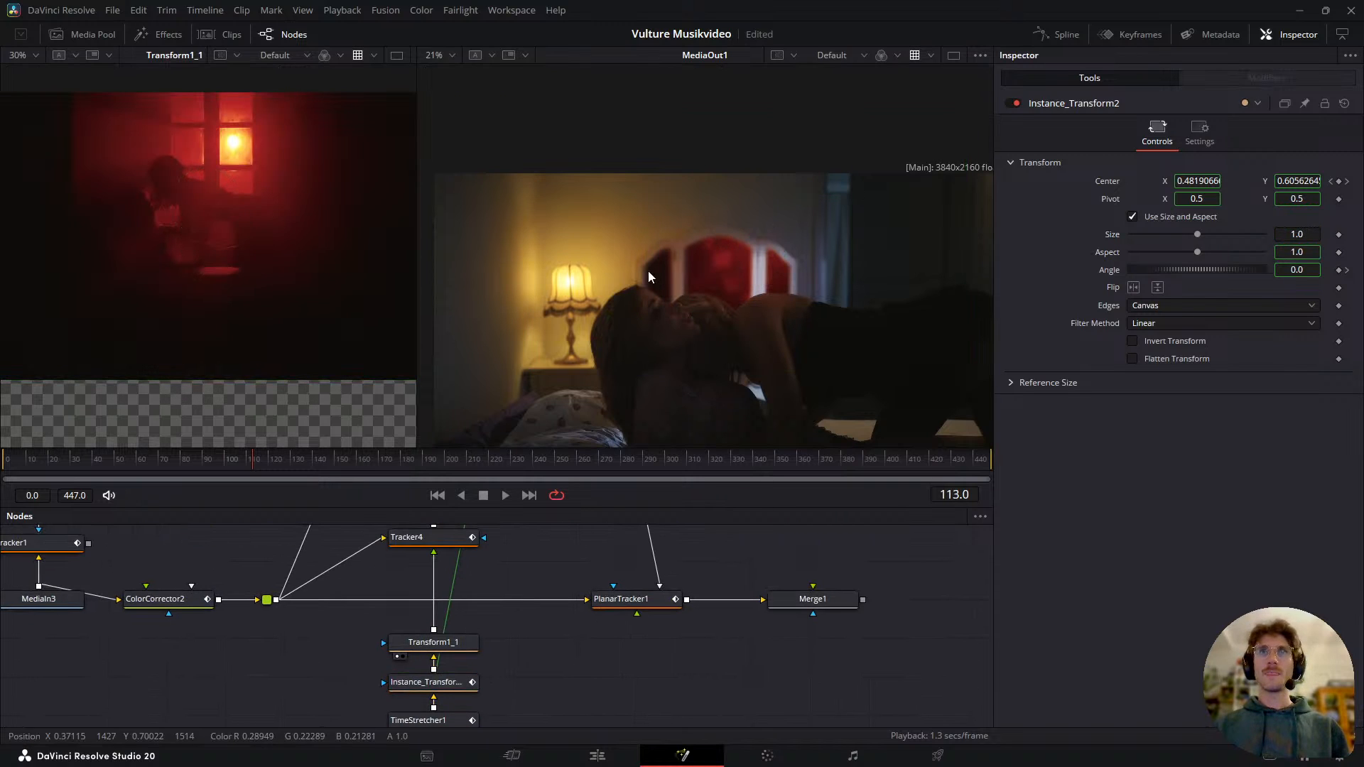
{"action": "left_click", "coordinate": [458, 639]}
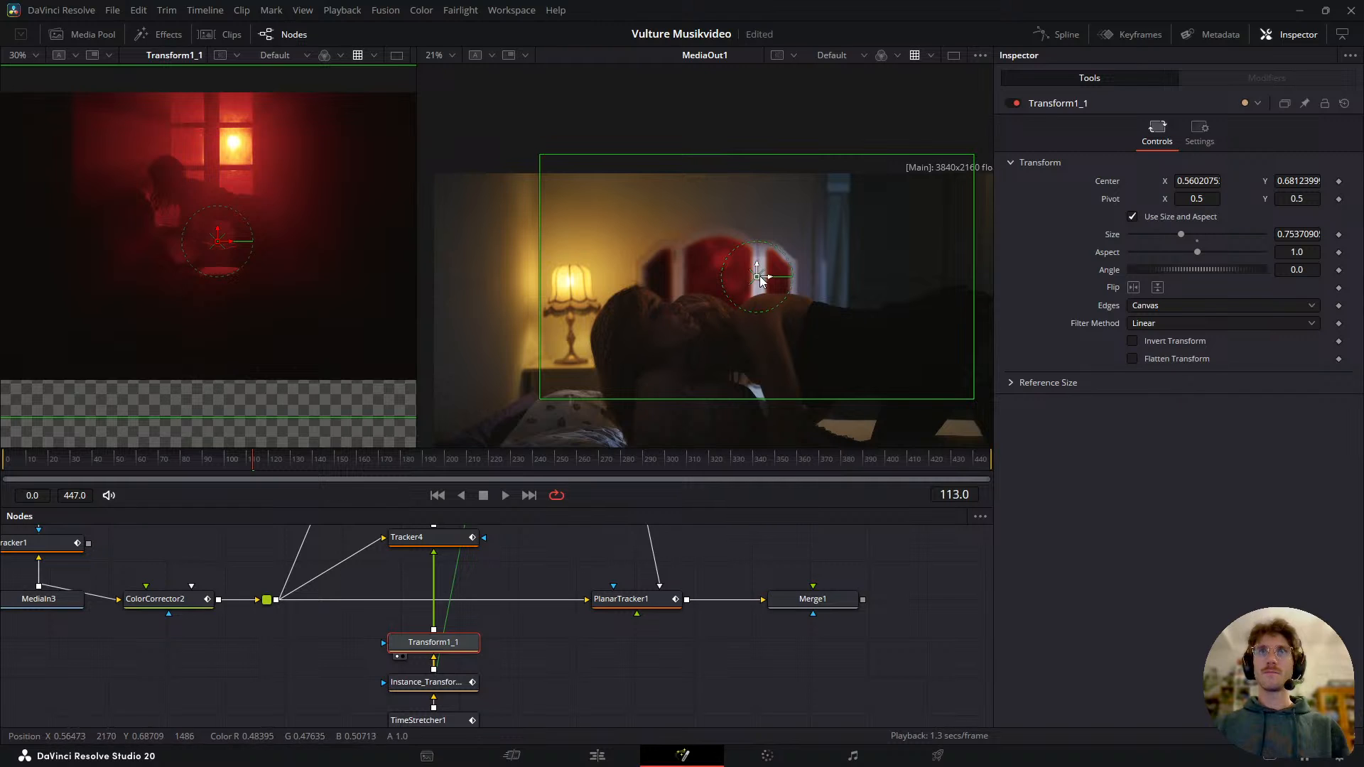
{"action": "key", "text": "space"}
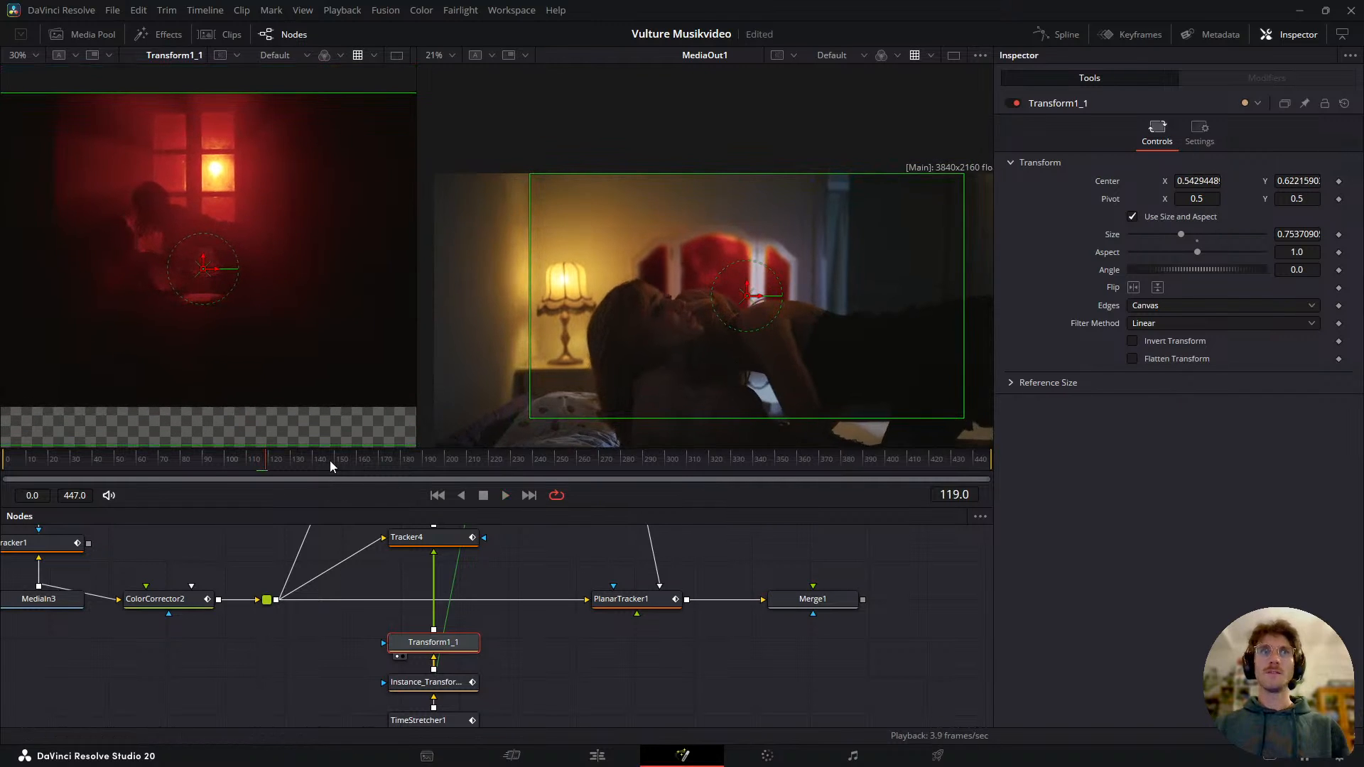
{"action": "left_click_drag", "start_coordinate": [321, 466], "coordinate": [395, 459]}
{"action": "key", "text": "space"}
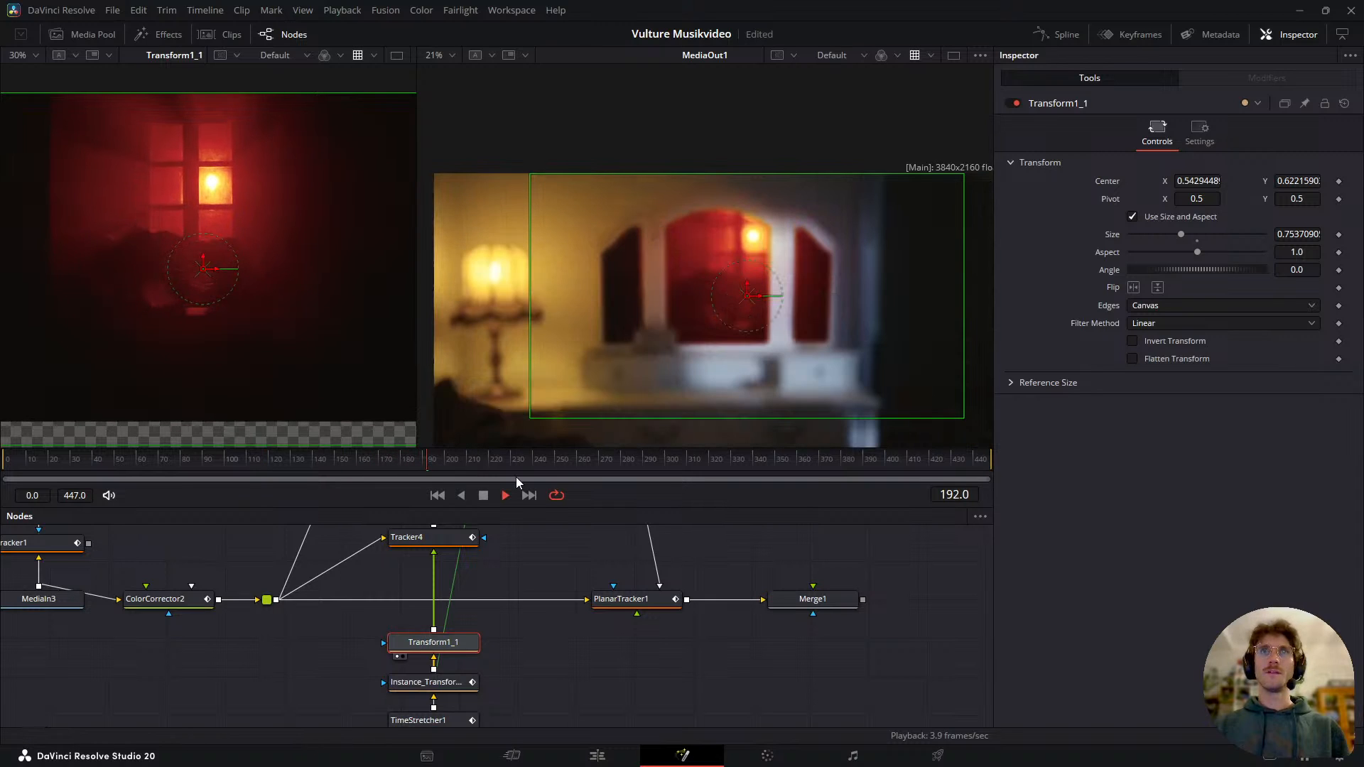
{"action": "left_click", "coordinate": [675, 458]}
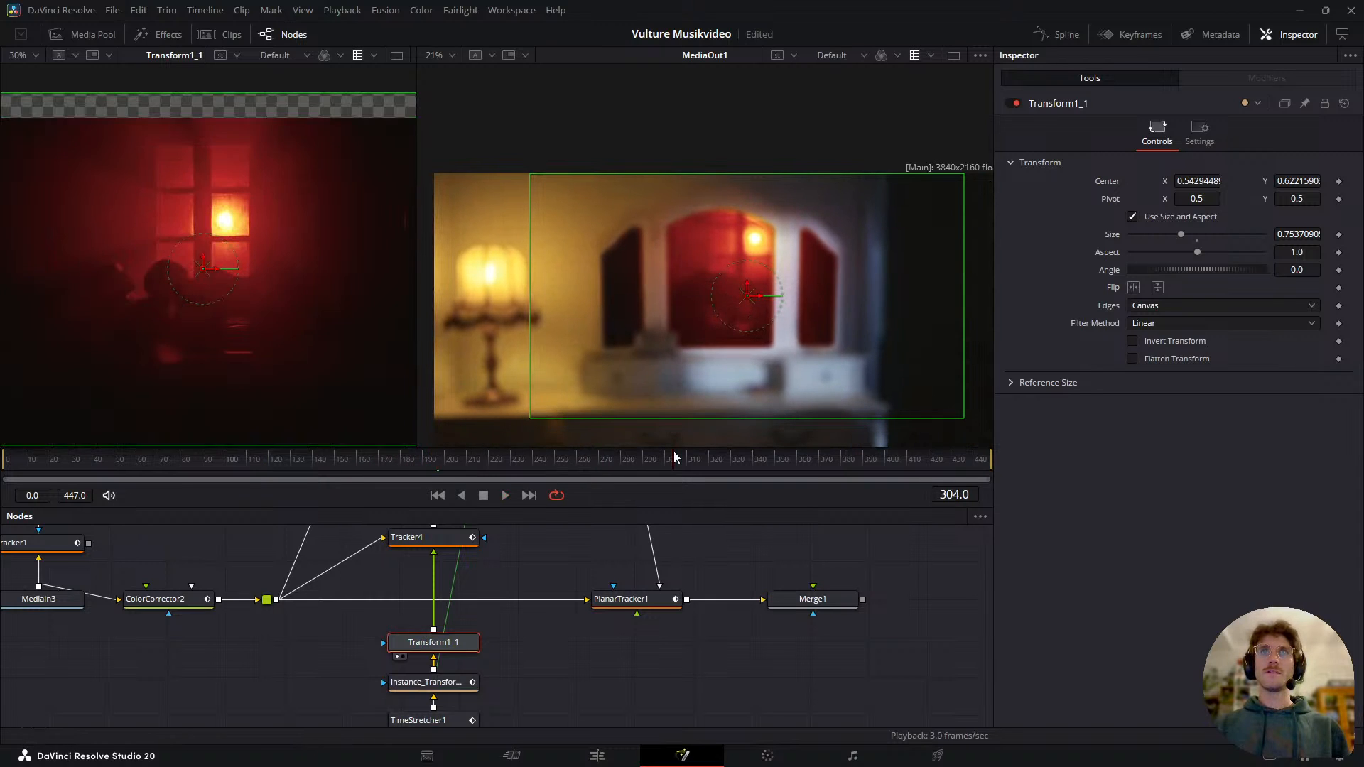
- At frame 368, enlarge the reflection to a size of about 0.87, center it at about 0.555, 0.620, and save the project
{"action": "left_click_drag", "start_coordinate": [697, 455], "coordinate": [813, 462]}
{"action": "left_click_drag", "start_coordinate": [540, 419], "coordinate": [528, 438]}
{"action": "left_click_drag", "start_coordinate": [754, 305], "coordinate": [762, 303]}
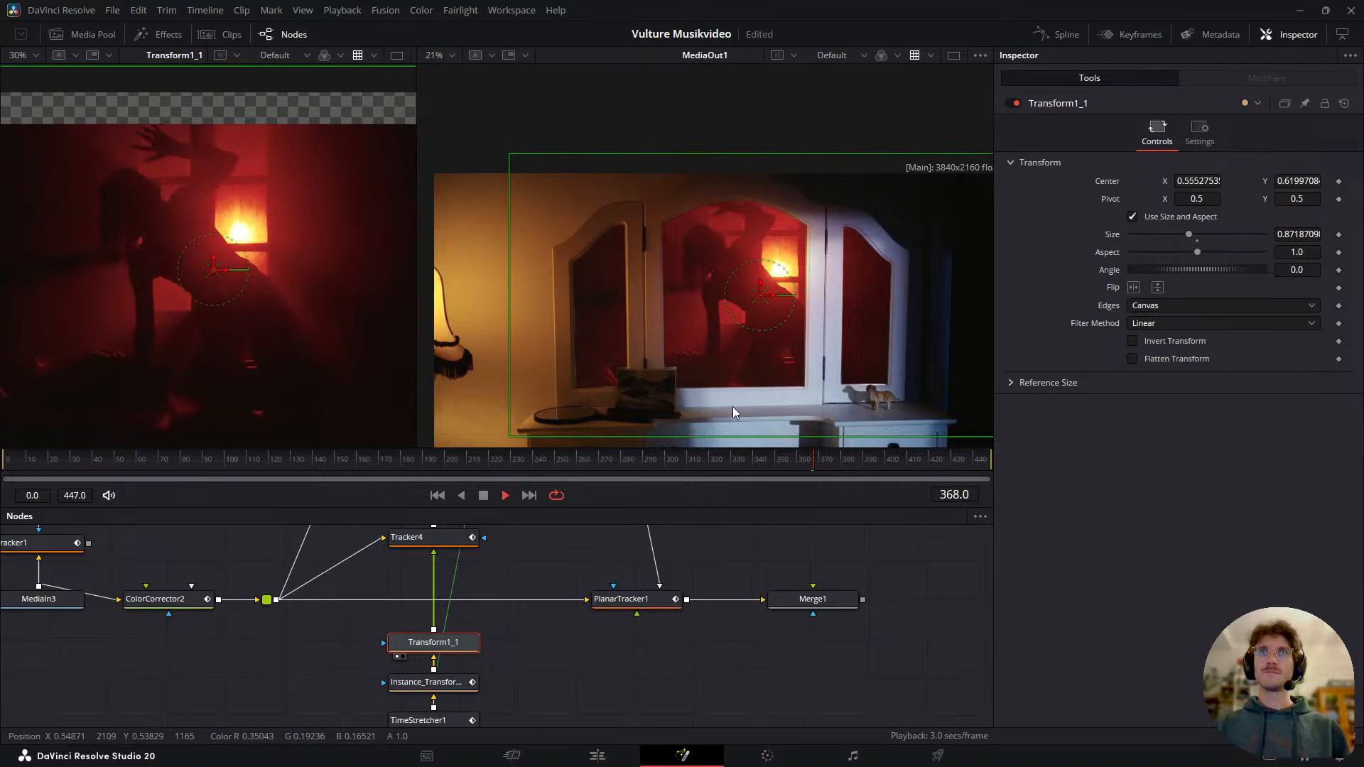
{"action": "left_click", "coordinate": [898, 458]}
{"action": "left_click_drag", "start_coordinate": [898, 457], "coordinate": [483, 514]}
{"action": "key", "text": "ctrl+s"}
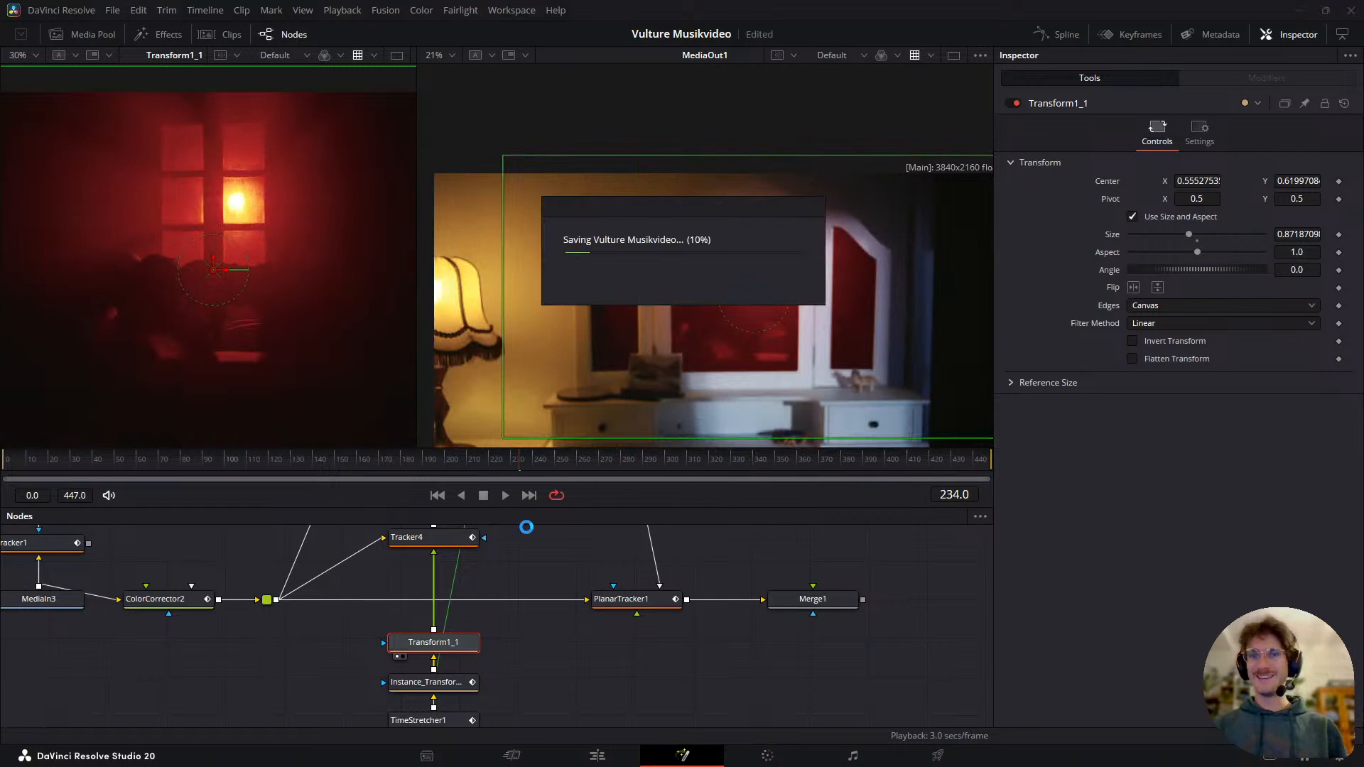
- At frame 197, shift the reflection horizontally to a center X of about 0.503, then try enlarging it and undo the scaling
{"action": "mouse_move", "coordinate": [513, 463]}
{"action": "left_mouse_down"}
{"action": "mouse_move", "coordinate": [362, 472]}
{"action": "mouse_move", "coordinate": [521, 453]}
{"action": "left_mouse_up"}
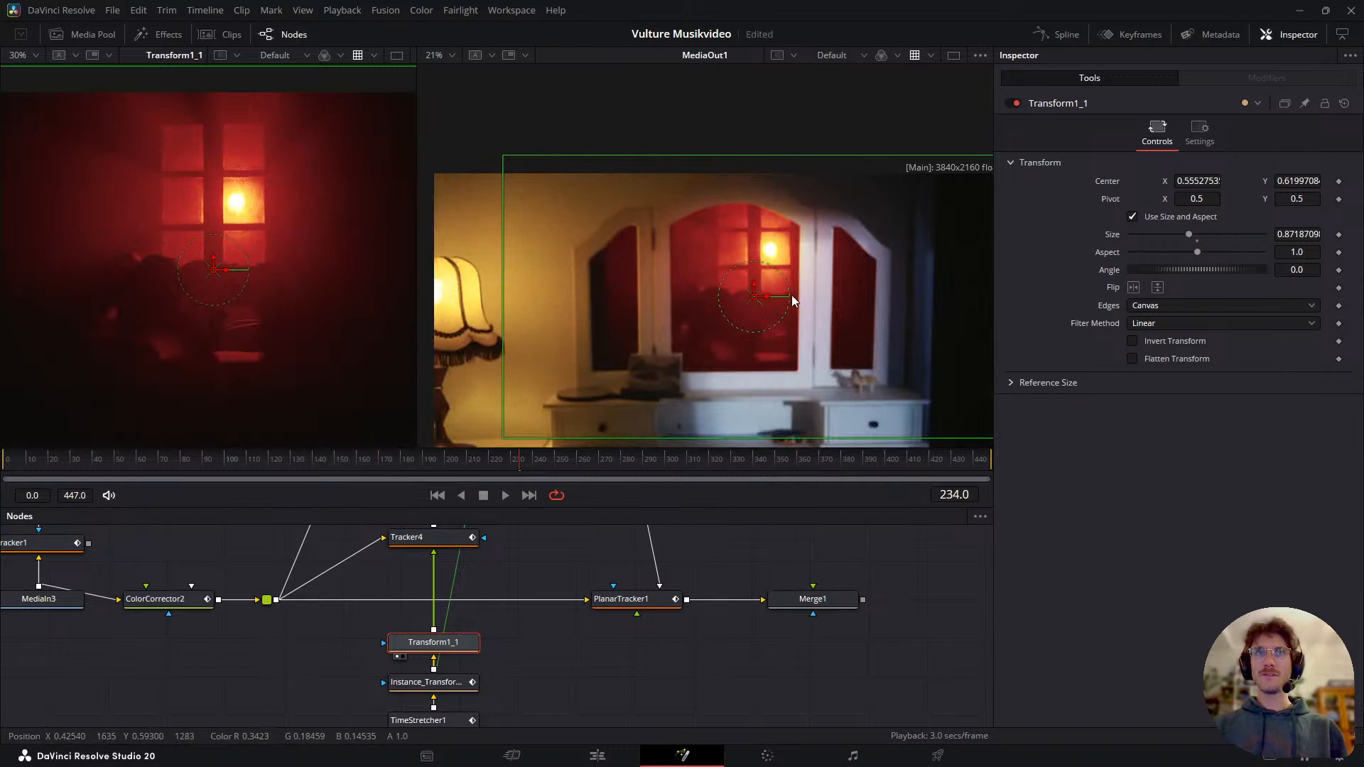
{"action": "mouse_move", "coordinate": [759, 297]}
{"action": "left_mouse_down"}
{"action": "mouse_move", "coordinate": [810, 301]}
{"action": "mouse_move", "coordinate": [749, 313]}
{"action": "left_mouse_up"}
{"action": "left_click_drag", "start_coordinate": [589, 458], "coordinate": [439, 440]}
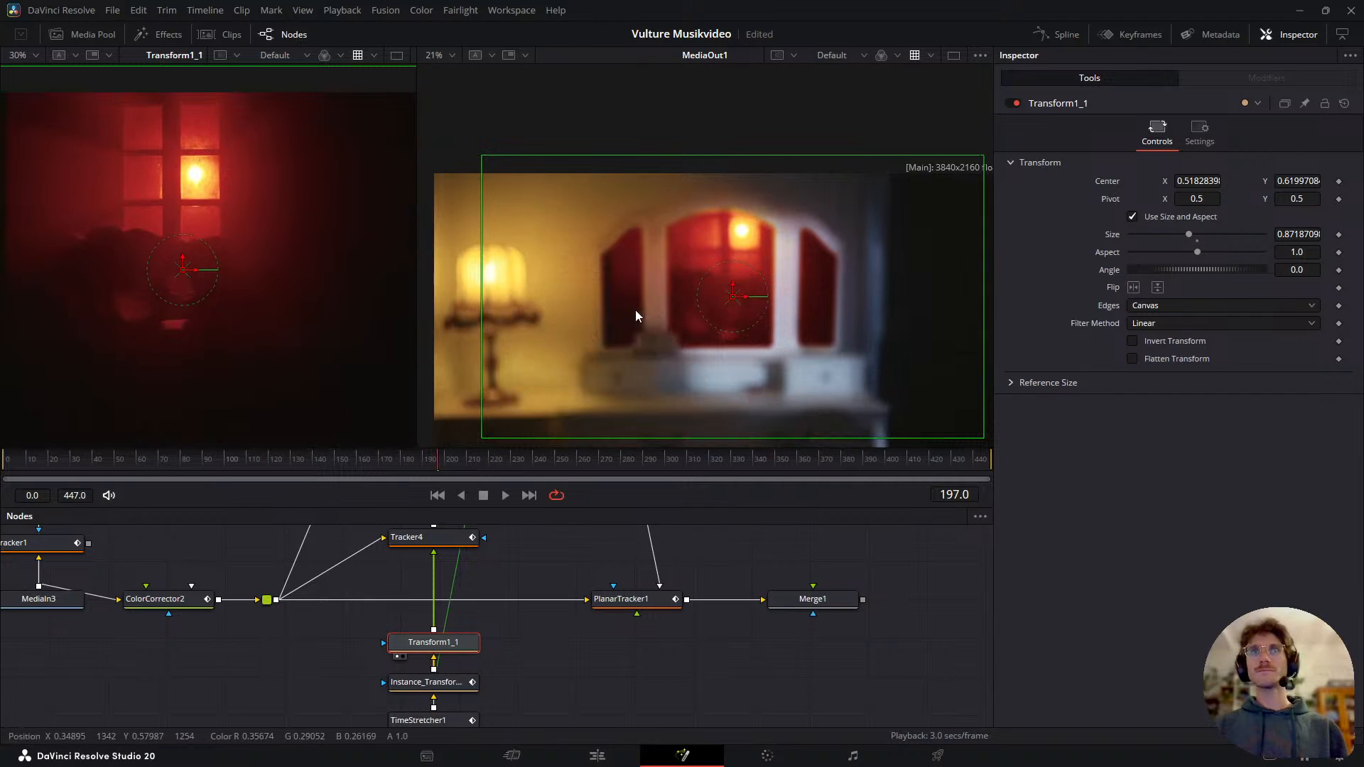
{"action": "left_click_drag", "start_coordinate": [746, 308], "coordinate": [737, 300]}
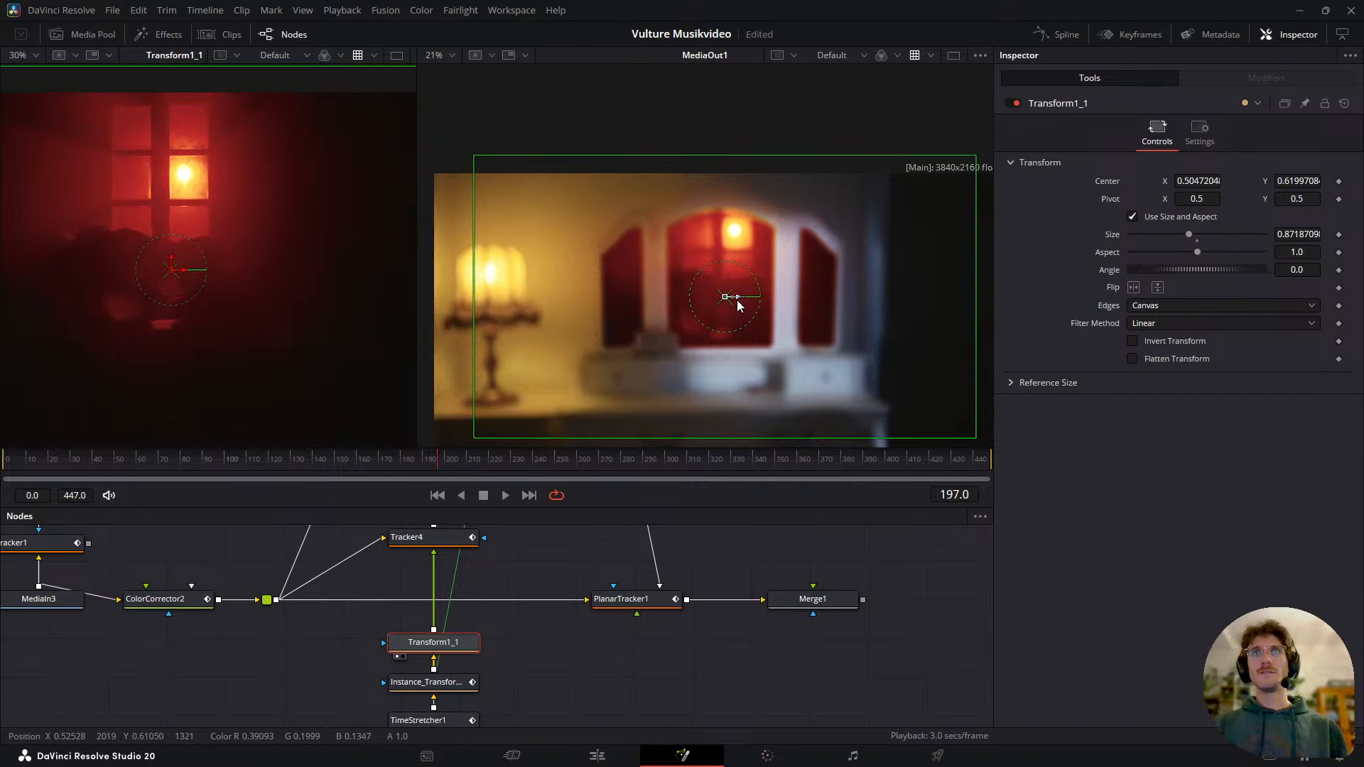
{"action": "left_click_drag", "start_coordinate": [975, 441], "coordinate": [1022, 467]}
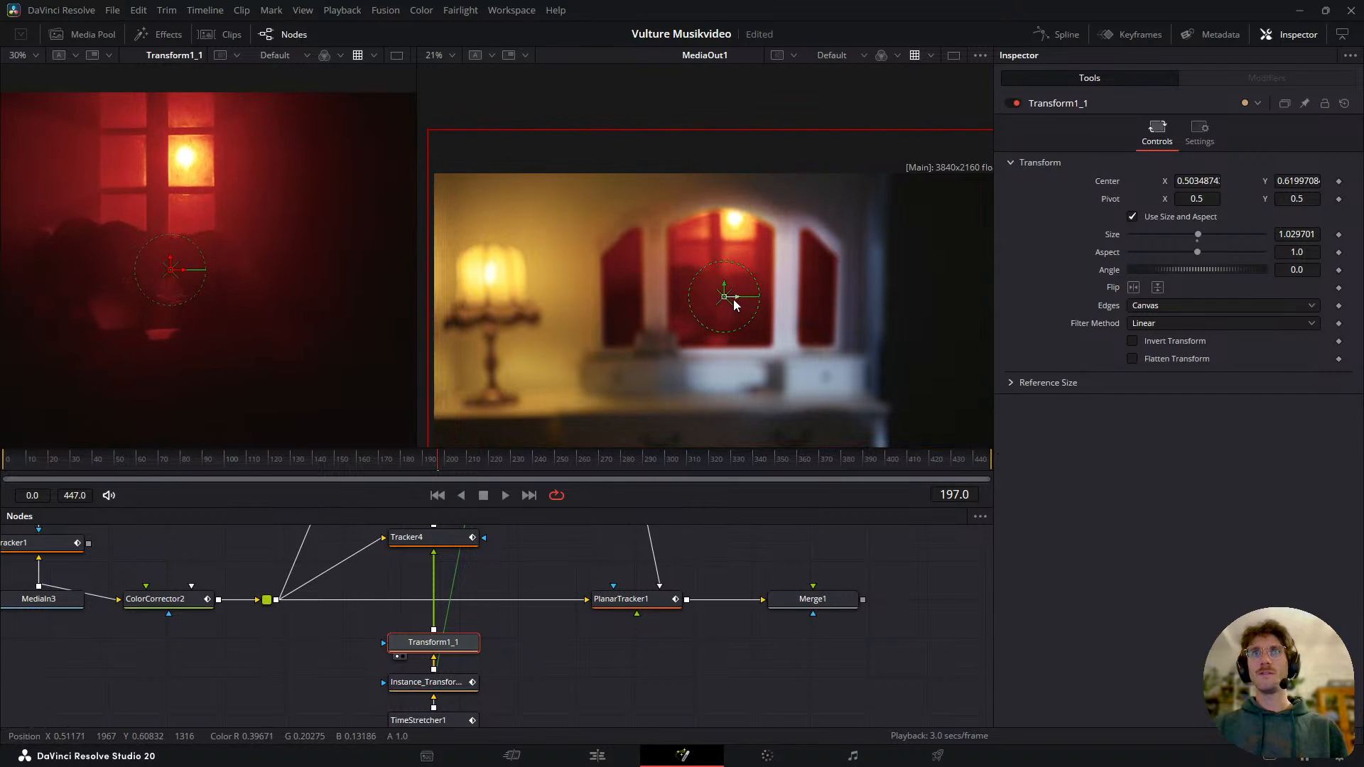
{"action": "key", "text": "ctrl+z"}
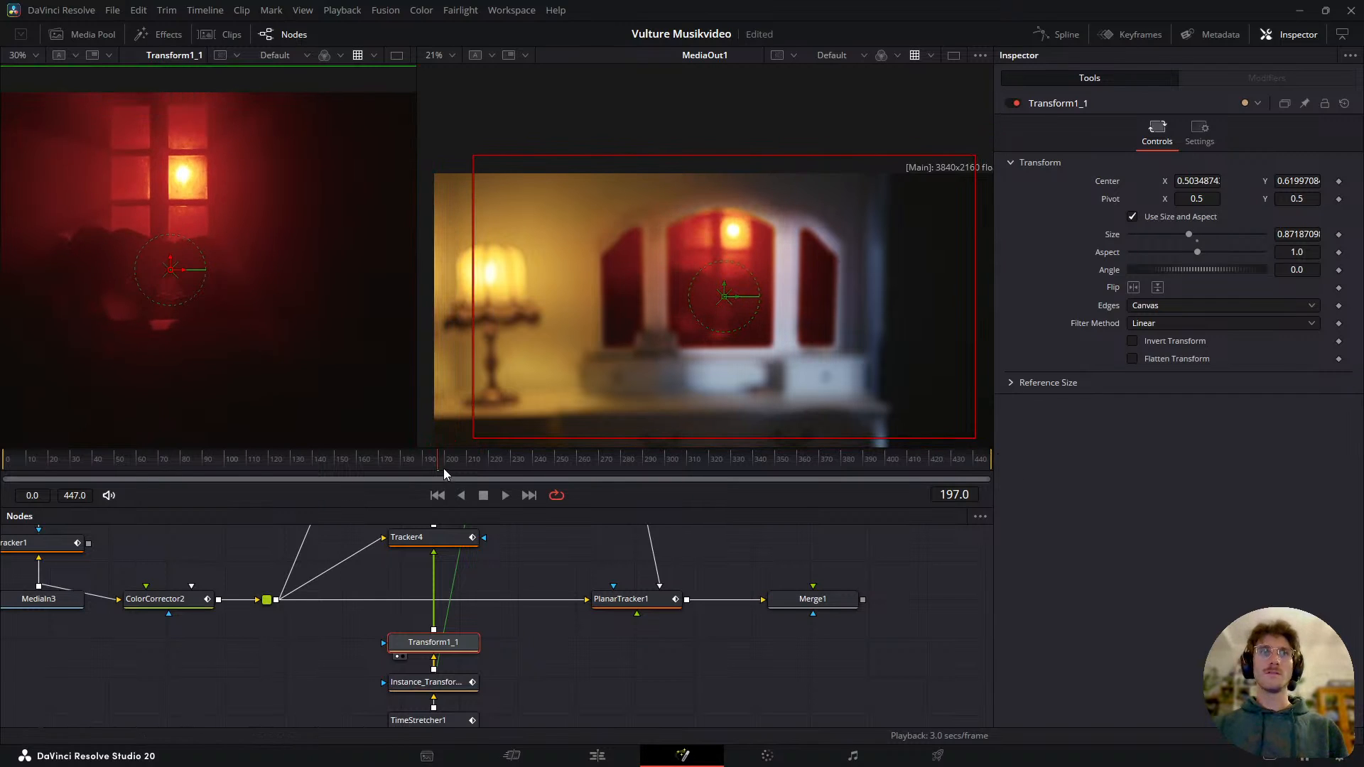
- Save the project, lower the reflection at frame 0 to a center Y of about 0.56, and check it around frame 91
{"action": "left_click_drag", "start_coordinate": [453, 466], "coordinate": [3, 494]}
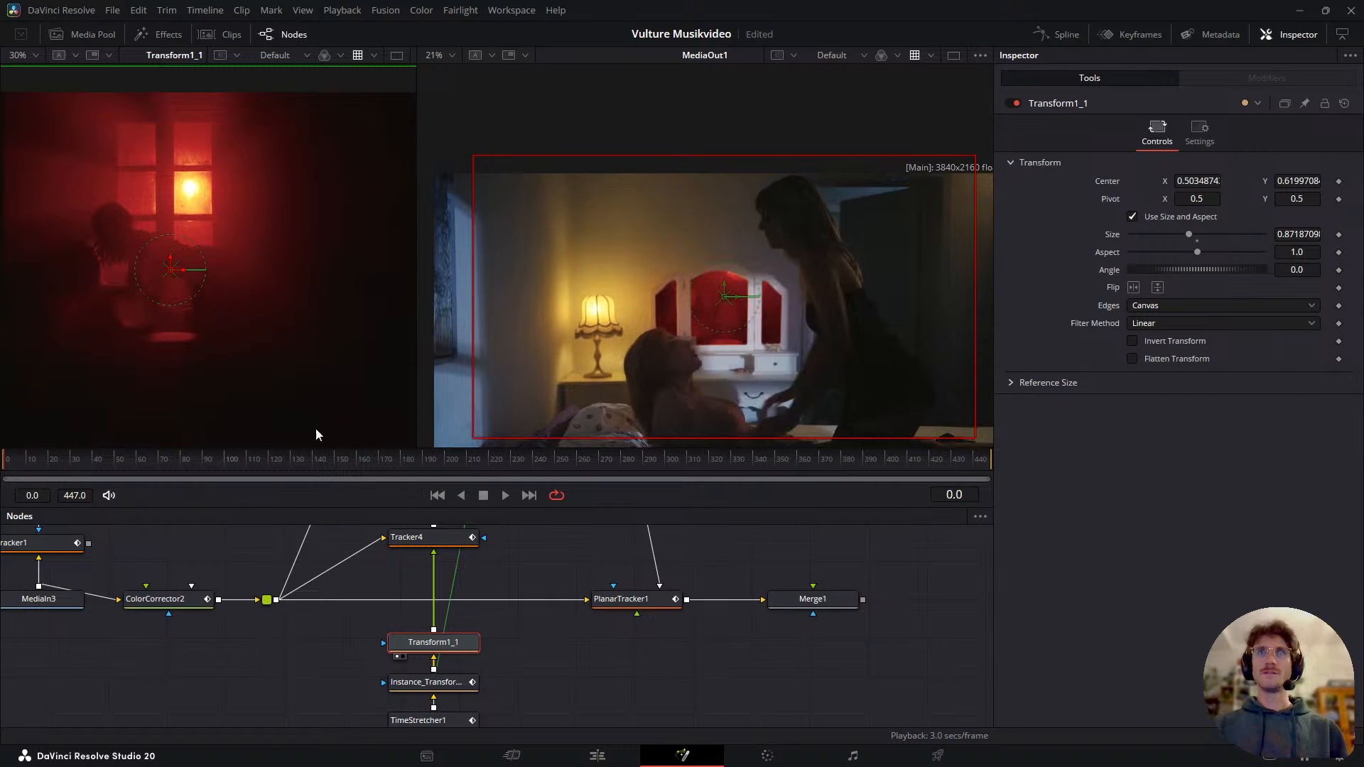
{"action": "scroll", "coordinate": [689, 361], "scroll_direction": "up", "scroll_amount": 3}
{"action": "key", "text": "ctrl+s"}
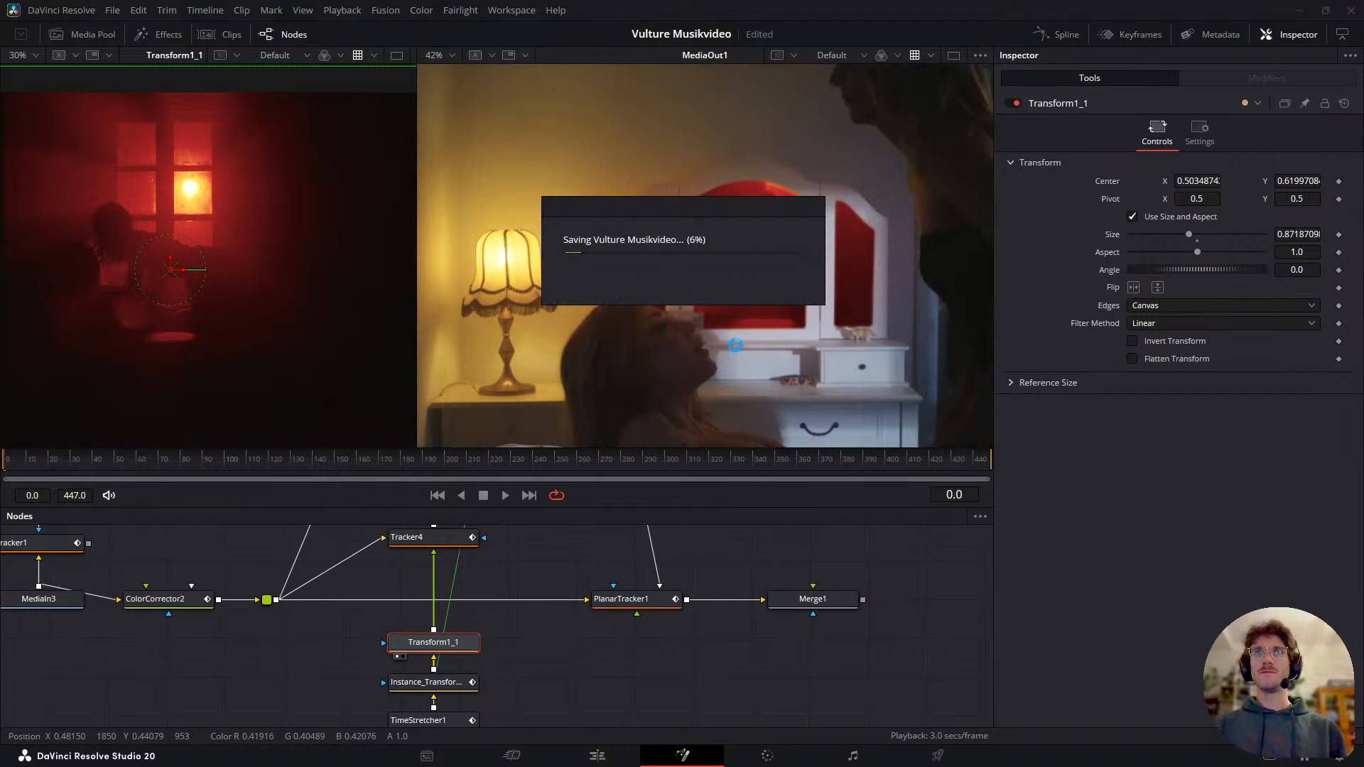
{"action": "left_click_drag", "start_coordinate": [759, 226], "coordinate": [759, 267]}
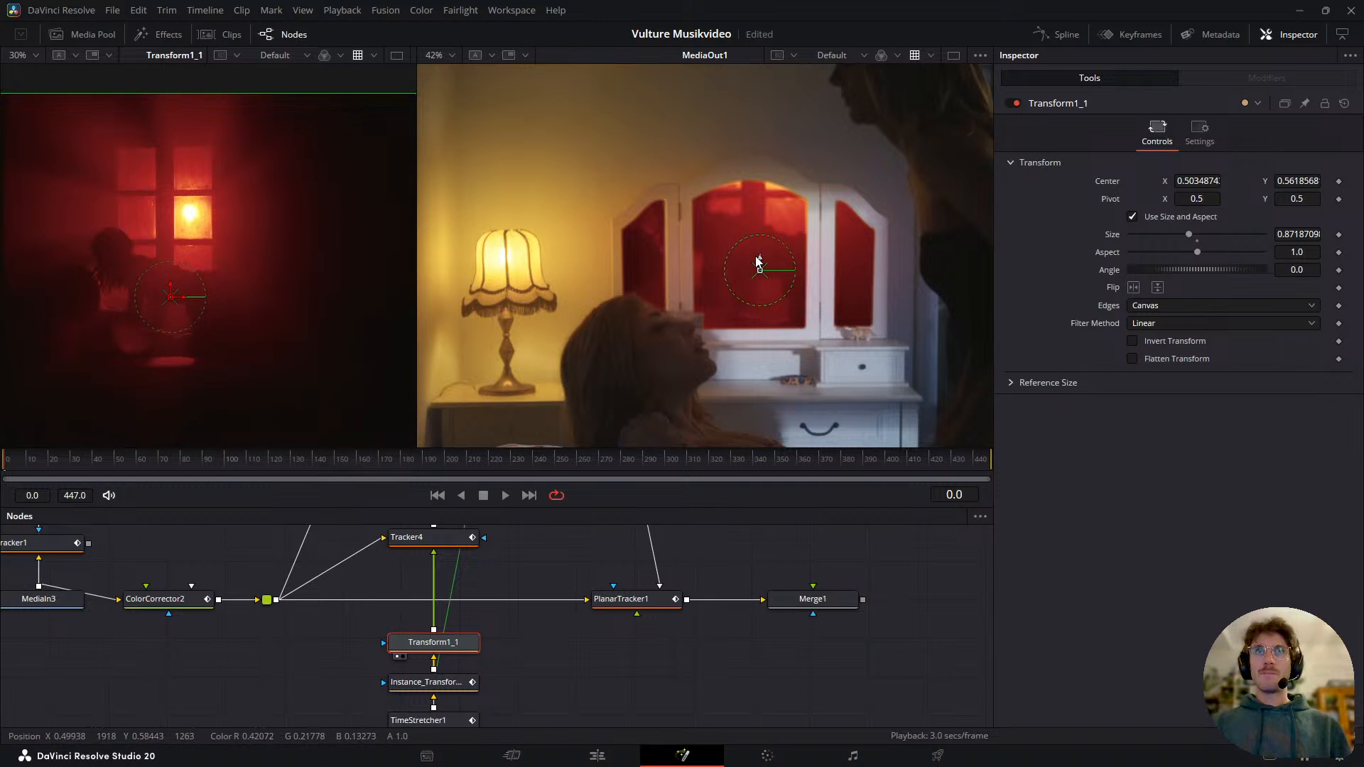
{"action": "left_click_drag", "start_coordinate": [157, 464], "coordinate": [205, 463]}
- Inspect the Transform1 node below Tracker3, then reselect Transform1_1 and move it further up from Instance_Transform2
{"action": "left_click_drag", "start_coordinate": [549, 684], "coordinate": [531, 583]}
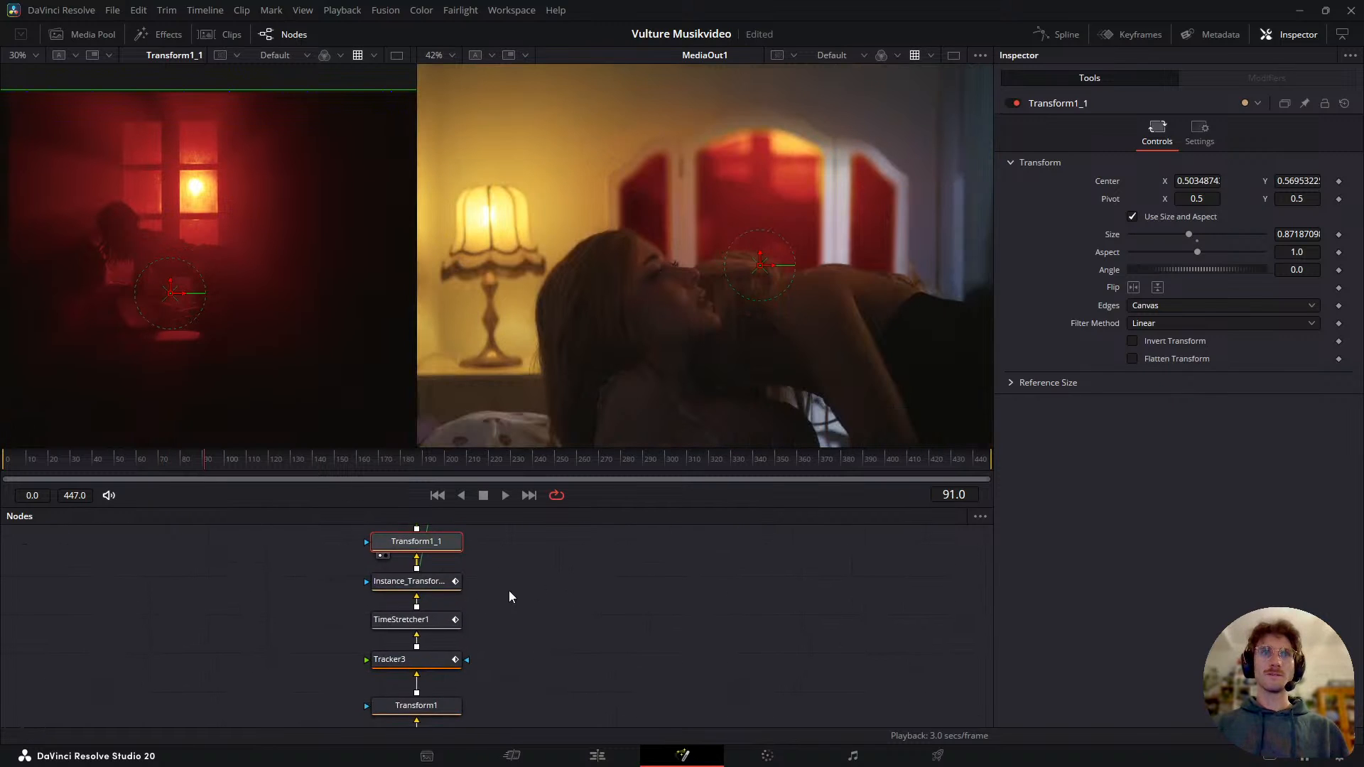
{"action": "scroll", "coordinate": [467, 679], "scroll_direction": "down", "scroll_amount": 1}
{"action": "left_click", "coordinate": [448, 678]}
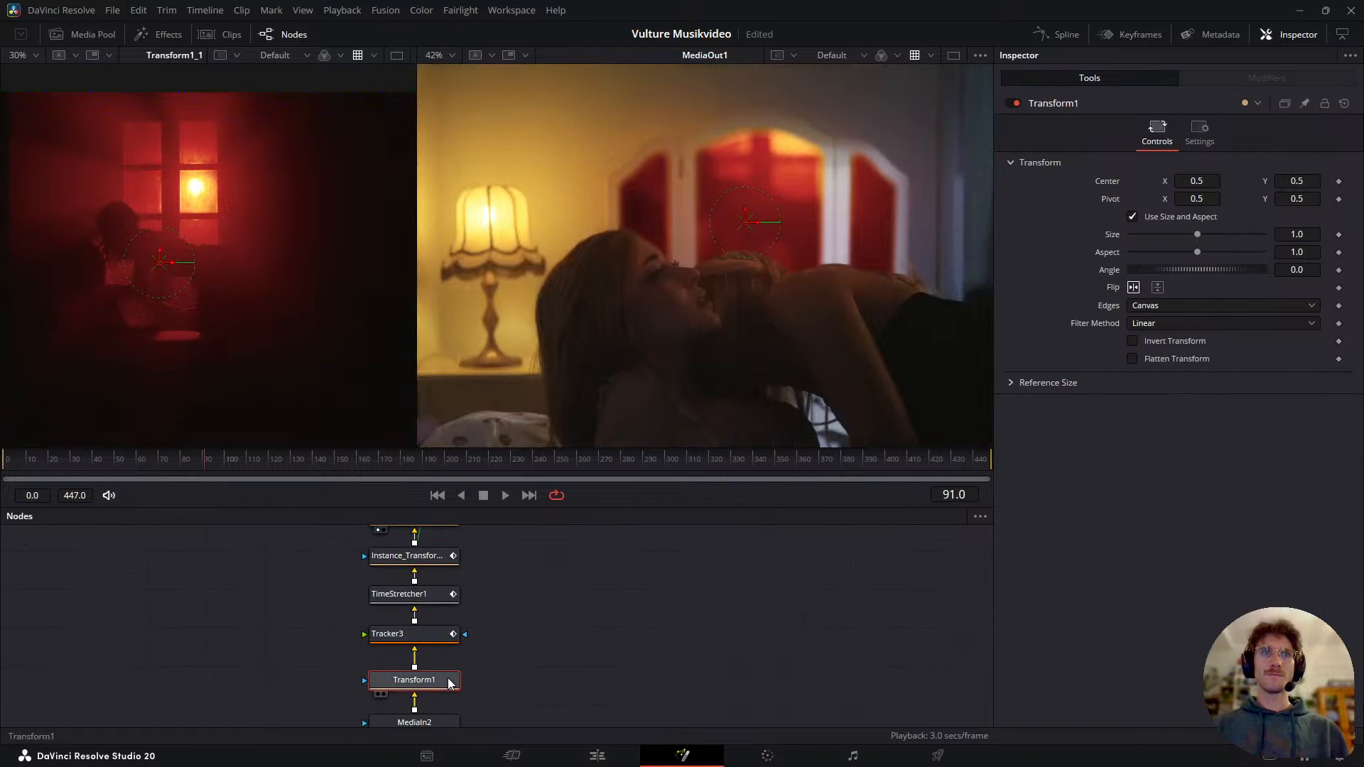
{"action": "left_click_drag", "start_coordinate": [499, 579], "coordinate": [477, 646]}
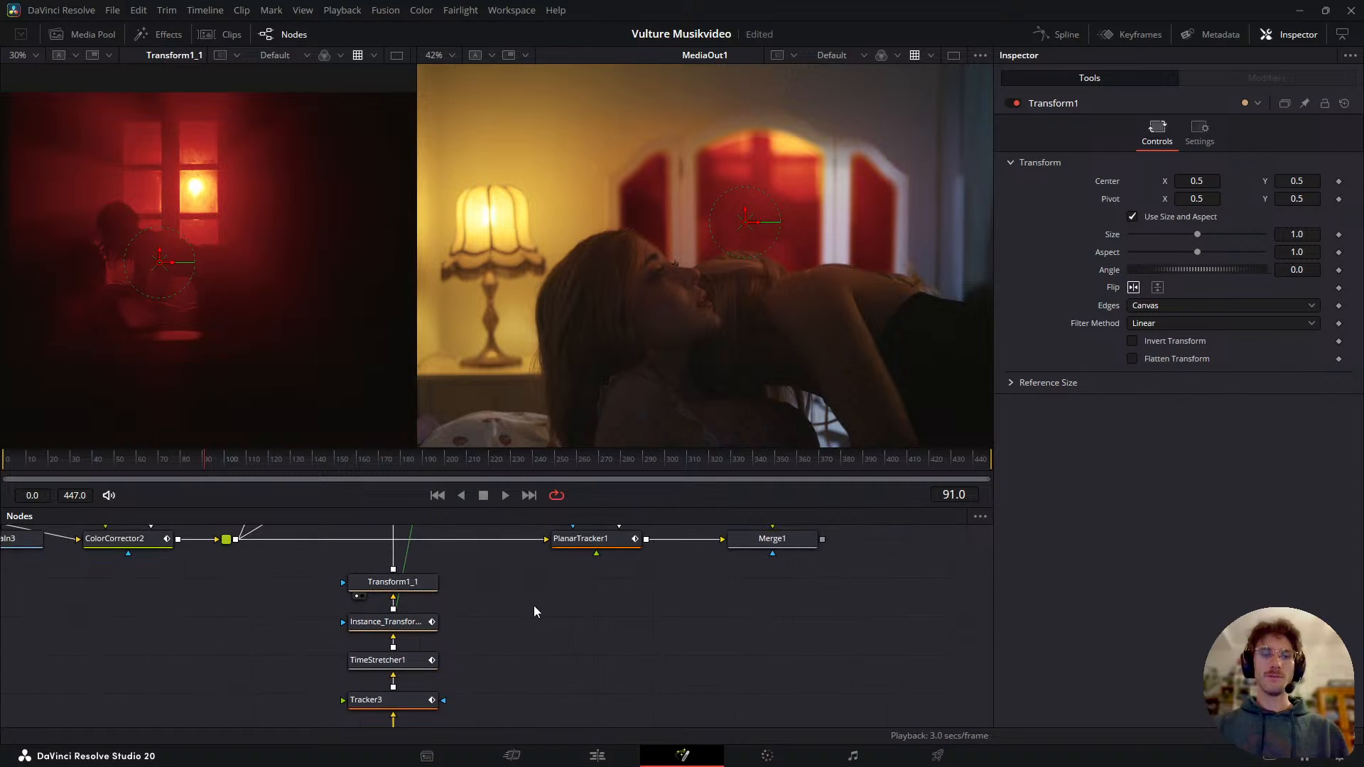
{"action": "left_click", "coordinate": [393, 582]}
{"action": "scroll", "coordinate": [630, 324], "scroll_direction": "down", "scroll_amount": 2}
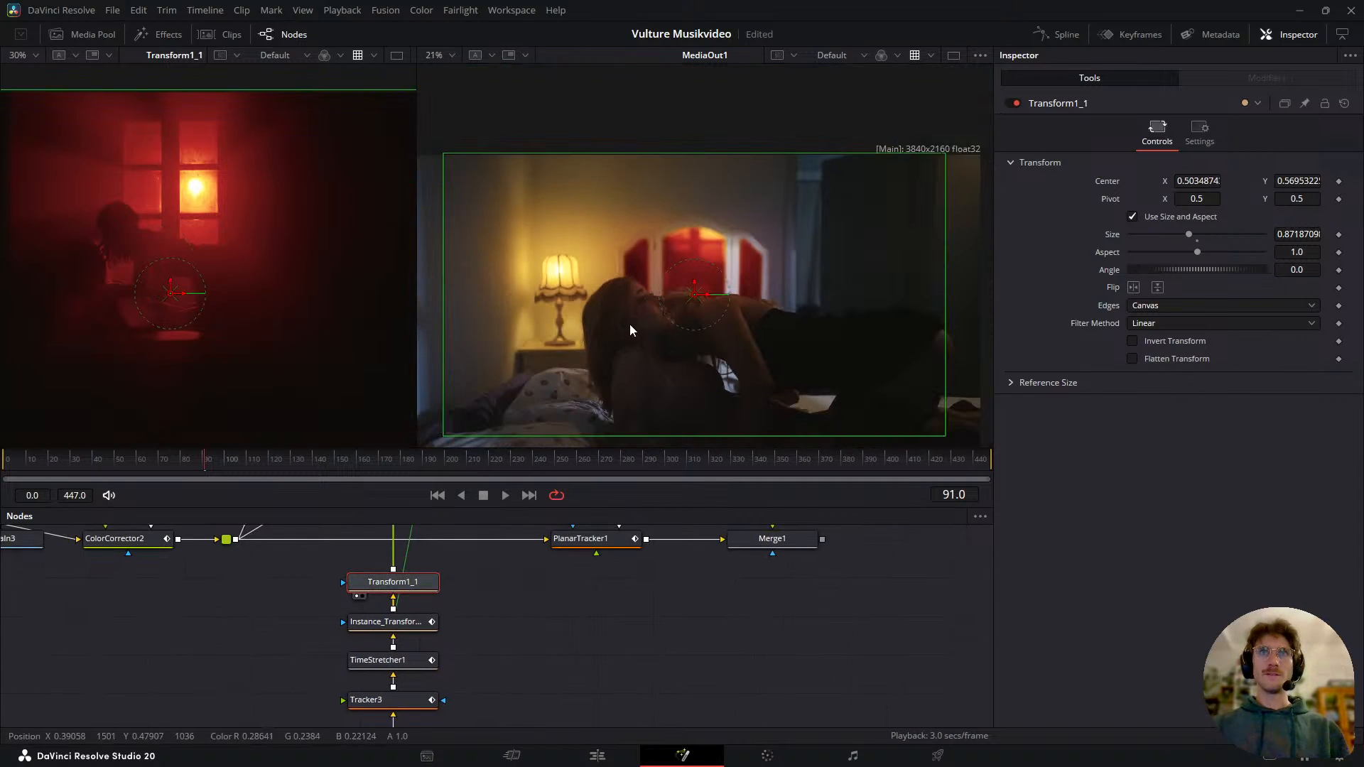
{"action": "scroll", "coordinate": [490, 619], "scroll_direction": "down", "scroll_amount": 1}
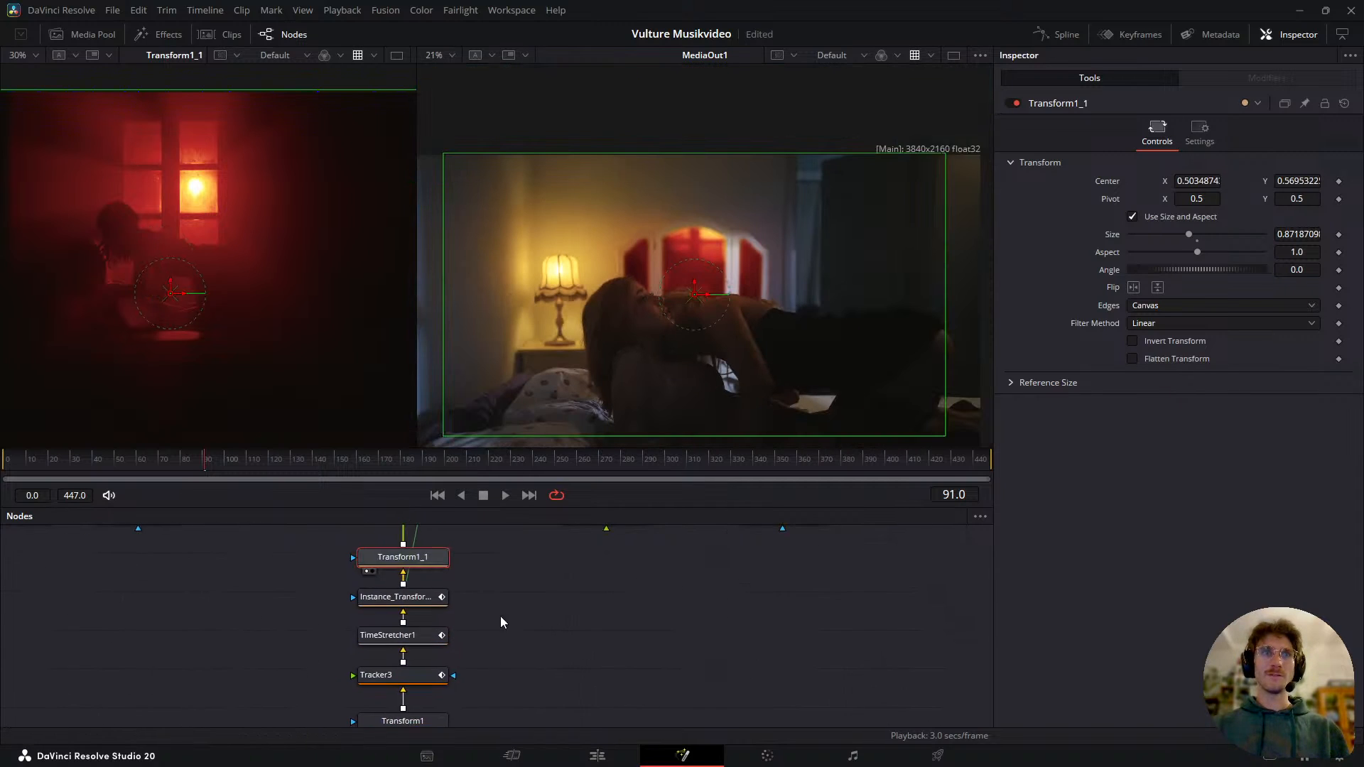
{"action": "left_click_drag", "start_coordinate": [441, 548], "coordinate": [454, 591]}
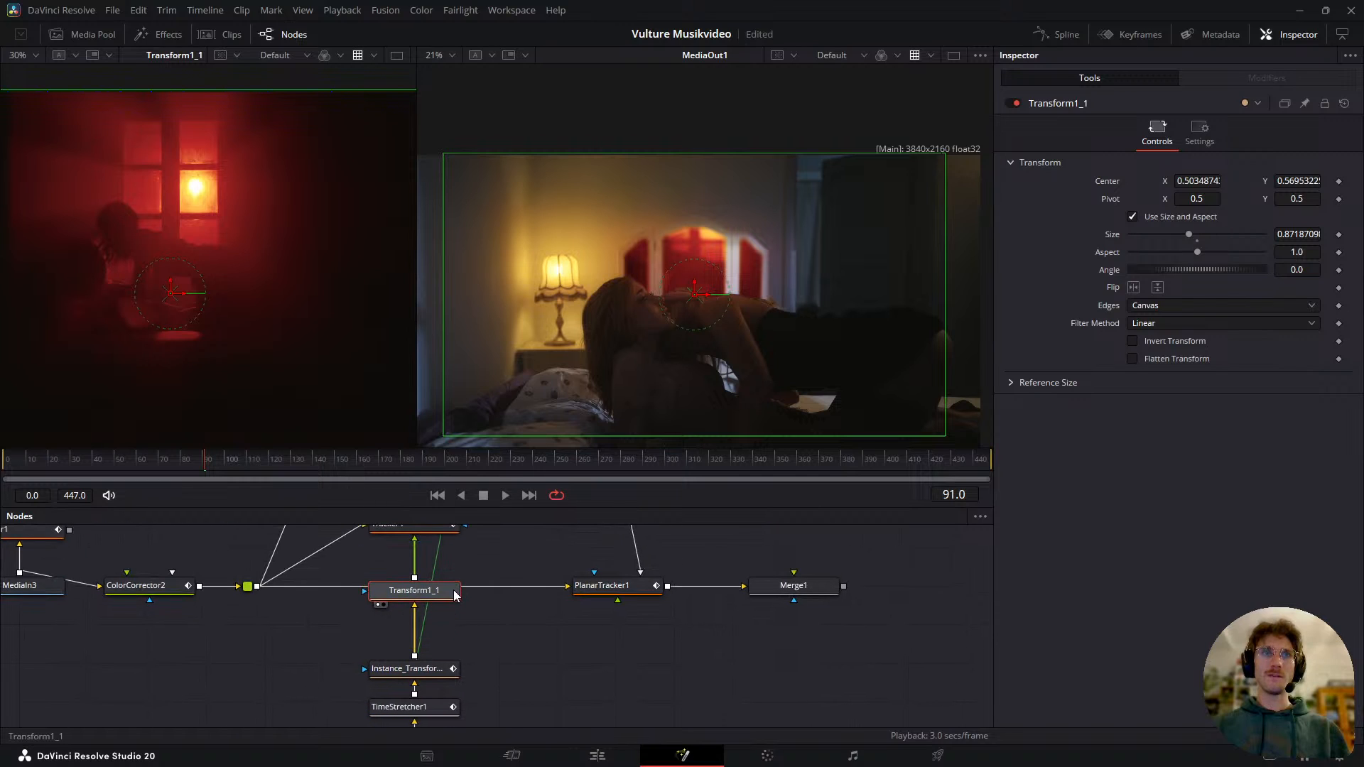
- Play and scrub the composite up to frame 347 to check how the reflection sits in the mirror
{"action": "scroll", "coordinate": [479, 681], "scroll_direction": "down", "scroll_amount": 2}
{"action": "left_click_drag", "start_coordinate": [189, 463], "coordinate": [442, 480]}
{"action": "key", "text": "space"}
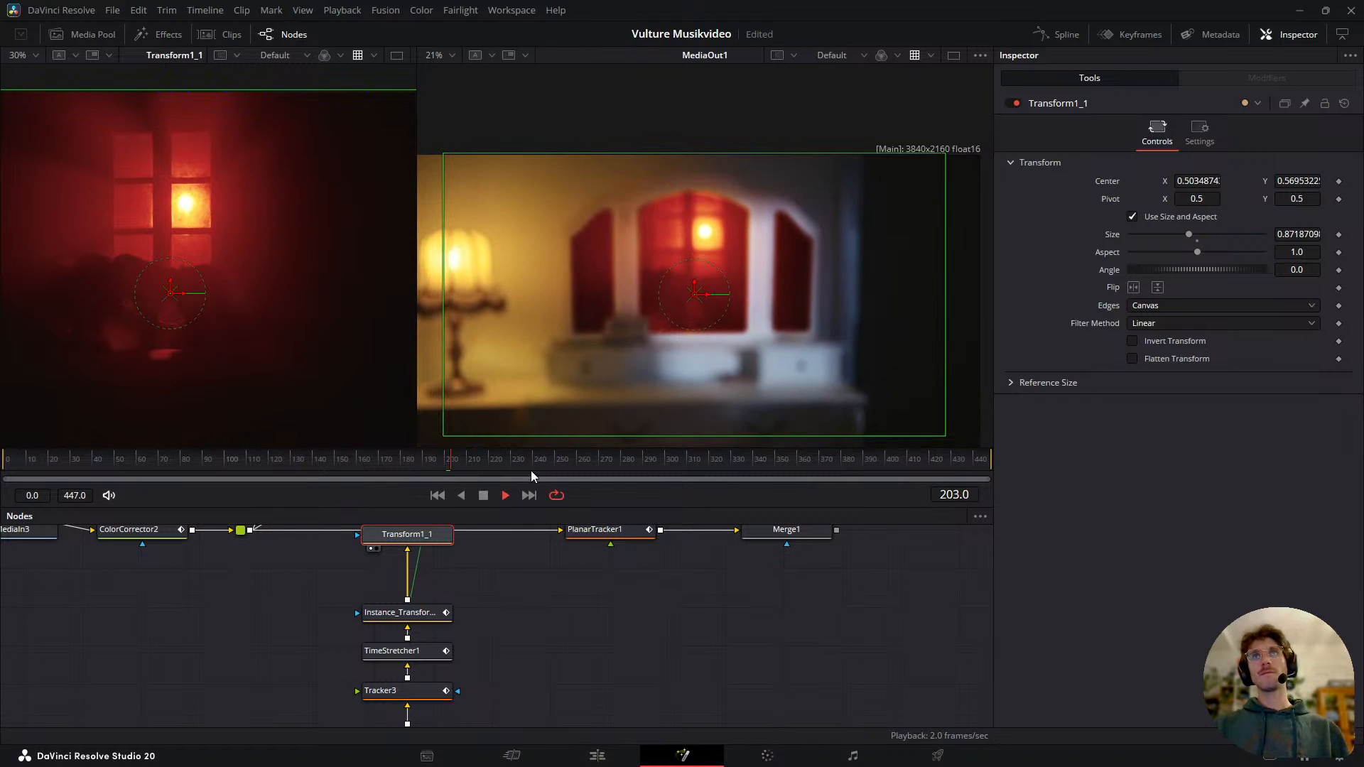
{"action": "key", "text": "space"}
{"action": "left_click_drag", "start_coordinate": [537, 466], "coordinate": [772, 466]}
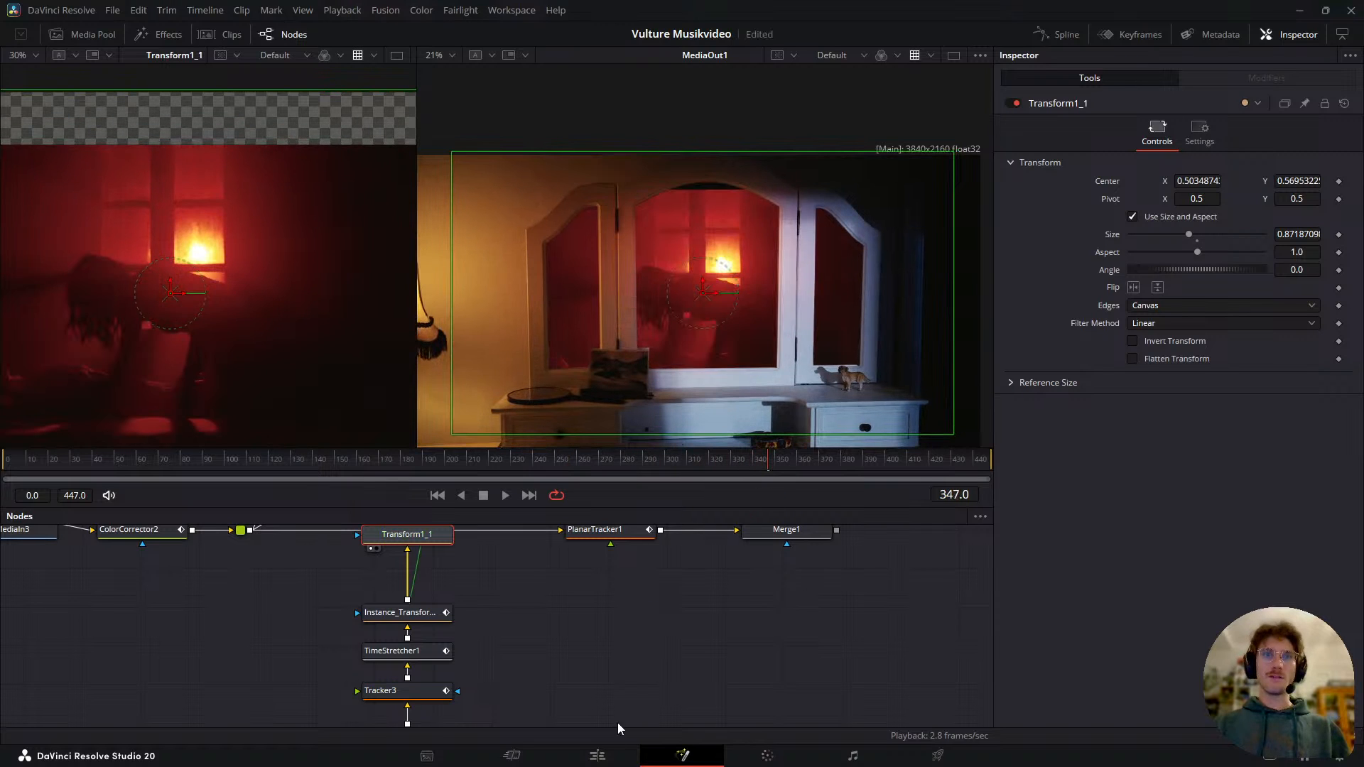
{"action": "left_click", "coordinate": [597, 754]}
{"action": "left_click", "coordinate": [680, 753]}
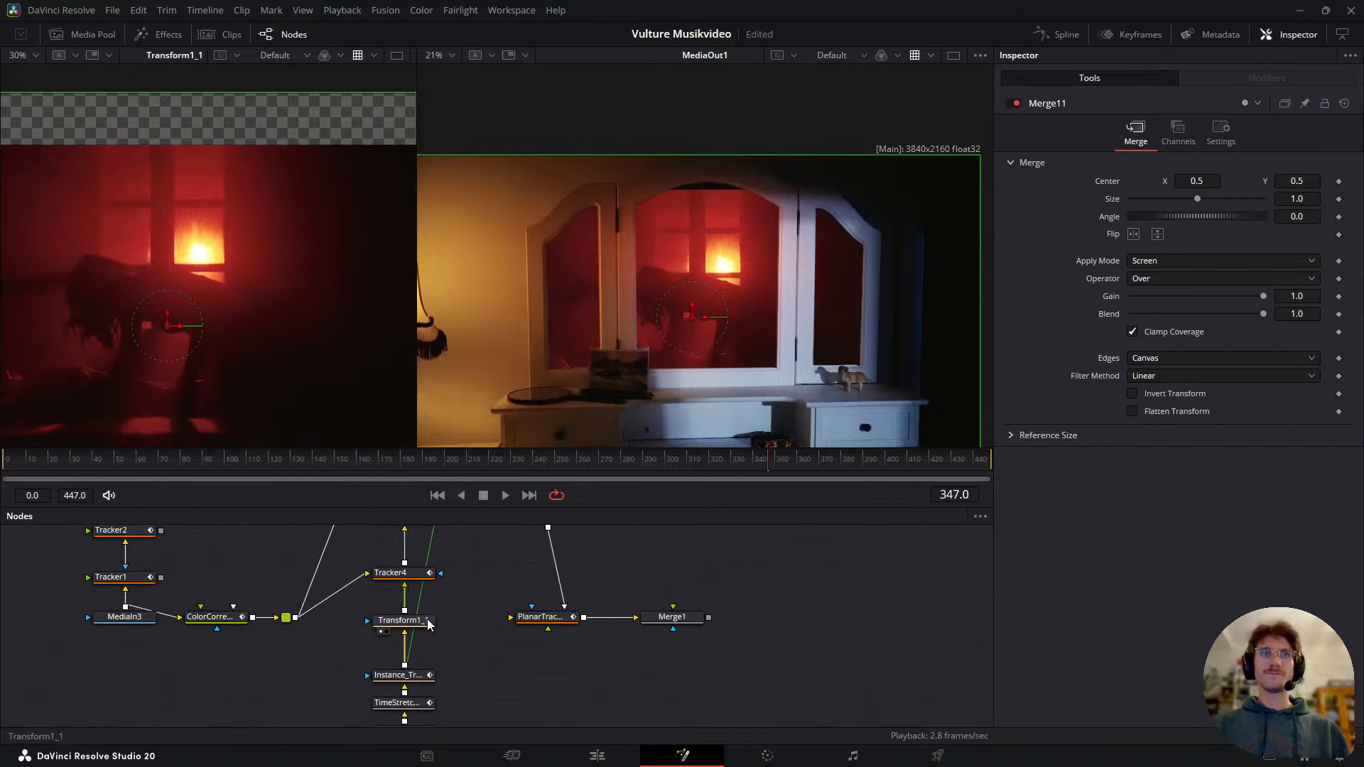
- Raise the reflection with Transform1_1 to a center Y of about 0.604 and check it at frame 235
{"action": "left_click", "coordinate": [428, 622]}
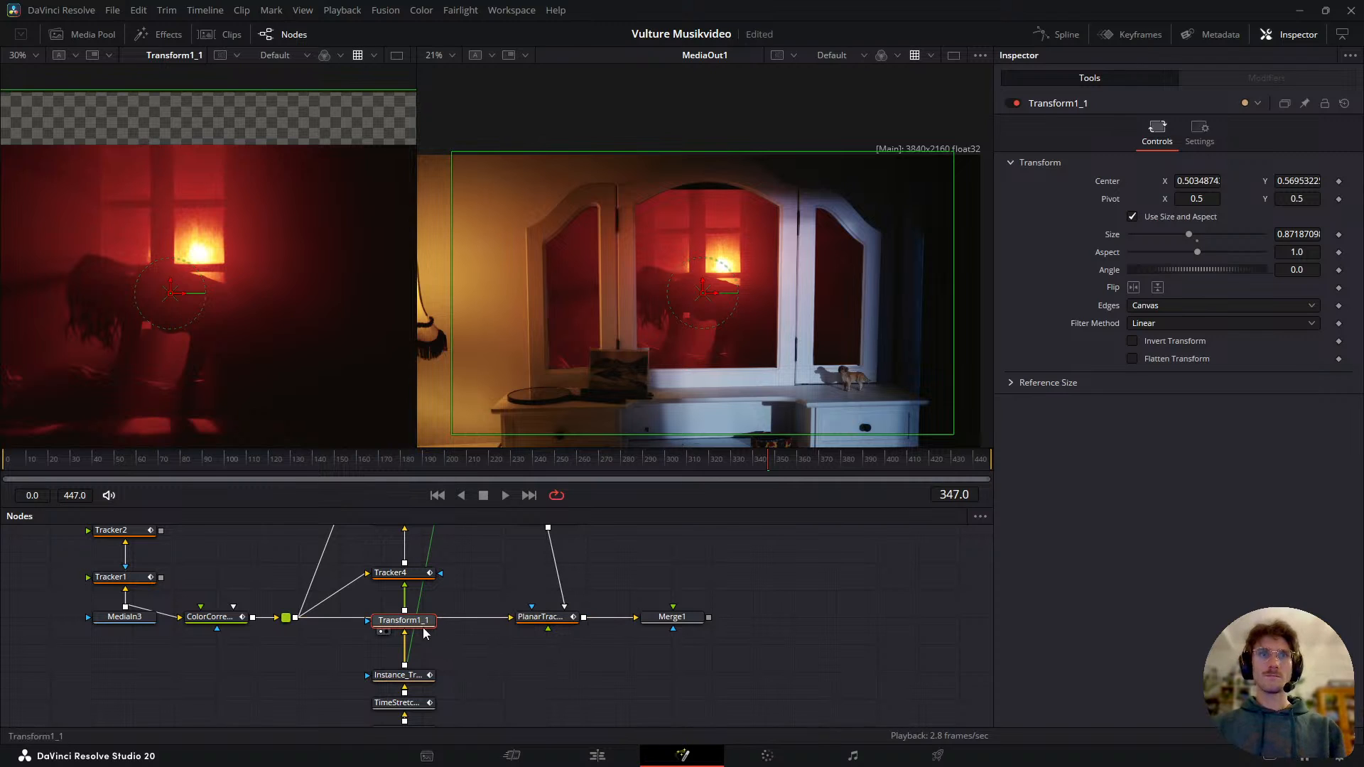
{"action": "left_click_drag", "start_coordinate": [717, 288], "coordinate": [716, 277]}
{"action": "left_click_drag", "start_coordinate": [797, 462], "coordinate": [529, 490]}
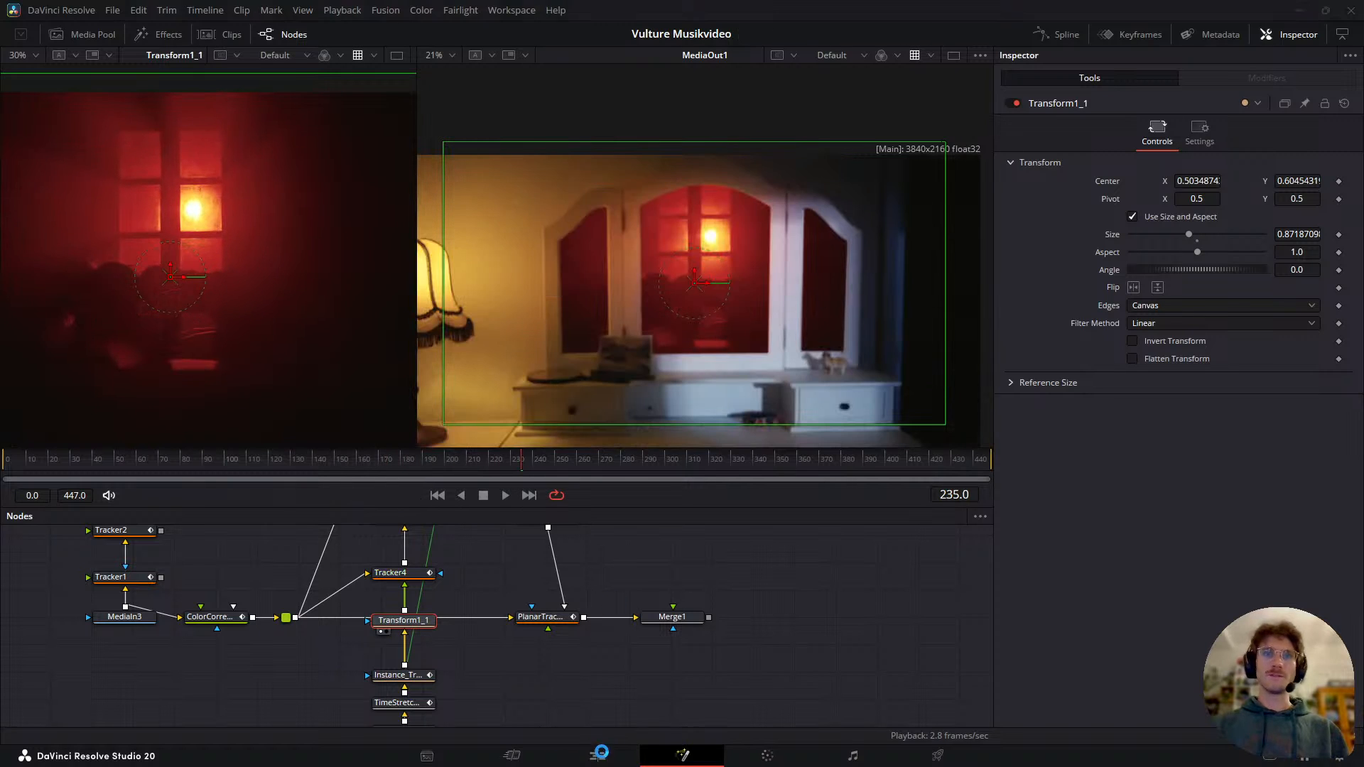
- Switch to the Edit page, save the project and set the render cache to Smart
{"action": "left_click", "coordinate": [597, 756]}
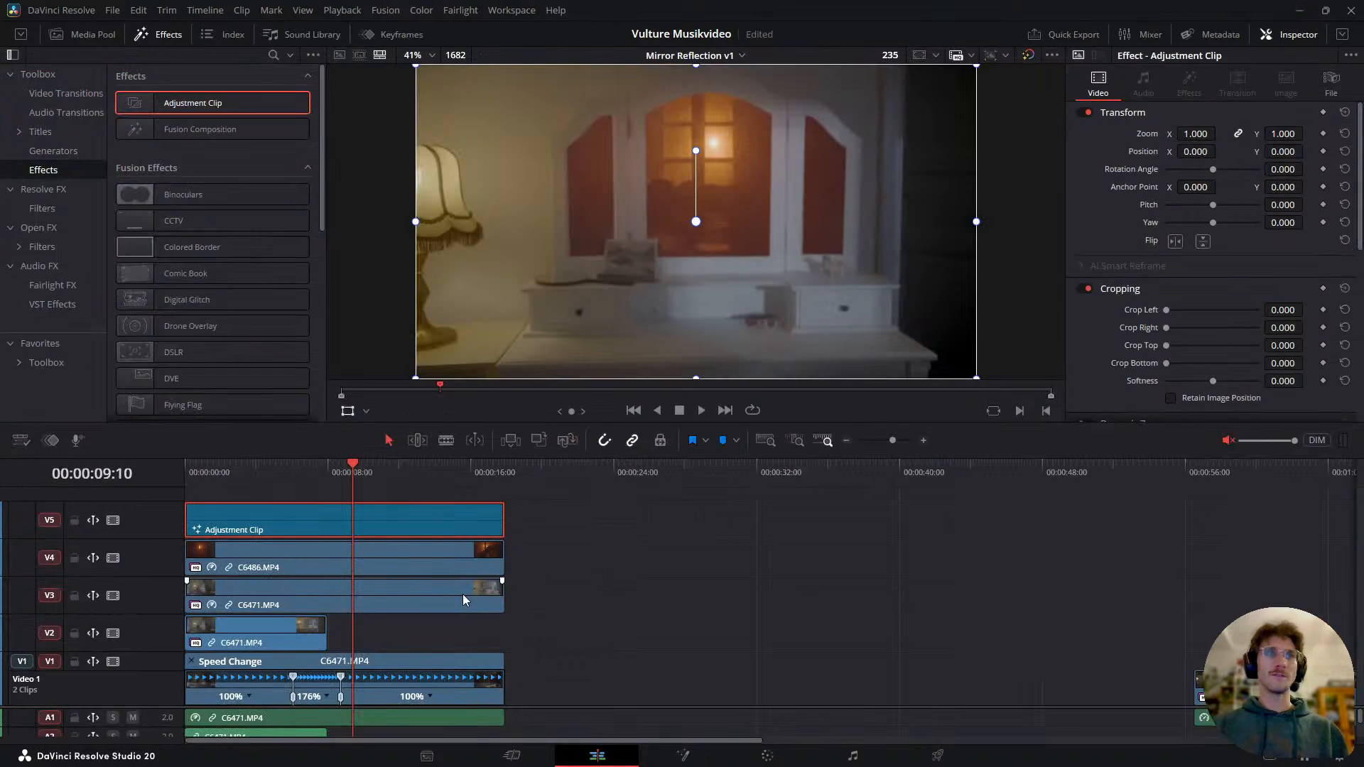
{"action": "left_click", "coordinate": [627, 558]}
{"action": "key", "text": "ctrl+s"}
{"action": "left_click", "coordinate": [342, 10]}
{"action": "mouse_move", "coordinate": [408, 60]}
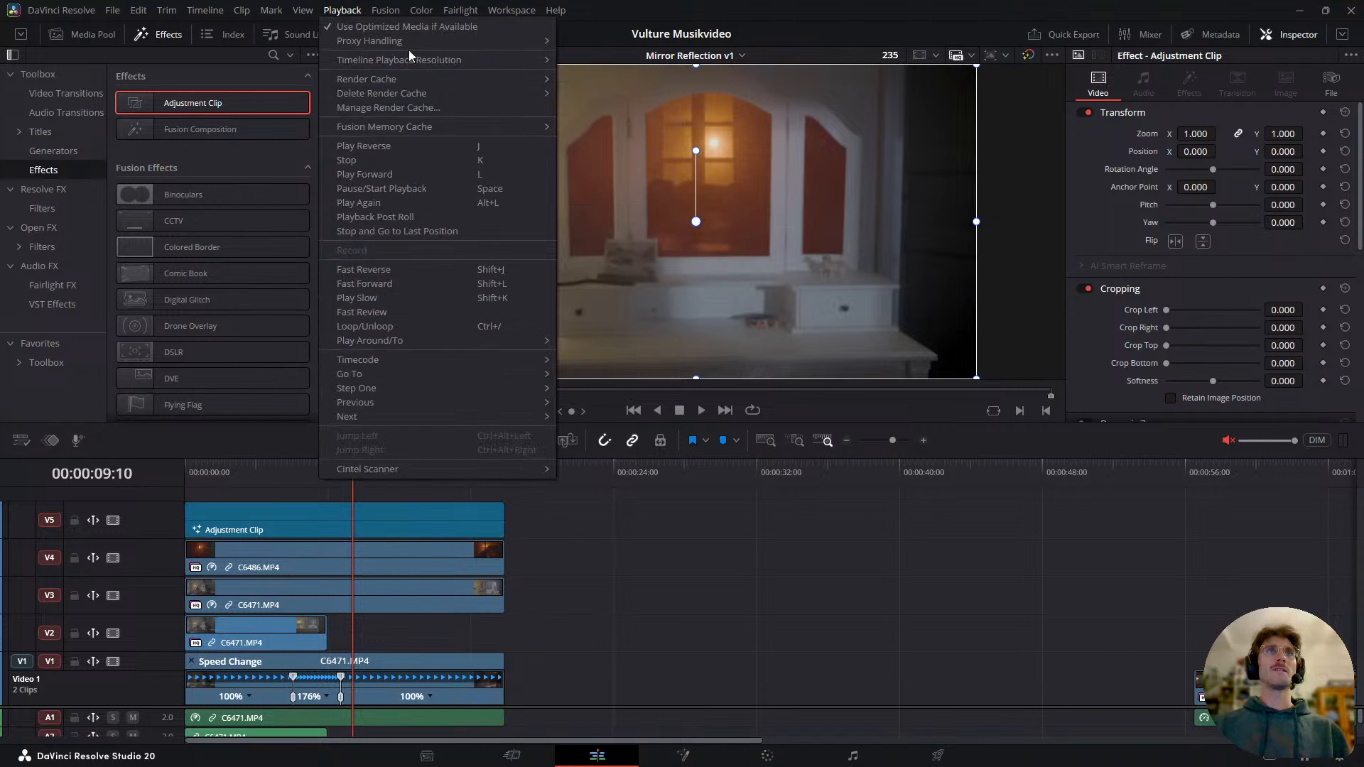
{"action": "mouse_move", "coordinate": [423, 84]}
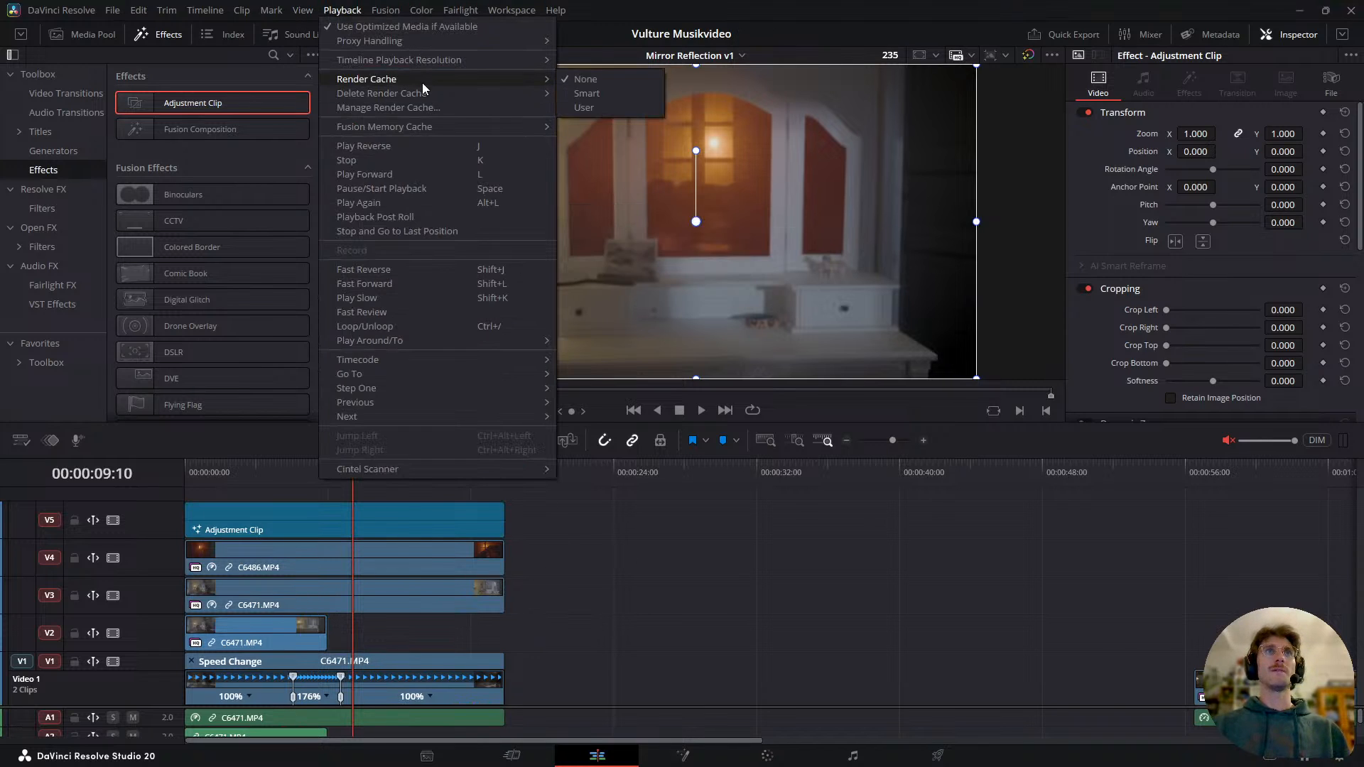
{"action": "left_click", "coordinate": [600, 95]}
- Enable render caching of the color output for the adjustment clip on V5 and save the project
{"action": "right_click", "coordinate": [442, 513]}
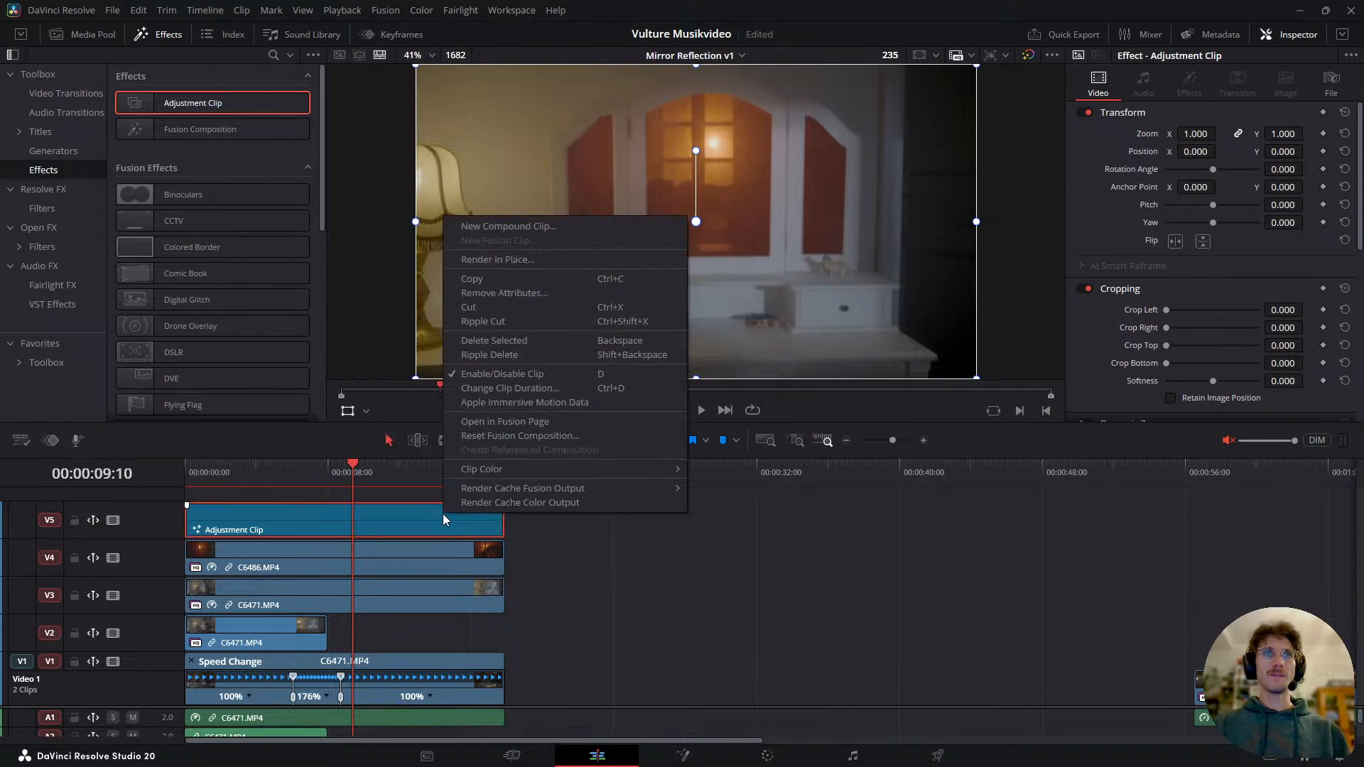
{"action": "left_click", "coordinate": [490, 498]}
{"action": "key", "text": "ctrl+s"}
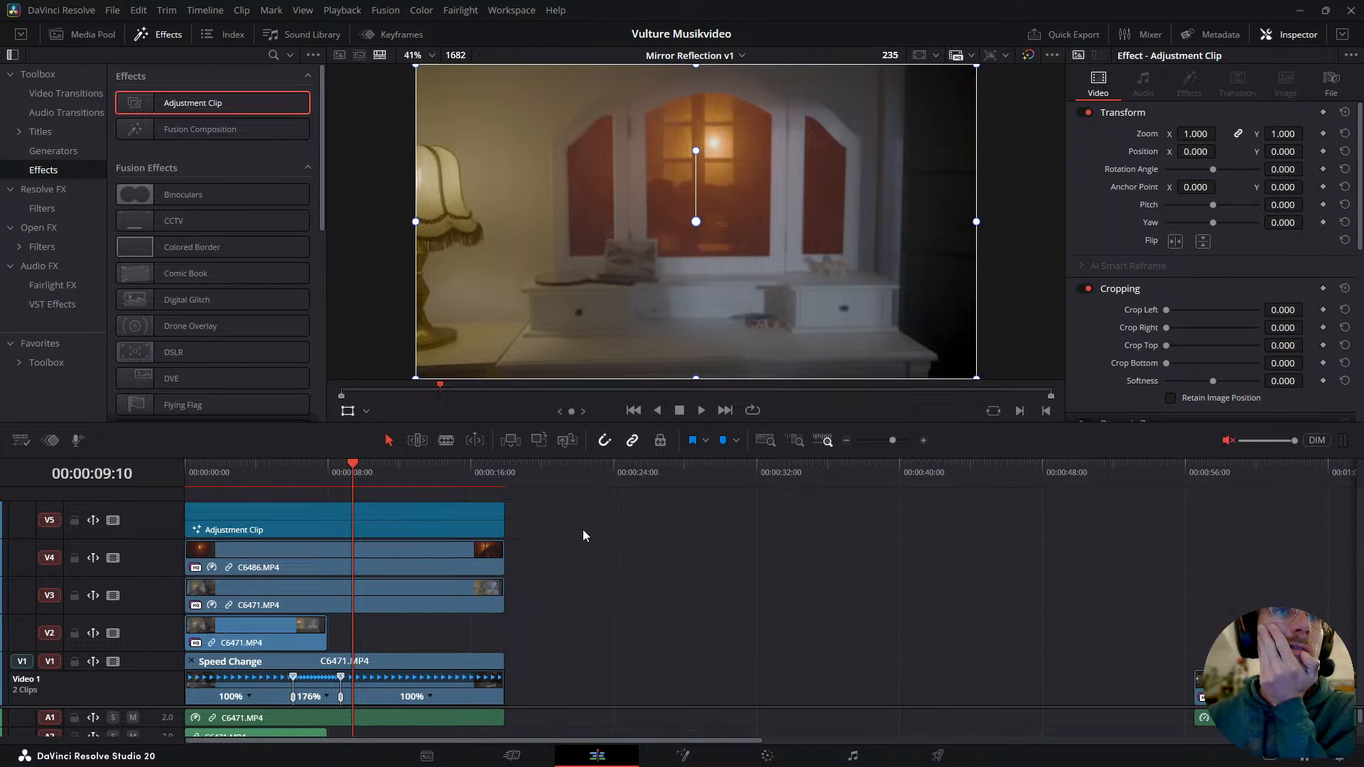
- Turn on Render Cache Color Output for the adjustment clip on V5
{"action": "right_click", "coordinate": [461, 529]}
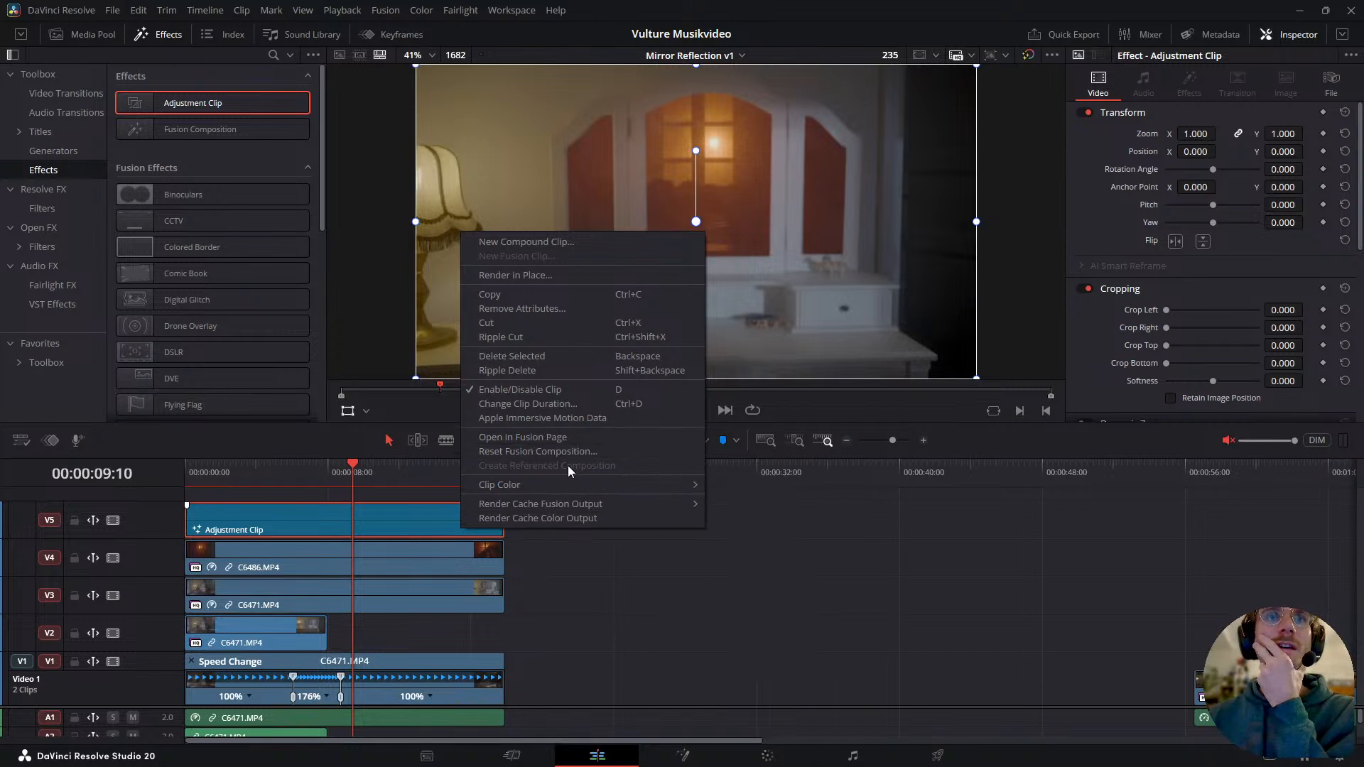
{"action": "left_click", "coordinate": [603, 518]}
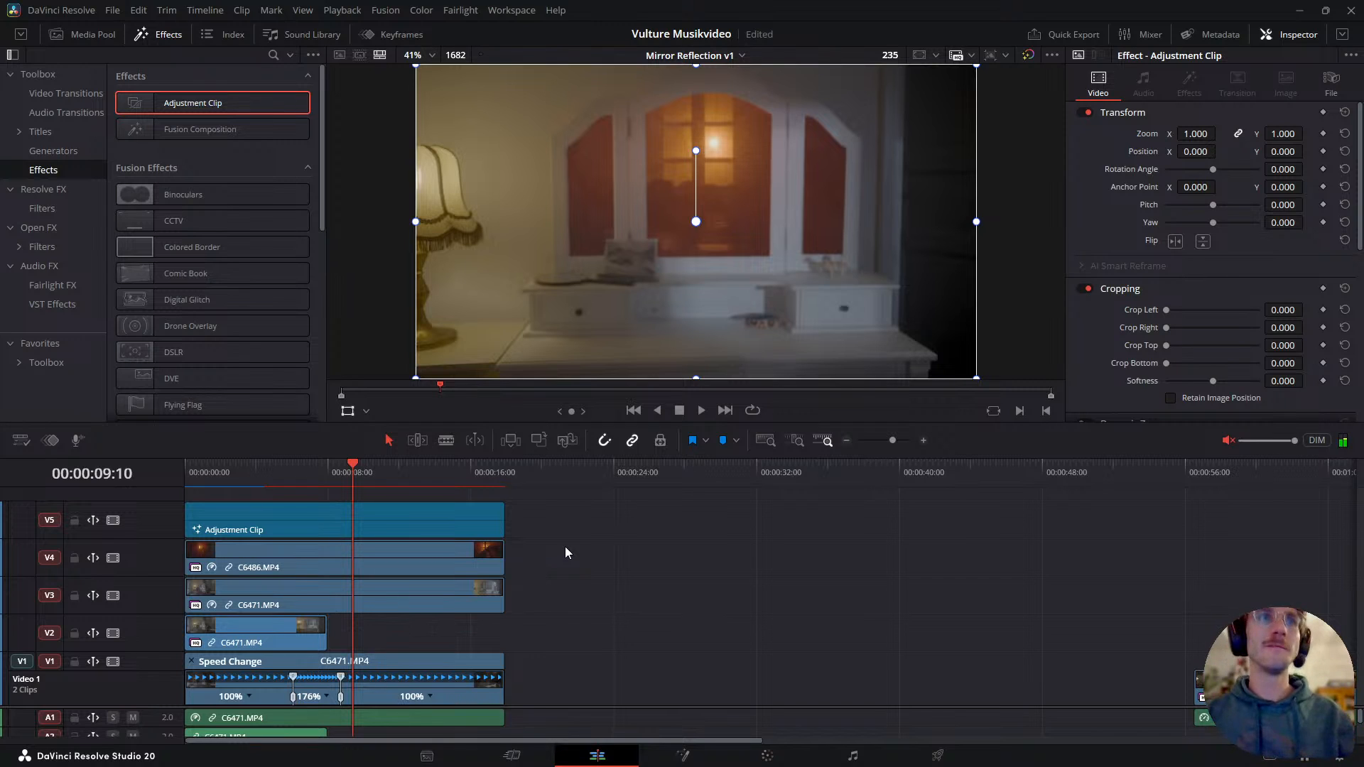
- Mark the adjustment clip's full range with in and out points and play it with looping enabled
{"action": "left_click", "coordinate": [753, 410]}
{"action": "key", "text": "x"}
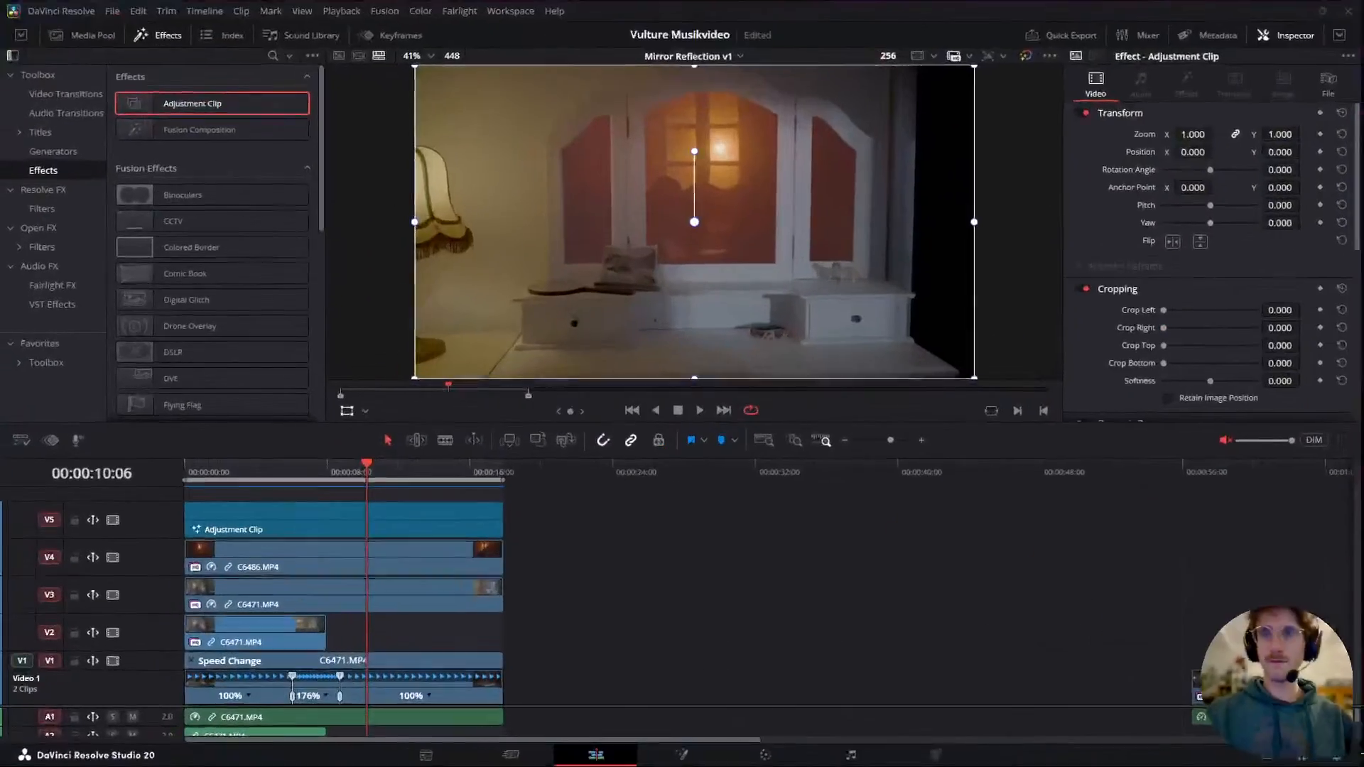
{"action": "key", "text": "space"}
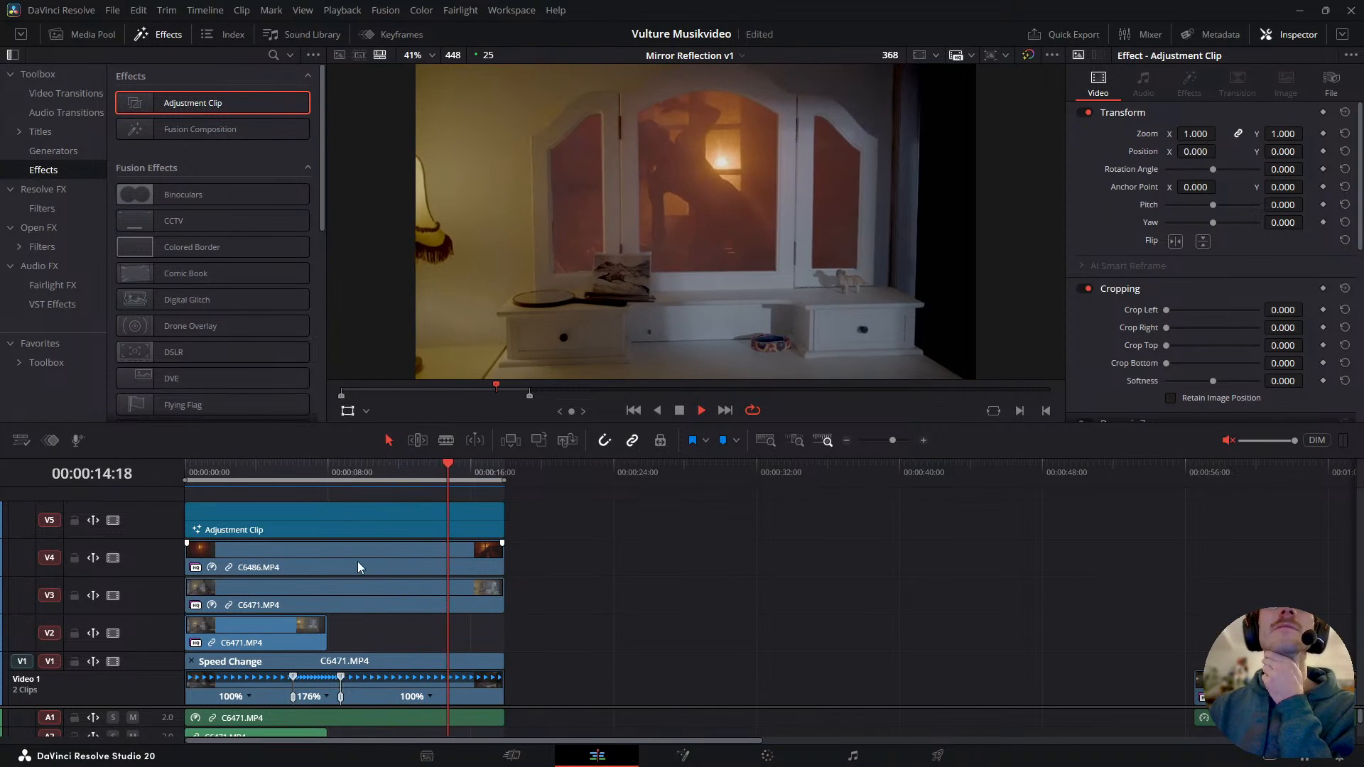
- Replay the cached composite from earlier points and from the first frame to check the reflection in the opening bedroom shot
{"action": "left_click_drag", "start_coordinate": [317, 475], "coordinate": [300, 469]}
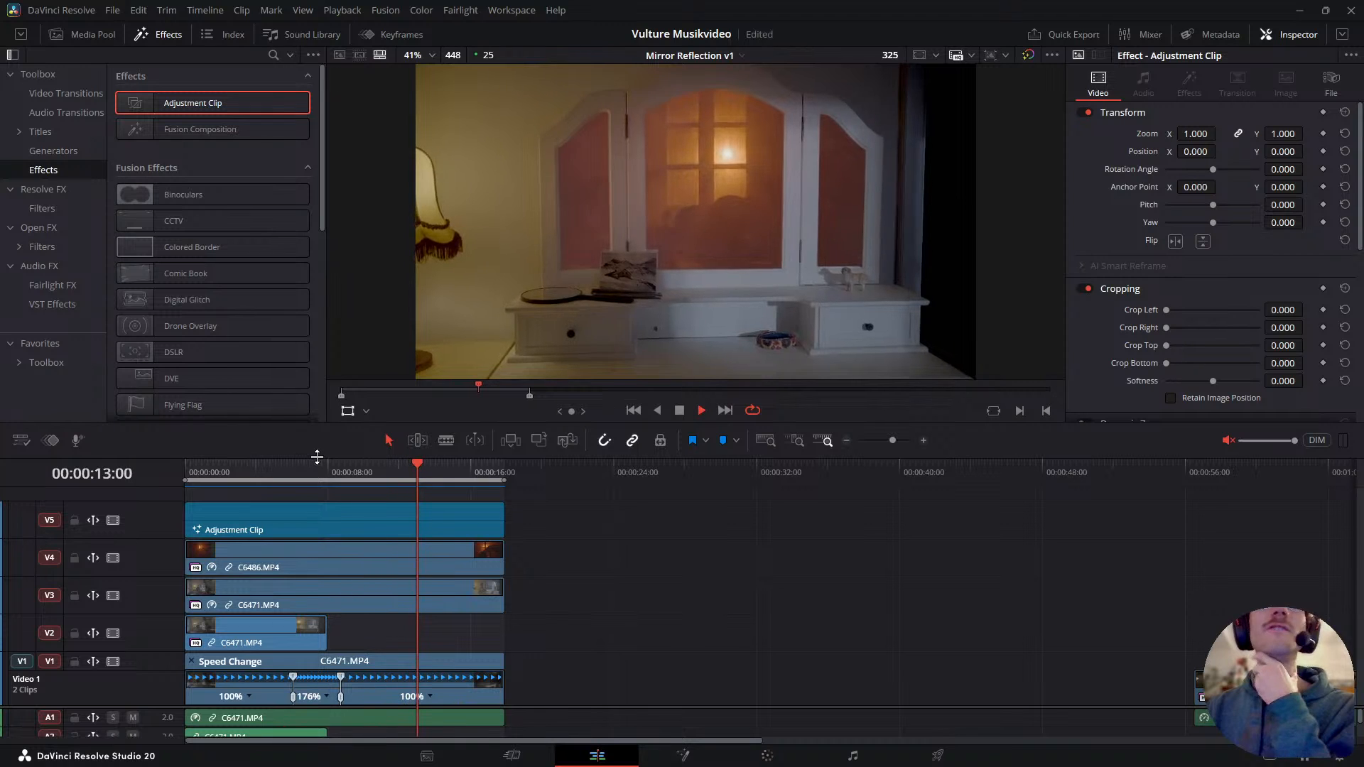
{"action": "left_click", "coordinate": [297, 476]}
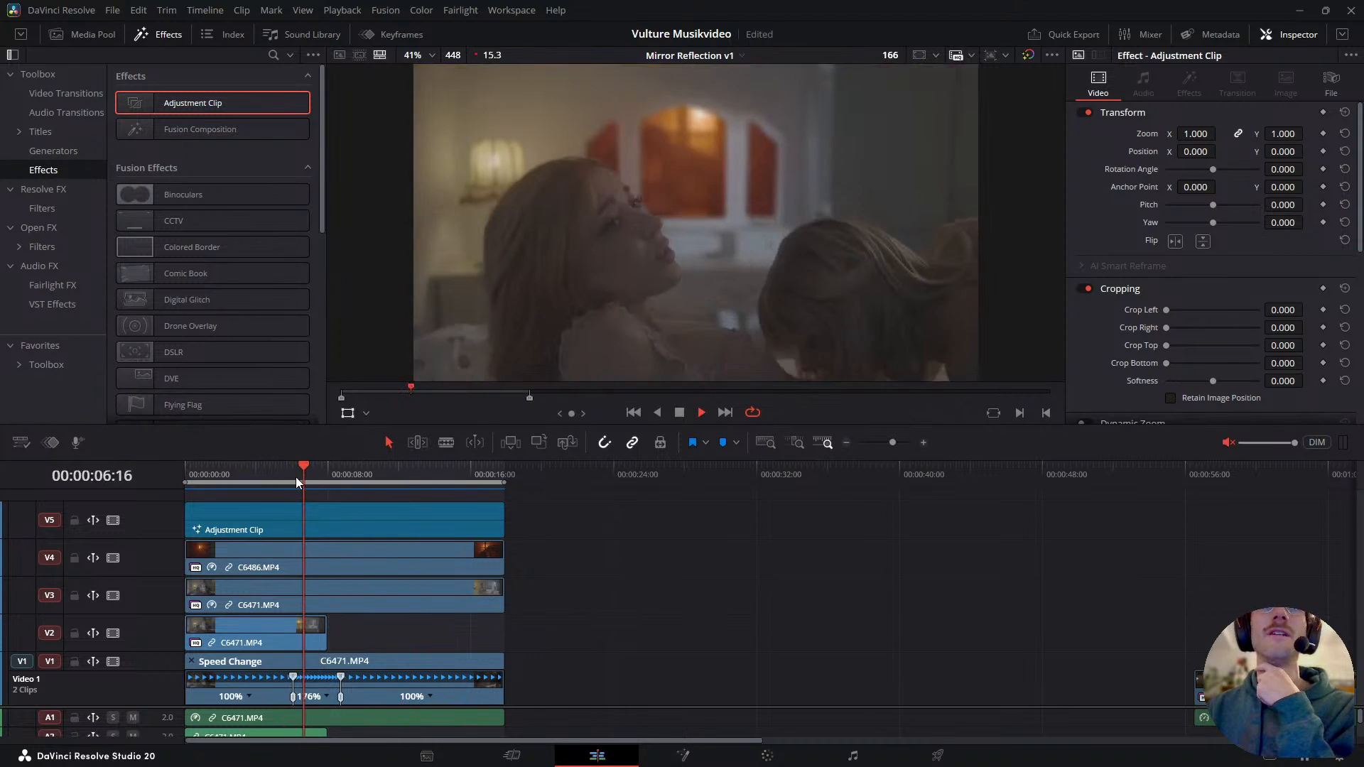
{"action": "left_click", "coordinate": [224, 477]}
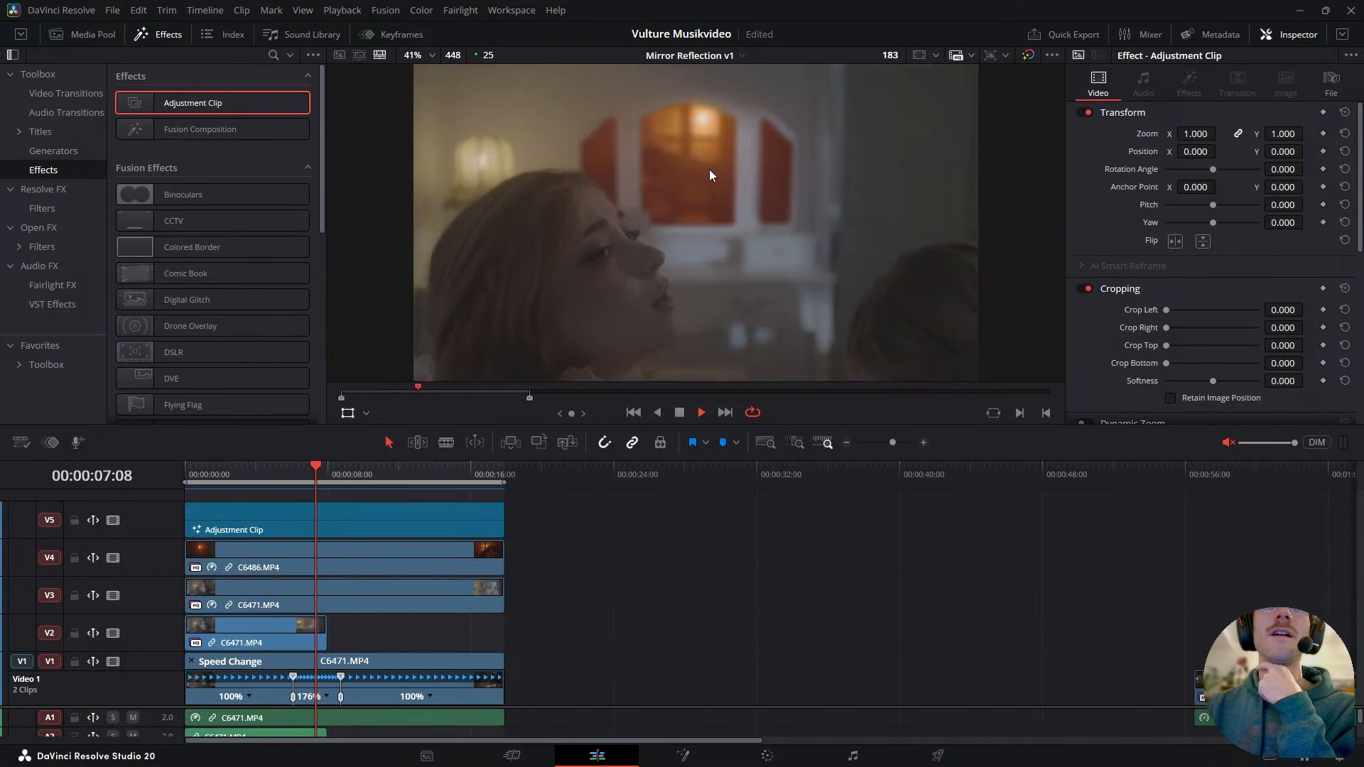
{"action": "left_click", "coordinate": [187, 476]}
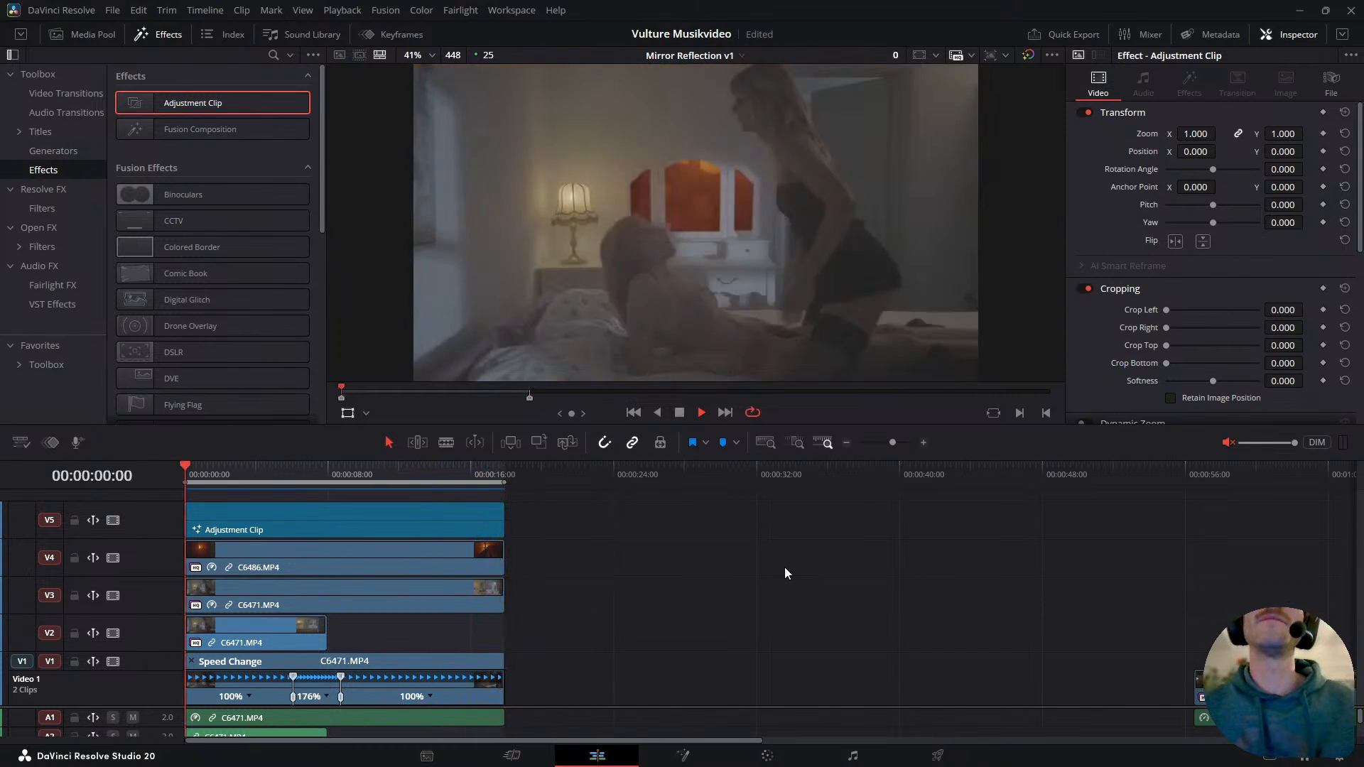
{"action": "key", "text": "space"}
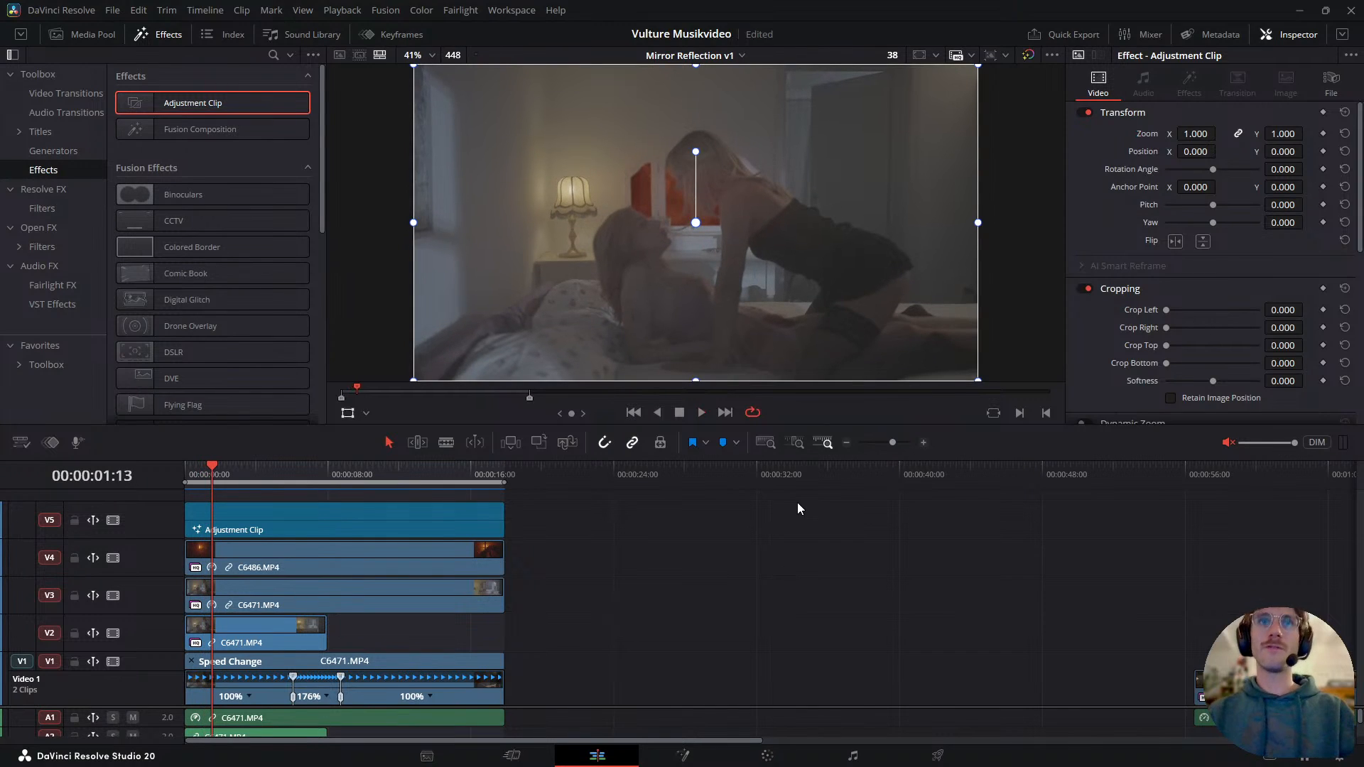
- Scrub and replay the camera move and mirror close-up, checking how the reflection sits in the mirror around 00:00:10:15
{"action": "left_click_drag", "start_coordinate": [292, 477], "coordinate": [327, 470]}
{"action": "key", "text": "space"}
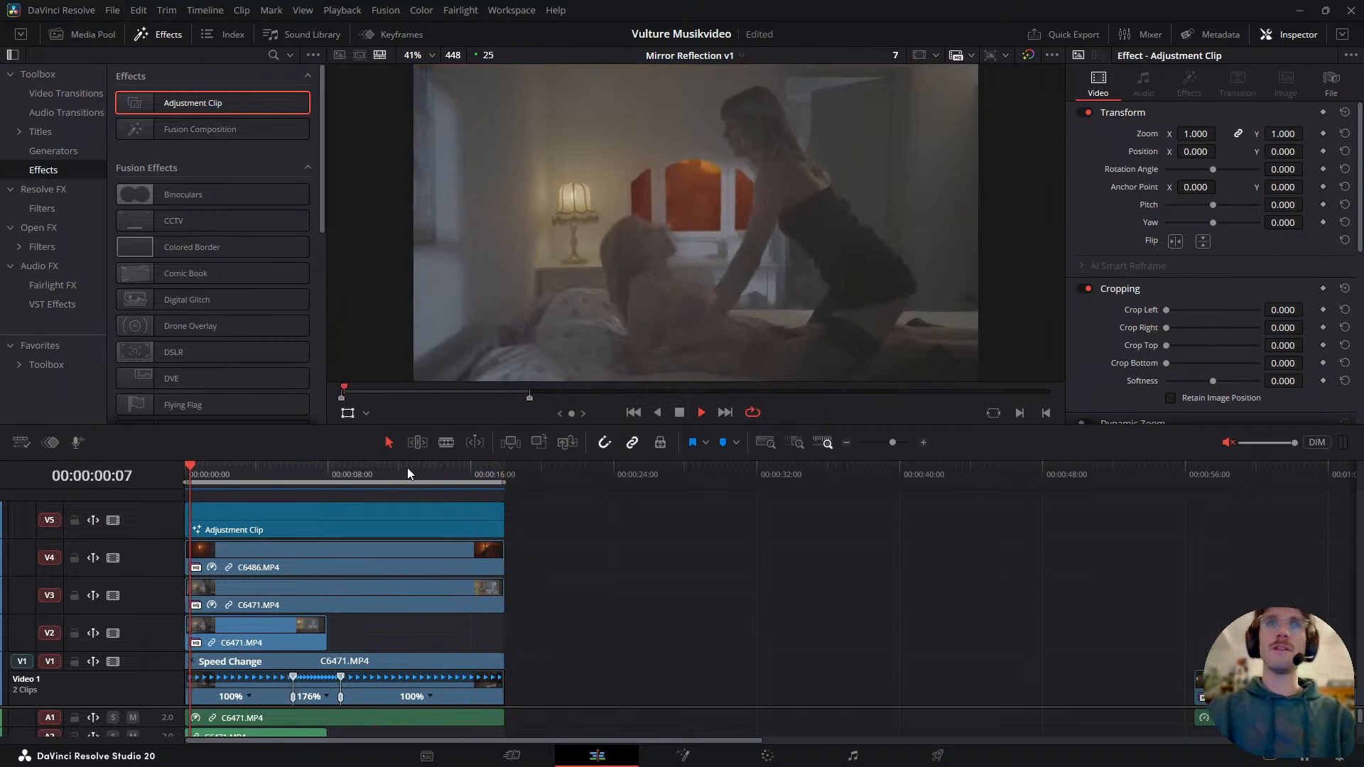
{"action": "left_click_drag", "start_coordinate": [408, 467], "coordinate": [397, 480]}
{"action": "key", "text": "space"}
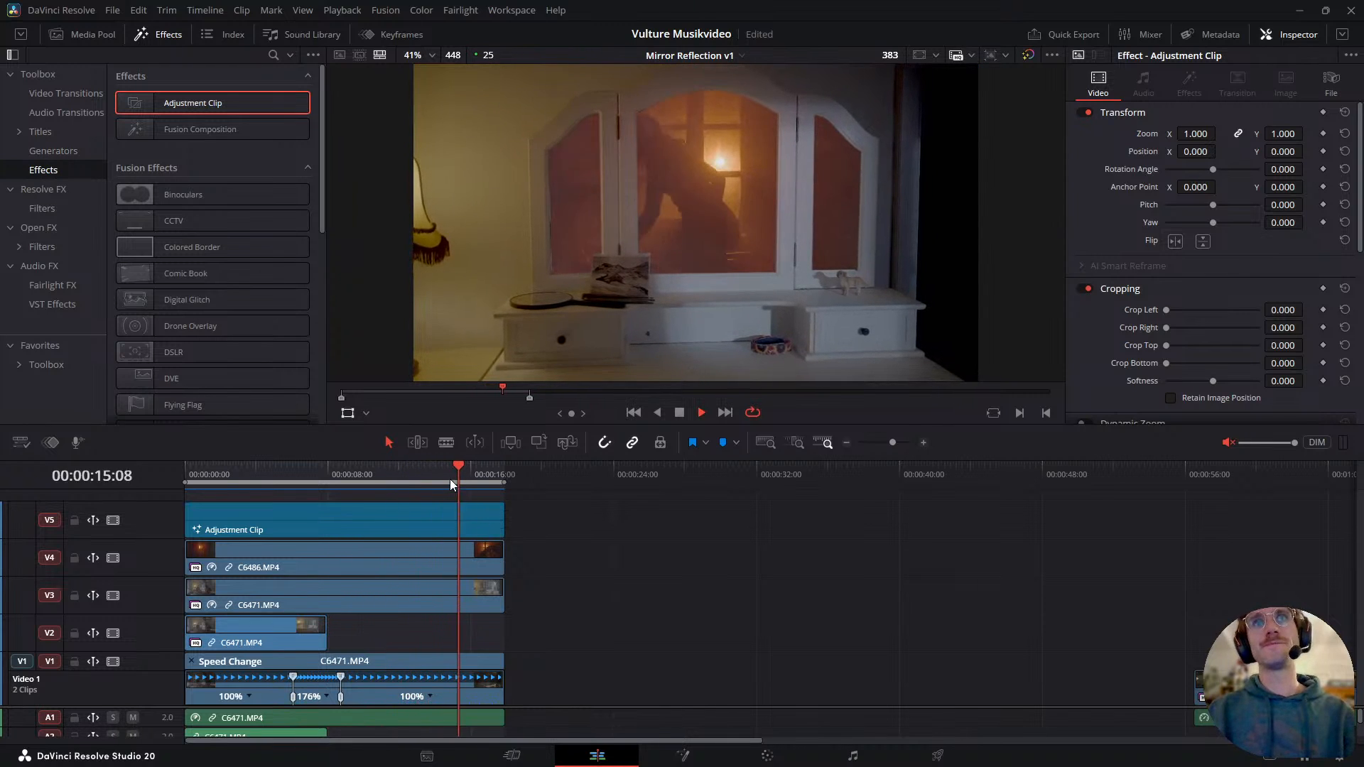
{"action": "left_click_drag", "start_coordinate": [449, 479], "coordinate": [377, 499]}
{"action": "key", "text": "space"}
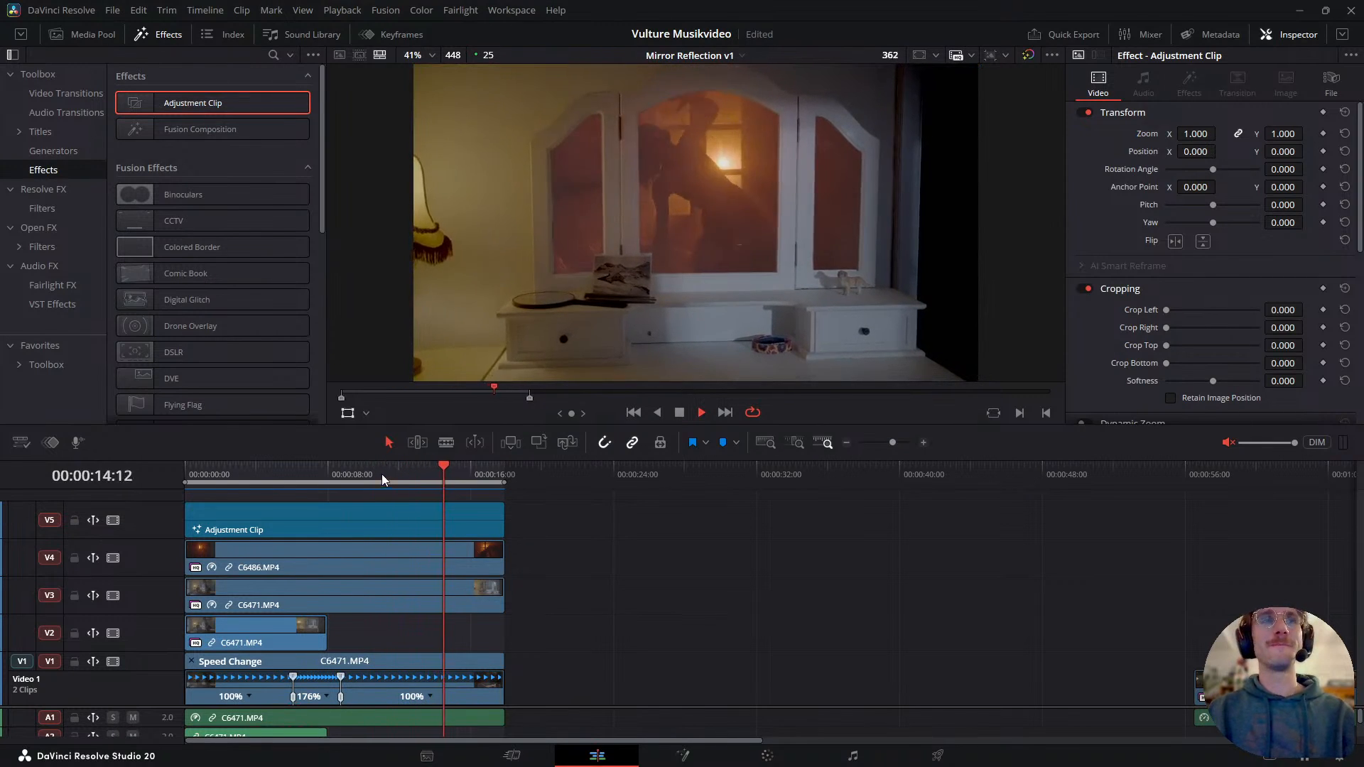
{"action": "left_click_drag", "start_coordinate": [382, 474], "coordinate": [374, 475]}
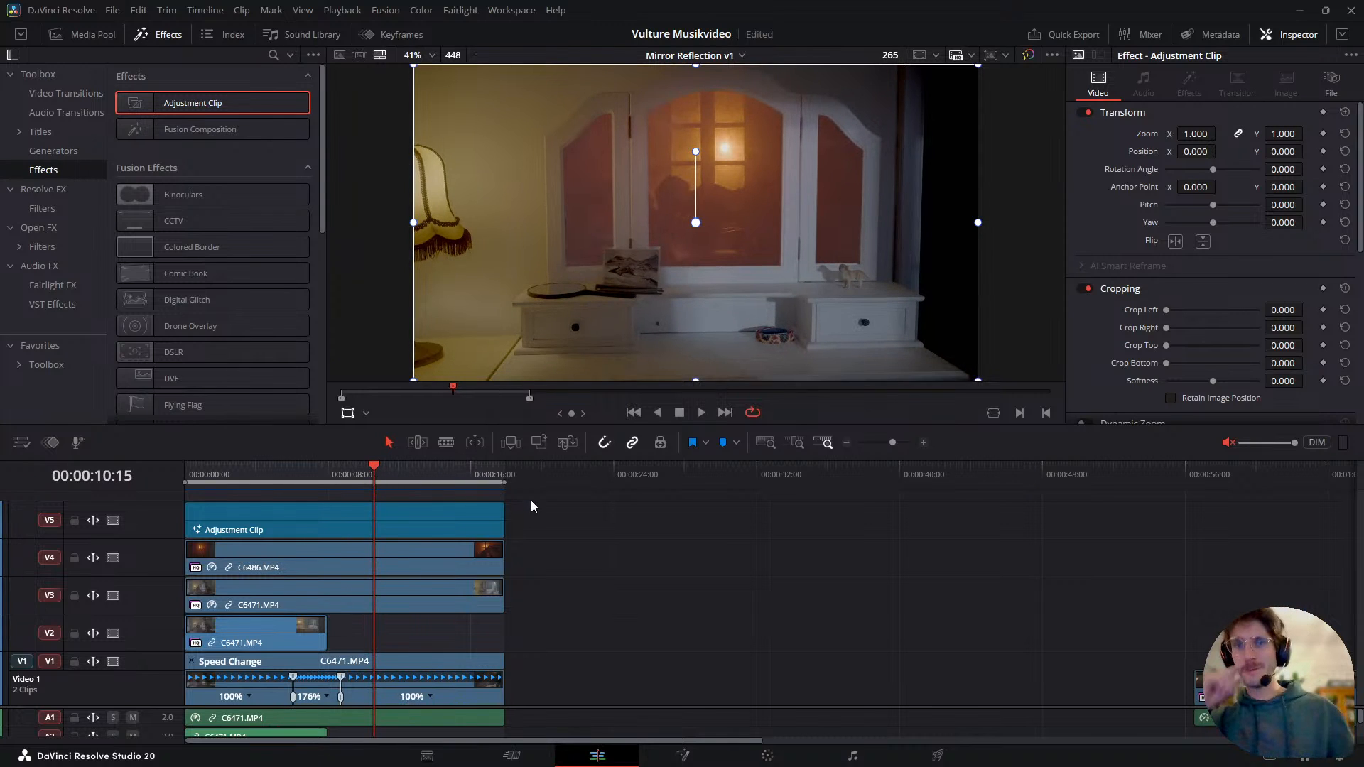